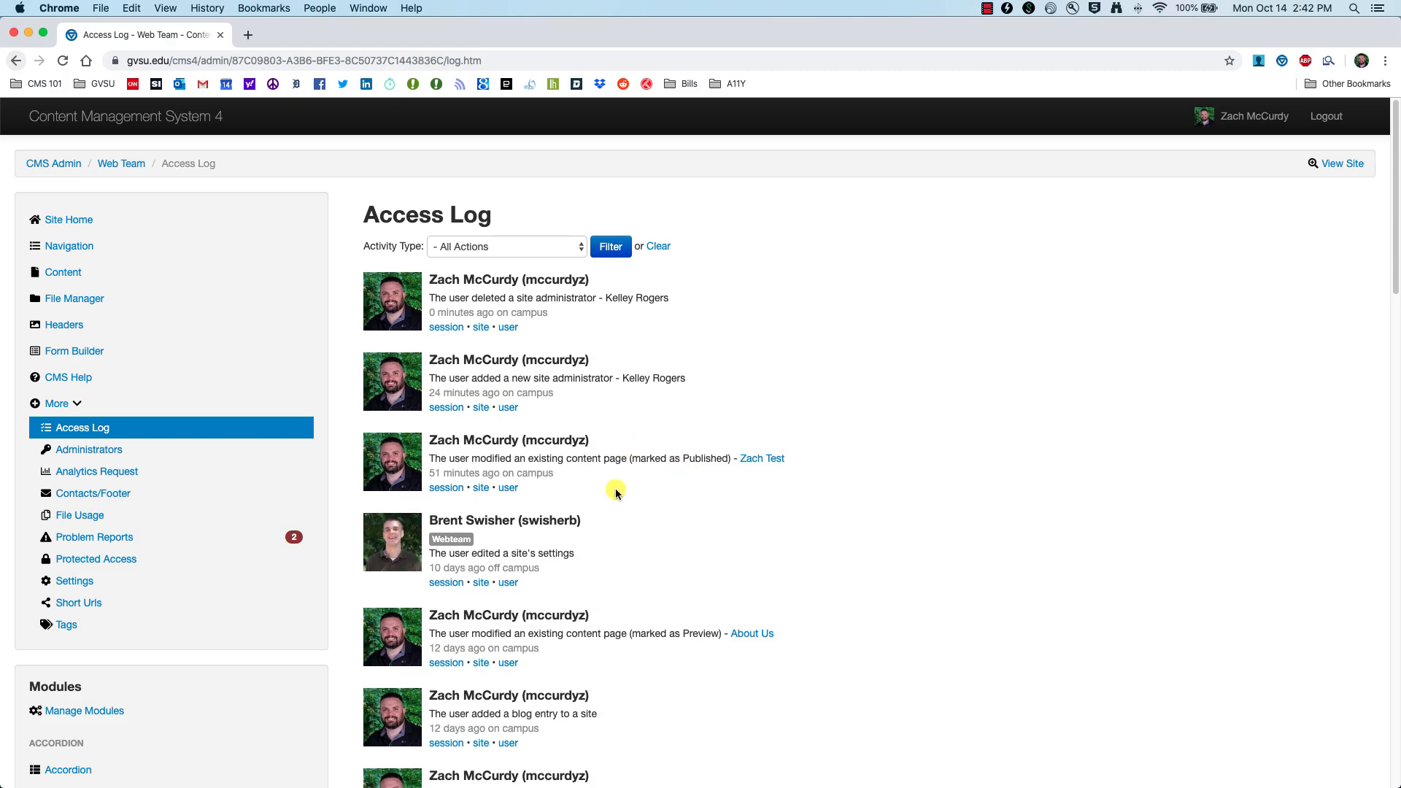
# Step: Open the recently published test page for editing
pyautogui.click(606, 442)
pyautogui.click(772, 461)
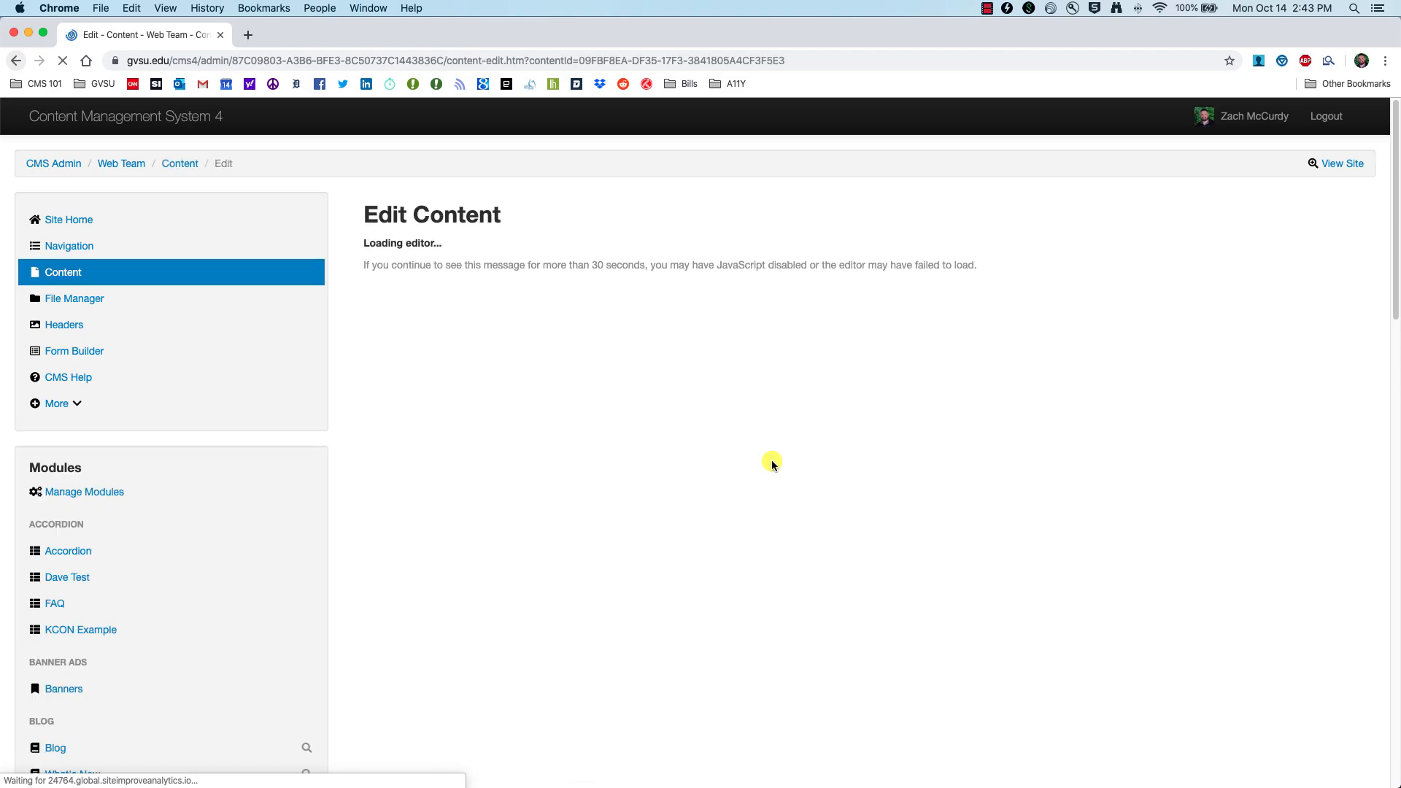
pyautogui.scroll(-1, 597, 485)
pyautogui.scroll(1, 590, 485)
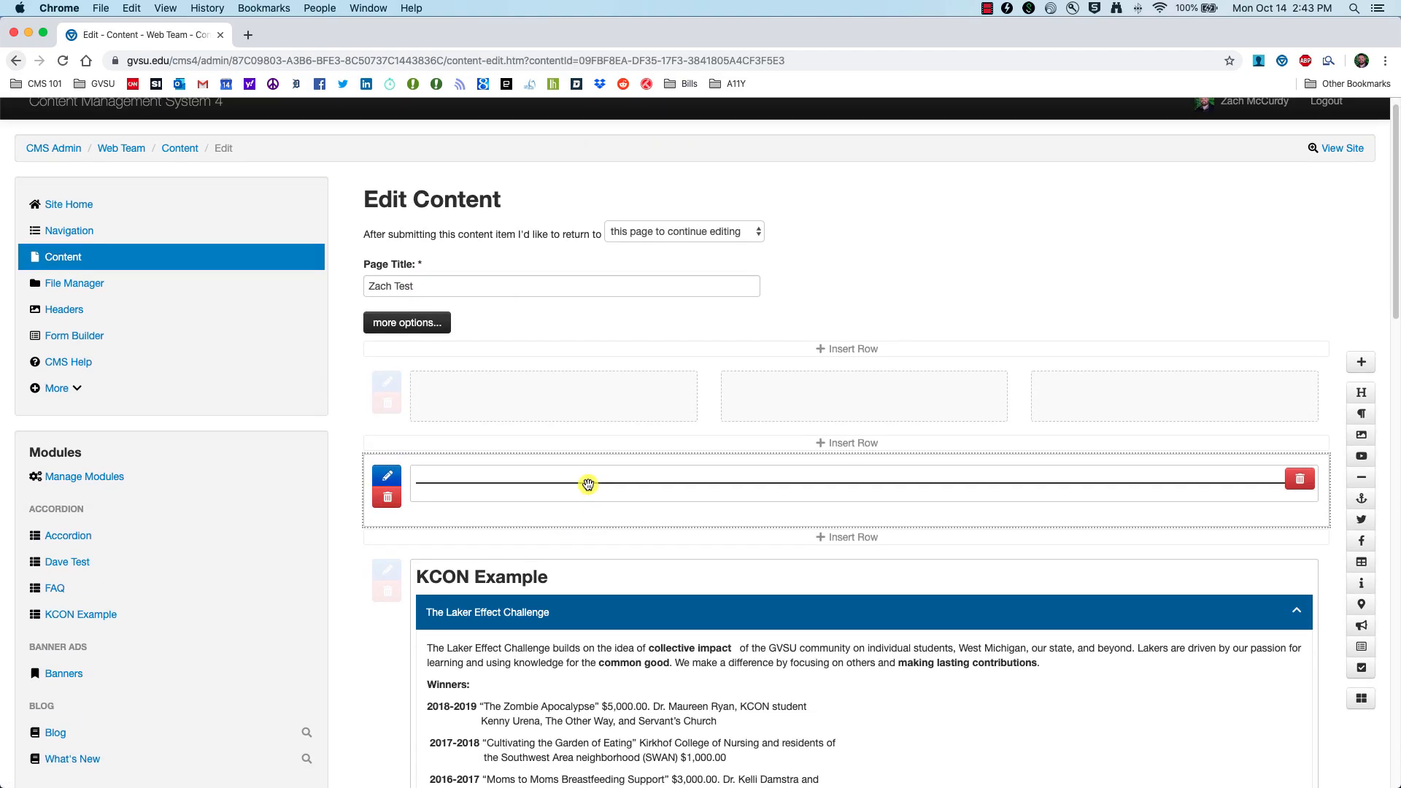
# Step: Filter the site's access log to show only deleted content pages
pyautogui.click(76, 389)
pyautogui.click(94, 415)
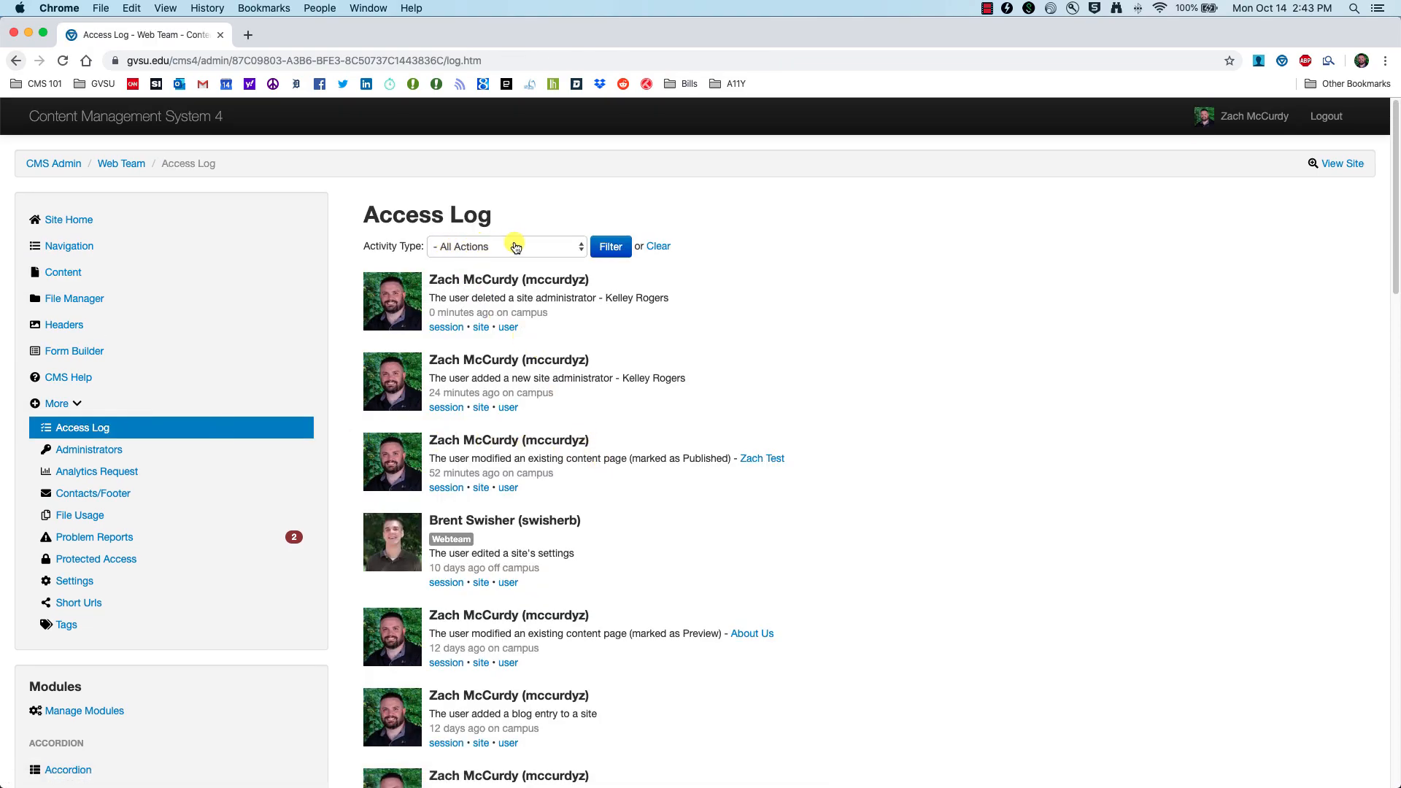
pyautogui.scroll(-1, 519, 243)
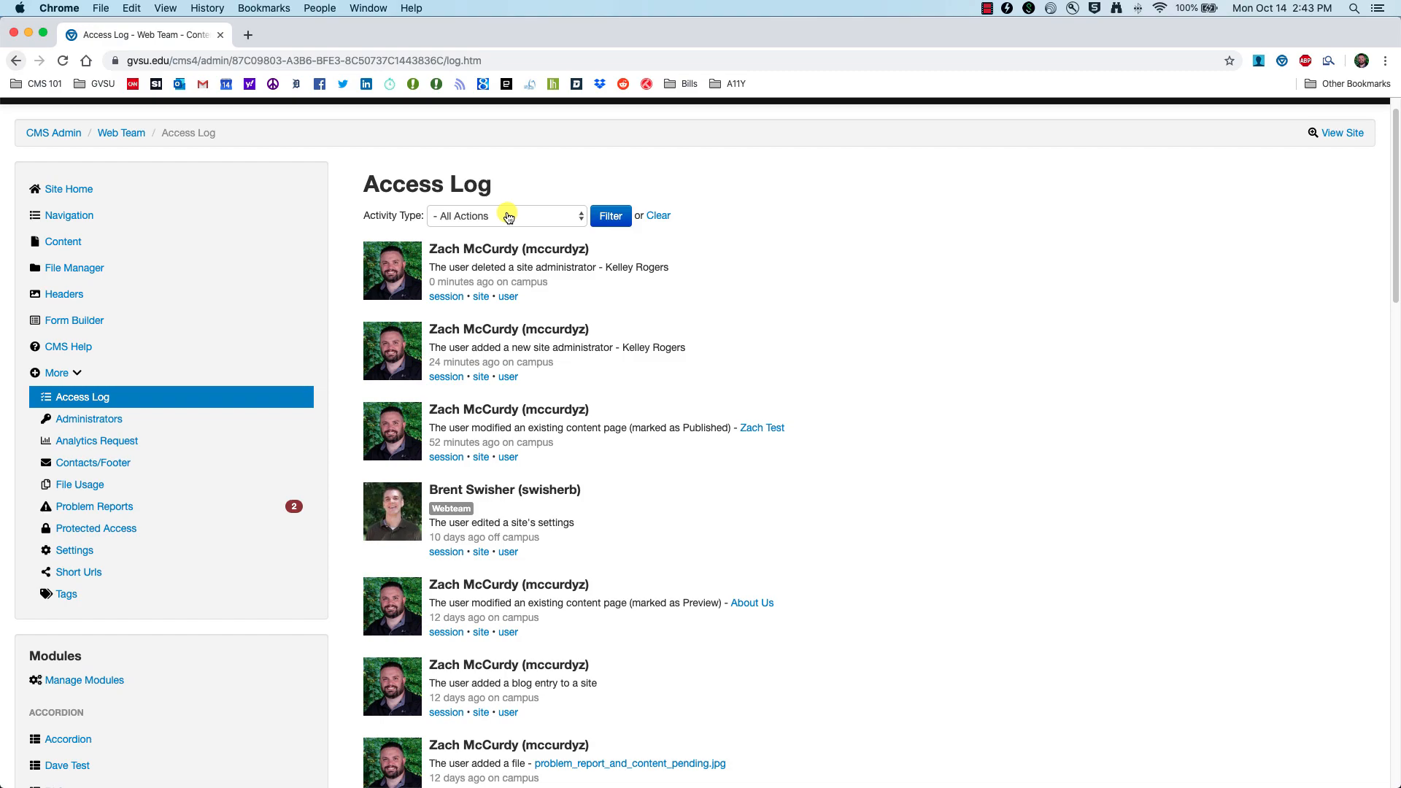
pyautogui.click(511, 217)
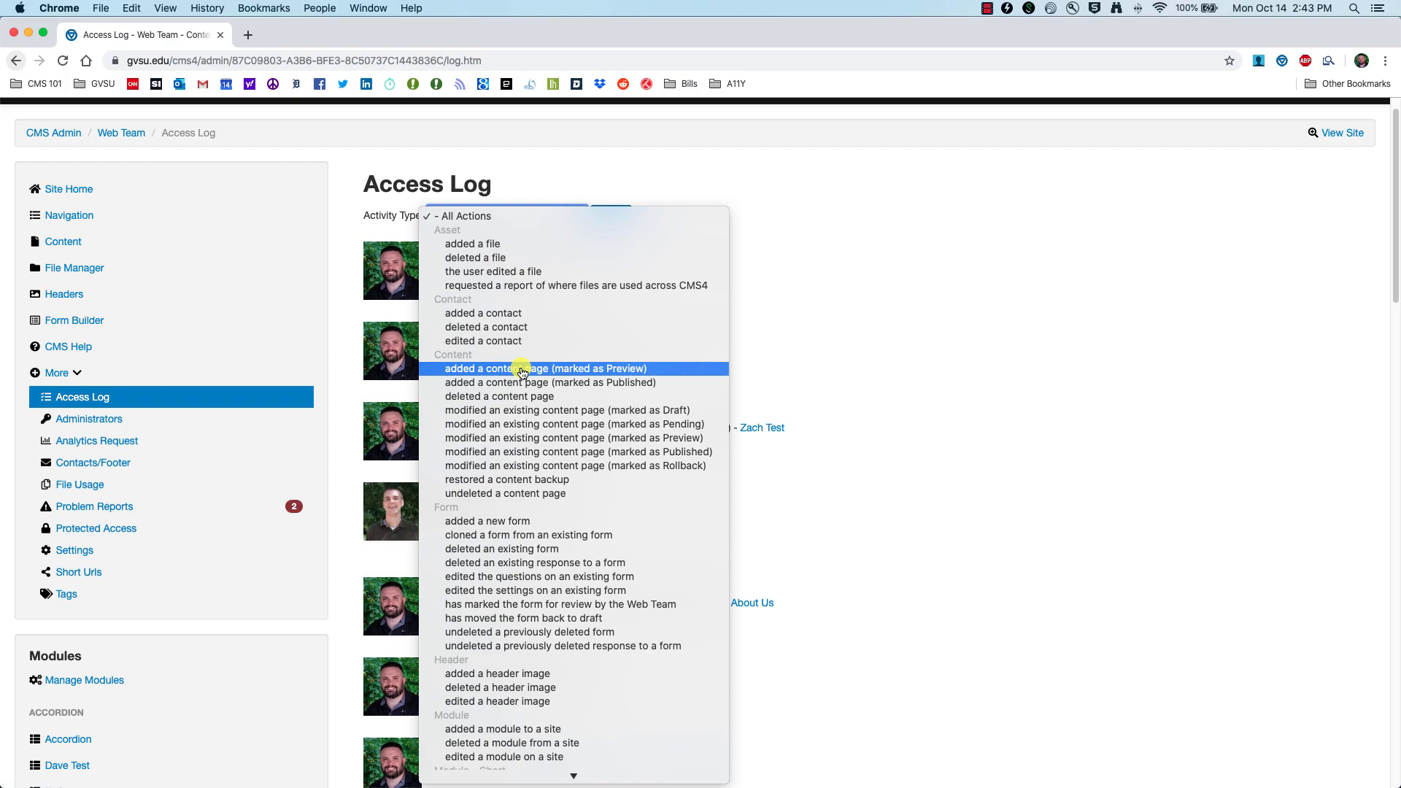
pyautogui.click(515, 397)
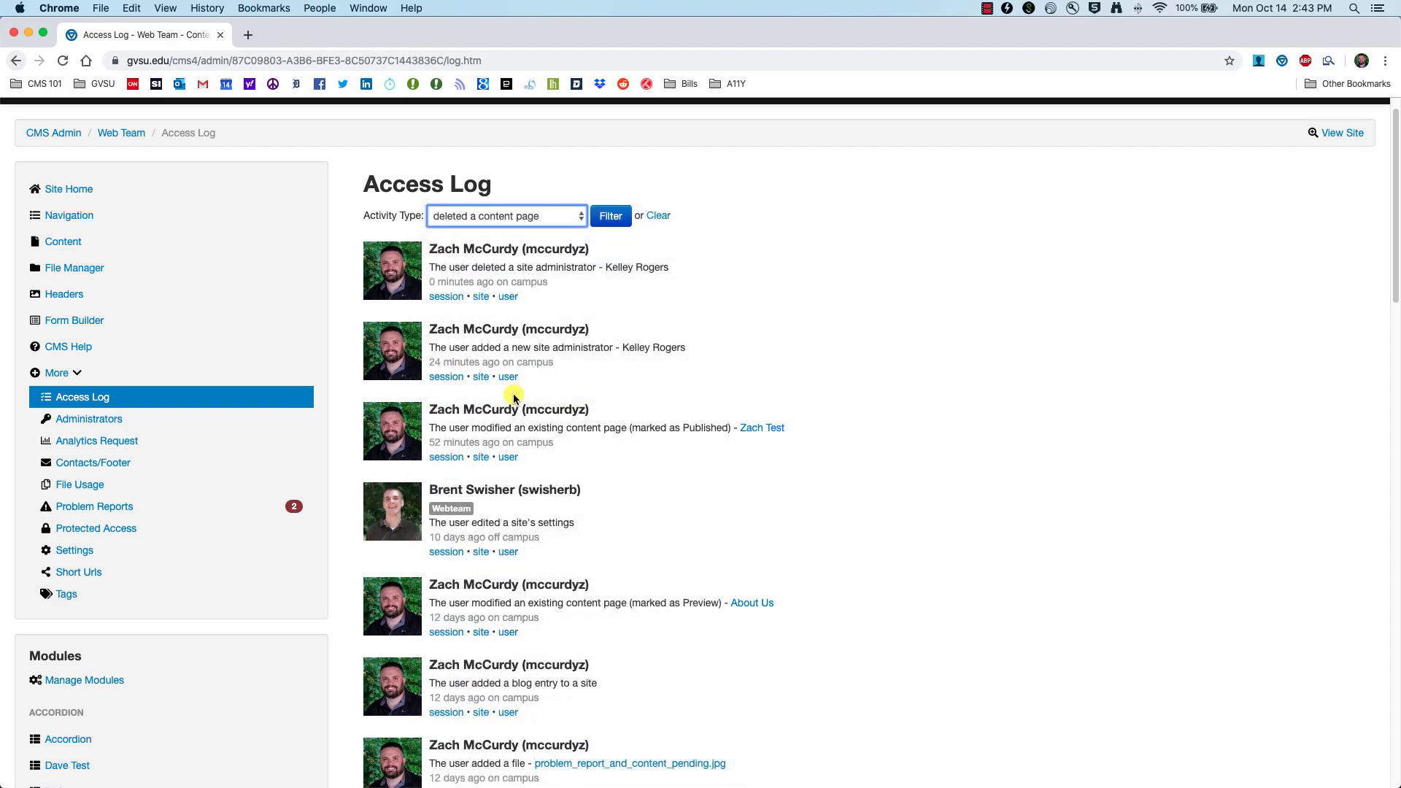
pyautogui.click(612, 217)
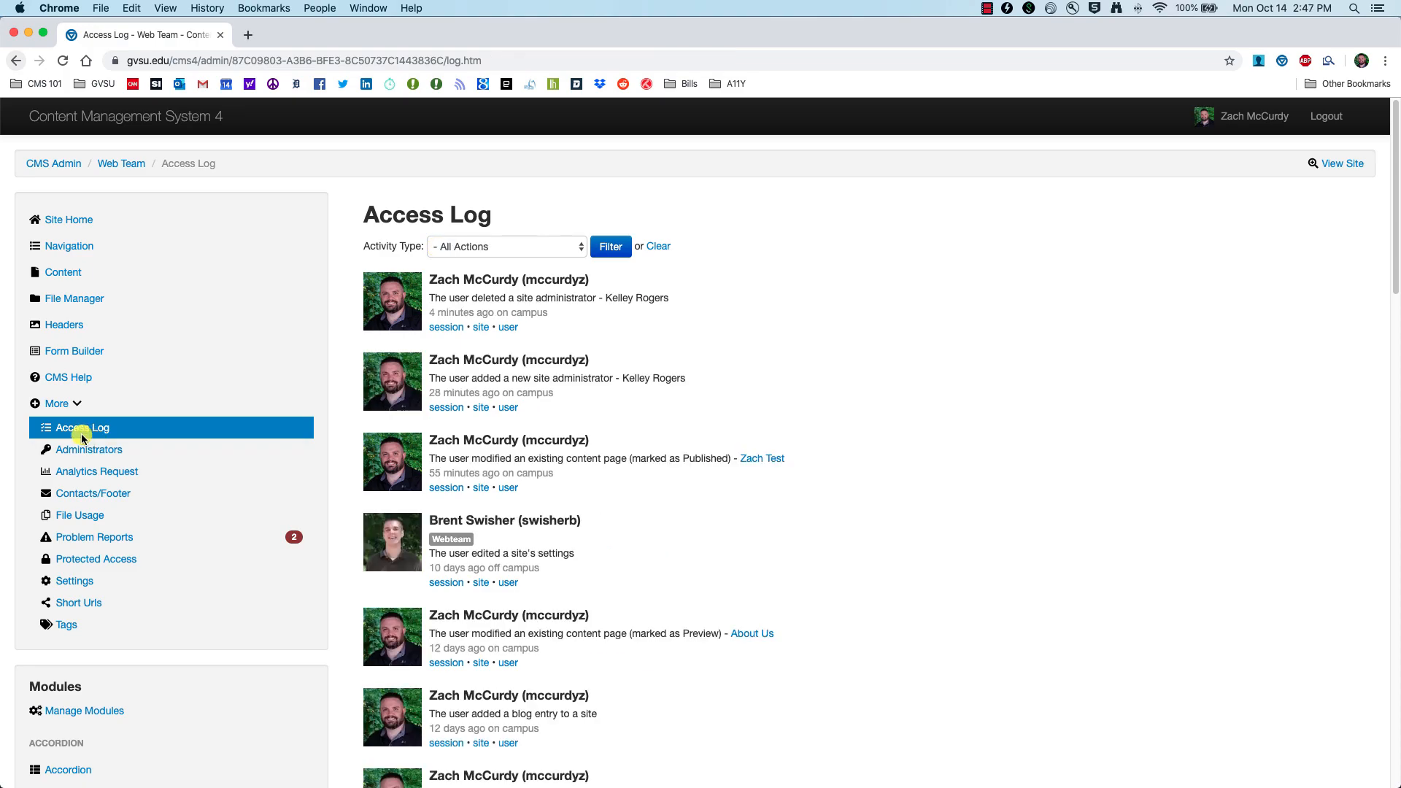
# Step: From Administrators, start a New Administrator, search and select the user, and continue to permissions
pyautogui.click(80, 451)
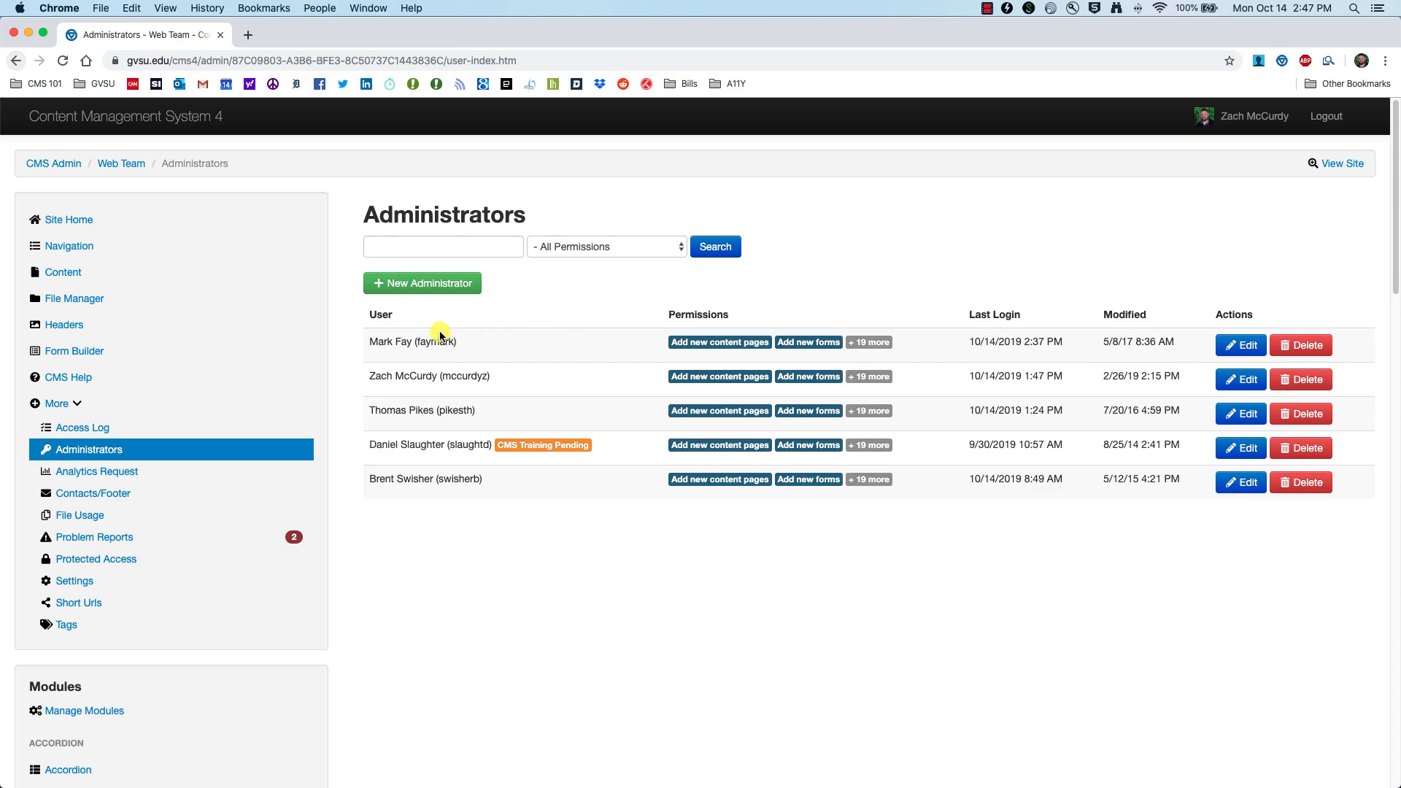
pyautogui.click(400, 283)
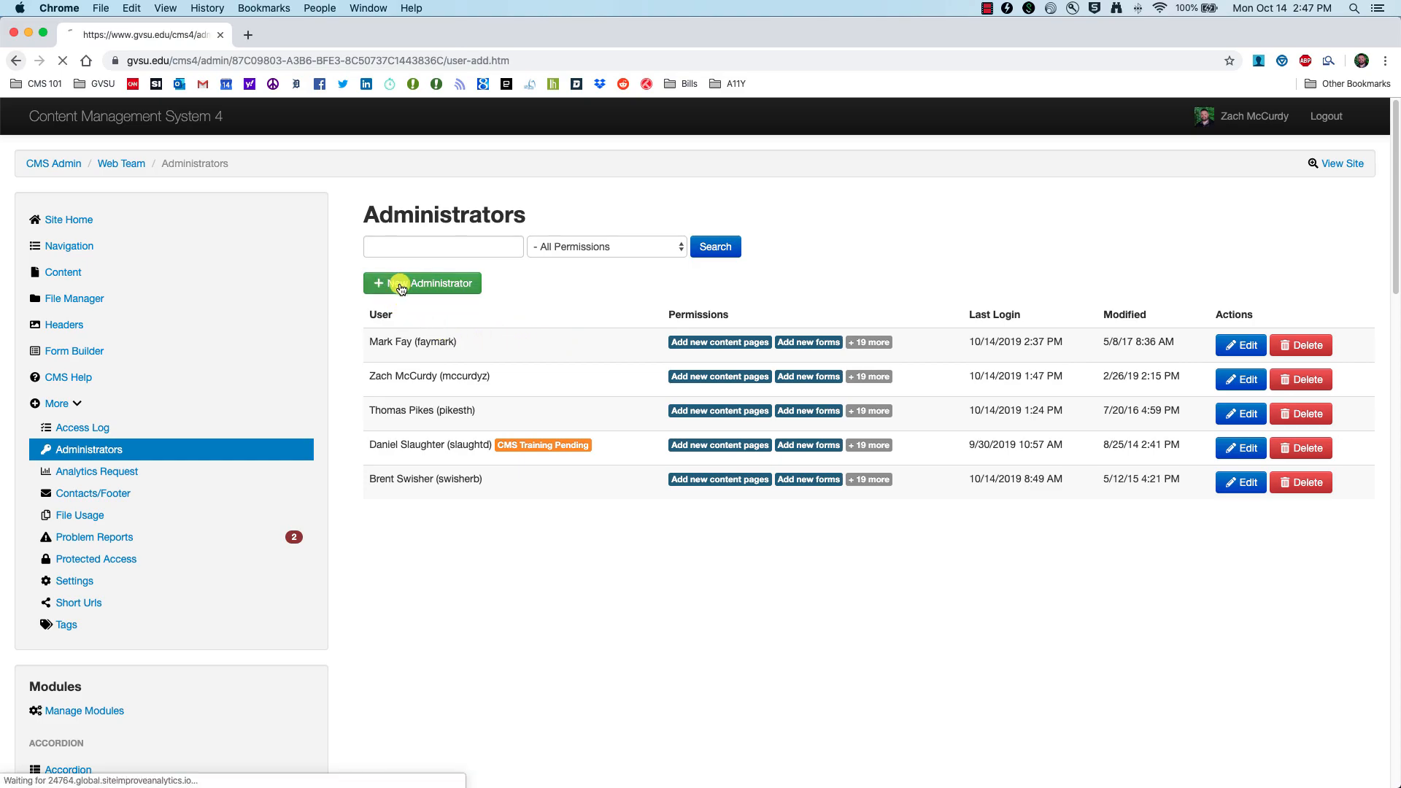
pyautogui.click(414, 249)
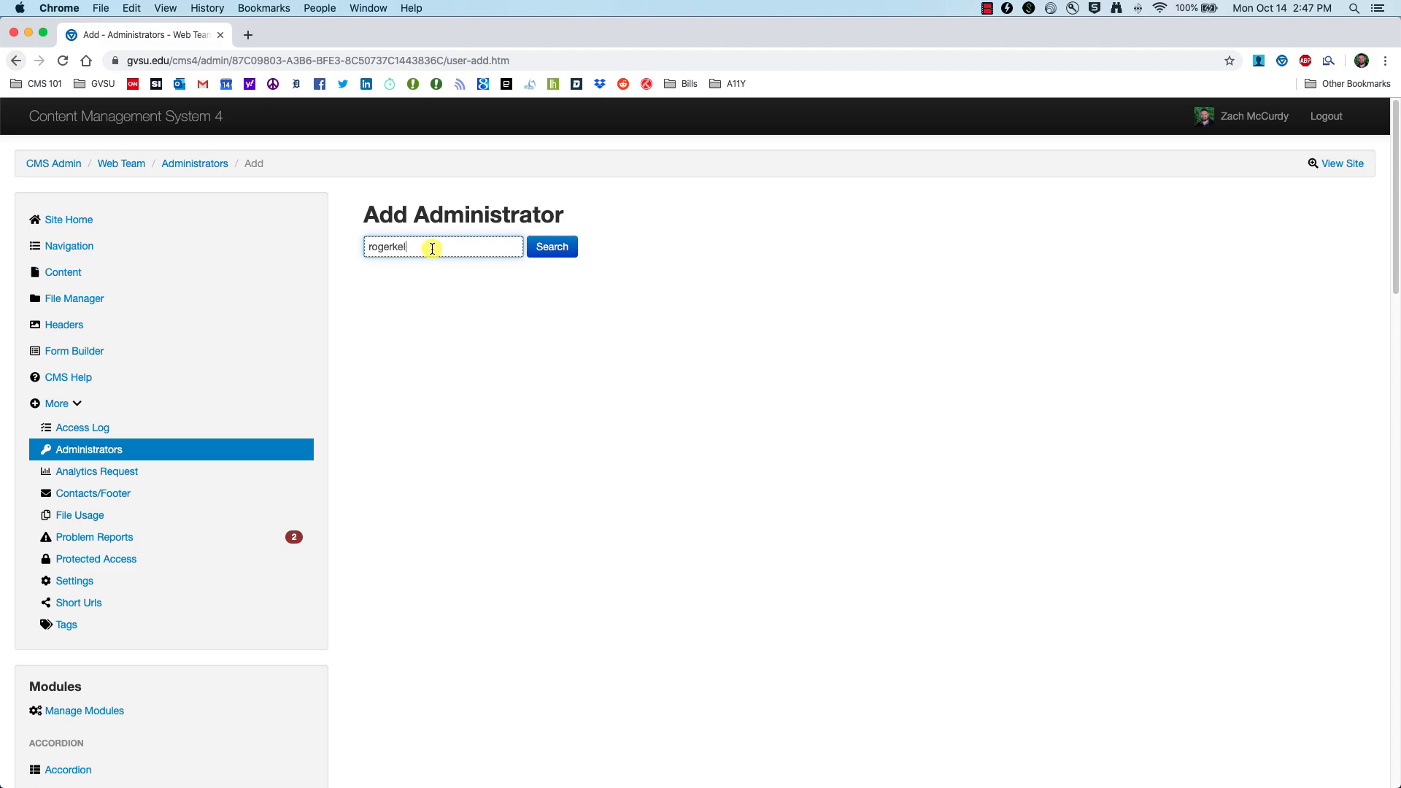
pyautogui.click(558, 251)
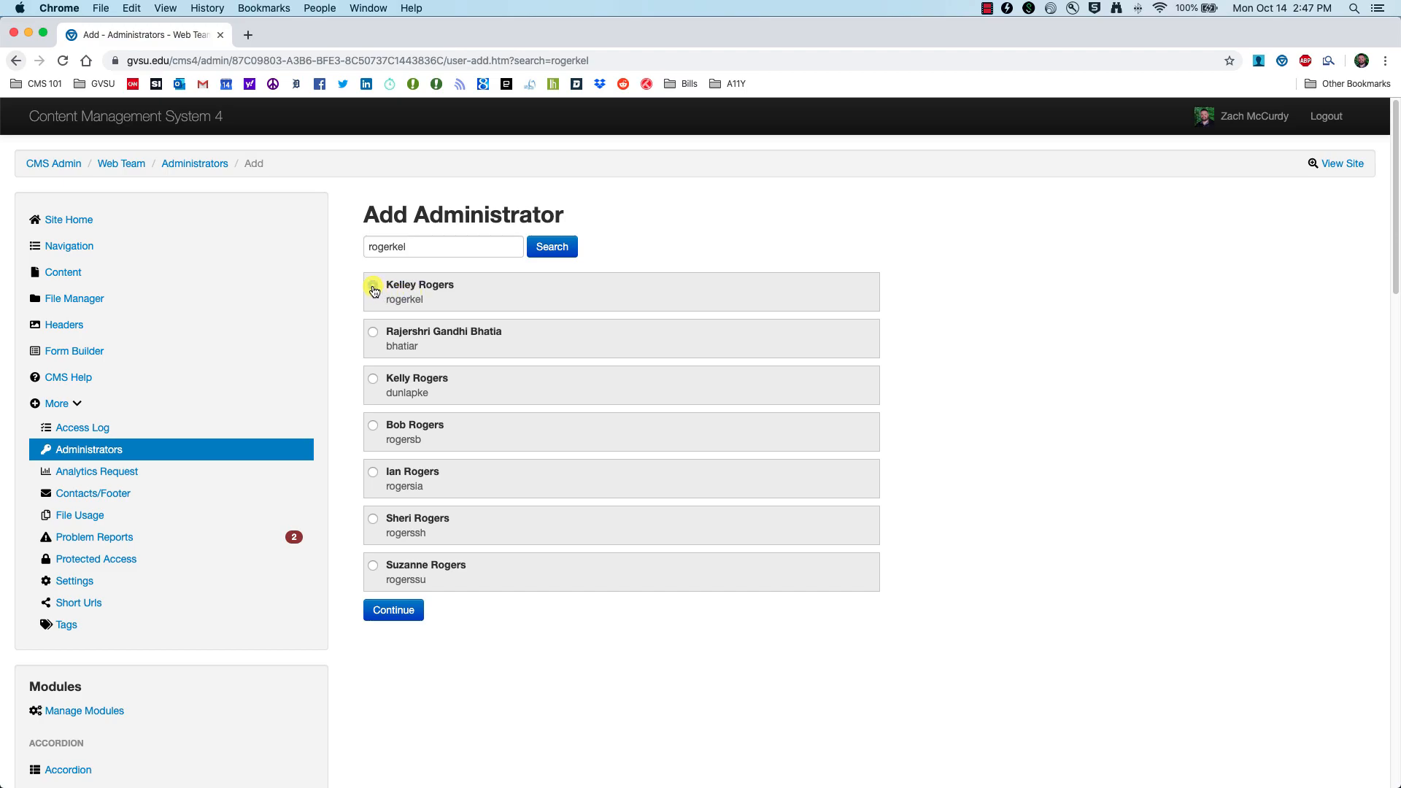
pyautogui.click(373, 287)
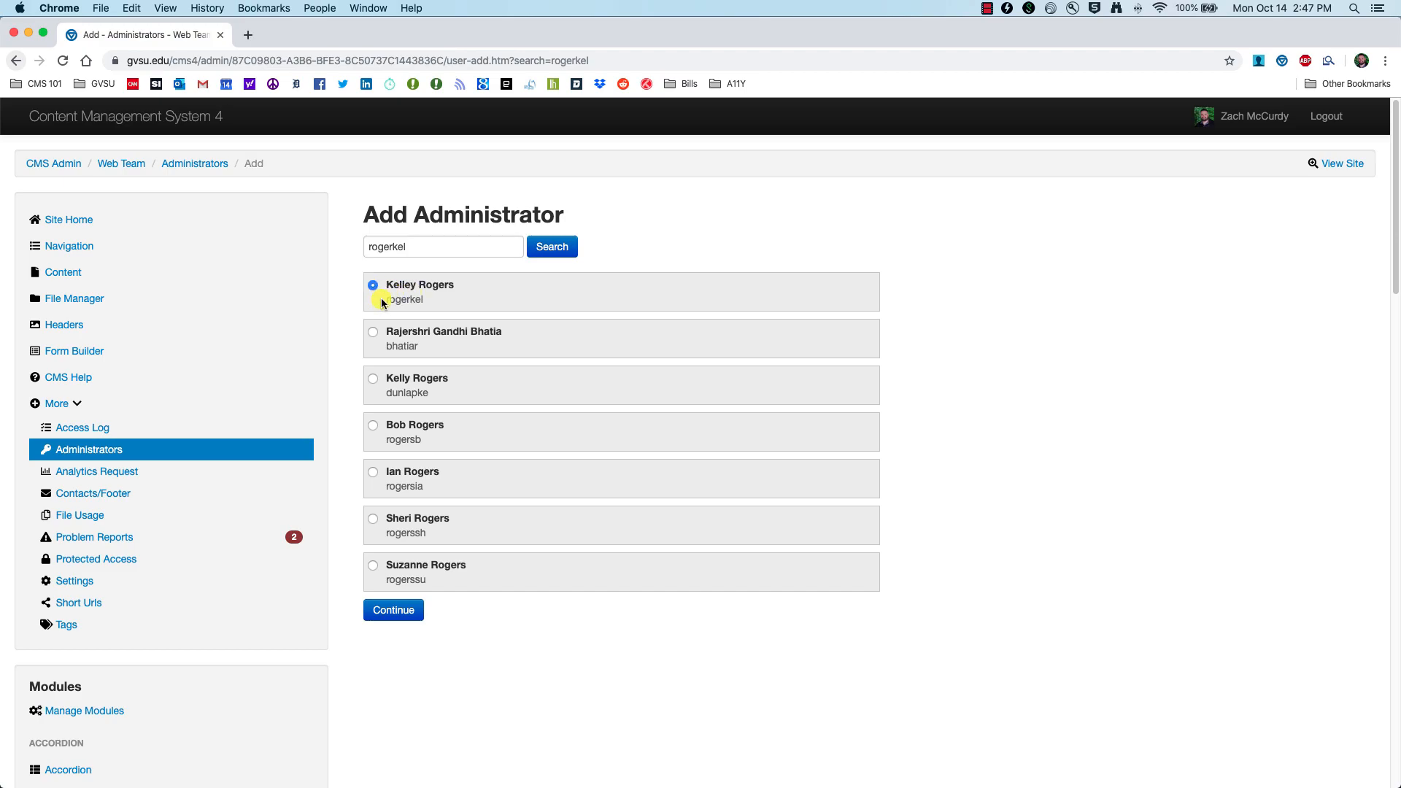
pyautogui.click(387, 613)
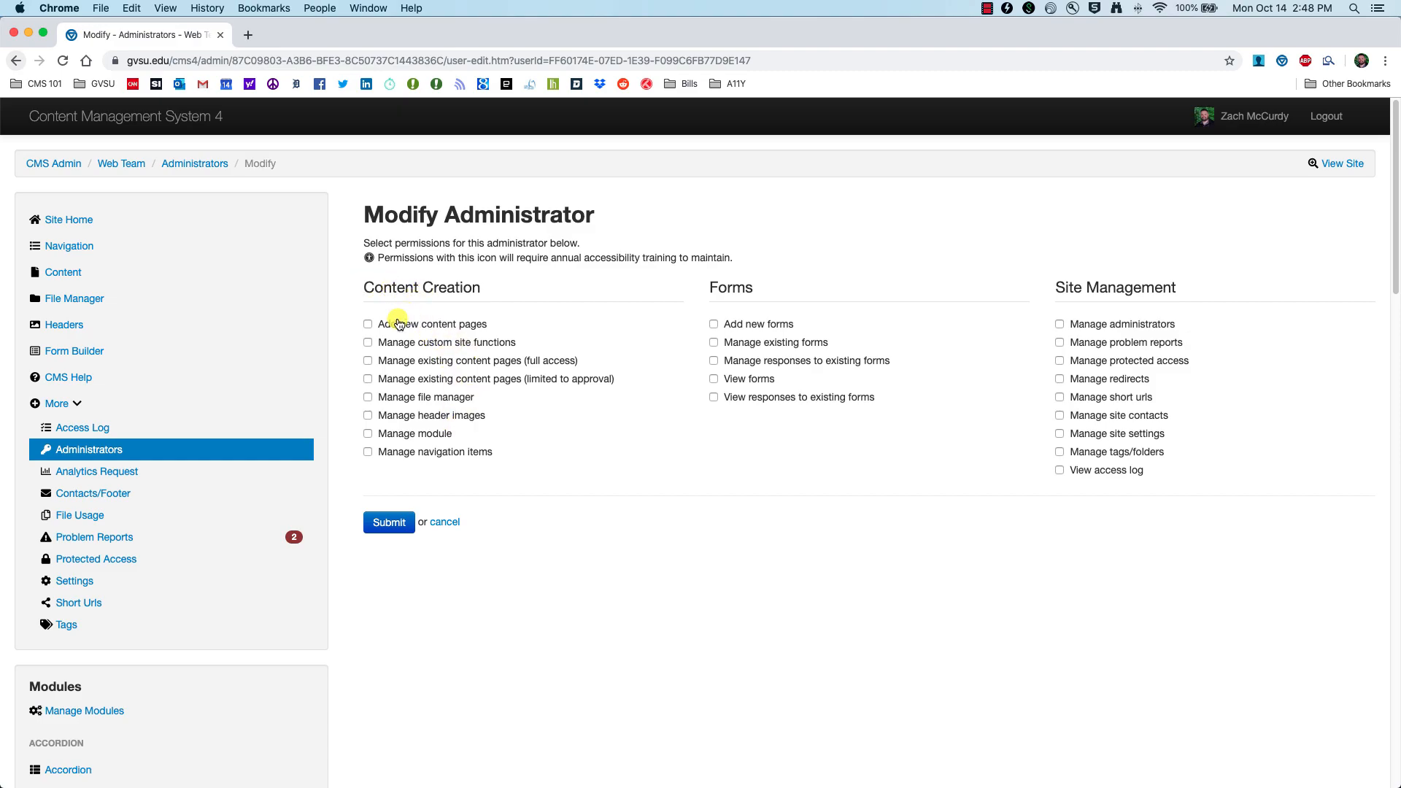
# Step: Grant the Add Pages, Custom Functions (everything now and in future), Existing Pages, File Manager, Header Images, Modules and Navigation permissions
pyautogui.click(369, 325)
pyautogui.click(370, 344)
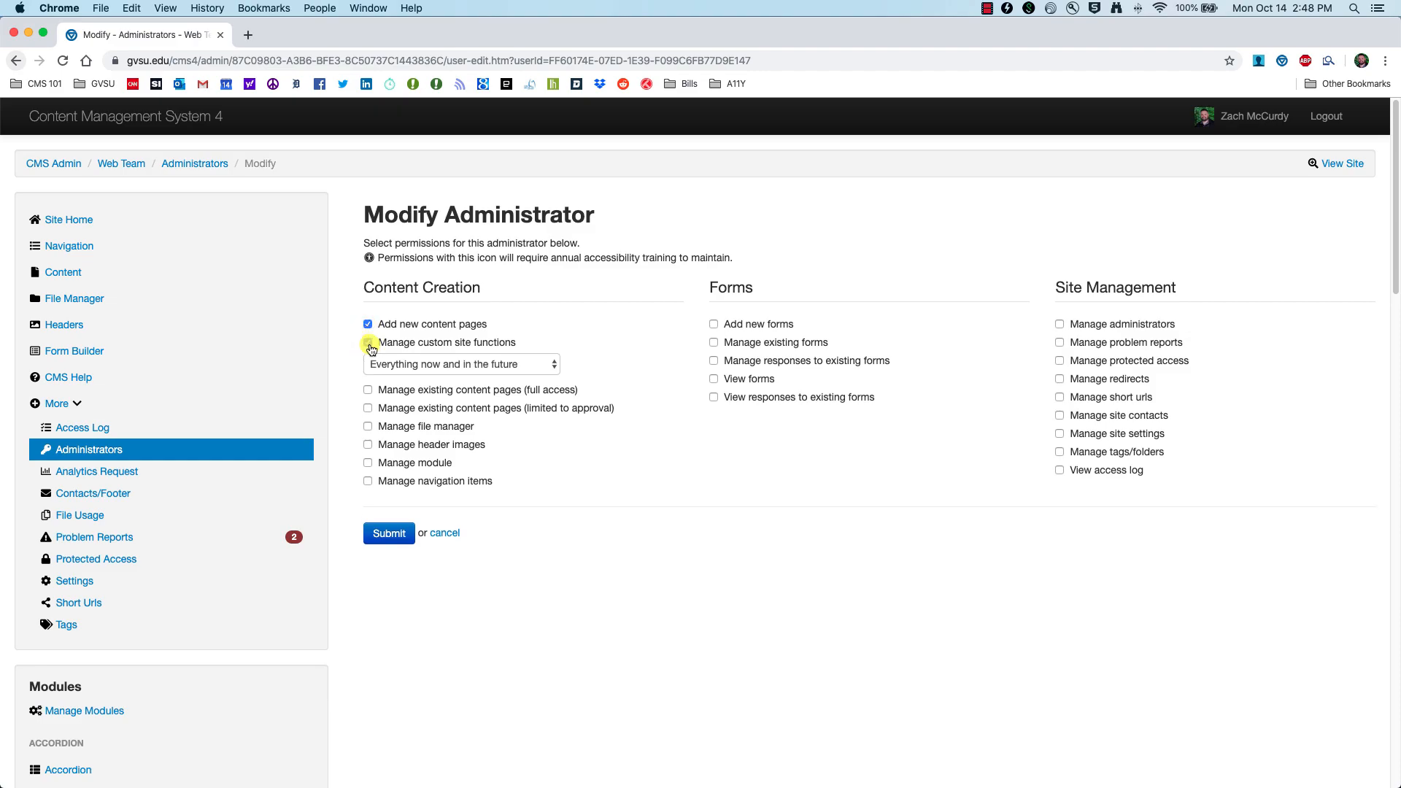
pyautogui.click(475, 364)
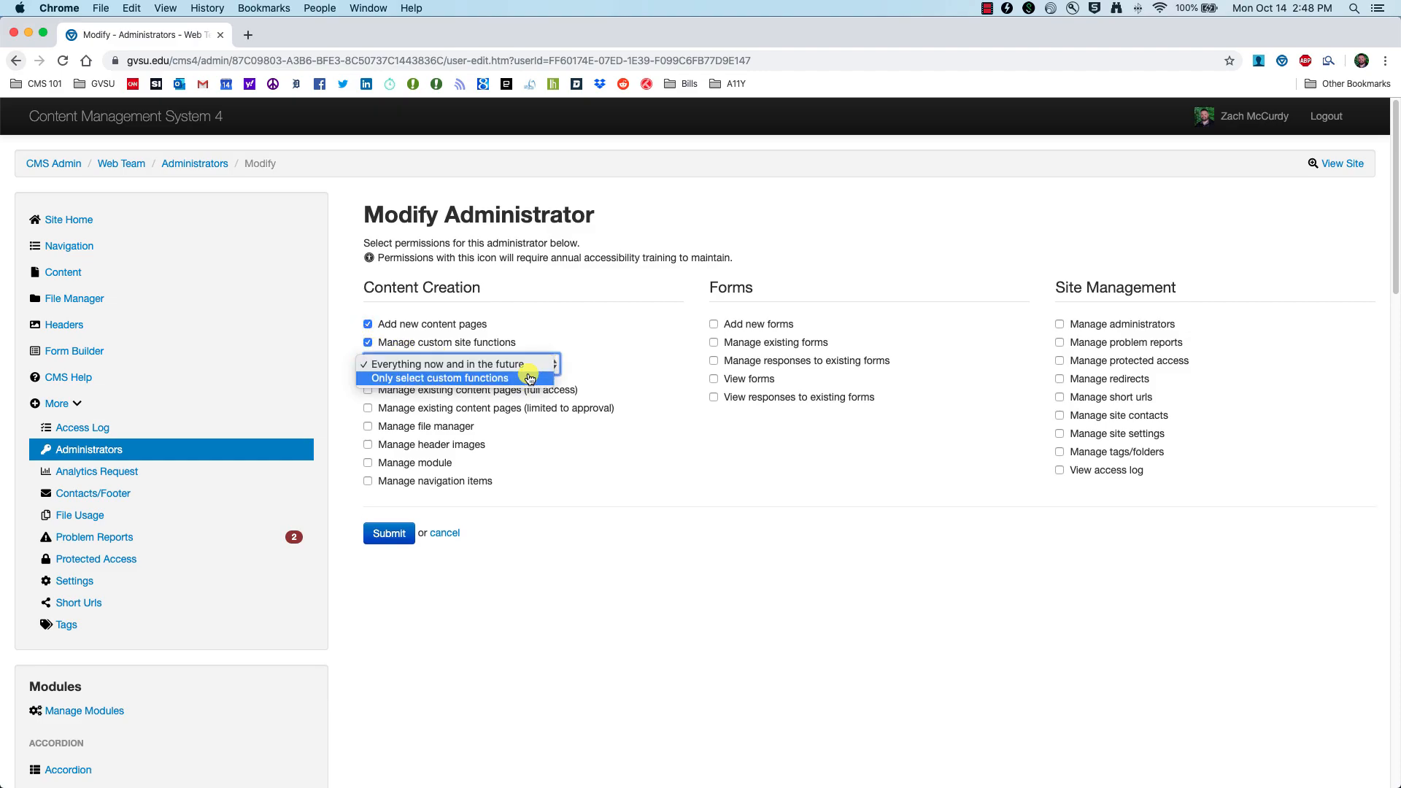
pyautogui.click(577, 367)
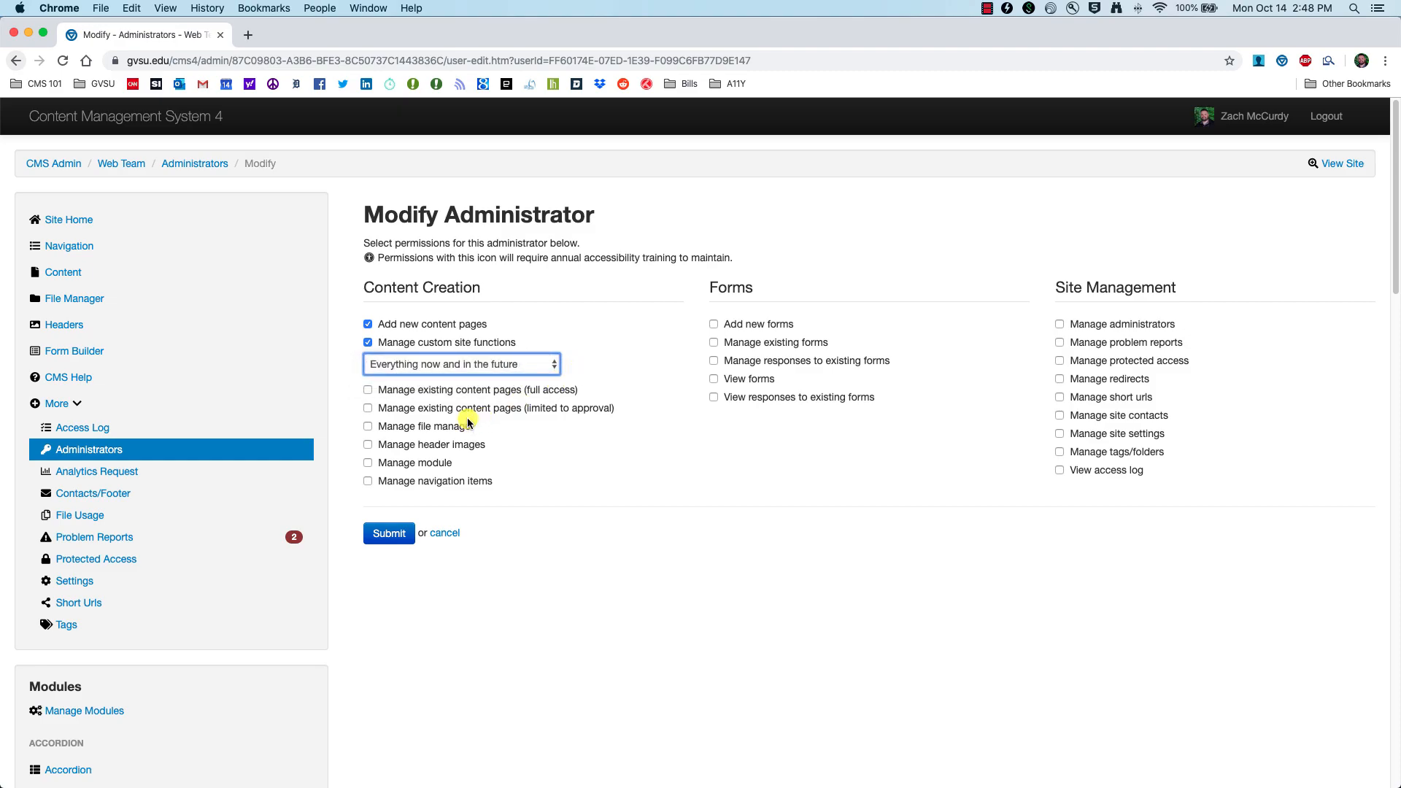
pyautogui.click(447, 391)
pyautogui.click(418, 456)
pyautogui.click(406, 475)
pyautogui.click(409, 492)
pyautogui.click(423, 540)
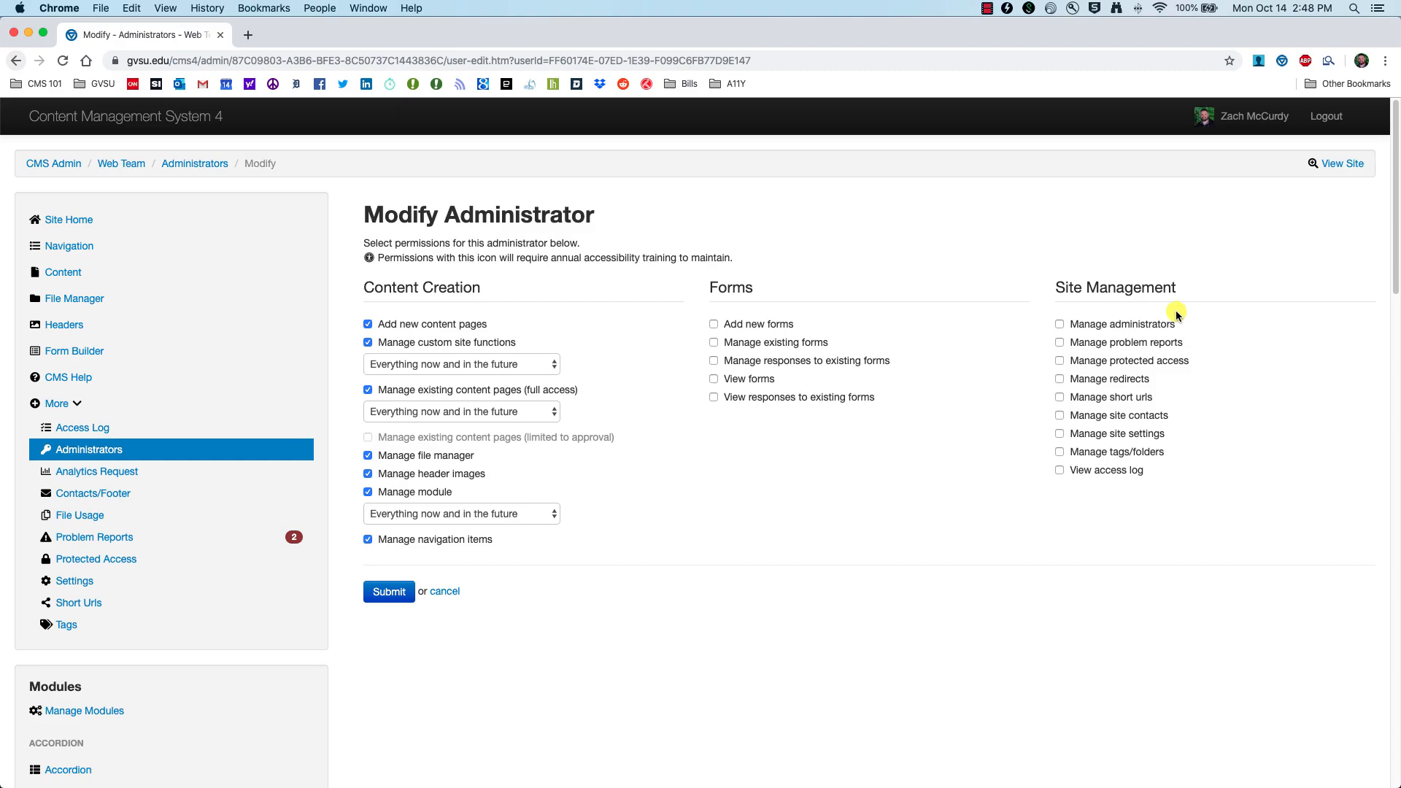
# Step: Grant Problem Reports, Protected Access, Redirects, Short URLs, Contacts, Settings, Tags/Folders and Access Log permissions, then submit
pyautogui.click(1125, 343)
pyautogui.click(1117, 361)
pyautogui.click(1109, 379)
pyautogui.click(1108, 399)
pyautogui.click(1106, 416)
pyautogui.click(1104, 434)
pyautogui.click(1101, 452)
pyautogui.click(1100, 471)
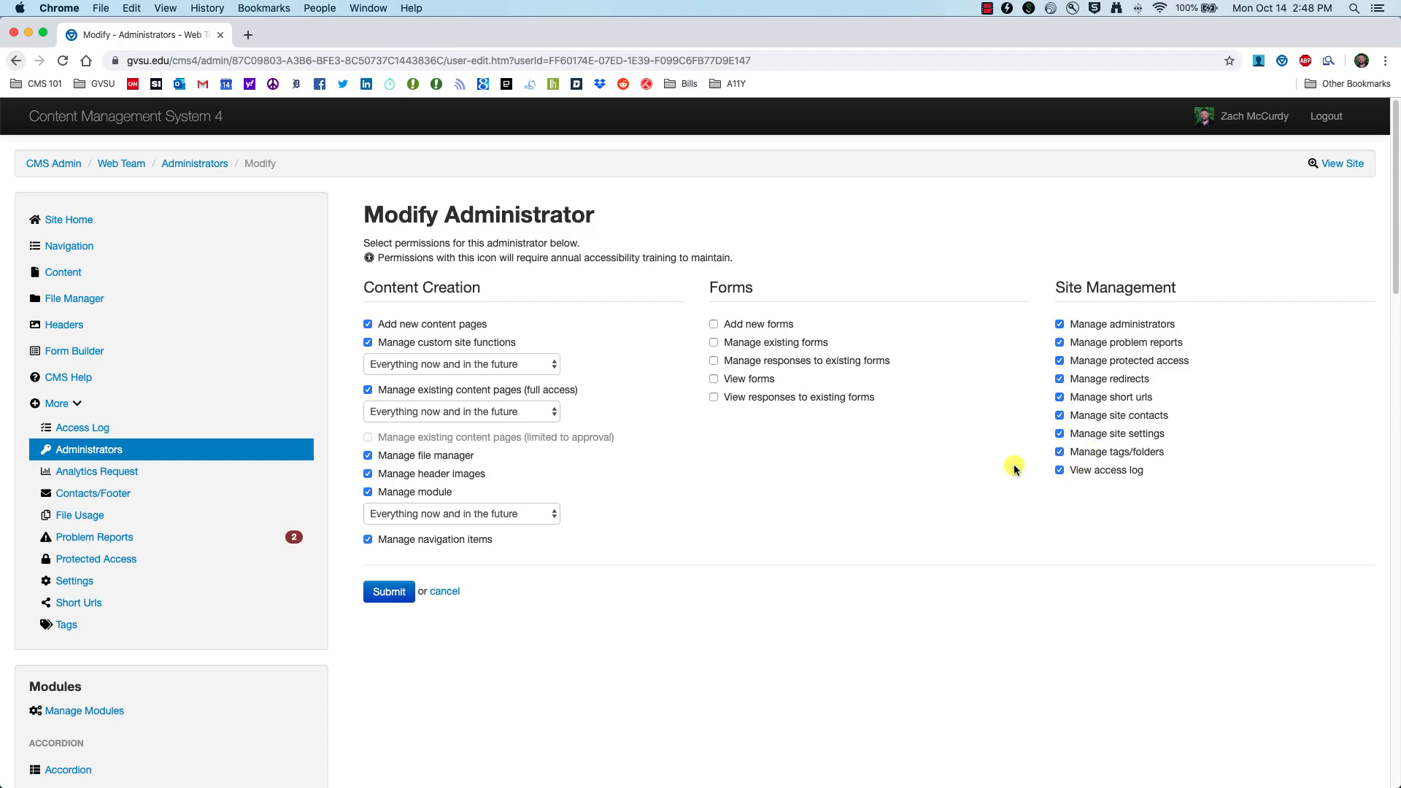
pyautogui.click(390, 592)
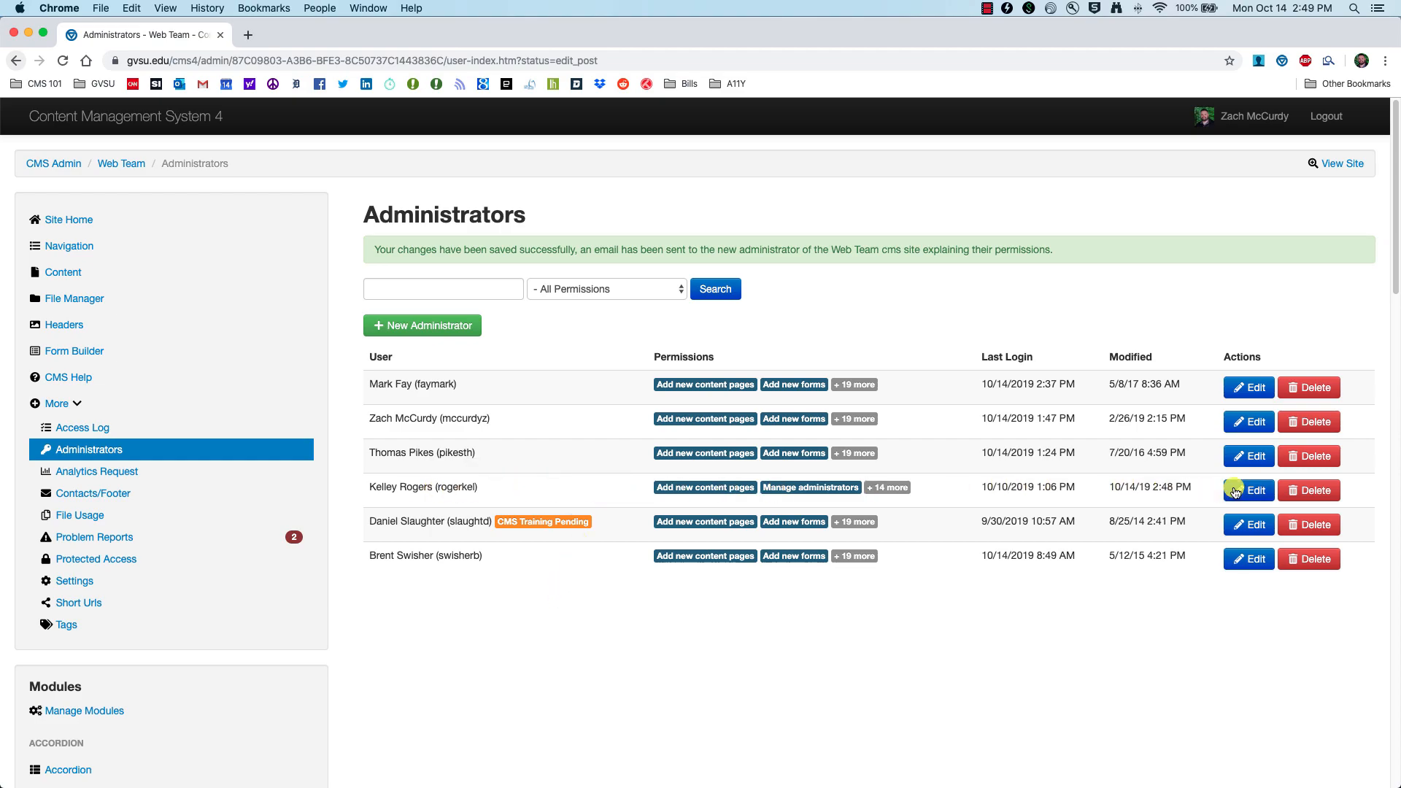
# Step: Delete the newly added administrator's row and confirm the removal
pyautogui.click(1328, 494)
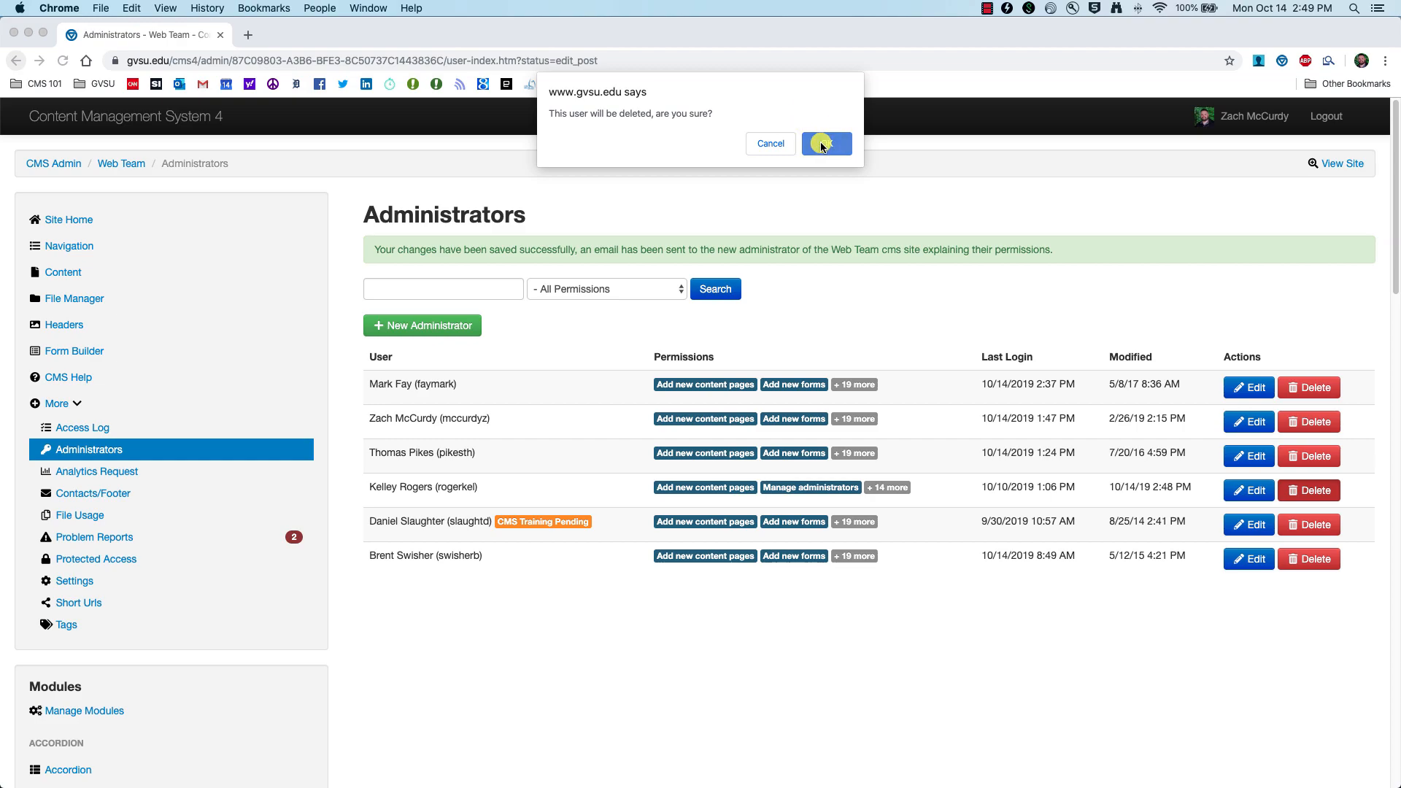
pyautogui.click(822, 144)
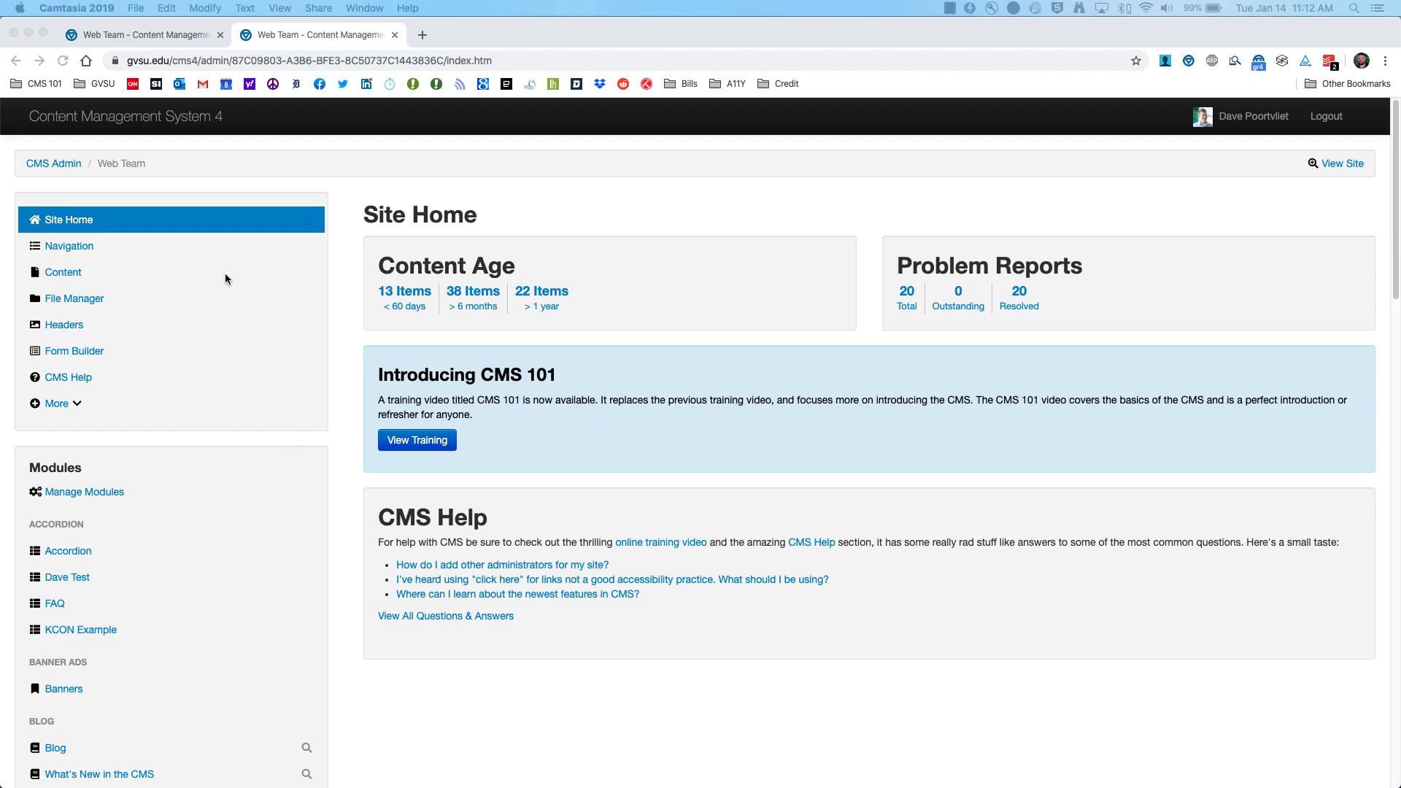
# Step: Open Analytics under More and review visits, traffic sources, top viewed pages and keywords
pyautogui.click(77, 404)
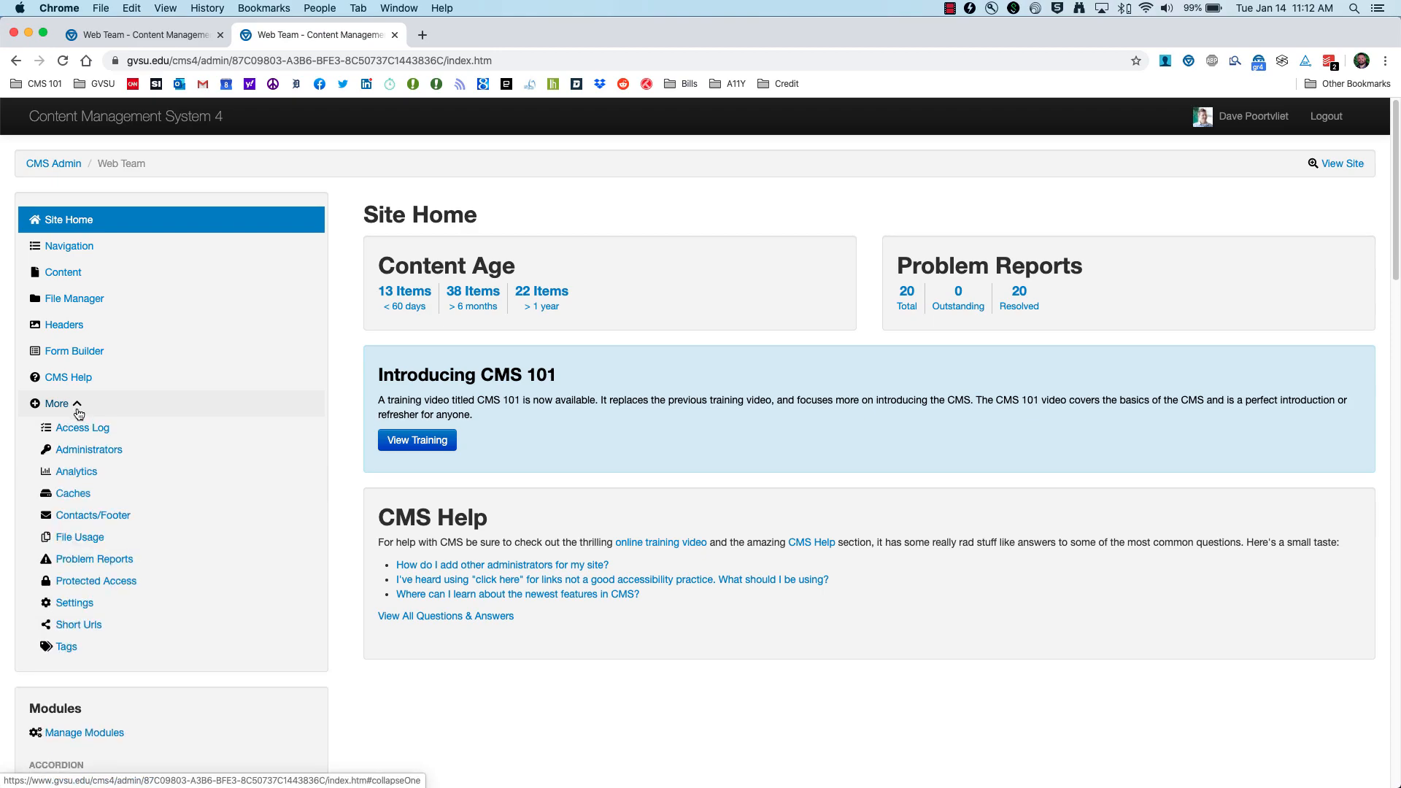
pyautogui.click(77, 472)
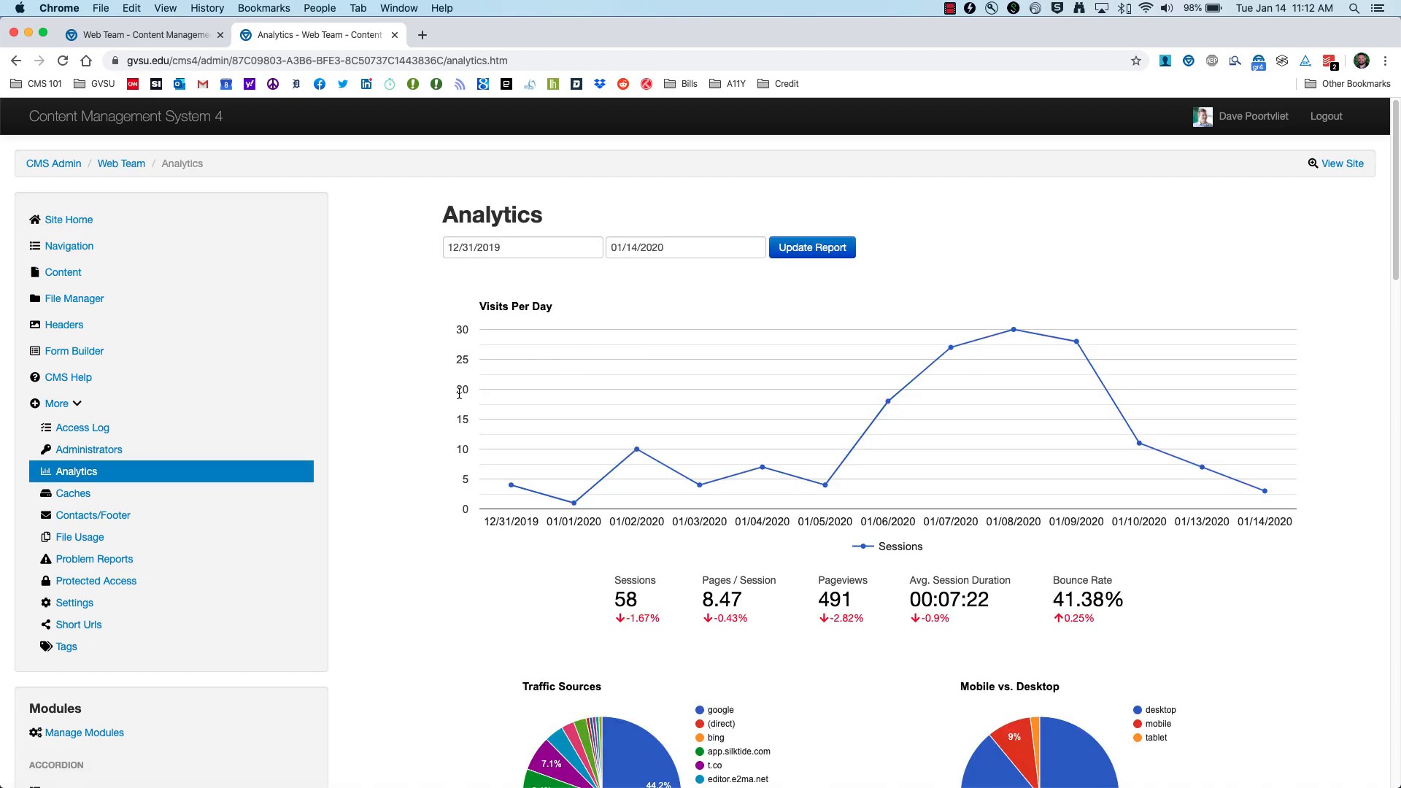
pyautogui.scroll(-2, 454, 399)
pyautogui.scroll(-5, 453, 399)
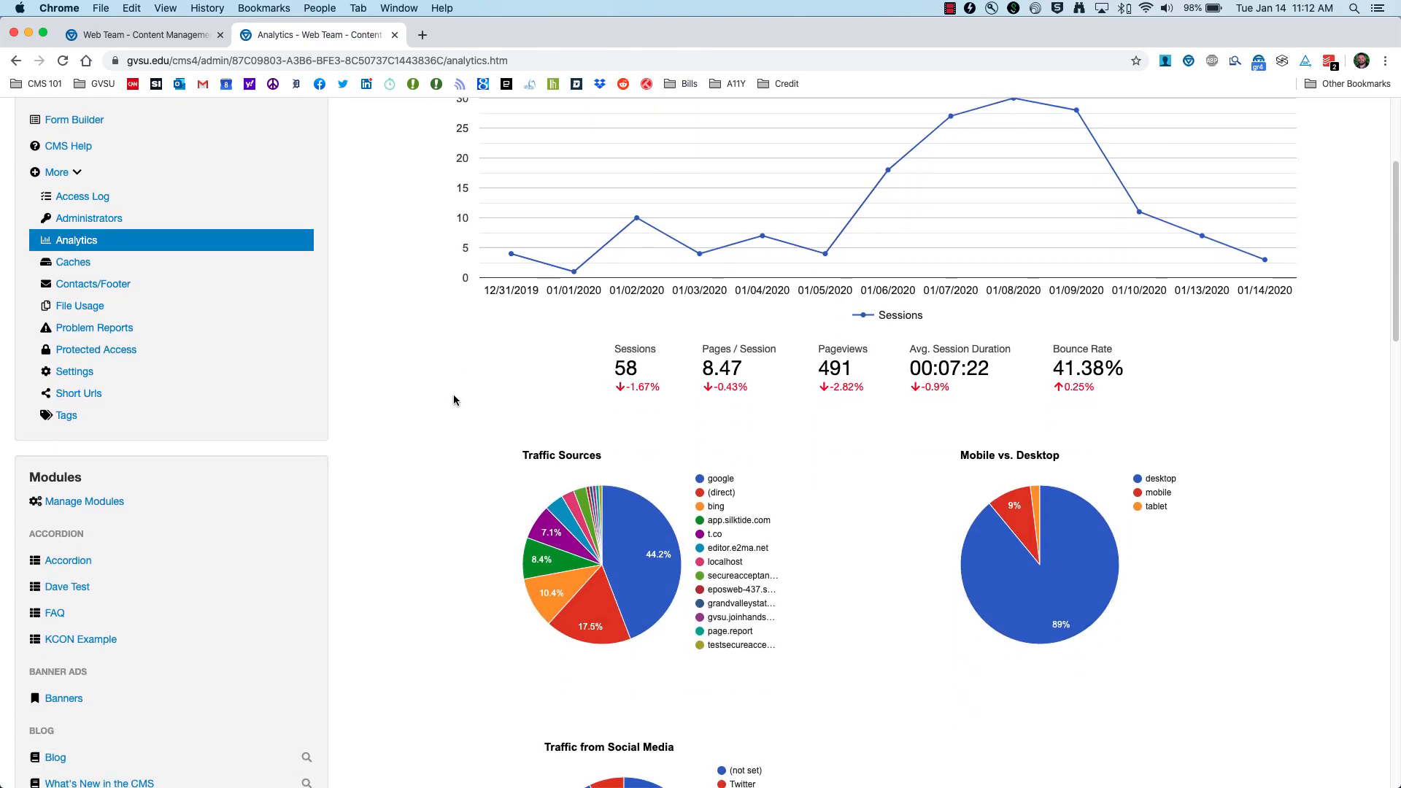
pyautogui.scroll(-14, 450, 400)
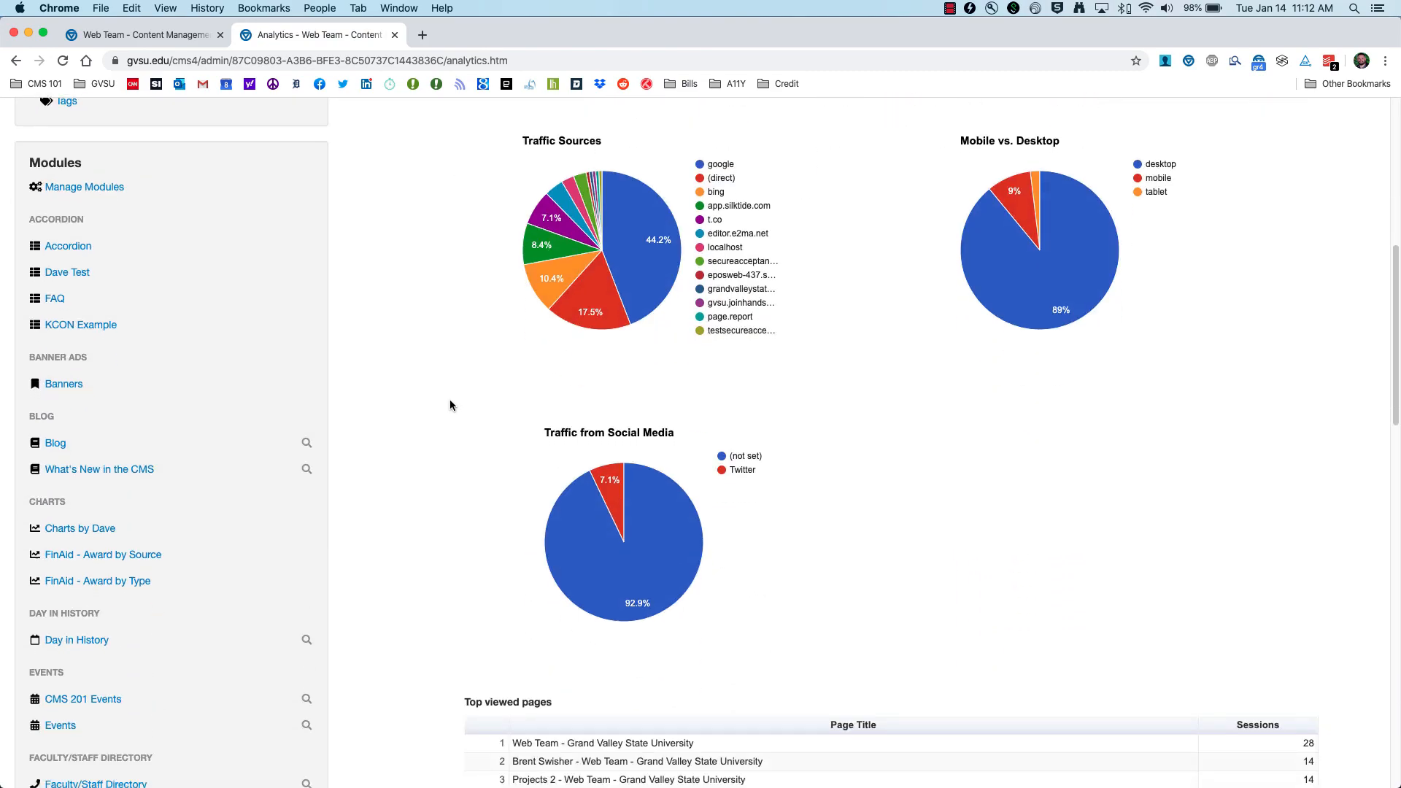
pyautogui.scroll(-2, 450, 404)
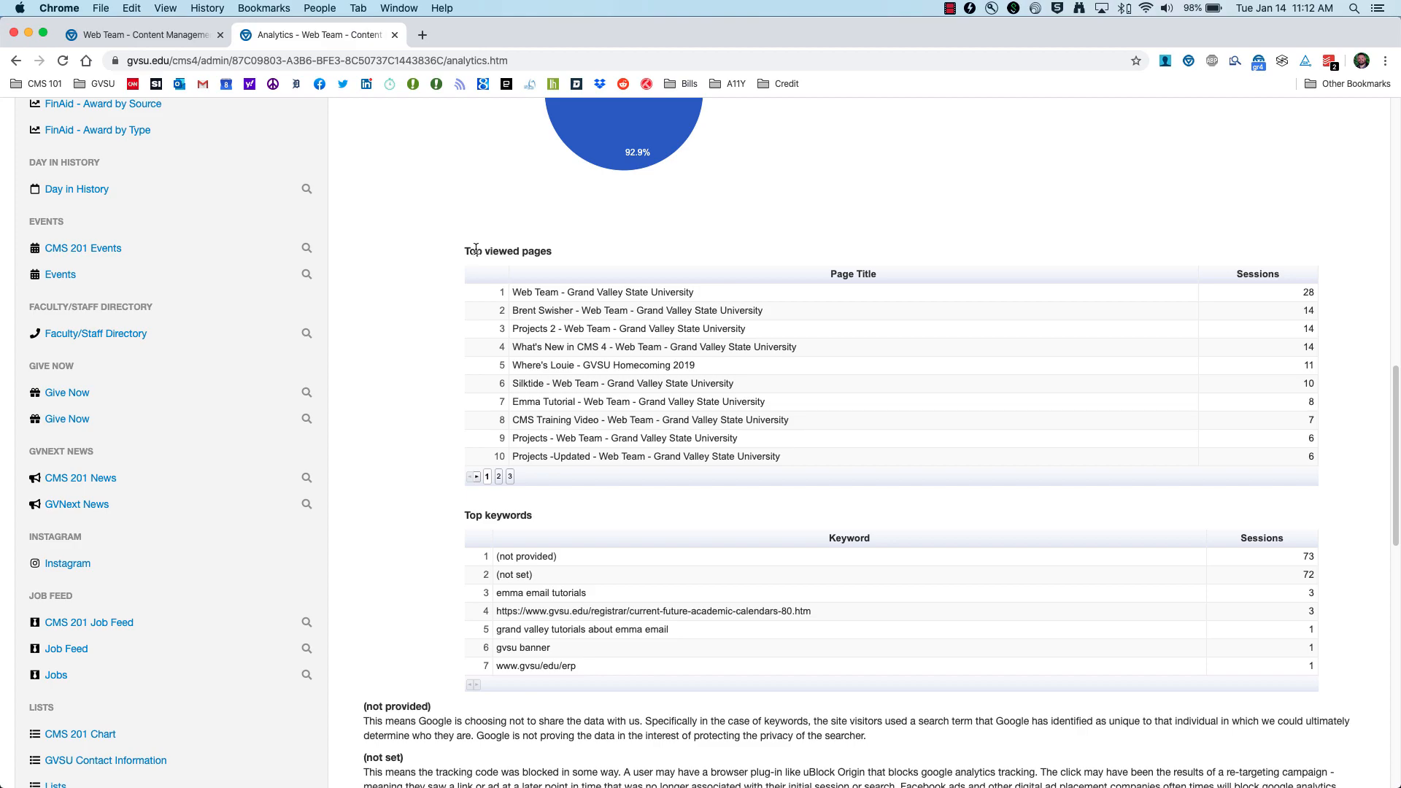
pyautogui.scroll(-5, 453, 511)
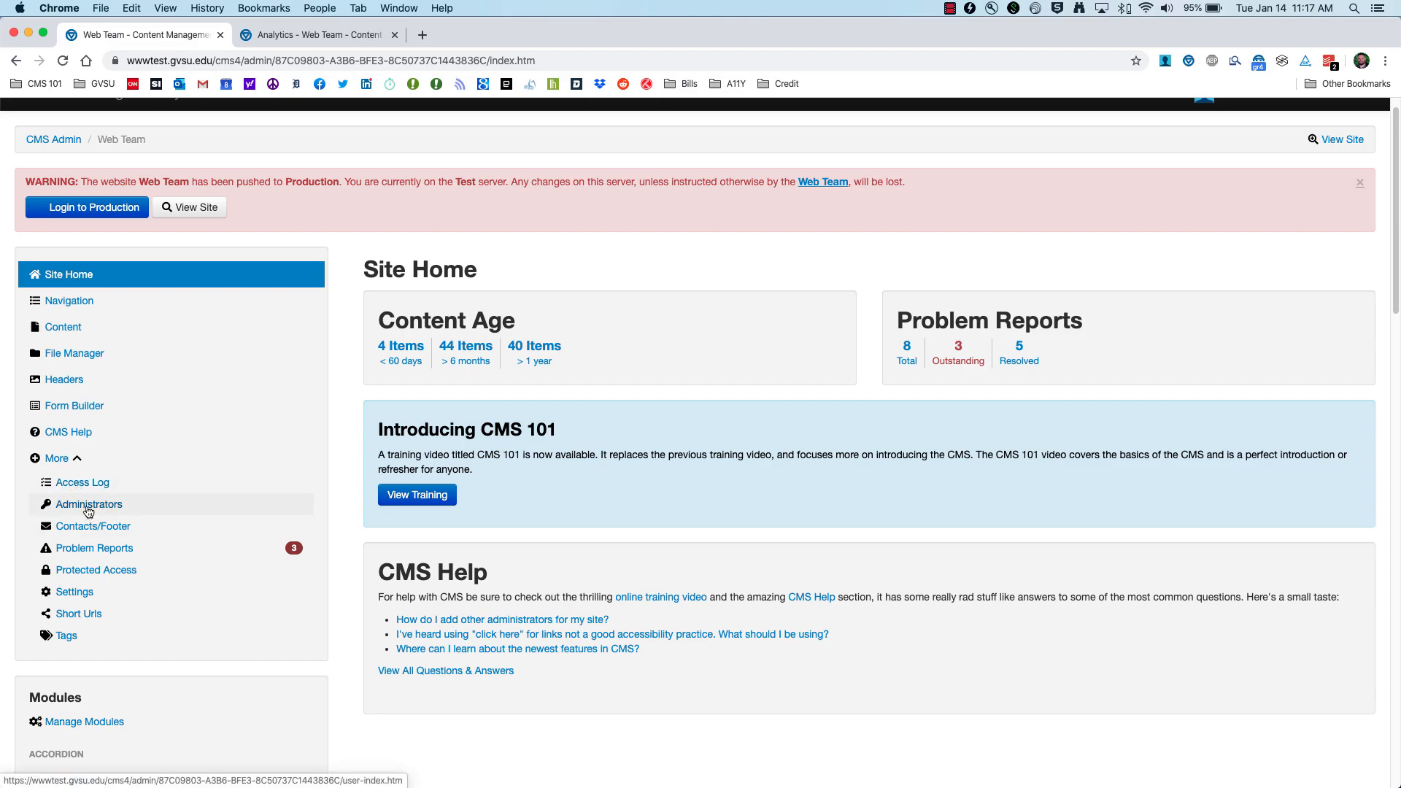
# Step: Open an existing administrator's permissions from the Administrators list and save them
pyautogui.click(282, 35)
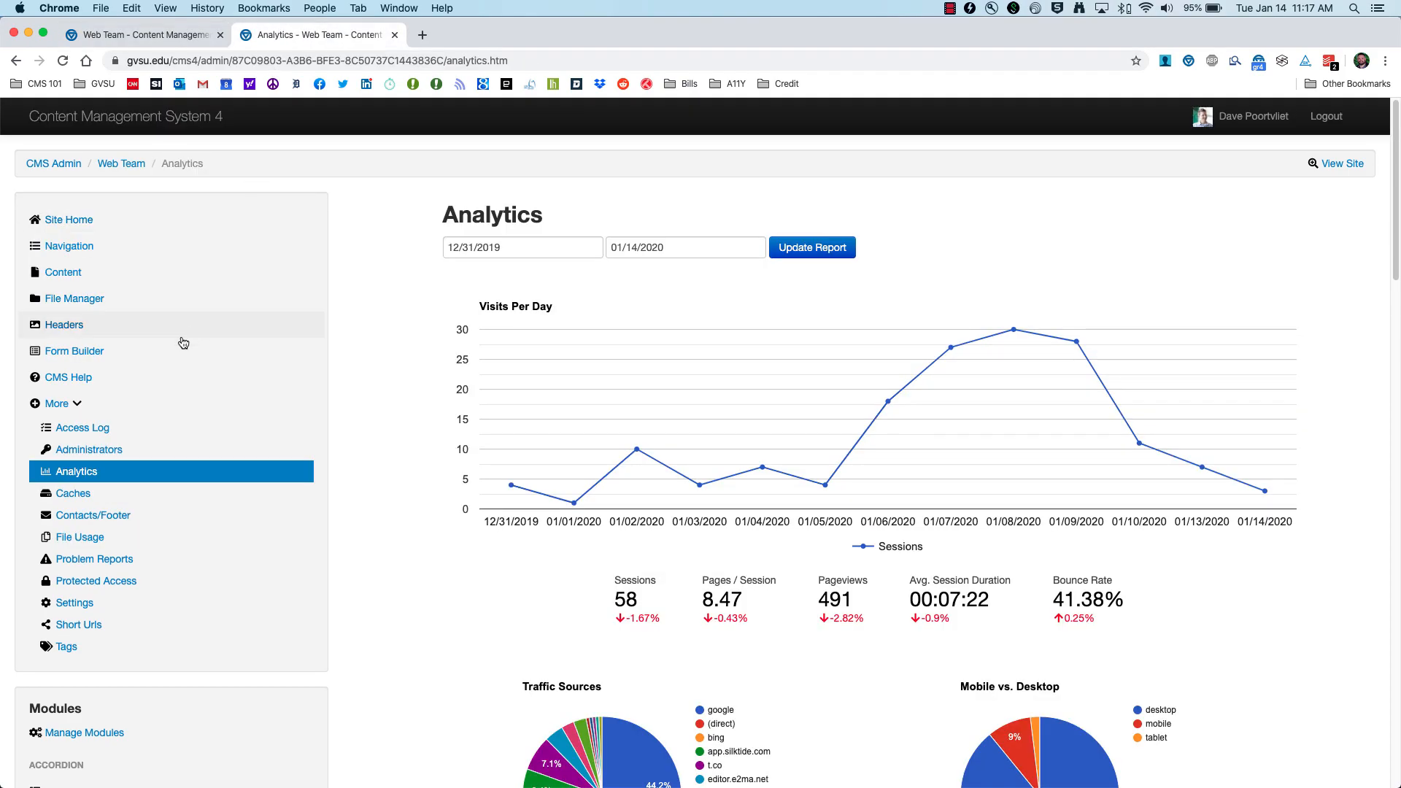
pyautogui.click(87, 451)
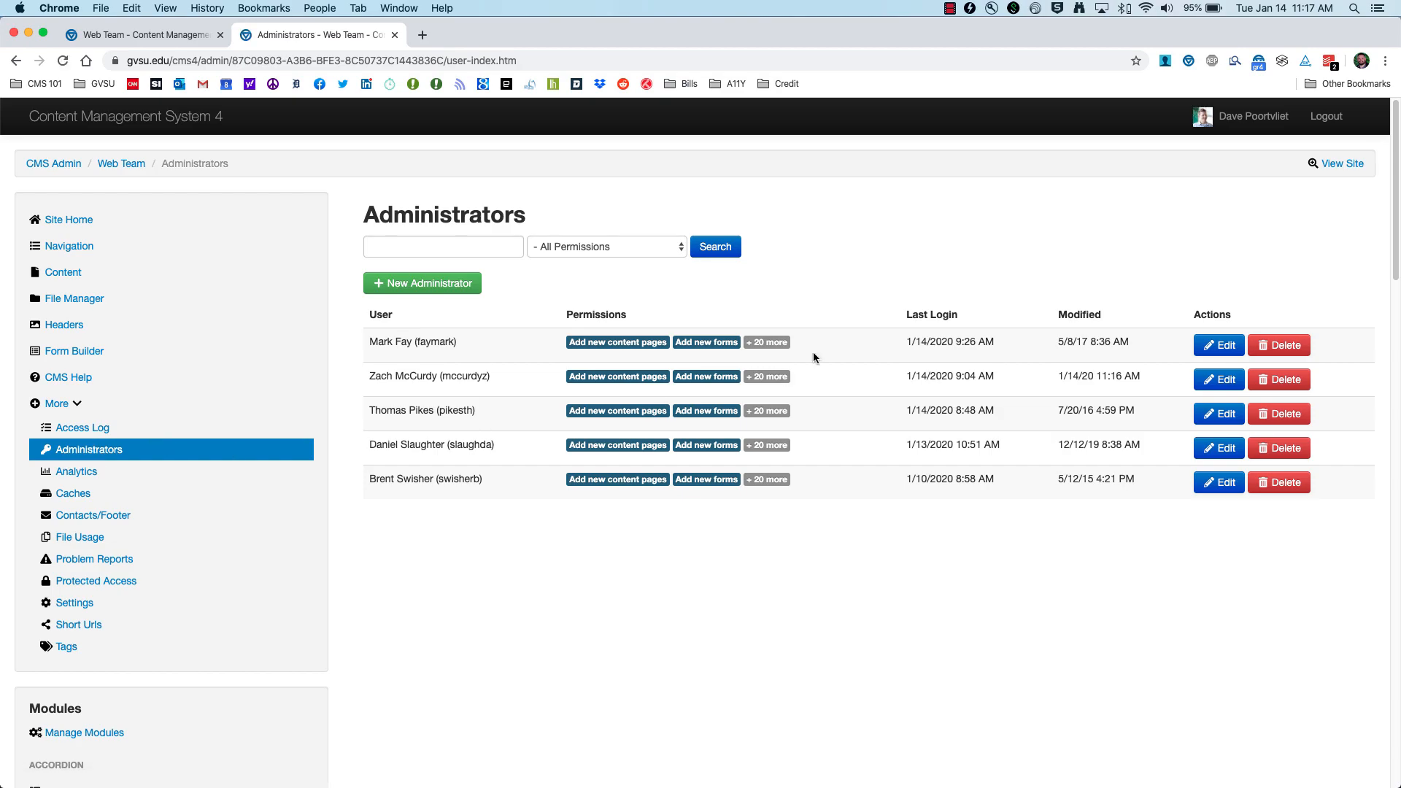
pyautogui.click(1213, 381)
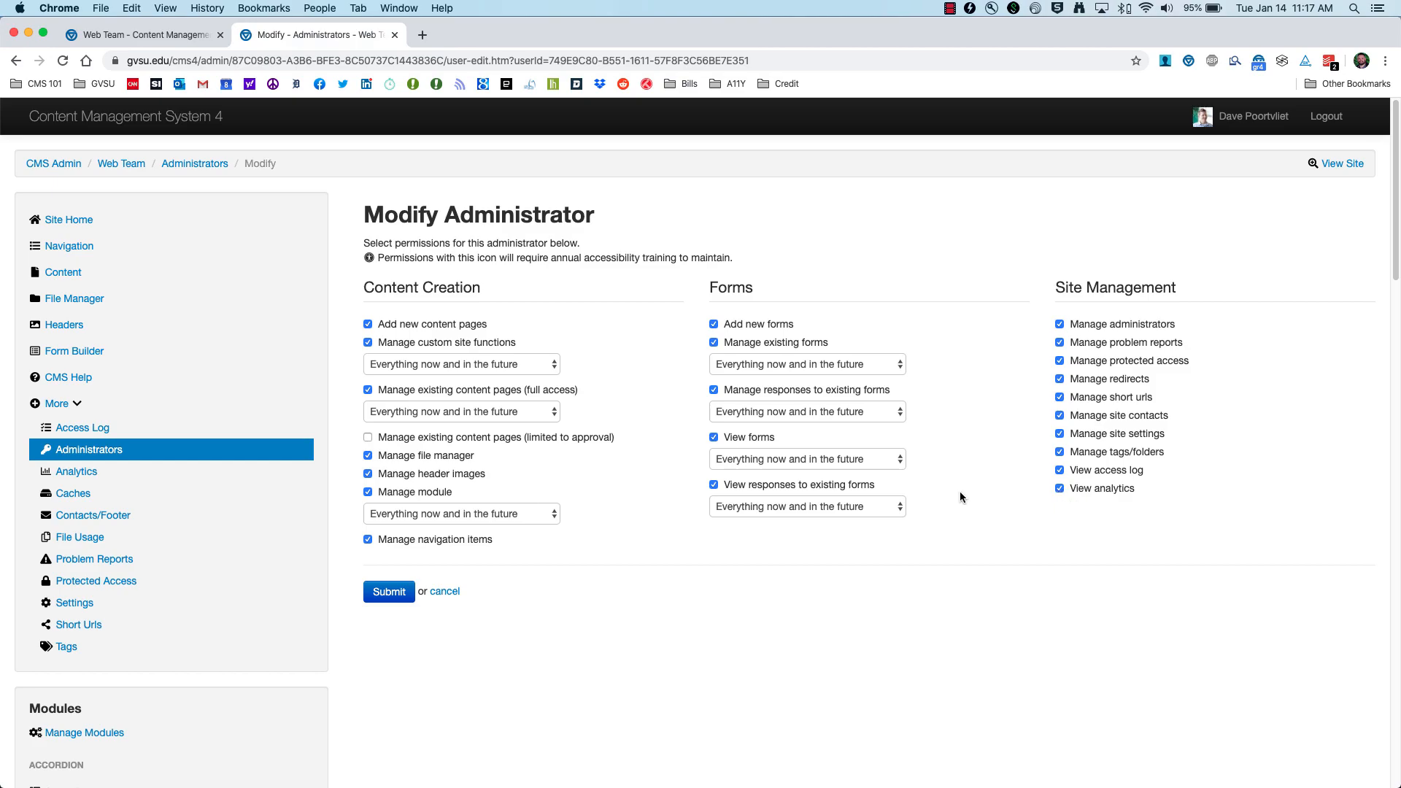
pyautogui.click(387, 592)
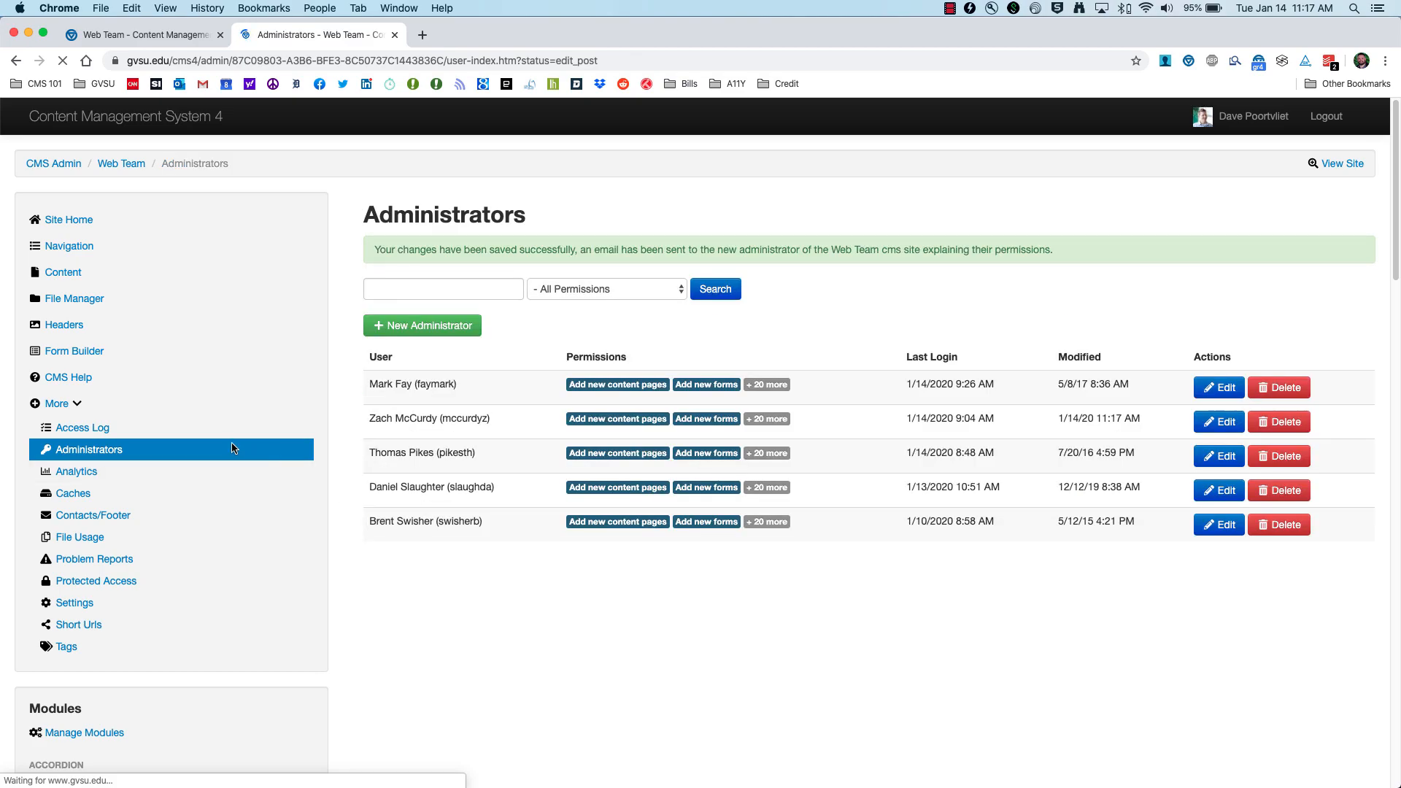
# Step: Reopen the Analytics report showing visits per day for 12/31/2019–01/14/2020
pyautogui.click(84, 478)
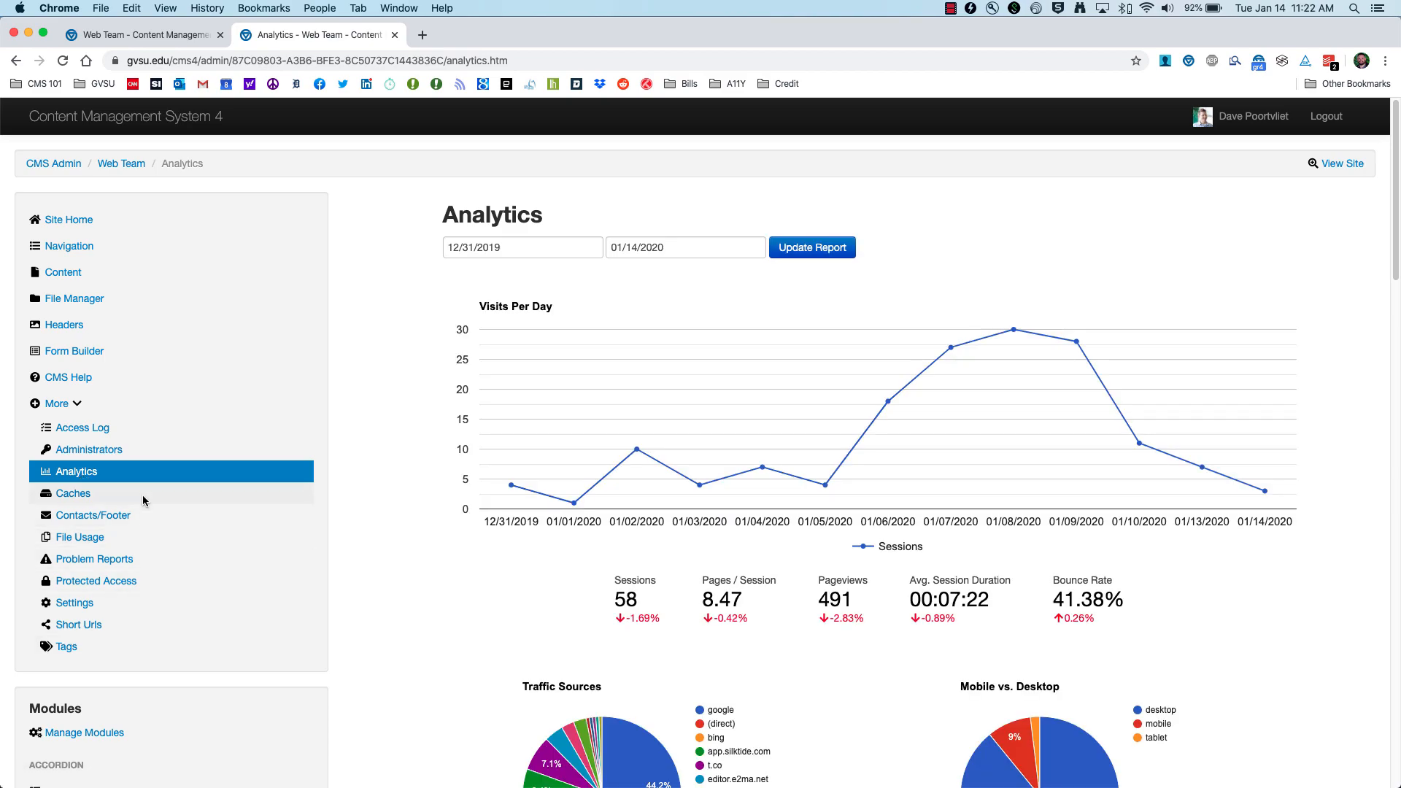
pyautogui.scroll(-1, 772, 521)
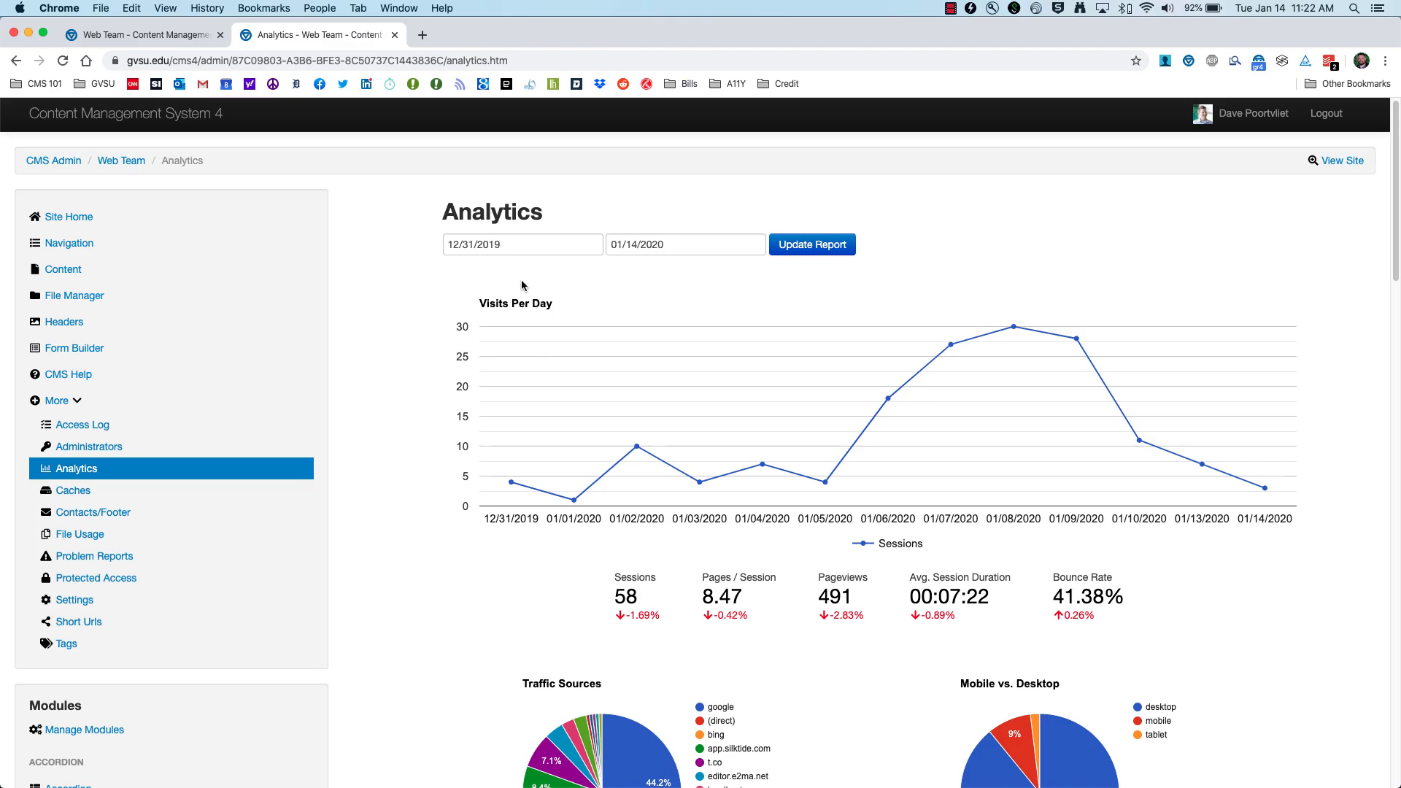
pyautogui.click(544, 244)
# Step: Set the report range to 12/01/2019–12/31/2019 and update it (258 sessions, 2502 pageviews)
pyautogui.click(709, 243)
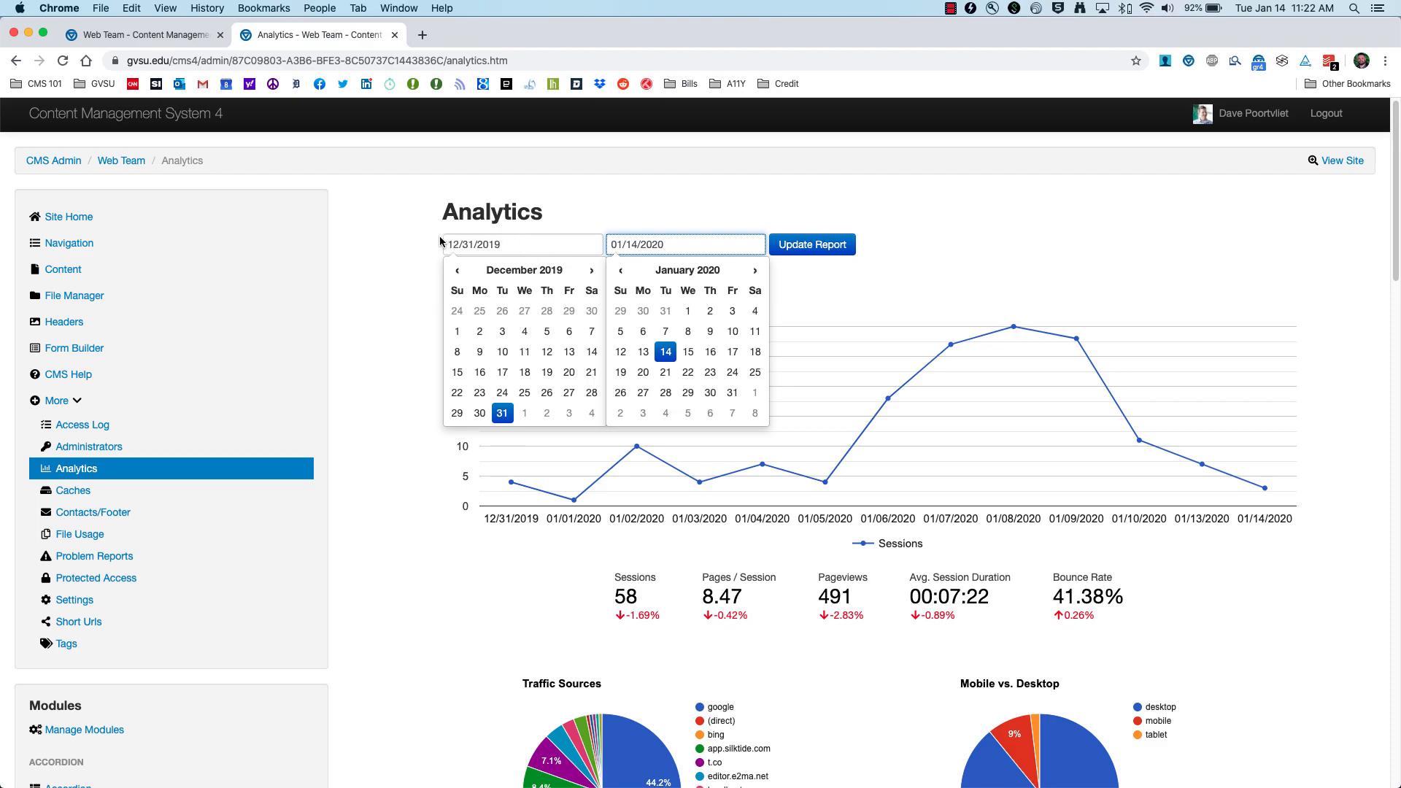
pyautogui.click(457, 333)
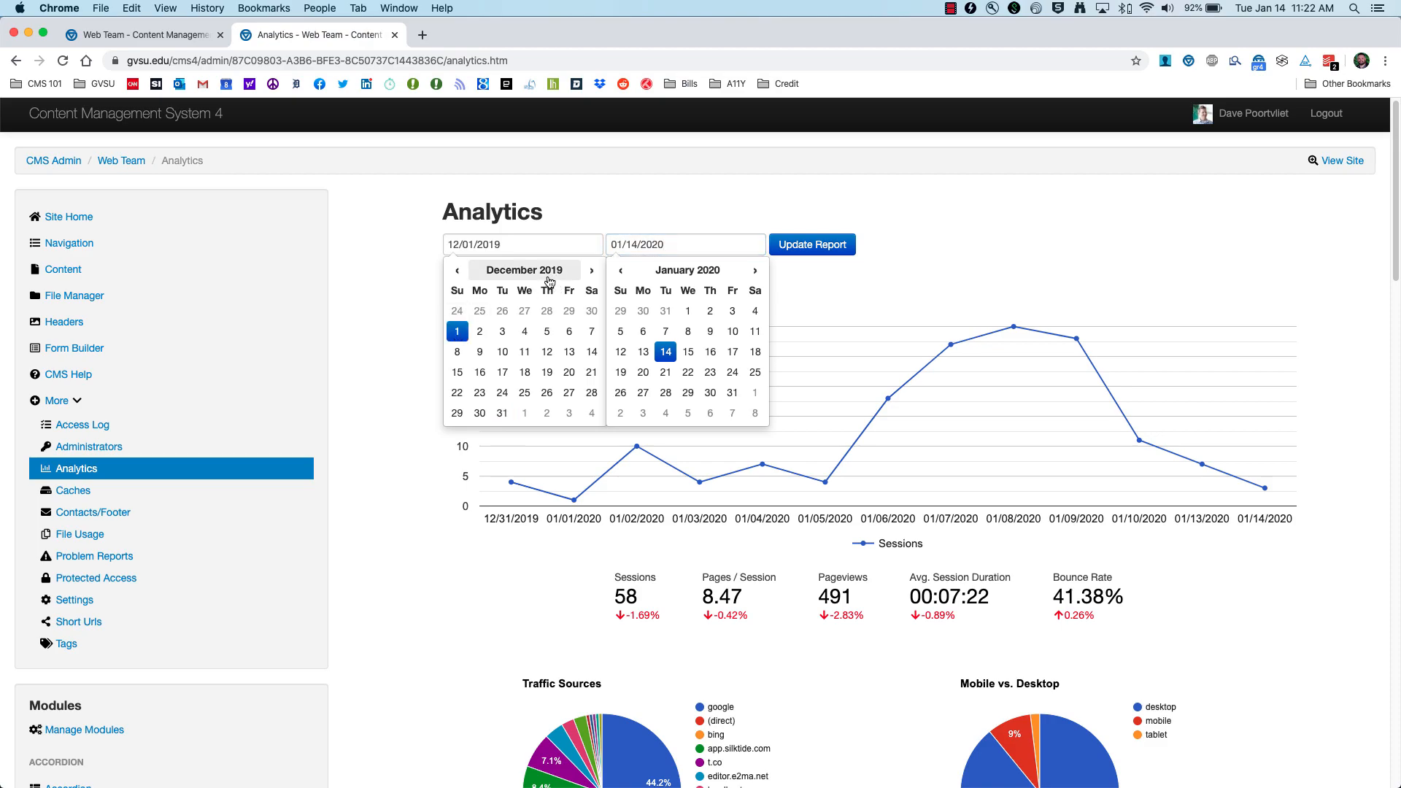
pyautogui.click(621, 271)
pyautogui.click(664, 415)
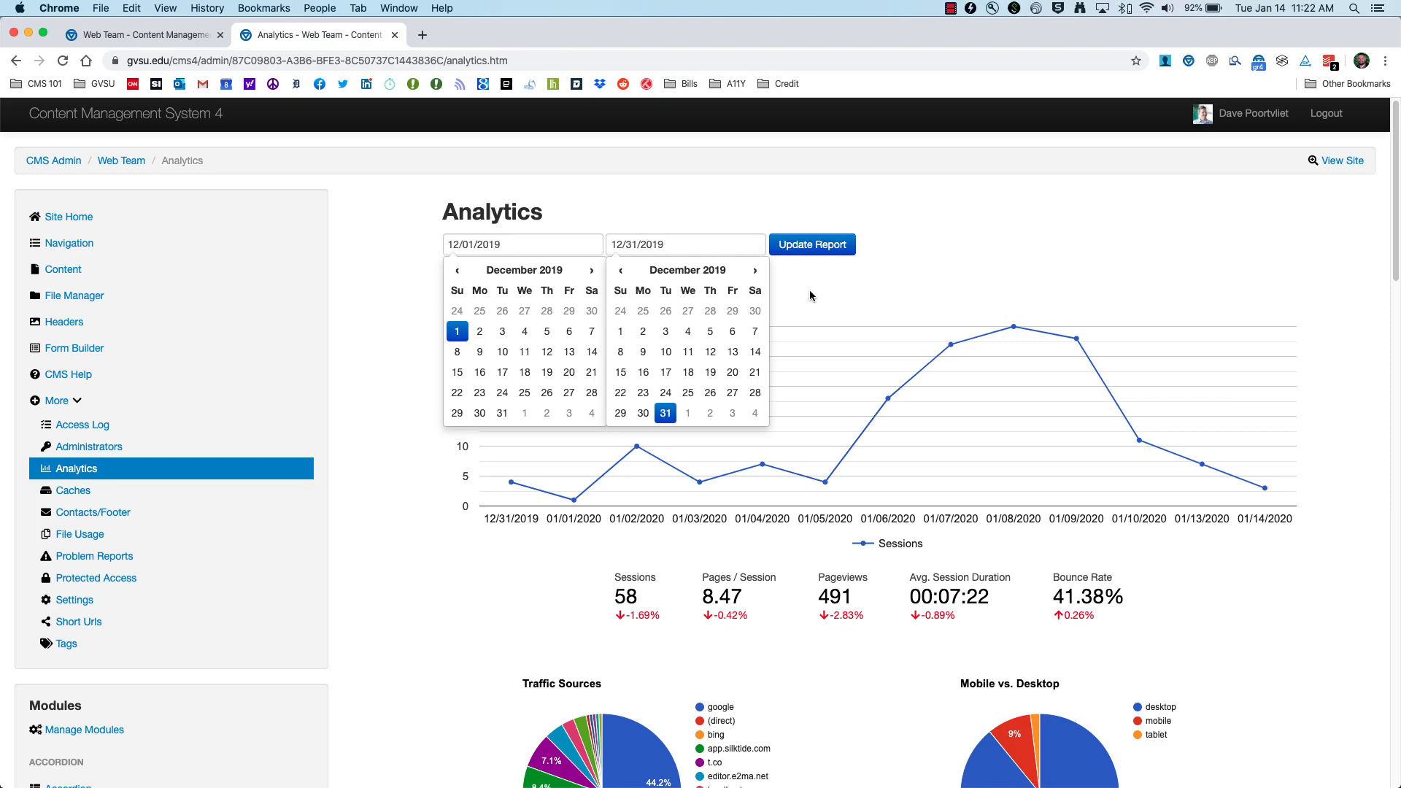
pyautogui.click(822, 256)
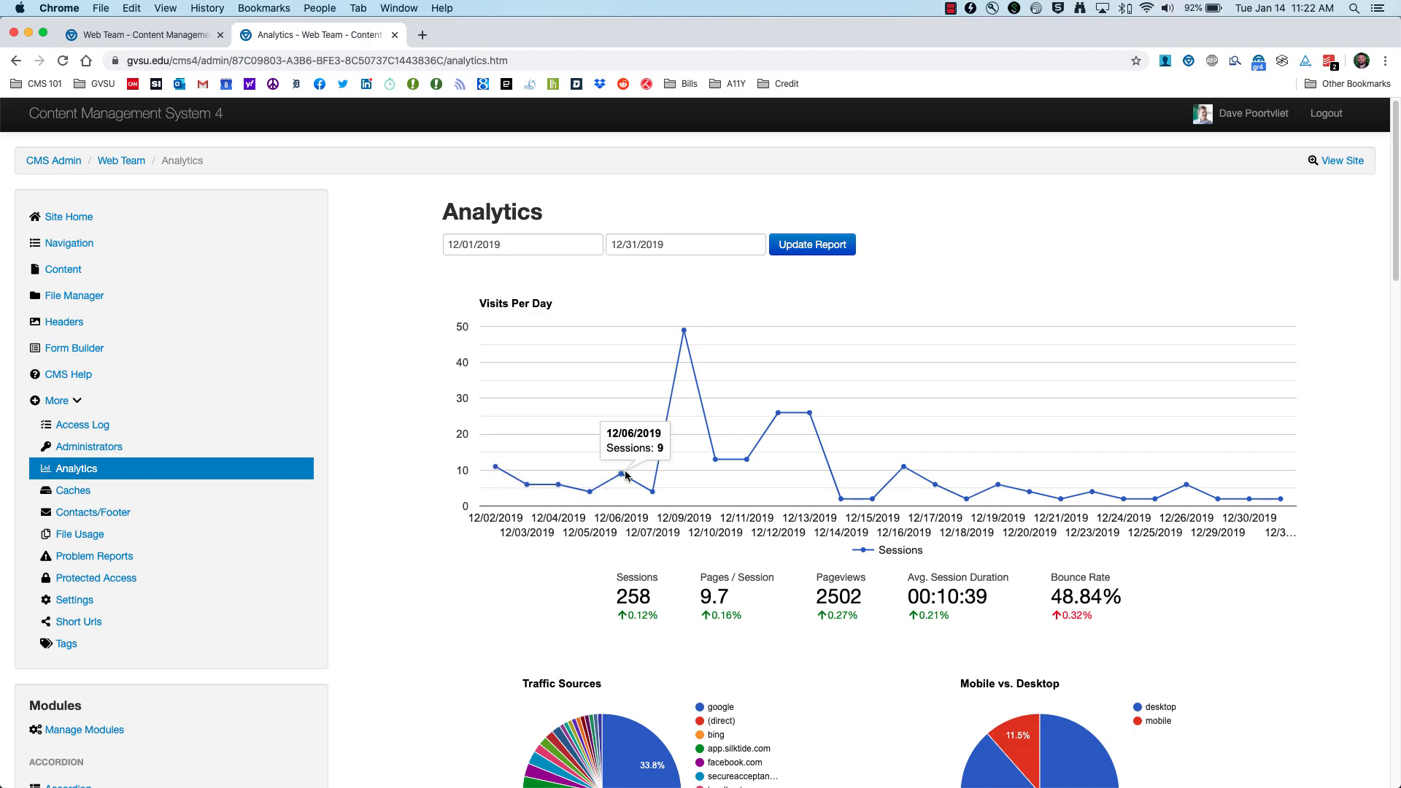
pyautogui.moveTo(684, 336)
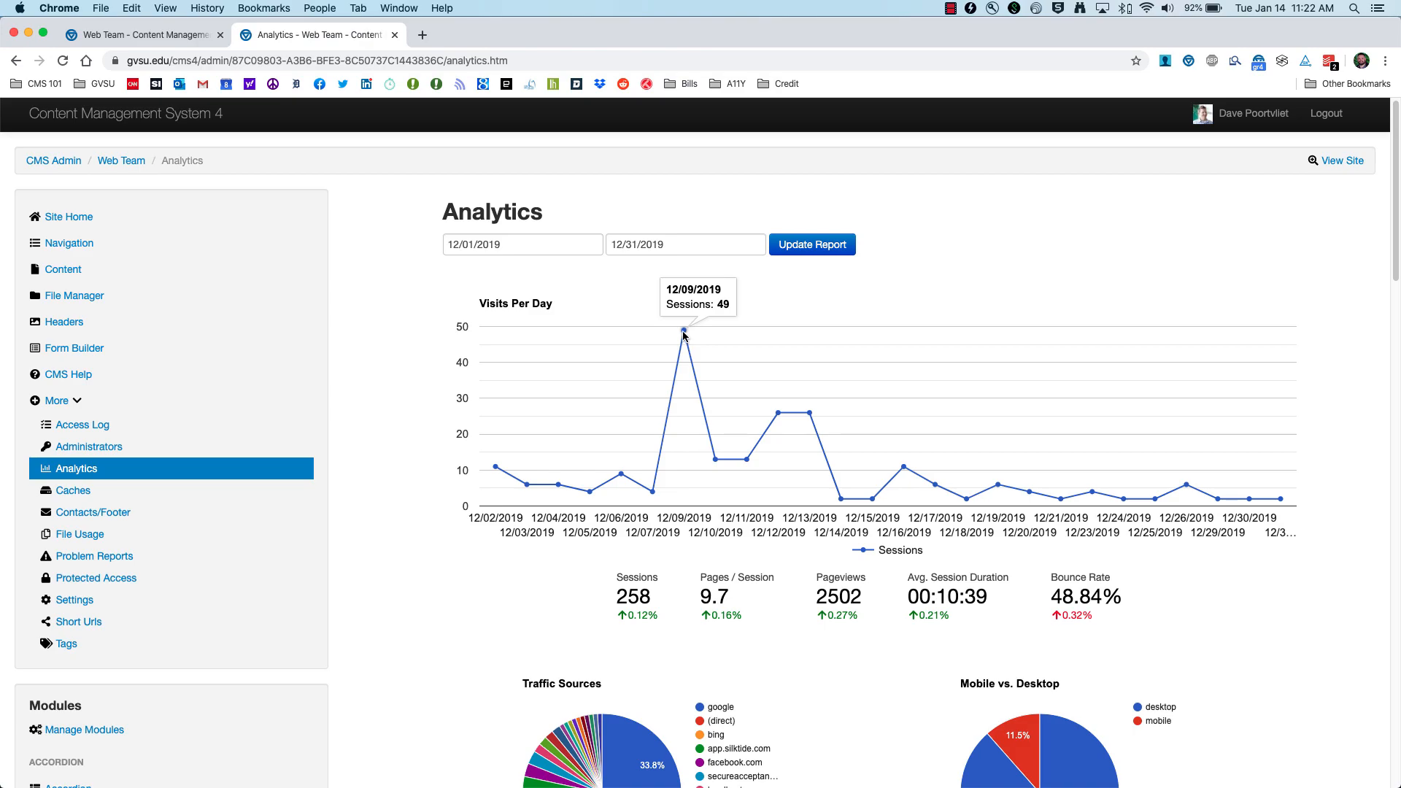
pyautogui.scroll(-5, 519, 360)
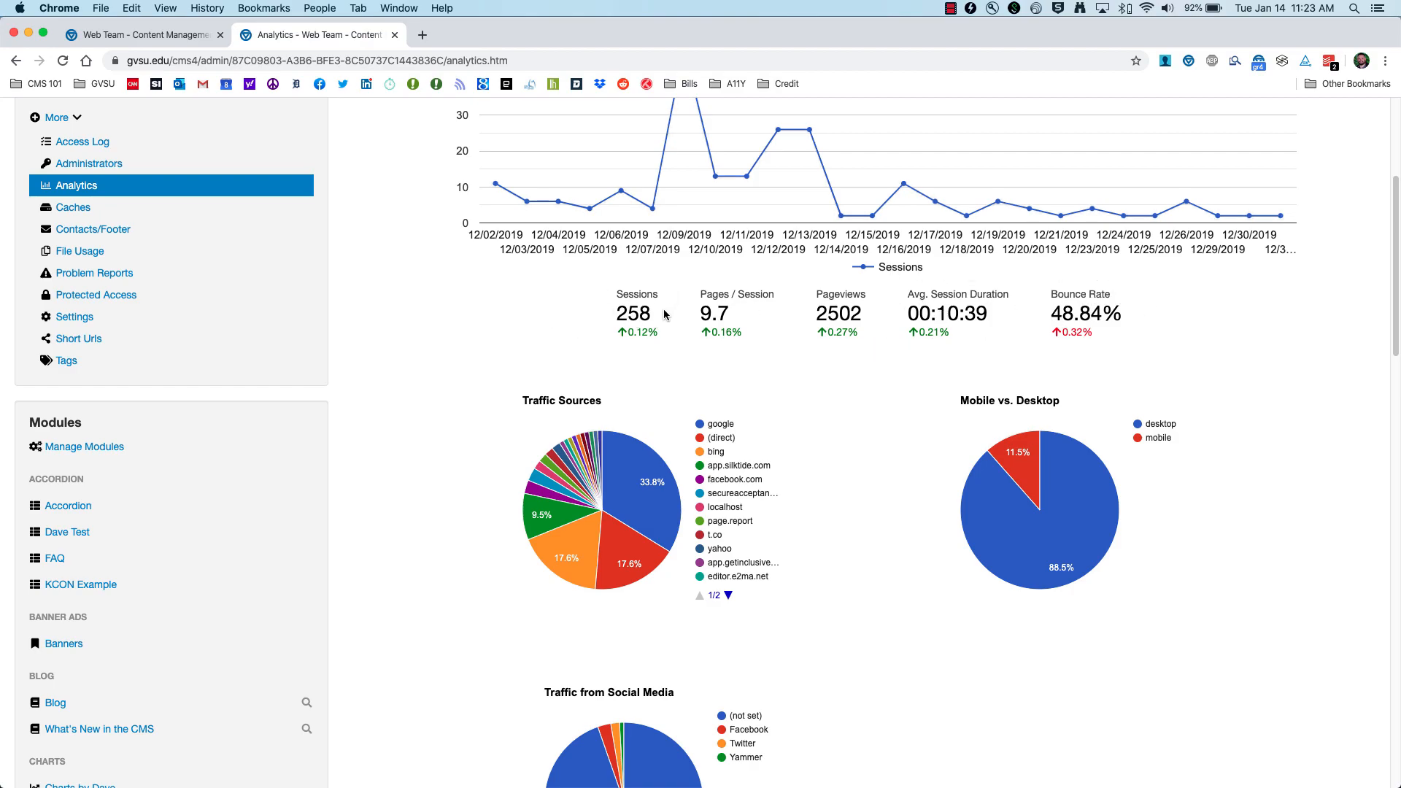
pyautogui.scroll(-3, 666, 310)
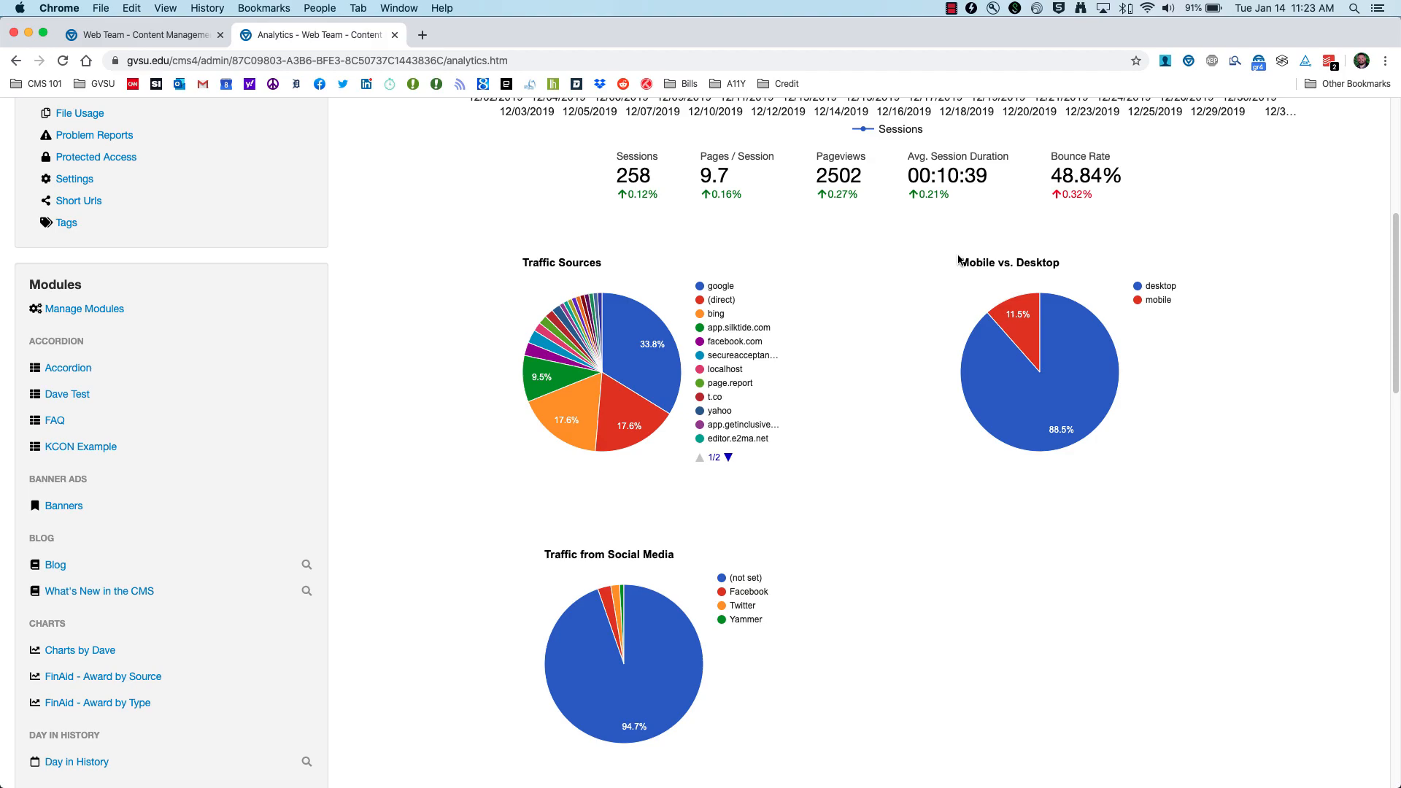
pyautogui.moveTo(1107, 350)
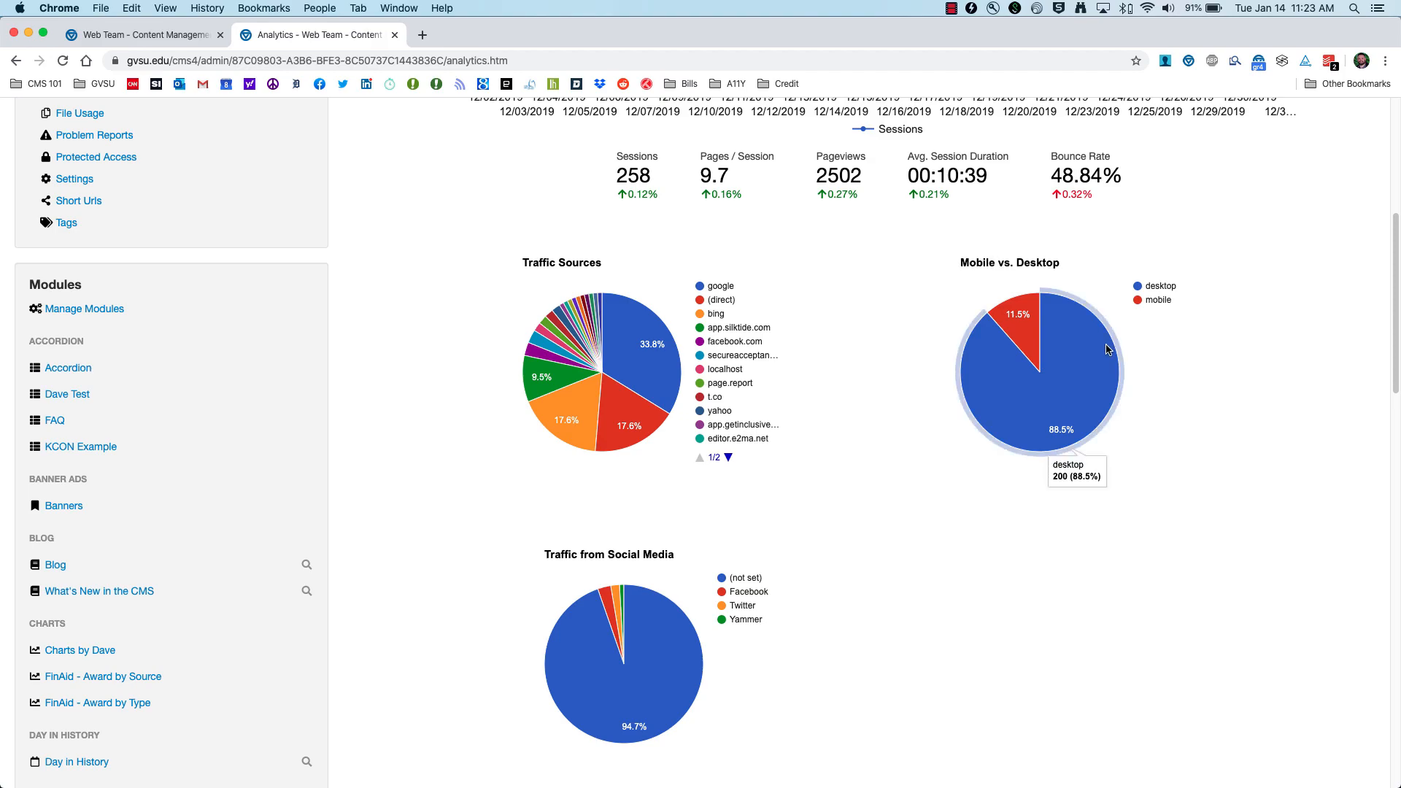
pyautogui.scroll(-1, 802, 427)
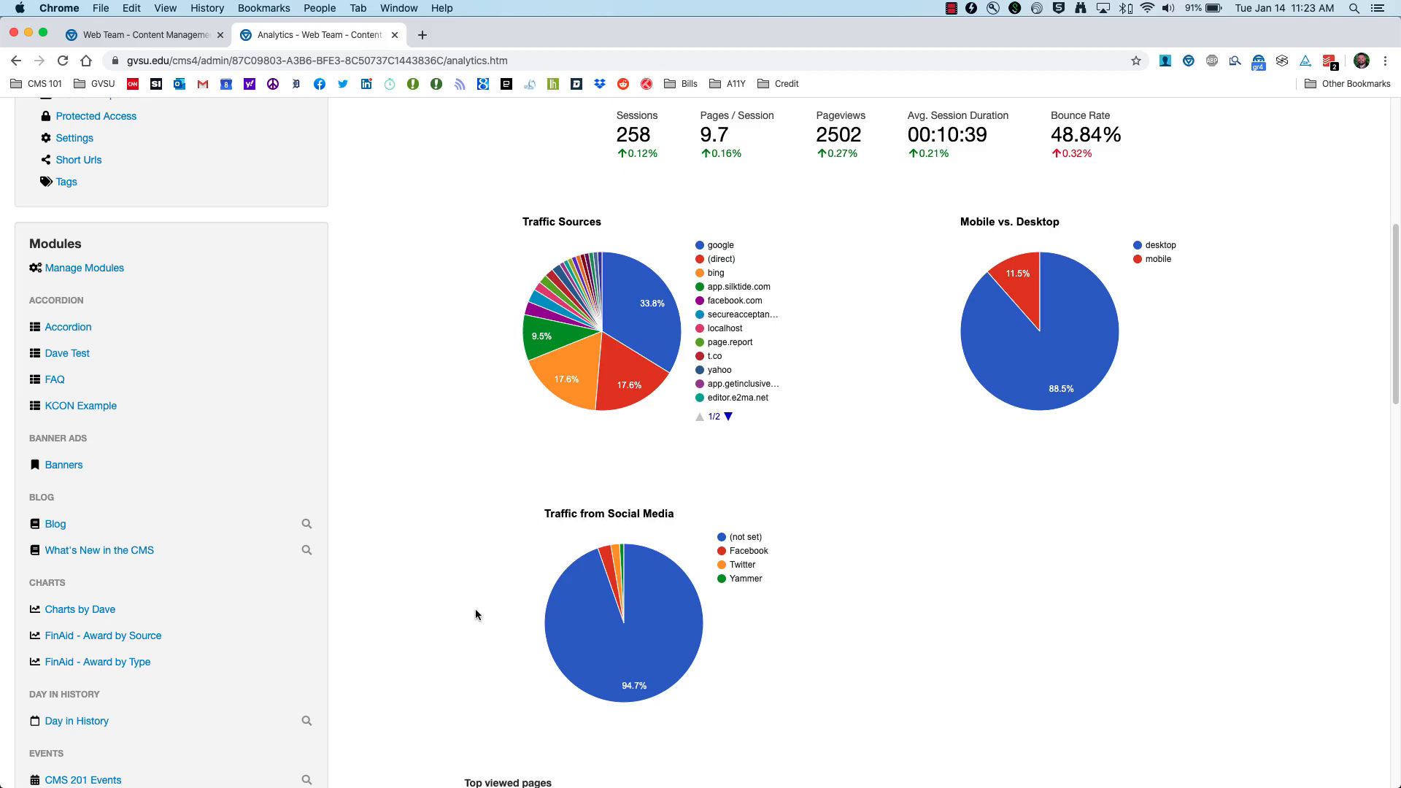
pyautogui.scroll(-10, 475, 614)
pyautogui.scroll(-2, 441, 583)
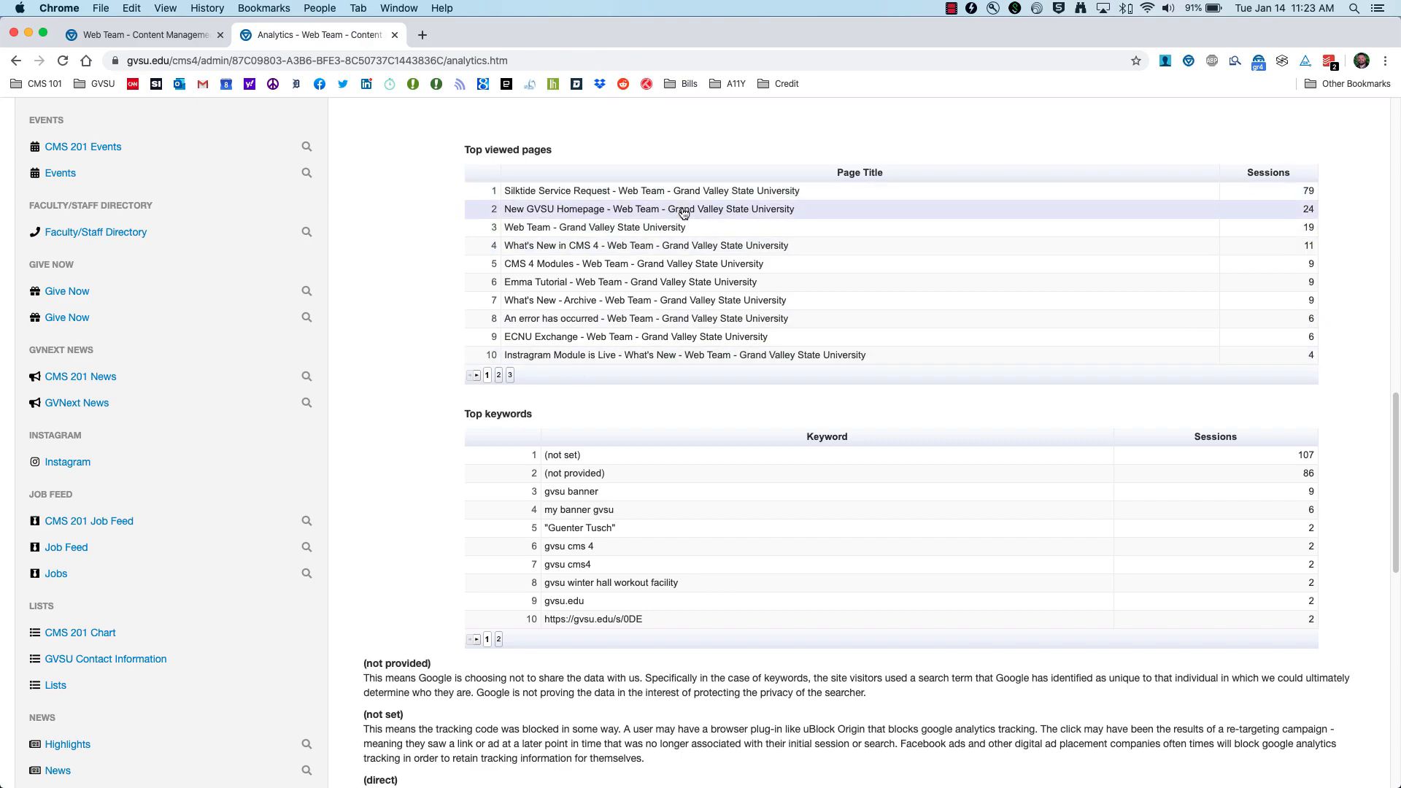
pyautogui.scroll(-2, 422, 455)
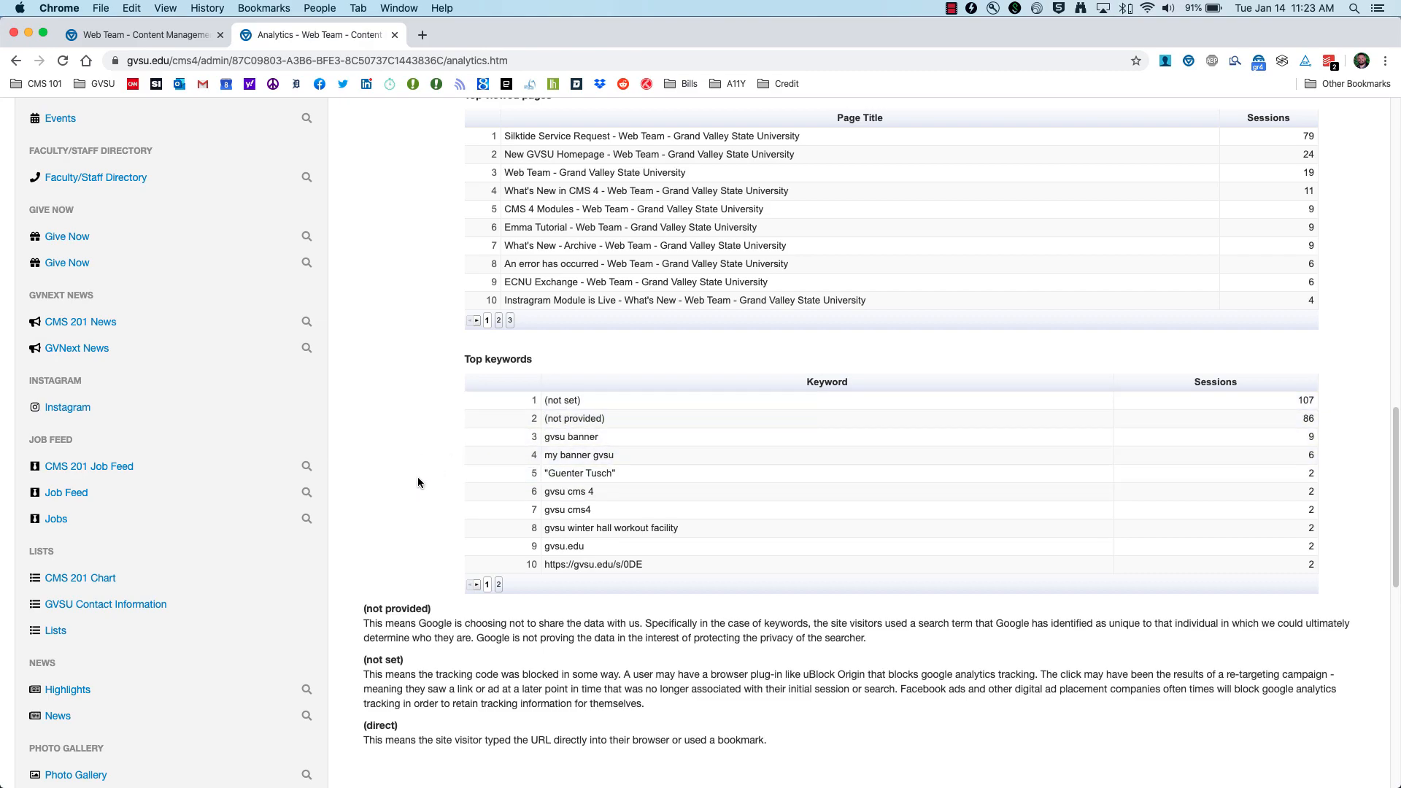
pyautogui.scroll(-3, 417, 476)
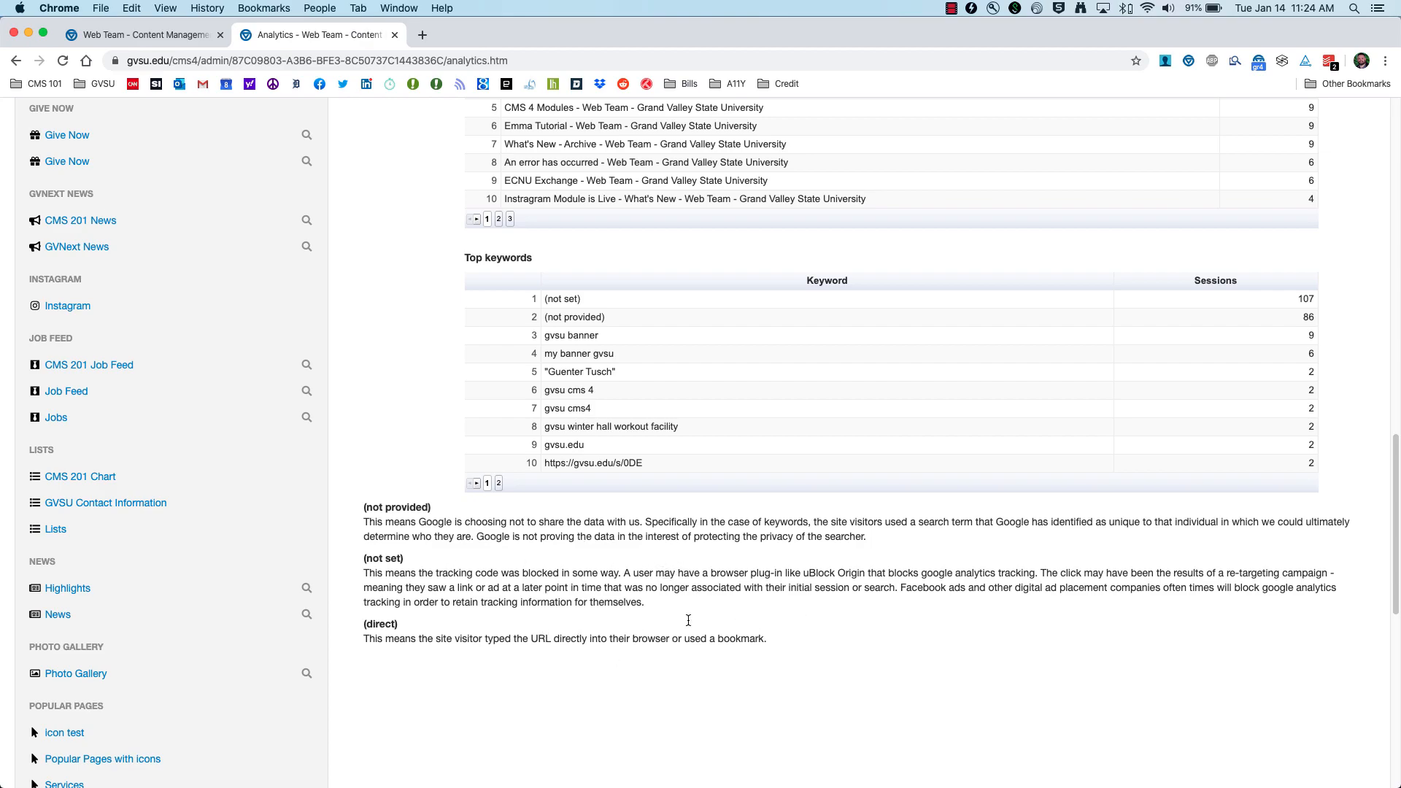
pyautogui.scroll(15, 476, 584)
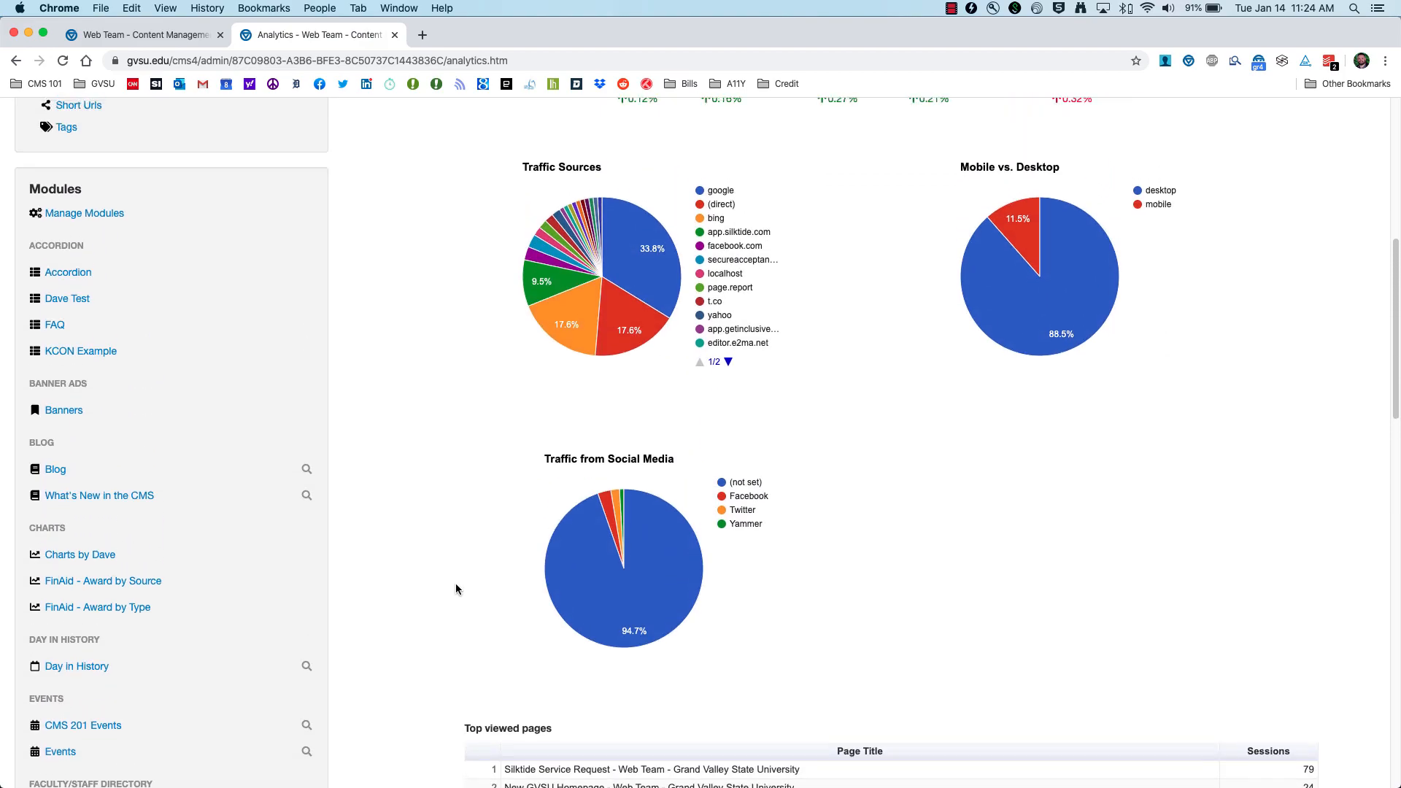
pyautogui.scroll(5, 461, 584)
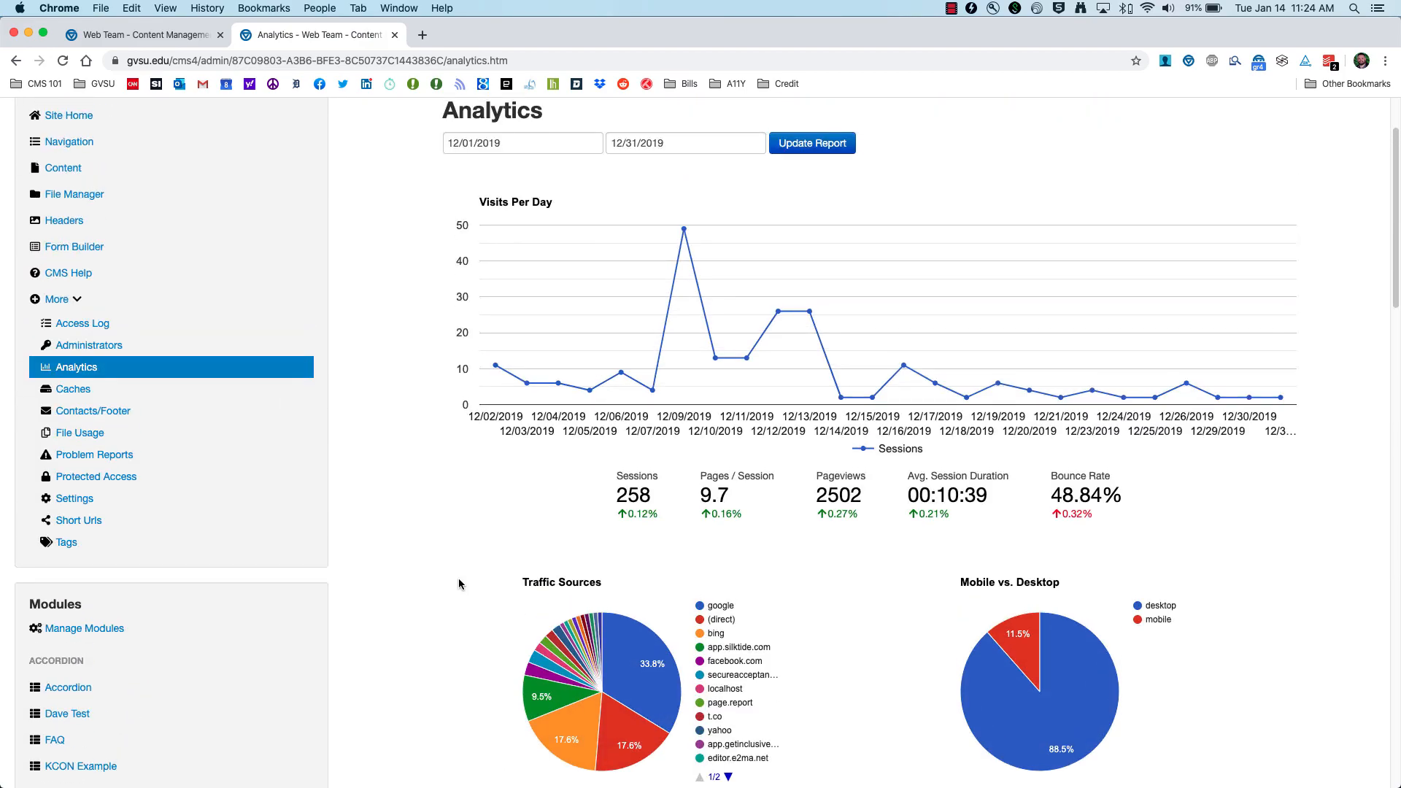
pyautogui.scroll(-3, 460, 580)
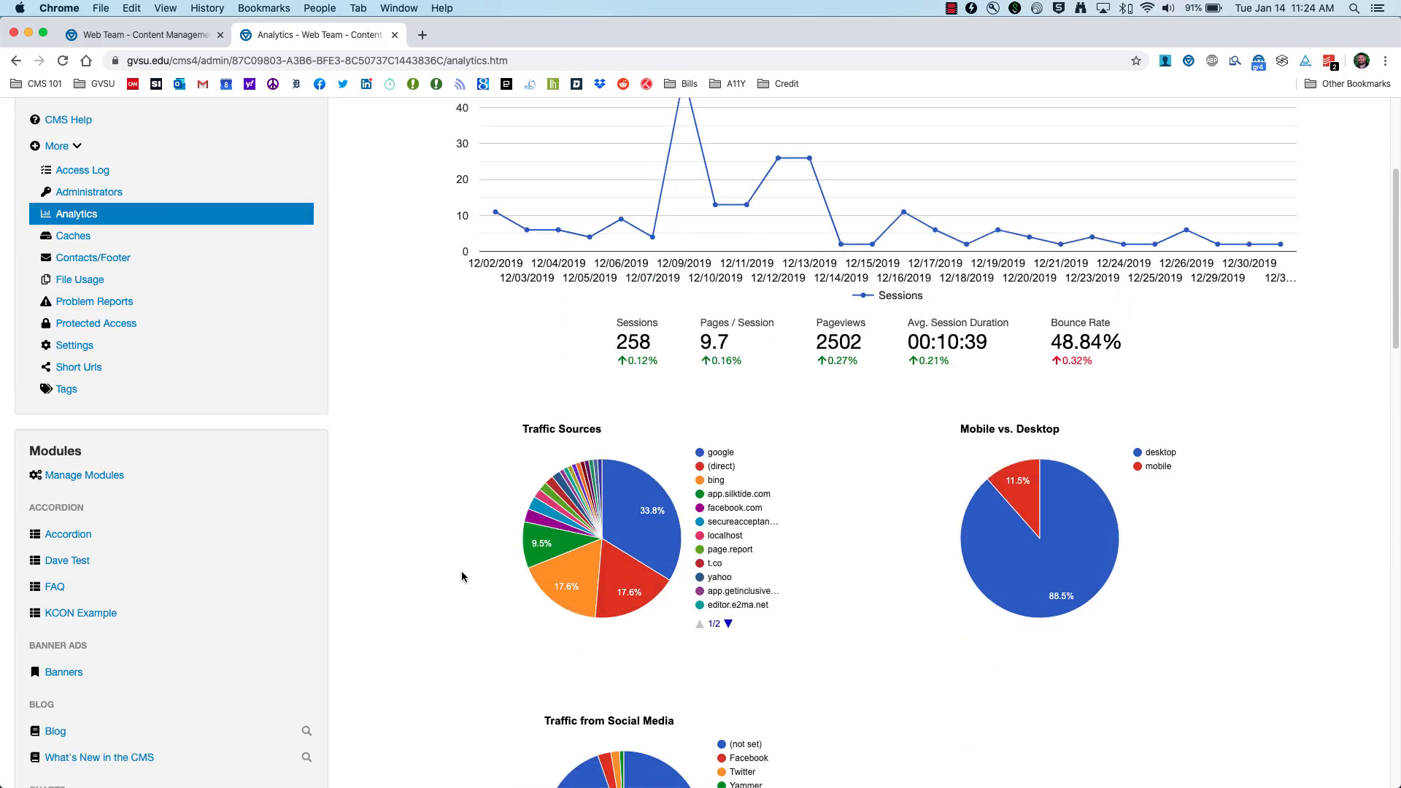
pyautogui.scroll(-4, 462, 573)
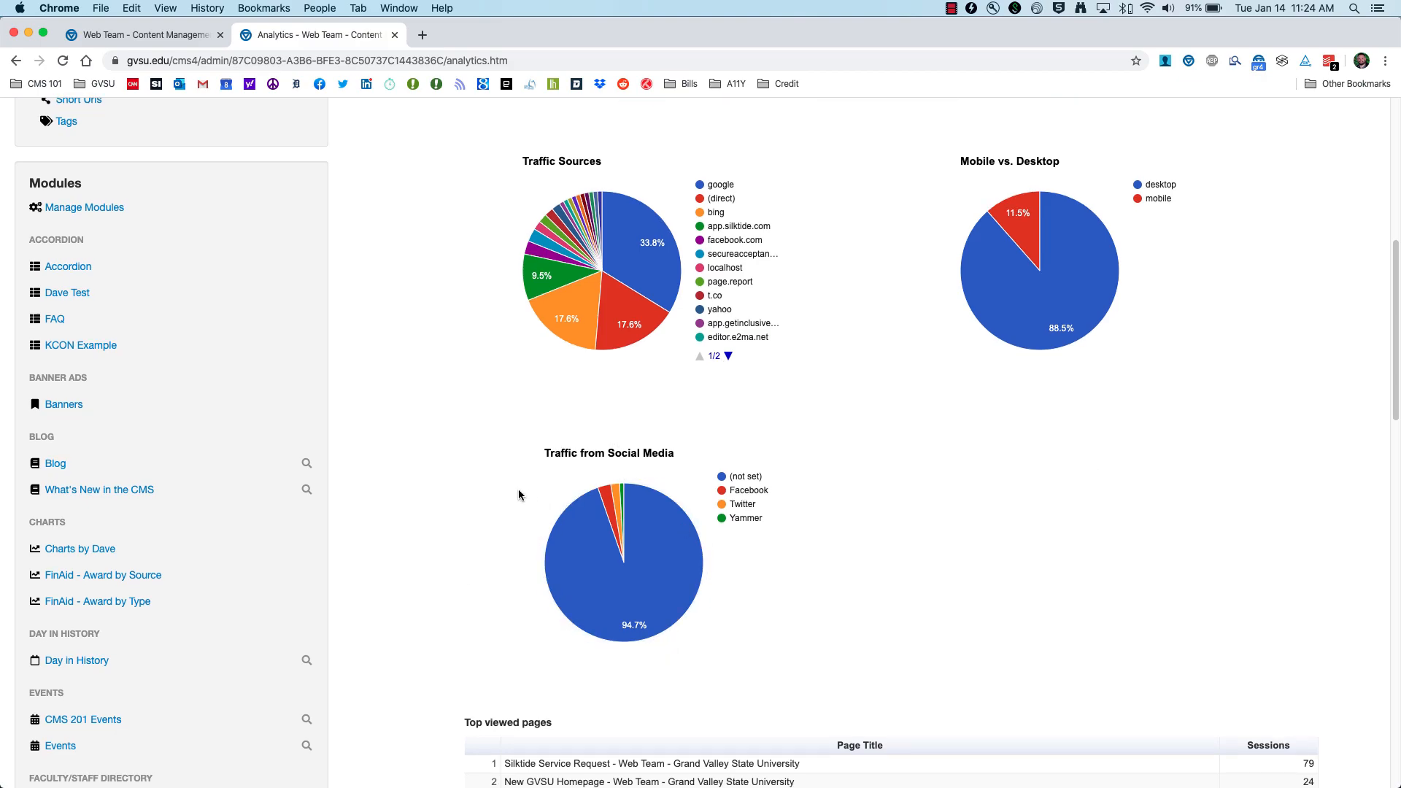
pyautogui.scroll(7, 521, 488)
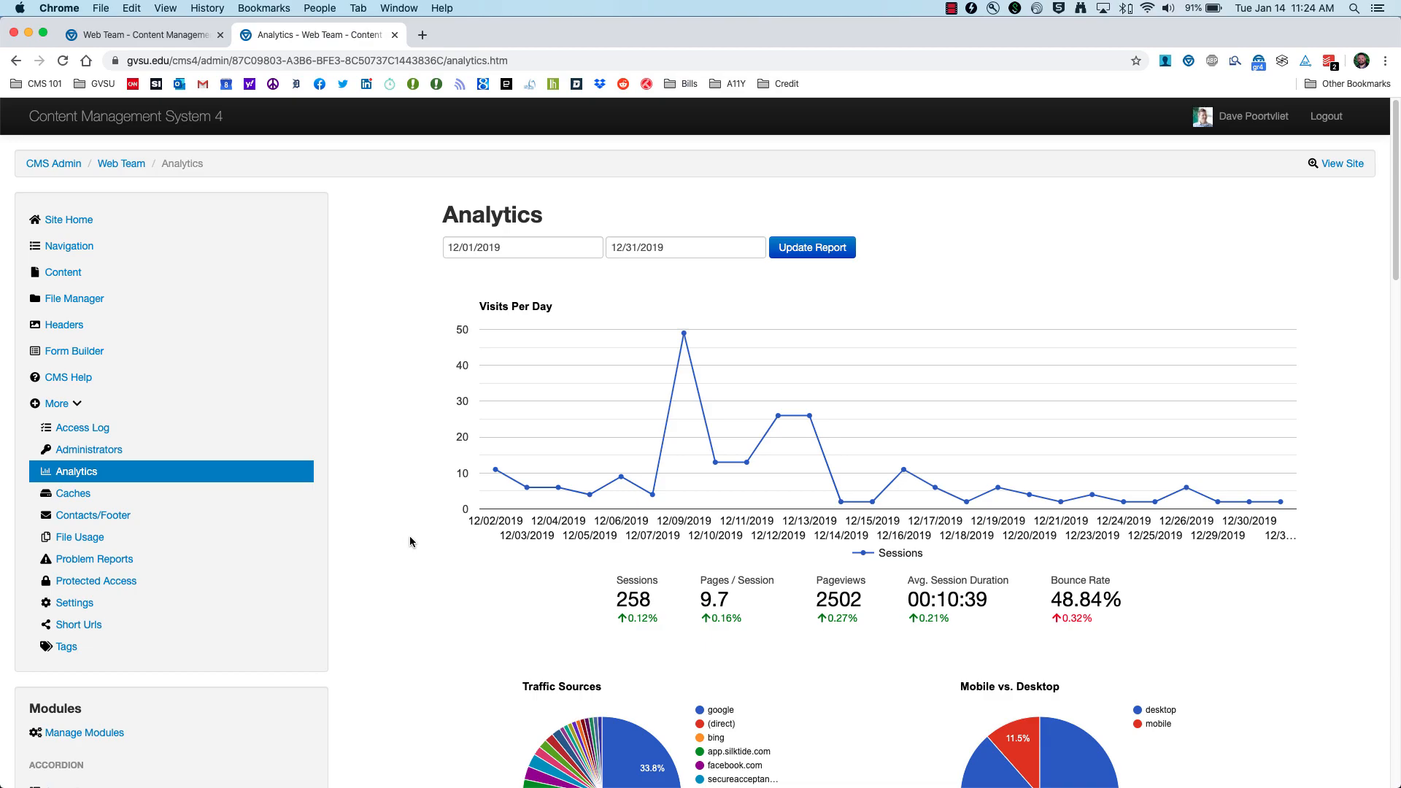
pyautogui.scroll(-6, 408, 540)
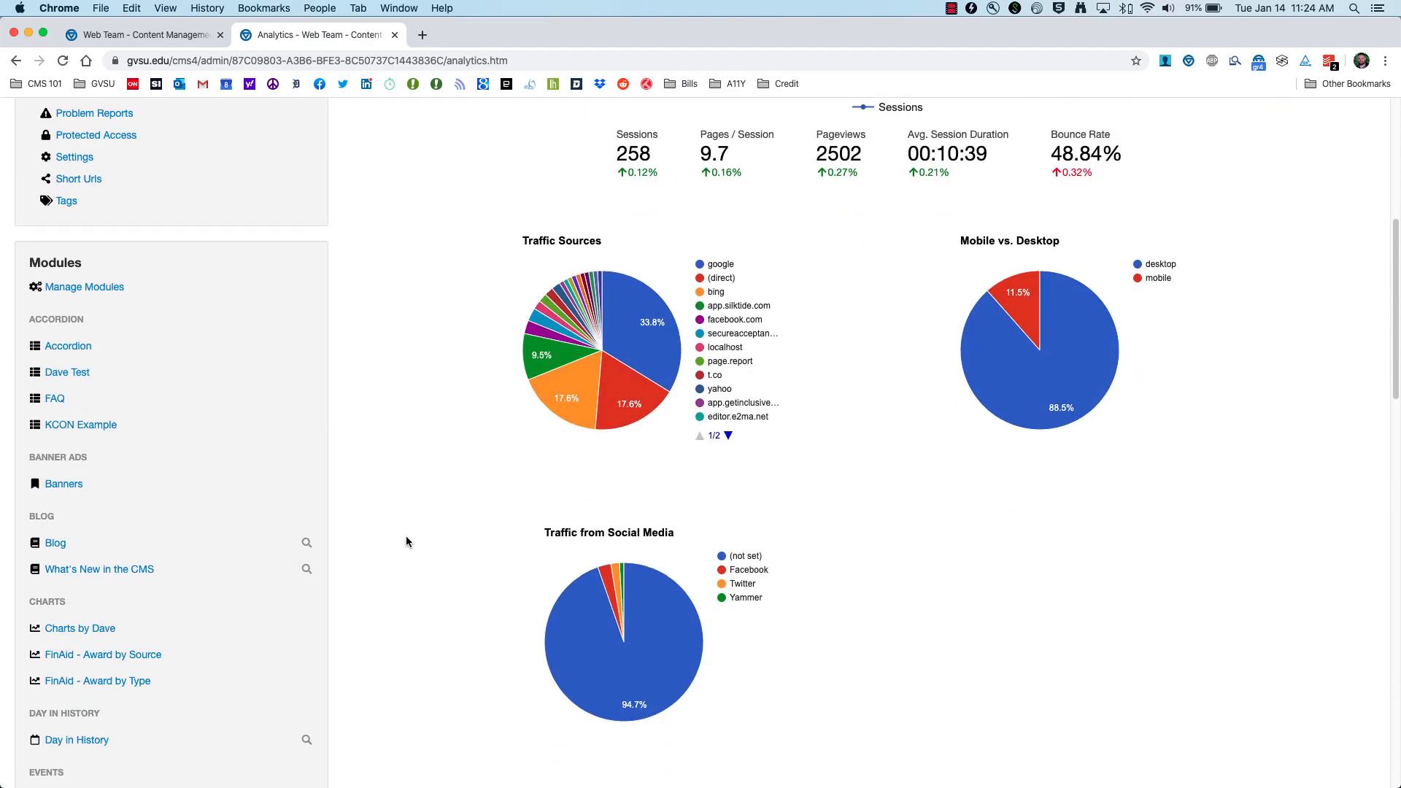
pyautogui.scroll(-3, 420, 540)
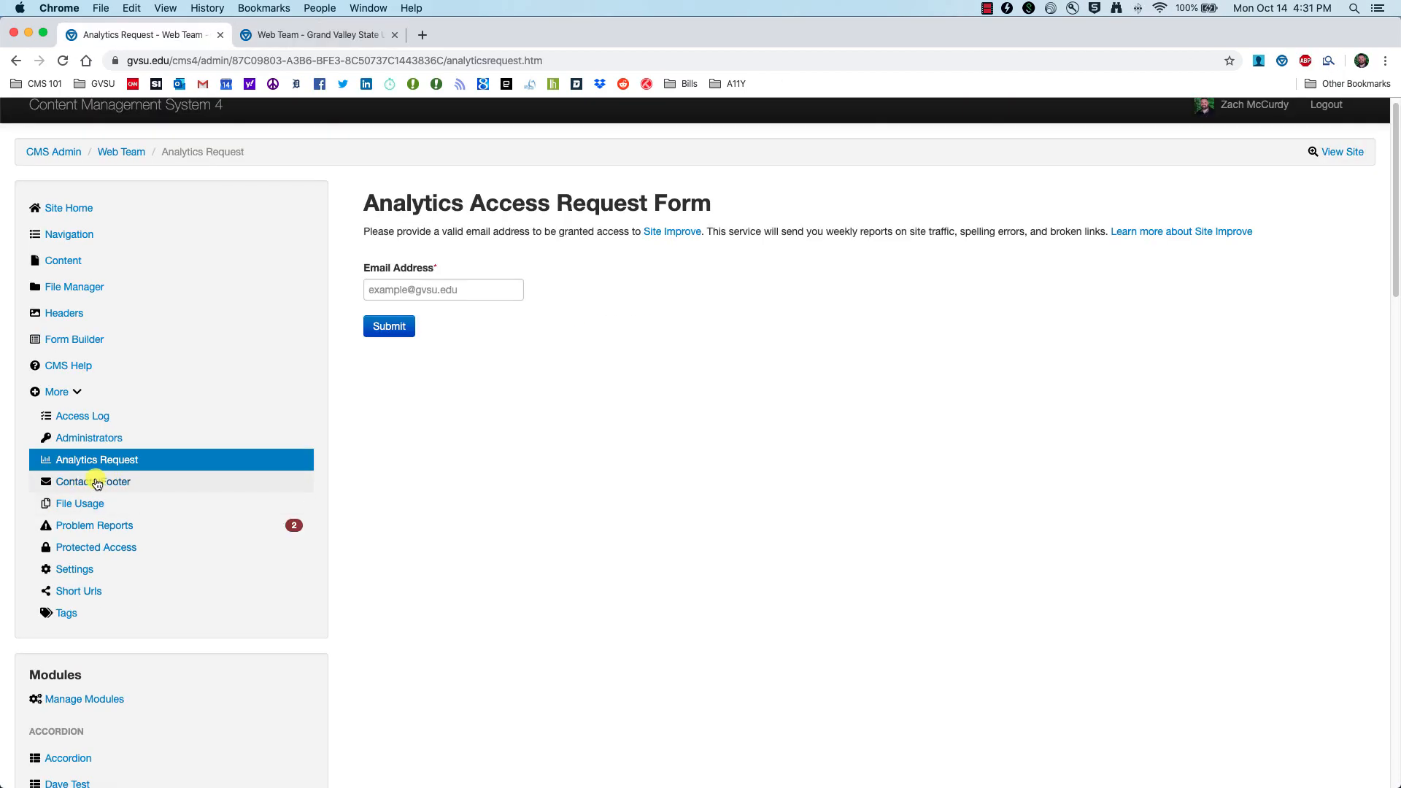
# Step: Open Contacts/Footer, compare it with the live Web Team footer, then reload the settings page
pyautogui.click(93, 484)
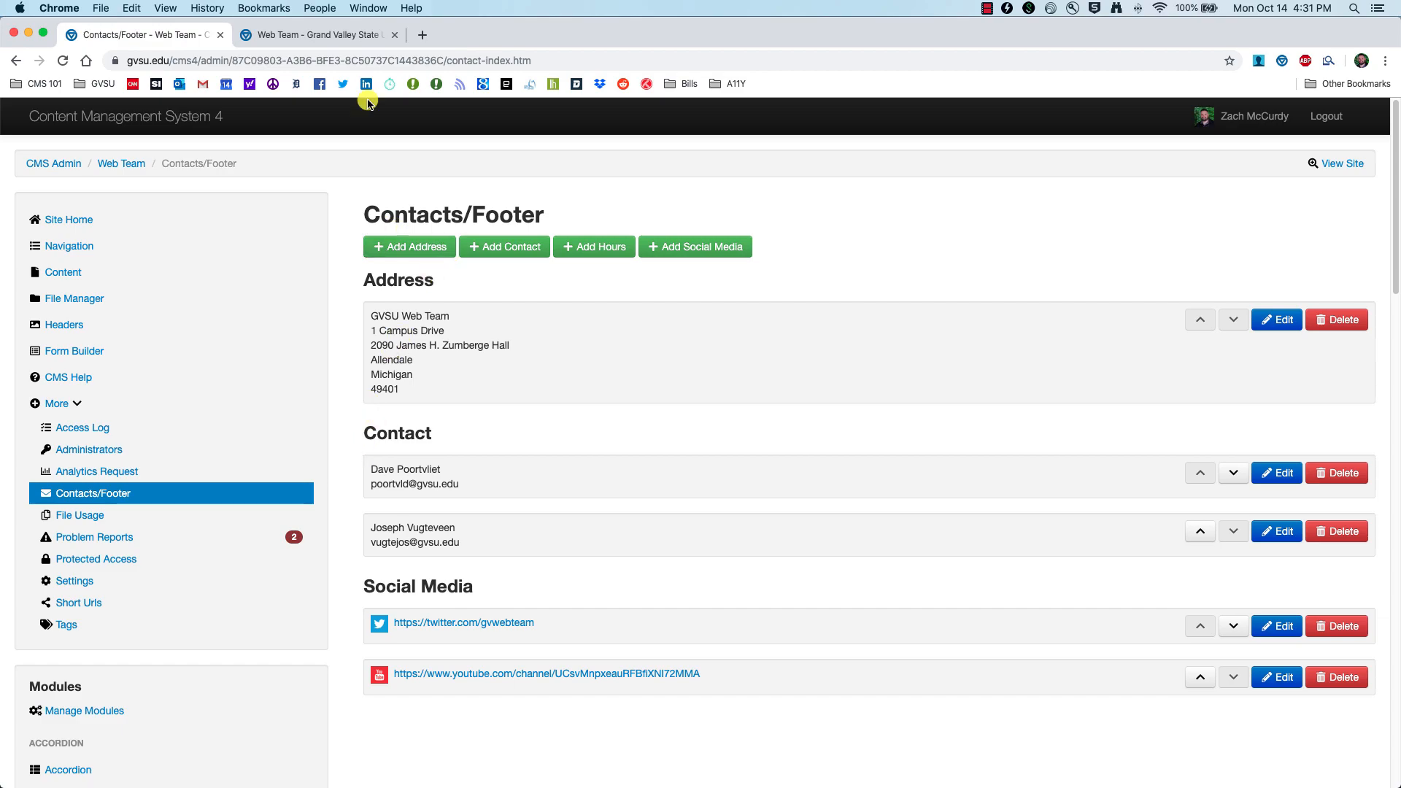
pyautogui.click(339, 35)
pyautogui.scroll(-10, 500, 502)
pyautogui.scroll(-2, 500, 502)
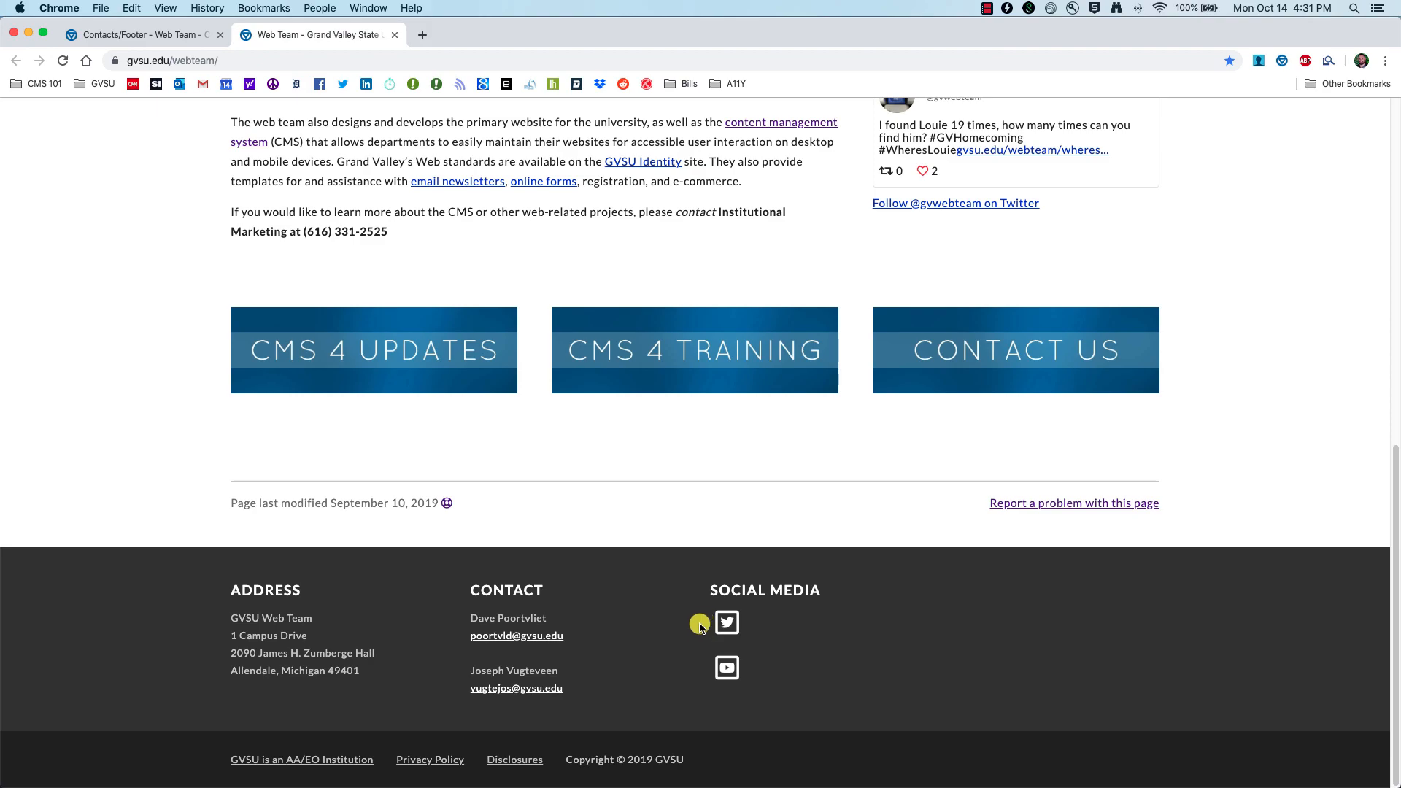
pyautogui.click(113, 34)
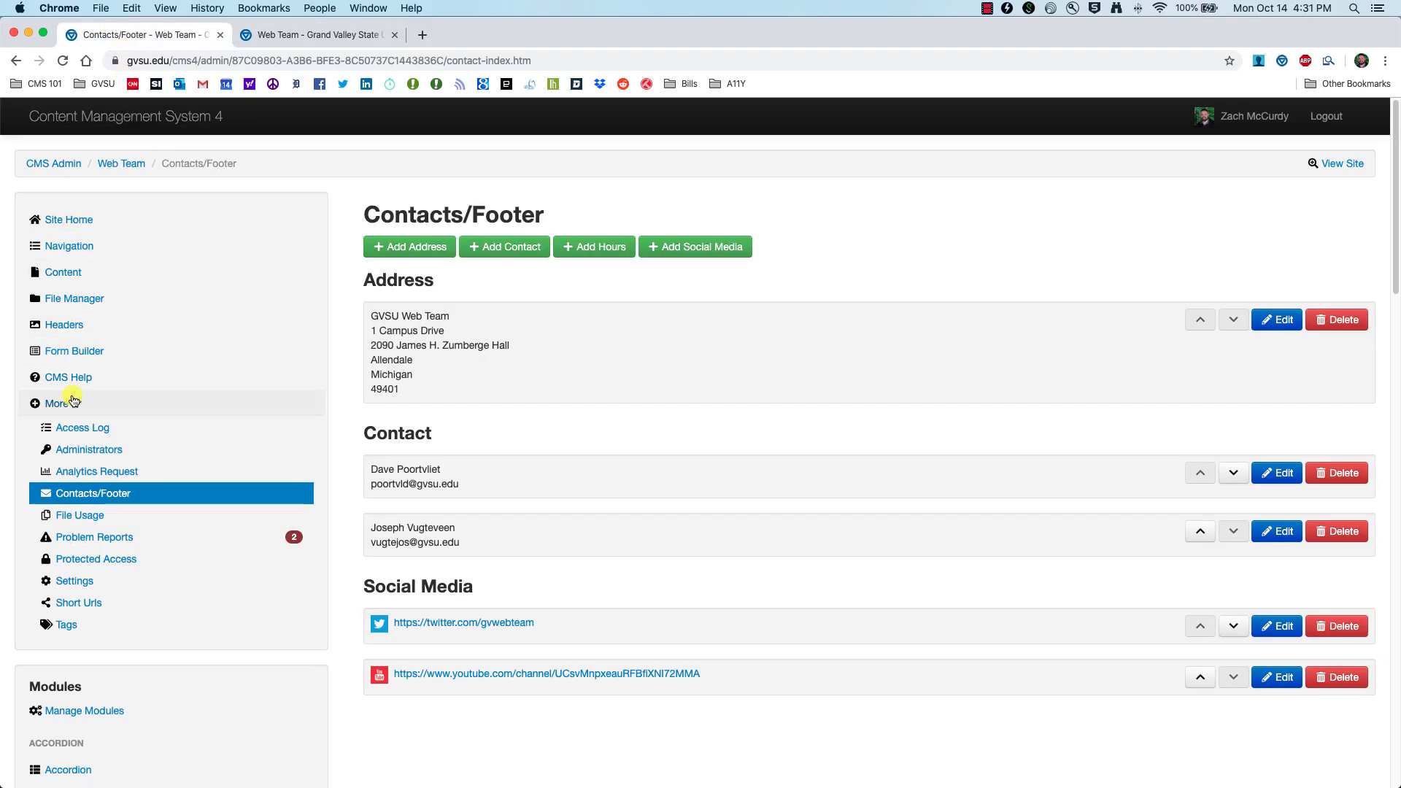
pyautogui.click(85, 496)
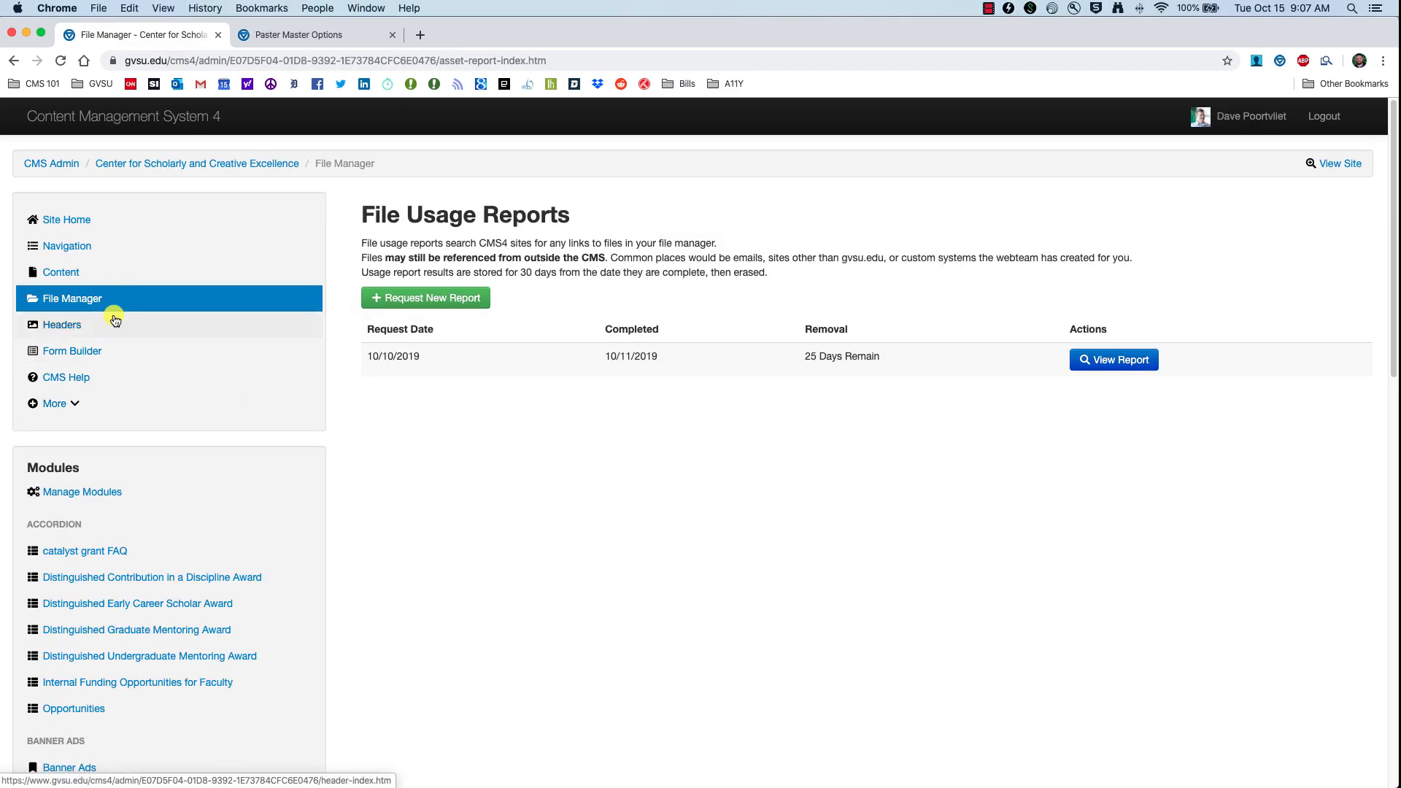
# Step: Open File Usage and view the completed report's files and locations found
pyautogui.click(58, 403)
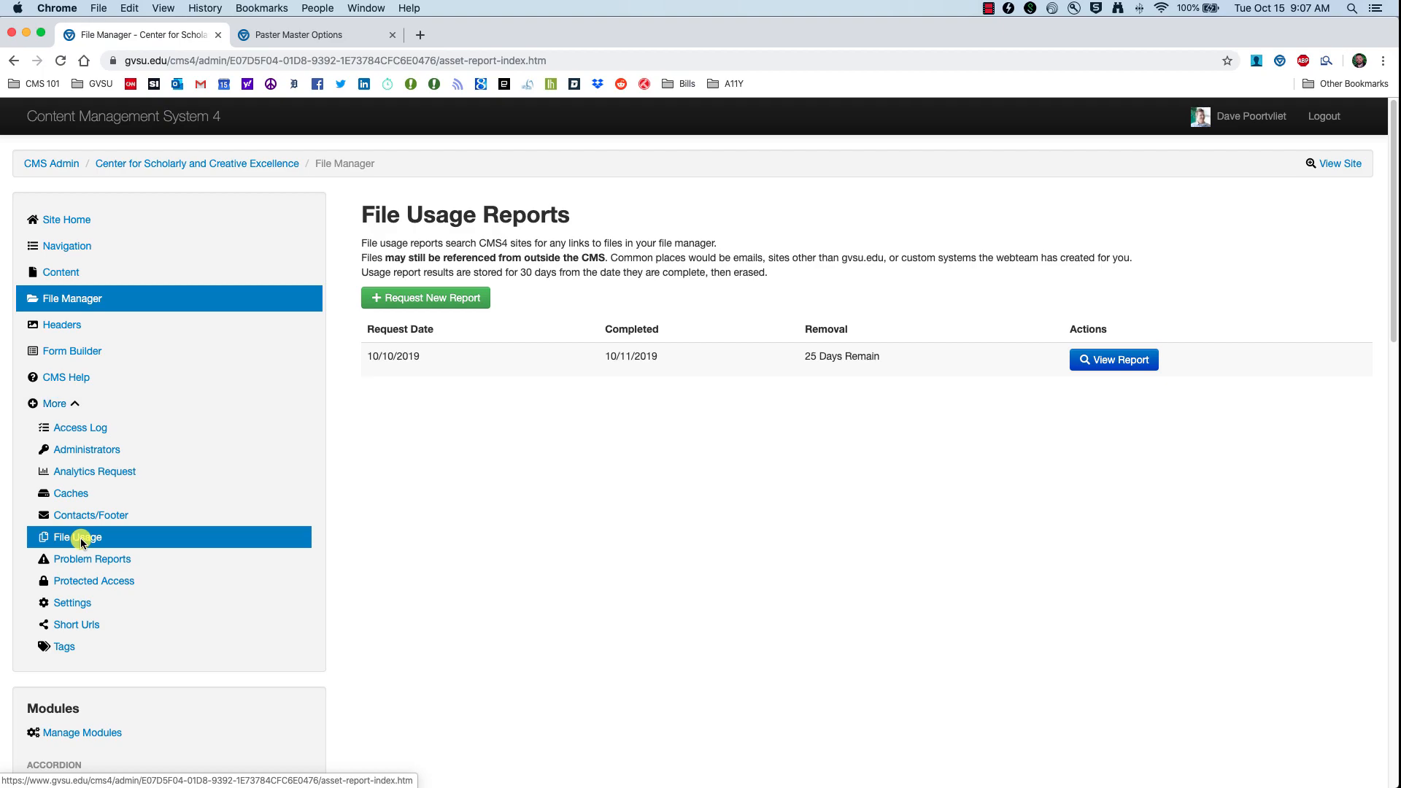
pyautogui.click(73, 538)
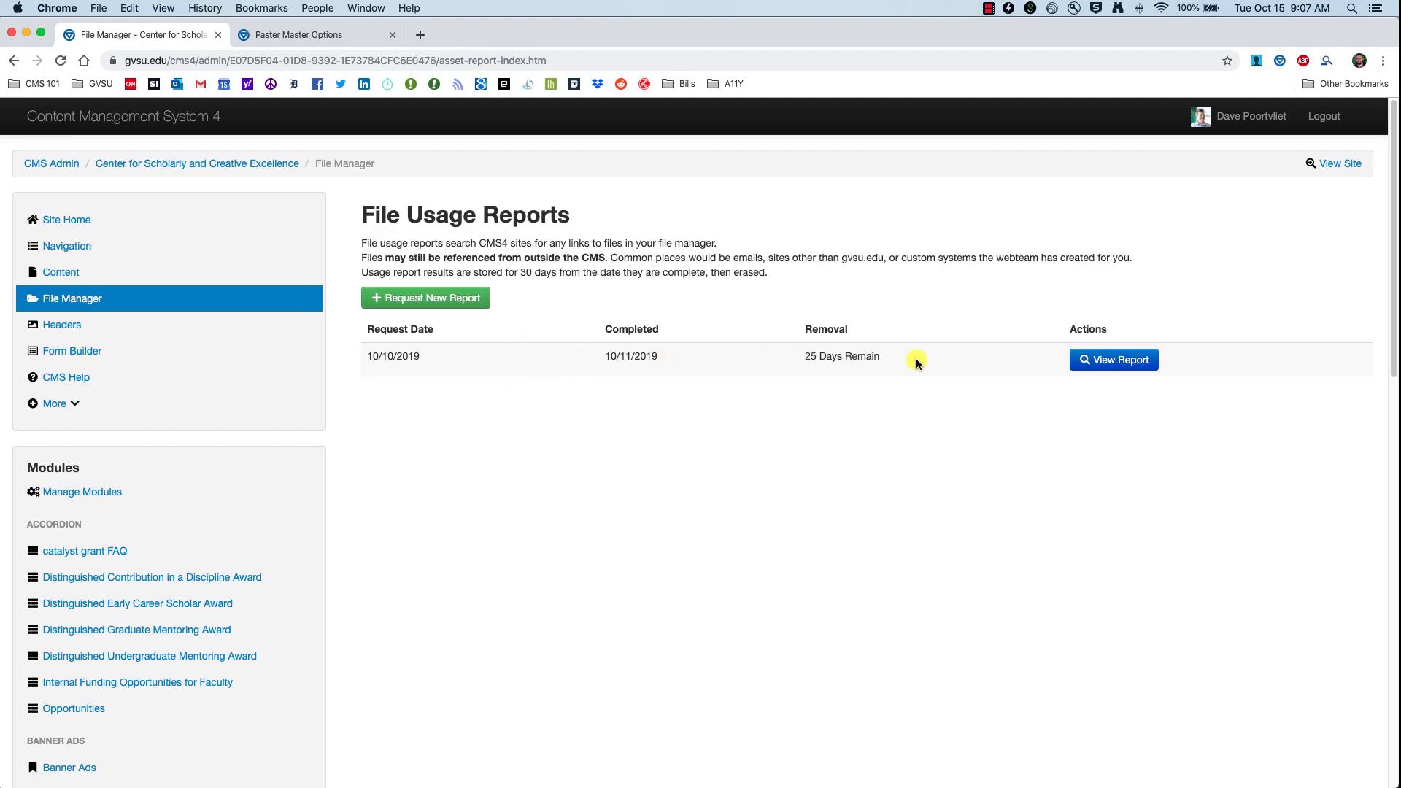
pyautogui.scroll(-3, 1104, 359)
pyautogui.click(1107, 261)
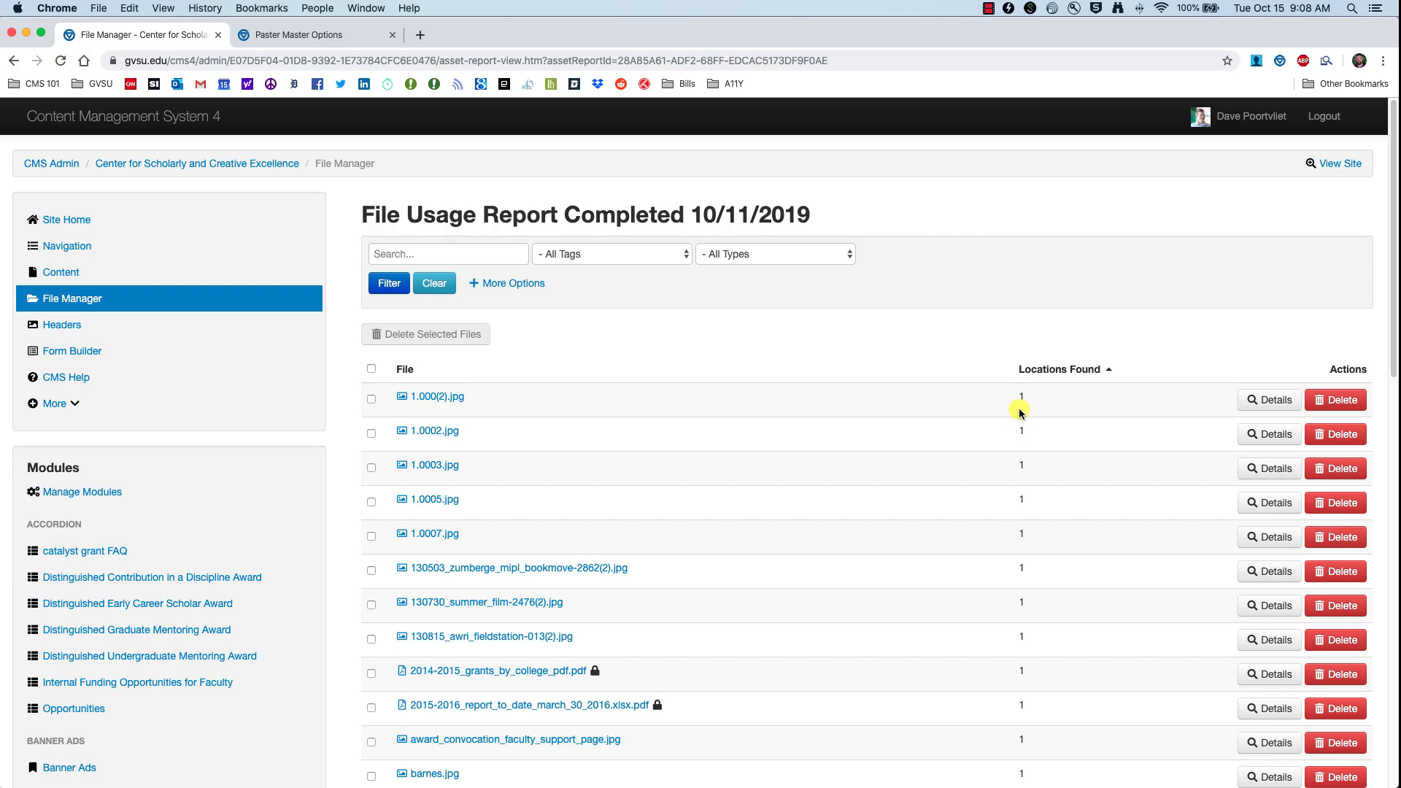
pyautogui.scroll(-12, 1022, 421)
pyautogui.scroll(5, 1028, 427)
pyautogui.scroll(7, 1027, 430)
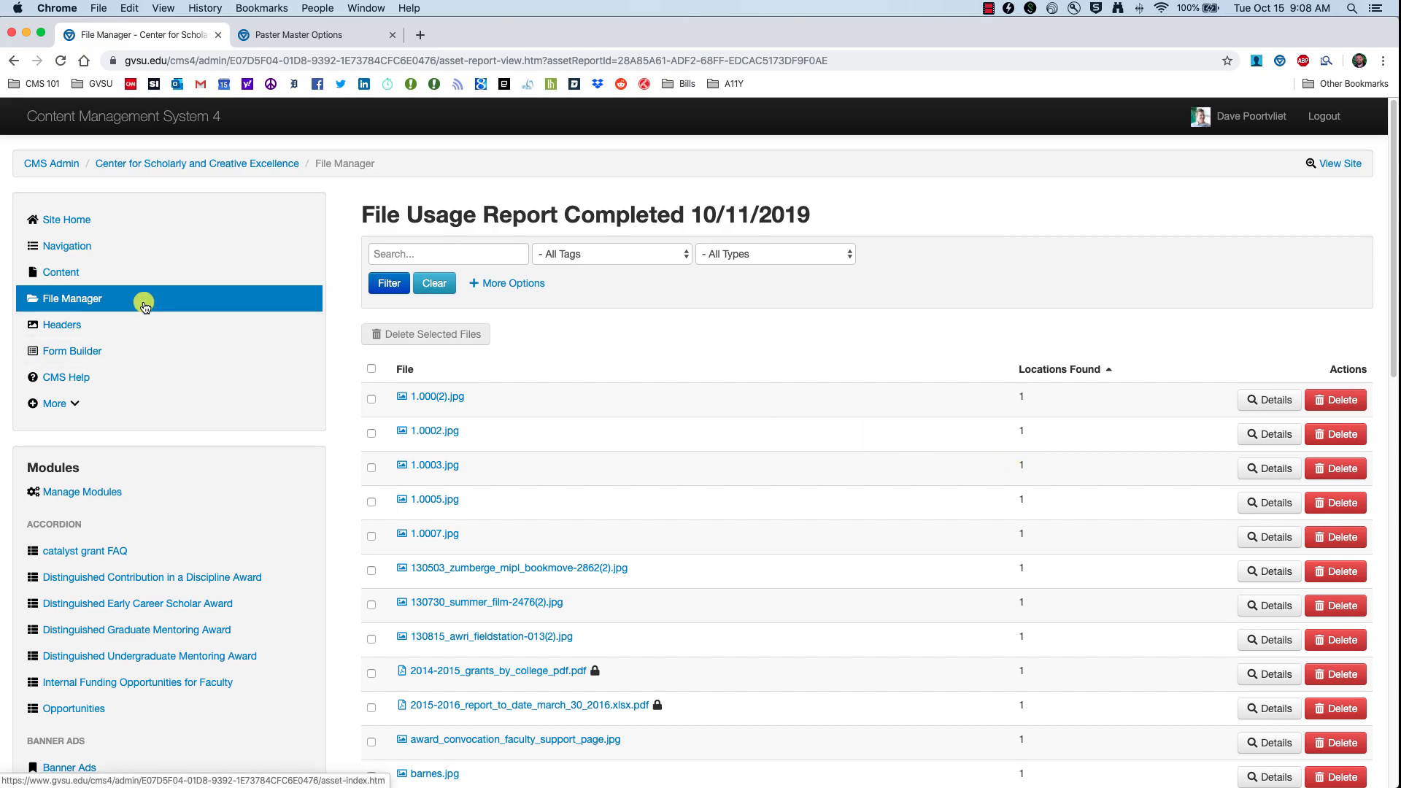
# Step: Return to the File Usage list and reopen the completed report
pyautogui.click(76, 404)
pyautogui.click(73, 537)
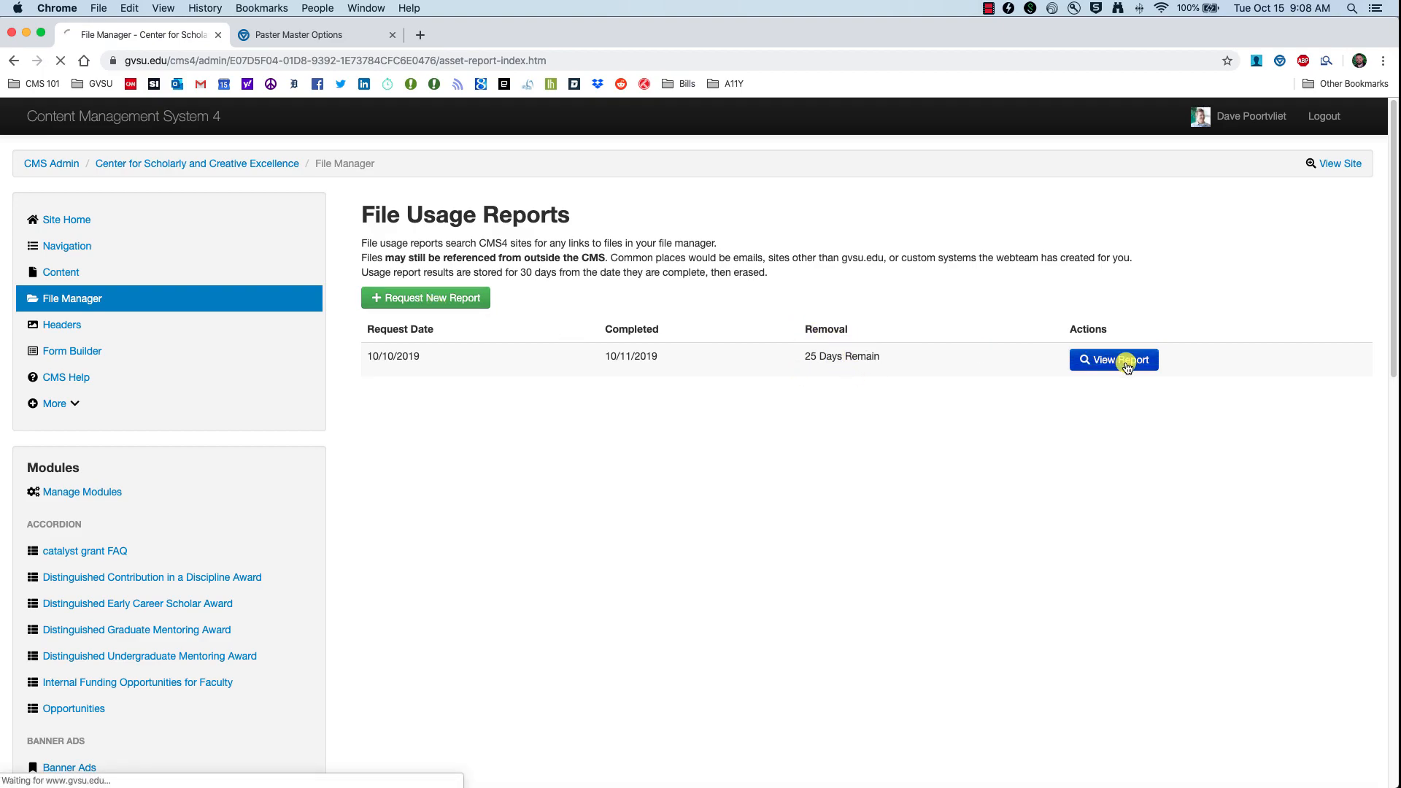
pyautogui.click(1088, 359)
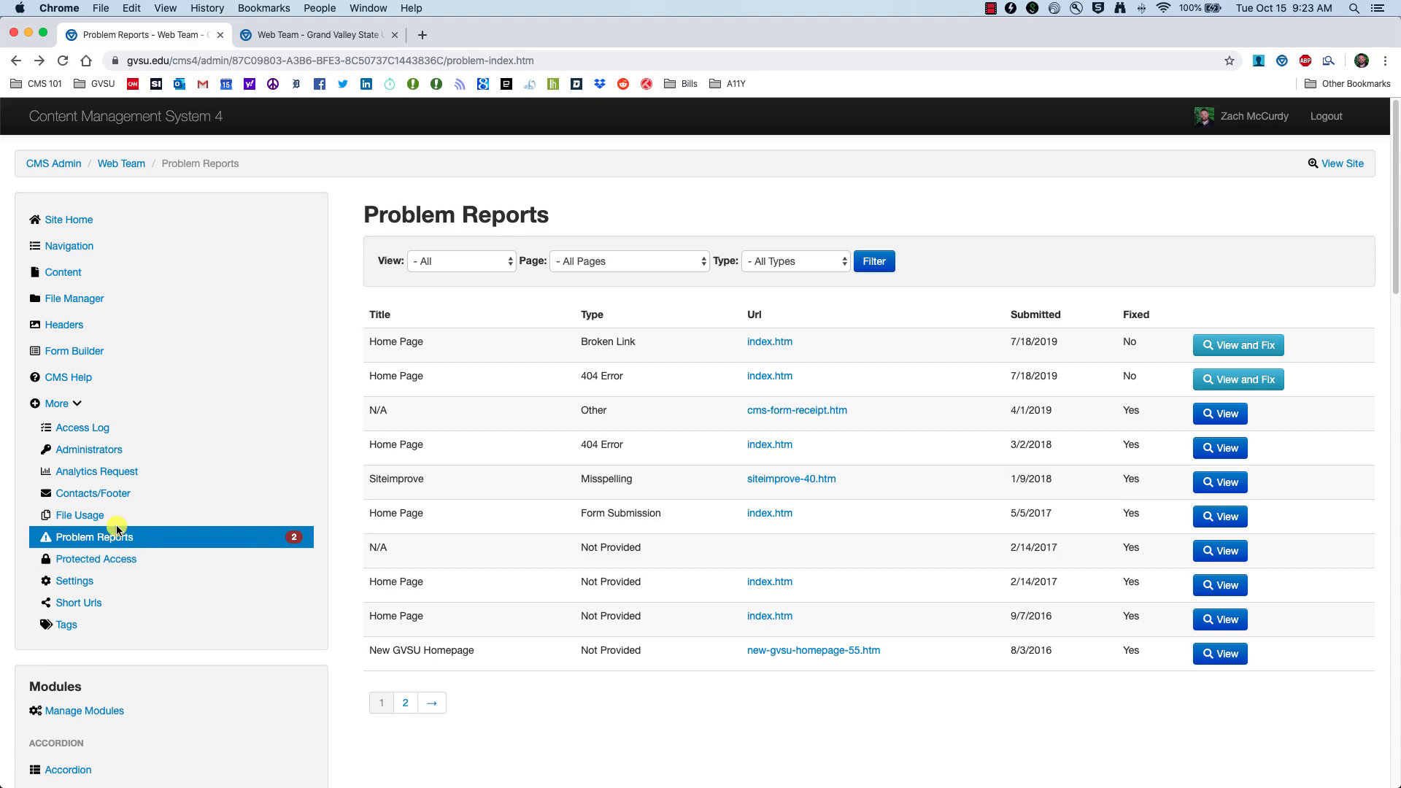
# Step: Open Problem Reports and, from the site home, the full list of all 19 reports
pyautogui.click(89, 541)
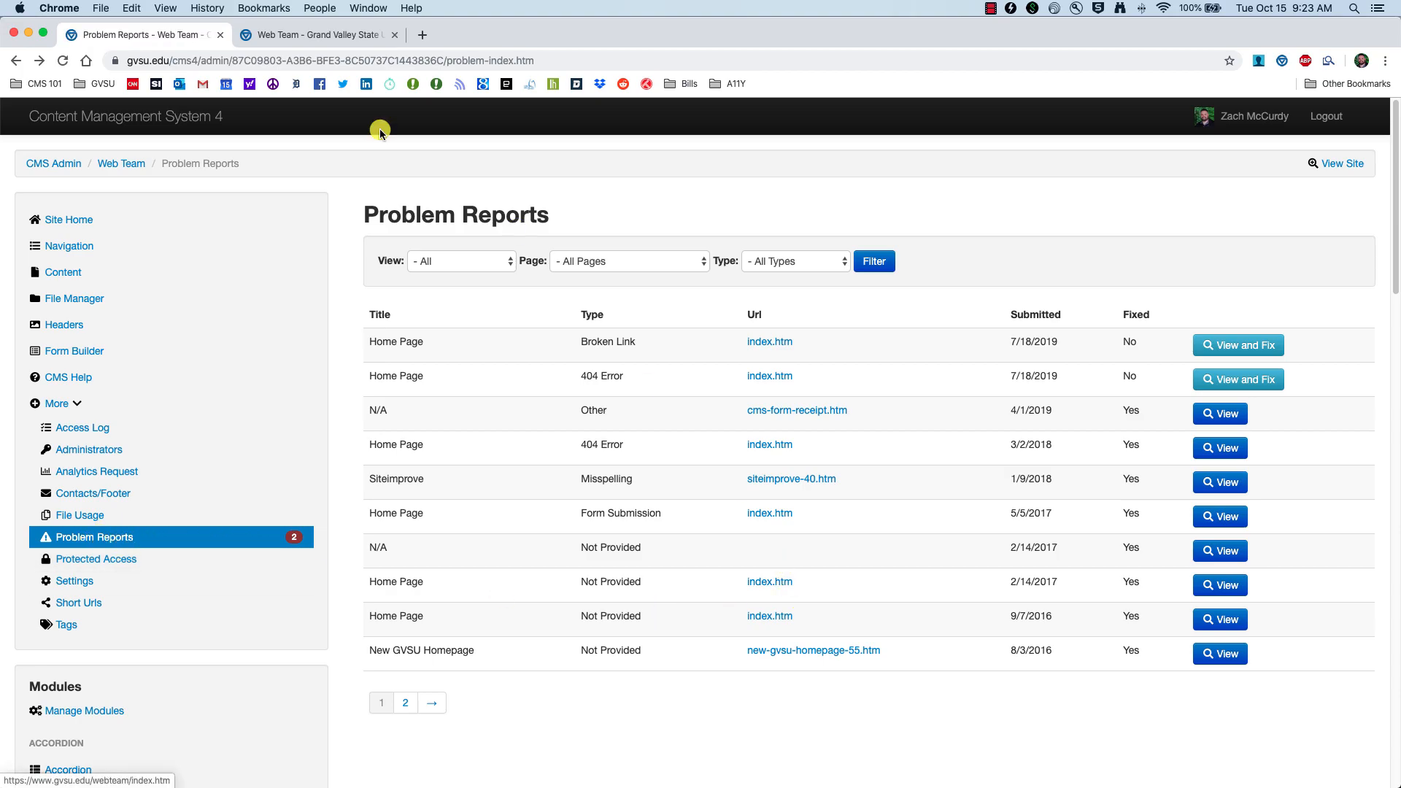
pyautogui.click(131, 165)
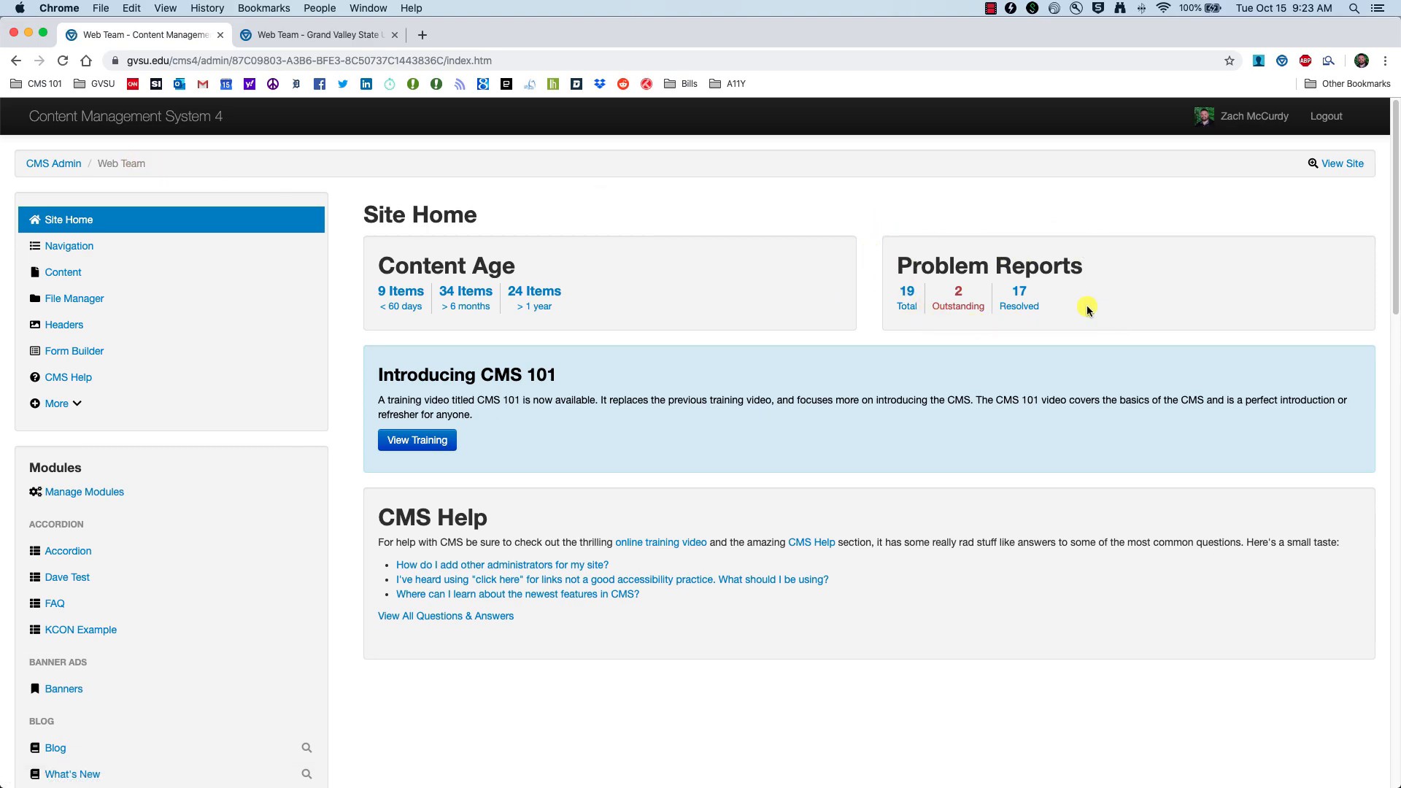
pyautogui.click(914, 306)
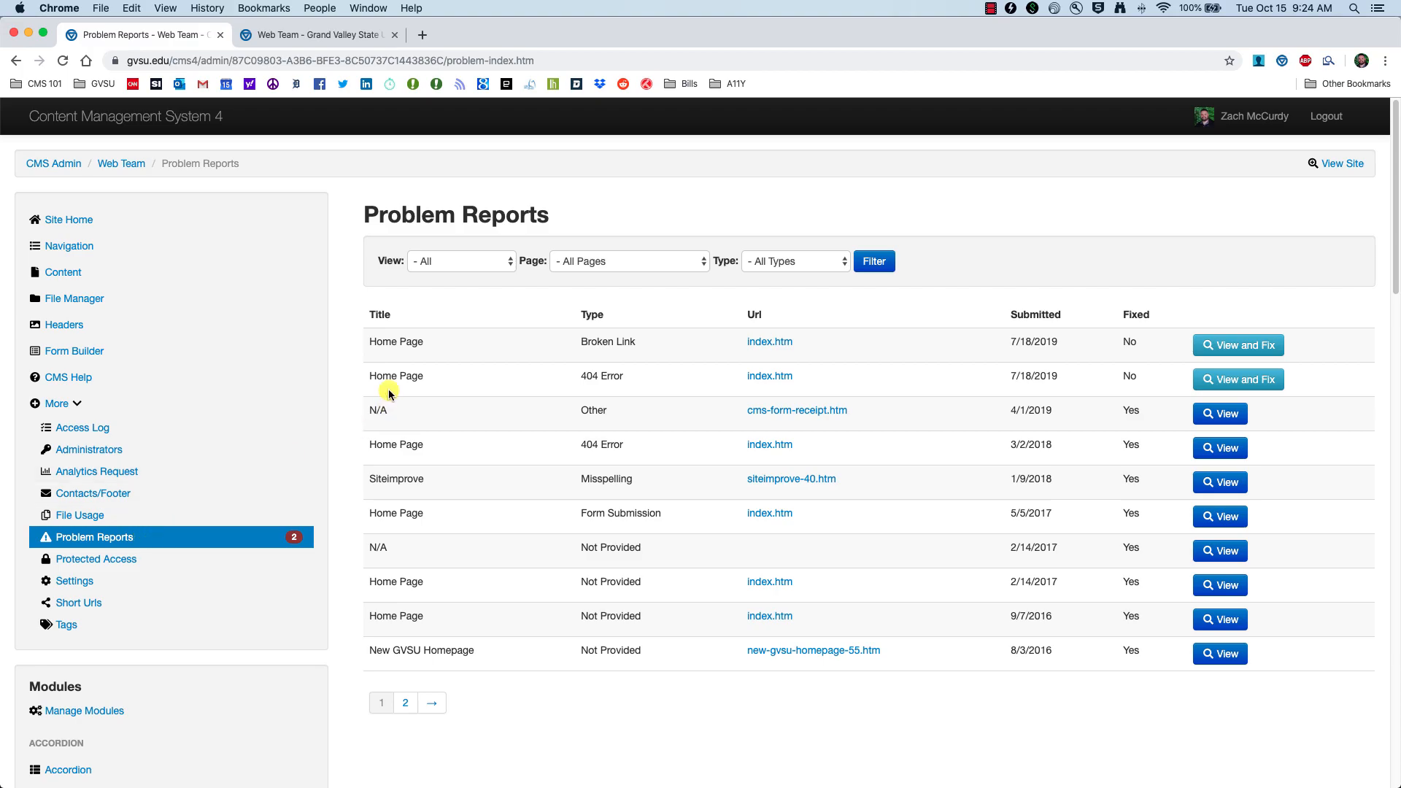
# Step: Check the Report a problem form on the public Web Team site
pyautogui.click(311, 35)
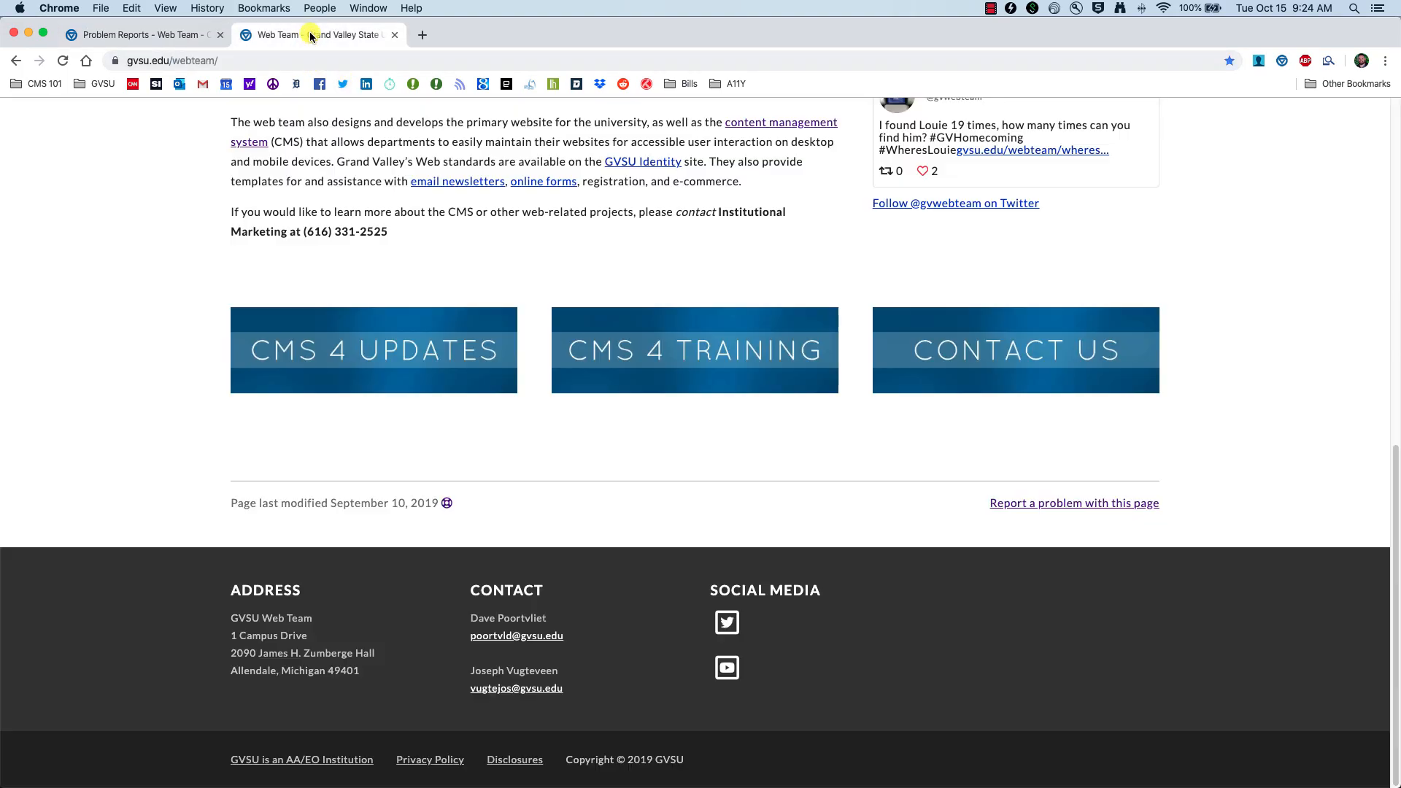
pyautogui.scroll(10, 666, 304)
pyautogui.scroll(-8, 666, 304)
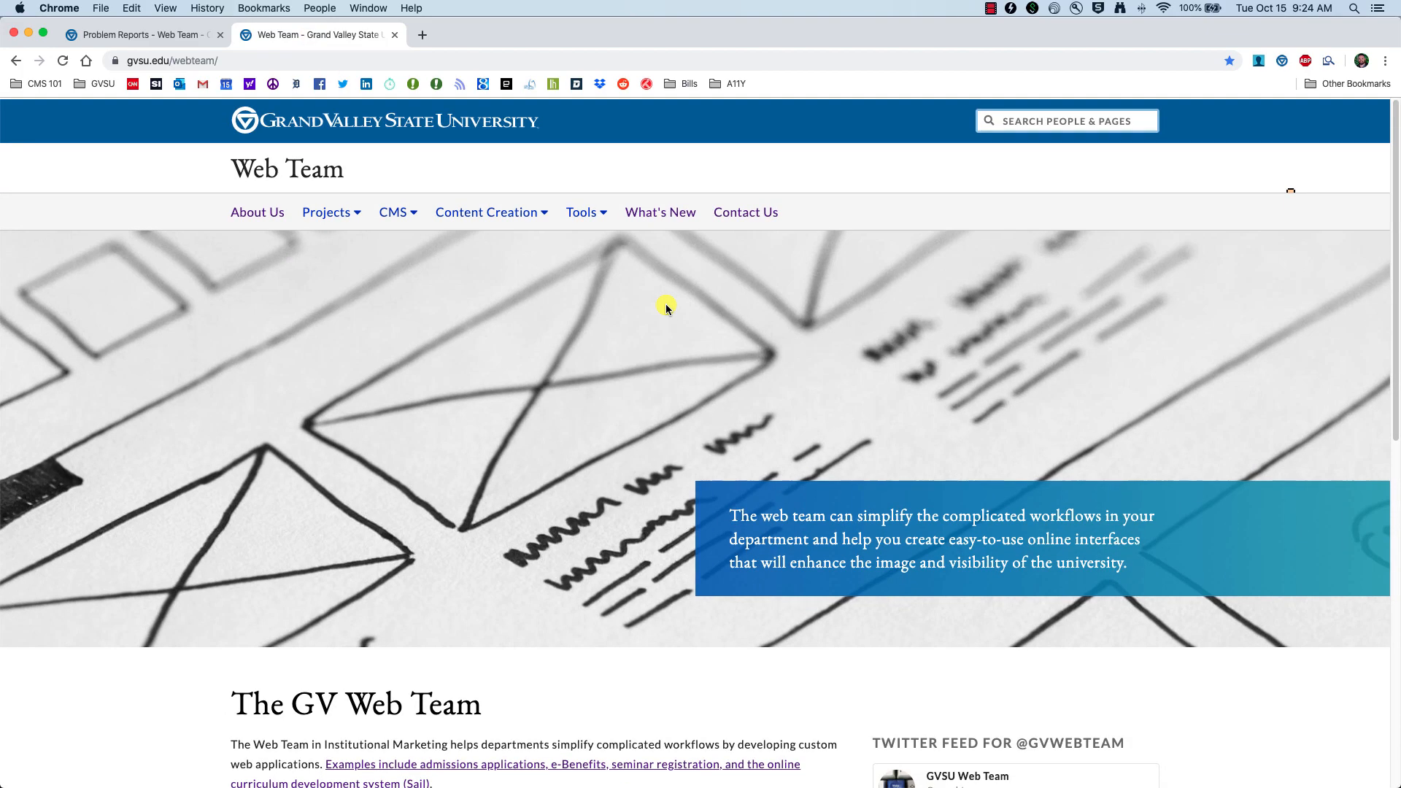
pyautogui.scroll(-3, 666, 304)
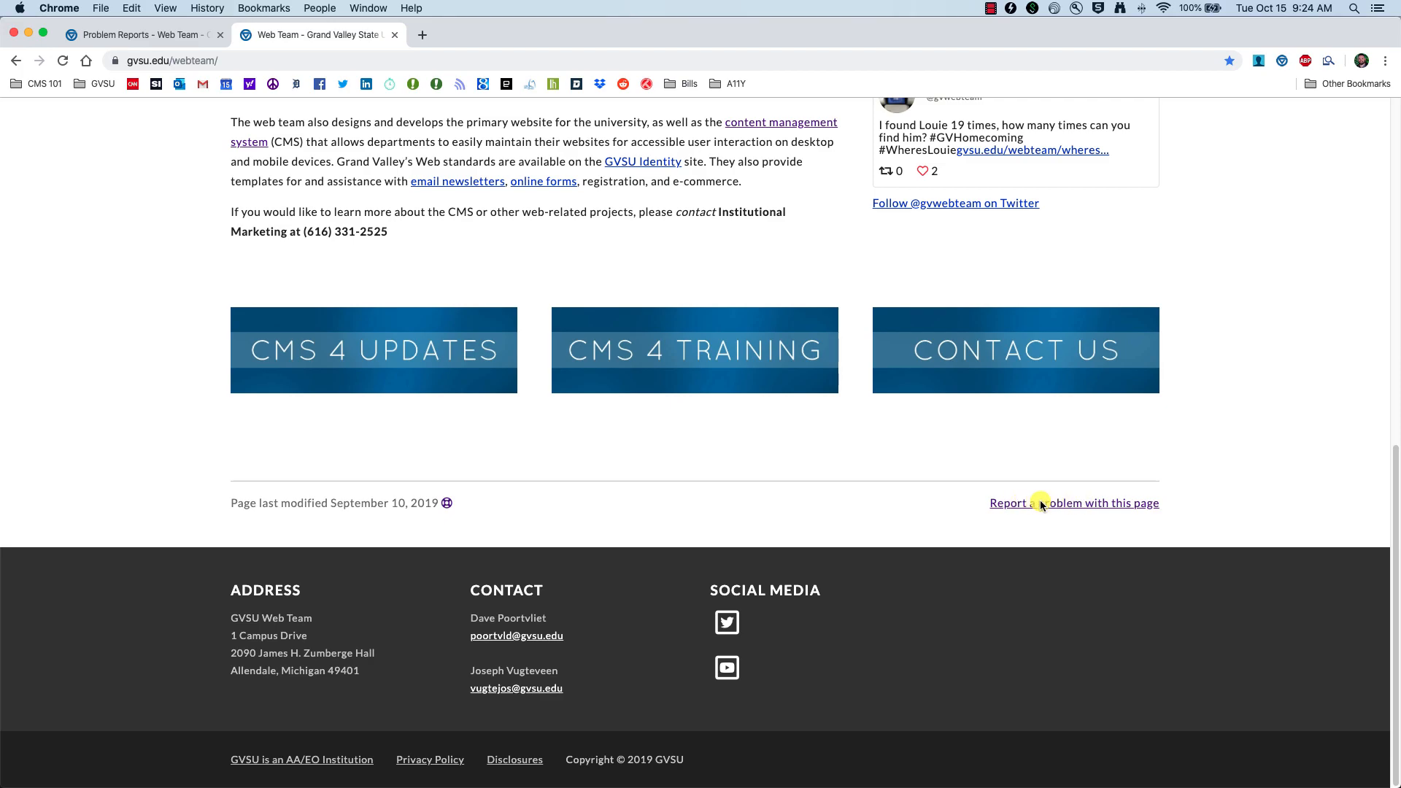
pyautogui.click(1070, 506)
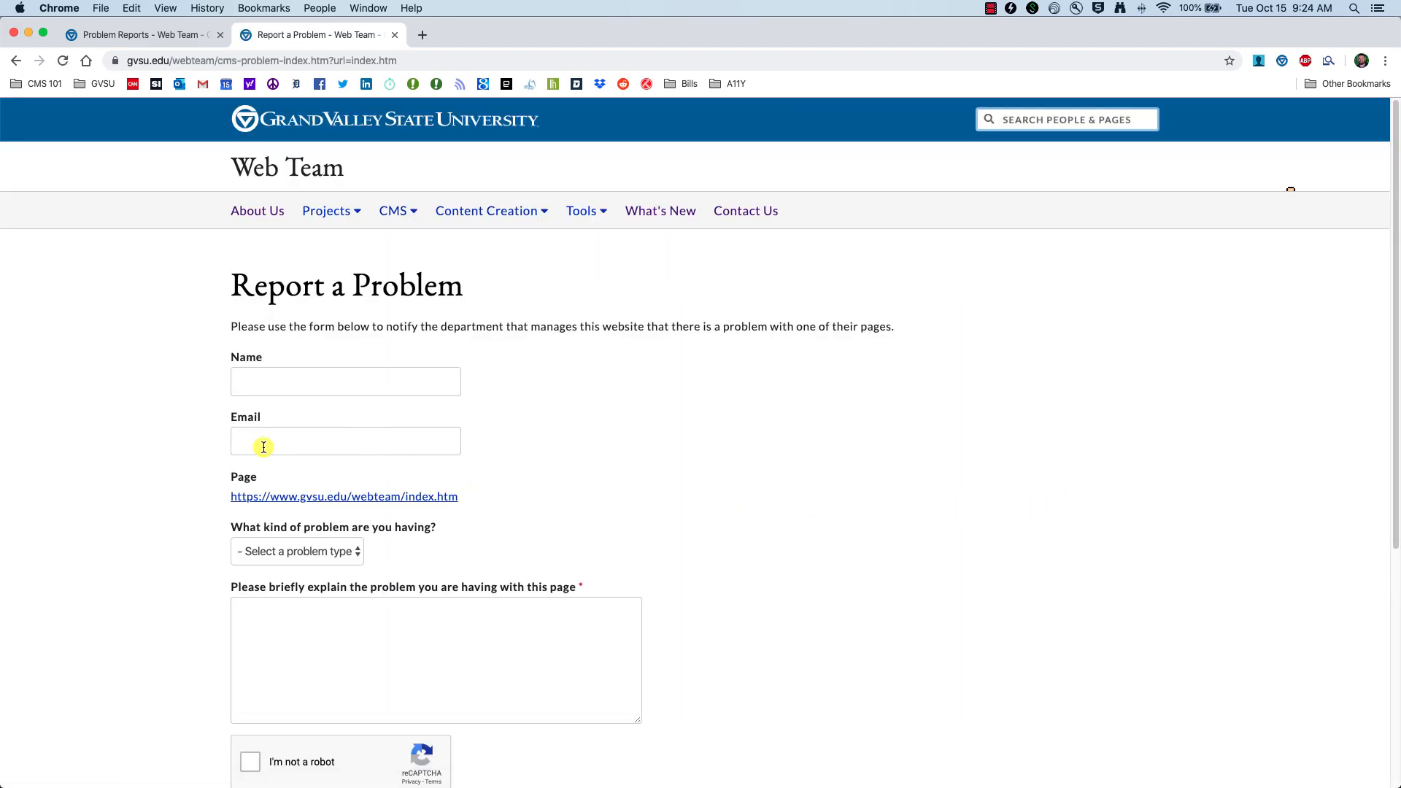
pyautogui.scroll(-1, 347, 394)
pyautogui.scroll(-2, 584, 580)
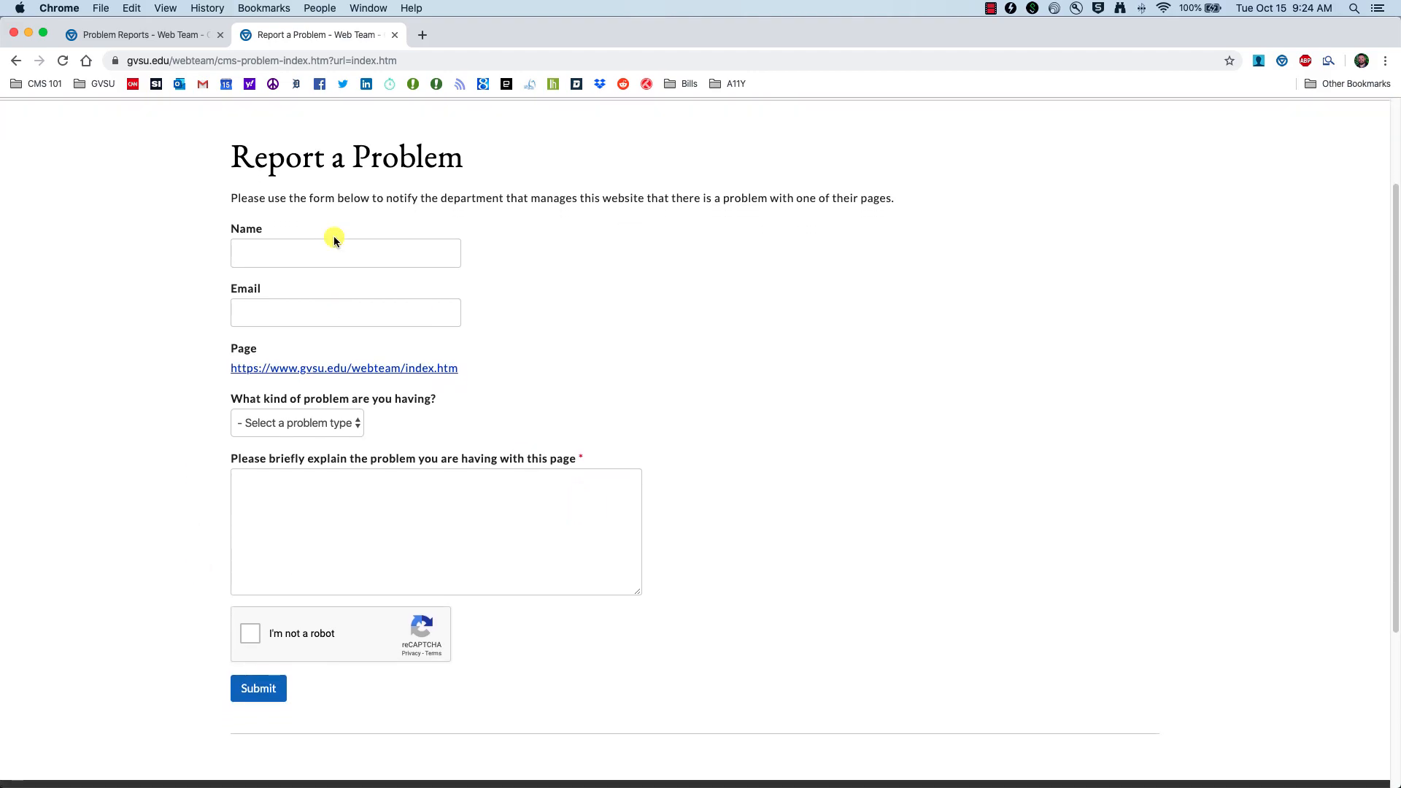
# Step: Open the 7/18/2019 Broken Link report for index.htm to process it
pyautogui.click(148, 38)
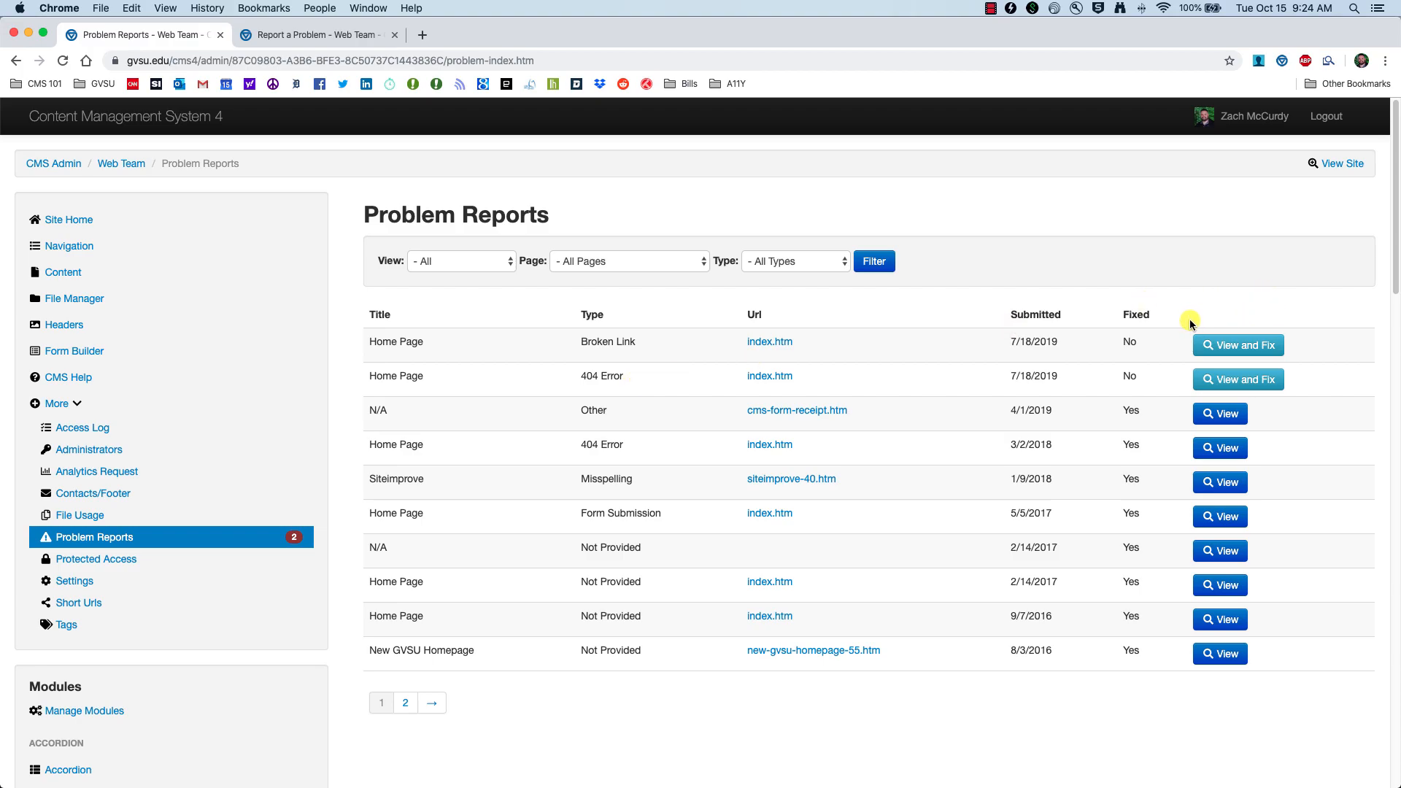
pyautogui.click(1241, 352)
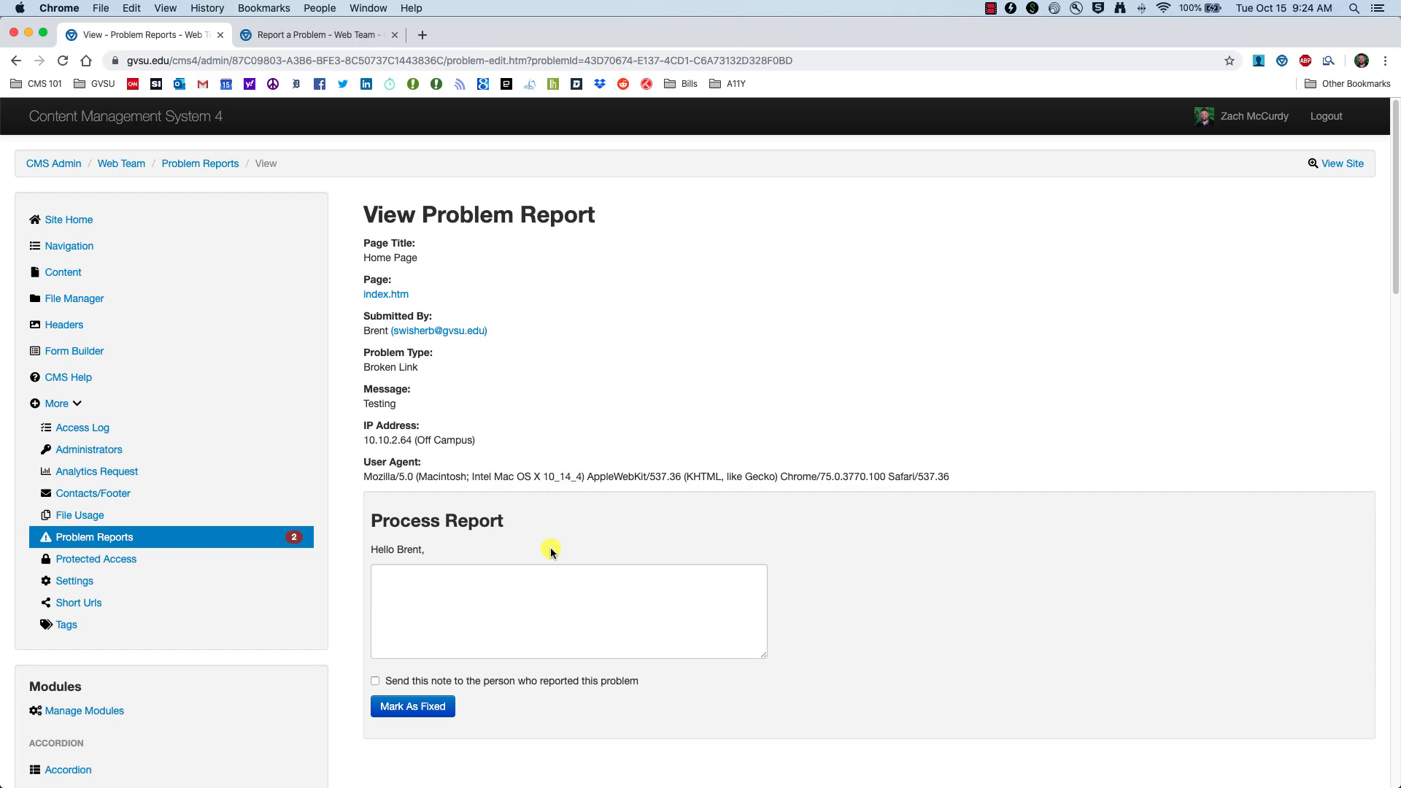
pyautogui.scroll(-2, 549, 551)
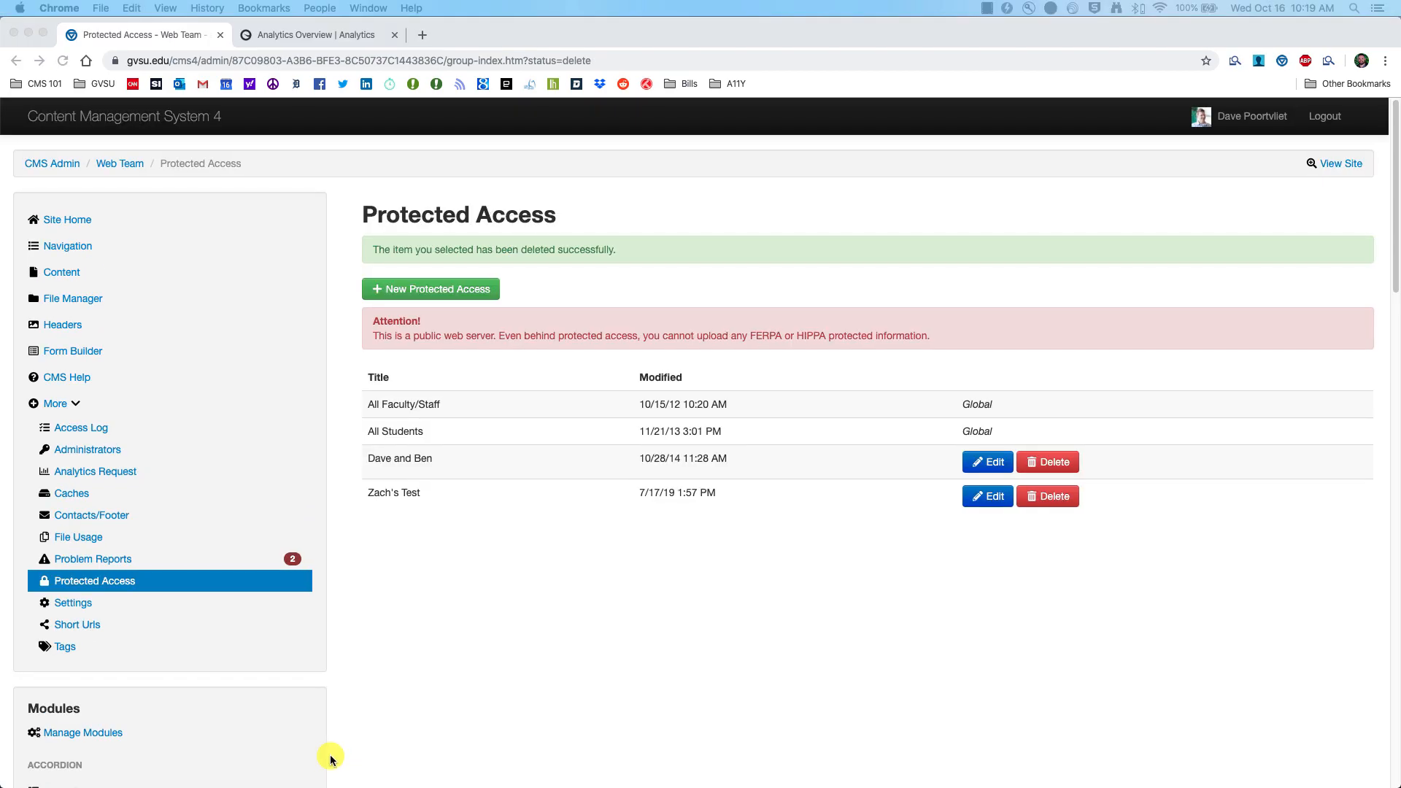
# Step: Go to Protected Access and begin a New Protected Access group
pyautogui.click(115, 584)
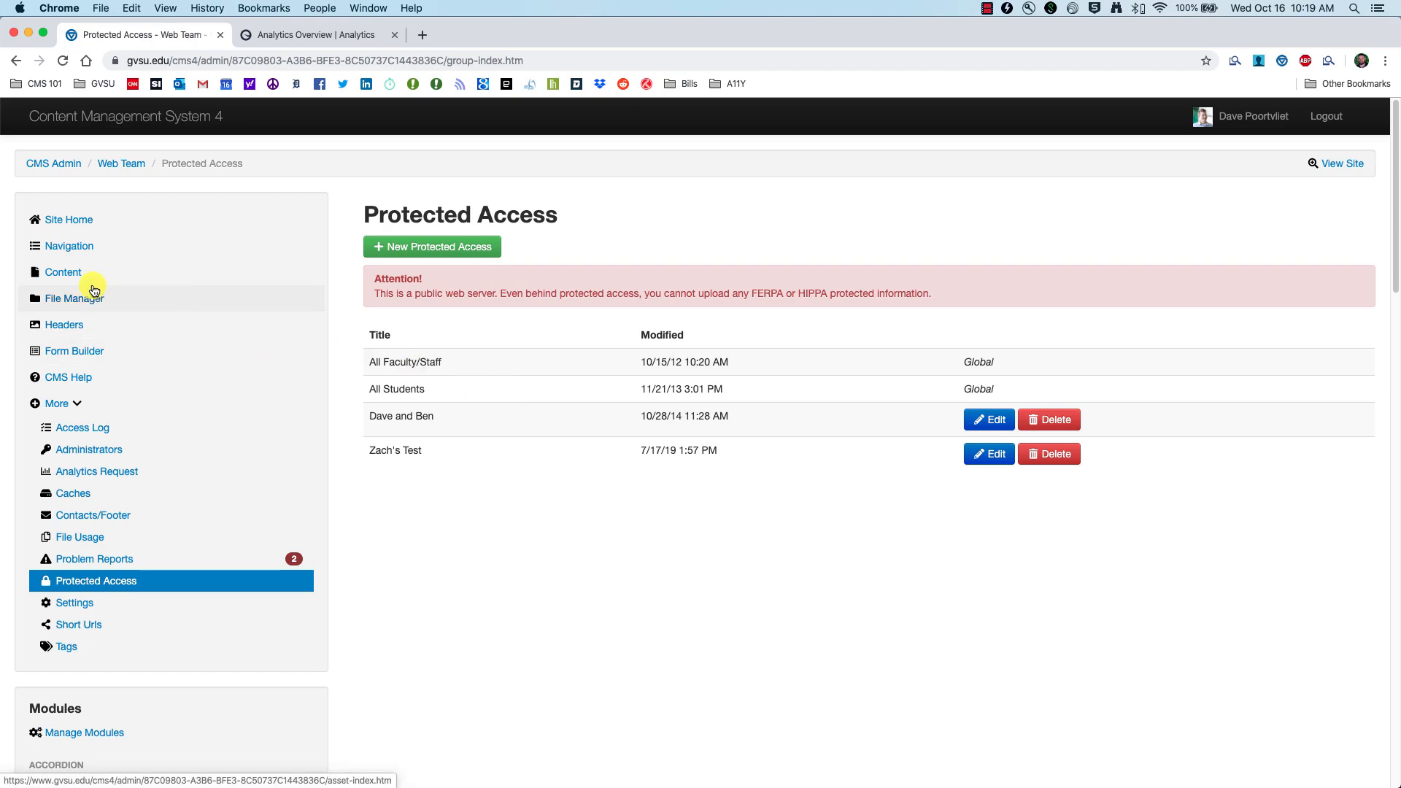
pyautogui.scroll(-1, 99, 356)
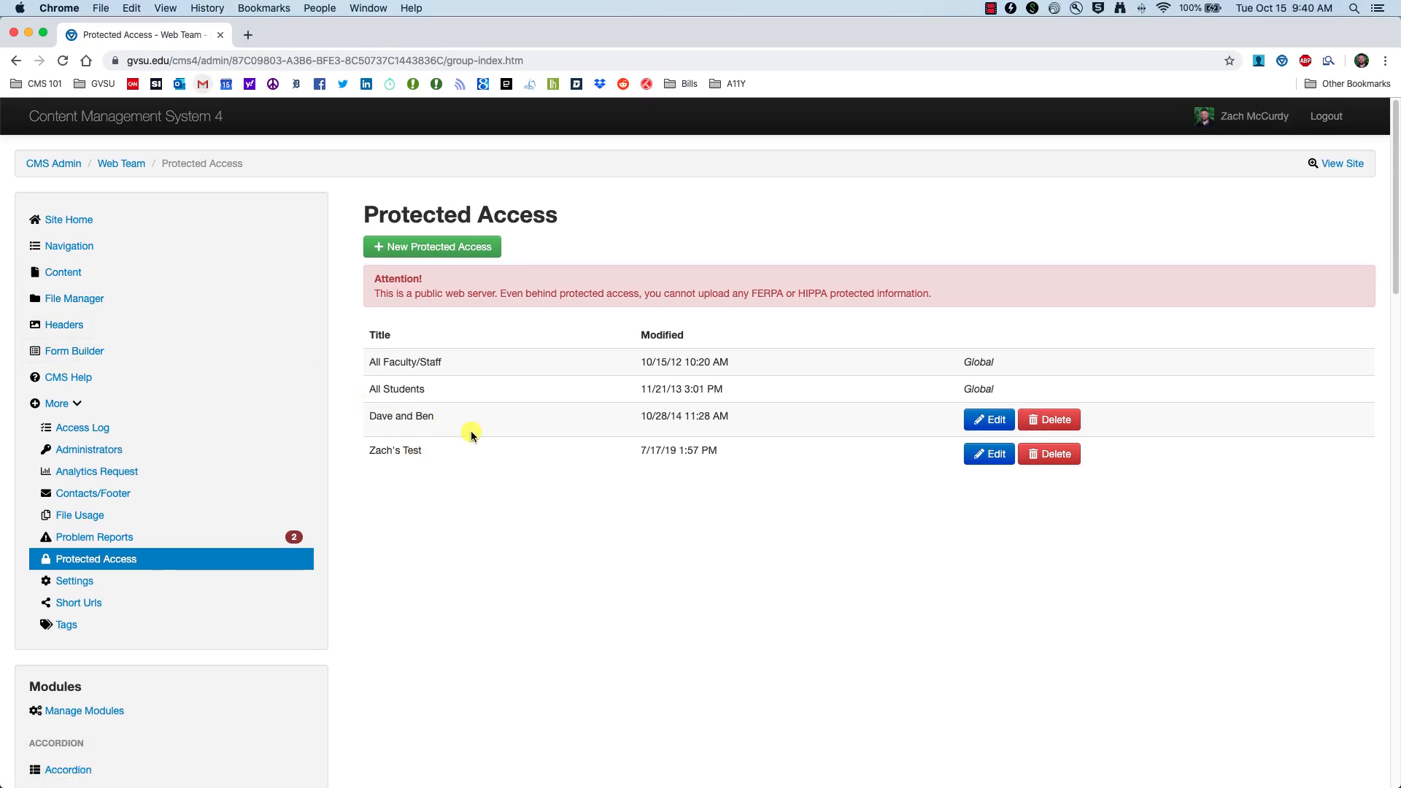
pyautogui.click(402, 246)
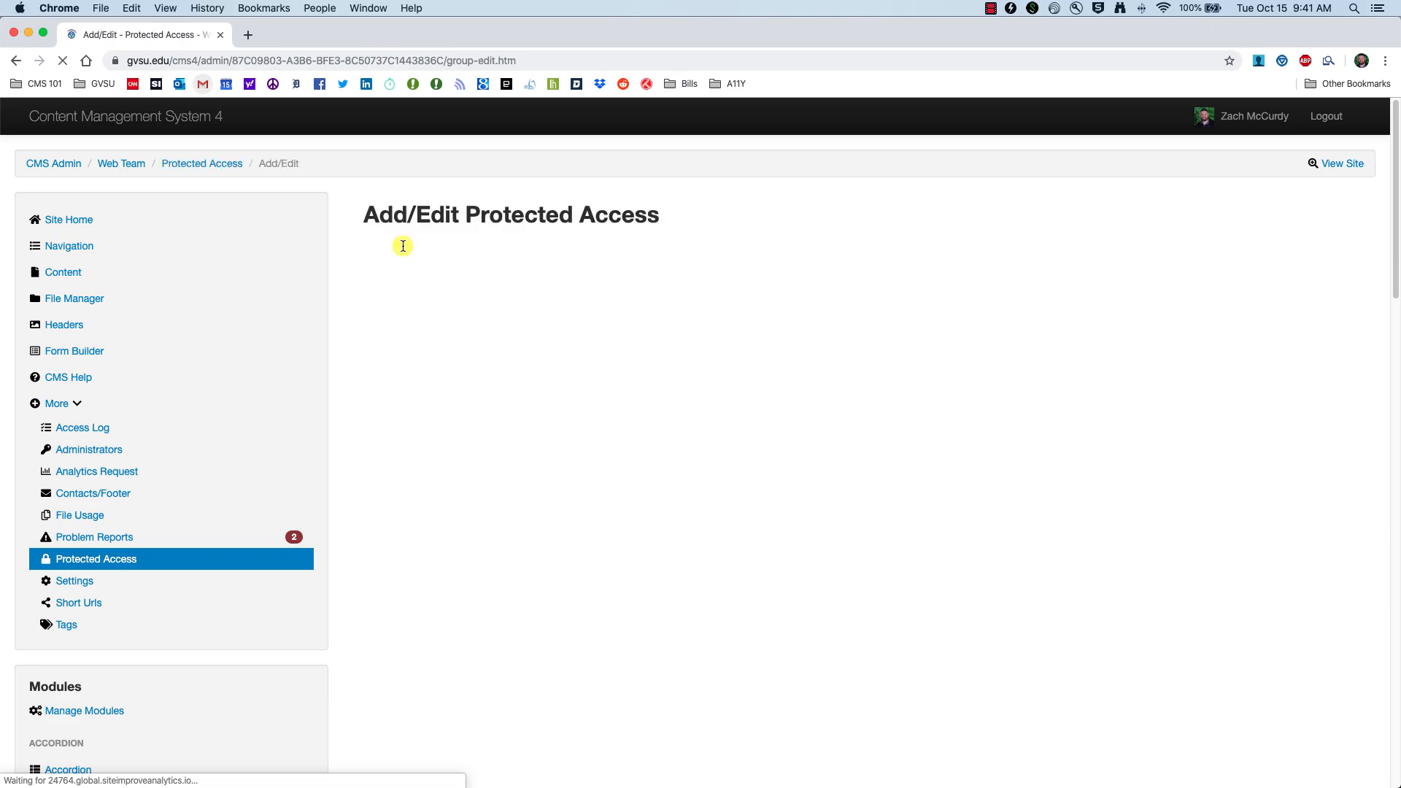
# Step: Create the CMS 201 protected access group, limited to one specific GVSU network login
pyautogui.click(443, 324)
pyautogui.write('CMS 201')
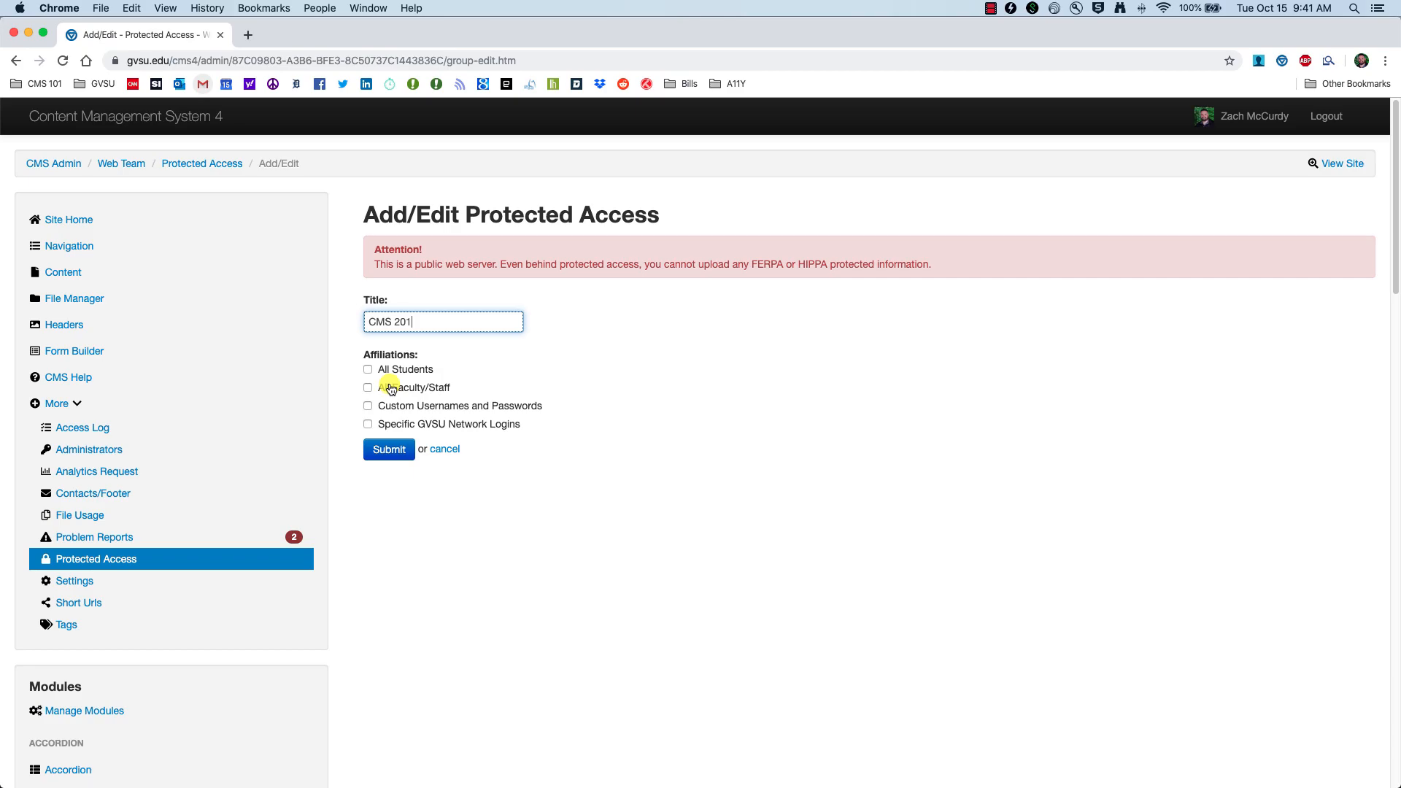
pyautogui.click(400, 410)
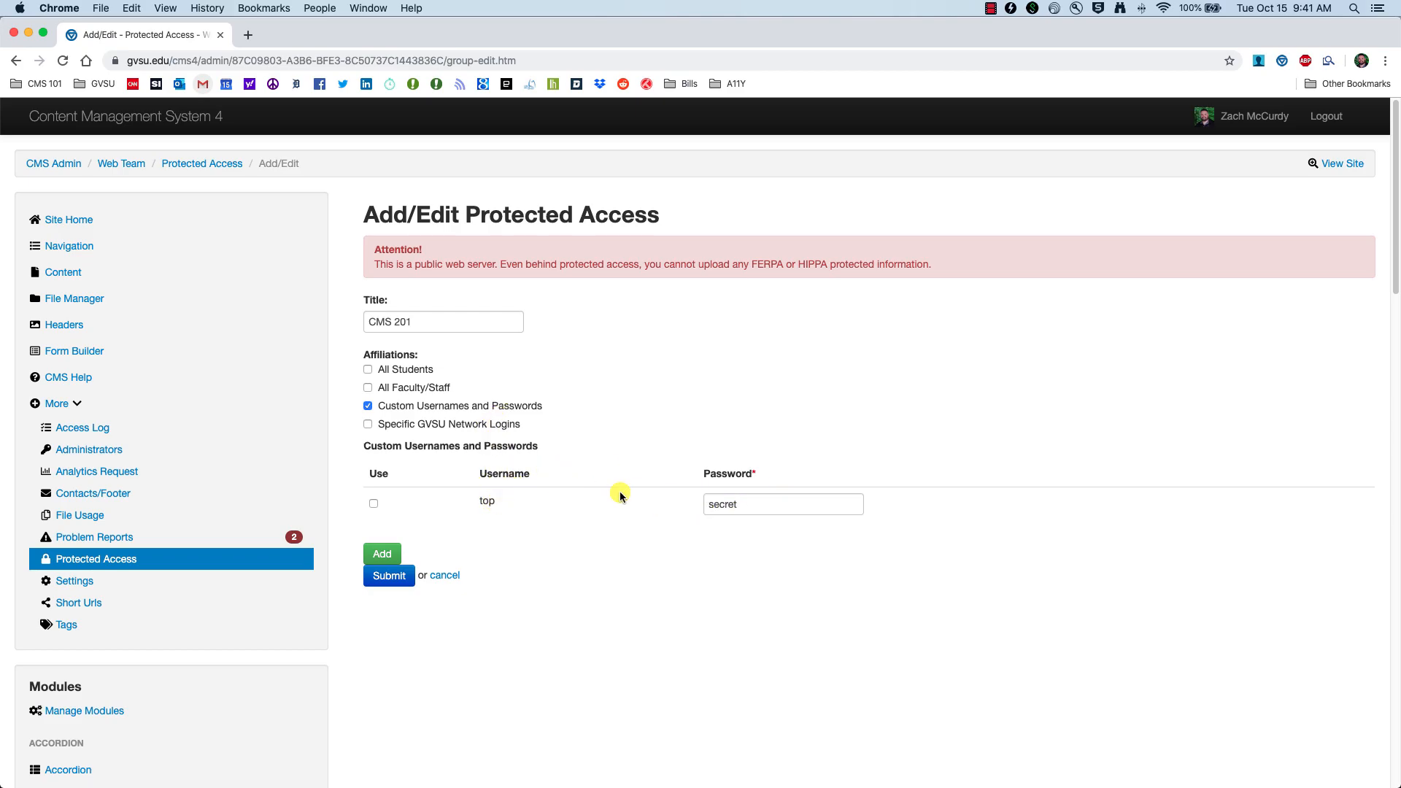
pyautogui.click(368, 407)
pyautogui.click(368, 424)
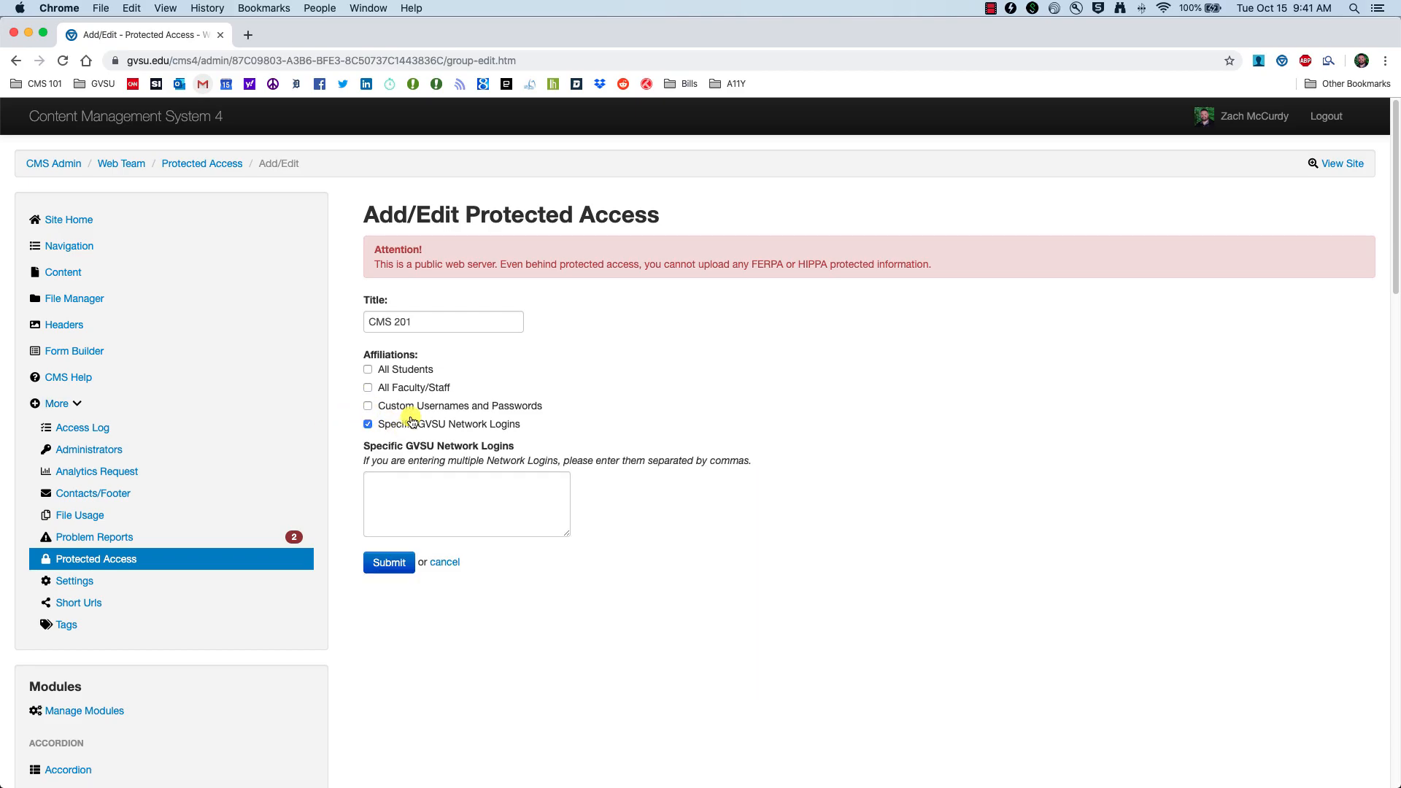
pyautogui.click(439, 487)
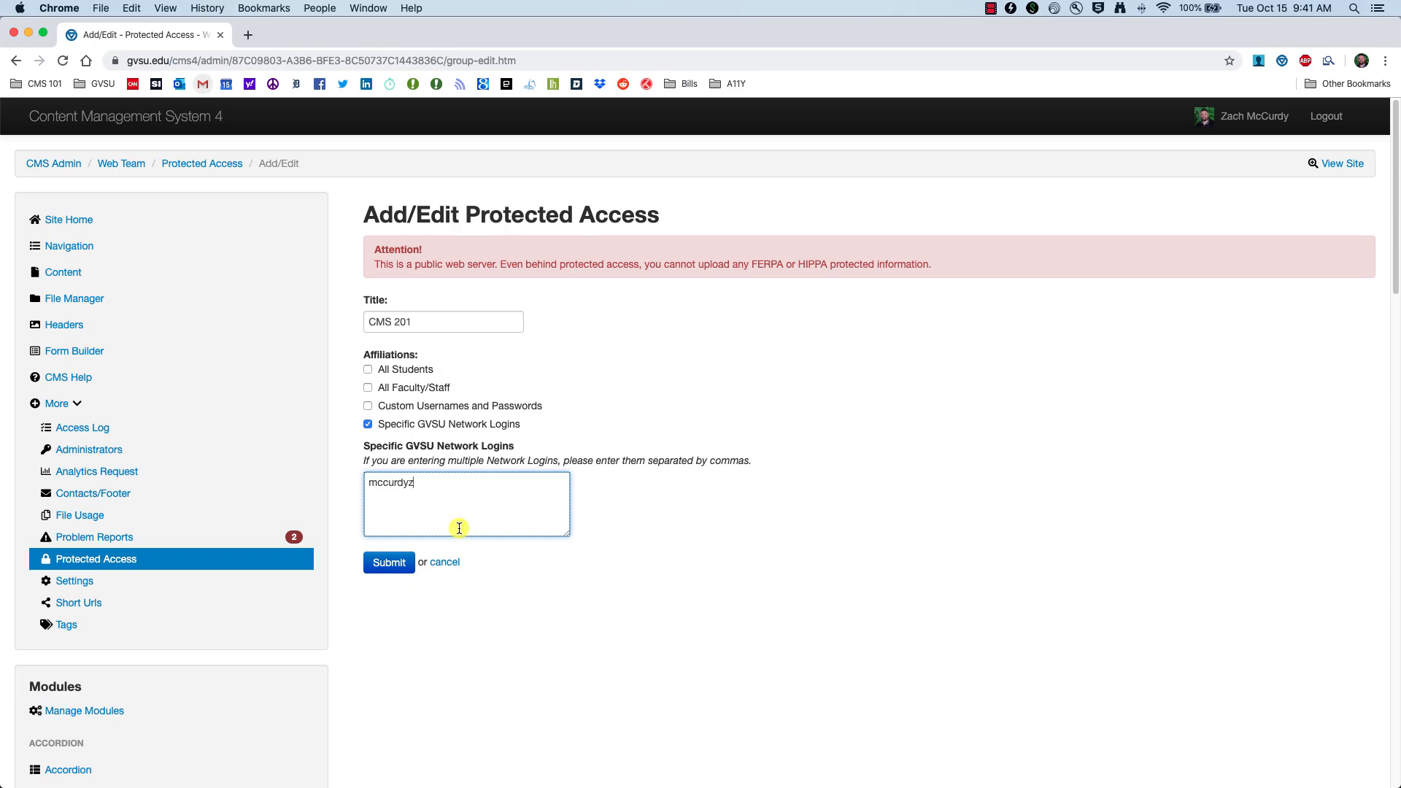
pyautogui.click(391, 564)
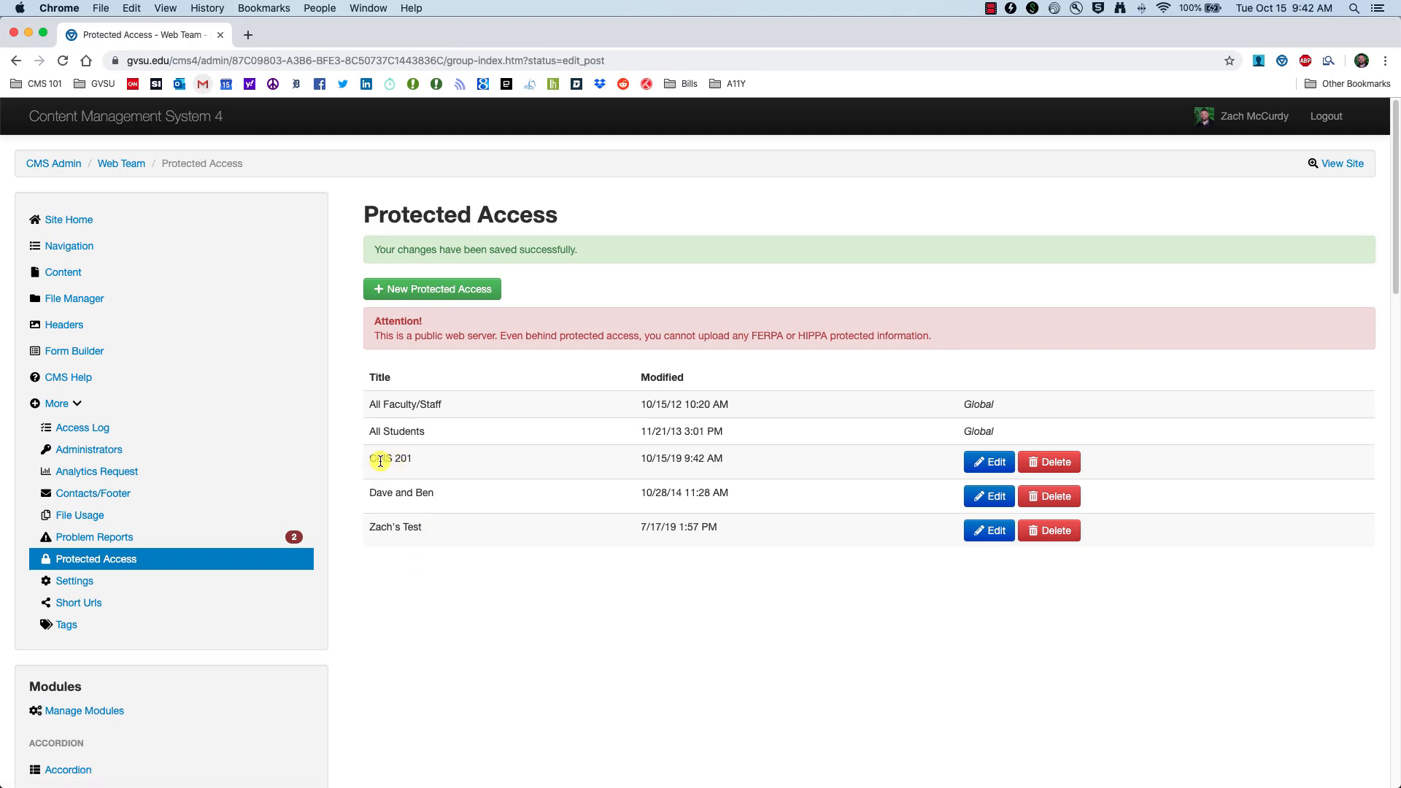
pyautogui.moveTo(372, 459); pyautogui.dragTo(418, 460)
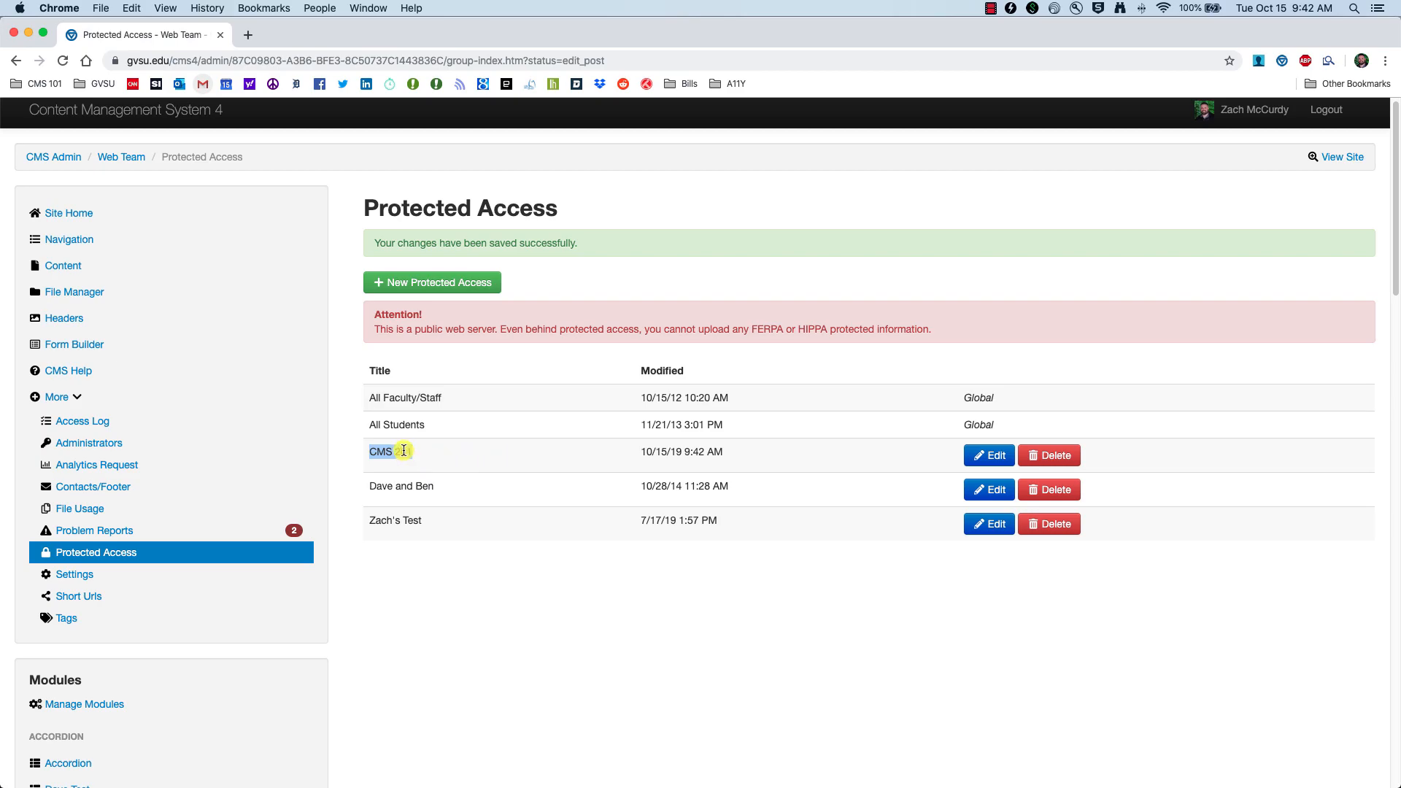
# Step: Edit the test content page and restrict viewing to Only people with Protected Access
pyautogui.click(65, 267)
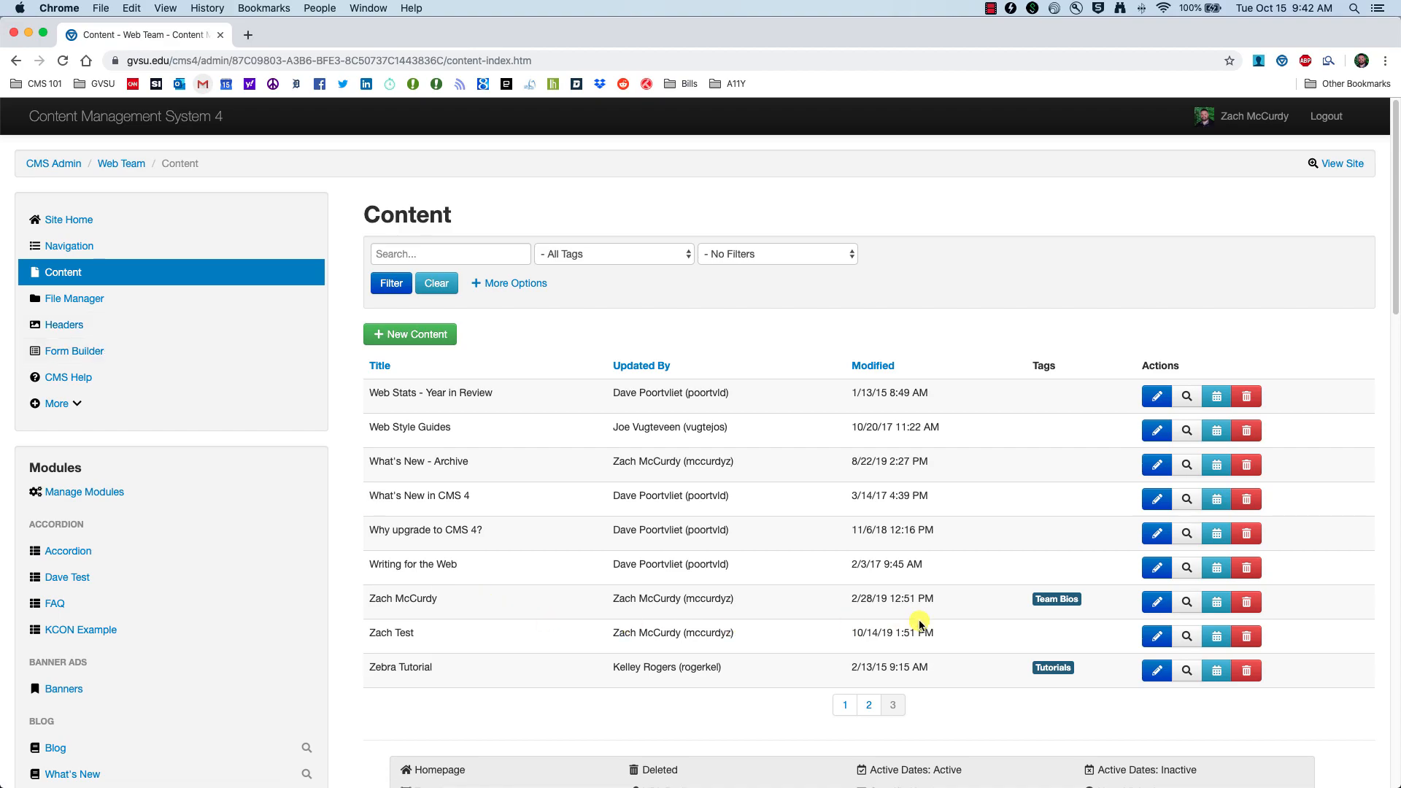
pyautogui.click(1157, 638)
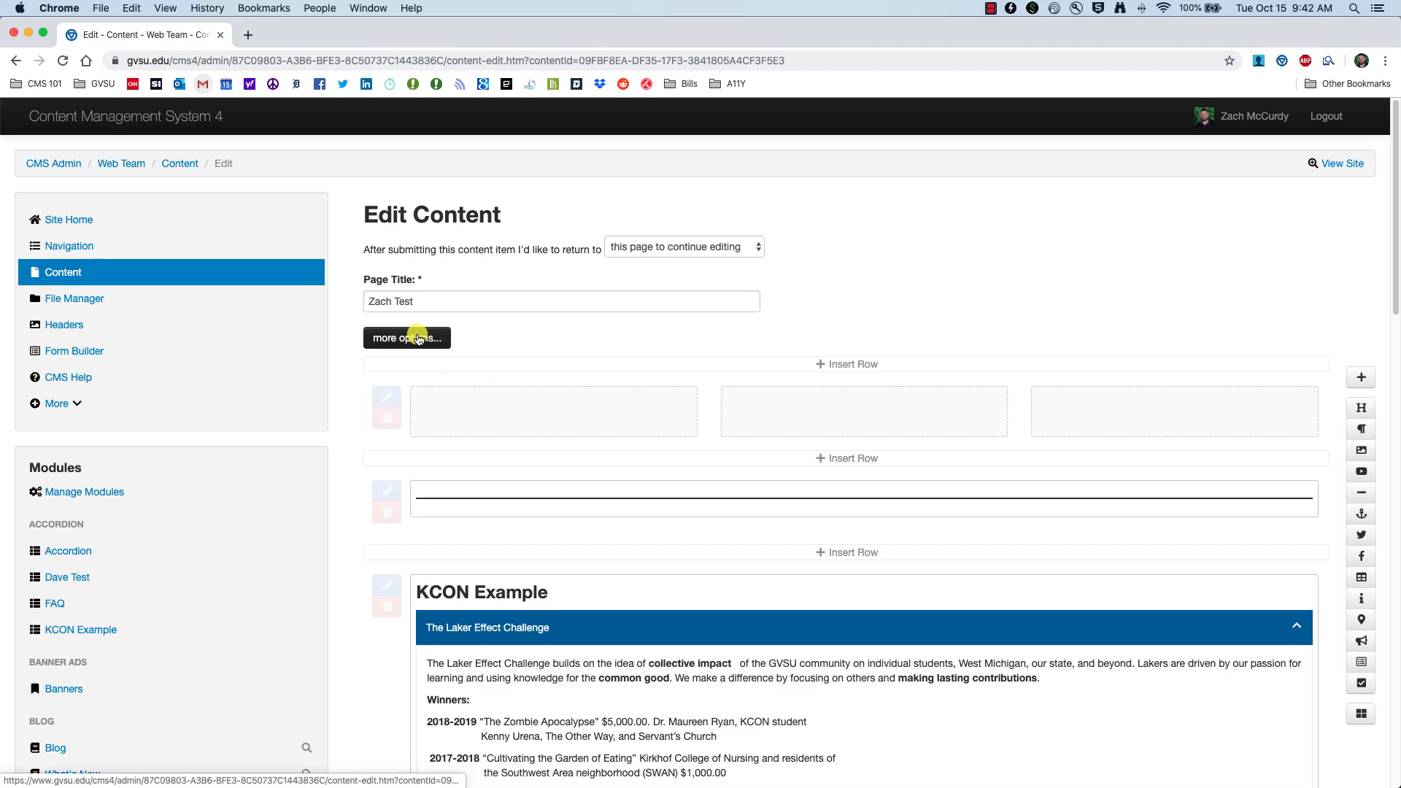
pyautogui.click(396, 340)
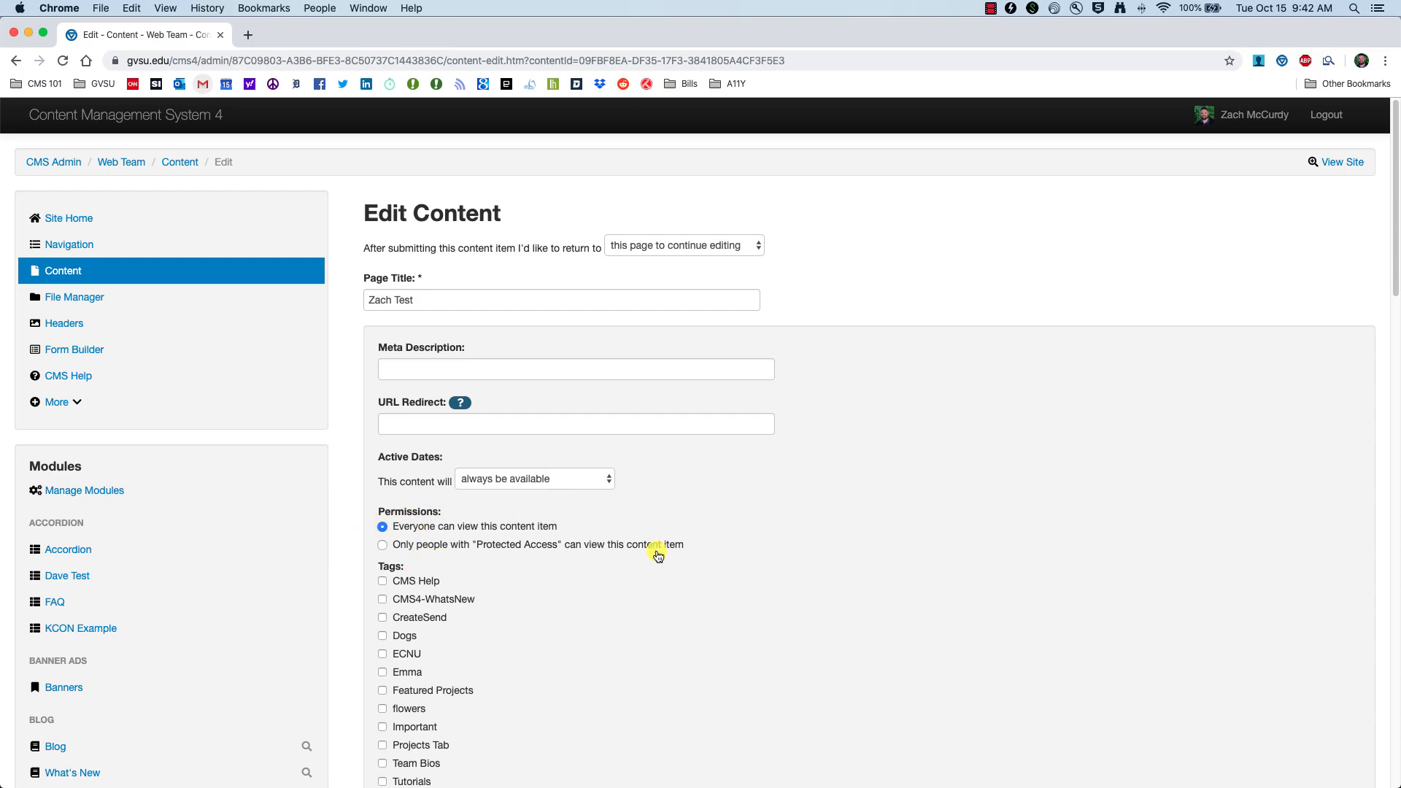
pyautogui.scroll(-1, 383, 533)
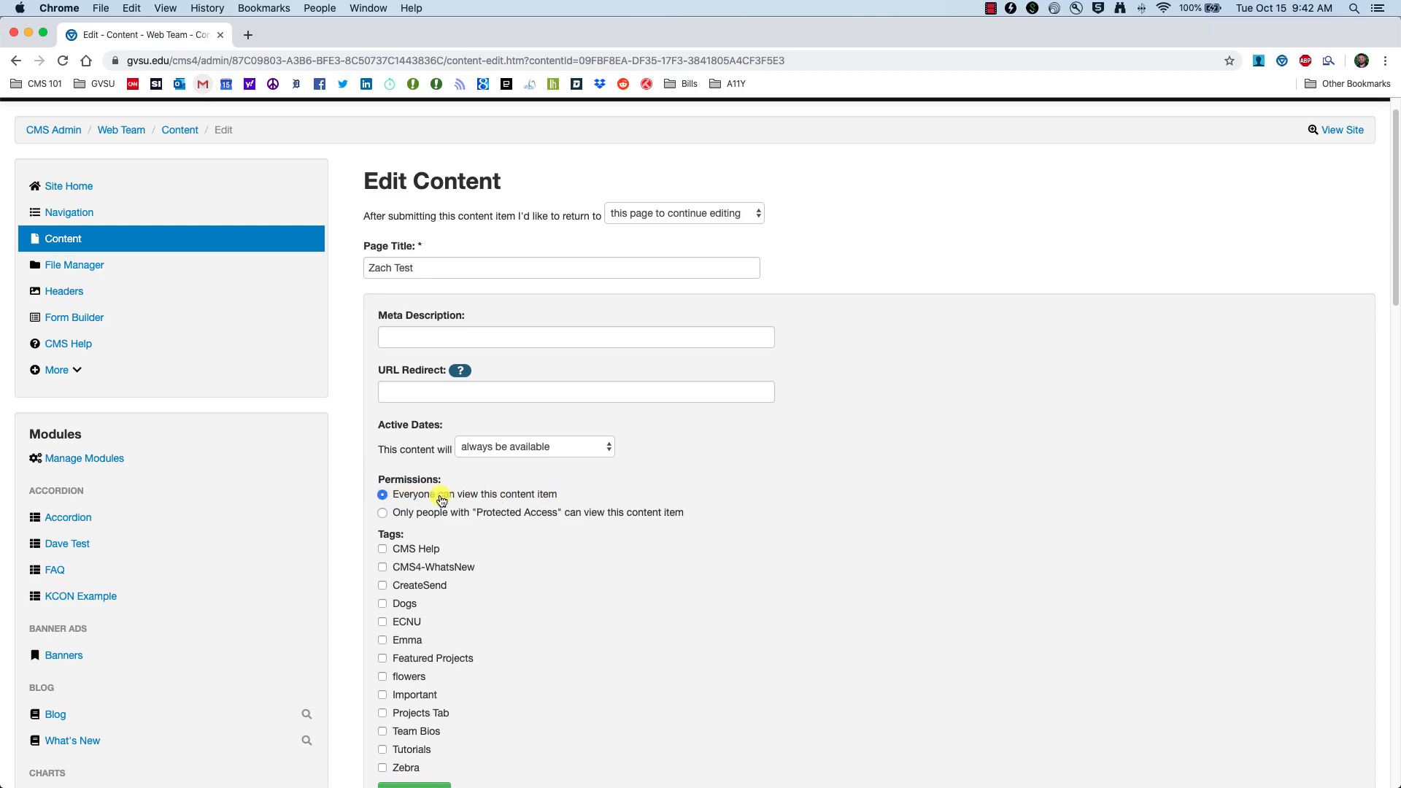
pyautogui.click(383, 513)
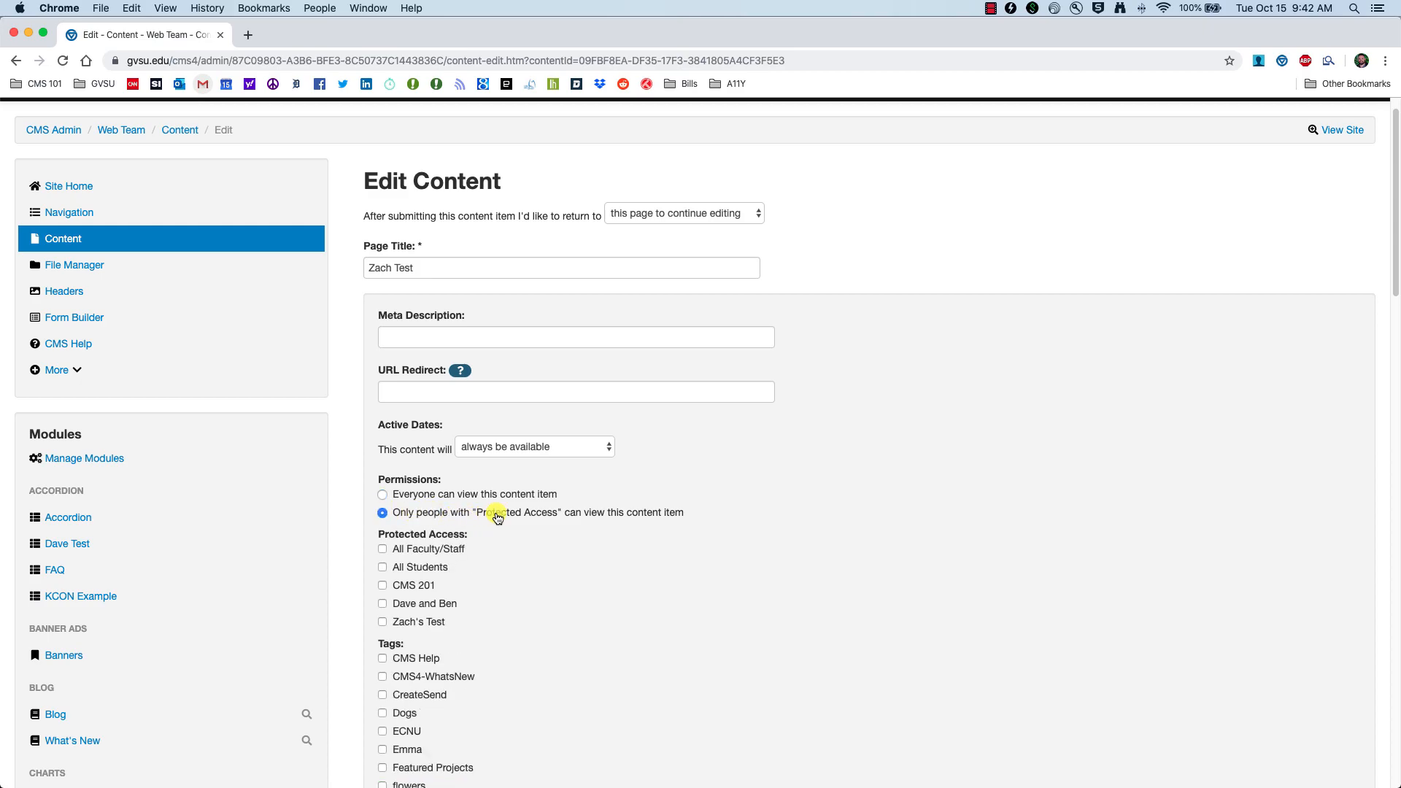
# Step: Review the page's permission options, then go to the site's File Manager
pyautogui.scroll(-3, 608, 514)
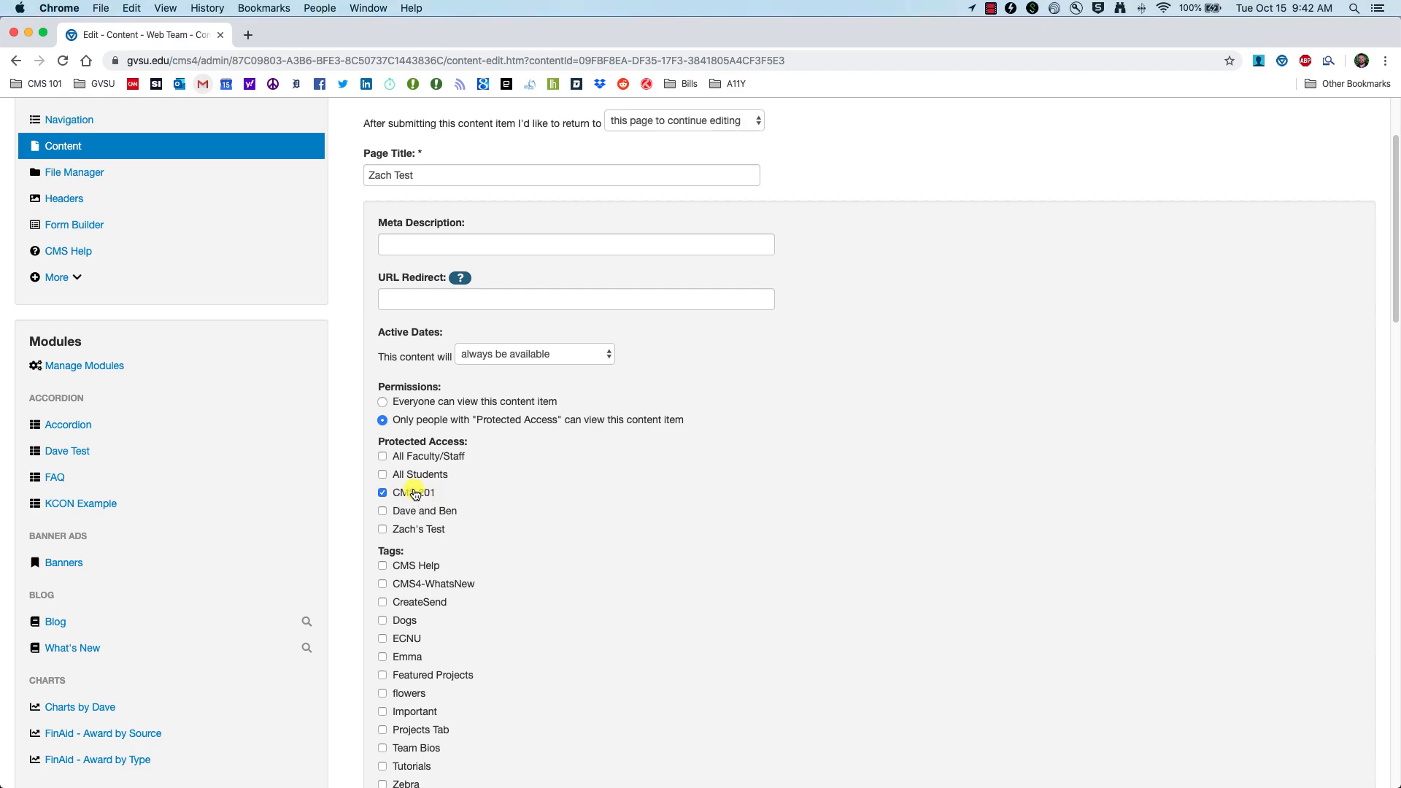
pyautogui.scroll(1, 440, 430)
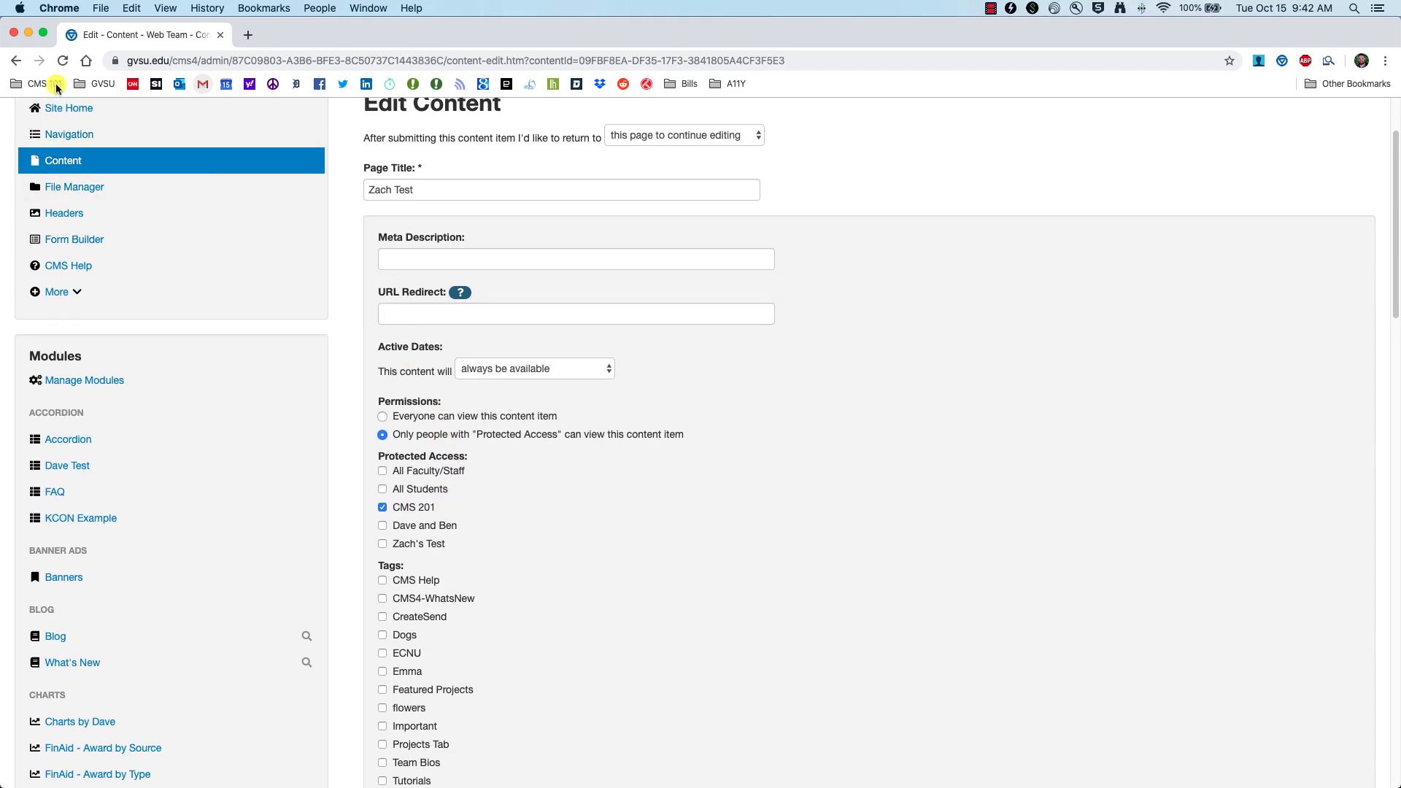
pyautogui.scroll(-20, 582, 584)
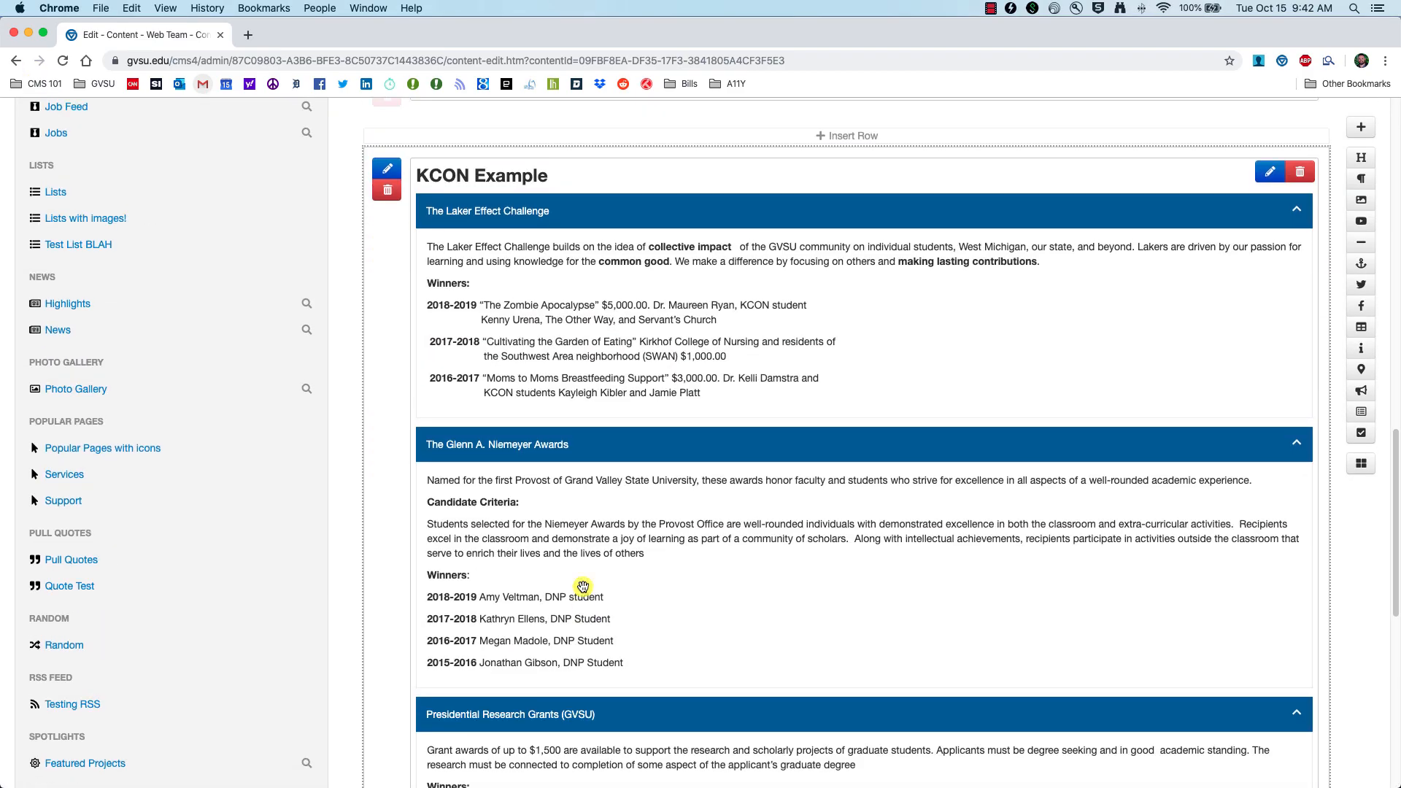
pyautogui.scroll(20, 398, 682)
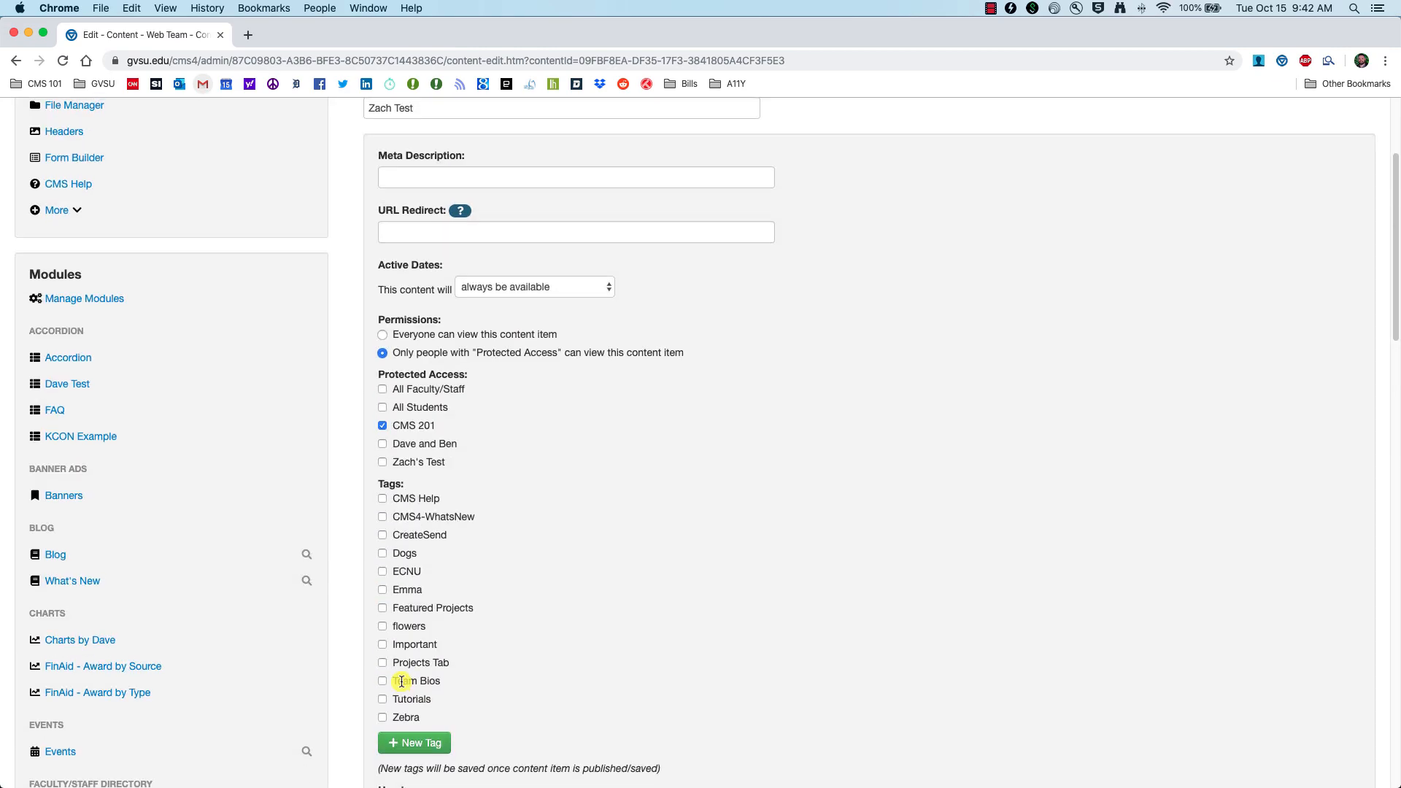
pyautogui.scroll(-5, 433, 677)
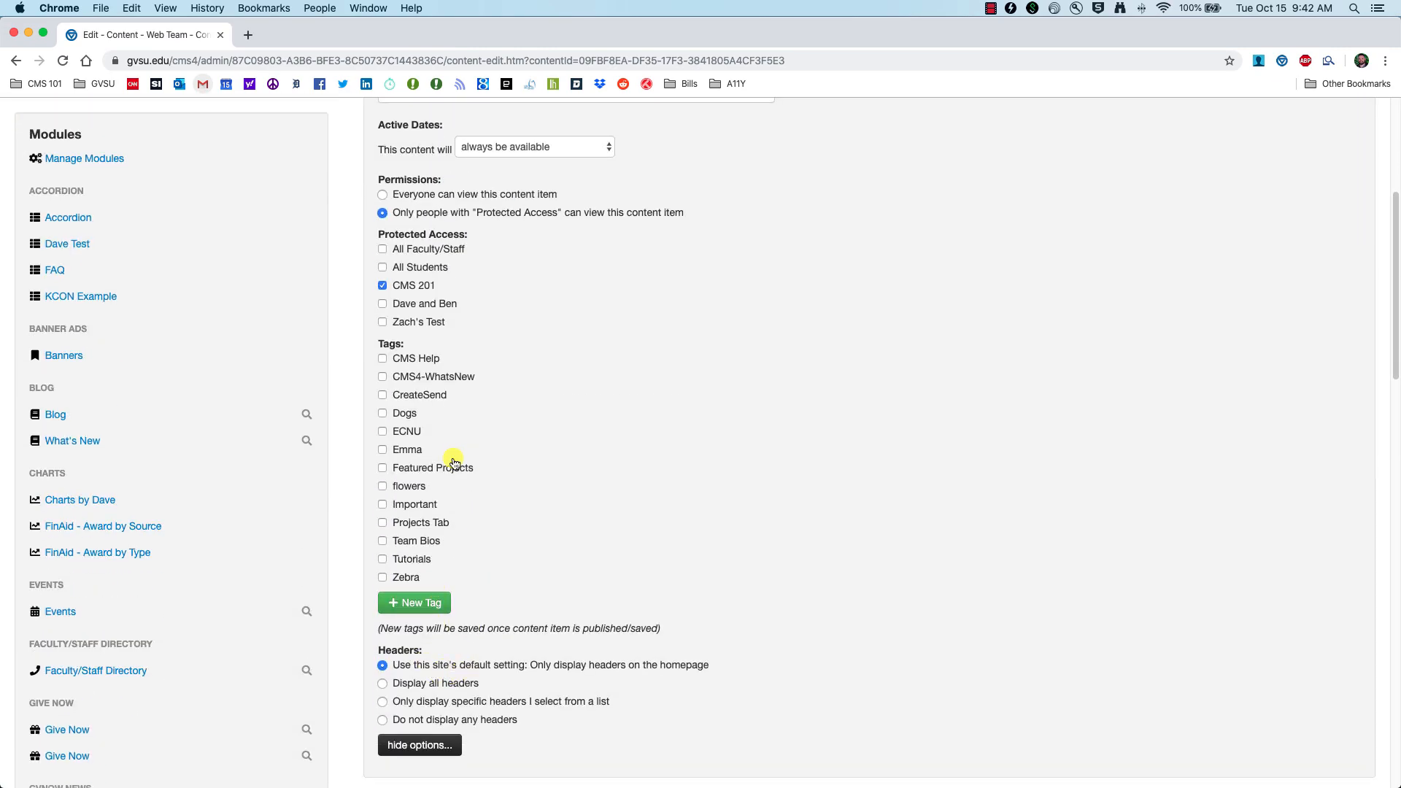
pyautogui.scroll(5, 453, 460)
pyautogui.scroll(1, 435, 394)
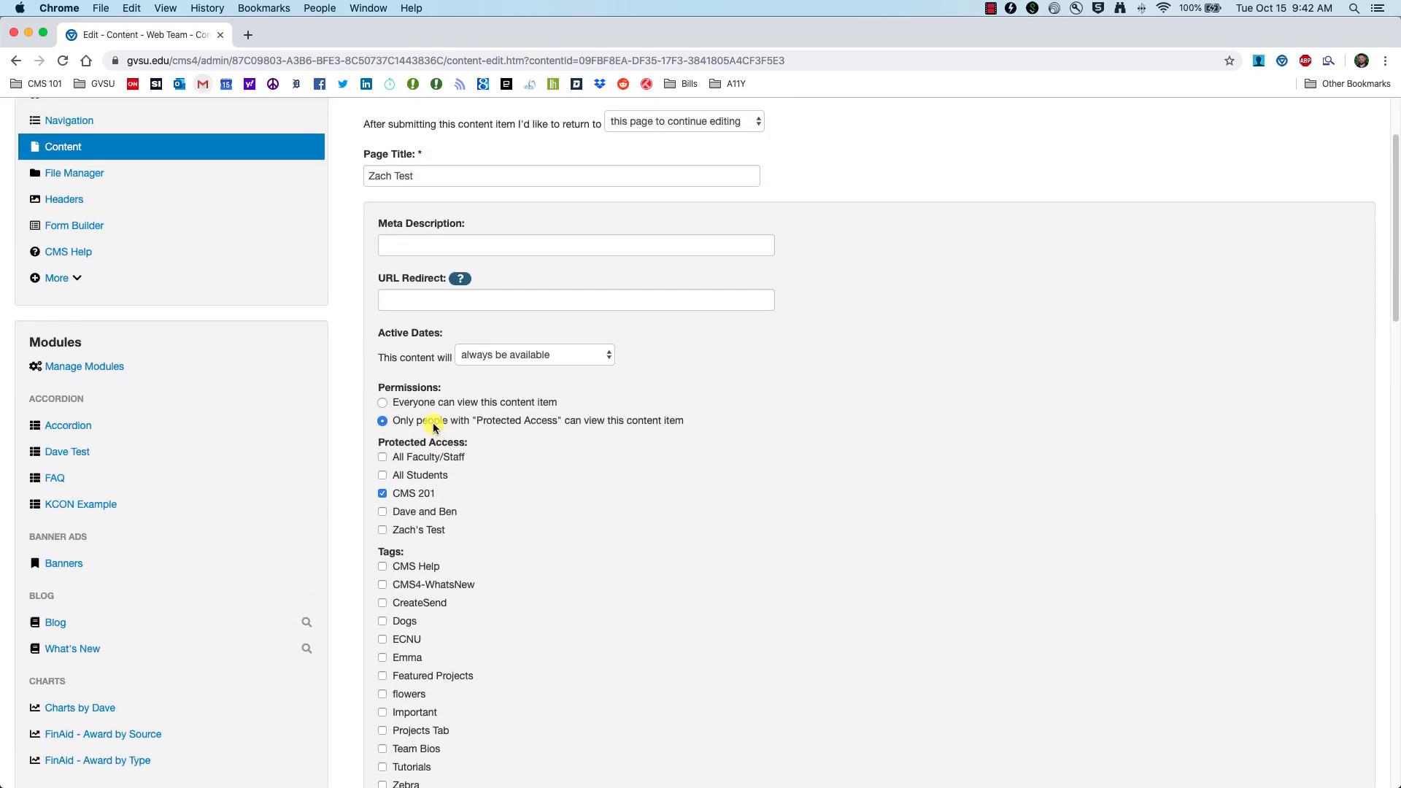
pyautogui.scroll(-1, 85, 173)
pyautogui.click(80, 156)
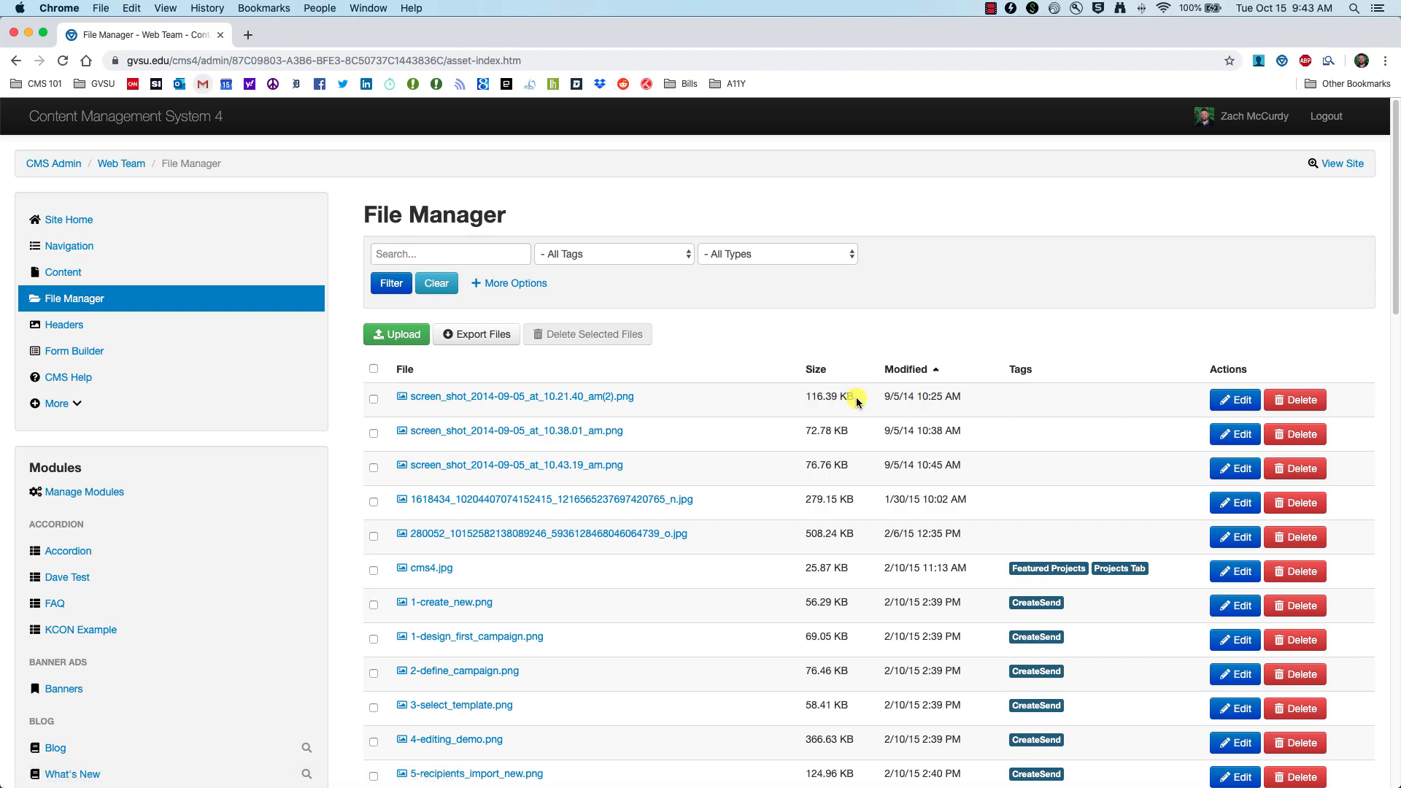
# Step: Edit the first screenshot file, allowing only Protected Access with the CMS 201 group
pyautogui.moveTo(858, 397)
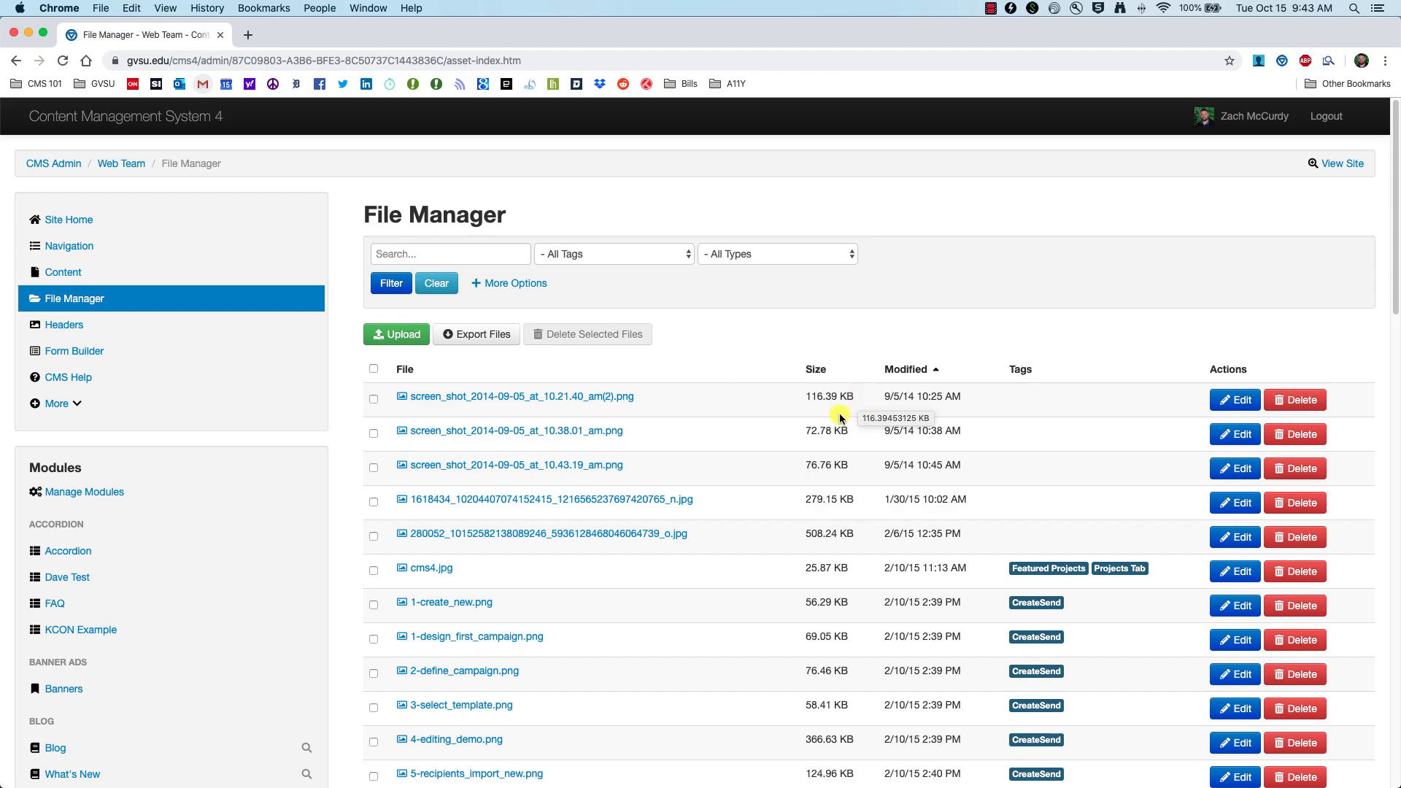
pyautogui.scroll(-5, 840, 420)
pyautogui.scroll(5, 832, 427)
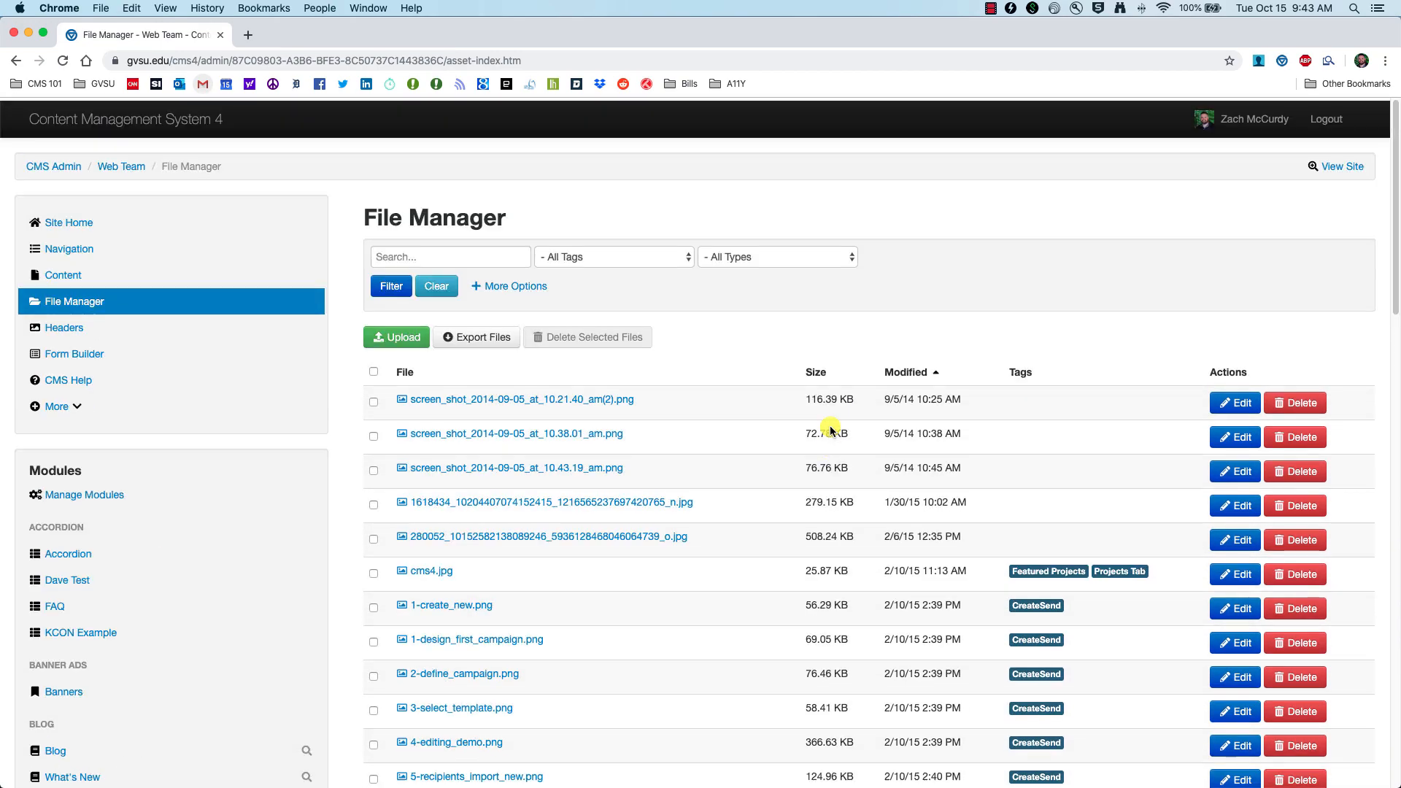
pyautogui.click(1237, 400)
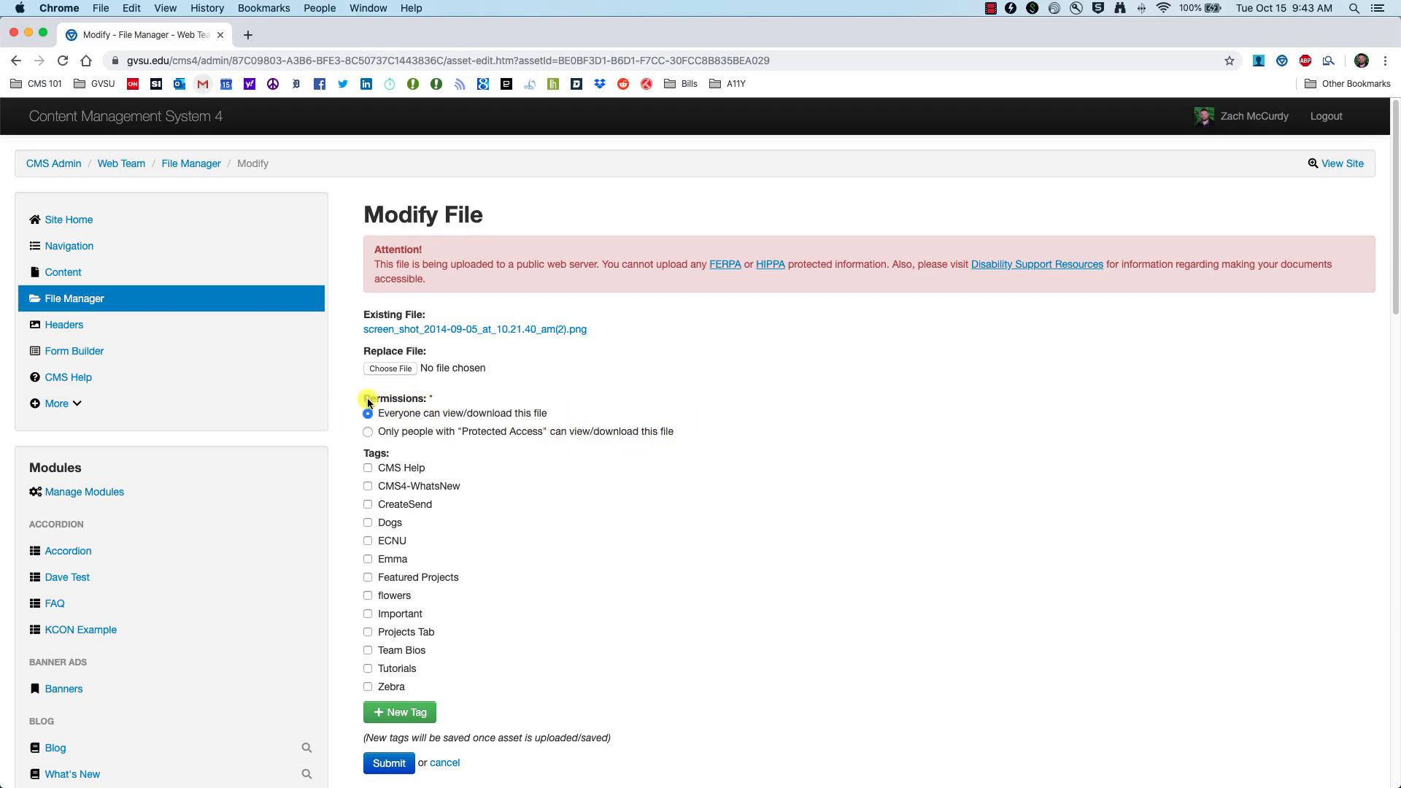
pyautogui.click(368, 433)
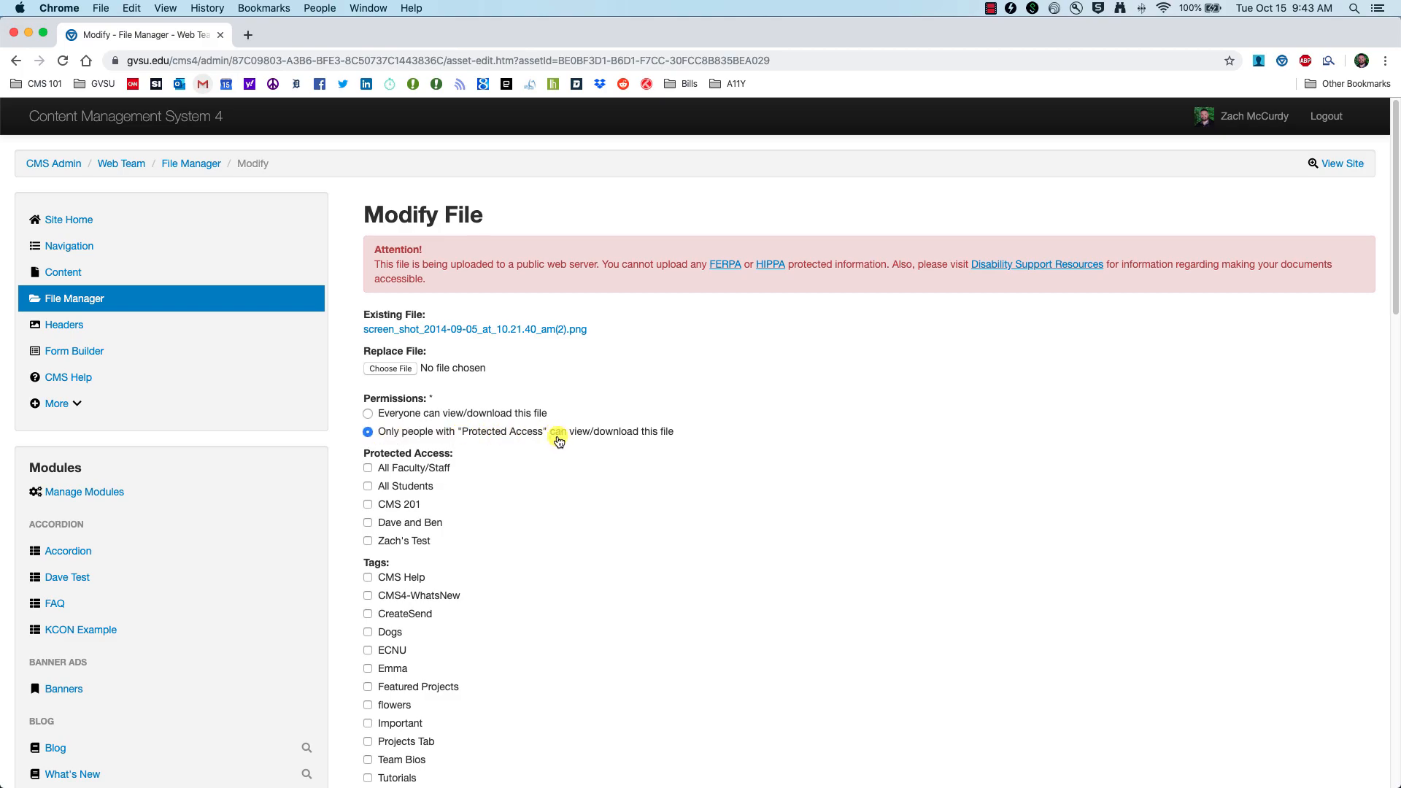
pyautogui.click(393, 506)
# Step: Save the screenshot file's permissions and go to the site's forms
pyautogui.scroll(-10, 387, 509)
pyautogui.scroll(5, 388, 496)
pyautogui.click(389, 520)
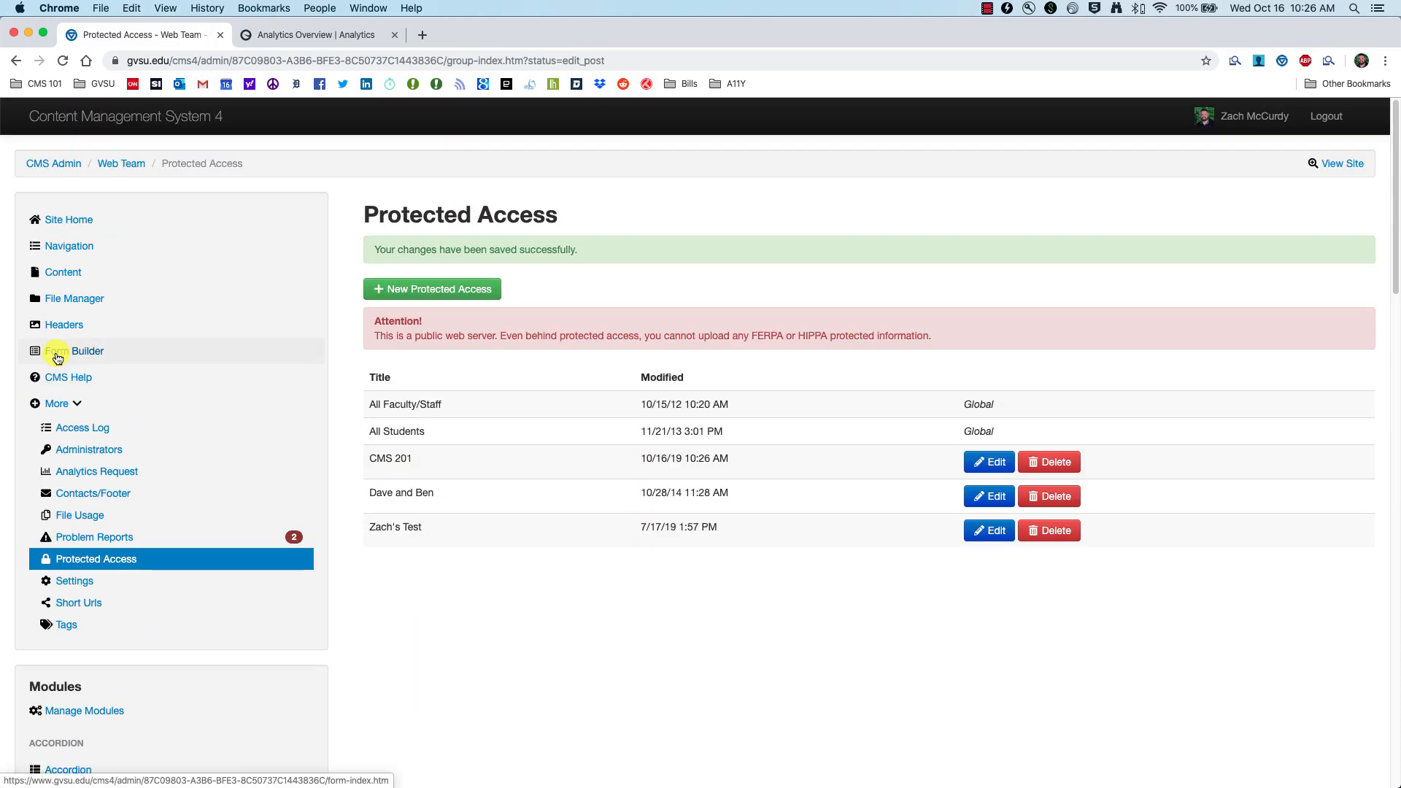
pyautogui.click(57, 357)
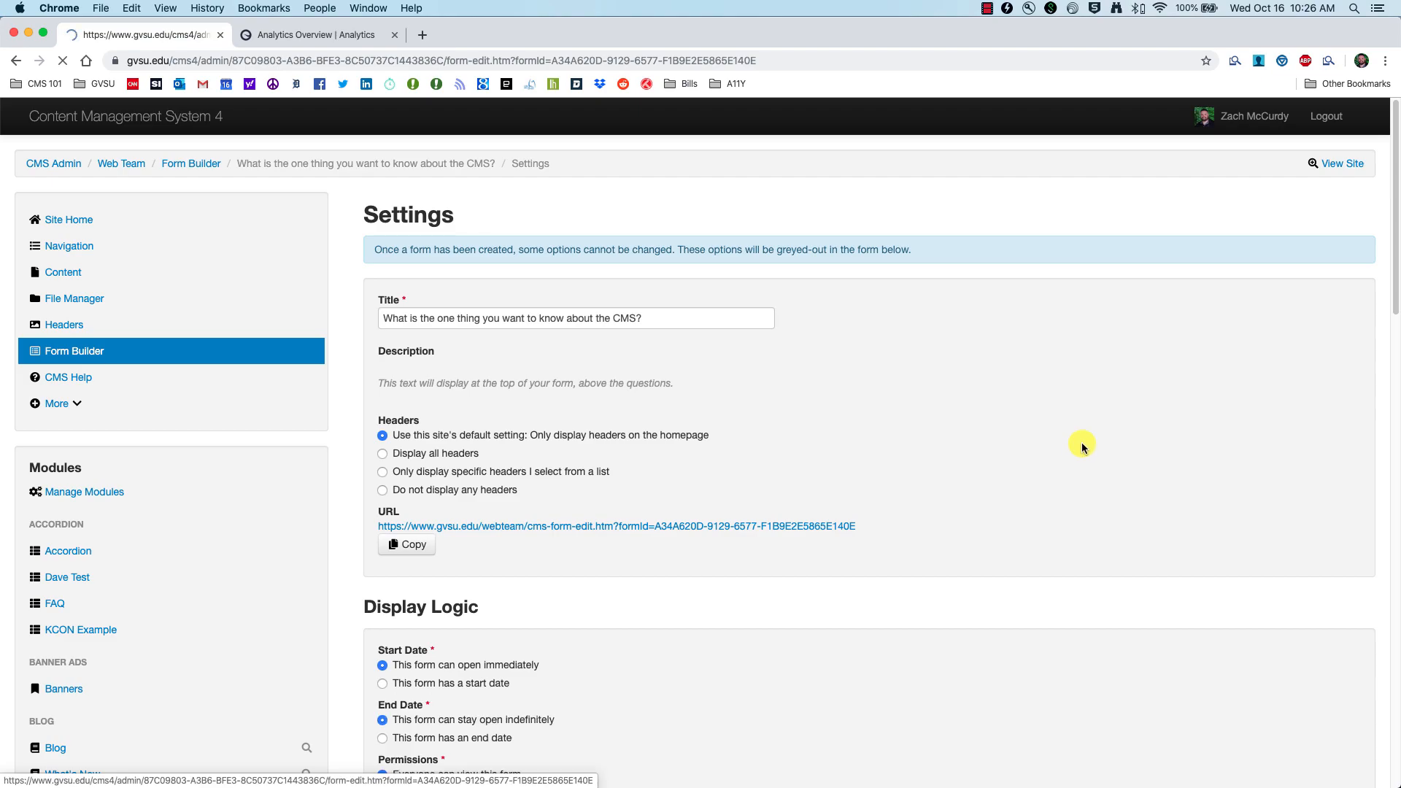
# Step: Set the CMS feedback form's permissions to Protected Access for the CMS 201 group
pyautogui.scroll(-5, 489, 509)
pyautogui.scroll(-3, 489, 509)
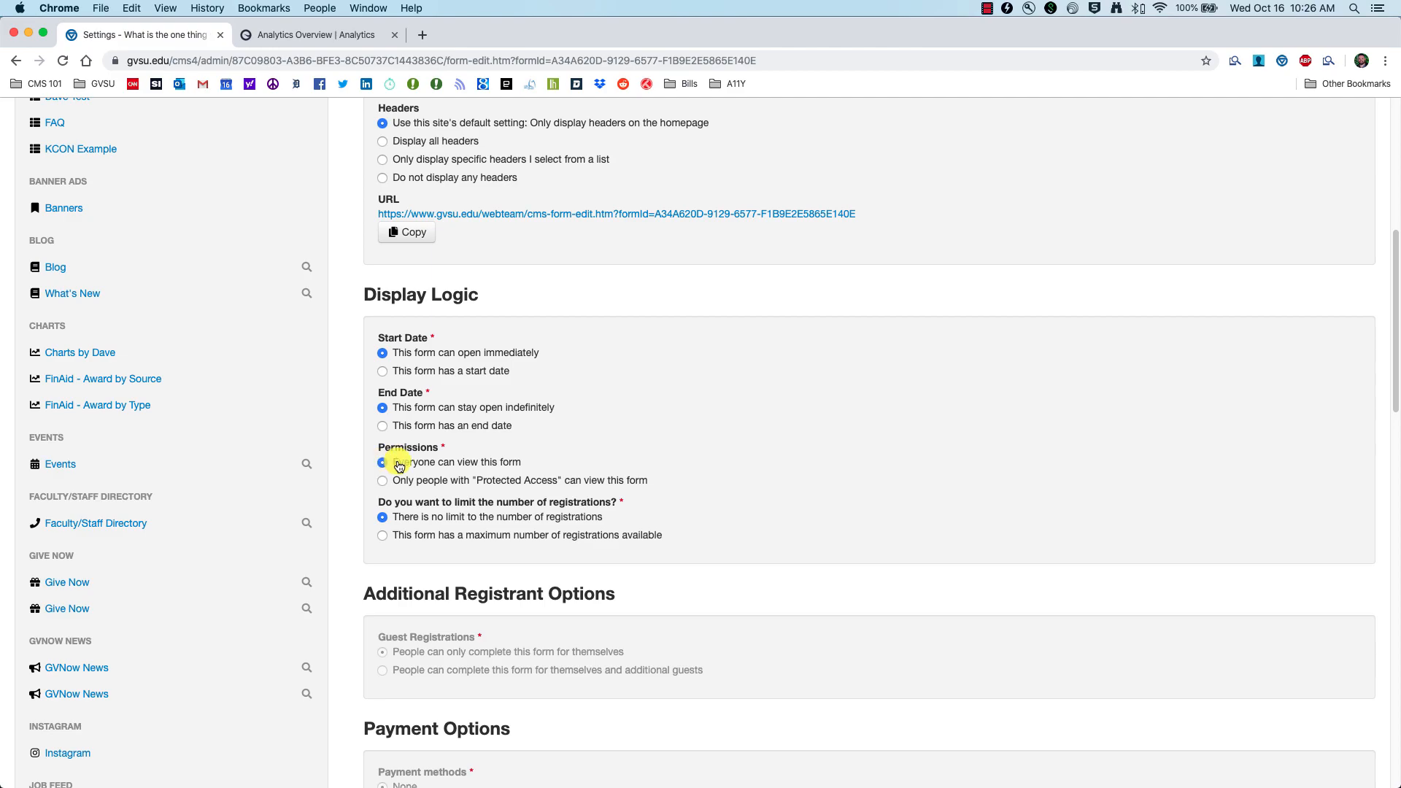
pyautogui.click(385, 482)
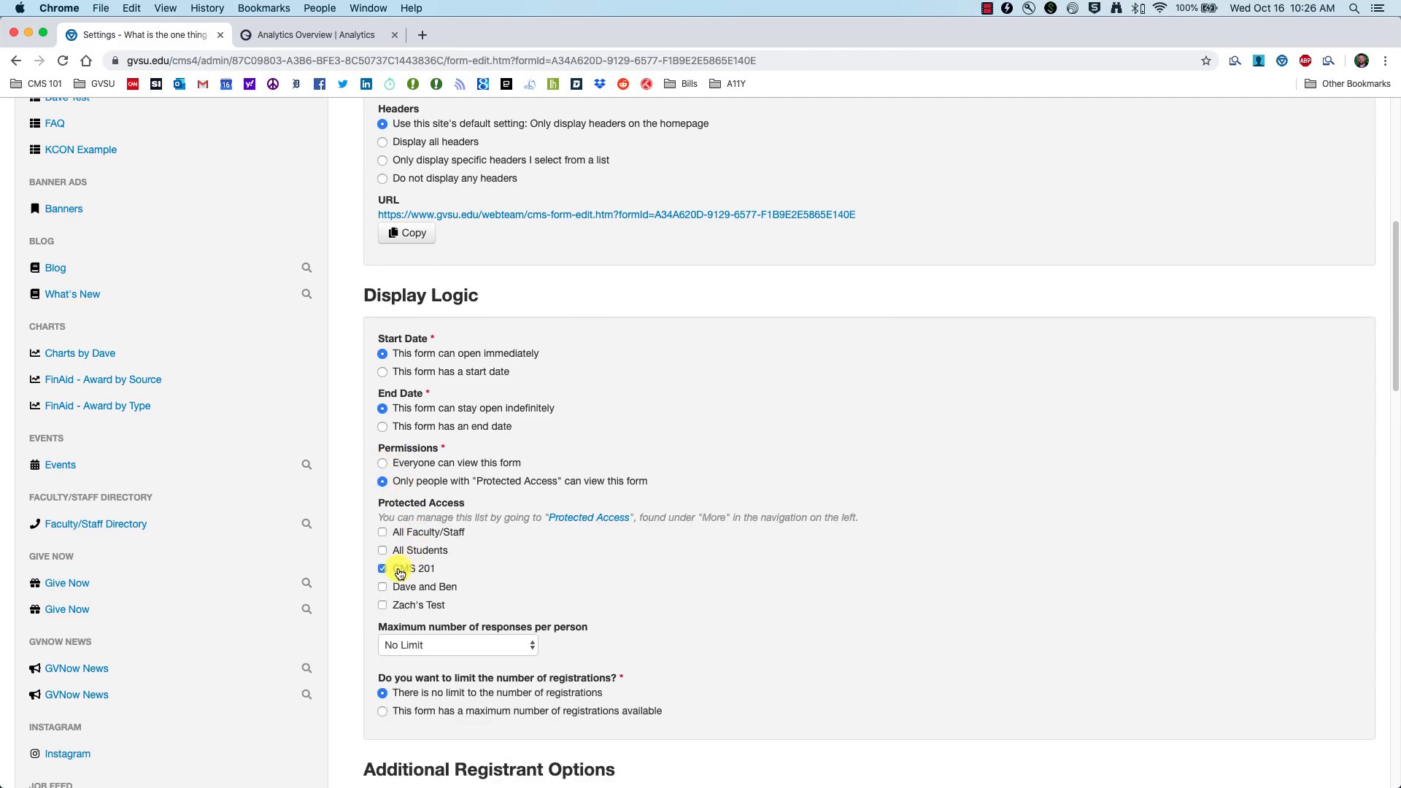
pyautogui.scroll(-20, 400, 573)
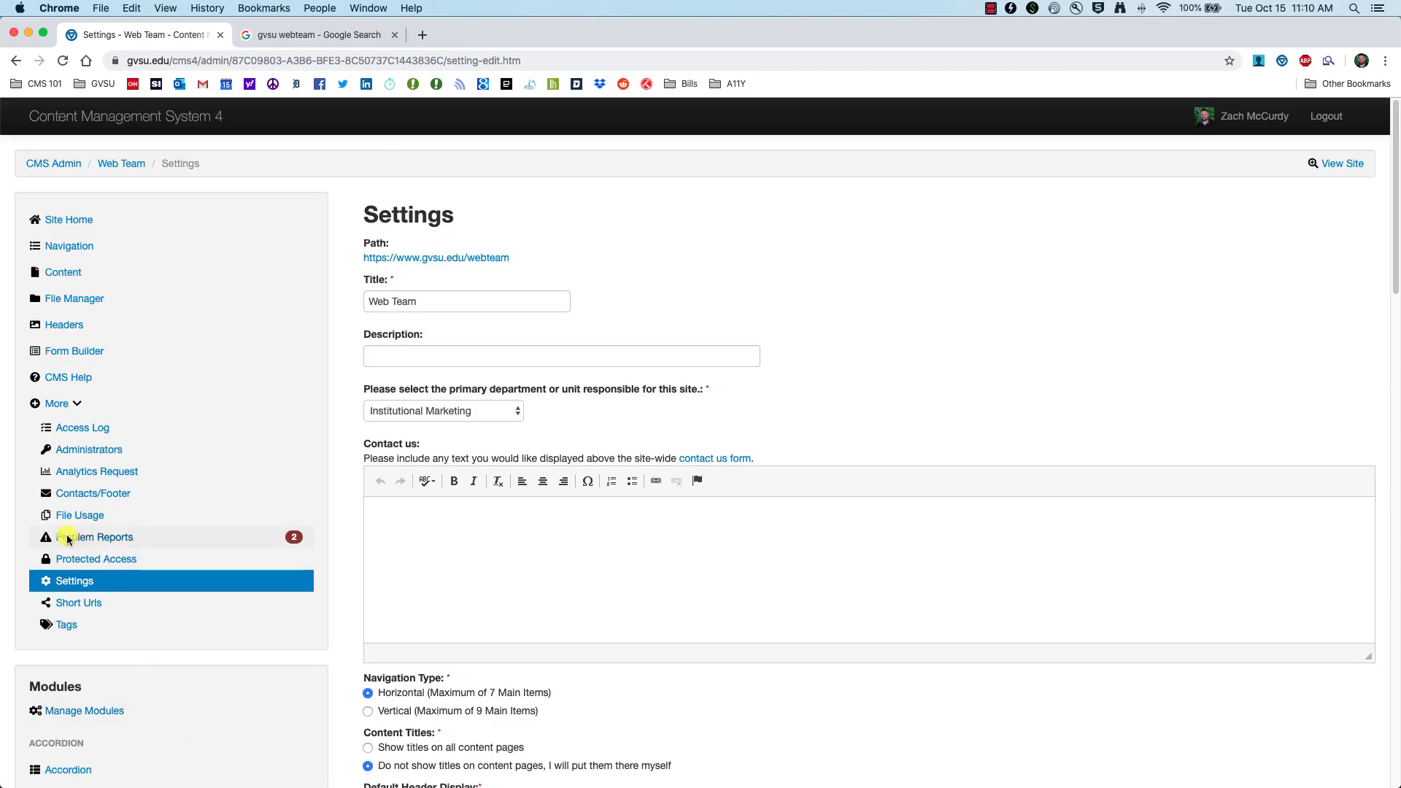
# Step: Review the Web Team site's Title and Description, then view the 'gvsu webteam' search results
pyautogui.click(66, 584)
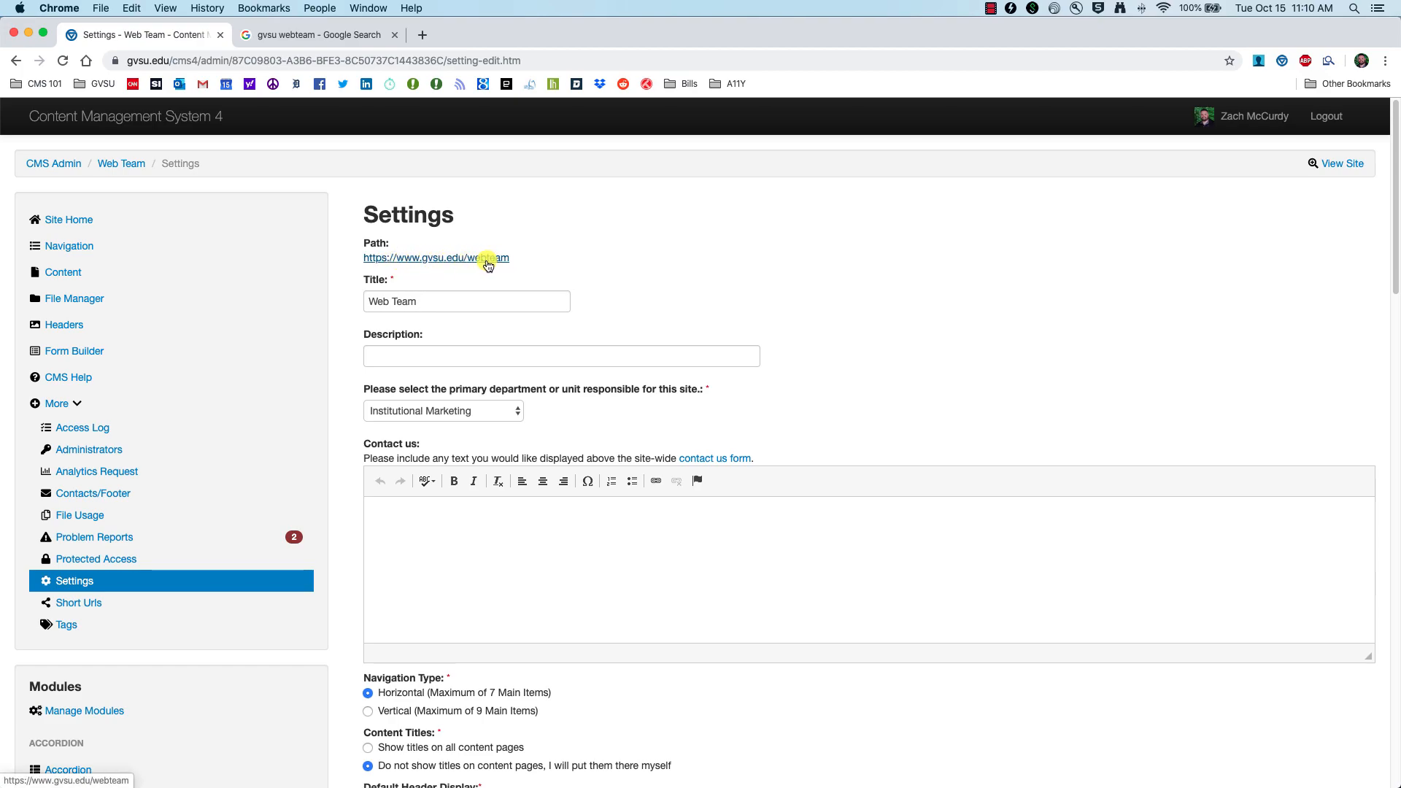
pyautogui.click(442, 299)
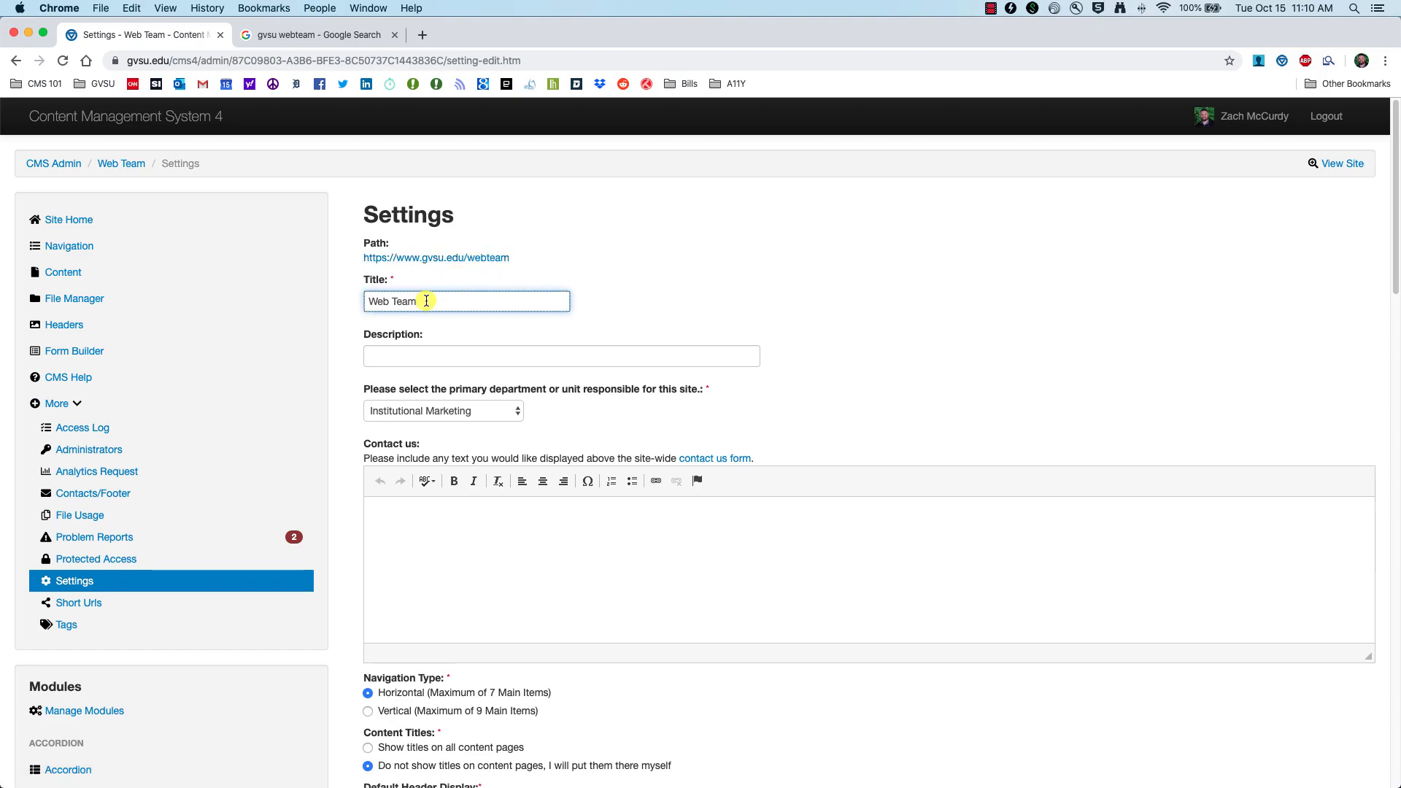
pyautogui.click(414, 350)
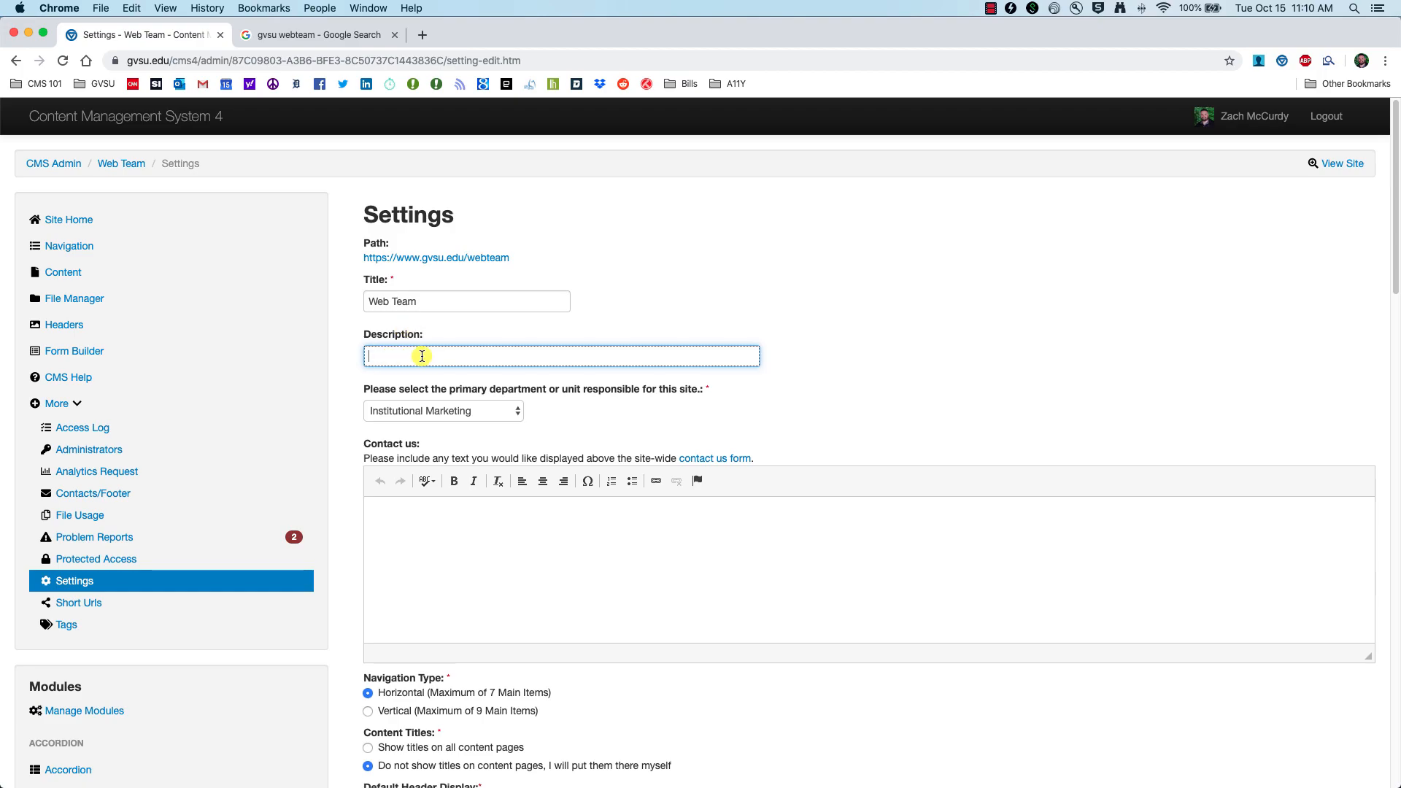
pyautogui.click(314, 33)
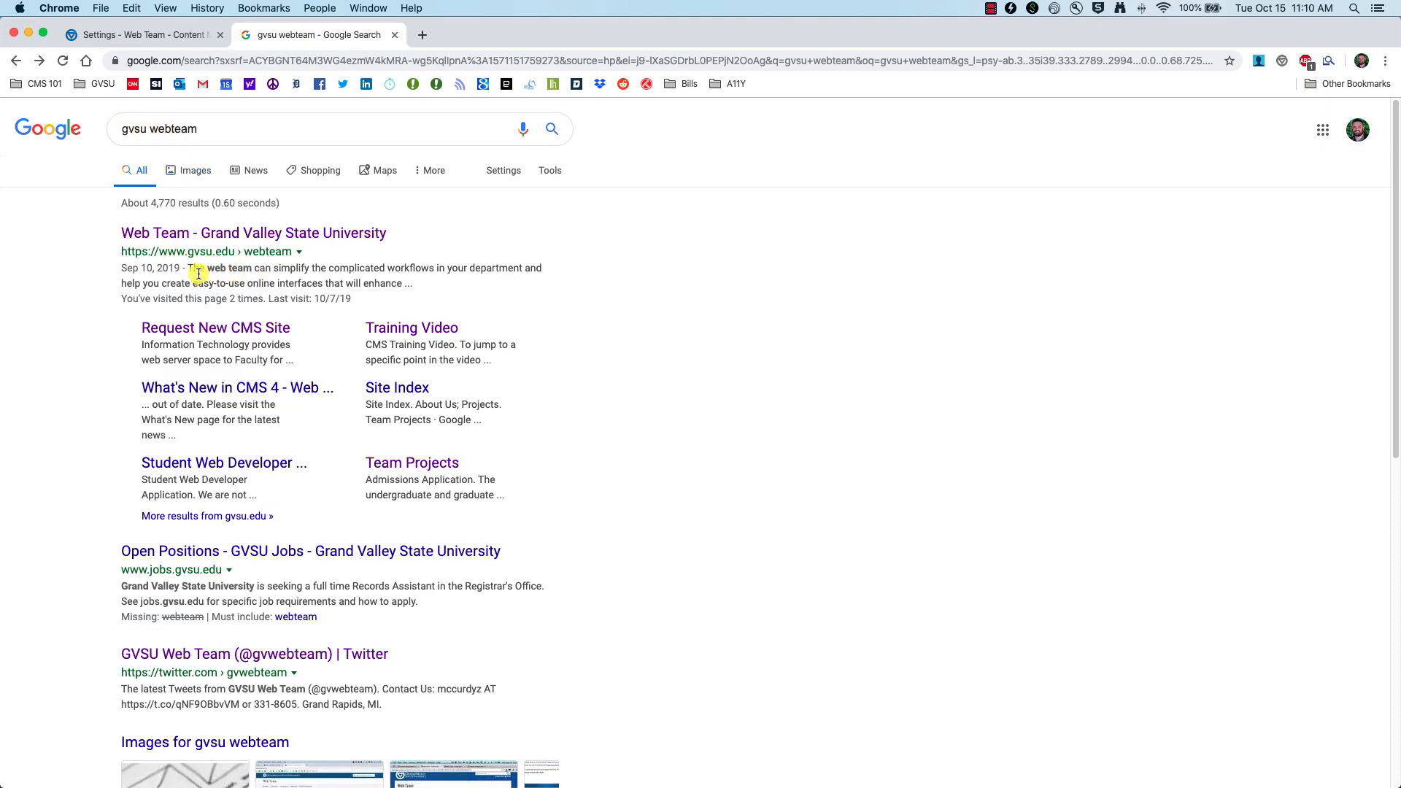
pyautogui.moveTo(404, 283); pyautogui.dragTo(123, 275)
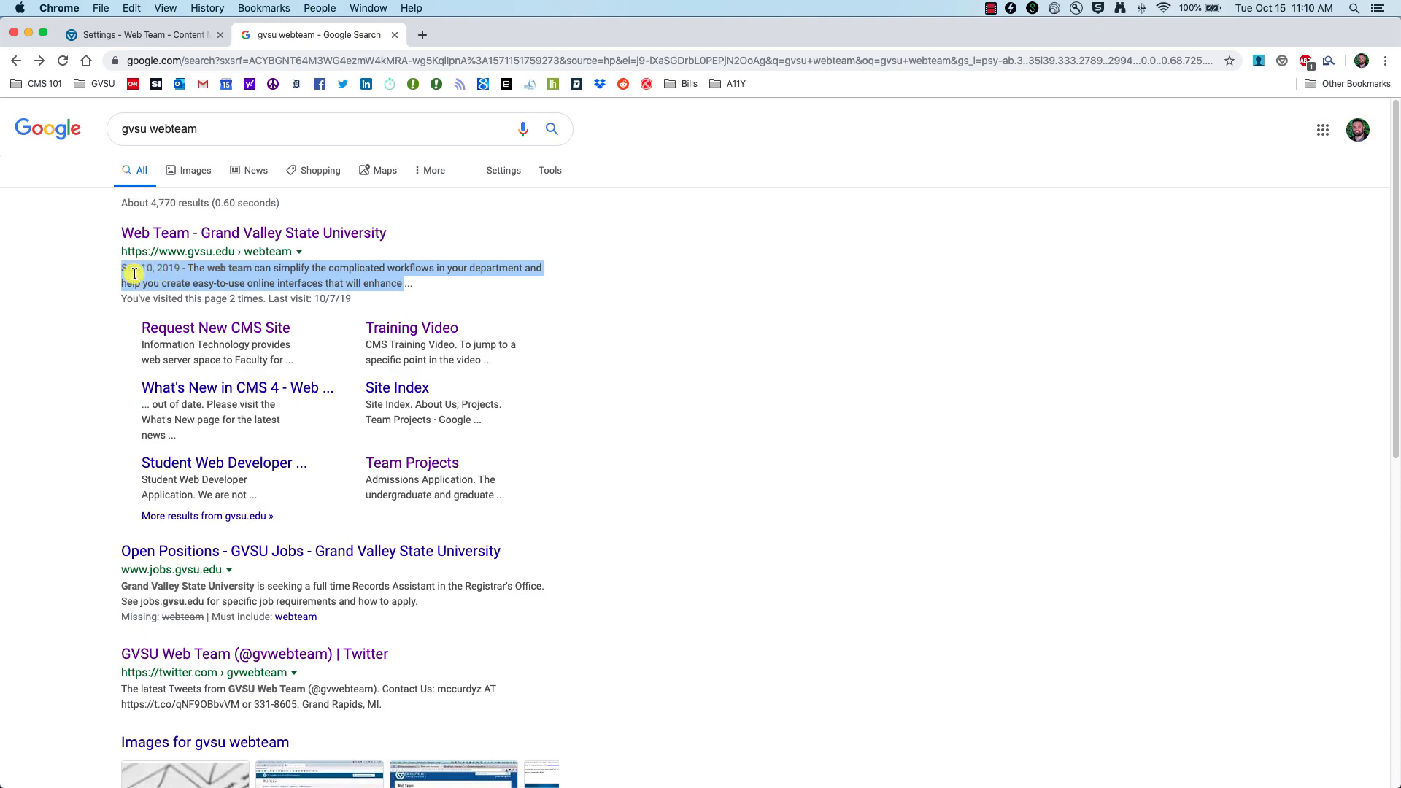
pyautogui.click(142, 35)
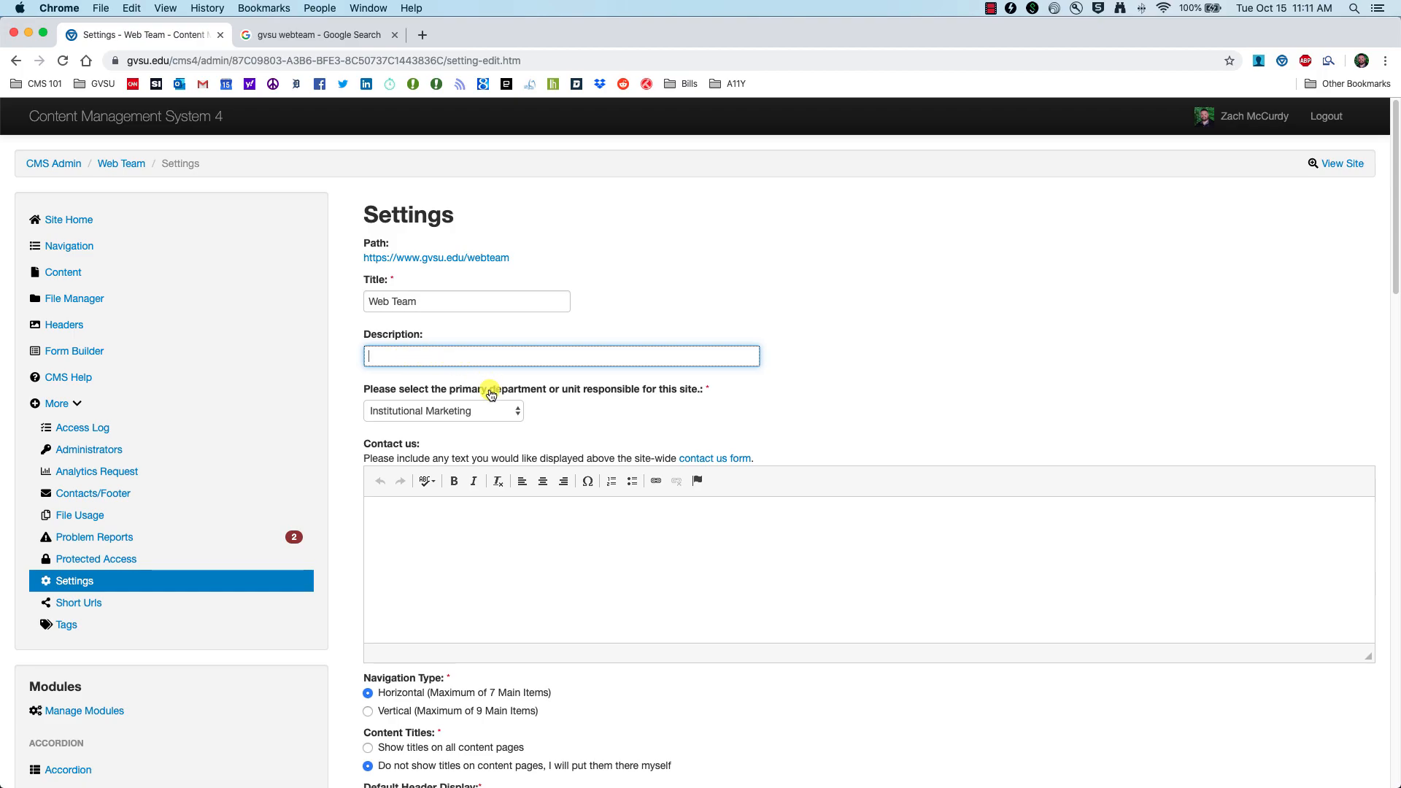
# Step: Keep Institutional Marketing as the department and open the live Contact Us form
pyautogui.click(510, 412)
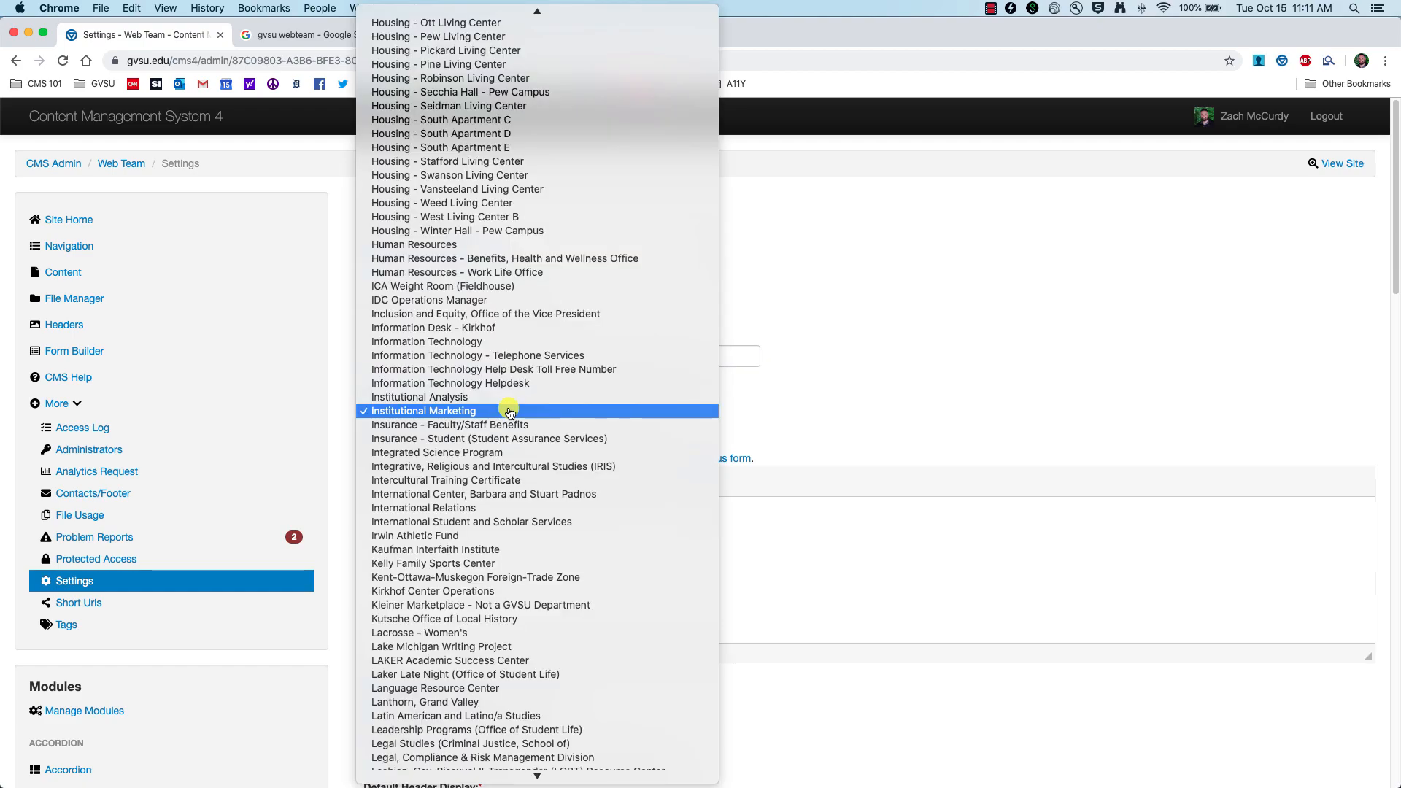
pyautogui.click(428, 413)
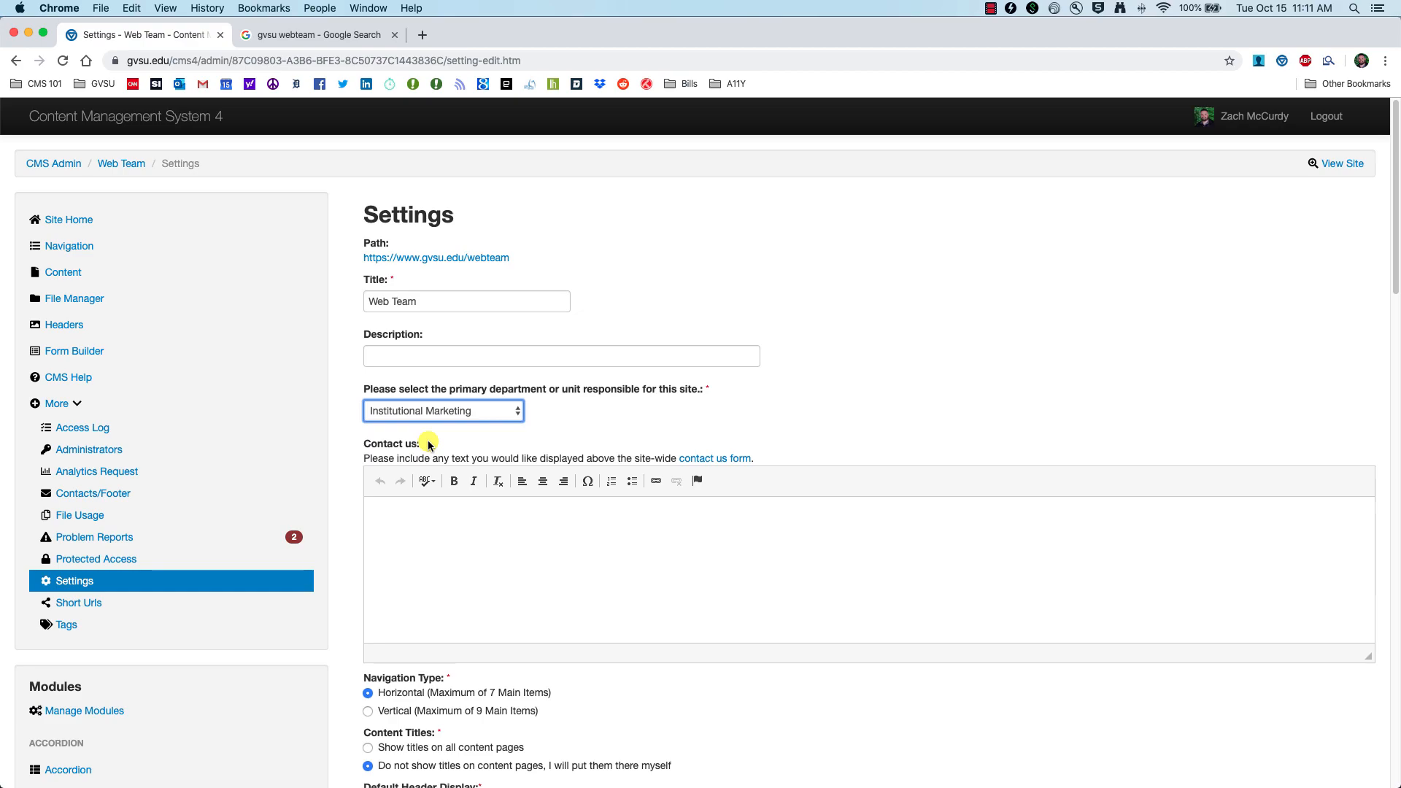
pyautogui.click(500, 527)
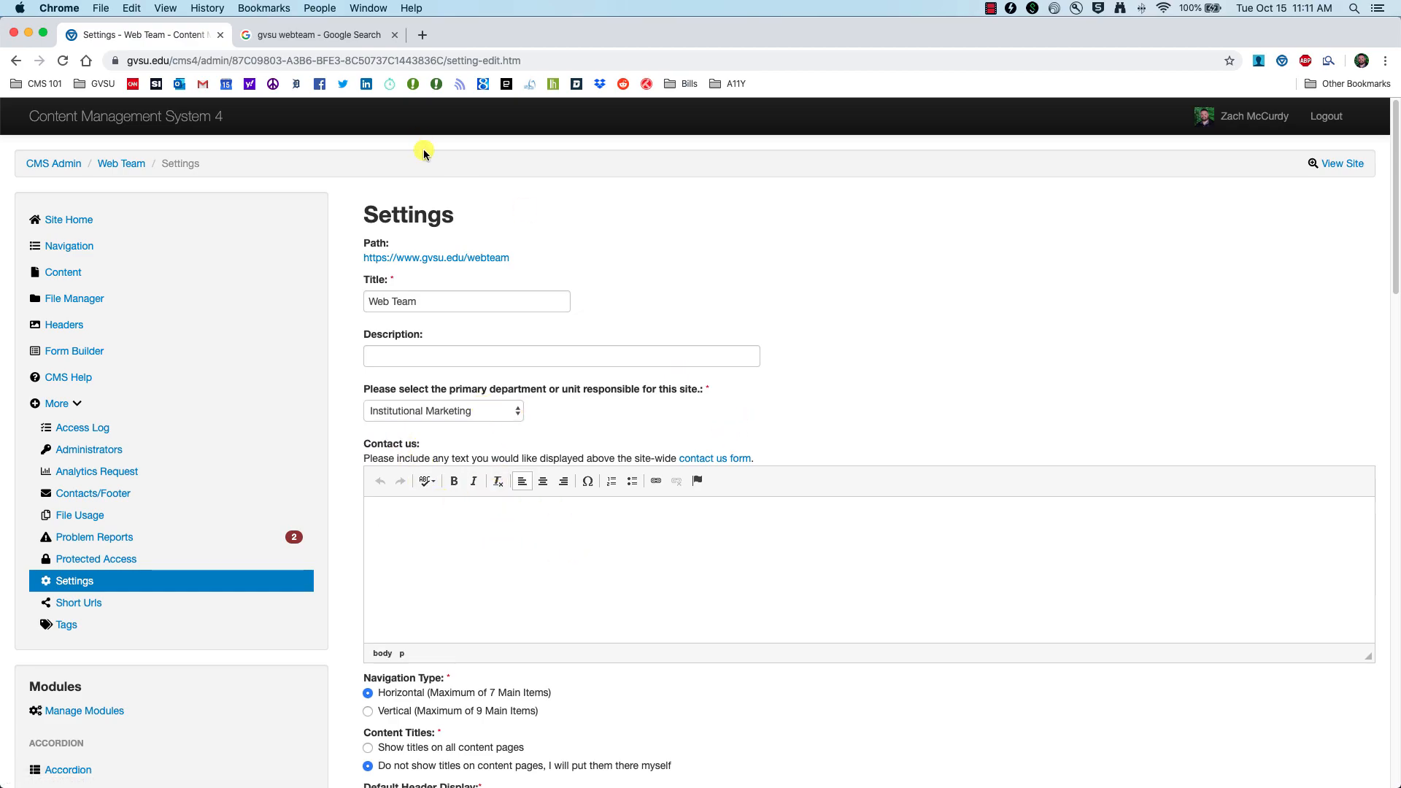
pyautogui.click(713, 459)
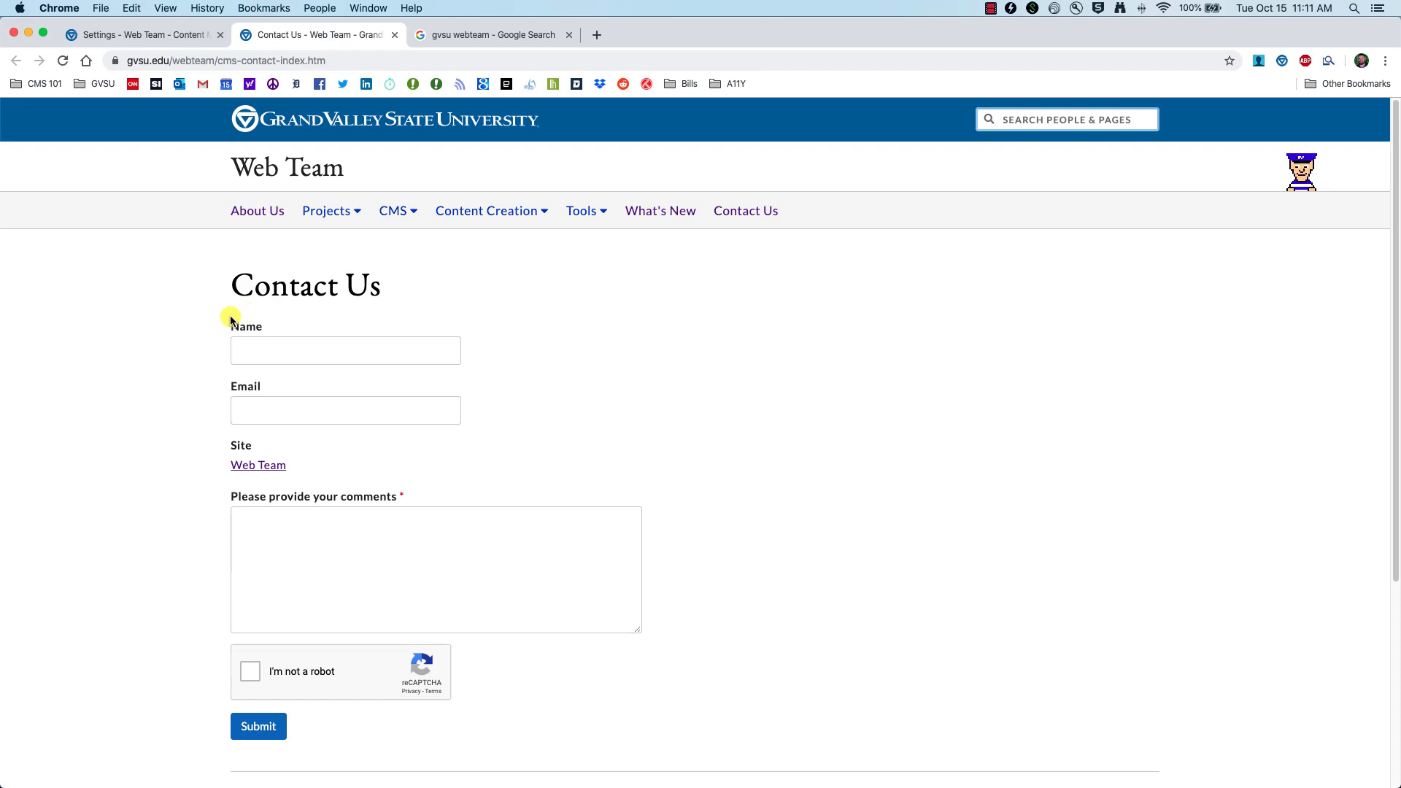
# Step: Compare the site settings with the live Contact Us page and search results, ending on Settings
pyautogui.click(109, 34)
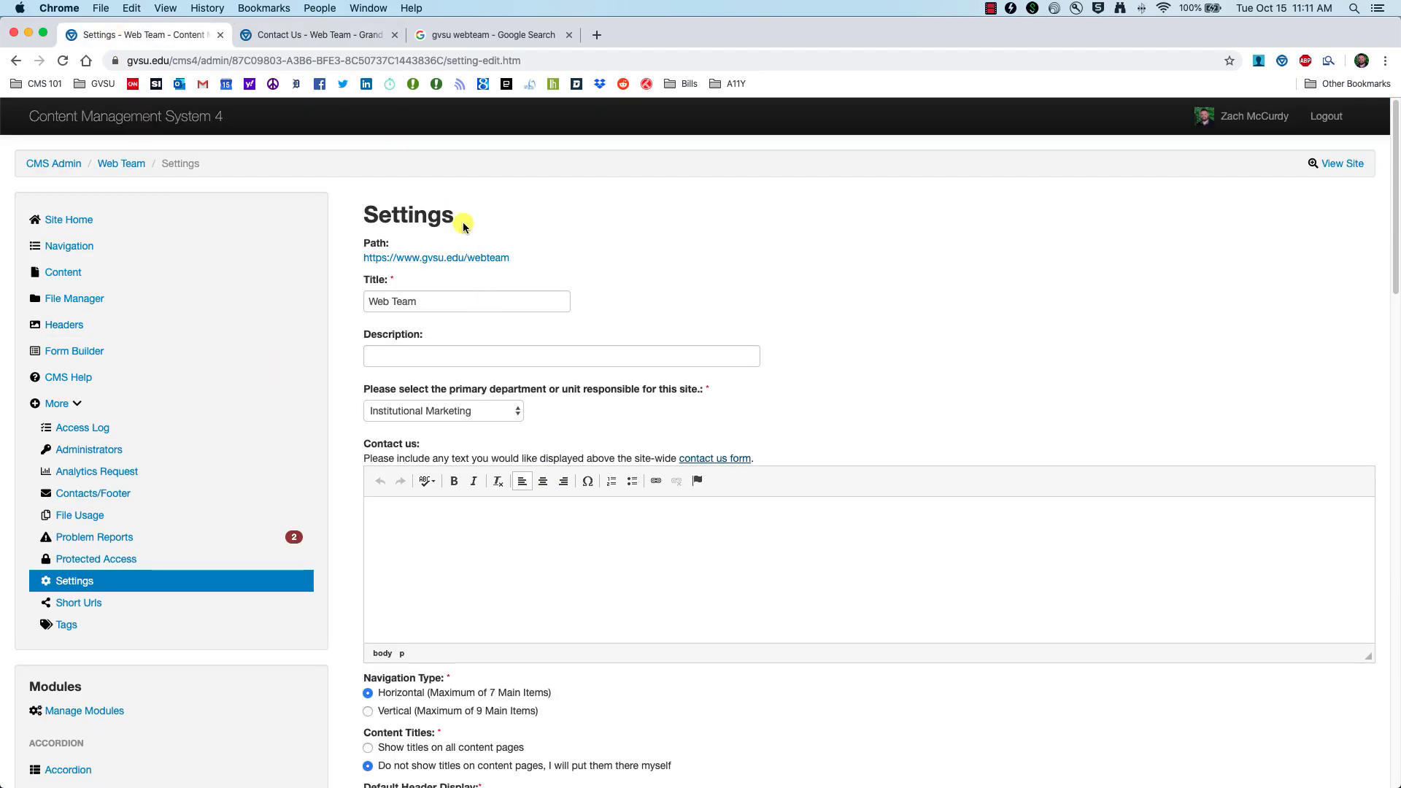
pyautogui.click(463, 35)
pyautogui.click(325, 35)
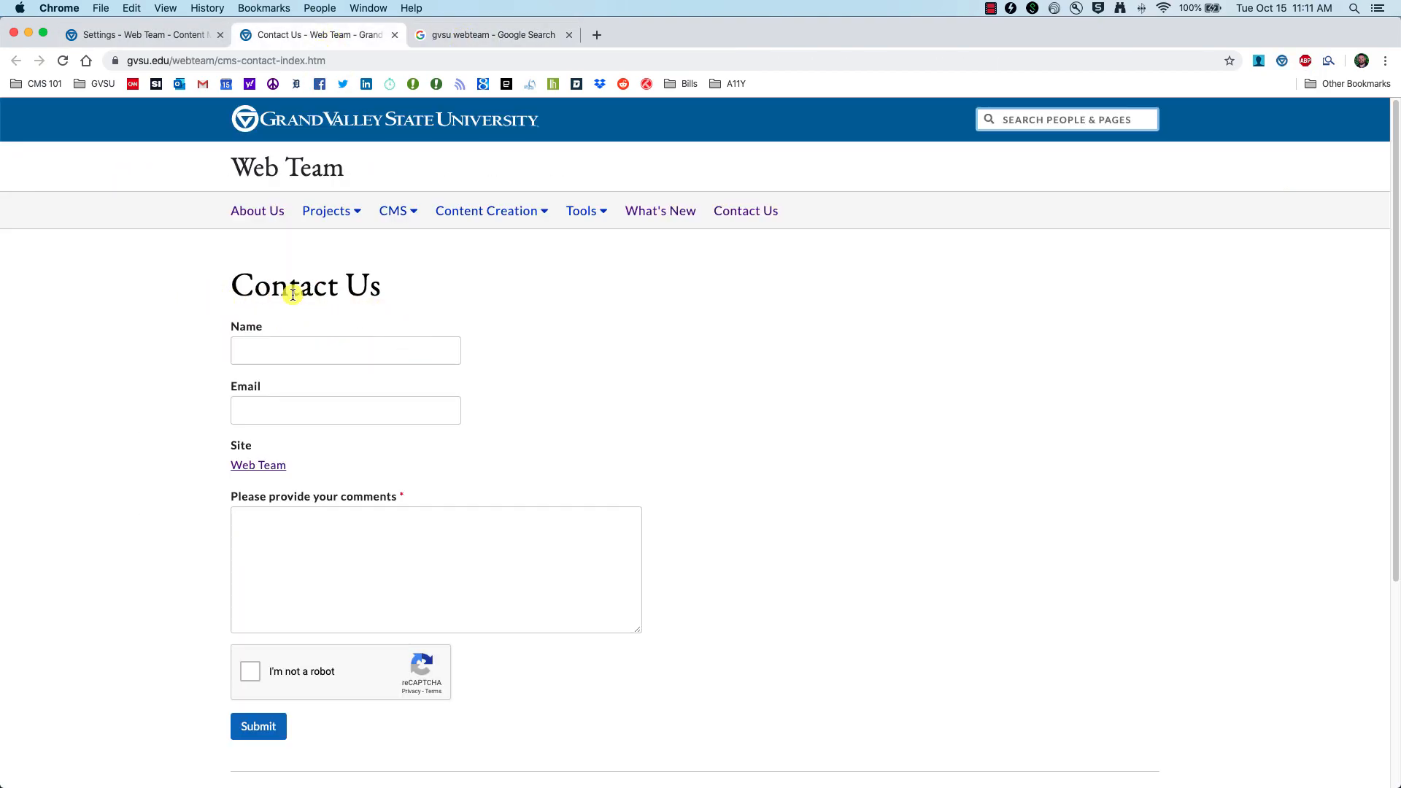
pyautogui.click(174, 37)
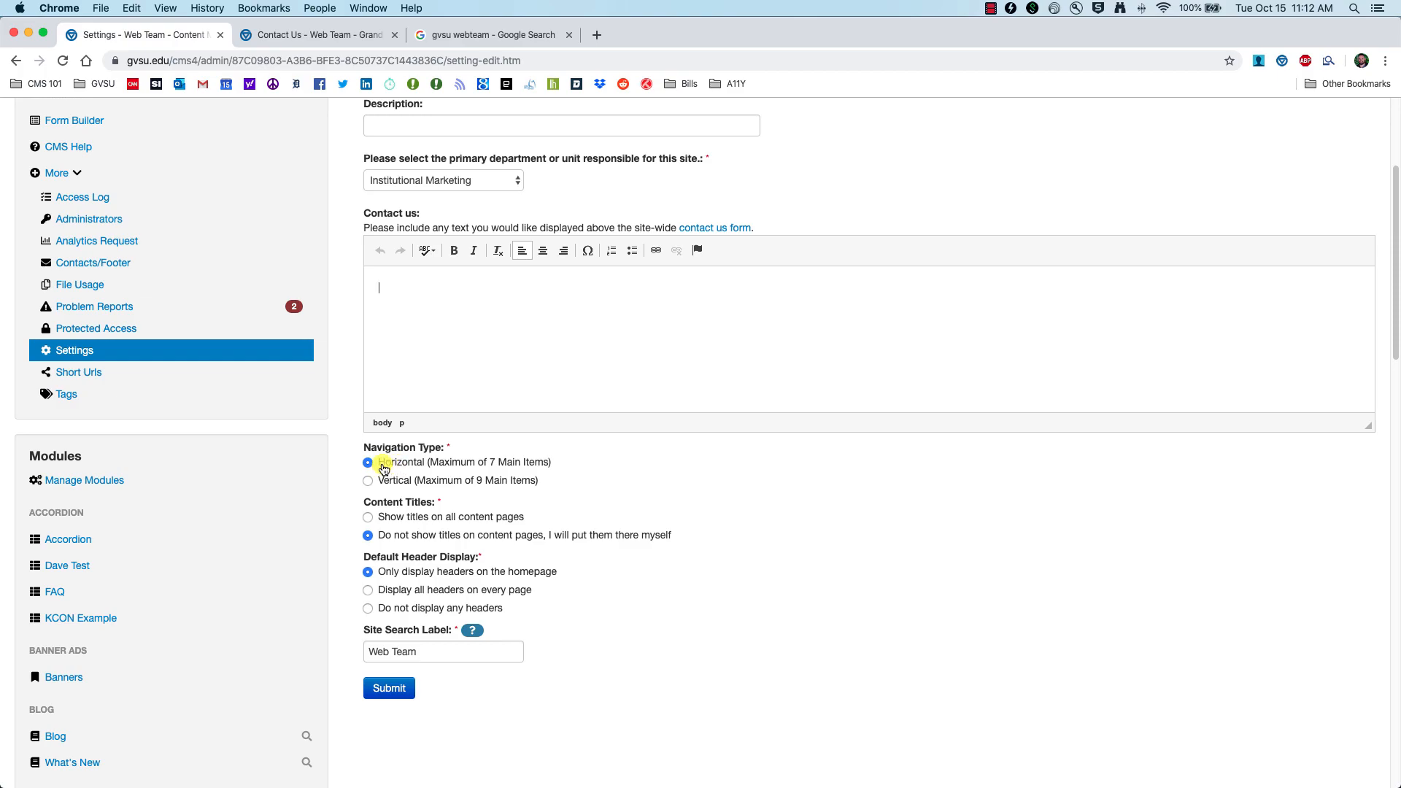
pyautogui.click(321, 35)
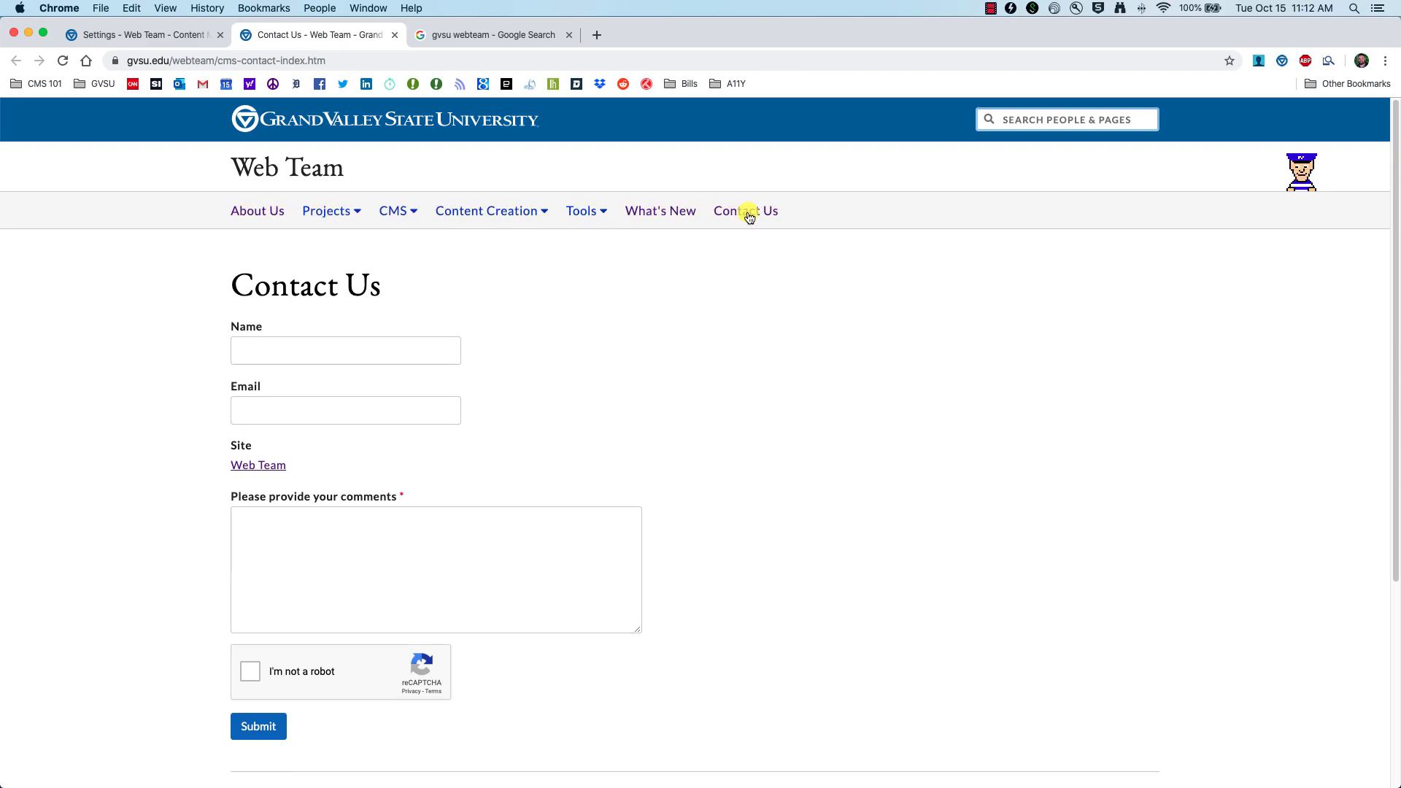
pyautogui.click(86, 33)
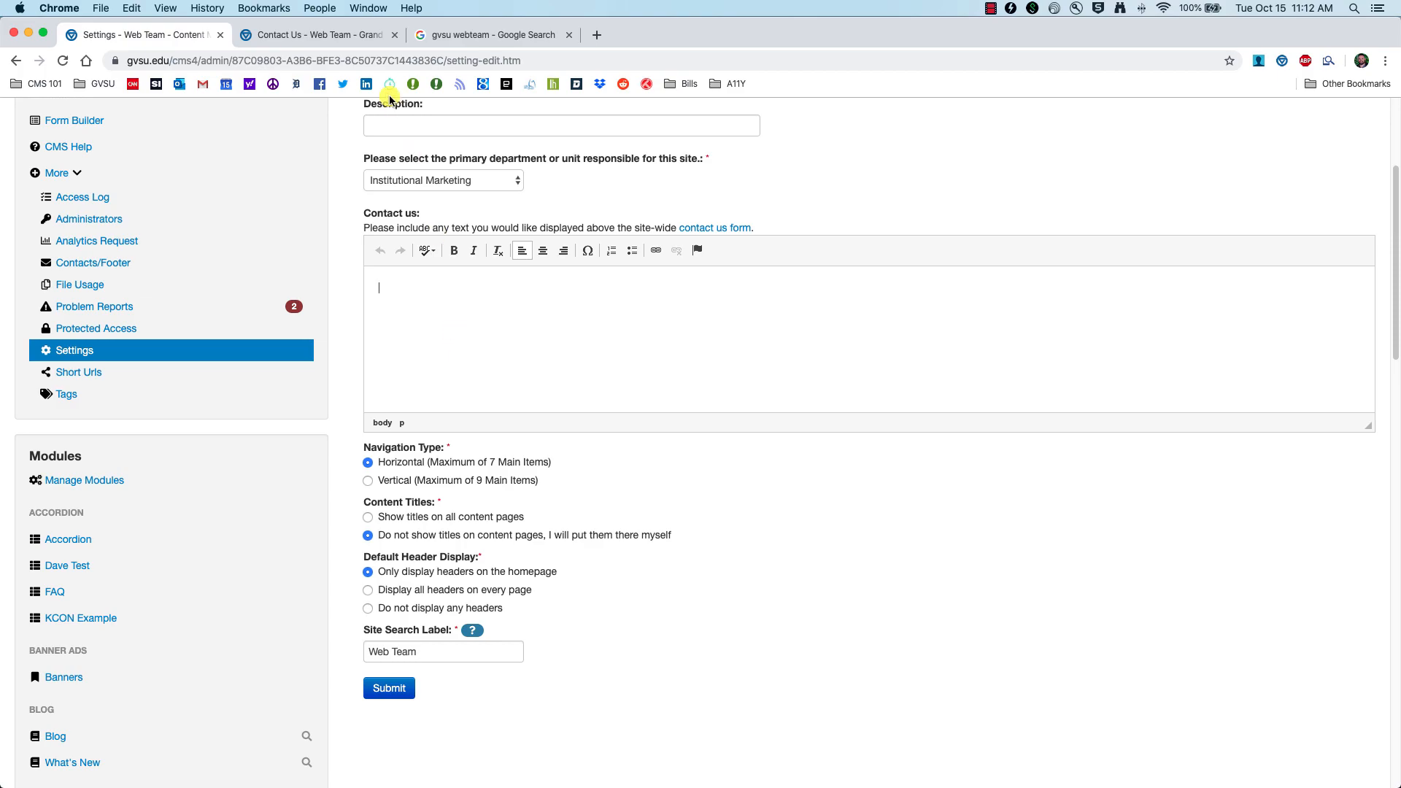
pyautogui.click(343, 34)
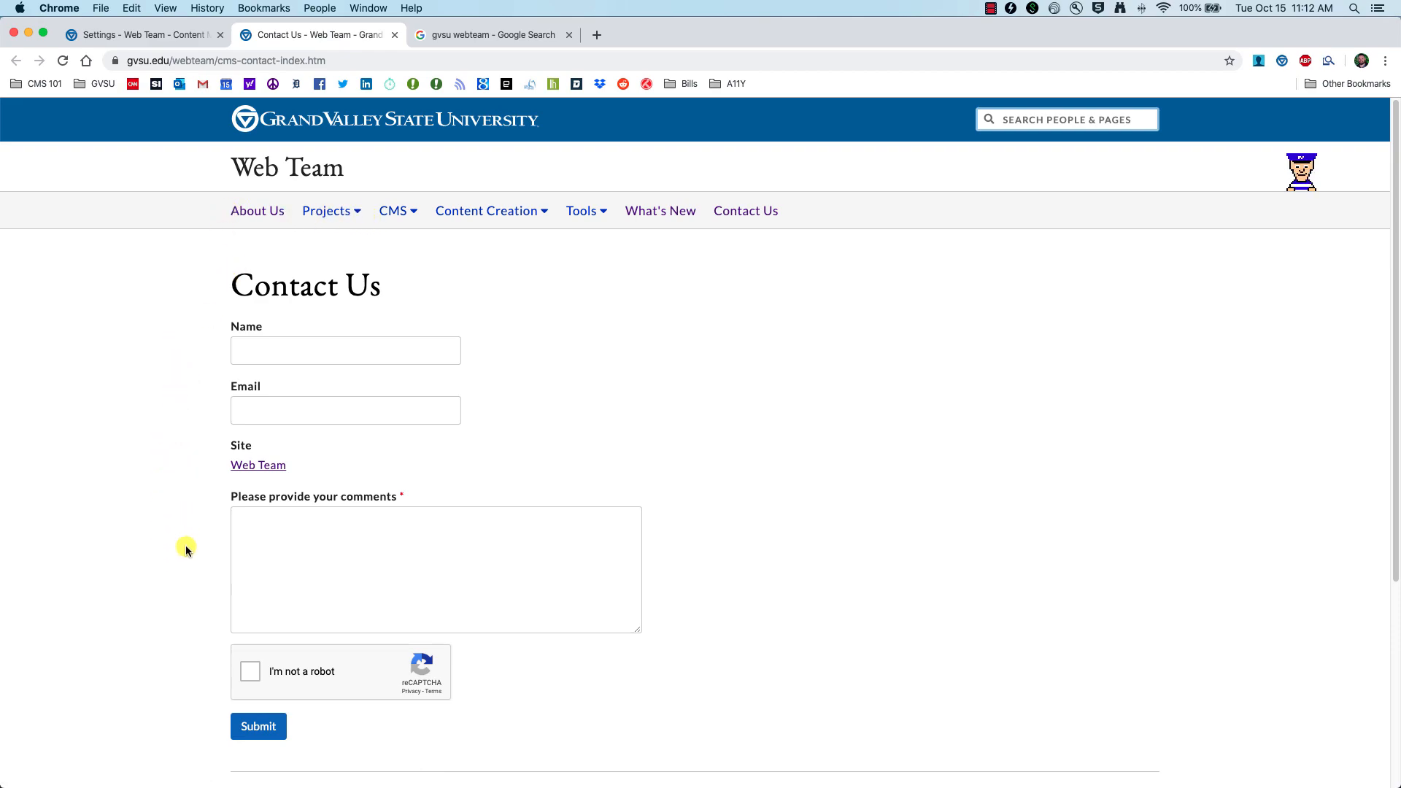
pyautogui.click(186, 38)
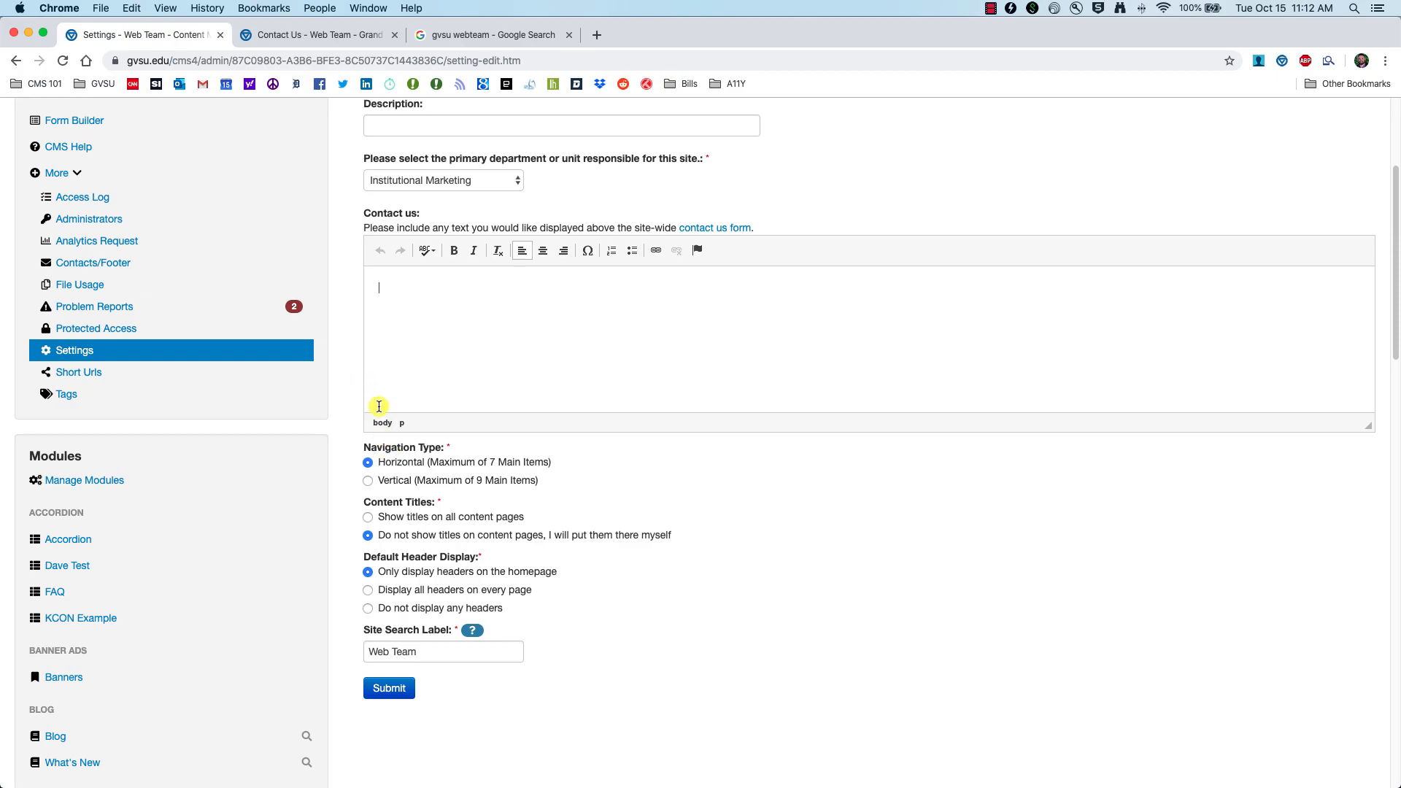
# Step: Open the live About Us page and change the site's content title display option
pyautogui.click(287, 33)
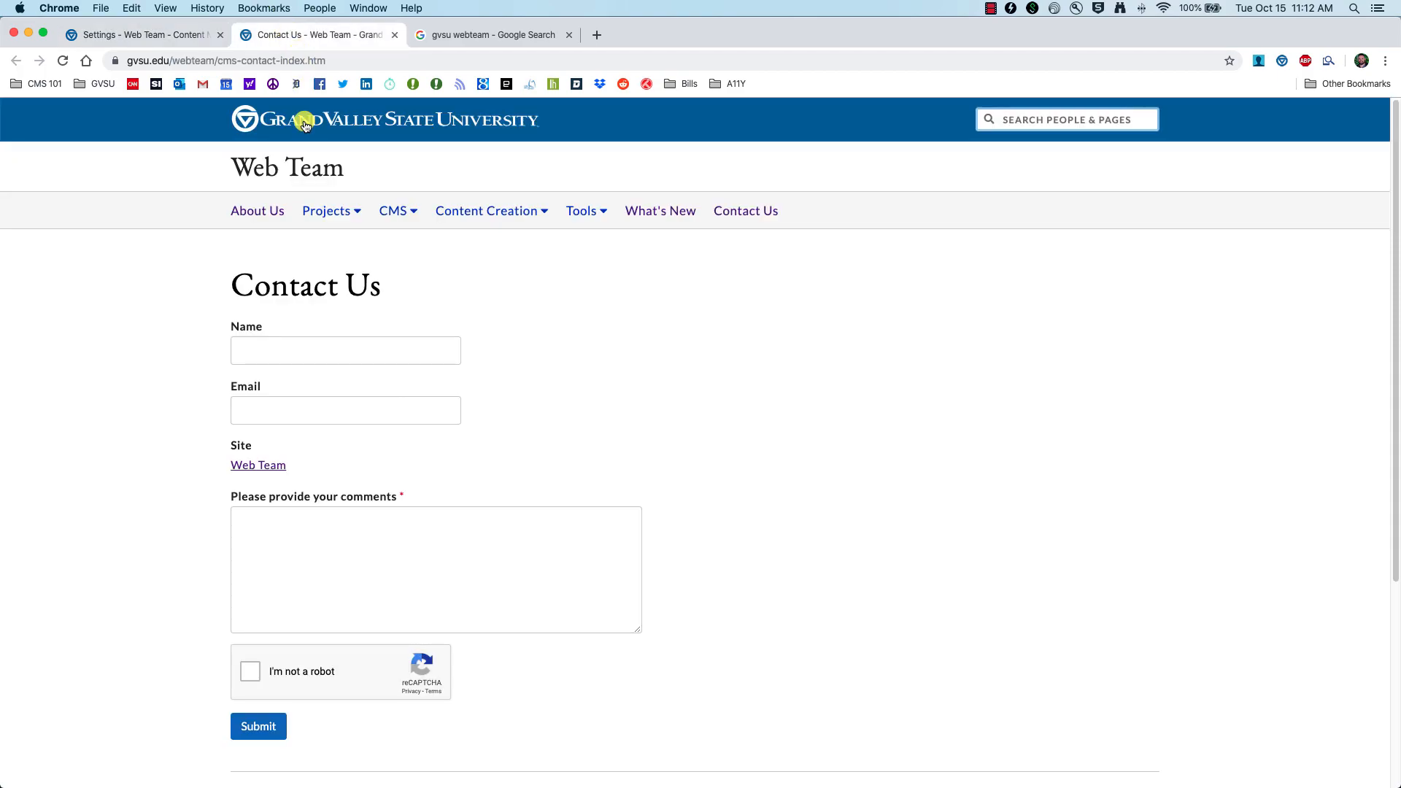
pyautogui.click(268, 210)
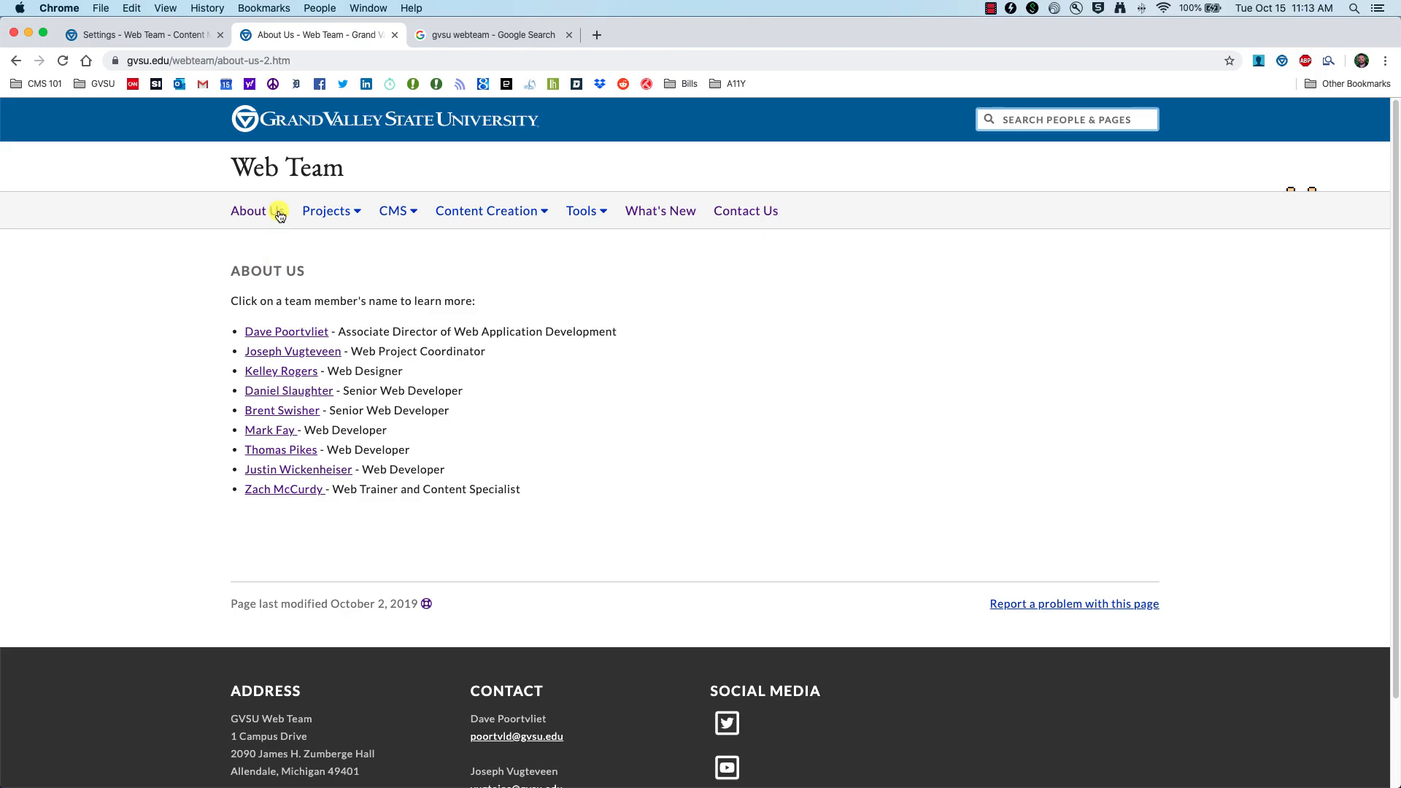
pyautogui.click(140, 35)
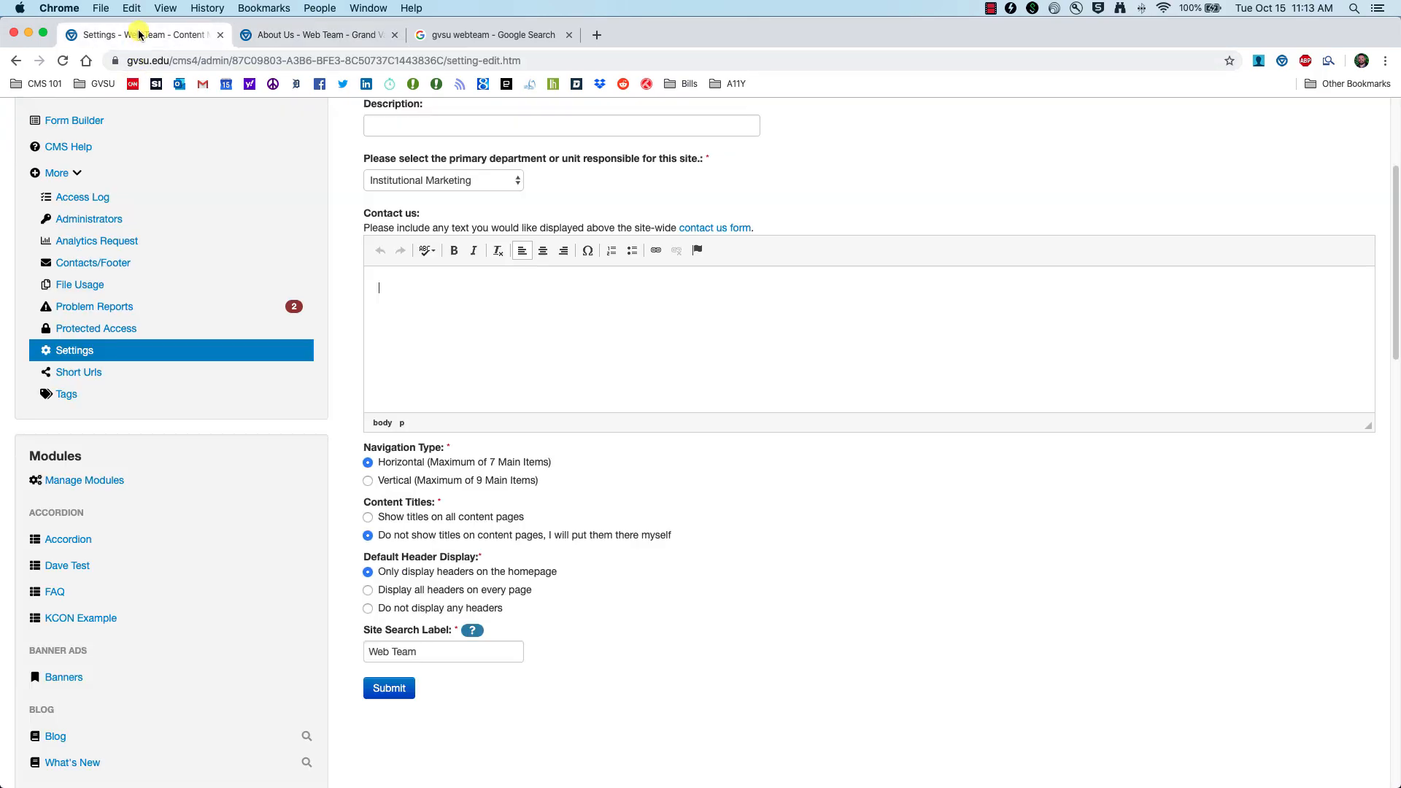
pyautogui.click(374, 519)
# Step: Compare the live About Us page and its editor with the site settings form
pyautogui.click(308, 33)
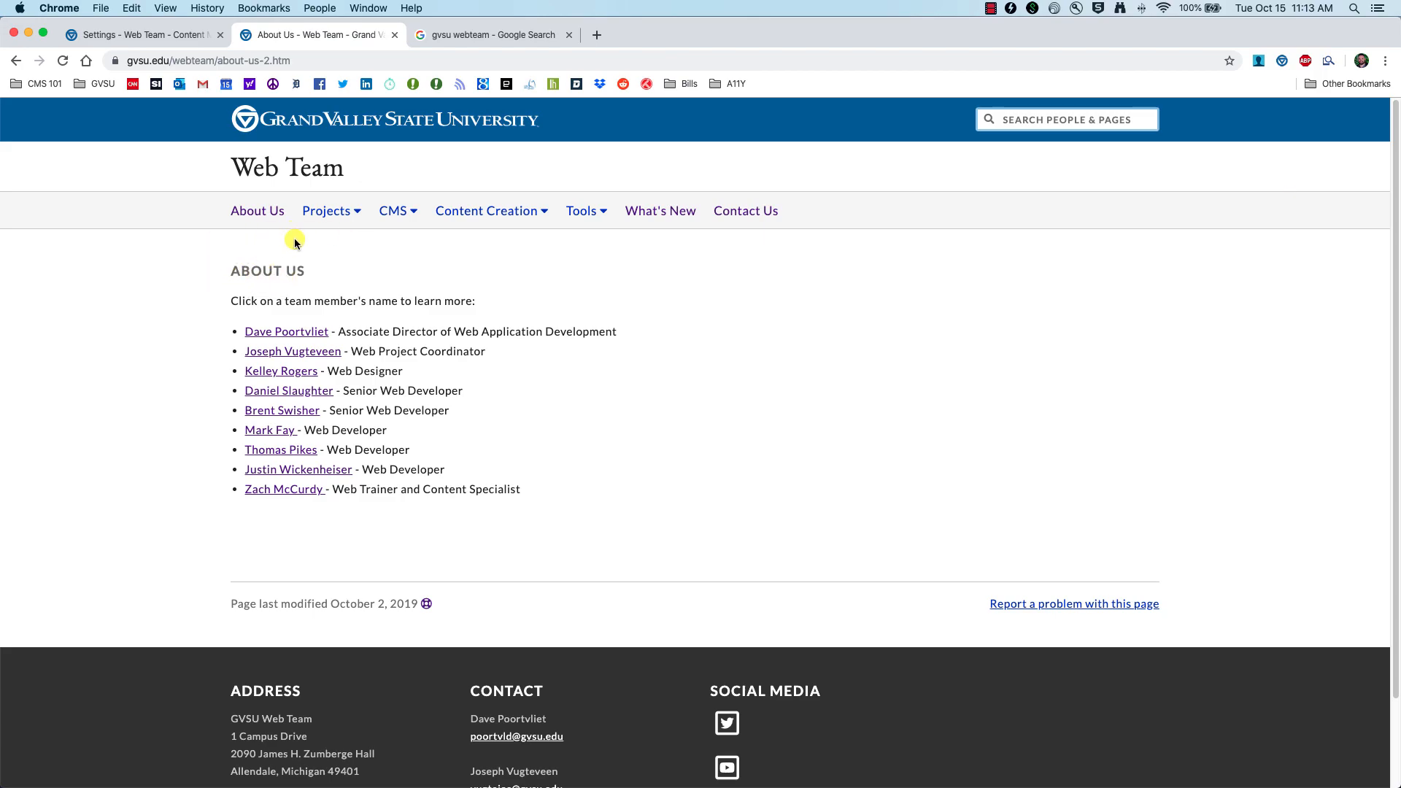
pyautogui.click(161, 35)
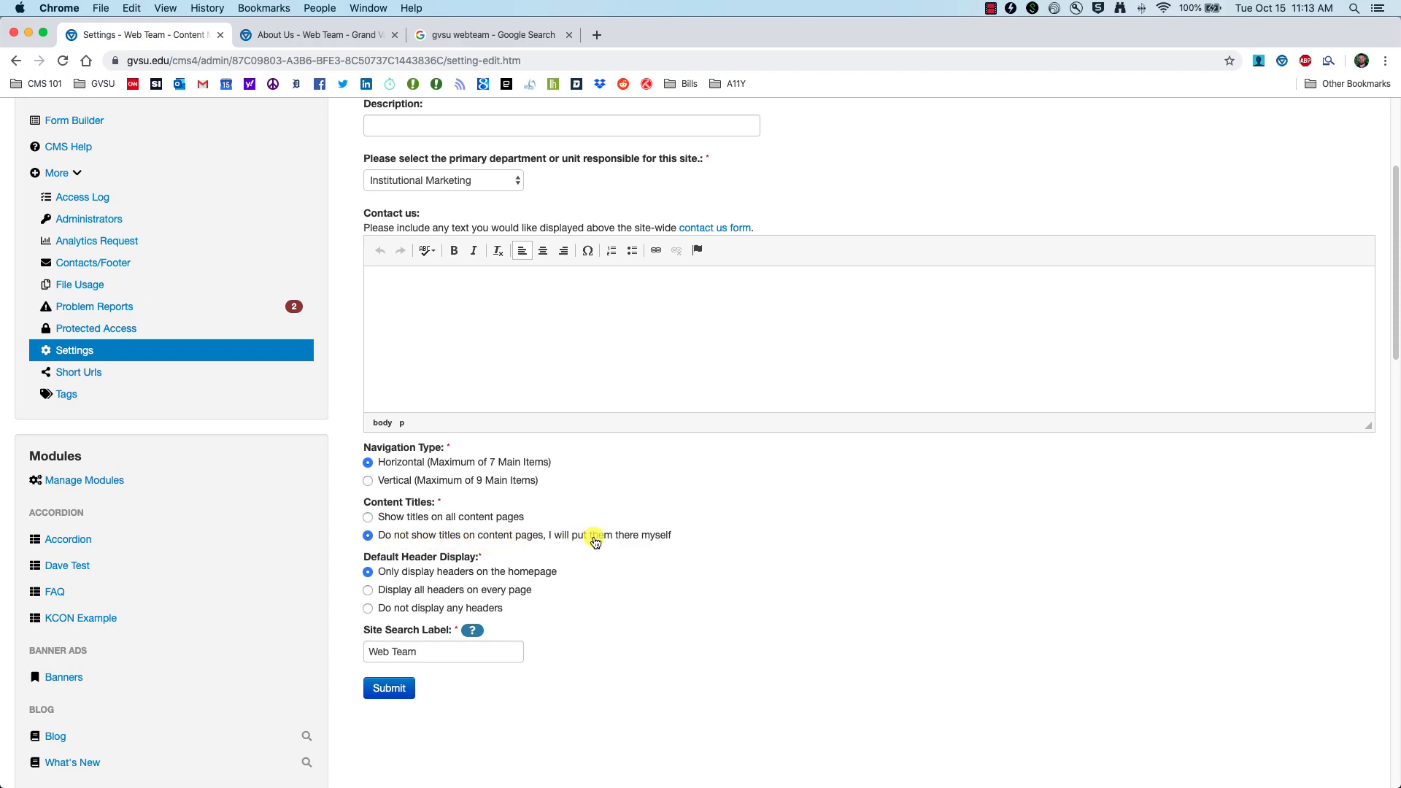
pyautogui.click(317, 35)
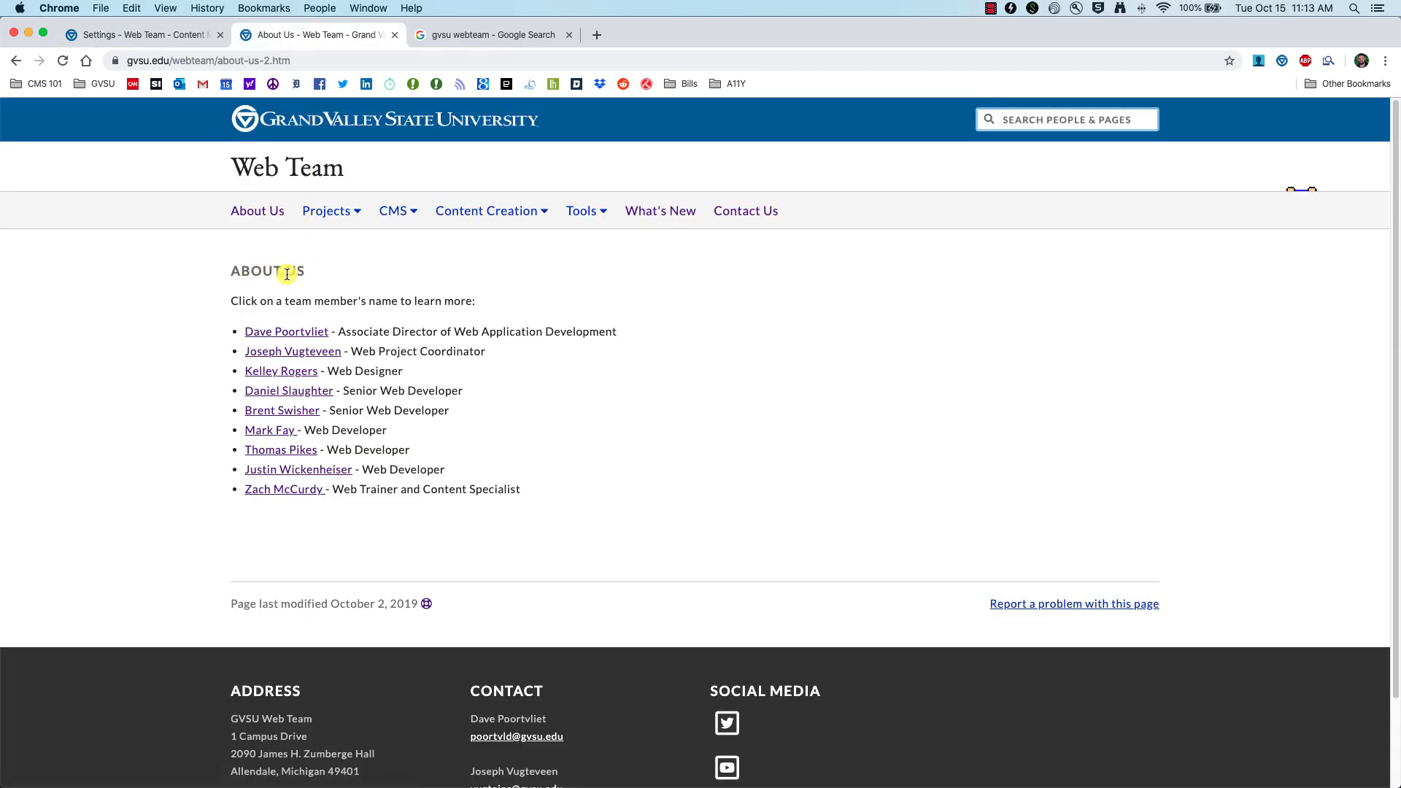
pyautogui.click(427, 604)
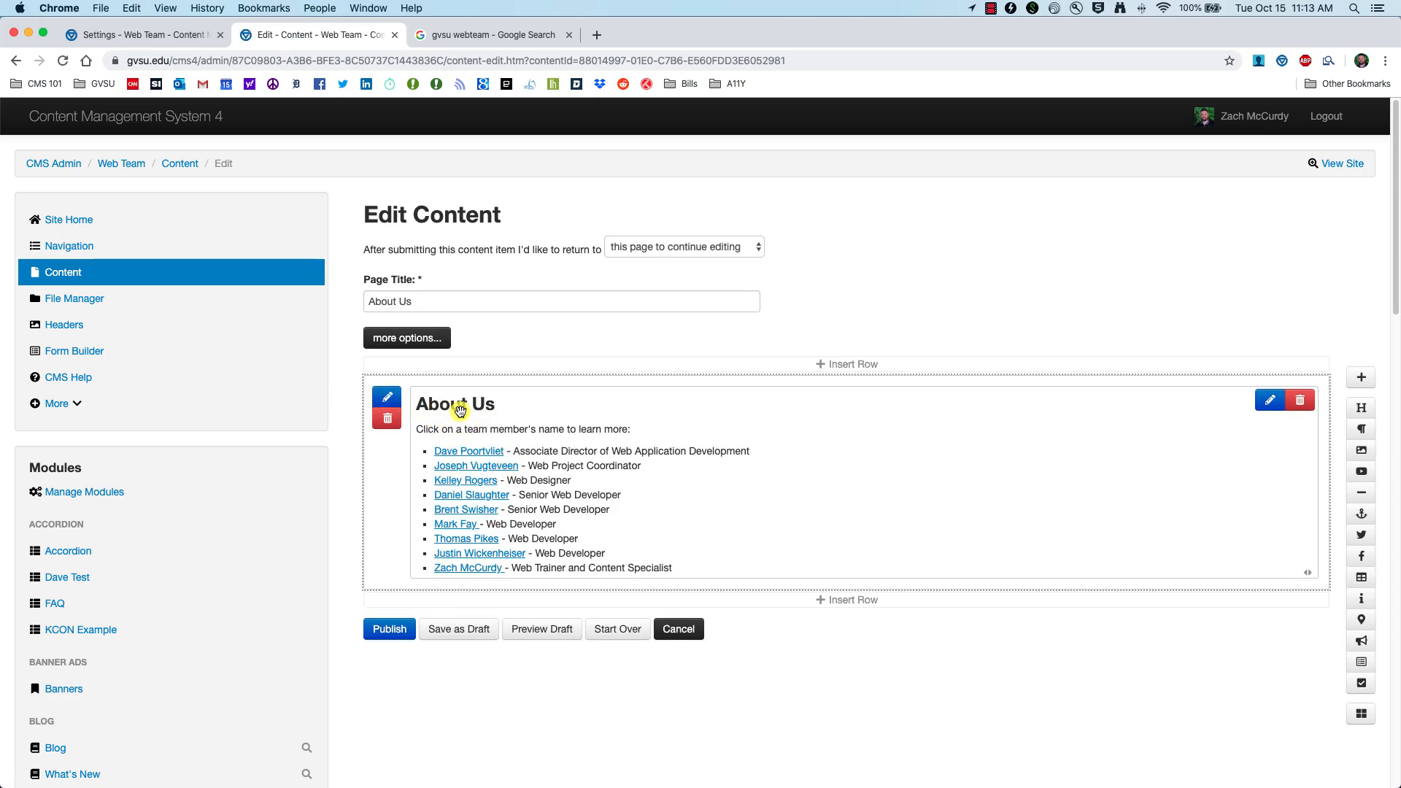
pyautogui.click(175, 35)
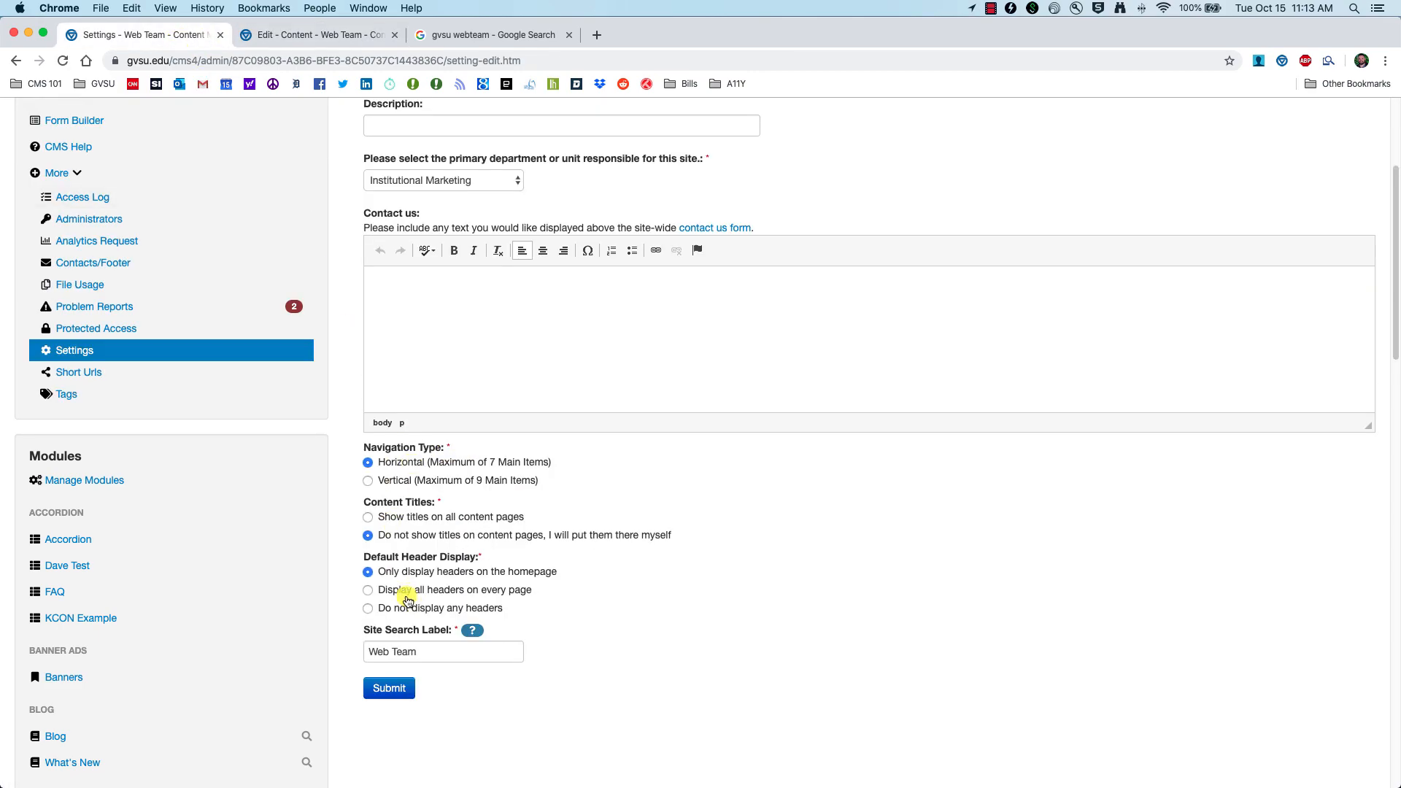
pyautogui.click(314, 35)
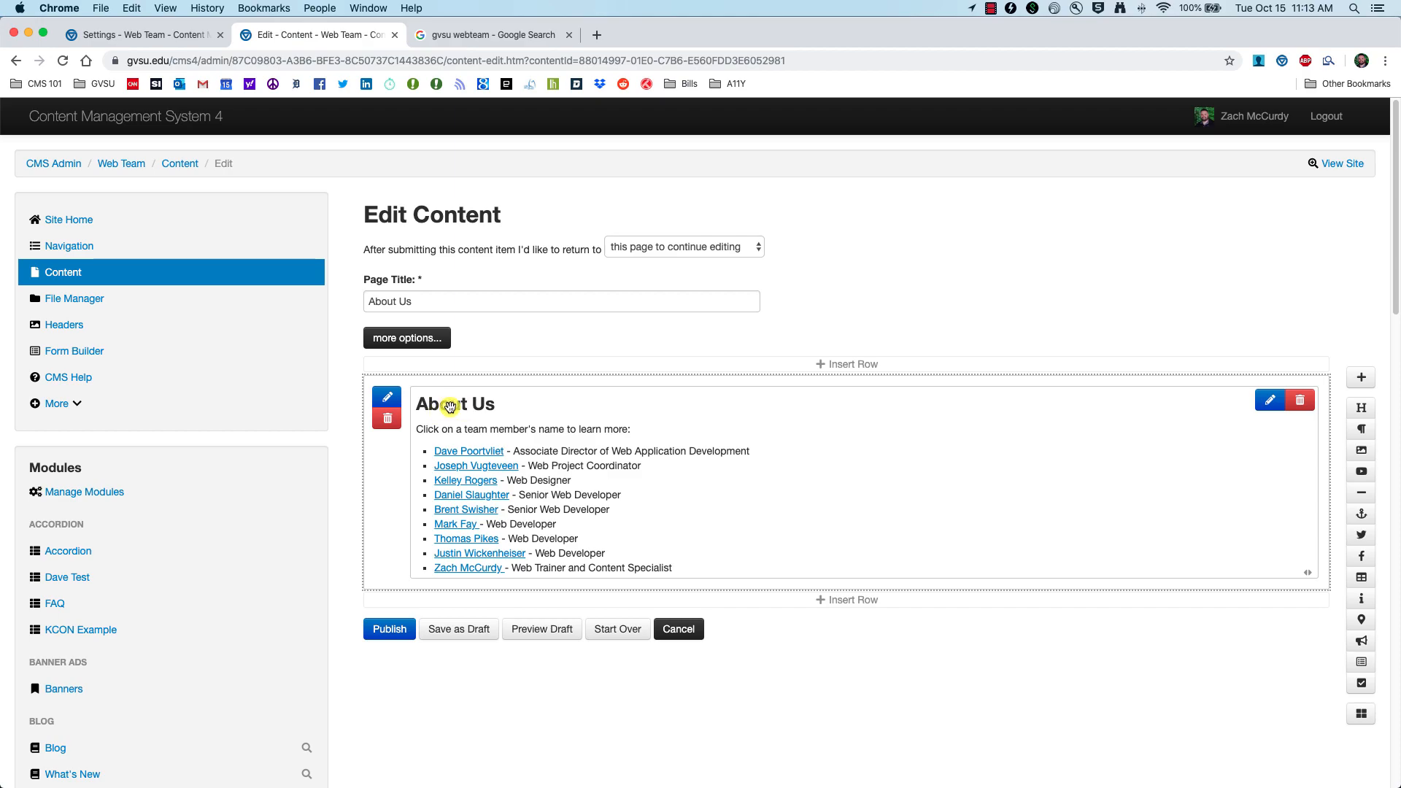
pyautogui.click(143, 35)
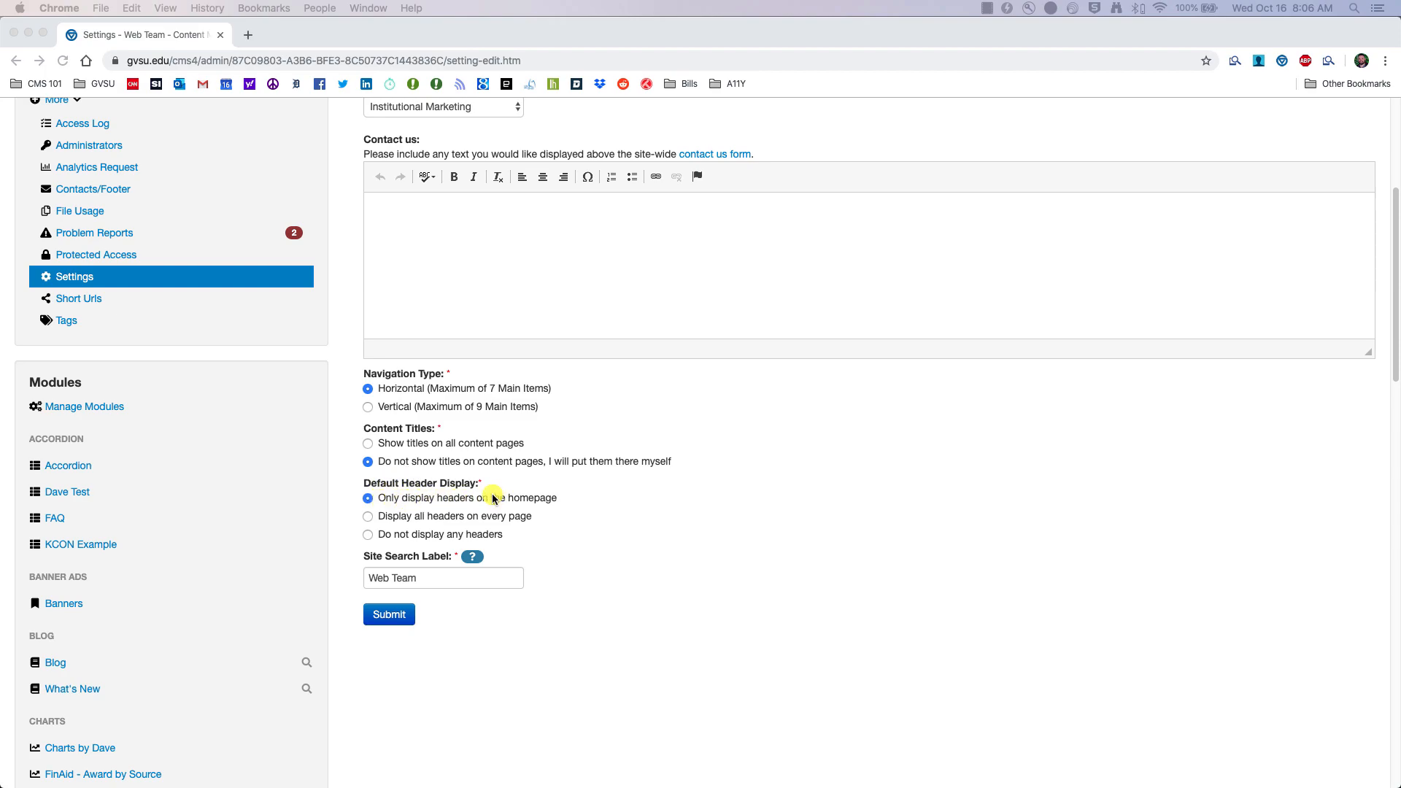
# Step: Open the live Web Team site's About Us page from the GVSU bookmarks in a new tab
pyautogui.click(249, 38)
pyautogui.click(103, 82)
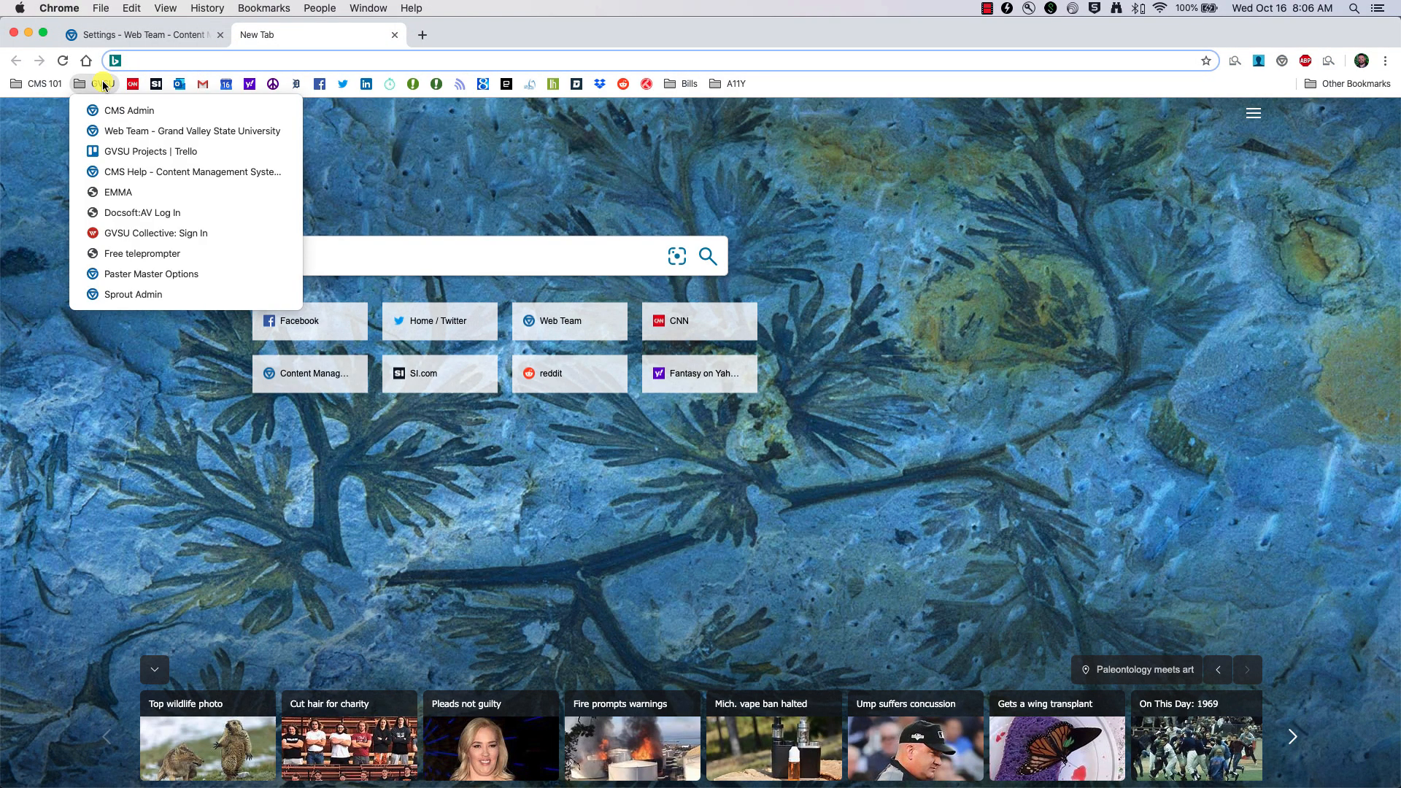
pyautogui.click(126, 132)
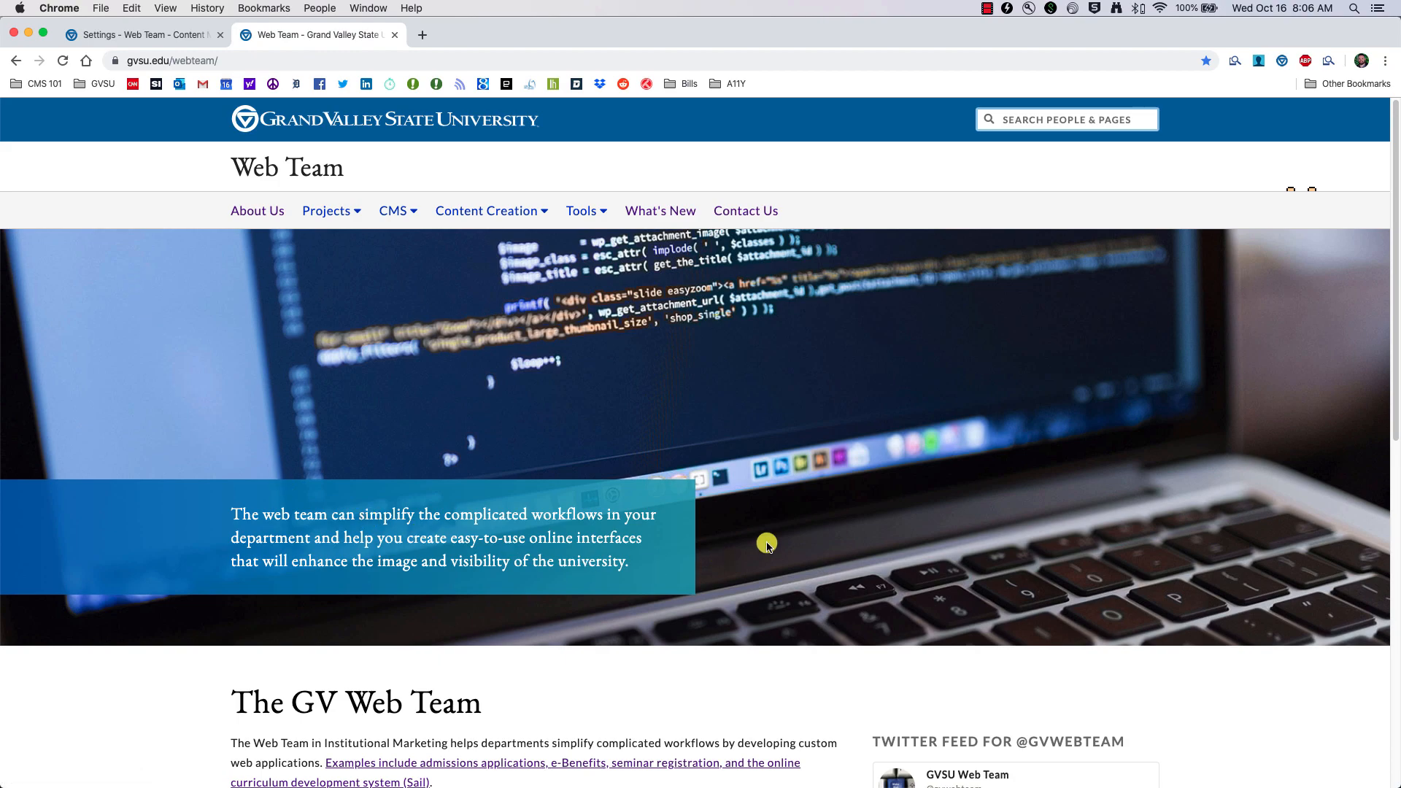
pyautogui.click(281, 211)
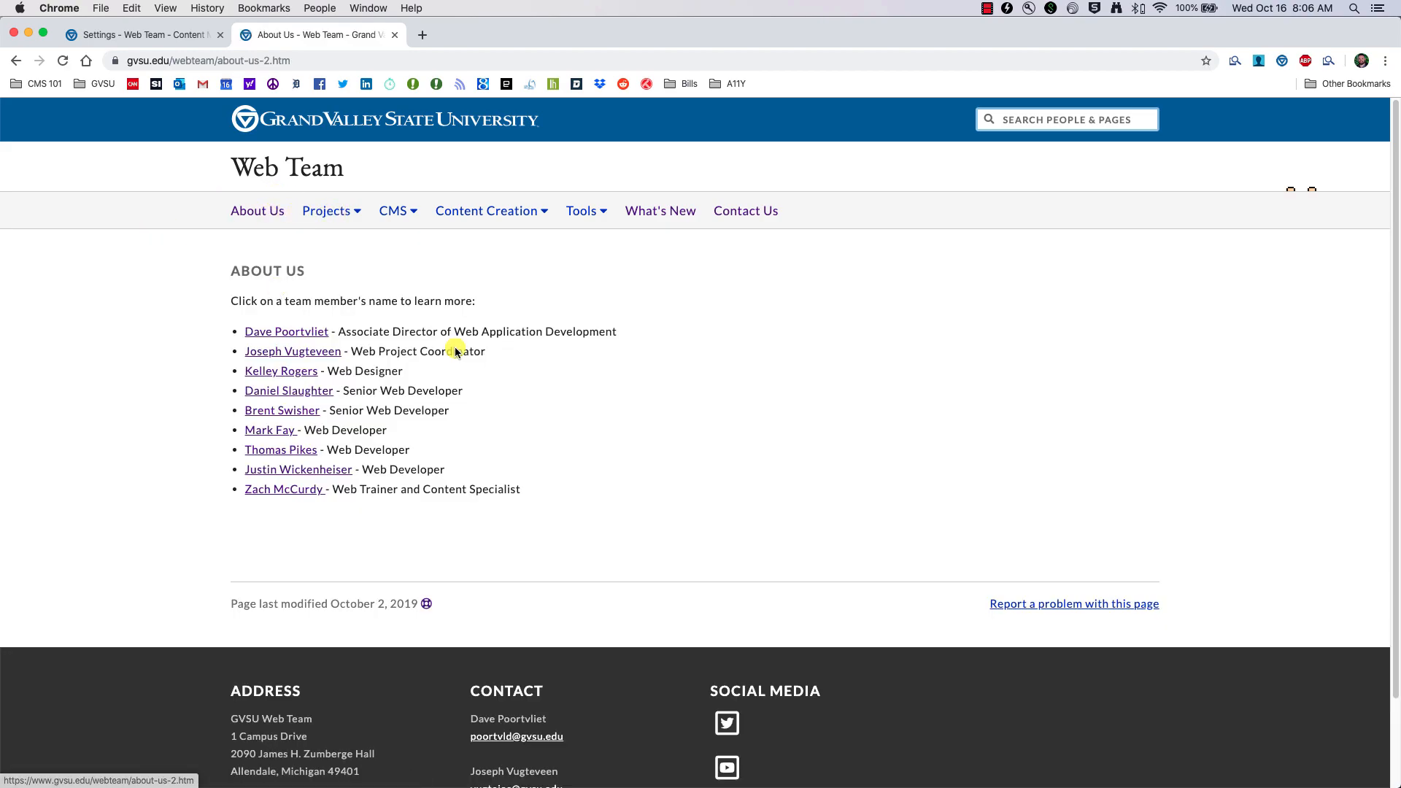
# Step: Compare the live About Us page with site settings, then go to the Content list
pyautogui.click(176, 44)
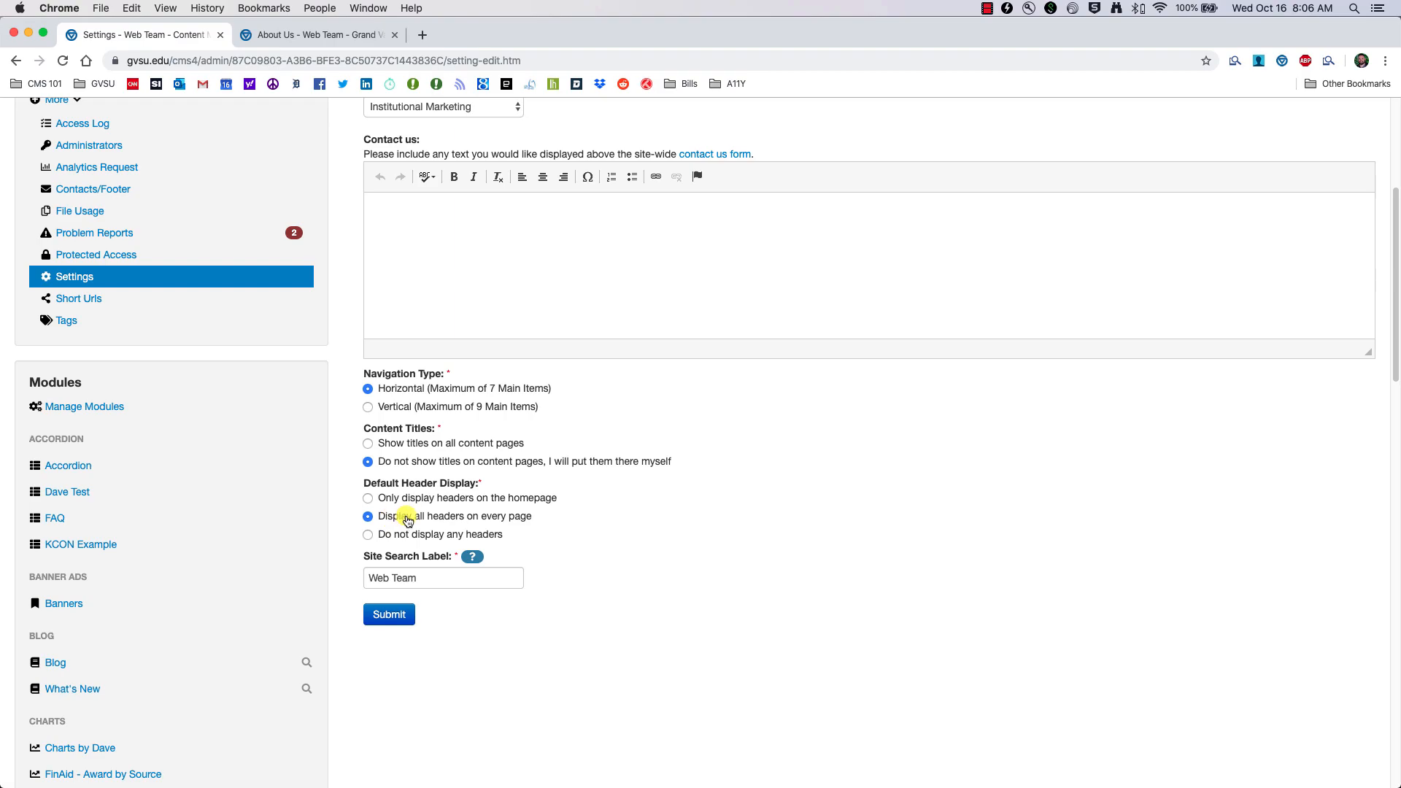
pyautogui.click(299, 44)
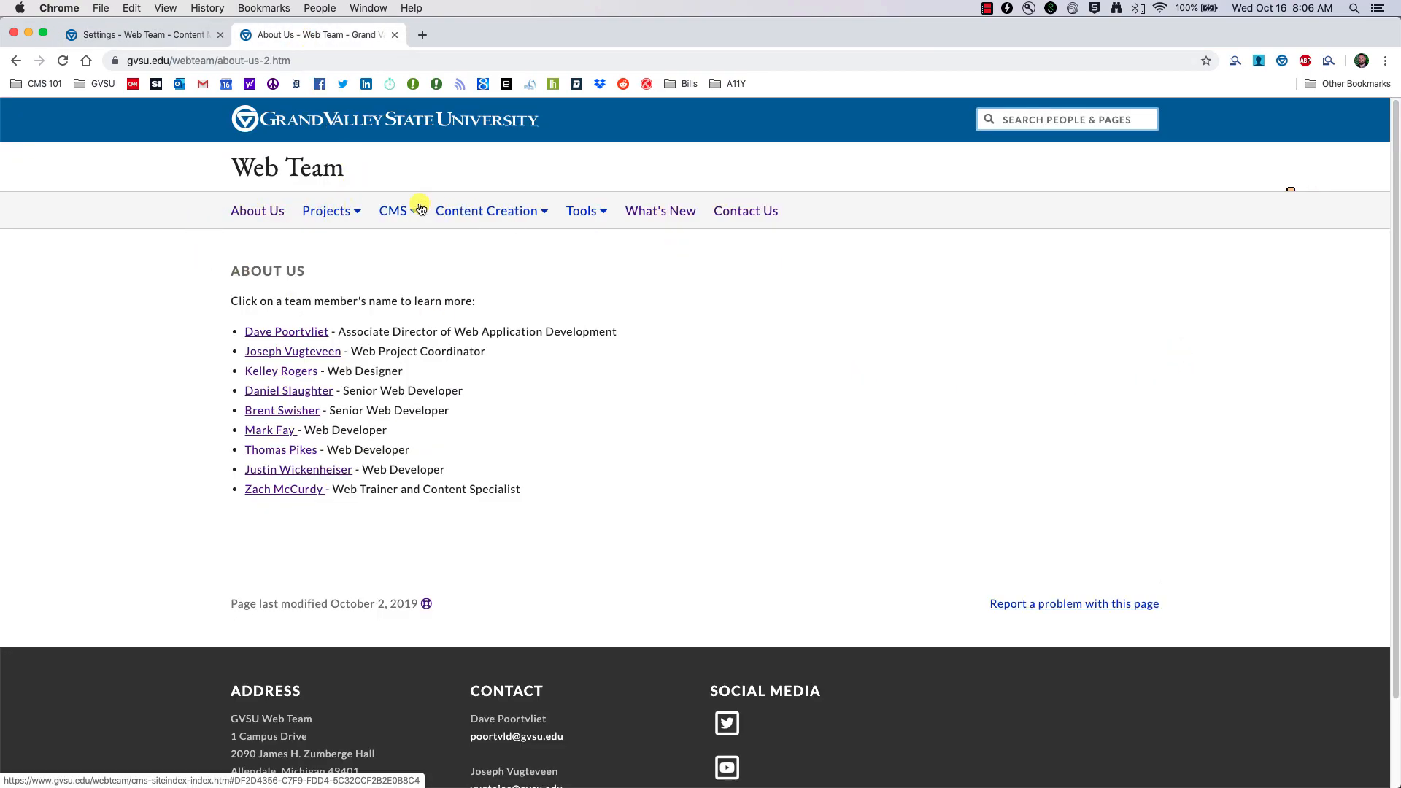
pyautogui.click(138, 35)
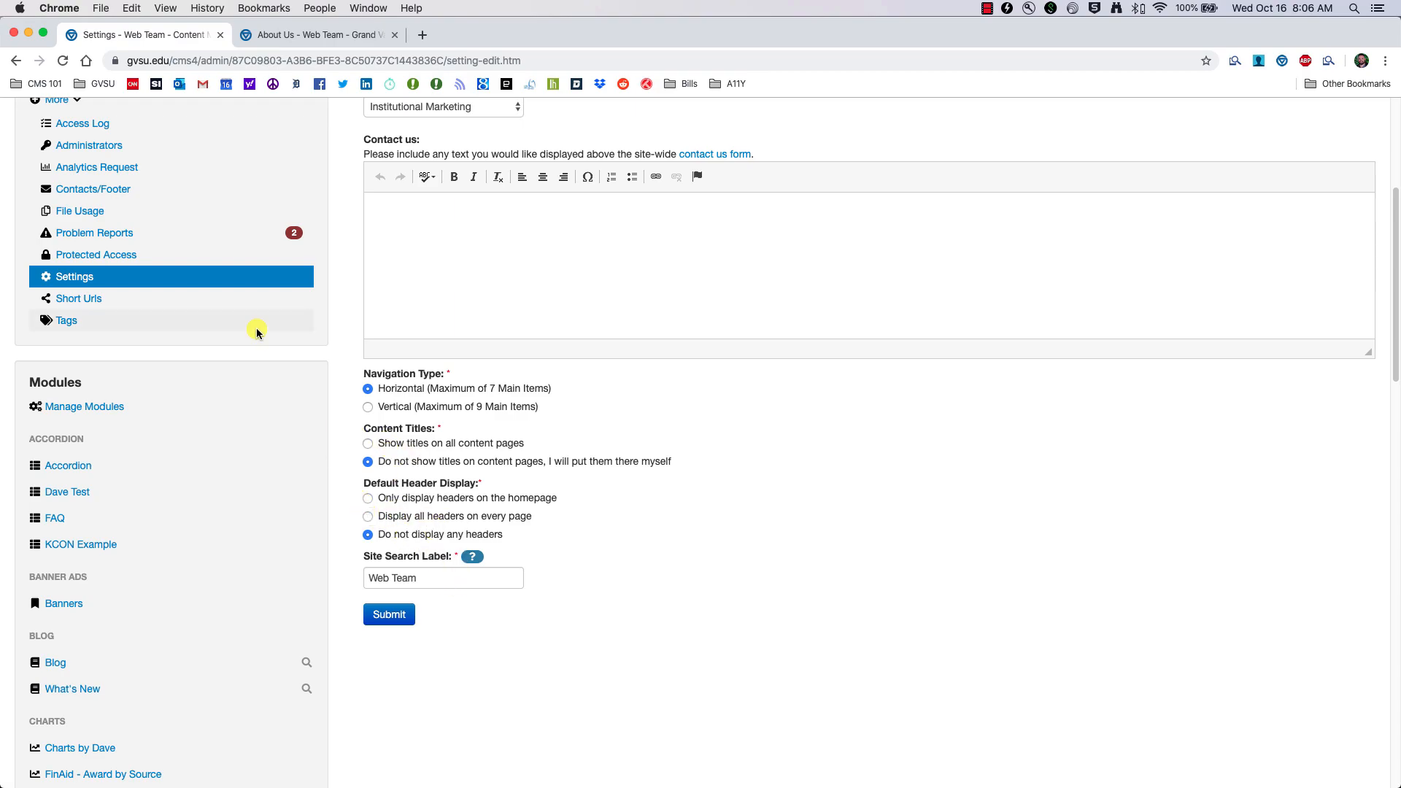
pyautogui.scroll(3, 248, 339)
pyautogui.scroll(2, 128, 226)
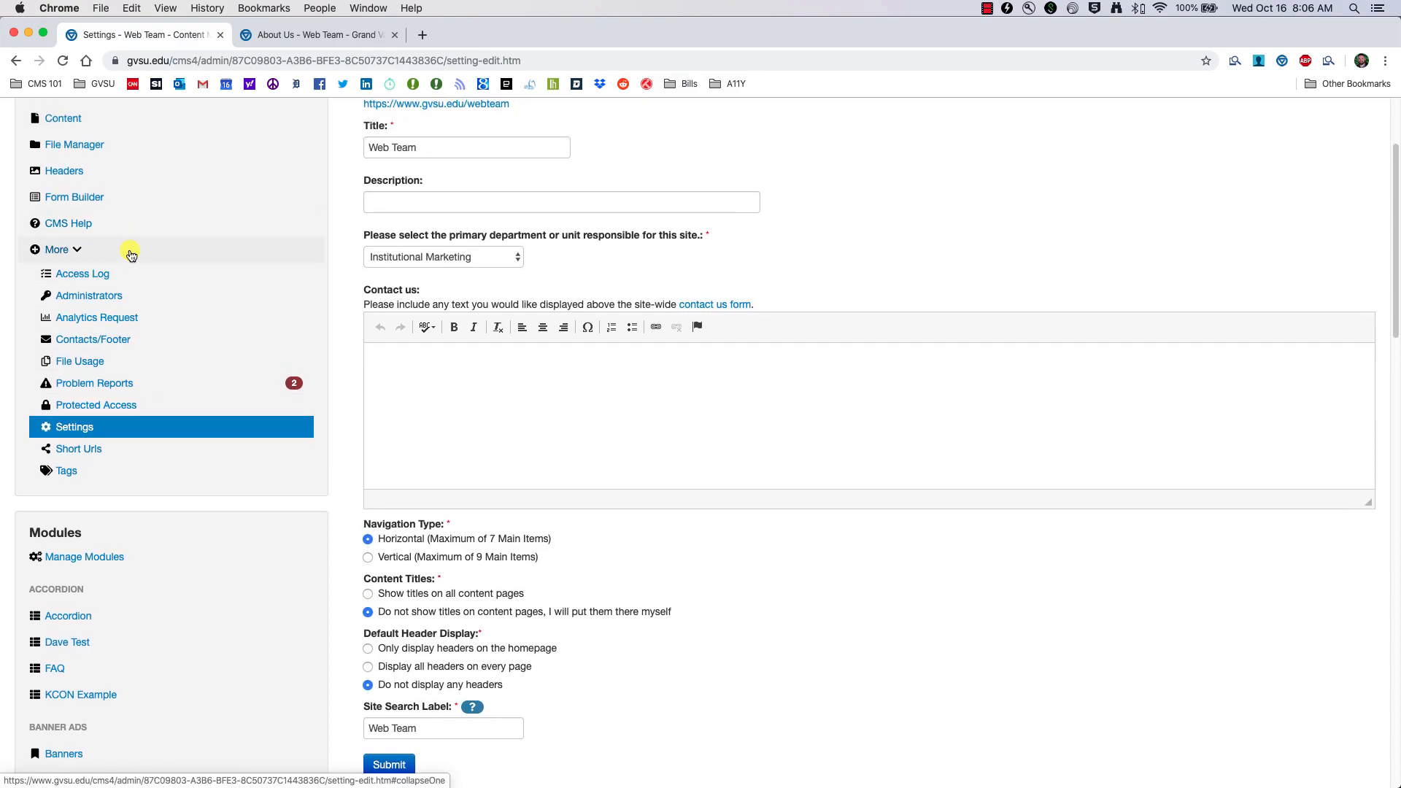
pyautogui.scroll(1, 140, 248)
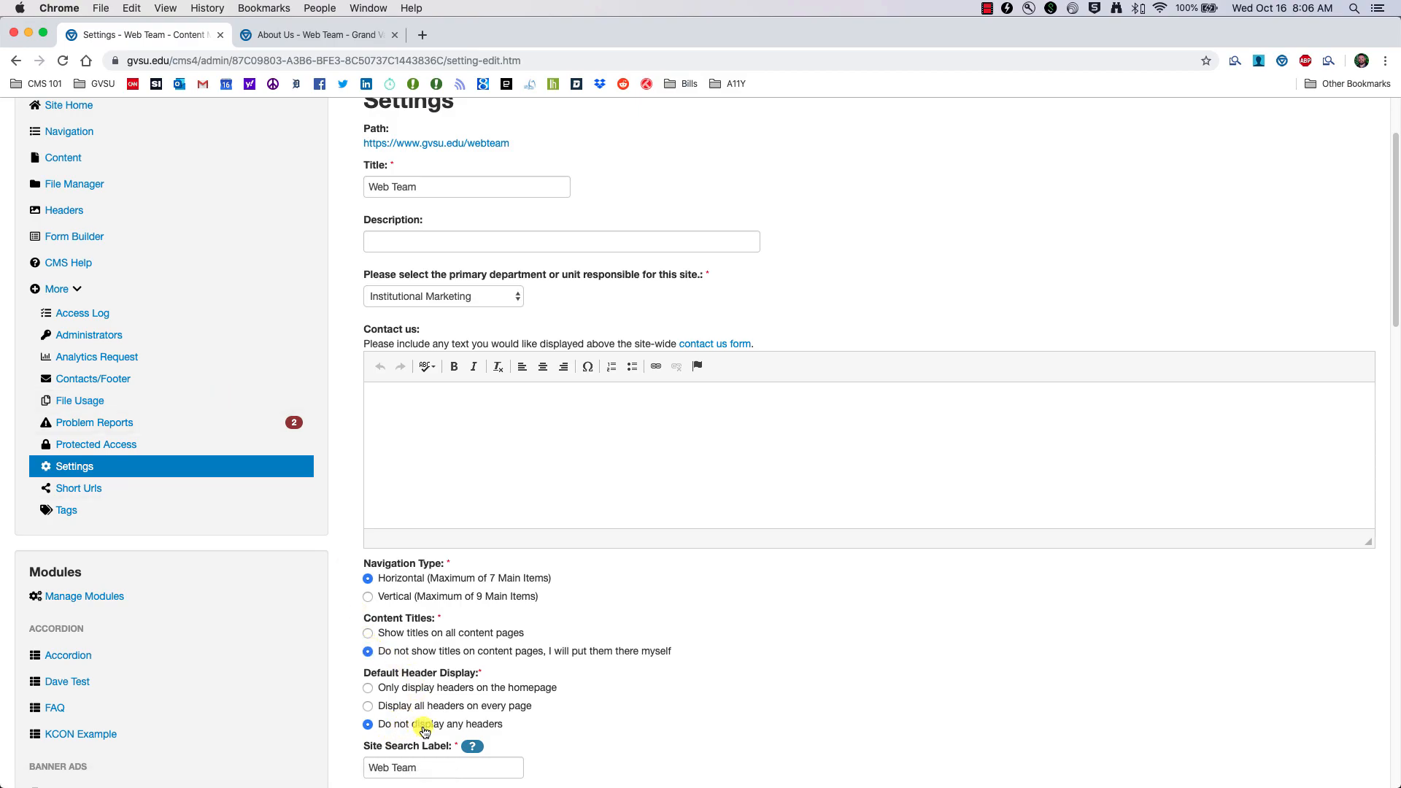
pyautogui.scroll(1, 132, 240)
pyautogui.click(70, 198)
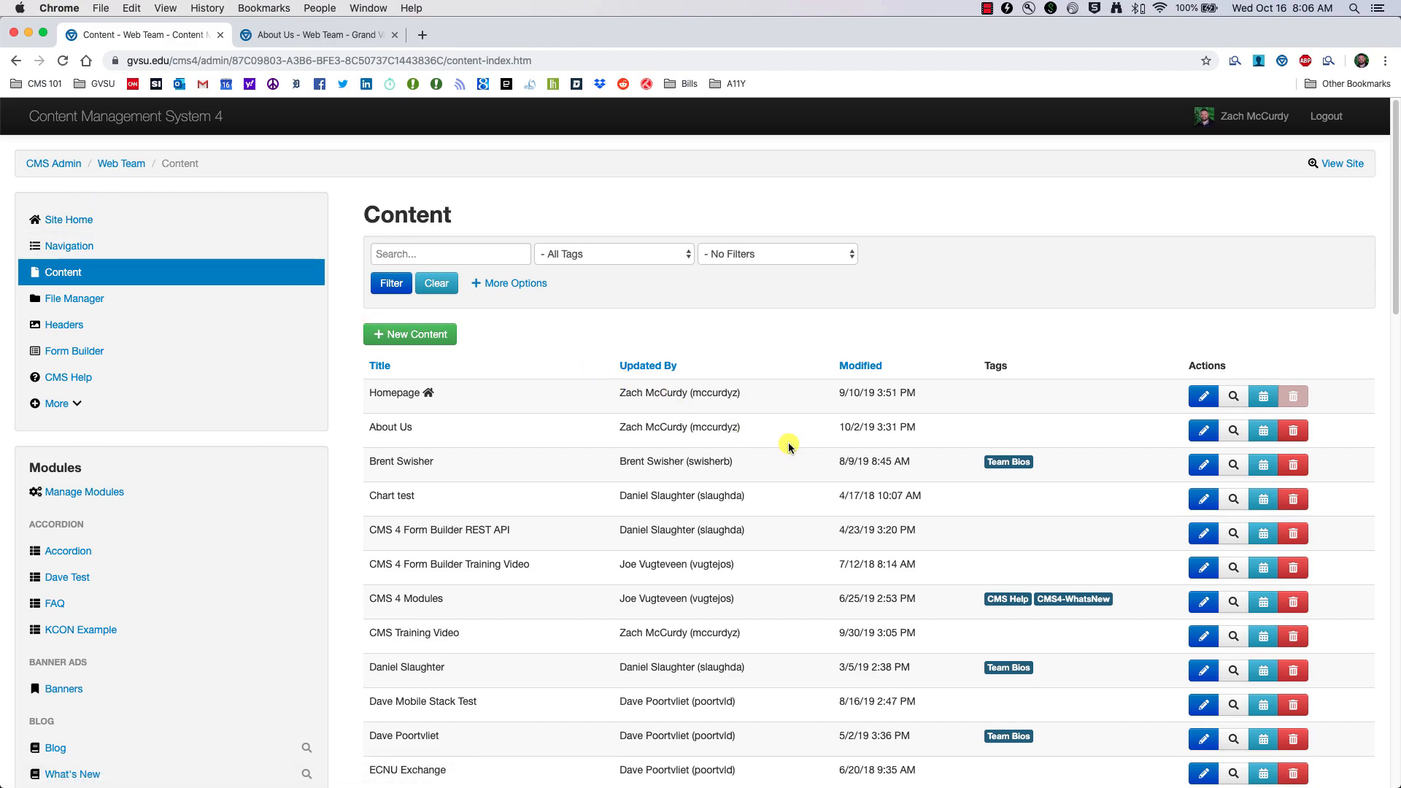
# Step: On the About Us page's extra options, try the Headers choices, ending on specific headers
pyautogui.click(1205, 432)
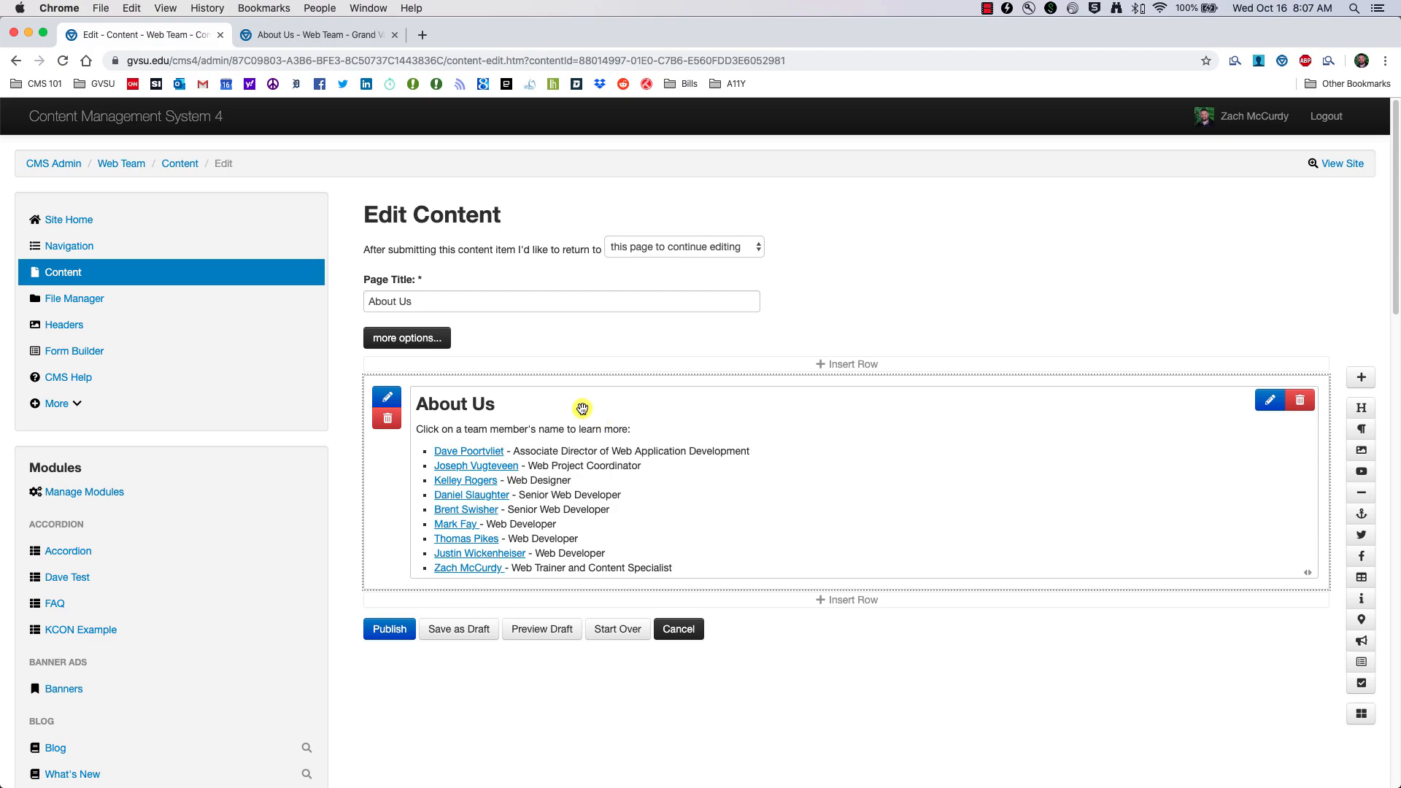
pyautogui.click(407, 337)
pyautogui.scroll(-5, 563, 497)
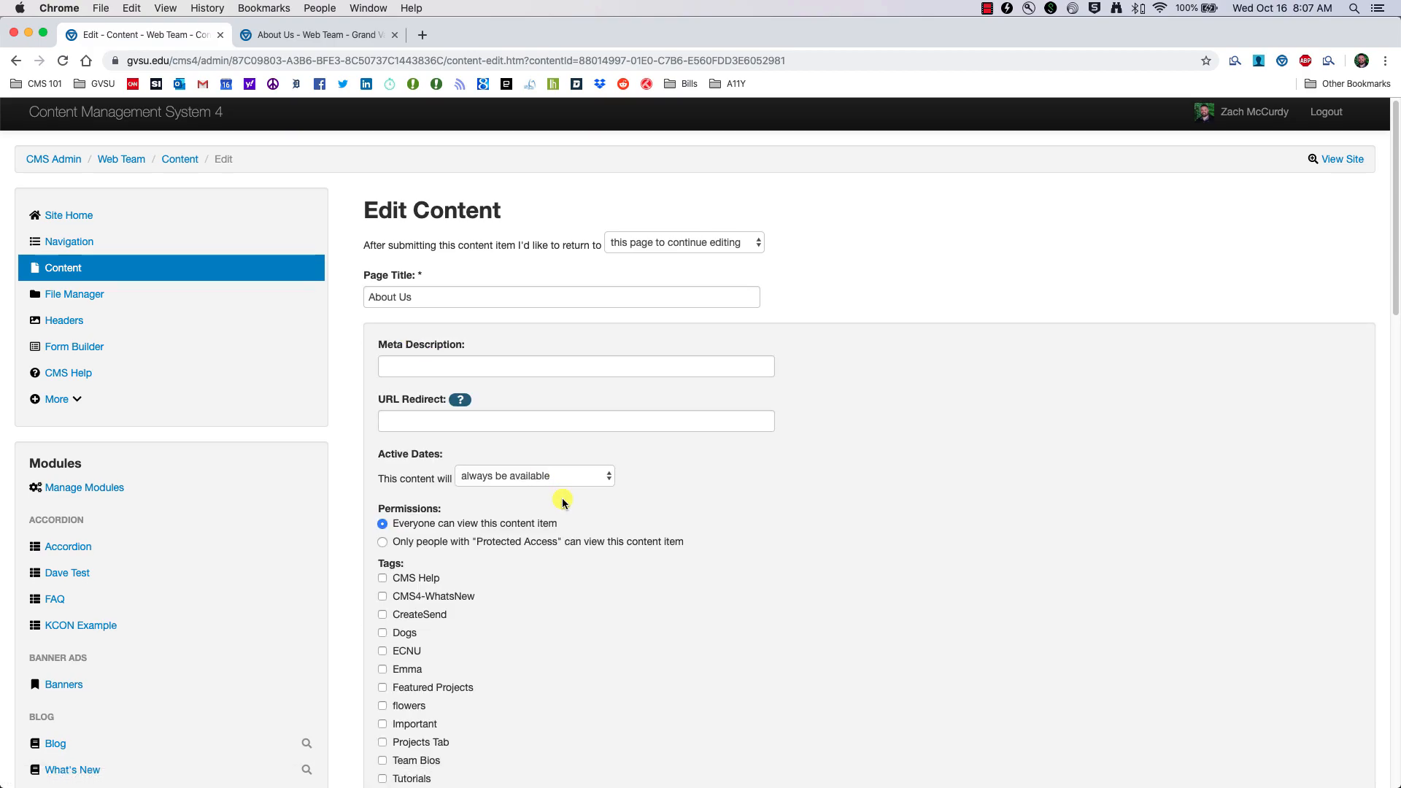
pyautogui.scroll(-3, 563, 503)
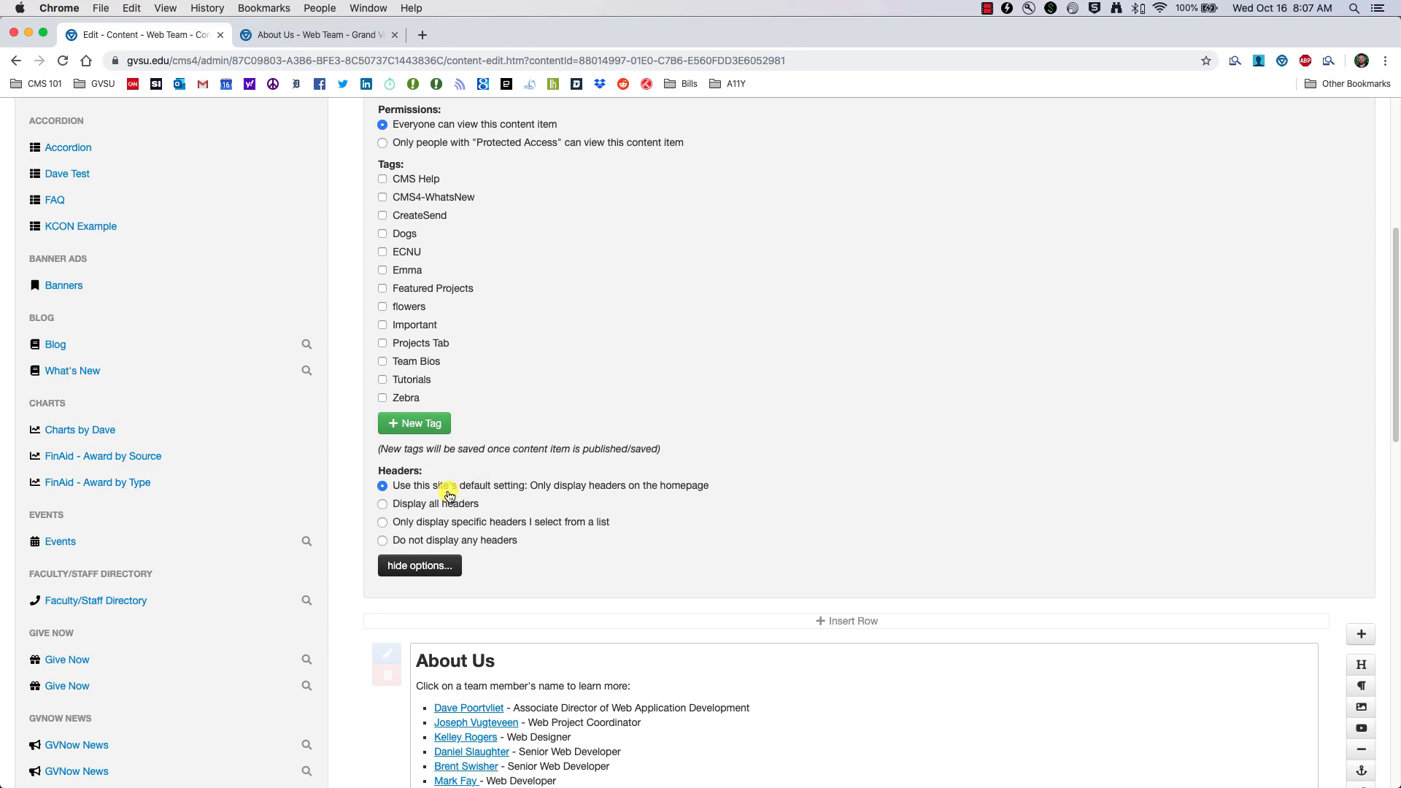
pyautogui.click(384, 523)
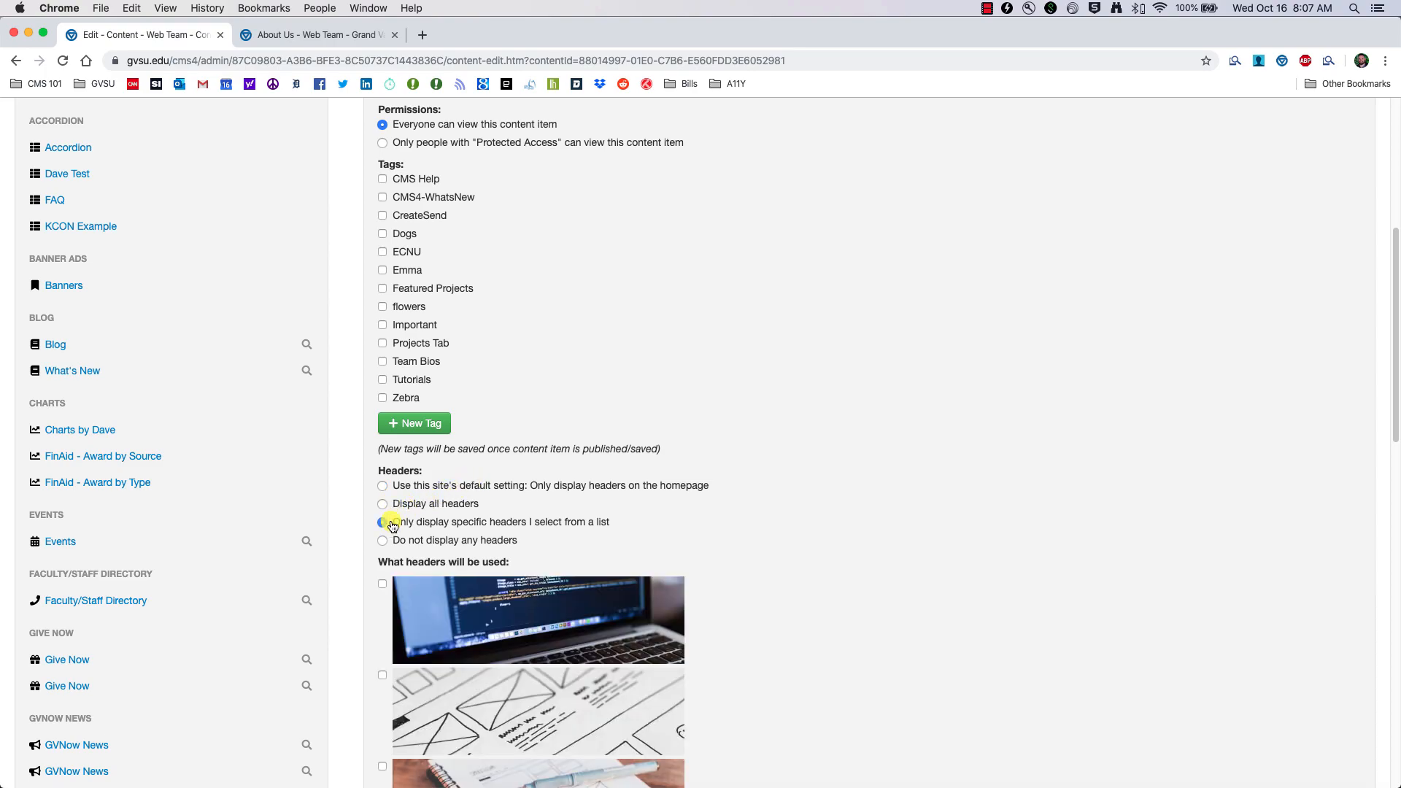
pyautogui.click(449, 540)
pyautogui.click(451, 524)
pyautogui.scroll(-3, 584, 628)
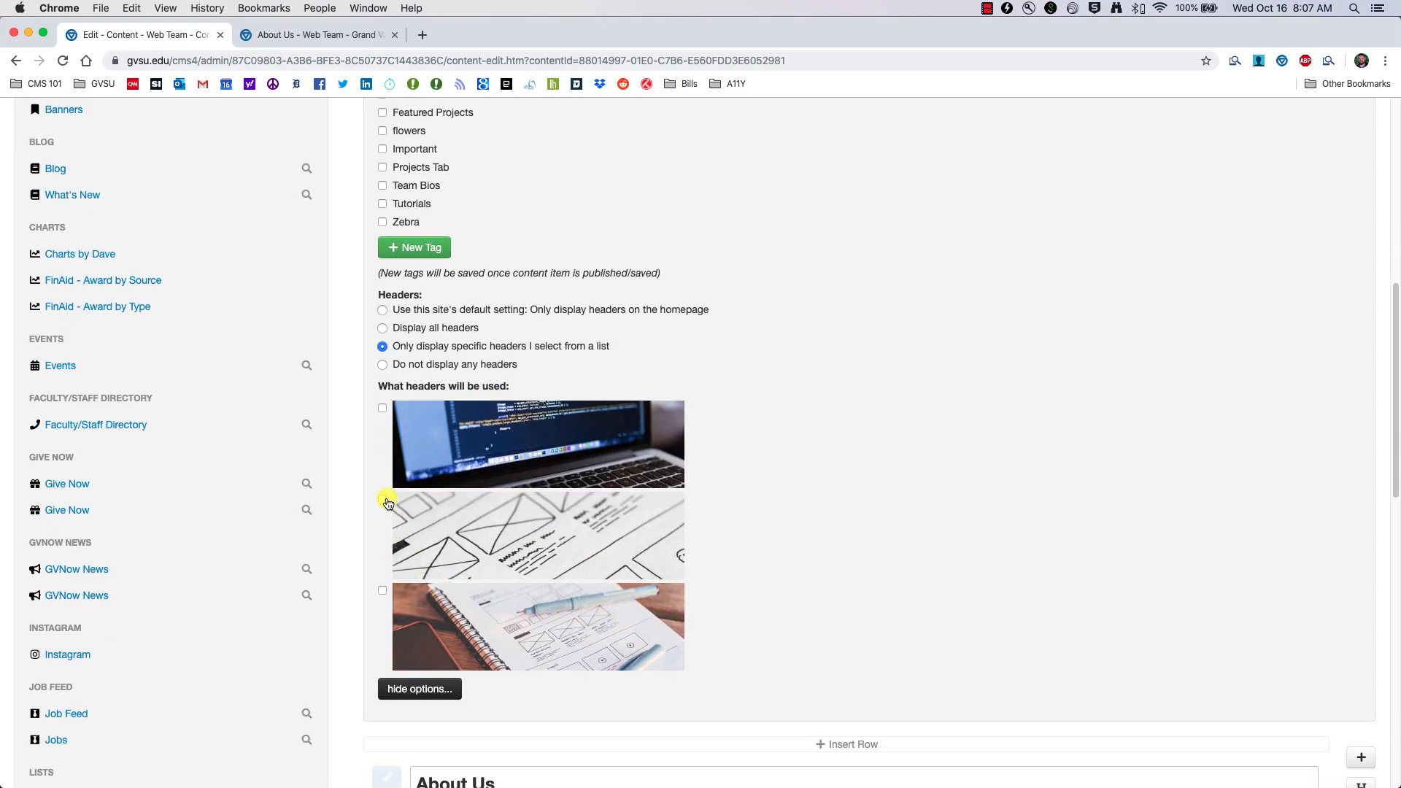
pyautogui.scroll(10, 102, 336)
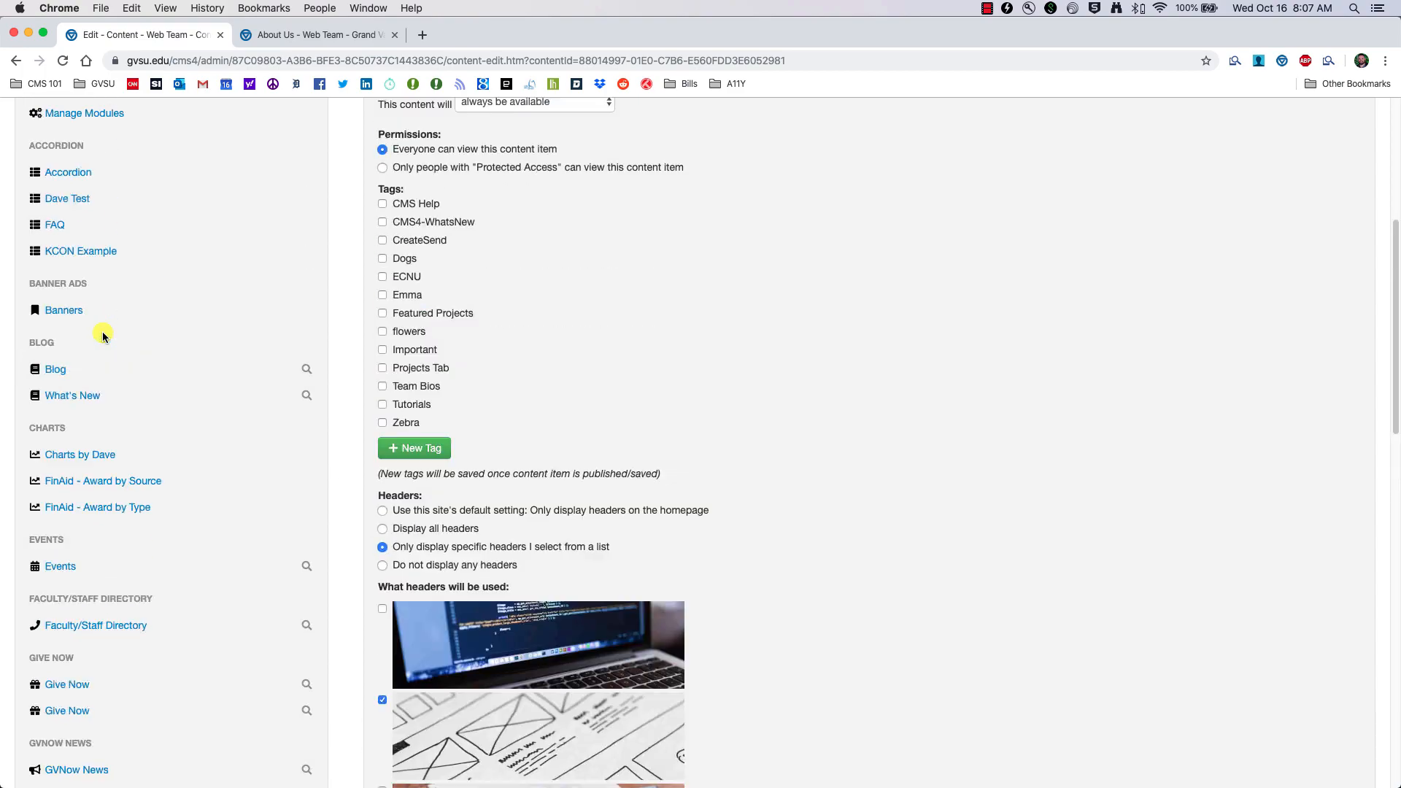
# Step: Set the site-wide header default to show no headers, then return to the content list
pyautogui.click(82, 310)
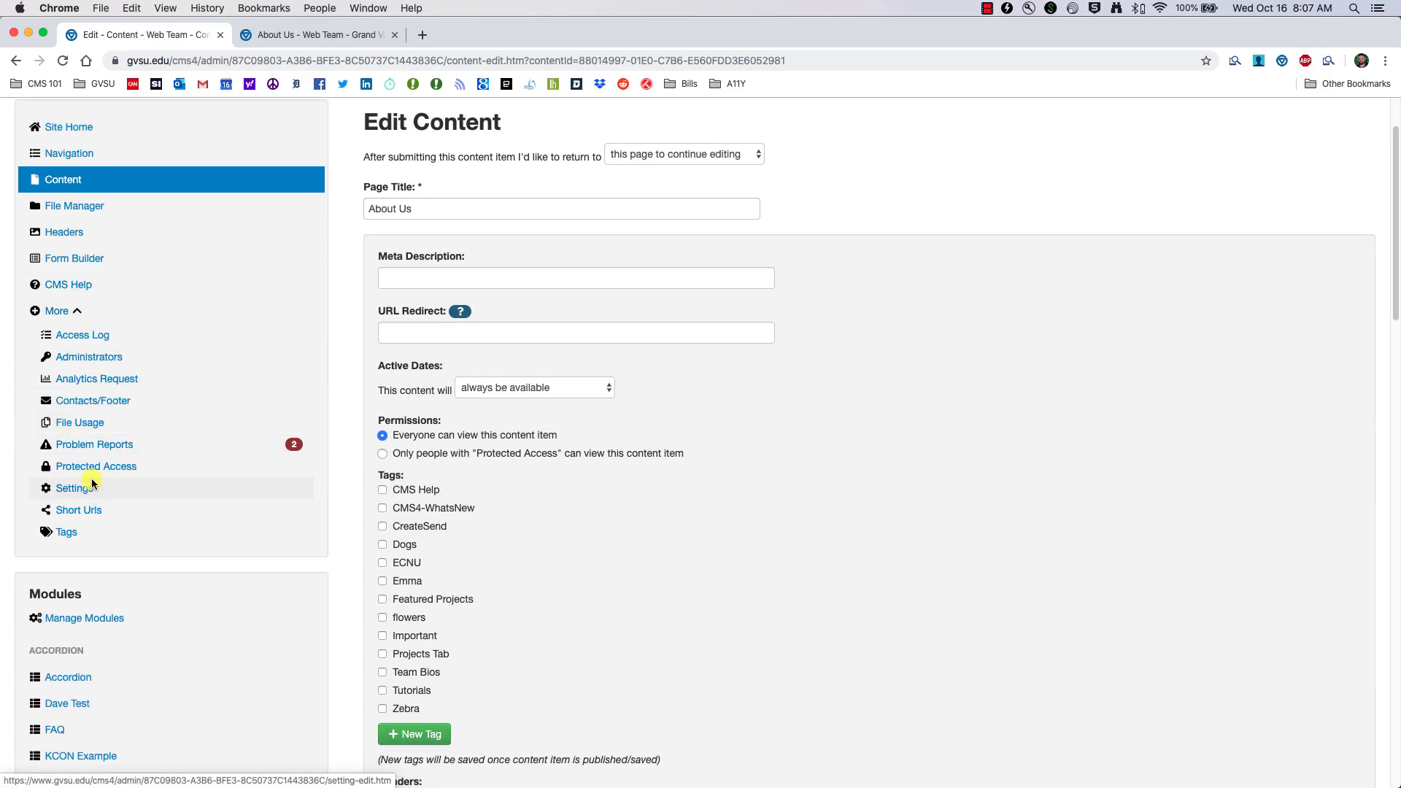
pyautogui.scroll(-10, 570, 505)
pyautogui.scroll(2, 572, 514)
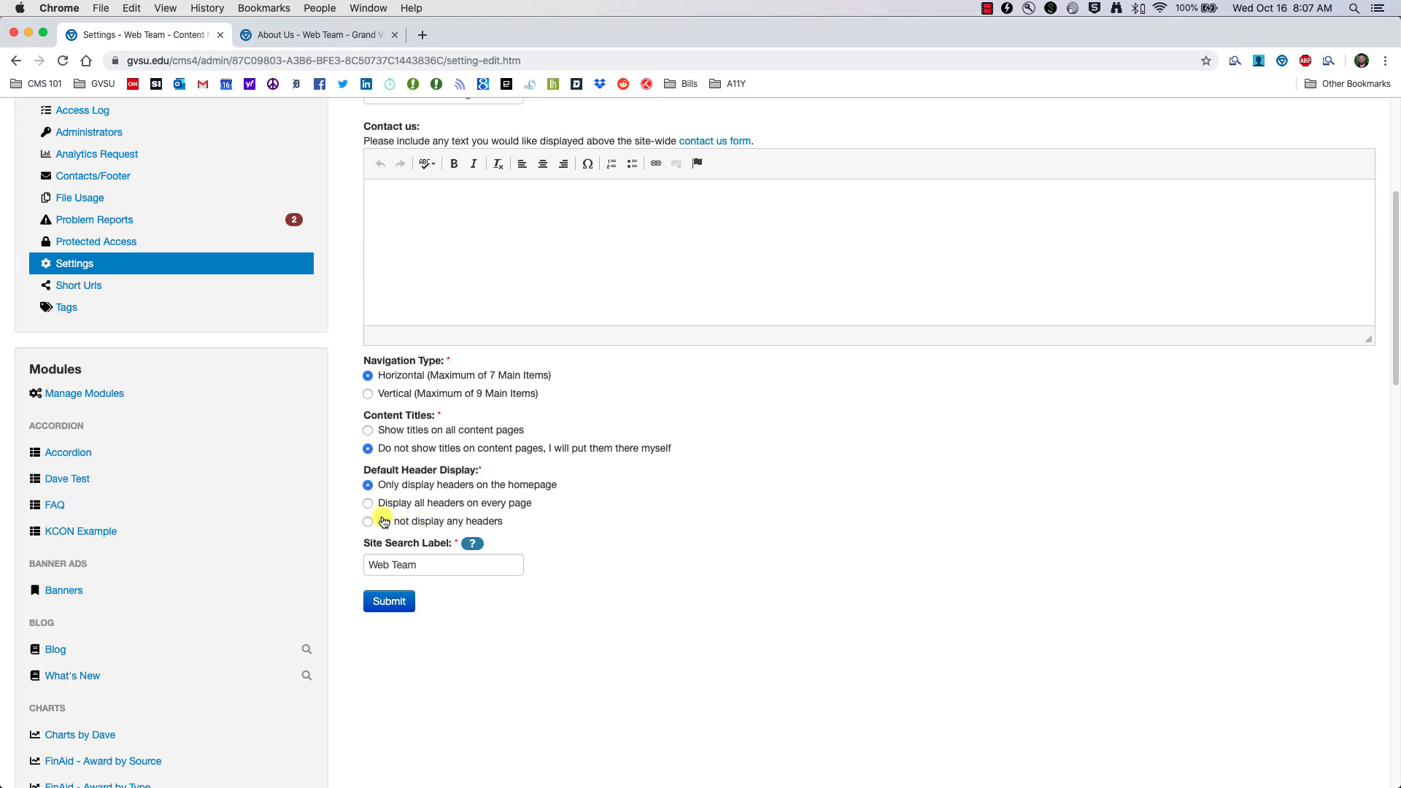
pyautogui.click(432, 524)
pyautogui.scroll(5, 214, 188)
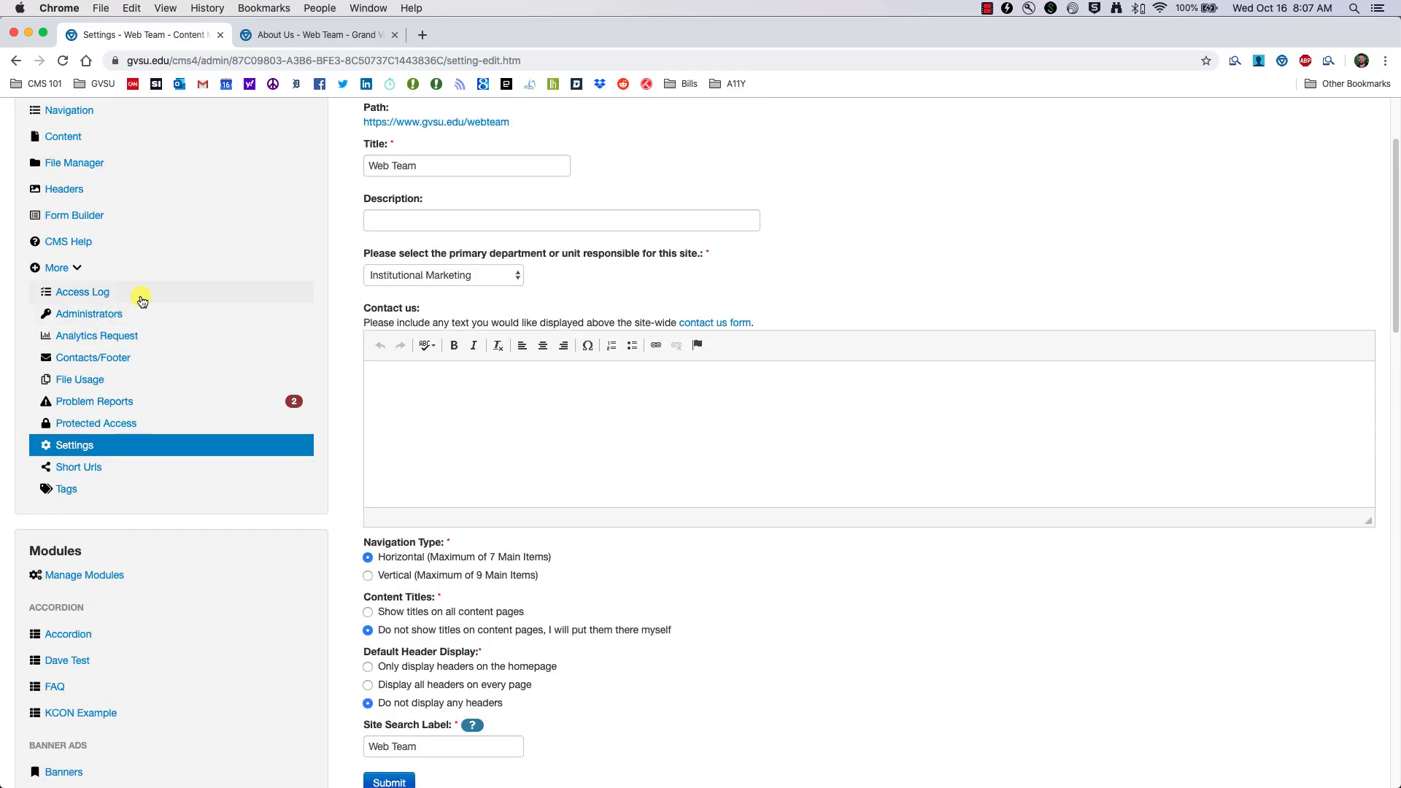
pyautogui.scroll(2, 58, 176)
pyautogui.click(71, 191)
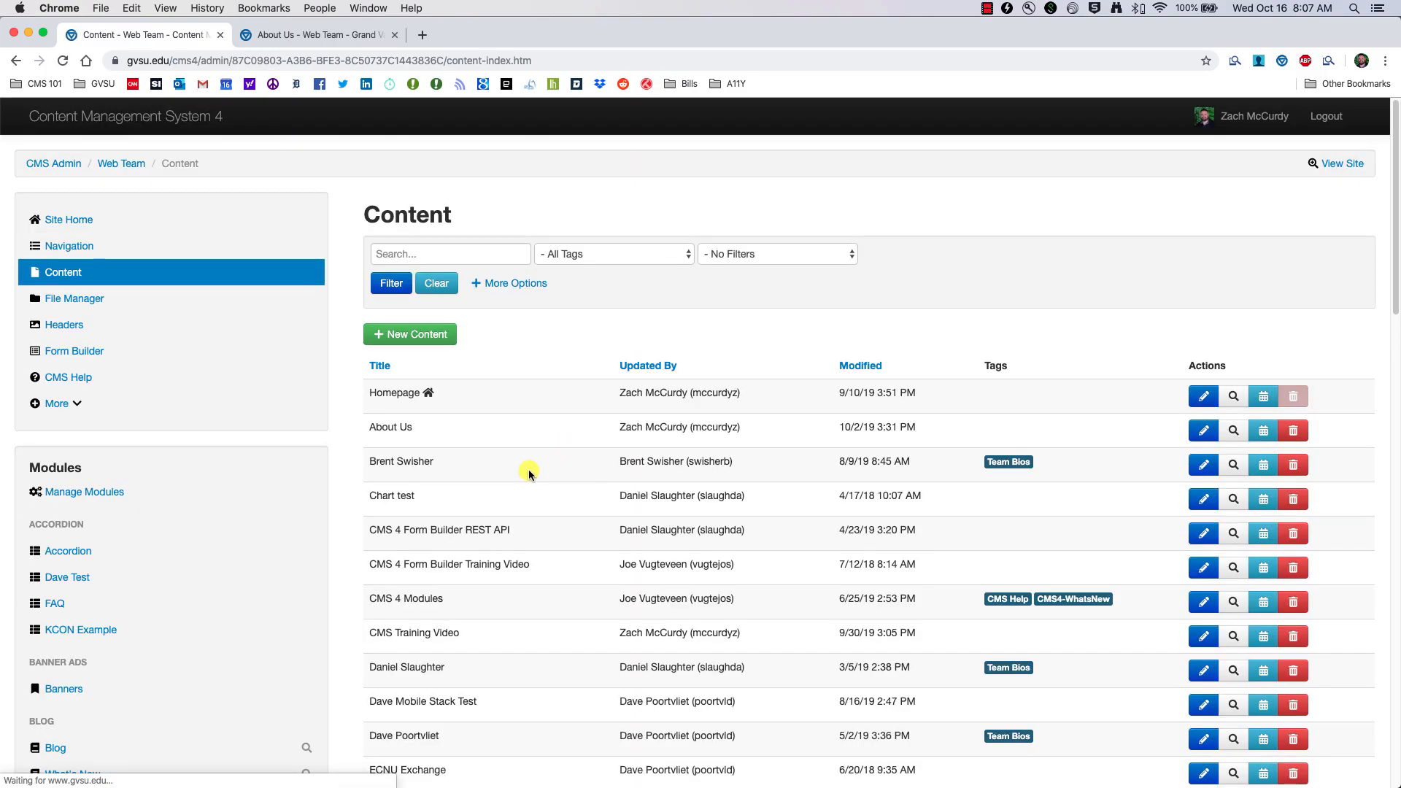
# Step: Recheck the About Us page's header options, then return to the site-wide settings
pyautogui.click(1204, 429)
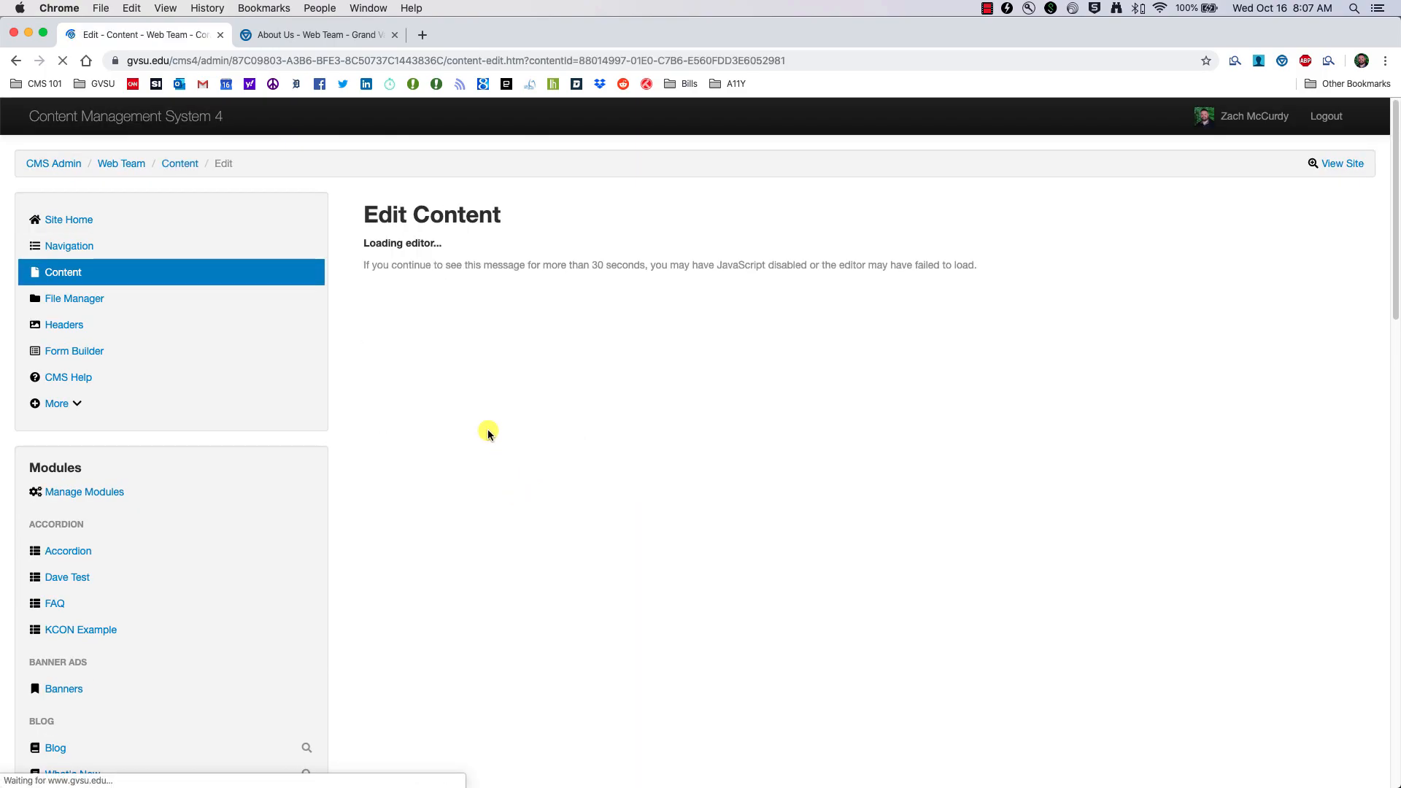
pyautogui.click(430, 340)
pyautogui.scroll(-10, 438, 350)
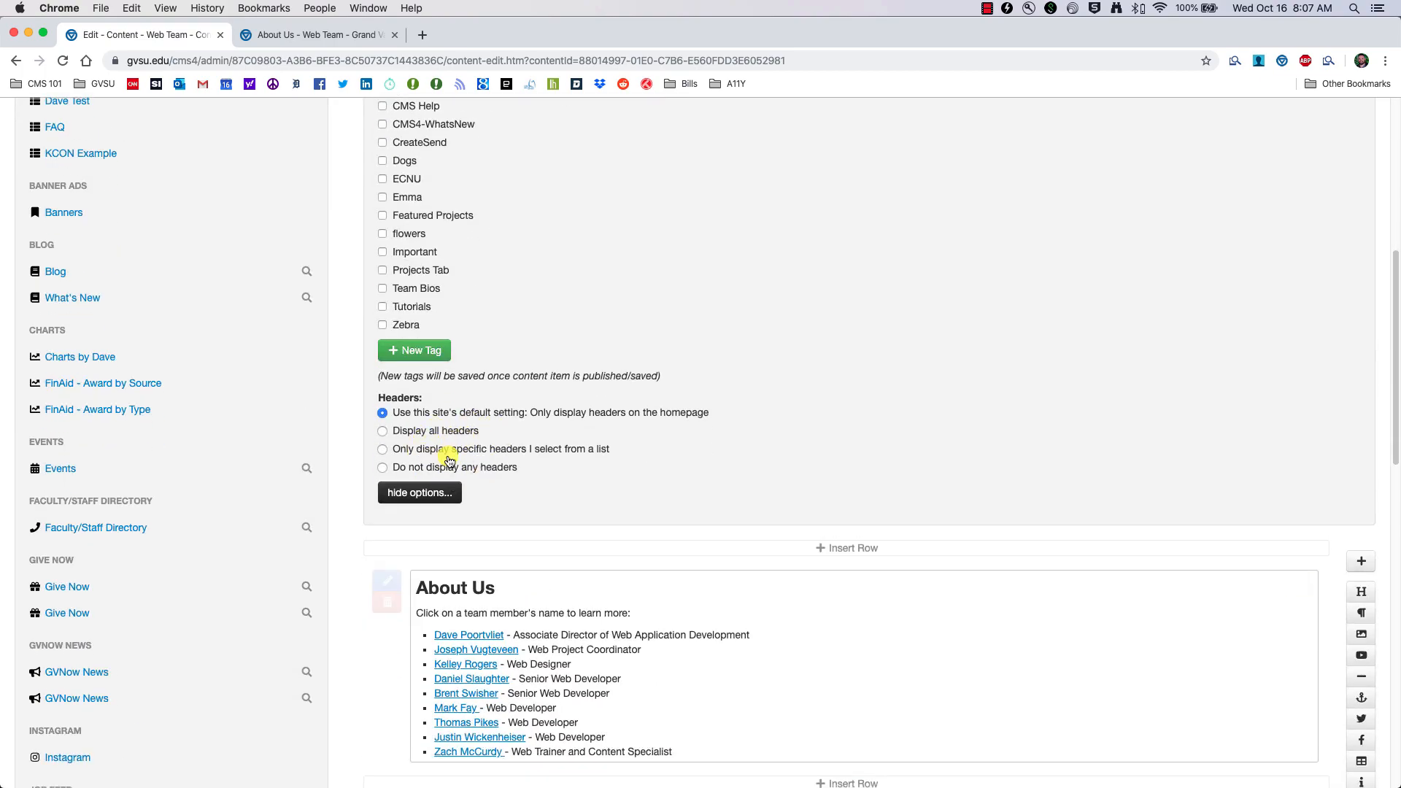
pyautogui.scroll(5, 102, 295)
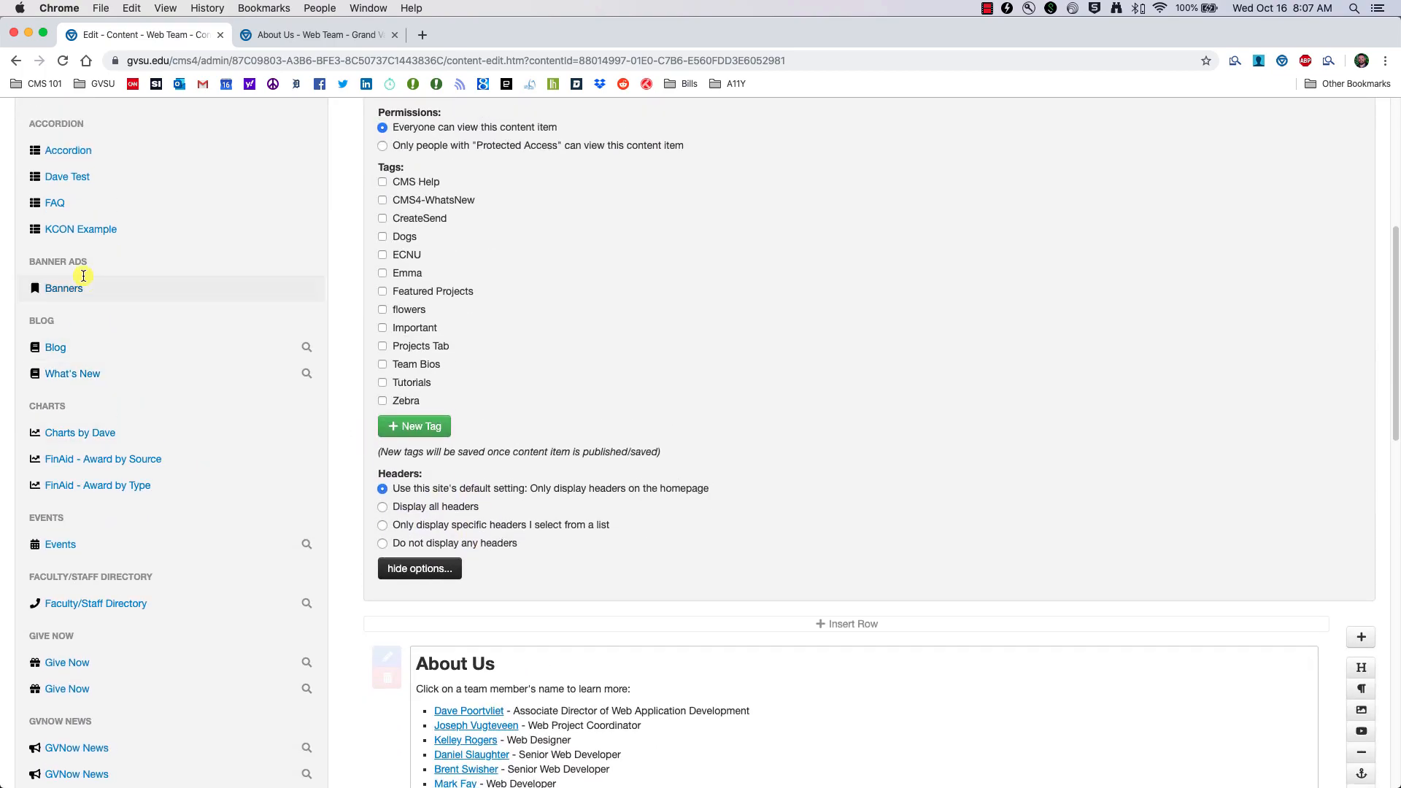
pyautogui.click(74, 218)
pyautogui.click(83, 395)
pyautogui.scroll(-4, 651, 638)
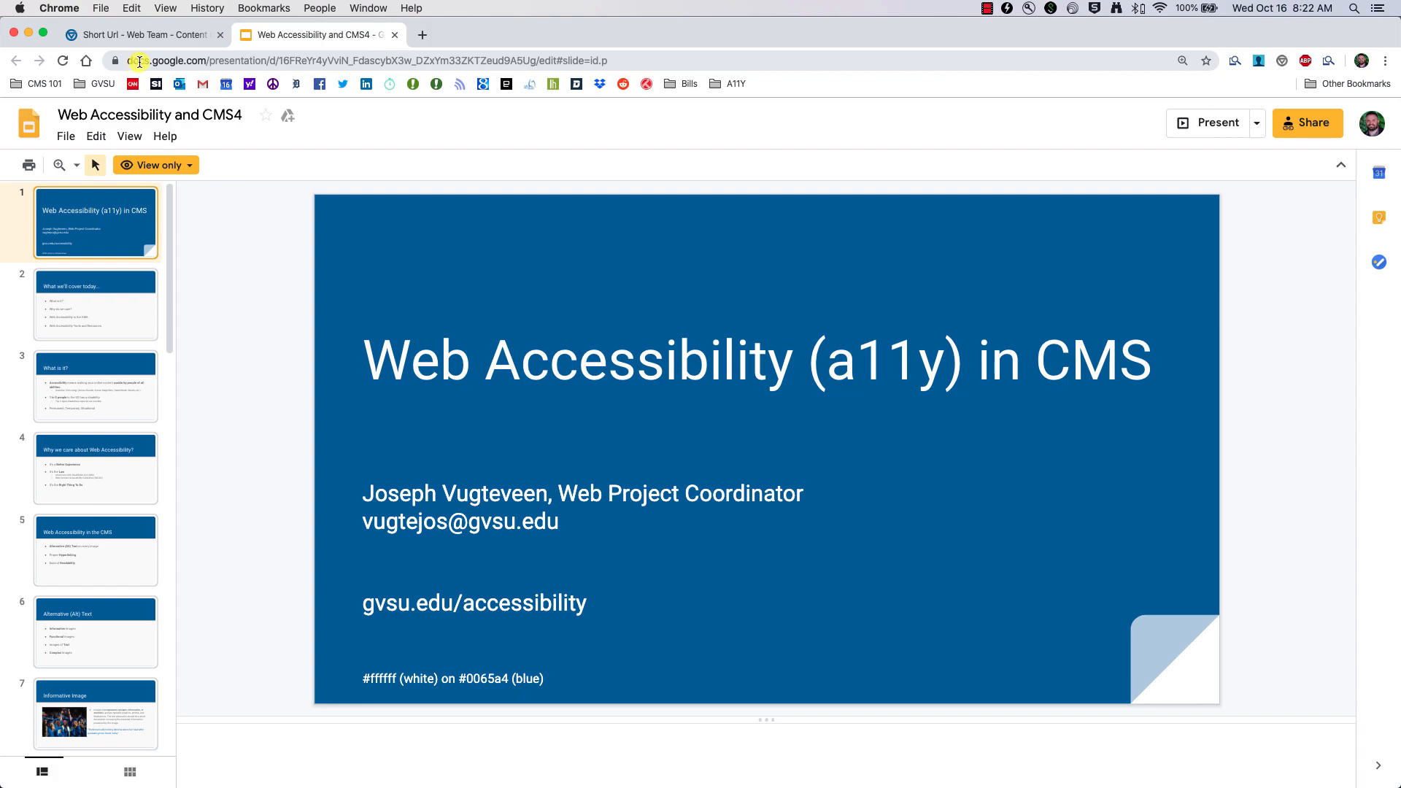
# Step: Copy the Web Accessibility and CMS4 slides' web address, then go back to the Short Urls tab
pyautogui.click(387, 65)
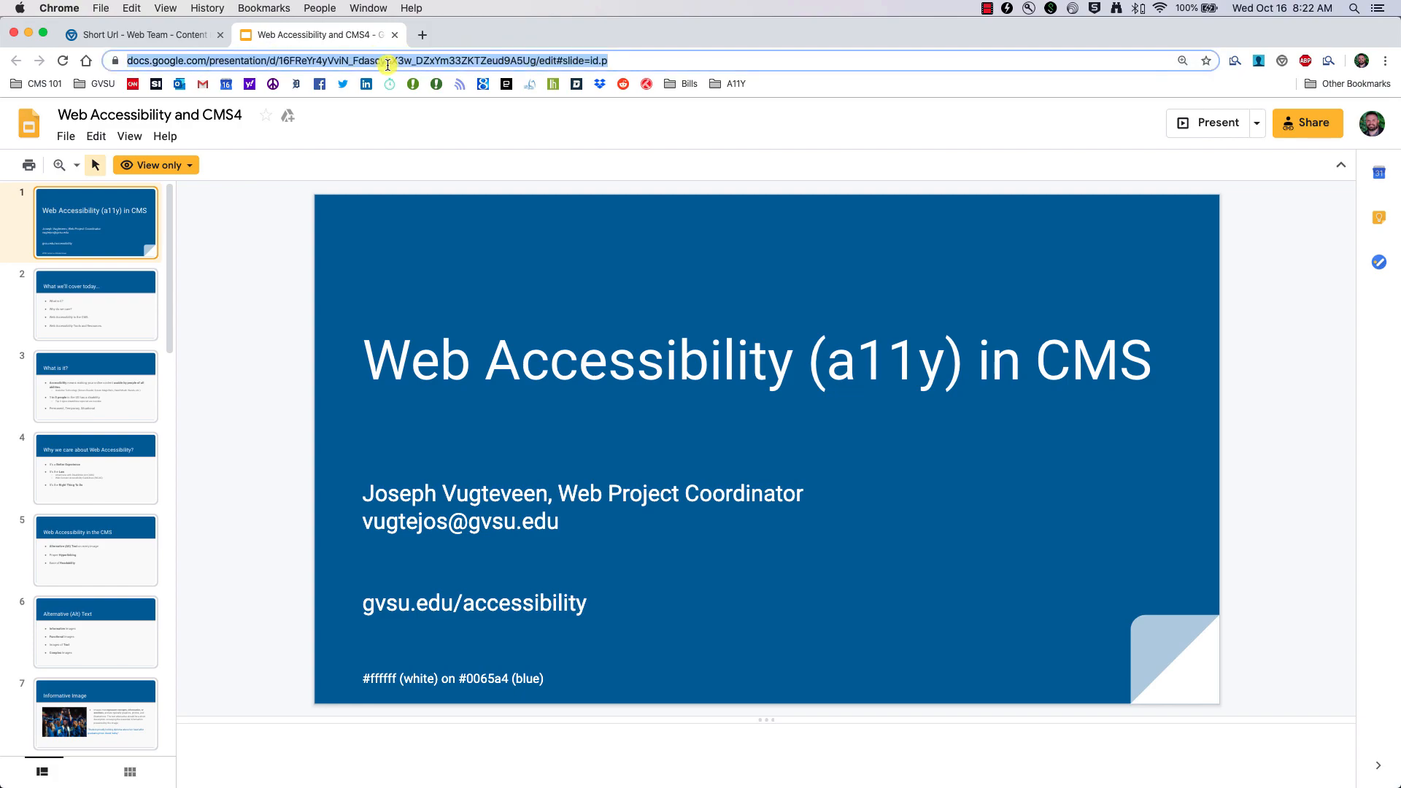
pyautogui.rightClick(388, 65)
pyautogui.click(438, 151)
pyautogui.click(184, 34)
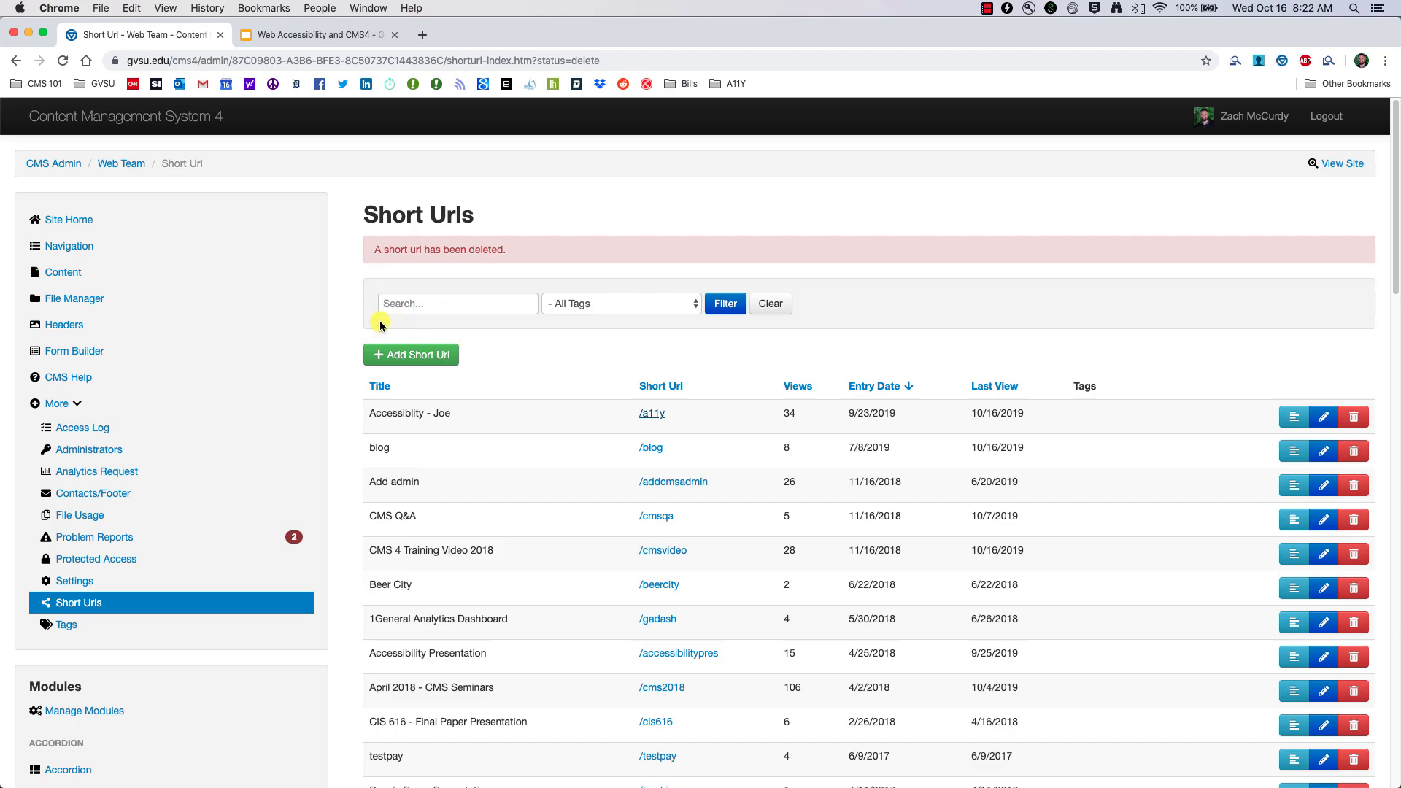
# Step: Start a new short URL and give it the title 'Presentation'
pyautogui.click(400, 359)
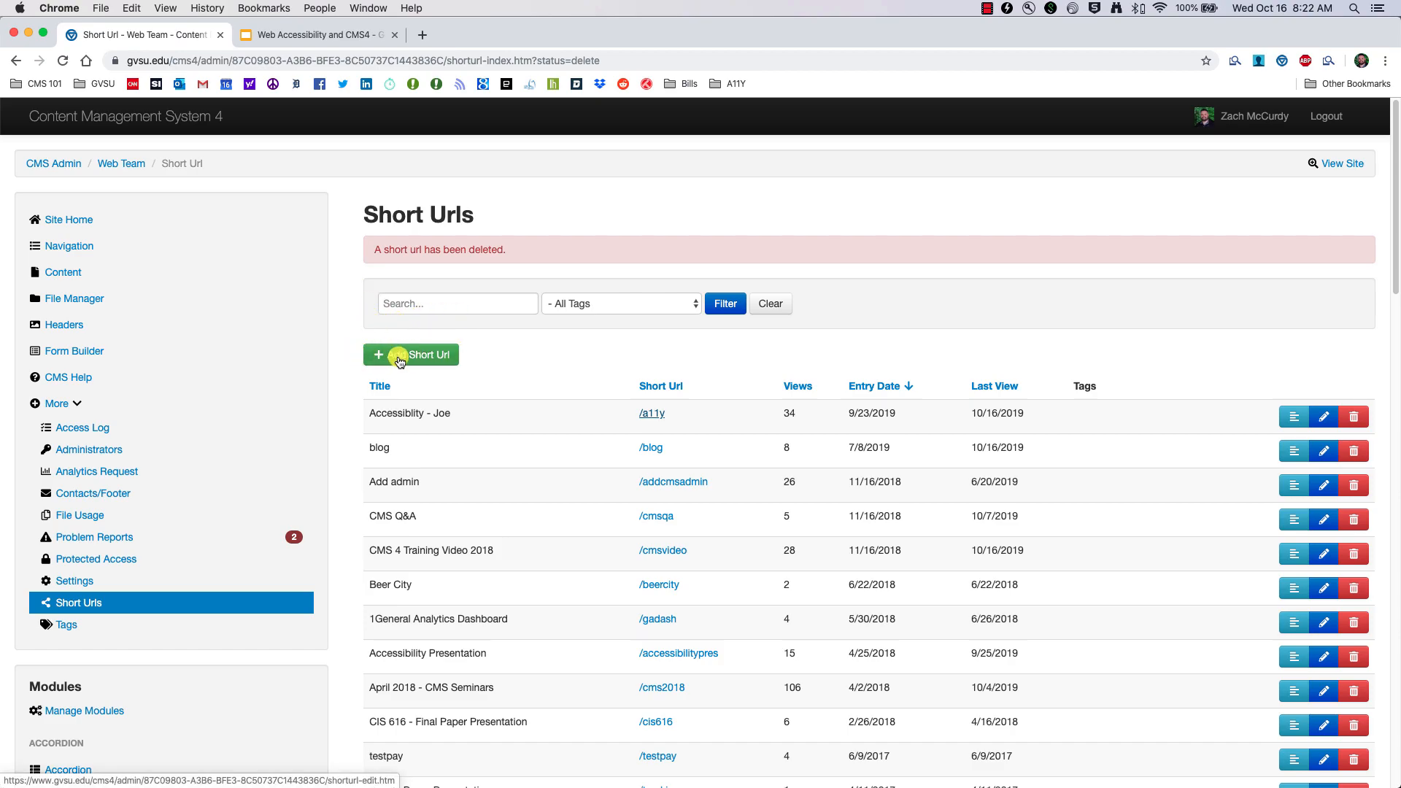
pyautogui.click(411, 263)
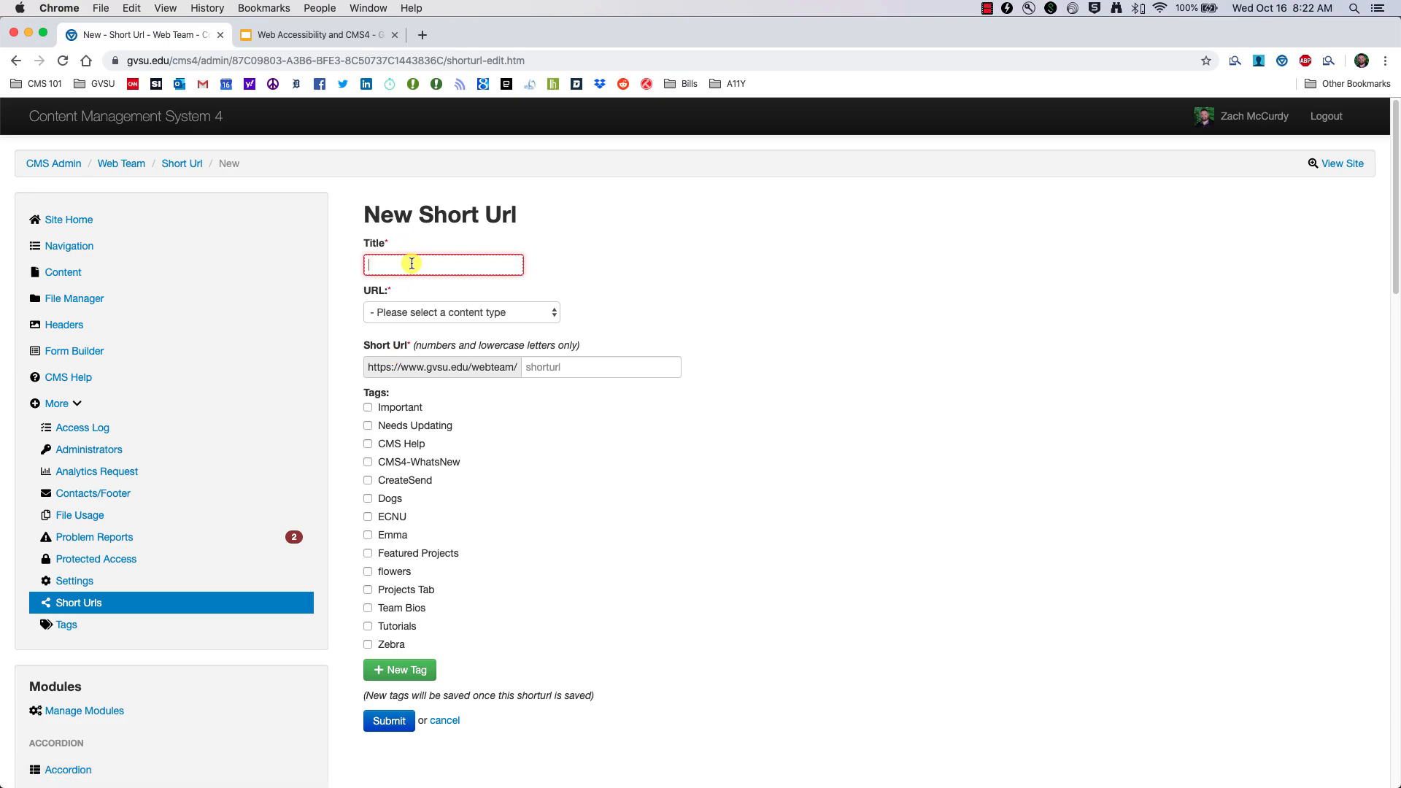
pyautogui.write('presentation')
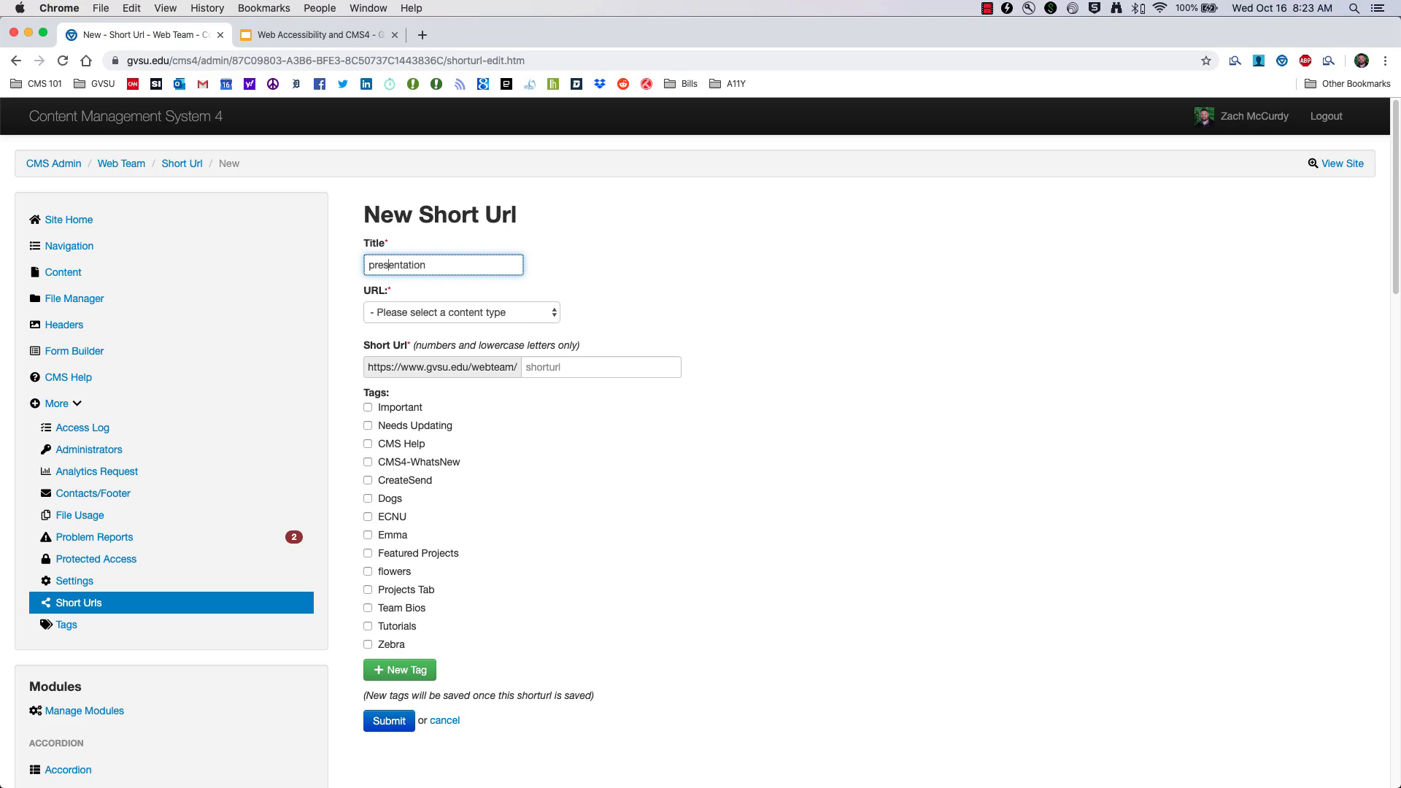
pyautogui.press('BackSpace')
pyautogui.write('P')
# Step: Set it to redirect to a website and paste in the Google Slides deck's URL
pyautogui.click(440, 314)
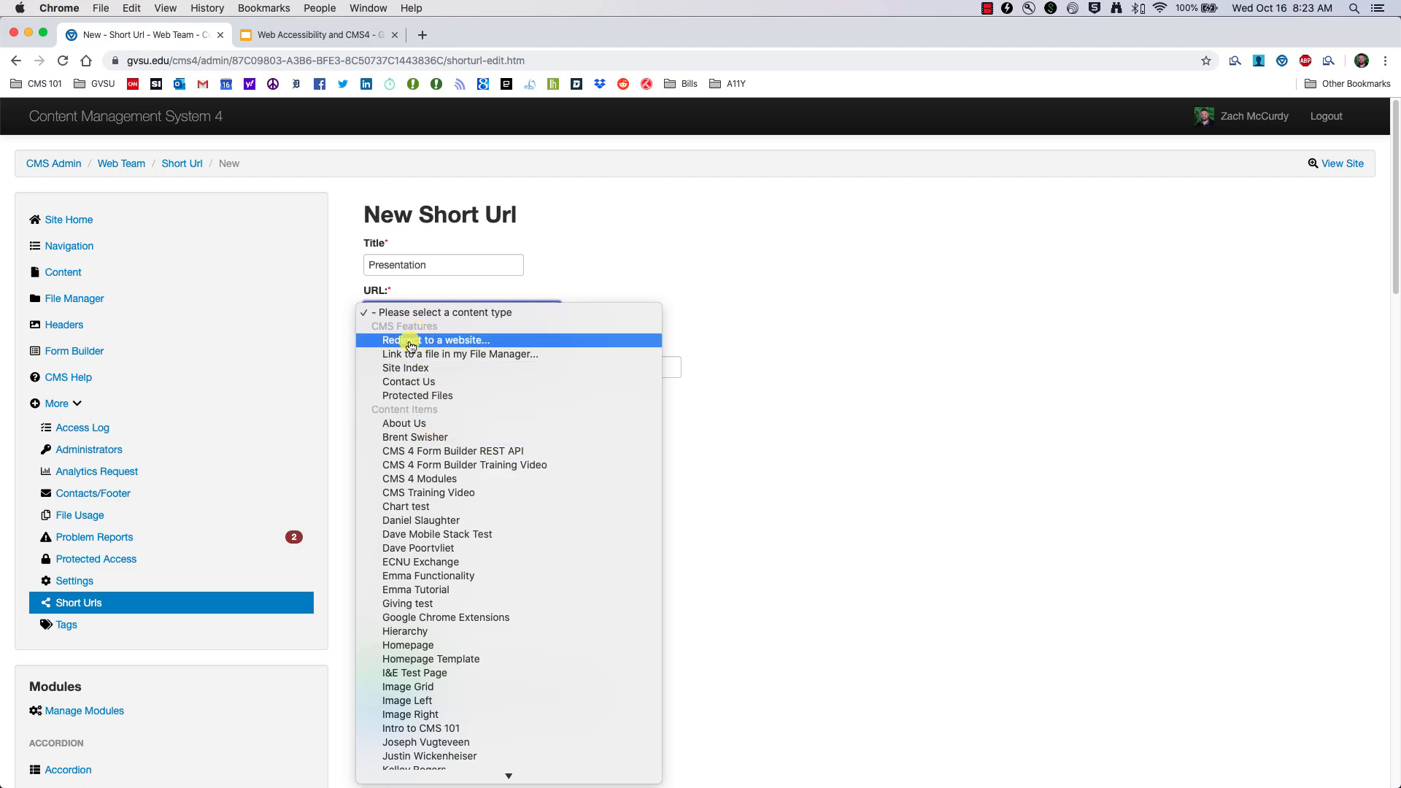
pyautogui.click(462, 341)
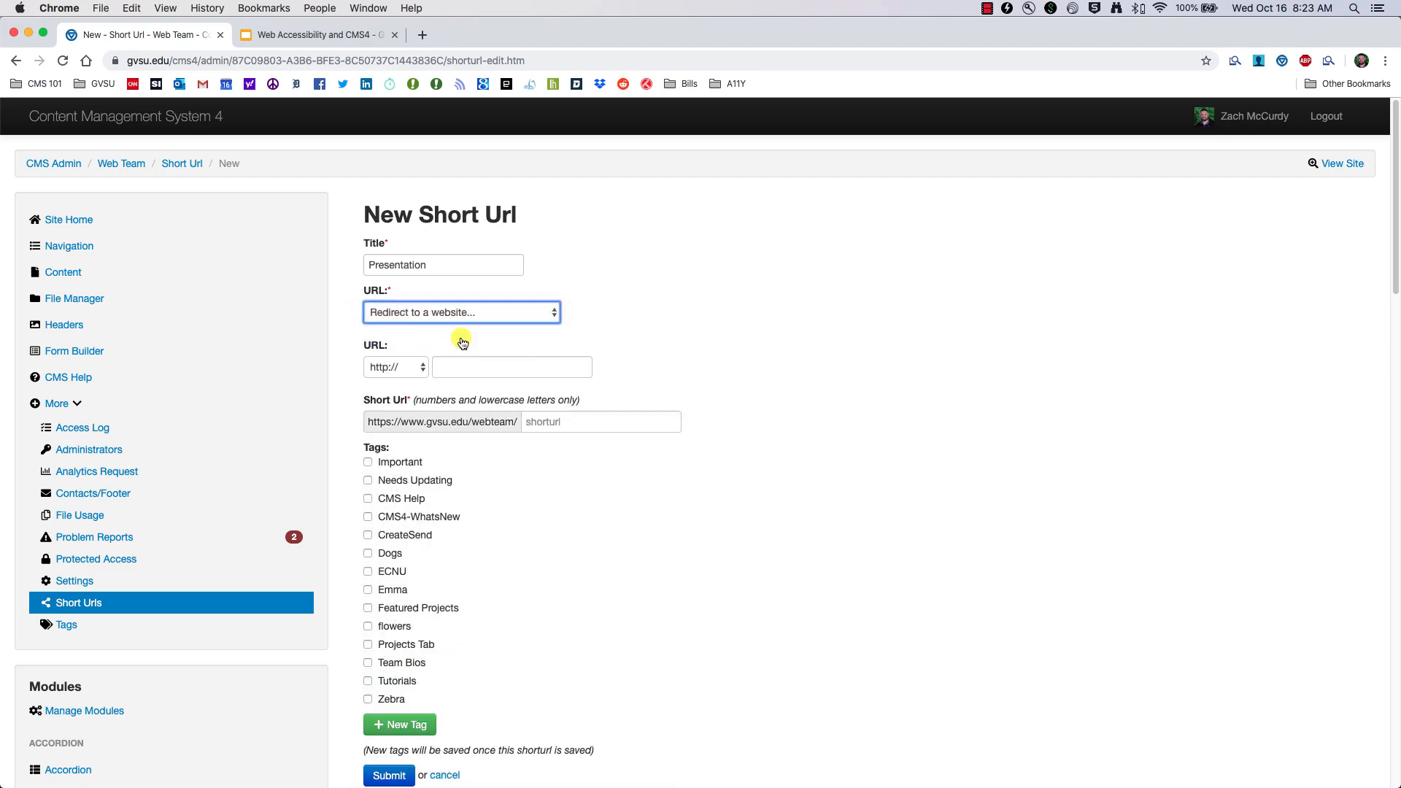
pyautogui.click(476, 368)
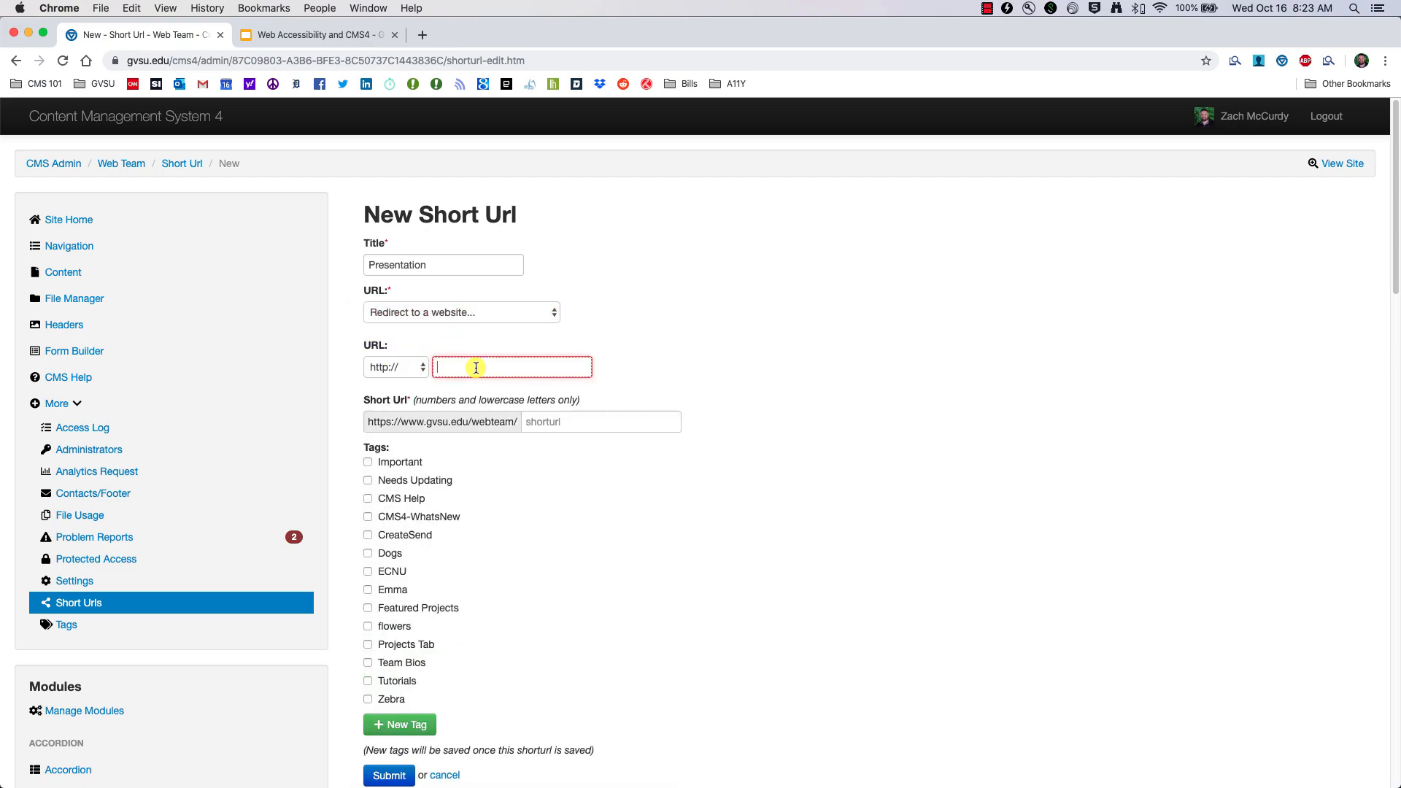
pyautogui.rightClick(476, 369)
pyautogui.click(477, 376)
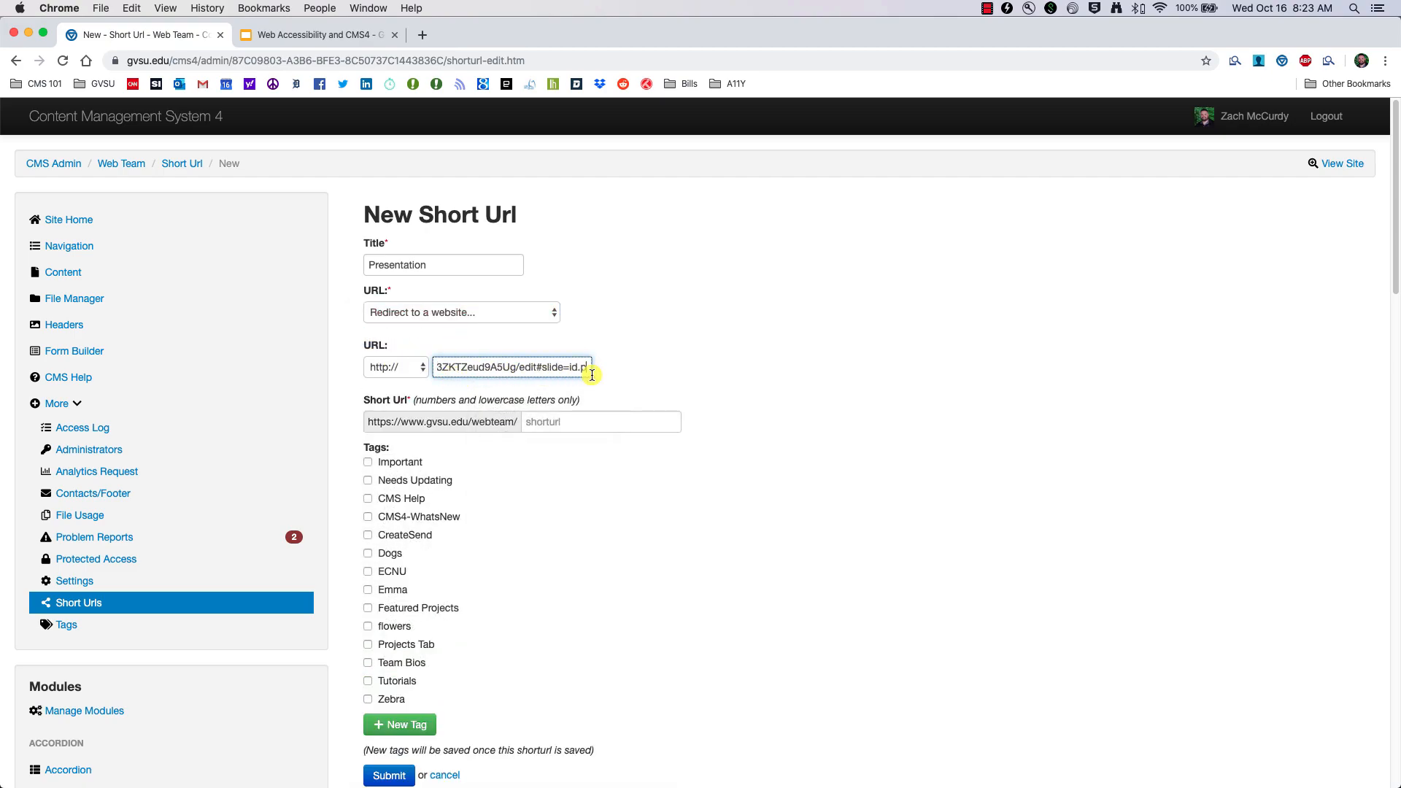
pyautogui.click(286, 42)
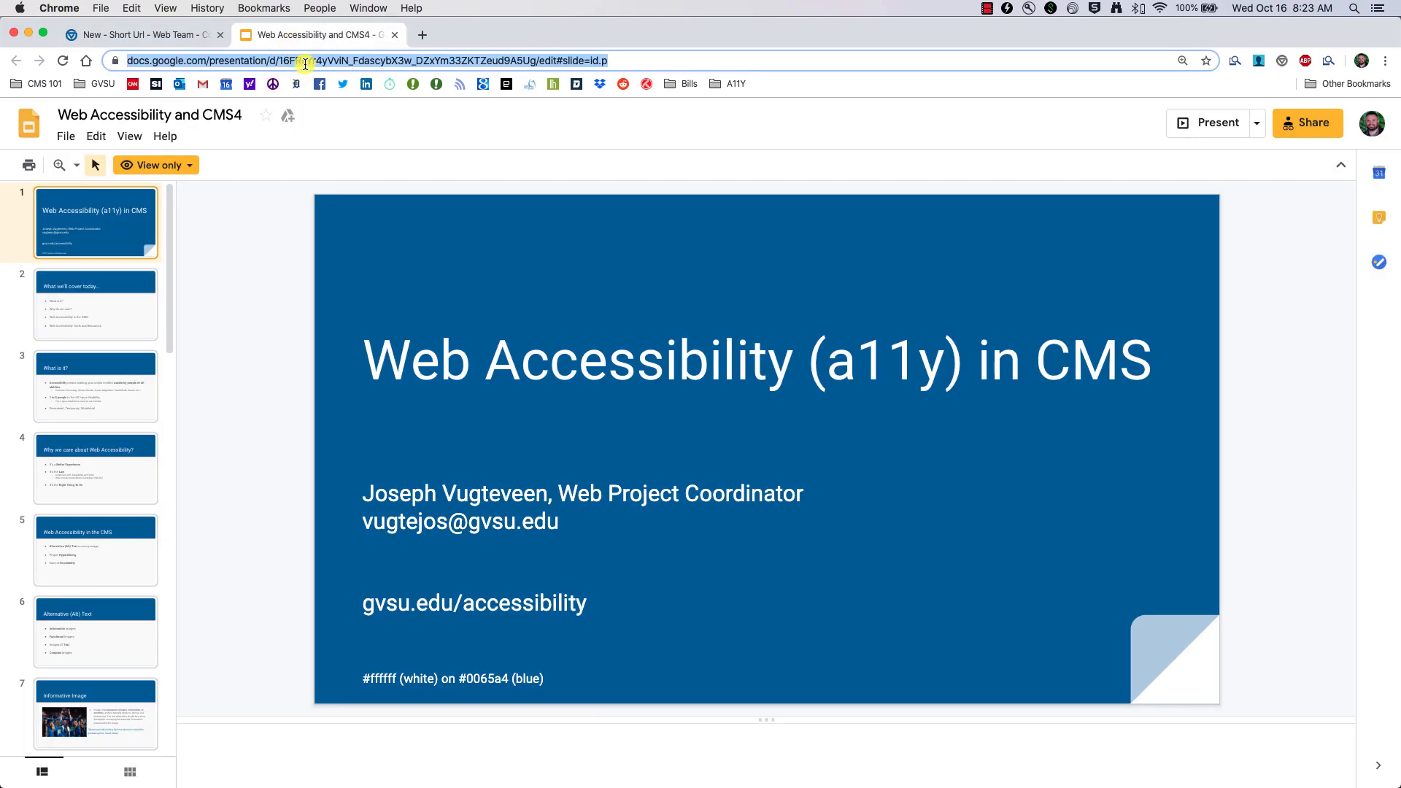
pyautogui.click(135, 36)
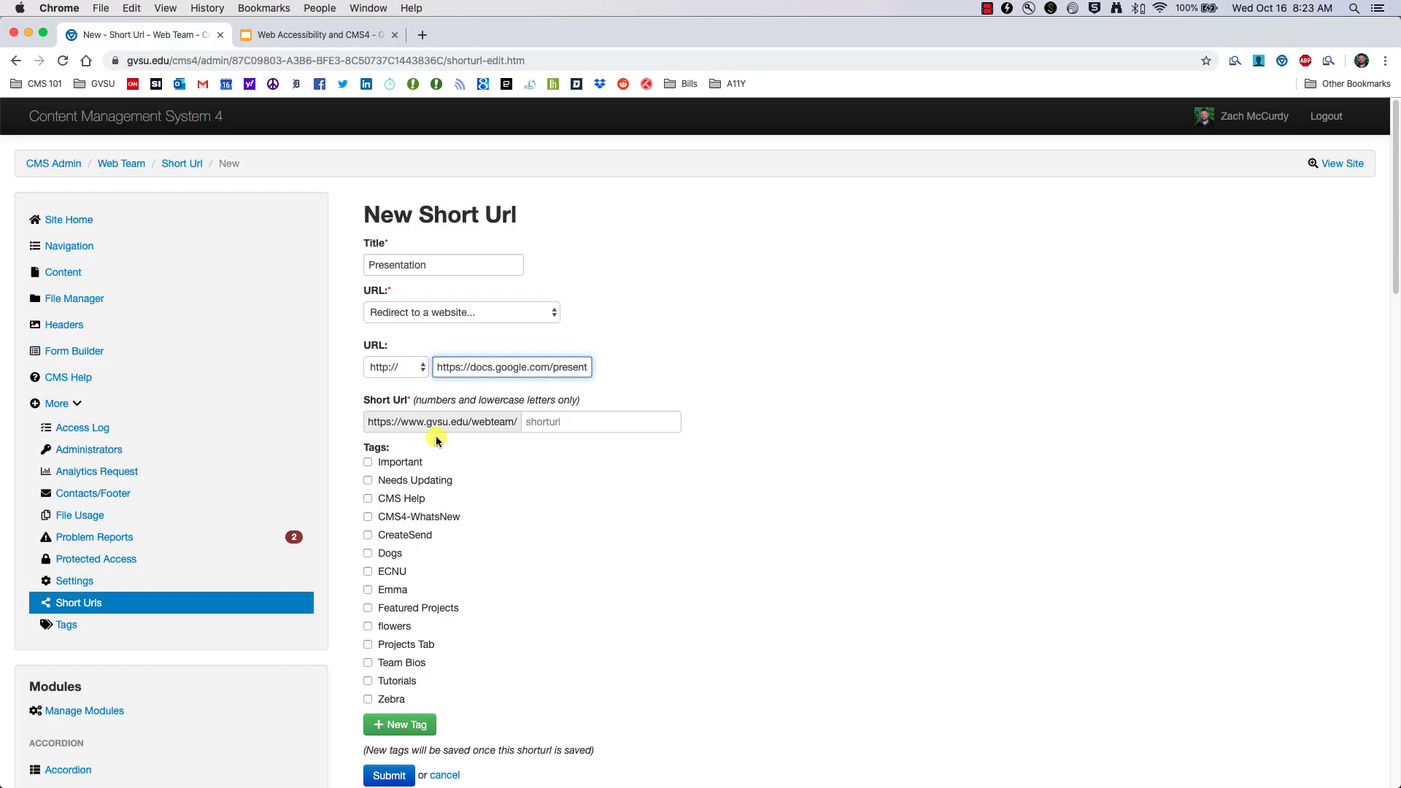
# Step: Enter 'presentation' as the short URL, tag it CMS Help, and submit
pyautogui.click(557, 427)
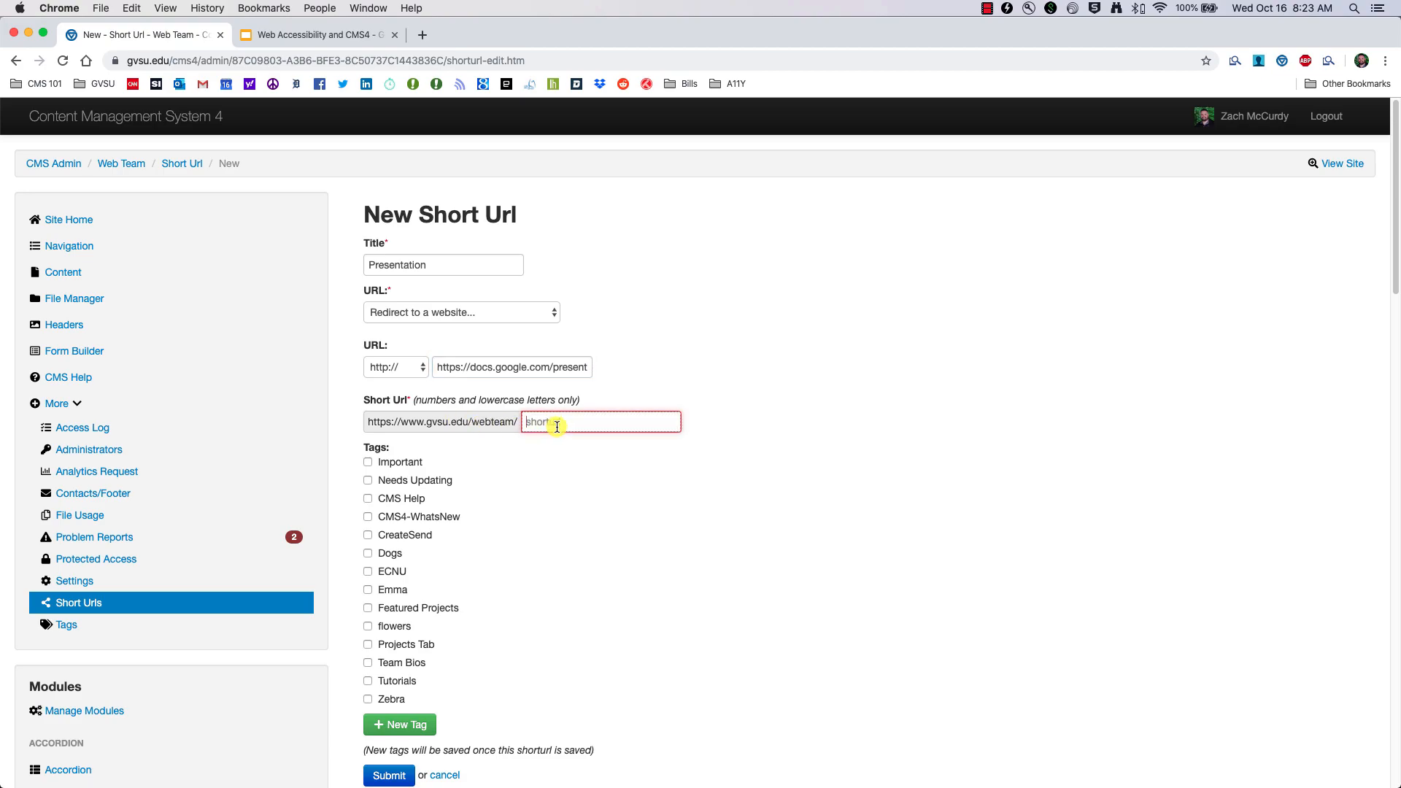
pyautogui.write('presentation')
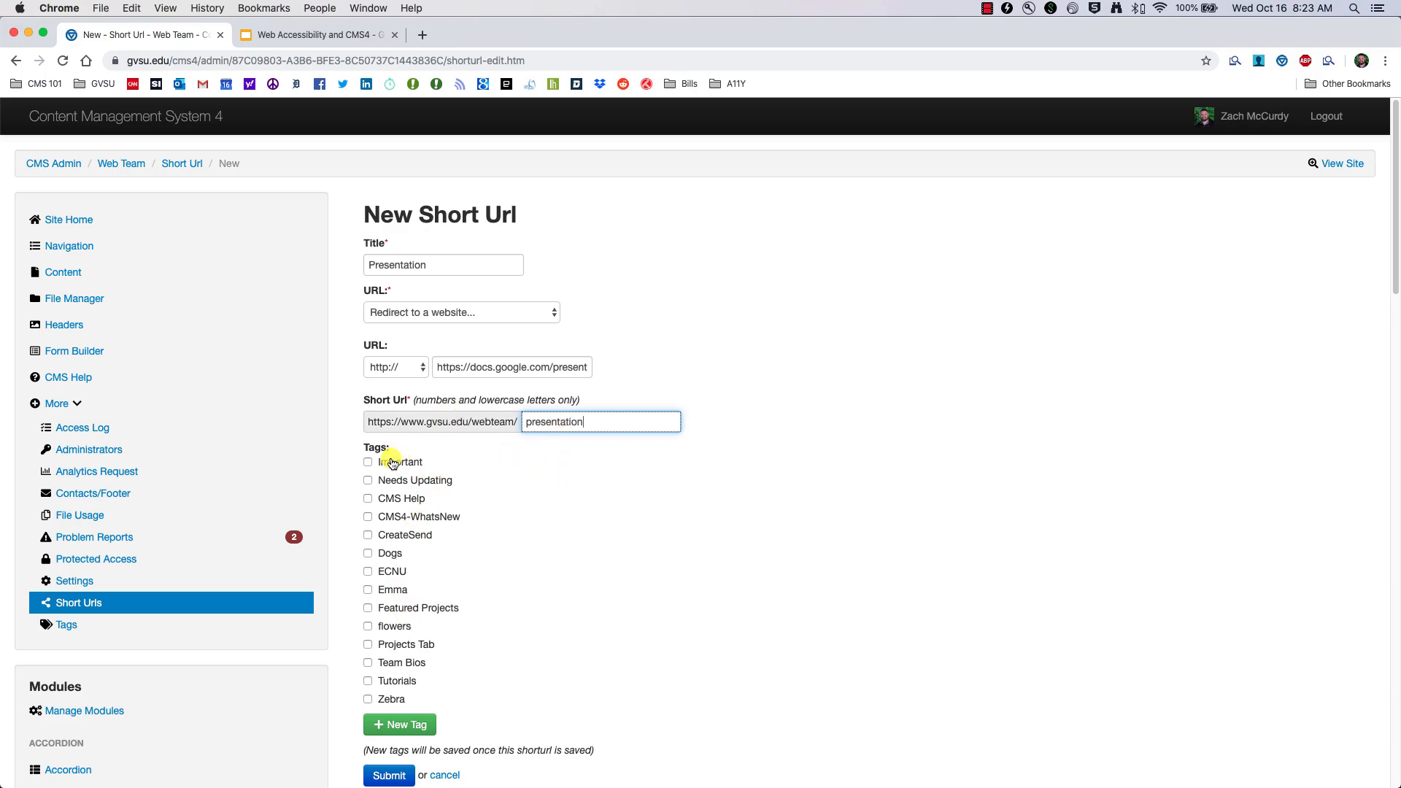
pyautogui.click(389, 502)
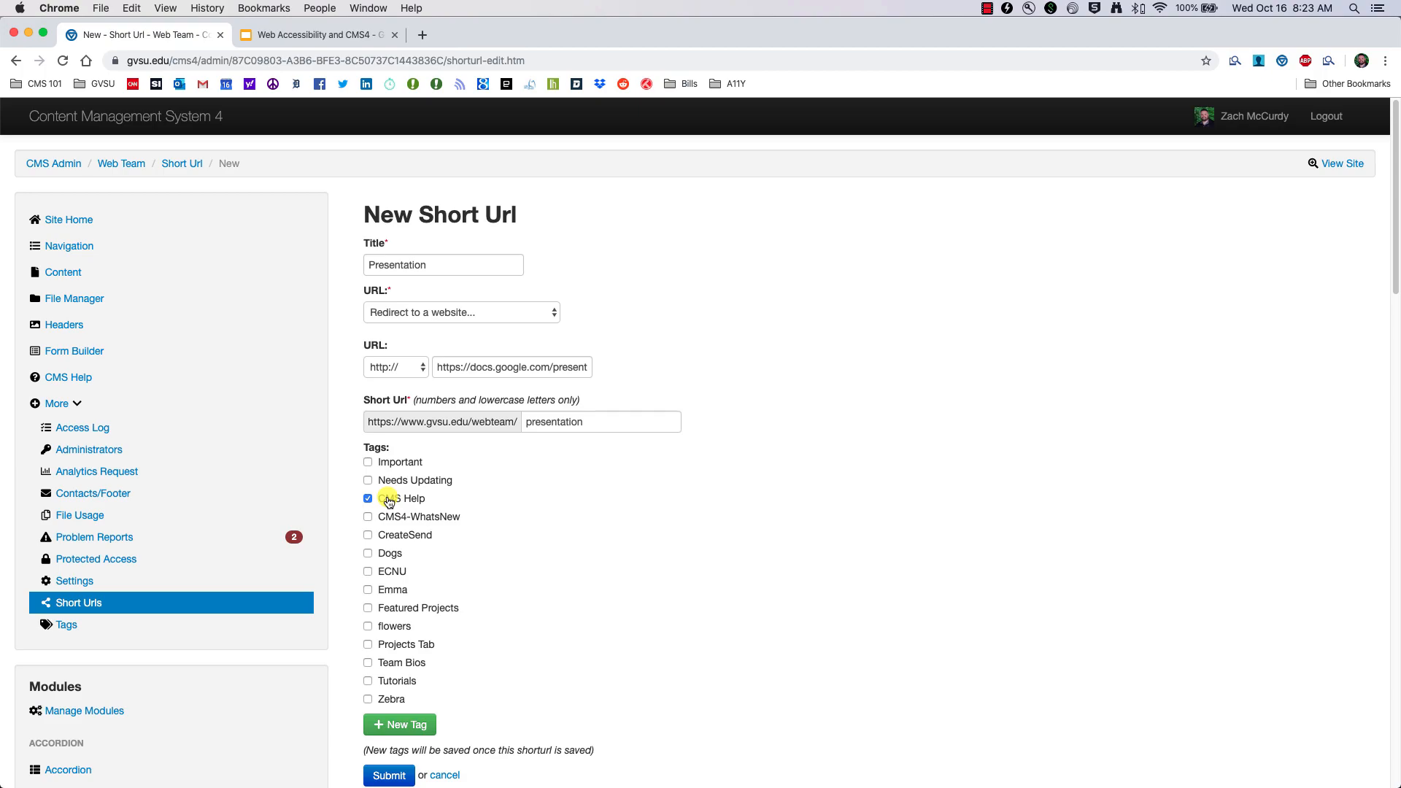
pyautogui.scroll(-5, 448, 526)
pyautogui.click(380, 562)
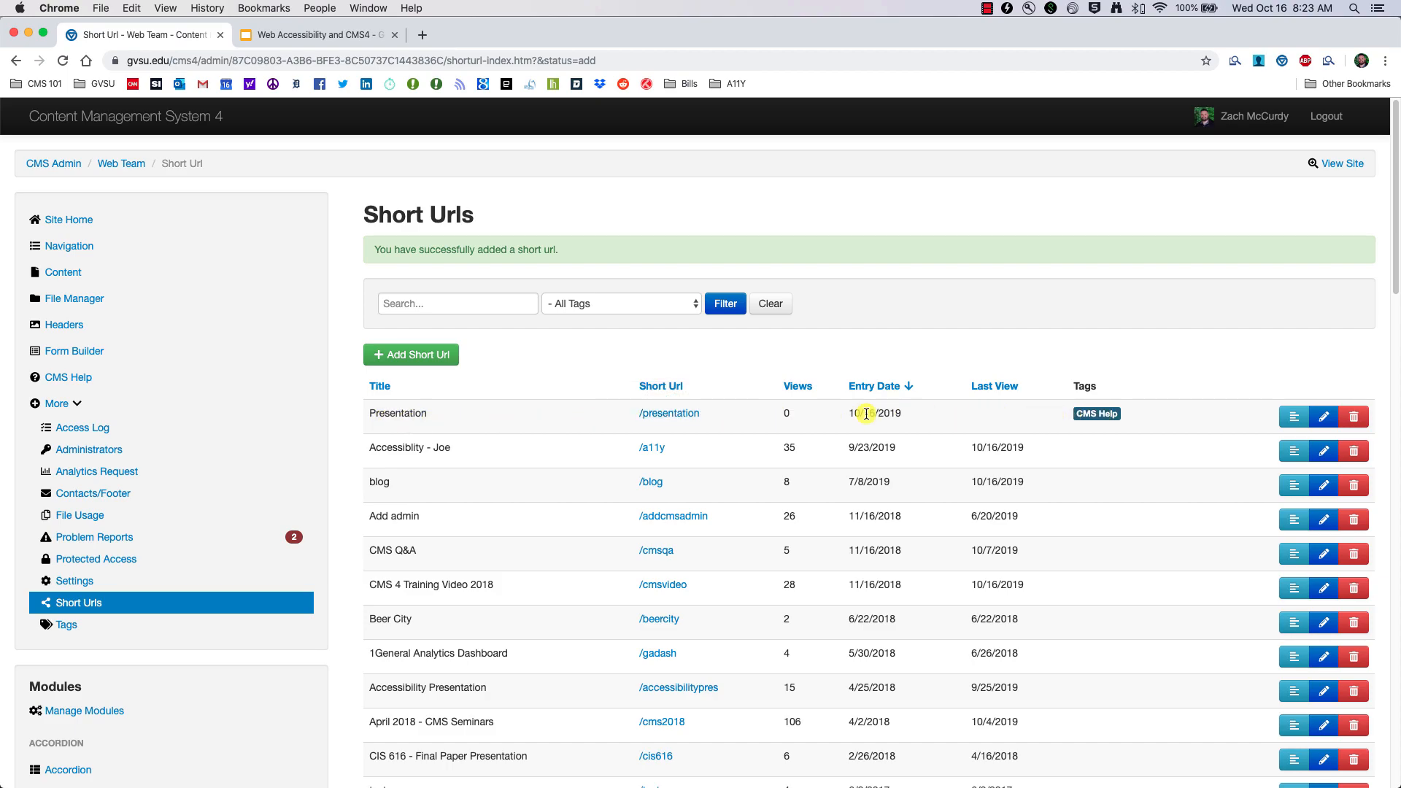
pyautogui.click(402, 37)
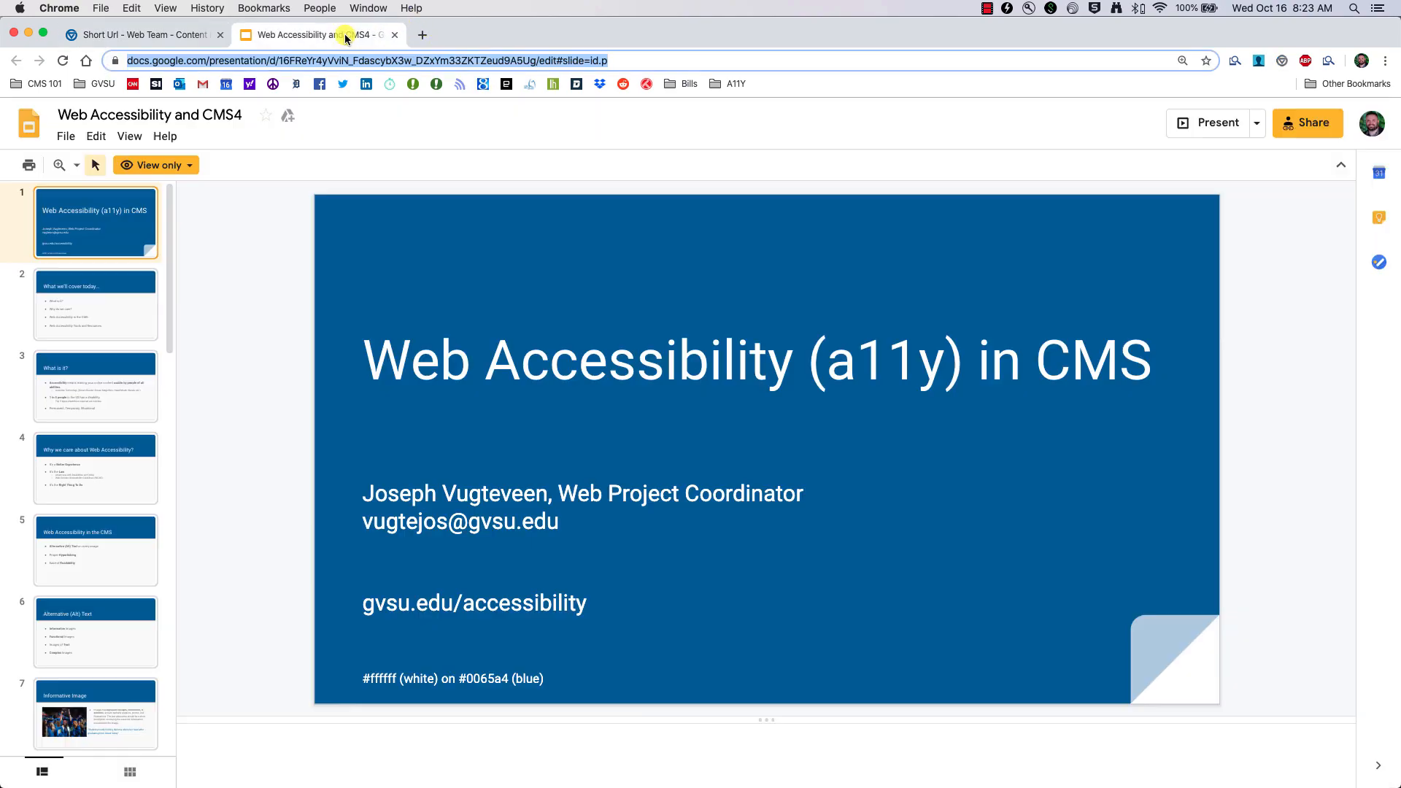
pyautogui.click(396, 35)
pyautogui.click(237, 35)
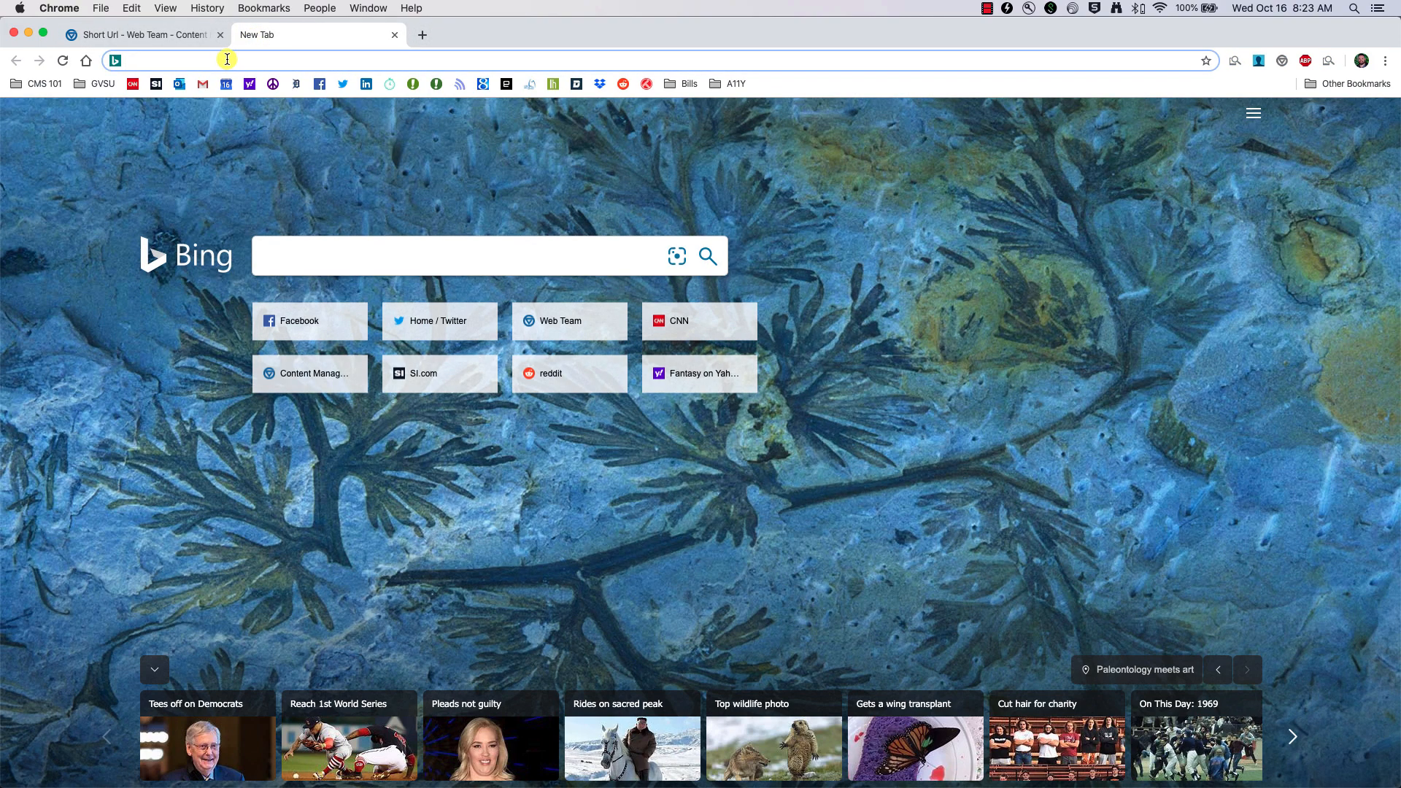
pyautogui.write('www.g')
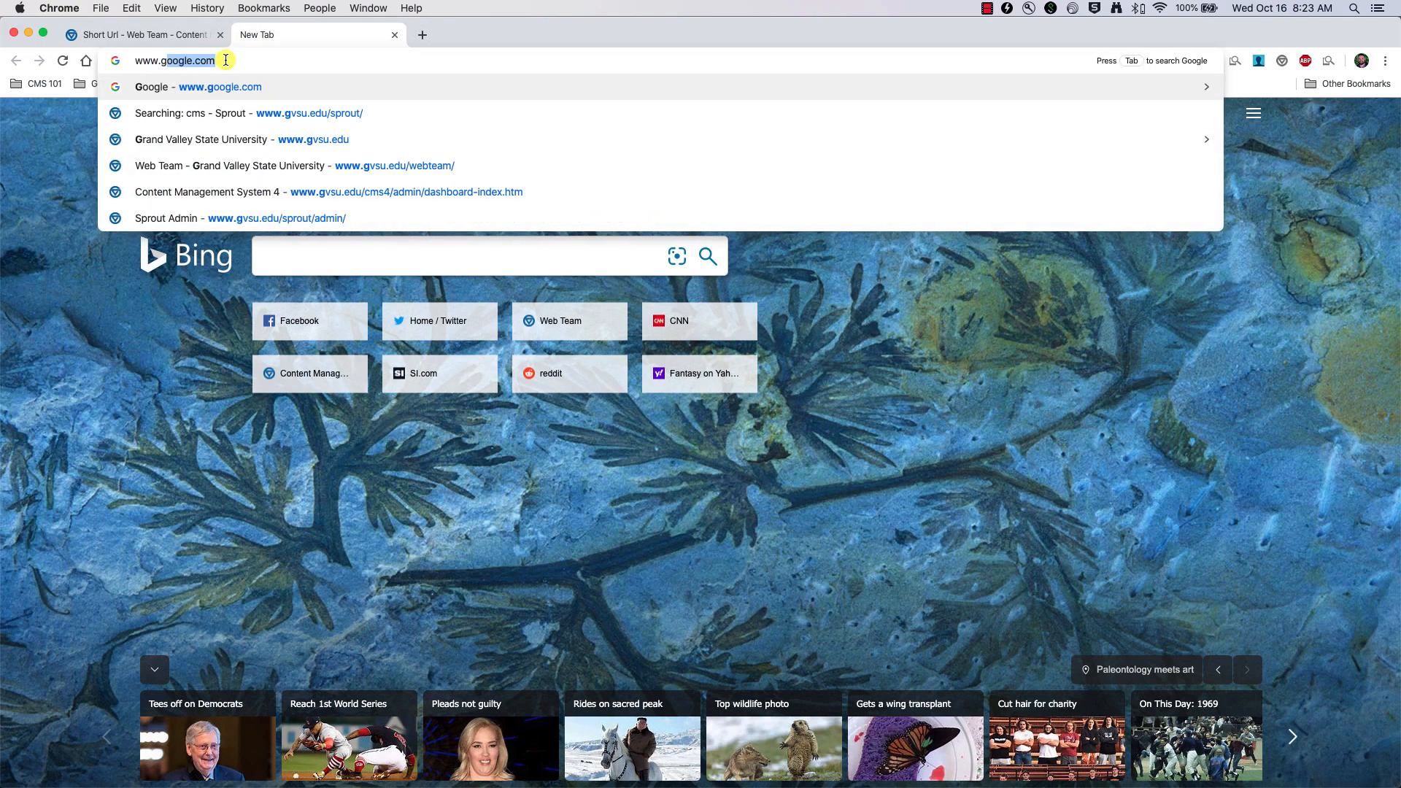
pyautogui.write('vsu.edu/webteam/pre')
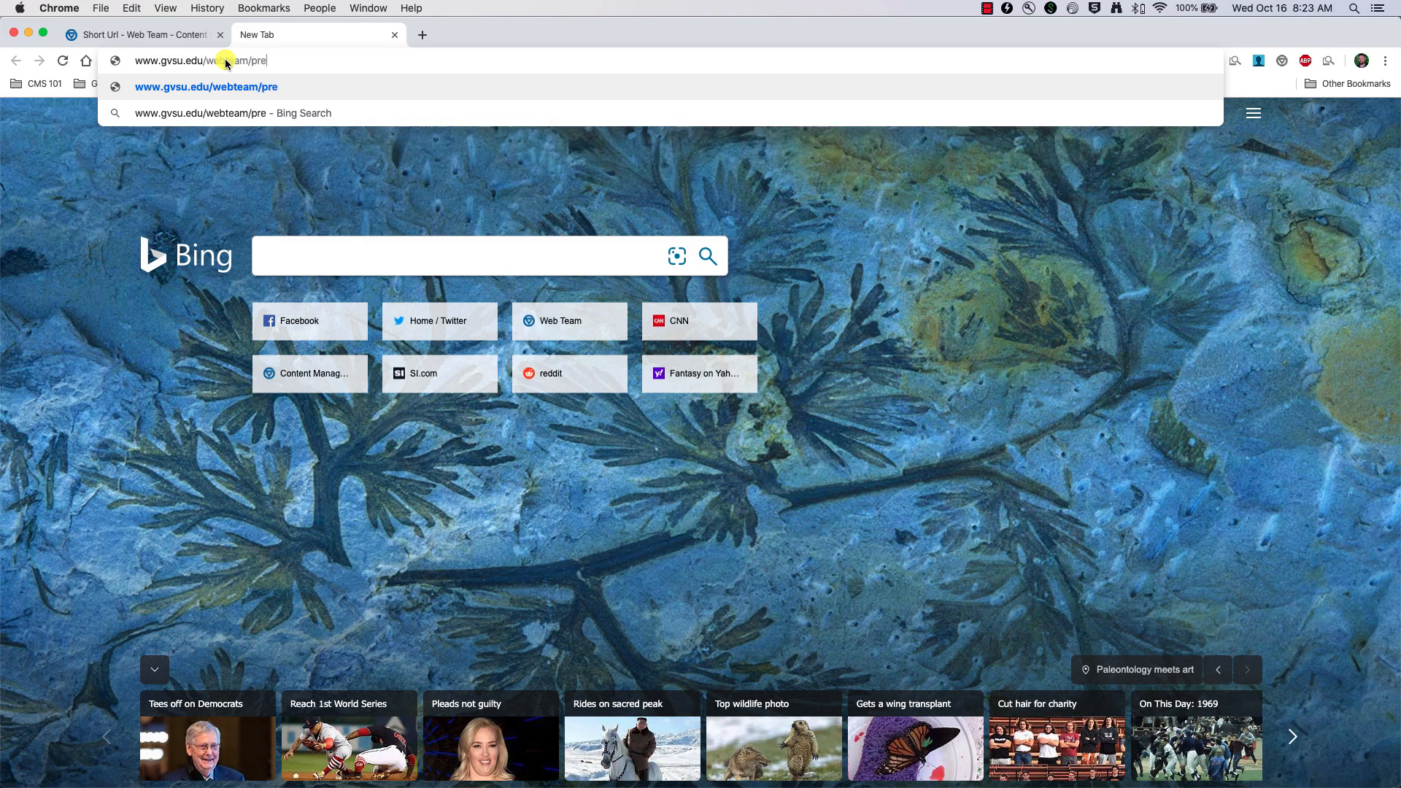
pyautogui.write('sentation')
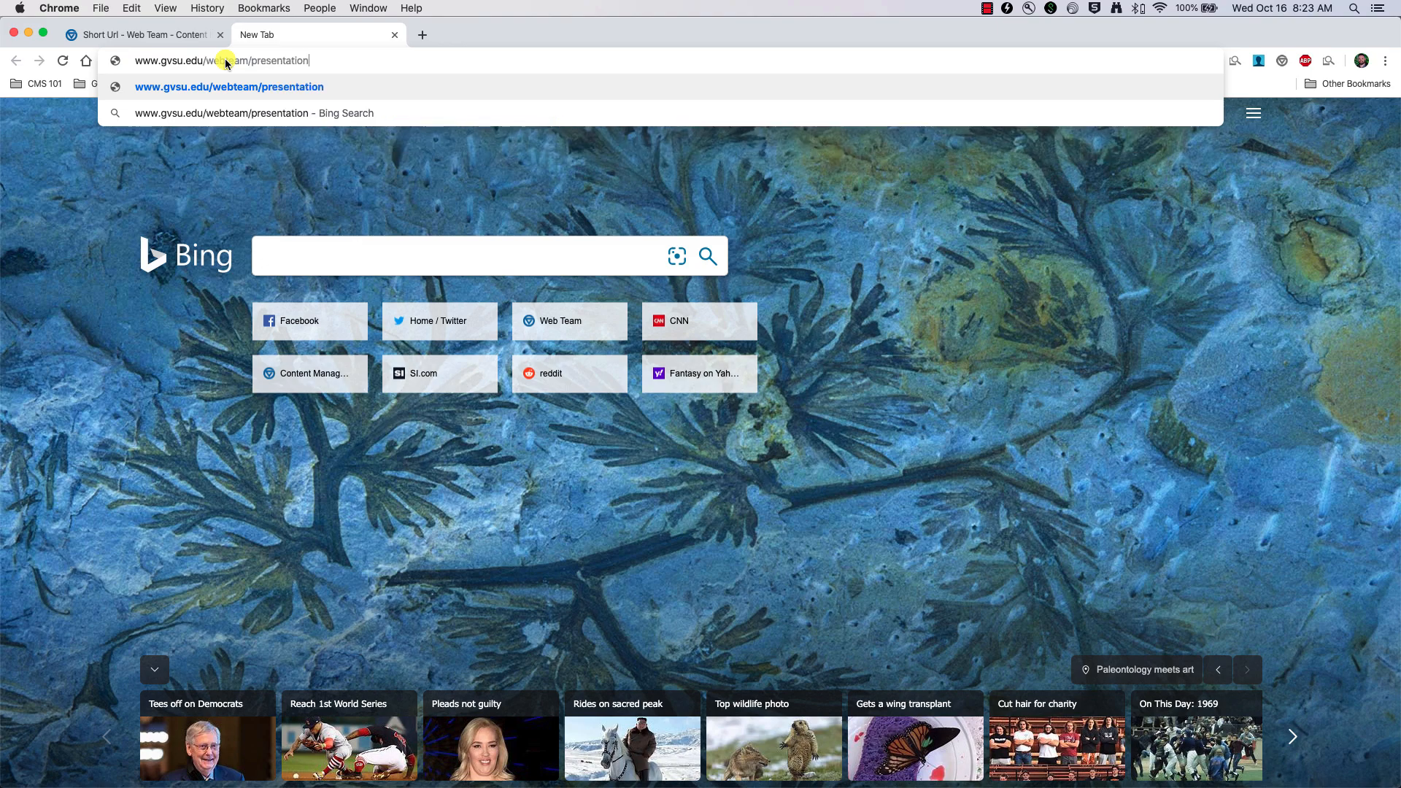
pyautogui.press('Return')
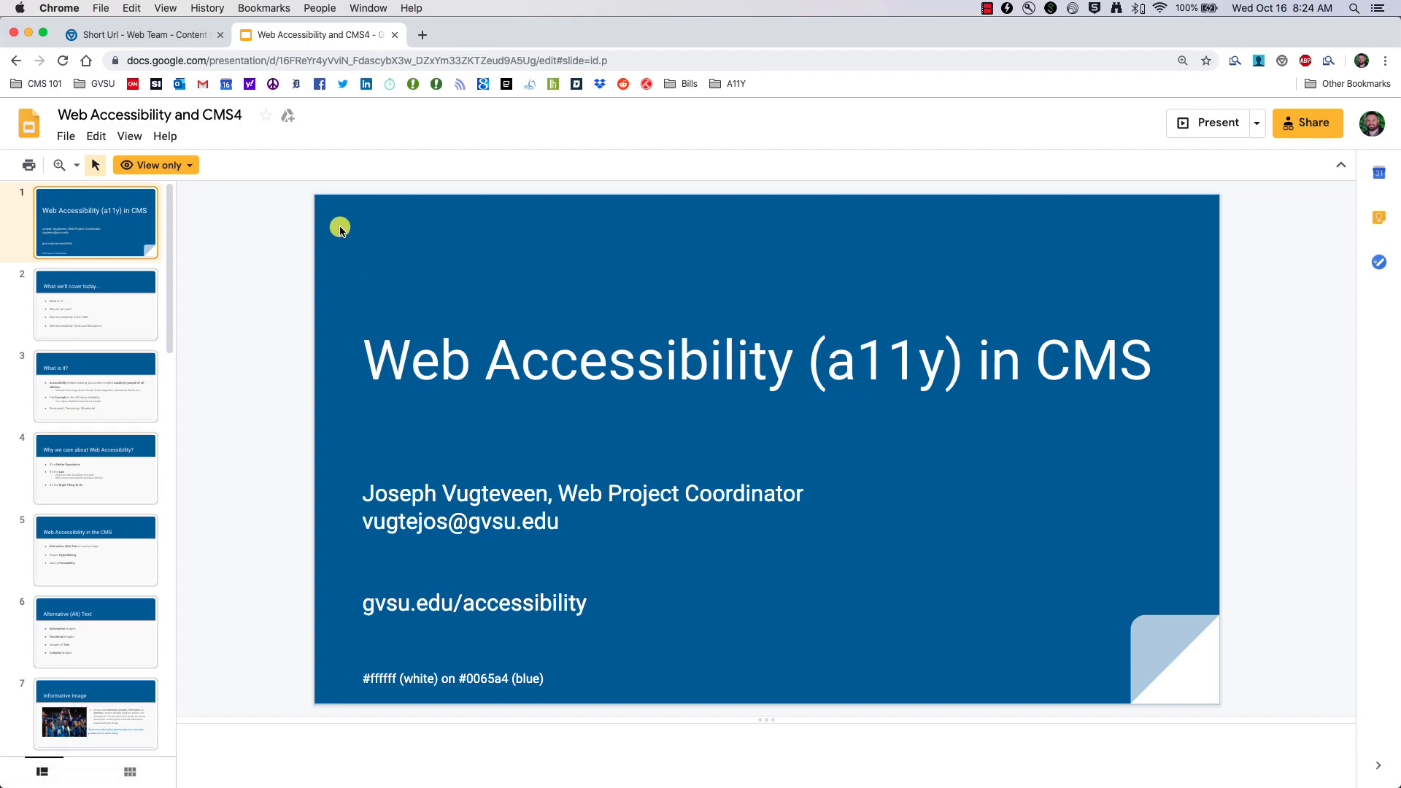
pyautogui.click(162, 40)
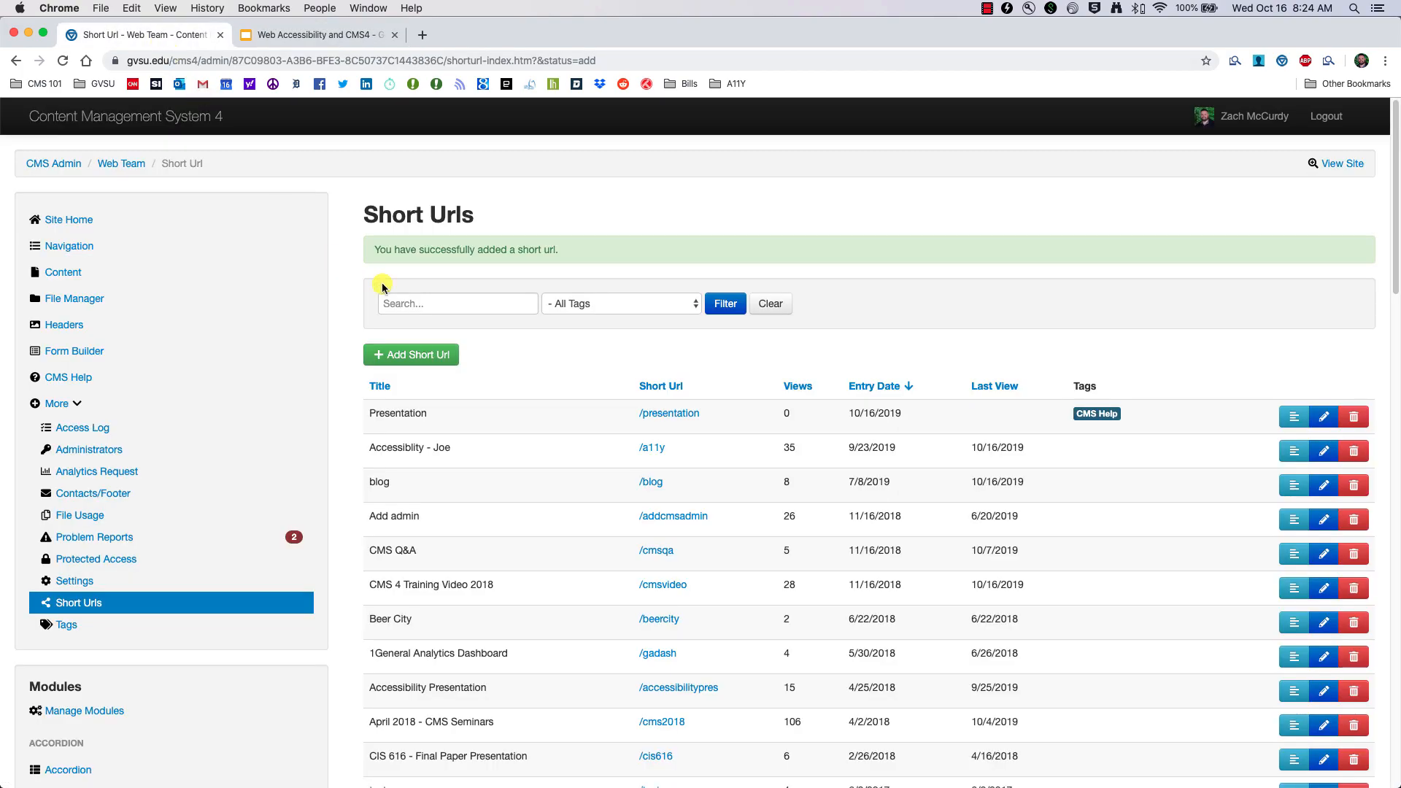
pyautogui.click(315, 35)
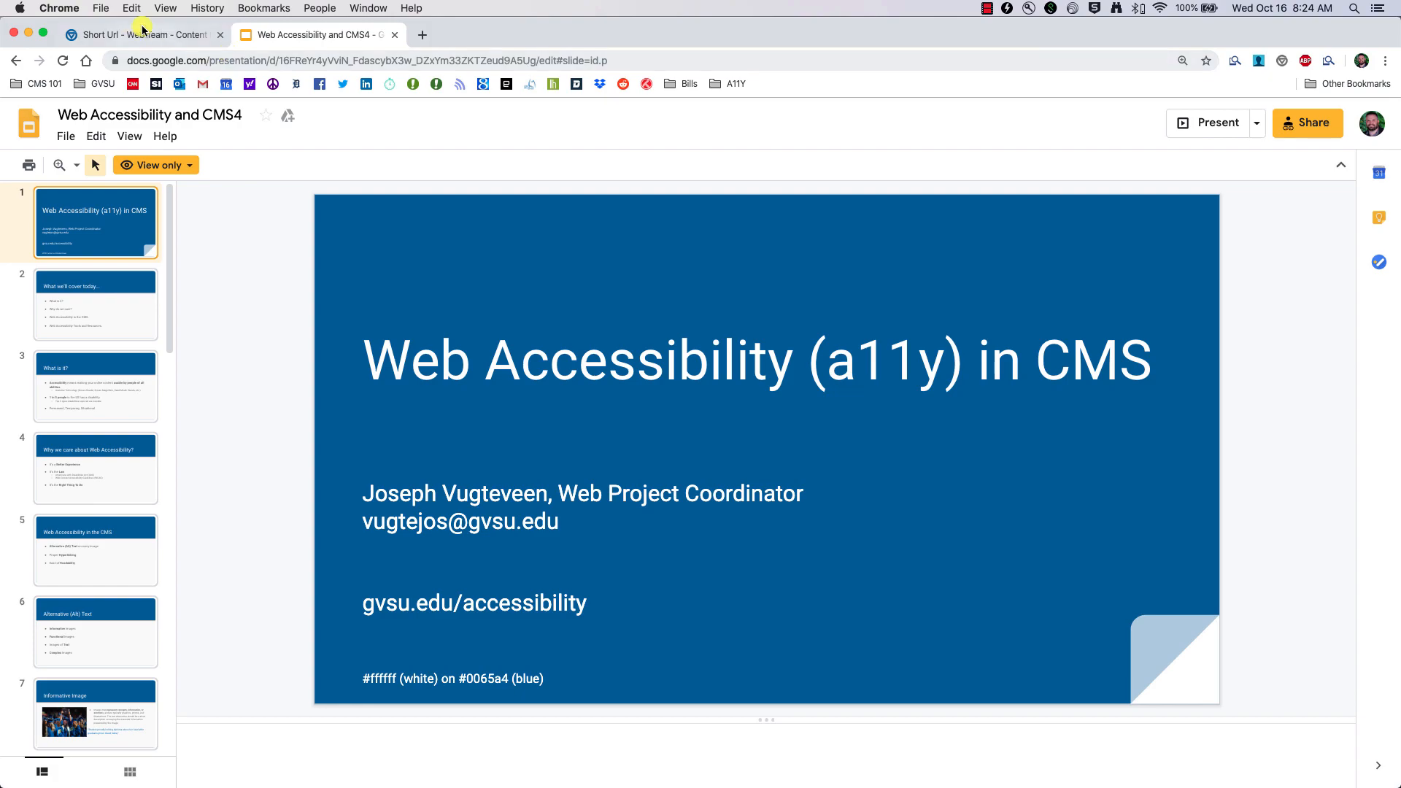
pyautogui.click(226, 61)
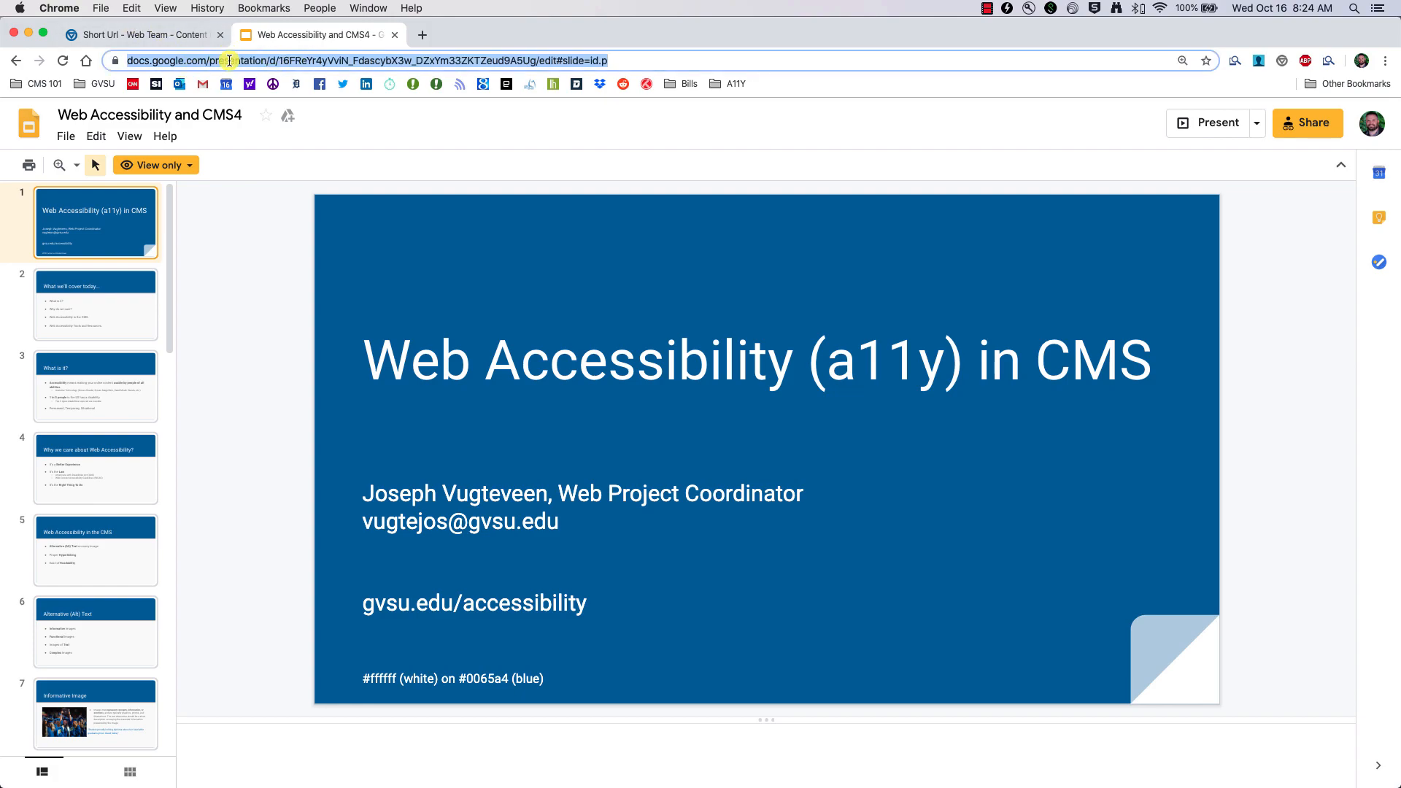
pyautogui.write('www.')
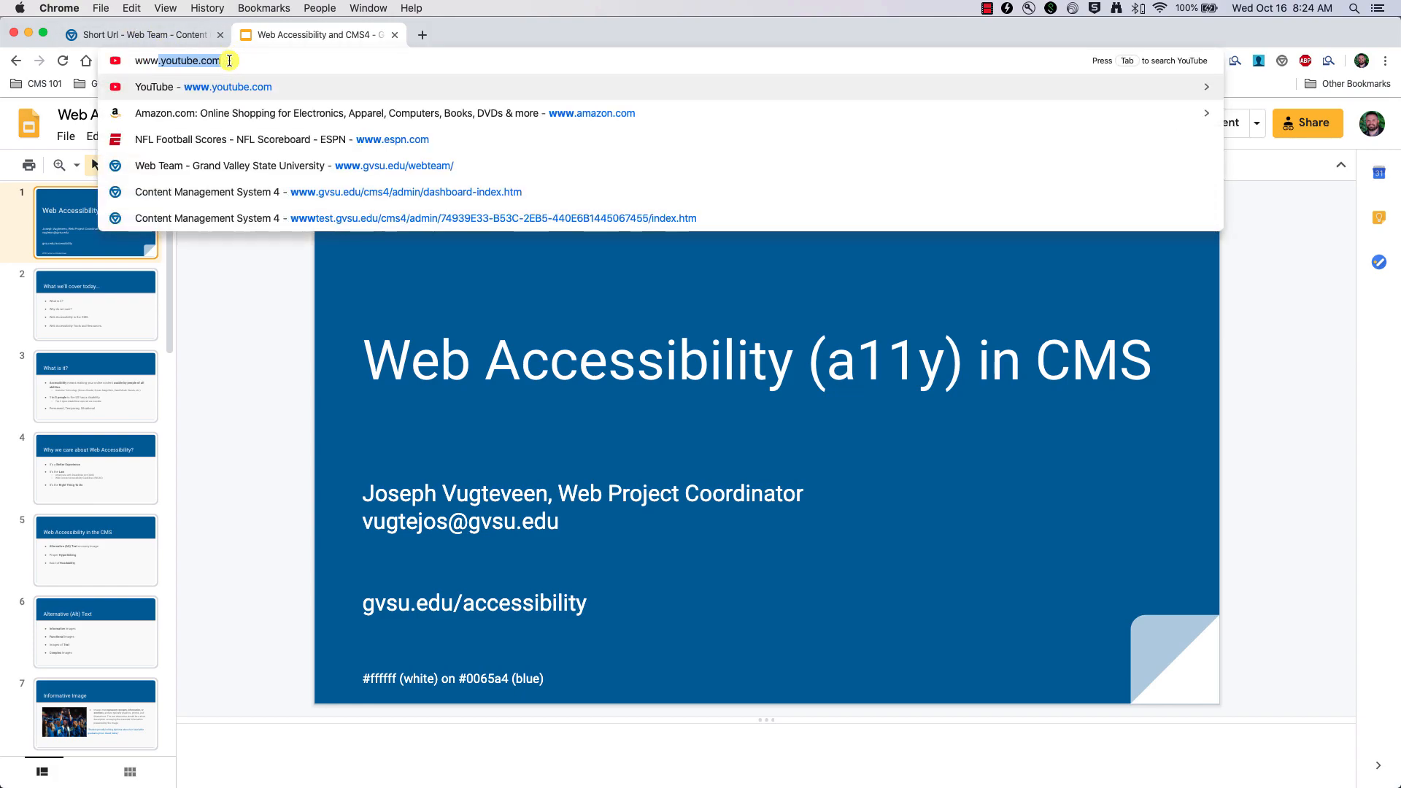
pyautogui.write('gvsu')
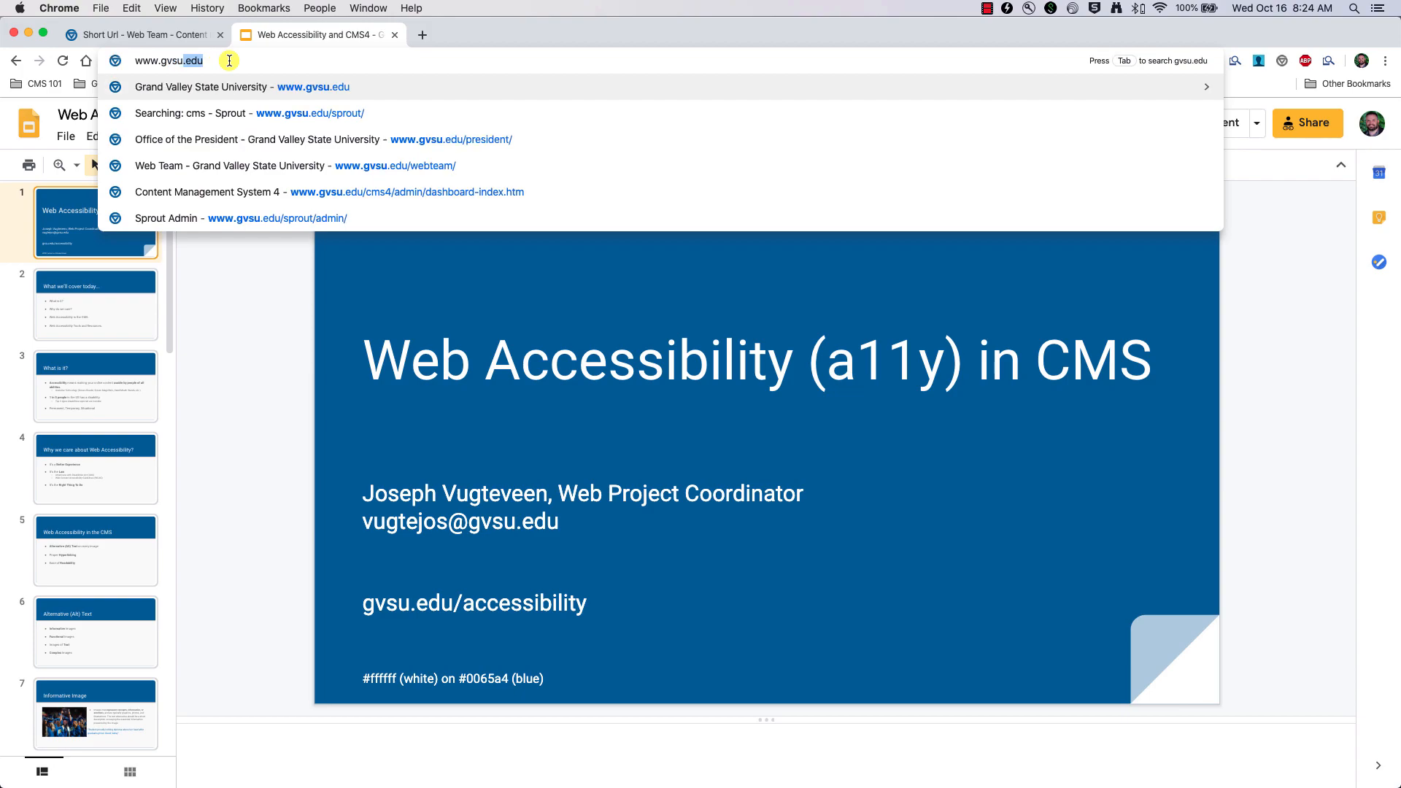
pyautogui.write('.edu/web')
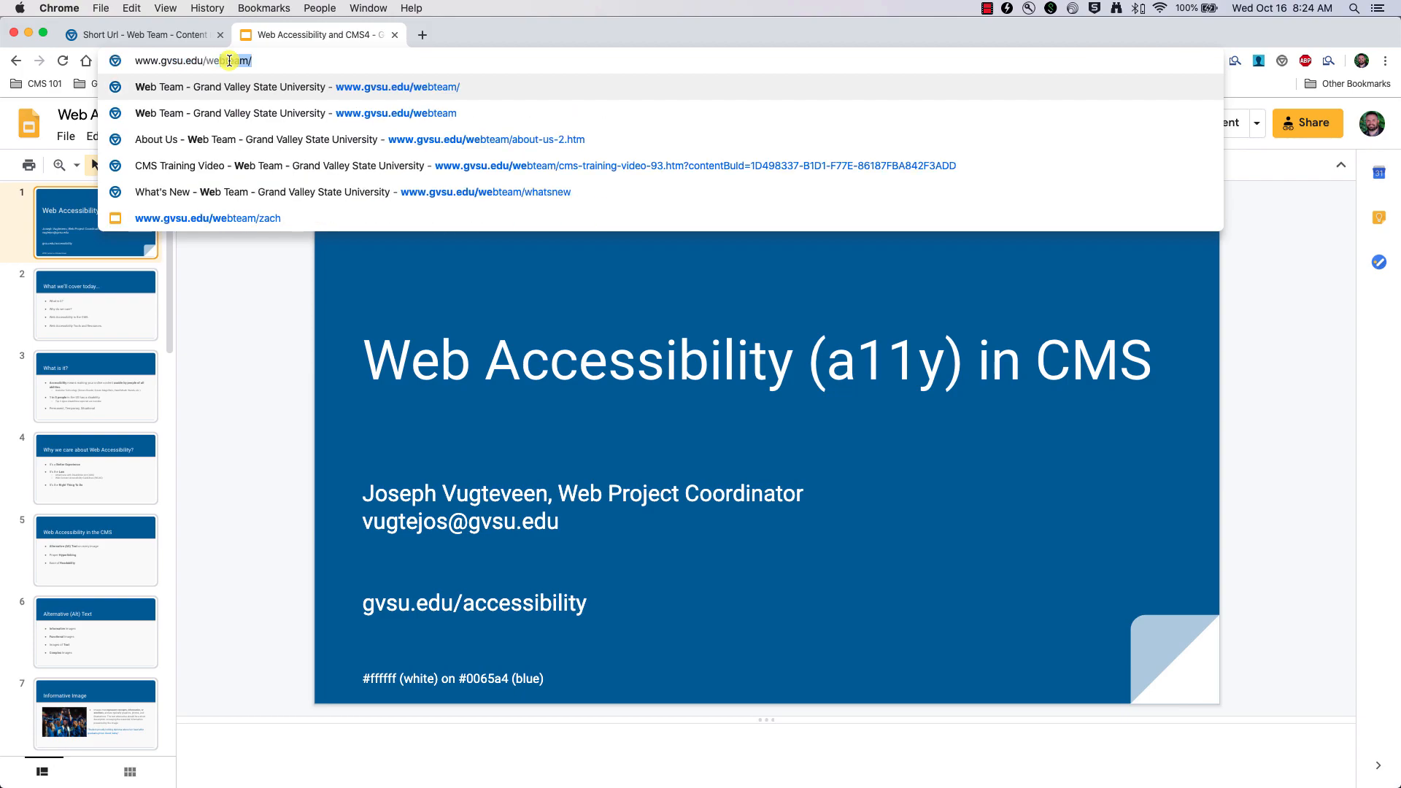
pyautogui.write('team/pres')
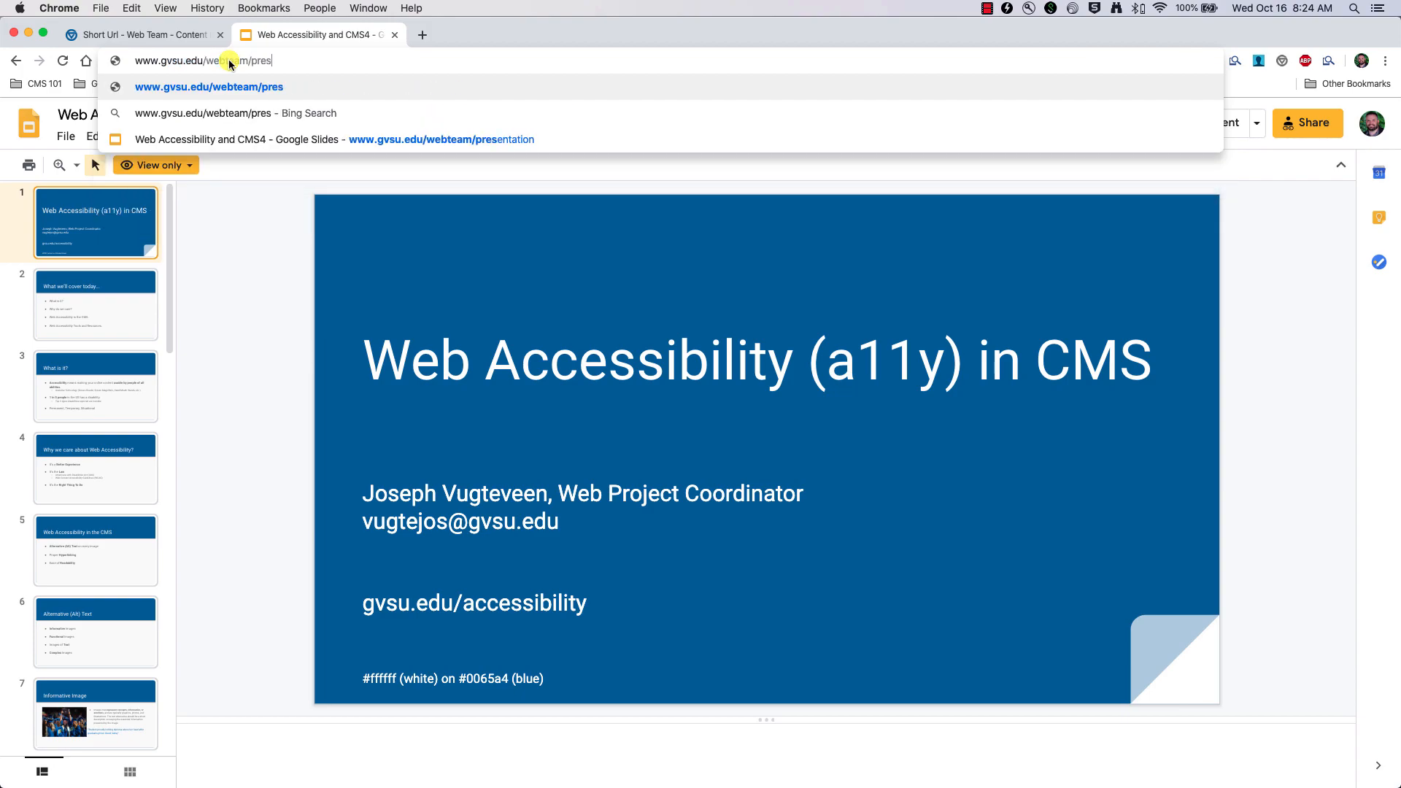
pyautogui.press('Down')
pyautogui.press('Down')
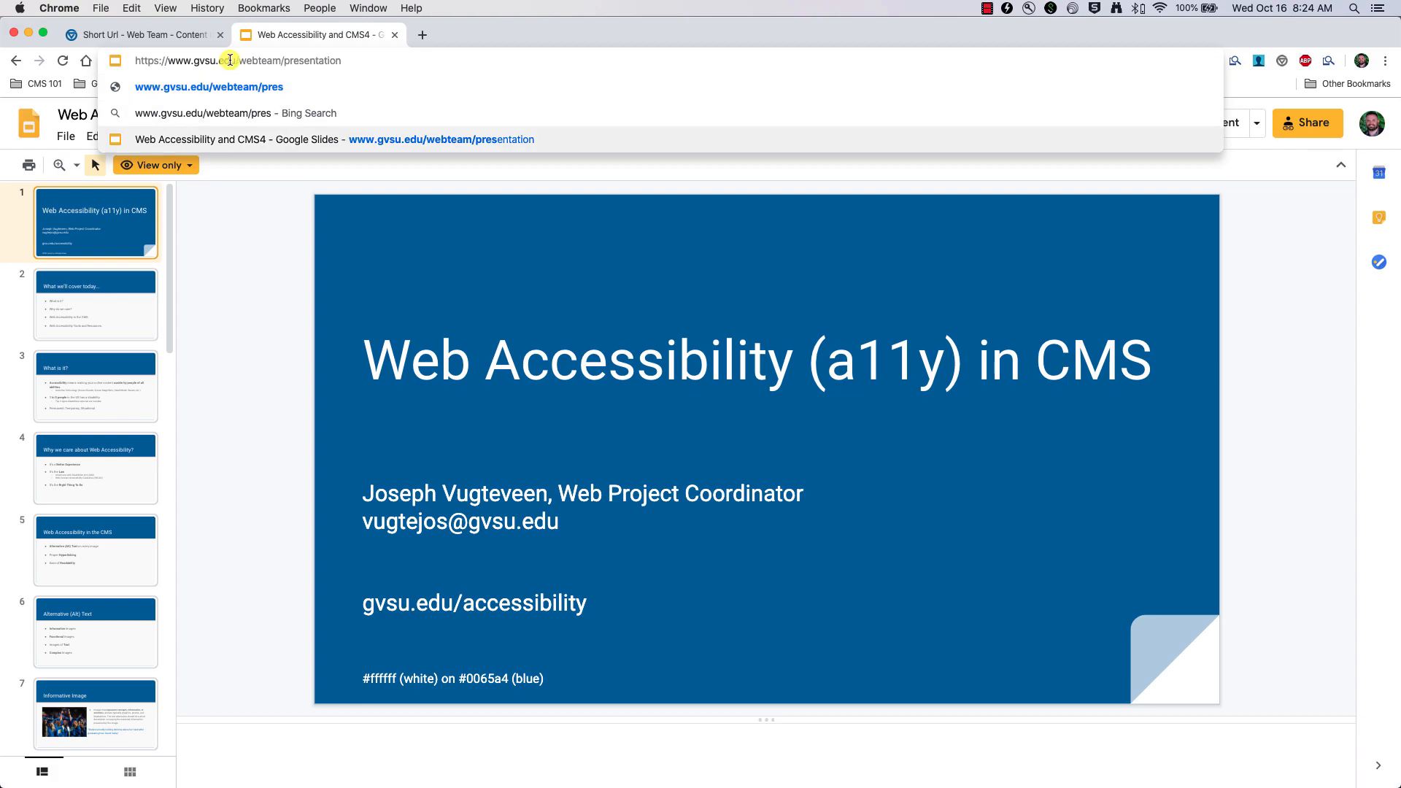
pyautogui.moveTo(379, 60); pyautogui.dragTo(138, 59)
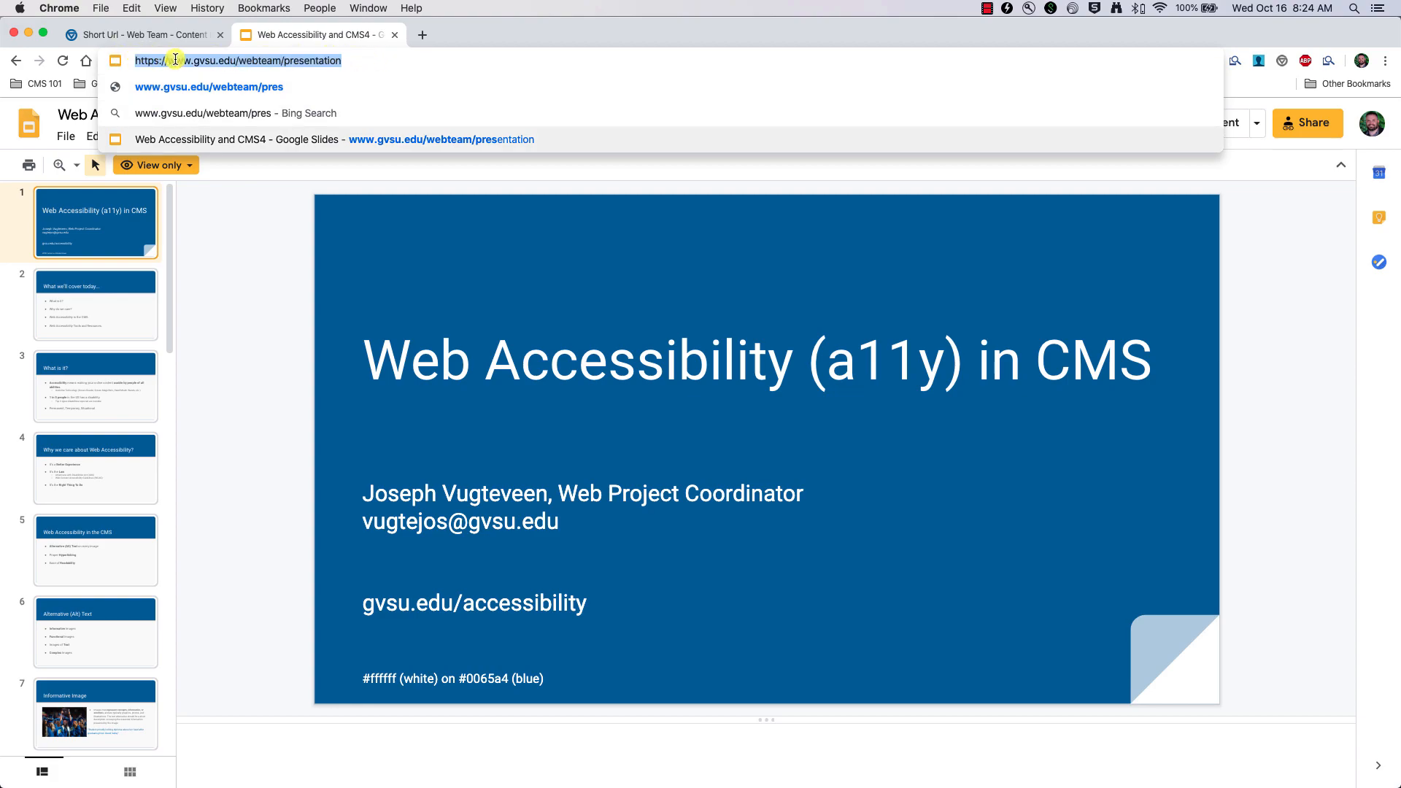
pyautogui.rightClick(176, 57)
pyautogui.click(193, 147)
pyautogui.click(278, 345)
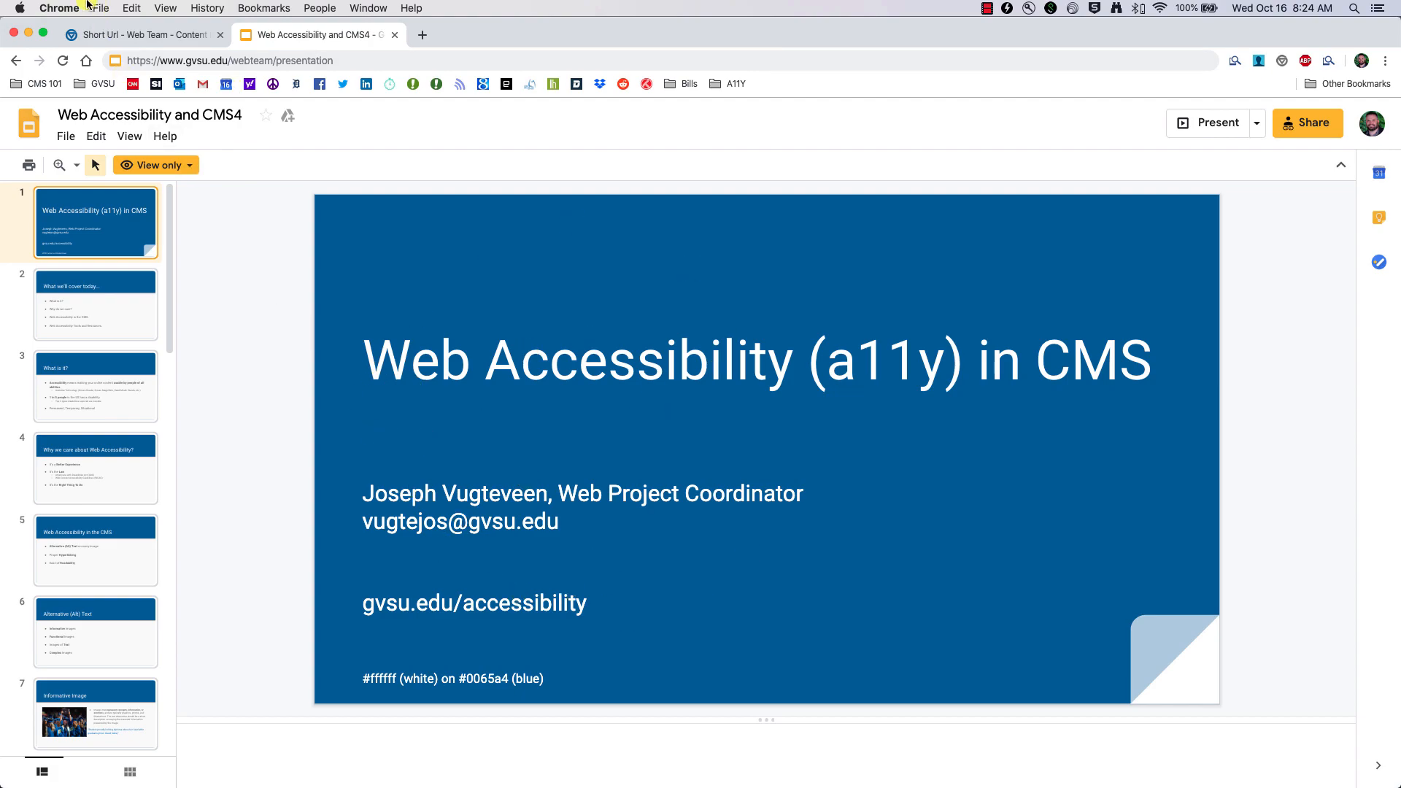
pyautogui.click(110, 34)
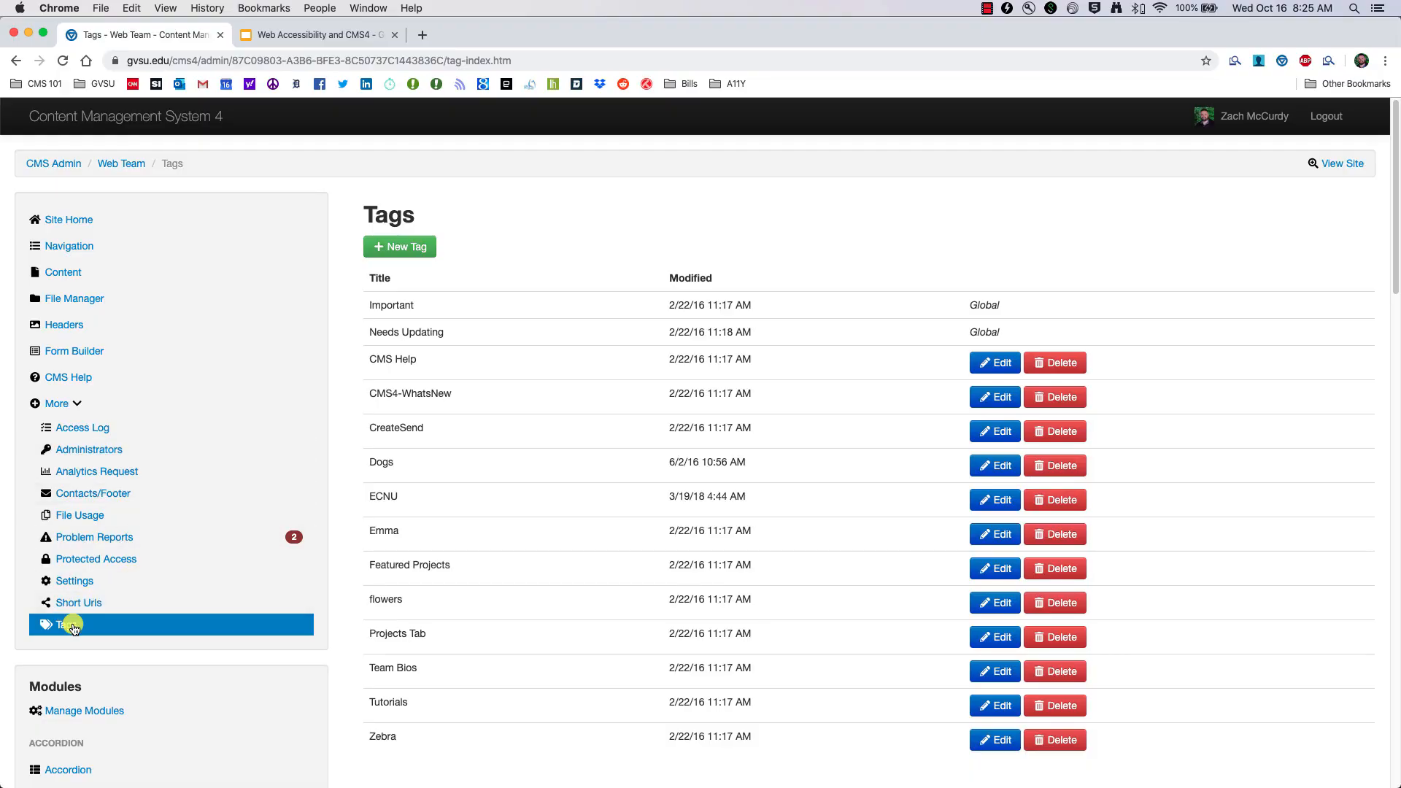
# Step: Open the Tags list in the sidebar and scroll down the page
pyautogui.click(73, 626)
pyautogui.scroll(-2, 876, 654)
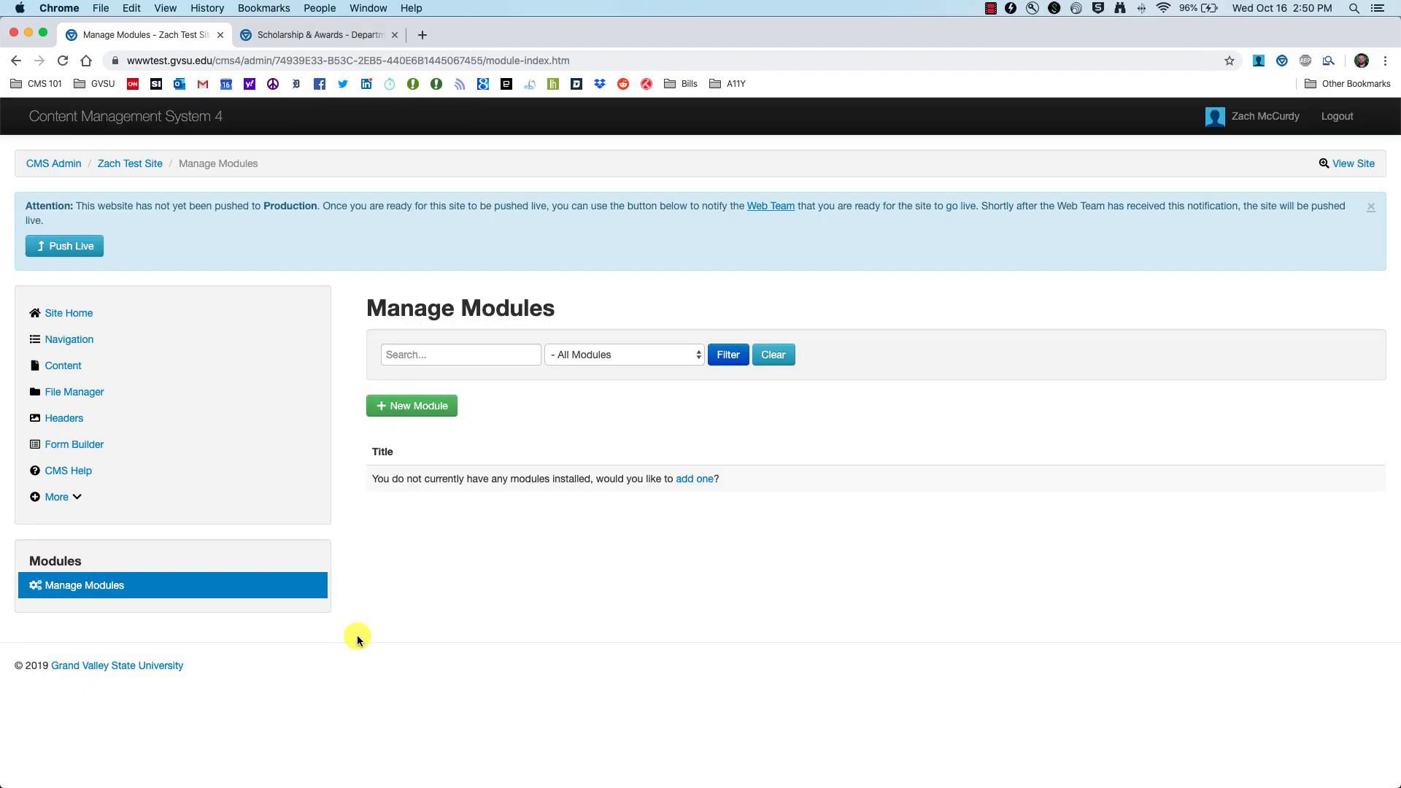
# Step: Open the test site's Manage Modules list and start a new module
pyautogui.click(109, 591)
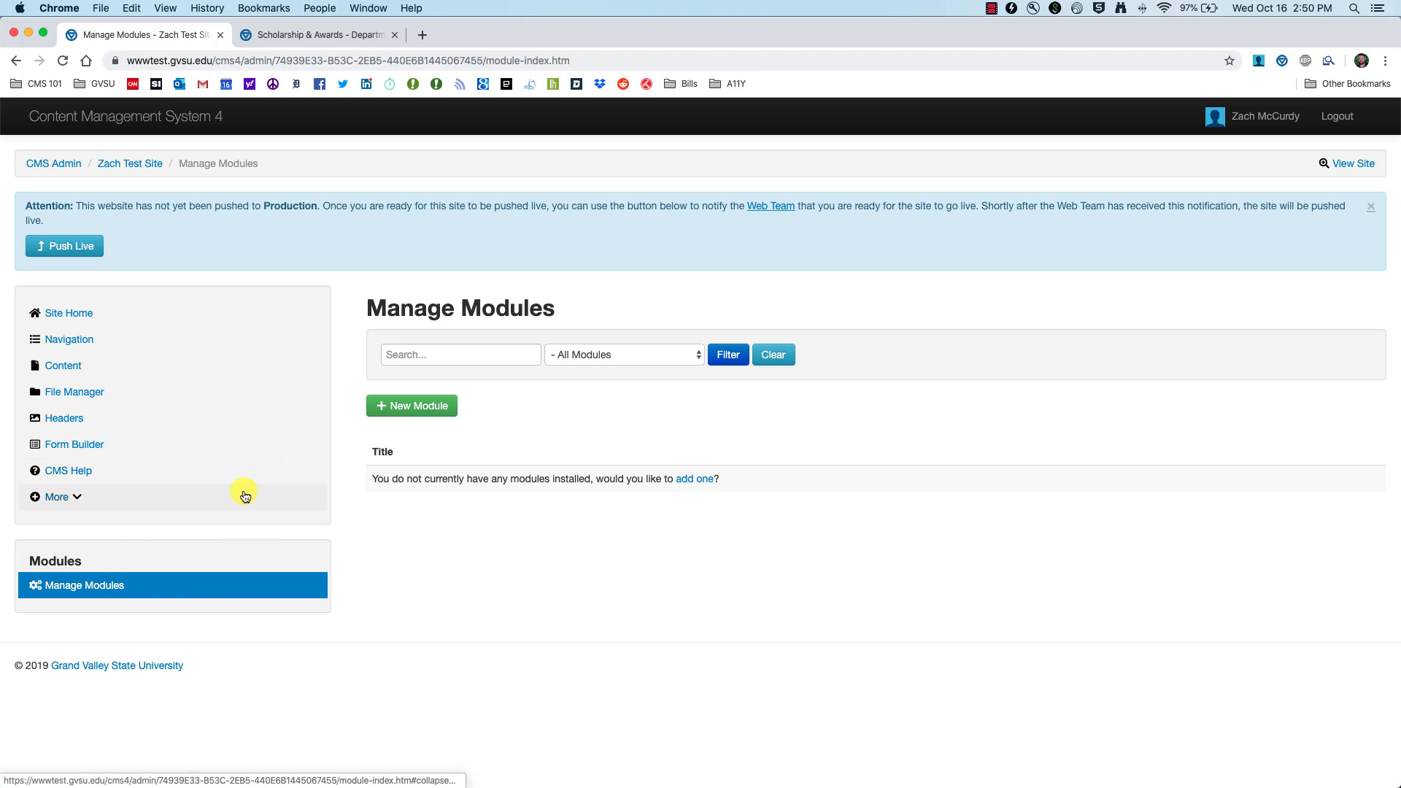
pyautogui.click(60, 591)
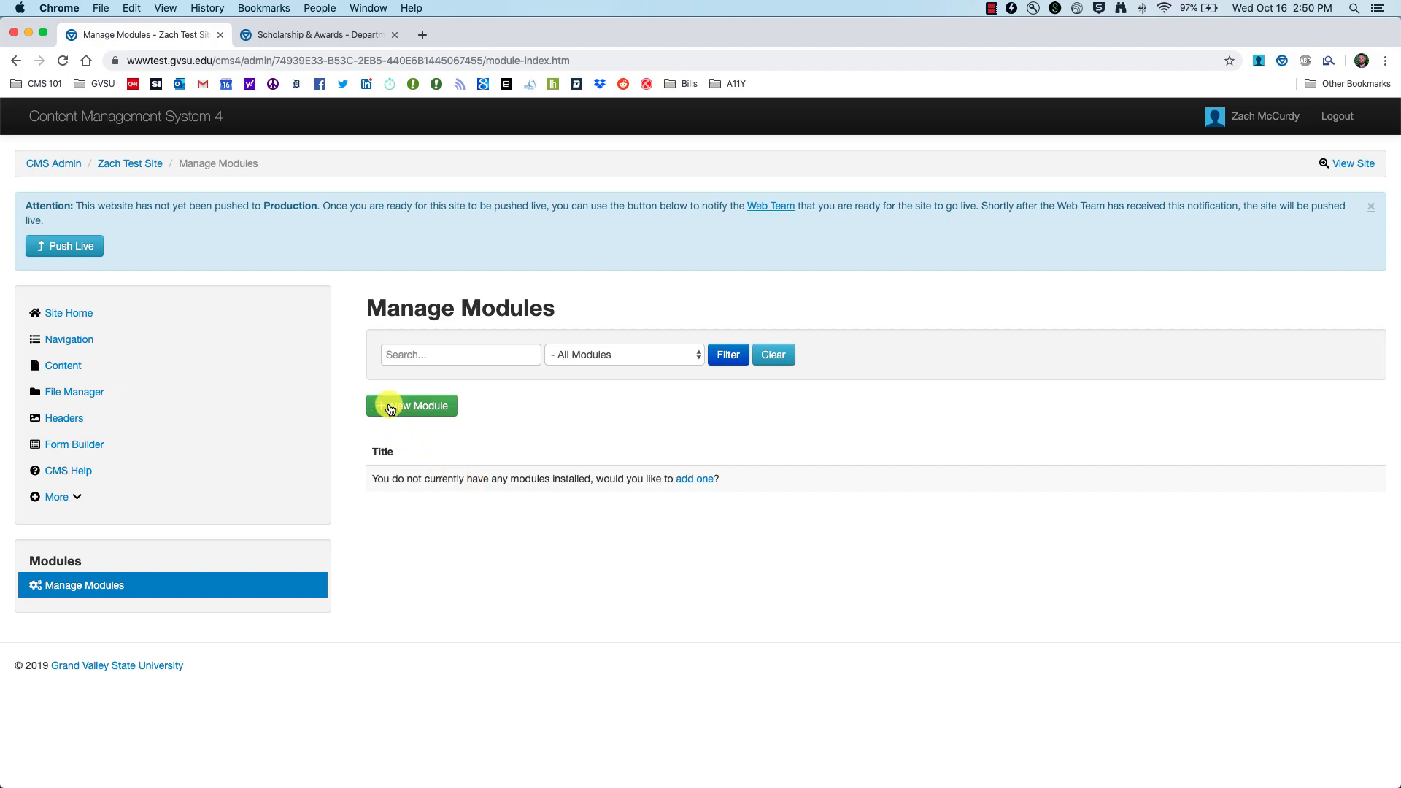
pyautogui.click(421, 411)
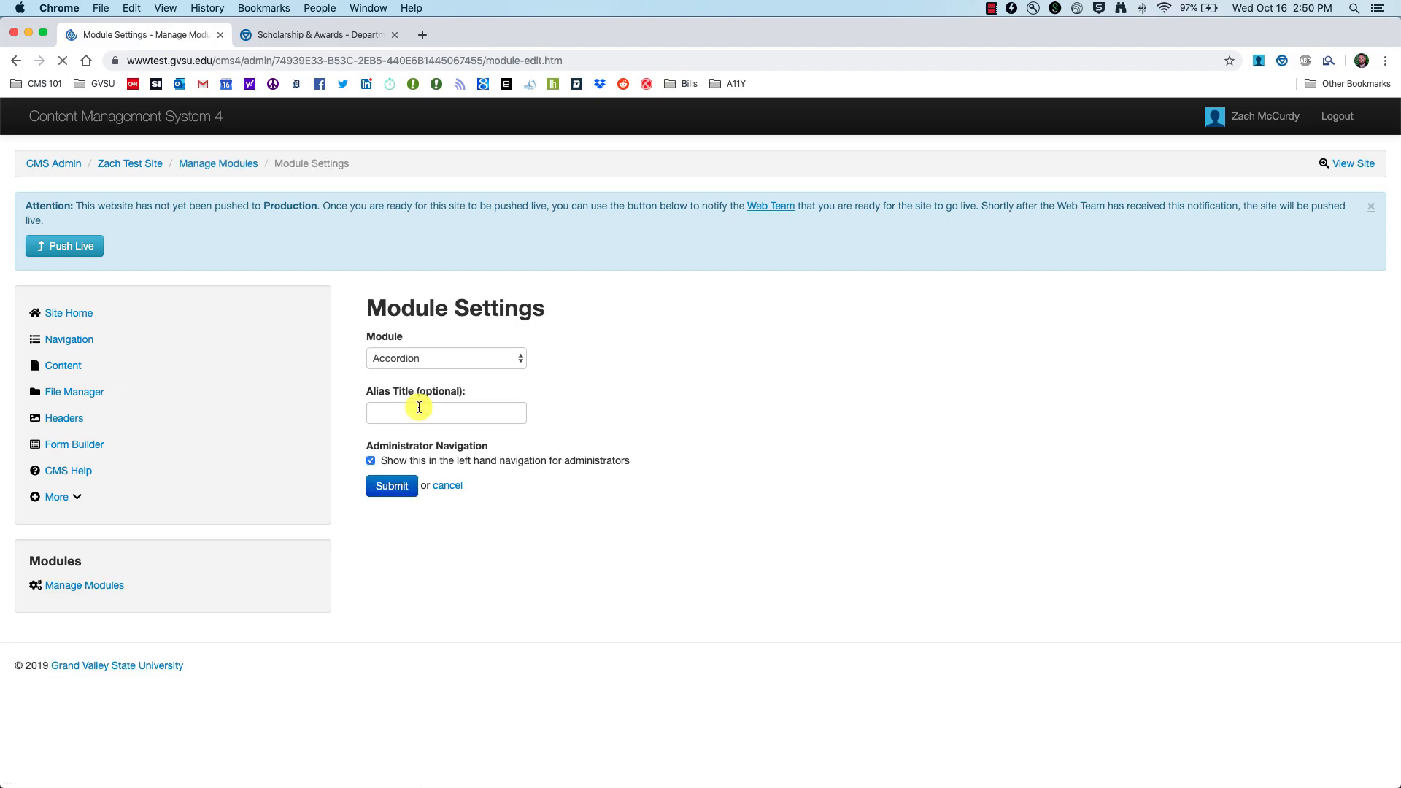
# Step: Keep Accordion as the module type, enter 'Music Accordion' as the alias title, and submit
pyautogui.click(525, 360)
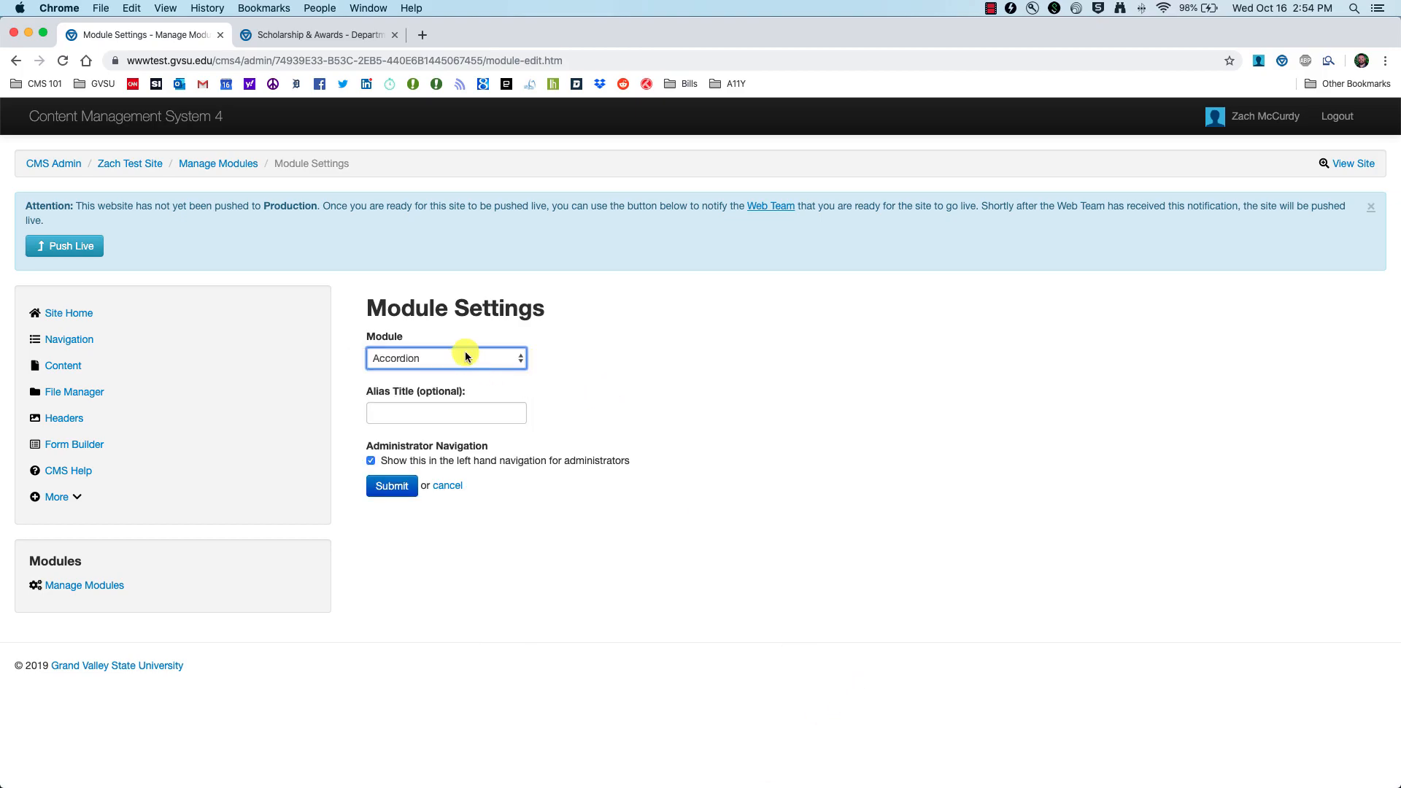
pyautogui.click(465, 357)
pyautogui.click(402, 361)
pyautogui.click(394, 411)
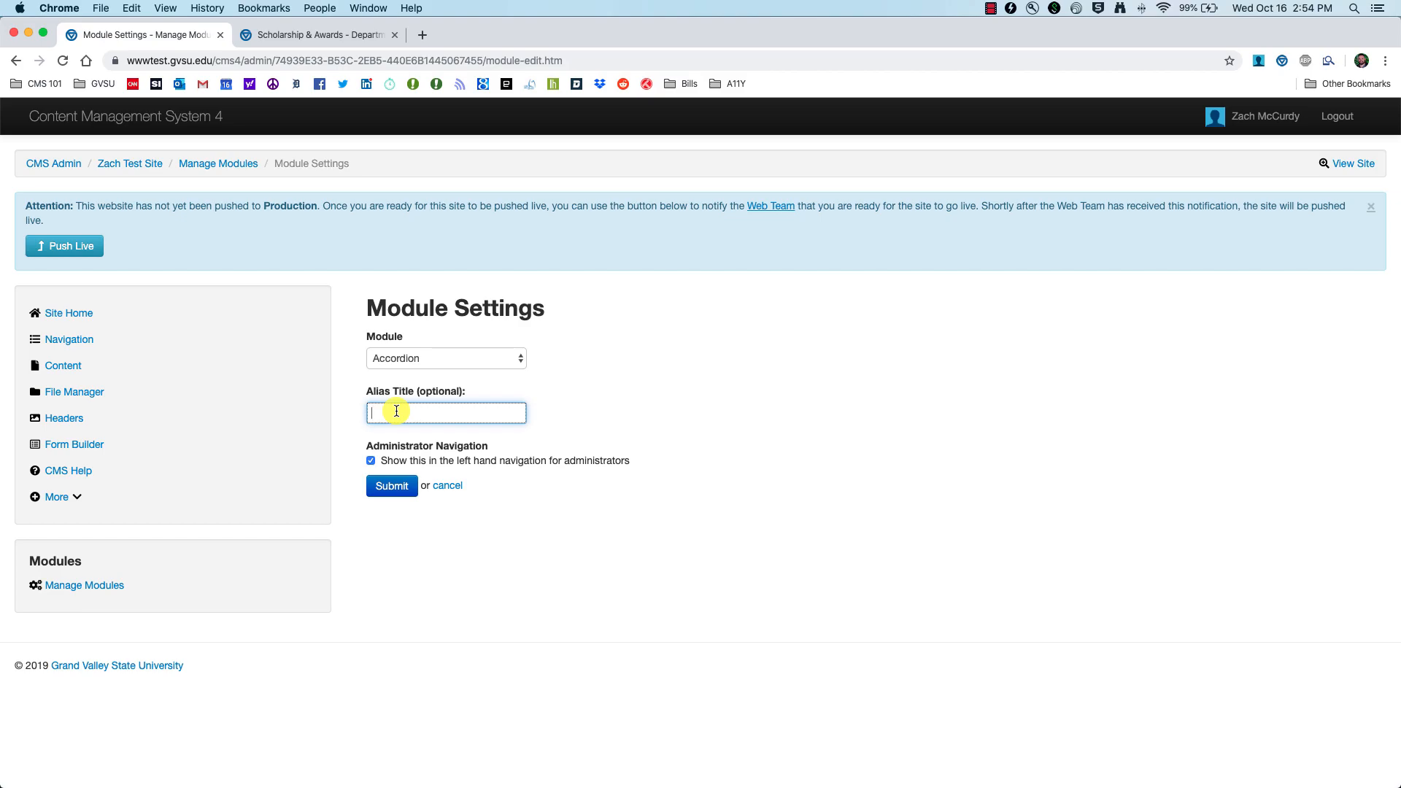
pyautogui.write('M')
pyautogui.write('usic Accordion')
pyautogui.click(394, 413)
pyautogui.click(401, 489)
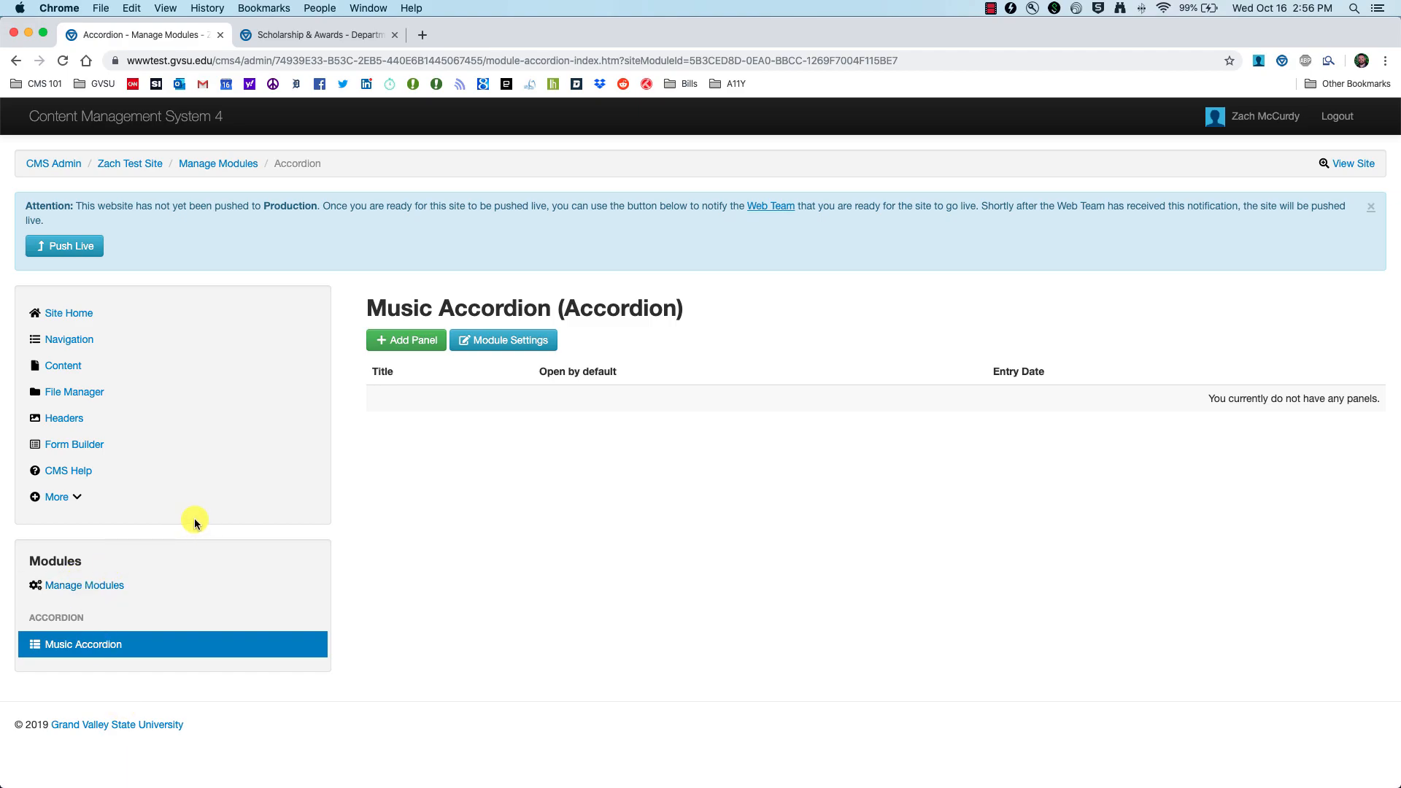
# Step: Switch to the live Scholarships & Awards page and scroll through it
pyautogui.click(315, 35)
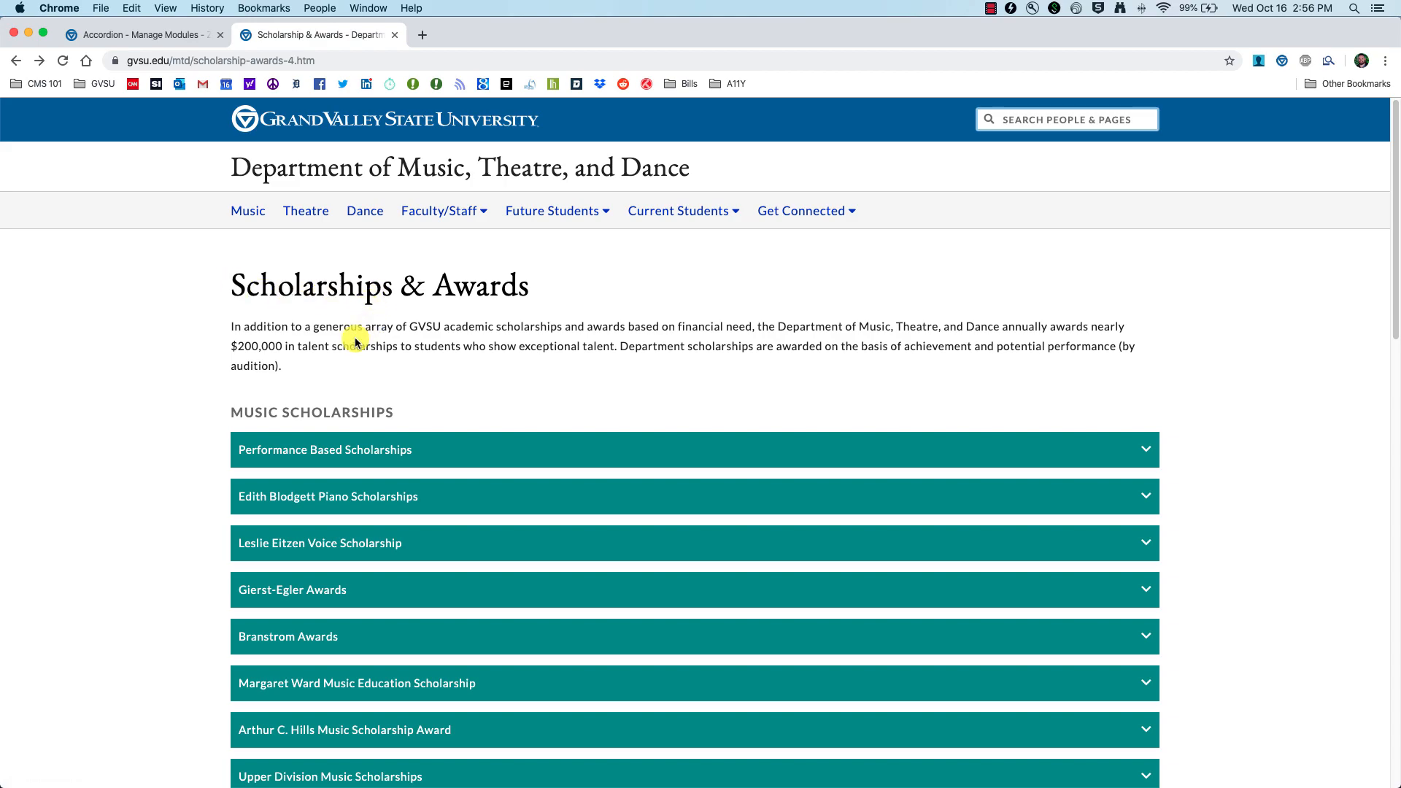
pyautogui.scroll(-4, 180, 455)
pyautogui.scroll(1, 178, 453)
pyautogui.scroll(-7, 225, 448)
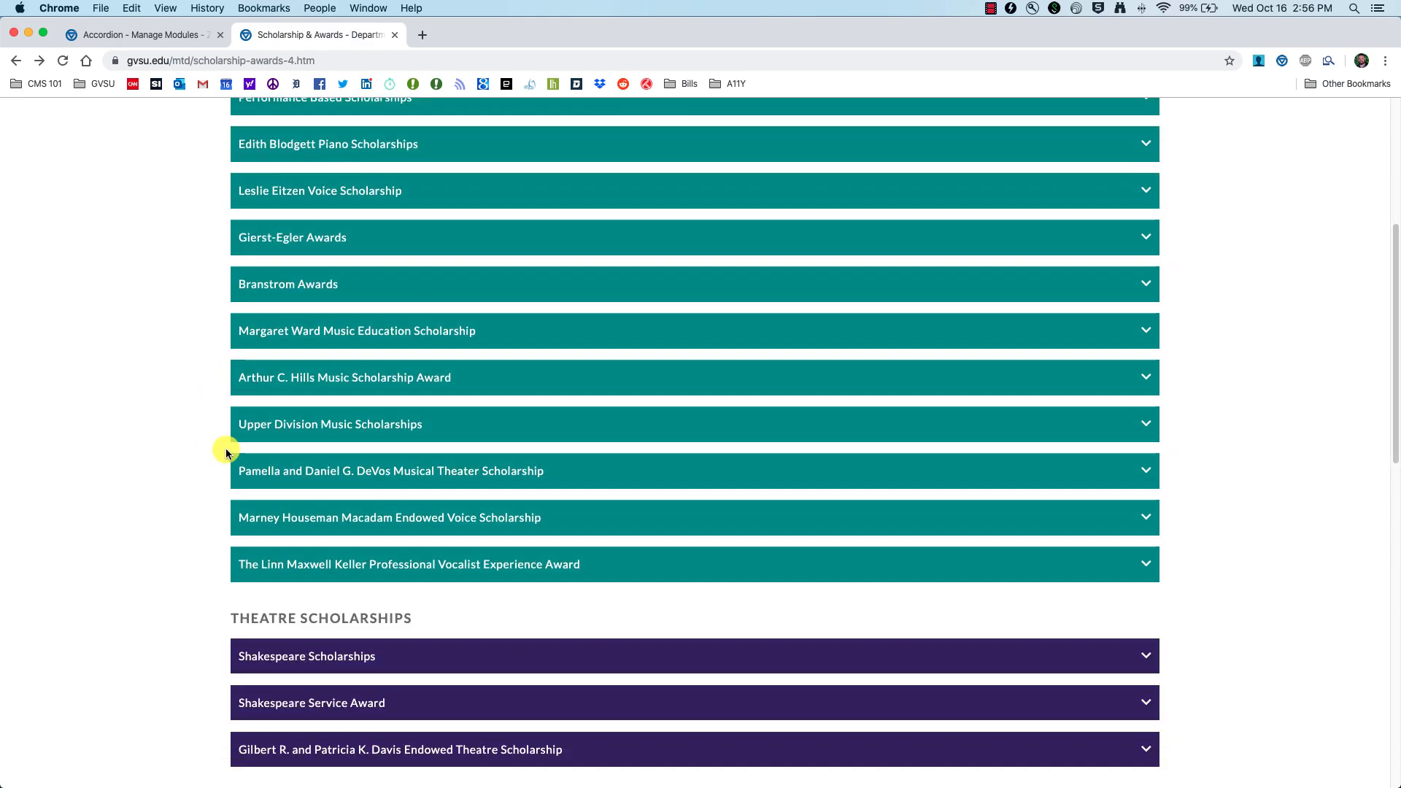
pyautogui.scroll(2, 223, 449)
pyautogui.scroll(7, 223, 449)
pyautogui.scroll(-4, 223, 449)
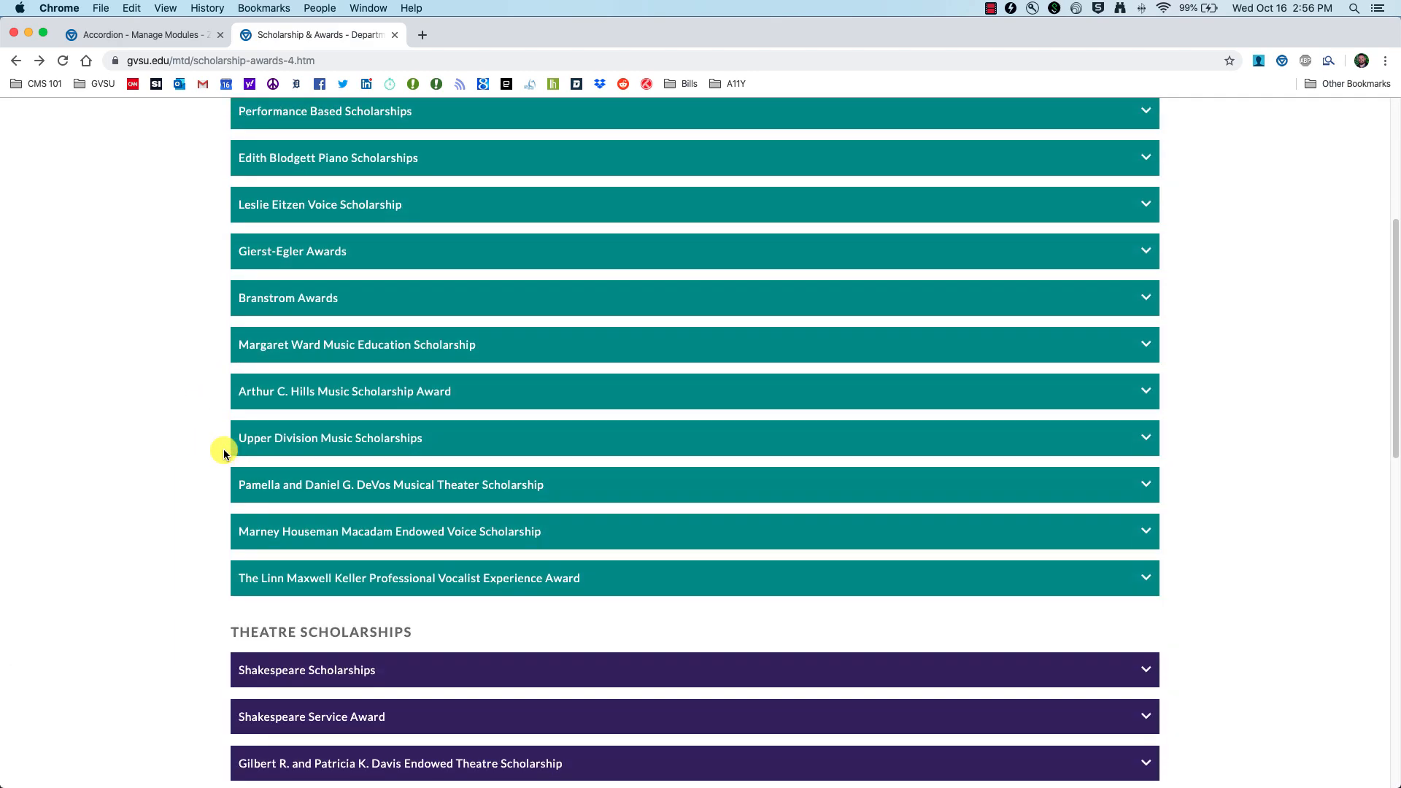
pyautogui.scroll(2, 224, 448)
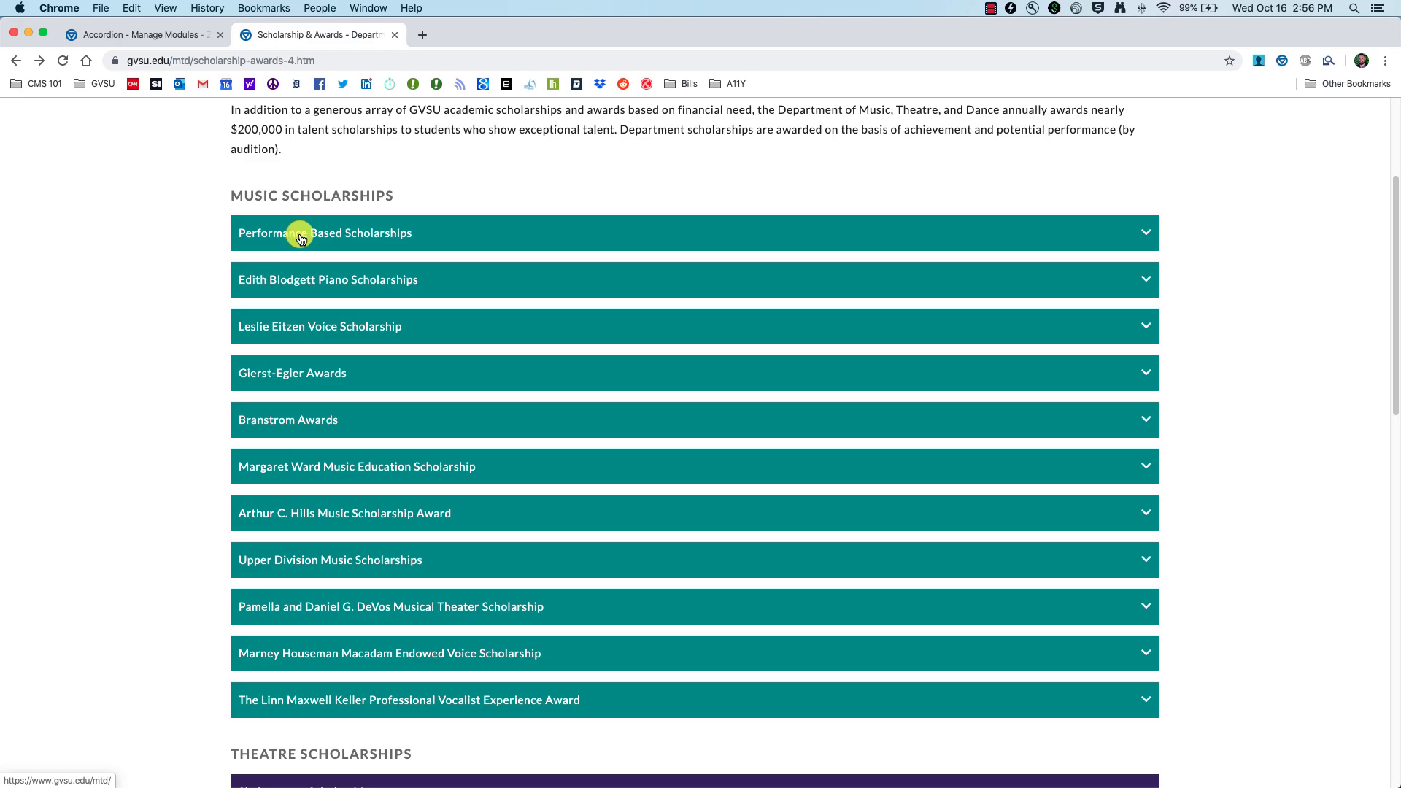
# Step: Expand and collapse the Performance Based, Edith Blodgett Piano and Shakespeare scholarship panels
pyautogui.click(1117, 231)
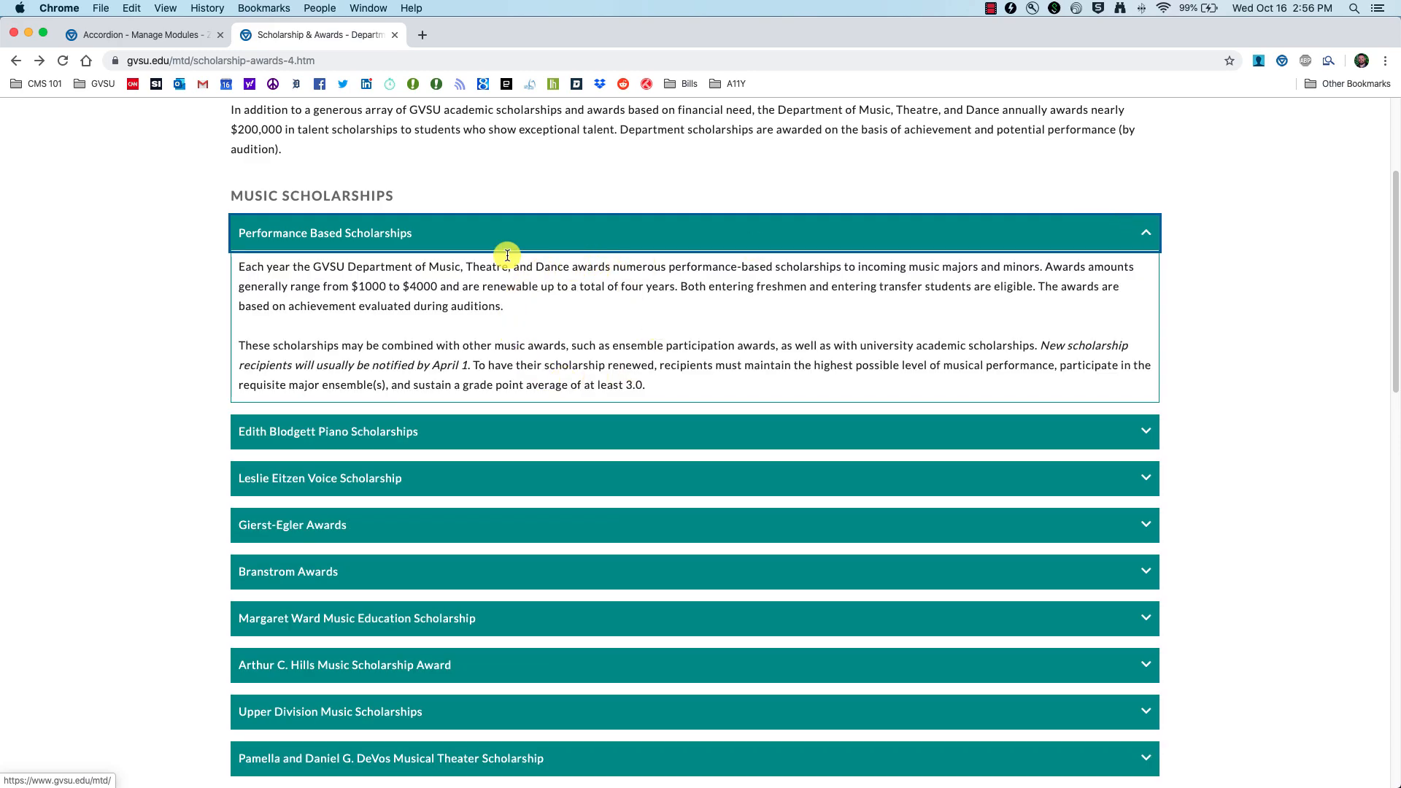
pyautogui.click(401, 232)
pyautogui.click(435, 278)
pyautogui.click(435, 279)
pyautogui.scroll(-5, 457, 425)
pyautogui.click(459, 442)
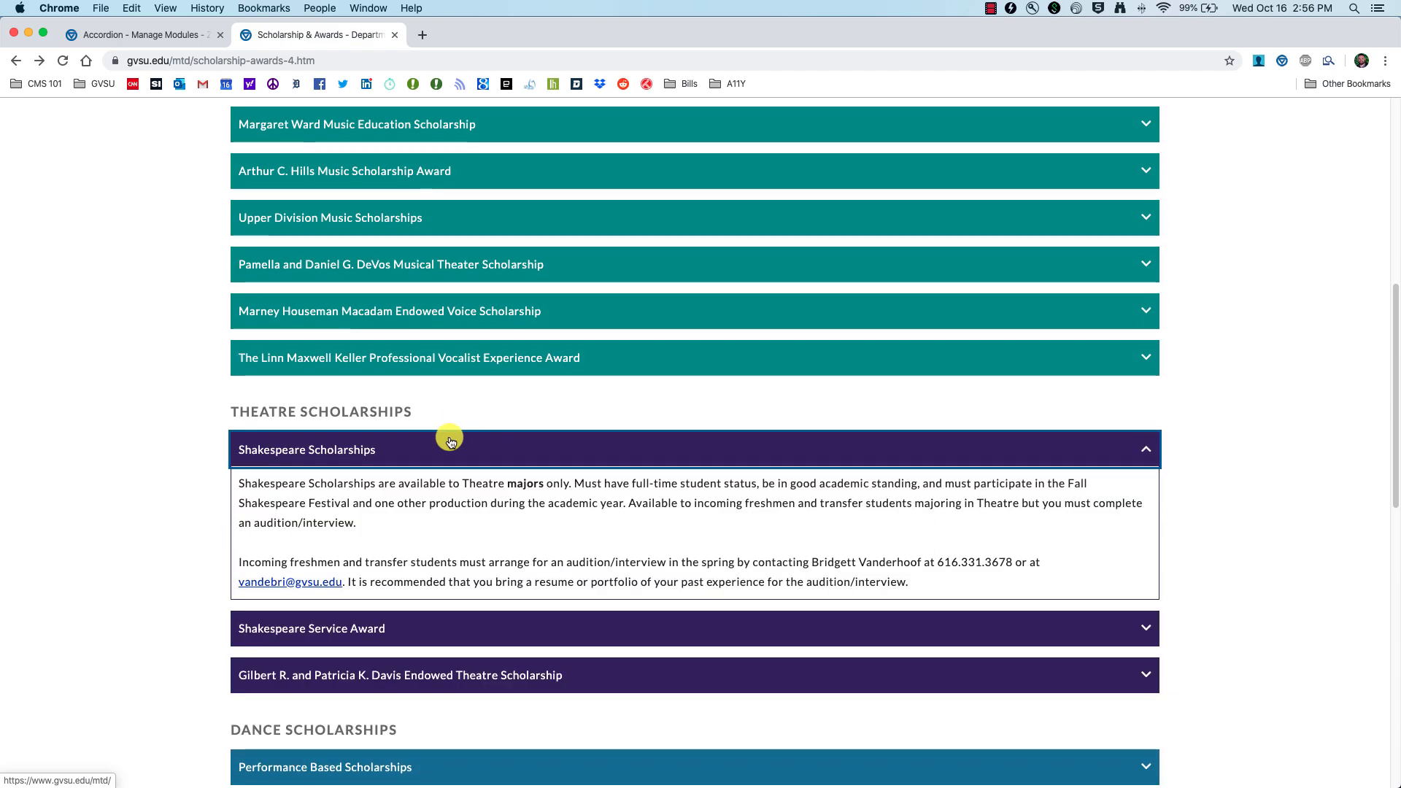
pyautogui.click(459, 443)
pyautogui.scroll(-5, 463, 449)
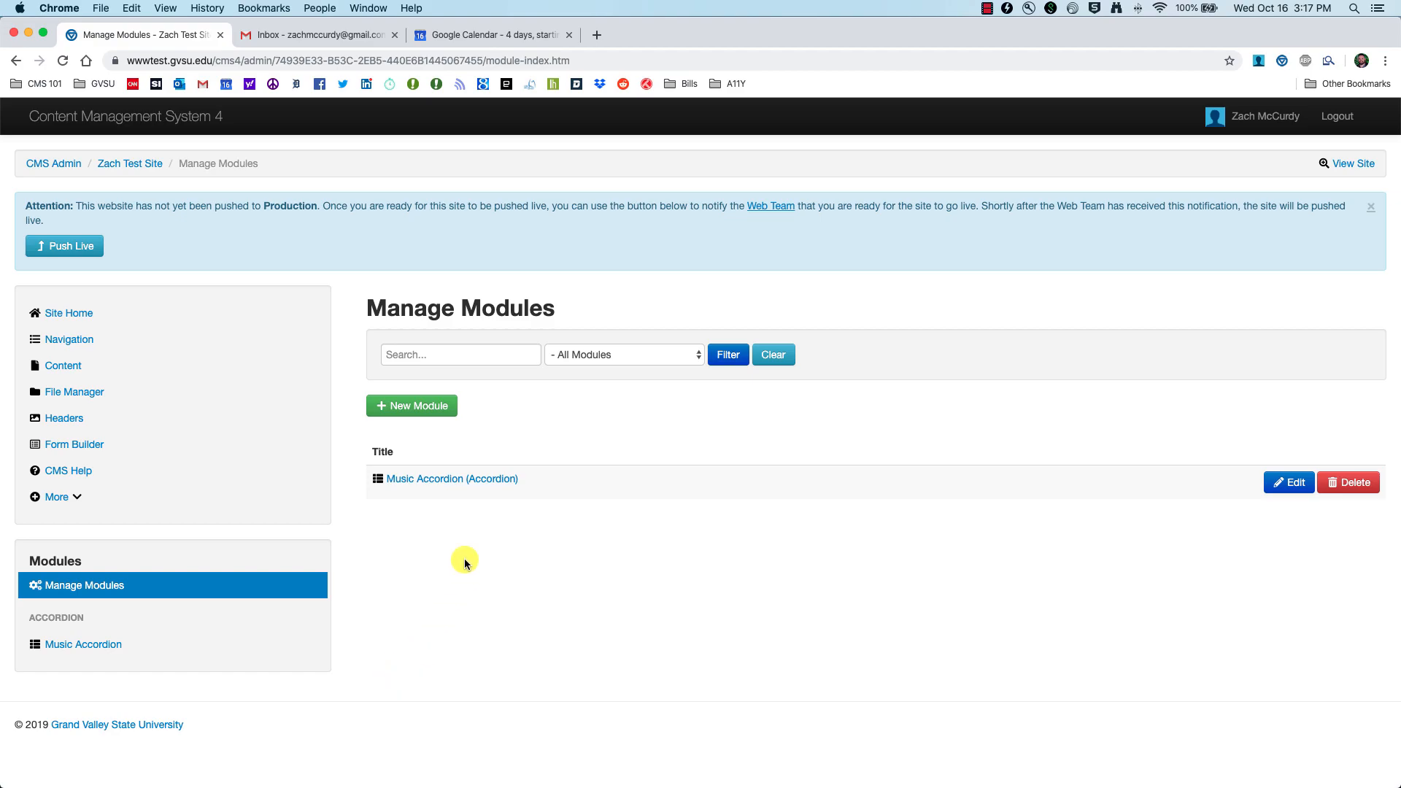
# Step: Open Music Accordion, start a new panel, and review the Performance Based Scholarships example panel
pyautogui.click(429, 482)
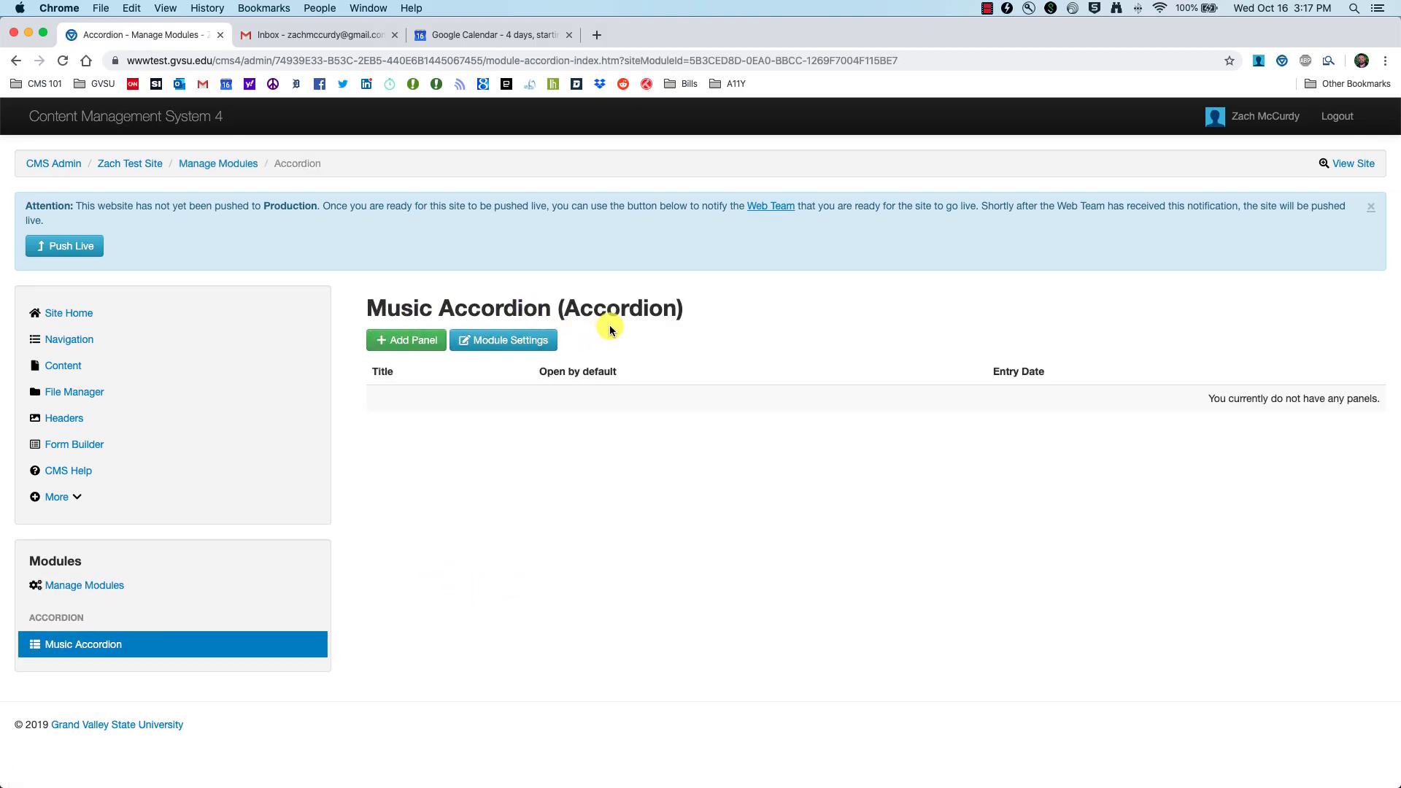
pyautogui.click(390, 347)
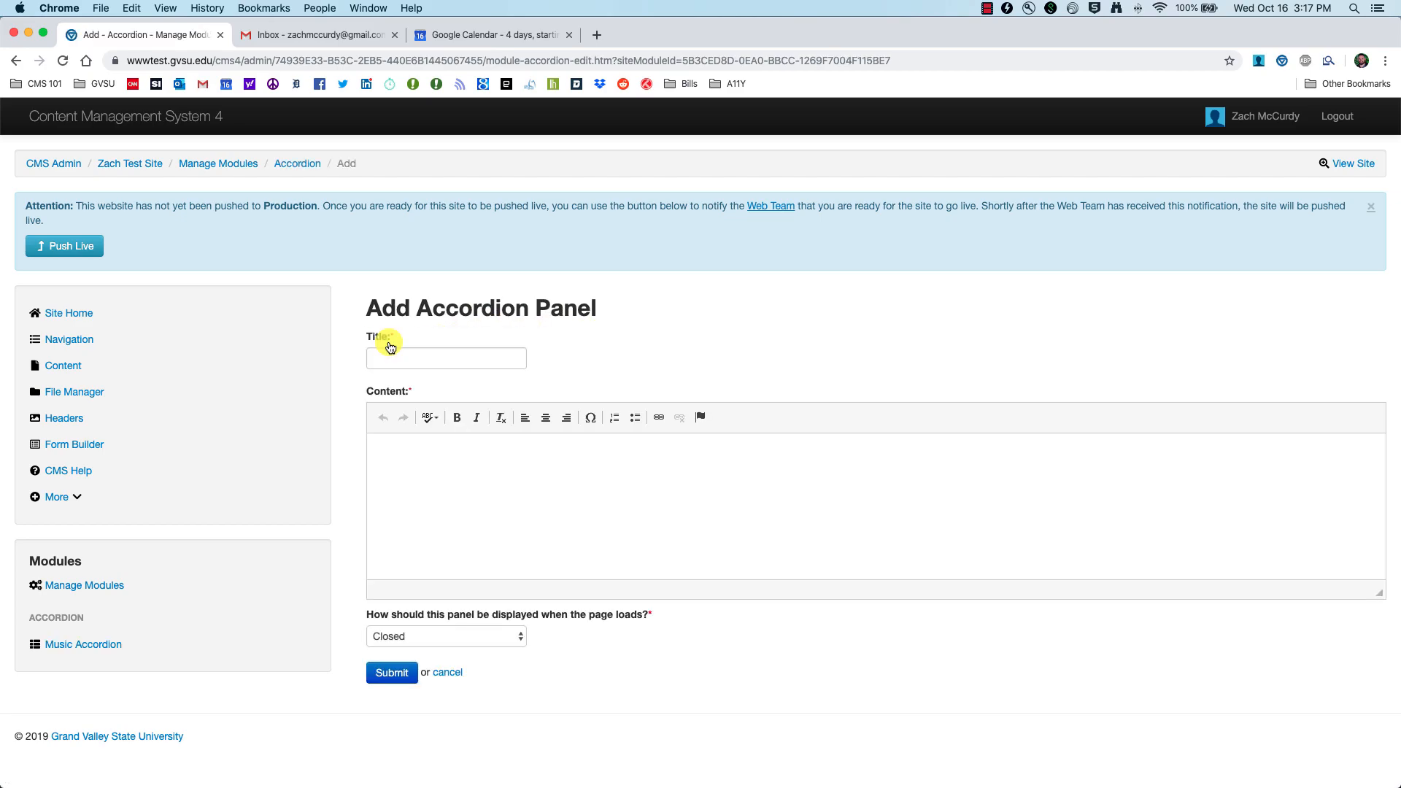
pyautogui.click(406, 356)
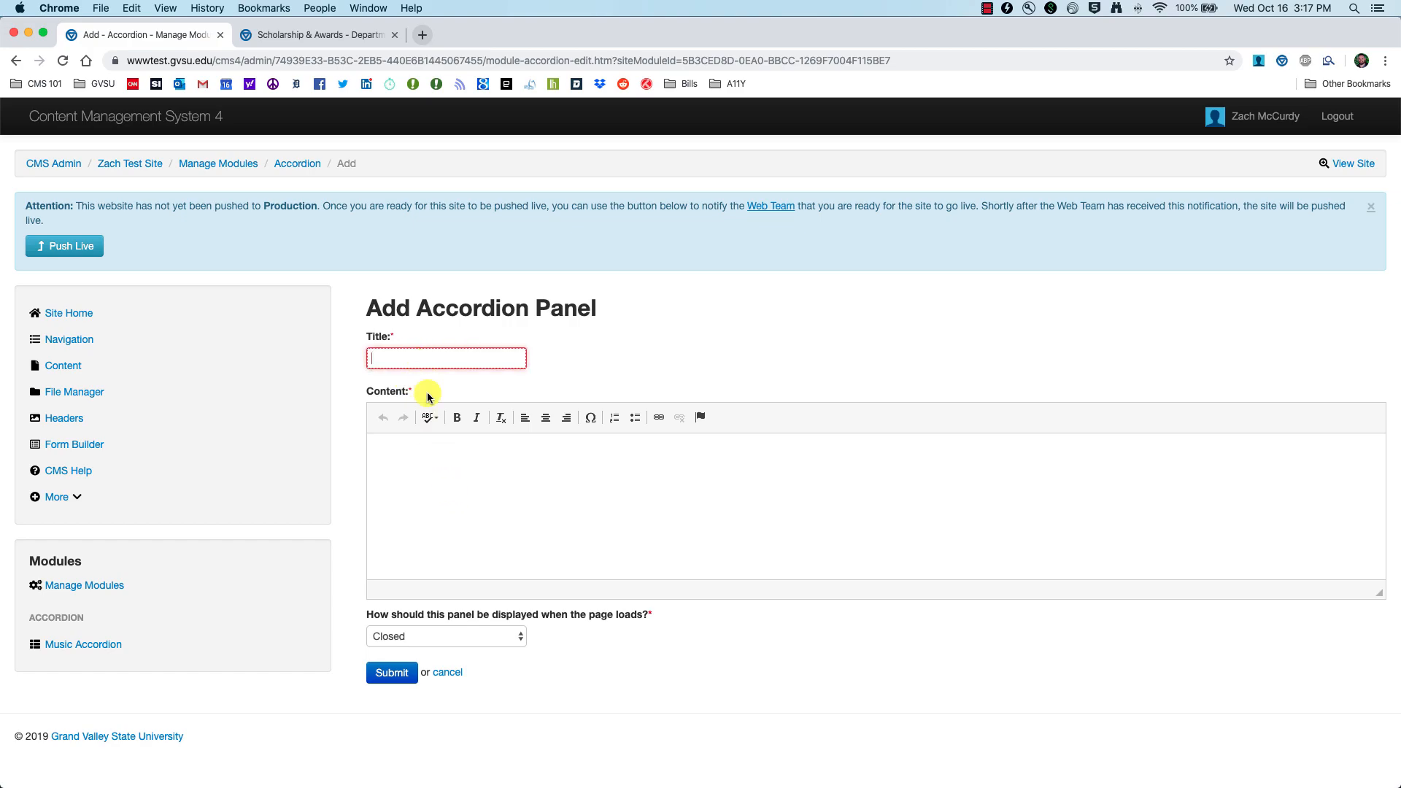
pyautogui.click(321, 39)
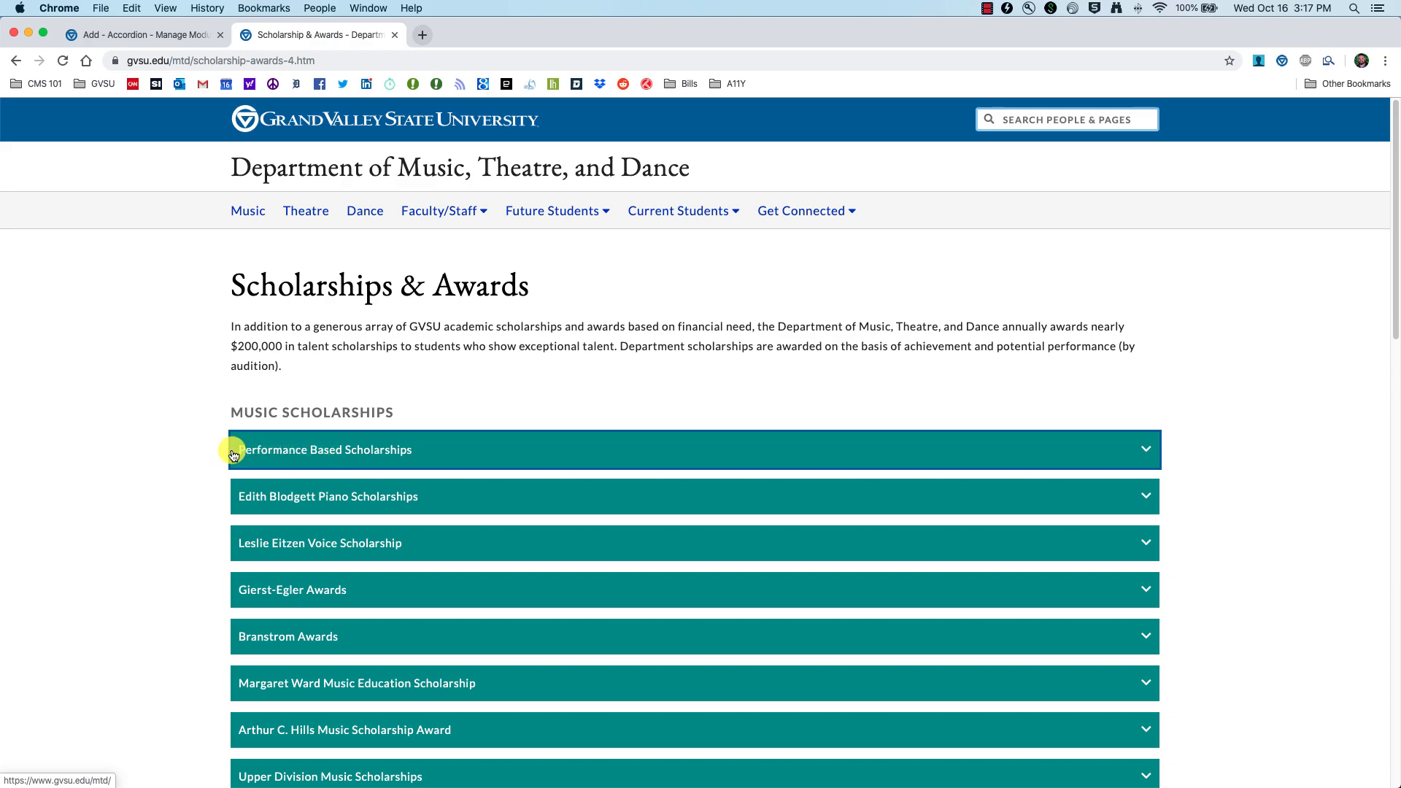
pyautogui.click(393, 451)
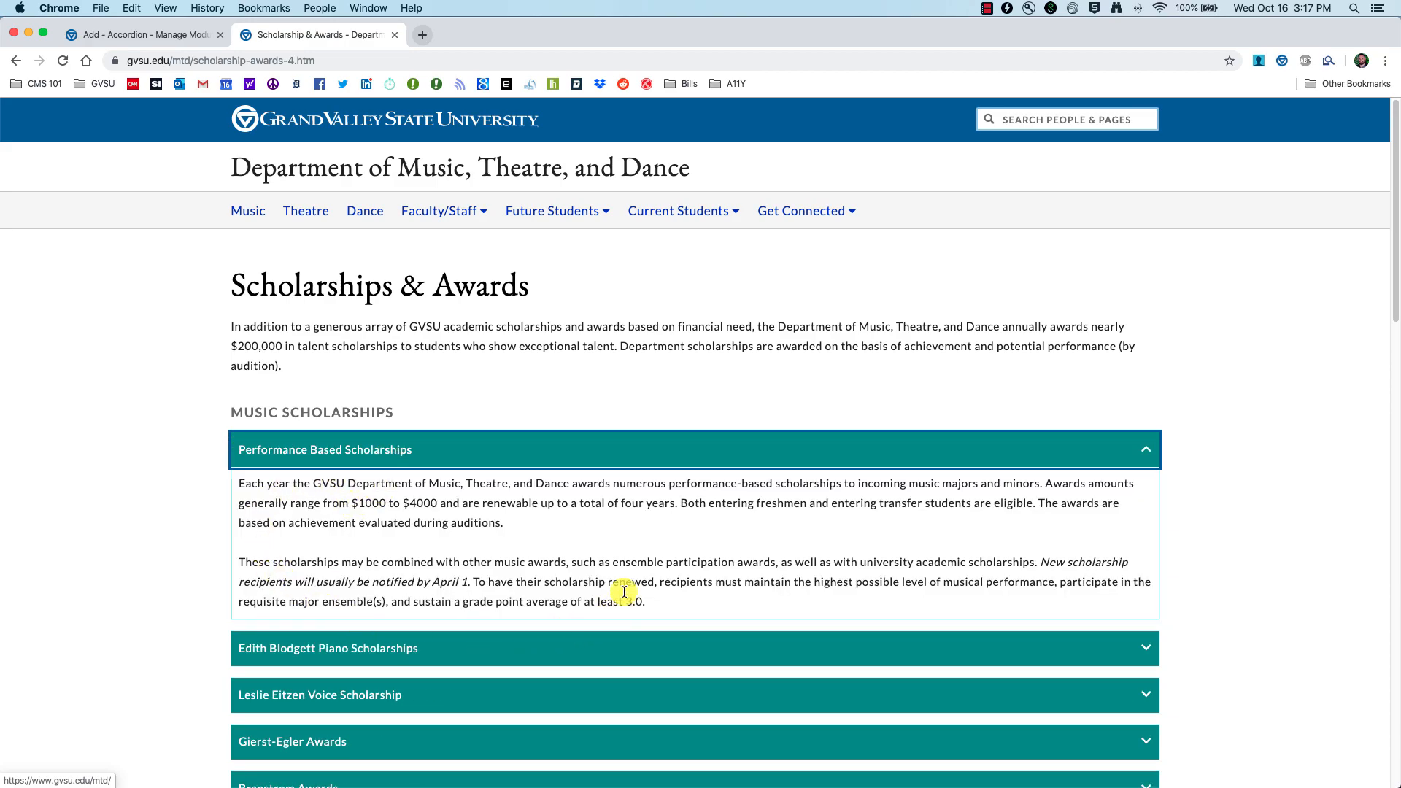
pyautogui.click(170, 35)
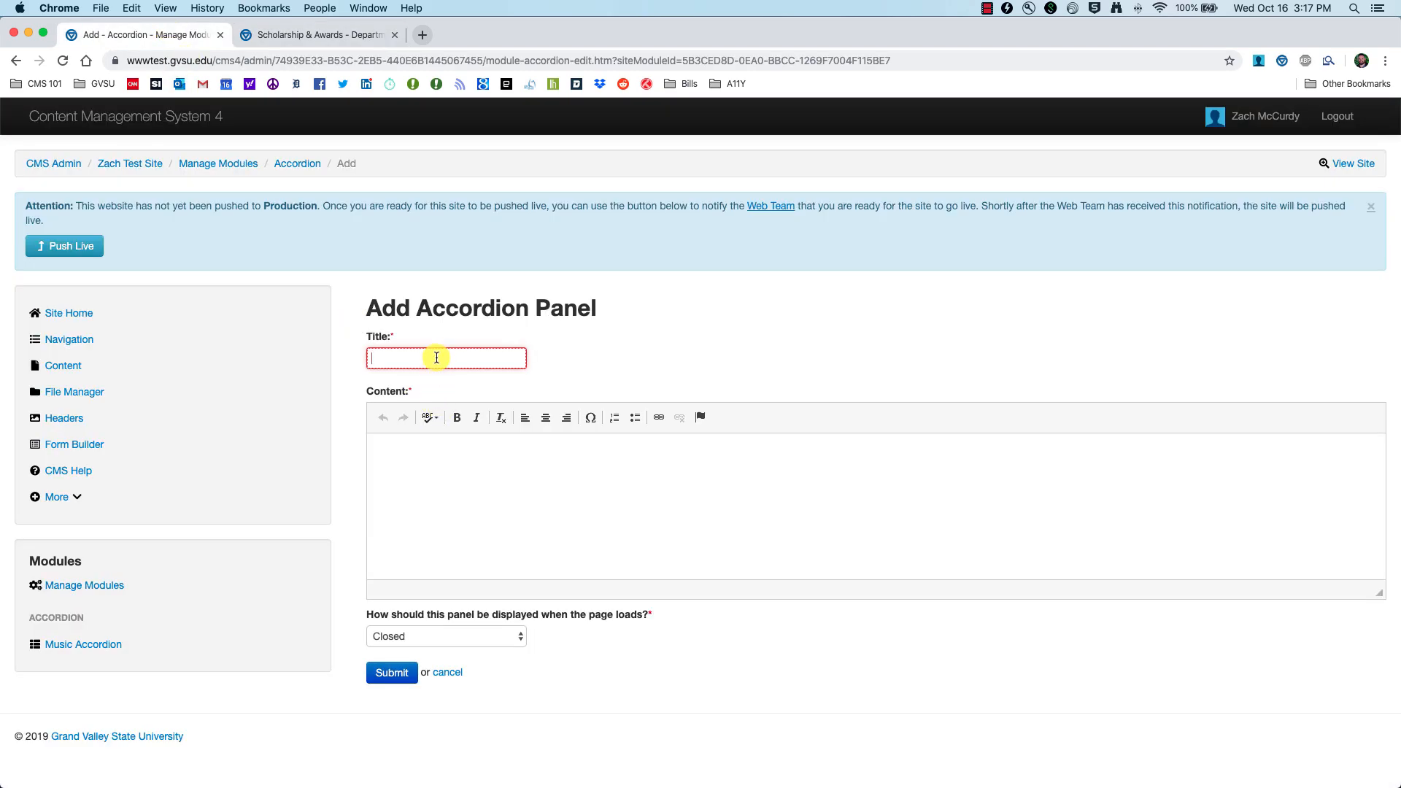
# Step: Title the panel 'Zach Accordion' with content 'Panel for demo', set it Open on load, and submit
pyautogui.write('Zach Accor')
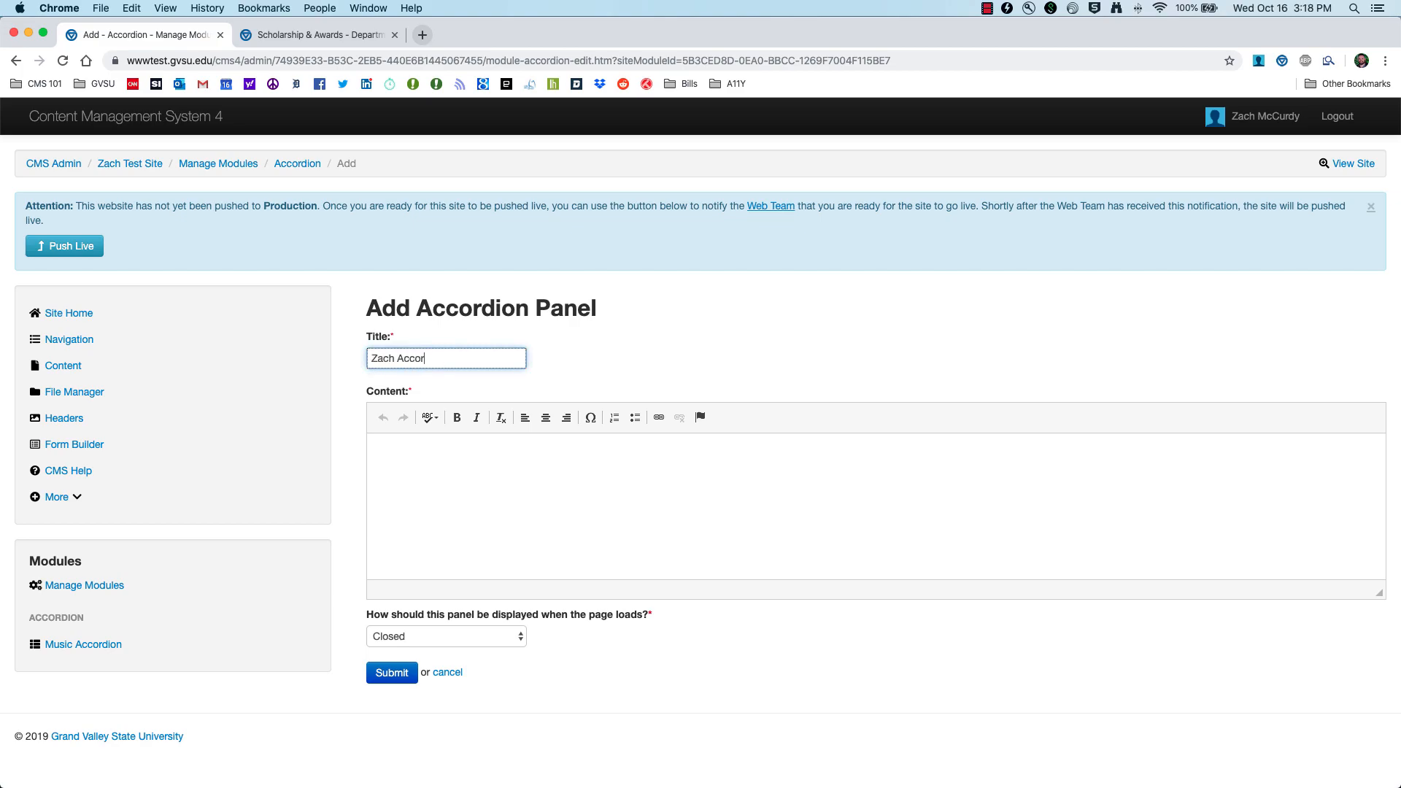
pyautogui.press('Tab')
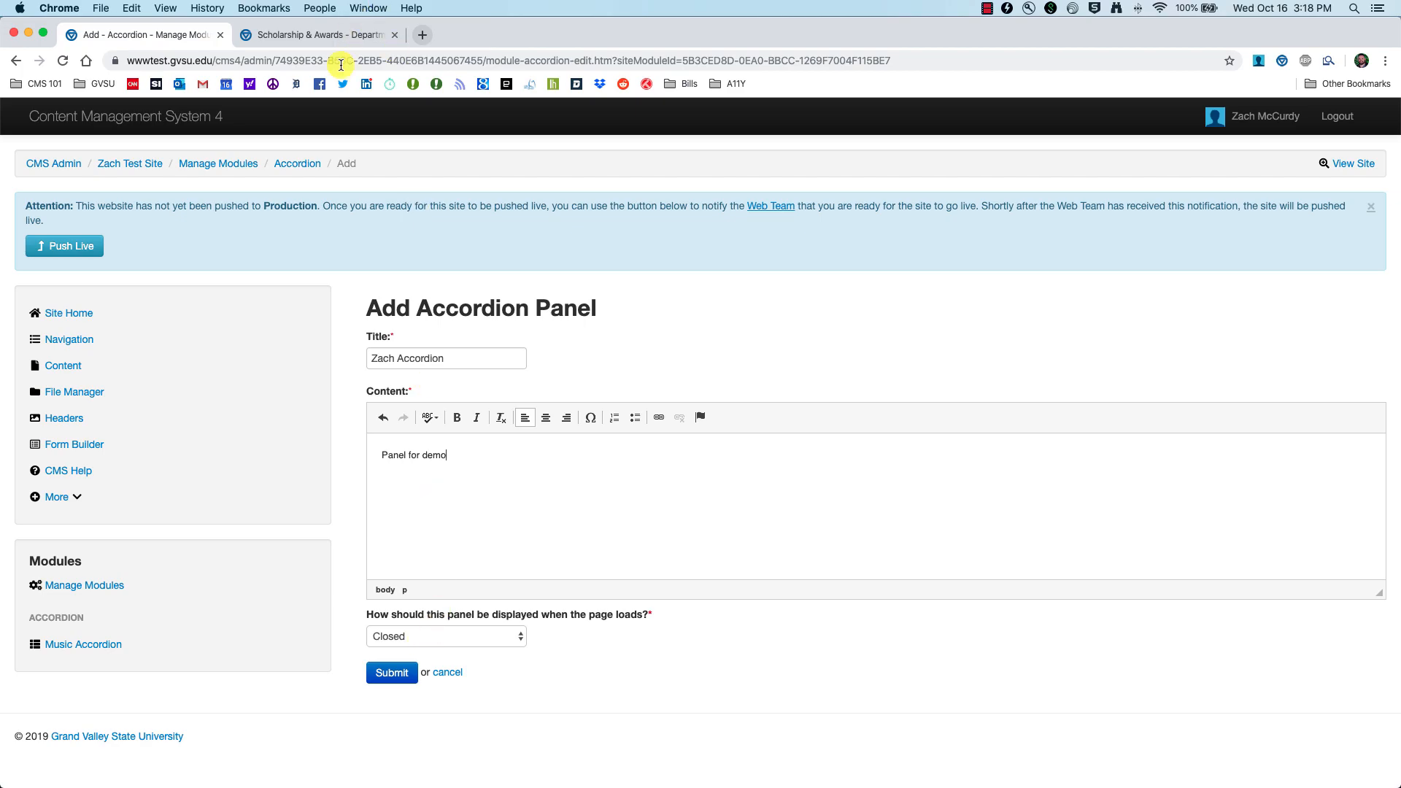
pyautogui.click(329, 35)
pyautogui.click(63, 61)
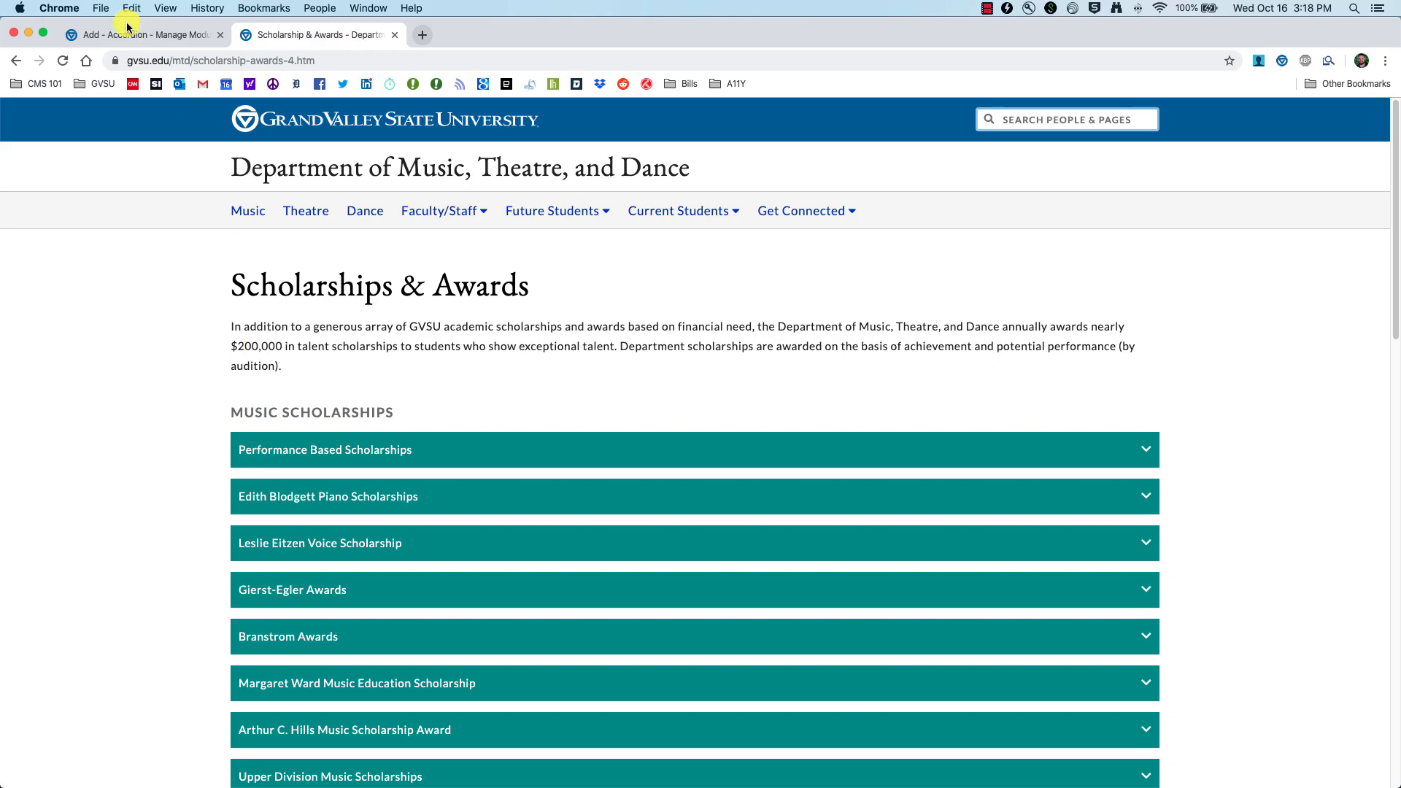
pyautogui.click(146, 35)
pyautogui.click(442, 638)
pyautogui.click(440, 651)
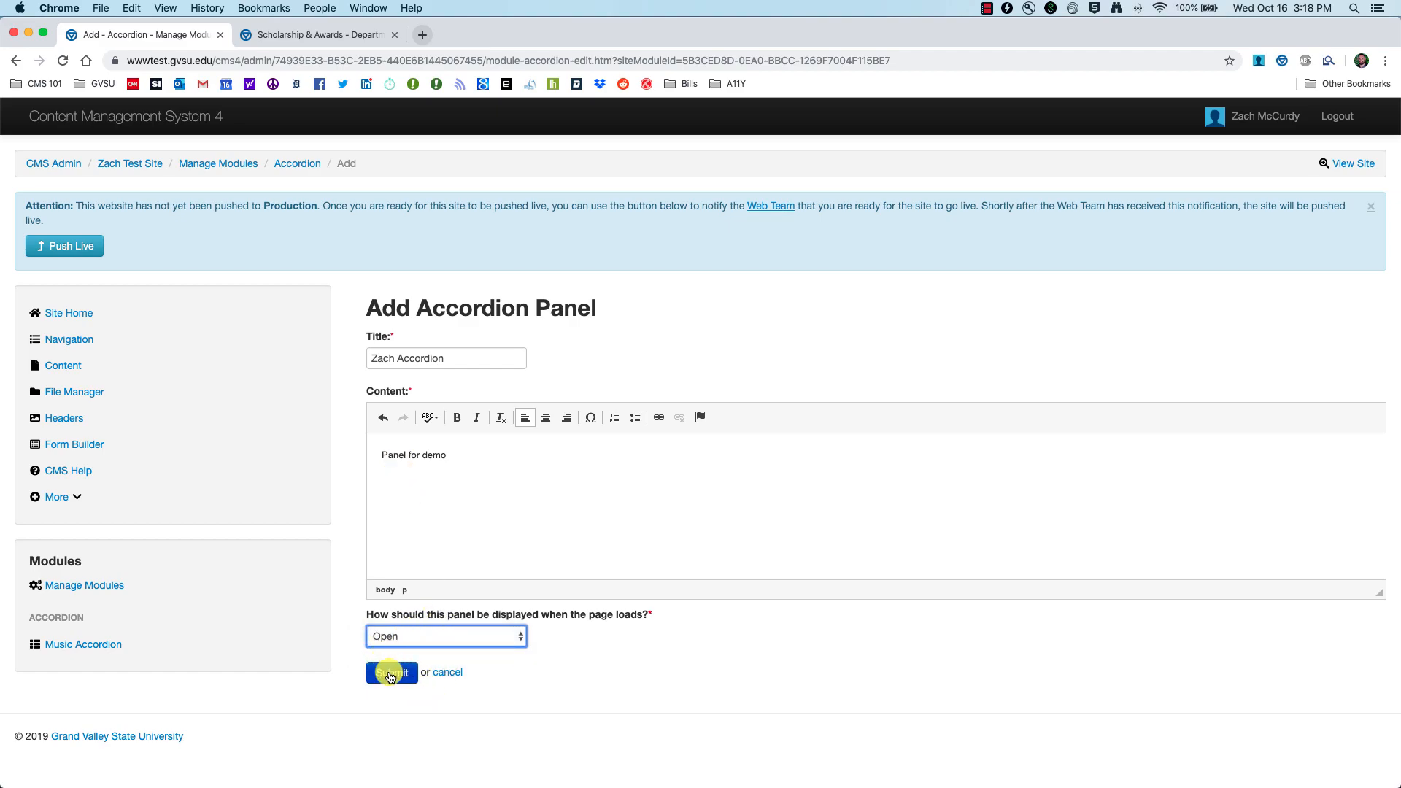
pyautogui.click(391, 674)
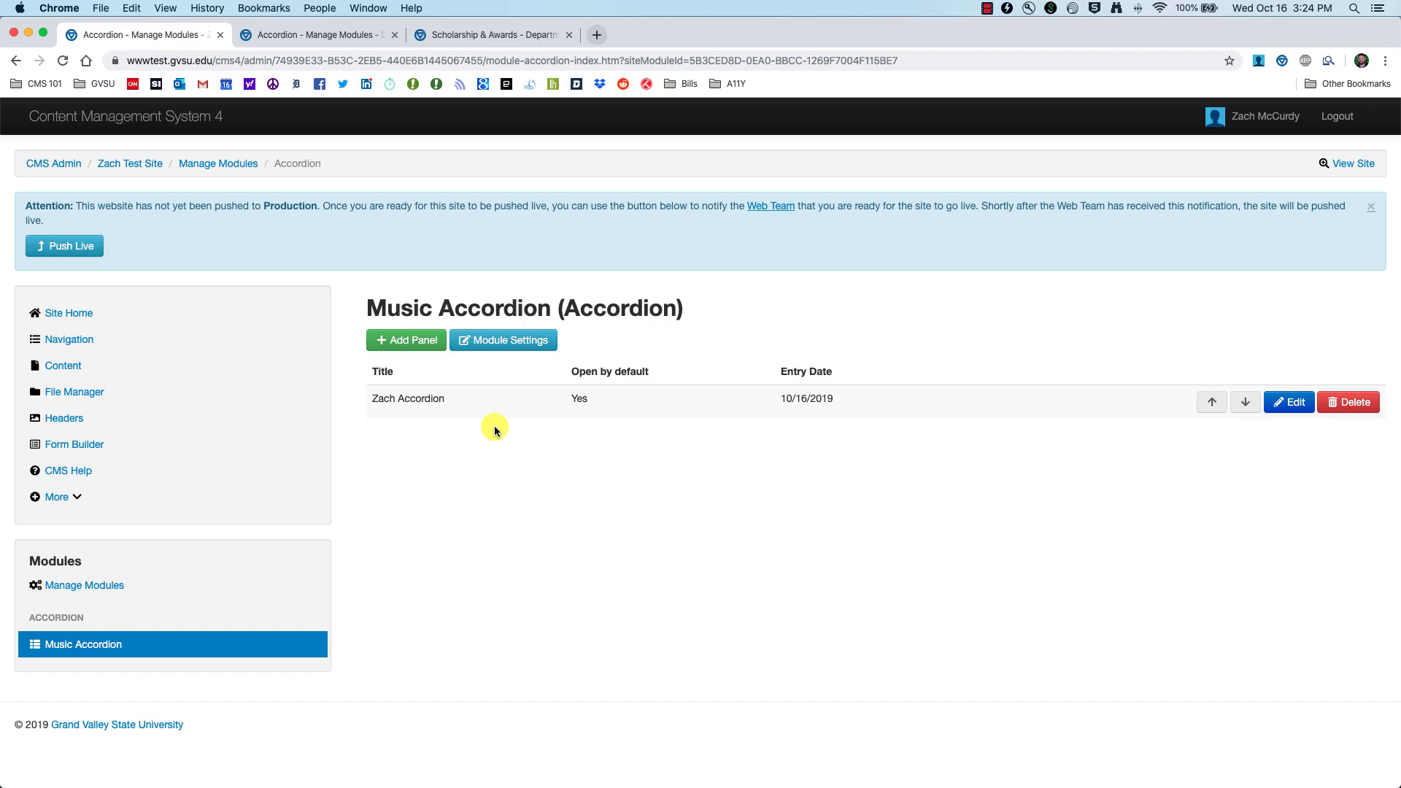
# Step: Save a closed-by-default 'Zach Accordion 2' panel reading 'Here is our second panel'
pyautogui.click(387, 346)
pyautogui.click(415, 357)
pyautogui.write('Zach Accordion 2')
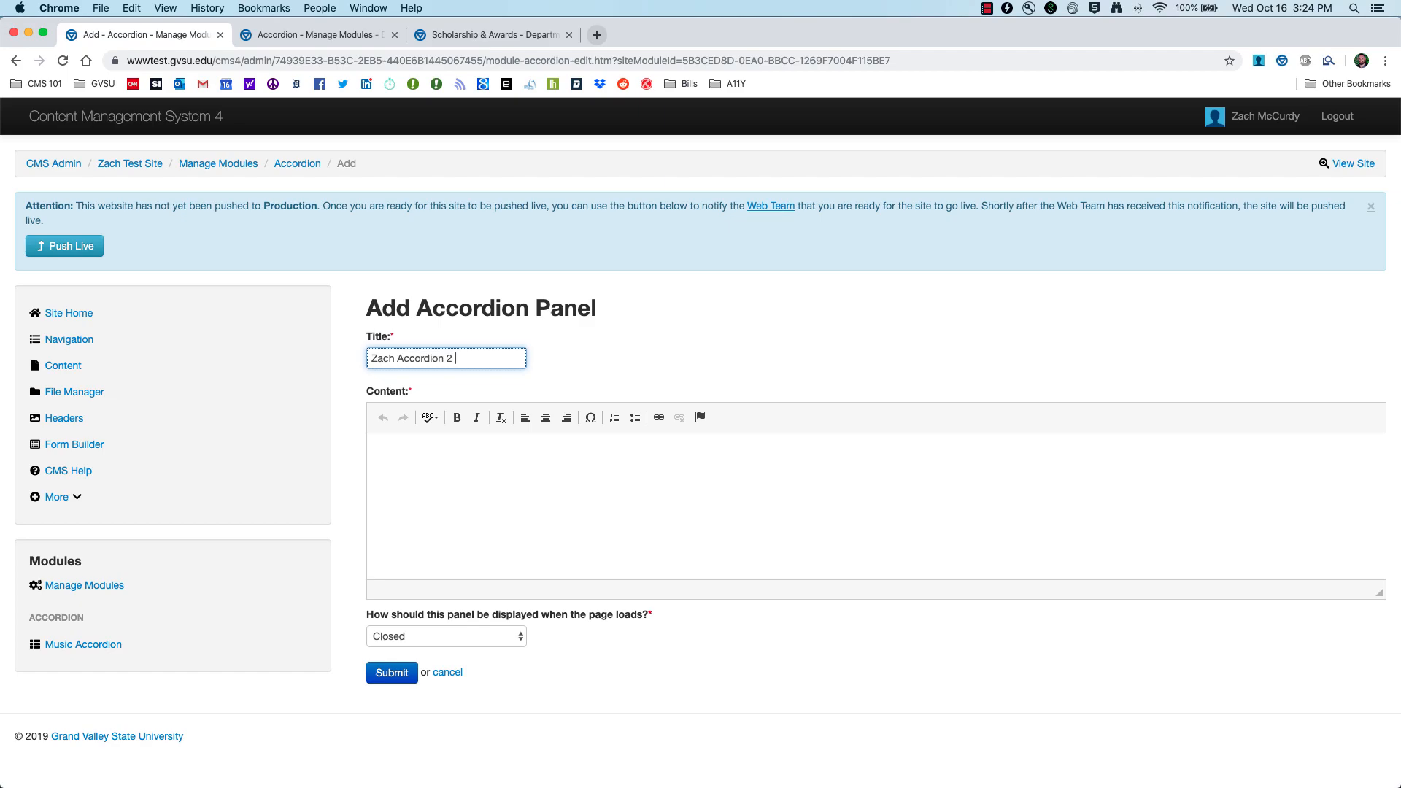
pyautogui.press('Tab')
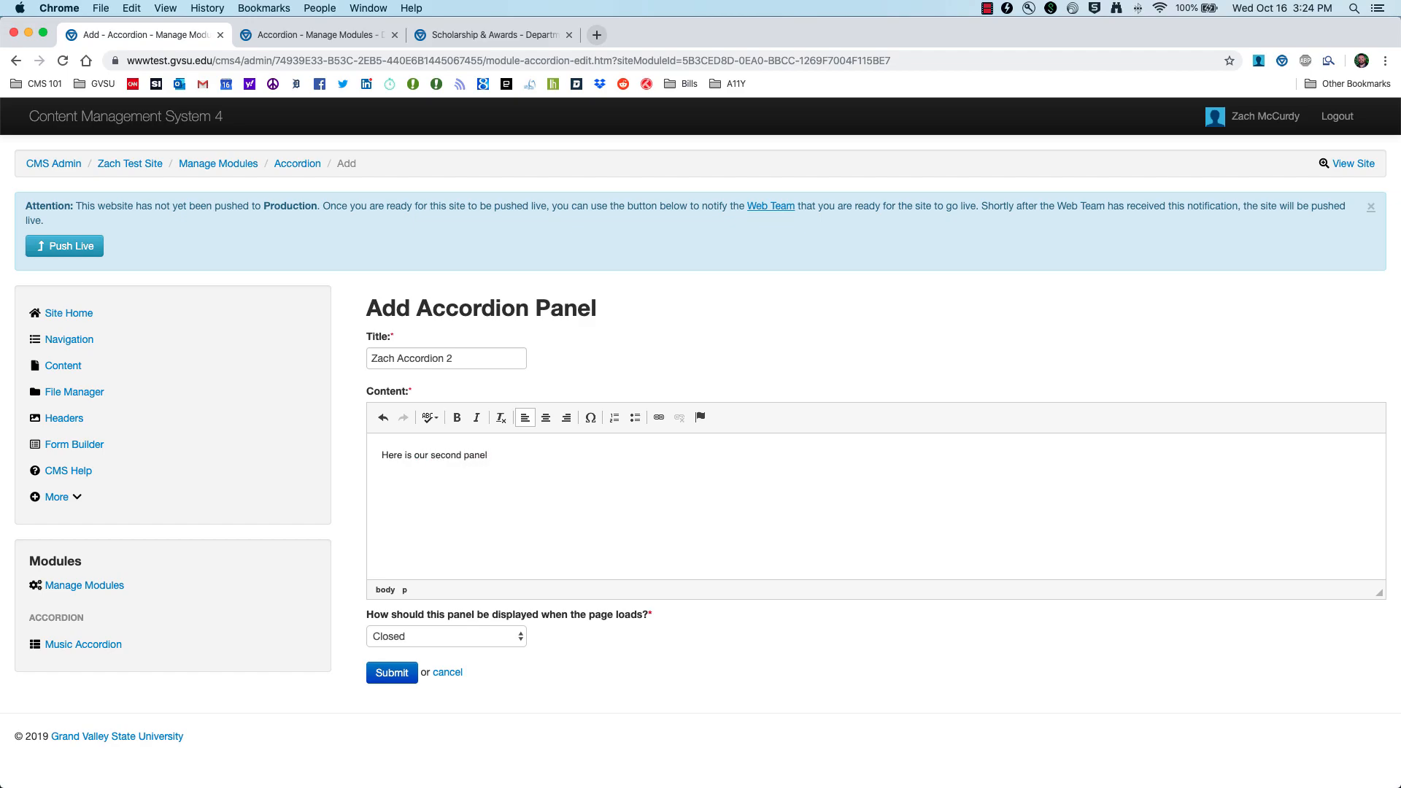
pyautogui.click(390, 671)
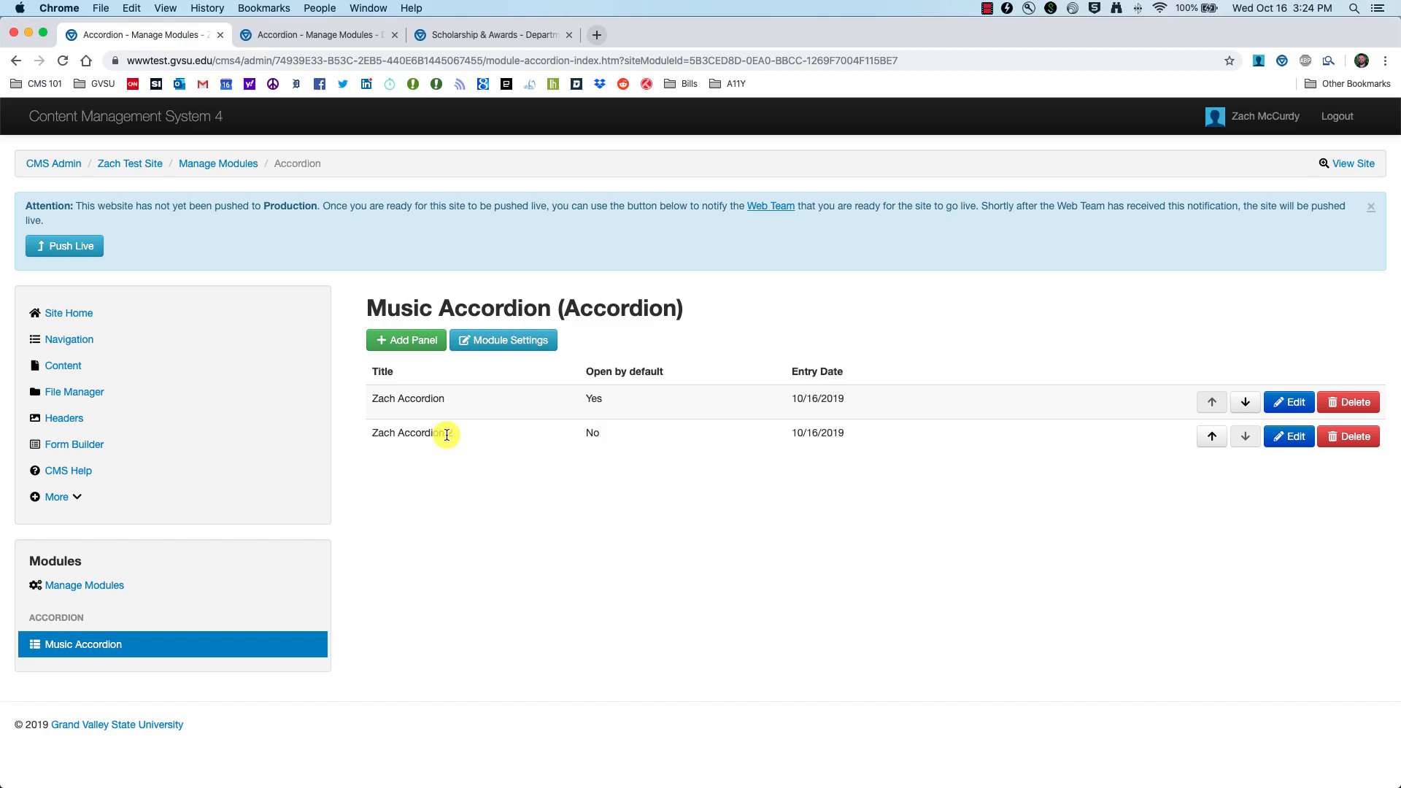
pyautogui.click(463, 34)
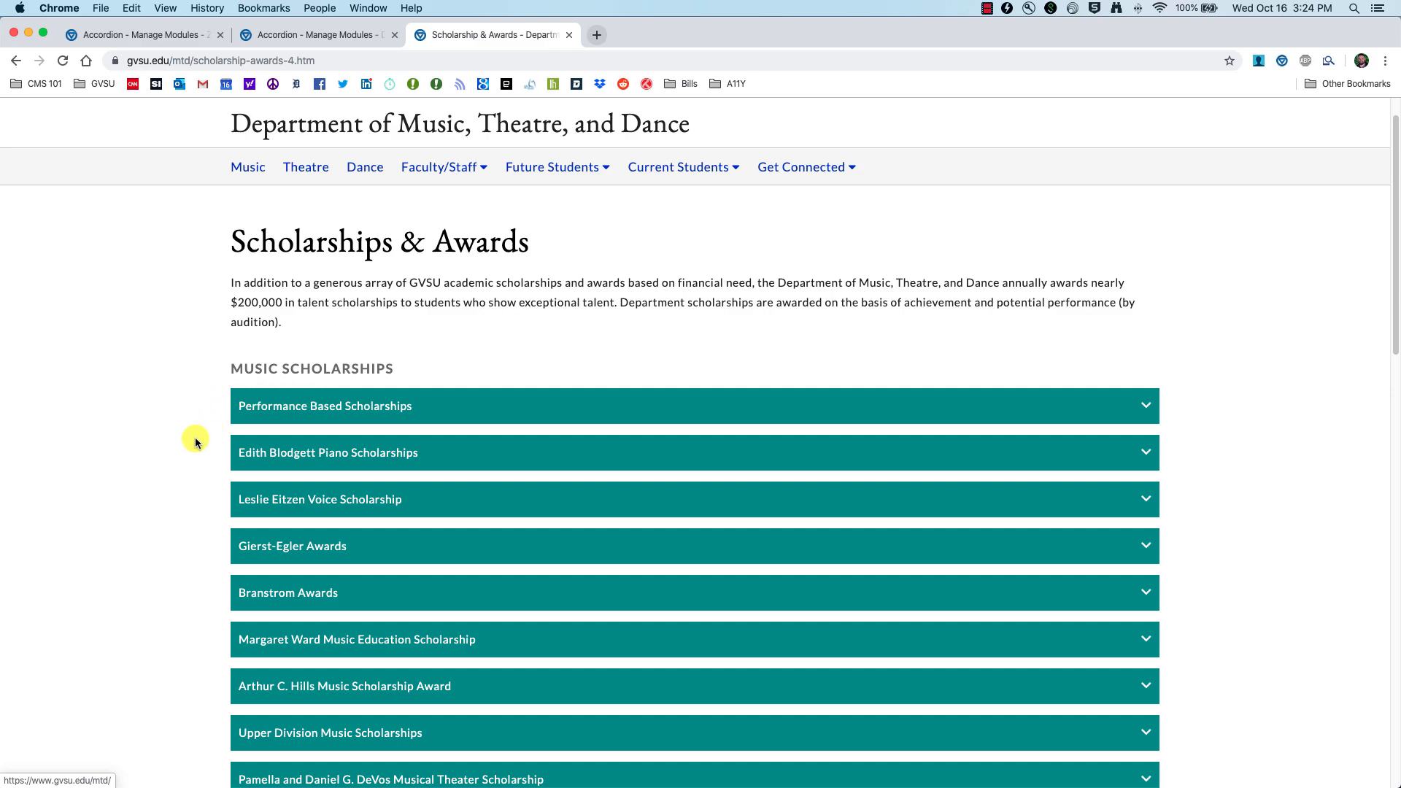
# Step: View the department's Music Scholarships panel list, then return to the test site's Music Accordion
pyautogui.scroll(-3, 416, 431)
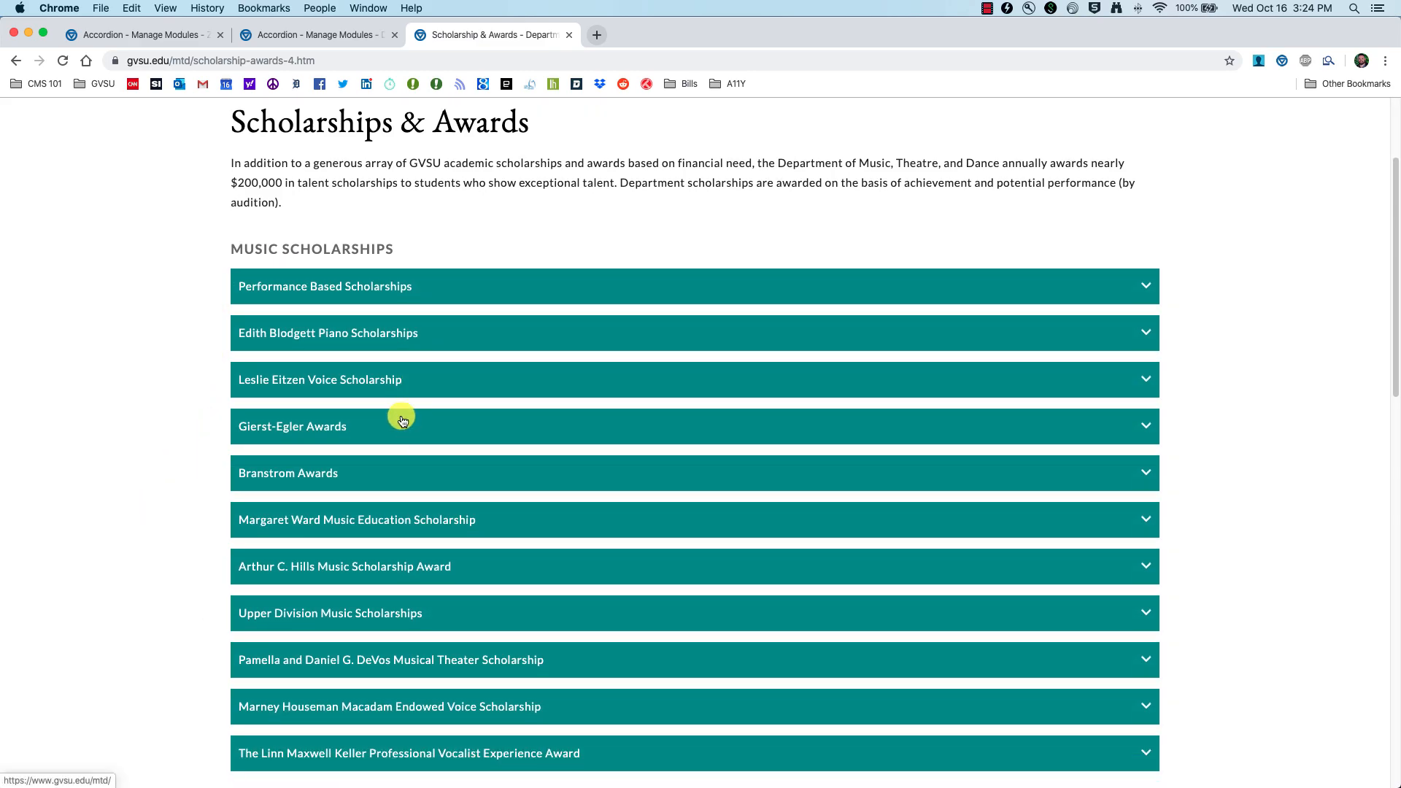
pyautogui.click(290, 35)
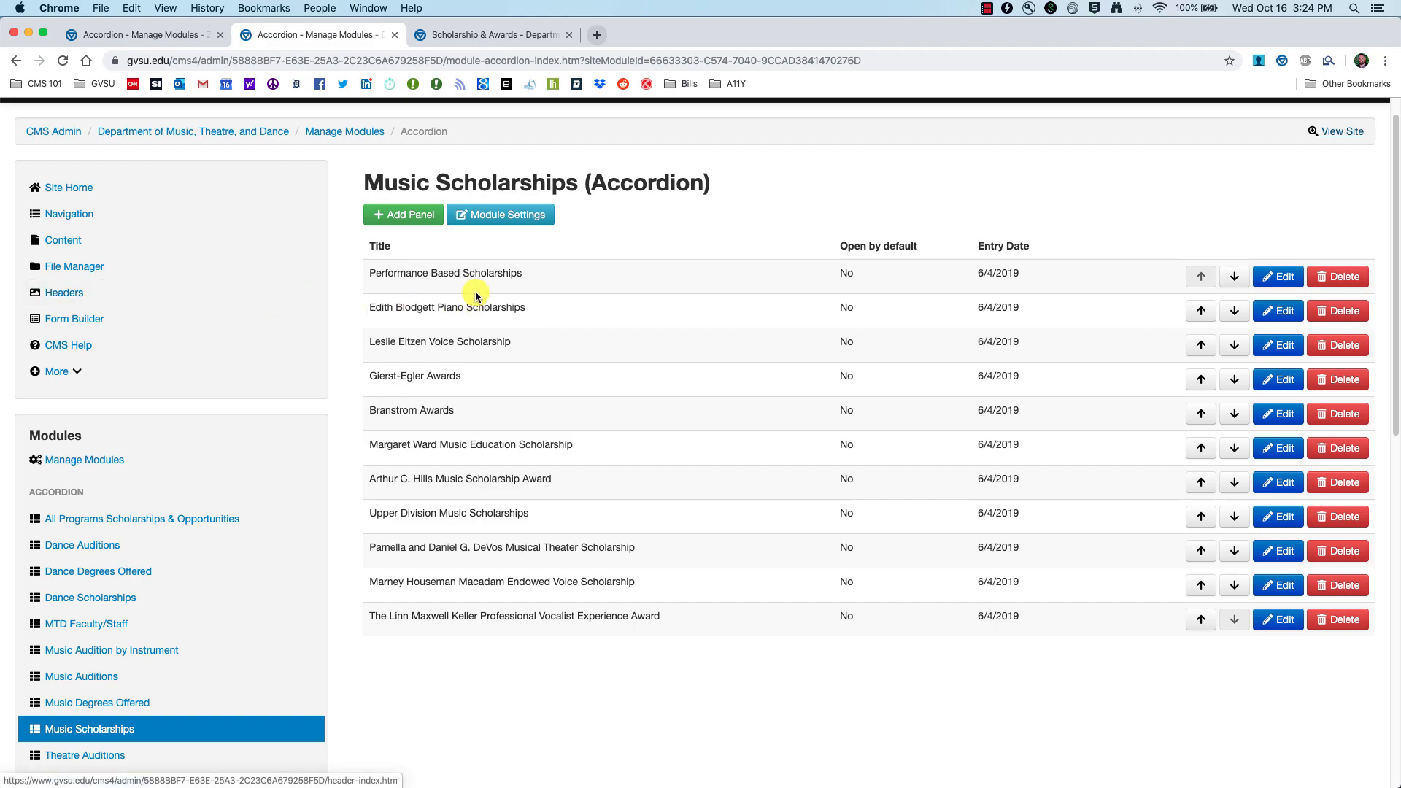
pyautogui.scroll(-1, 453, 314)
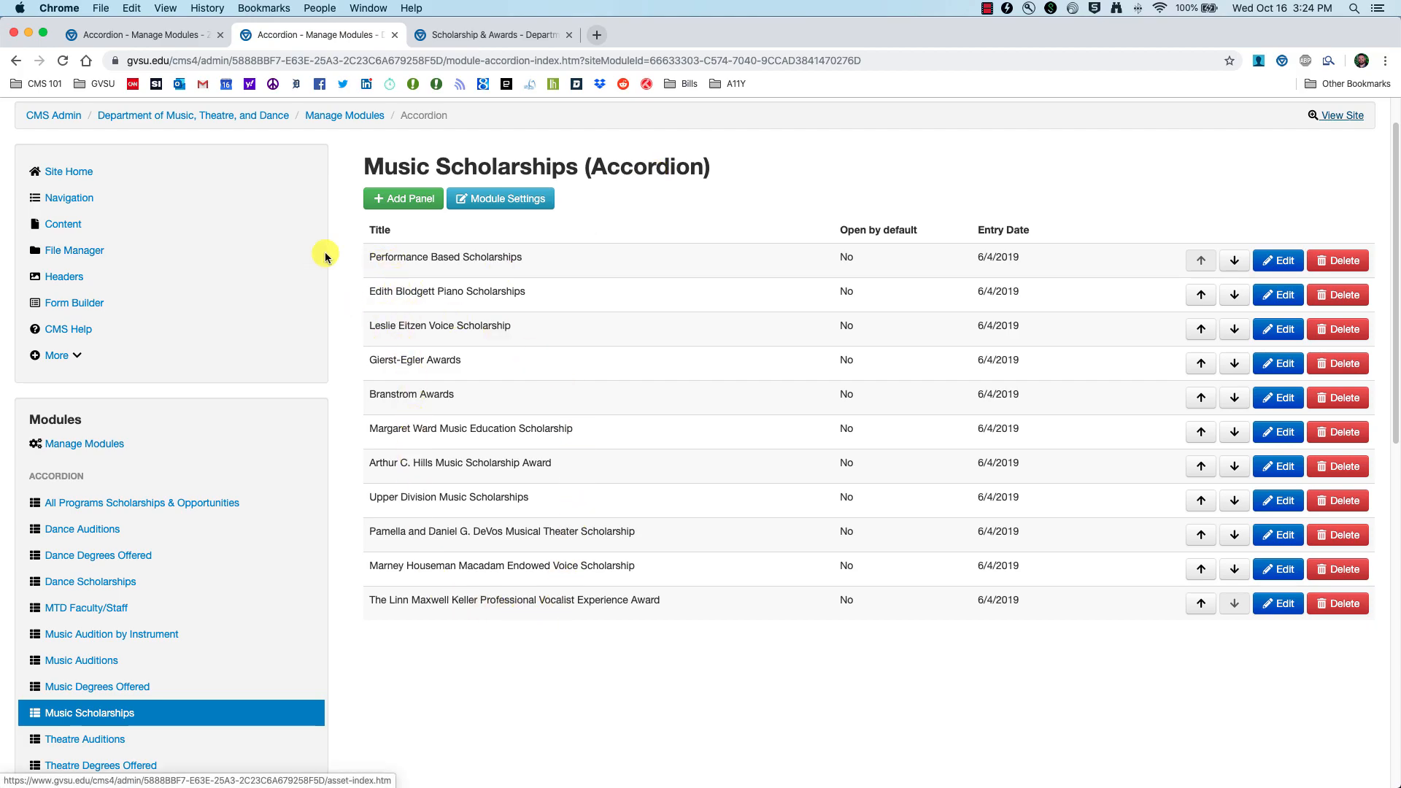
pyautogui.click(137, 41)
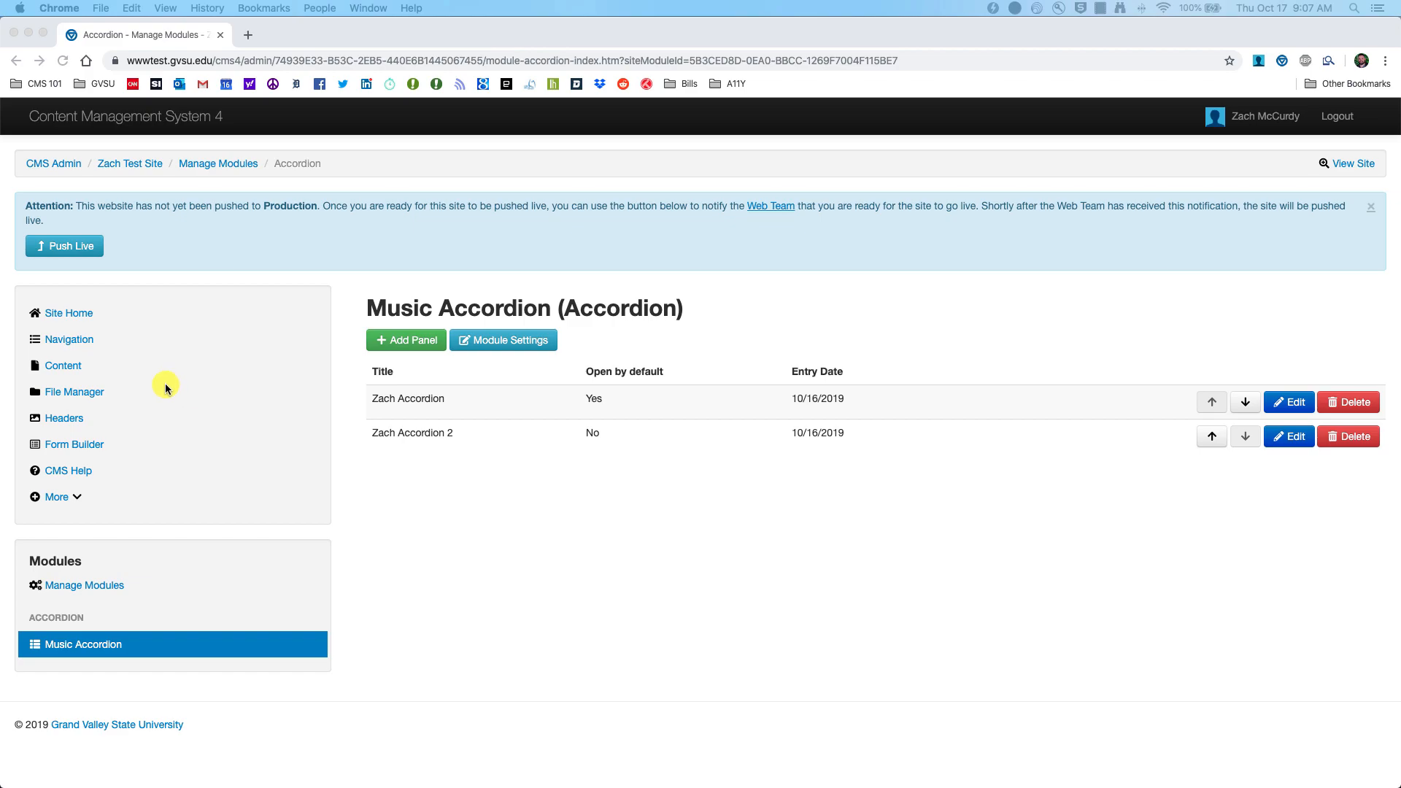
# Step: Insert Music Accordion into the Modules page, widen it to full row width, and open its settings
pyautogui.click(60, 368)
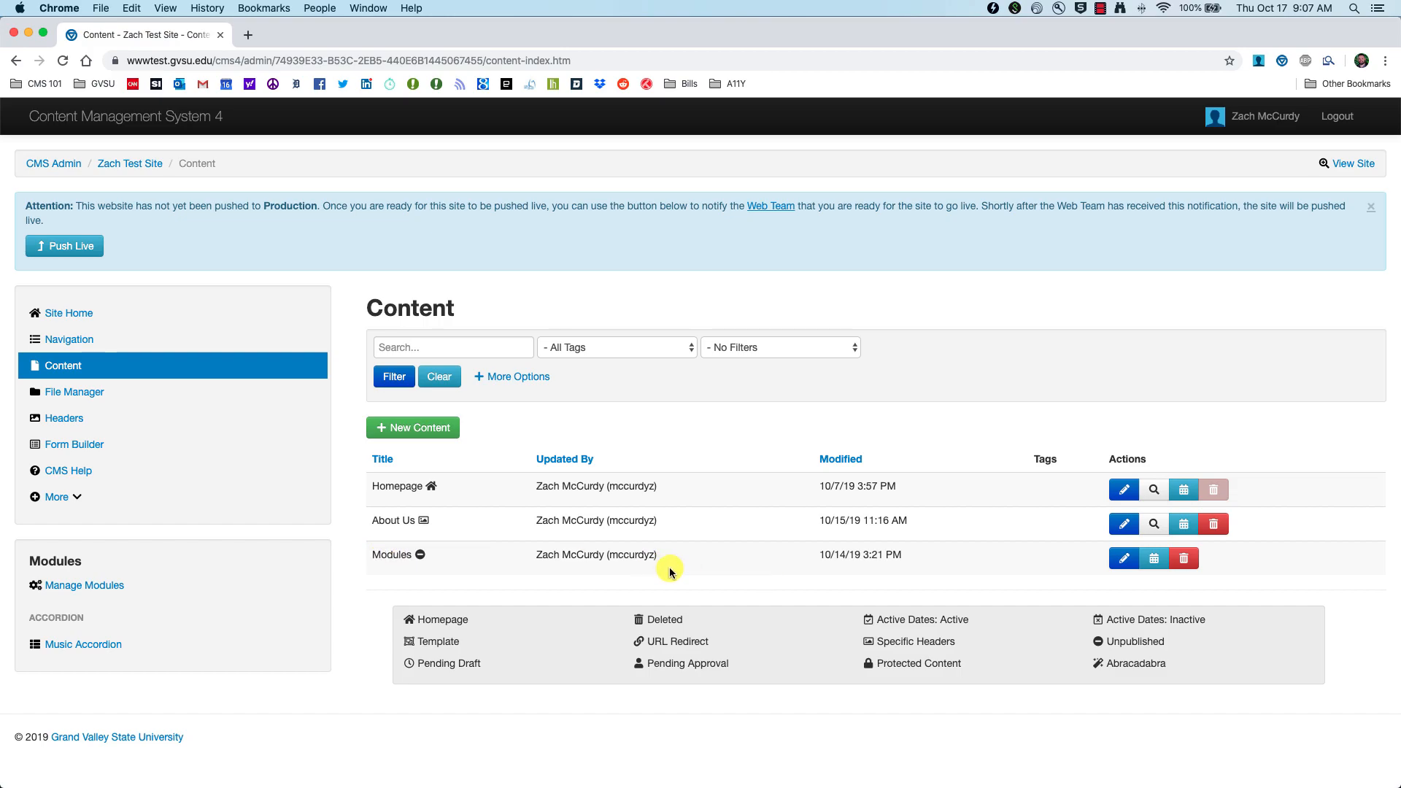
pyautogui.click(1124, 558)
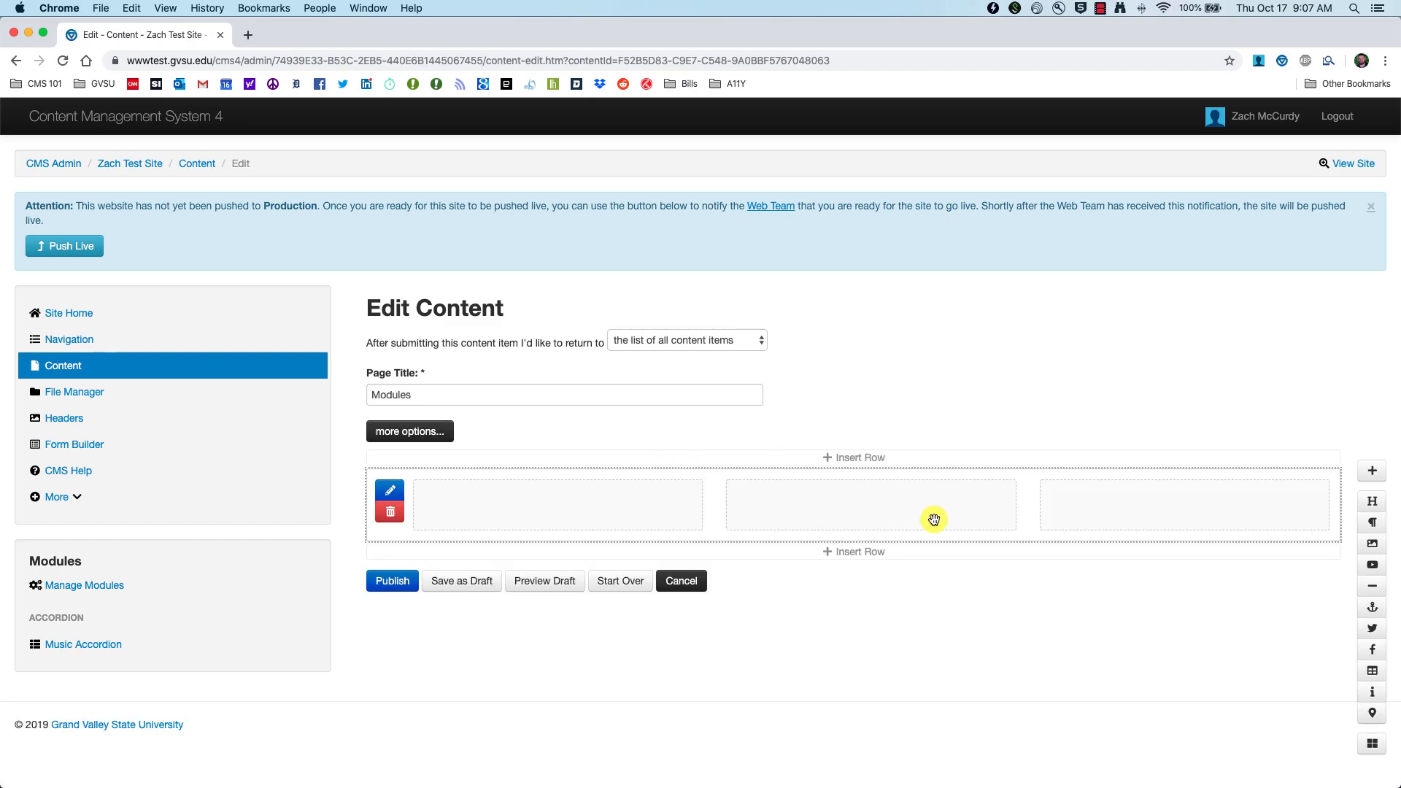
pyautogui.click(1376, 746)
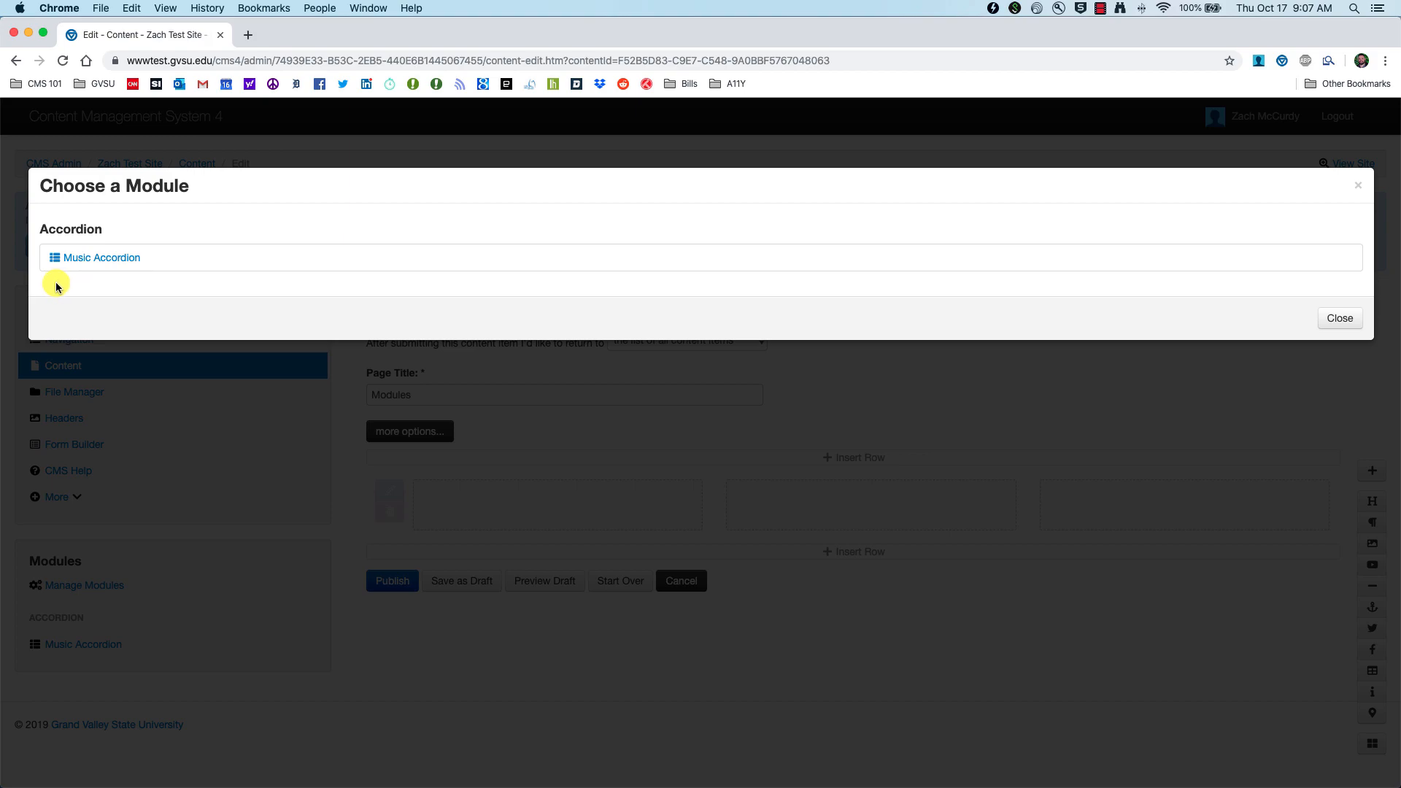
pyautogui.click(91, 264)
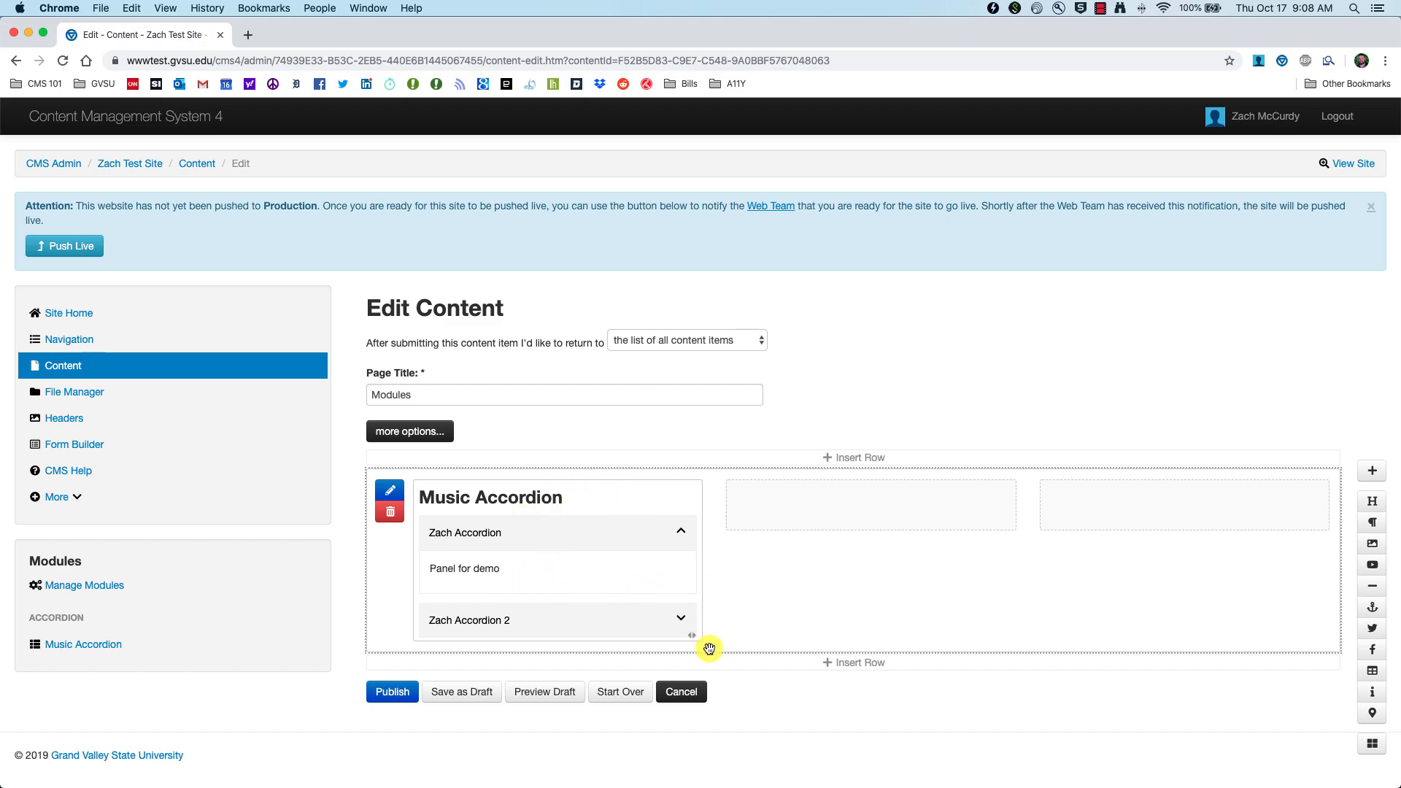
pyautogui.moveTo(691, 635); pyautogui.dragTo(1162, 621)
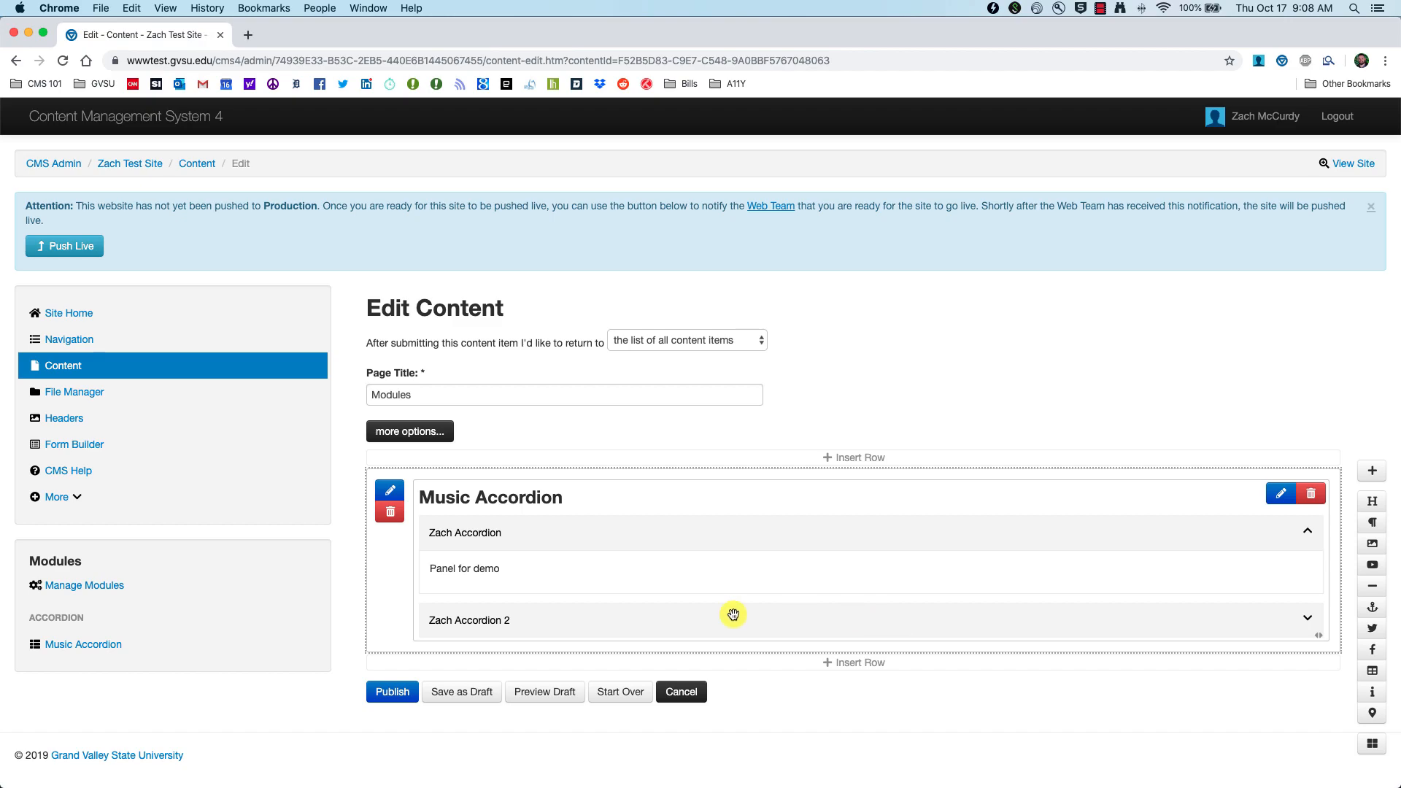
pyautogui.doubleClick(493, 578)
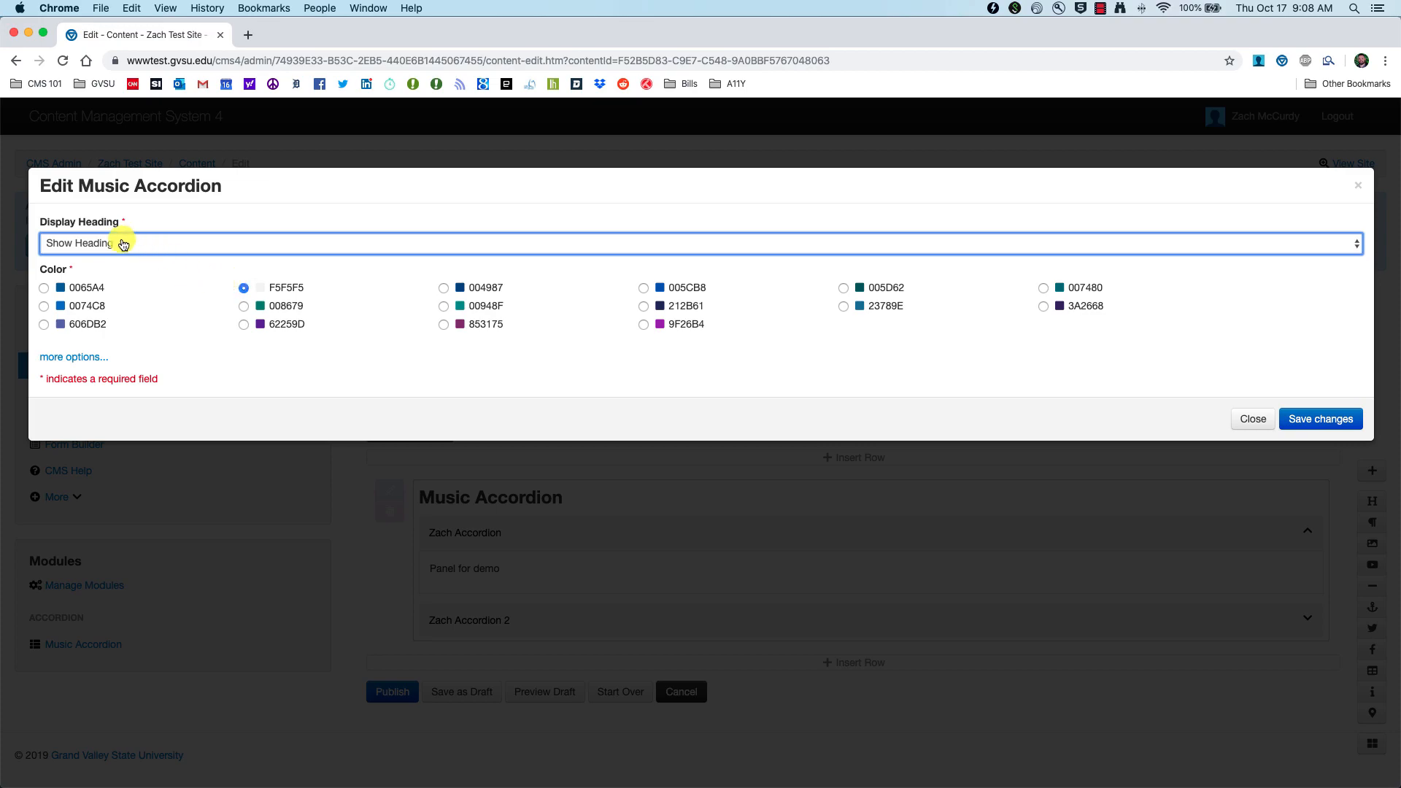
# Step: Keep the Music Accordion's display heading set to Show Heading
pyautogui.click(162, 242)
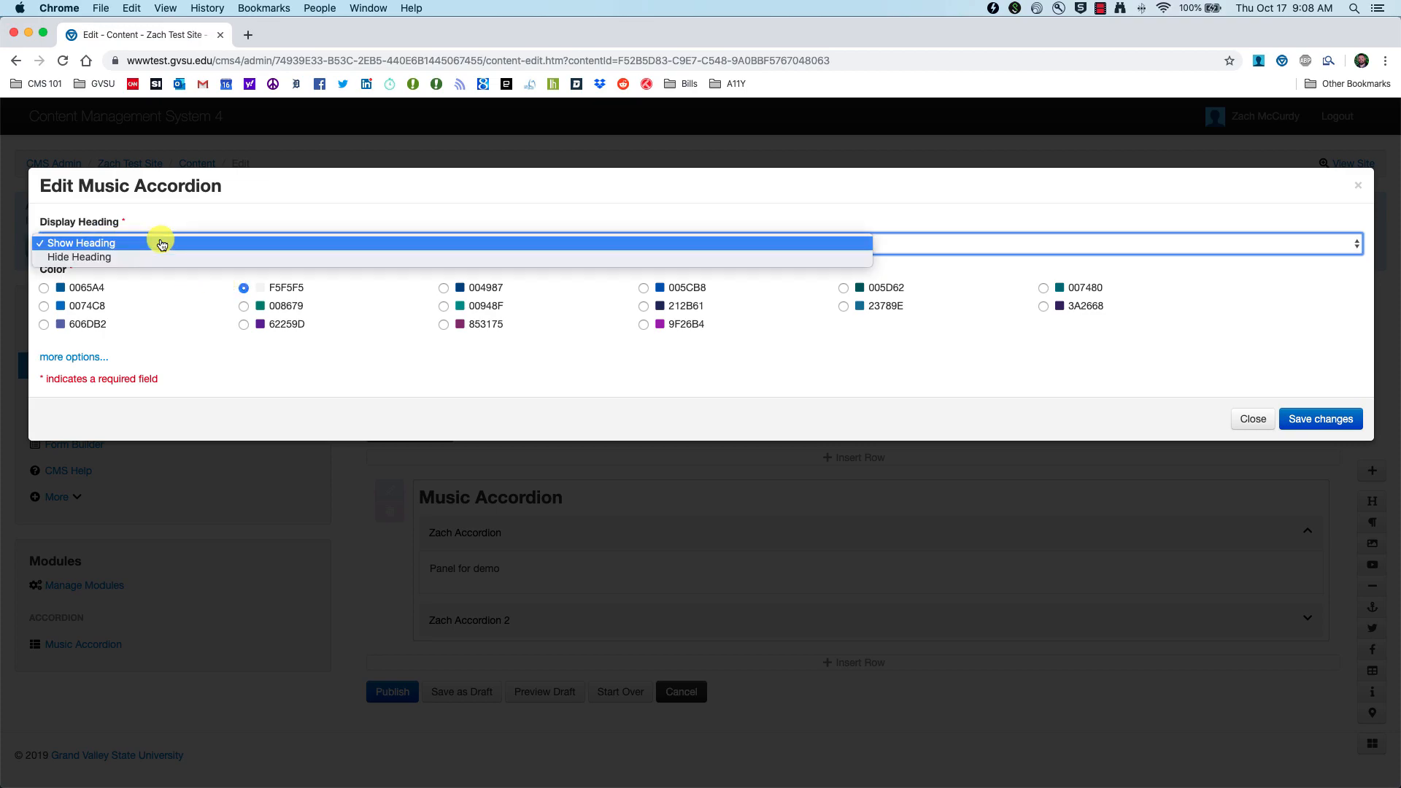
pyautogui.click(146, 254)
pyautogui.click(156, 243)
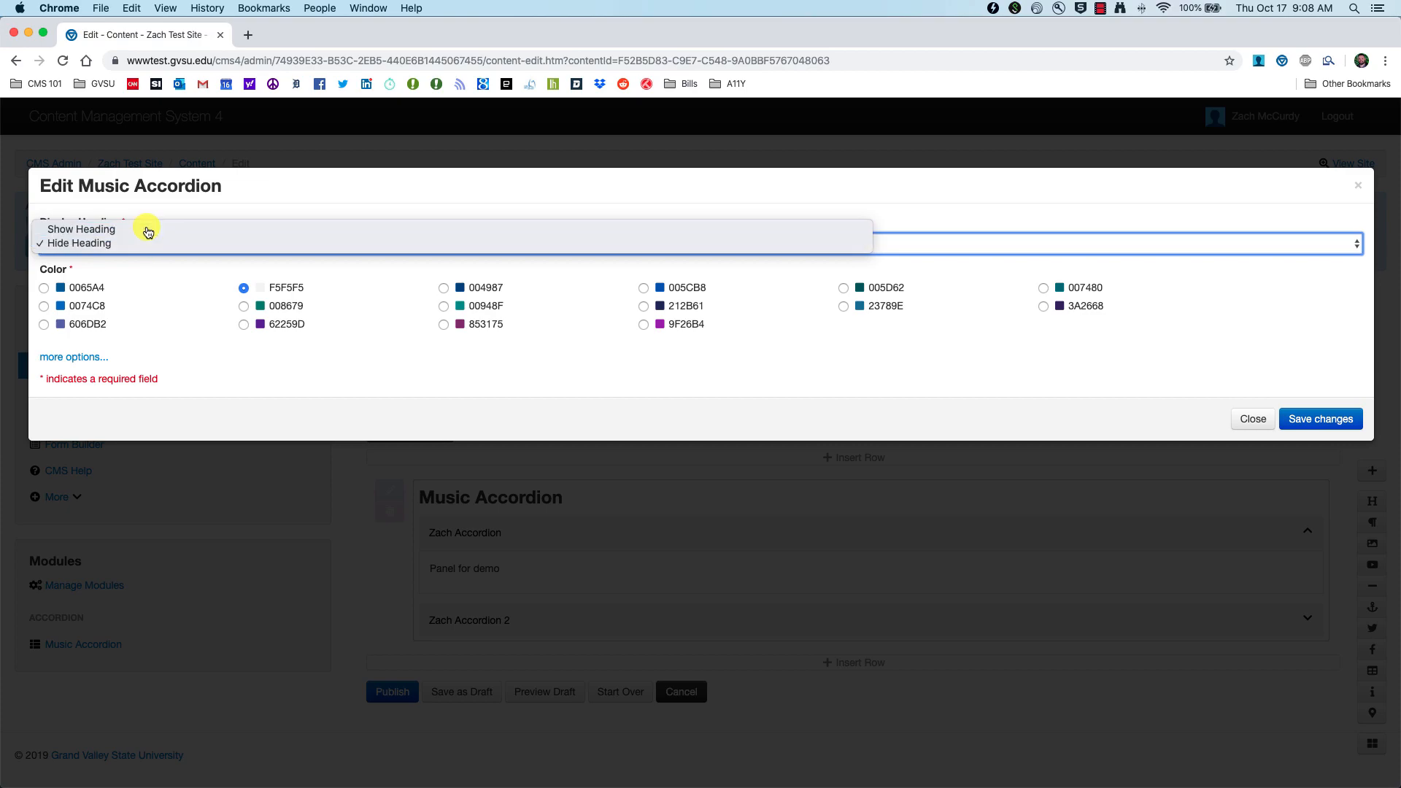
pyautogui.click(141, 229)
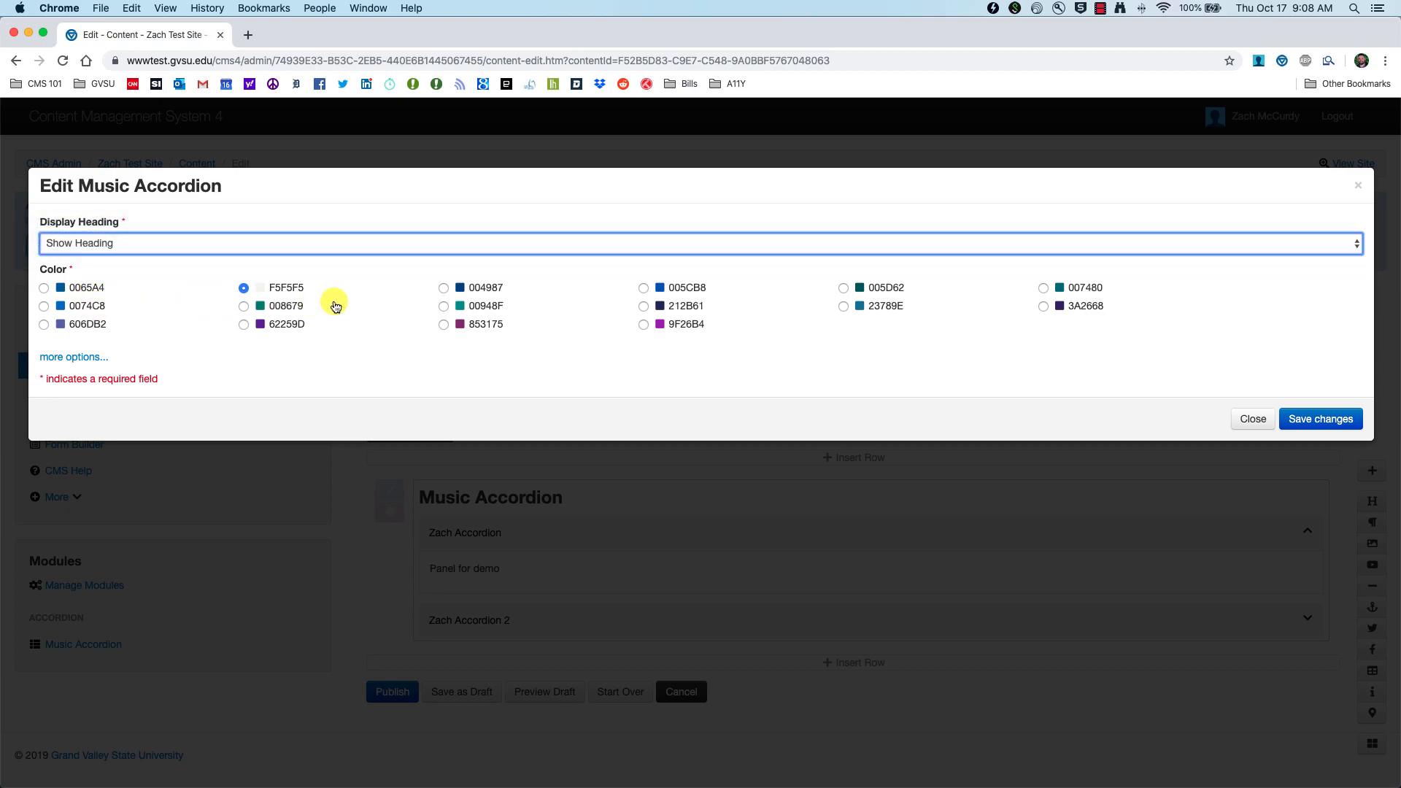
# Step: Set the accordion color to 0074C8 with Highlight: Blue and save the changes
pyautogui.click(45, 307)
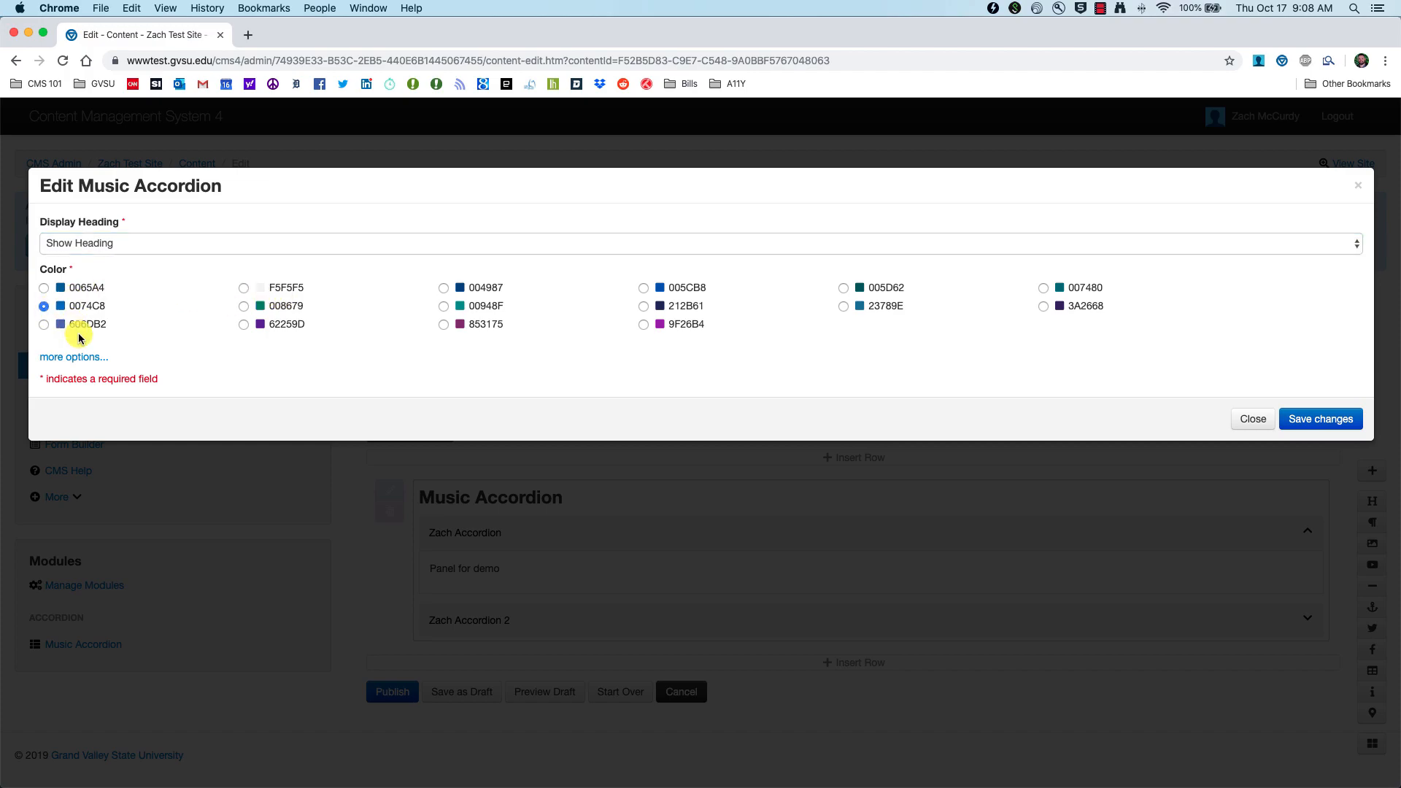
pyautogui.click(73, 357)
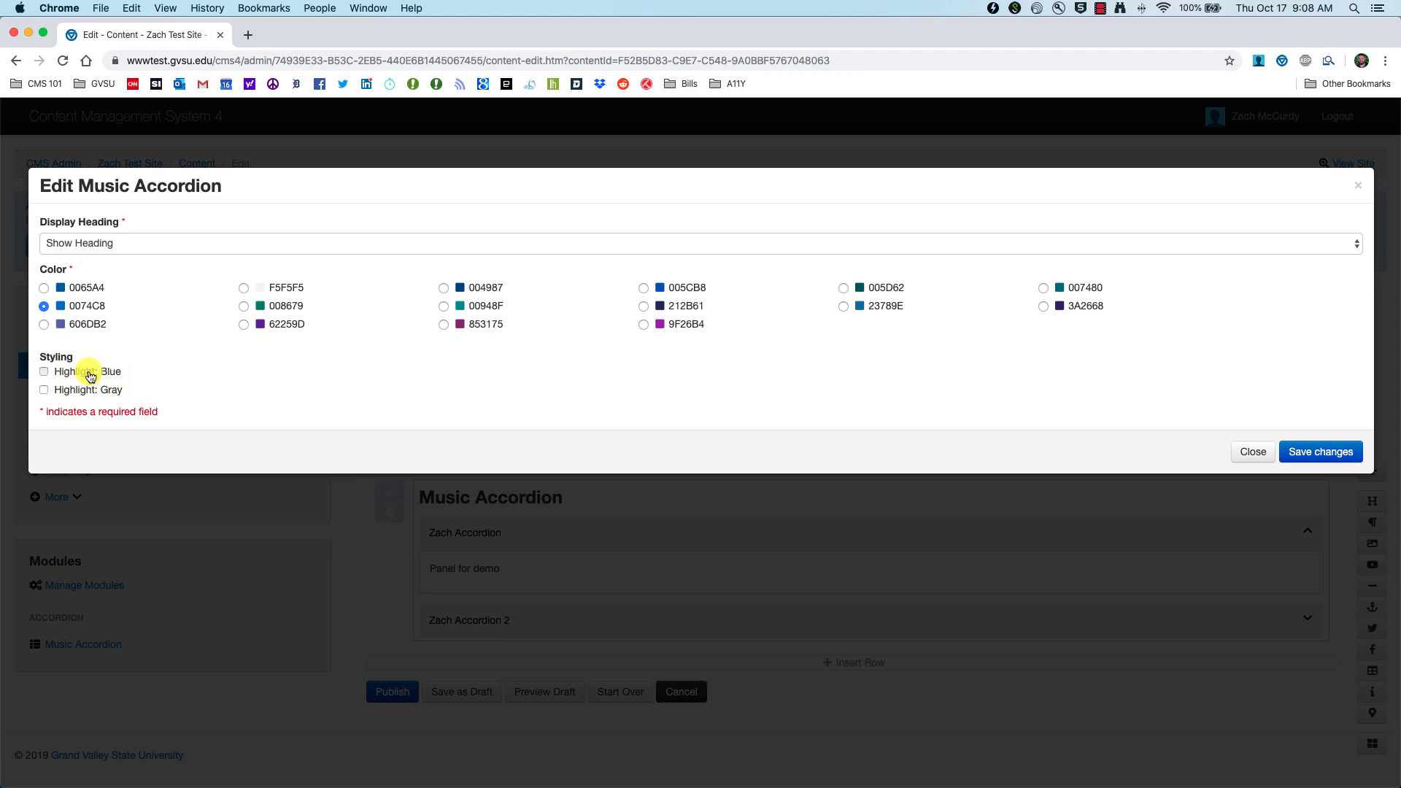
pyautogui.click(1322, 452)
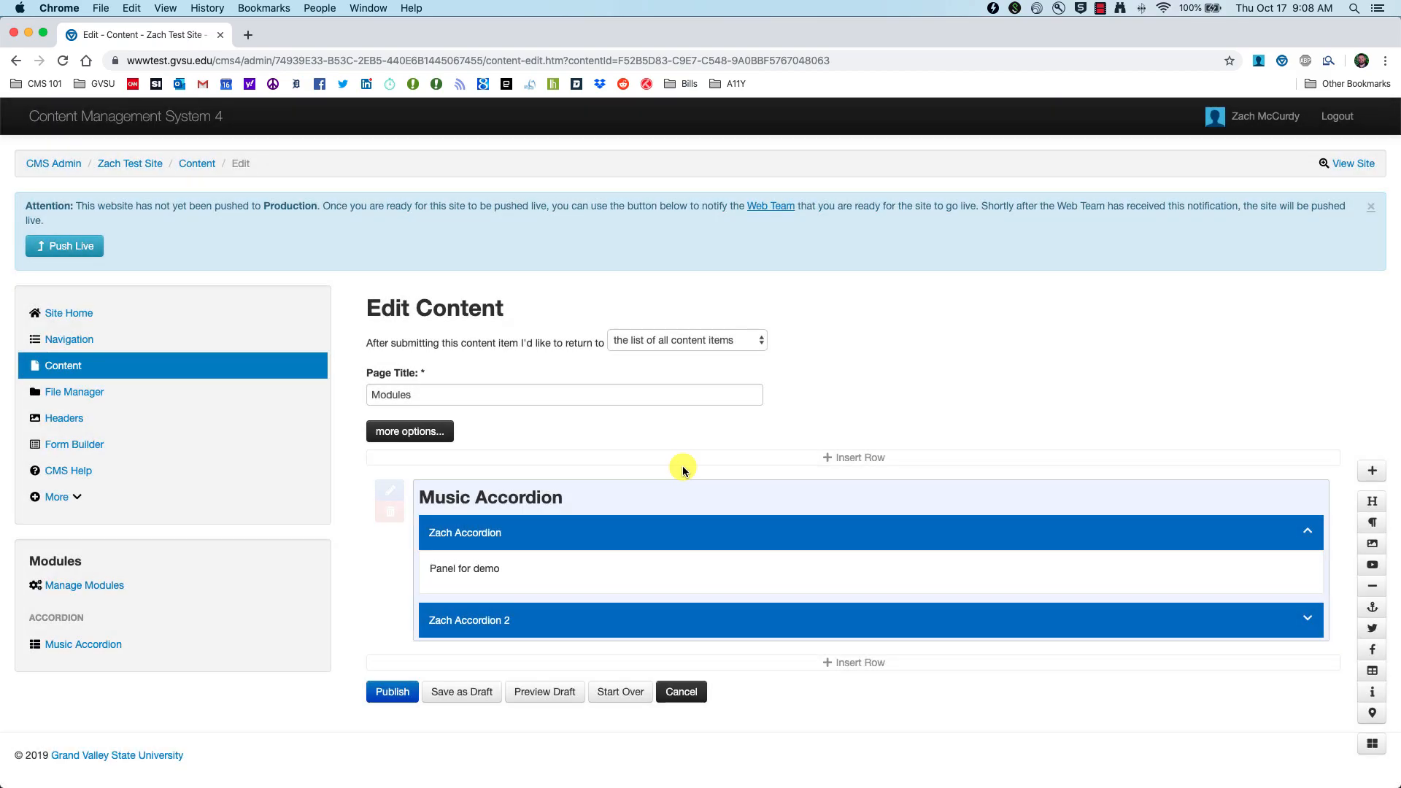
# Step: Preview the draft Modules page in a new tab and reopen the Music Accordion settings
pyautogui.click(538, 697)
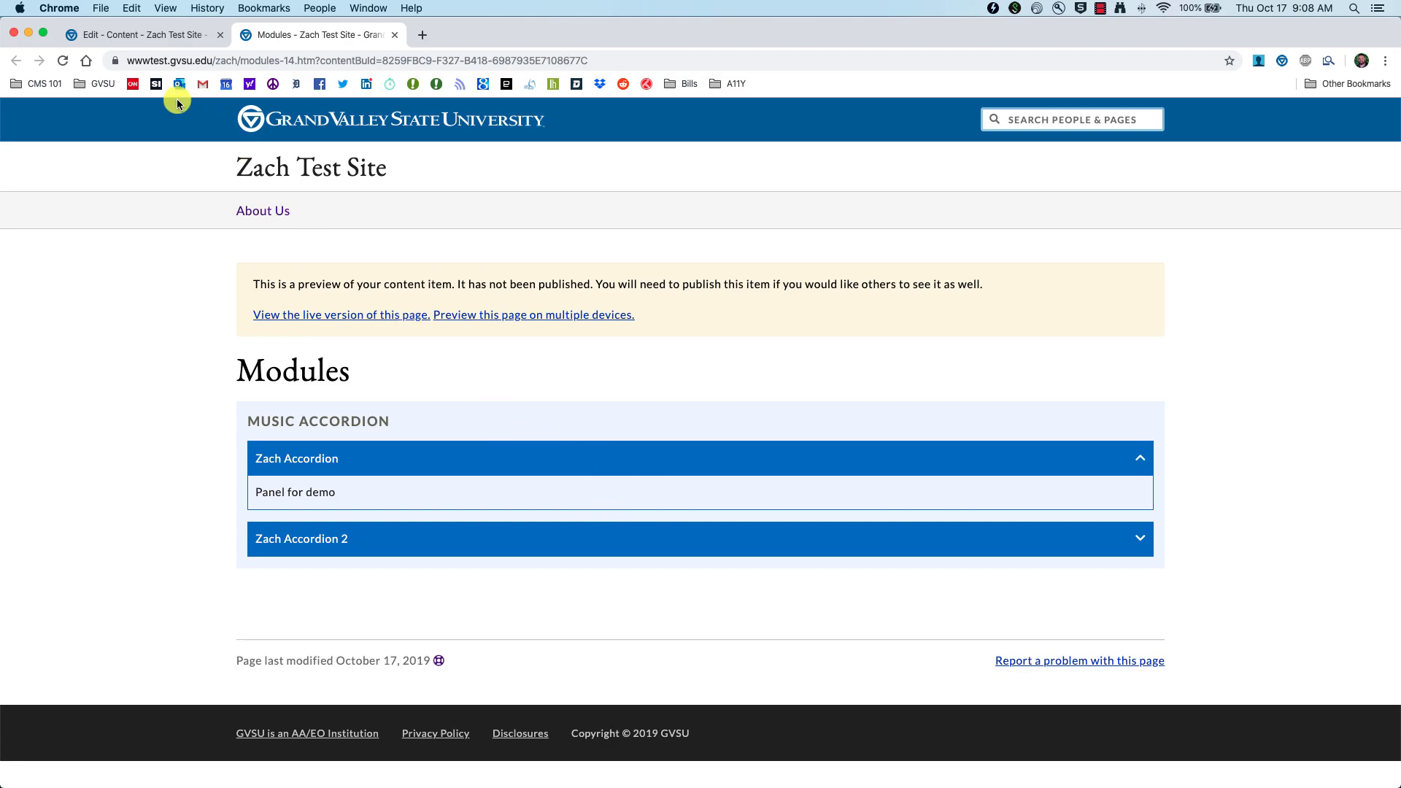
pyautogui.click(140, 34)
pyautogui.doubleClick(547, 558)
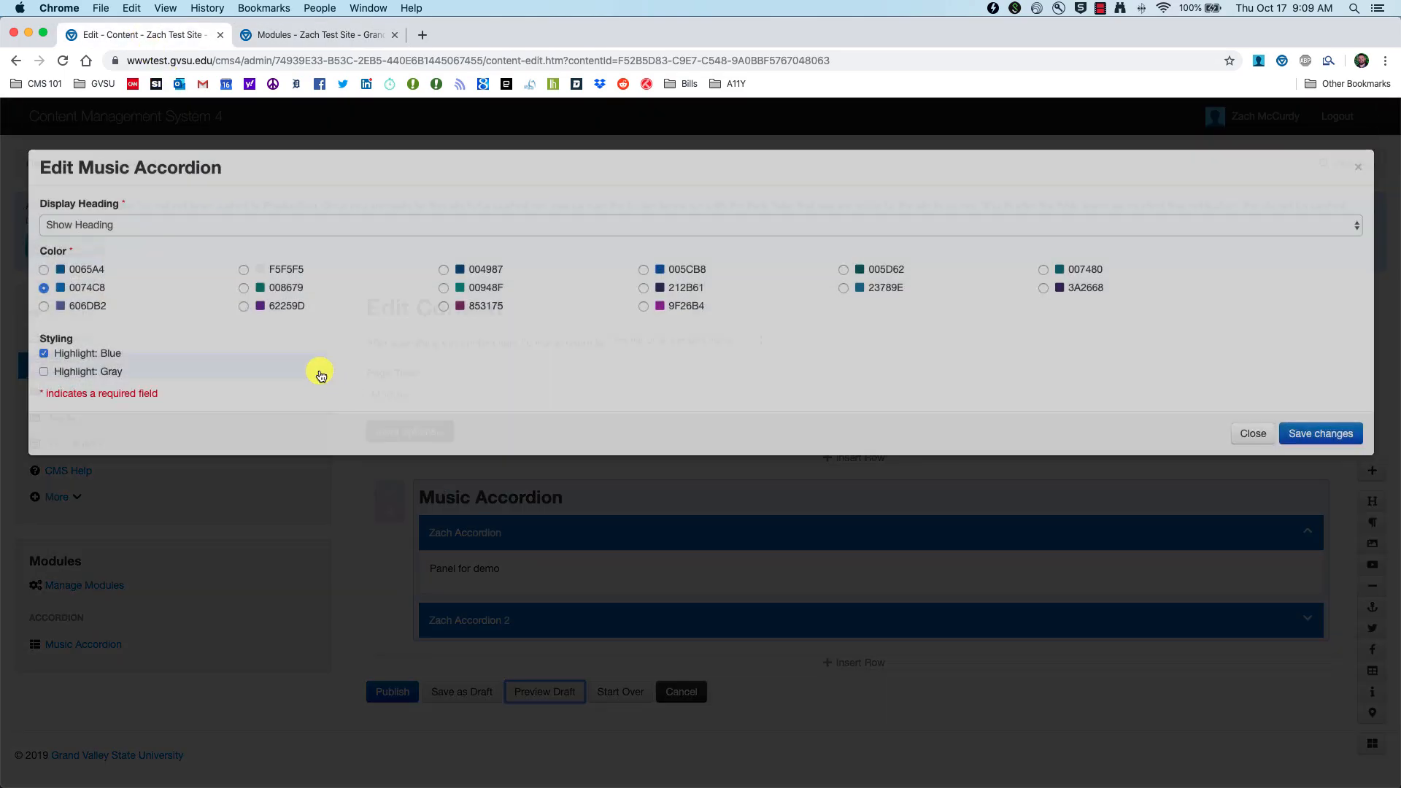
# Step: Expand and collapse Zach Accordion 2 in the preview, then save the accordion settings
pyautogui.click(320, 34)
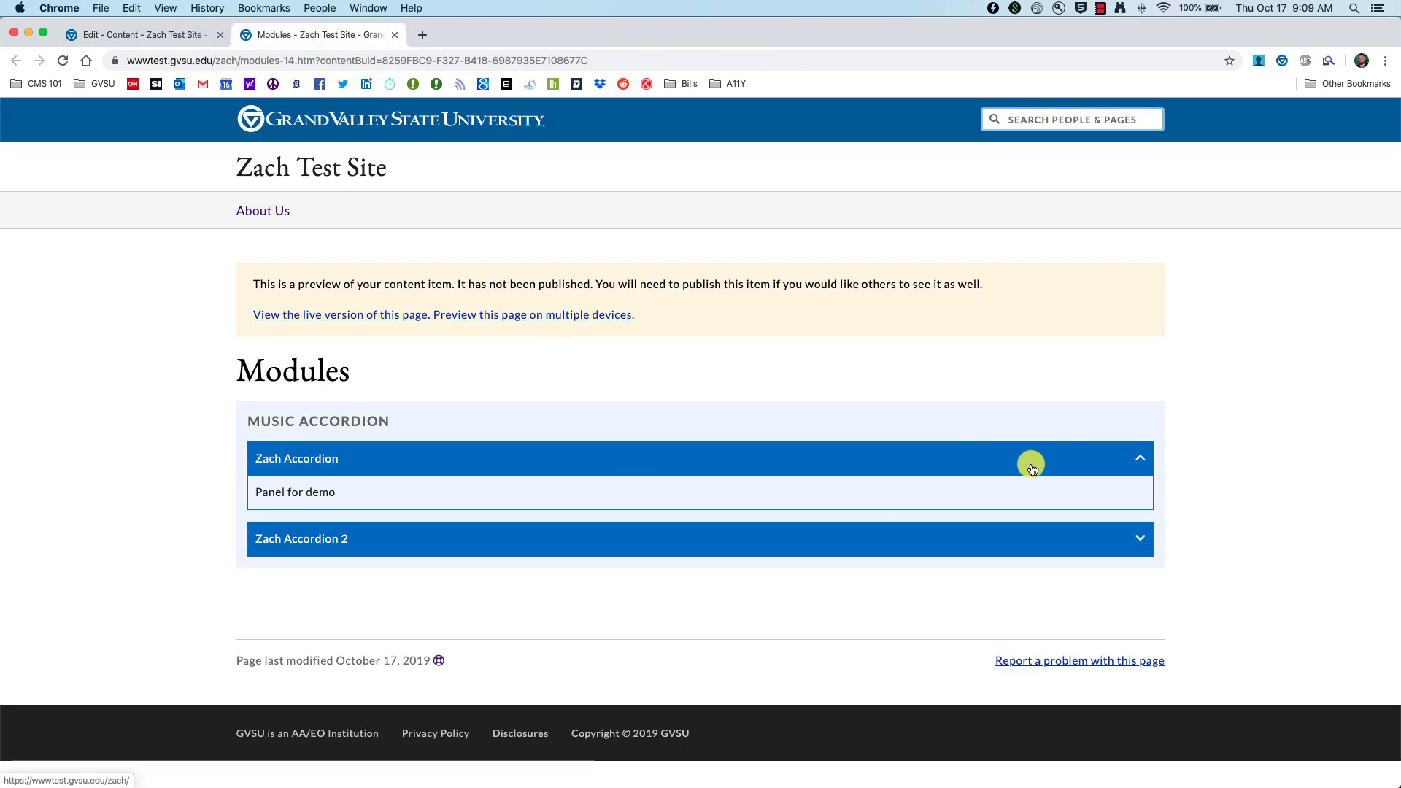
pyautogui.click(1112, 541)
pyautogui.click(1058, 541)
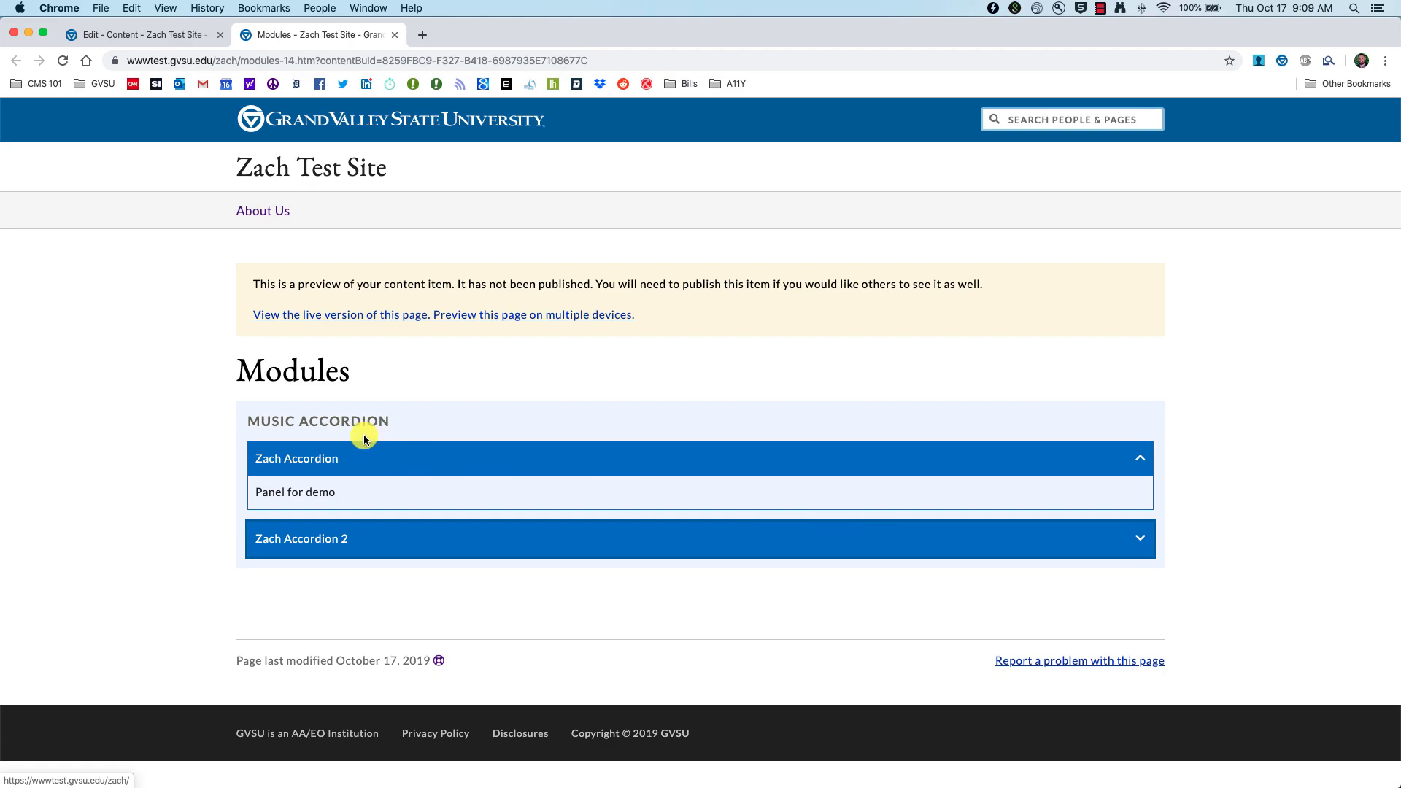
pyautogui.click(121, 35)
pyautogui.click(1290, 446)
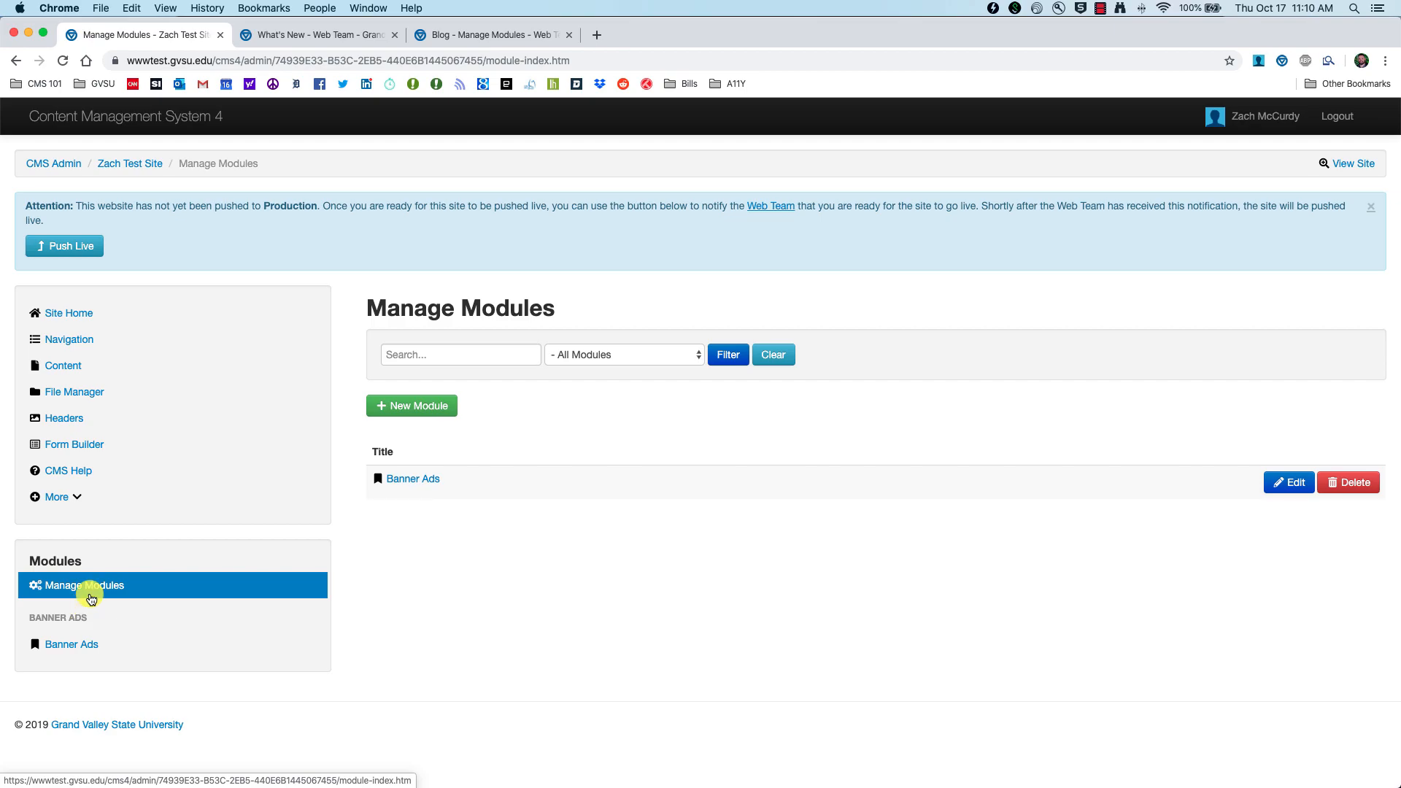
pyautogui.moveTo(45, 585); pyautogui.dragTo(100, 587)
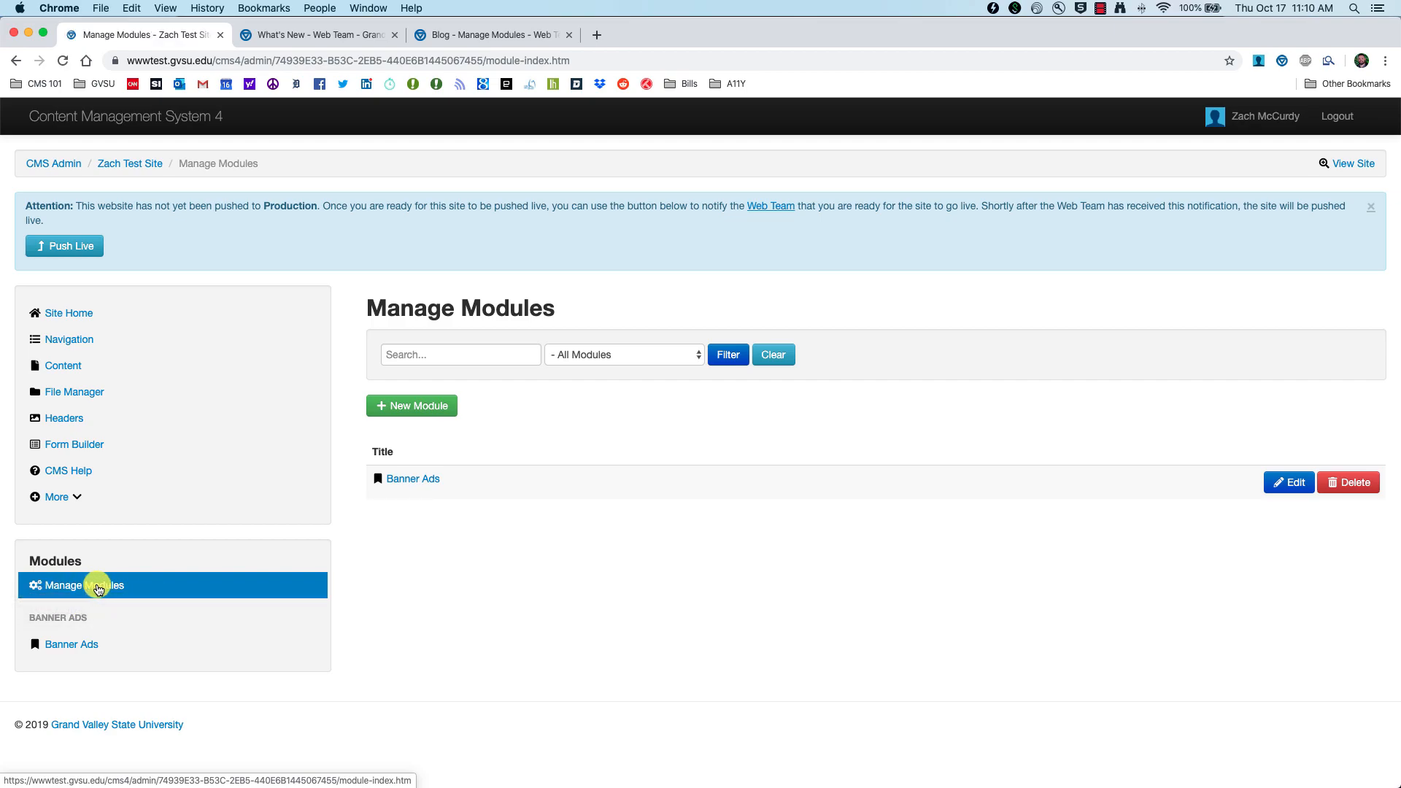
# Step: Create a Blog module with alias title CMS 201, then view the live What's New blog page
pyautogui.click(400, 407)
pyautogui.click(501, 358)
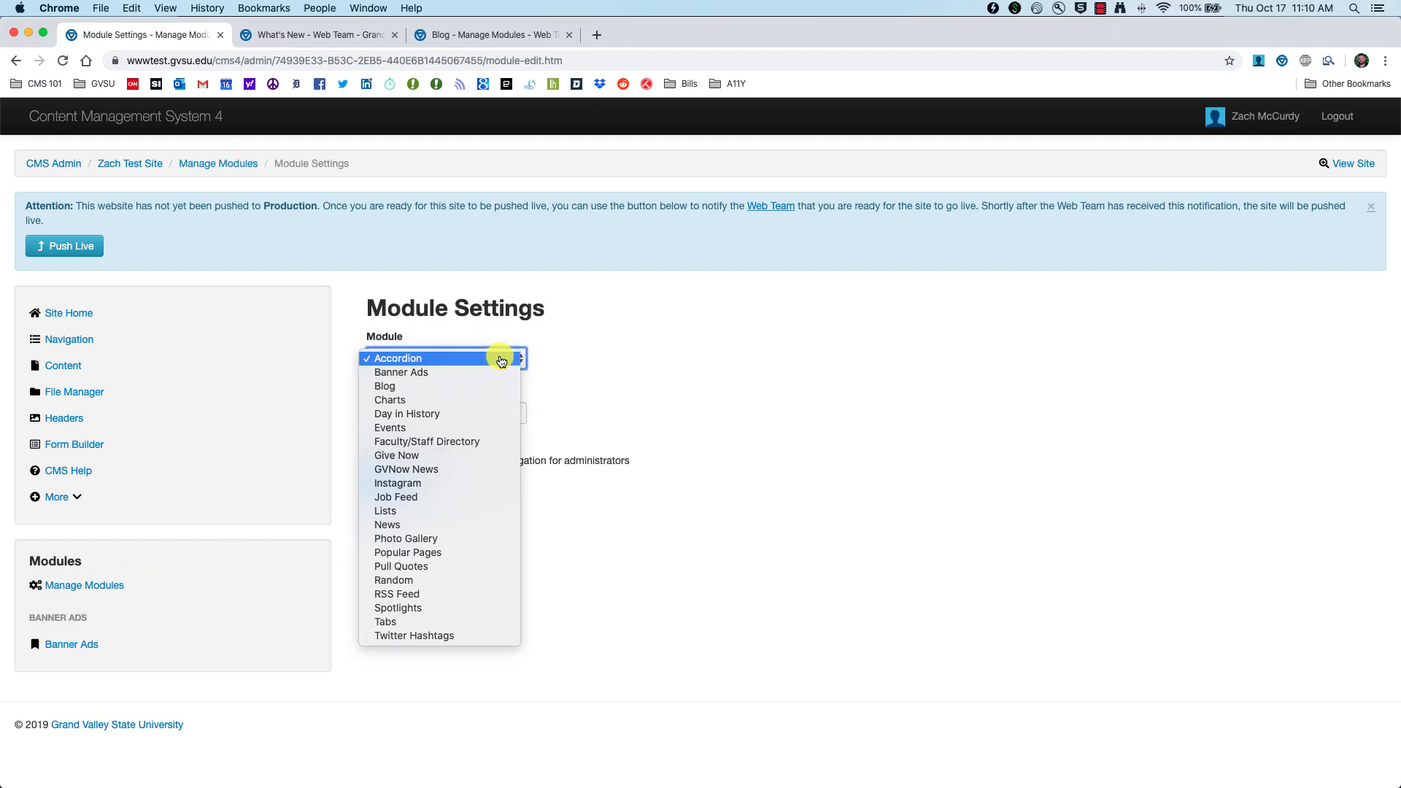
pyautogui.click(408, 395)
pyautogui.click(416, 410)
pyautogui.write('CMS 201')
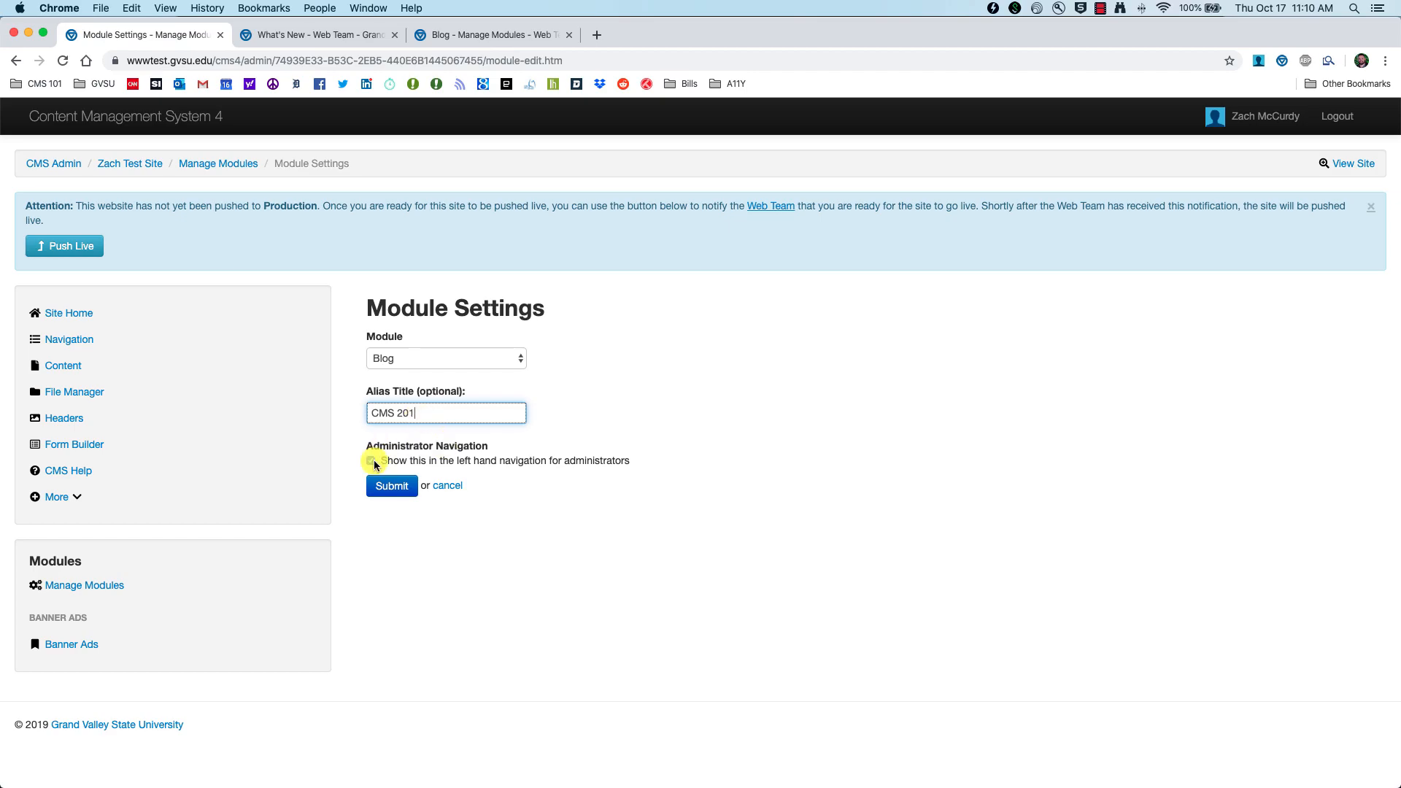
pyautogui.click(385, 485)
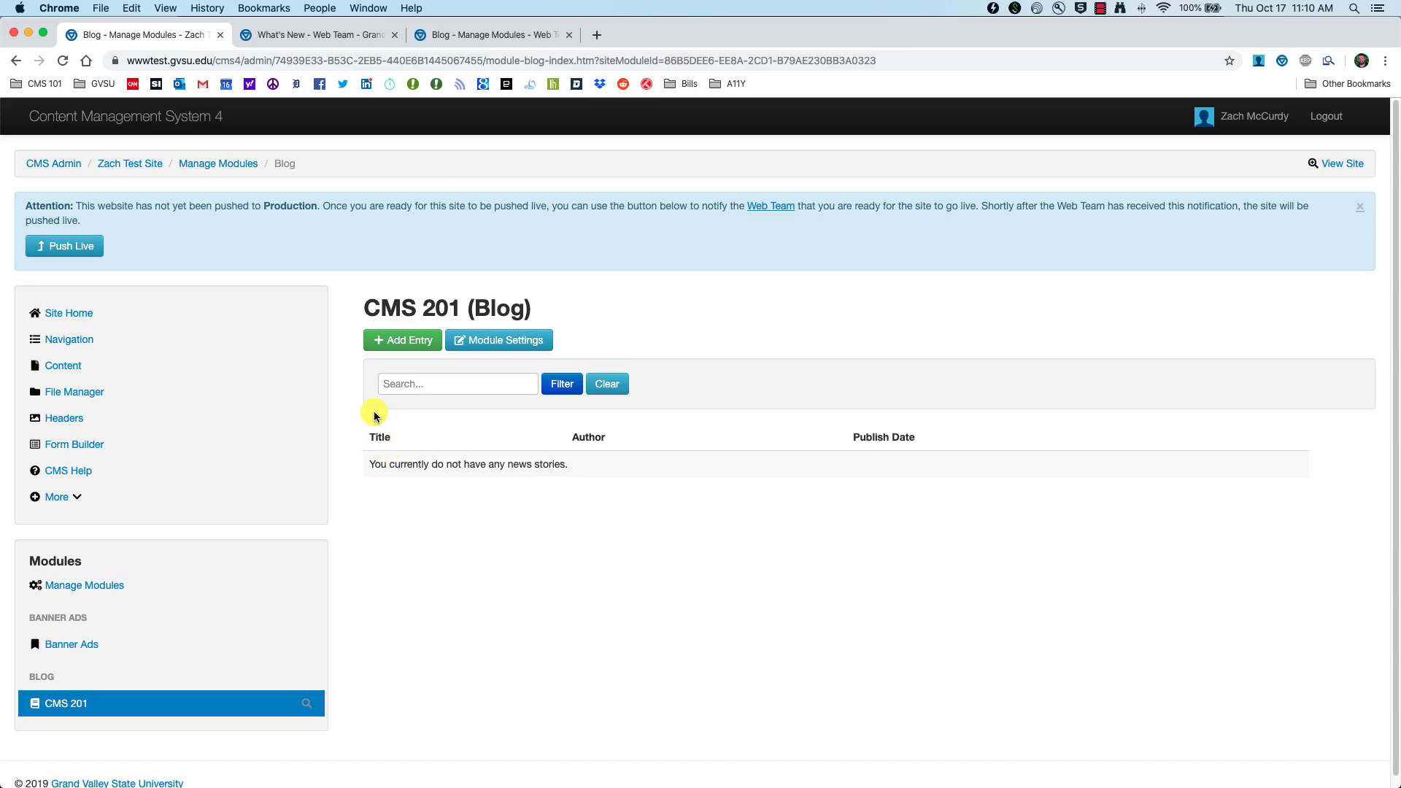
pyautogui.click(312, 35)
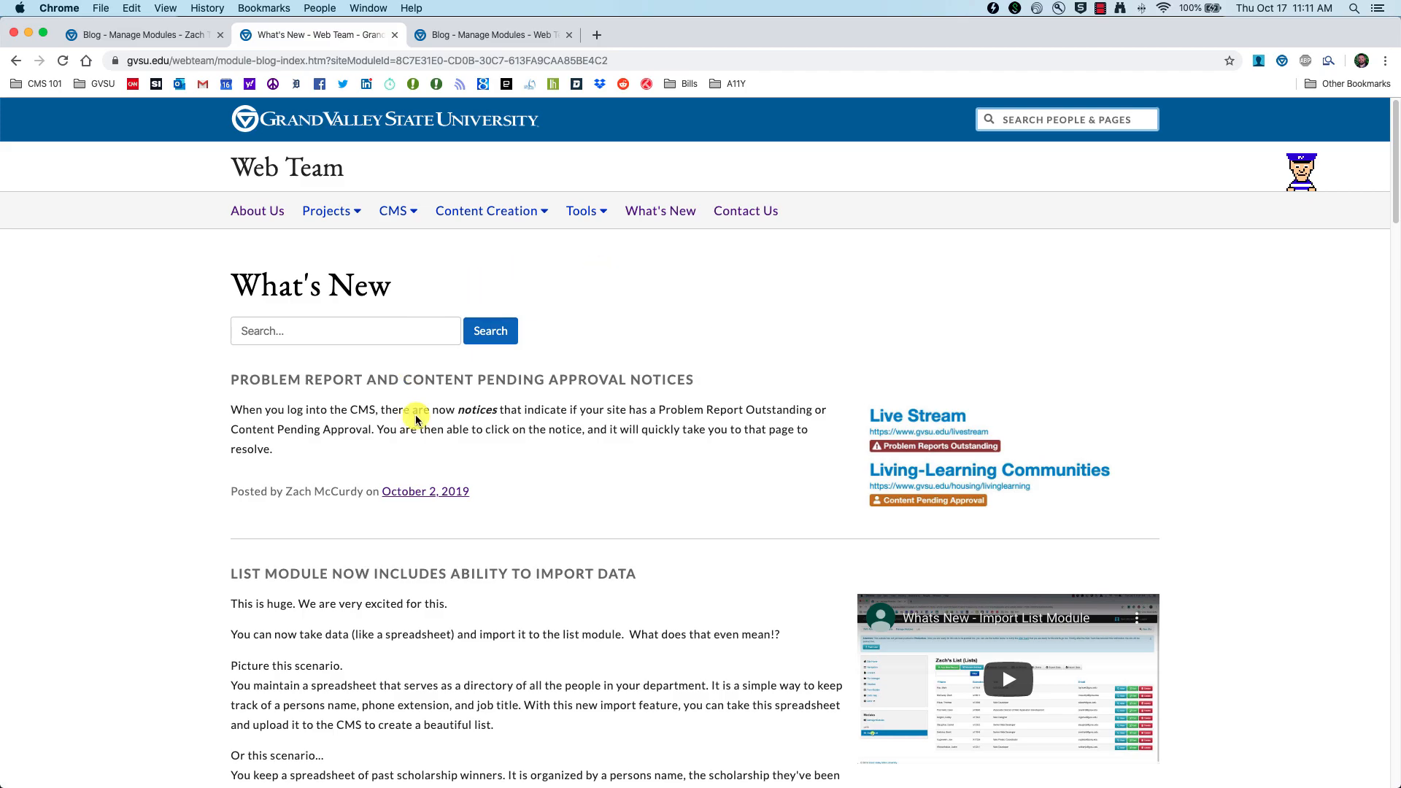
pyautogui.scroll(-5, 482, 492)
pyautogui.scroll(-6, 481, 500)
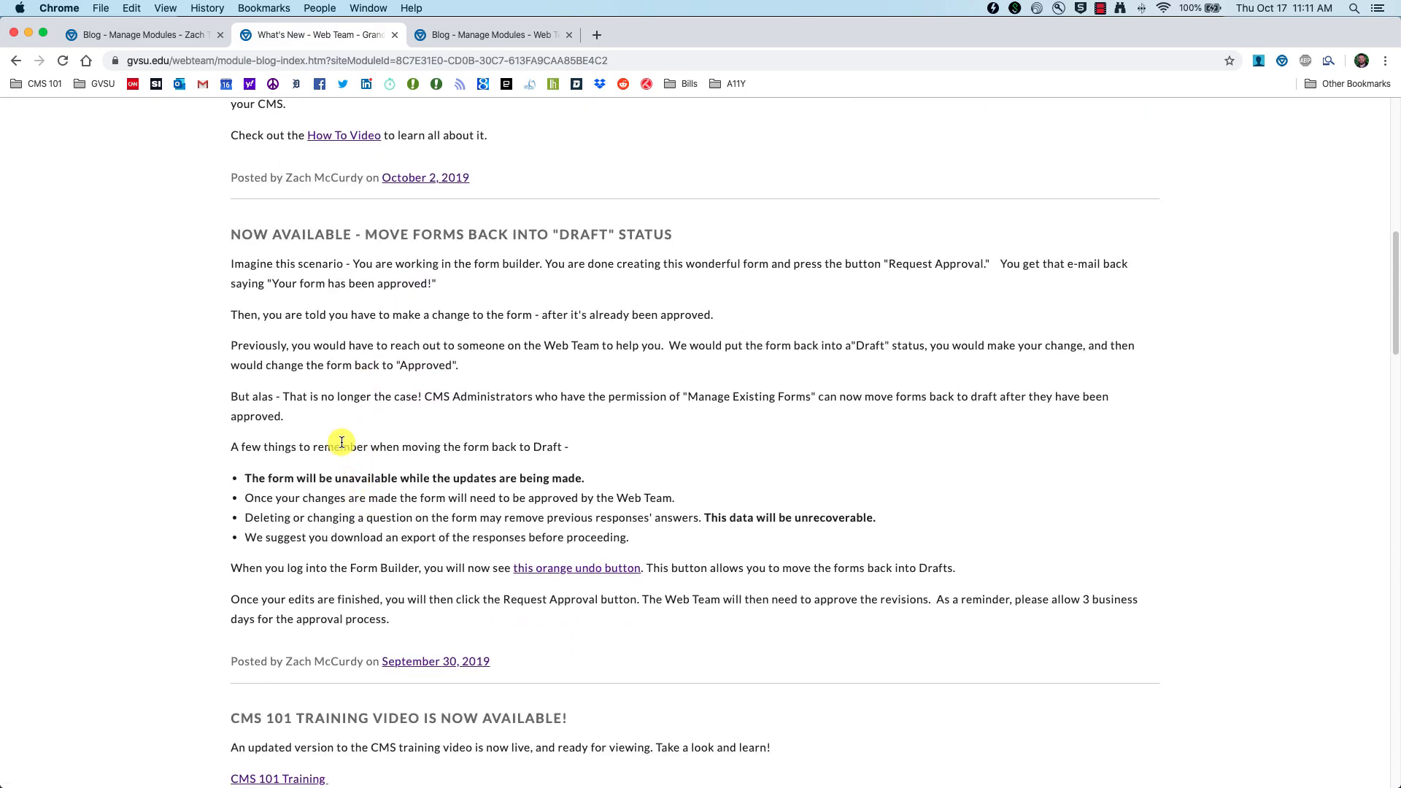
pyautogui.scroll(10, 340, 443)
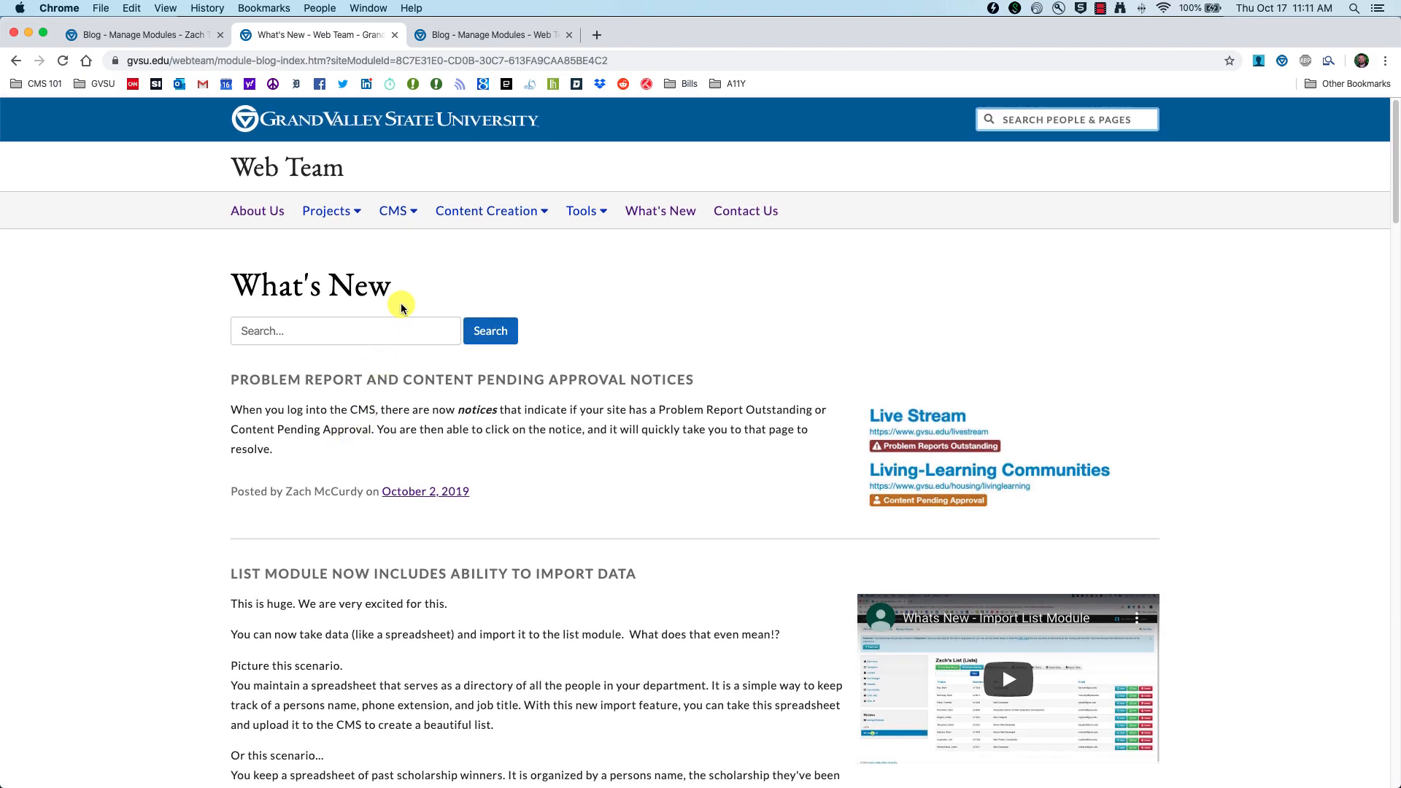
pyautogui.click(485, 37)
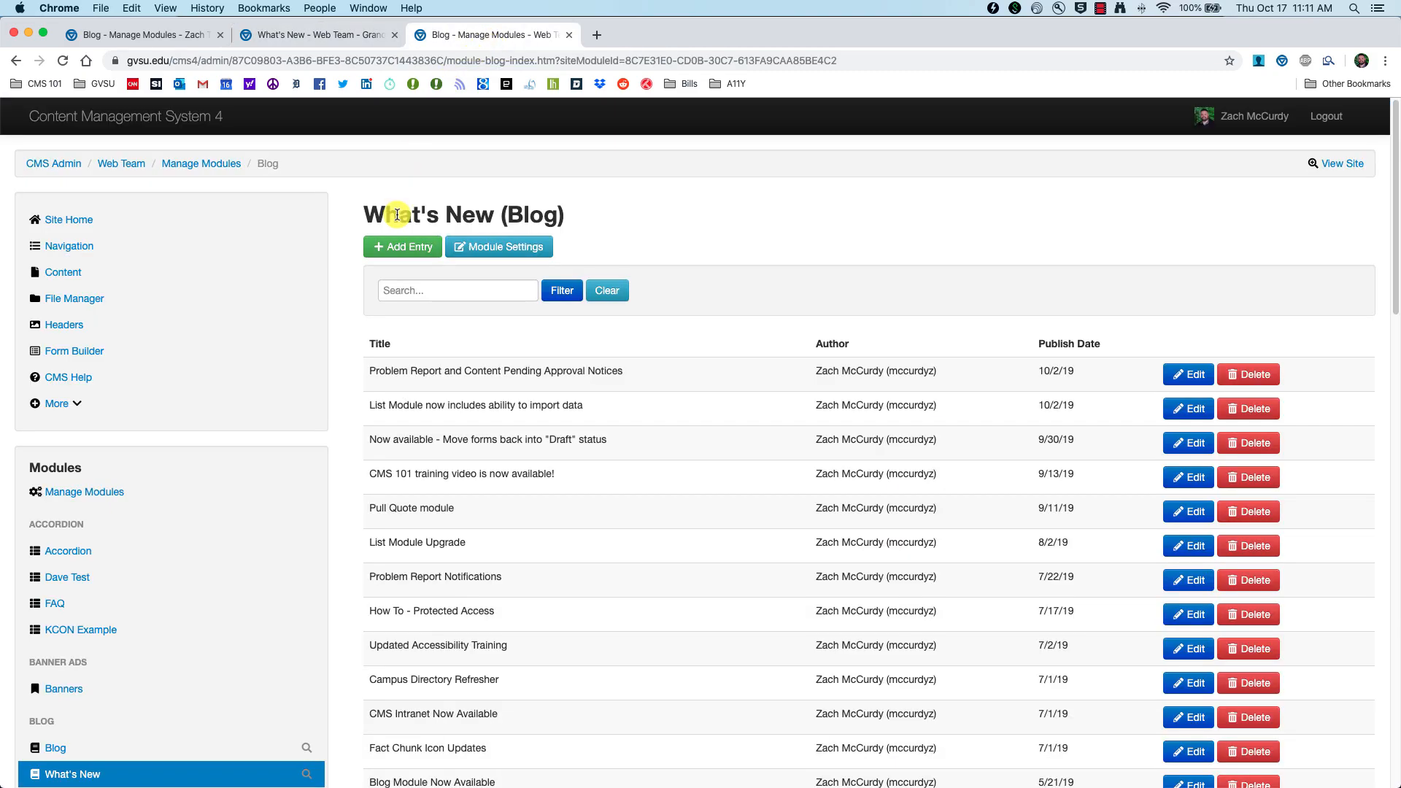
pyautogui.scroll(-2, 103, 635)
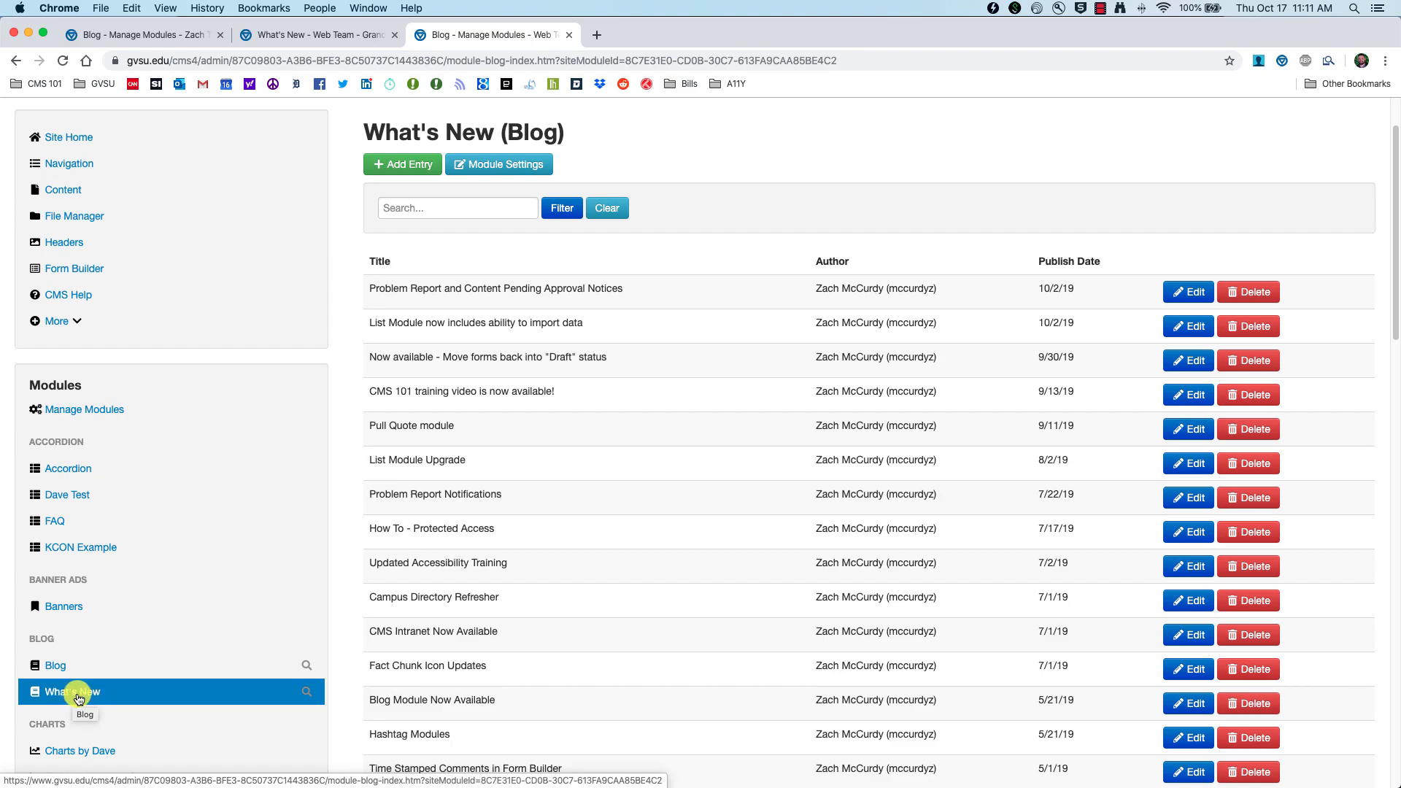
pyautogui.scroll(2, 532, 379)
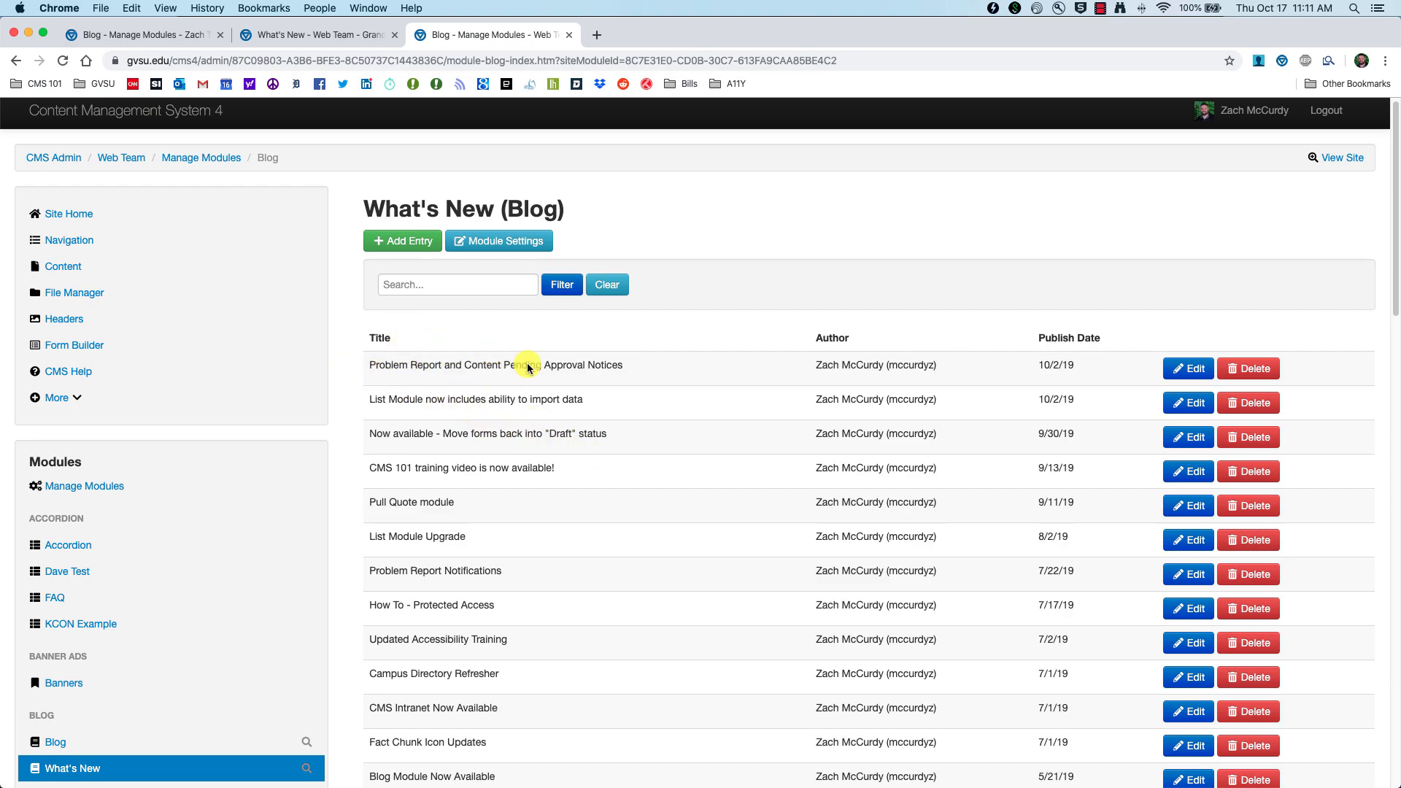
pyautogui.click(325, 35)
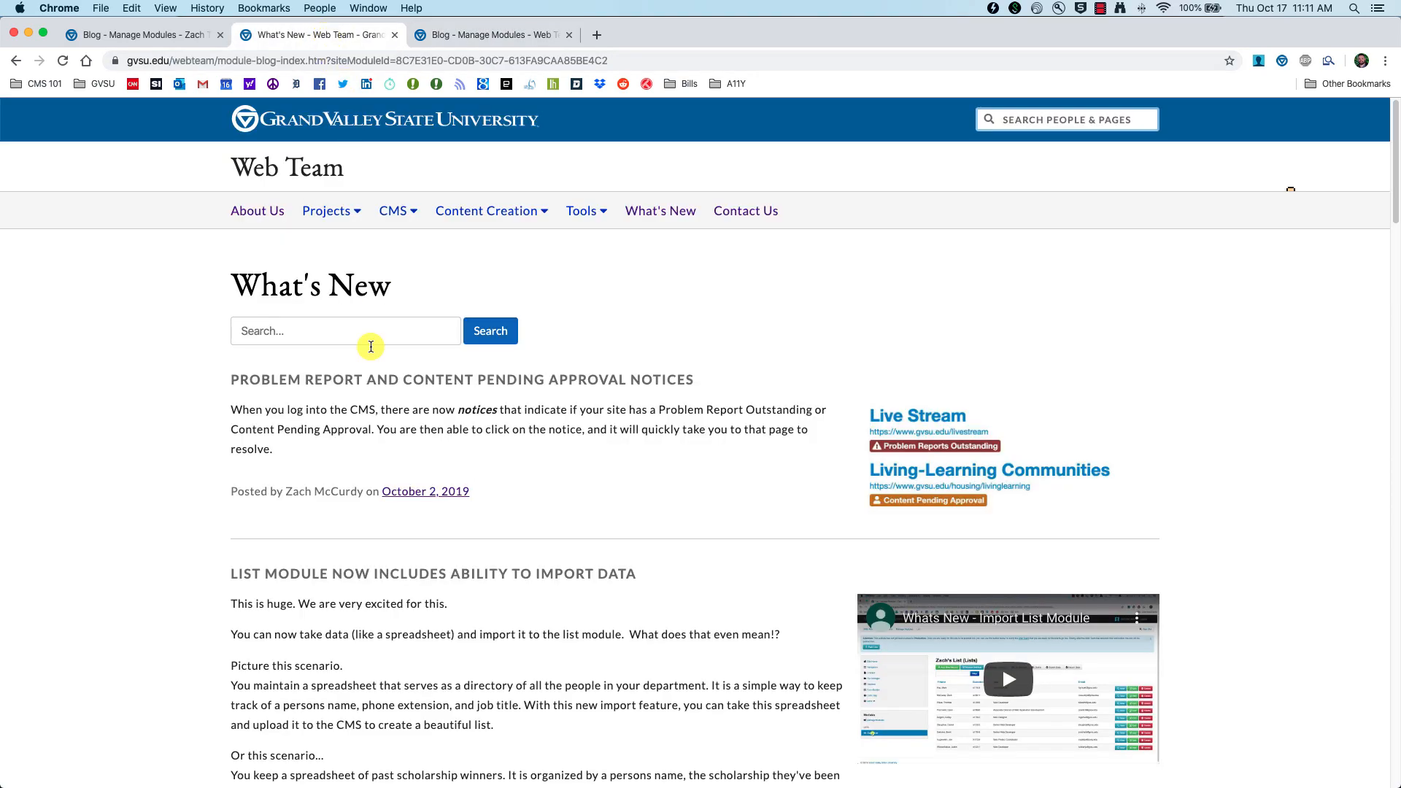
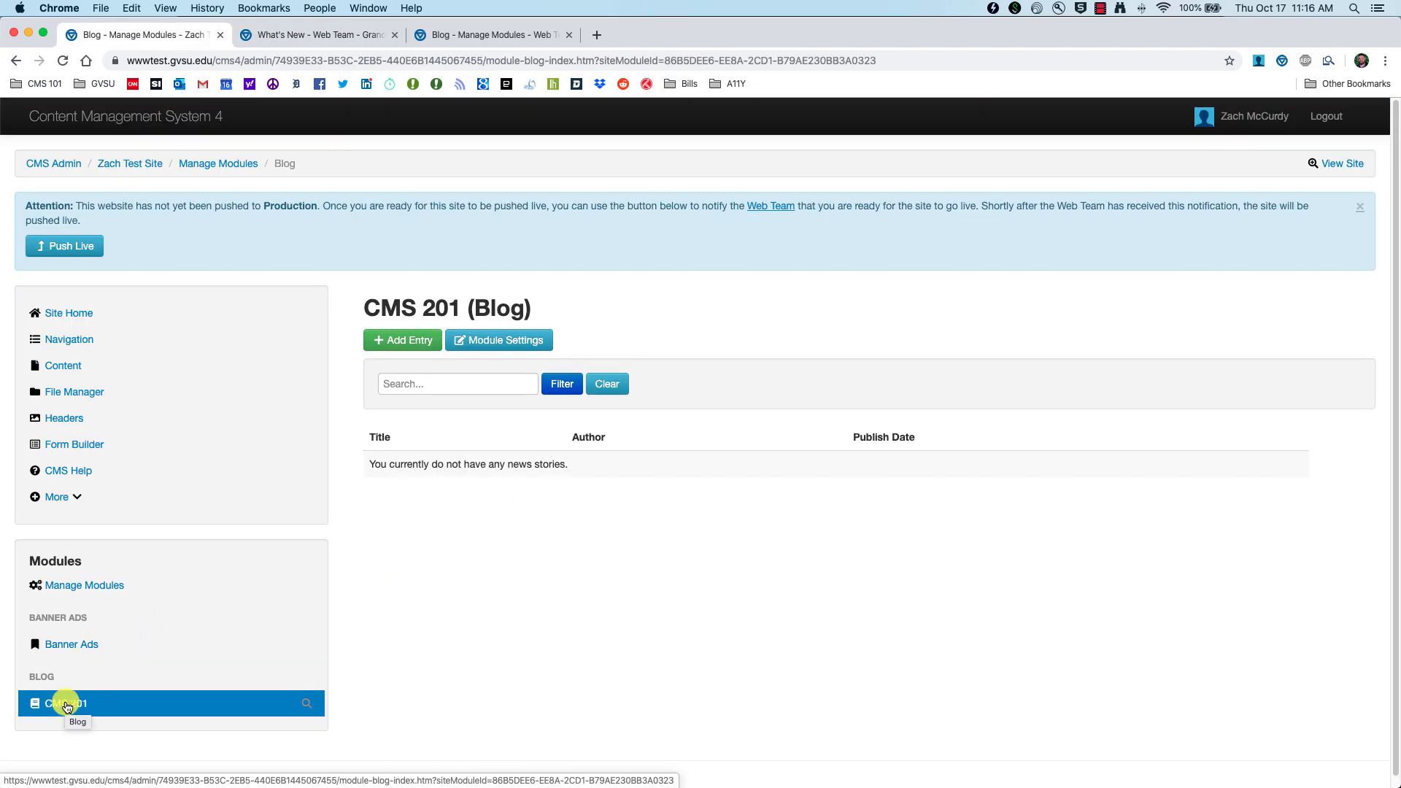
# Step: Add a CMS 201 blog entry titled 'CMS 201 Introduction' with description 'Here is our introduction.'
pyautogui.click(69, 705)
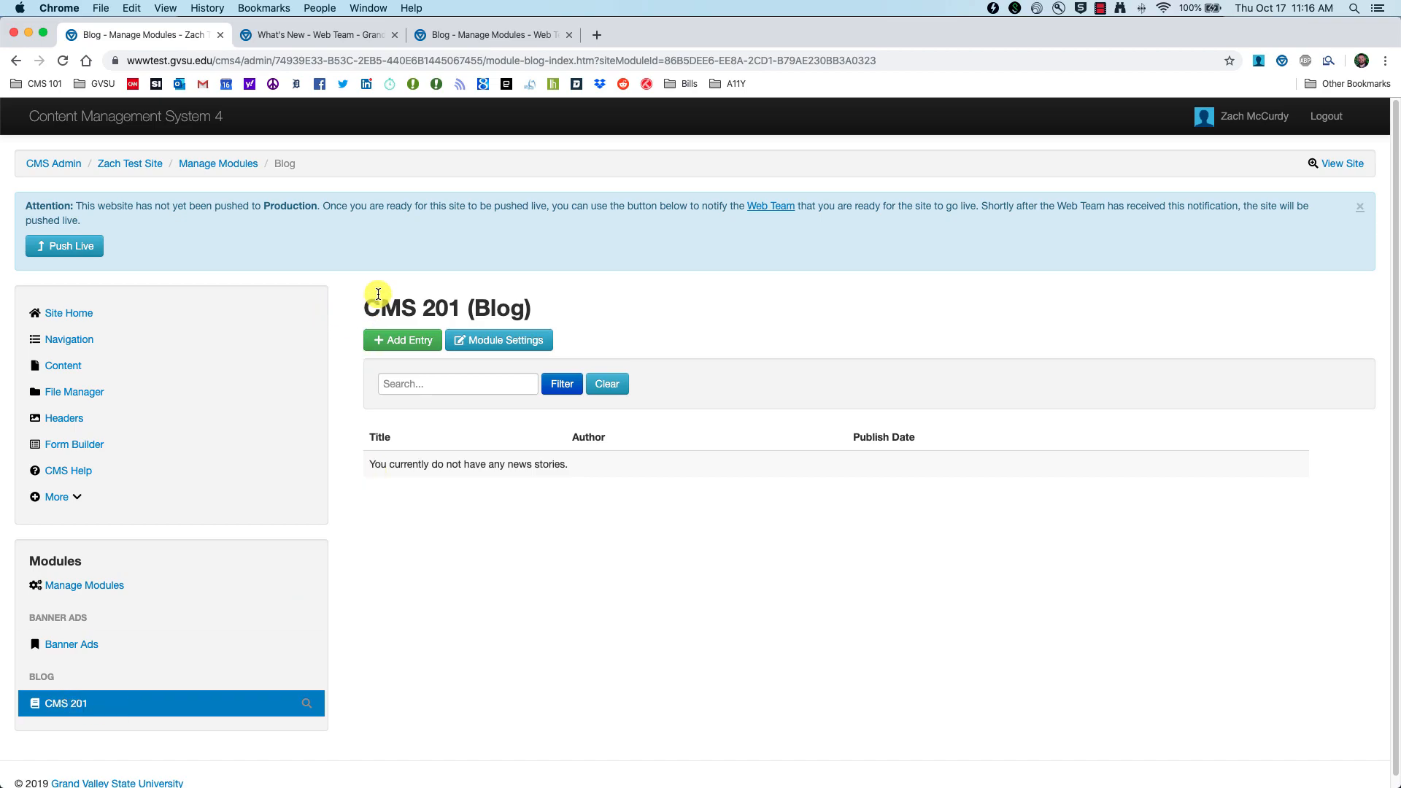
pyautogui.click(379, 346)
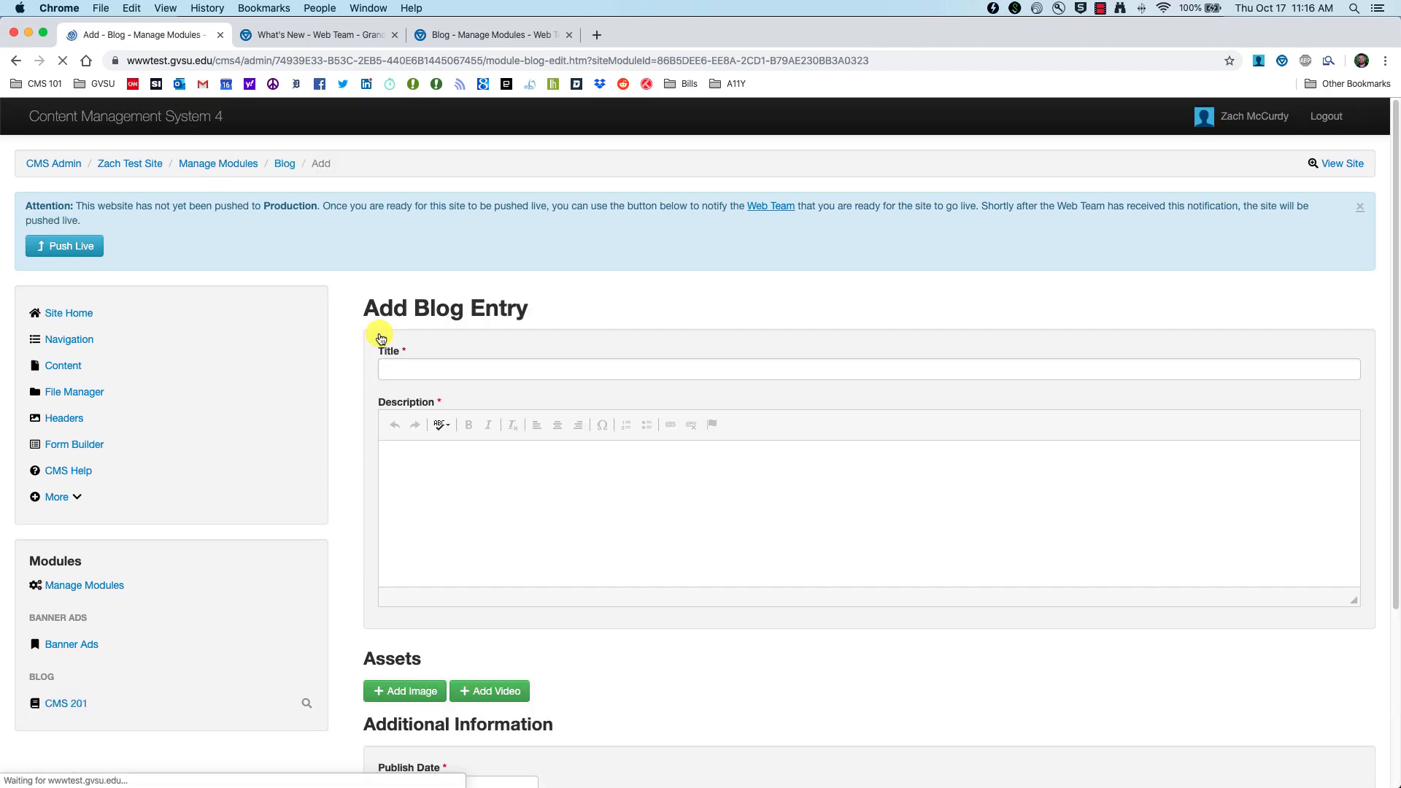
pyautogui.click(415, 366)
pyautogui.write('CMS 201 Introduction')
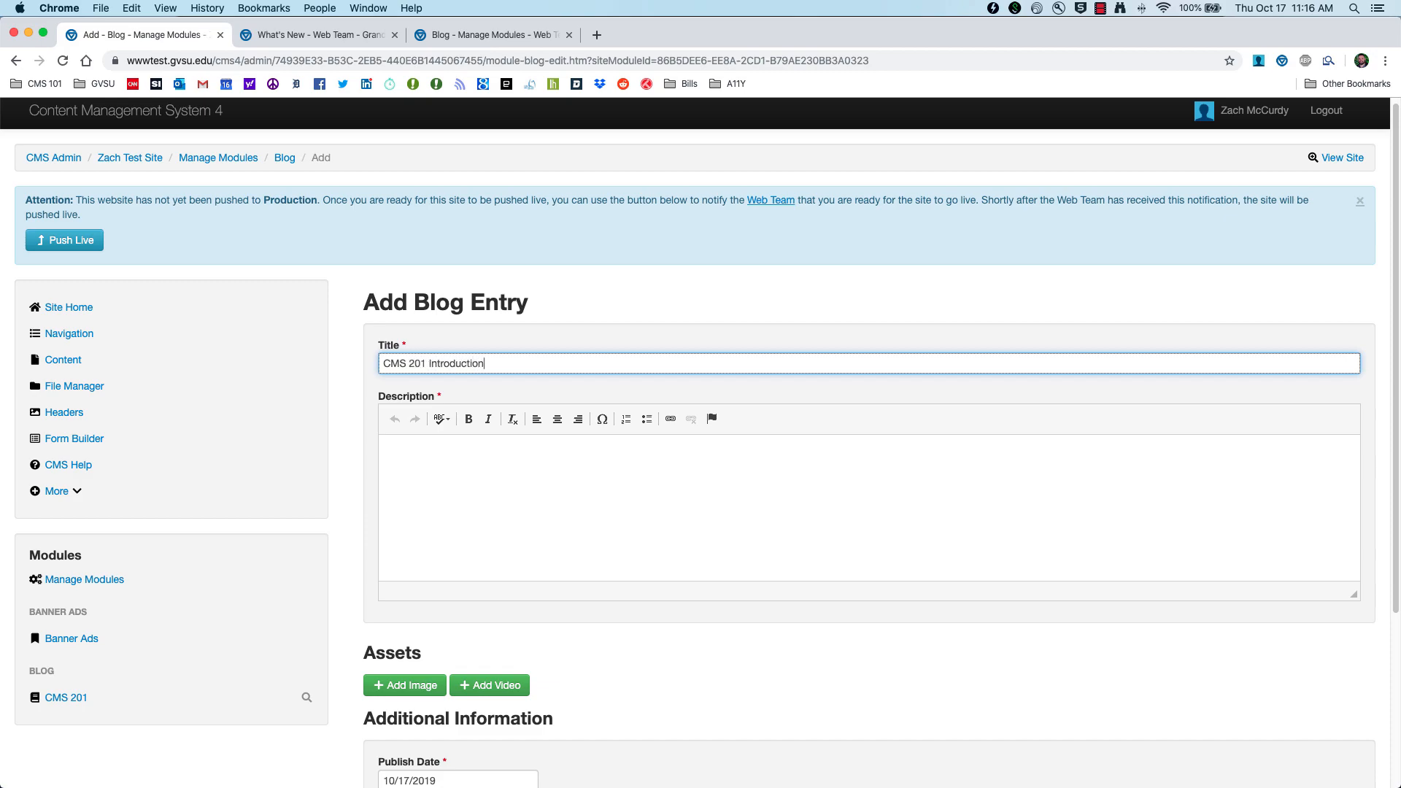
pyautogui.press('Tab')
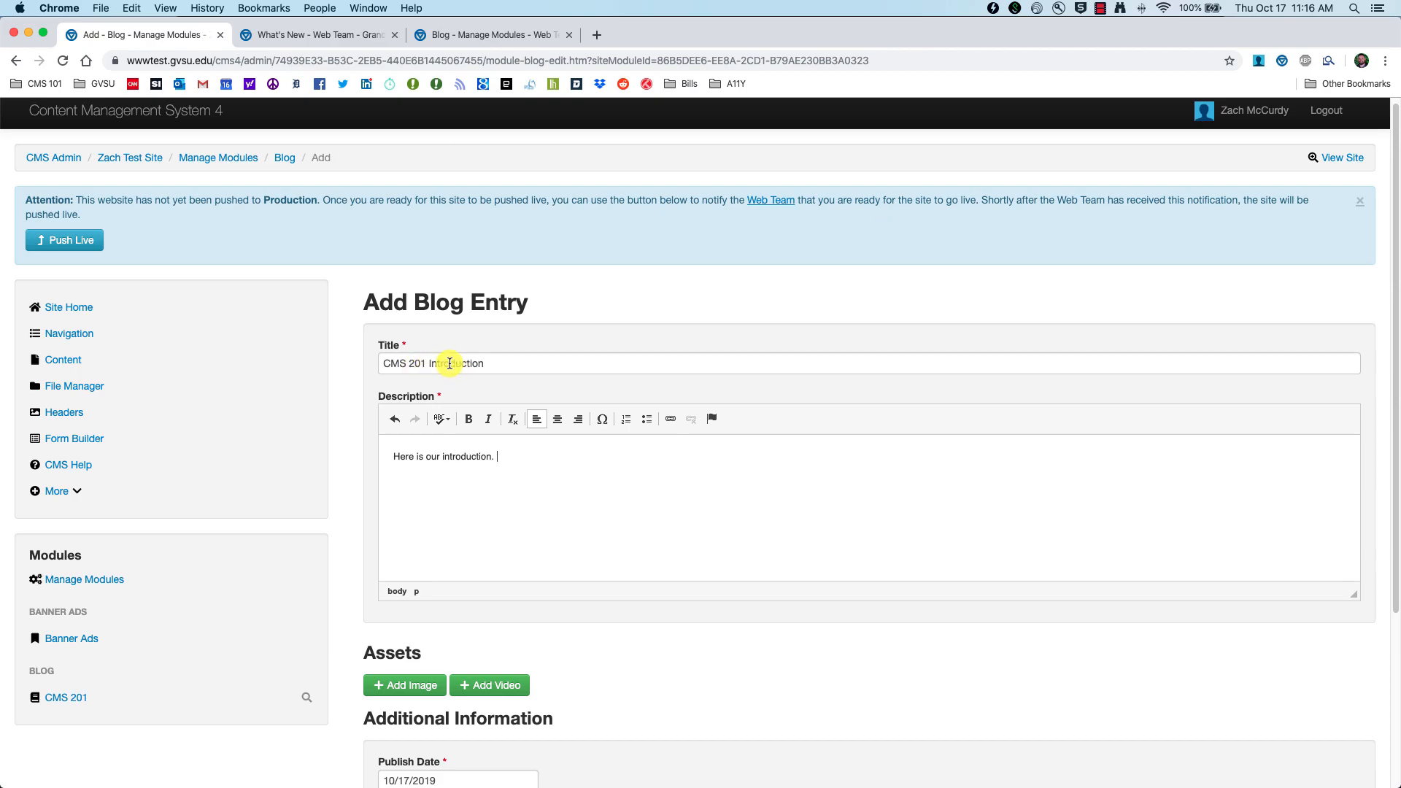
pyautogui.scroll(-3, 515, 493)
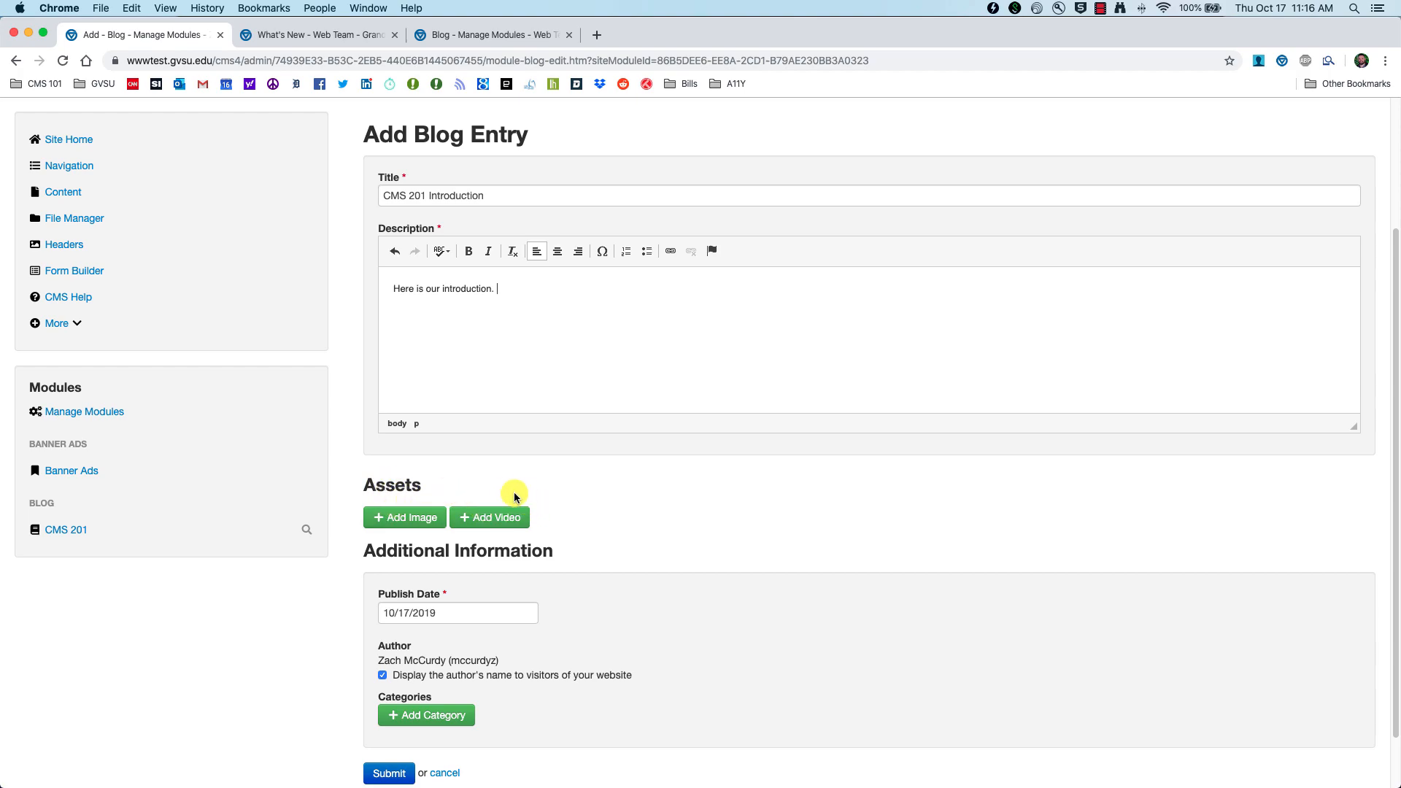
# Step: Upload the headshot photo through the File Manager, tagged Faculty Picture, as the entry's image
pyautogui.click(386, 522)
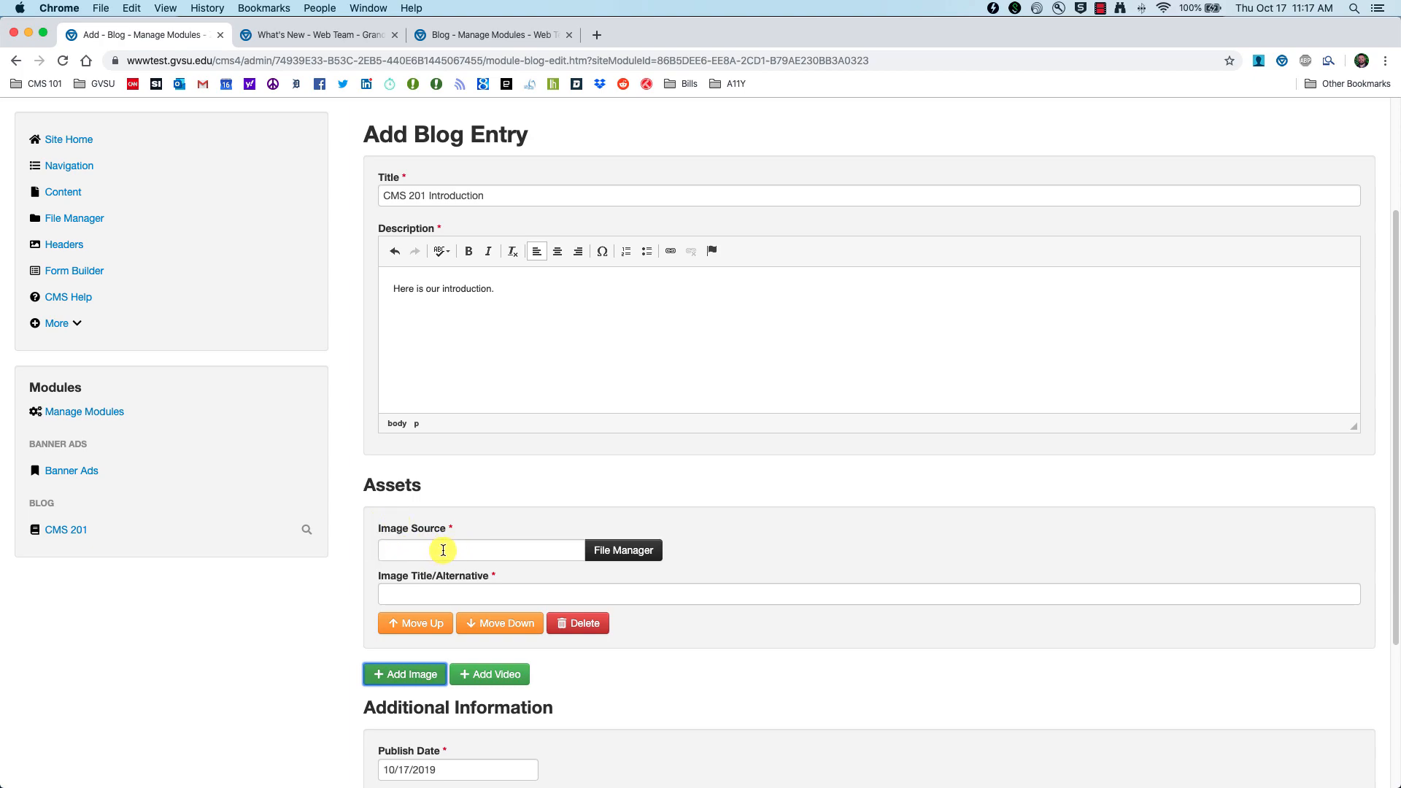
pyautogui.click(621, 553)
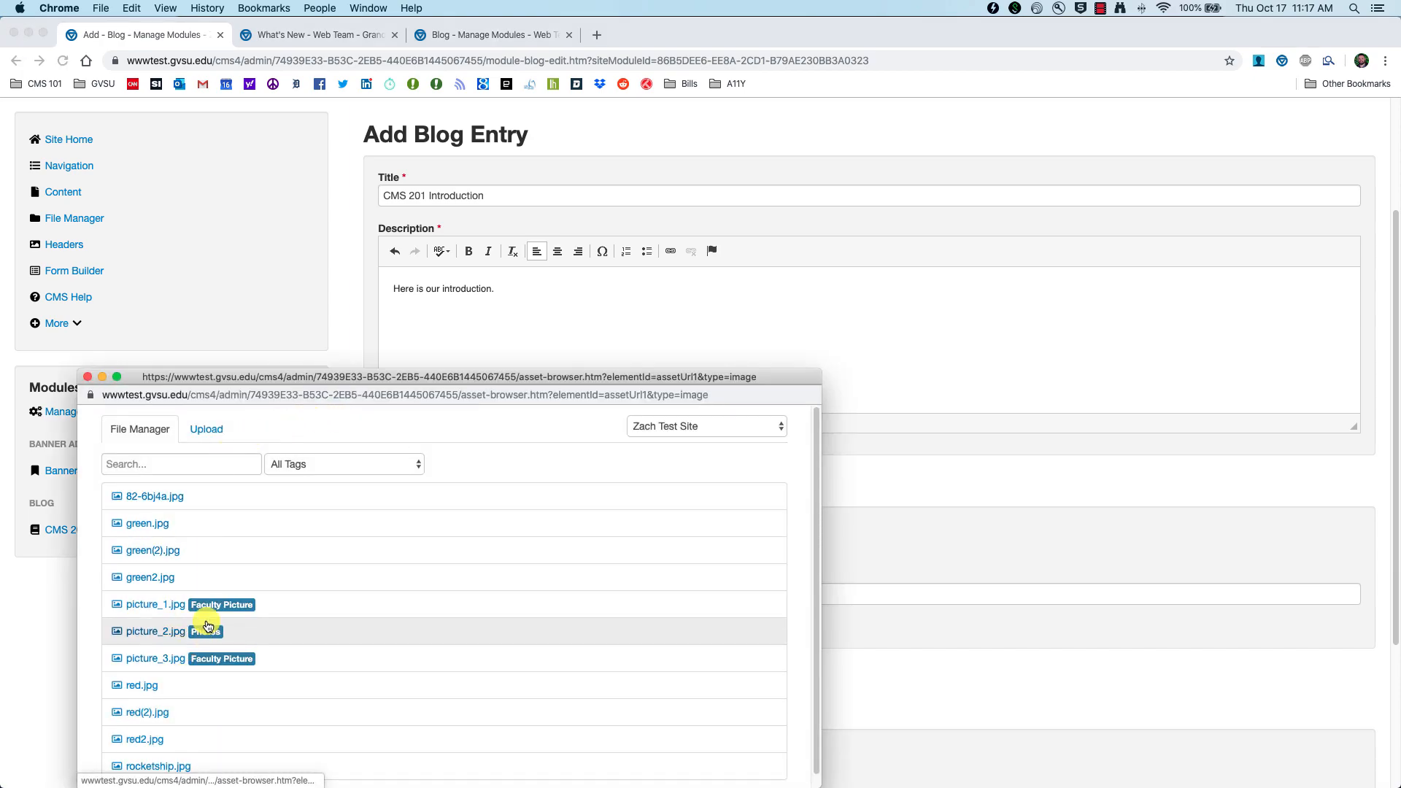
pyautogui.scroll(-1, 200, 622)
pyautogui.scroll(1, 248, 581)
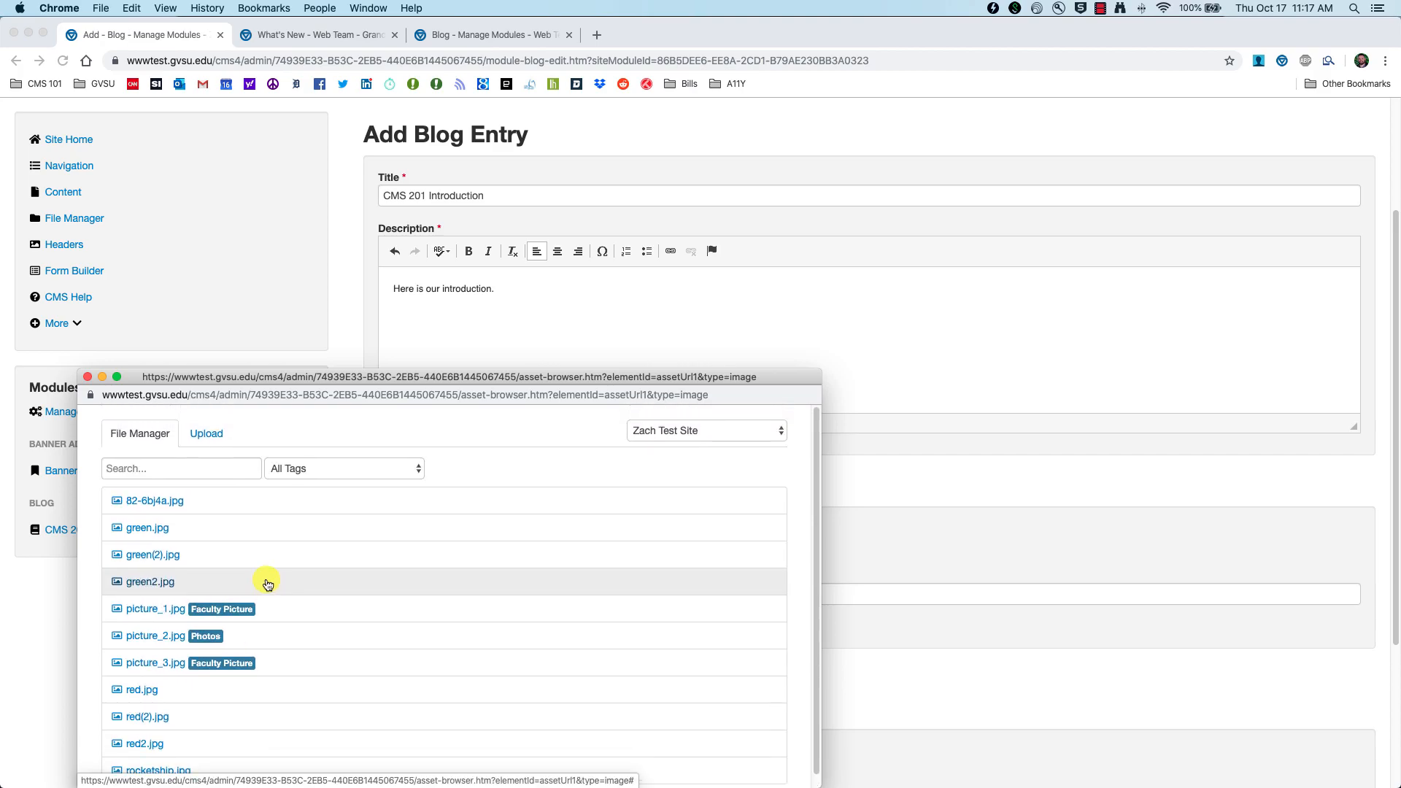
pyautogui.click(212, 443)
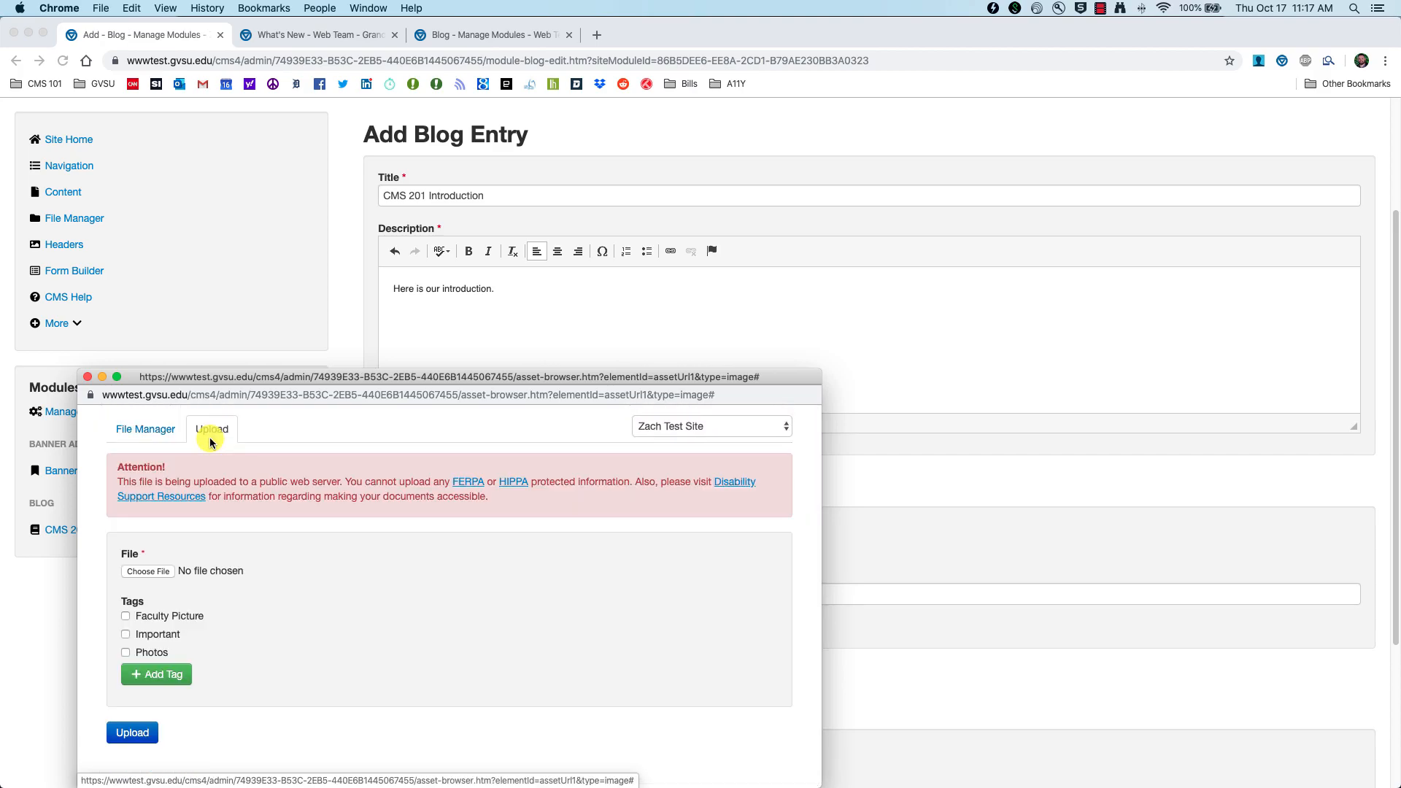
pyautogui.click(134, 575)
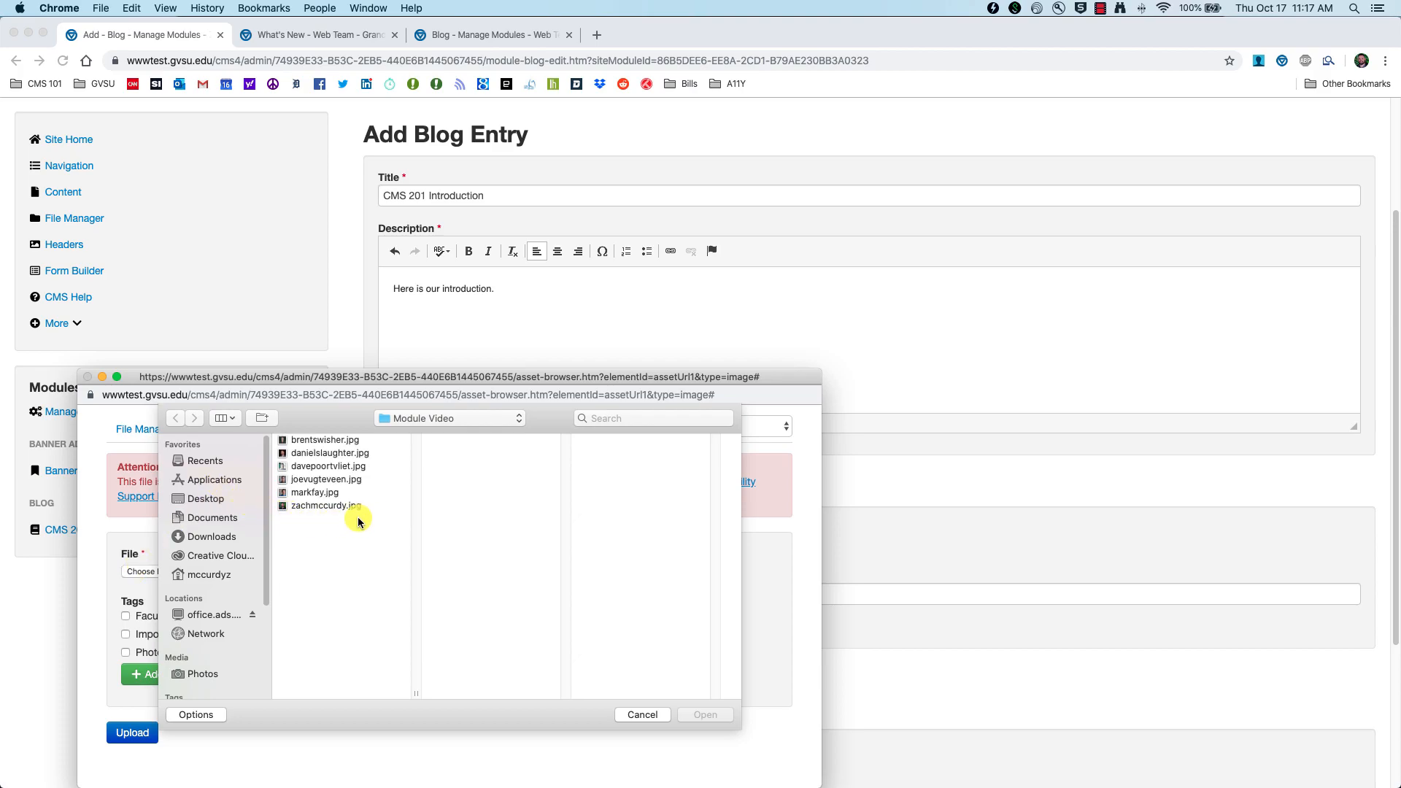
pyautogui.click(341, 508)
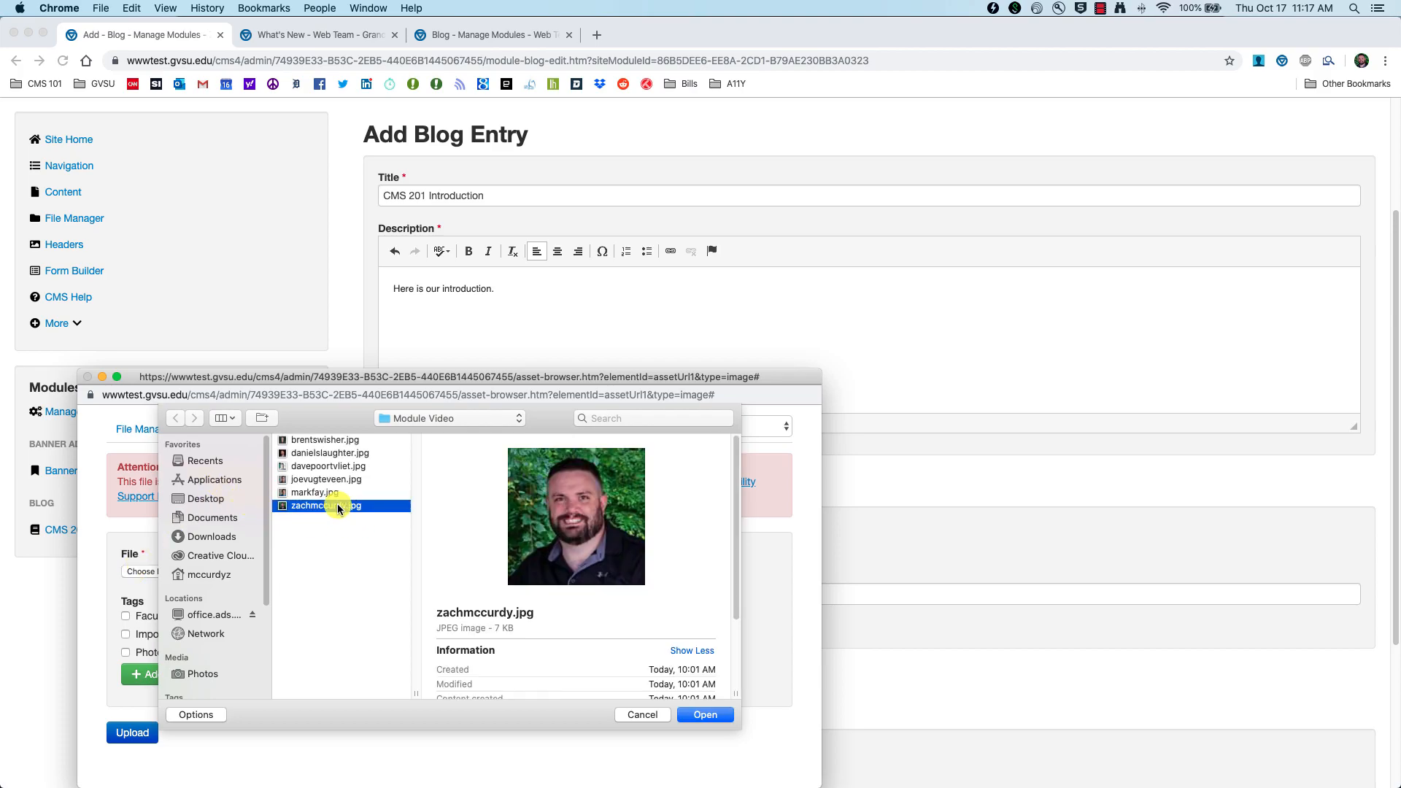
pyautogui.click(705, 716)
pyautogui.scroll(-5, 248, 599)
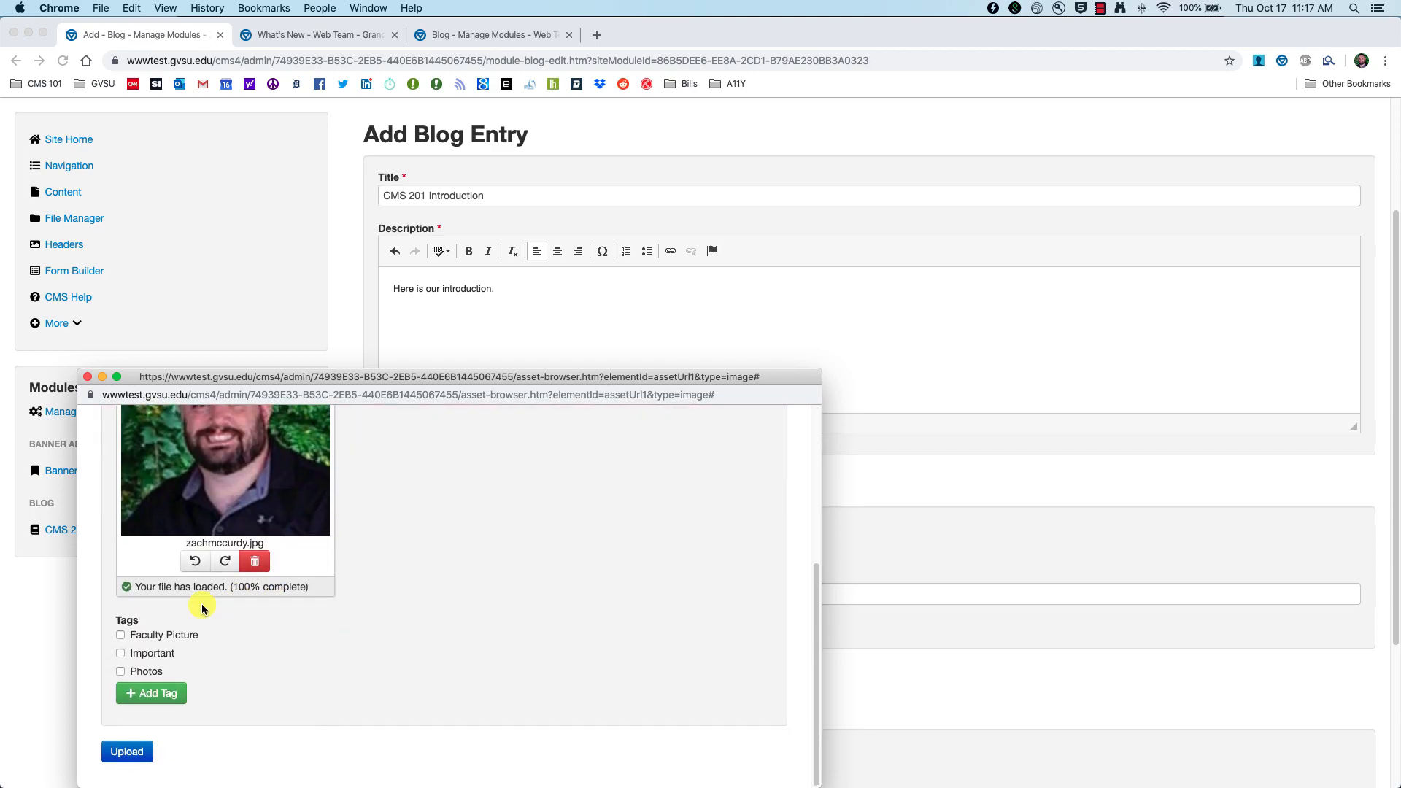
pyautogui.click(140, 636)
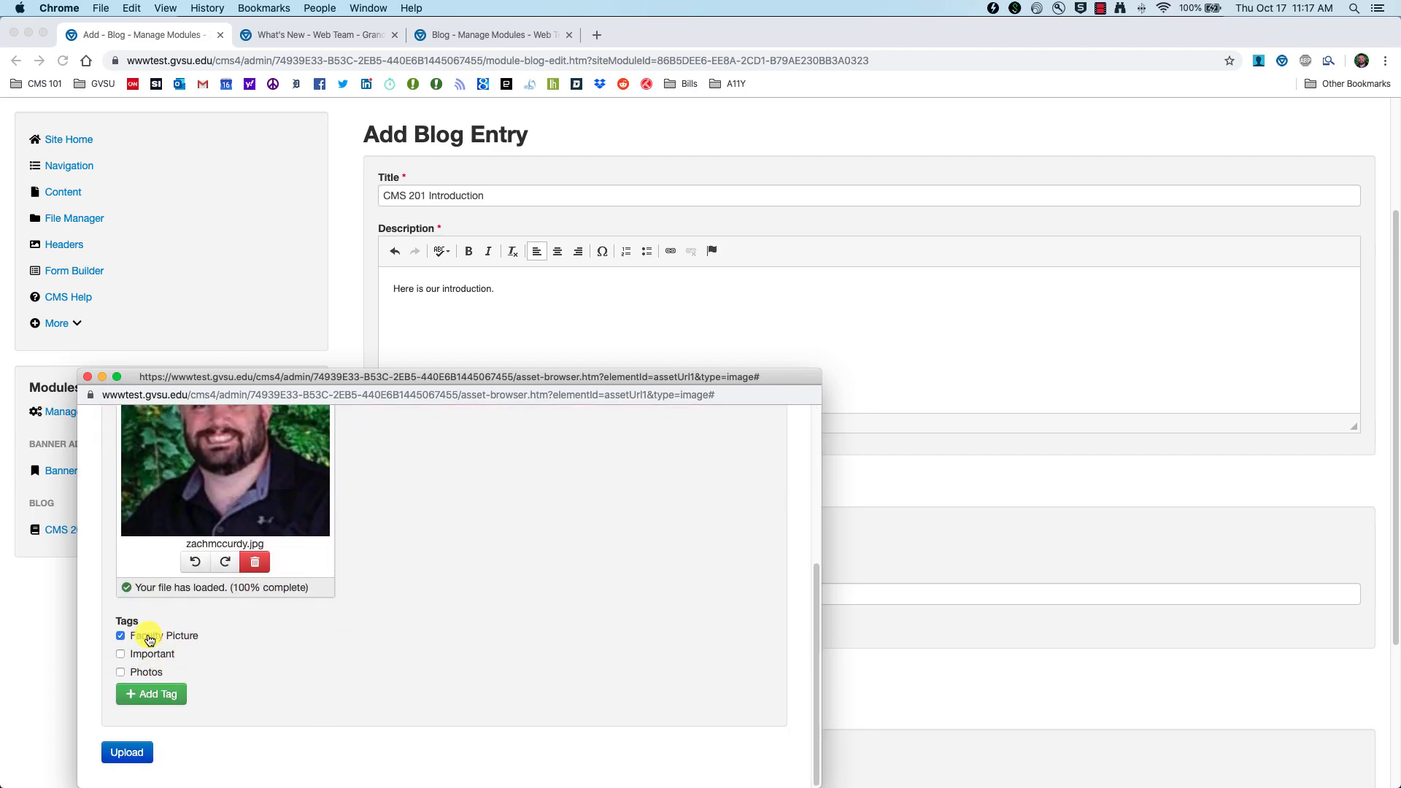
pyautogui.click(125, 753)
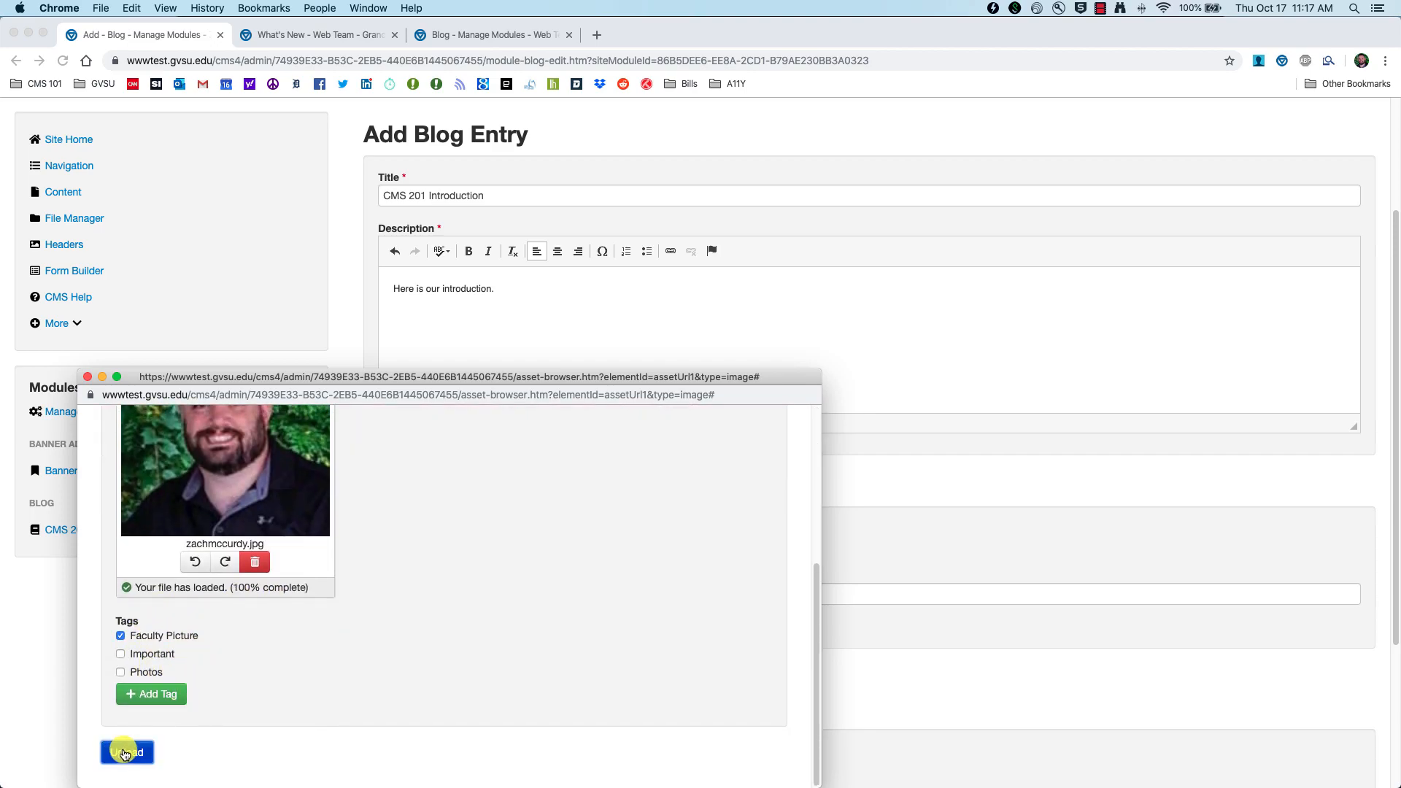
pyautogui.scroll(-1, 188, 730)
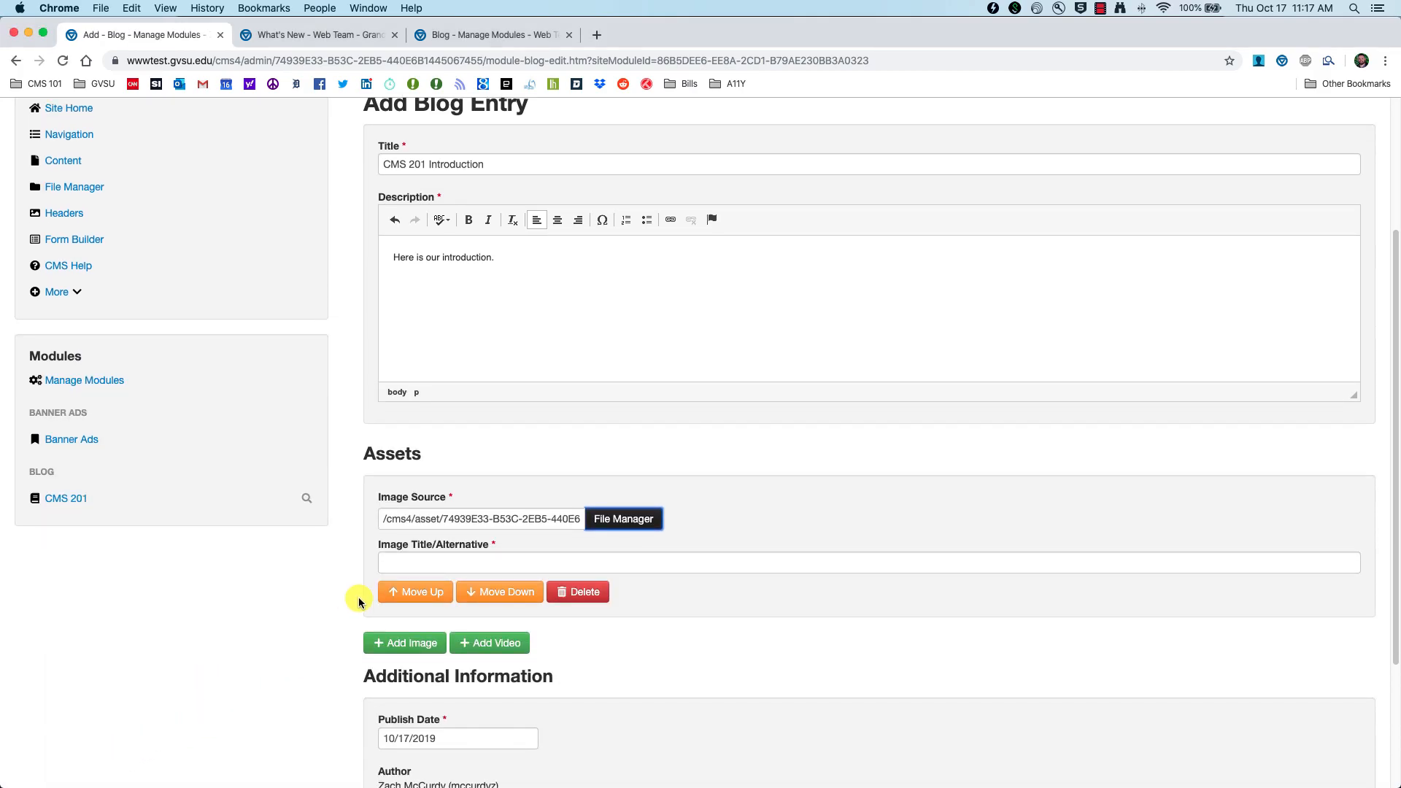
# Step: Enter a headshot description as the image's title/alternative text
pyautogui.click(405, 567)
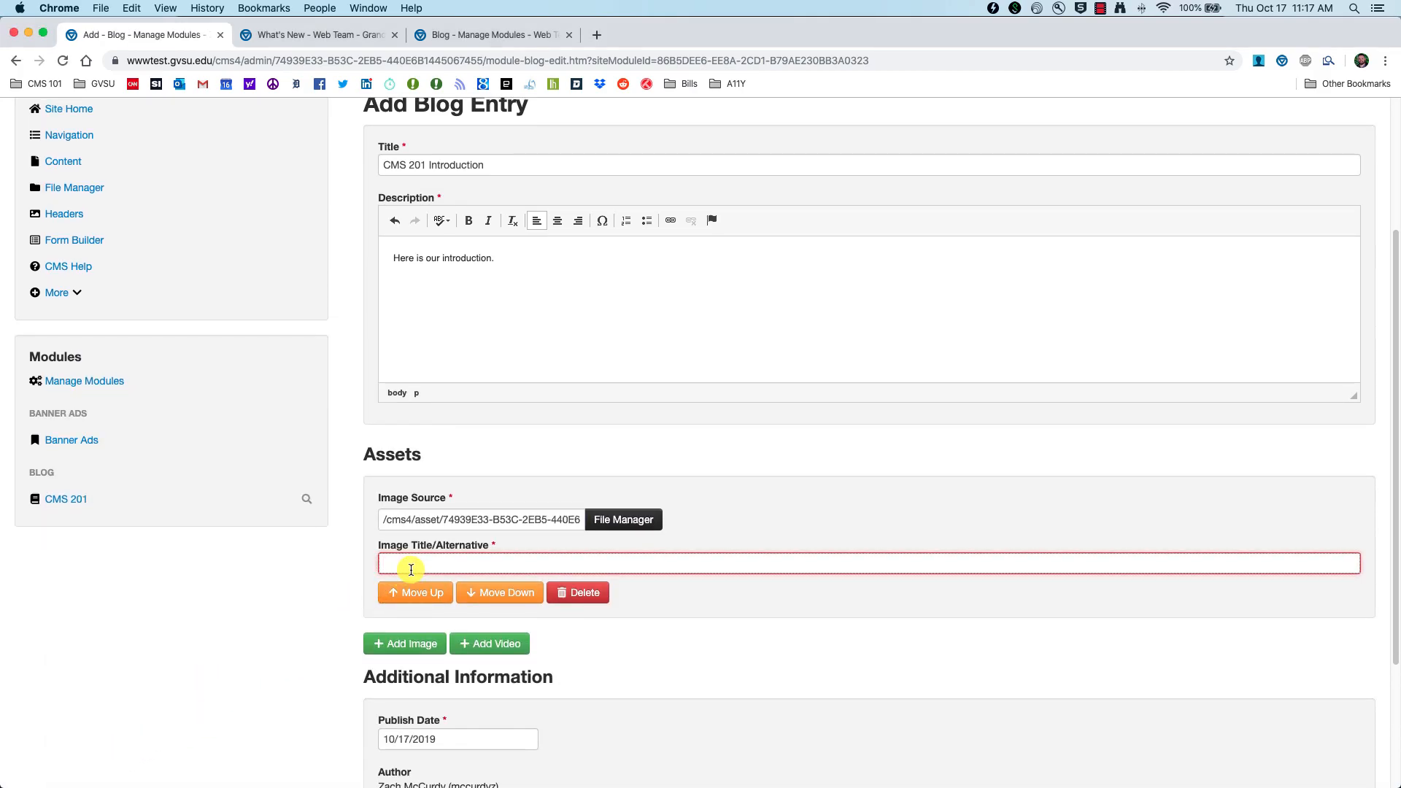
pyautogui.write('HEa')
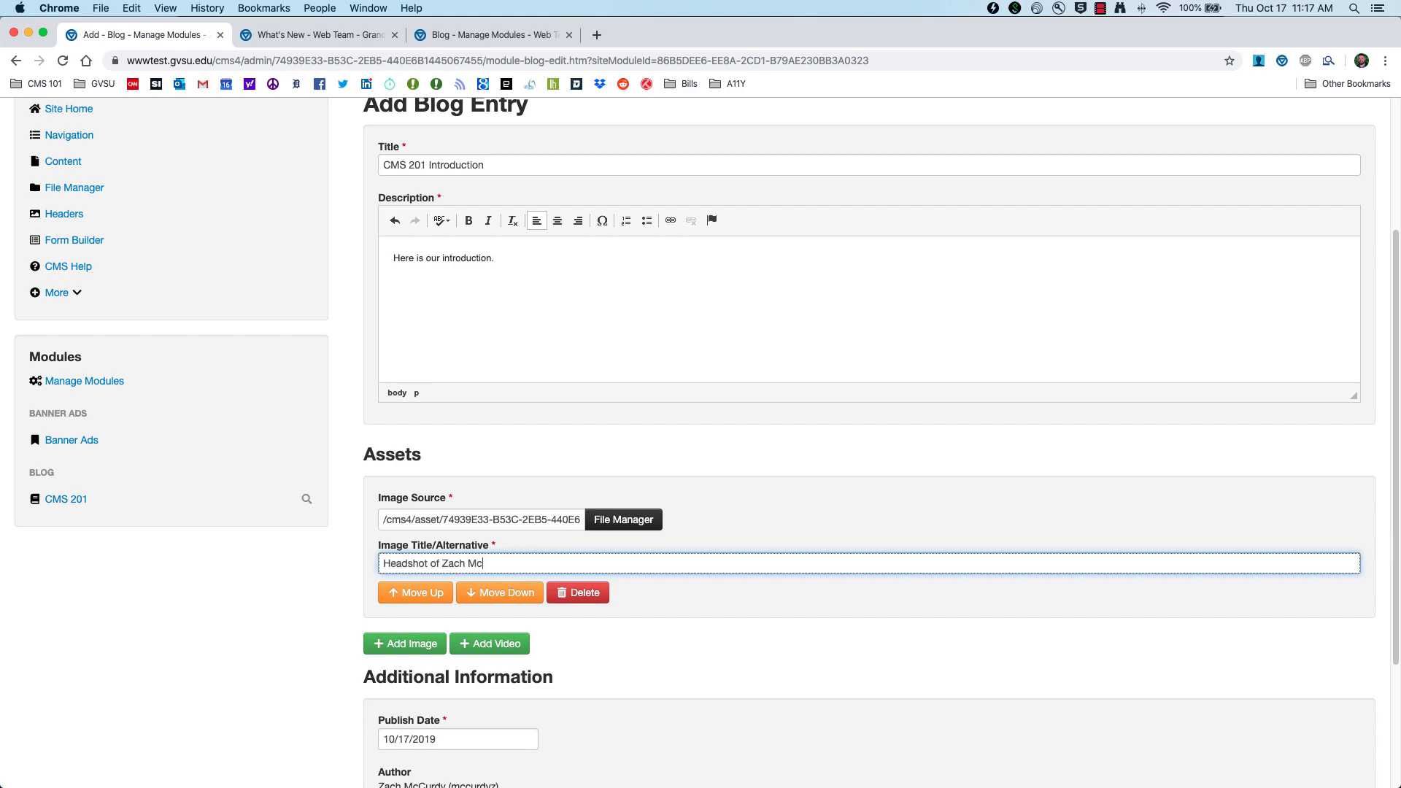
pyautogui.scroll(-5, 391, 616)
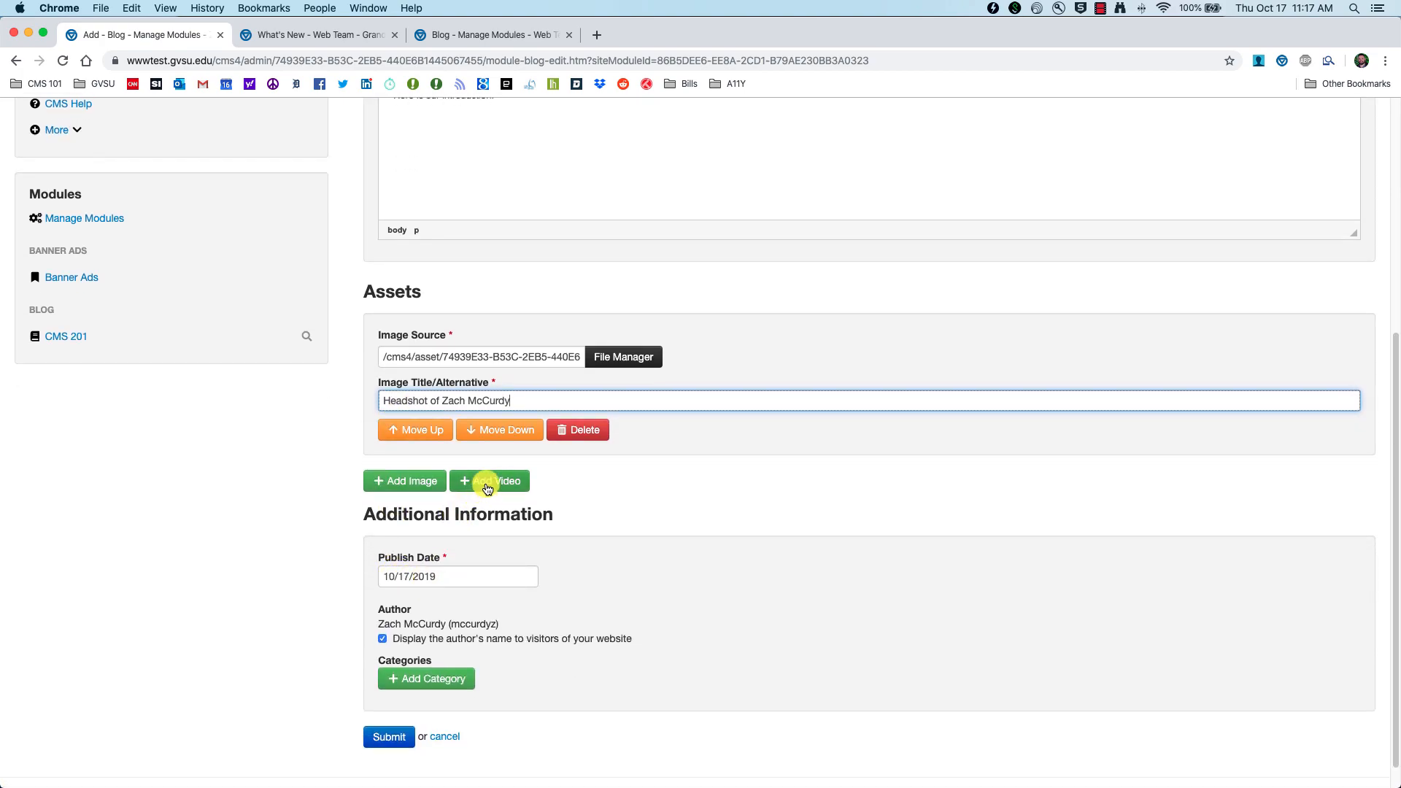
# Step: Add an empty video asset to the entry, then go to the What's New browser tab
pyautogui.click(487, 488)
pyautogui.click(479, 508)
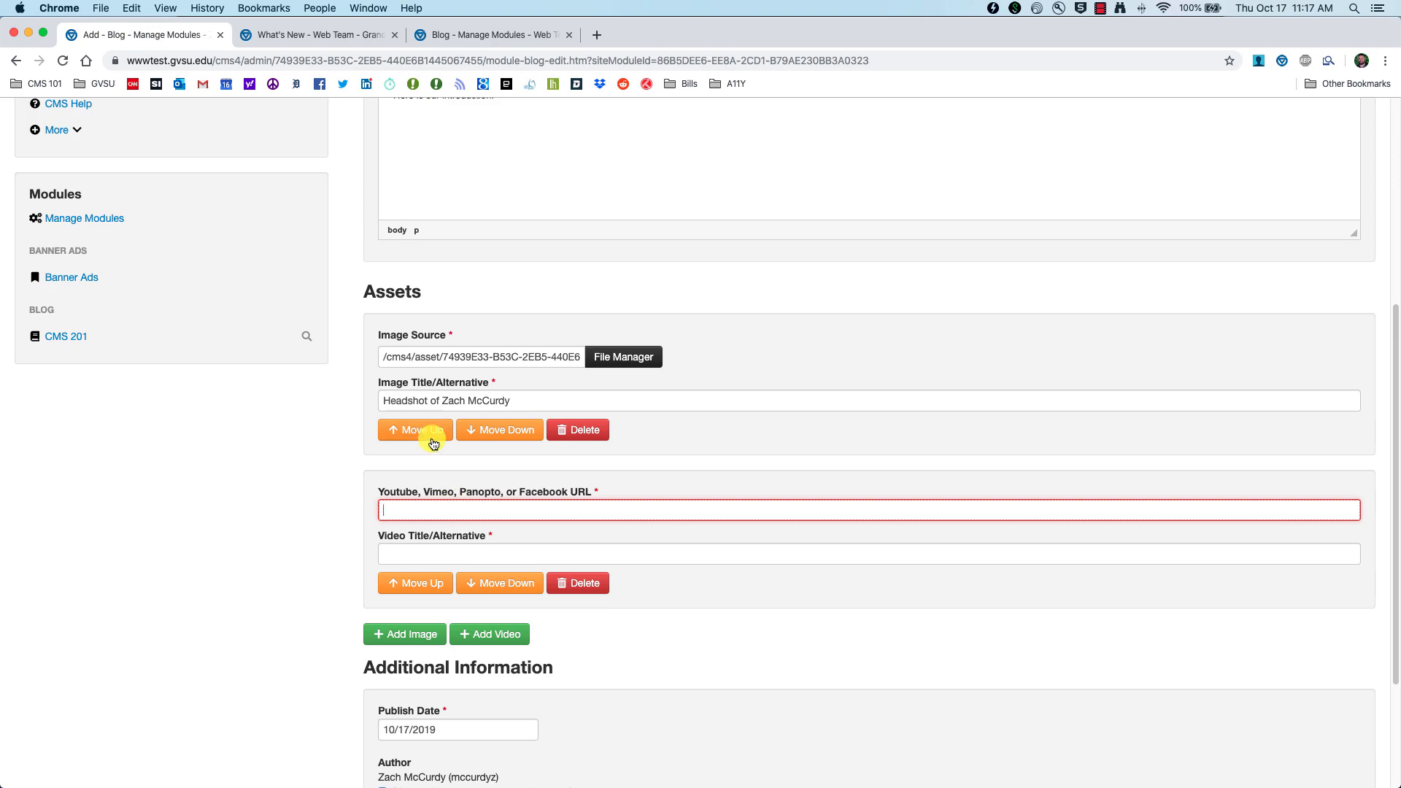
pyautogui.click(296, 34)
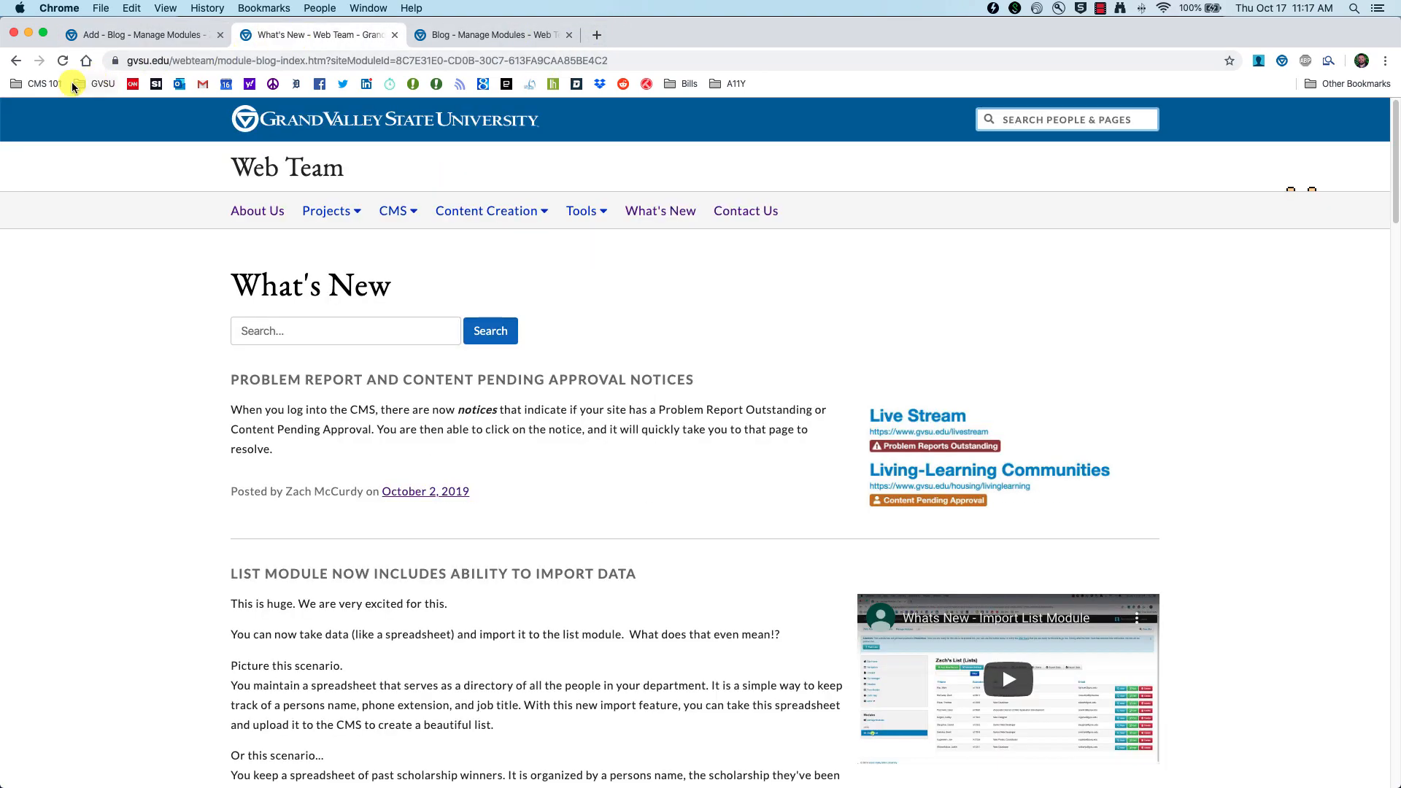
# Step: Copy the GVSU Accessibility Video's YouTube address from the CMS 101 bookmarks, then return to the entry form
pyautogui.click(35, 84)
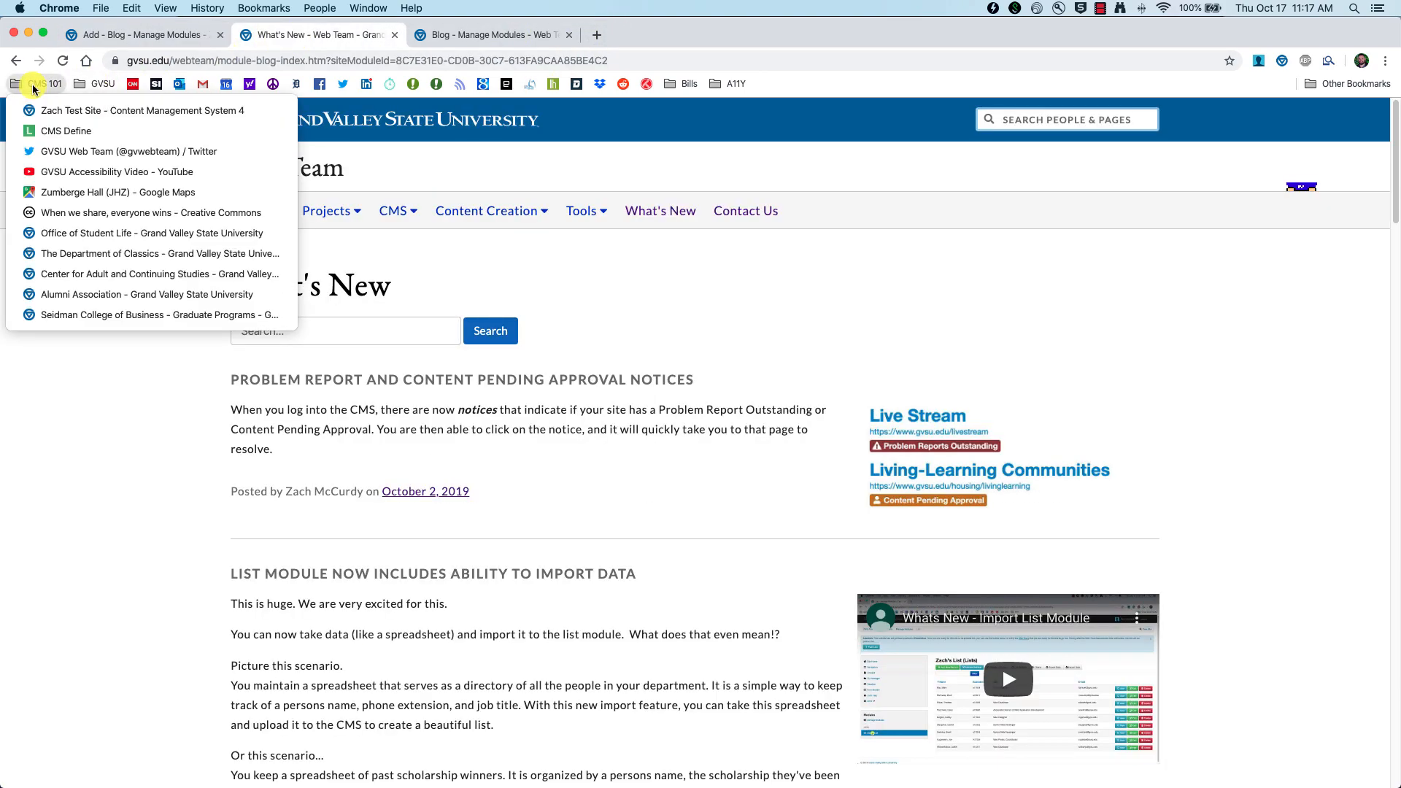
pyautogui.click(76, 174)
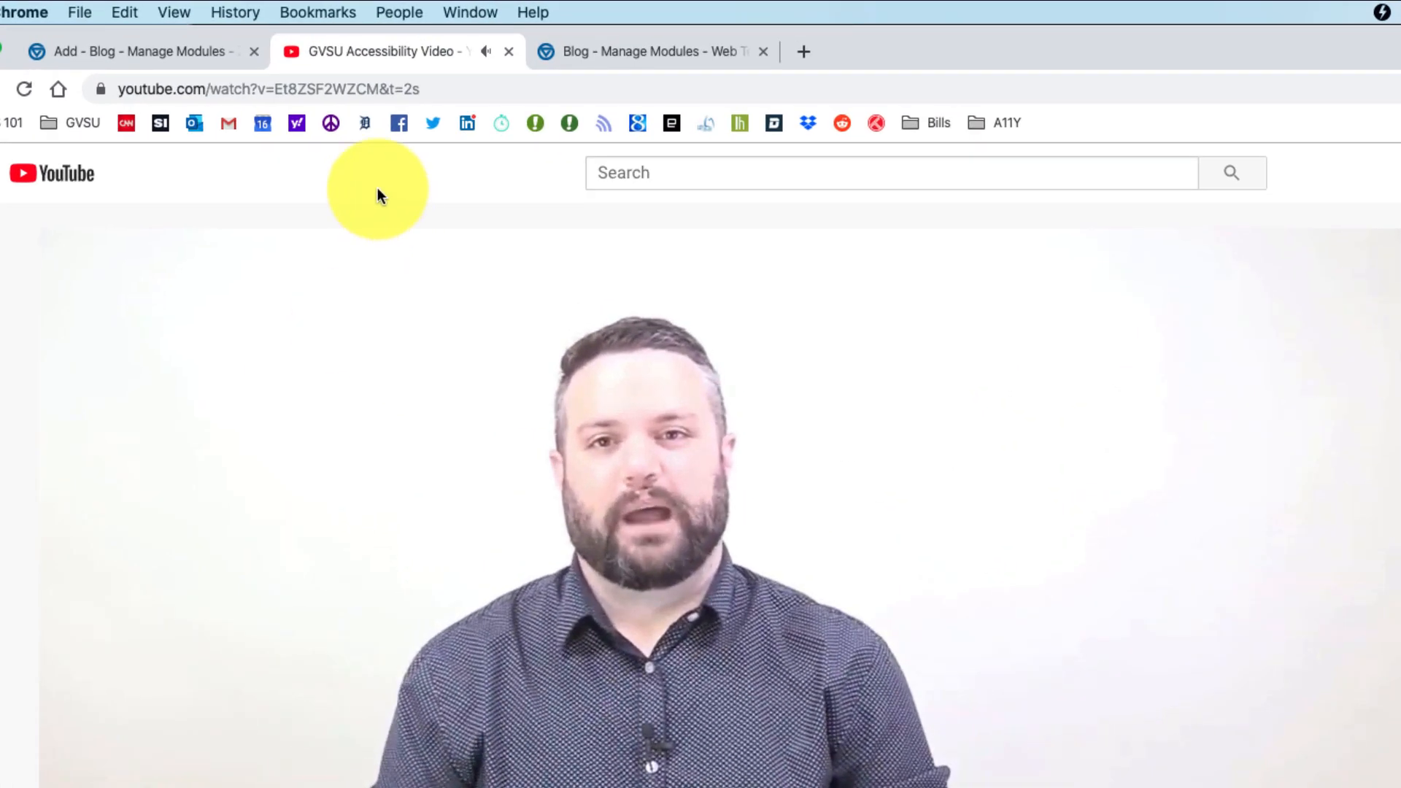
pyautogui.click(366, 91)
pyautogui.press('super+c')
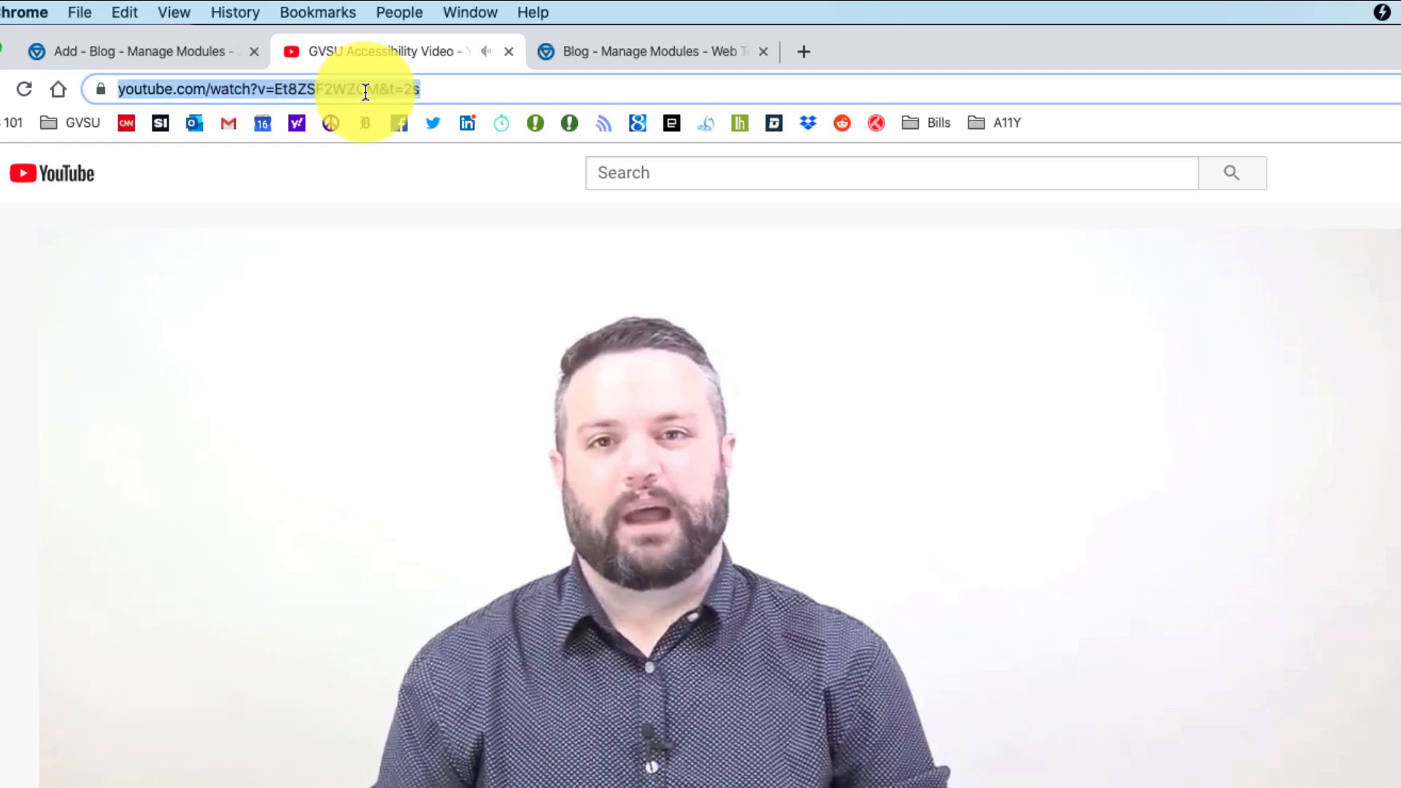
pyautogui.click(115, 50)
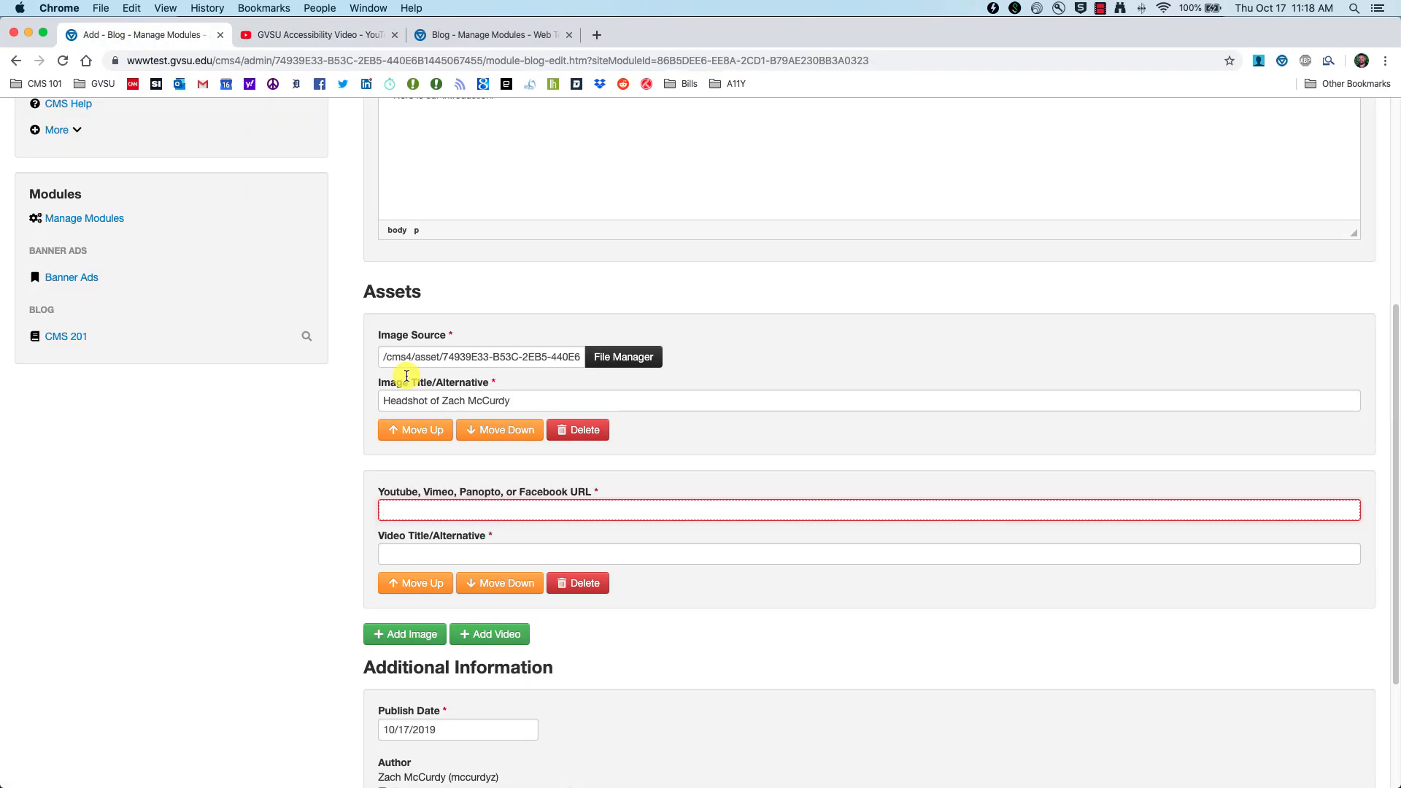
# Step: Paste the YouTube link into the video URL field and title the video 'GVSU Accessibility Video'
pyautogui.press('super+v')
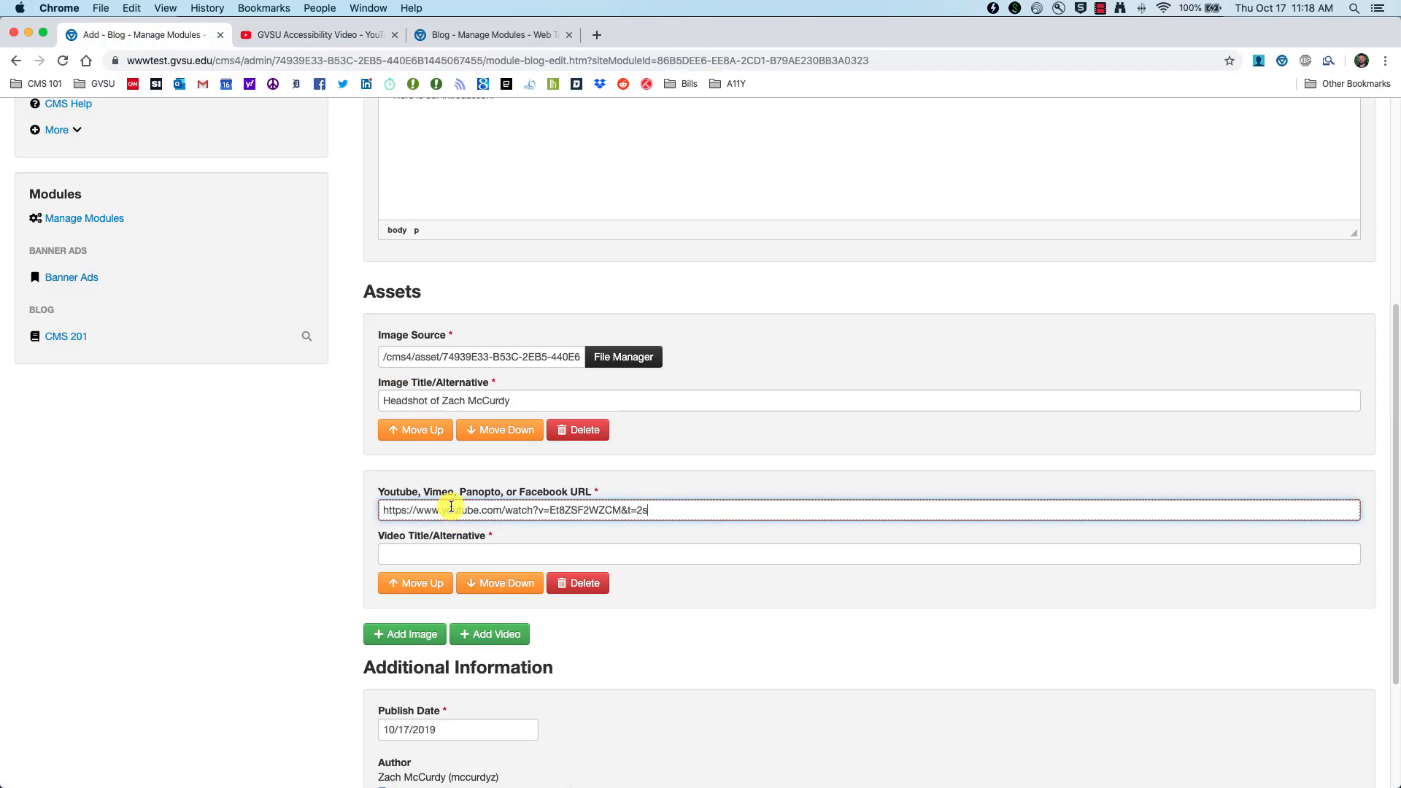
pyautogui.click(486, 554)
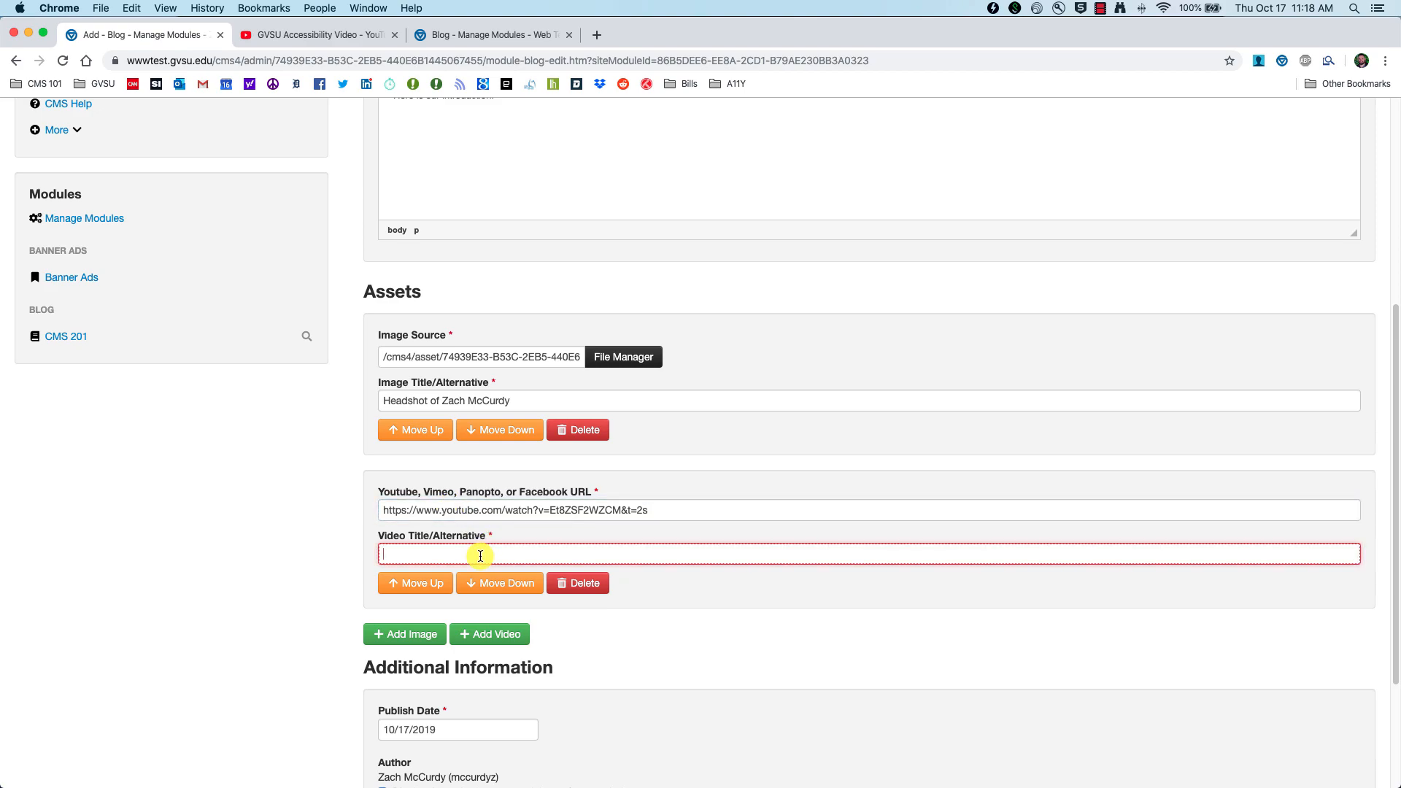
pyautogui.write('GVSU Accessibility Video')
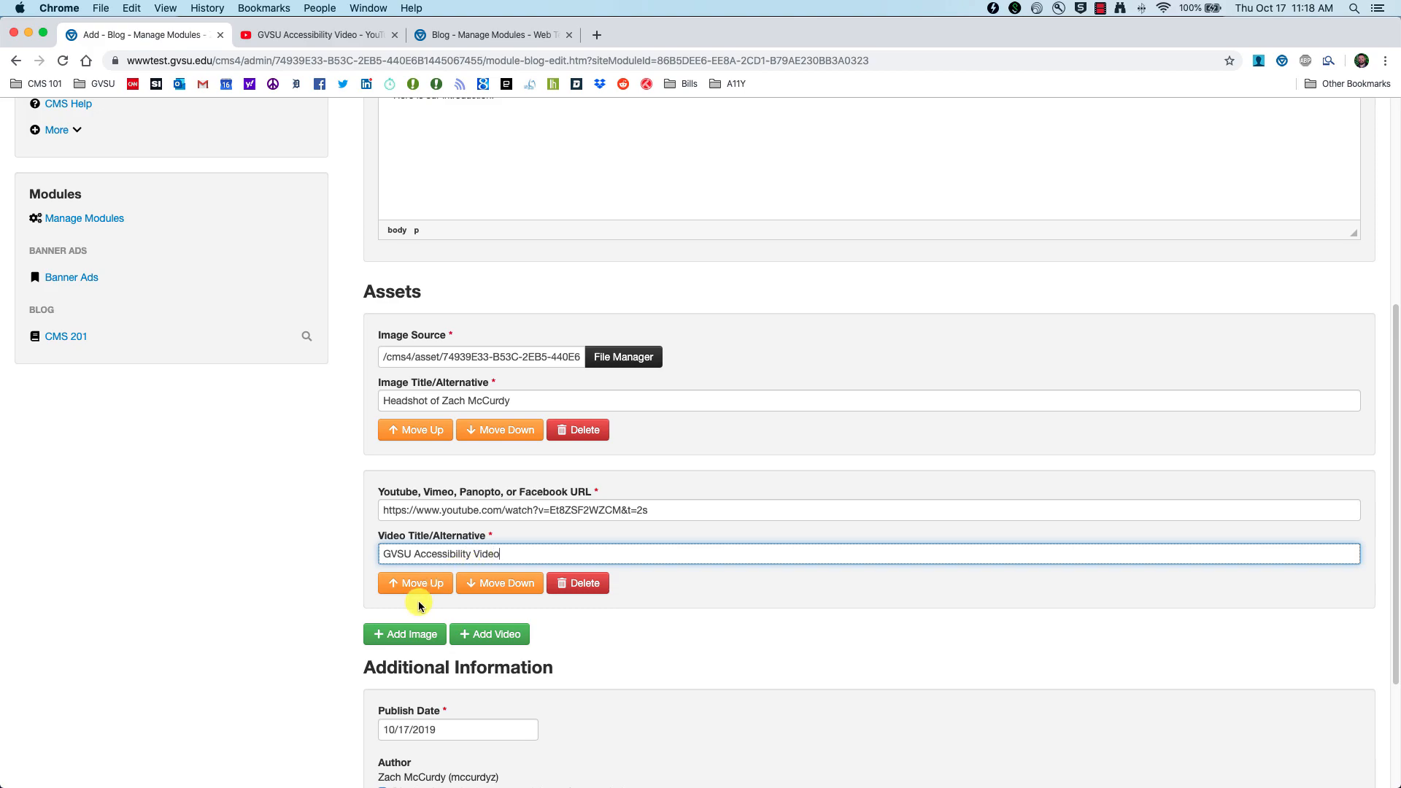
pyautogui.scroll(-3, 354, 576)
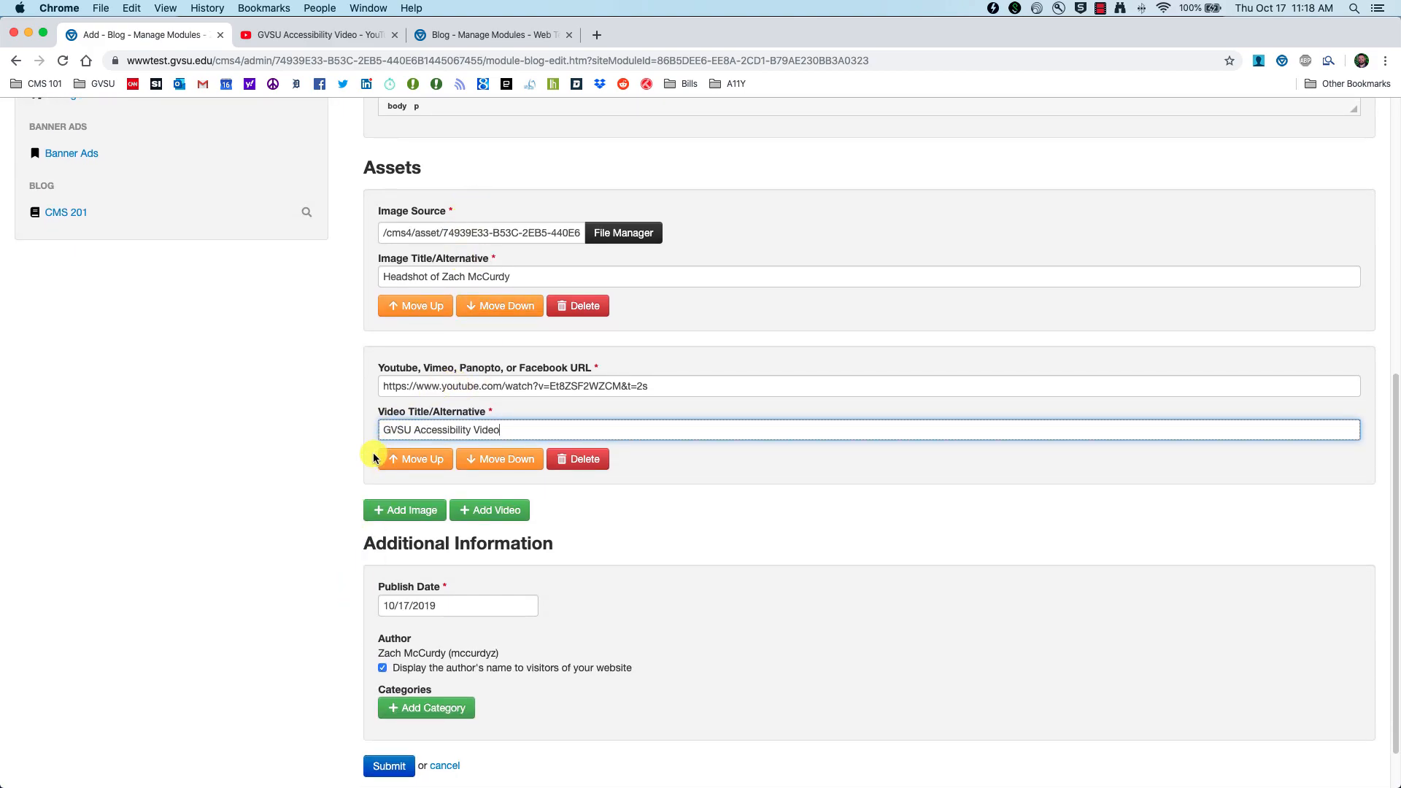
pyautogui.scroll(-2, 372, 462)
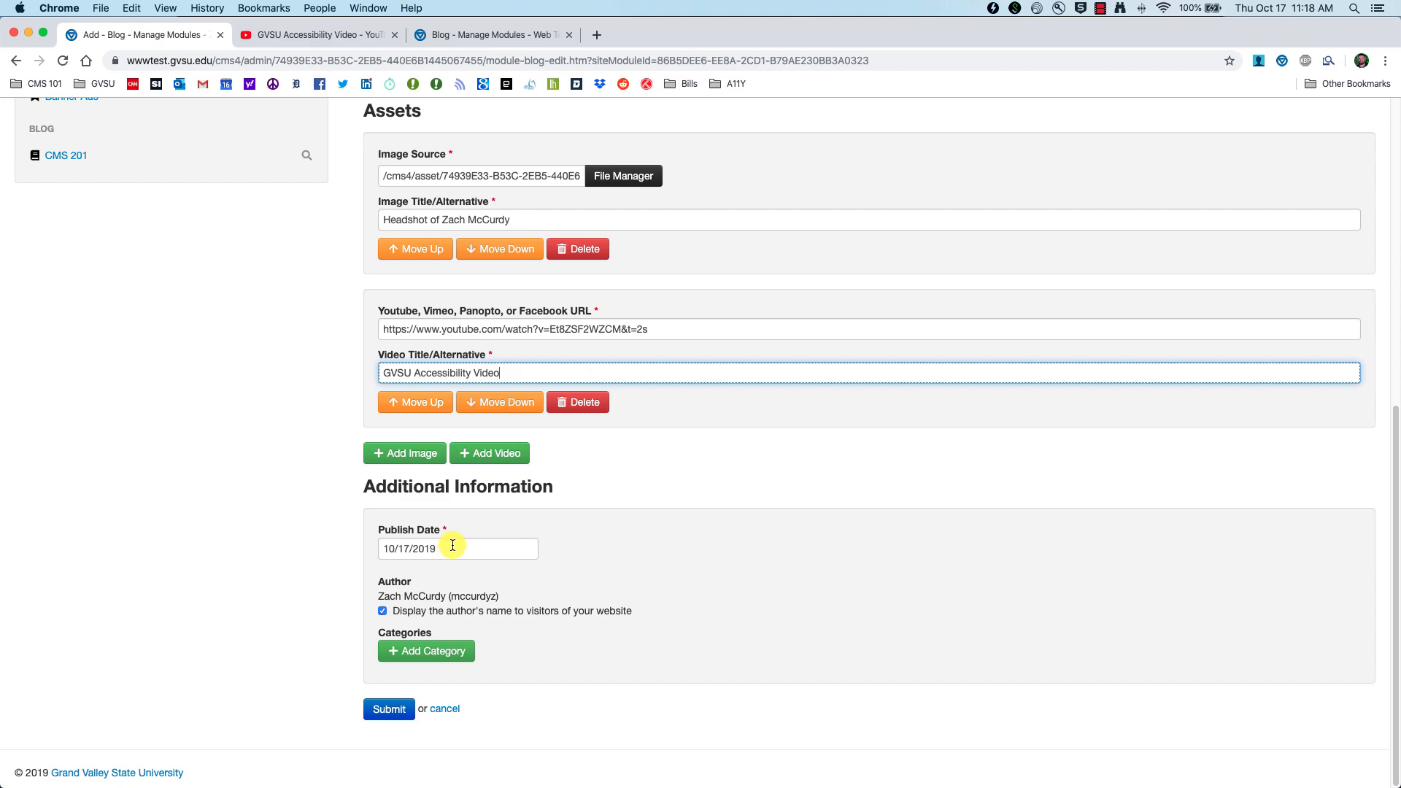
# Step: Set the blog entry's publish date to 10/17/2019 with the date picker
pyautogui.click(453, 545)
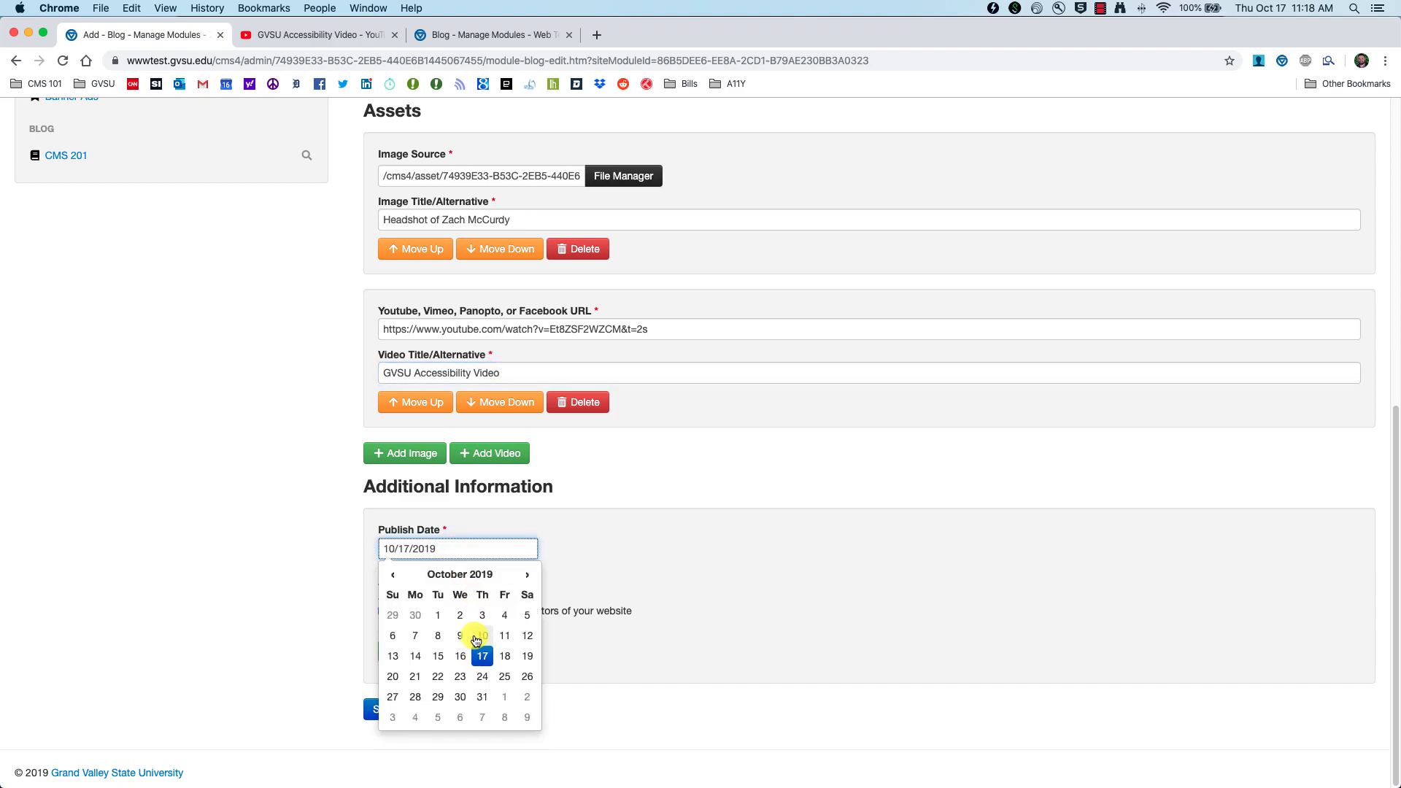
pyautogui.click(482, 636)
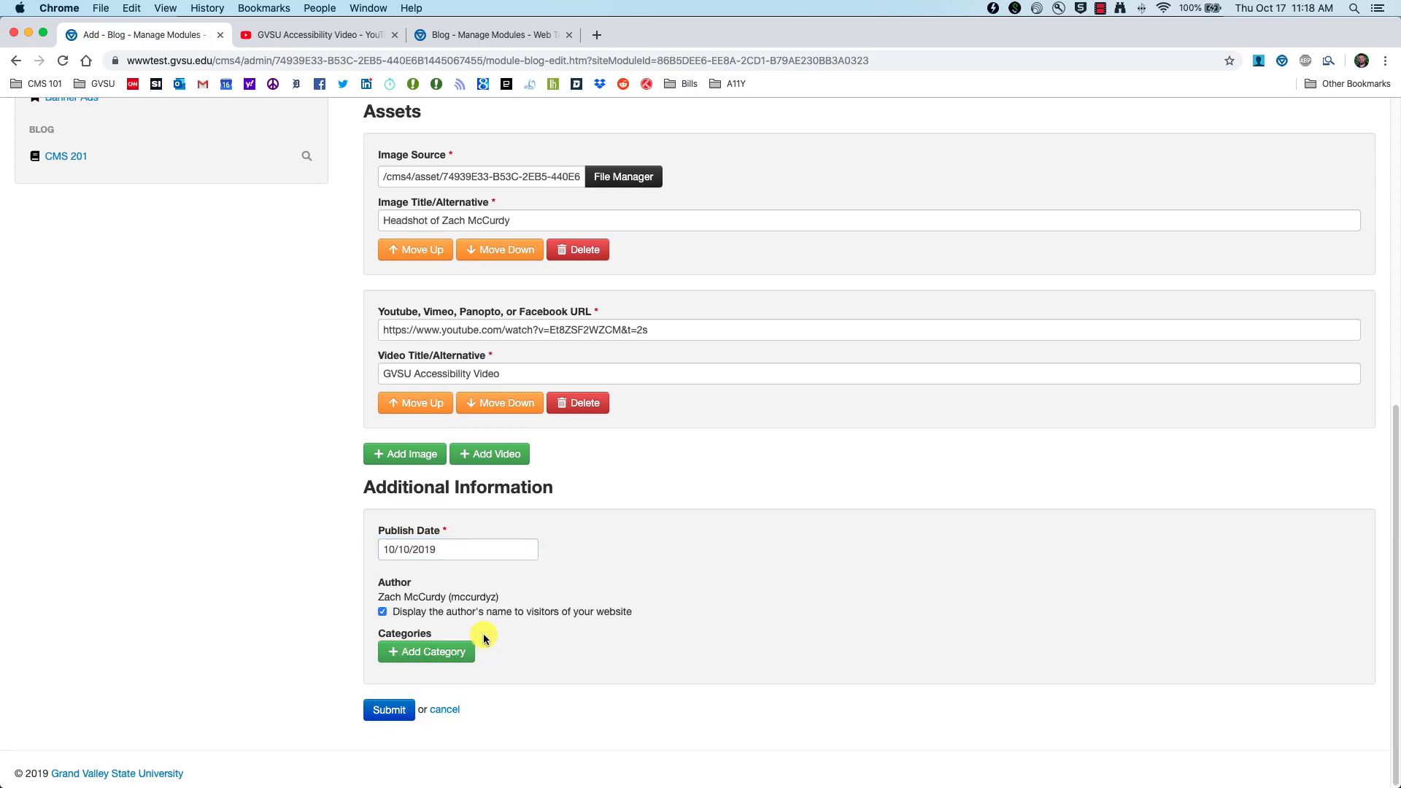
pyautogui.click(457, 551)
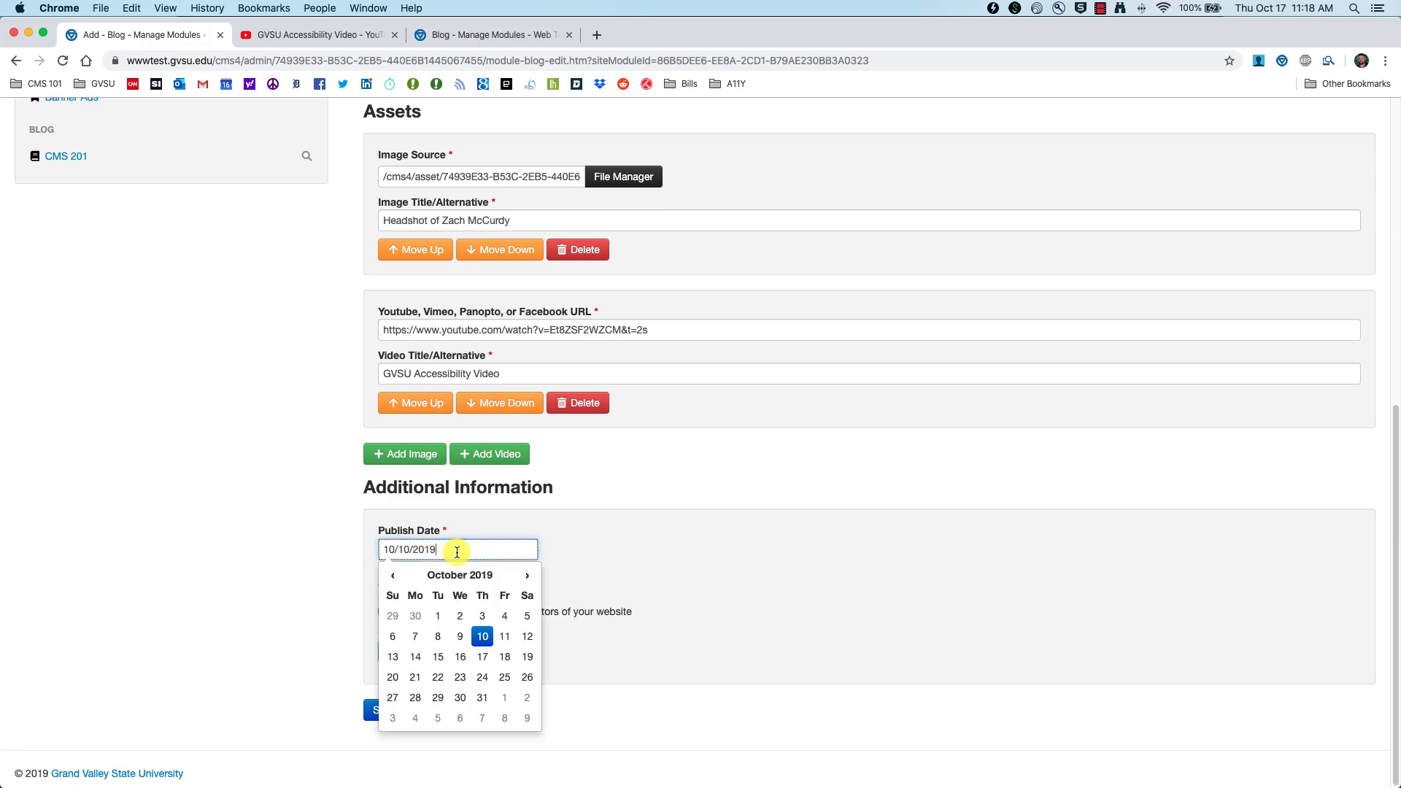
pyautogui.click(483, 657)
pyautogui.click(471, 551)
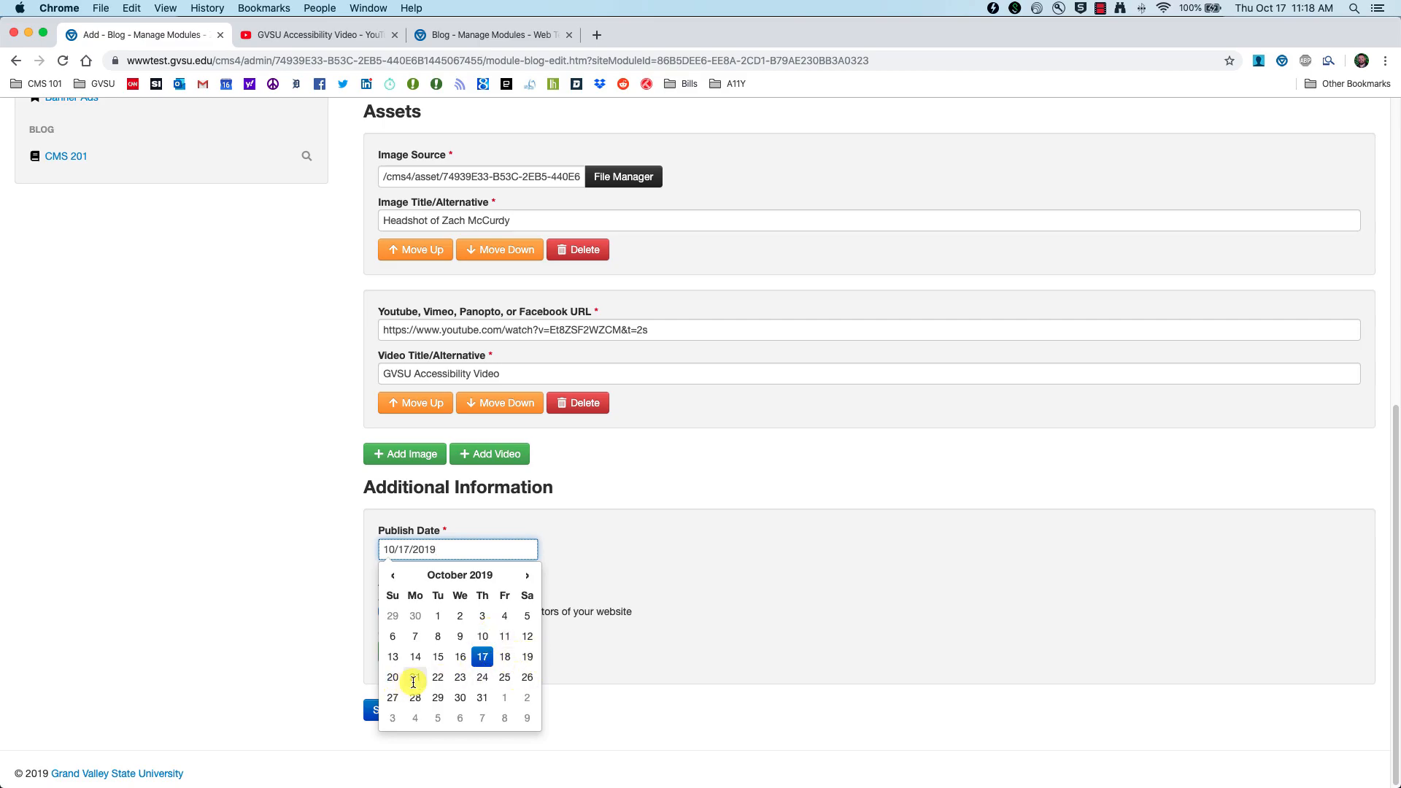
pyautogui.click(482, 677)
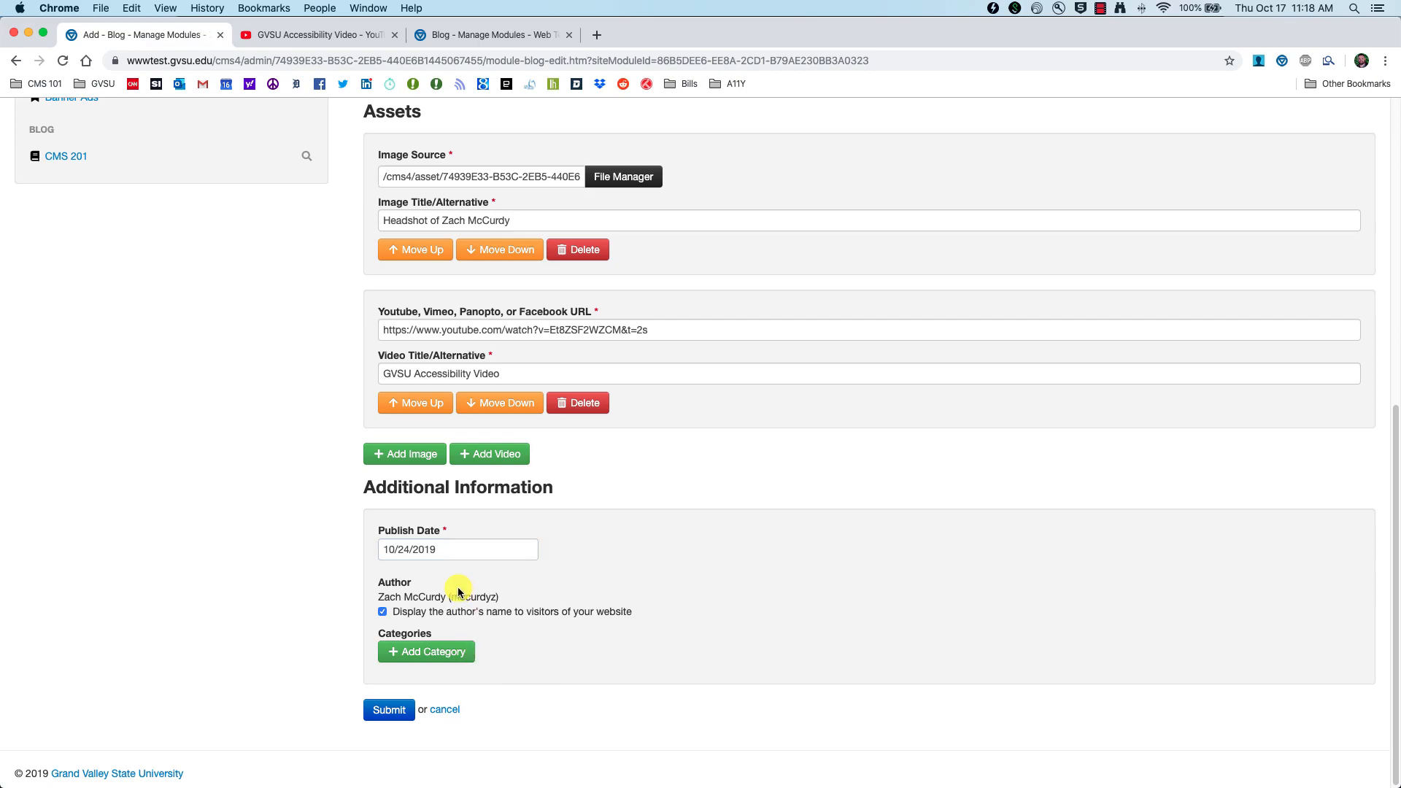
pyautogui.click(471, 549)
pyautogui.click(487, 658)
# Step: Keep 'Display the author's name' checked so visitors see the author
pyautogui.click(383, 617)
pyautogui.click(392, 614)
pyautogui.click(384, 614)
pyautogui.click(384, 613)
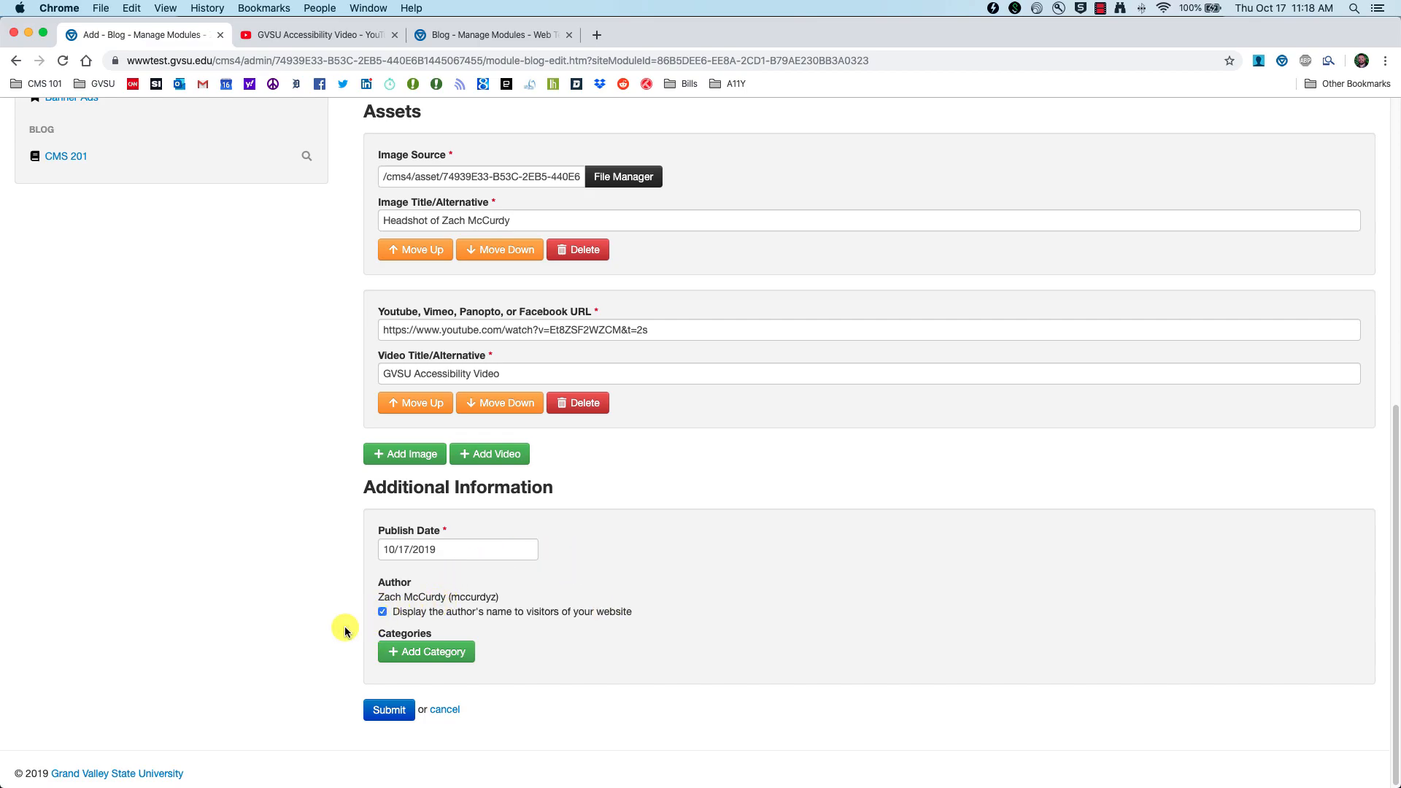
# Step: Submit the blog entry and open the Modules content page for editing
pyautogui.click(387, 708)
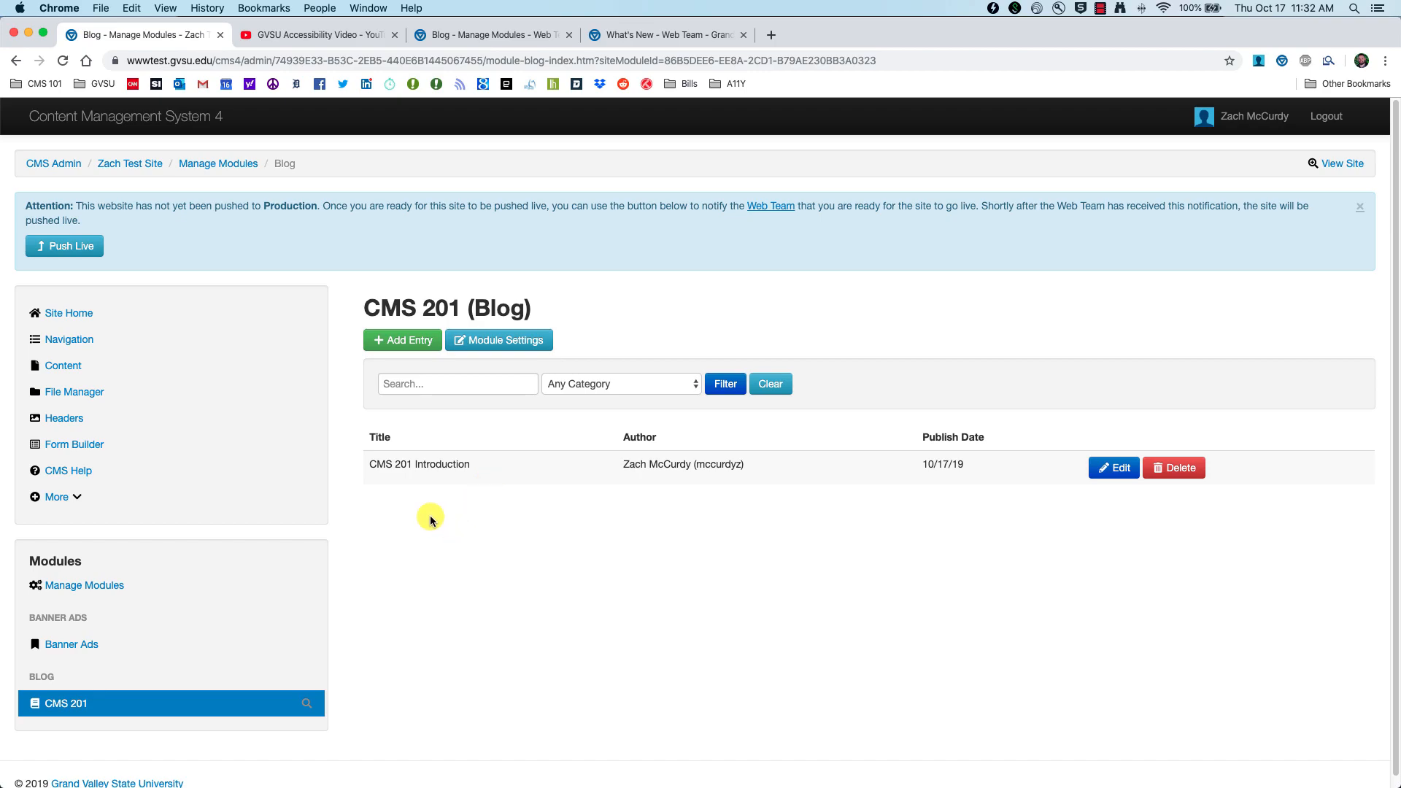
pyautogui.click(62, 372)
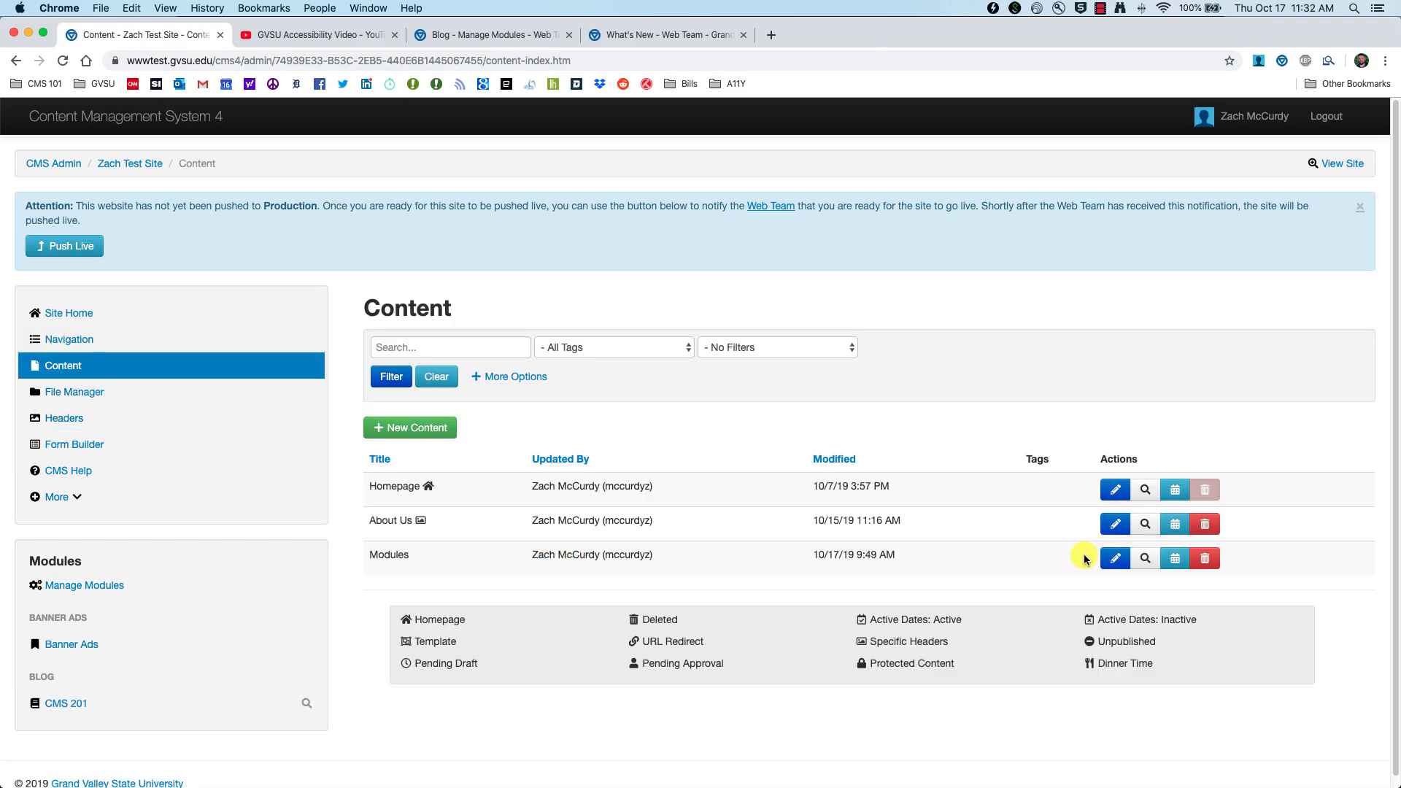
pyautogui.click(1113, 559)
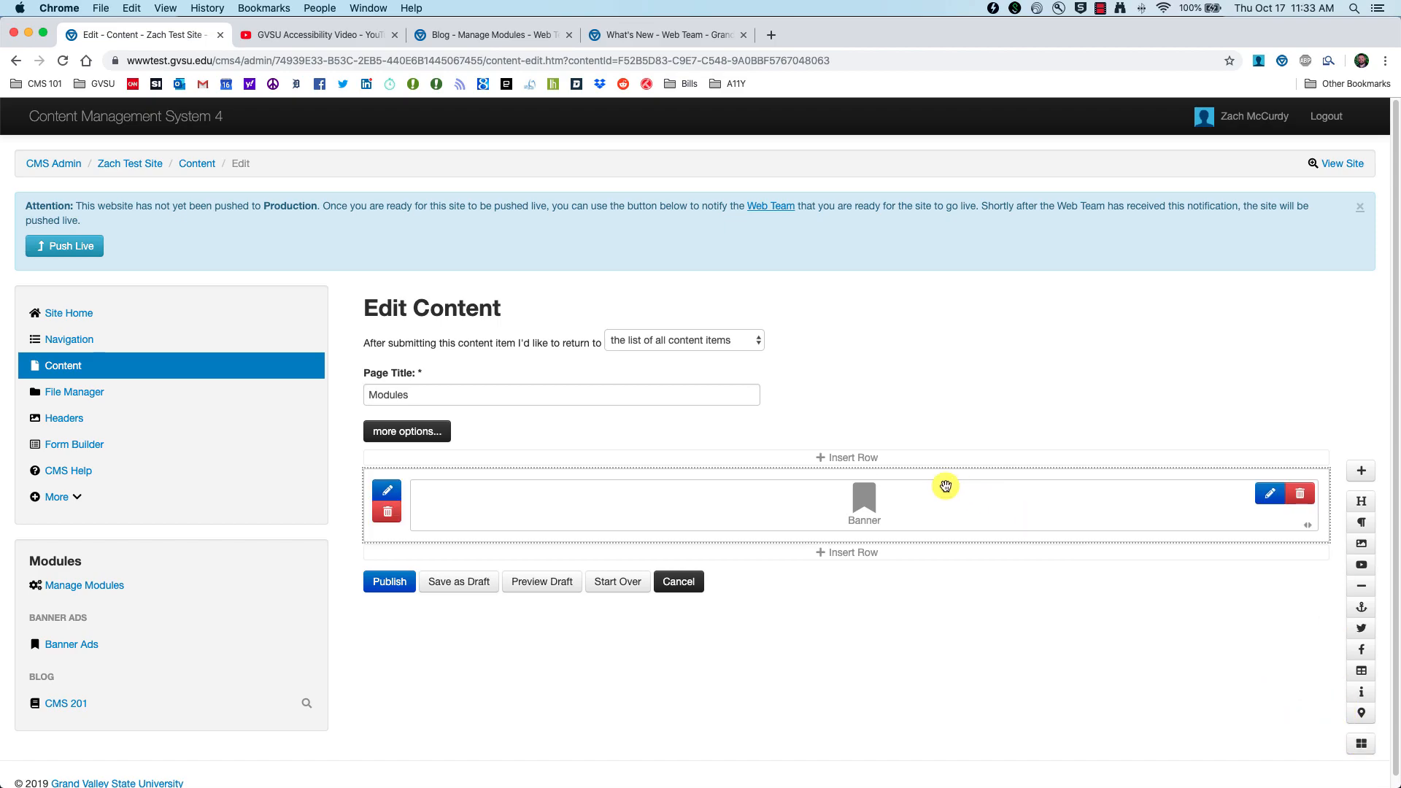
# Step: Reopen the Modules page editor and delete its Banner module
pyautogui.click(83, 369)
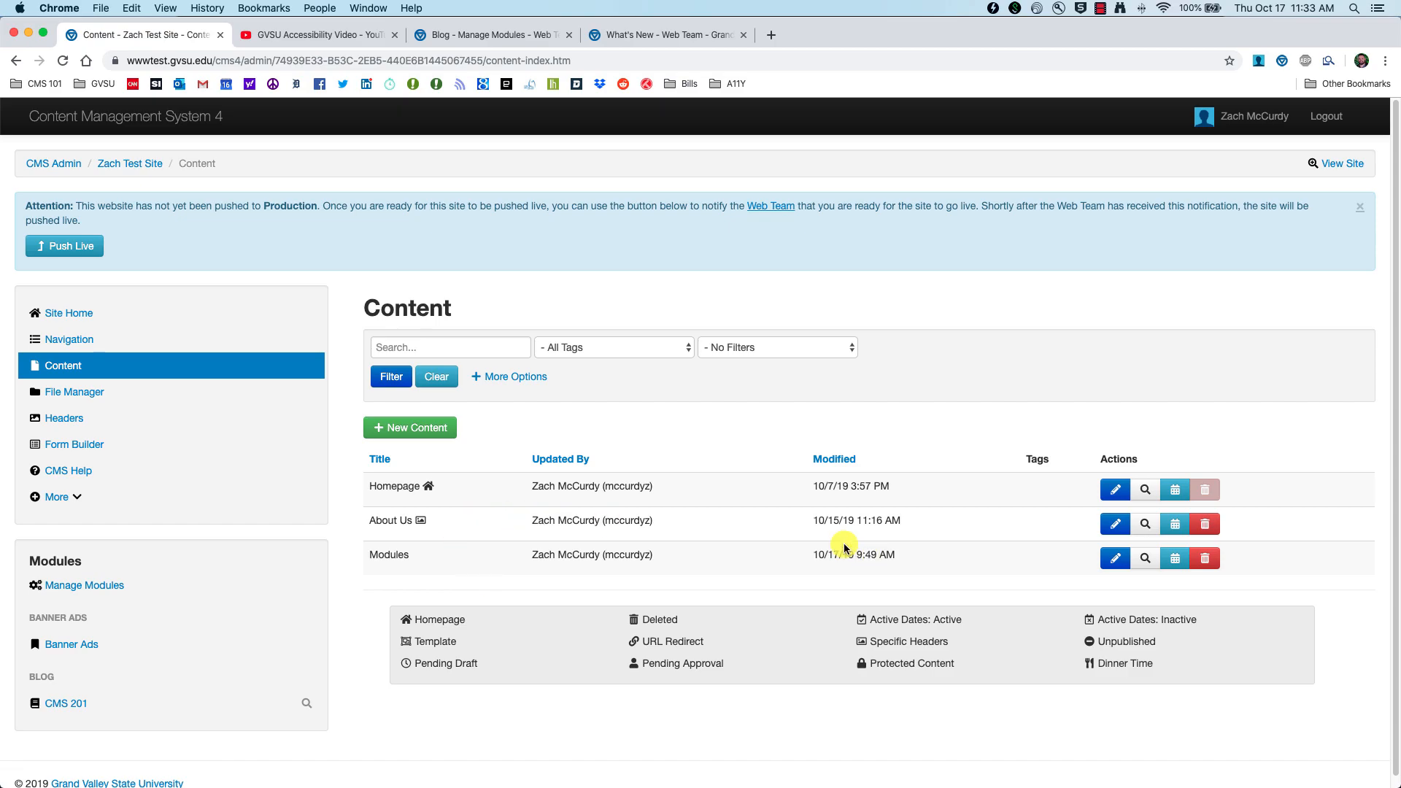
pyautogui.click(1103, 565)
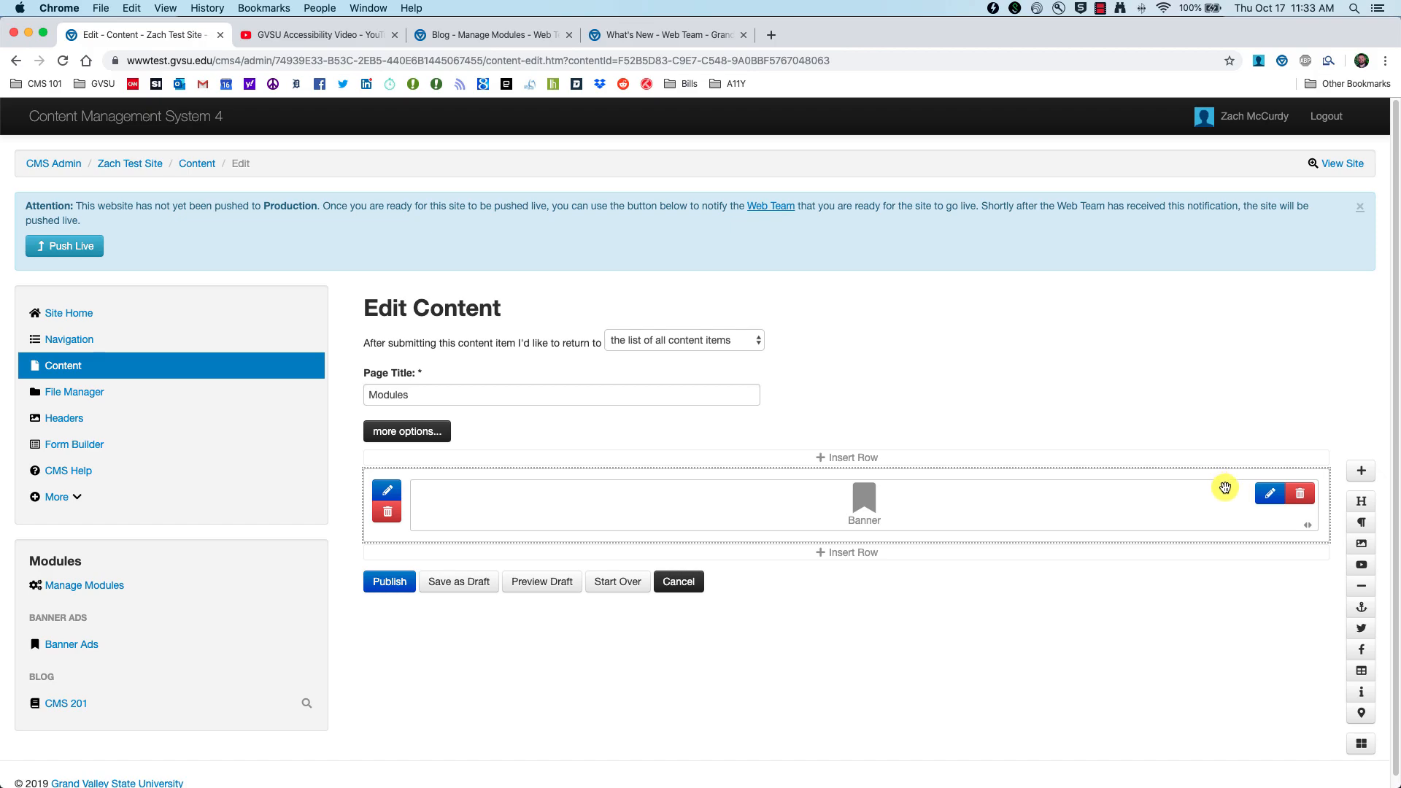
pyautogui.click(1300, 493)
# Step: Confirm the Banner module's removal and look over the row's column settings without changes
pyautogui.click(824, 143)
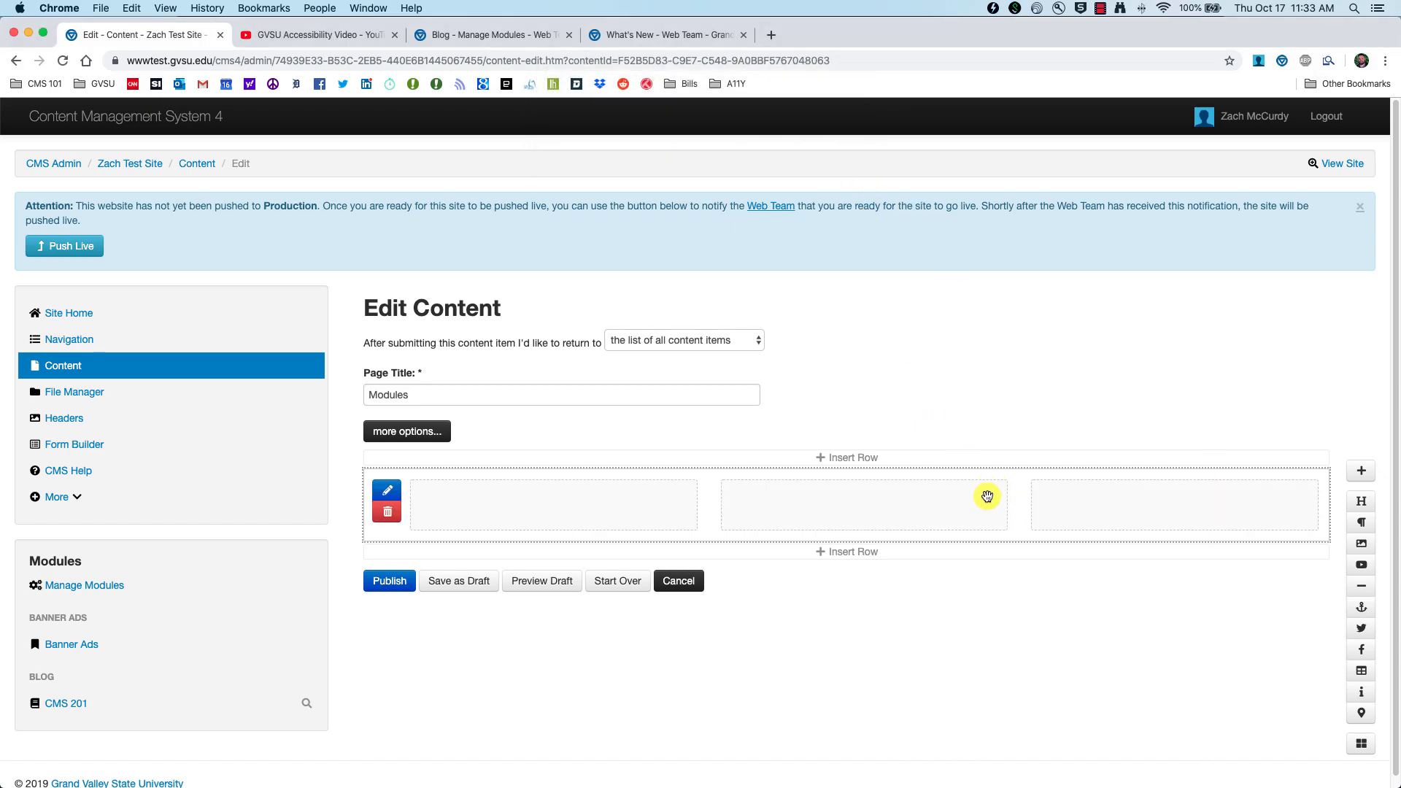
pyautogui.click(556, 514)
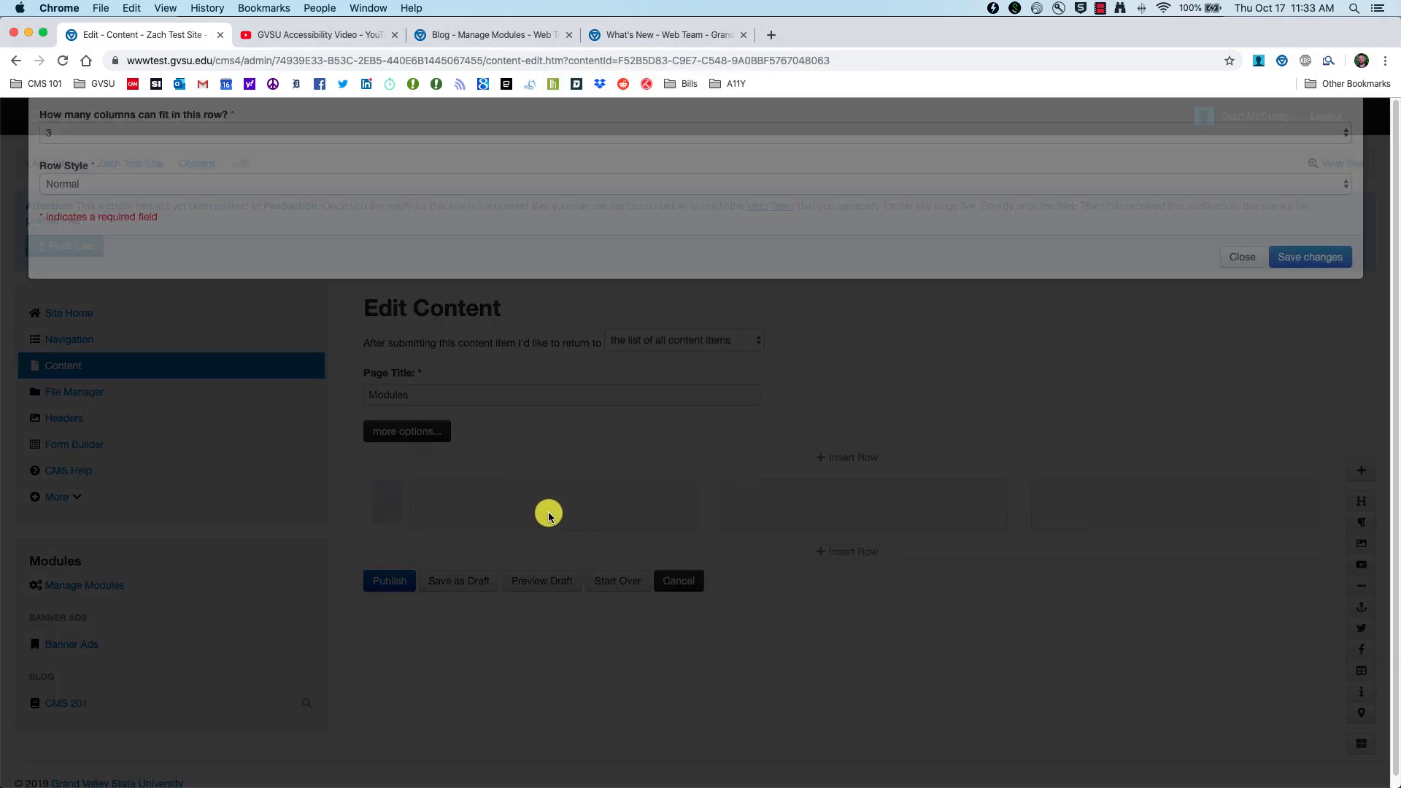
pyautogui.click(1252, 365)
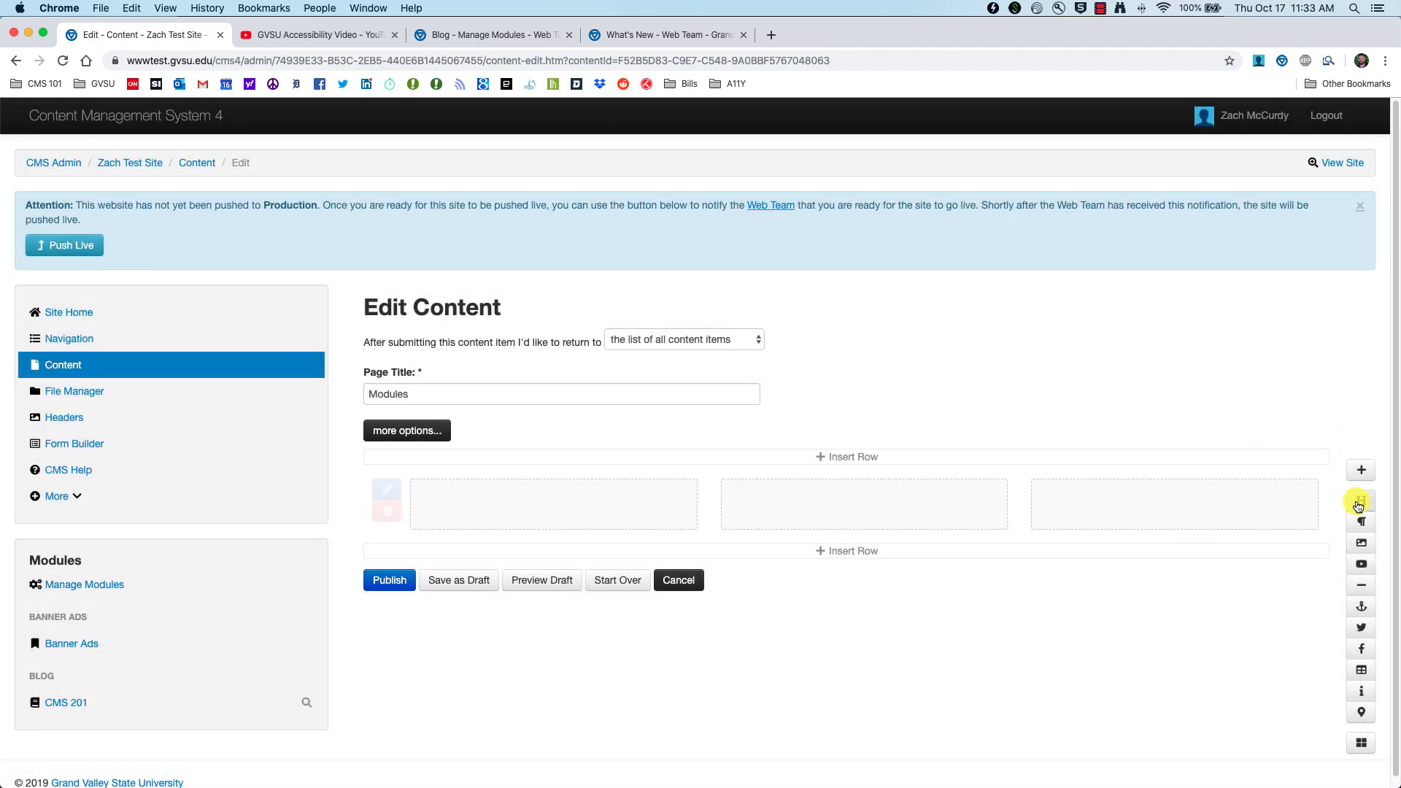
# Step: Add a first-column paragraph reading 'Blog Module - Here is our new blog.' and select 'Blog Module'
pyautogui.moveTo(1365, 530); pyautogui.dragTo(508, 516)
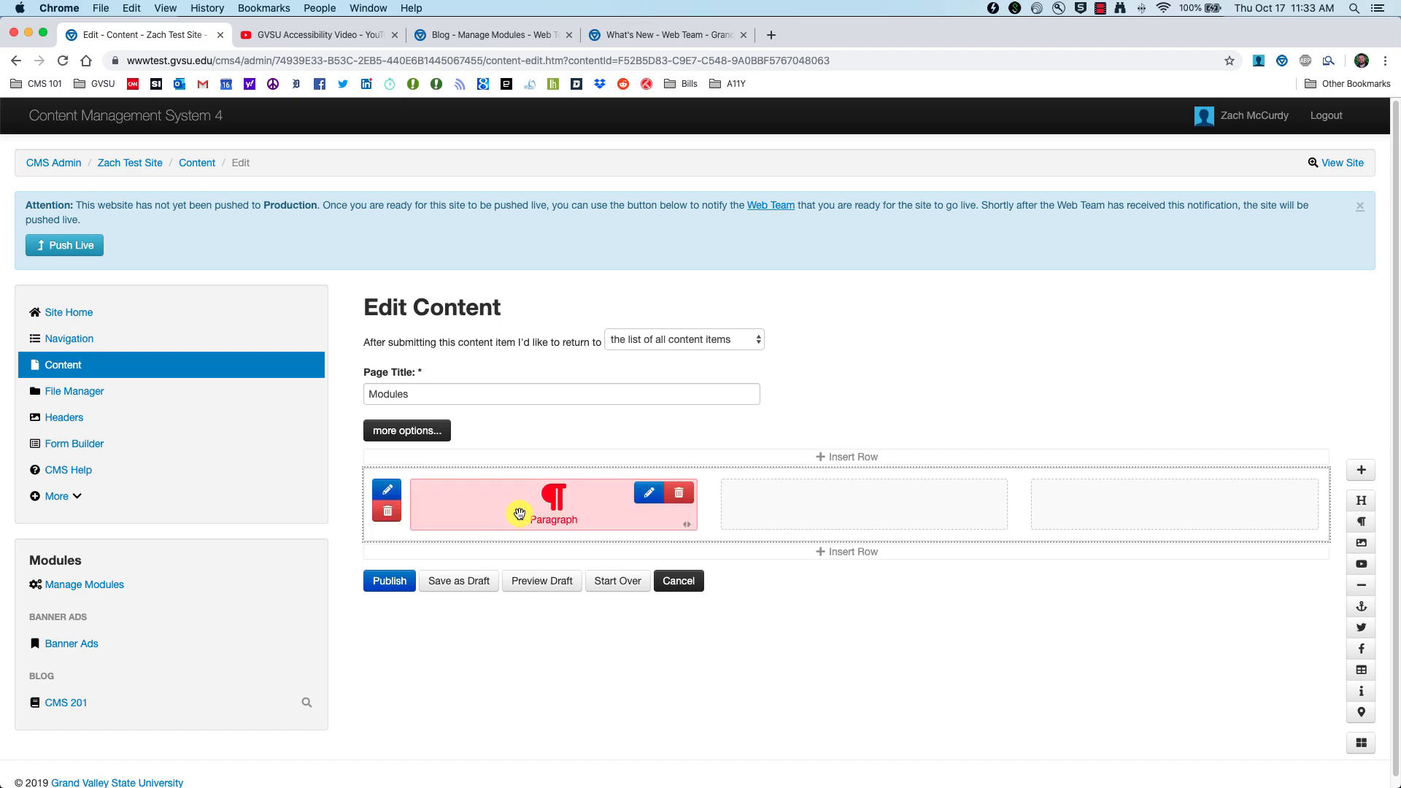
pyautogui.doubleClick(520, 518)
pyautogui.click(155, 374)
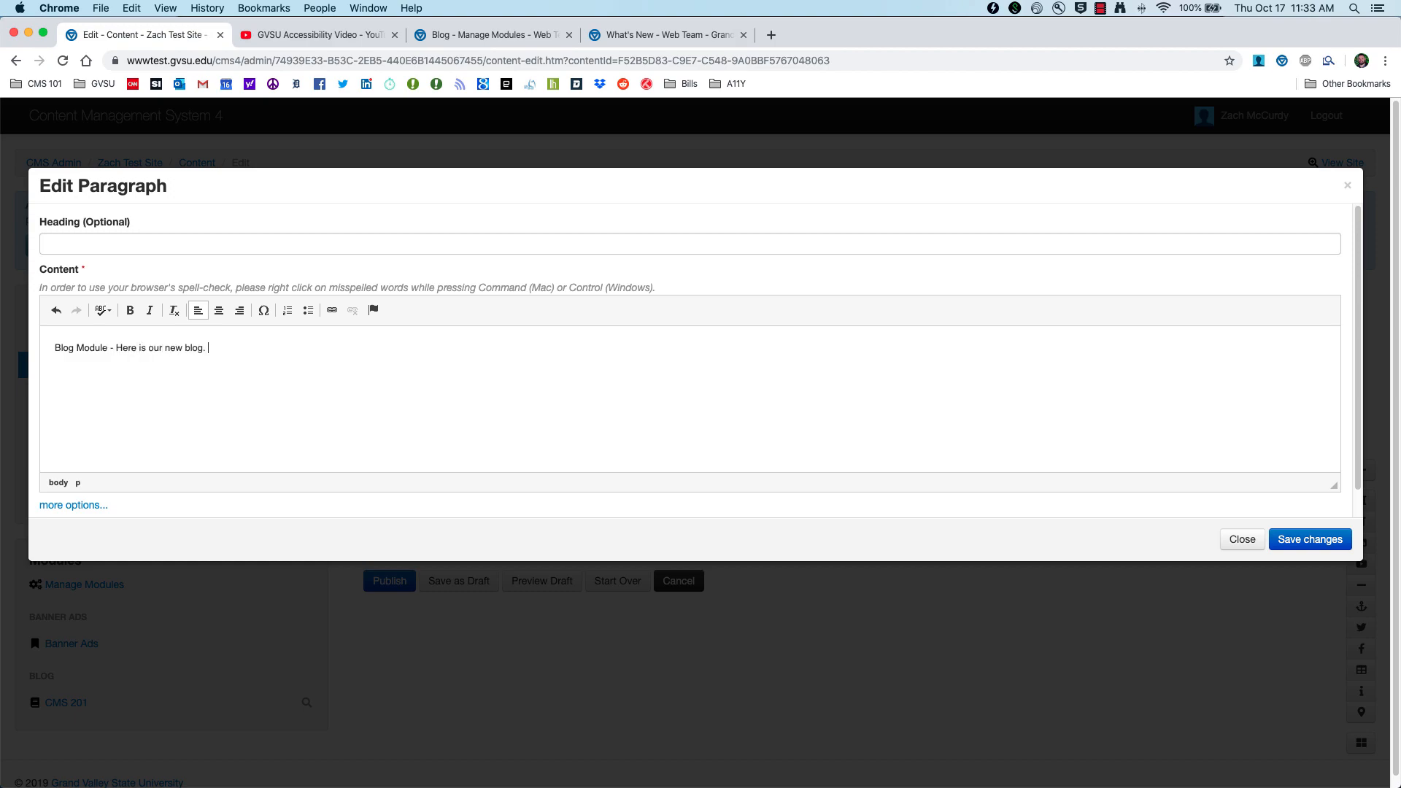
pyautogui.scroll(-1, 165, 363)
pyautogui.scroll(1, 140, 360)
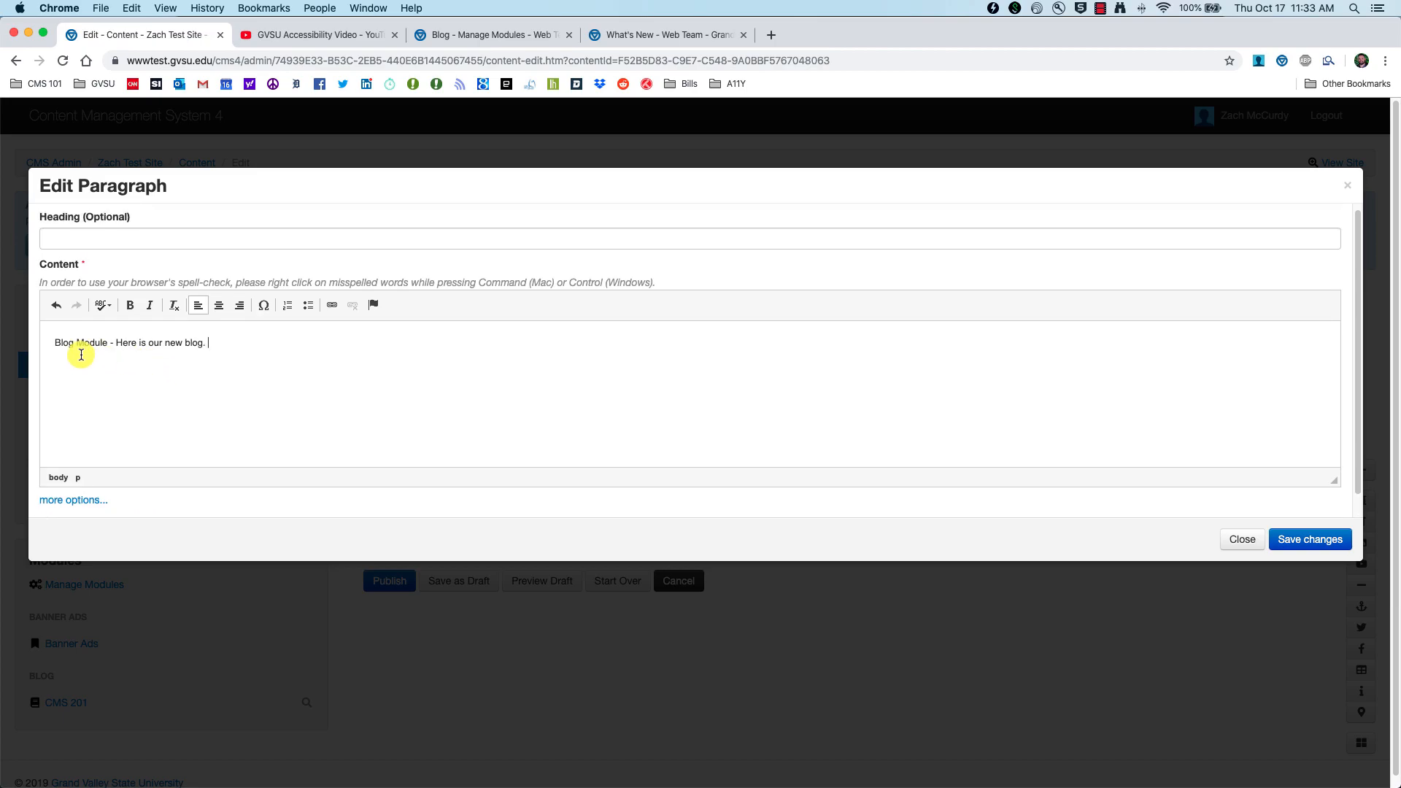
pyautogui.moveTo(107, 342); pyautogui.dragTo(56, 342)
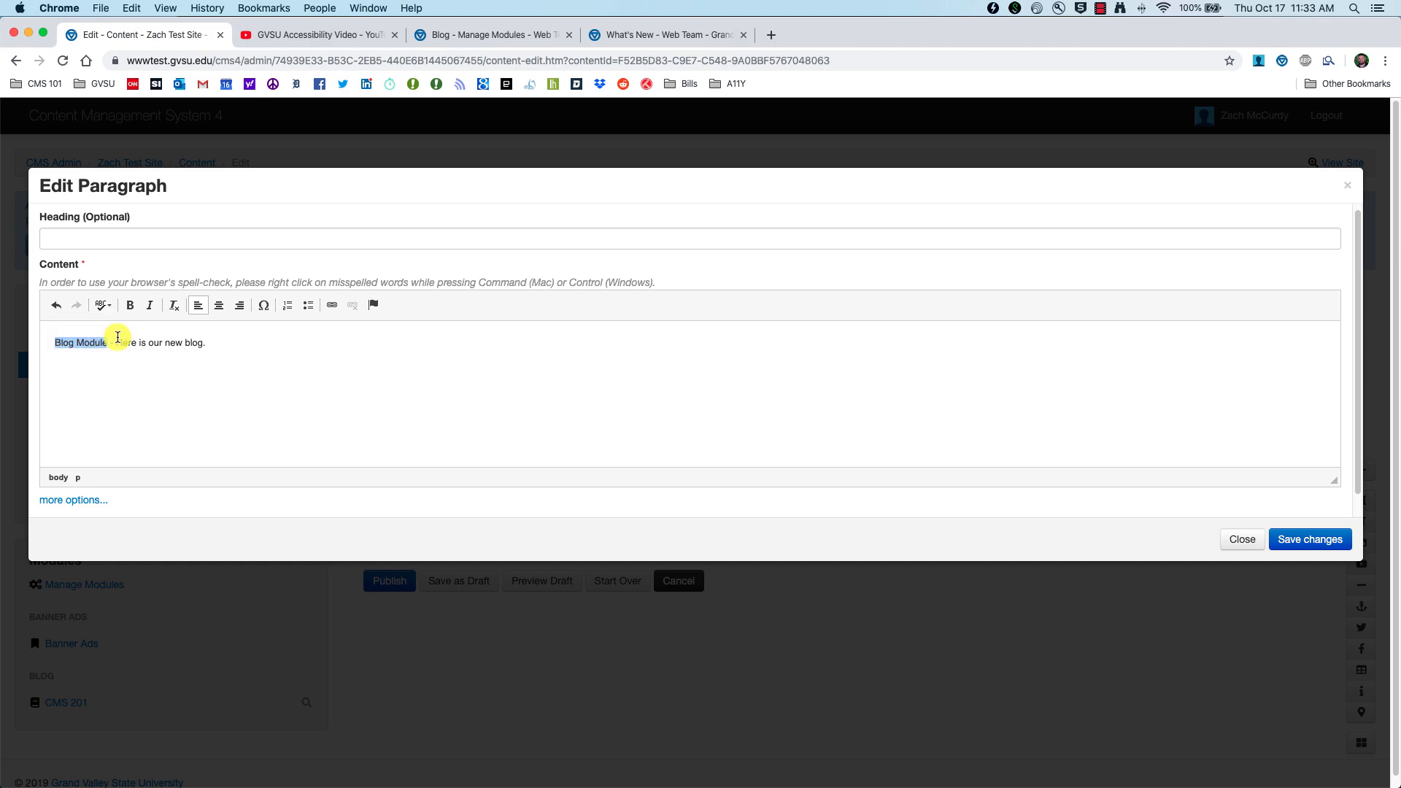
# Step: Make 'Blog Module' a Modules-type link to CMS 201 (Blog) and save the paragraph
pyautogui.click(333, 305)
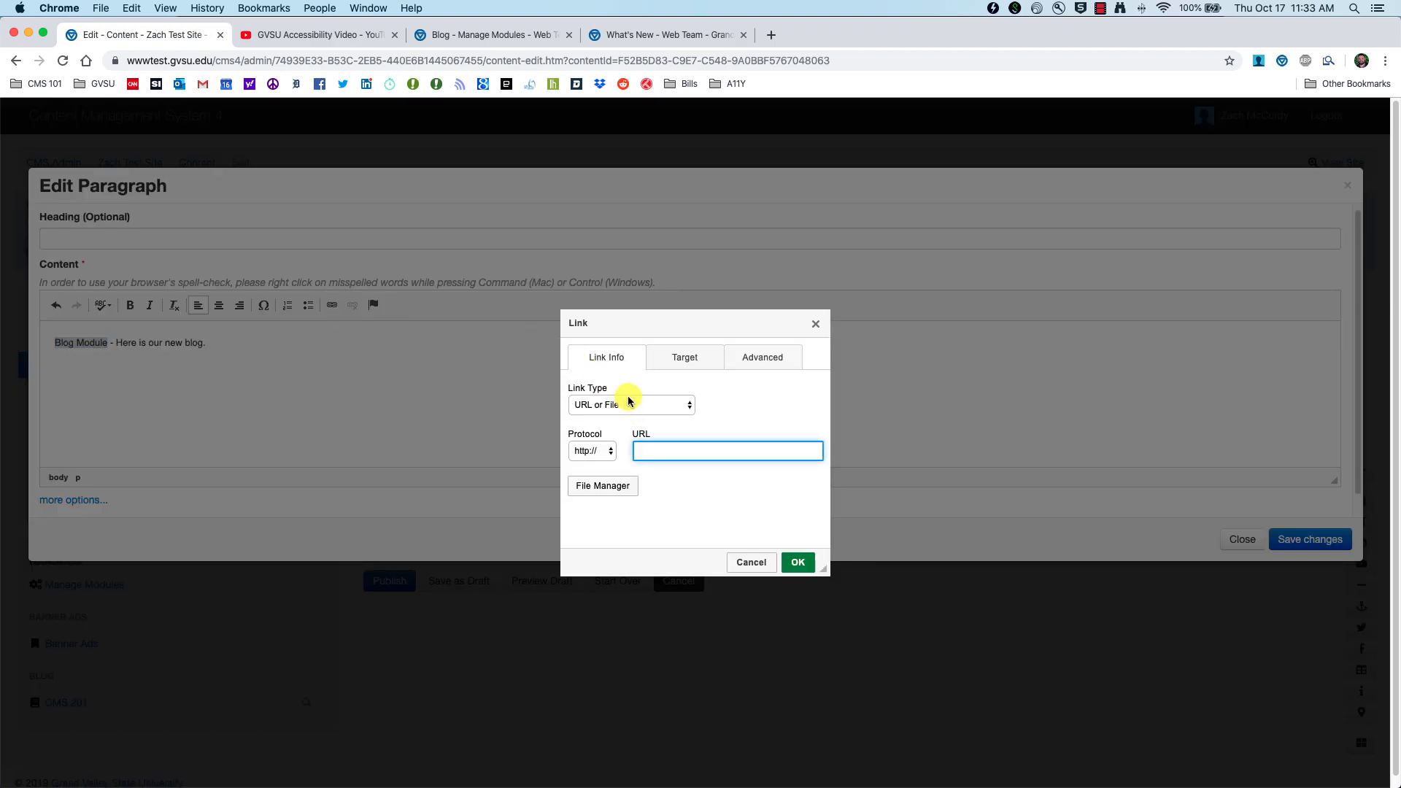
pyautogui.click(665, 406)
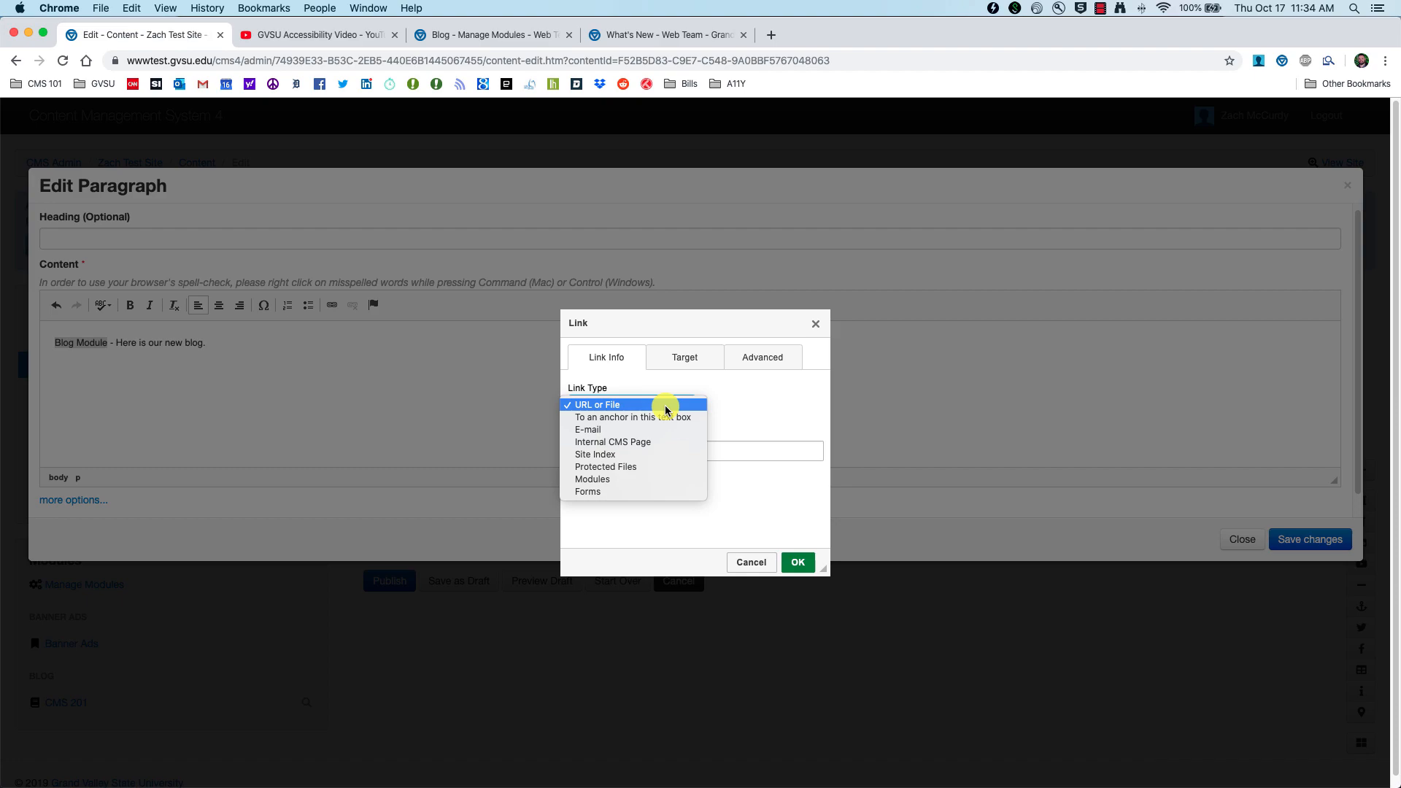
pyautogui.click(625, 481)
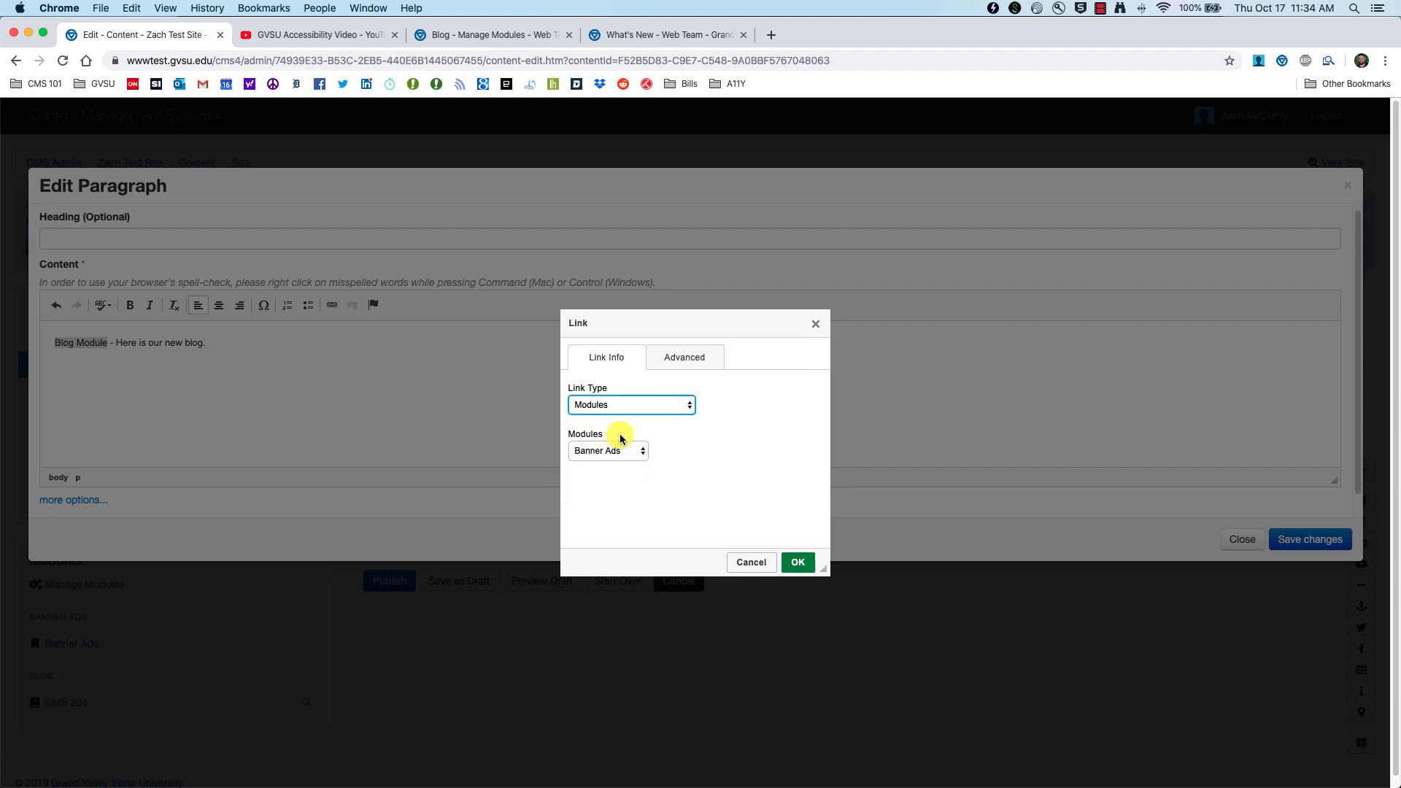
pyautogui.click(628, 451)
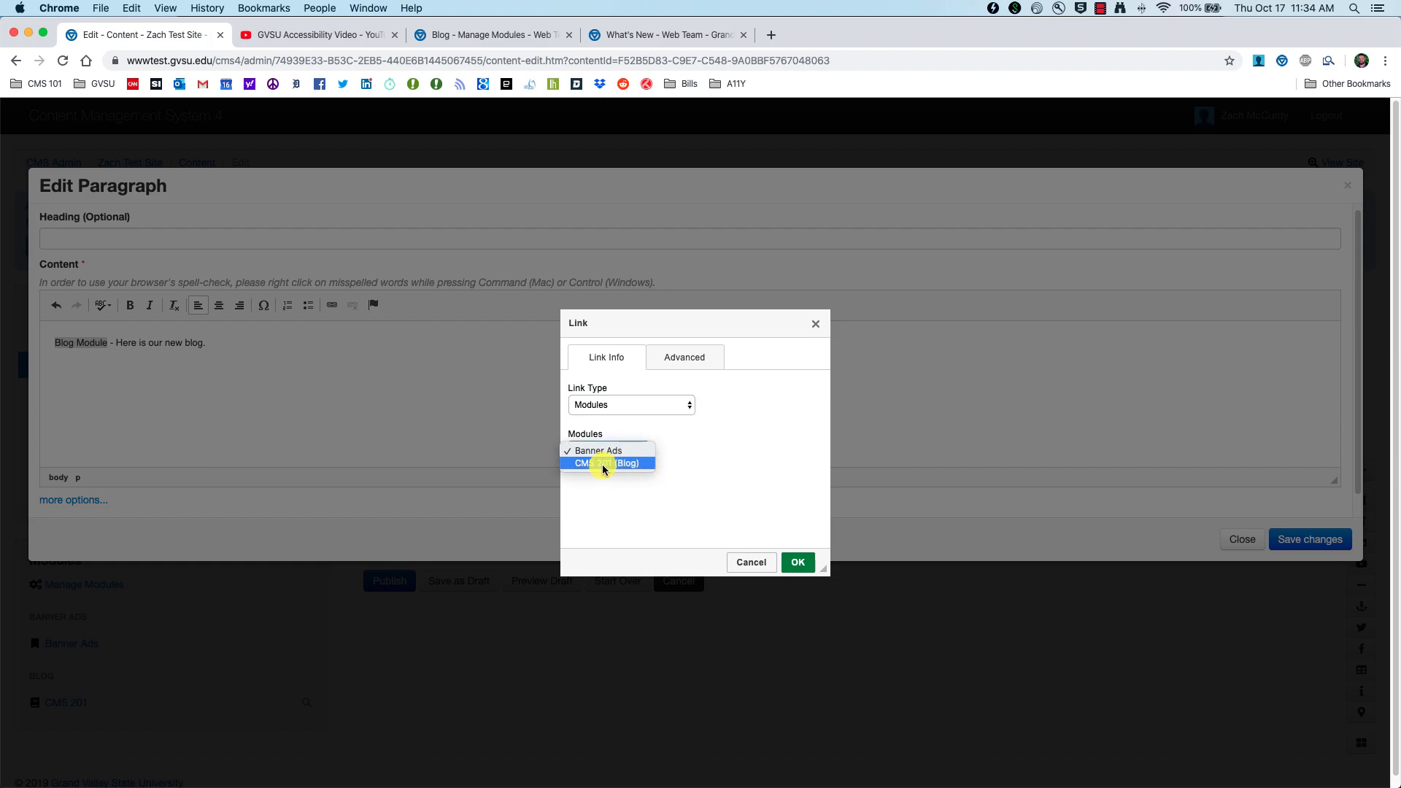
pyautogui.click(612, 465)
pyautogui.click(800, 564)
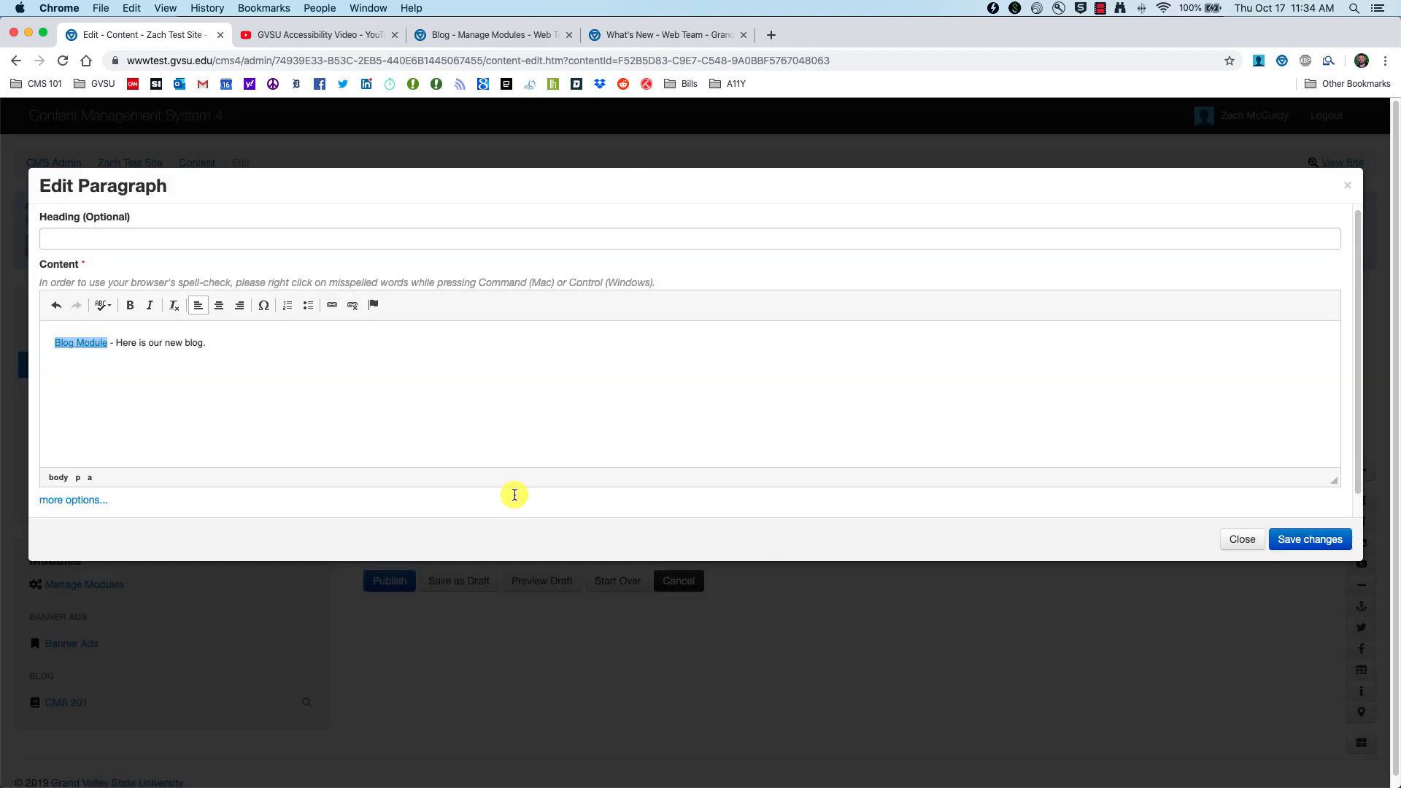
pyautogui.click(117, 343)
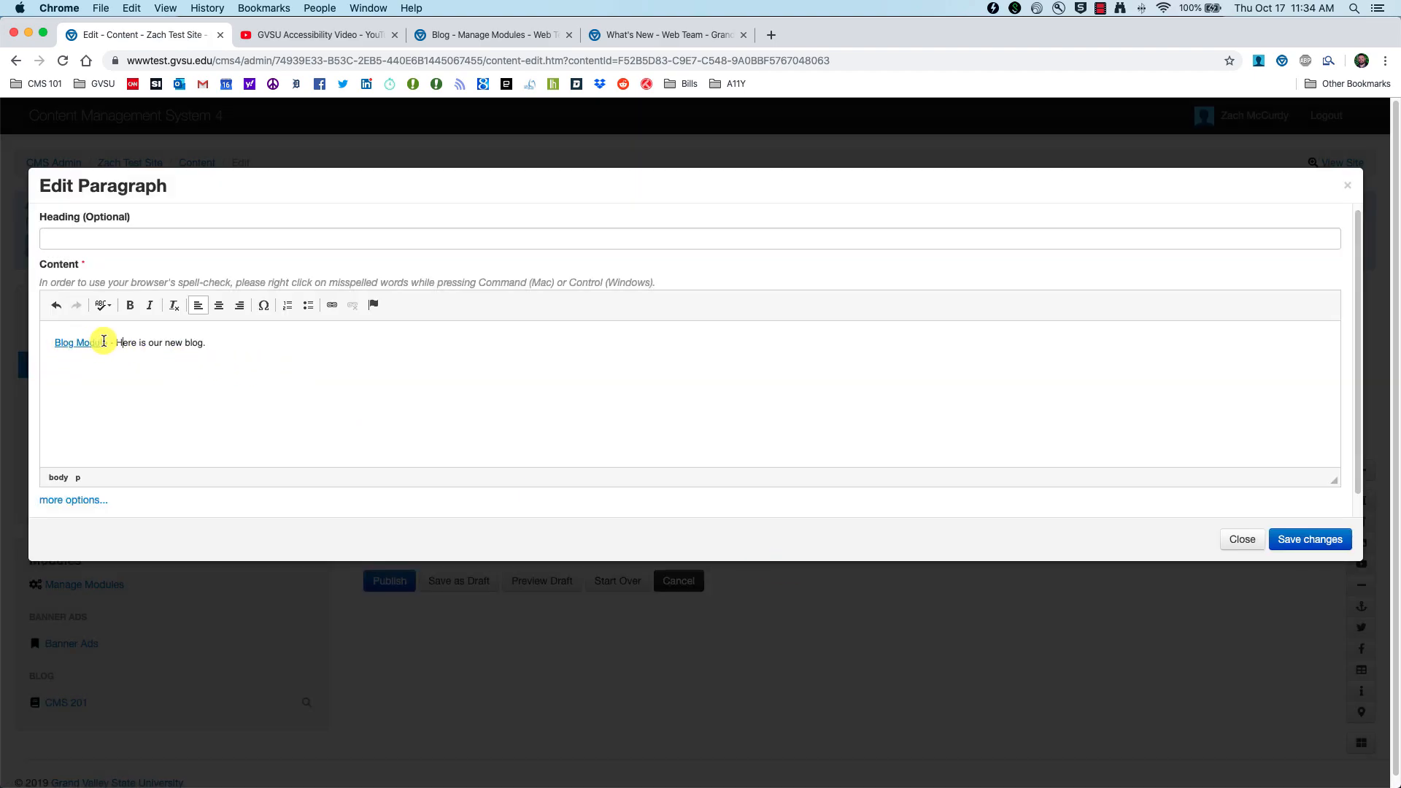
pyautogui.click(1315, 541)
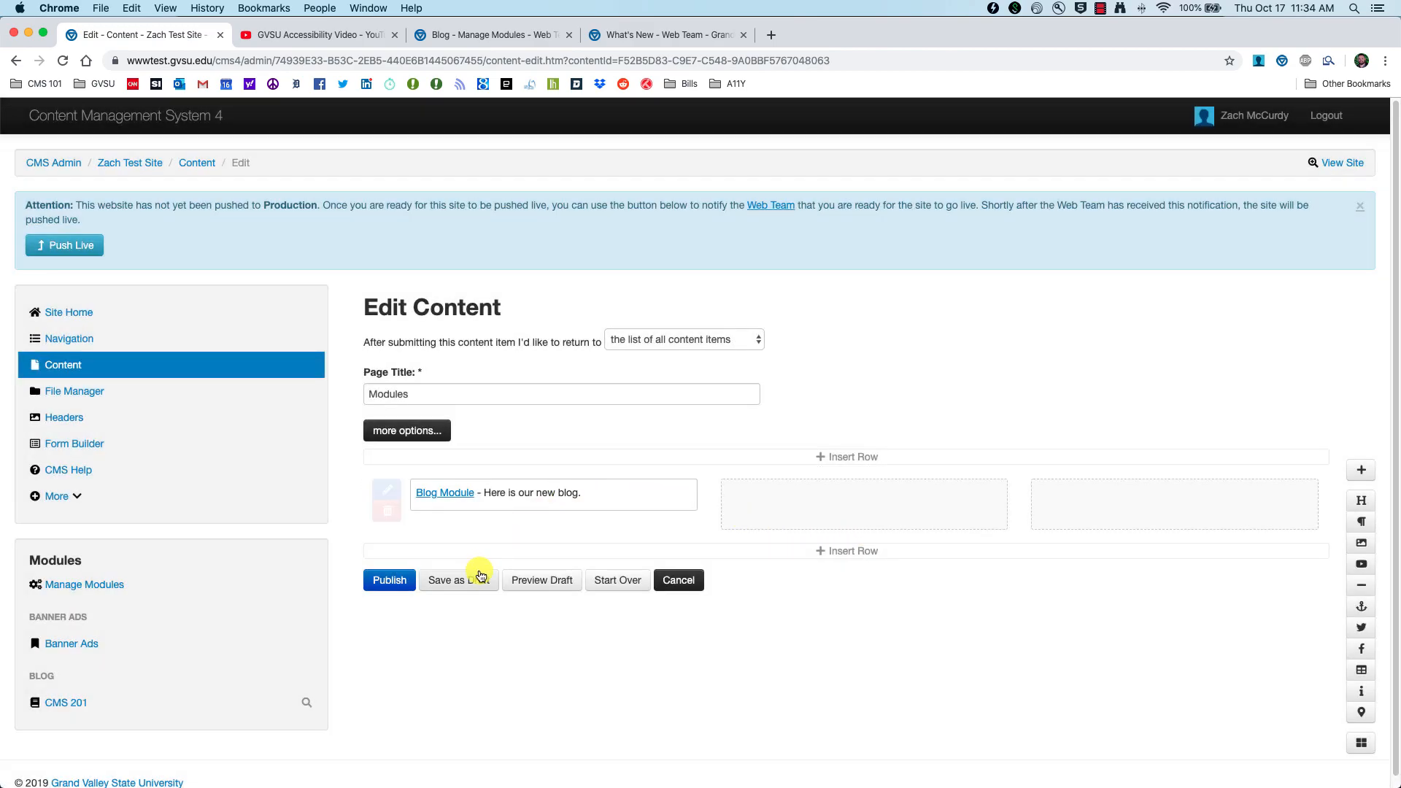
# Step: Preview the draft, follow the Blog Module link to the CMS 201 blog, and return to the editor
pyautogui.click(544, 581)
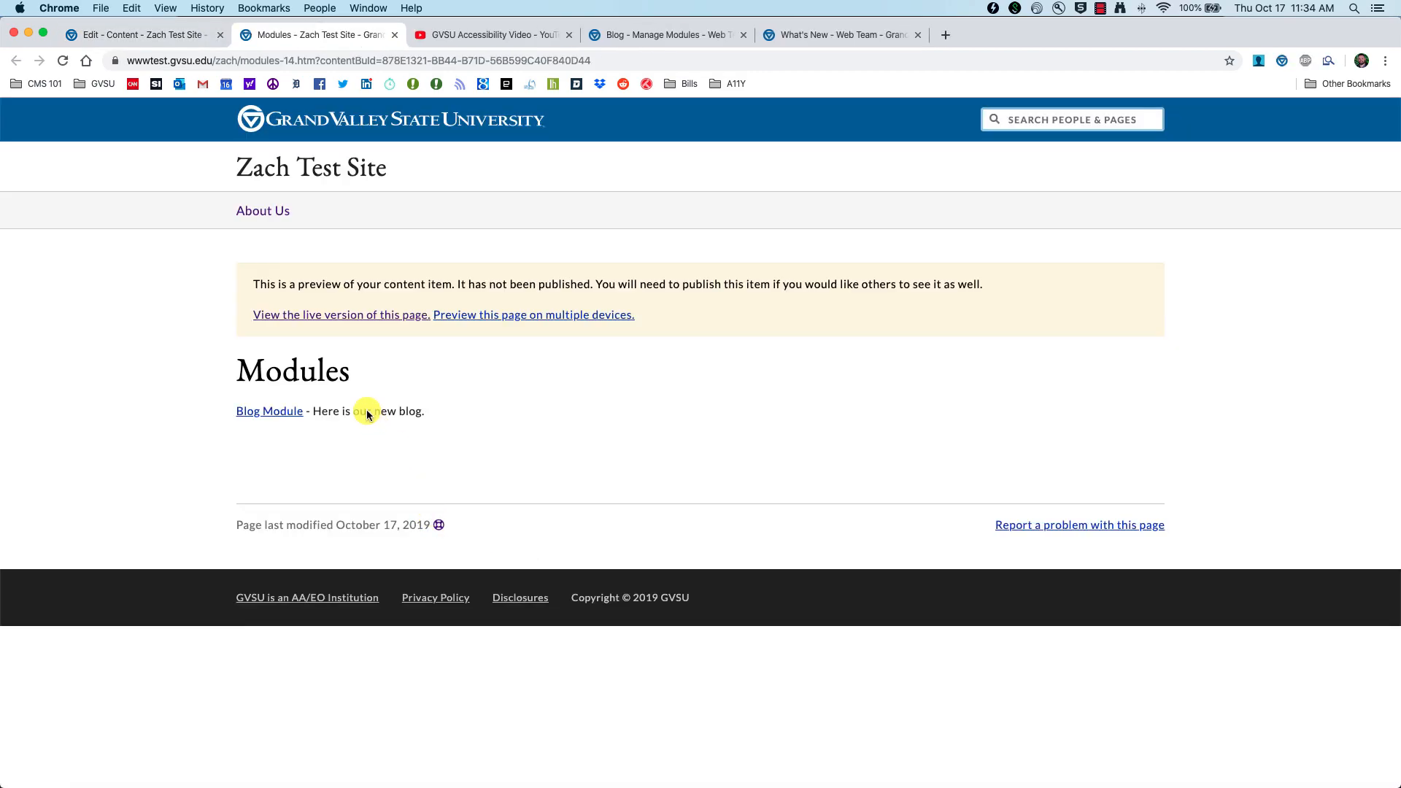
pyautogui.click(265, 416)
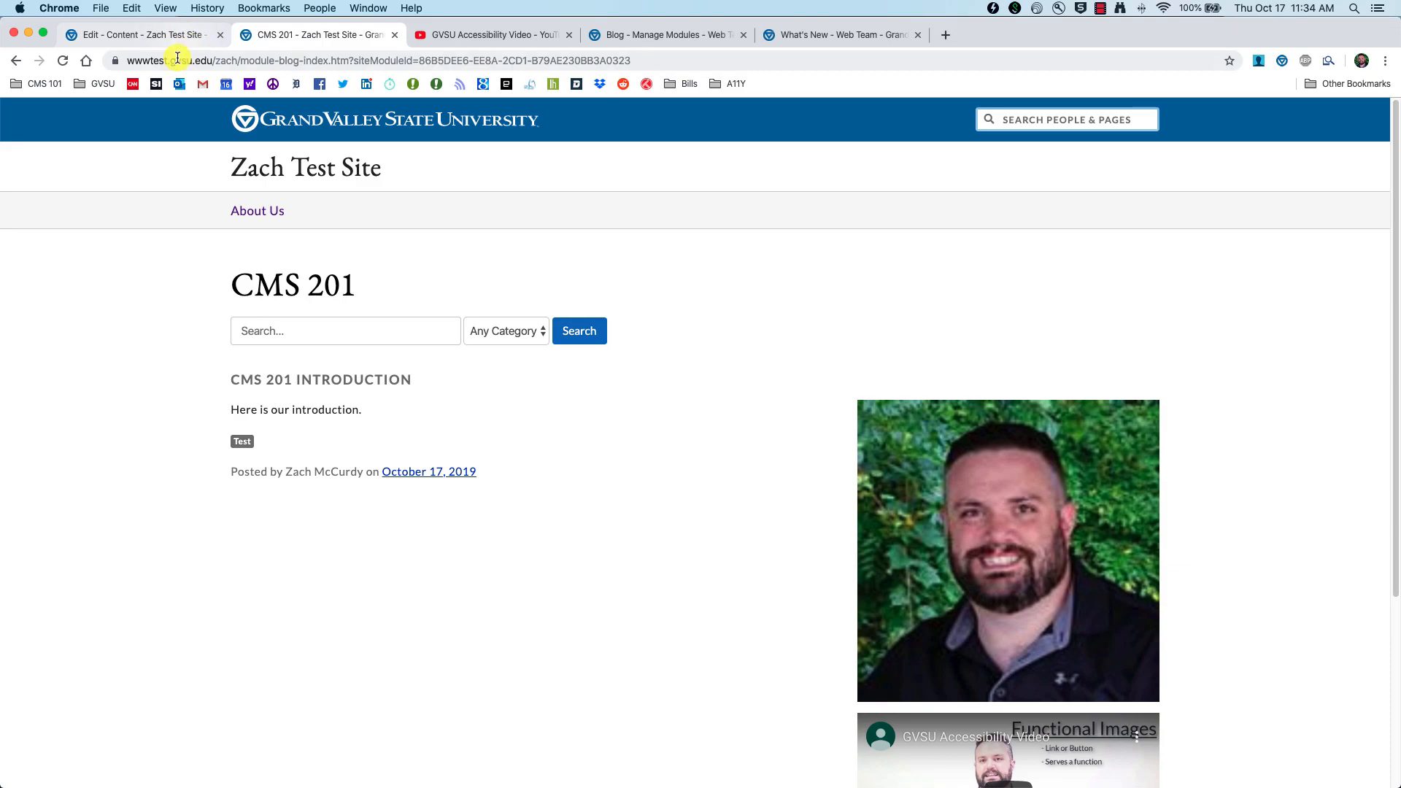
pyautogui.click(137, 34)
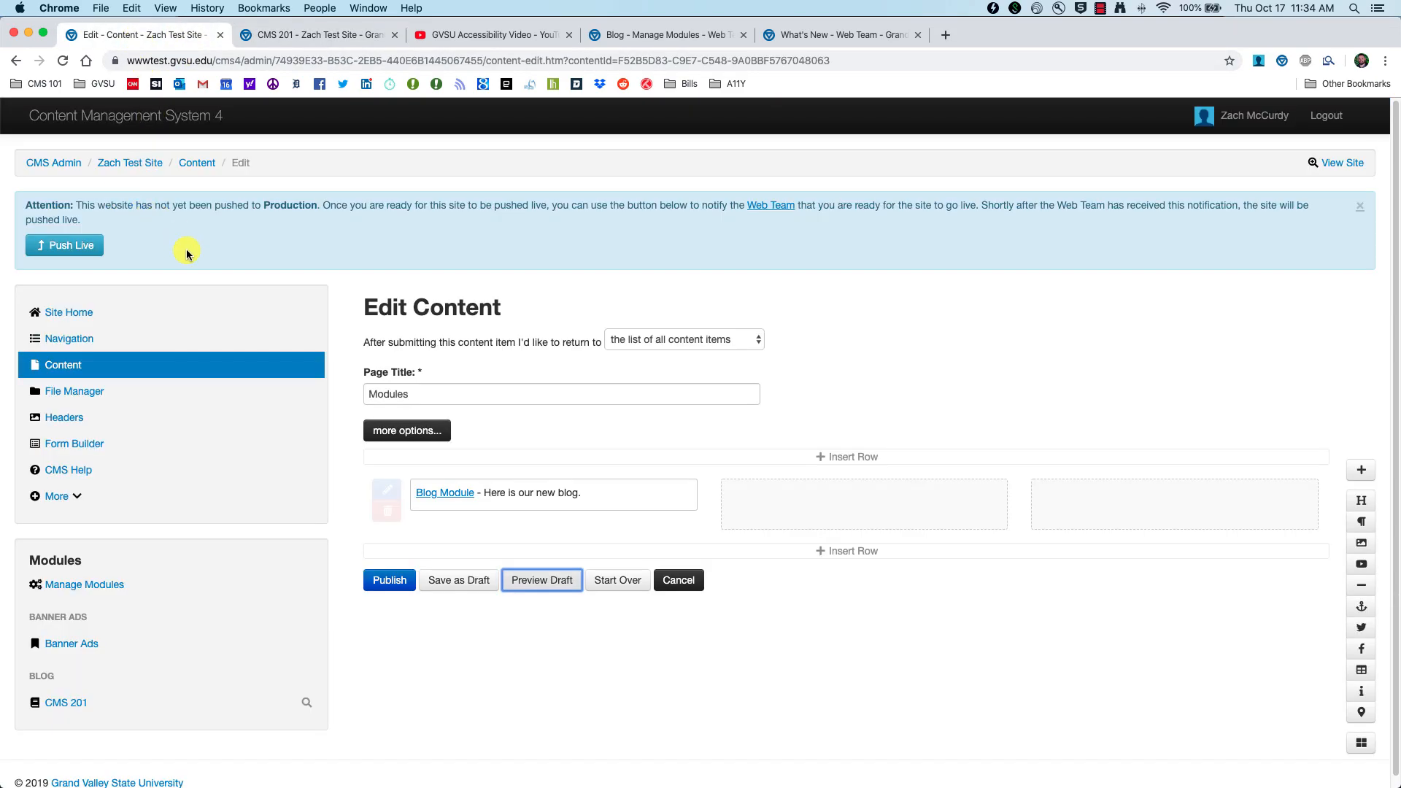
# Step: Leave the editor for the site's navigation settings, checking the live site along the way
pyautogui.click(64, 340)
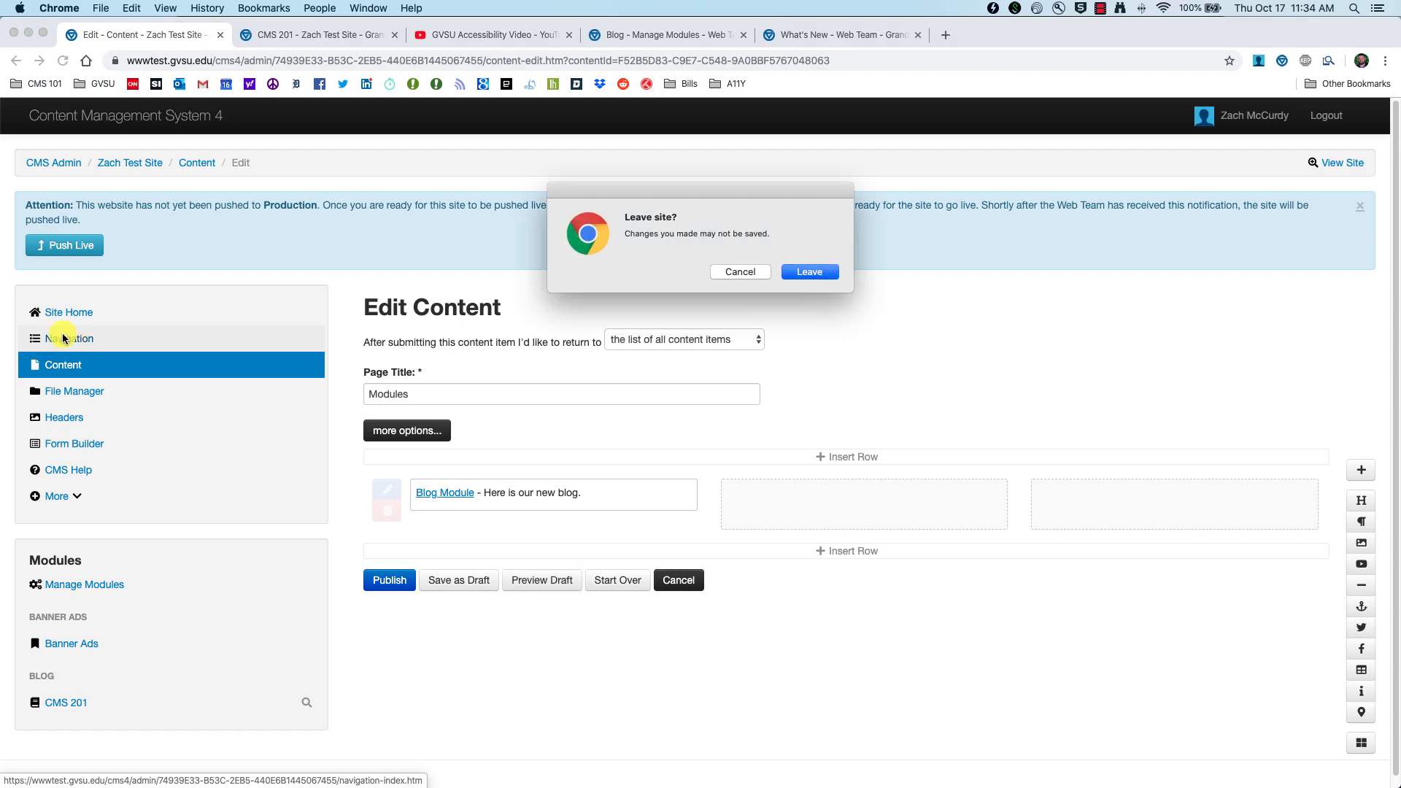
pyautogui.click(812, 273)
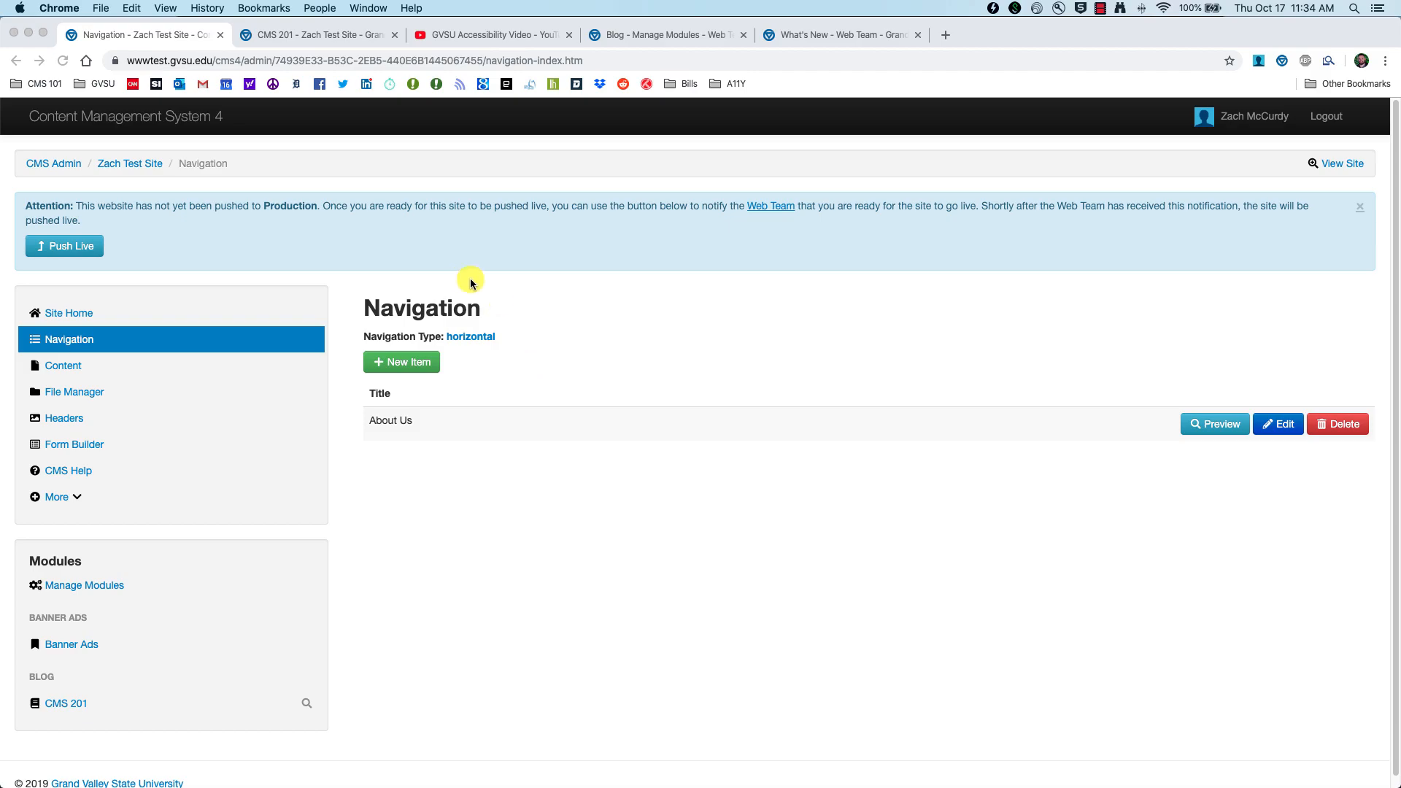
pyautogui.click(1344, 165)
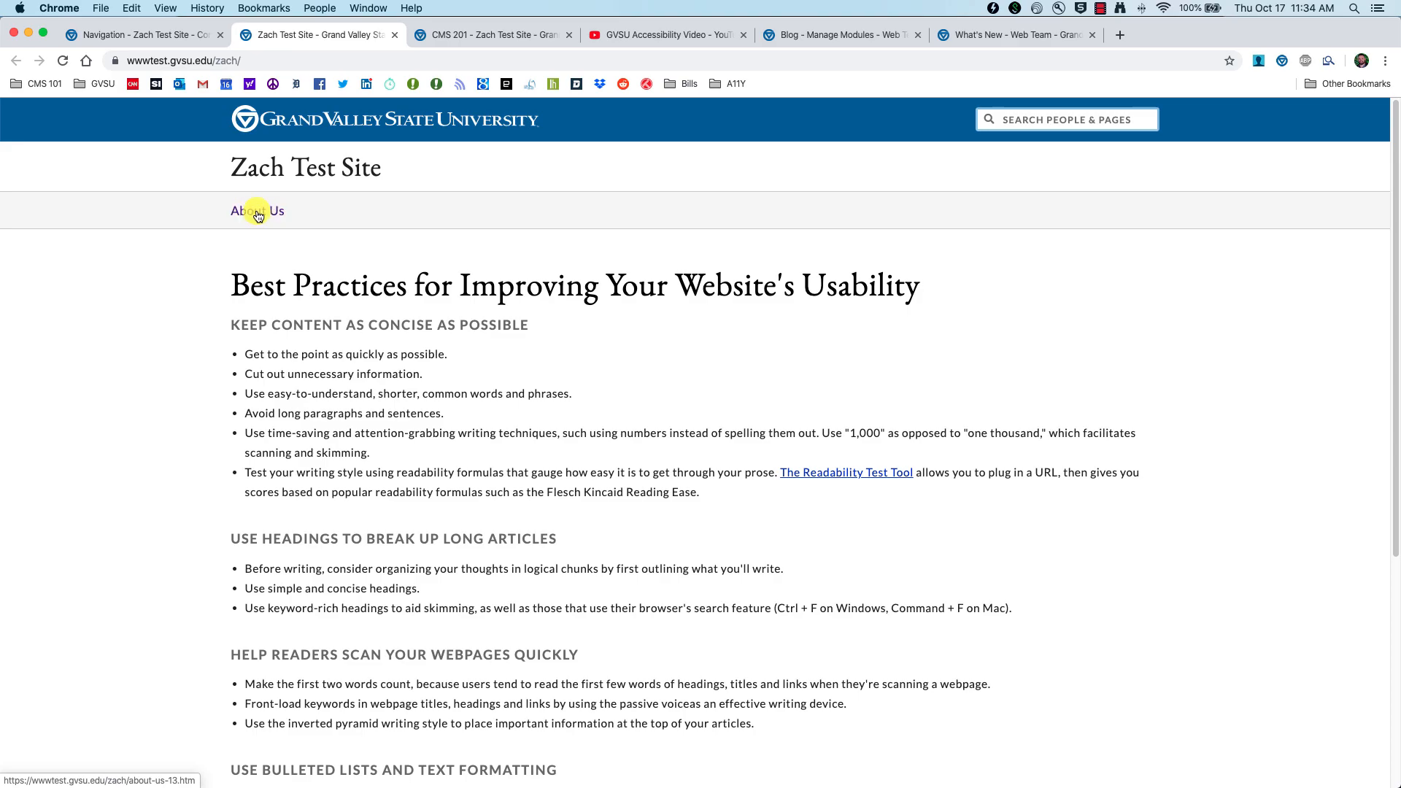
pyautogui.click(156, 36)
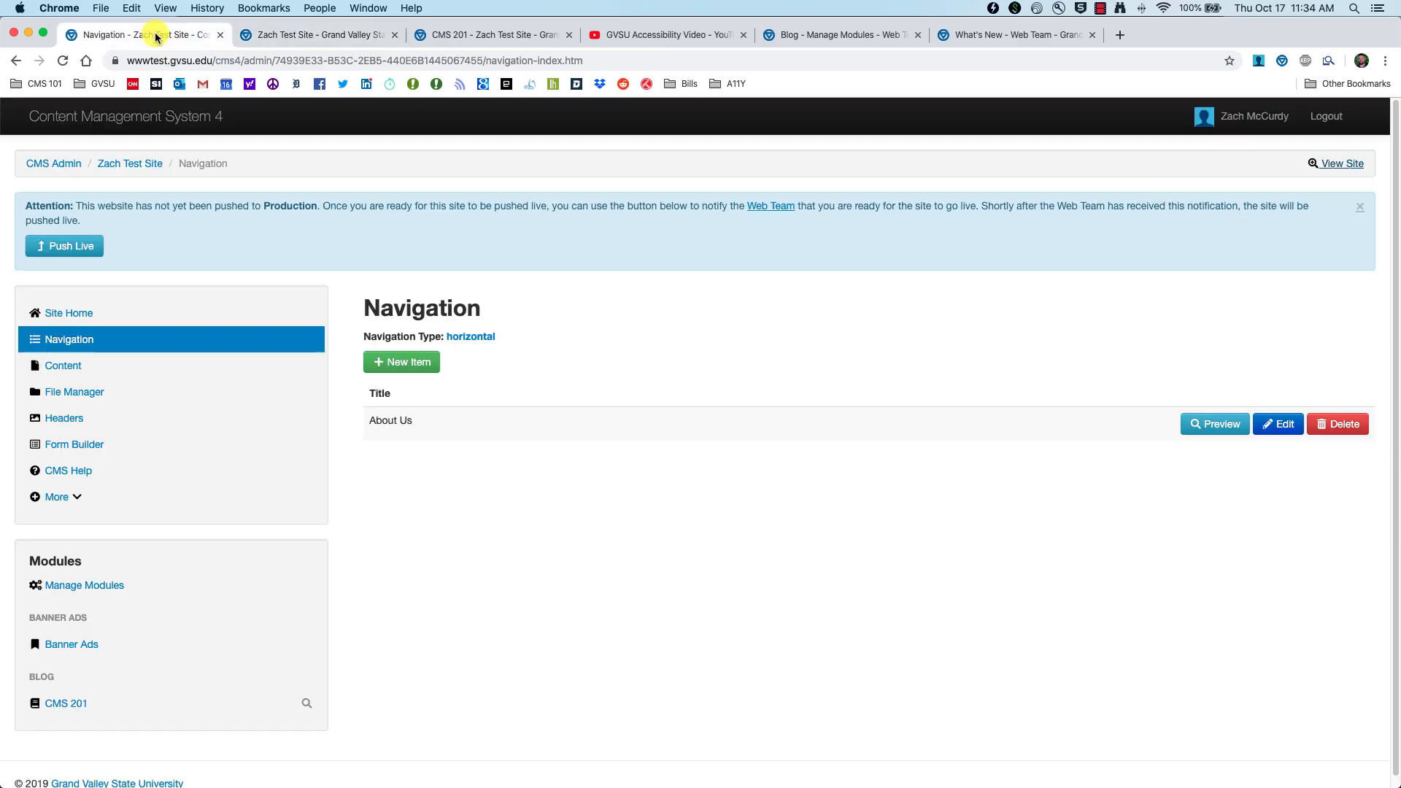
# Step: Add a 'Blog' navigation item linked to the CMS 201 blog, placed at About Us
pyautogui.click(401, 359)
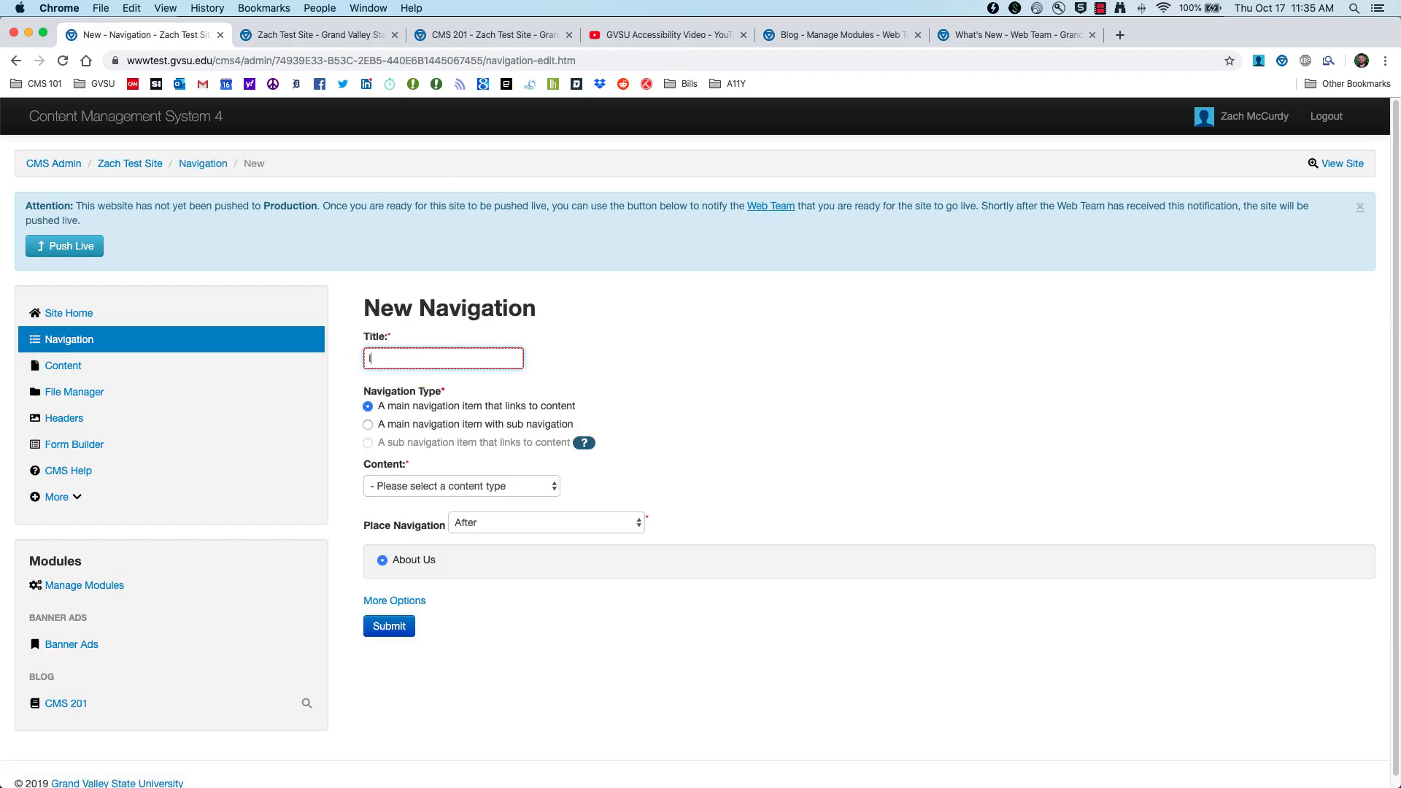
pyautogui.write('Blog')
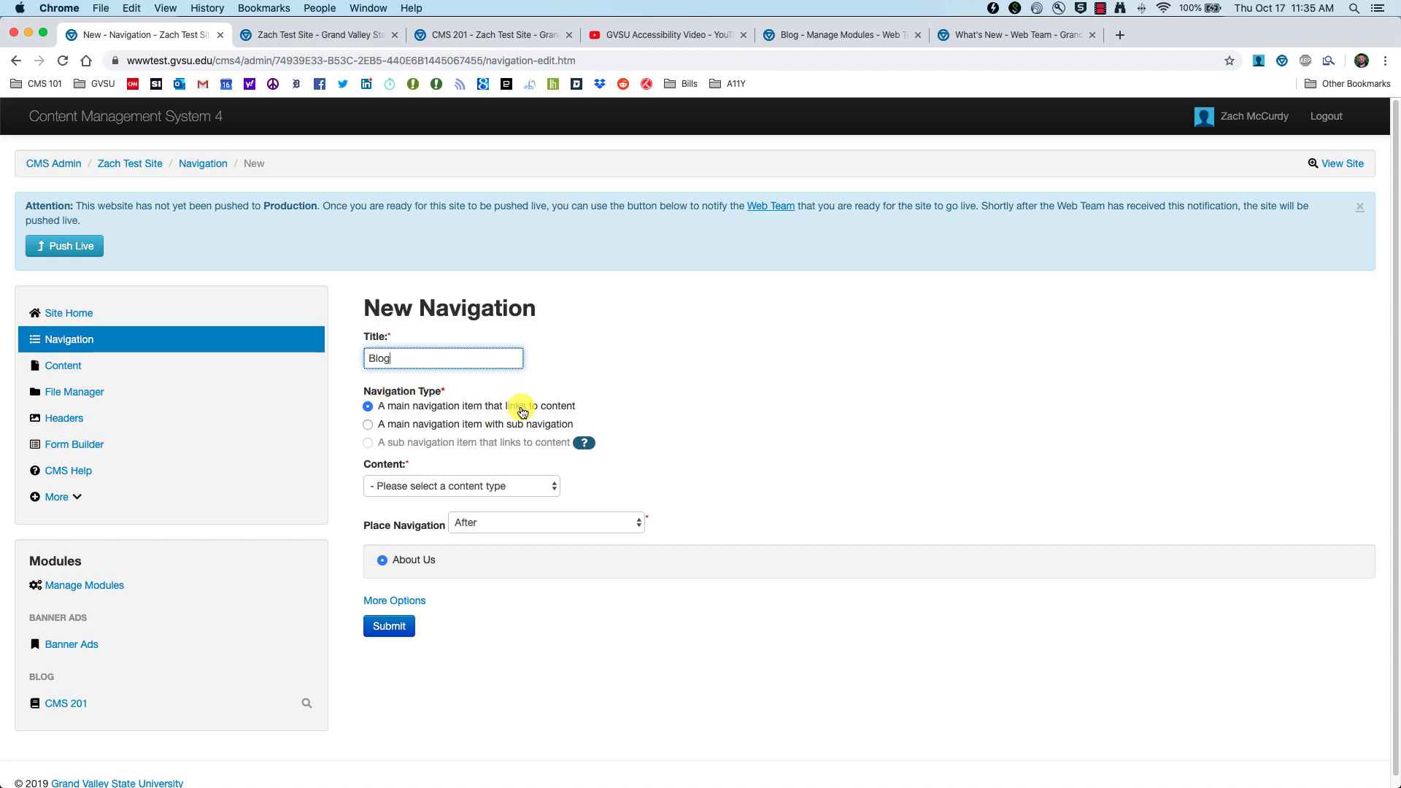
pyautogui.click(403, 487)
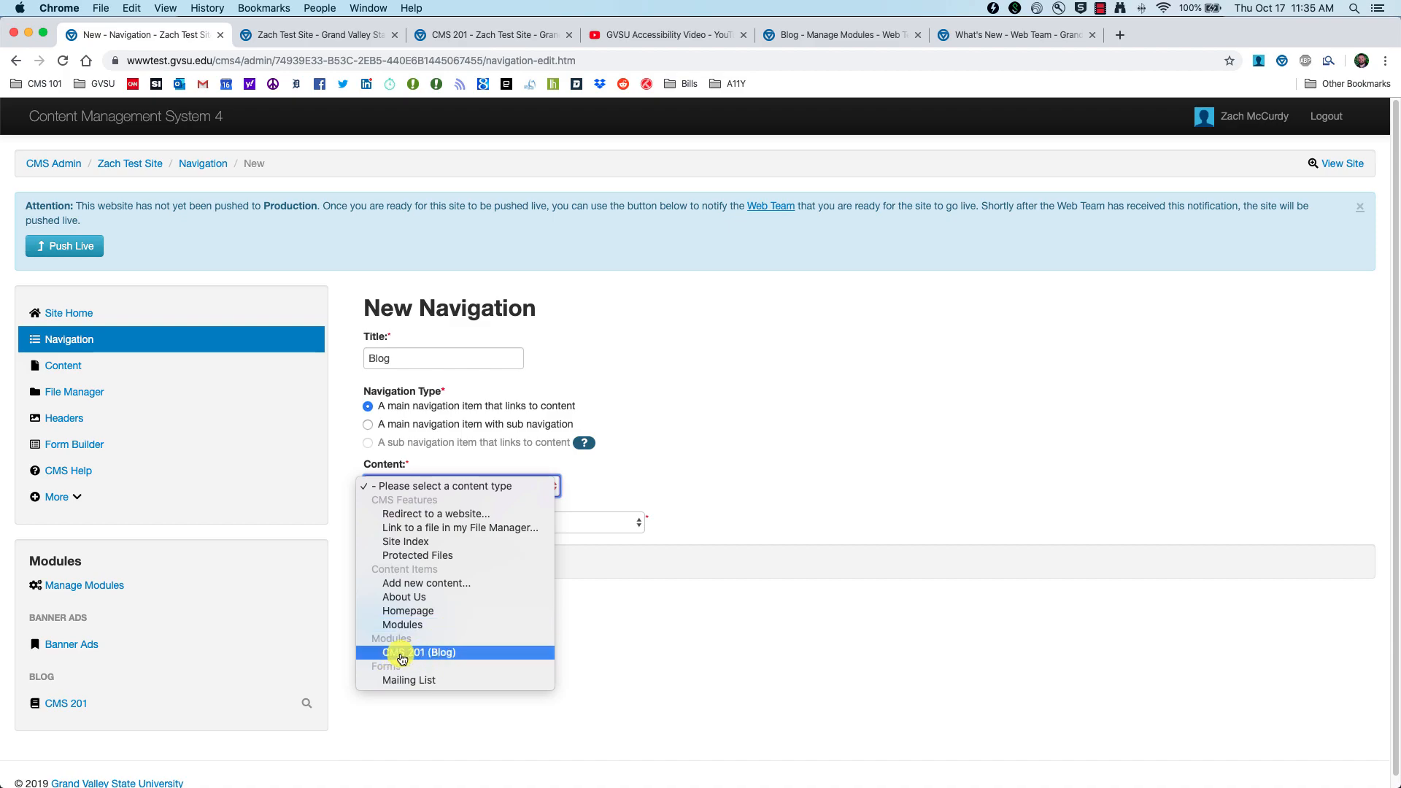
pyautogui.click(462, 654)
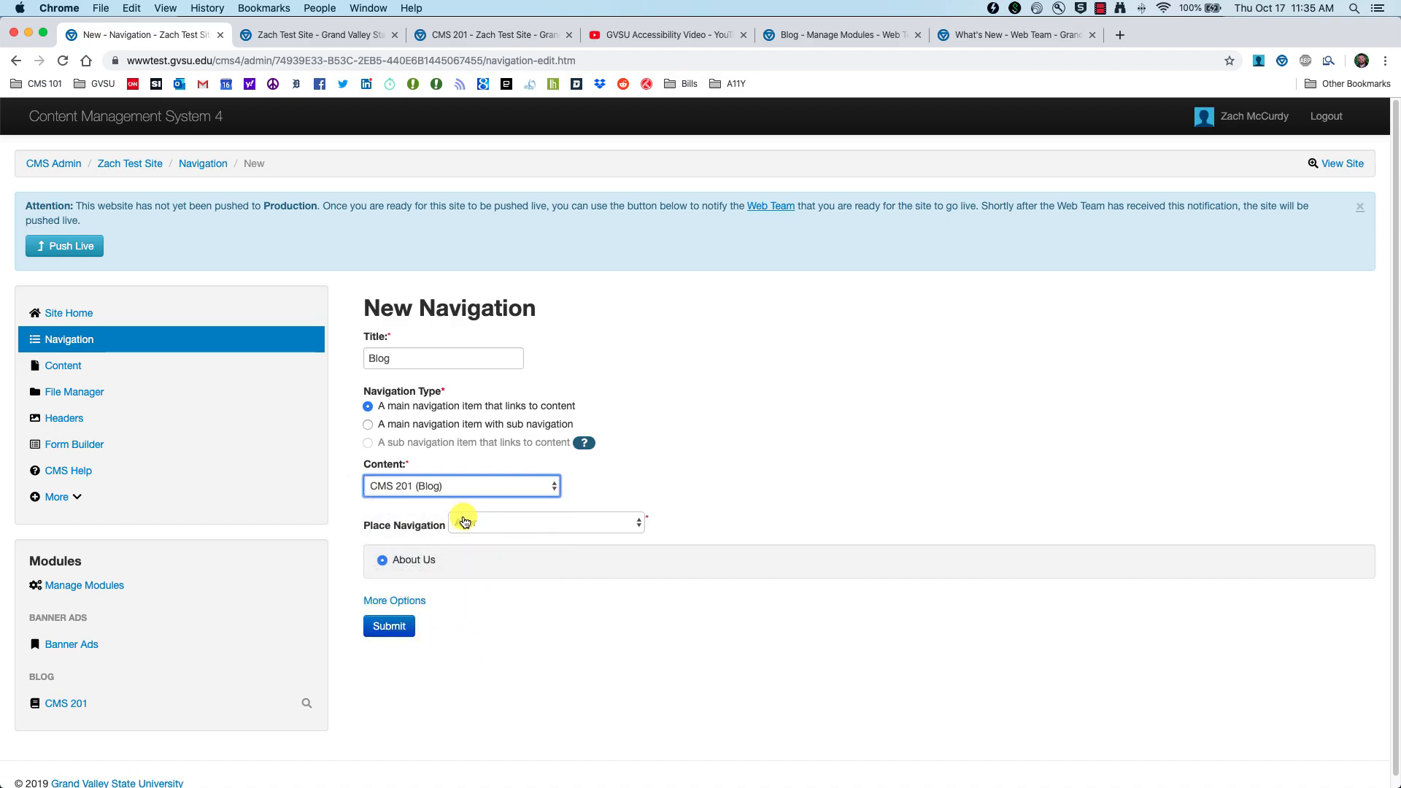
pyautogui.click(383, 560)
pyautogui.click(390, 626)
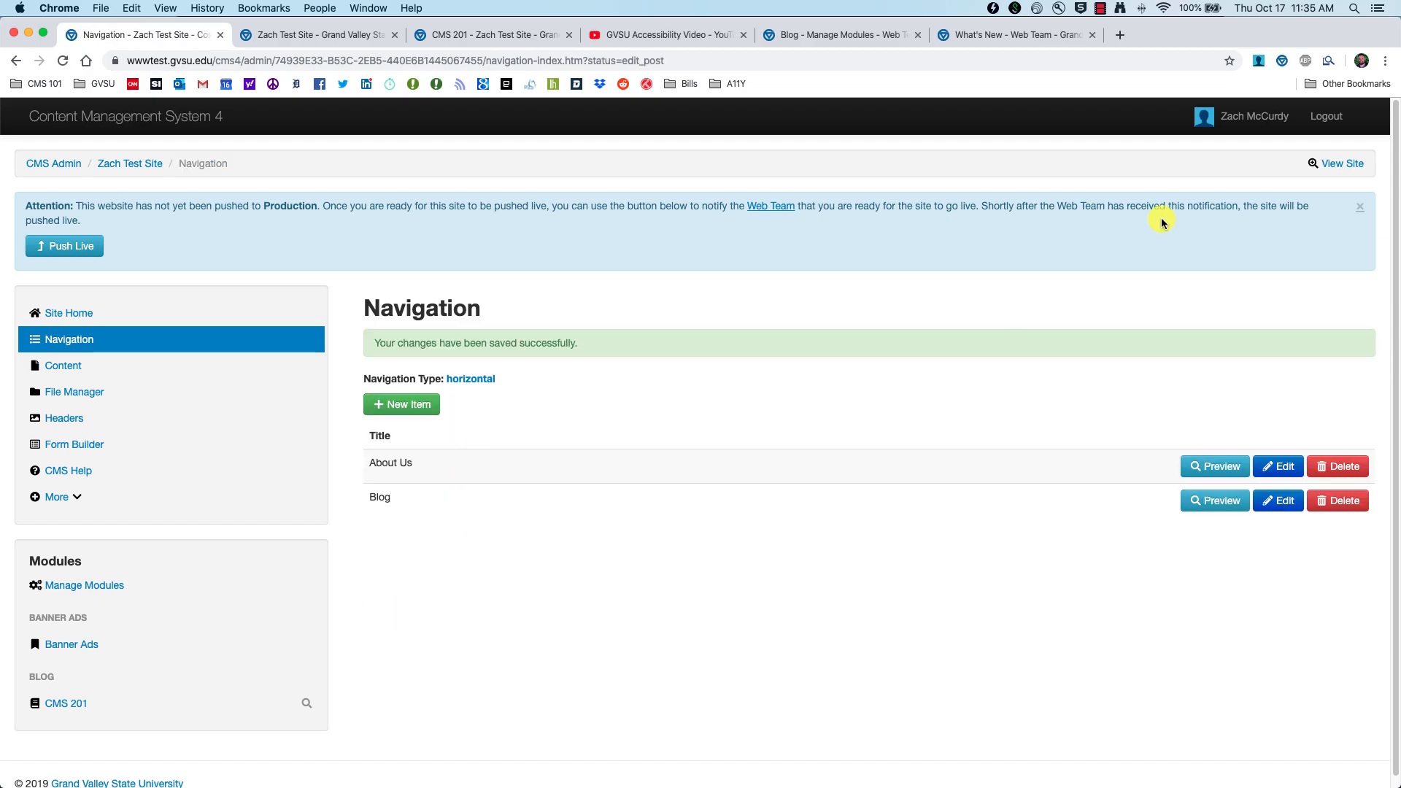
# Step: Check the new Blog page on the live site, then open the site's Content list
pyautogui.click(1341, 164)
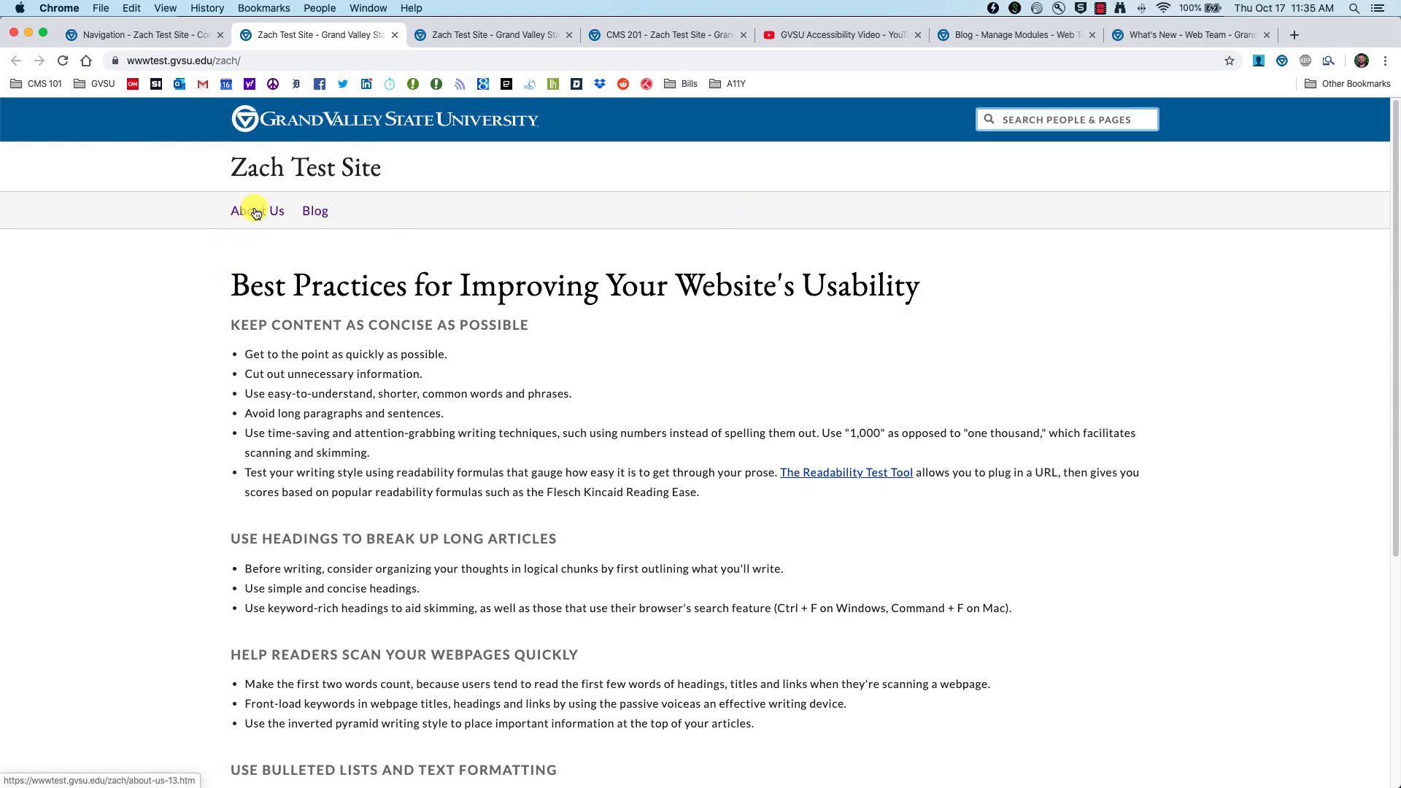
pyautogui.click(312, 214)
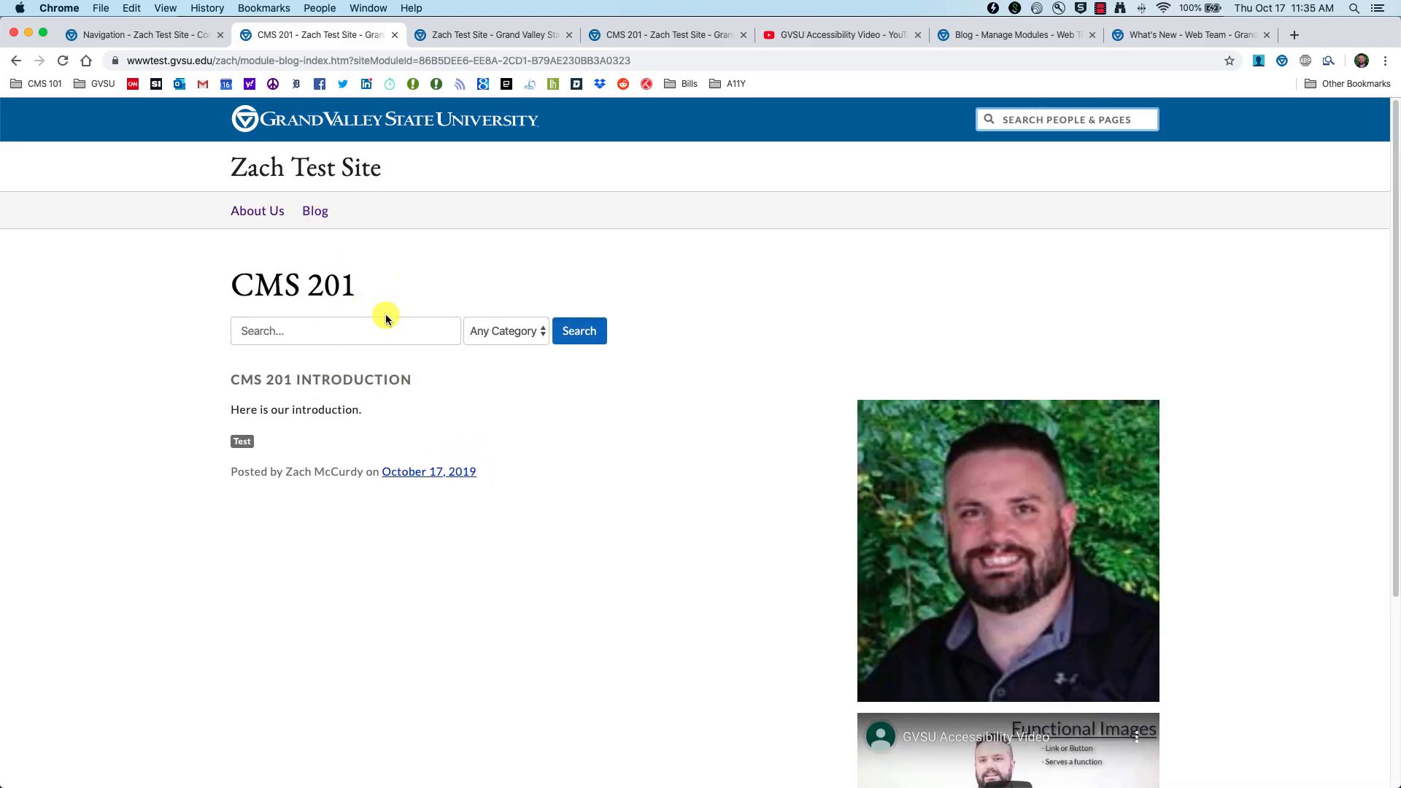
pyautogui.click(164, 35)
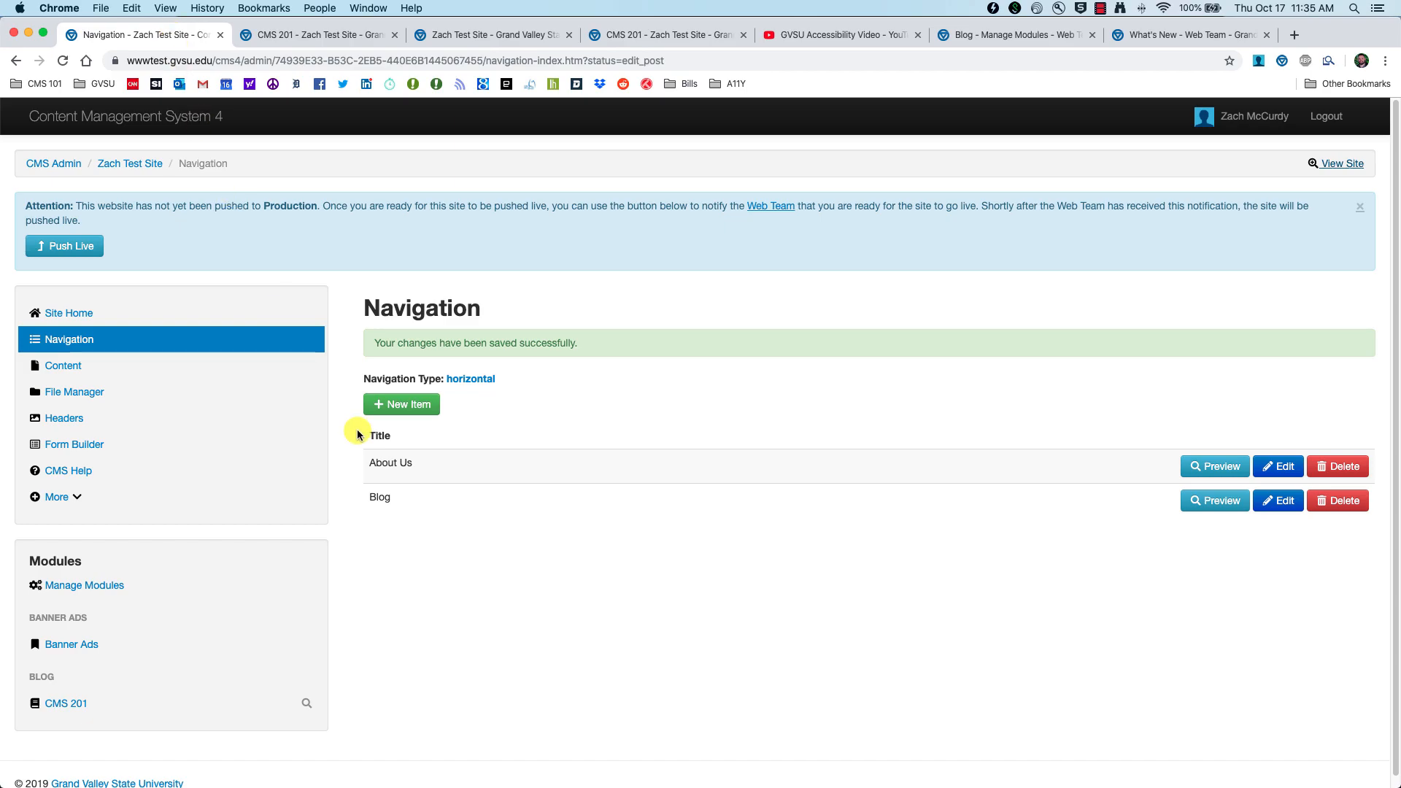
pyautogui.click(72, 358)
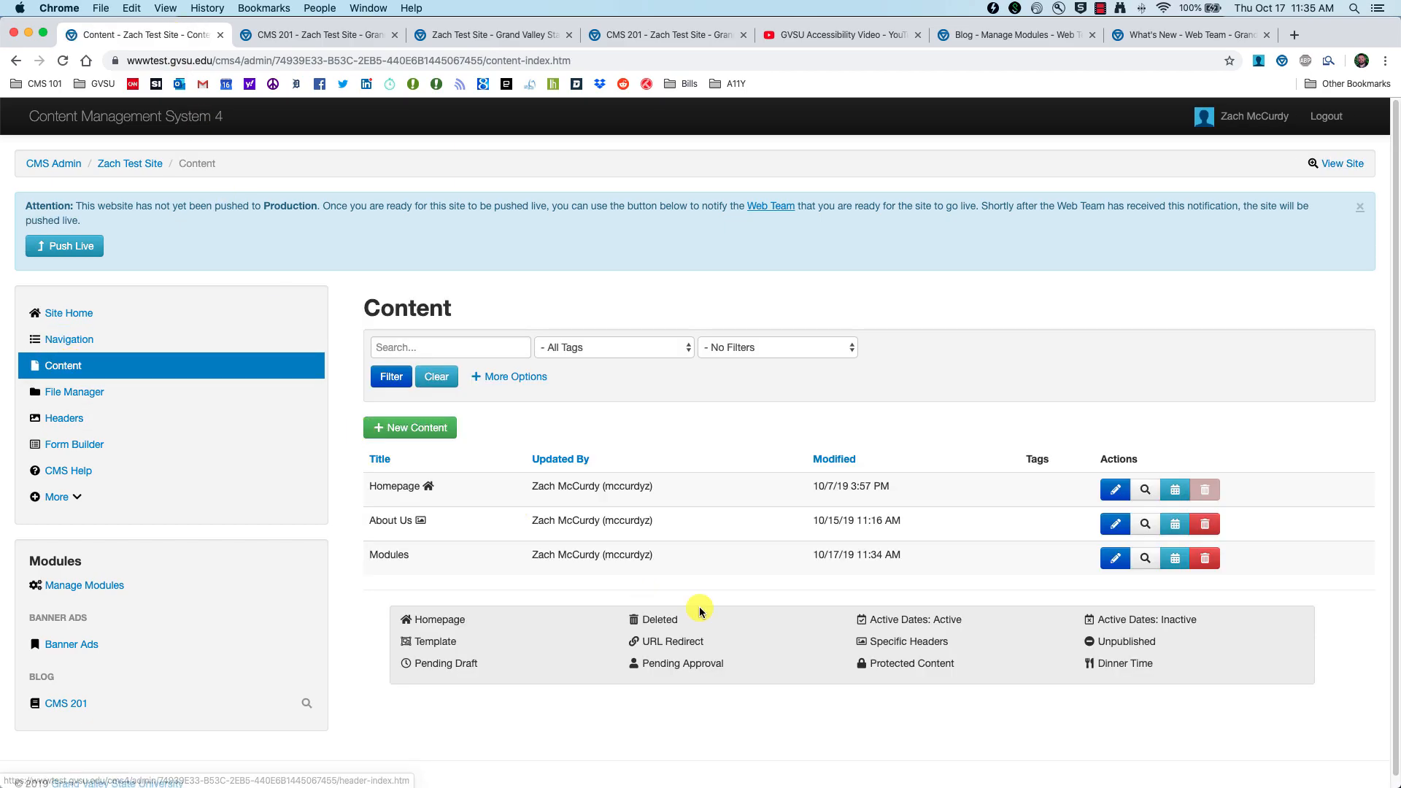
# Step: Open the Pull Quote module blog entry on the Modules page for editing
pyautogui.click(1106, 563)
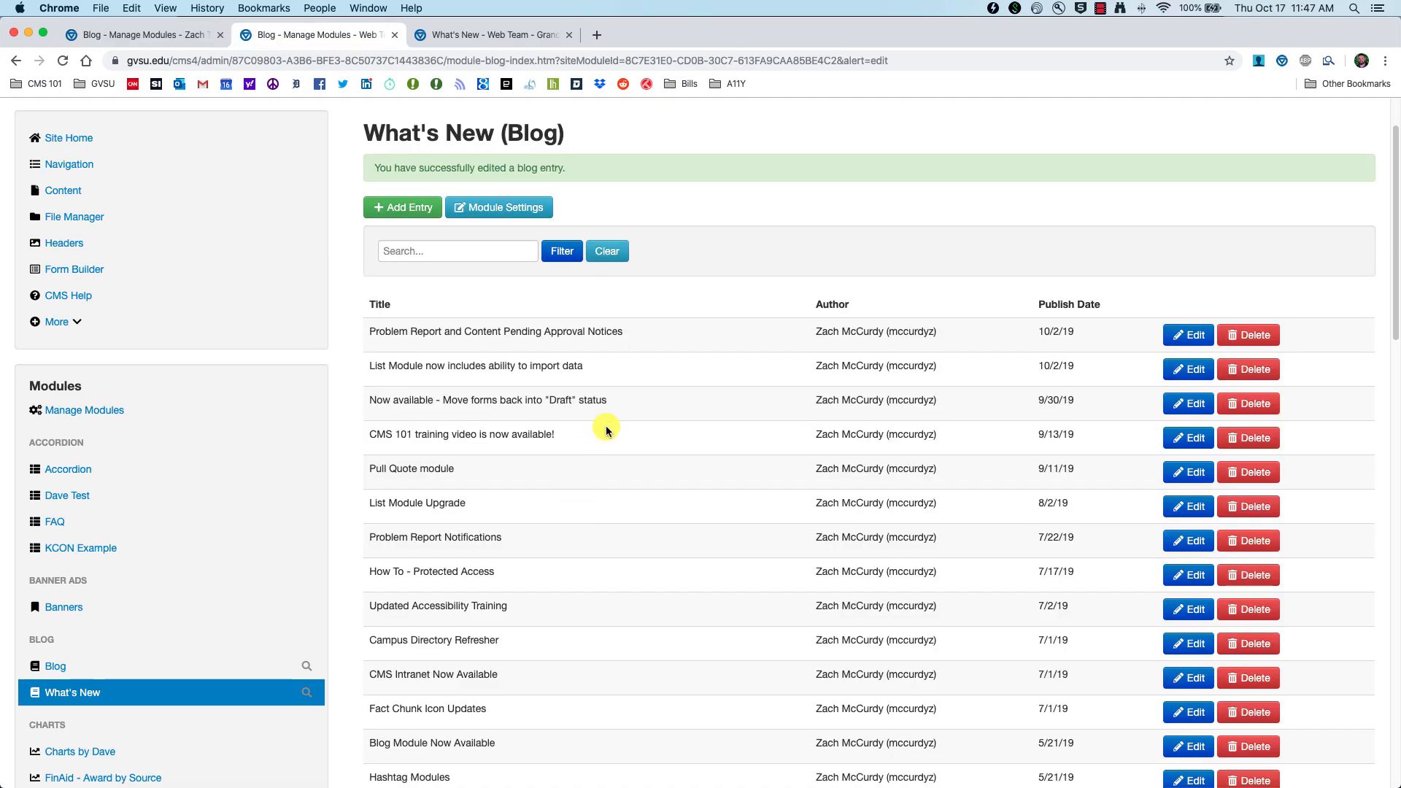
pyautogui.scroll(-1, 627, 423)
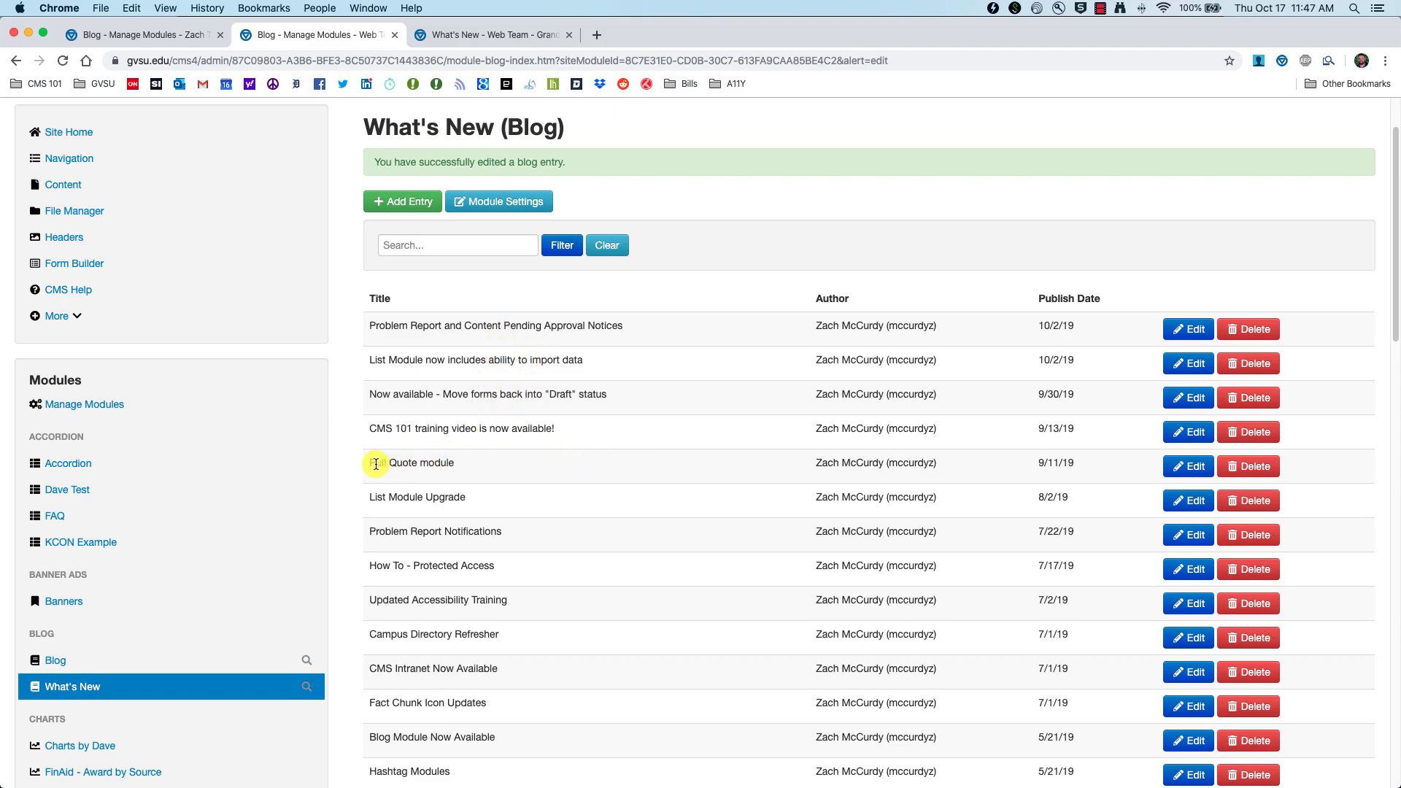
pyautogui.click(1189, 466)
pyautogui.scroll(-2, 647, 438)
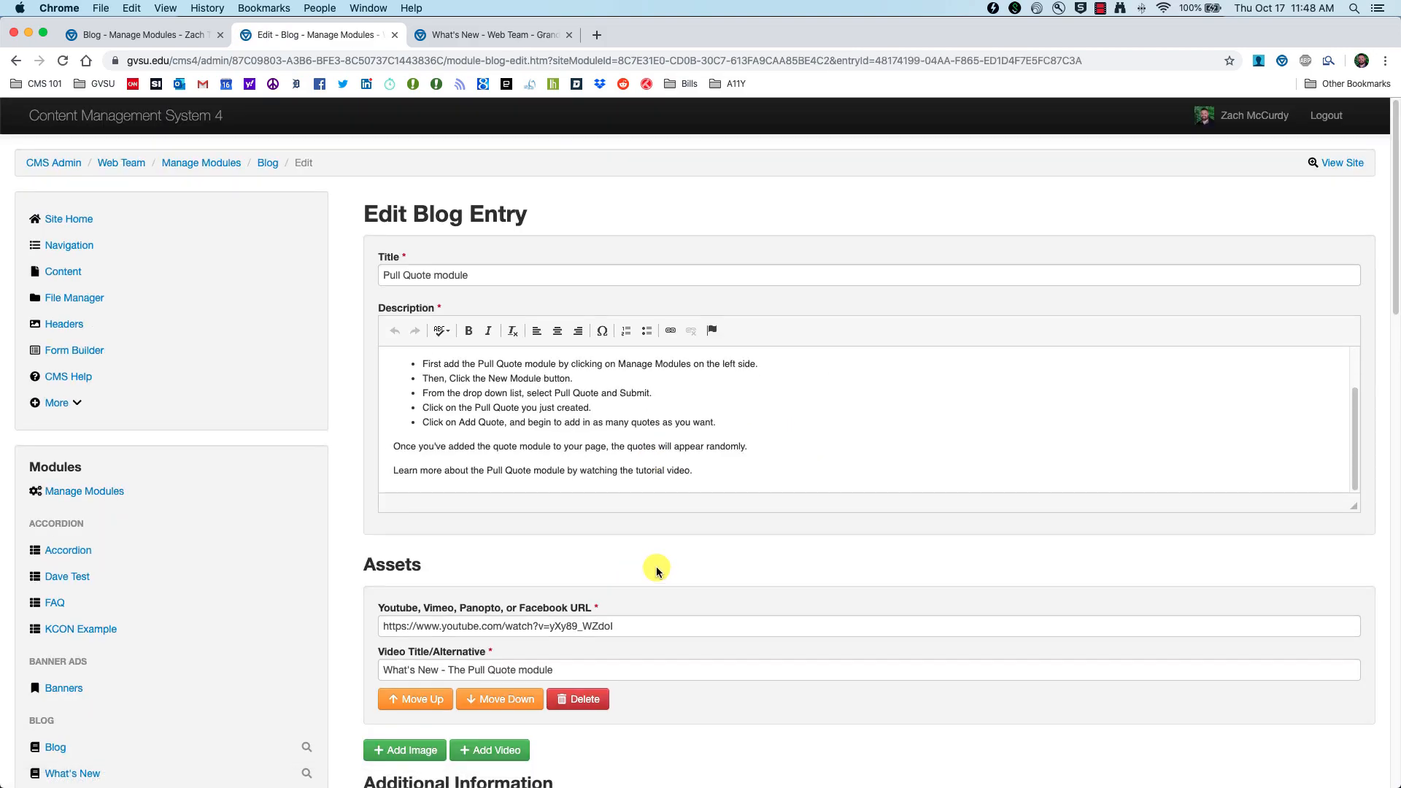
pyautogui.scroll(-5, 656, 566)
pyautogui.scroll(-1, 633, 551)
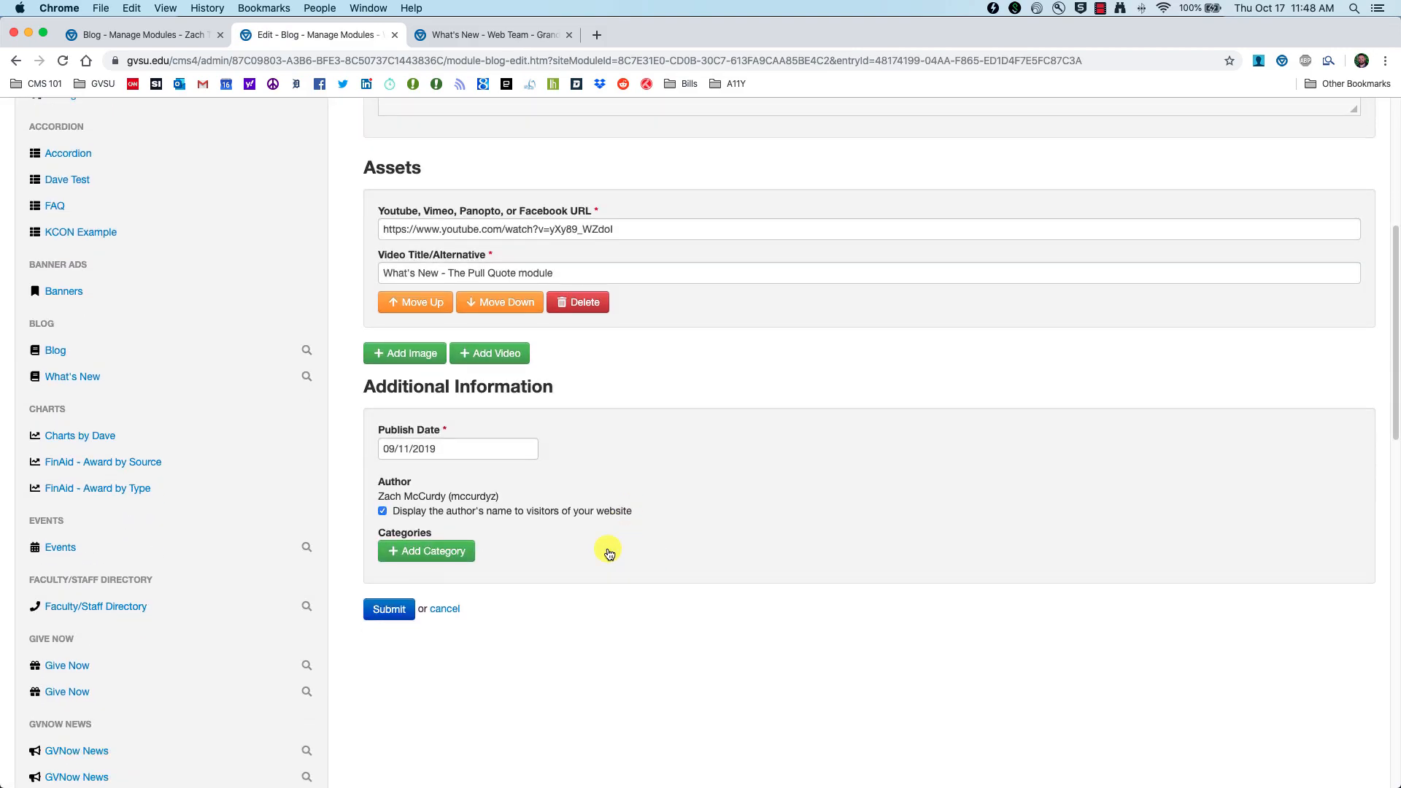
# Step: Add the category 'What's New' to the entry and save it
pyautogui.click(399, 552)
pyautogui.click(400, 552)
pyautogui.write("What's New")
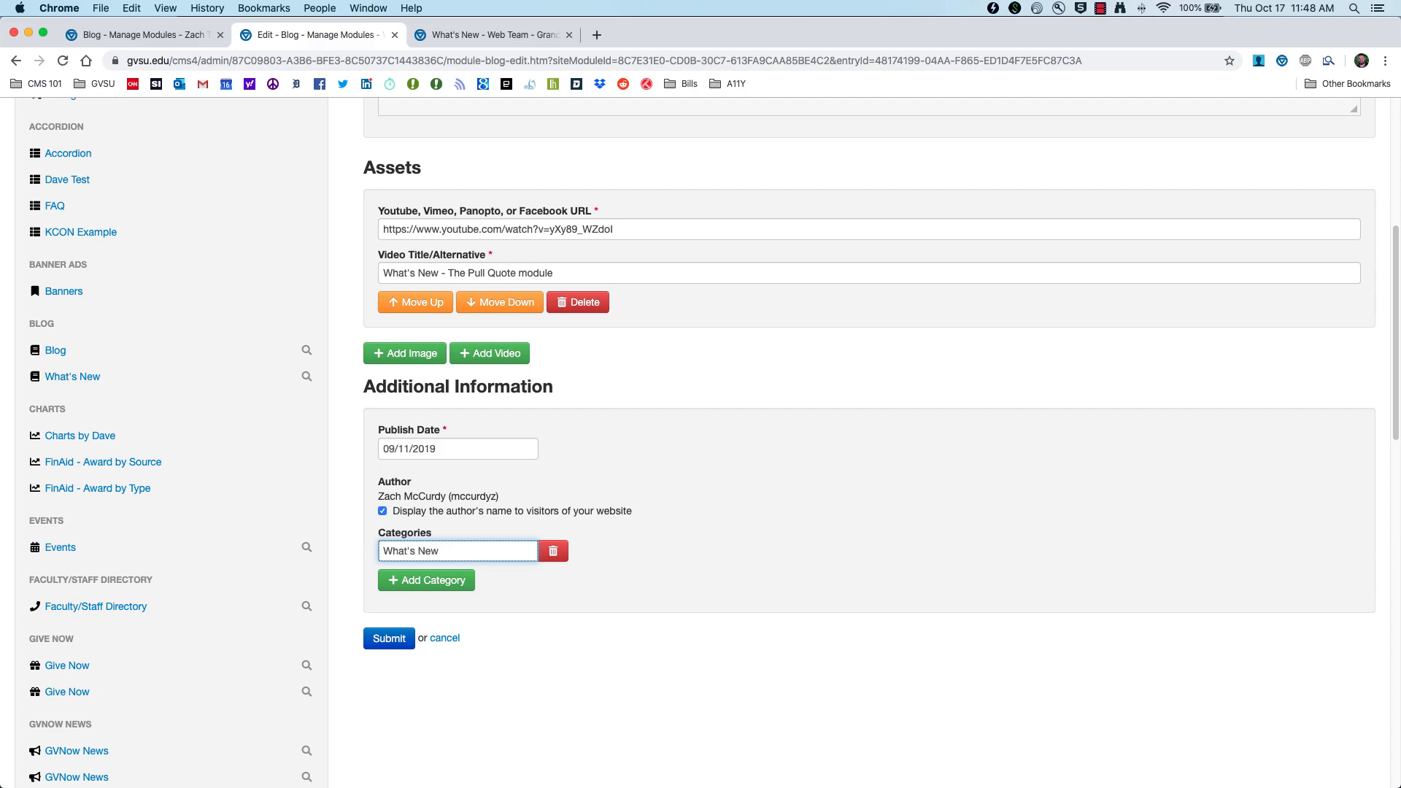
pyautogui.click(380, 640)
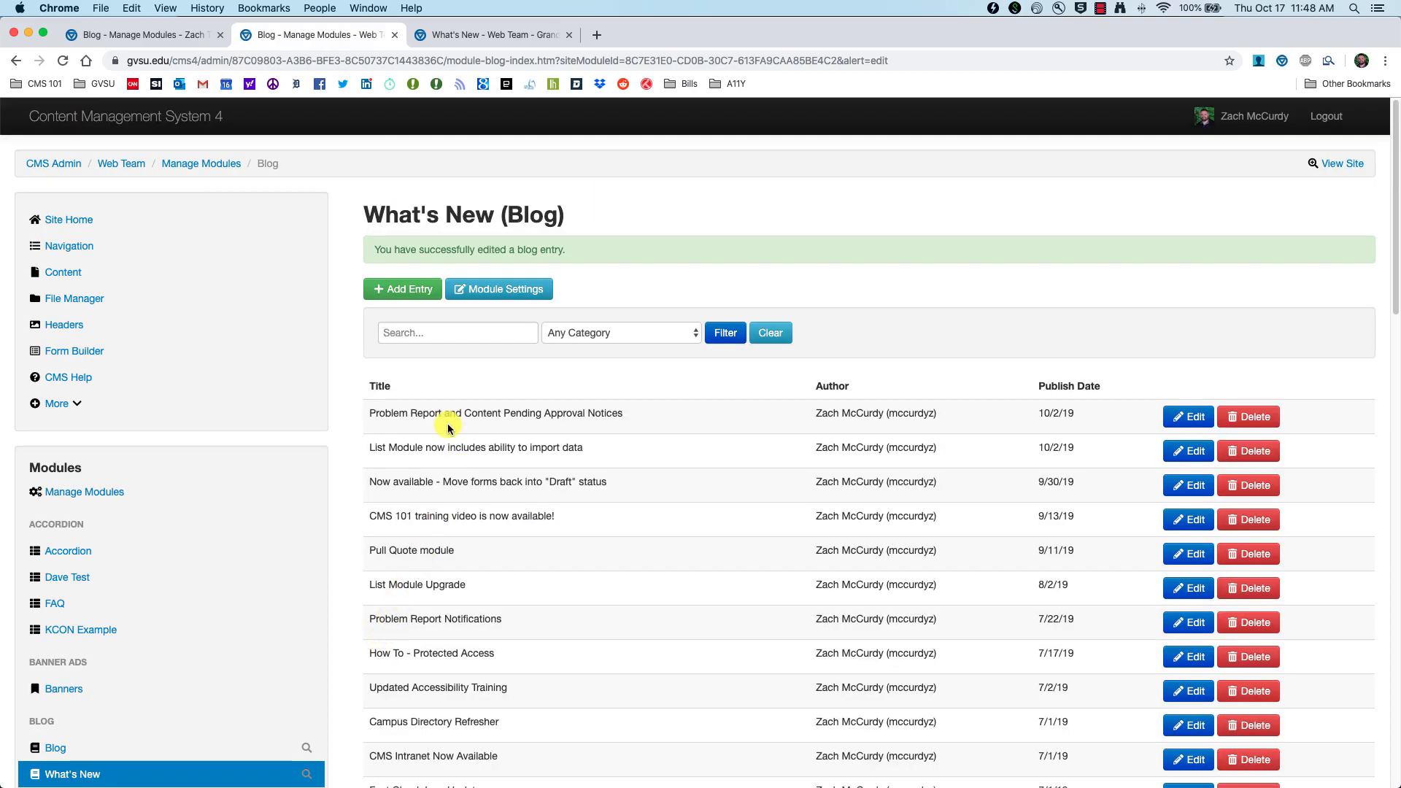
pyautogui.click(458, 36)
pyautogui.click(62, 61)
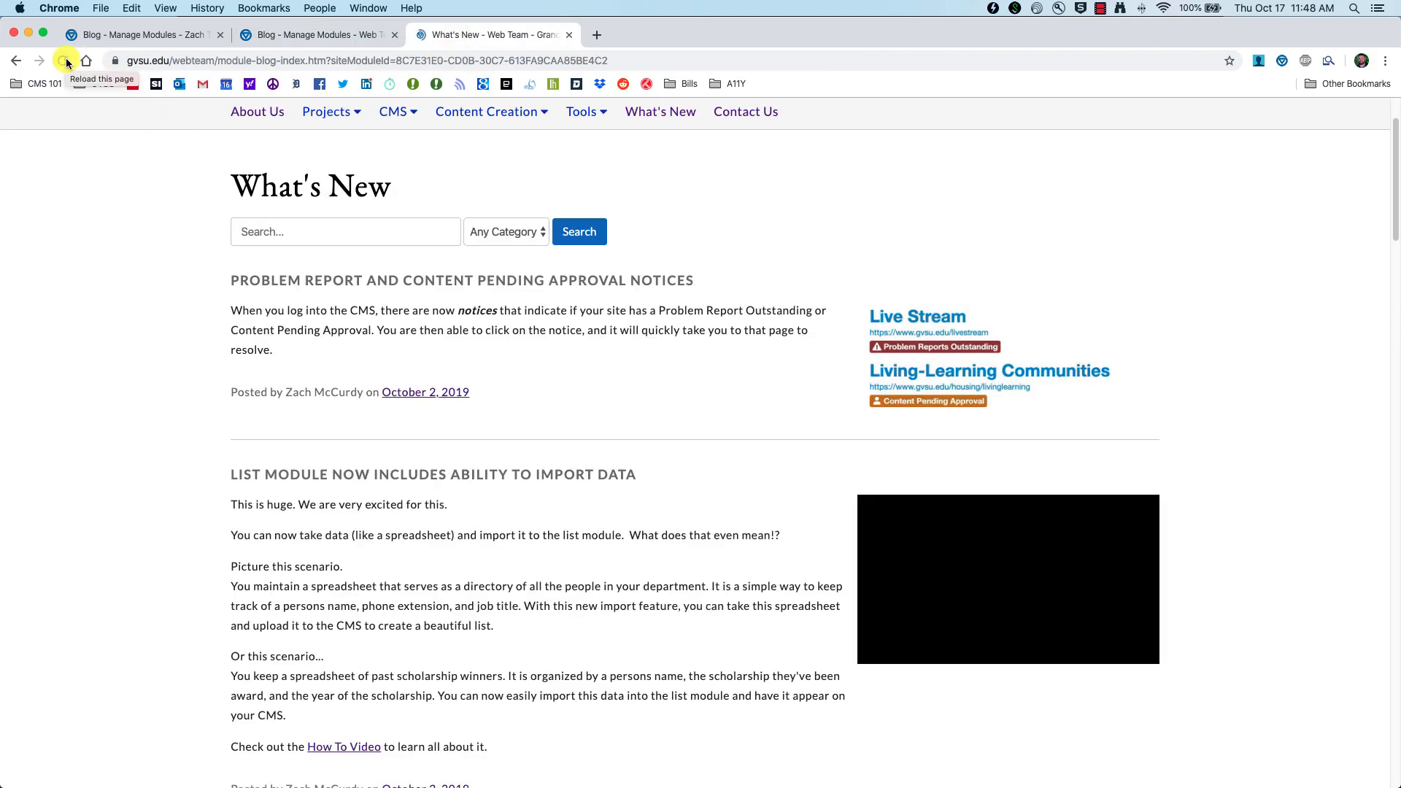
pyautogui.click(311, 231)
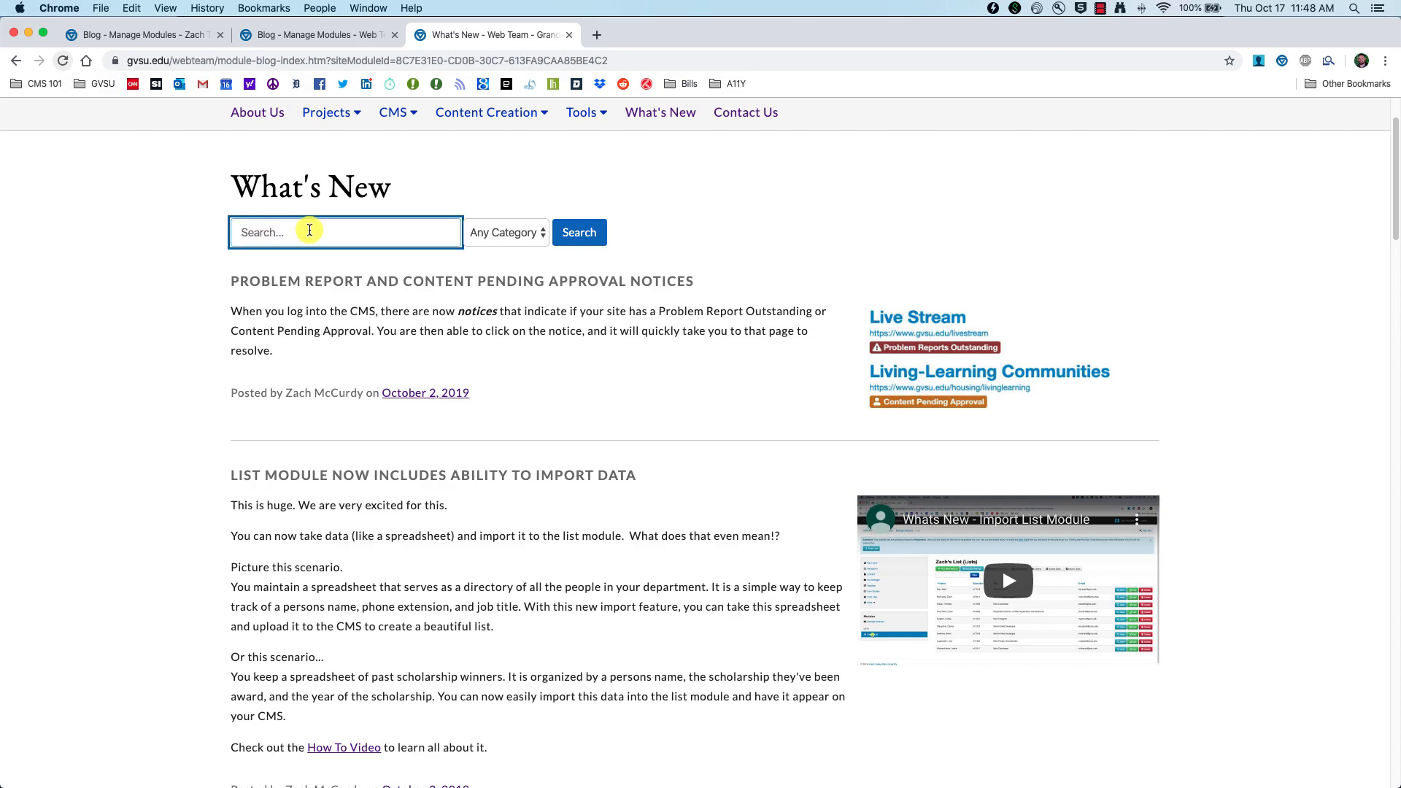
pyautogui.click(519, 231)
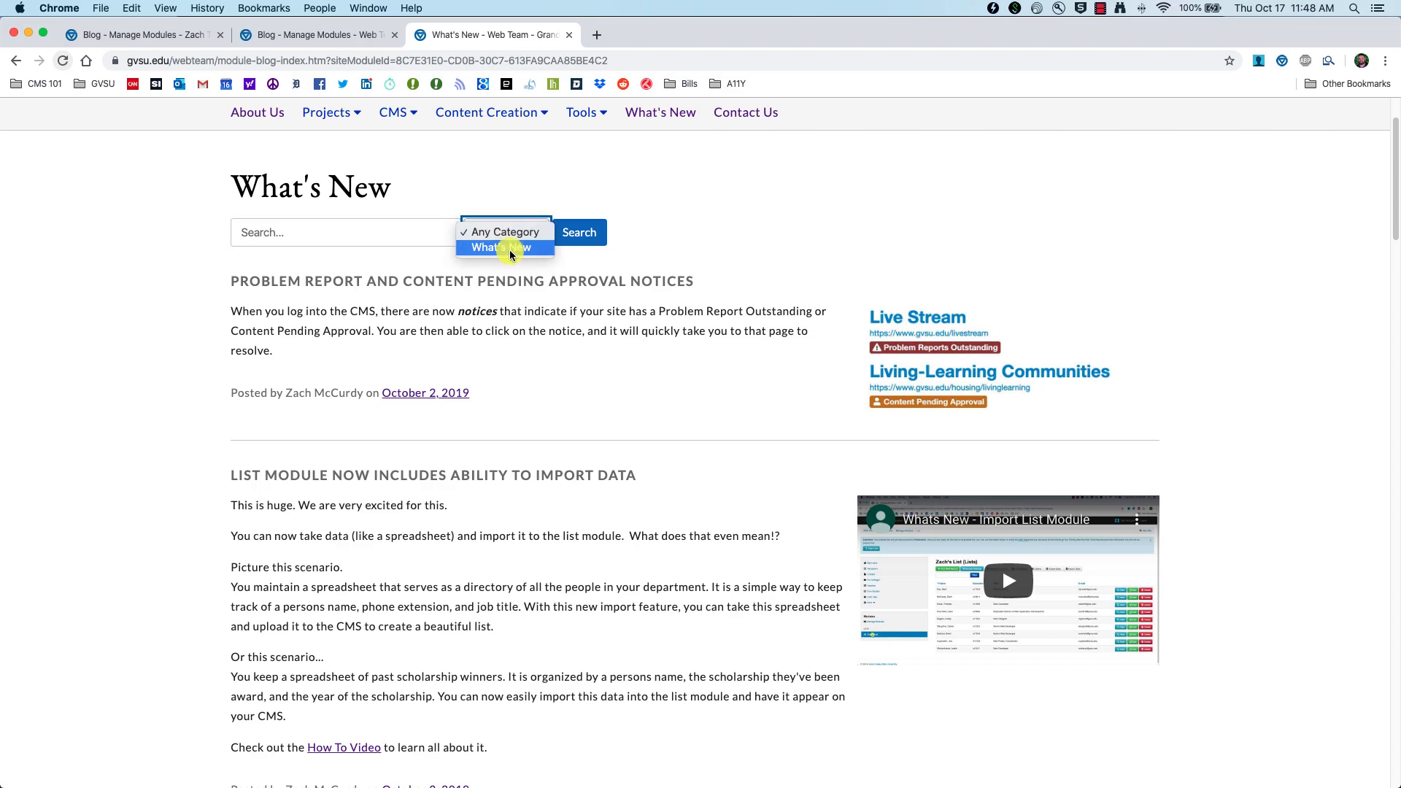
pyautogui.click(506, 250)
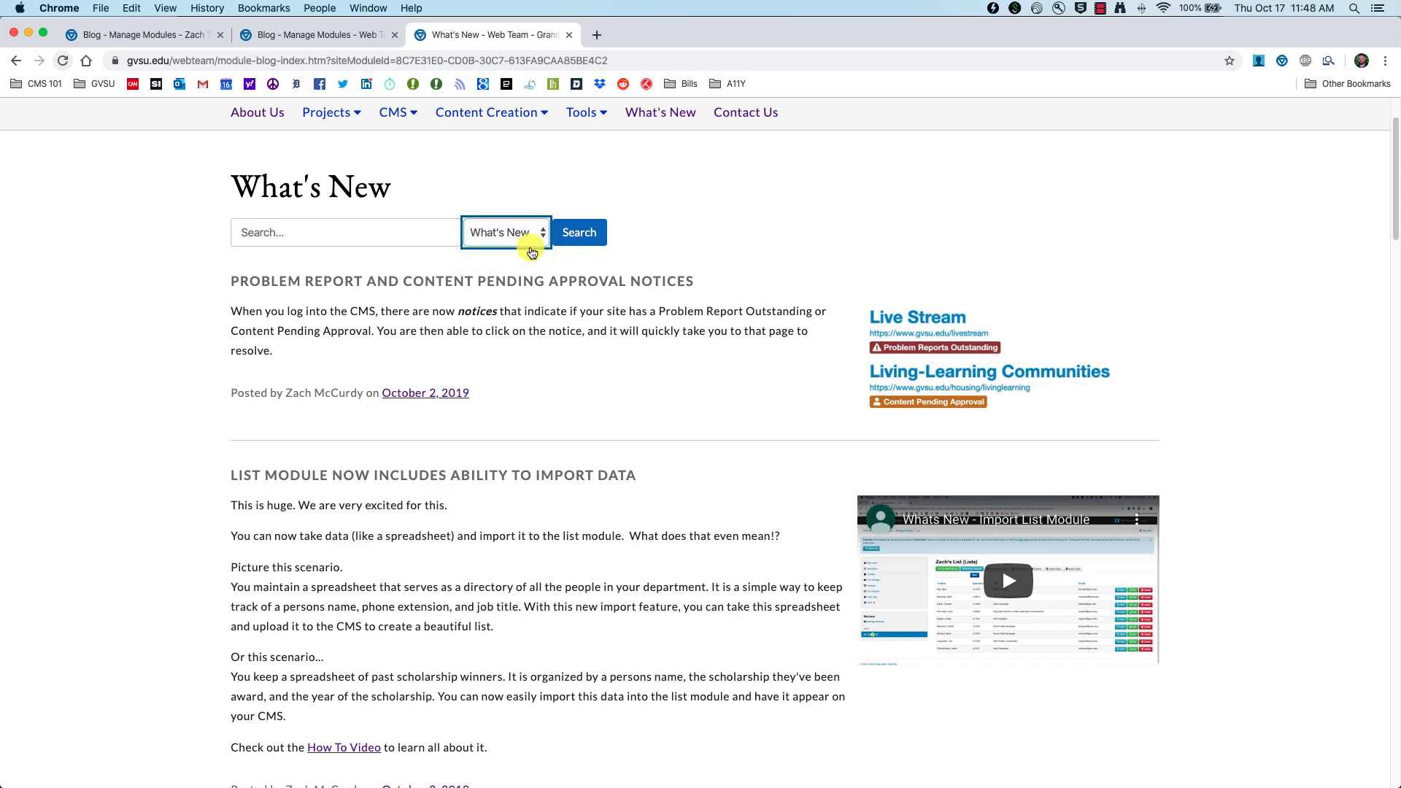
pyautogui.click(582, 234)
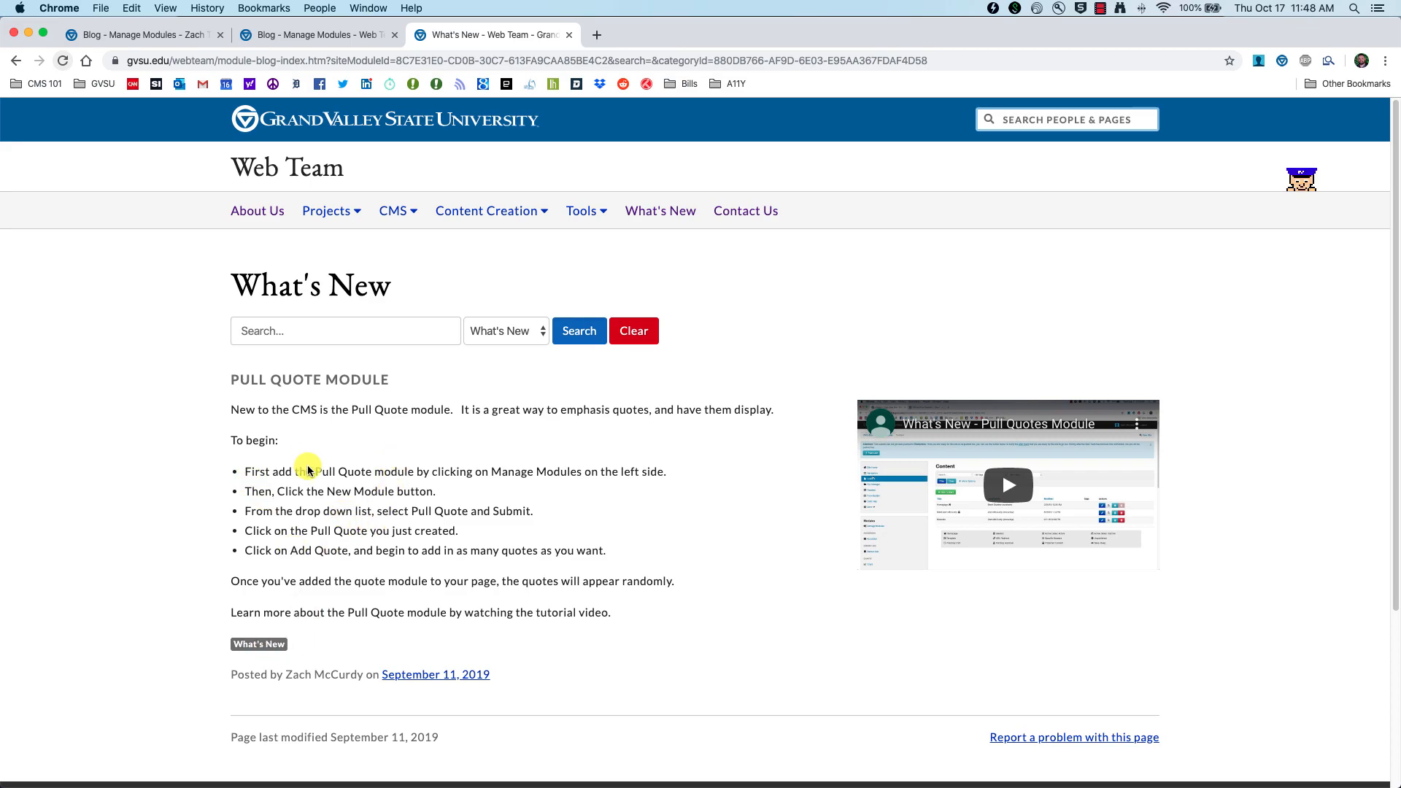
pyautogui.scroll(-1, 292, 438)
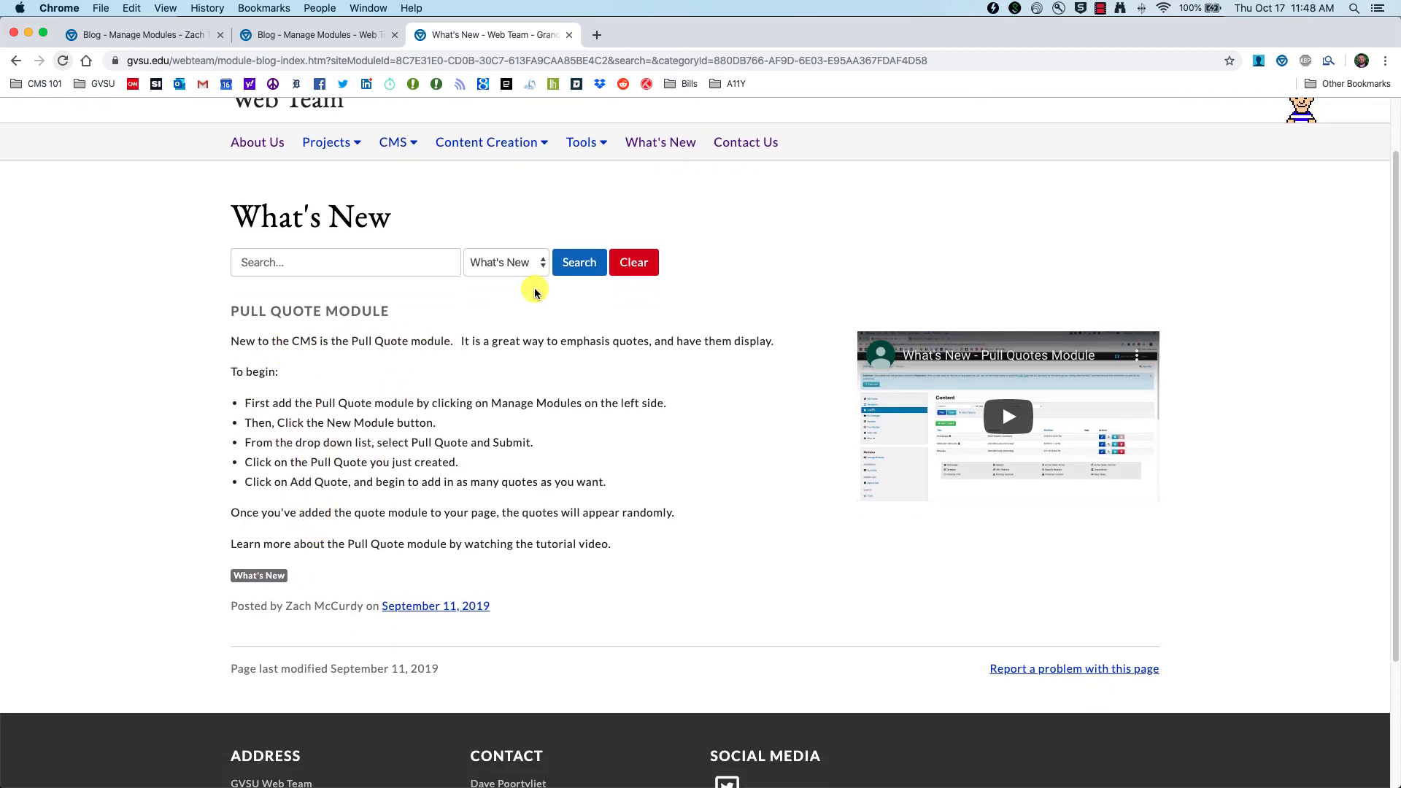
pyautogui.click(273, 35)
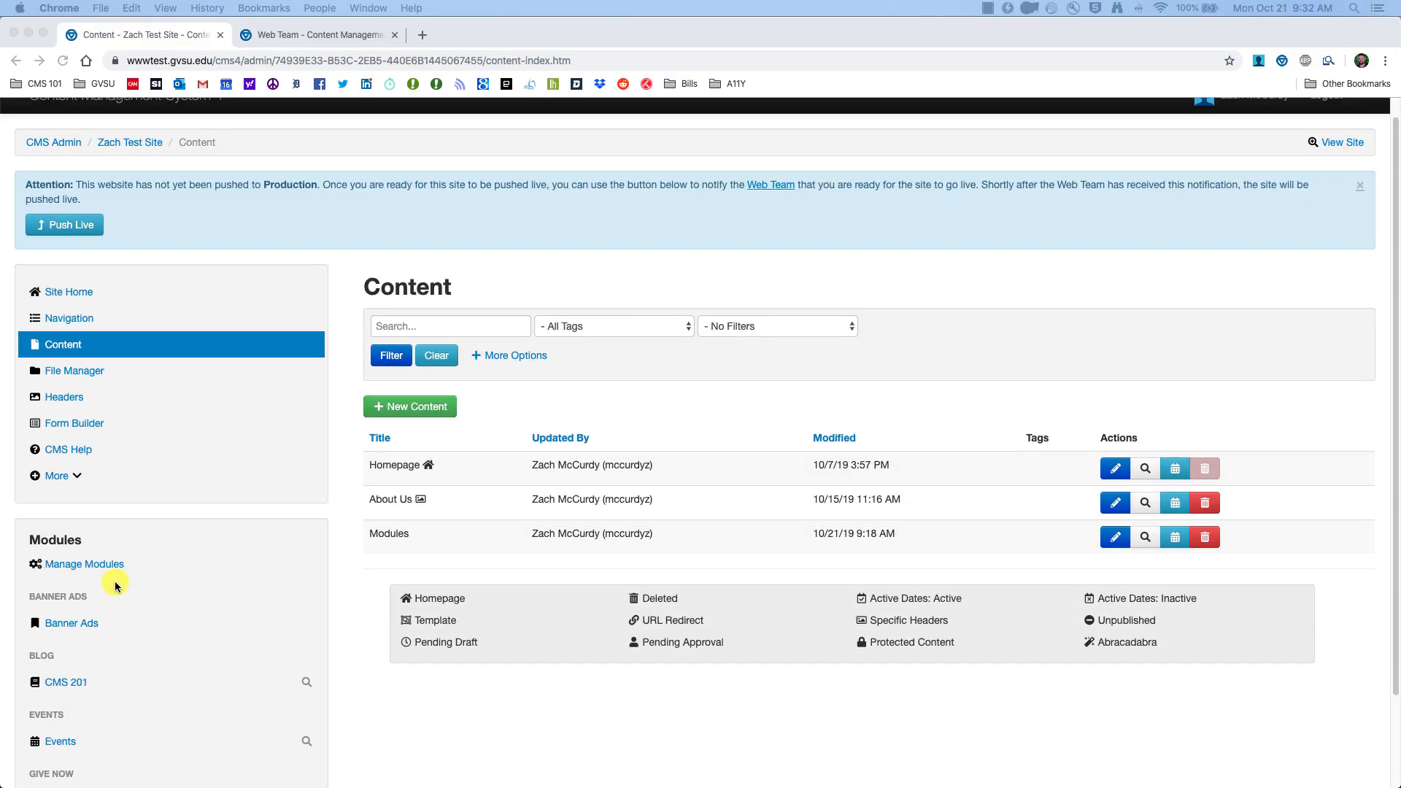
# Step: Create a new module of type Day in History from Manage Modules
pyautogui.click(92, 562)
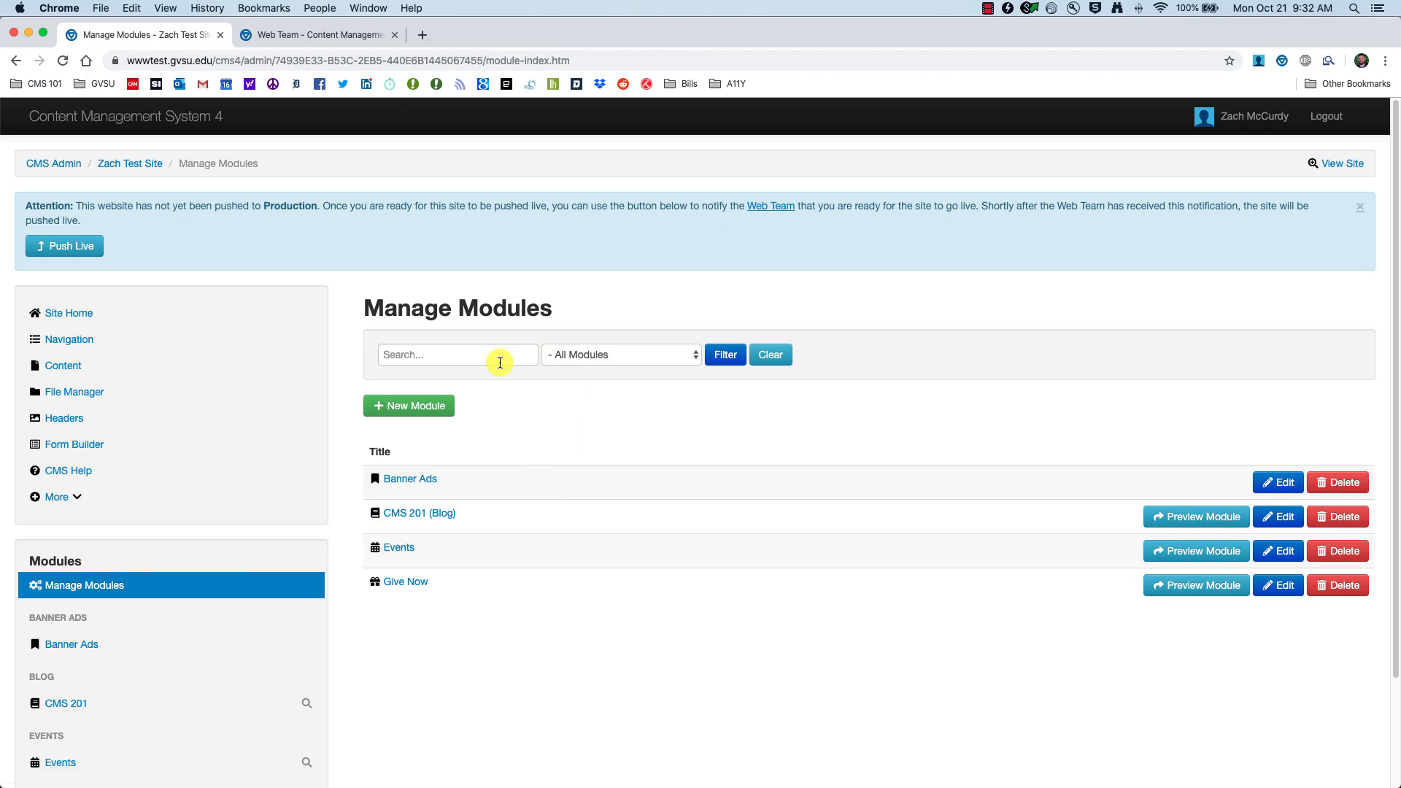
pyautogui.click(414, 405)
pyautogui.click(441, 358)
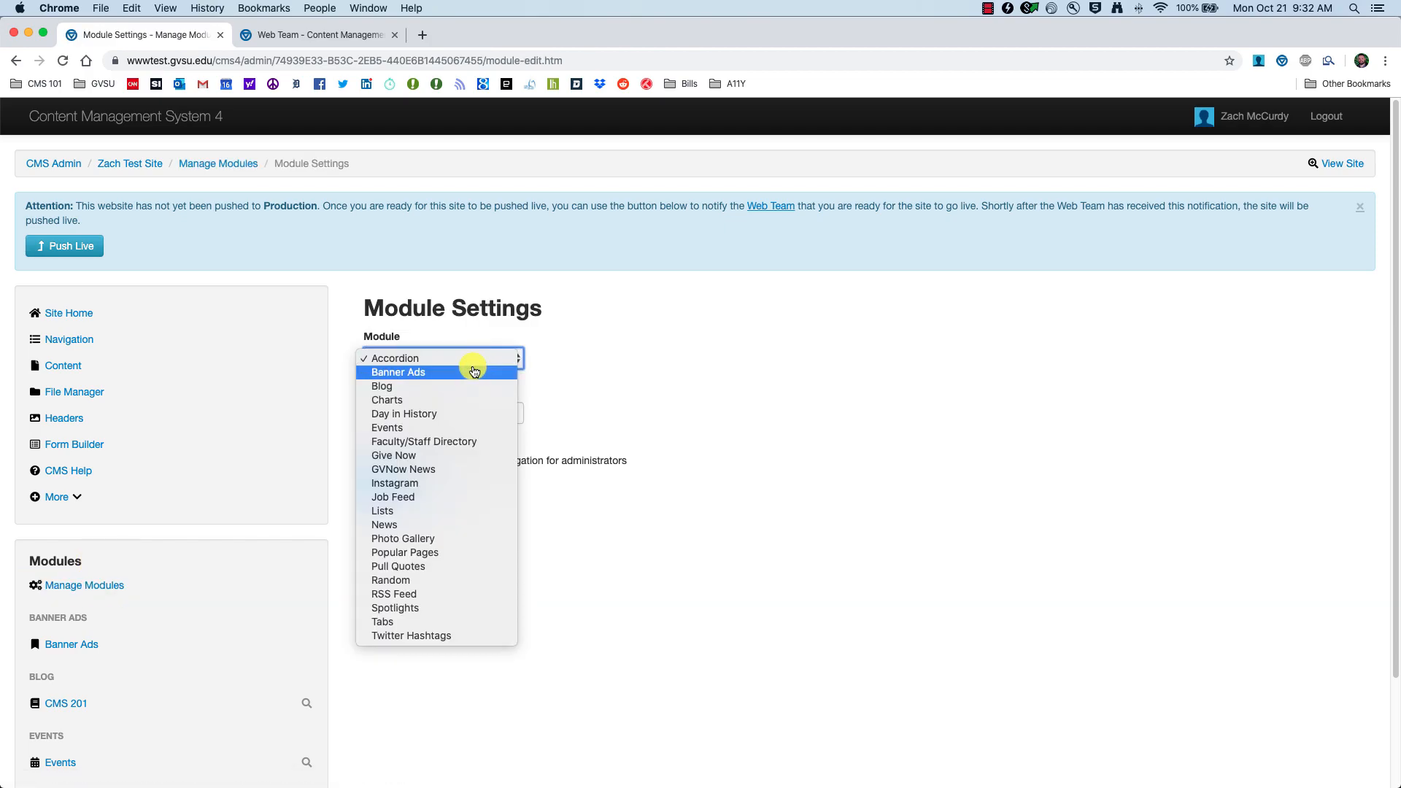
pyautogui.click(441, 417)
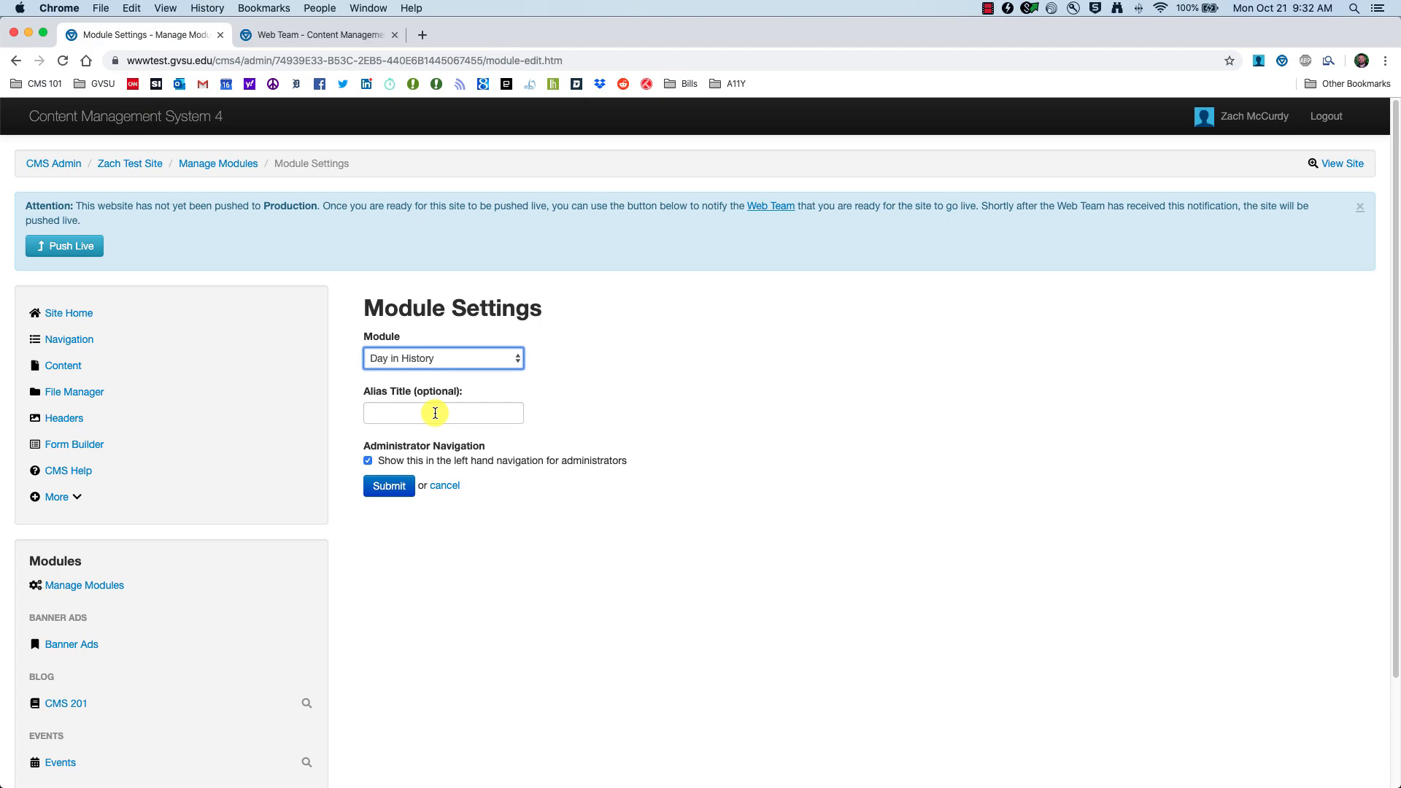
pyautogui.click(84, 585)
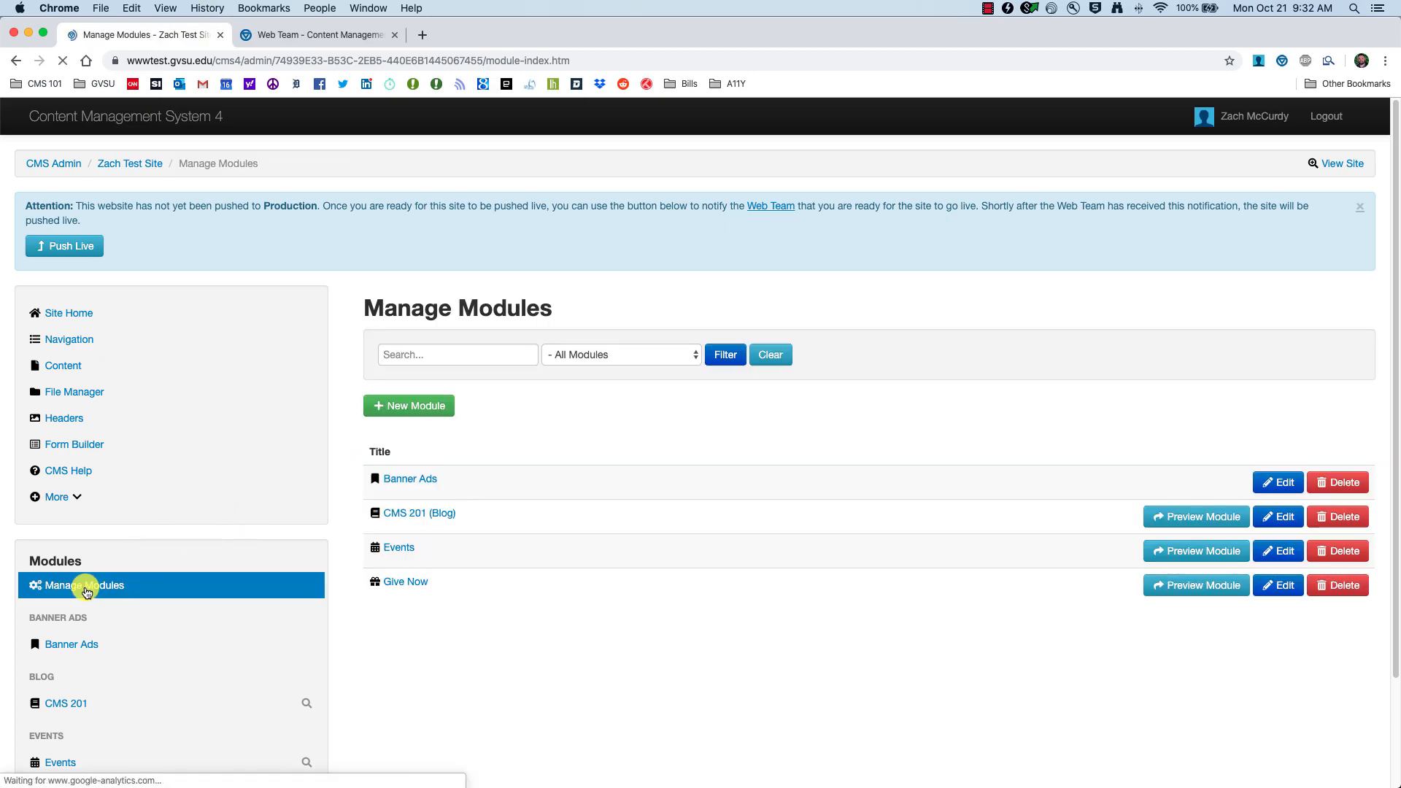
pyautogui.click(413, 413)
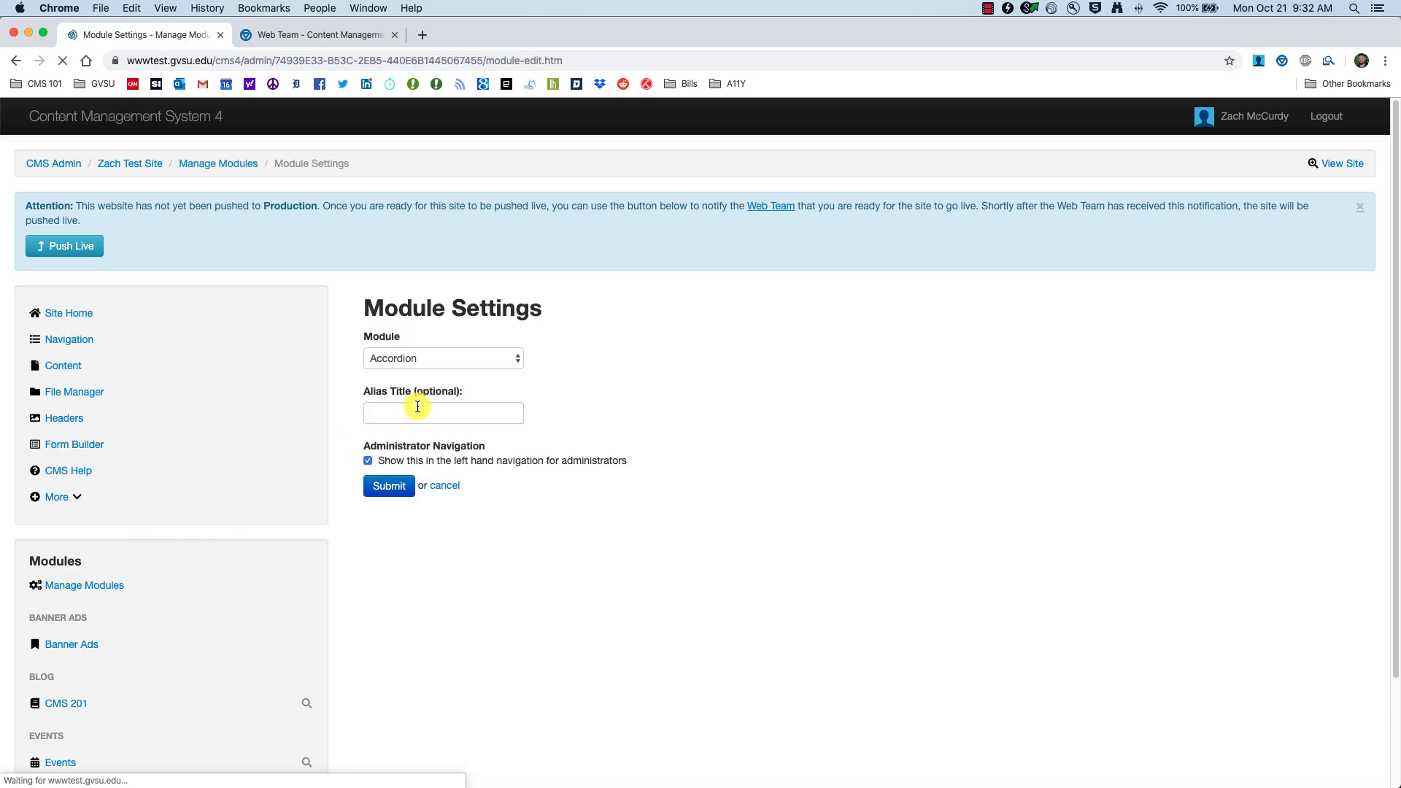
pyautogui.click(440, 358)
pyautogui.click(413, 418)
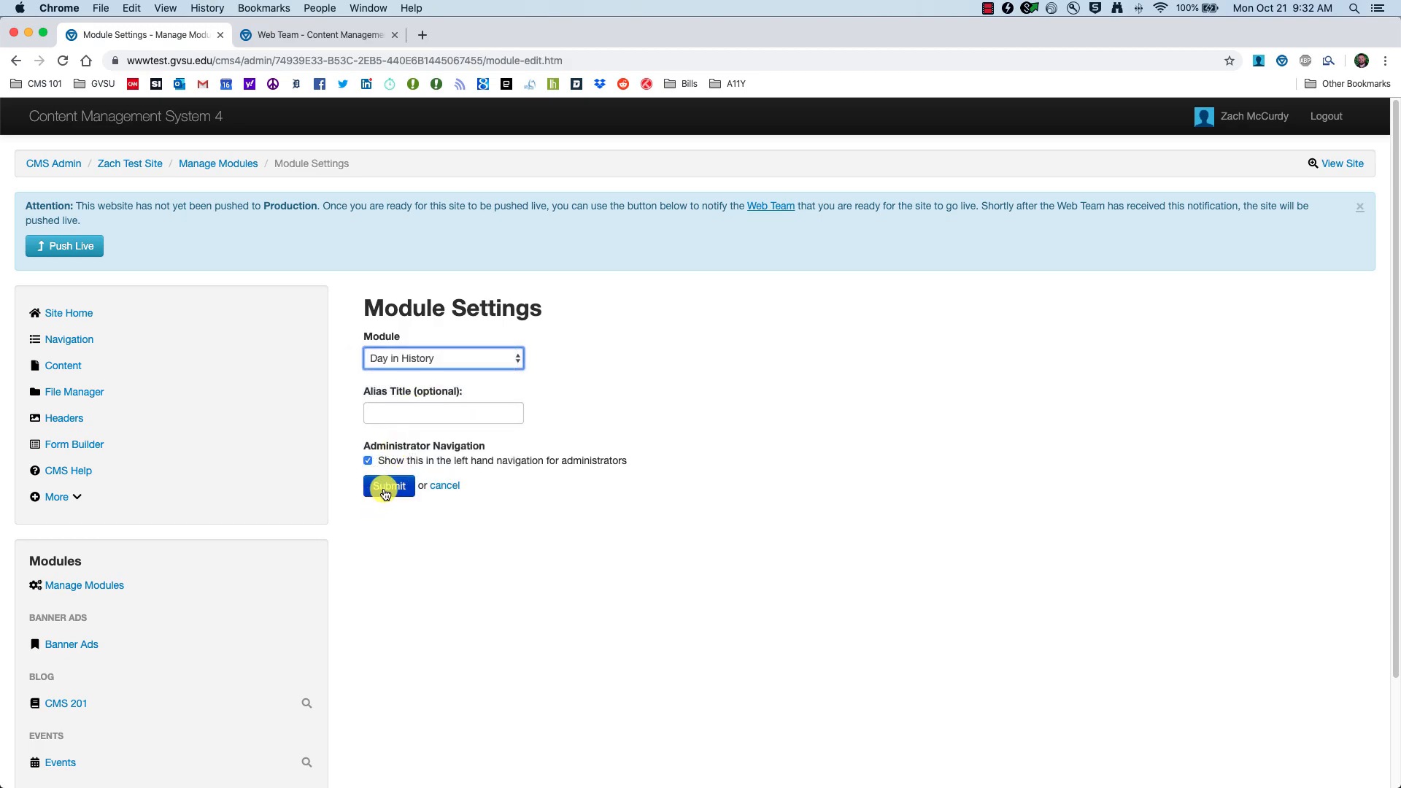
pyautogui.click(387, 488)
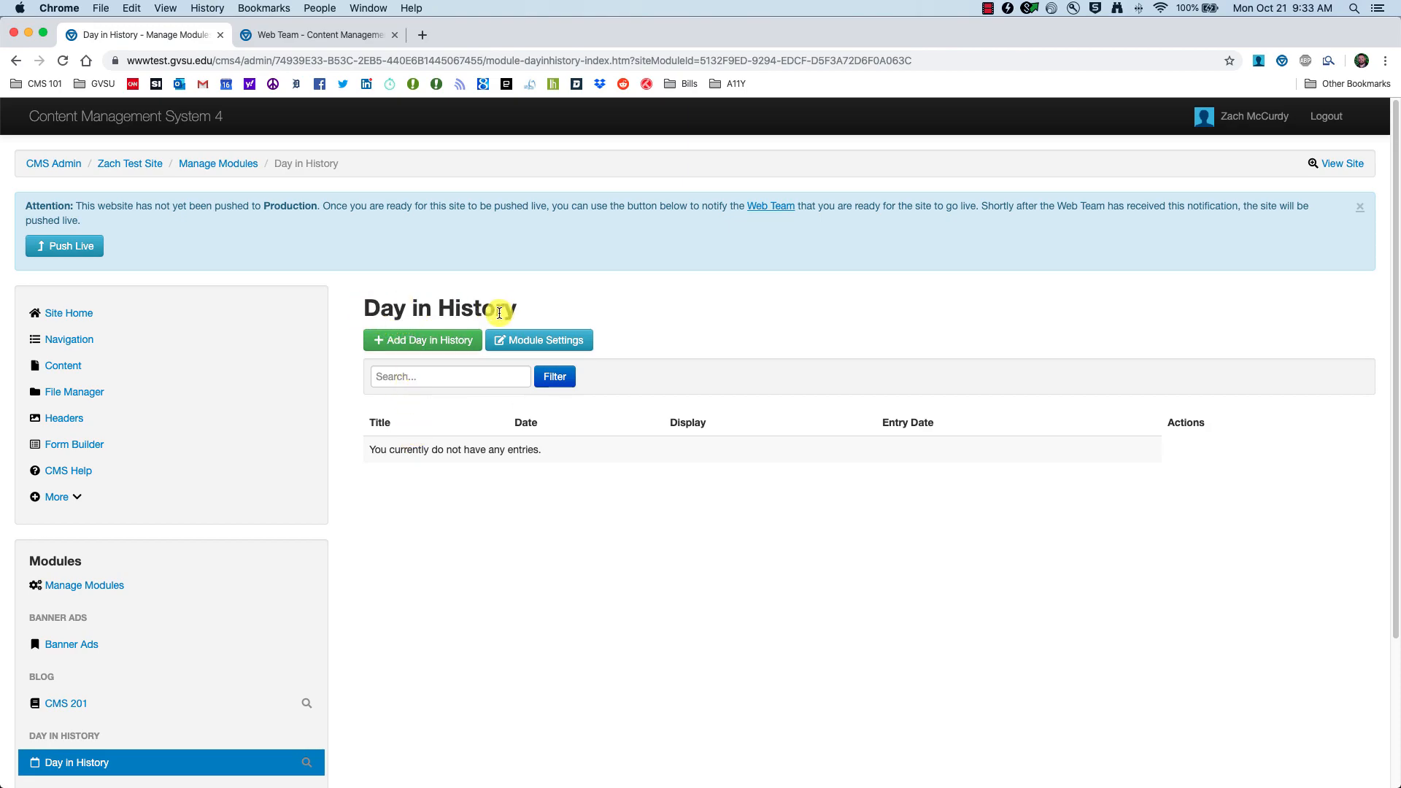
# Step: Start a new Day in History entry titled 'CMS 201 Recording' dated October 17
pyautogui.click(420, 341)
pyautogui.click(418, 353)
pyautogui.write('CMS 201 Recording')
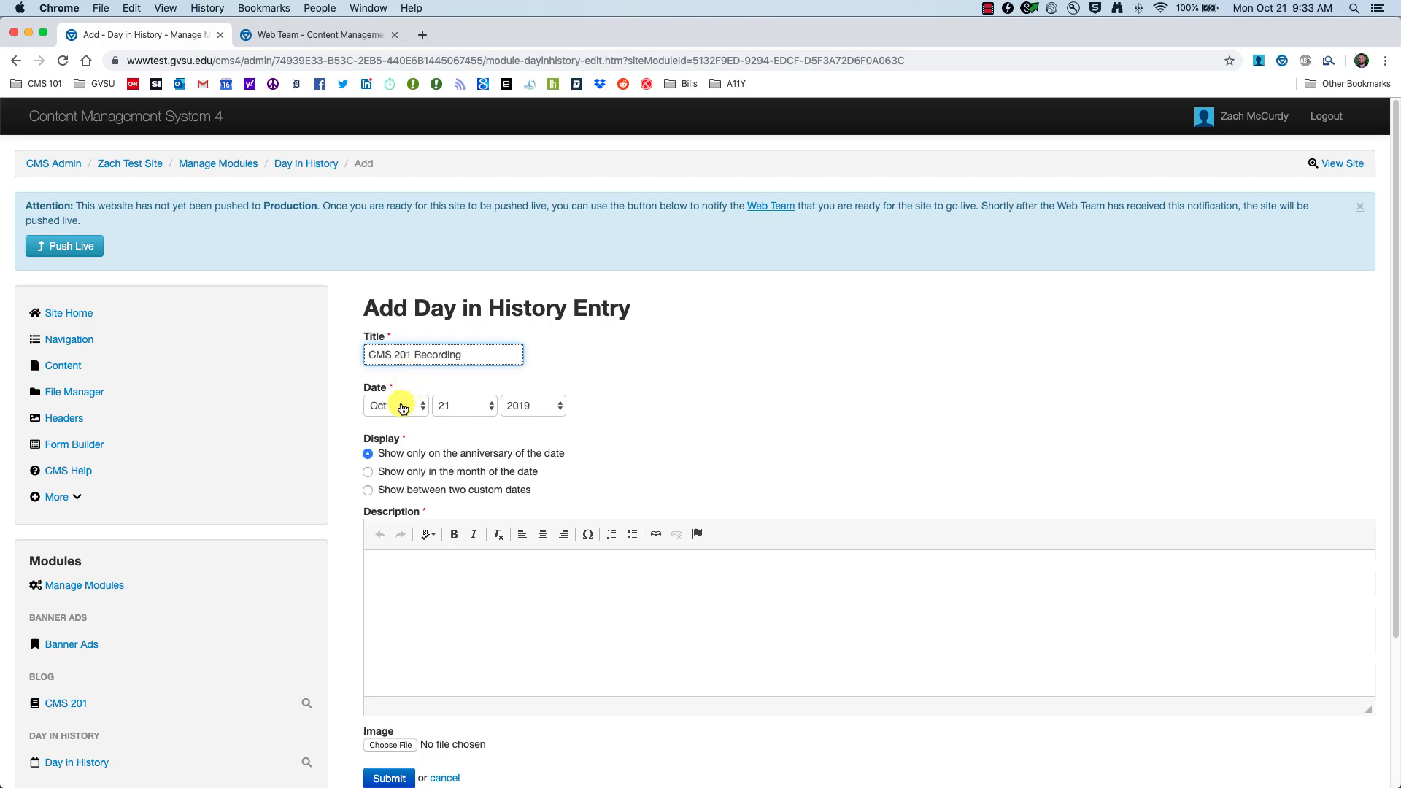
pyautogui.click(475, 406)
pyautogui.click(470, 357)
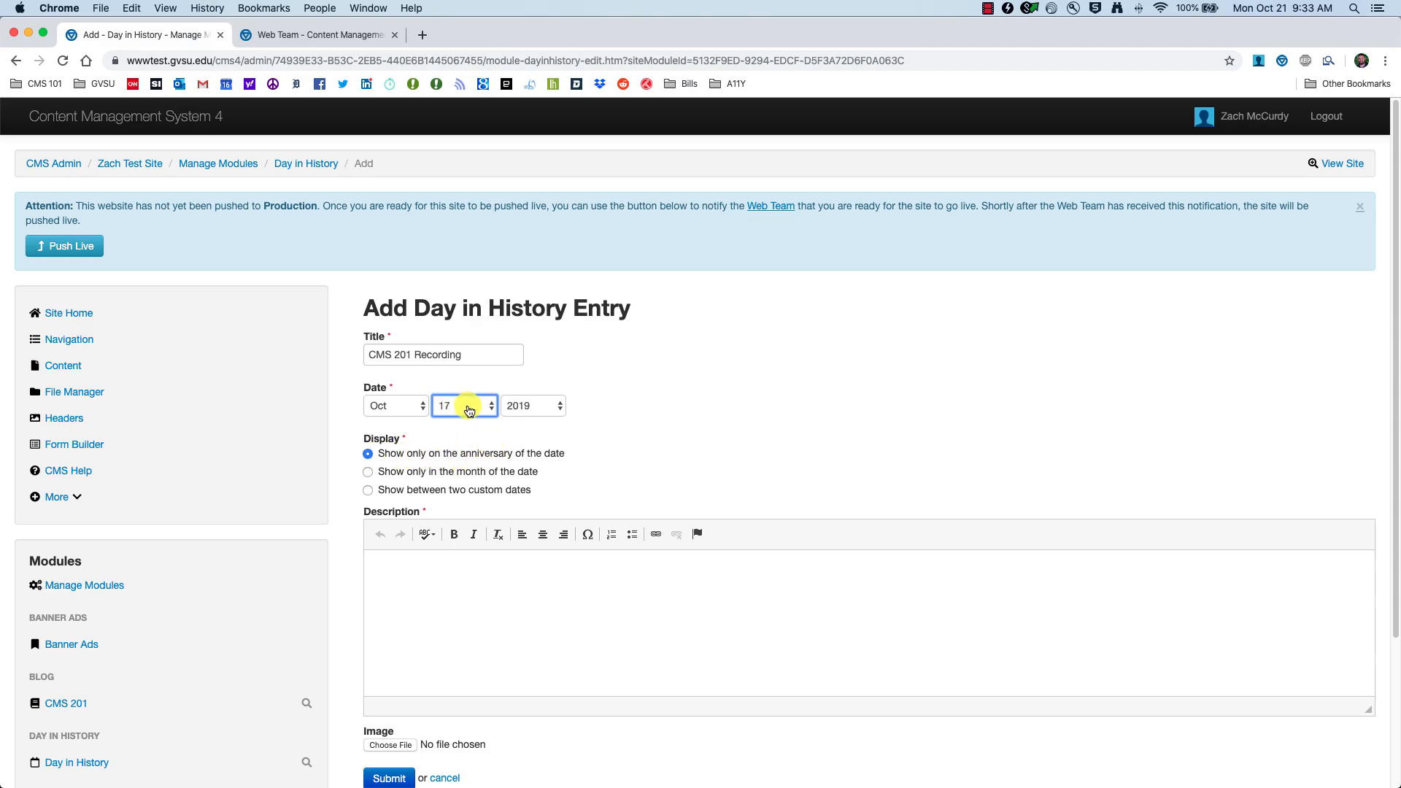
# Step: Show the entry between custom display dates, from the 10th to the 25th
pyautogui.click(409, 479)
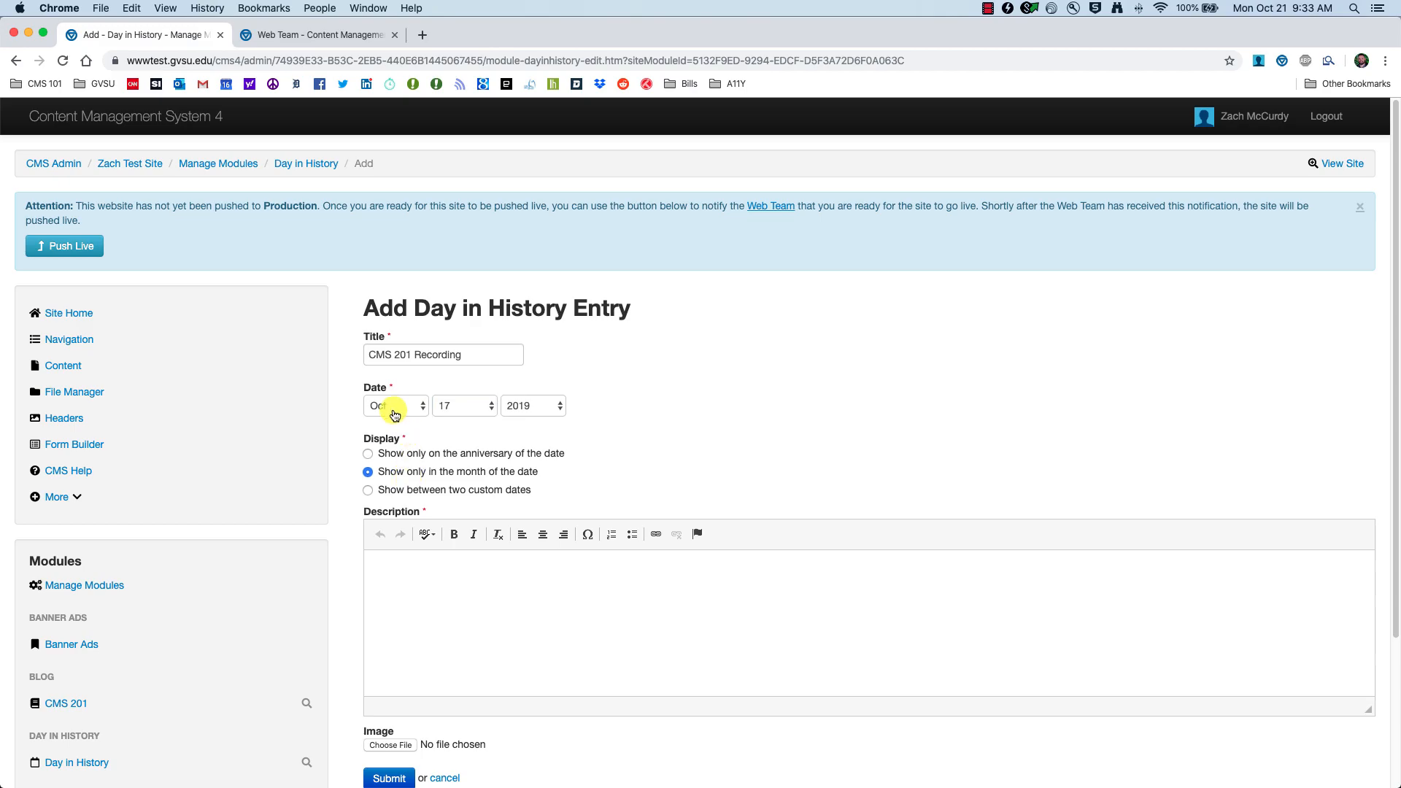
pyautogui.click(405, 490)
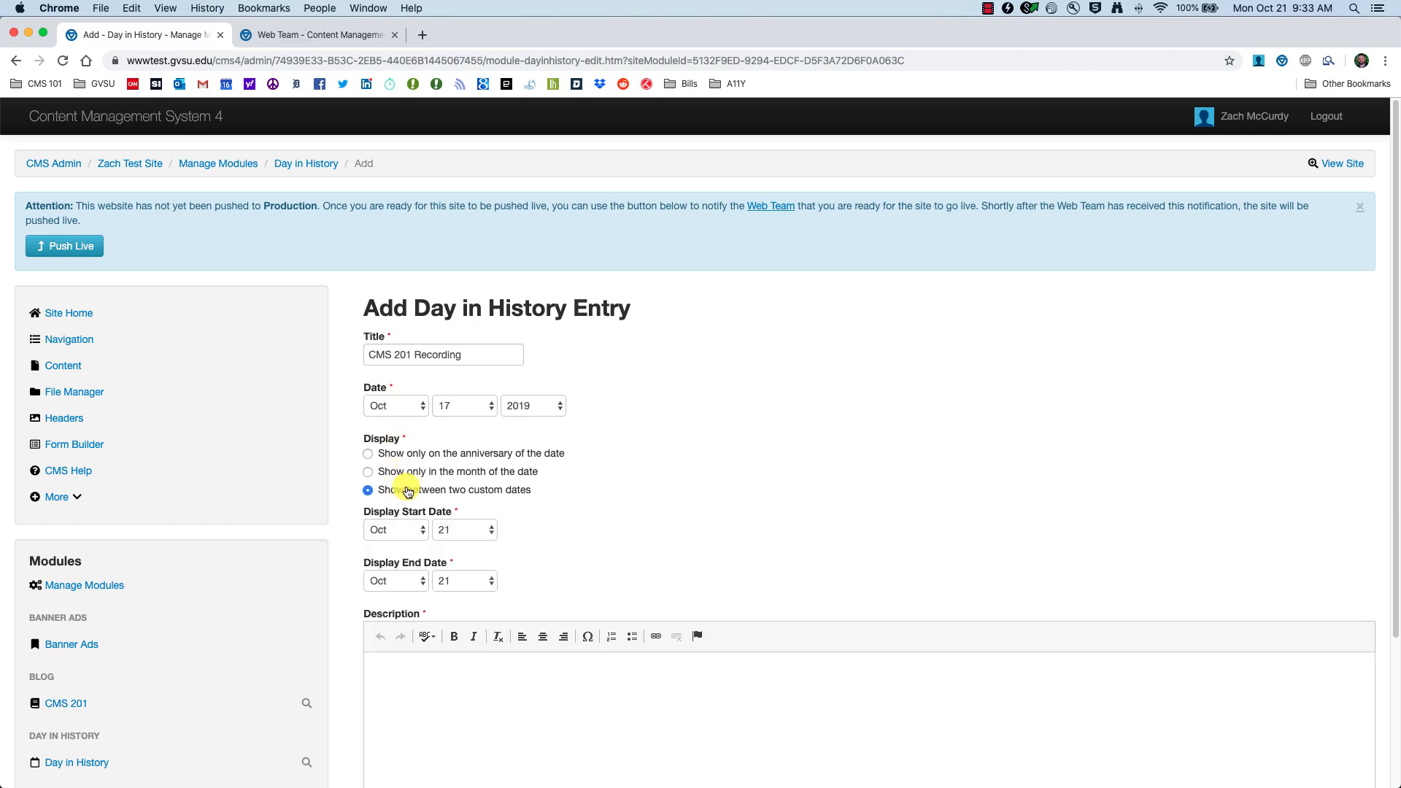
pyautogui.click(479, 530)
pyautogui.click(474, 377)
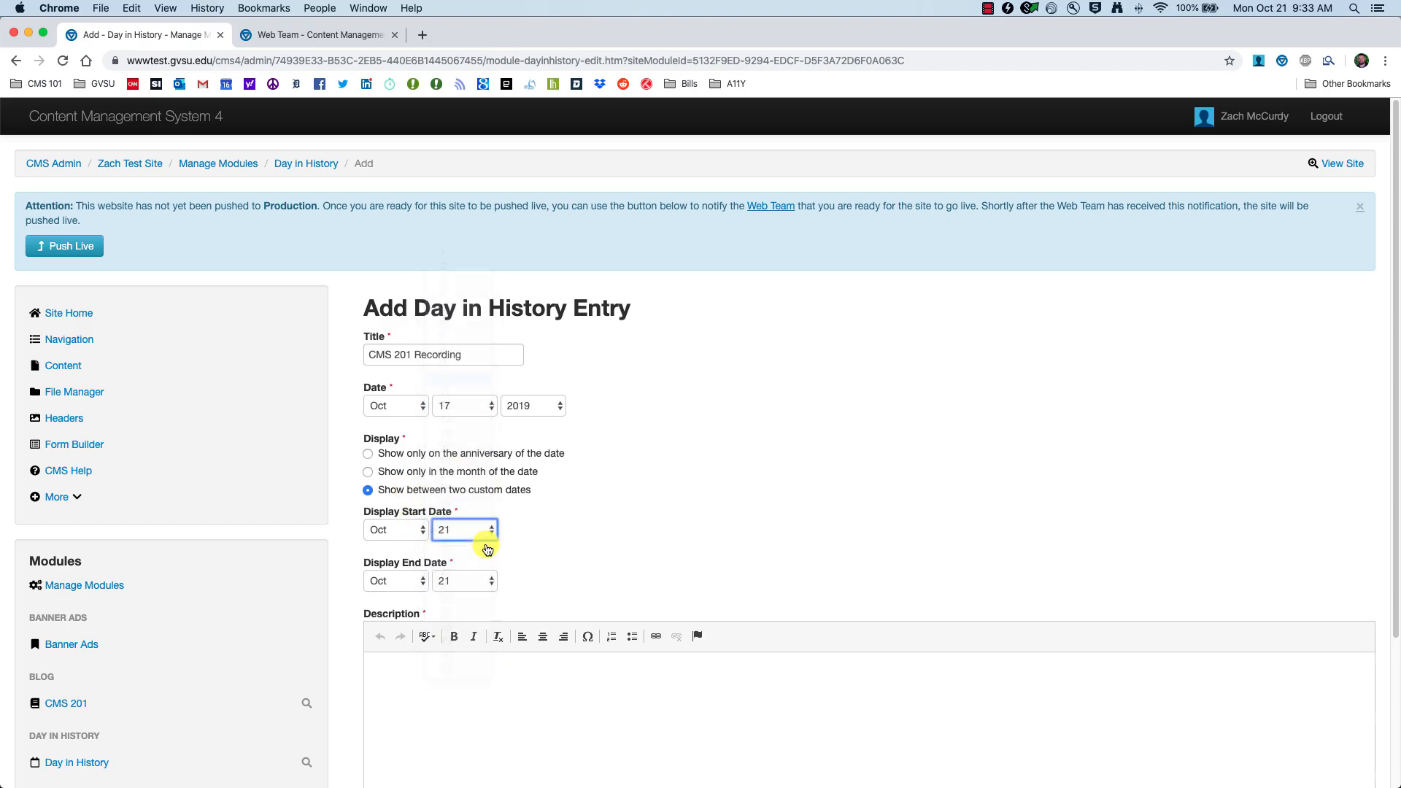
pyautogui.click(487, 590)
pyautogui.click(471, 635)
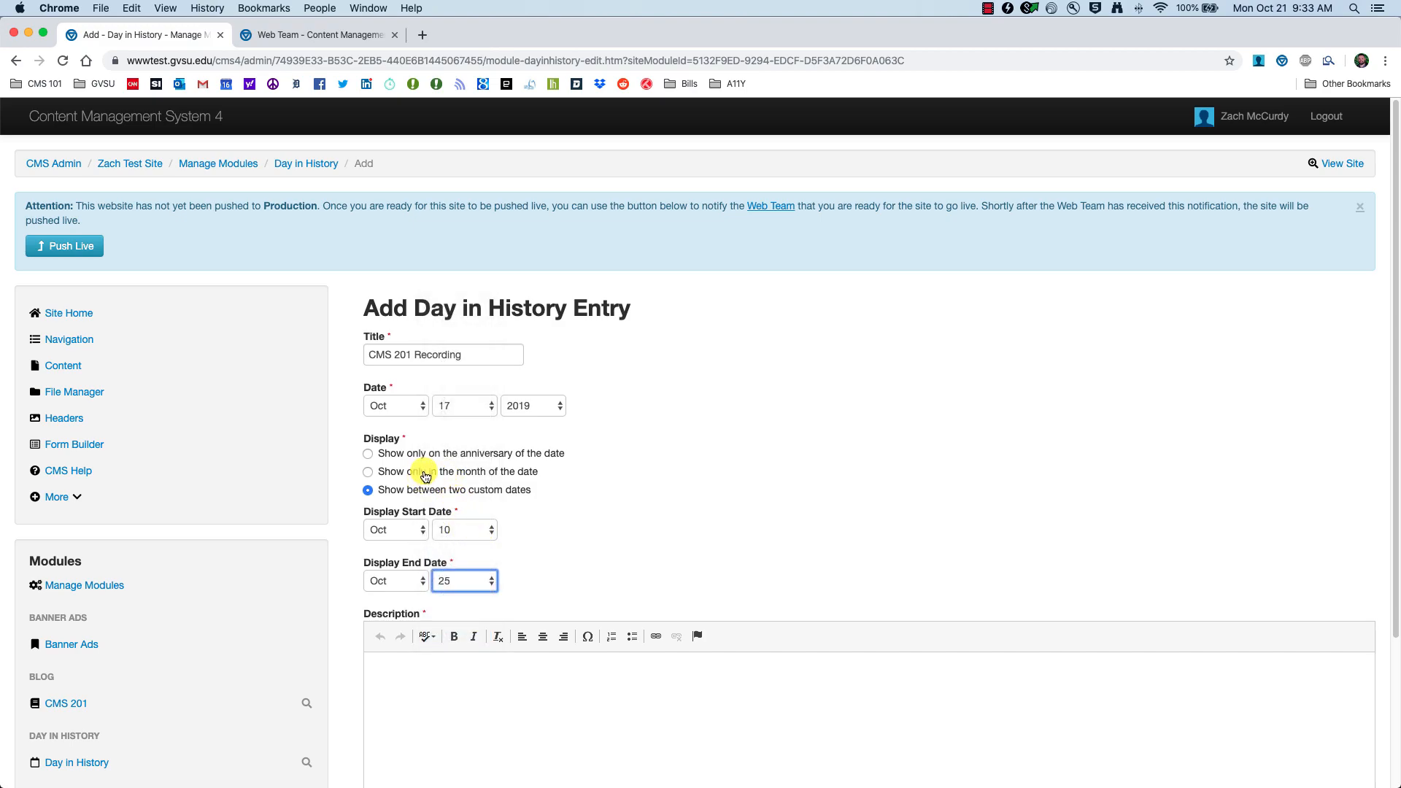
# Step: Write the entry's description, correcting 'ON' to 'On'
pyautogui.scroll(-3, 458, 581)
pyautogui.click(442, 494)
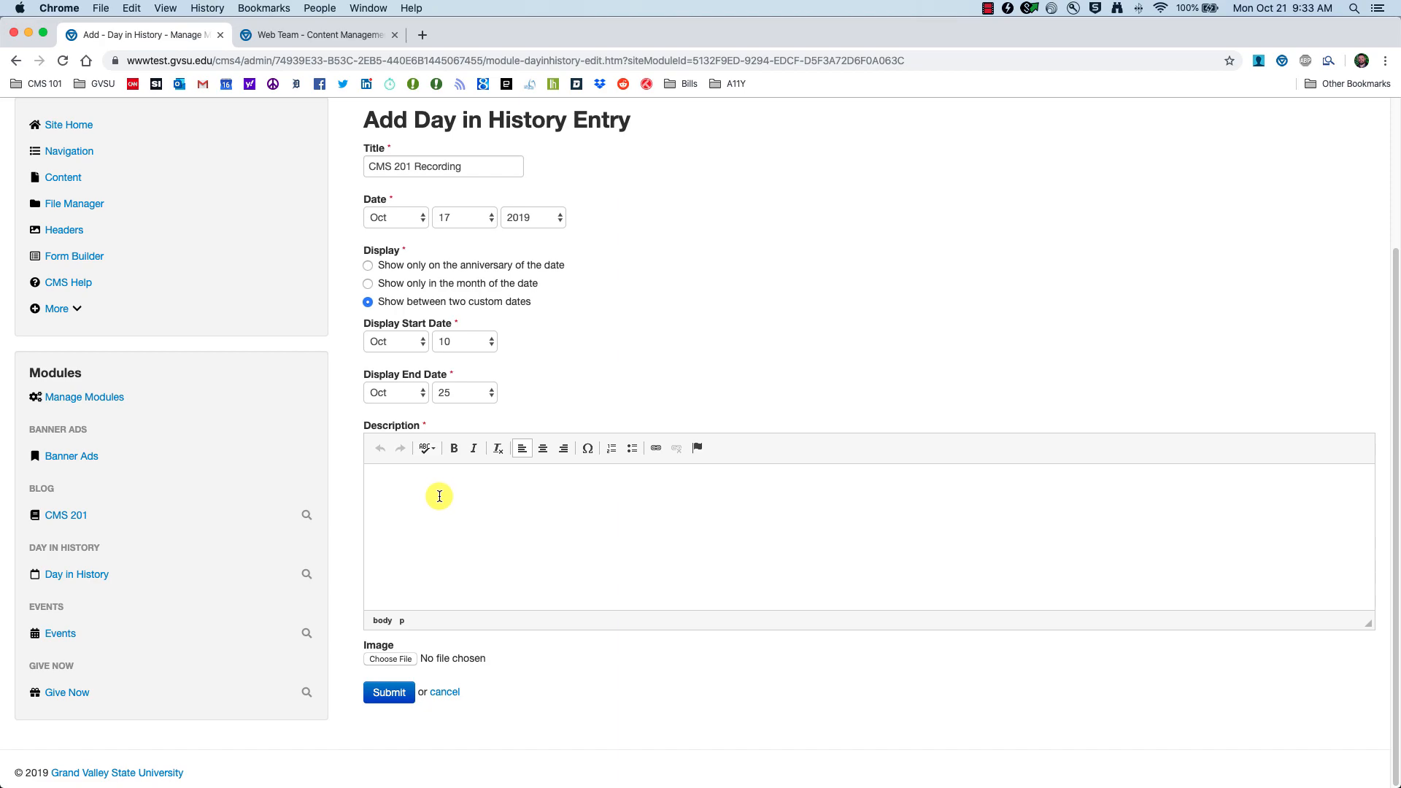
pyautogui.write('ON')
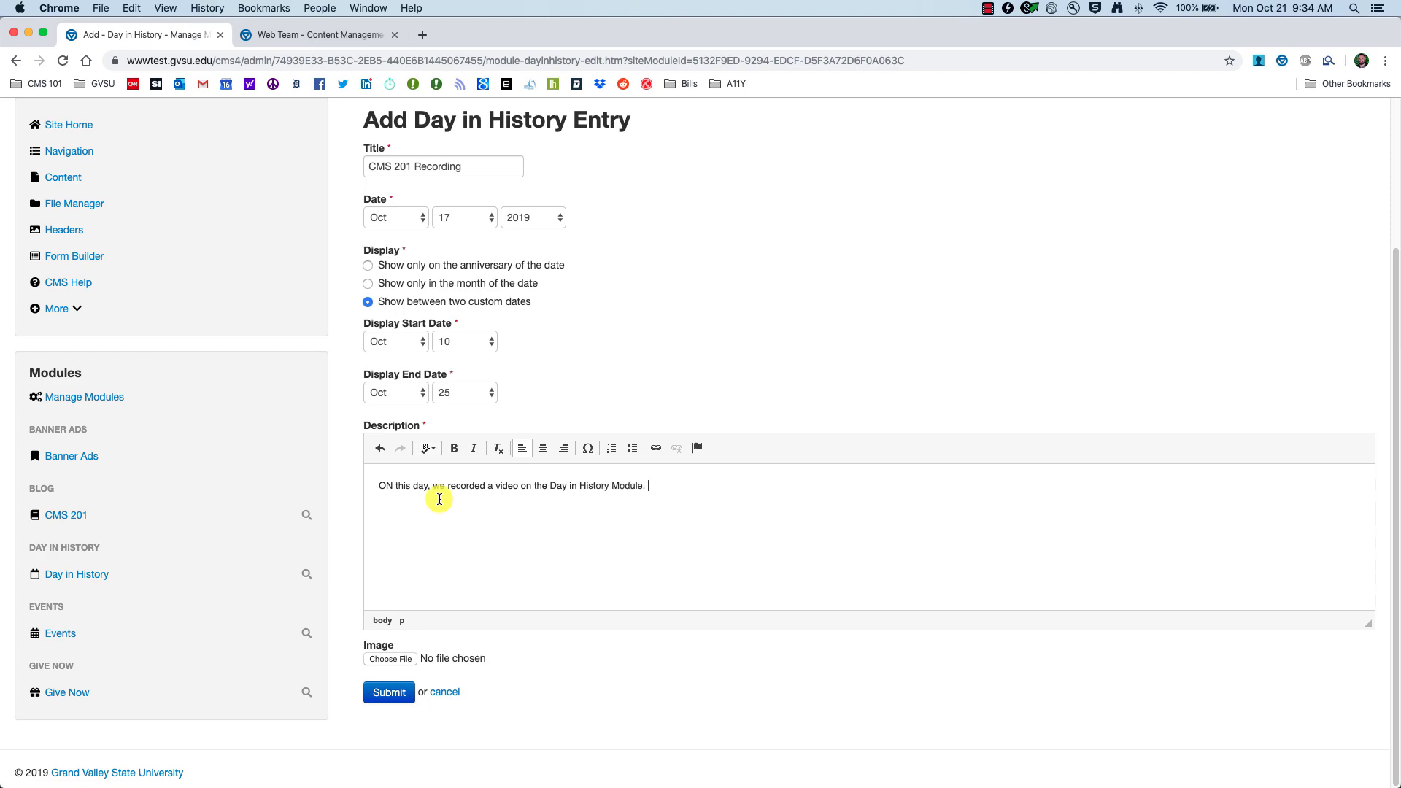
pyautogui.doubleClick(385, 485)
pyautogui.write('On')
# Step: Attach Header Picture 4.jpg as the entry's image and save the entry
pyautogui.scroll(1, 406, 681)
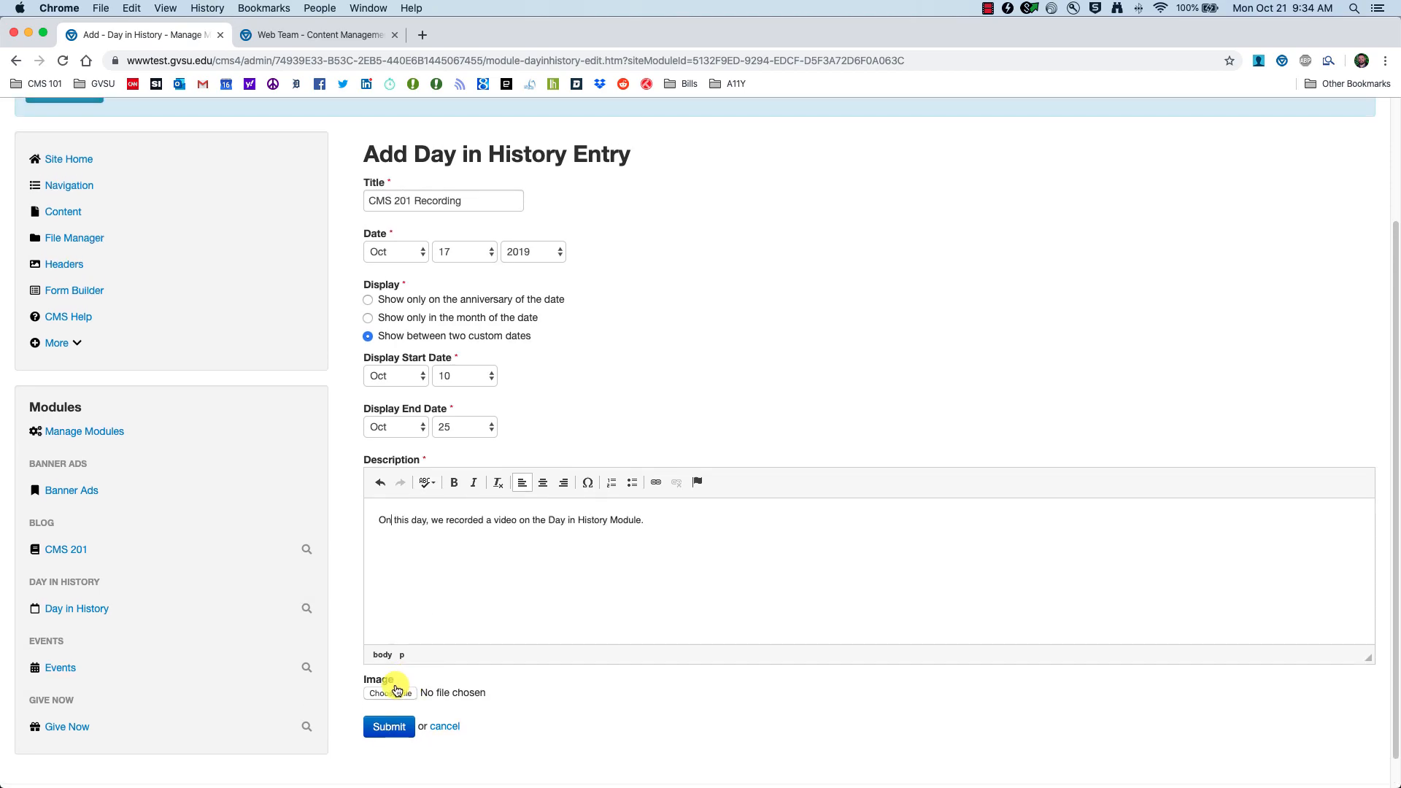
pyautogui.click(386, 695)
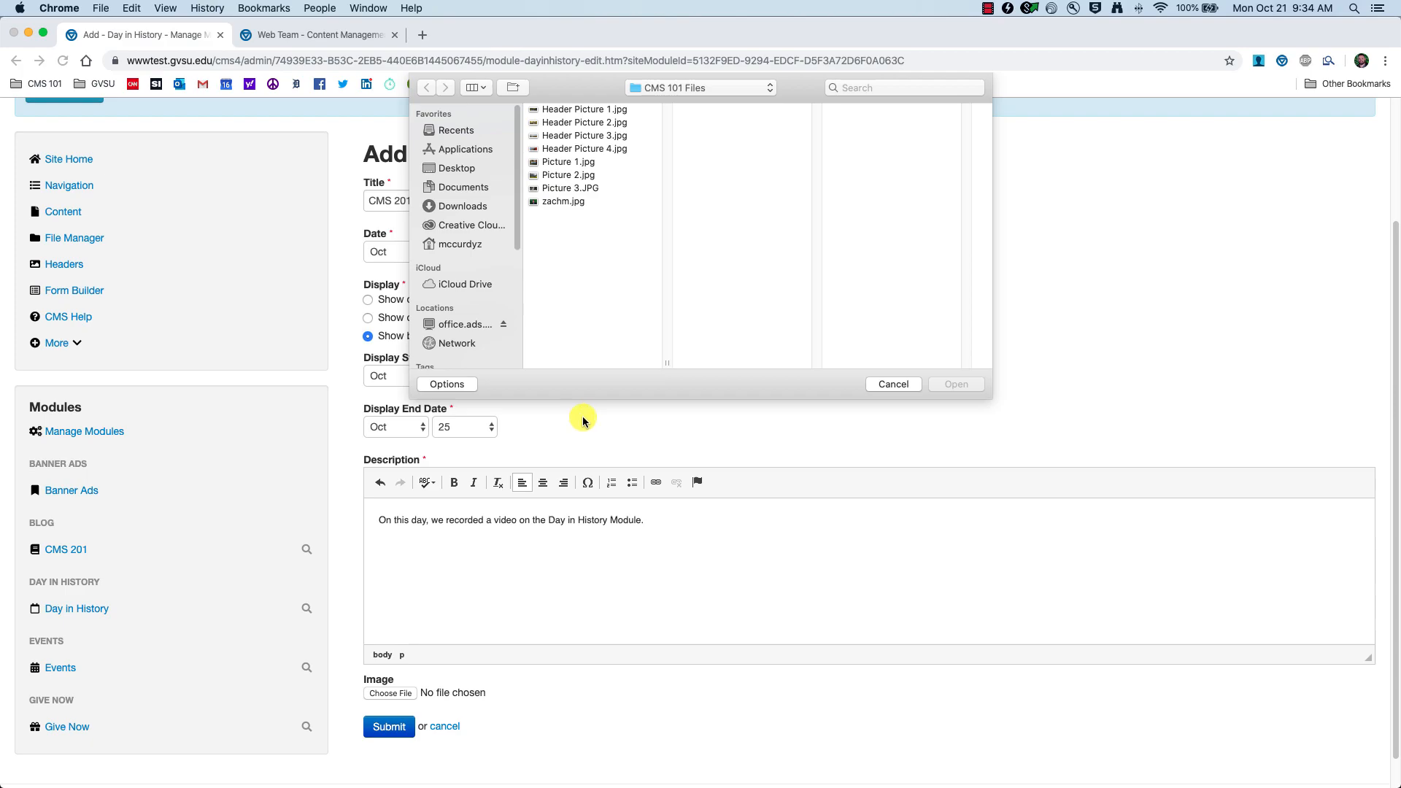
pyautogui.click(580, 110)
pyautogui.click(586, 137)
pyautogui.click(586, 148)
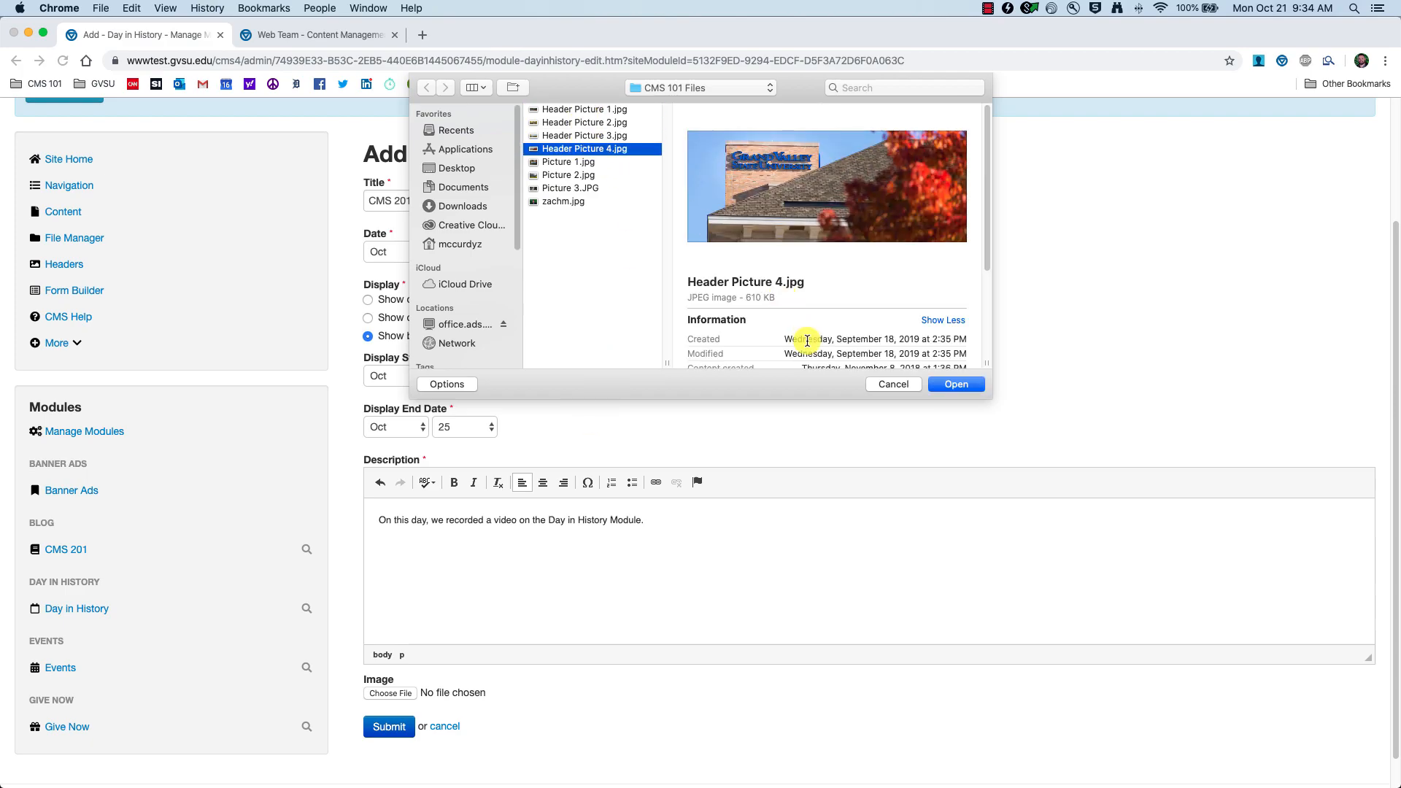
pyautogui.click(957, 384)
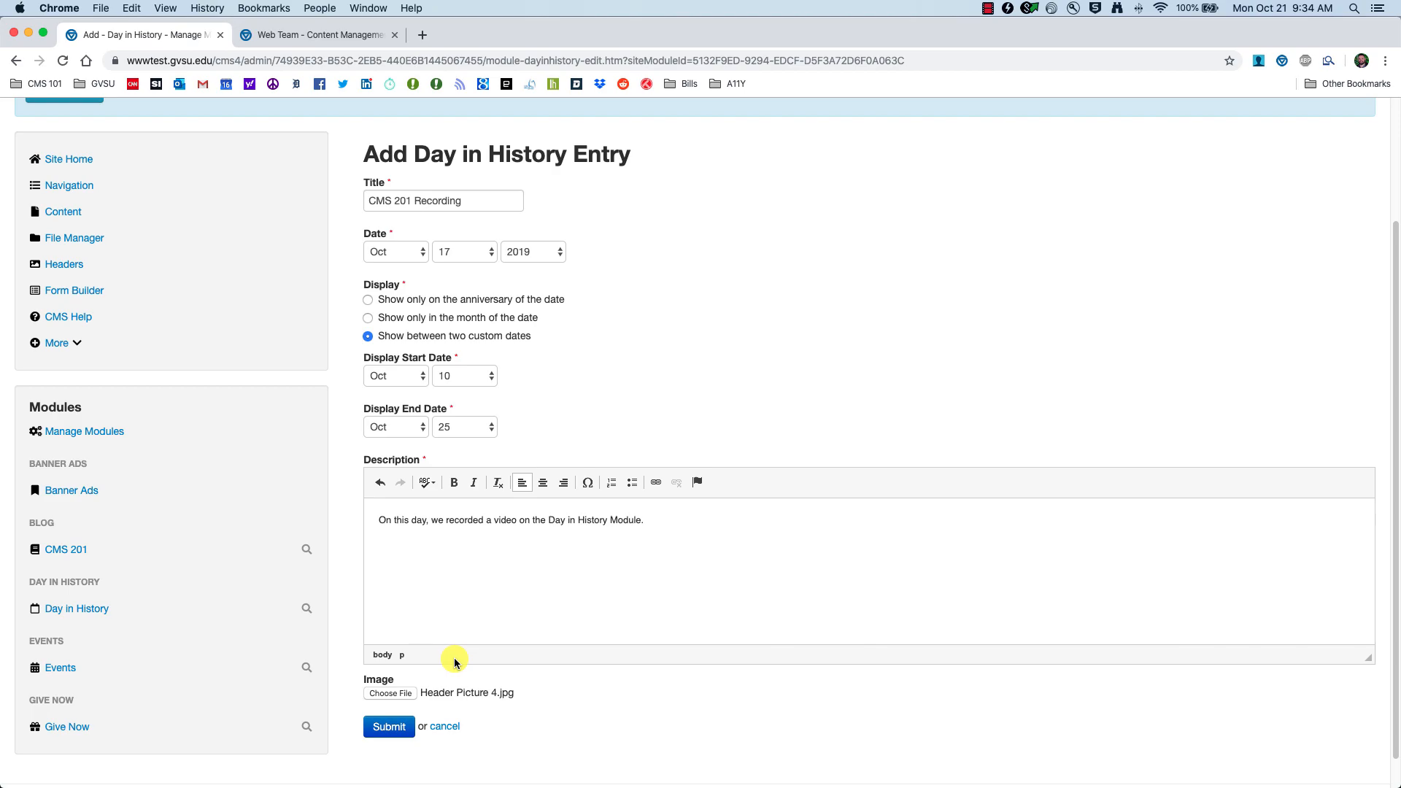
pyautogui.click(387, 729)
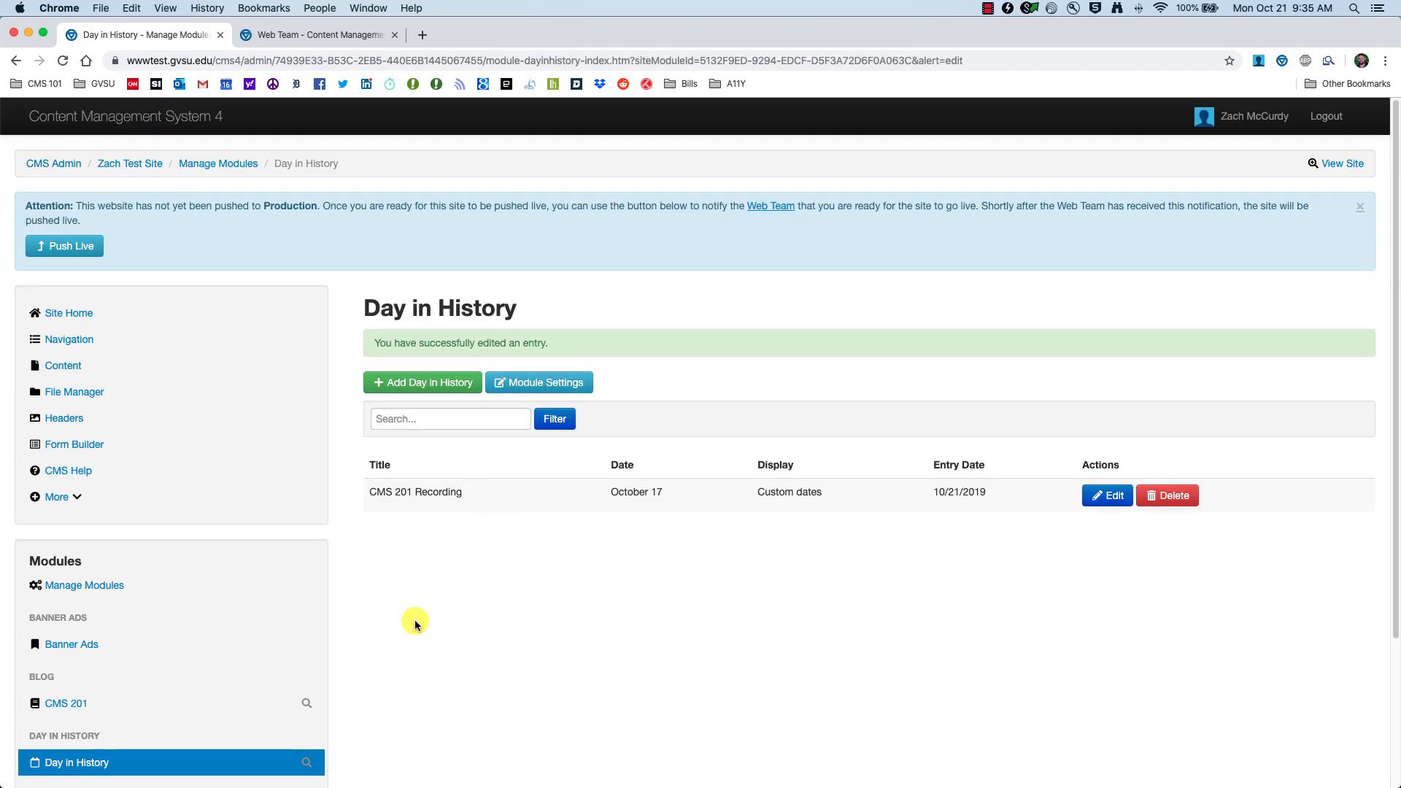
# Step: Embed the Day in History module in the Modules page's first column, then preview the draft
pyautogui.click(50, 366)
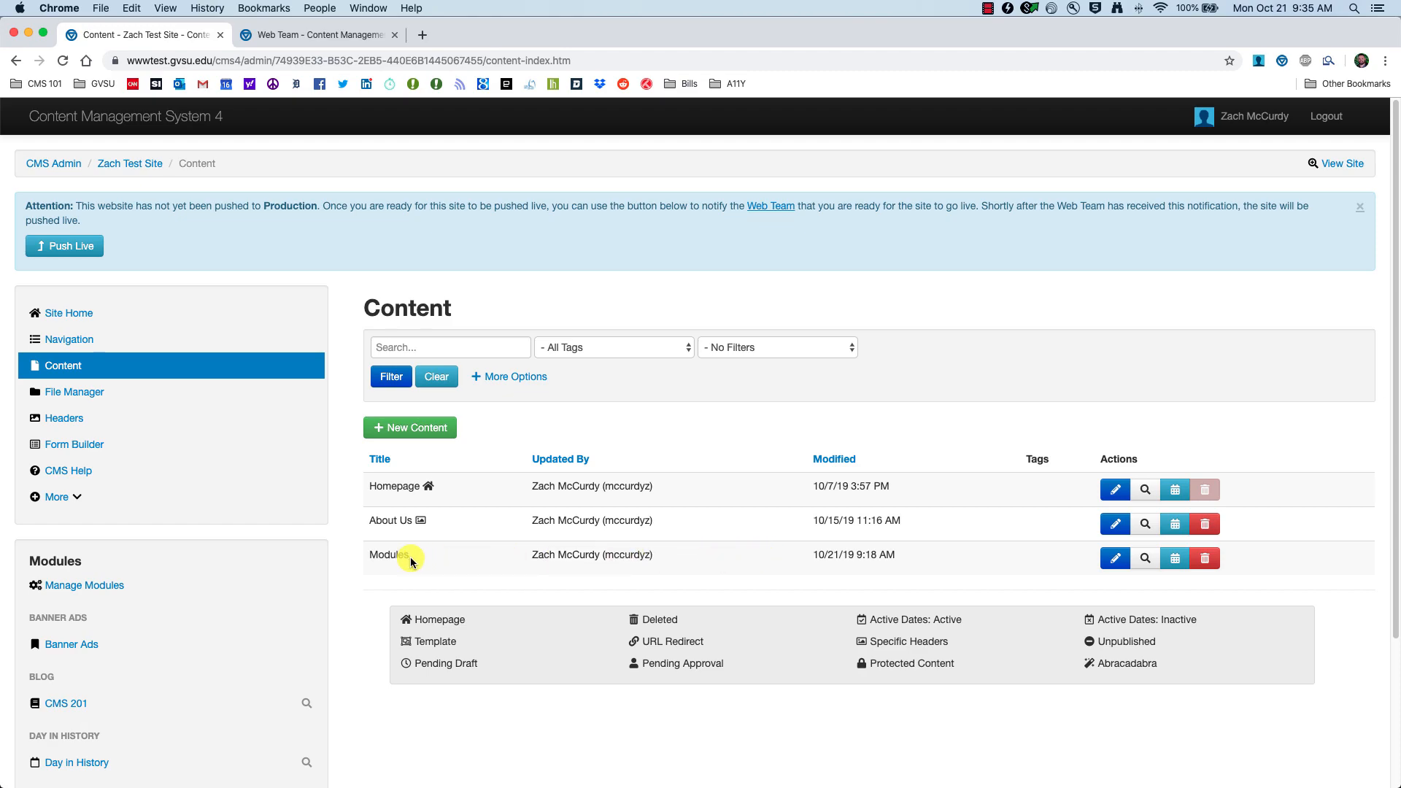
pyautogui.click(1112, 559)
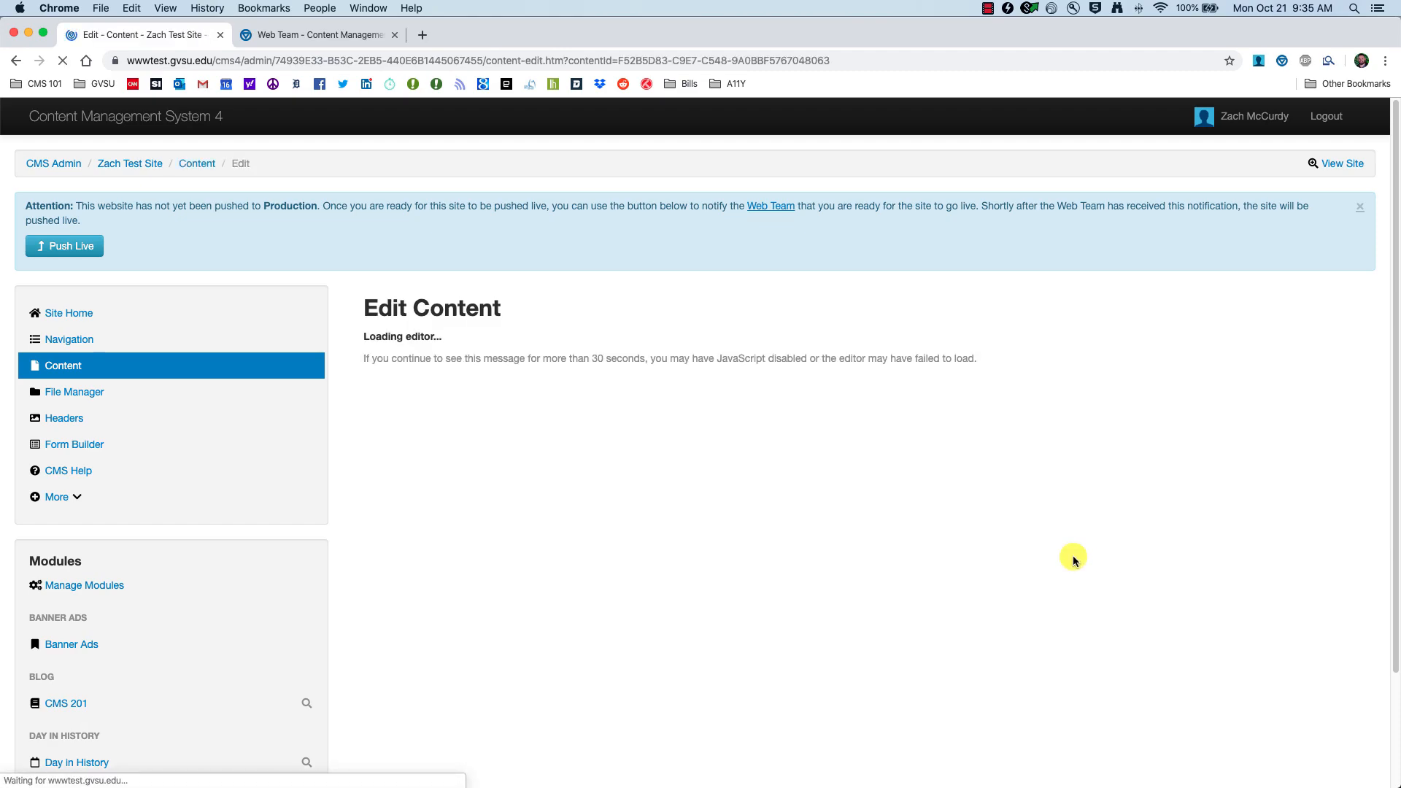
pyautogui.scroll(-1, 783, 564)
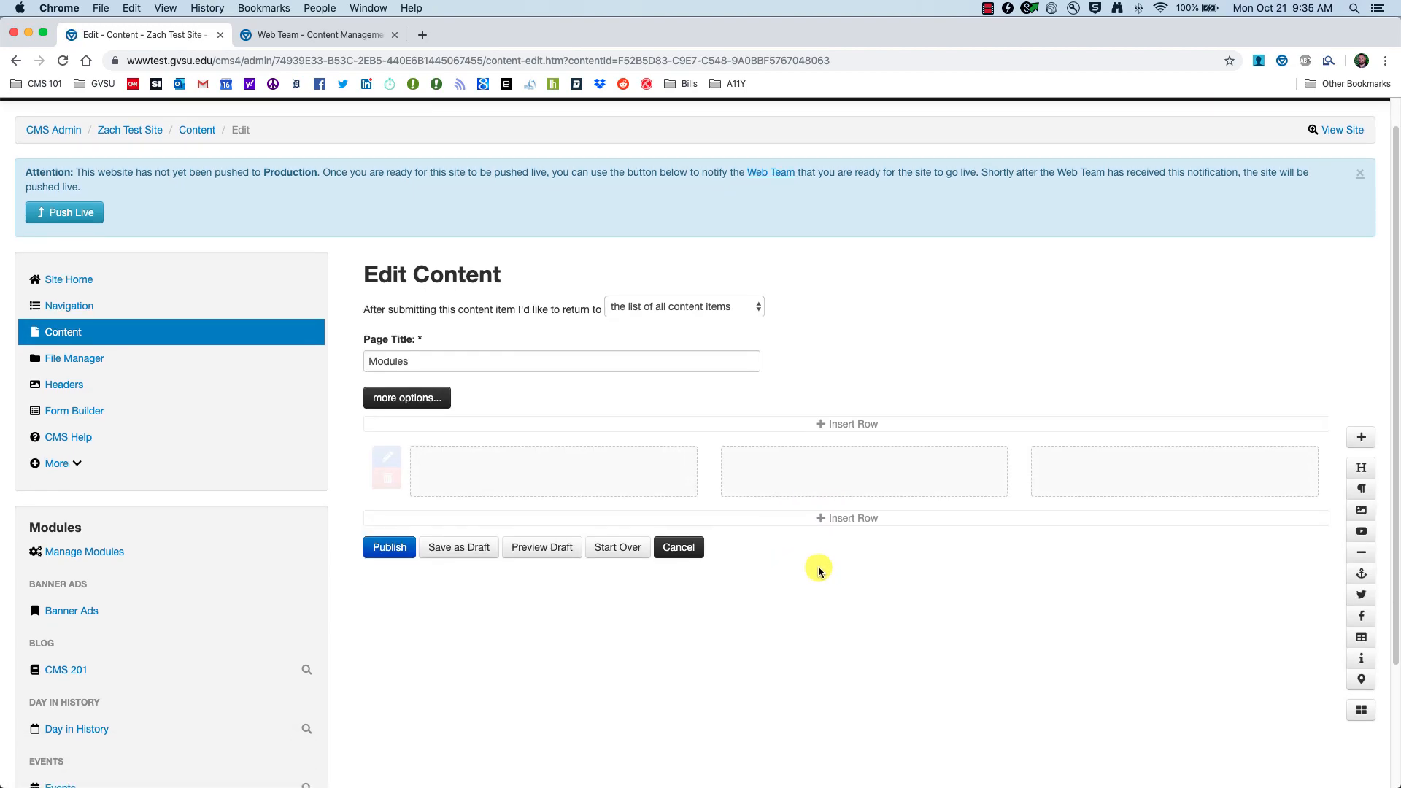
pyautogui.click(1362, 712)
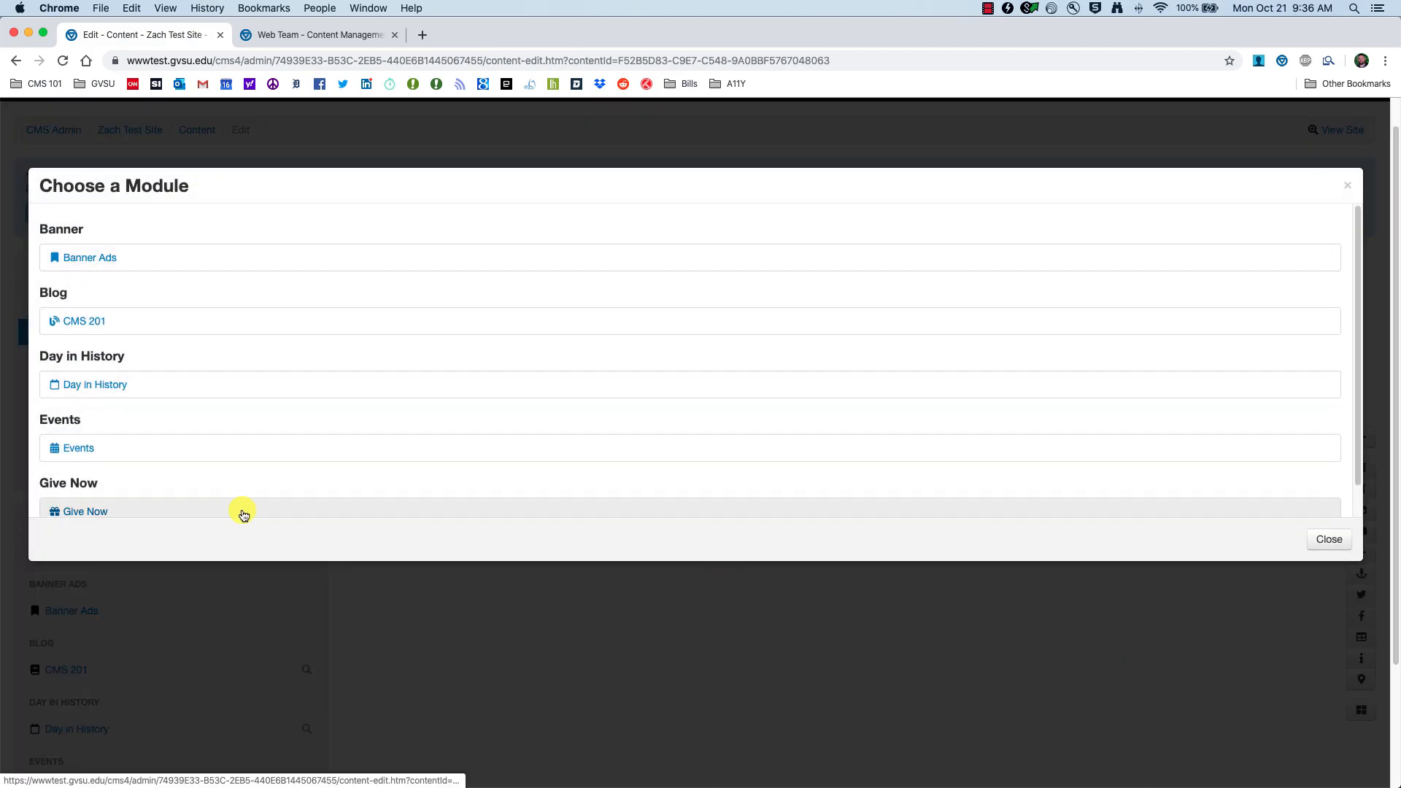
pyautogui.click(73, 391)
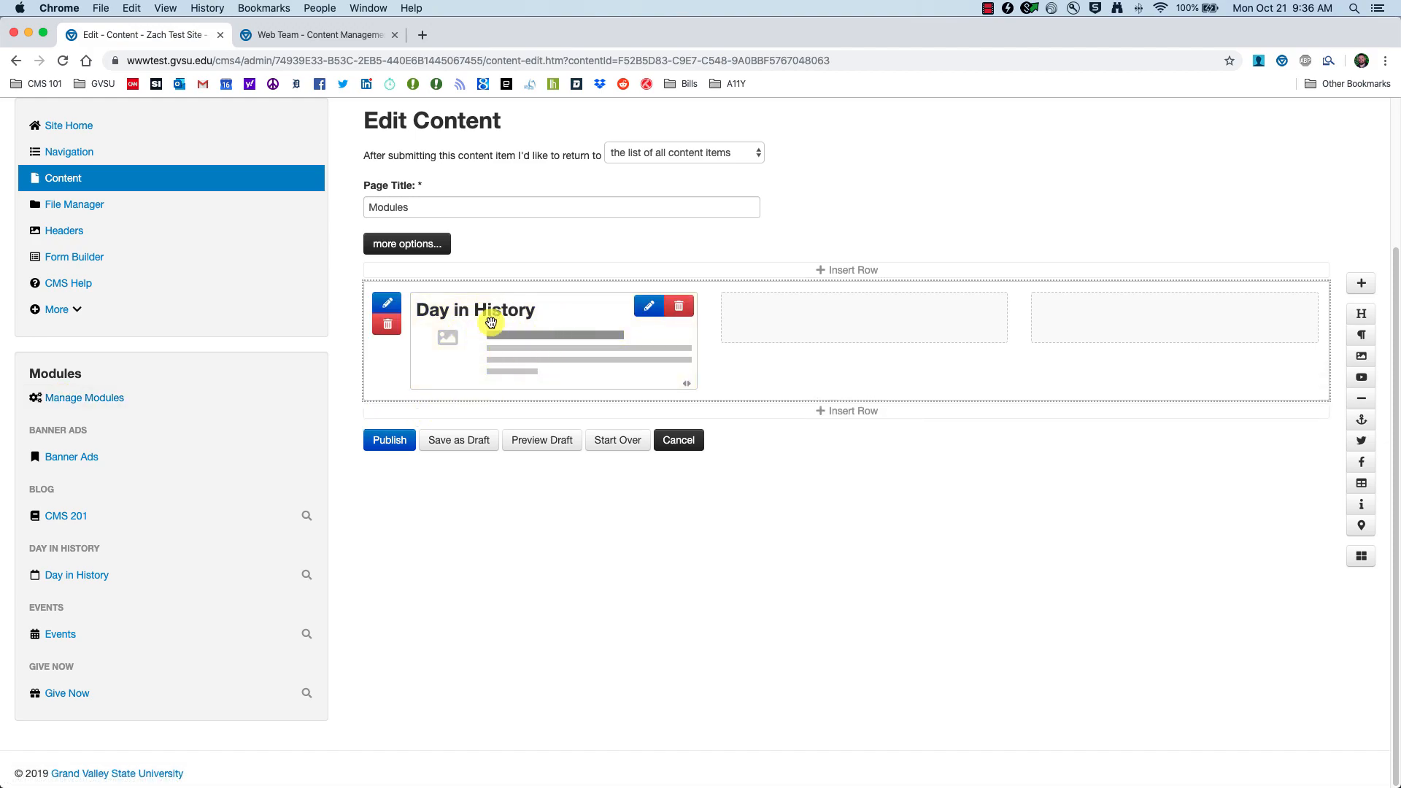
pyautogui.click(538, 440)
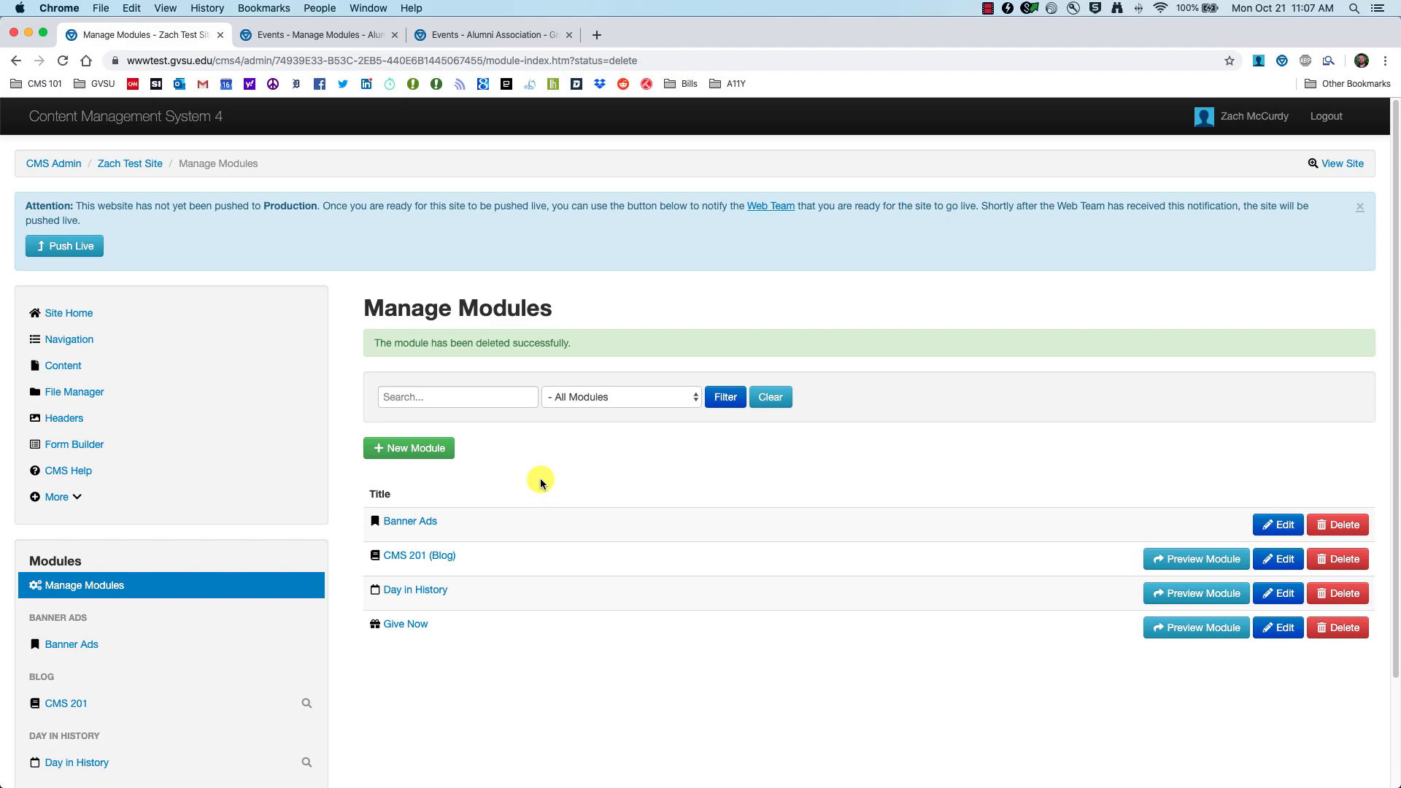
# Step: Create an Events module with alias title 'CMS 201 Events', then go to the Alumni events page
pyautogui.click(427, 447)
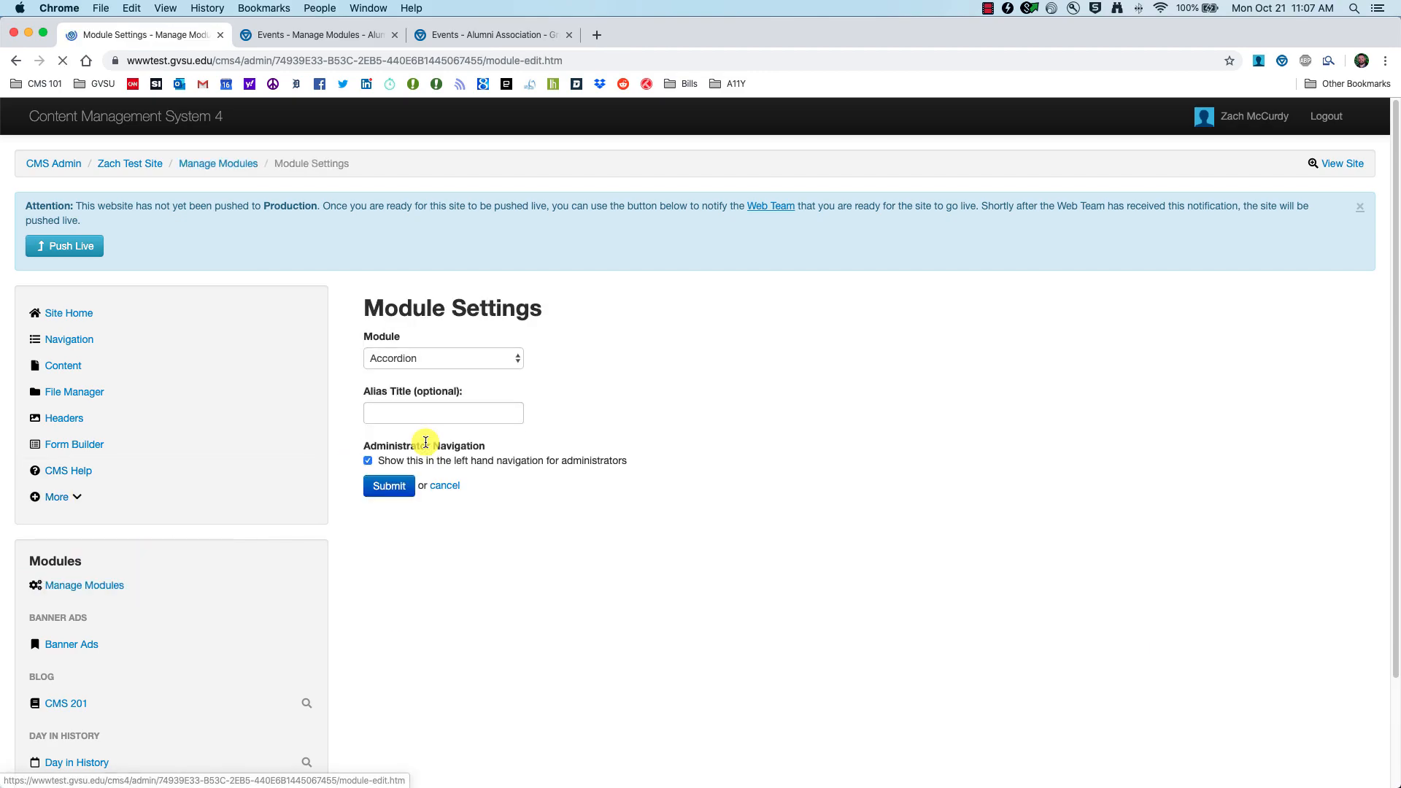
pyautogui.click(387, 356)
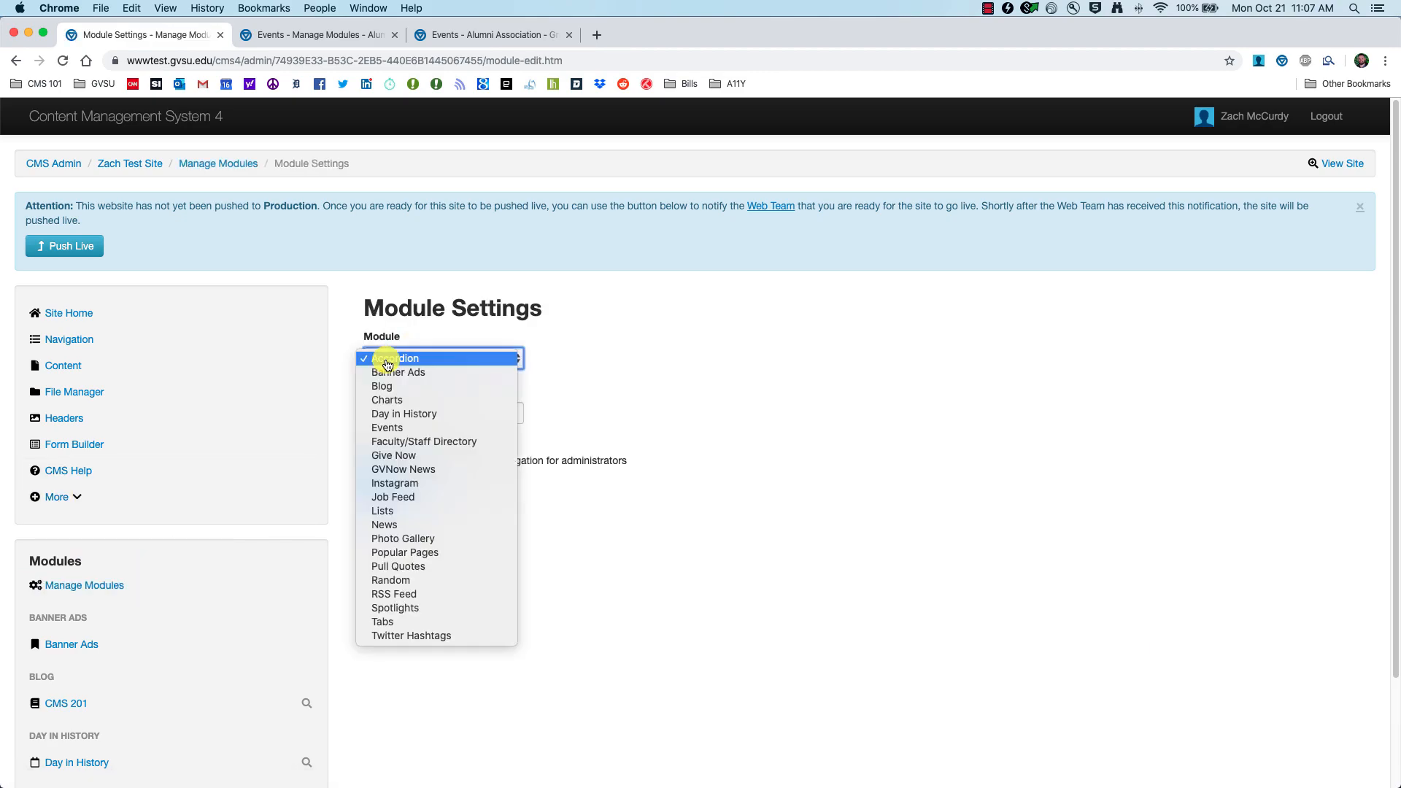
pyautogui.click(405, 433)
pyautogui.click(440, 413)
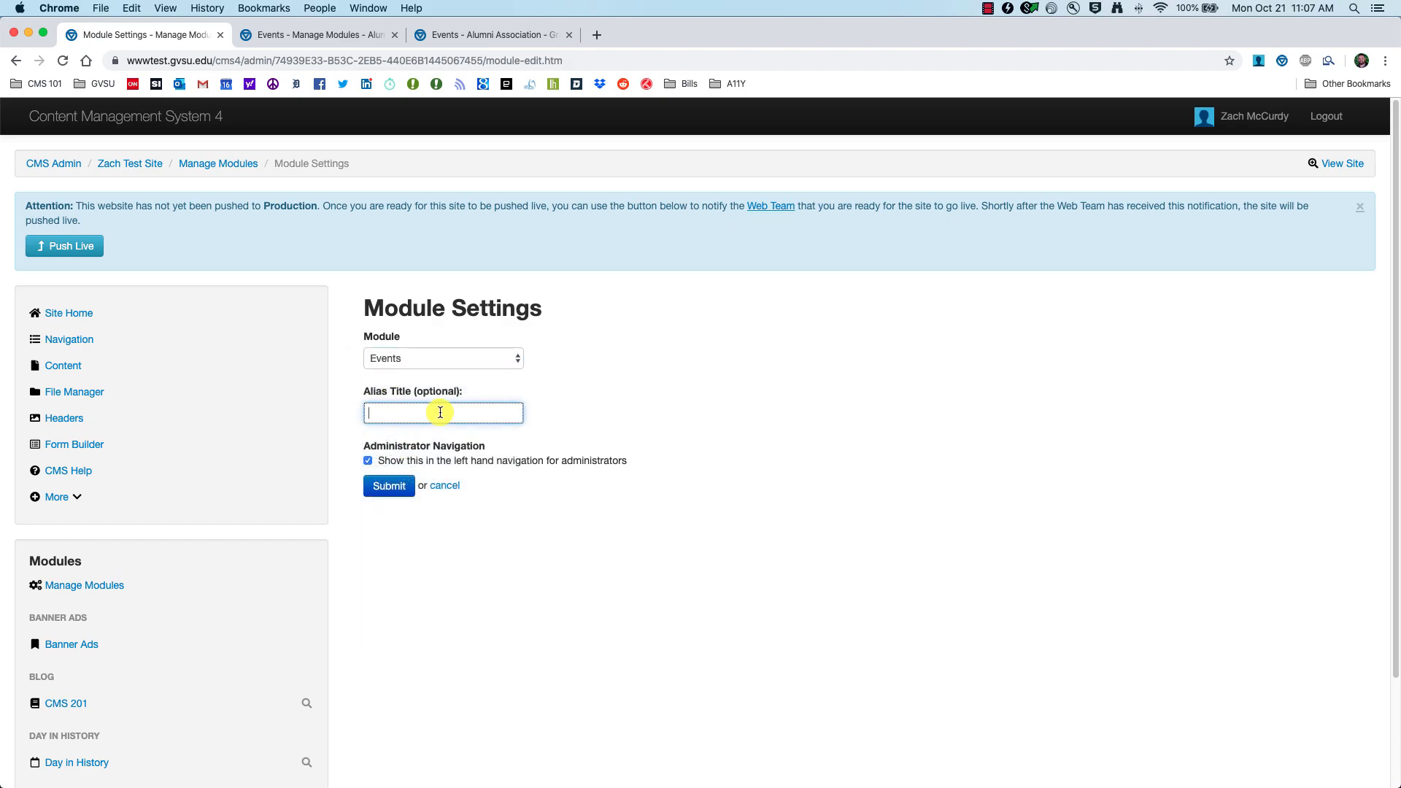
pyautogui.write('CMS 201 Events')
pyautogui.click(390, 487)
pyautogui.scroll(-5, 196, 600)
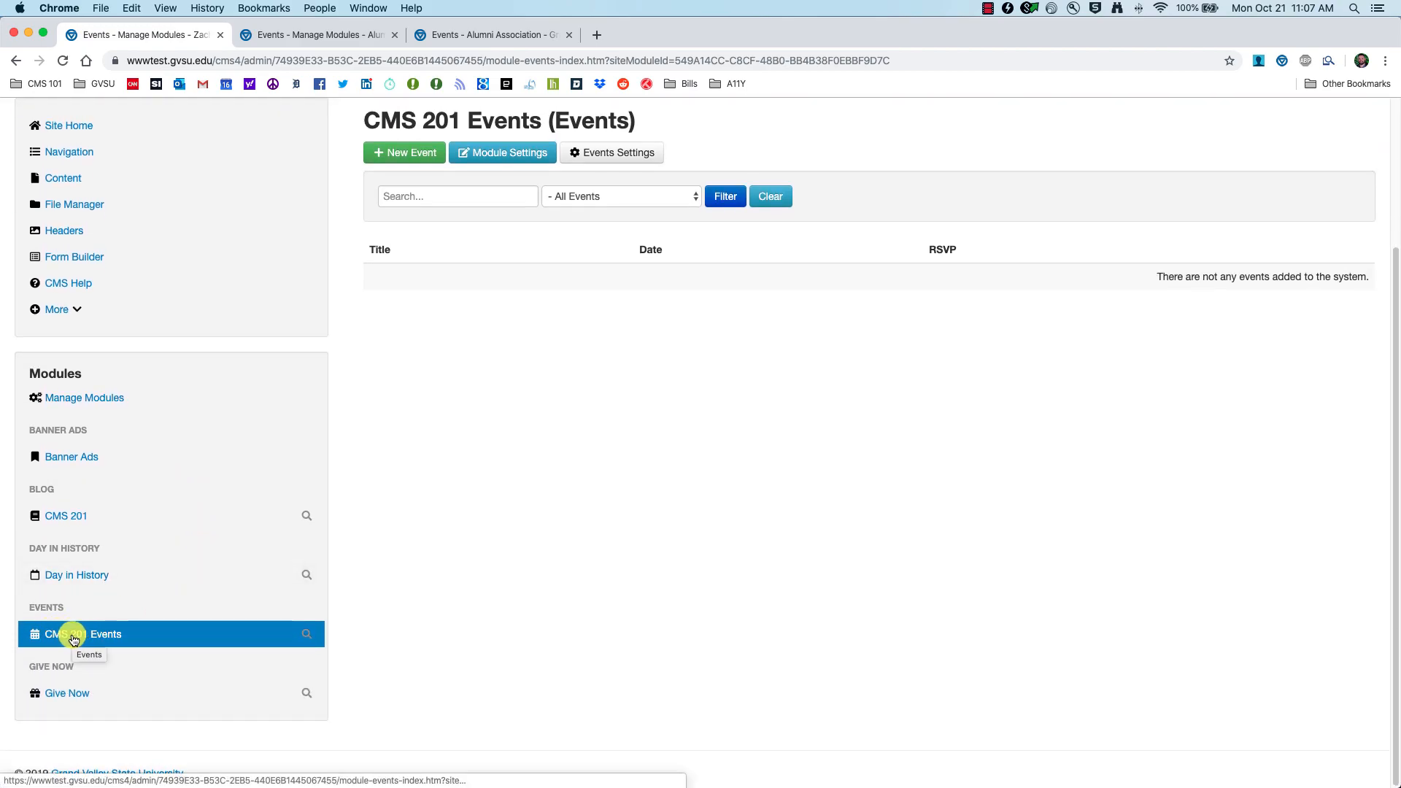
pyautogui.scroll(5, 335, 612)
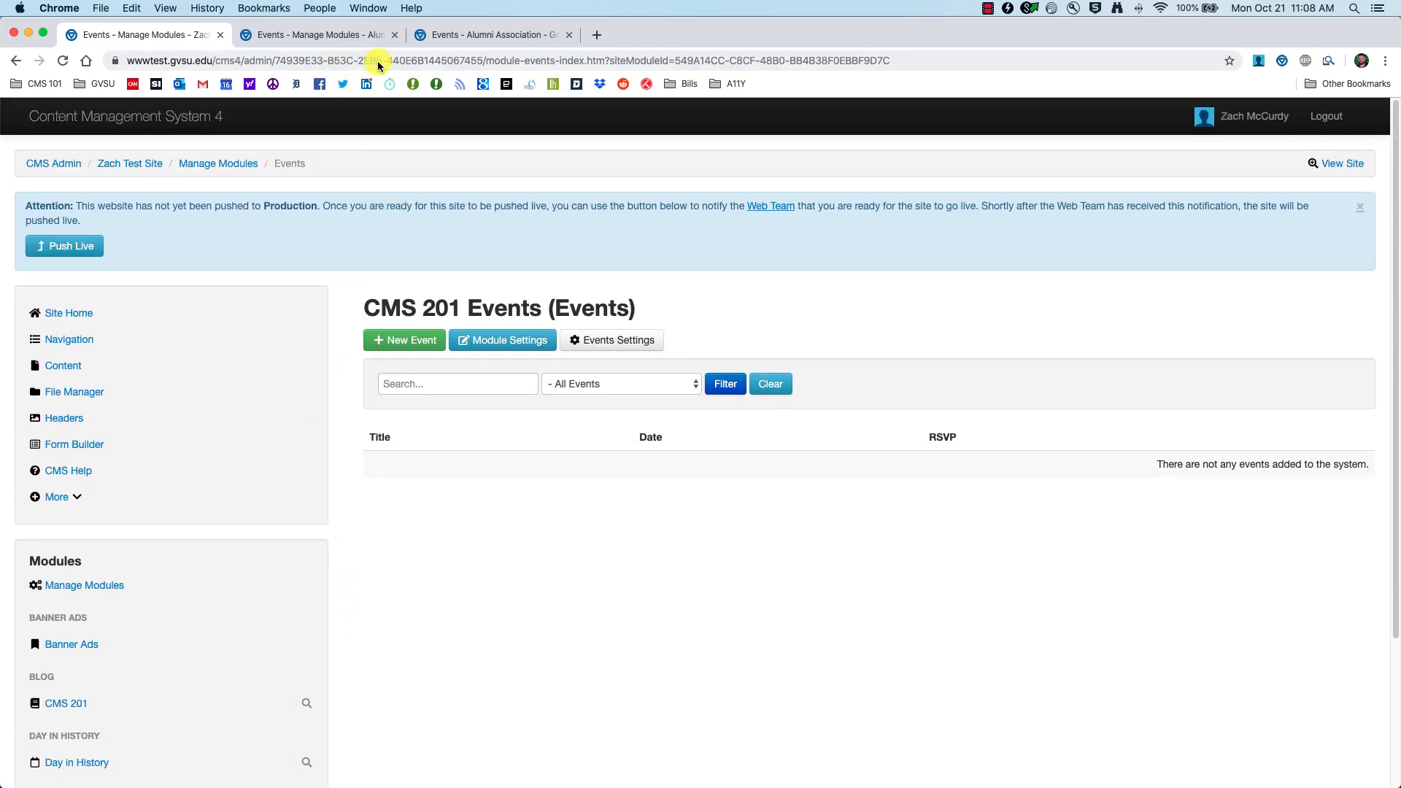
pyautogui.click(451, 34)
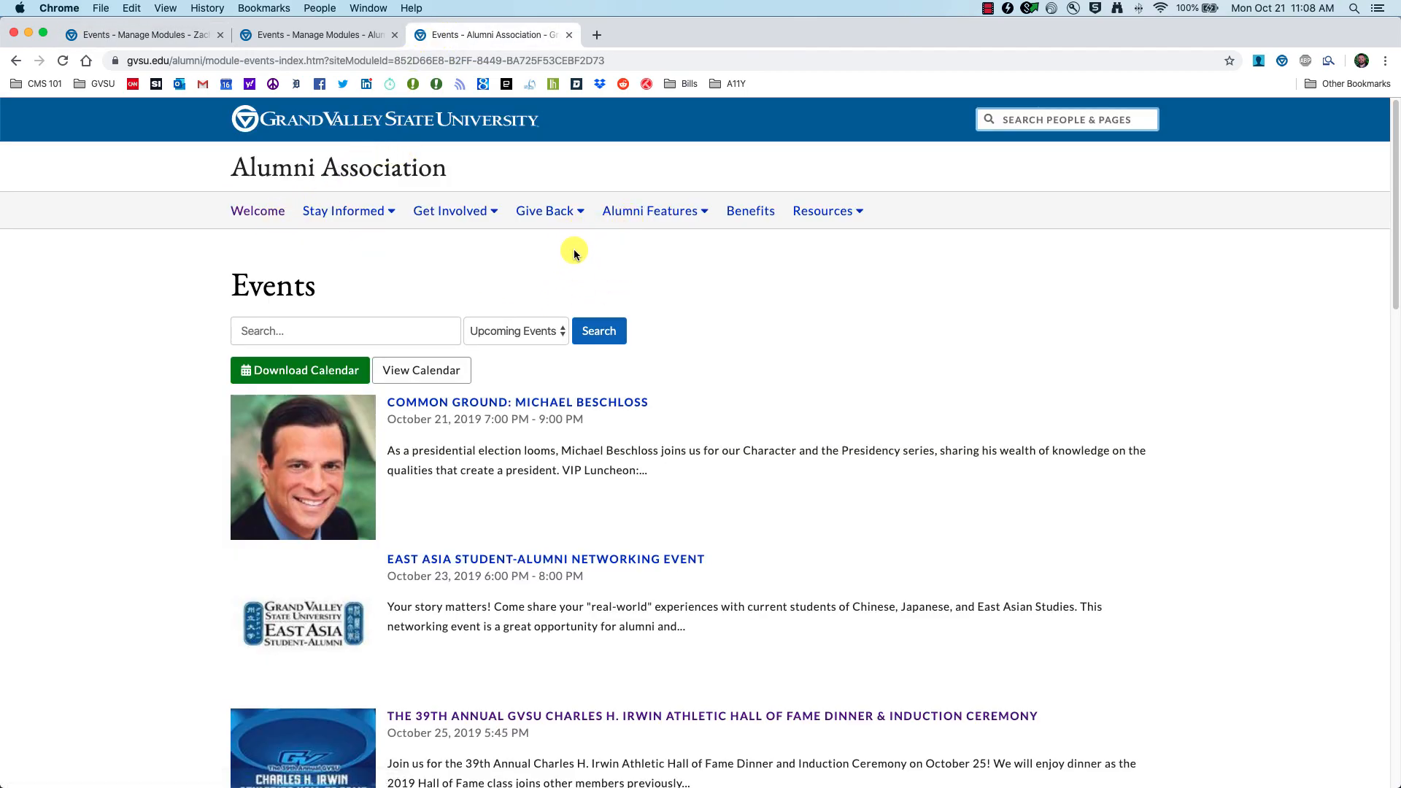
# Step: Browse the Alumni Association events list, its Search box and Upcoming Events filter, then return to CMS
pyautogui.click(480, 217)
pyautogui.click(423, 242)
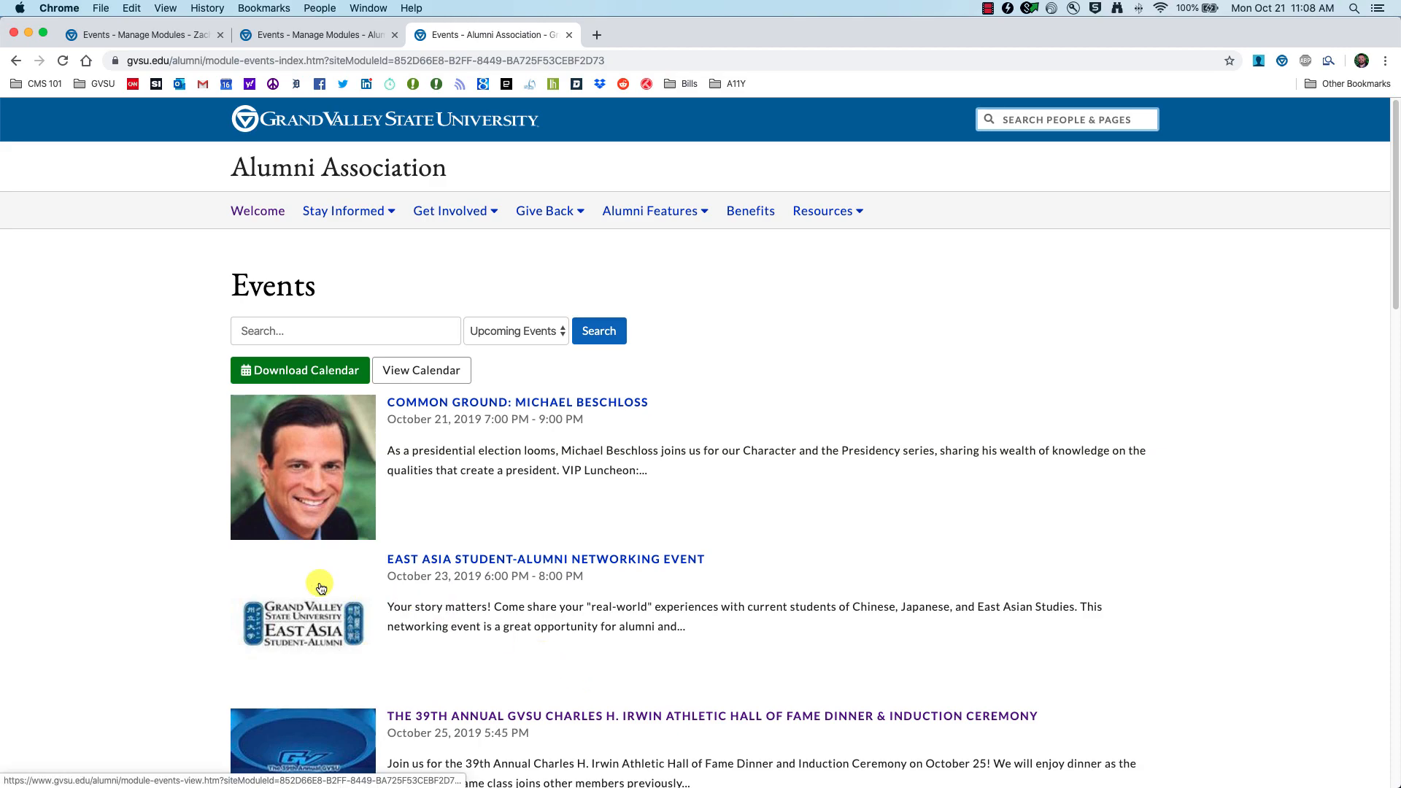
pyautogui.scroll(-8, 302, 508)
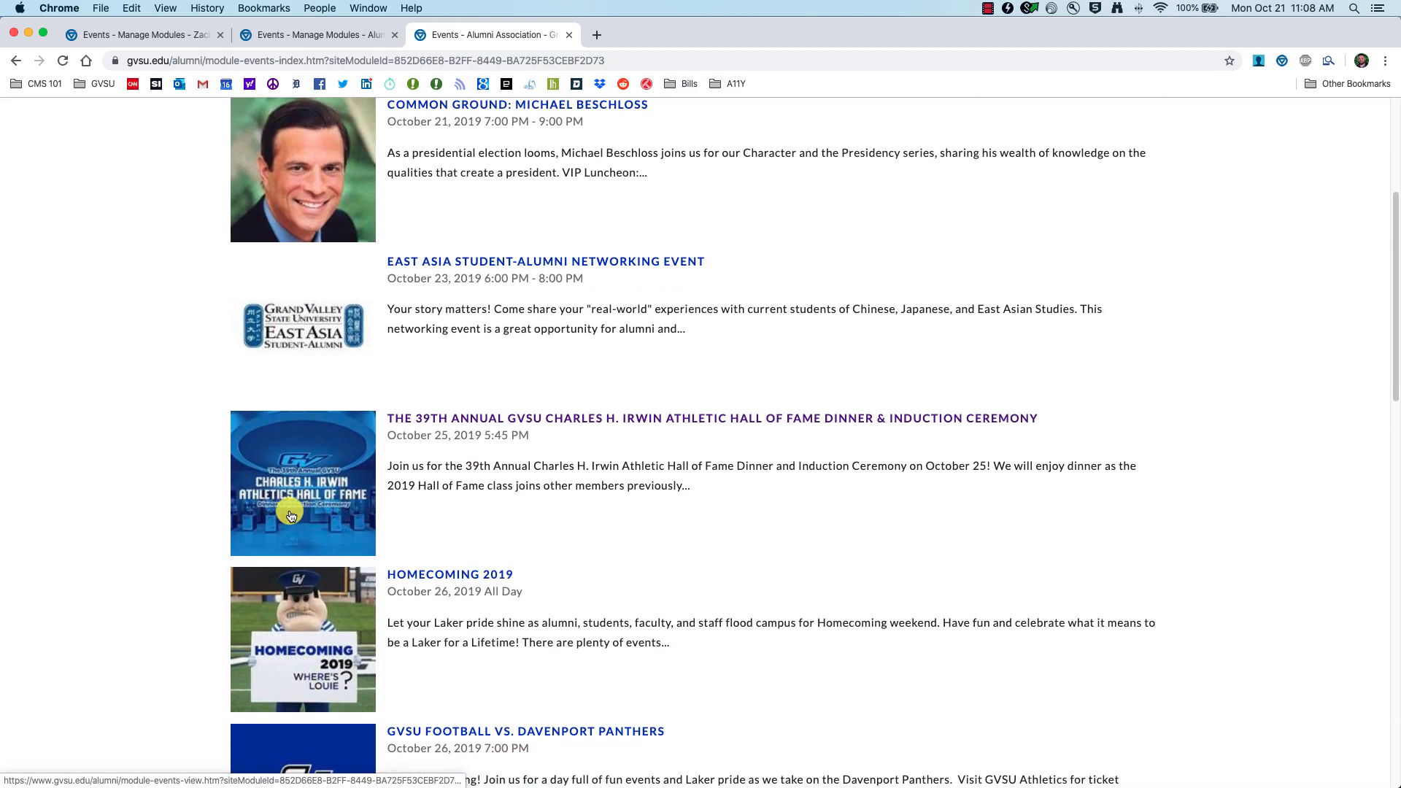
pyautogui.scroll(-10, 280, 531)
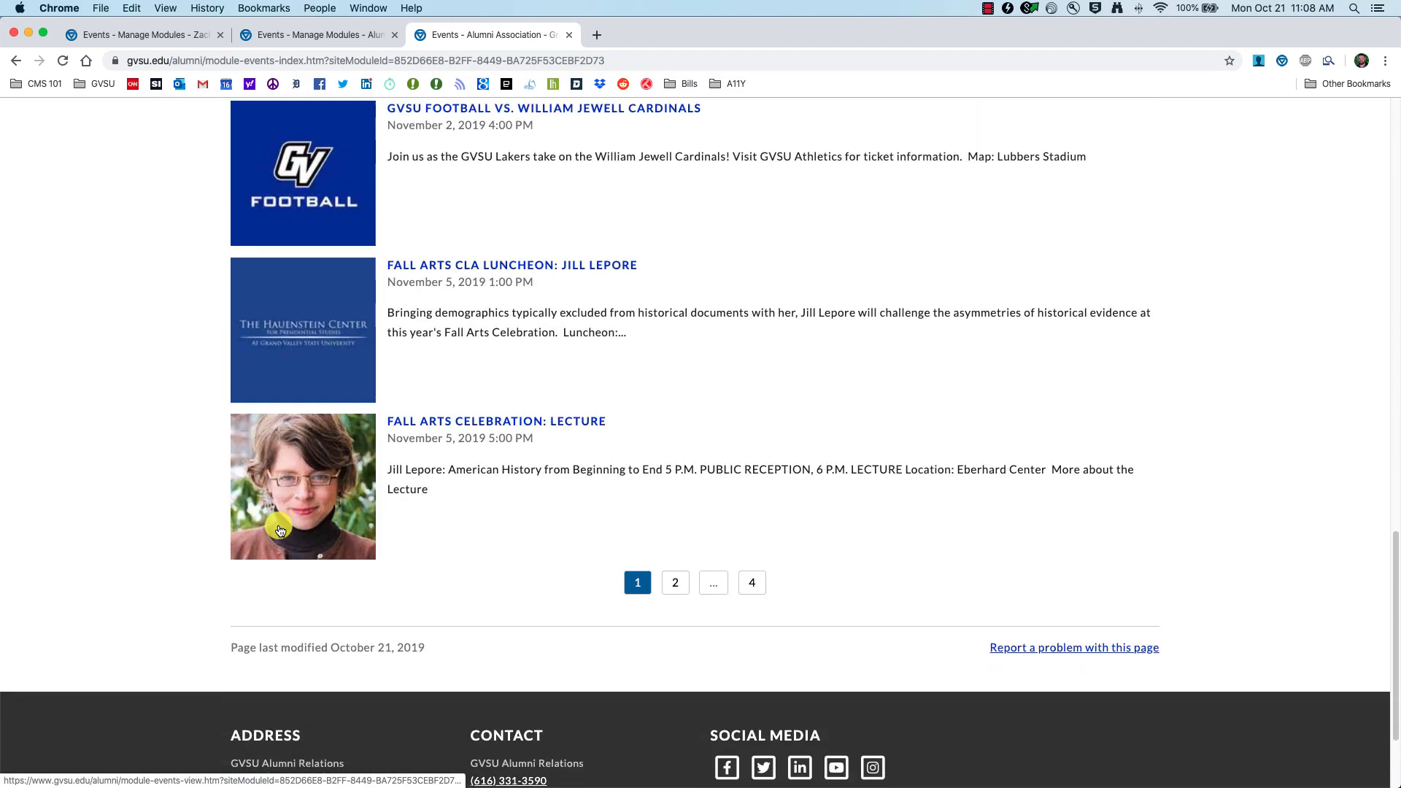
pyautogui.scroll(20, 277, 529)
pyautogui.click(291, 330)
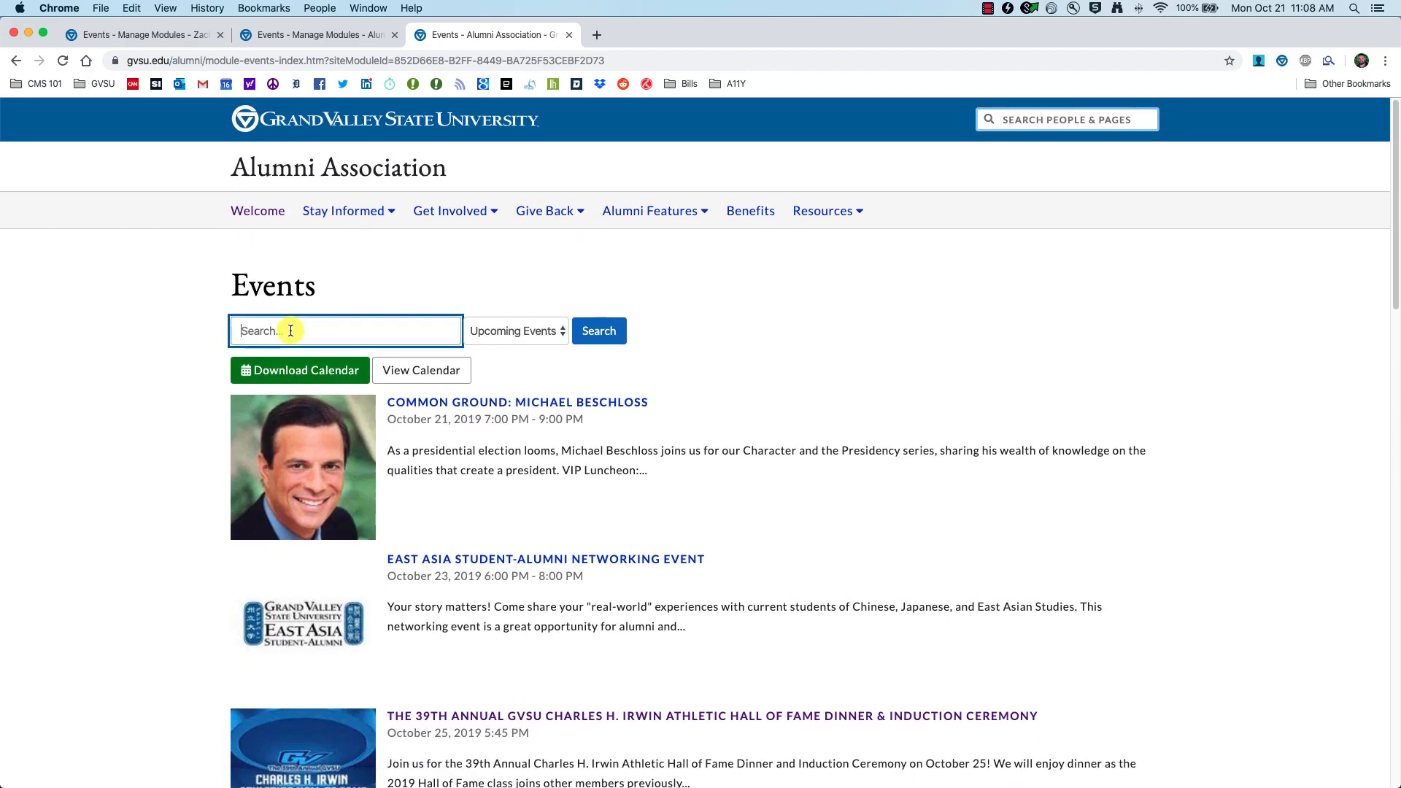
pyautogui.click(537, 333)
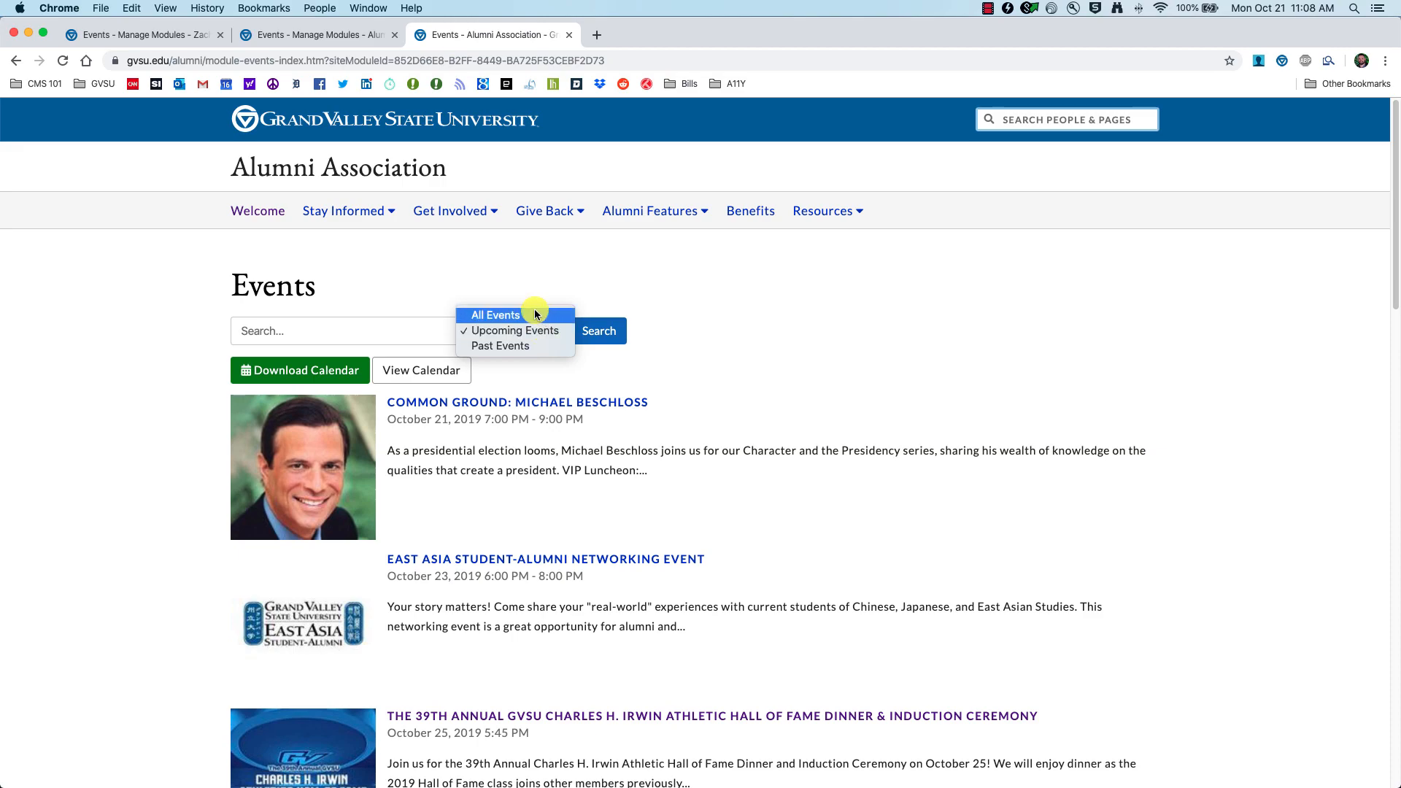
pyautogui.click(787, 402)
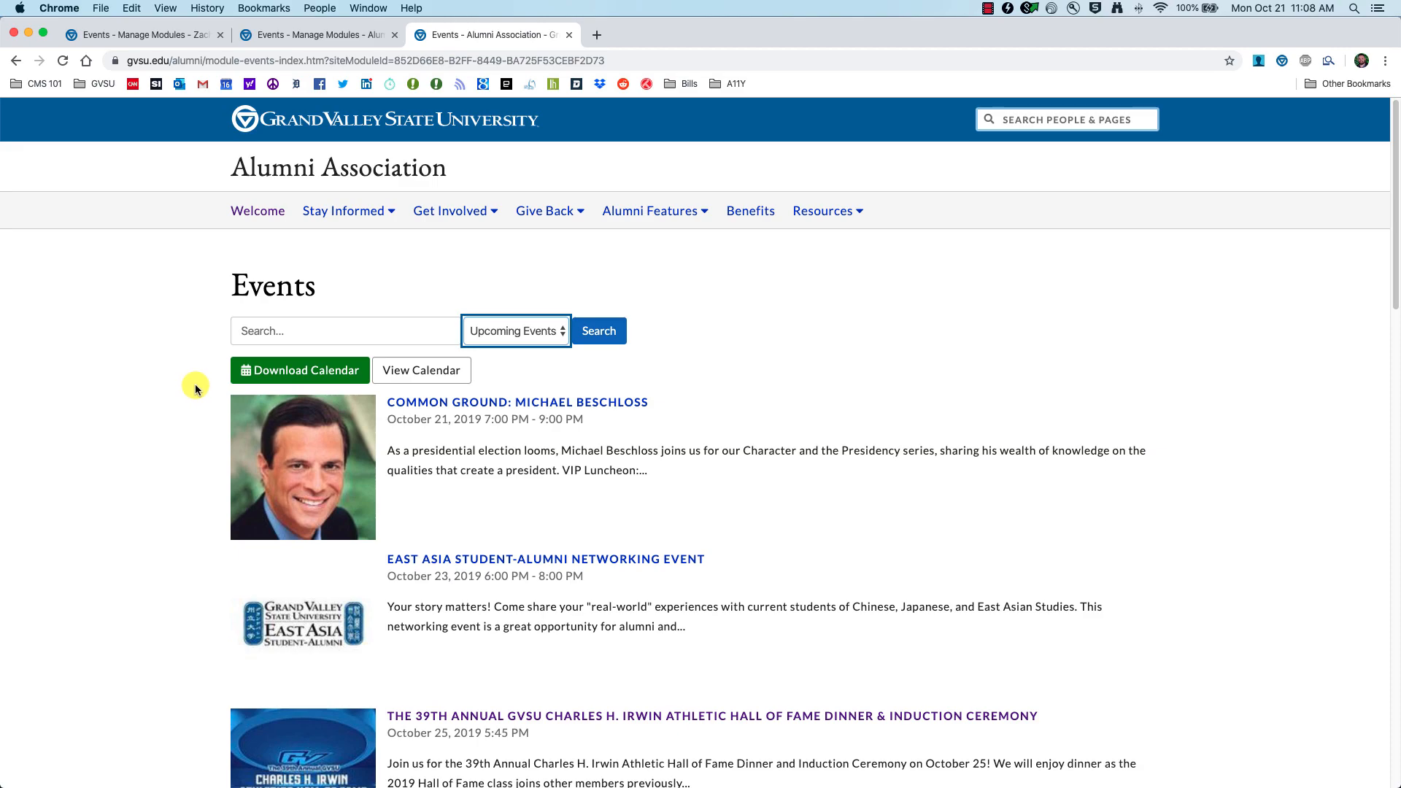
pyautogui.click(117, 35)
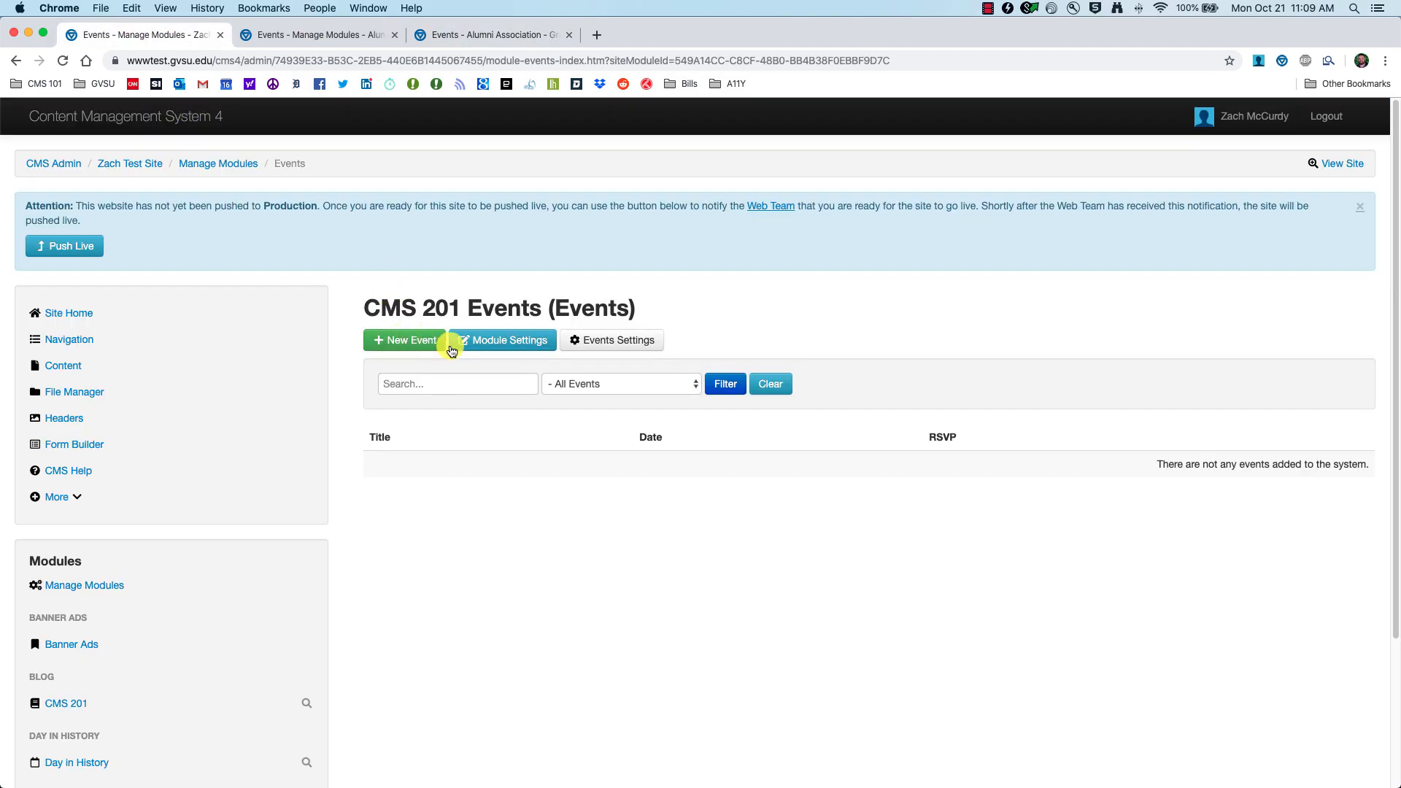
# Step: Open a blank New Event form, then look at the Alumni events page for comparison
pyautogui.click(401, 343)
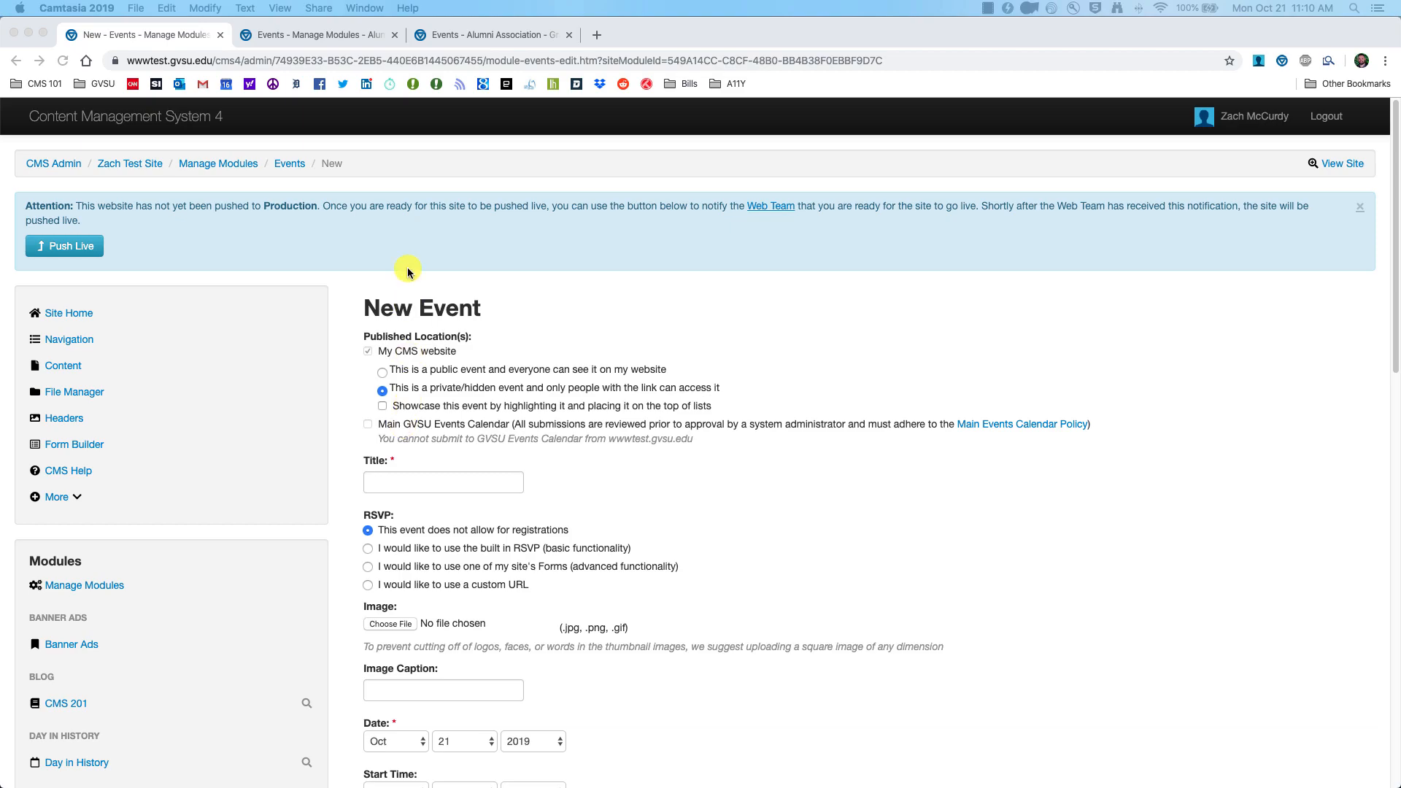
pyautogui.click(449, 34)
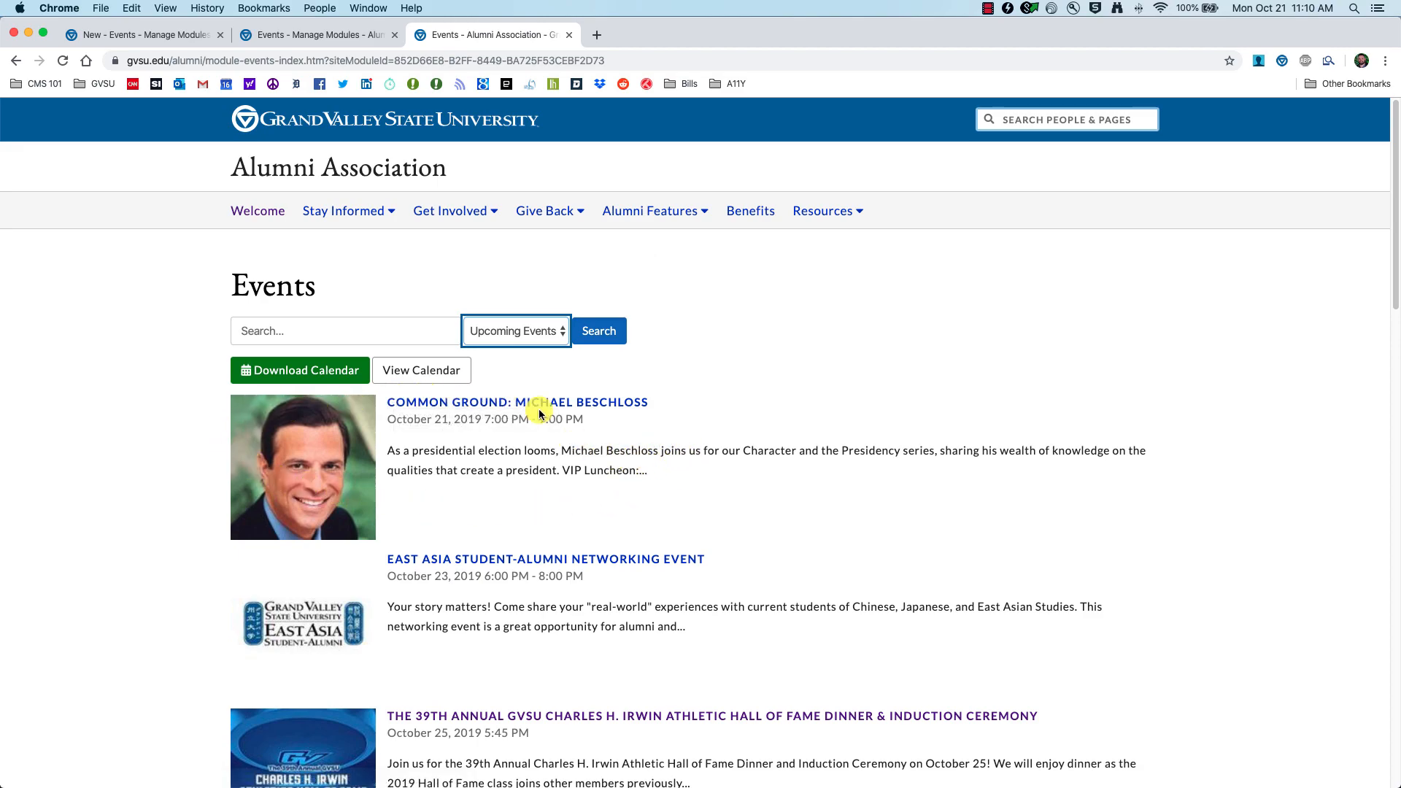
# Step: Mark the new event as 'This is a public event', comparing against the Alumni events listing
pyautogui.click(105, 34)
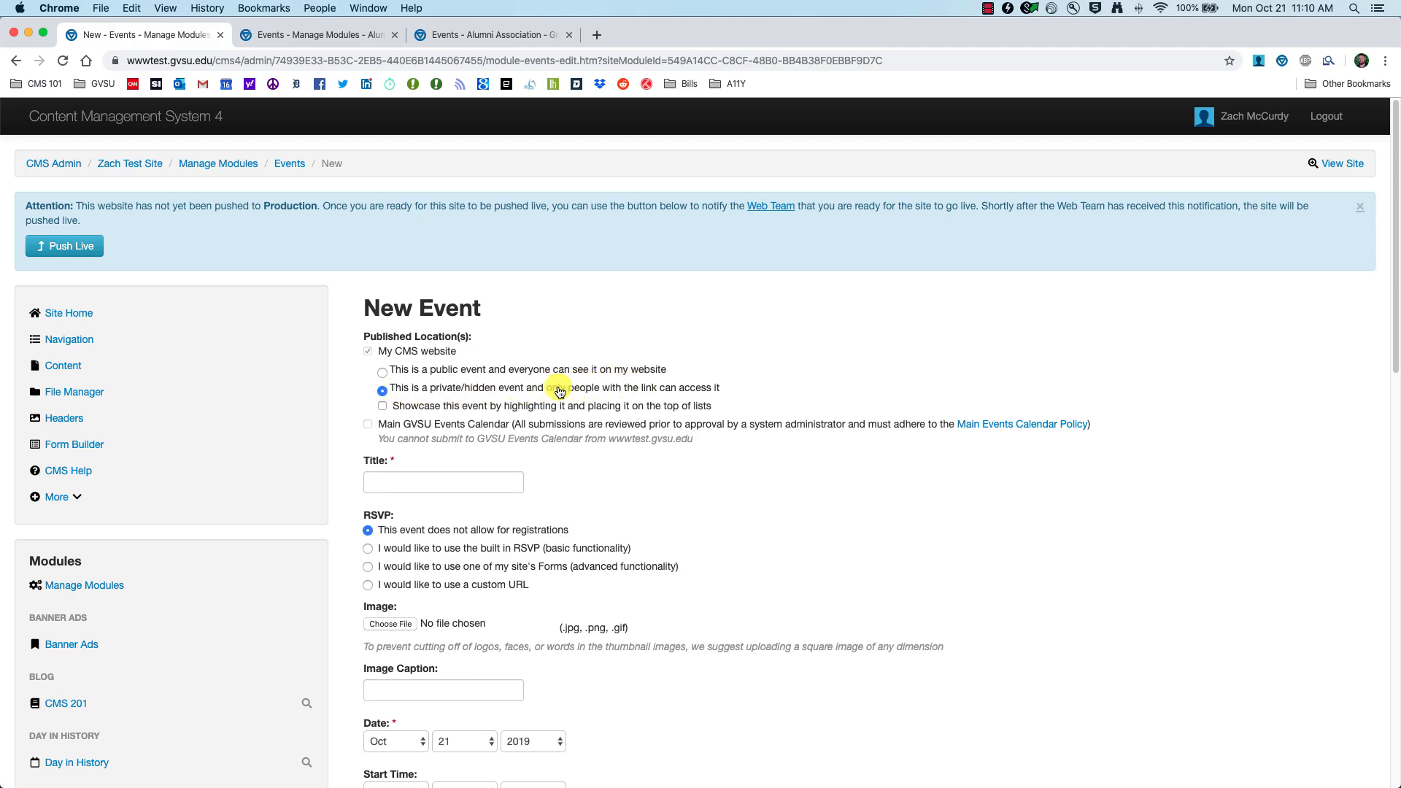
pyautogui.click(482, 35)
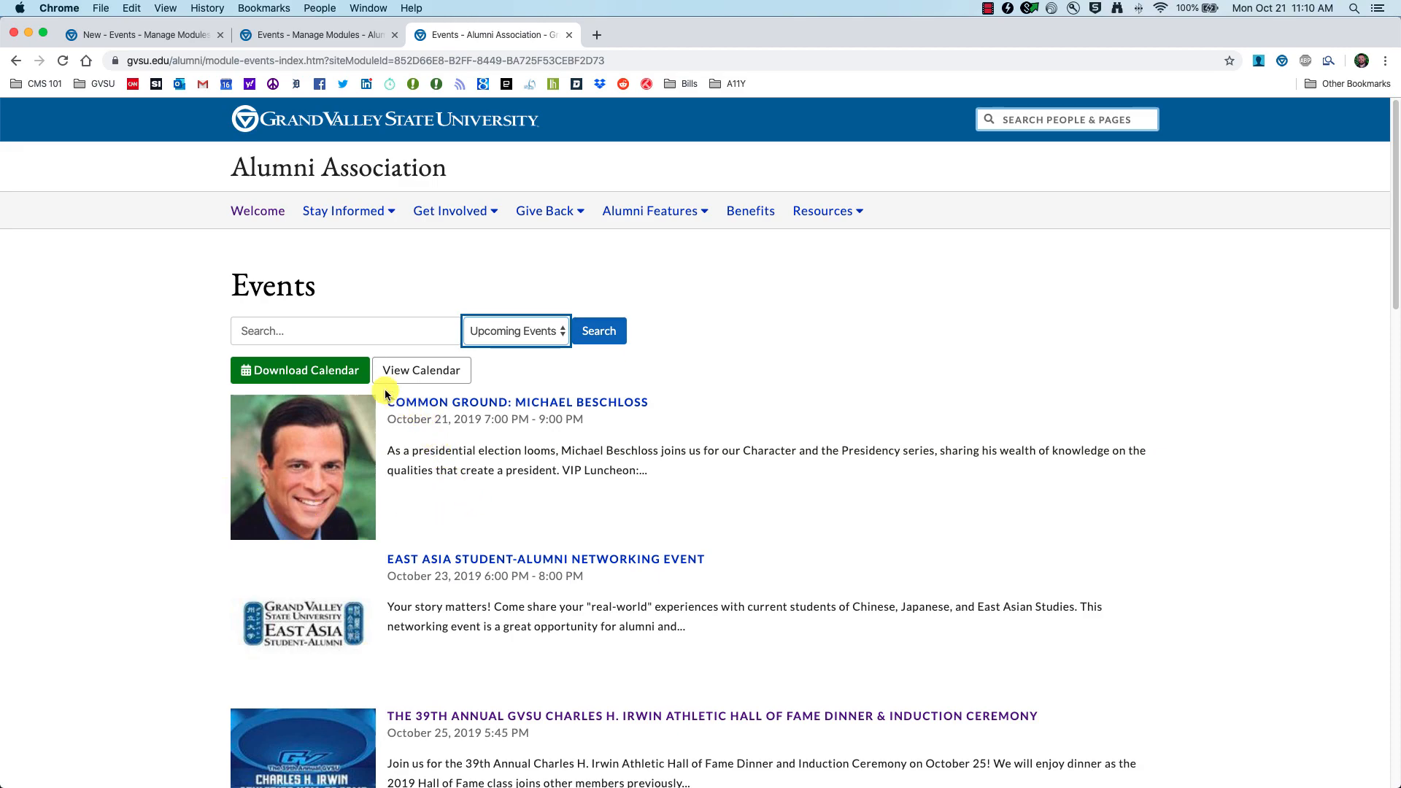
pyautogui.click(131, 34)
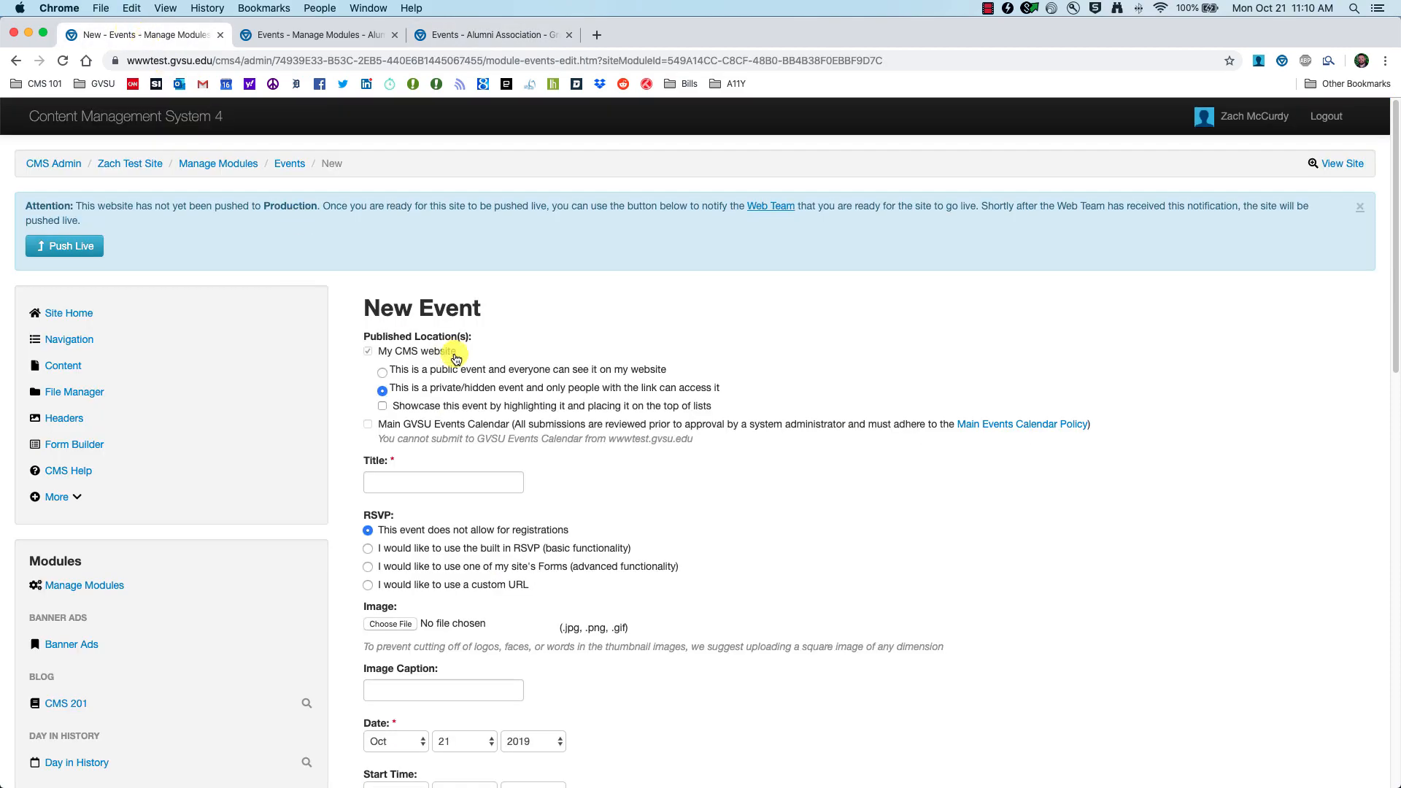
pyautogui.click(413, 371)
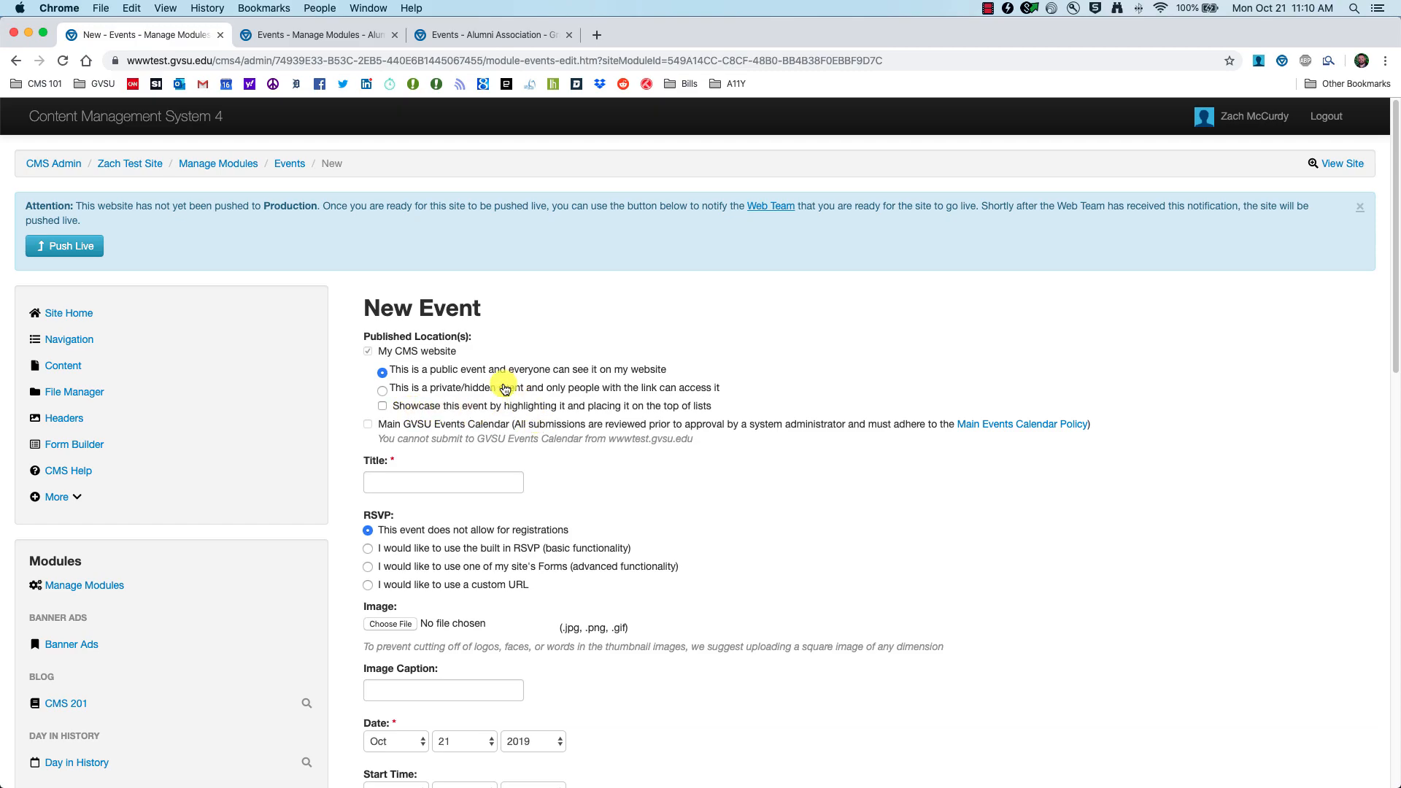
pyautogui.click(462, 35)
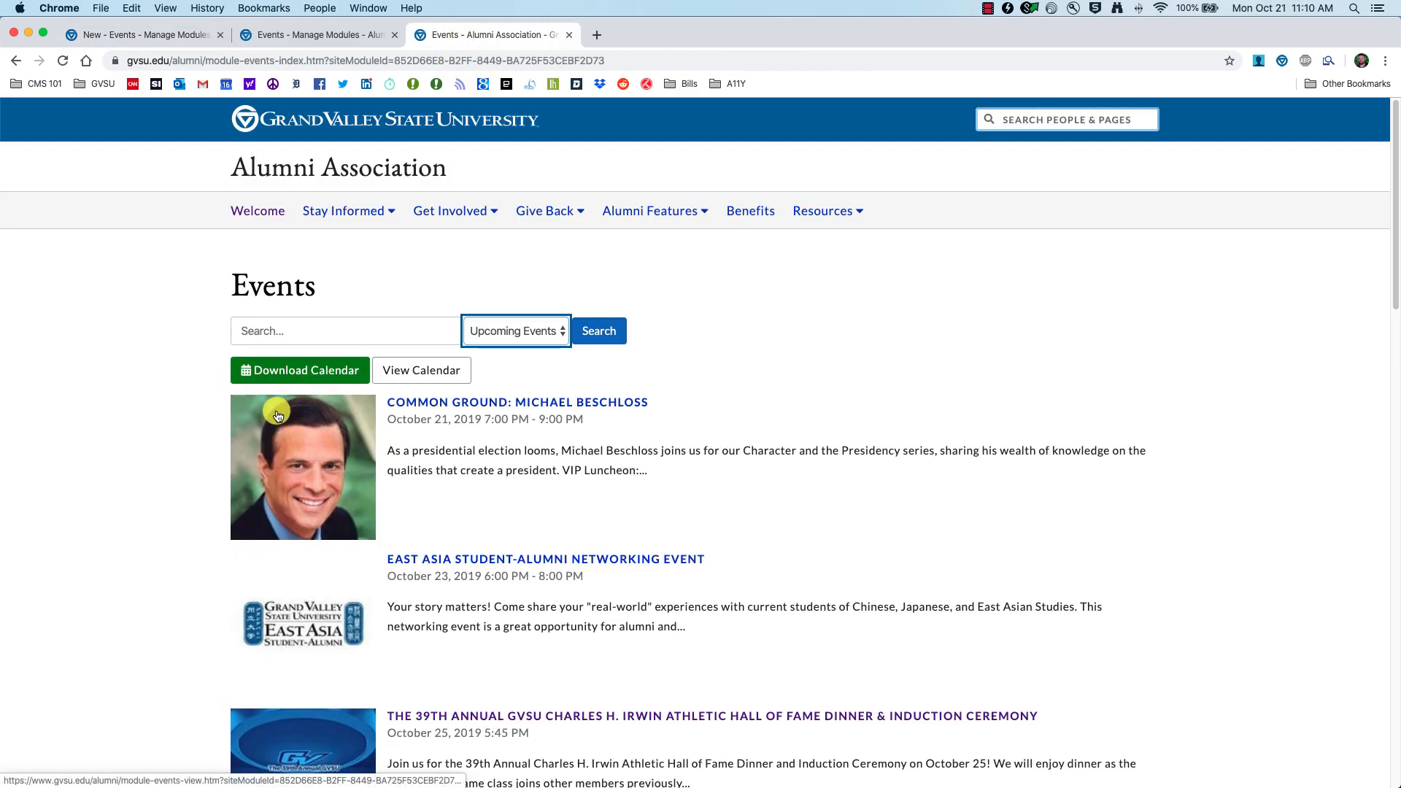
pyautogui.scroll(-6, 261, 551)
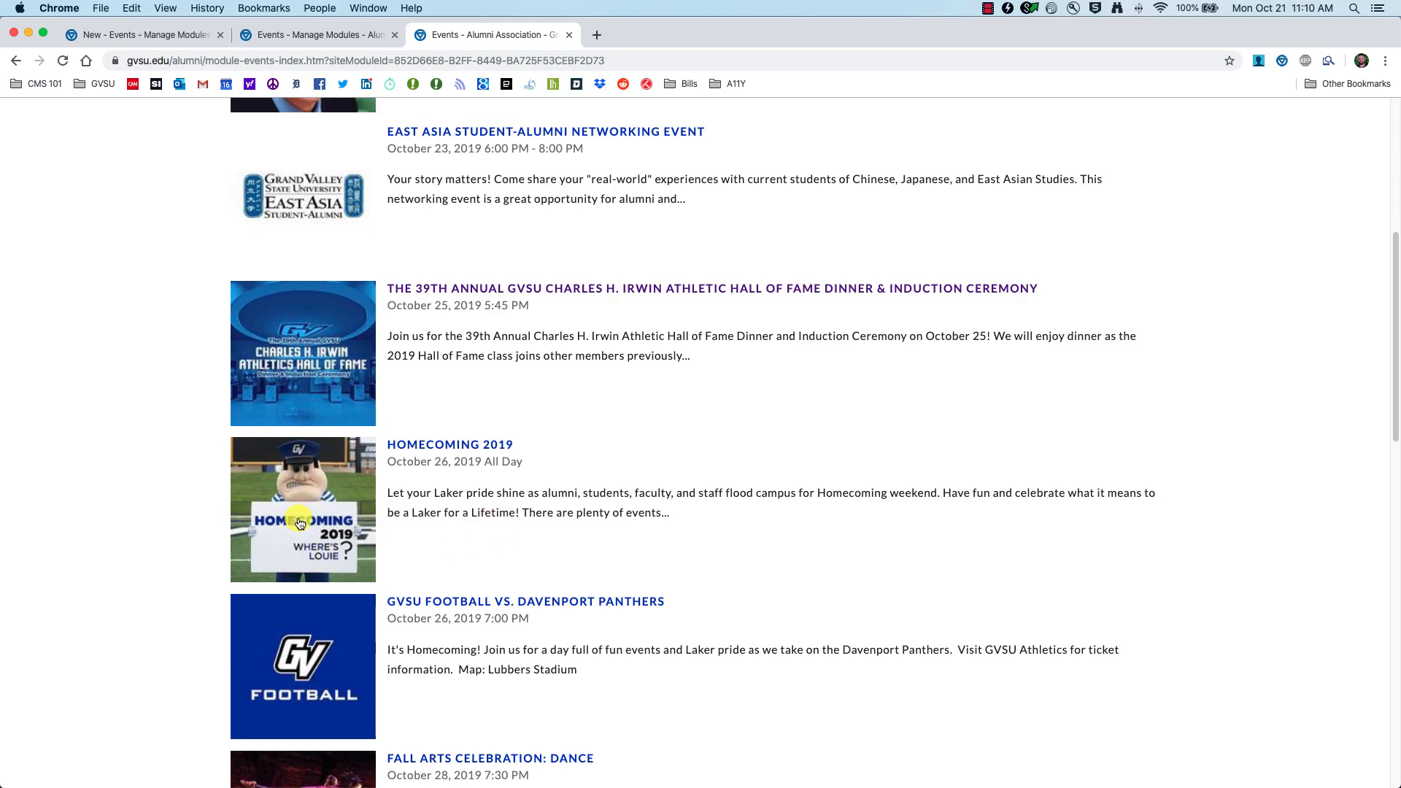
pyautogui.press('super+1')
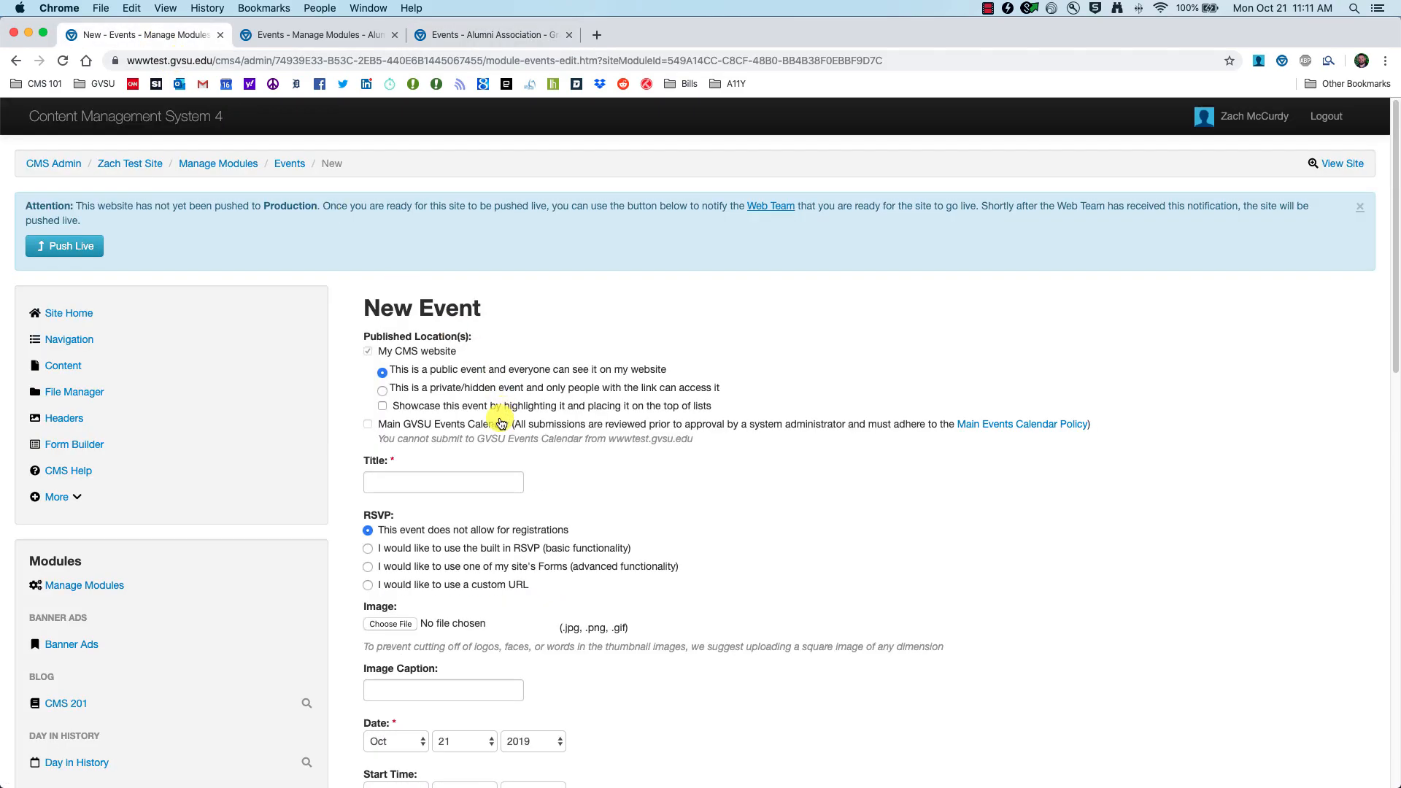
pyautogui.click(524, 37)
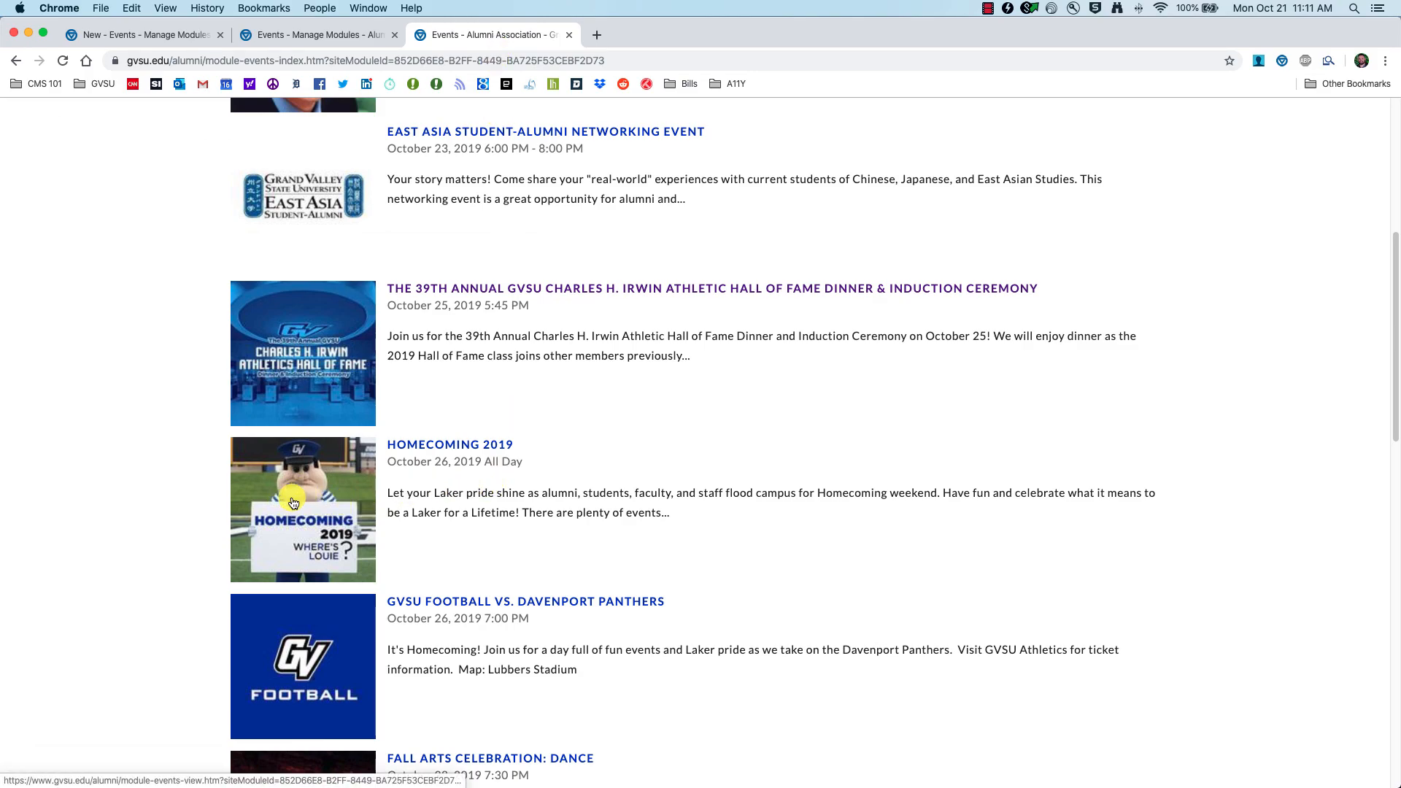
pyautogui.scroll(6, 316, 510)
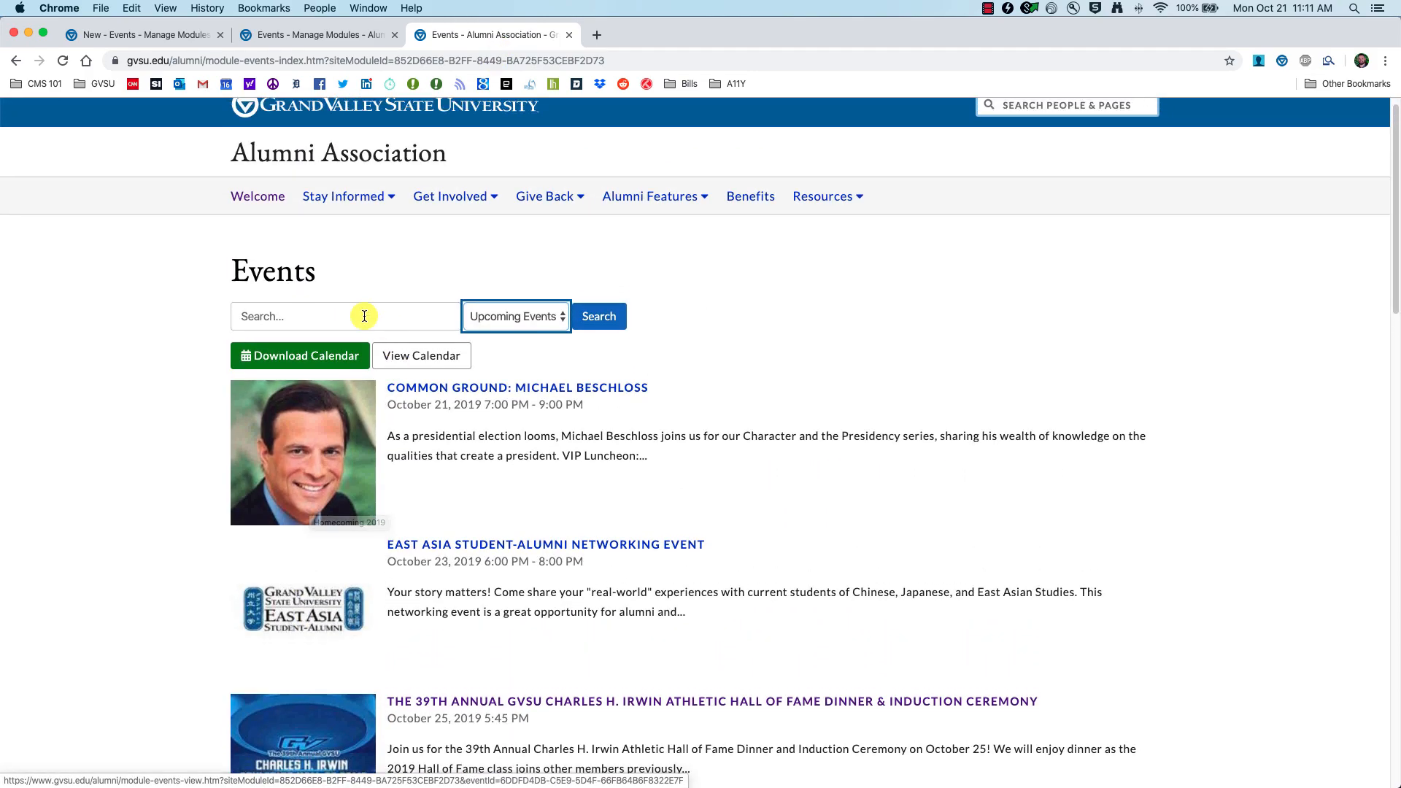
pyautogui.click(146, 34)
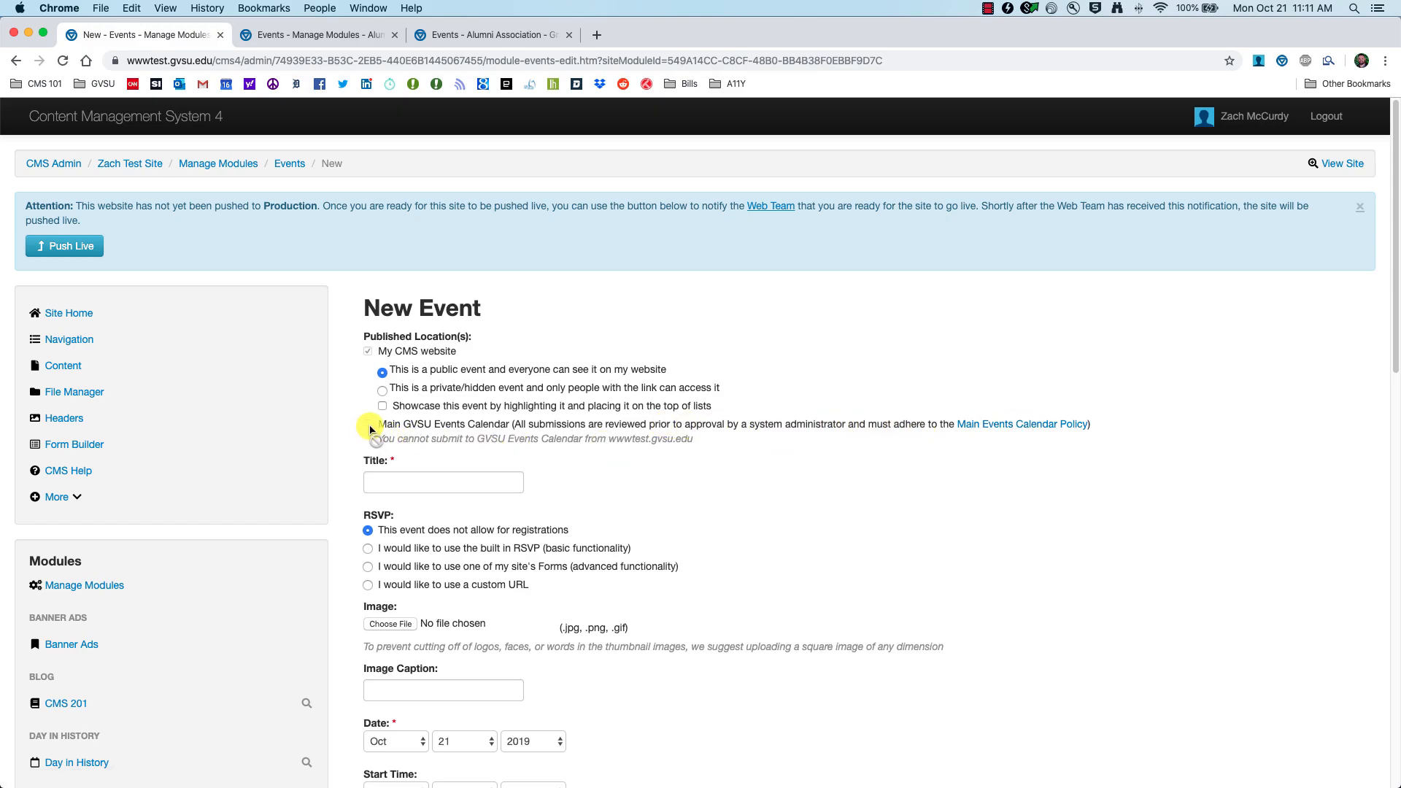
# Step: Title the event 'CMS 201 Training' and try the built-in RSVP registration option
pyautogui.click(383, 475)
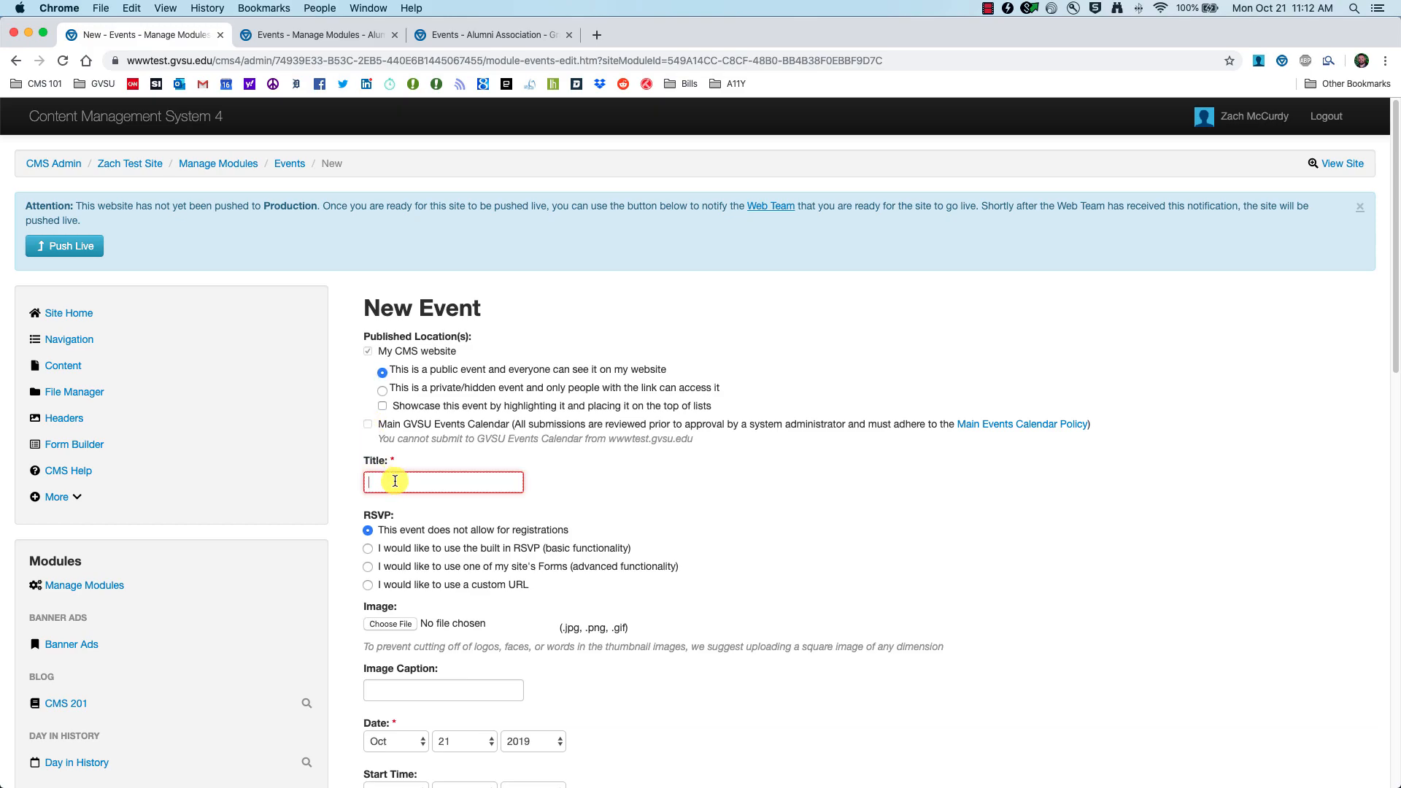
pyautogui.write('CMS 201 Training')
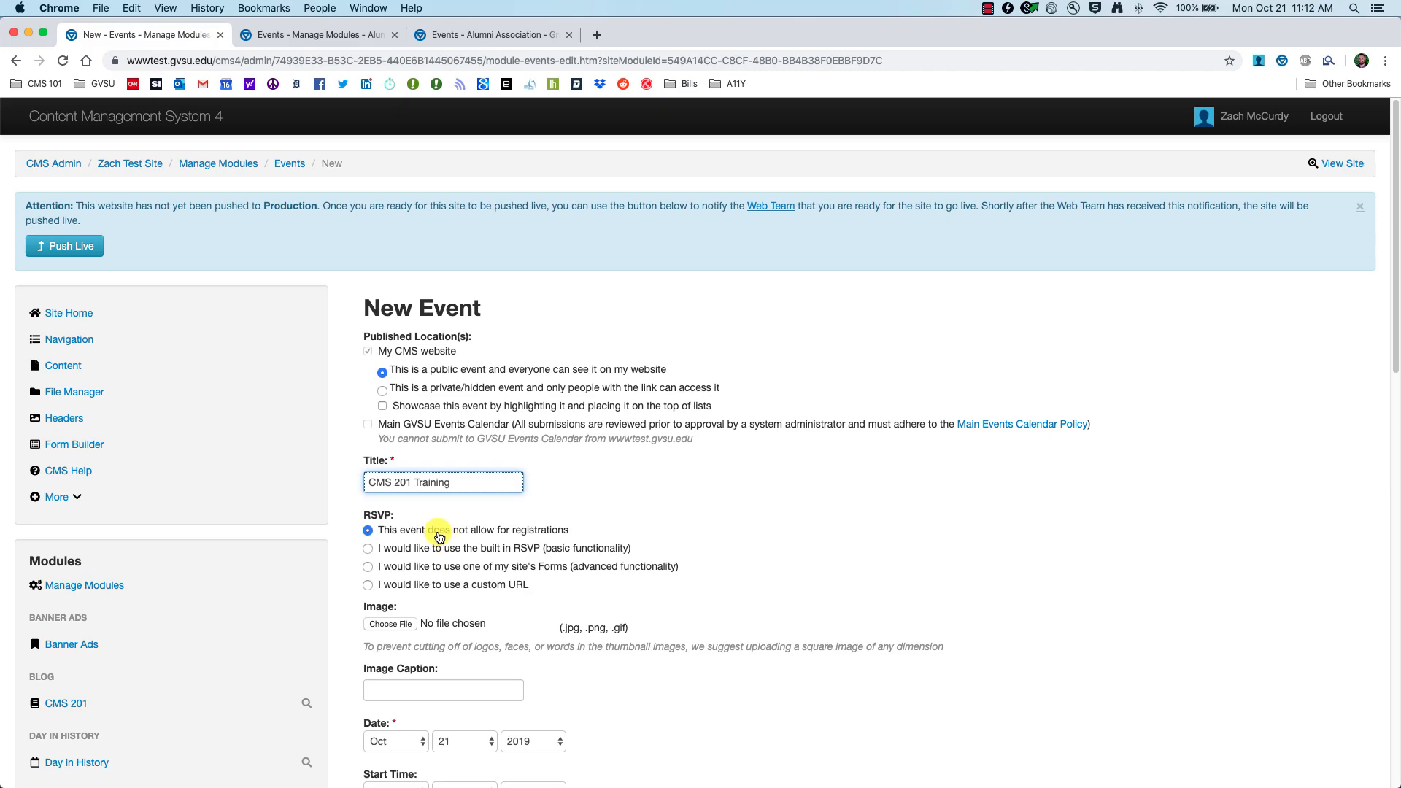
pyautogui.click(369, 549)
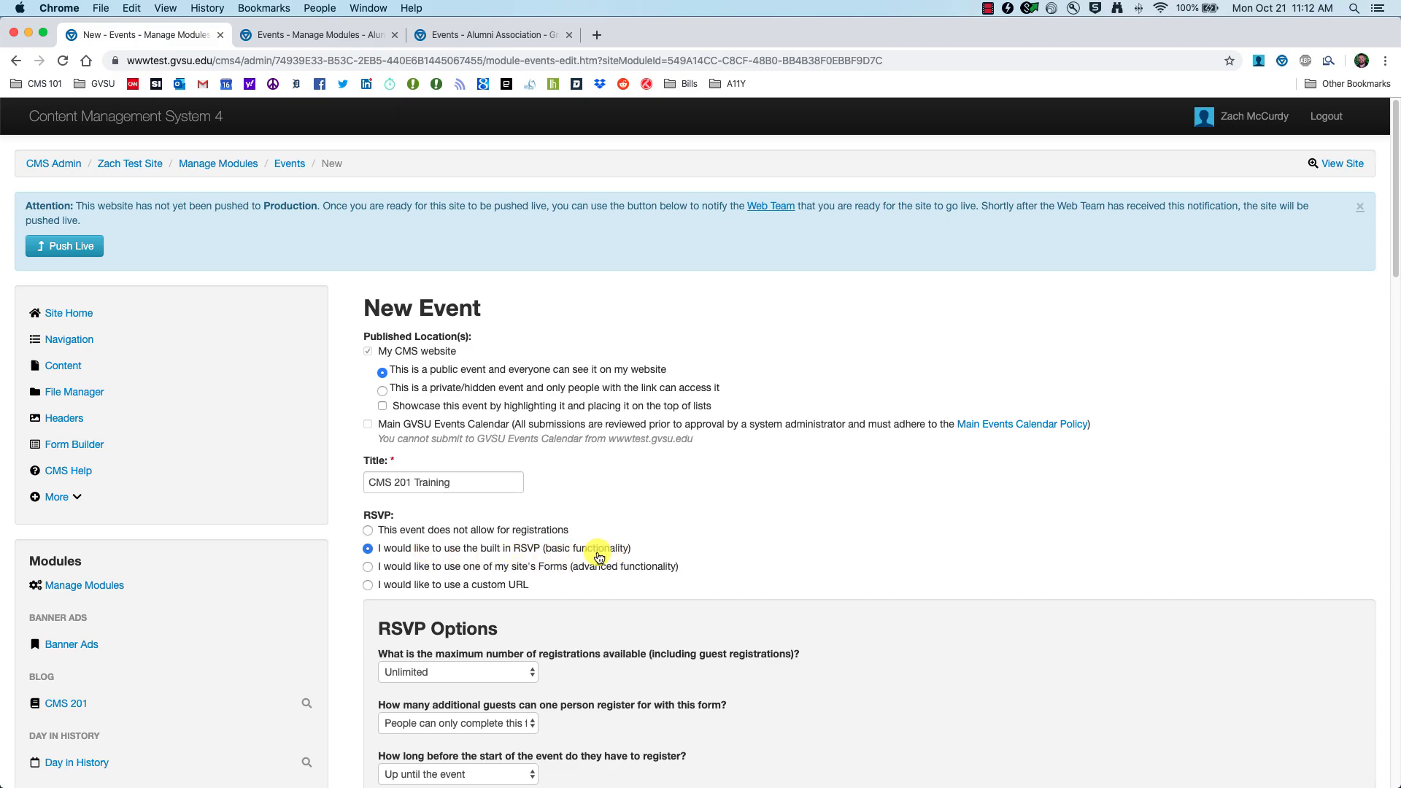
pyautogui.scroll(-5, 544, 576)
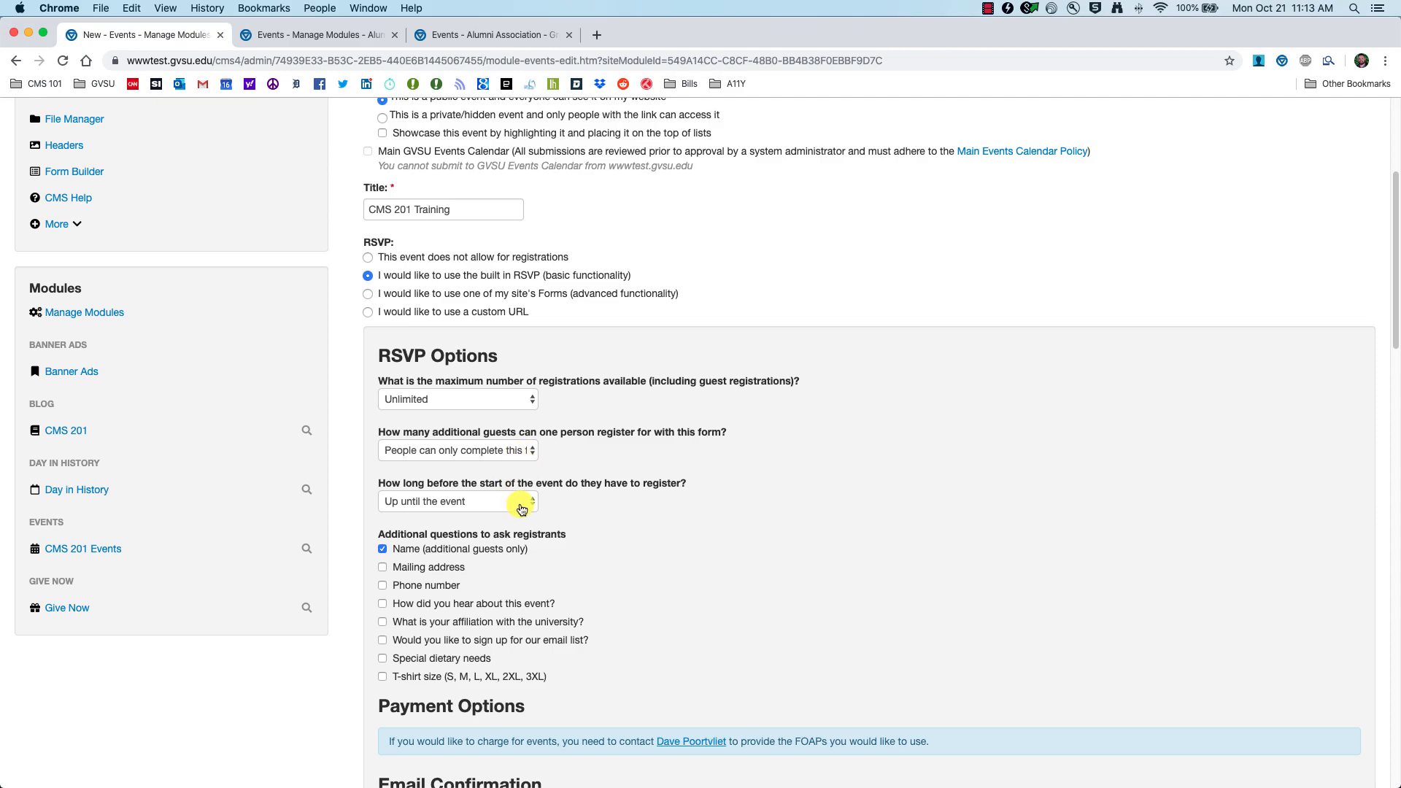
pyautogui.scroll(-5, 522, 509)
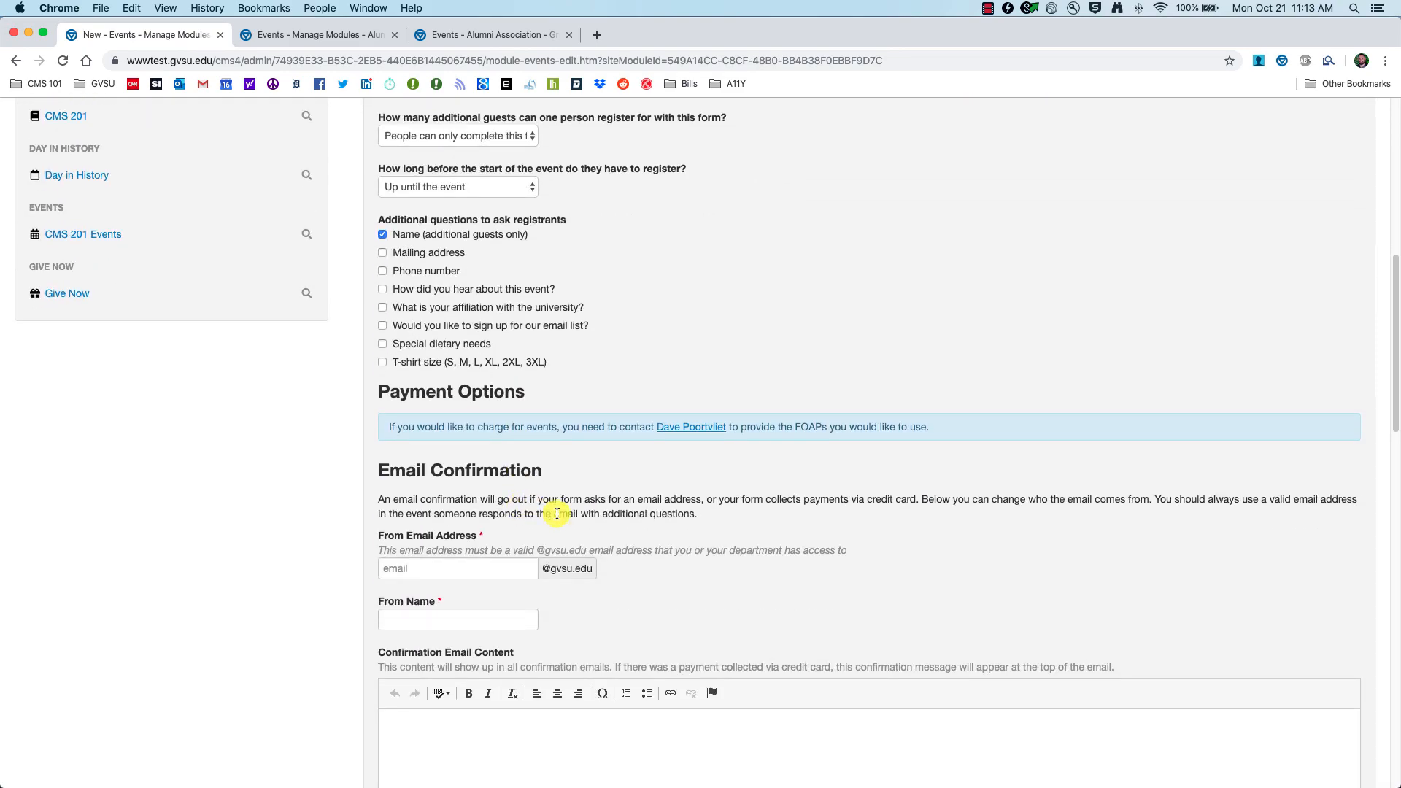
pyautogui.scroll(-3, 597, 662)
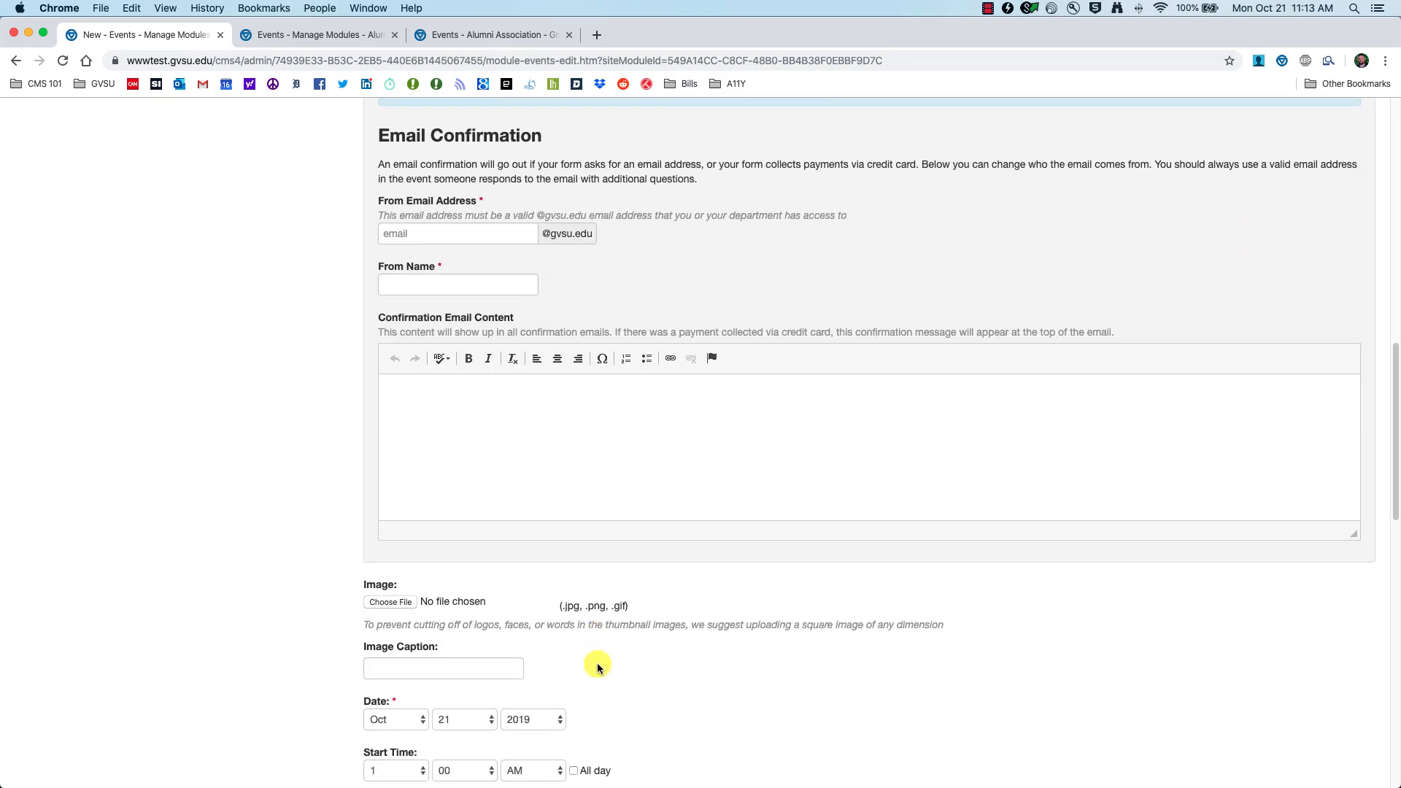
pyautogui.scroll(8, 559, 635)
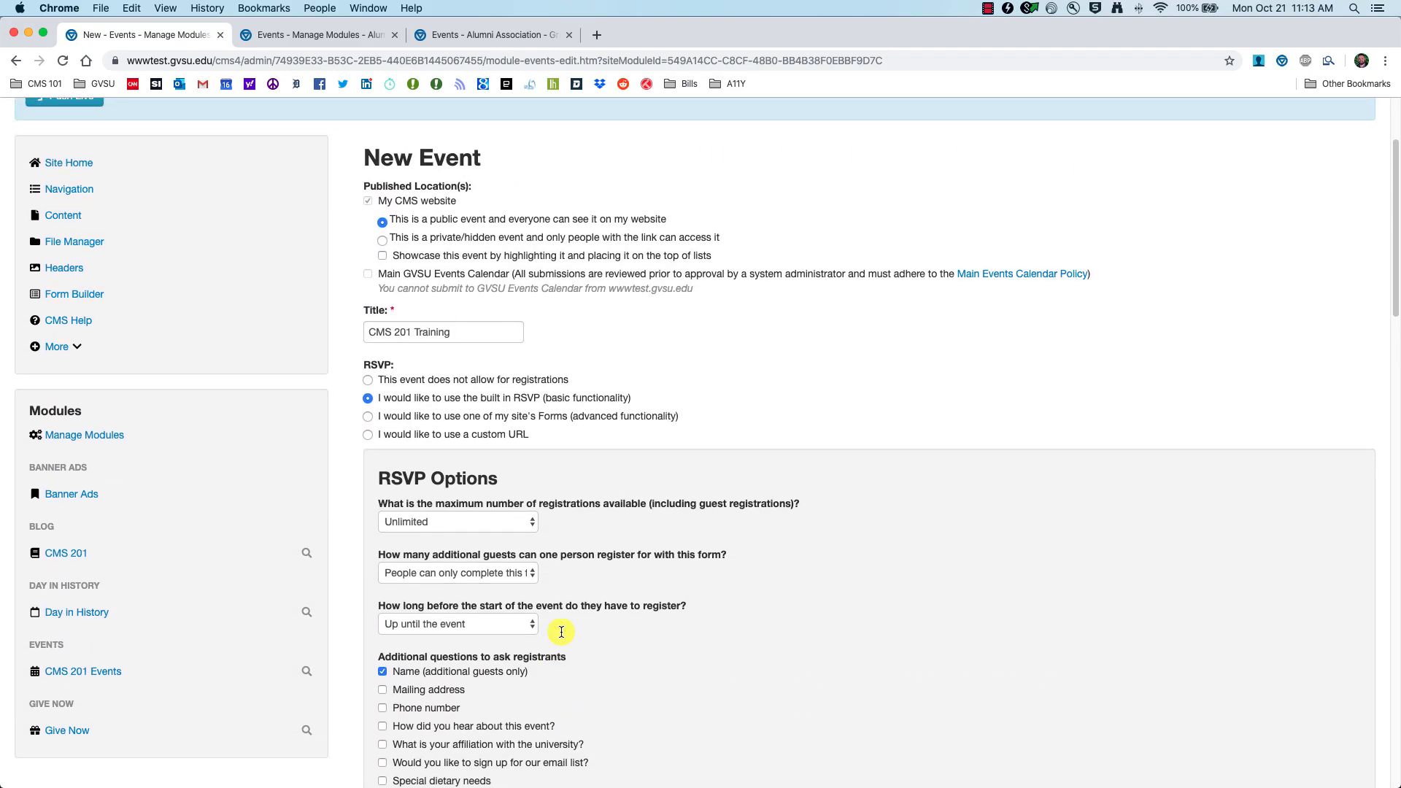
# Step: Try the site-form and custom-URL registration options, then set the event to allow no registrations
pyautogui.click(368, 419)
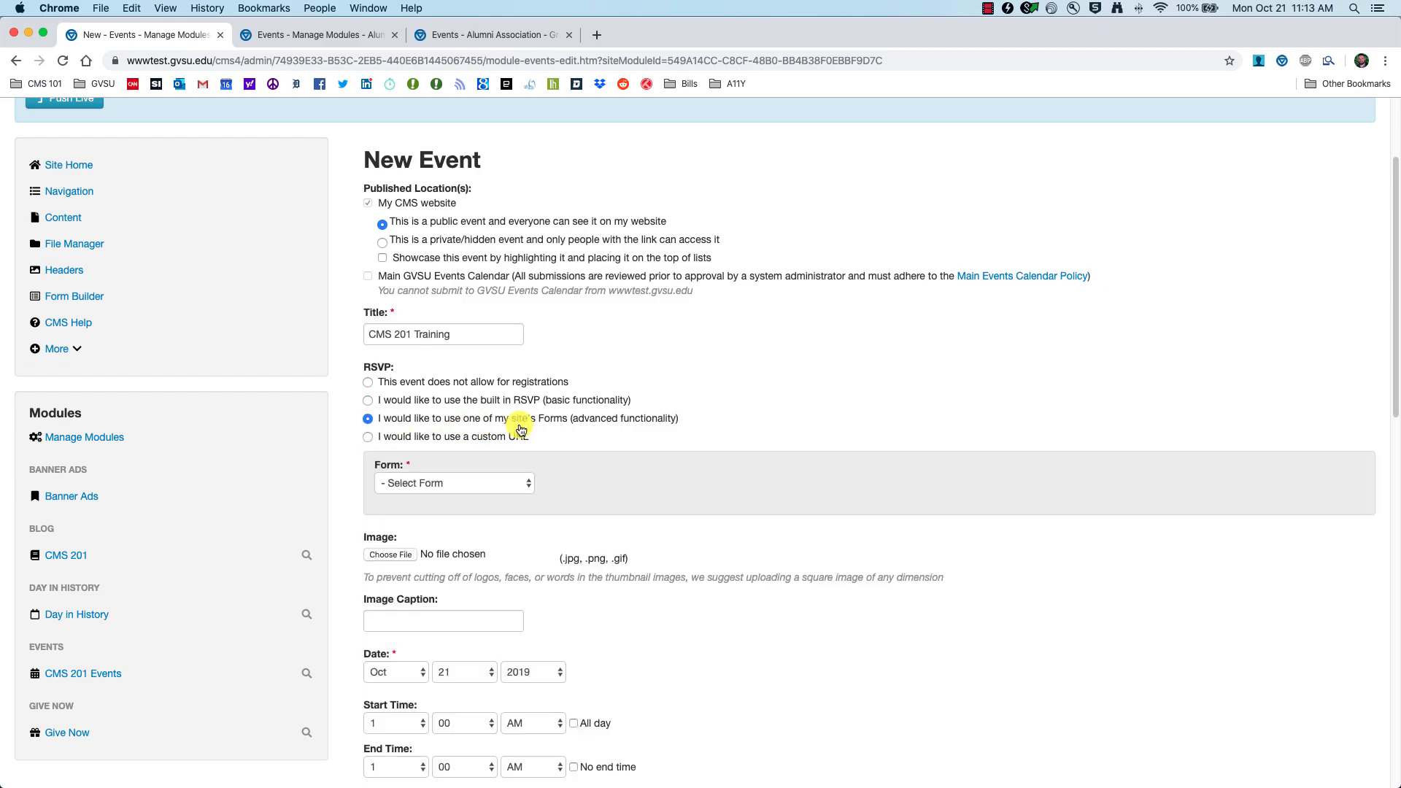
pyautogui.click(516, 484)
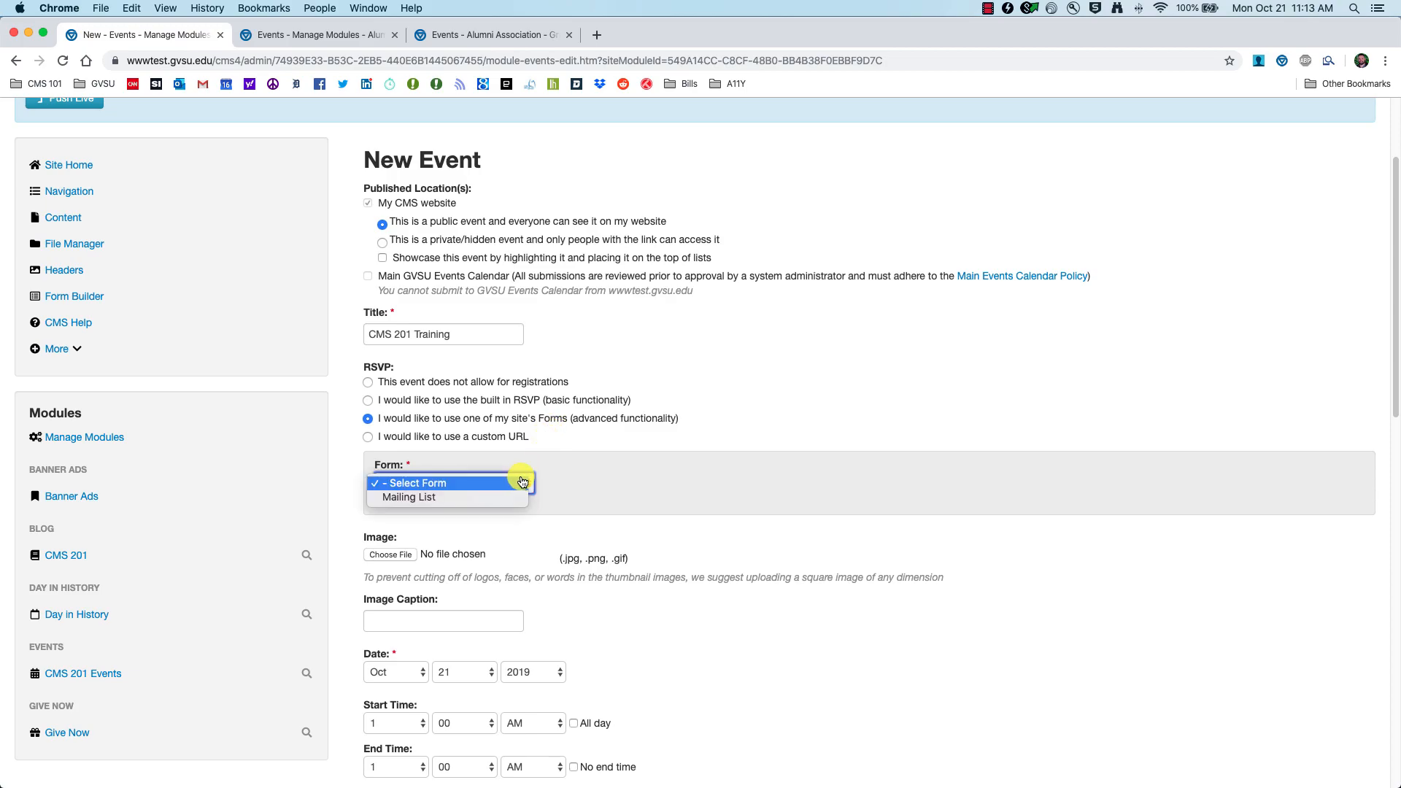
pyautogui.click(595, 489)
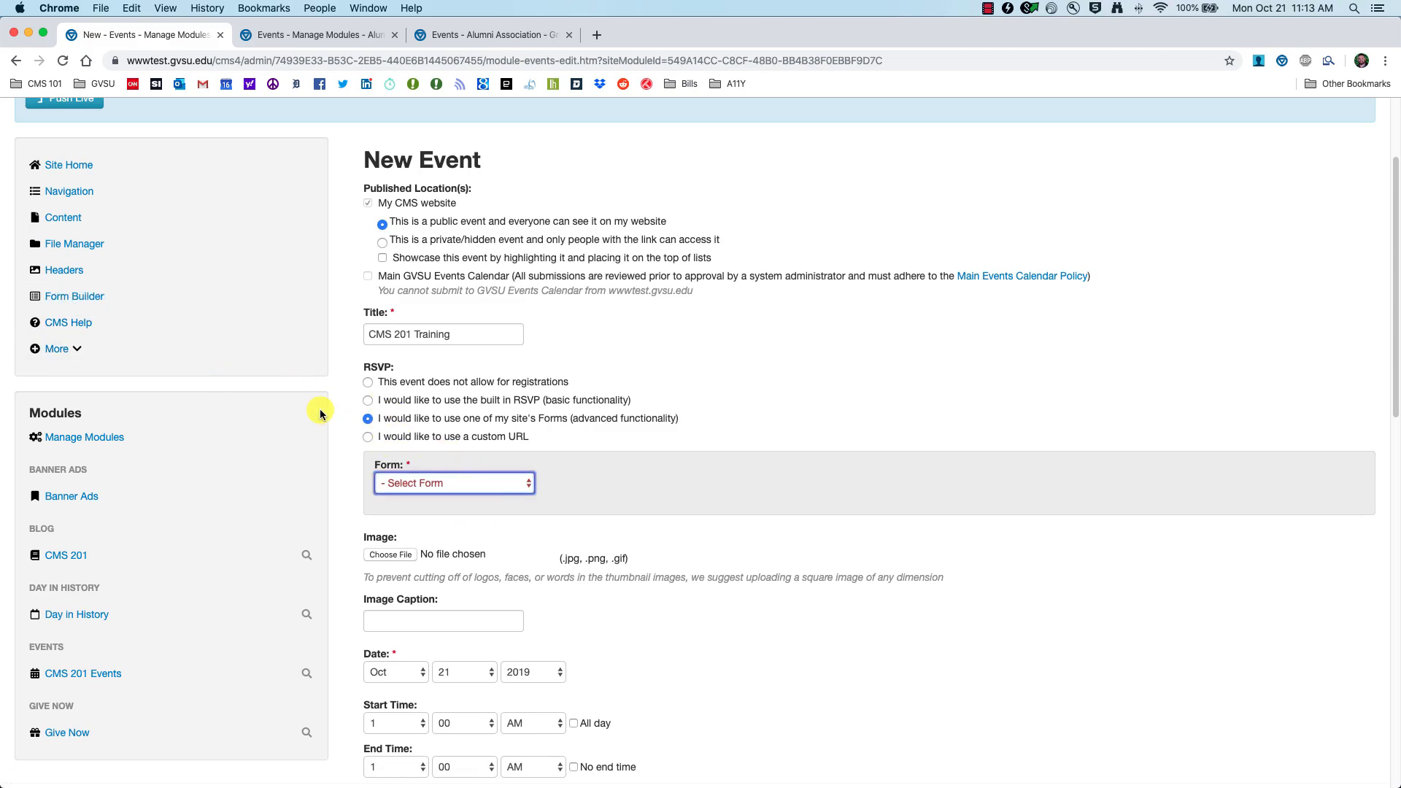
pyautogui.click(510, 481)
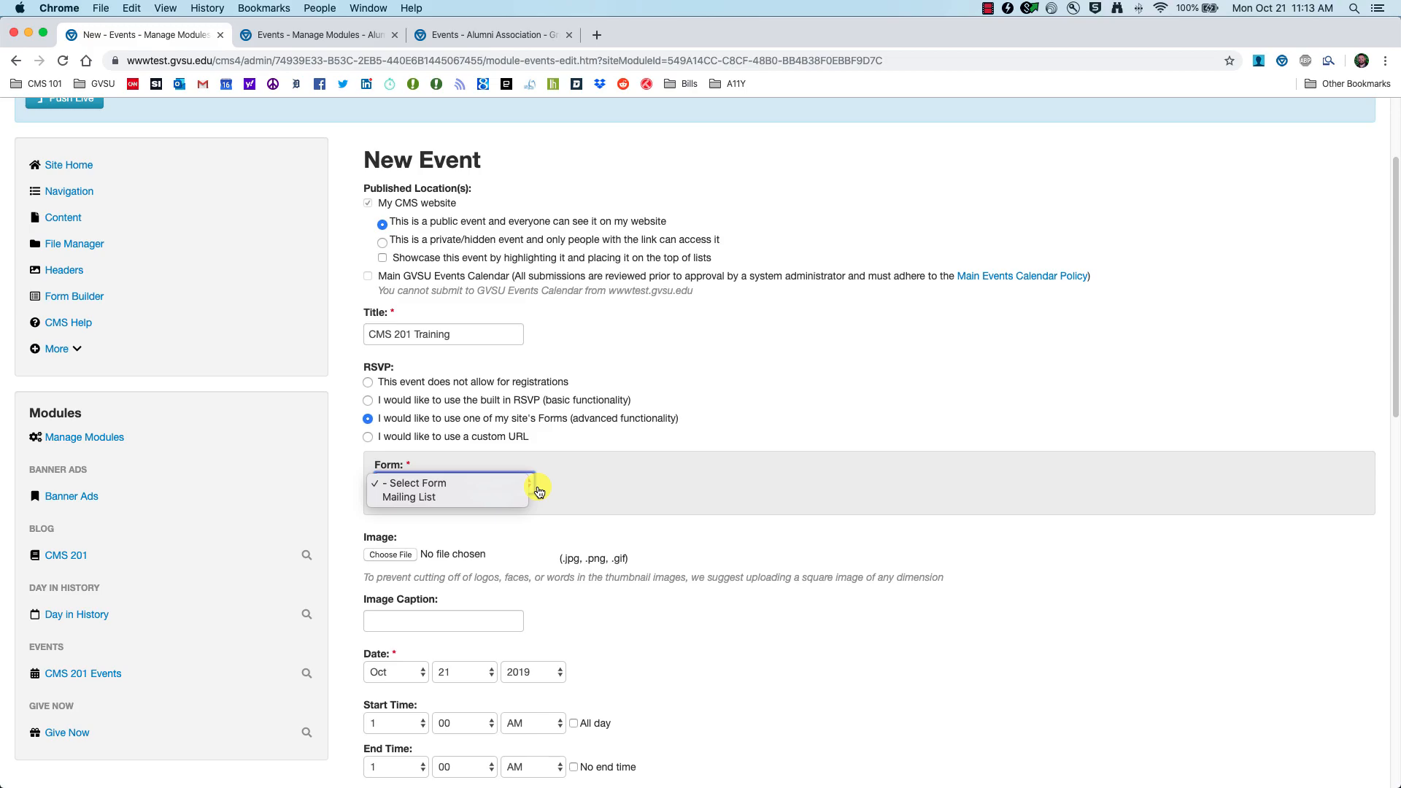
pyautogui.click(559, 494)
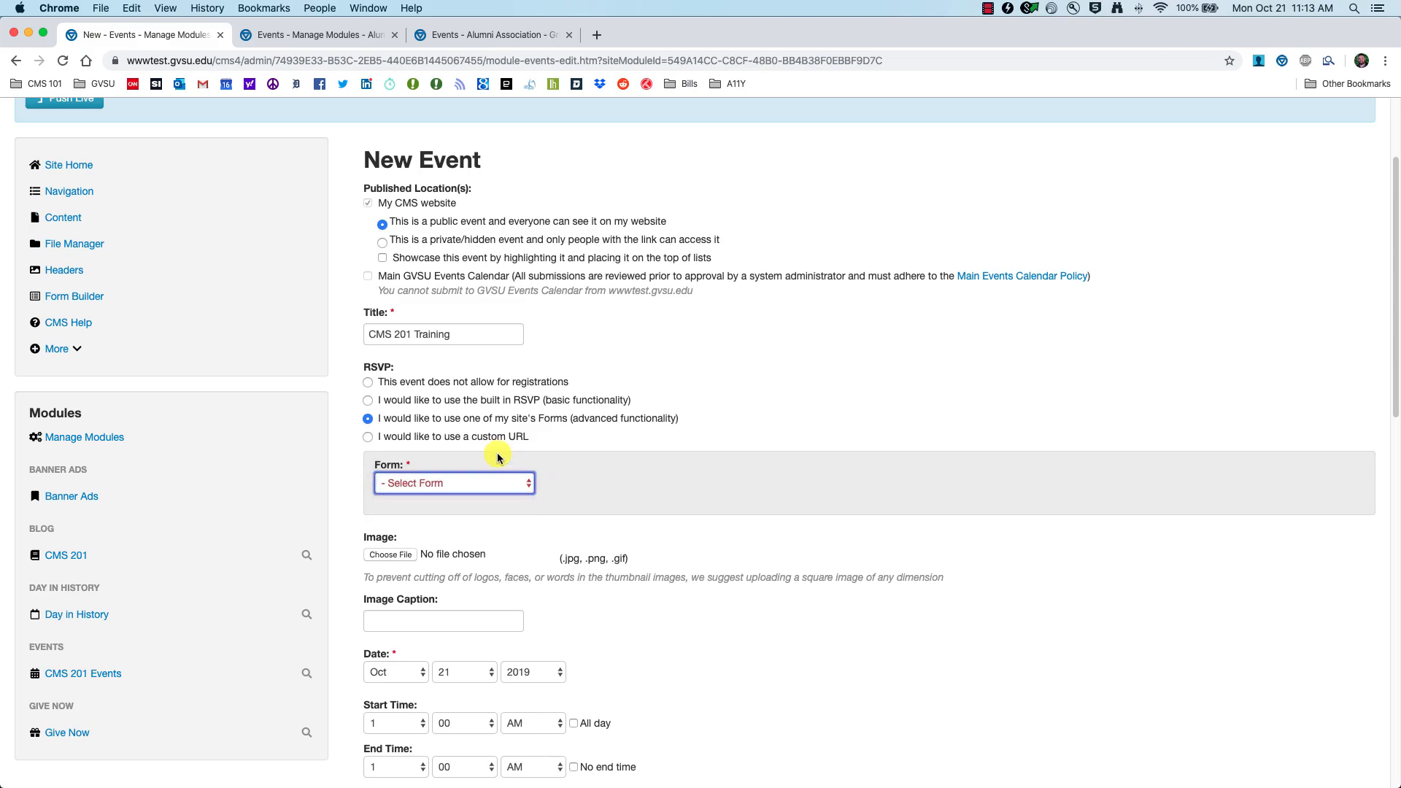
pyautogui.click(442, 437)
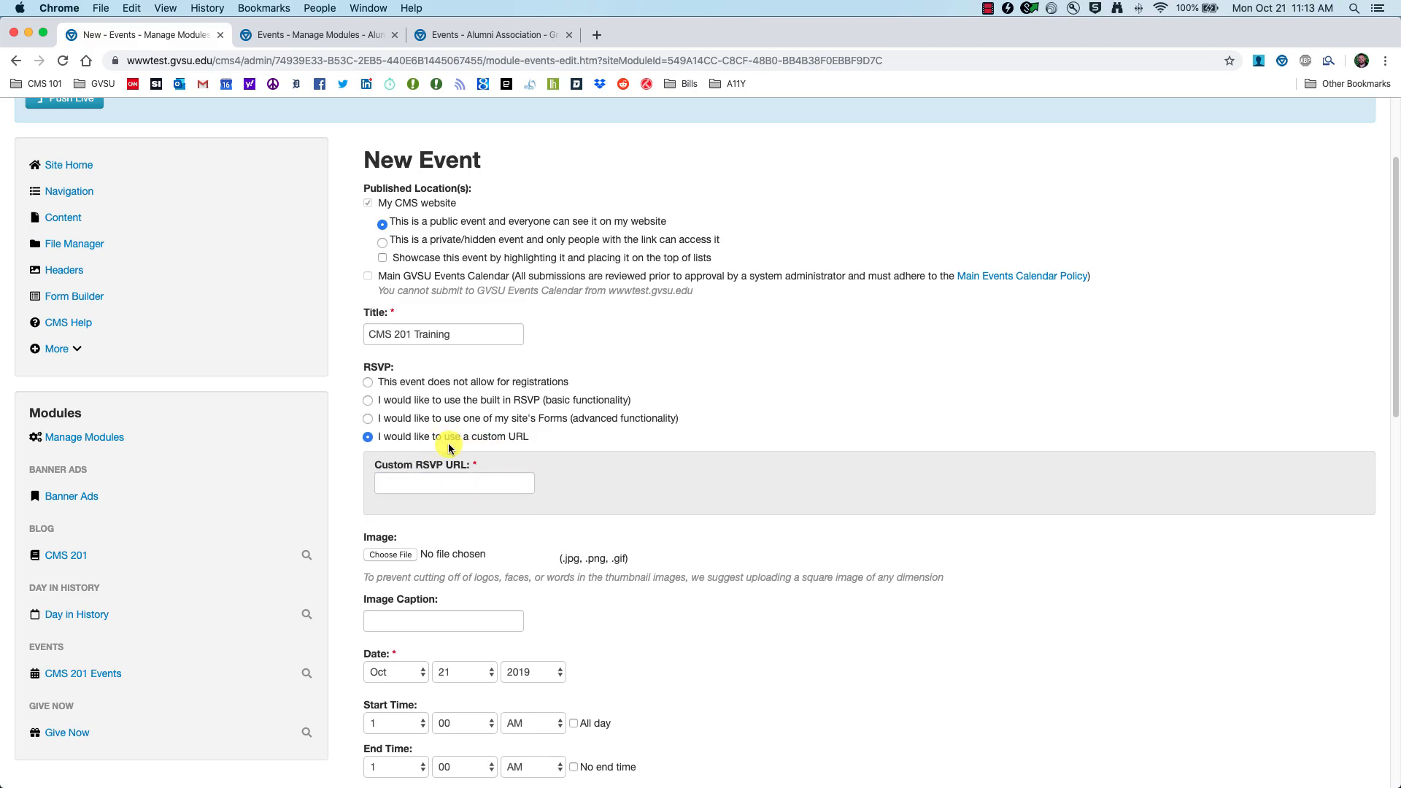
pyautogui.click(416, 383)
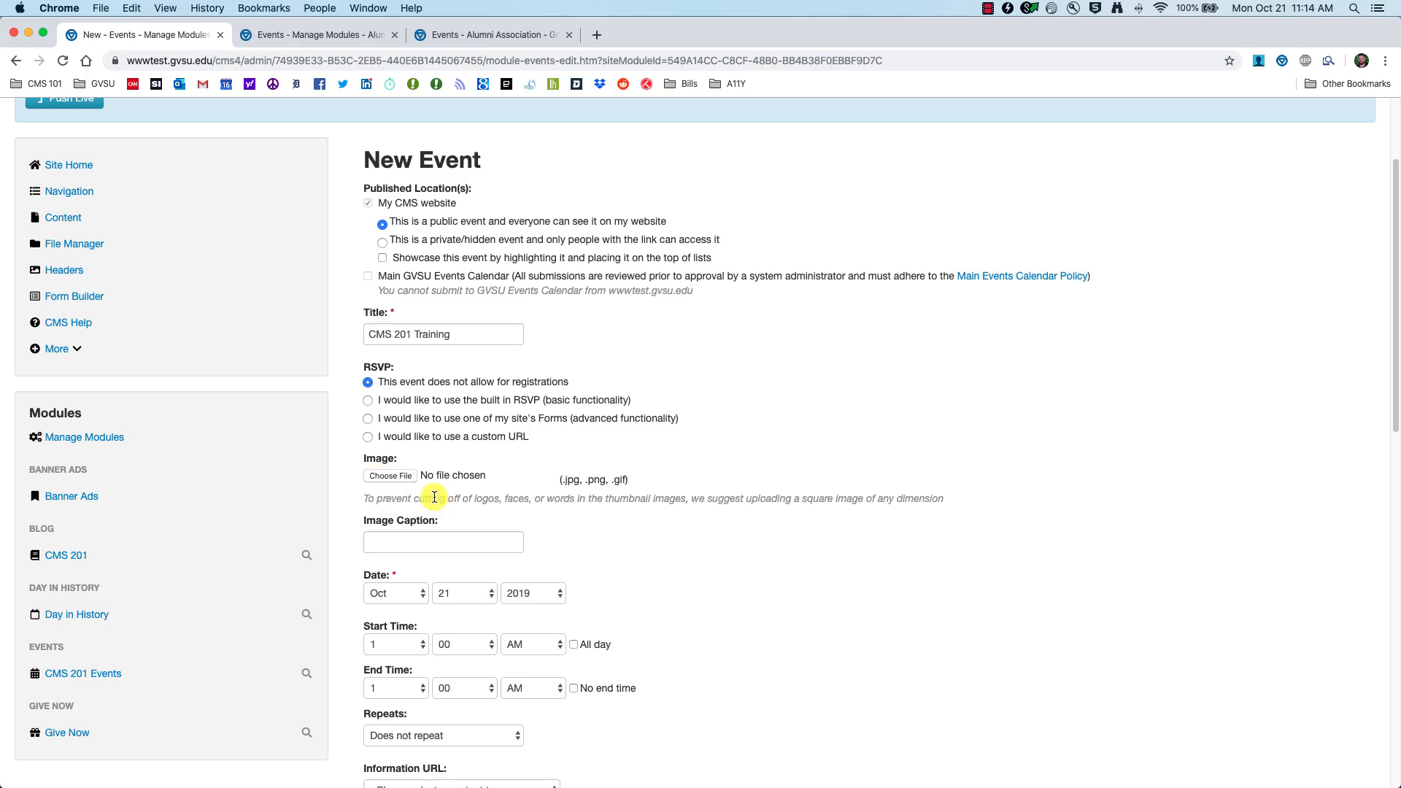
# Step: Attach Picture 2.jpg from the CMS 101 Files folder as the event image
pyautogui.click(391, 476)
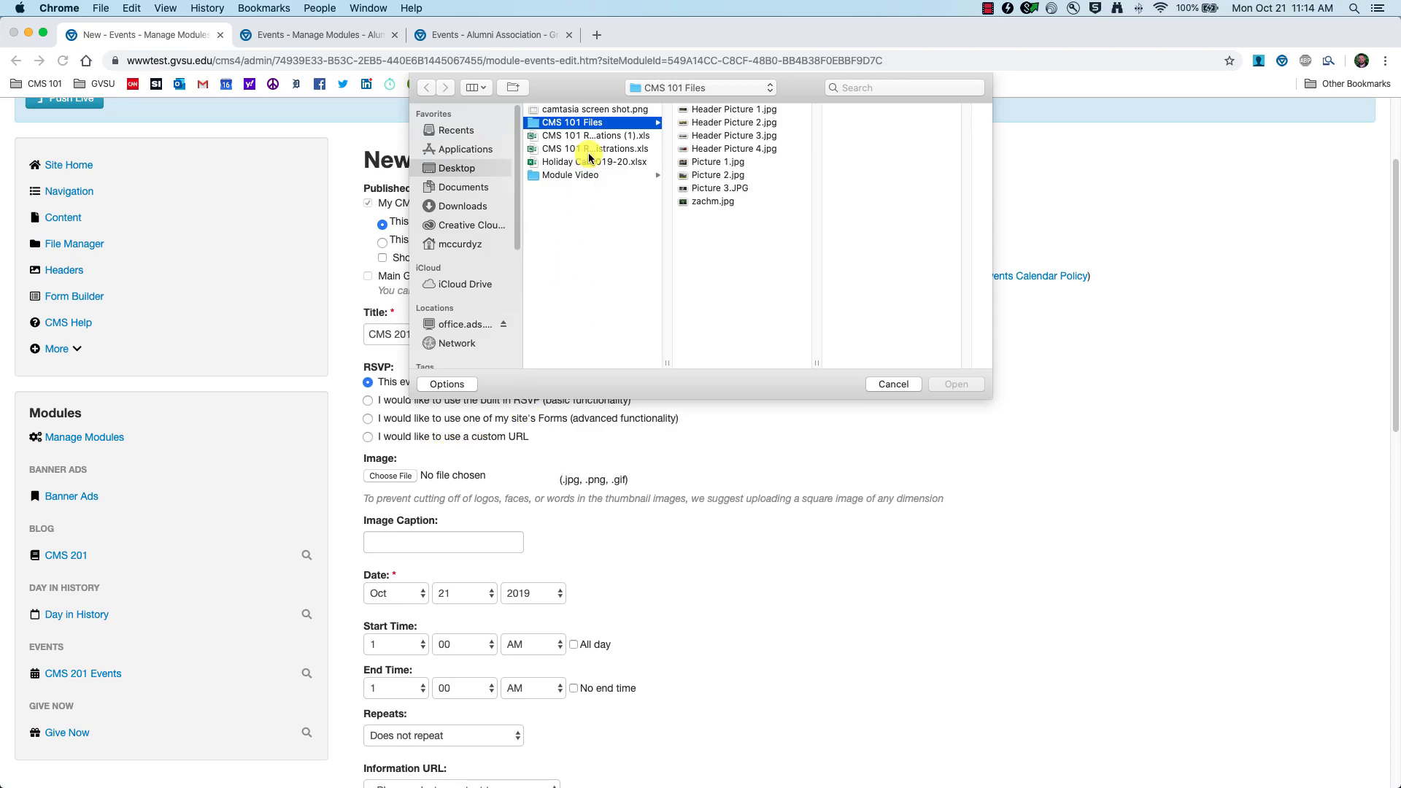
pyautogui.click(729, 205)
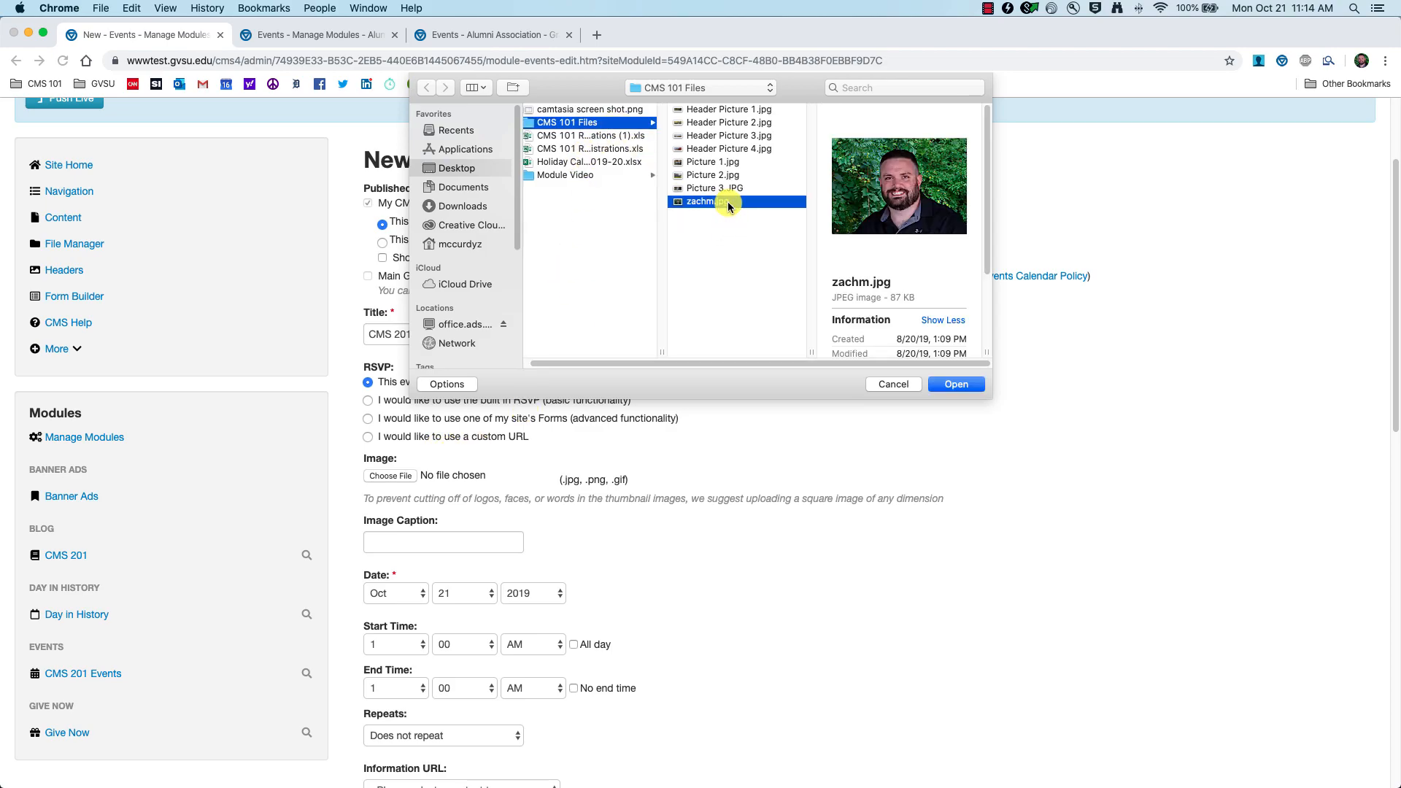
pyautogui.click(725, 188)
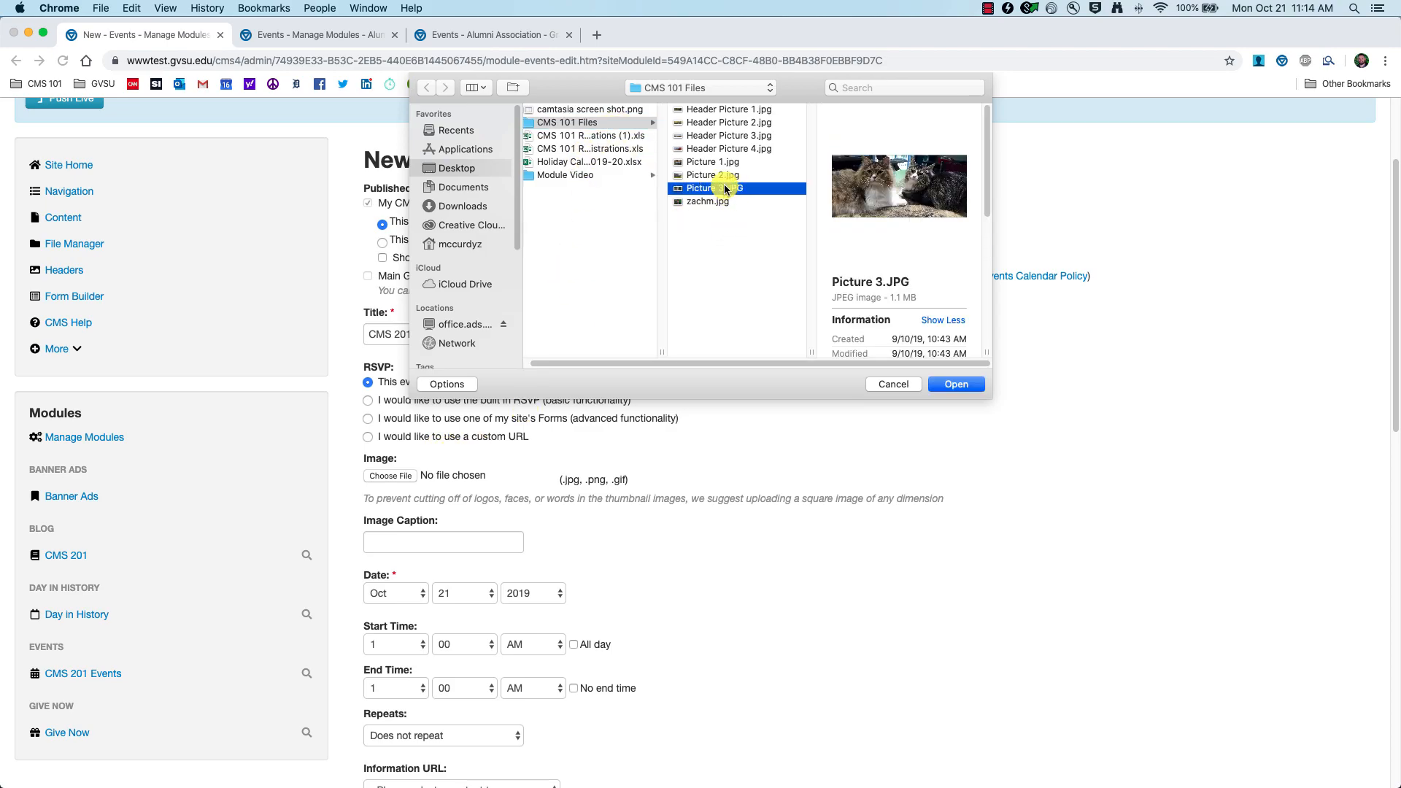
pyautogui.click(728, 148)
pyautogui.click(728, 122)
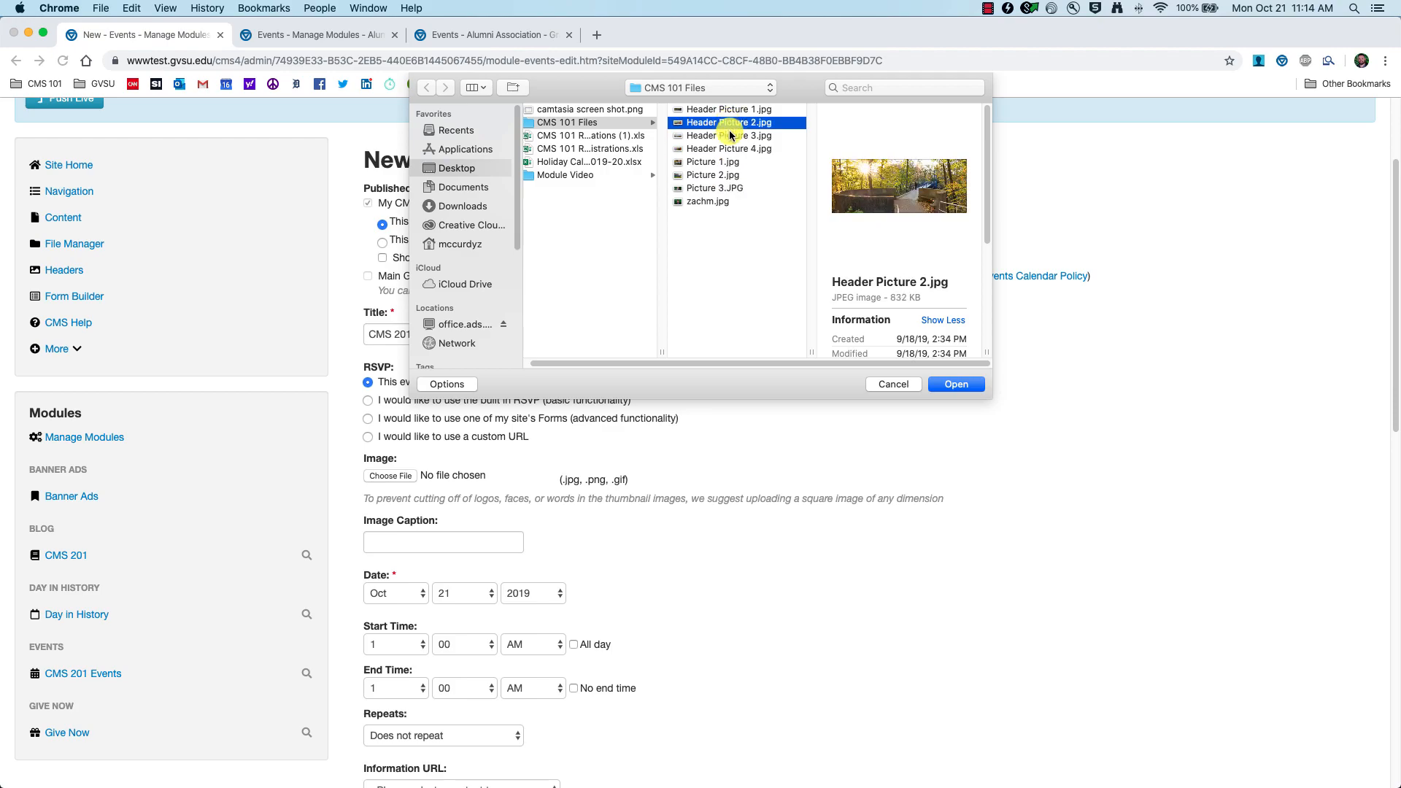
pyautogui.click(723, 176)
pyautogui.click(976, 384)
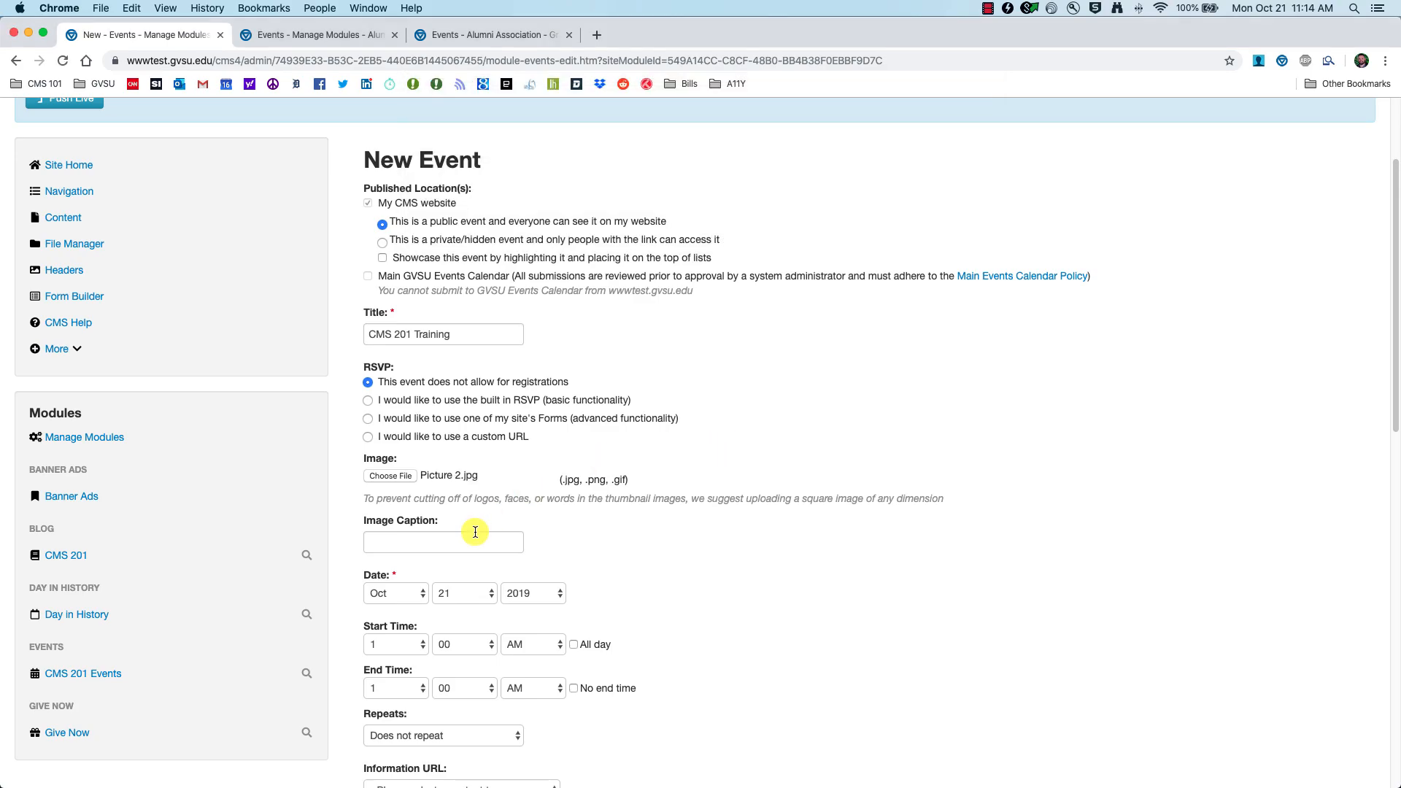
# Step: Caption the event image 'Alumni Group during Move In'
pyautogui.click(402, 538)
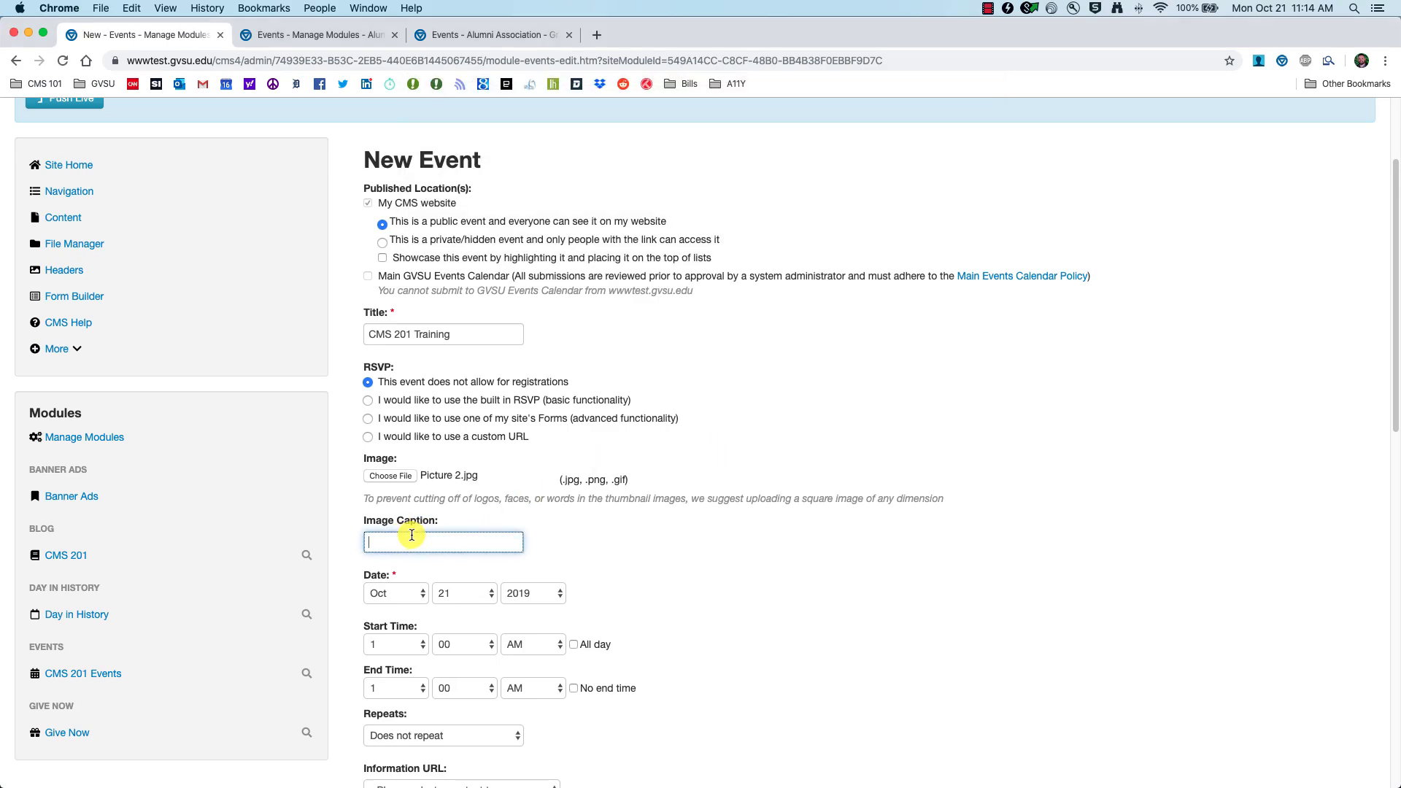
pyautogui.write('Alk')
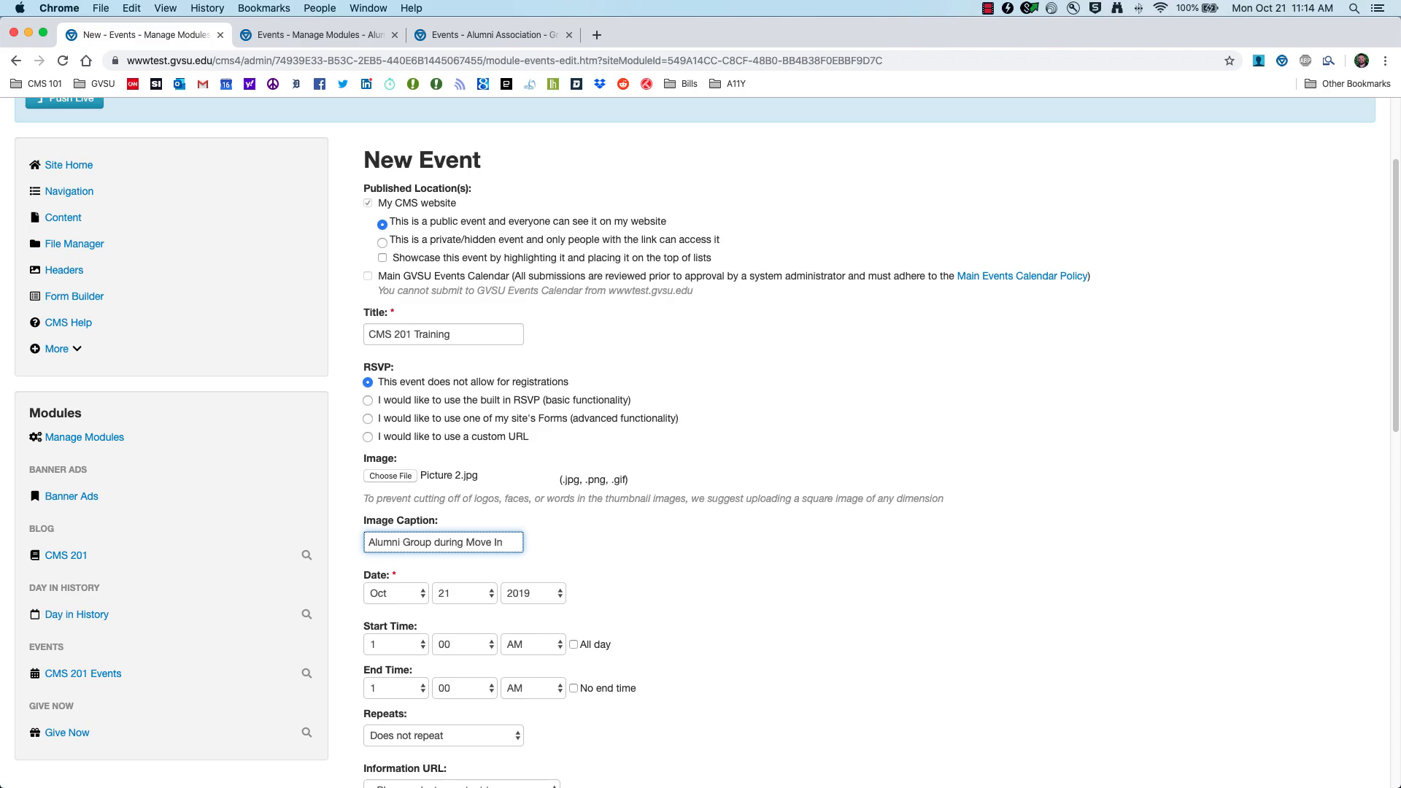
pyautogui.scroll(-3, 427, 593)
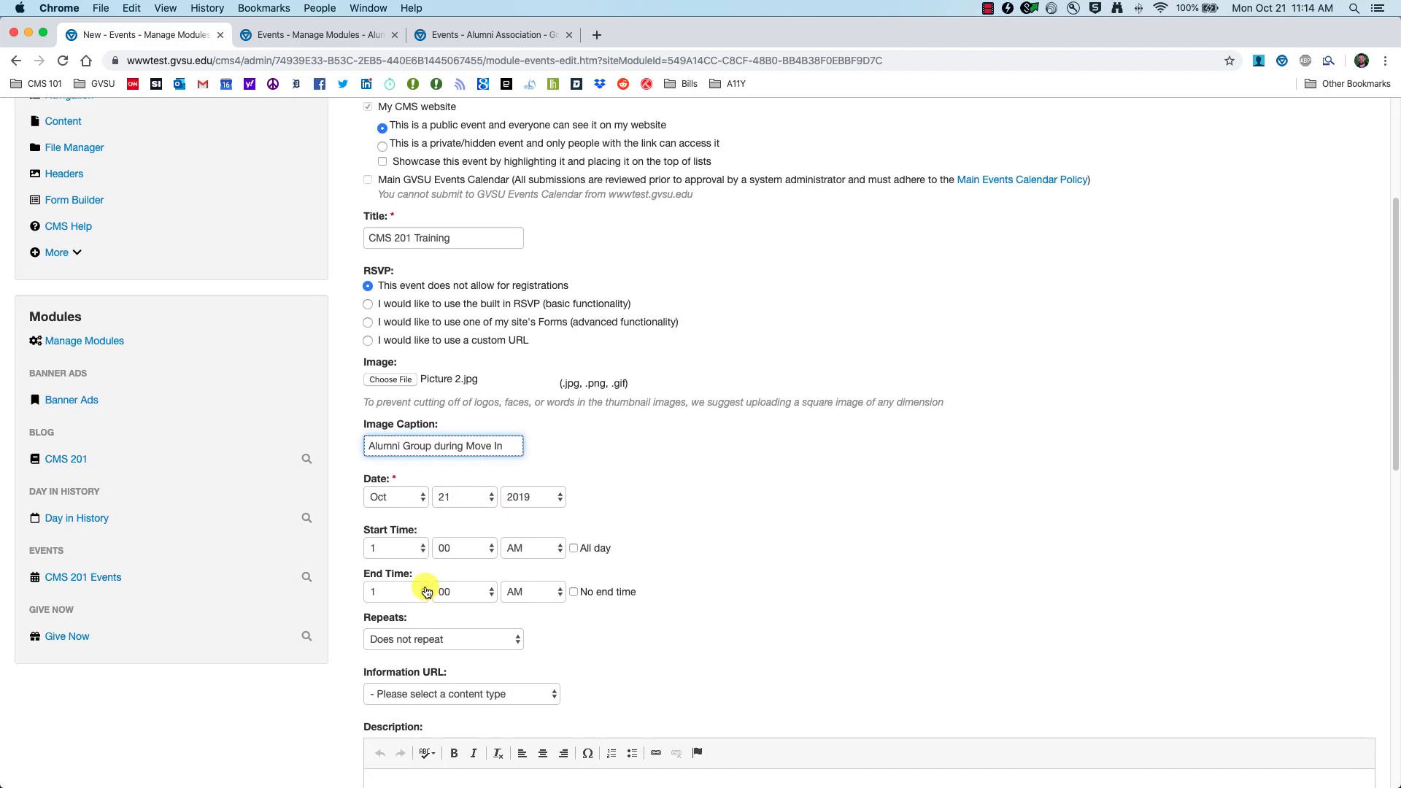
# Step: Set the event date to Nov 1, 2019, running from 10:00 to 11:30 AM
pyautogui.click(416, 499)
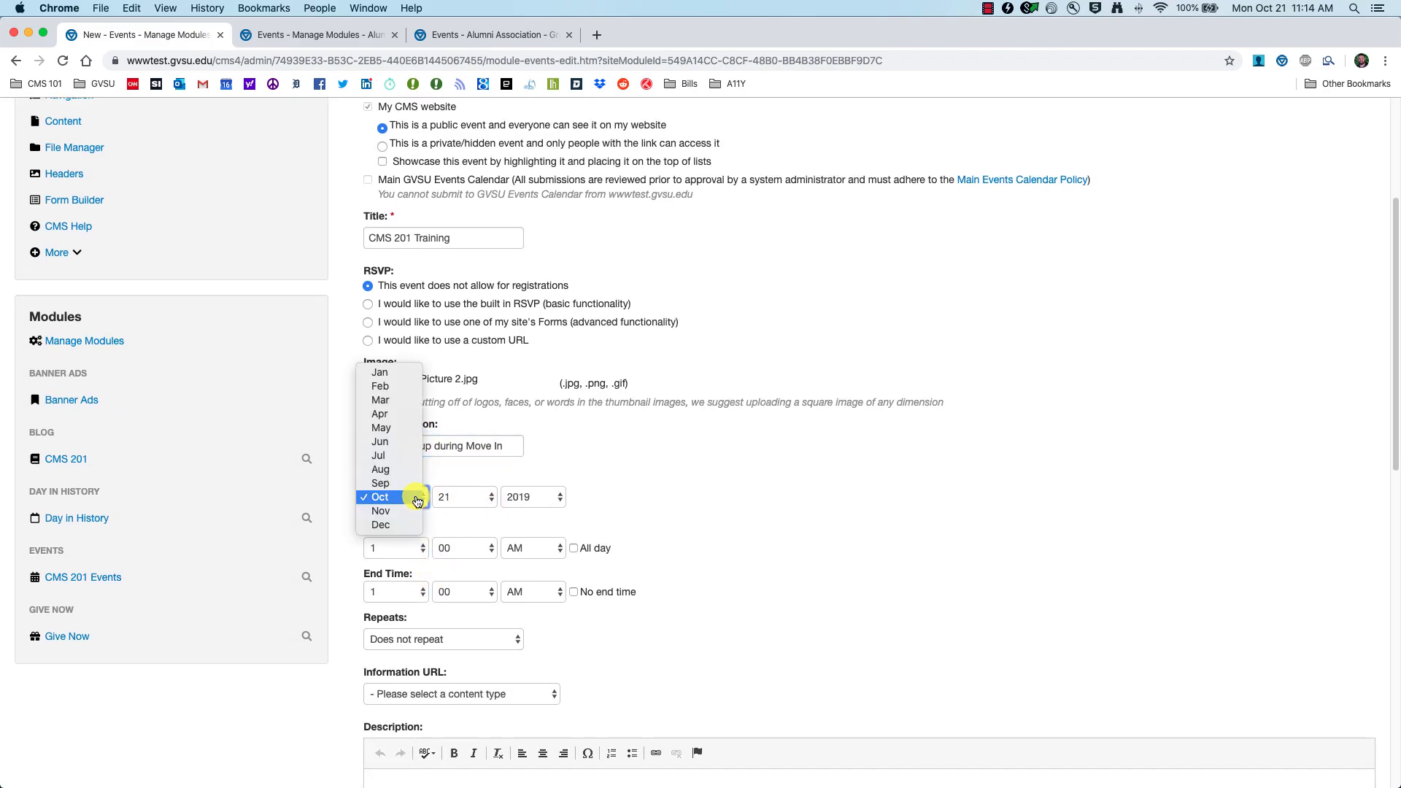
pyautogui.click(413, 511)
pyautogui.click(467, 499)
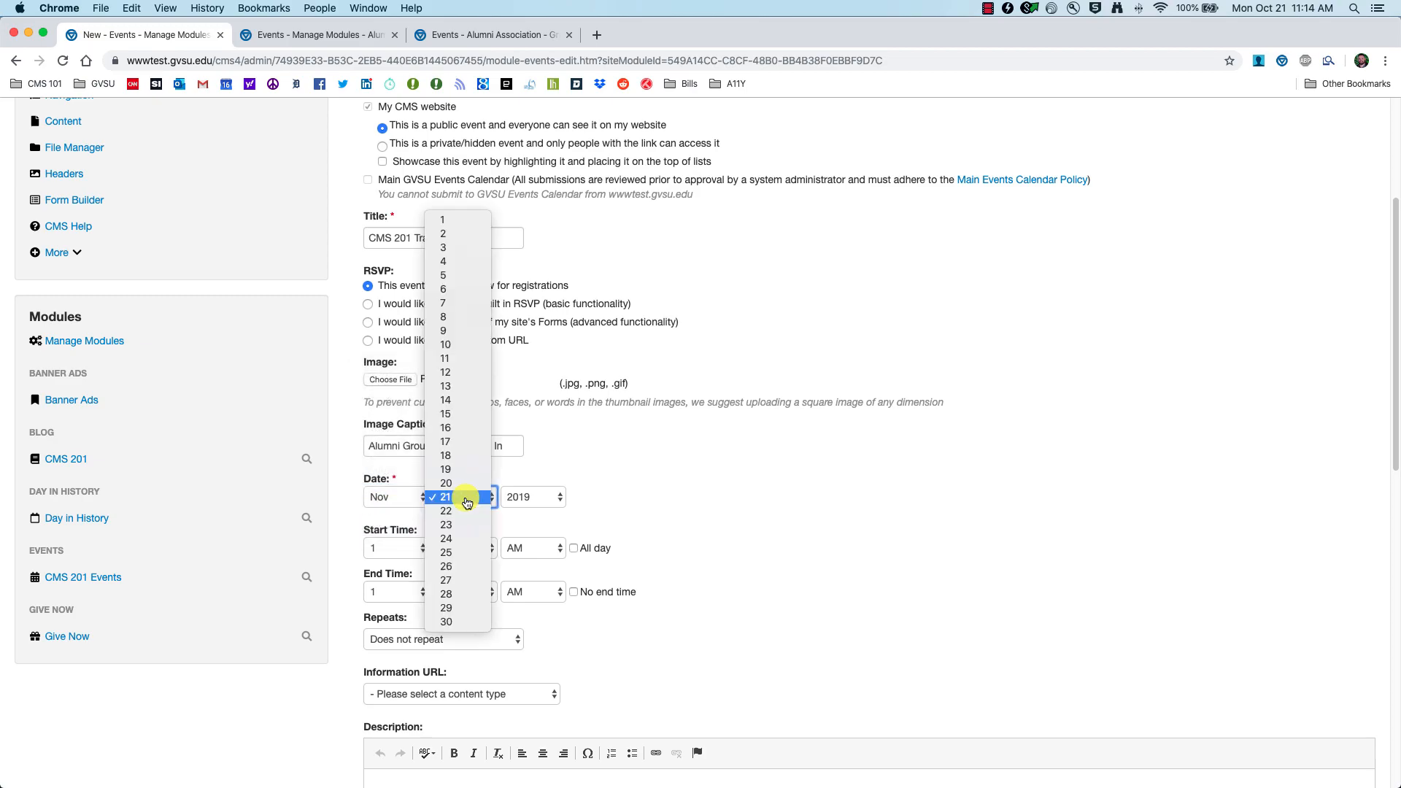
pyautogui.click(456, 220)
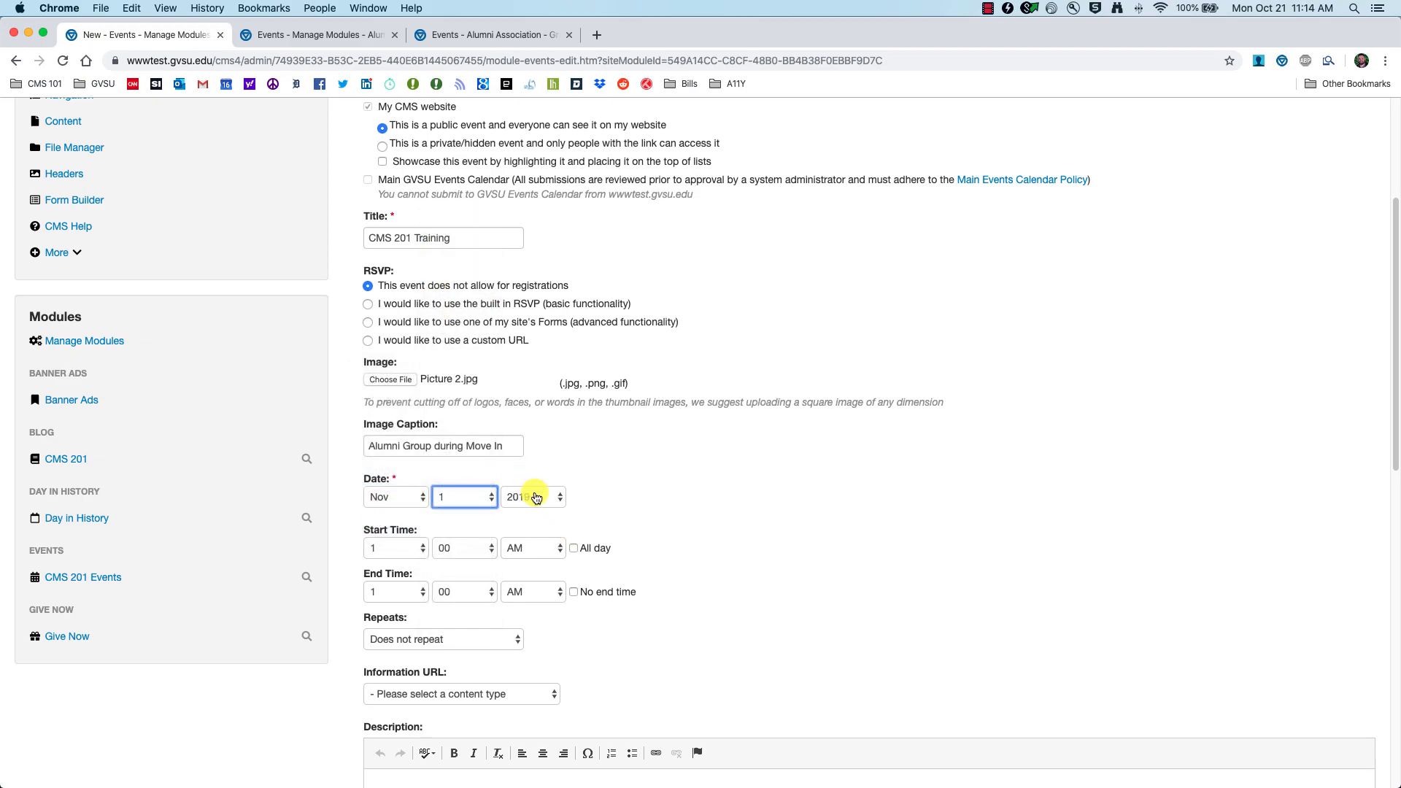
pyautogui.click(420, 550)
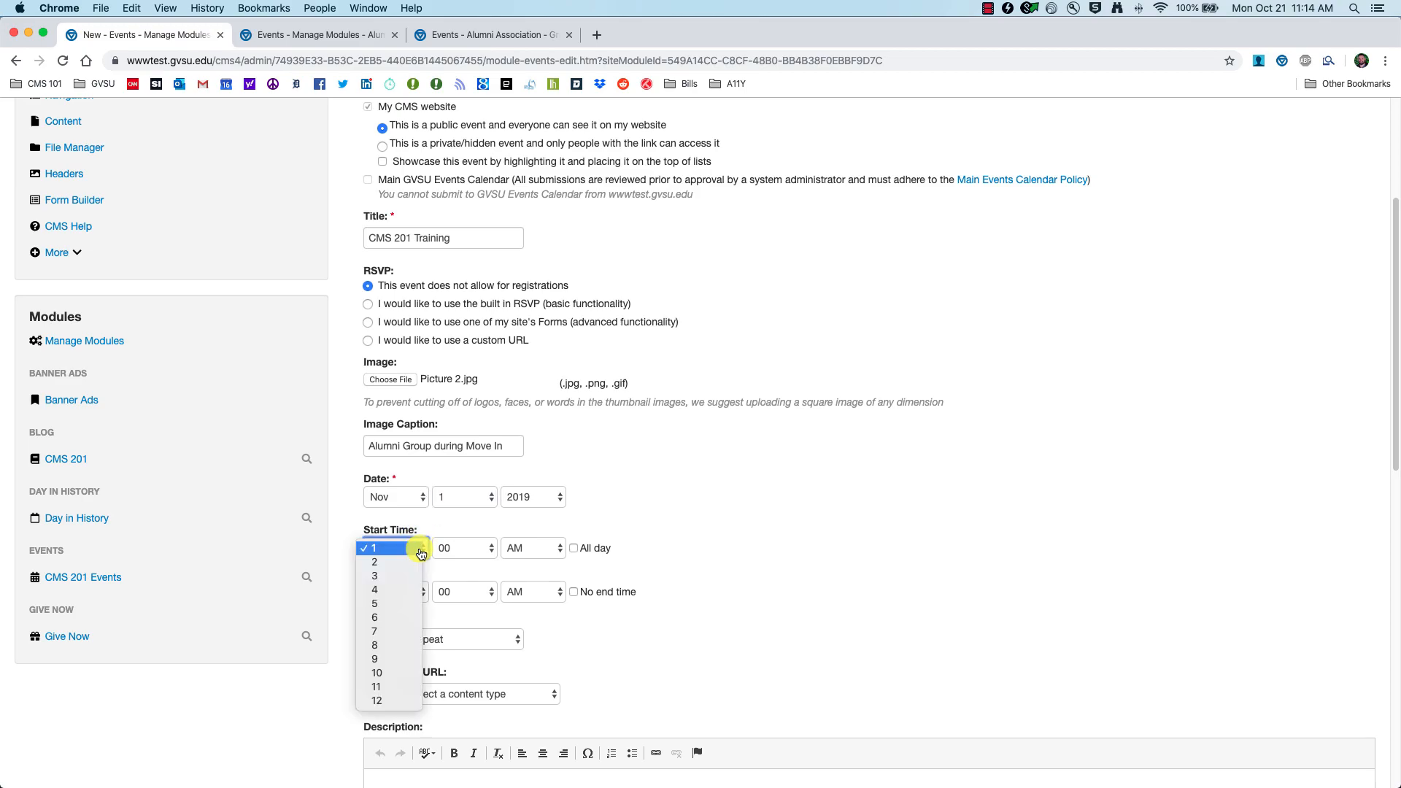
pyautogui.click(381, 673)
pyautogui.click(482, 551)
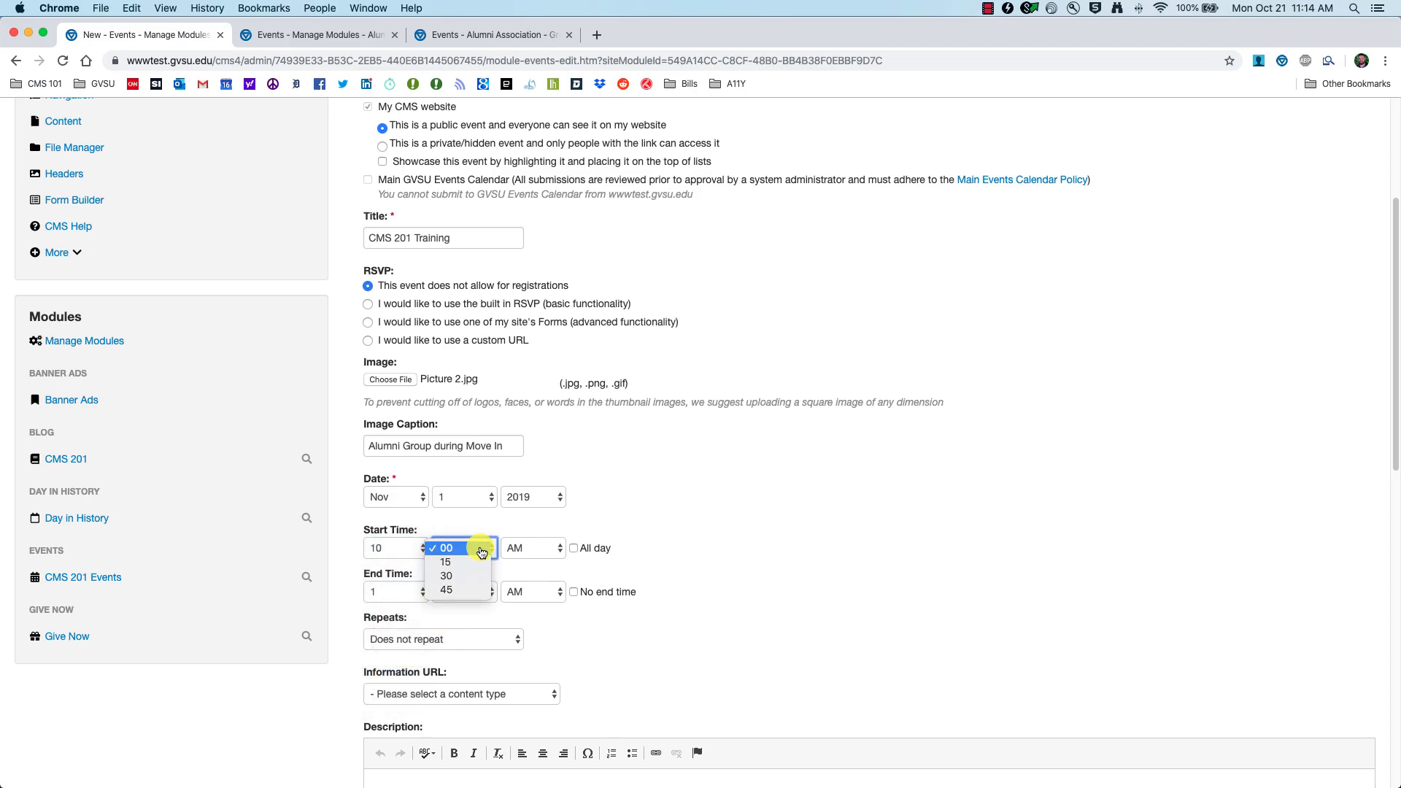
pyautogui.click(478, 551)
pyautogui.click(394, 592)
pyautogui.click(392, 730)
pyautogui.click(478, 595)
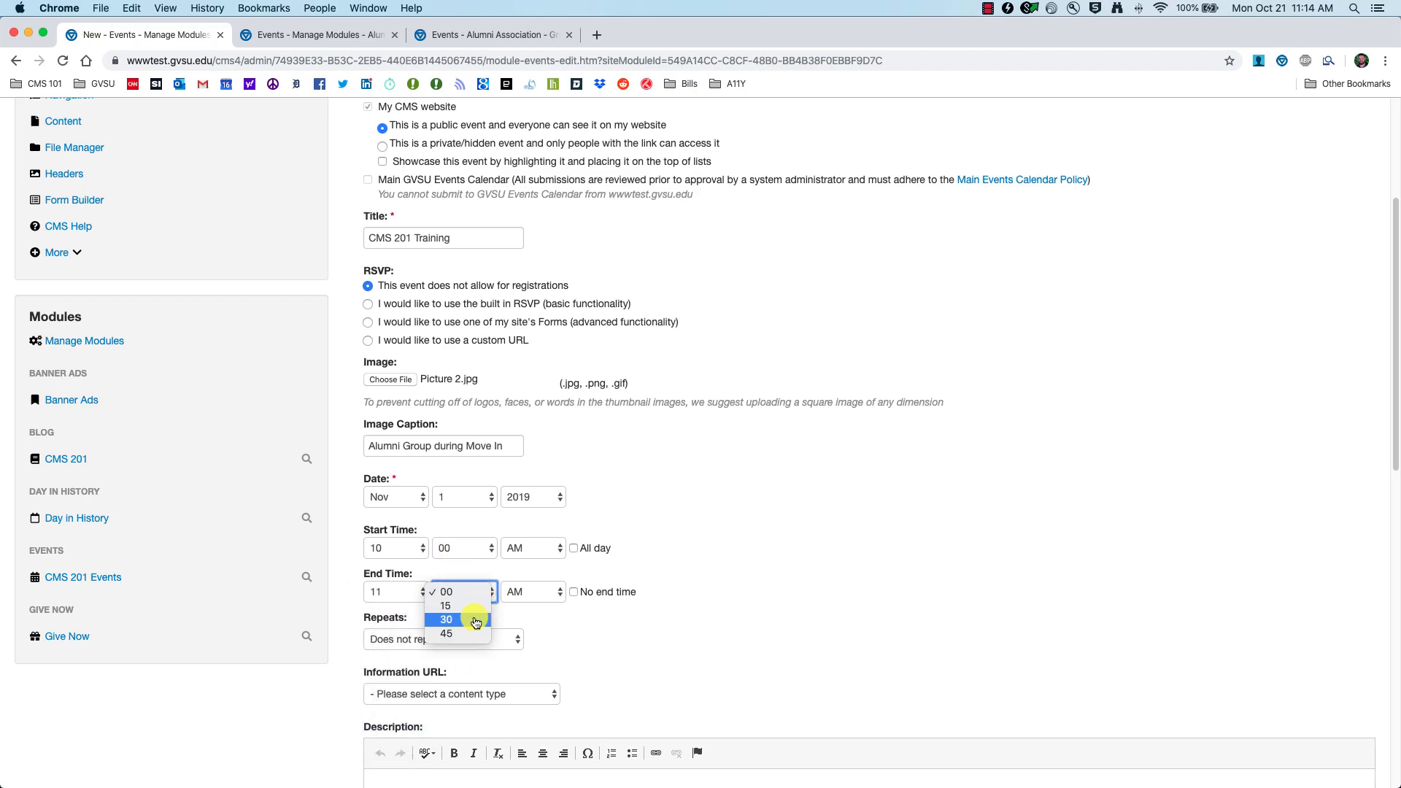
pyautogui.click(476, 620)
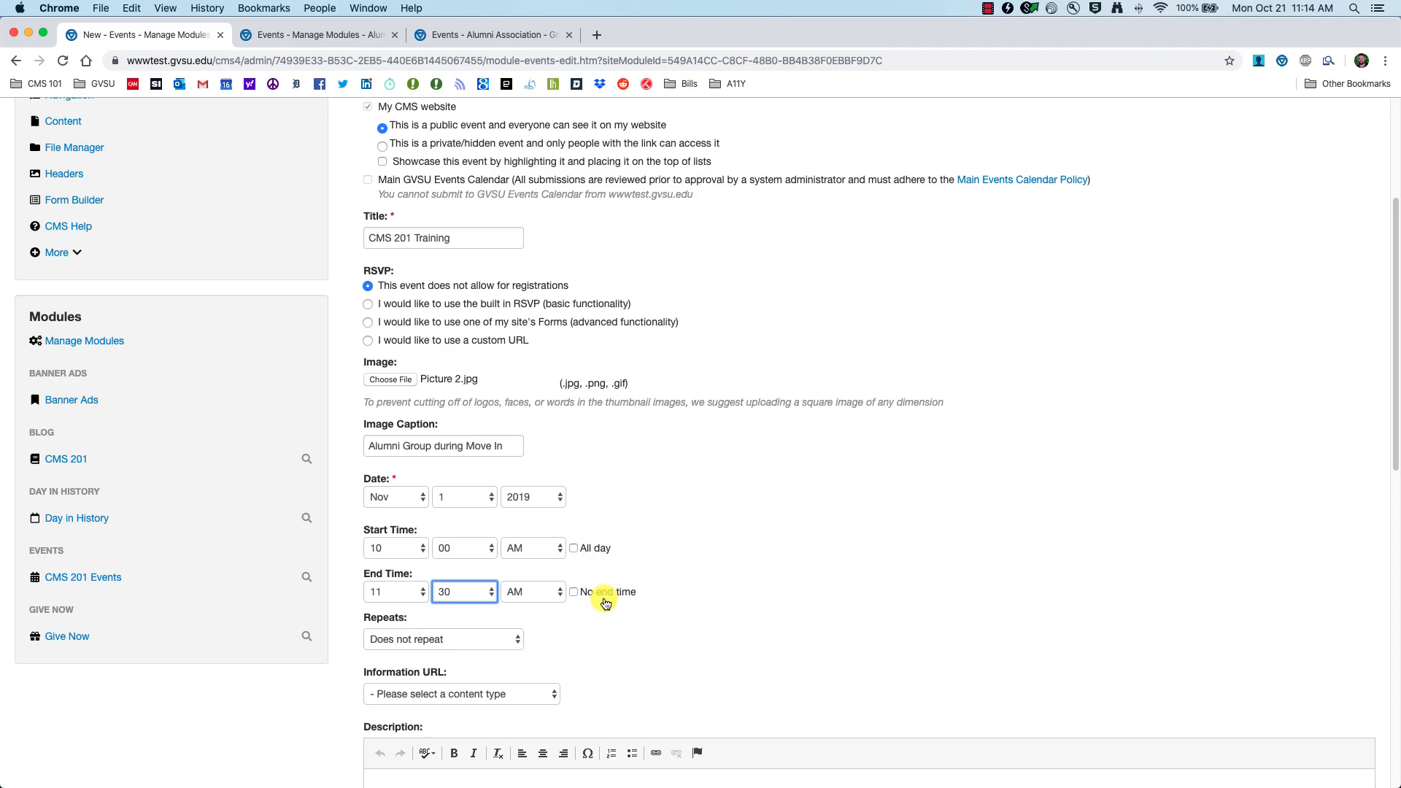
# Step: Make the event repeat on the specific dates 11/07/2019 and 11/14/2019
pyautogui.scroll(-3, 607, 603)
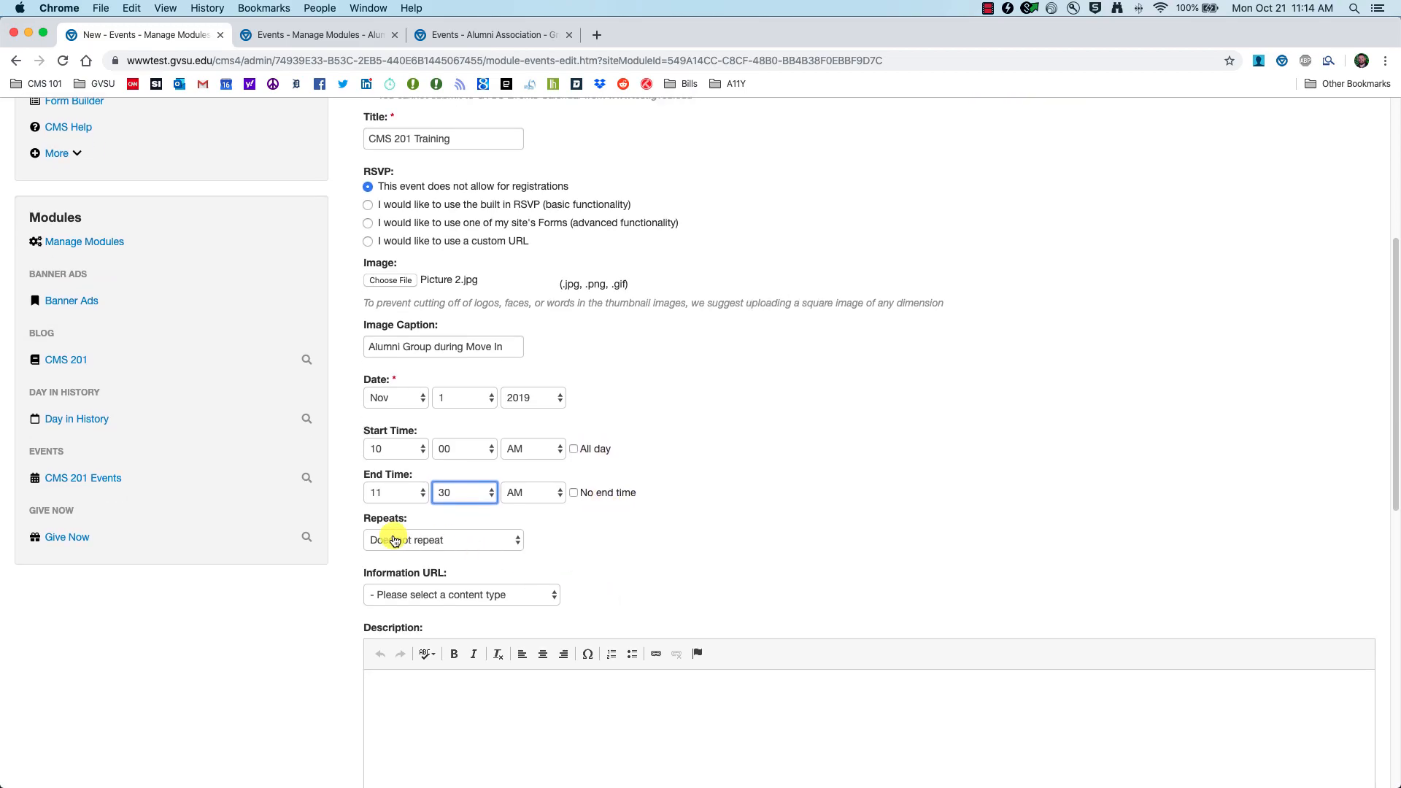
pyautogui.click(499, 540)
pyautogui.click(438, 555)
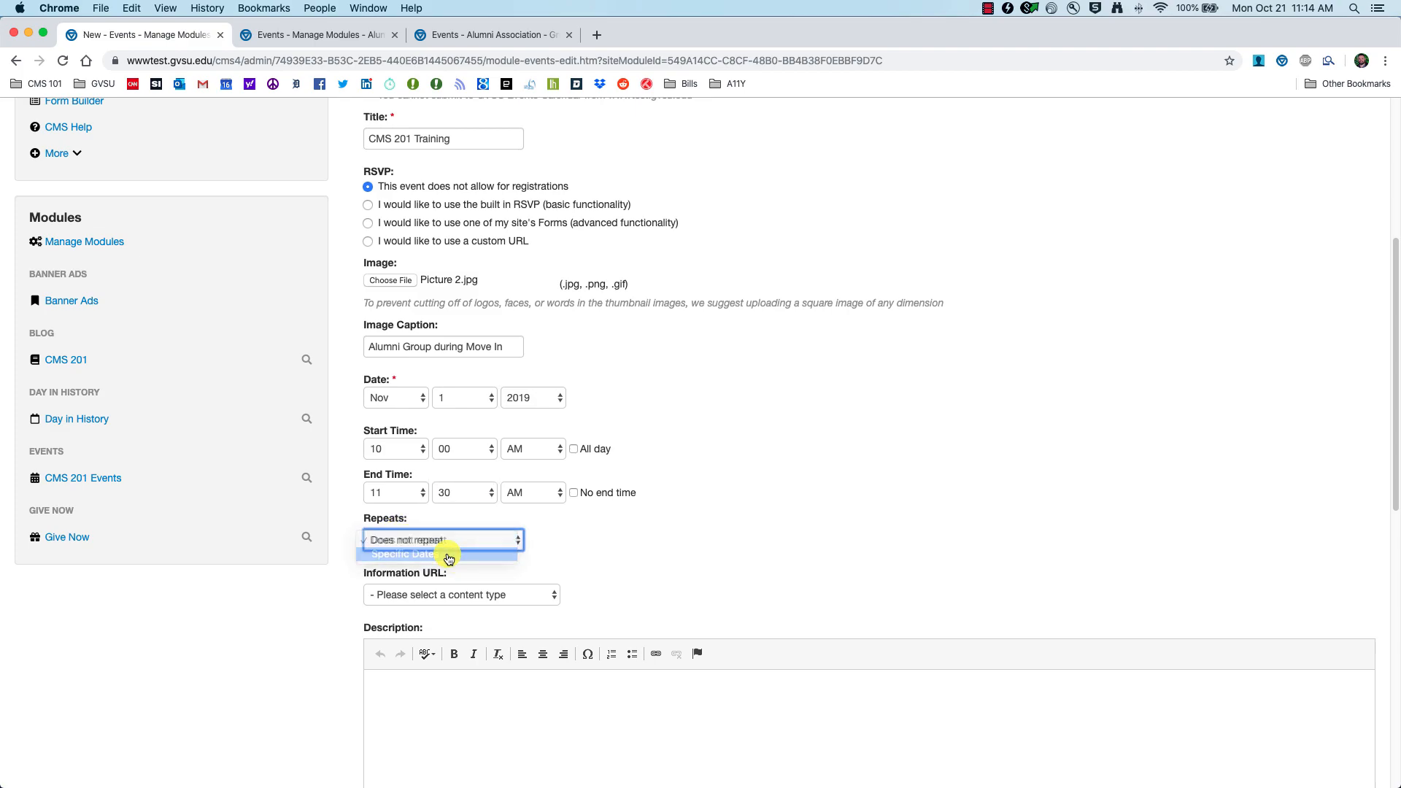
pyautogui.scroll(-2, 446, 560)
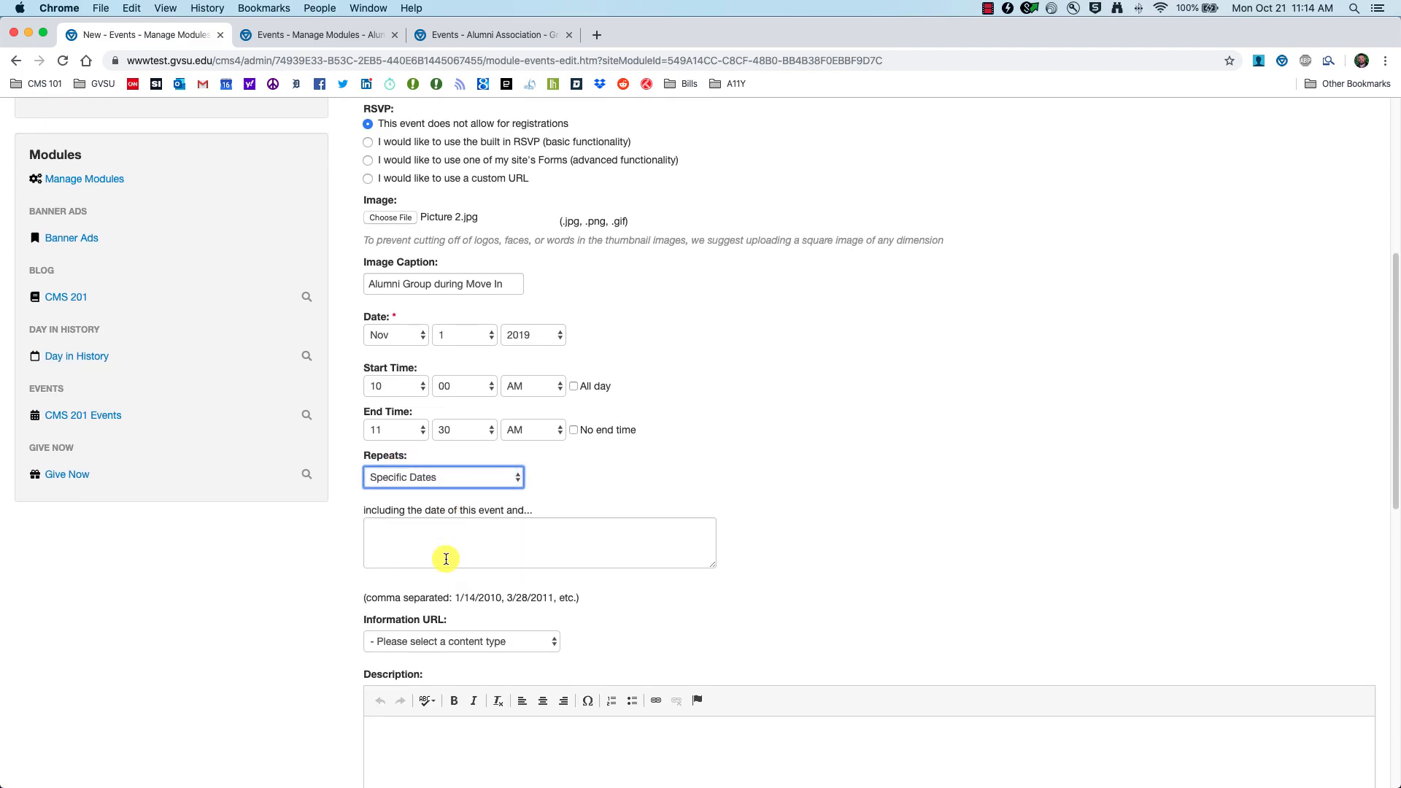
pyautogui.click(412, 538)
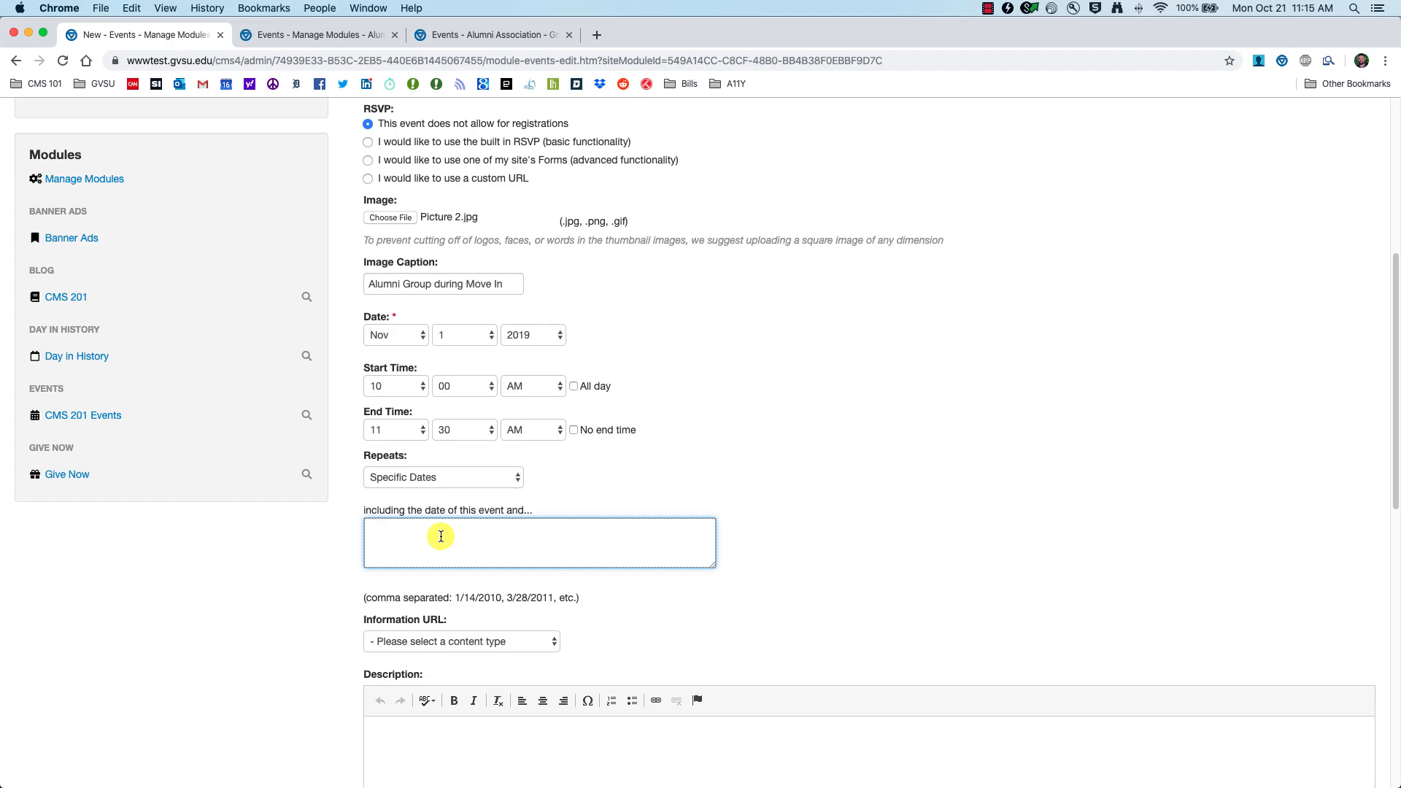
pyautogui.write('11/07/2019, 11/14/2019')
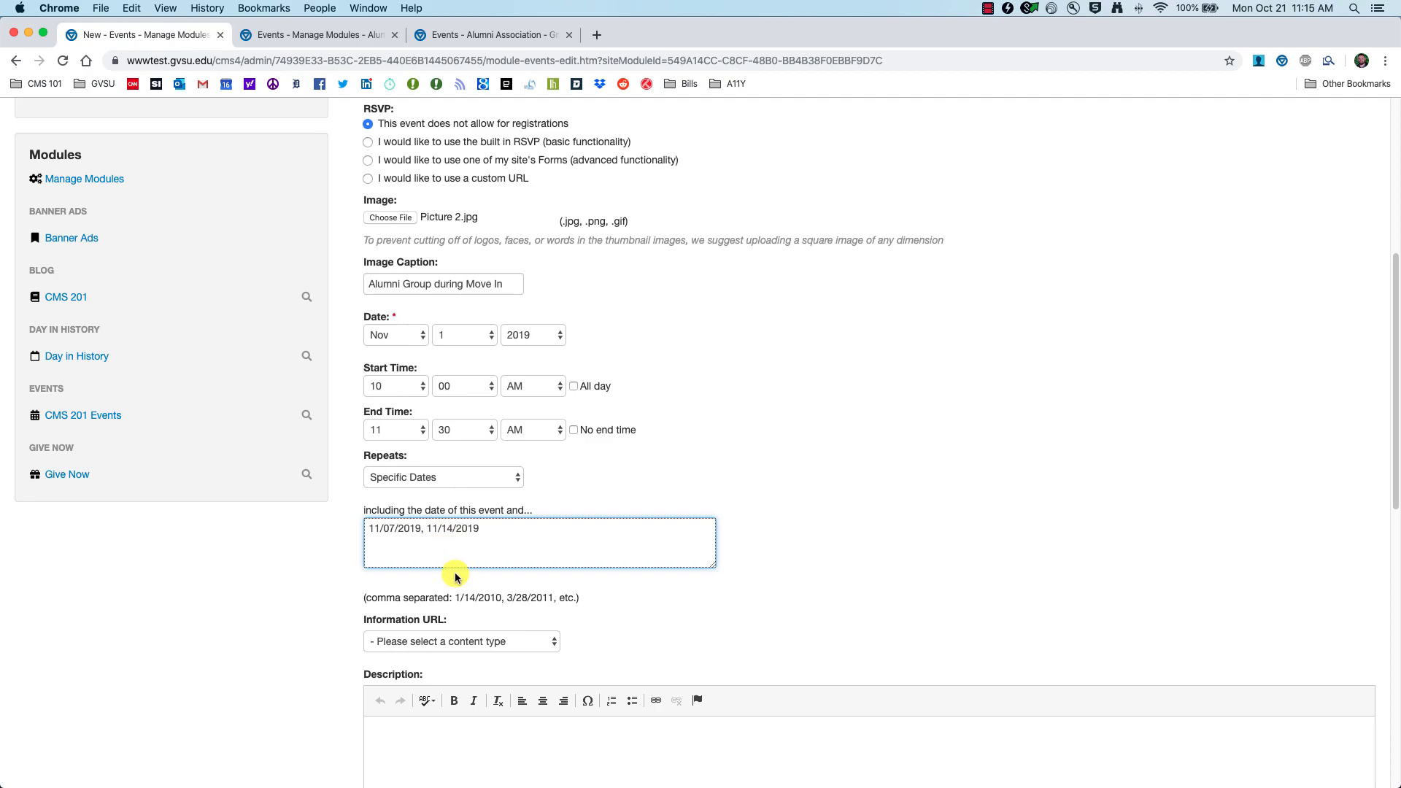
pyautogui.scroll(-1, 460, 574)
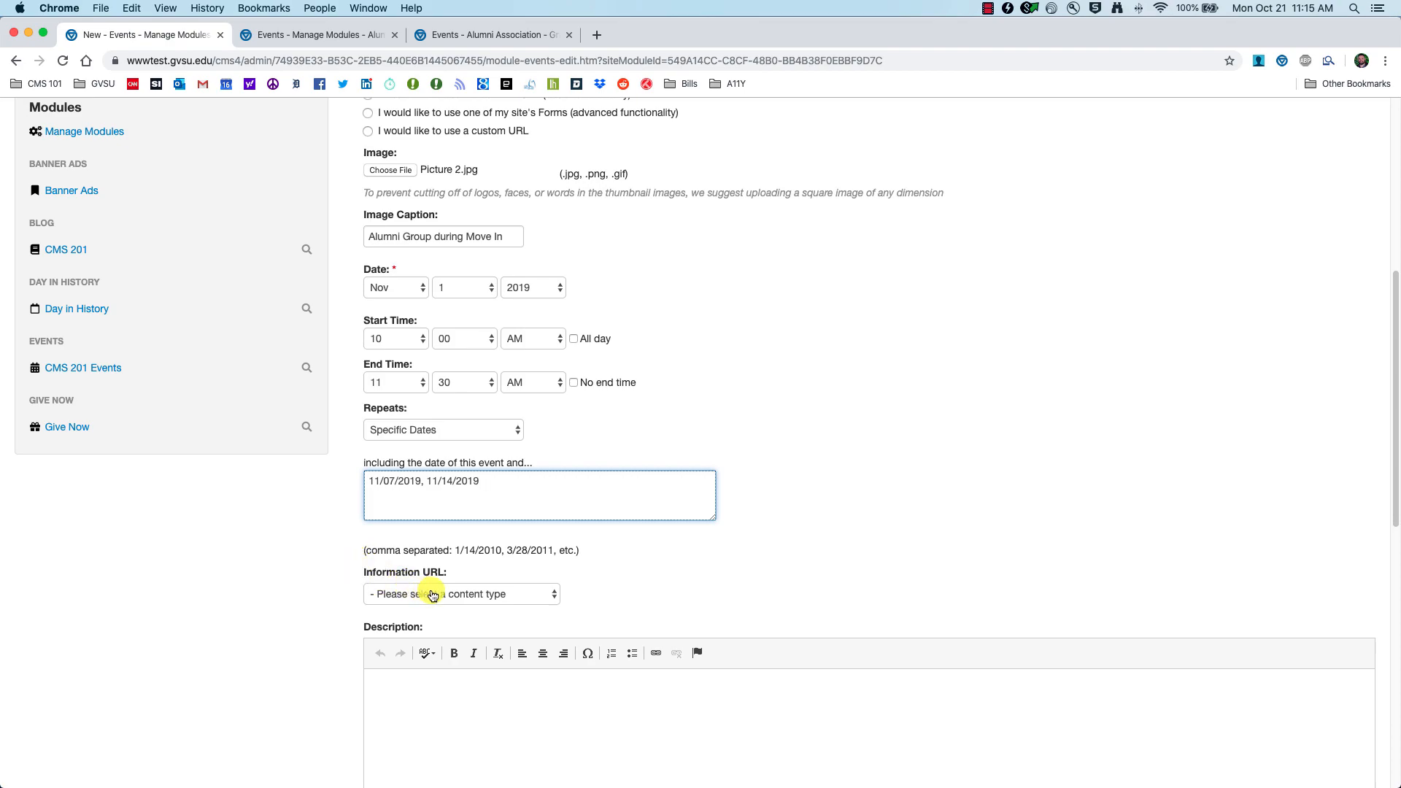
# Step: Set the event's Information URL to CMS 201 (Blog)
pyautogui.scroll(-2, 288, 579)
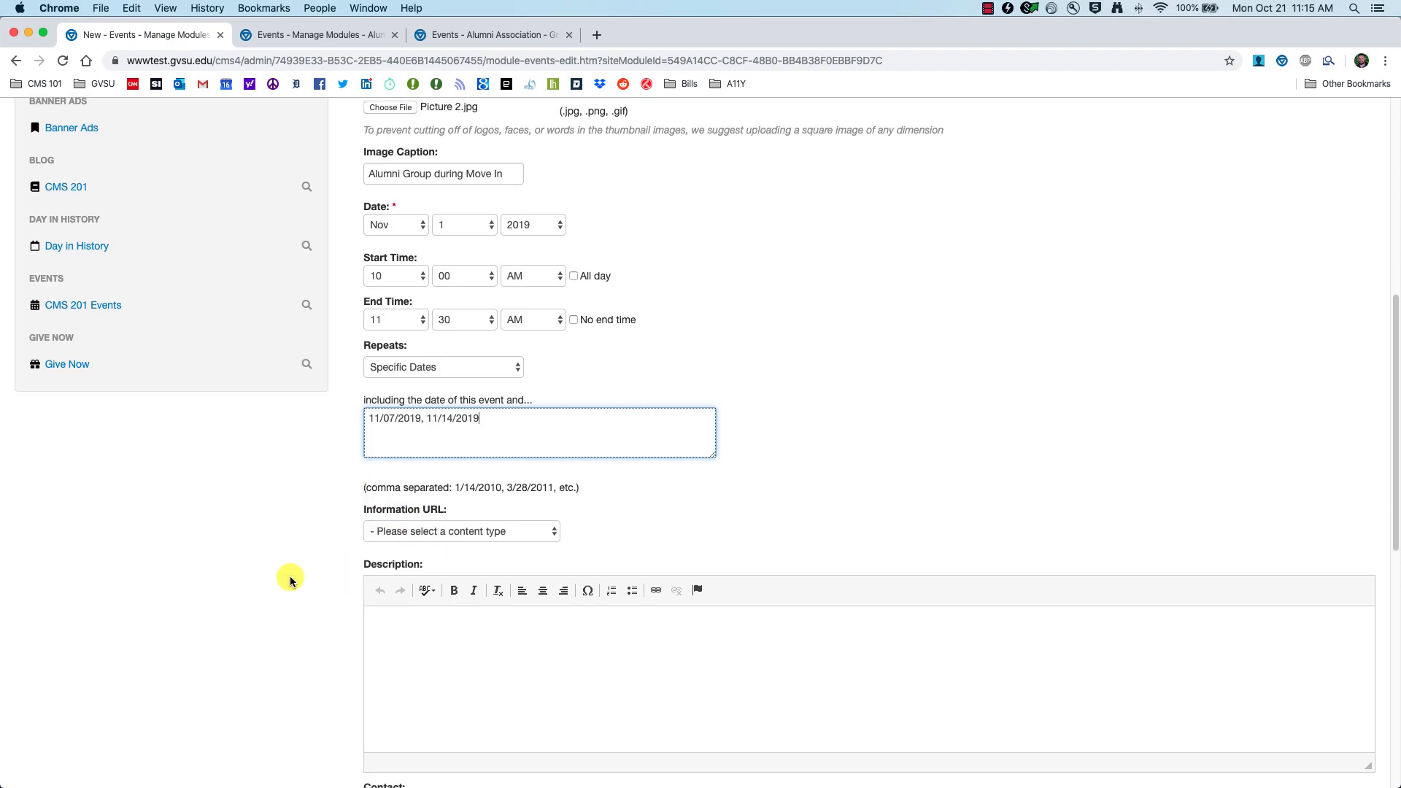
pyautogui.click(533, 513)
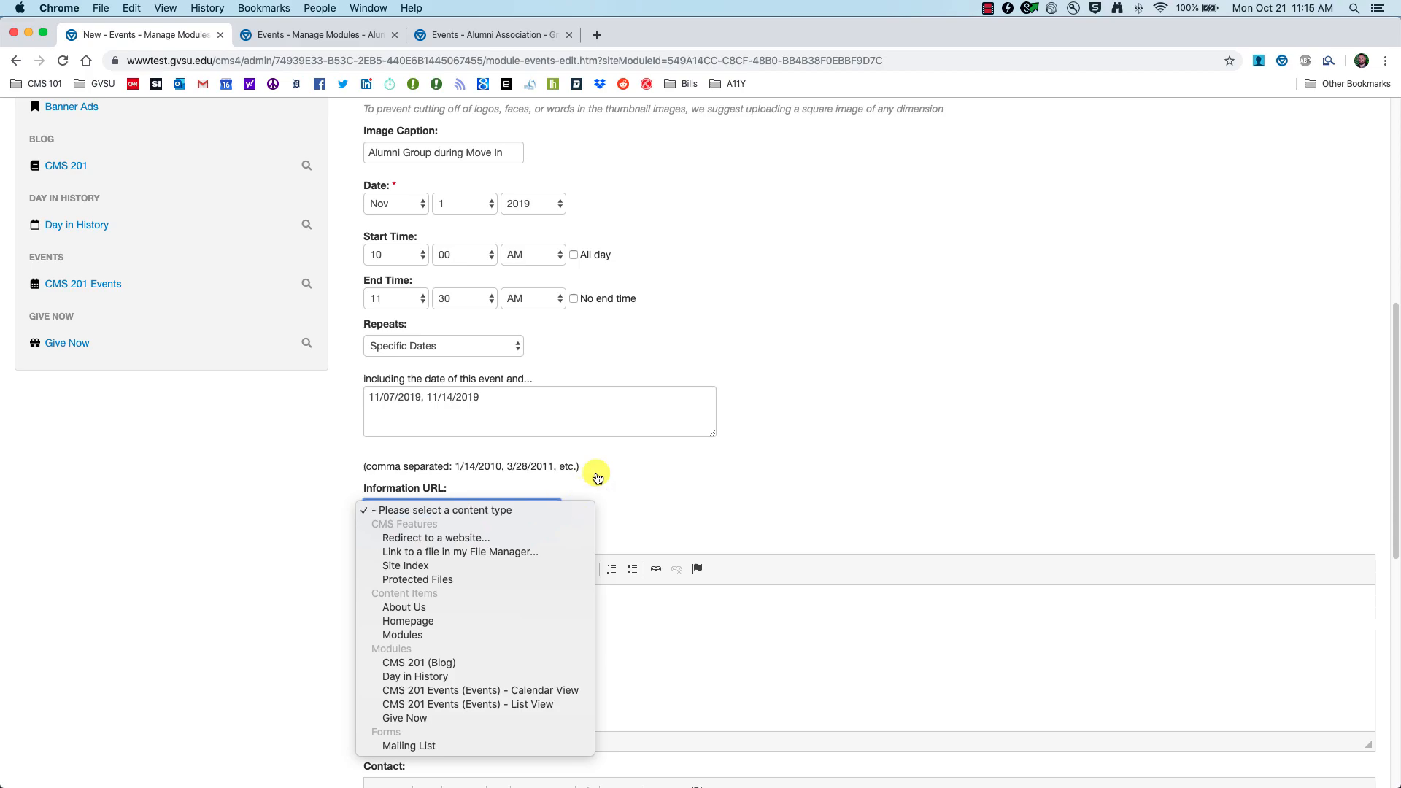
pyautogui.click(635, 474)
pyautogui.scroll(5, 635, 471)
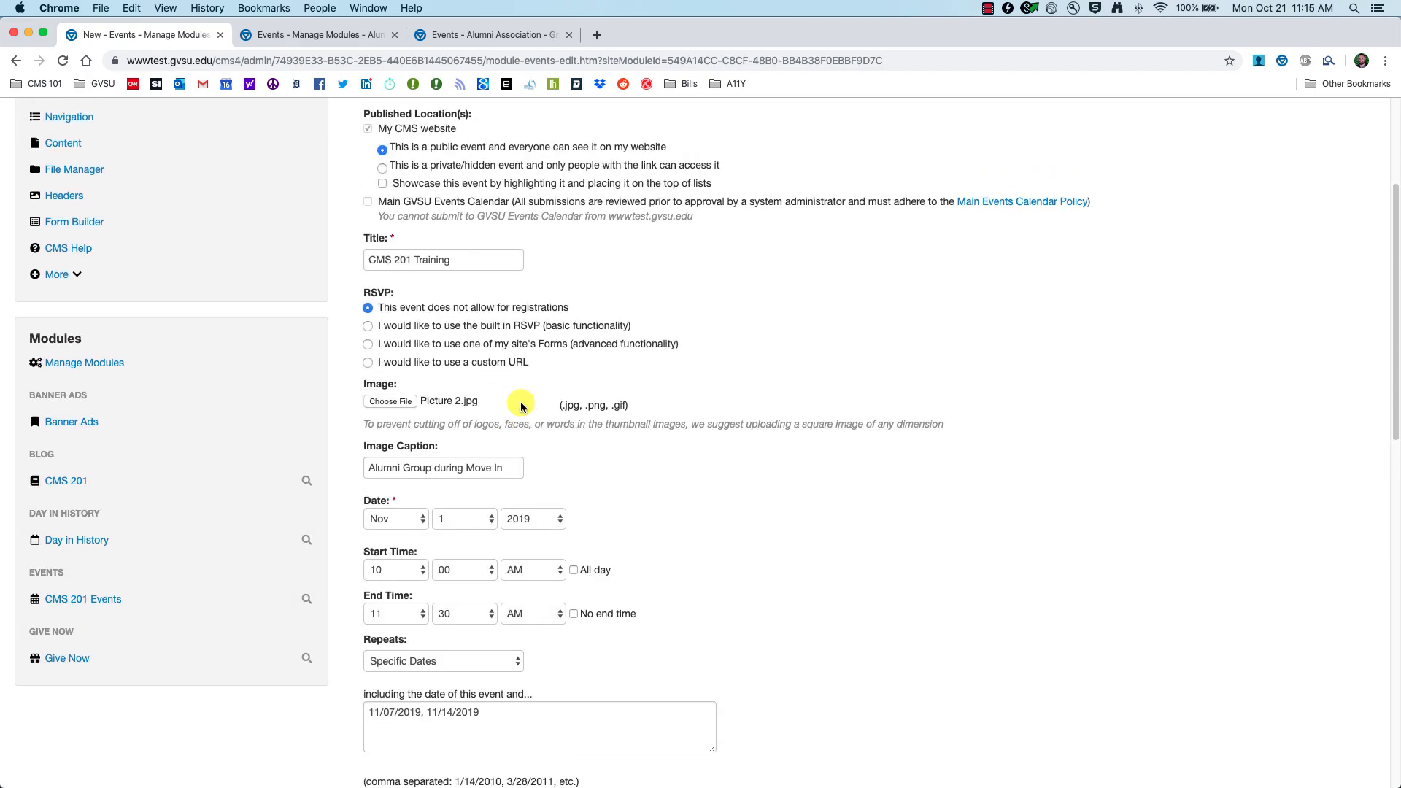
pyautogui.scroll(-5, 582, 520)
pyautogui.click(522, 478)
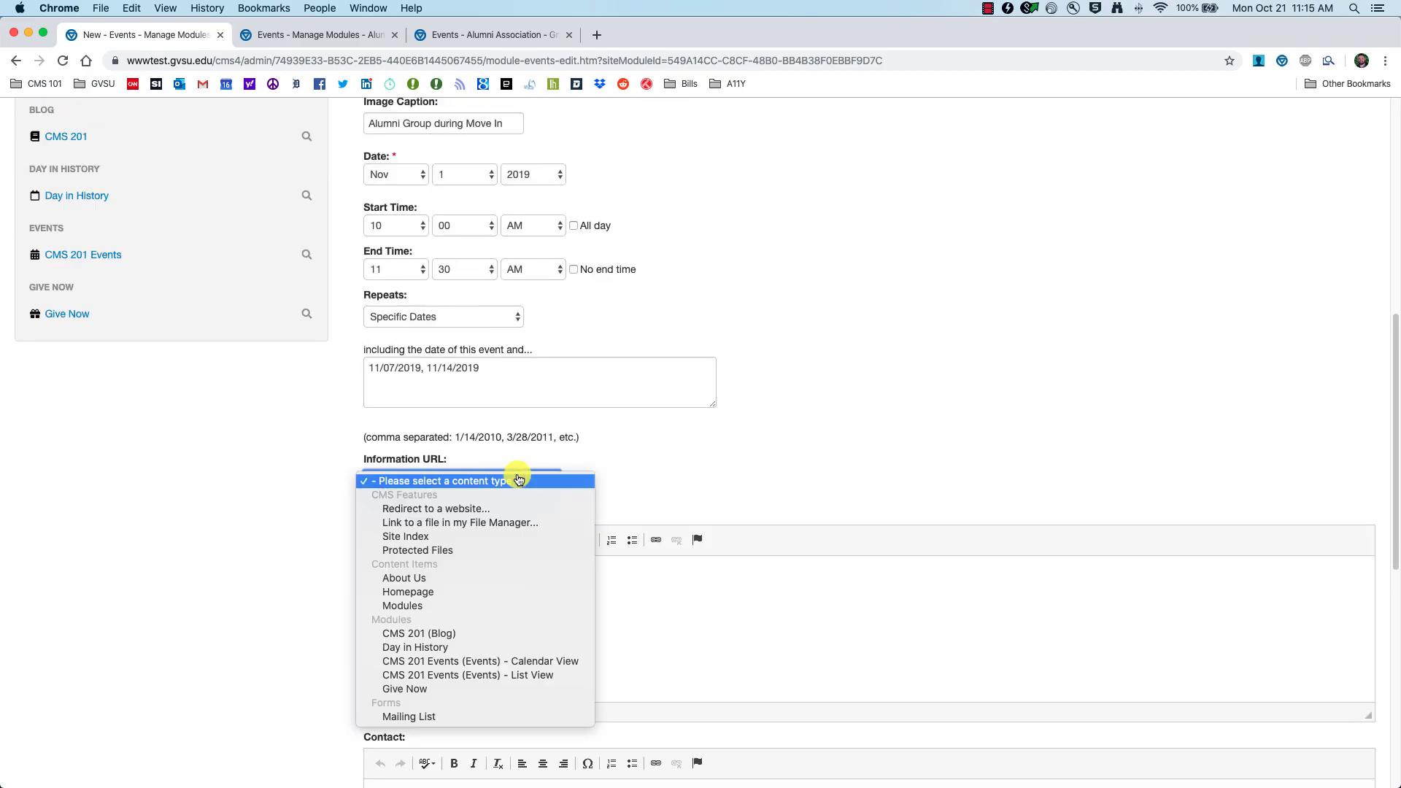
pyautogui.click(414, 634)
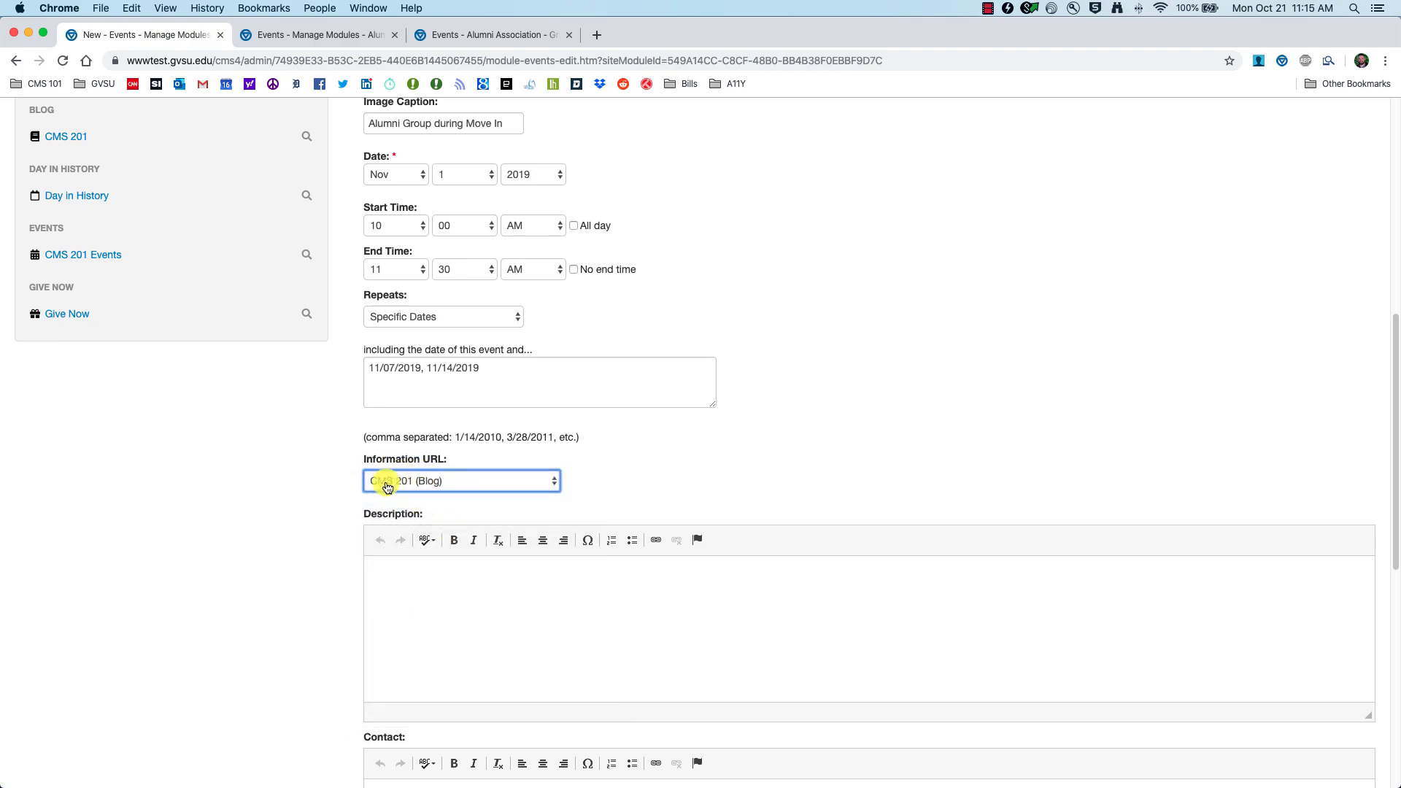
# Step: Write the event description
pyautogui.click(451, 627)
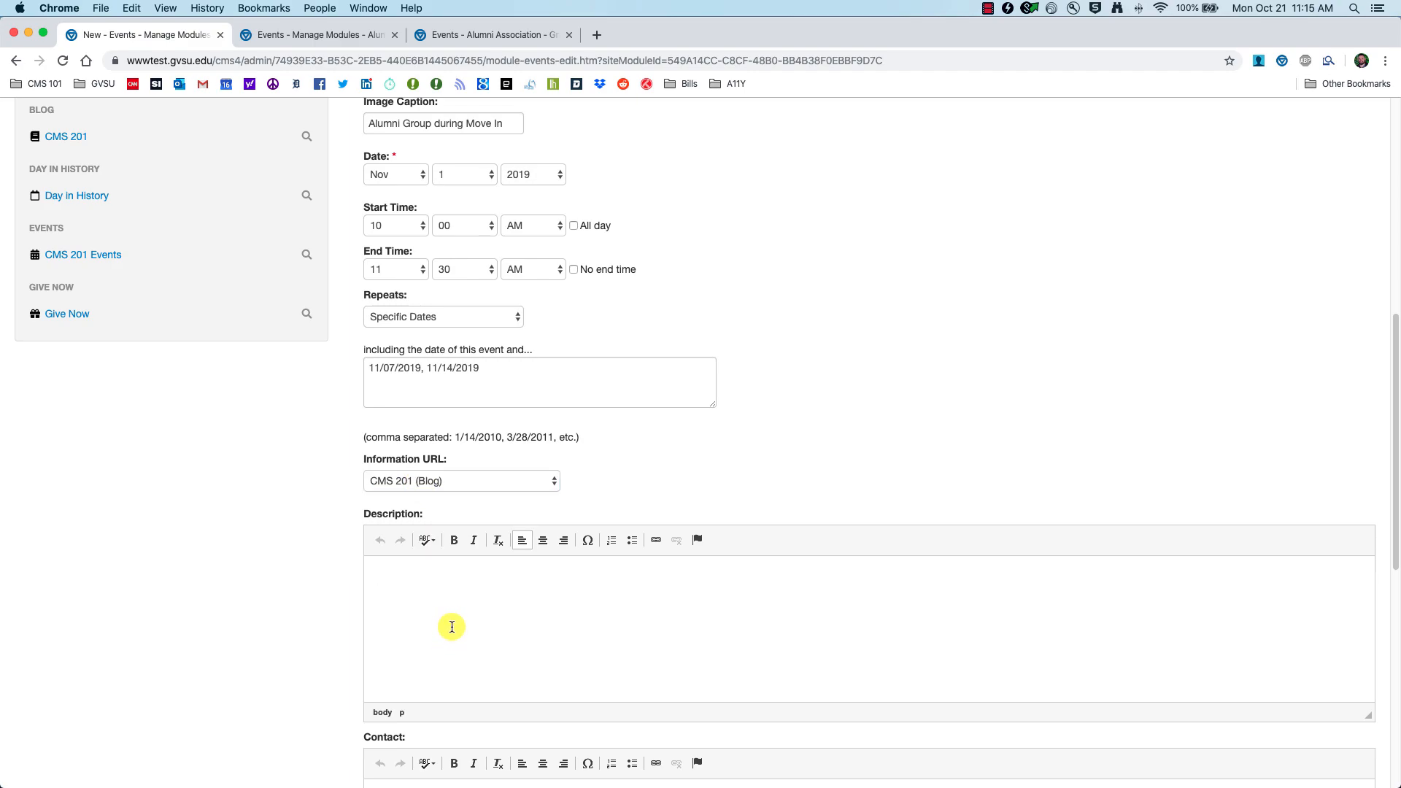
pyautogui.write('Come learn about CM')
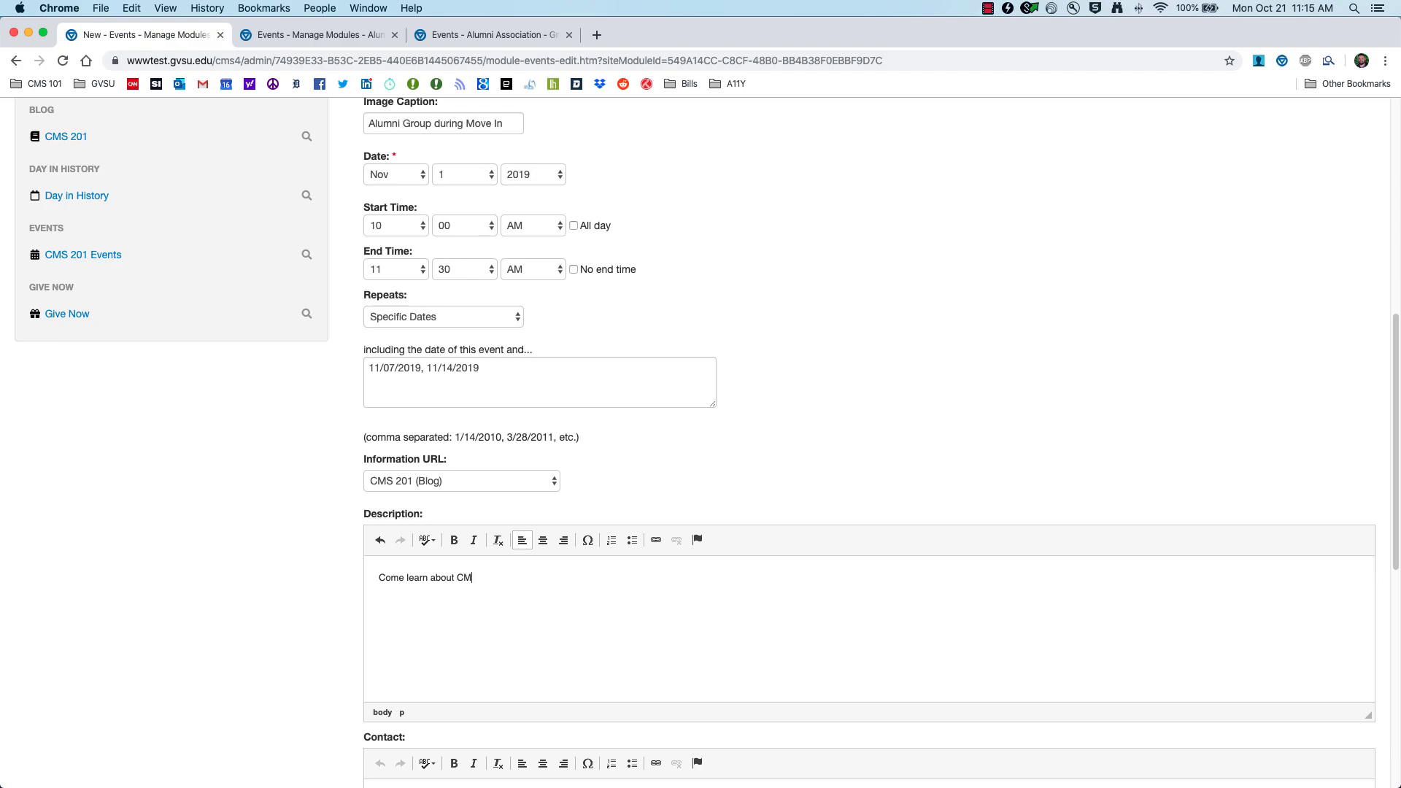
pyautogui.write('in the')
pyautogui.scroll(-5, 435, 638)
# Step: Enter the contact's name and e-mail, then add search keywords 'cms, training, 201'
pyautogui.click(431, 574)
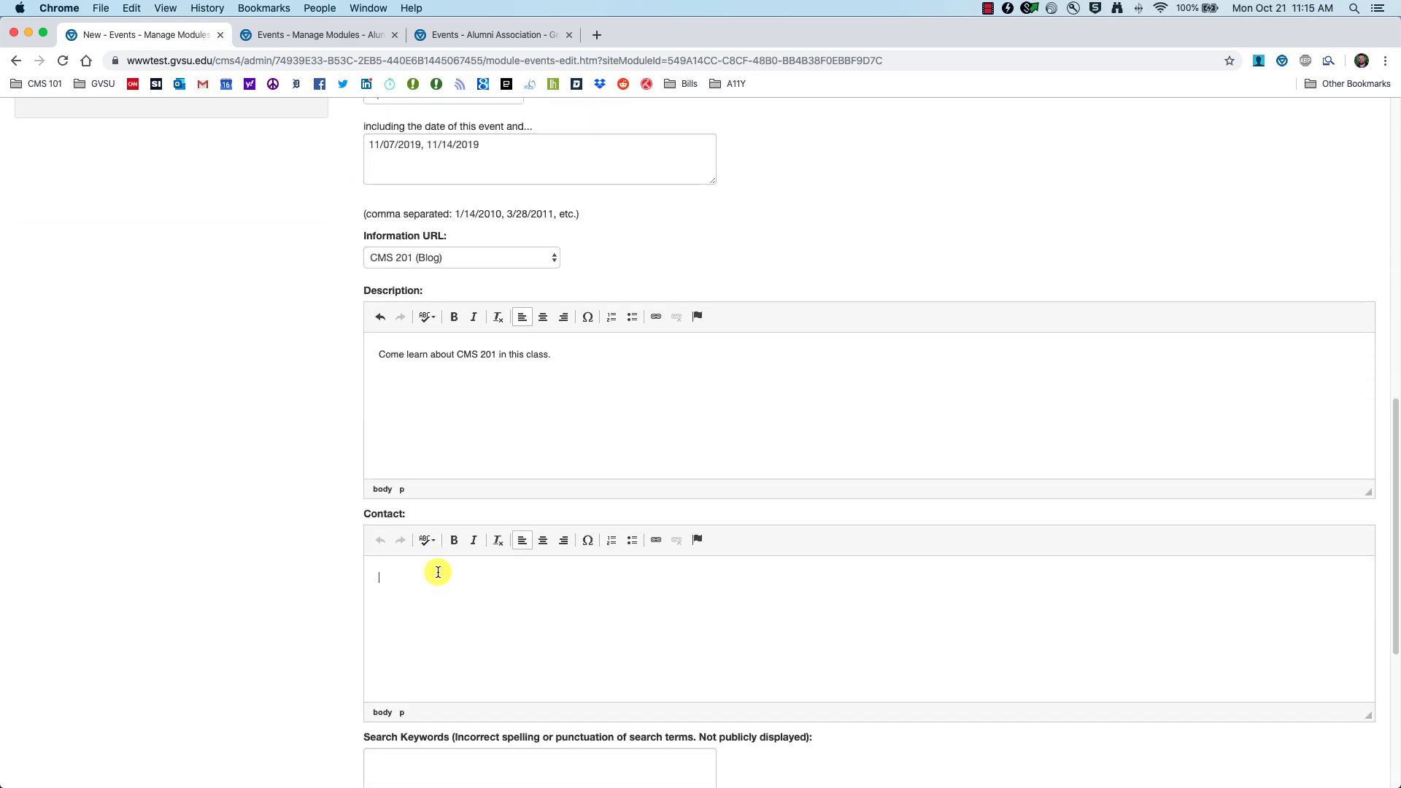
pyautogui.write('Zac')
pyautogui.scroll(-5, 417, 483)
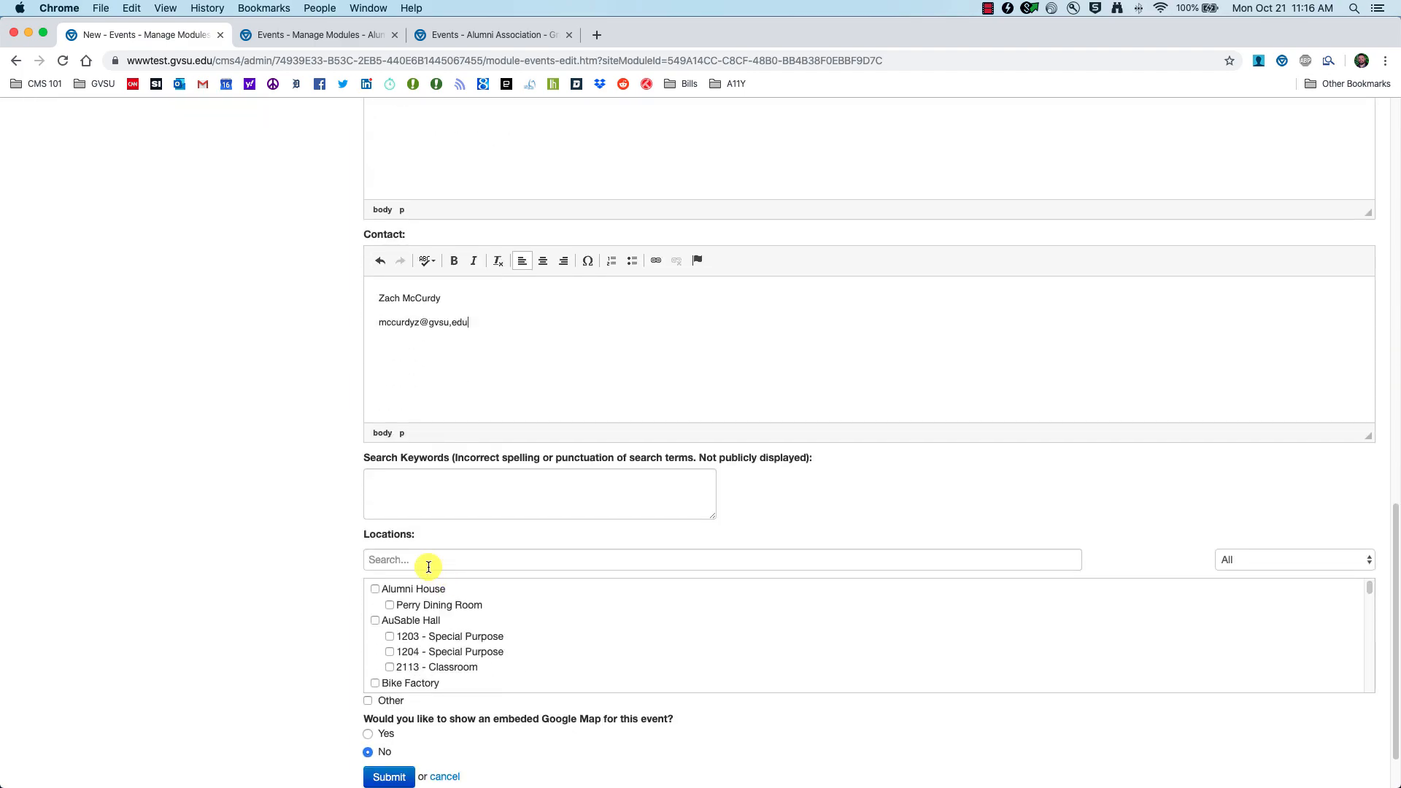
pyautogui.click(417, 483)
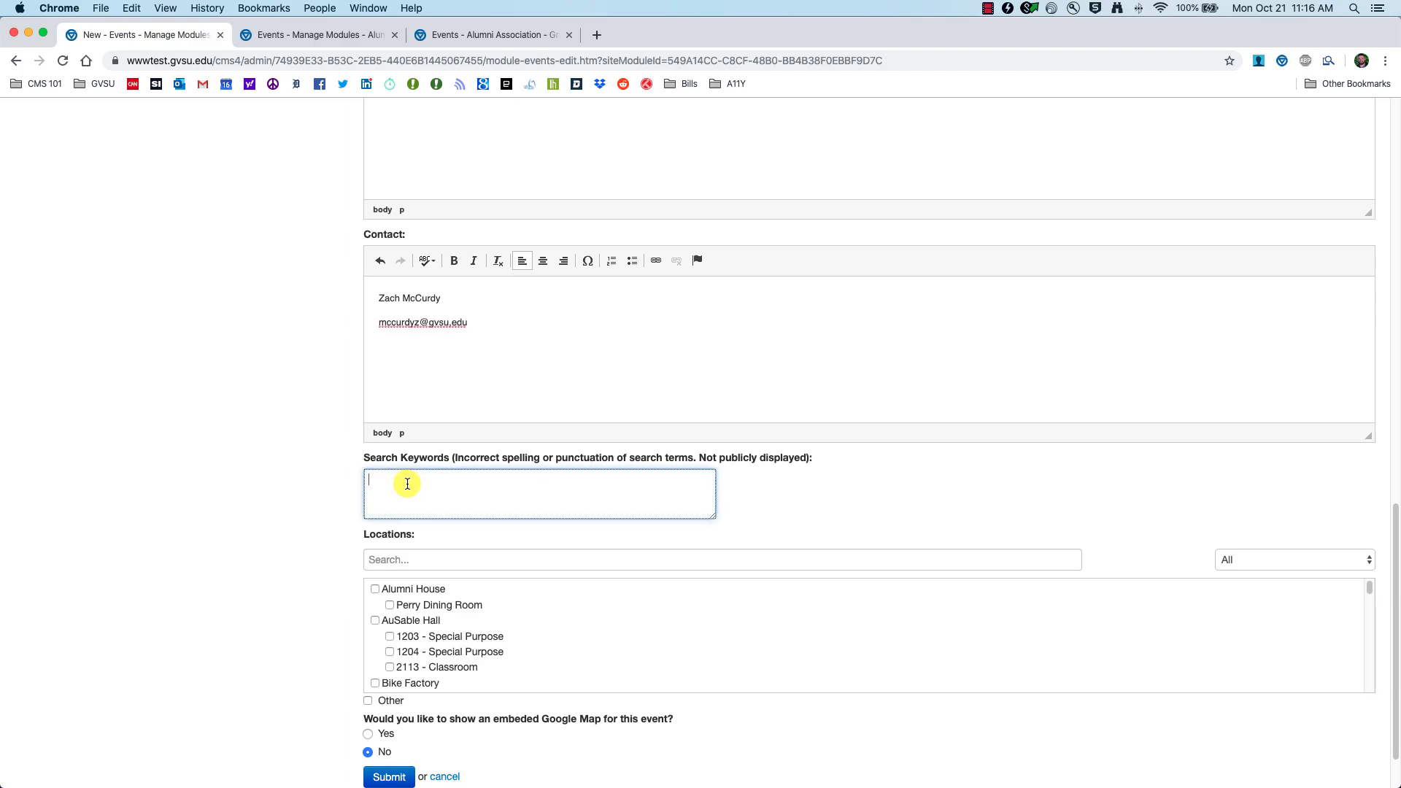
pyautogui.write('cms, training, 201')
# Step: Glance at the Alumni Association events page, then return to the event edit form
pyautogui.click(438, 35)
pyautogui.click(353, 330)
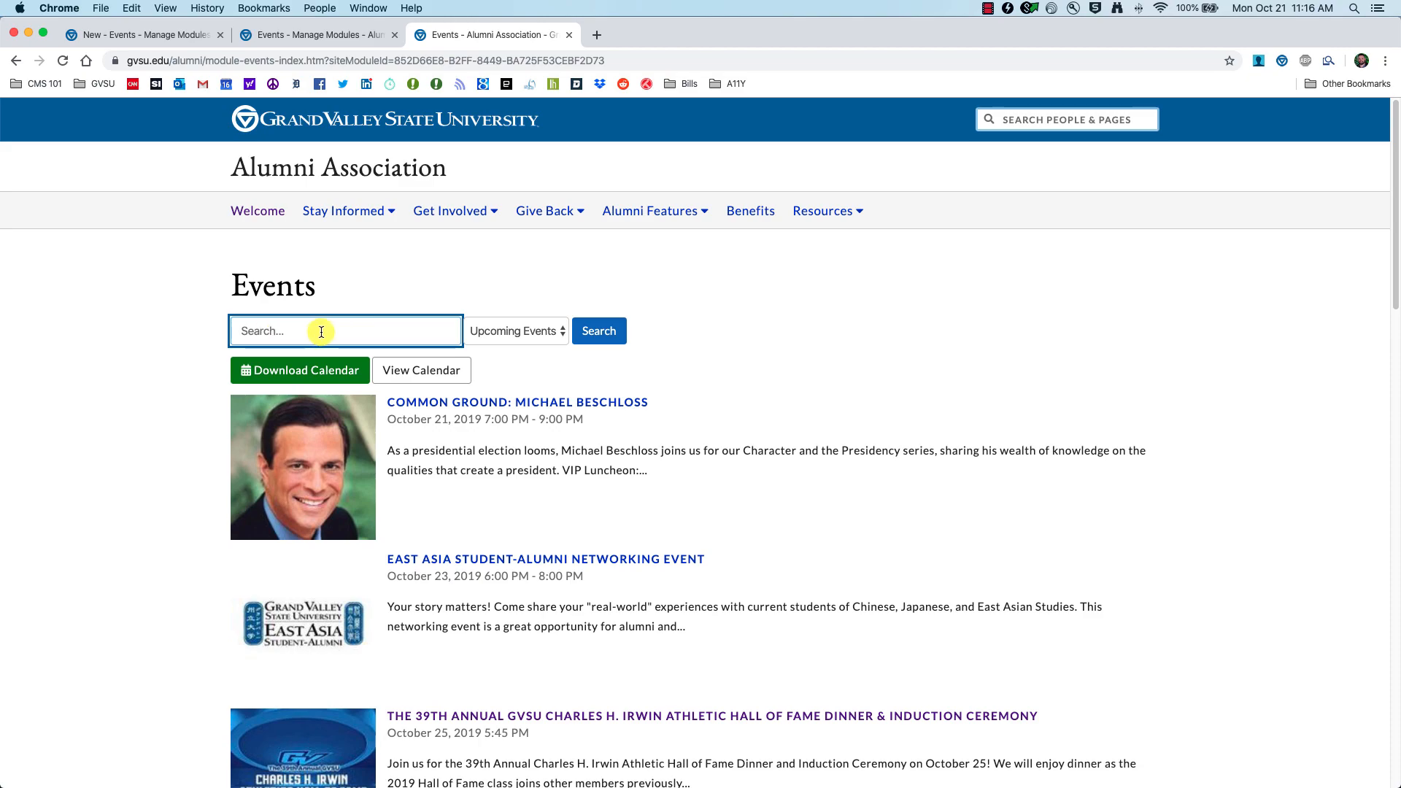
pyautogui.click(146, 34)
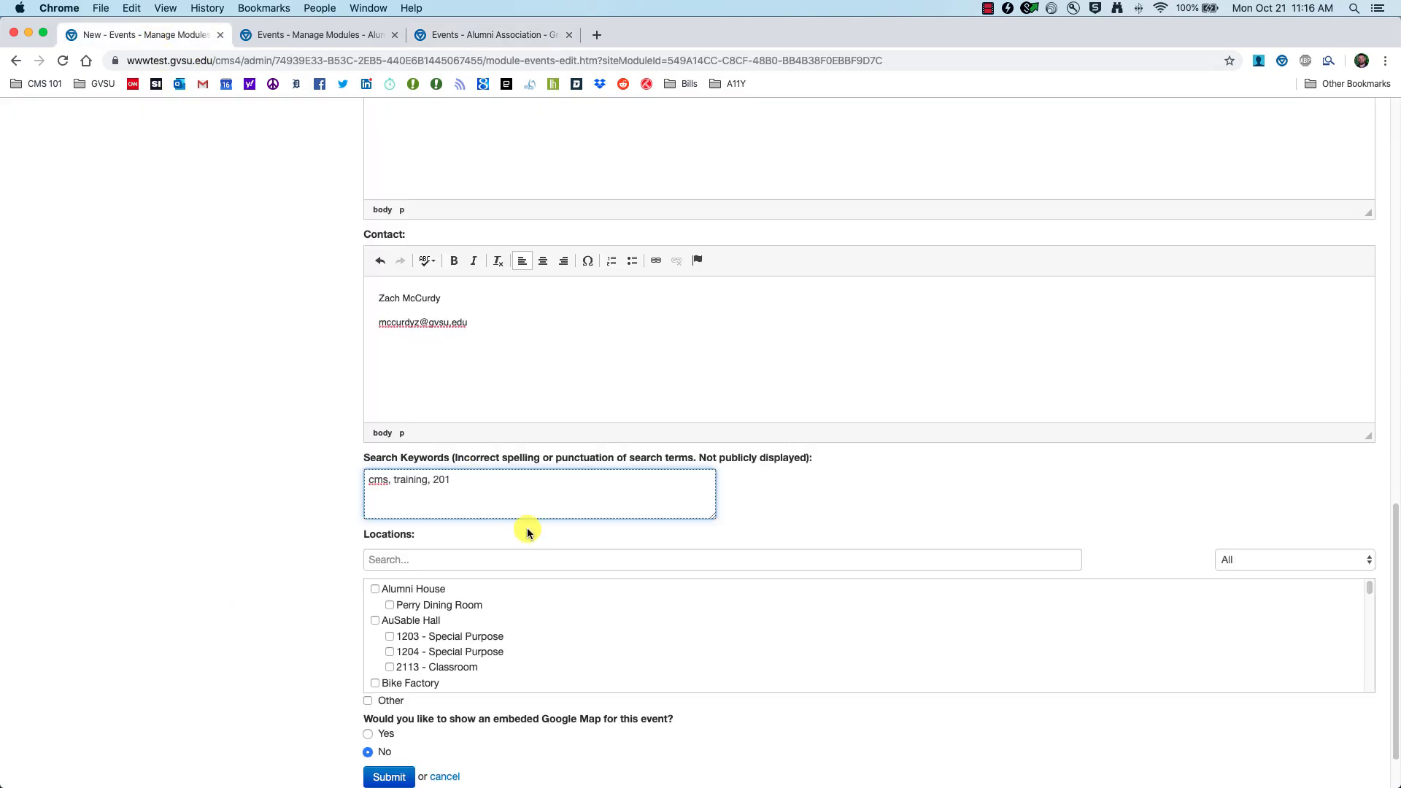
# Step: Keep only the 230-235 Combo location, clear Other location, and submit the event
pyautogui.scroll(-2, 281, 539)
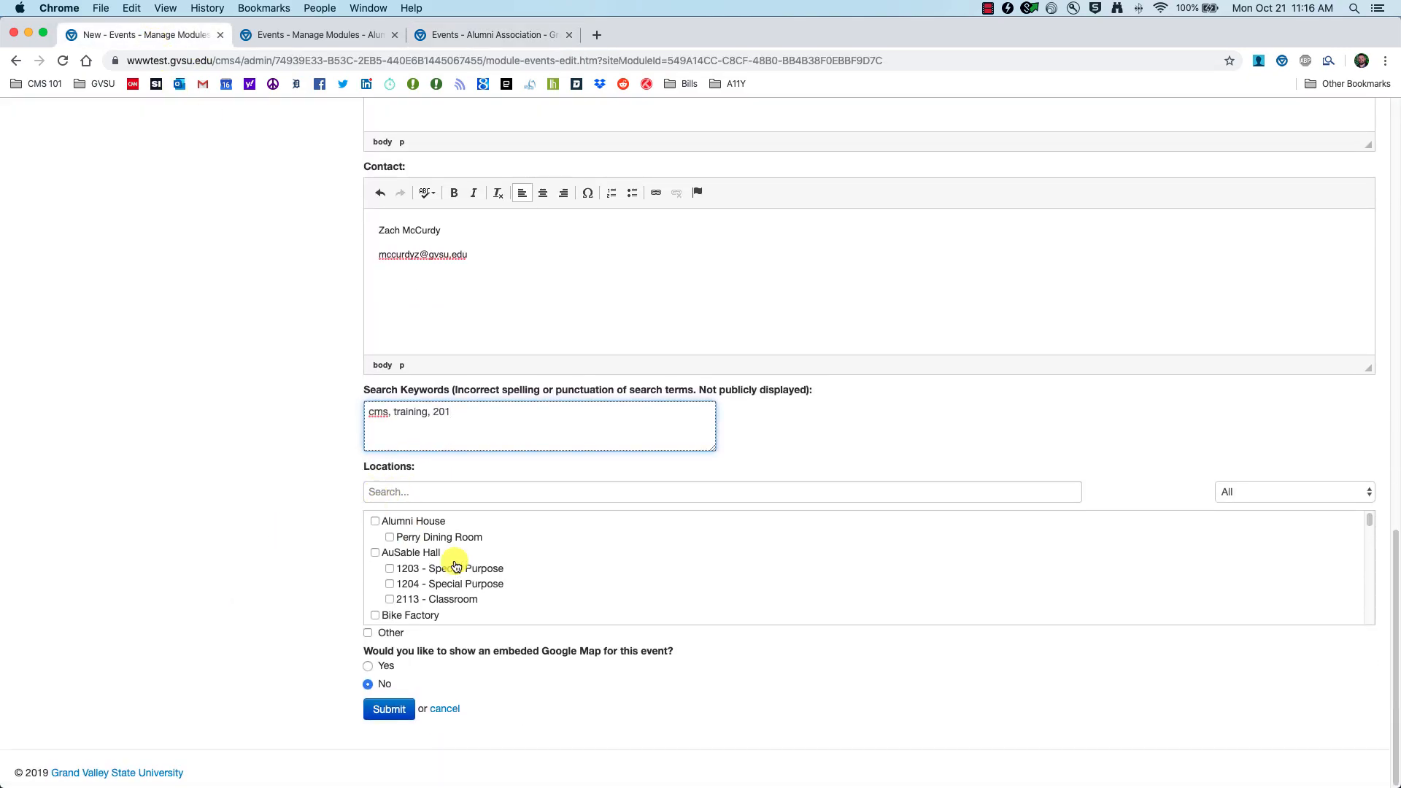
pyautogui.scroll(-2, 471, 571)
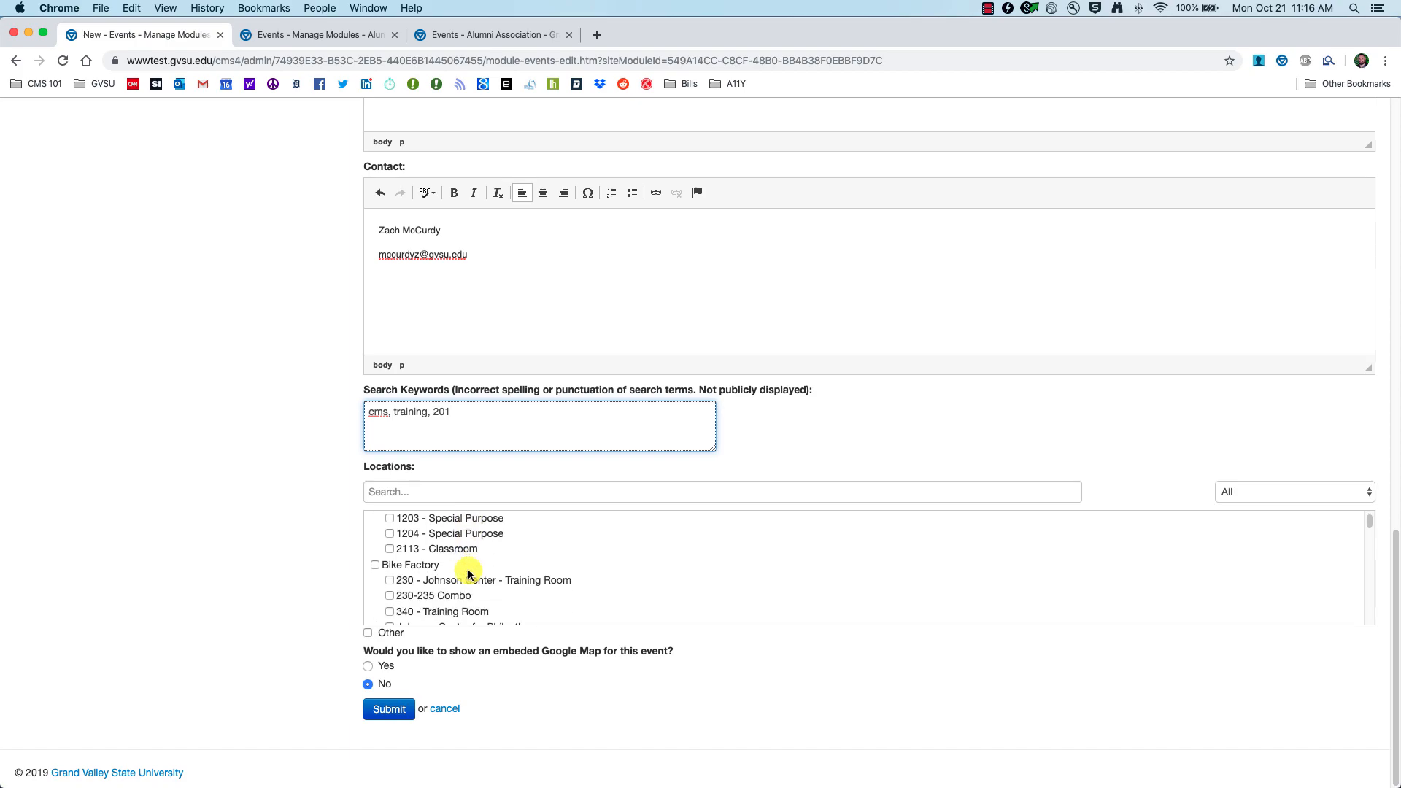
pyautogui.scroll(-8, 465, 576)
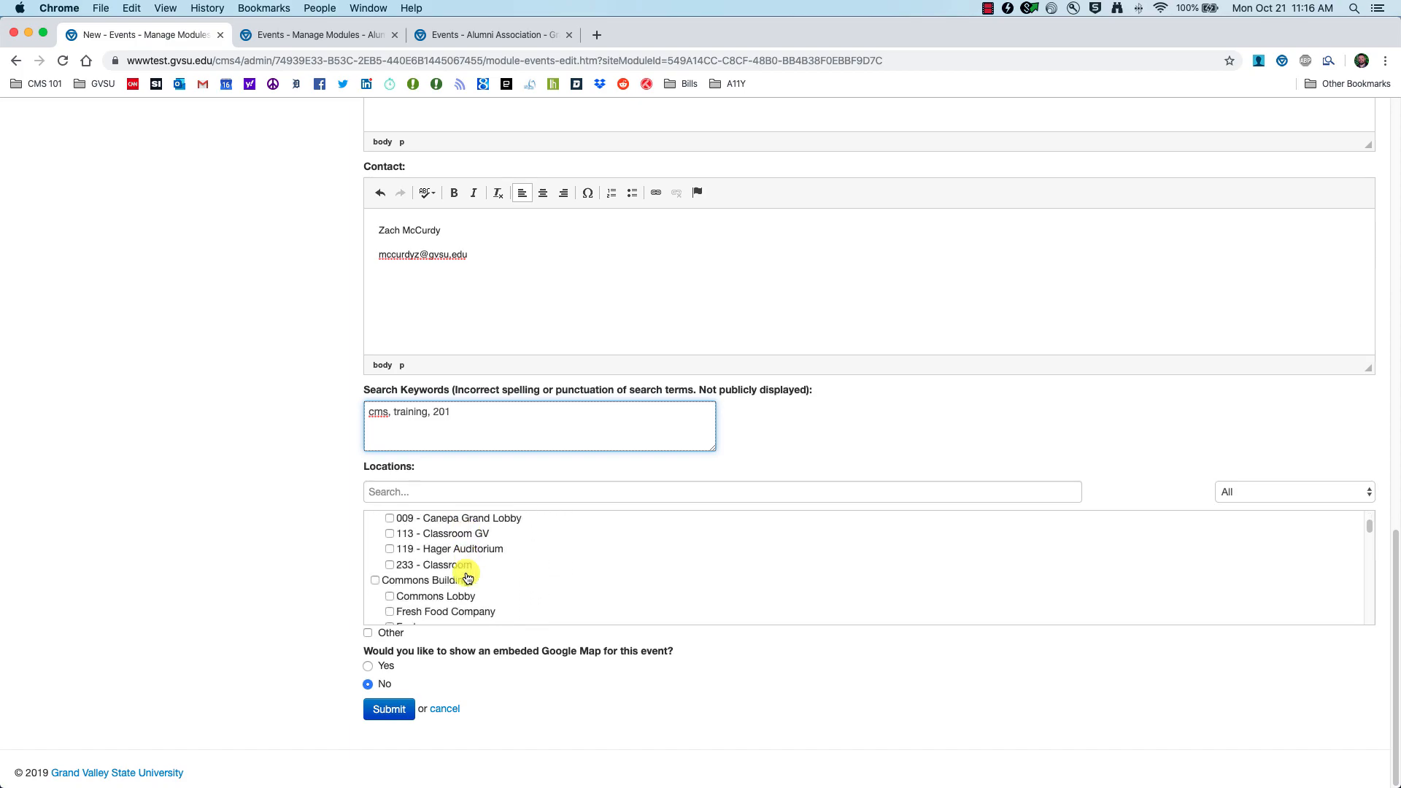
pyautogui.scroll(-4, 467, 578)
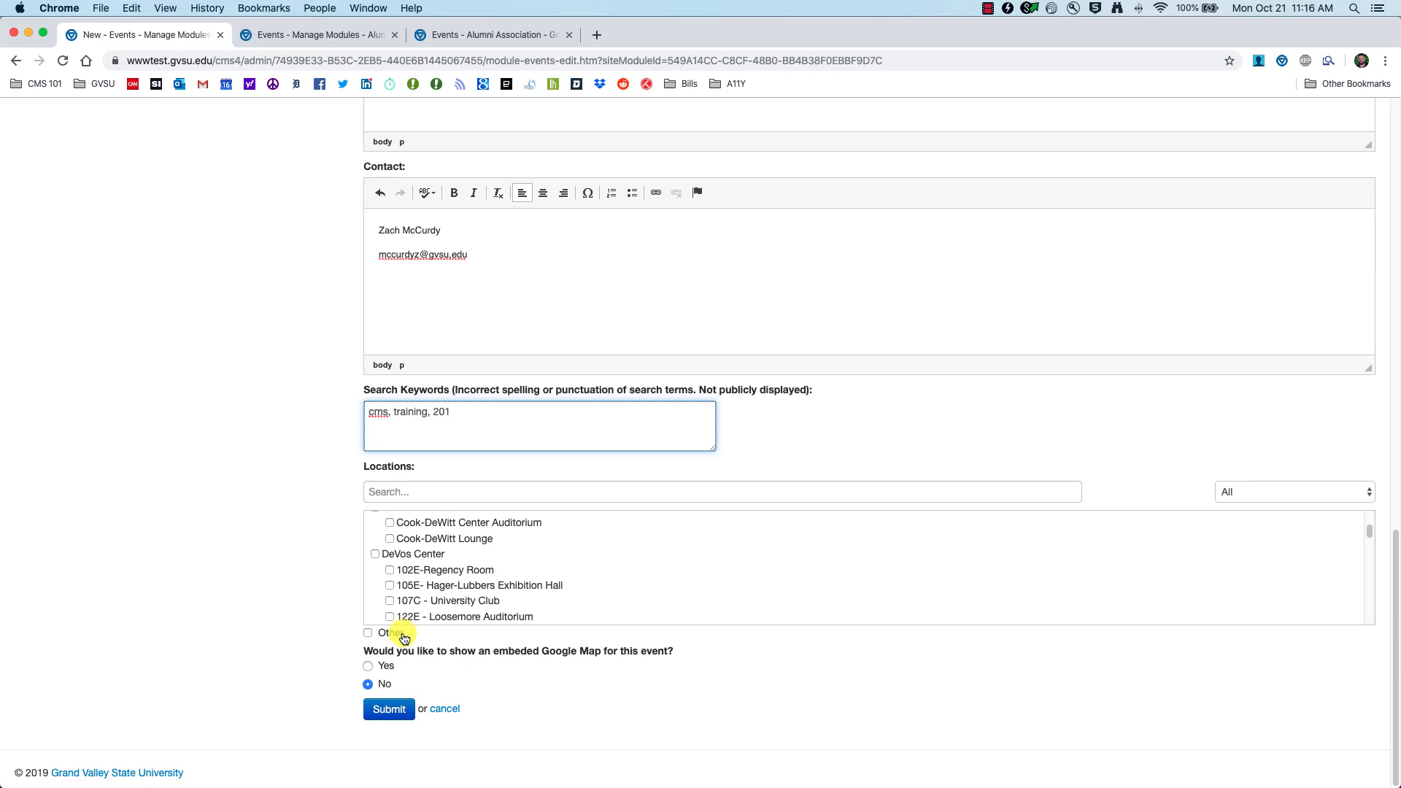
pyautogui.scroll(12, 458, 582)
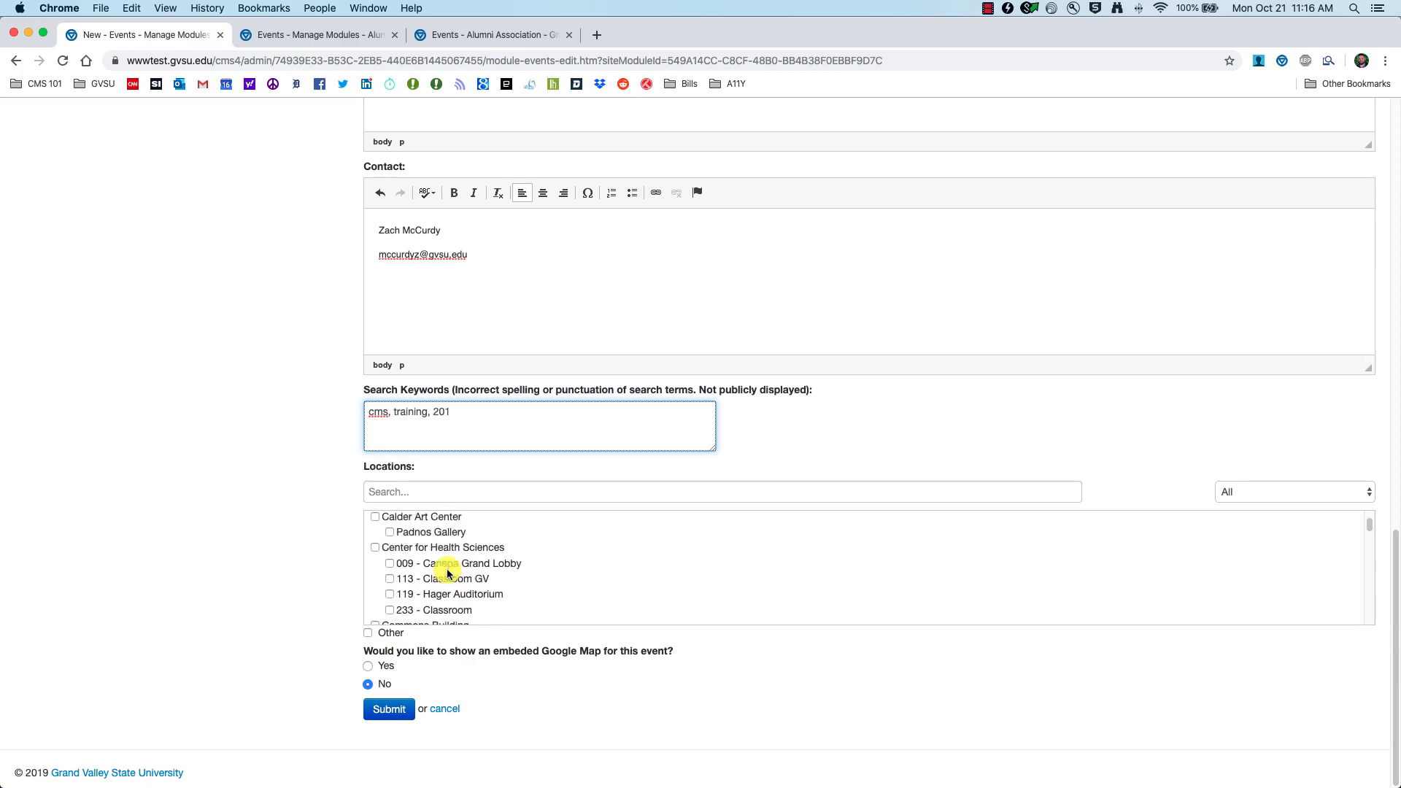
pyautogui.click(392, 563)
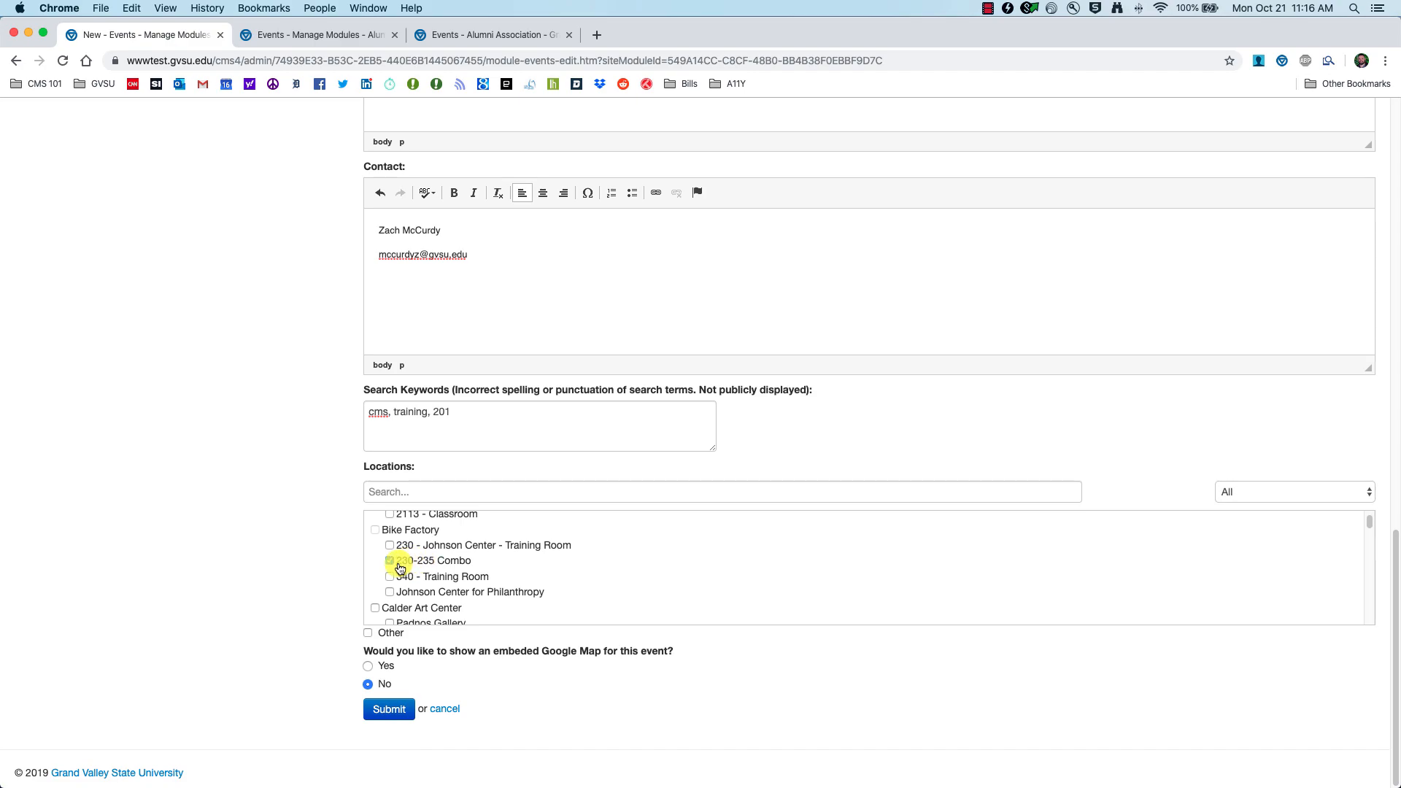
pyautogui.click(368, 633)
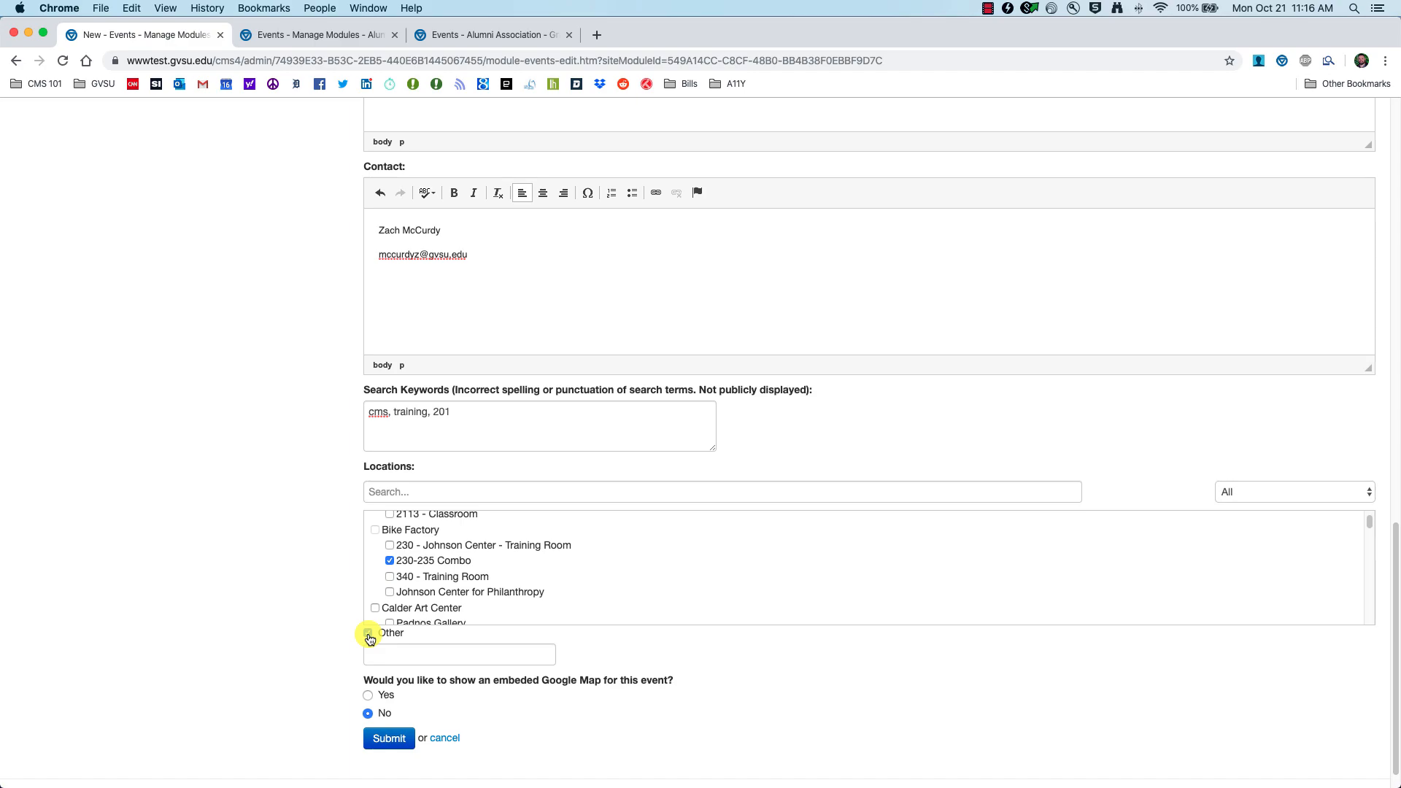
pyautogui.click(368, 633)
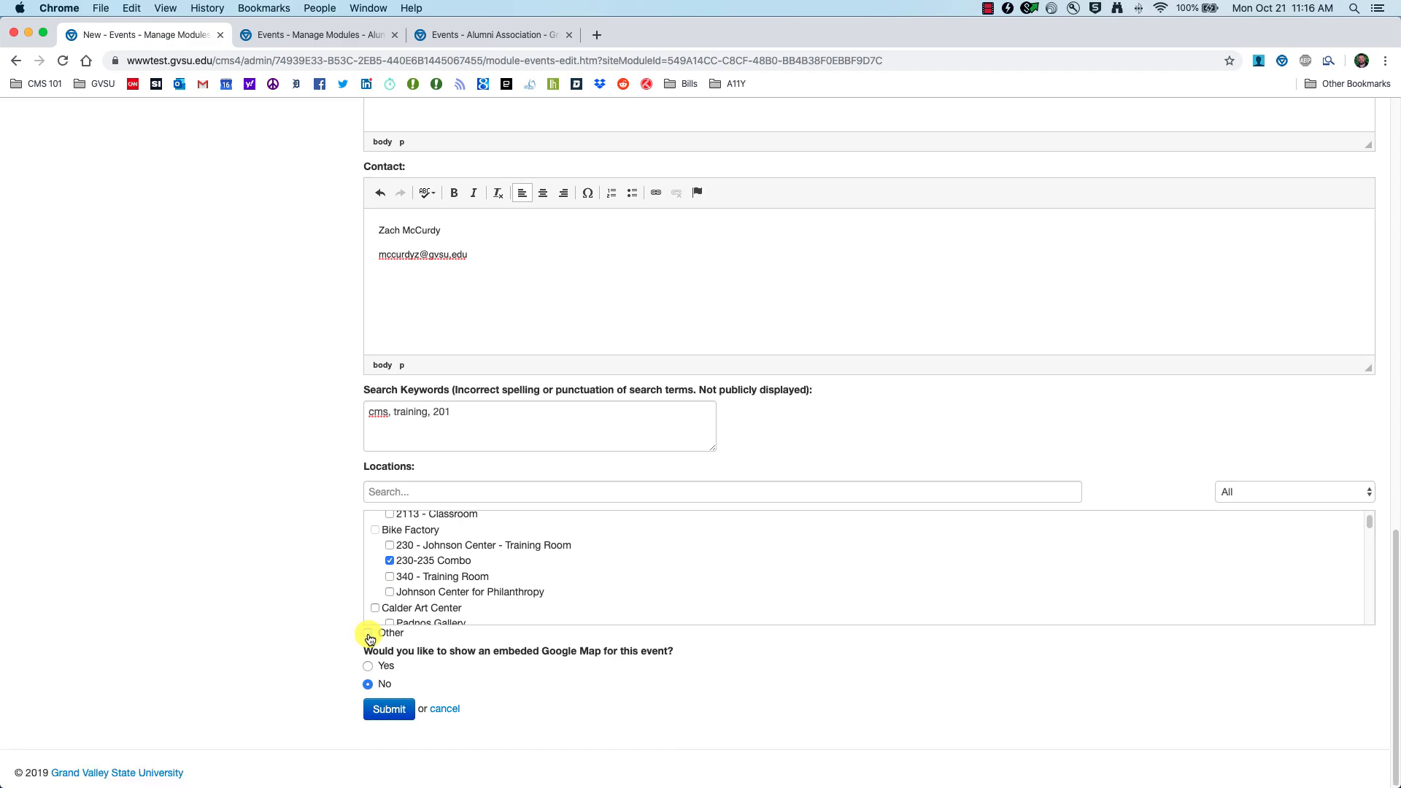
pyautogui.click(368, 633)
pyautogui.click(444, 654)
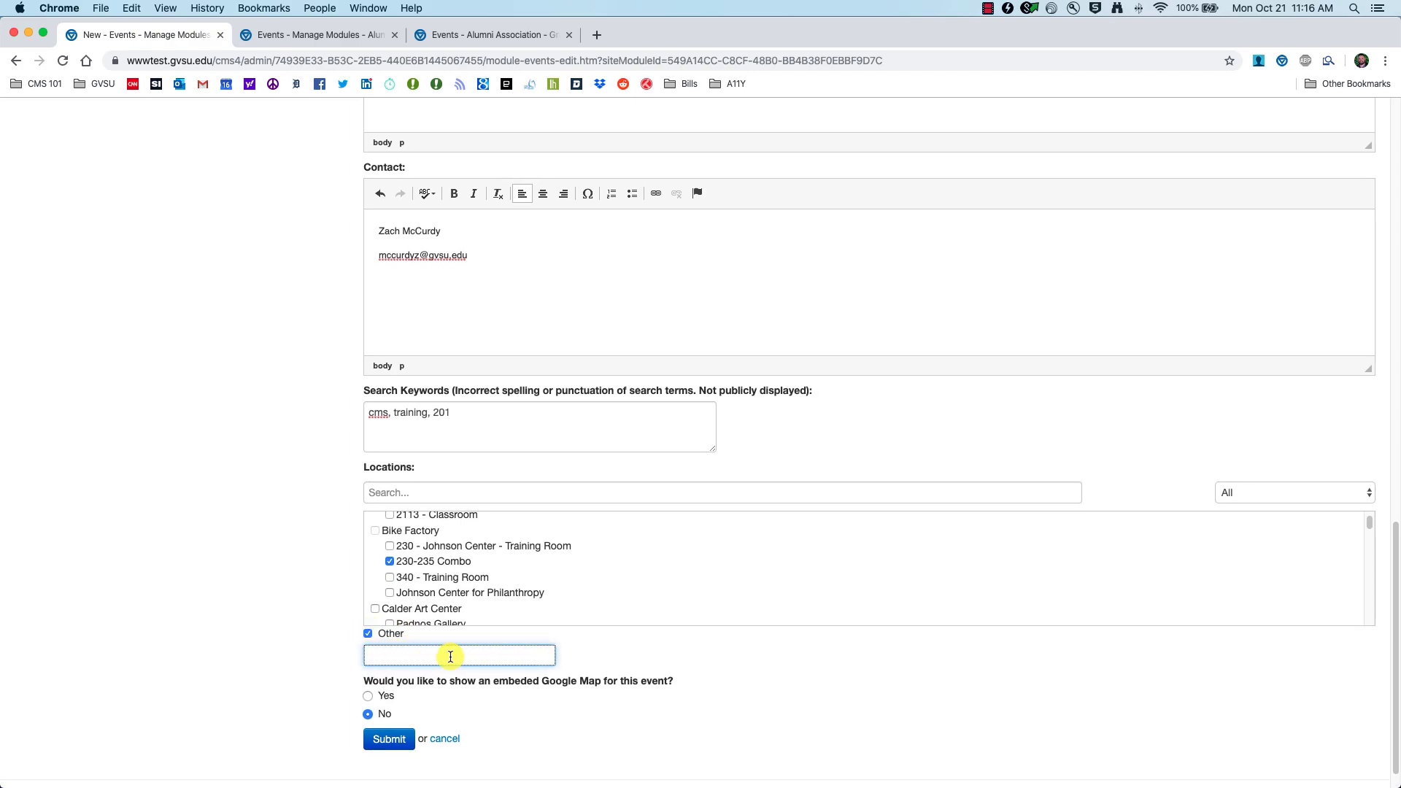
pyautogui.click(378, 634)
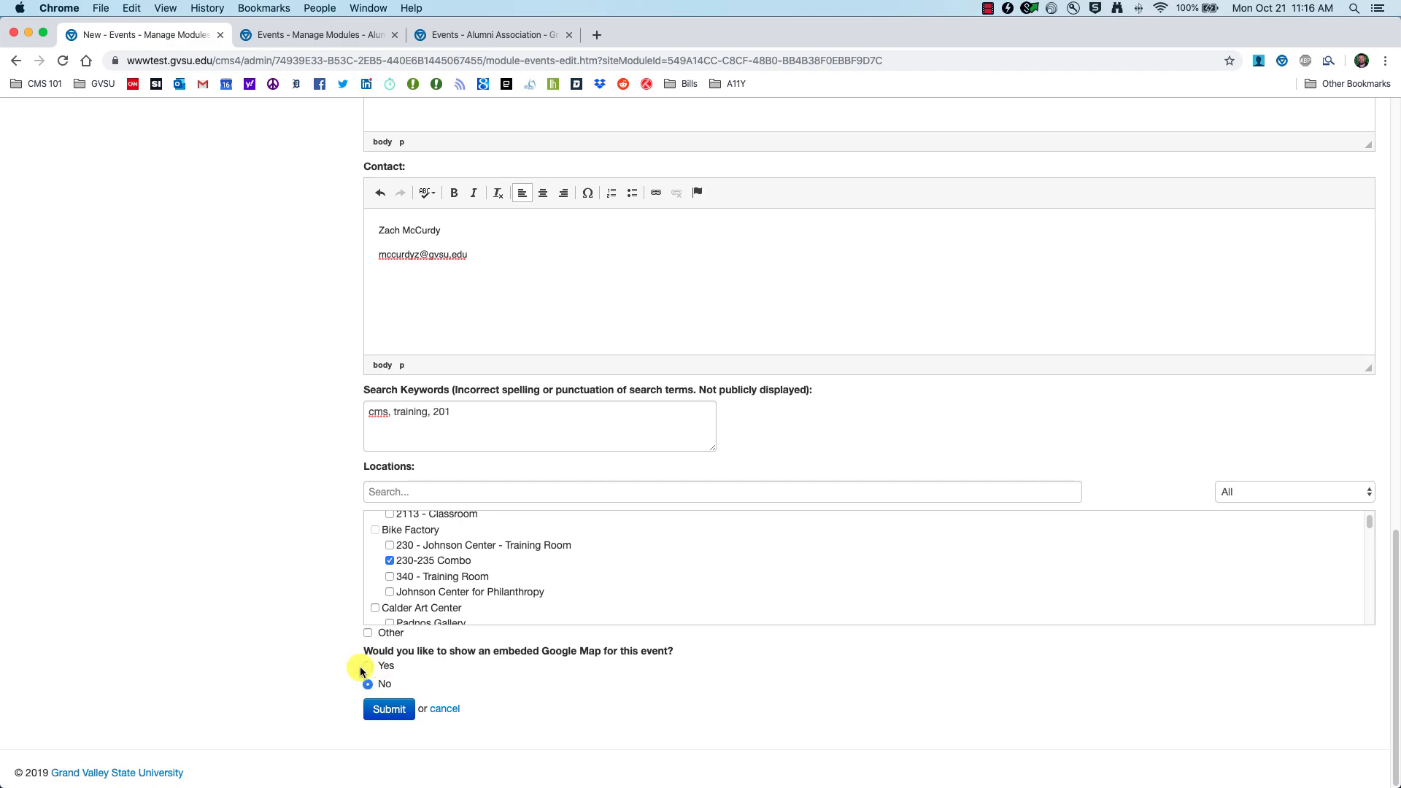
pyautogui.click(390, 719)
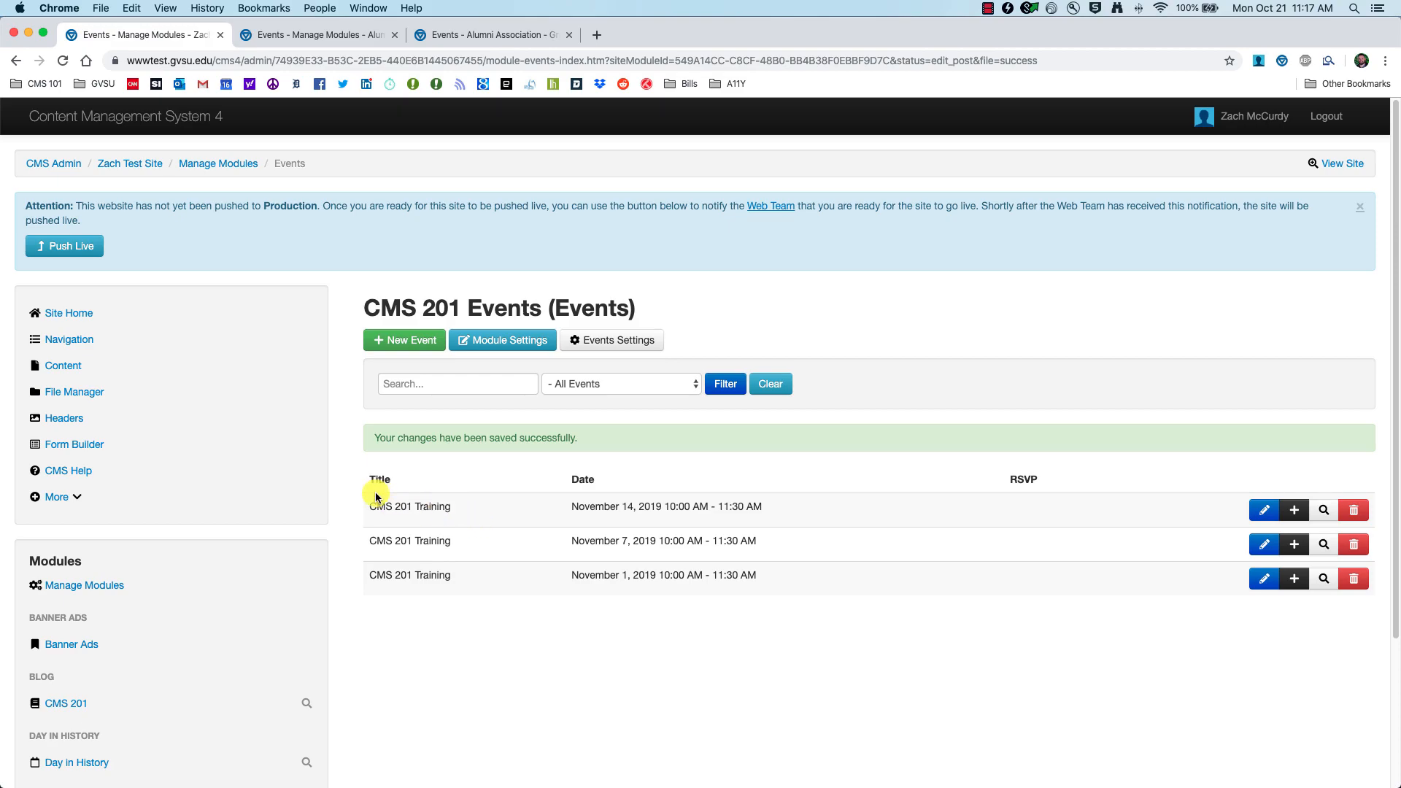
# Step: Open the Navigation page listing the About Us, Blog and Events menu items
pyautogui.click(71, 341)
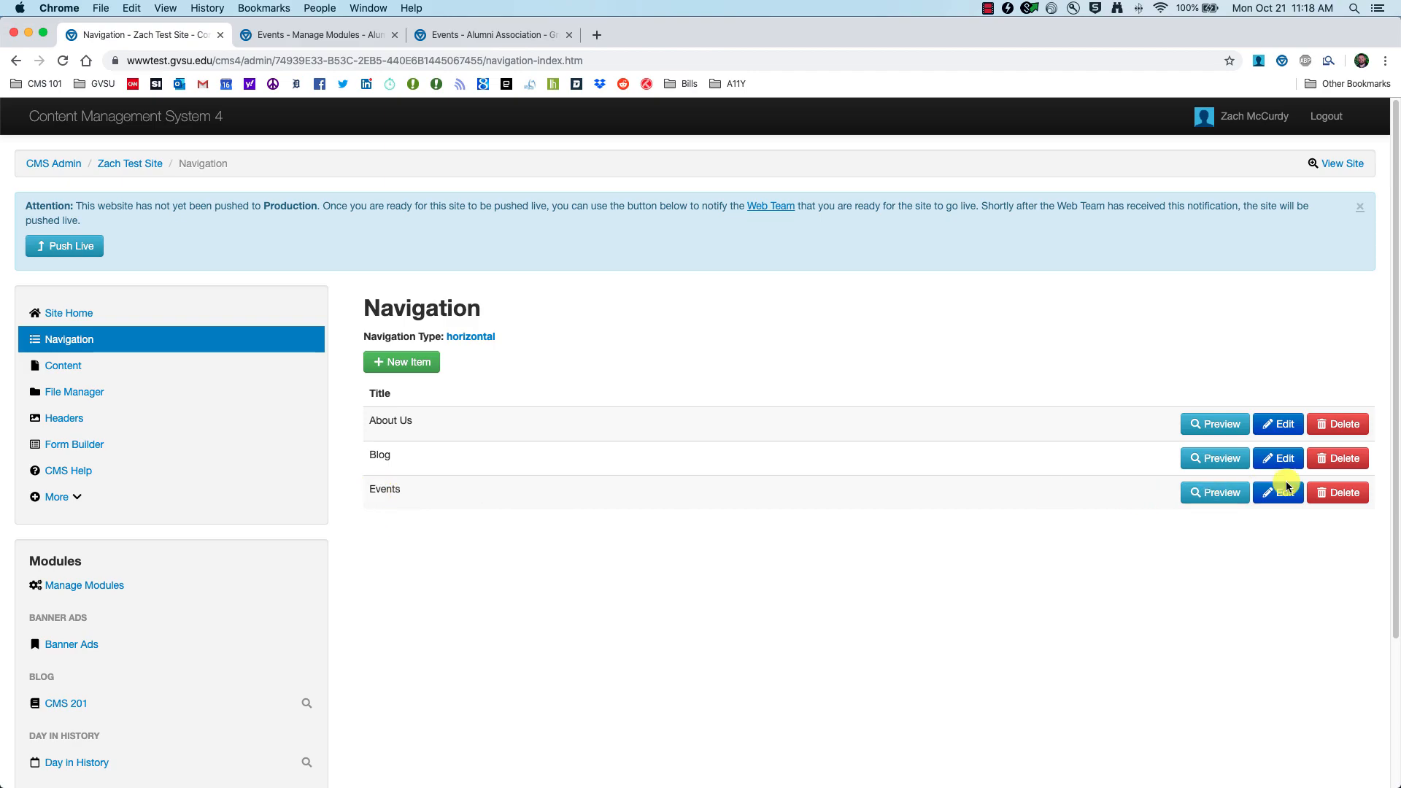
# Step: Point the Events navigation item to 'CMS 201 Events (Events) - Calendar View', save, and view the site
pyautogui.click(1257, 493)
pyautogui.click(410, 355)
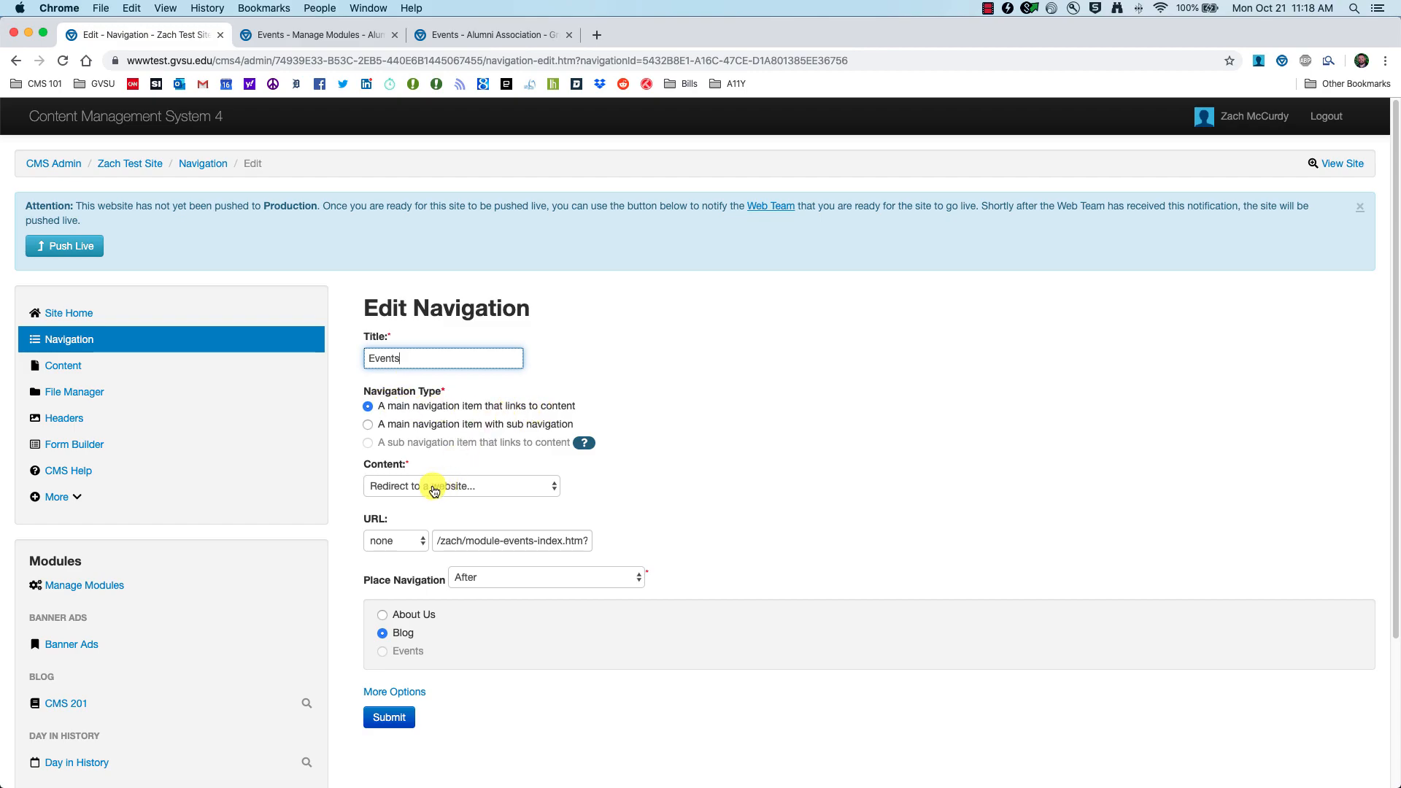
pyautogui.click(517, 487)
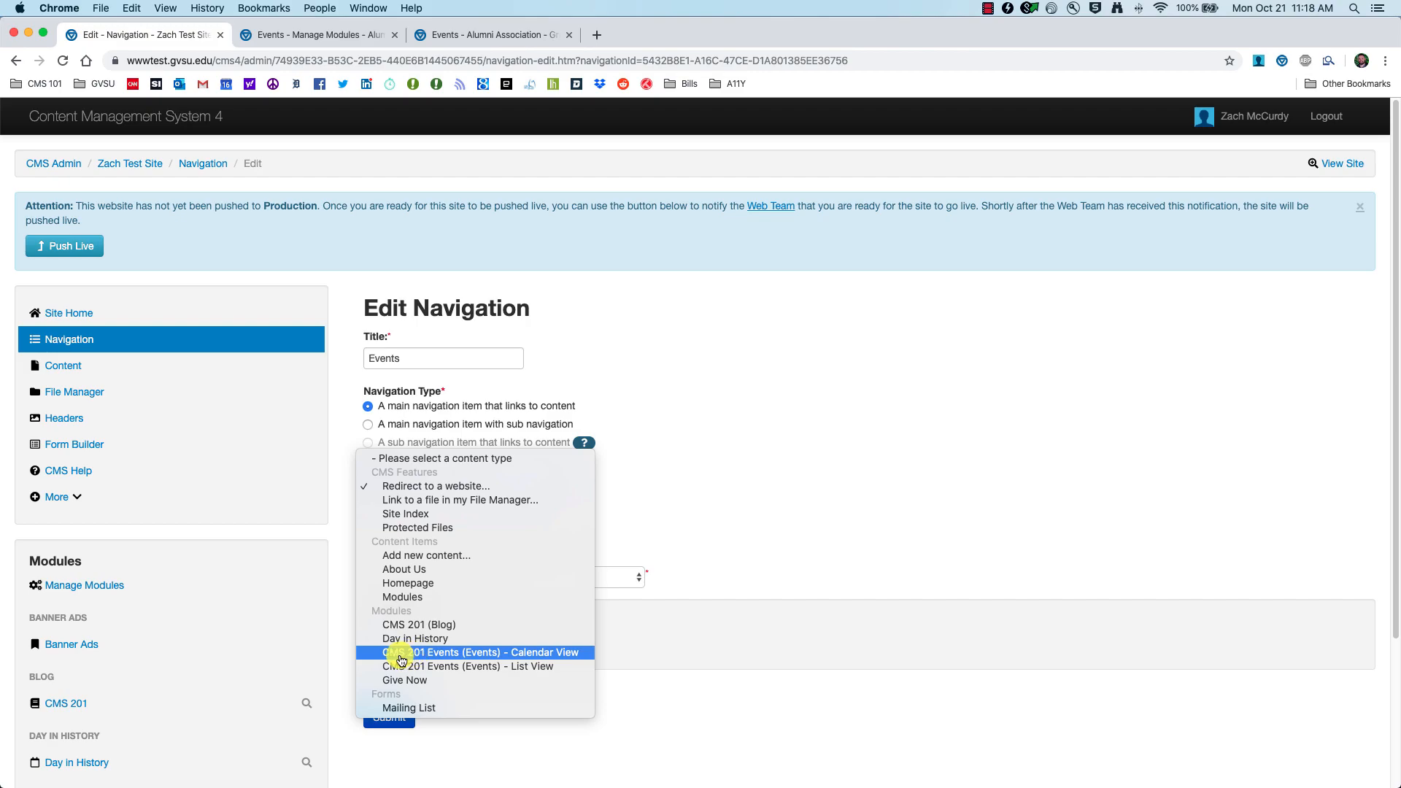
pyautogui.click(549, 654)
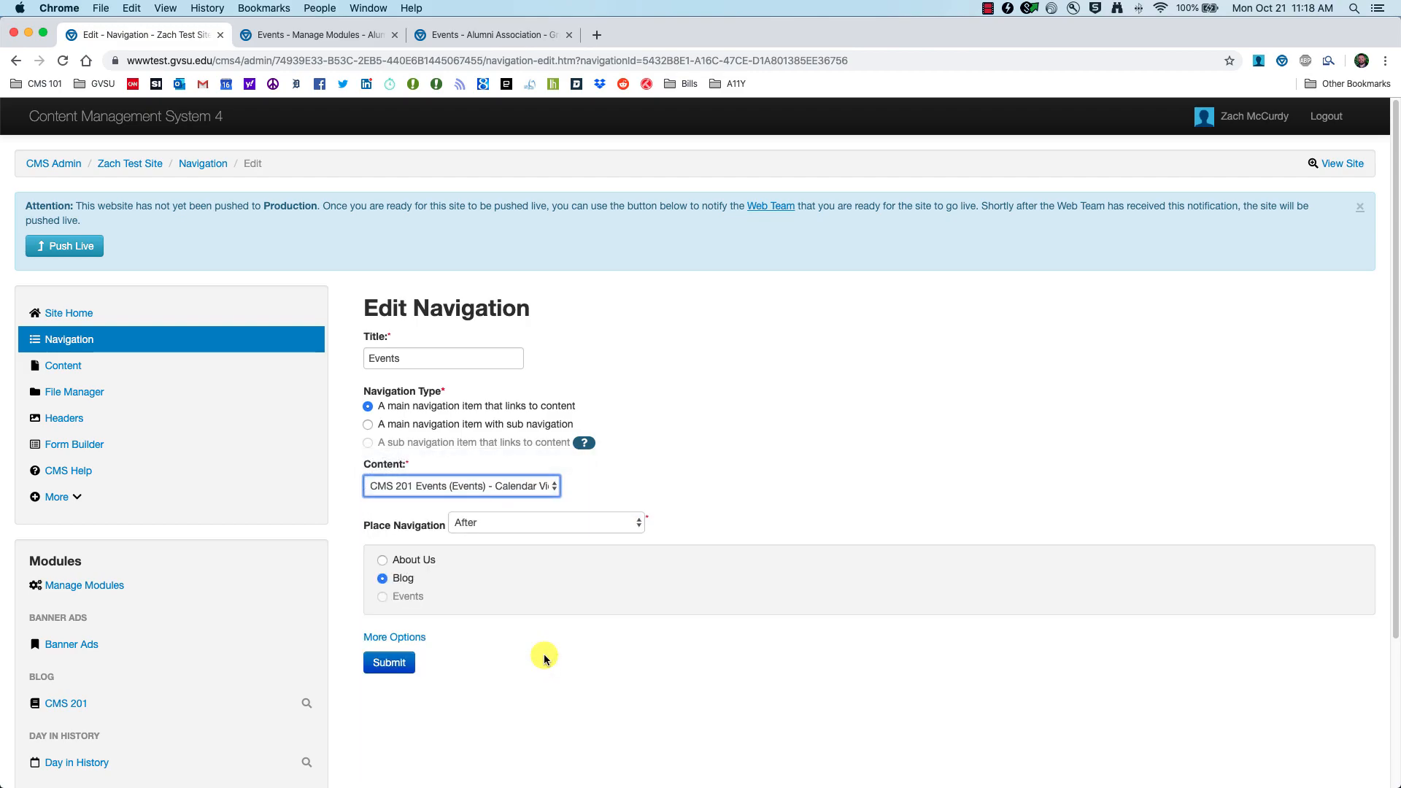
pyautogui.click(393, 666)
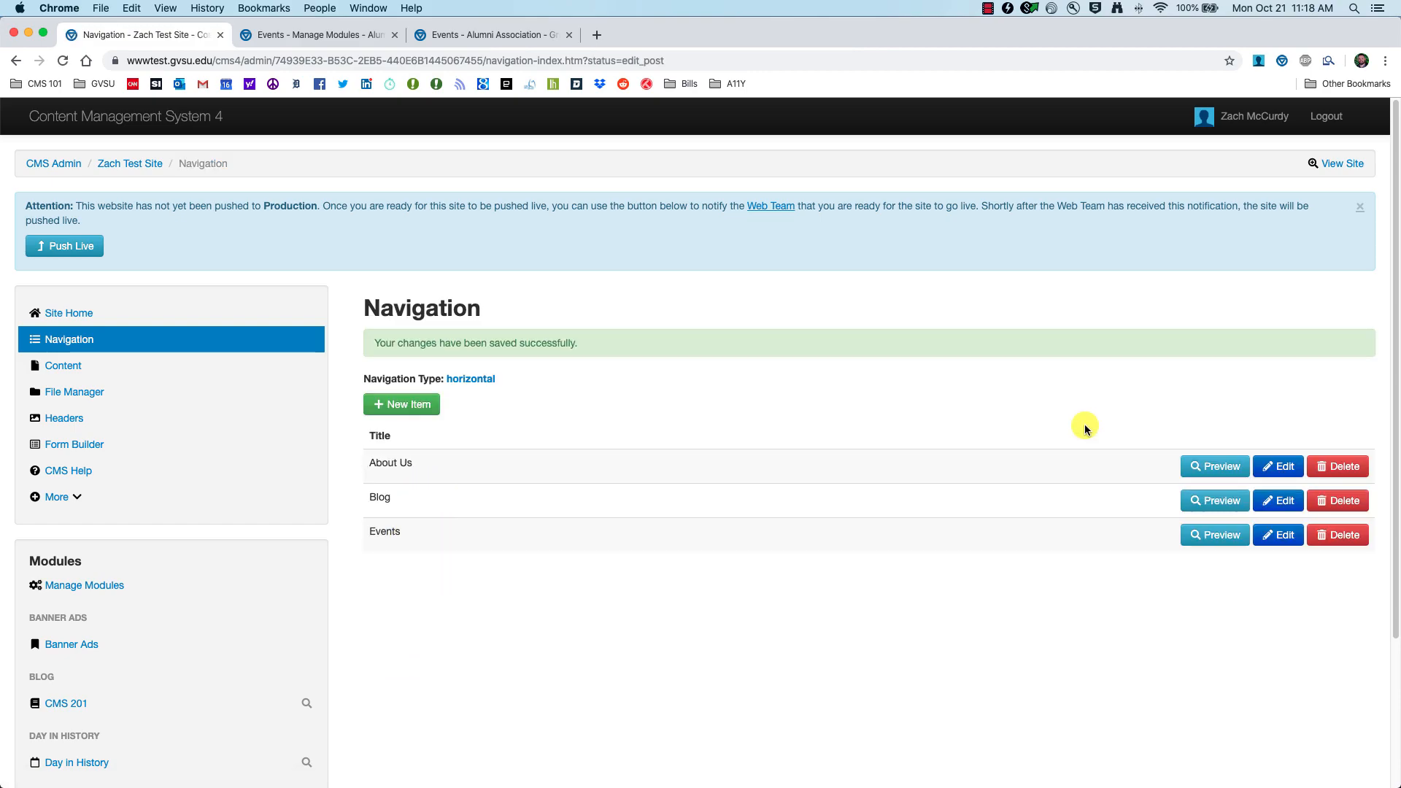
pyautogui.click(1343, 165)
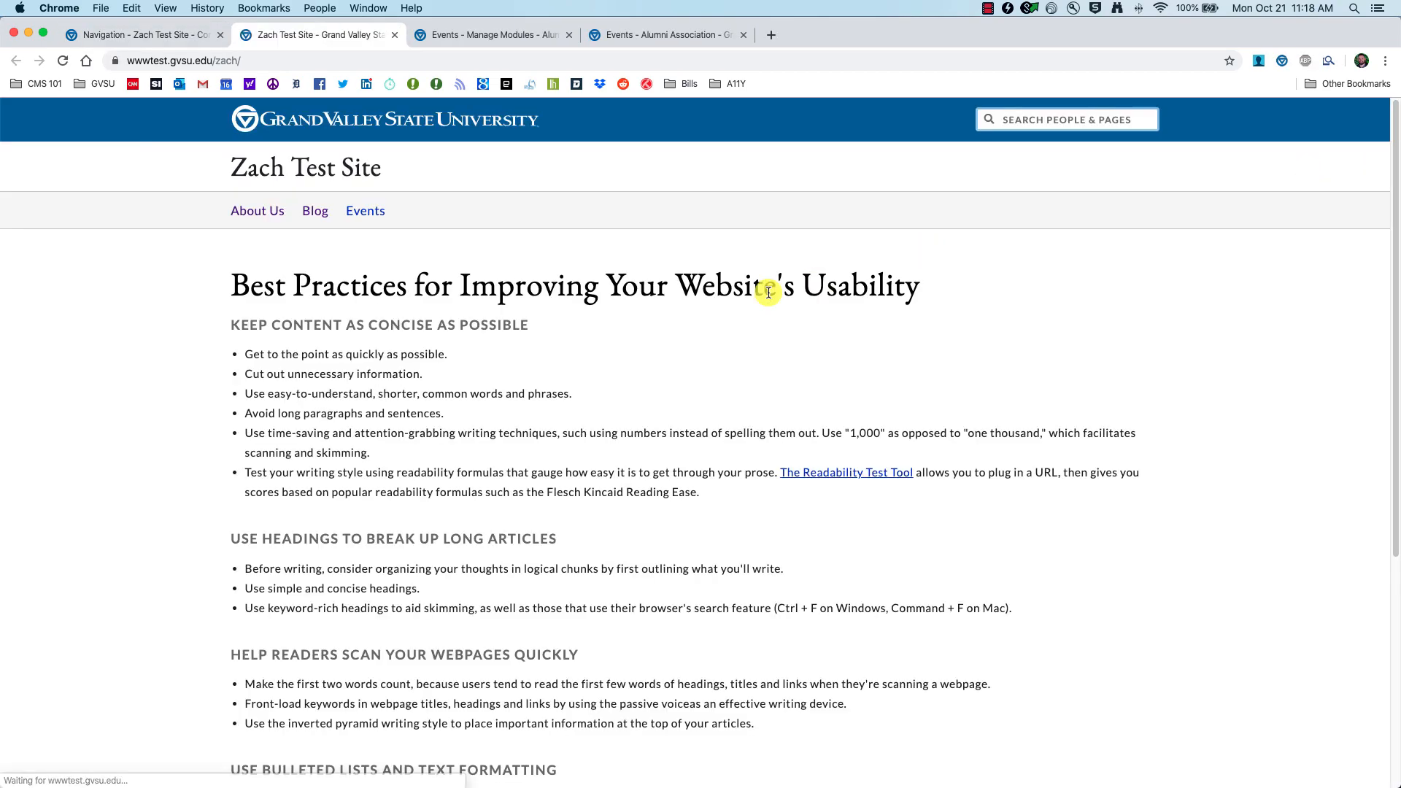
# Step: Browse the public Events calendar to November 2019, showing sessions on the 1st, 7th and 14th
pyautogui.click(368, 213)
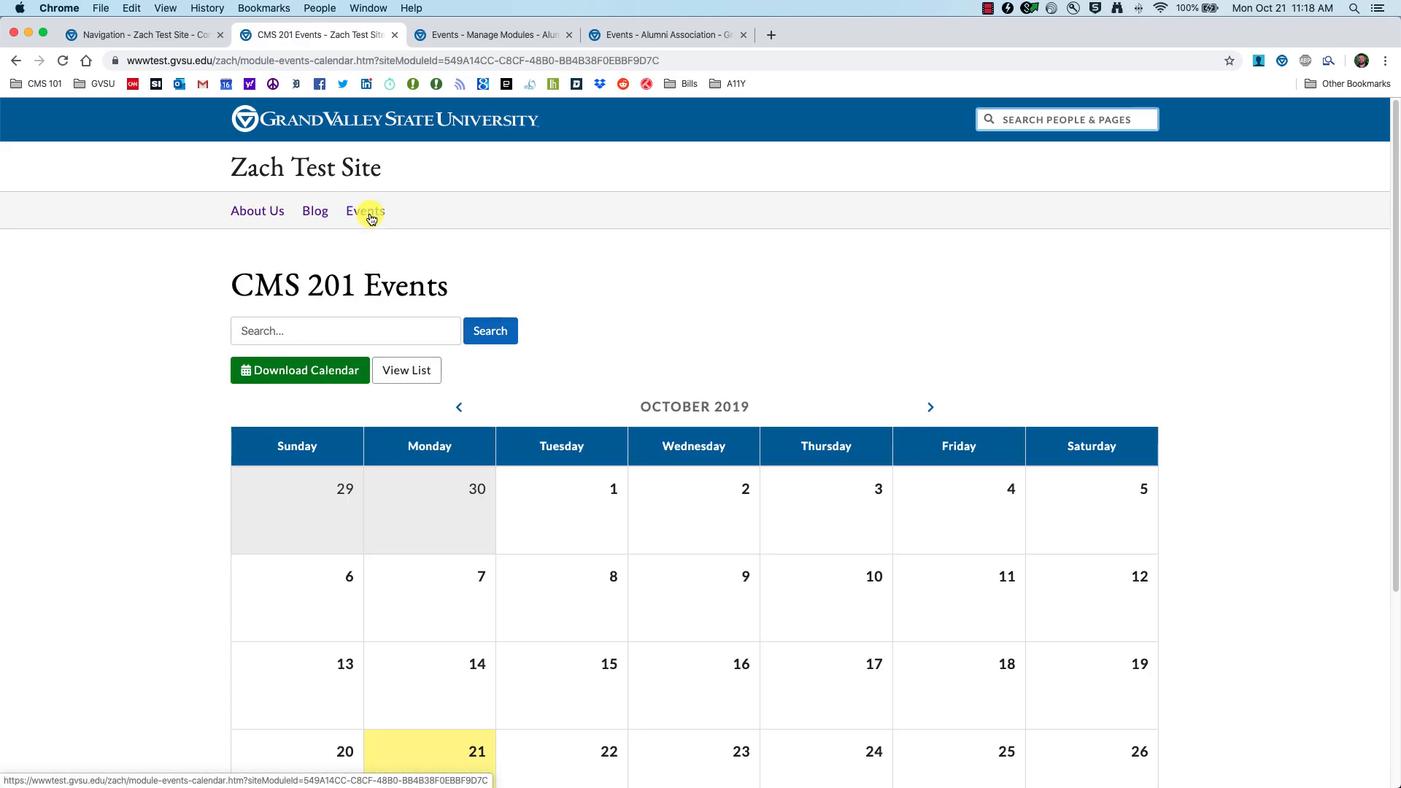
pyautogui.scroll(-3, 155, 386)
pyautogui.scroll(-2, 155, 385)
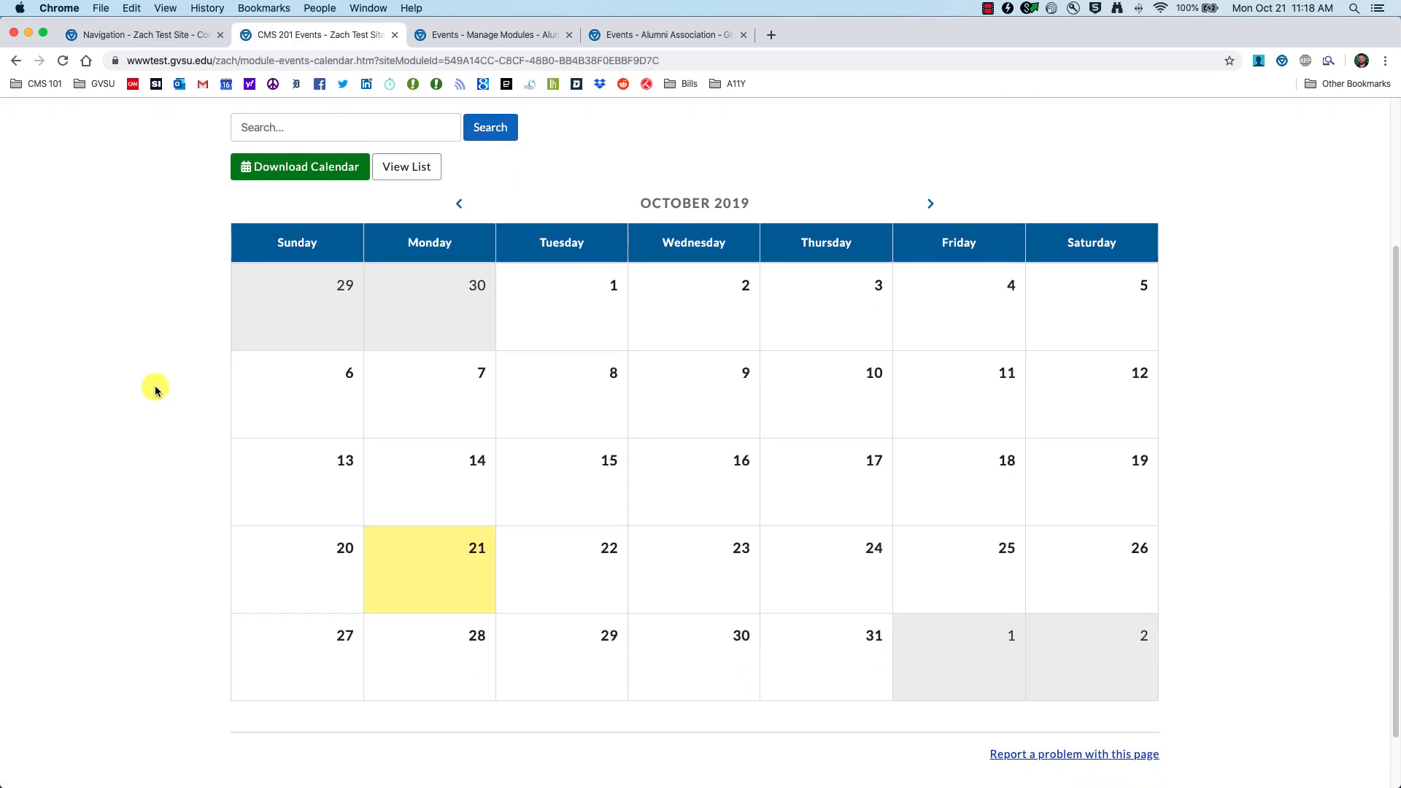
pyautogui.click(931, 204)
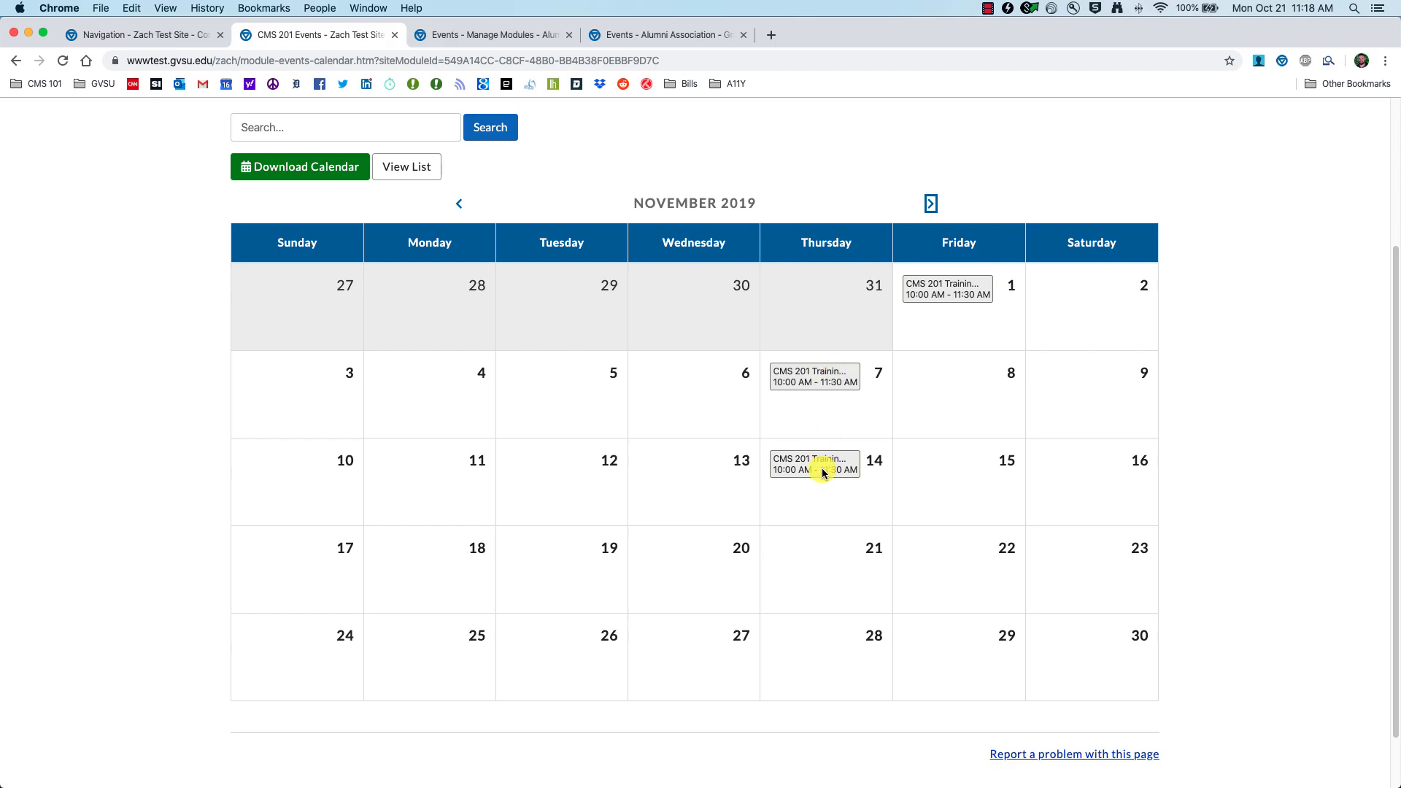
pyautogui.scroll(3, 205, 261)
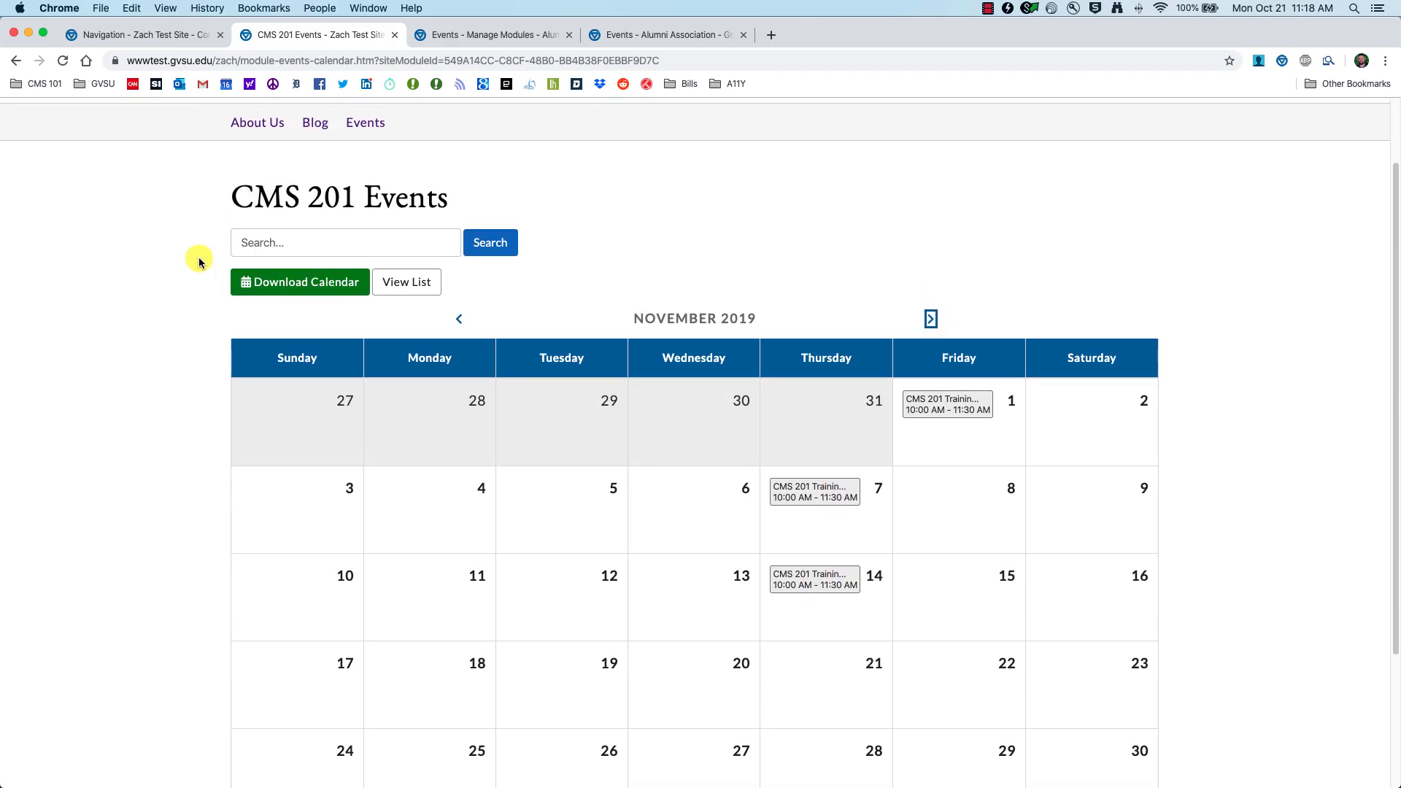
pyautogui.click(135, 36)
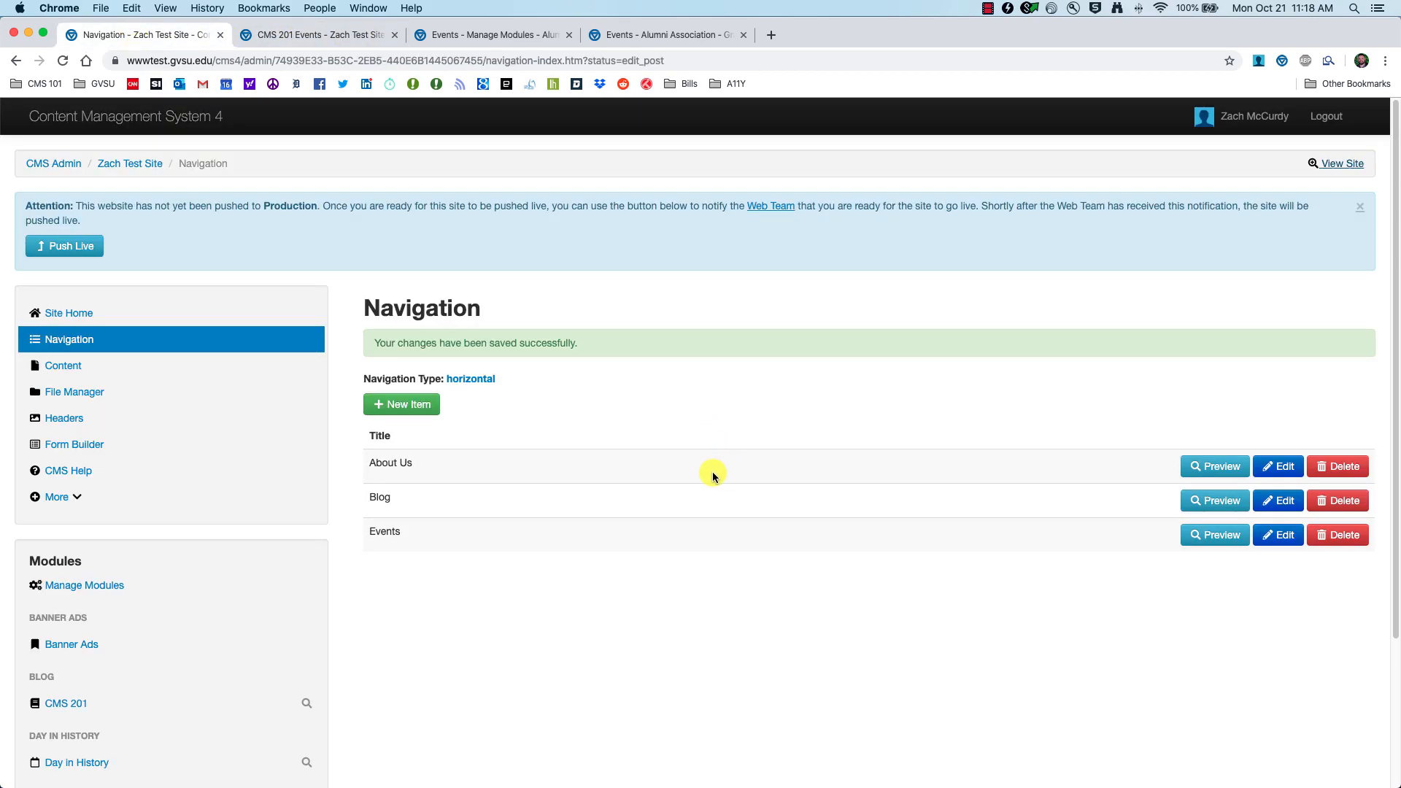
# Step: Switch the Events item's content to 'CMS 201 Events (Events) - List View', save, and view the site
pyautogui.click(1276, 536)
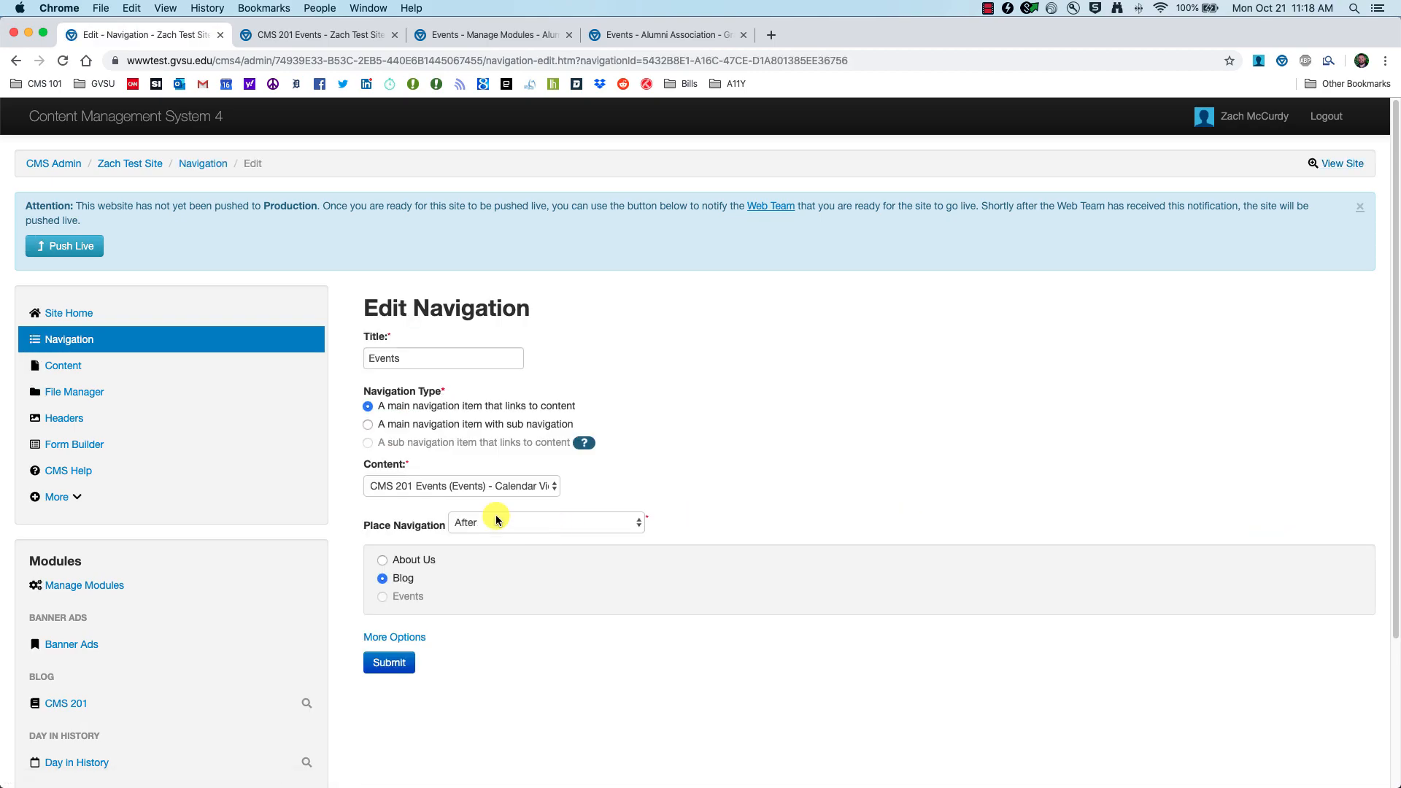
pyautogui.click(499, 488)
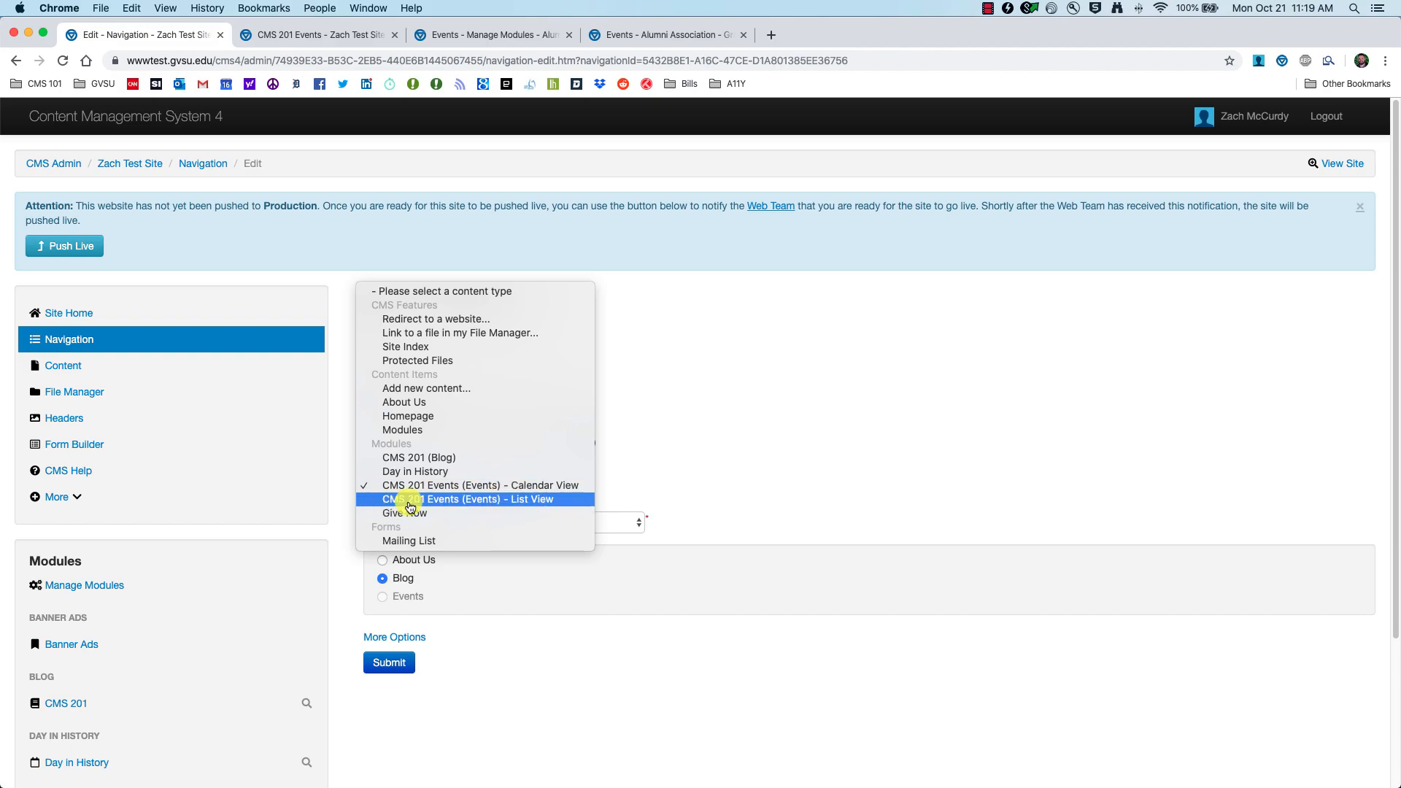
pyautogui.click(547, 500)
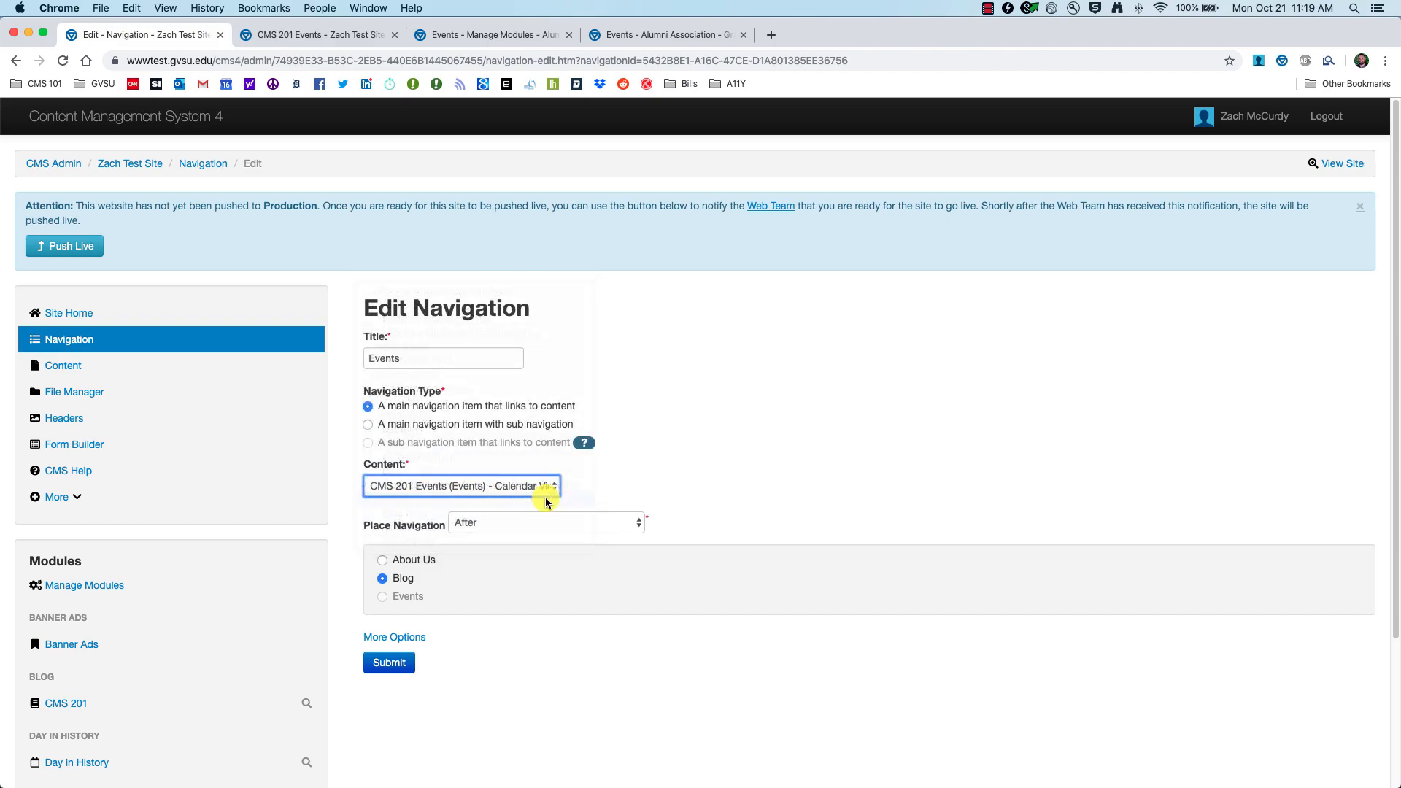
pyautogui.click(363, 666)
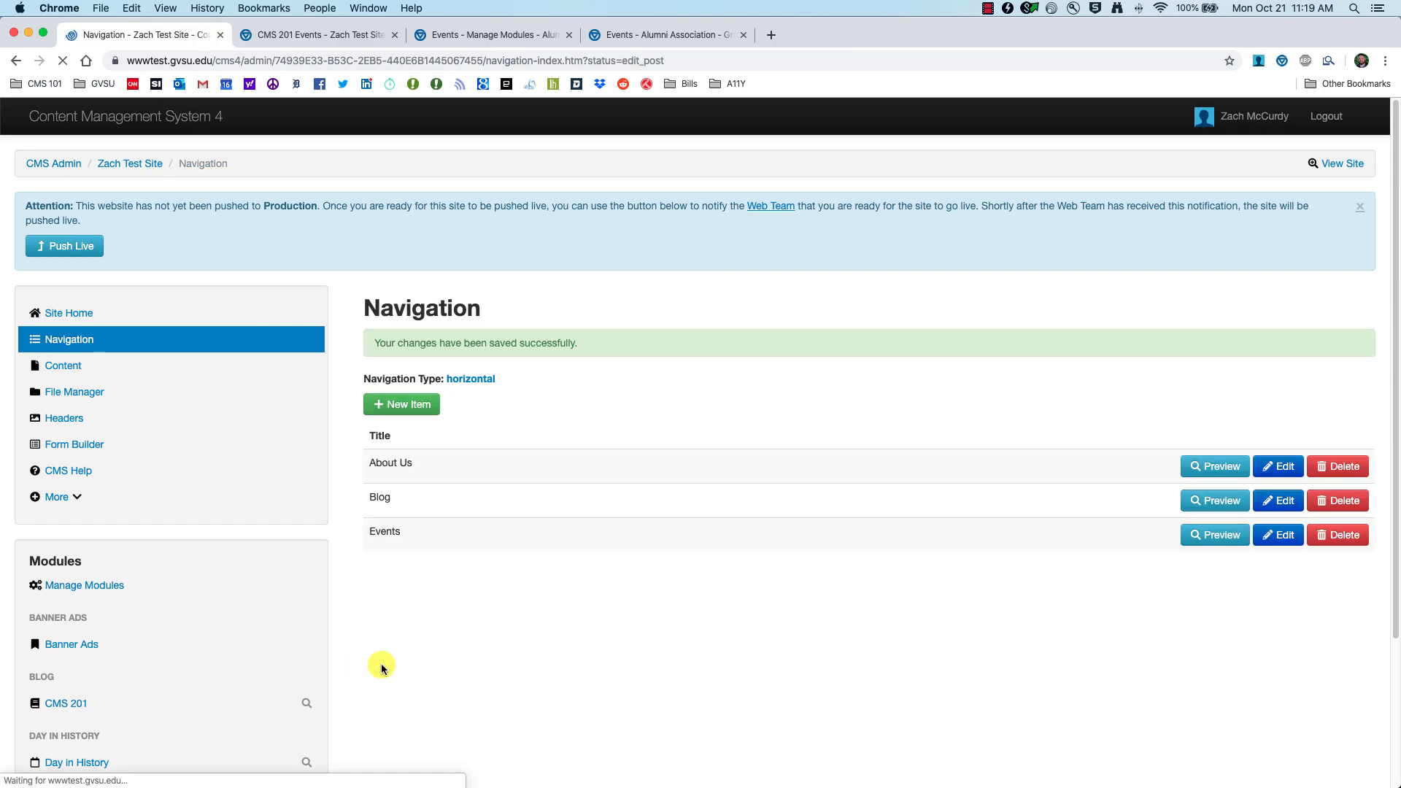
pyautogui.click(1340, 164)
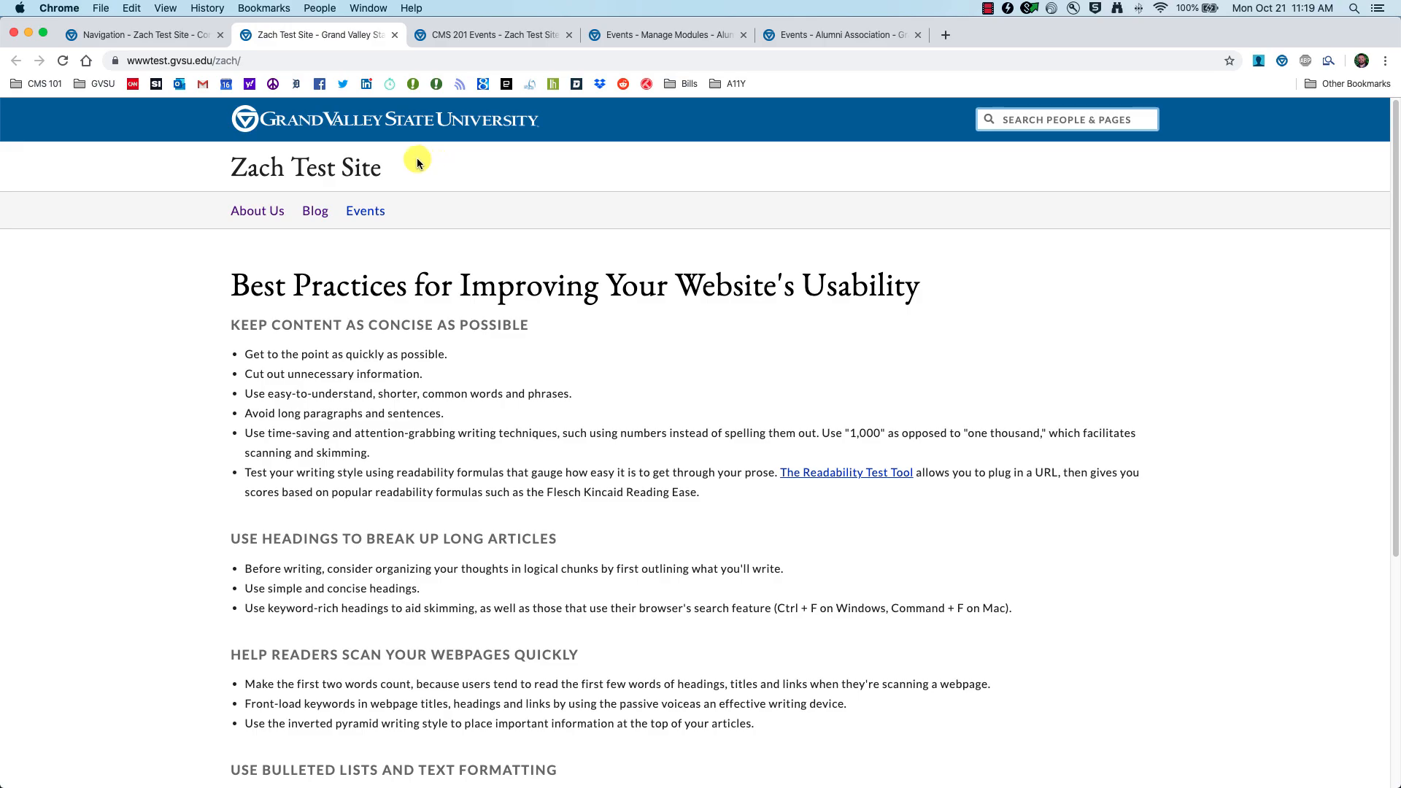
# Step: Check the public Events list shows the three training sessions, then go to the admin Content list
pyautogui.click(363, 210)
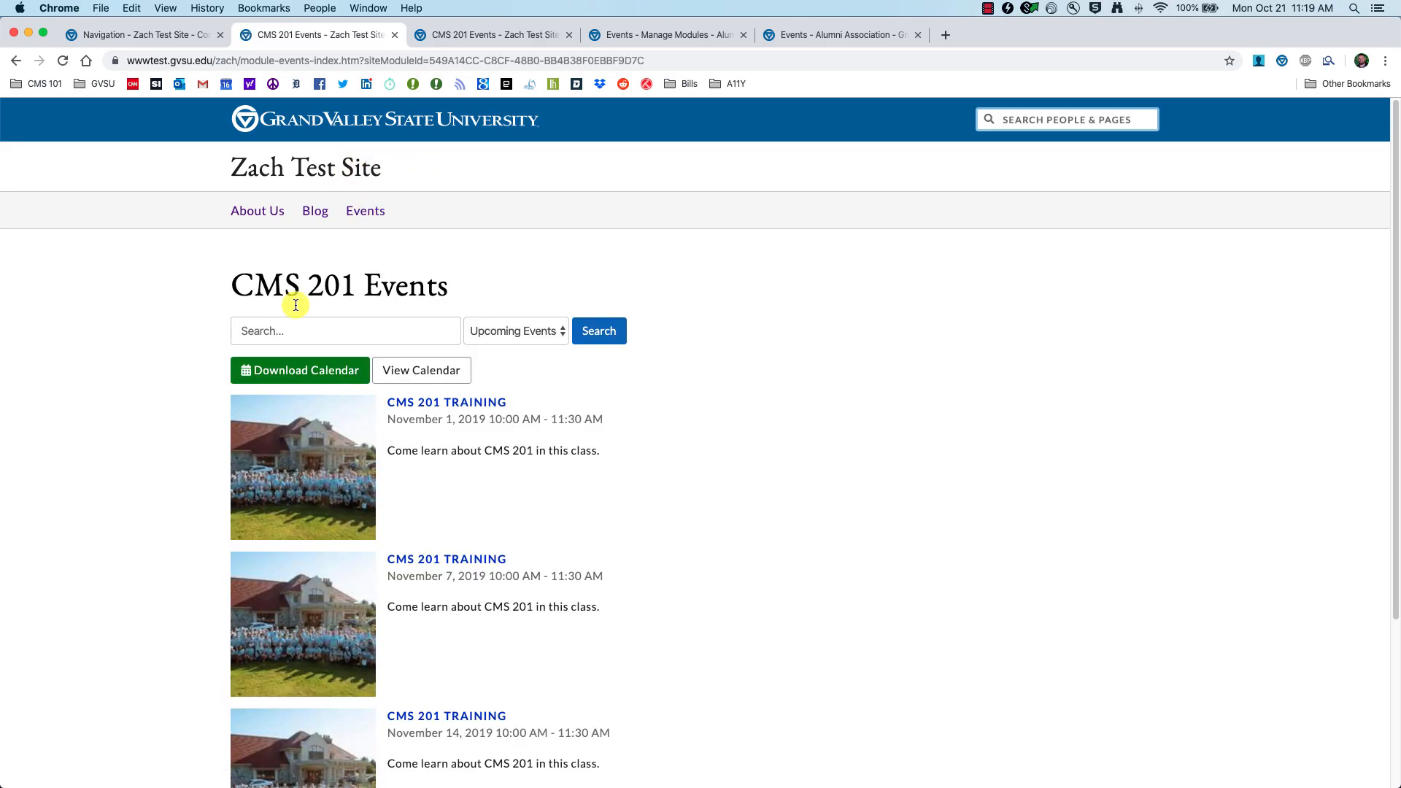
pyautogui.scroll(-3, 225, 321)
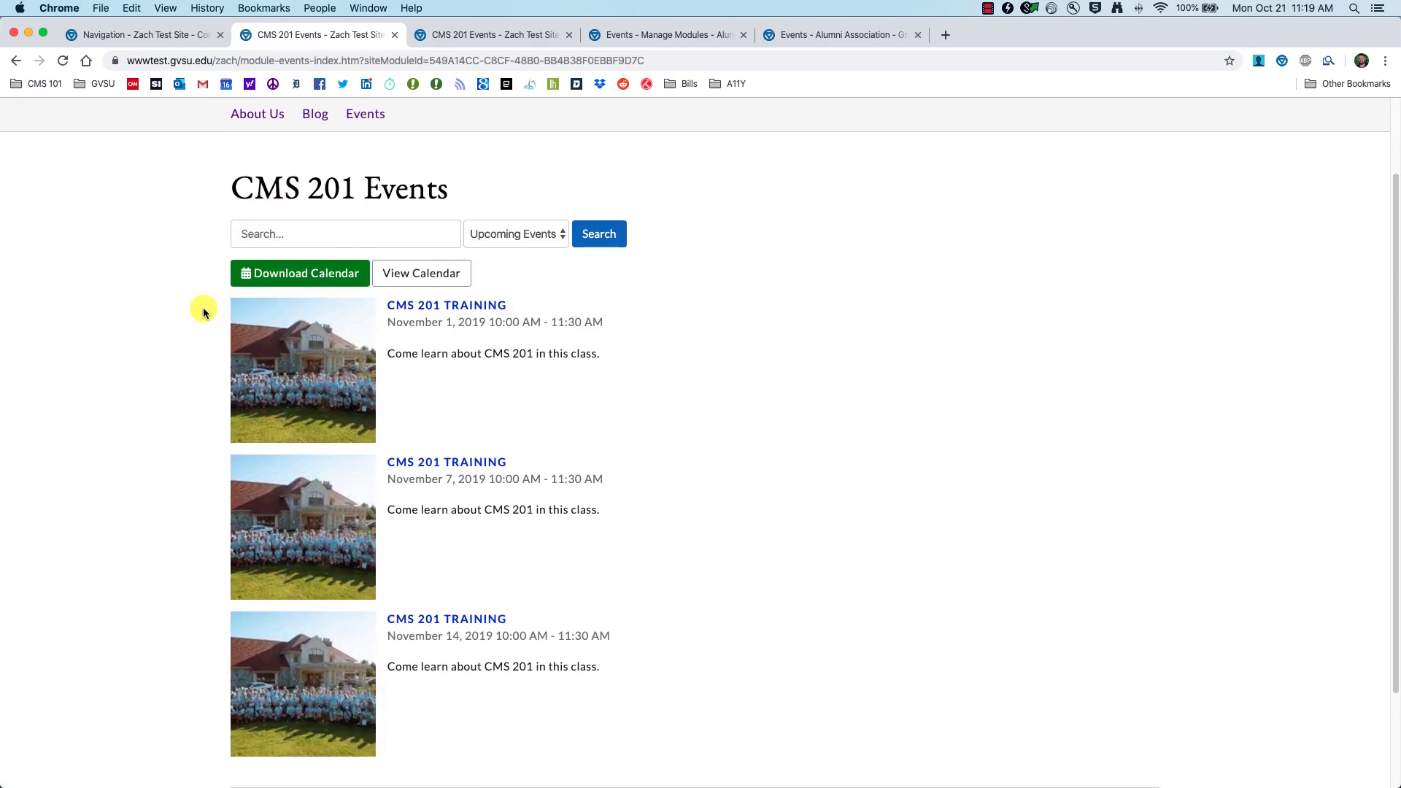
pyautogui.scroll(-4, 214, 432)
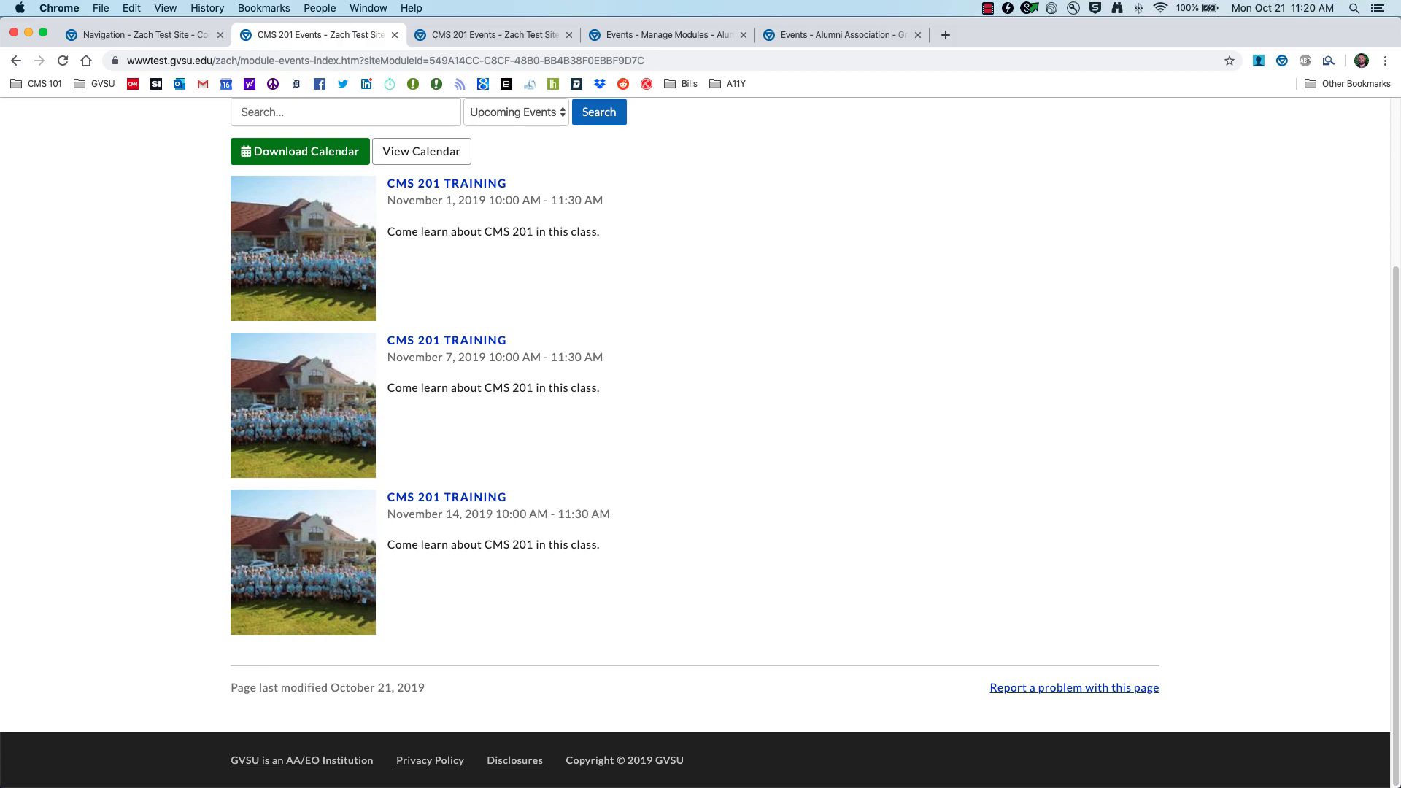
pyautogui.click(108, 34)
pyautogui.click(64, 365)
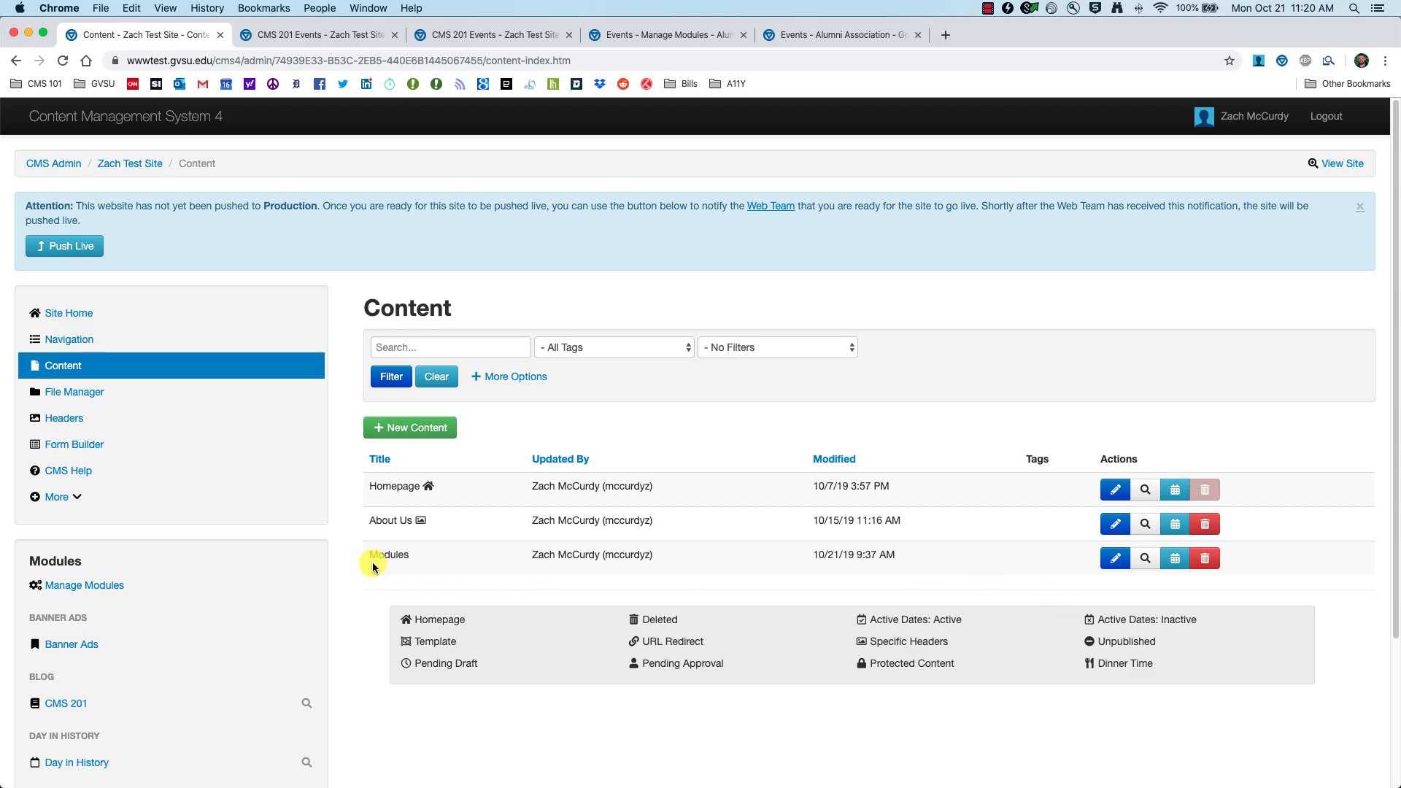
# Step: Edit the Modules page and delete its Day in History module
pyautogui.click(1115, 558)
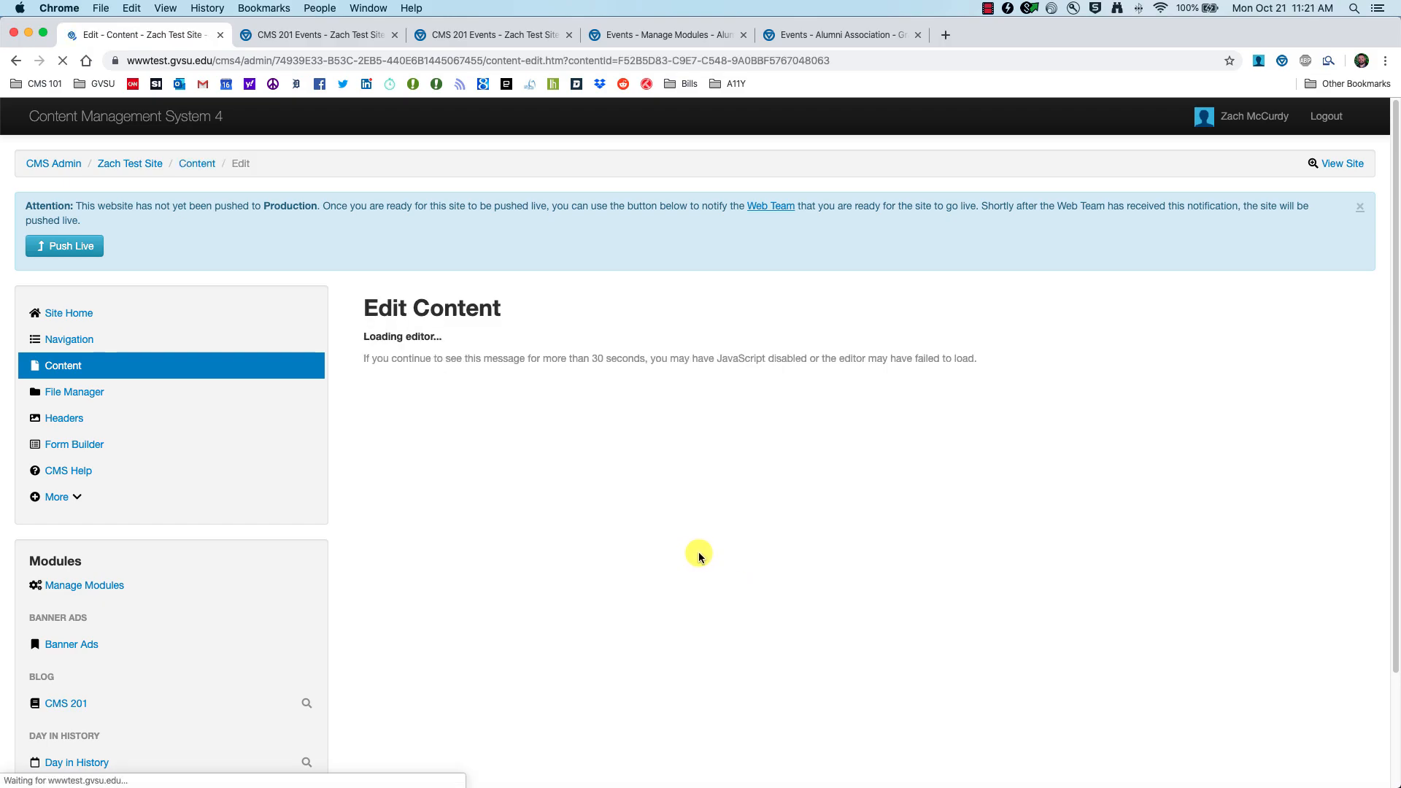
pyautogui.scroll(-2, 699, 555)
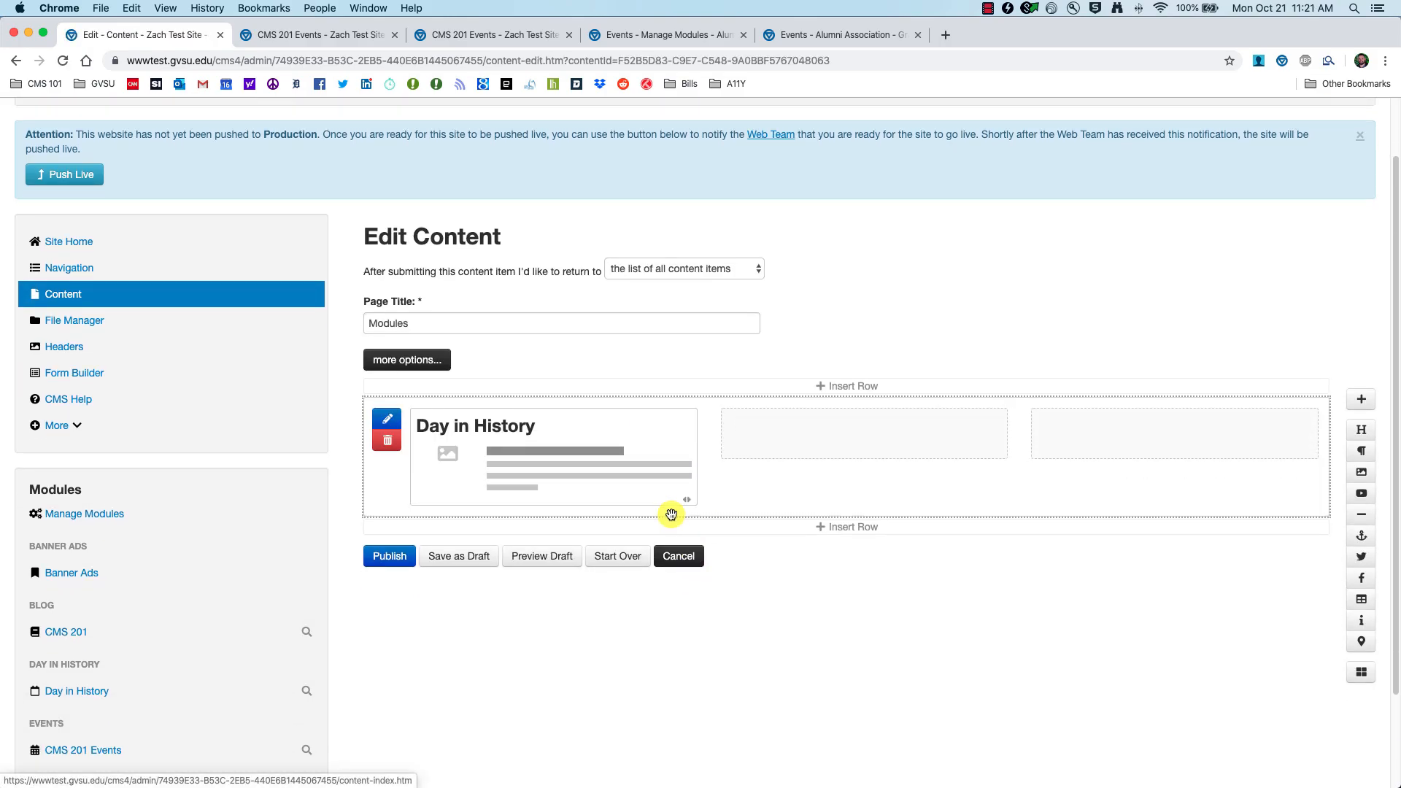
pyautogui.click(683, 421)
pyautogui.click(825, 145)
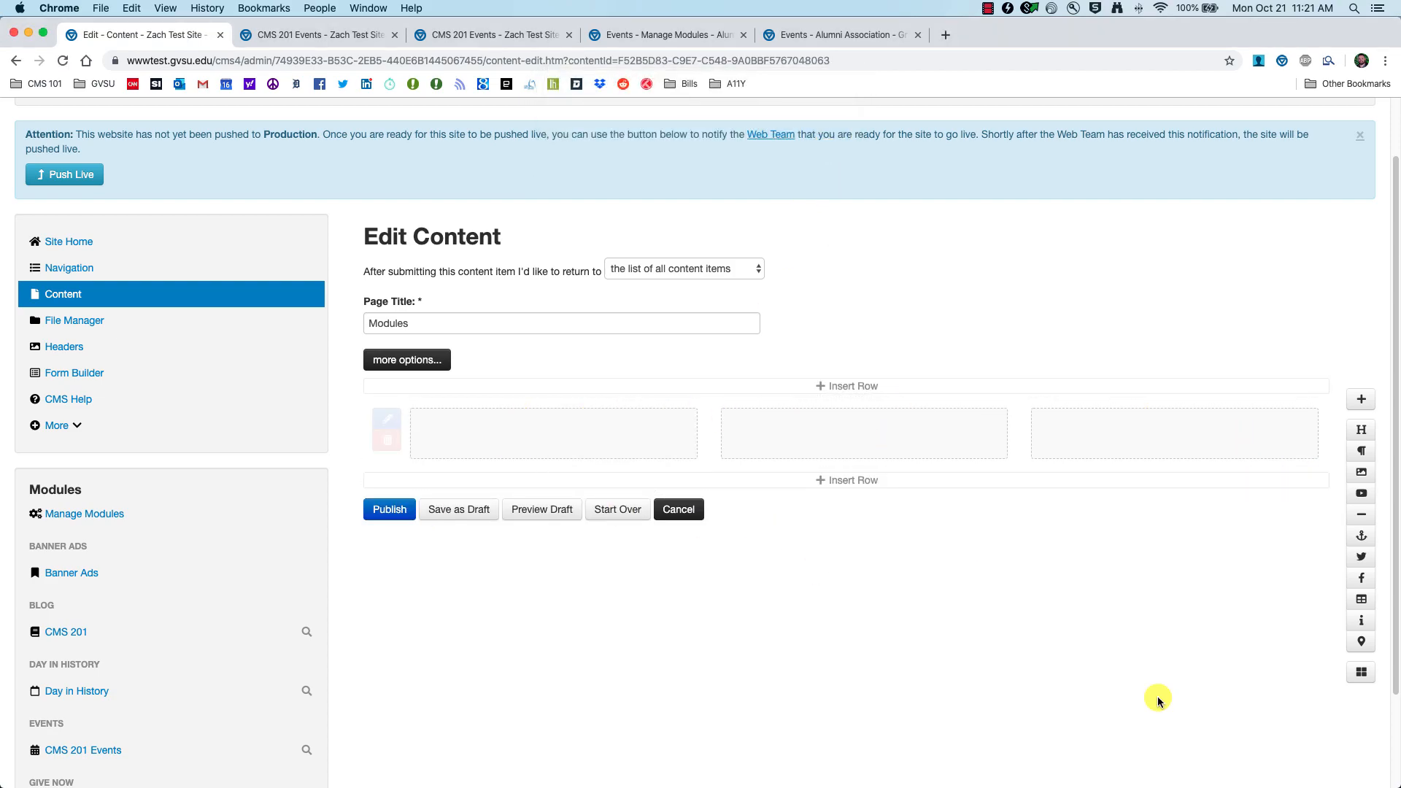
# Step: Insert the CMS 201 Events module in its place and preview the draft
pyautogui.click(1361, 674)
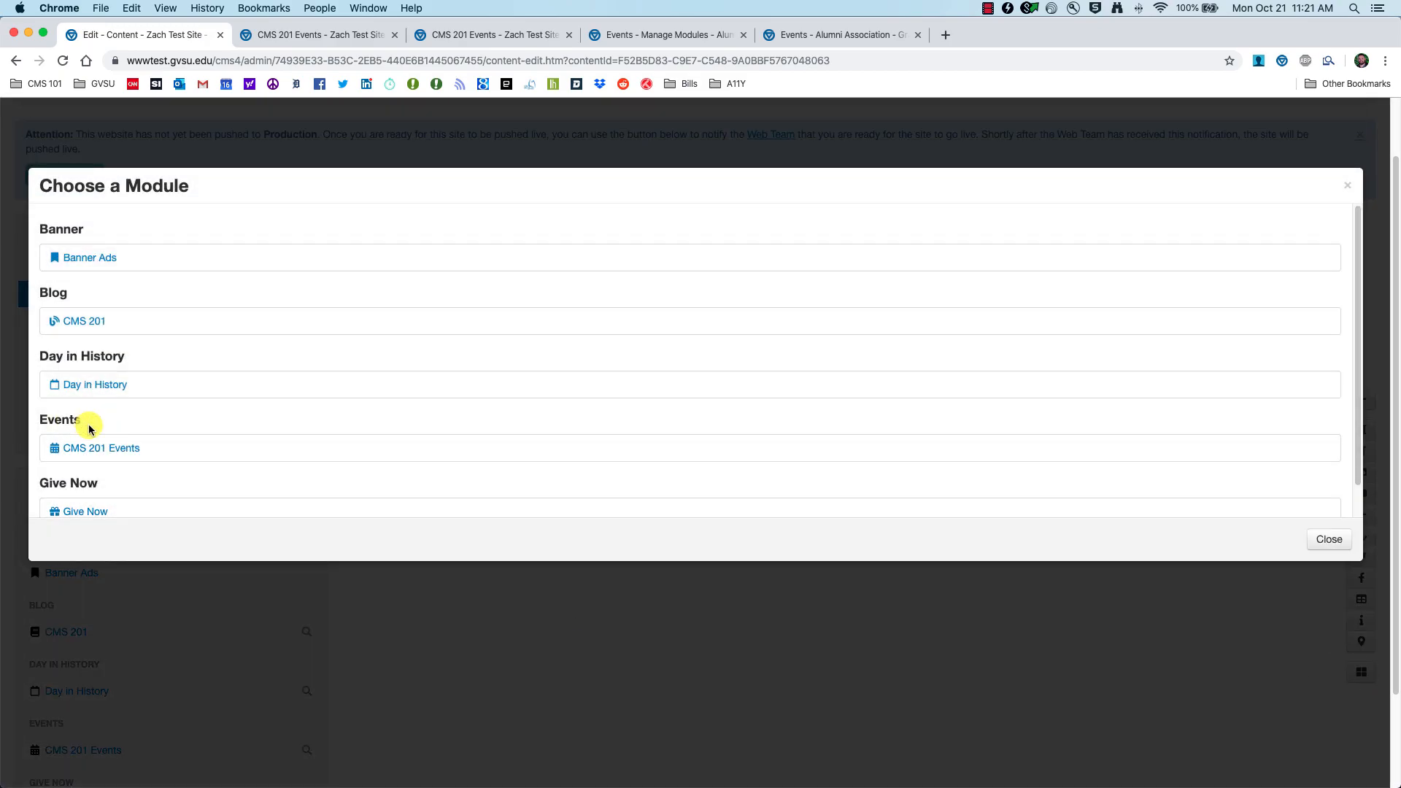
pyautogui.scroll(-1, 89, 429)
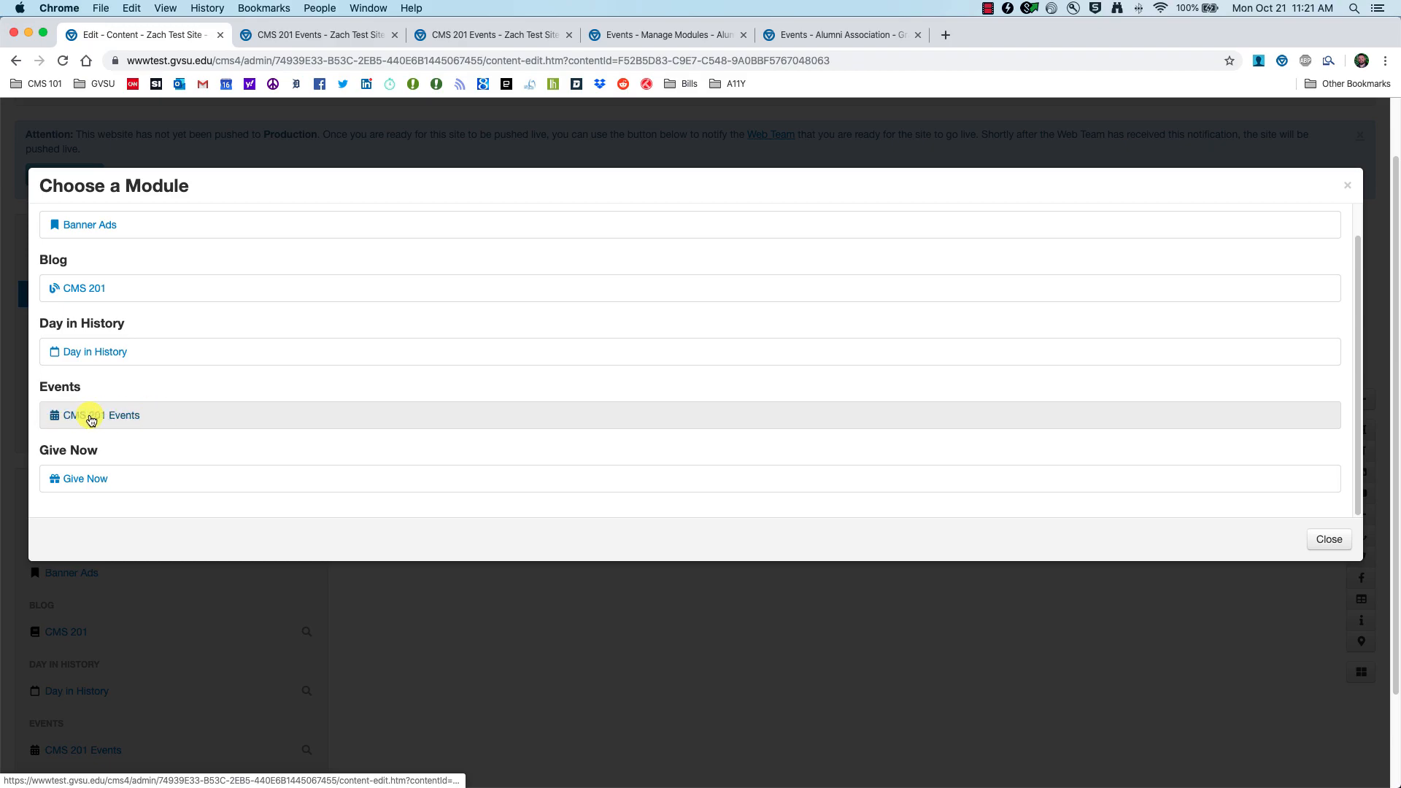
pyautogui.click(117, 421)
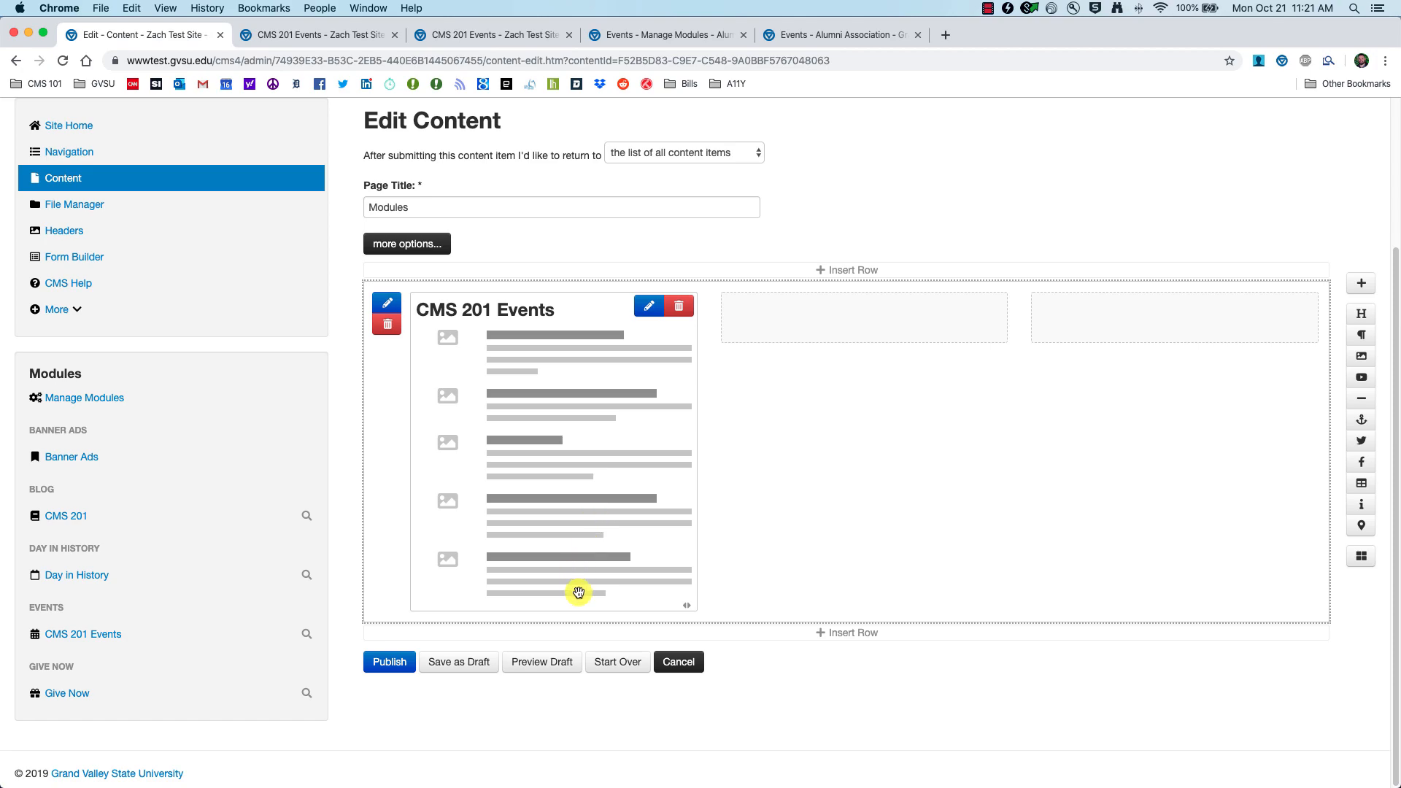
pyautogui.click(558, 666)
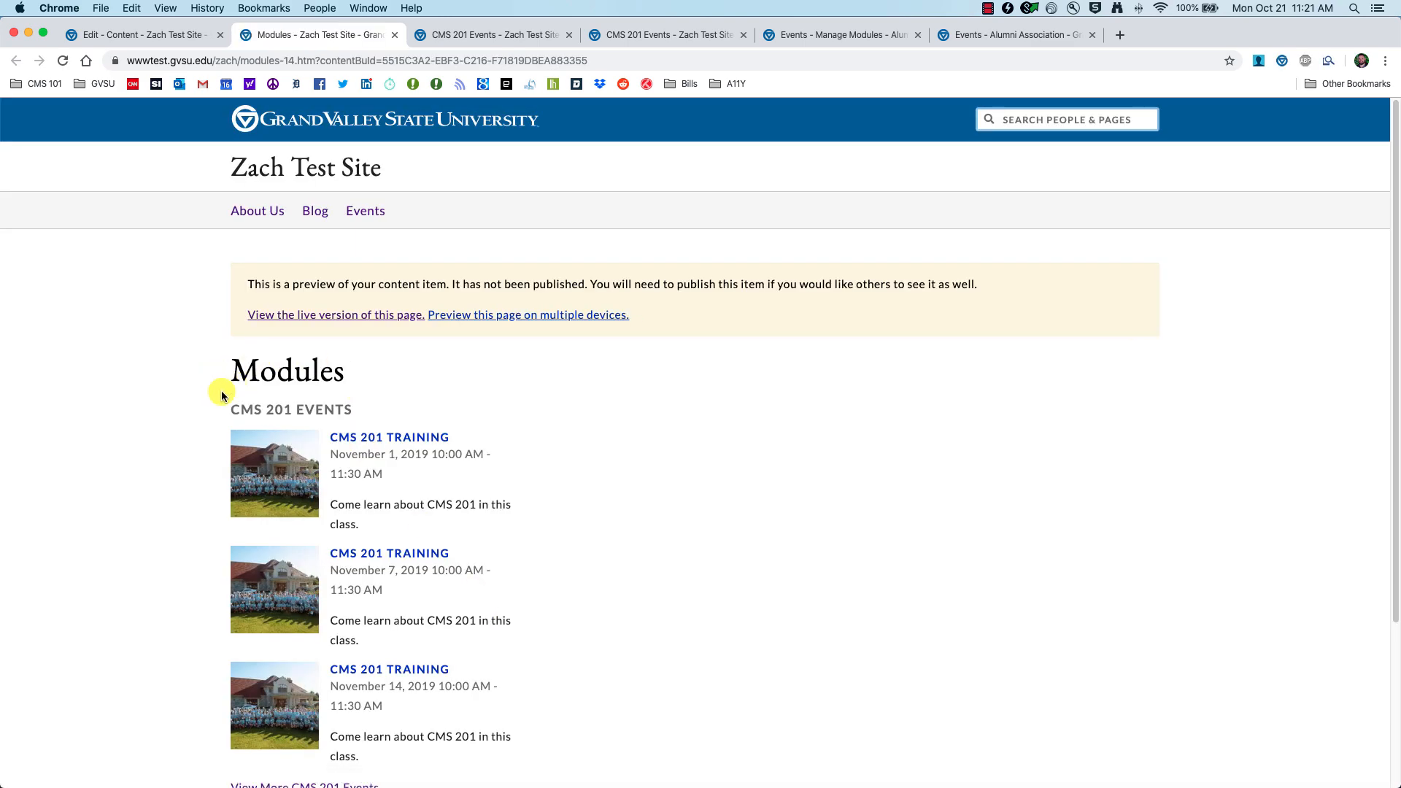
# Step: Preview the test site's Events page through View Site, then go back to editing the Modules page
pyautogui.scroll(-5, 221, 394)
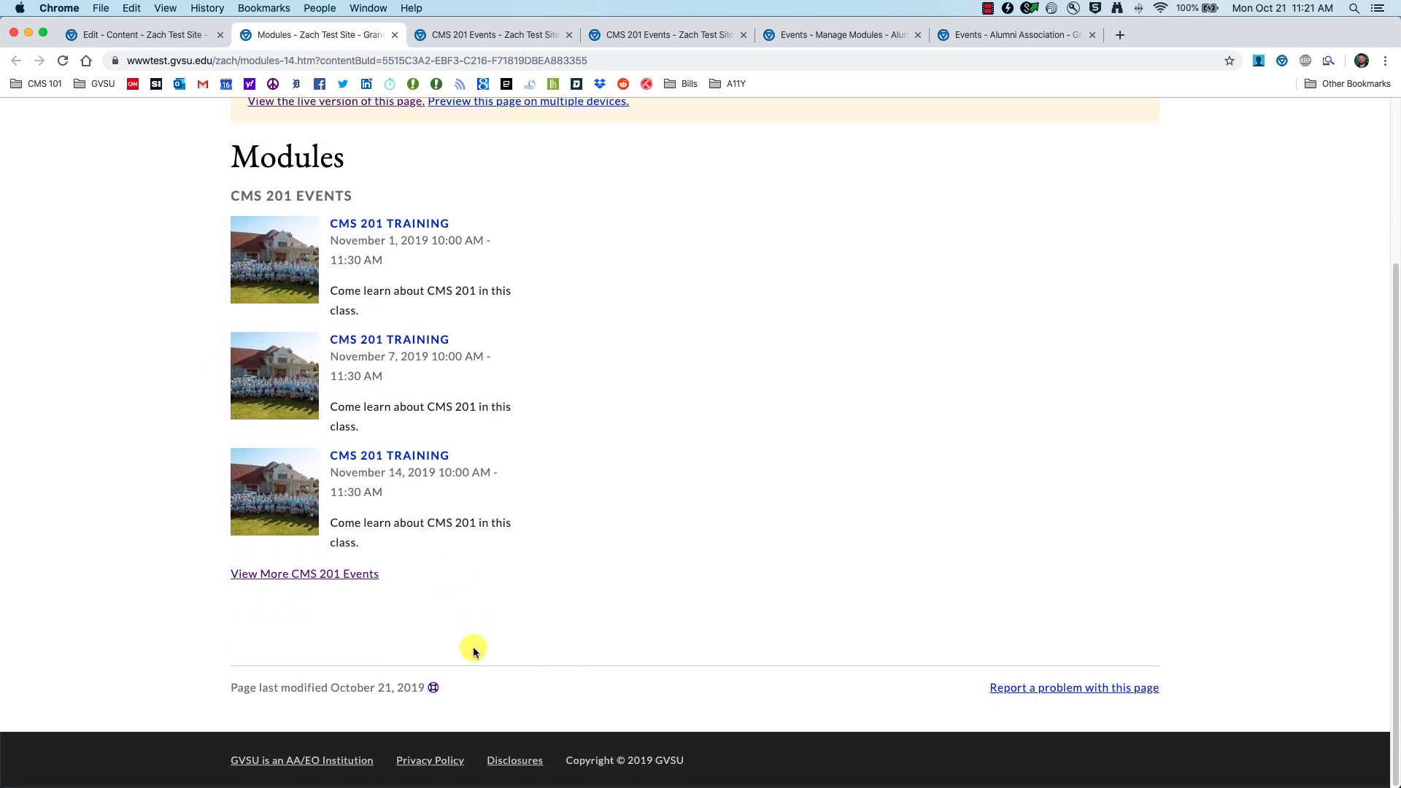
pyautogui.click(155, 35)
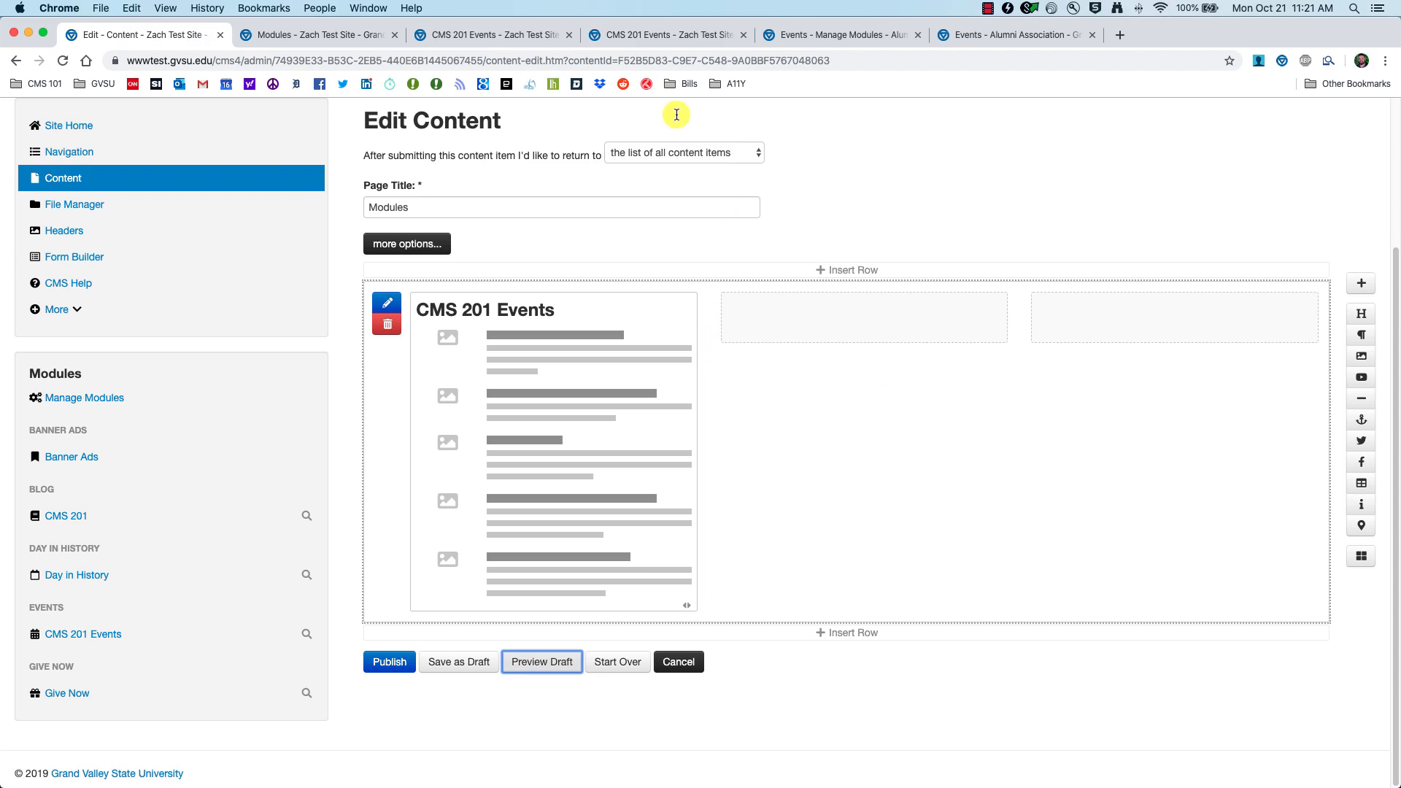
pyautogui.scroll(3, 1304, 256)
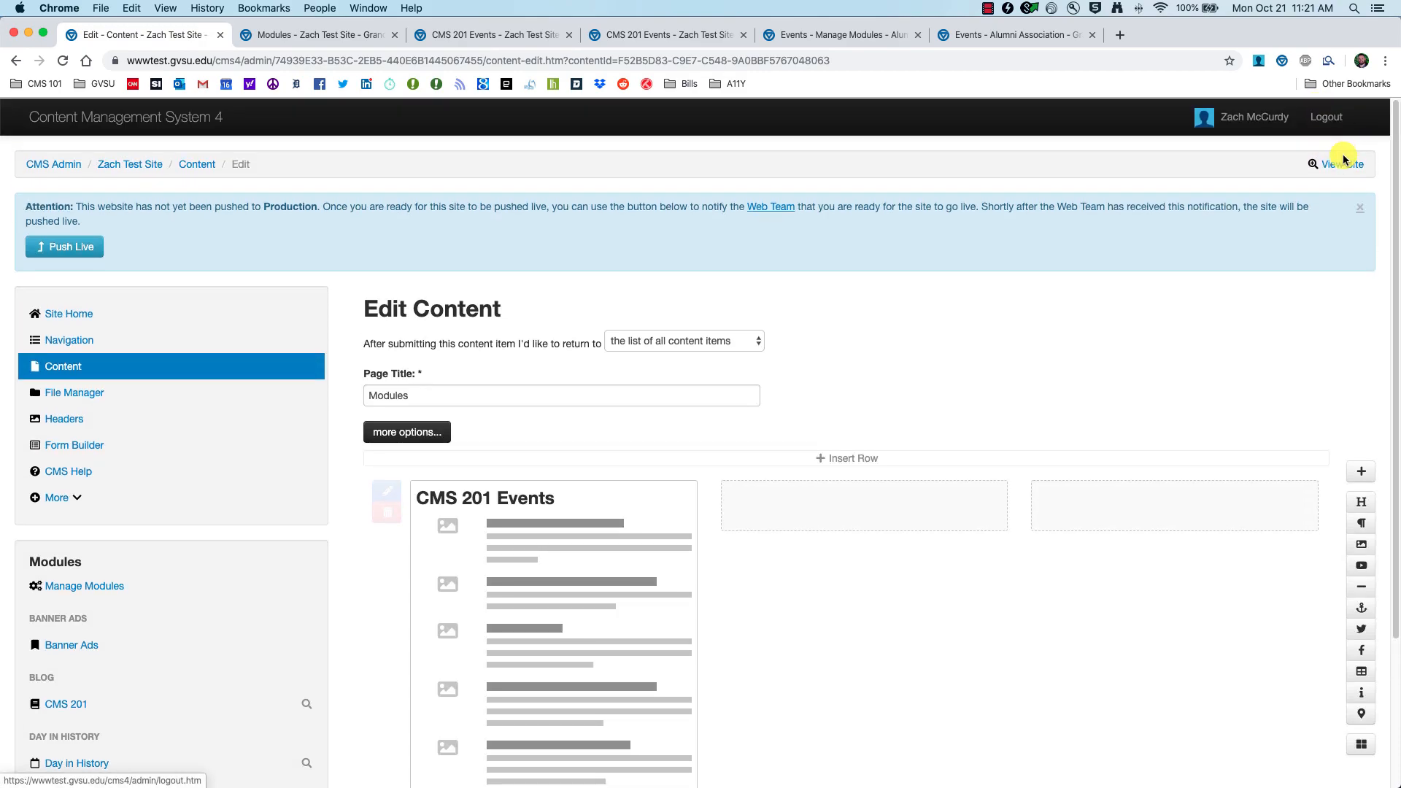
pyautogui.click(1342, 157)
pyautogui.click(358, 212)
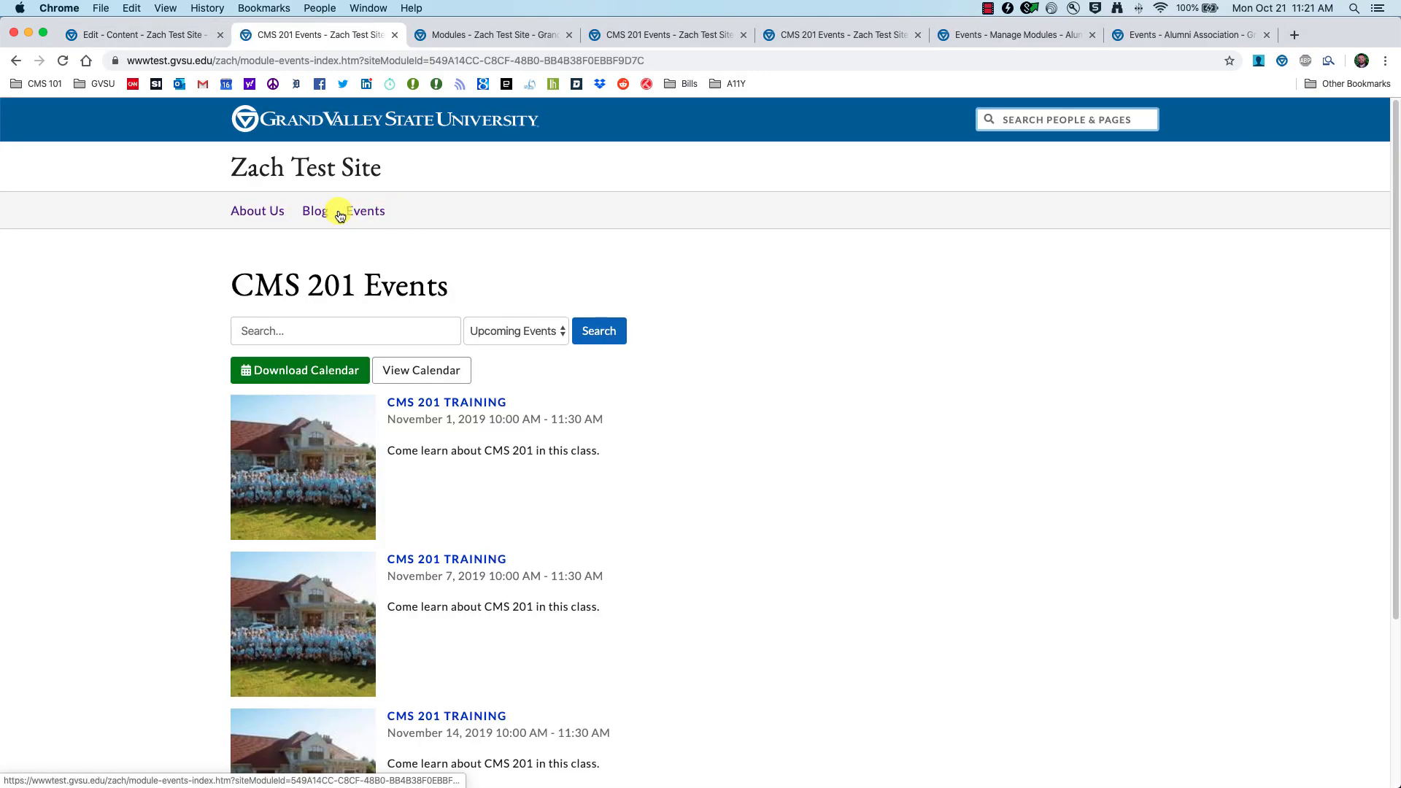
pyautogui.click(126, 35)
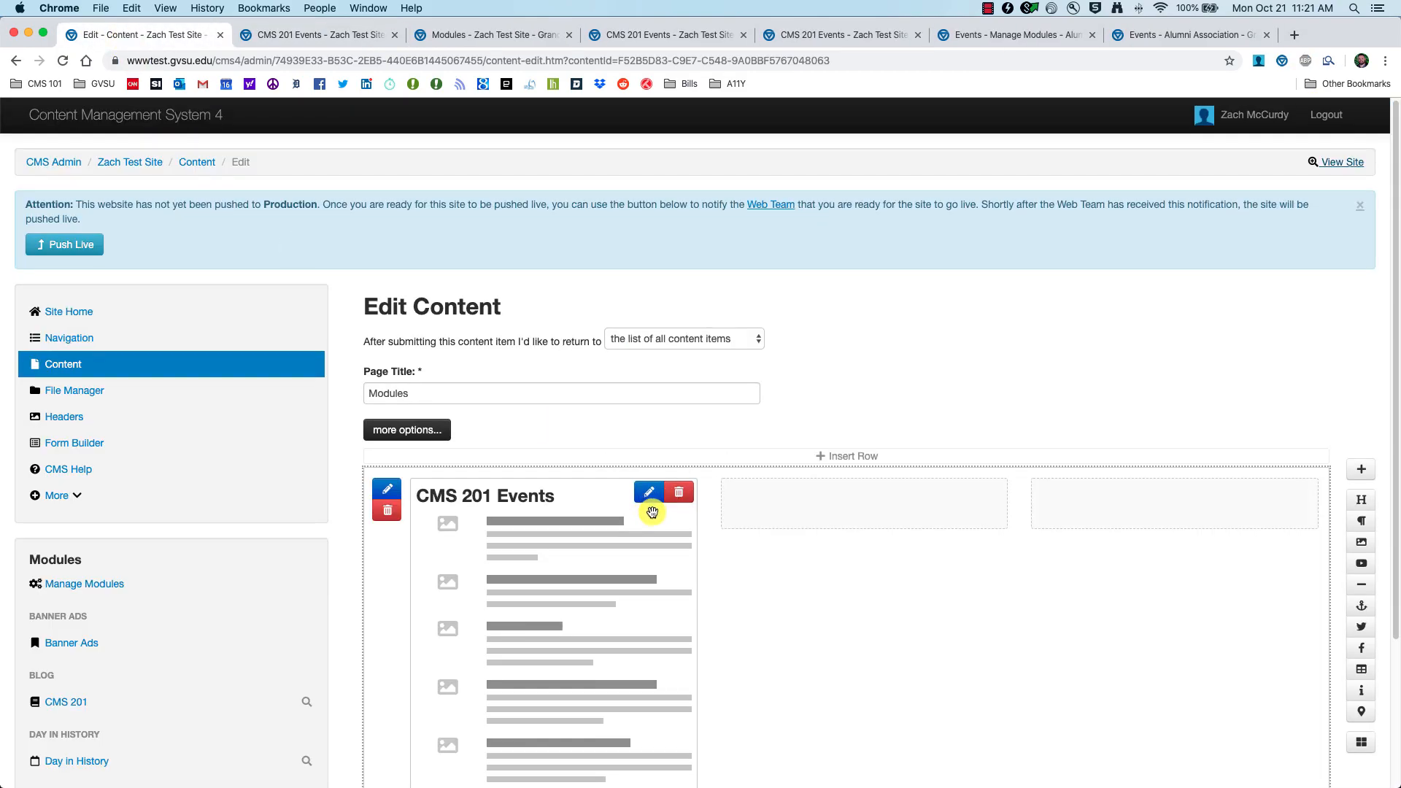
pyautogui.scroll(-3, 657, 513)
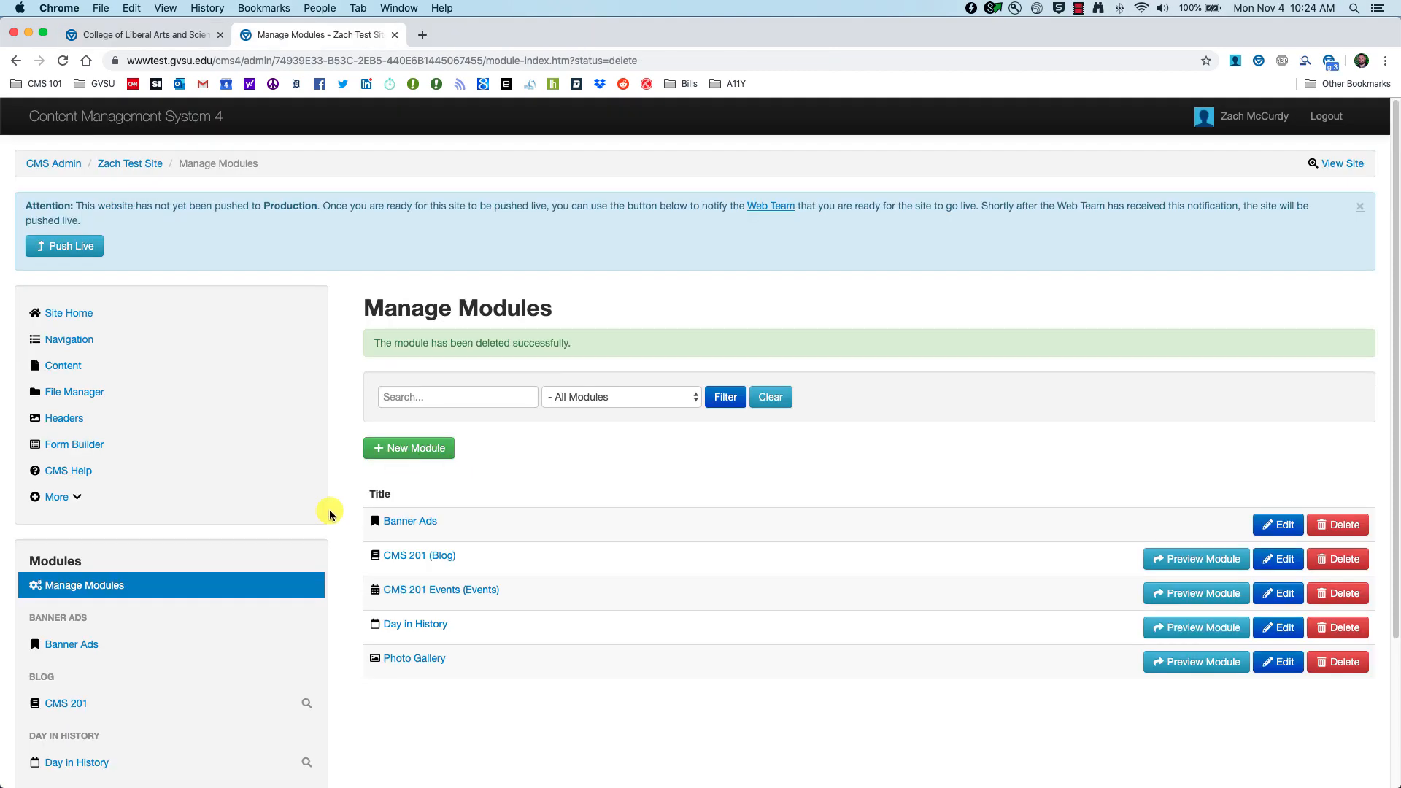
pyautogui.click(120, 584)
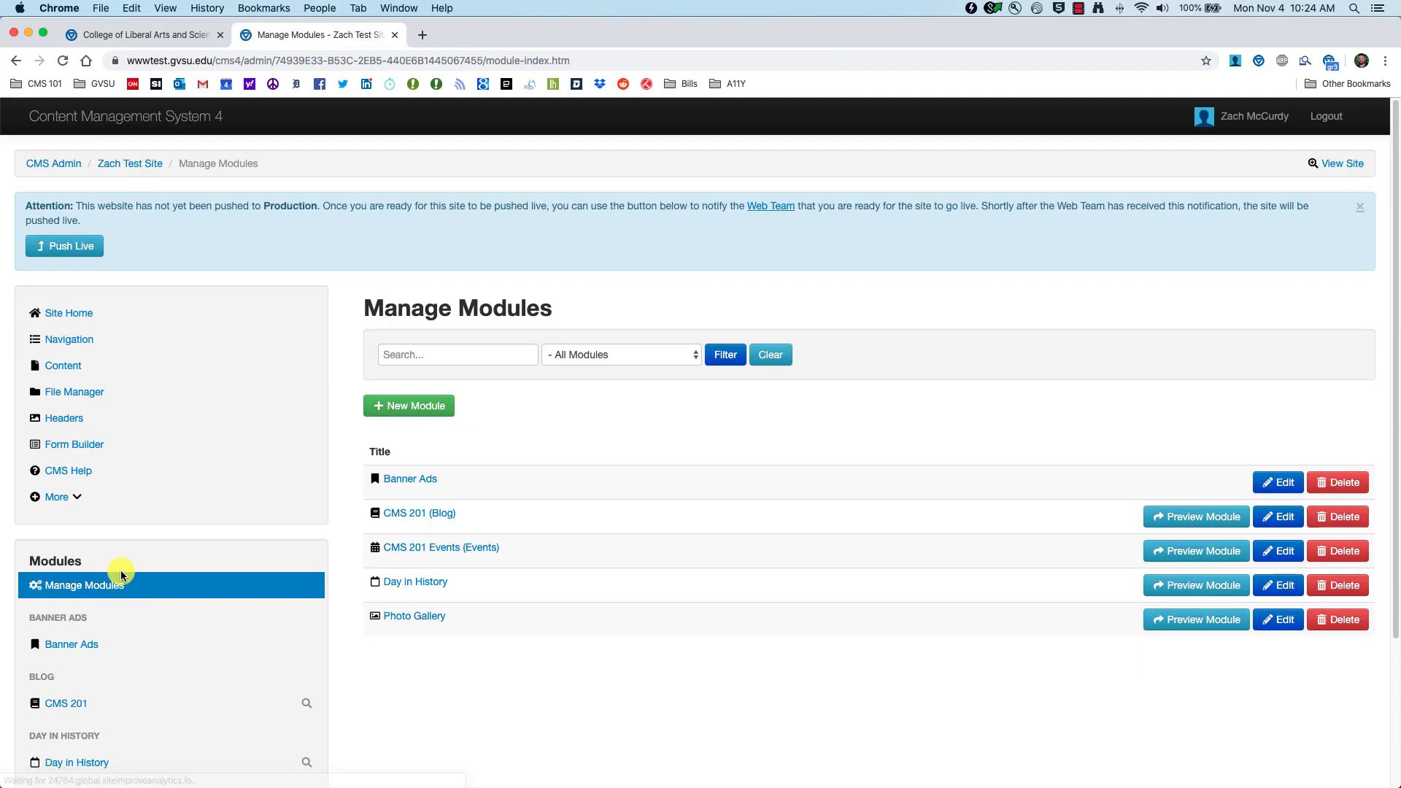
pyautogui.scroll(-3, 142, 569)
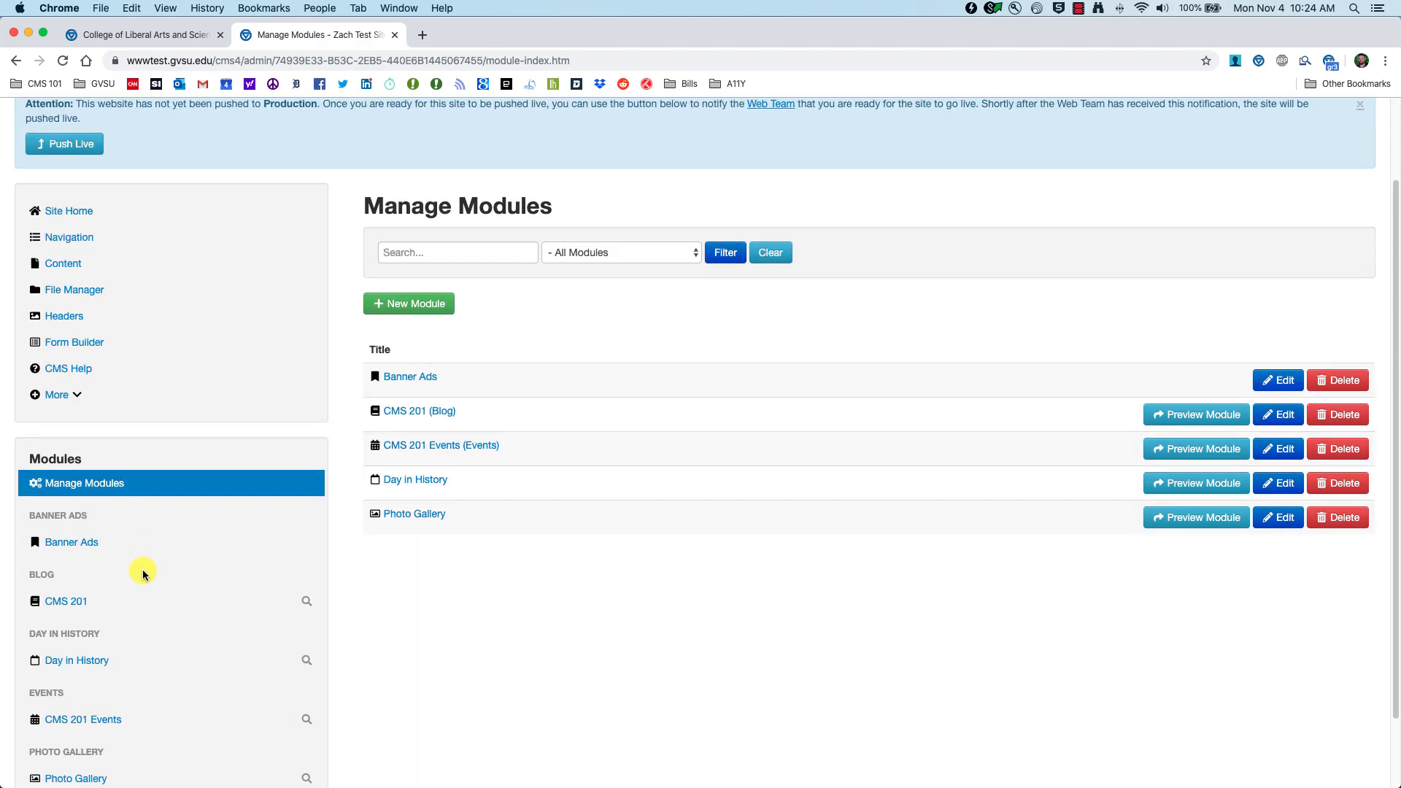
pyautogui.click(139, 34)
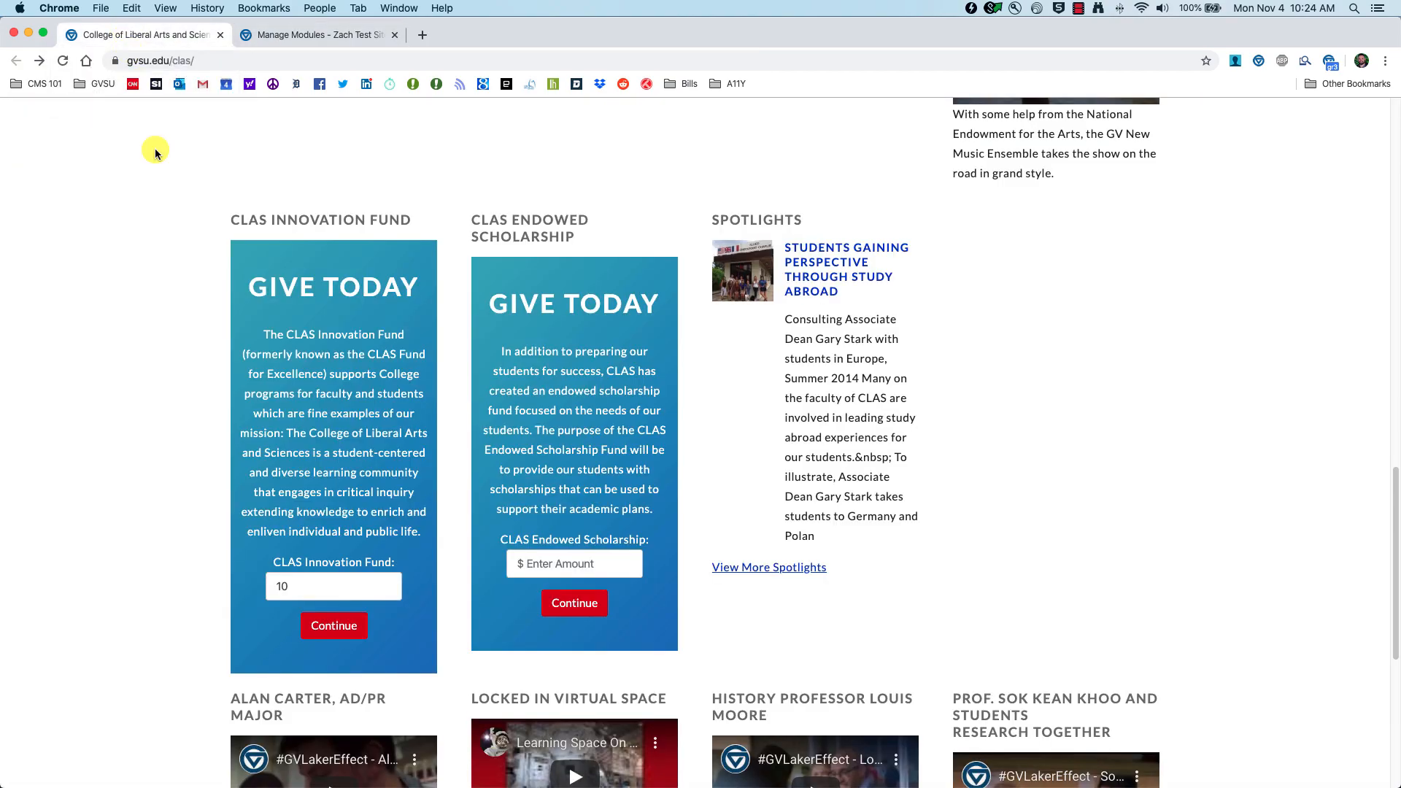
pyautogui.scroll(10, 155, 147)
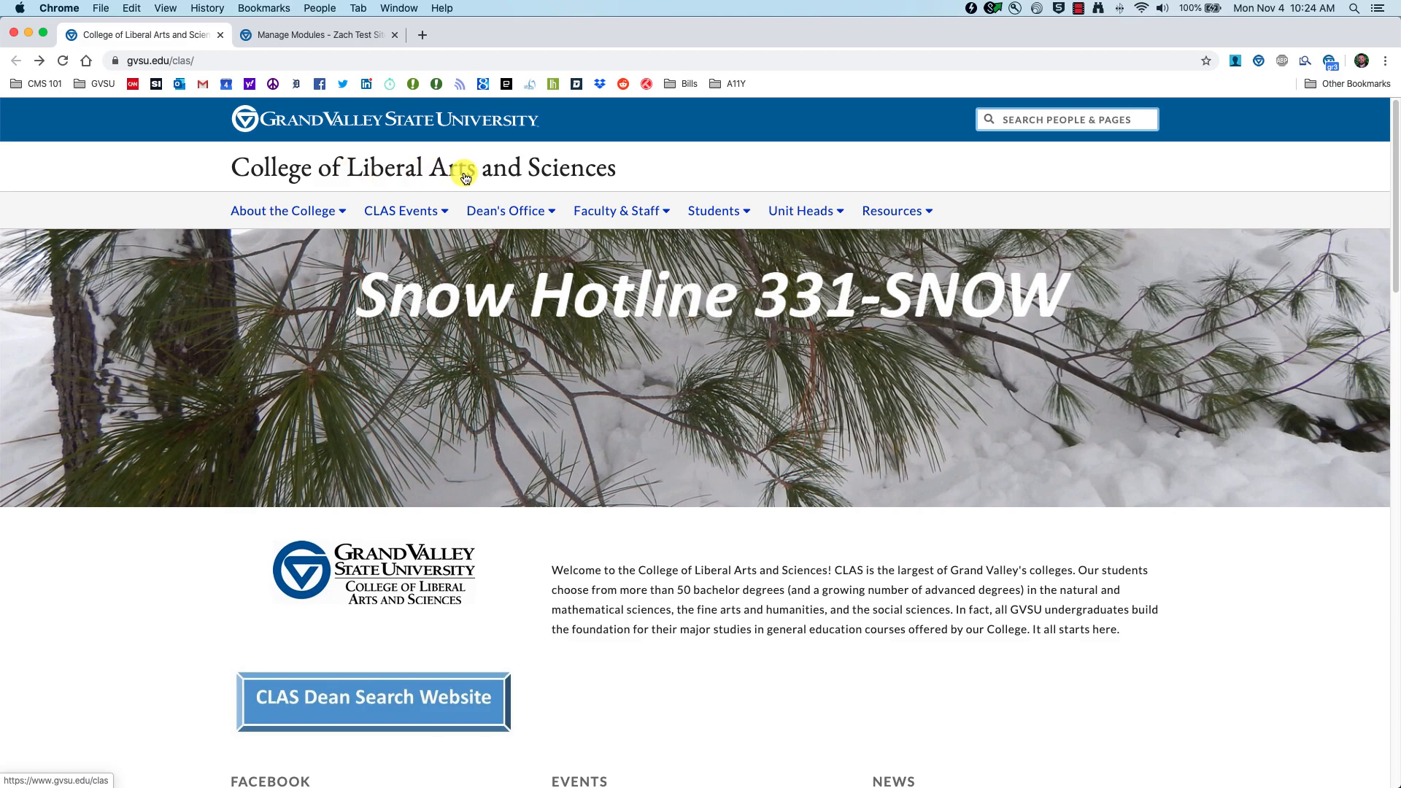
pyautogui.scroll(-15, 219, 467)
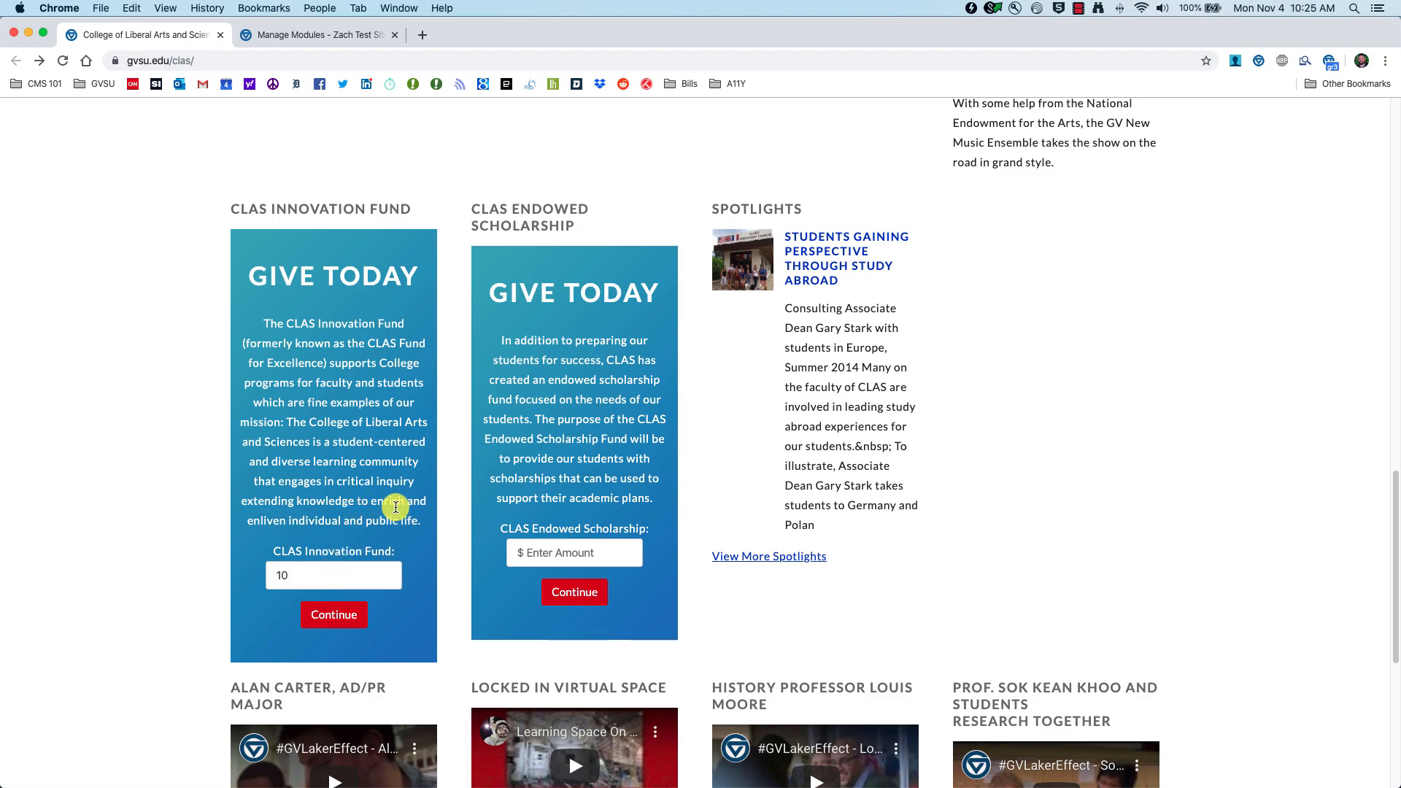
pyautogui.click(308, 34)
pyautogui.scroll(2, 505, 453)
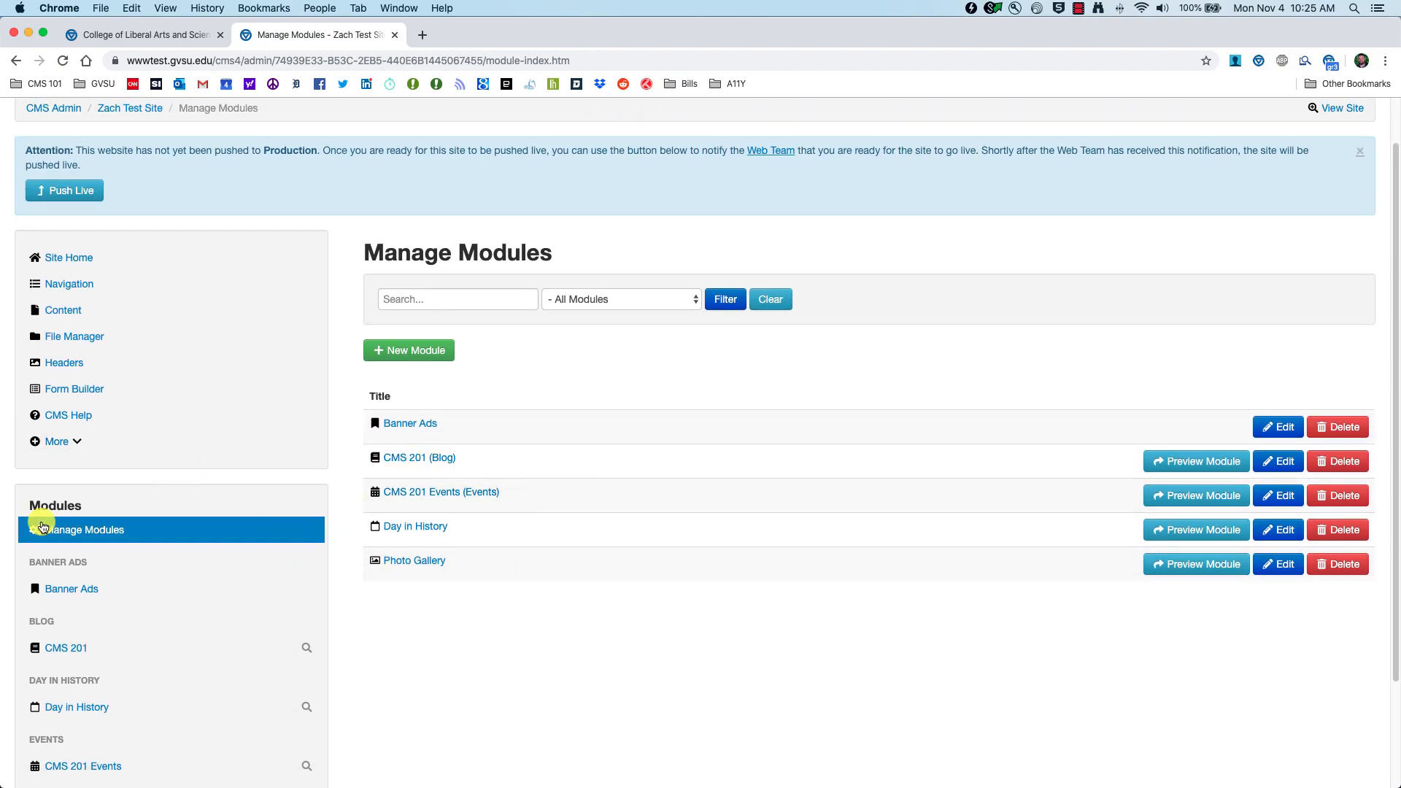
pyautogui.click(65, 529)
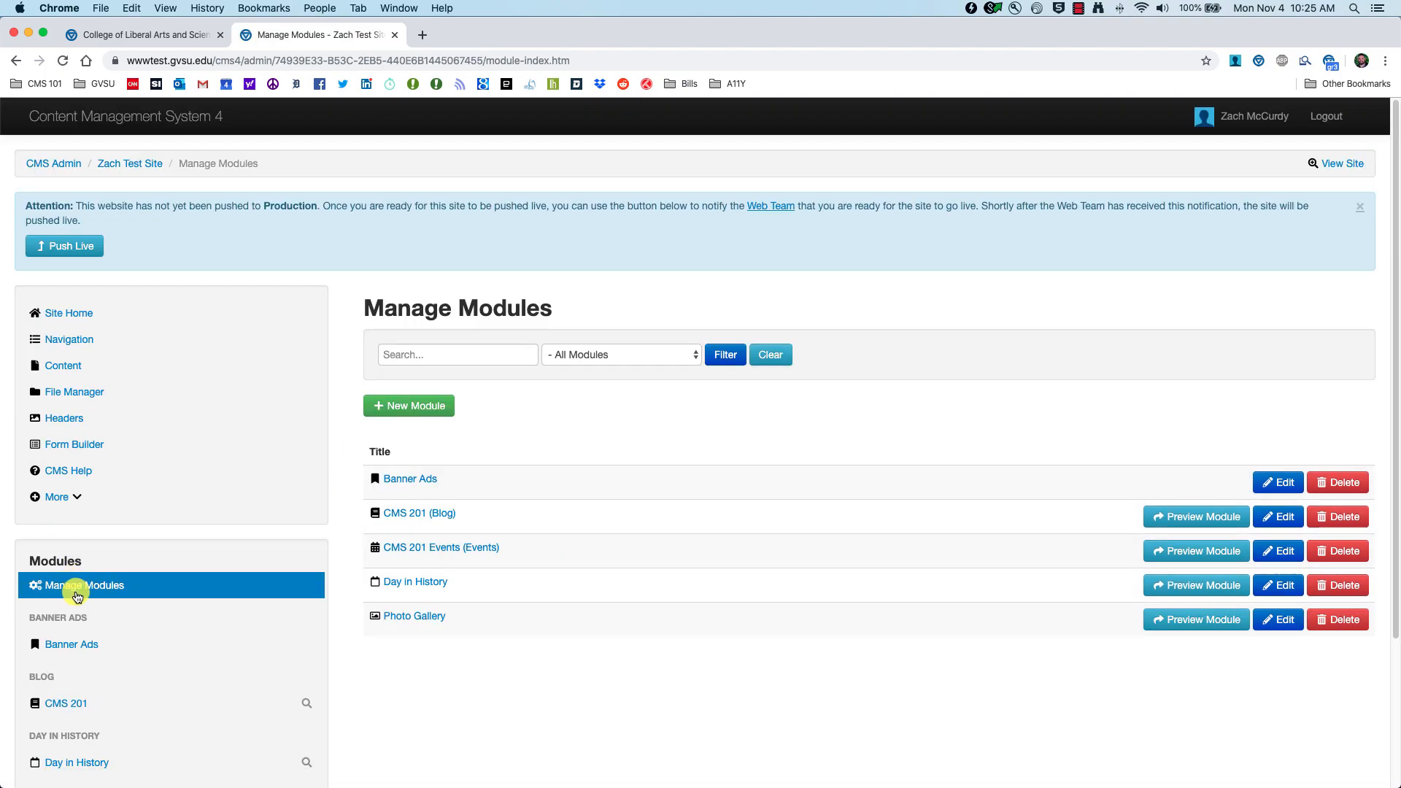
pyautogui.click(383, 403)
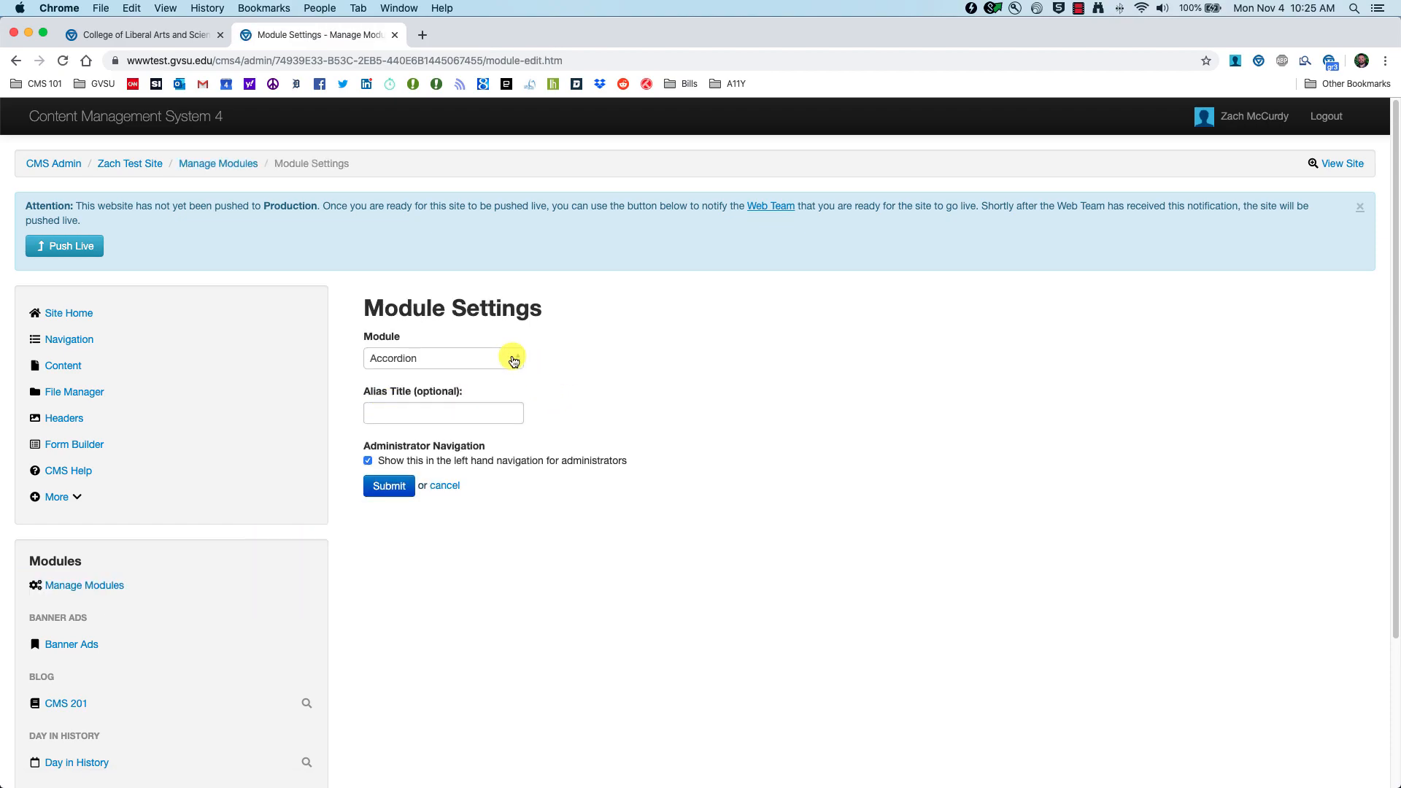
# Step: Add a new Give Now module with the alias title 'CMS 201 Give Now'
pyautogui.click(514, 361)
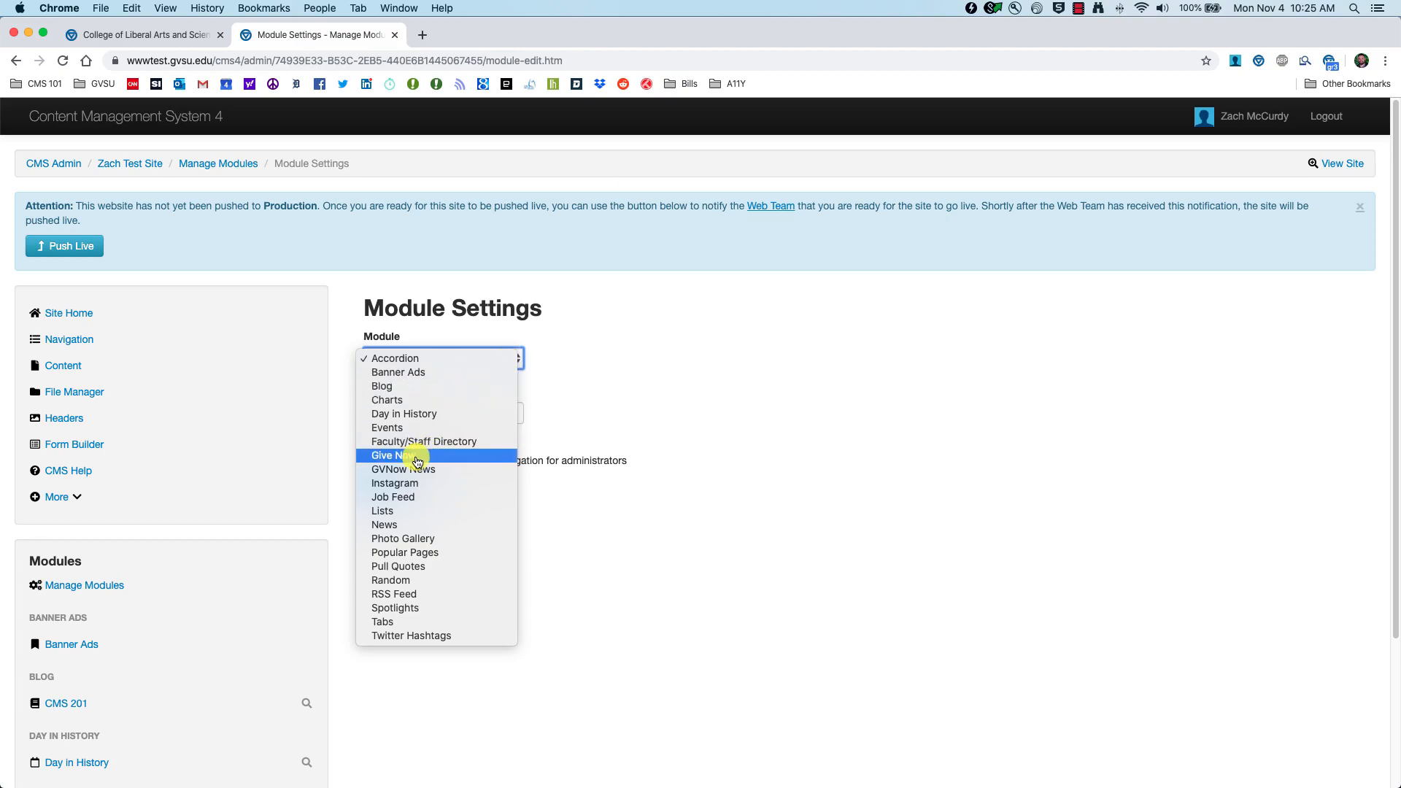
pyautogui.click(391, 457)
pyautogui.click(423, 404)
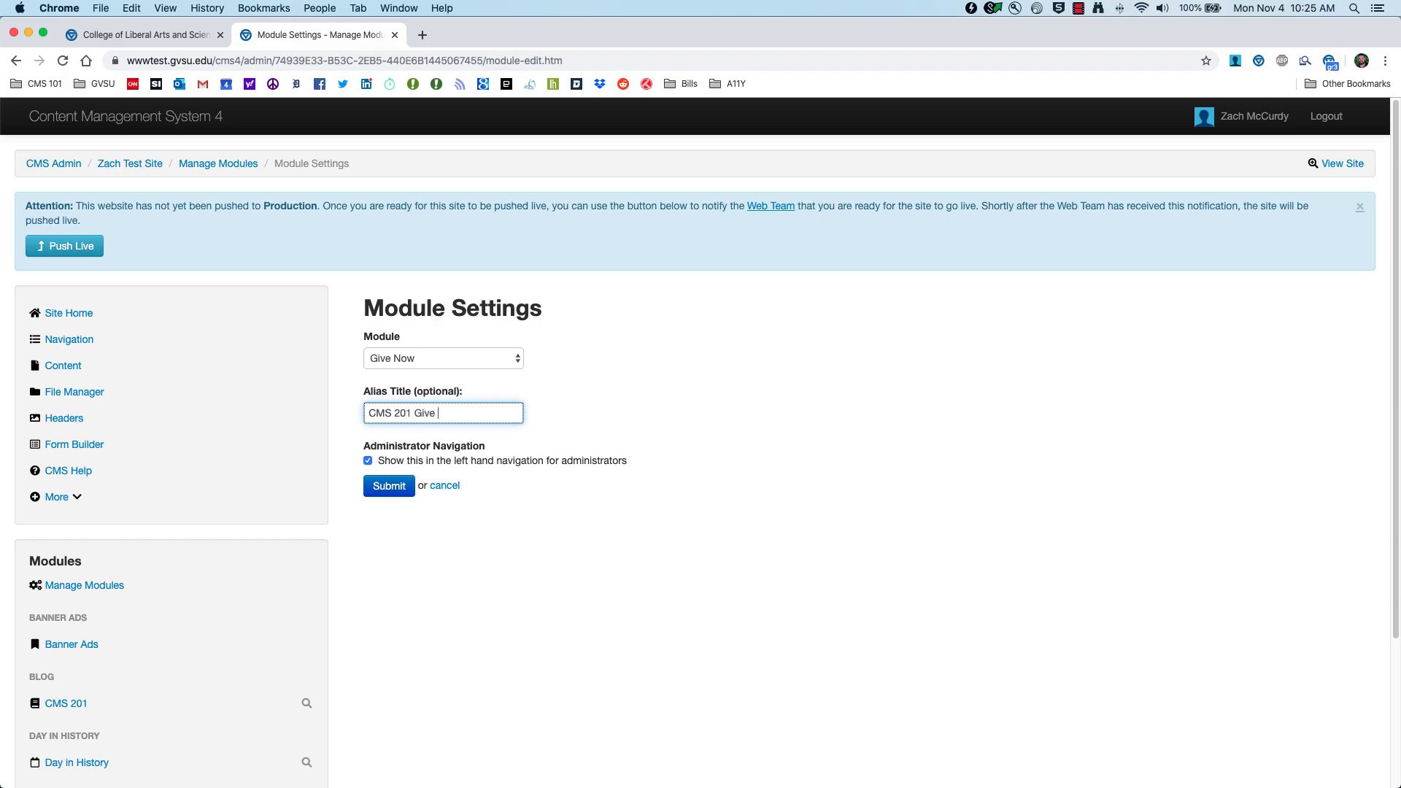
pyautogui.click(374, 494)
# Step: Open the CMS 201 Give Now module's admin page and its Add Fund list
pyautogui.scroll(-3, 179, 603)
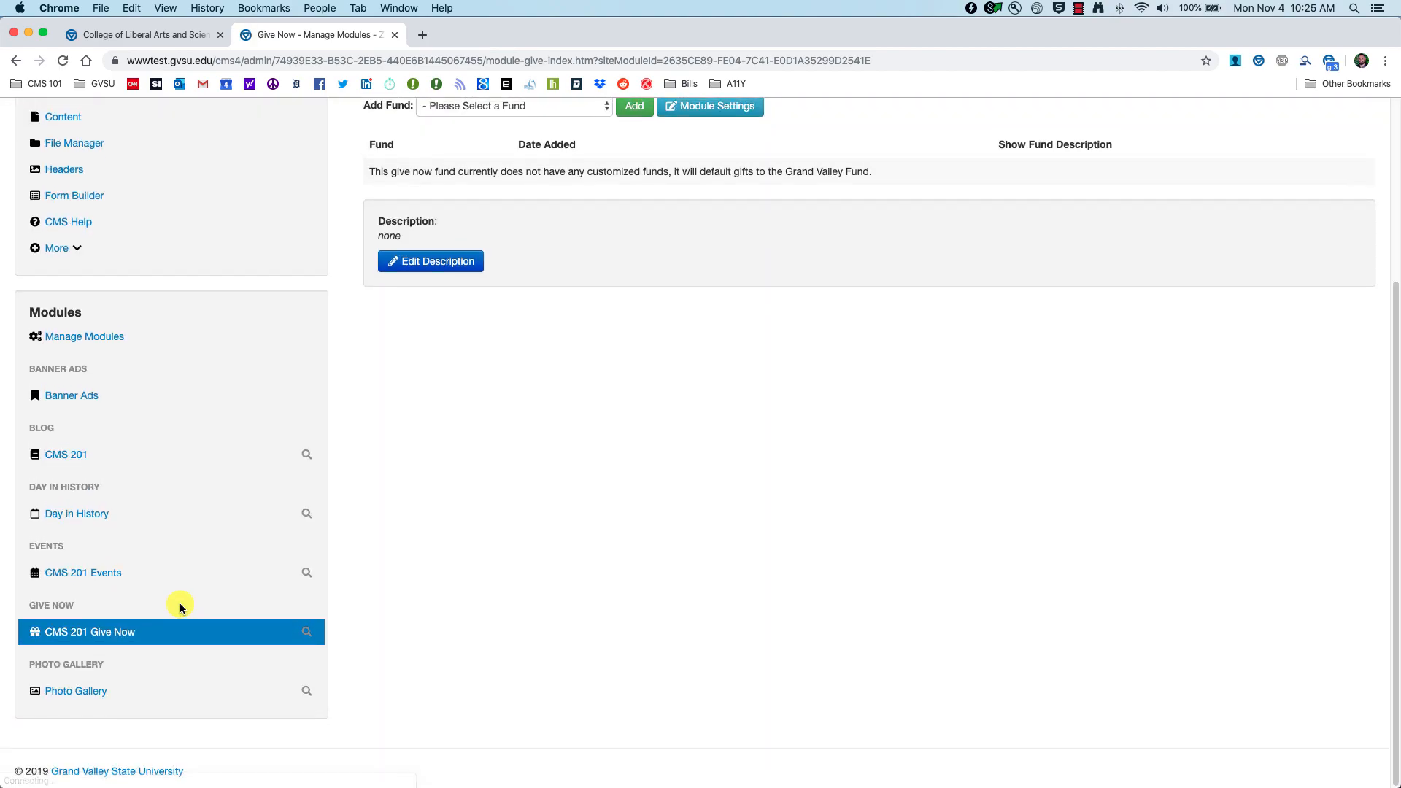
pyautogui.click(74, 635)
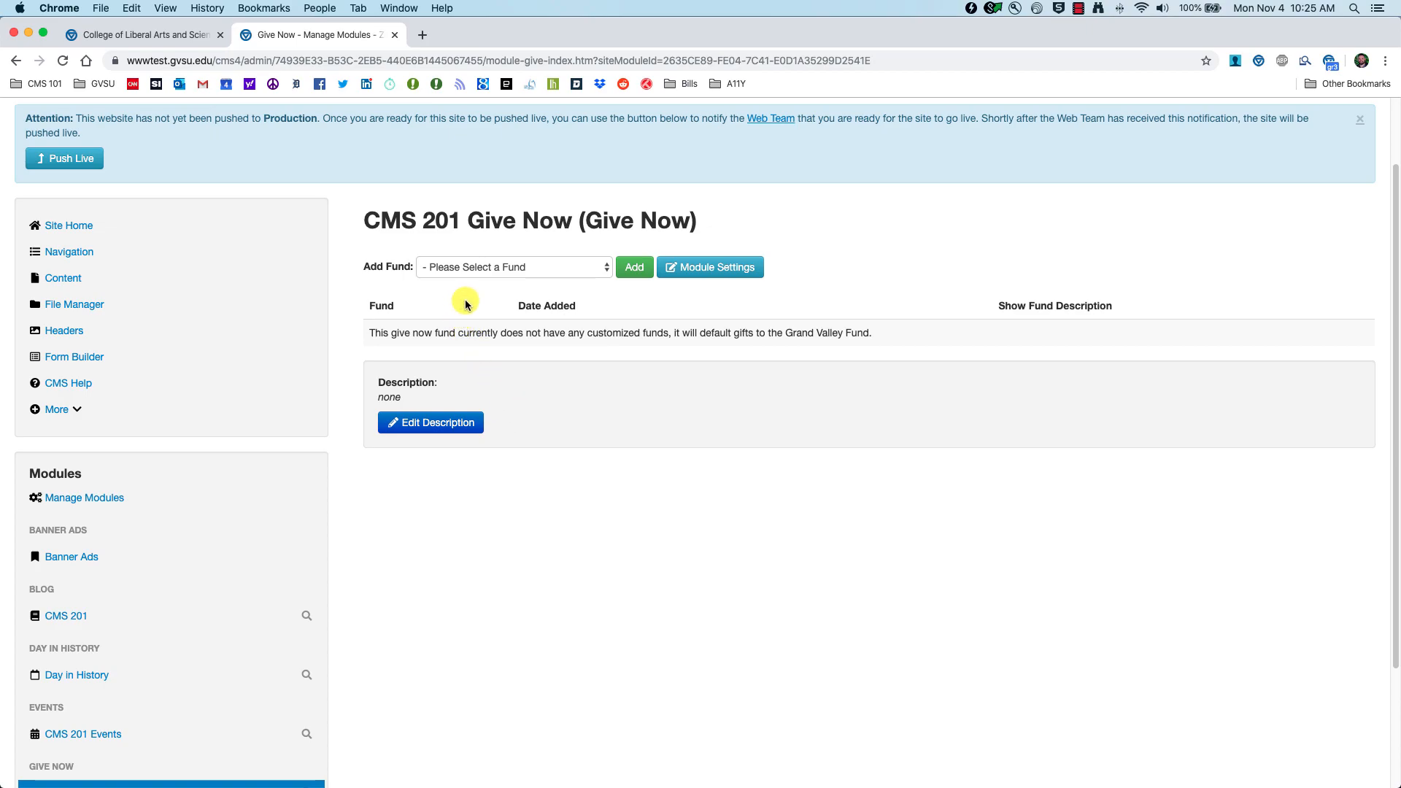
pyautogui.click(546, 269)
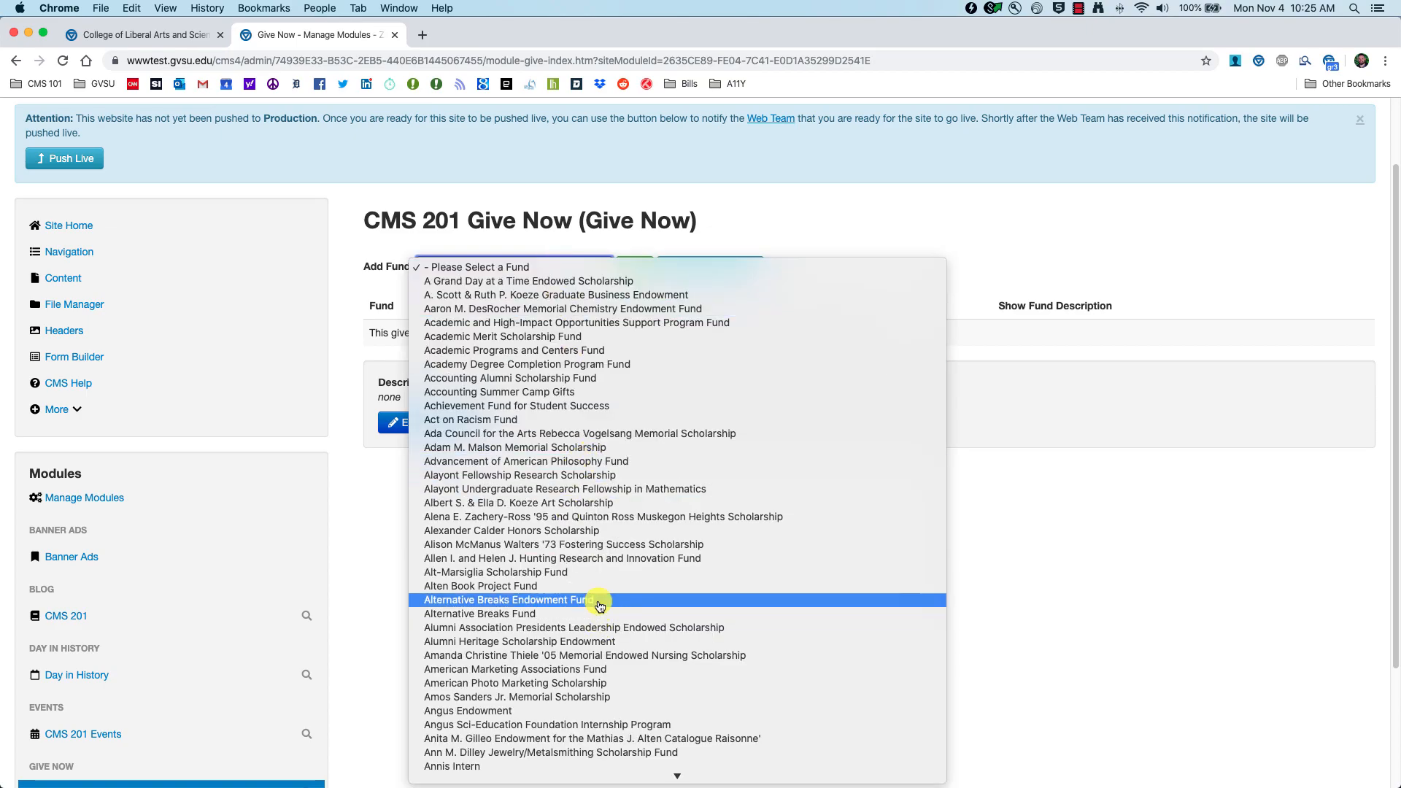
# Step: Add the Academic Programs and Centers Fund and set the description 'This is for the CMS 201'
pyautogui.click(542, 354)
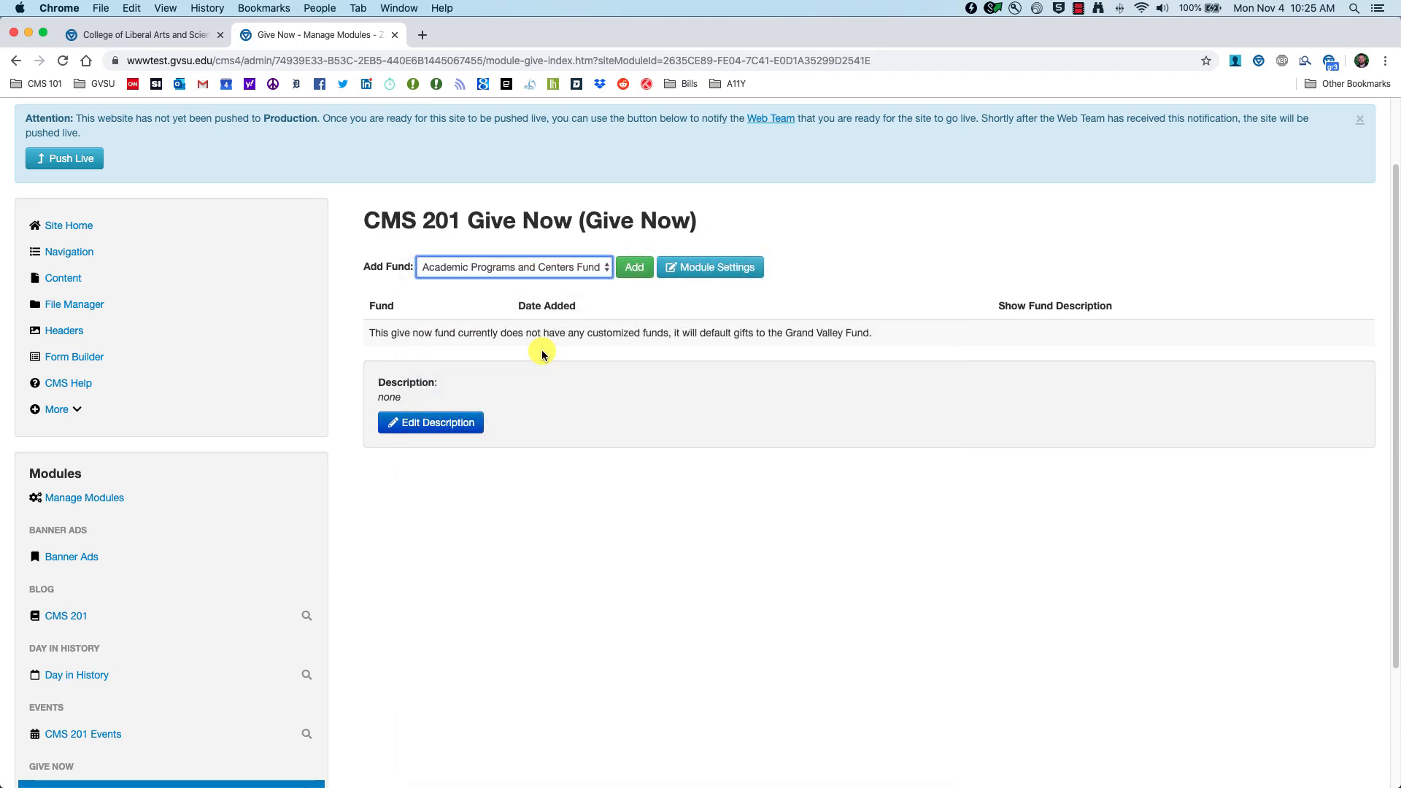
pyautogui.click(635, 271)
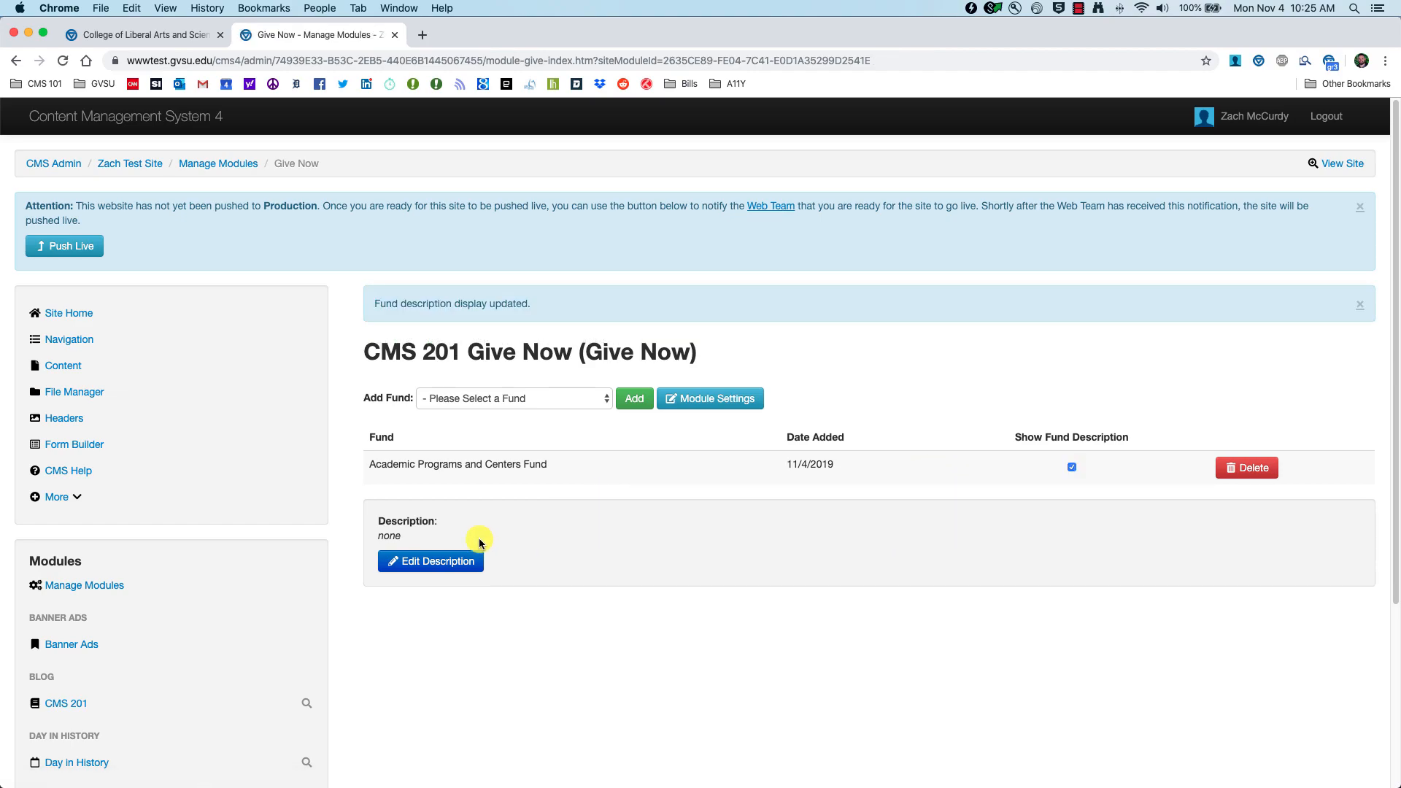
pyautogui.click(435, 563)
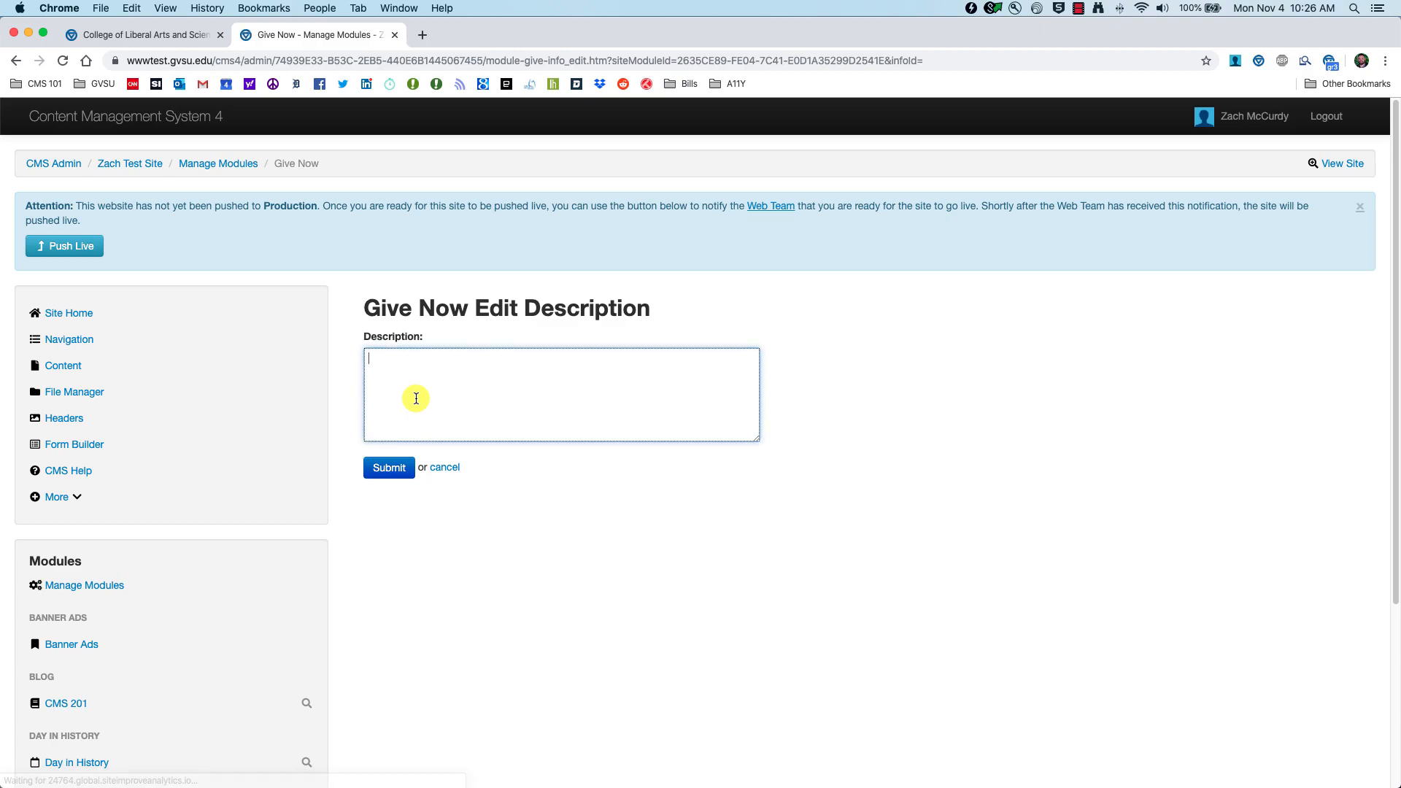
pyautogui.write('This is for the CMS 201')
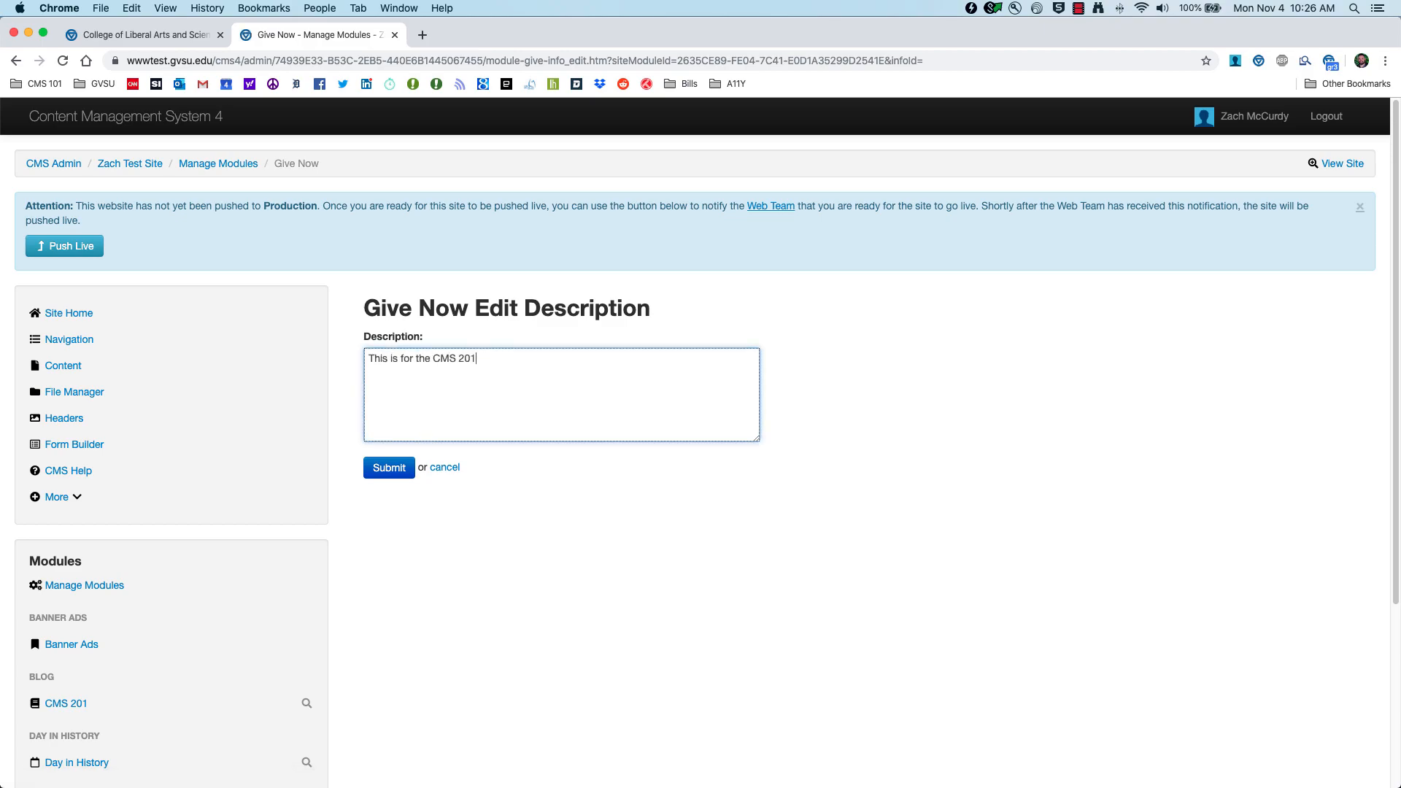
pyautogui.click(400, 465)
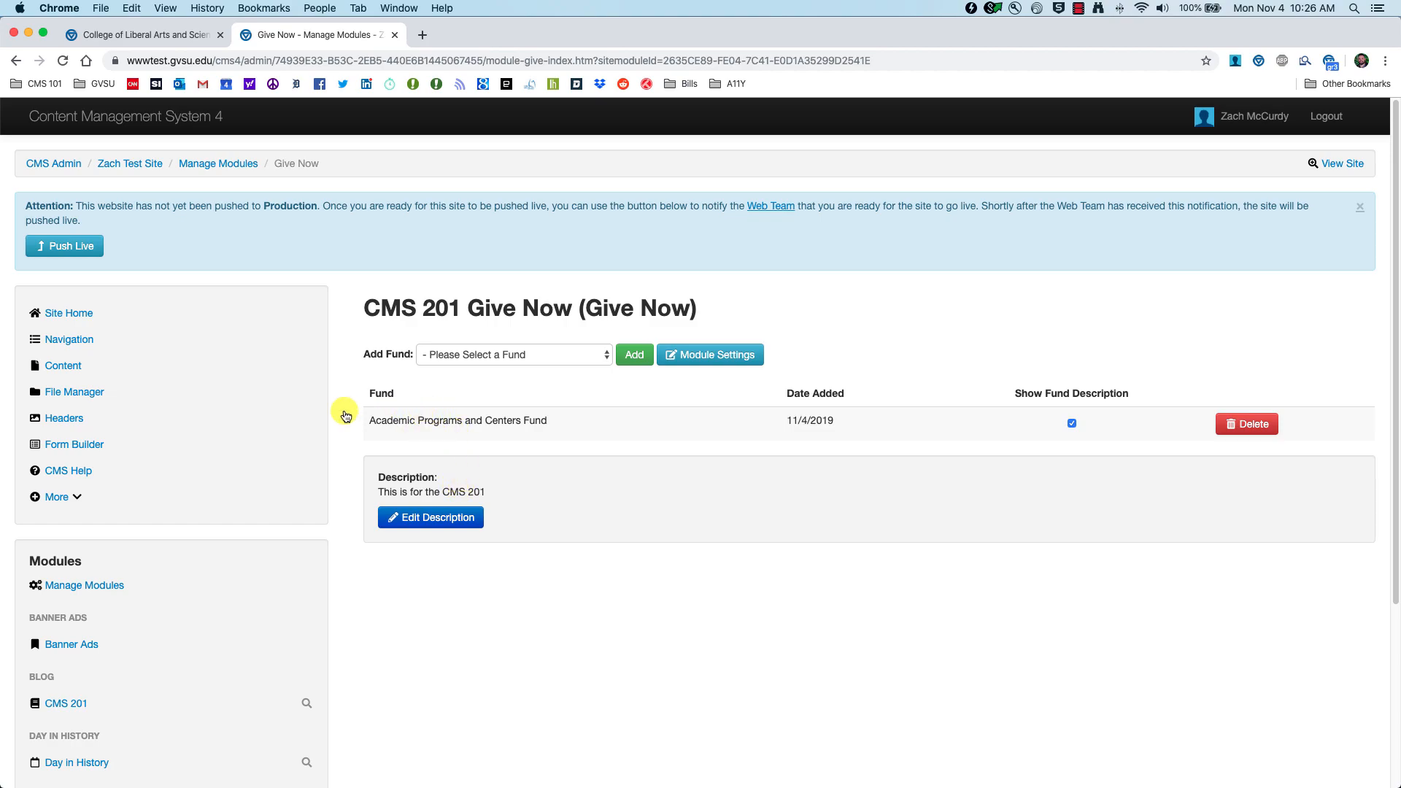
pyautogui.scroll(-5, 210, 511)
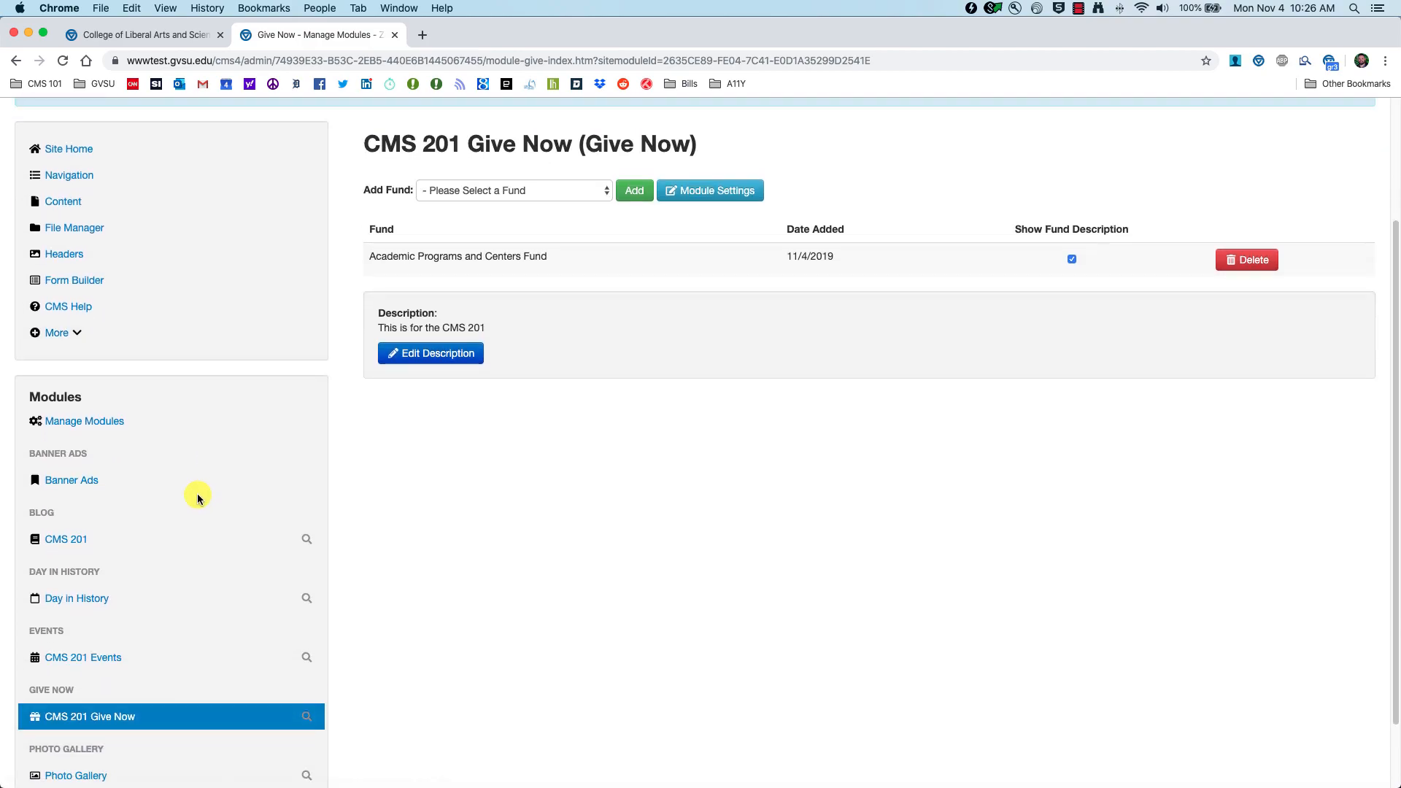
# Step: Delete the Photo Gallery chunk from the Modules page
pyautogui.scroll(2, 193, 489)
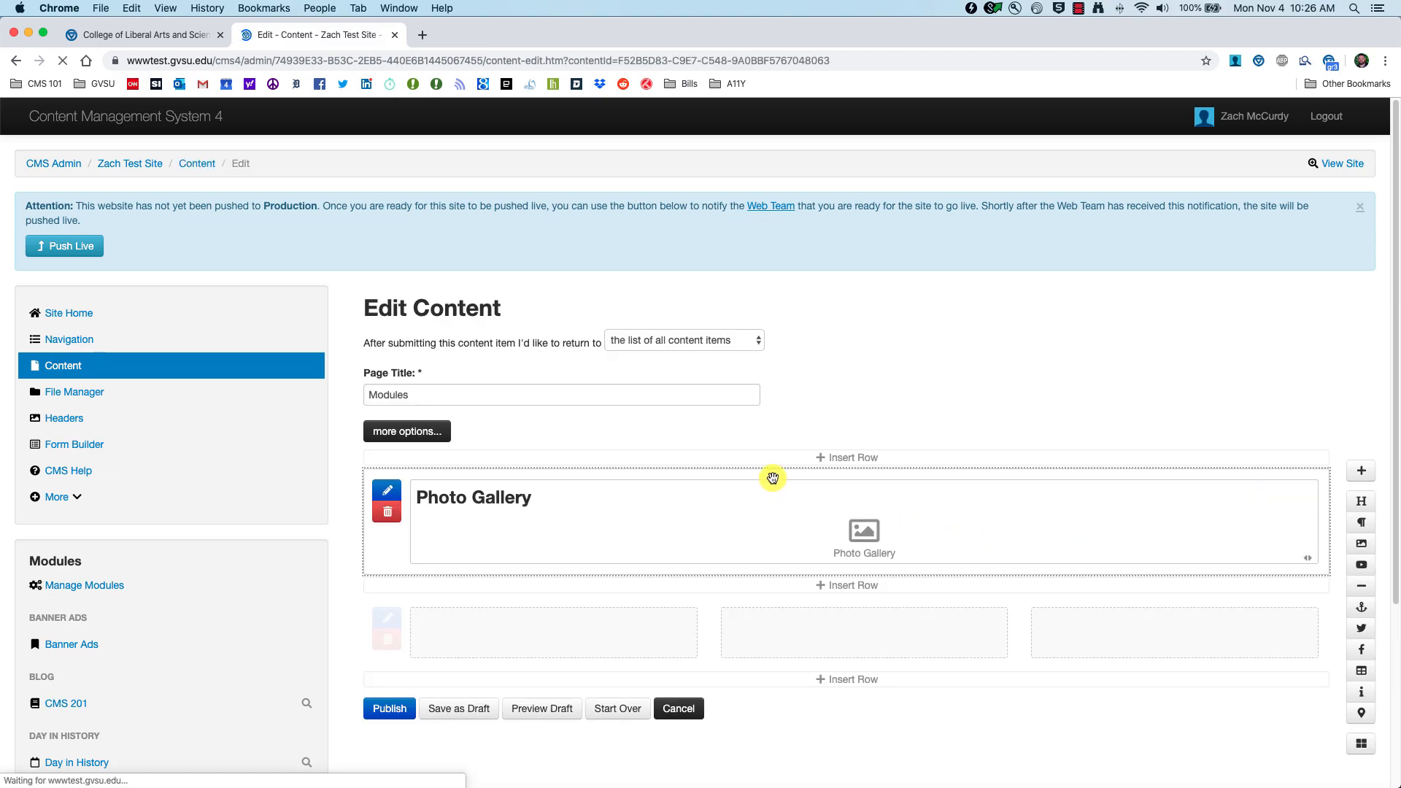
pyautogui.scroll(-2, 773, 478)
pyautogui.click(1300, 353)
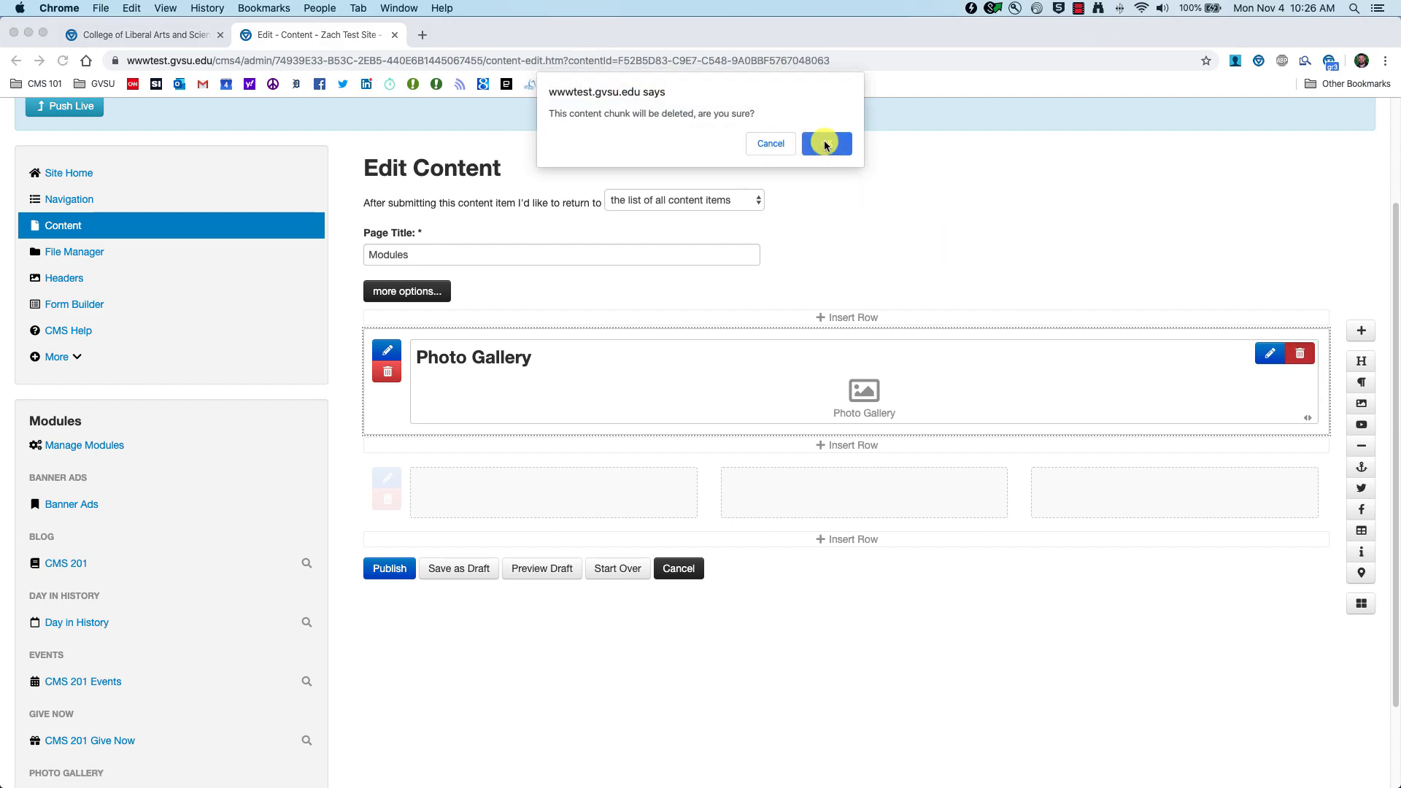
pyautogui.click(826, 144)
# Step: Insert the CMS 201 Give Now module into the first row and preview the draft
pyautogui.click(1364, 607)
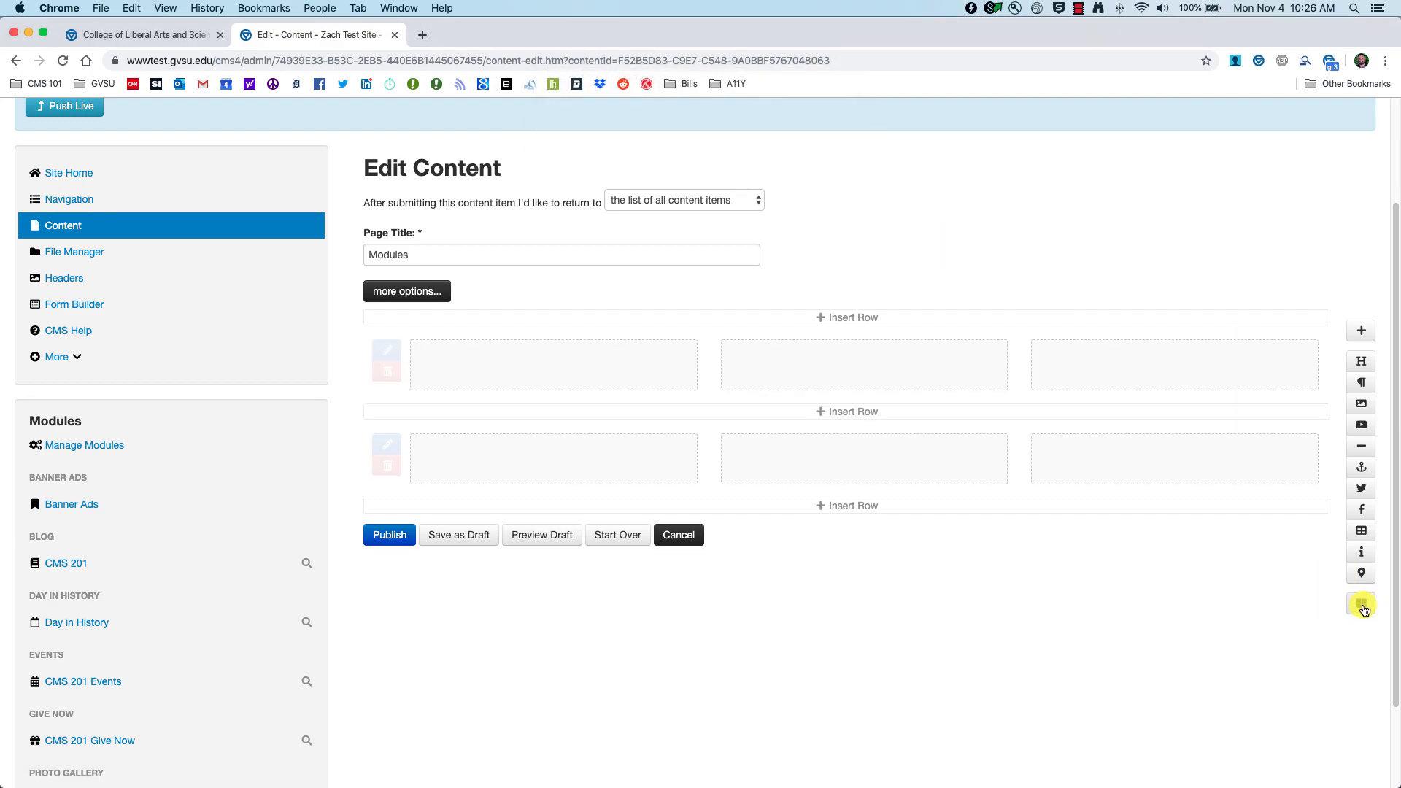
pyautogui.scroll(-1, 240, 469)
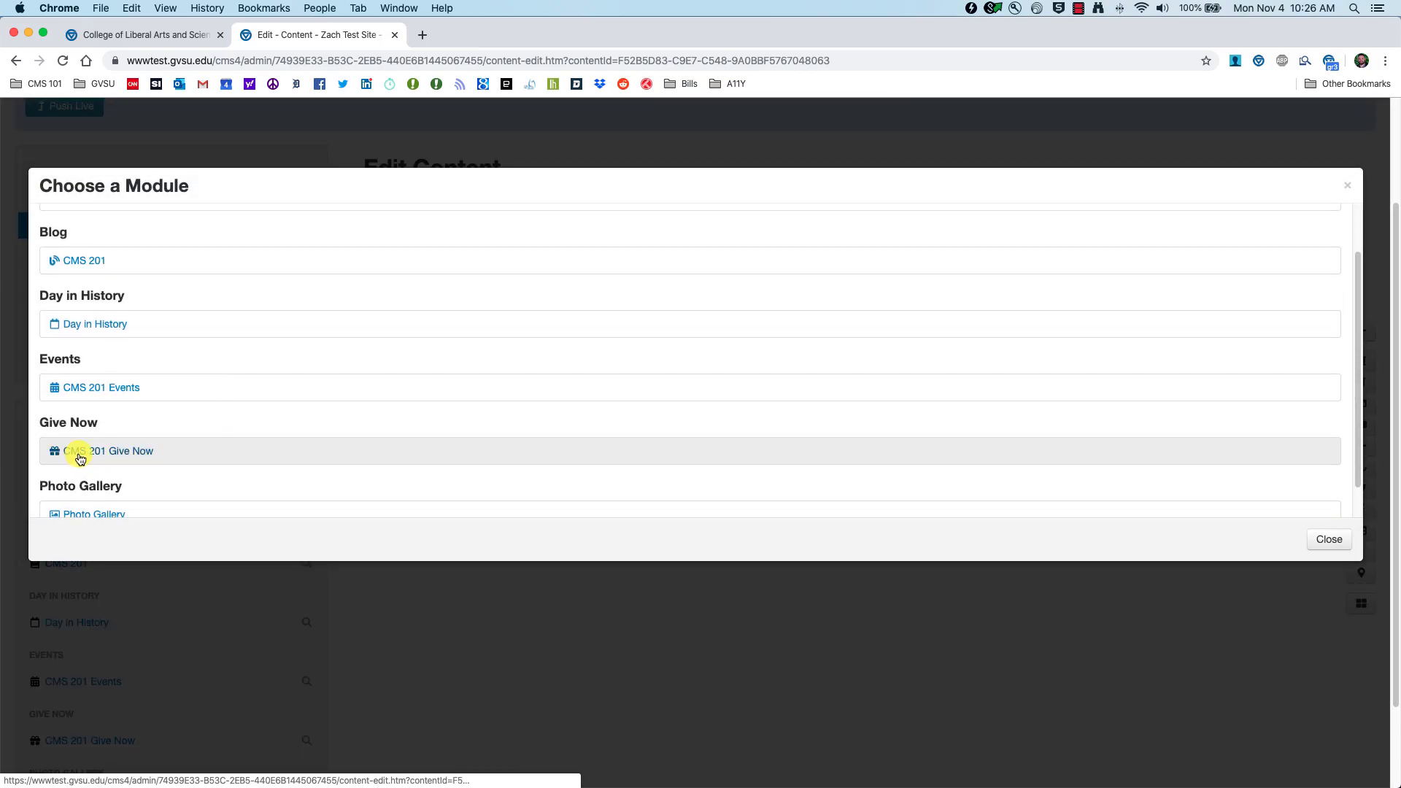
pyautogui.click(122, 451)
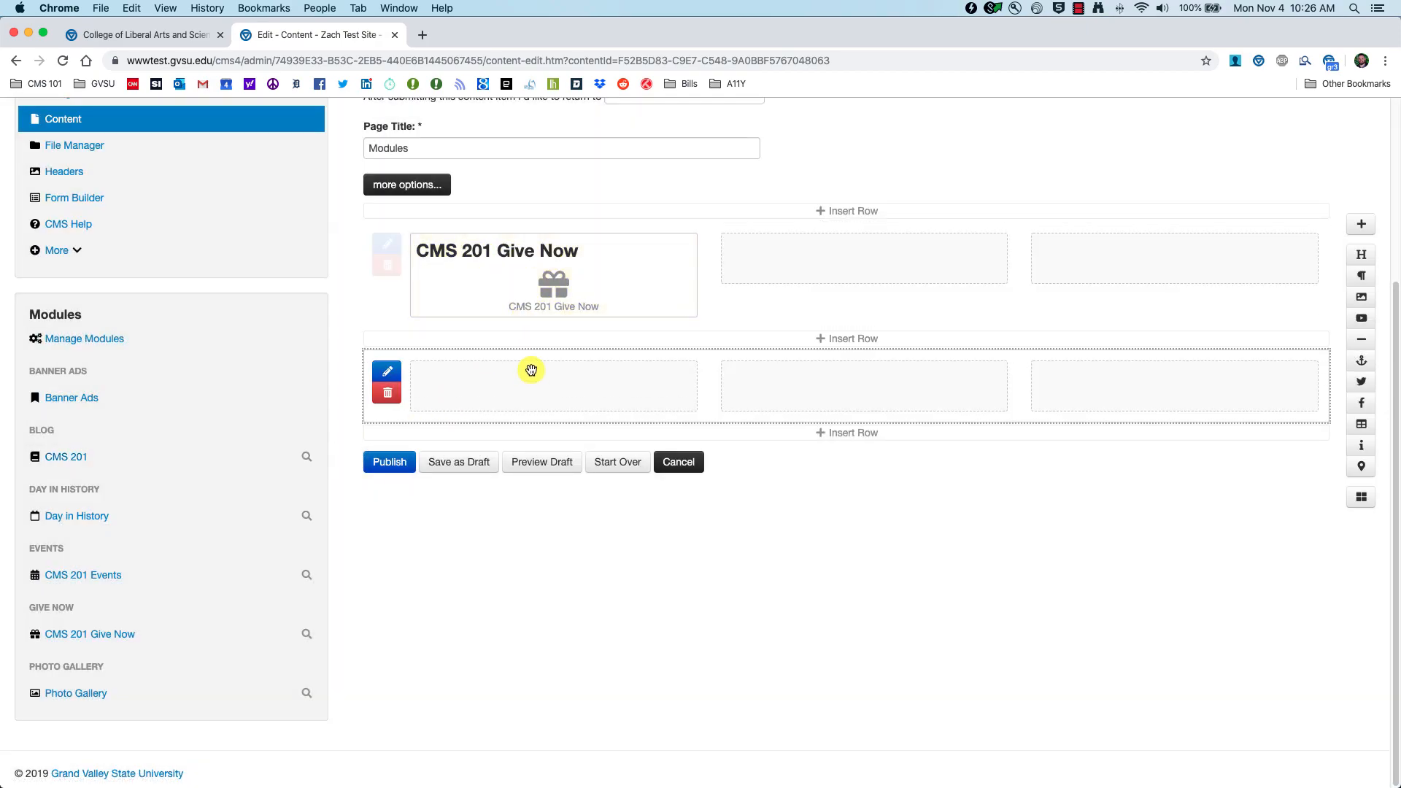
pyautogui.click(543, 467)
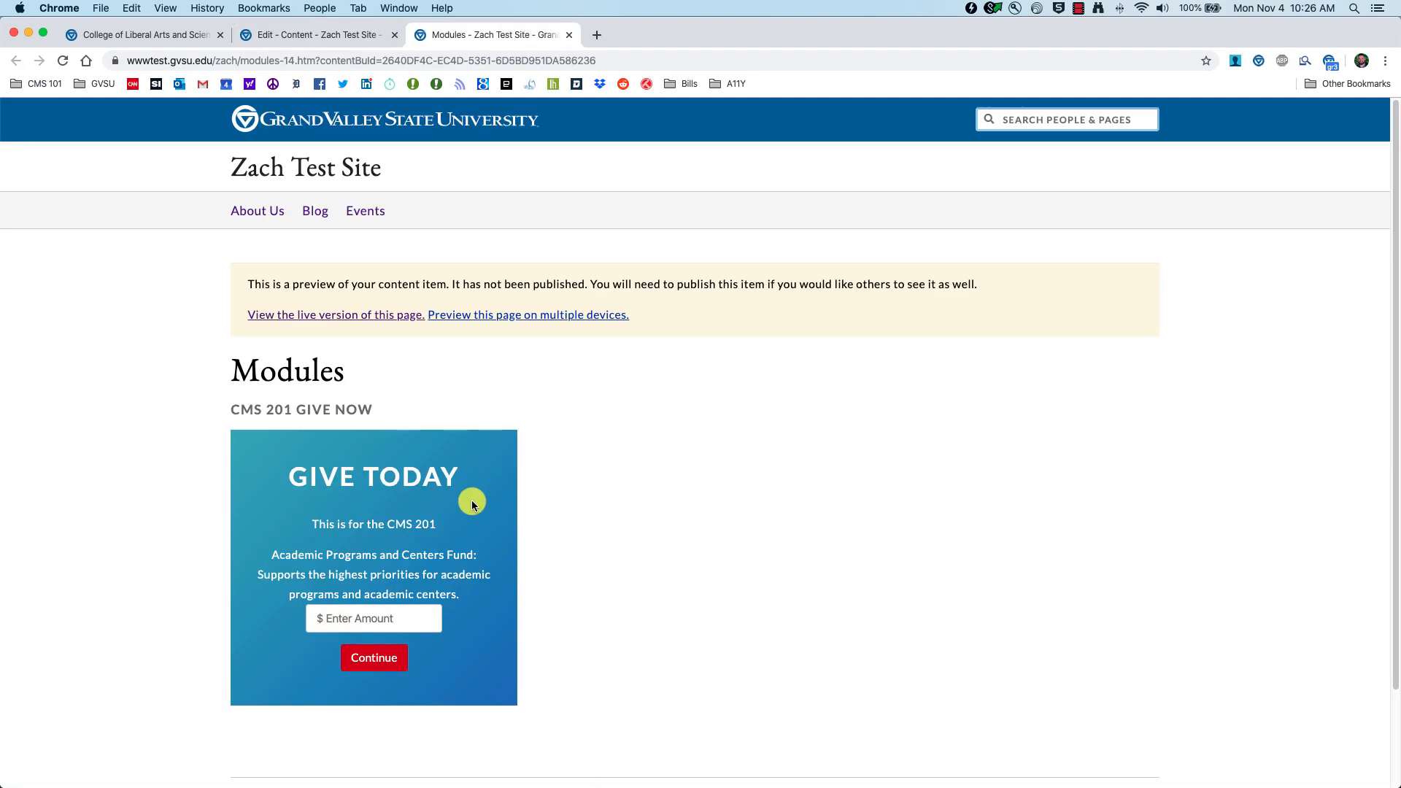
# Step: Try the donation amount field in the preview, then publish the updated Modules page
pyautogui.click(394, 618)
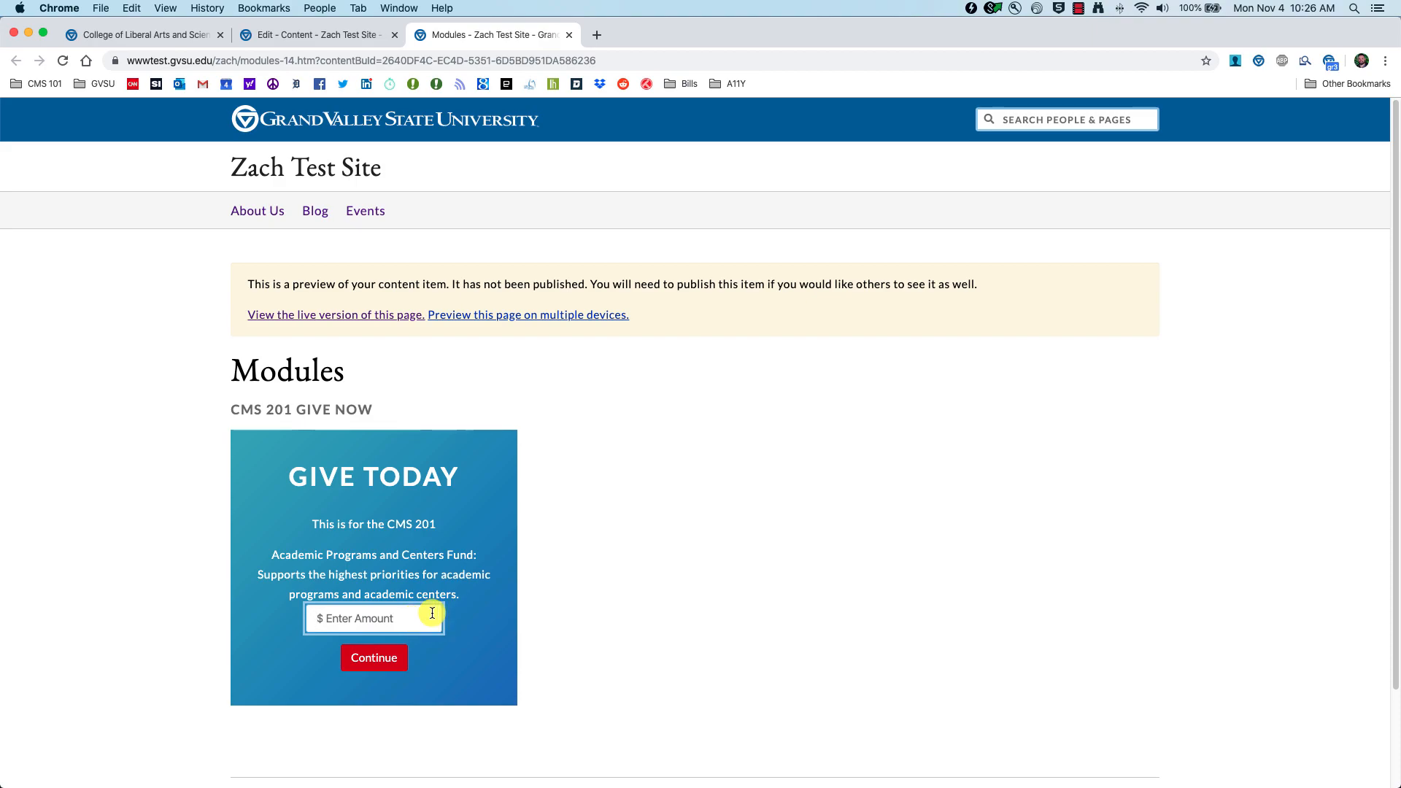
pyautogui.click(569, 34)
pyautogui.click(389, 464)
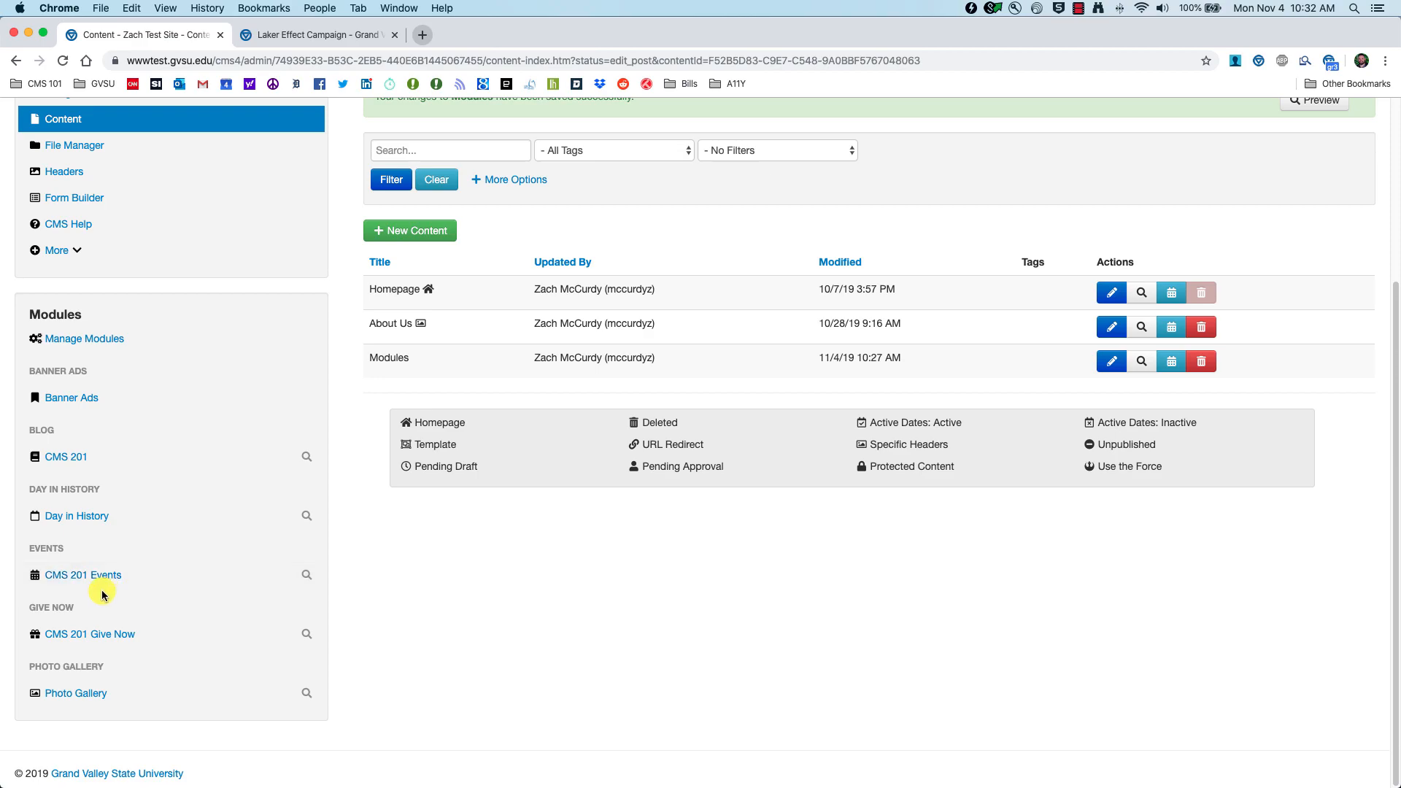
# Step: Open the CMS 201 Give Now module and browse its available funds, checking the Laker Effect Campaign page
pyautogui.click(94, 633)
pyautogui.click(595, 358)
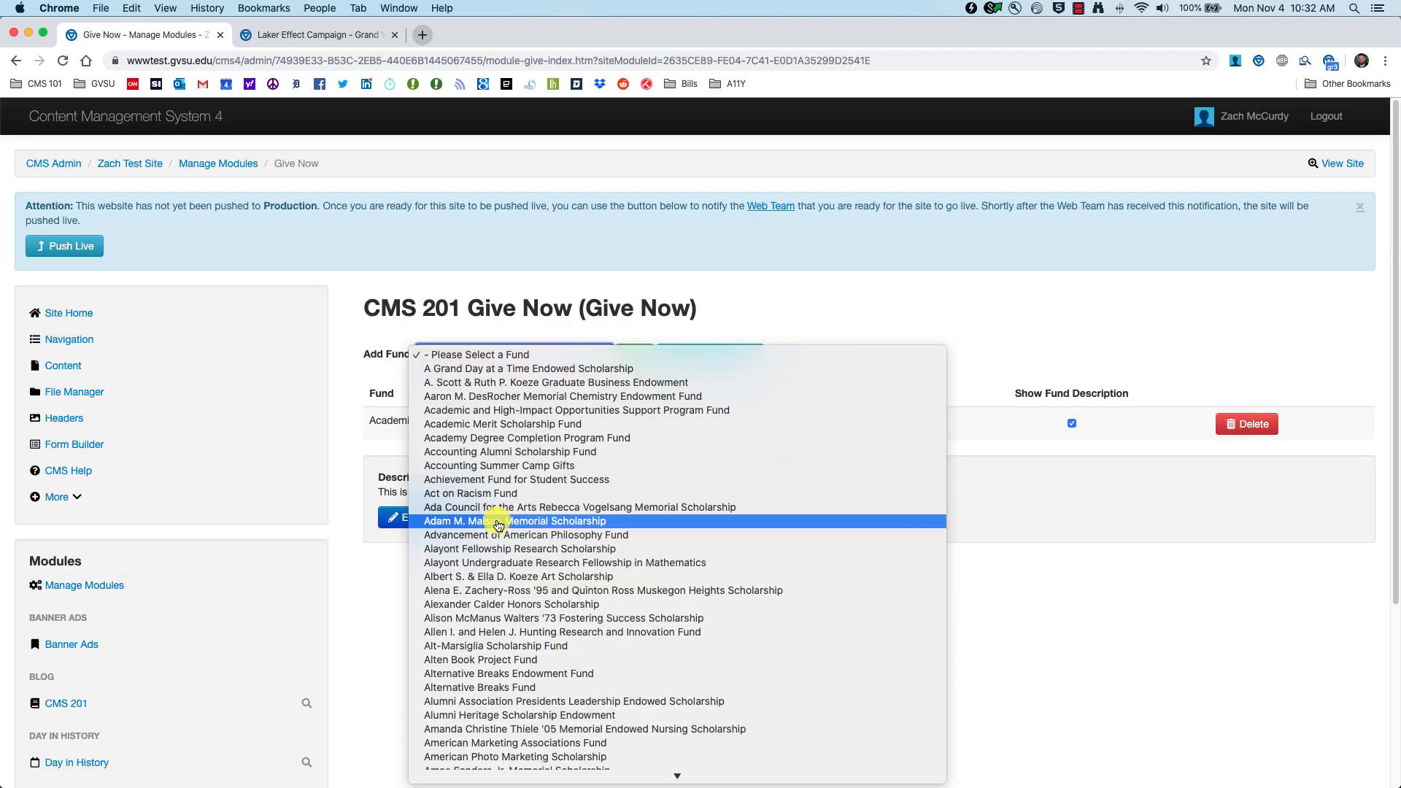
pyautogui.click(334, 34)
pyautogui.click(333, 34)
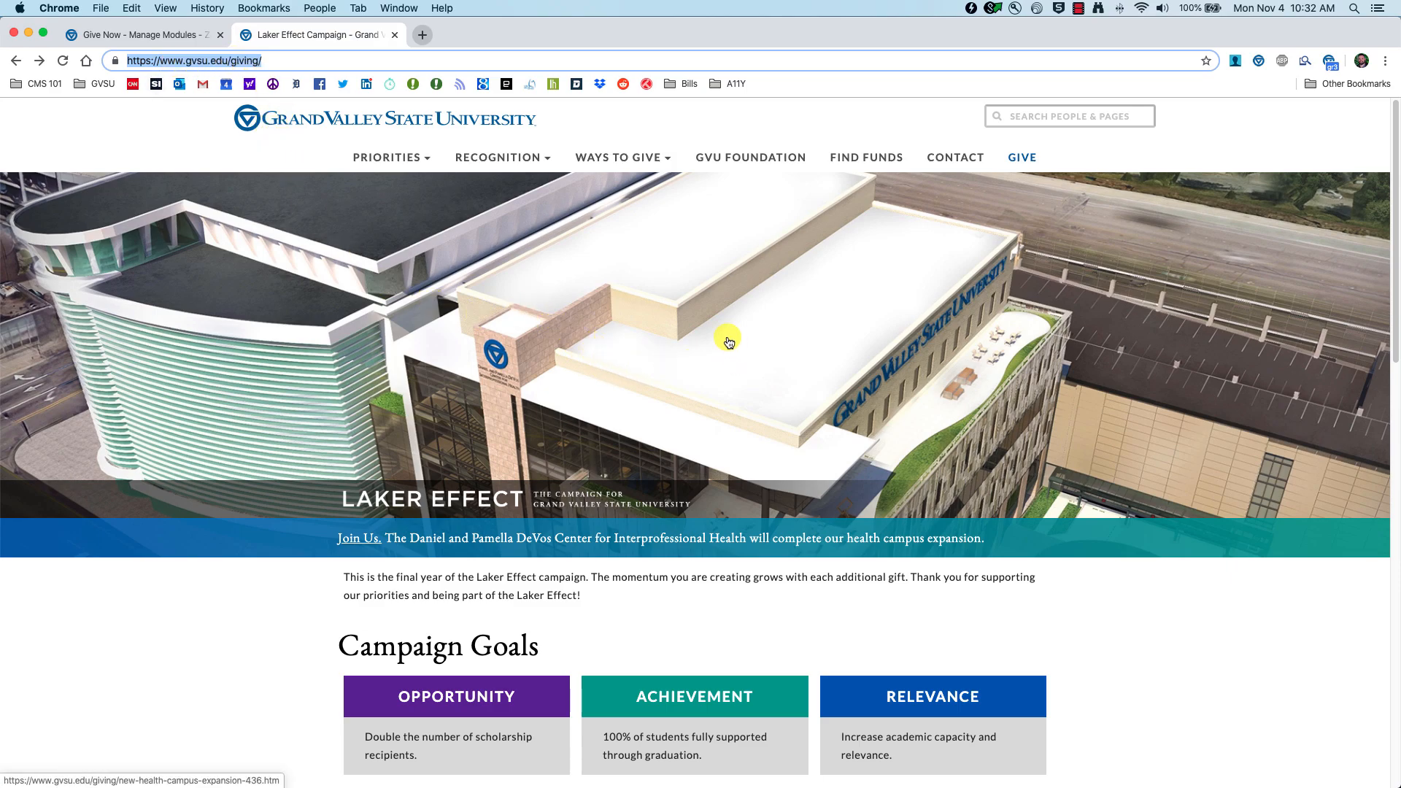
pyautogui.click(151, 35)
pyautogui.click(597, 356)
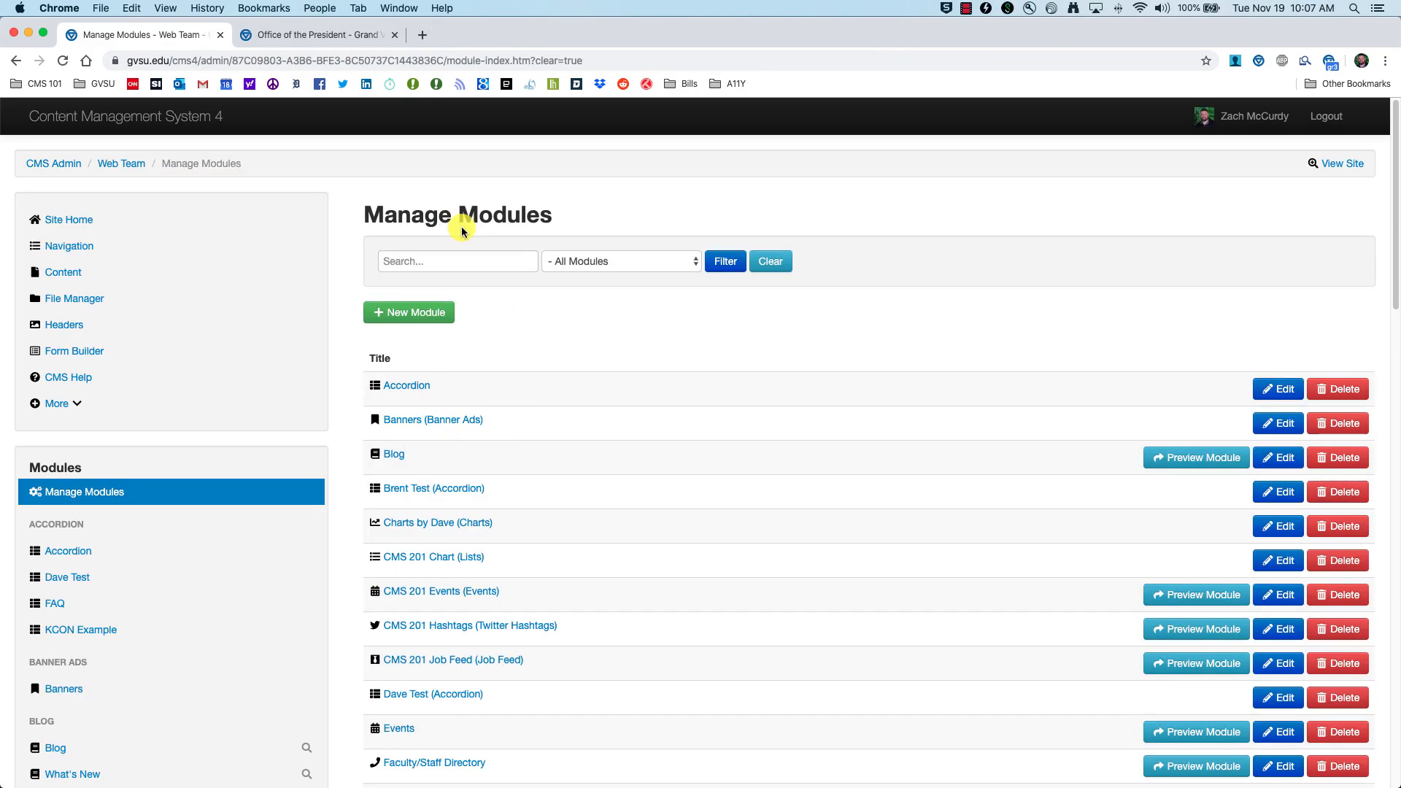
pyautogui.click(302, 34)
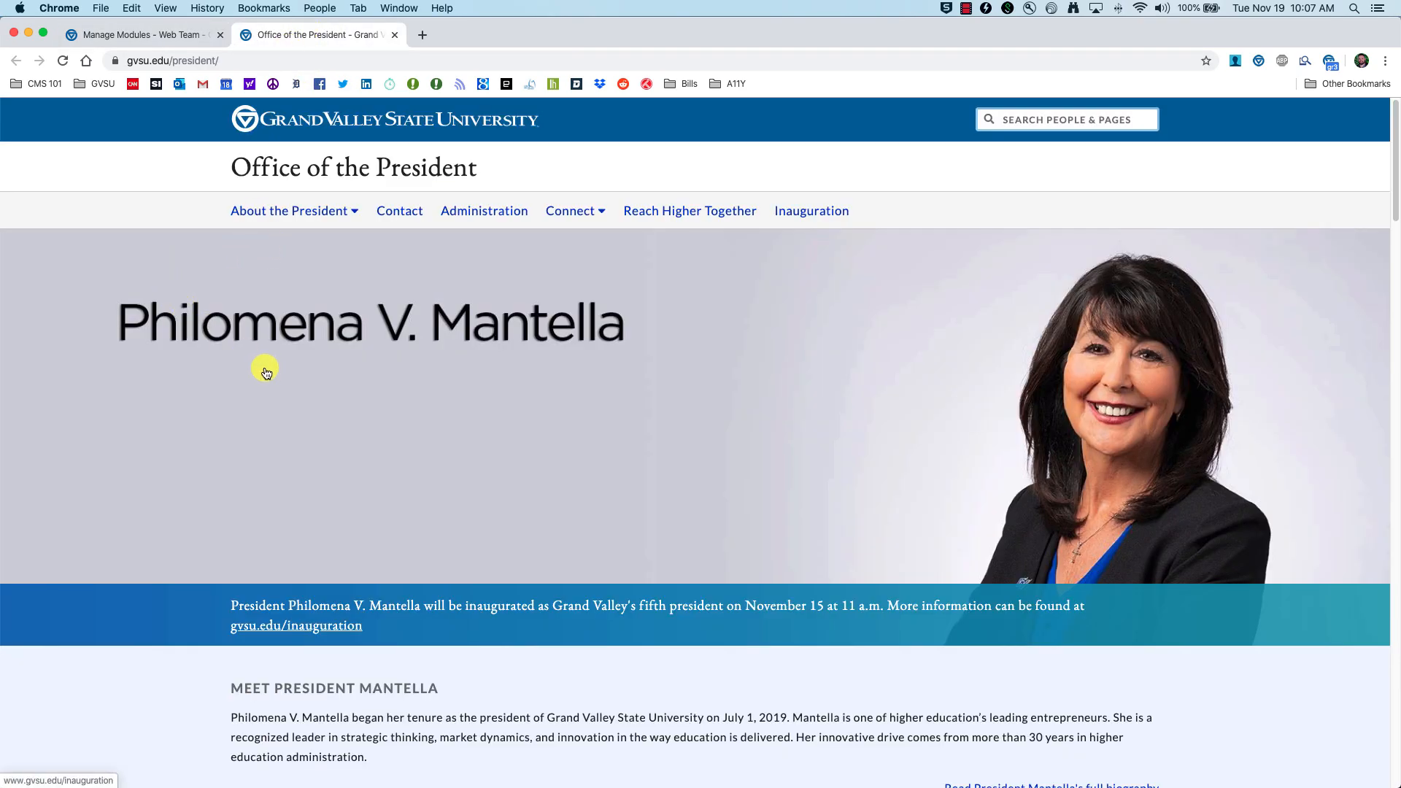
pyautogui.scroll(-20, 266, 373)
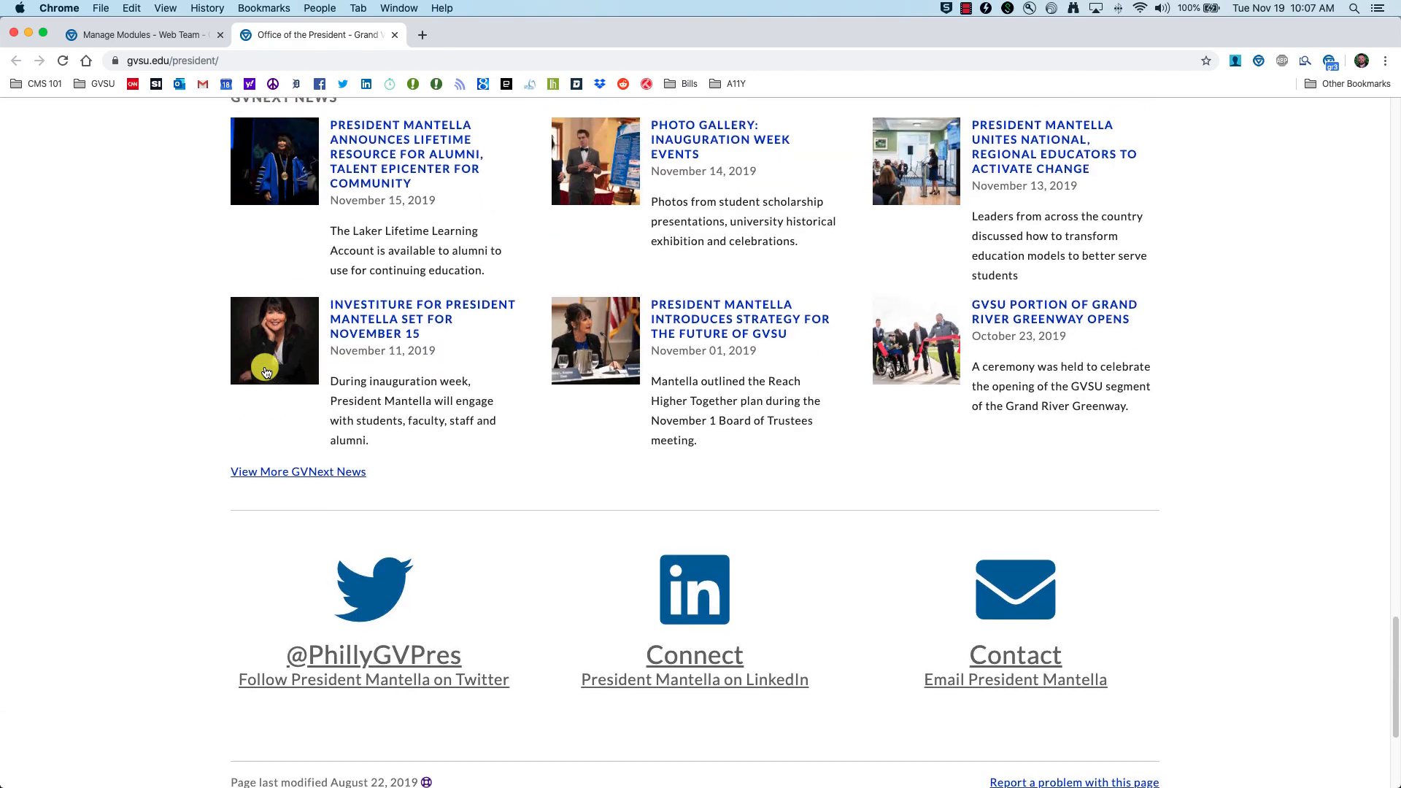
pyautogui.scroll(2, 265, 373)
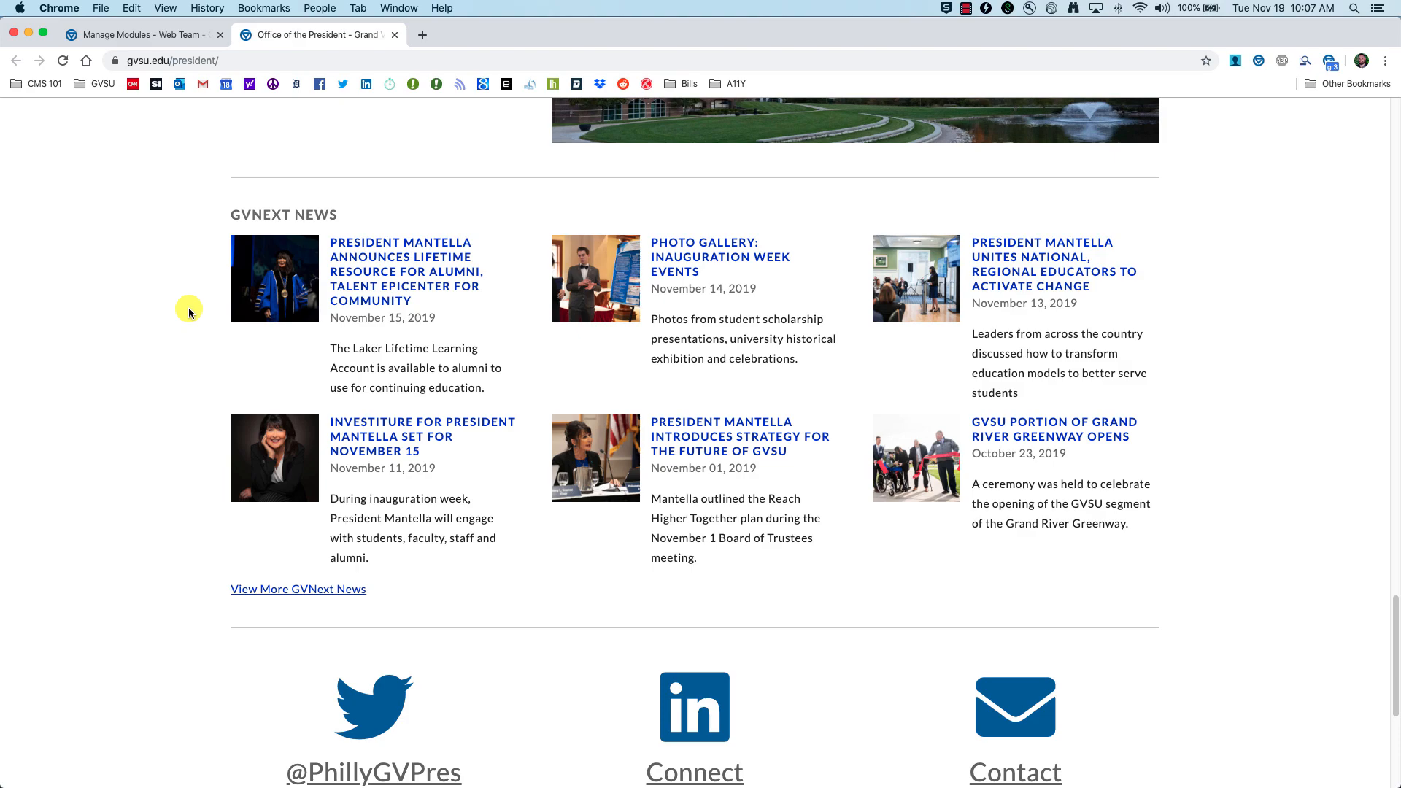
pyautogui.hotkey('ctrl', 'shift', 'Tab')
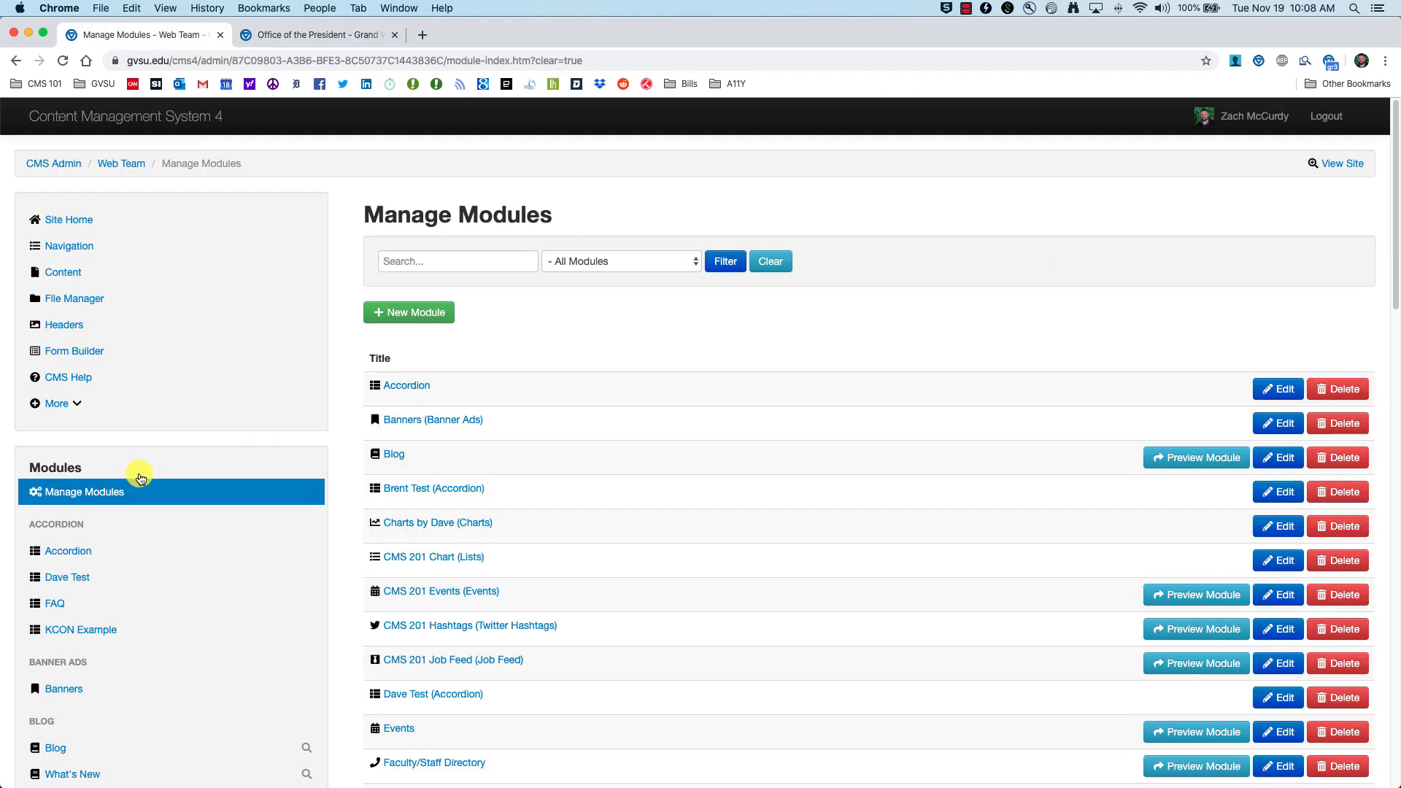
# Step: From the reloaded Manage Modules list, create a GVNext News module with the alias title 'CMS 201 News'
pyautogui.click(85, 496)
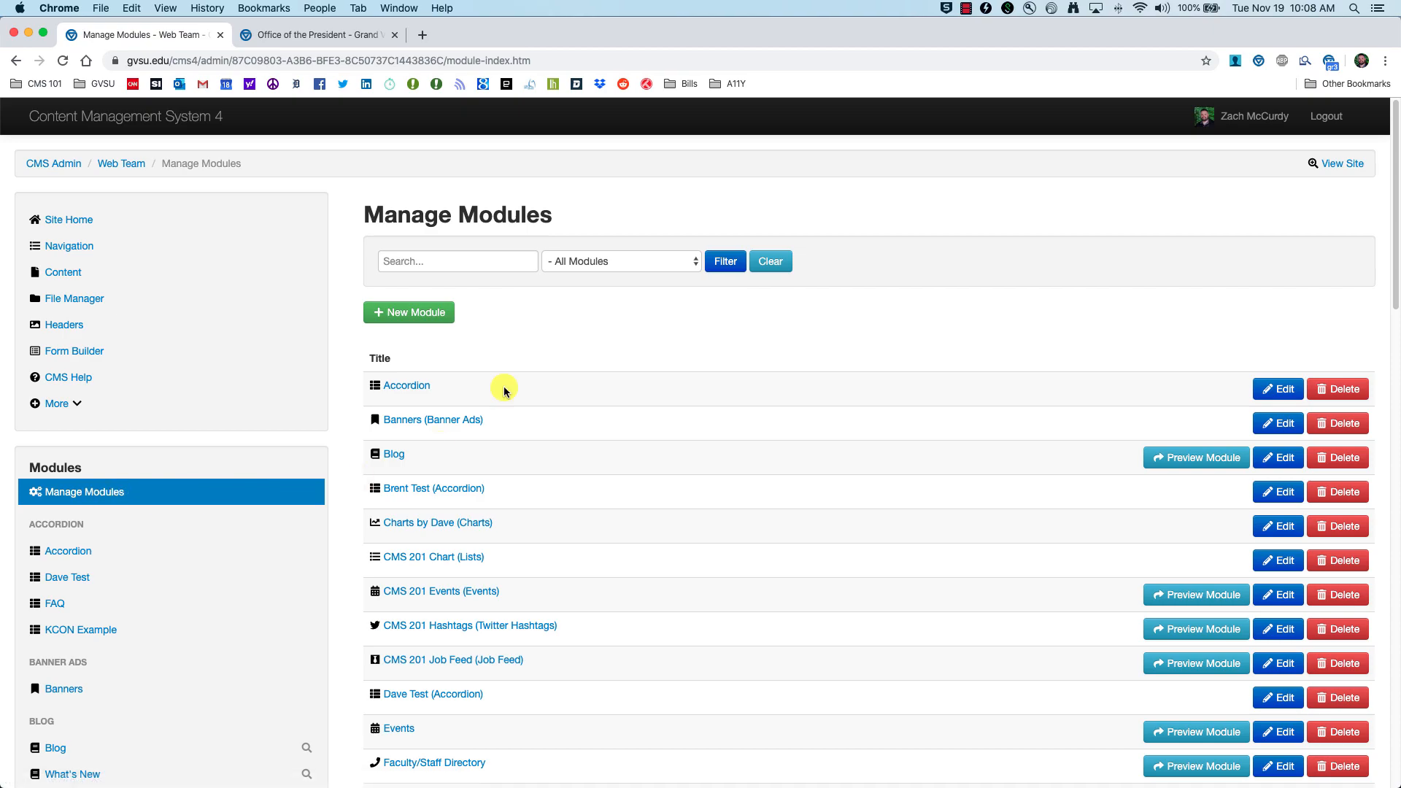
pyautogui.click(416, 314)
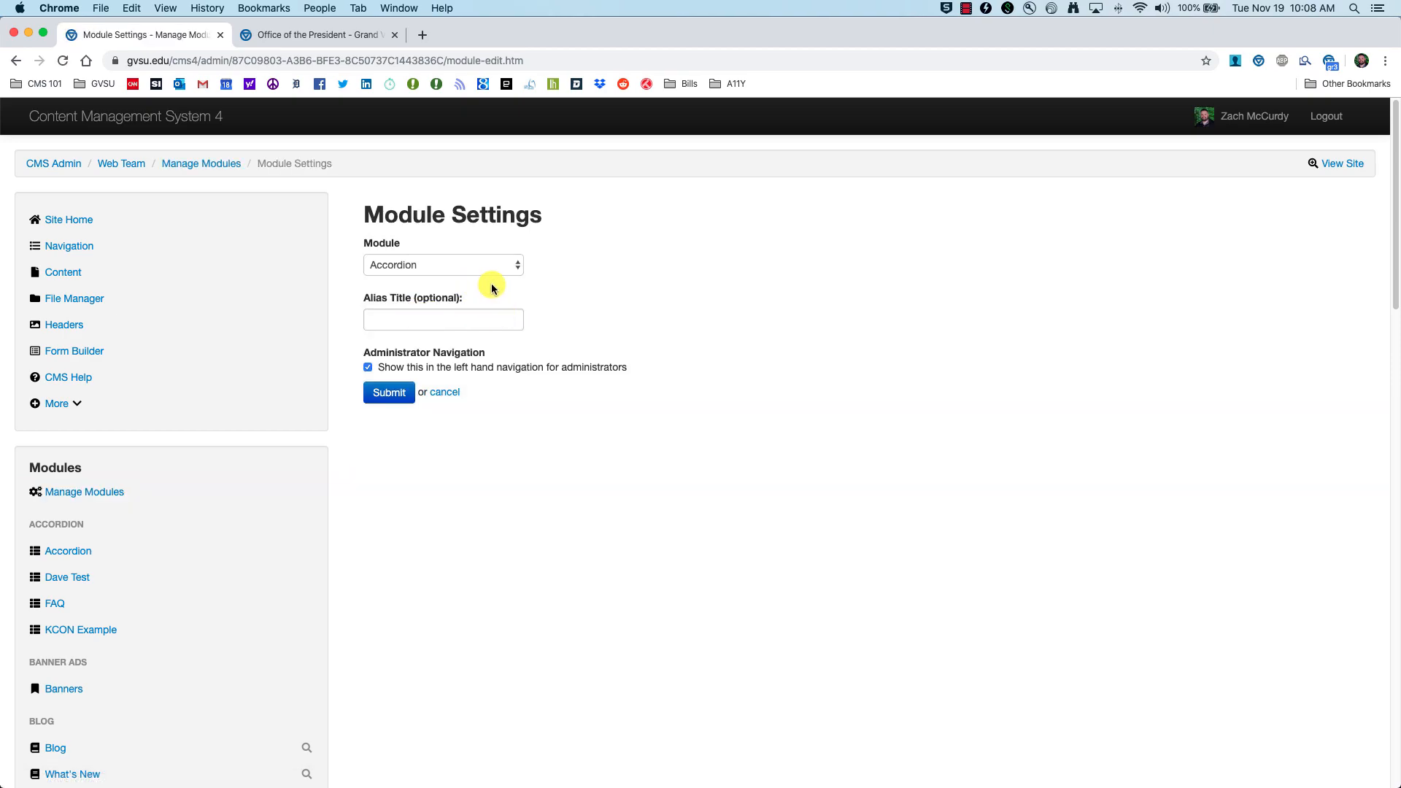
pyautogui.click(516, 268)
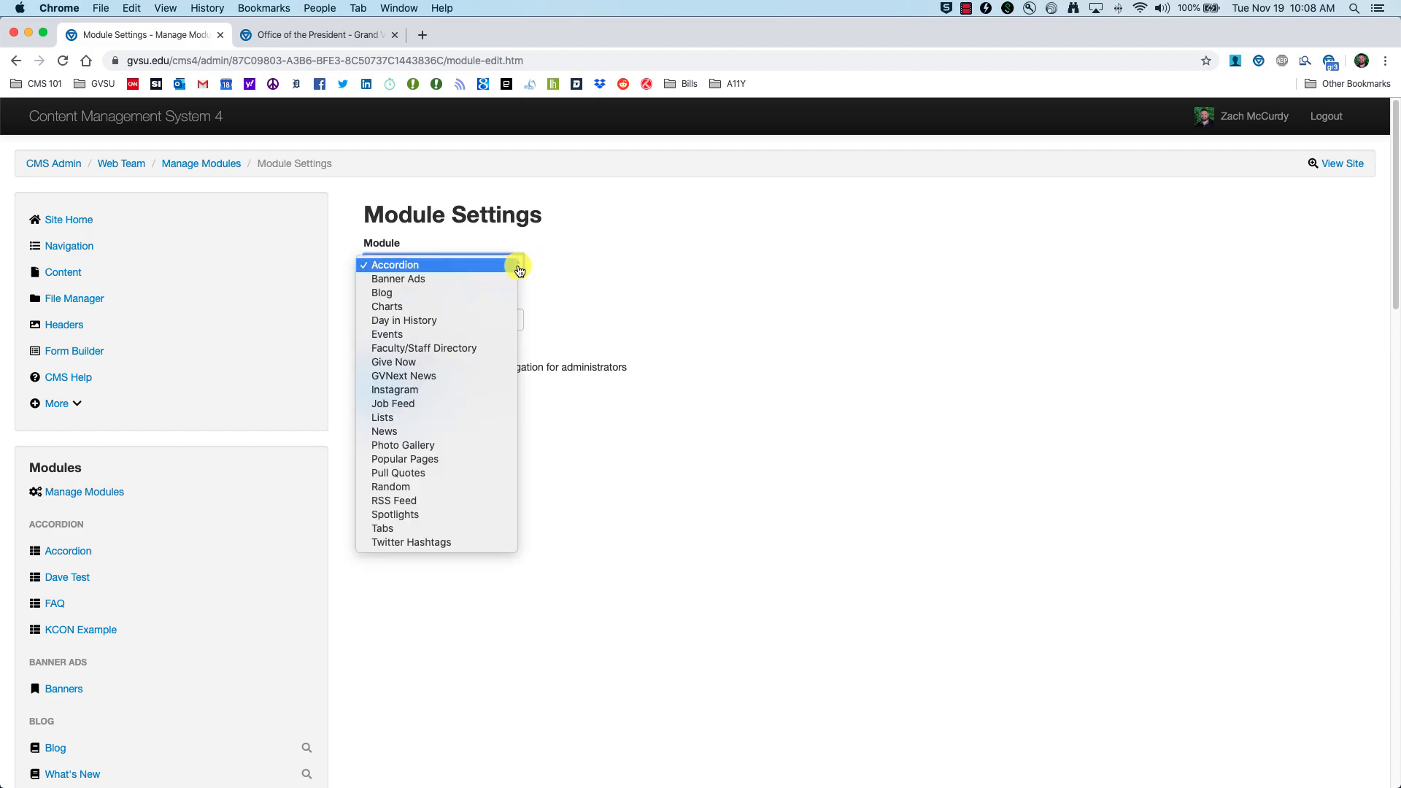
pyautogui.click(417, 377)
pyautogui.click(436, 314)
pyautogui.write('CN')
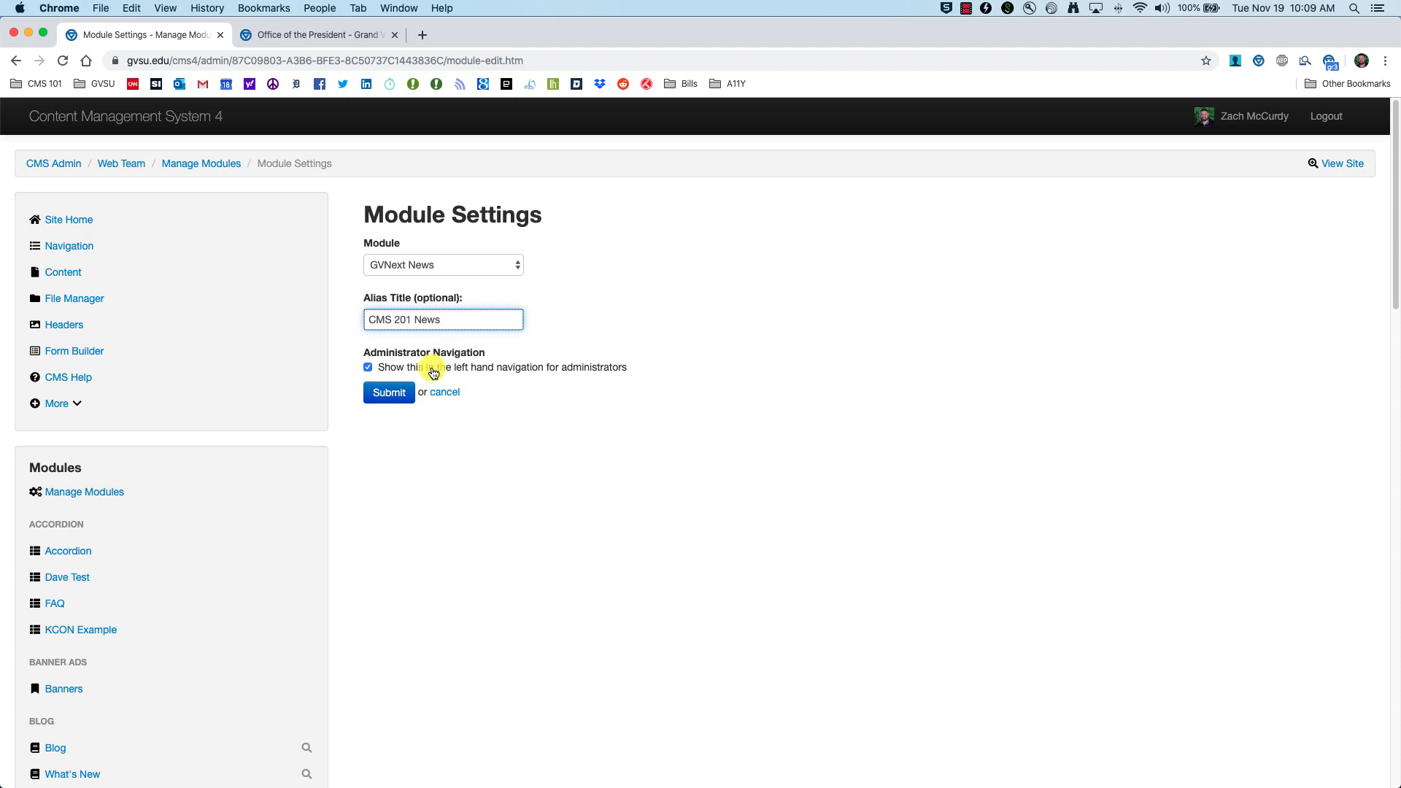
pyautogui.click(388, 394)
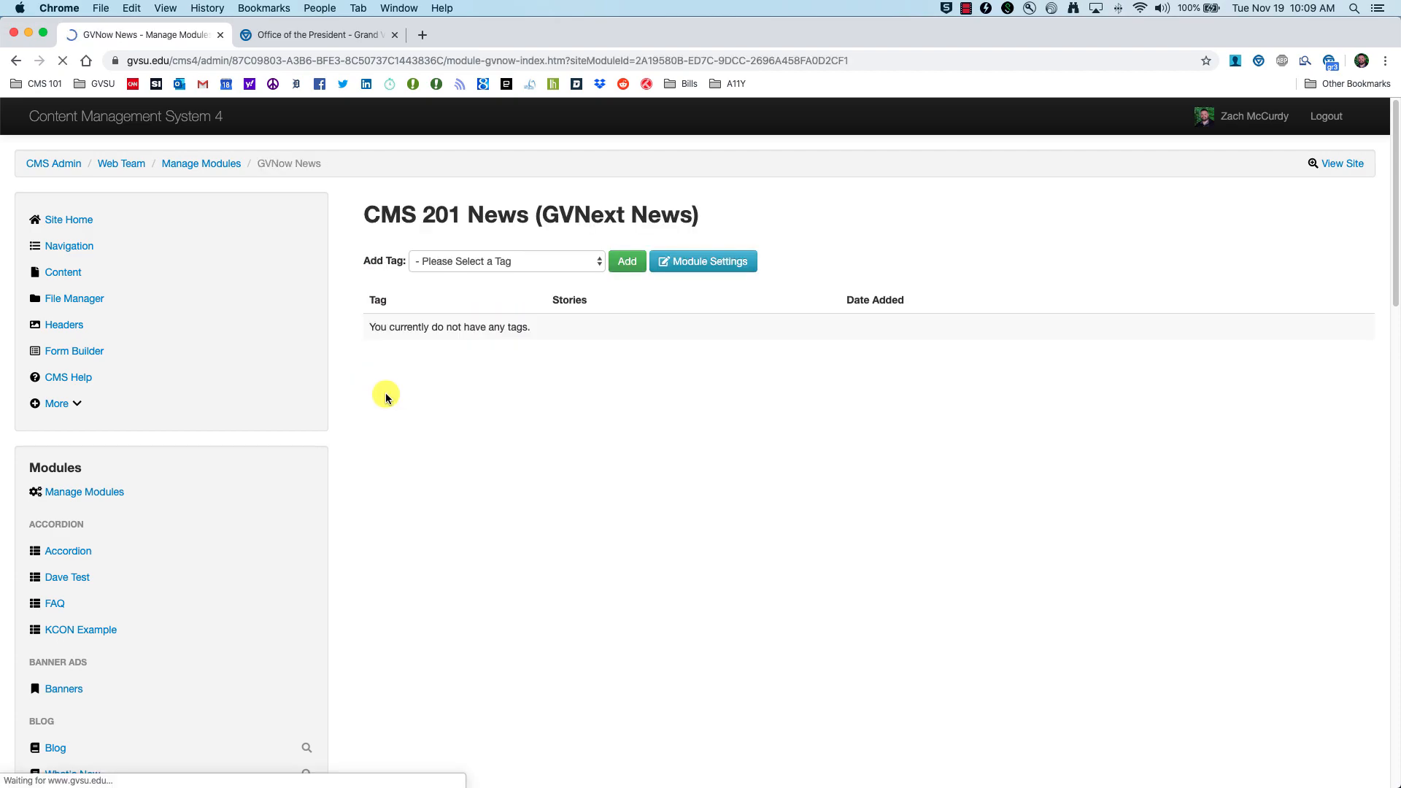
# Step: Open the CMS 201 News module's tag page and look through the available tags
pyautogui.scroll(-5, 109, 454)
pyautogui.scroll(-5, 117, 460)
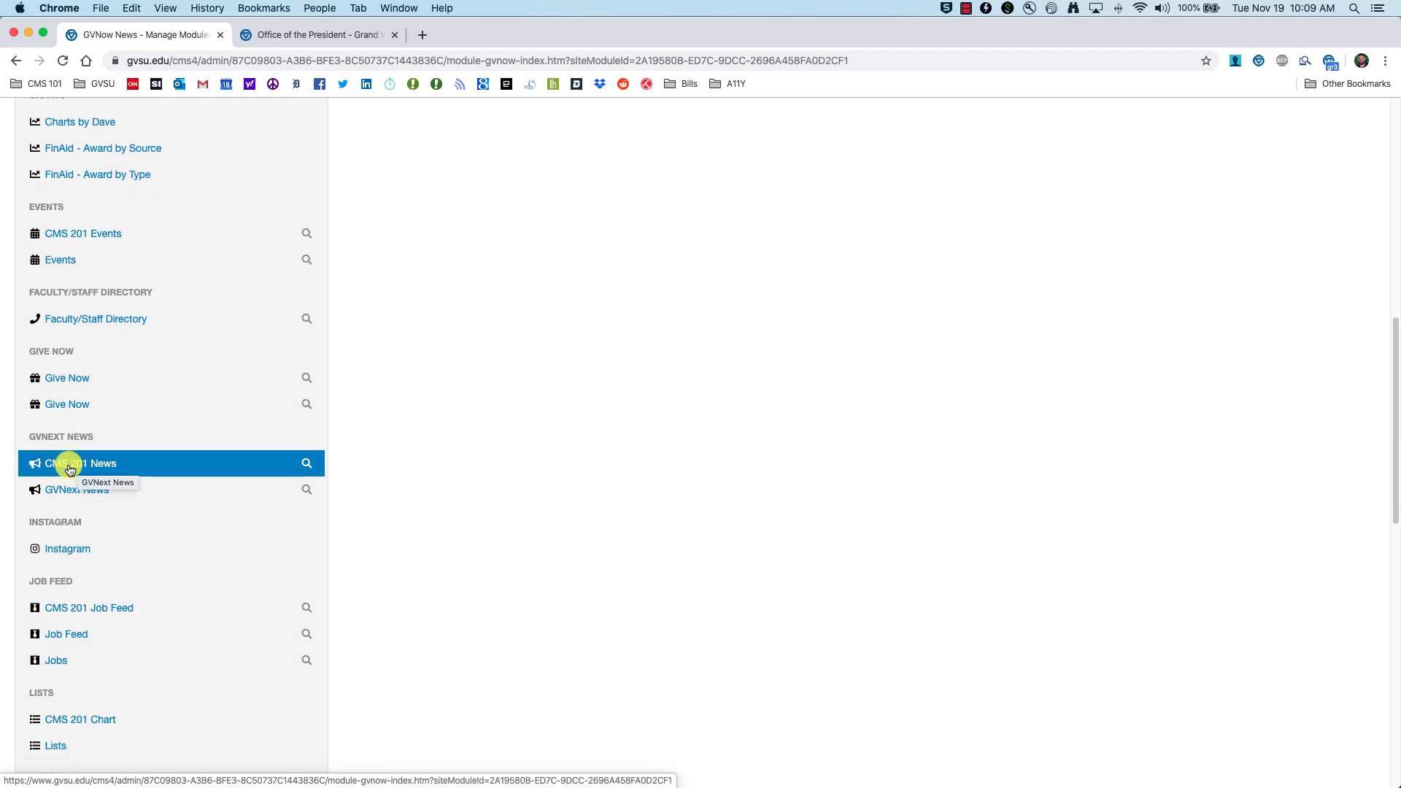
pyautogui.click(69, 465)
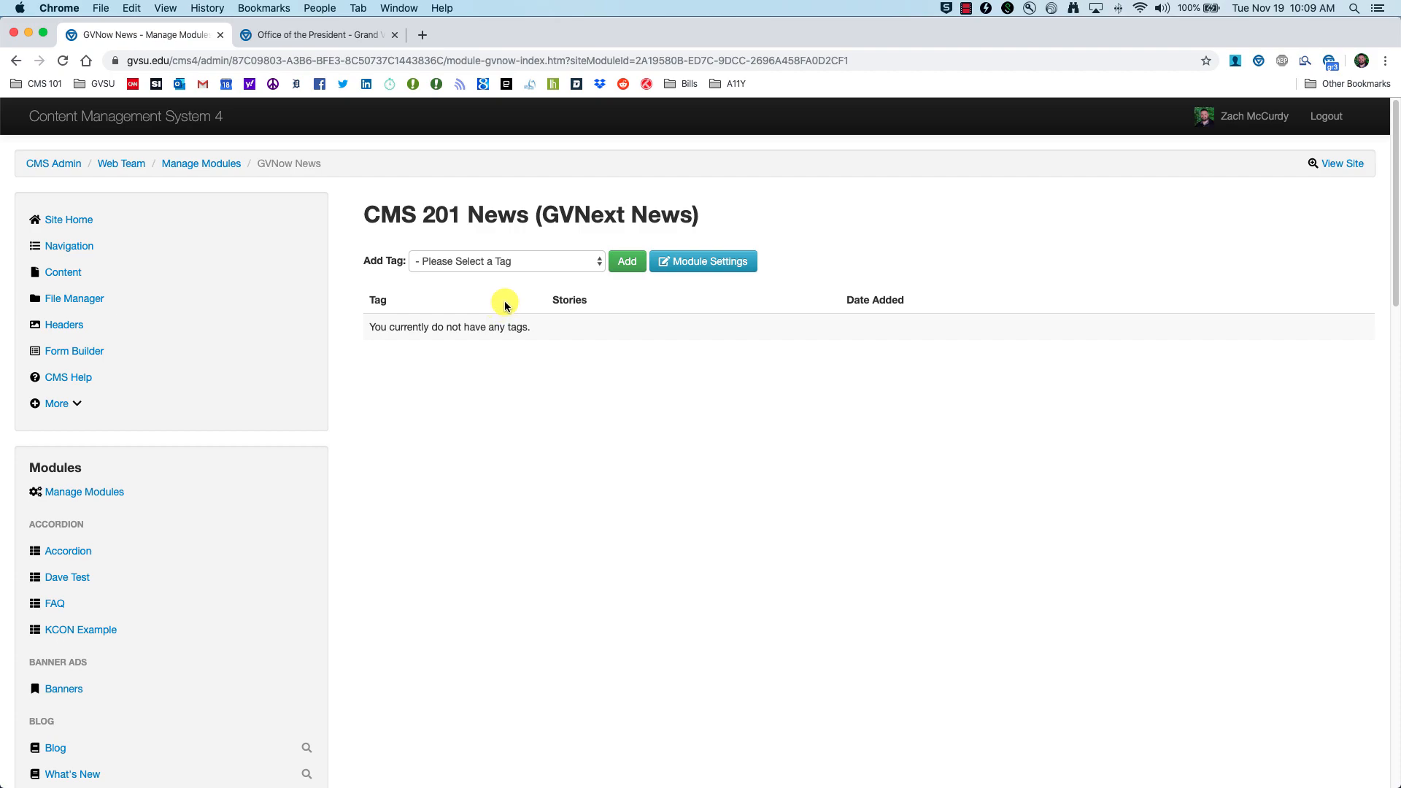
pyautogui.click(591, 262)
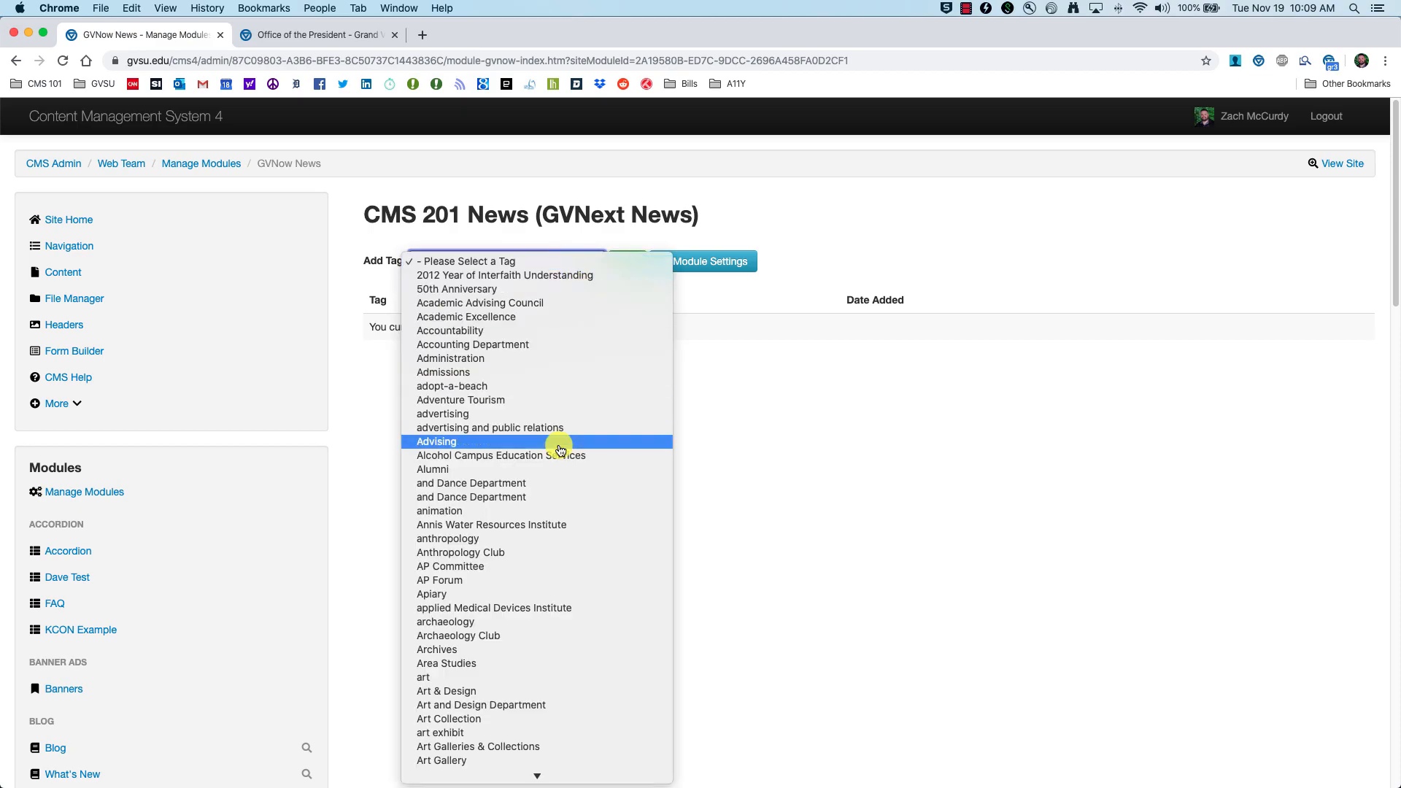
pyautogui.scroll(-20, 548, 475)
pyautogui.scroll(-15, 547, 469)
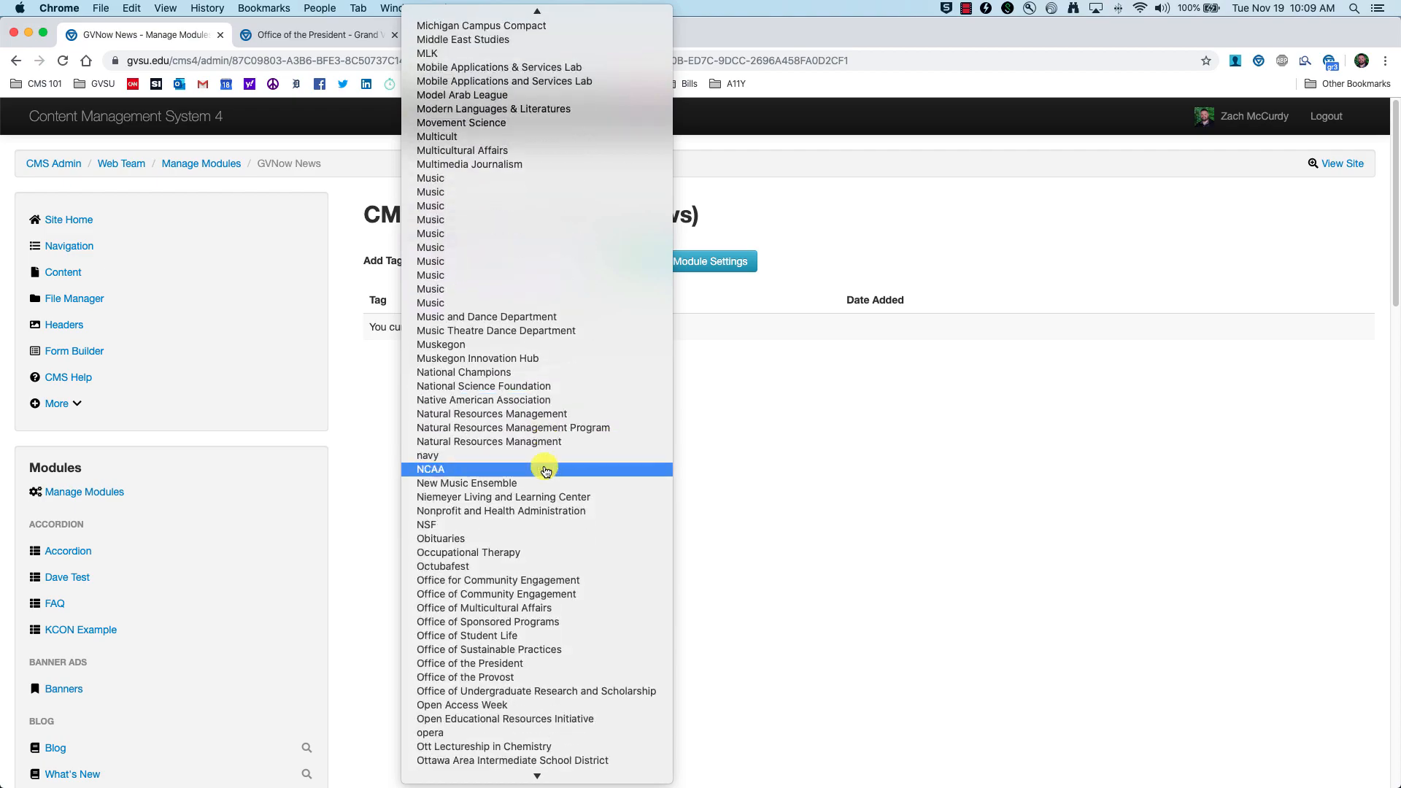
pyautogui.click(803, 500)
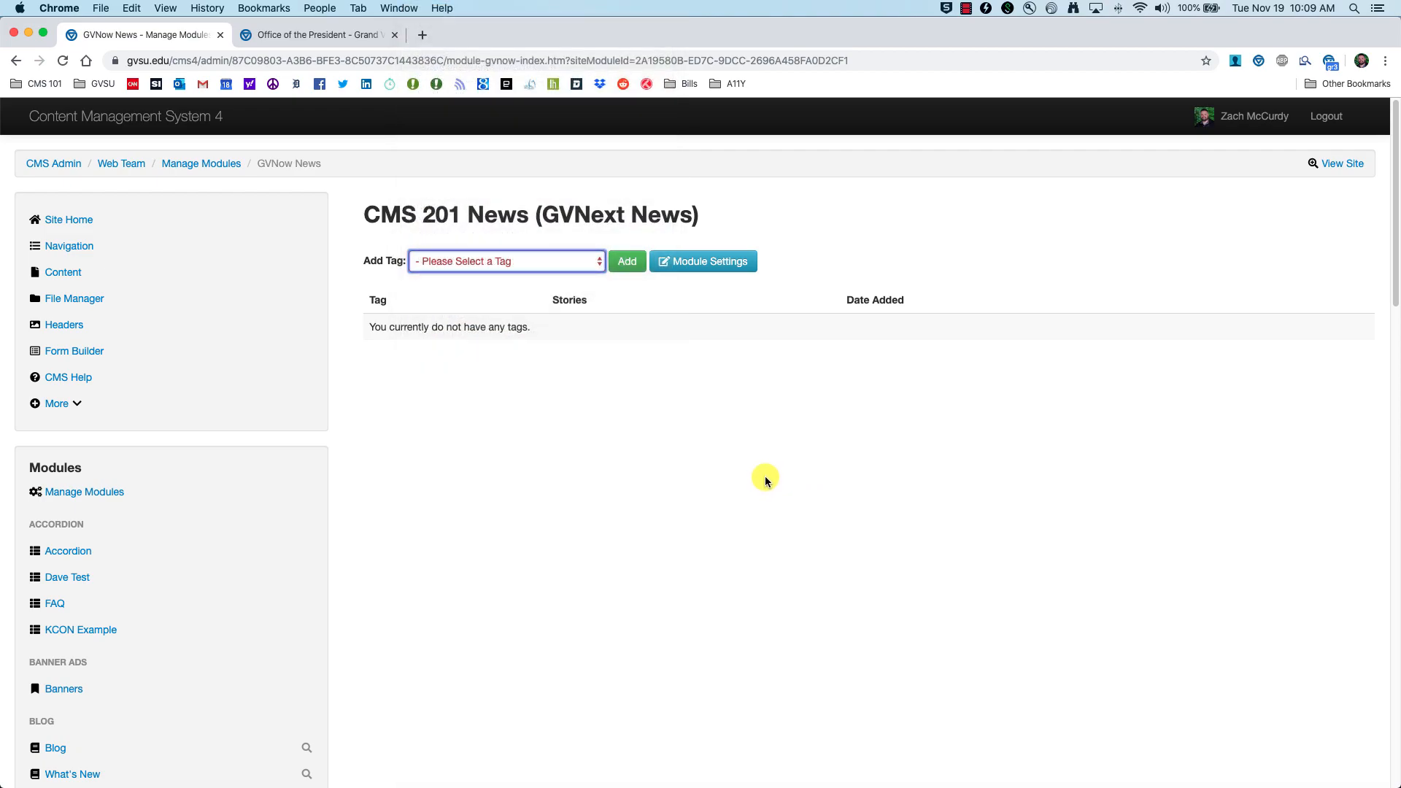
pyautogui.click(573, 261)
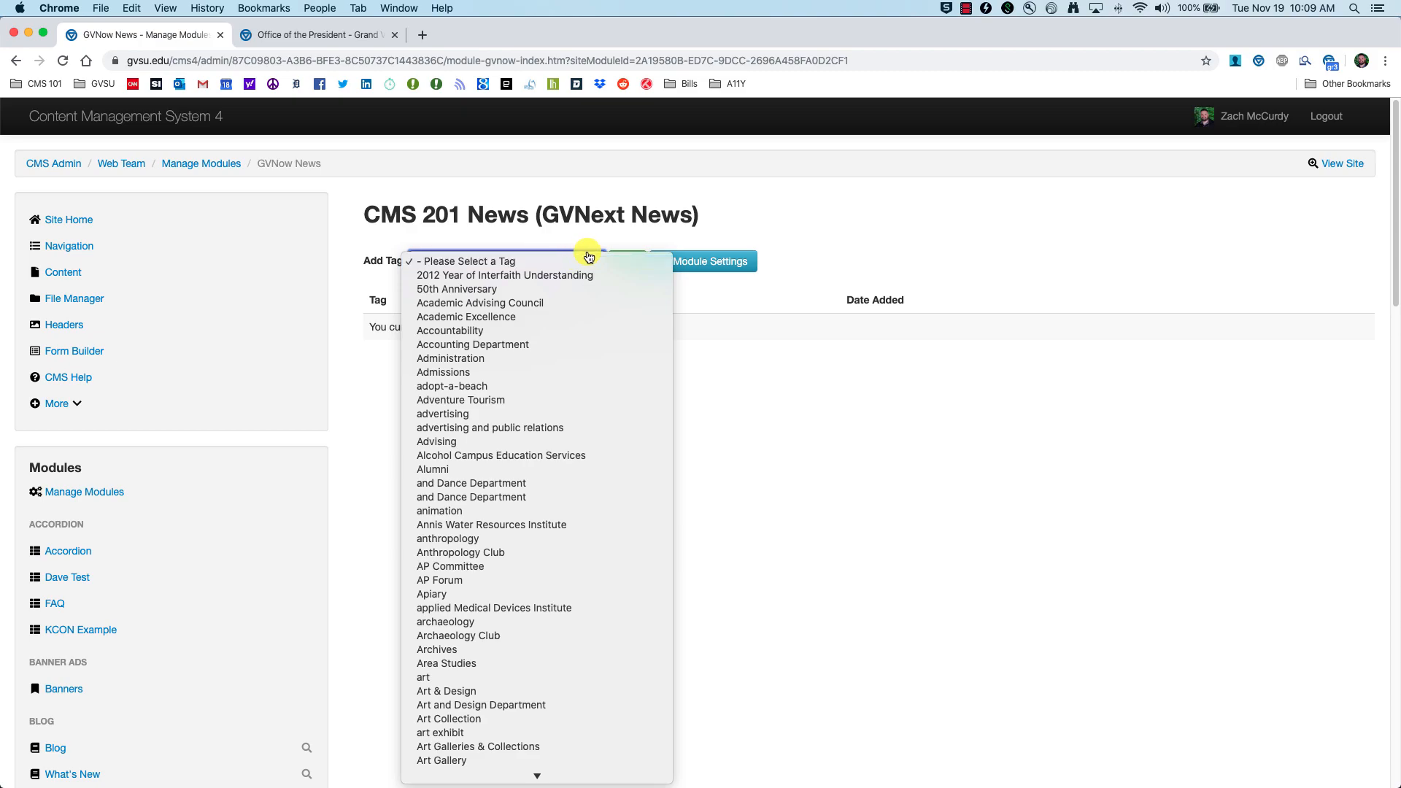
pyautogui.click(581, 233)
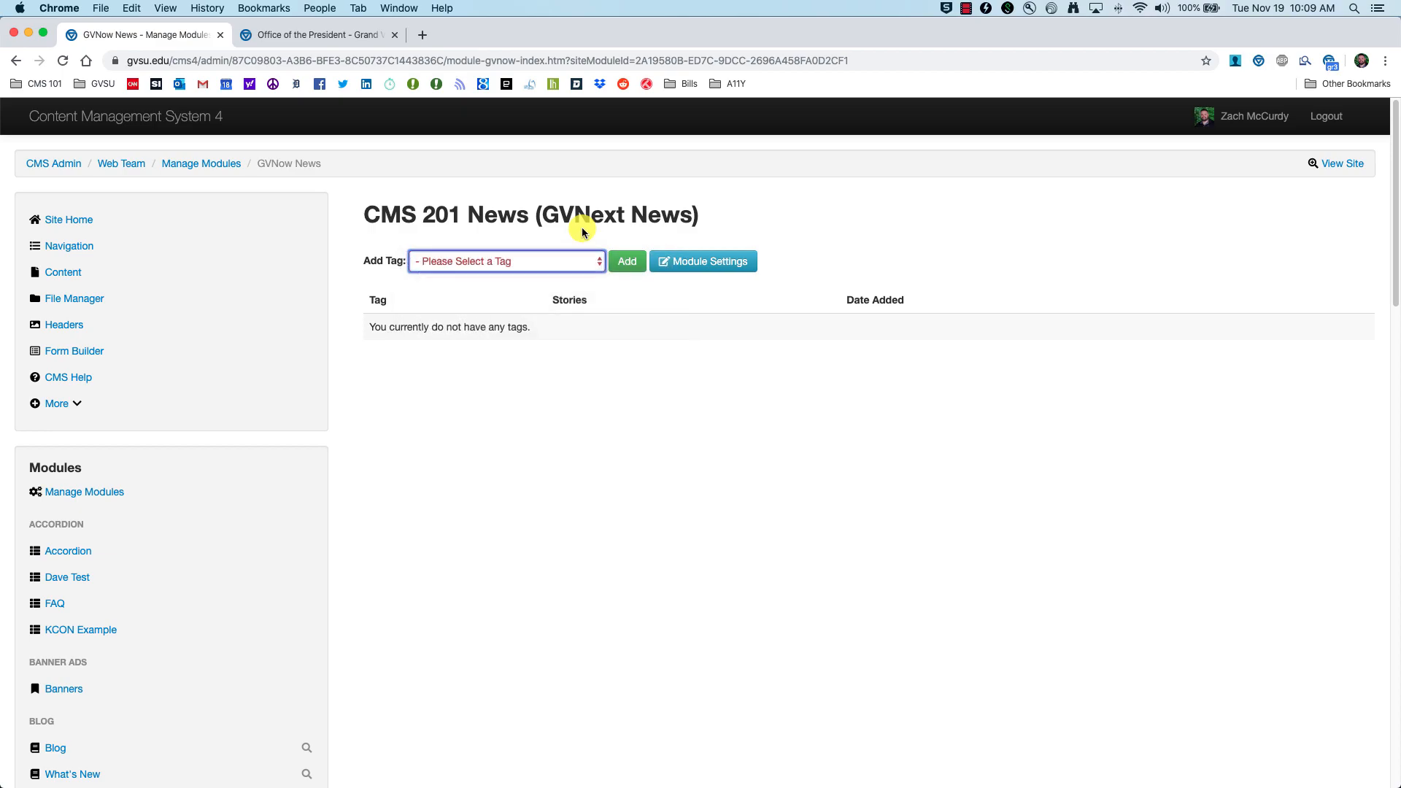
# Step: Add the Accountability and Alumni tags to the news module
pyautogui.click(581, 267)
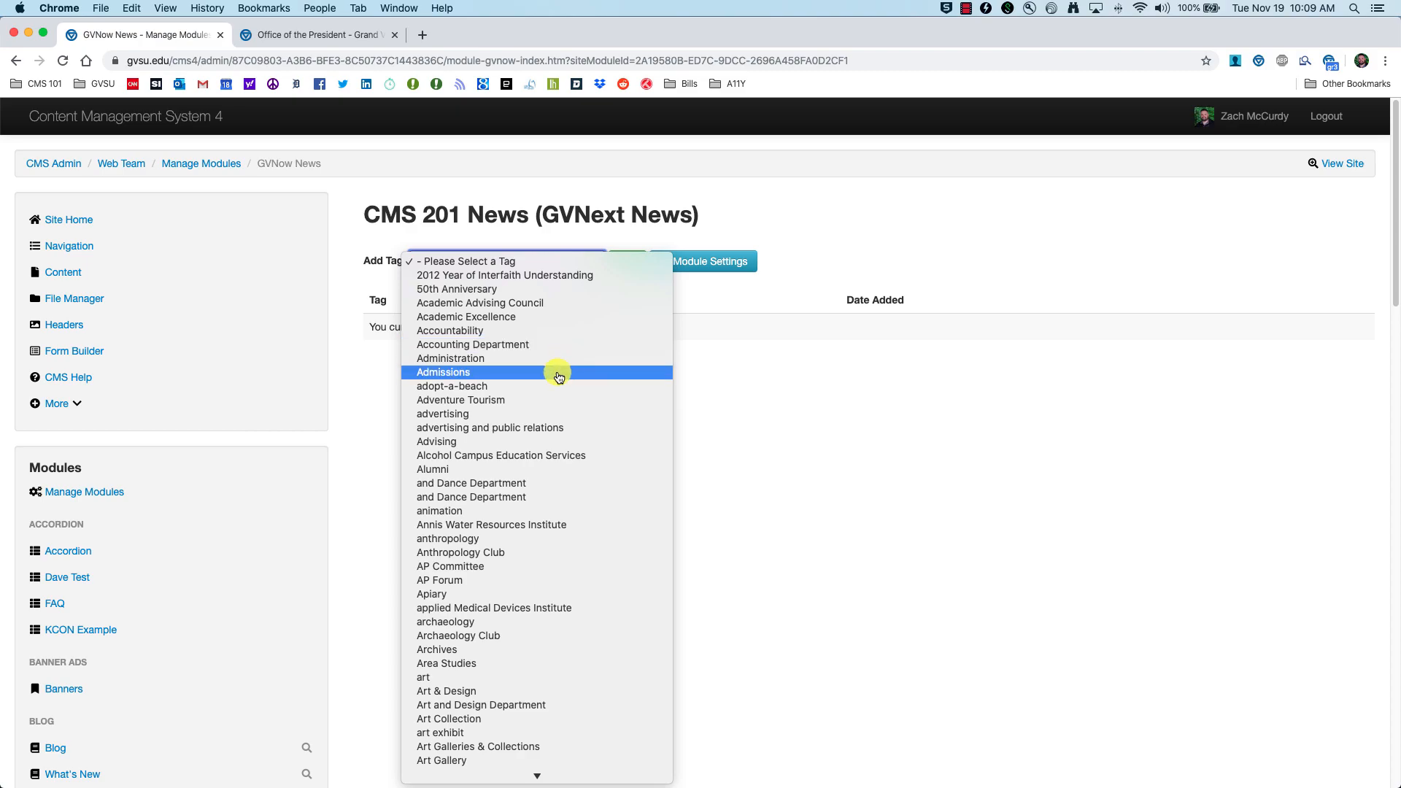
pyautogui.click(488, 332)
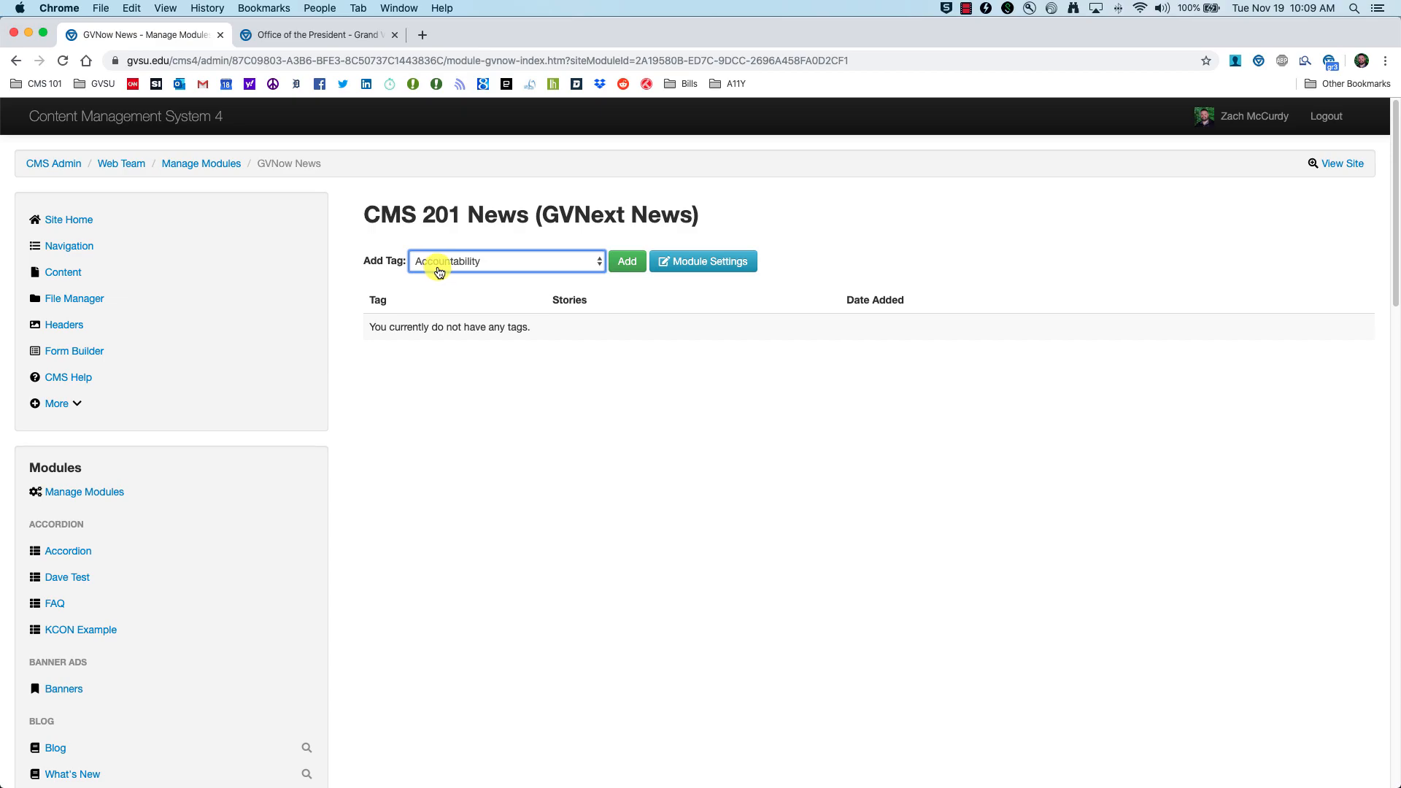
pyautogui.click(632, 263)
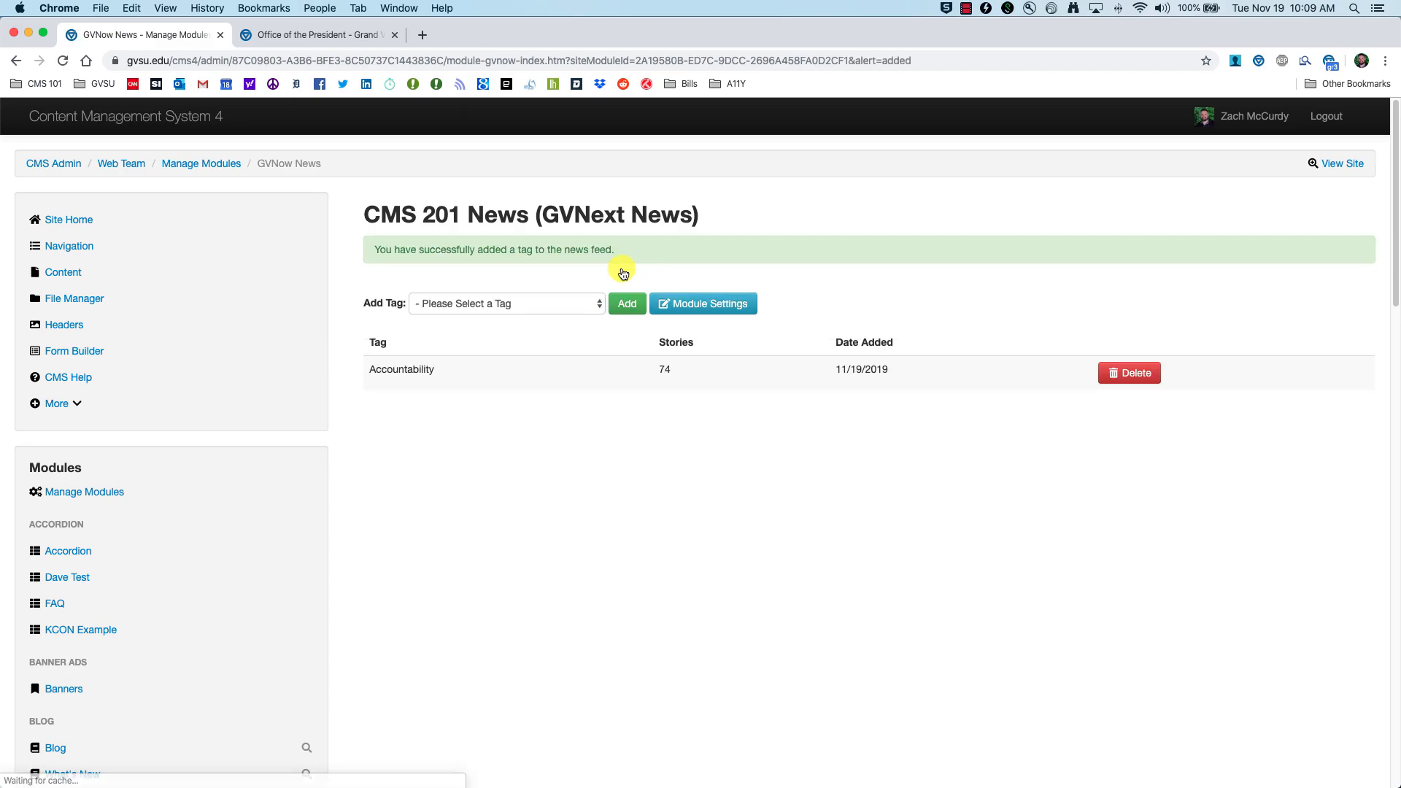
pyautogui.click(587, 305)
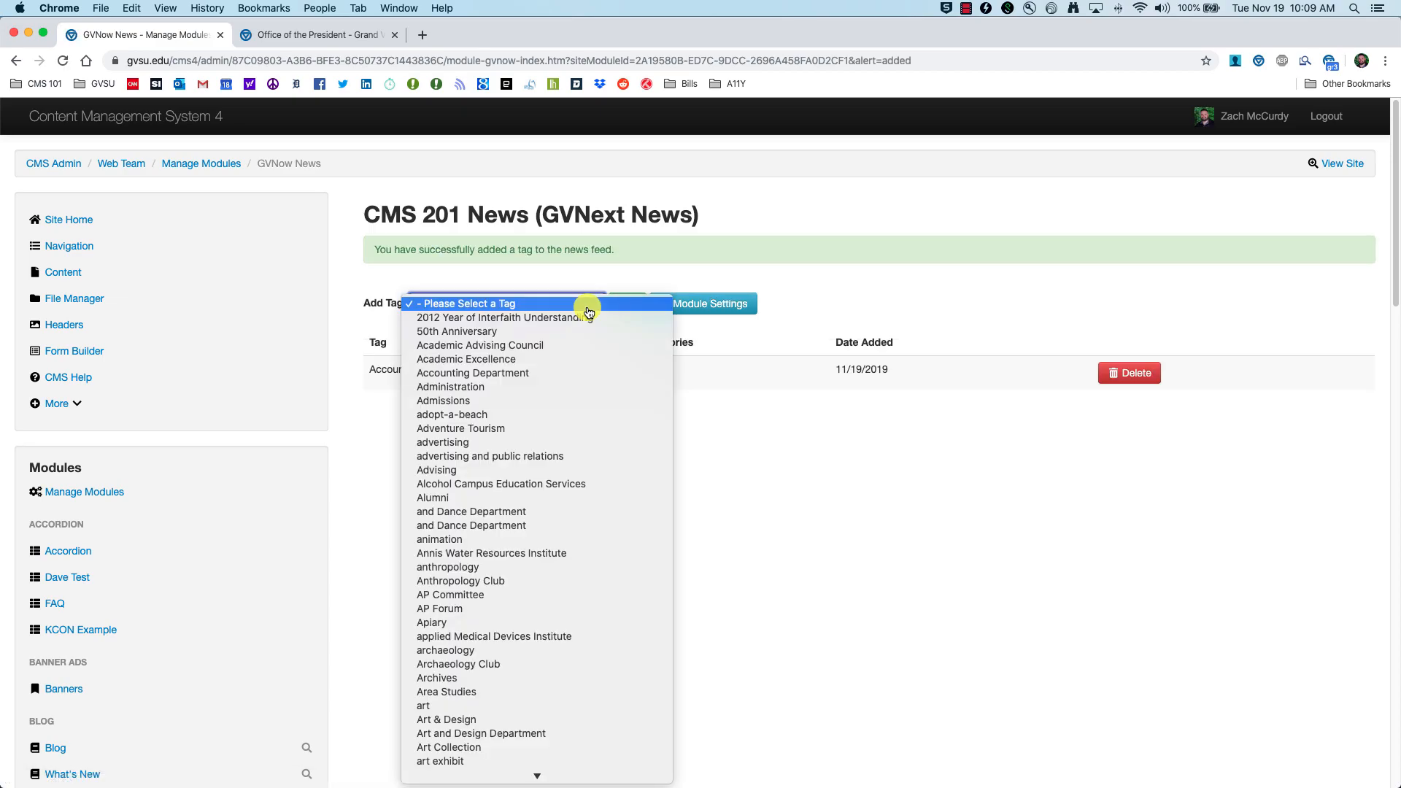
pyautogui.click(501, 497)
pyautogui.click(628, 306)
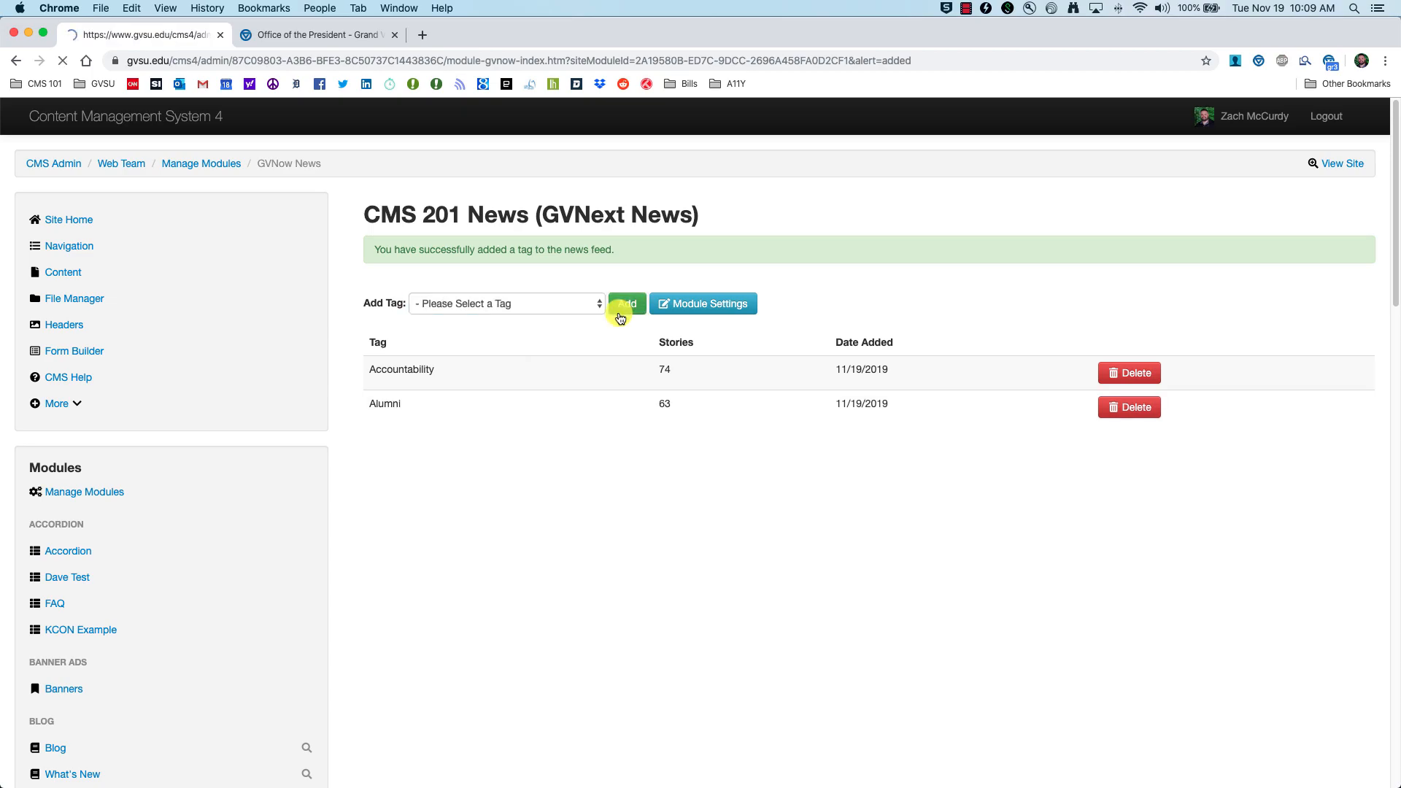
# Step: Add the archaeology and Art & Design tags to the news module
pyautogui.click(600, 307)
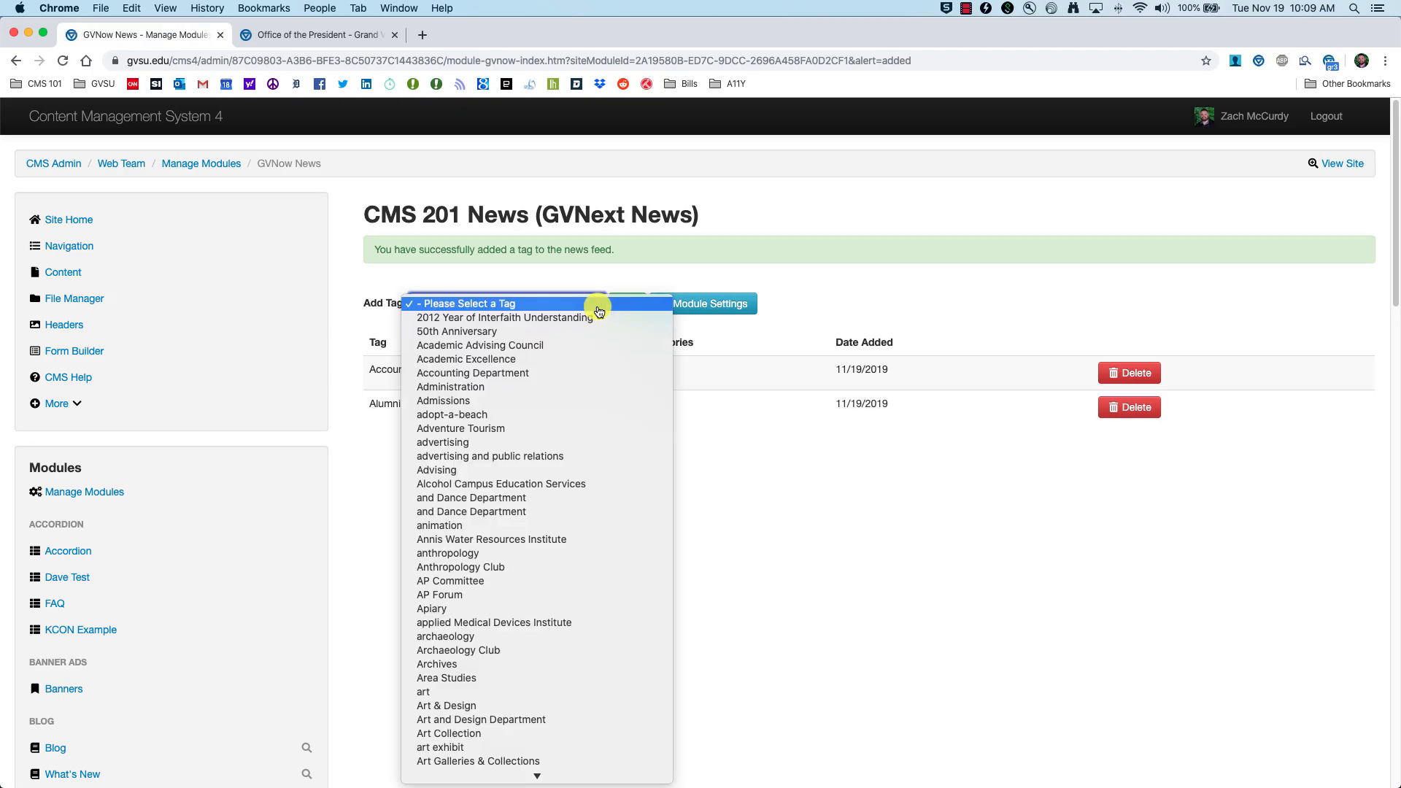
pyautogui.click(523, 636)
pyautogui.click(625, 304)
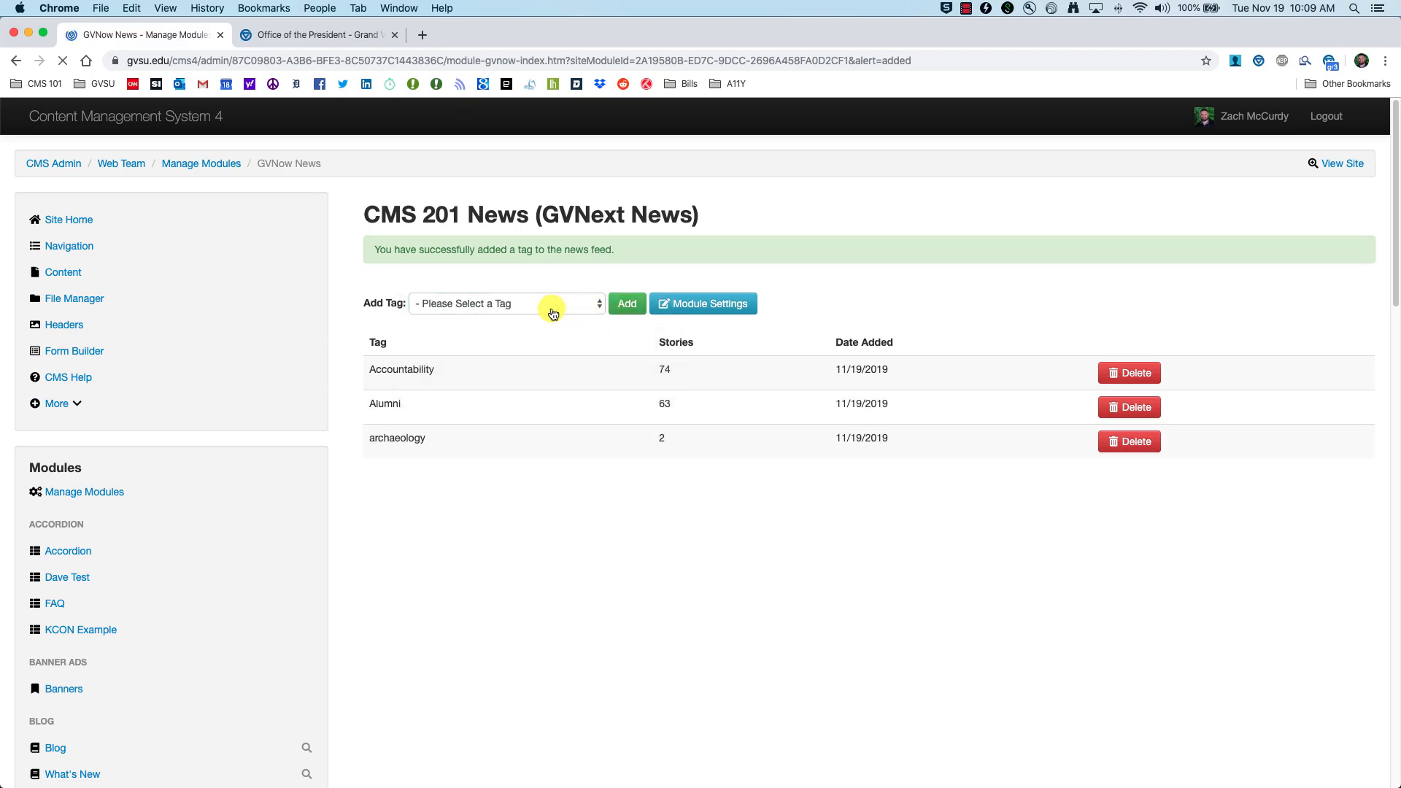
pyautogui.click(555, 312)
pyautogui.scroll(-3, 504, 649)
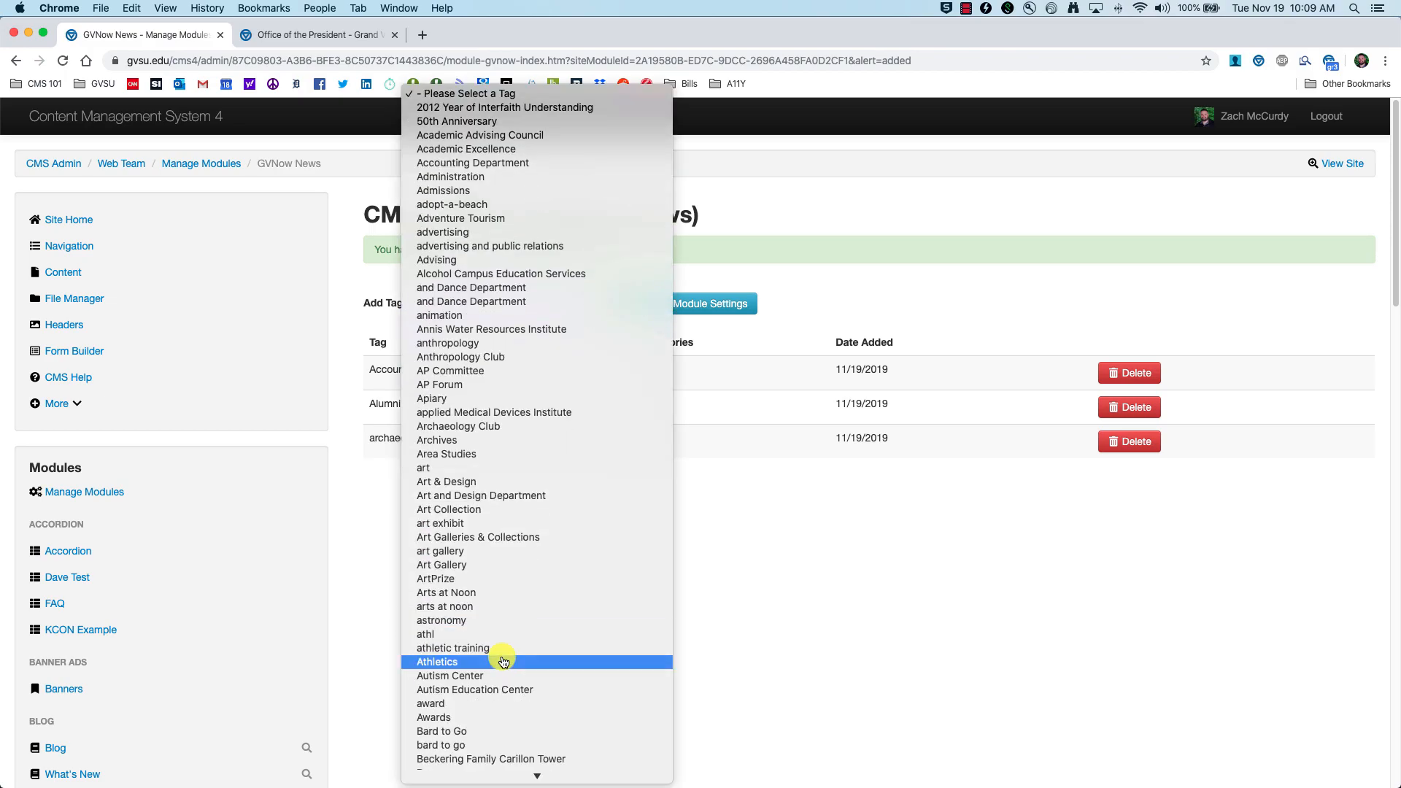
pyautogui.click(509, 483)
pyautogui.click(626, 303)
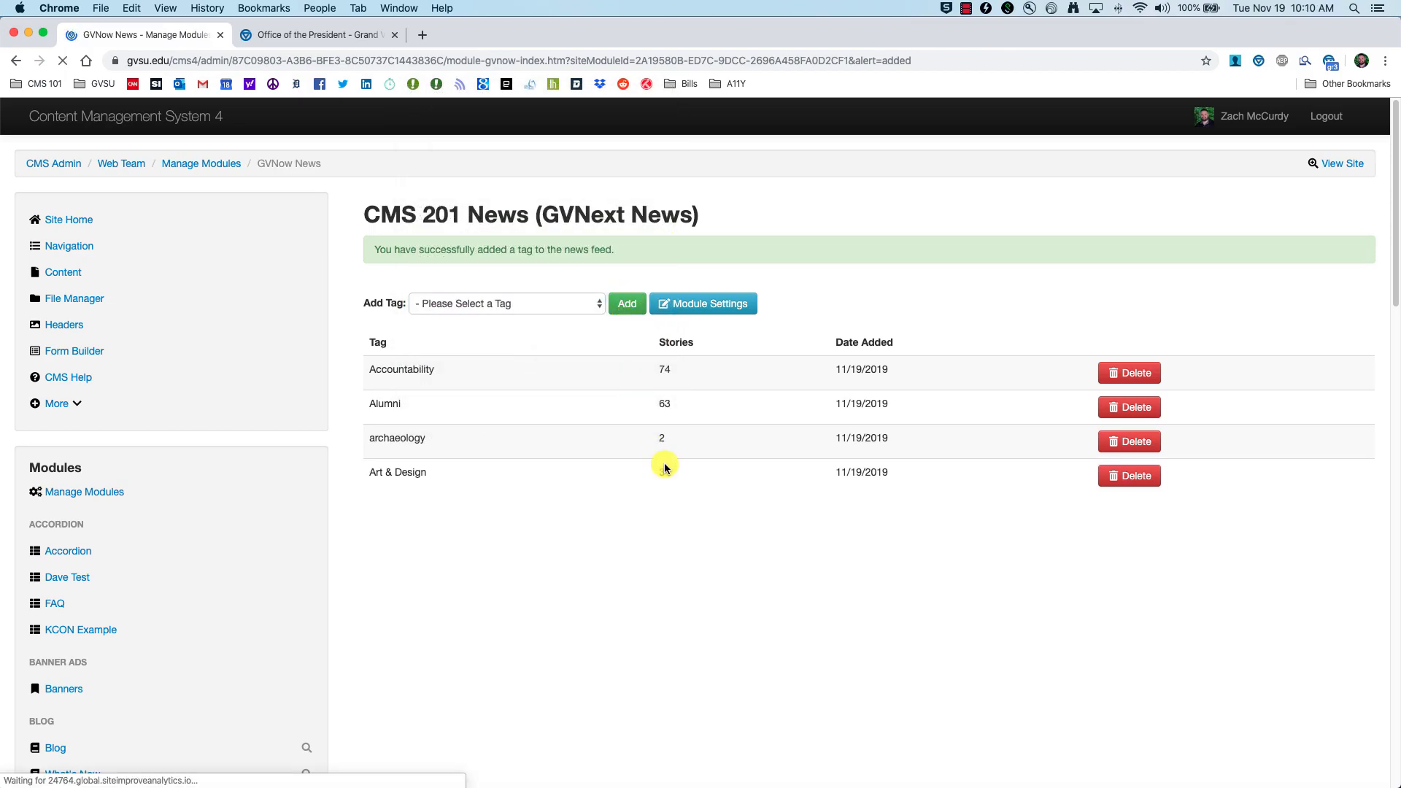
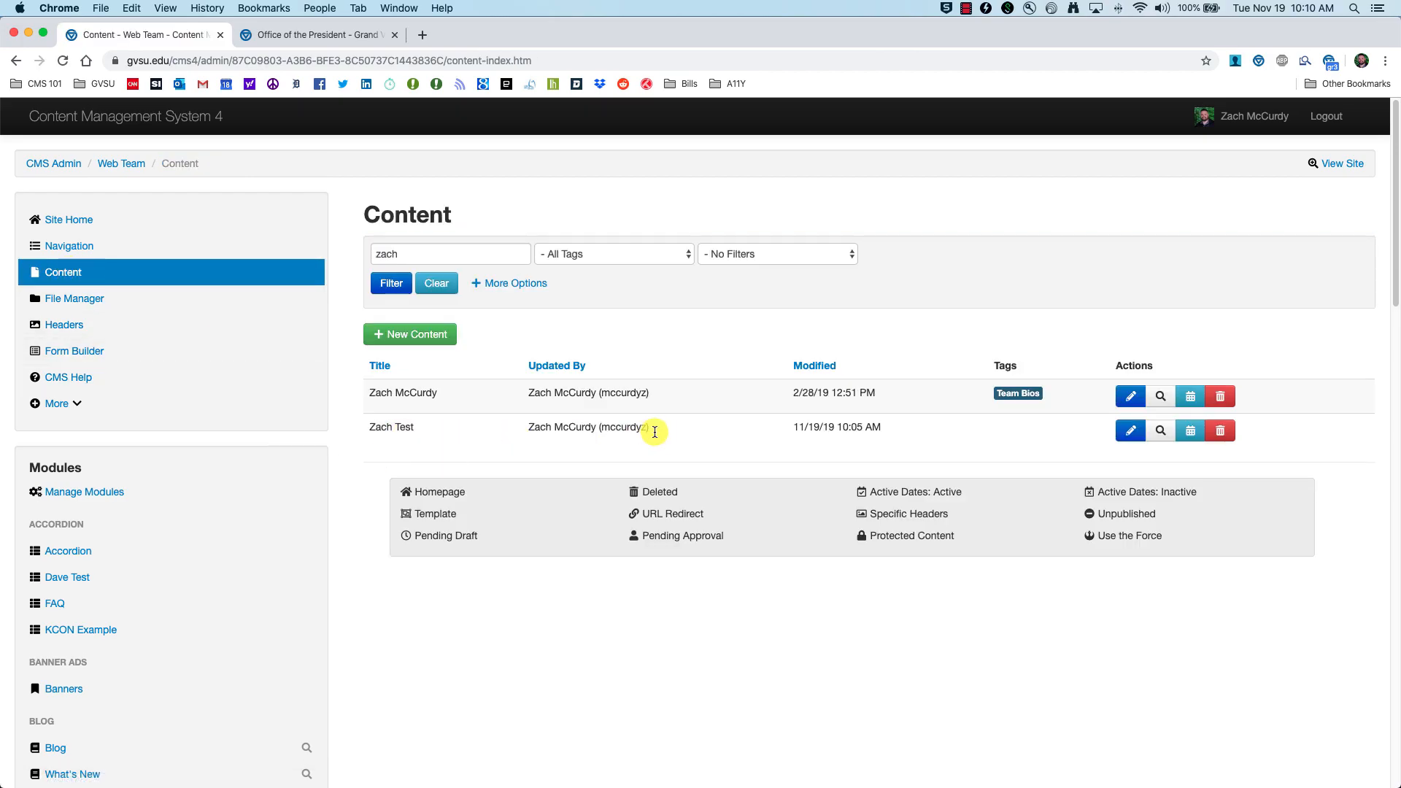
# Step: Insert the CMS 201 News module into the Zach Test row and stretch it to full row width
pyautogui.click(1122, 432)
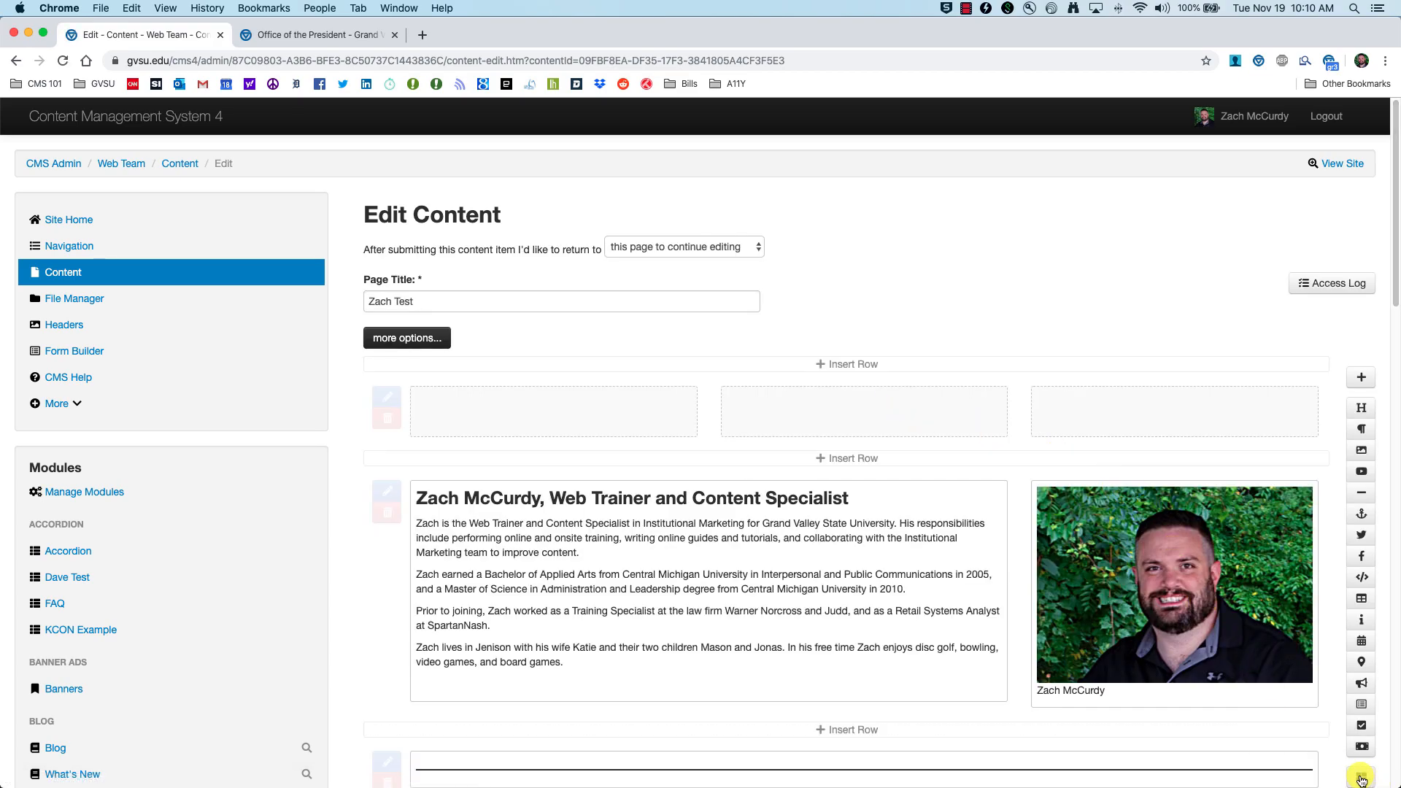
pyautogui.click(1360, 779)
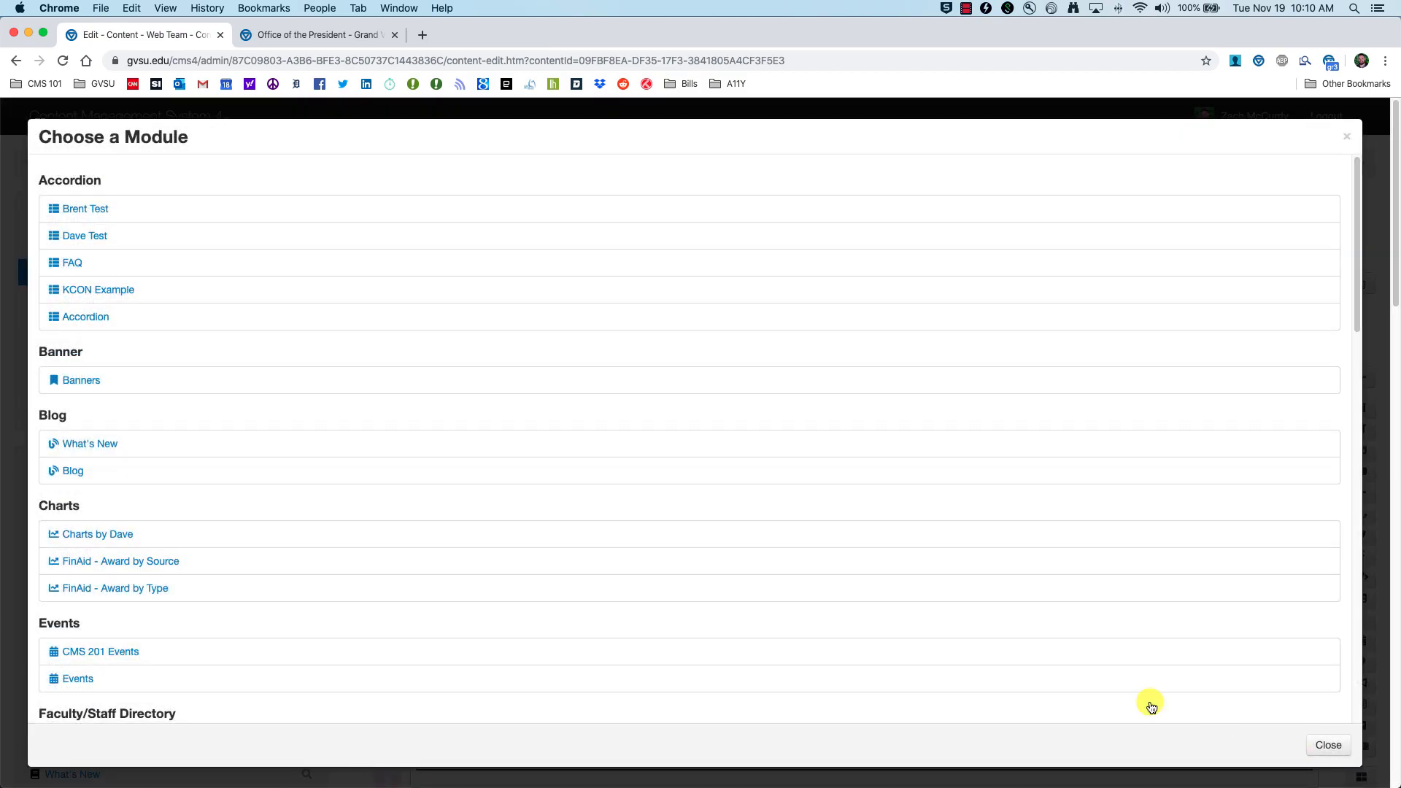
pyautogui.scroll(-5, 388, 528)
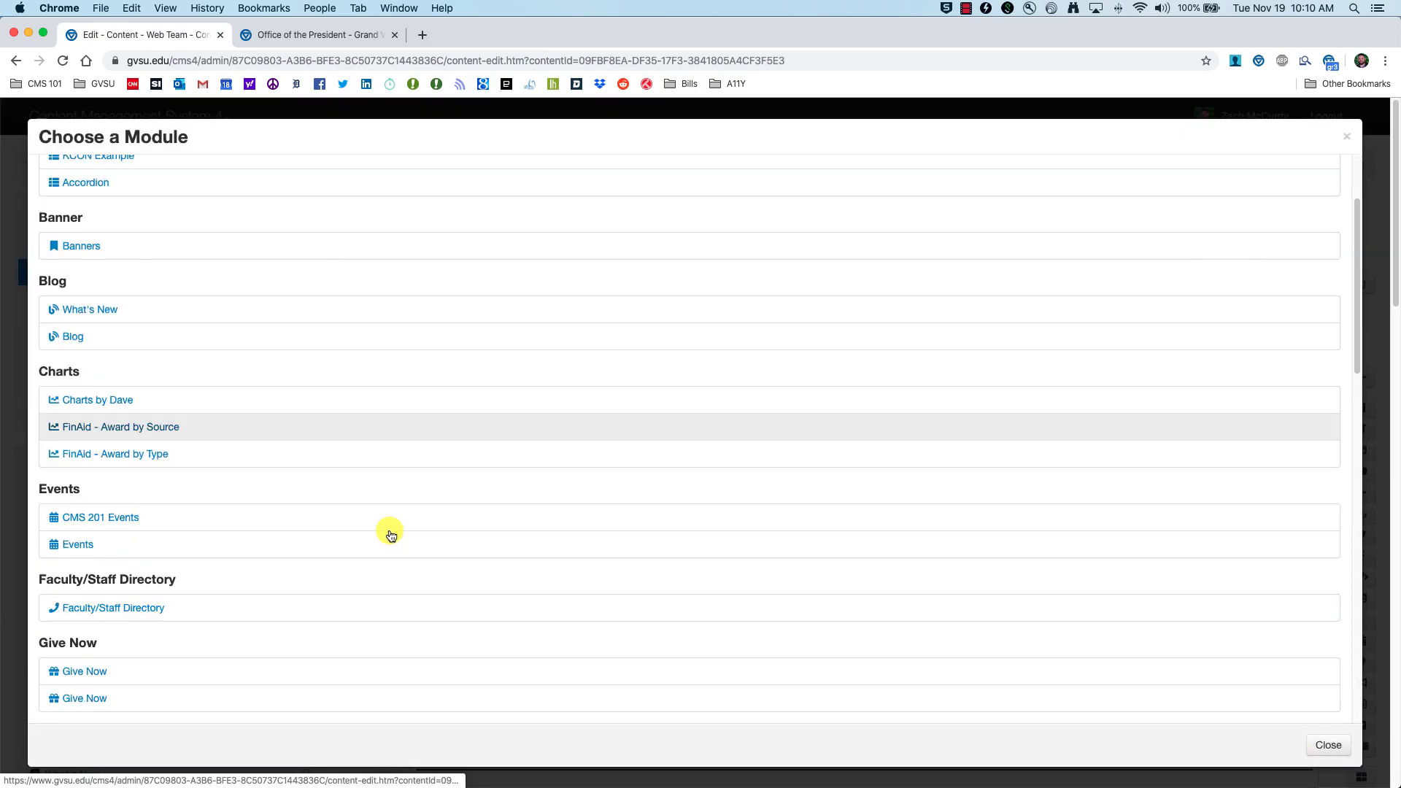
pyautogui.scroll(-2, 386, 523)
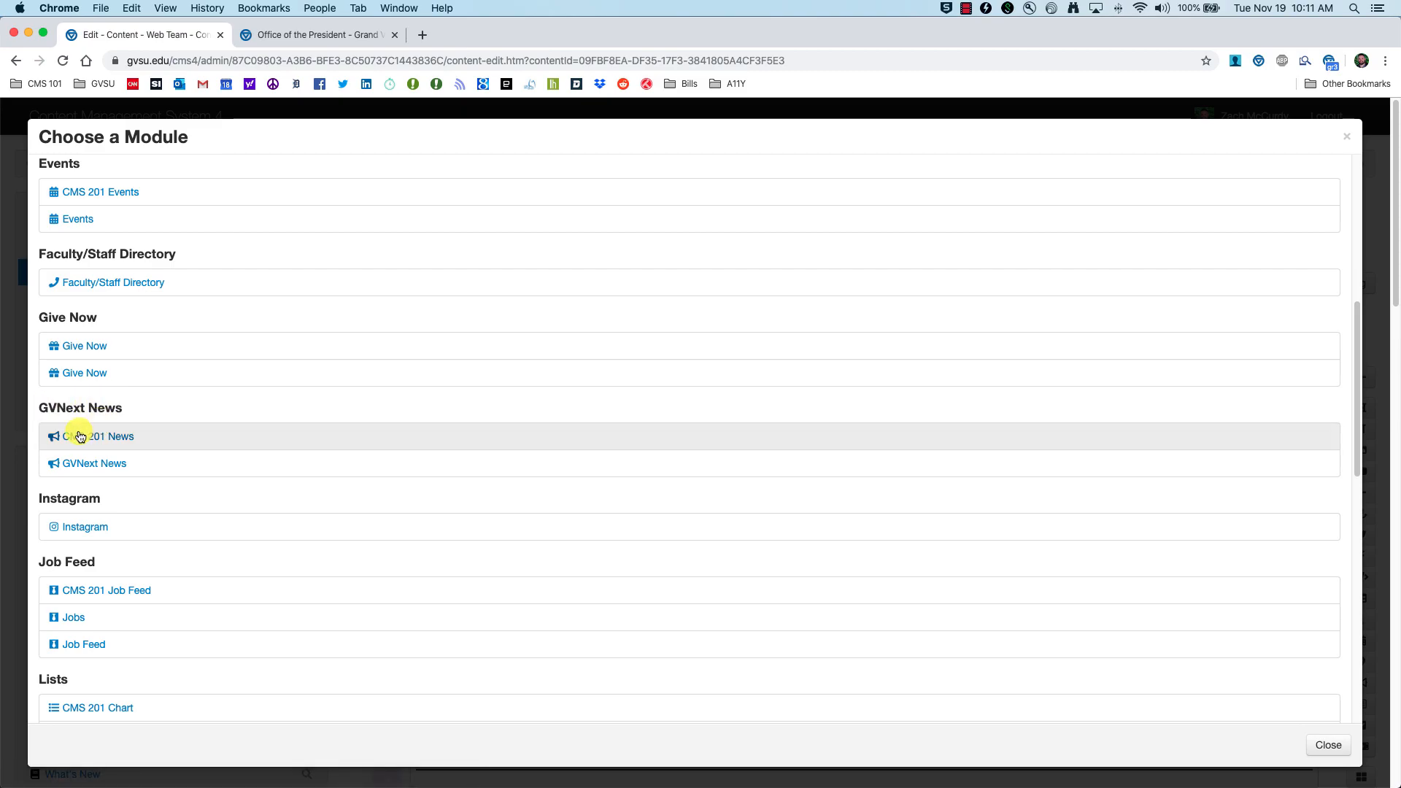
pyautogui.click(137, 438)
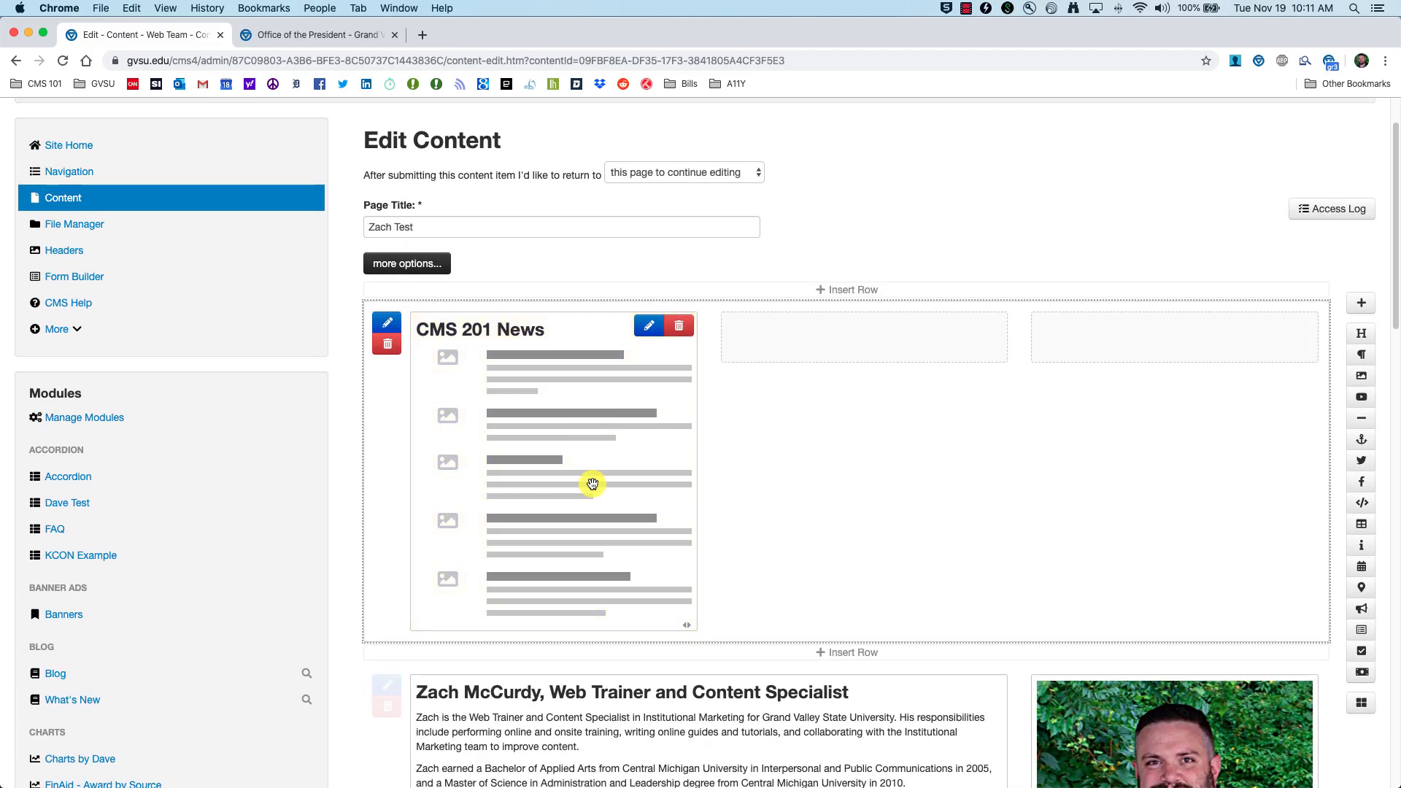
pyautogui.moveTo(687, 626); pyautogui.dragTo(1227, 629)
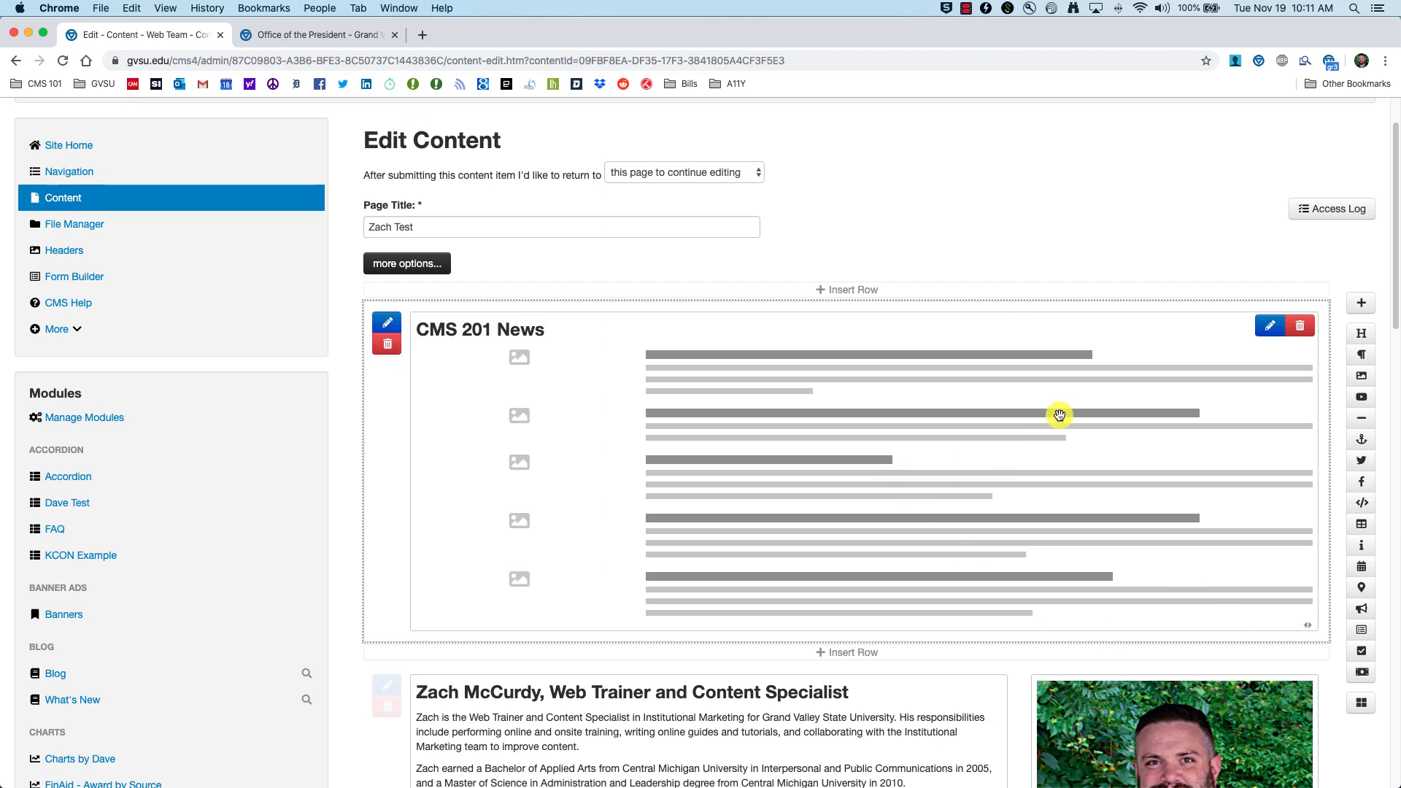
pyautogui.click(1269, 329)
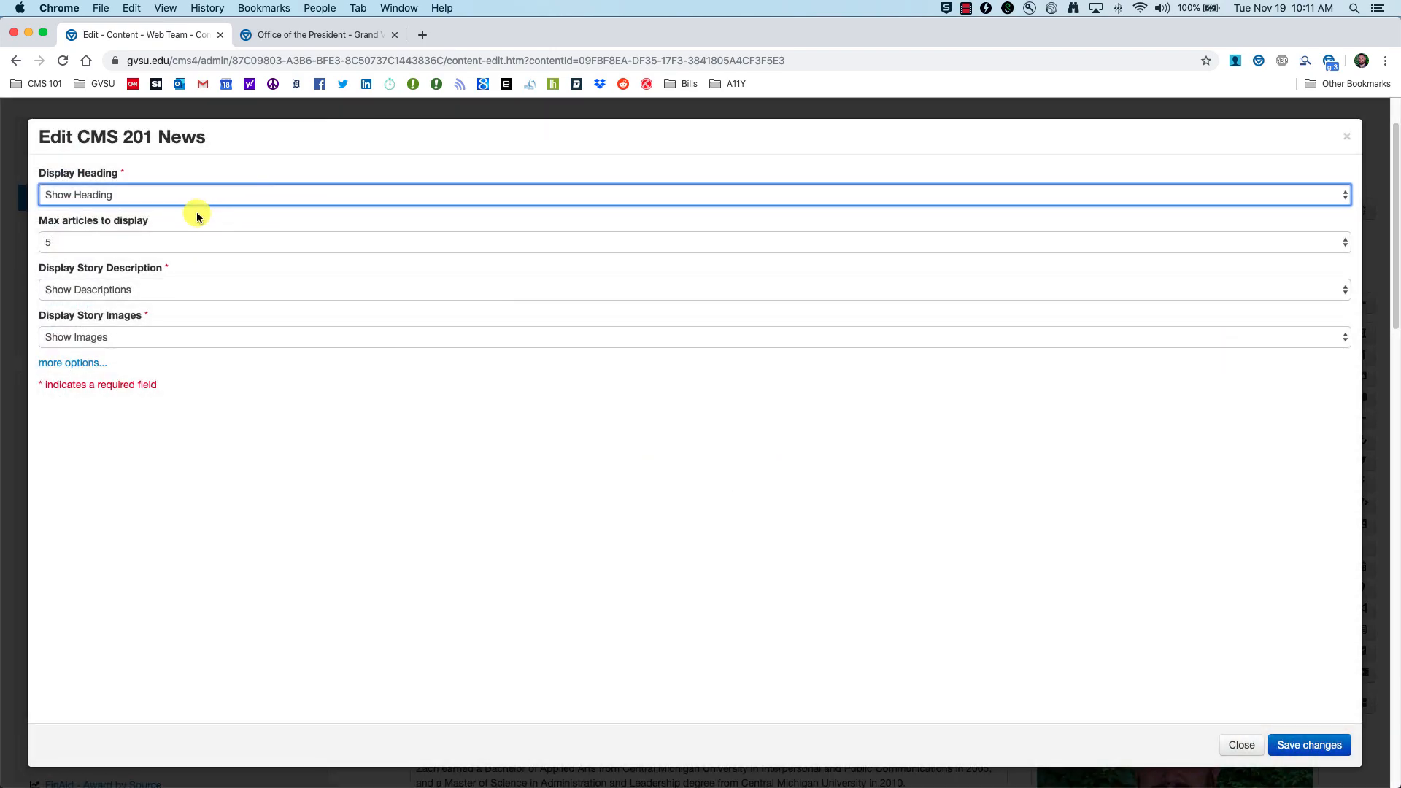
# Step: Keep the news module heading shown and limit the module to 3 articles
pyautogui.click(185, 195)
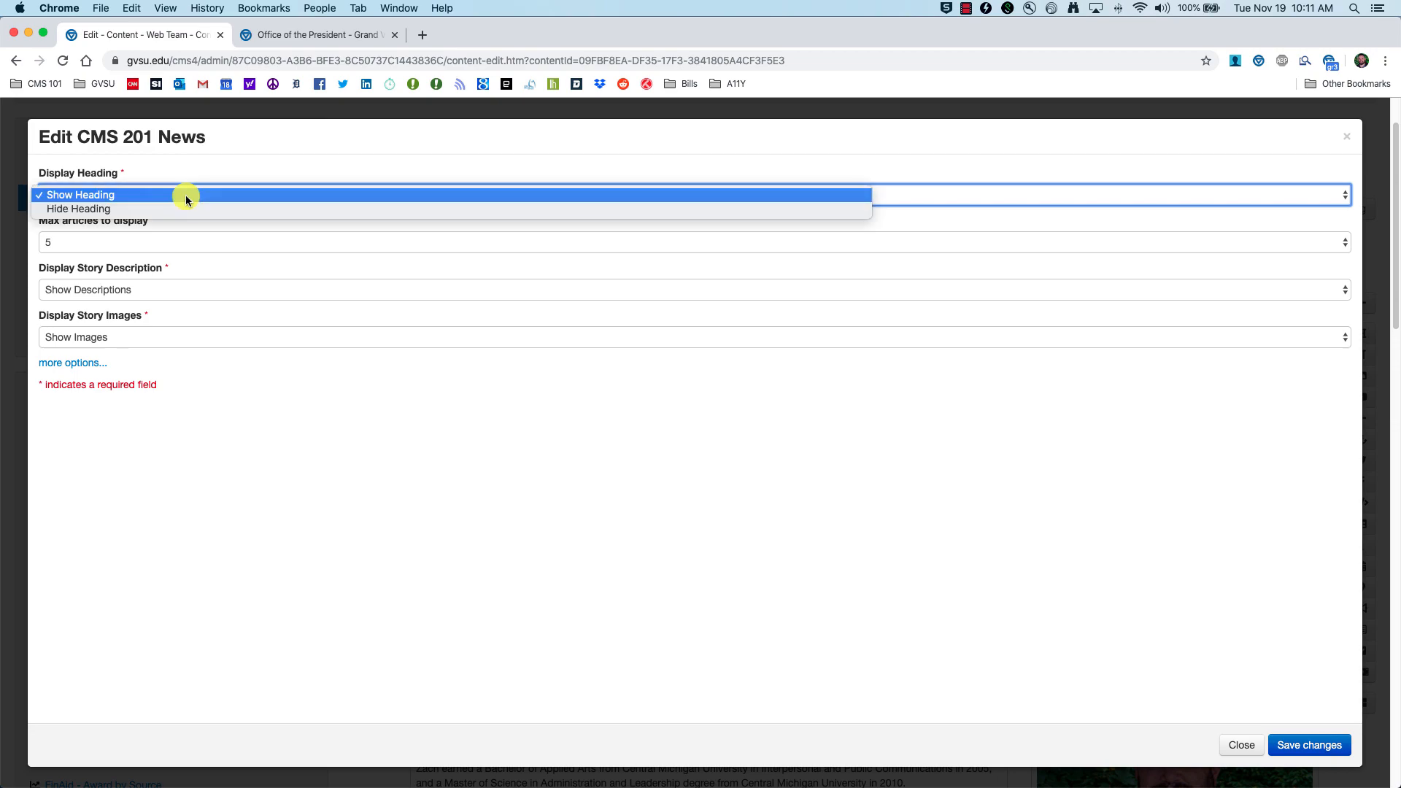
pyautogui.click(187, 194)
pyautogui.click(292, 35)
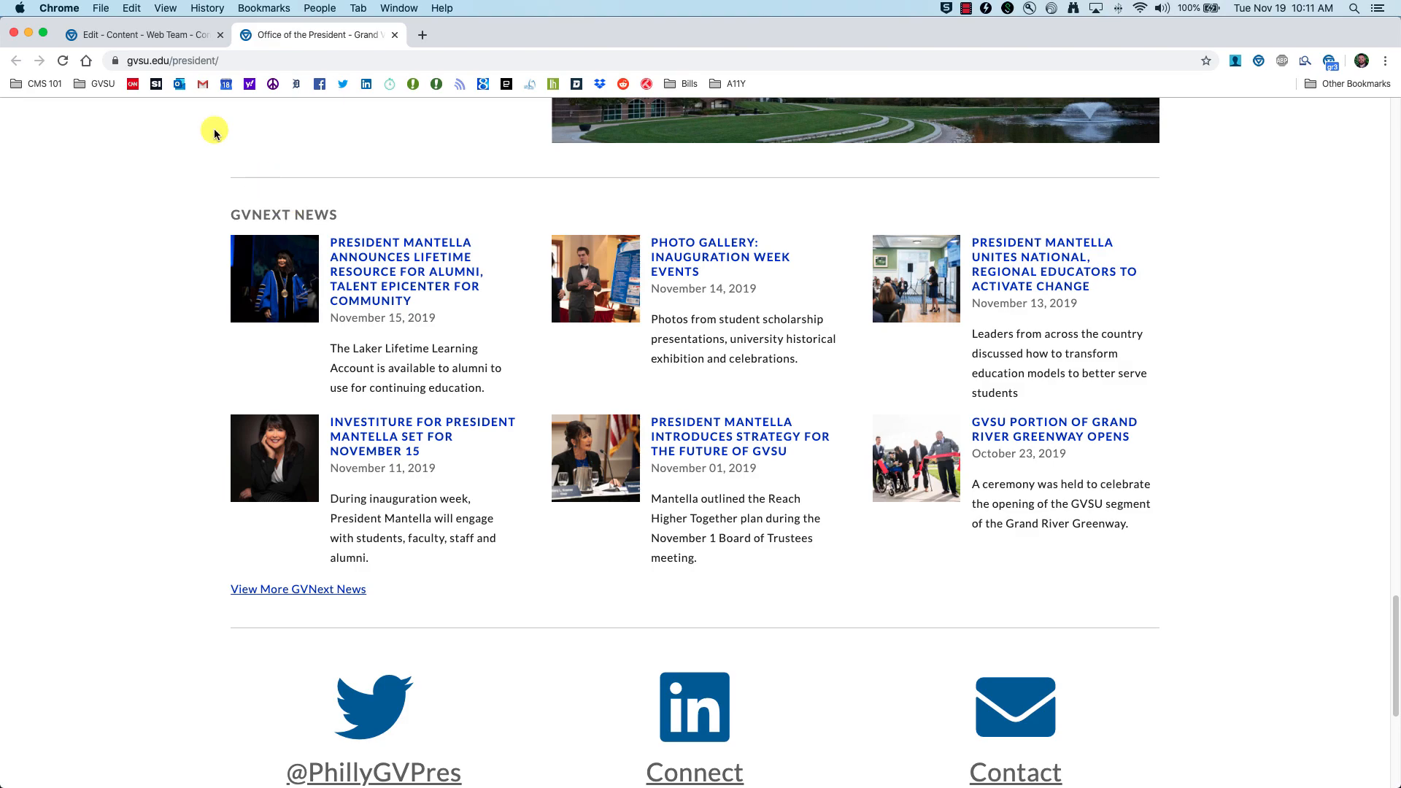
pyautogui.click(152, 35)
pyautogui.click(105, 245)
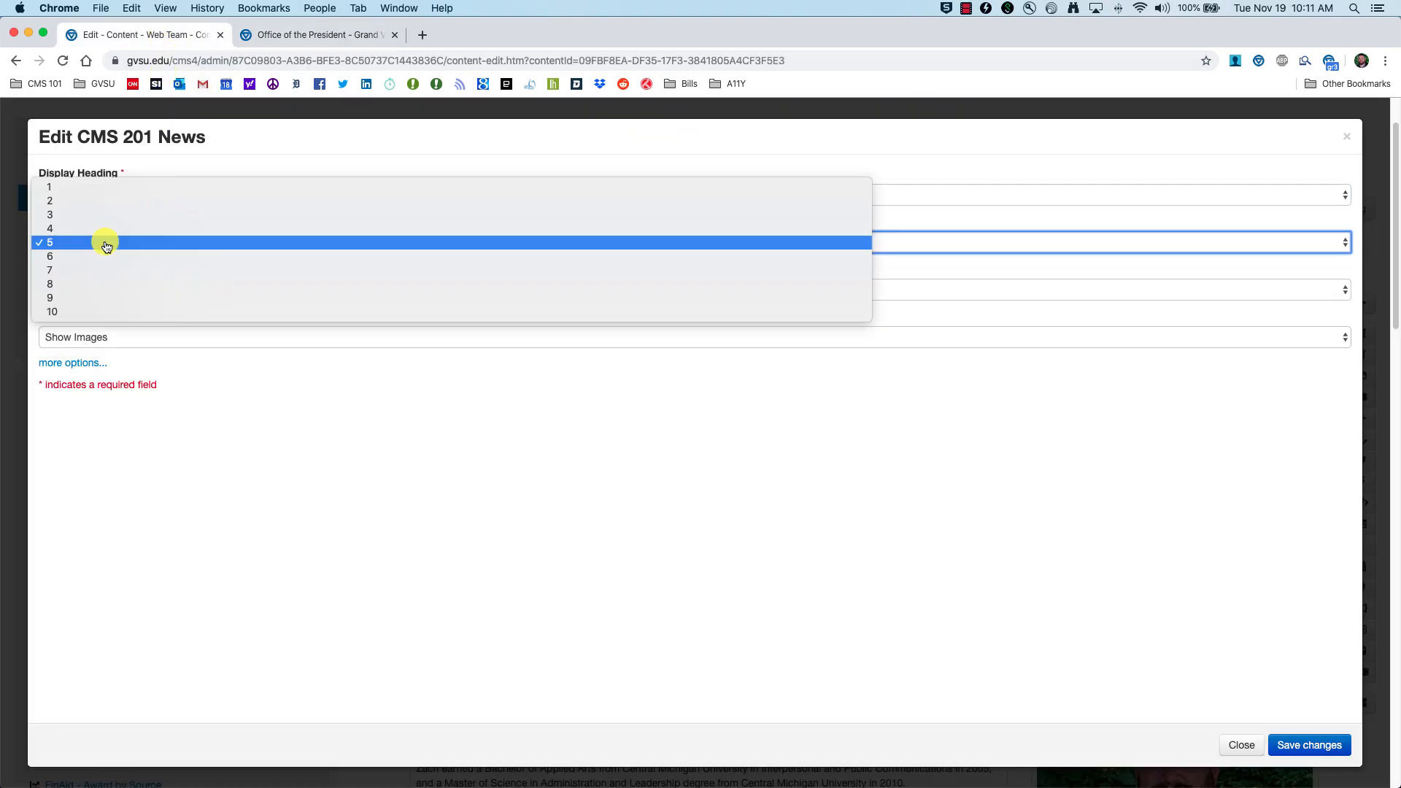
pyautogui.click(108, 245)
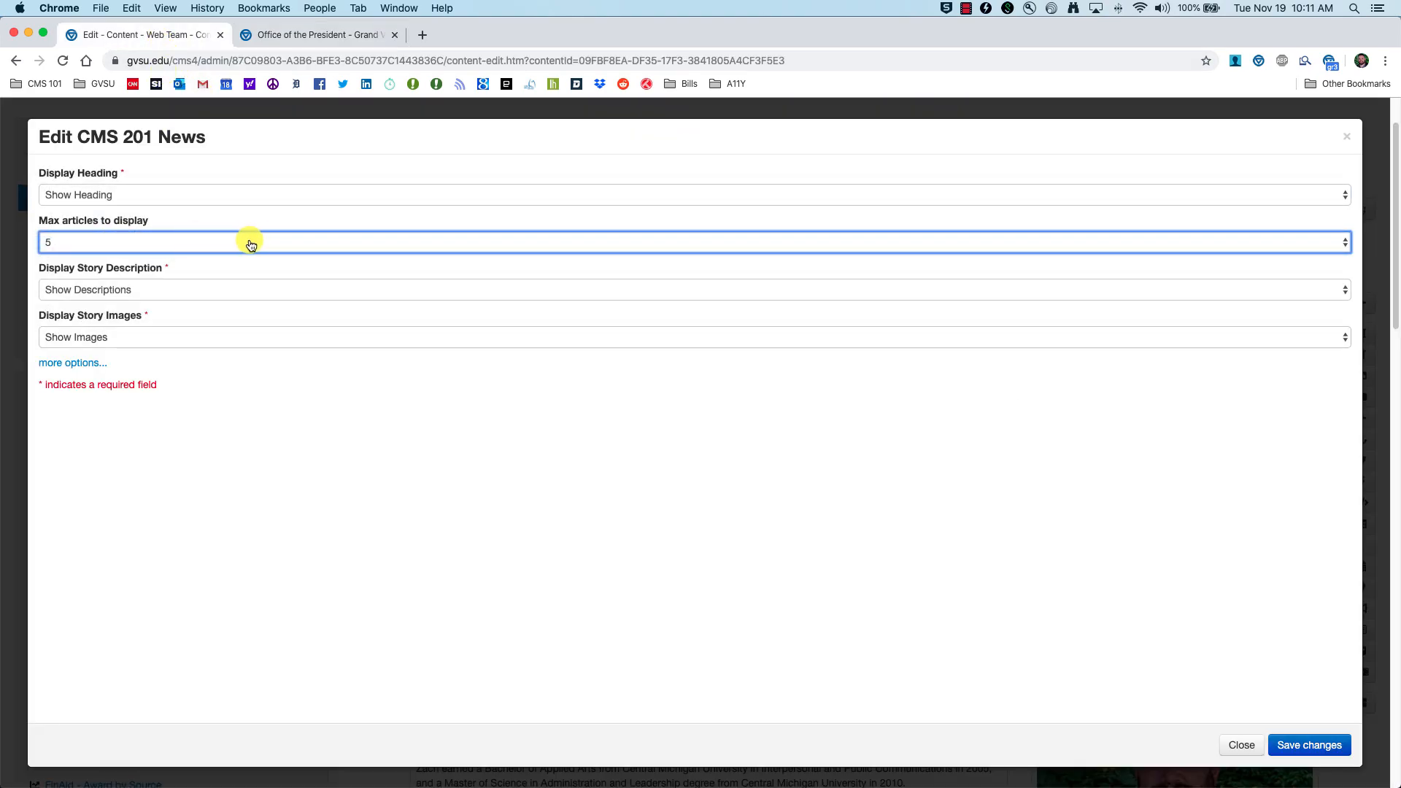
pyautogui.click(250, 241)
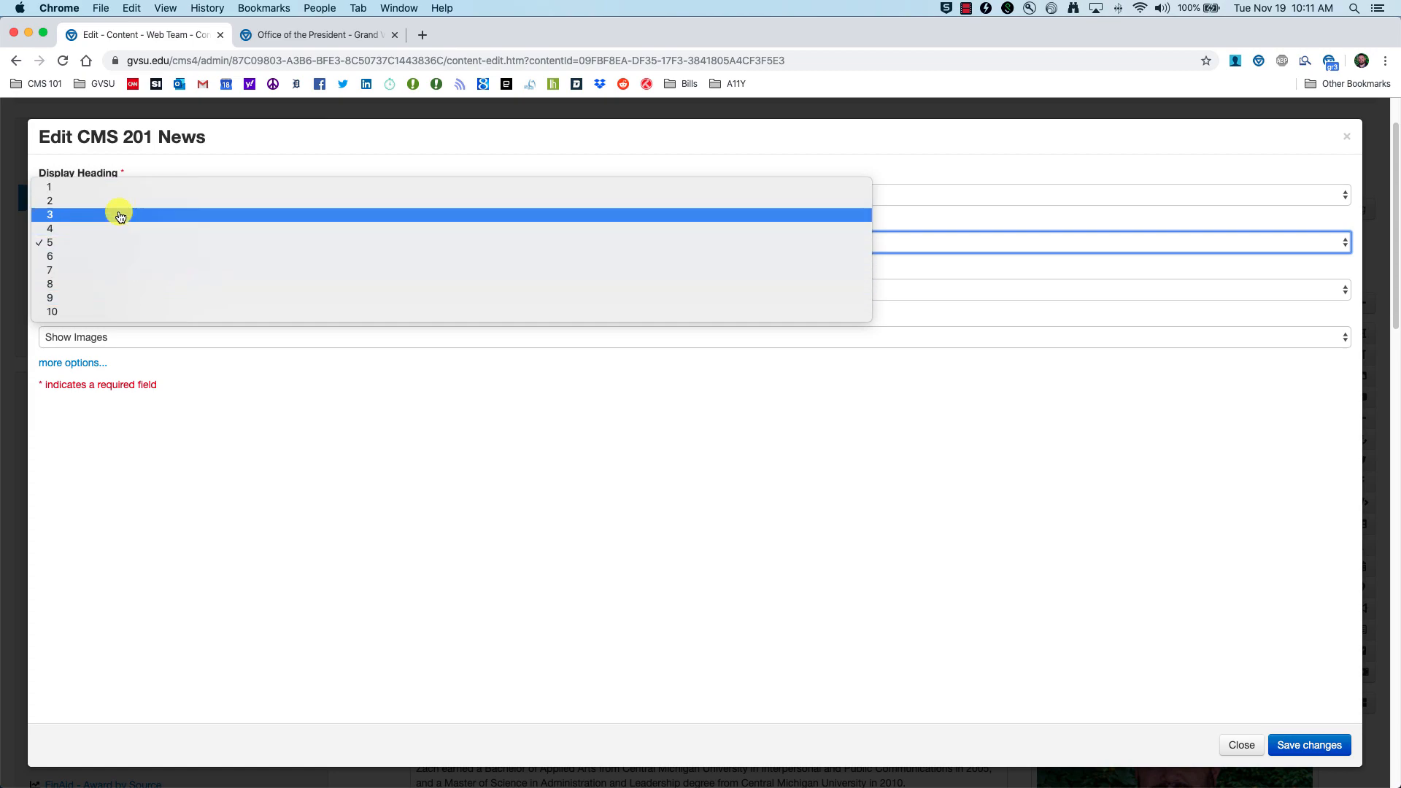
pyautogui.click(109, 214)
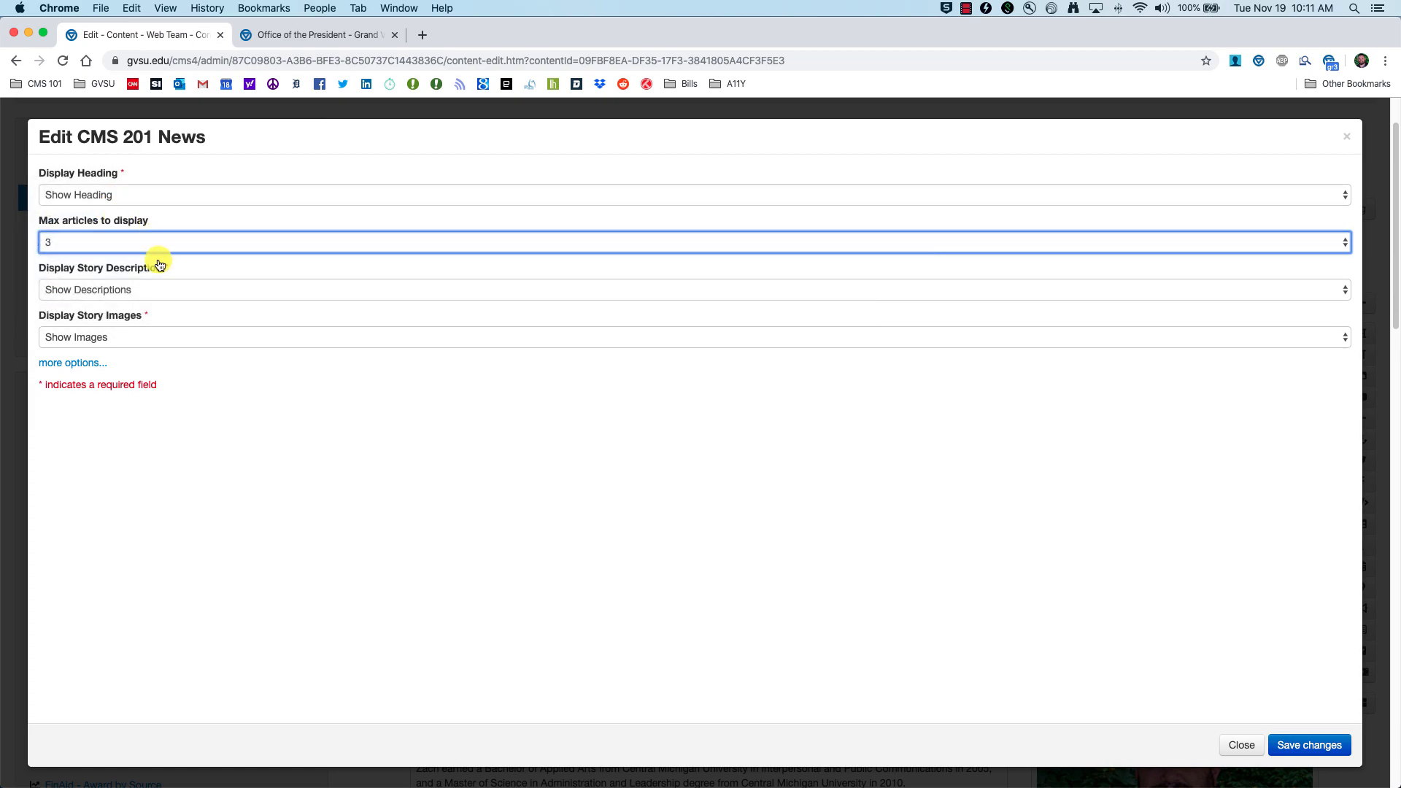
# Step: Keep story descriptions and images shown, checking the live GVNext News section, and save the settings
pyautogui.click(189, 292)
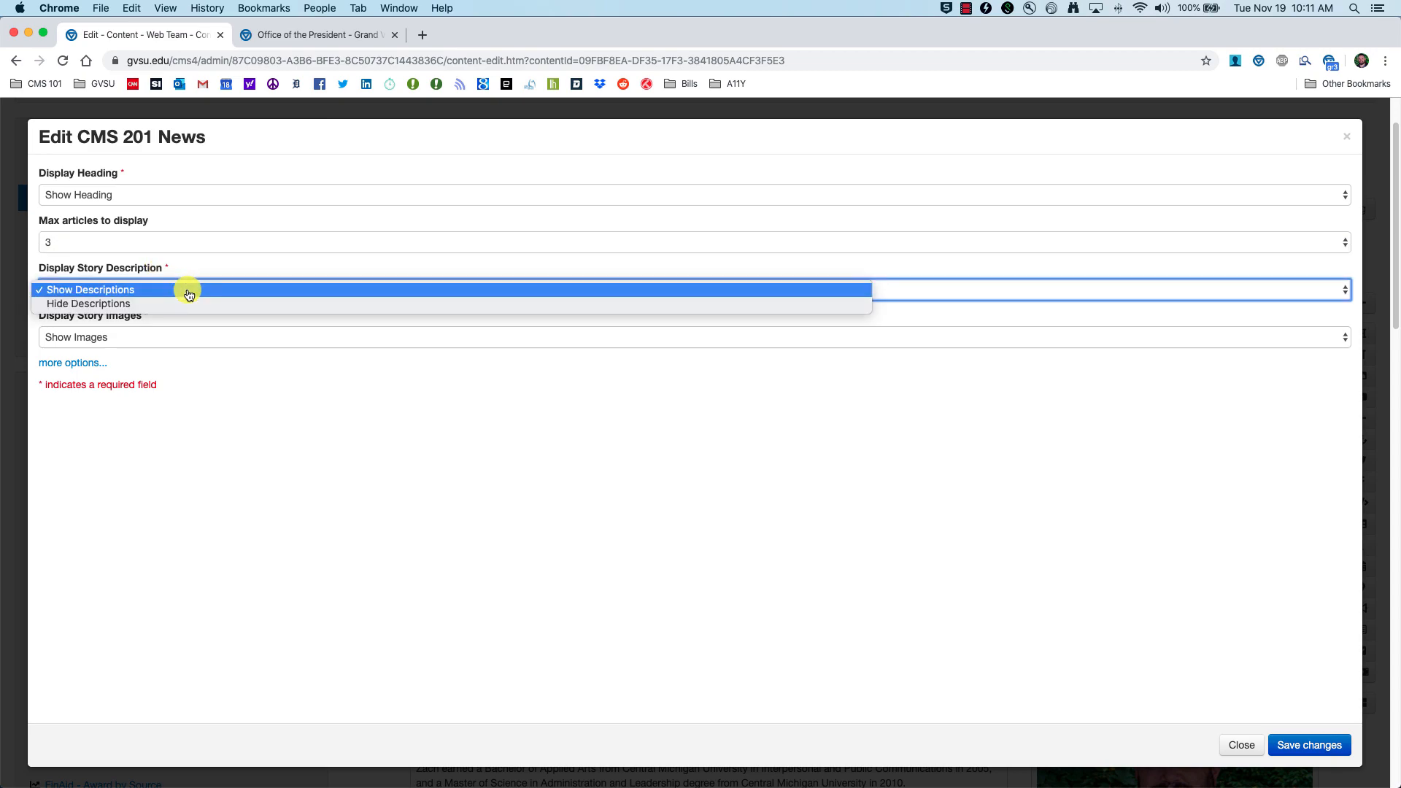
pyautogui.click(293, 38)
pyautogui.click(295, 37)
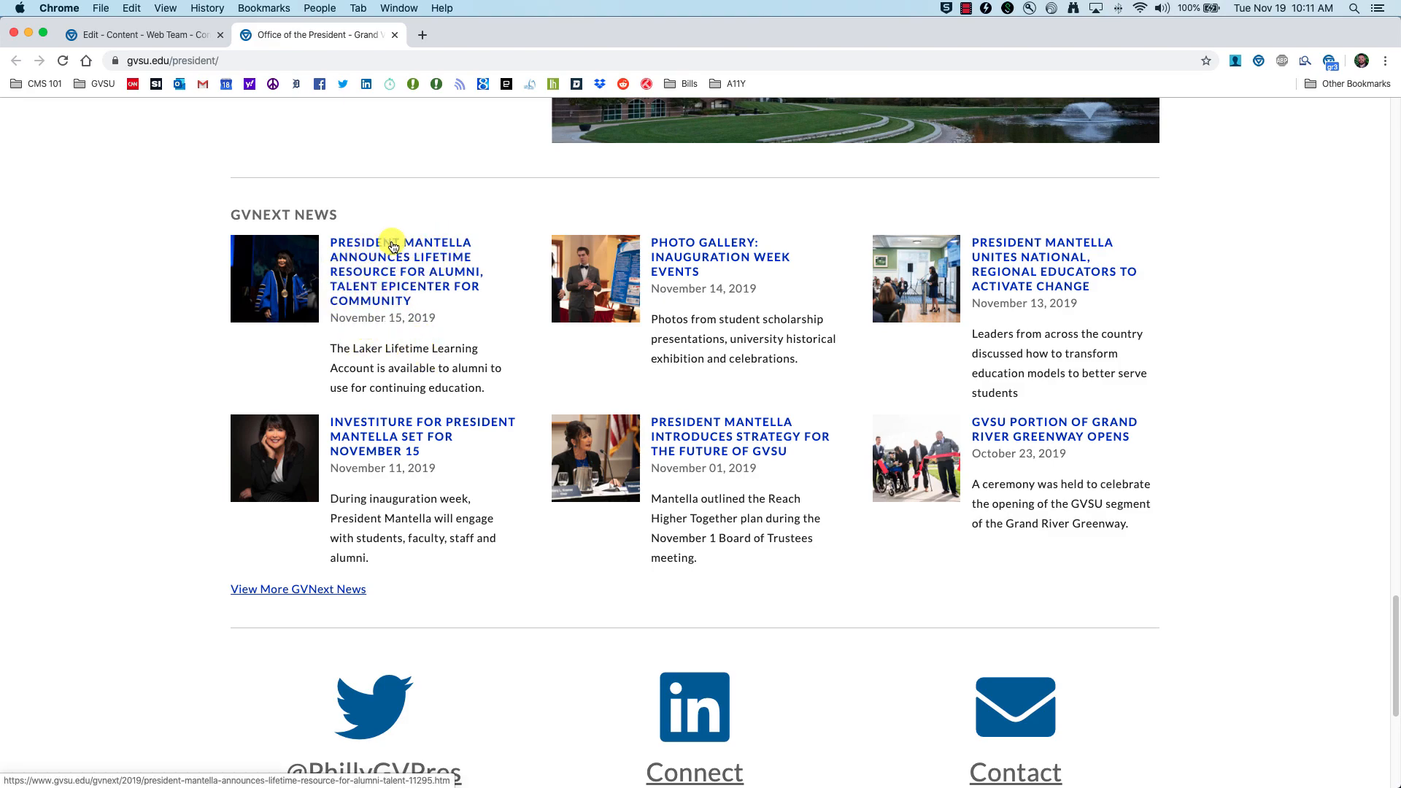
pyautogui.click(182, 34)
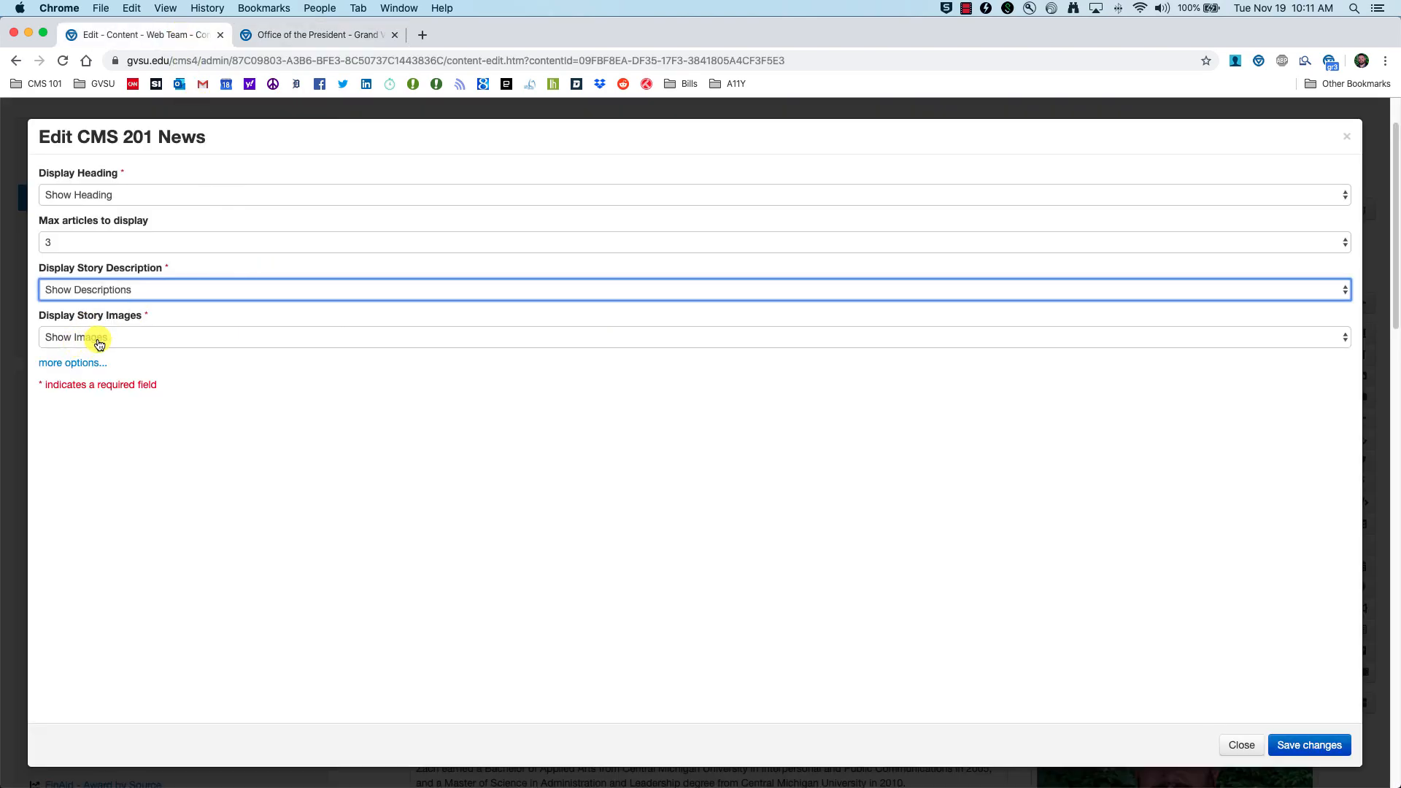
pyautogui.click(287, 36)
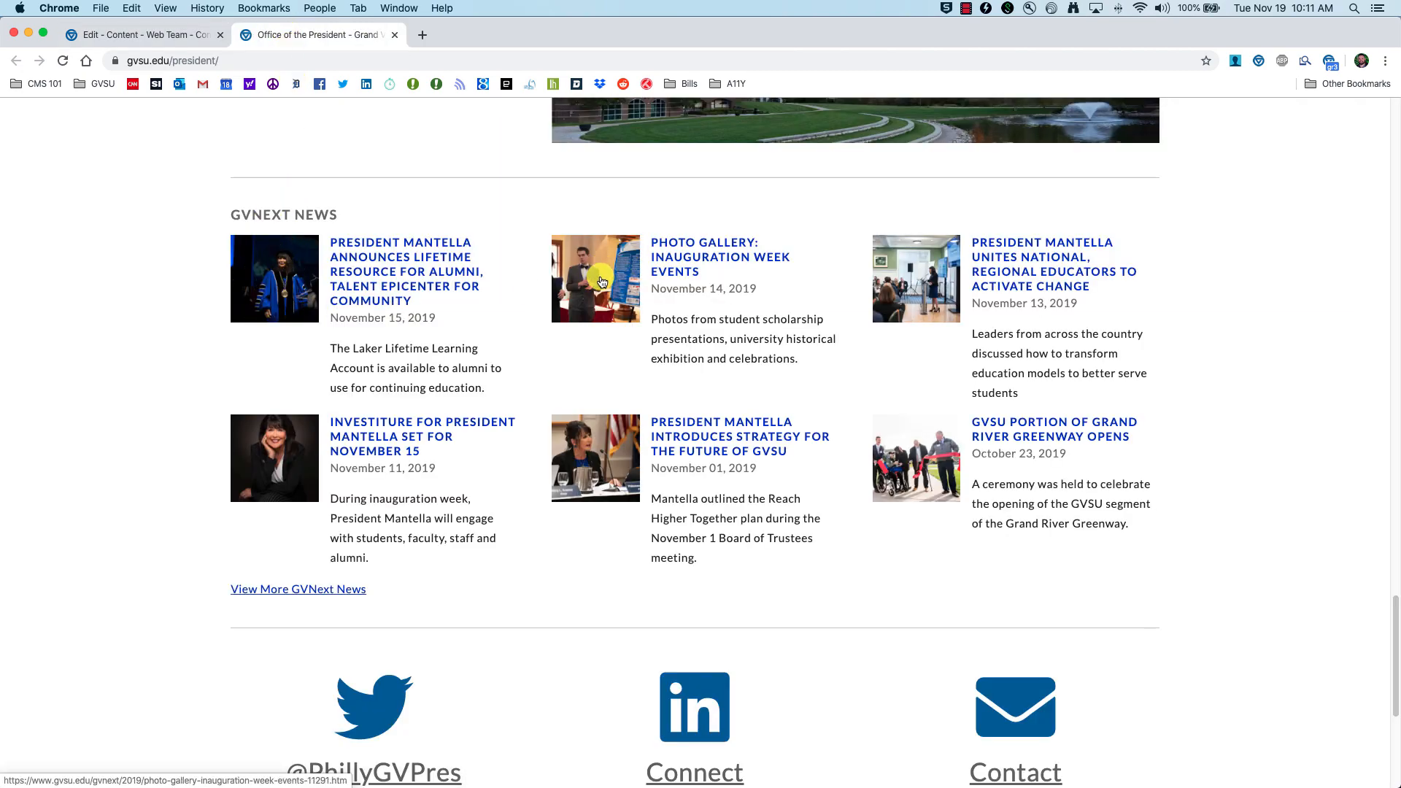
pyautogui.click(182, 34)
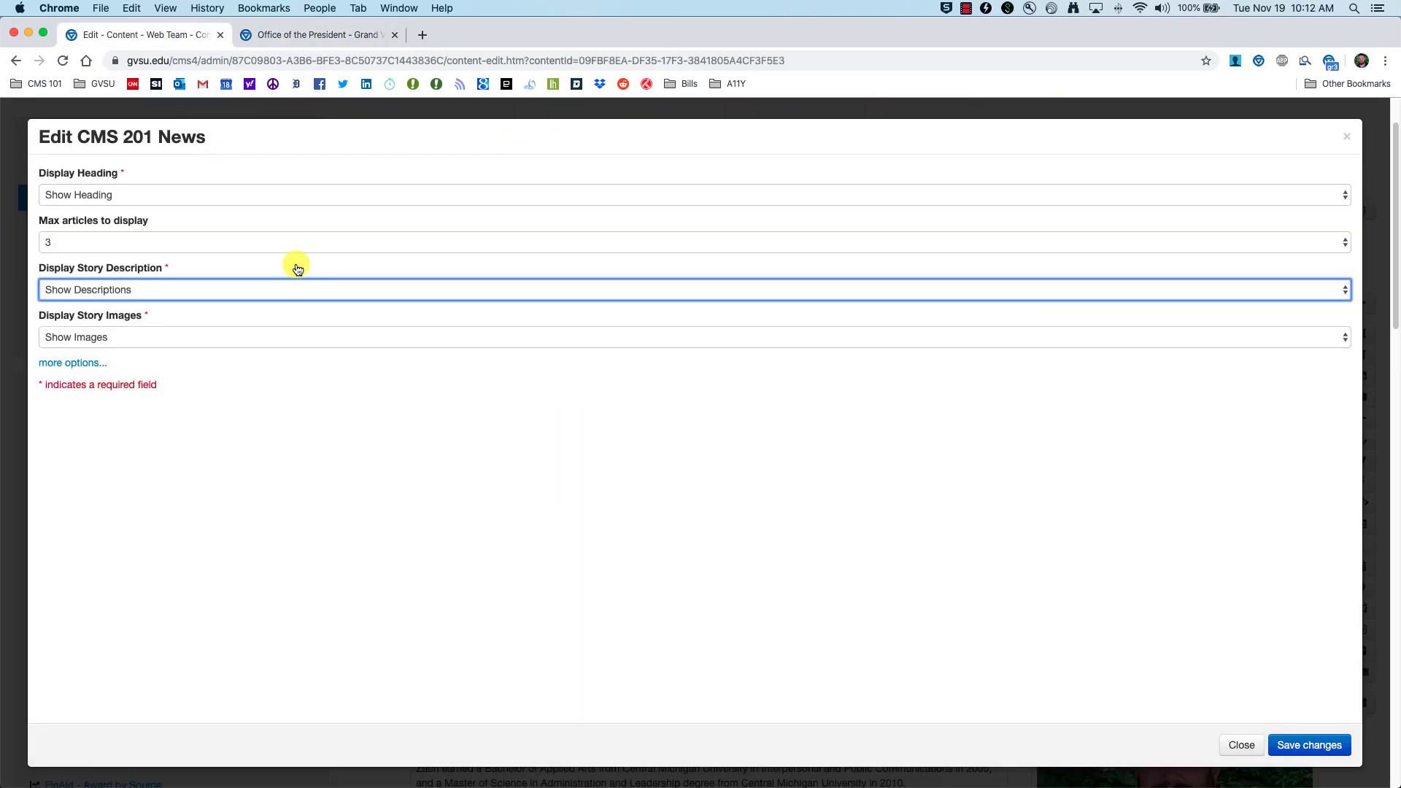
pyautogui.click(165, 333)
pyautogui.click(163, 337)
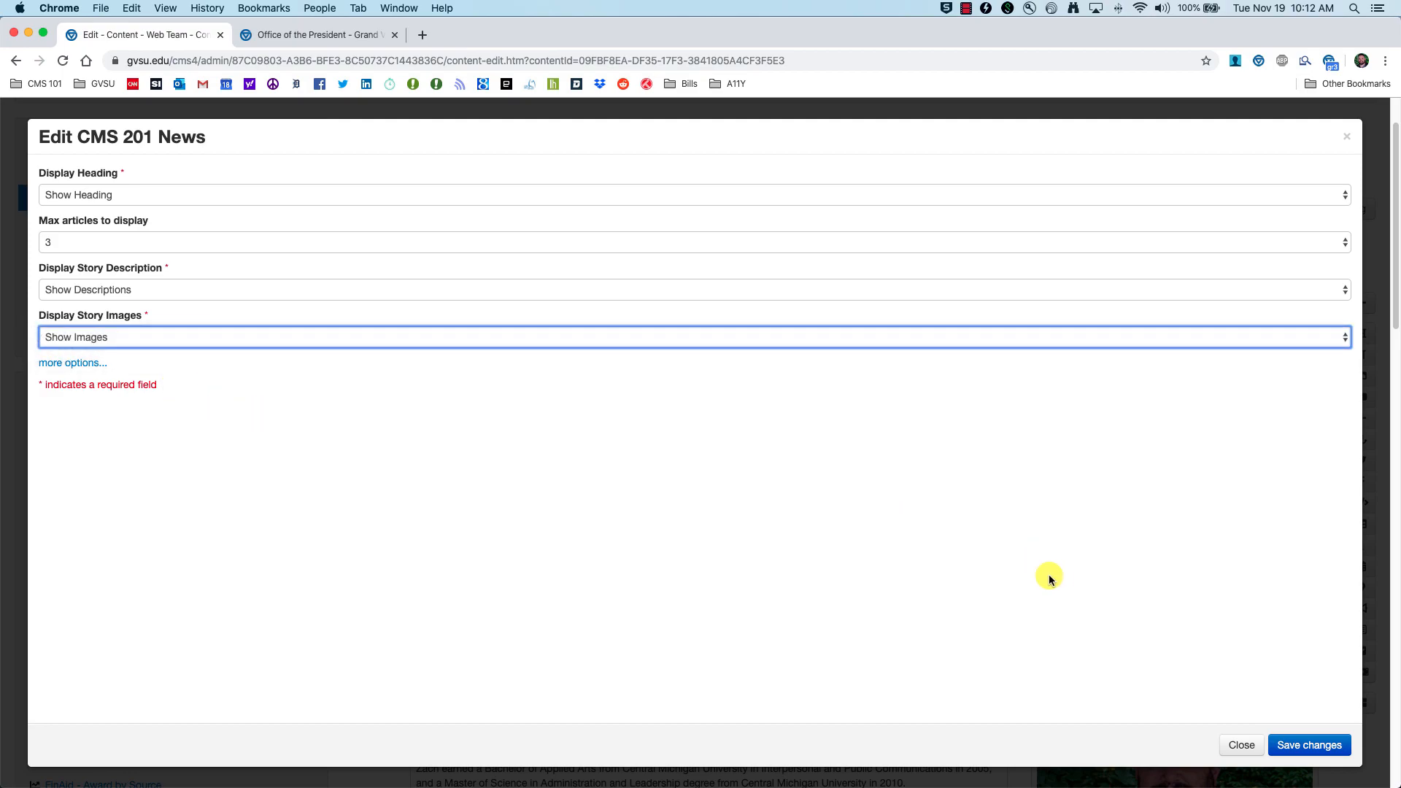
pyautogui.click(1314, 745)
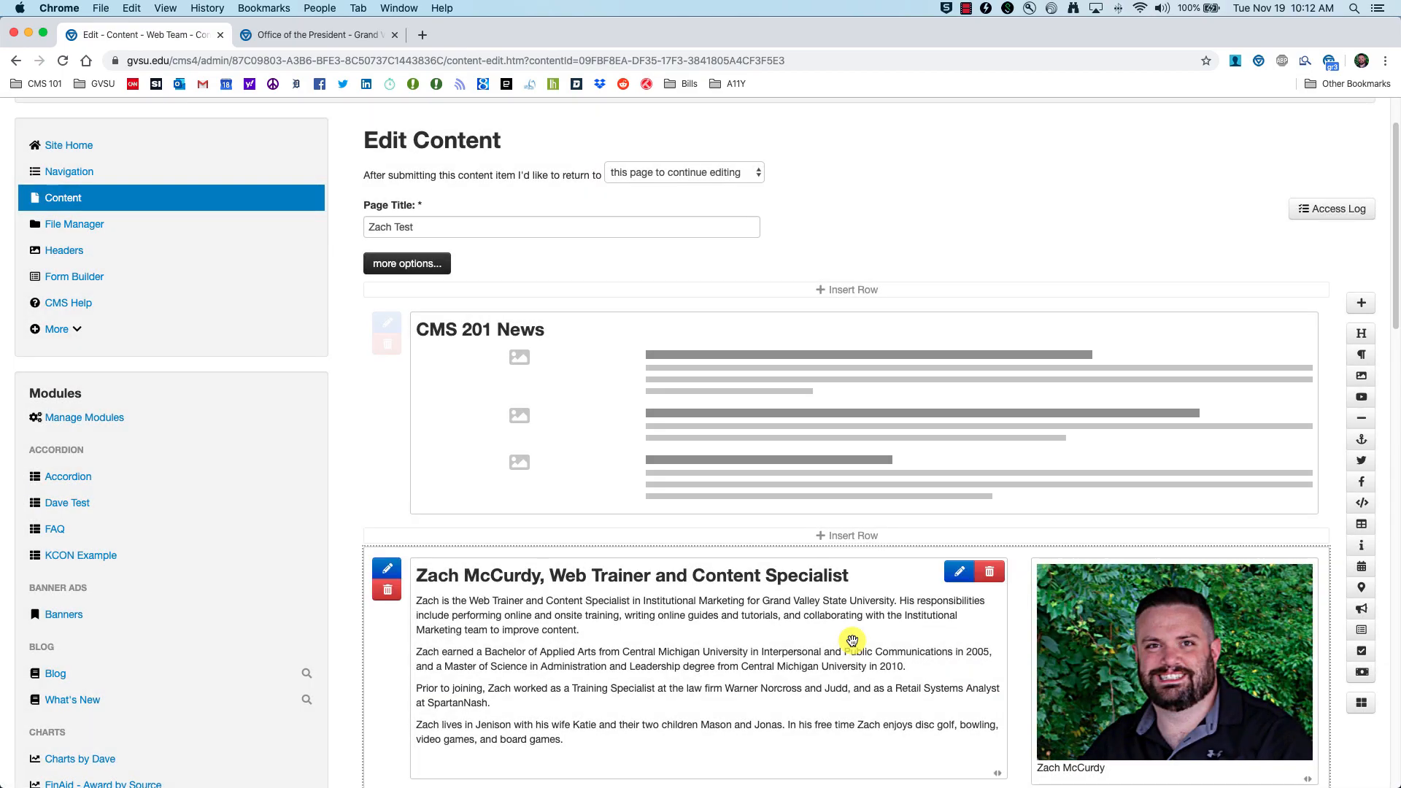
# Step: Preview the draft page with three CMS 201 News stories, then head to the CMS 201 News module page
pyautogui.scroll(-3, 628, 452)
pyautogui.scroll(-6, 619, 480)
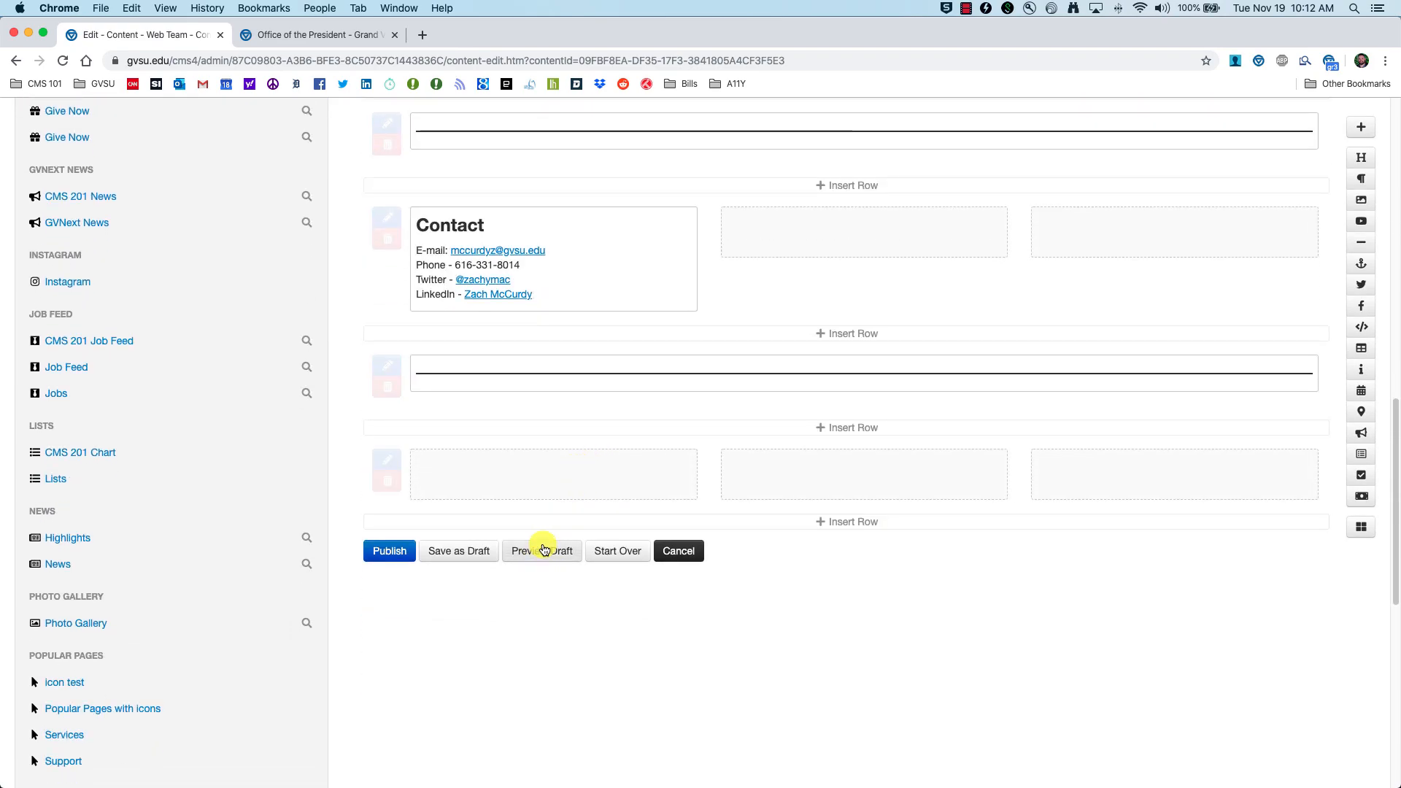
pyautogui.click(540, 554)
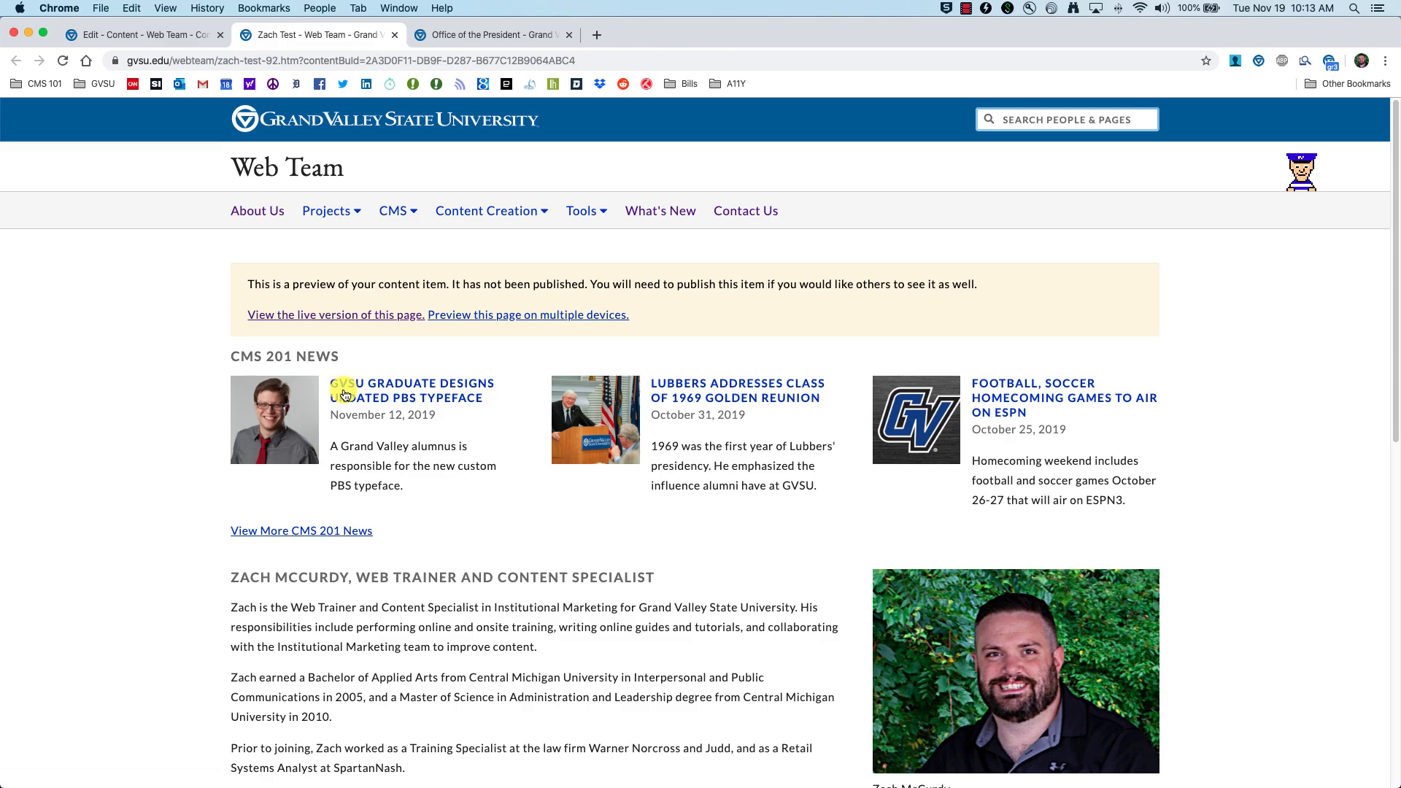
pyautogui.press('super+alt+Left')
pyautogui.scroll(-10, 292, 605)
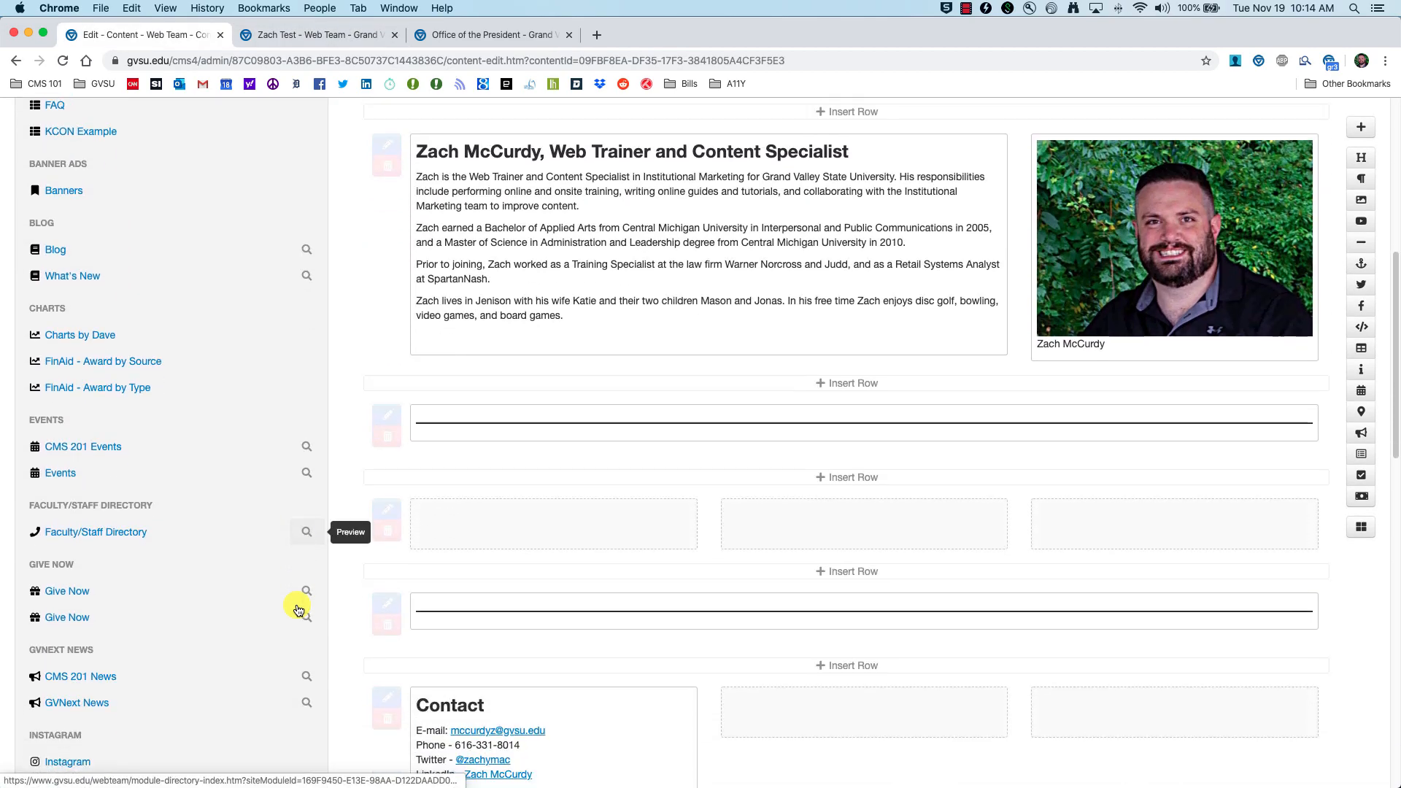
pyautogui.scroll(-3, 270, 597)
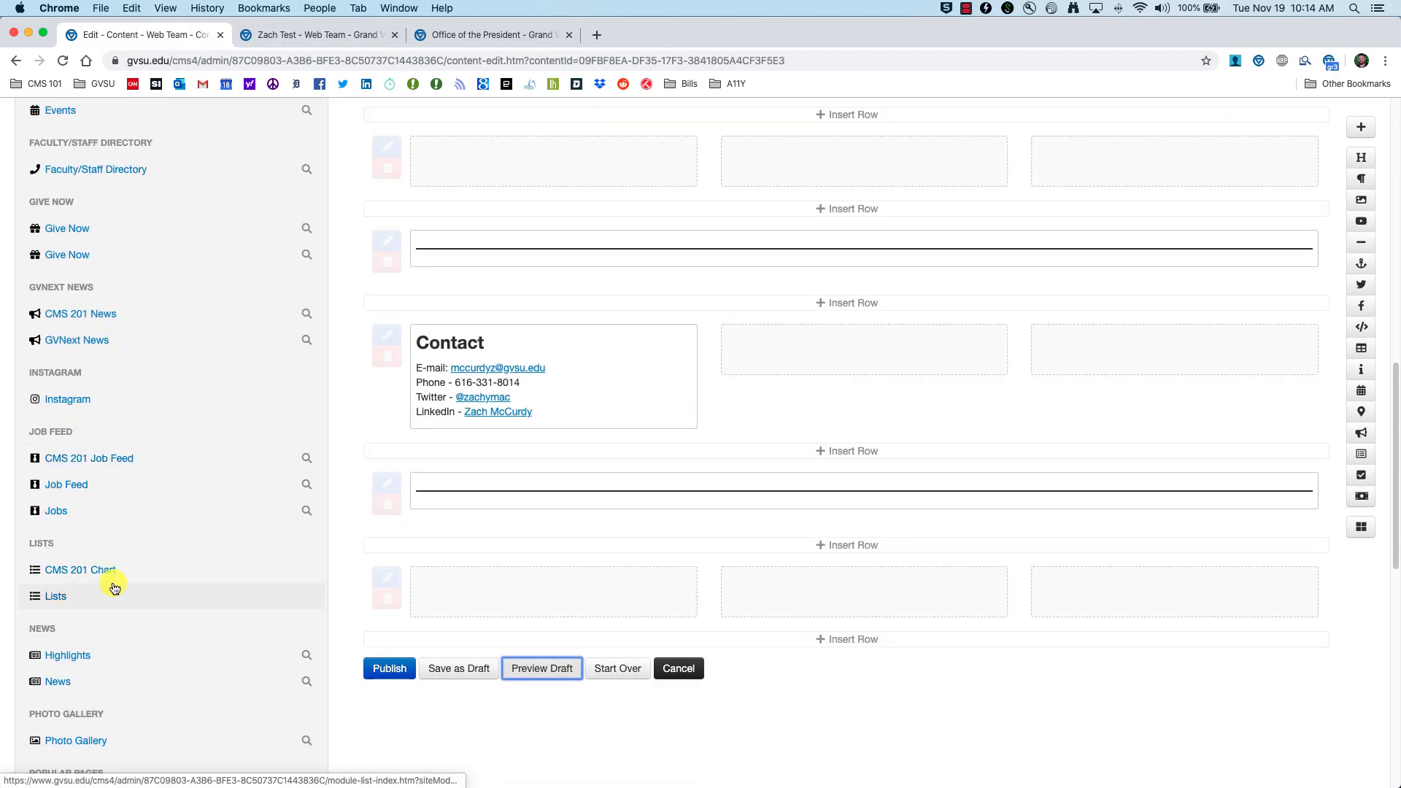
pyautogui.scroll(2, 115, 589)
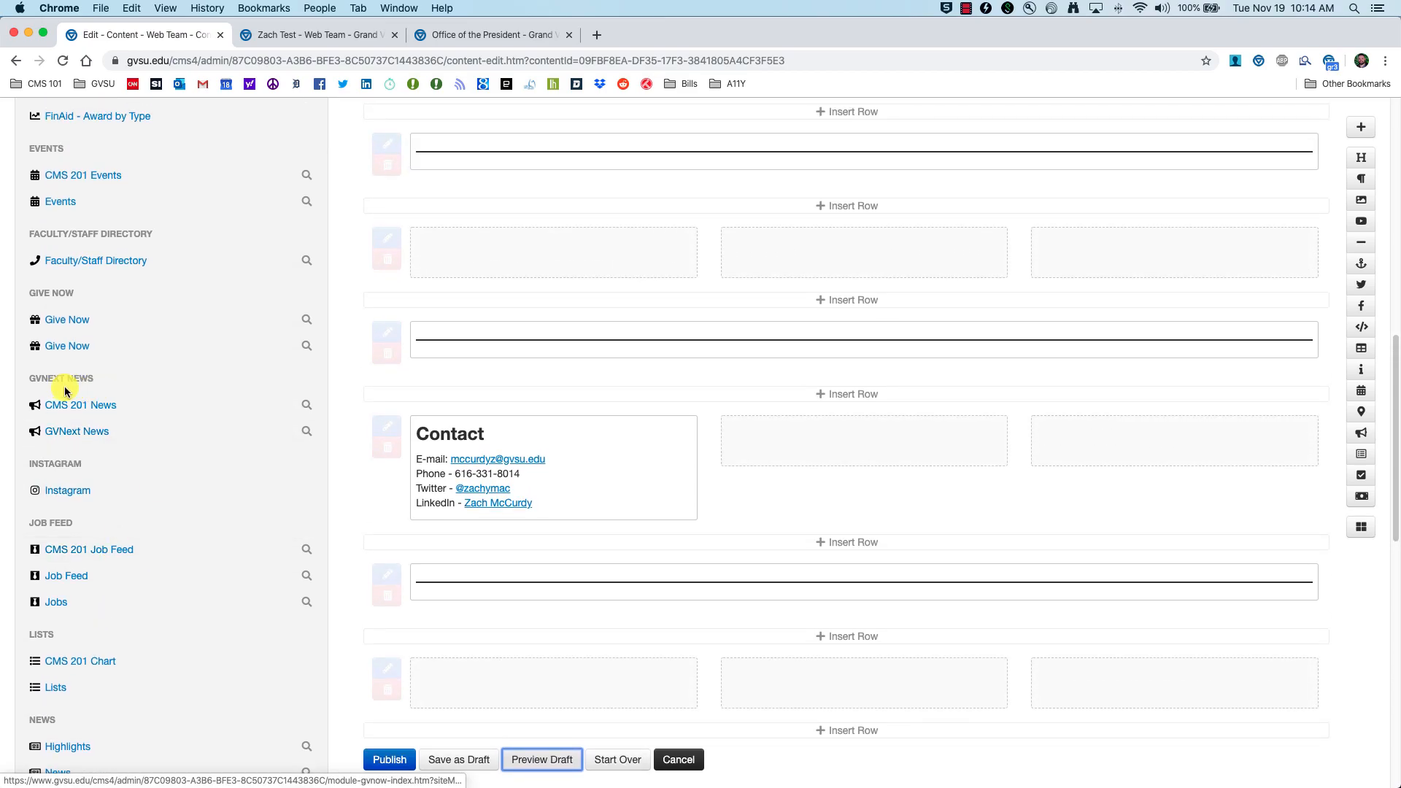
pyautogui.click(78, 407)
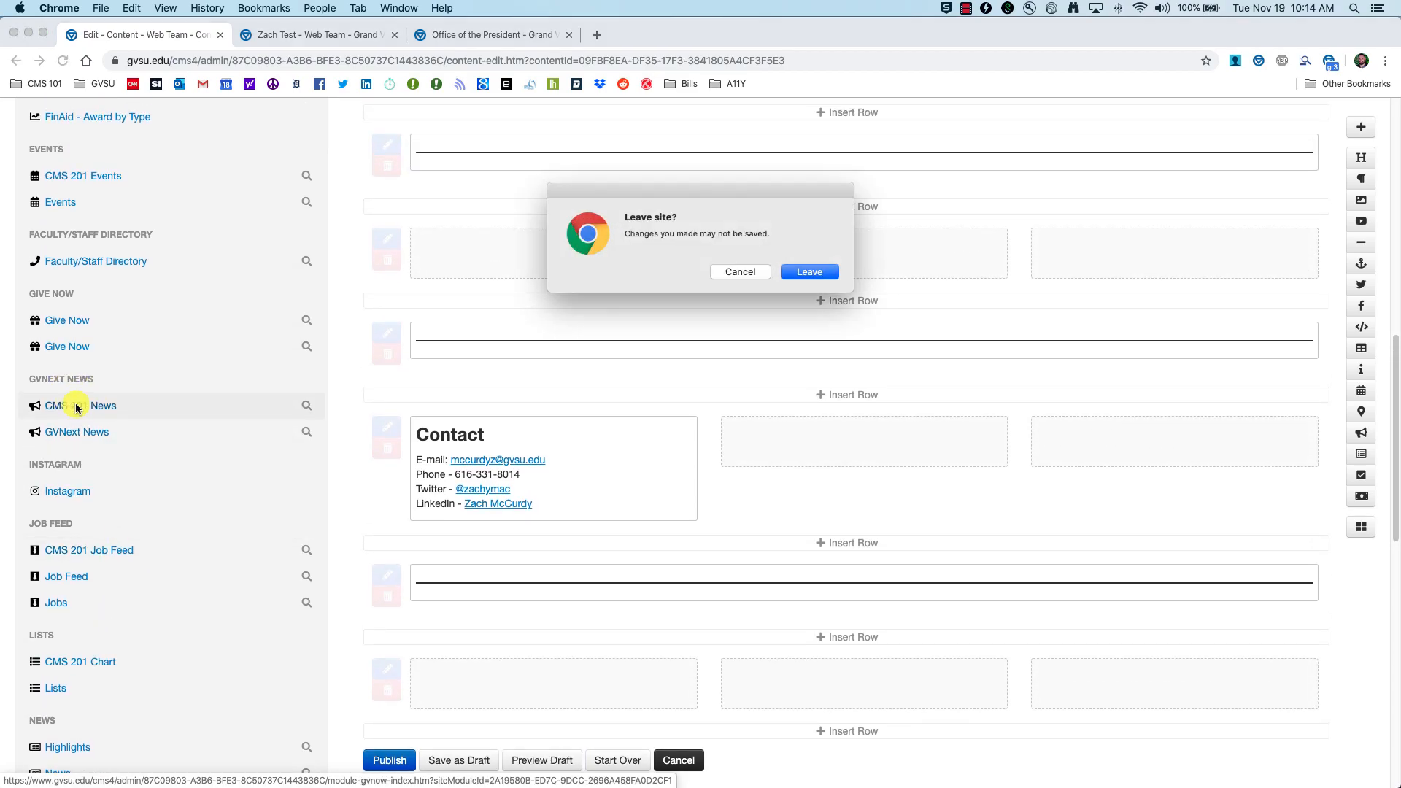
# Step: Leave the page editor and dismiss the news module's Add Tag list without adding a tag
pyautogui.click(811, 273)
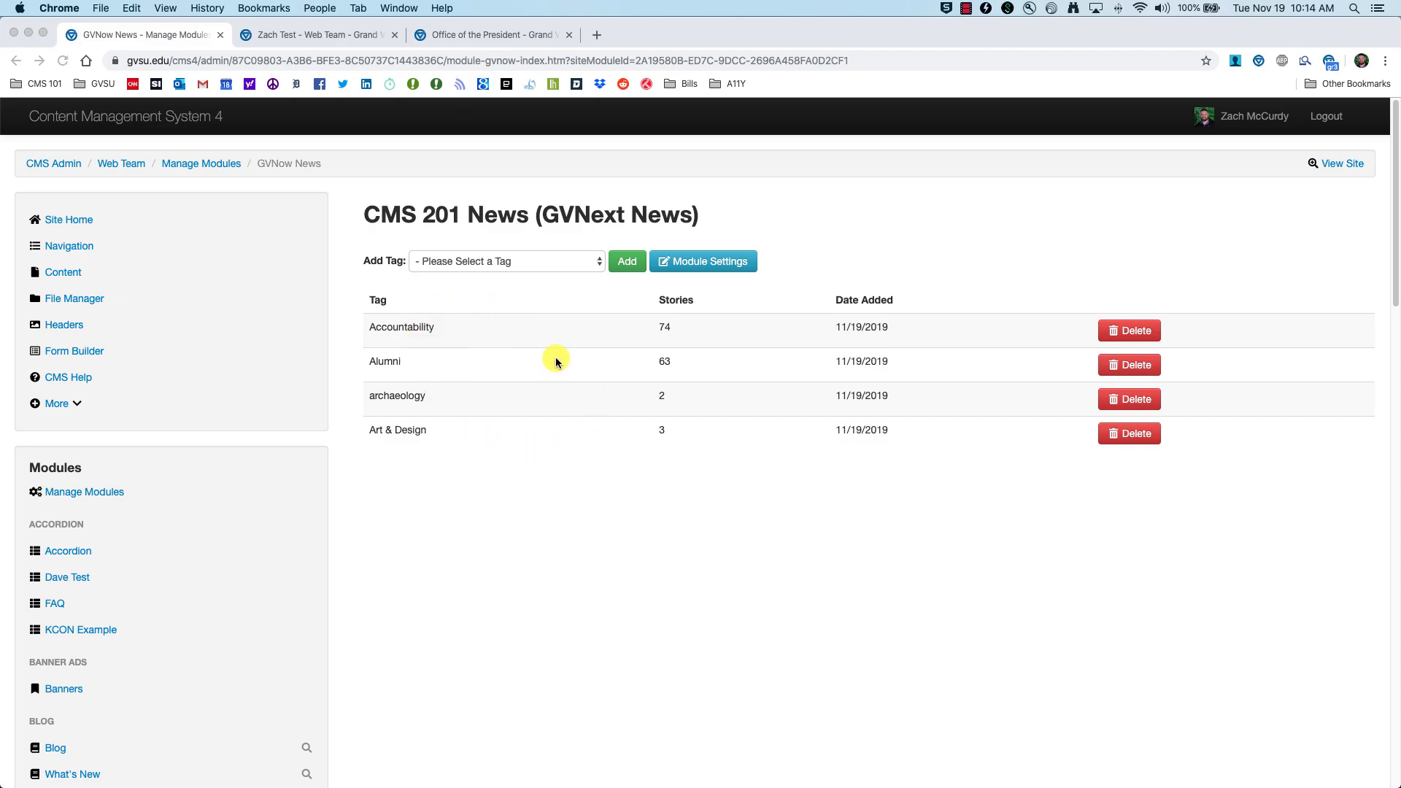
pyautogui.click(583, 261)
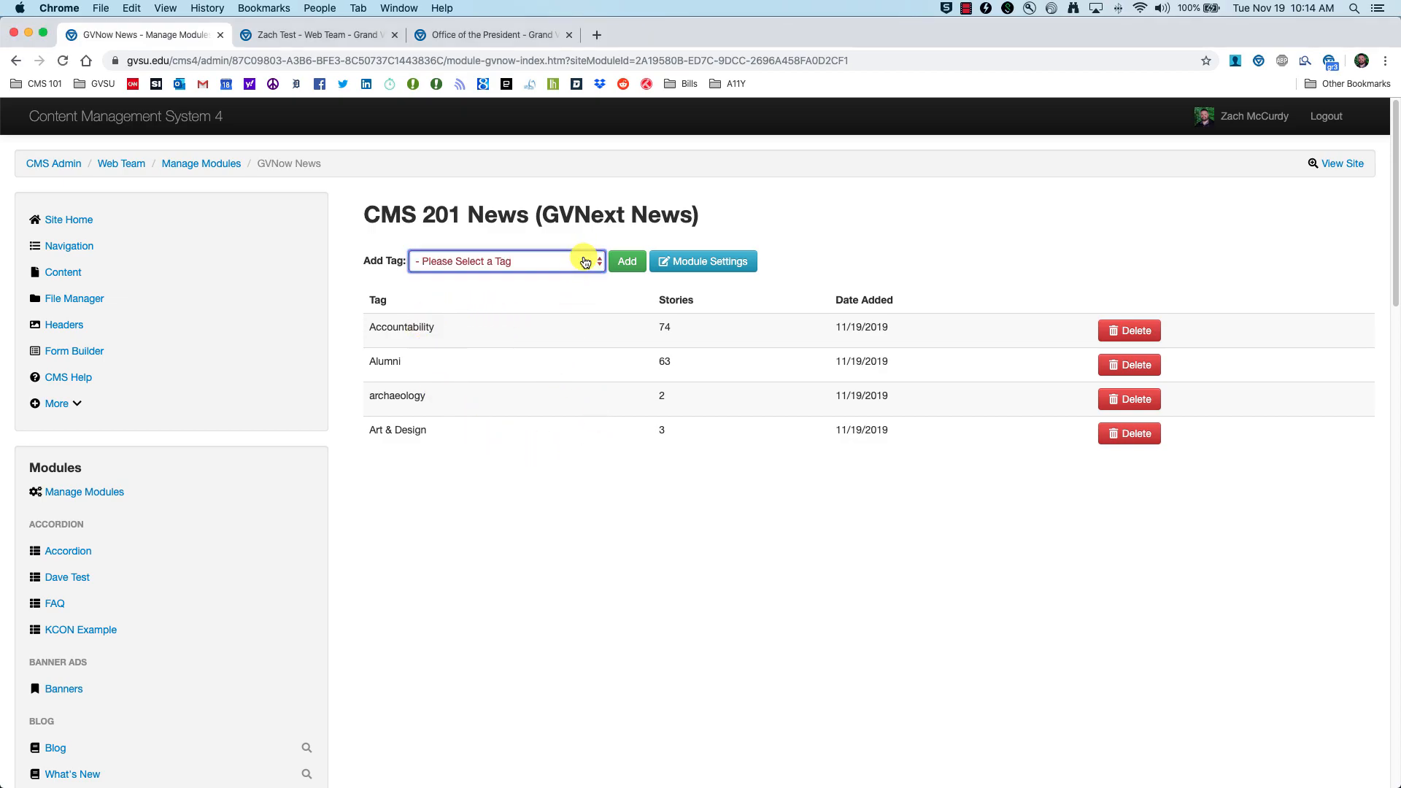
pyautogui.click(584, 261)
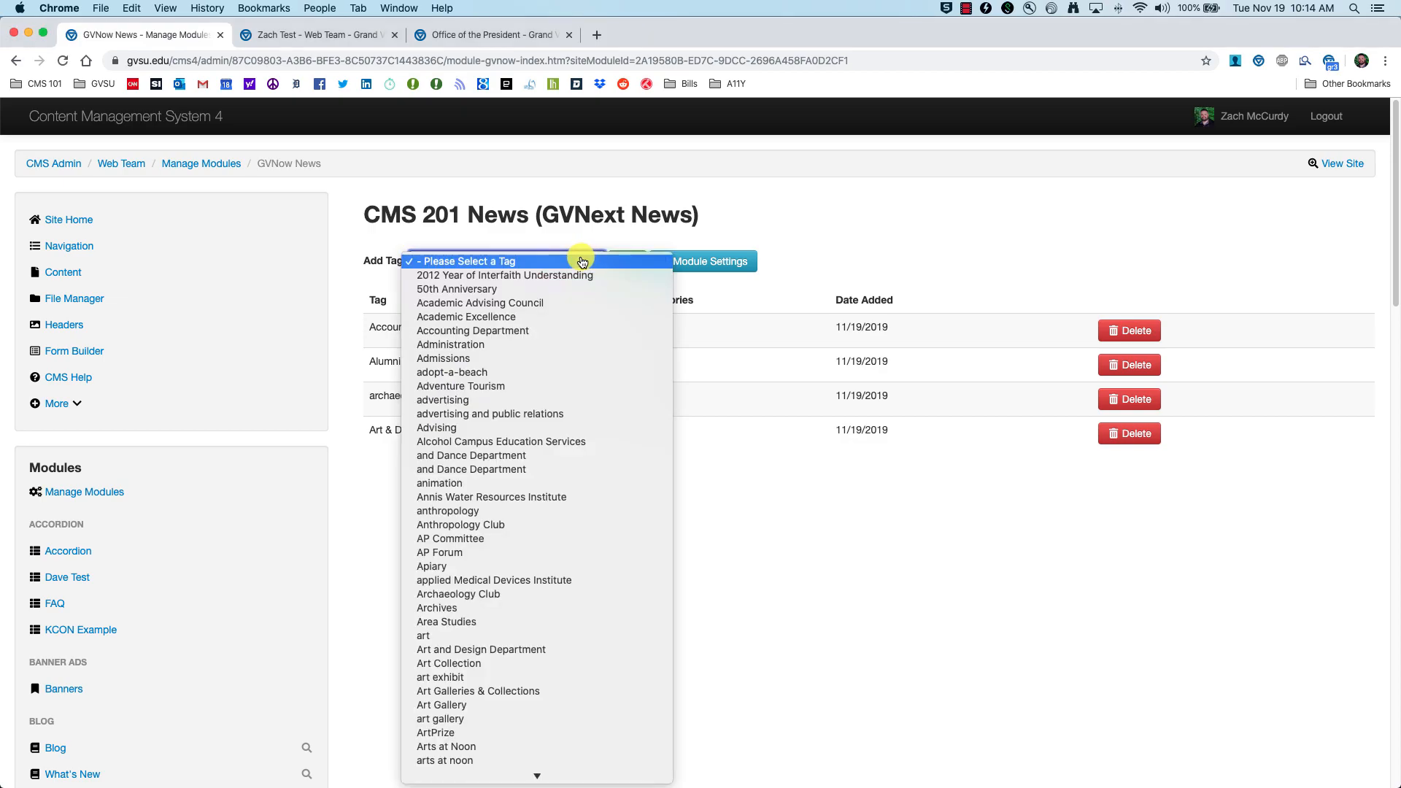
pyautogui.click(724, 612)
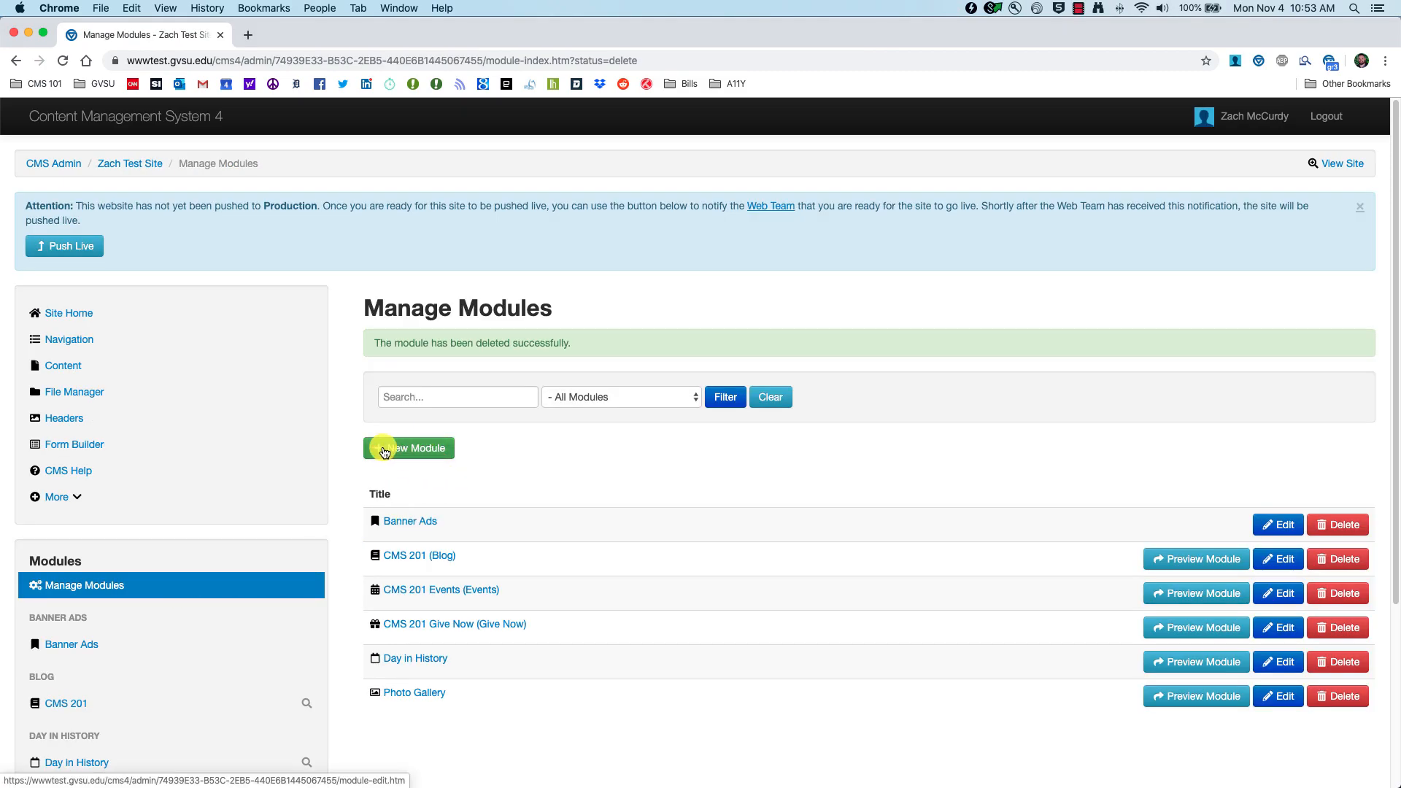
# Step: Create a new Instagram-type module with the alias title 'CMS 201 Instagram'
pyautogui.click(385, 450)
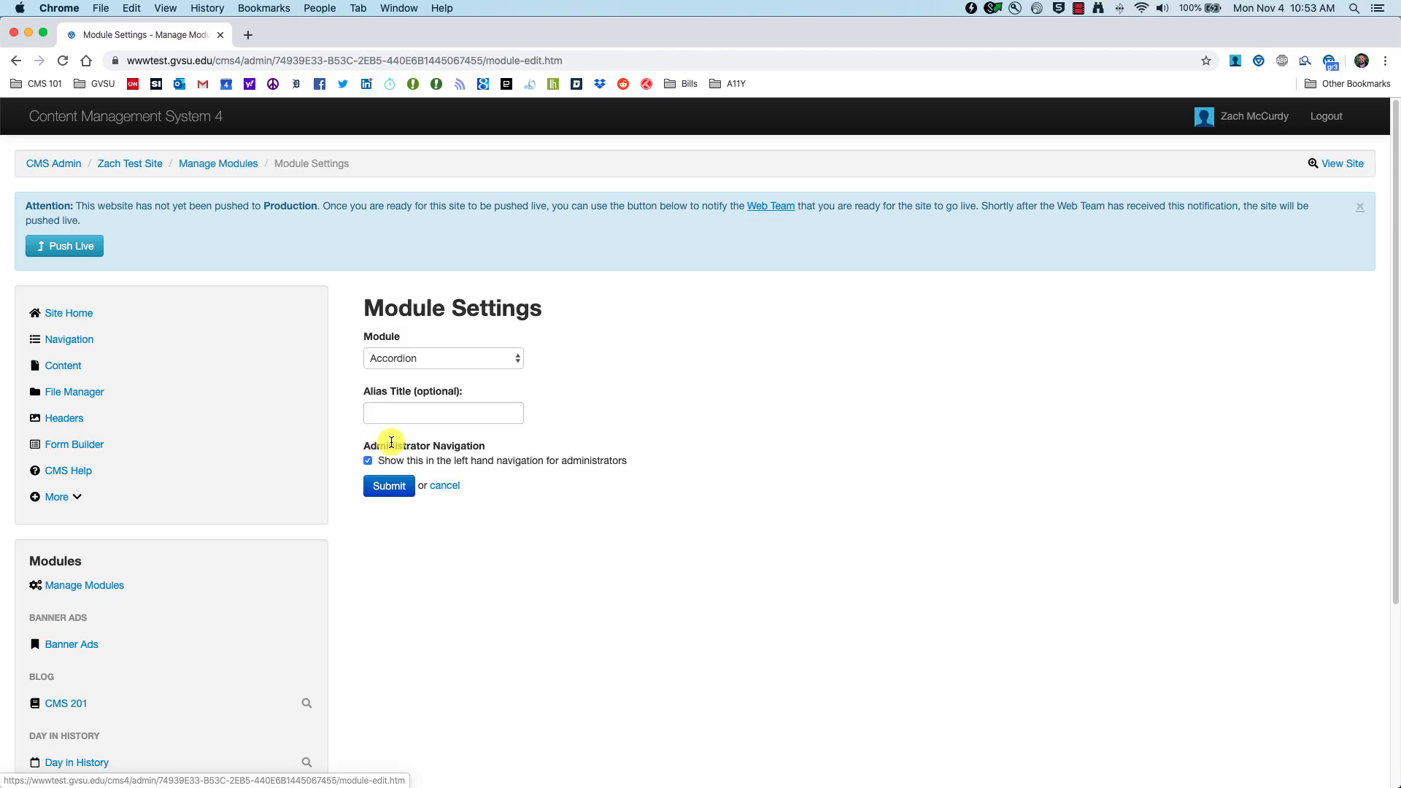
pyautogui.click(520, 358)
pyautogui.click(402, 487)
pyautogui.click(410, 413)
pyautogui.write('CMS 201 Instagram')
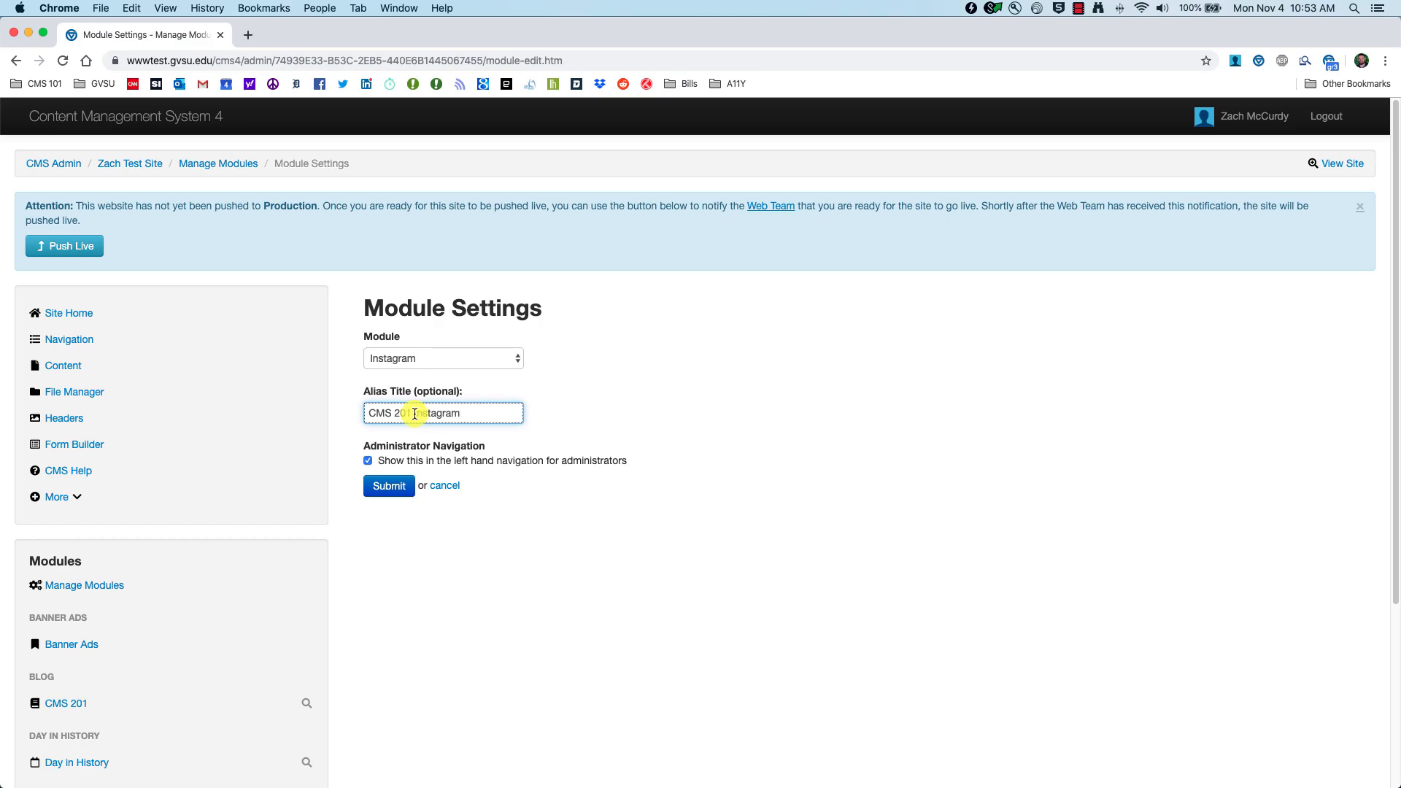
pyautogui.click(402, 487)
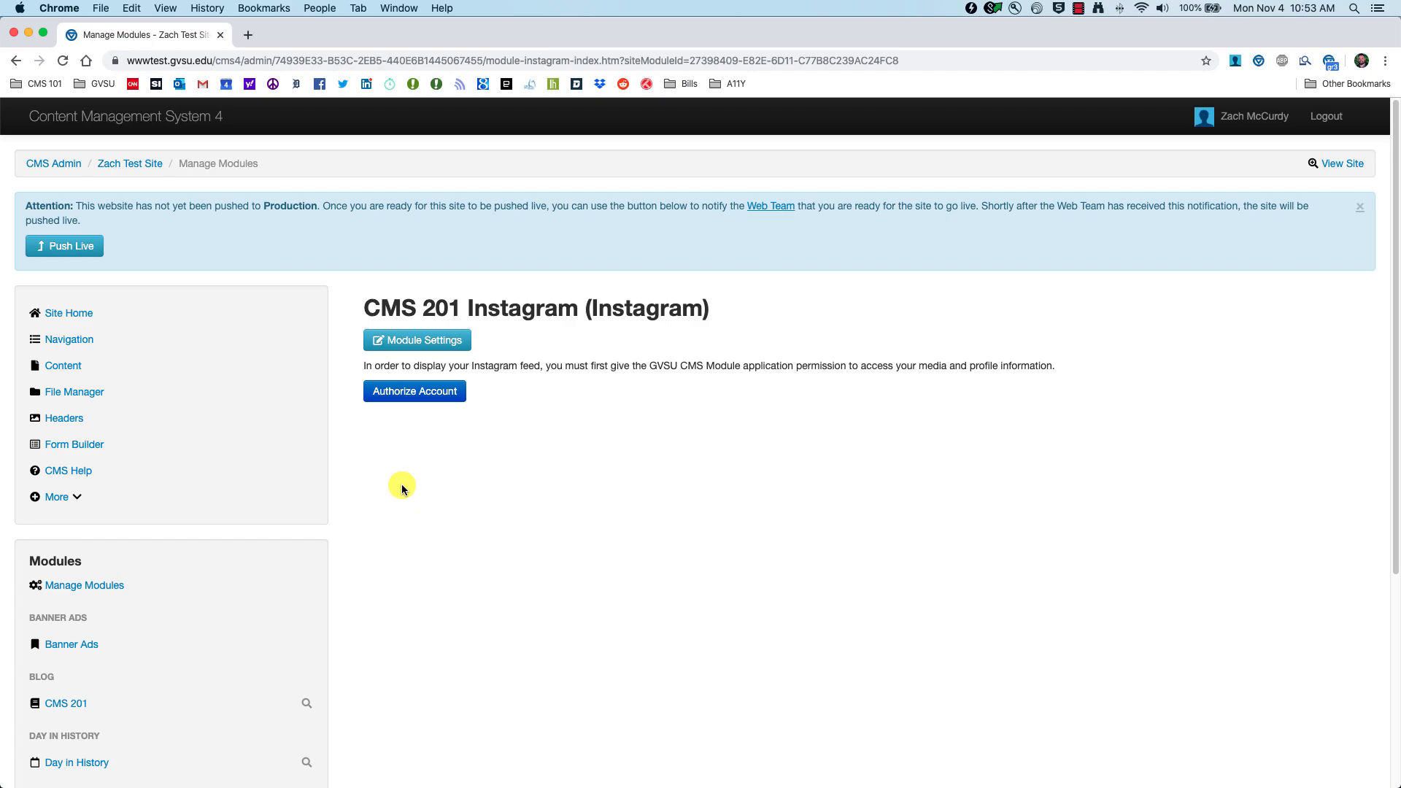
# Step: Authorize the CMS 201 Instagram module with the Instagram account and reload to confirm access
pyautogui.click(410, 394)
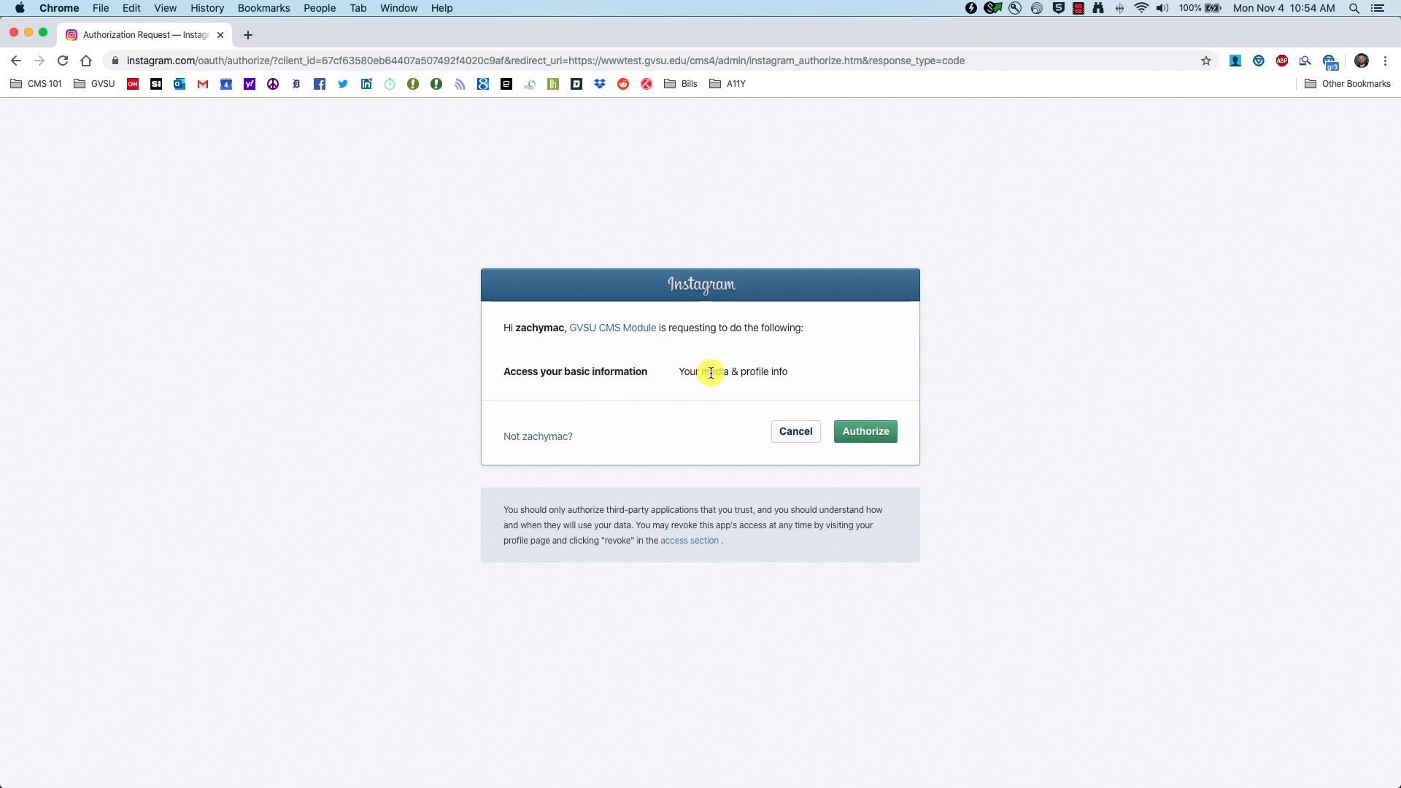
pyautogui.click(869, 434)
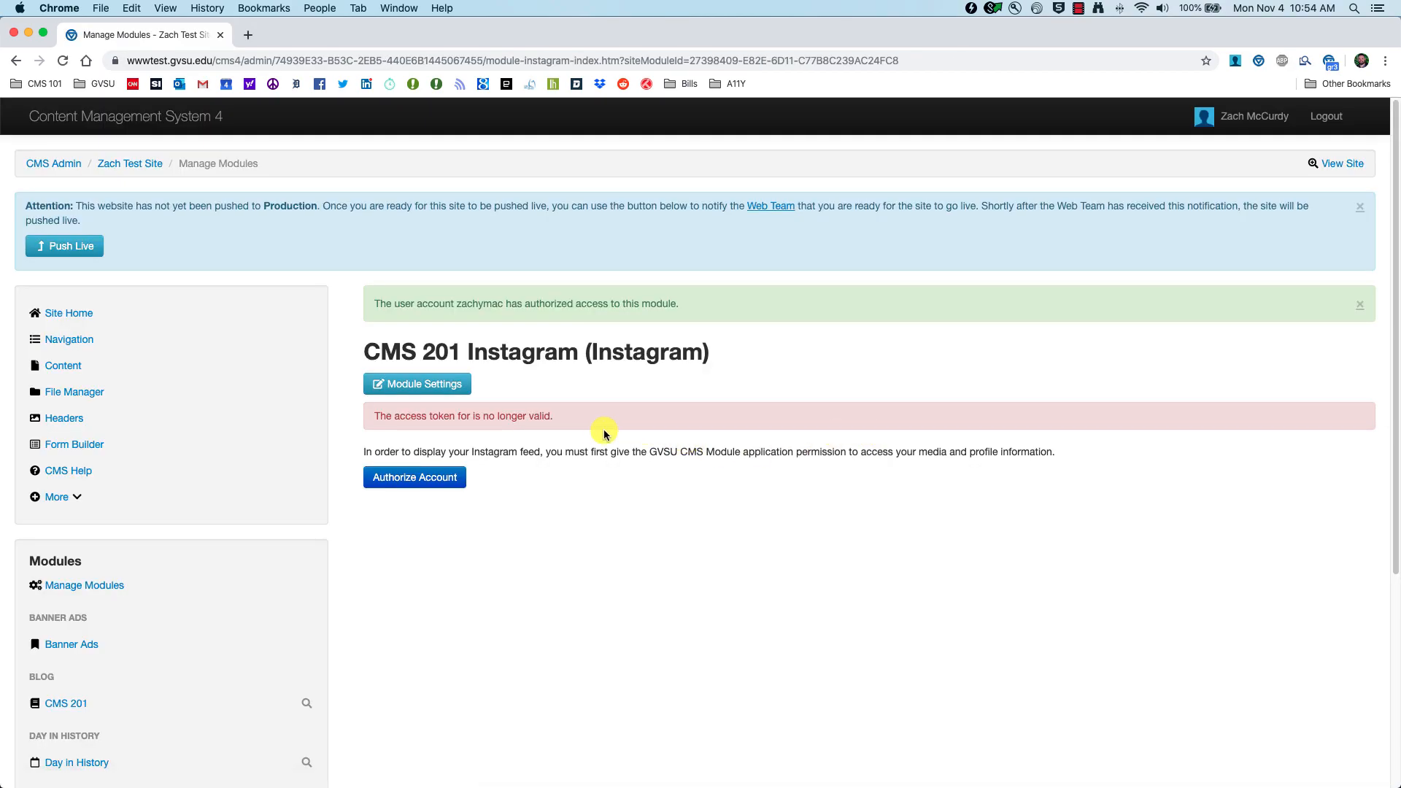
pyautogui.click(63, 61)
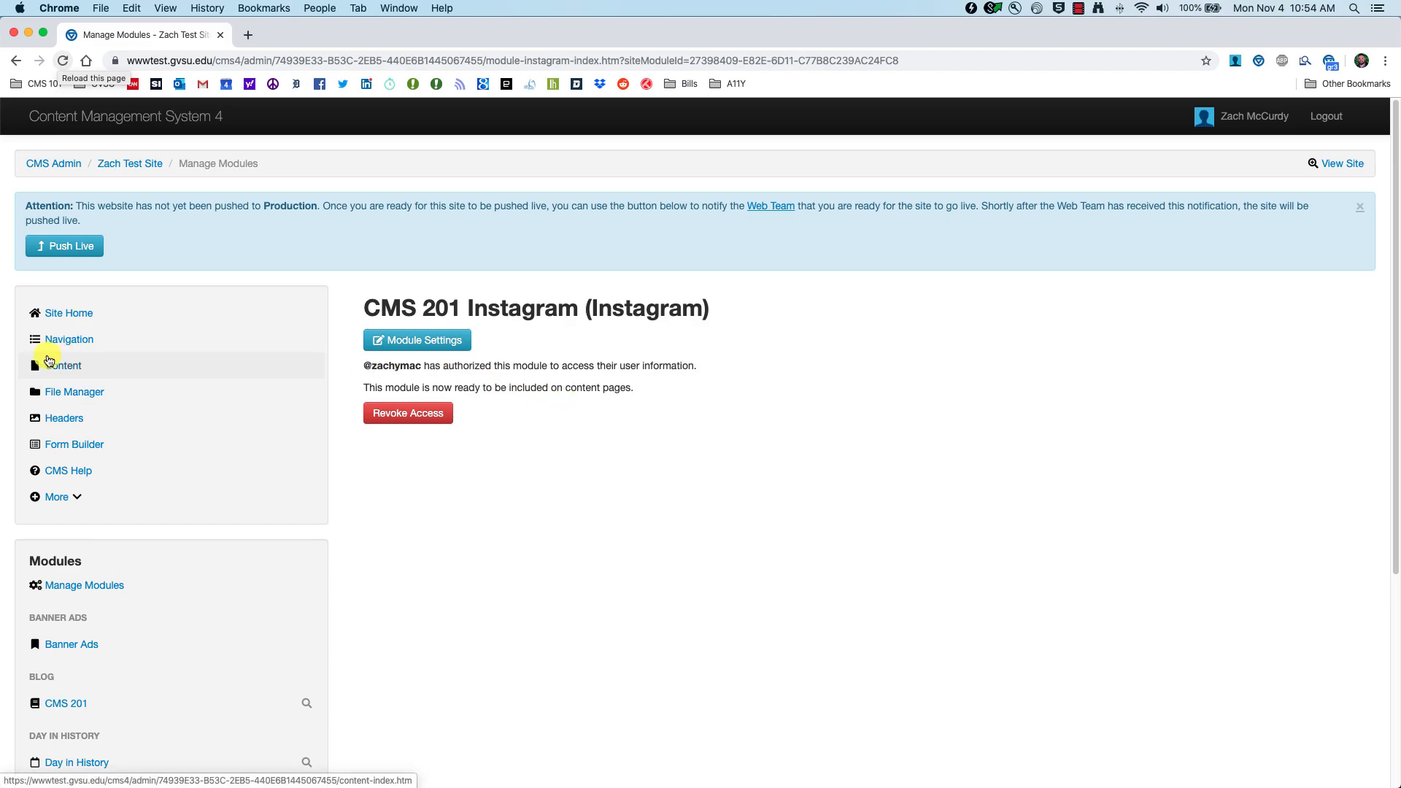
# Step: Open the Modules content page for editing and delete its CMS 201 Give Now block
pyautogui.click(73, 367)
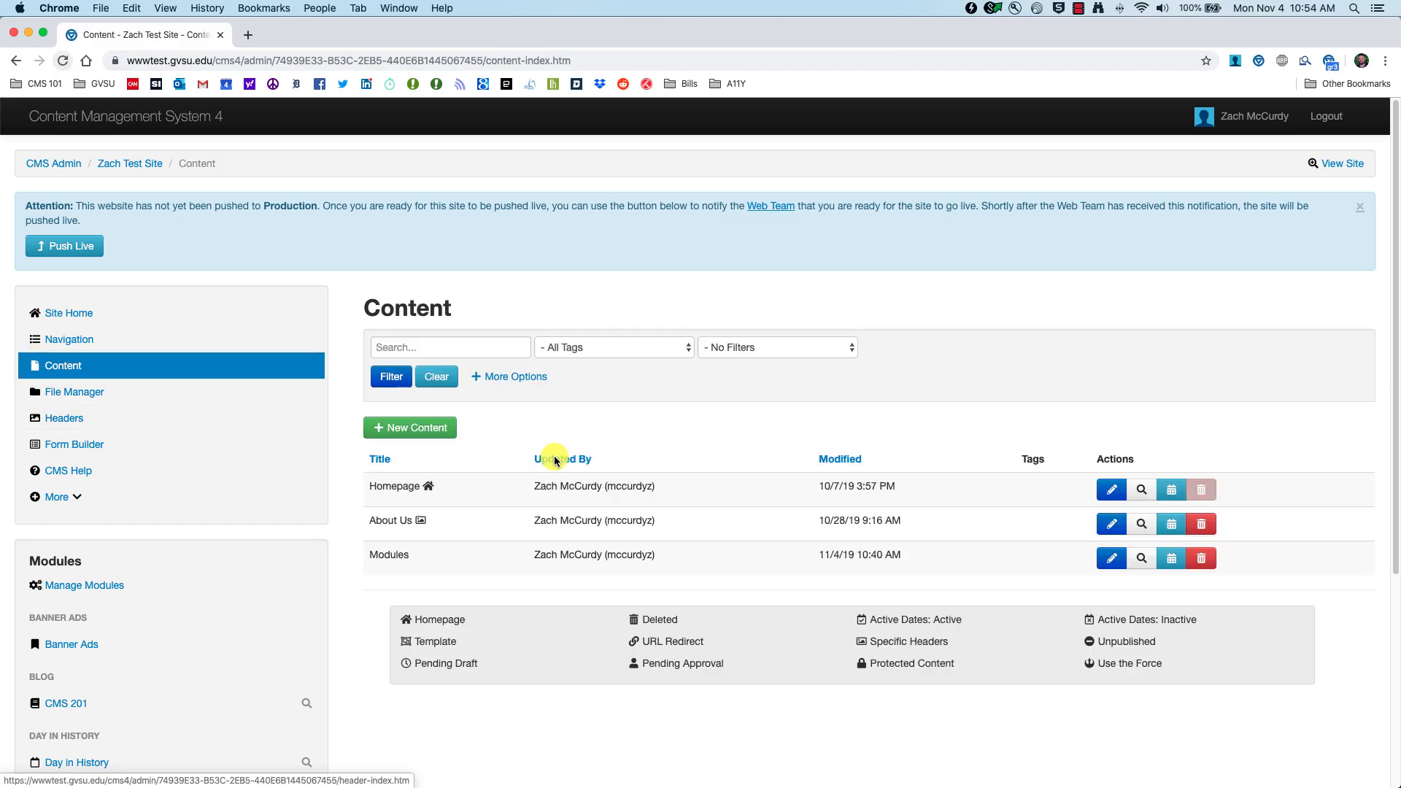
pyautogui.click(1110, 559)
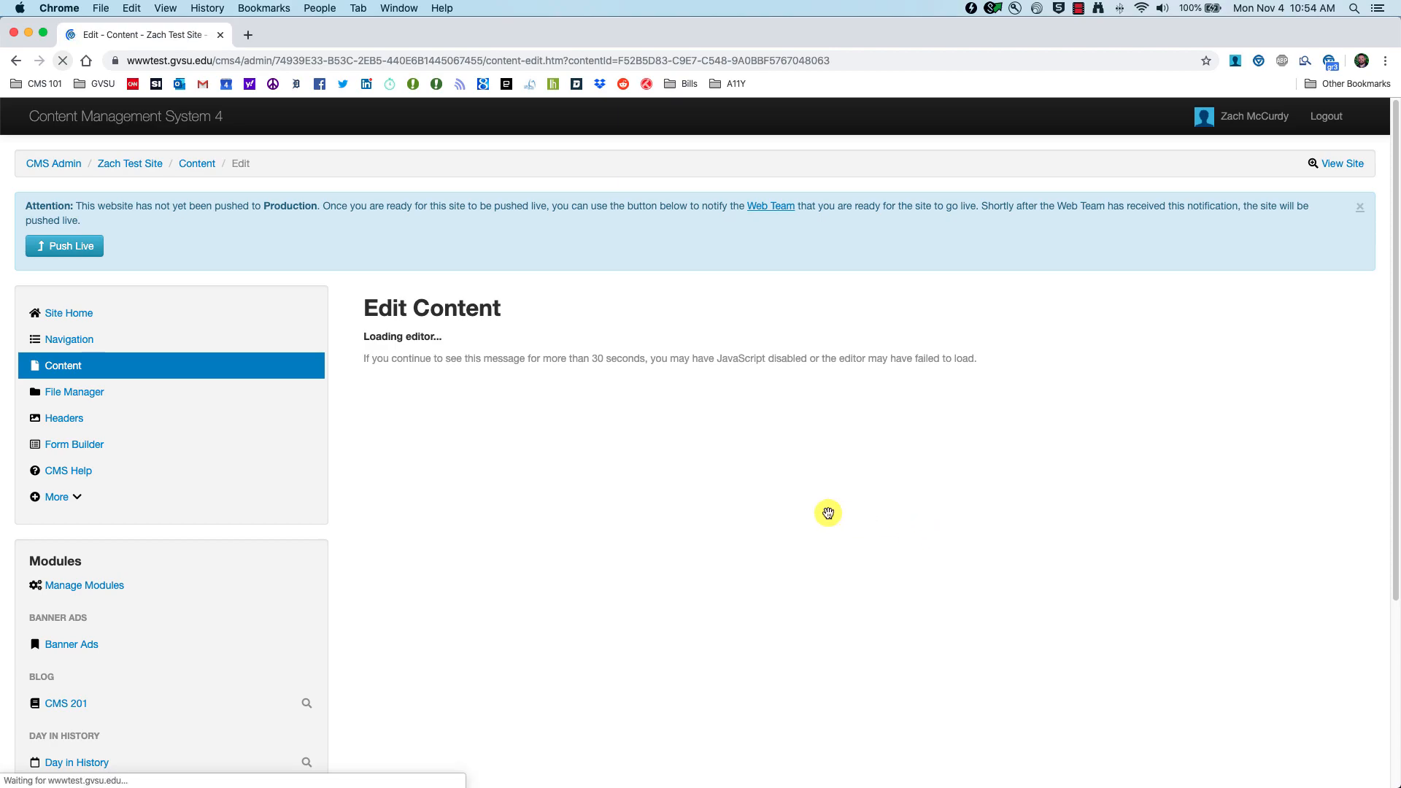
pyautogui.scroll(-1, 682, 512)
pyautogui.click(678, 470)
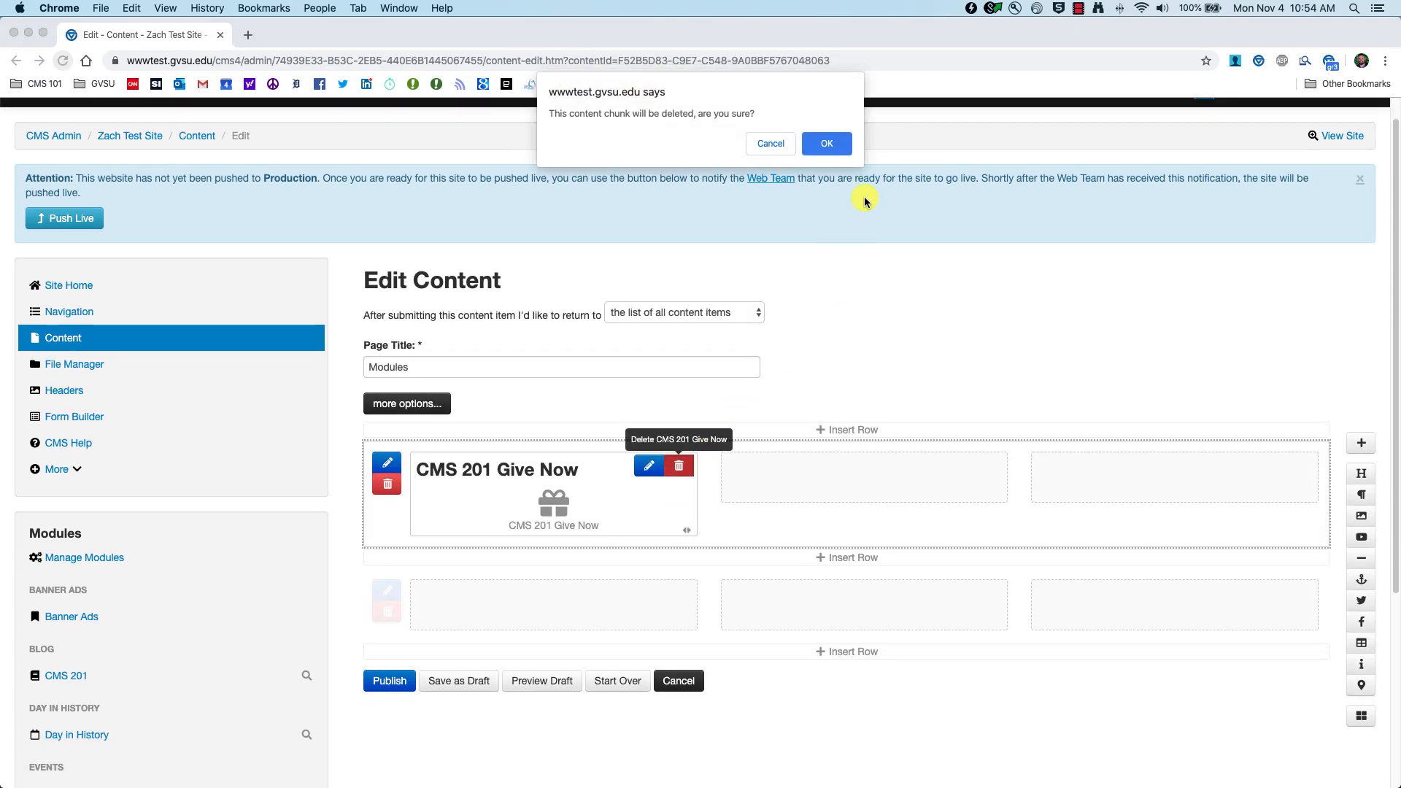
pyautogui.click(832, 143)
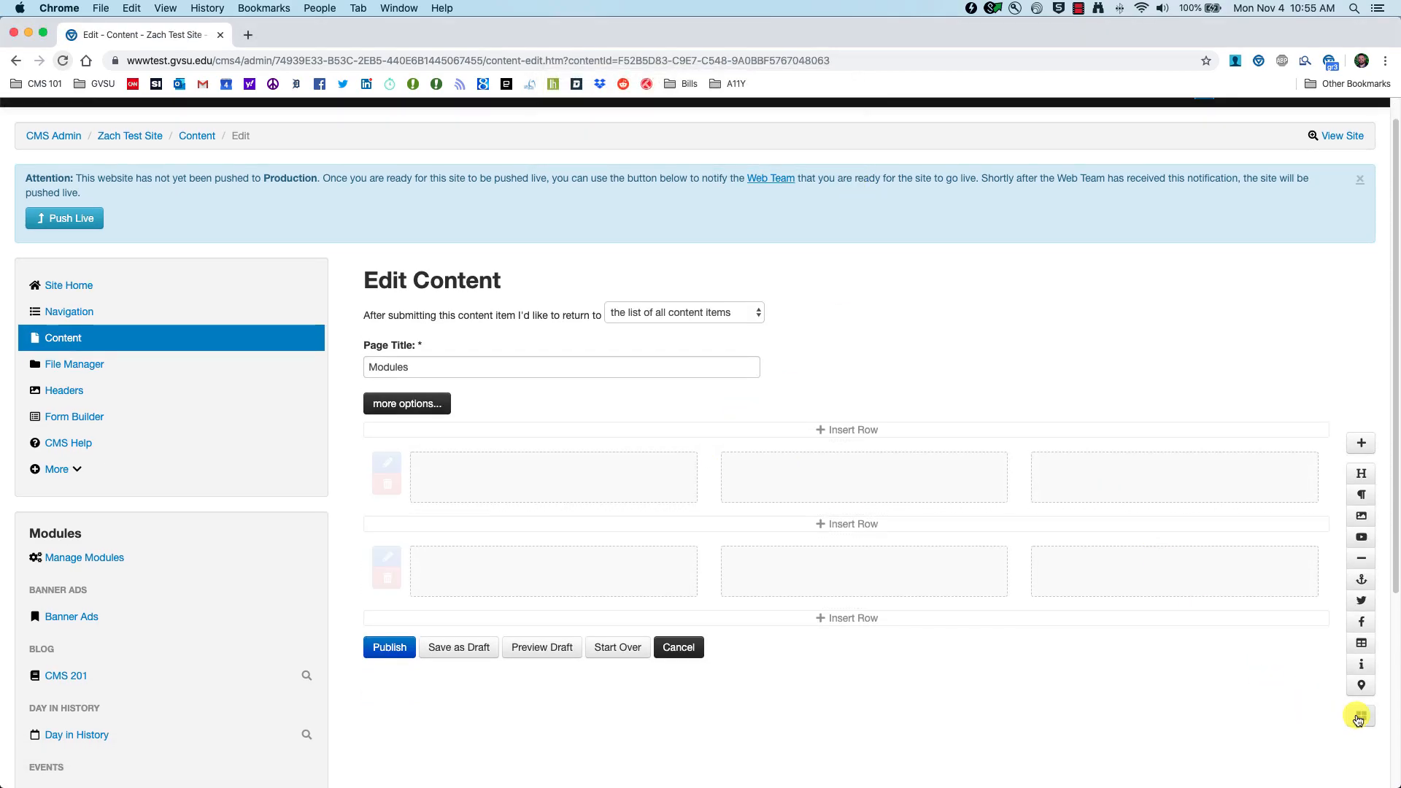
# Step: Insert the CMS 201 Instagram module into the row in place of Give Now
pyautogui.click(1362, 716)
pyautogui.scroll(-3, 276, 373)
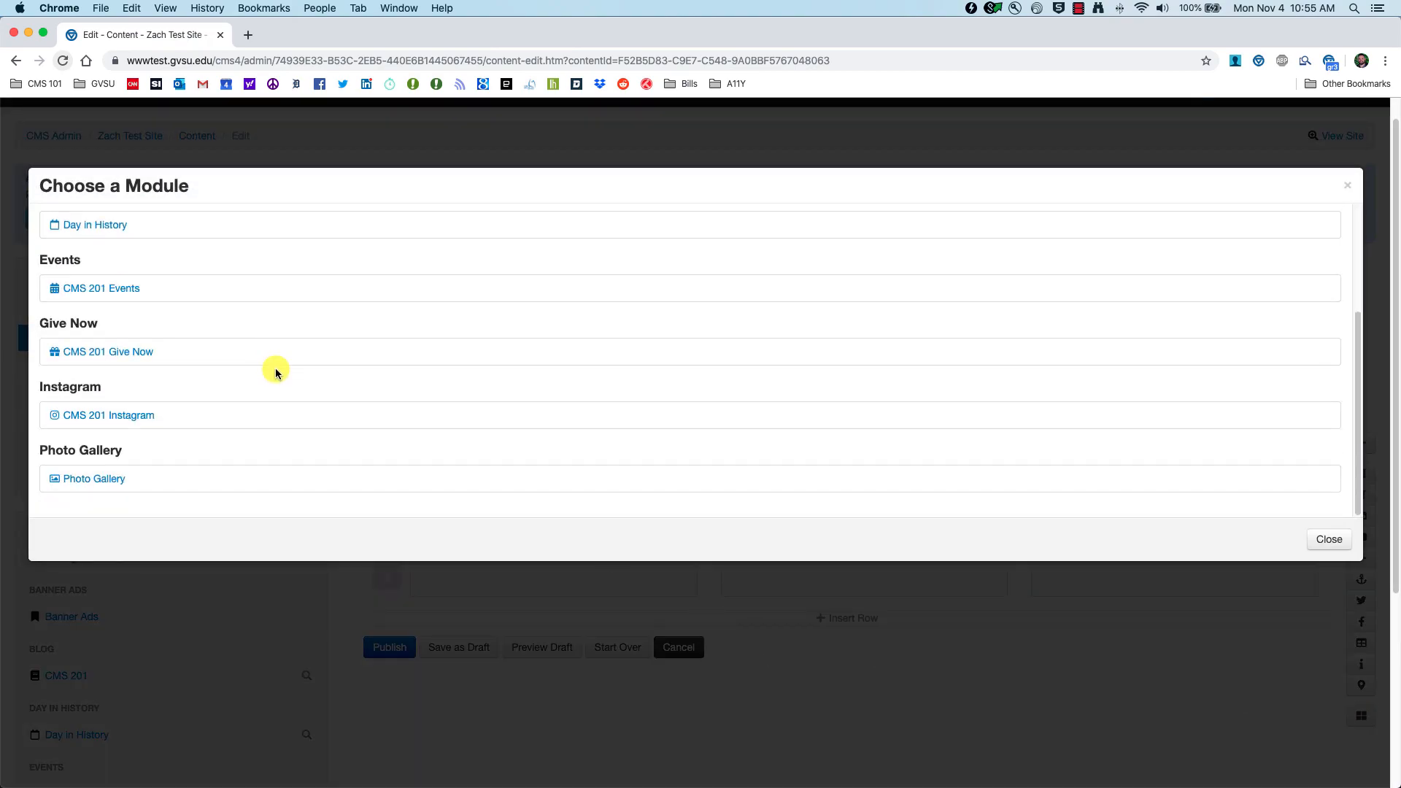
pyautogui.click(125, 417)
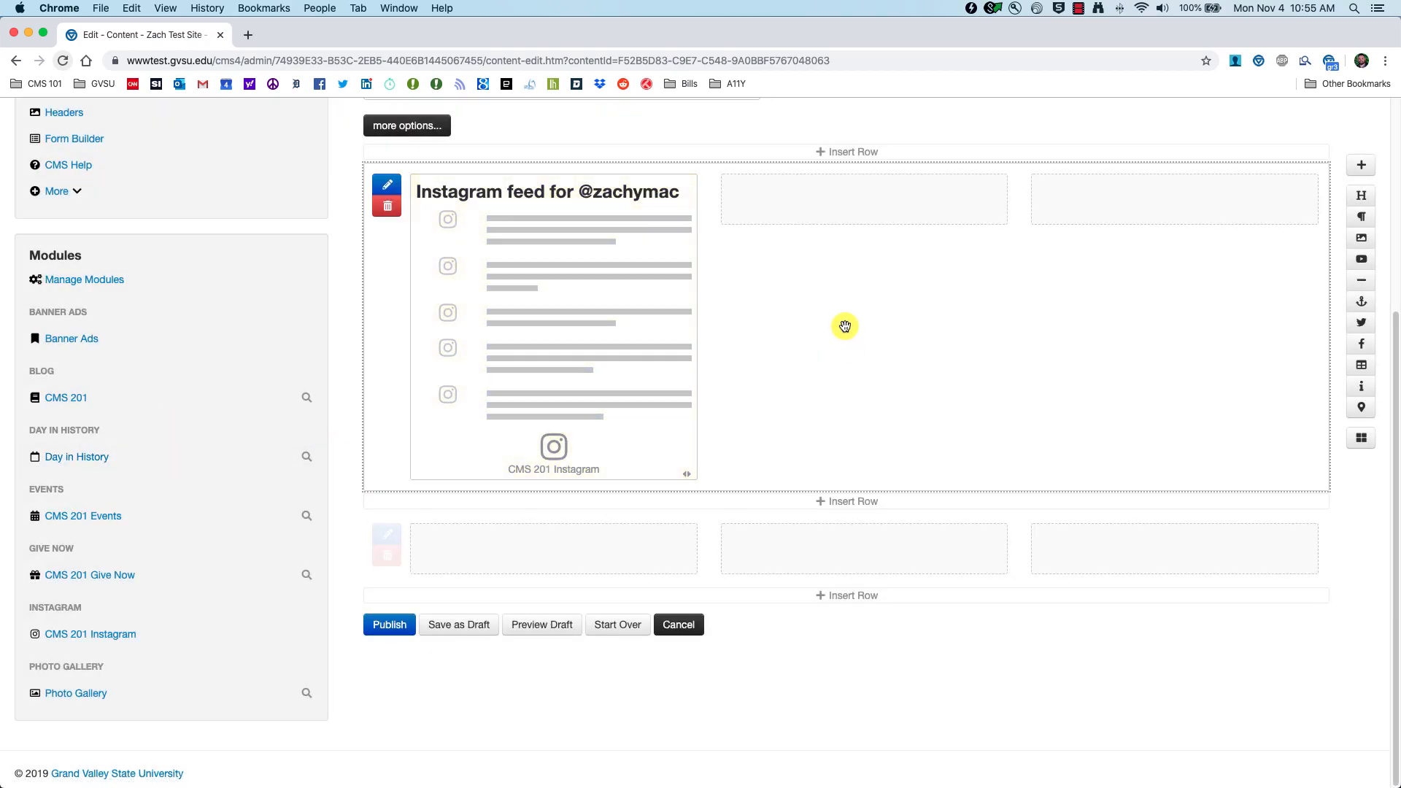
pyautogui.moveTo(579, 194)
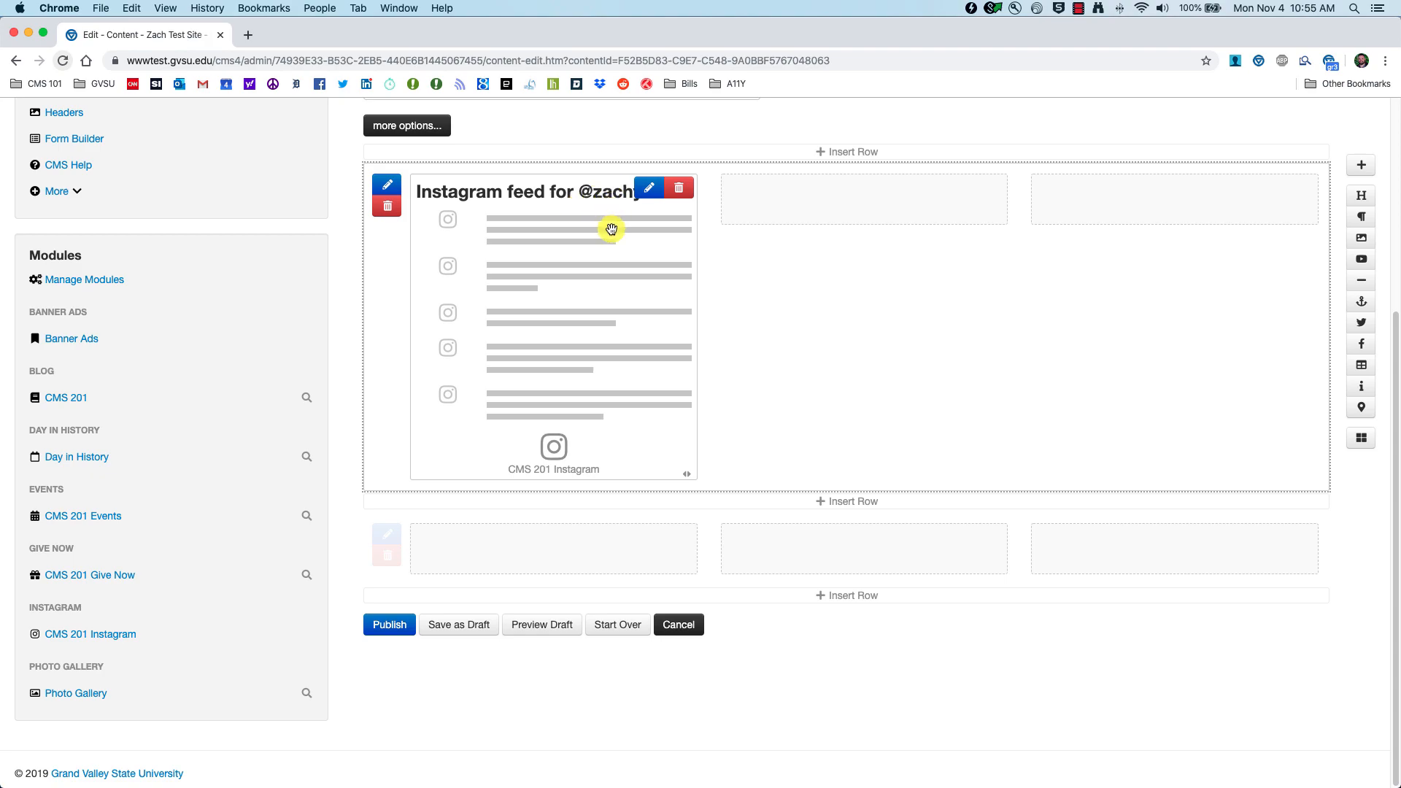
# Step: Set the Instagram block to show its heading and 1 photo, save, and preview the draft
pyautogui.click(647, 194)
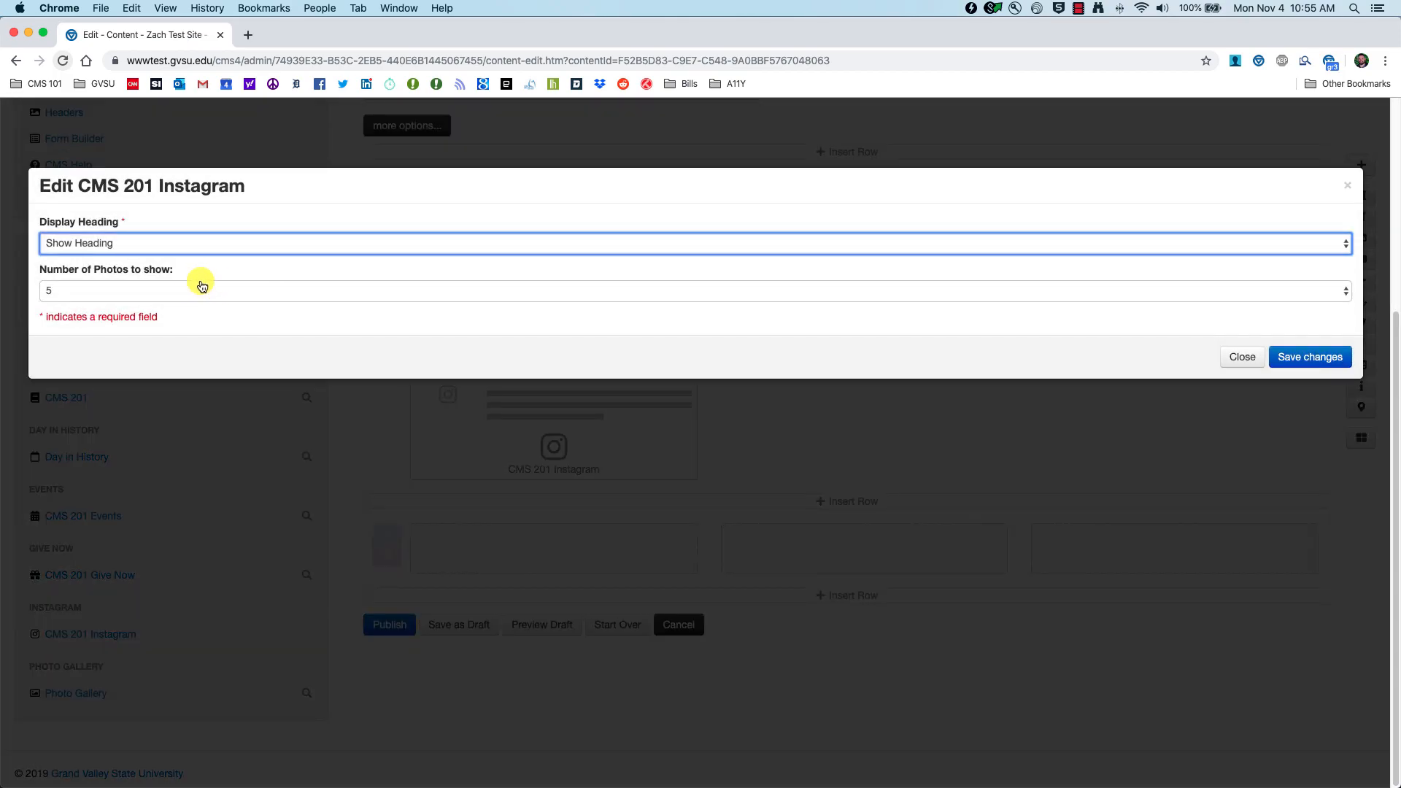
pyautogui.click(132, 250)
pyautogui.click(132, 250)
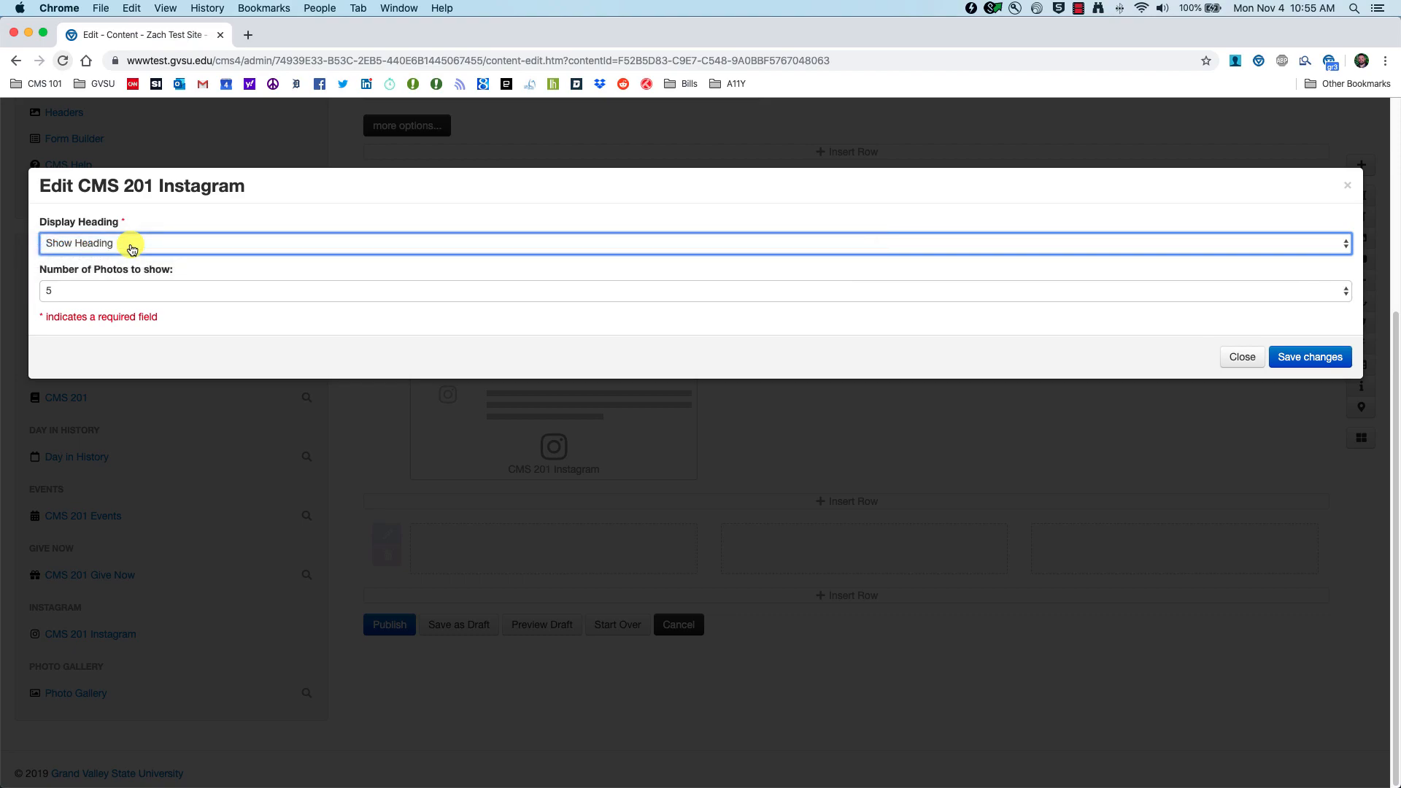
pyautogui.click(115, 292)
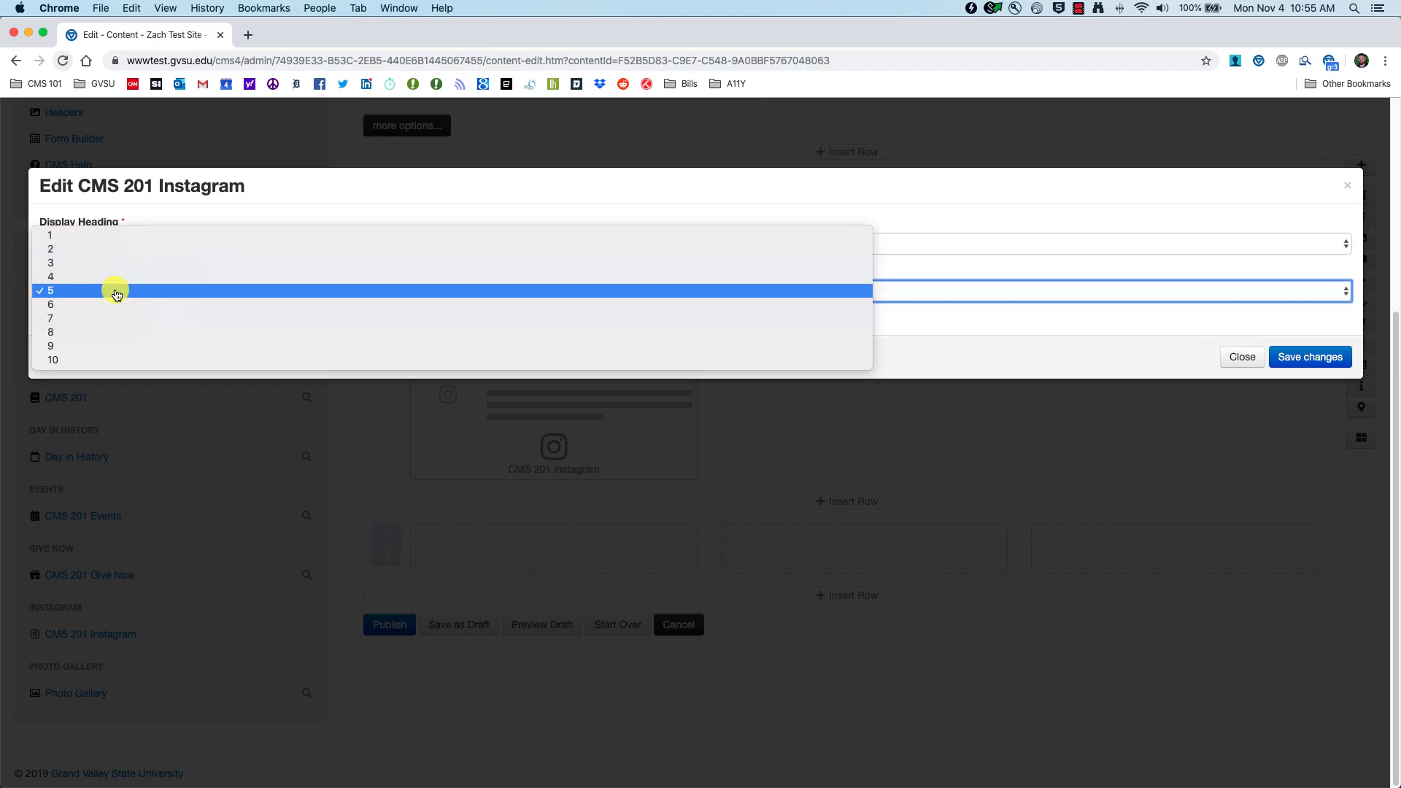
pyautogui.click(70, 238)
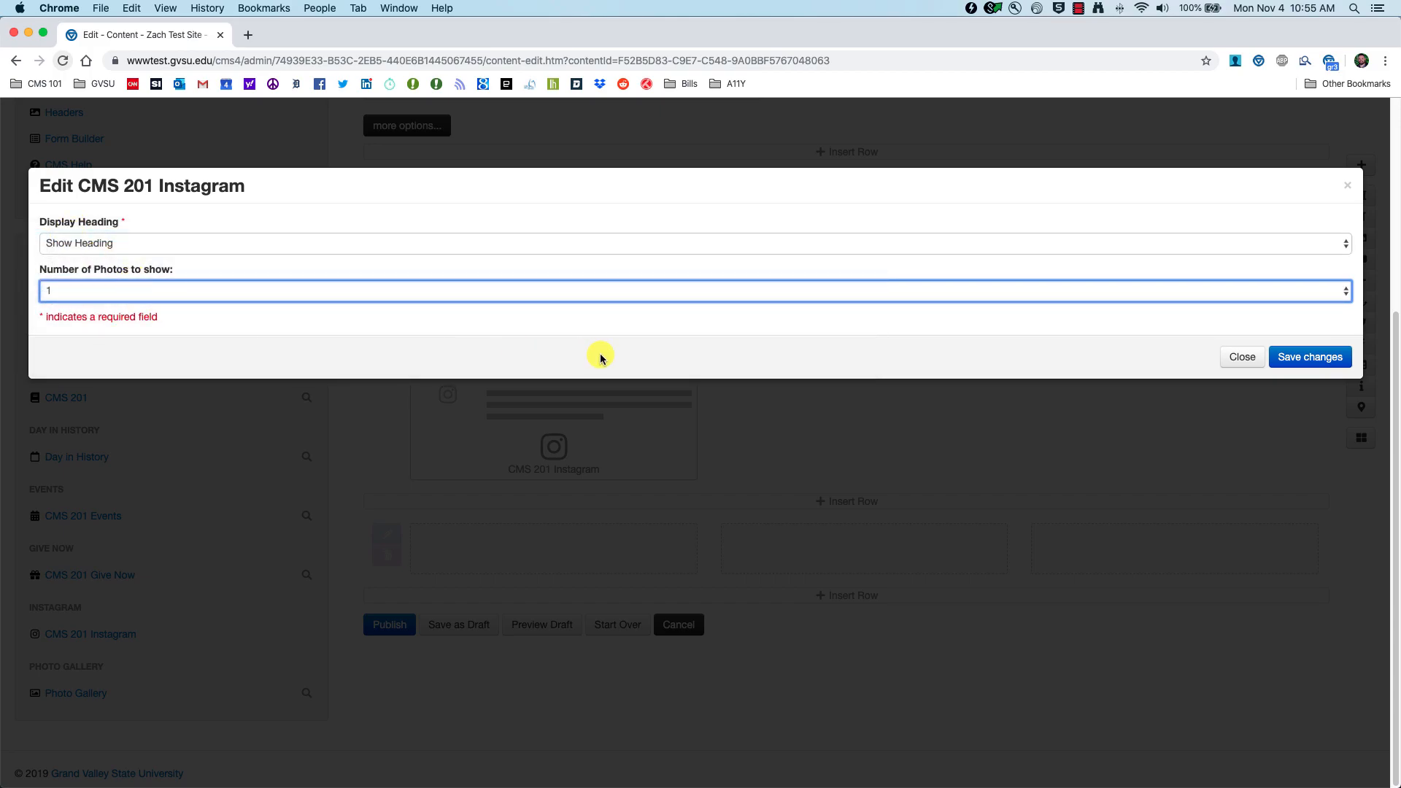
pyautogui.click(1273, 354)
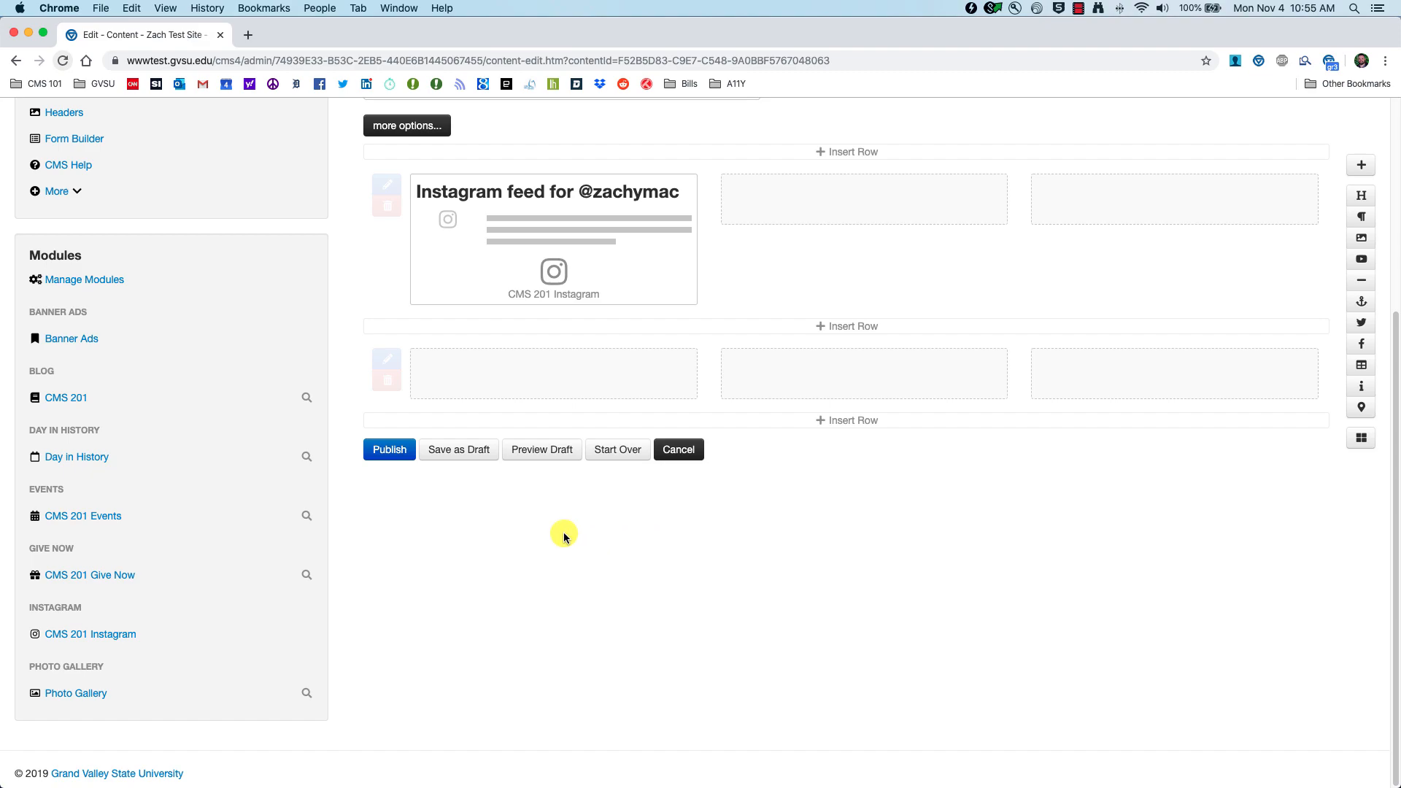
pyautogui.click(550, 451)
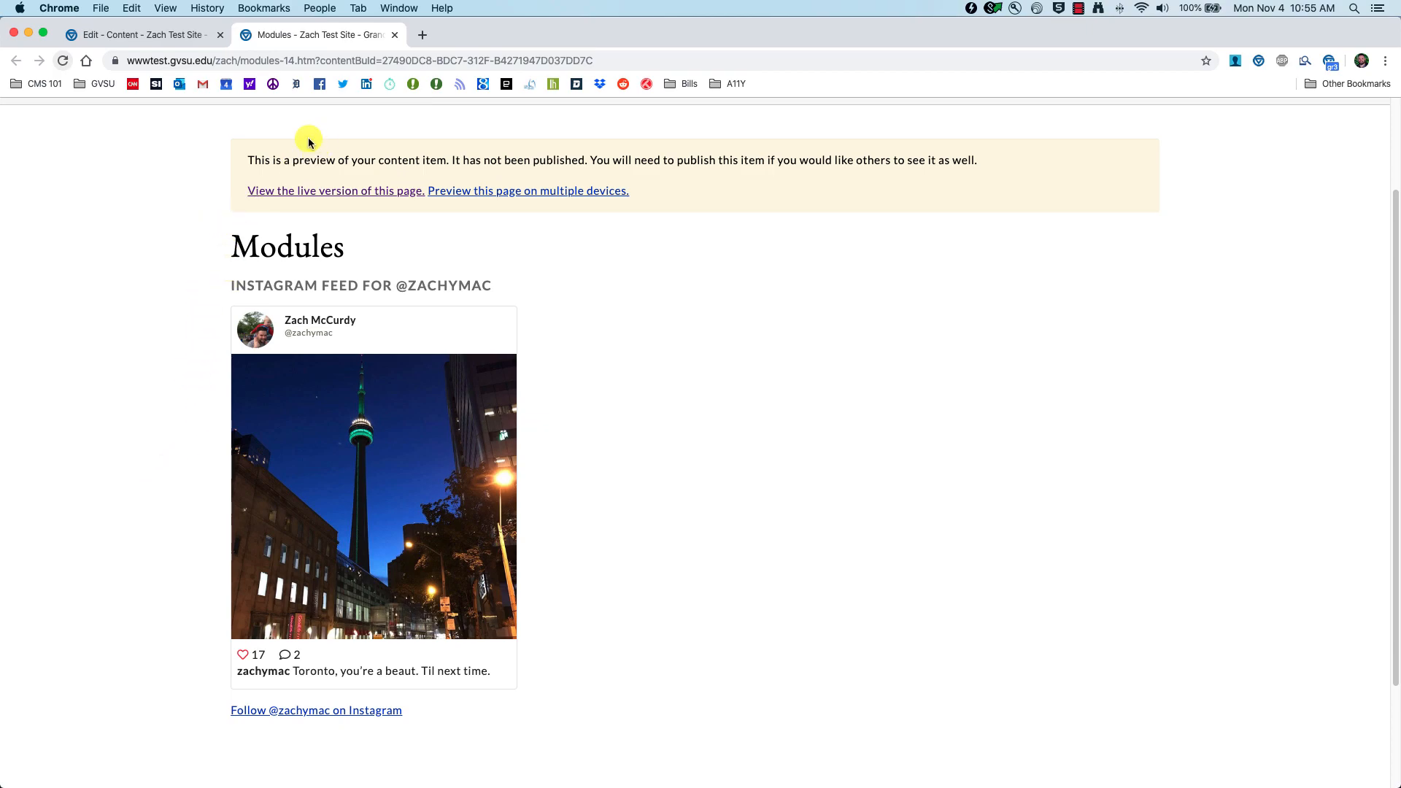
pyautogui.scroll(-1, 306, 137)
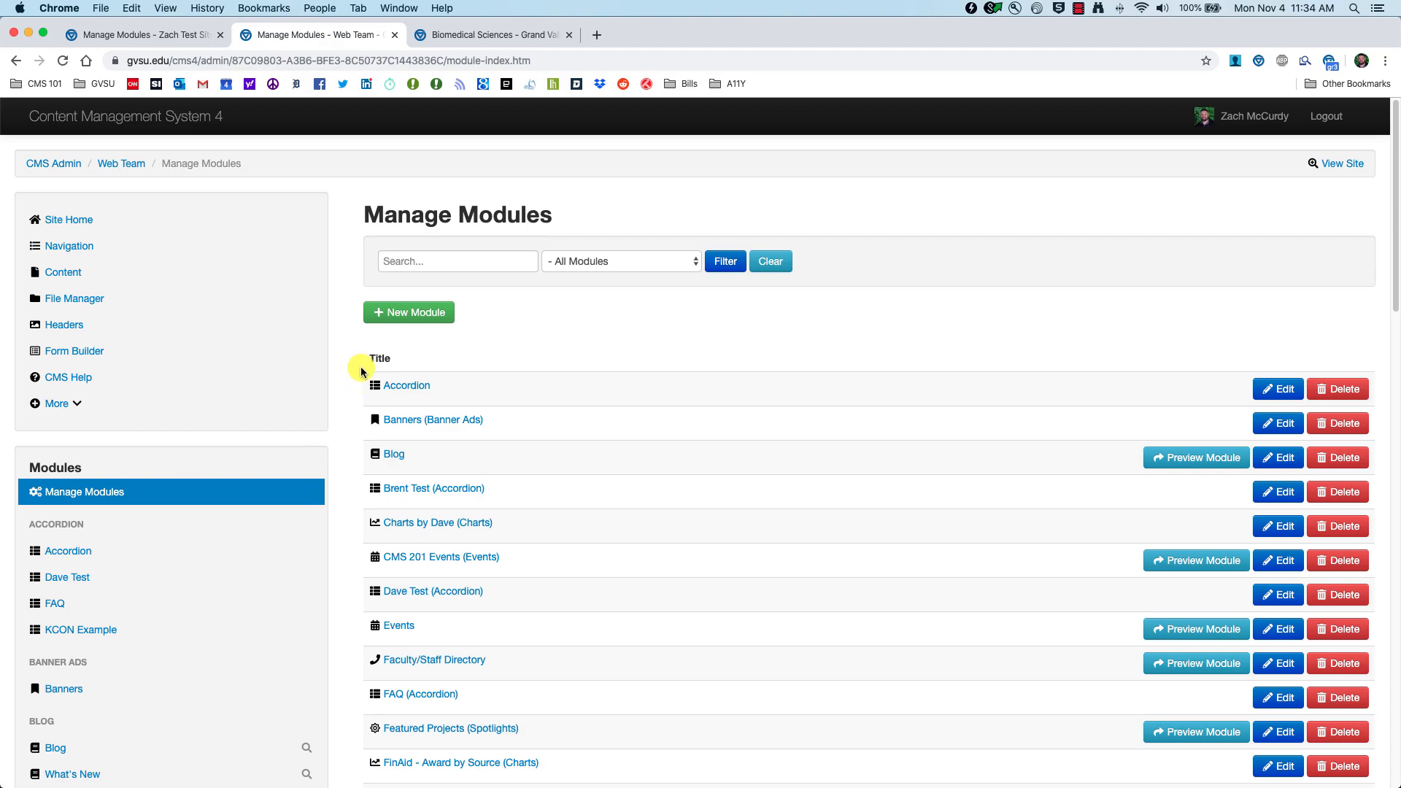
# Step: Create a new Job Feed-type module with the alias title 'CMS 201 Job Feed'
pyautogui.click(380, 315)
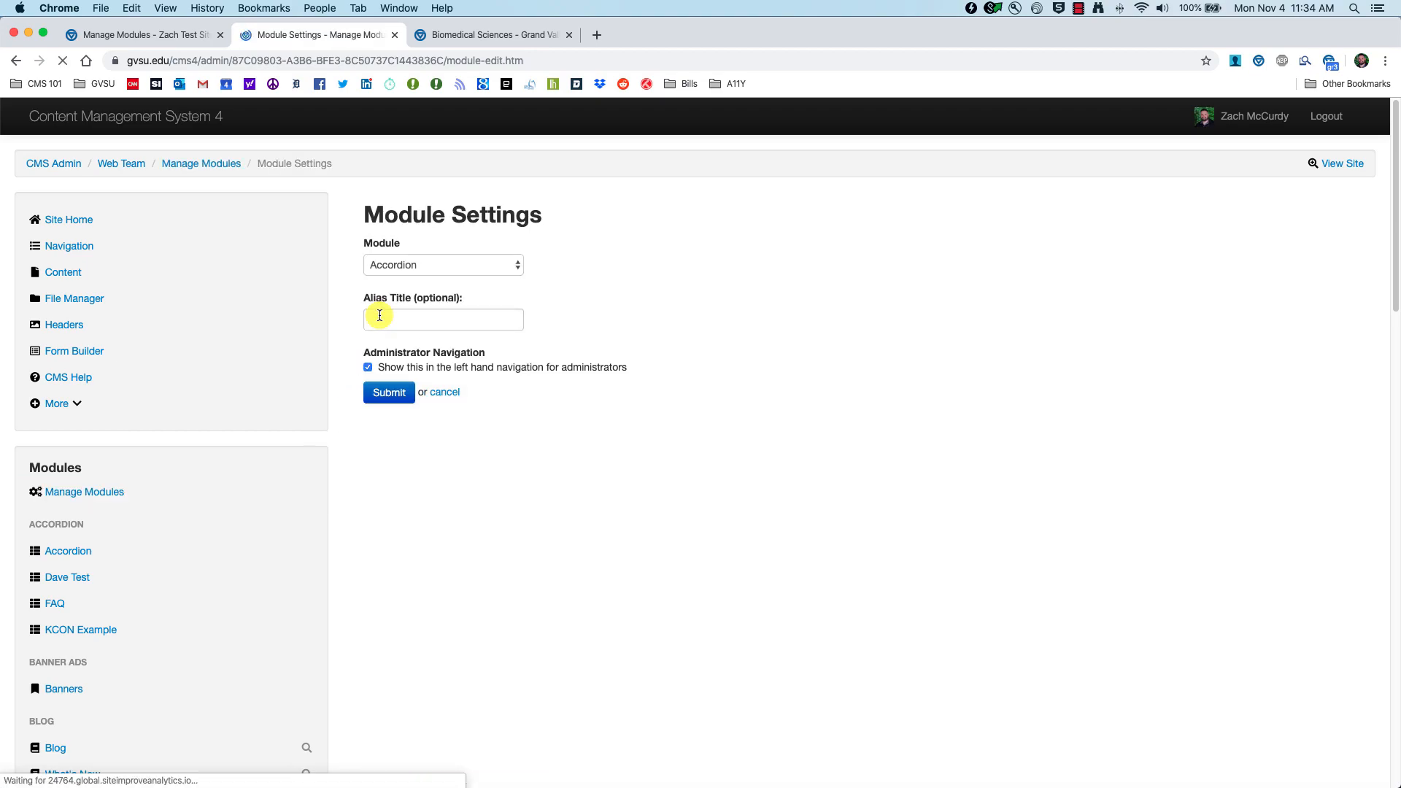
pyautogui.click(516, 264)
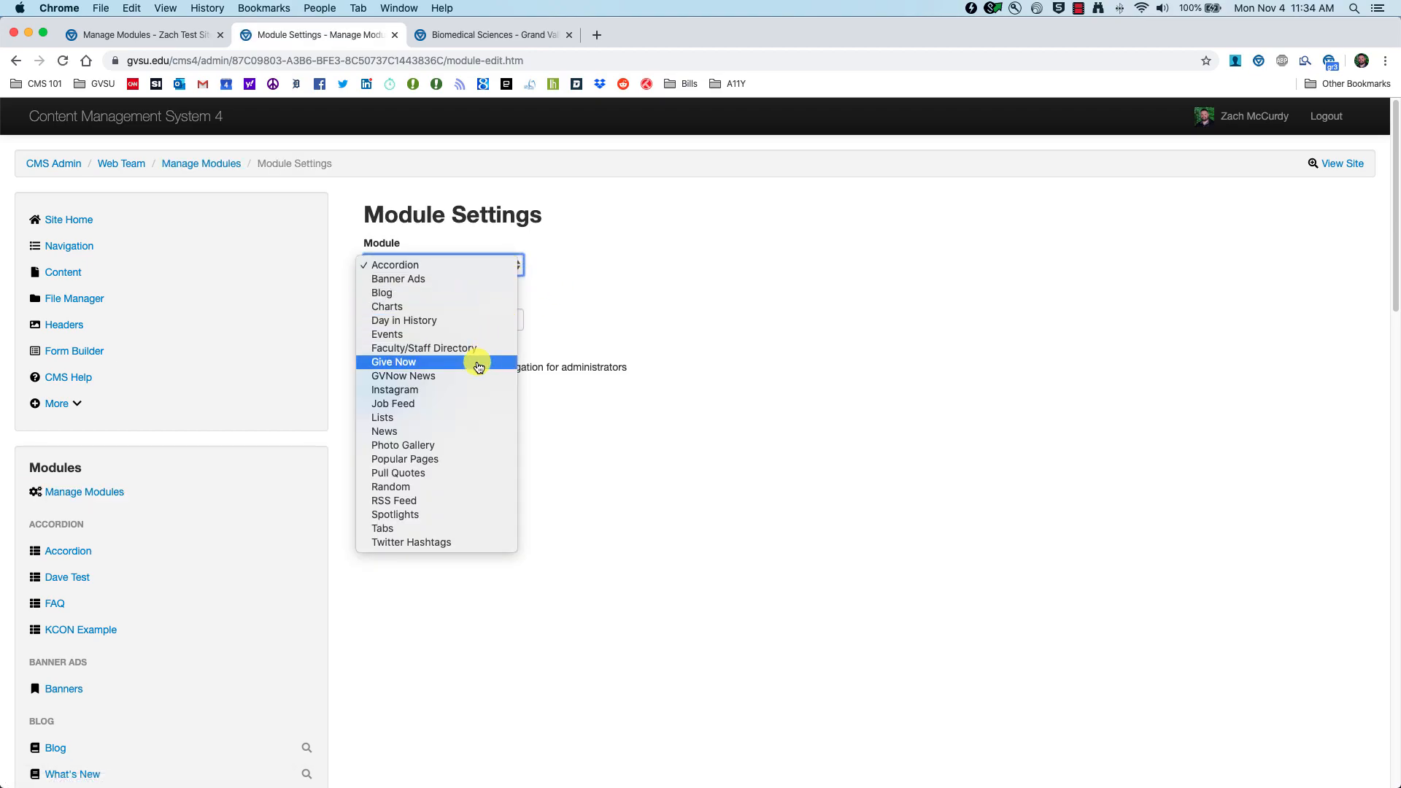
pyautogui.click(407, 405)
pyautogui.click(463, 319)
pyautogui.write('CMS 201 Job Feed')
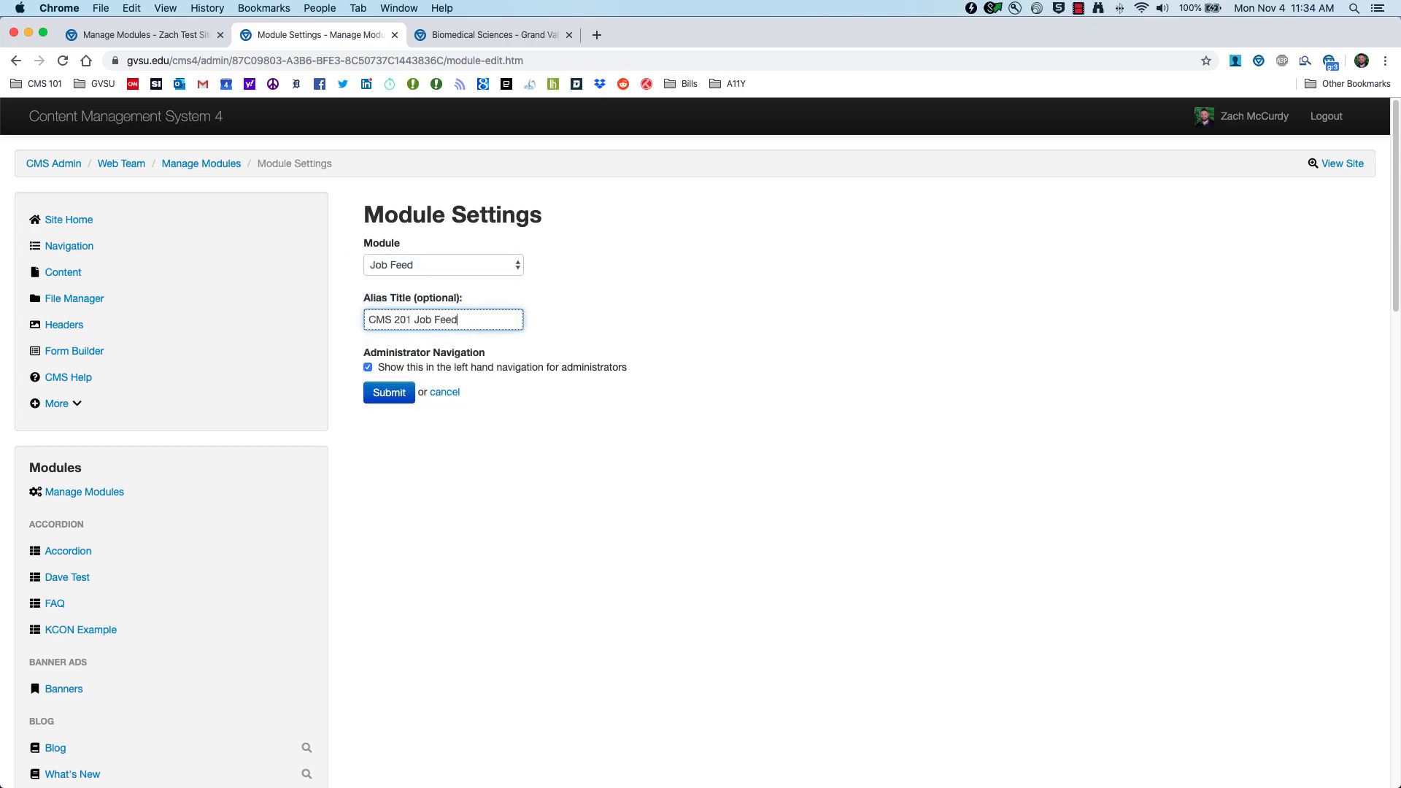
pyautogui.click(389, 393)
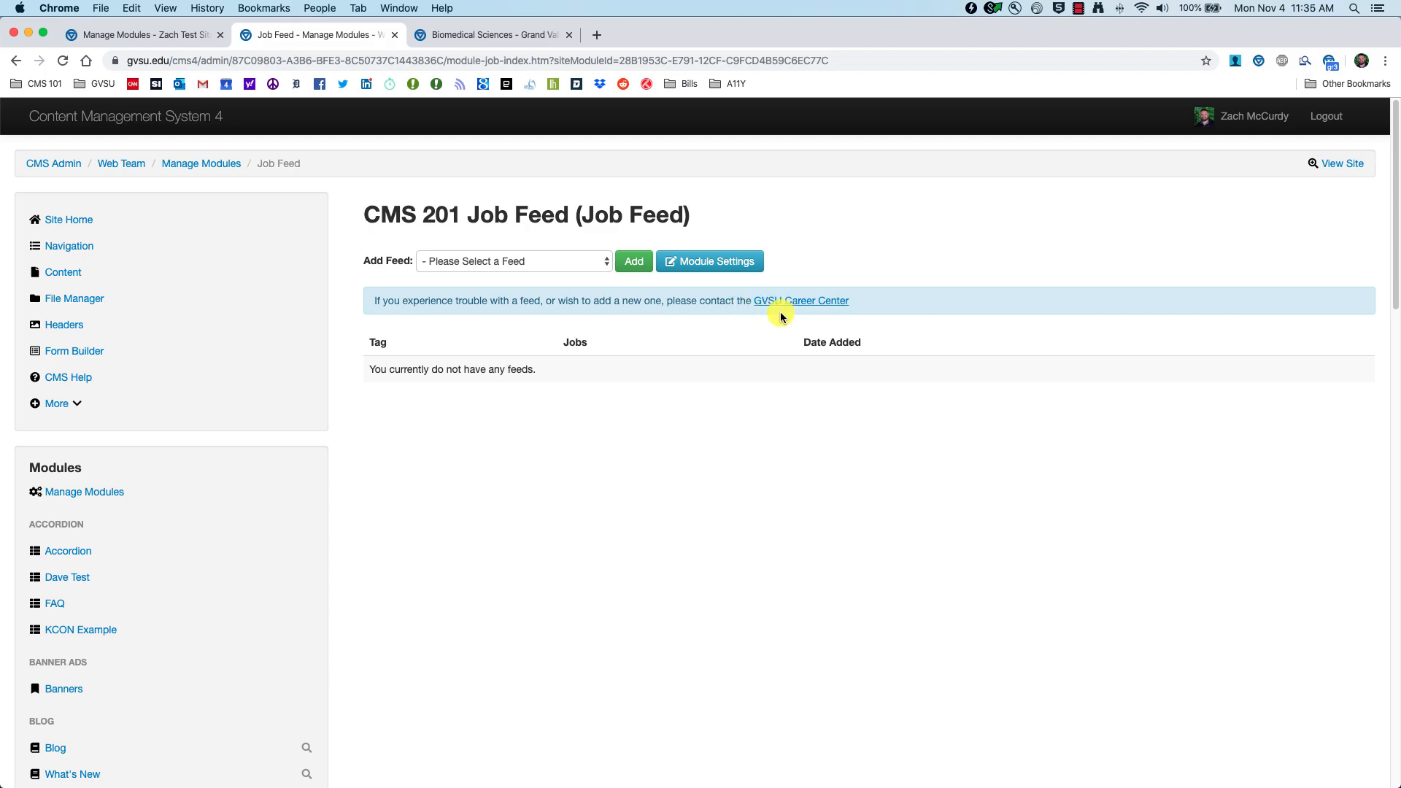
# Step: Look through the available job feeds without adding one, then switch to the Biomedical Sciences website
pyautogui.click(554, 261)
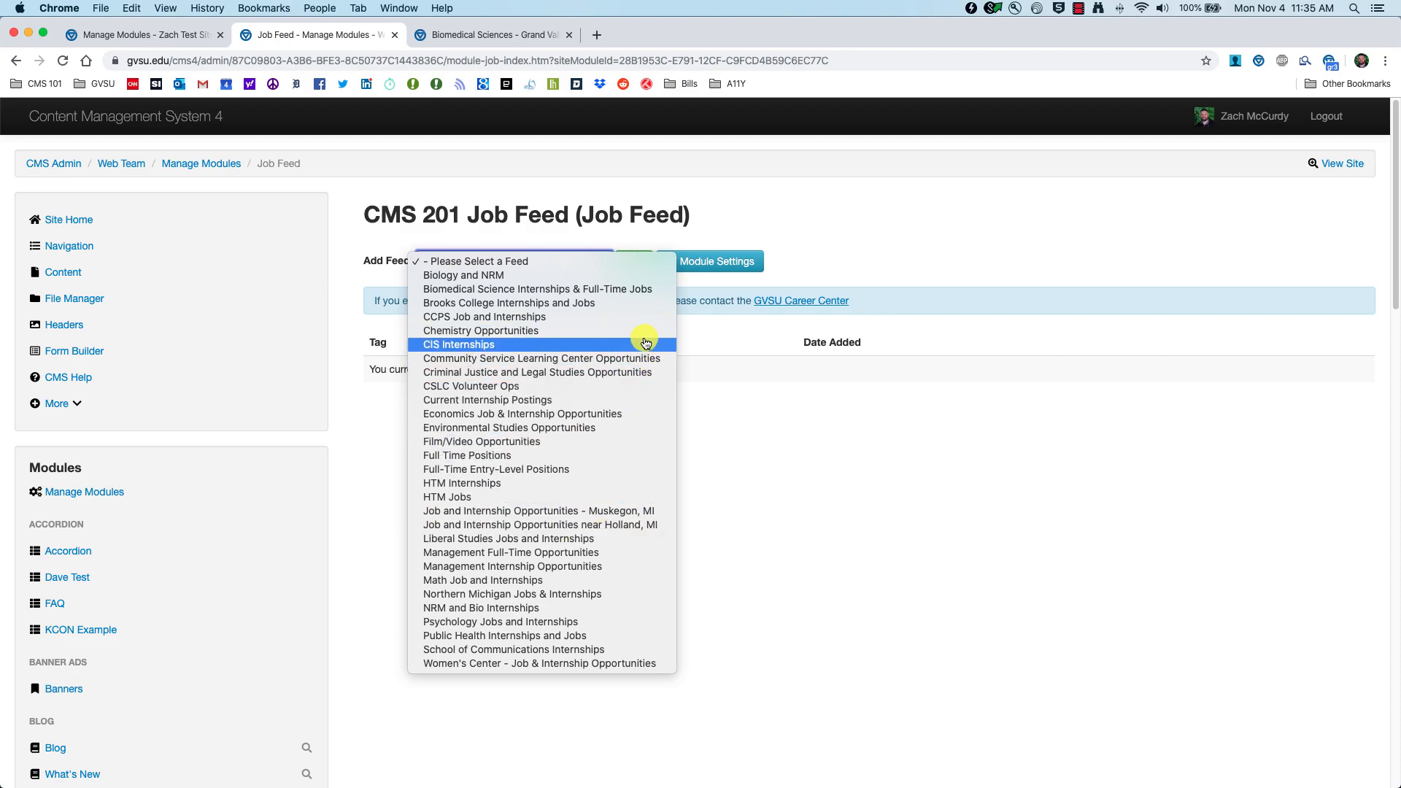
pyautogui.click(773, 342)
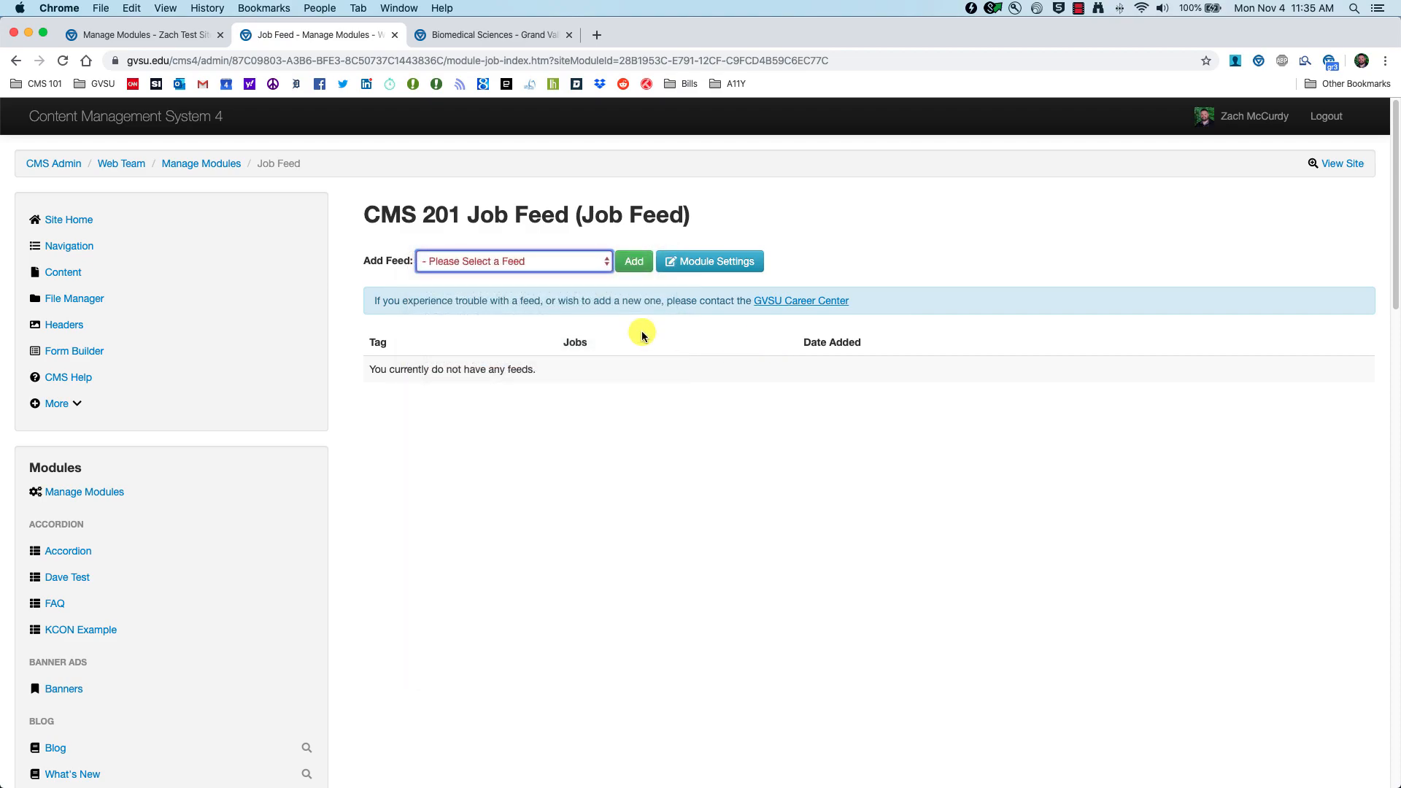
pyautogui.click(450, 37)
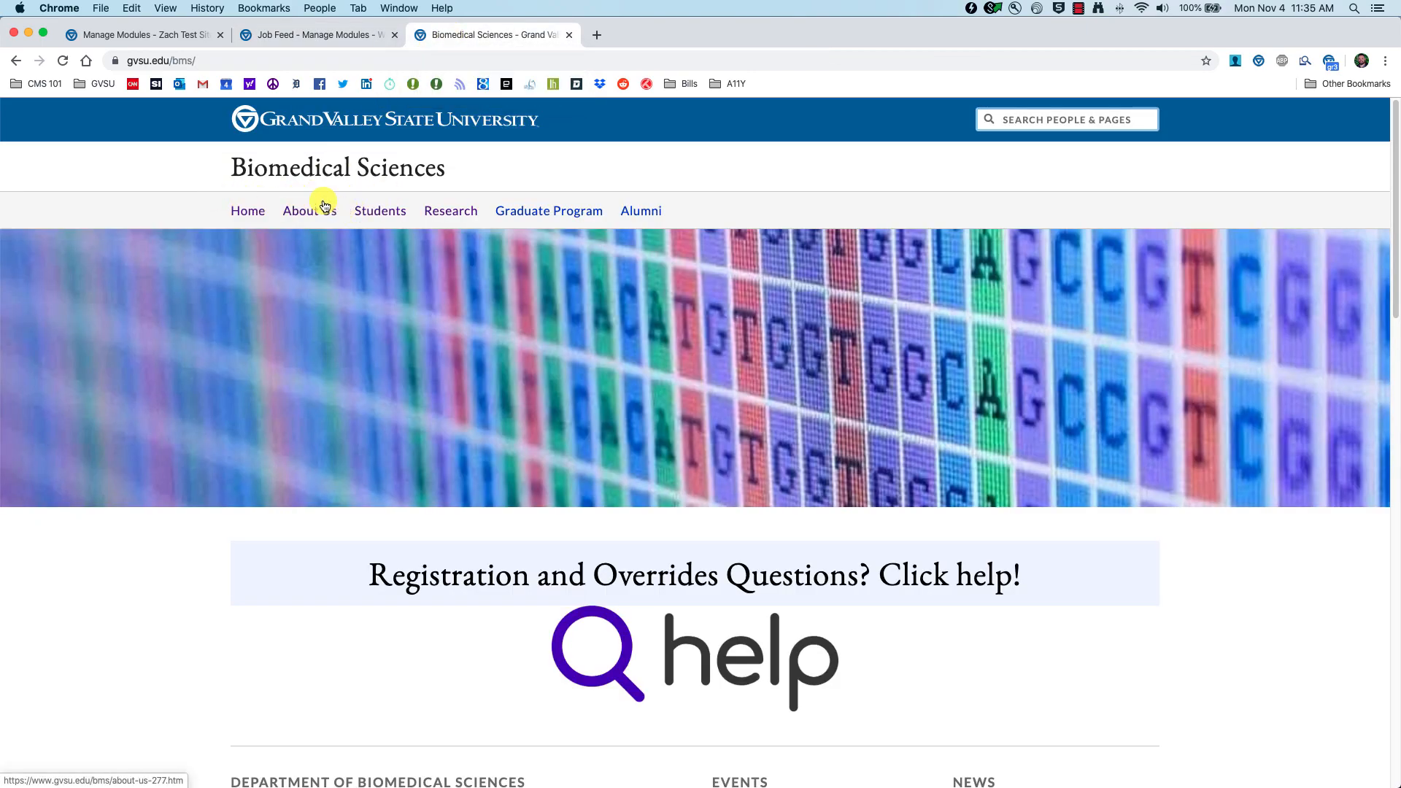
# Step: Go from the Biomedical Sciences Students page to Career Options and review its Handshake job feed
pyautogui.click(379, 213)
pyautogui.scroll(-10, 860, 519)
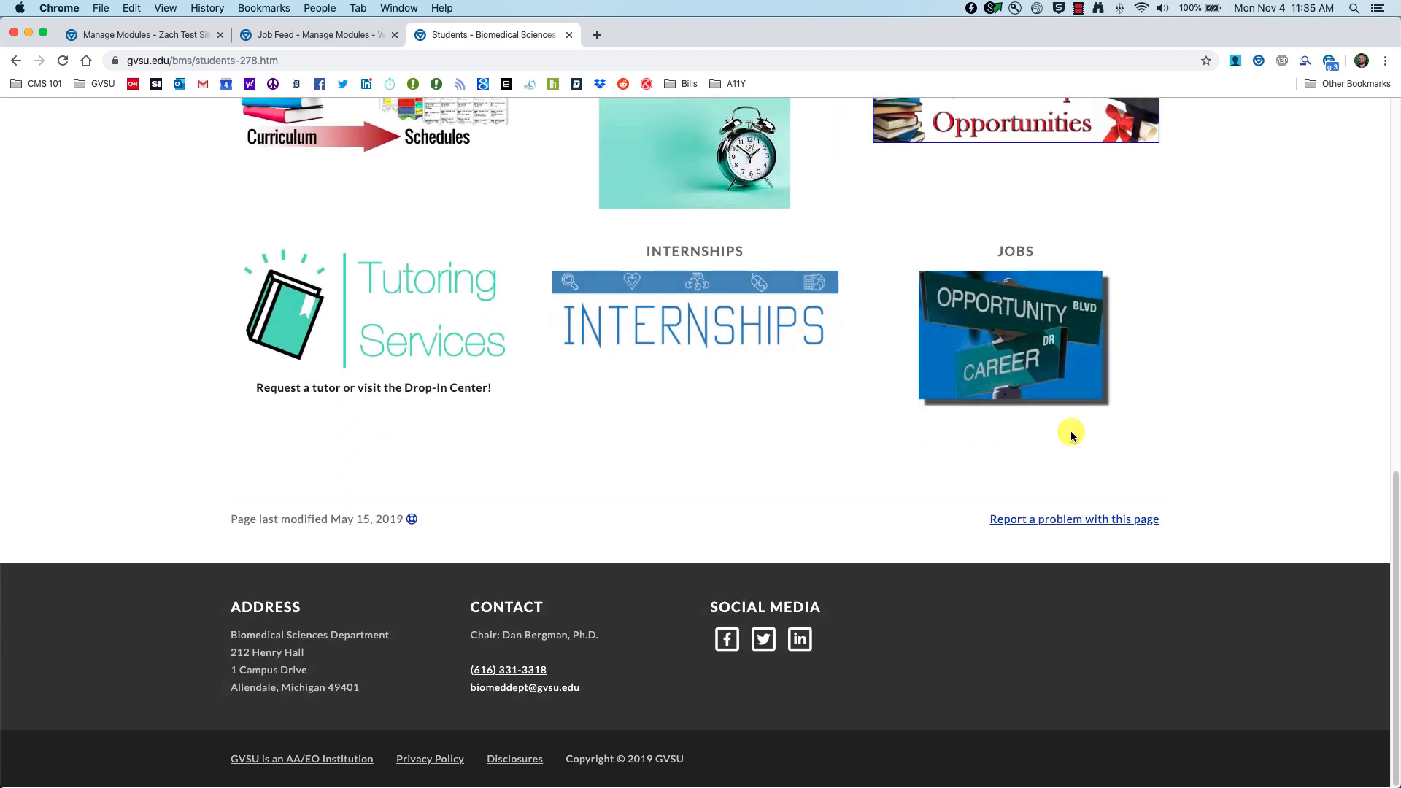
pyautogui.click(1027, 346)
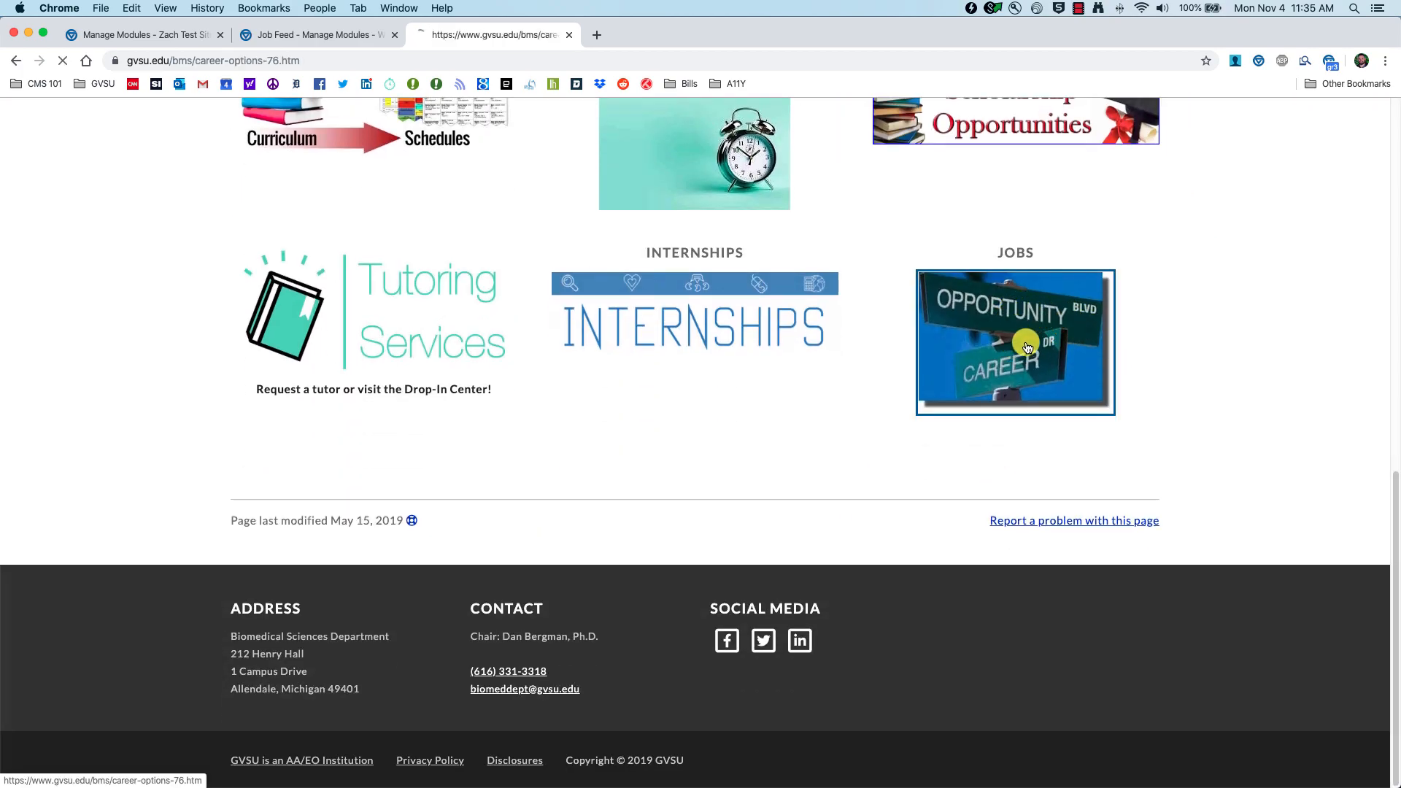
pyautogui.scroll(-3, 333, 365)
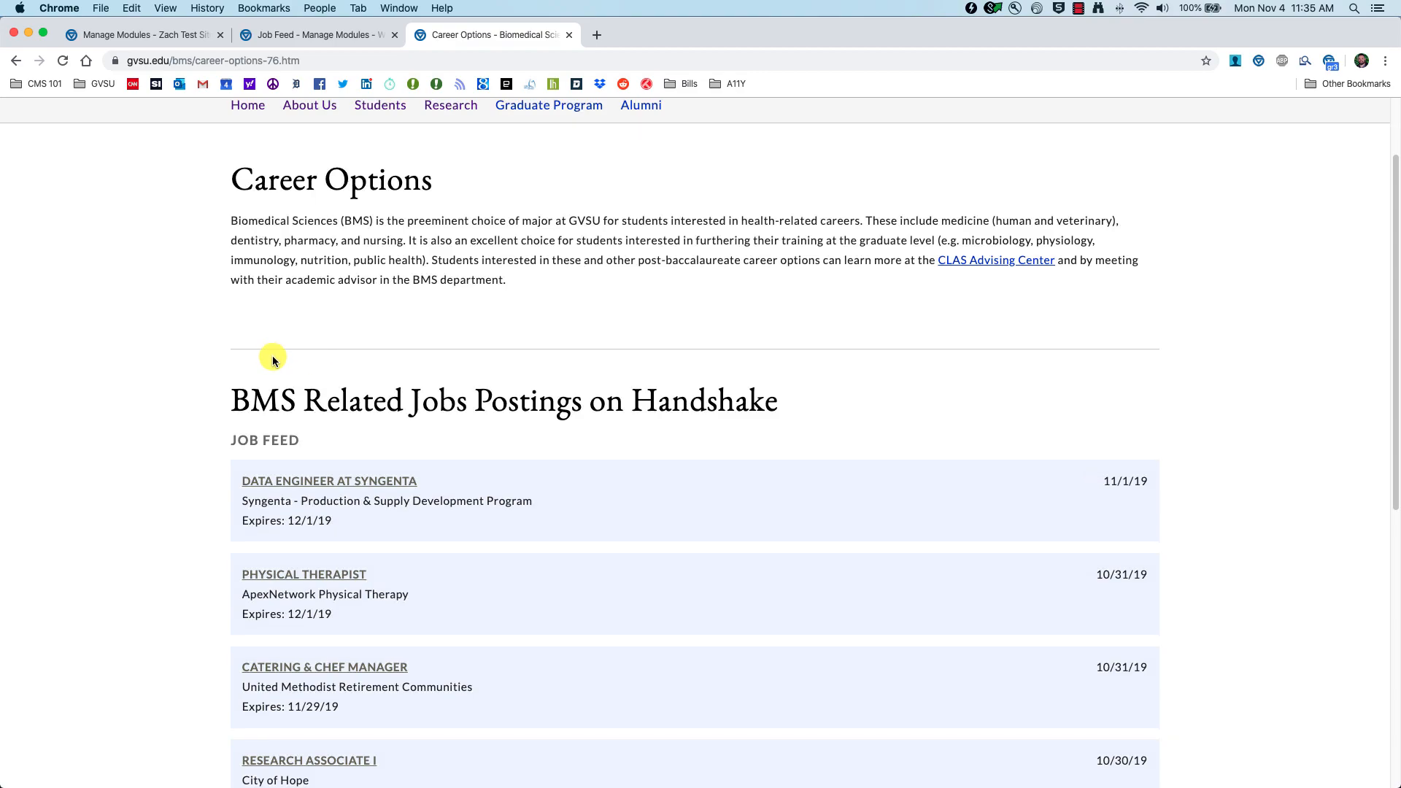
pyautogui.scroll(-2, 250, 452)
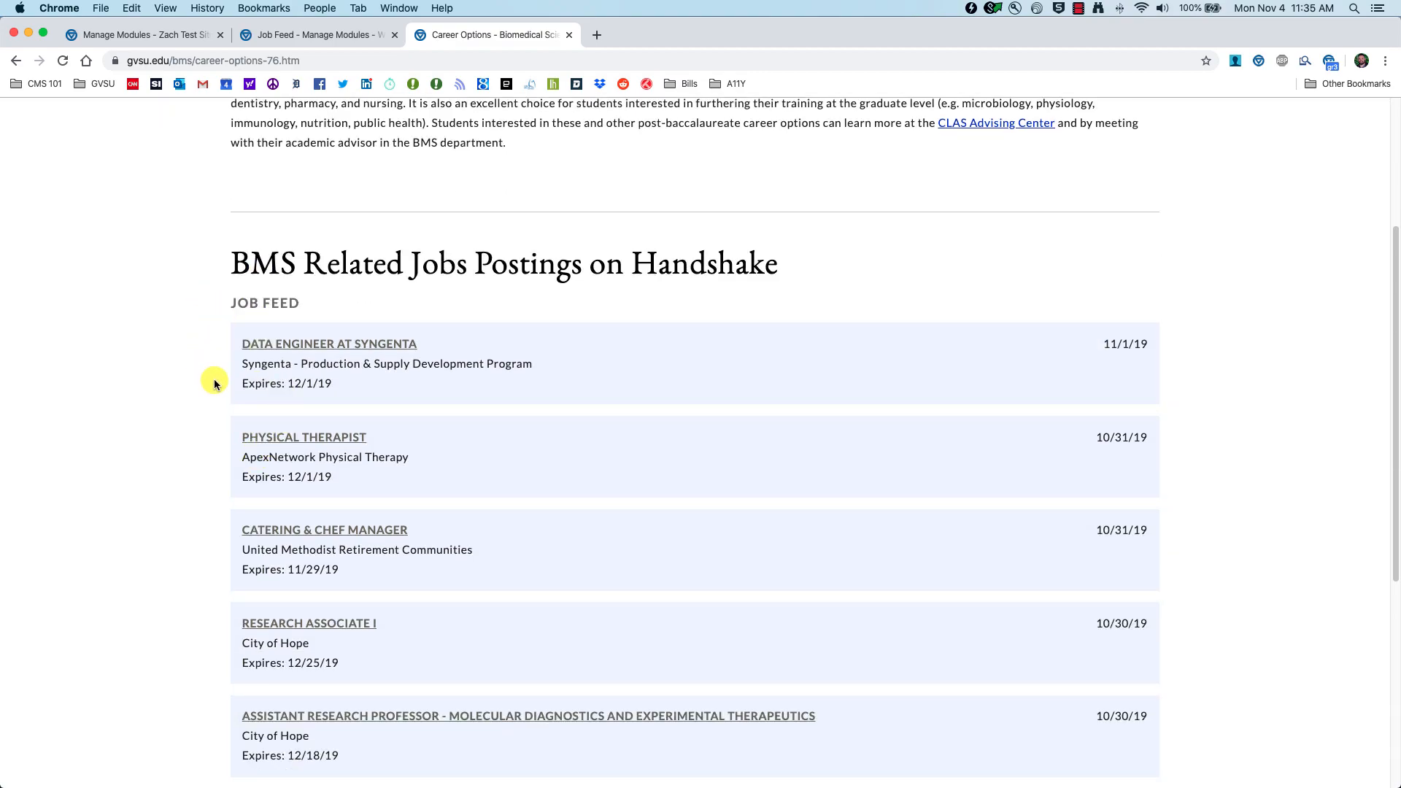
pyautogui.scroll(-5, 217, 337)
pyautogui.scroll(4, 219, 406)
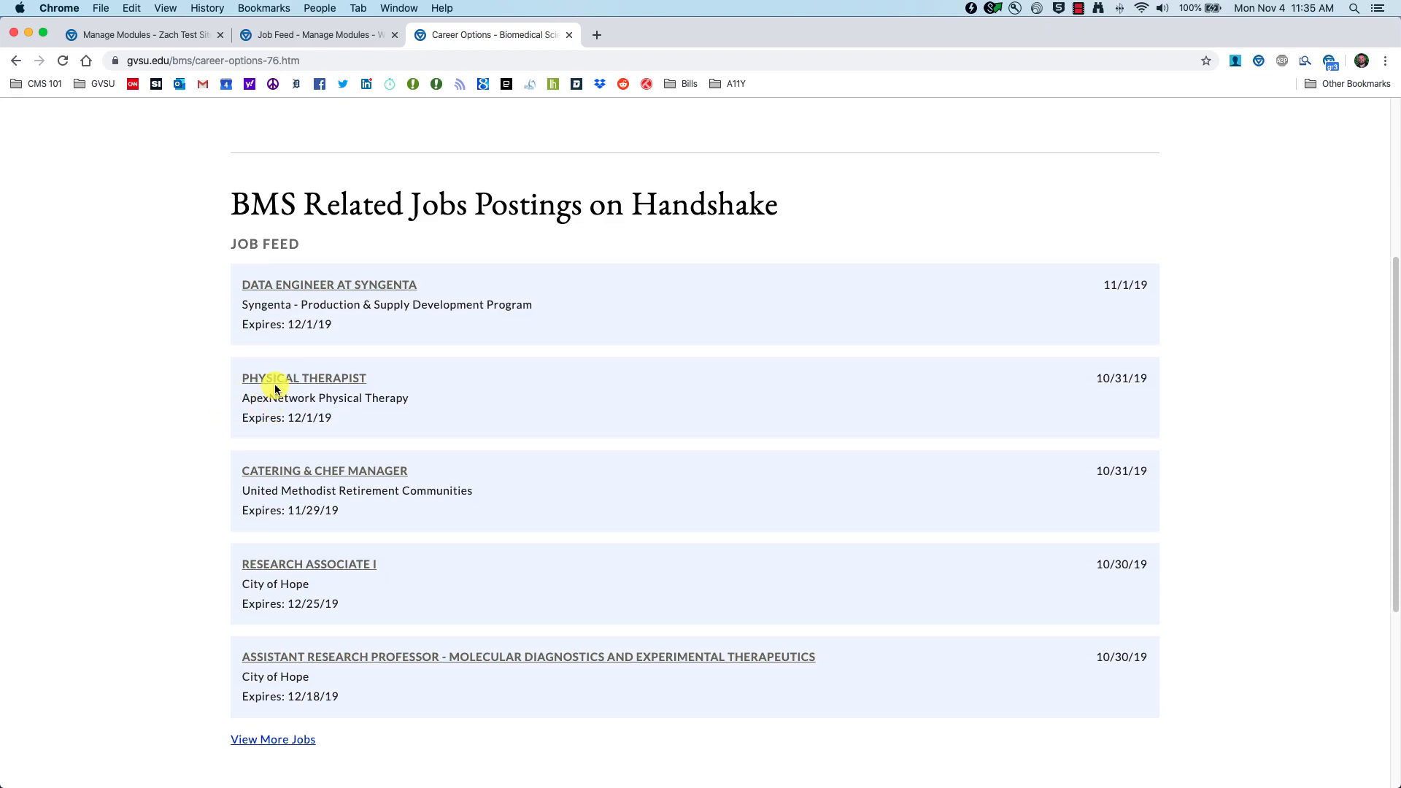
# Step: Open CMS 201 Job Feed in the CMS and add the Full Time Positions feed
pyautogui.click(296, 35)
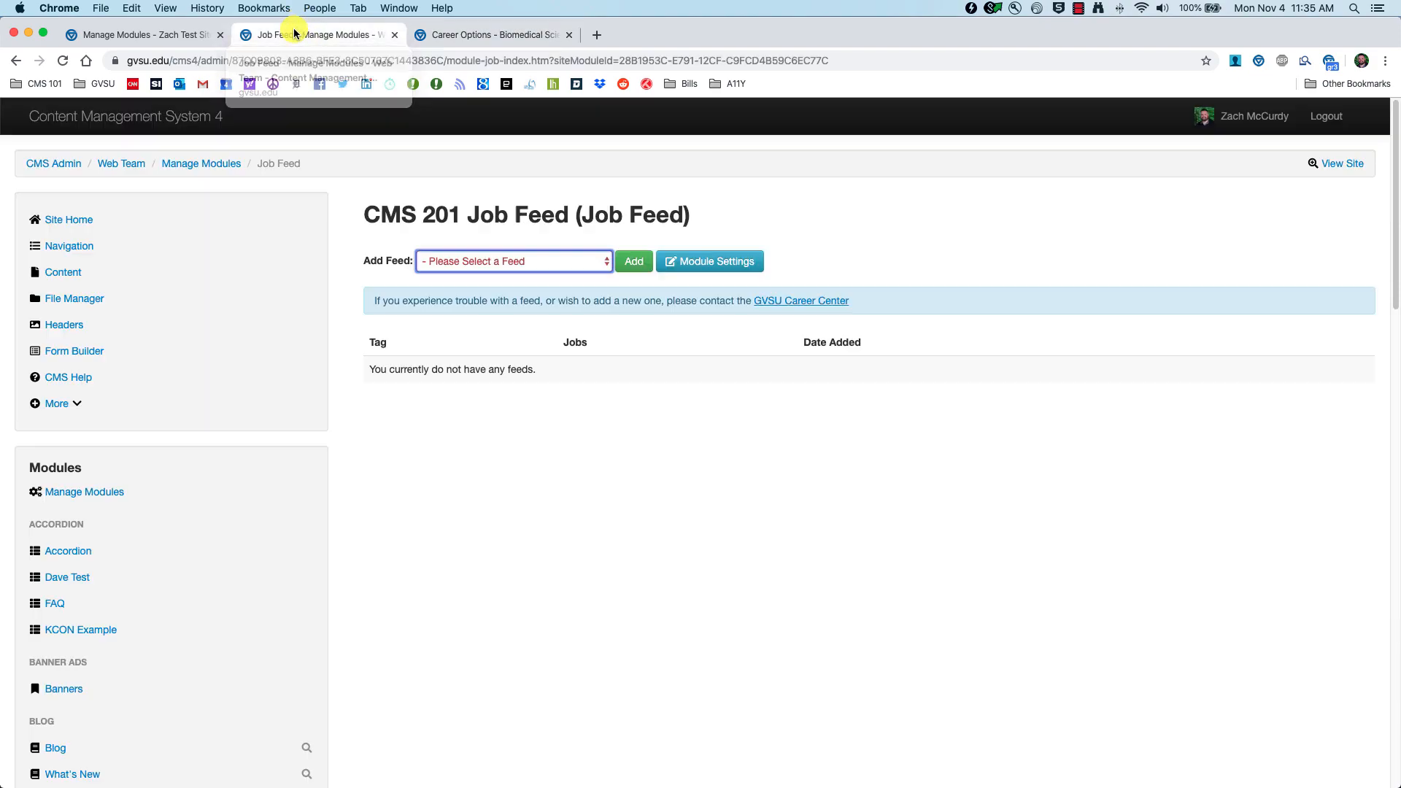
pyautogui.scroll(-7, 110, 668)
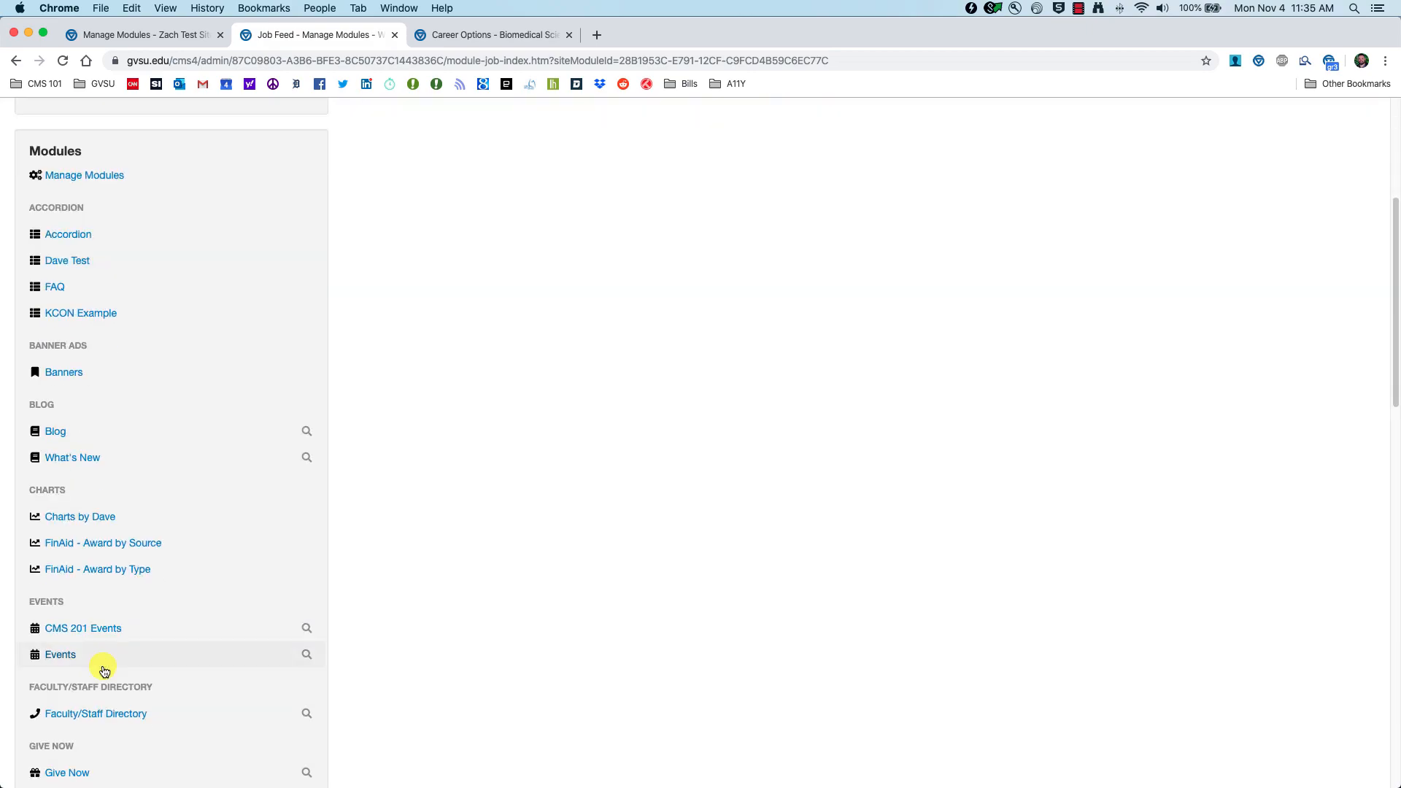
pyautogui.scroll(-3, 110, 679)
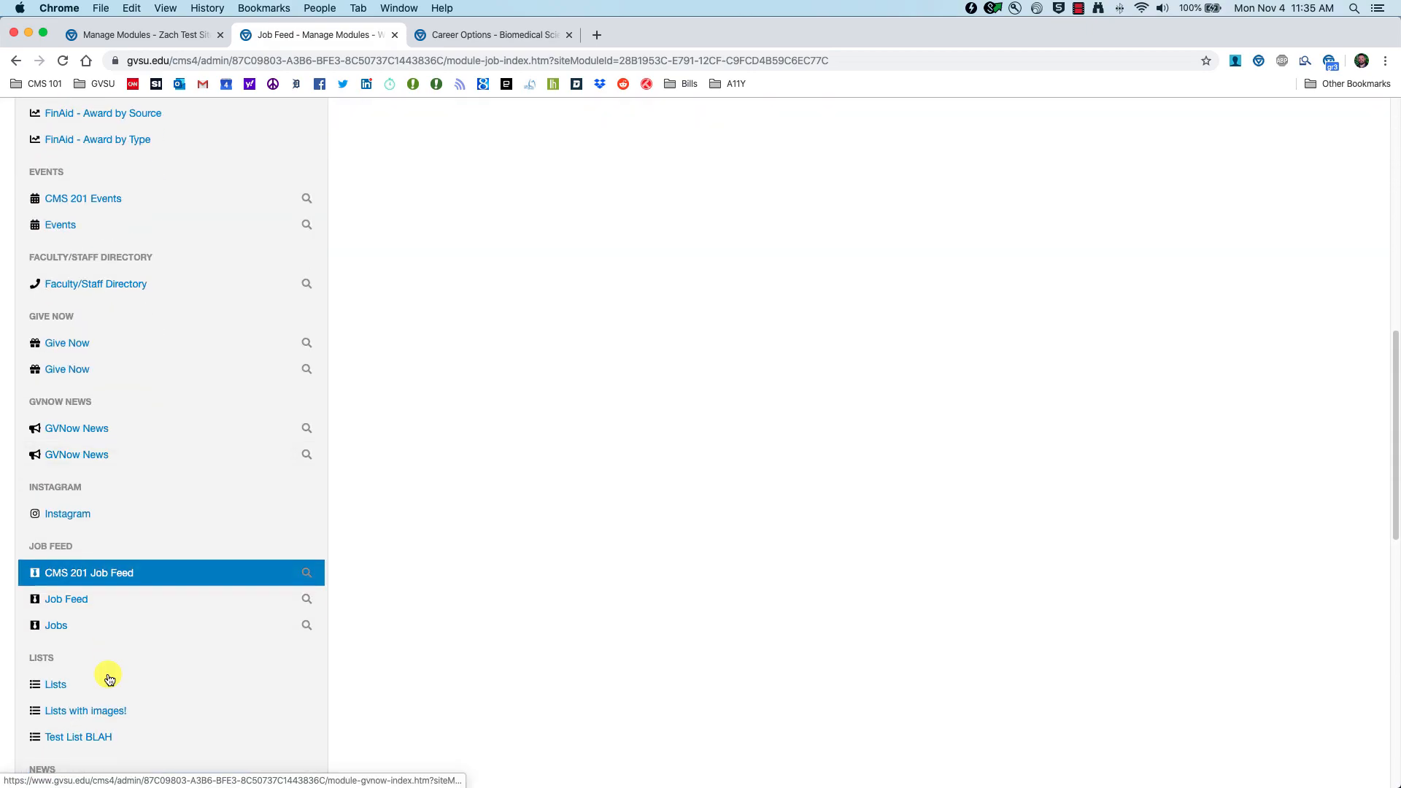
pyautogui.click(109, 577)
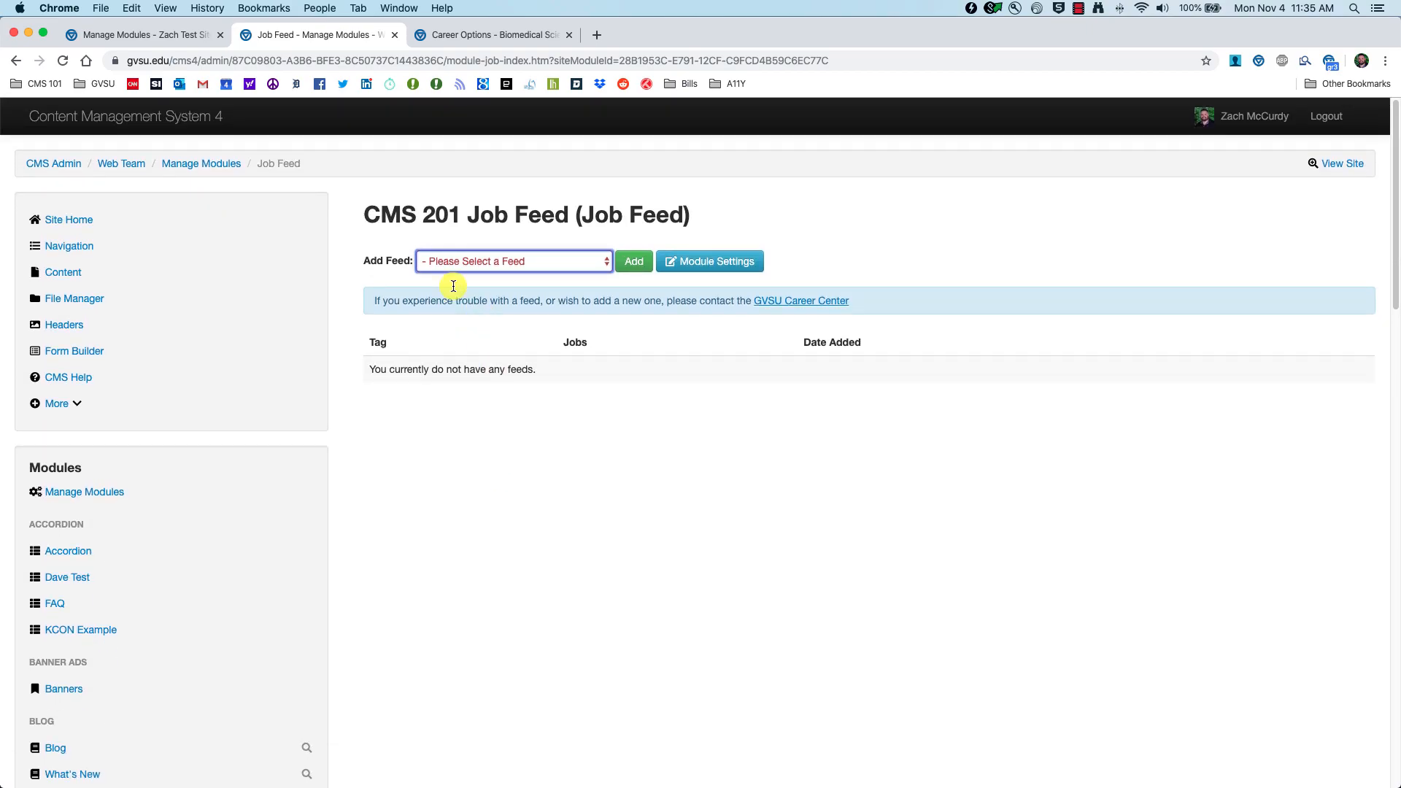
pyautogui.click(554, 263)
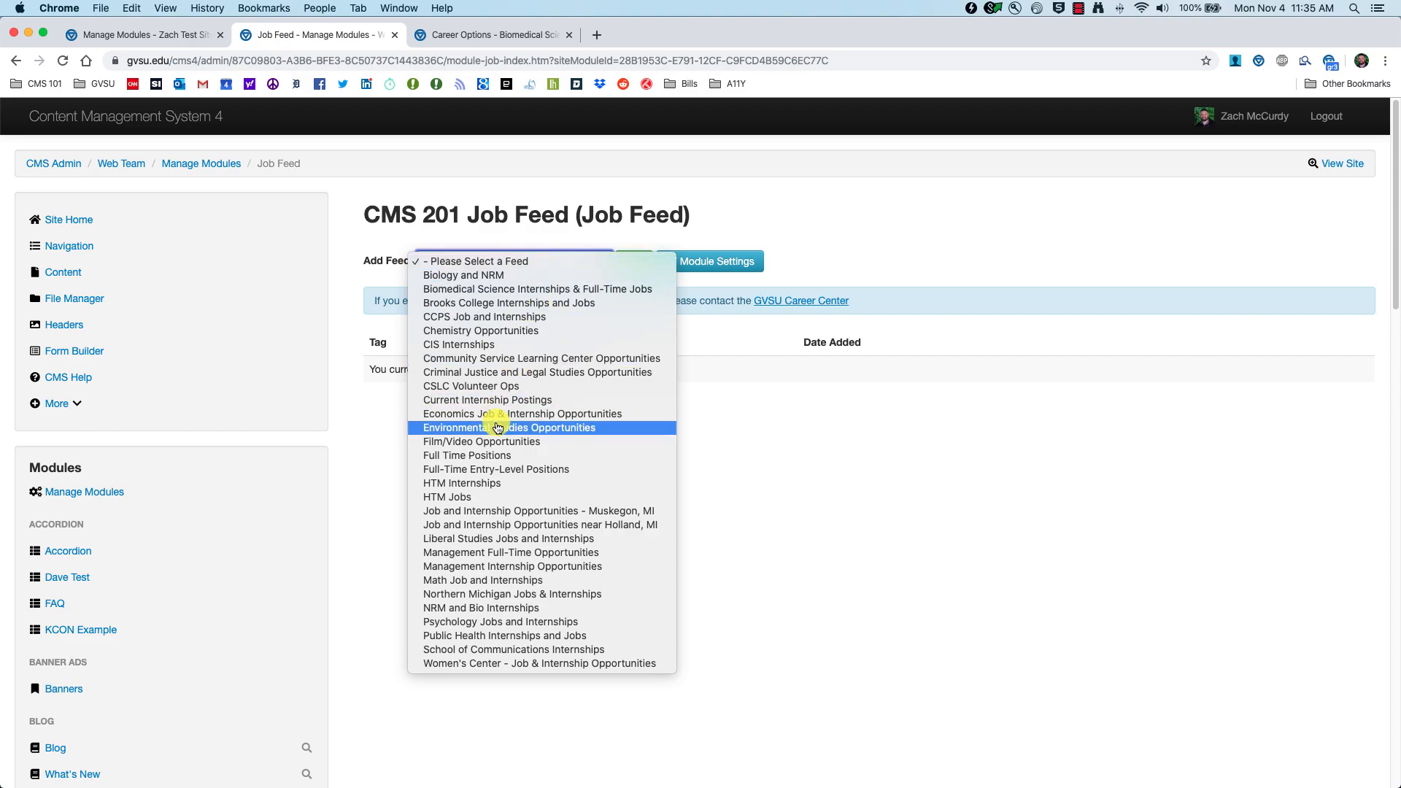
pyautogui.click(492, 455)
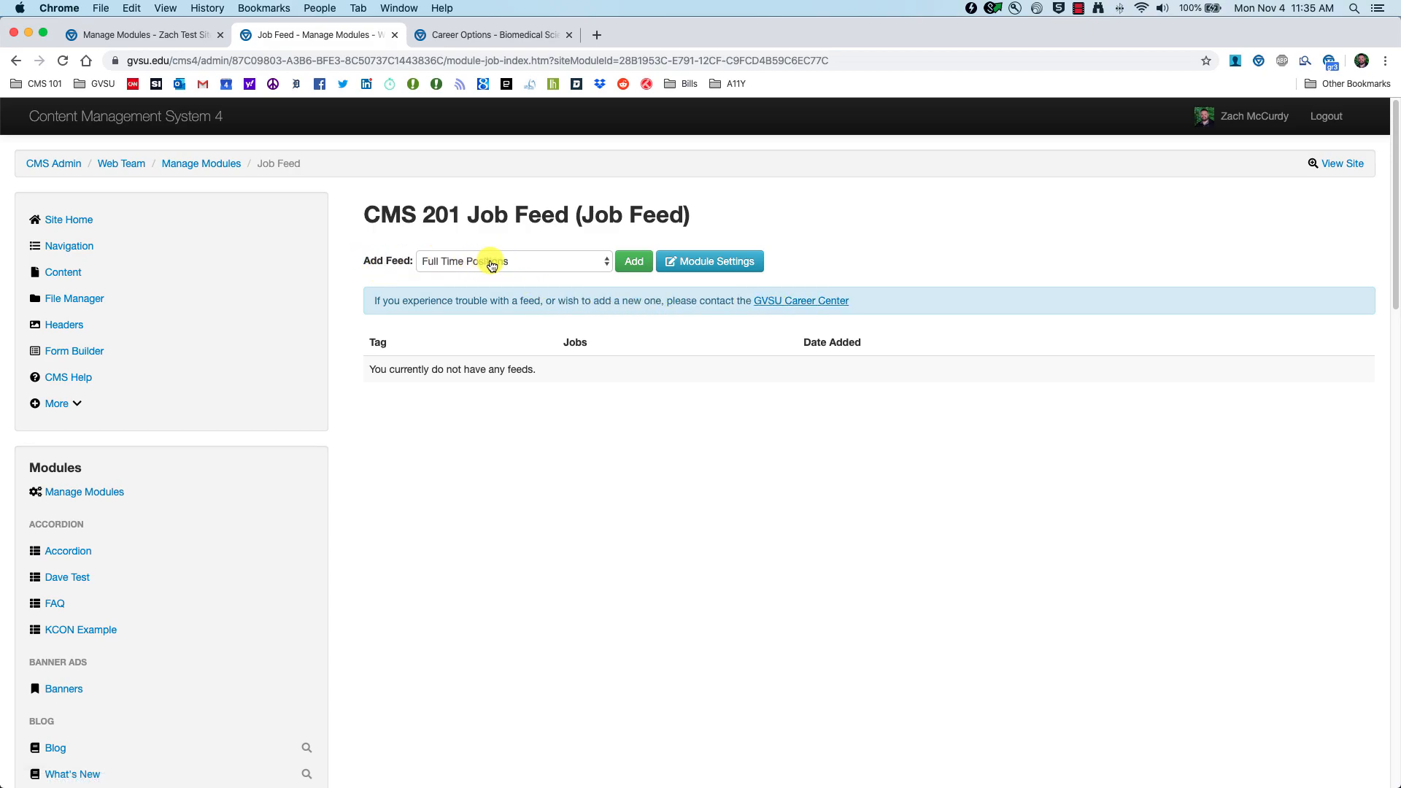
pyautogui.click(632, 264)
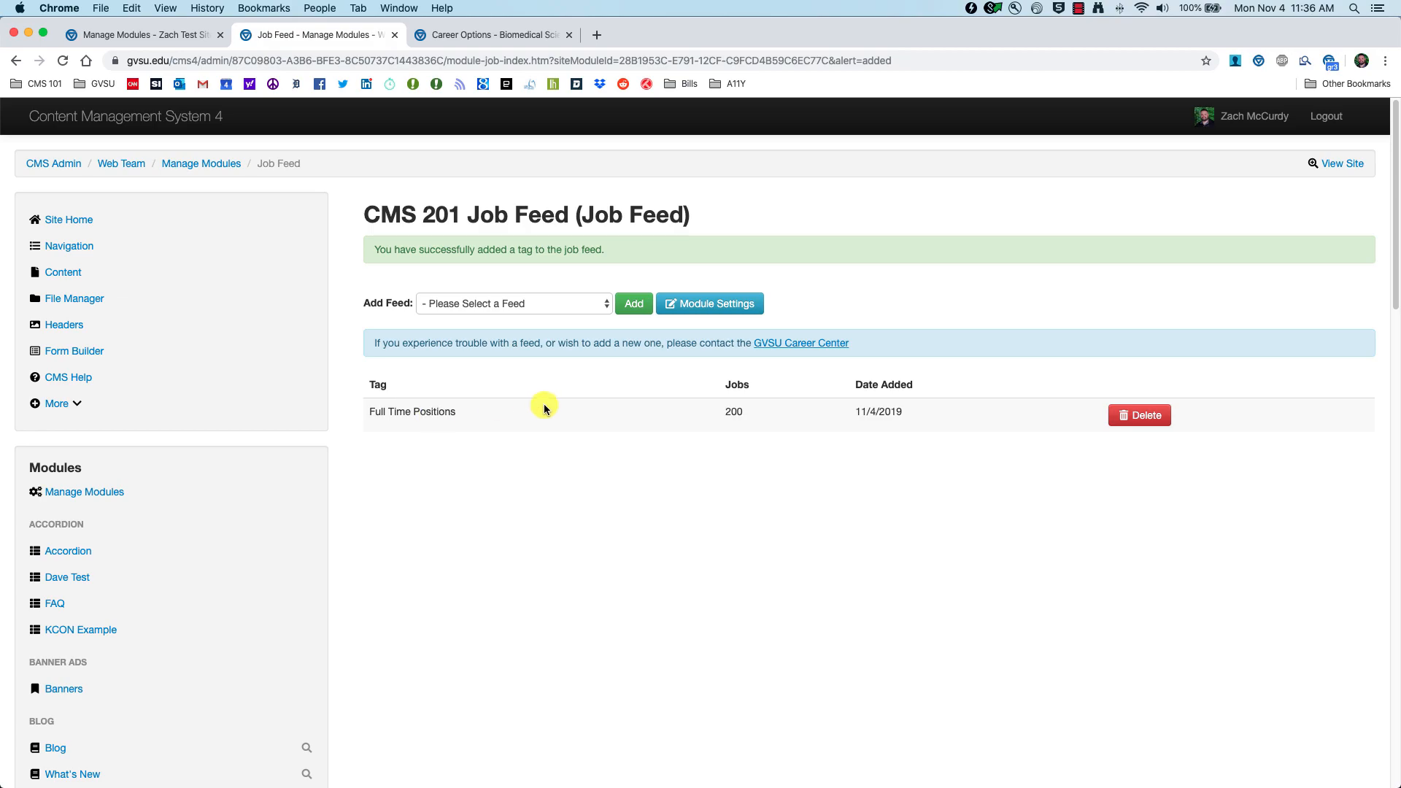
# Step: Add the Full-Time Entry-Level Positions feed, then go to the Content list
pyautogui.click(583, 317)
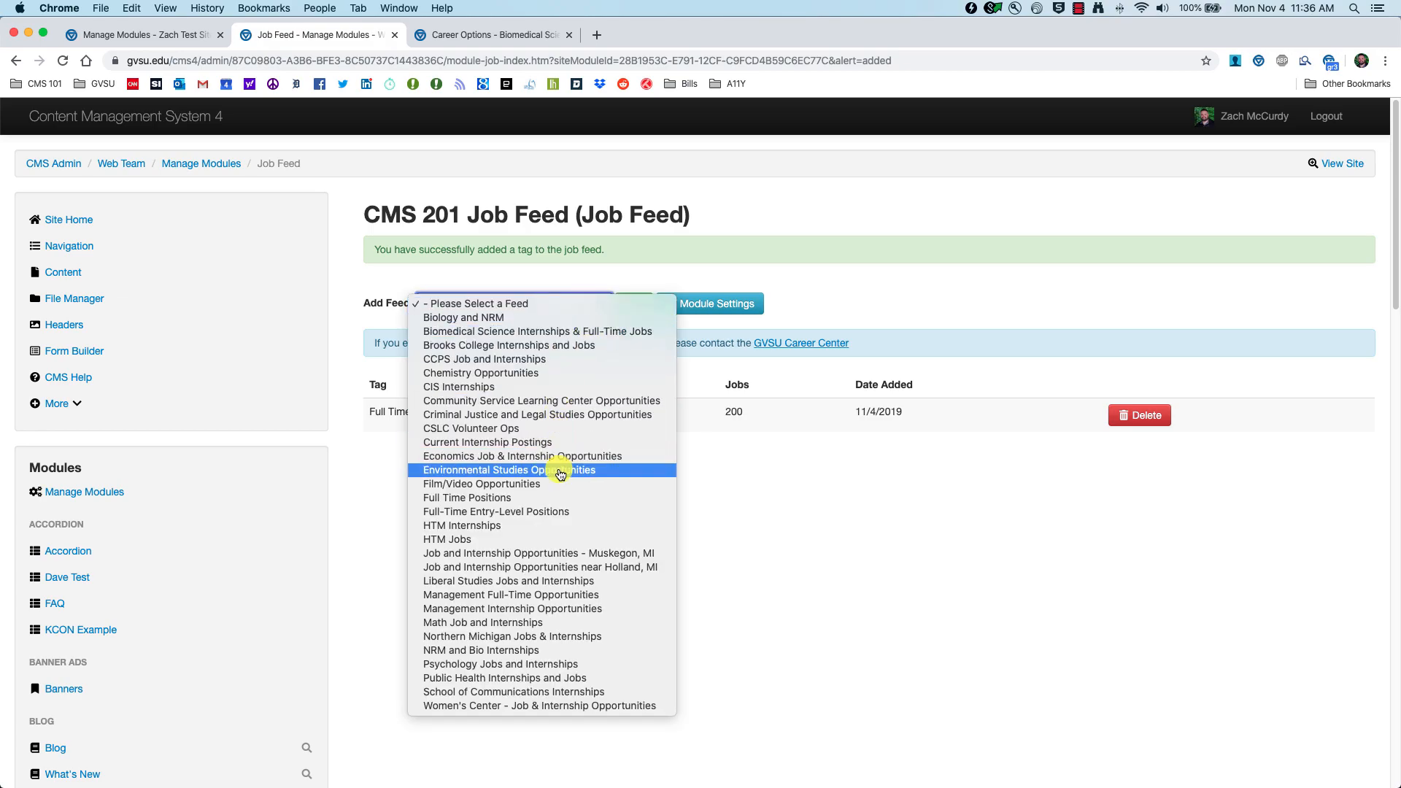
pyautogui.click(536, 514)
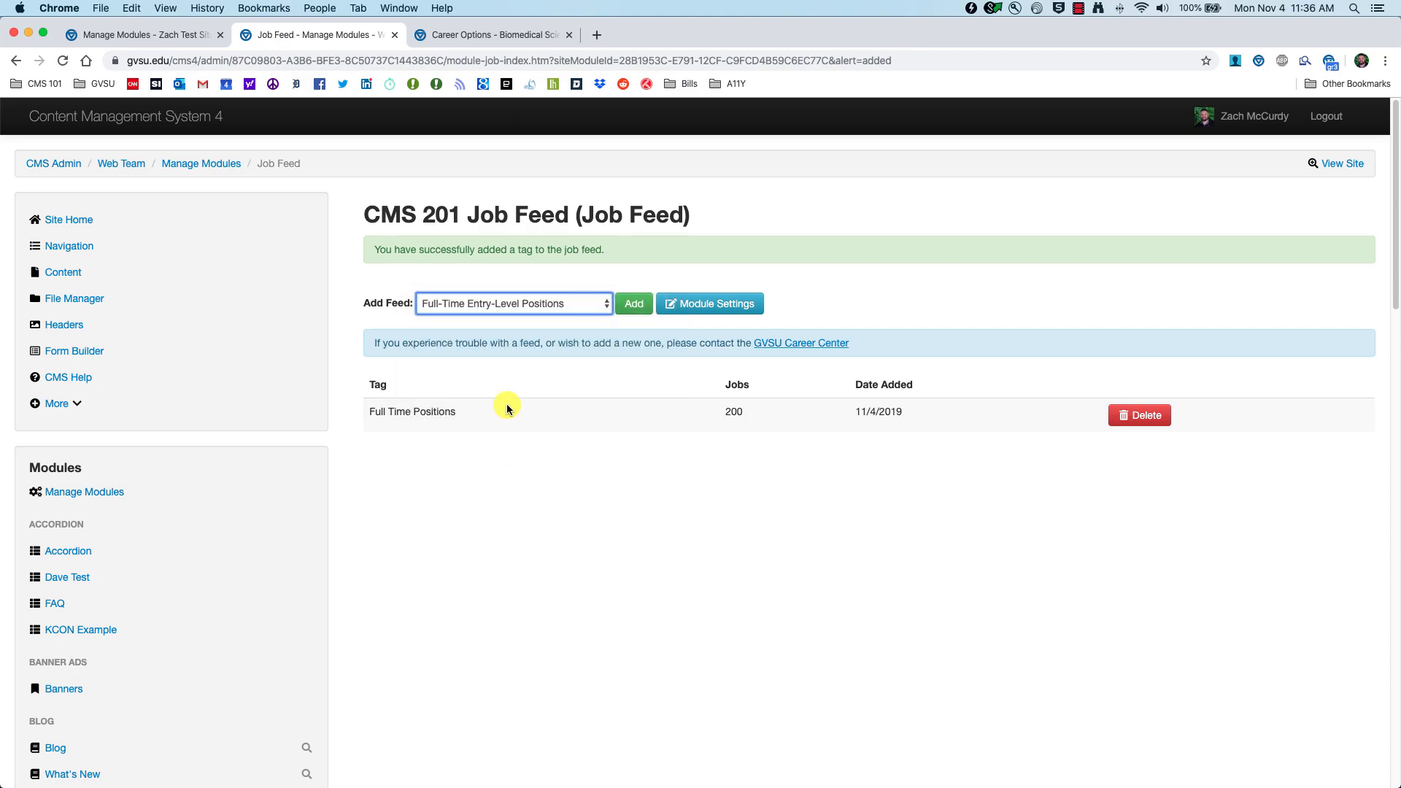
pyautogui.click(636, 309)
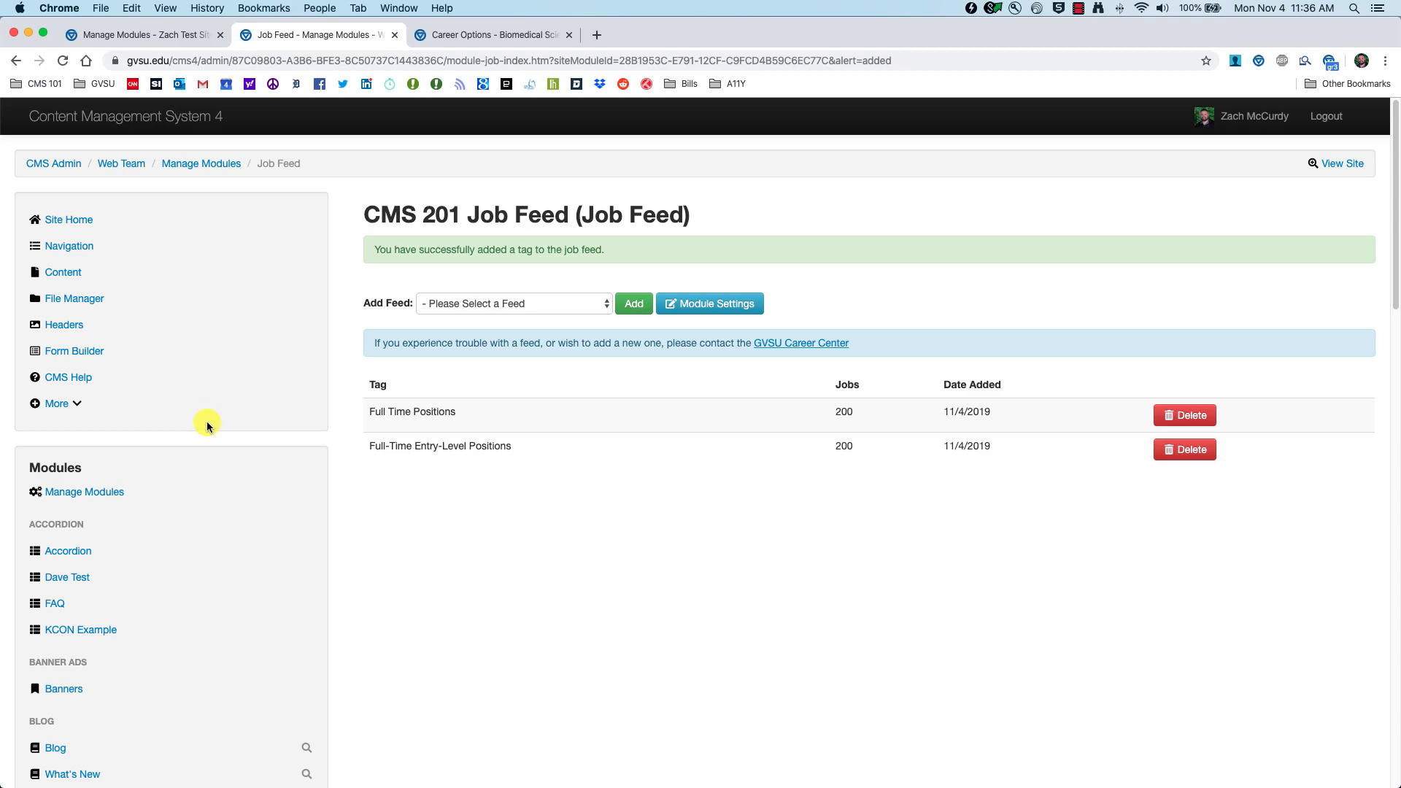
pyautogui.click(60, 270)
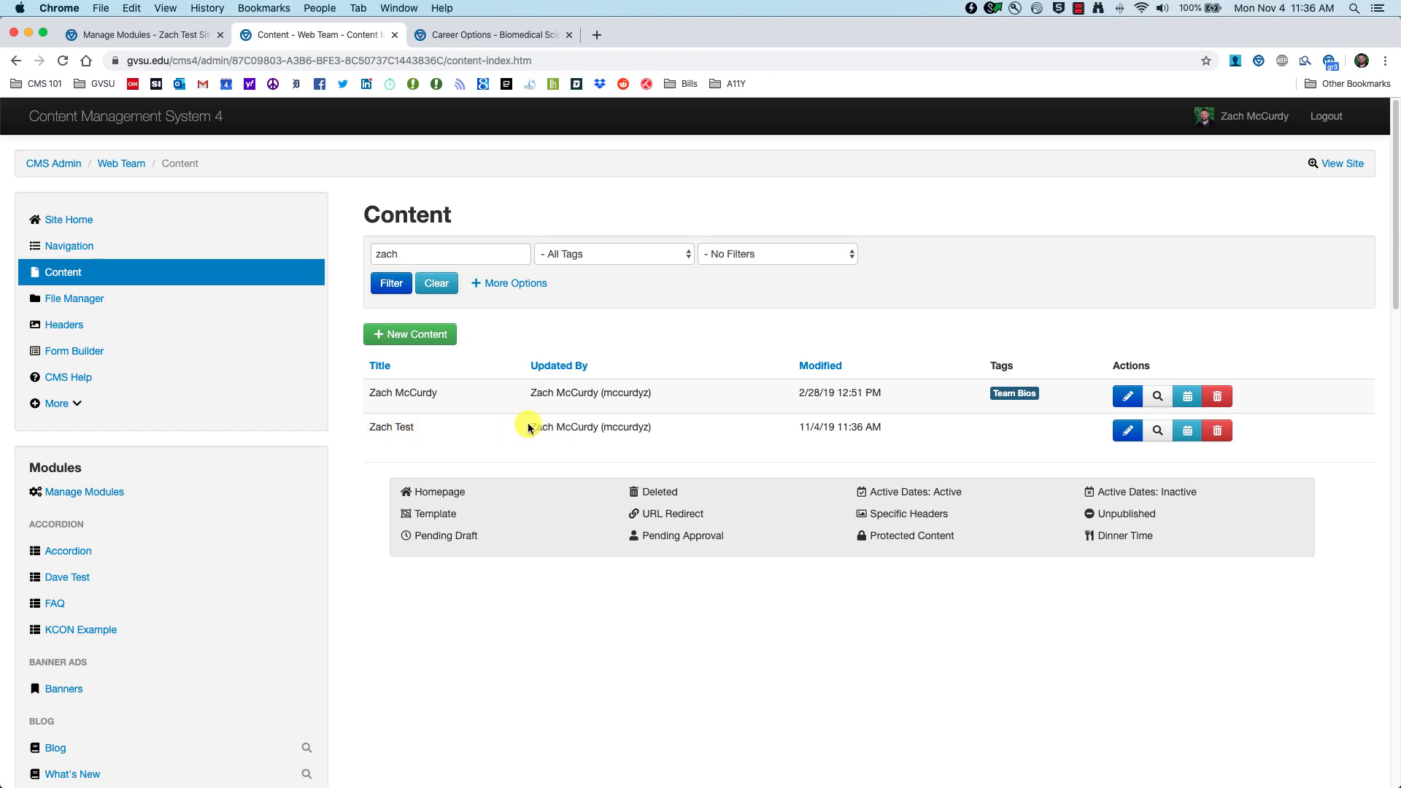
# Step: Insert the CMS 201 Job Feed module into the test page's first row and preview the draft
pyautogui.click(1126, 432)
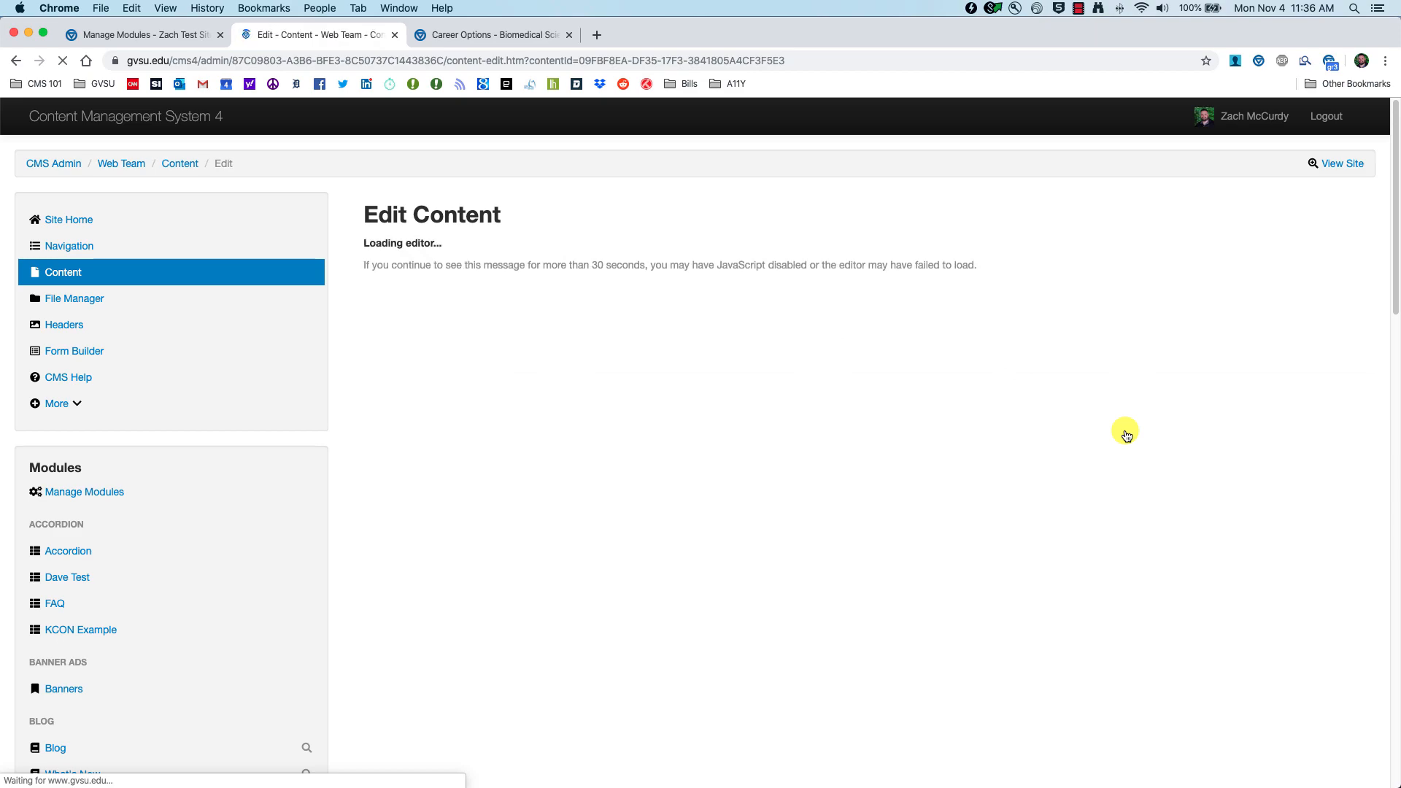
pyautogui.scroll(-1, 819, 555)
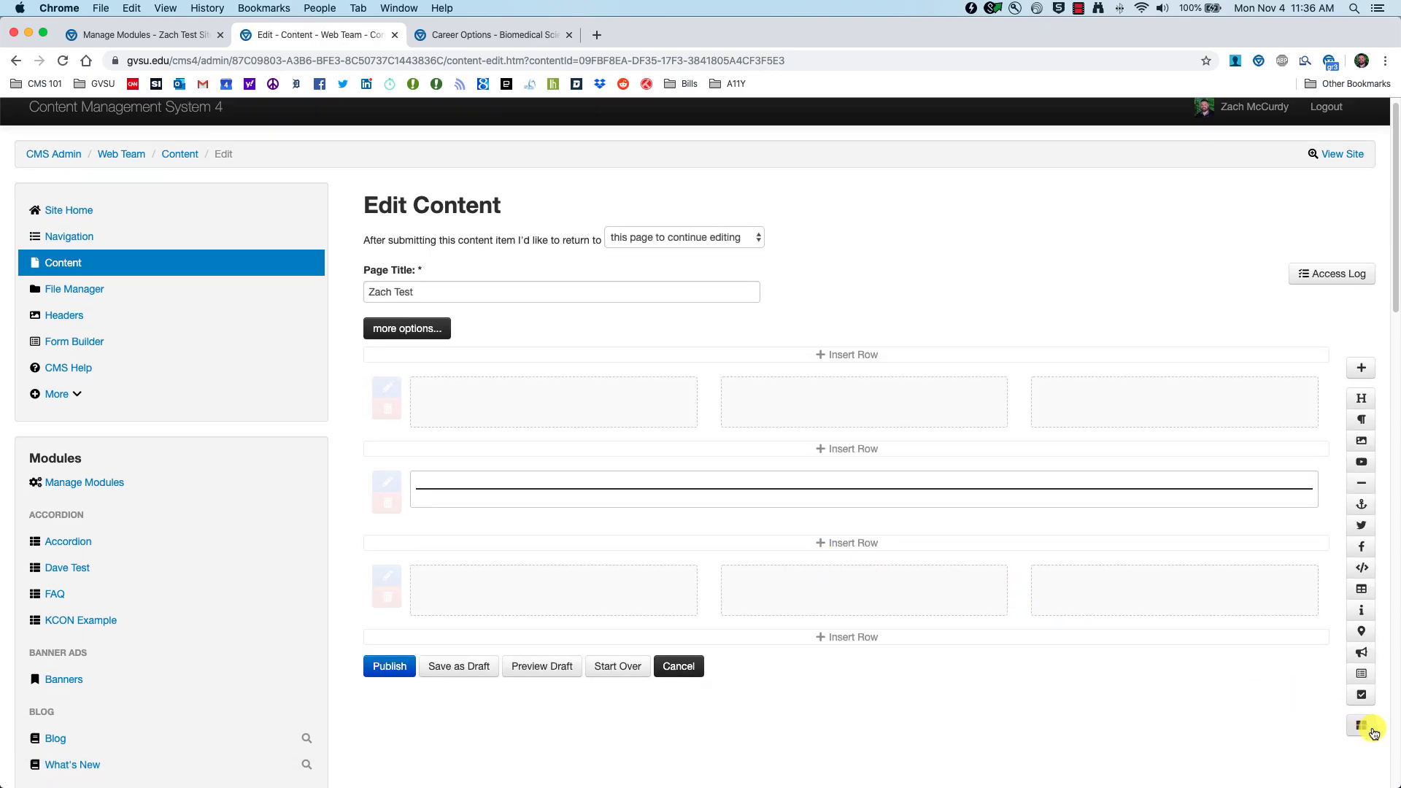
pyautogui.click(1367, 729)
pyautogui.scroll(-2, 262, 412)
pyautogui.scroll(-10, 262, 414)
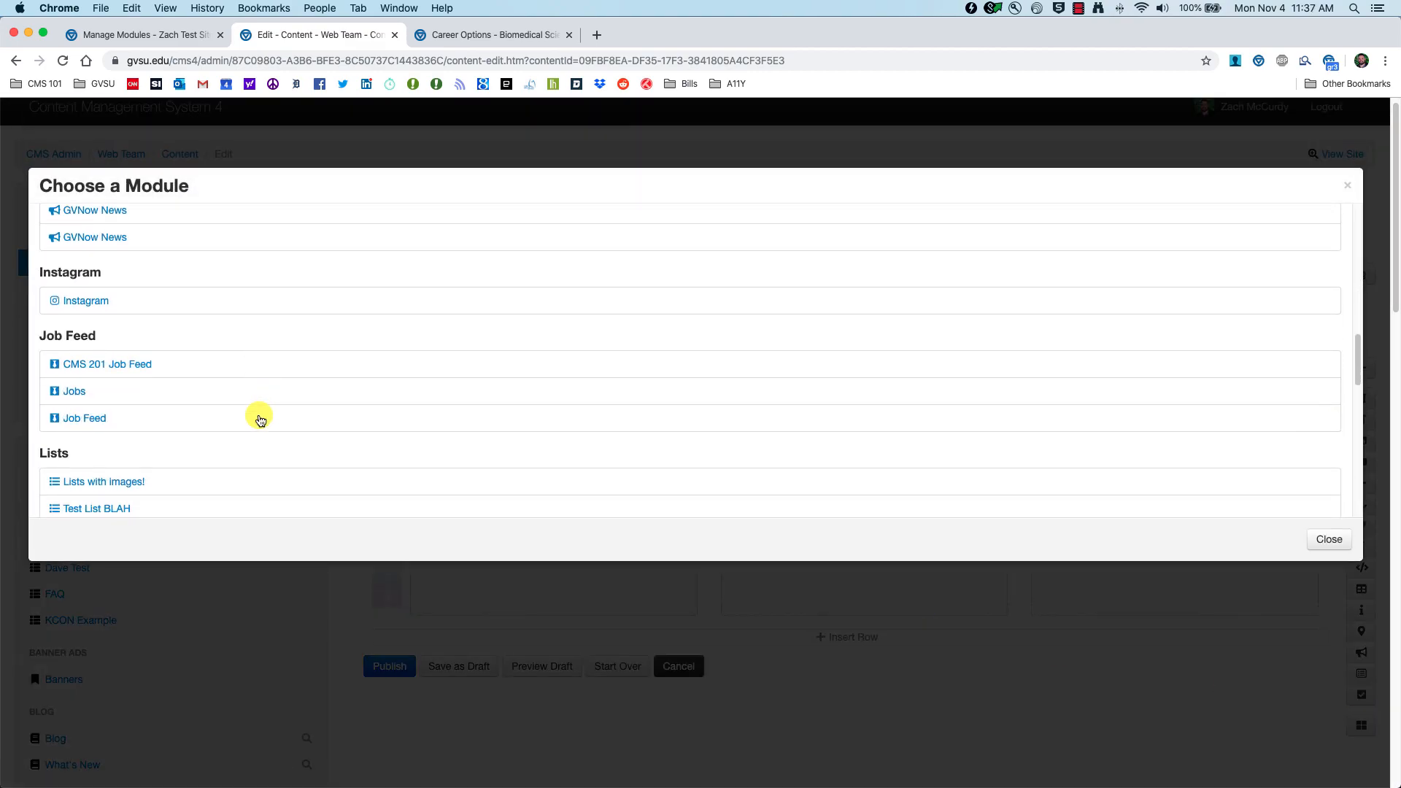
pyautogui.click(117, 369)
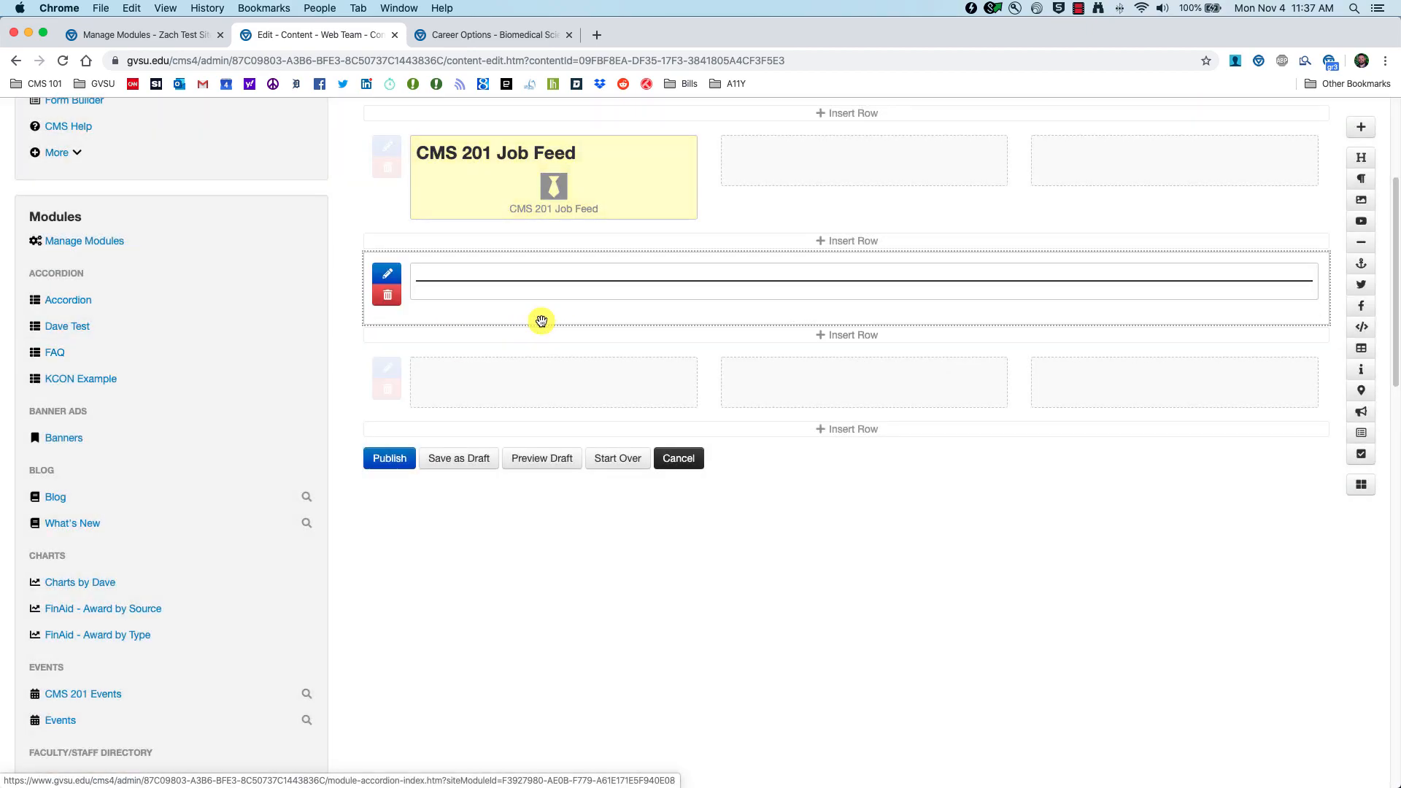
pyautogui.scroll(3, 569, 300)
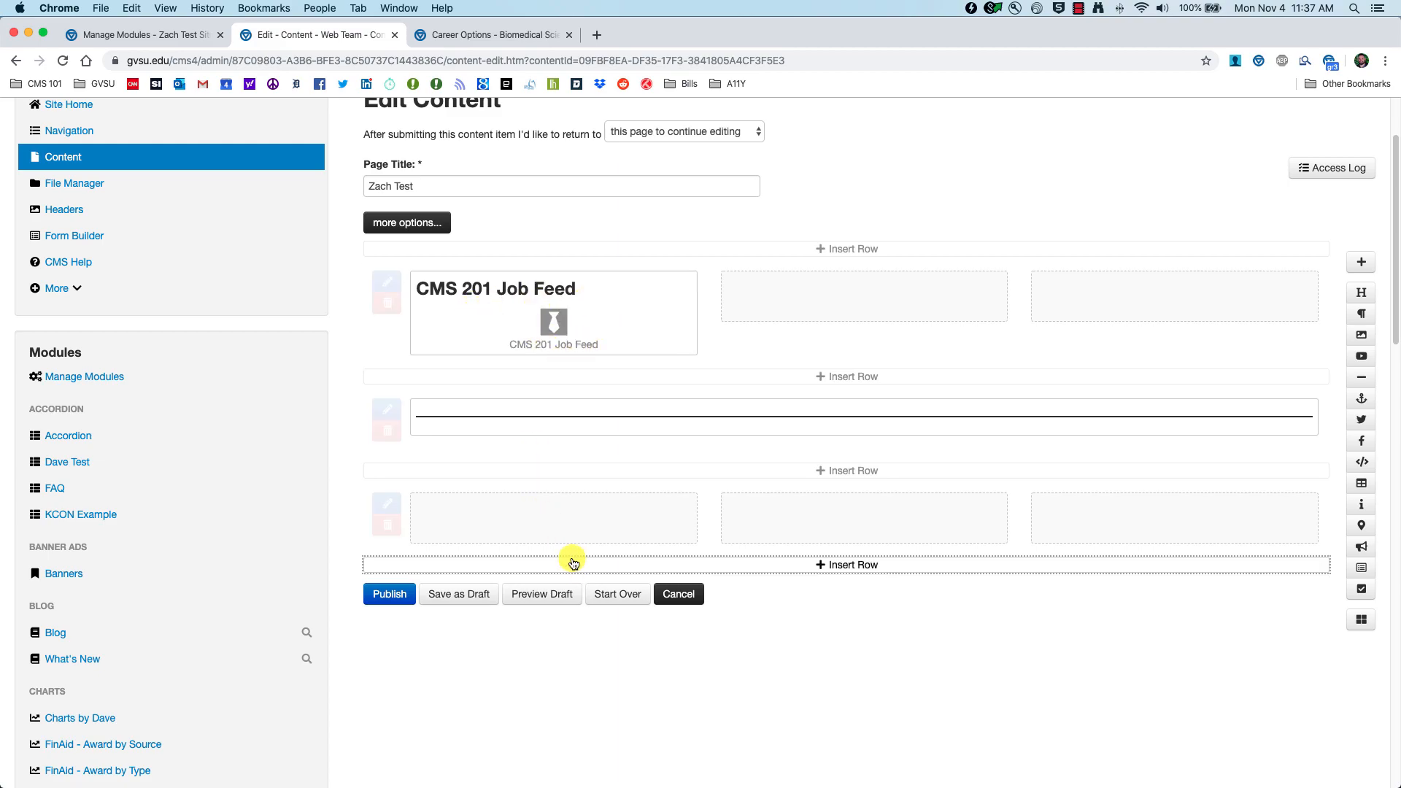
pyautogui.click(543, 596)
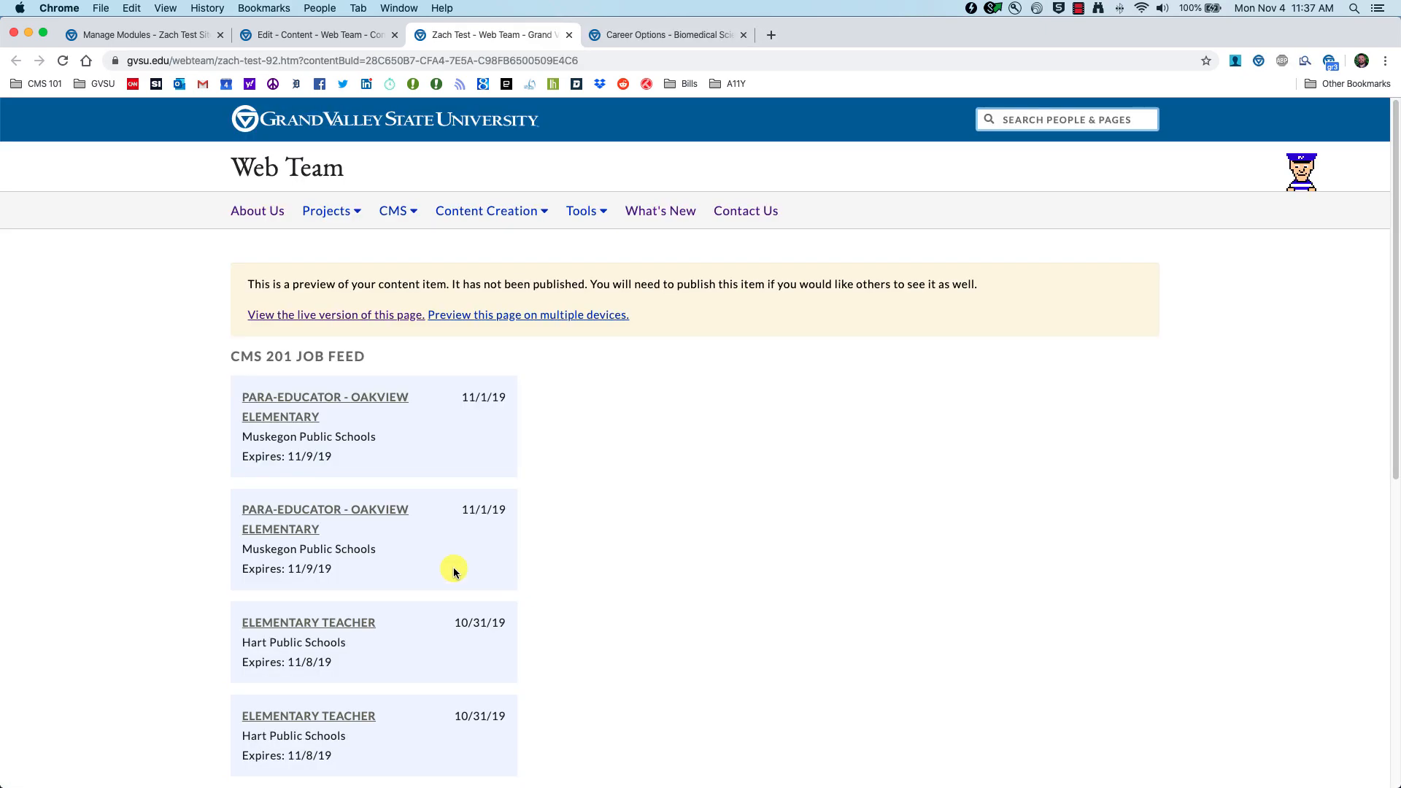
# Step: Browse the full job listing from View More Jobs, then go back and return to the page editor
pyautogui.scroll(-6, 160, 418)
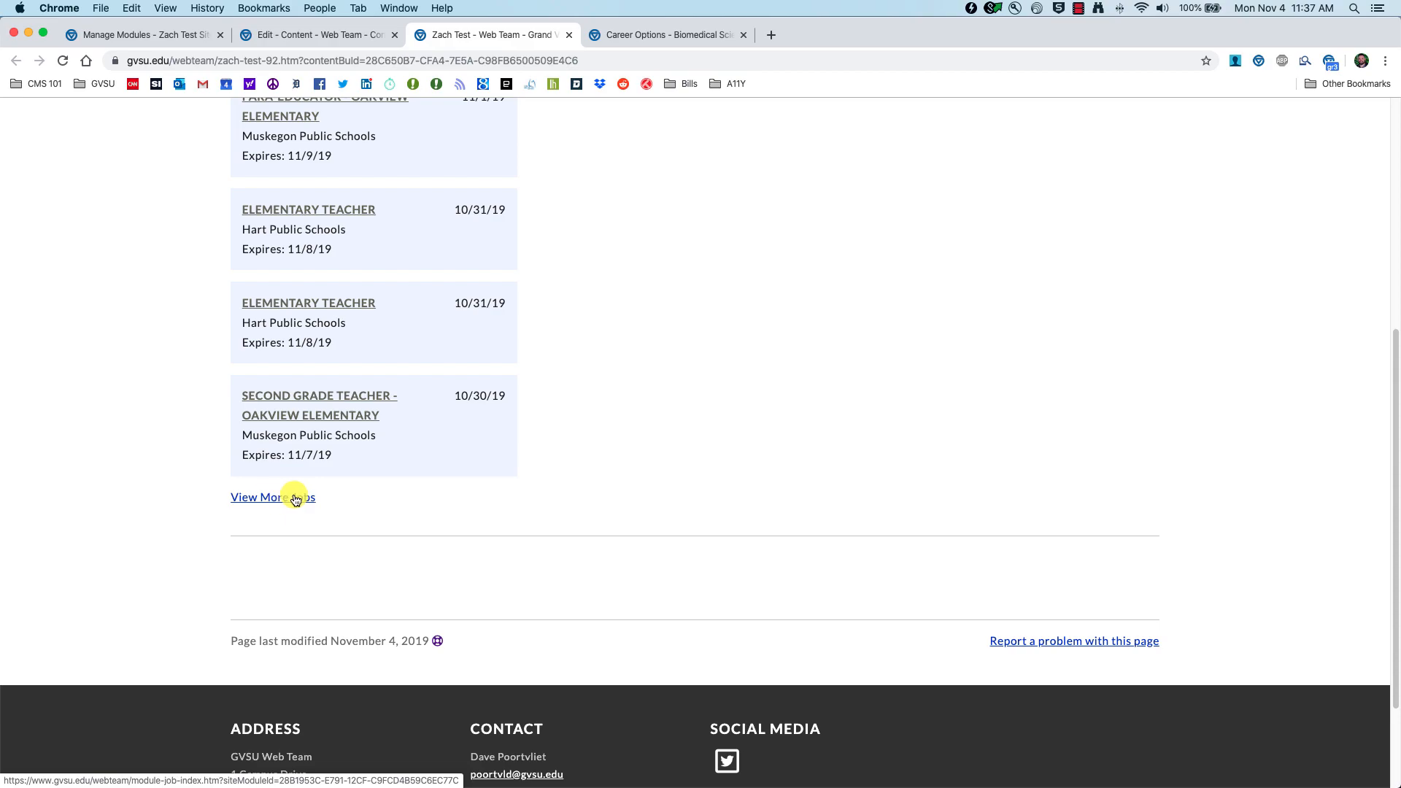
pyautogui.click(276, 501)
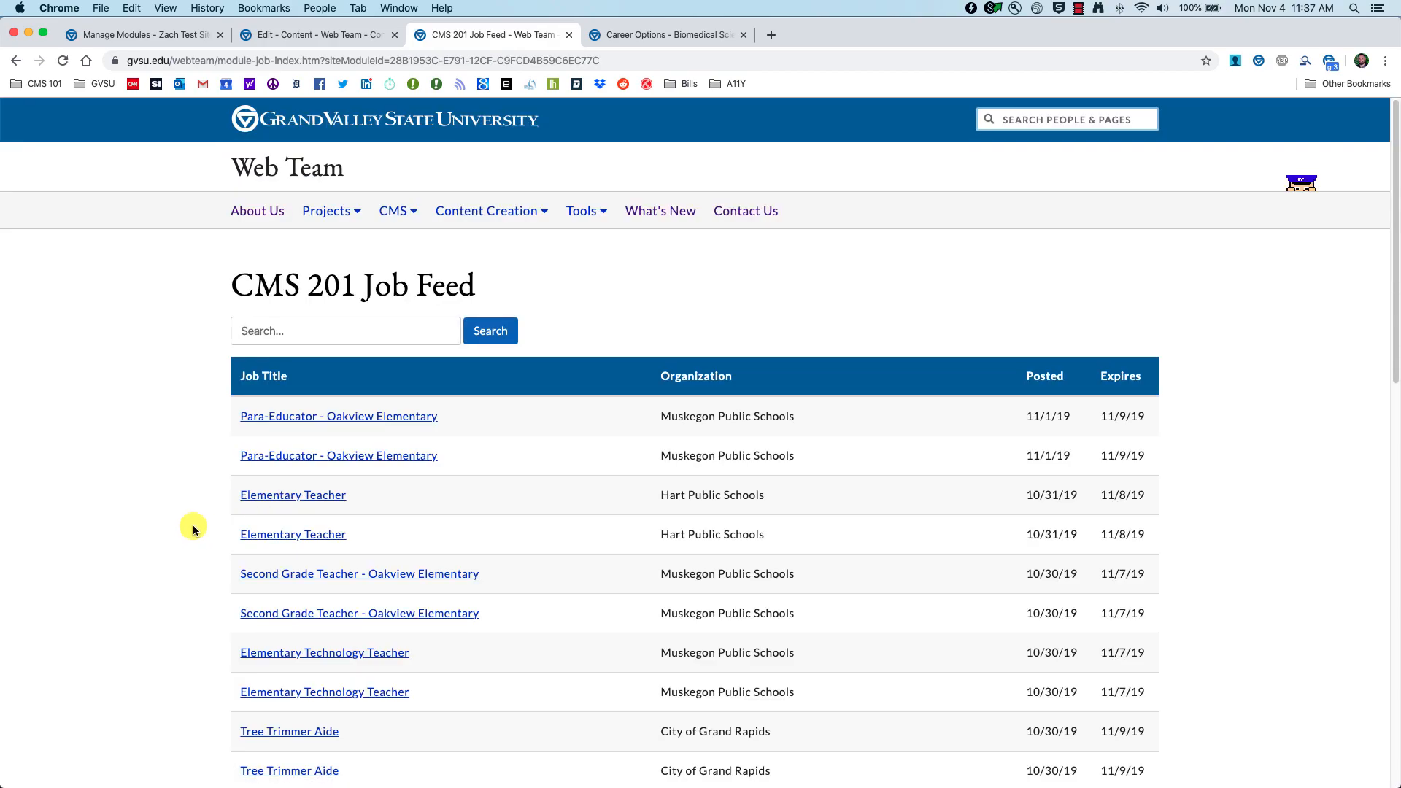
pyautogui.scroll(-3, 197, 530)
pyautogui.scroll(-6, 193, 529)
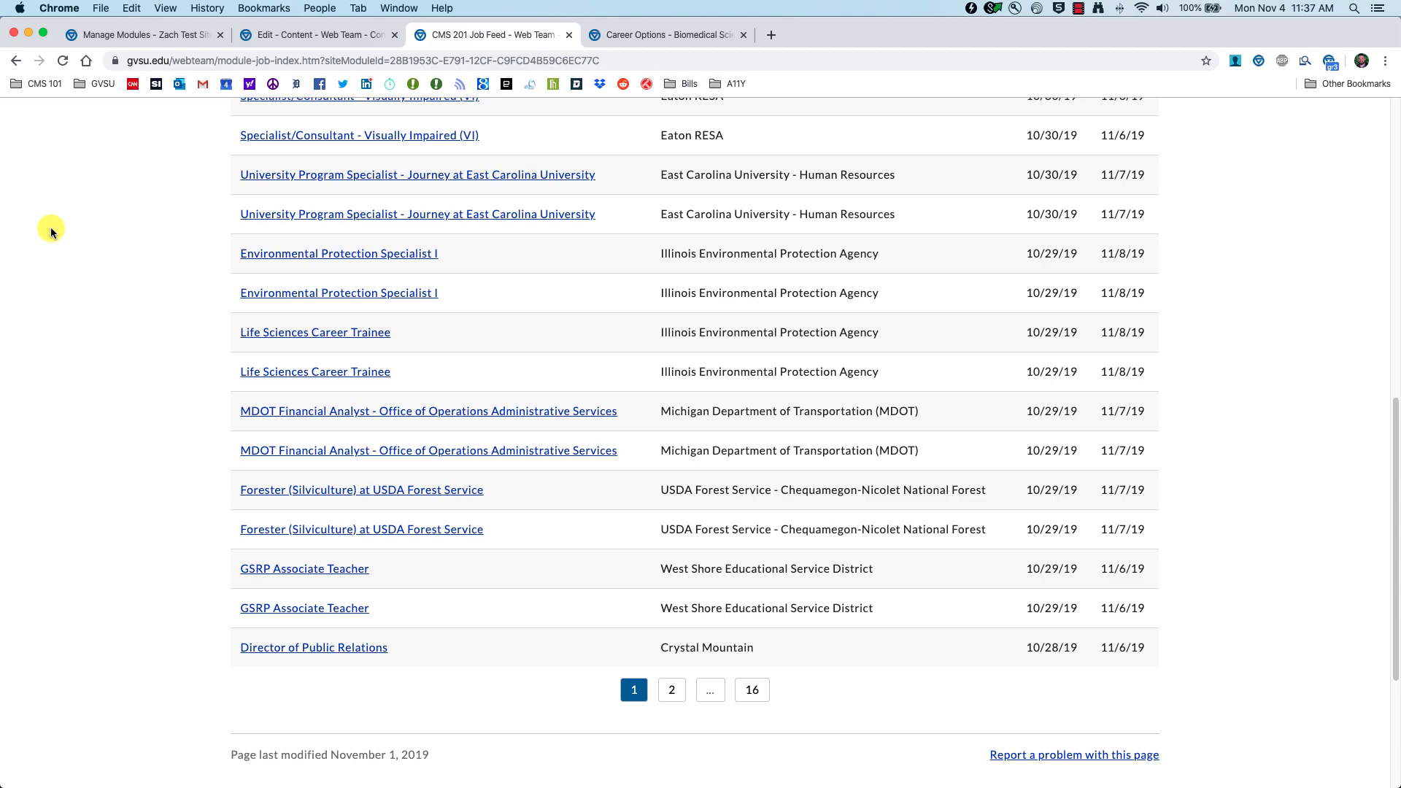
pyautogui.click(9, 64)
pyautogui.scroll(5, 219, 401)
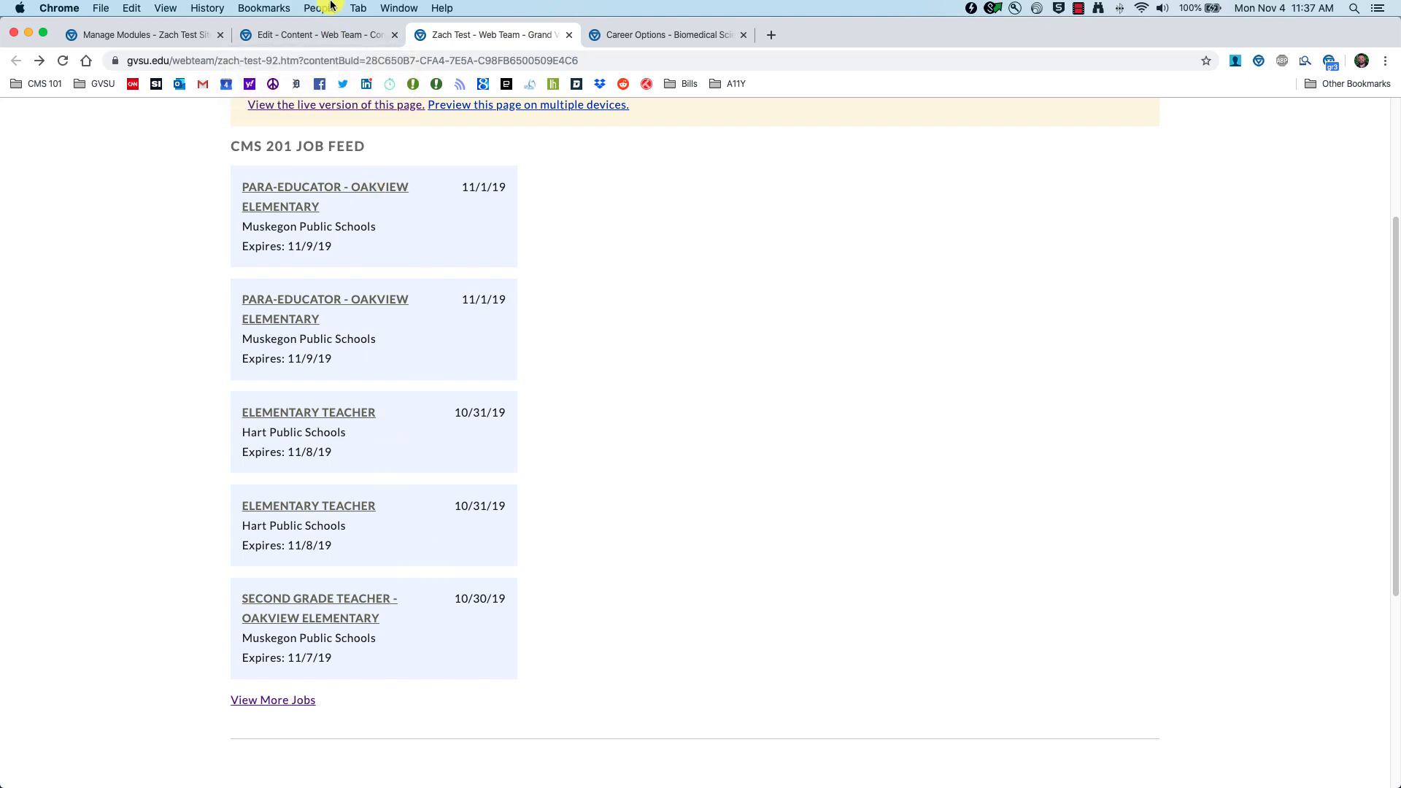
pyautogui.click(325, 34)
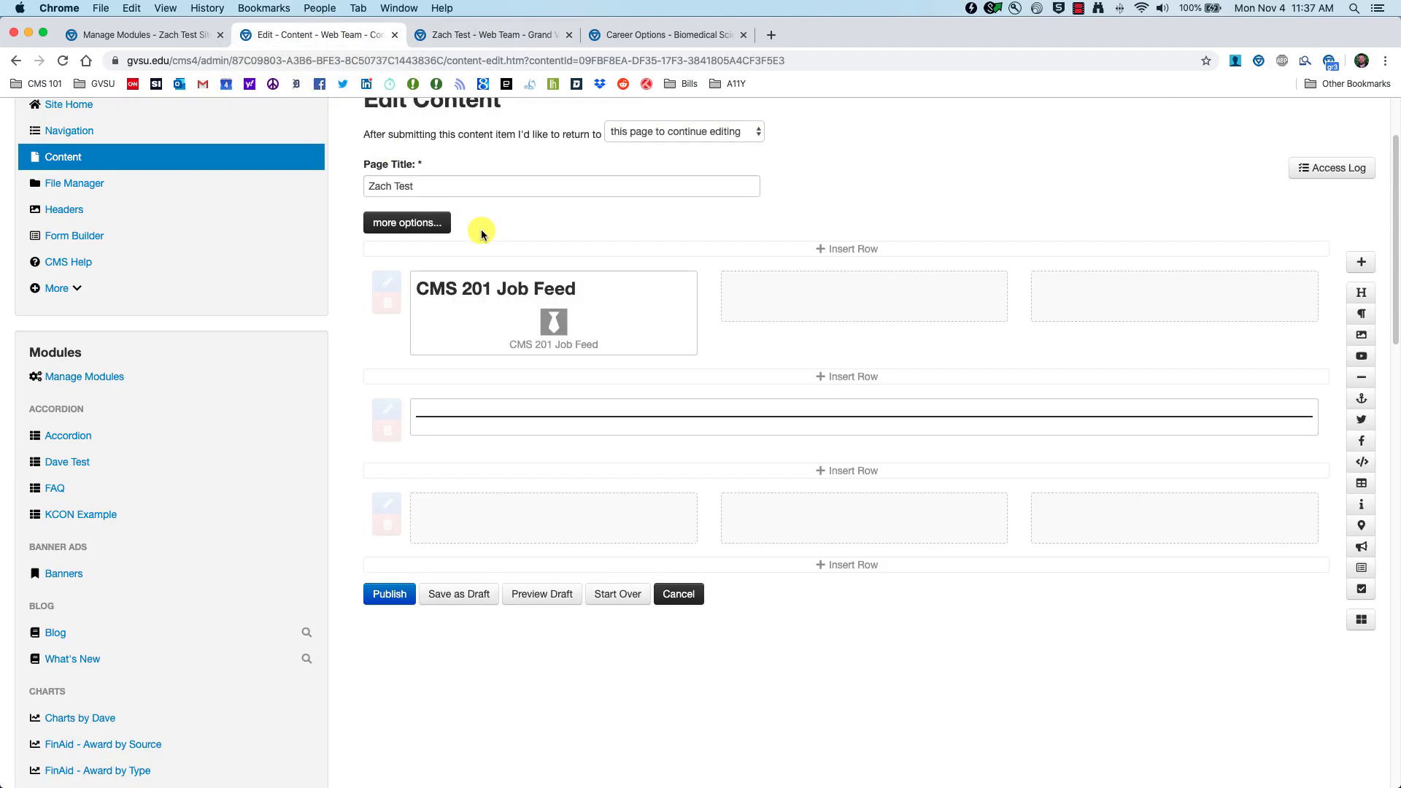
# Step: Limit the job feed module to 2 positions, save it, and preview the unpublished draft
pyautogui.click(505, 305)
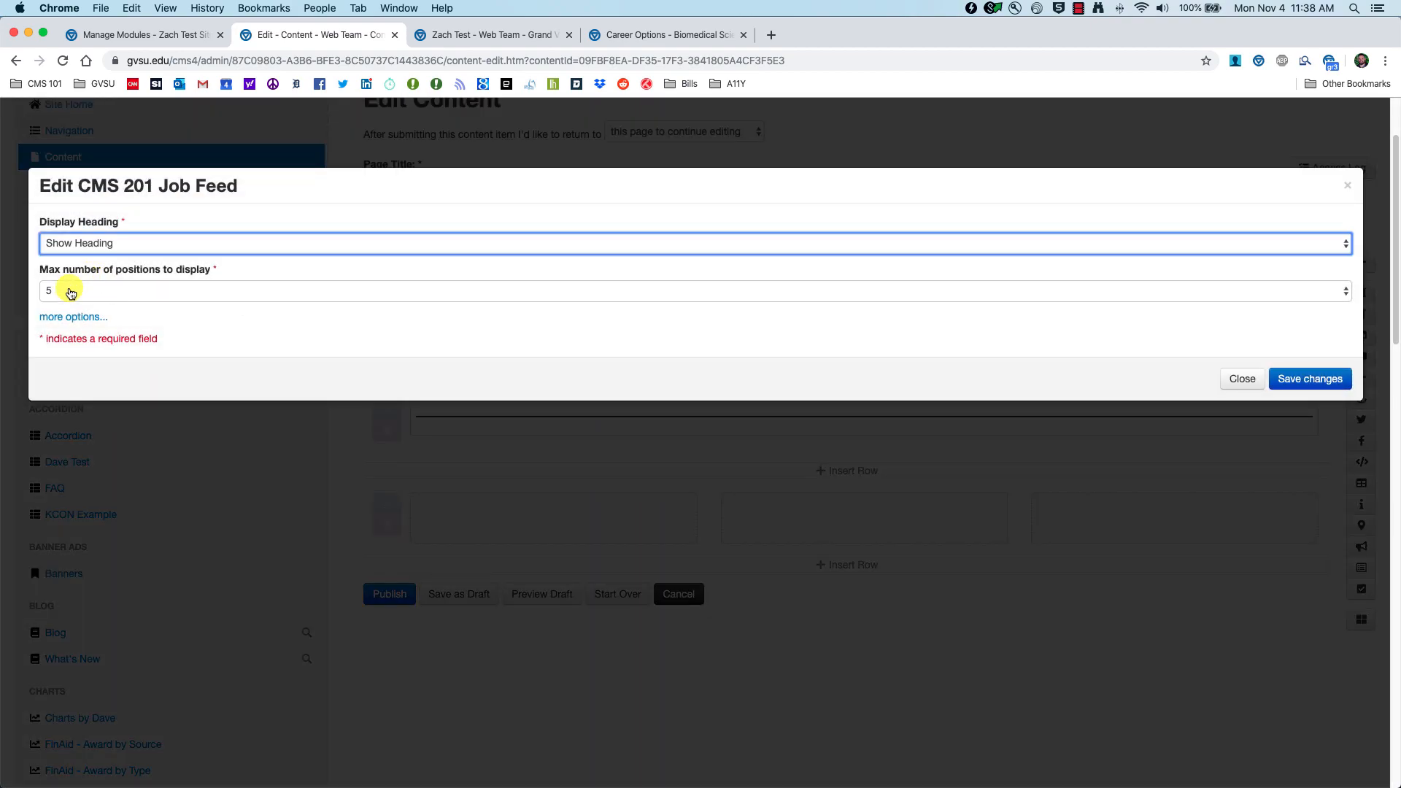
pyautogui.click(70, 292)
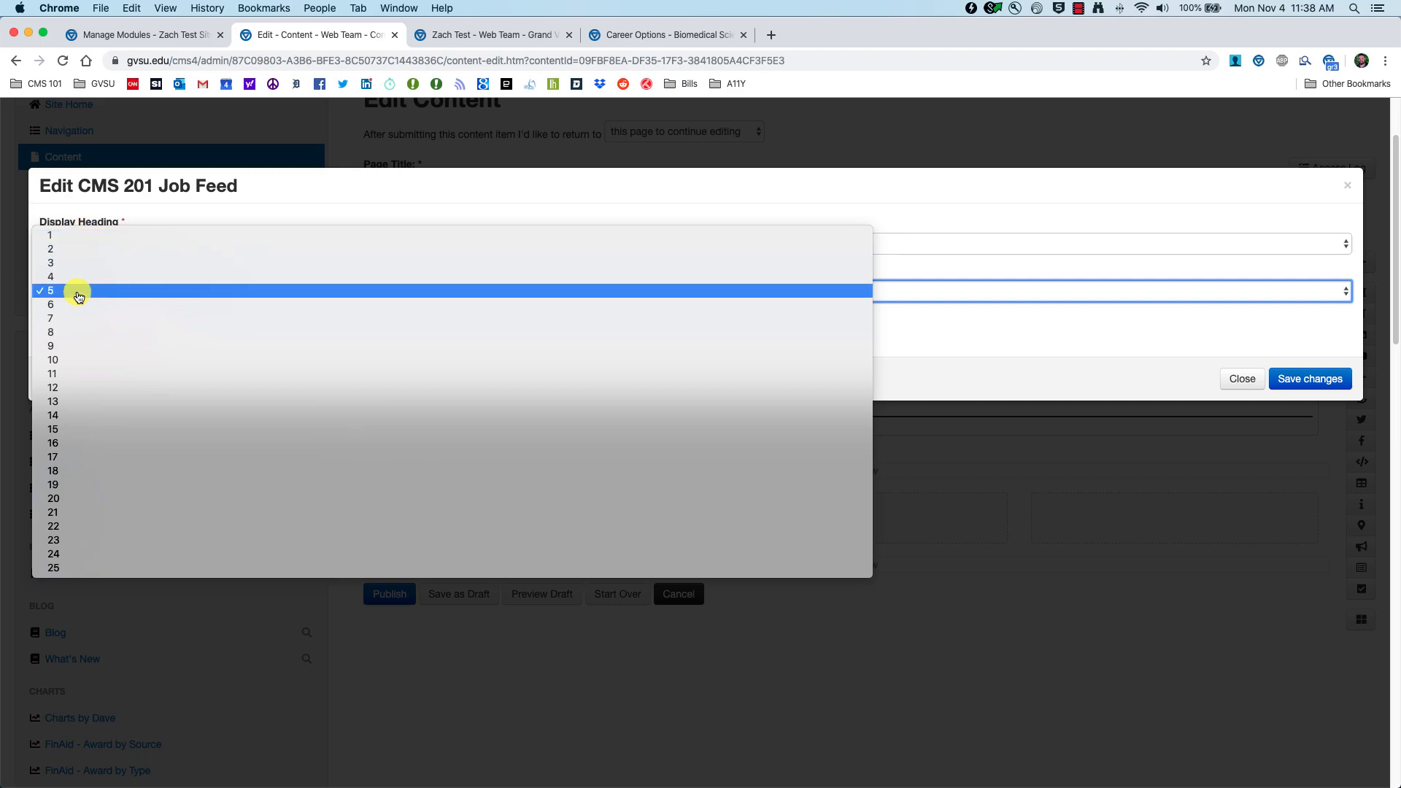
pyautogui.click(70, 248)
pyautogui.click(1345, 389)
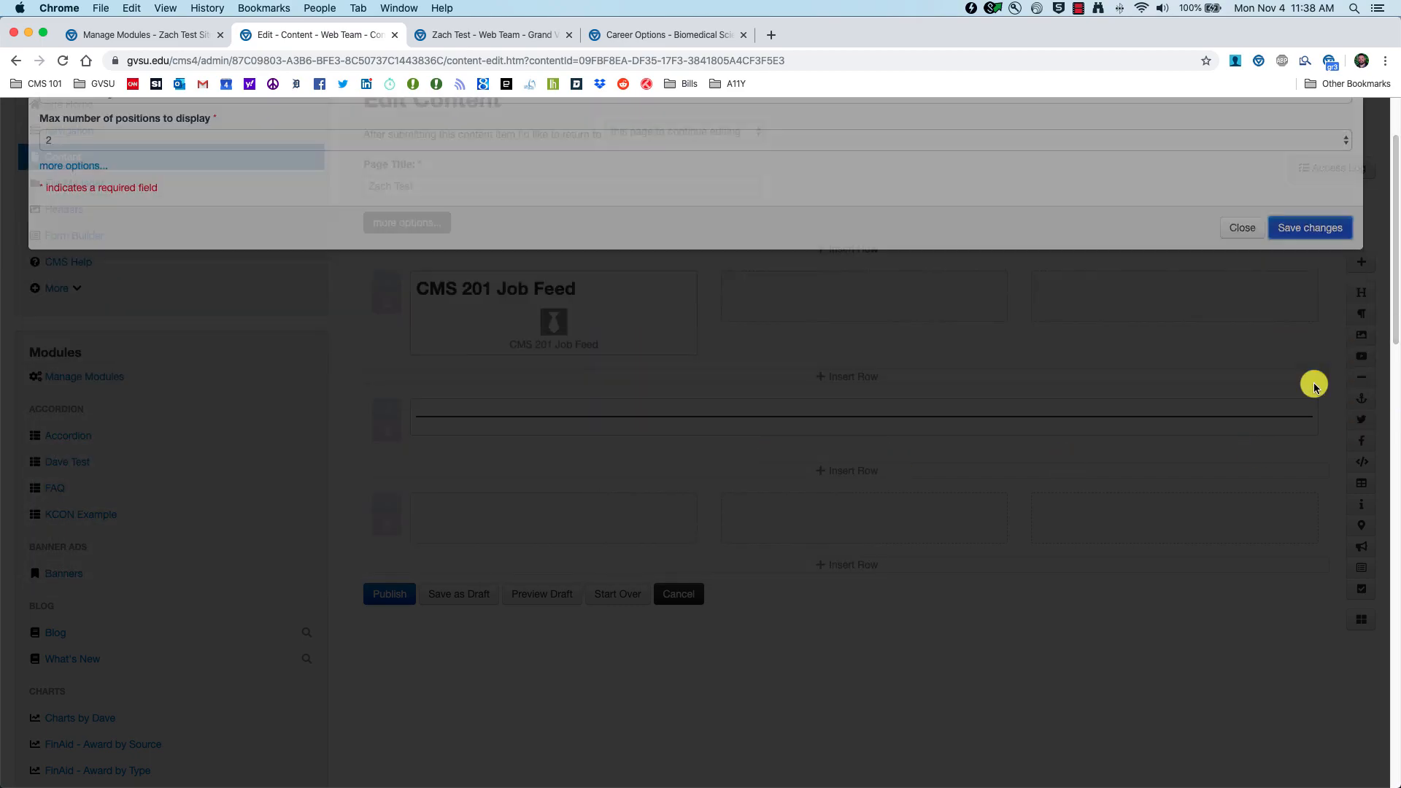
pyautogui.click(547, 595)
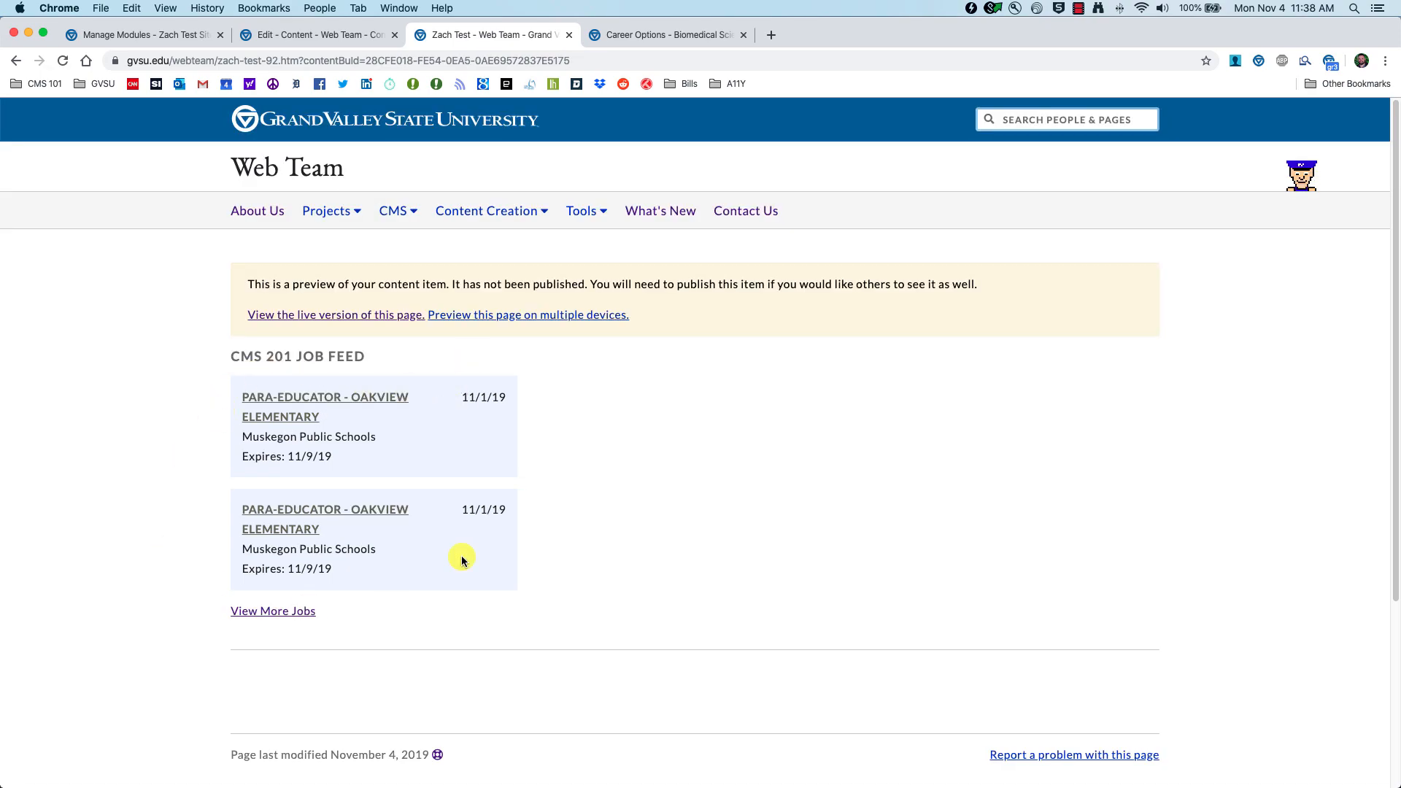
# Step: Leave the editor for the CMS 201 Job Feed module page and check its Add Feed list without adding one
pyautogui.click(348, 40)
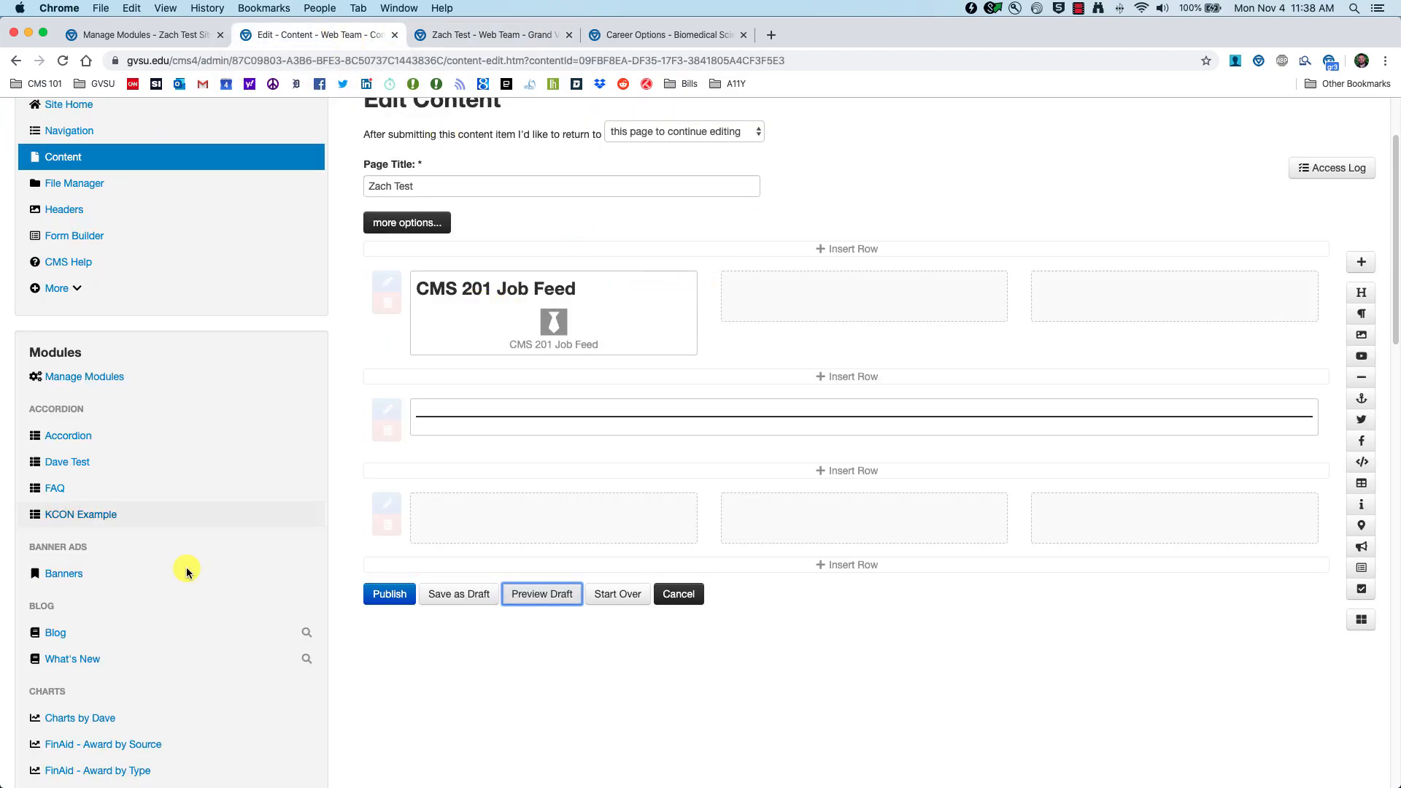
pyautogui.scroll(-10, 187, 573)
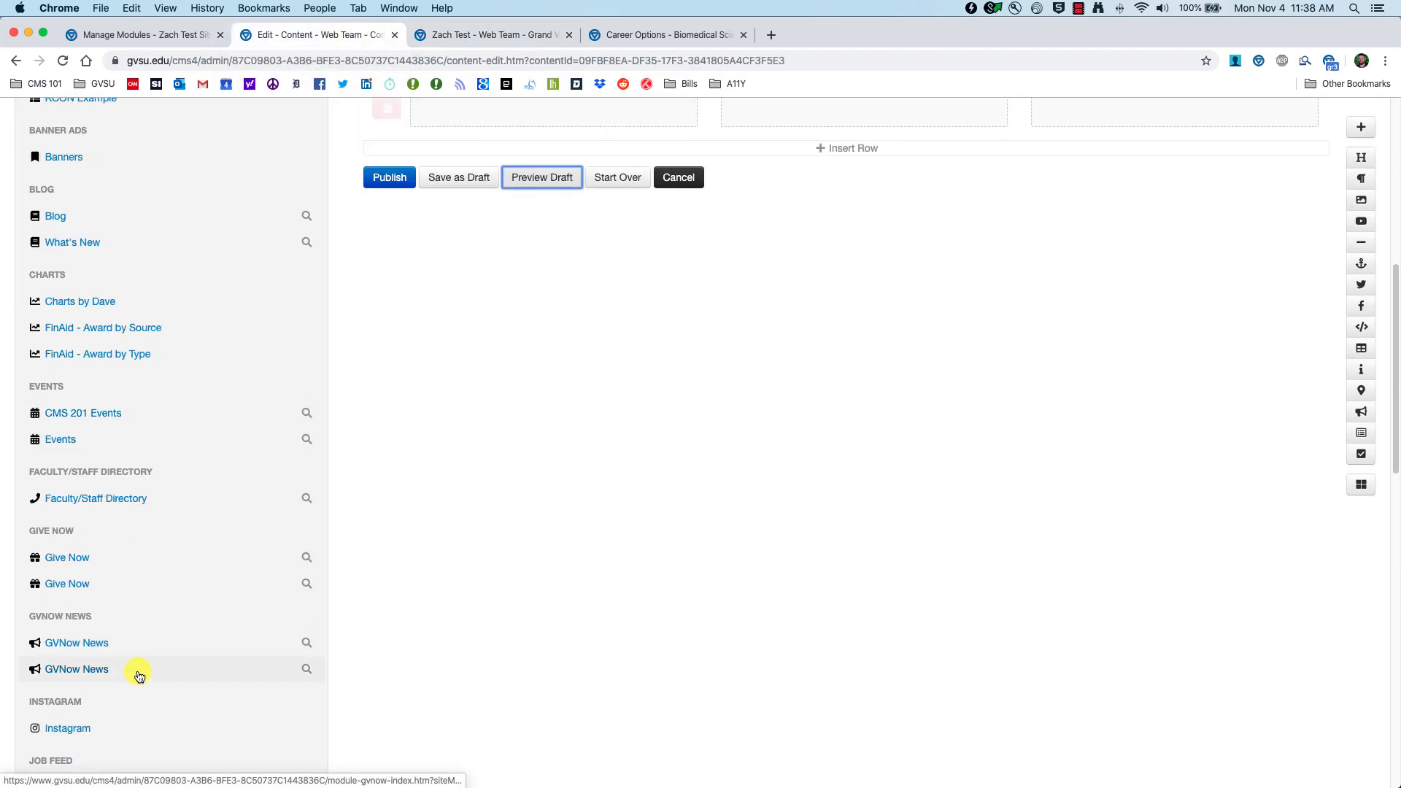
pyautogui.scroll(-6, 135, 642)
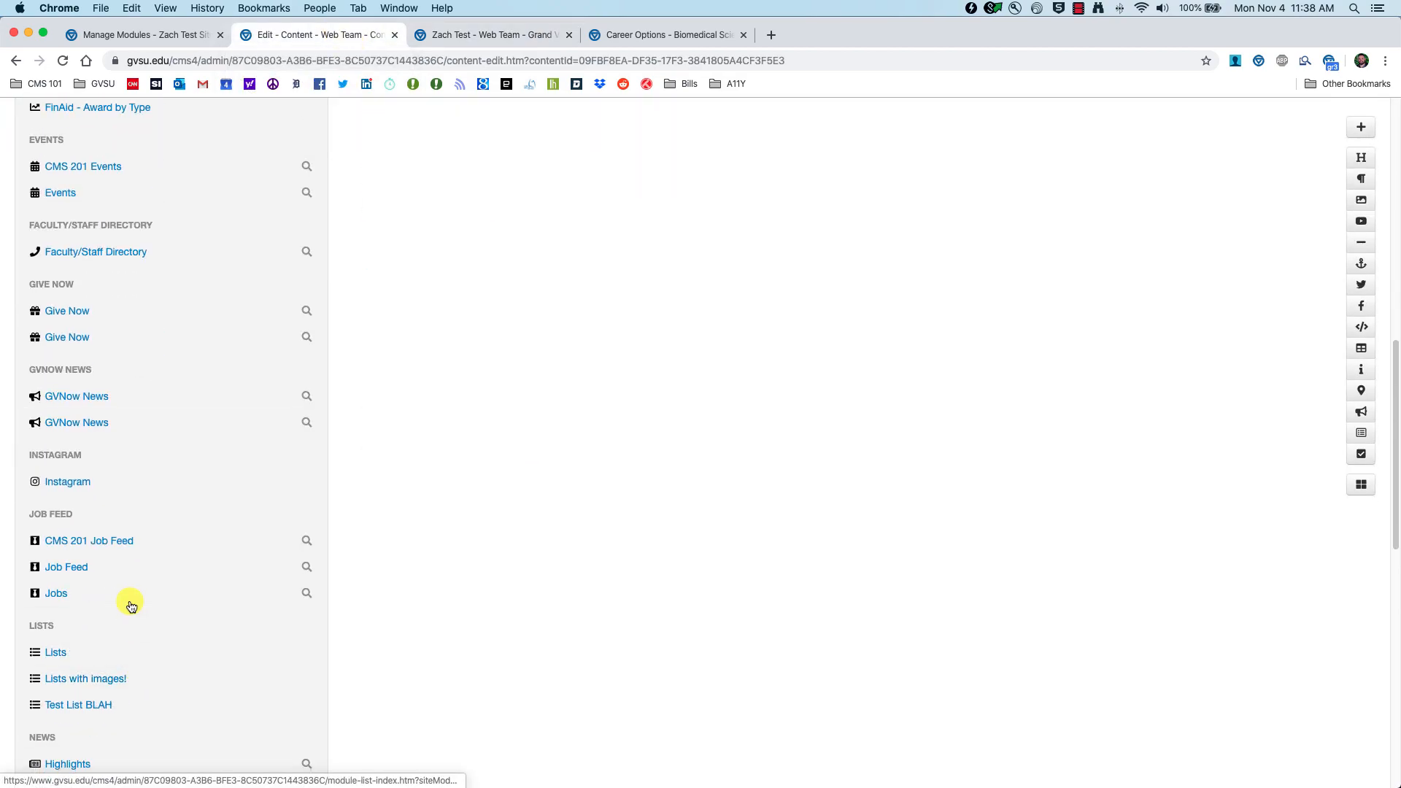
pyautogui.click(97, 540)
pyautogui.click(811, 271)
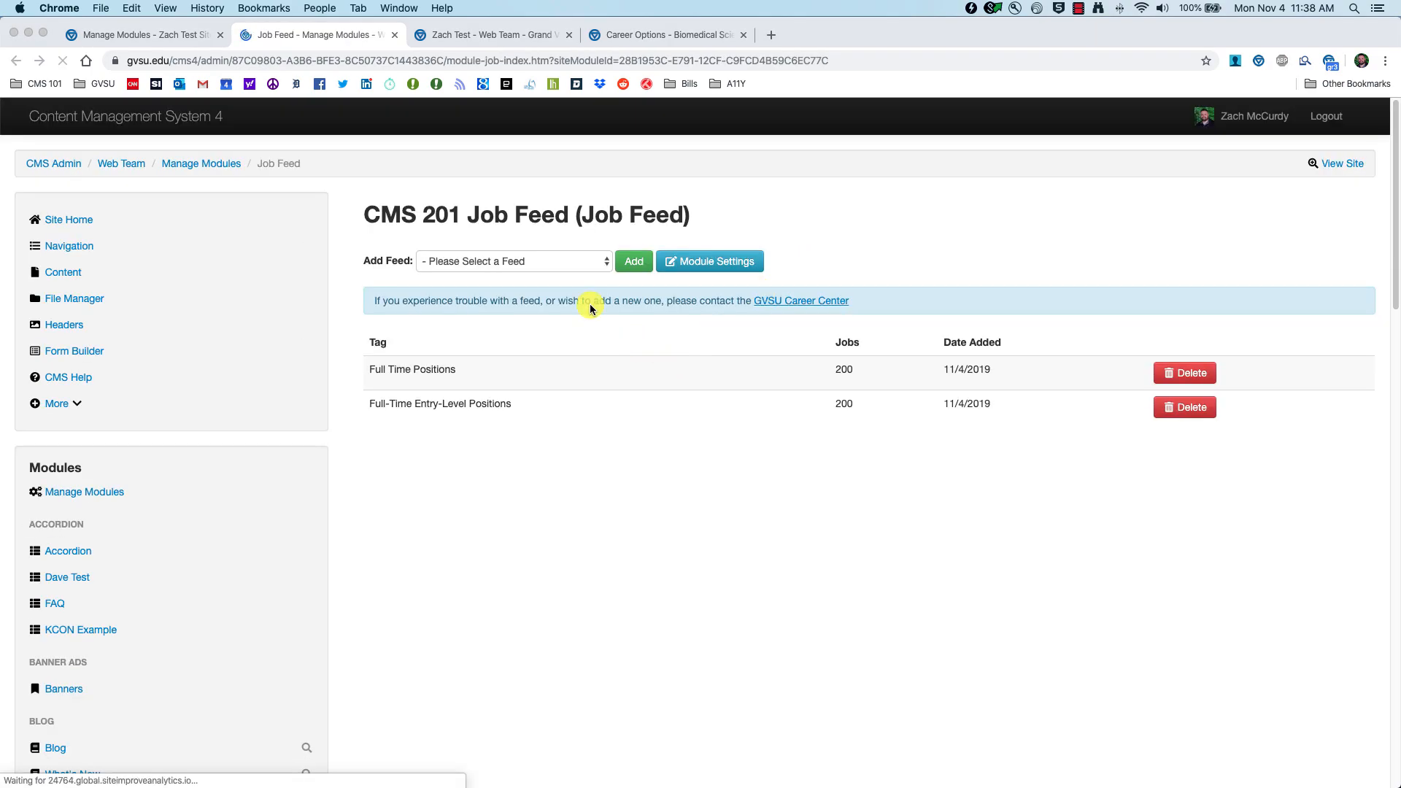
pyautogui.click(545, 261)
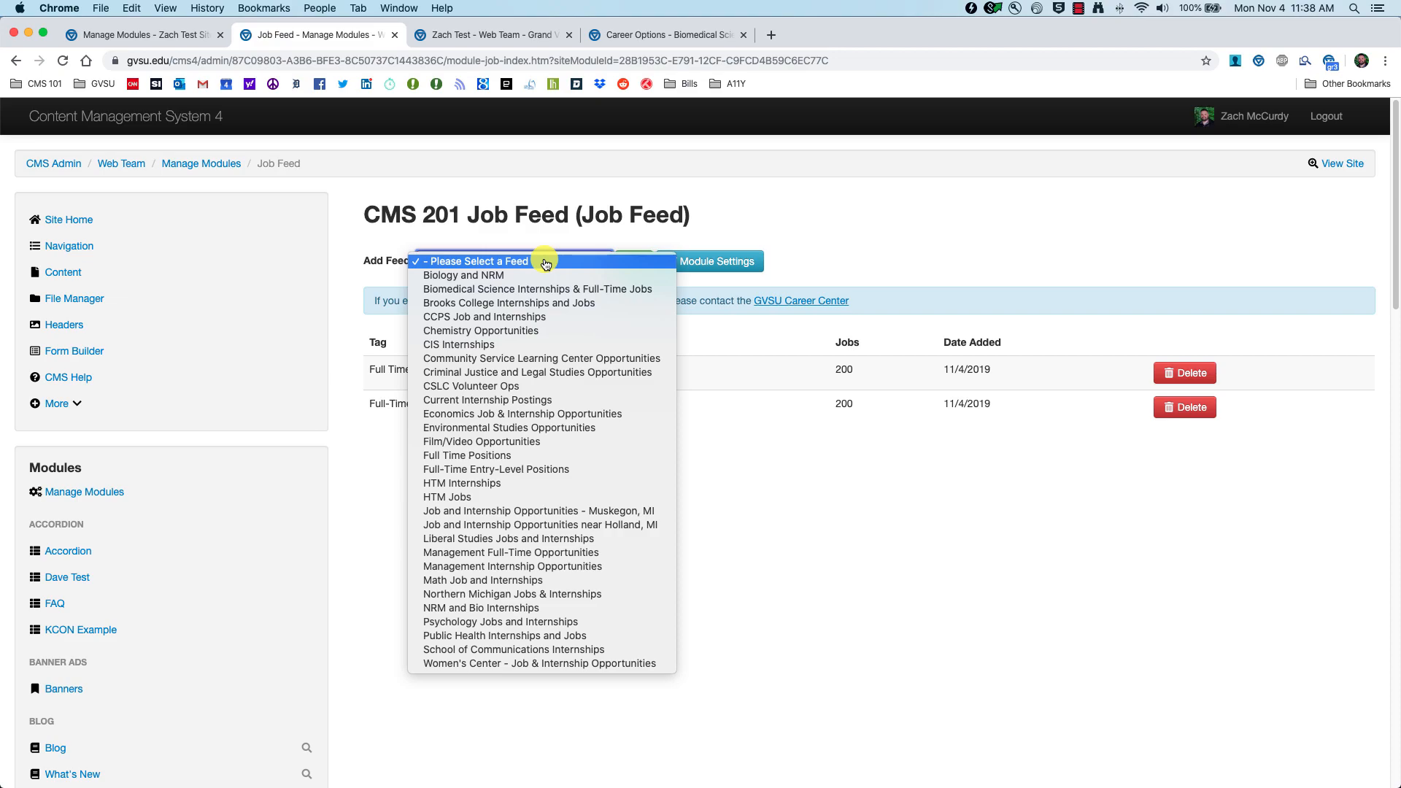
pyautogui.click(910, 398)
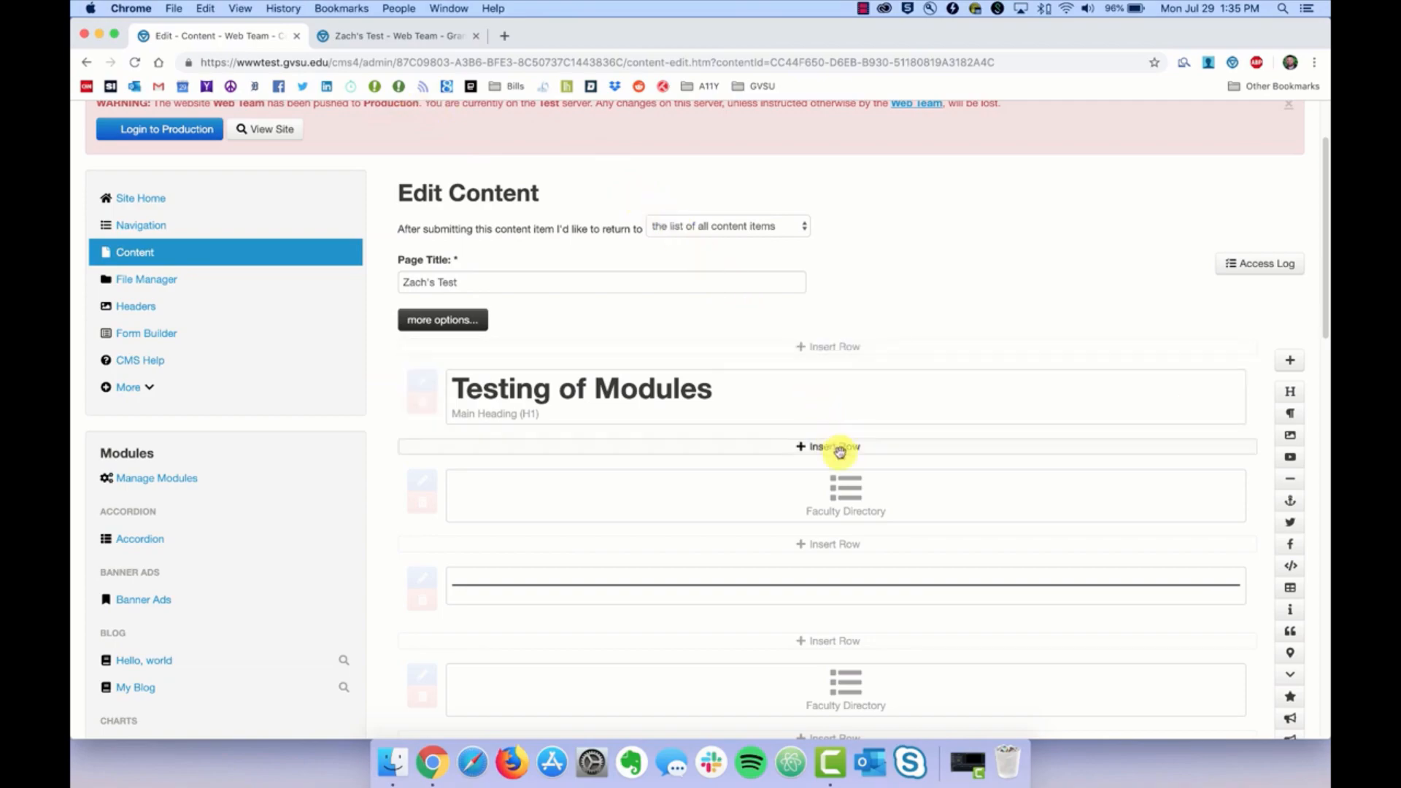
# Step: Open the Faculty Directory block's settings and pick the A–Z index layout
pyautogui.click(830, 501)
pyautogui.click(374, 301)
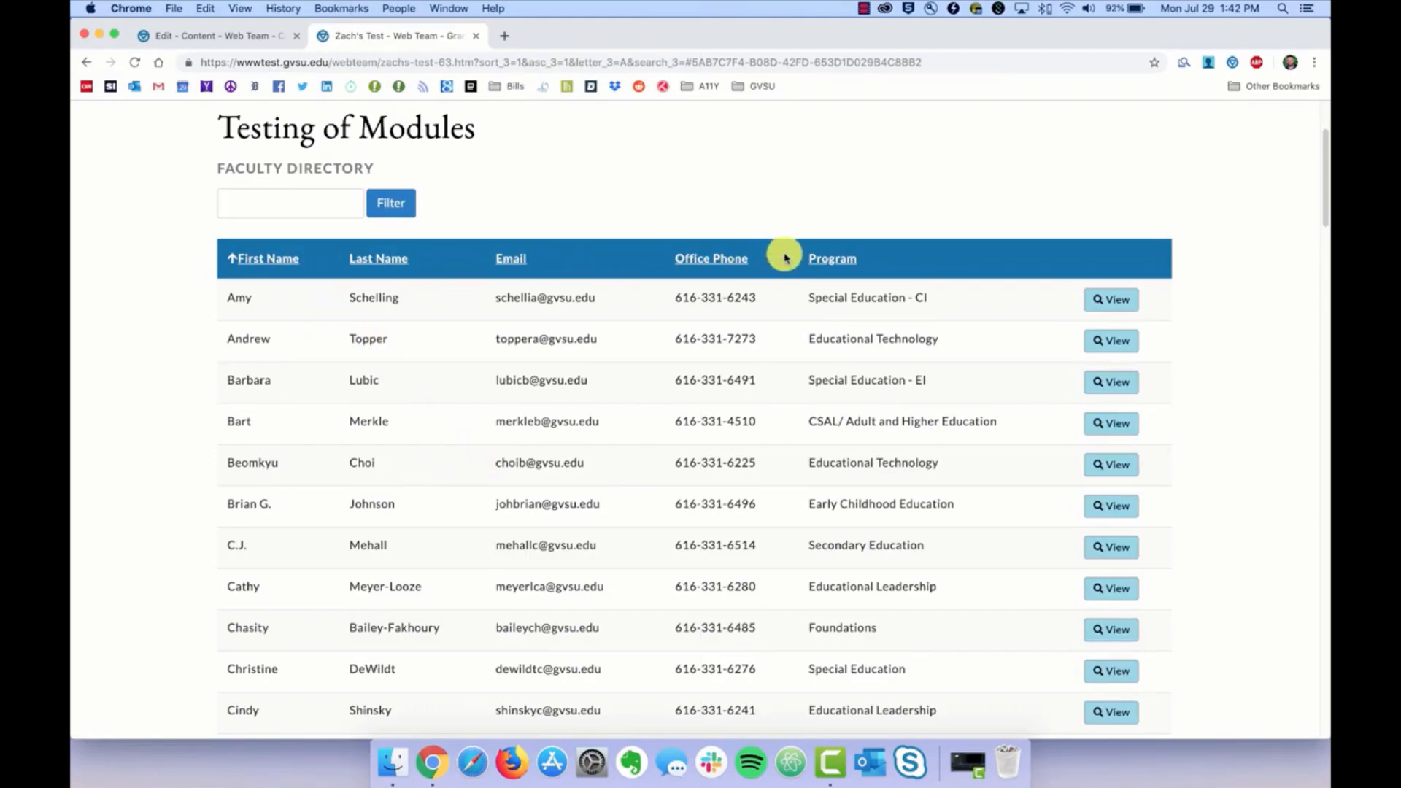
pyautogui.scroll(-10, 277, 432)
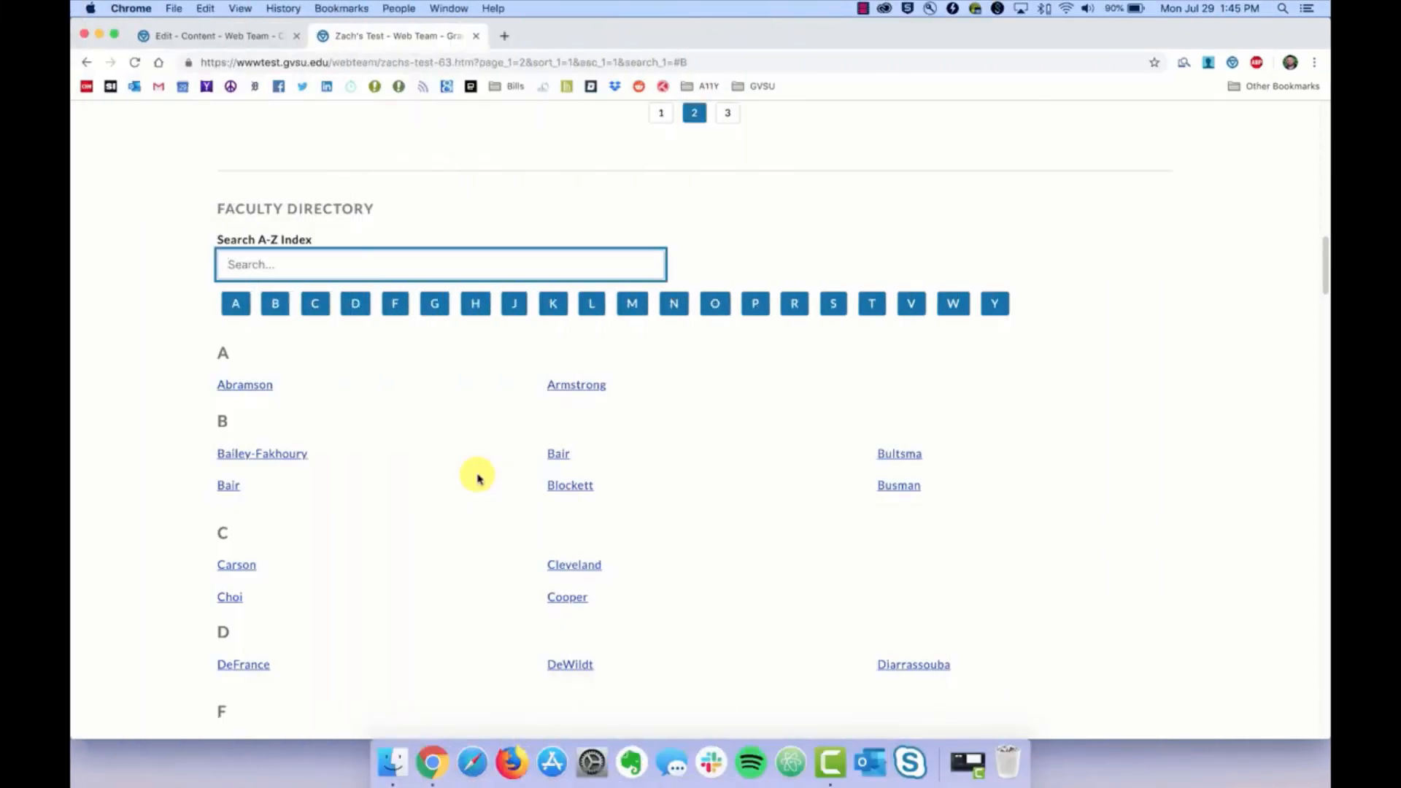
# Step: Jump to the B names in the A–Z directory and type a search term
pyautogui.click(270, 305)
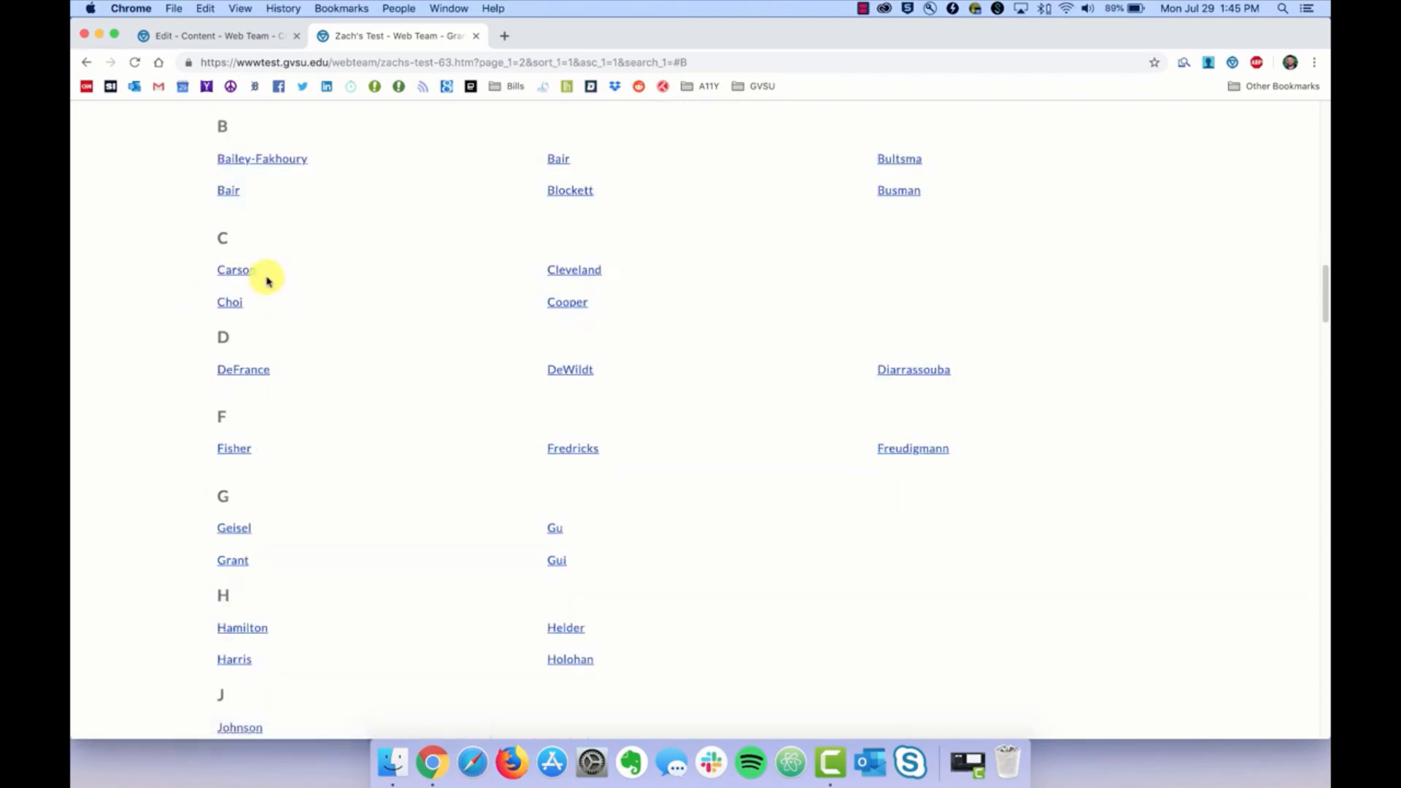
pyautogui.scroll(5, 307, 228)
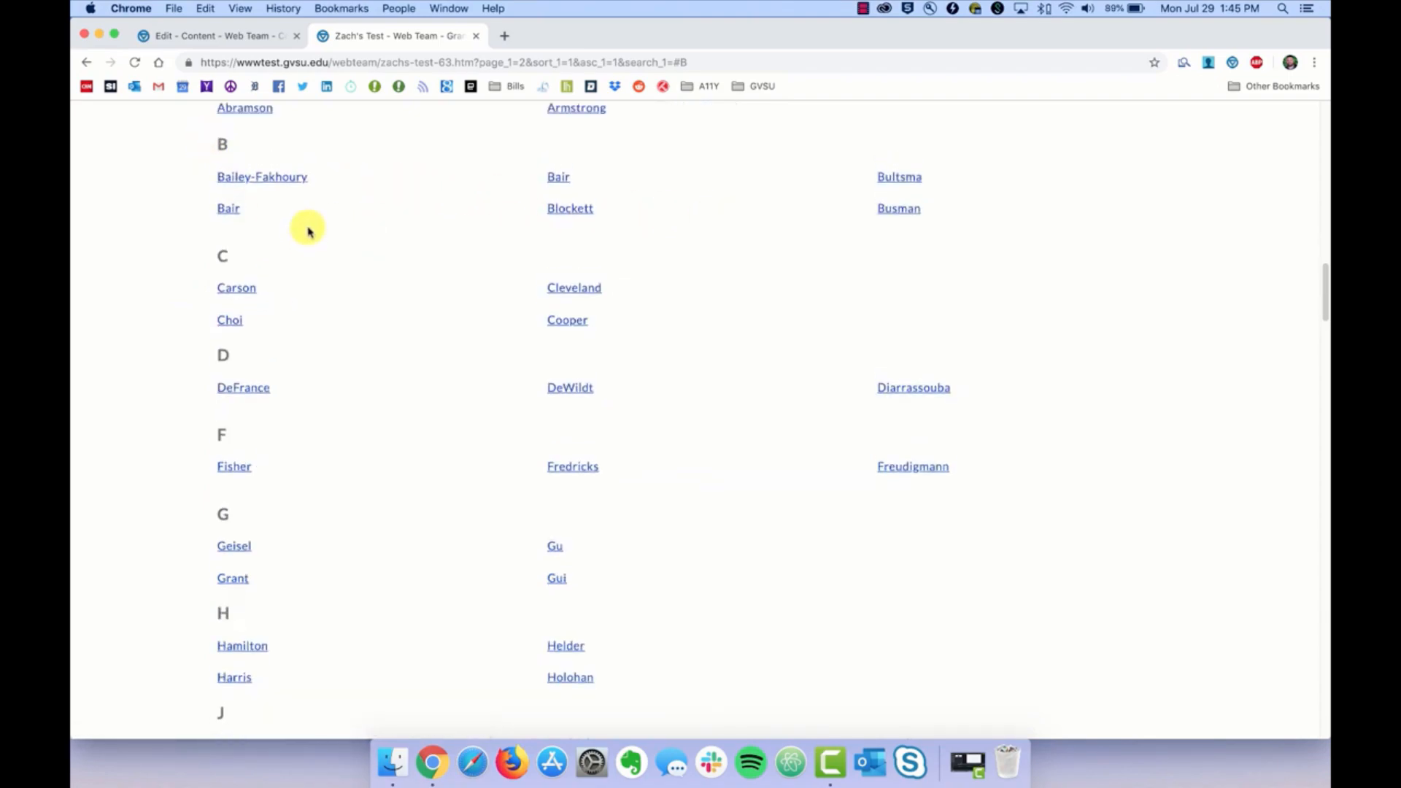
pyautogui.scroll(1, 298, 234)
pyautogui.click(277, 219)
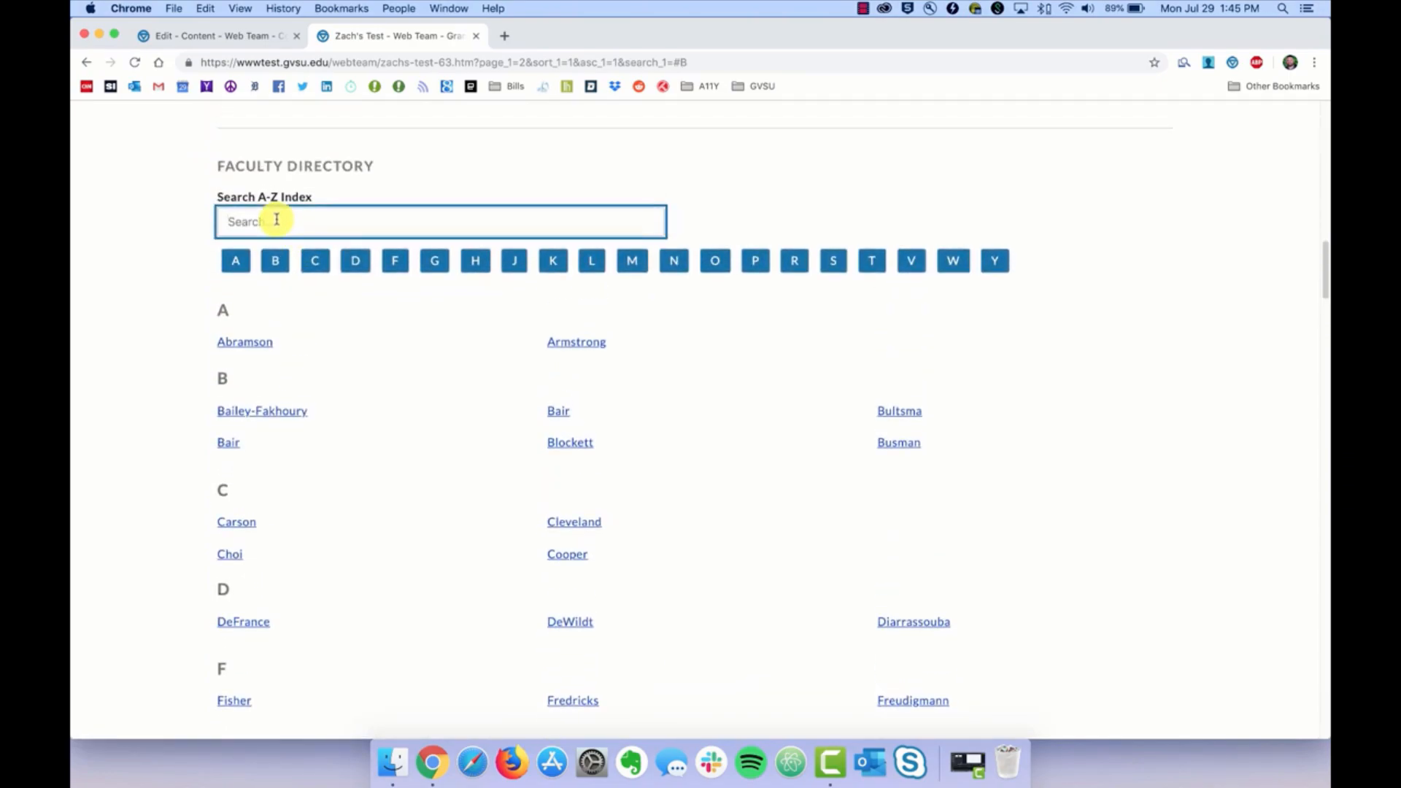
pyautogui.write('bl')
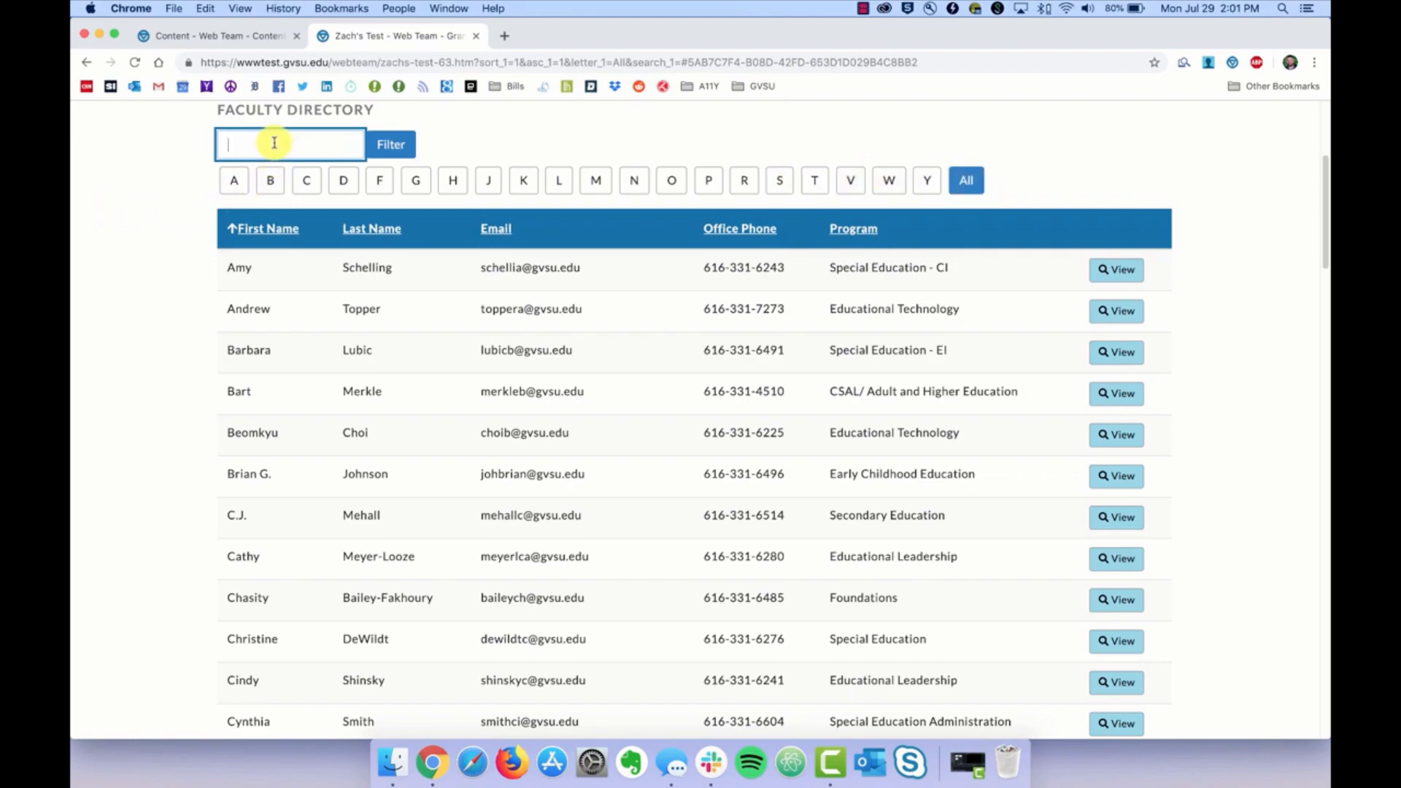
# Step: Filter the faculty table by a faculty member's name, then go back to the CMS tab
pyautogui.write('bart')
pyautogui.click(389, 143)
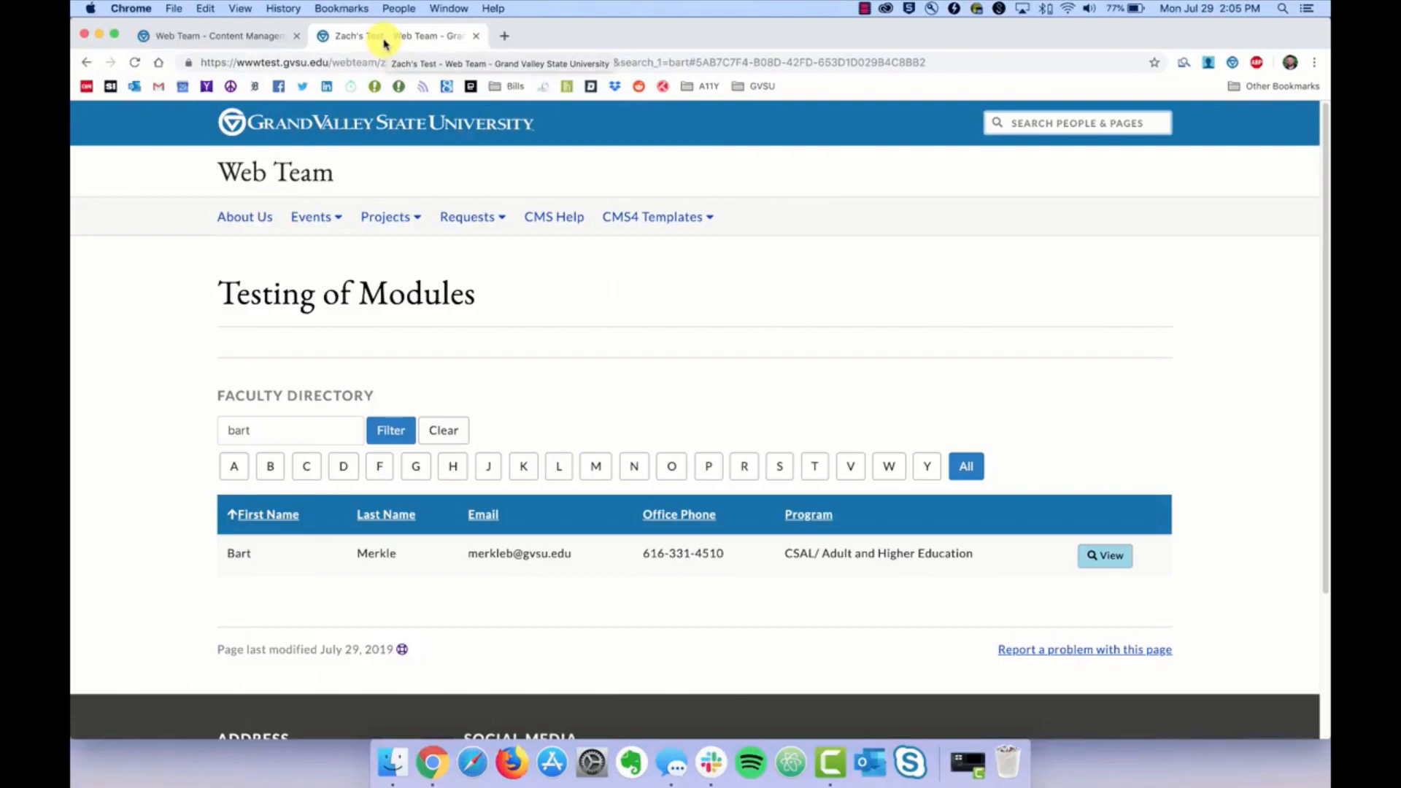
pyautogui.click(240, 35)
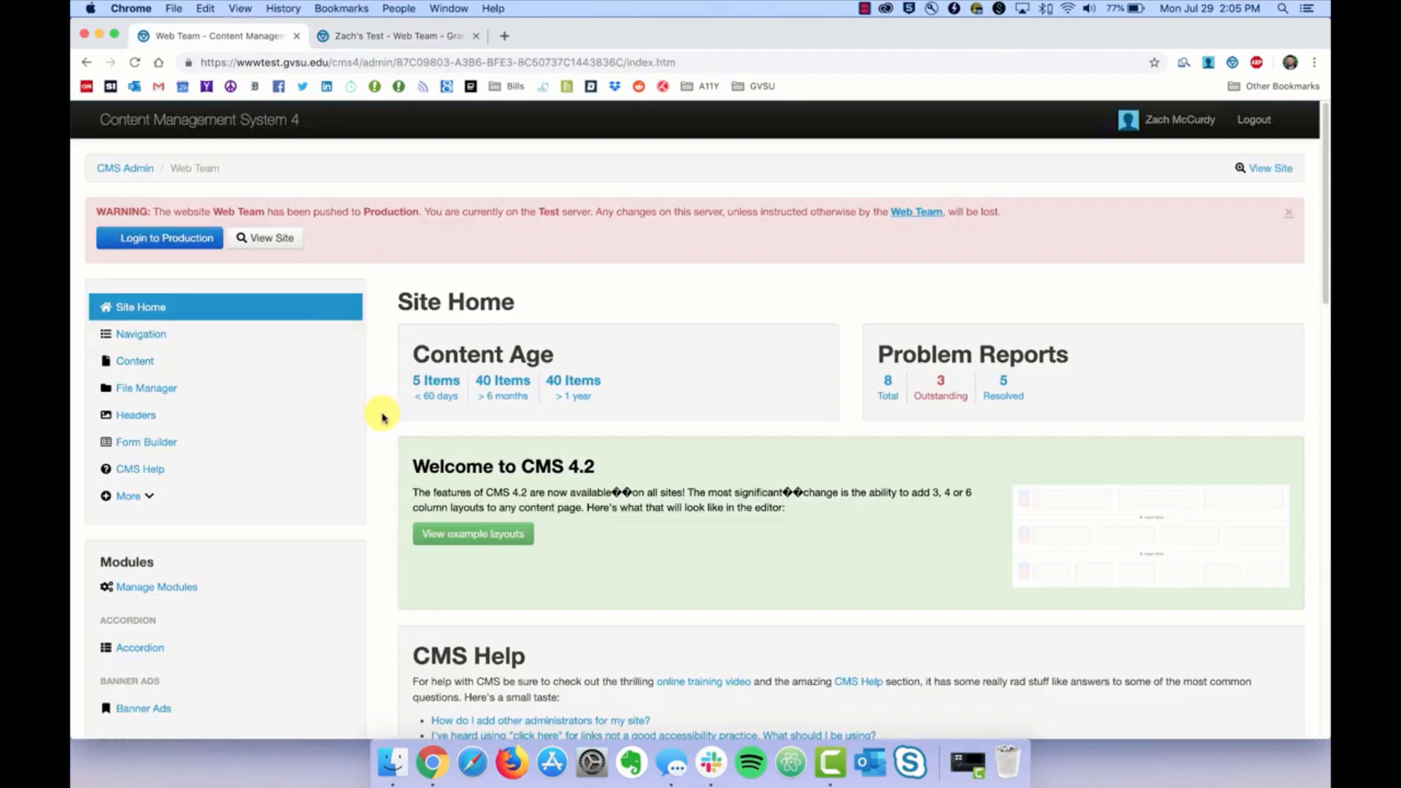
# Step: Create a new Lists module with the alias title 'Staff' from Manage Modules
pyautogui.click(154, 588)
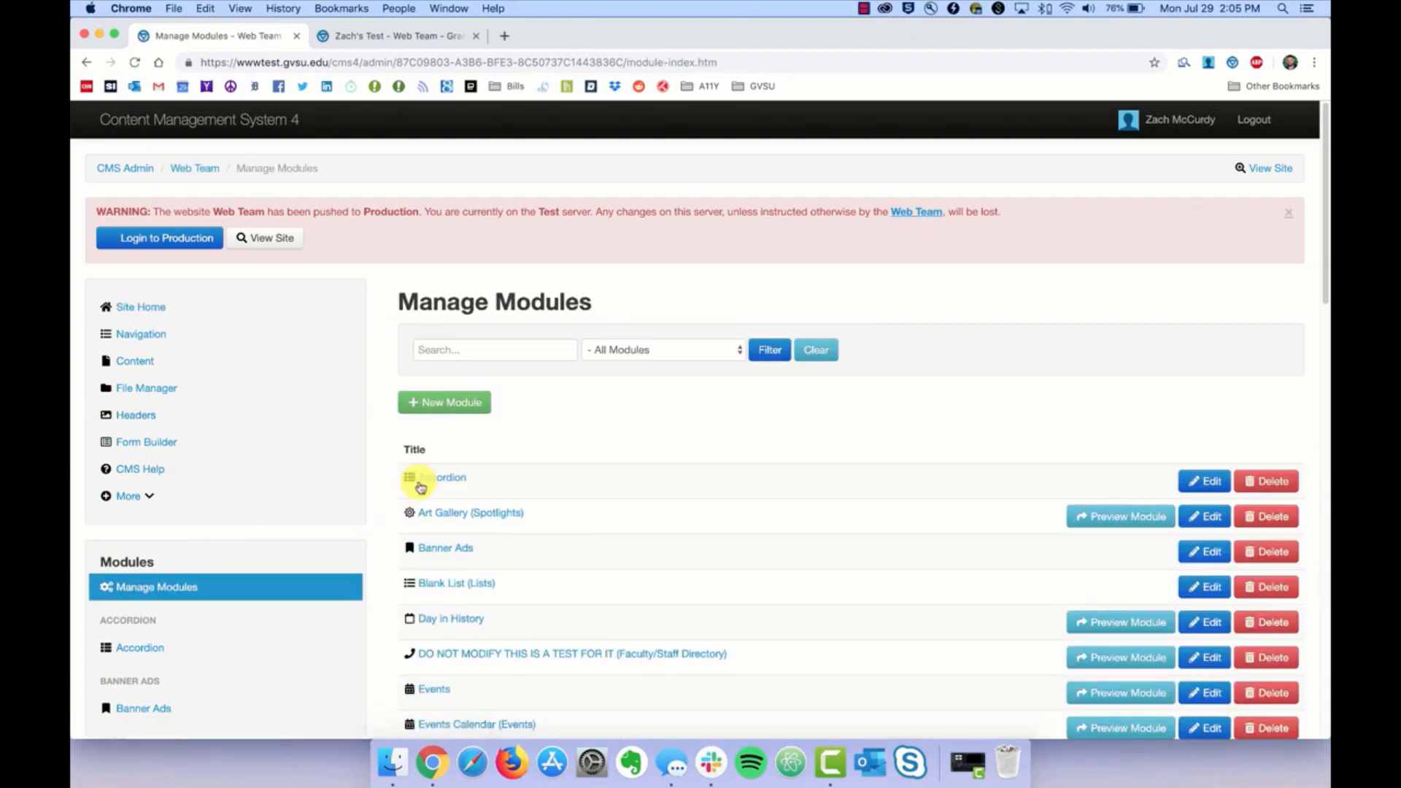
pyautogui.click(462, 406)
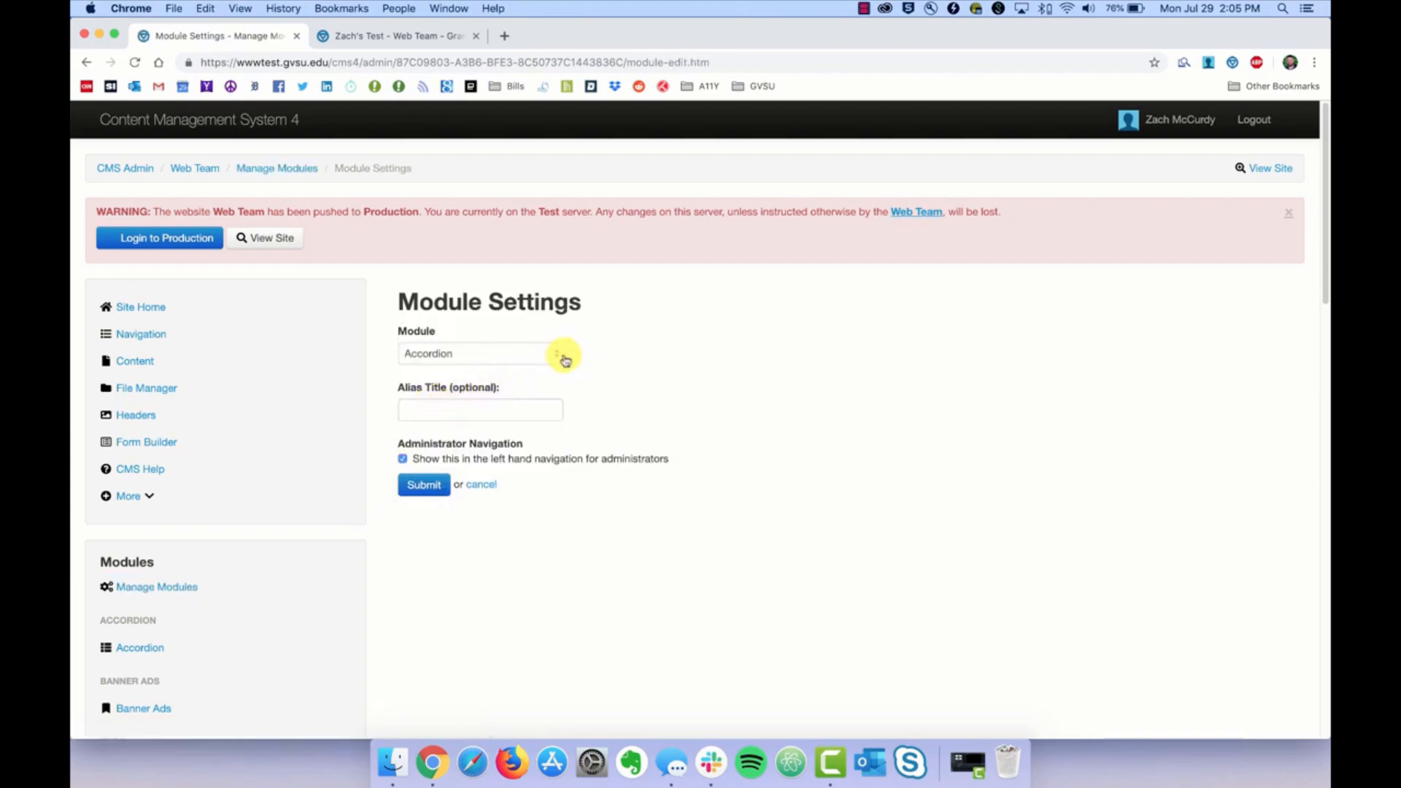
pyautogui.click(562, 356)
pyautogui.click(462, 510)
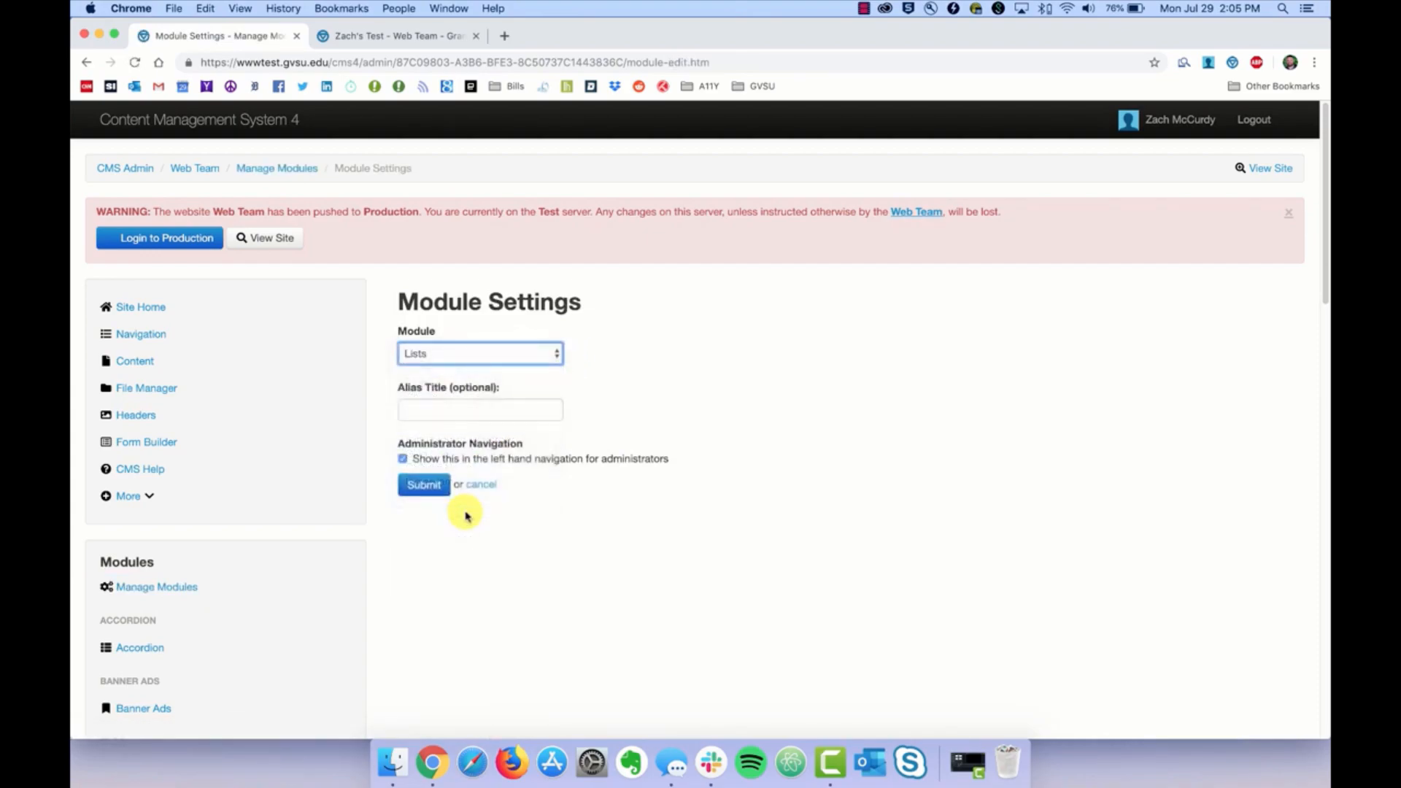
pyautogui.click(502, 407)
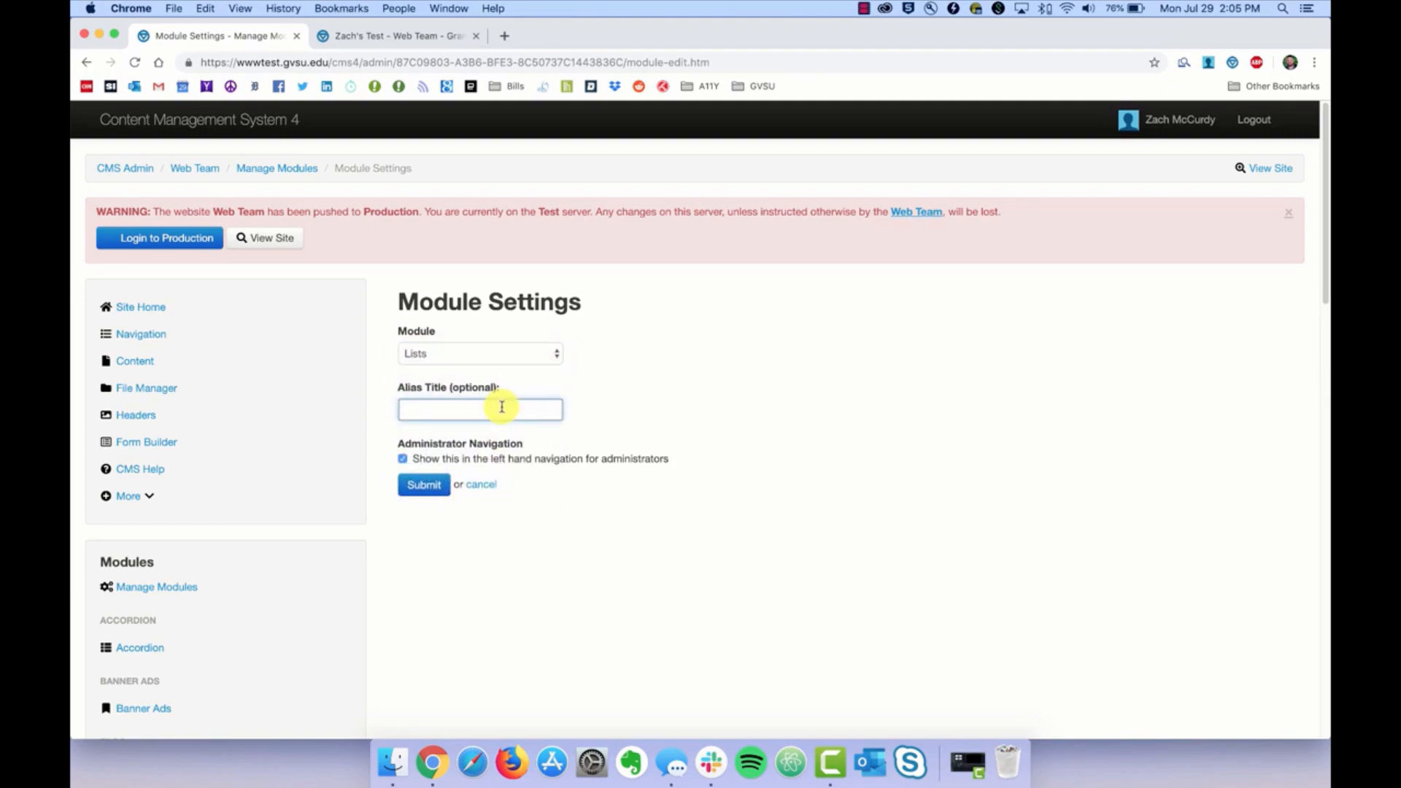
pyautogui.write('Staff')
pyautogui.click(430, 493)
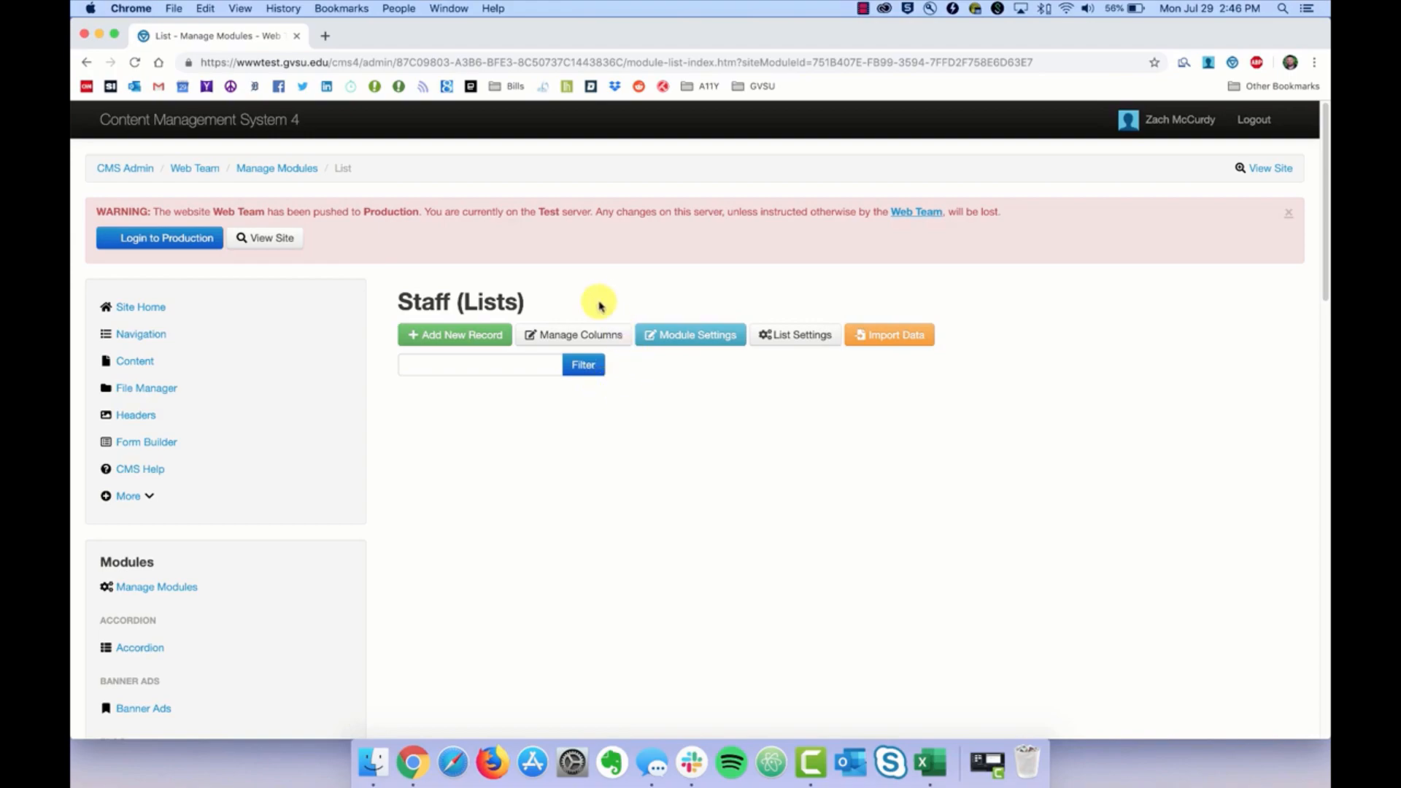
# Step: Add a 'First' Text column formatted as Plain Text to the Staff list
pyautogui.click(577, 338)
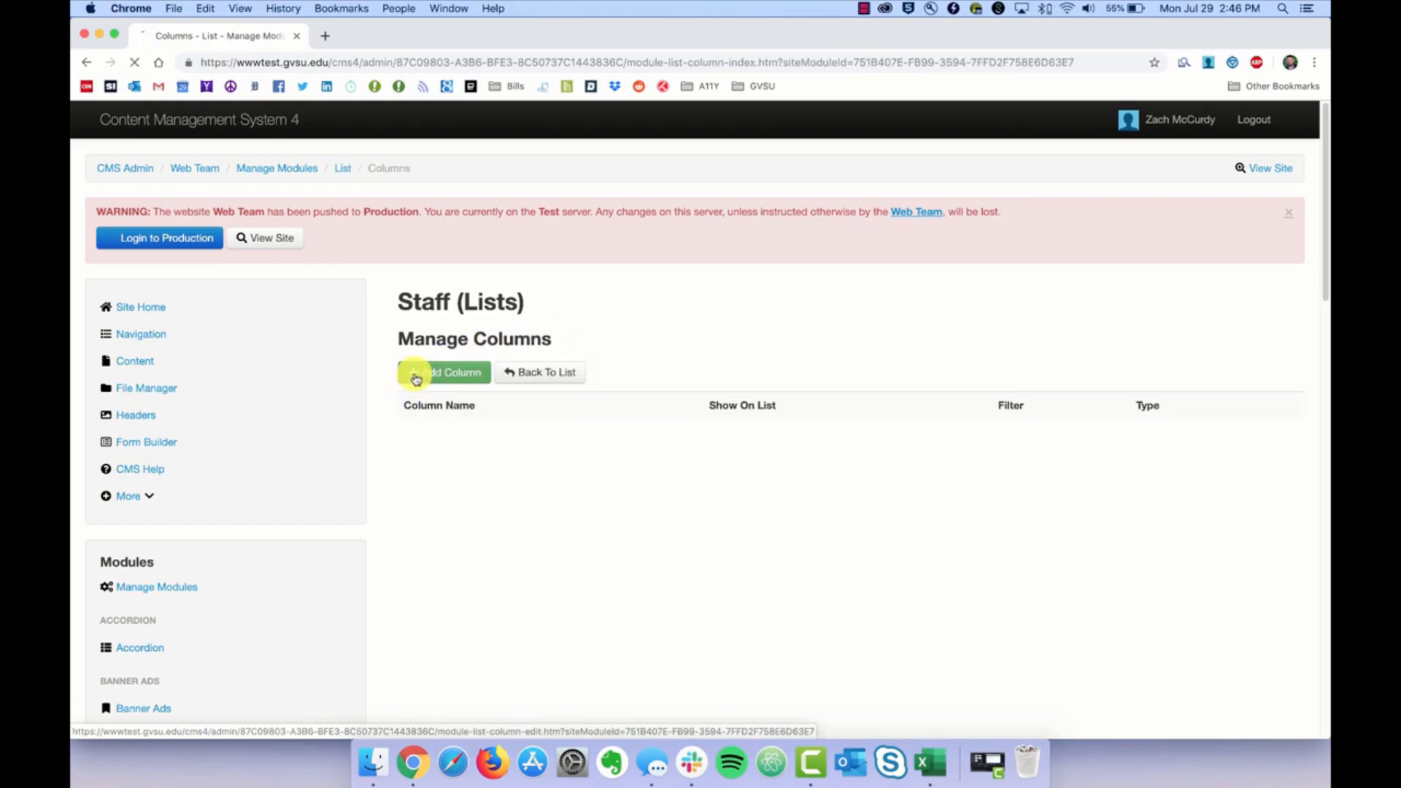
pyautogui.click(416, 393)
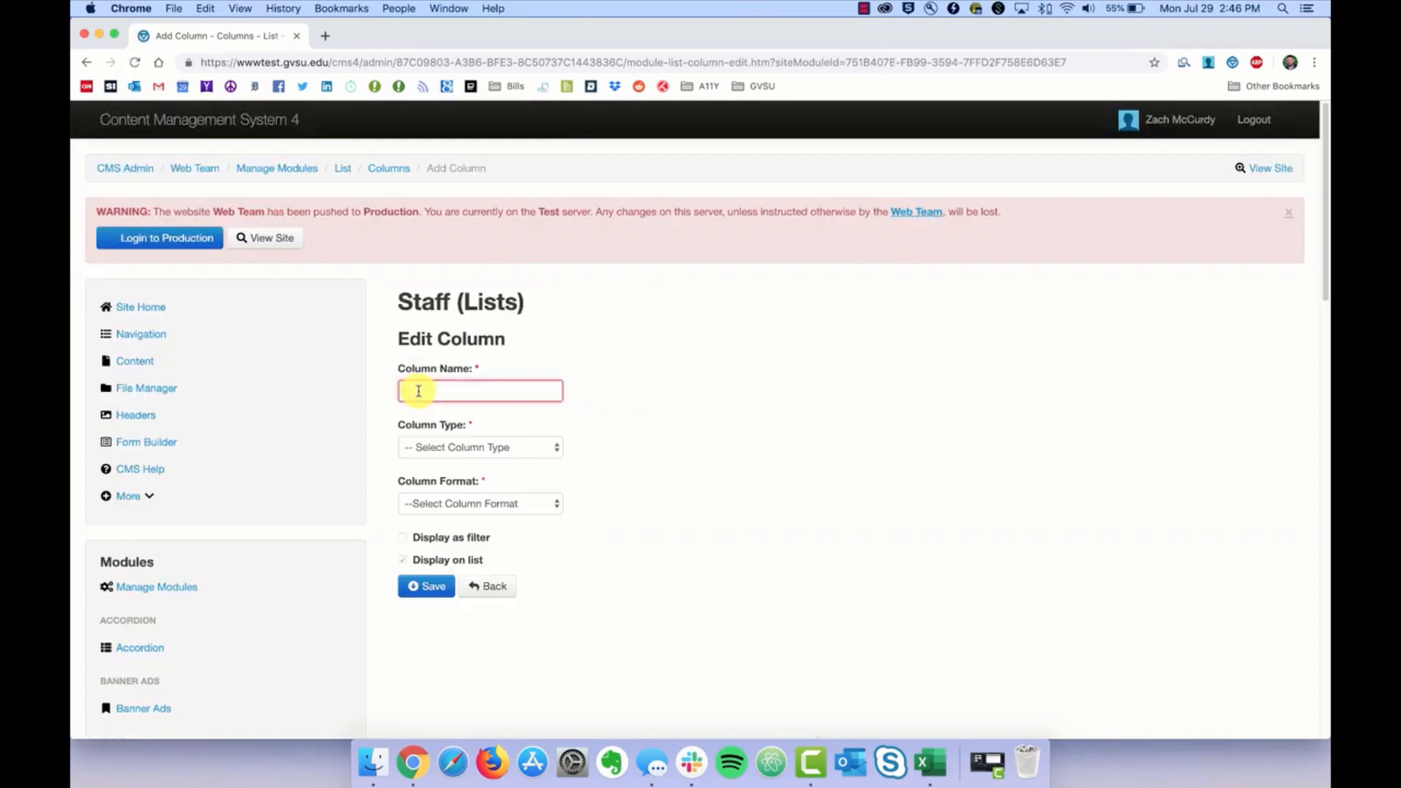
pyautogui.write('First Name')
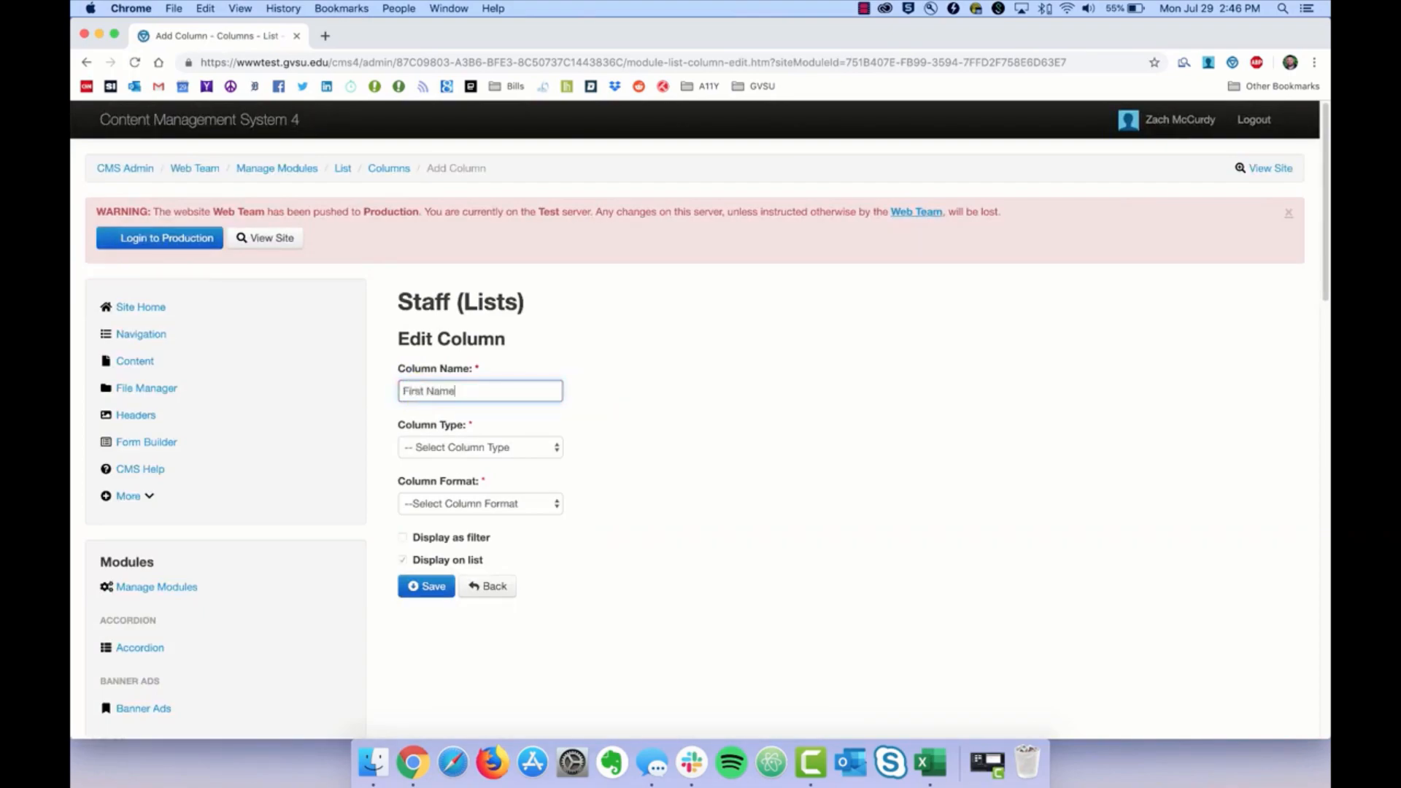
pyautogui.click(532, 449)
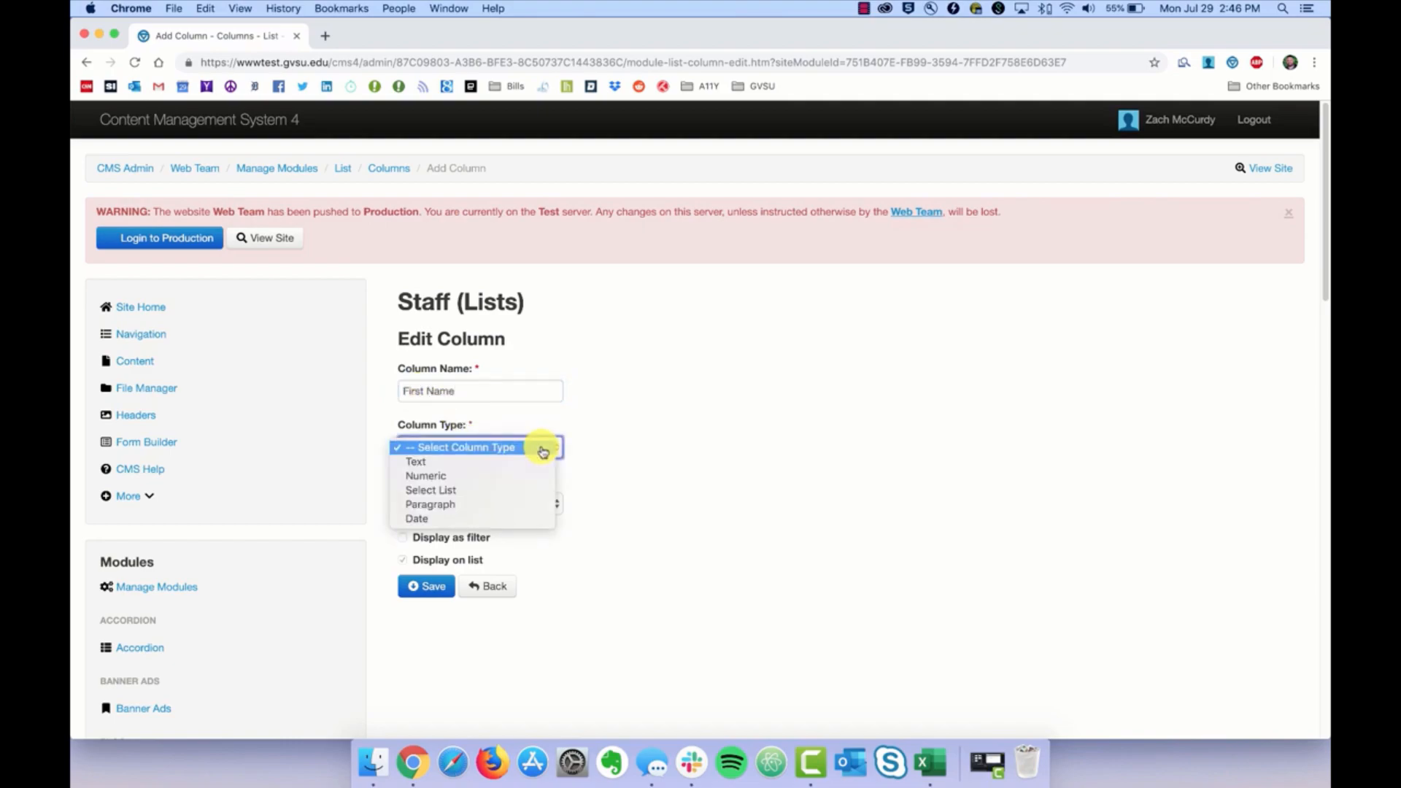
pyautogui.click(449, 467)
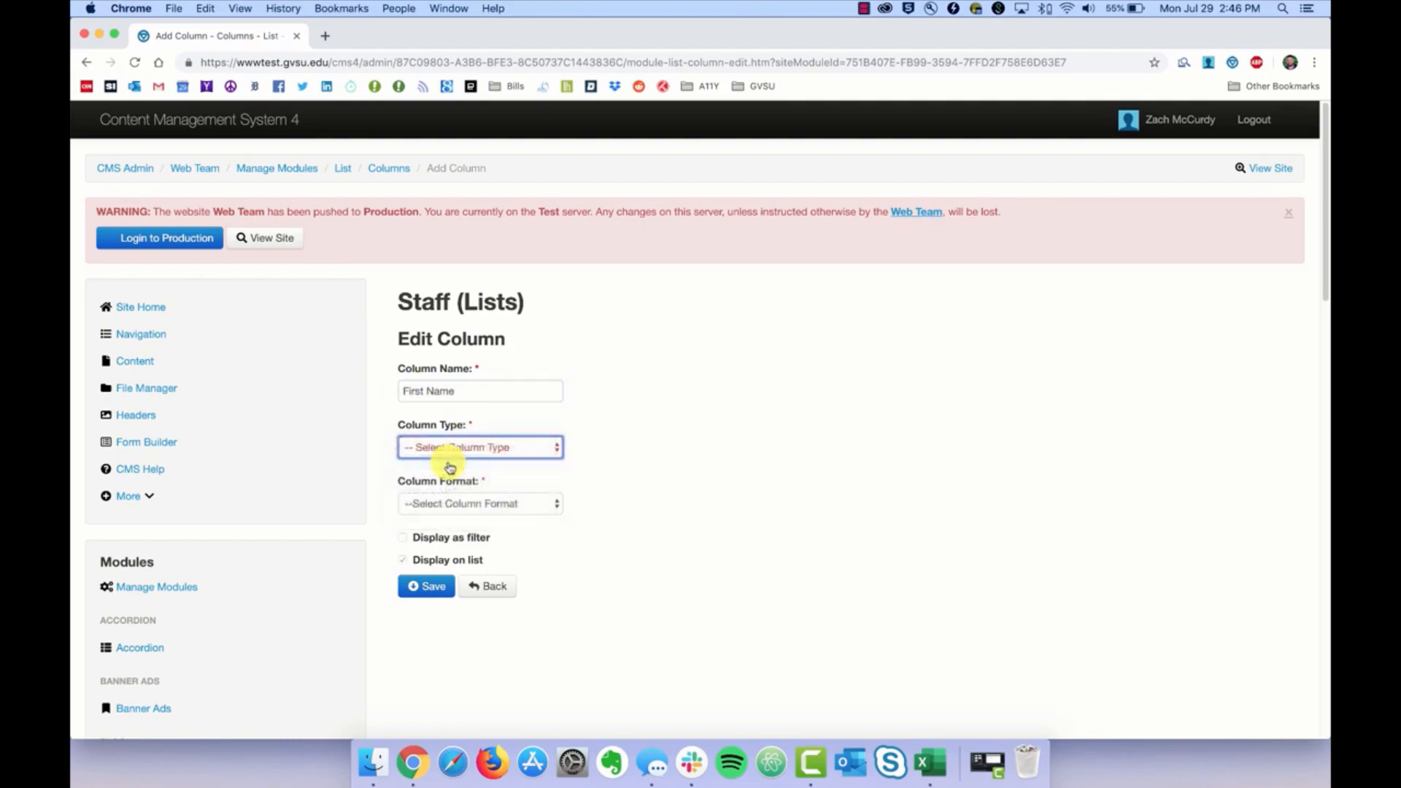
pyautogui.click(557, 509)
pyautogui.click(497, 545)
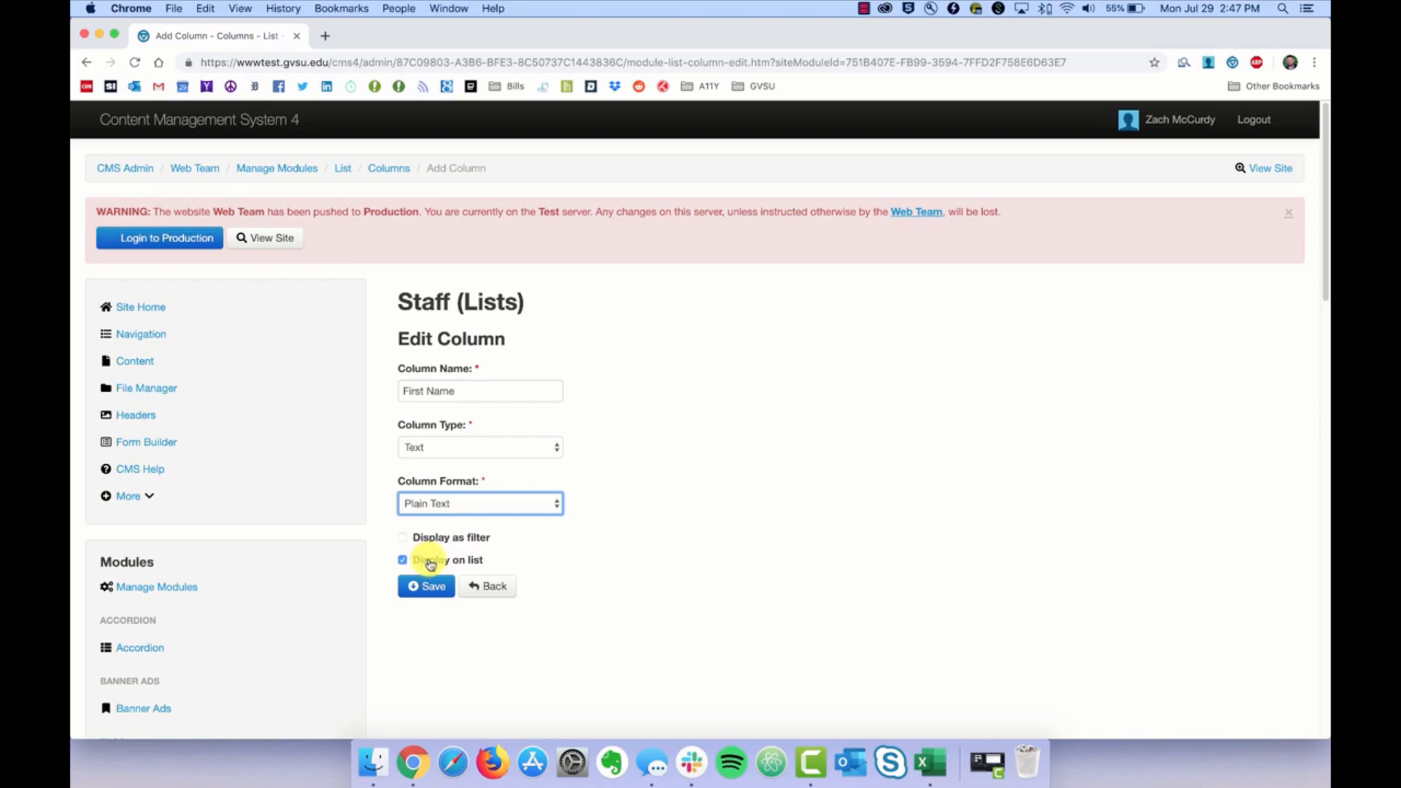
# Step: Turn on 'Display on list' for First Name, save, and return to the Staff records
pyautogui.click(403, 562)
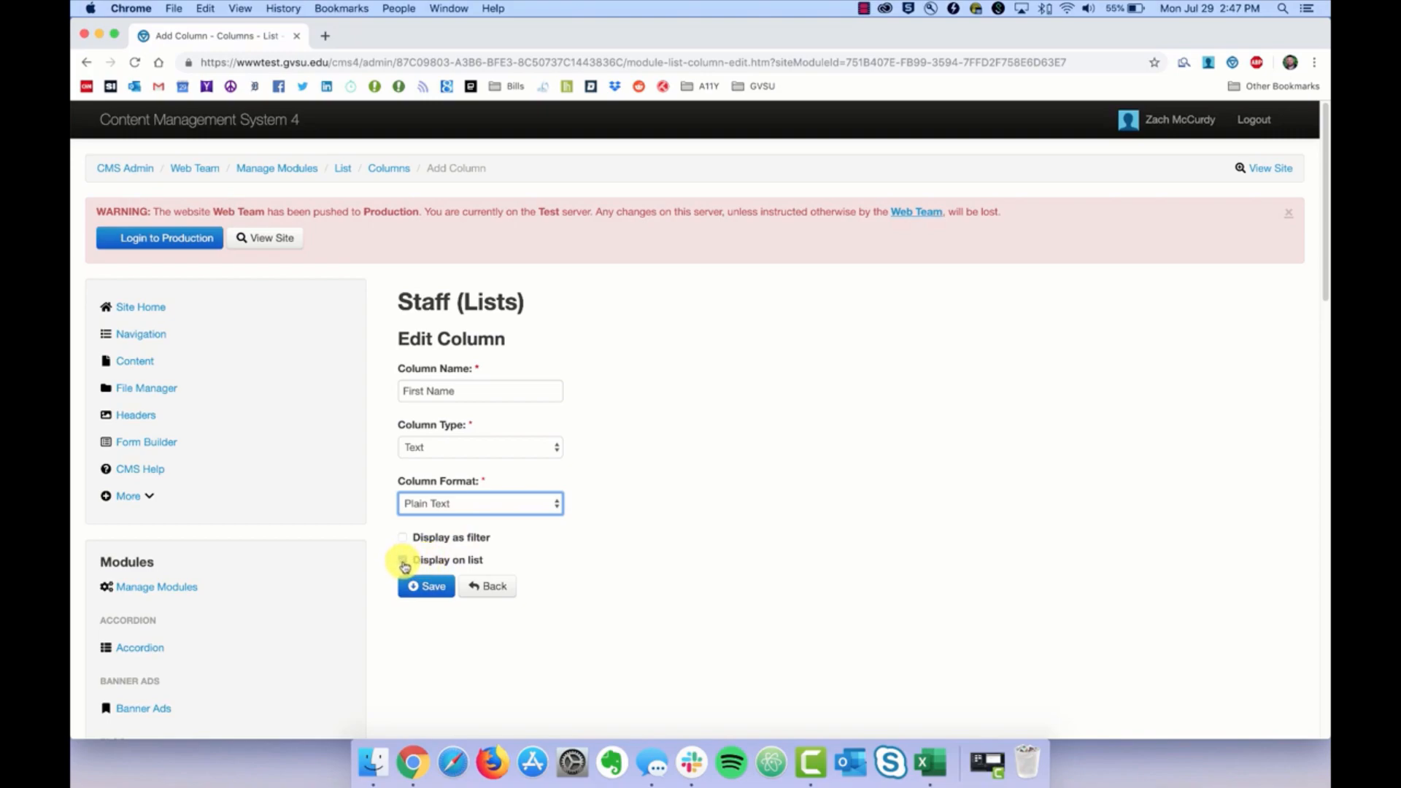
pyautogui.click(403, 562)
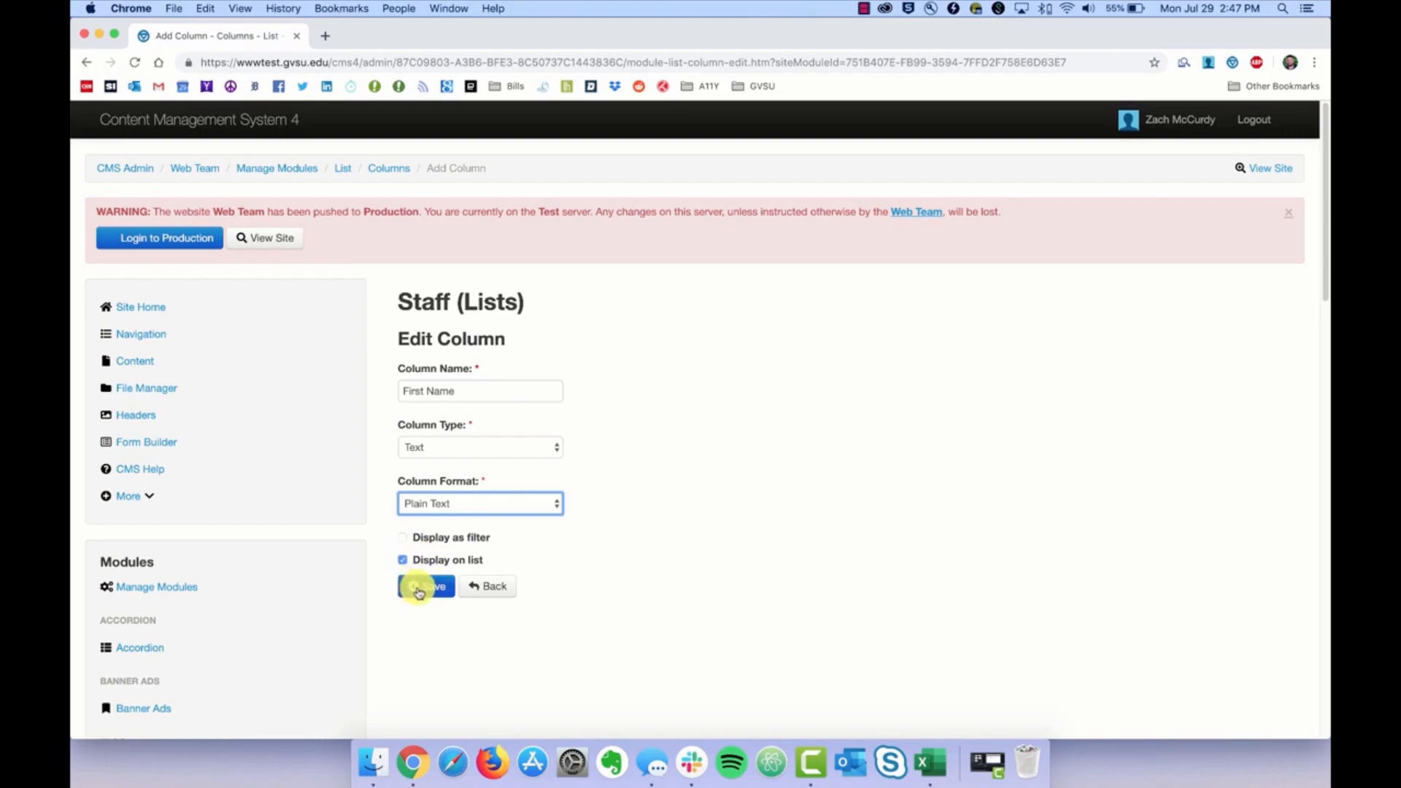
pyautogui.click(418, 590)
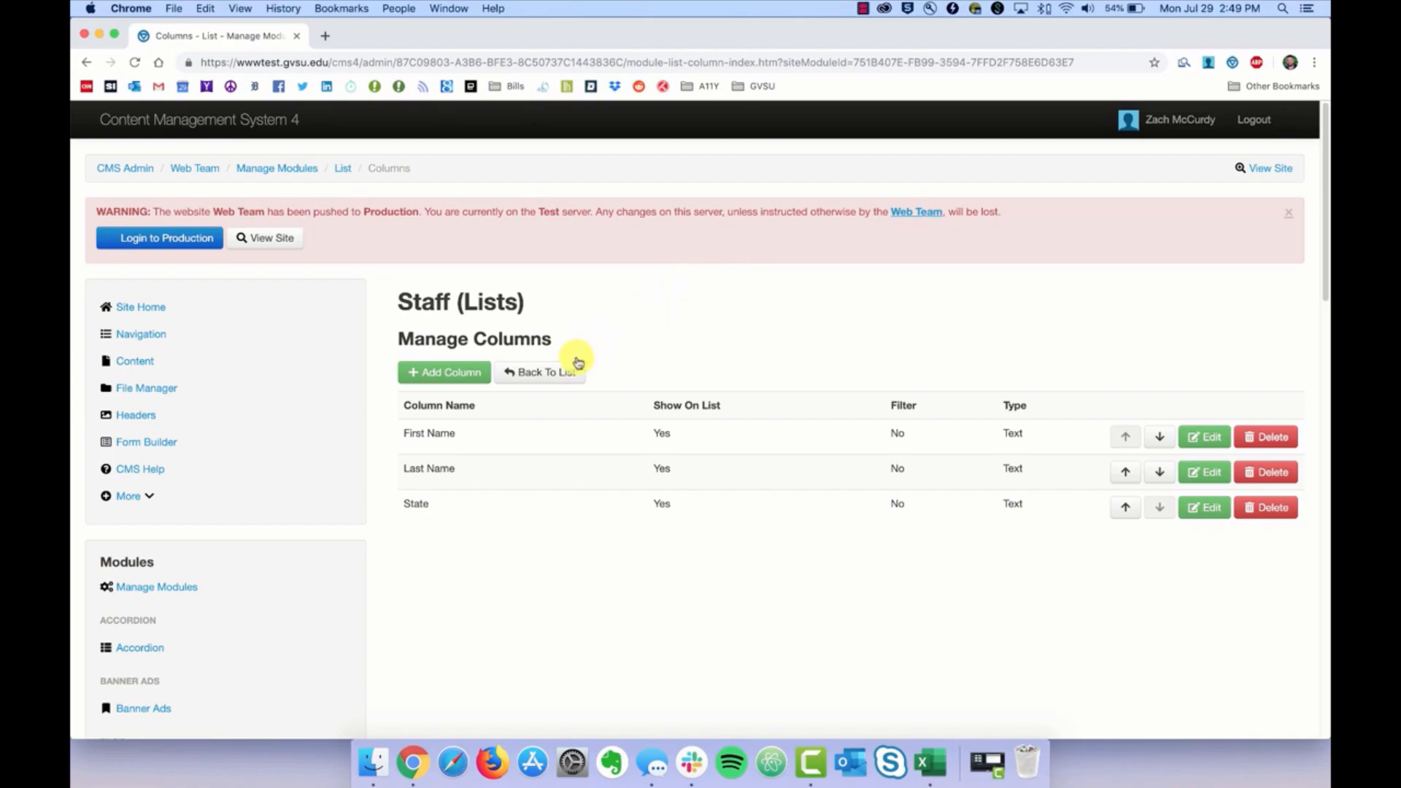
pyautogui.click(556, 375)
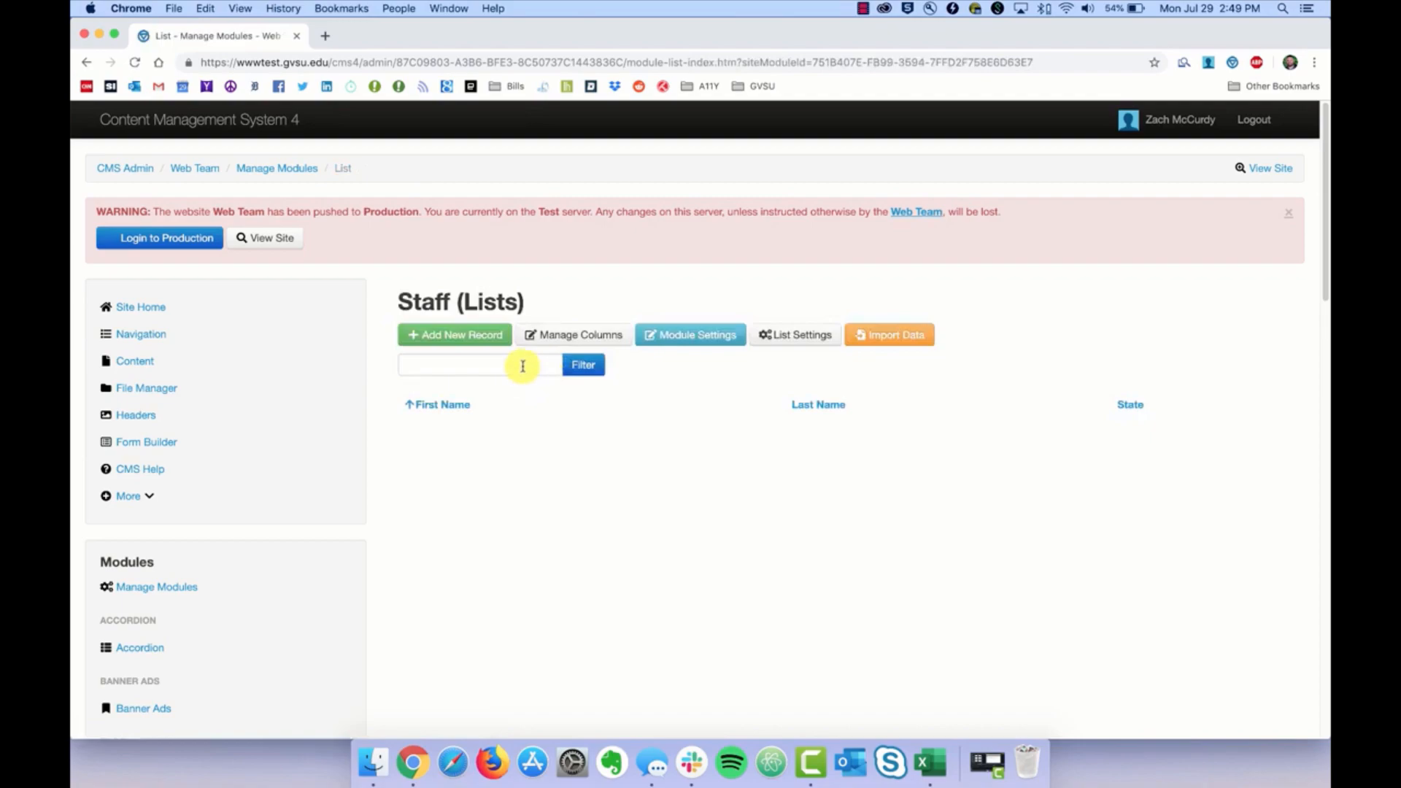
# Step: Add a staff record with a person's first name, last name and state Michigan
pyautogui.click(433, 341)
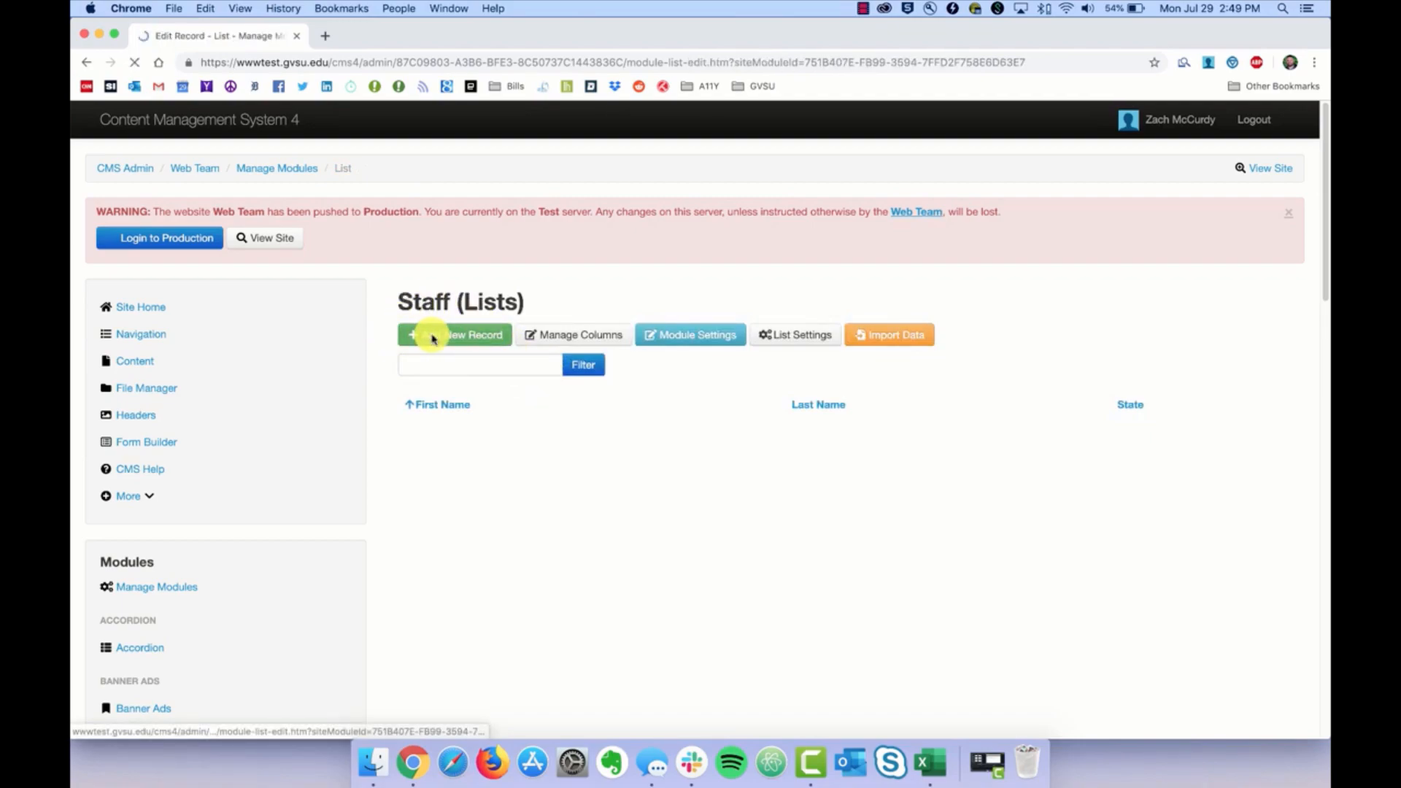
pyautogui.click(453, 353)
pyautogui.press('Tab')
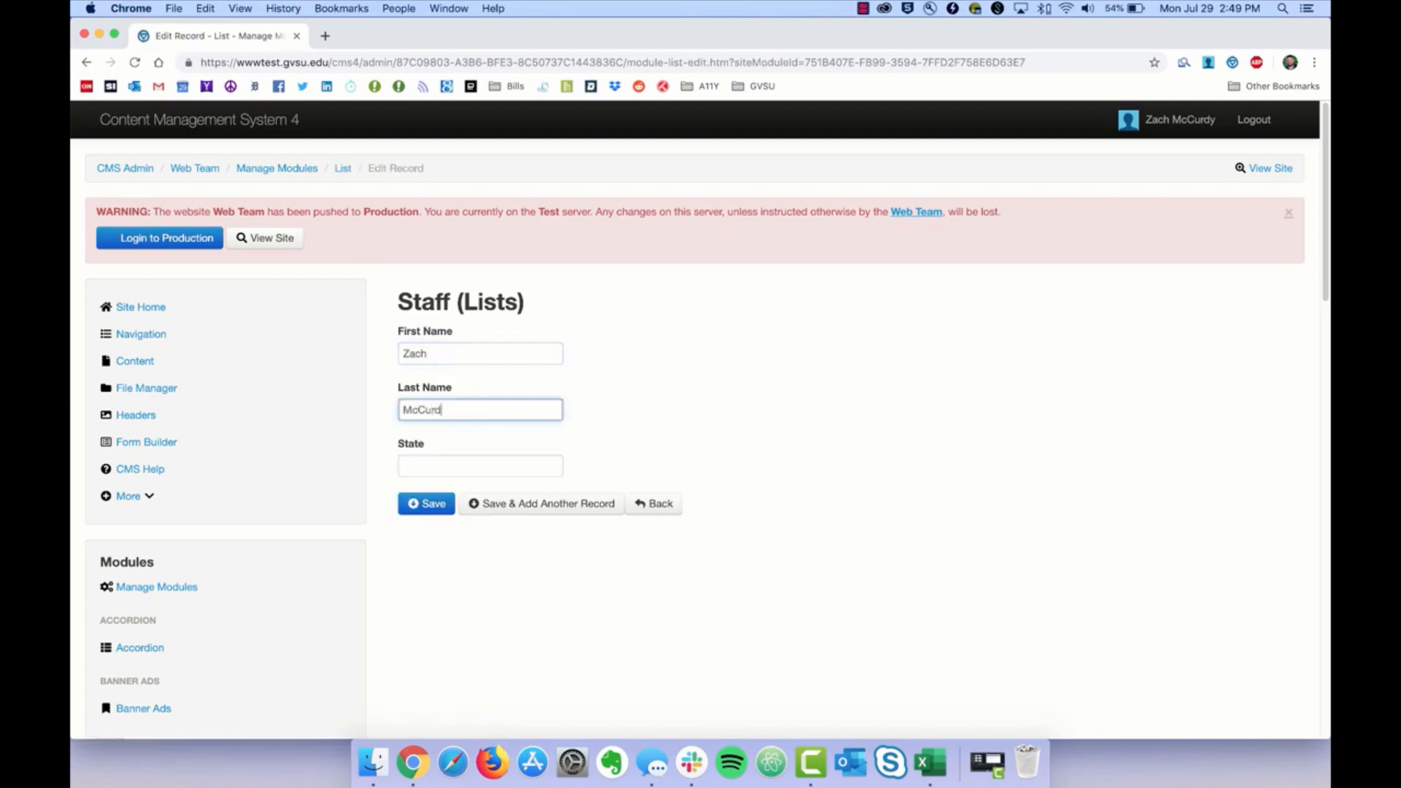
pyautogui.press('Tab')
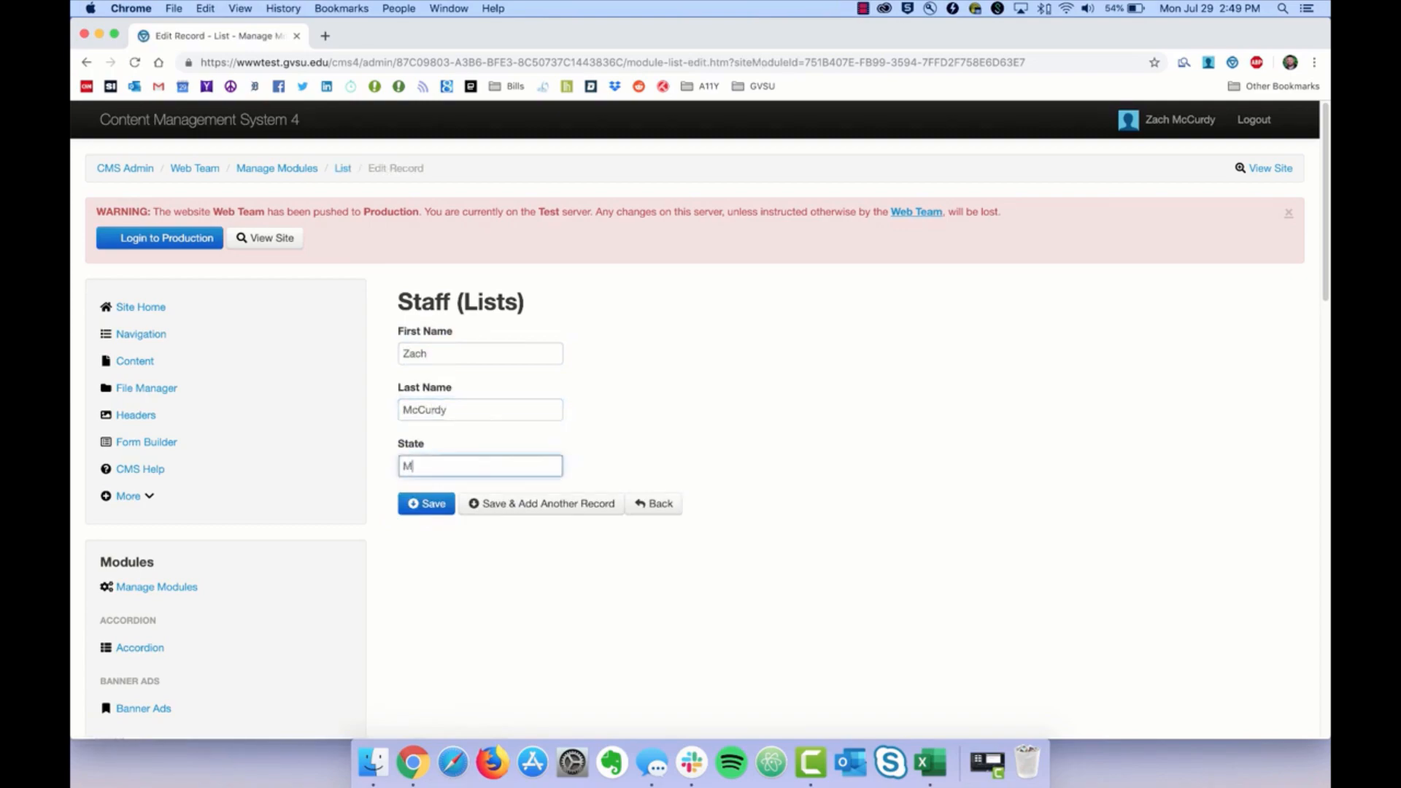
pyautogui.click(431, 505)
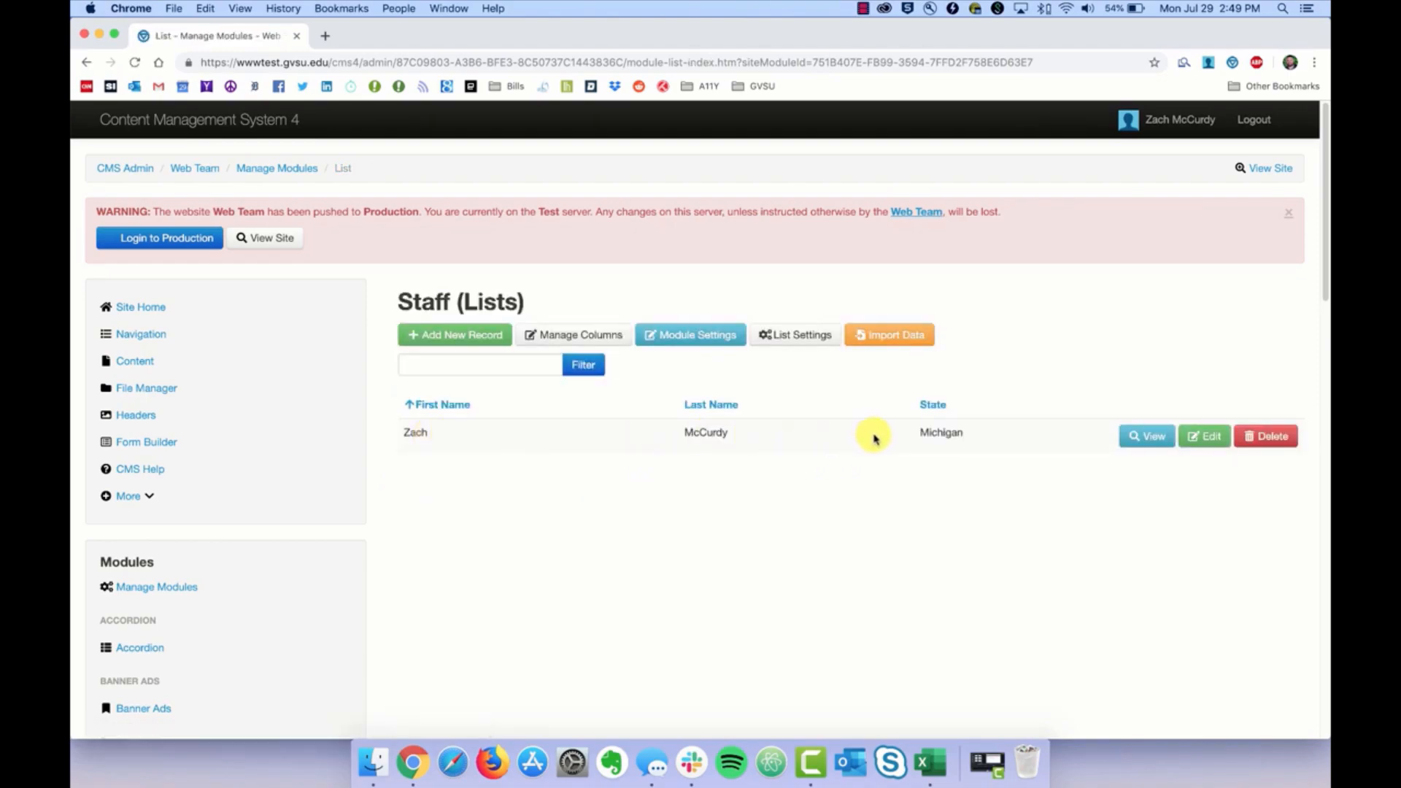
# Step: Add a second staff record with first name, last name and Michigan, opening another blank form
pyautogui.click(442, 323)
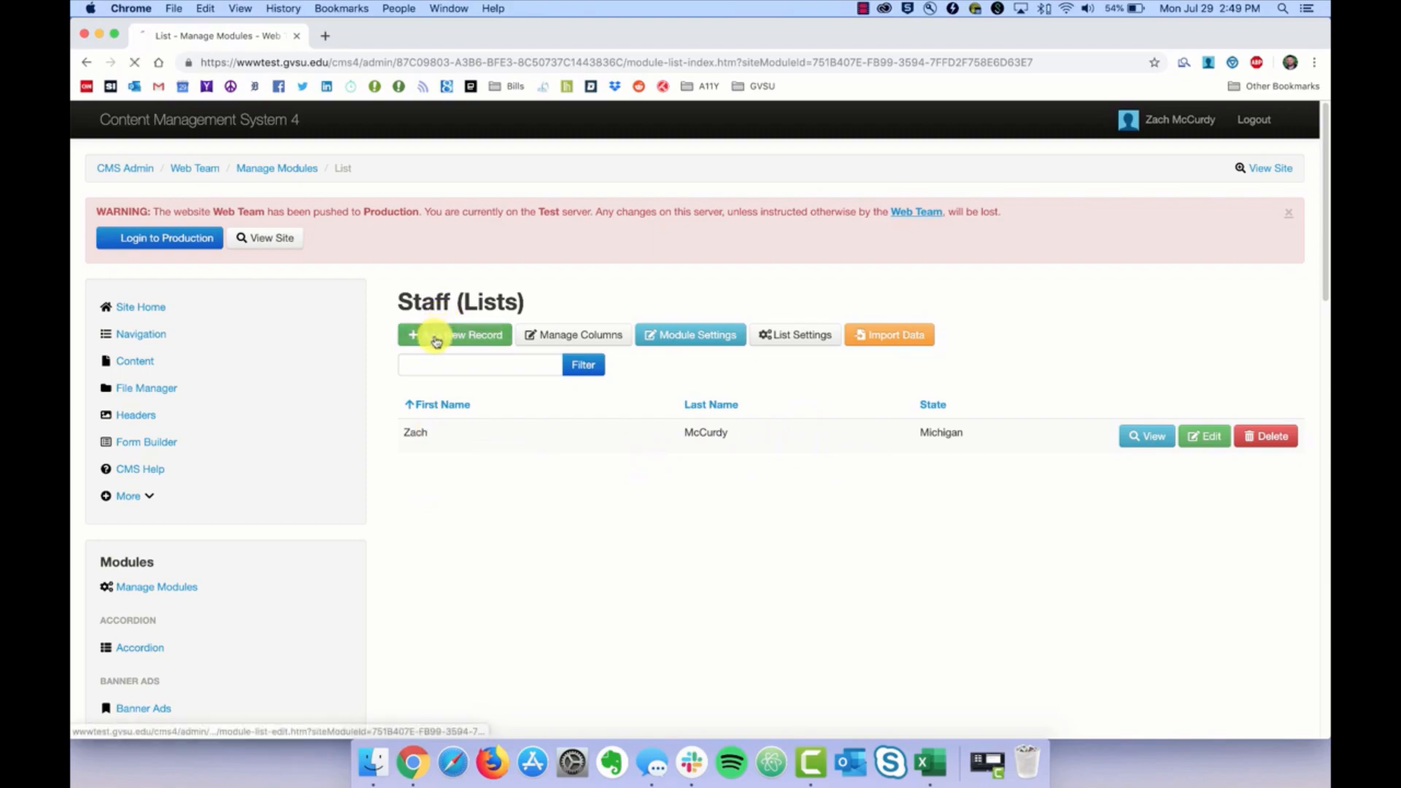
pyautogui.click(447, 356)
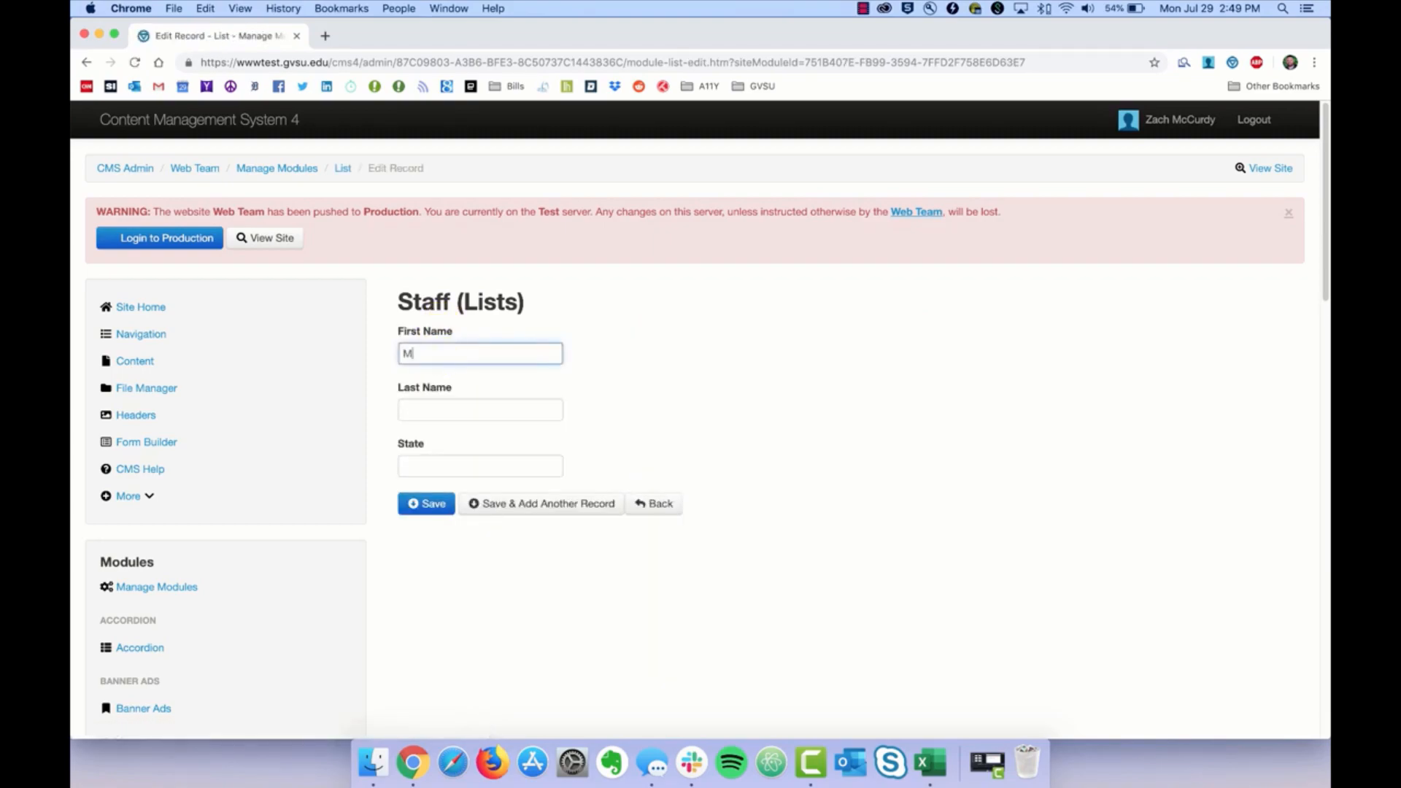
pyautogui.press('Tab')
pyautogui.press('Tab')
pyautogui.write('M')
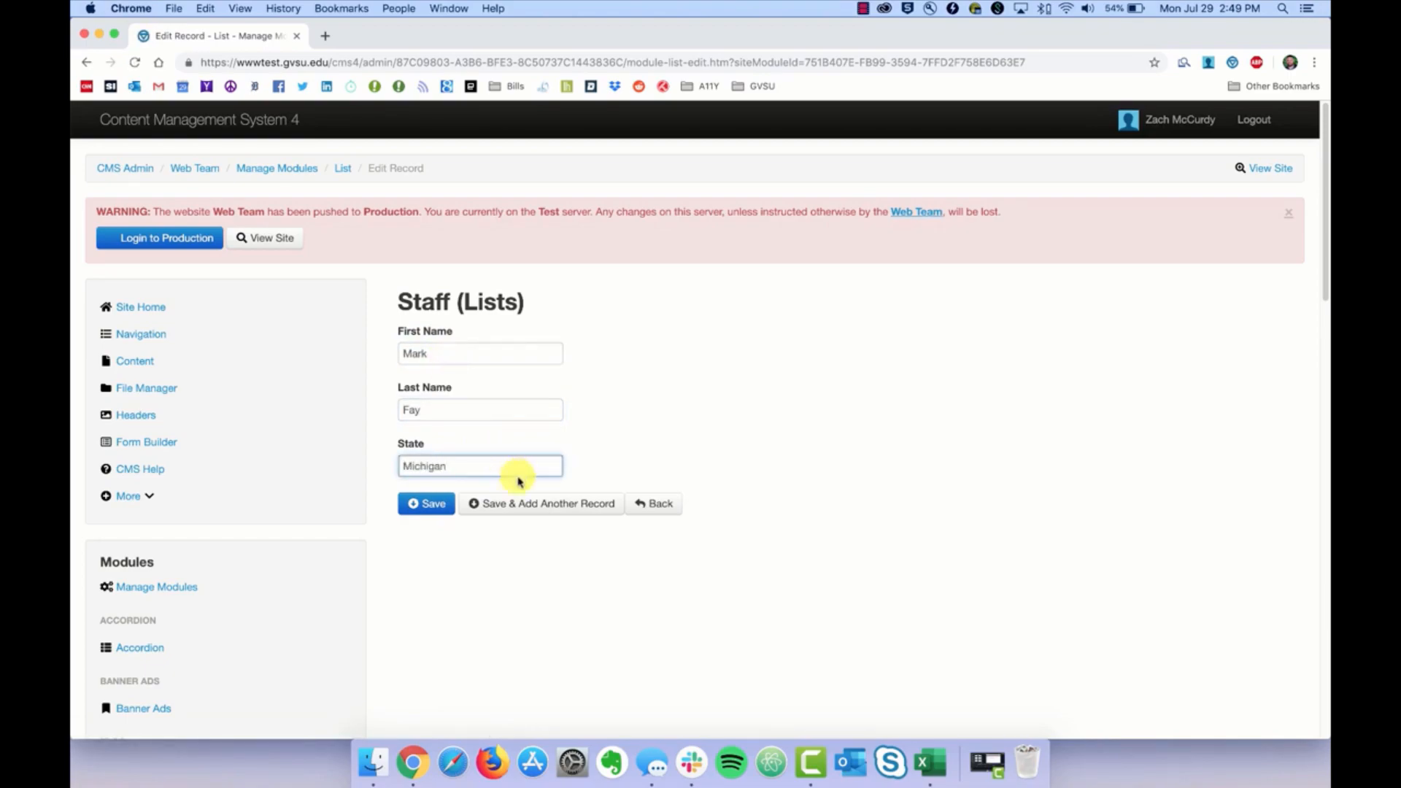
pyautogui.click(519, 511)
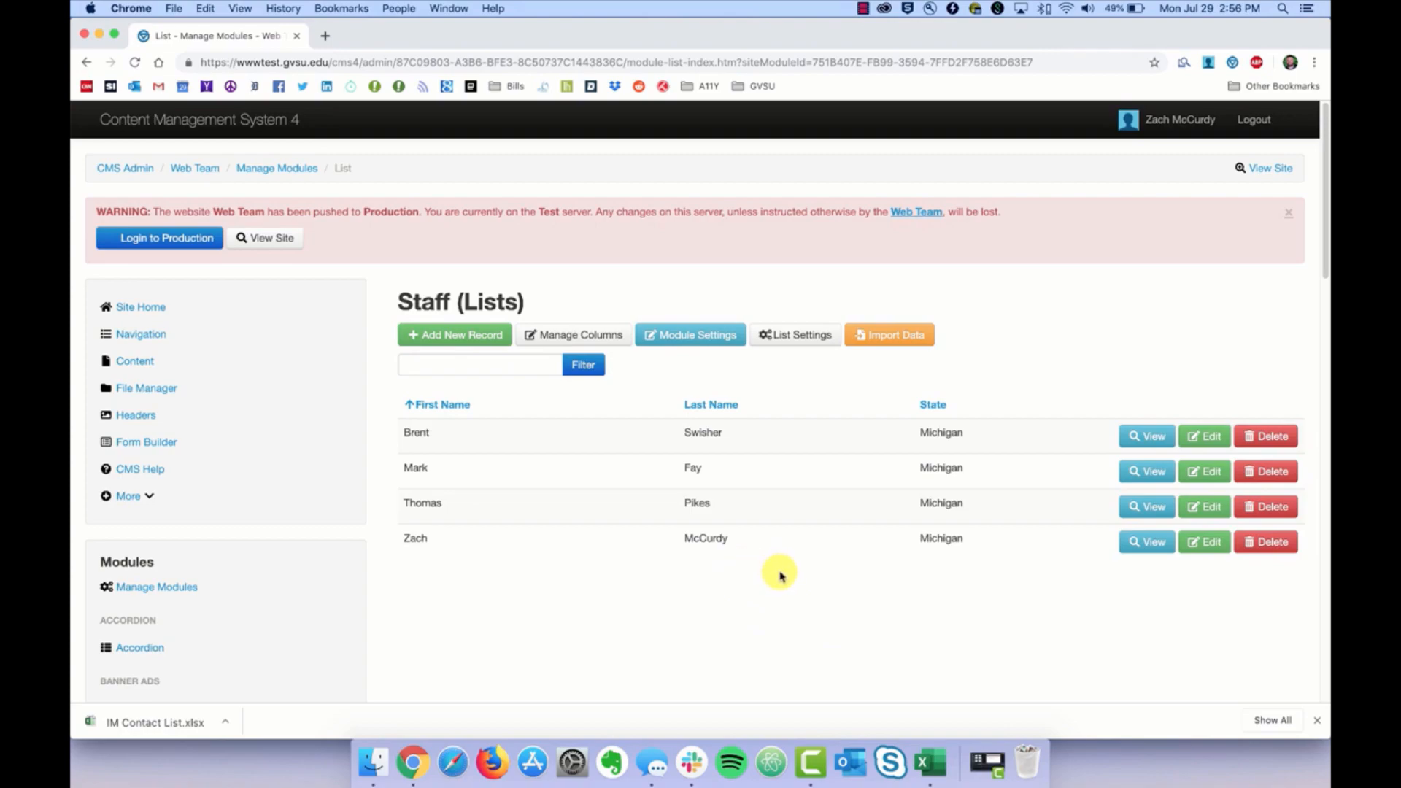
# Step: View the IM Contact List spreadsheet in Excel, then minimize Excel
pyautogui.click(927, 778)
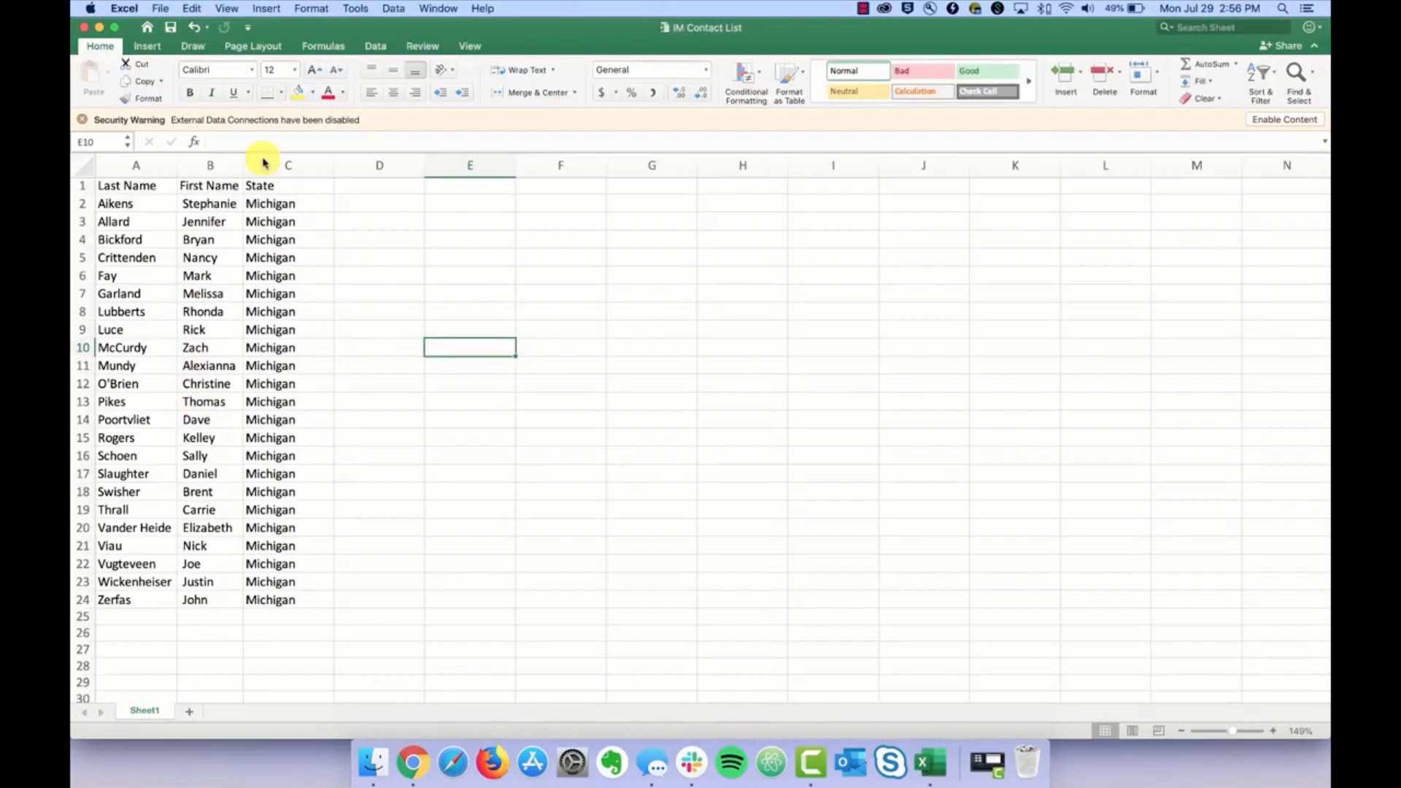
pyautogui.click(102, 28)
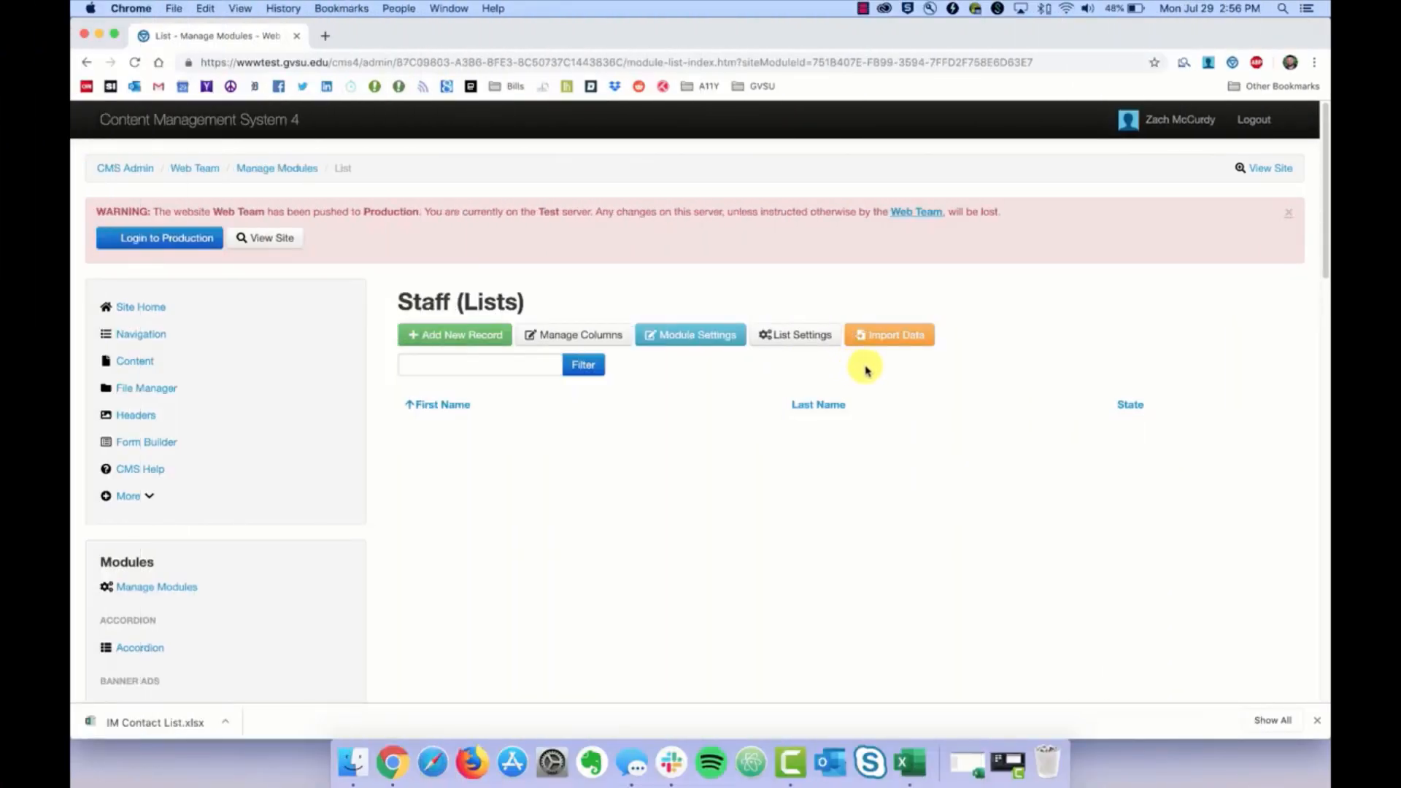
# Step: Start a Staff list import with IM Contact List.xlsx and continue to Step 2 column mapping
pyautogui.click(887, 334)
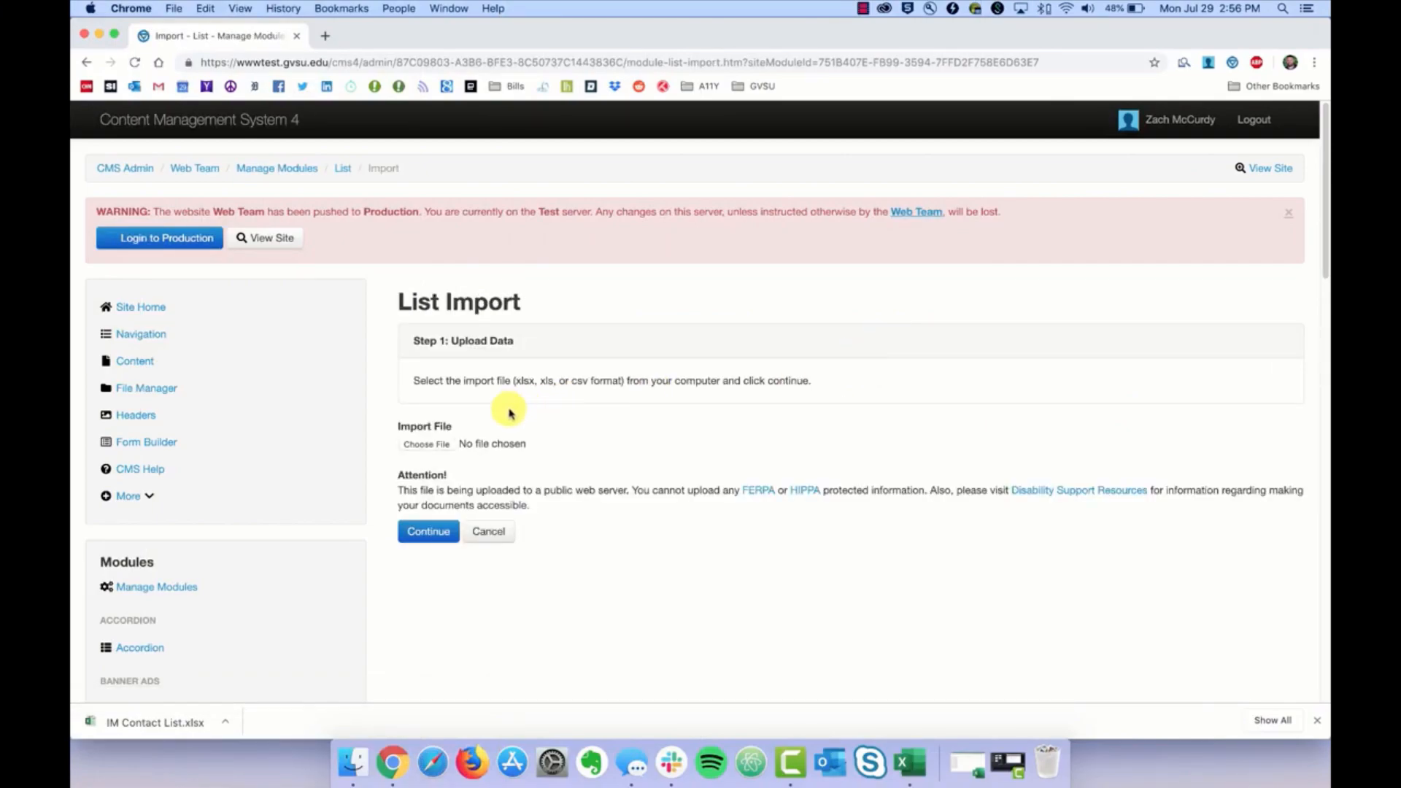
pyautogui.click(433, 445)
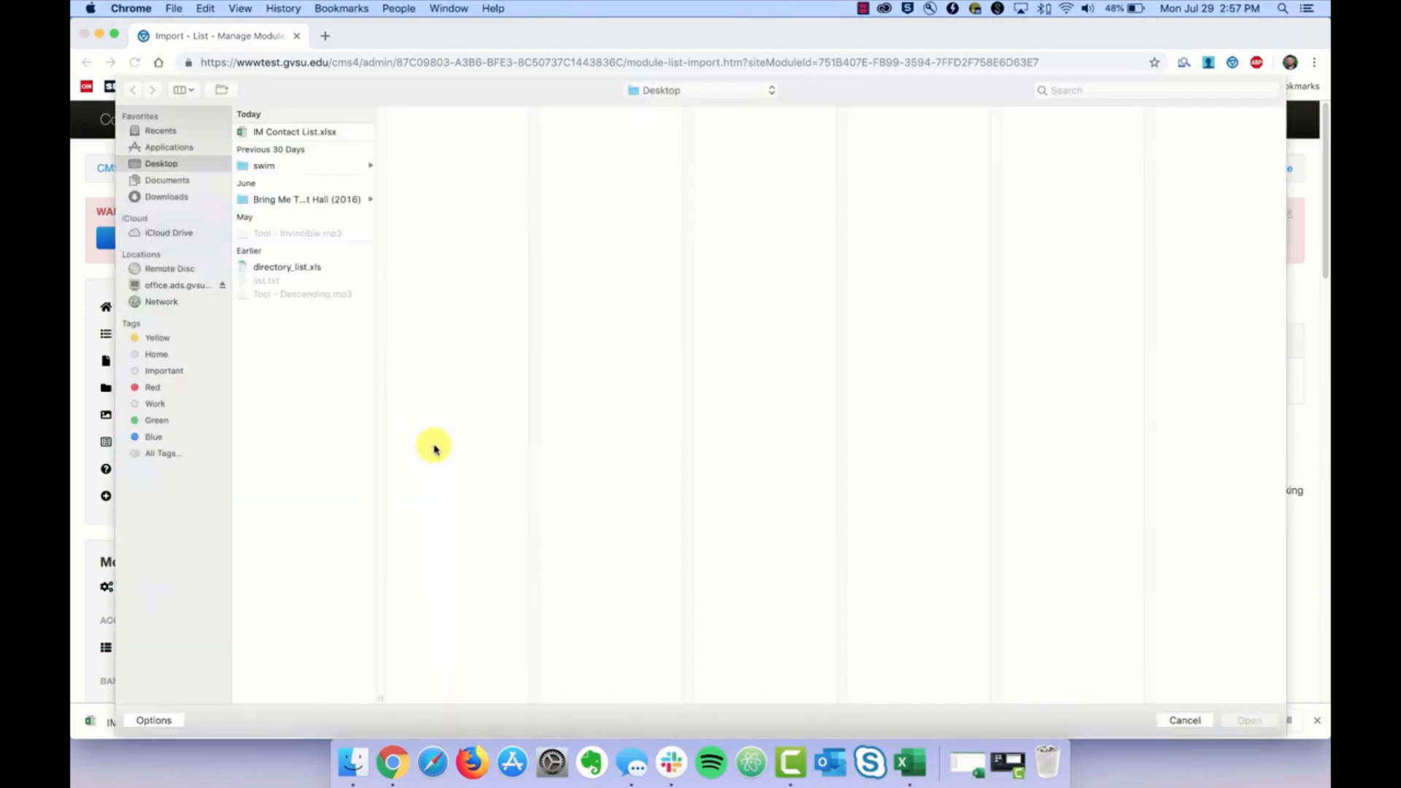
pyautogui.click(289, 136)
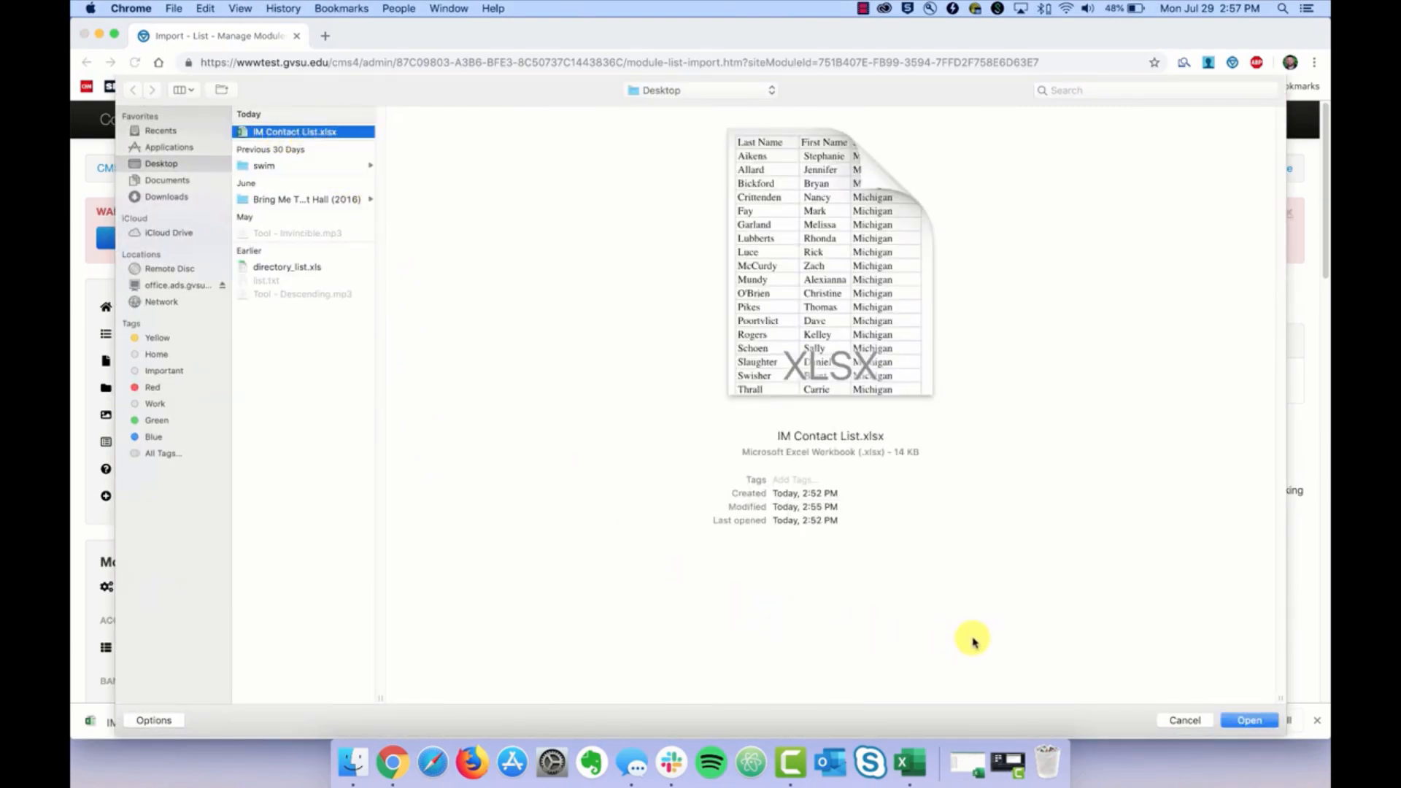
pyautogui.click(1265, 726)
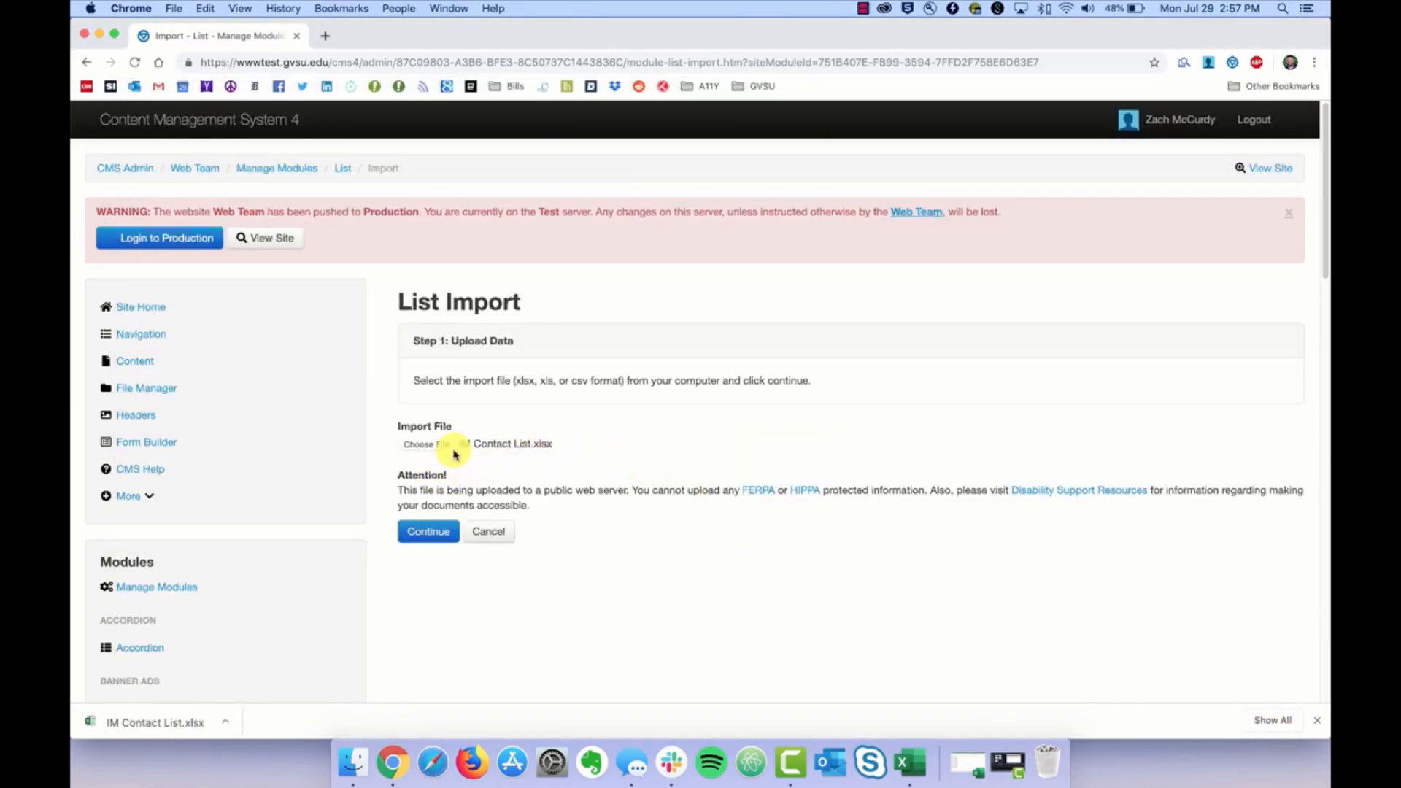
pyautogui.click(424, 535)
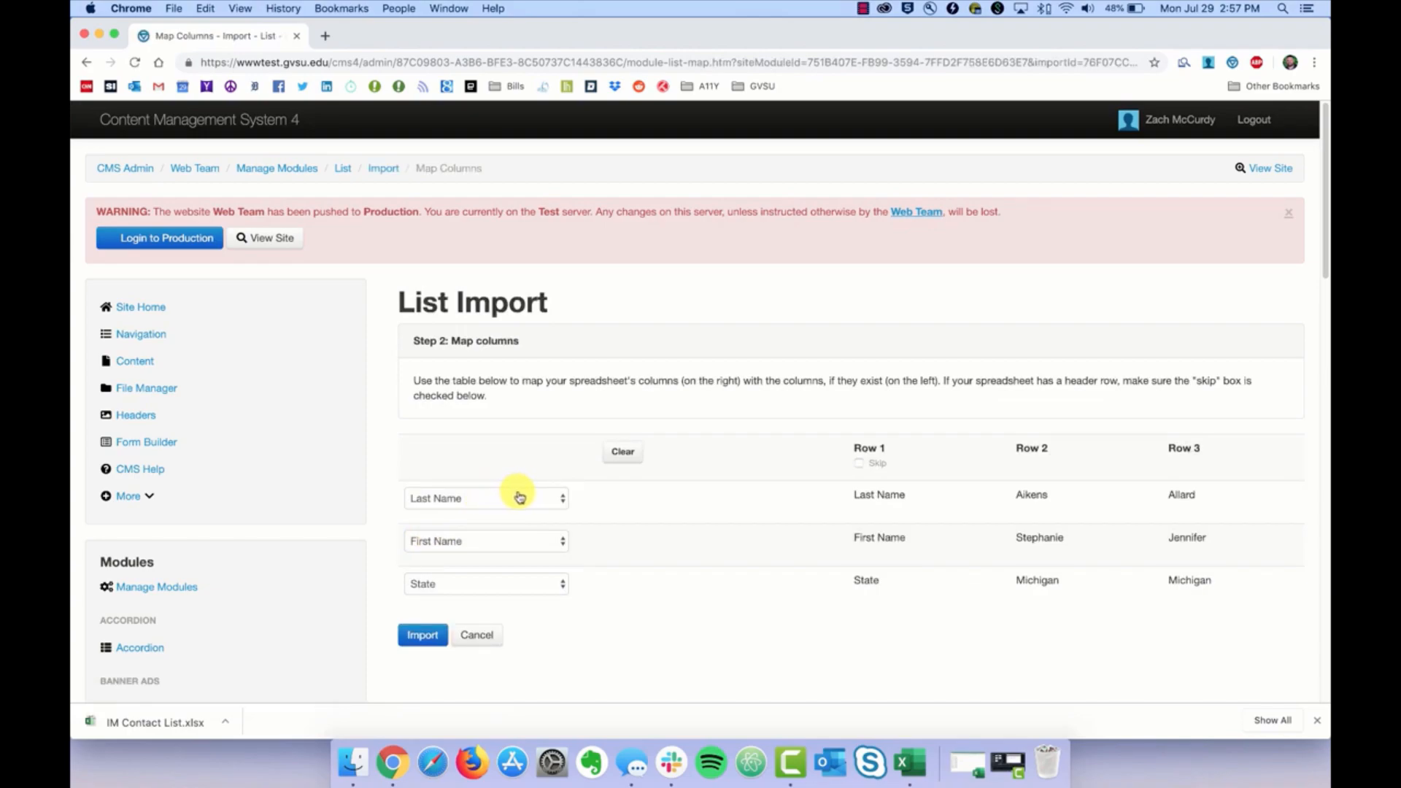
# Step: Keep the Last Name and First Name mappings, skip header Row 1, and run the import
pyautogui.click(457, 499)
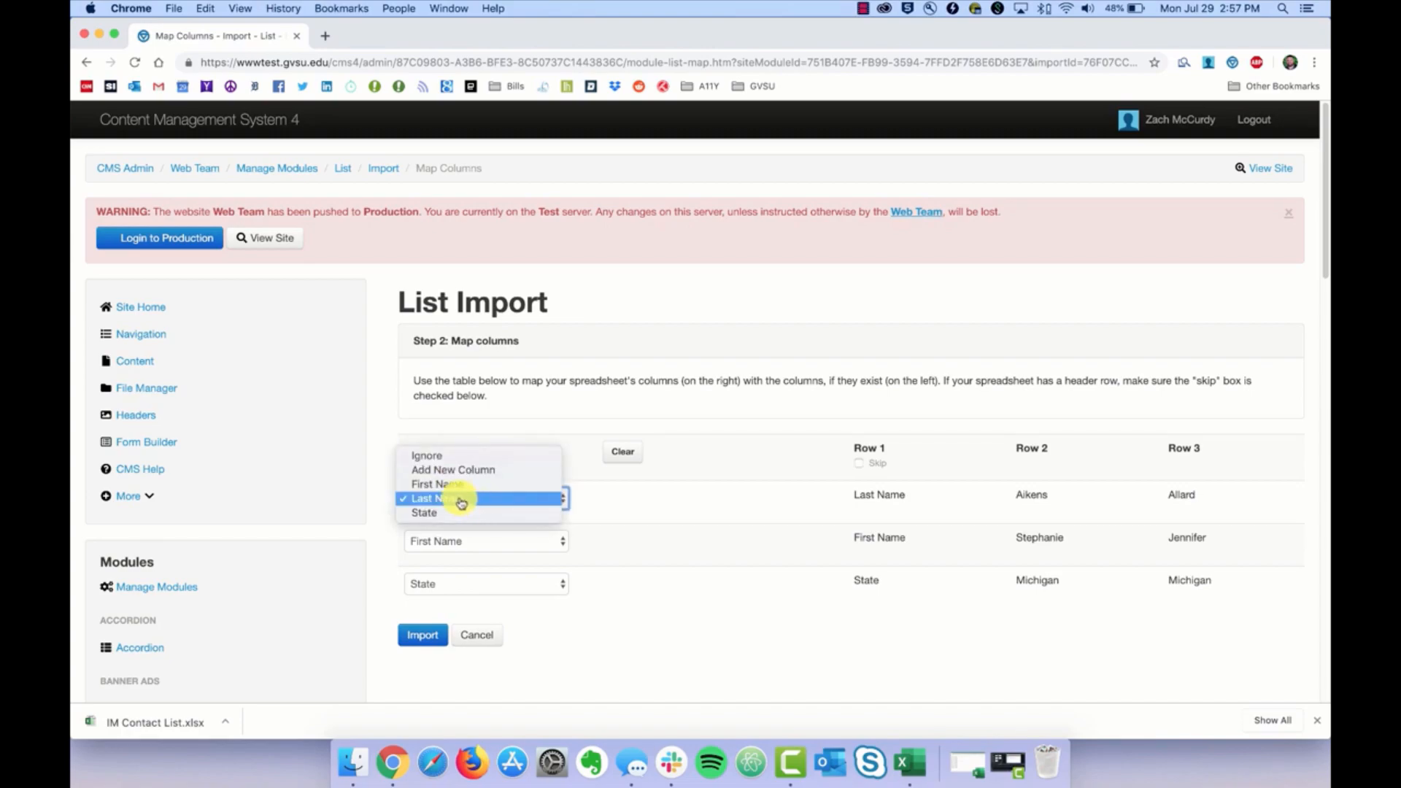
pyautogui.click(461, 499)
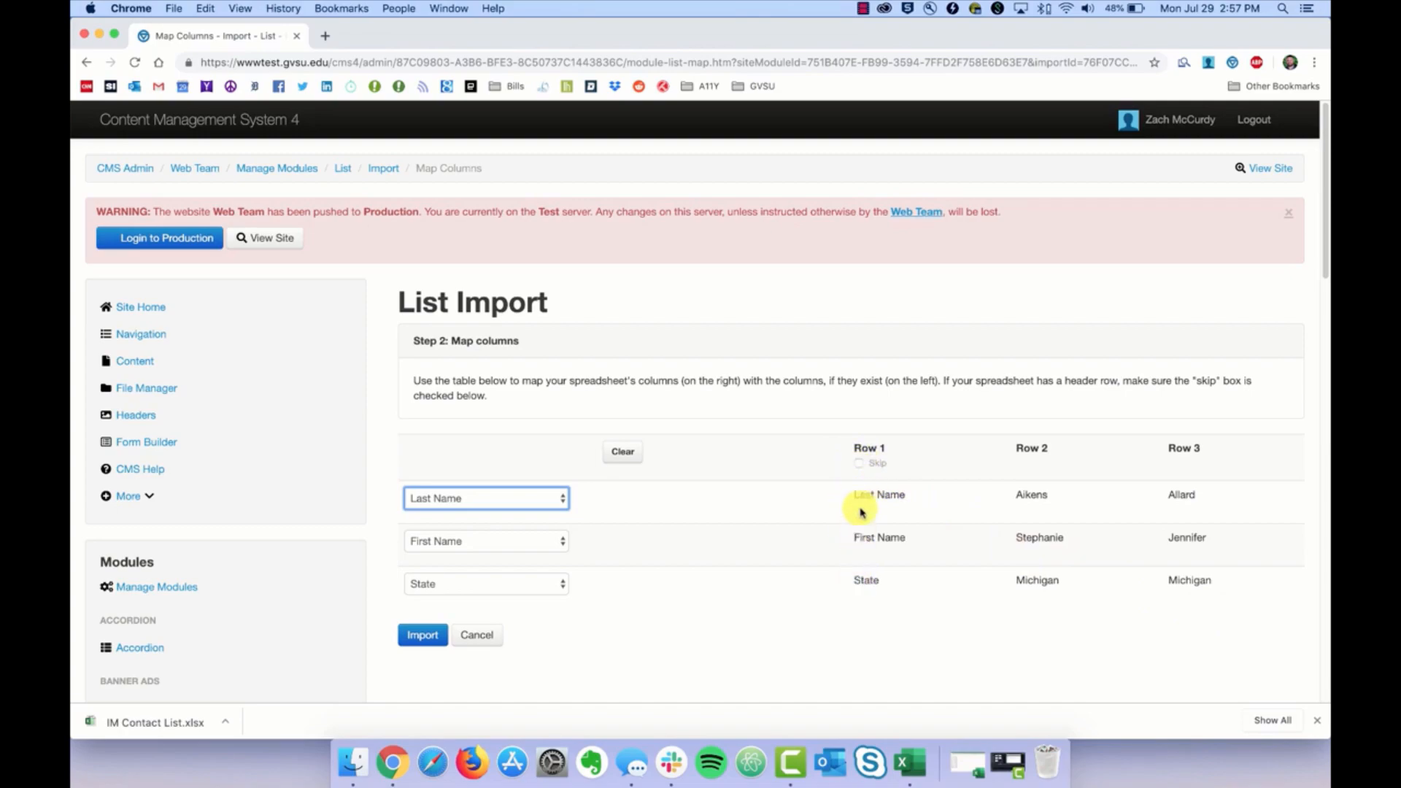
pyautogui.click(861, 471)
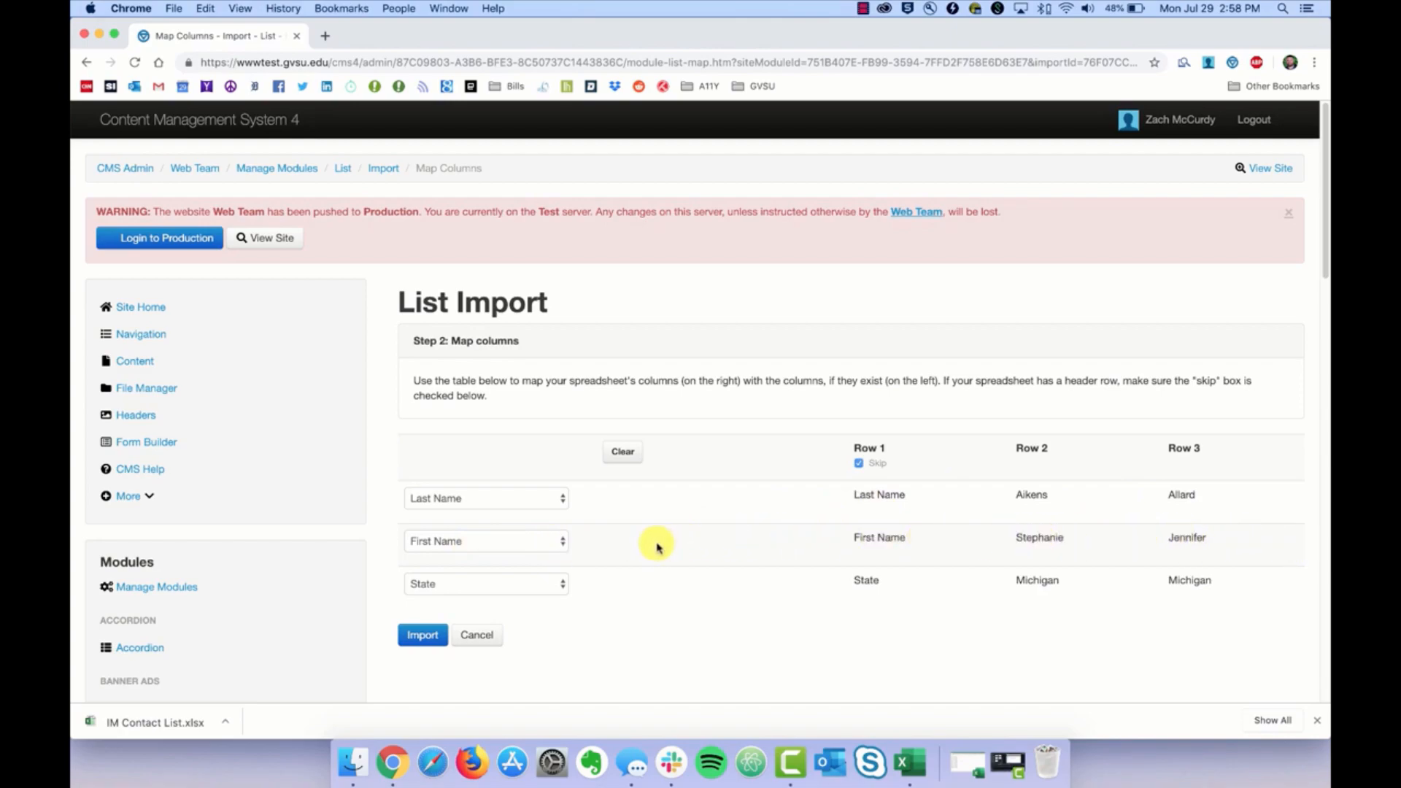
pyautogui.click(564, 544)
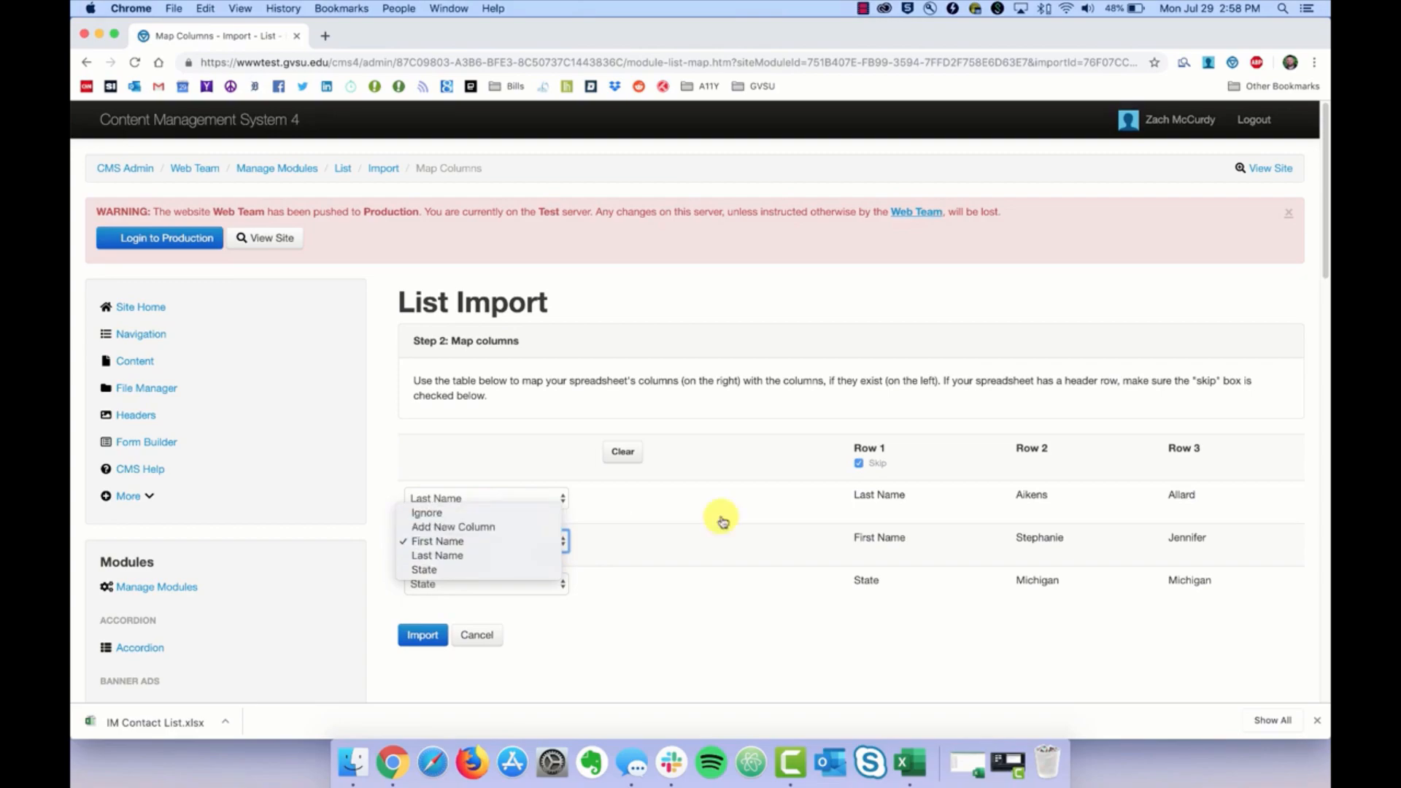
pyautogui.click(787, 515)
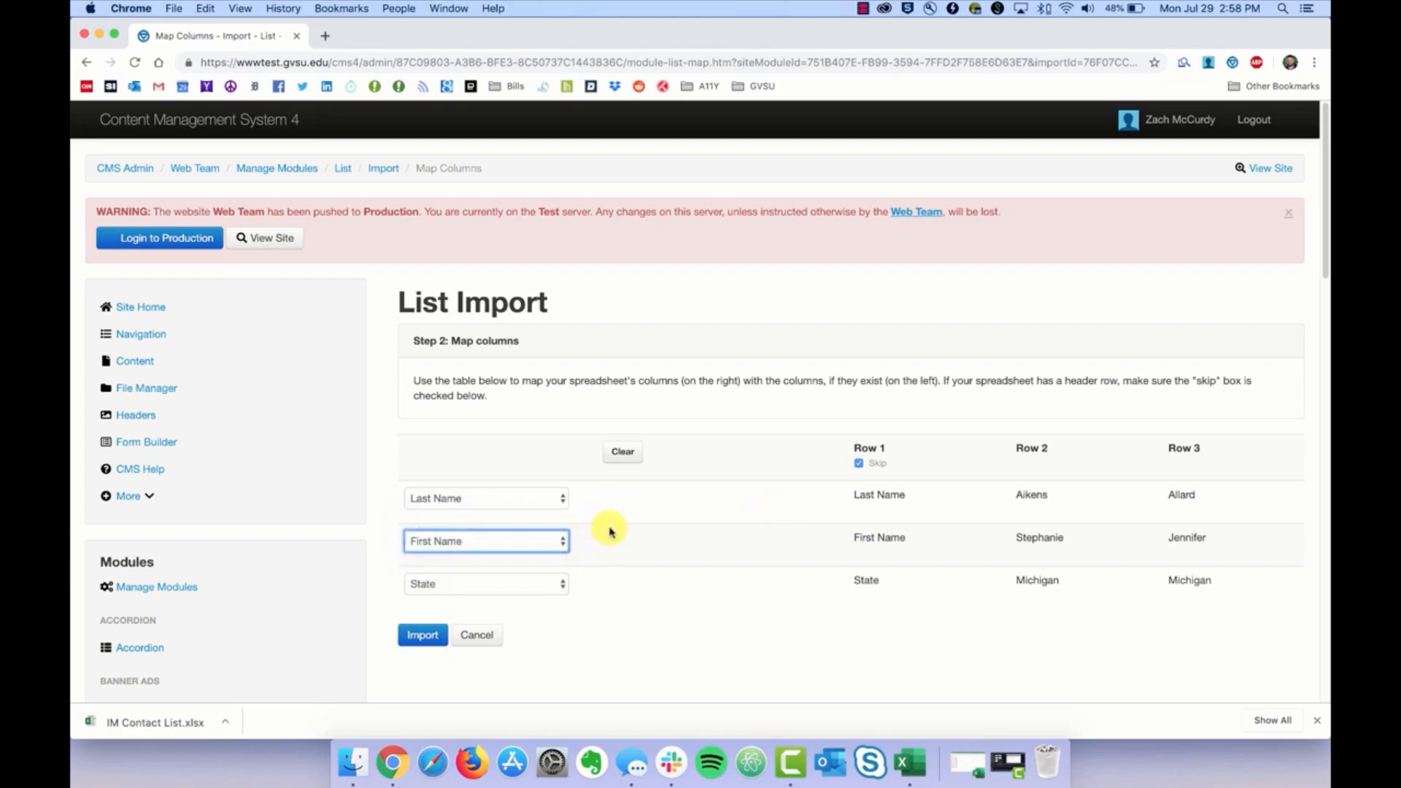
pyautogui.click(963, 532)
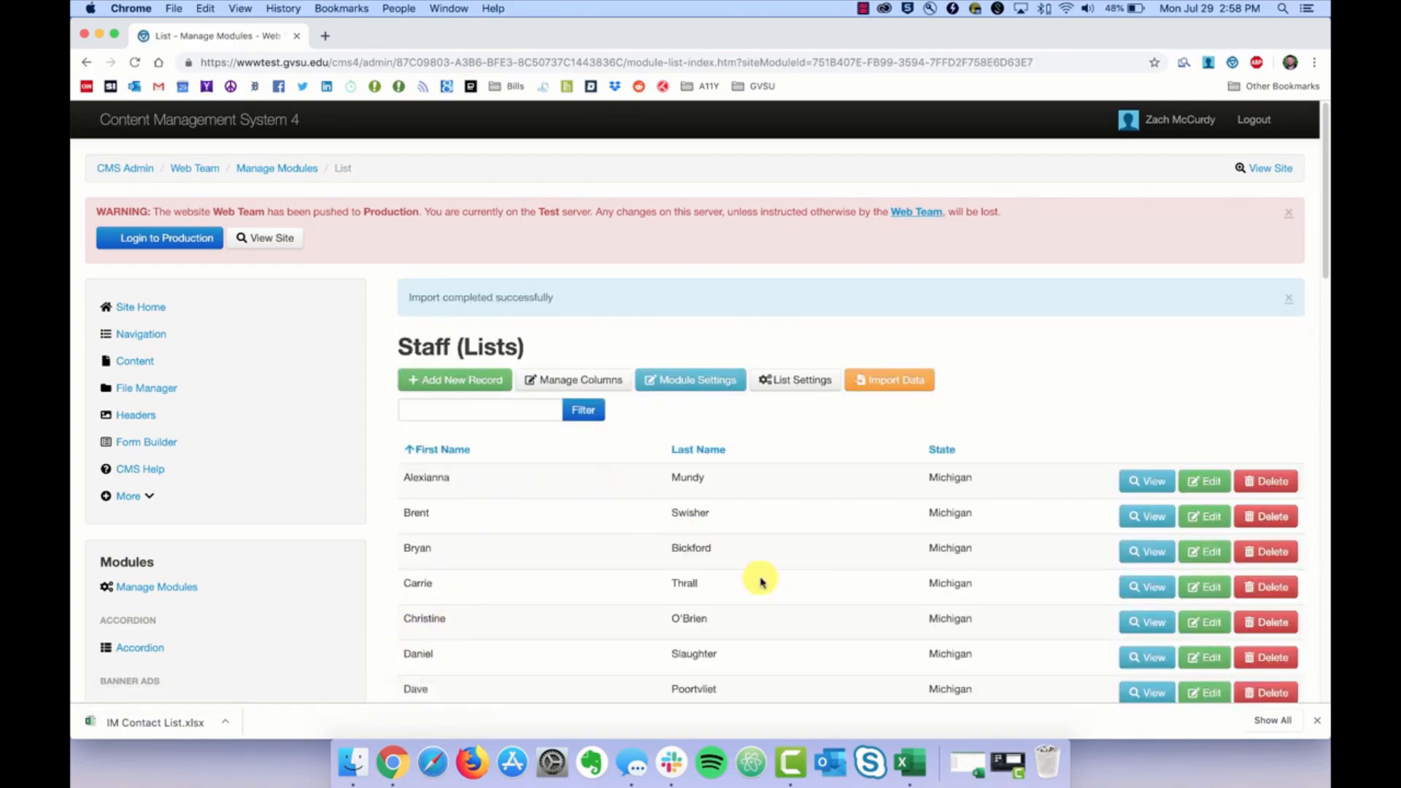
# Step: Review the imported Staff records, then switch to the Web Team site's Content list
pyautogui.scroll(-5, 730, 595)
pyautogui.scroll(-3, 731, 598)
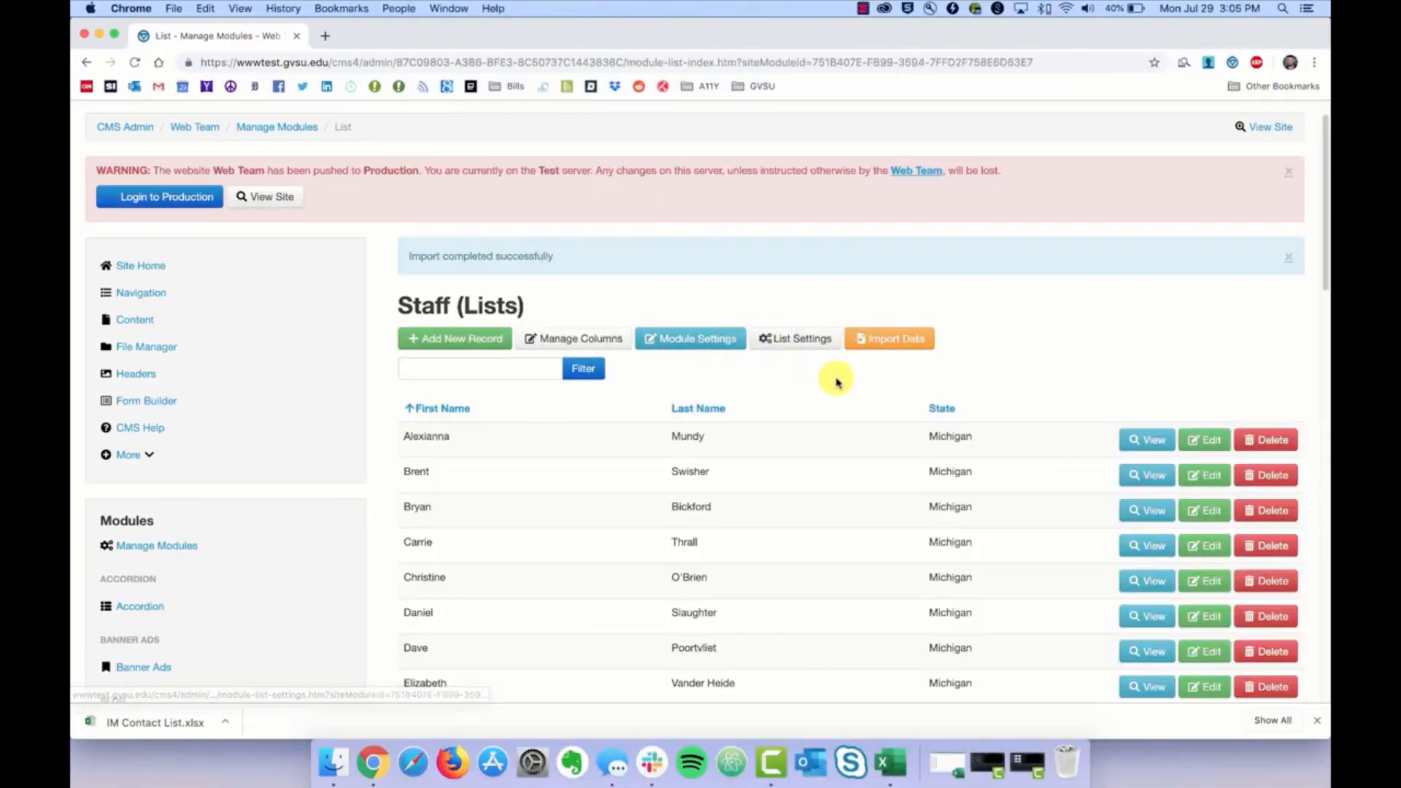
pyautogui.click(891, 337)
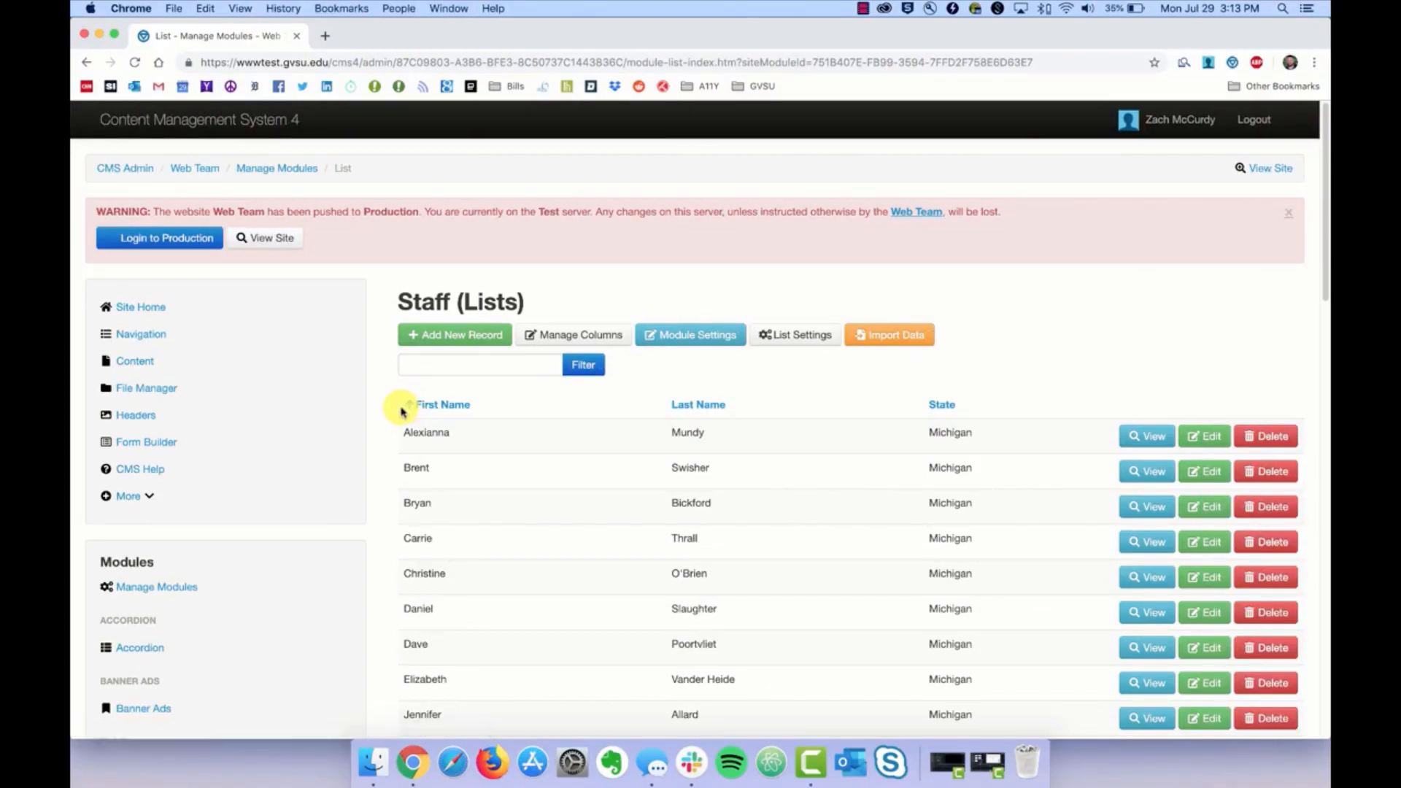
pyautogui.click(121, 363)
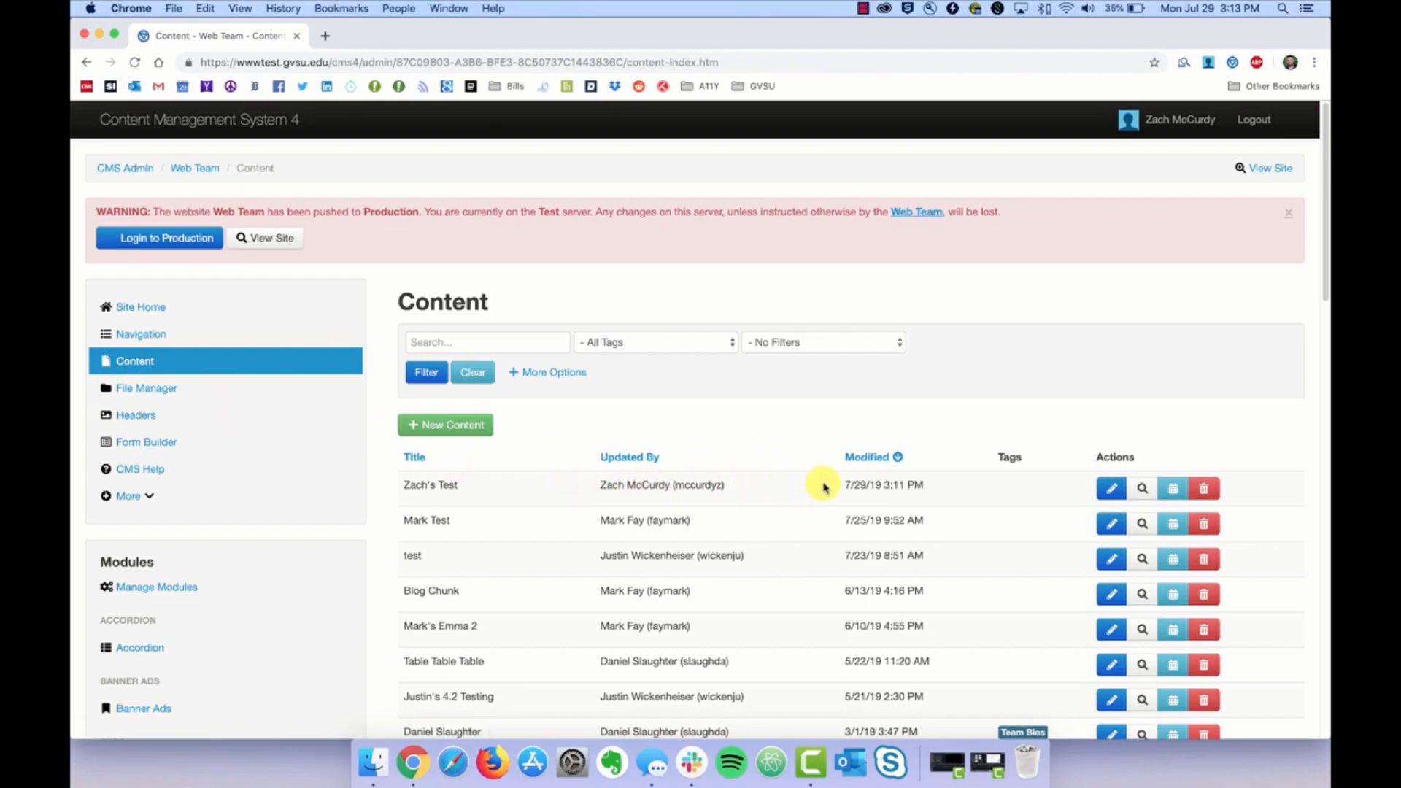
# Step: Open Zach's Test for editing and insert the Staff list module from Lists
pyautogui.click(1106, 491)
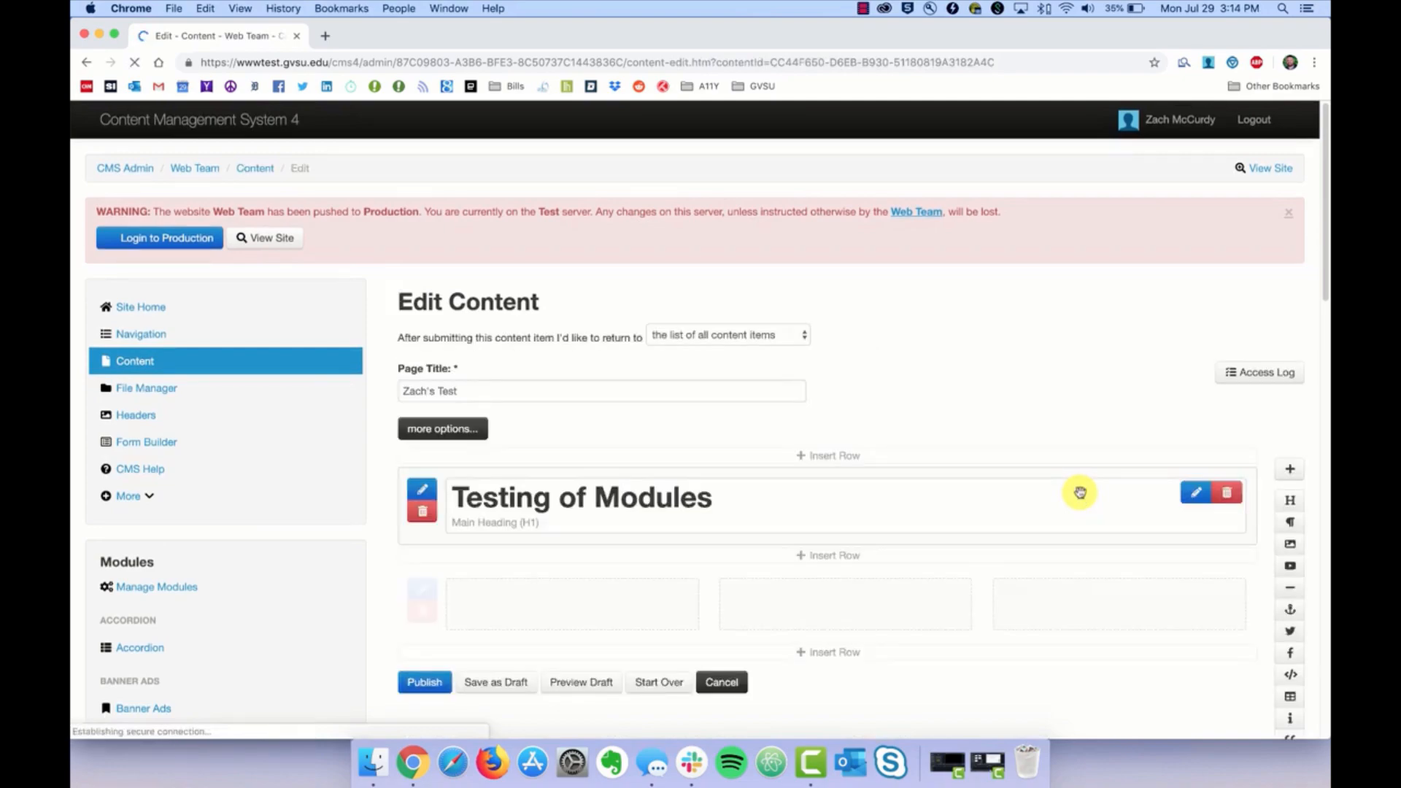
pyautogui.scroll(-5, 1191, 563)
pyautogui.scroll(-5, 1199, 568)
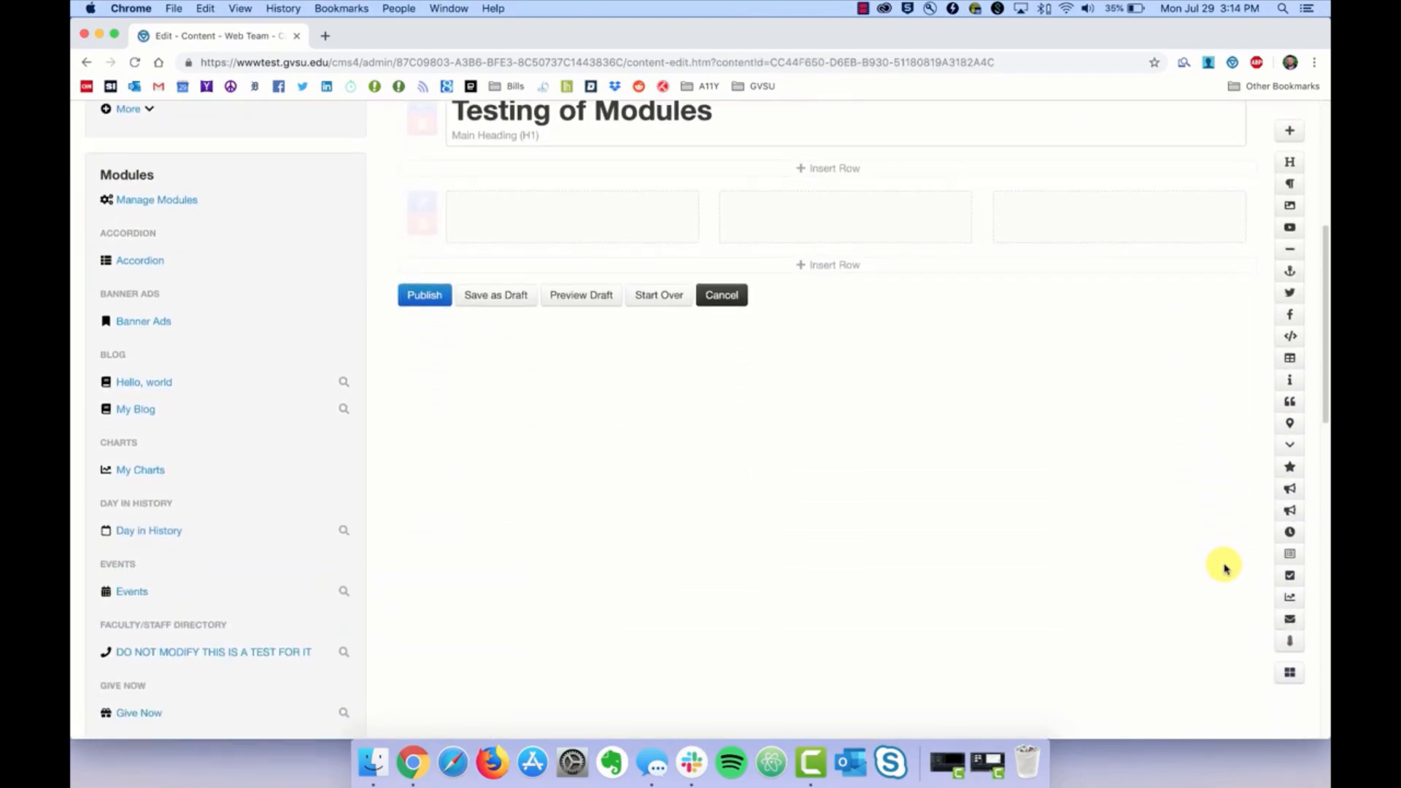
pyautogui.click(1291, 676)
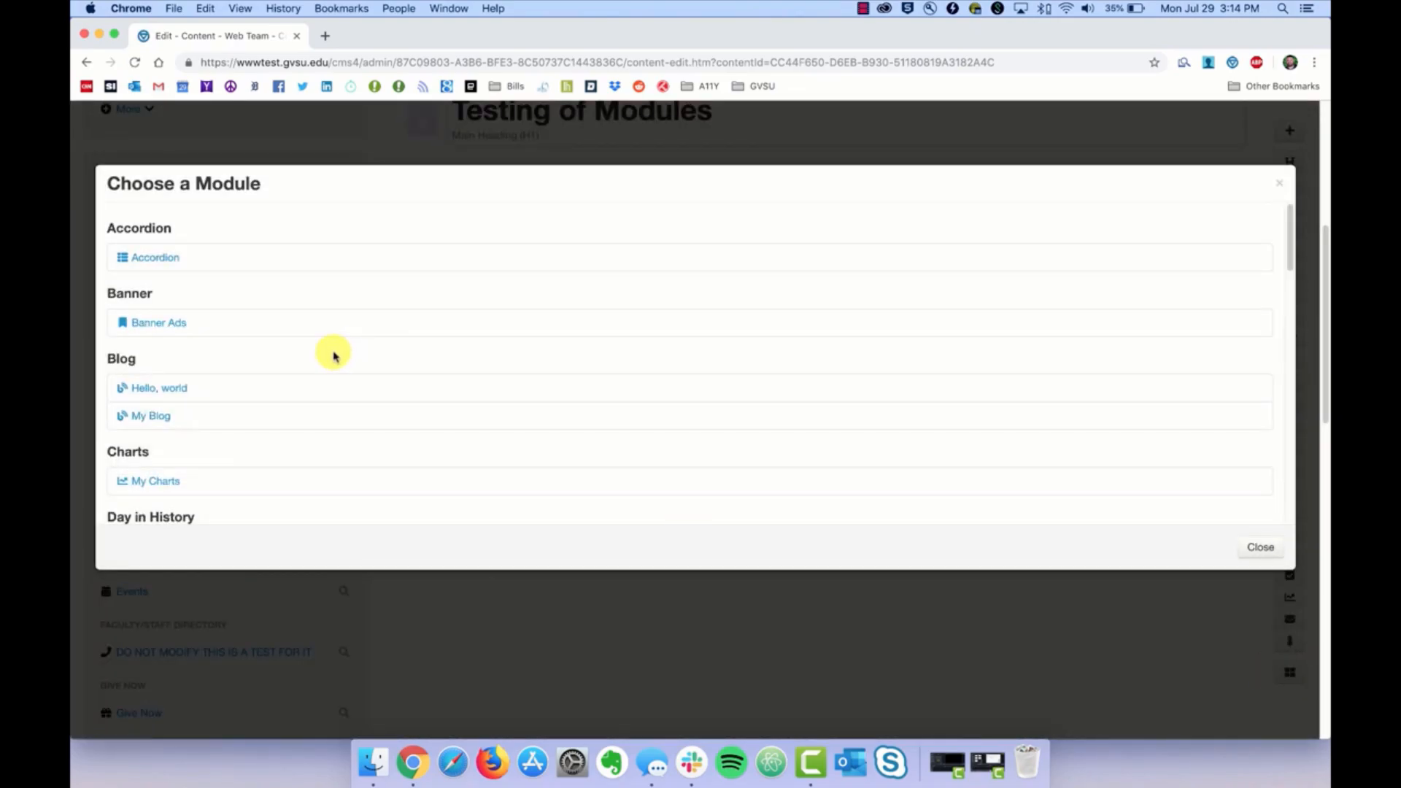
pyautogui.scroll(-10, 300, 383)
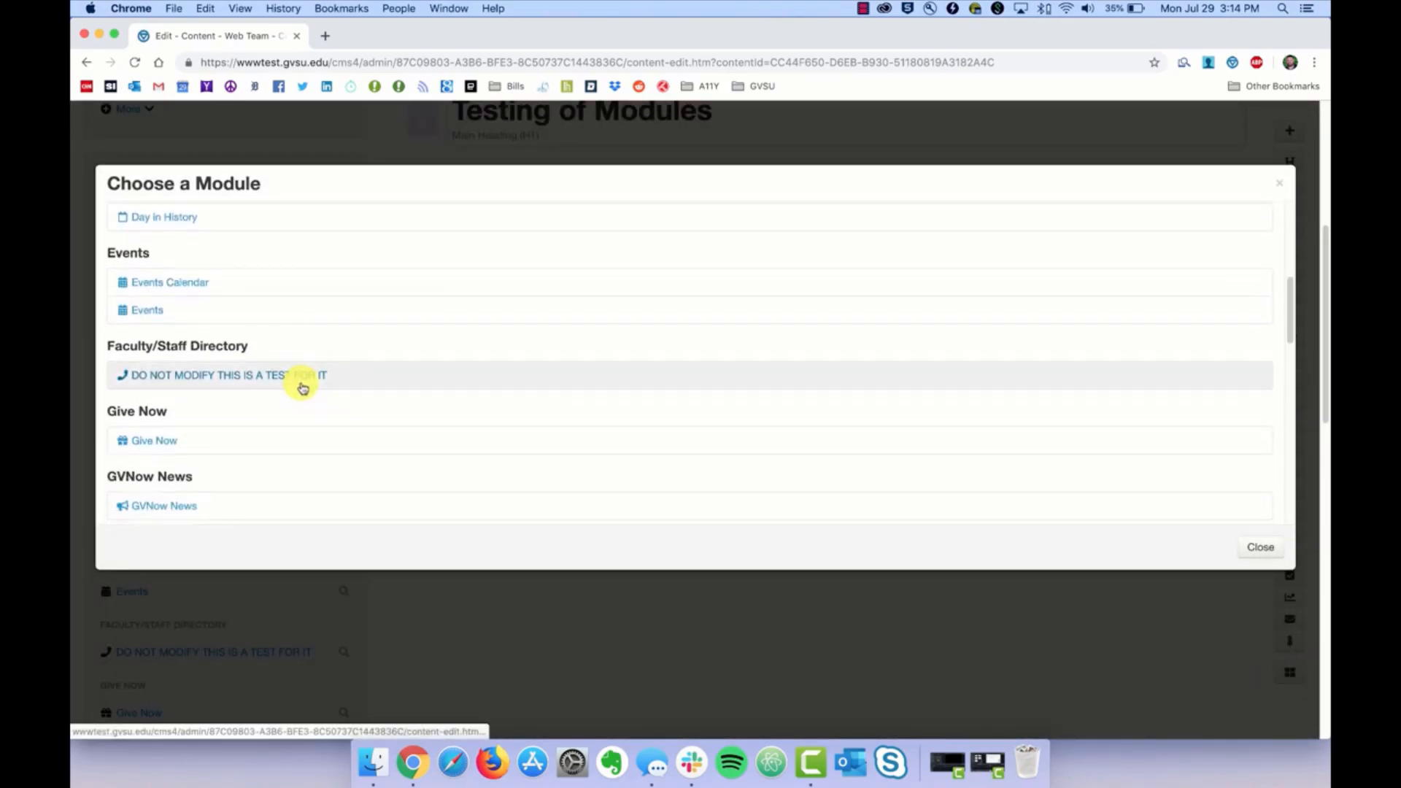
pyautogui.scroll(-5, 301, 385)
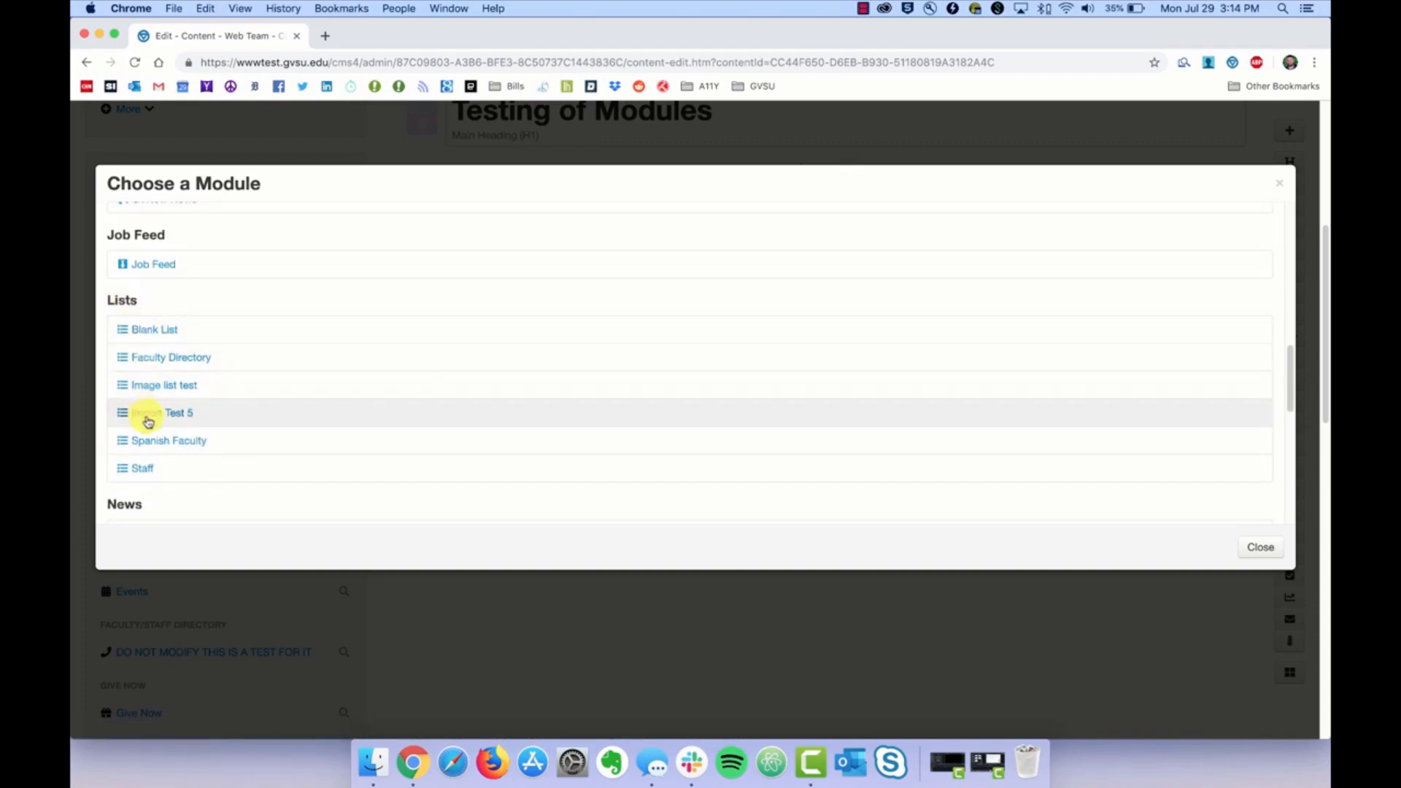
pyautogui.click(140, 471)
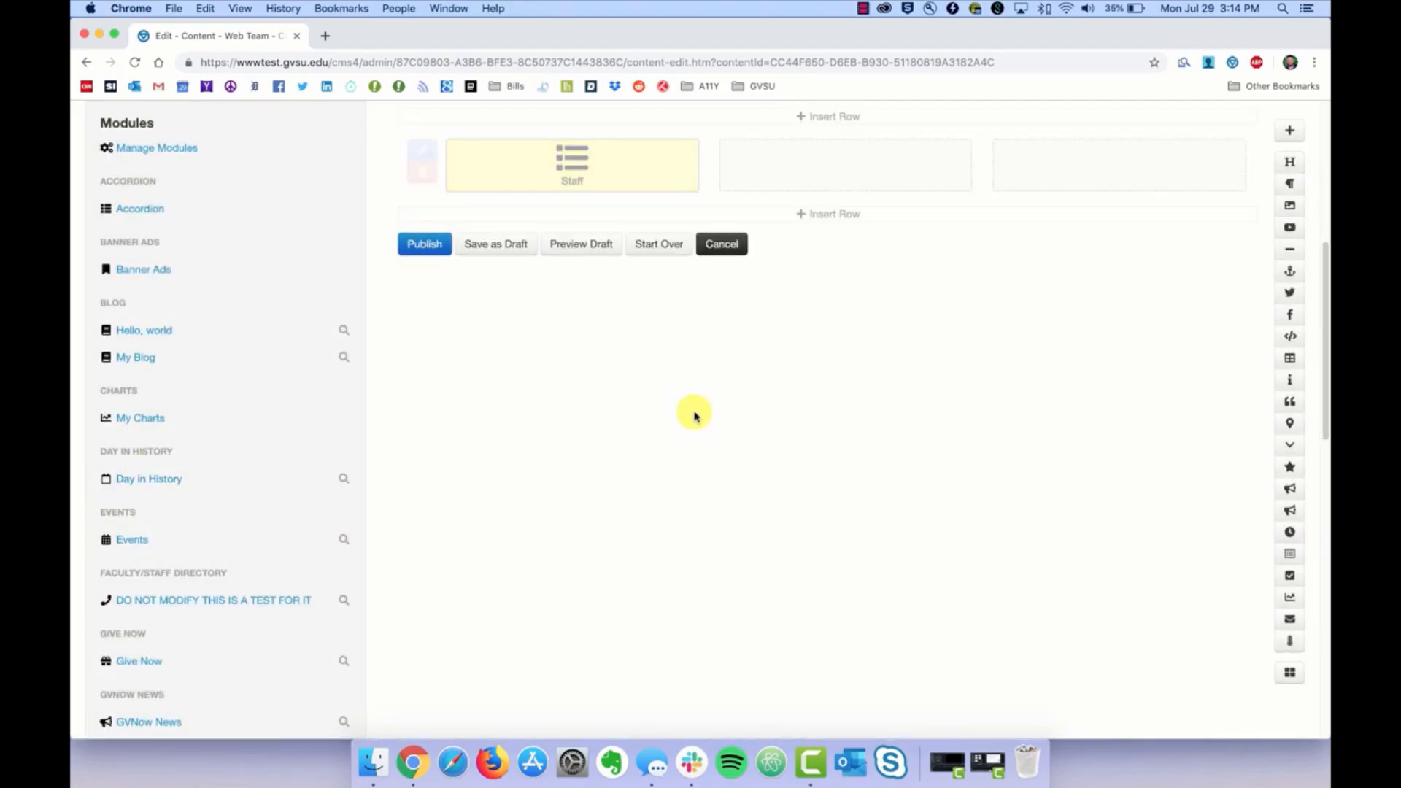
# Step: Widen the Staff module across the full row and publish the page
pyautogui.scroll(1, 663, 394)
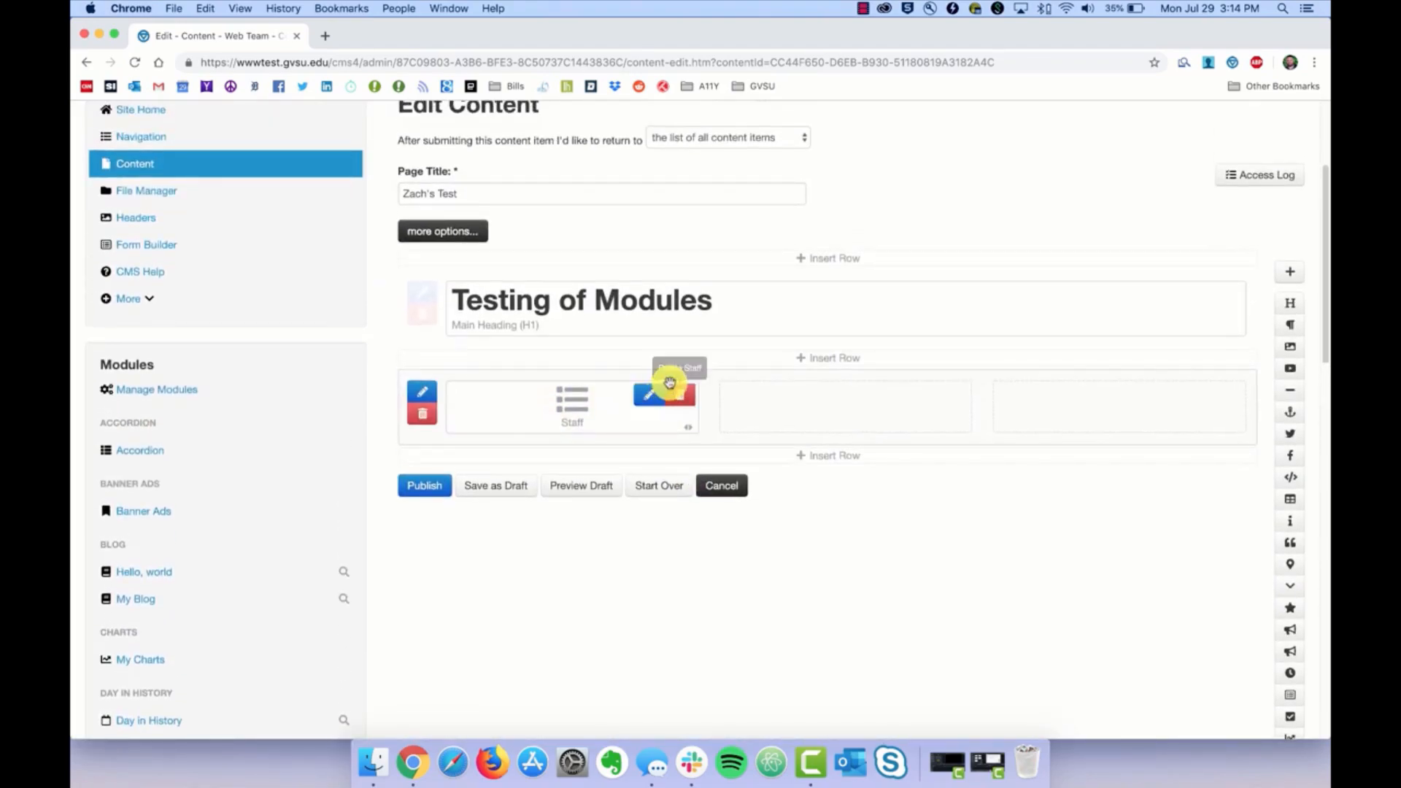
pyautogui.moveTo(694, 432); pyautogui.dragTo(1150, 423)
pyautogui.scroll(1, 1150, 424)
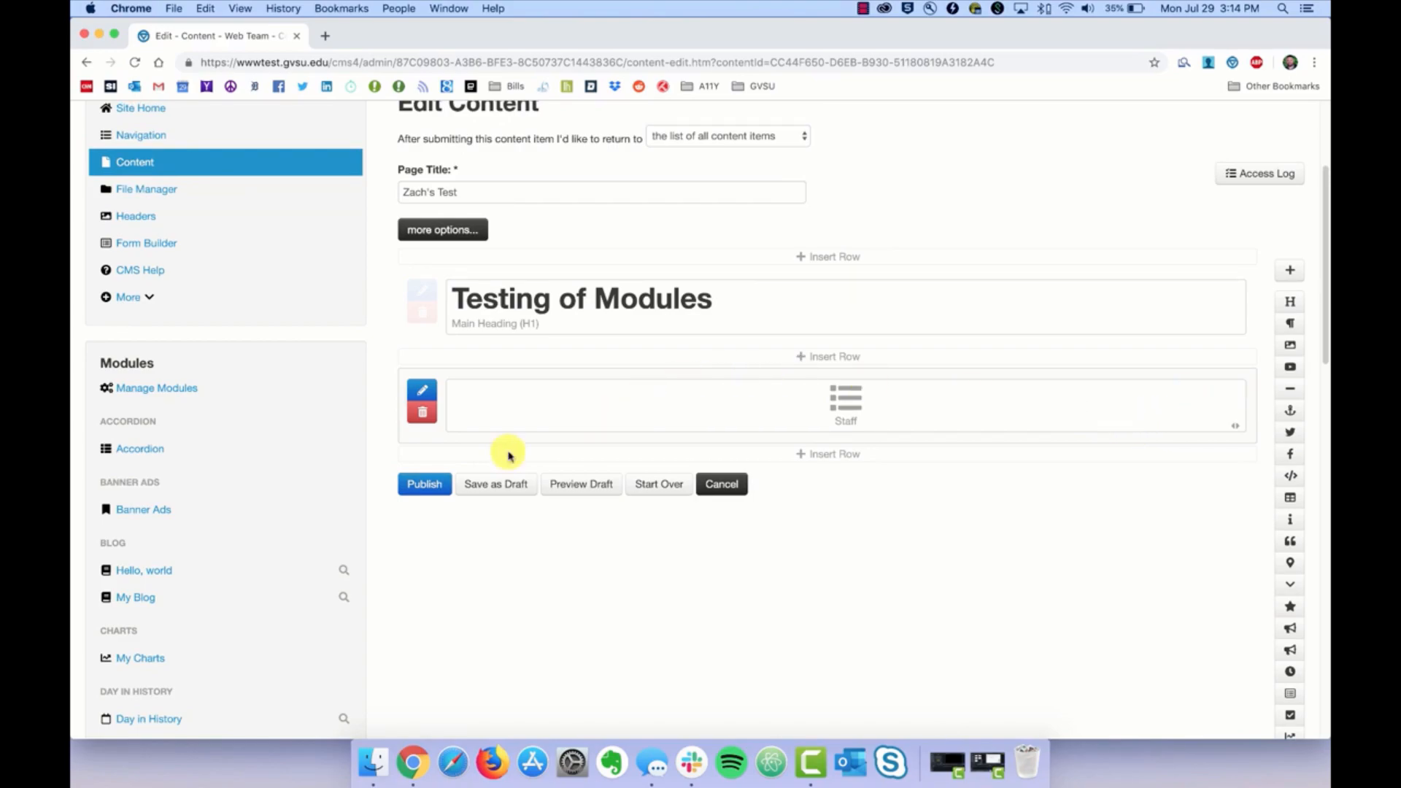
pyautogui.click(416, 485)
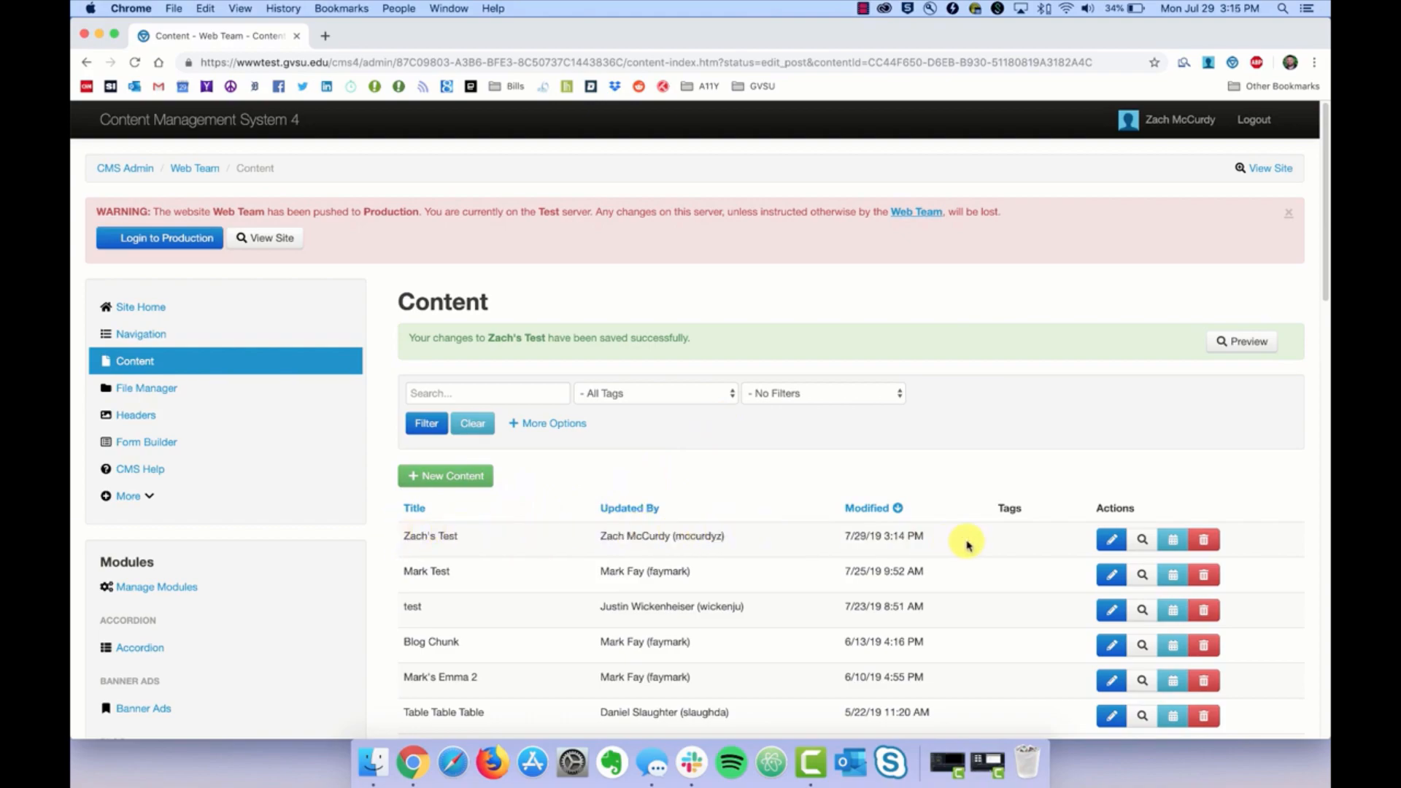
pyautogui.click(1145, 541)
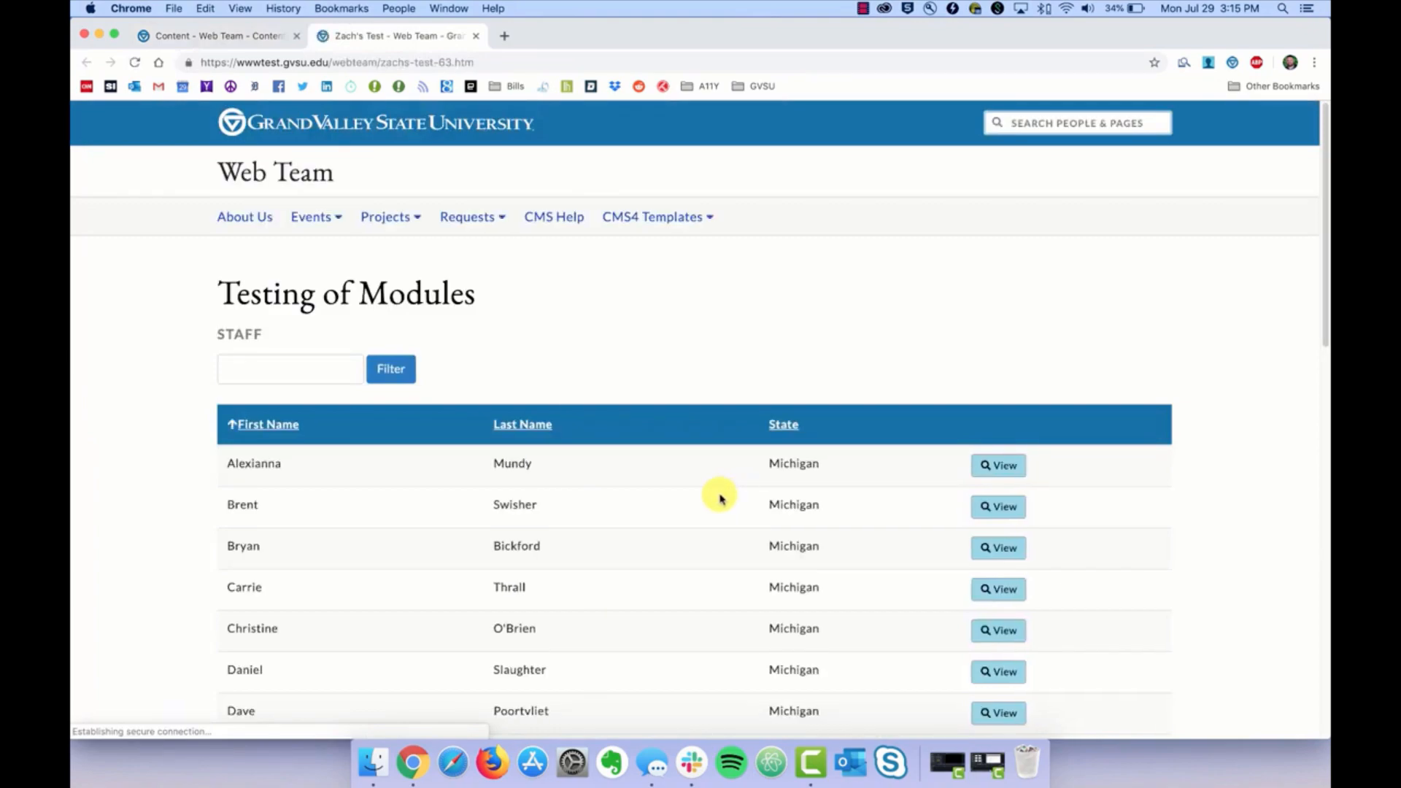
pyautogui.scroll(-10, 417, 537)
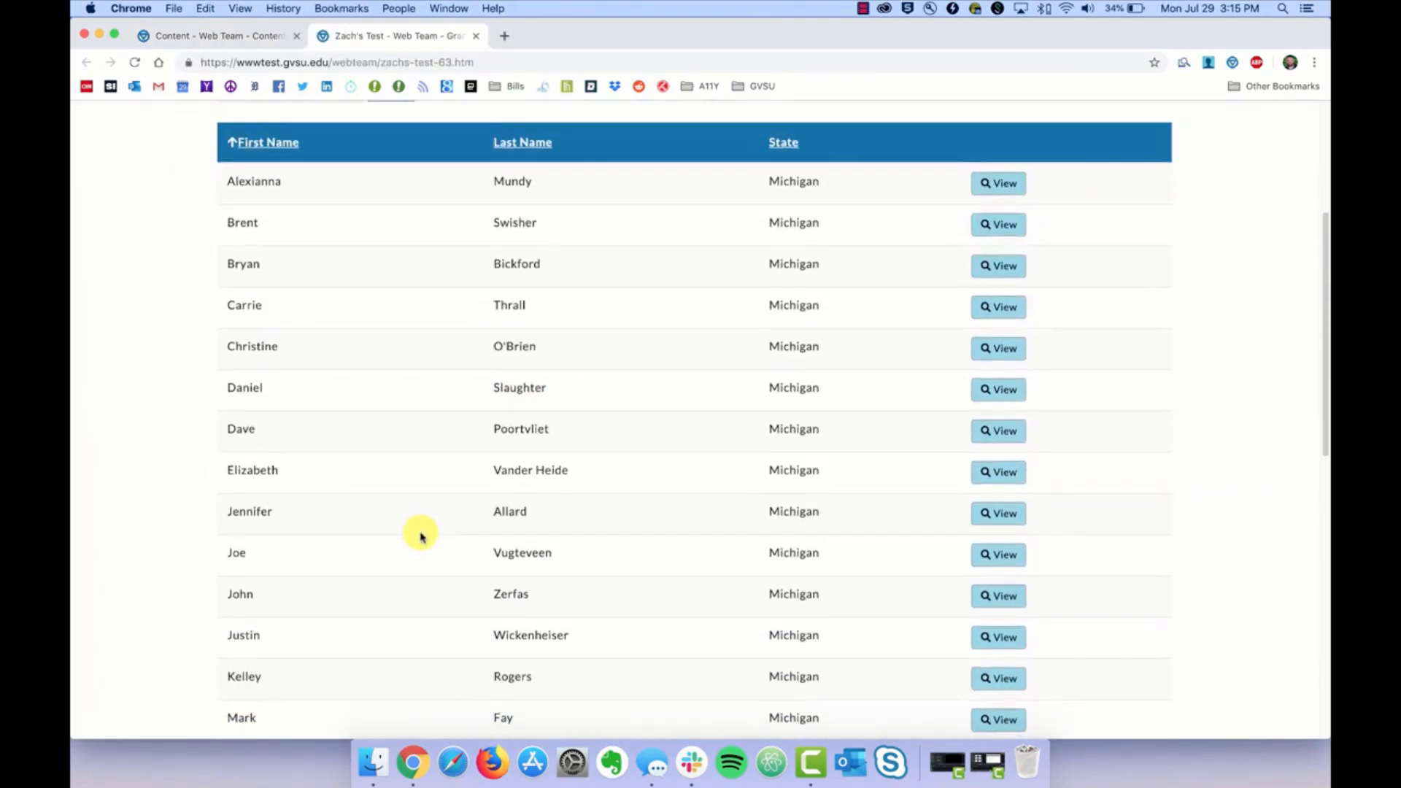
pyautogui.scroll(-3, 416, 537)
pyautogui.scroll(2, 416, 538)
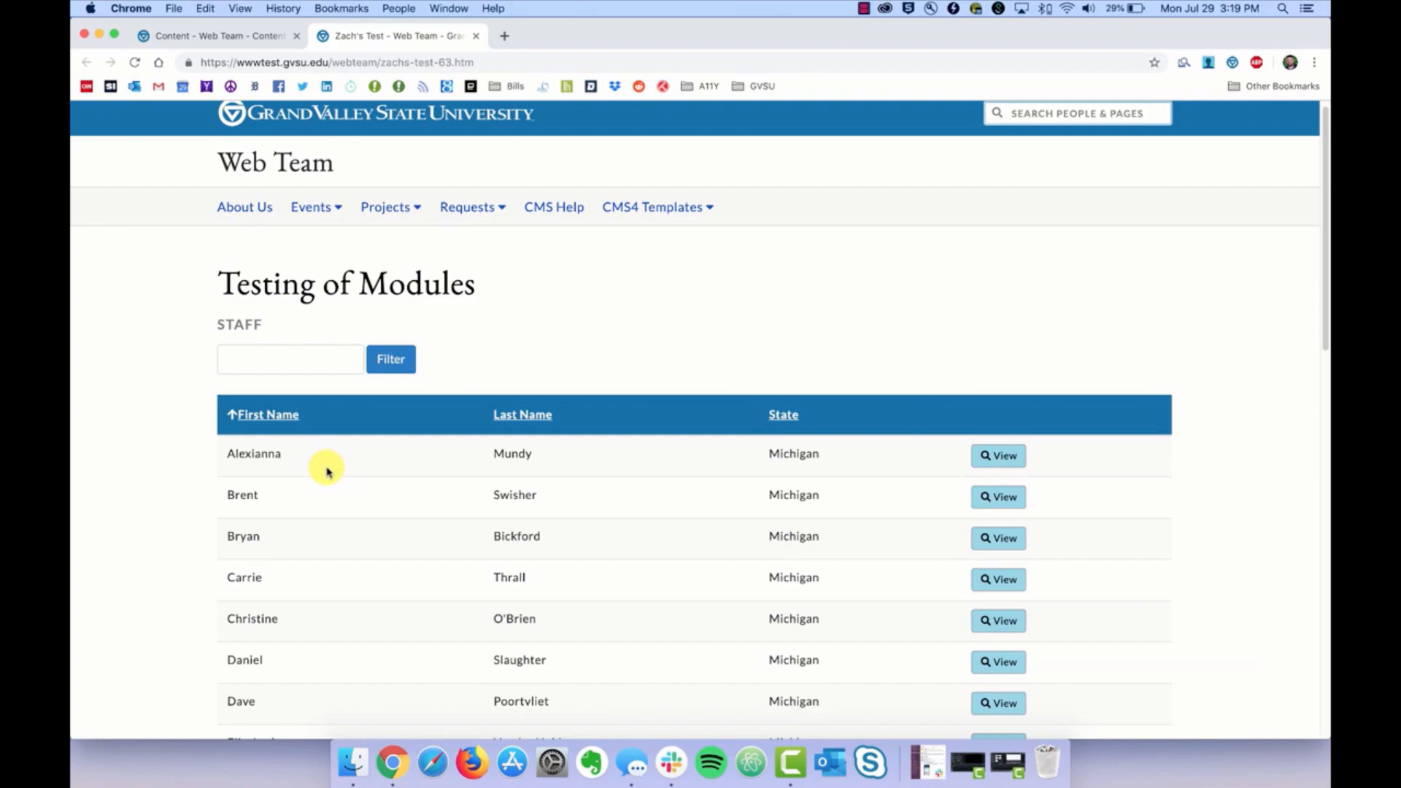
pyautogui.click(223, 35)
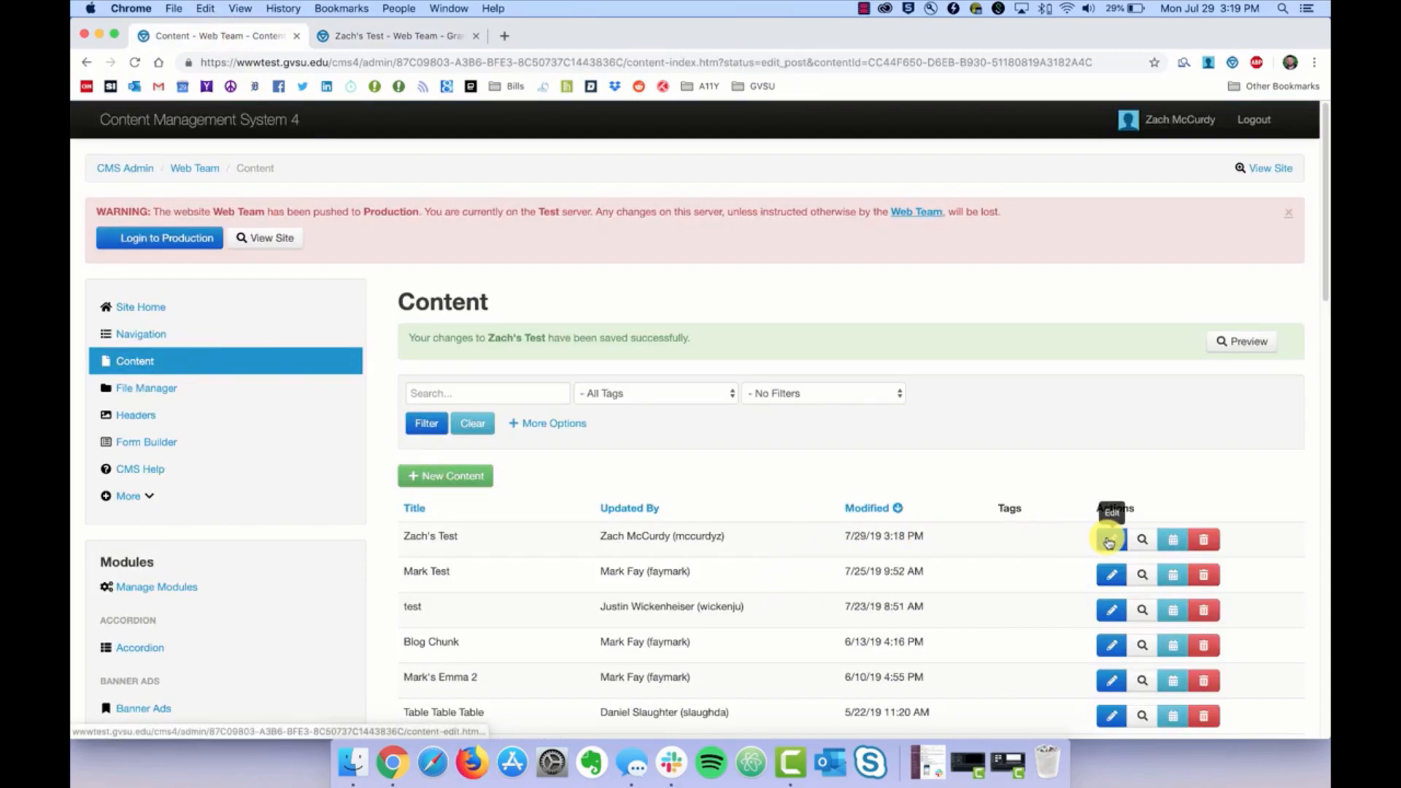
# Step: Switch the Staff block on Zach's Test from Table to Directory layout, save, and publish
pyautogui.click(1108, 540)
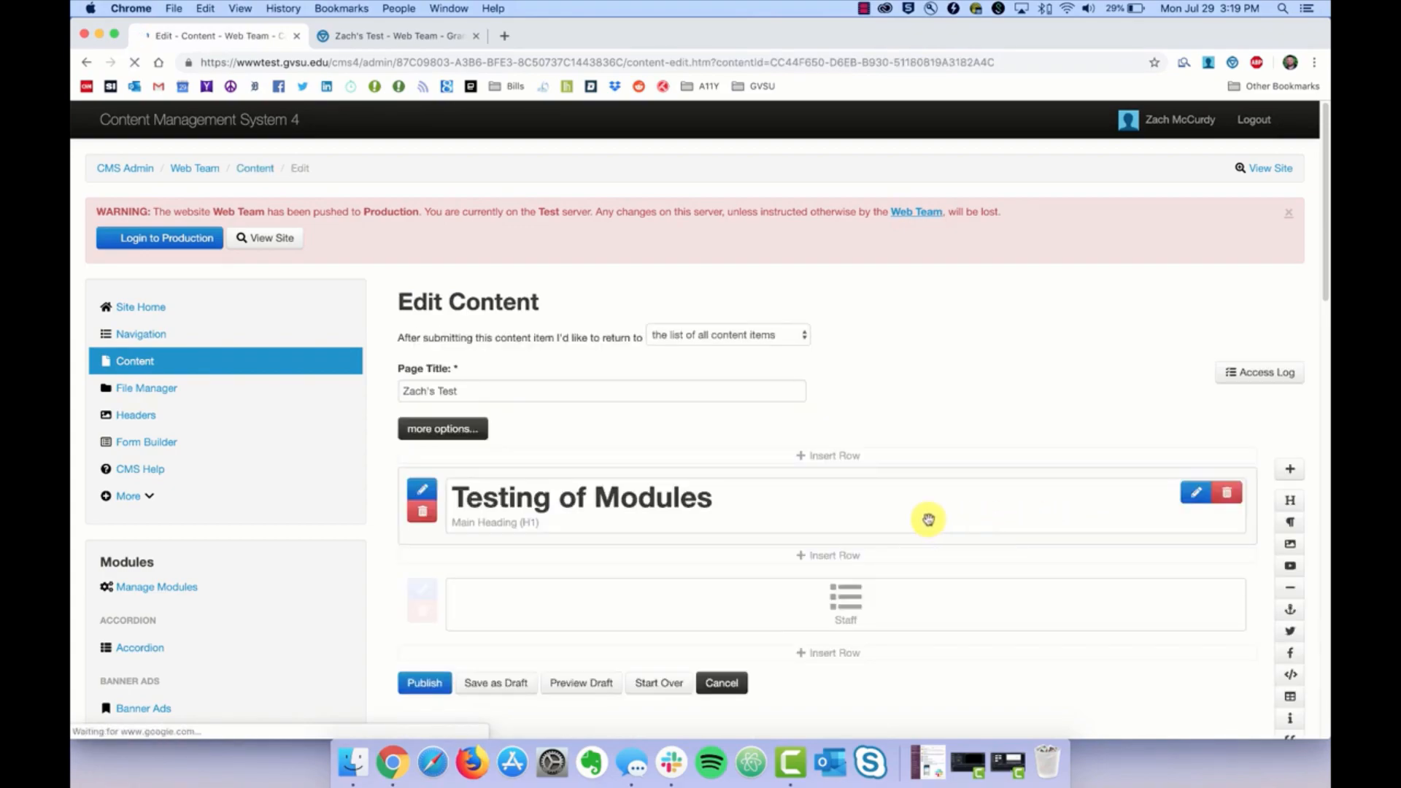
pyautogui.doubleClick(870, 615)
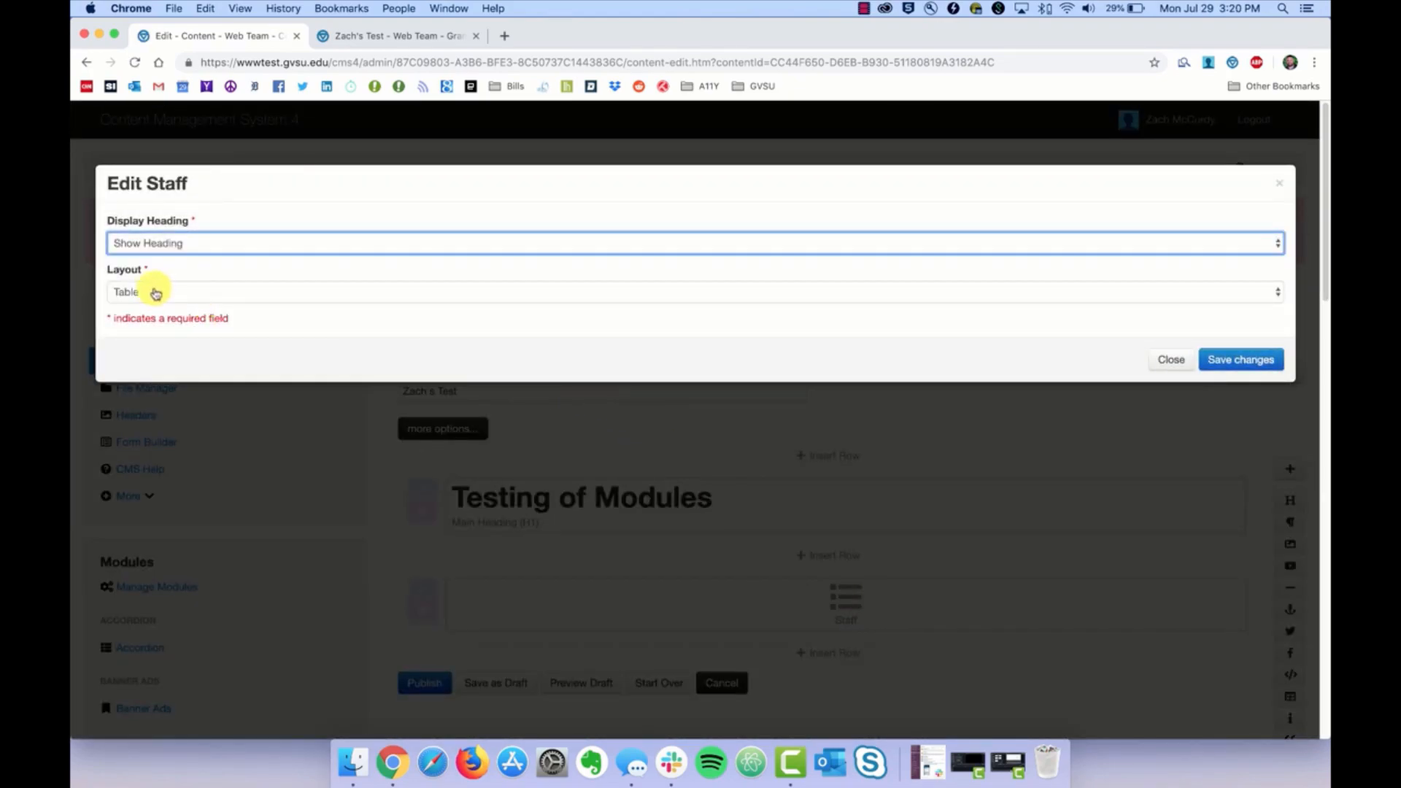
pyautogui.click(157, 298)
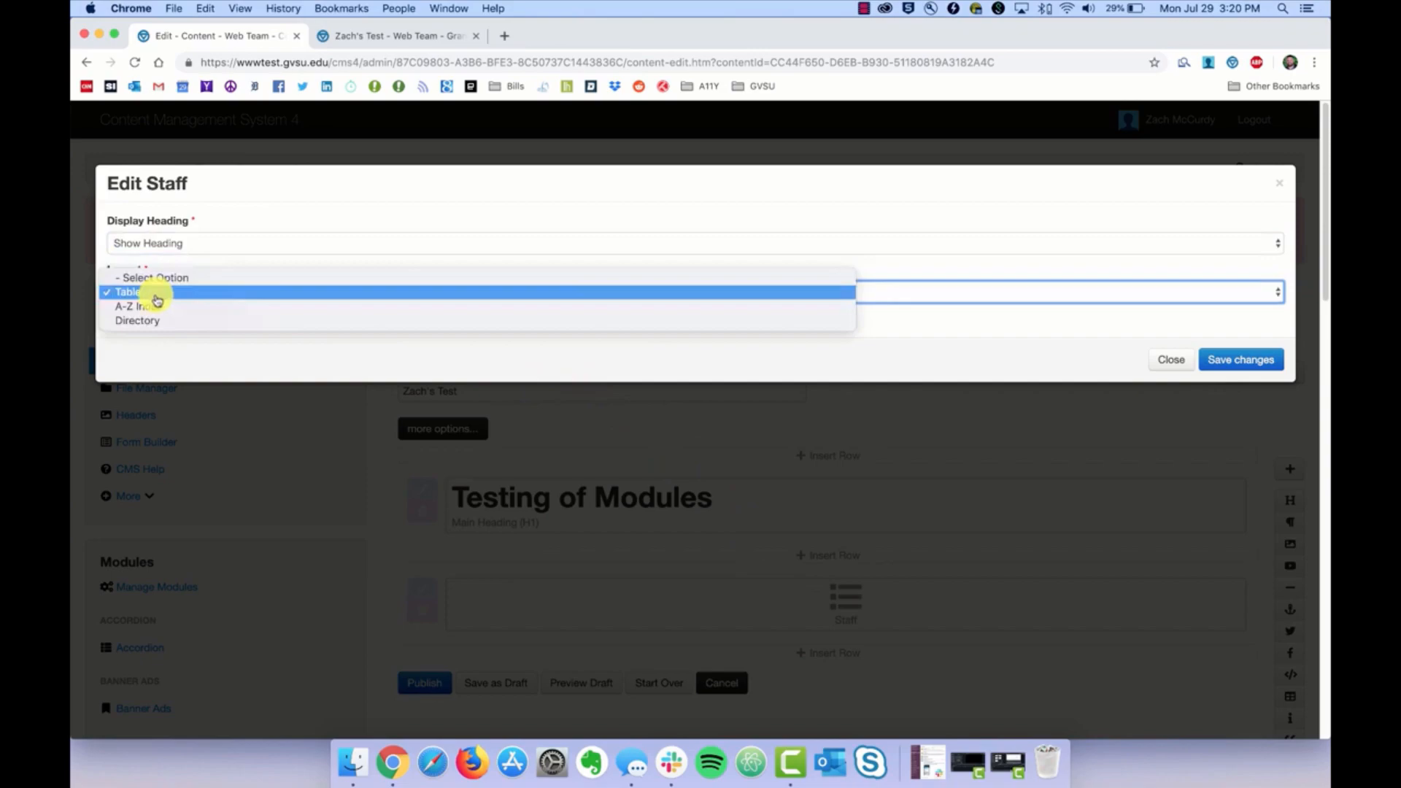
pyautogui.click(157, 321)
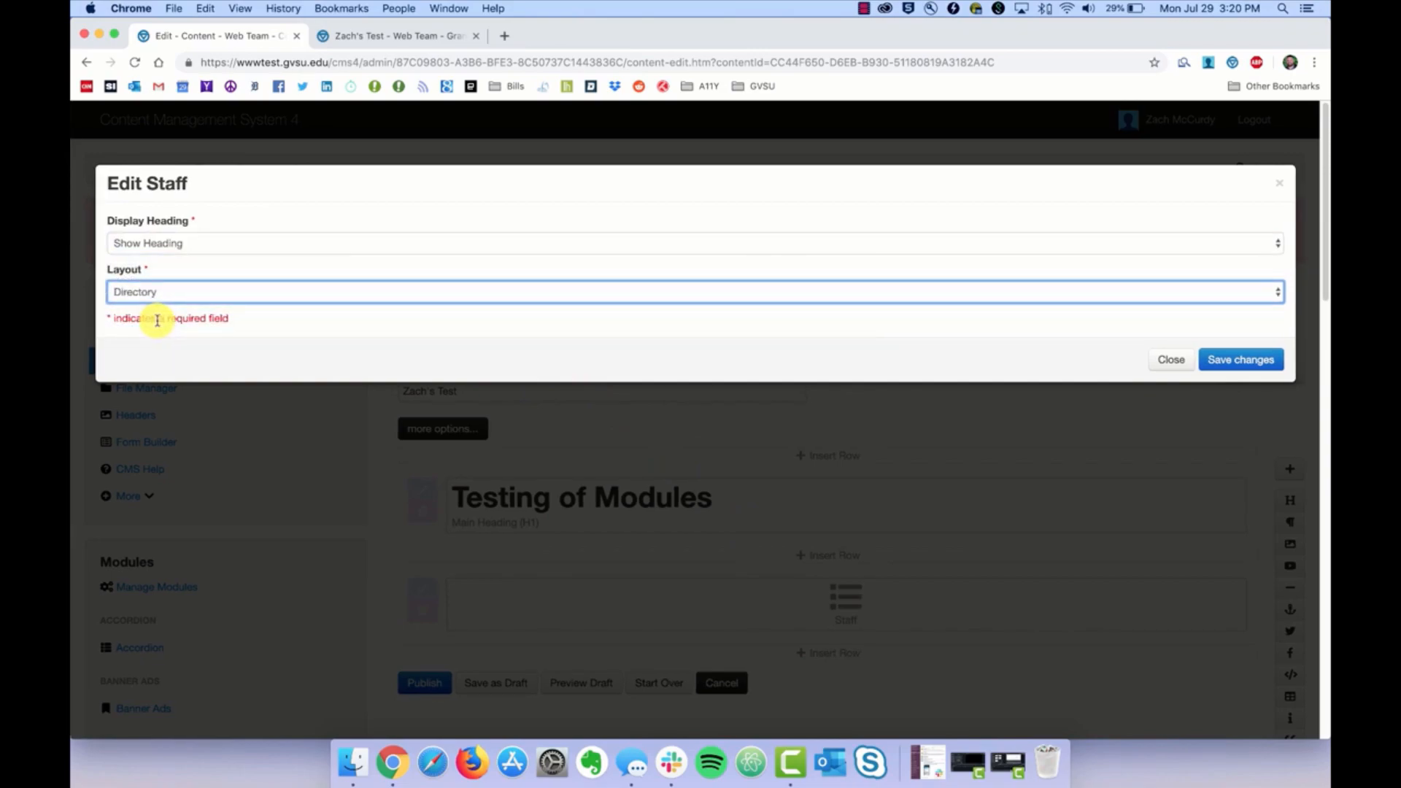
pyautogui.click(1240, 367)
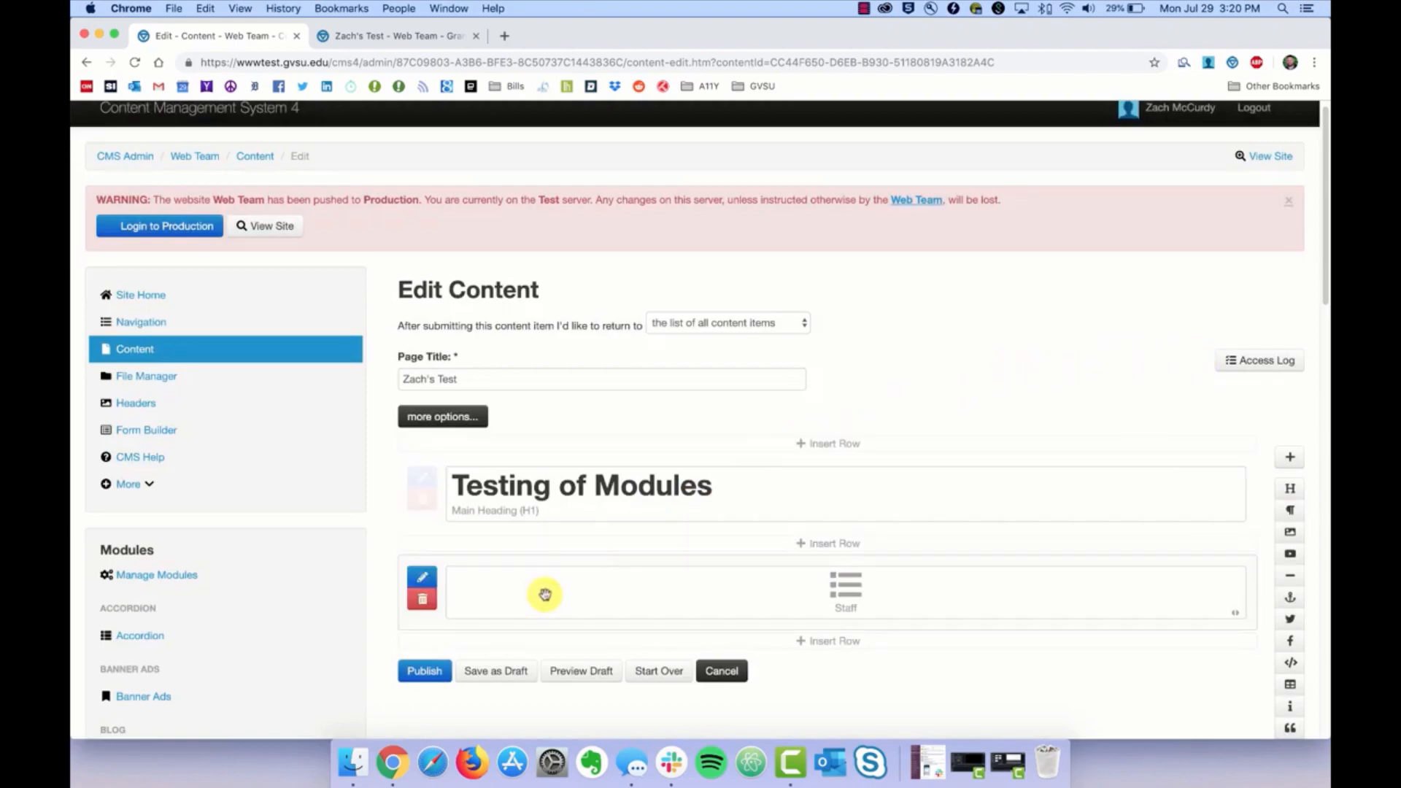
pyautogui.click(420, 673)
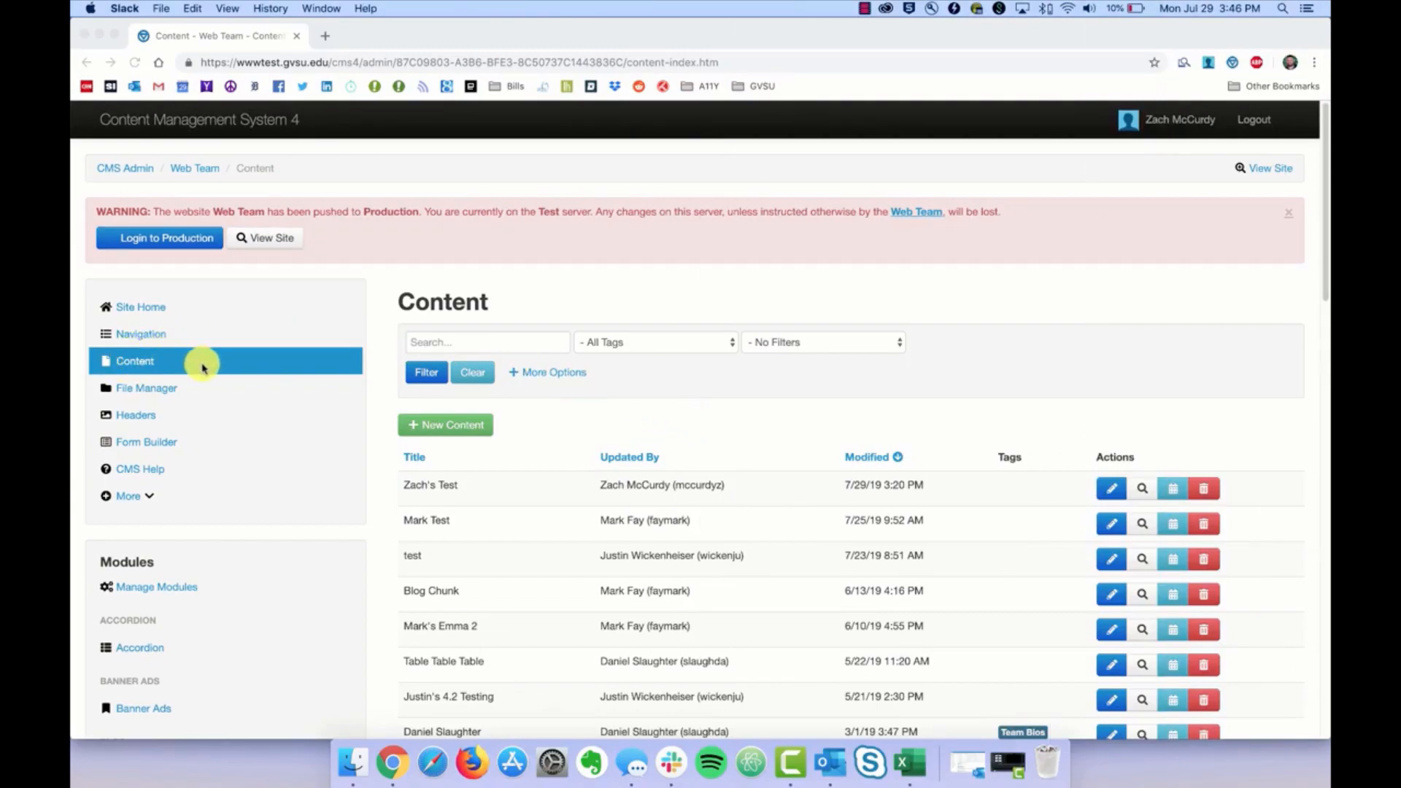
pyautogui.click(133, 367)
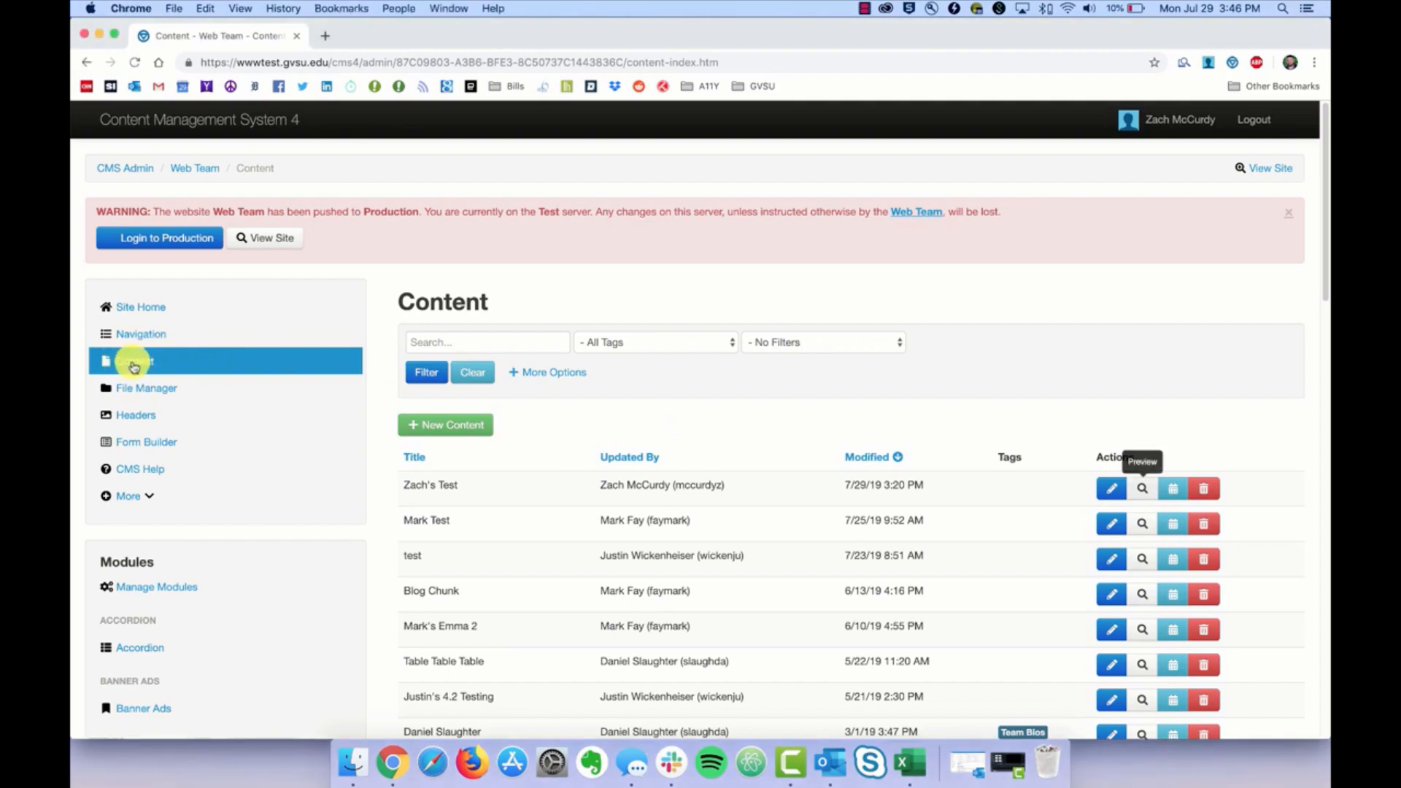
pyautogui.click(136, 367)
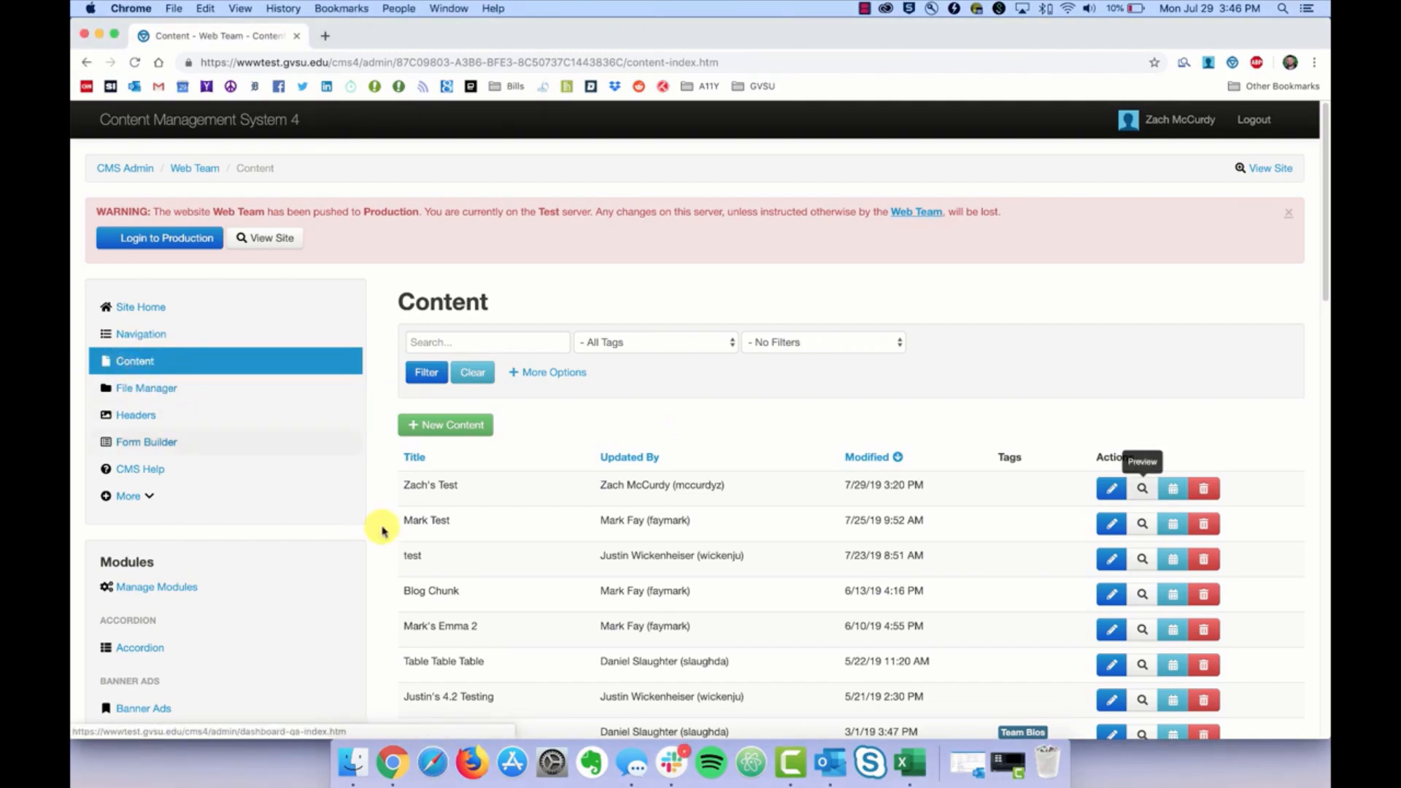
pyautogui.click(1142, 490)
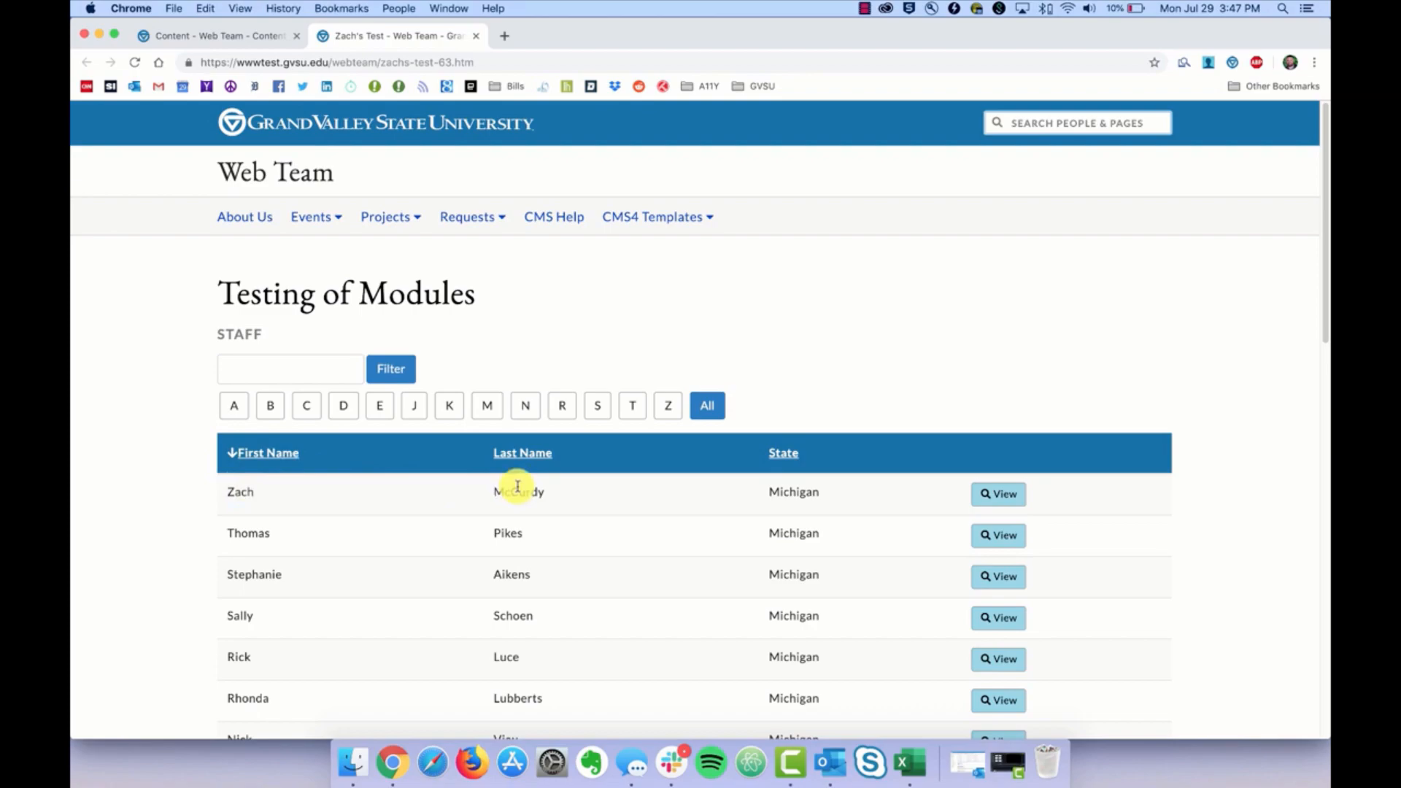
pyautogui.click(225, 37)
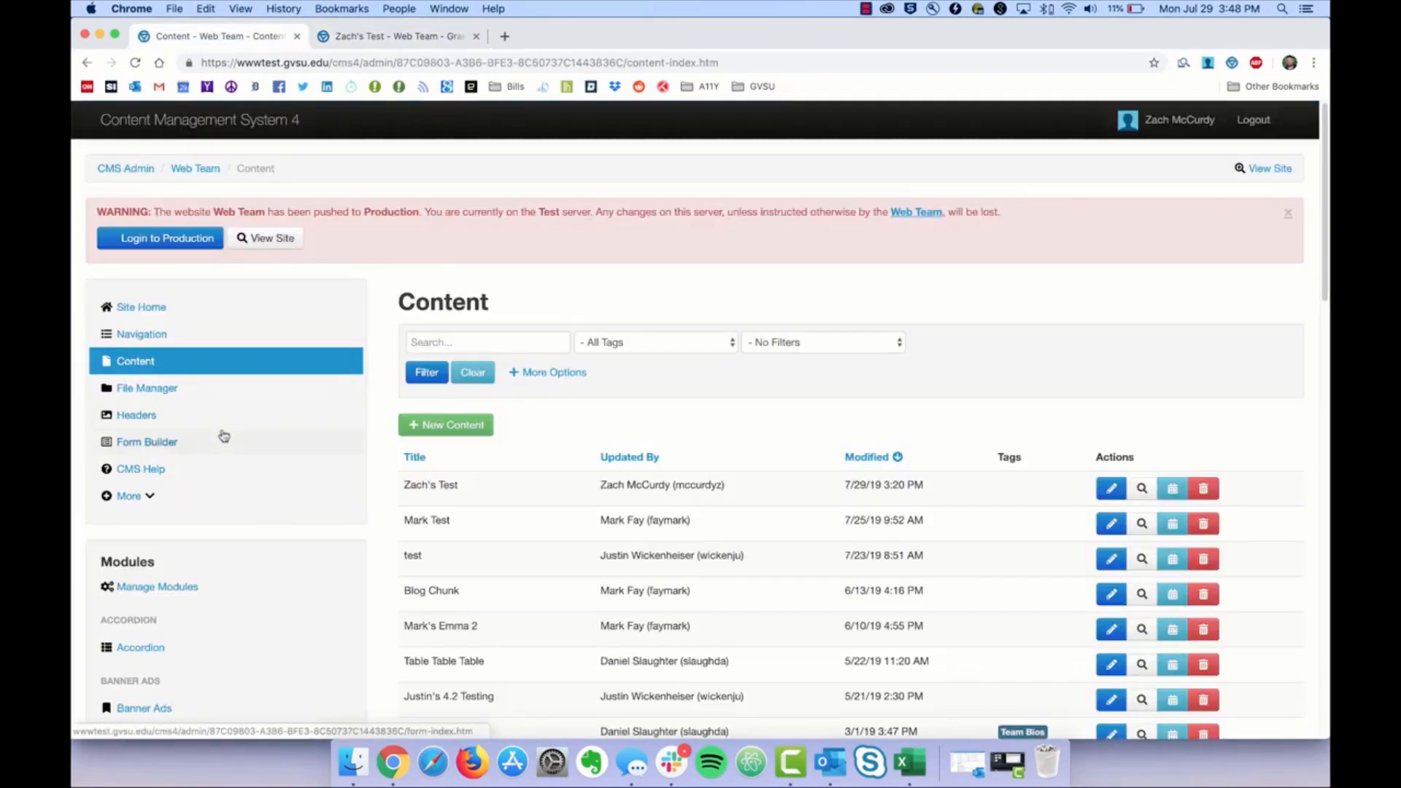
# Step: Open the Staff list settings and set the default sort to Last Name, Ascending
pyautogui.scroll(-15, 234, 423)
pyautogui.scroll(-3, 226, 446)
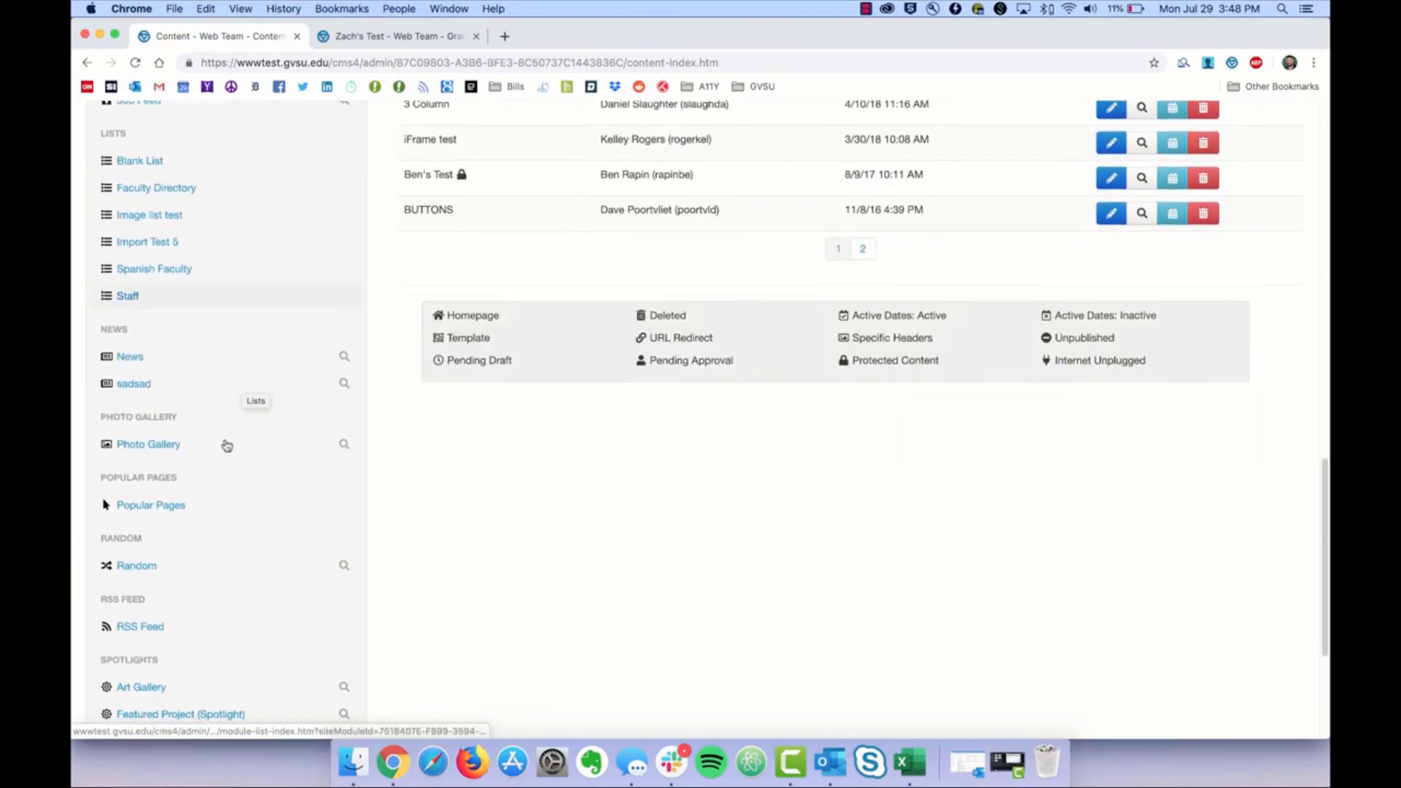
pyautogui.scroll(1, 197, 369)
pyautogui.click(137, 357)
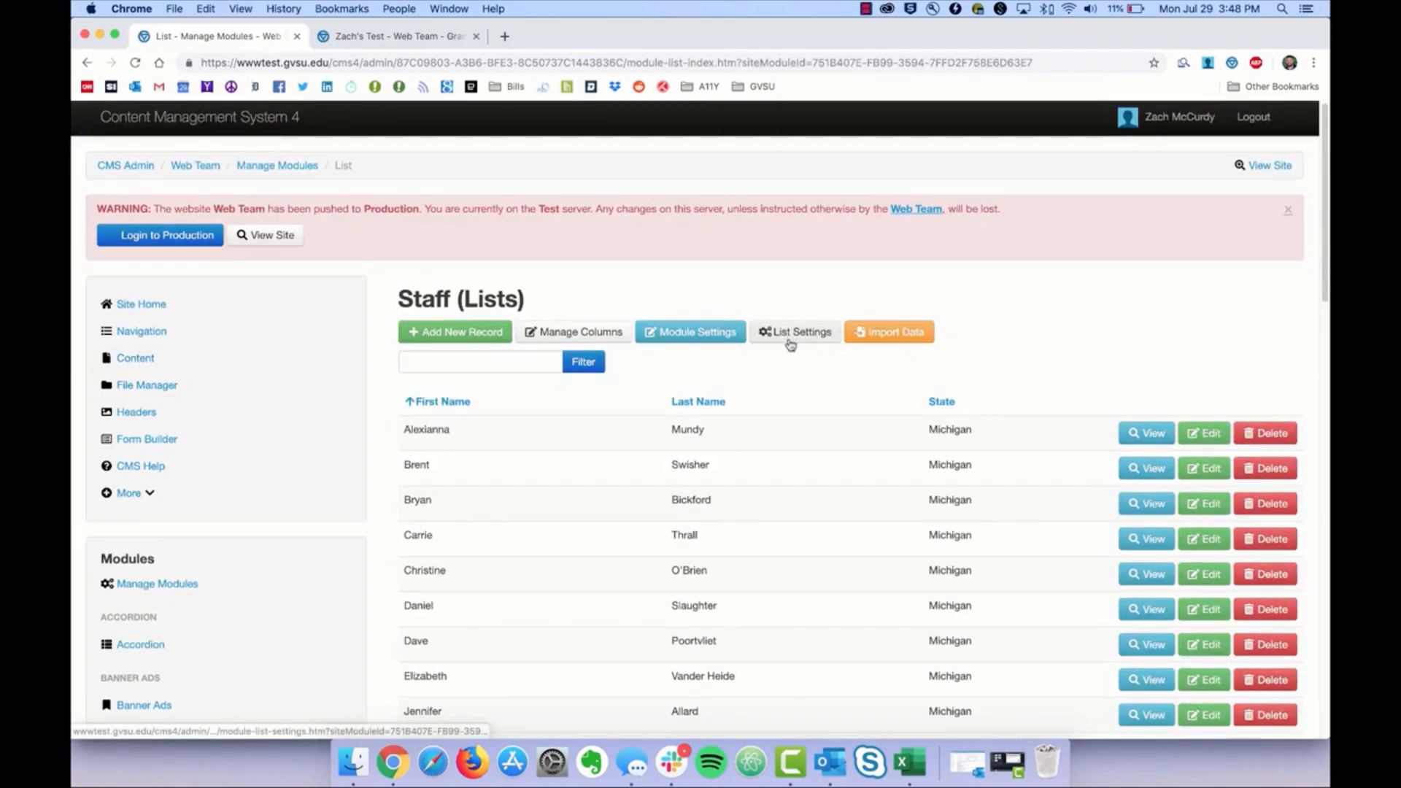
pyautogui.click(793, 334)
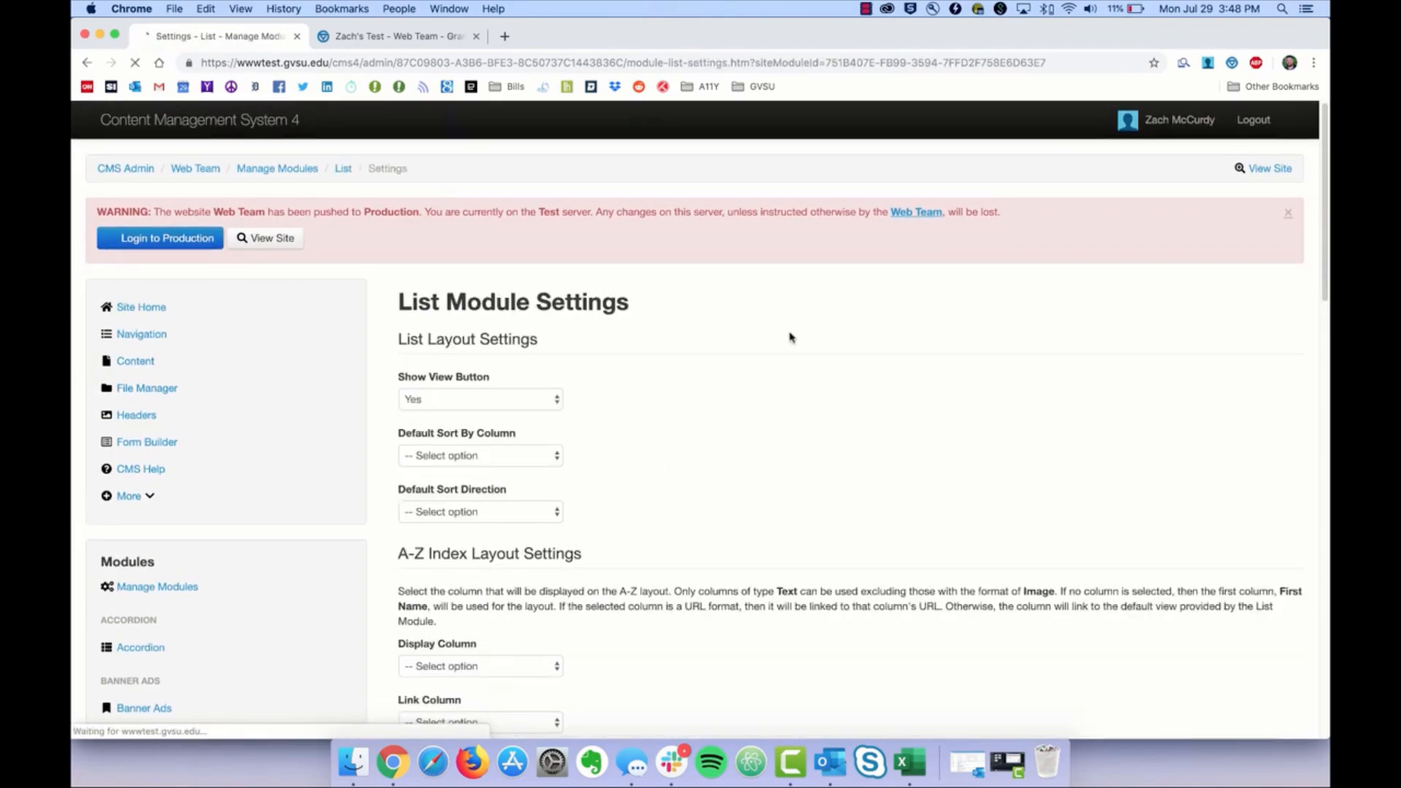
pyautogui.scroll(-3, 759, 442)
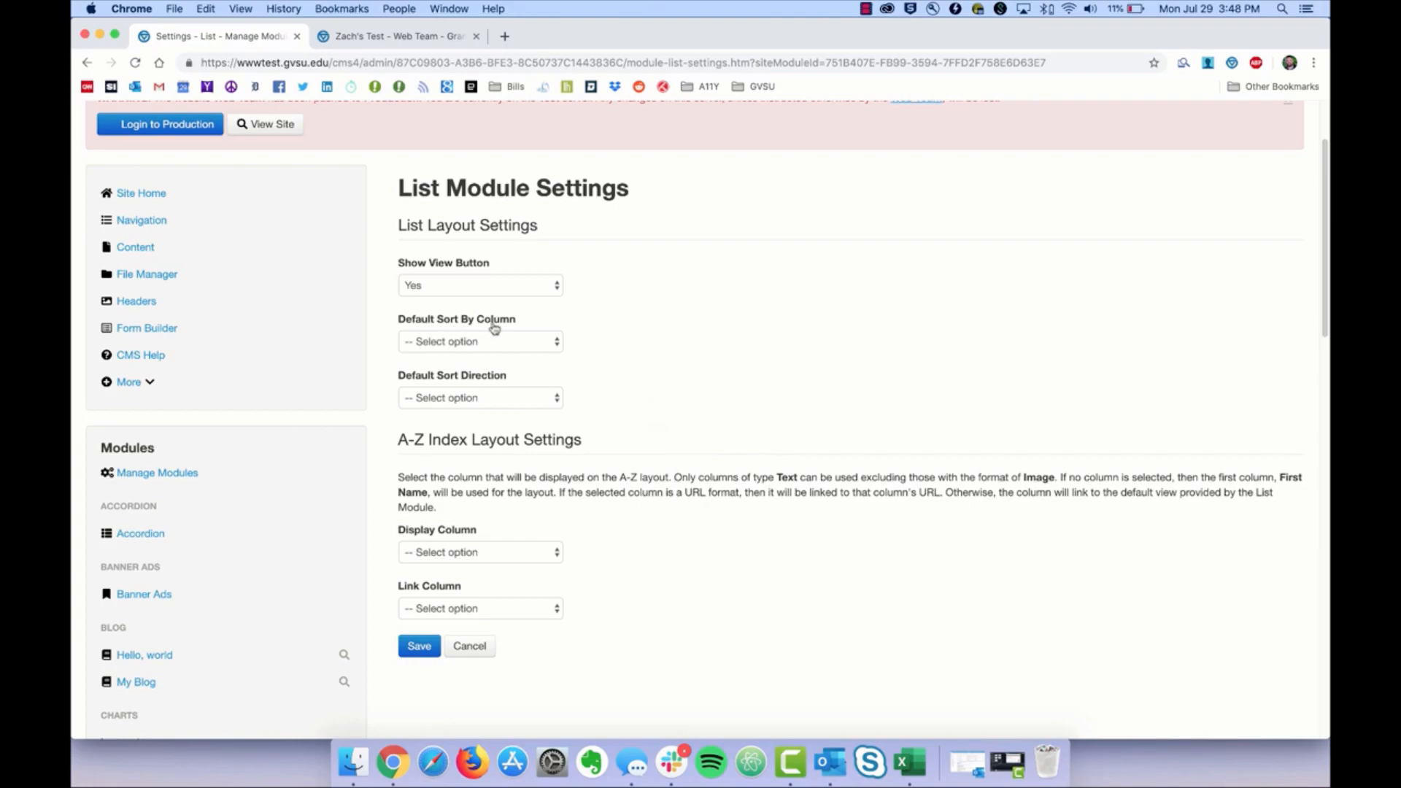
pyautogui.click(557, 343)
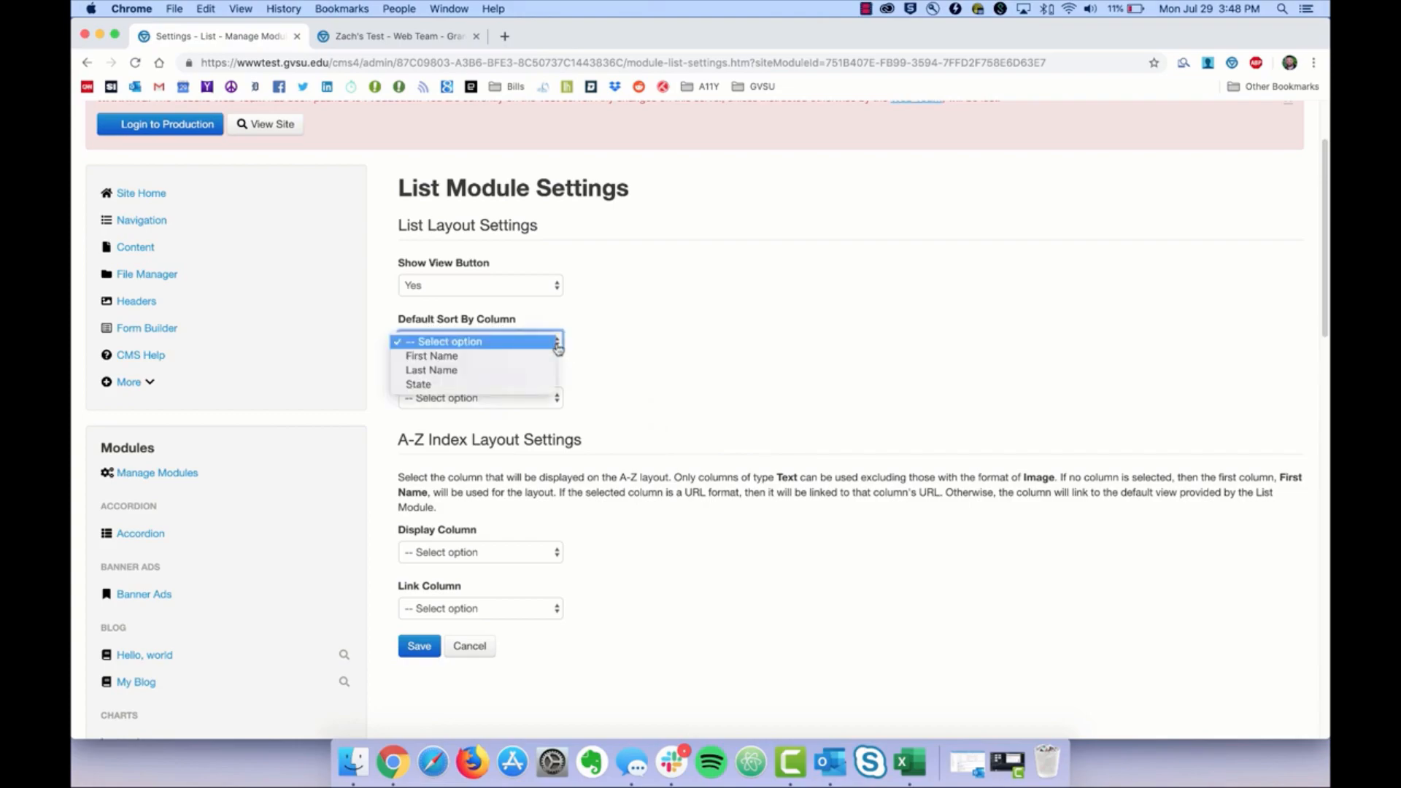
pyautogui.click(495, 375)
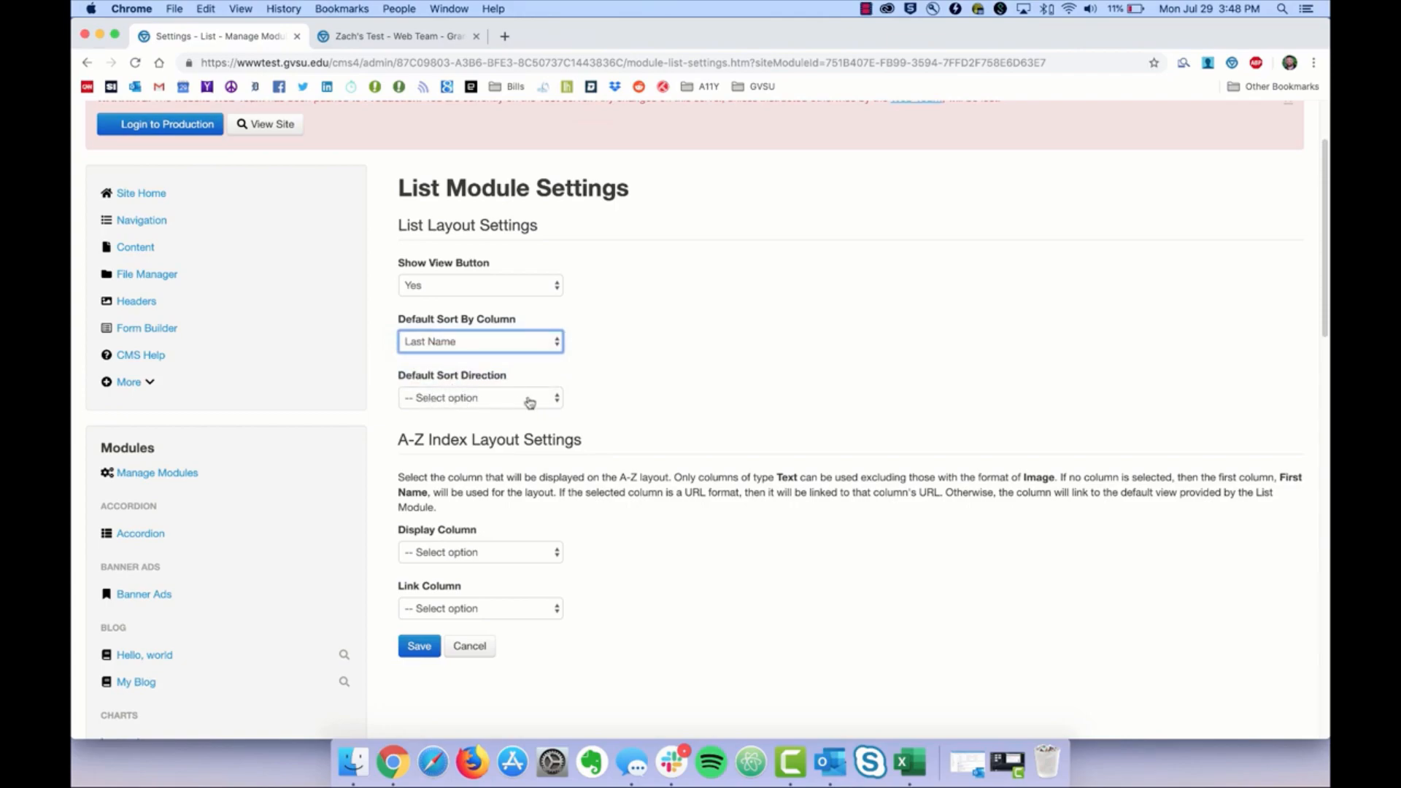
pyautogui.click(511, 400)
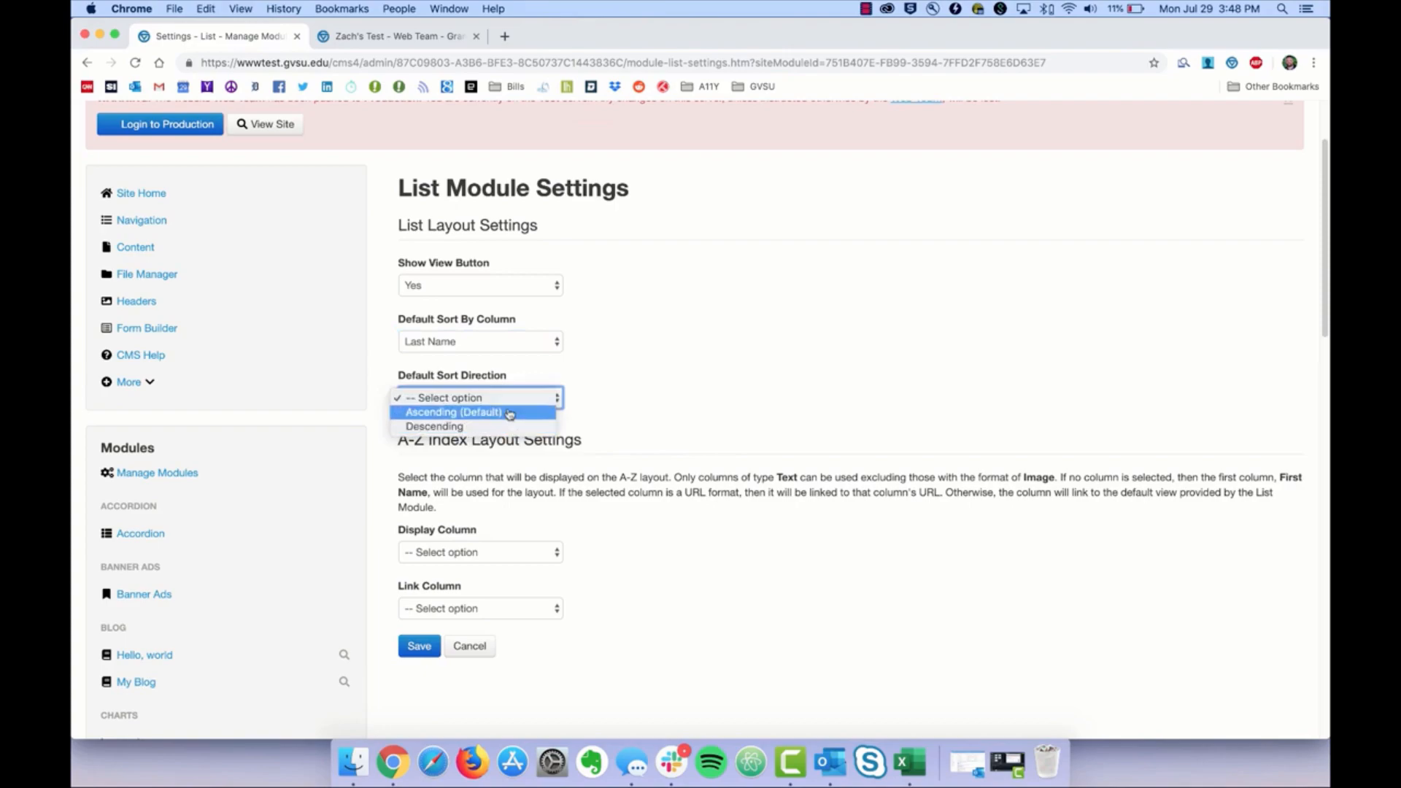
pyautogui.click(498, 414)
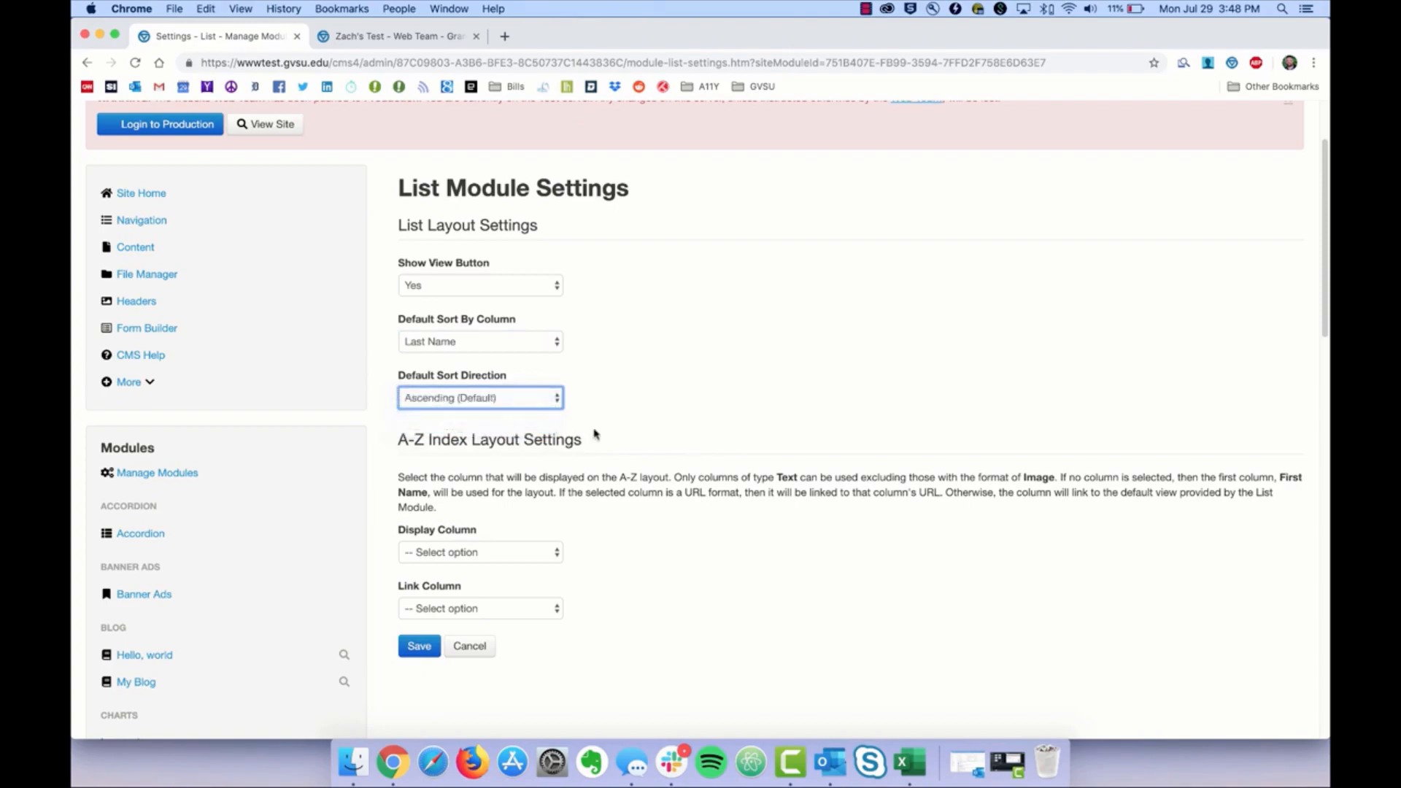
pyautogui.click(599, 440)
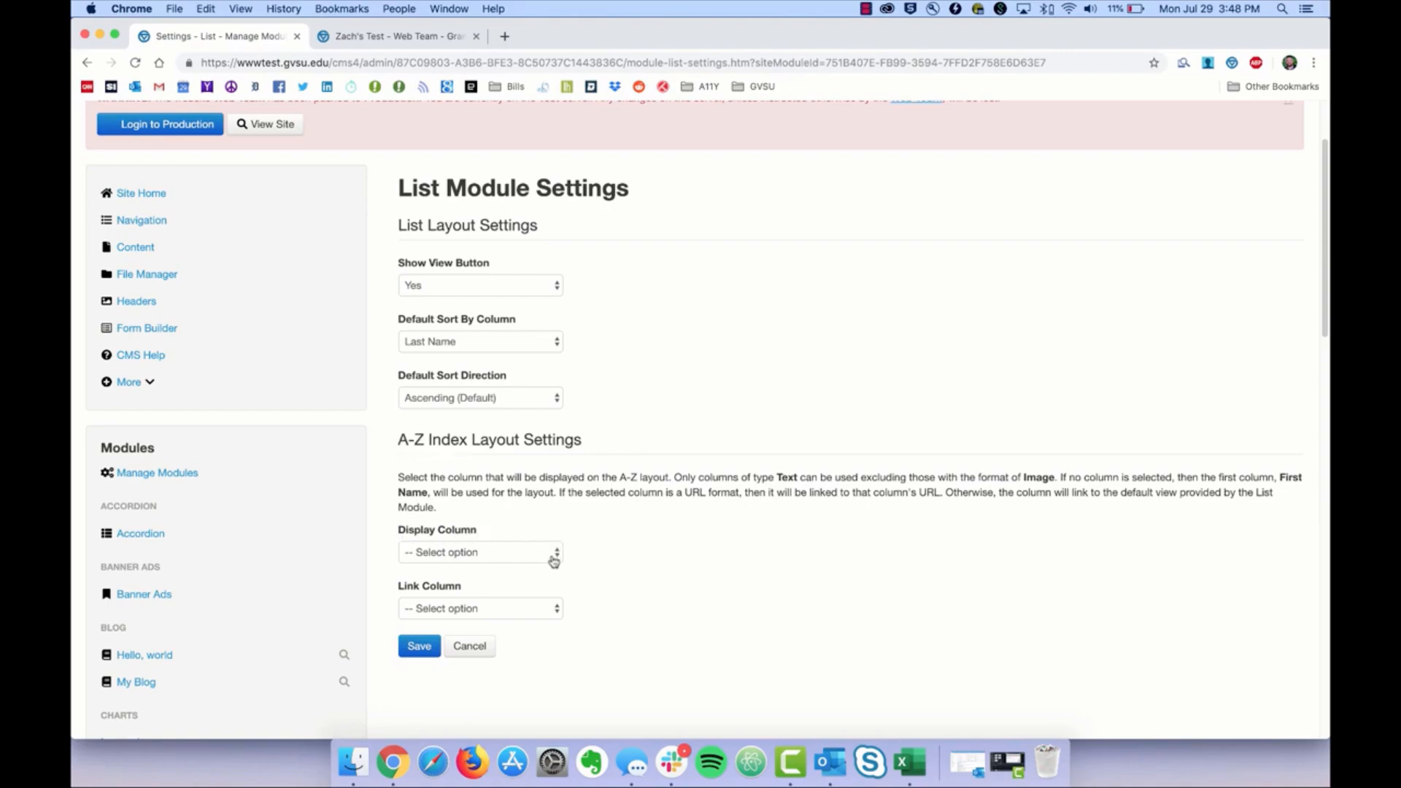
# Step: Leave the A–Z display column unset, save the module settings, and return to Content
pyautogui.click(554, 559)
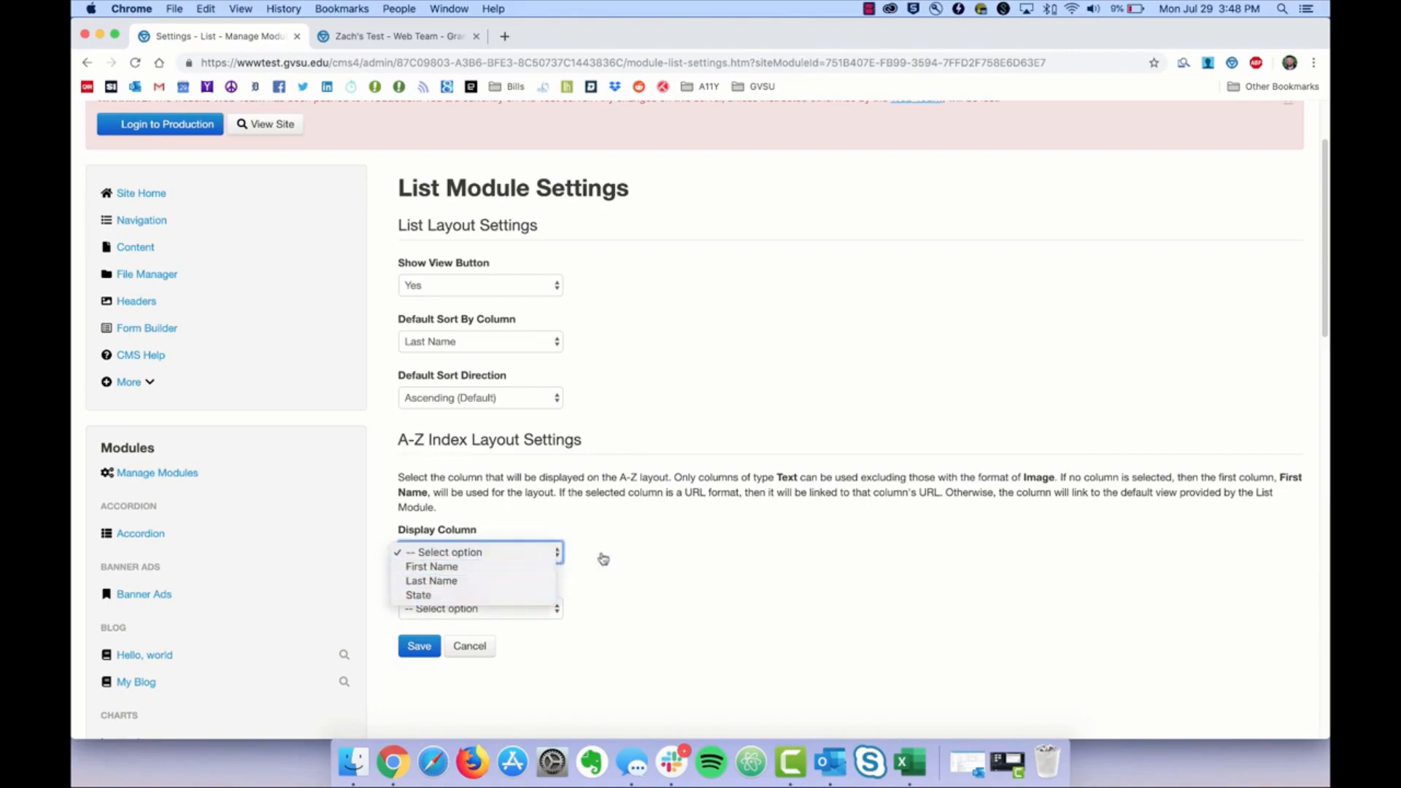
pyautogui.click(602, 559)
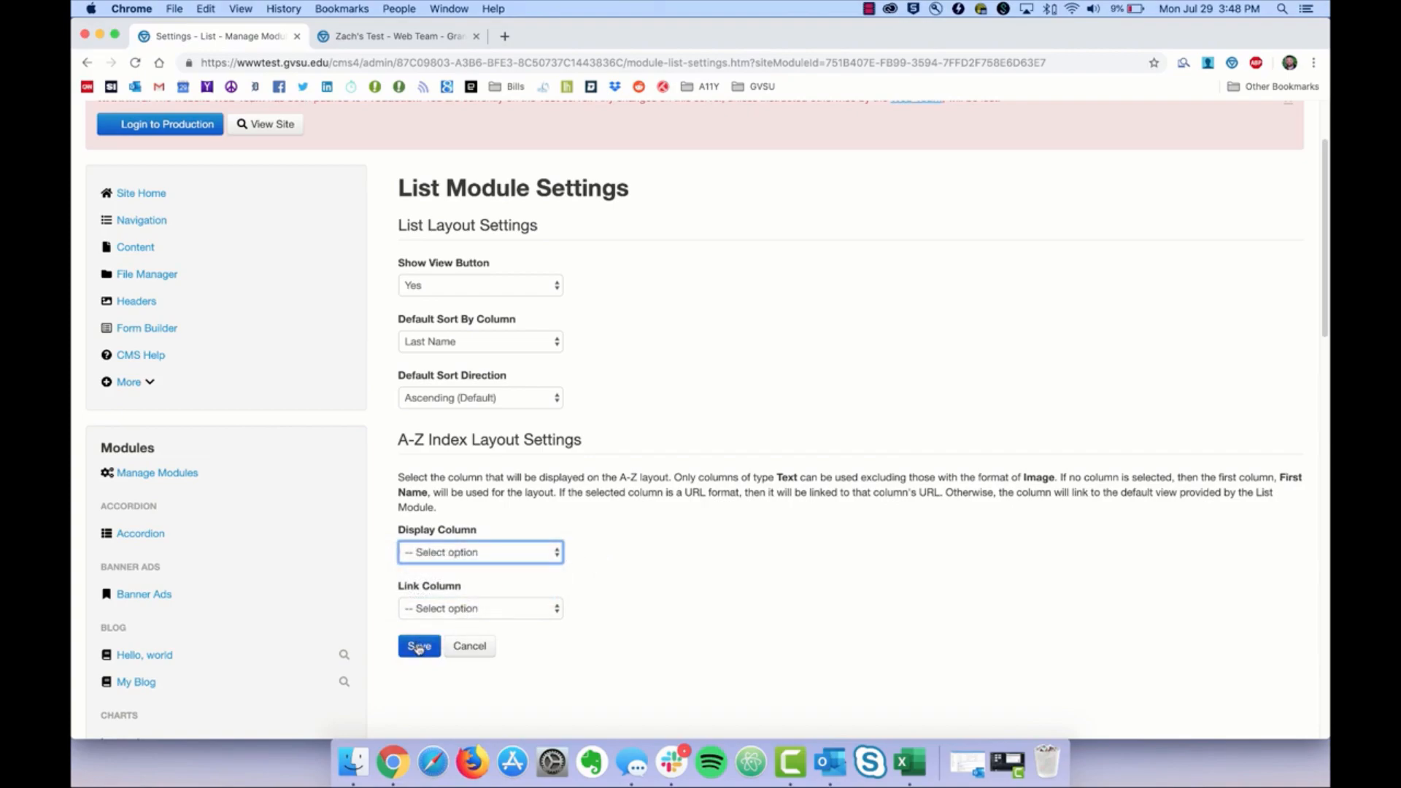
pyautogui.click(418, 647)
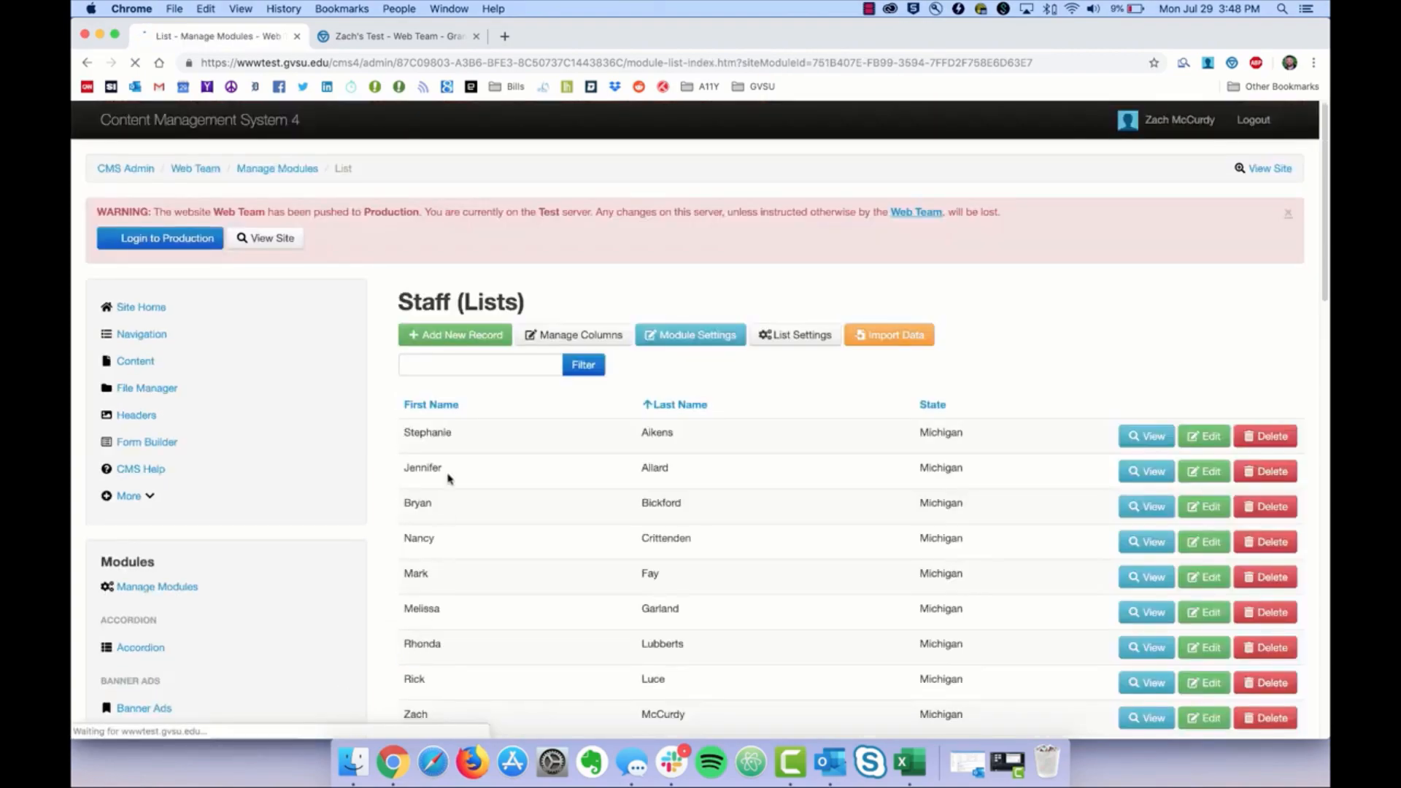
pyautogui.click(124, 365)
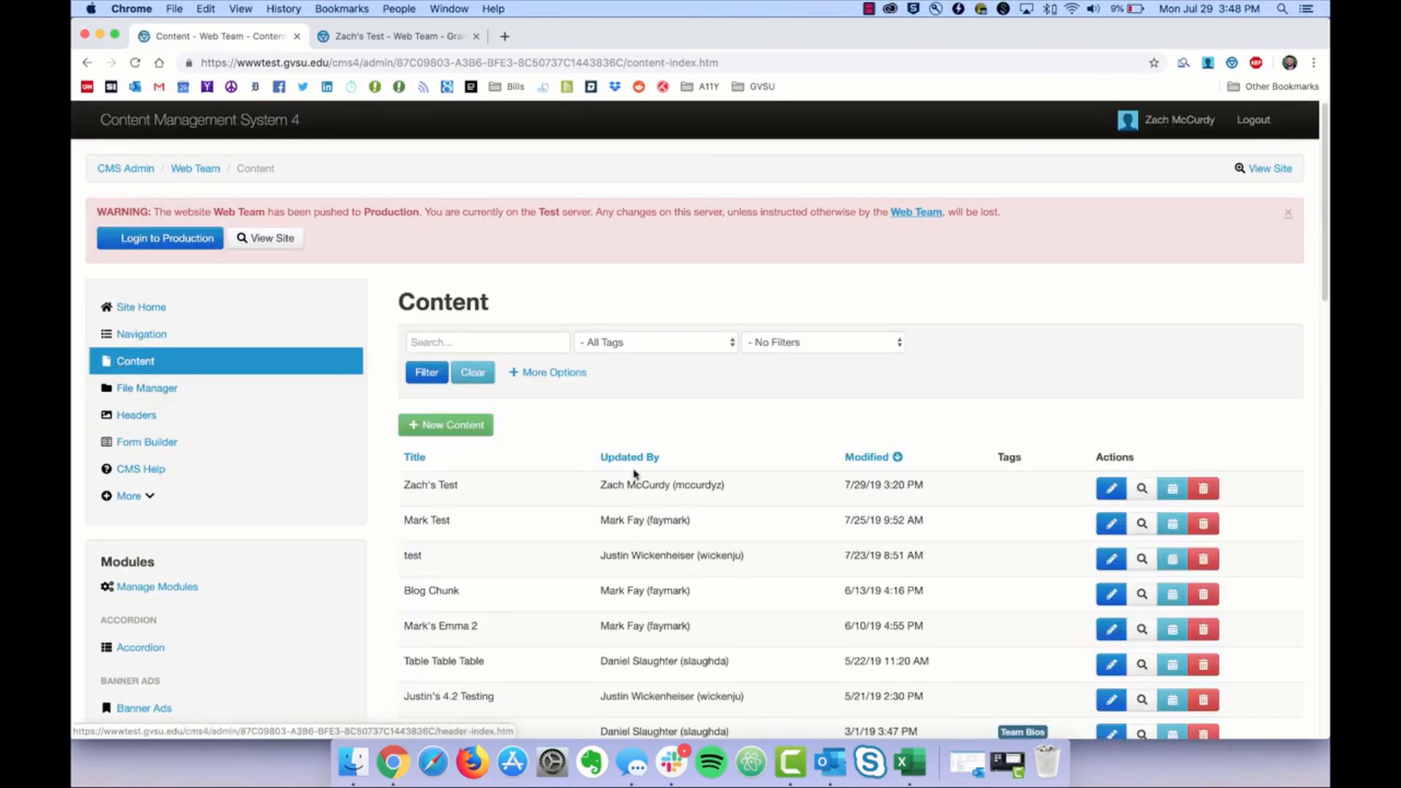
# Step: Preview Zach's Test, the most recently modified page, in a new browser tab
pyautogui.click(1142, 489)
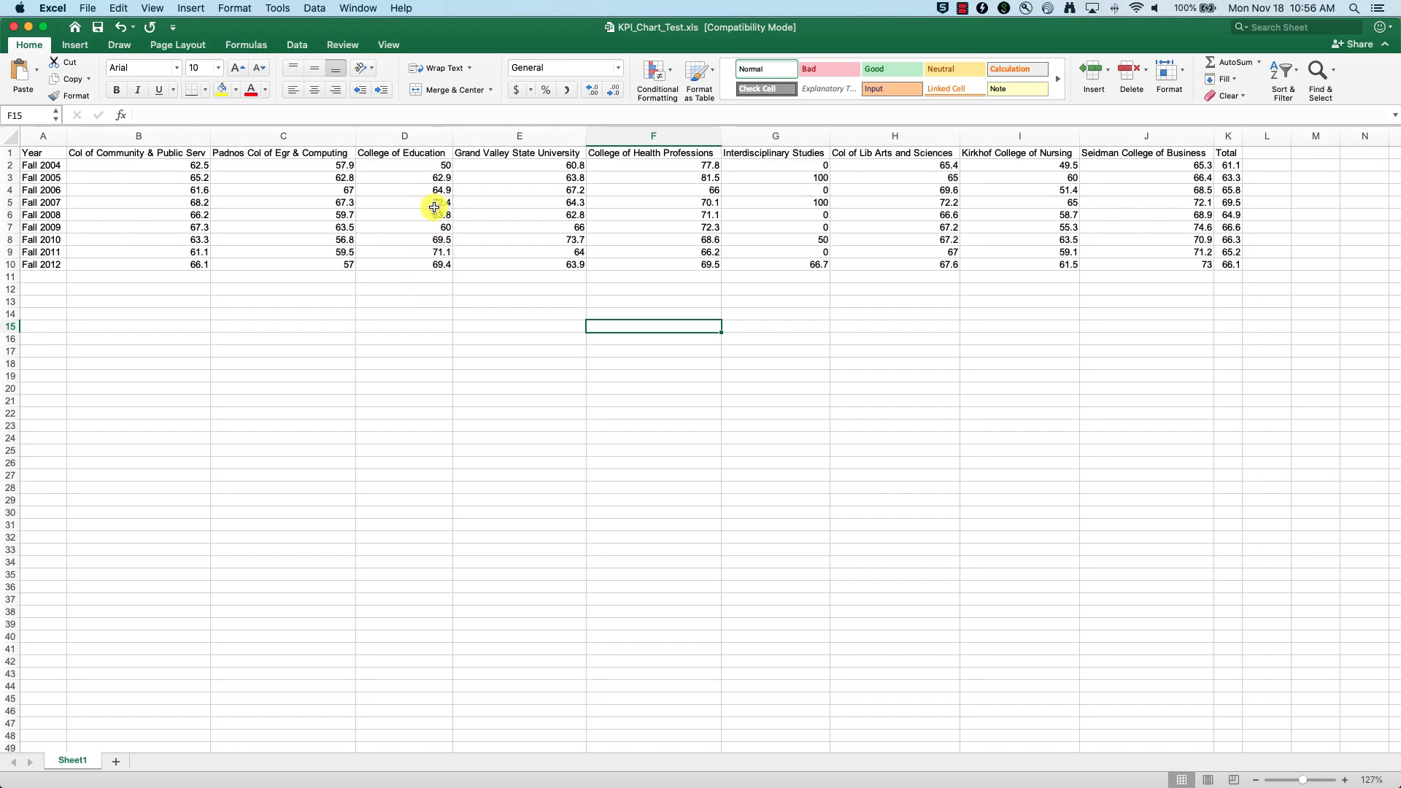
pyautogui.click(16, 153)
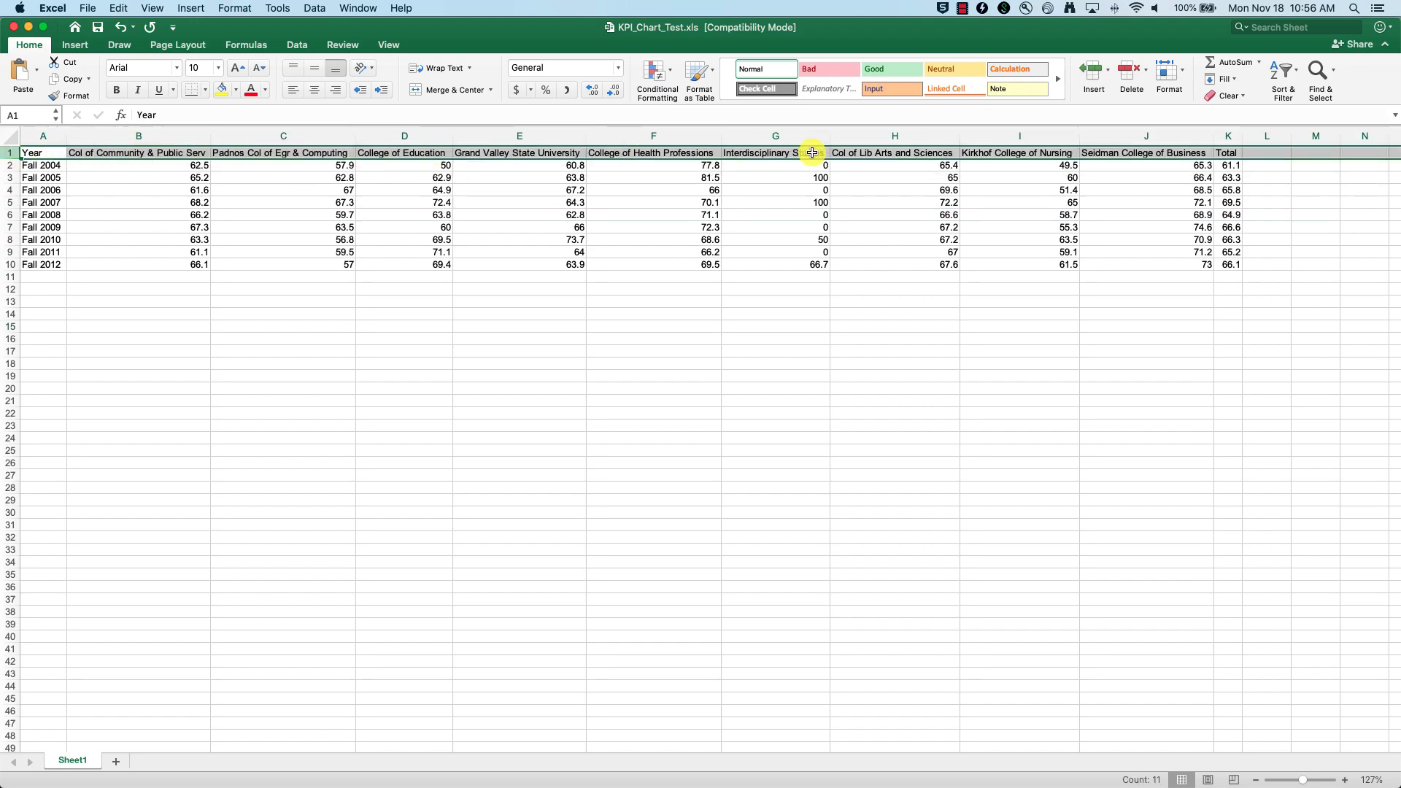
pyautogui.click(432, 240)
pyautogui.click(43, 136)
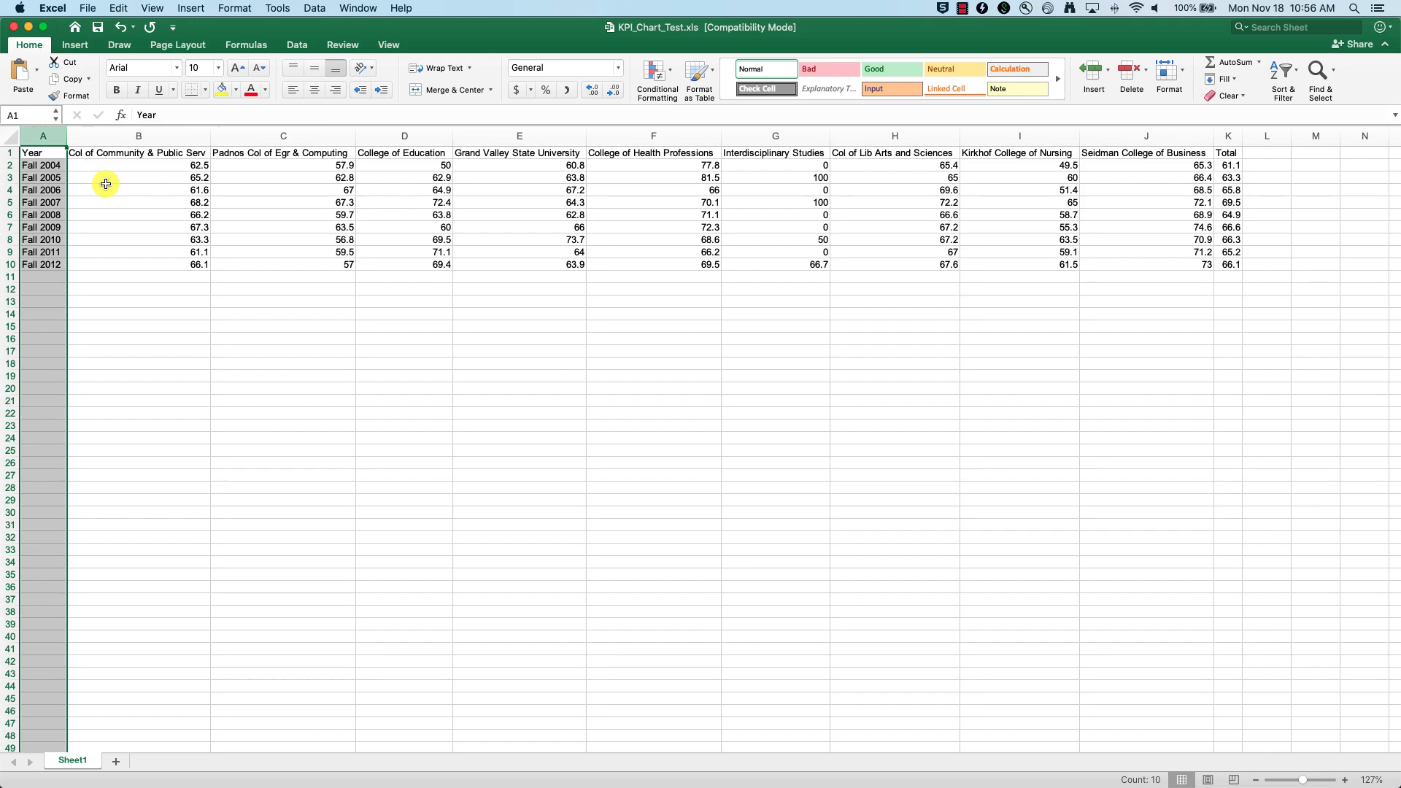
pyautogui.click(120, 203)
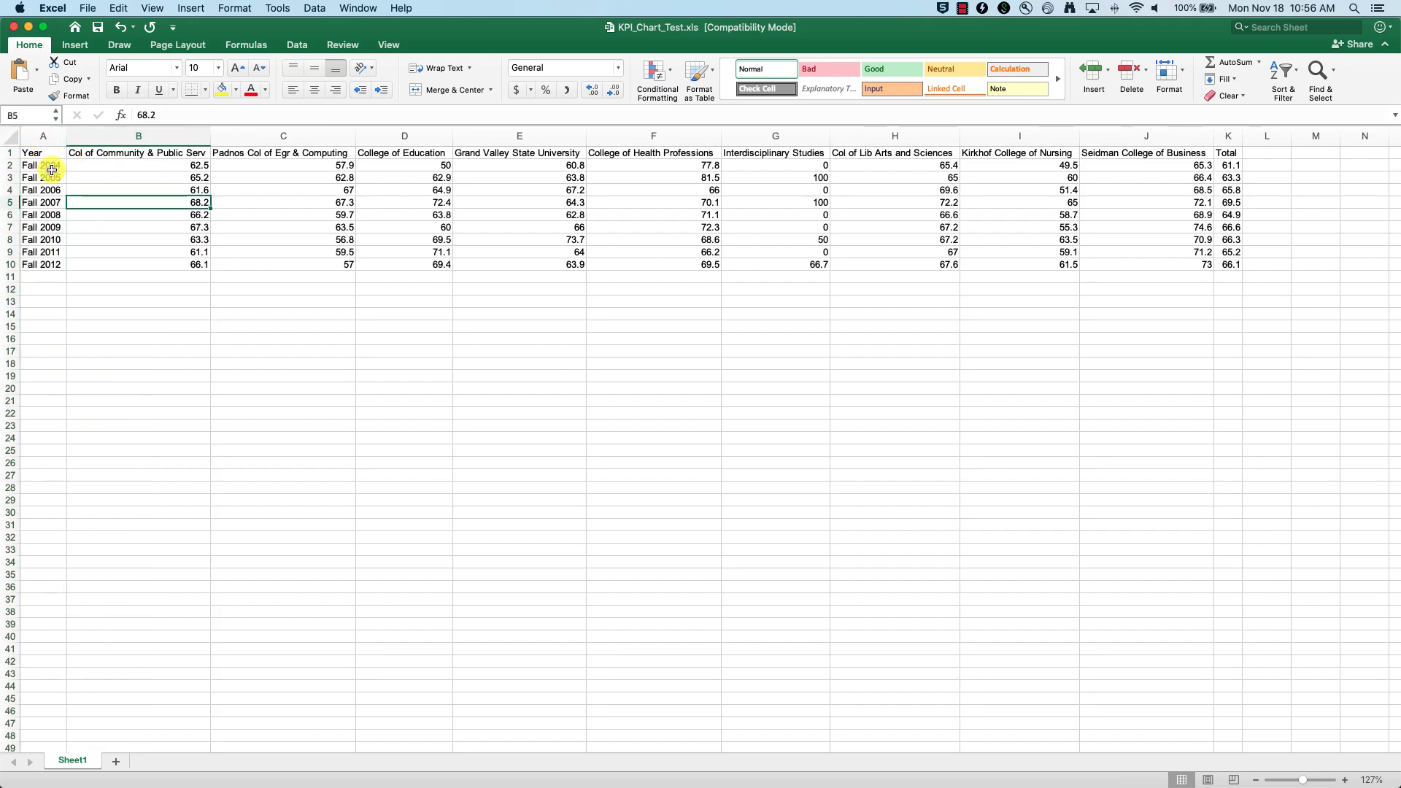
pyautogui.click(43, 136)
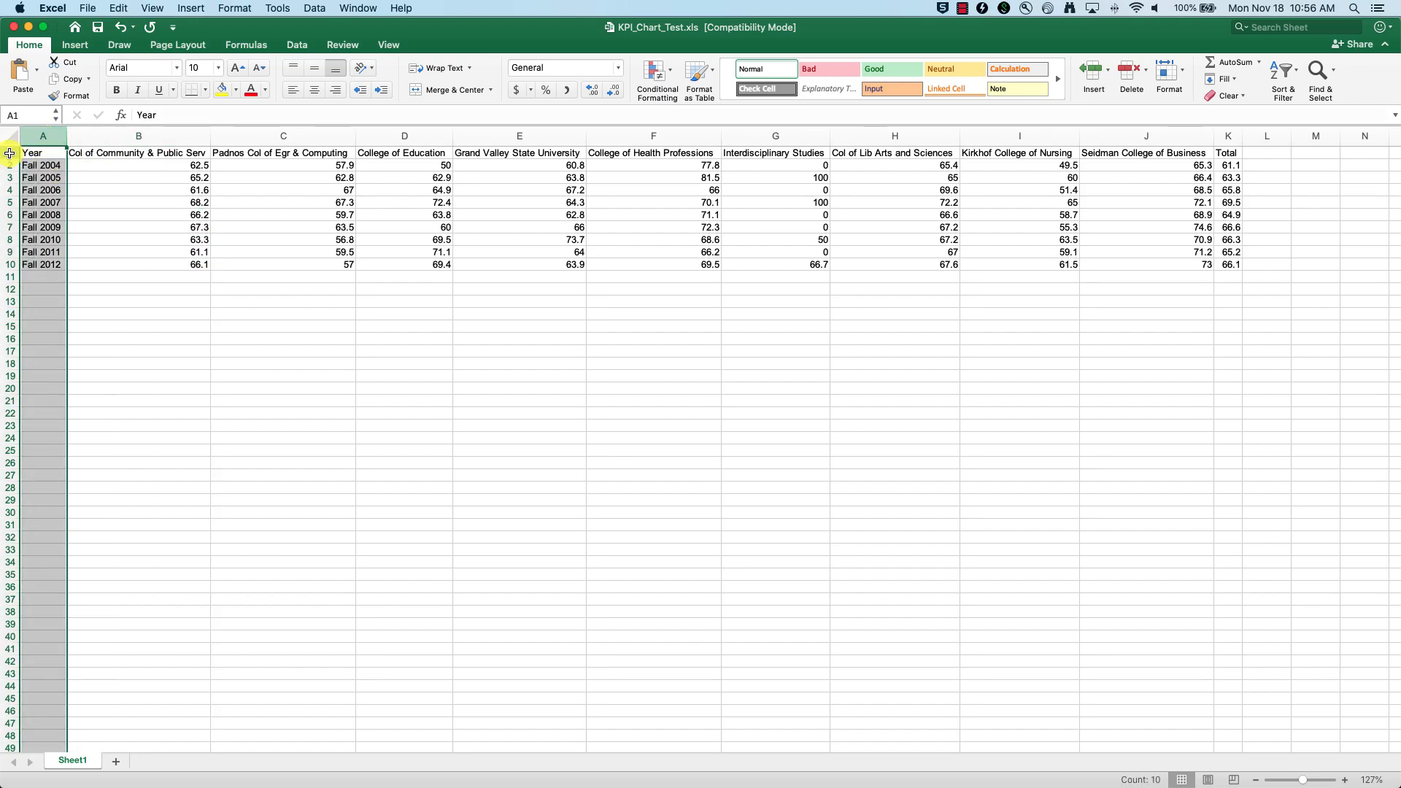
pyautogui.click(9, 153)
pyautogui.click(255, 325)
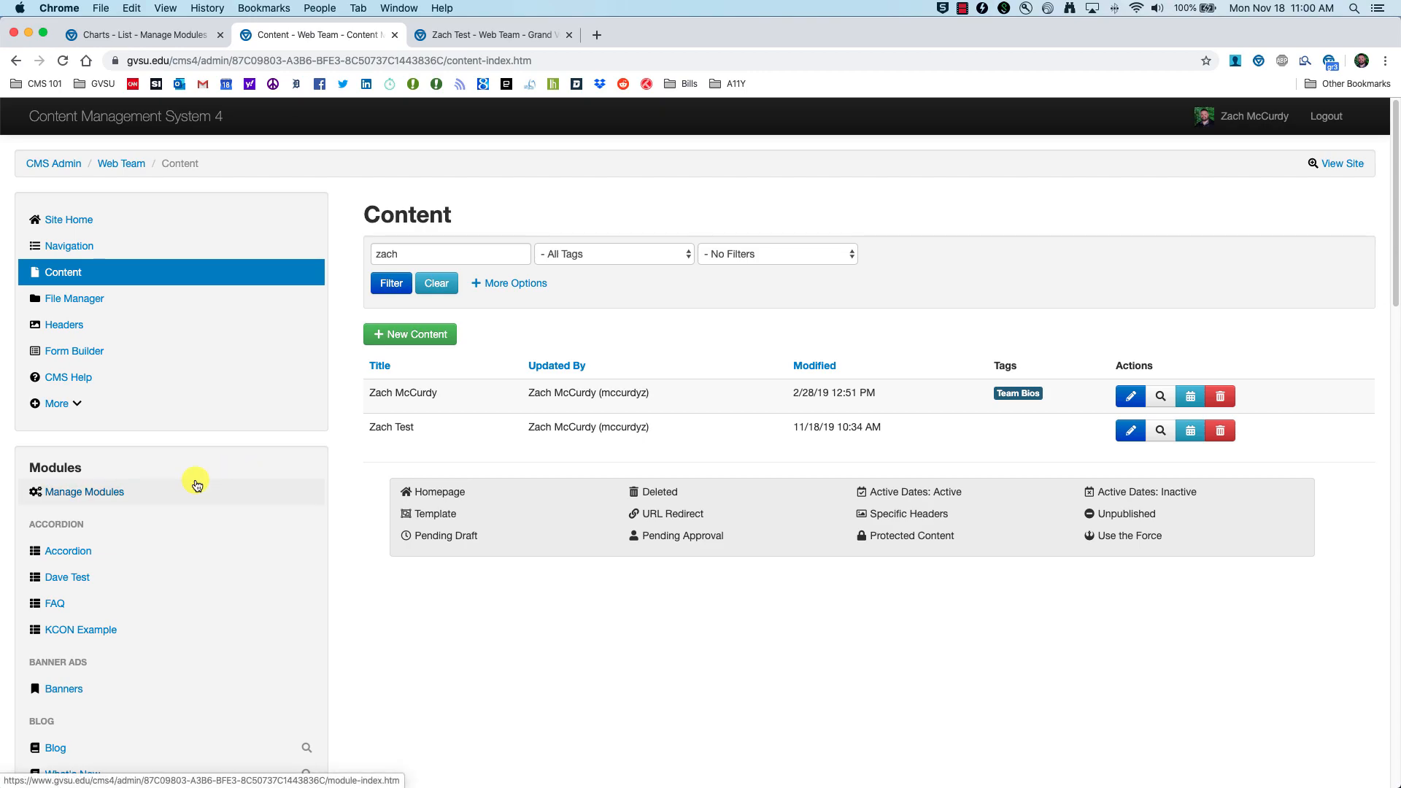
# Step: Create a Lists module with alias title 'CMS 201 Chart' and open its empty list
pyautogui.click(78, 494)
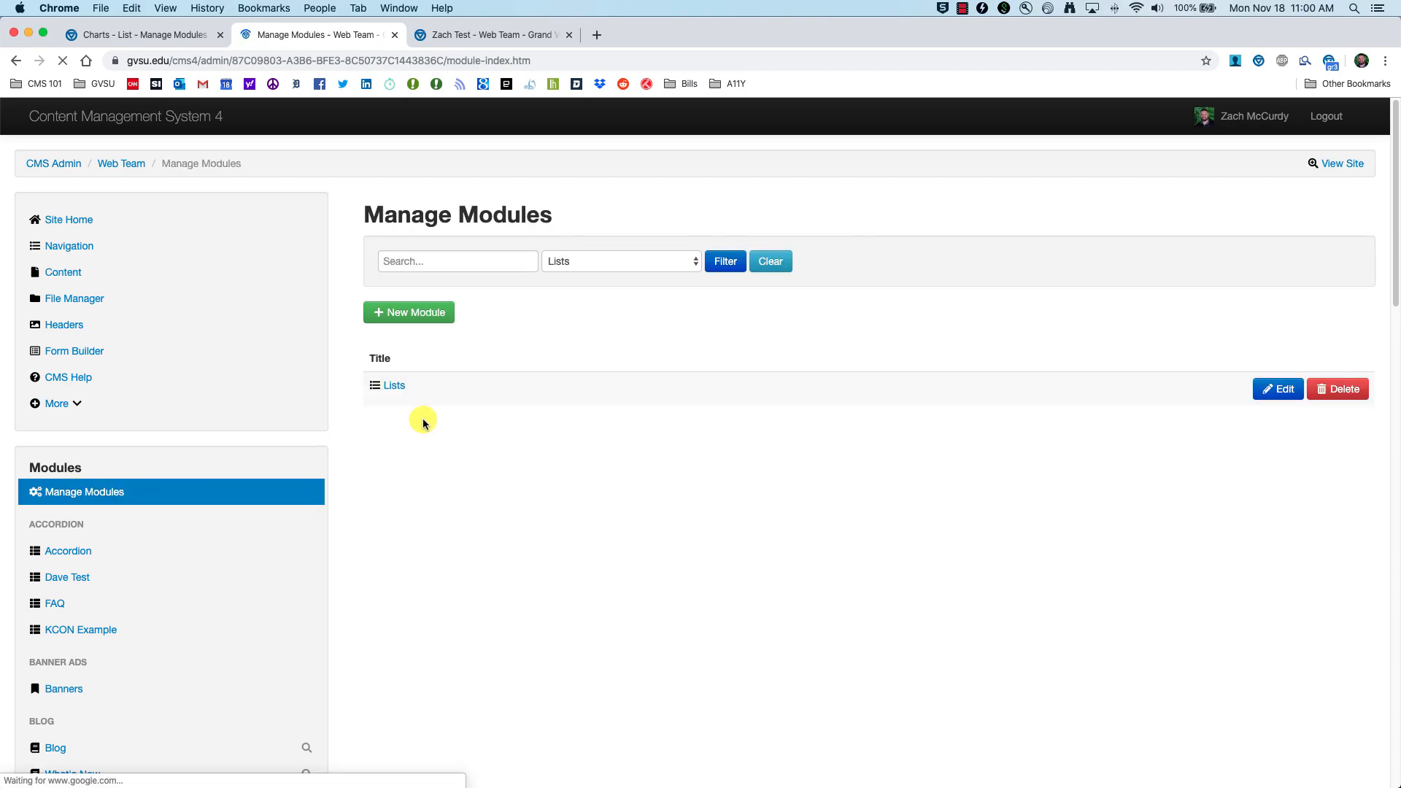
pyautogui.click(389, 321)
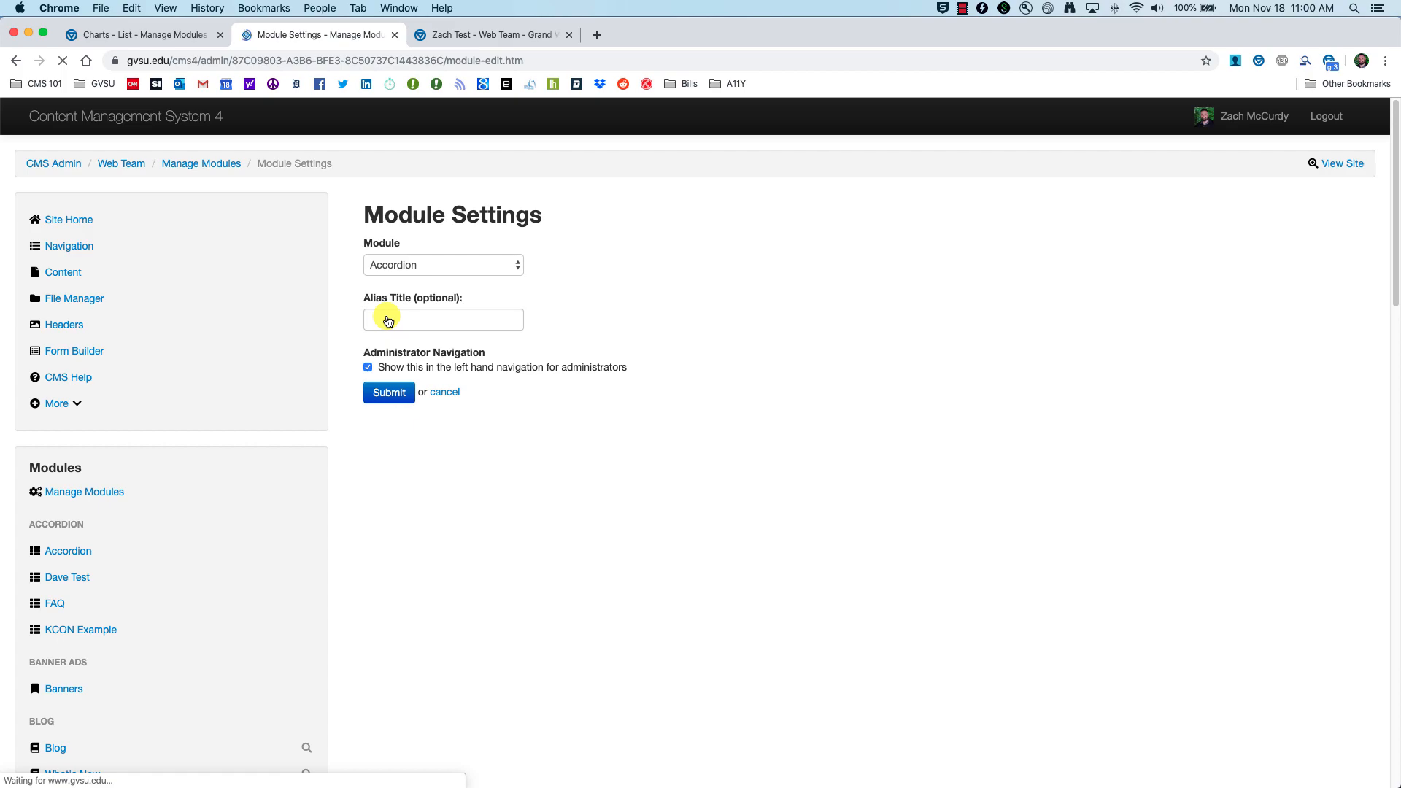
pyautogui.click(429, 267)
pyautogui.click(406, 422)
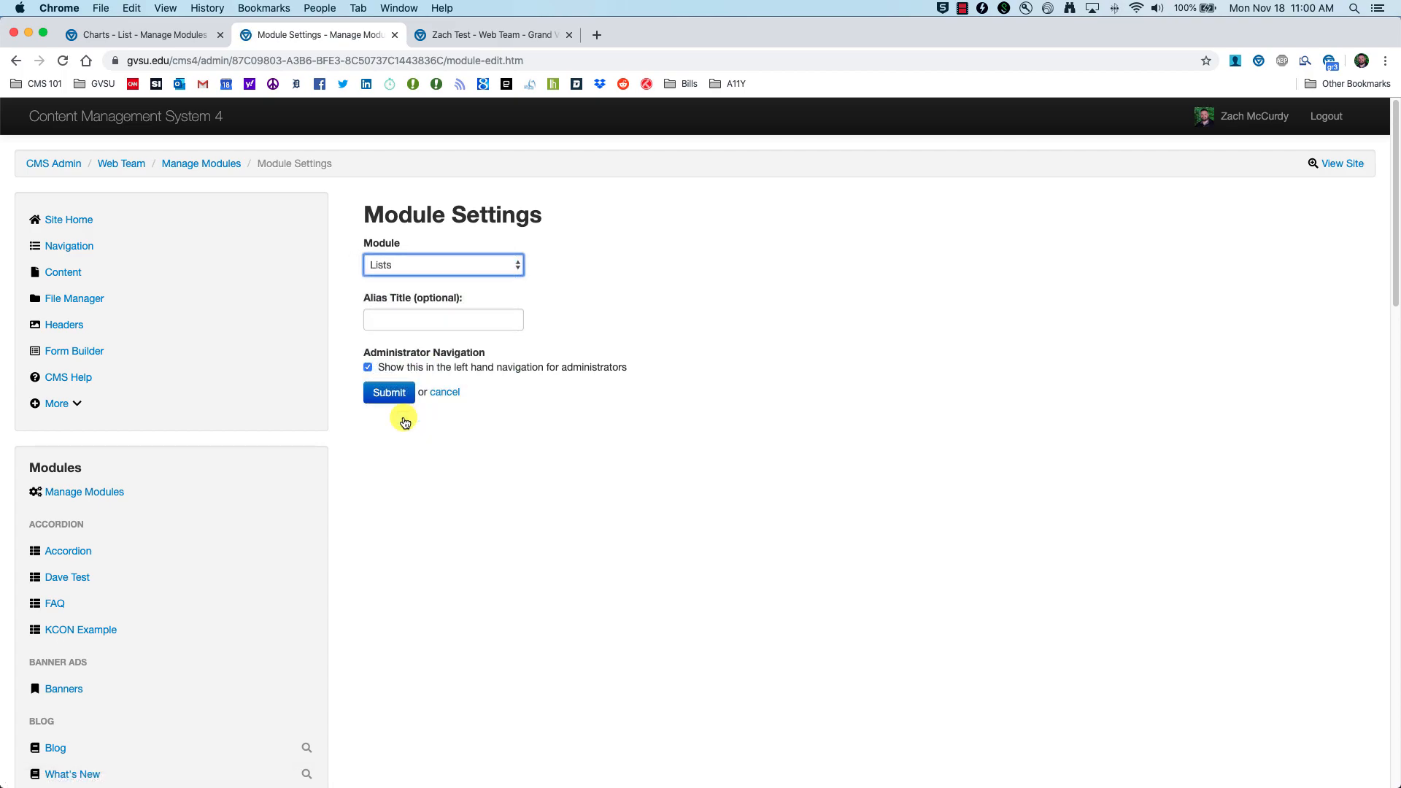
pyautogui.click(424, 314)
pyautogui.write('CMS 201 Chart')
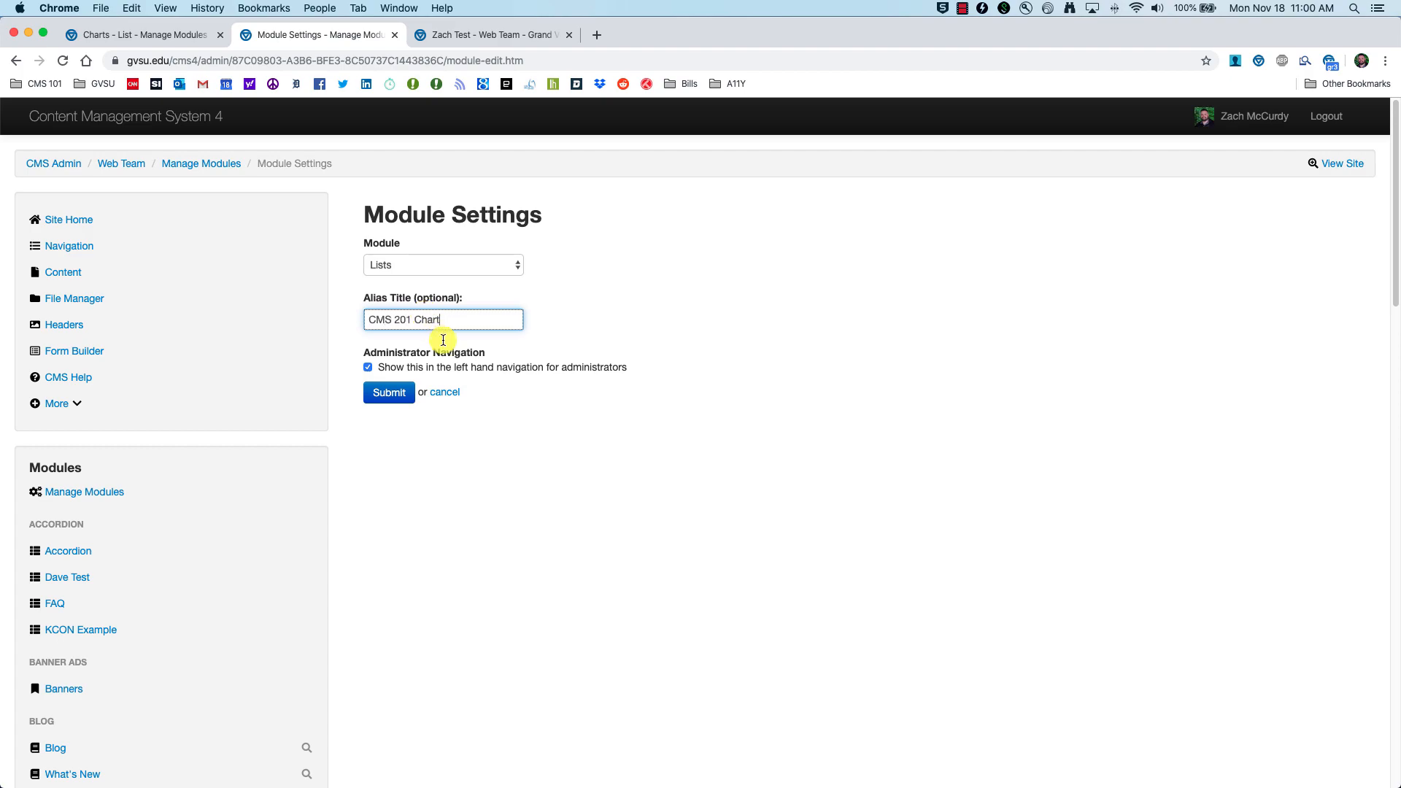
pyautogui.click(367, 392)
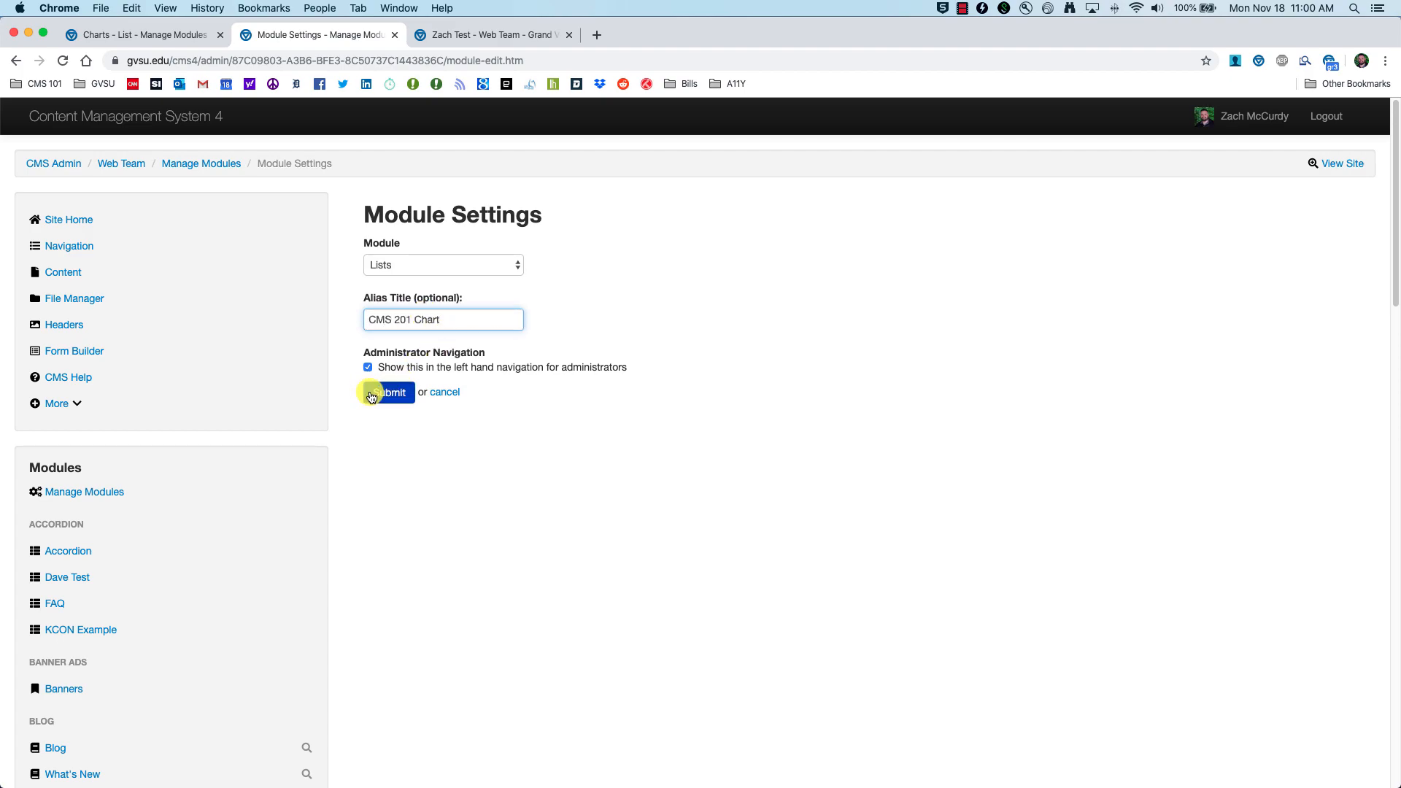
pyautogui.scroll(-14, 360, 395)
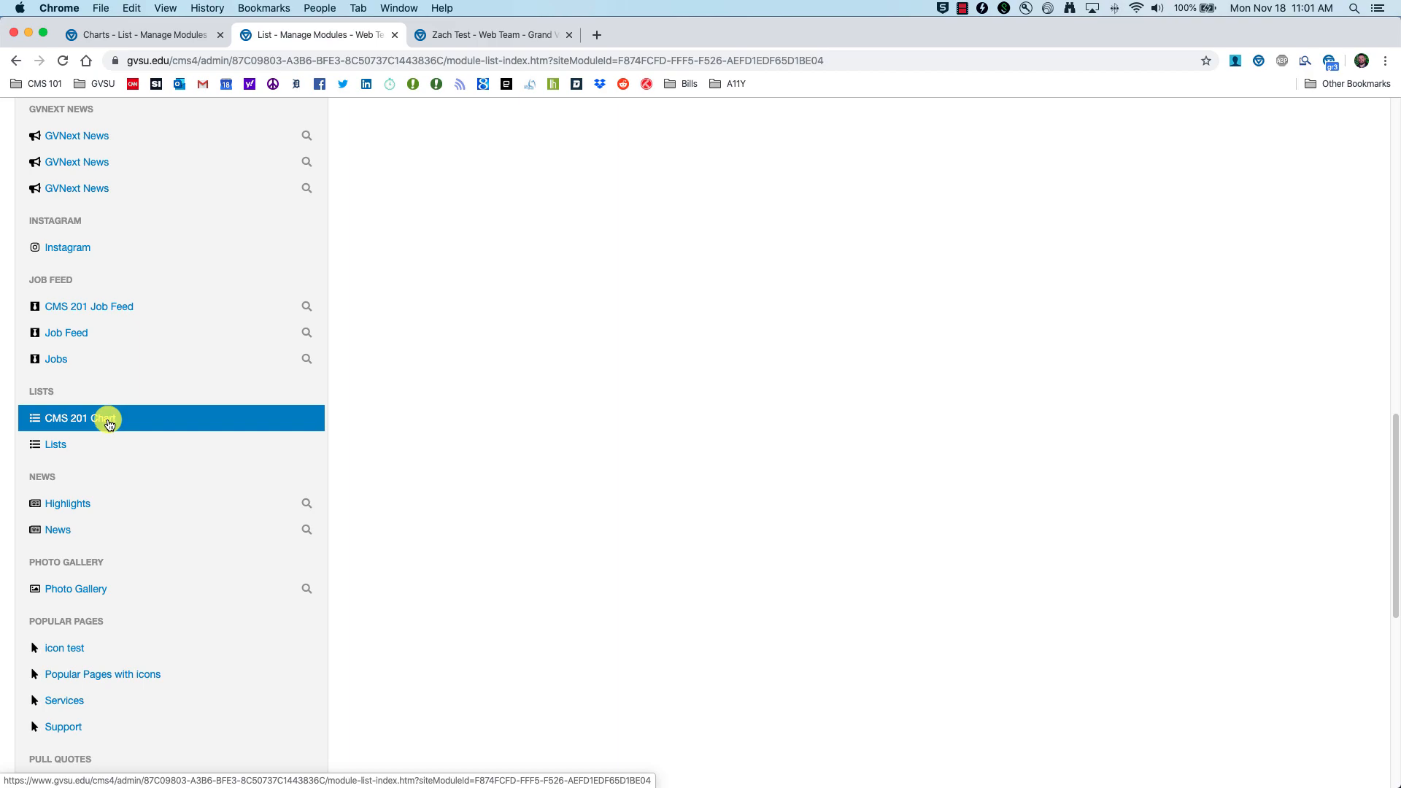
pyautogui.click(106, 418)
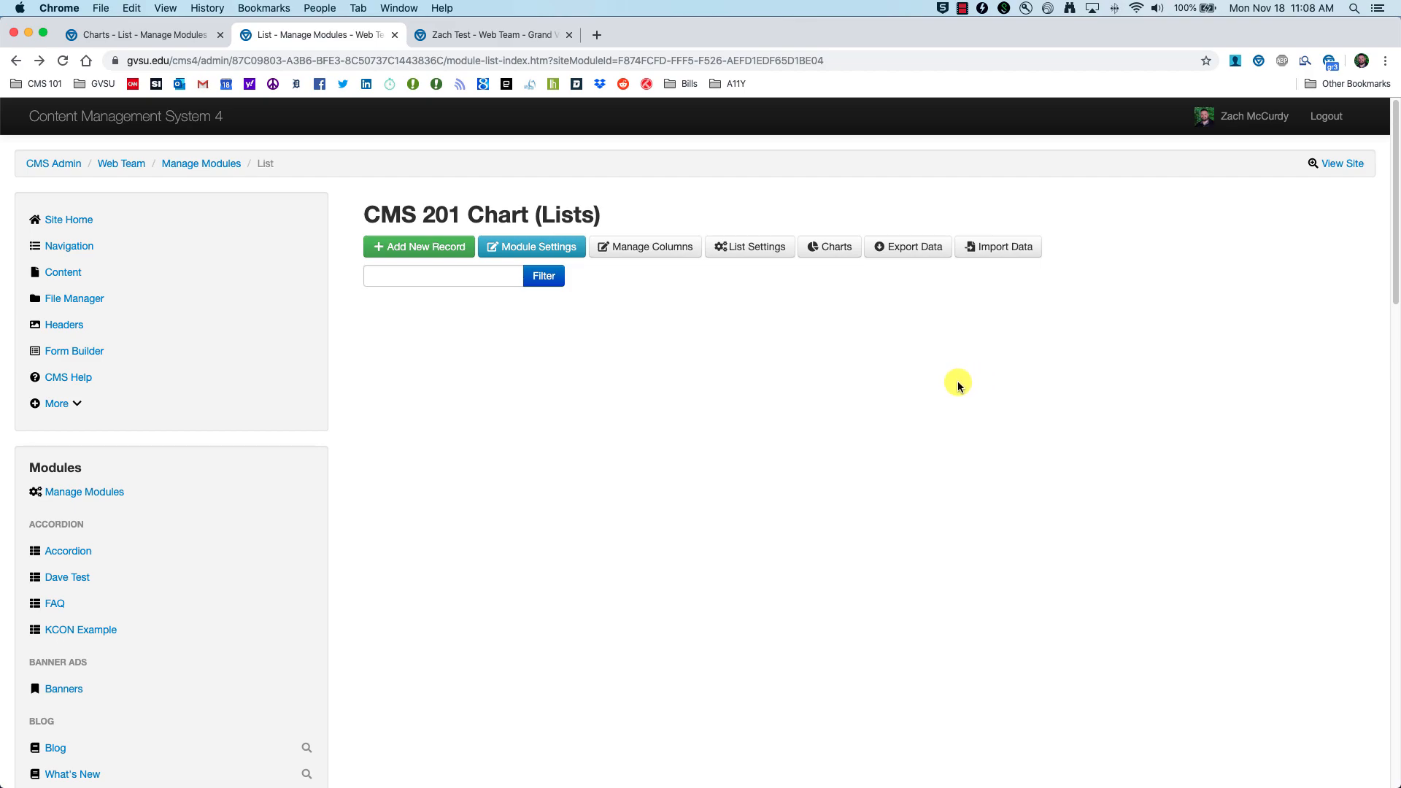
# Step: Upload KPI_Chart_Test.xls into CMS 201 Chart with Header Row set to Yes and continue
pyautogui.click(1000, 256)
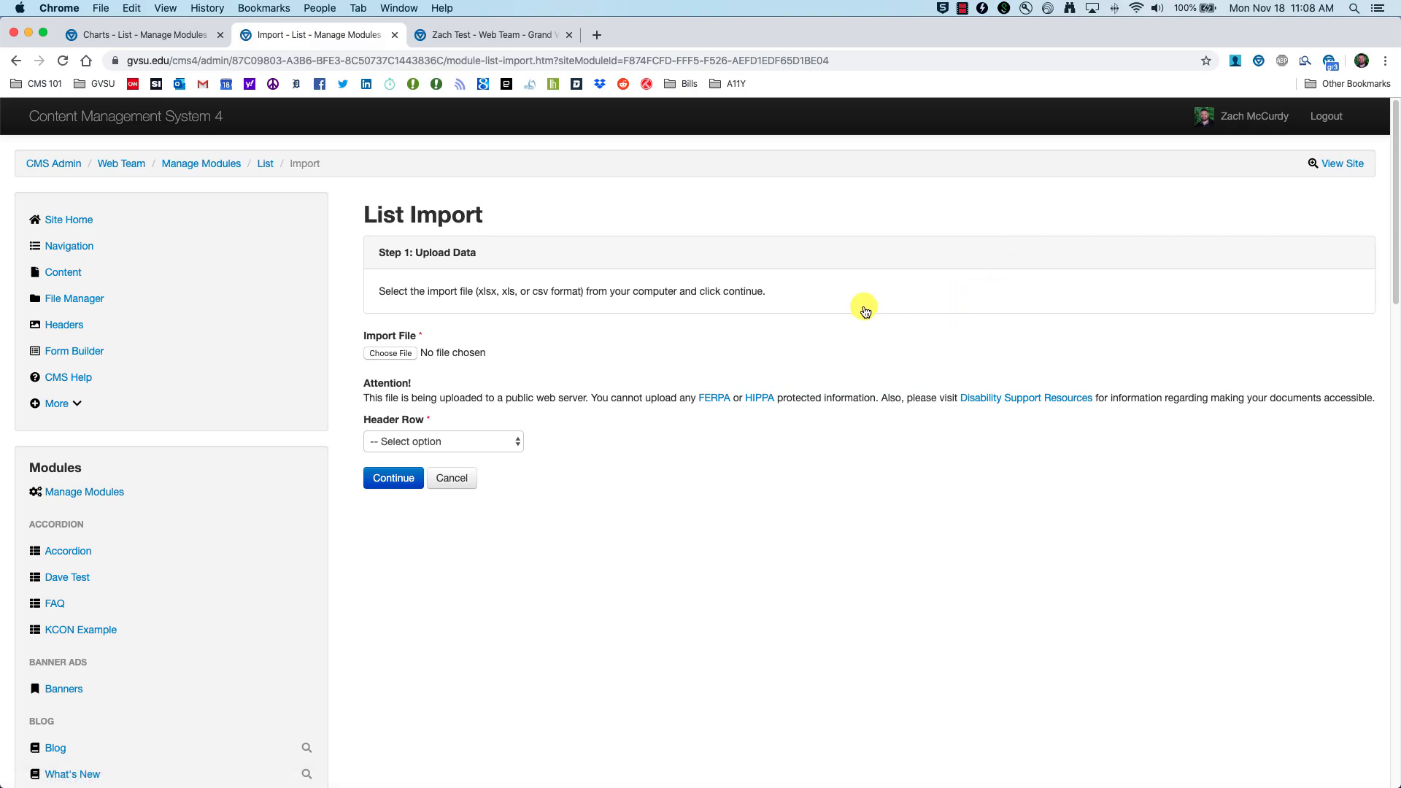
pyautogui.click(398, 356)
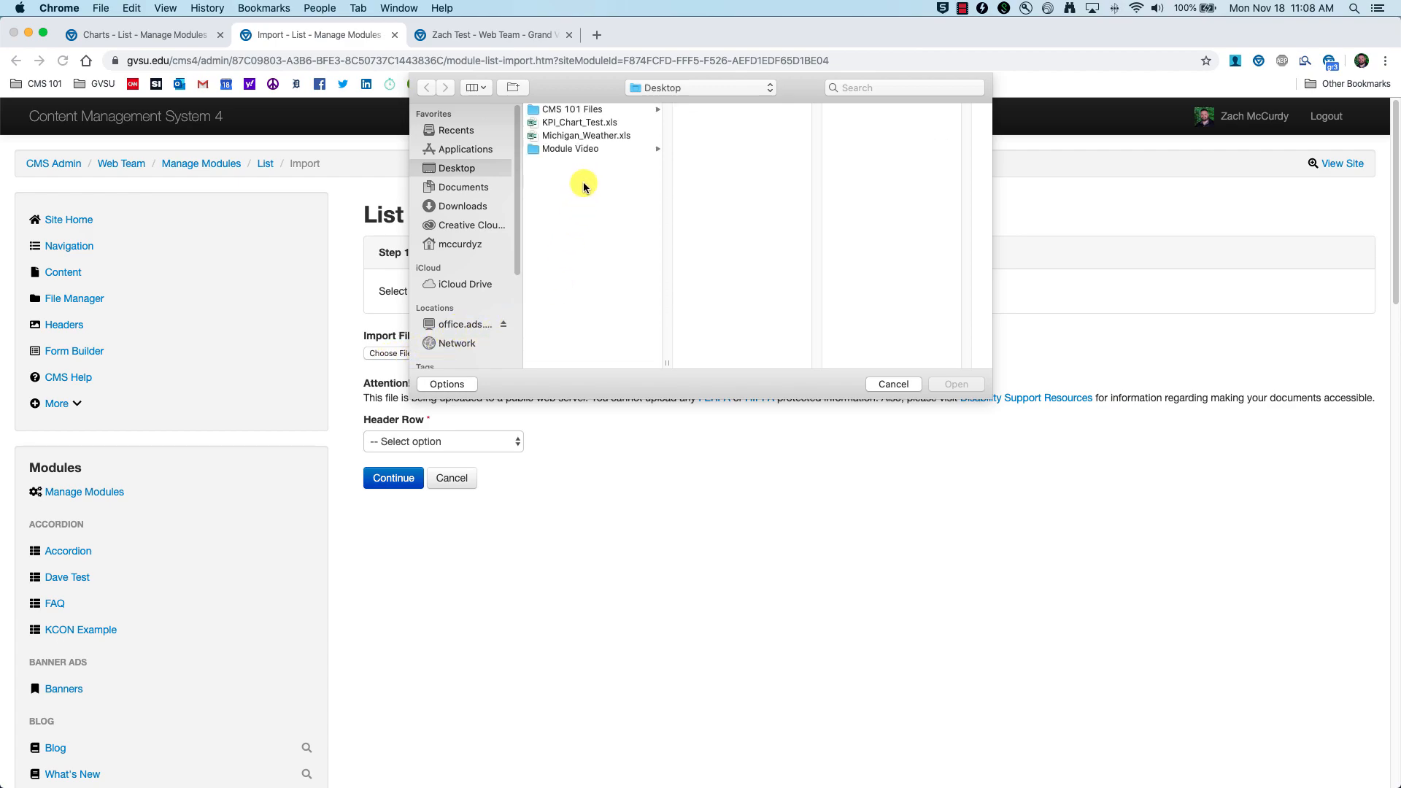
pyautogui.click(576, 125)
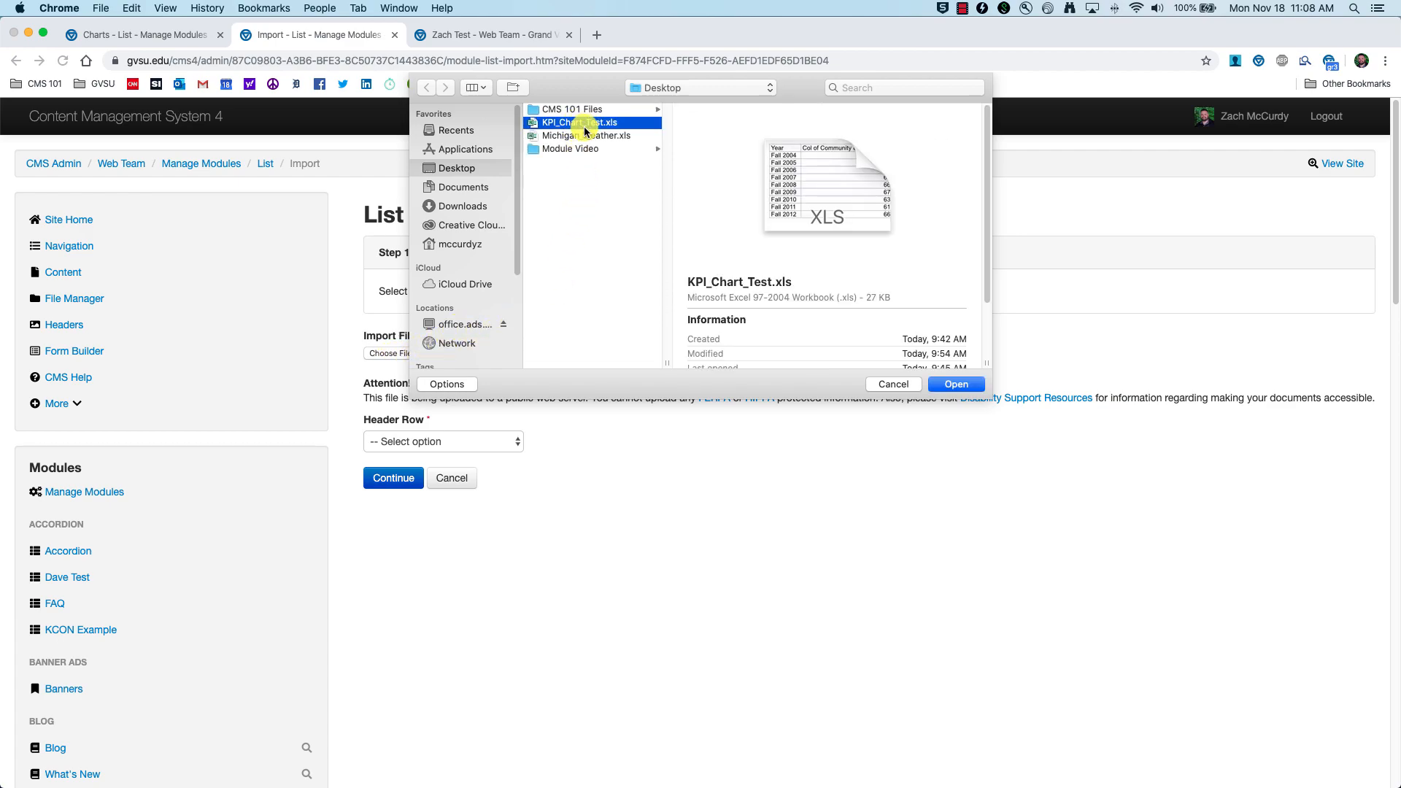
pyautogui.click(941, 385)
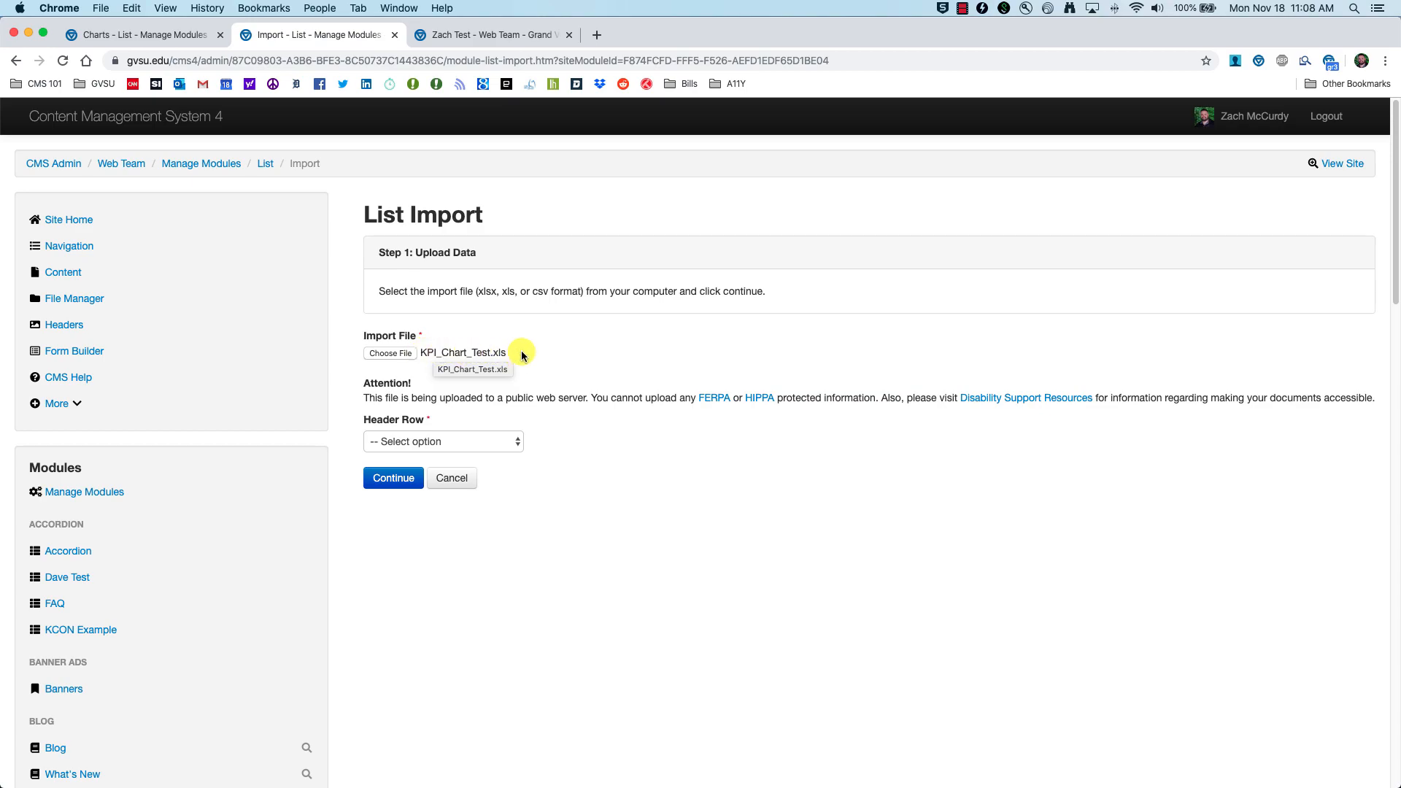
pyautogui.click(518, 444)
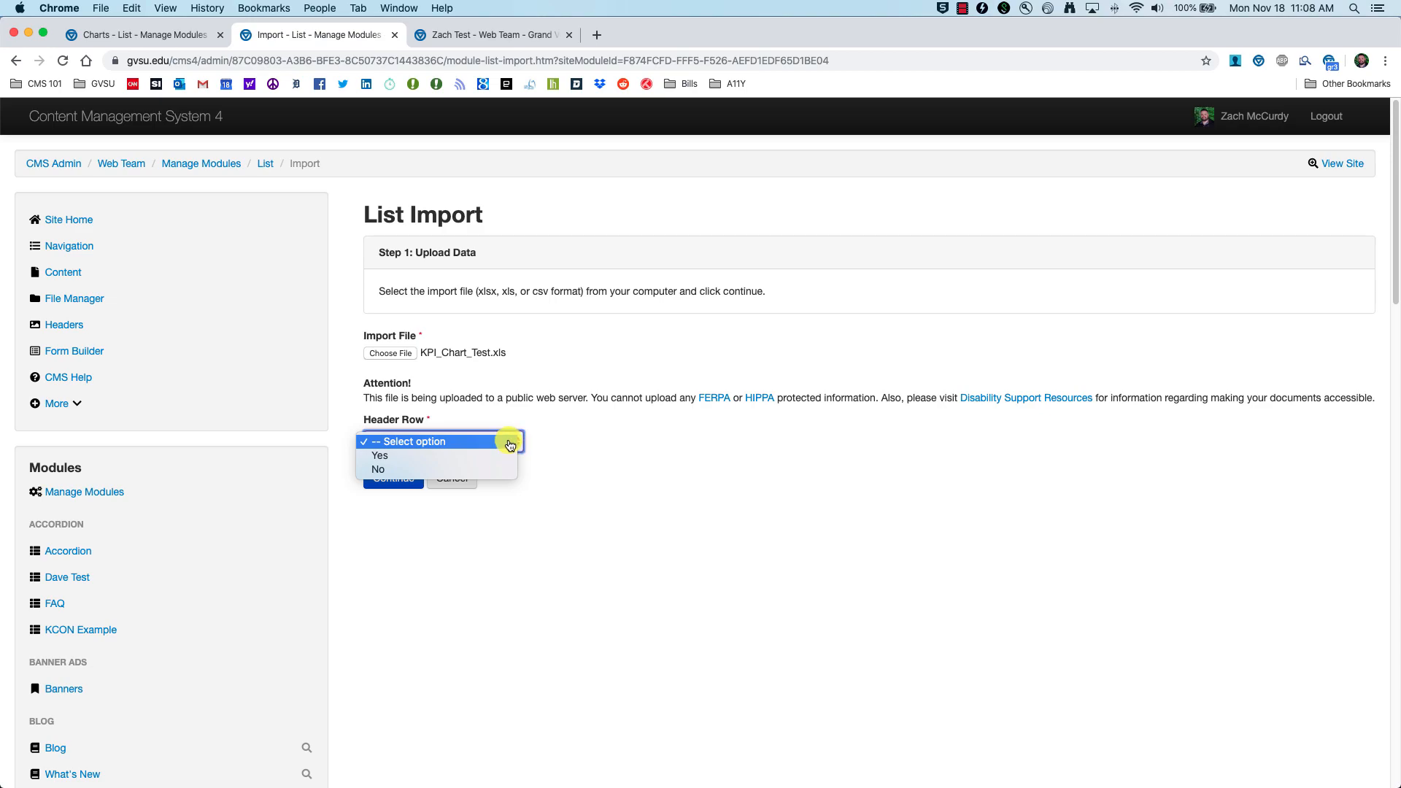
pyautogui.click(388, 458)
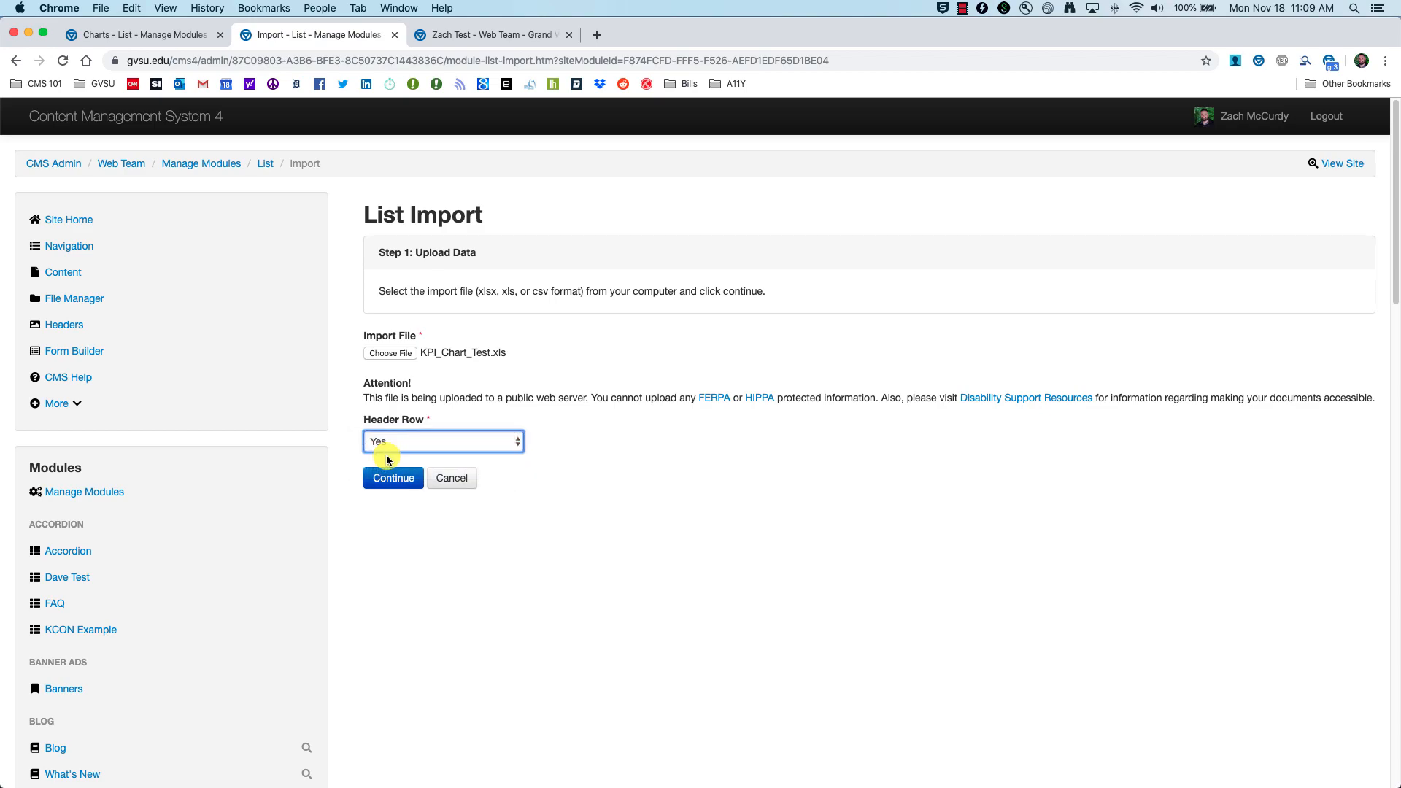
pyautogui.click(390, 481)
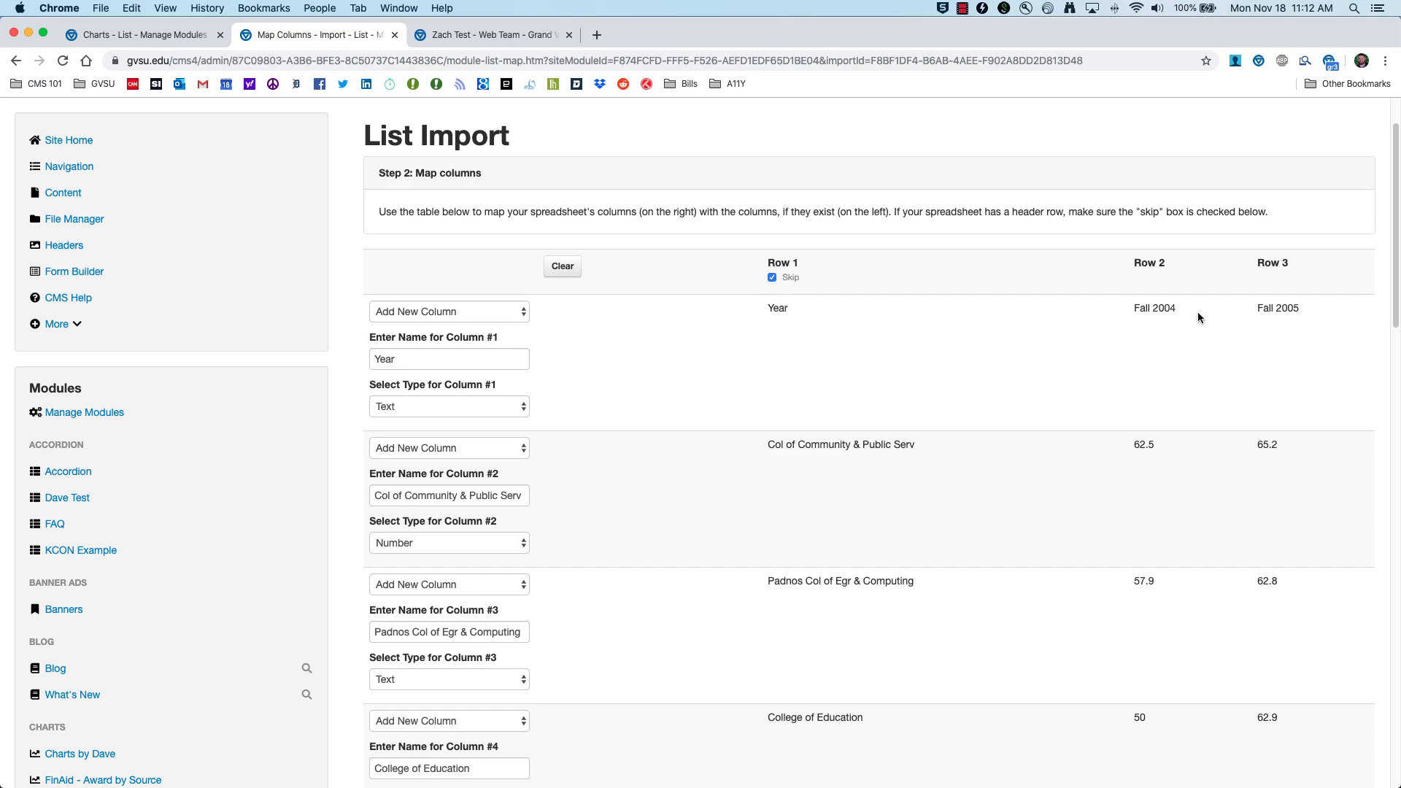
# Step: Change the Year column's type to Date, then set it back to Text
pyautogui.click(407, 362)
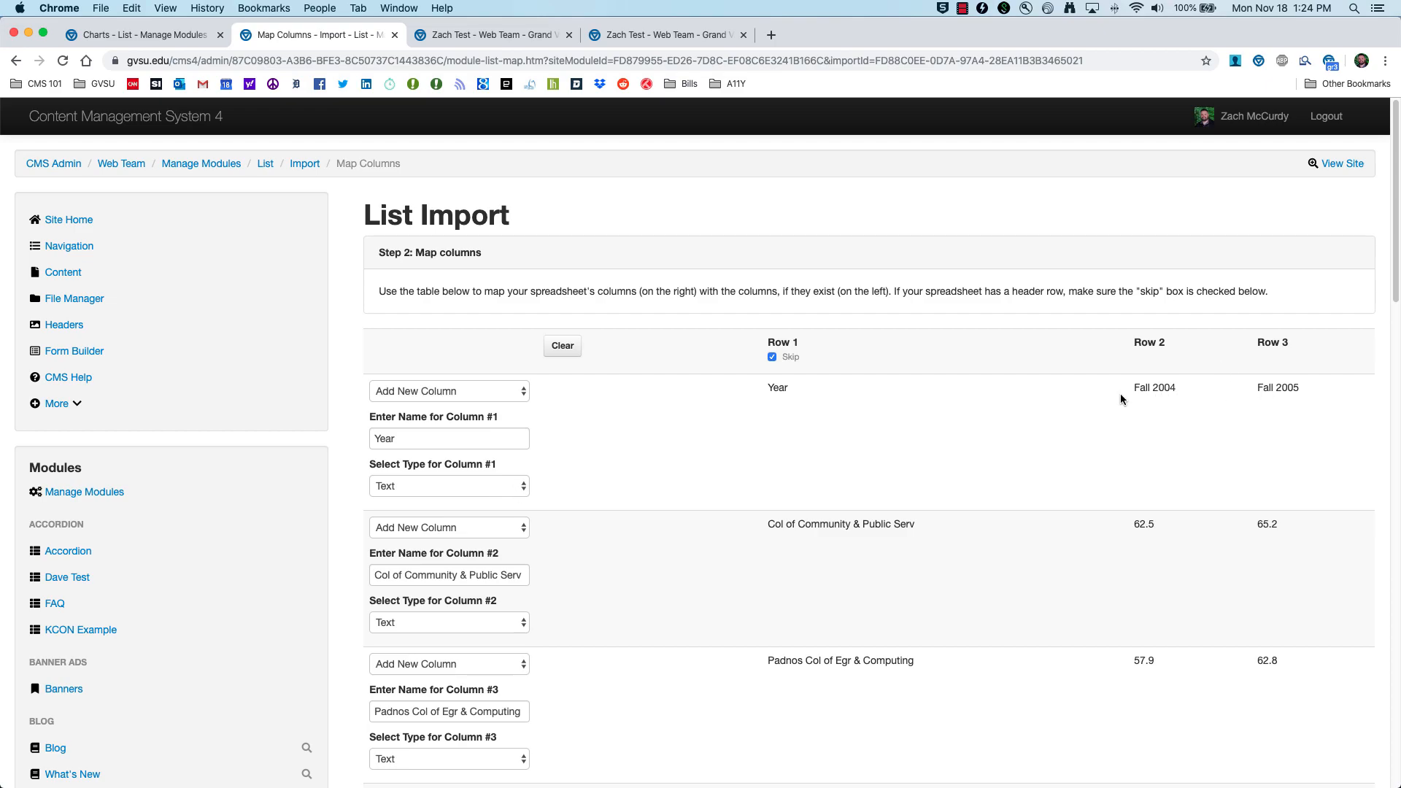
pyautogui.click(524, 489)
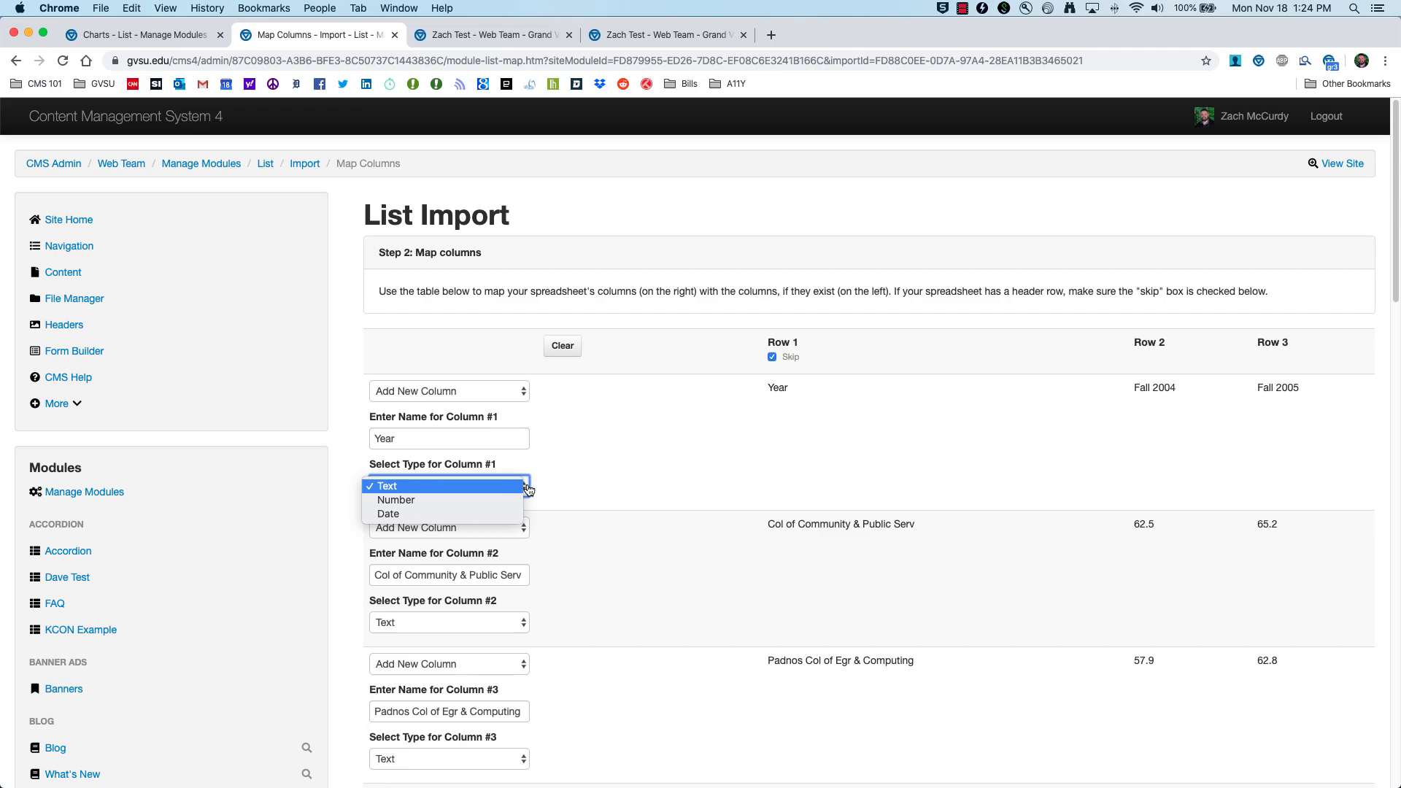
pyautogui.click(495, 516)
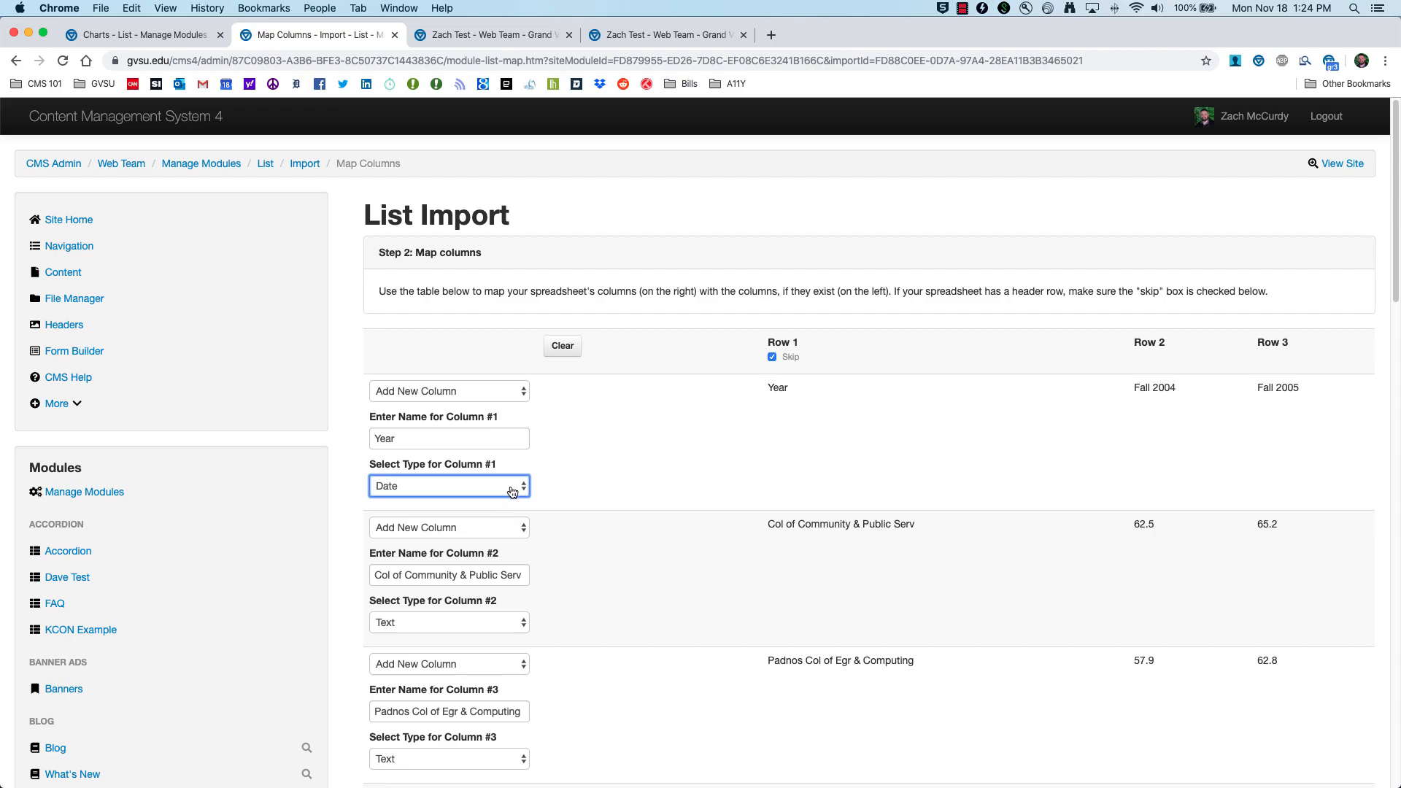
pyautogui.click(512, 491)
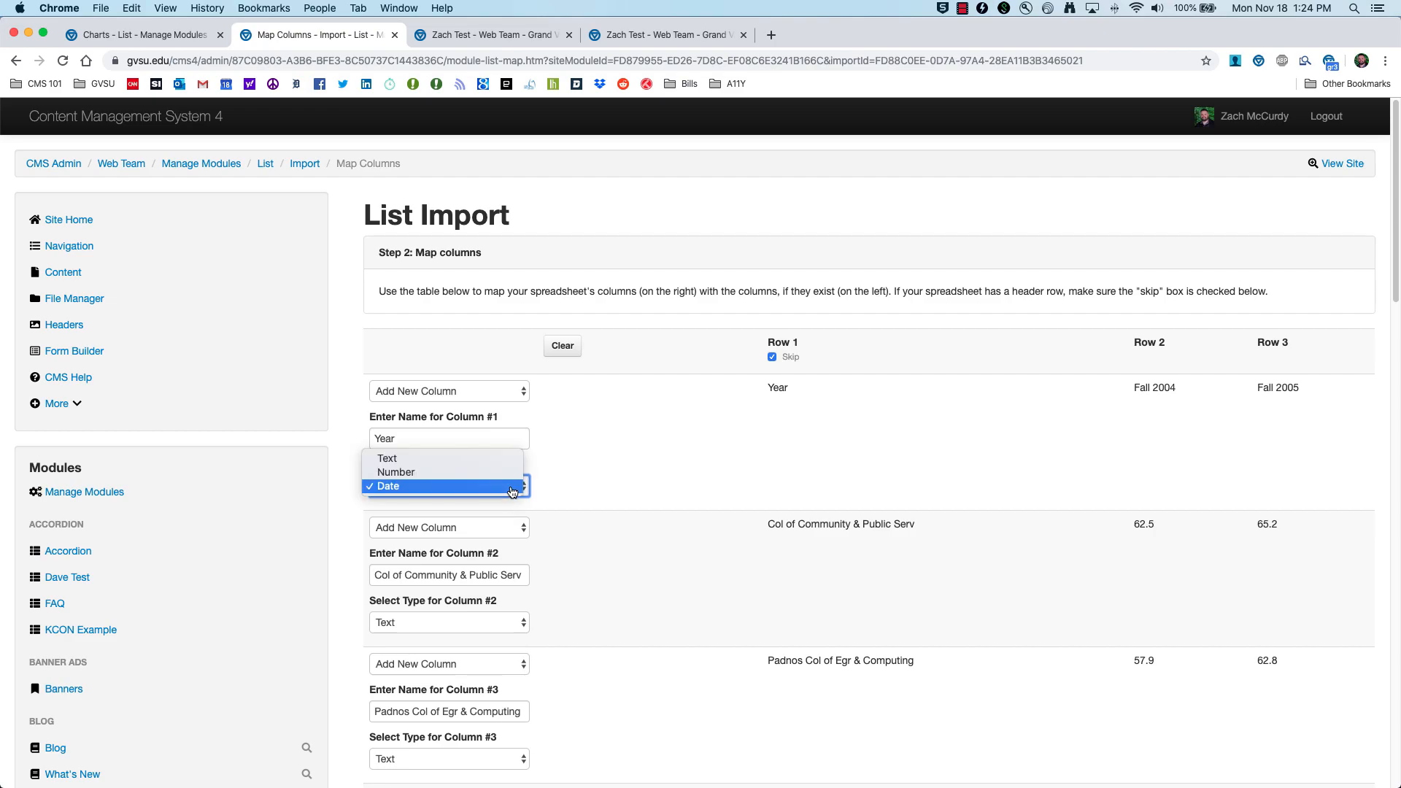
pyautogui.click(471, 460)
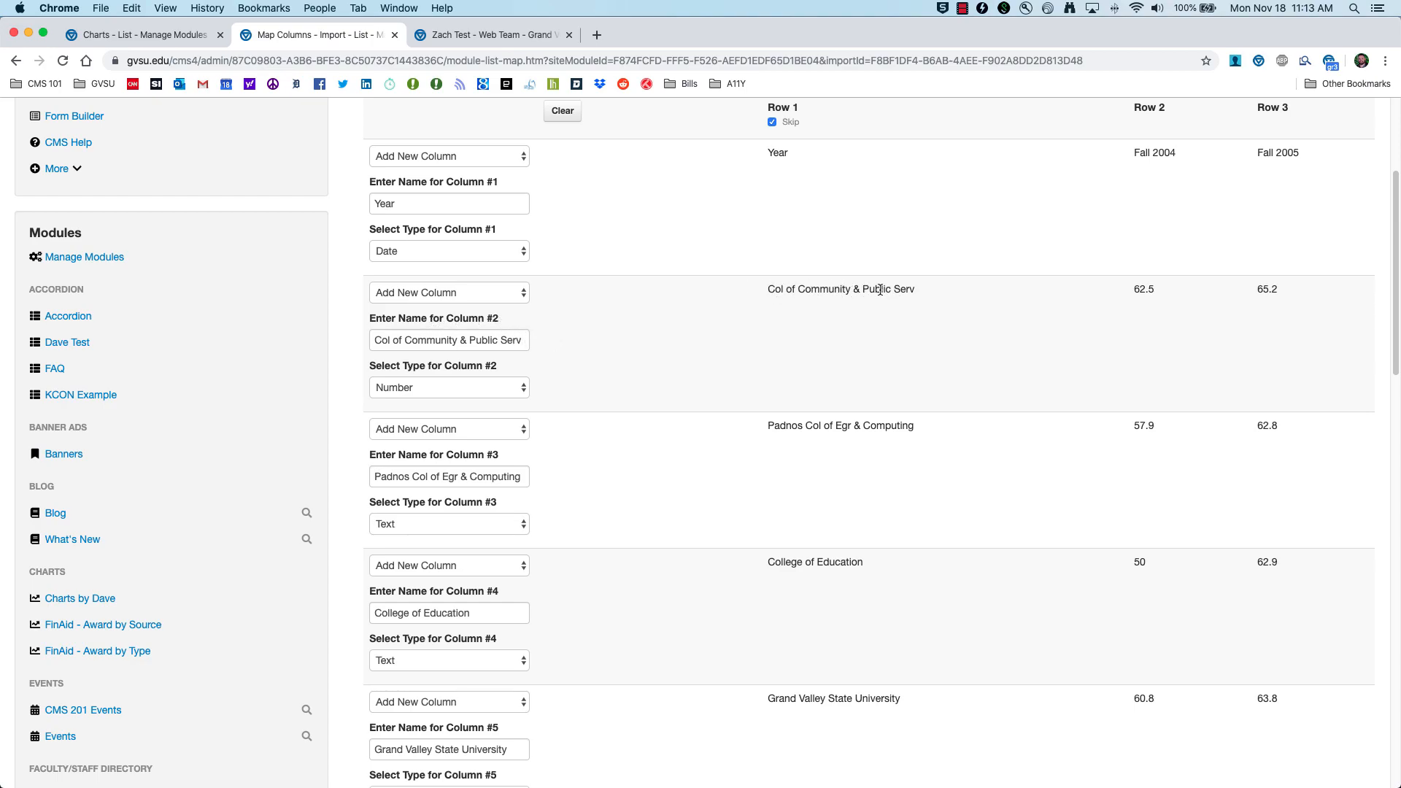
# Step: Rename Column #2 to 'College of Community and Public Service' and set its type to Number
pyautogui.tripleClick(470, 341)
pyautogui.write('College of Comu')
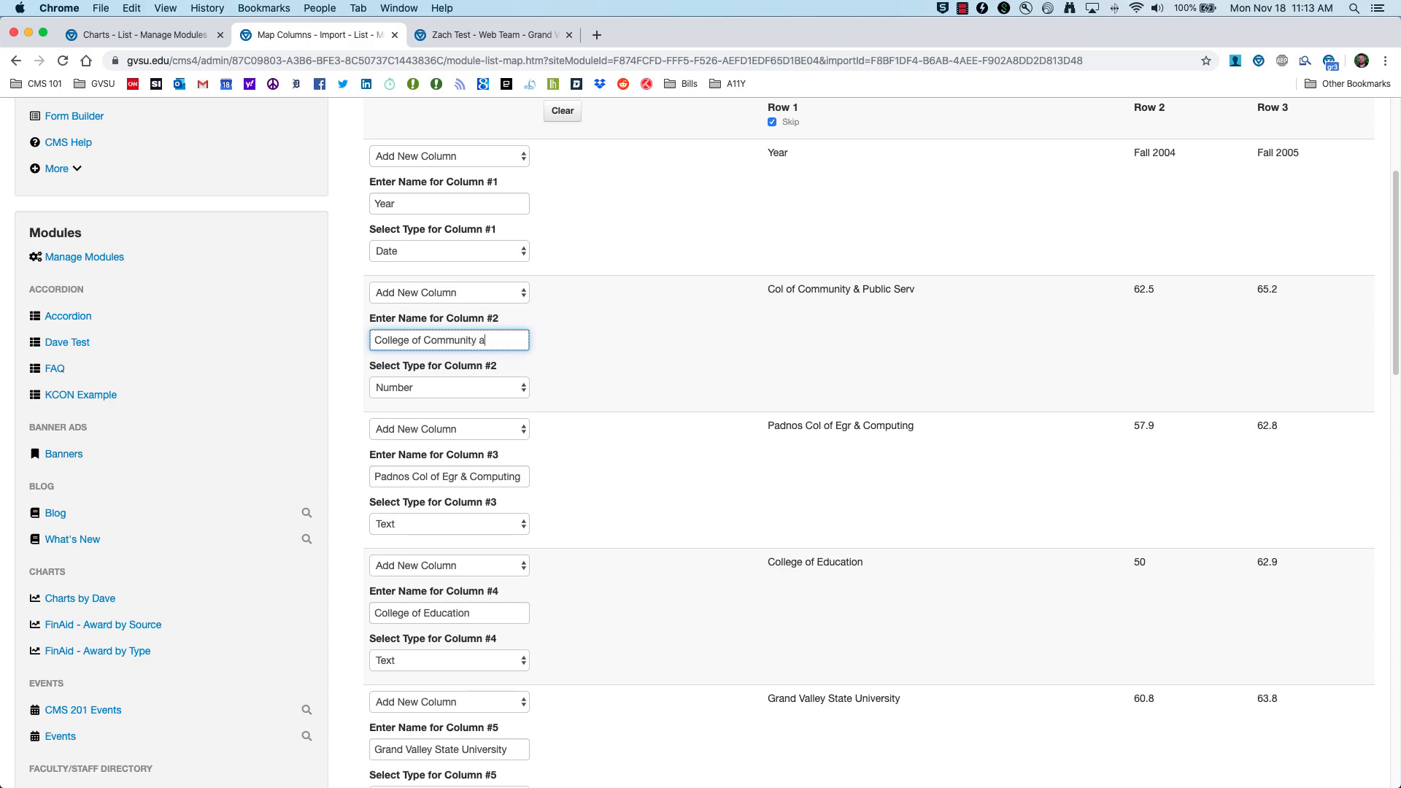
pyautogui.write('unity and Public Service')
pyautogui.scroll(1, 469, 341)
pyautogui.click(505, 394)
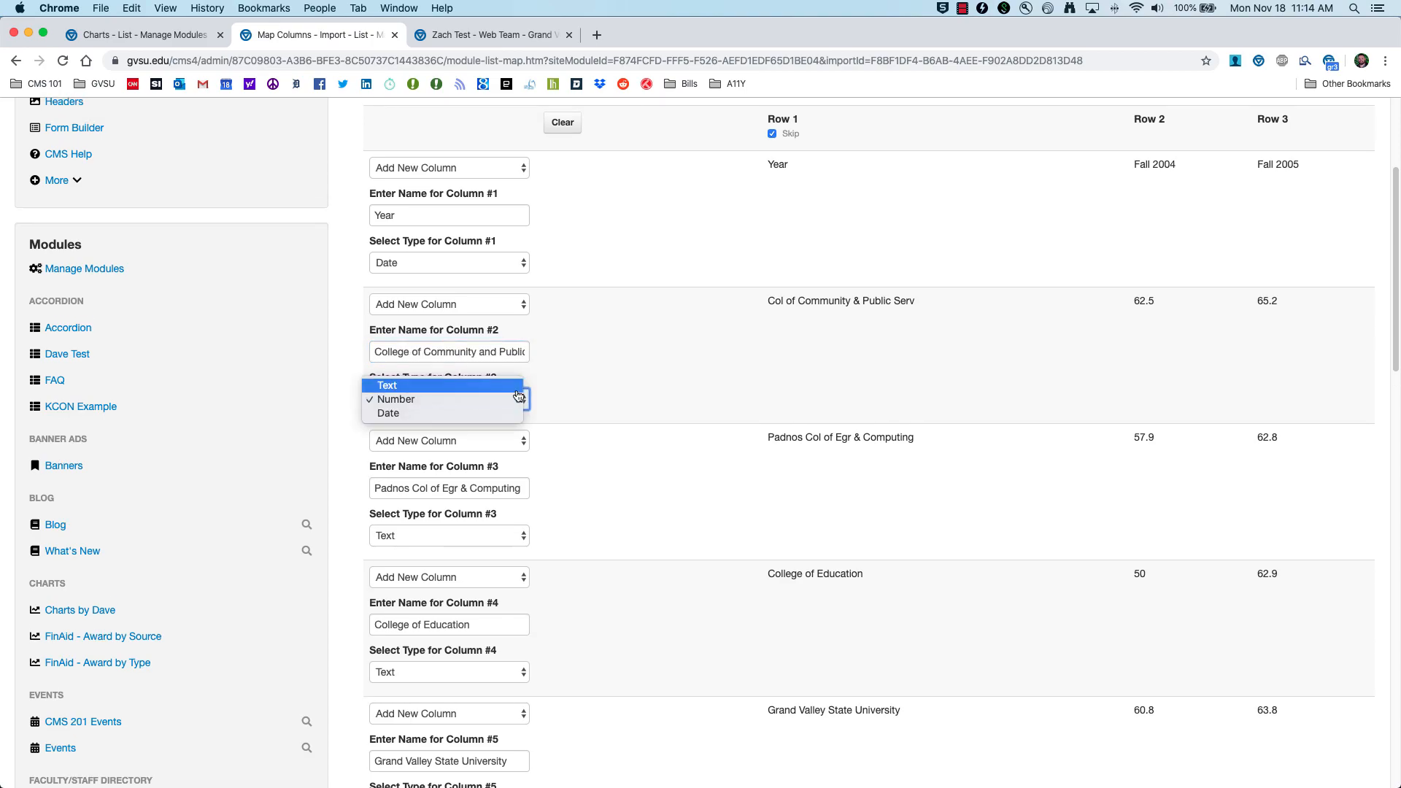
pyautogui.click(401, 392)
pyautogui.click(400, 397)
pyautogui.click(401, 409)
pyautogui.click(1266, 298)
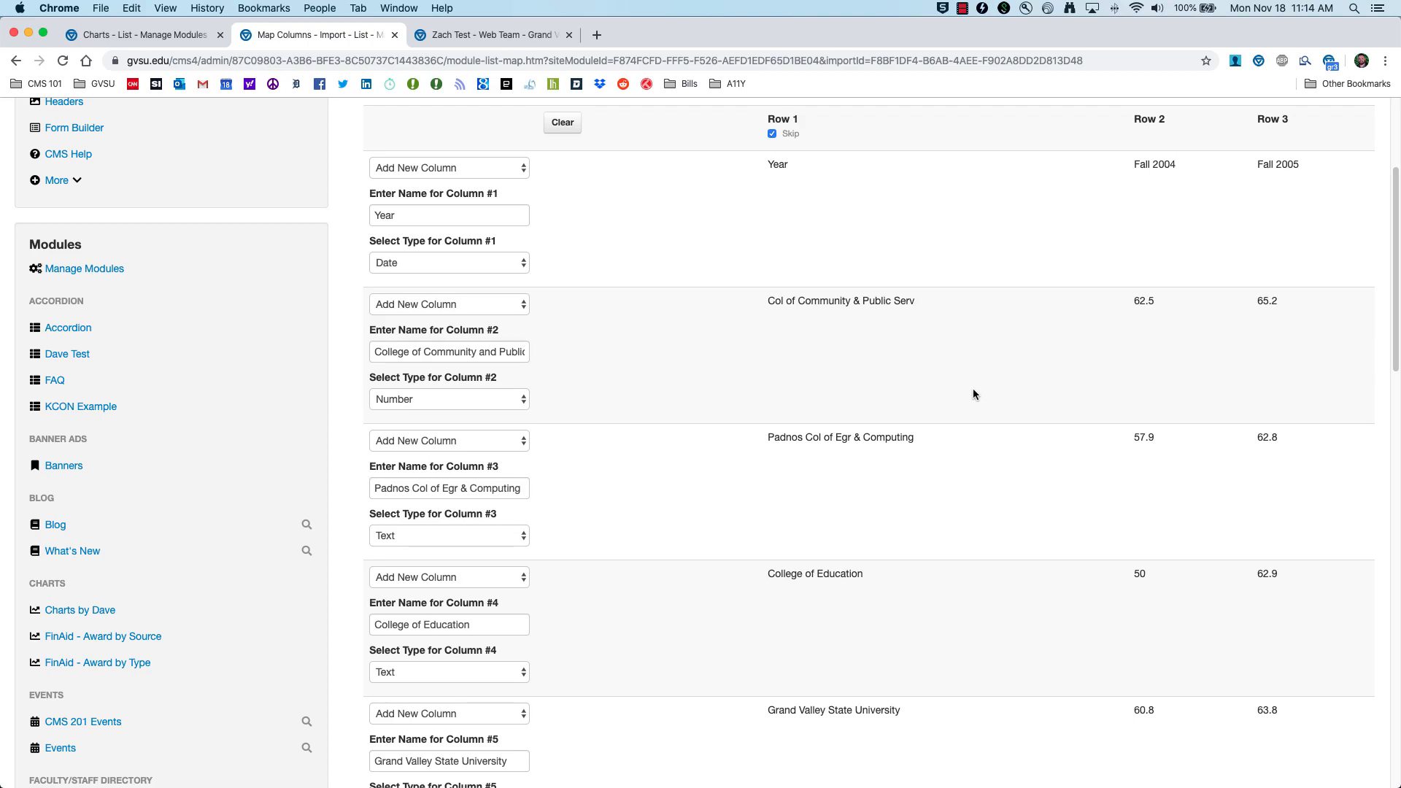
pyautogui.scroll(-3, 973, 394)
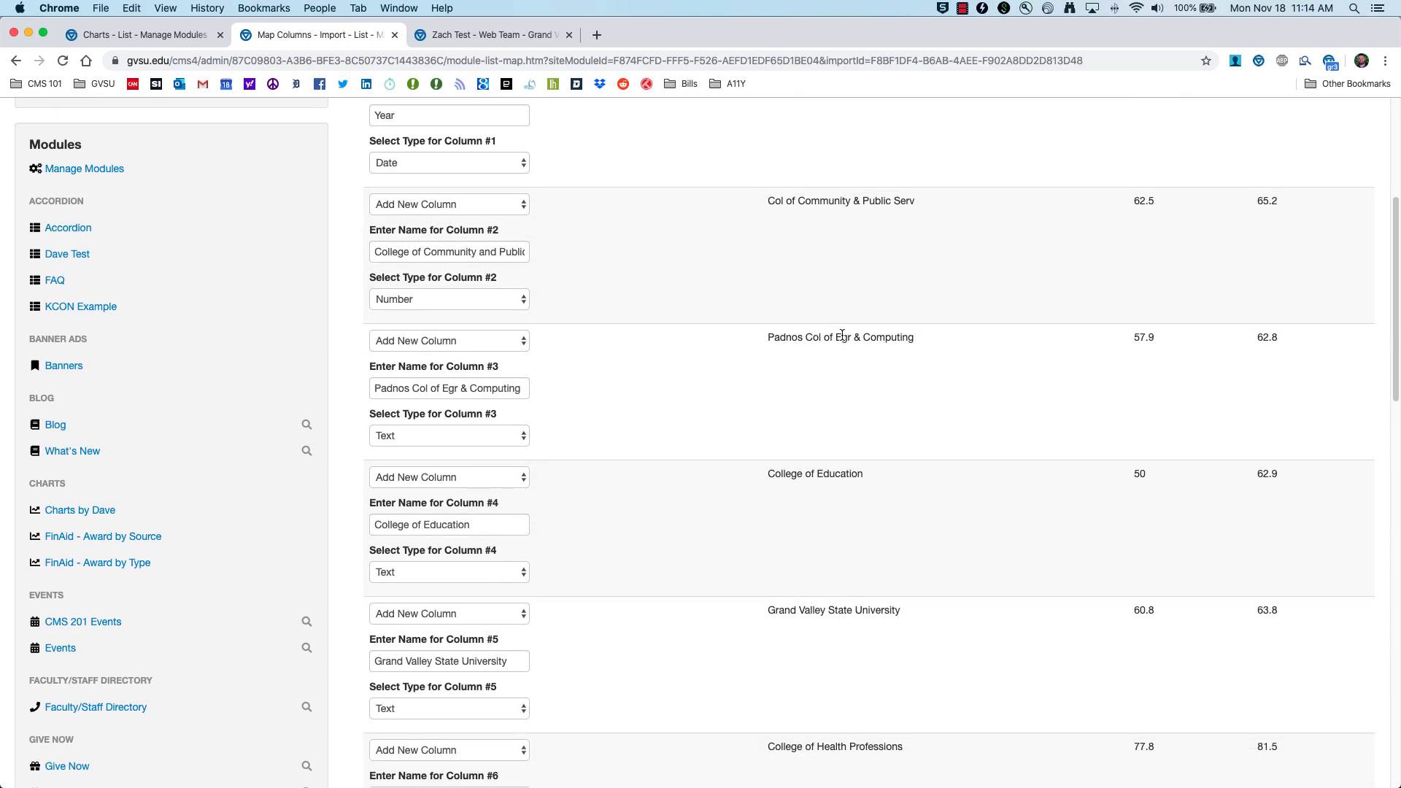
pyautogui.scroll(10, 839, 335)
pyautogui.scroll(-5, 892, 456)
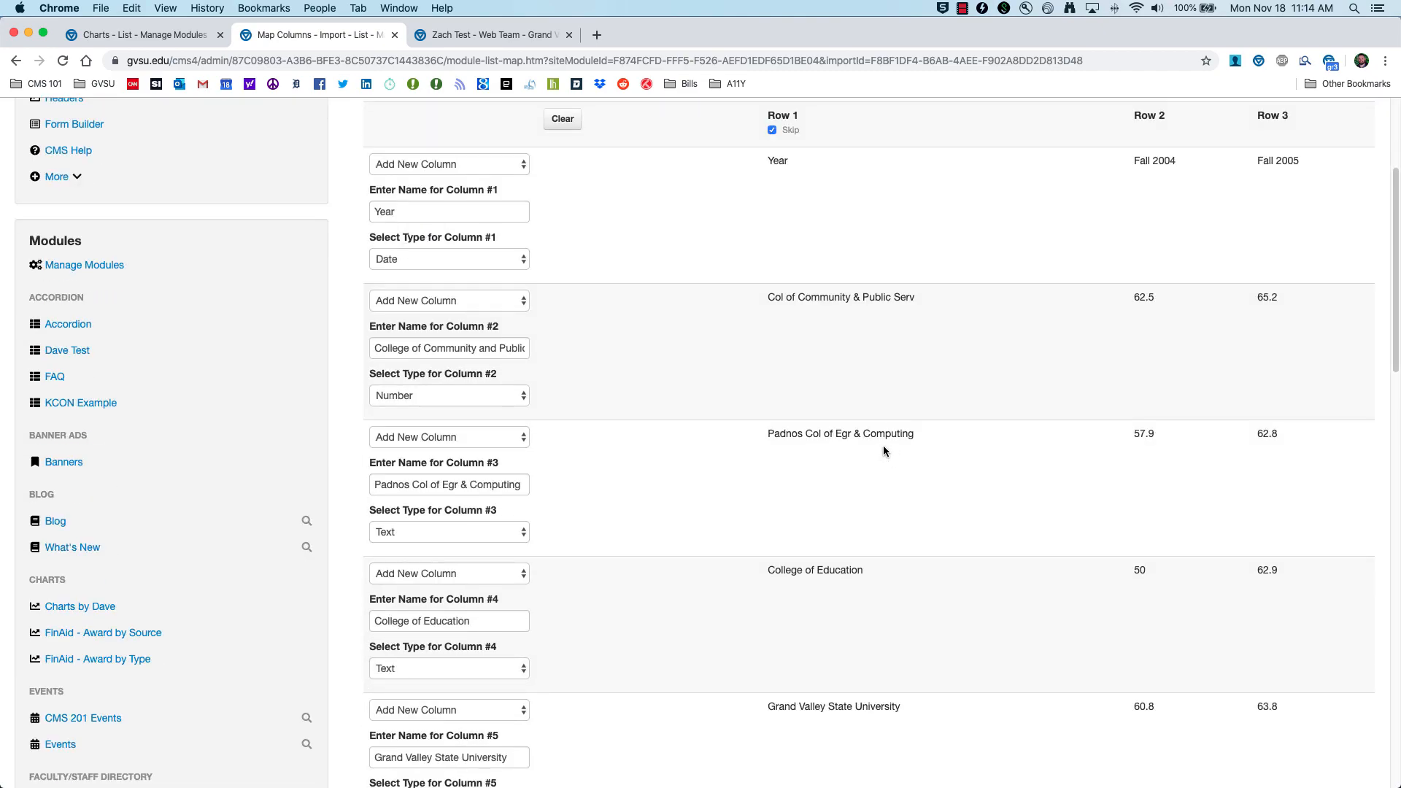
# Step: Rename Column #3 to 'Padnos College of Engineering and' and make it Number
pyautogui.tripleClick(487, 485)
pyautogui.write('Padnos College of Engineering and')
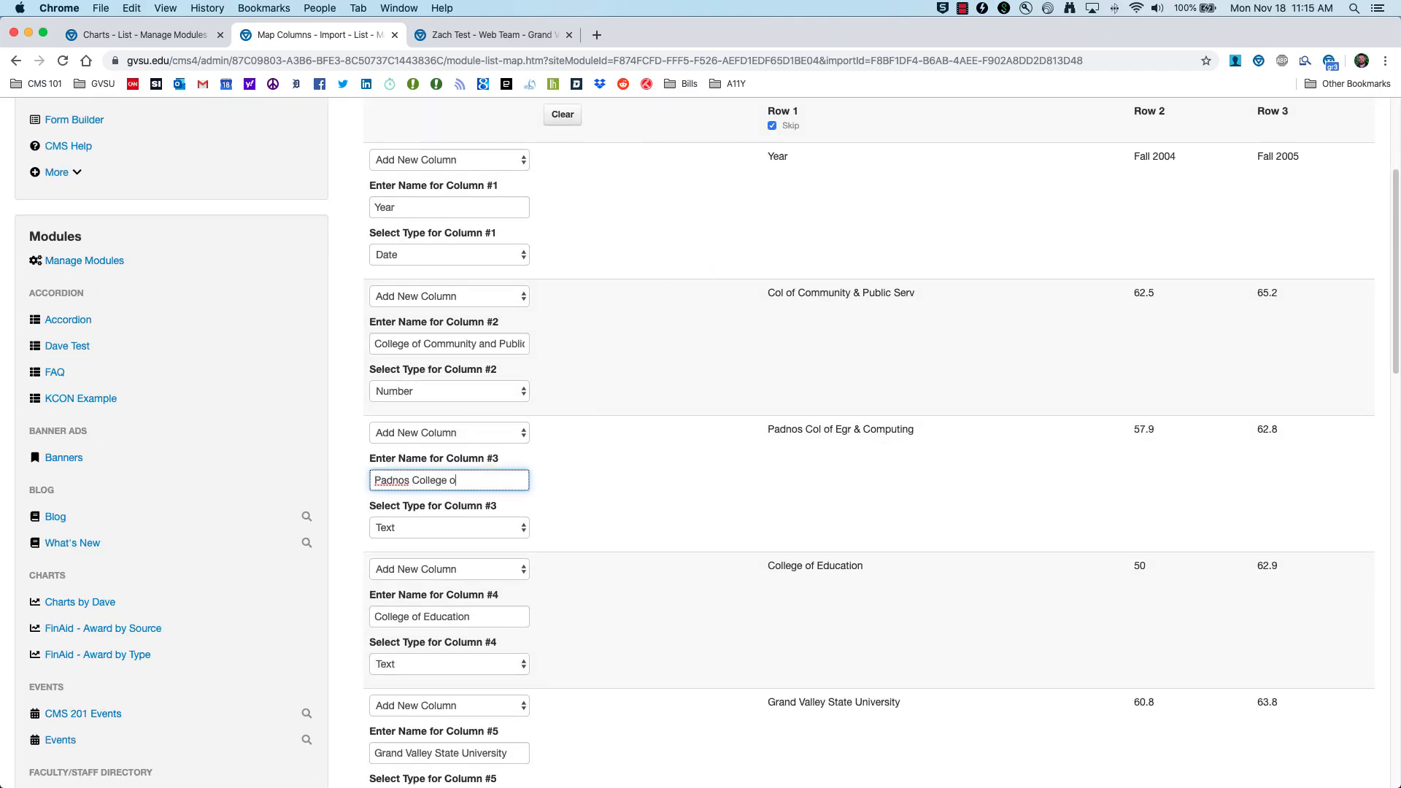
pyautogui.scroll(1, 463, 584)
pyautogui.click(460, 556)
pyautogui.click(463, 576)
# Step: Set the types of Columns #4 through #7 to Number
pyautogui.scroll(-4, 467, 511)
pyautogui.click(475, 460)
pyautogui.click(475, 474)
pyautogui.scroll(-7, 532, 533)
pyautogui.click(474, 293)
pyautogui.click(474, 307)
pyautogui.click(474, 430)
pyautogui.click(474, 443)
pyautogui.scroll(-2, 511, 453)
pyautogui.click(511, 502)
pyautogui.click(511, 516)
# Step: Rename Column #8 to 'College of Liberal Arts and Sciences' and make it Number
pyautogui.tripleClick(397, 591)
pyautogui.write('College of Liberal Aa')
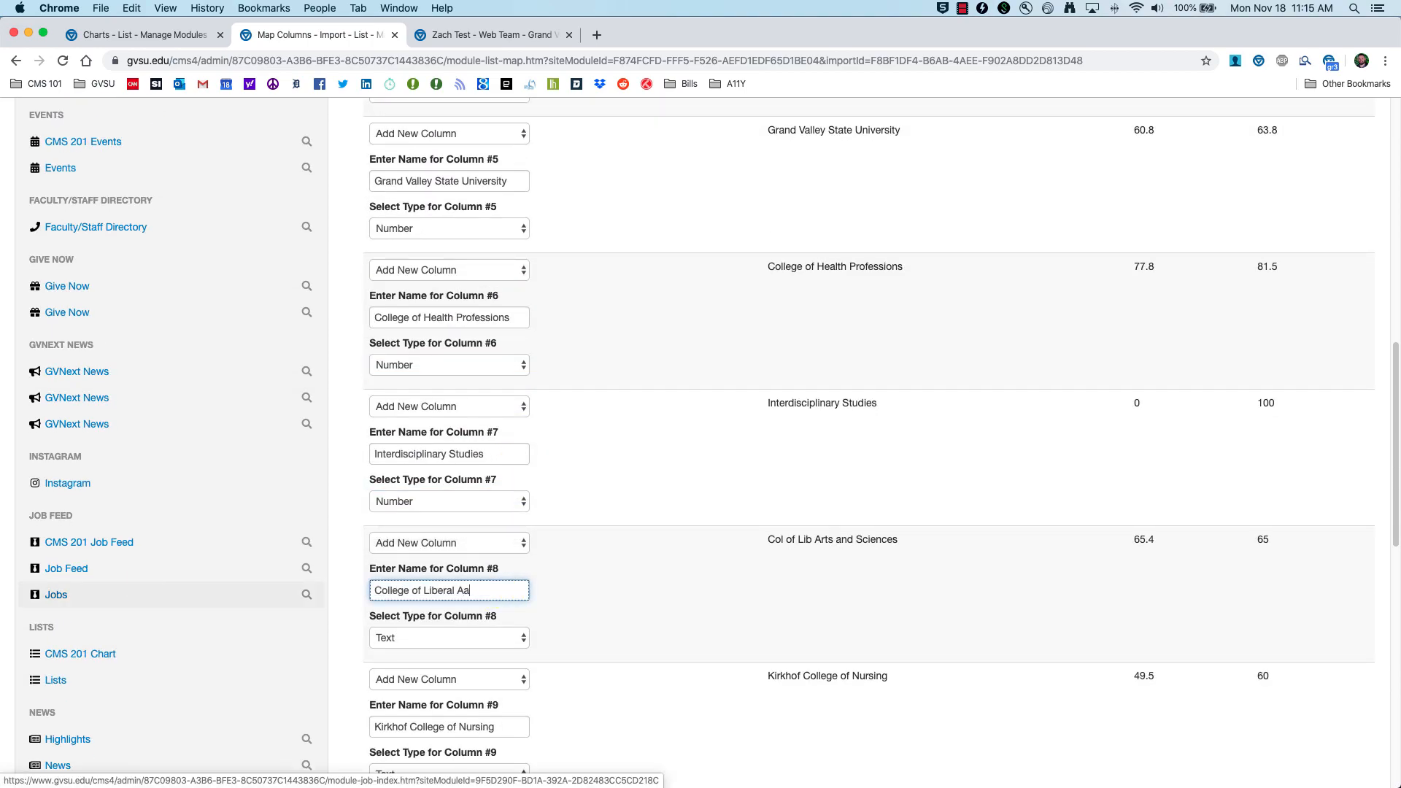
pyautogui.press('BackSpace')
pyautogui.write('rts and Sciences')
pyautogui.click(497, 638)
# Step: Set Columns #9, #10, #11 and the Total column to Number
pyautogui.click(496, 652)
pyautogui.scroll(-5, 504, 606)
pyautogui.click(503, 610)
pyautogui.click(503, 625)
pyautogui.scroll(-6, 533, 620)
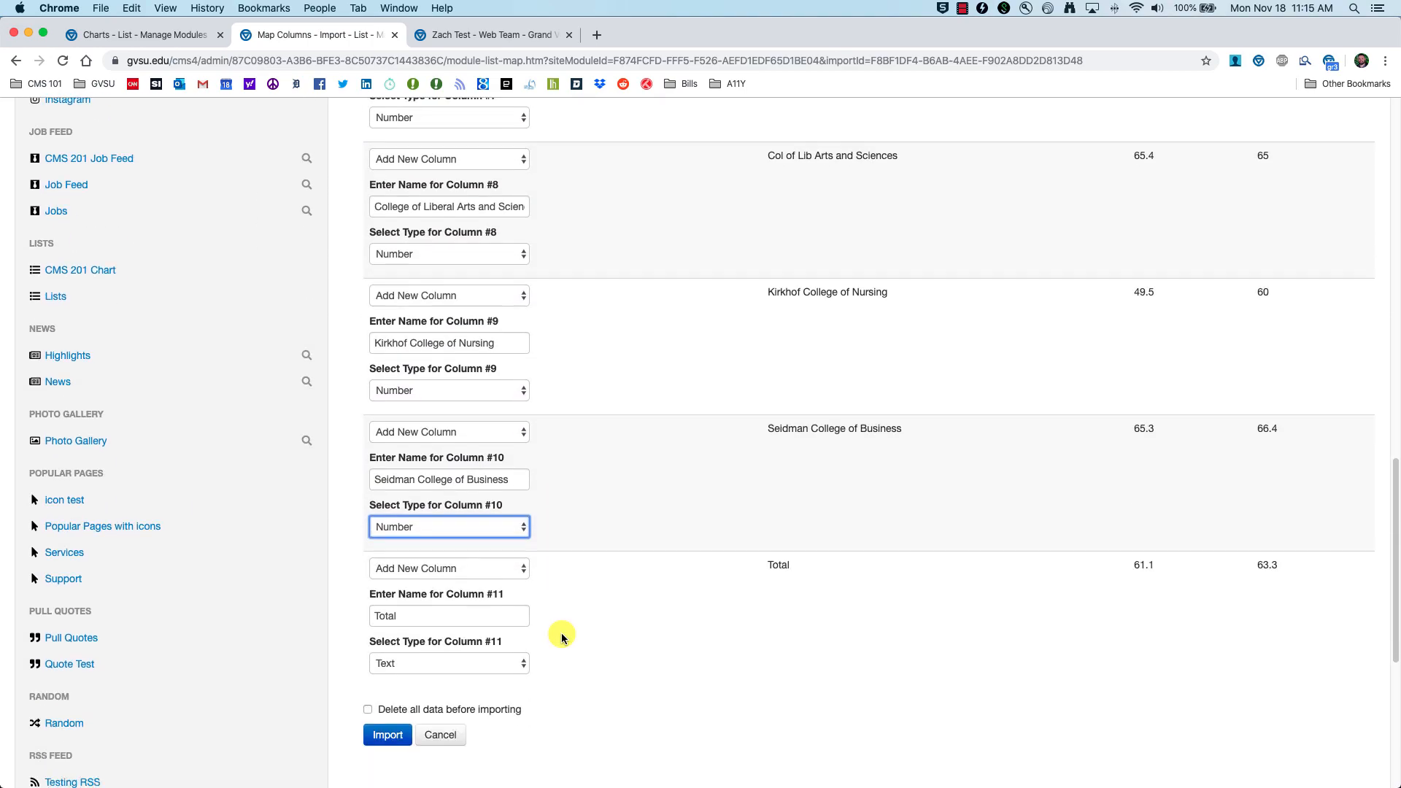
pyautogui.click(493, 656)
pyautogui.scroll(5, 693, 626)
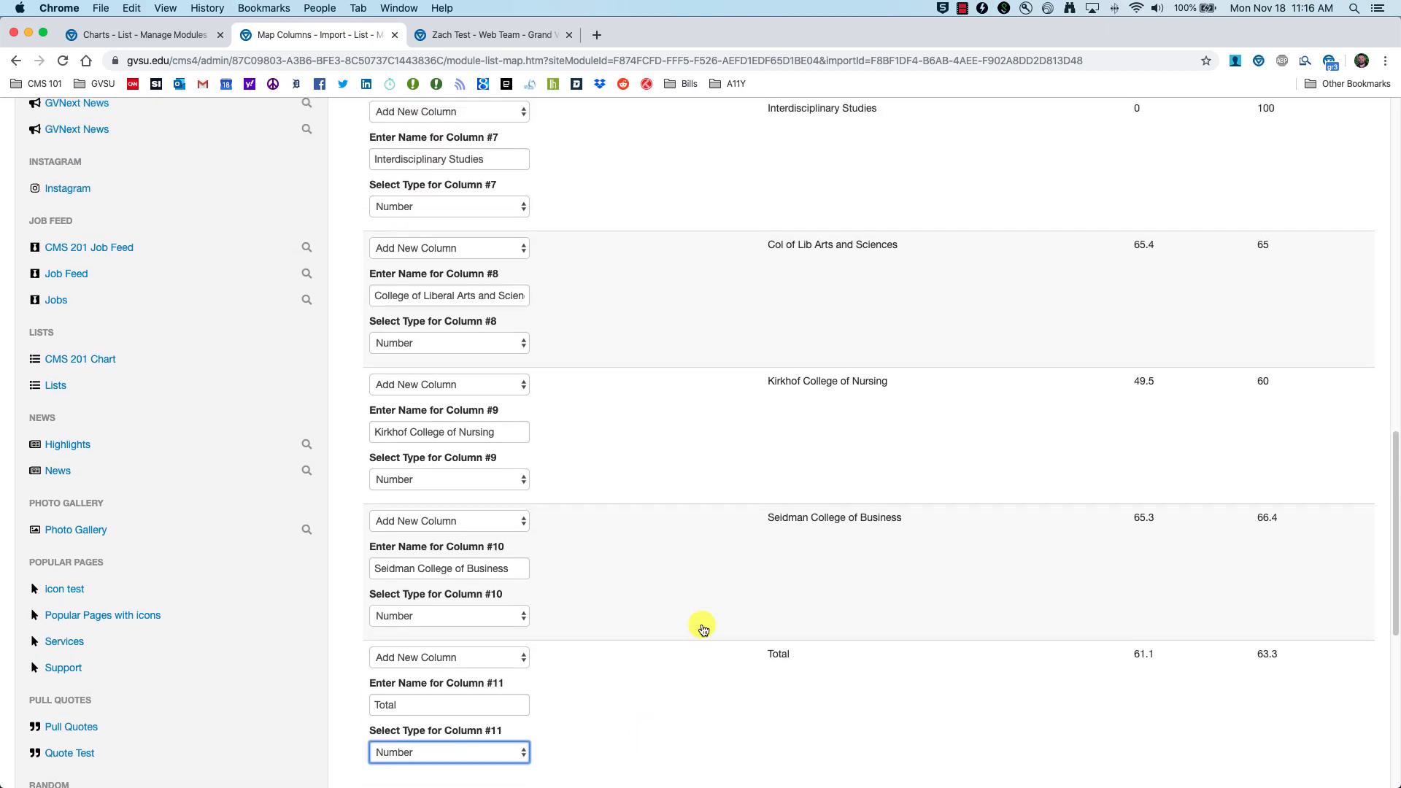
pyautogui.scroll(3, 704, 619)
pyautogui.scroll(5, 782, 572)
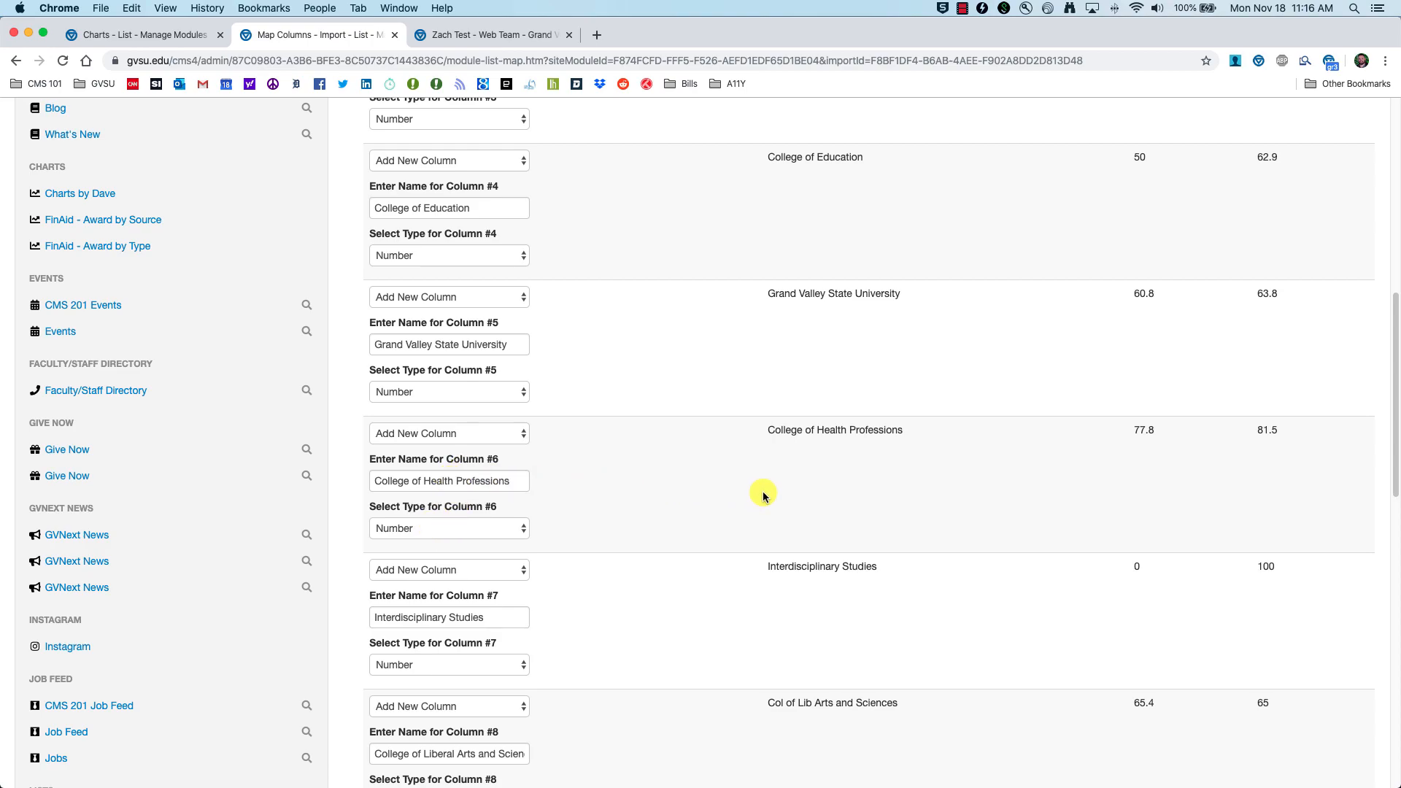
pyautogui.scroll(-10, 760, 492)
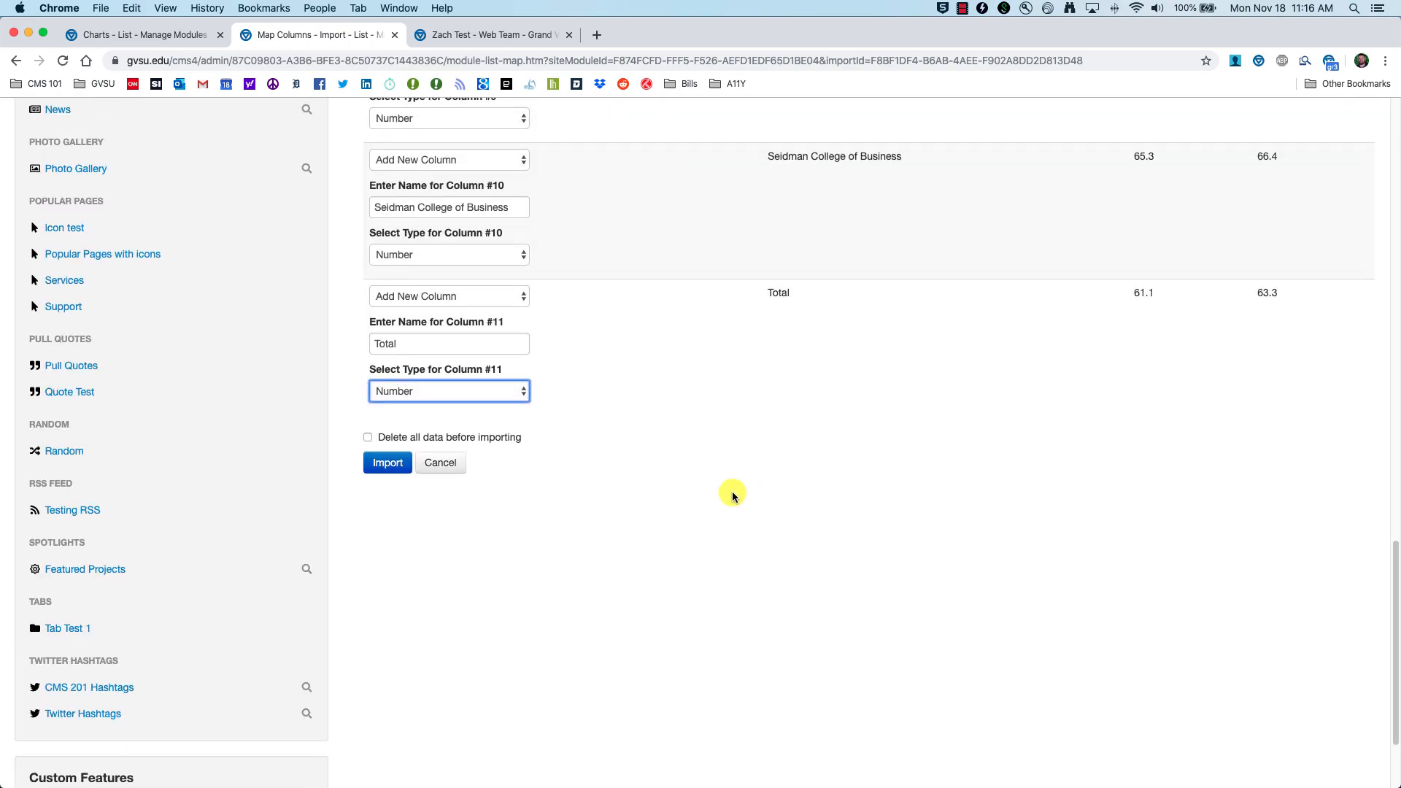
pyautogui.click(530, 527)
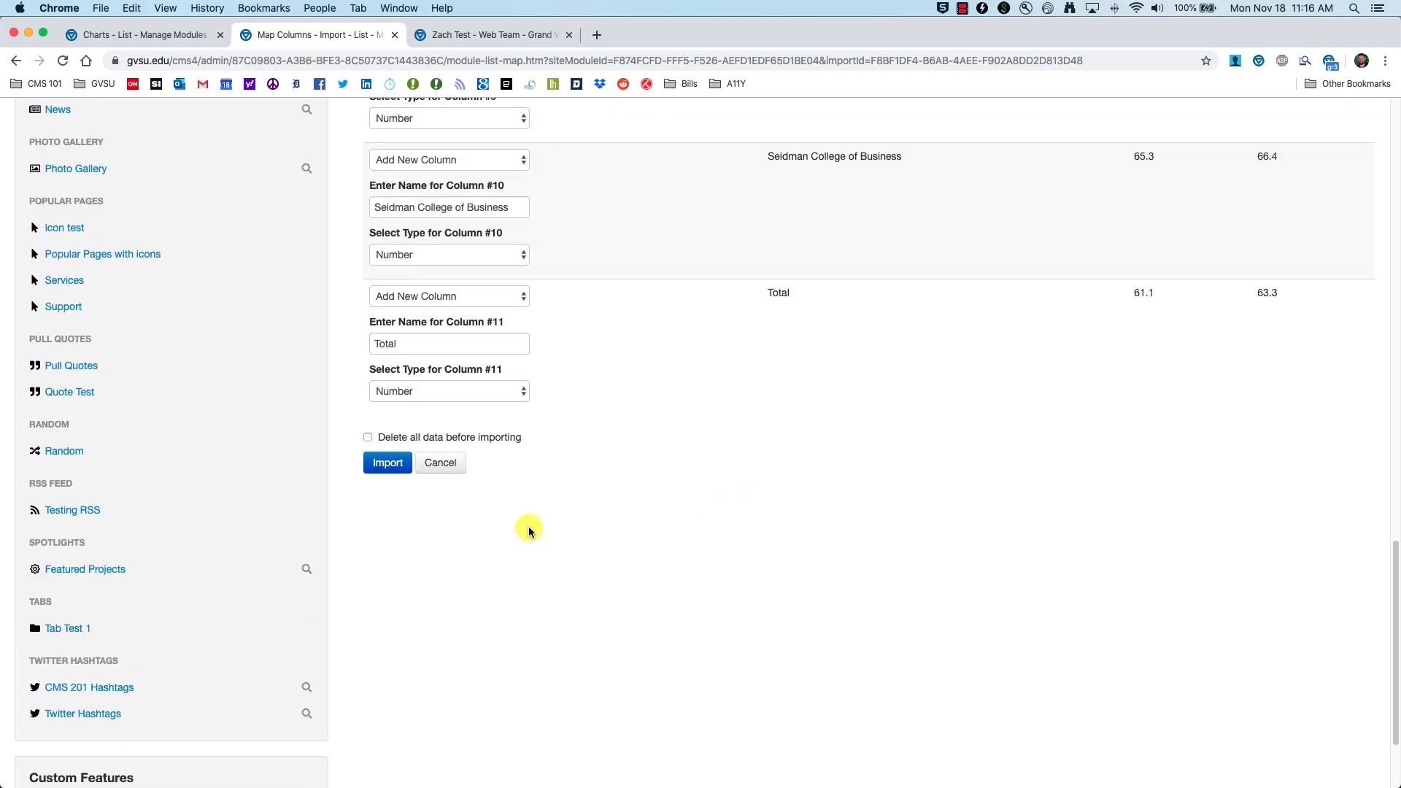
# Step: Import the mapped data and create a new bar chart titled 'College Numbers'
pyautogui.click(385, 466)
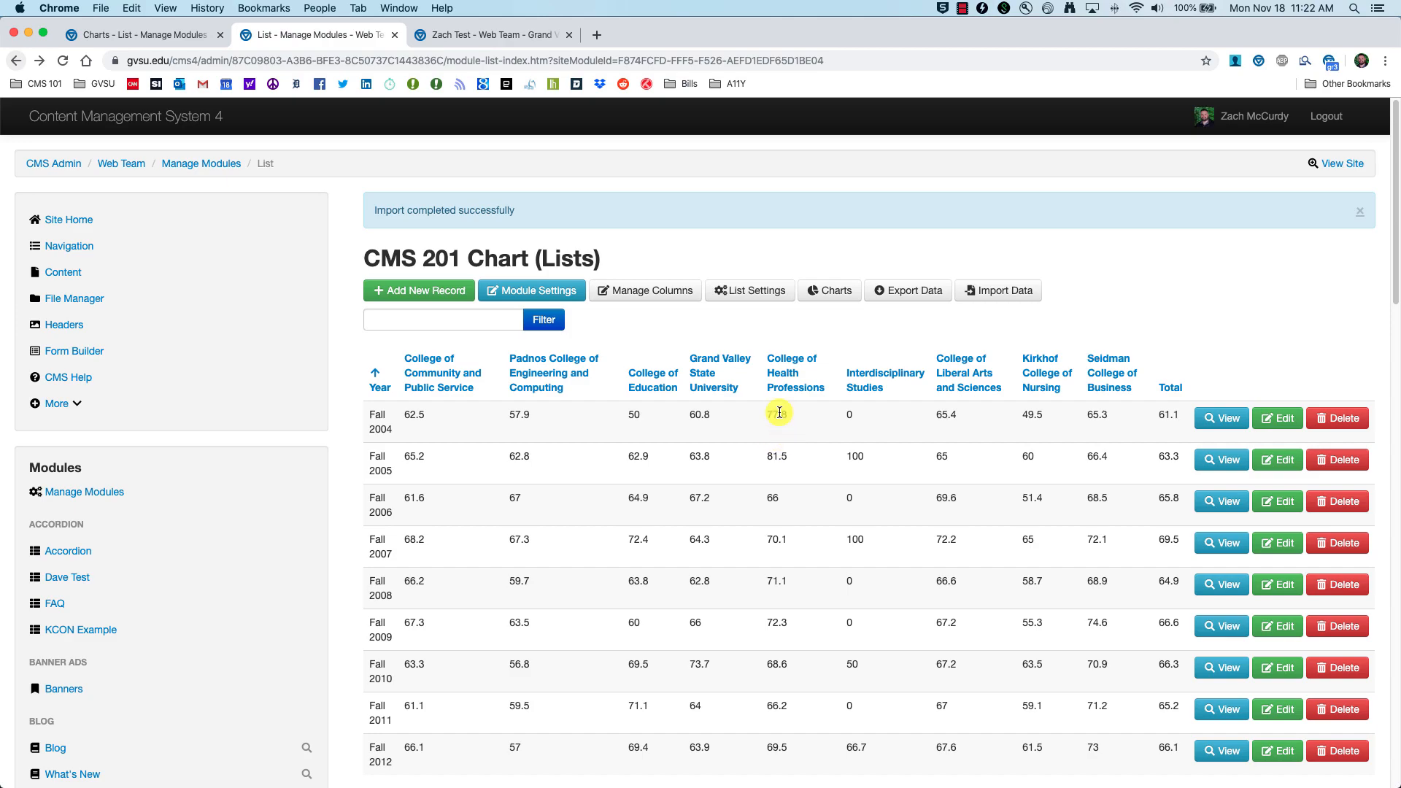
pyautogui.click(826, 295)
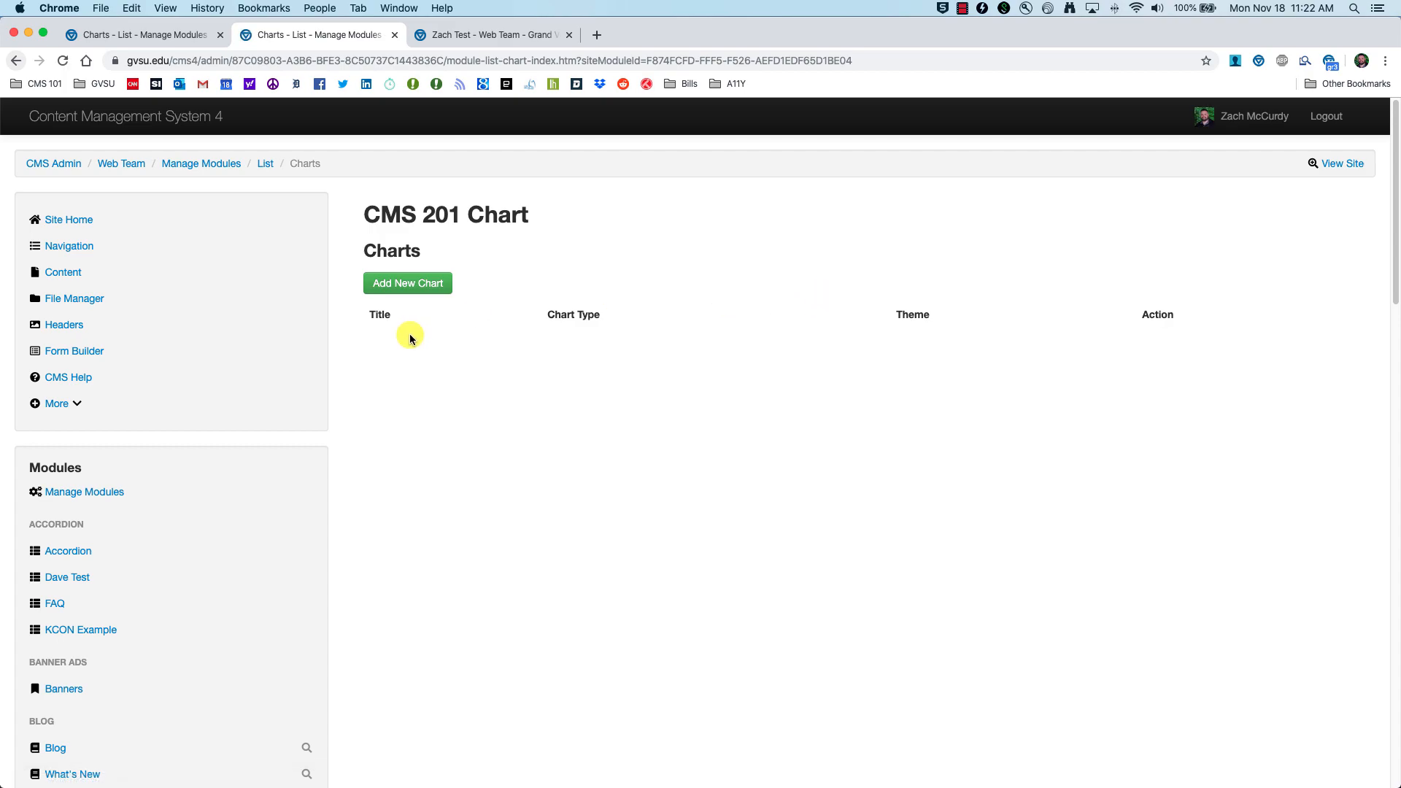
pyautogui.click(391, 289)
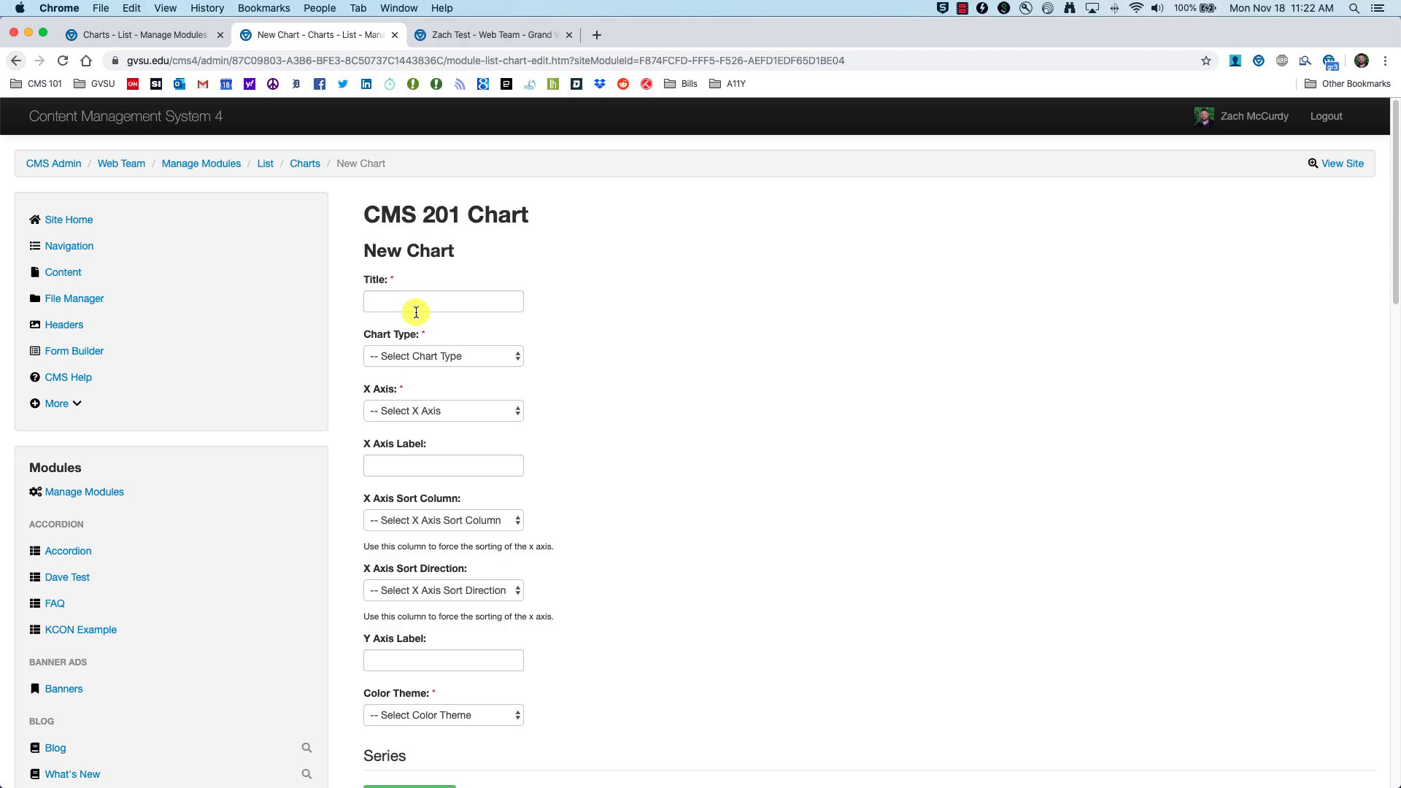
pyautogui.click(418, 300)
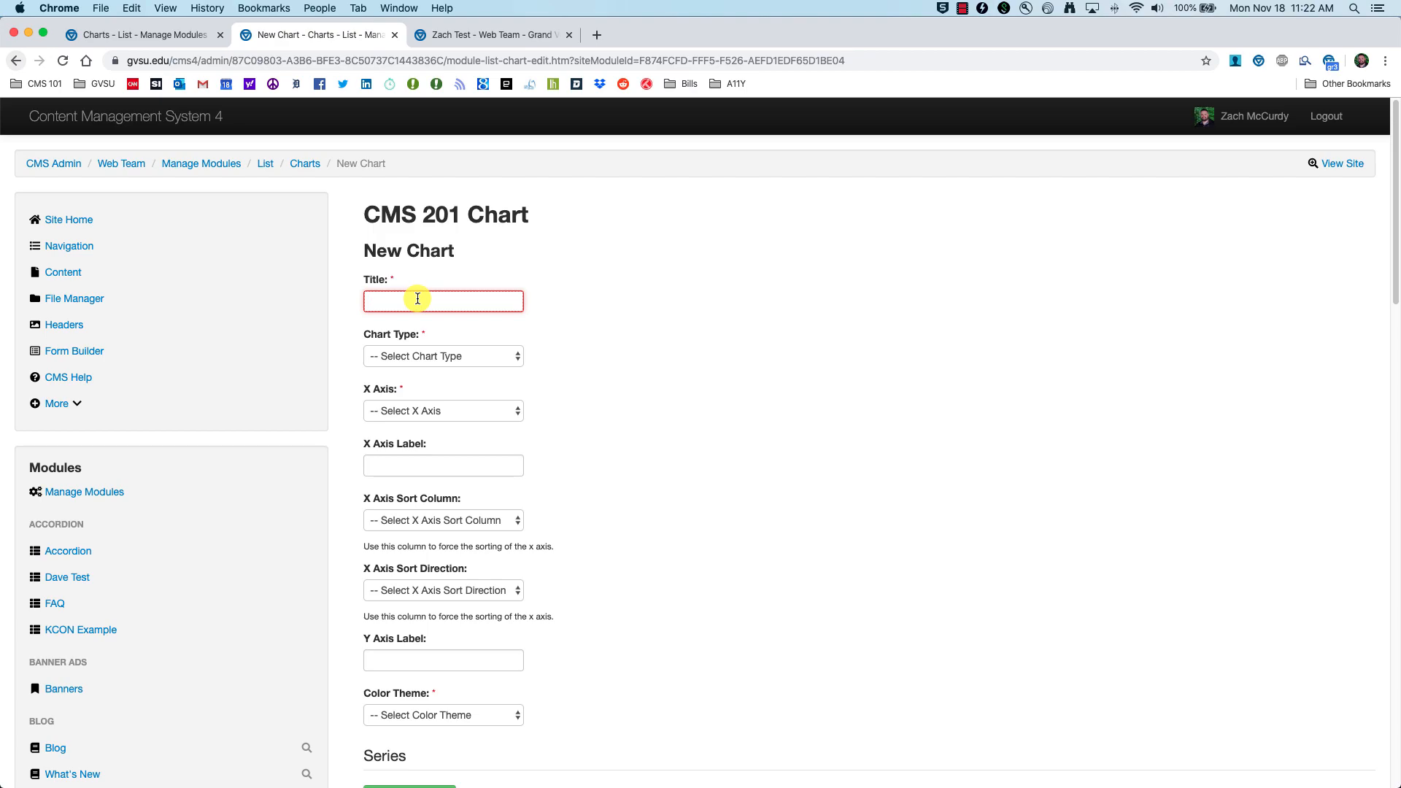
pyautogui.write('College')
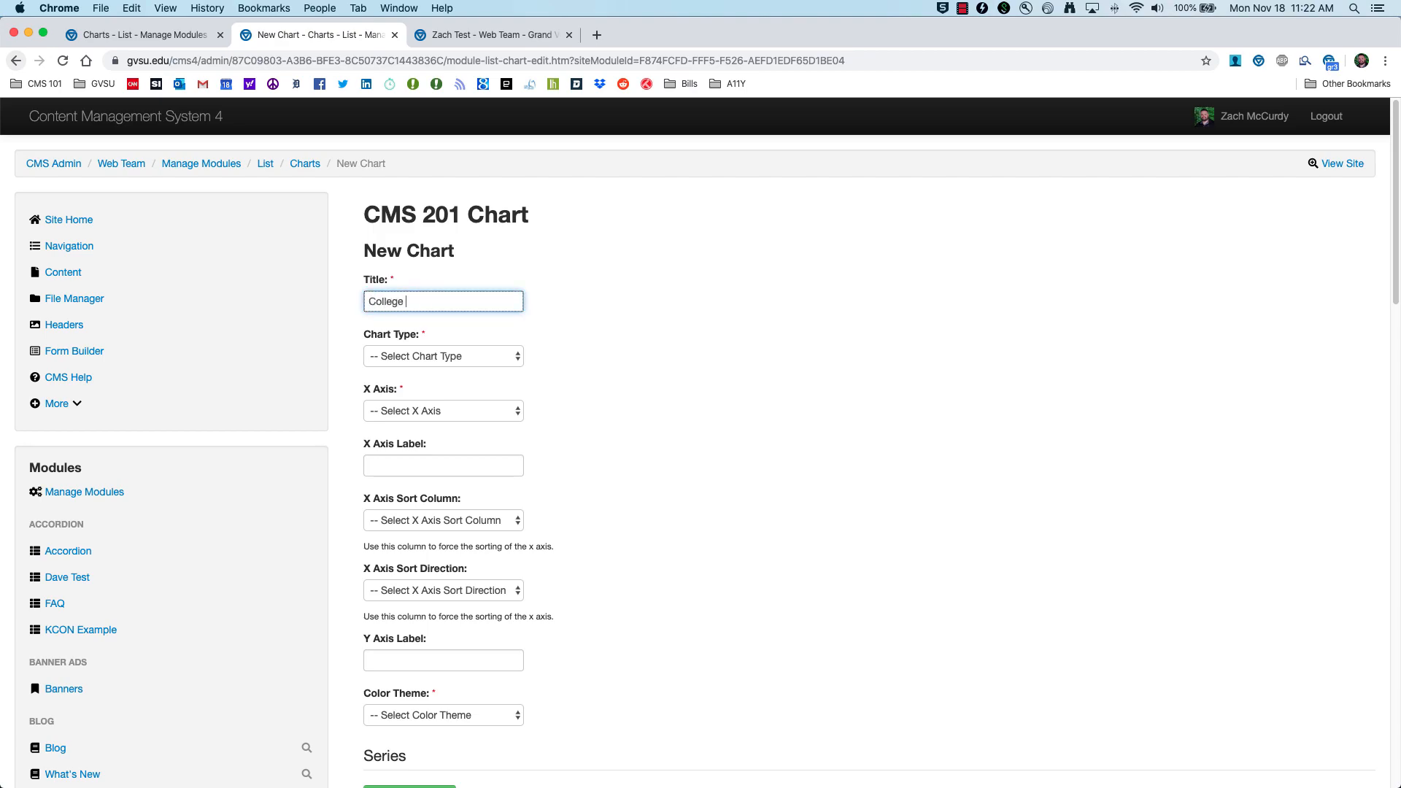
pyautogui.write(' Numbers')
pyautogui.click(480, 362)
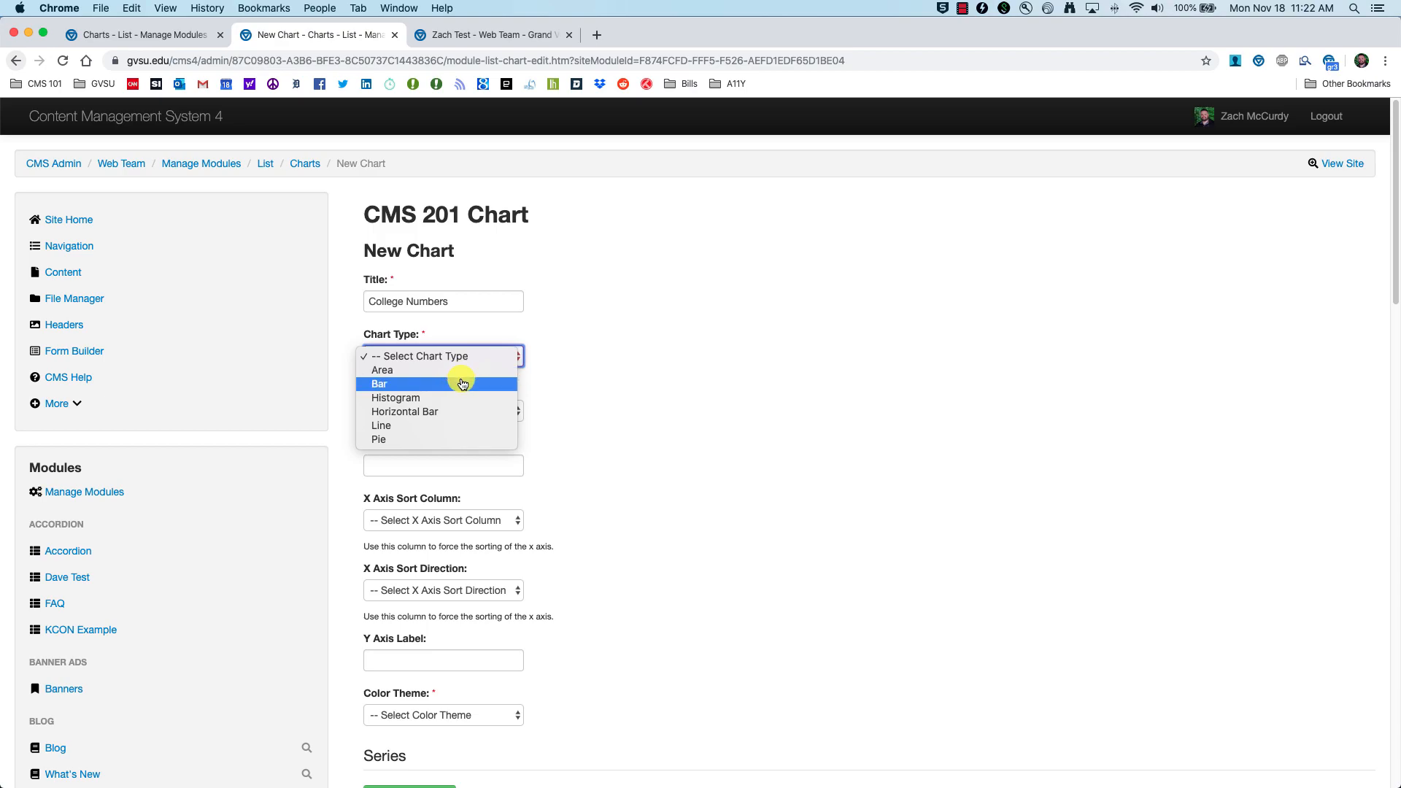
pyautogui.click(378, 388)
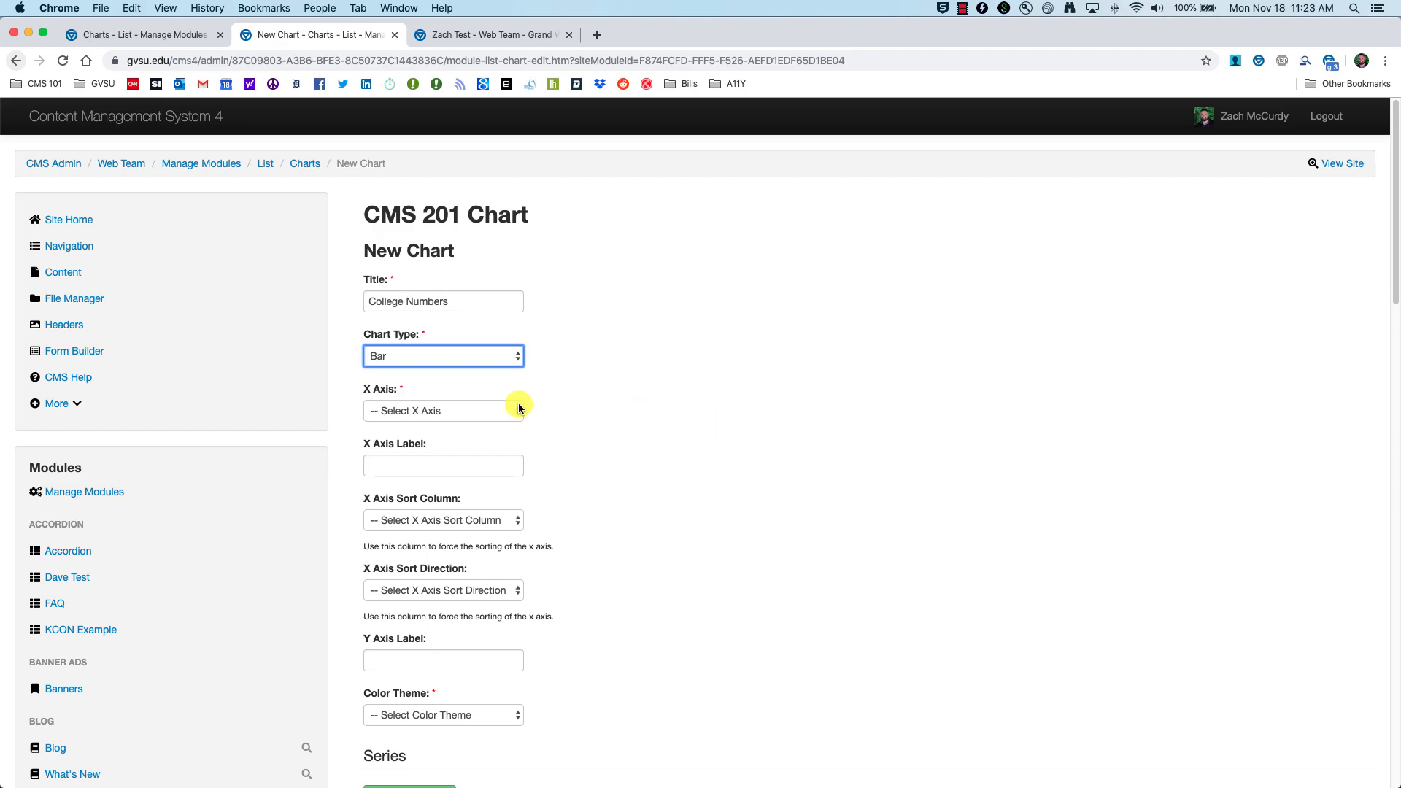
# Step: Plot Year on the x axis, label it 'Yea', and sort by Year
pyautogui.scroll(-2, 551, 378)
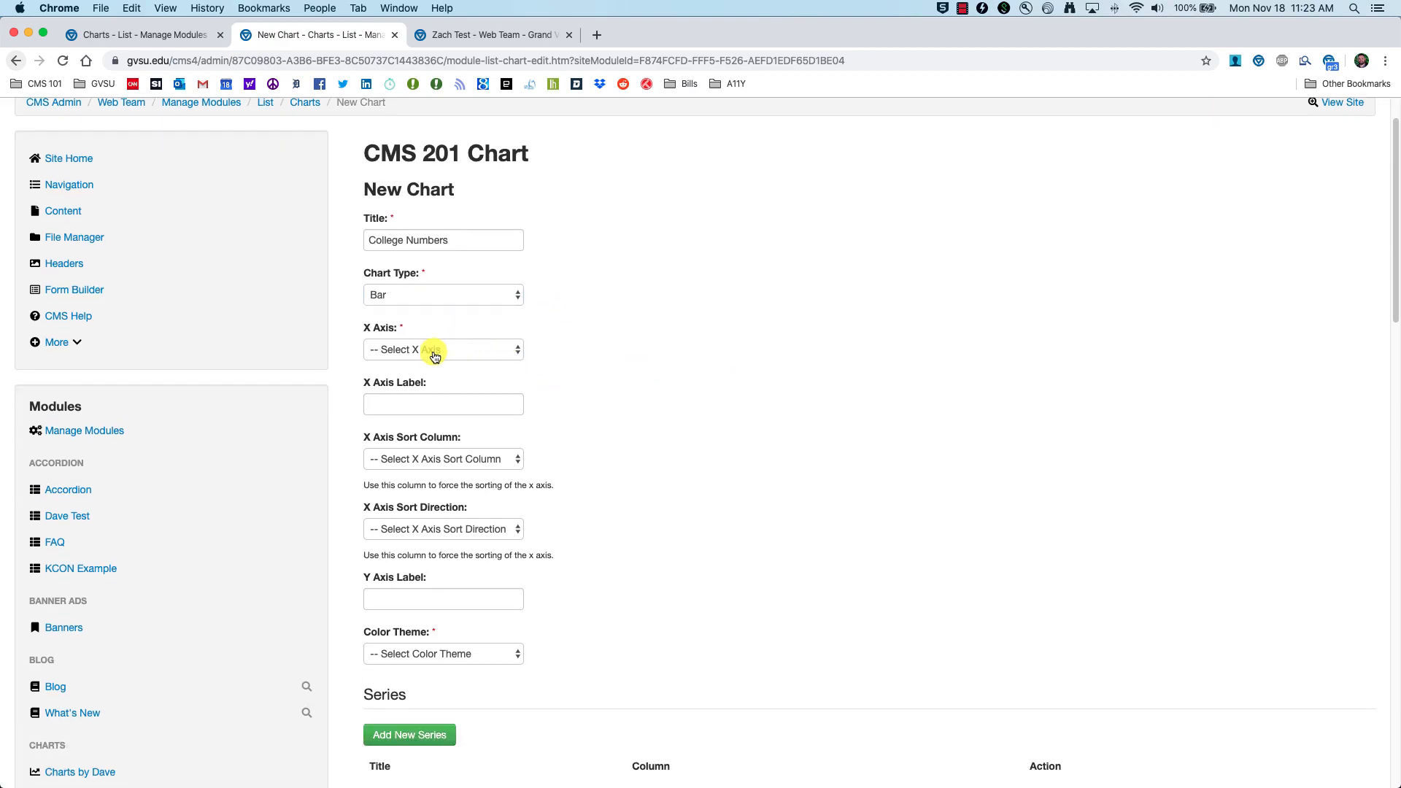
pyautogui.click(462, 353)
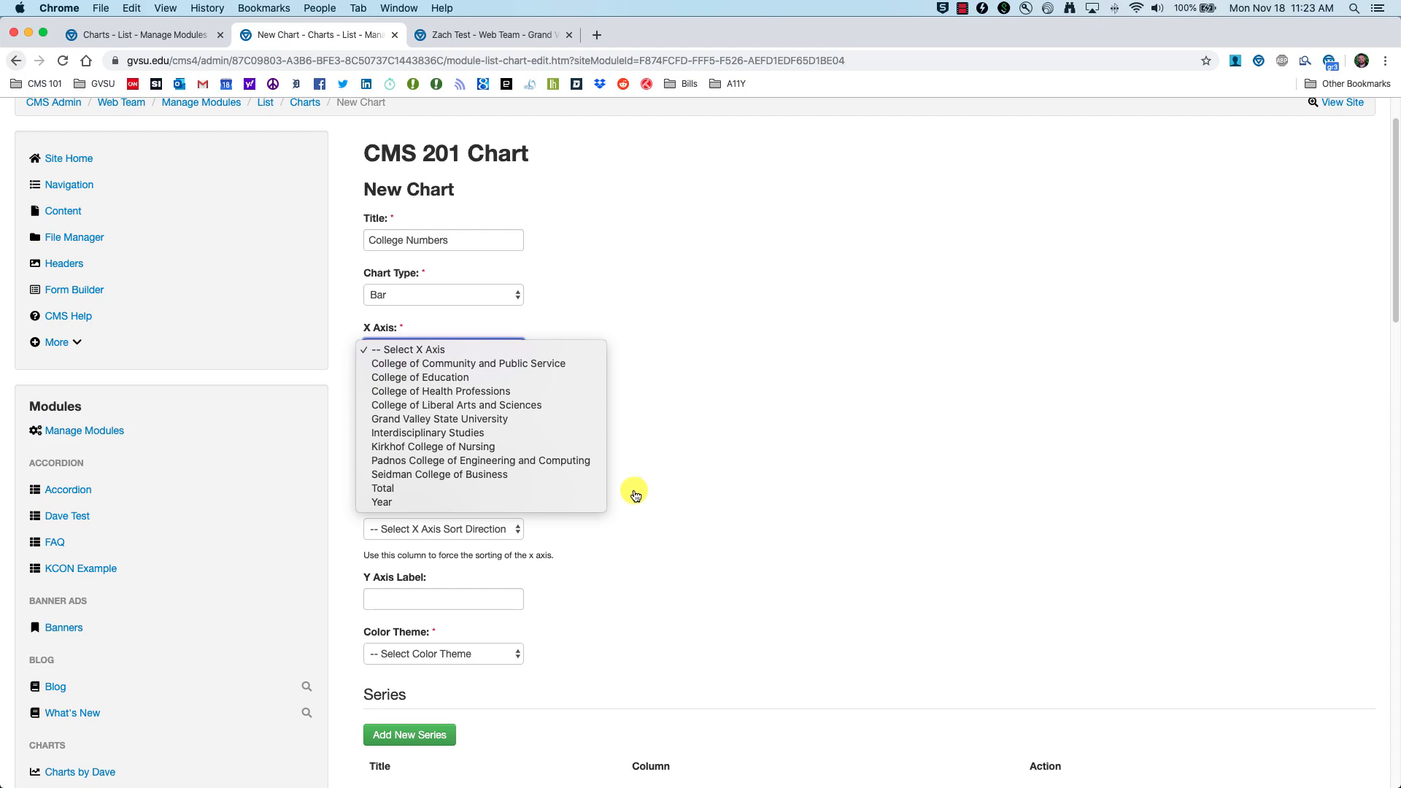
pyautogui.click(524, 504)
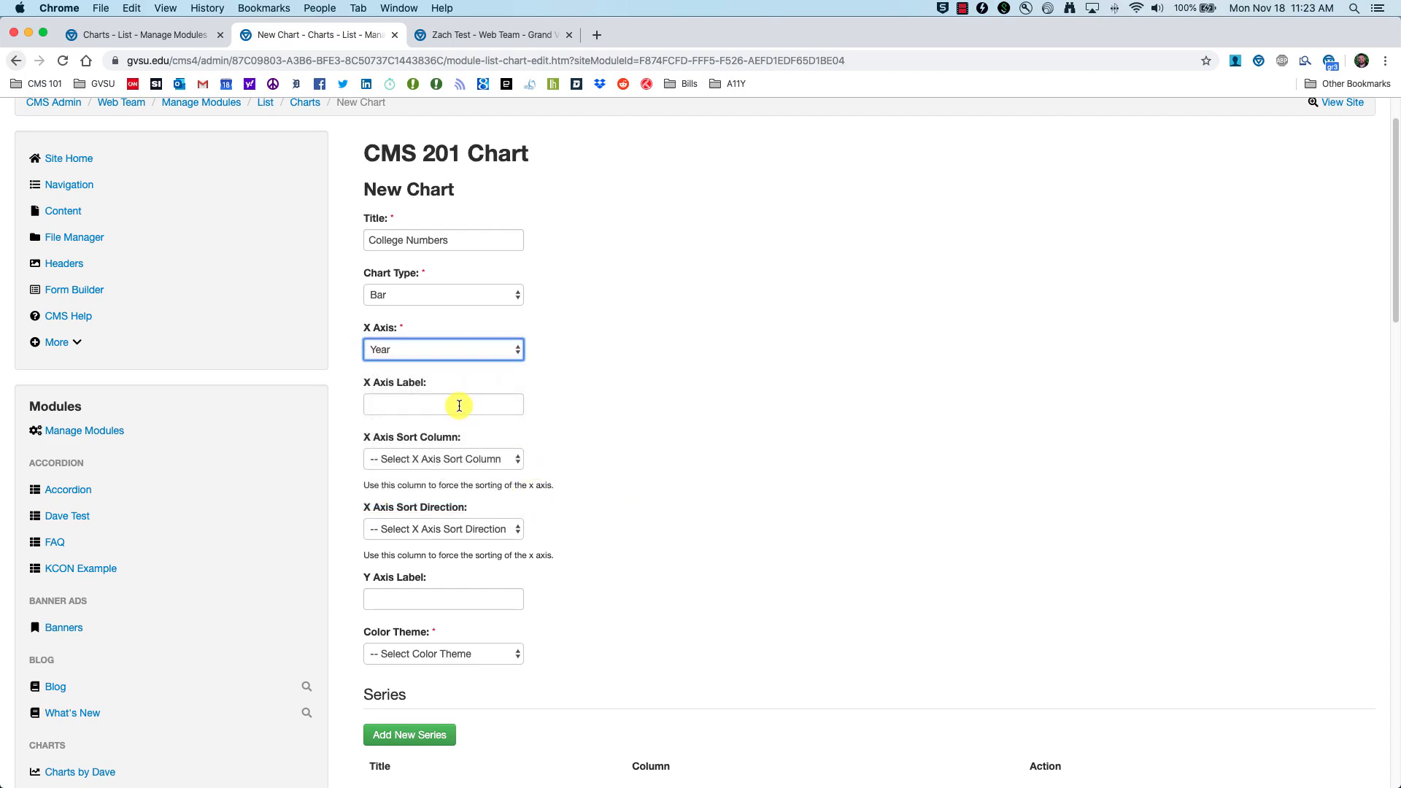
pyautogui.click(459, 405)
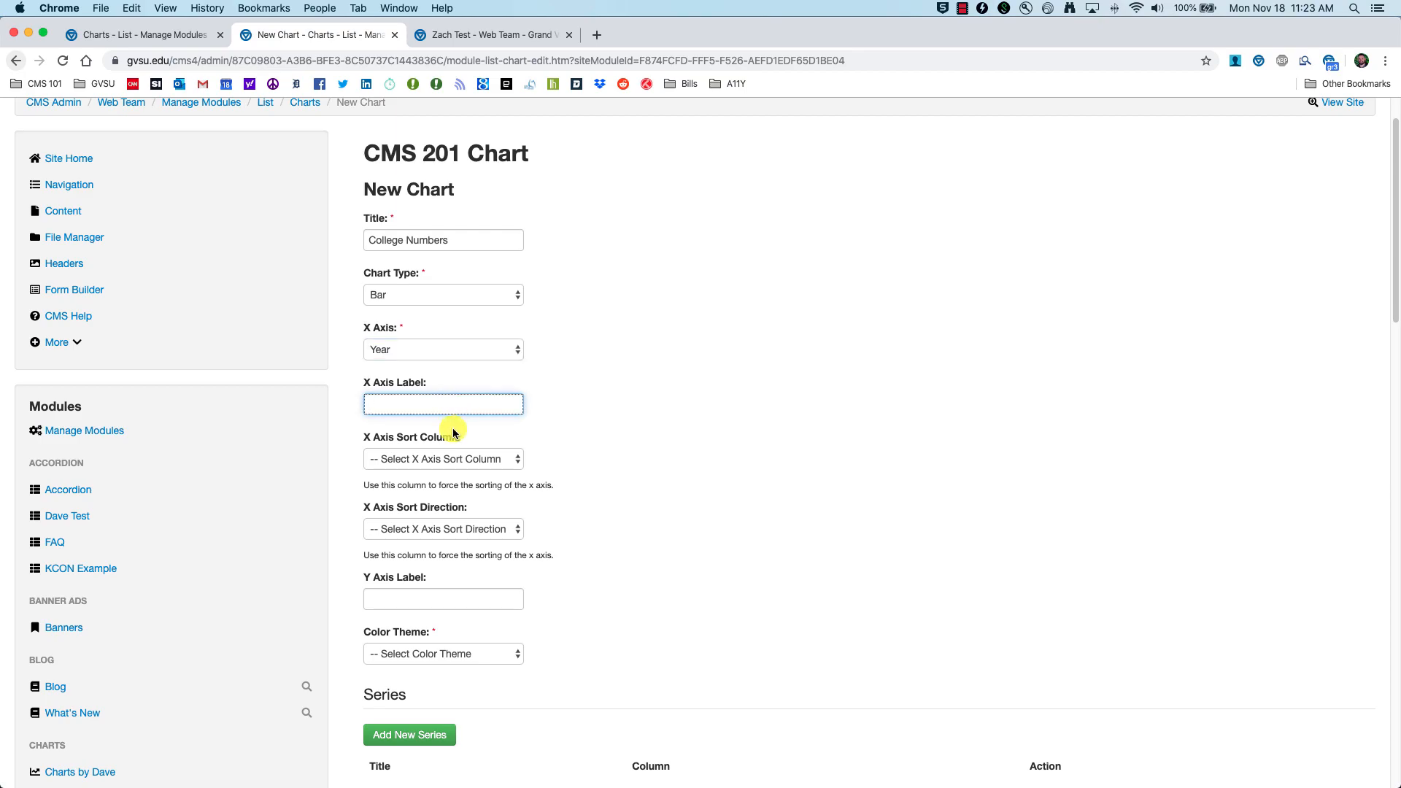
pyautogui.write('Year')
pyautogui.click(410, 402)
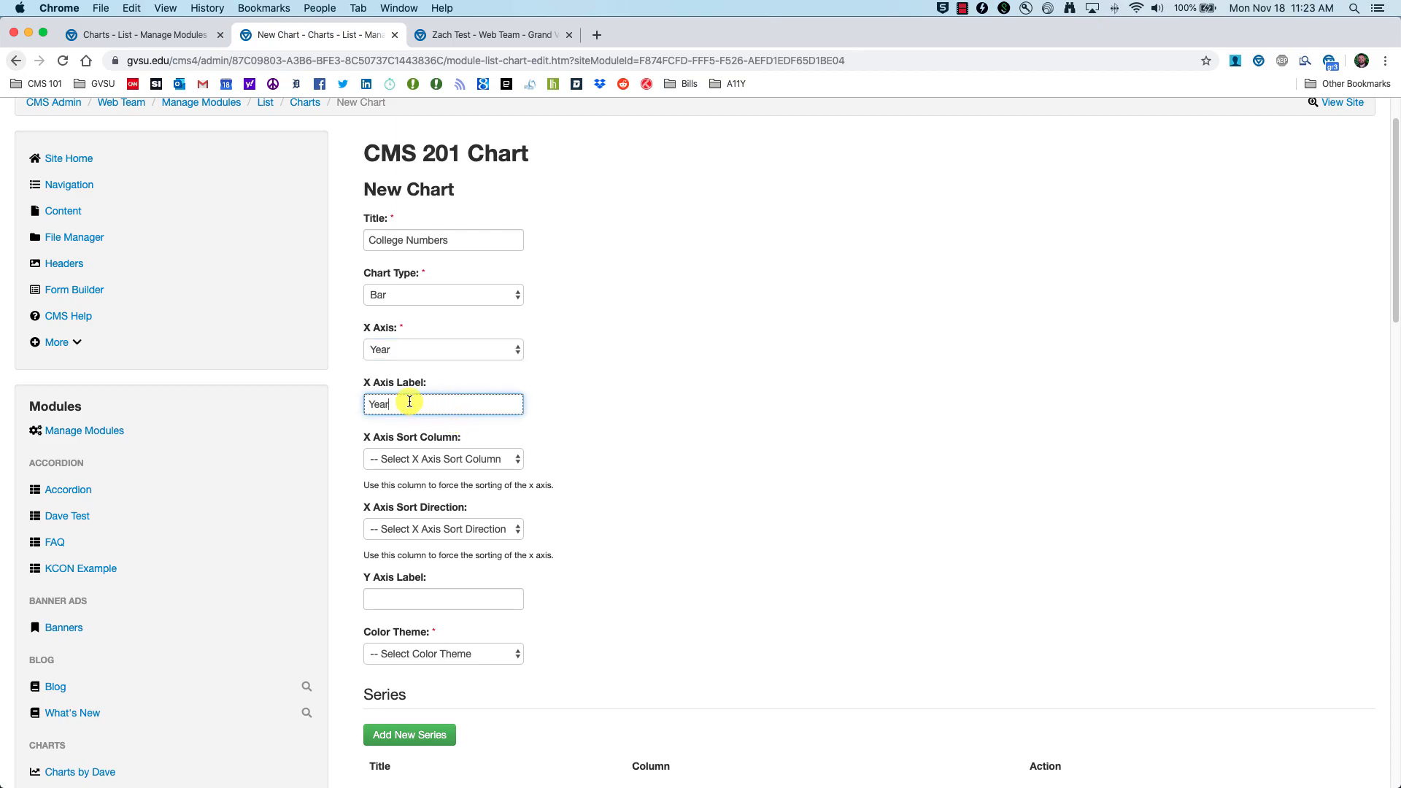
pyautogui.scroll(-1, 519, 427)
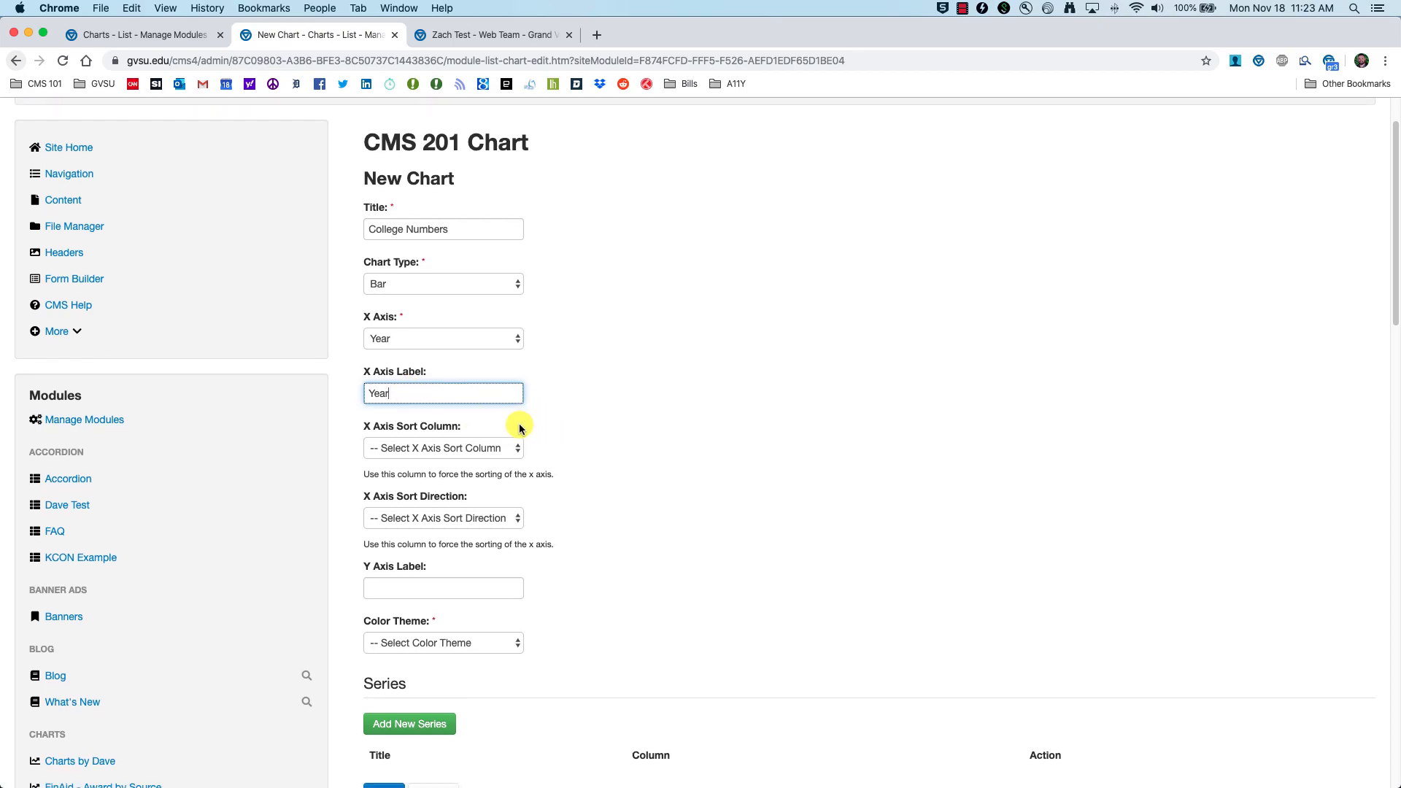
pyautogui.click(512, 440)
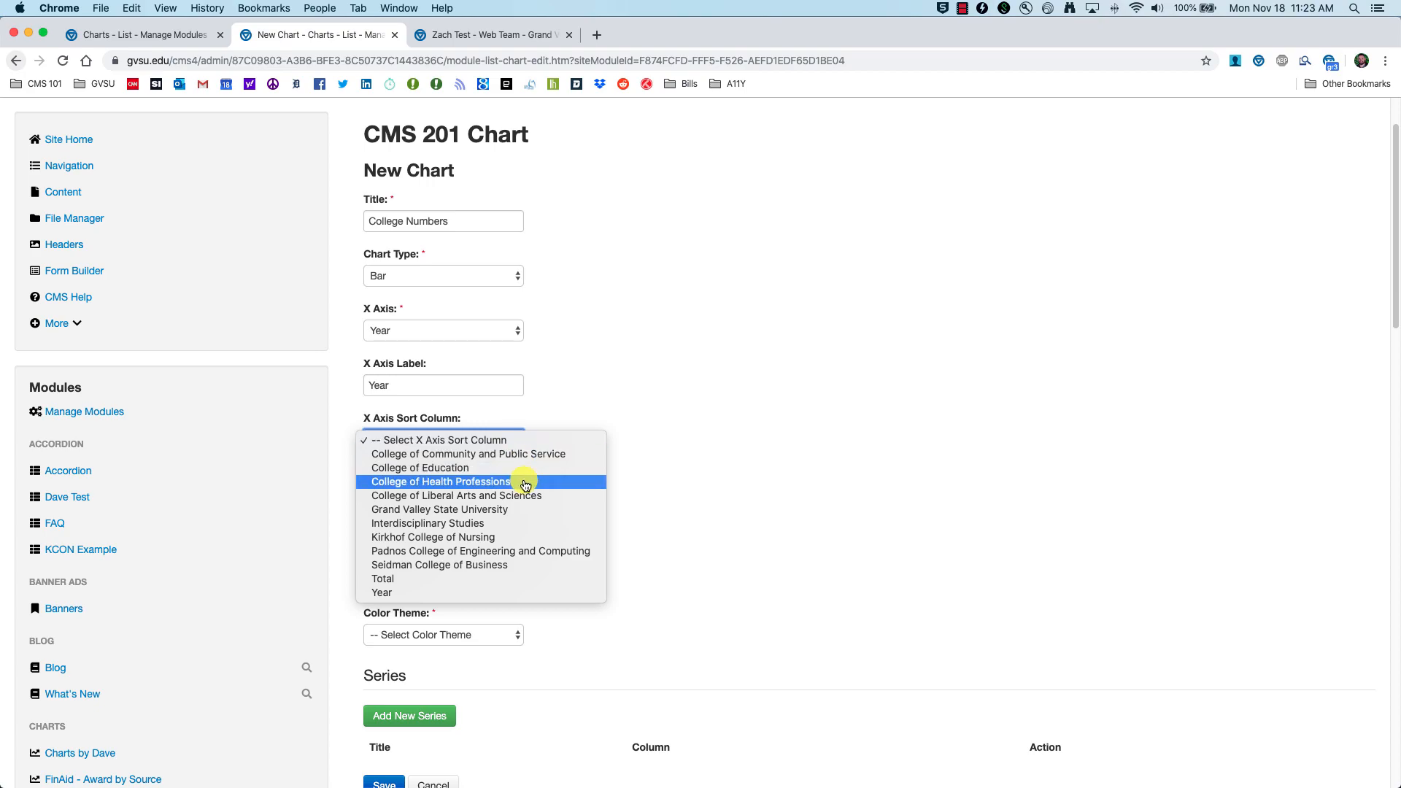
pyautogui.click(422, 593)
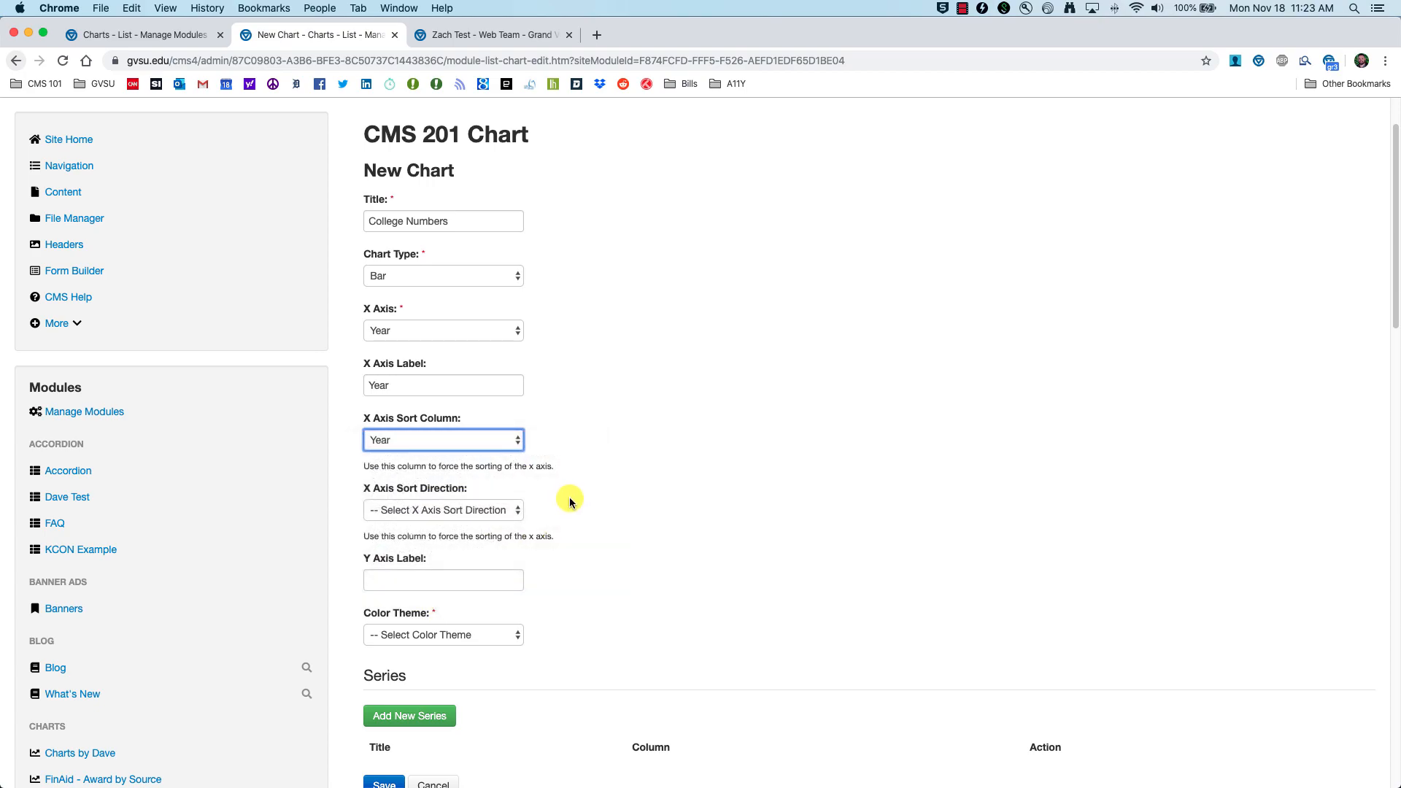
pyautogui.click(422, 465)
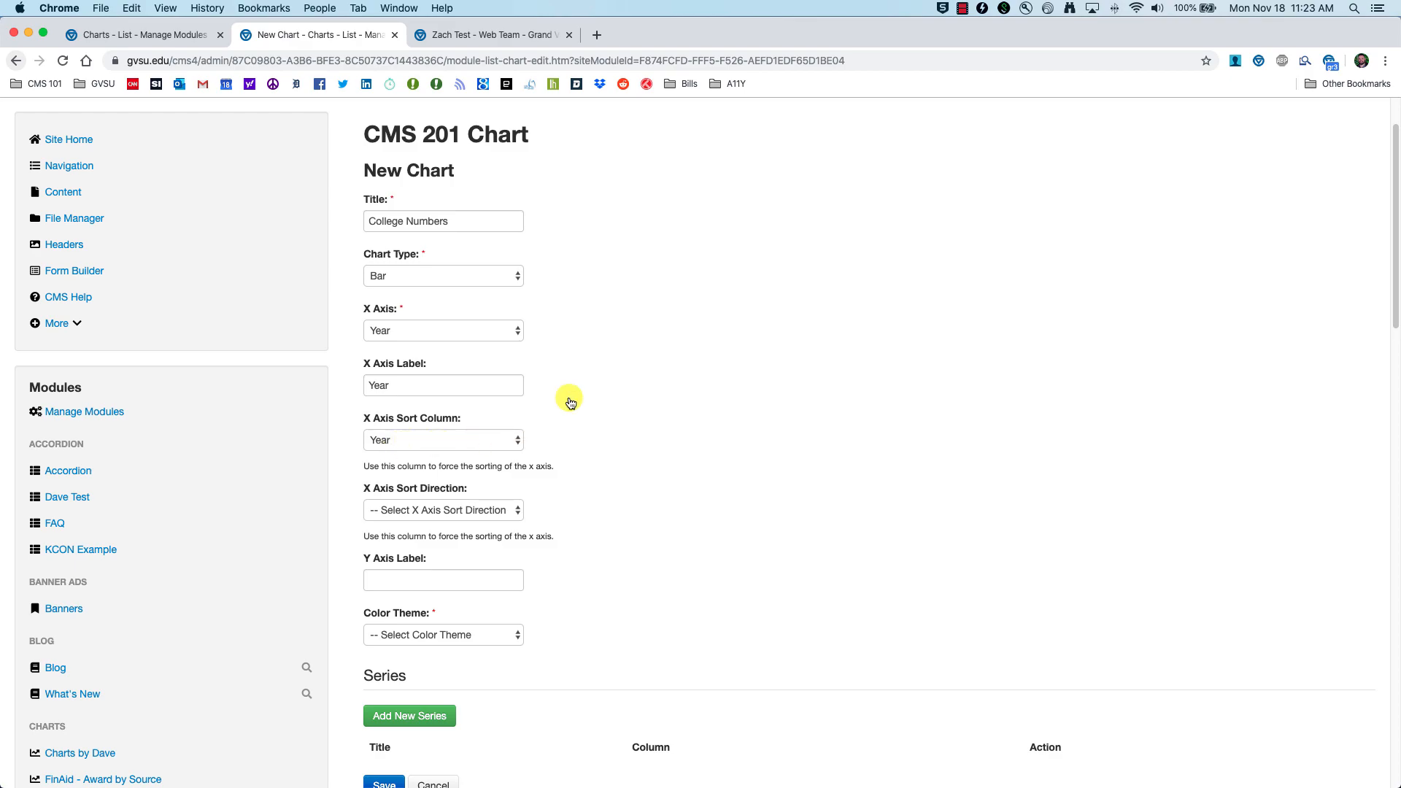
# Step: Keep Year as the x-axis column and set the sort direction to Ascending
pyautogui.click(508, 328)
pyautogui.click(507, 326)
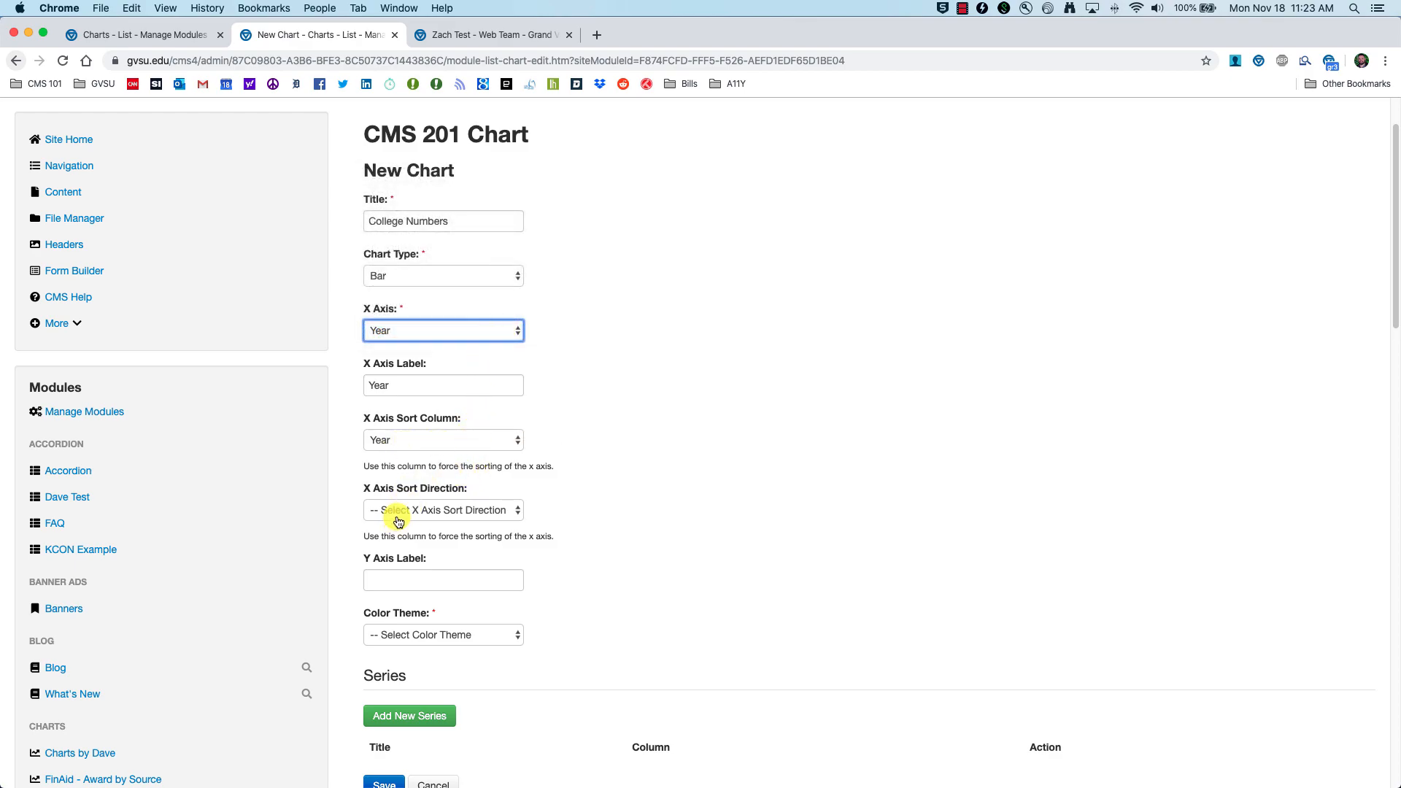
pyautogui.click(501, 511)
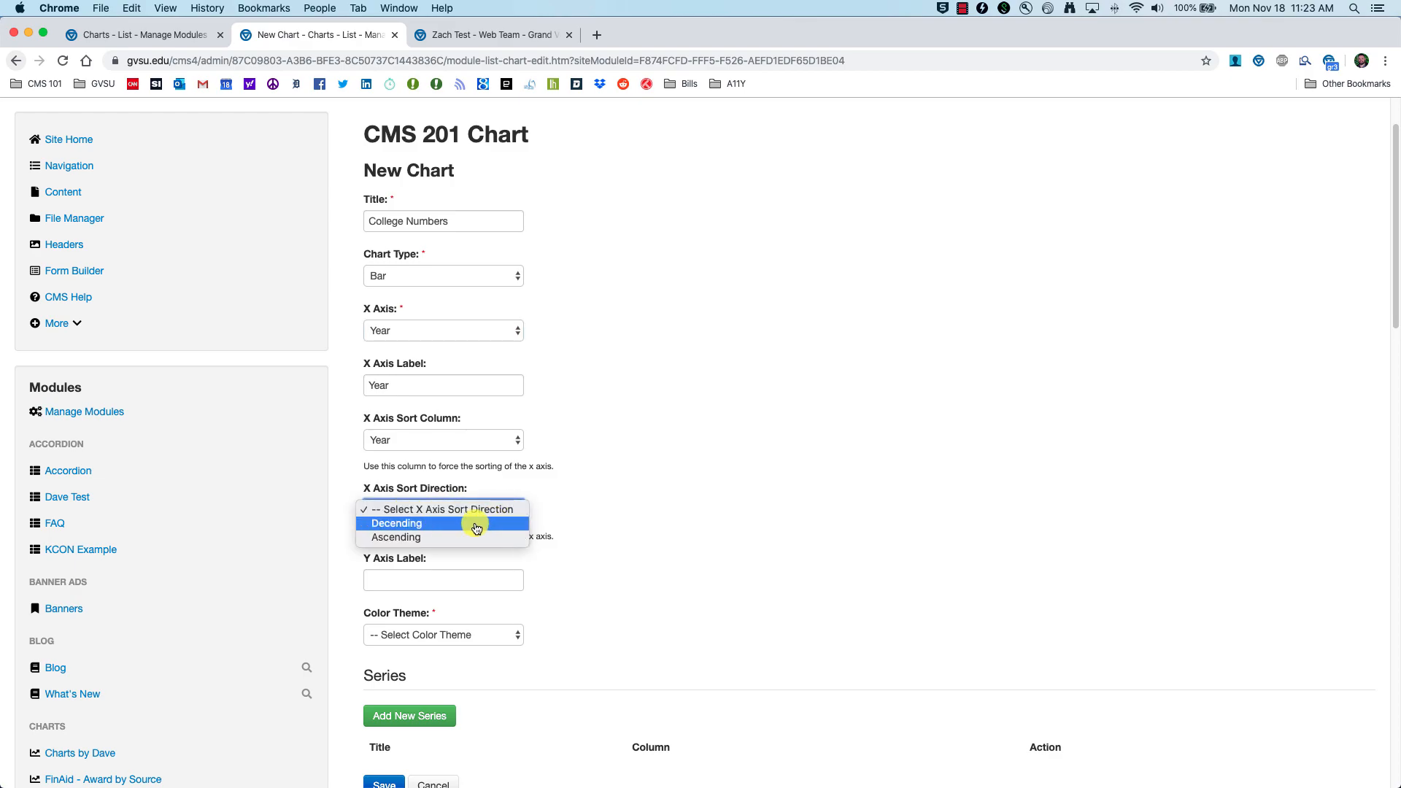
pyautogui.click(454, 539)
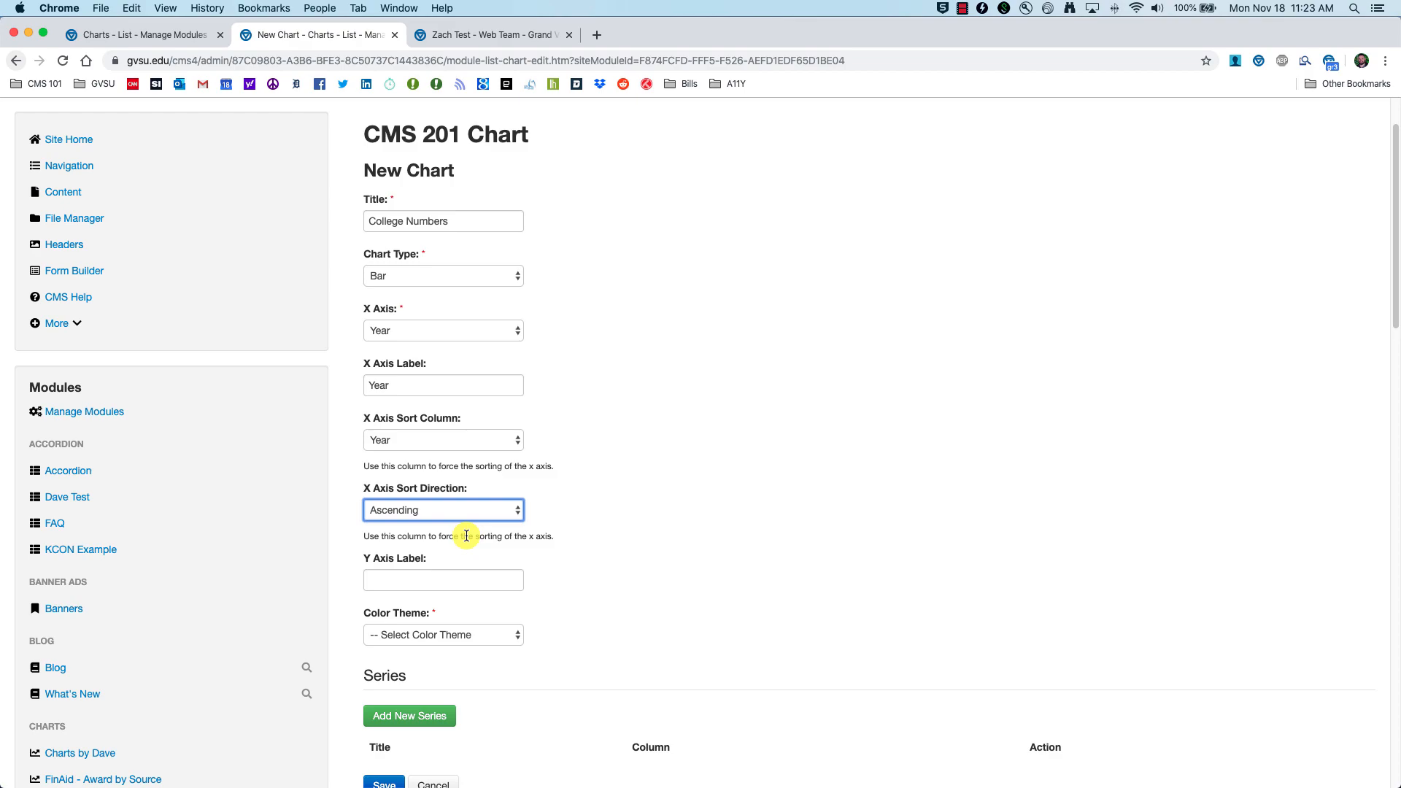
pyautogui.scroll(-3, 467, 526)
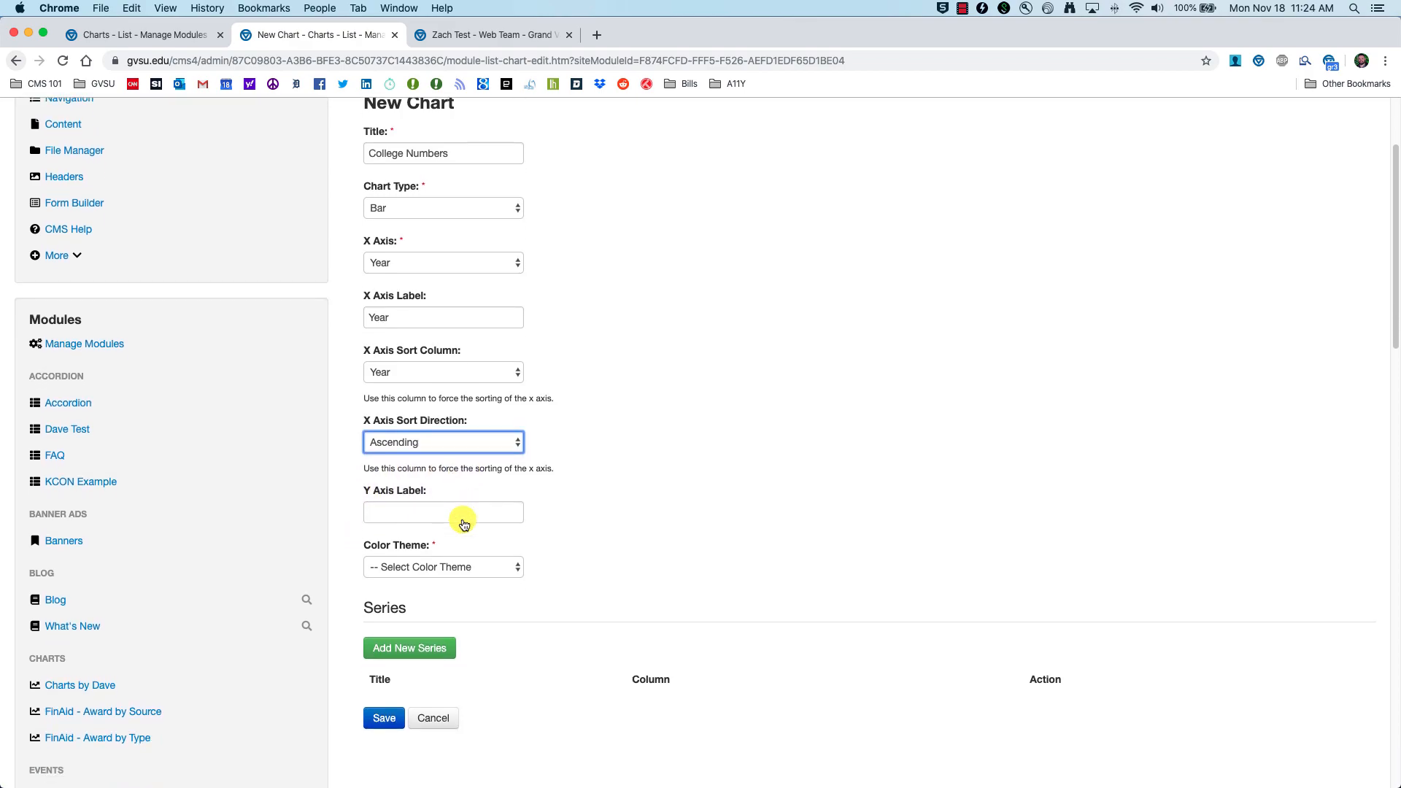
# Step: Label the y axis 'Colleges', apply the color blind safe theme, and add a blank series
pyautogui.click(436, 467)
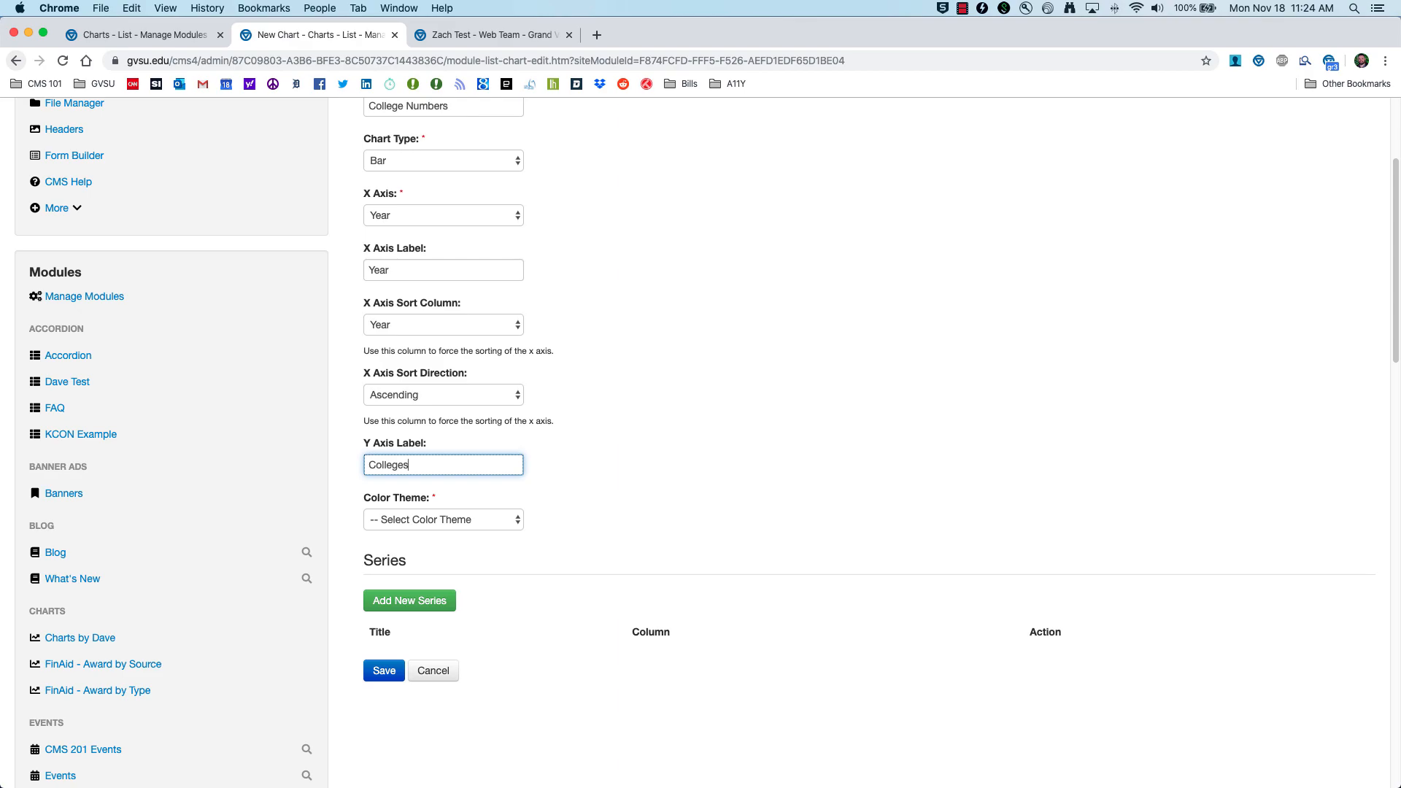
pyautogui.click(512, 521)
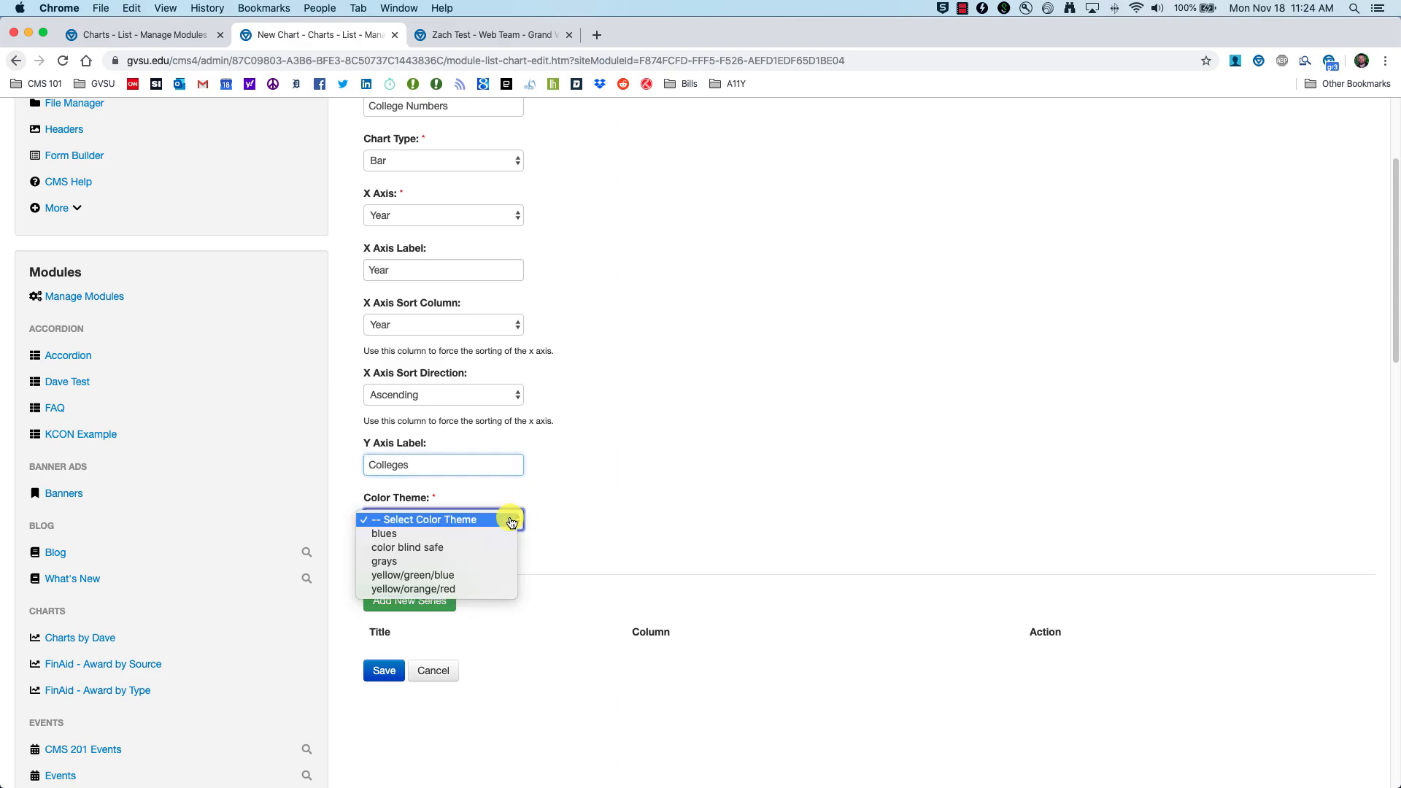
pyautogui.click(478, 548)
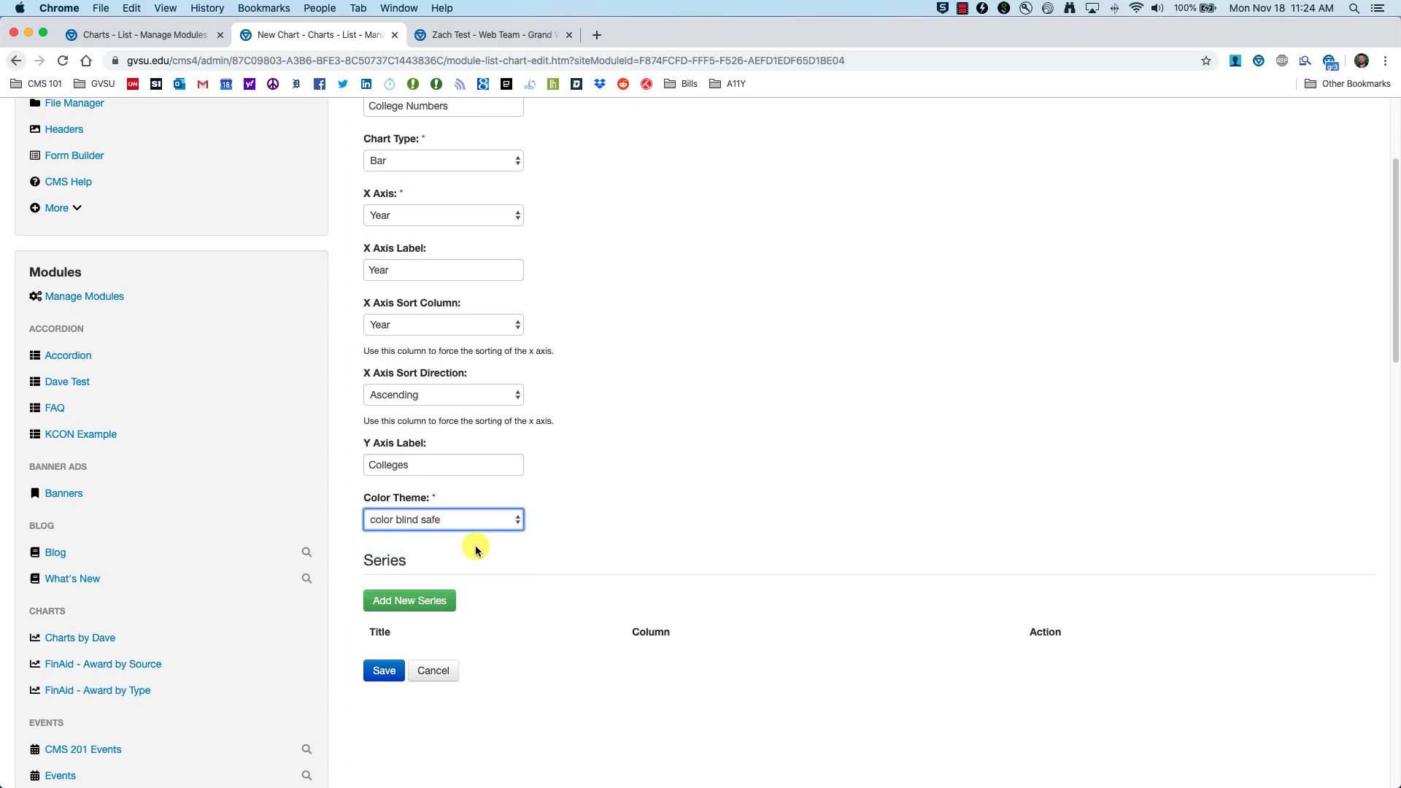
pyautogui.click(579, 539)
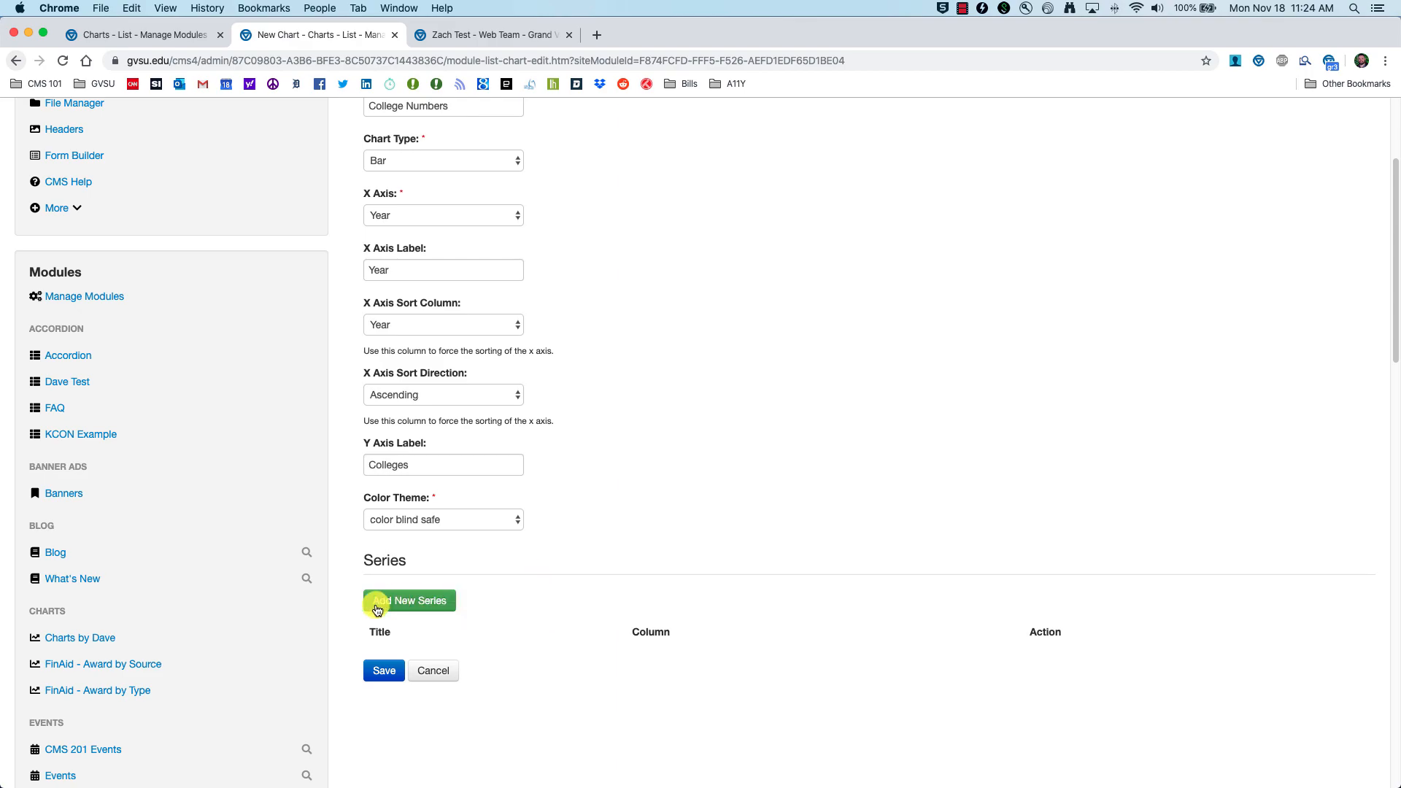
pyautogui.click(413, 603)
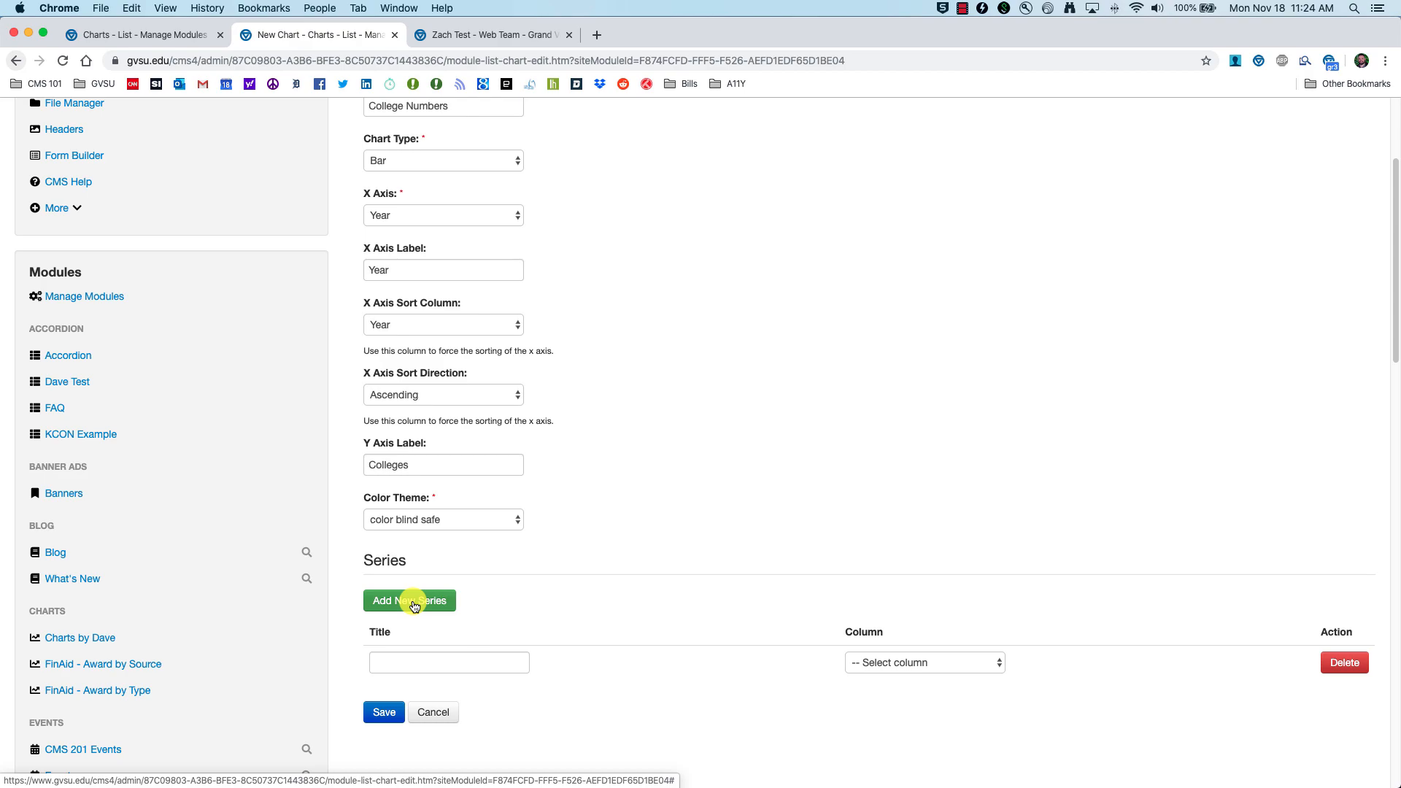
# Step: Set the first series column and title to 'College of Community and Public Service'
pyautogui.scroll(-2, 516, 625)
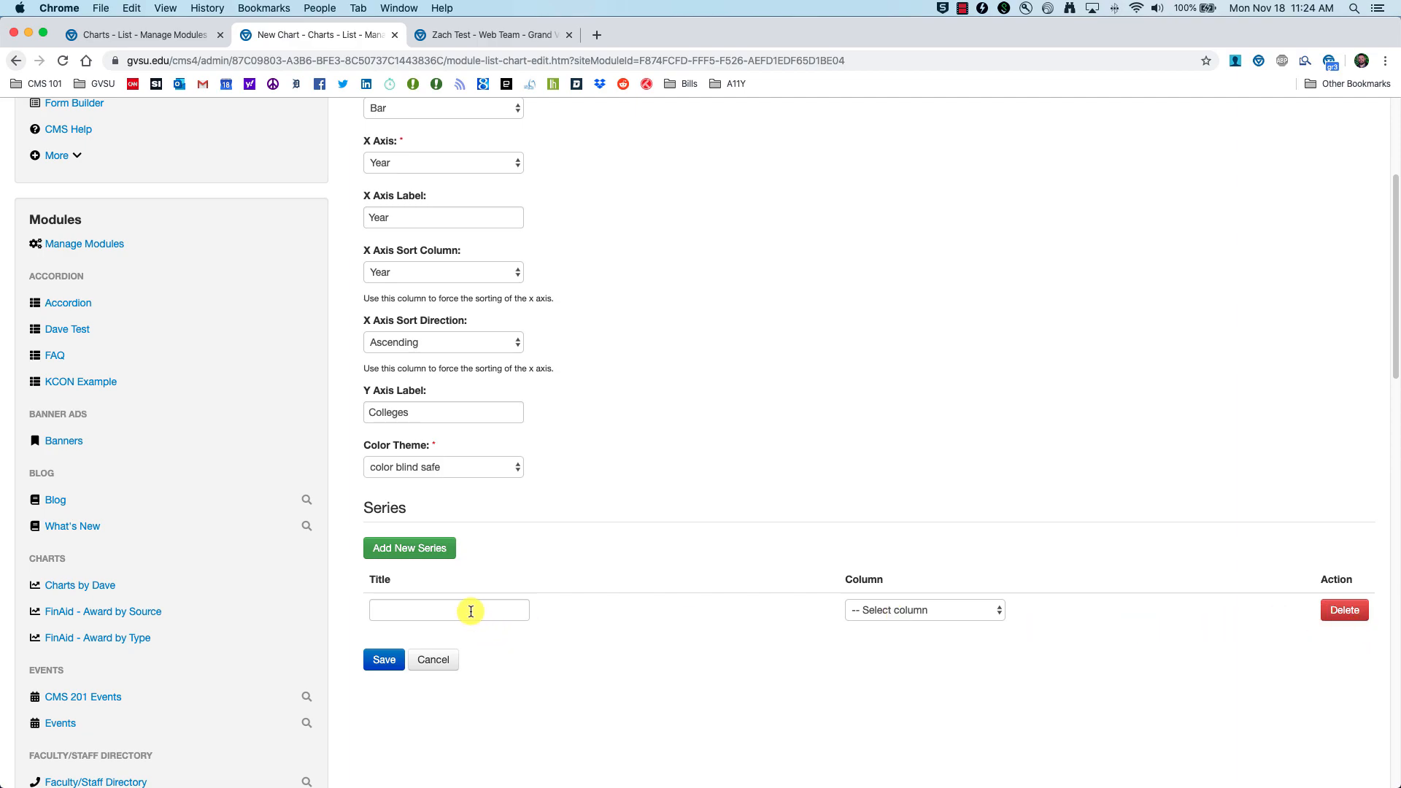
pyautogui.click(432, 612)
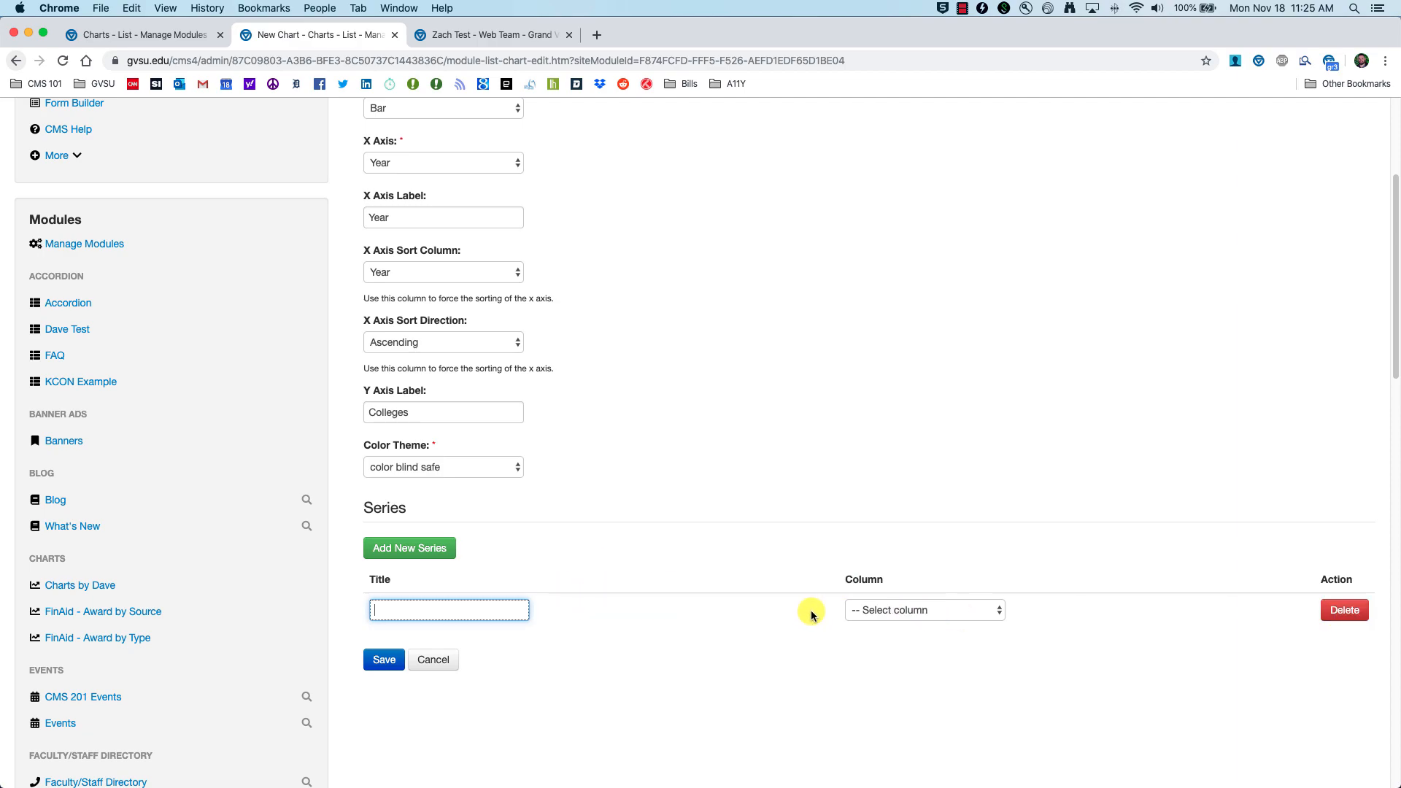
pyautogui.click(951, 613)
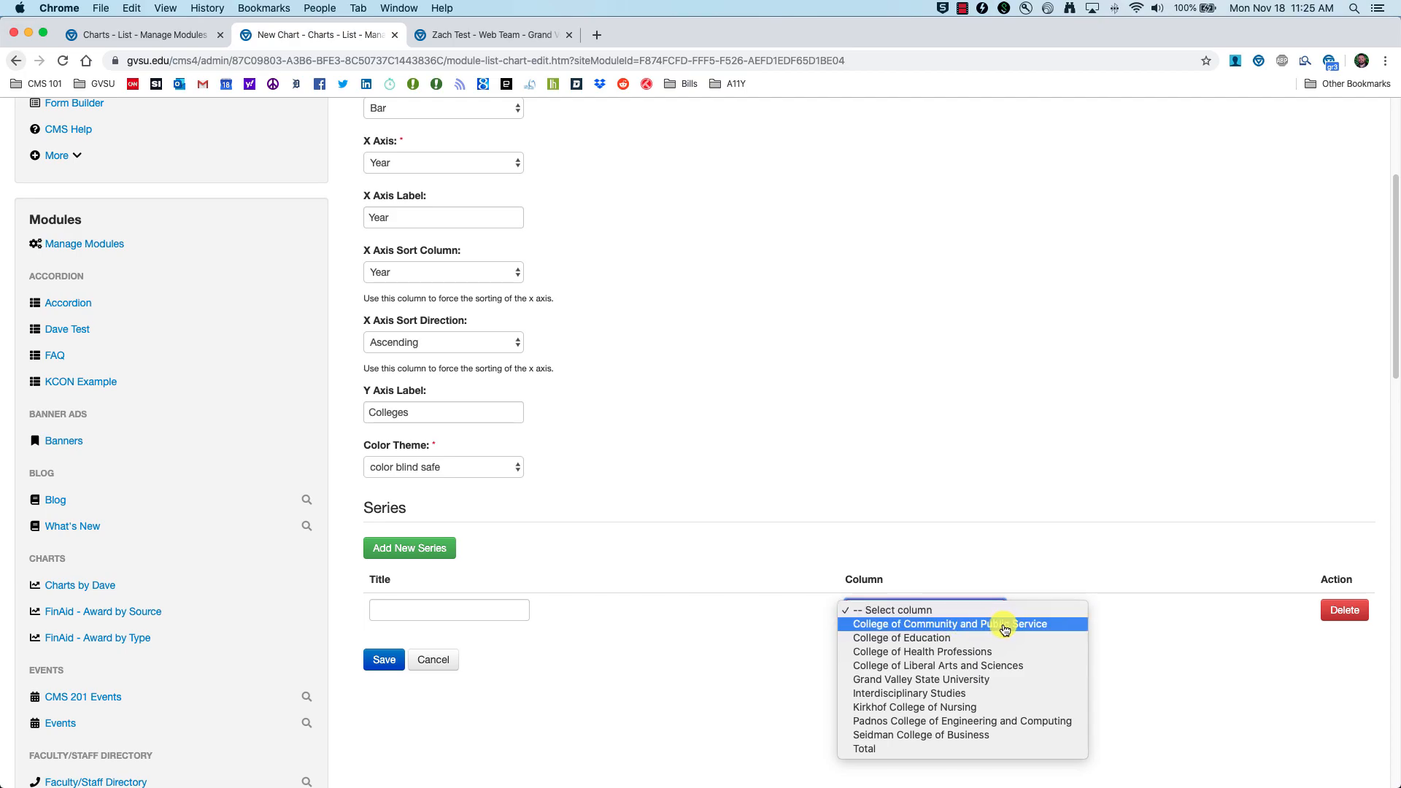
pyautogui.click(921, 629)
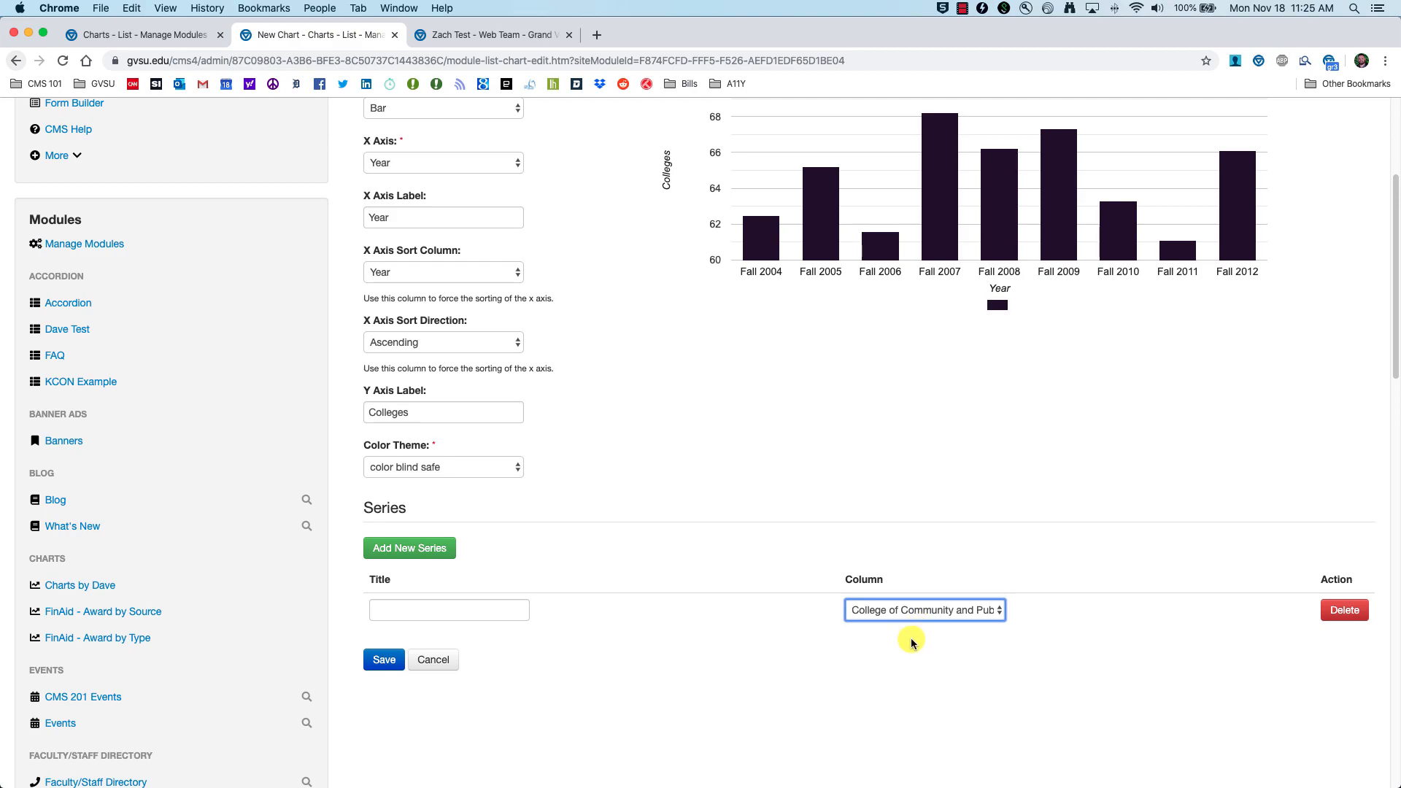
pyautogui.scroll(1, 916, 644)
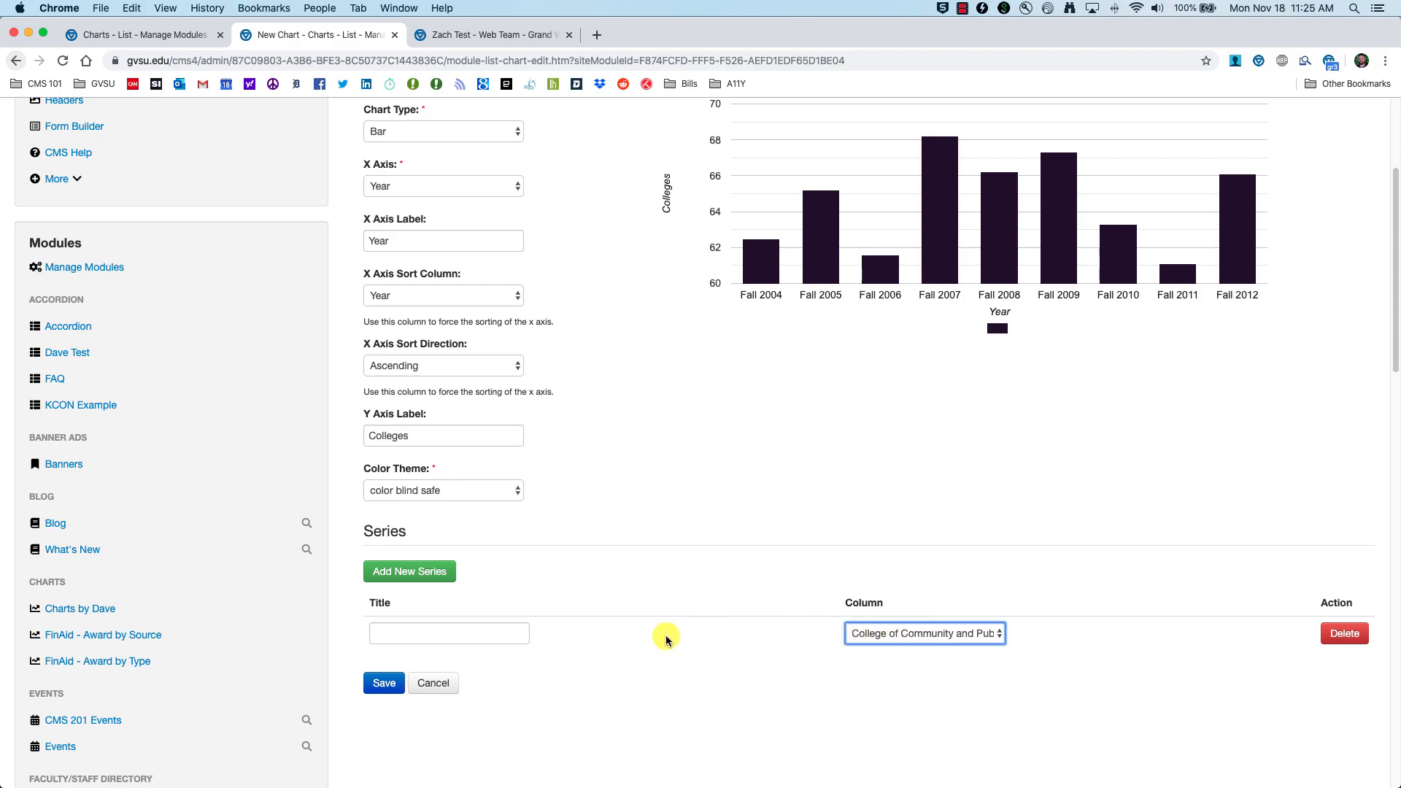
pyautogui.click(436, 636)
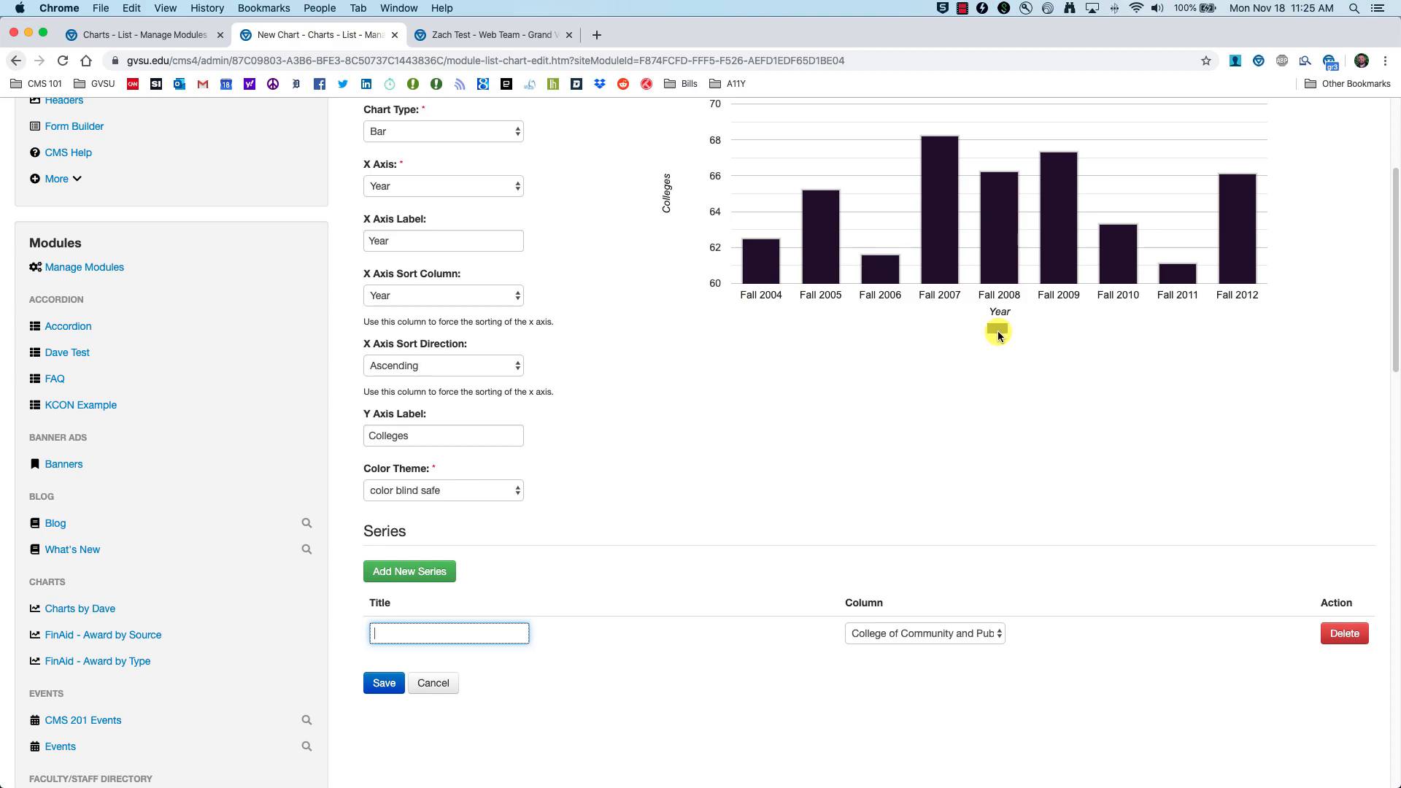
pyautogui.write('College of Commu')
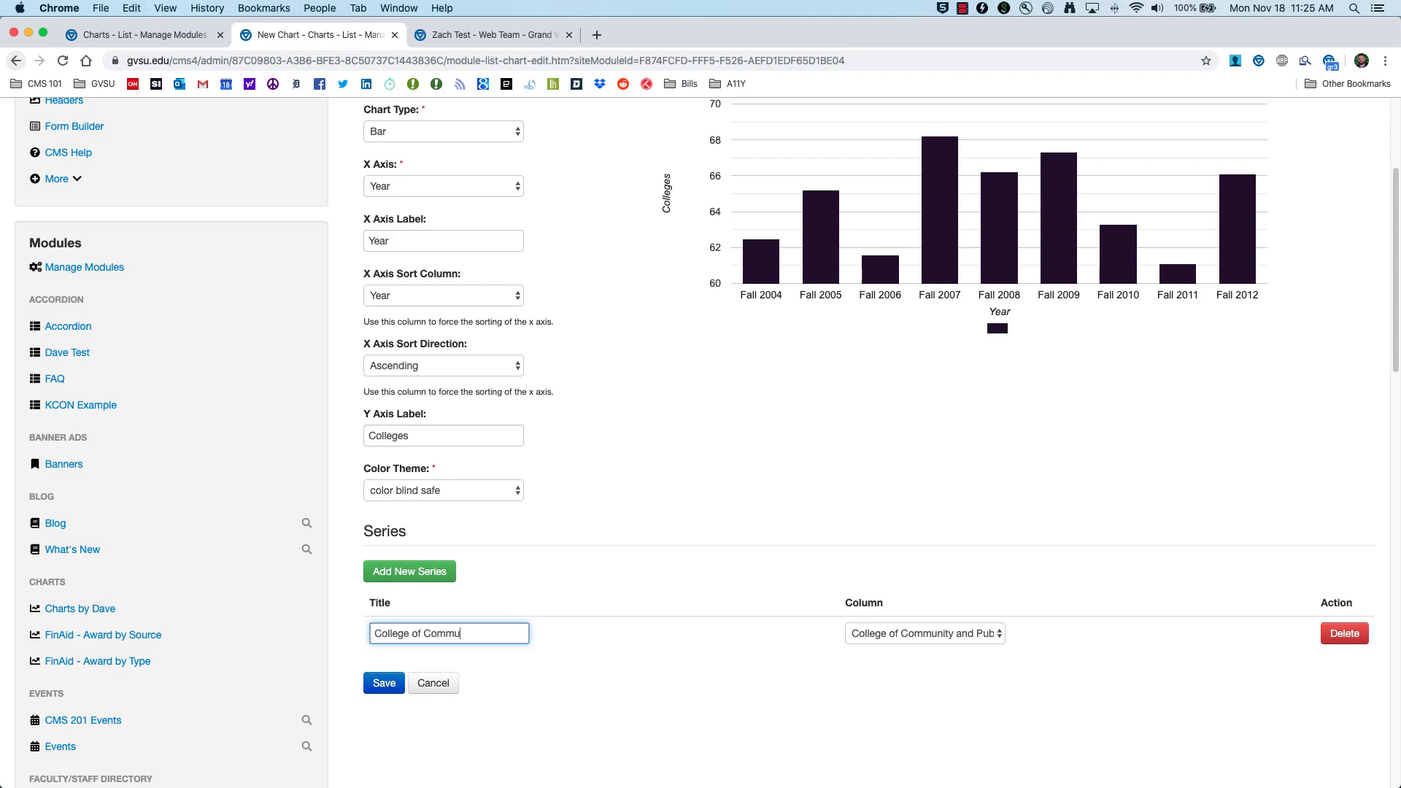
pyautogui.write('nity and Public Service')
pyautogui.press('Tab')
pyautogui.press('Tab')
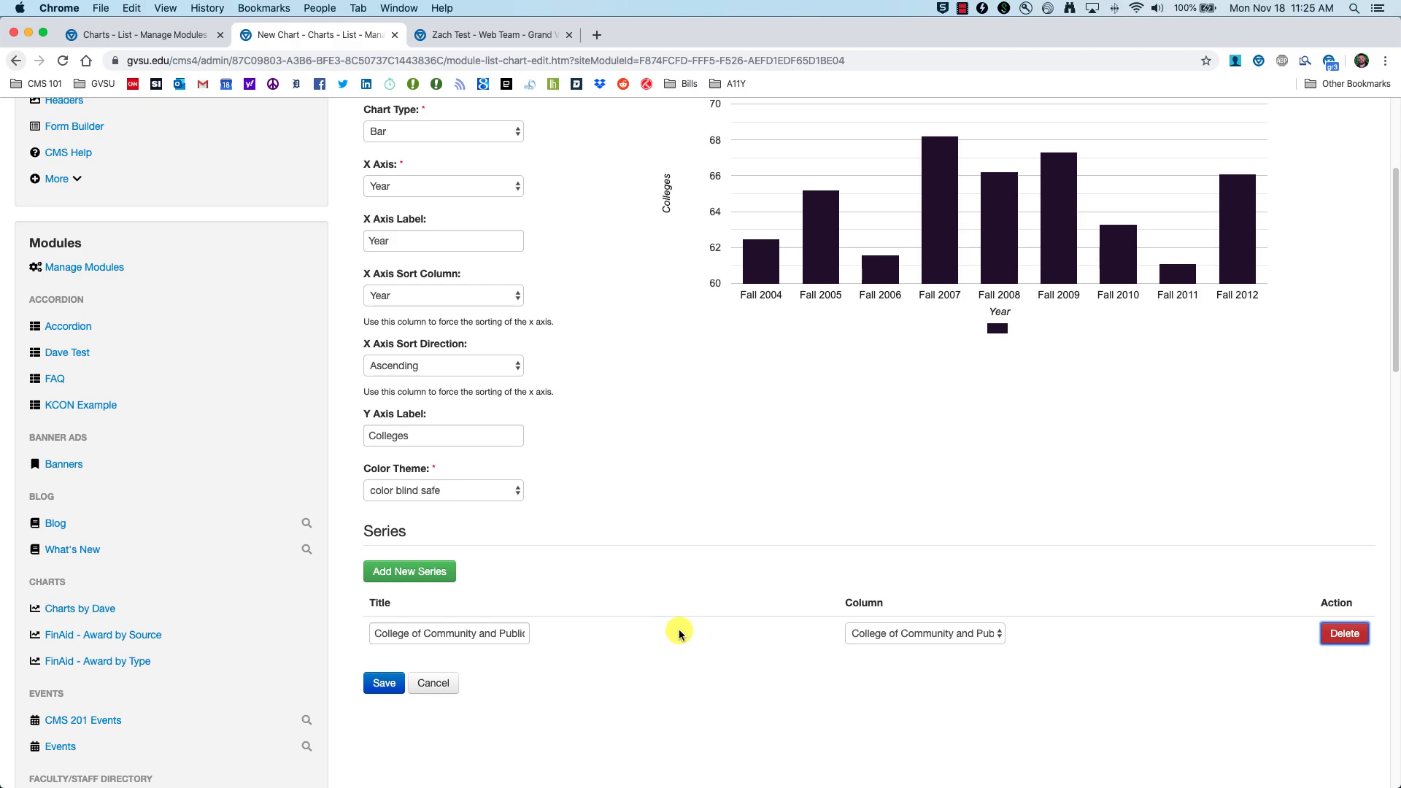
pyautogui.scroll(1, 912, 456)
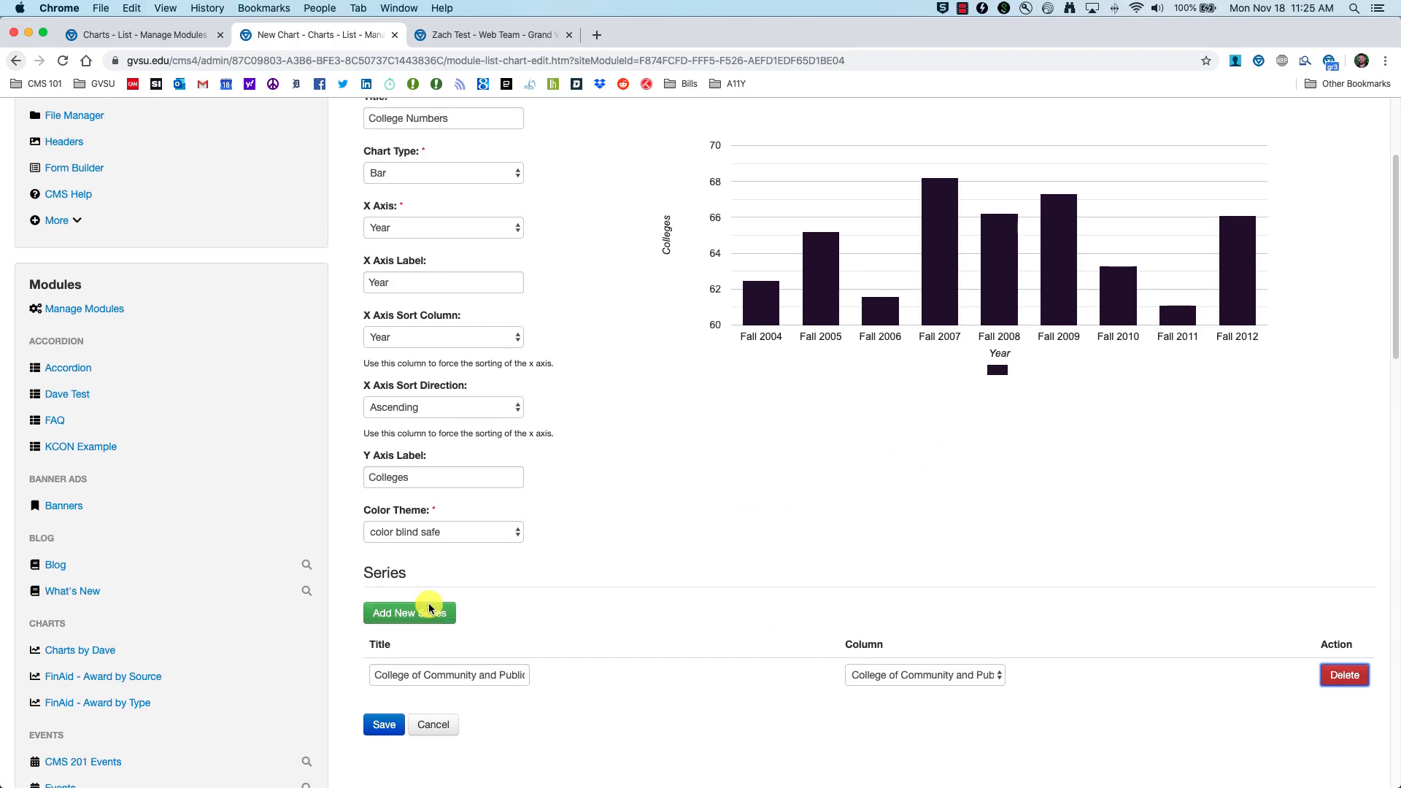
# Step: Add a second series plotting the College of Education column, with its title
pyautogui.click(390, 615)
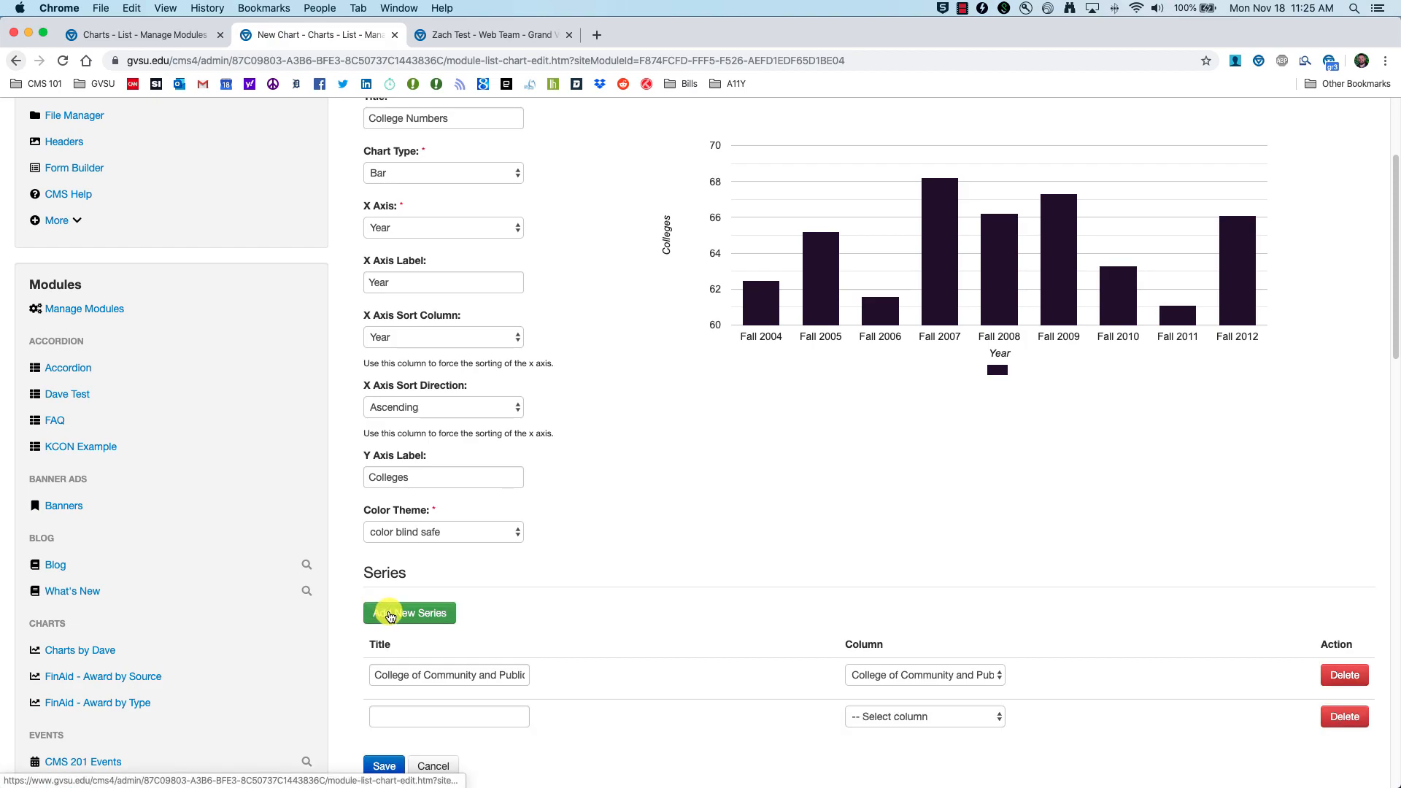
pyautogui.scroll(-2, 493, 637)
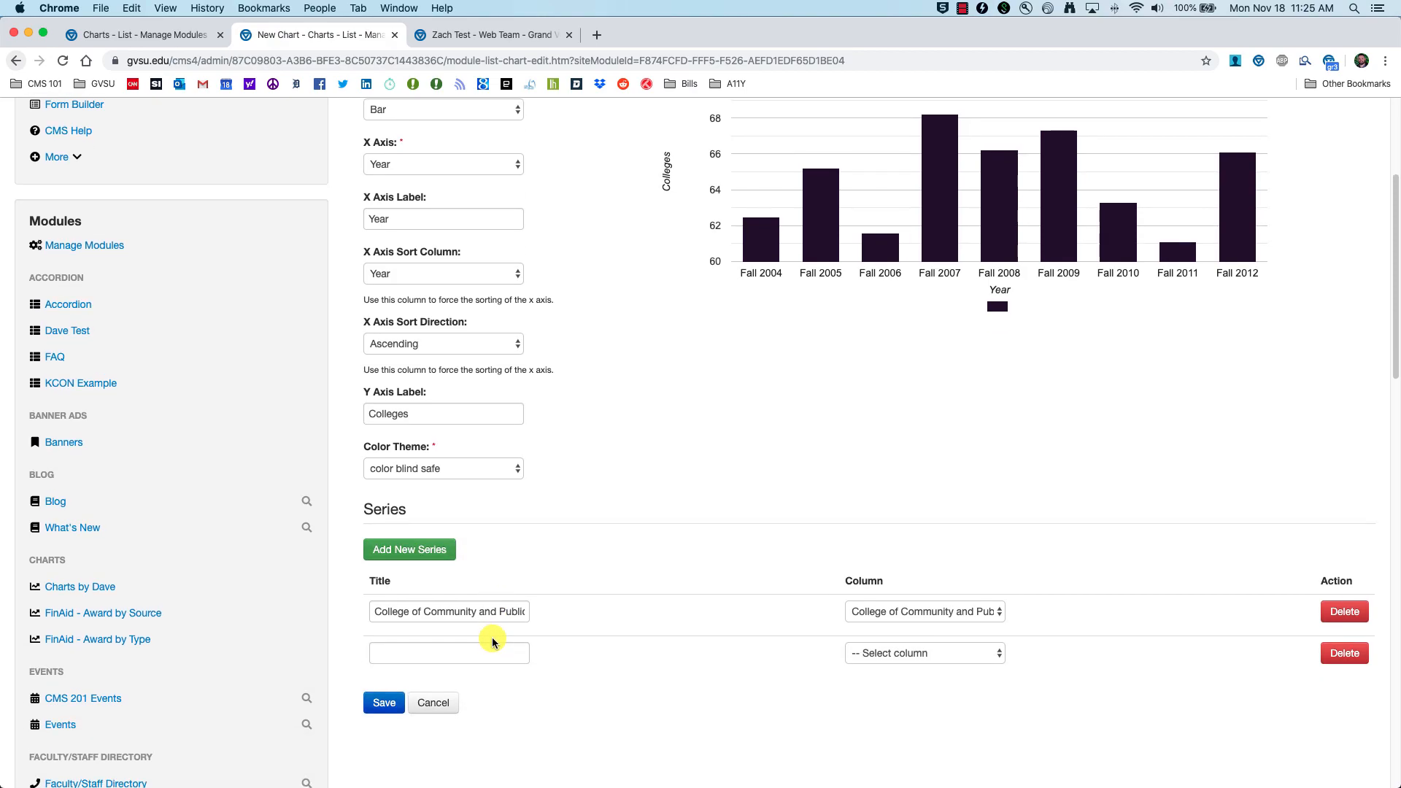
pyautogui.click(963, 653)
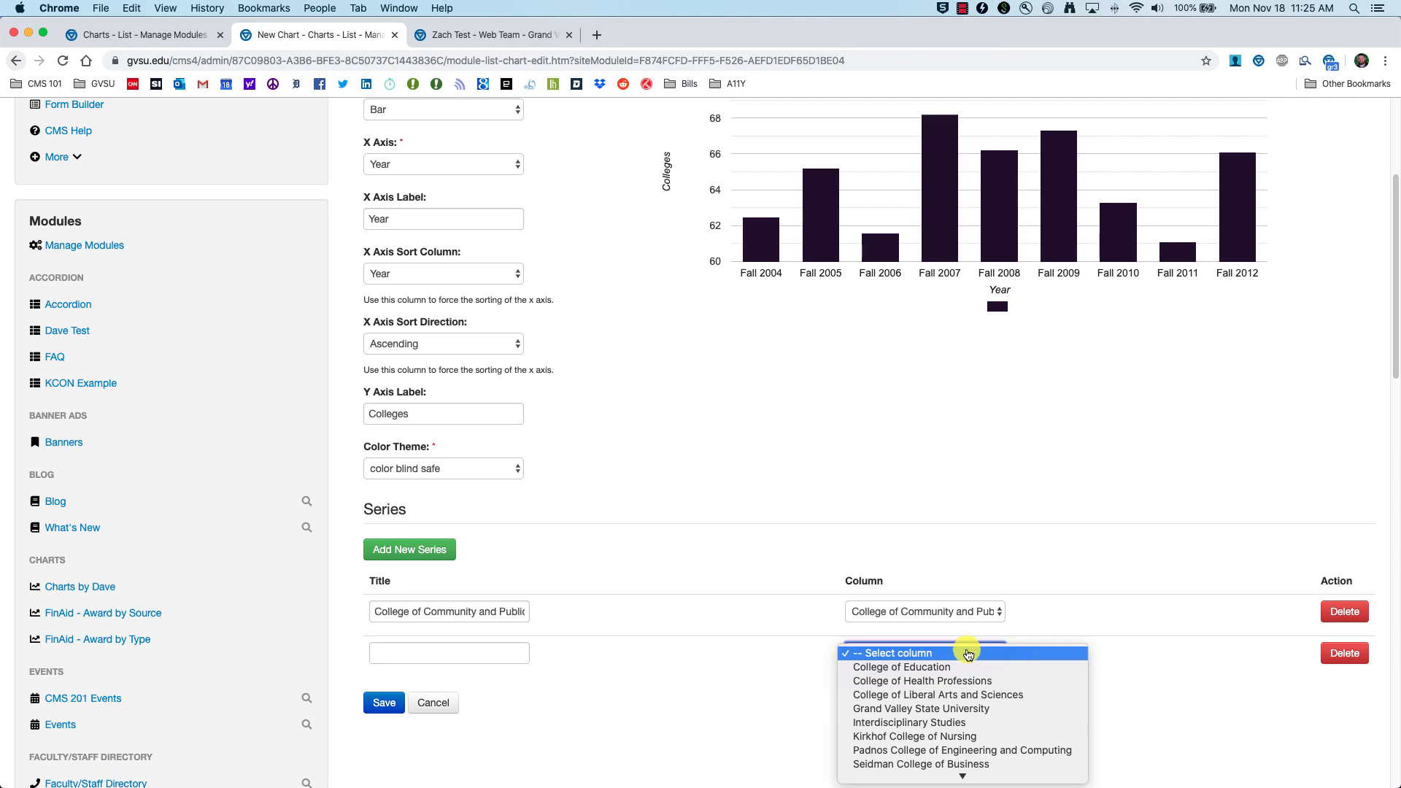
pyautogui.click(934, 667)
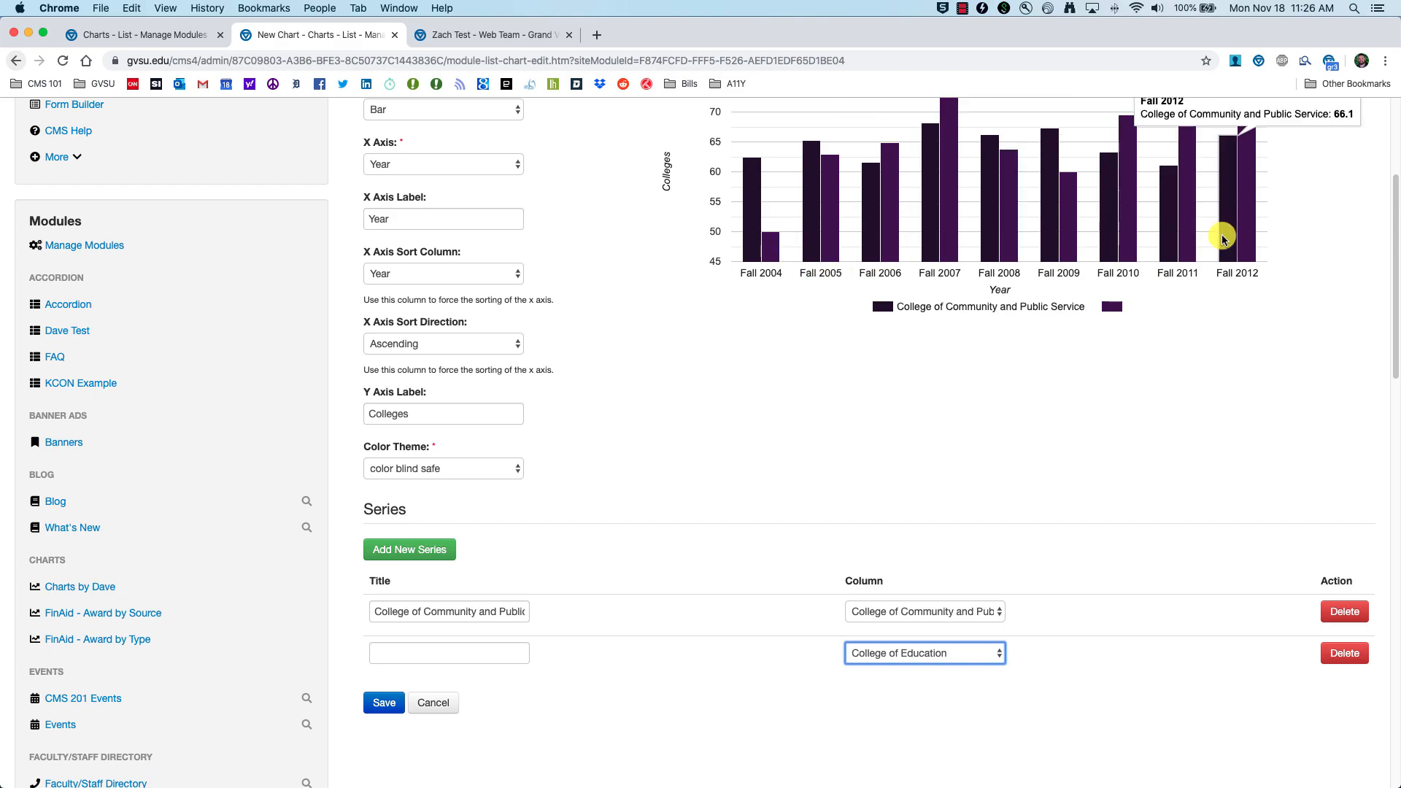
pyautogui.click(456, 655)
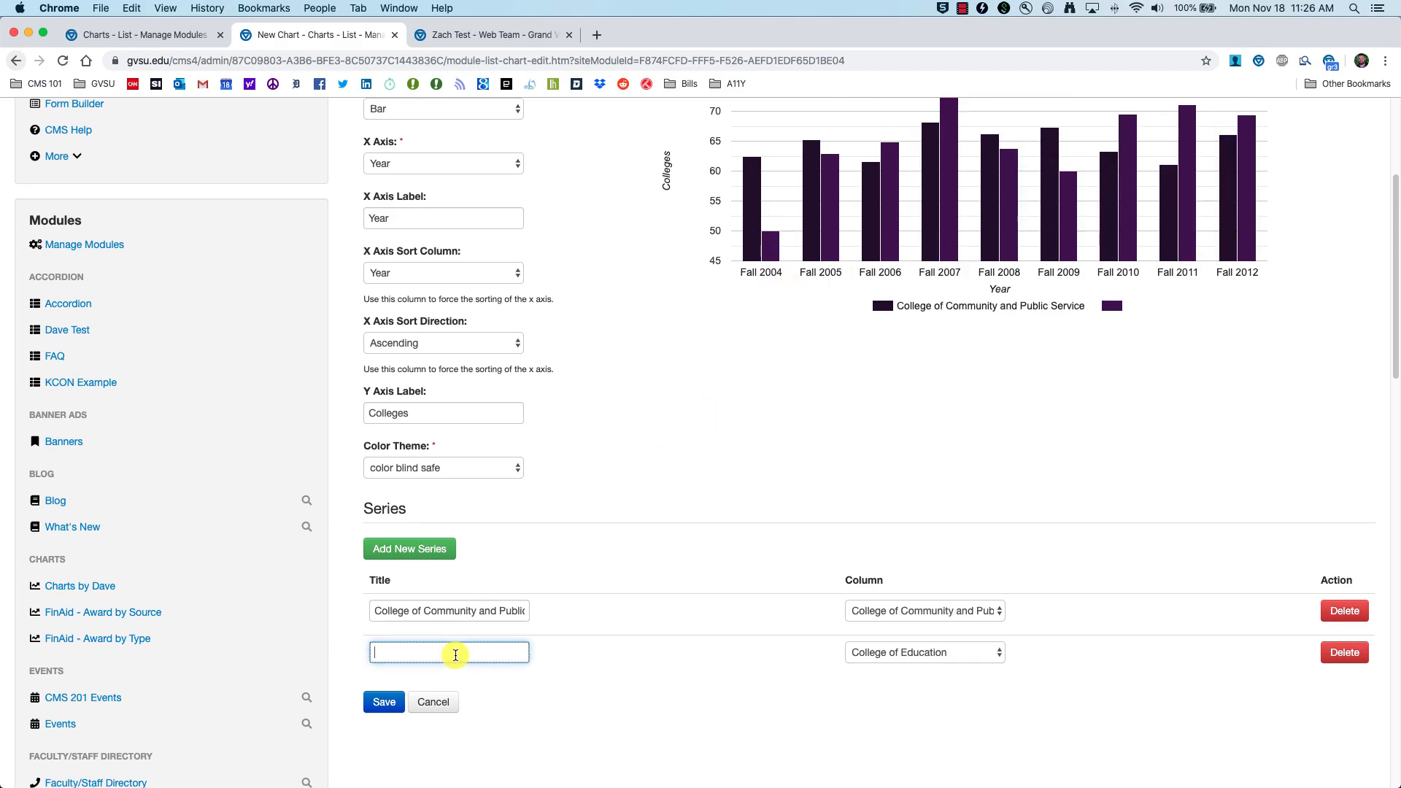
pyautogui.write('Col')
pyautogui.click(606, 661)
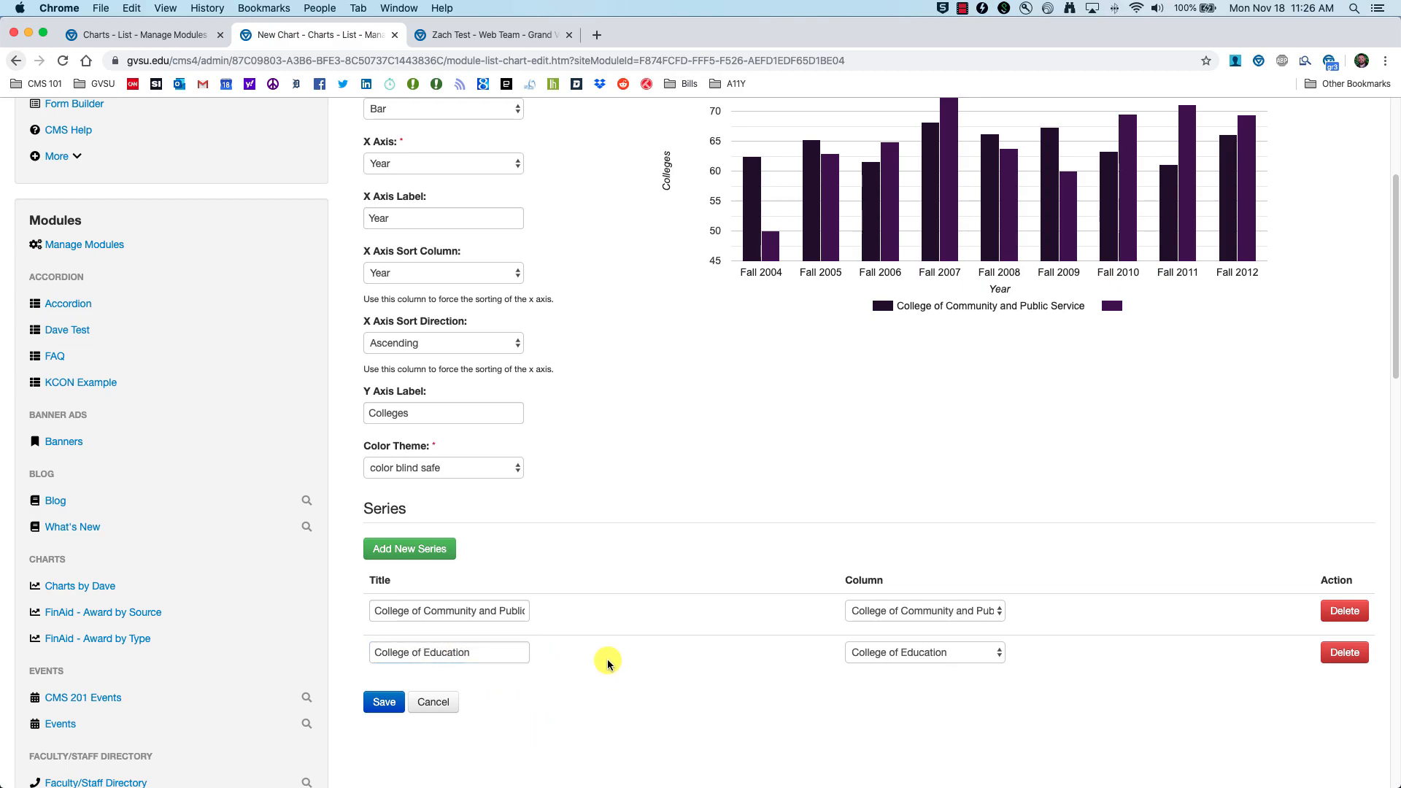
# Step: Add a third series for College of Health Professions, titled to match
pyautogui.click(412, 557)
pyautogui.click(908, 695)
pyautogui.click(913, 708)
pyautogui.click(480, 691)
pyautogui.write('College of Health P')
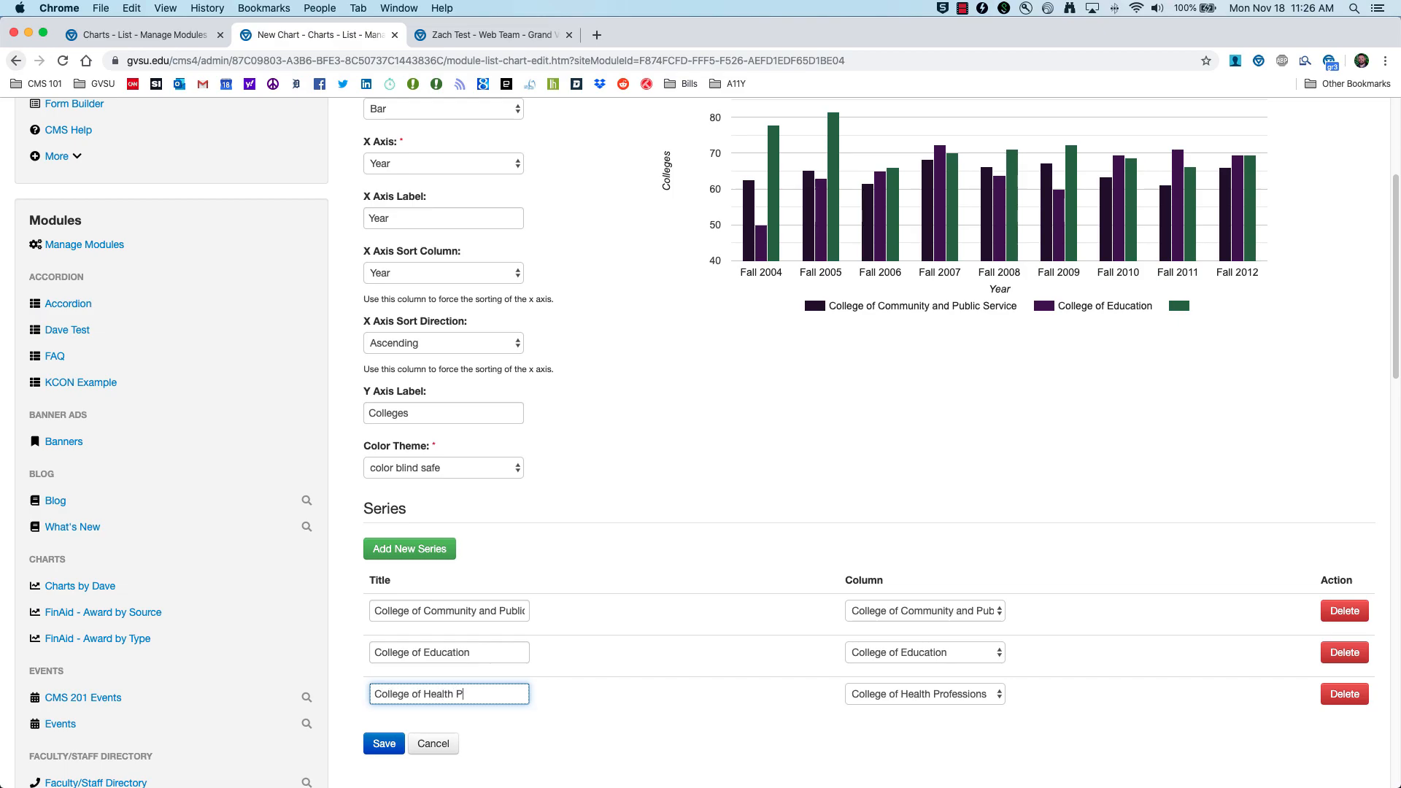
pyautogui.write('fessions')
# Step: Add a fourth series for 'College of Liberal Arts and Sciences' with that title
pyautogui.click(409, 549)
pyautogui.click(924, 736)
pyautogui.click(916, 724)
pyautogui.click(449, 736)
pyautogui.write('College of Liberal Arts and Sciences')
pyautogui.scroll(-3, 438, 511)
# Step: Add series for 'Grand Valley State University' and 'Interdisciplinary Studies', each titled accordingly
pyautogui.click(409, 341)
pyautogui.click(925, 570)
pyautogui.click(912, 639)
pyautogui.click(449, 569)
pyautogui.write('Grand Valley State University')
pyautogui.click(406, 346)
pyautogui.click(459, 609)
pyautogui.write('Interdisciplinary Studies')
# Step: Add Nursing, Engineering and Business series titled 'College of Nursing', 'College of Engineering', 'College of Business'
pyautogui.click(410, 340)
pyautogui.click(448, 652)
pyautogui.write('College of Nursing')
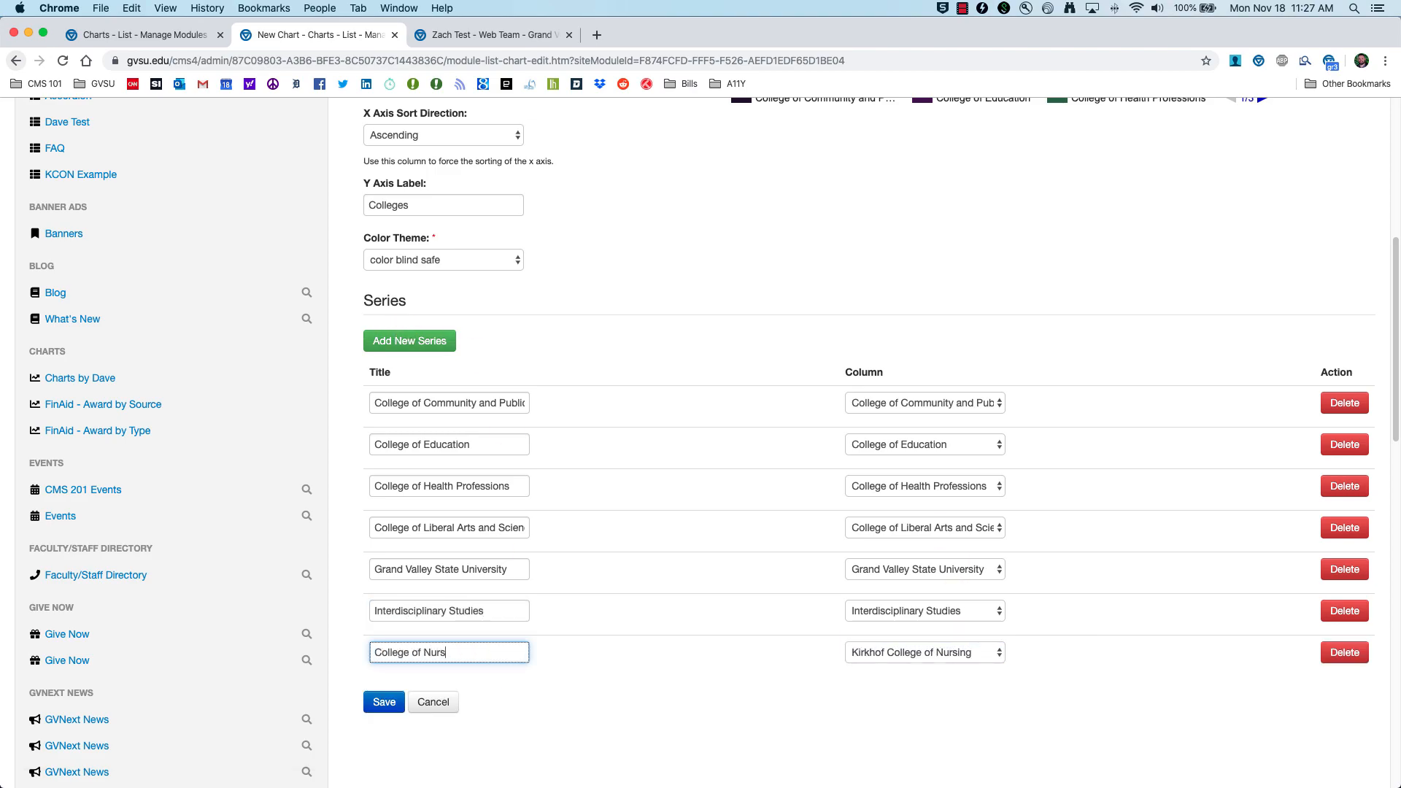
pyautogui.click(409, 341)
pyautogui.click(925, 695)
pyautogui.click(449, 694)
pyautogui.write('College of Engineering')
pyautogui.click(410, 341)
pyautogui.click(449, 736)
pyautogui.write('College of Business')
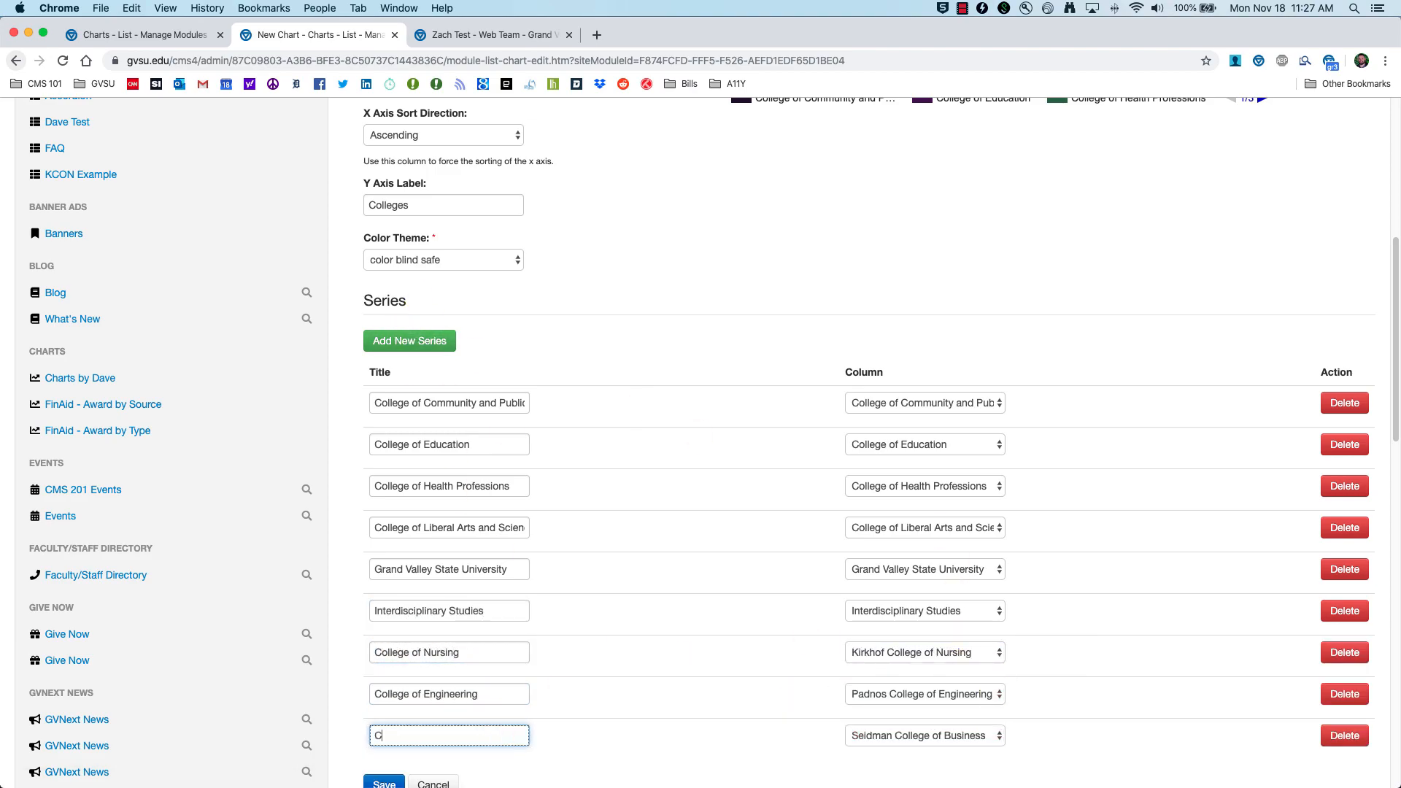
pyautogui.scroll(-2, 655, 480)
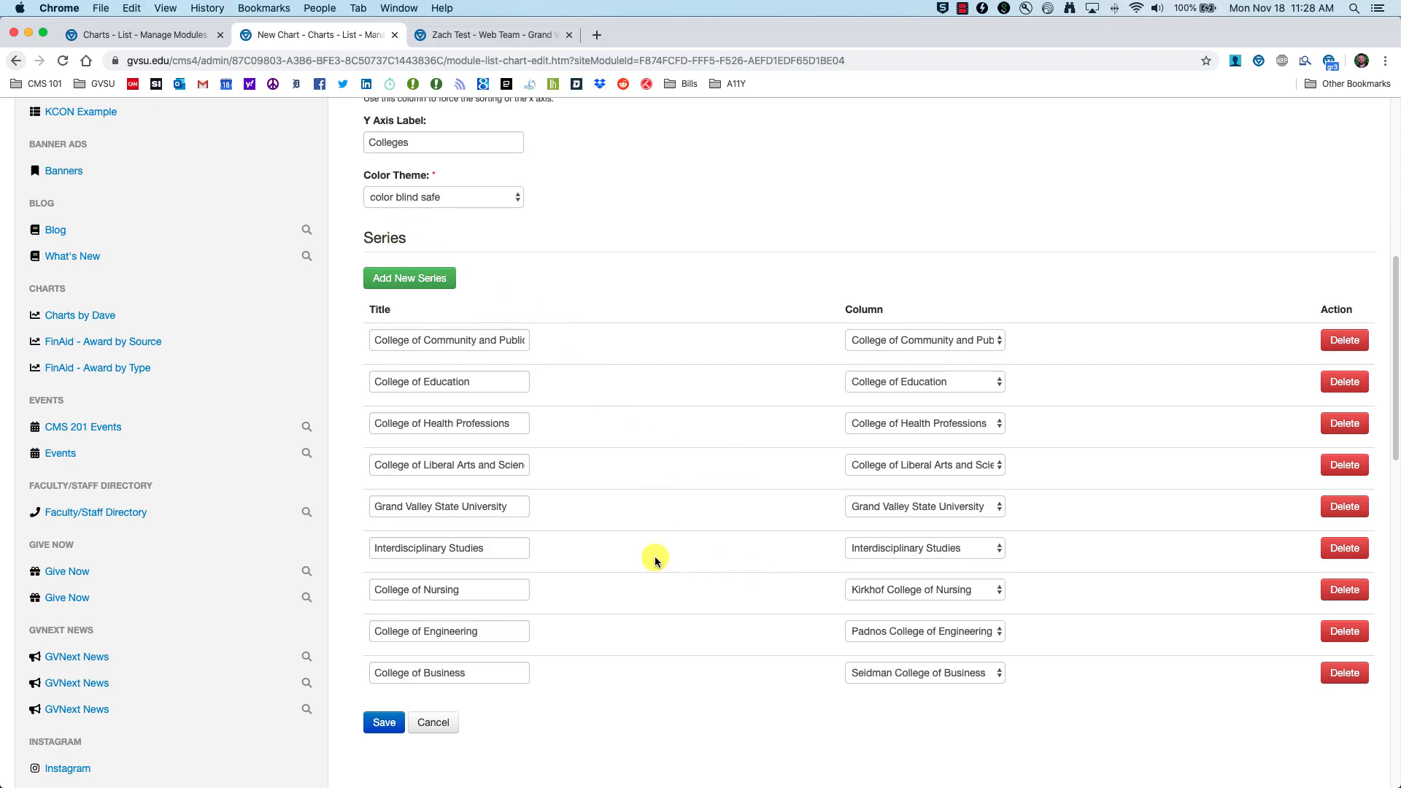
pyautogui.click(484, 593)
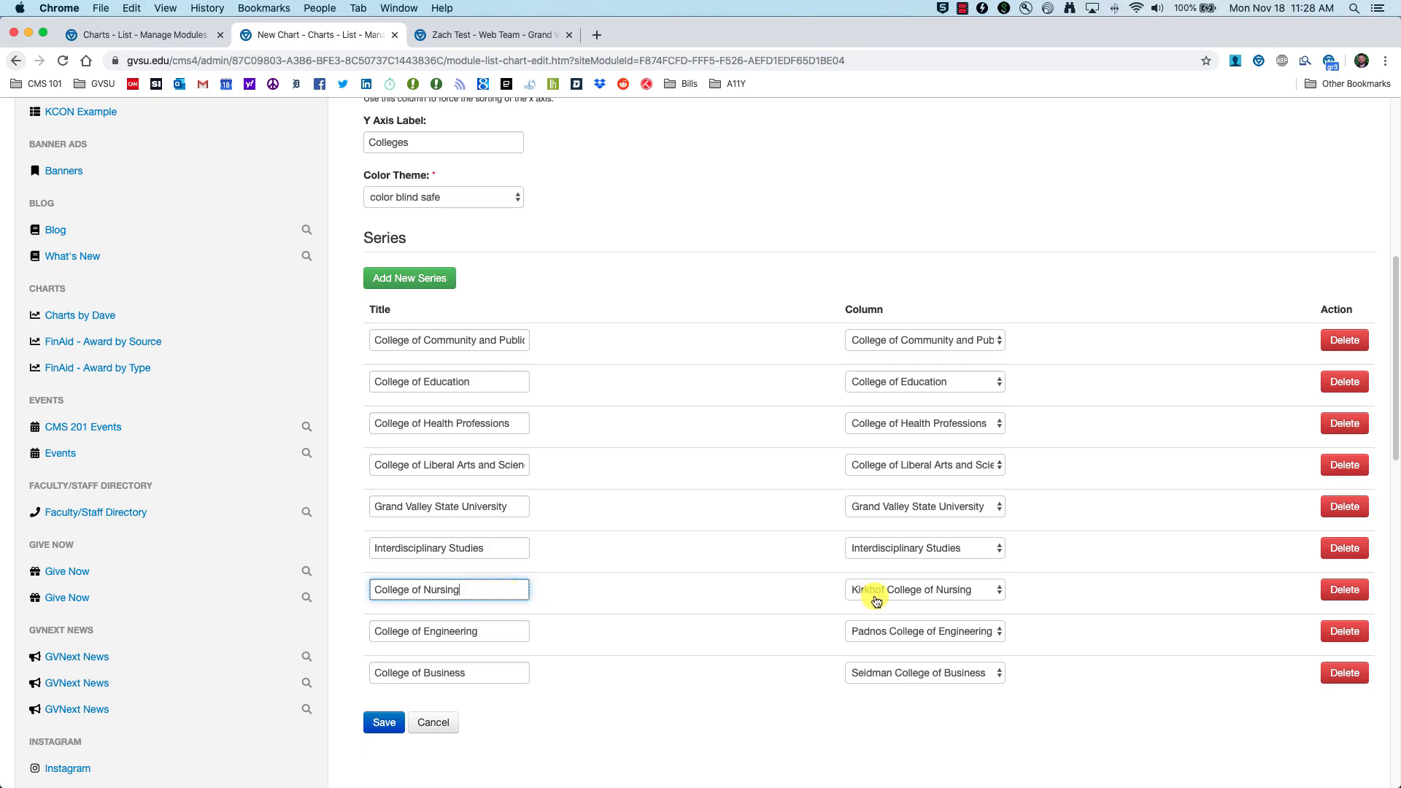
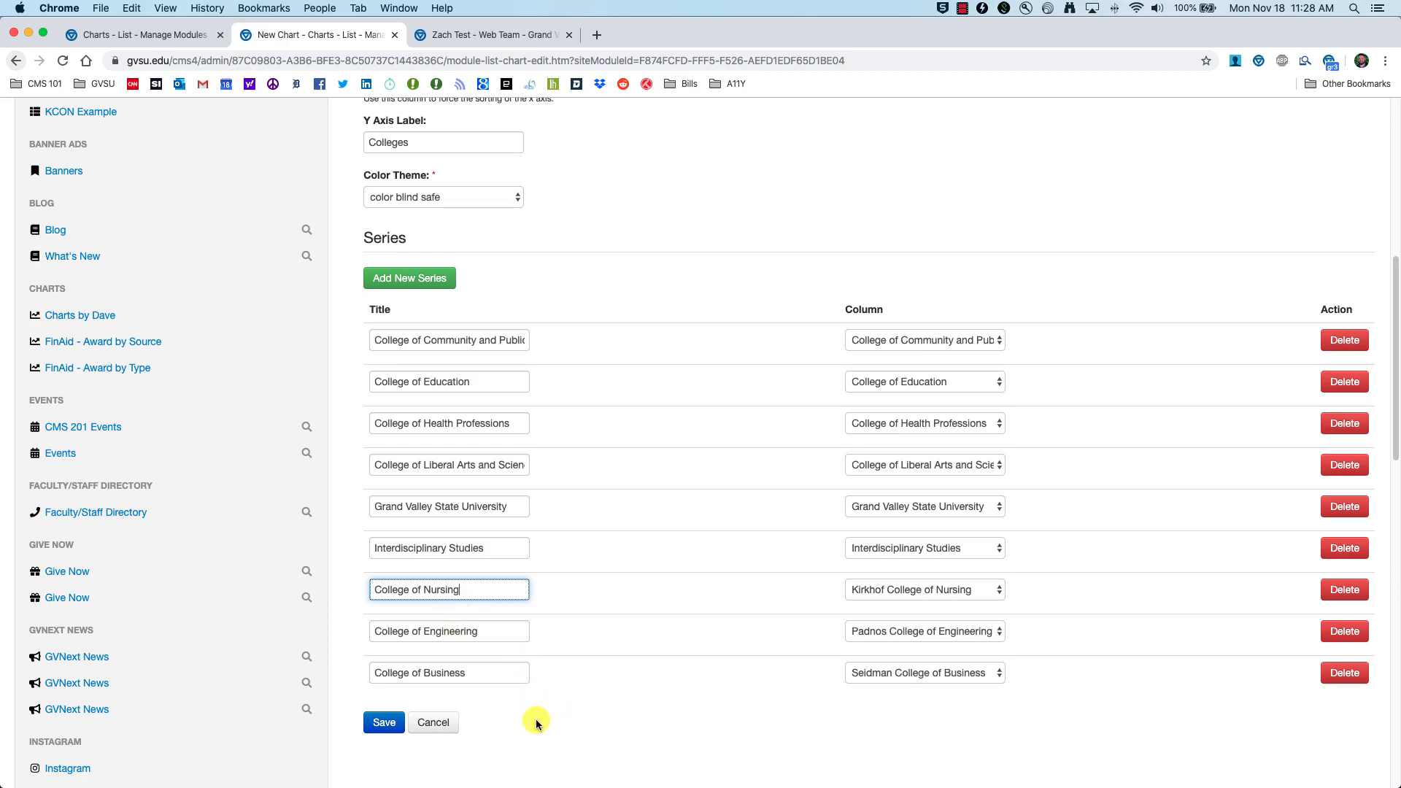
# Step: Save the chart with its college series titles and return to the CMS 201 Chart list
pyautogui.click(387, 725)
pyautogui.click(380, 730)
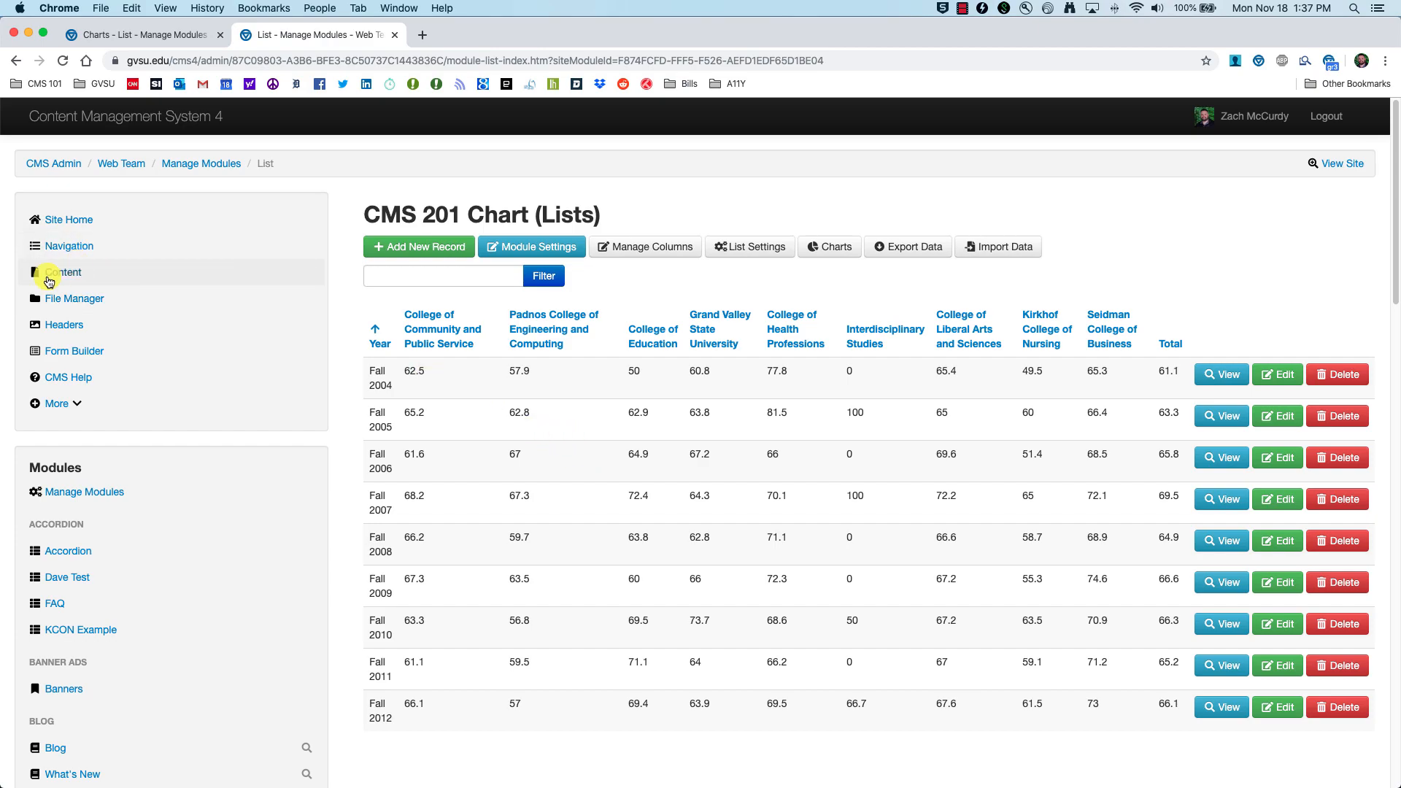
# Step: From Content, edit the test page and bring up Choose a Module from the right toolbar
pyautogui.click(56, 278)
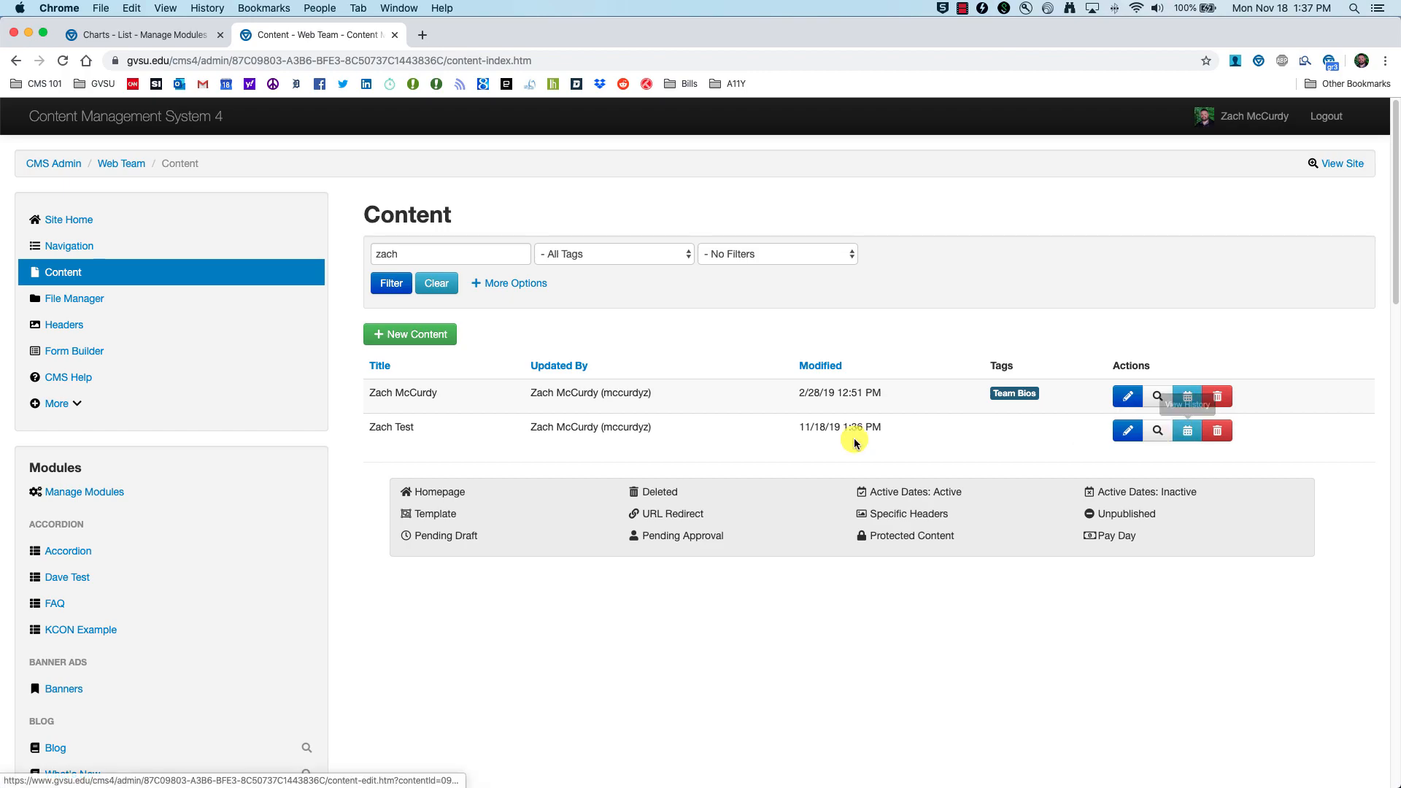
pyautogui.click(1126, 433)
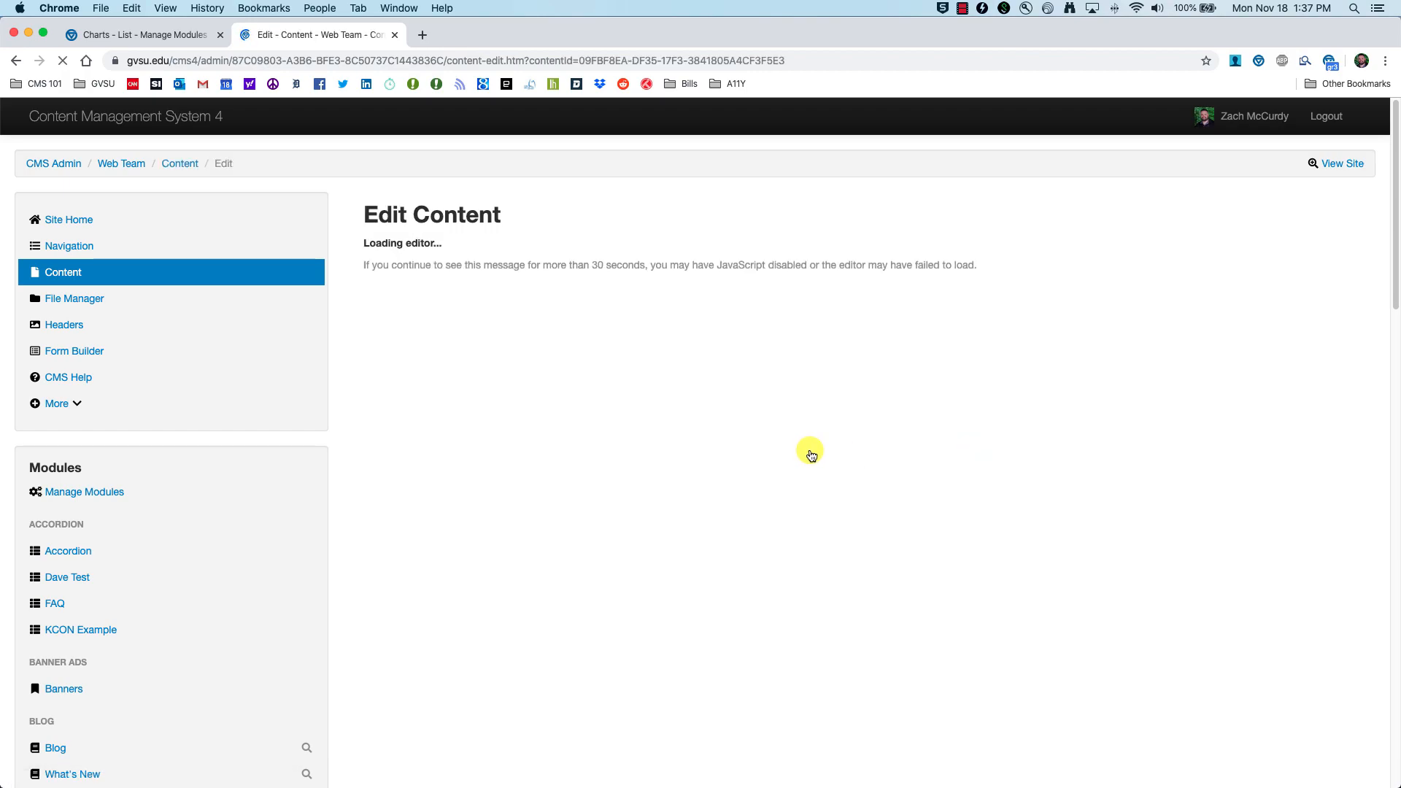
pyautogui.scroll(-1, 795, 454)
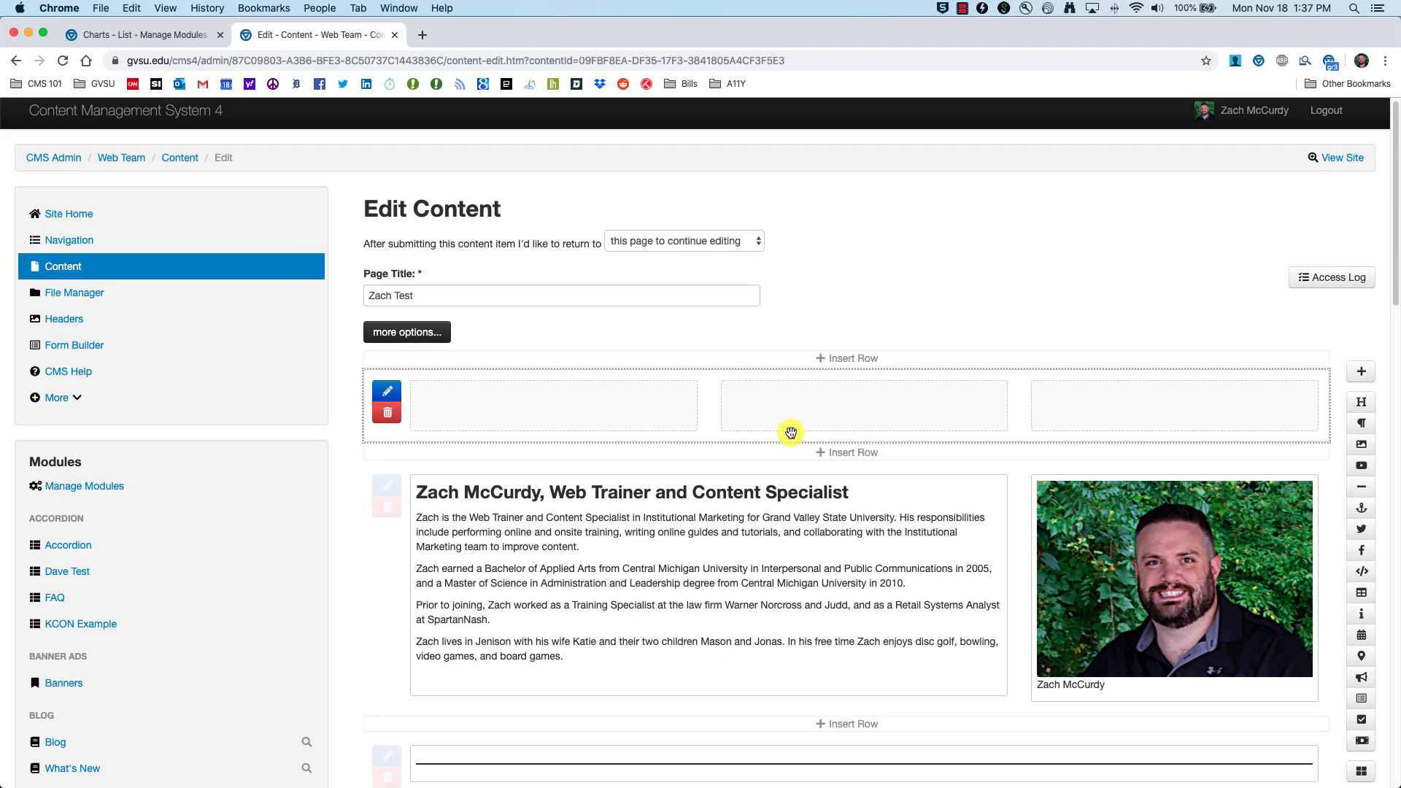
pyautogui.click(1360, 774)
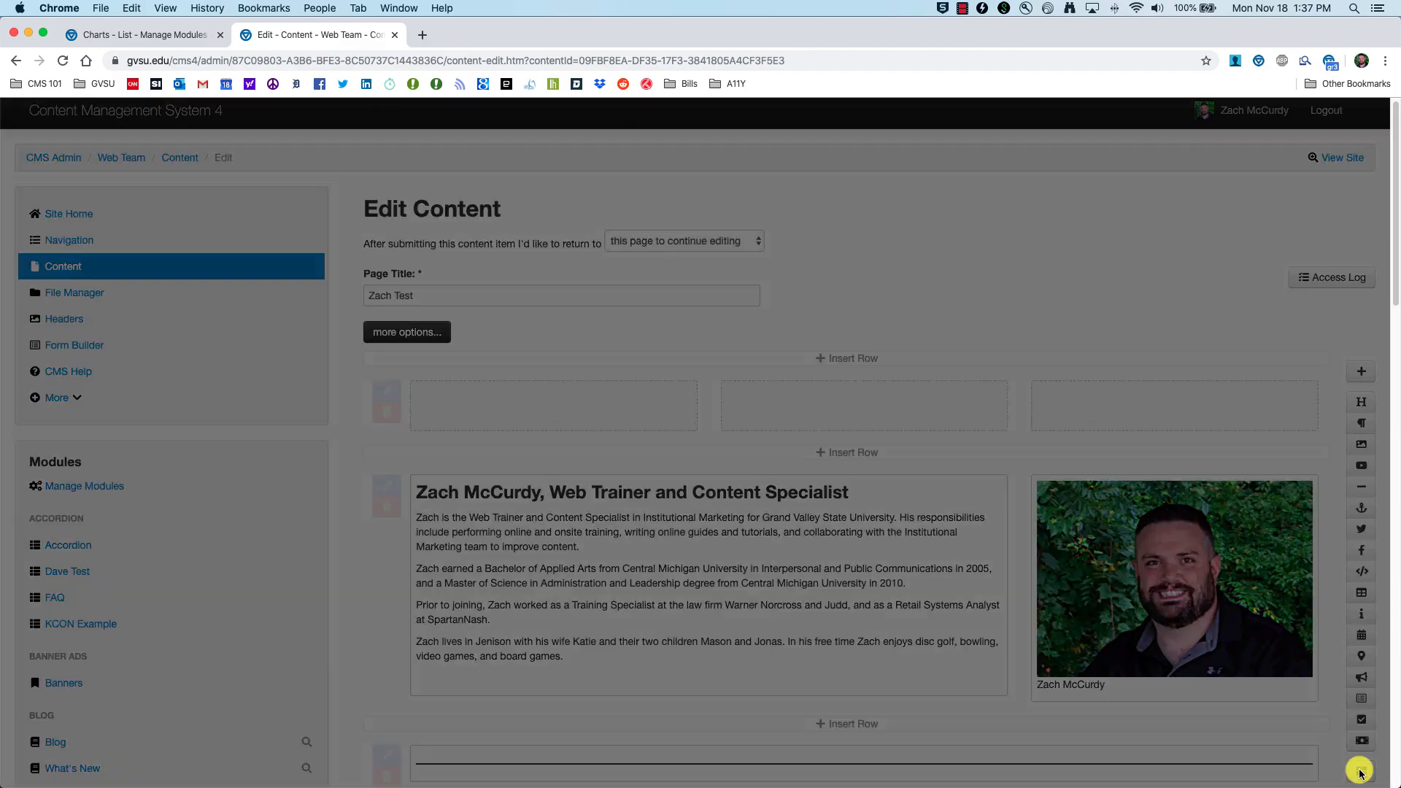
# Step: Insert the CMS 201 Chart module from Lists into the top row, stretched full width
pyautogui.scroll(-6, 504, 554)
pyautogui.scroll(-6, 495, 546)
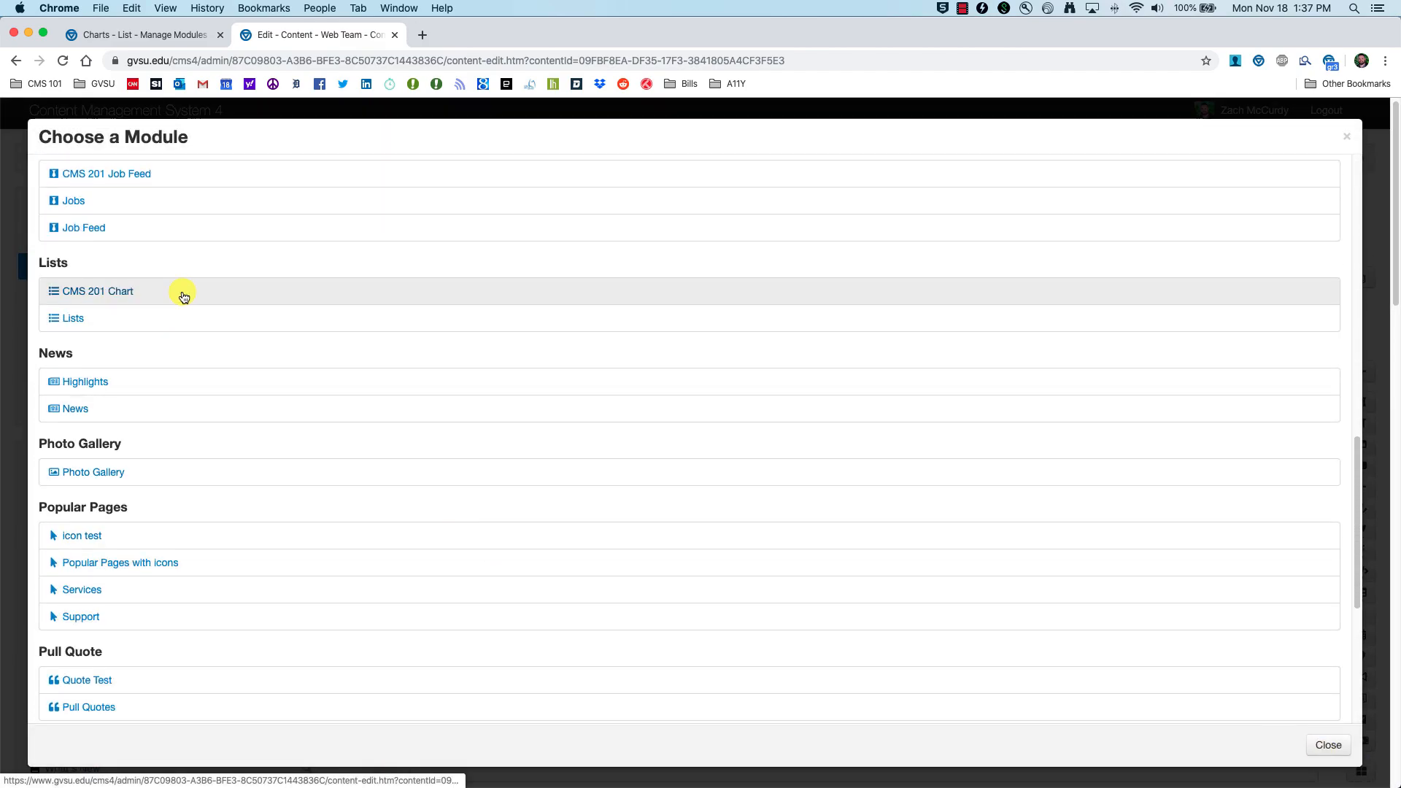
pyautogui.click(124, 293)
pyautogui.scroll(4, 438, 292)
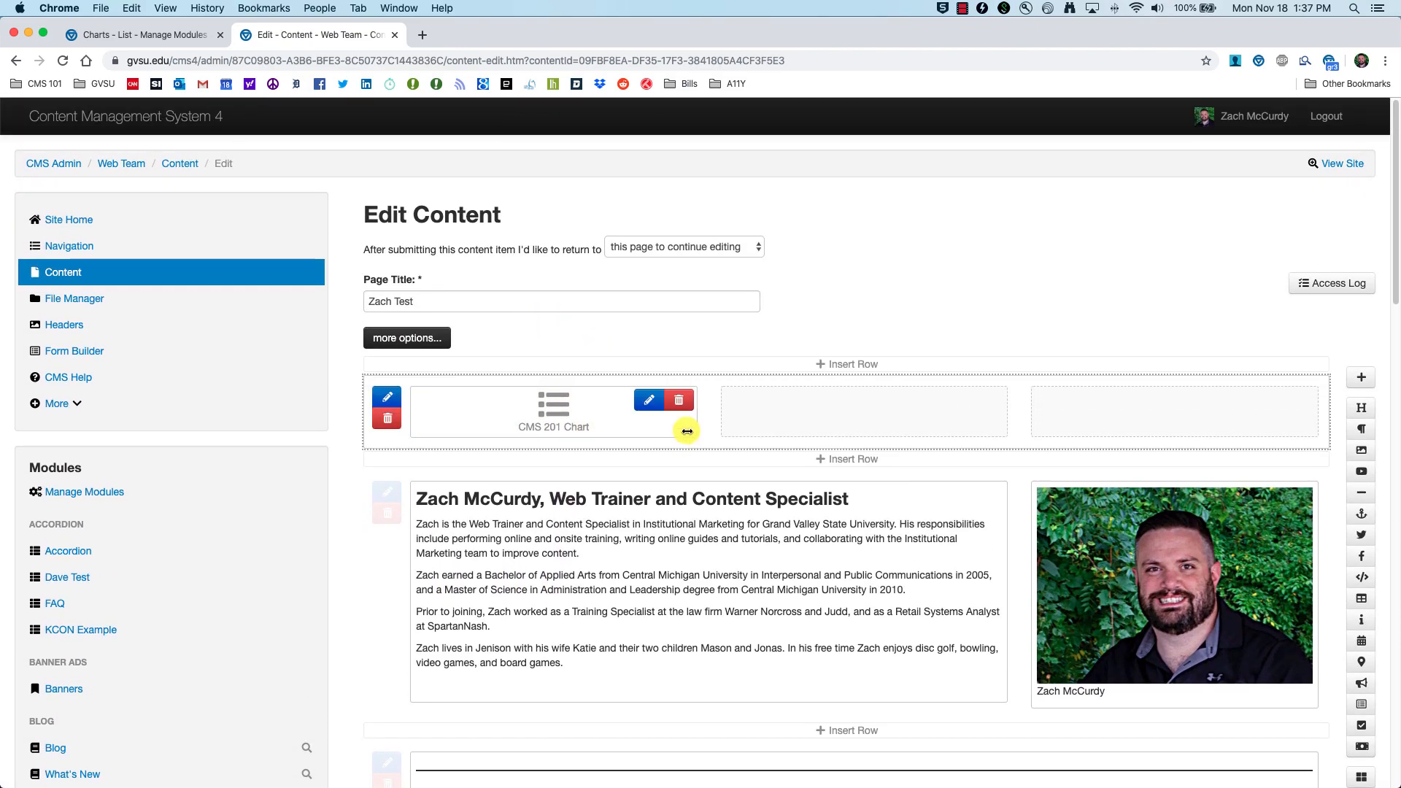
pyautogui.moveTo(688, 431); pyautogui.dragTo(1300, 437)
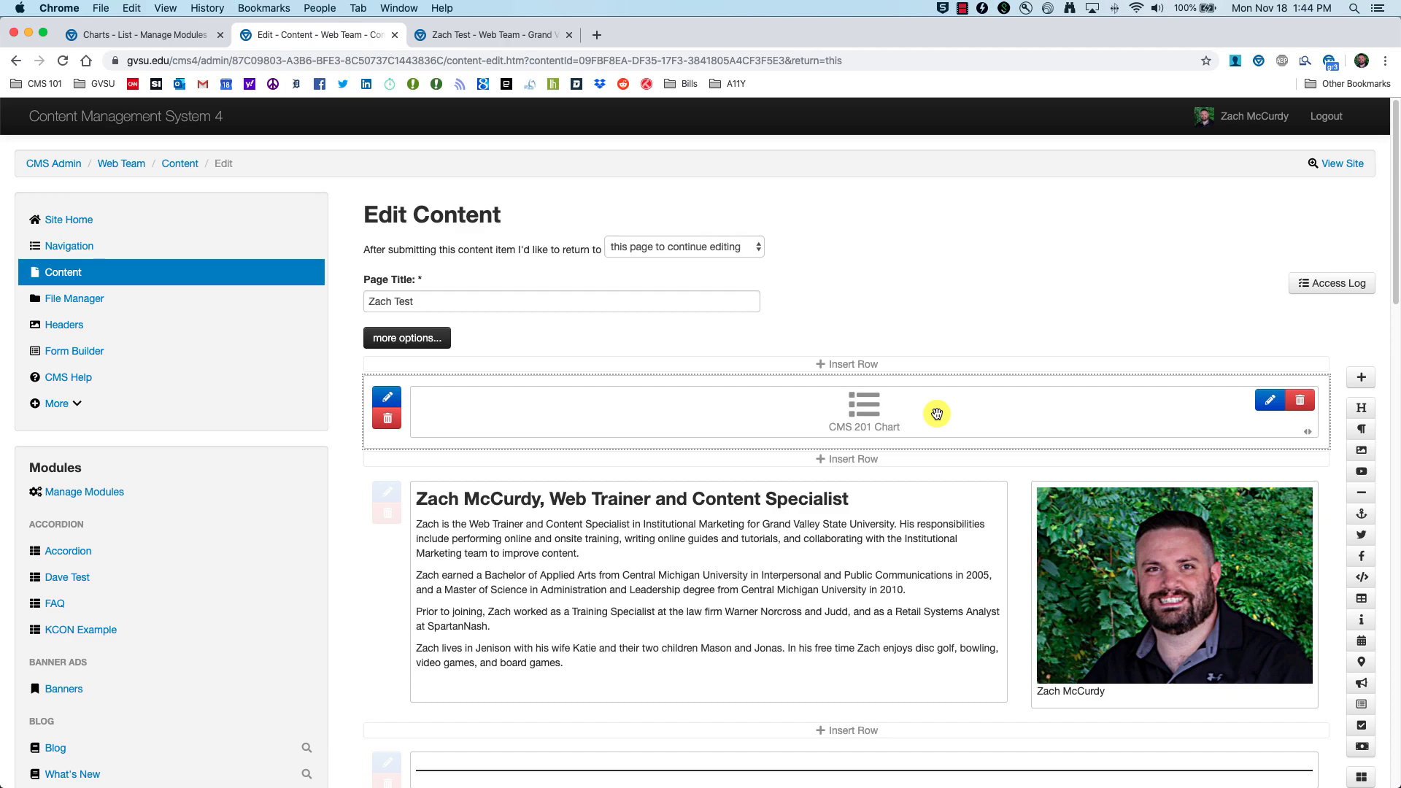
# Step: Set the chart module's Layout to Chart with the College Numbers chart and save the changes
pyautogui.click(1269, 403)
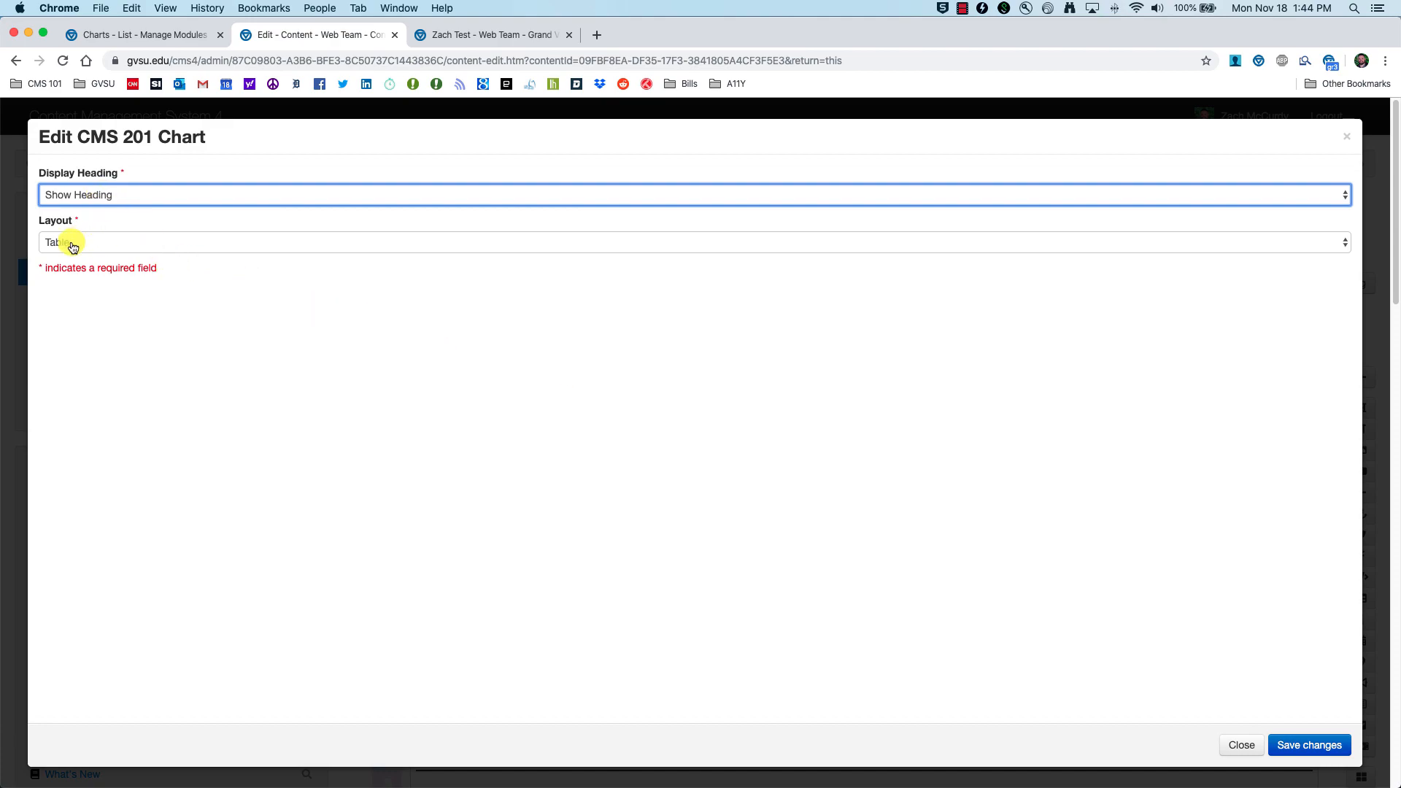
pyautogui.click(162, 243)
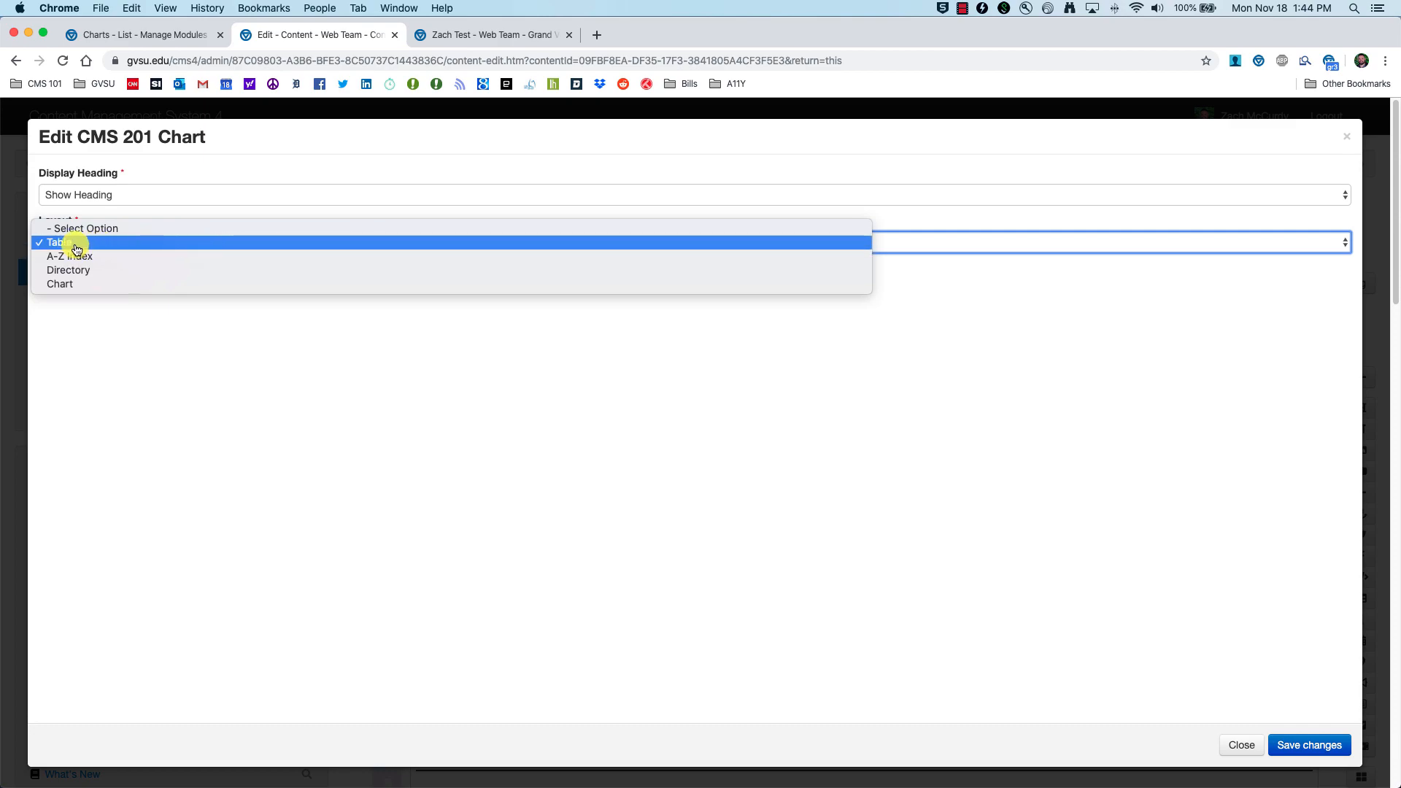
pyautogui.click(69, 284)
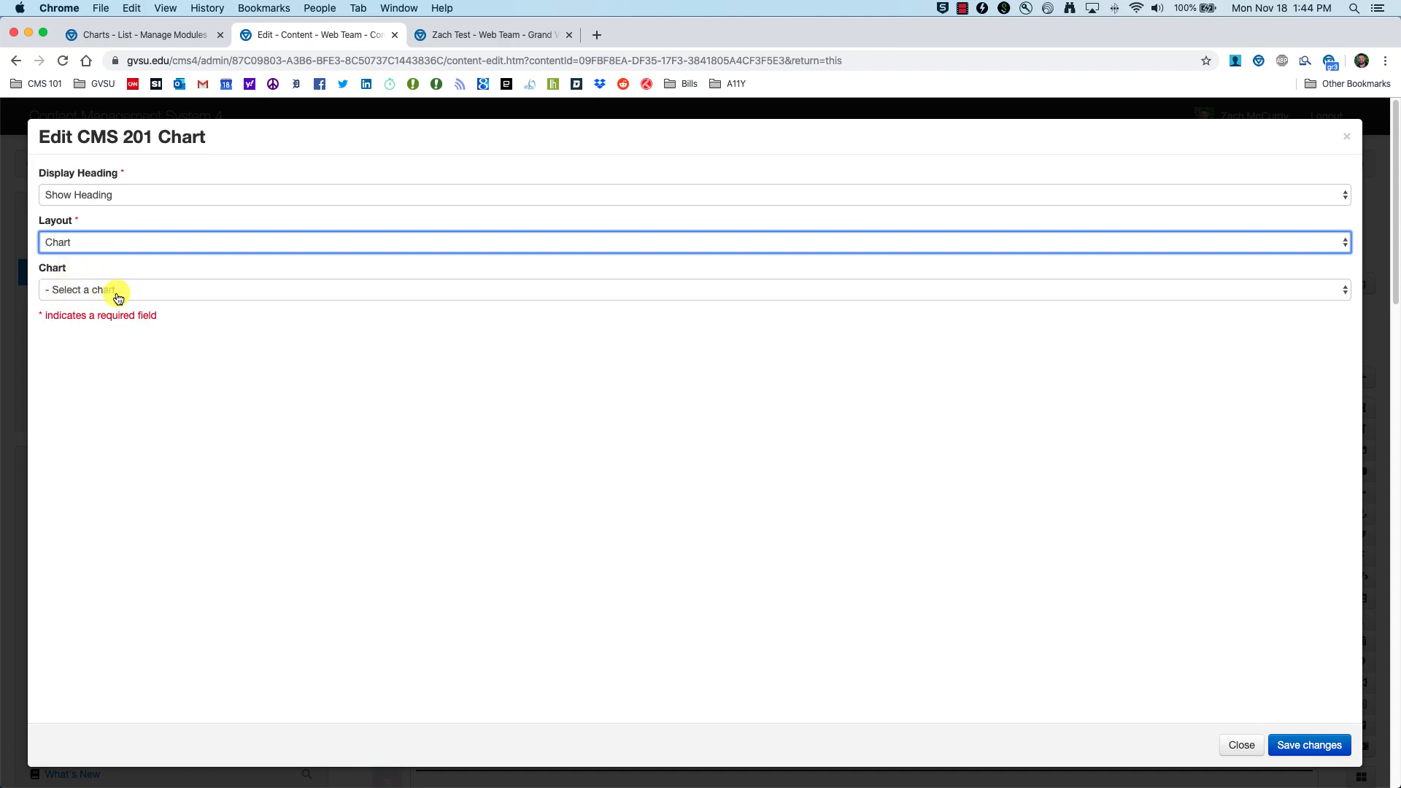
pyautogui.click(444, 291)
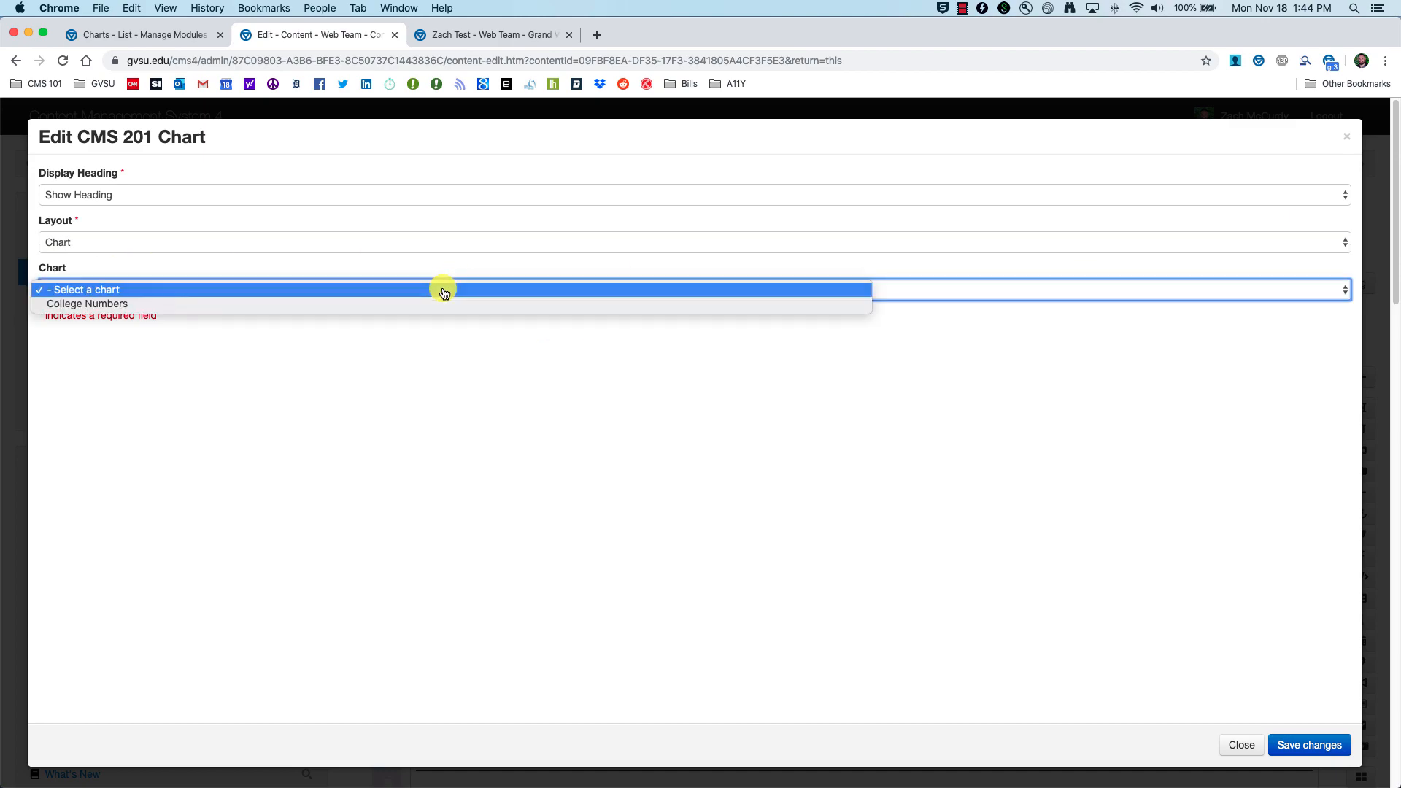
pyautogui.click(122, 304)
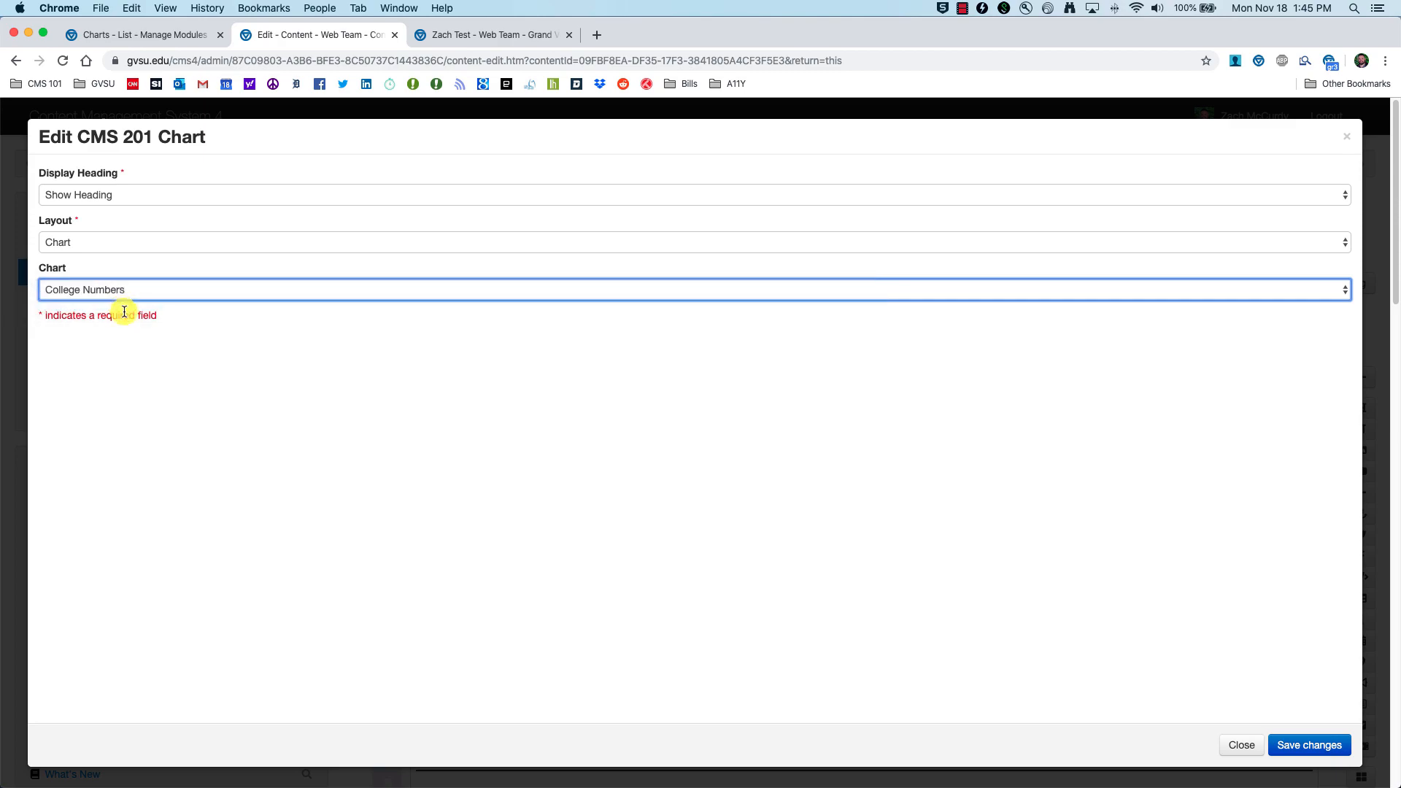
pyautogui.click(122, 290)
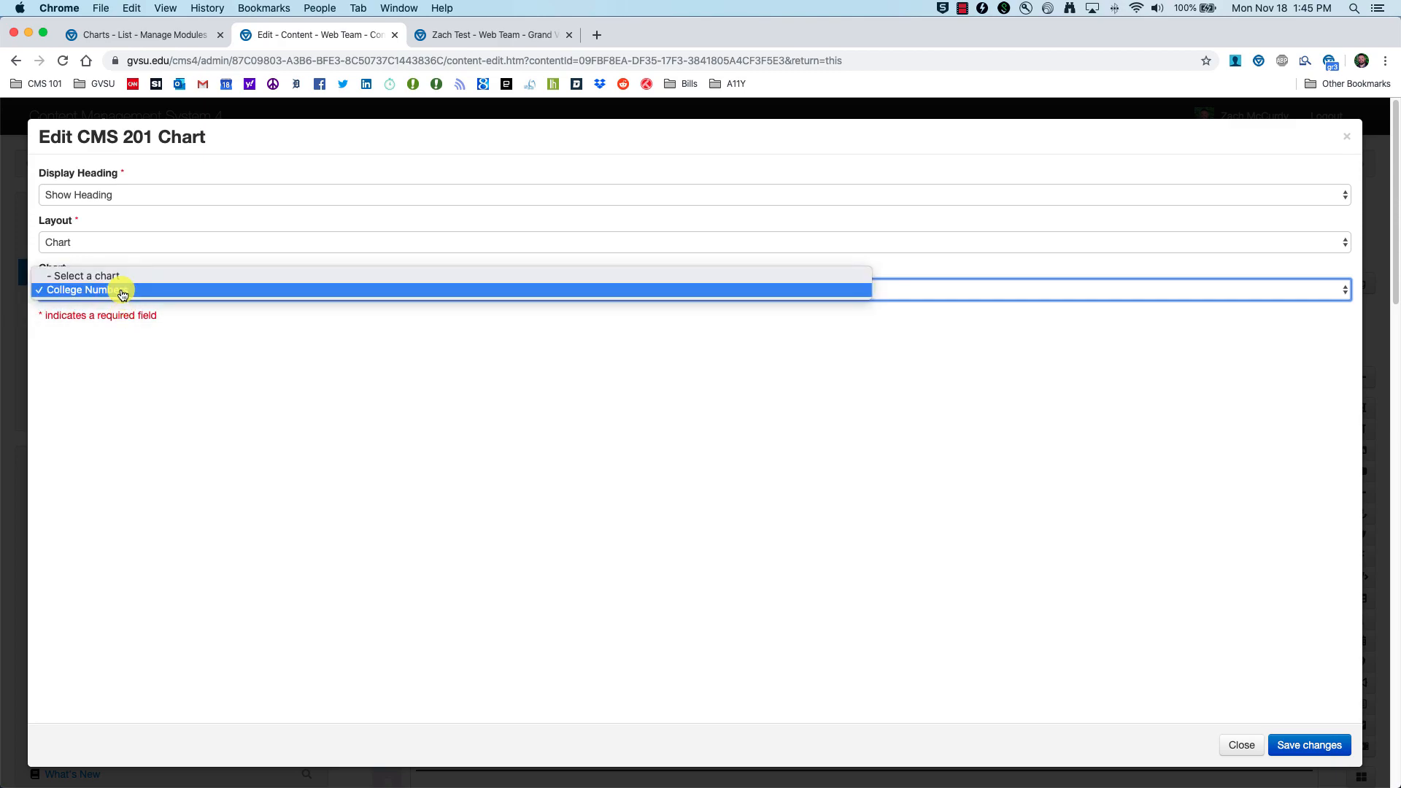
pyautogui.click(105, 290)
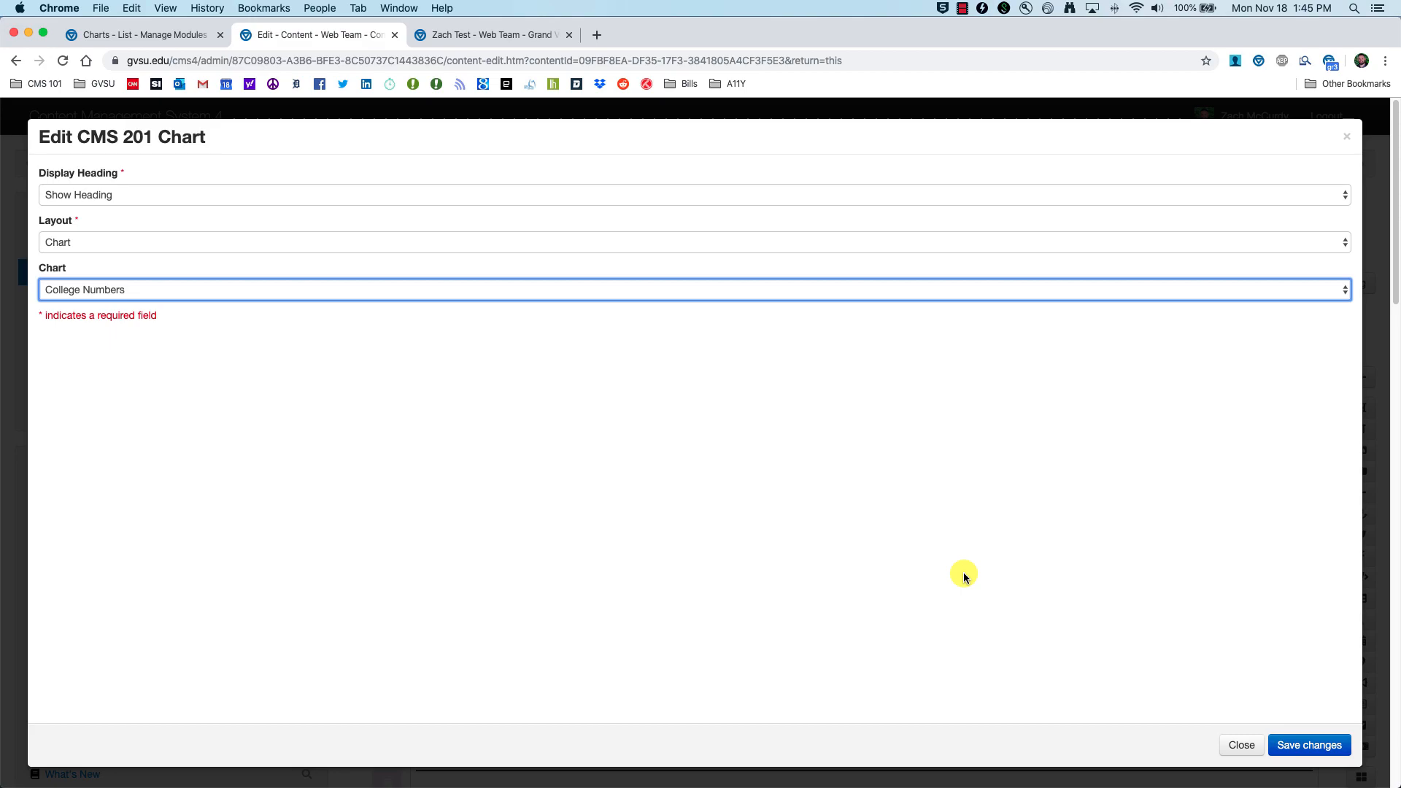
pyautogui.click(1306, 741)
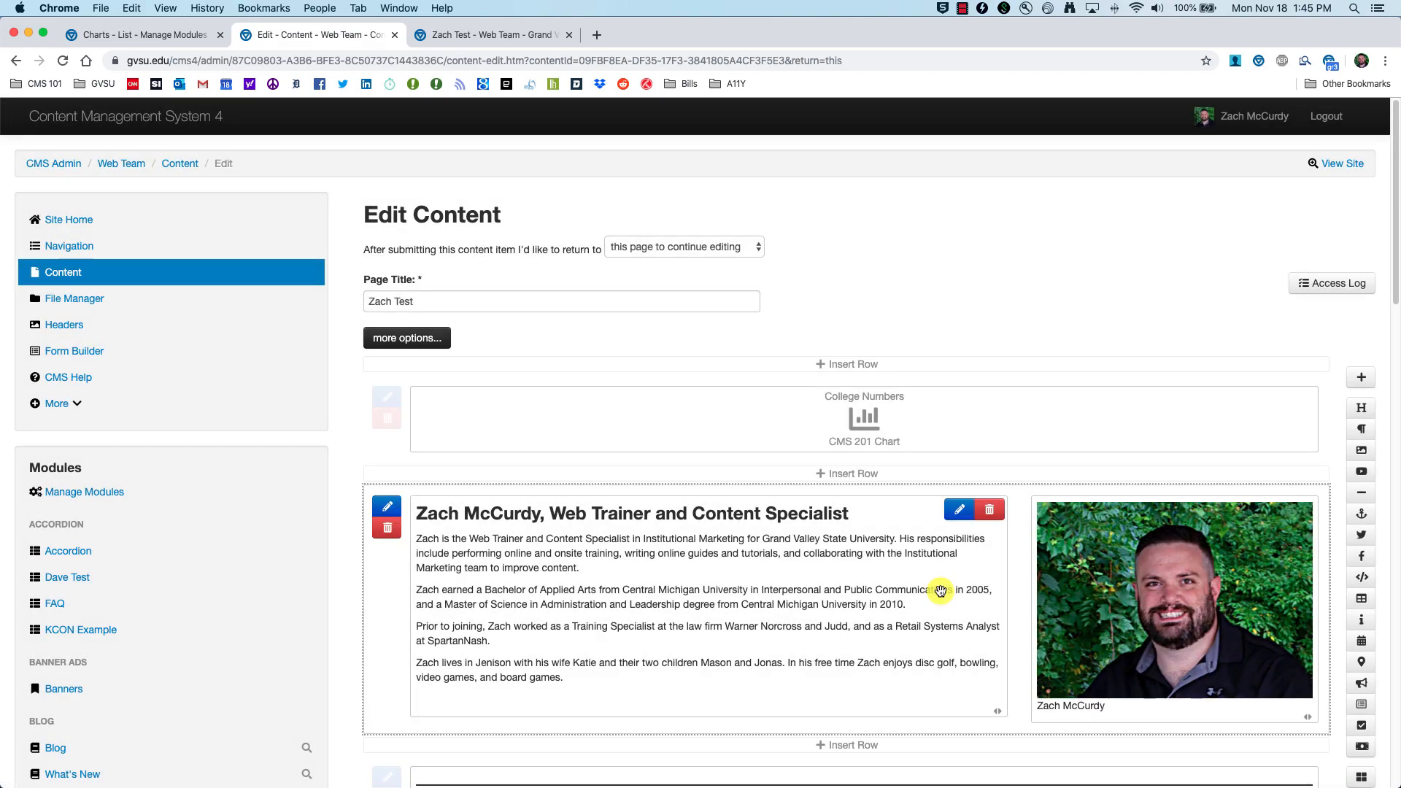
# Step: Open a draft preview of the test page in a new tab to see the bar chart
pyautogui.scroll(-10, 716, 383)
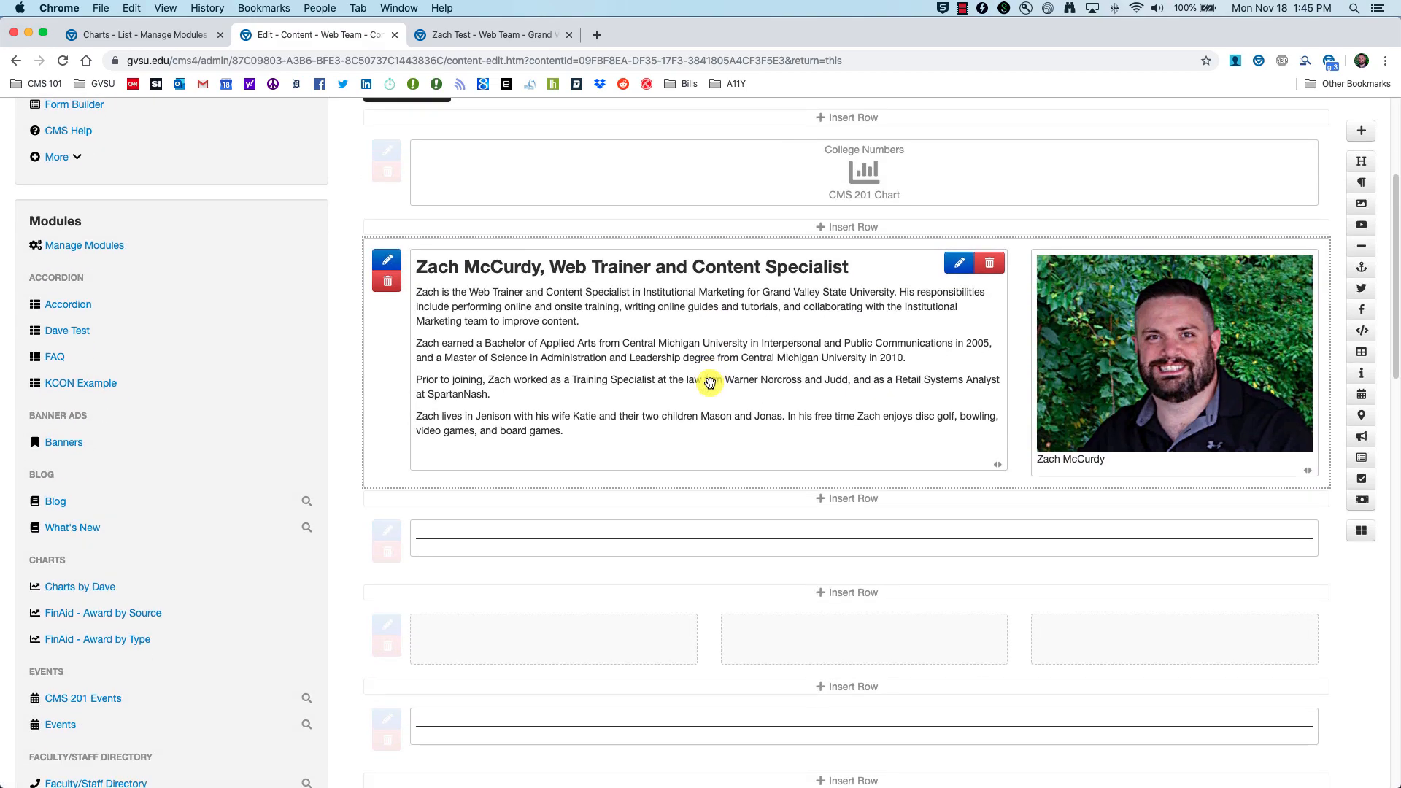
pyautogui.scroll(-8, 692, 367)
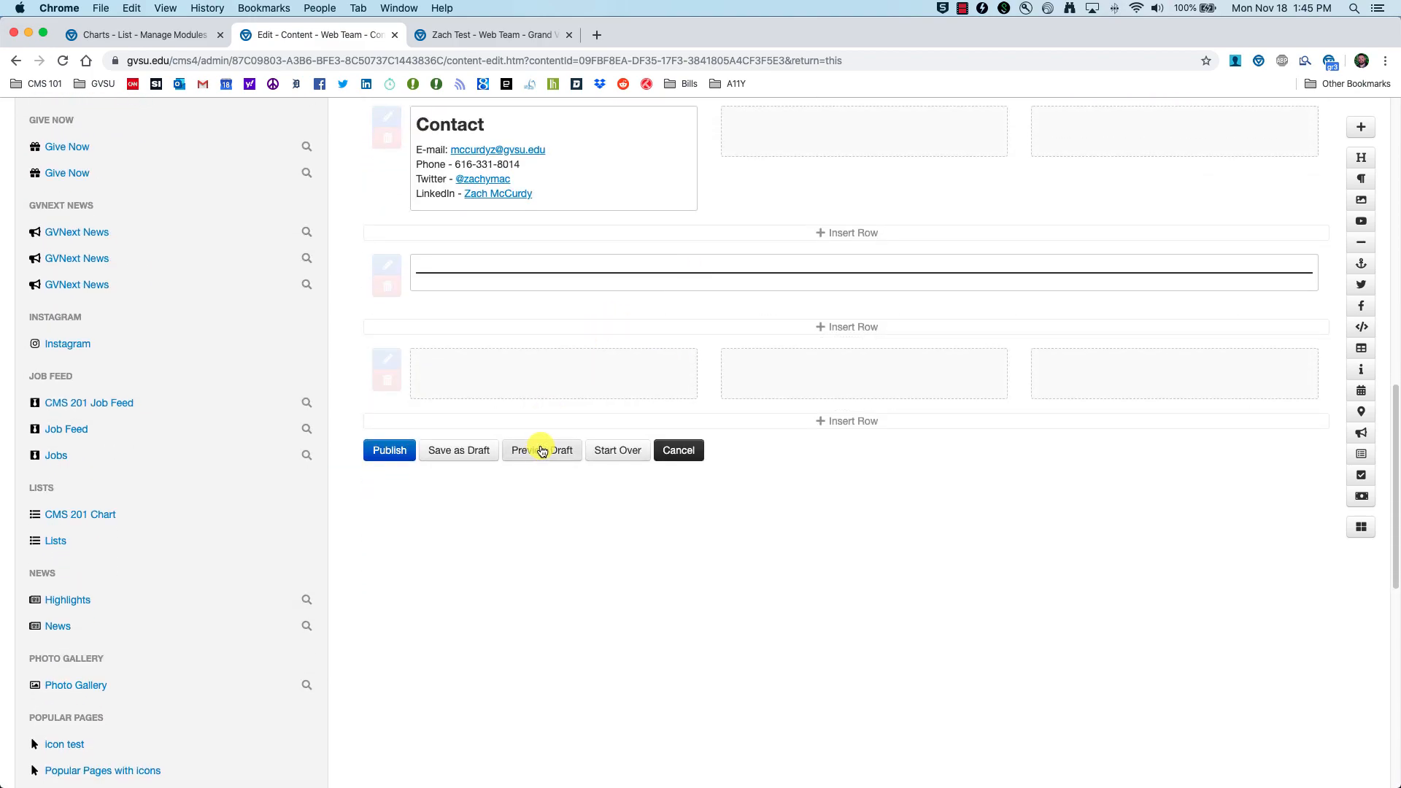
pyautogui.click(543, 450)
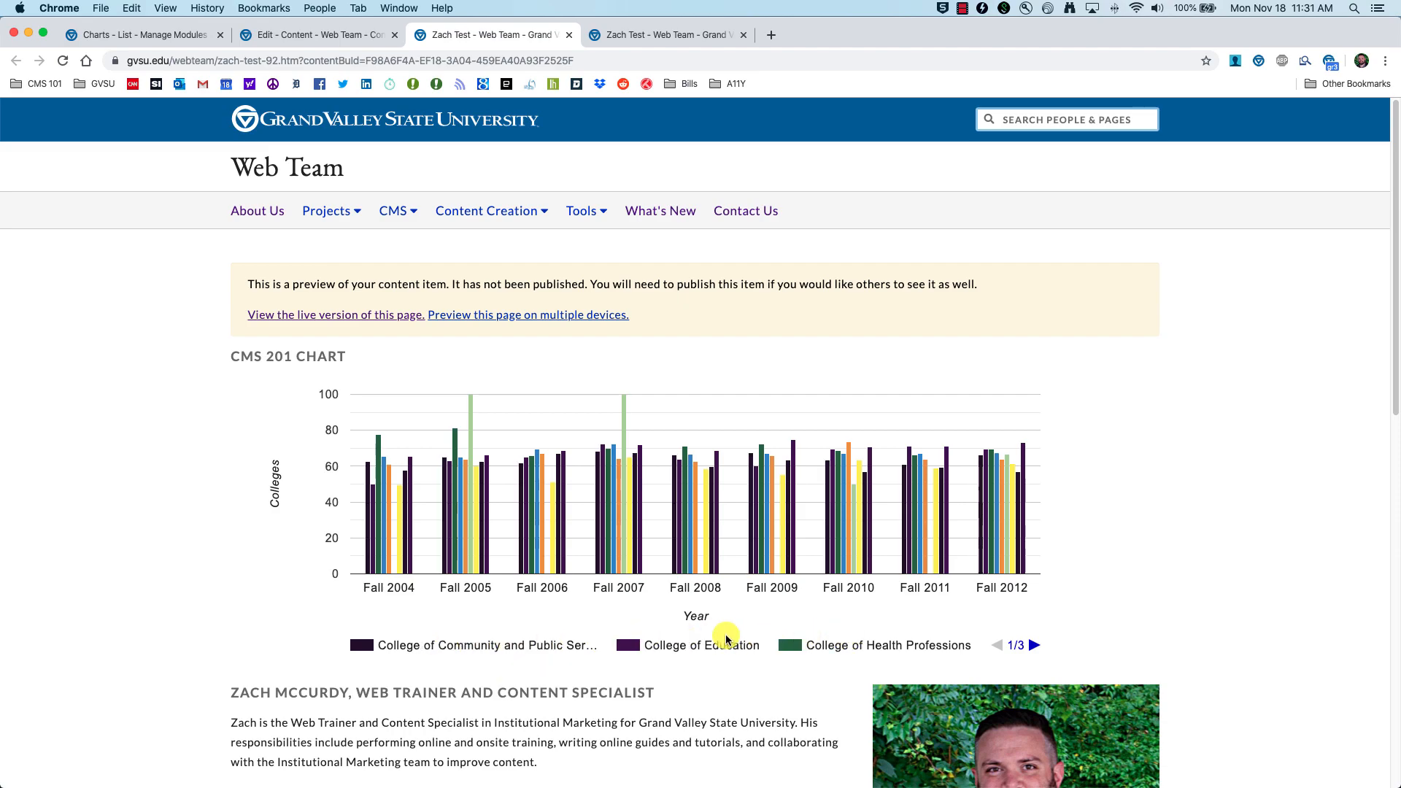
# Step: Page through the chart legend to 3/3, then go back to the Edit - Content editor
pyautogui.click(1034, 646)
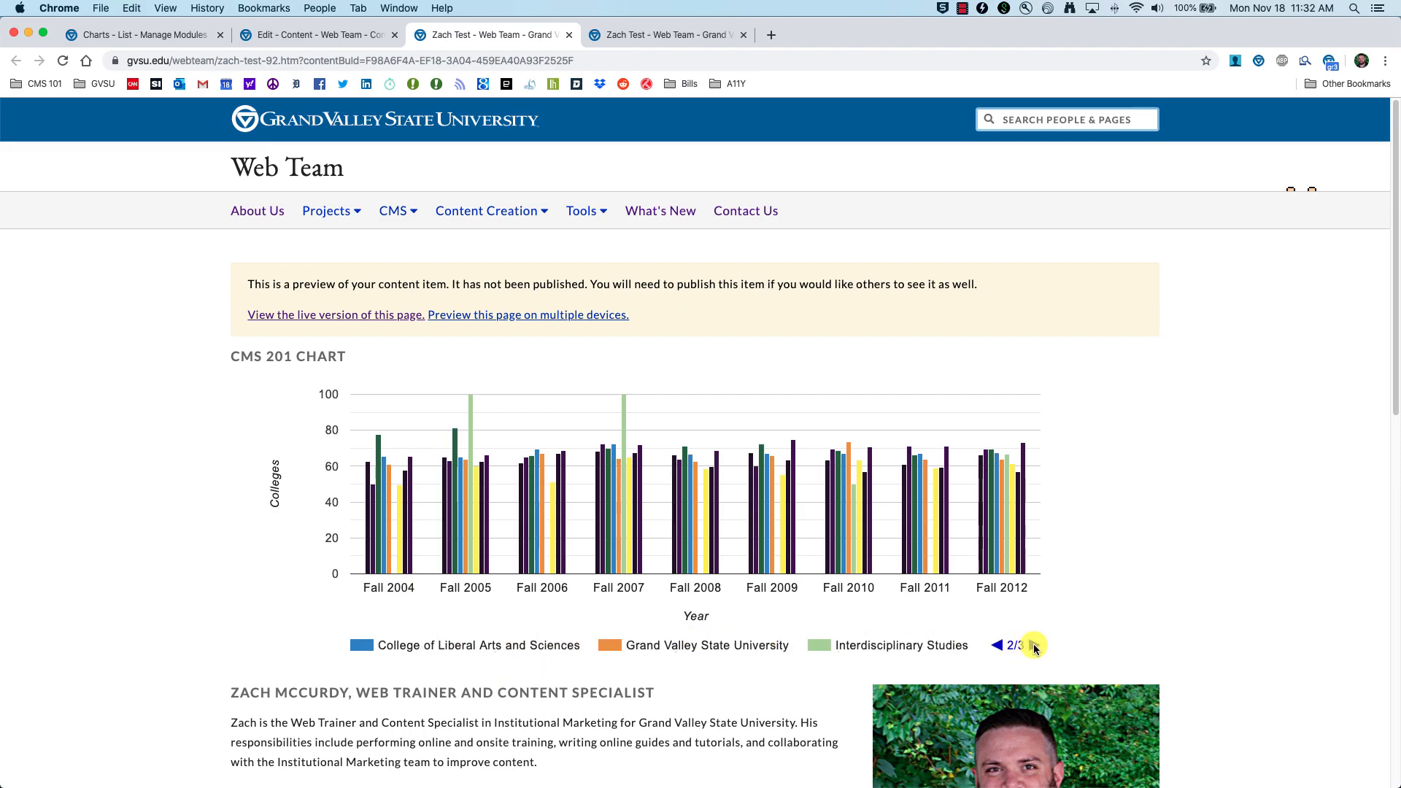
pyautogui.click(1033, 646)
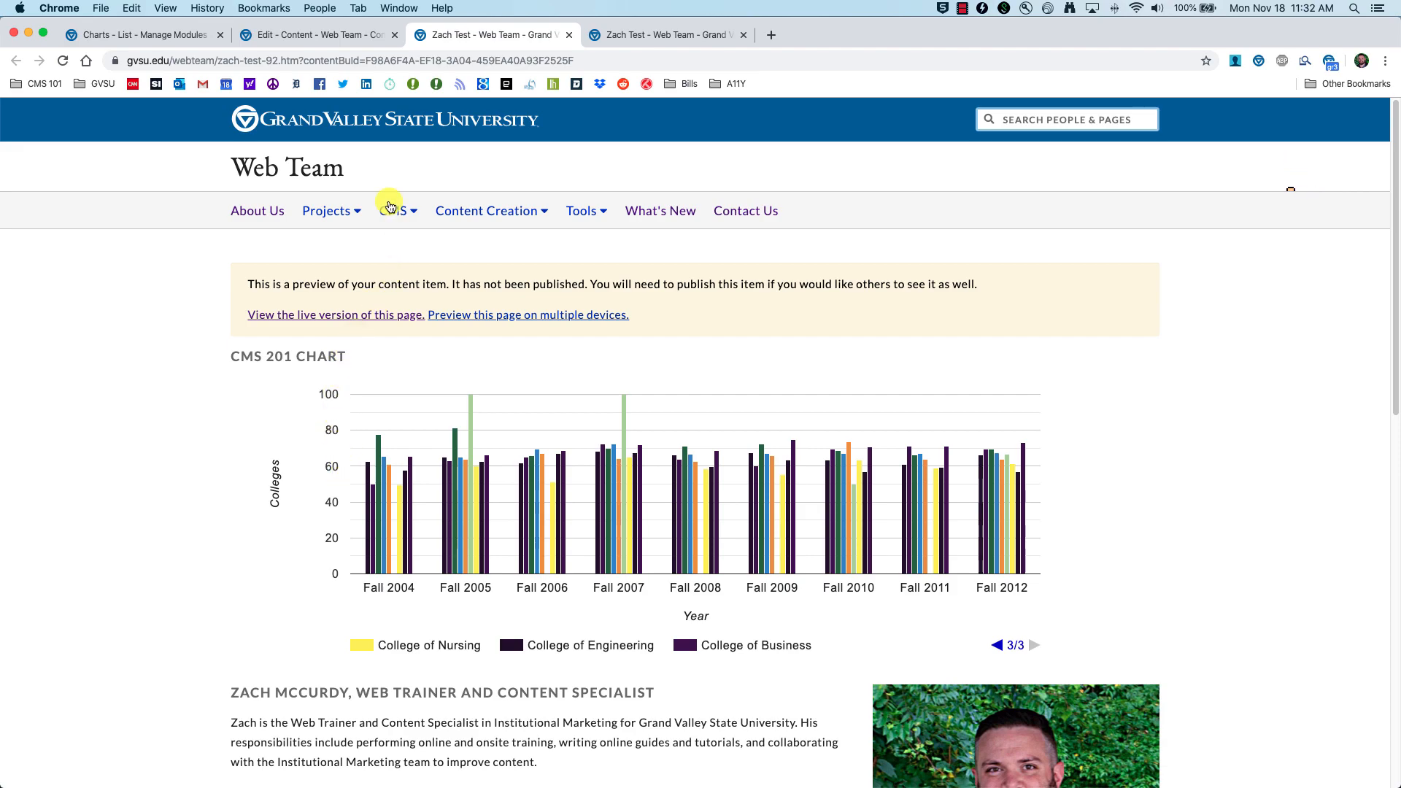
pyautogui.click(378, 33)
pyautogui.scroll(7, 457, 441)
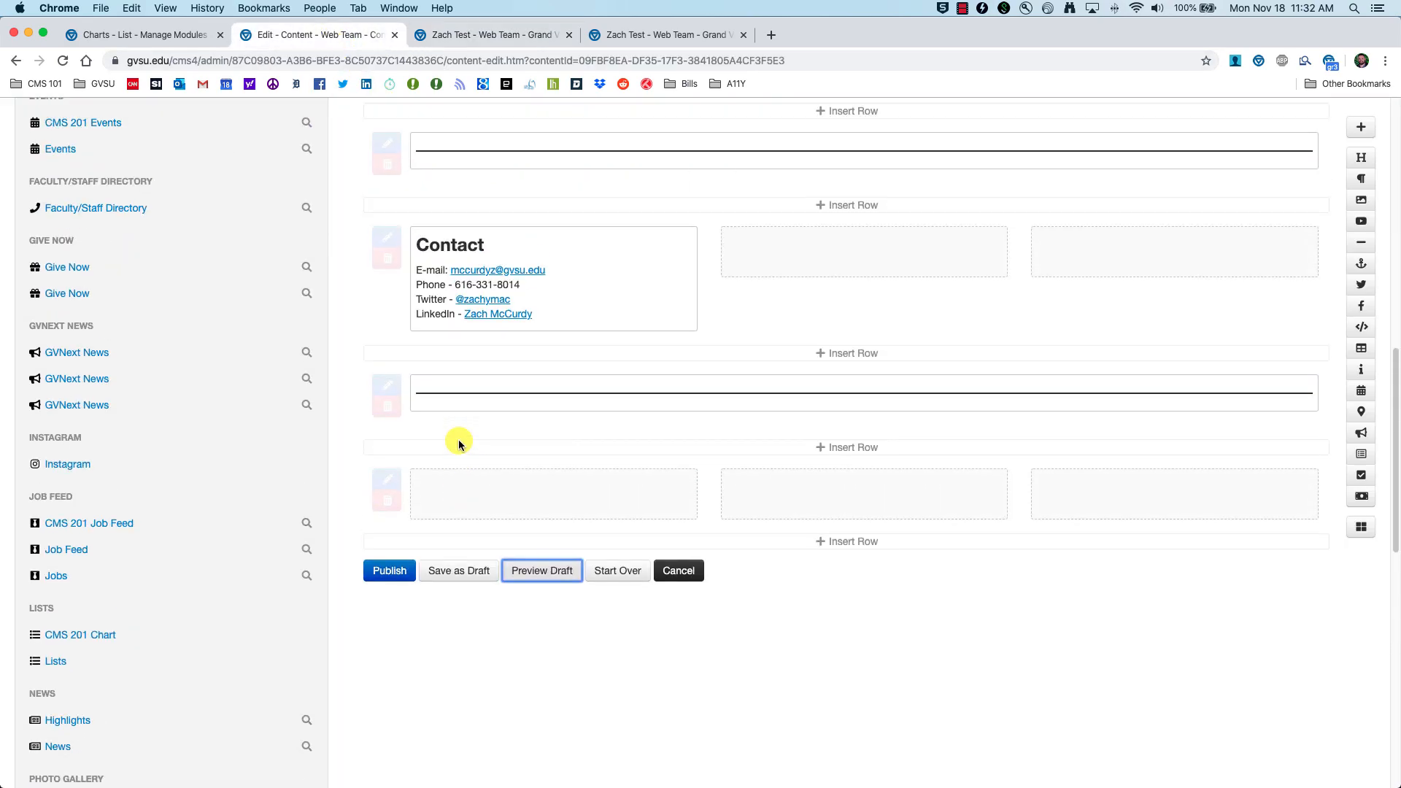
# Step: Publish the test page and open the College Numbers chart for editing under CMS 201 Chart
pyautogui.scroll(-5, 457, 442)
pyautogui.click(384, 413)
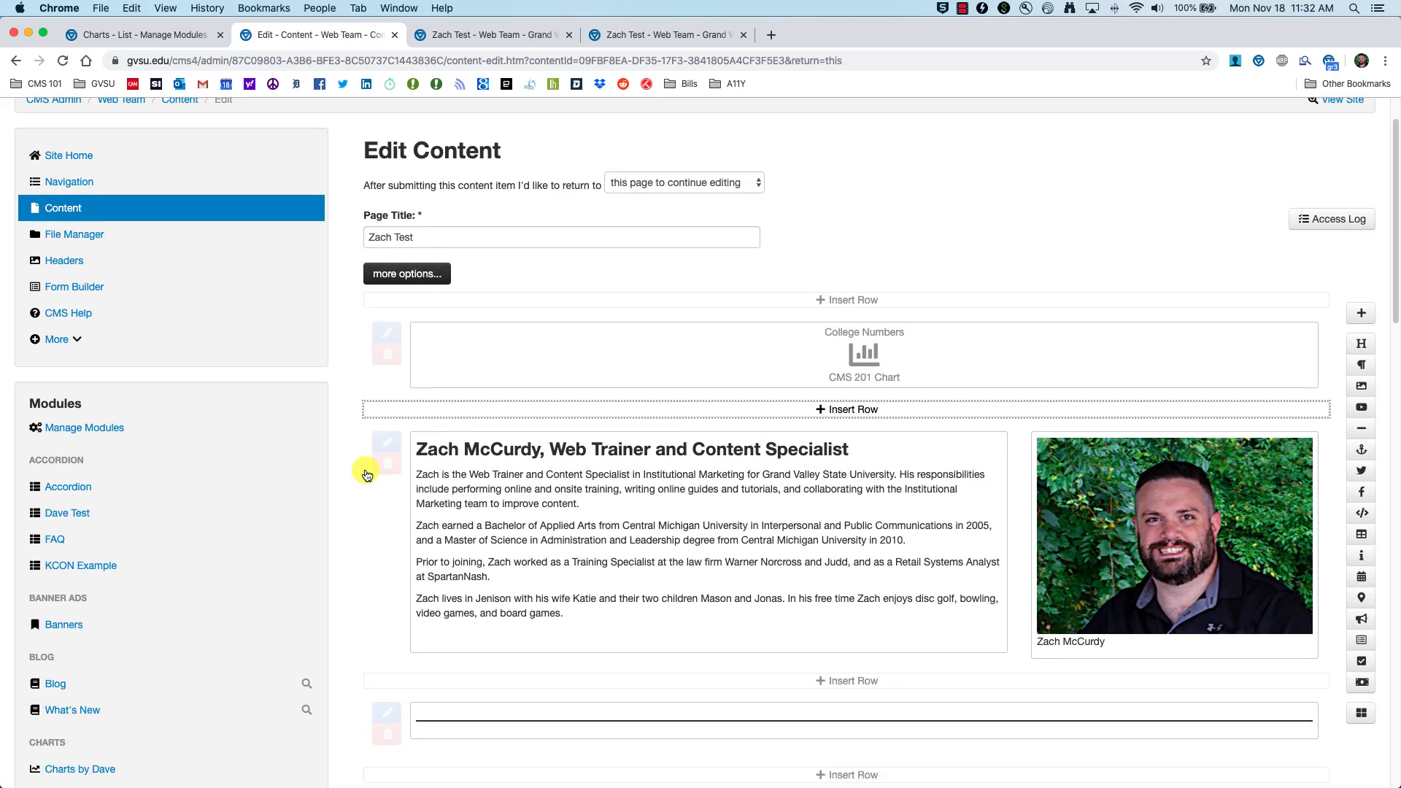
pyautogui.scroll(-5, 358, 467)
pyautogui.scroll(-8, 322, 471)
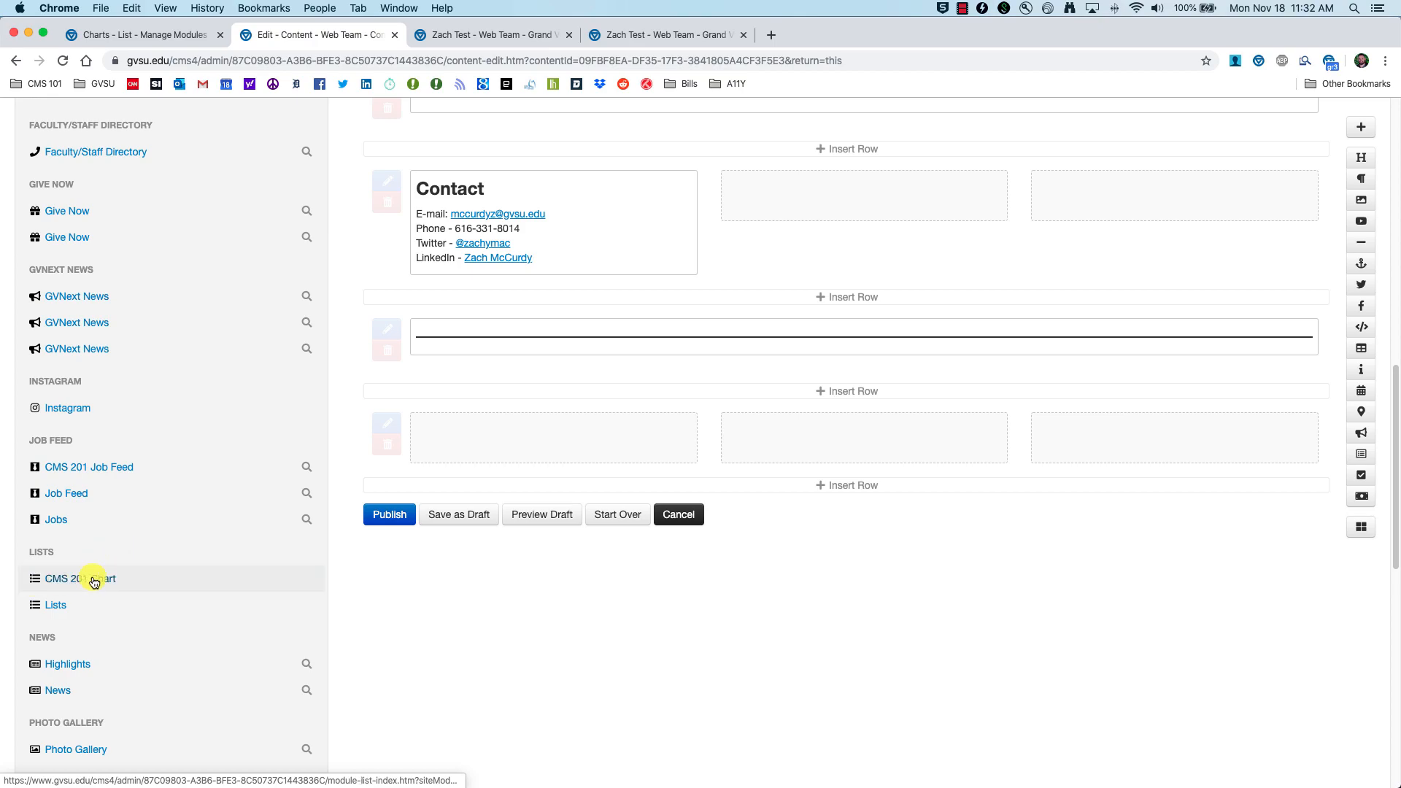
pyautogui.click(60, 581)
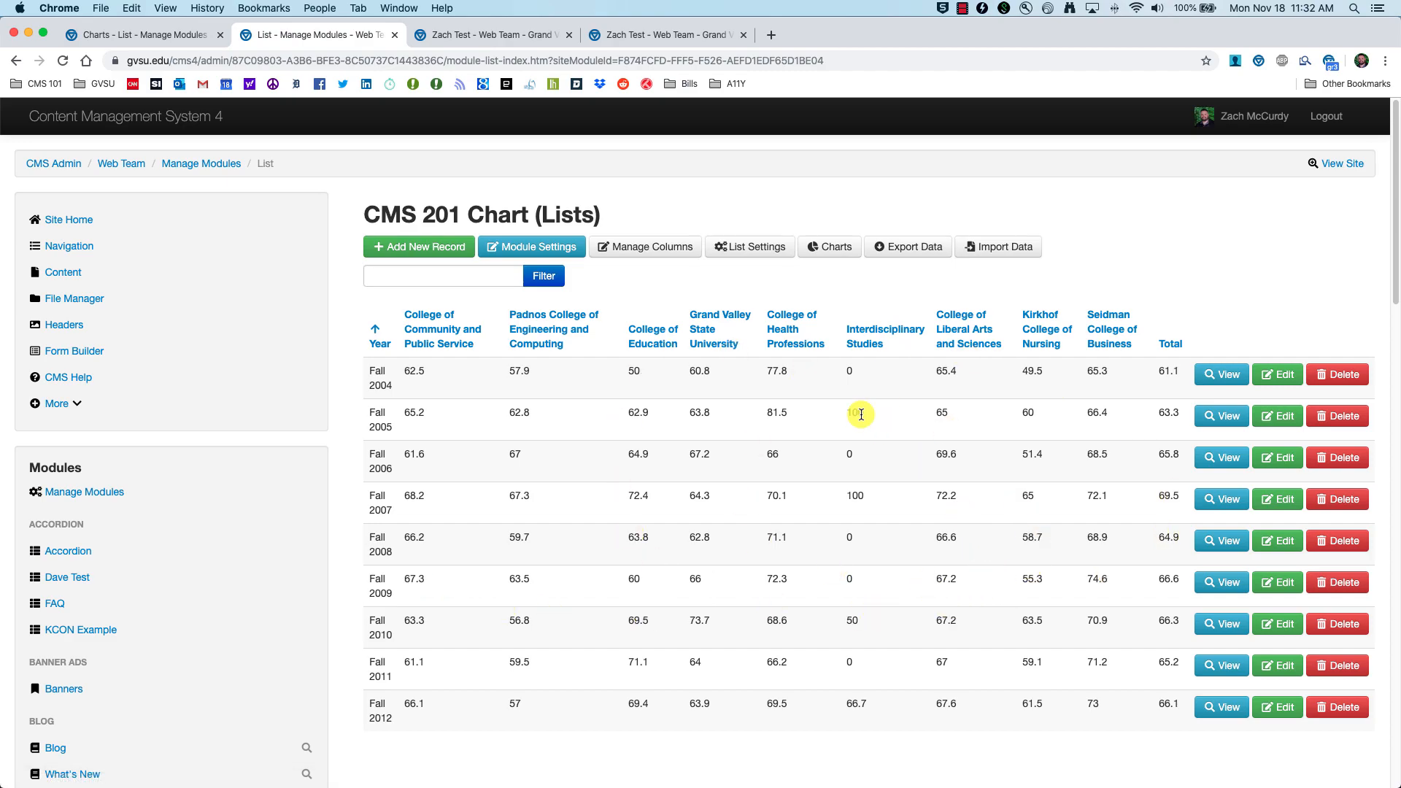
pyautogui.click(829, 249)
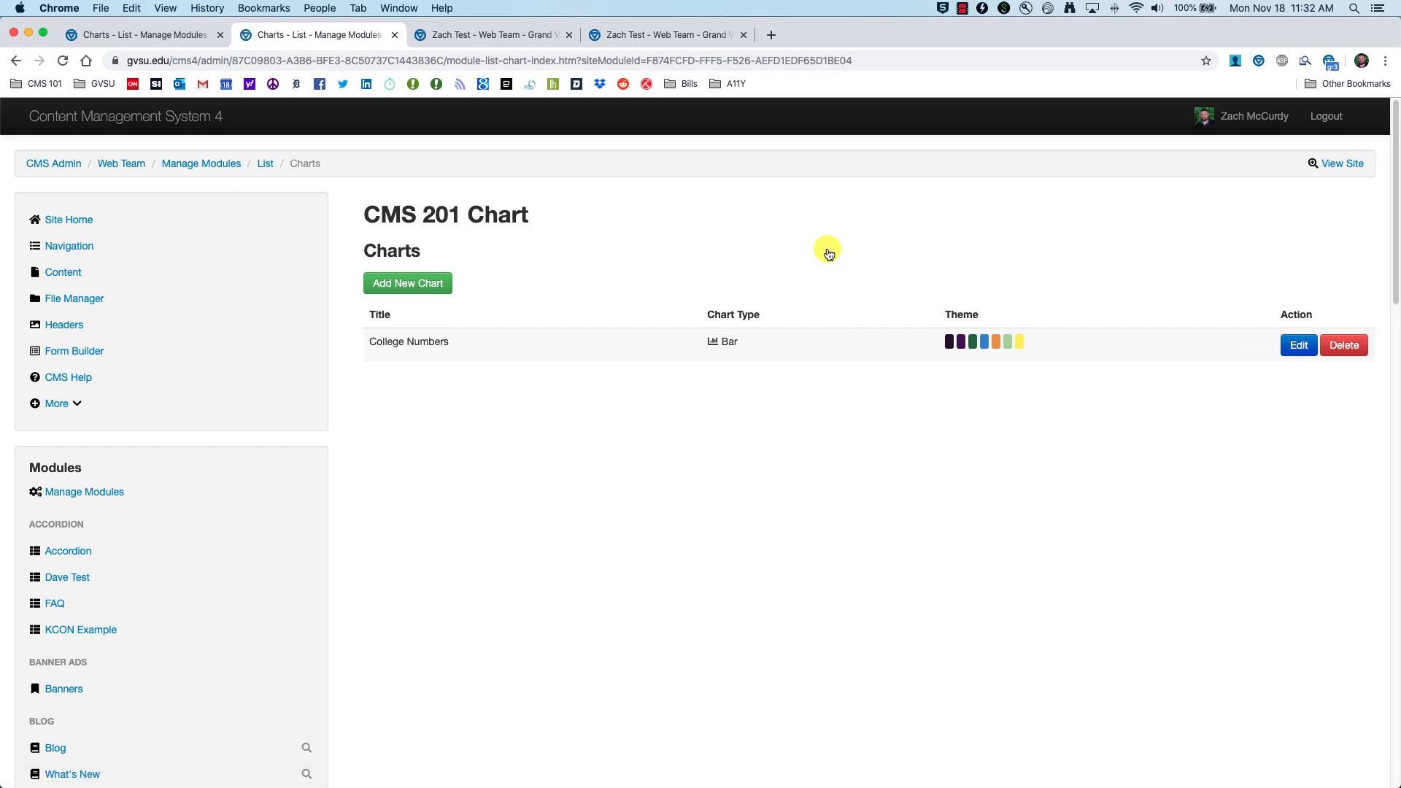
pyautogui.click(1299, 346)
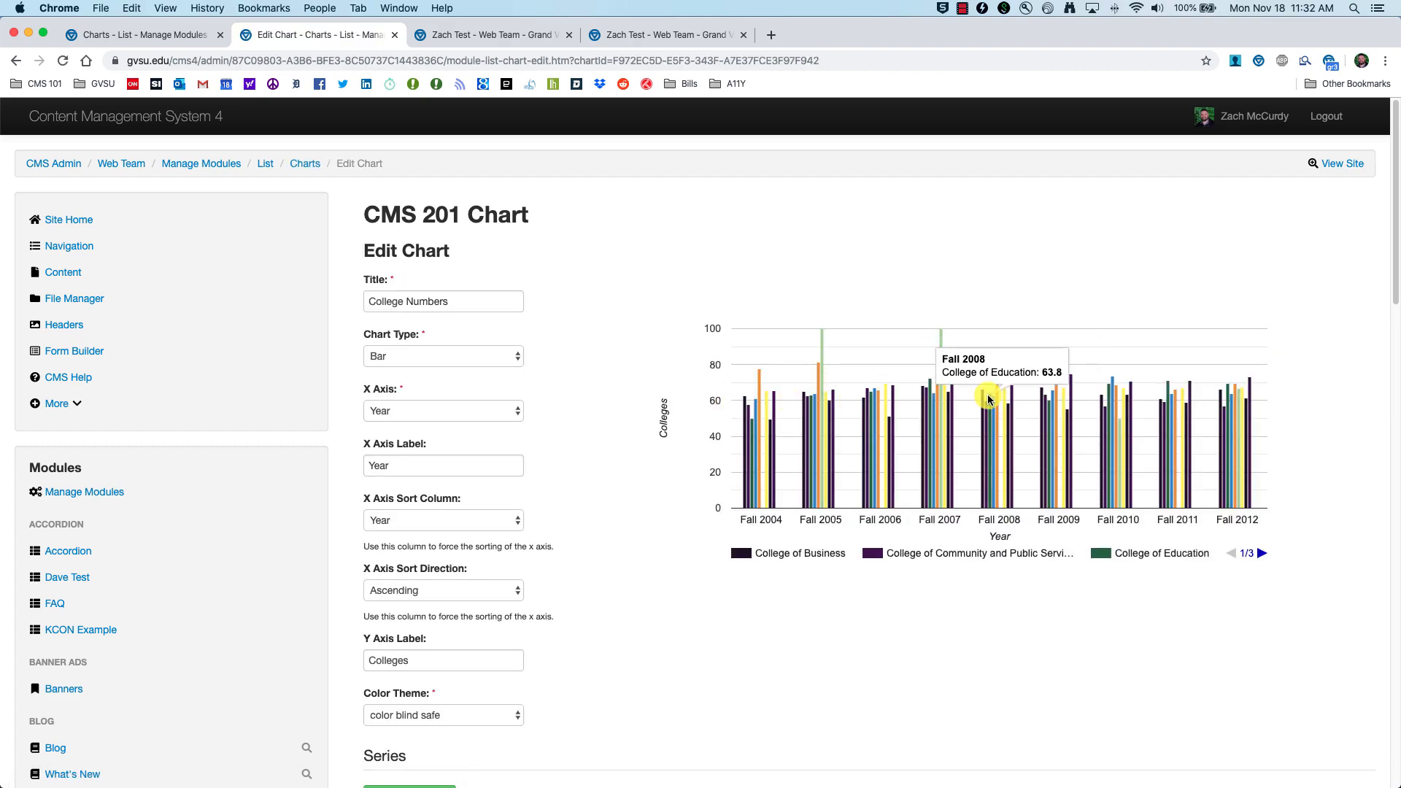
# Step: Try Area, Histogram, Bar and Pie chart types, then settle on Line for College Numbers
pyautogui.click(518, 360)
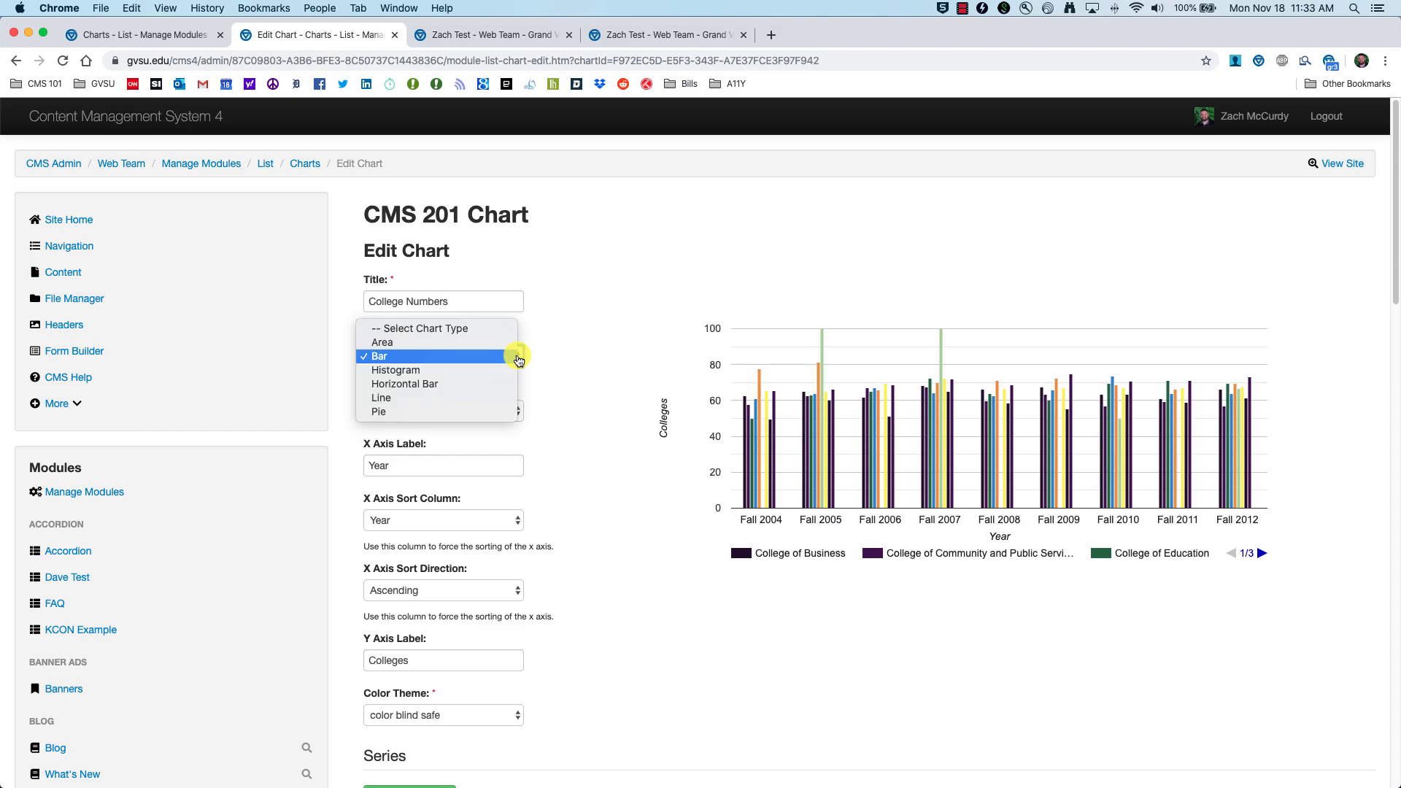
pyautogui.click(498, 349)
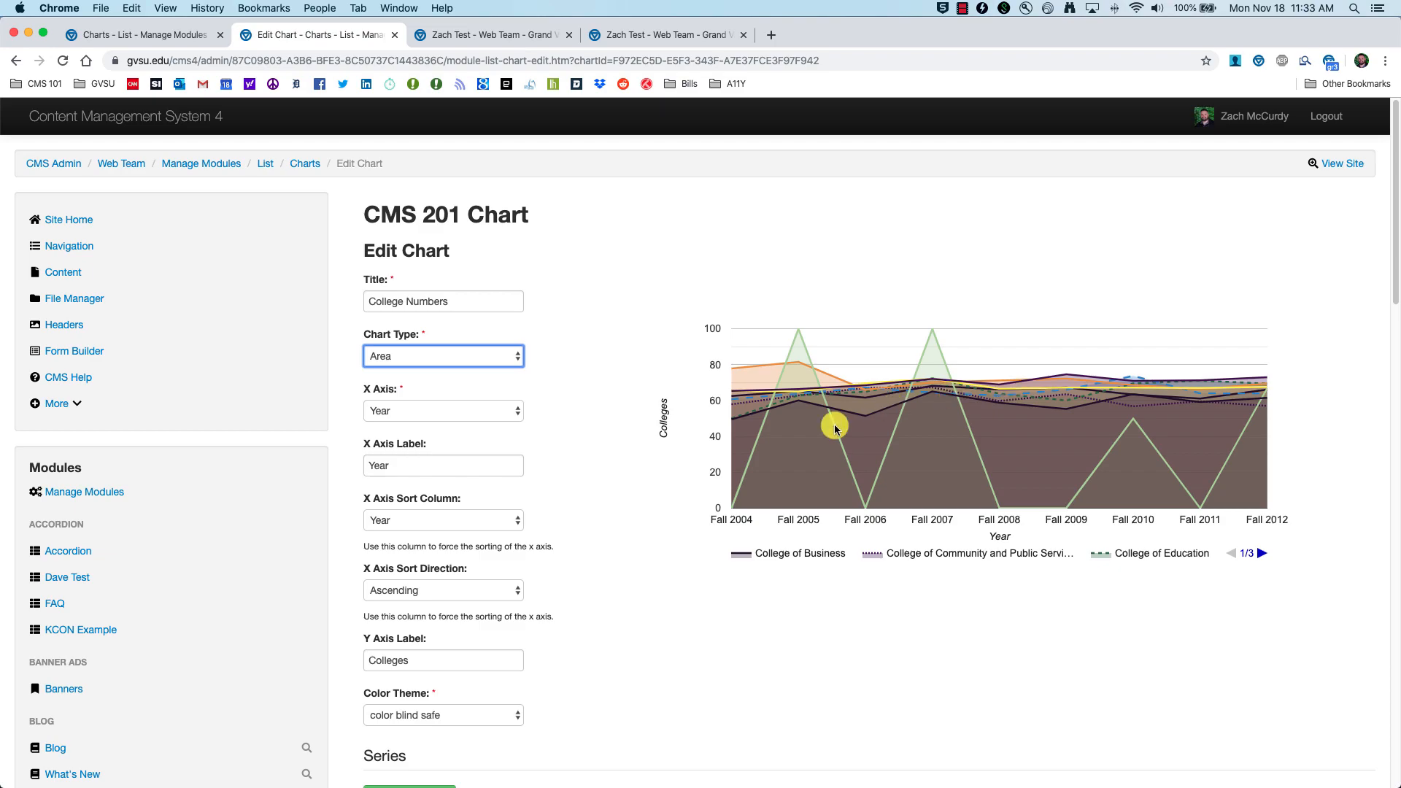
pyautogui.click(509, 363)
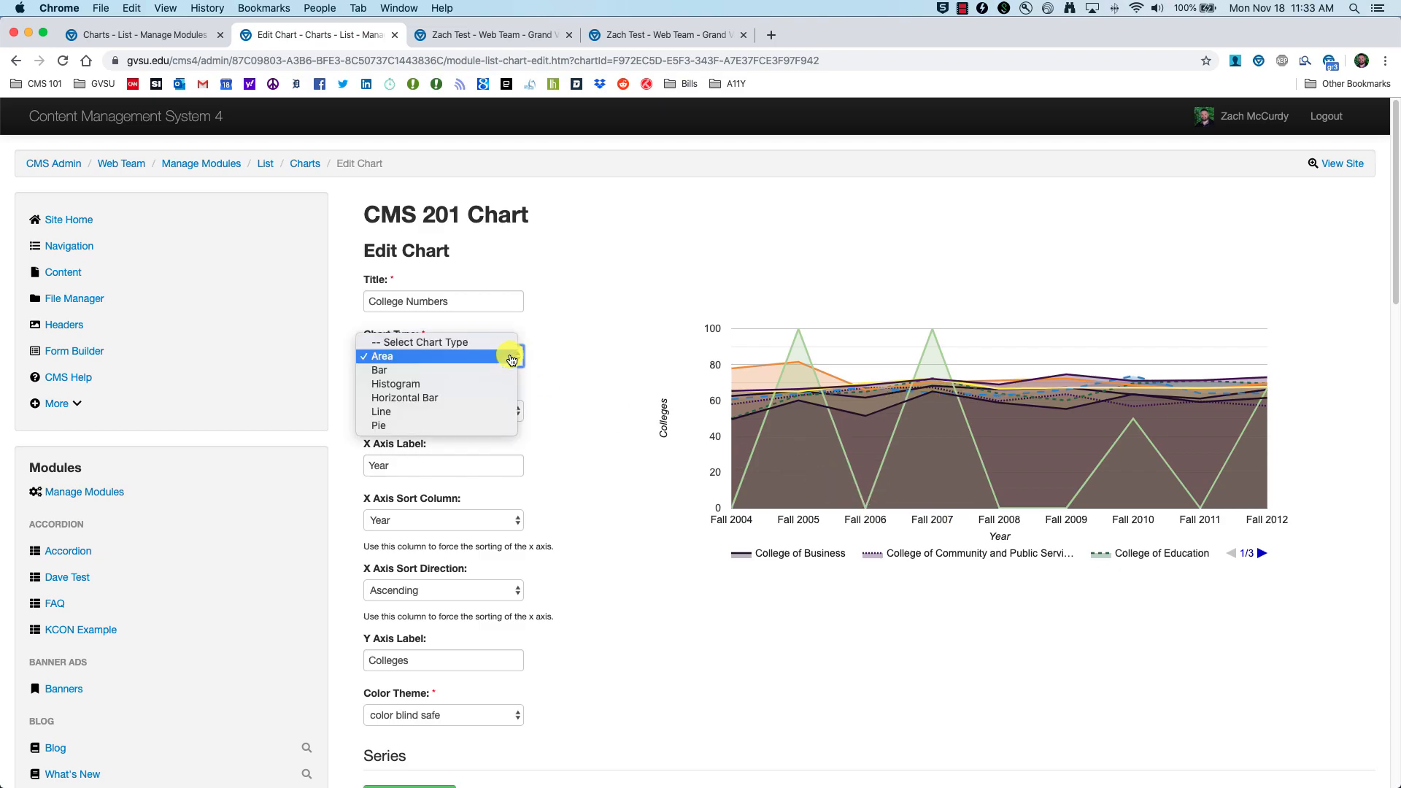
pyautogui.click(470, 387)
pyautogui.click(479, 371)
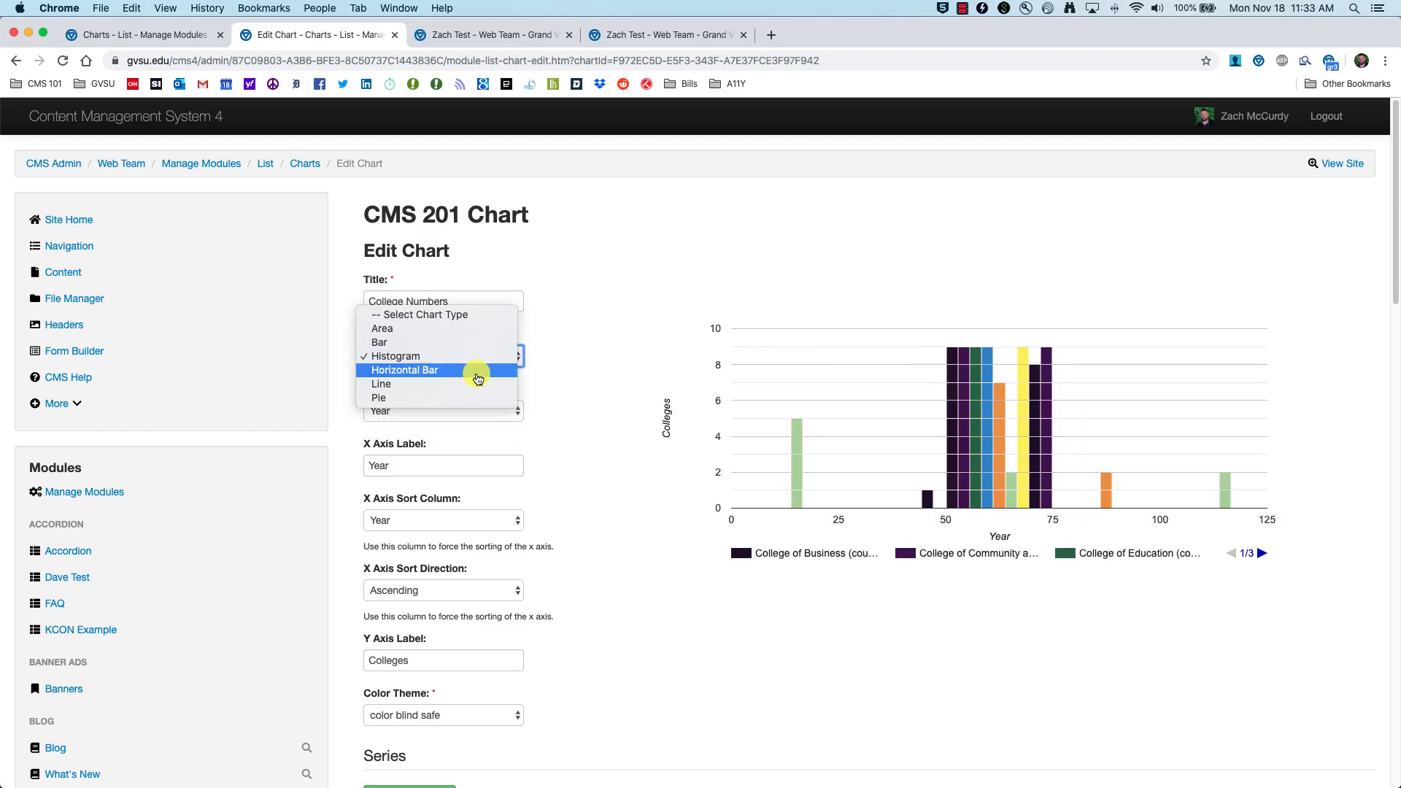
pyautogui.click(481, 374)
pyautogui.click(481, 374)
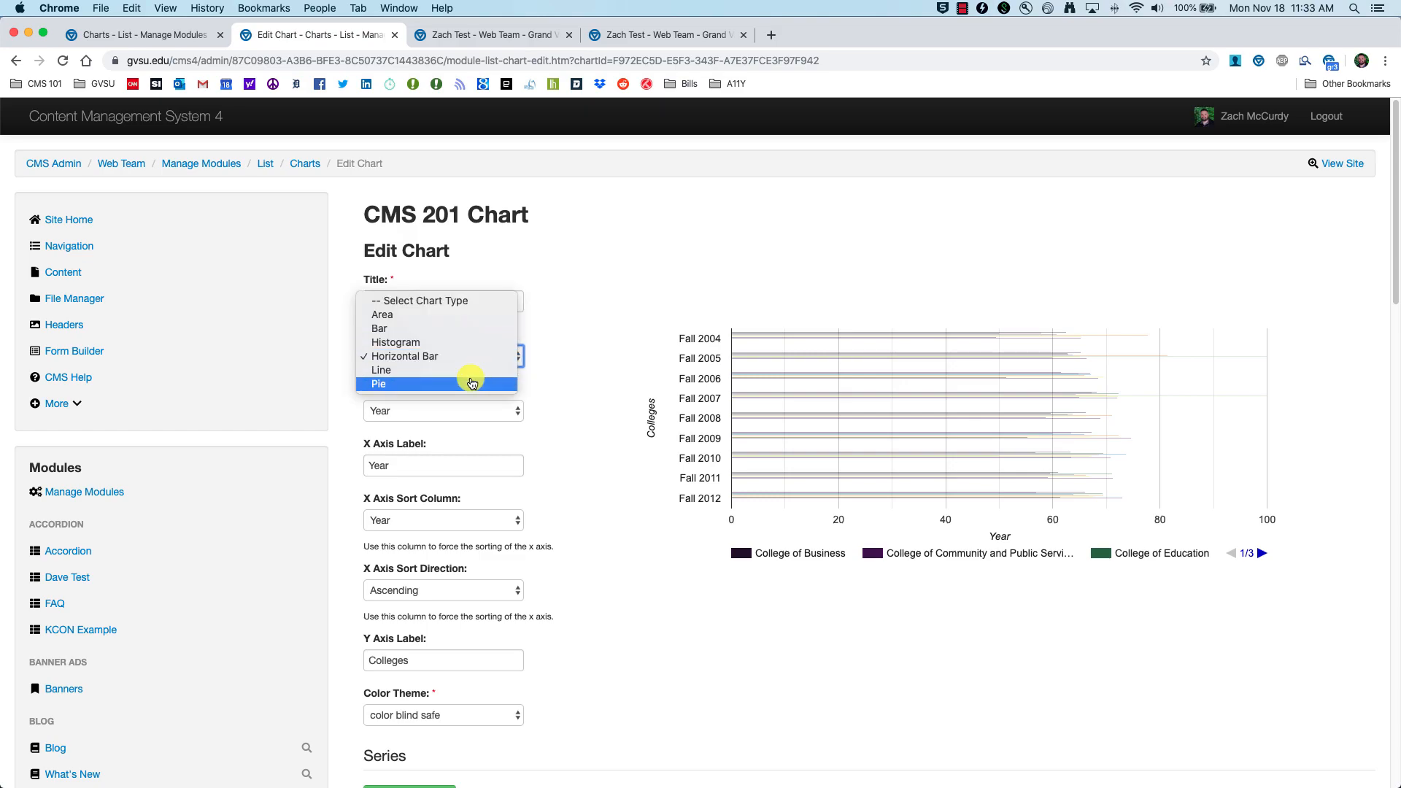
pyautogui.click(478, 383)
pyautogui.click(491, 356)
pyautogui.click(479, 343)
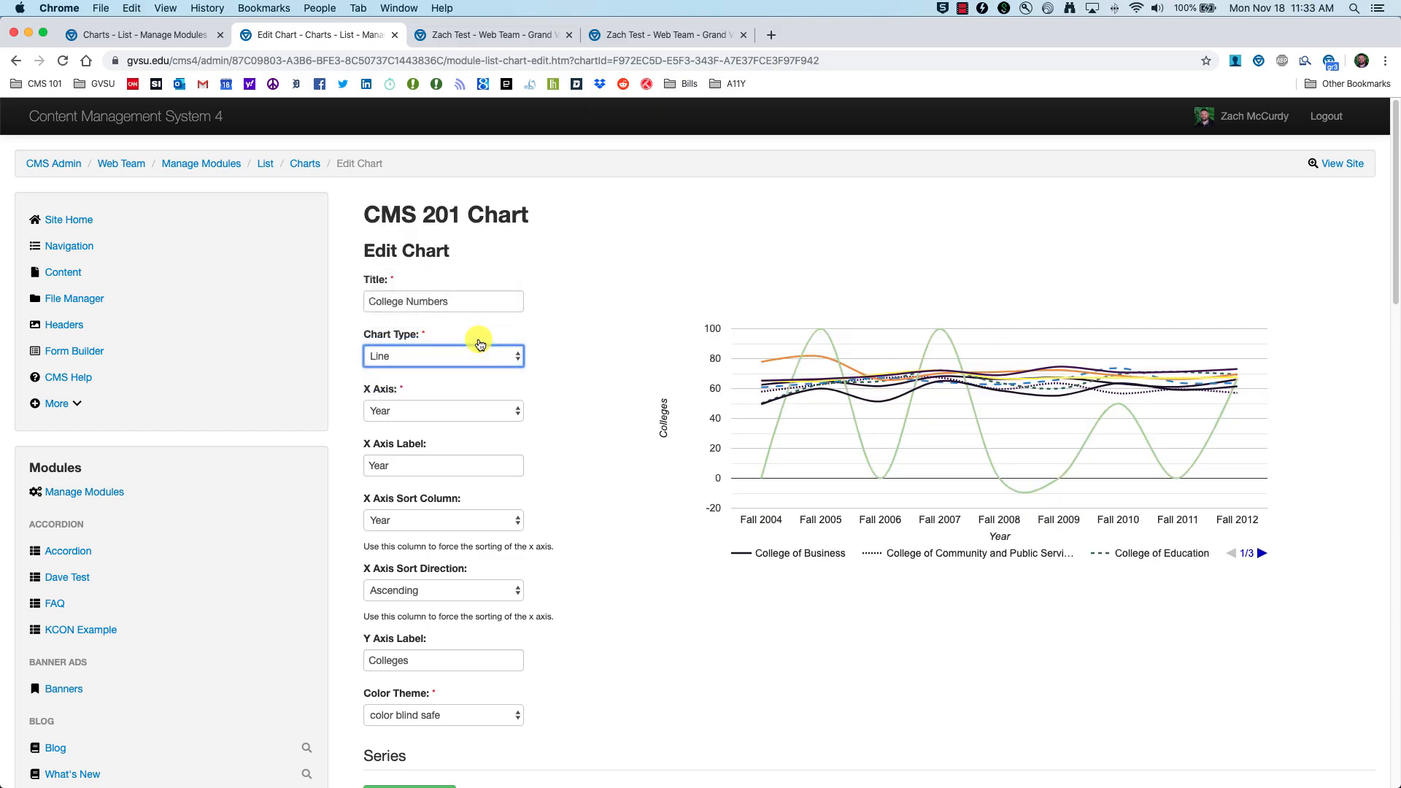
pyautogui.click(405, 358)
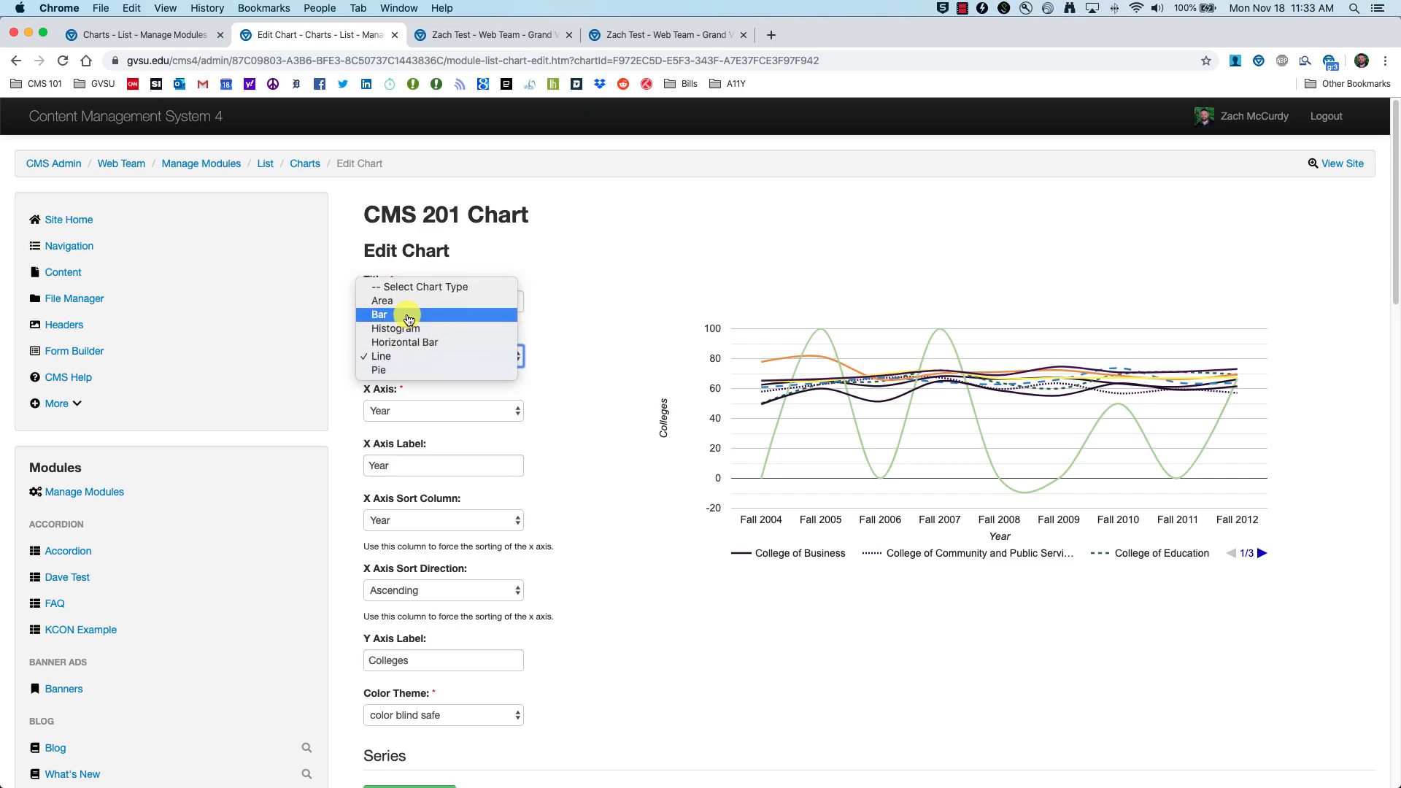
pyautogui.click(422, 356)
pyautogui.scroll(-10, 610, 480)
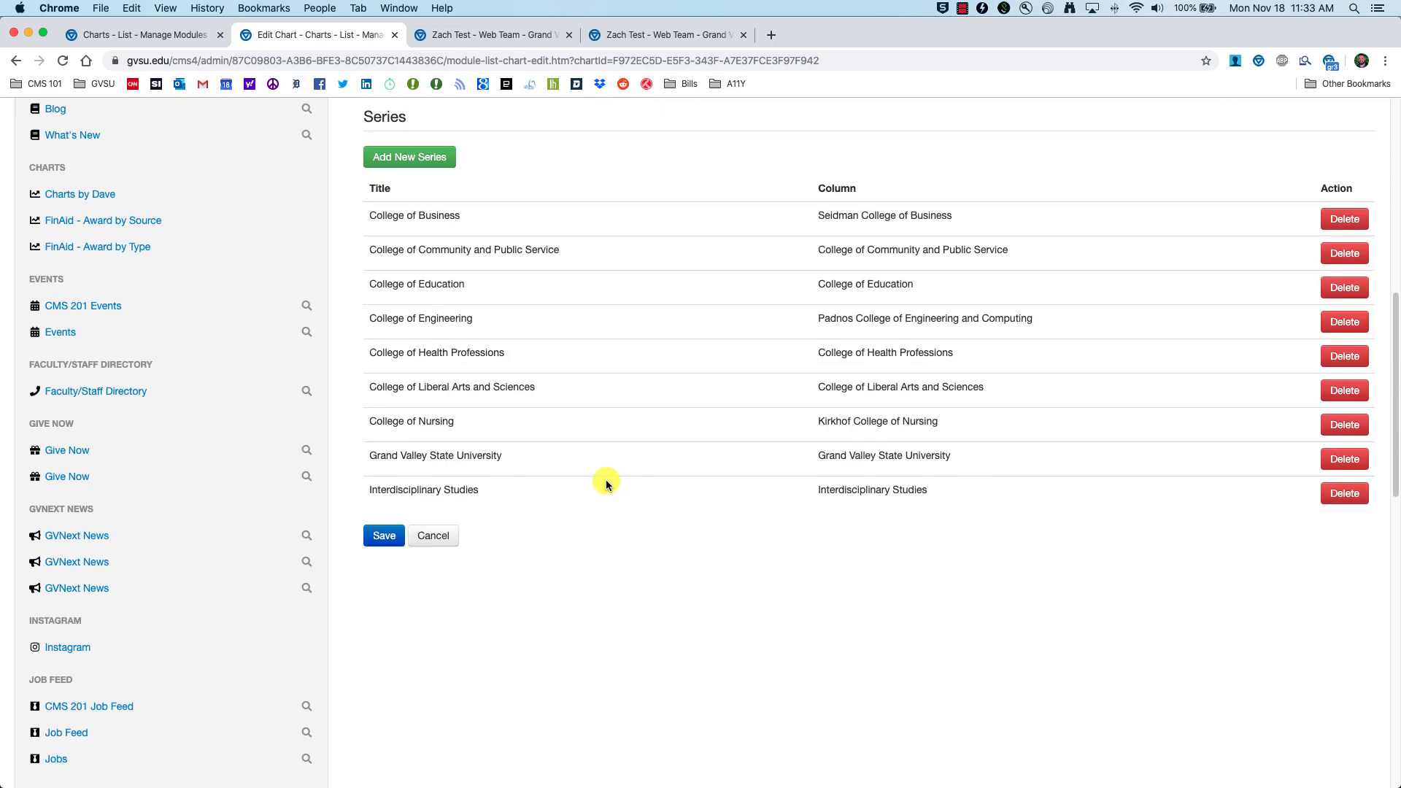
# Step: Save College Numbers as a Line chart
pyautogui.click(386, 333)
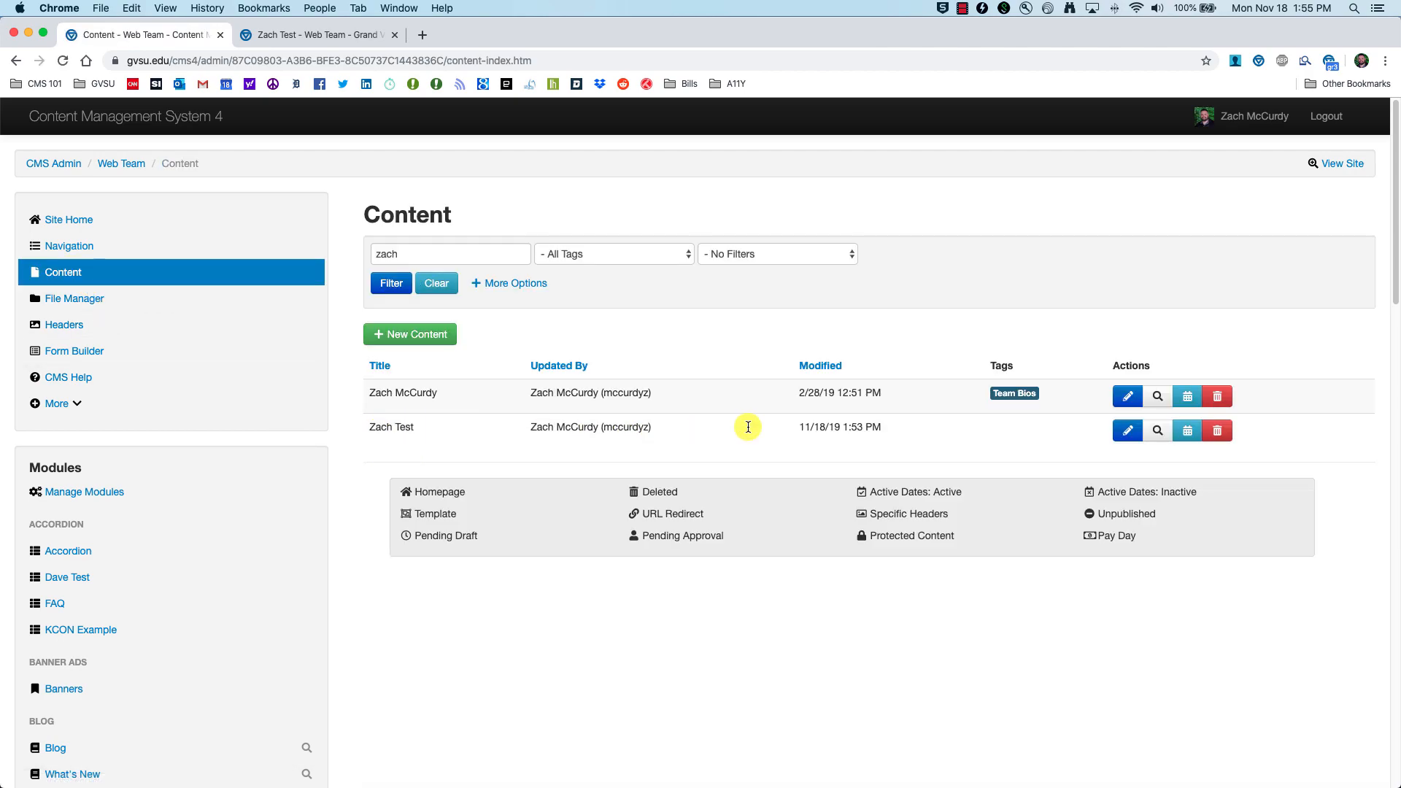
# Step: Preview the test page's line chart, then reopen College Numbers in CMS 201 Chart for editing
pyautogui.click(1161, 435)
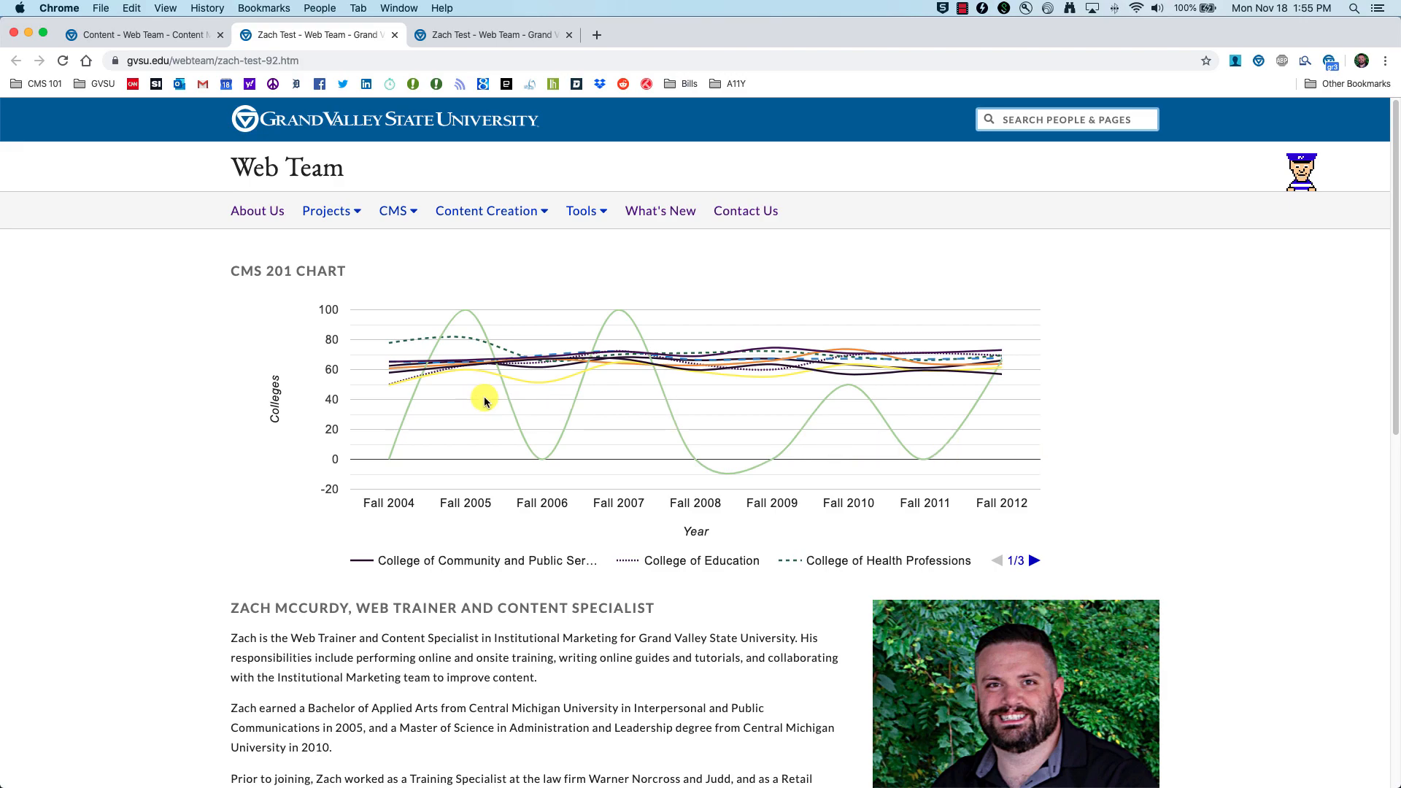
pyautogui.click(172, 34)
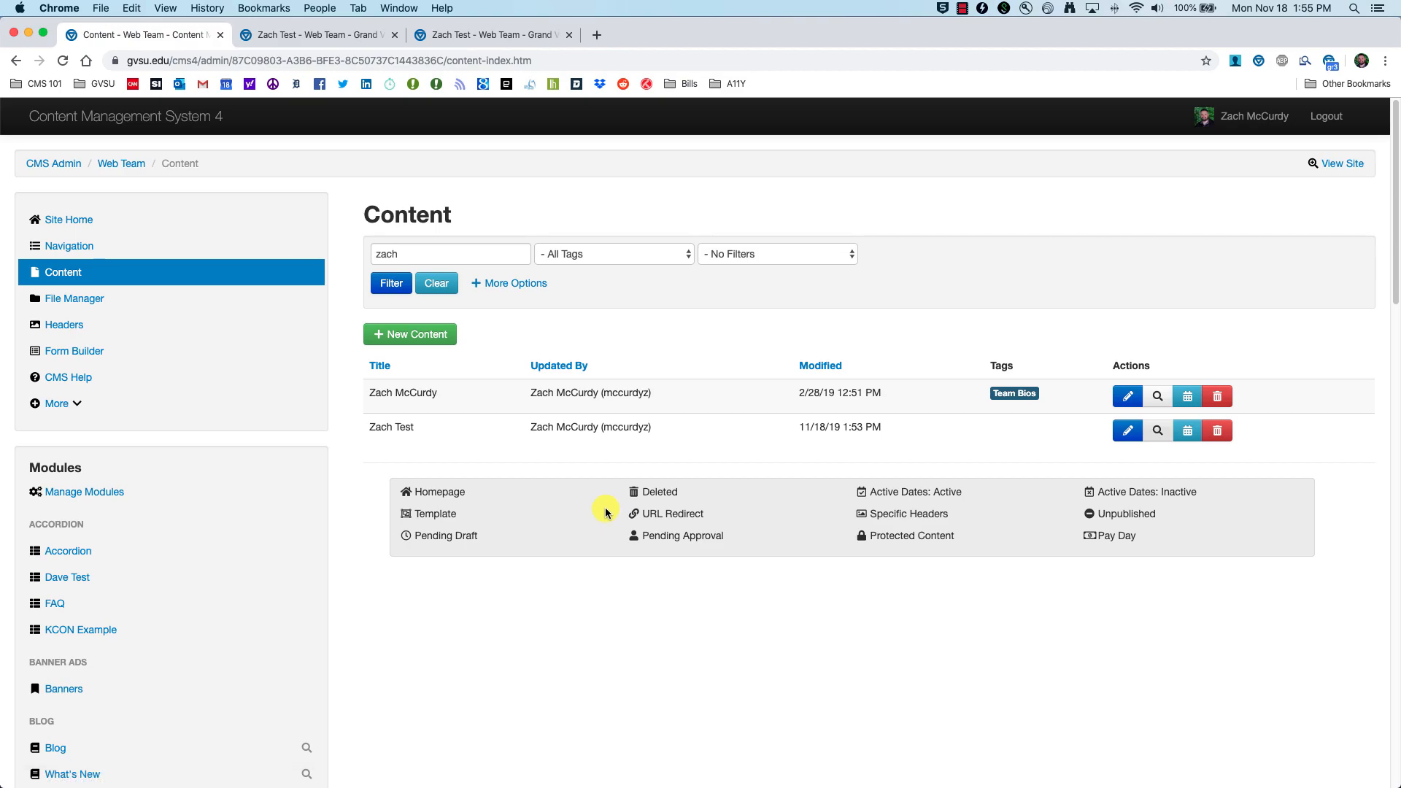
pyautogui.scroll(-10, 314, 502)
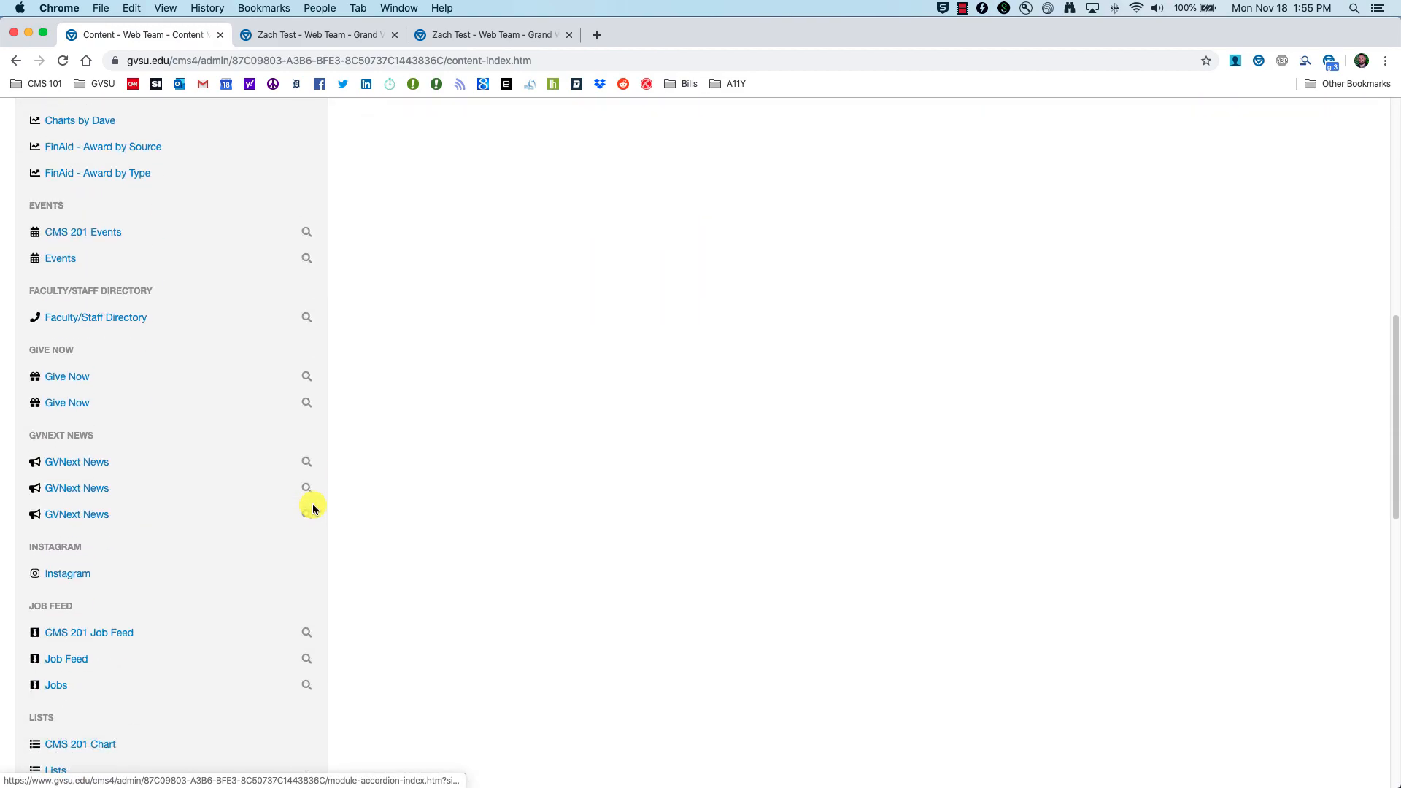
pyautogui.scroll(-5, 249, 495)
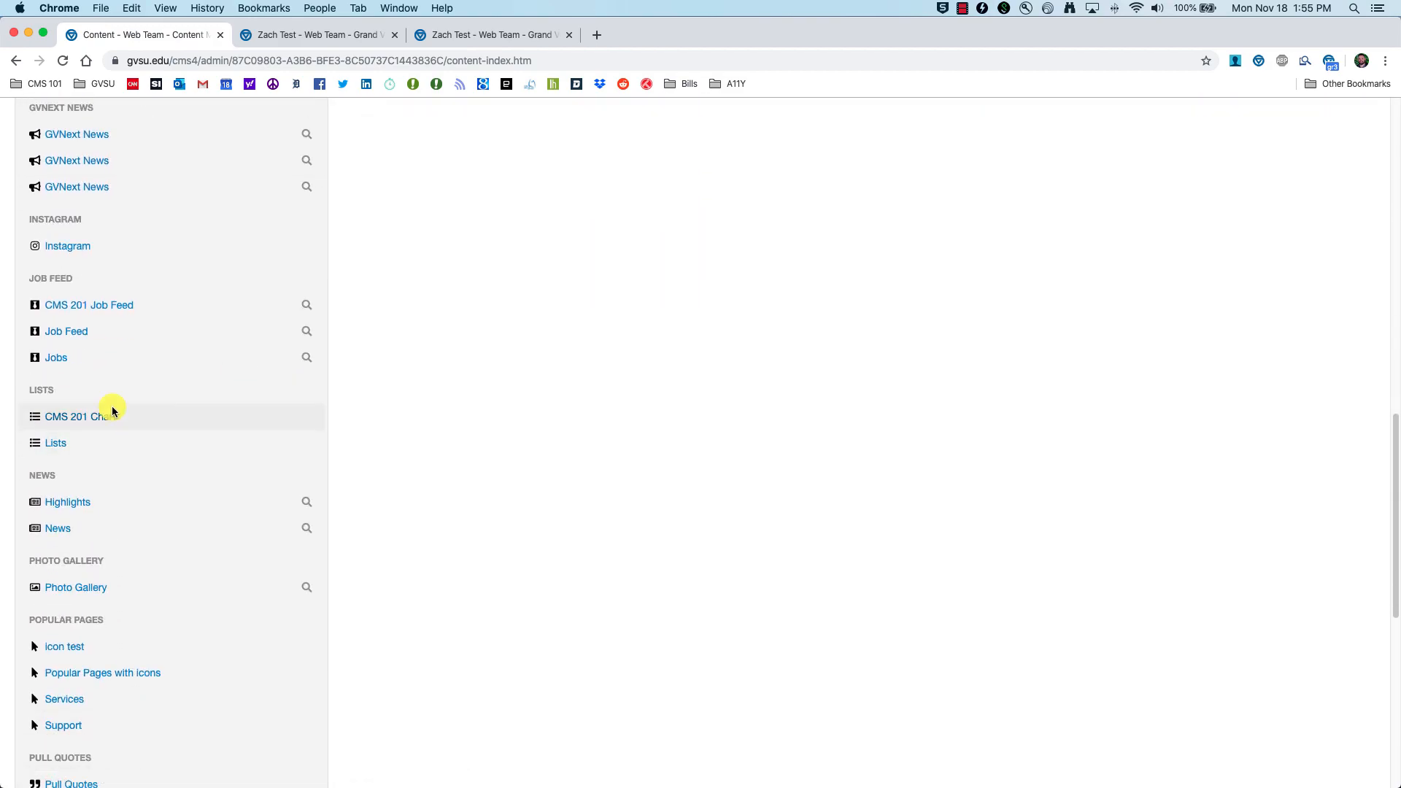
pyautogui.click(70, 419)
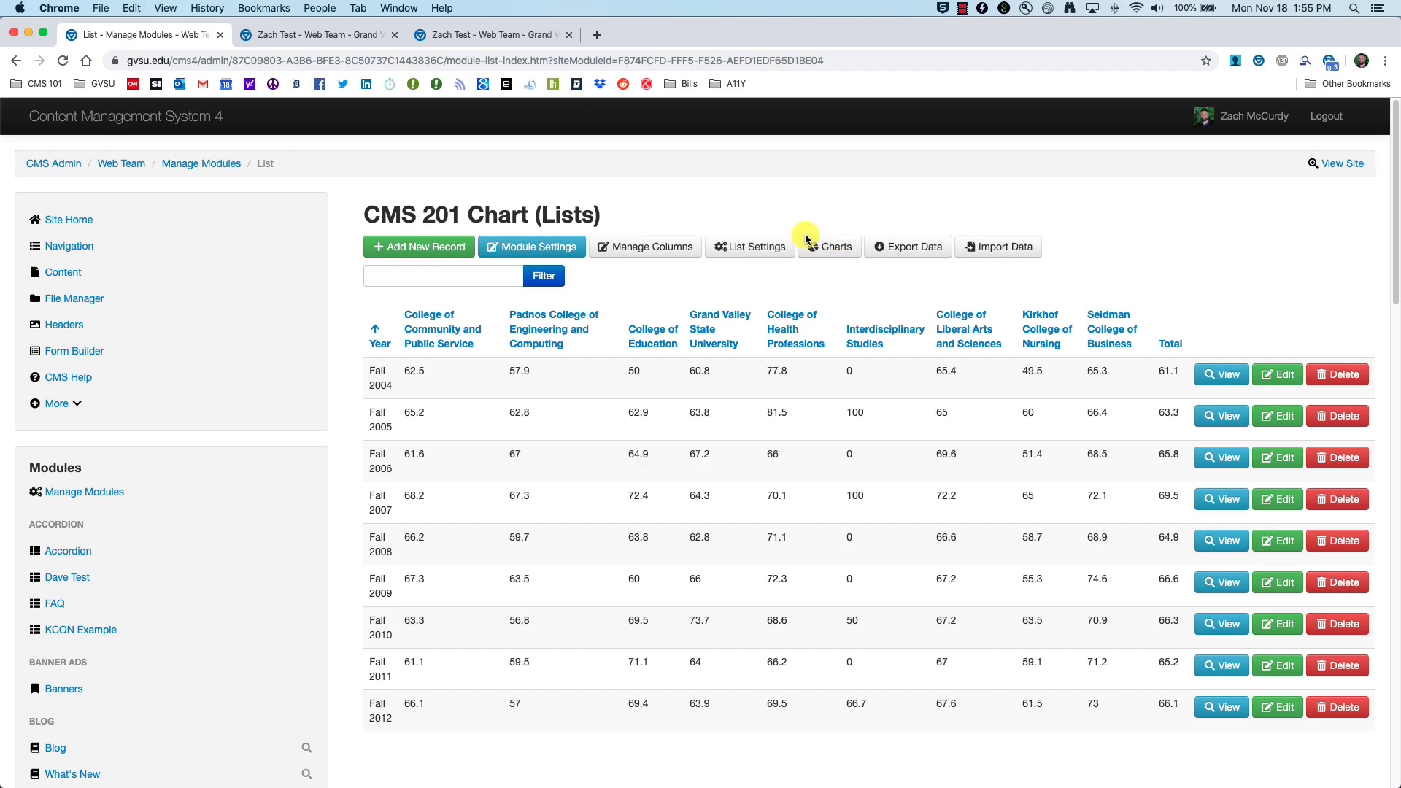
pyautogui.click(836, 249)
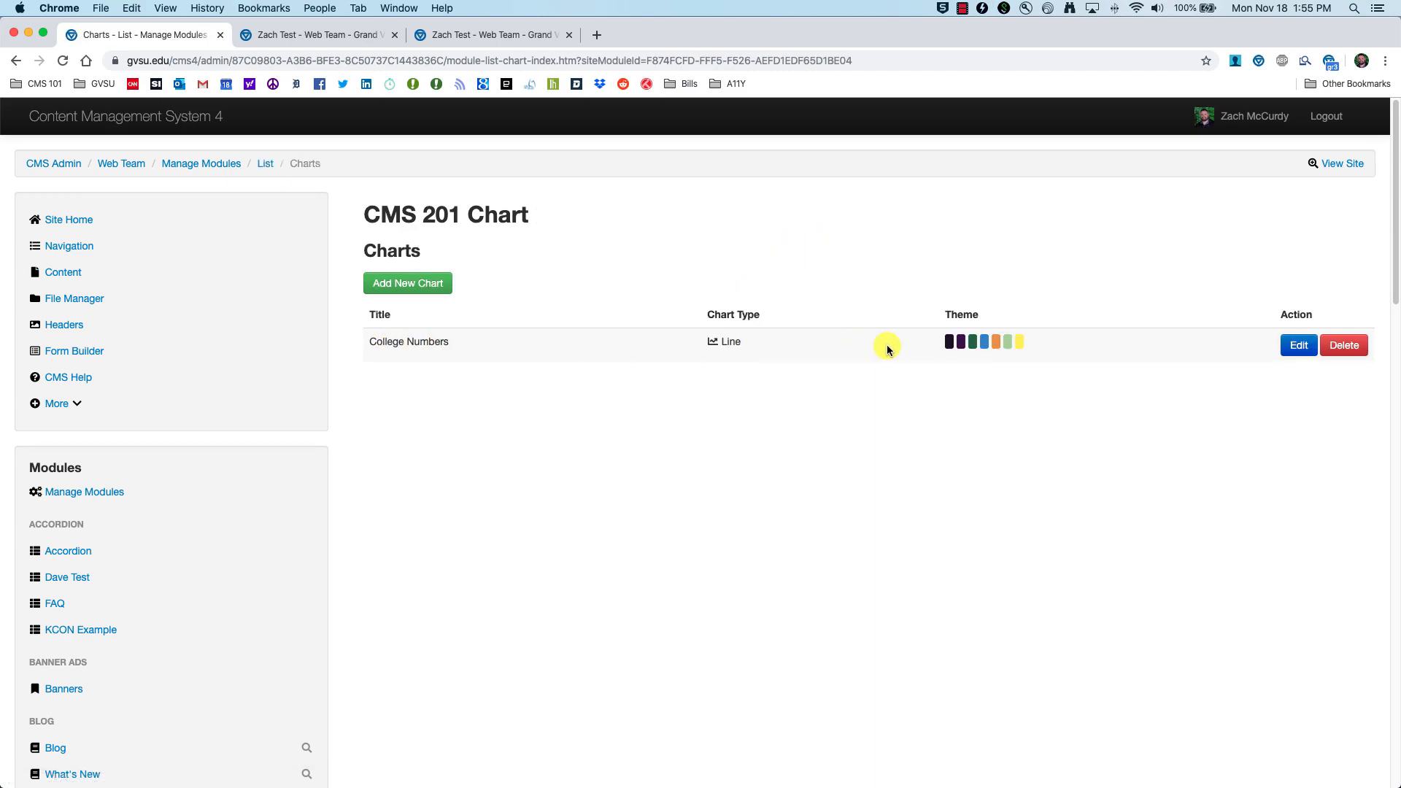
pyautogui.click(1296, 349)
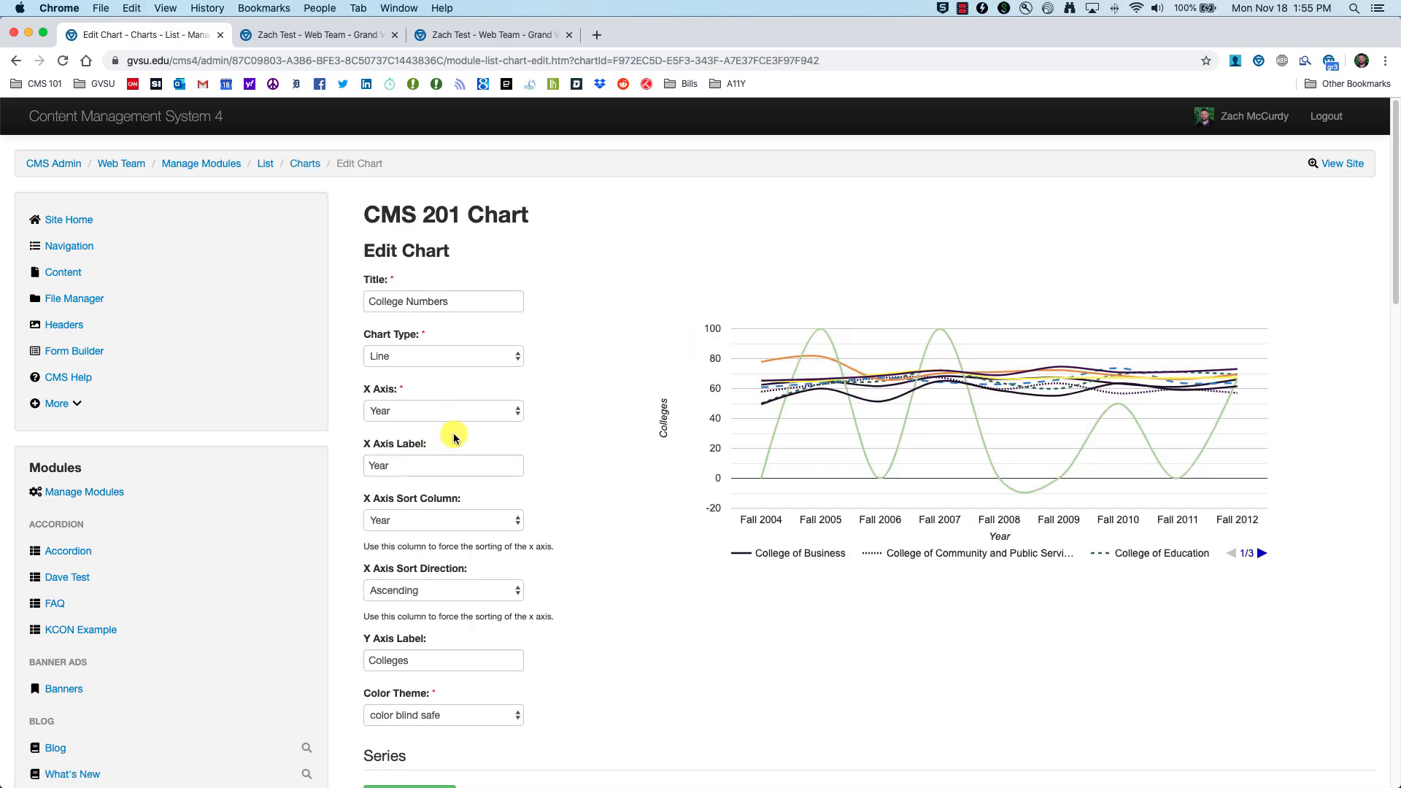
pyautogui.click(517, 357)
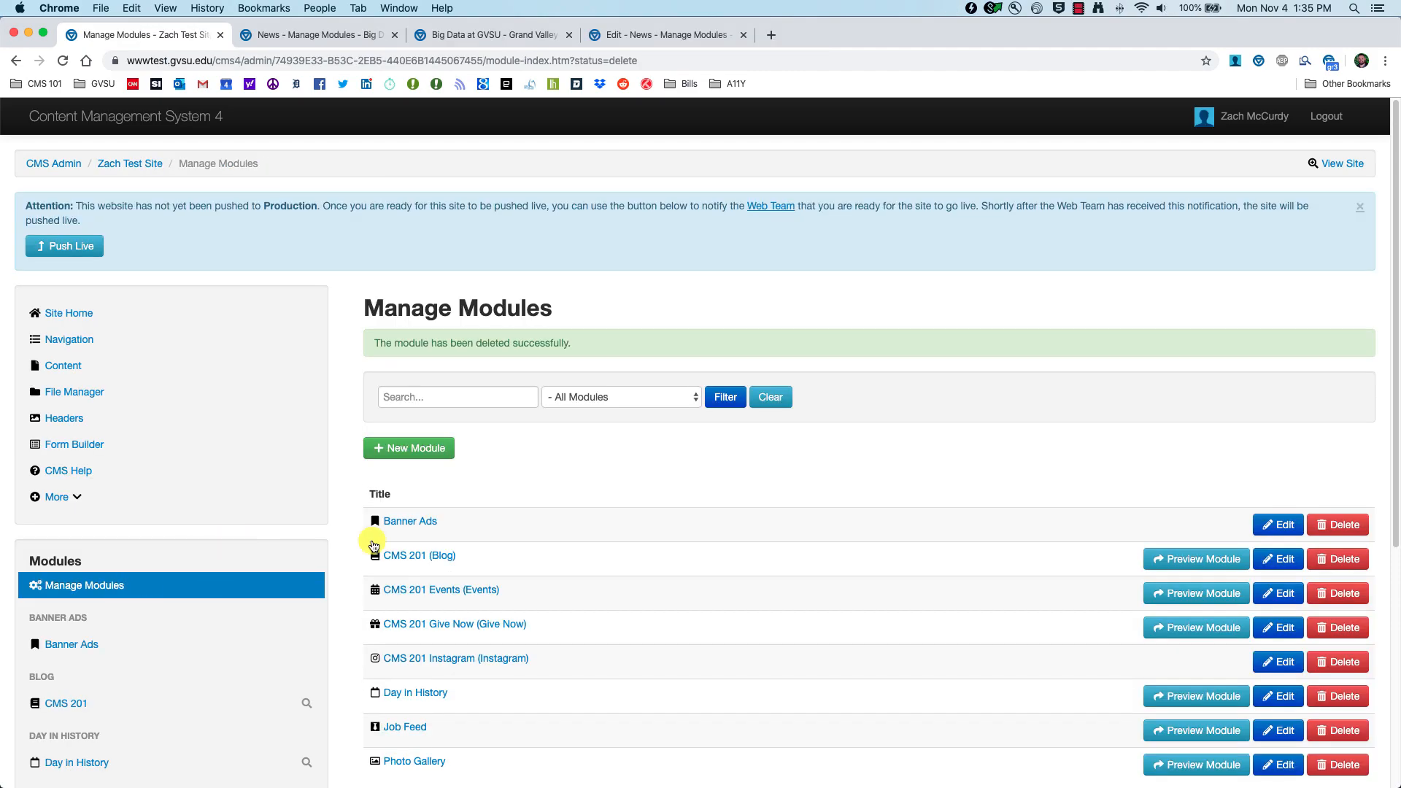
# Step: Create a new News module with the alias title 'CMS 201 News'
pyautogui.click(388, 354)
pyautogui.click(467, 358)
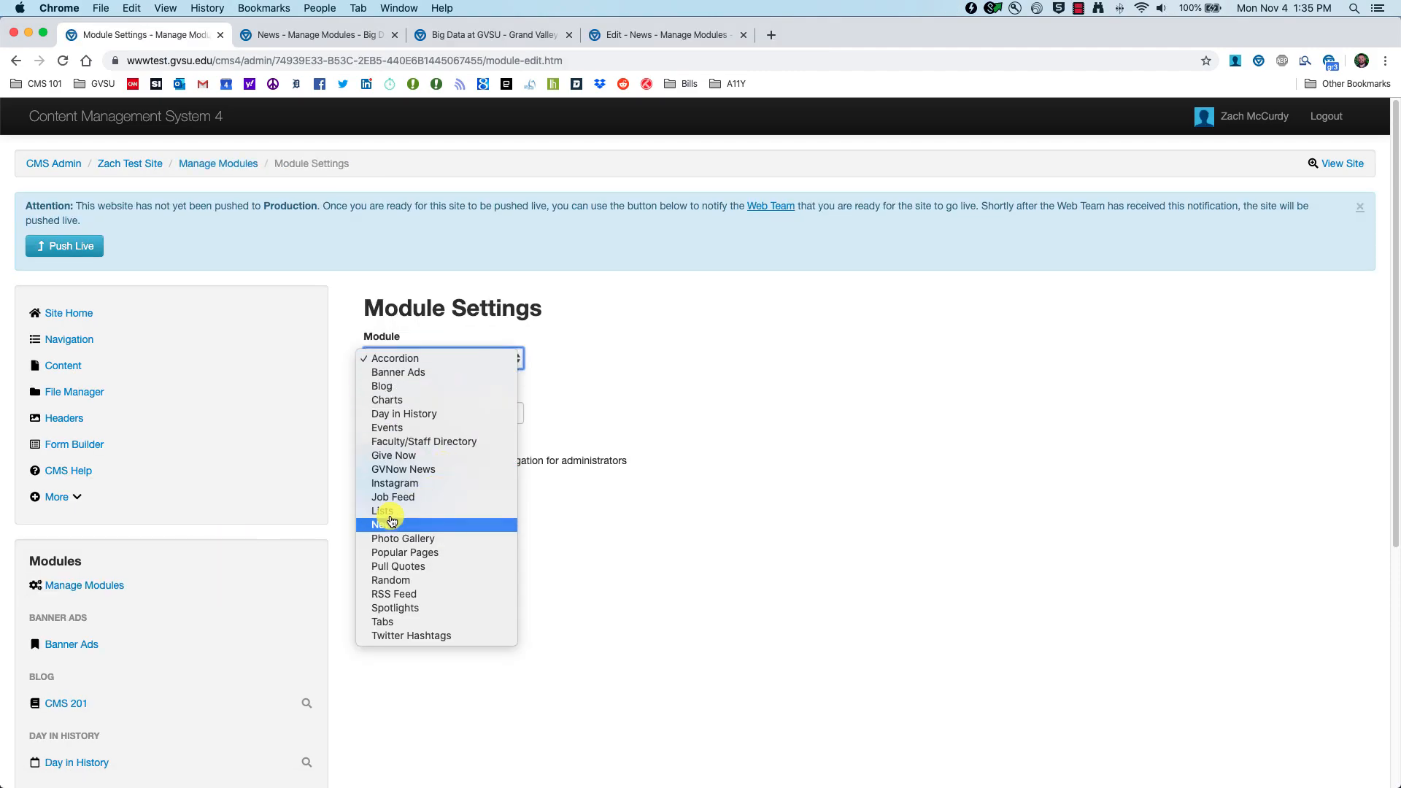
pyautogui.click(398, 526)
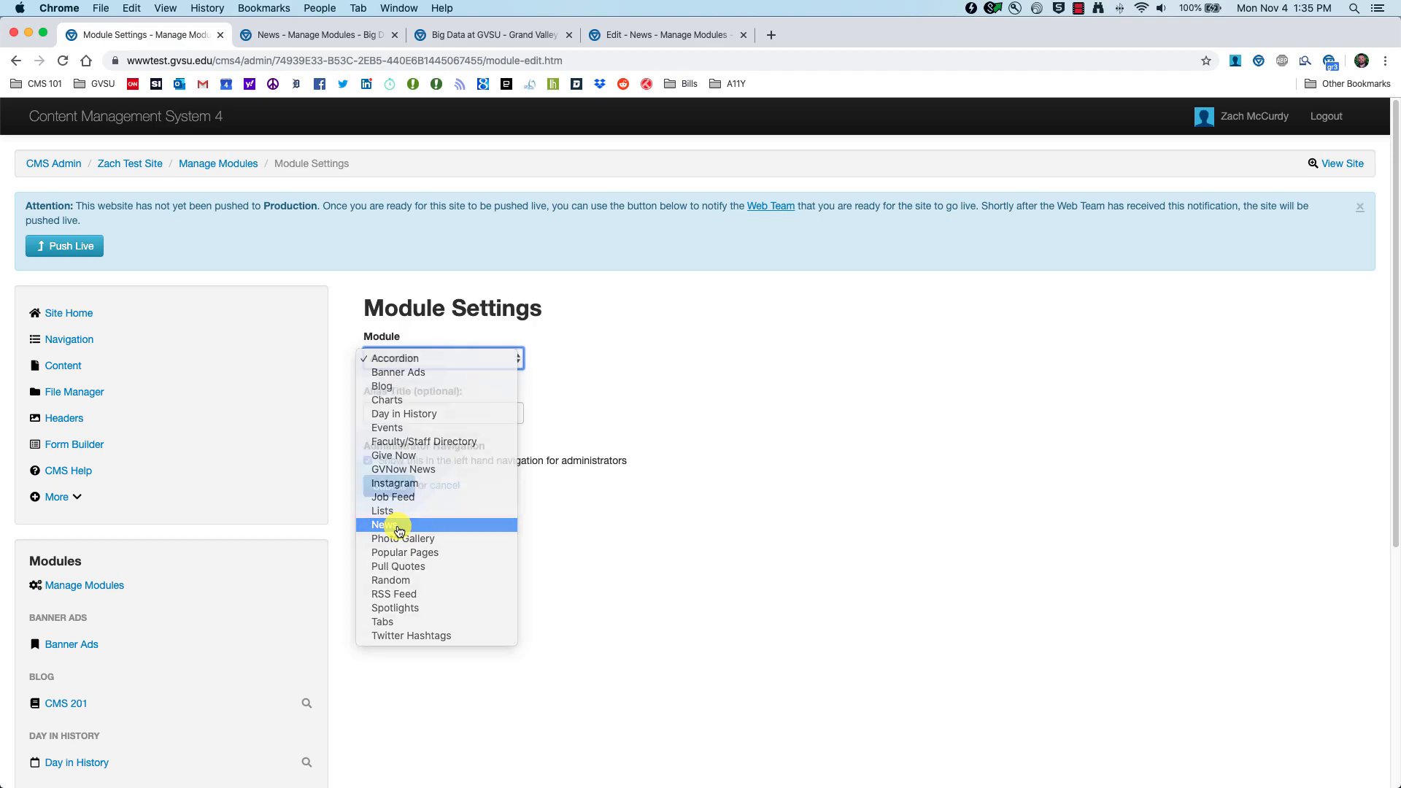
pyautogui.click(438, 414)
pyautogui.write('CMS')
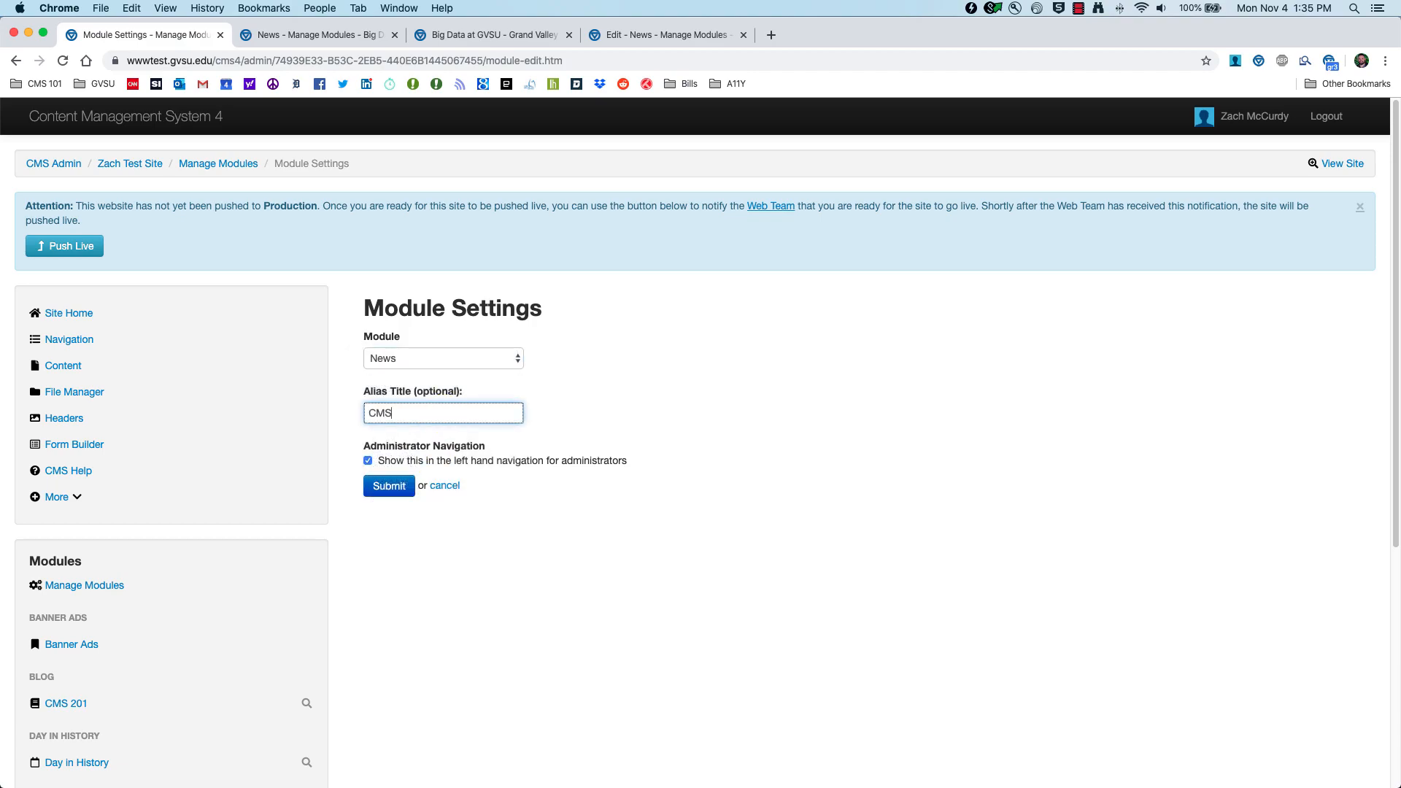
pyautogui.write(' 201 News')
pyautogui.click(387, 486)
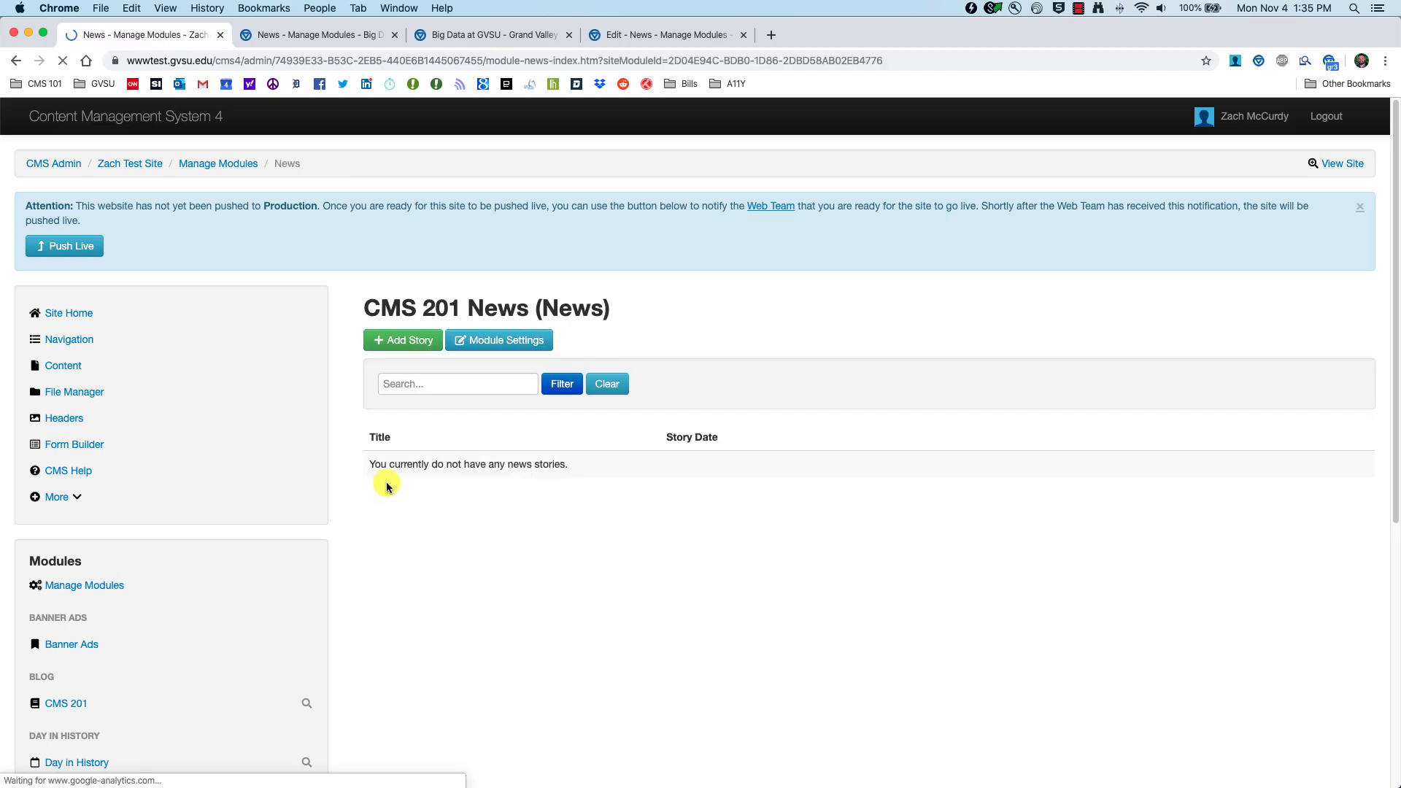
# Step: Open the empty CMS 201 News module, then view the live Big Data at GVSU site
pyautogui.scroll(-5, 259, 562)
pyautogui.scroll(-2, 259, 562)
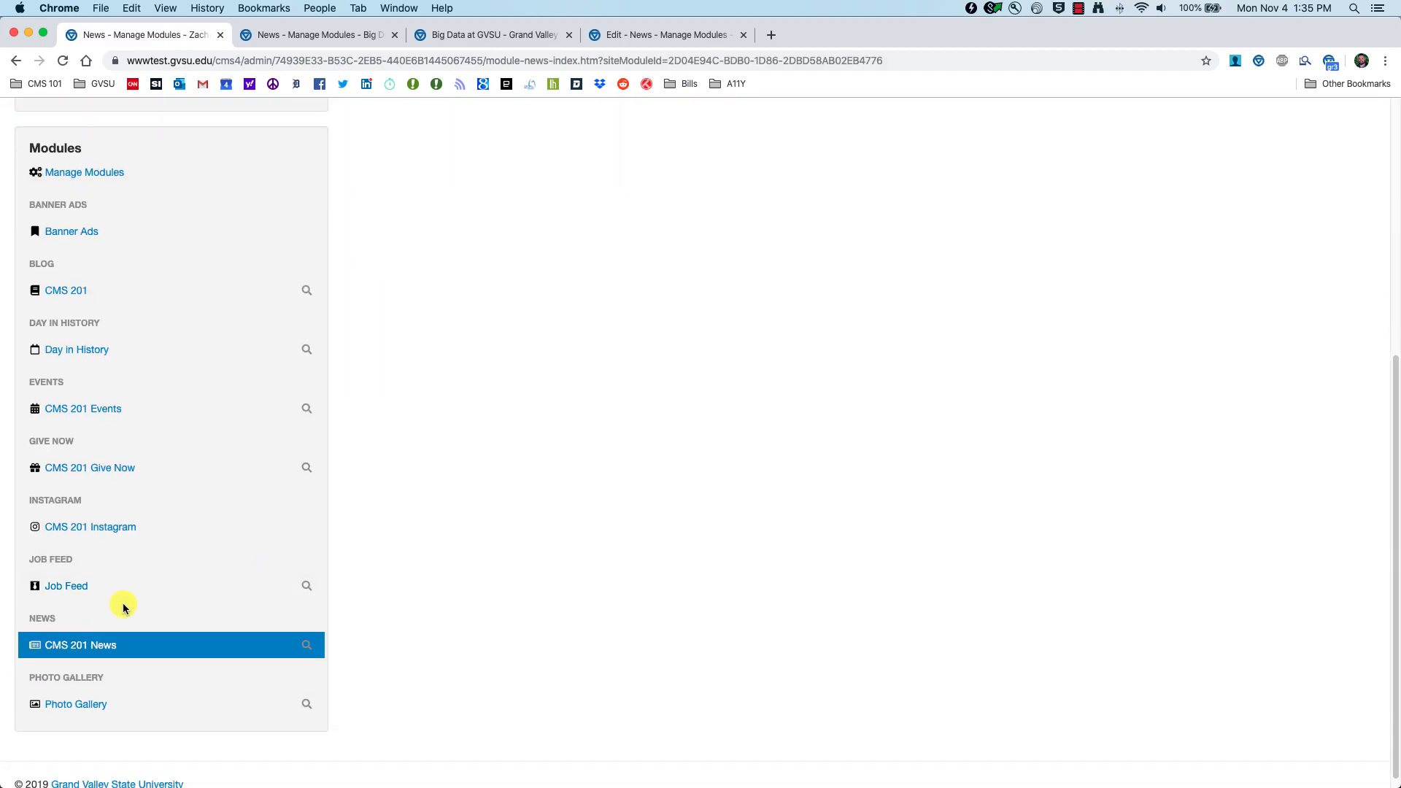
pyautogui.click(89, 650)
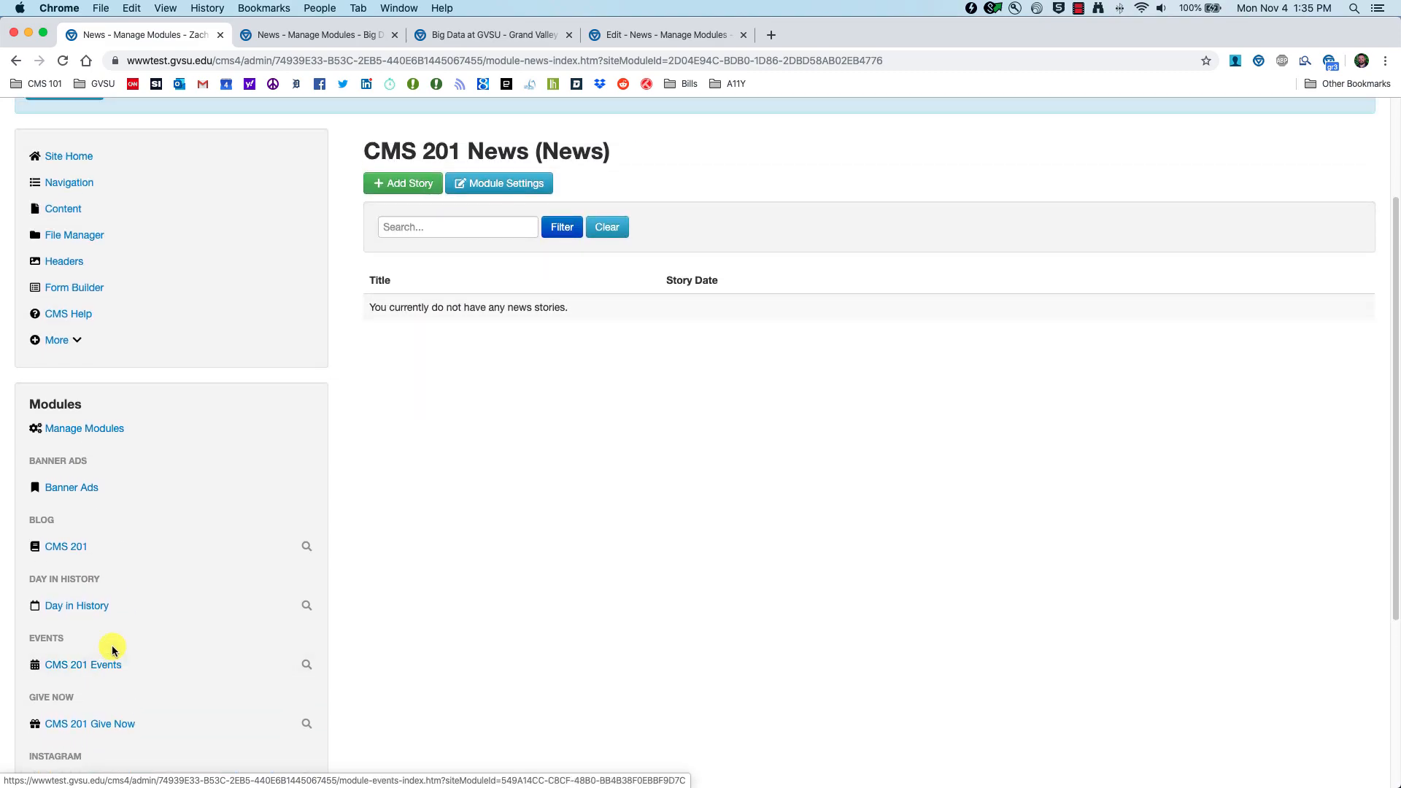
pyautogui.scroll(2, 511, 641)
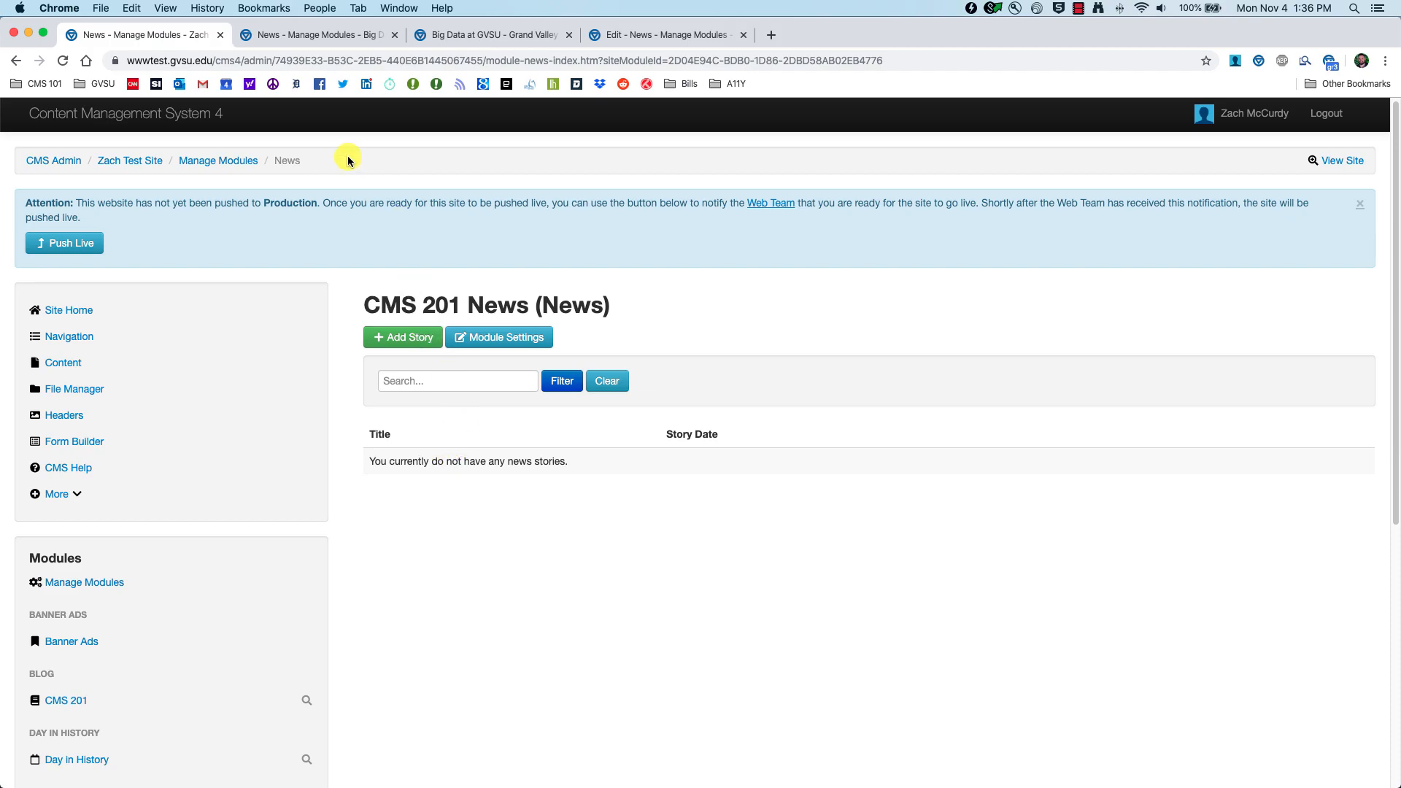
pyautogui.click(446, 35)
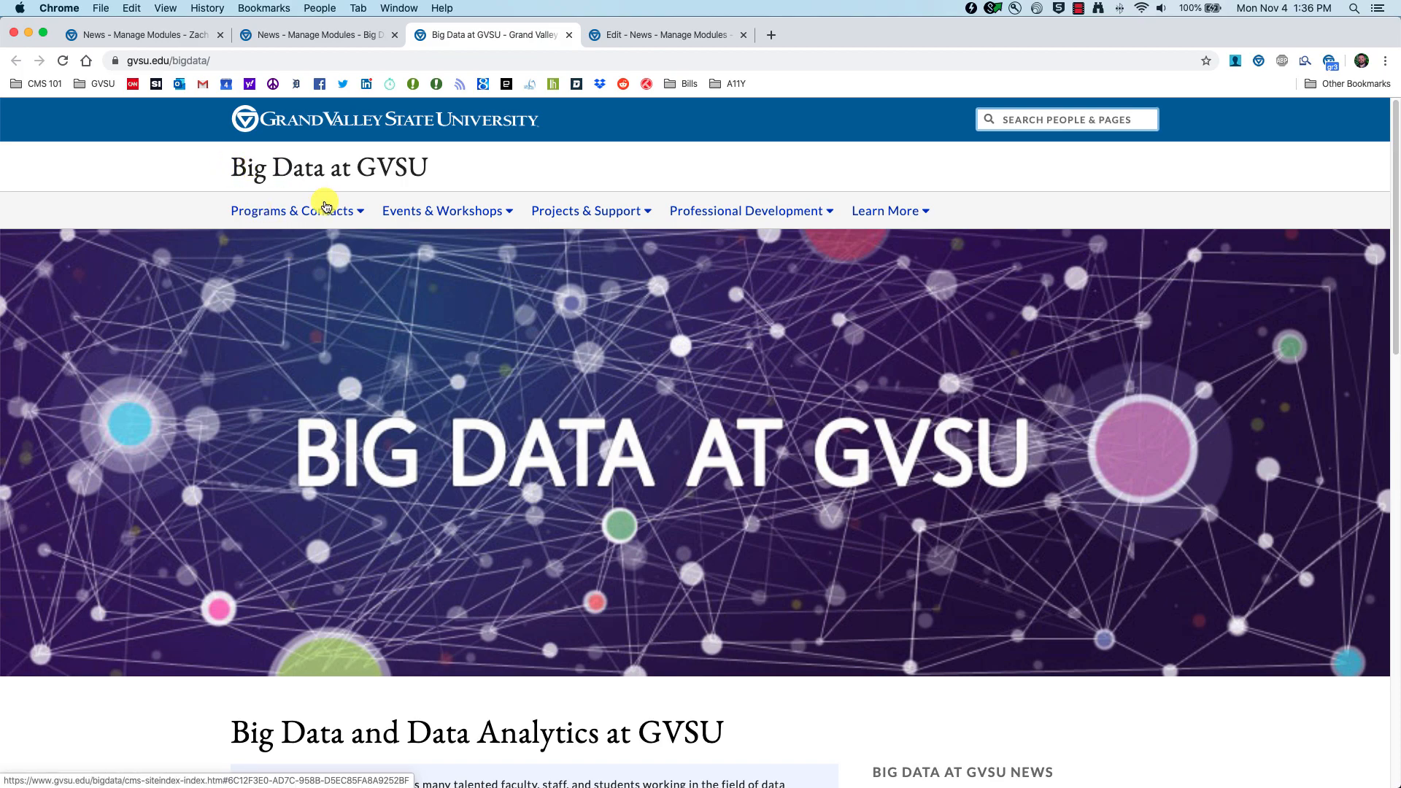
pyautogui.scroll(-6, 424, 407)
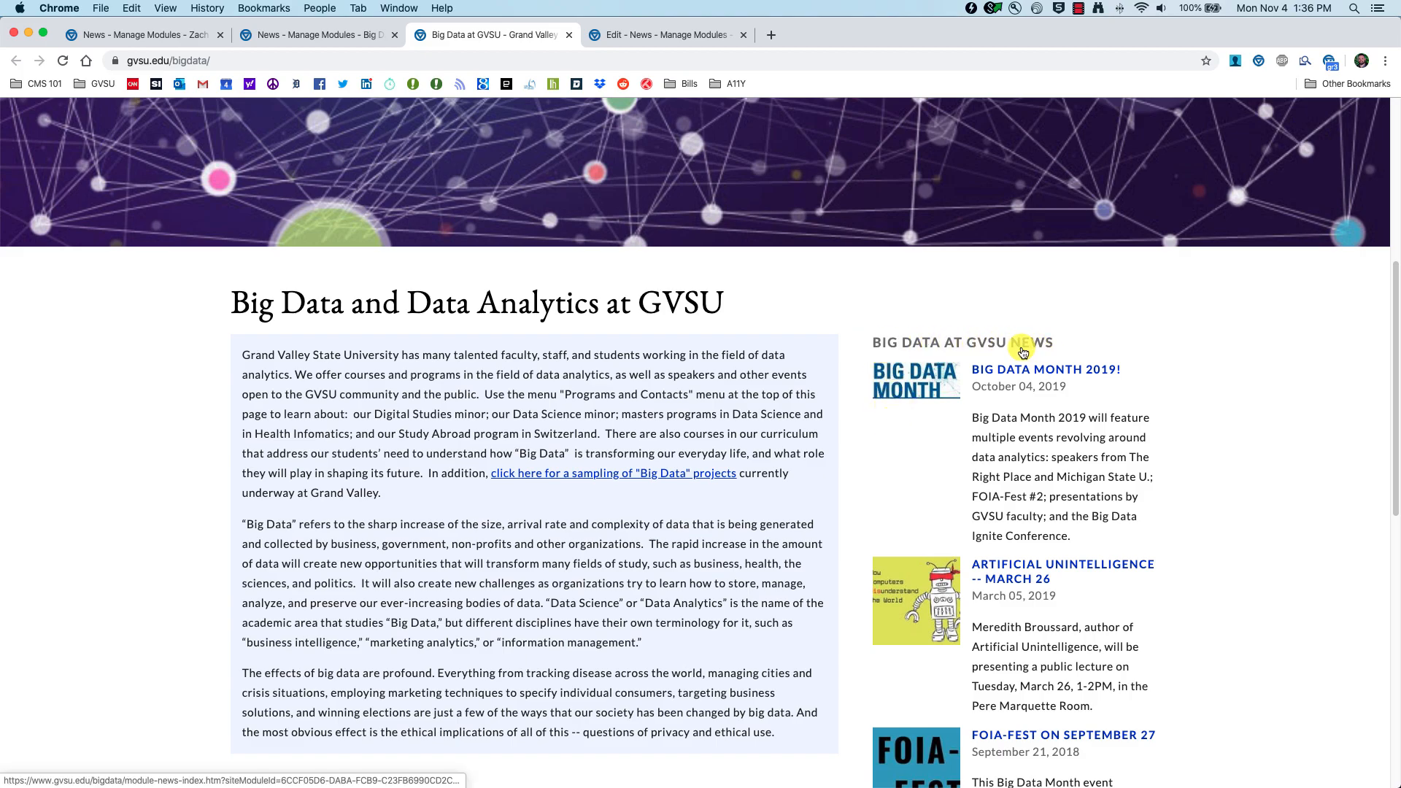
pyautogui.scroll(-3, 1015, 603)
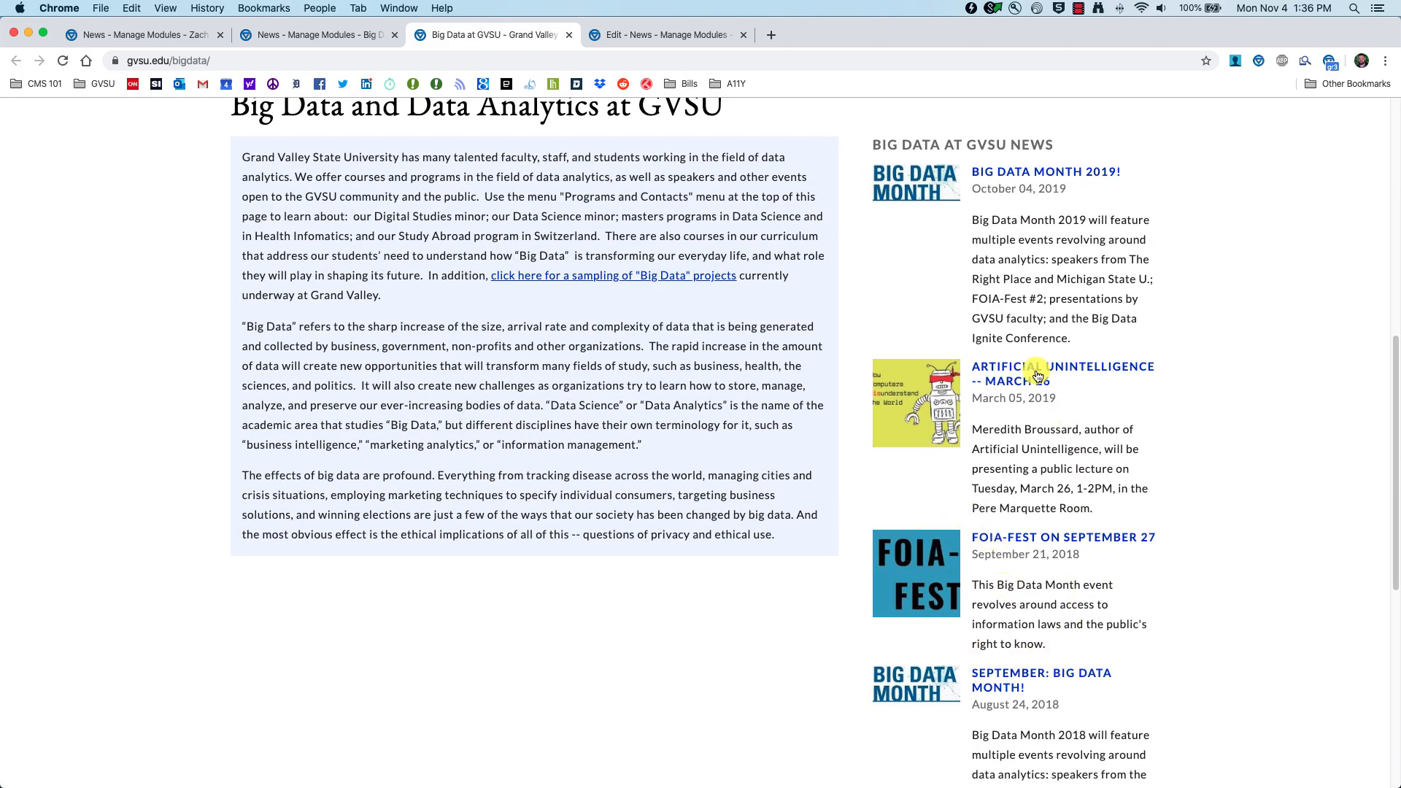
pyautogui.click(653, 35)
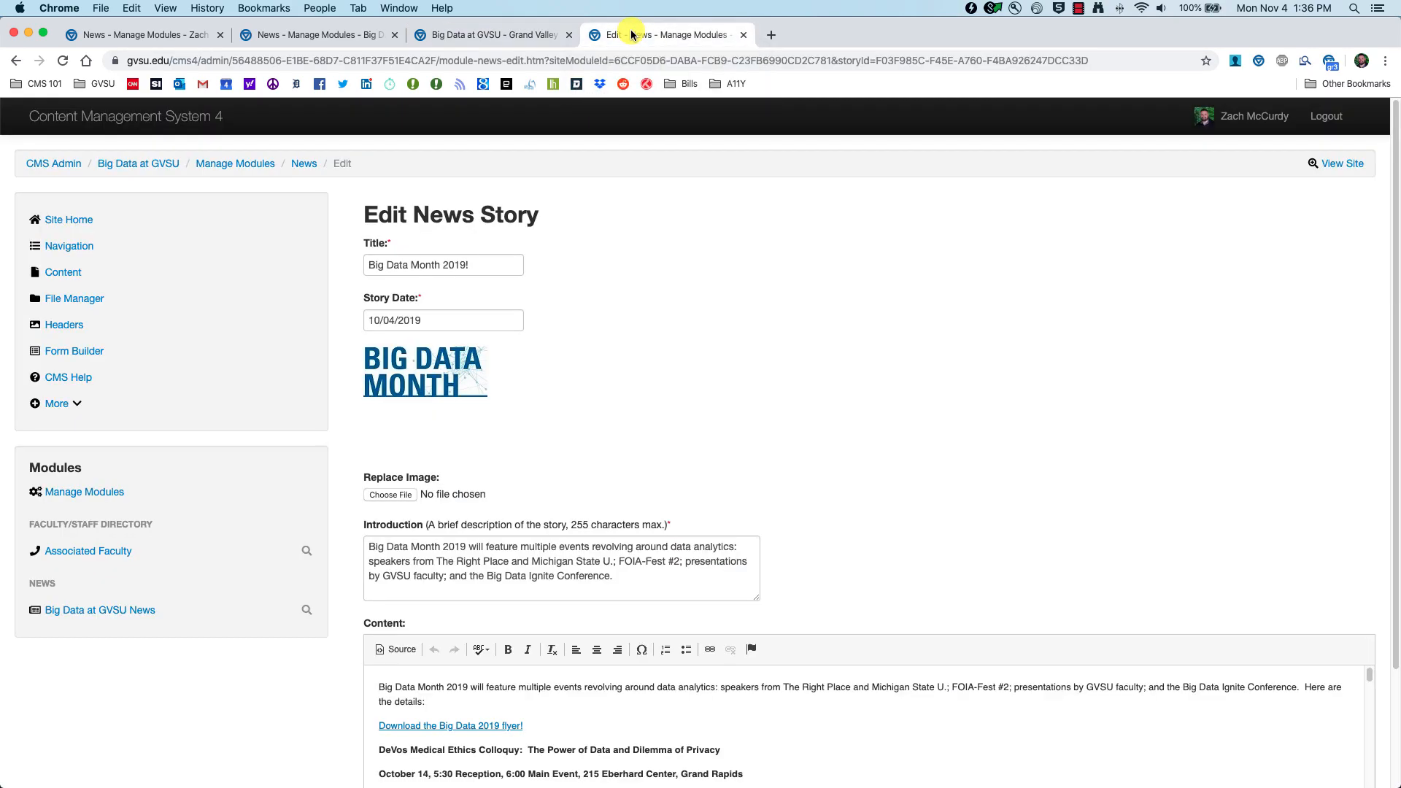
pyautogui.click(302, 163)
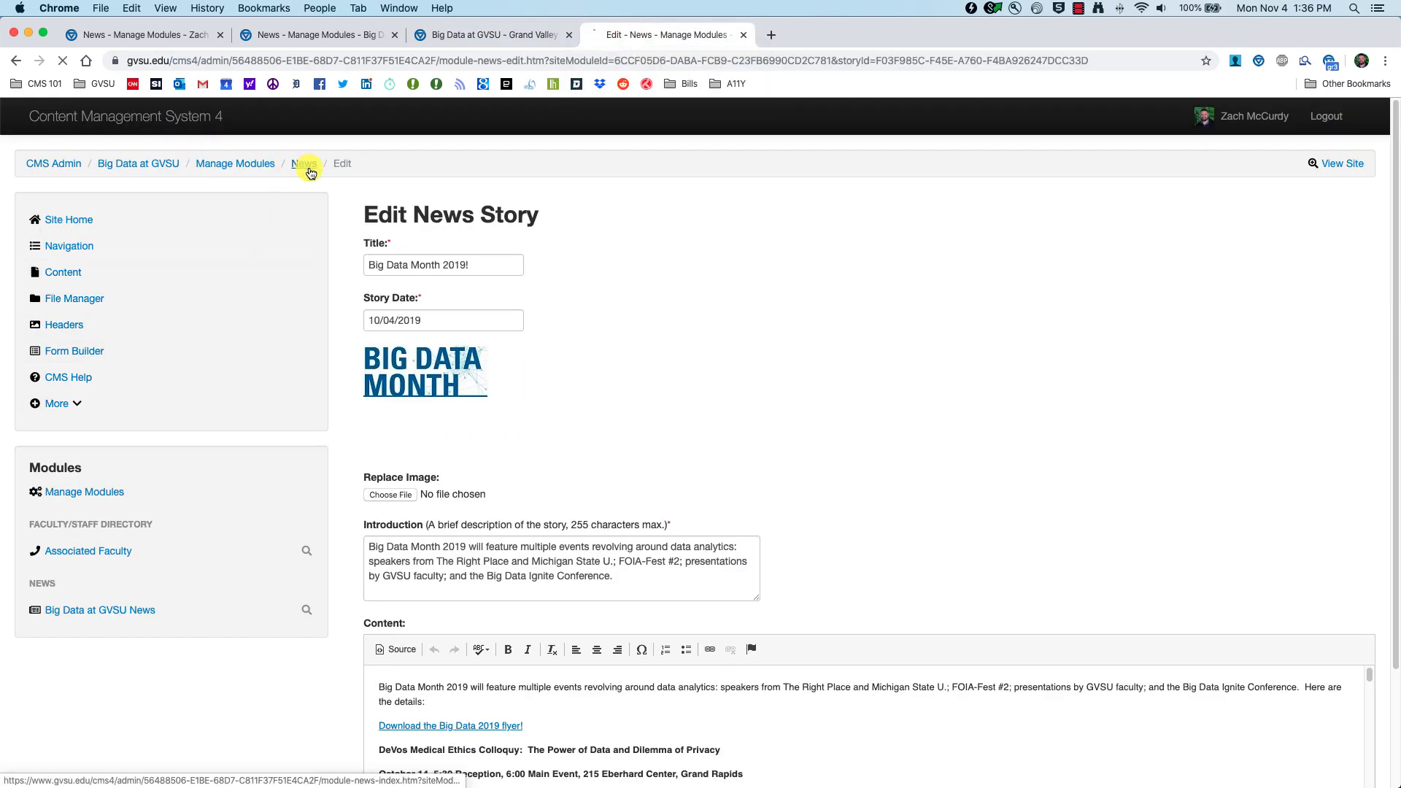
pyautogui.click(80, 617)
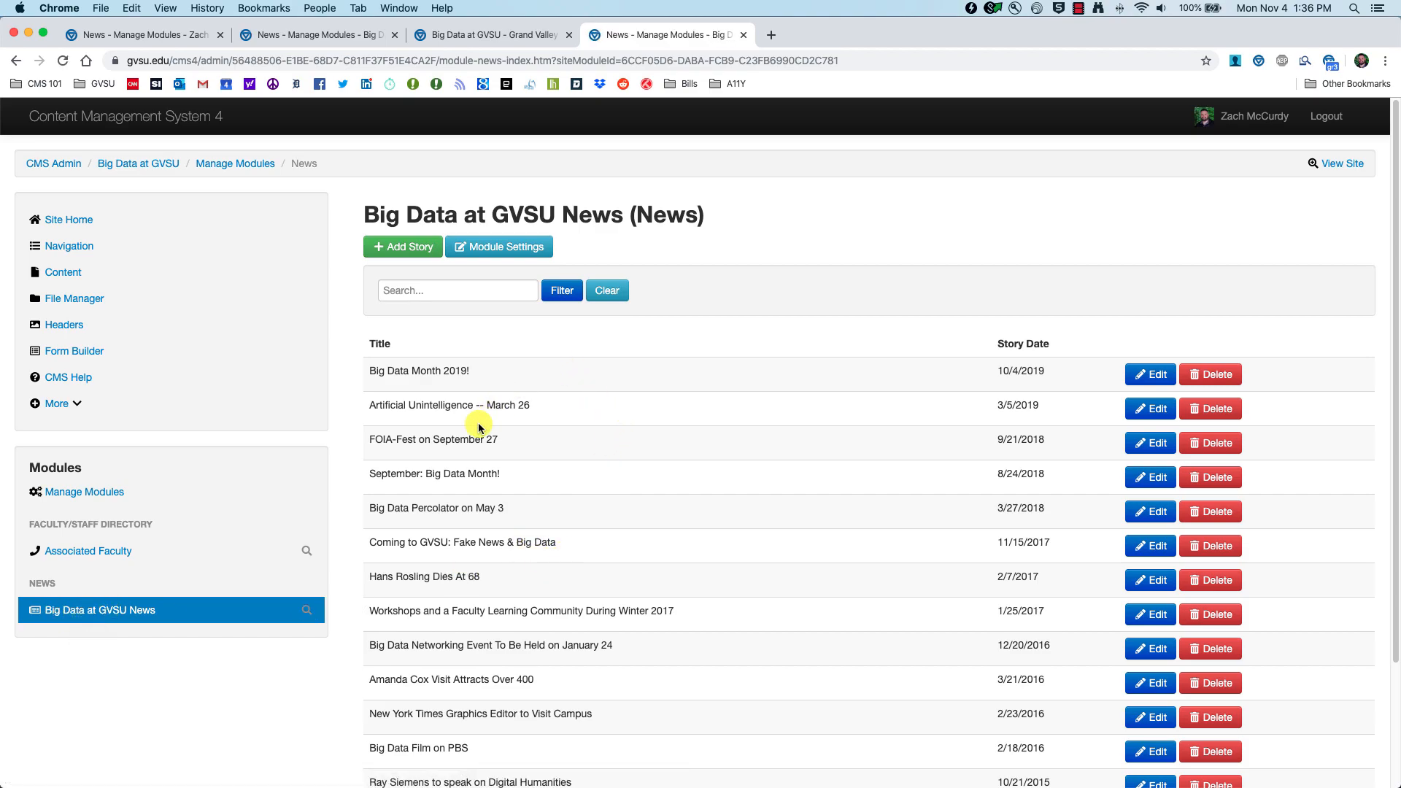
pyautogui.scroll(-3, 611, 566)
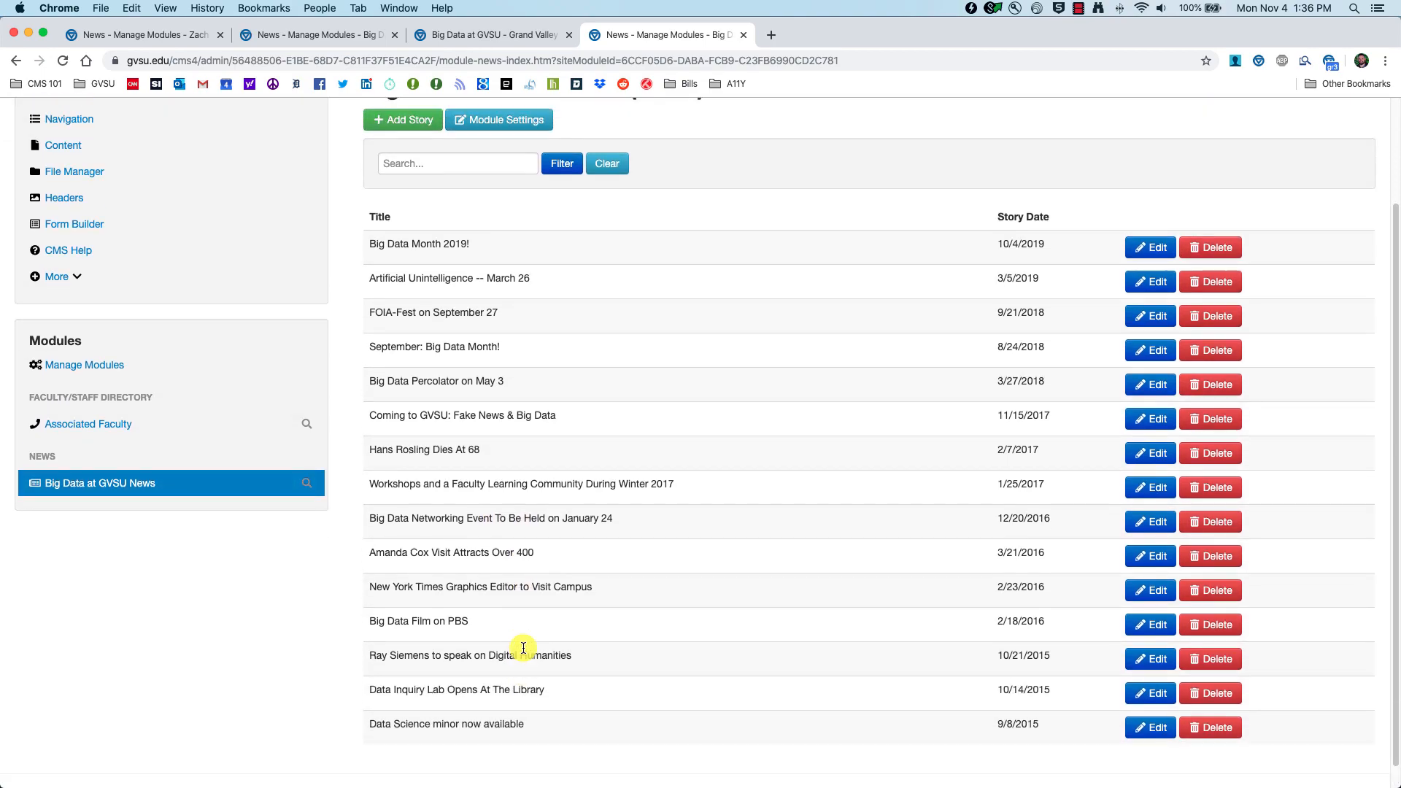
pyautogui.click(439, 37)
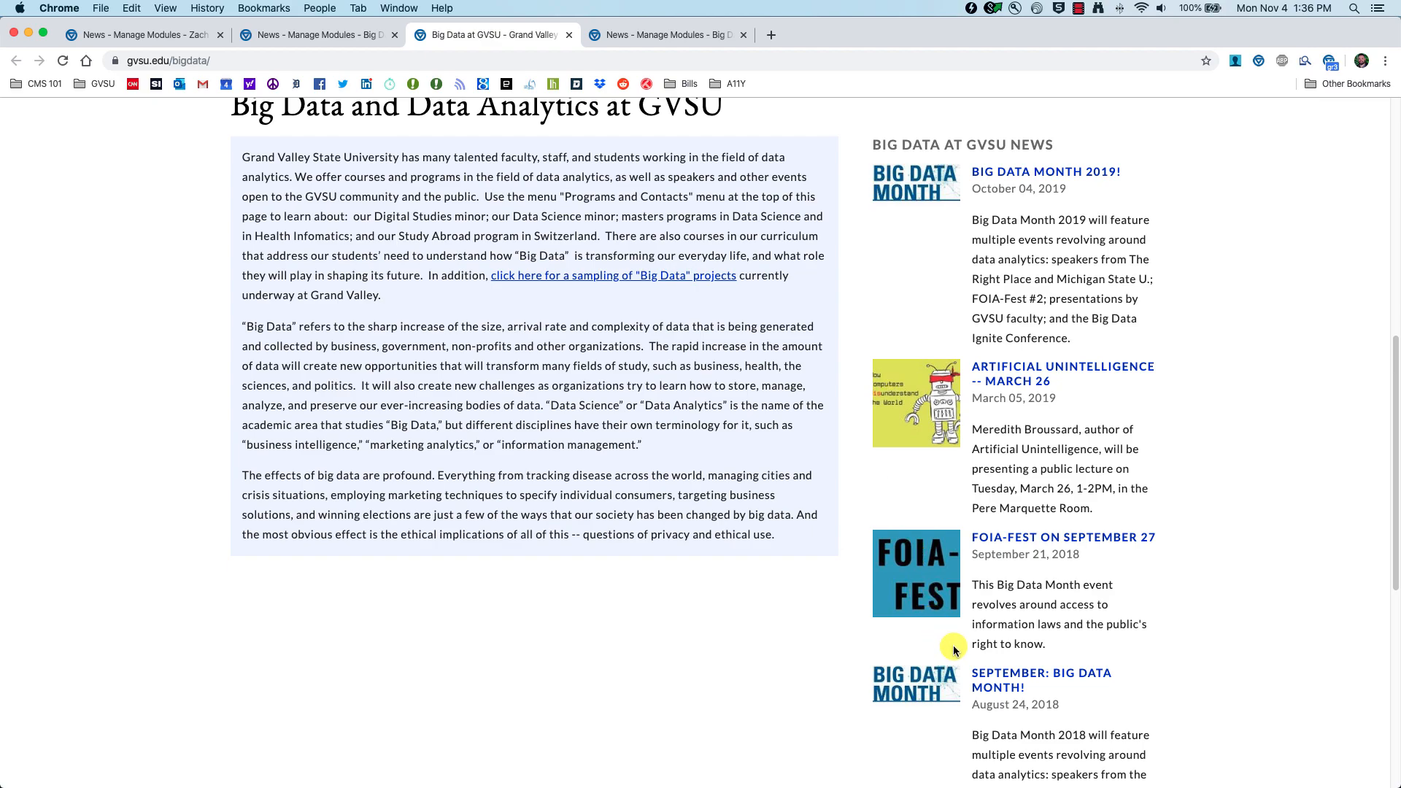
pyautogui.scroll(-1, 357, 237)
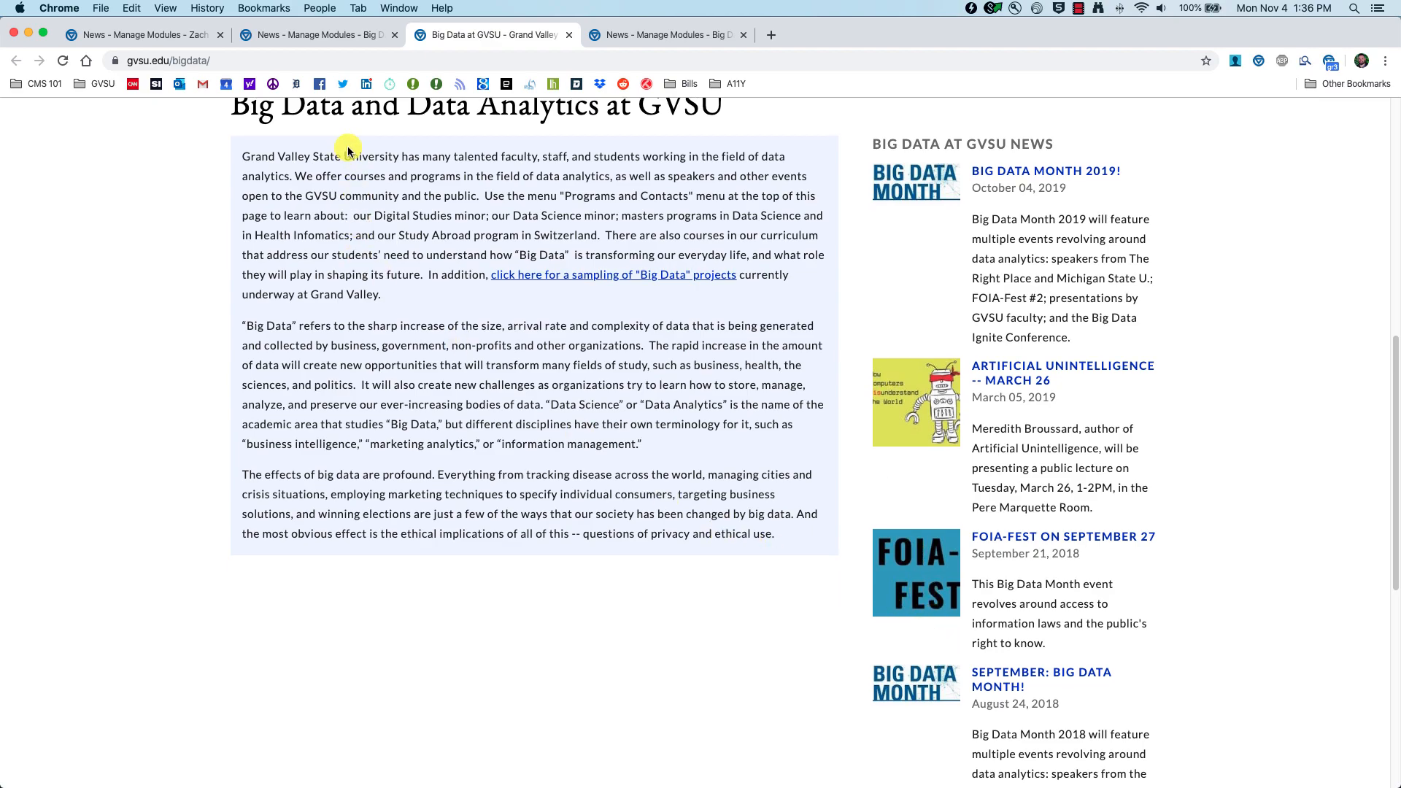
pyautogui.press('super+1')
pyautogui.scroll(-5, 212, 489)
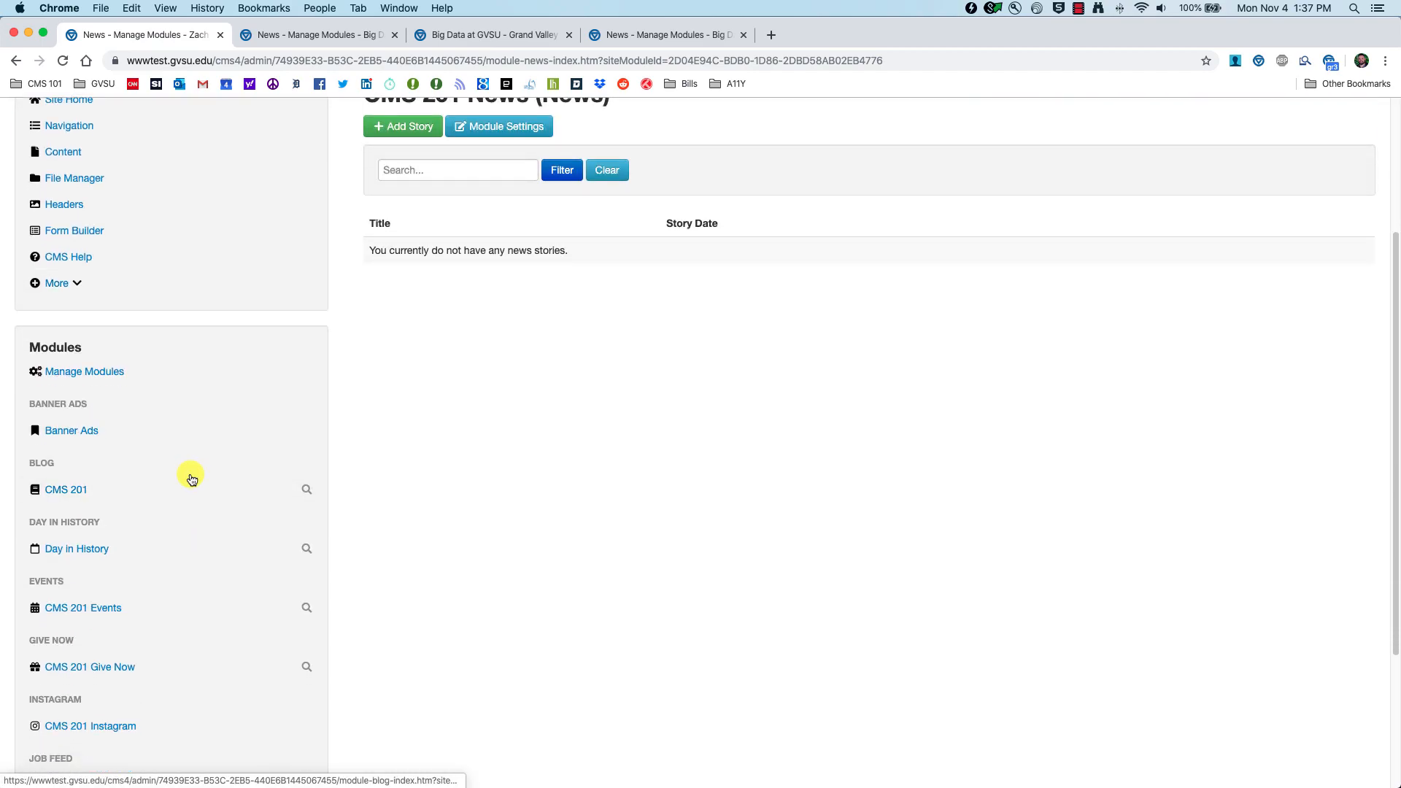
# Step: Start a new news story titled 'Hello from CMS 201', dated 11/04/2019
pyautogui.scroll(-4, 190, 485)
pyautogui.scroll(8, 523, 392)
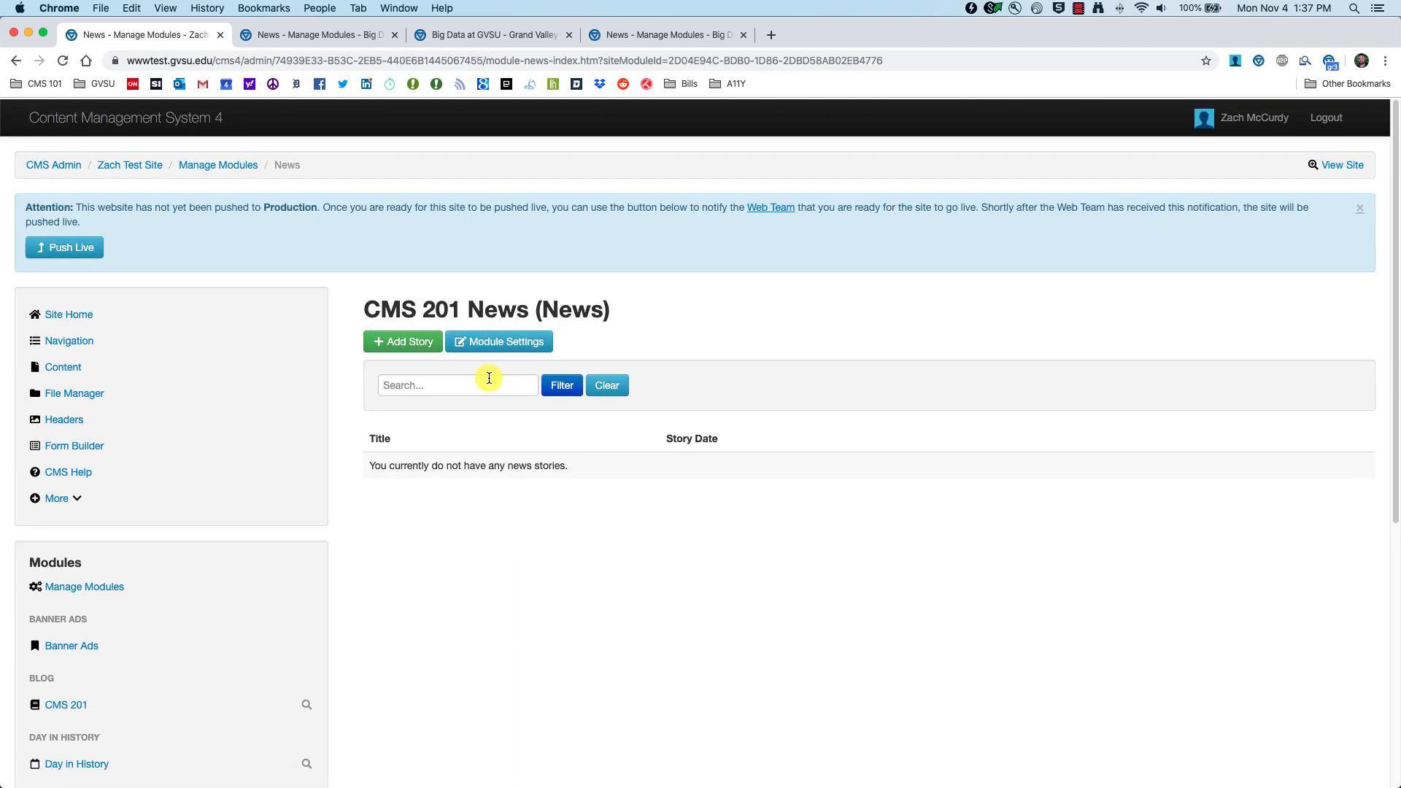
pyautogui.click(401, 346)
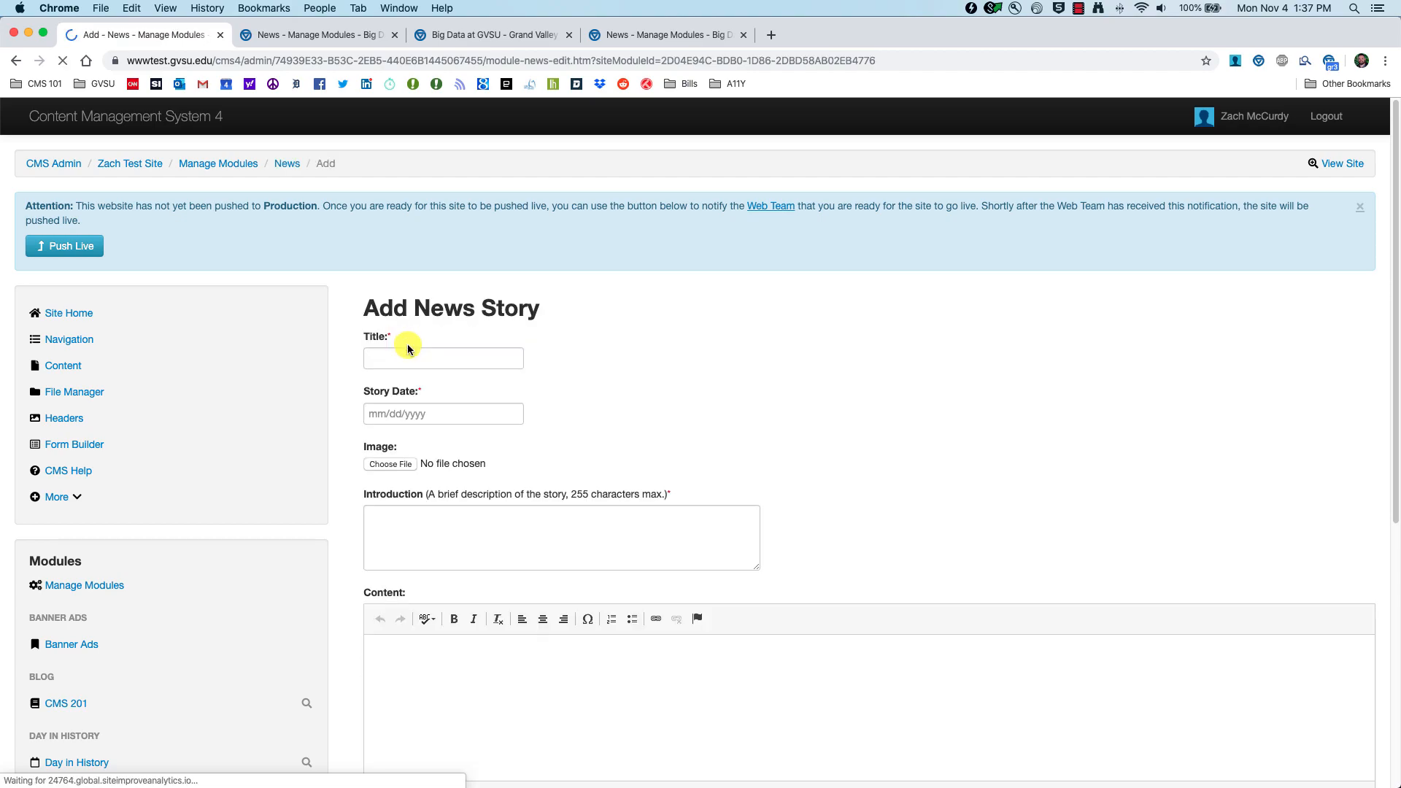
pyautogui.click(427, 355)
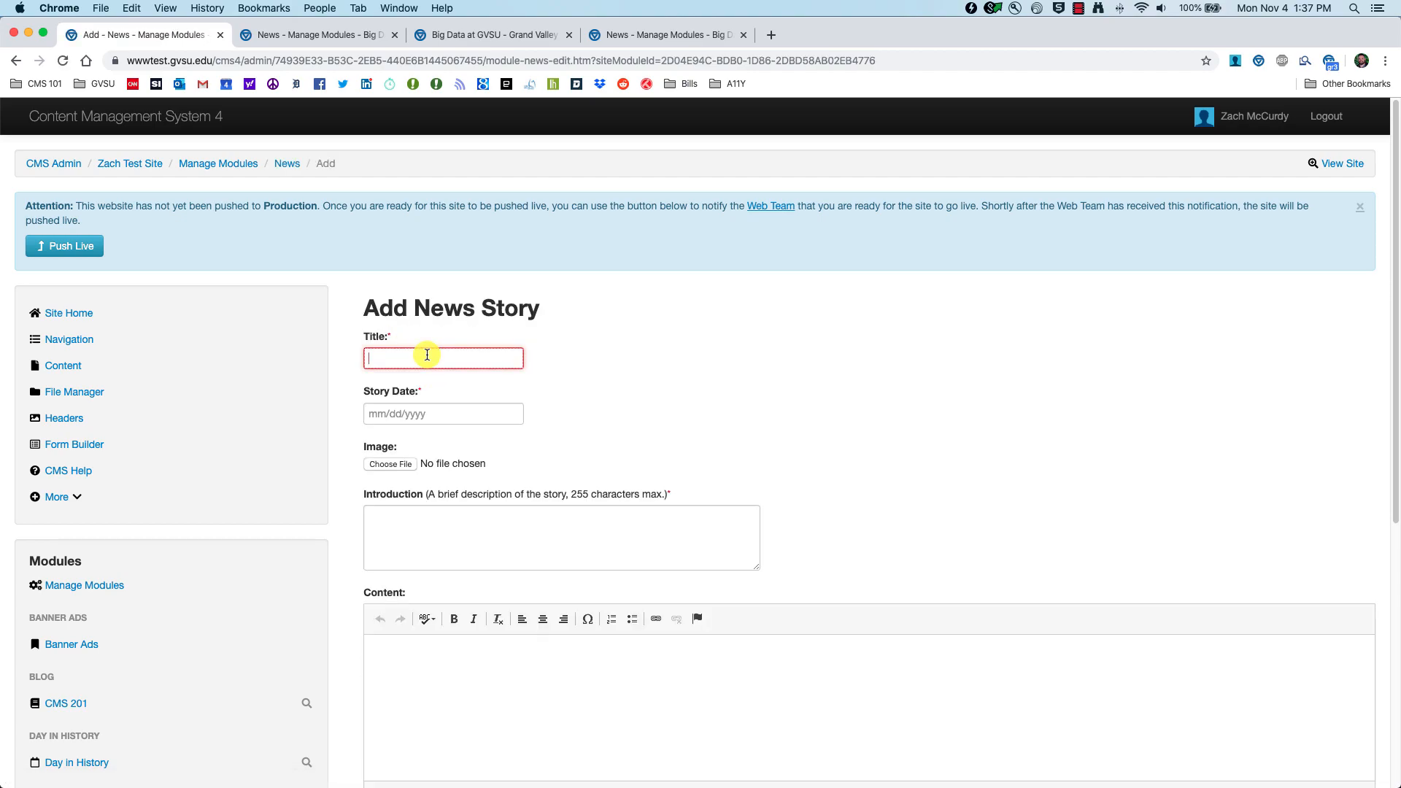
pyautogui.write('Hello from CMS 201')
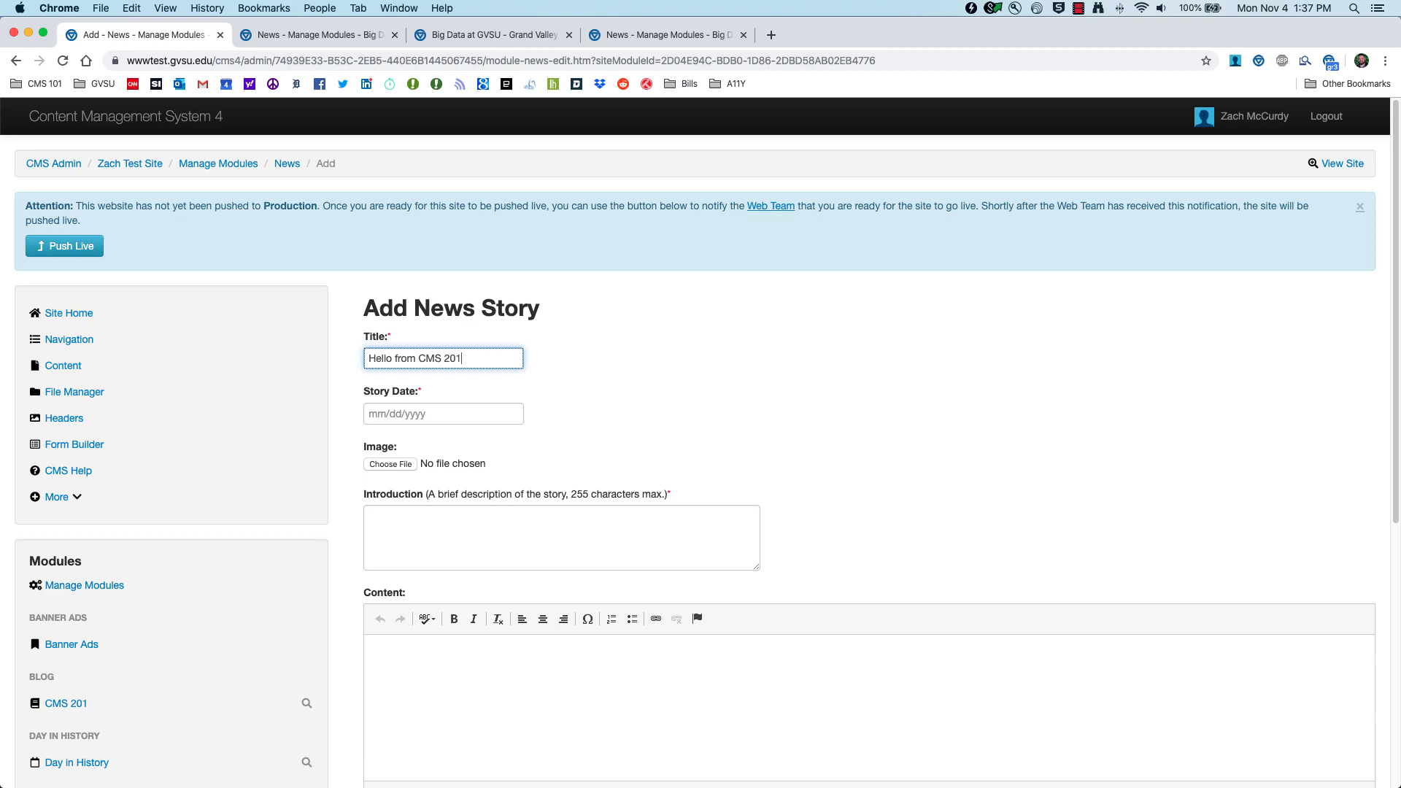
pyautogui.click(424, 413)
pyautogui.click(401, 501)
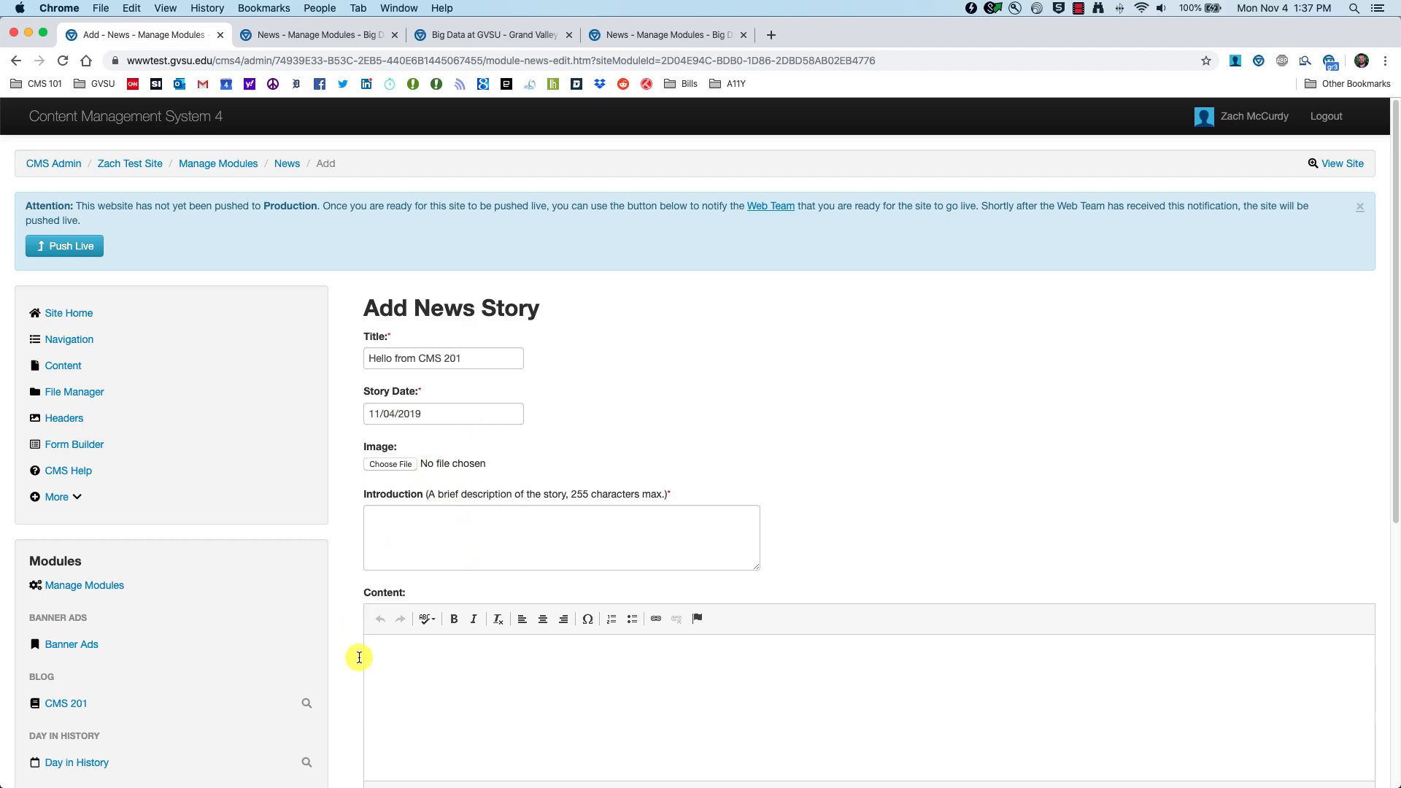
# Step: Attach IMG_1294, add the 'Welcome to CMS 201 - Your advanced CMS training' introduction and body, and submit
pyautogui.scroll(-3, 365, 700)
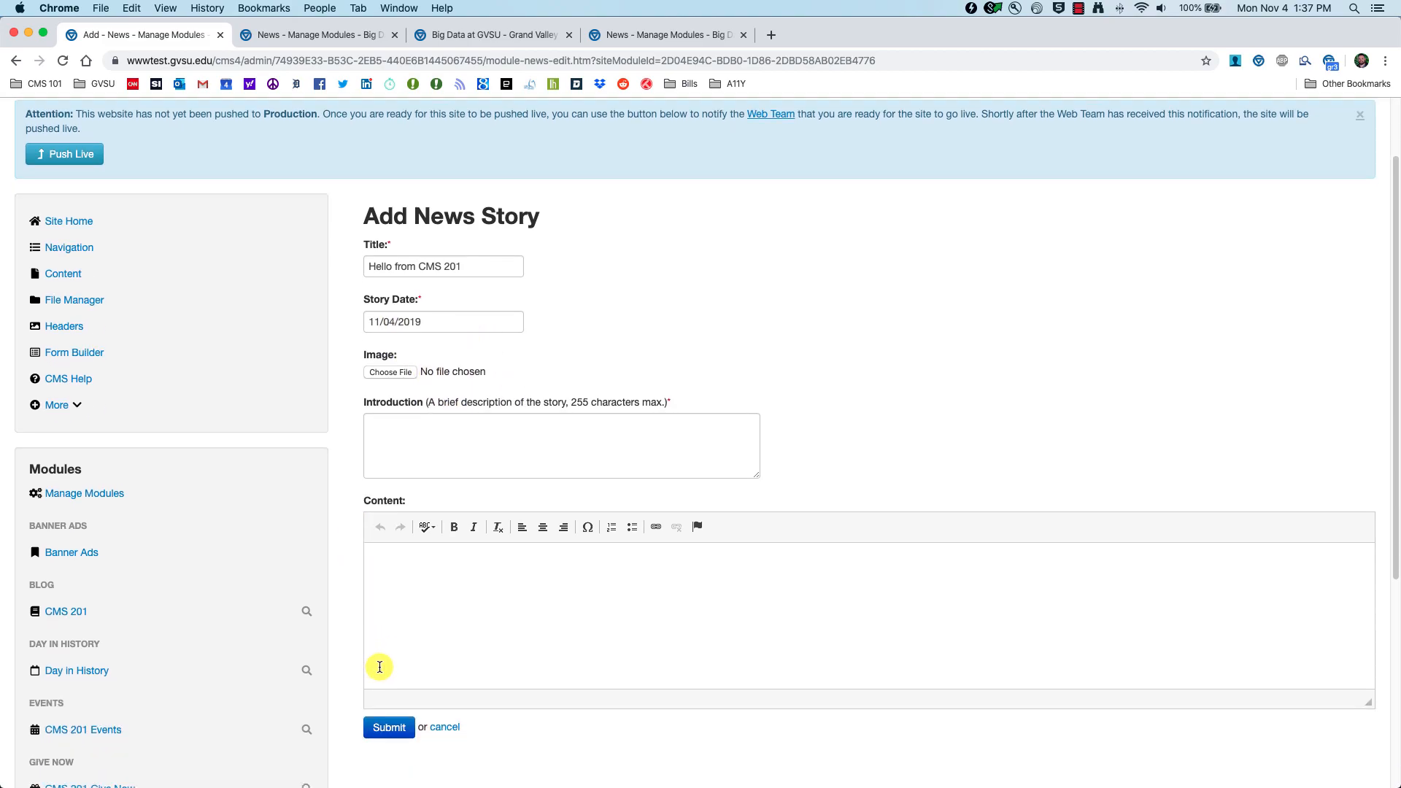
pyautogui.click(399, 370)
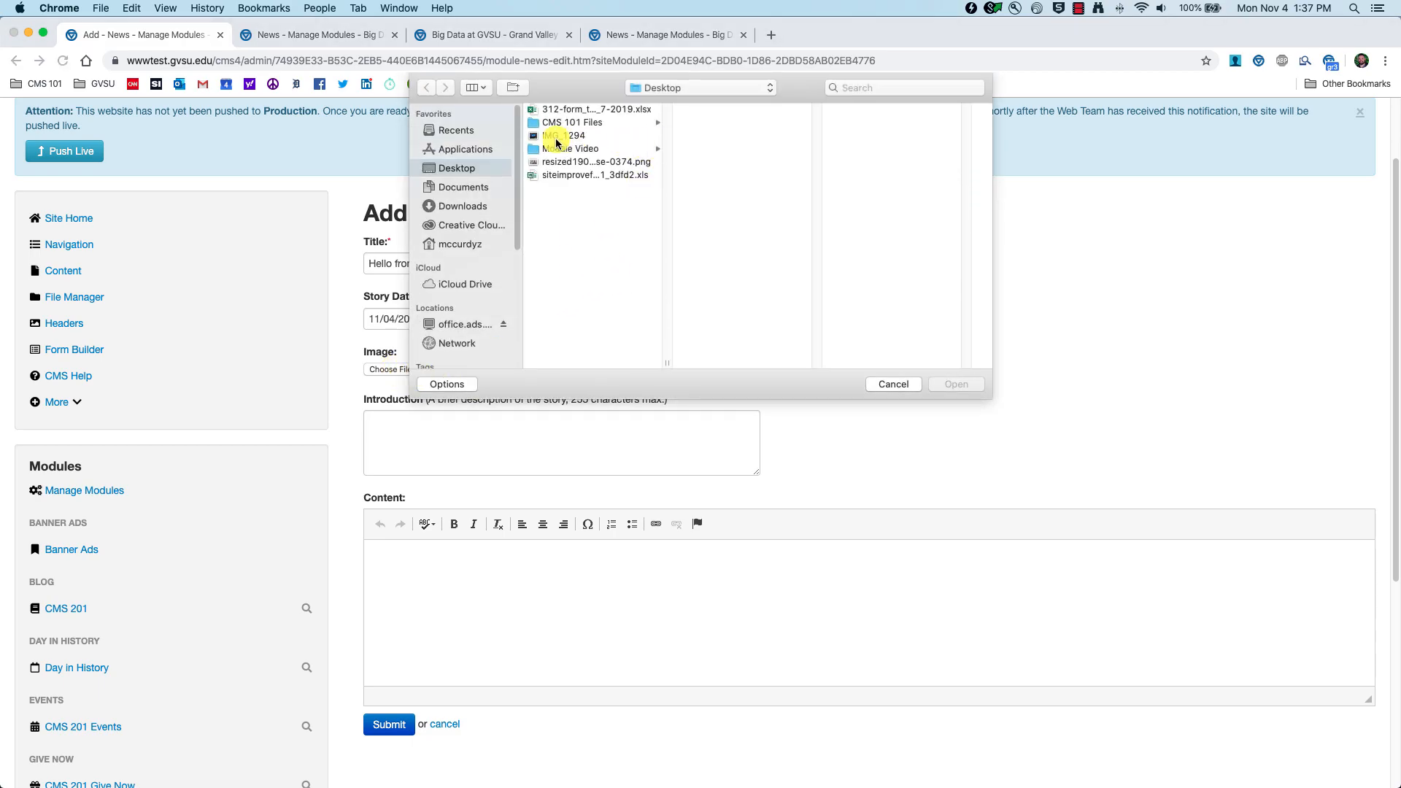
pyautogui.doubleClick(556, 141)
pyautogui.click(538, 468)
pyautogui.write('Welcome to CMS 201 - Your advanced CMS training')
pyautogui.press('Tab')
pyautogui.write('In this class, we will be discussing the latest and greatest features of the CMS.  The video will be uploaded to YouTube for you to view.  Please contact us with any feedback.')
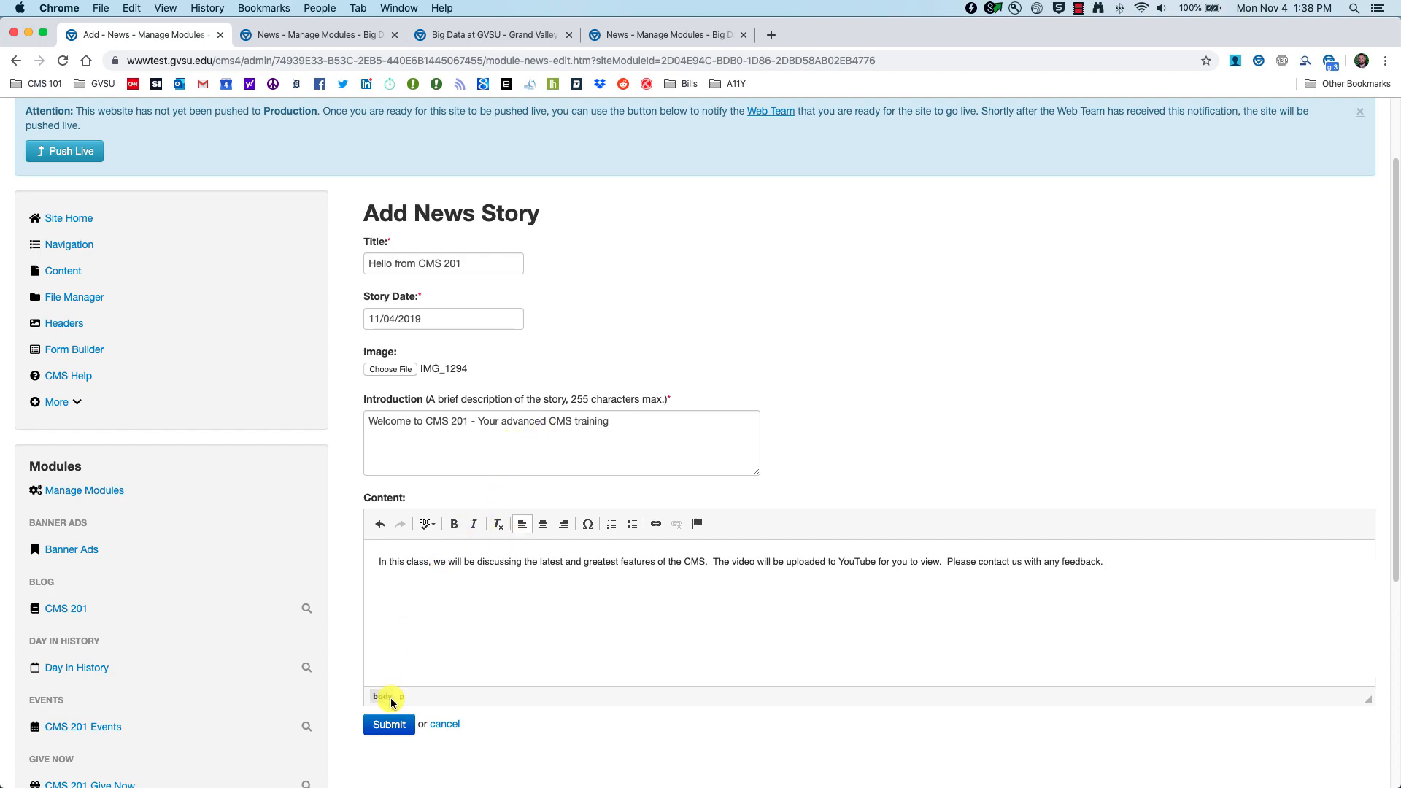
pyautogui.click(380, 726)
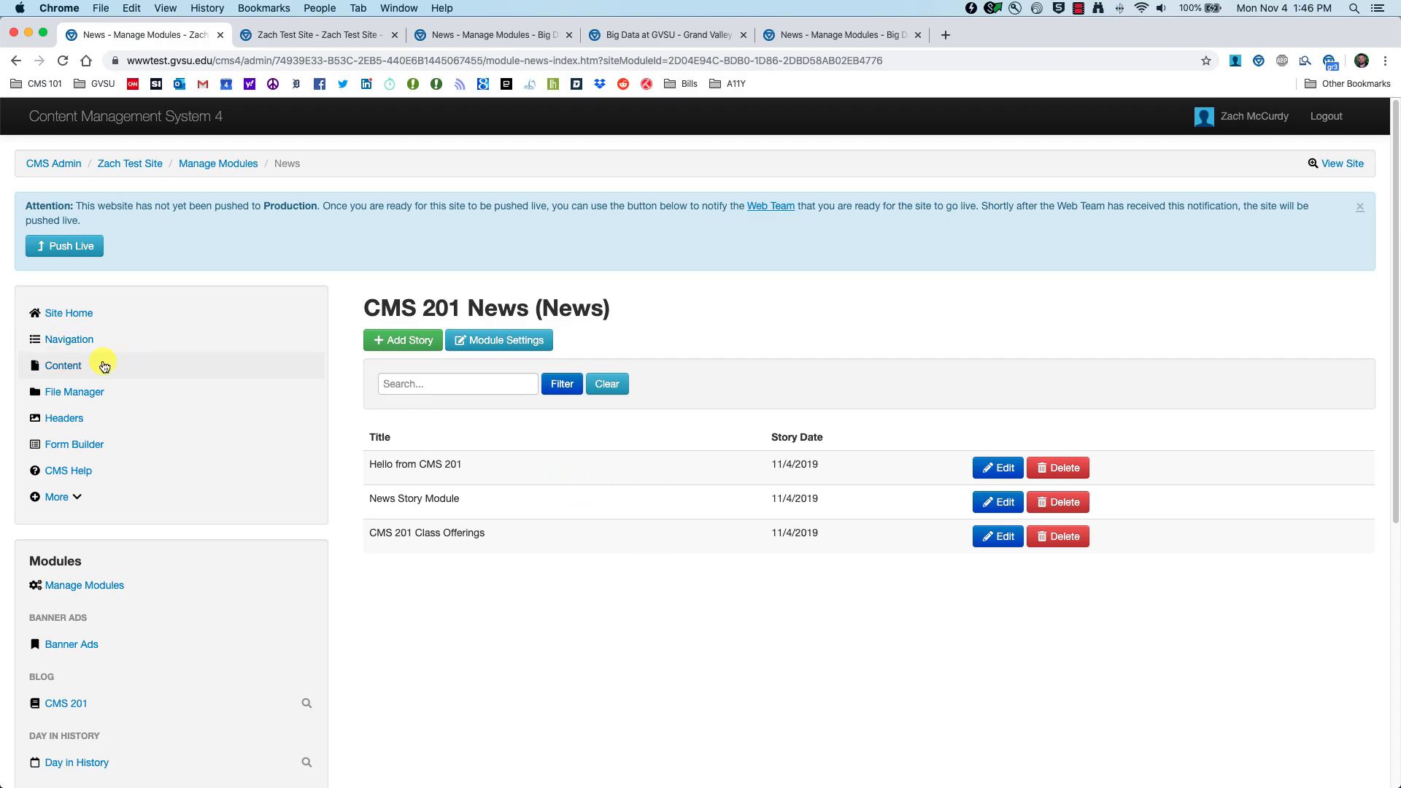
# Step: Edit the Modules page and insert the CMS 201 News module into its top row
pyautogui.click(60, 370)
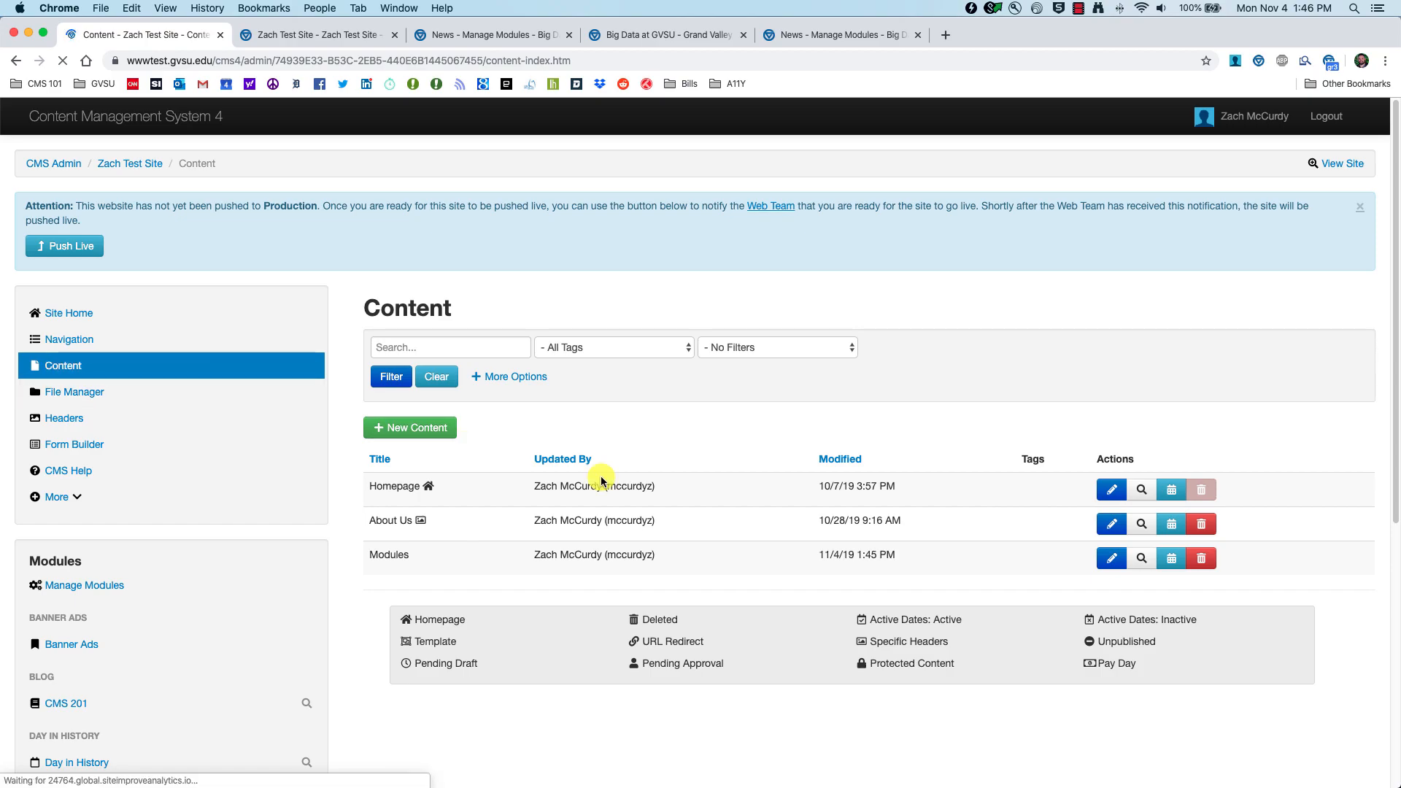
pyautogui.click(1108, 559)
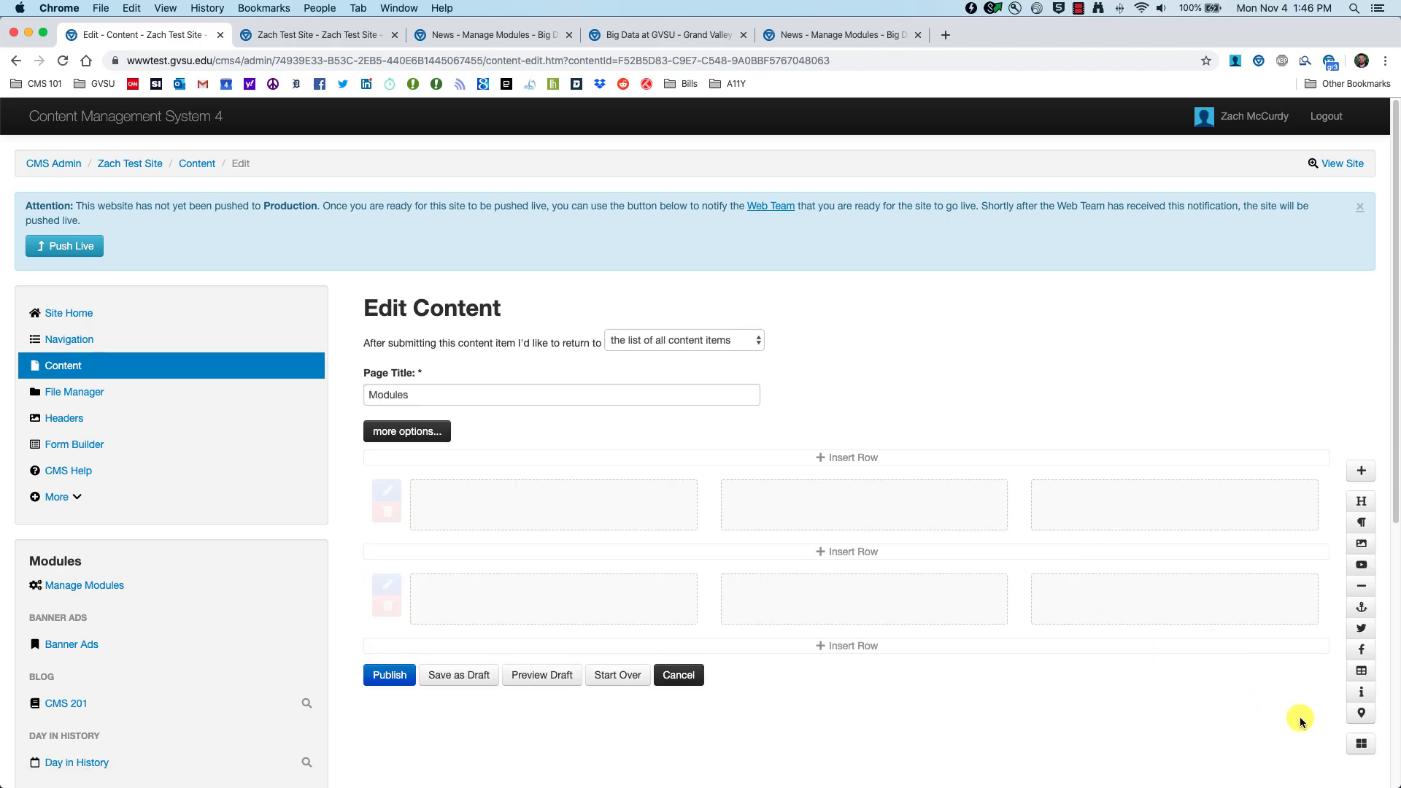
pyautogui.click(1362, 746)
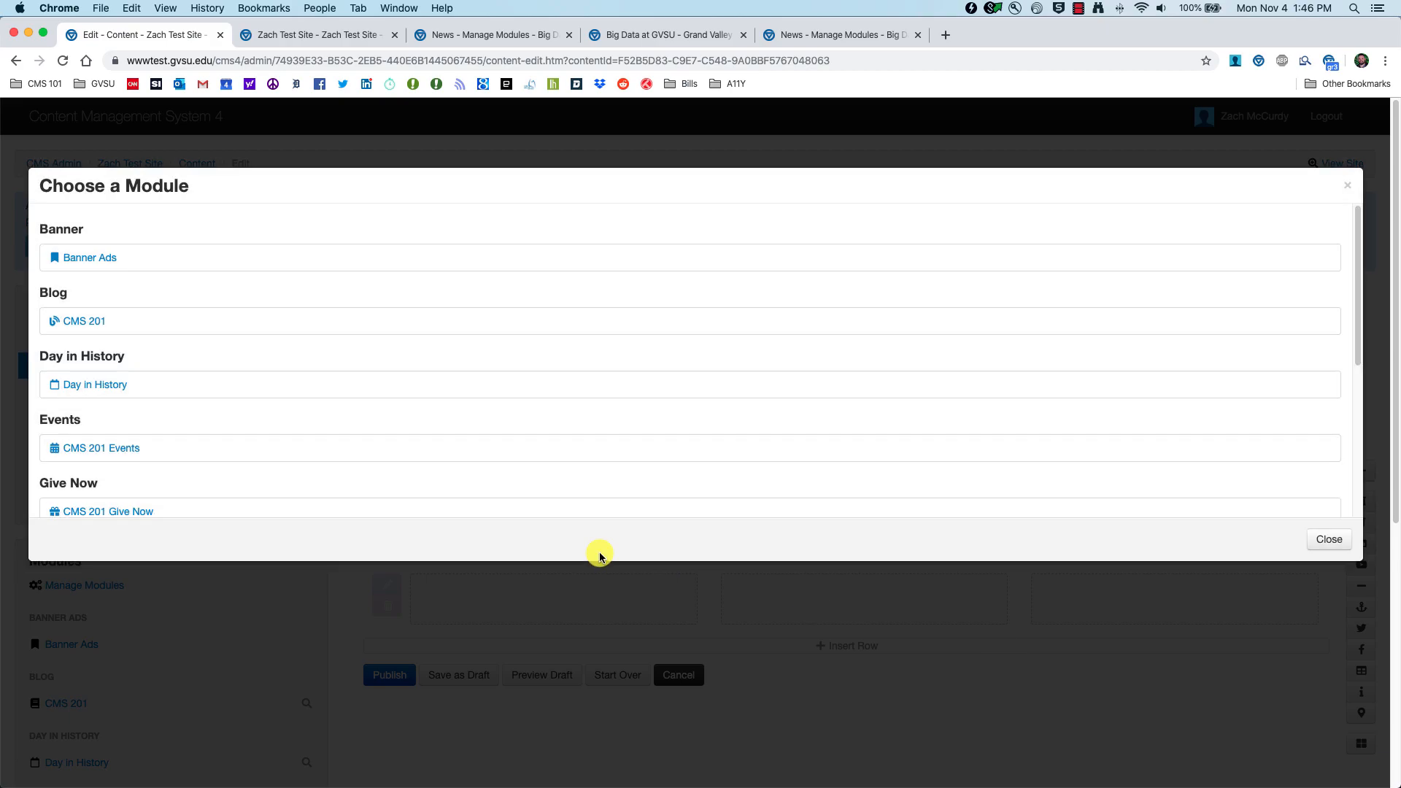
pyautogui.scroll(-5, 285, 464)
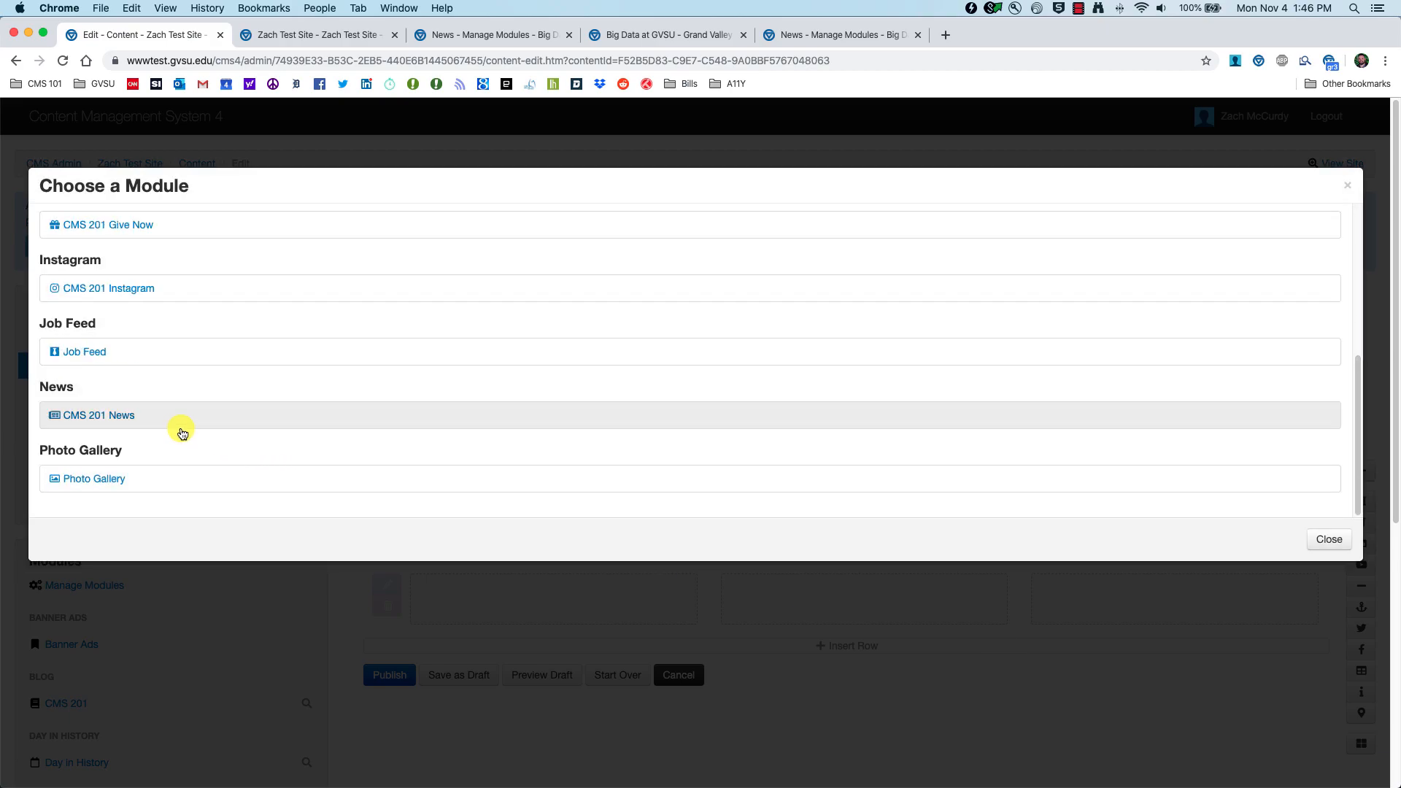
pyautogui.click(102, 421)
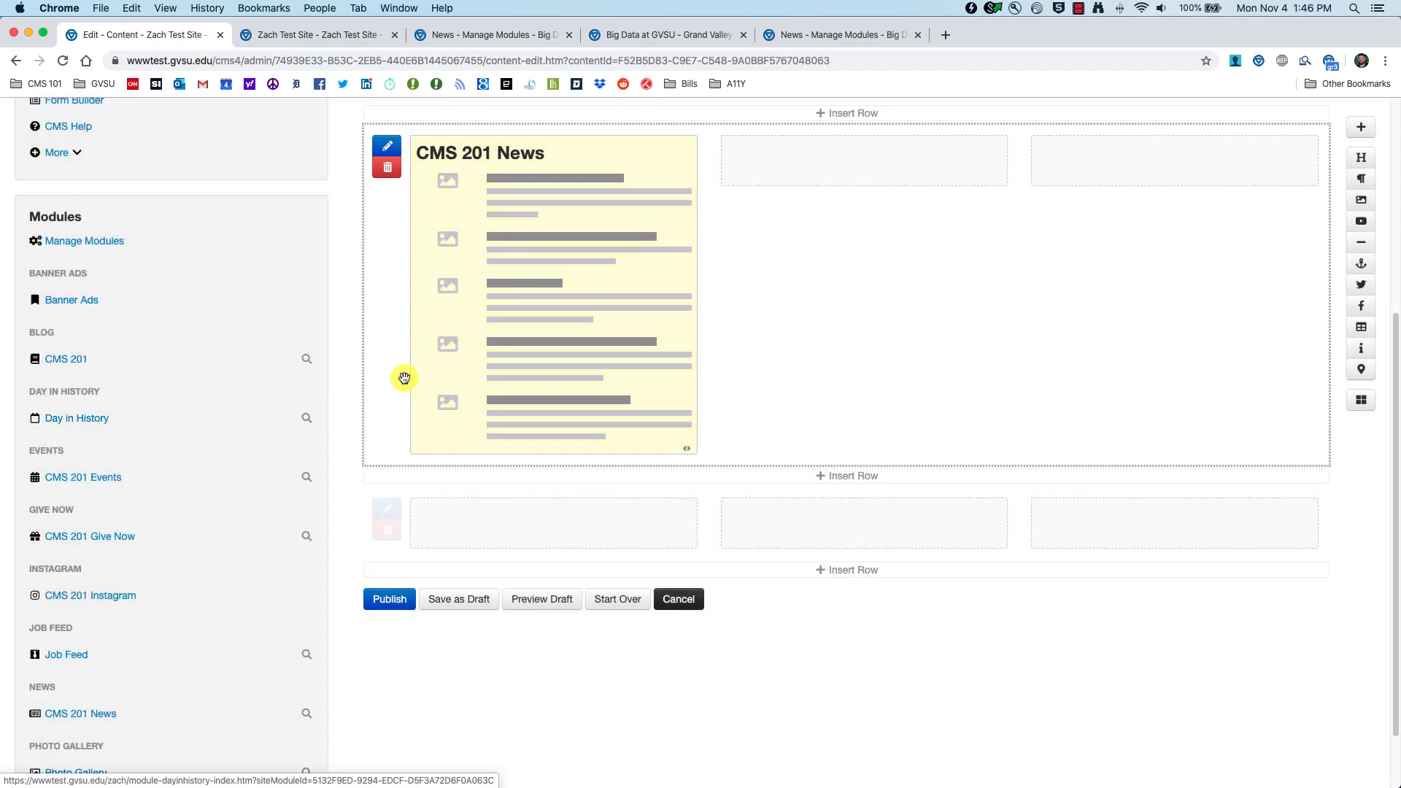
pyautogui.scroll(5, 620, 332)
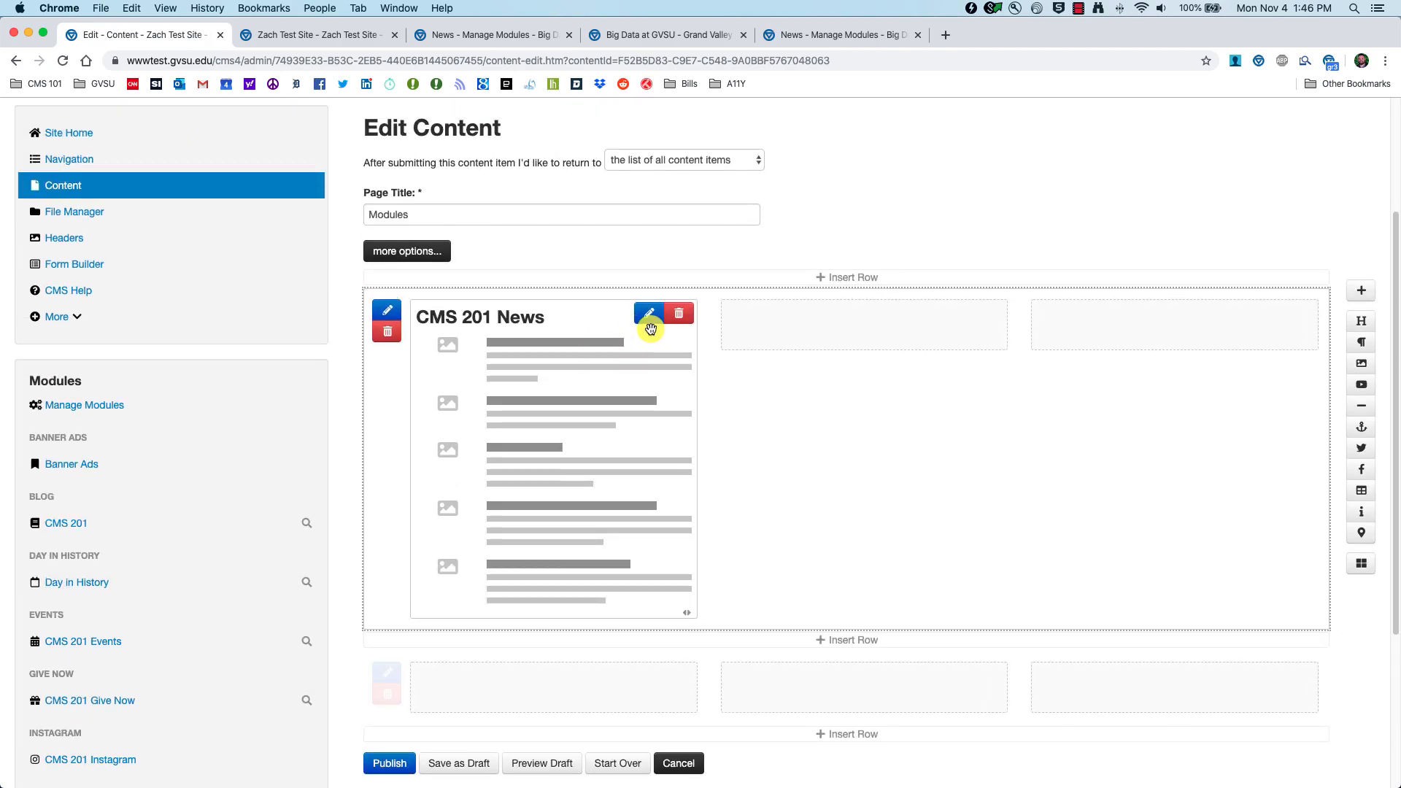
# Step: Set CMS 201 News to show its heading and images, max 2 stories, descriptions hidden, and save
pyautogui.click(649, 315)
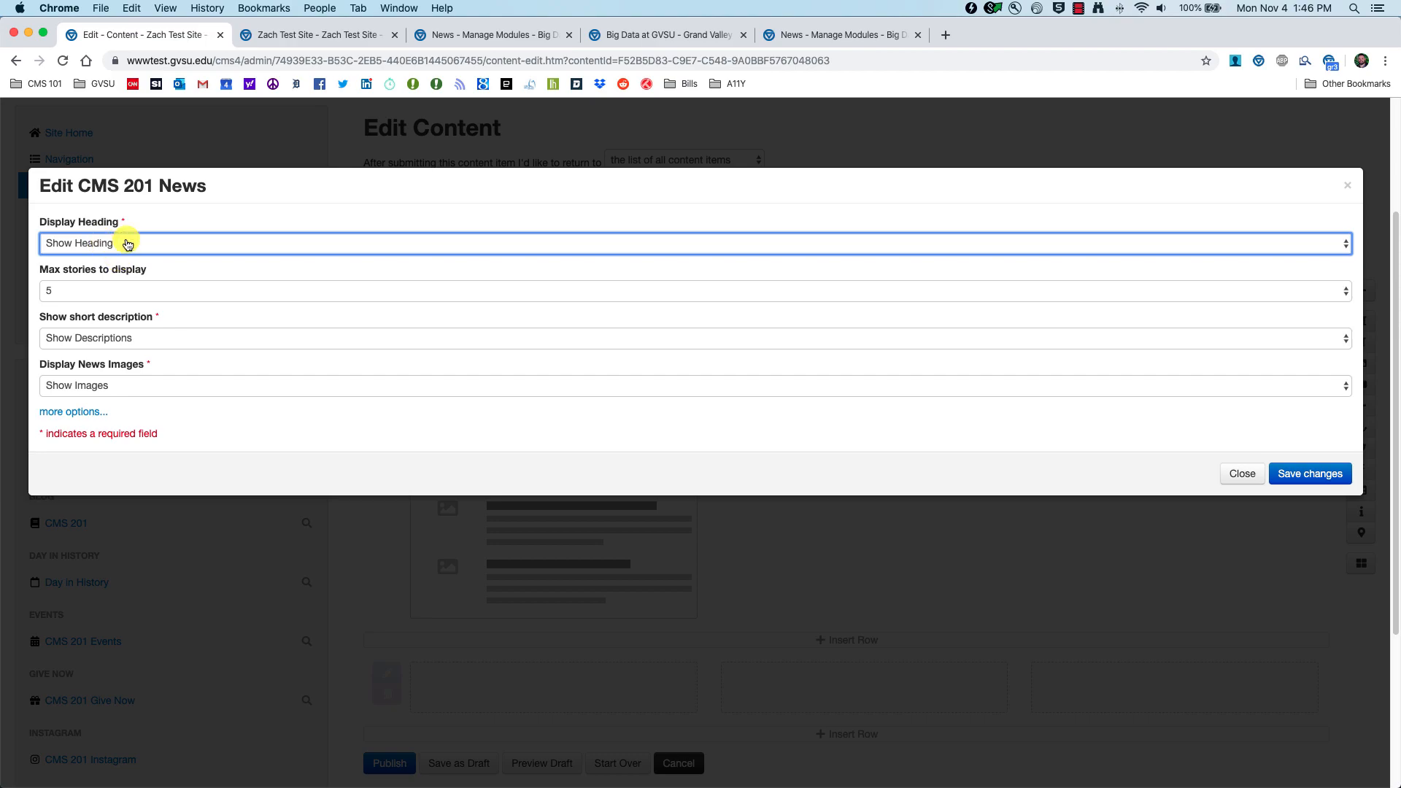
pyautogui.click(188, 242)
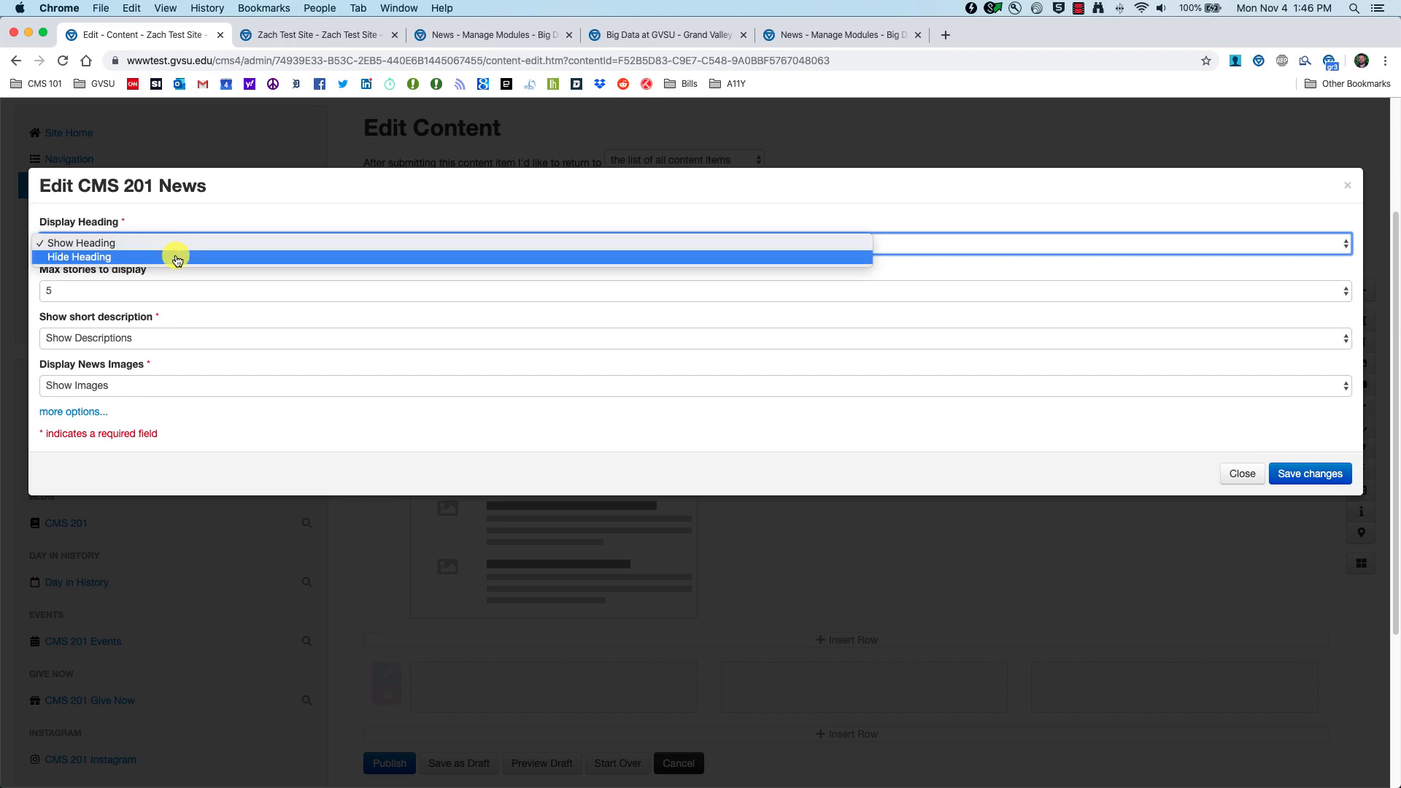
pyautogui.click(181, 244)
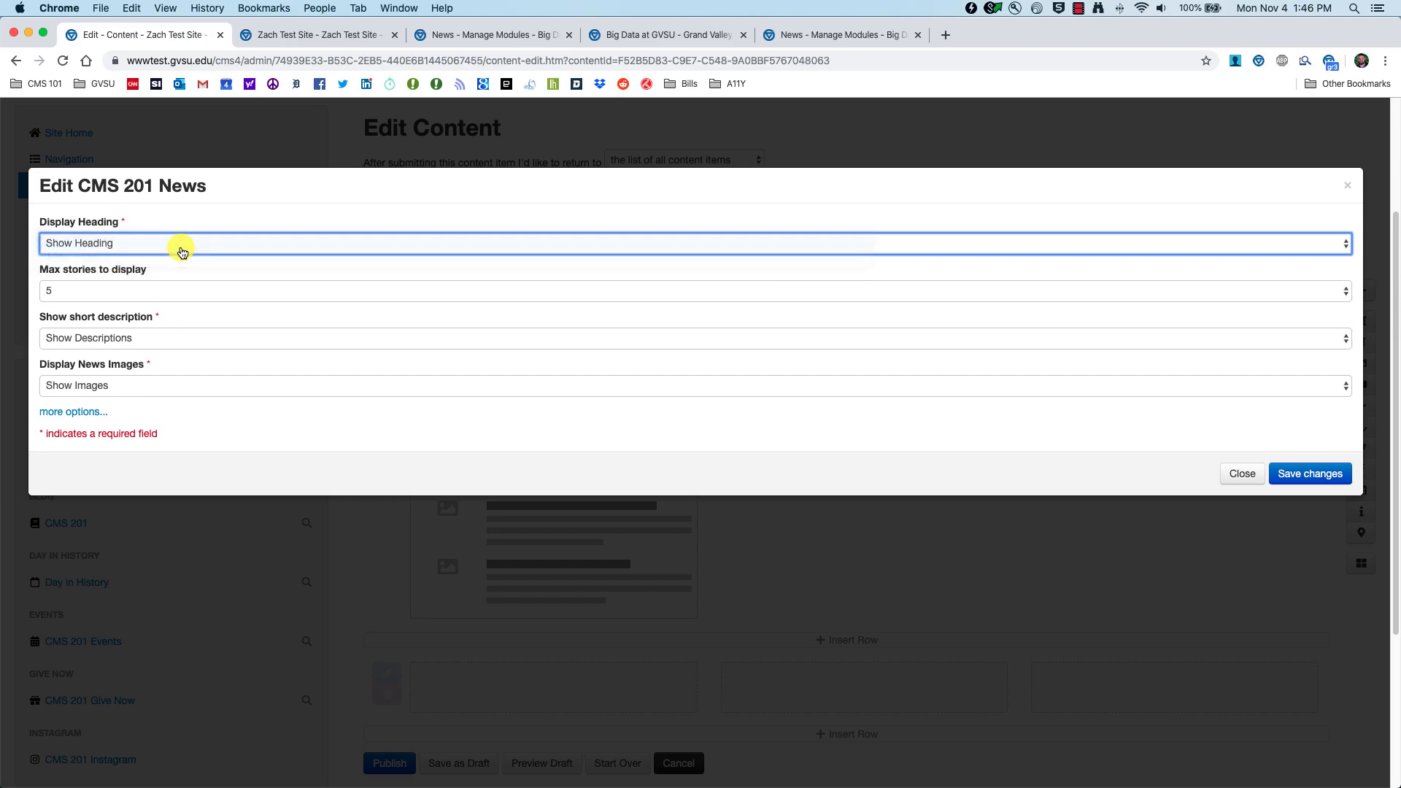
pyautogui.click(164, 292)
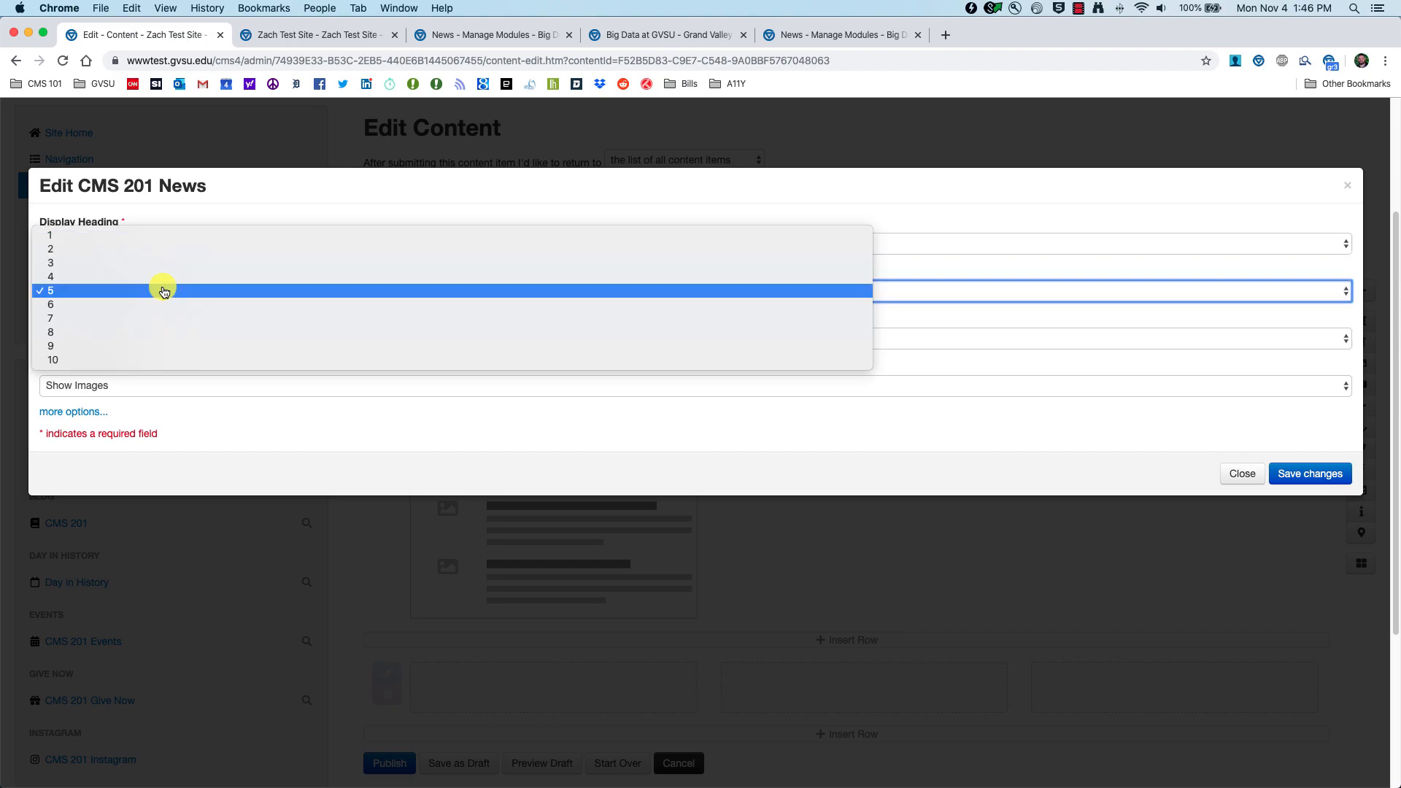
pyautogui.click(107, 249)
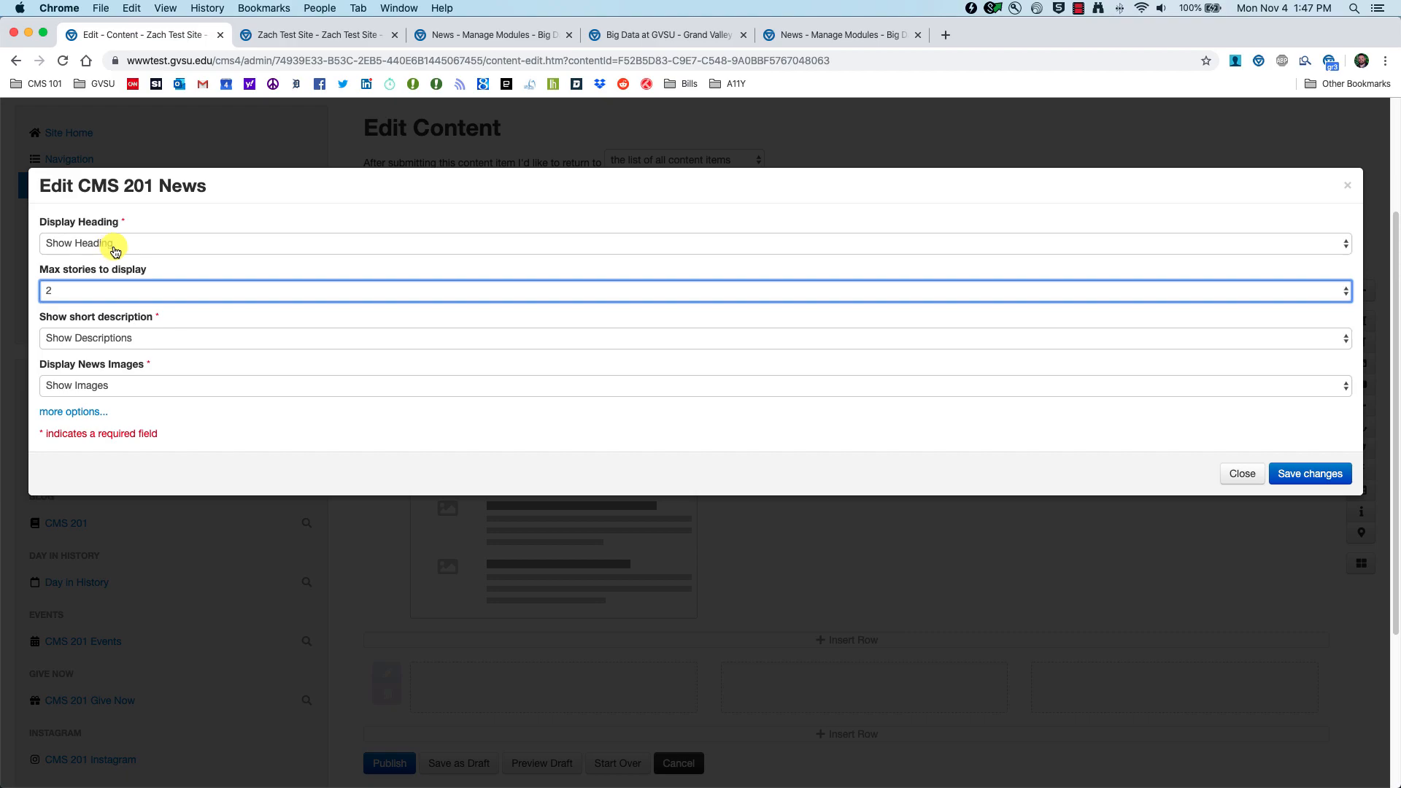
pyautogui.click(151, 338)
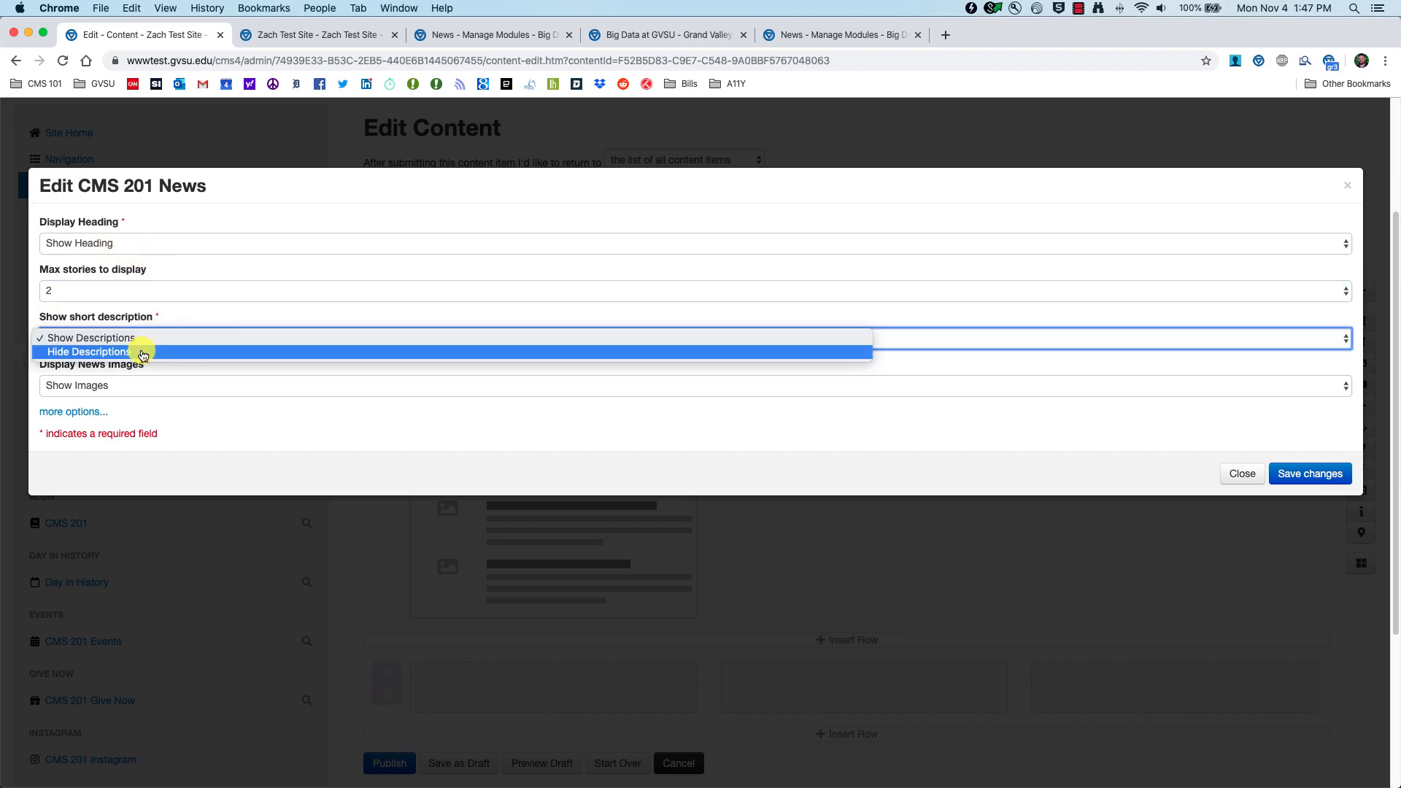
pyautogui.click(143, 352)
pyautogui.click(146, 385)
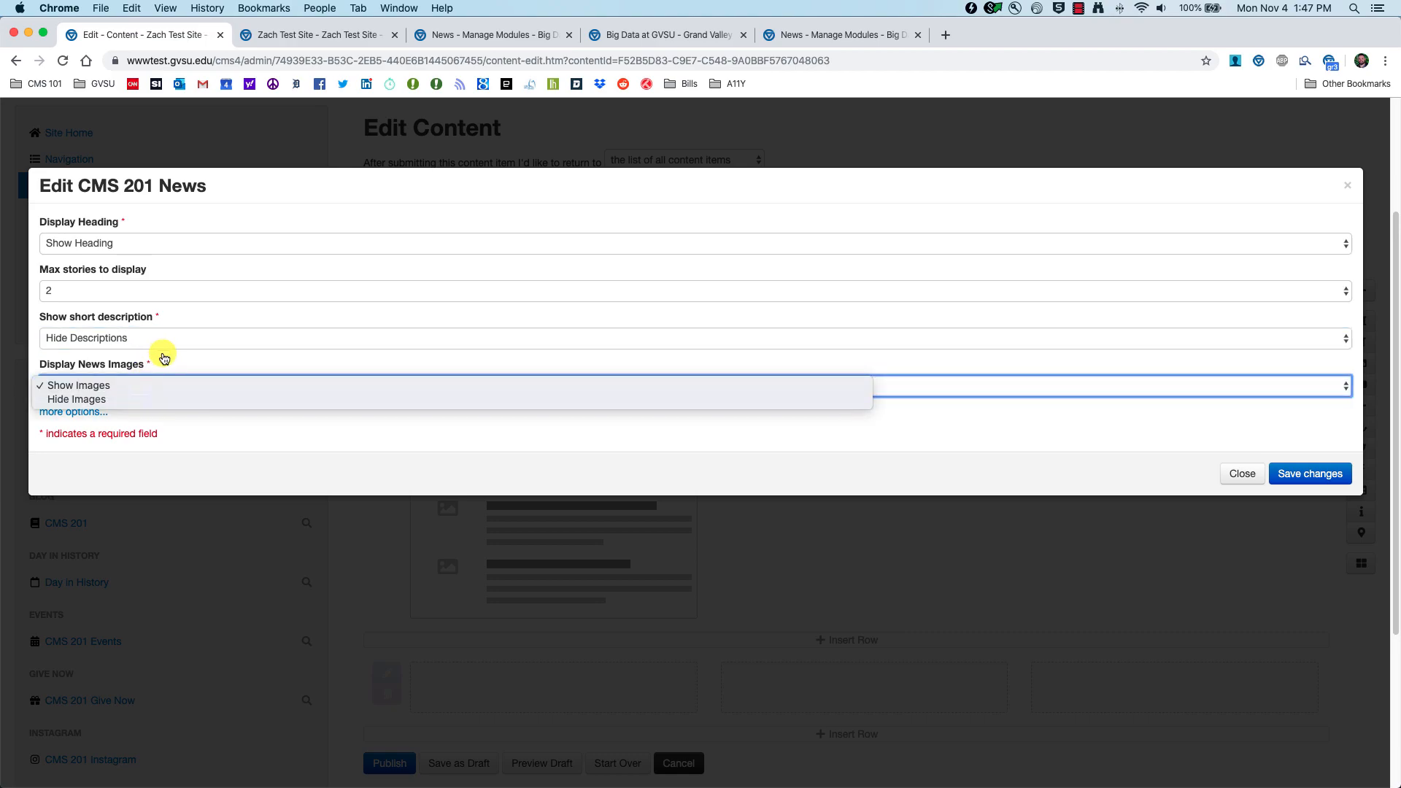
pyautogui.click(164, 357)
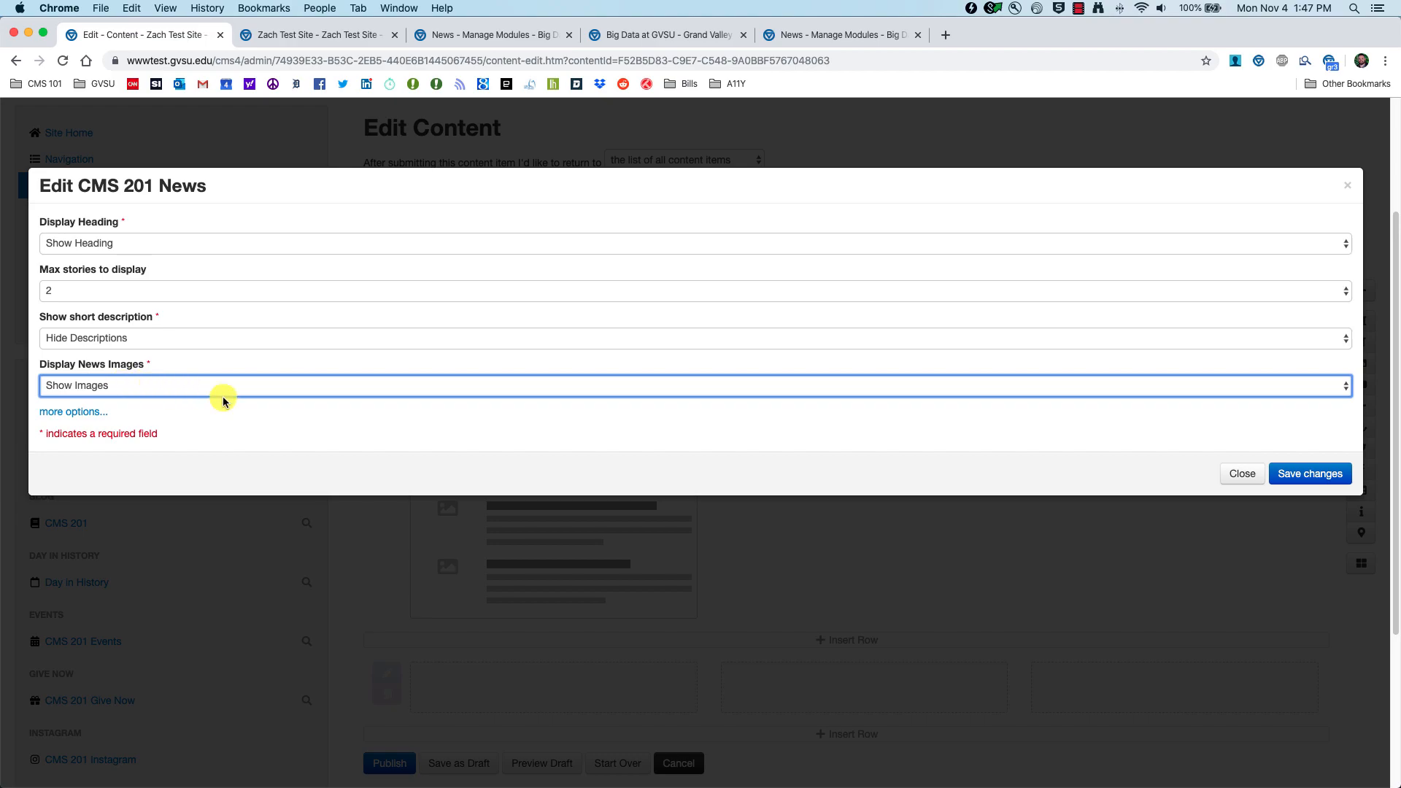
pyautogui.click(1311, 476)
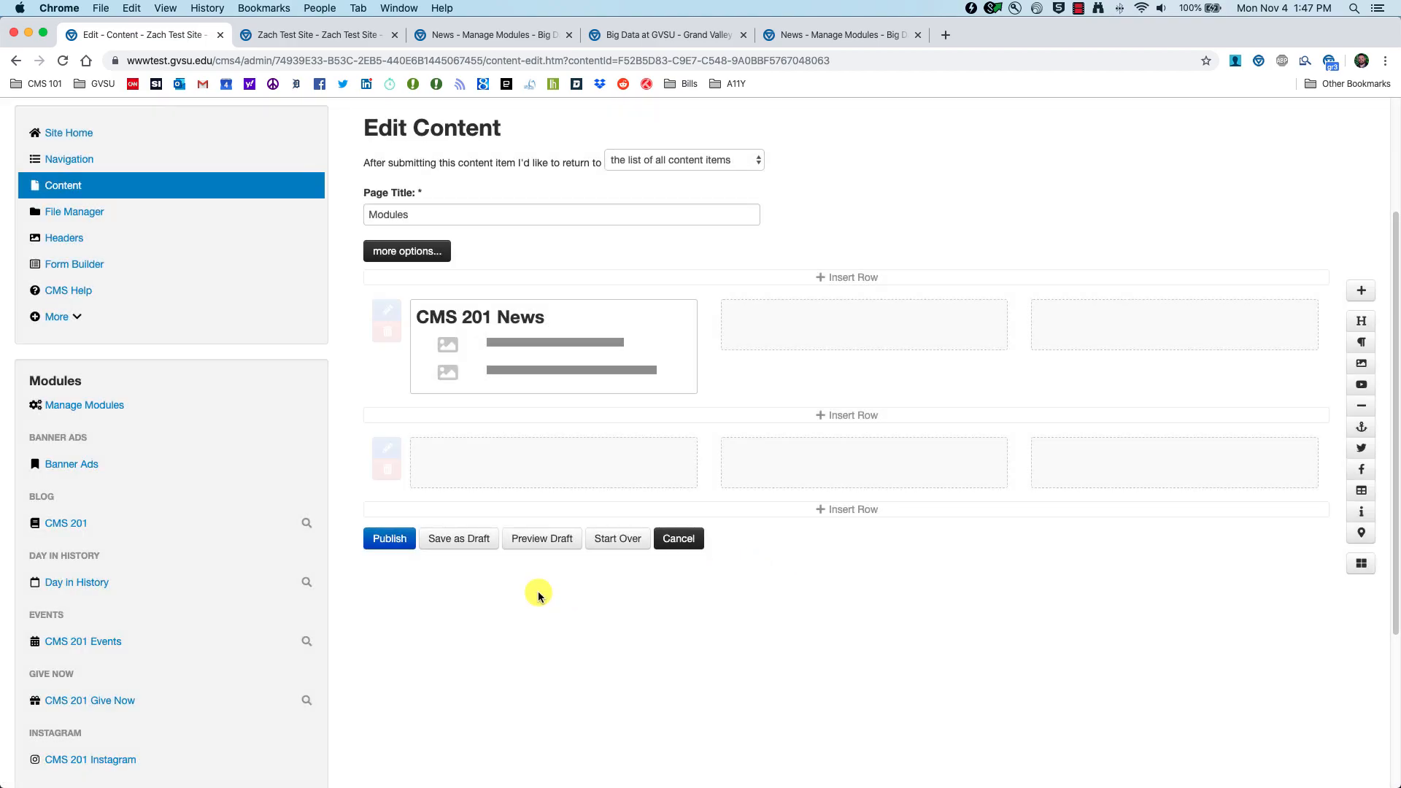
pyautogui.click(541, 542)
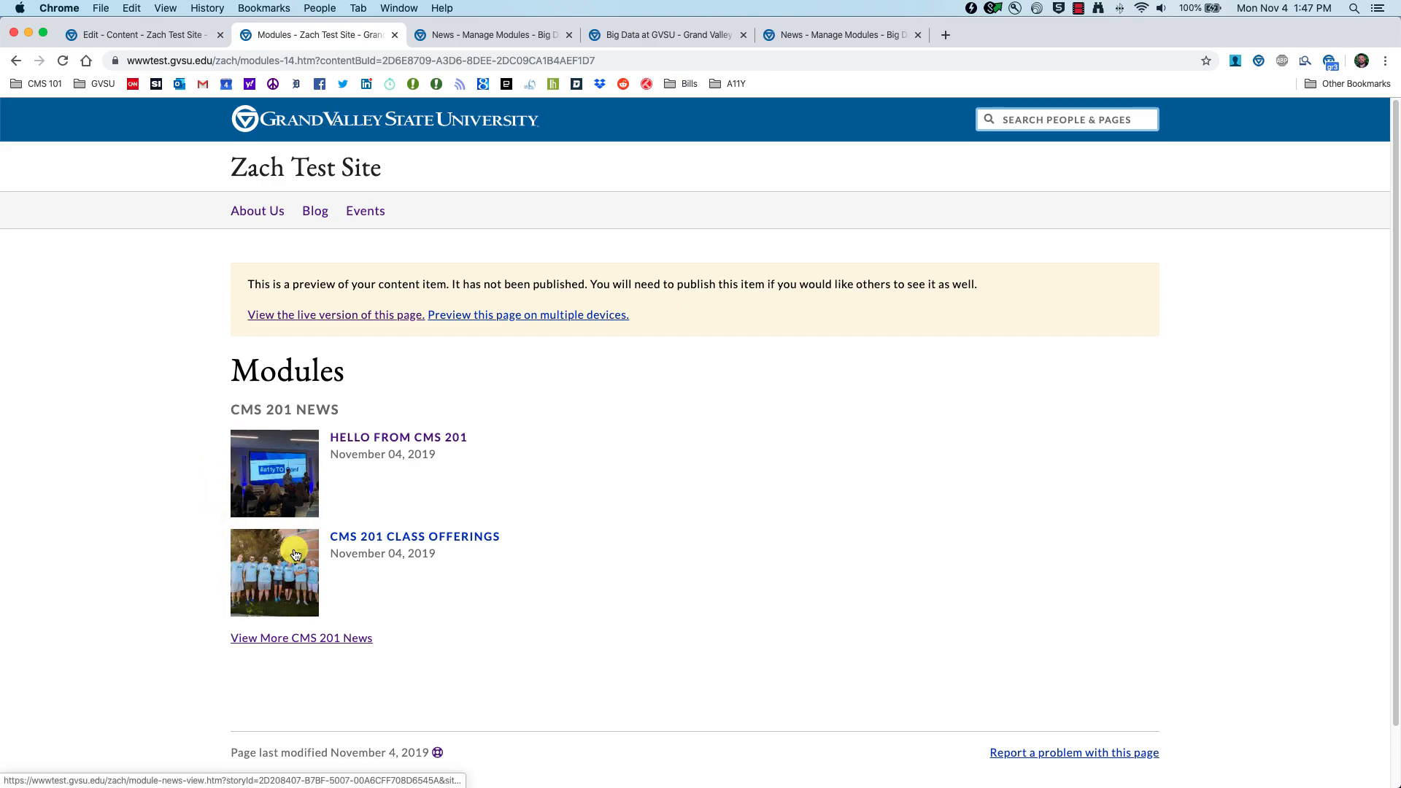
# Step: Open the CMS 201 Class Offerings story from the draft preview, then go back to the Modules preview
pyautogui.click(325, 560)
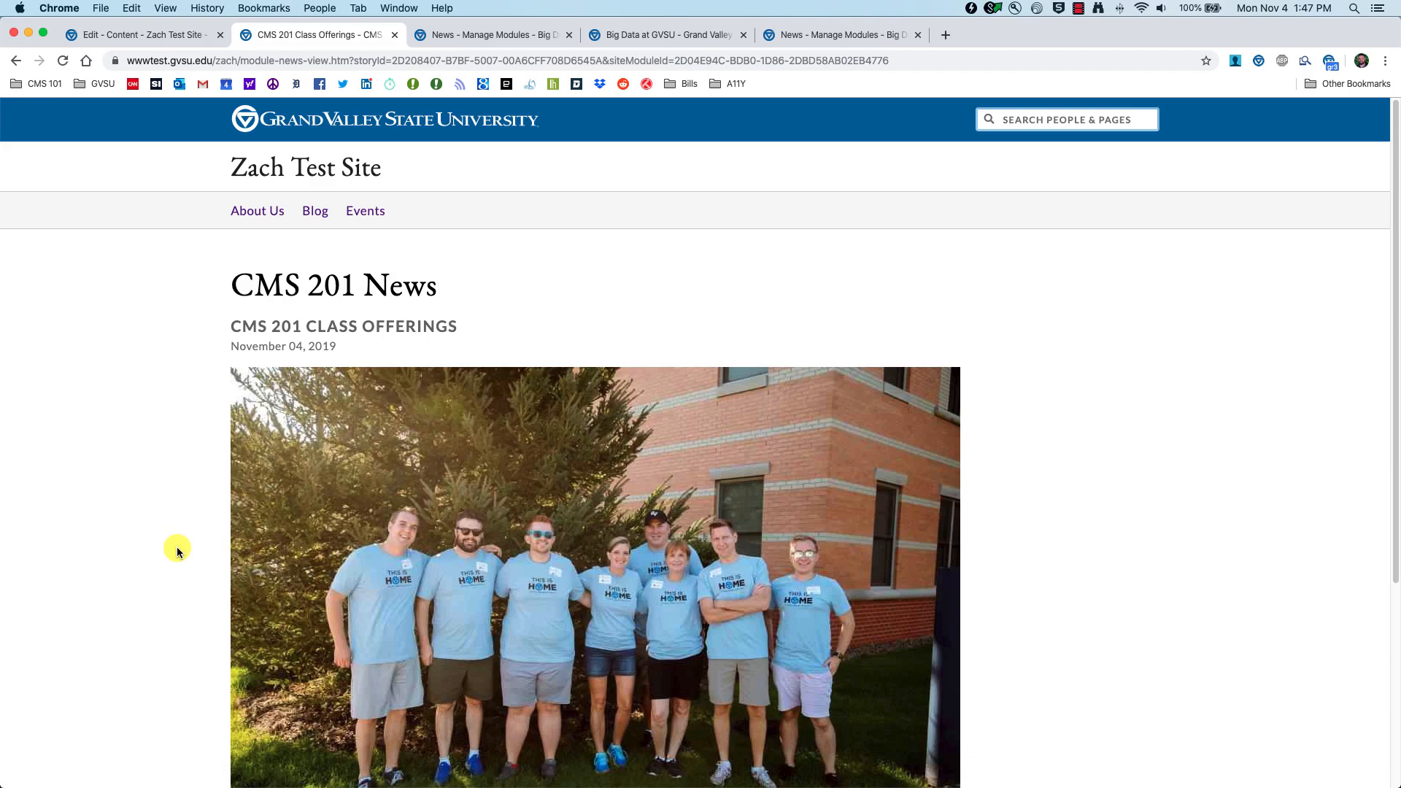
pyautogui.scroll(-5, 177, 549)
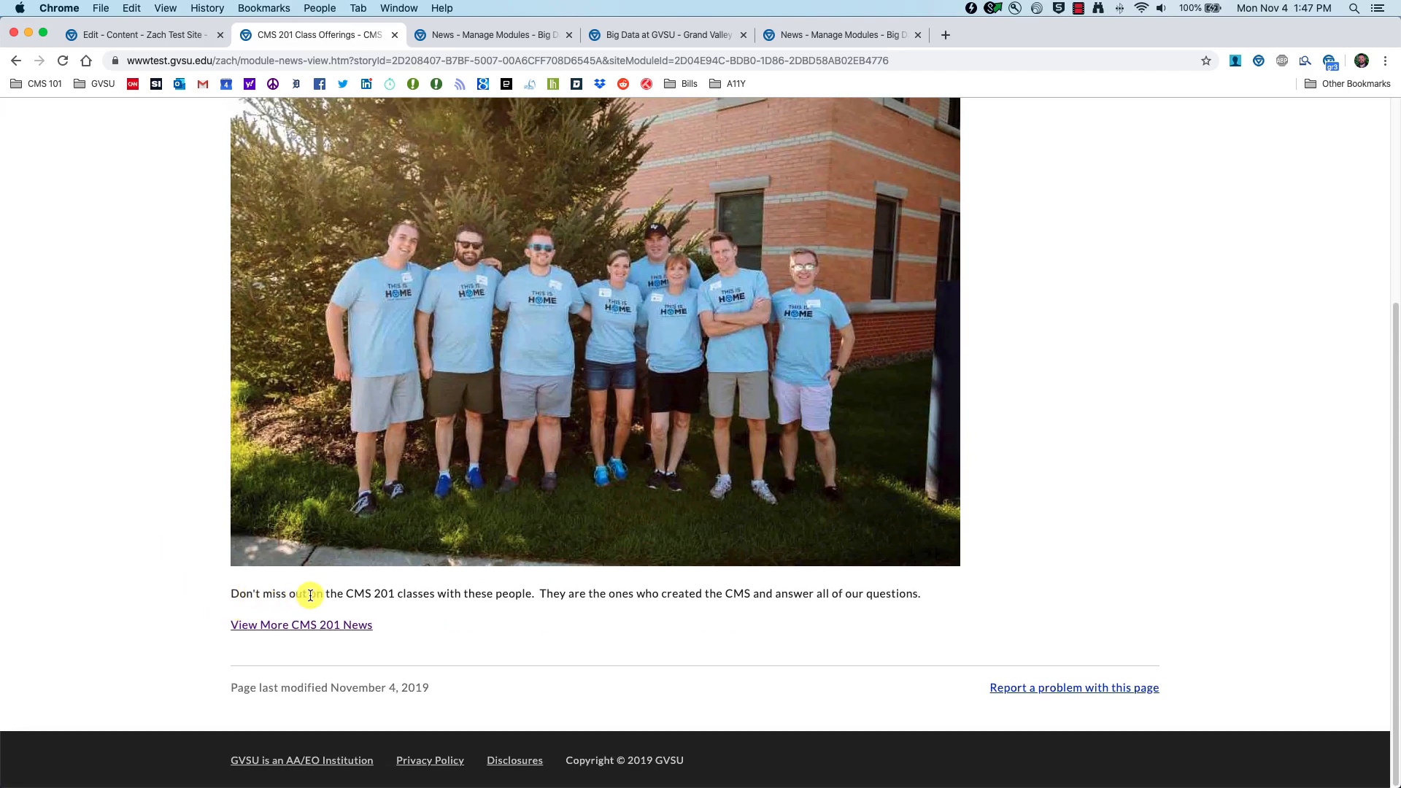
pyautogui.doubleClick(739, 593)
pyautogui.scroll(2, 229, 571)
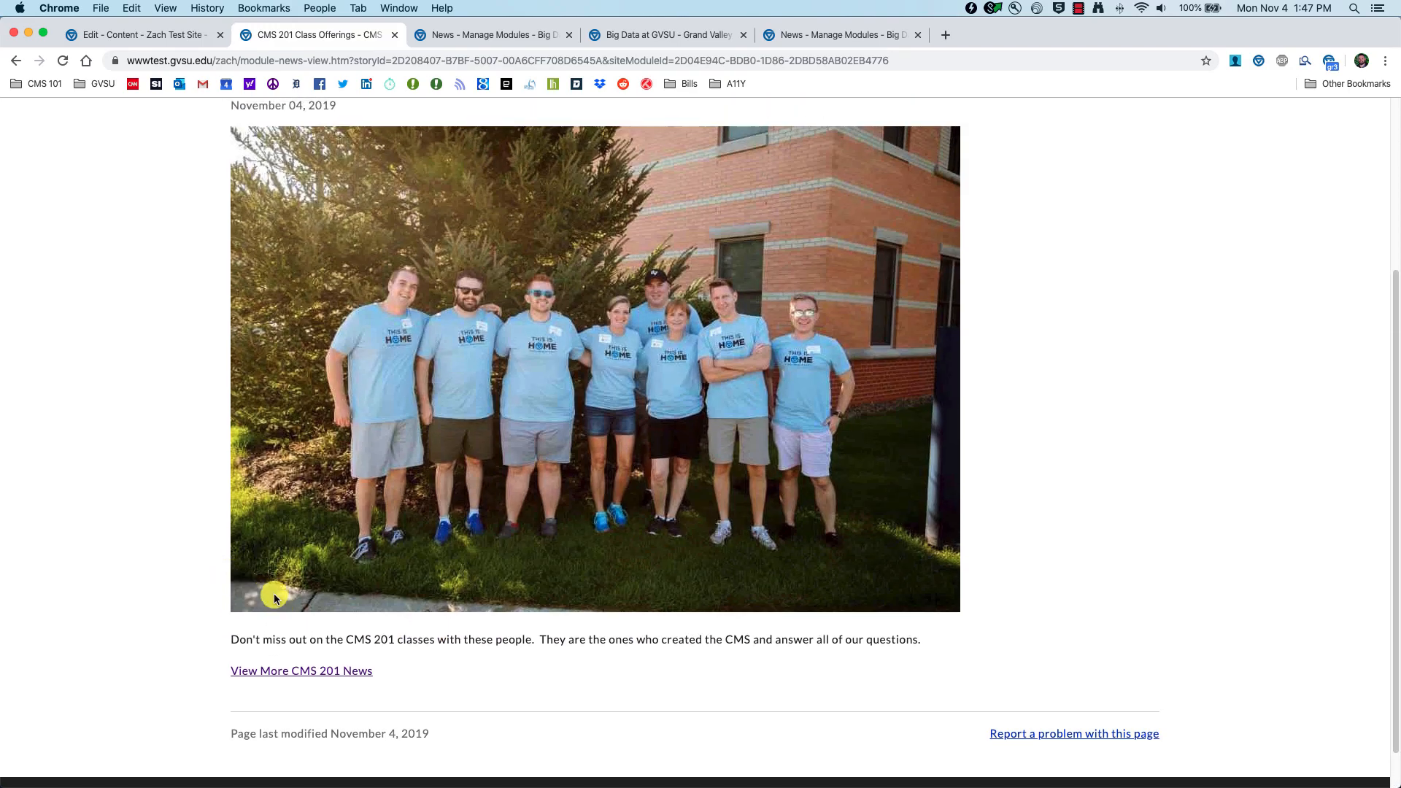
pyautogui.click(9, 63)
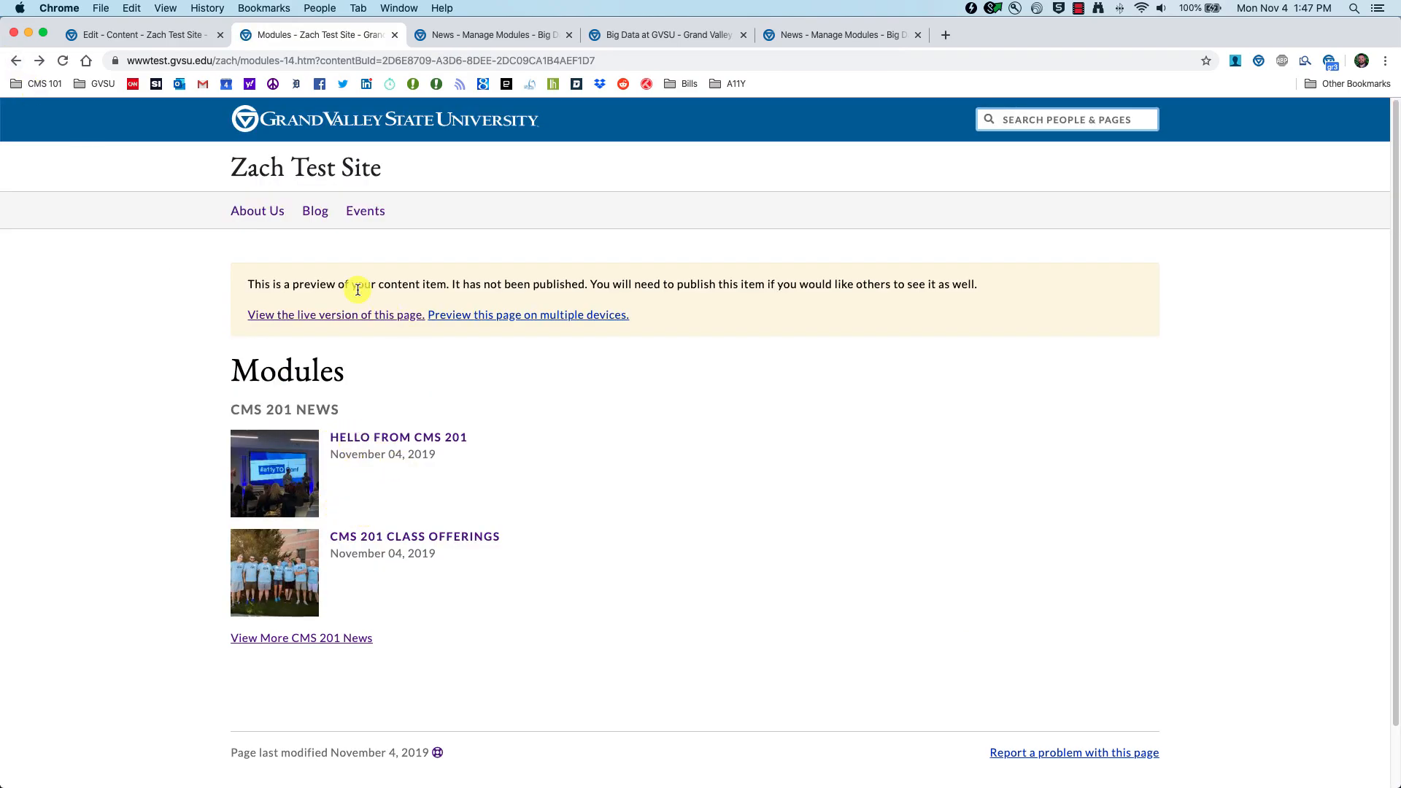
# Step: Return to Edit Content and publish the Modules page
pyautogui.click(149, 35)
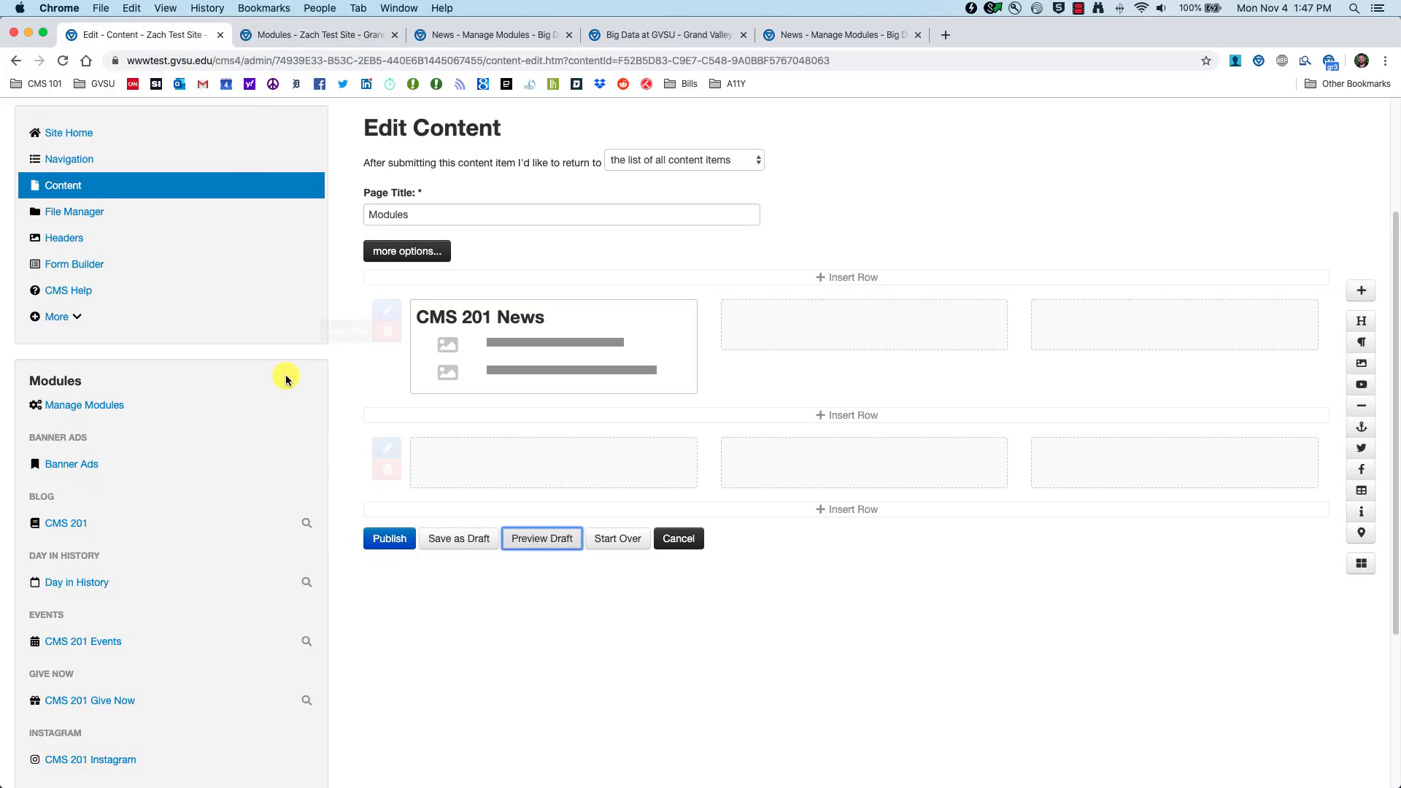
pyautogui.scroll(-5, 275, 501)
pyautogui.scroll(-2, 197, 570)
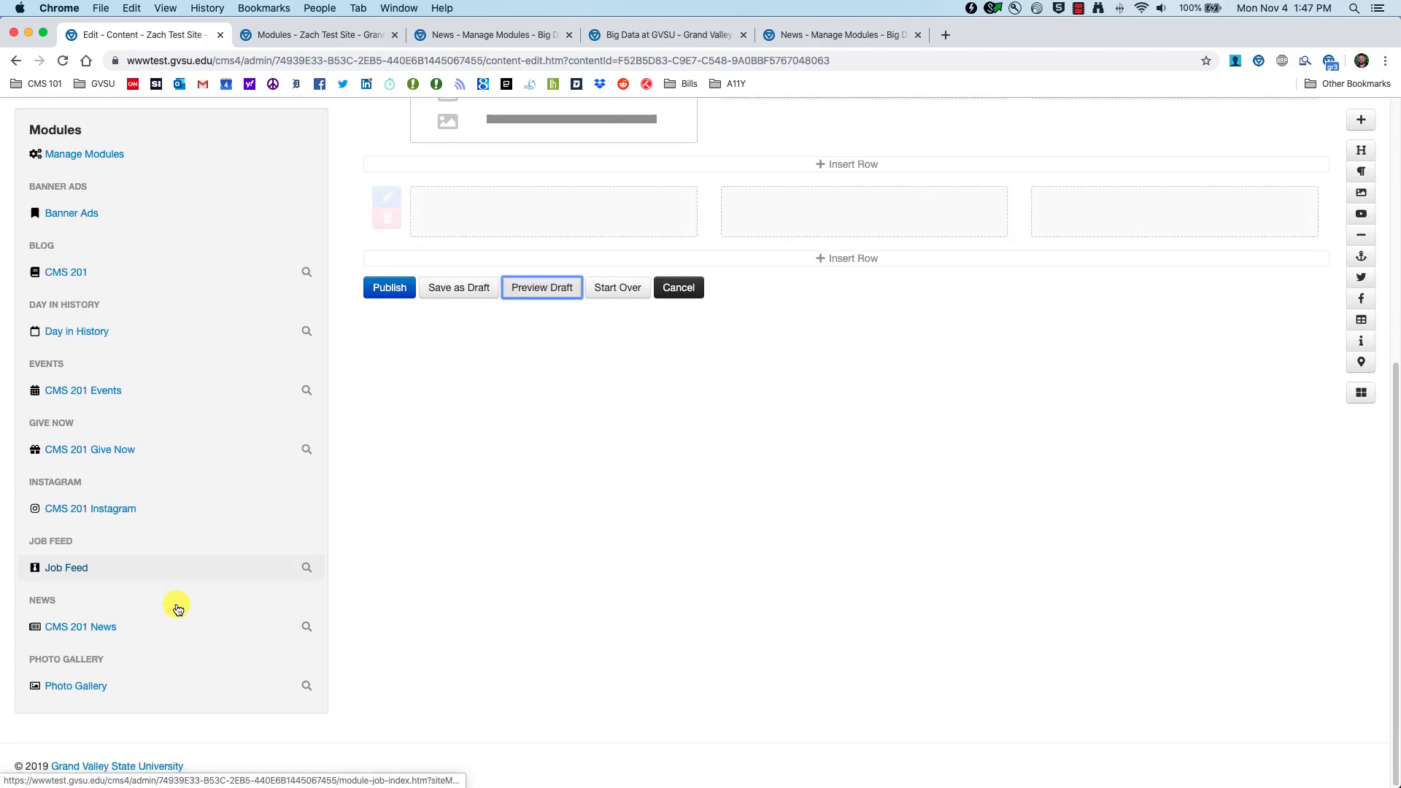
pyautogui.click(381, 293)
# Step: Open the CMS 201 News story list and start a new story form
pyautogui.scroll(-10, 307, 503)
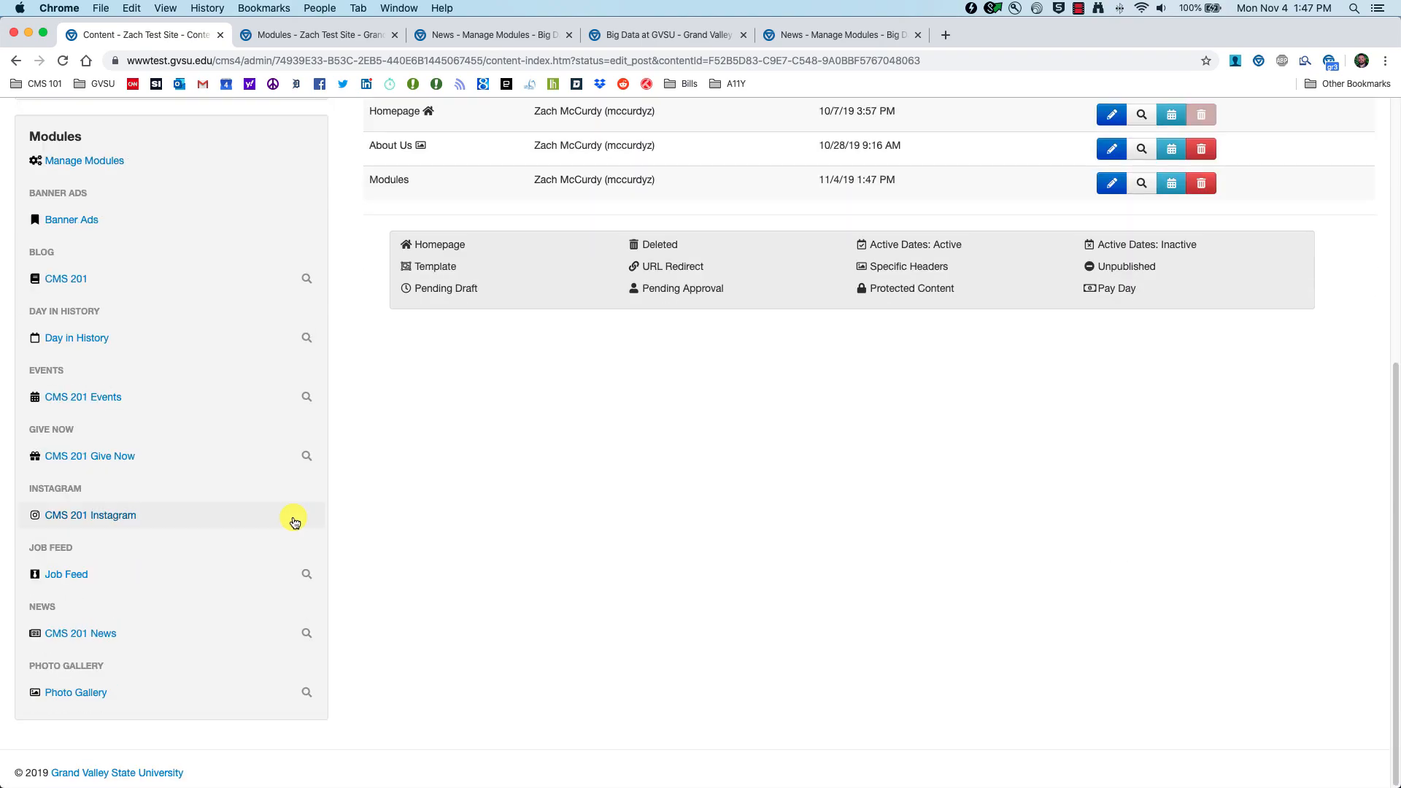
pyautogui.click(78, 641)
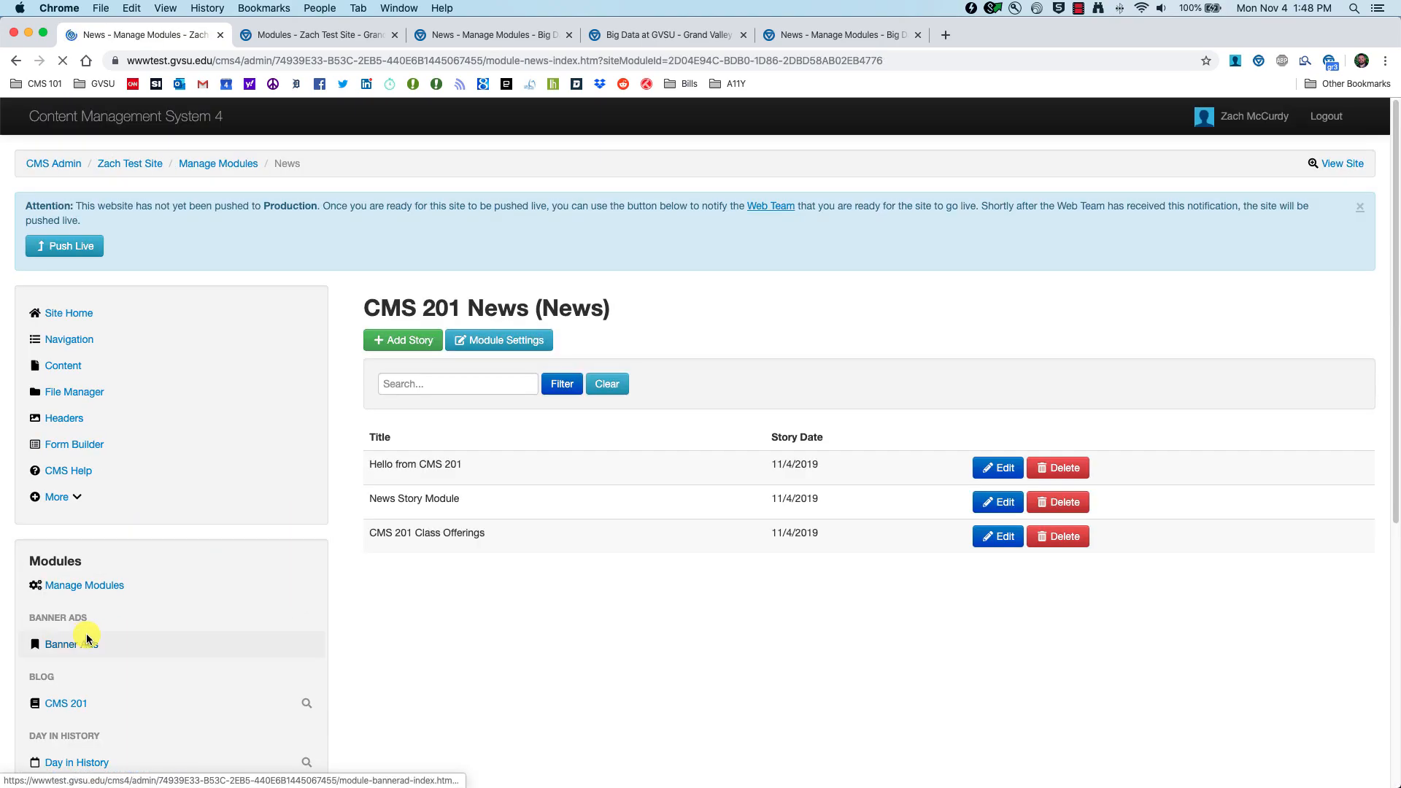
pyautogui.click(390, 342)
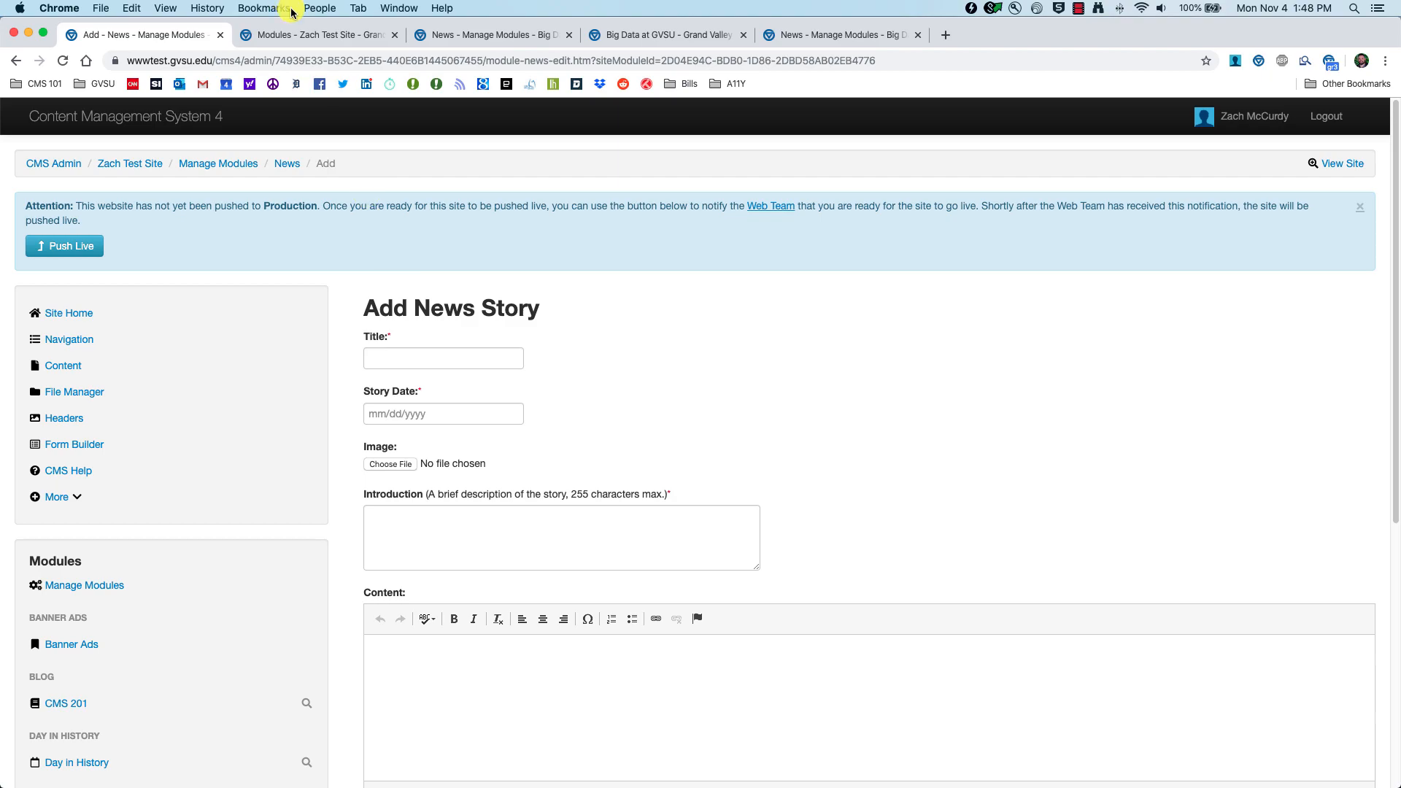
pyautogui.click(314, 35)
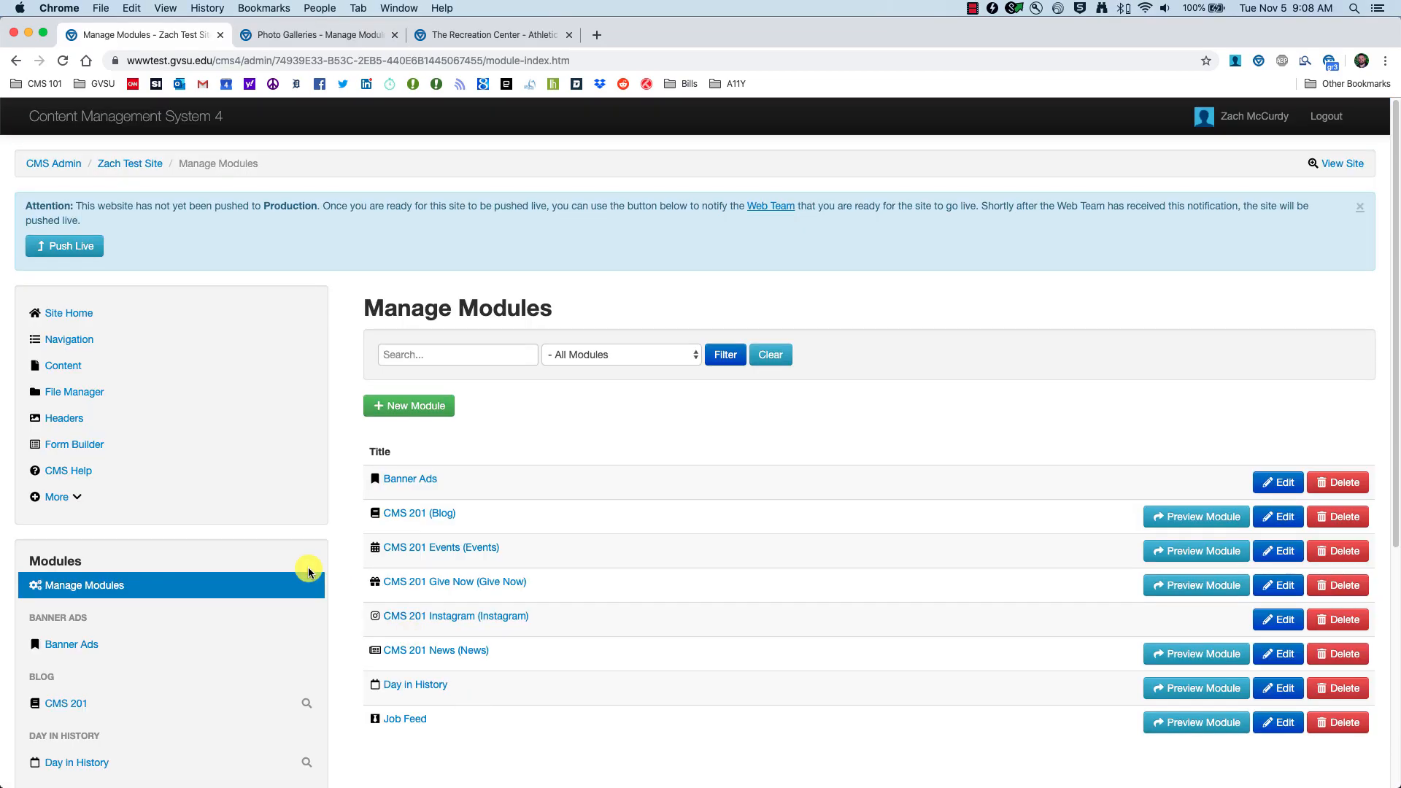
# Step: Create a Photo Gallery module with alias title 'CMS 201 Photos' and open it from the sidebar
pyautogui.click(89, 588)
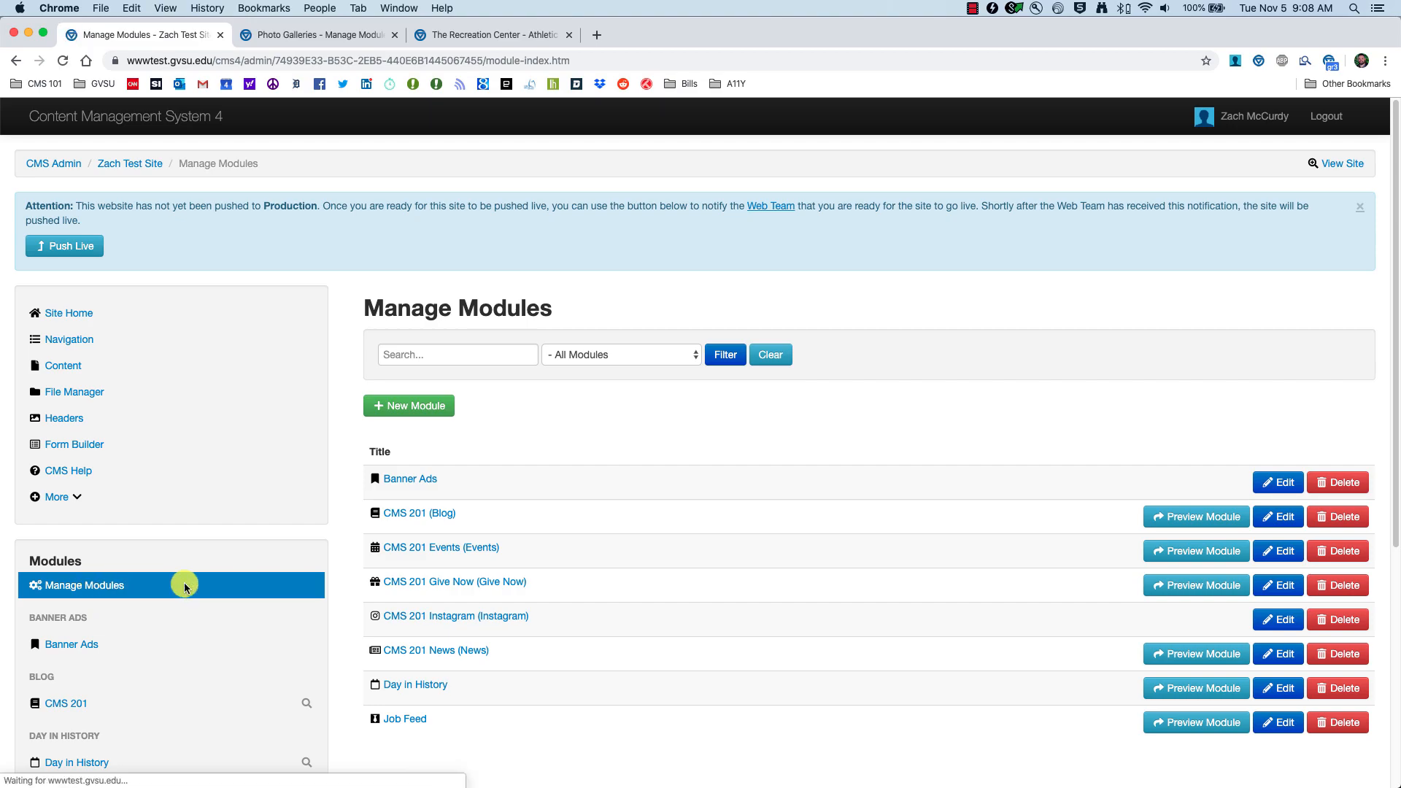
pyautogui.click(415, 407)
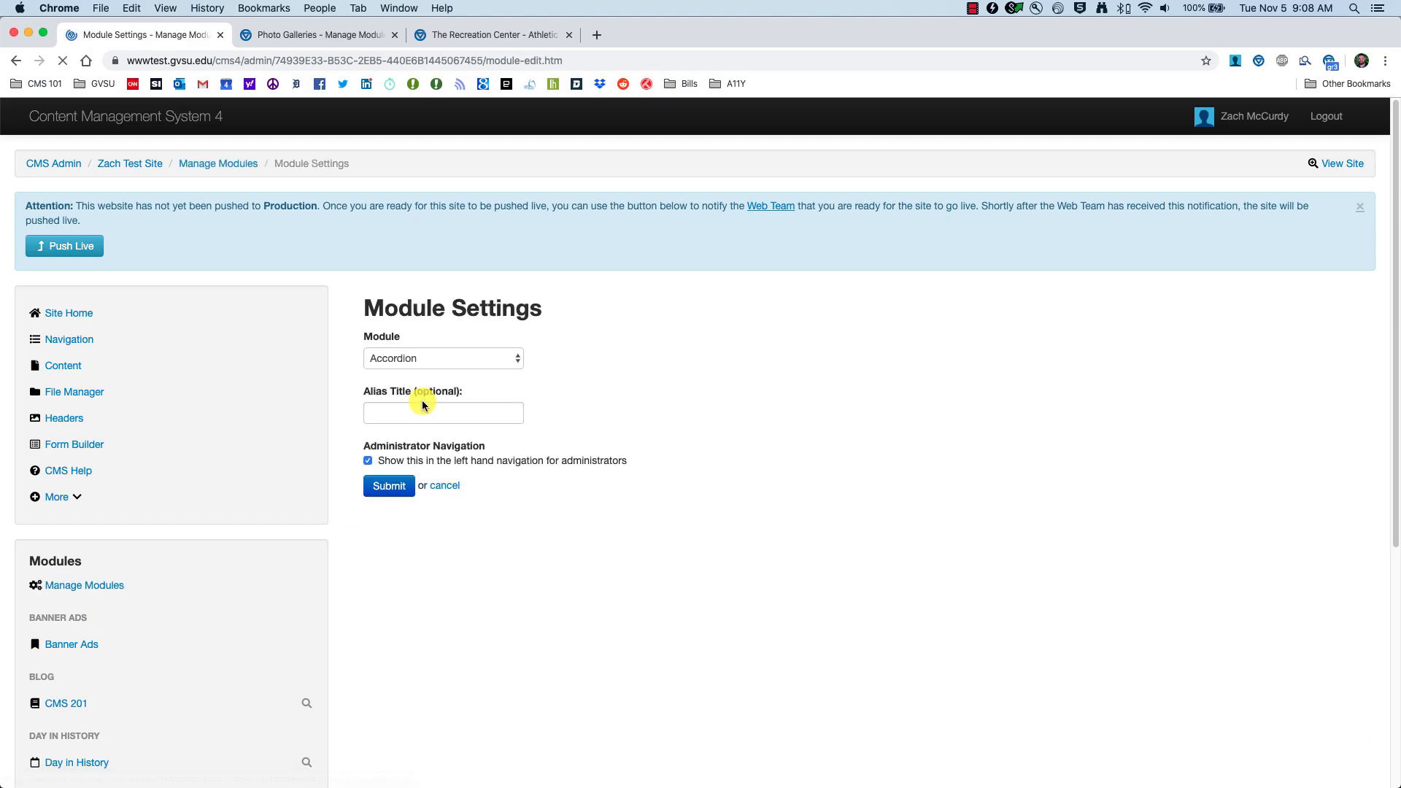
pyautogui.click(515, 357)
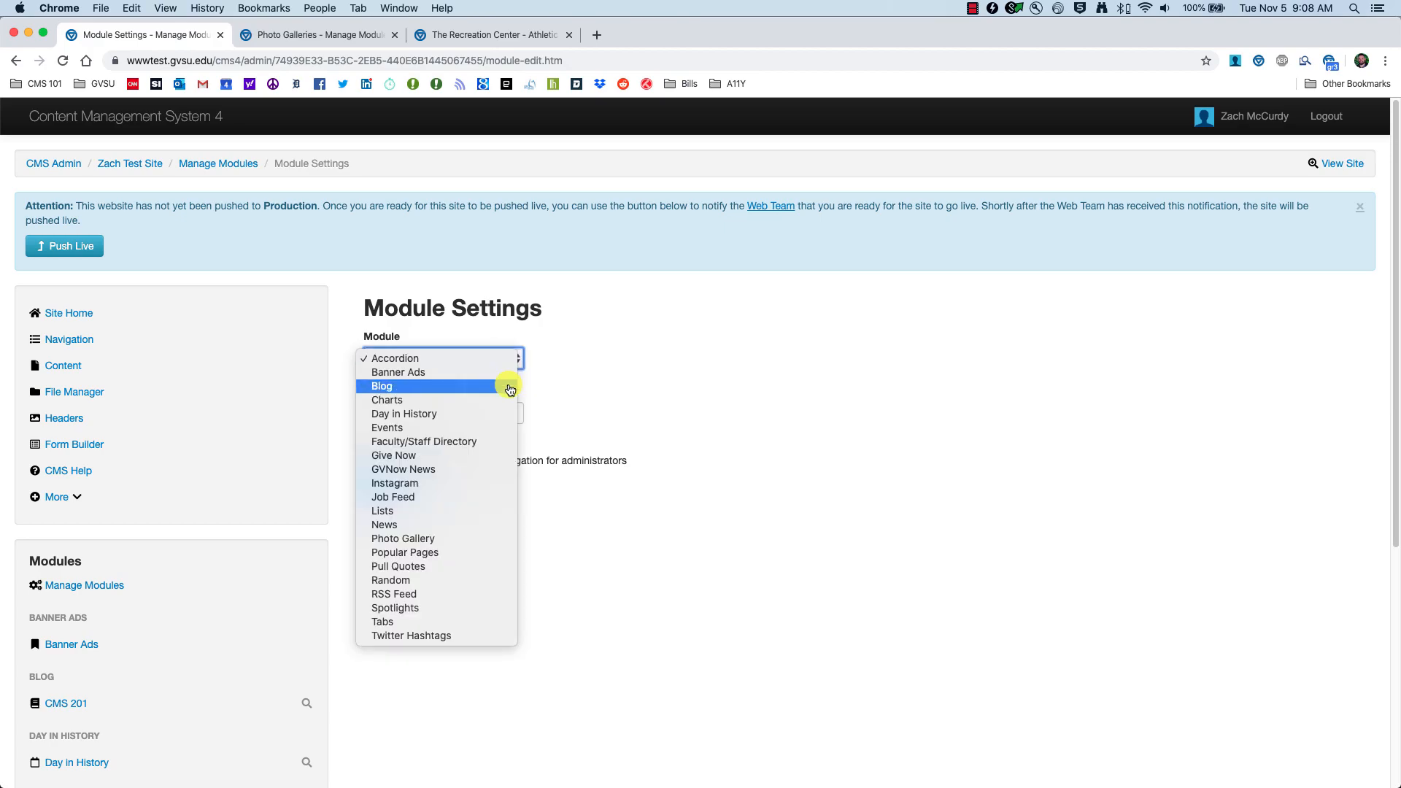
pyautogui.click(414, 544)
pyautogui.click(427, 414)
pyautogui.write('CMS 201 P')
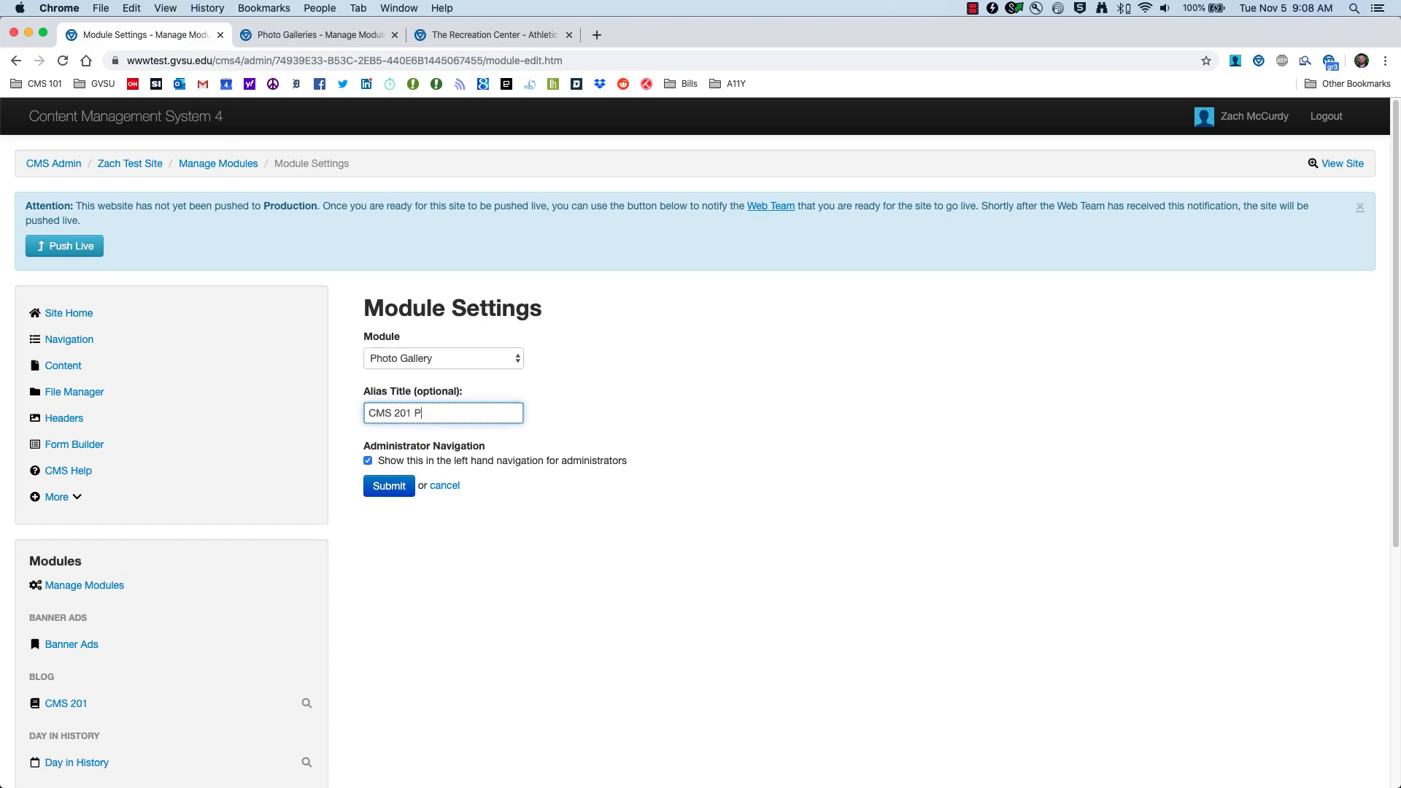
pyautogui.write('hotos')
pyautogui.click(389, 485)
pyautogui.scroll(-5, 212, 595)
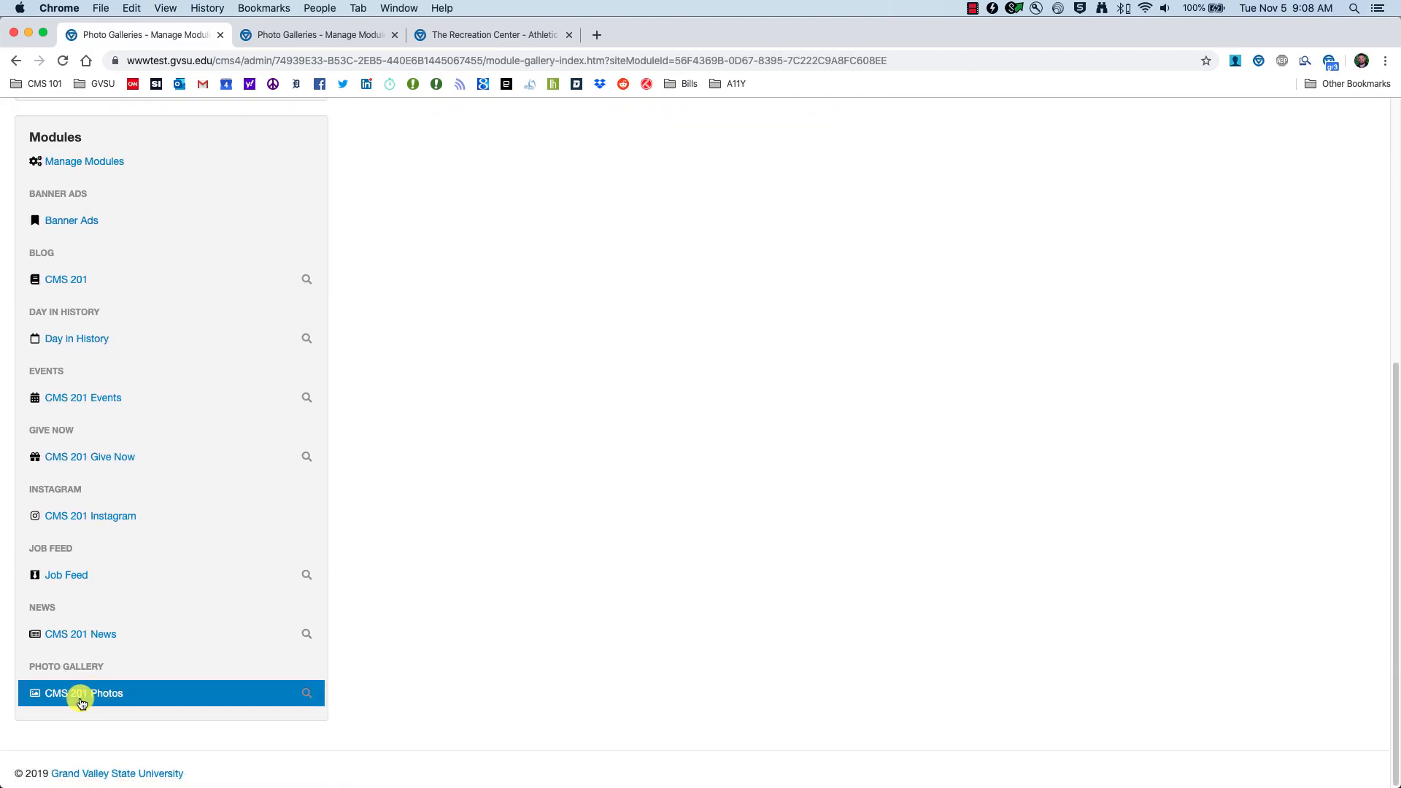
pyautogui.click(70, 700)
pyautogui.scroll(-1, 446, 595)
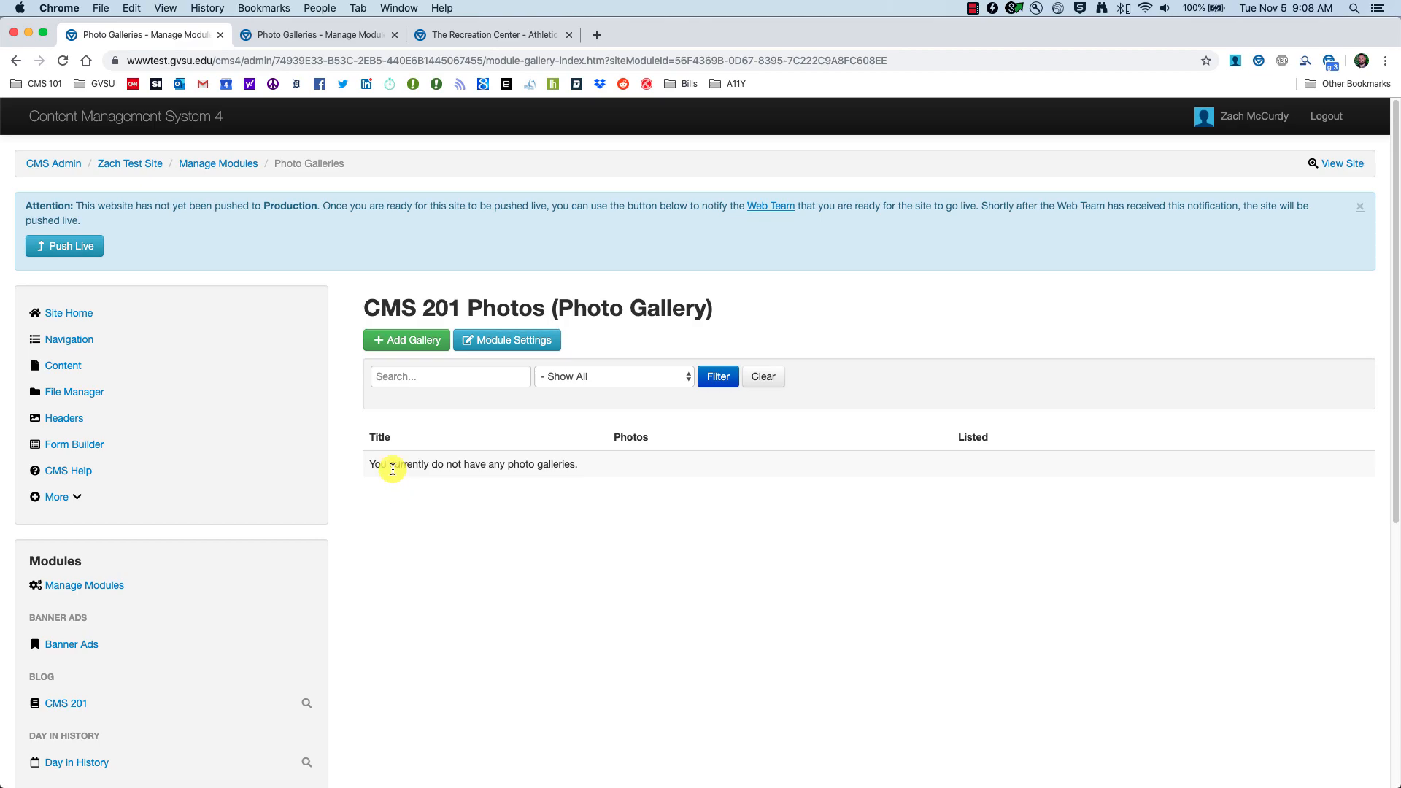
pyautogui.click(464, 37)
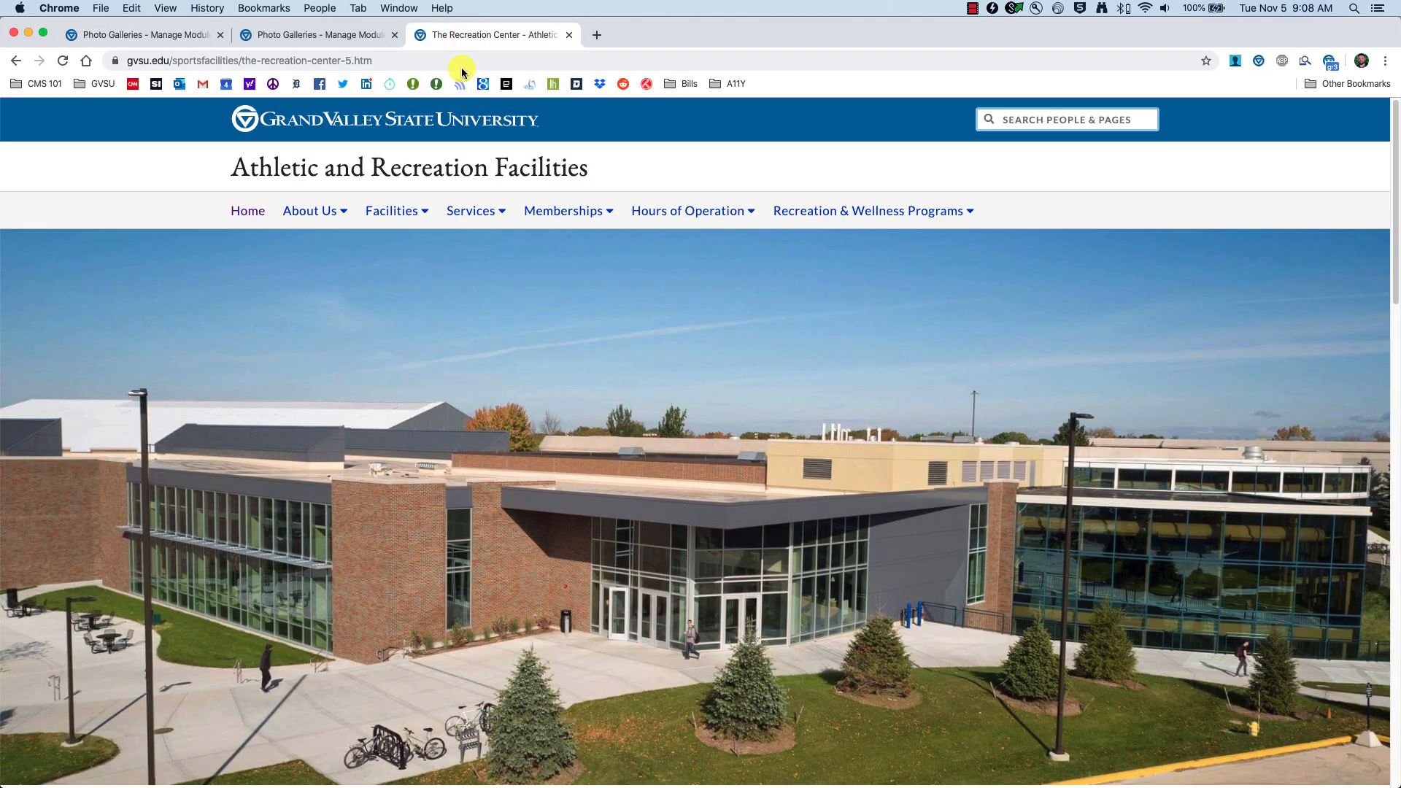
pyautogui.scroll(-15, 216, 432)
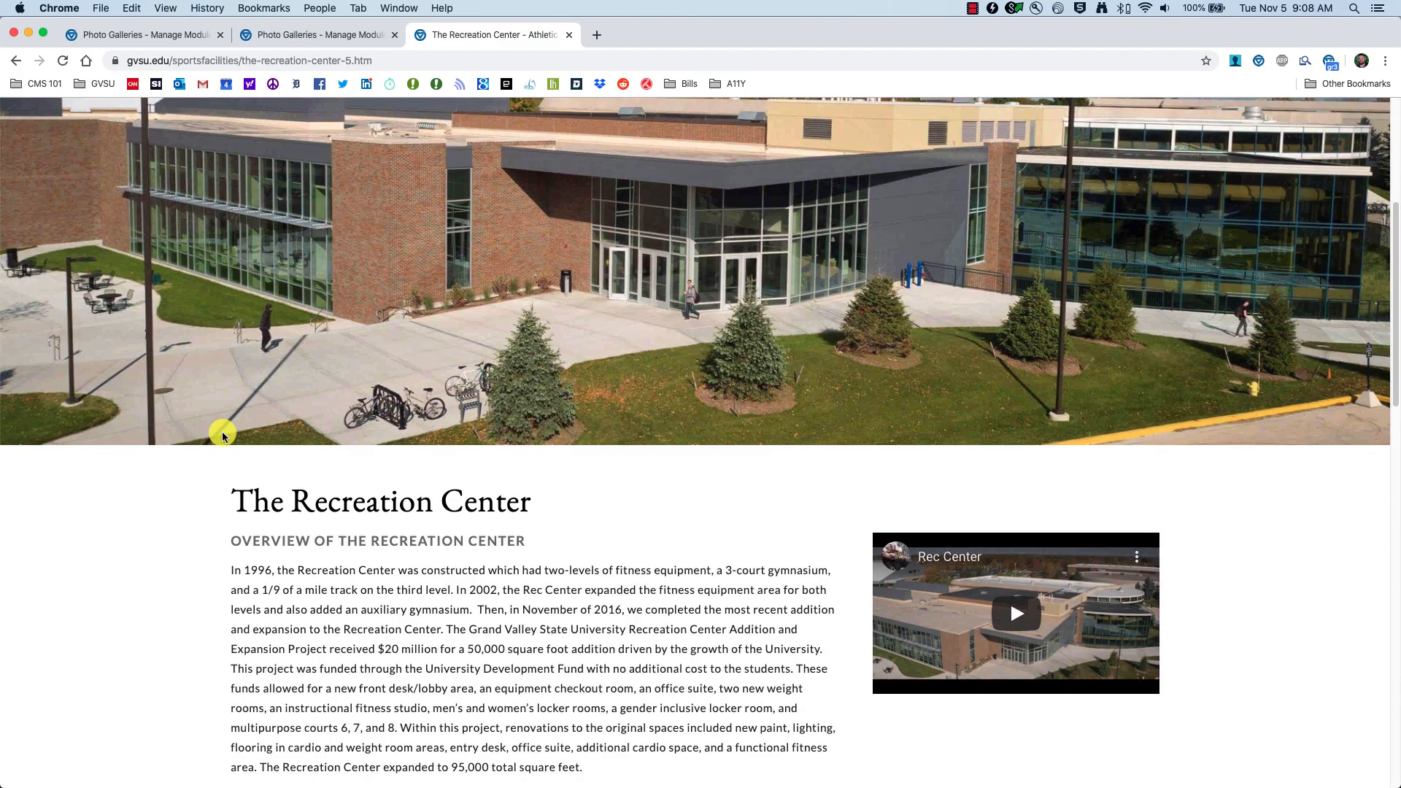
pyautogui.scroll(-10, 217, 432)
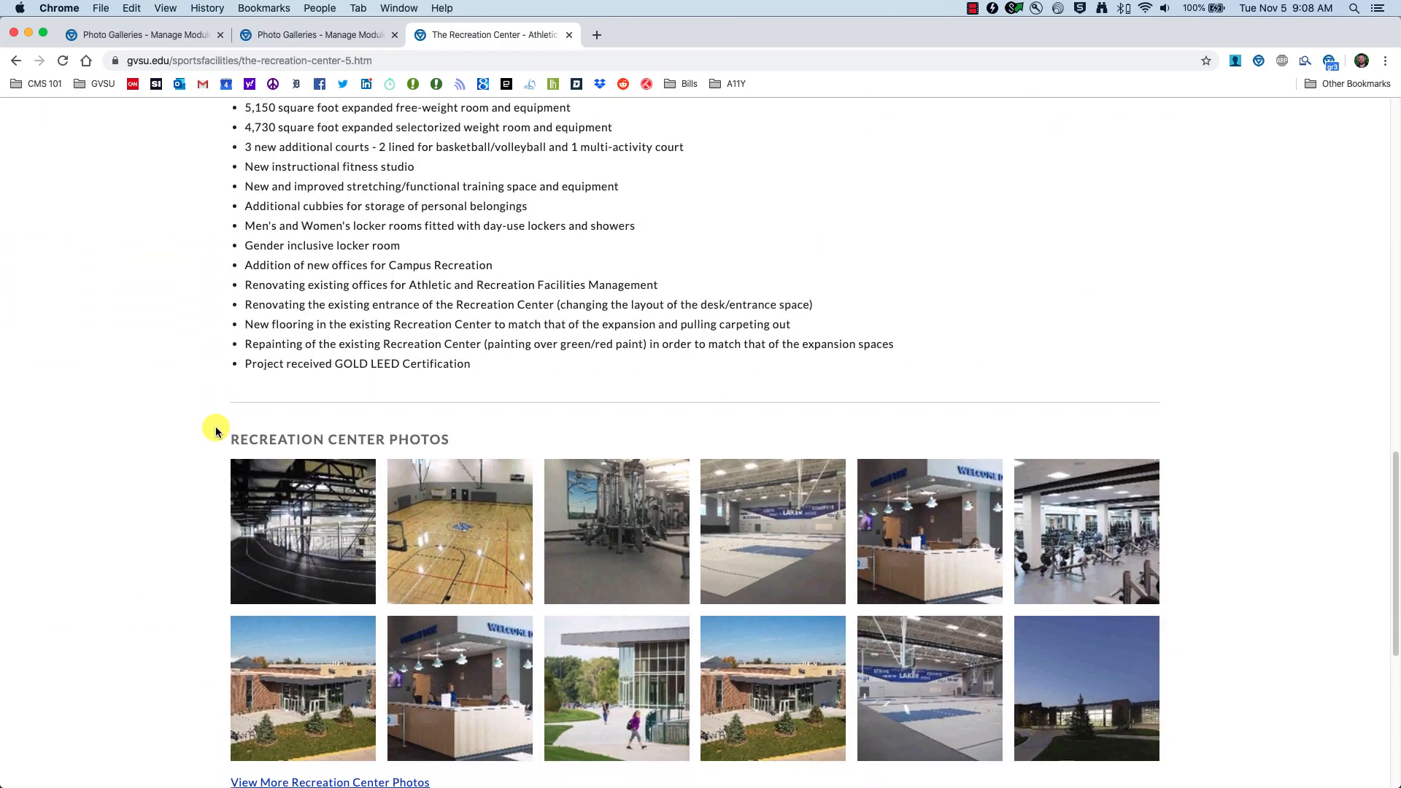
pyautogui.scroll(1, 212, 428)
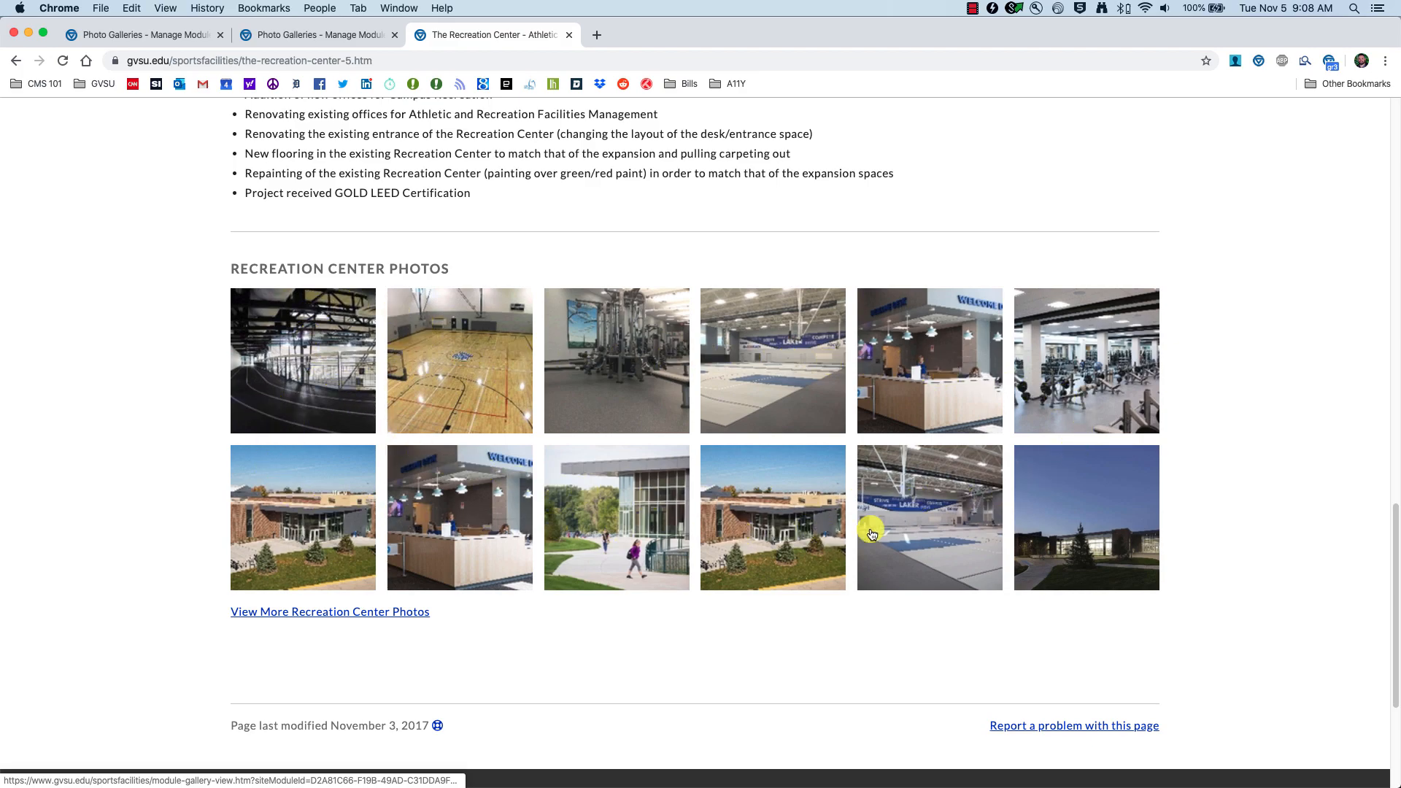
pyautogui.scroll(-1, 942, 495)
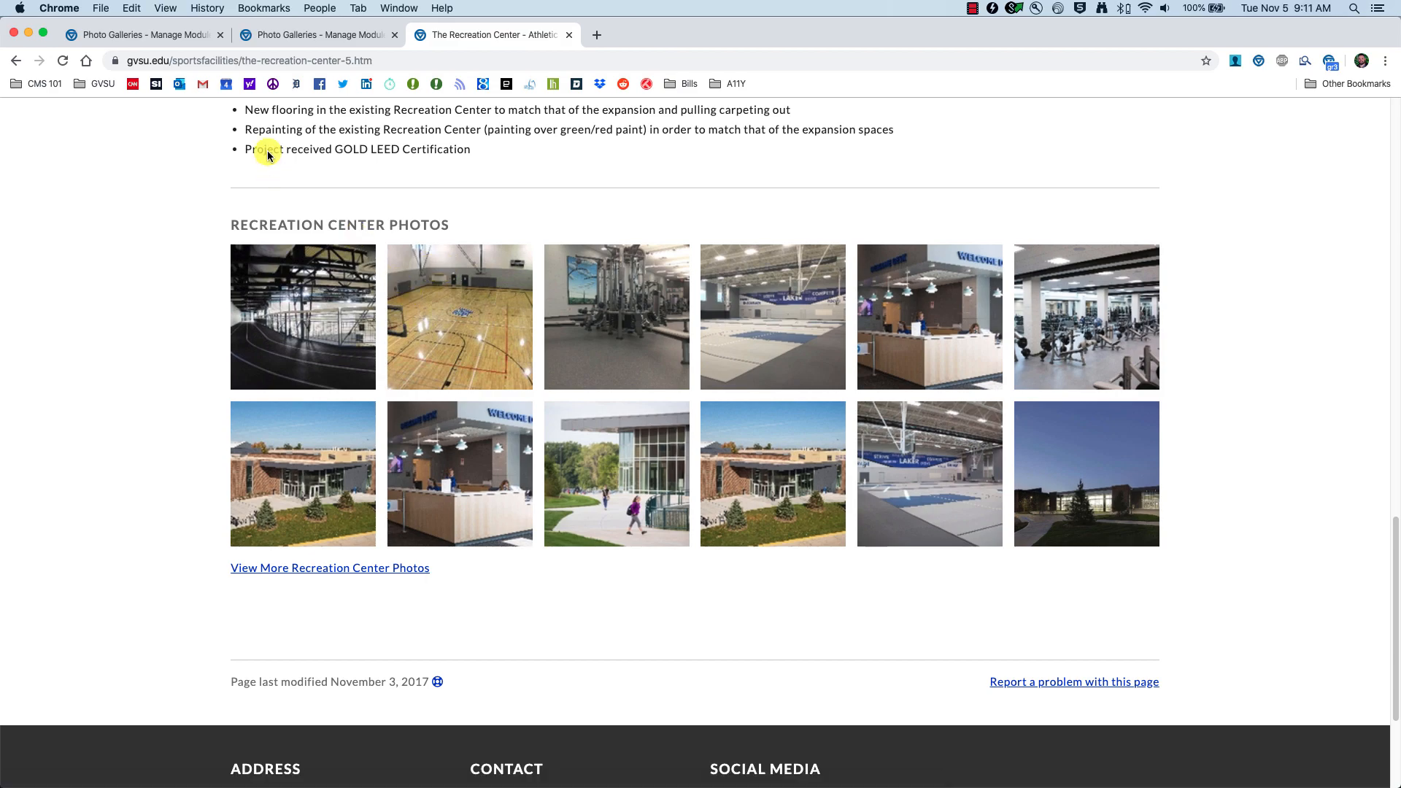
pyautogui.click(135, 33)
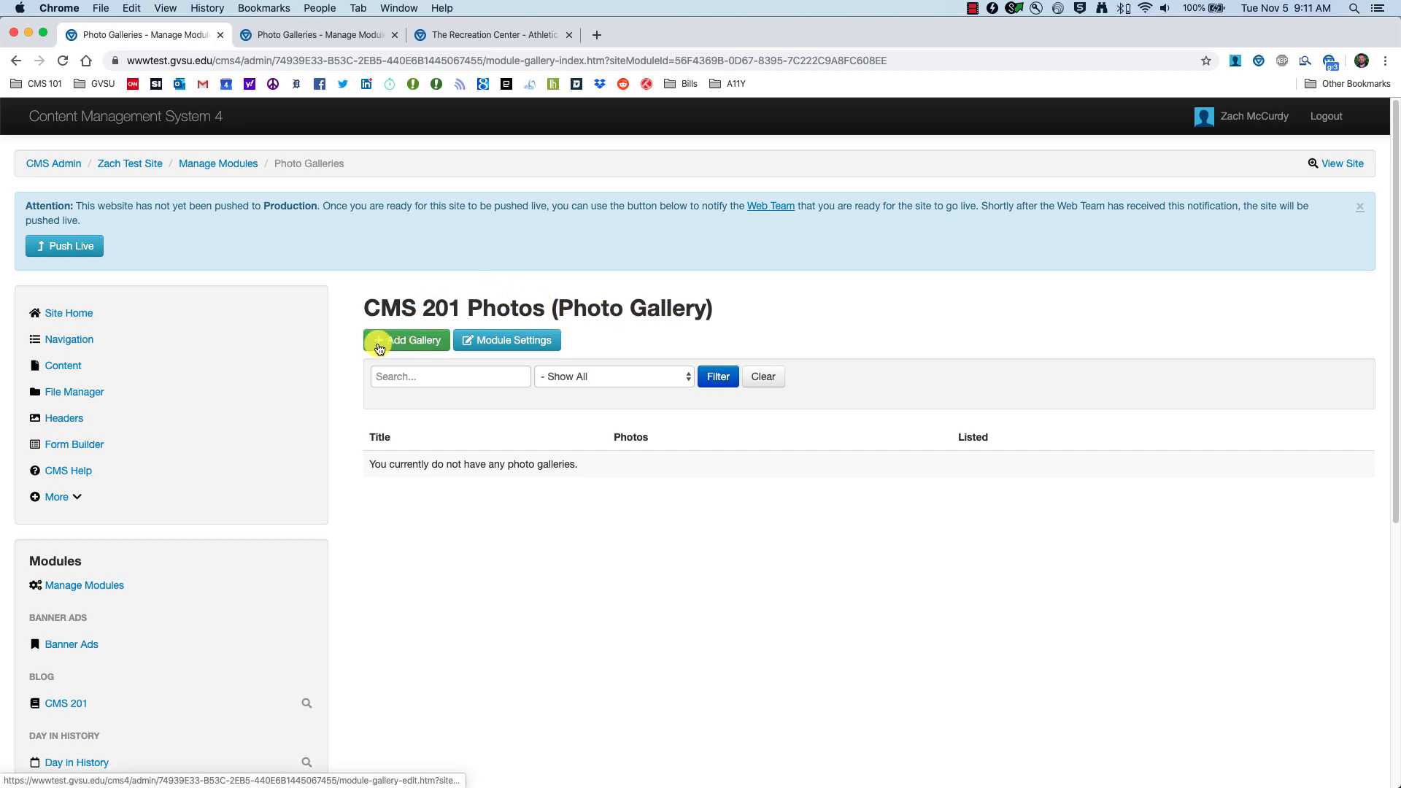
# Step: Start a new gallery titled 'CMS 201 Photos' described as 'Photos from our CMS 201 Training'
pyautogui.click(407, 343)
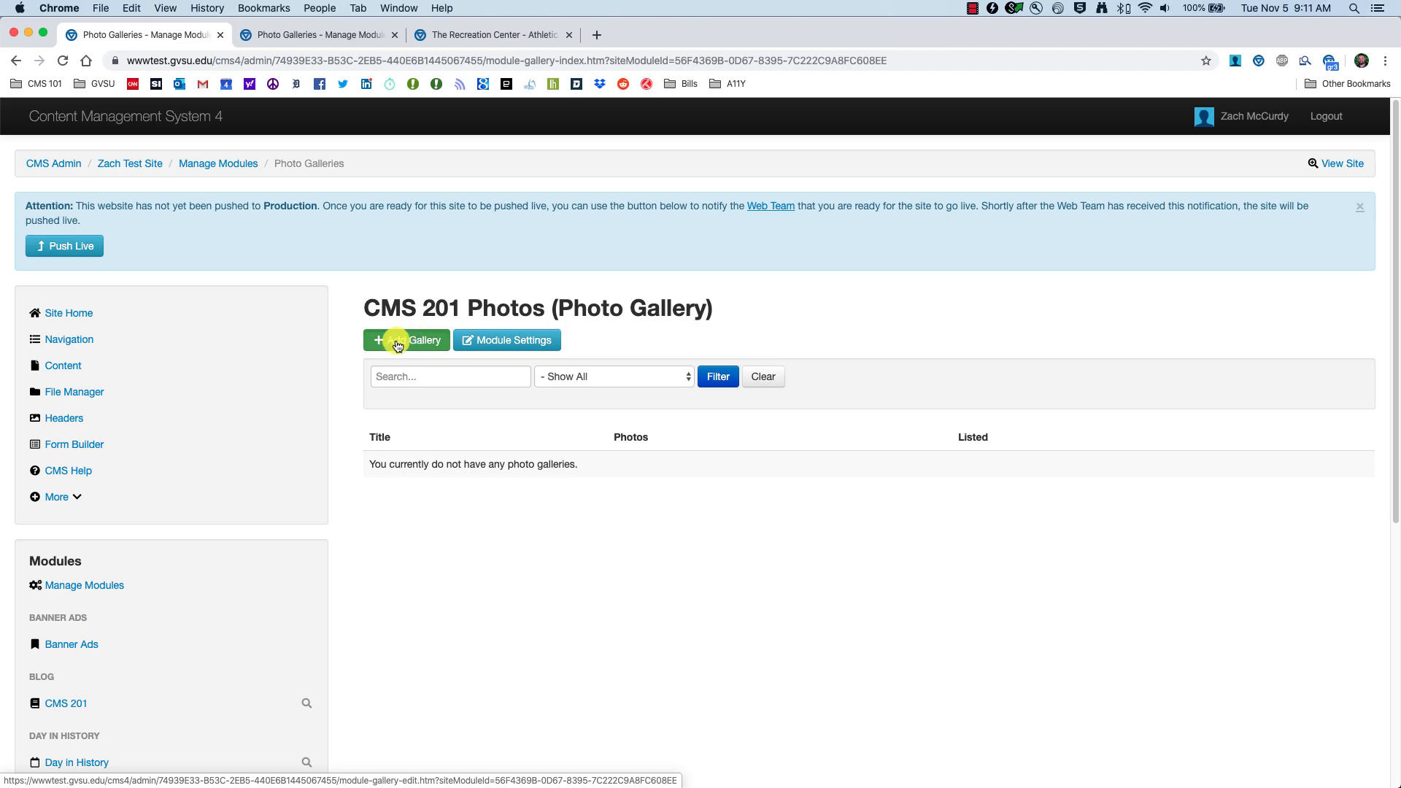
pyautogui.click(411, 361)
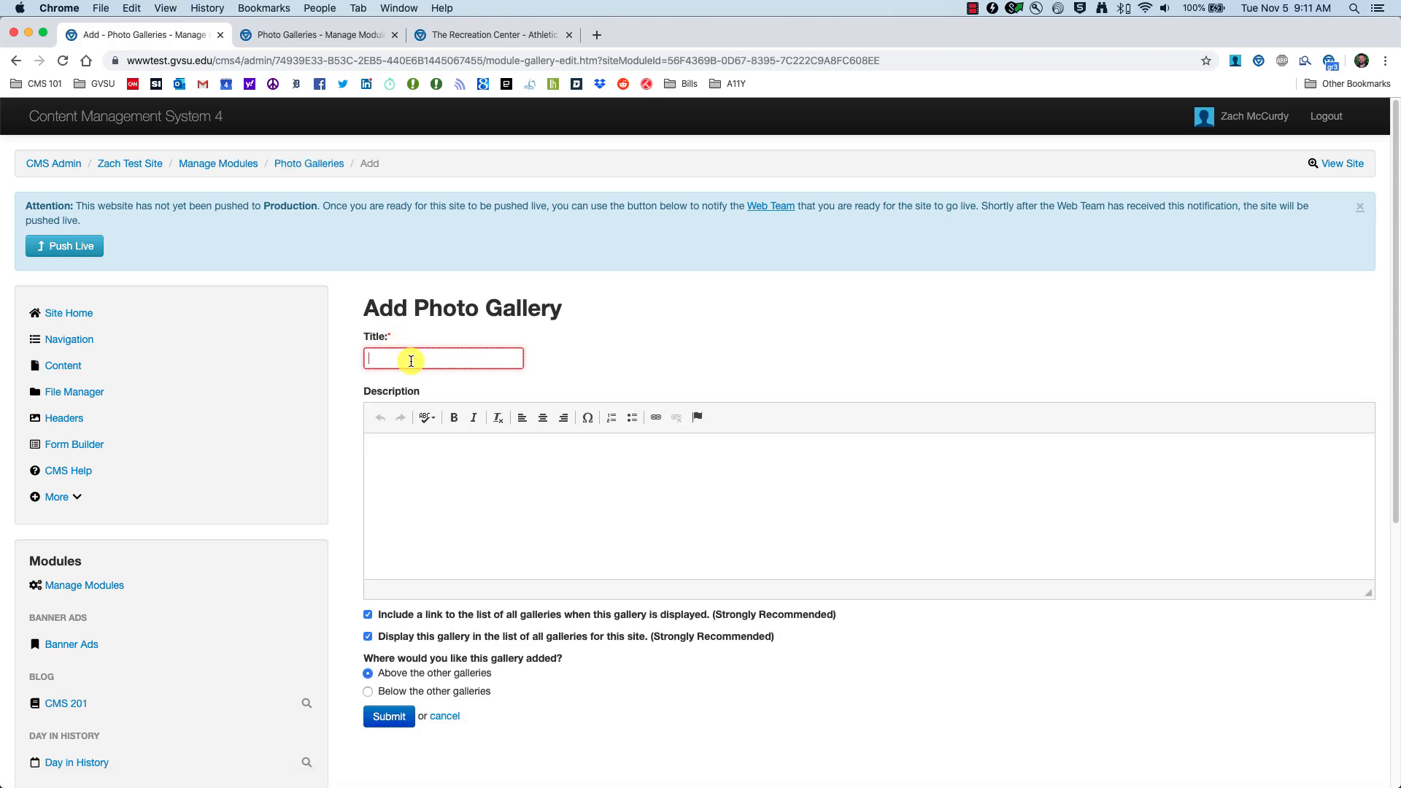
pyautogui.write('CMS 201 Photos')
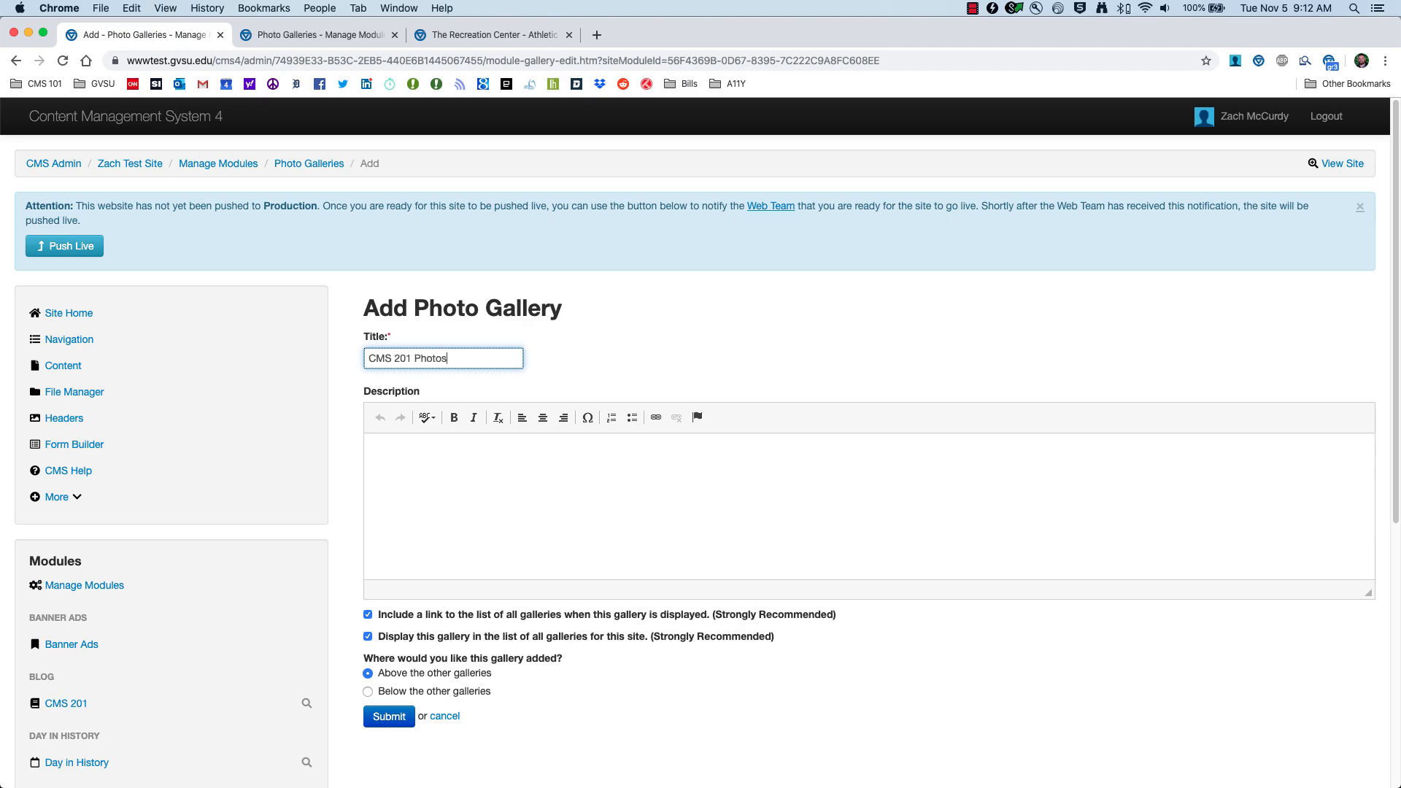
pyautogui.click(445, 468)
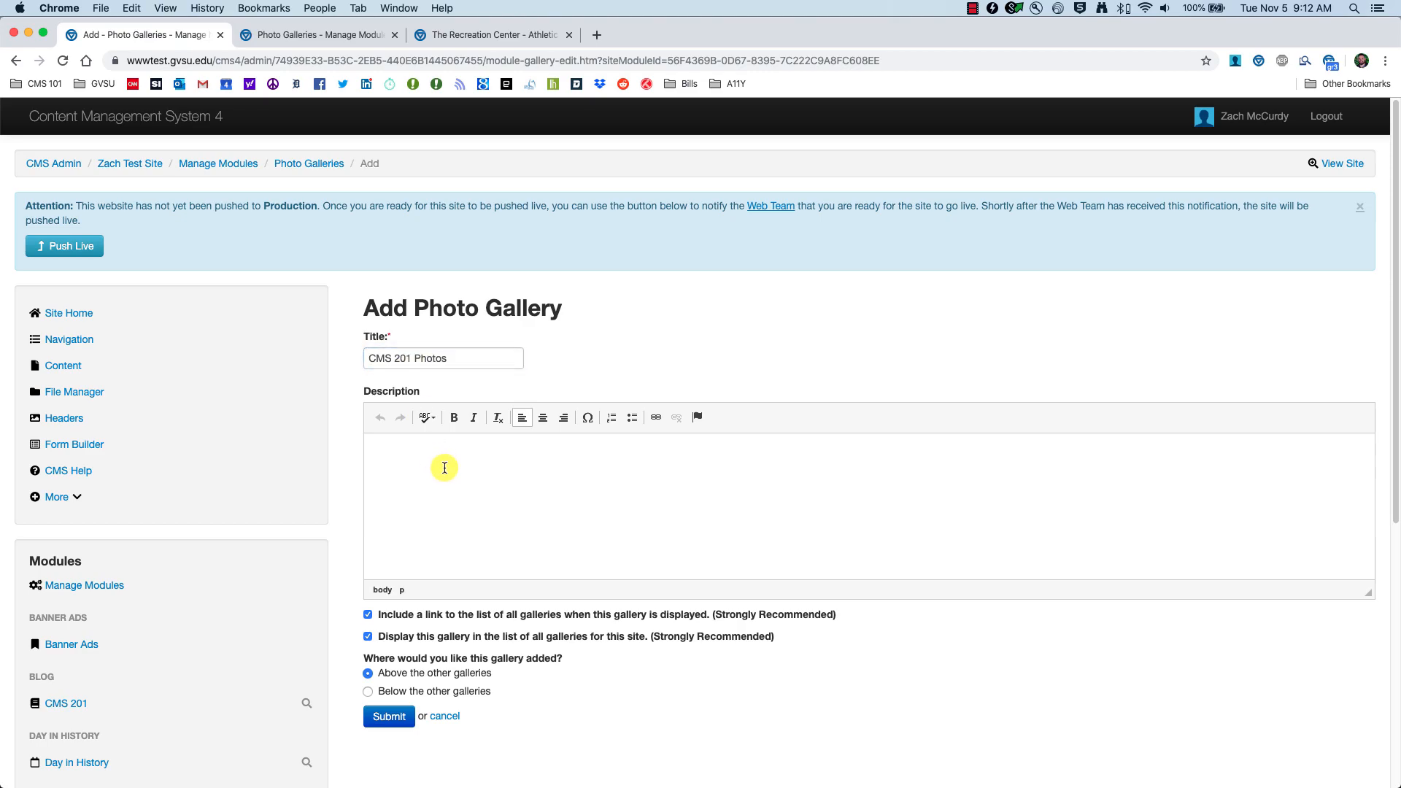
pyautogui.write('P')
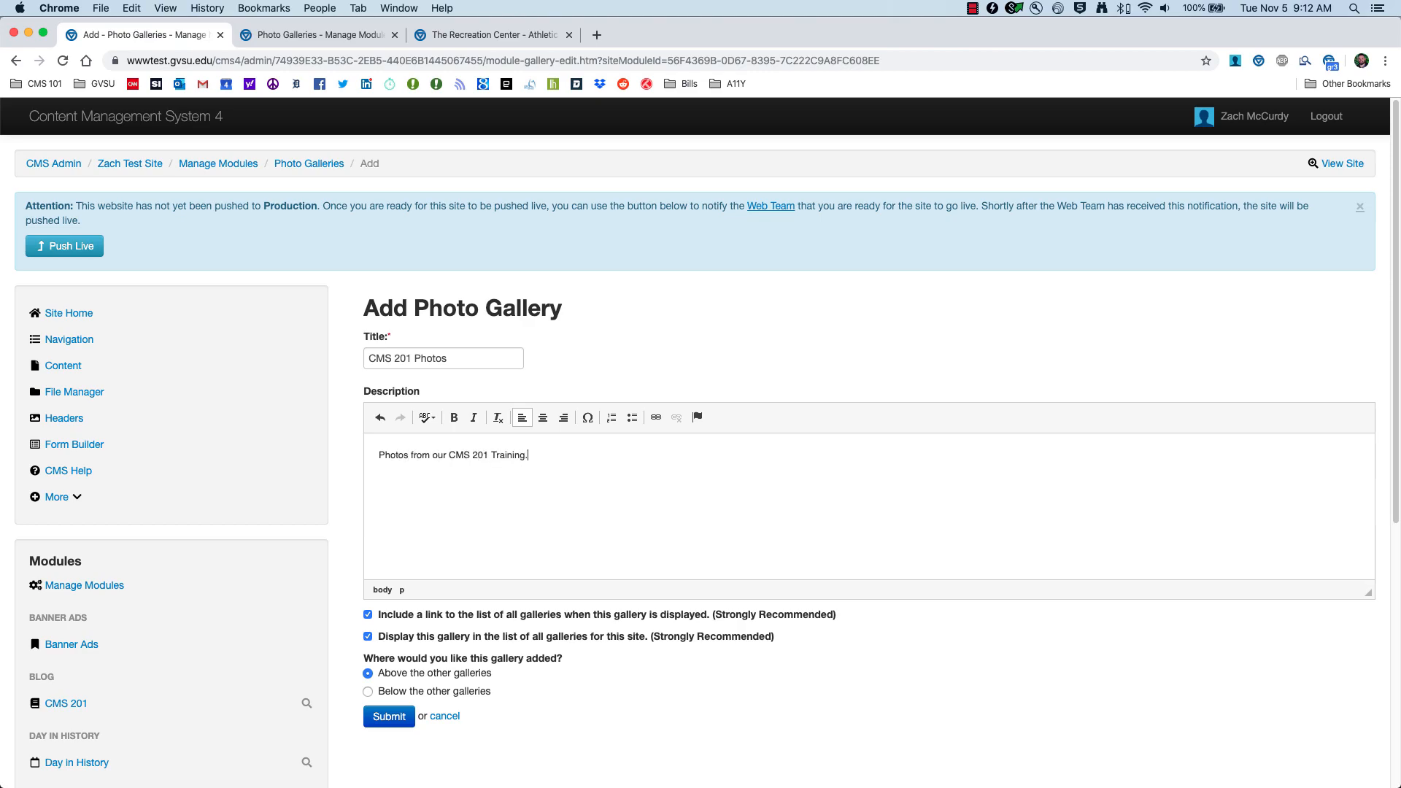
# Step: Enable the link to all galleries, comparing against the Recreation site's existing galleries
pyautogui.scroll(-3, 496, 552)
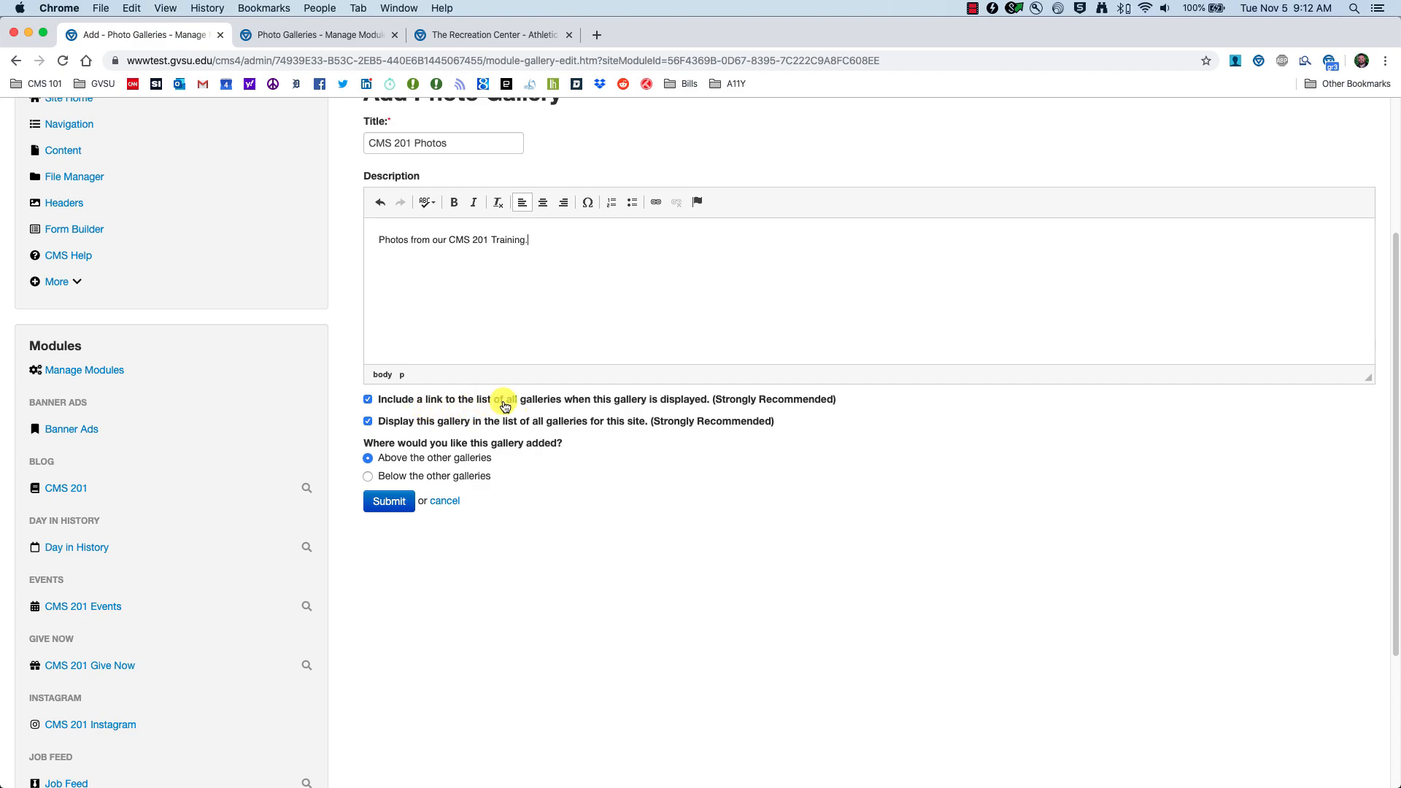
pyautogui.click(483, 35)
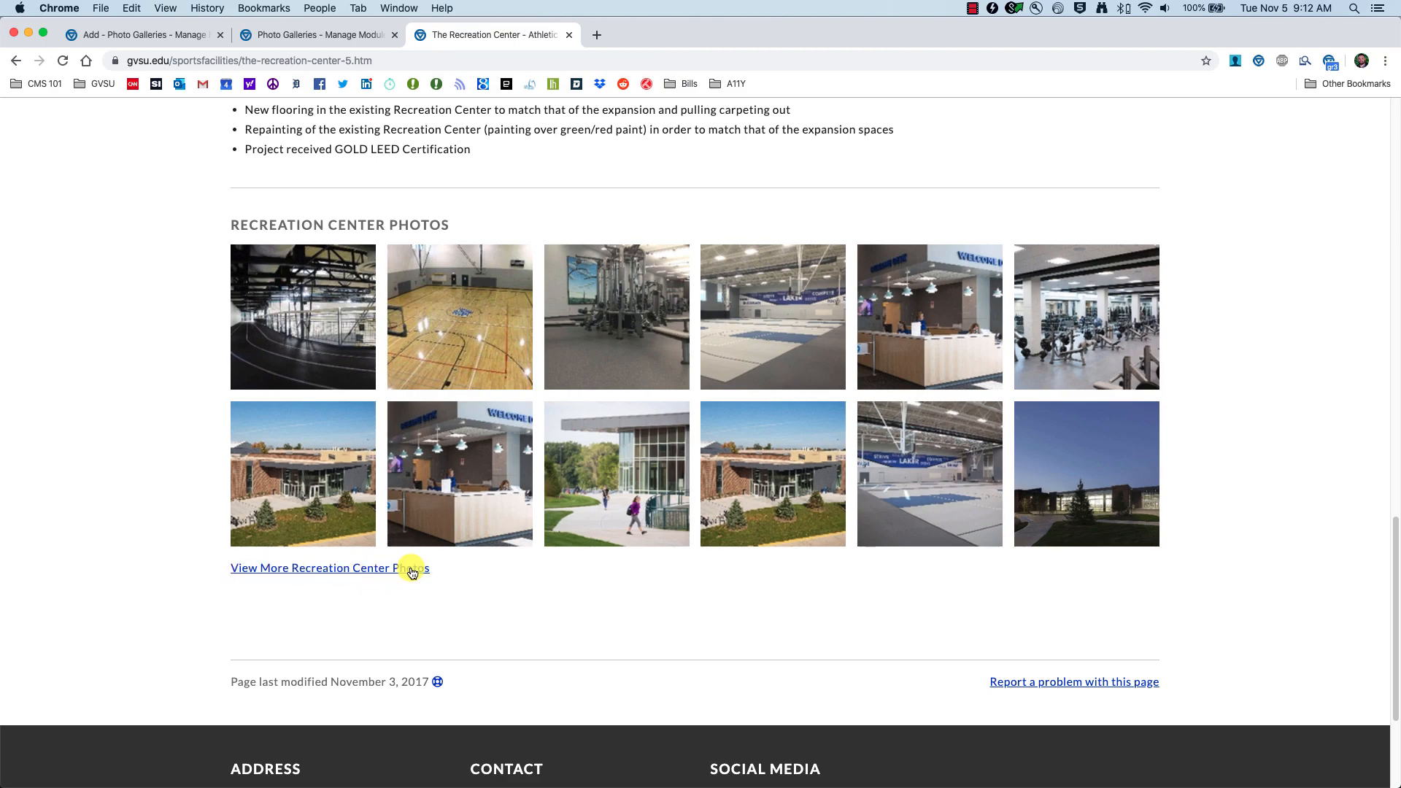
pyautogui.click(143, 35)
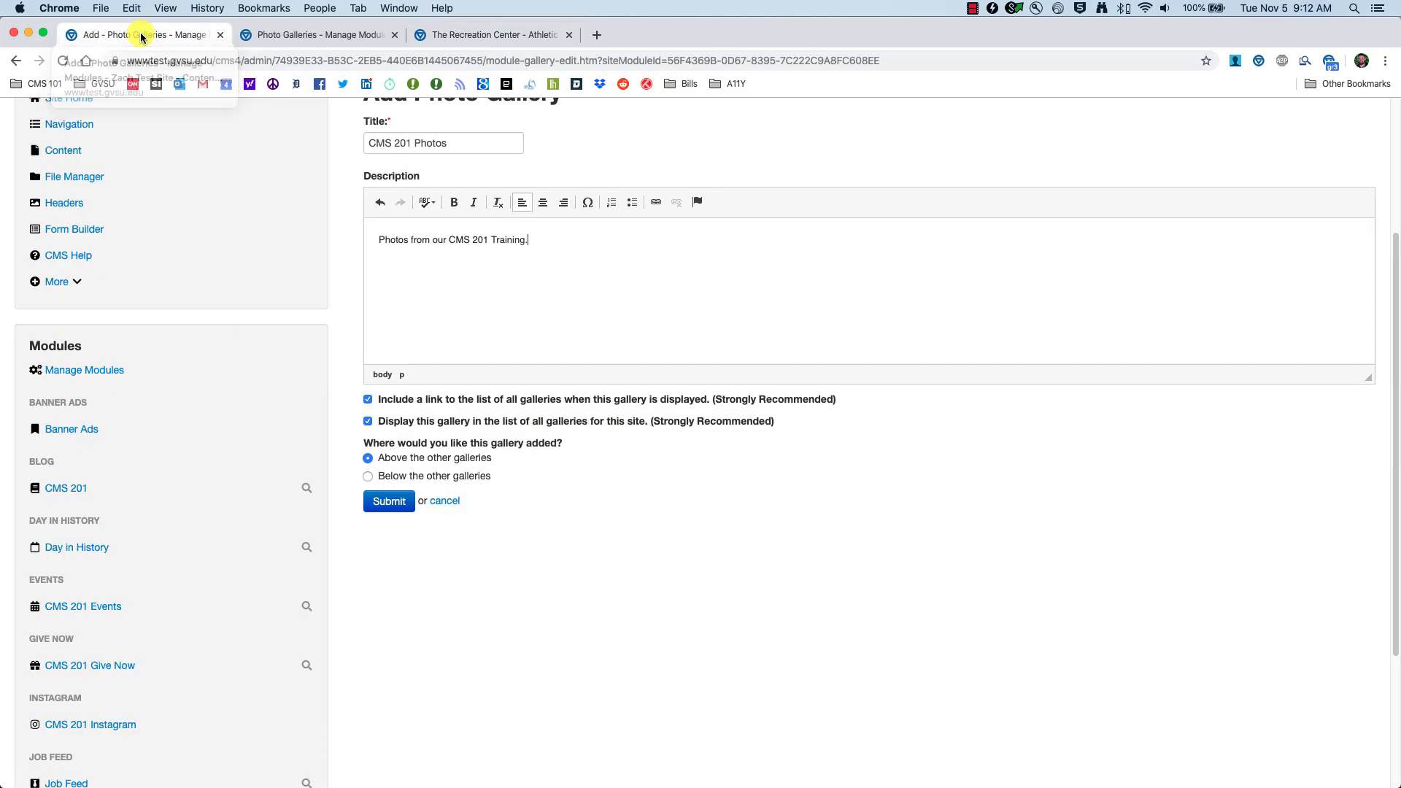
pyautogui.click(369, 400)
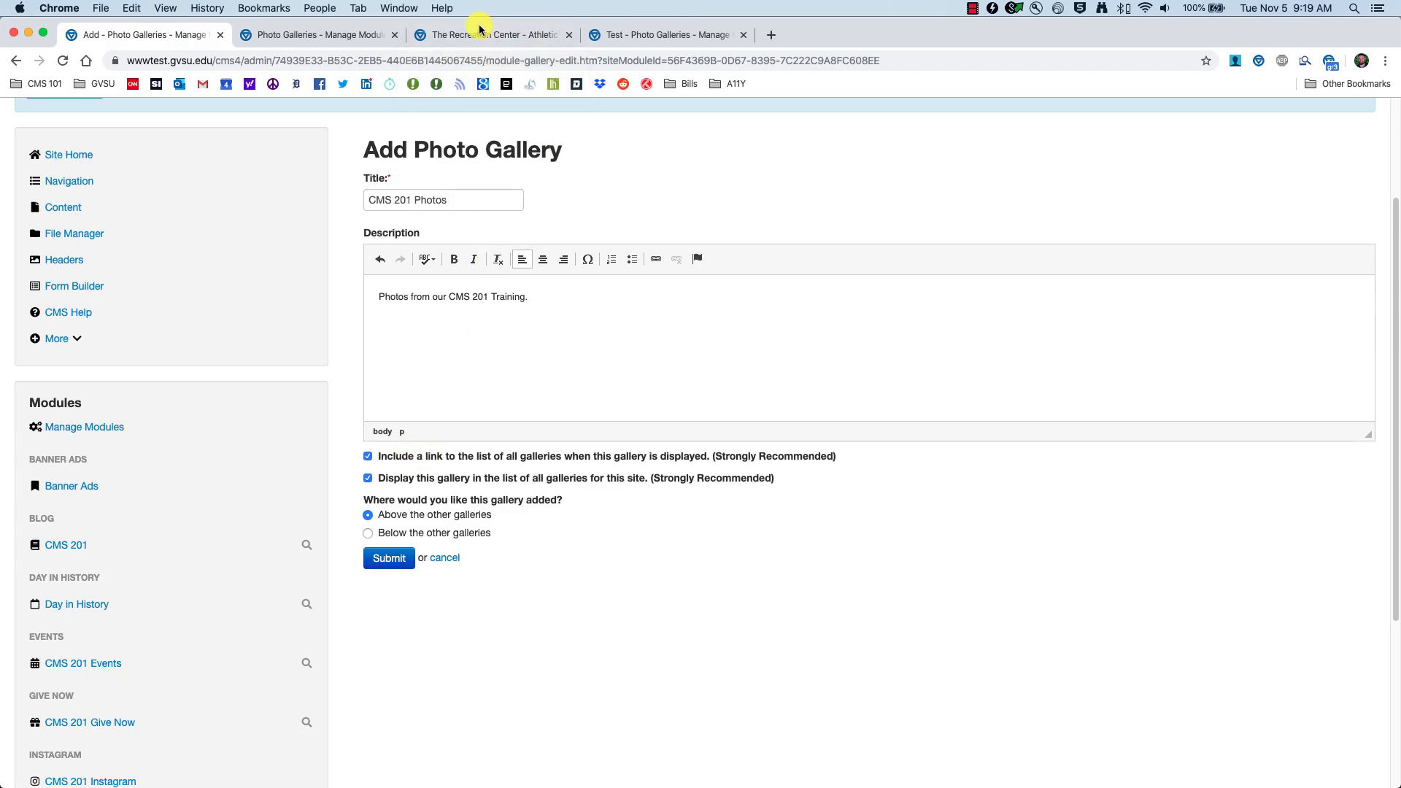
pyautogui.click(500, 34)
pyautogui.click(327, 36)
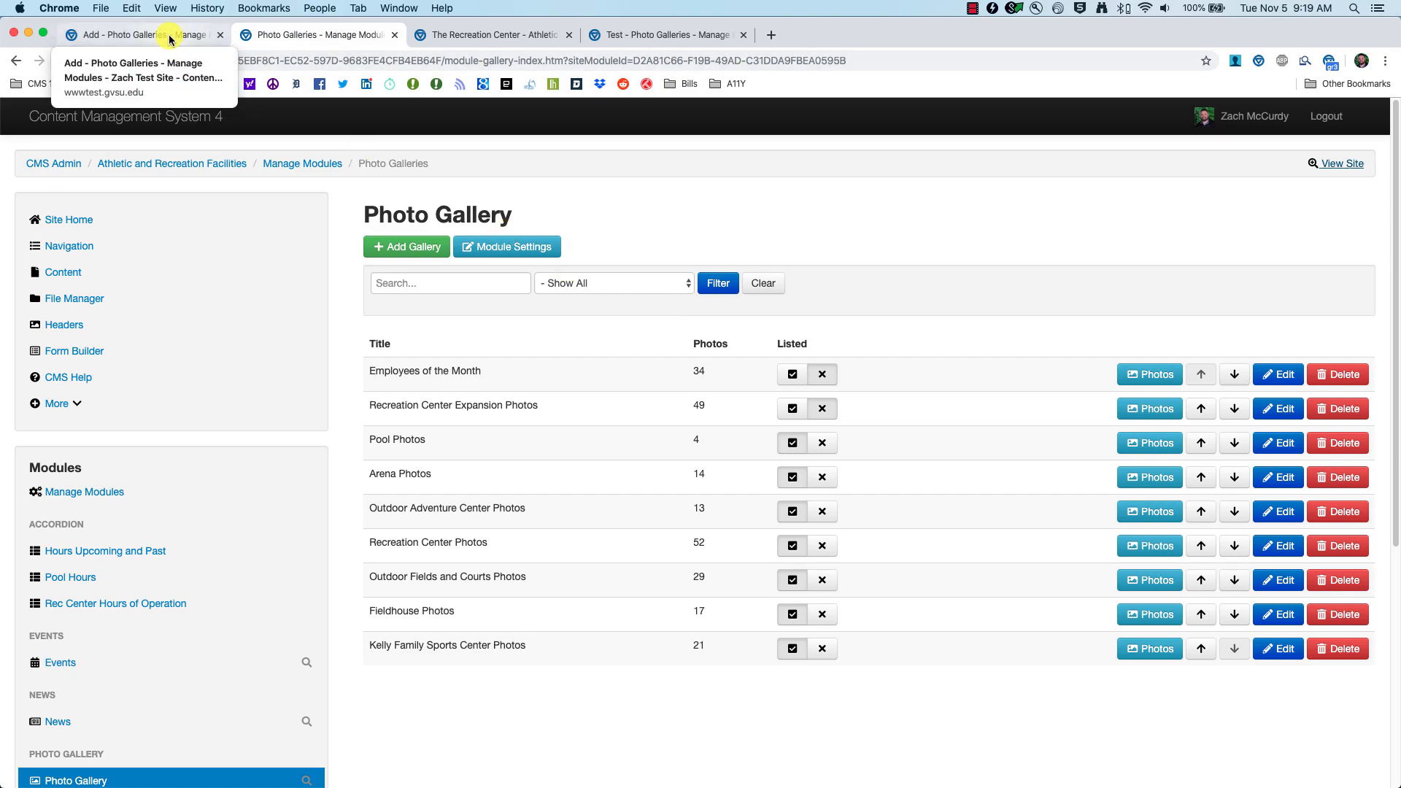
# Step: Toggle the option listing this gallery among all galleries and submit the CMS 201 Photos gallery
pyautogui.click(124, 35)
pyautogui.click(376, 480)
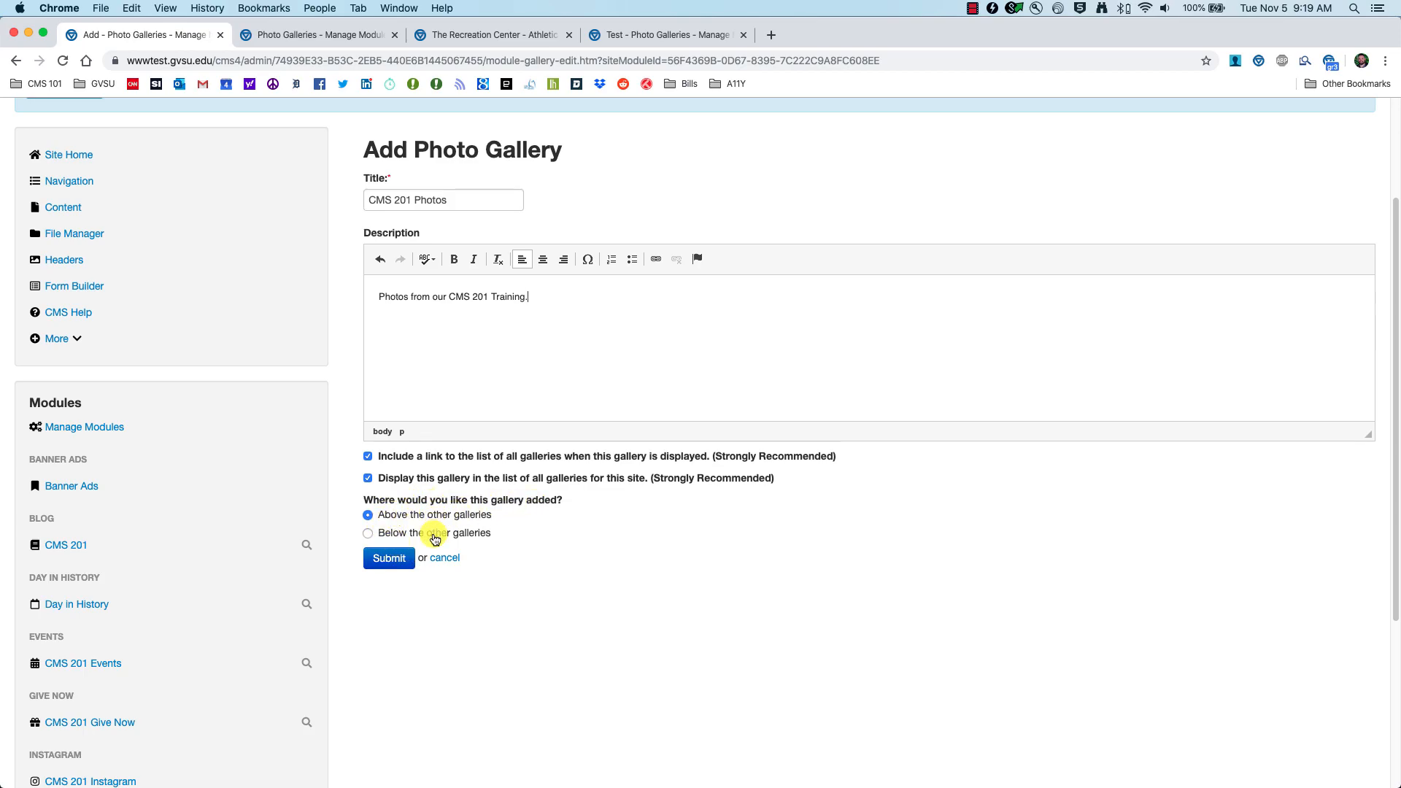
pyautogui.click(388, 559)
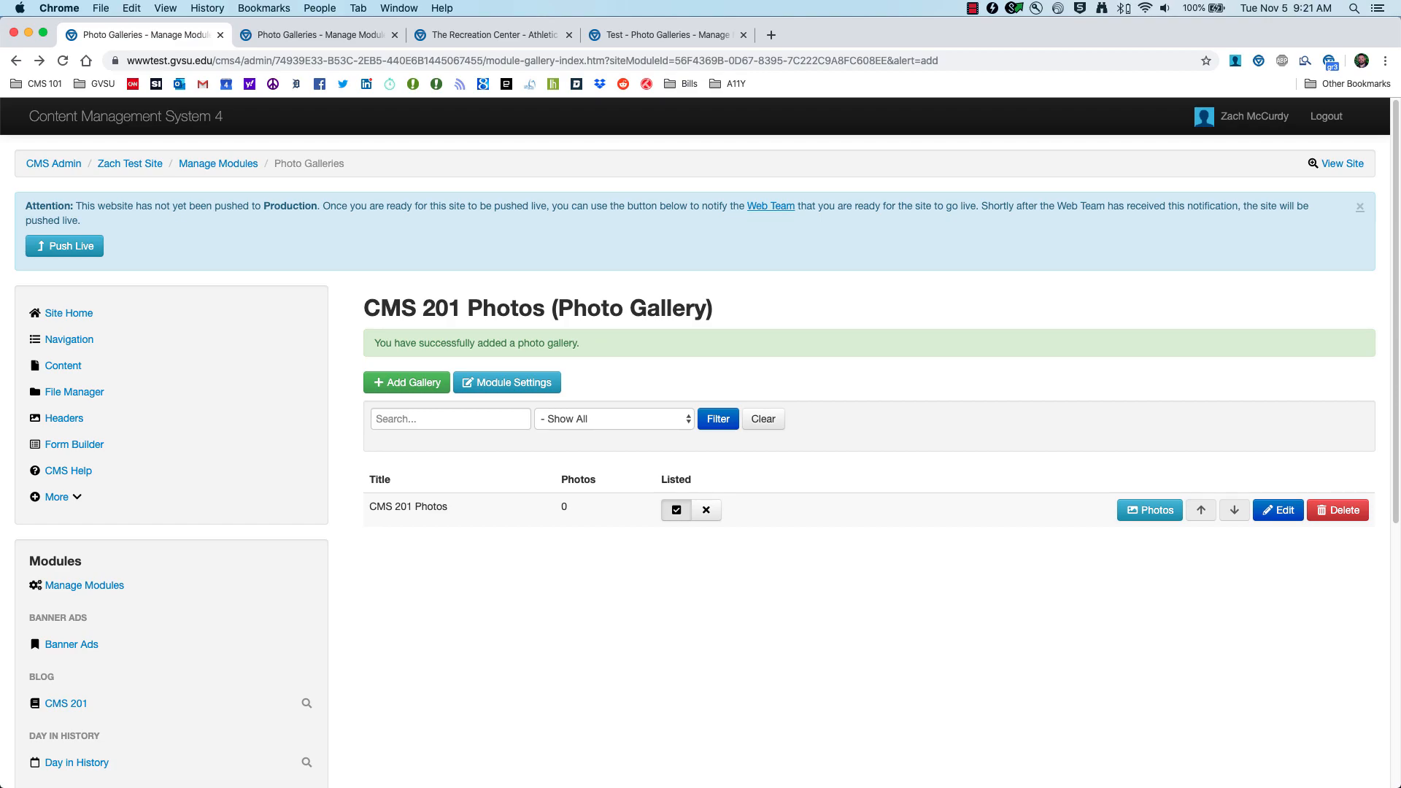
# Step: Upload Picture 1.jpg from the Desktop's CMS 101 Files folder into the CMS 201 Photos gallery
pyautogui.click(1152, 511)
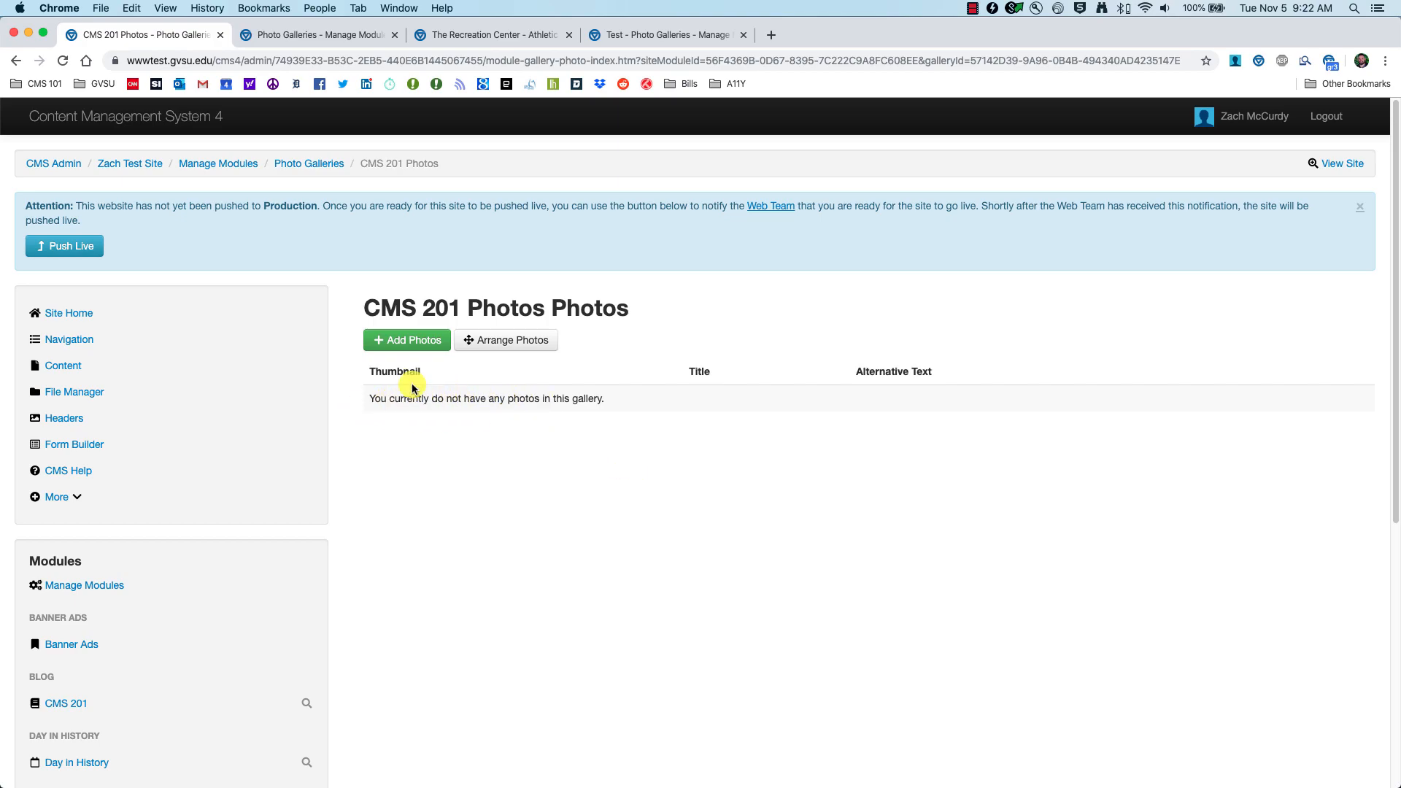
pyautogui.click(398, 347)
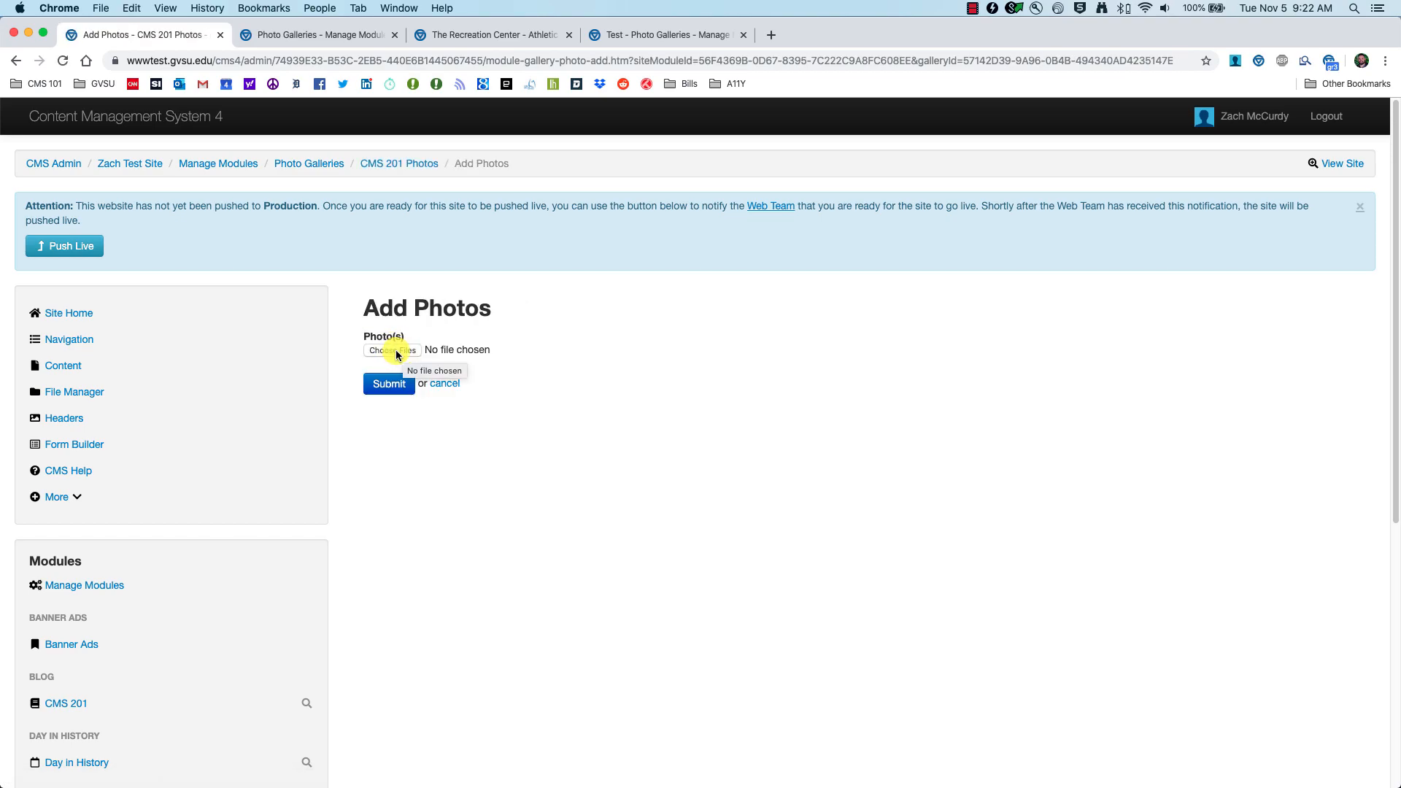
pyautogui.click(396, 350)
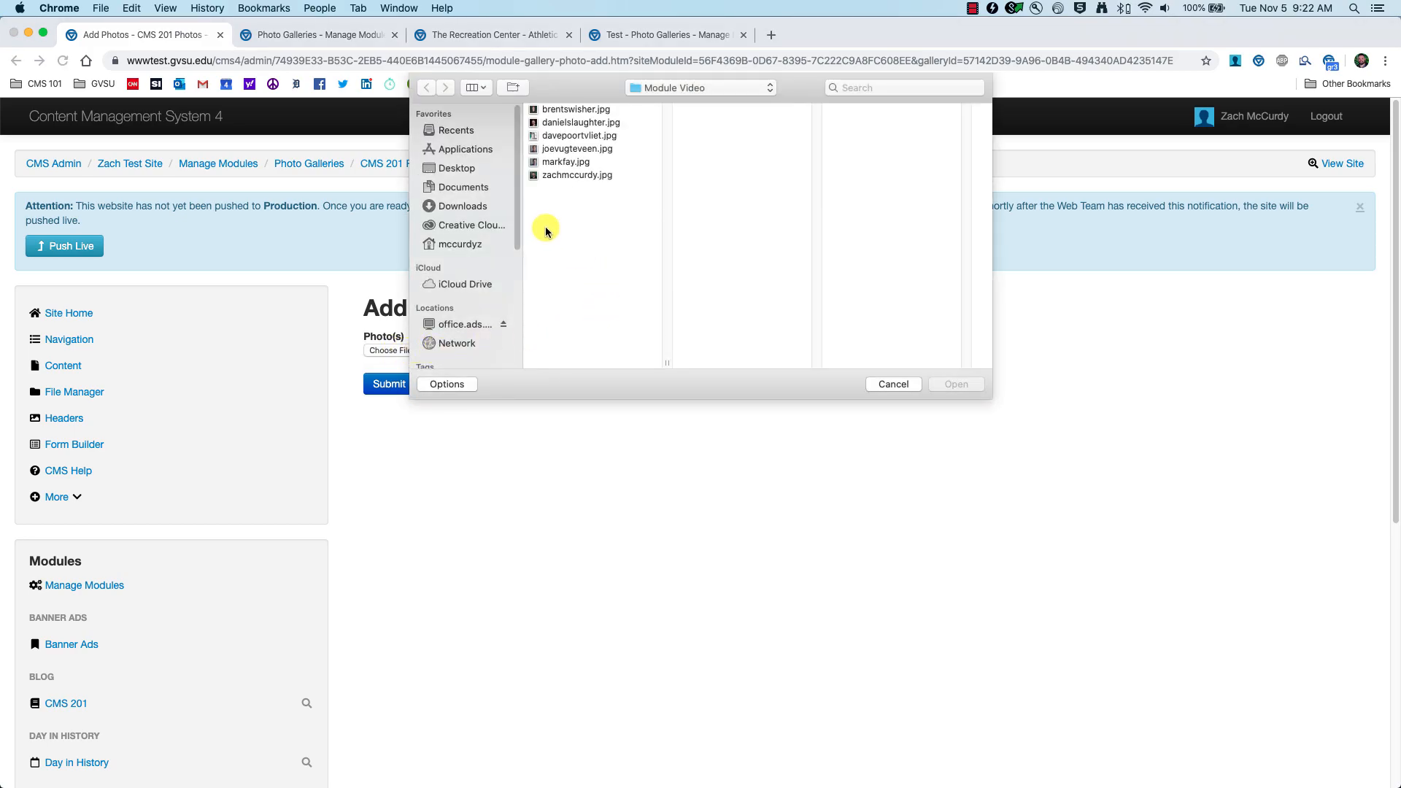
pyautogui.click(450, 168)
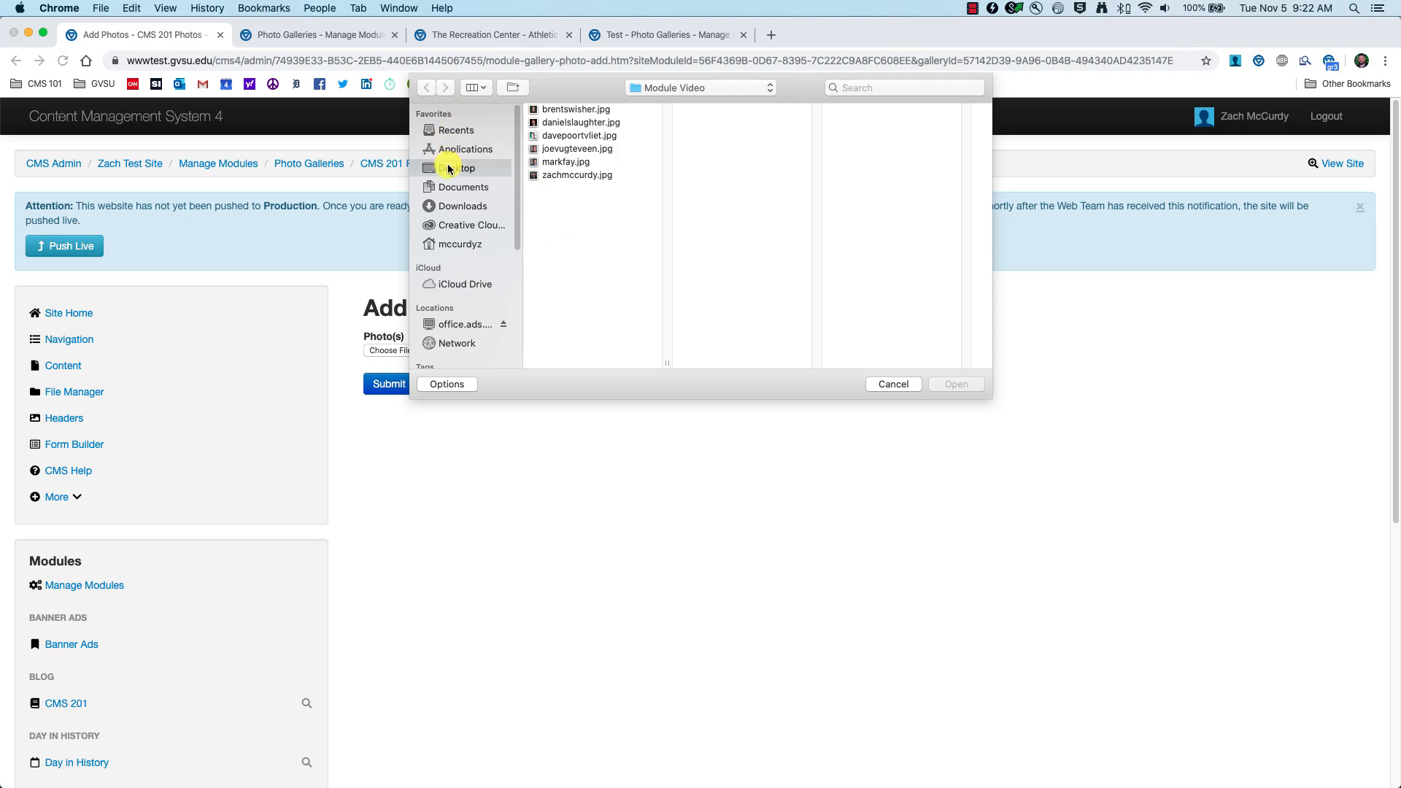
pyautogui.click(581, 122)
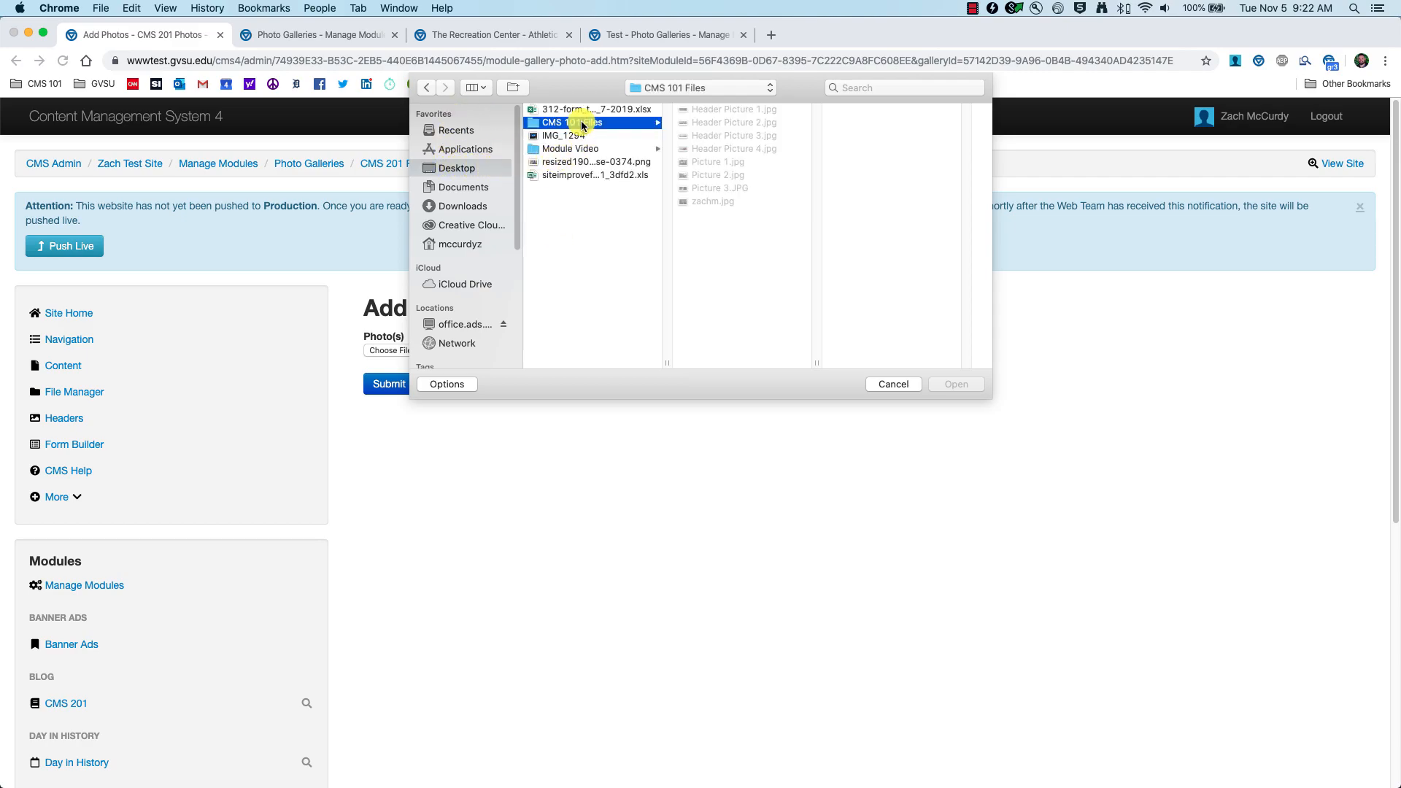
pyautogui.click(716, 161)
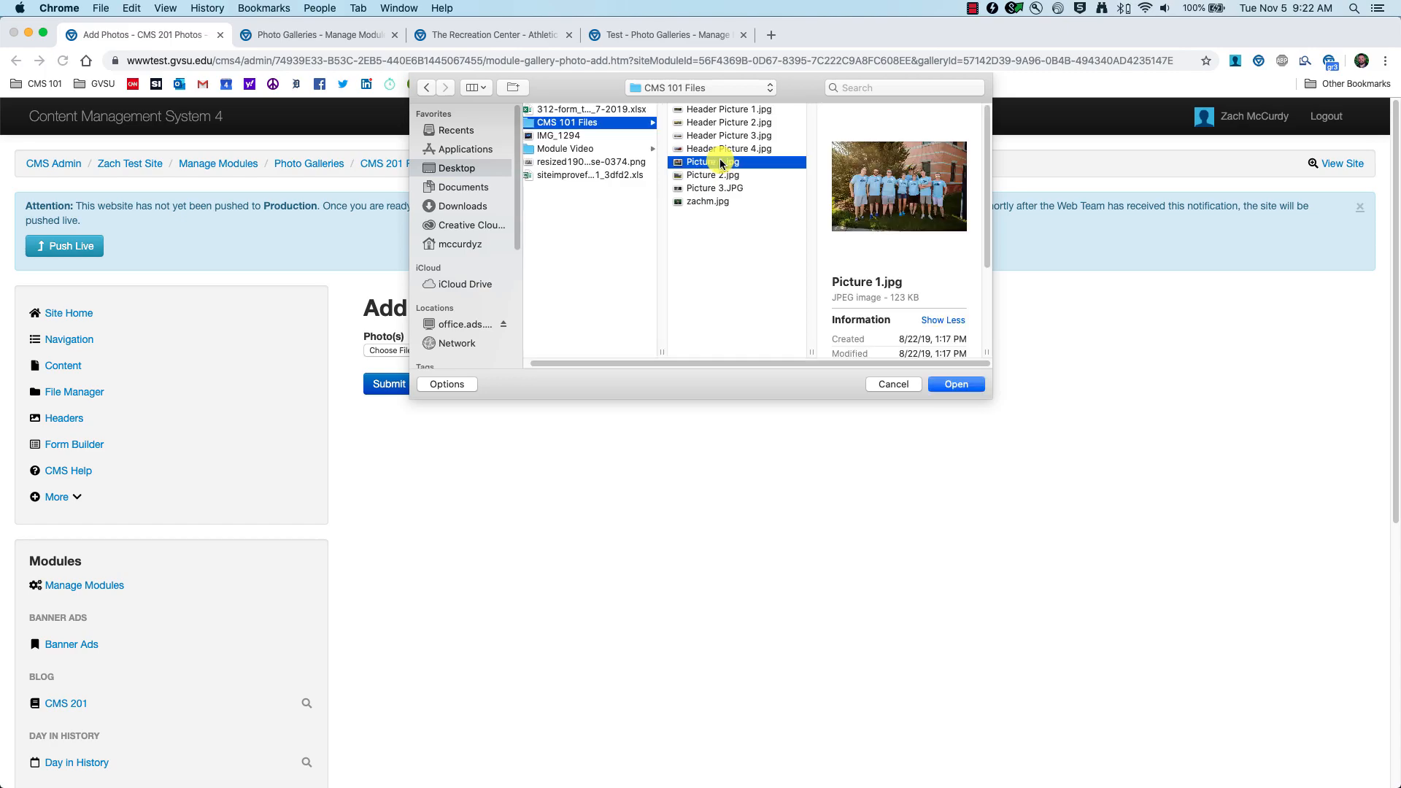
pyautogui.click(949, 384)
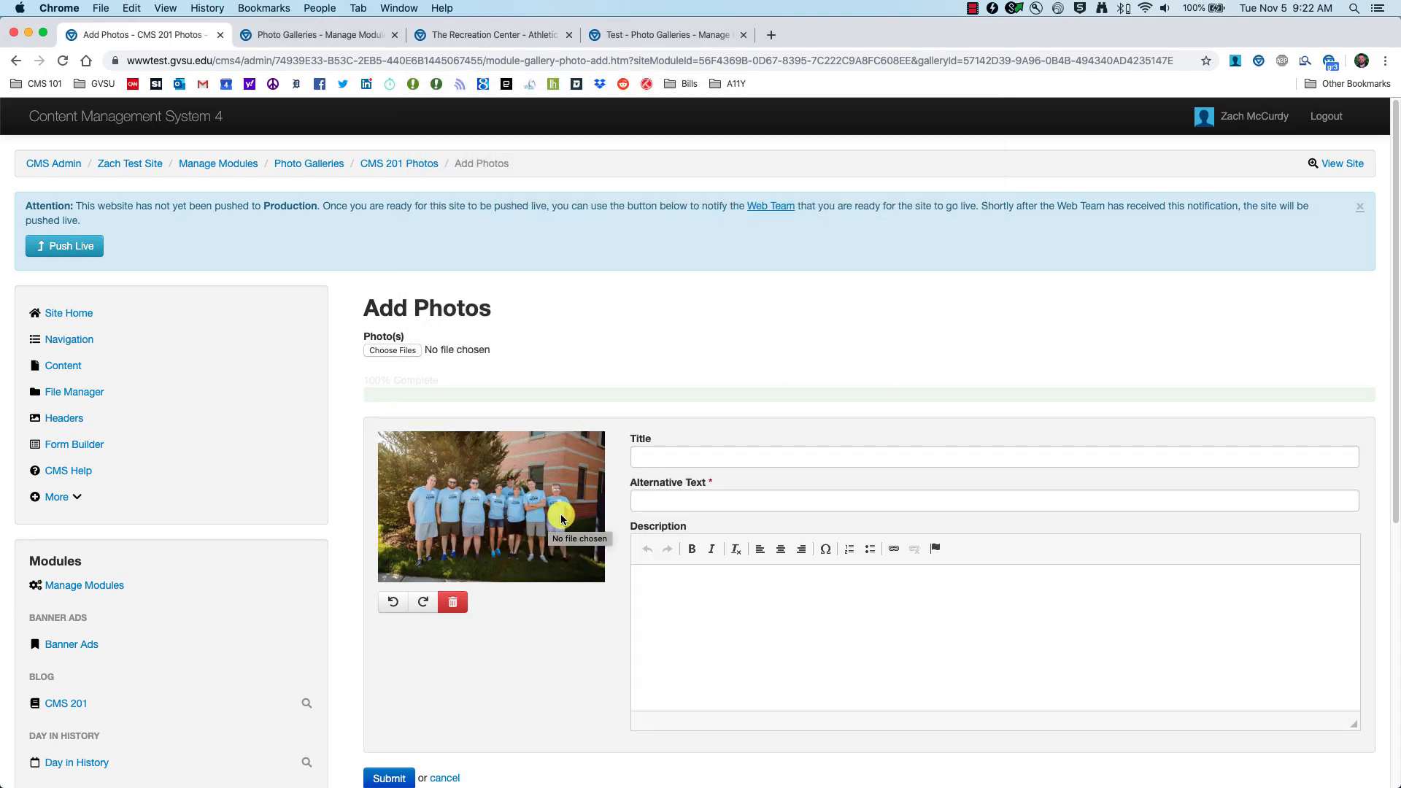
# Step: Title the photo 'Web Team at Freshman Move In' and write alternative text describing the posing GVSU Webteam
pyautogui.click(673, 413)
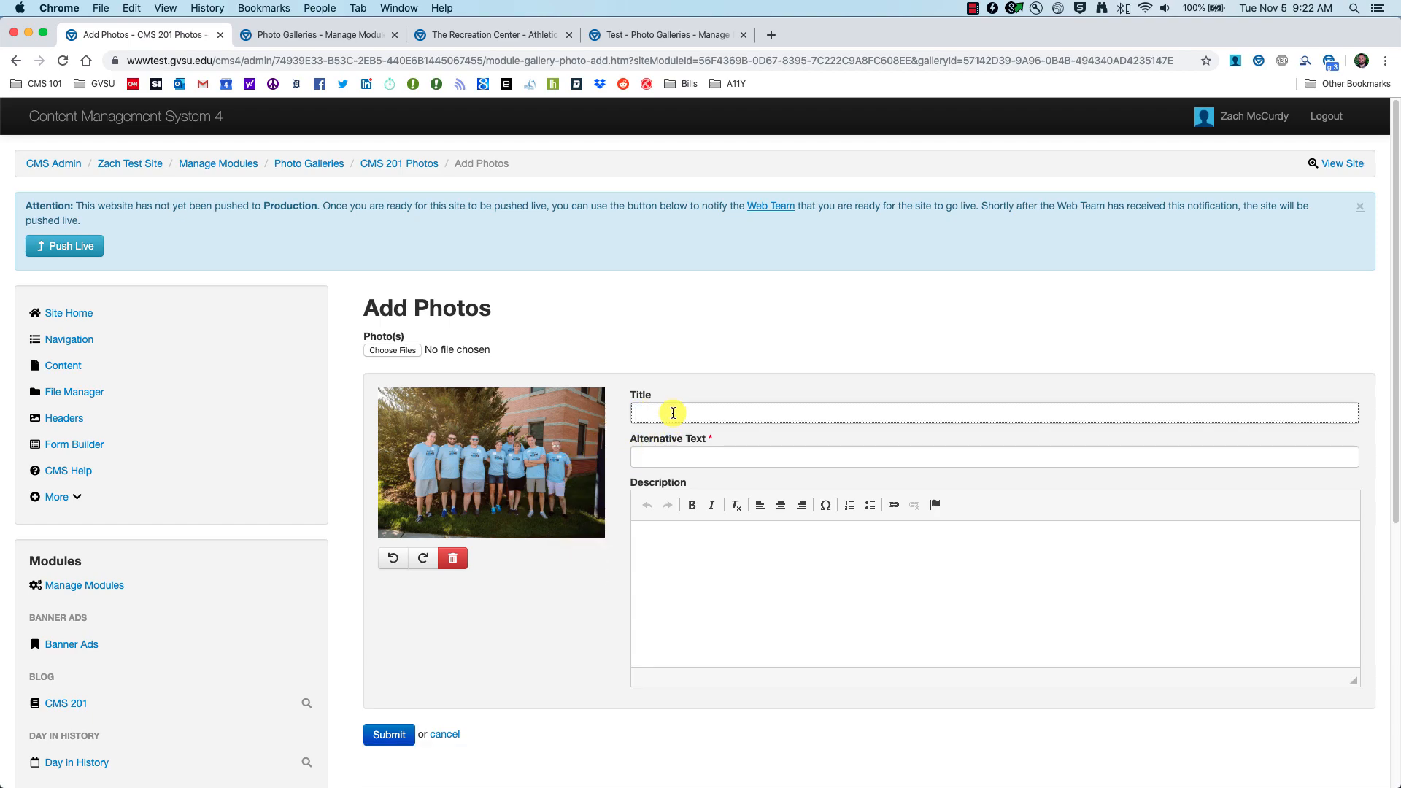
pyautogui.click(675, 456)
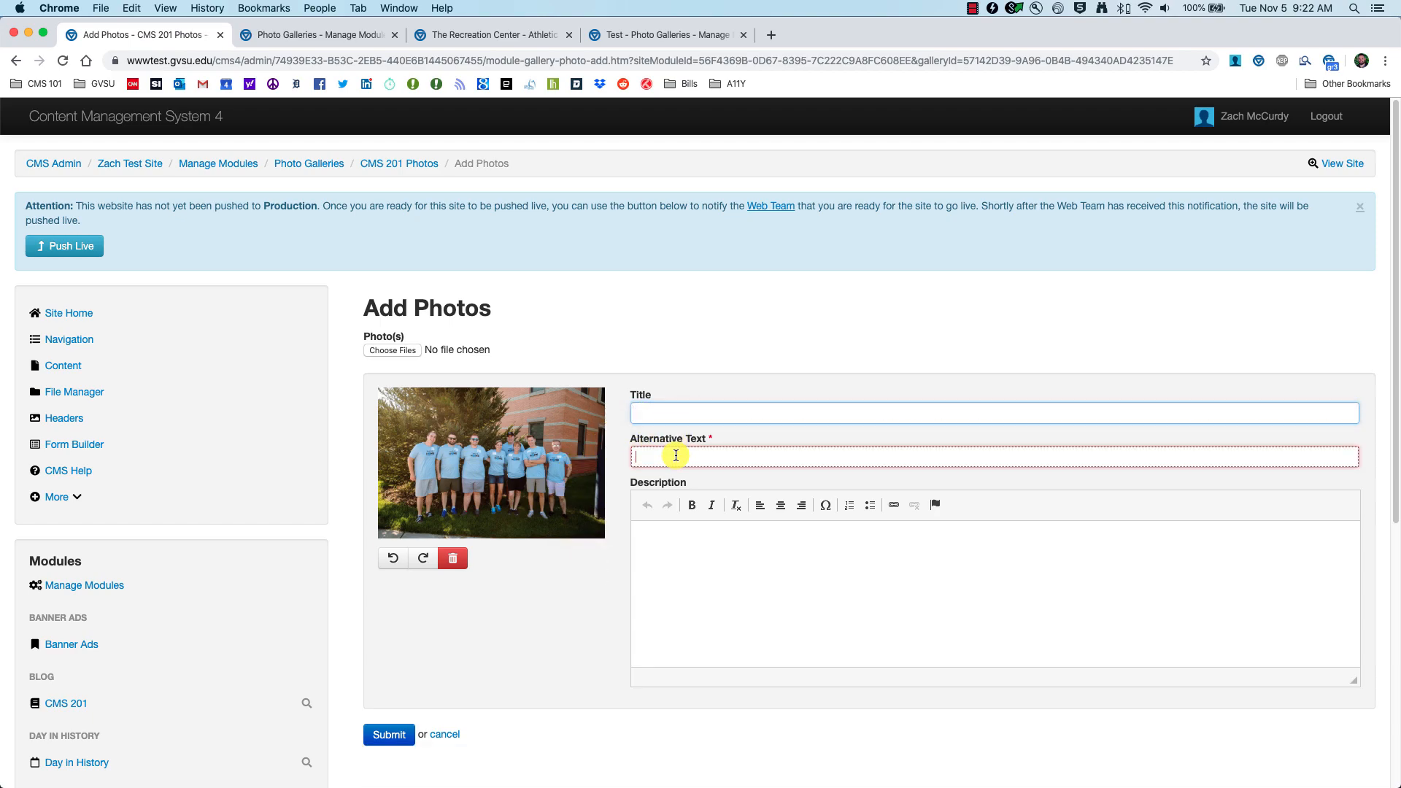
pyautogui.click(685, 584)
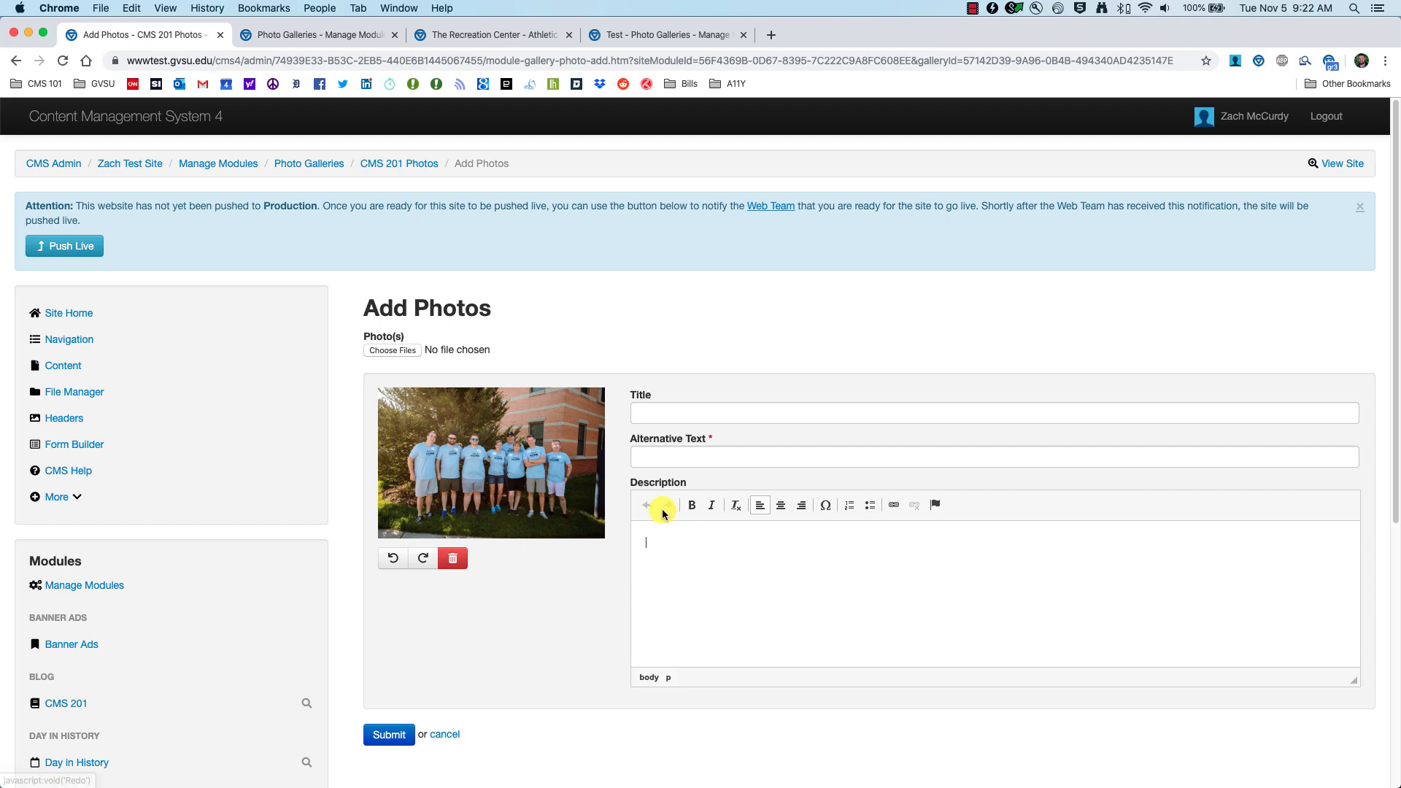
pyautogui.click(677, 407)
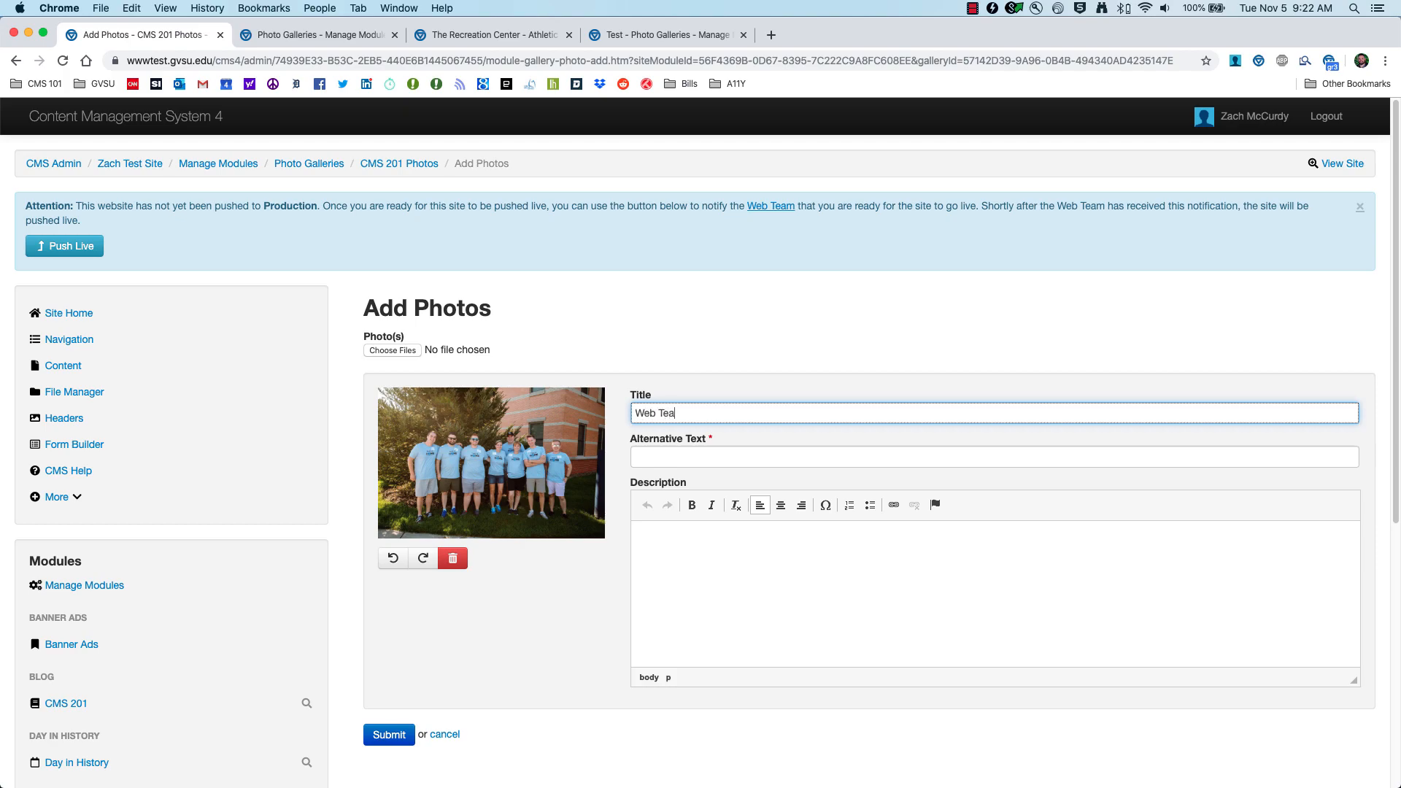
pyautogui.write('Web Team at Freshman Move In')
pyautogui.press('Tab')
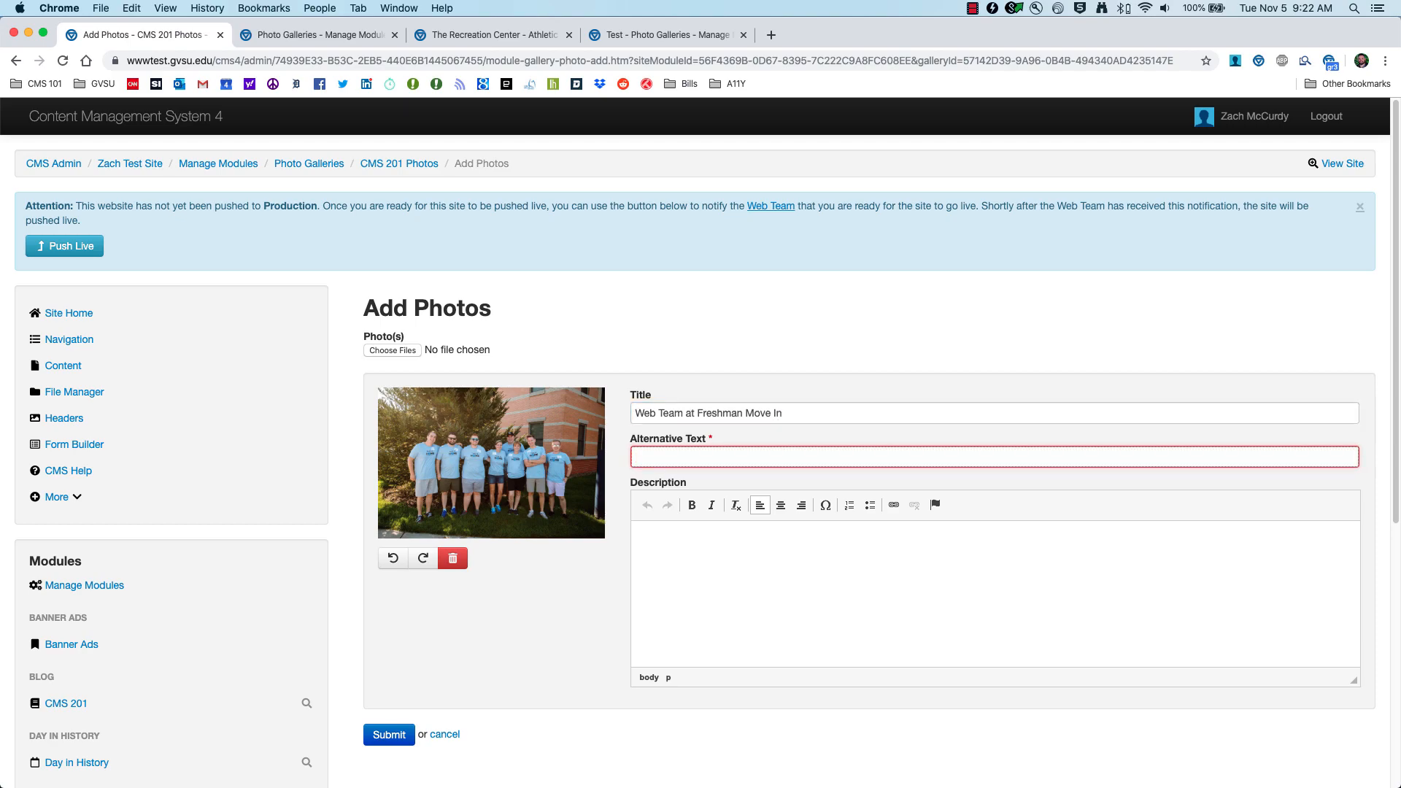
pyautogui.write('The webteam')
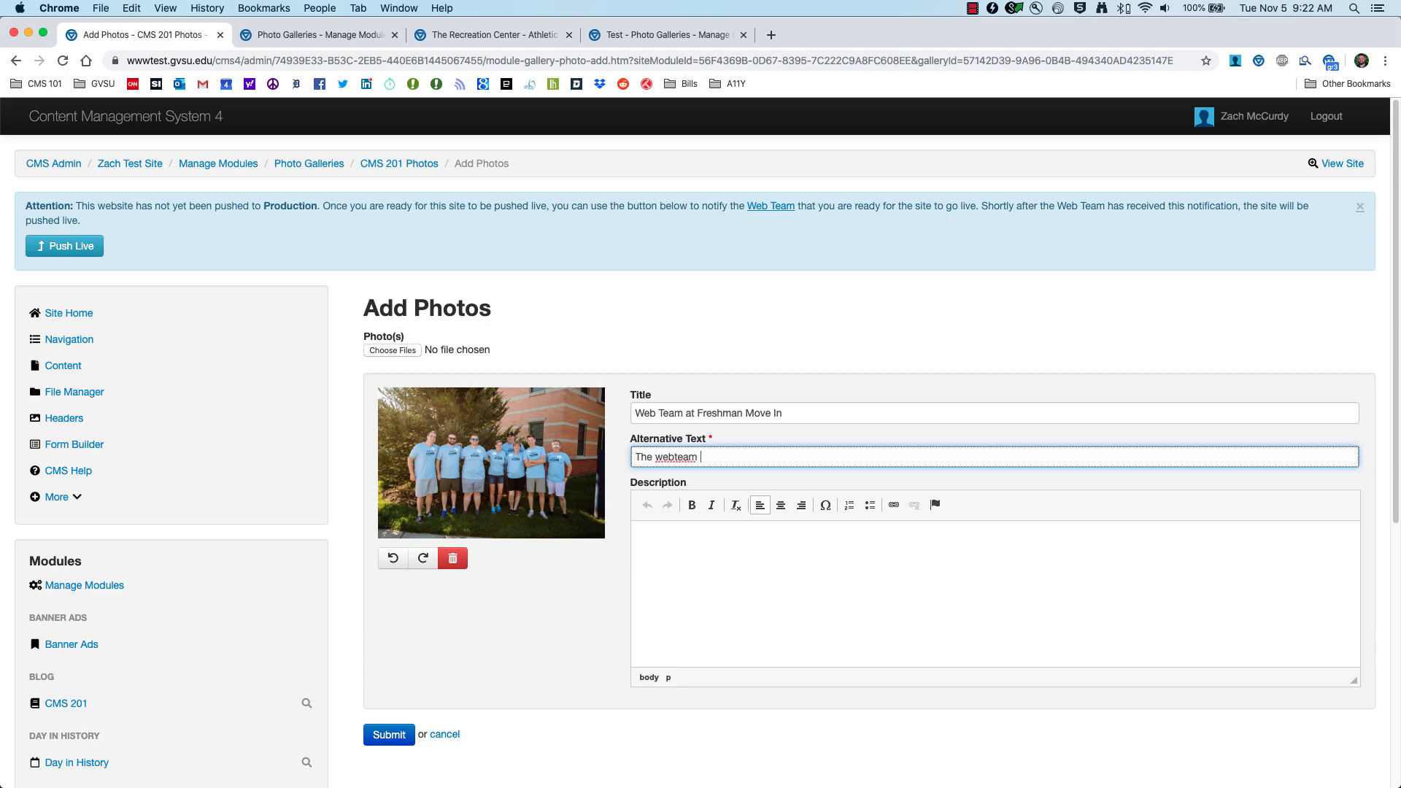
pyautogui.press('super+a')
pyautogui.press('BackSpace')
pyautogui.write('Group of')
pyautogui.press('super+a')
pyautogui.write('GVSU Webteam posing in front of a')
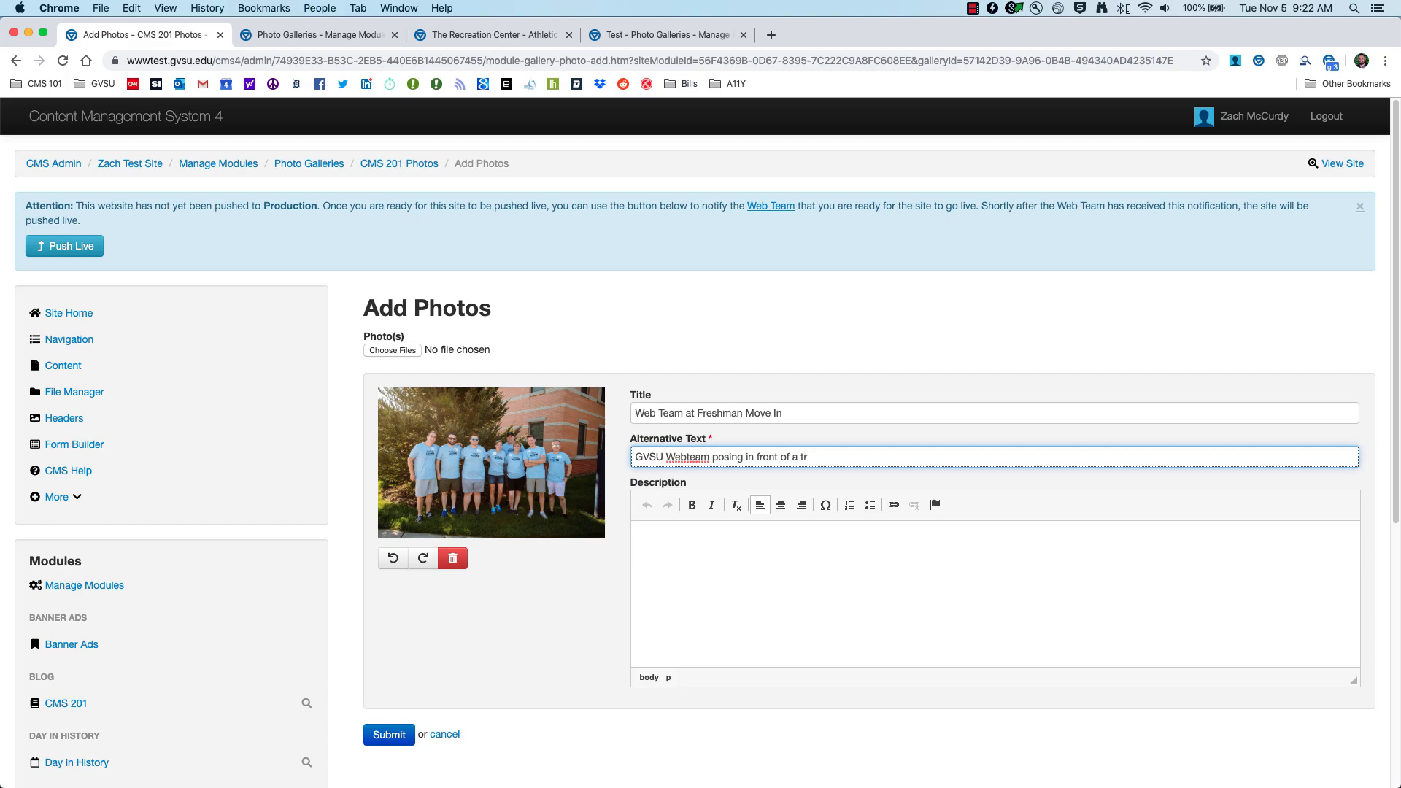
# Step: Write a photo description about the web team at Freshman Move In
pyautogui.press('Tab')
pyautogui.write('Here is the')
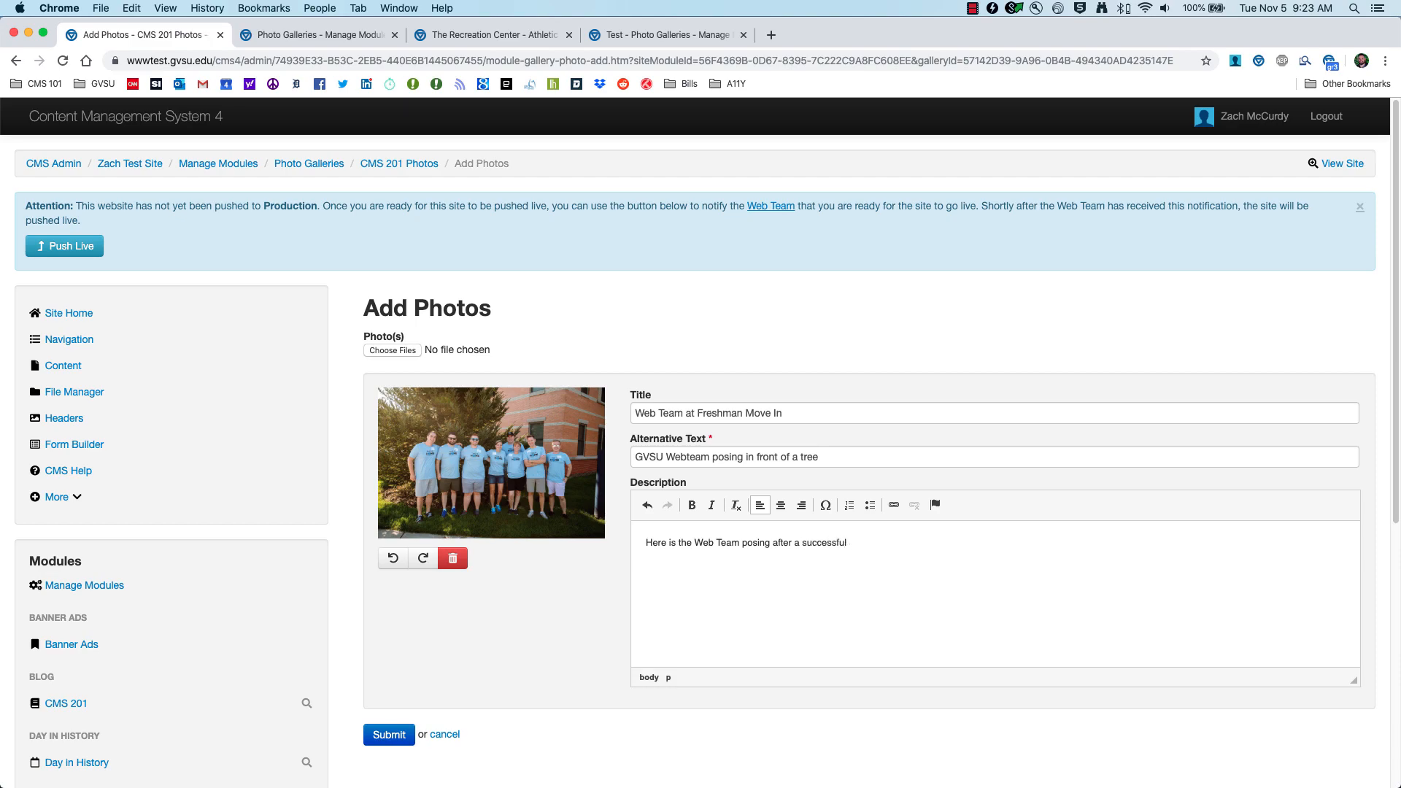
pyautogui.write('in on Freshman Move In Day.')
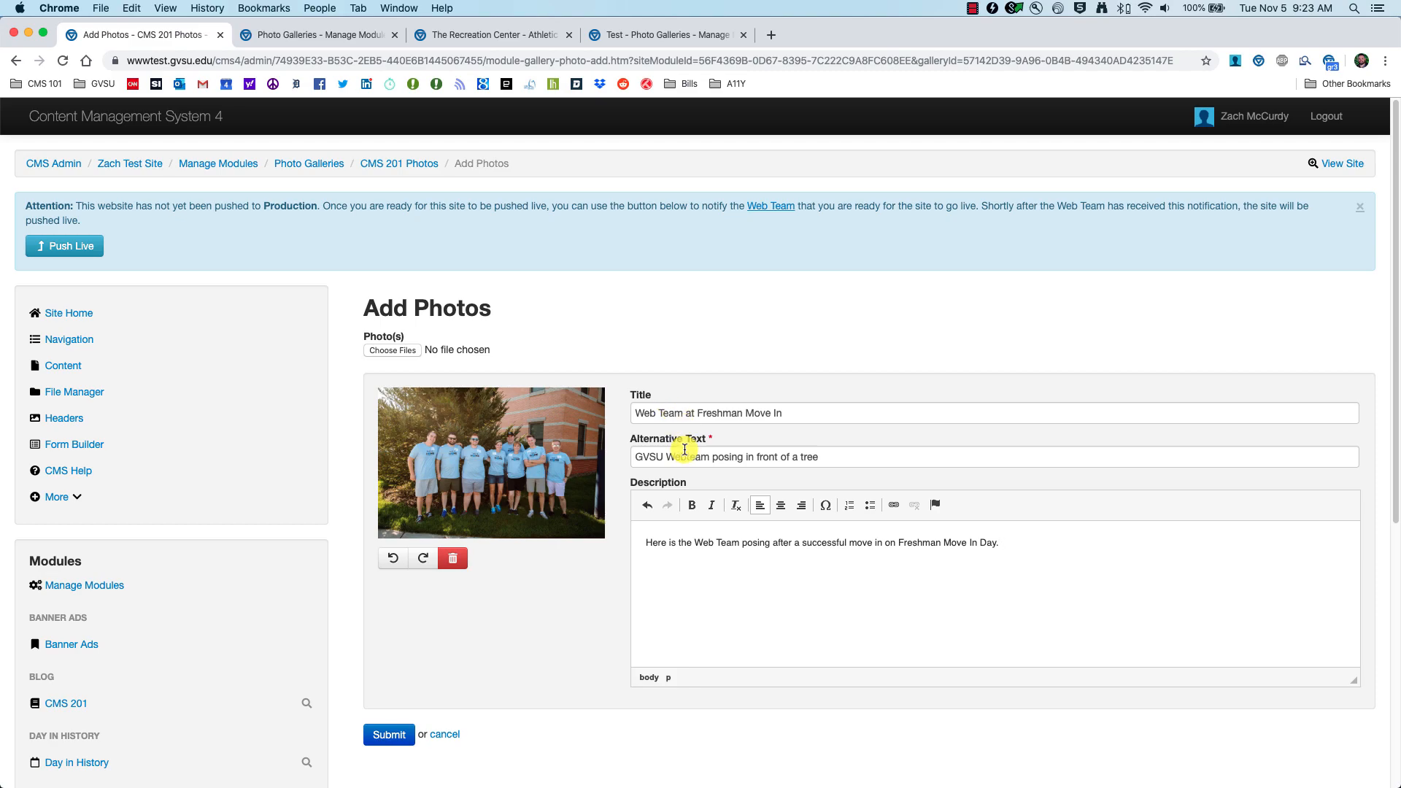
pyautogui.scroll(-3, 638, 572)
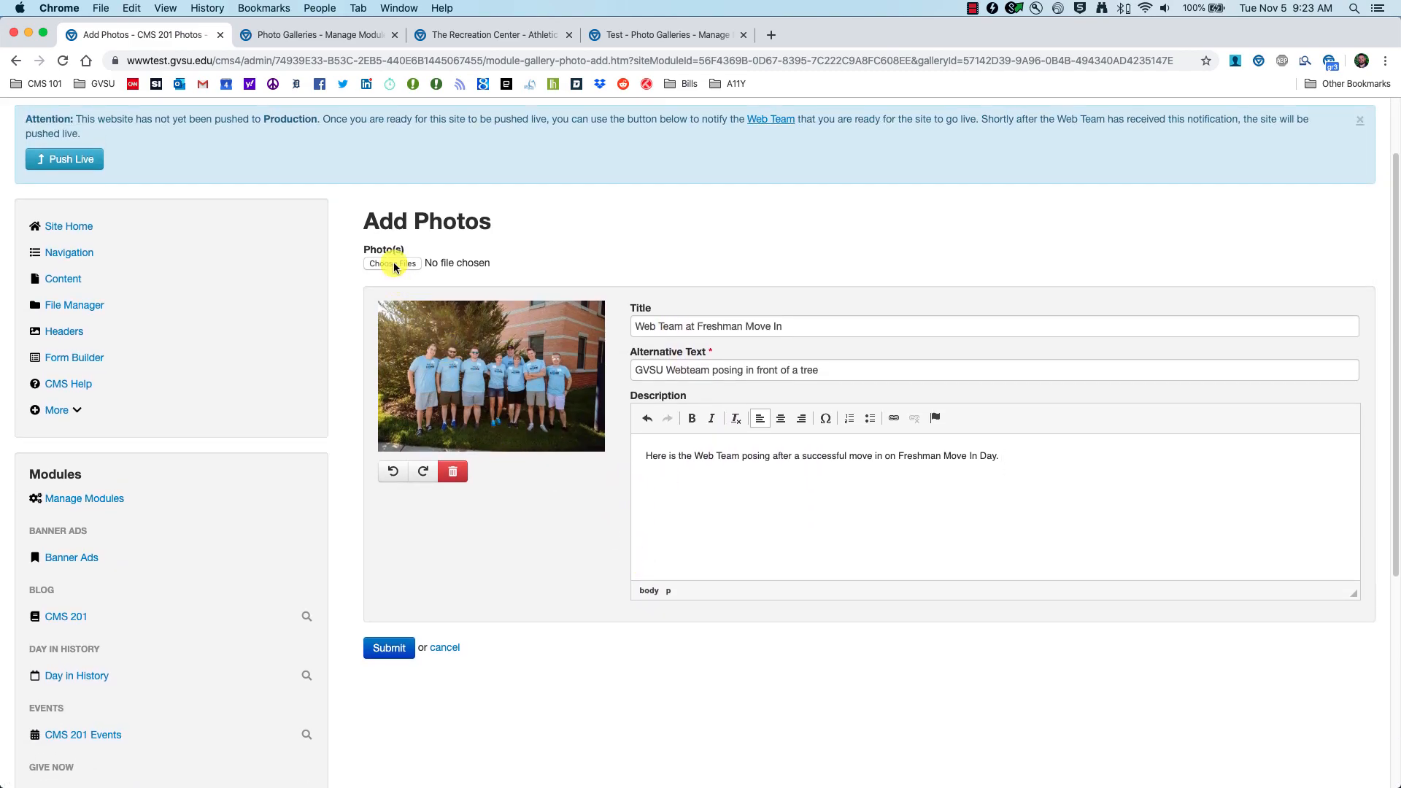
# Step: Upload Picture 2.jpg as the gallery's second photo
pyautogui.click(392, 264)
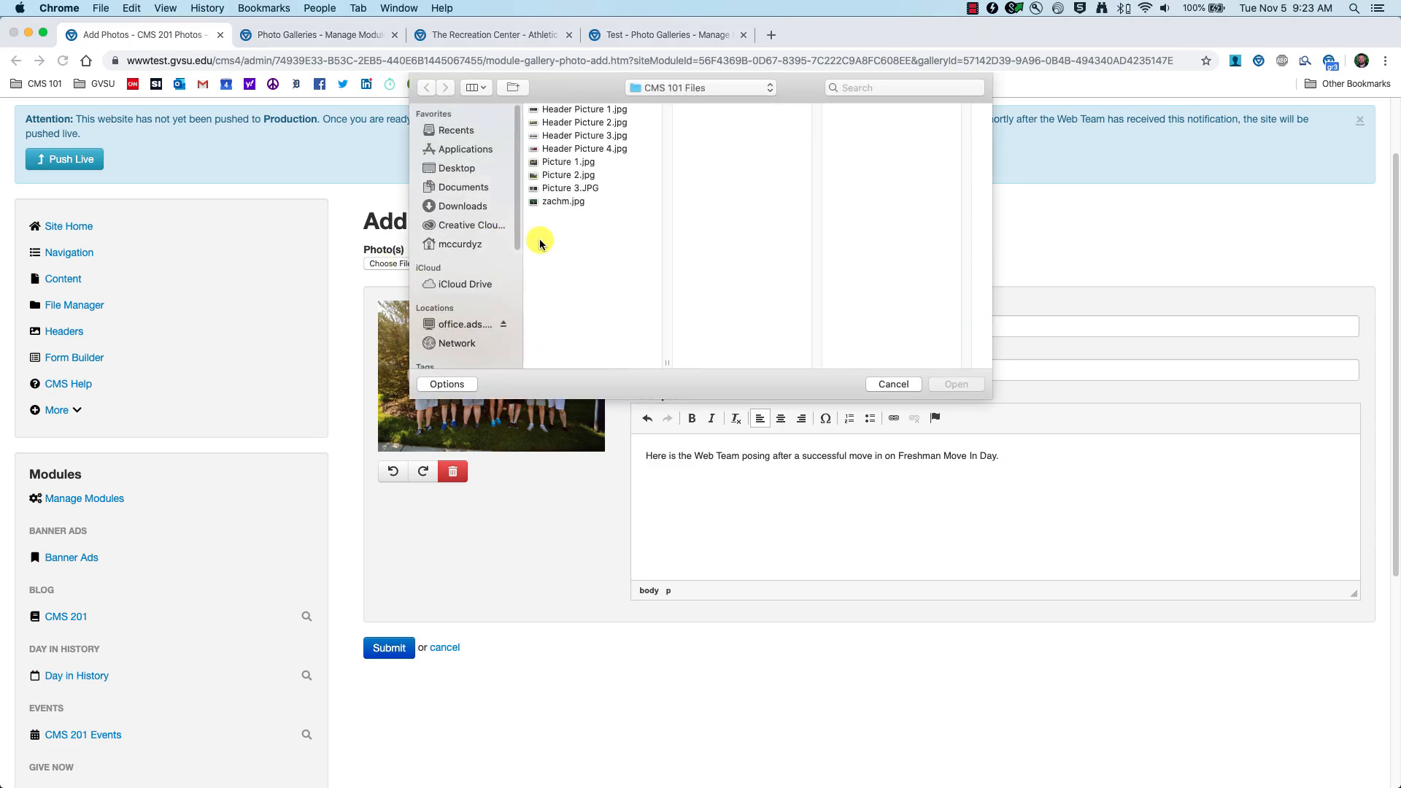
pyautogui.click(568, 176)
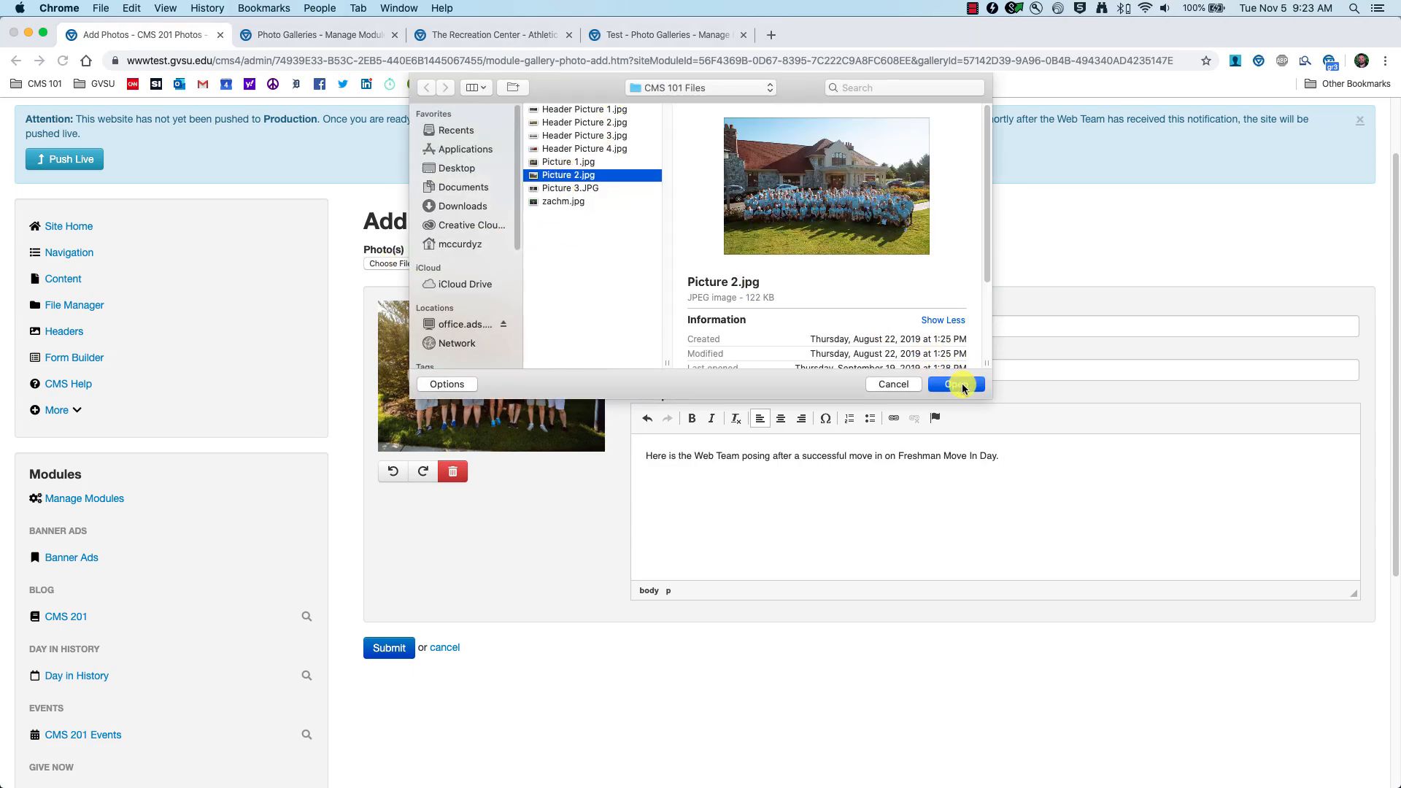
pyautogui.click(949, 383)
pyautogui.scroll(-5, 603, 497)
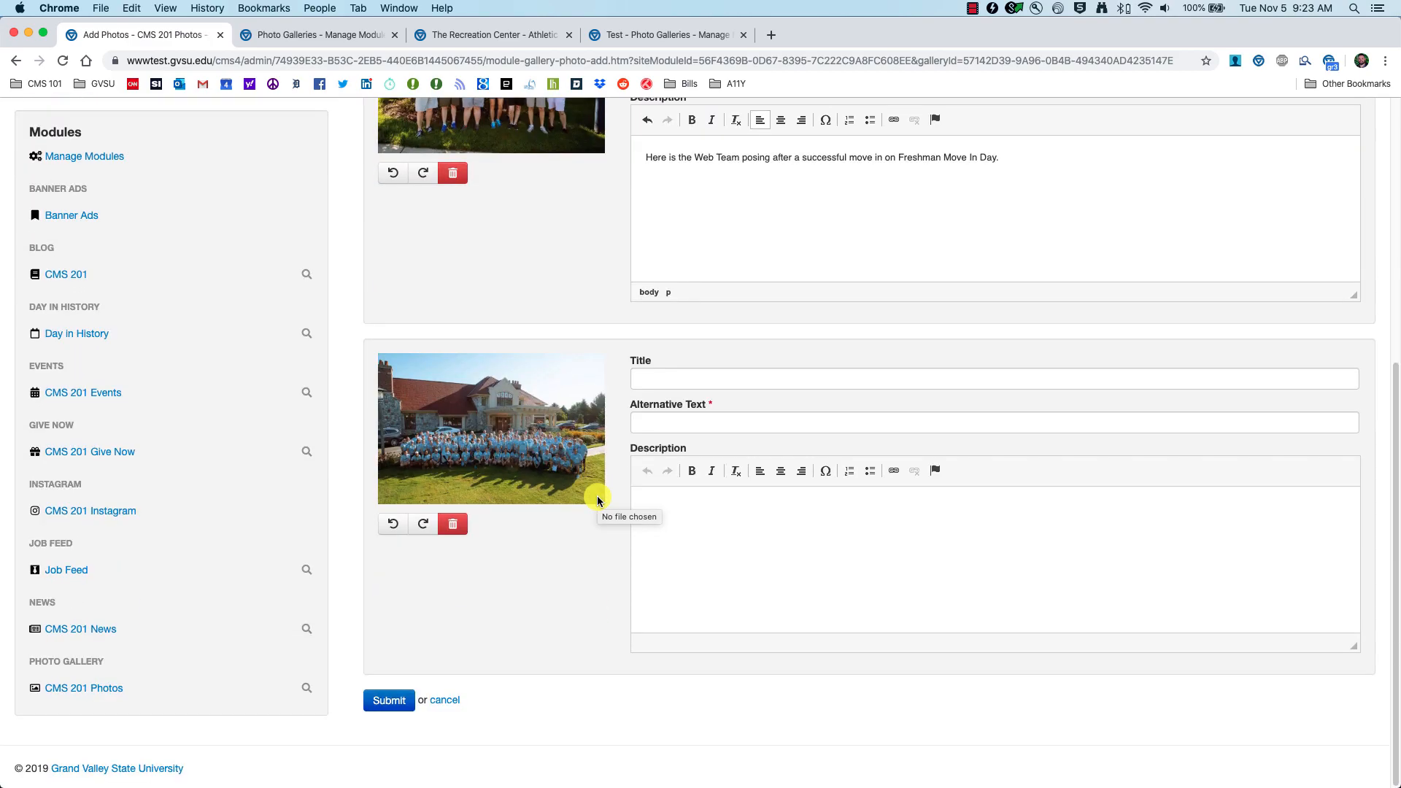
pyautogui.scroll(-1, 579, 531)
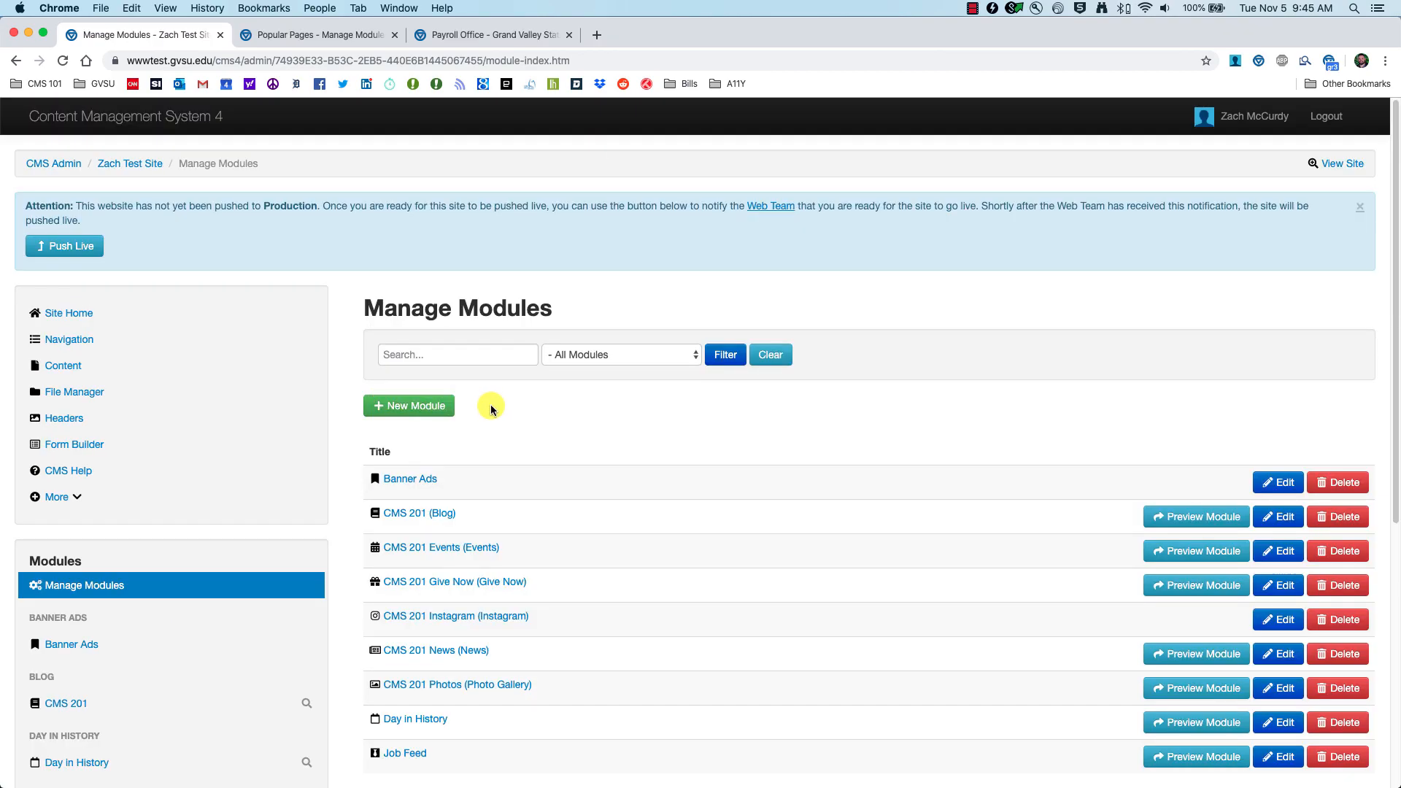
# Step: Create a Popular Pages module aliased 'CMS 201 Popular Pages' and open it from the left nav
pyautogui.click(429, 408)
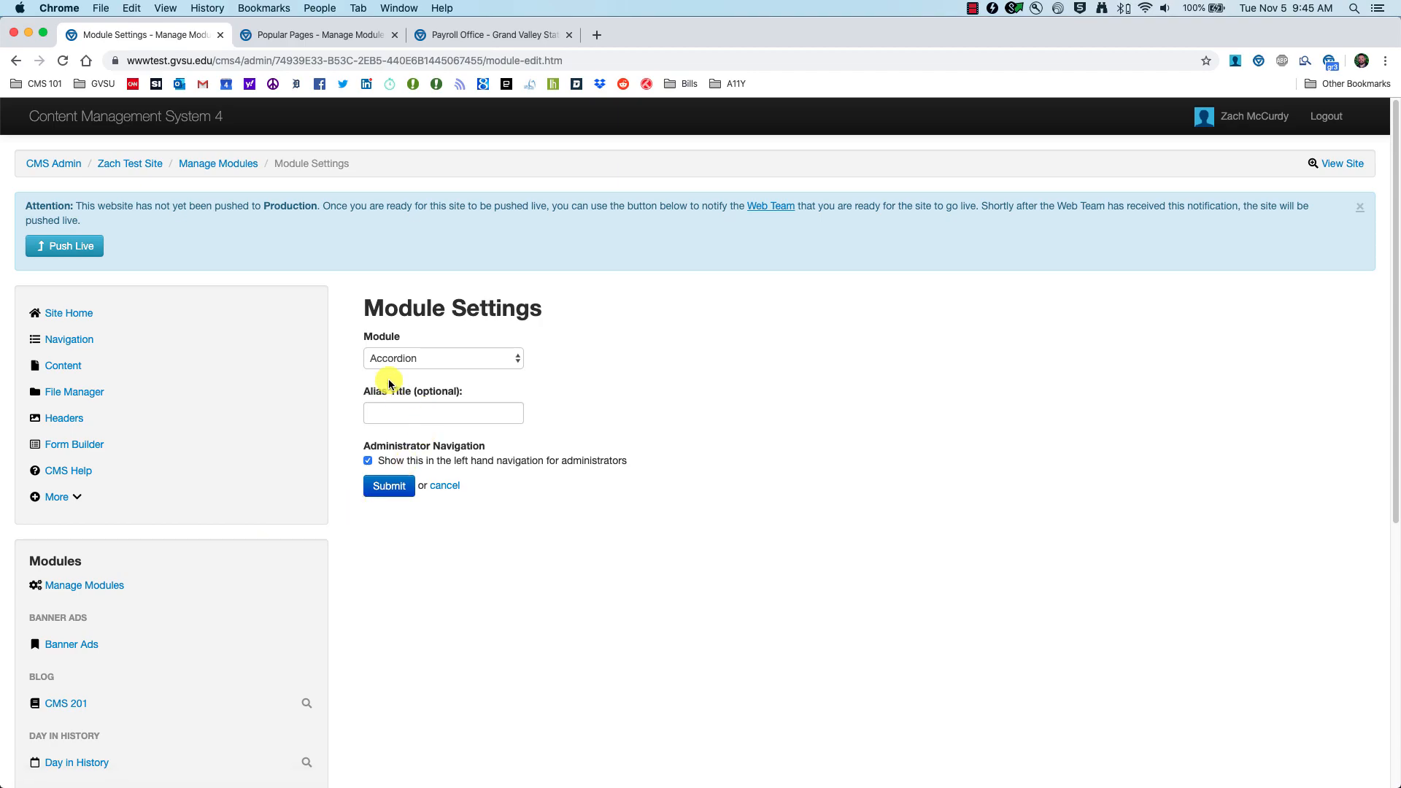
pyautogui.click(460, 362)
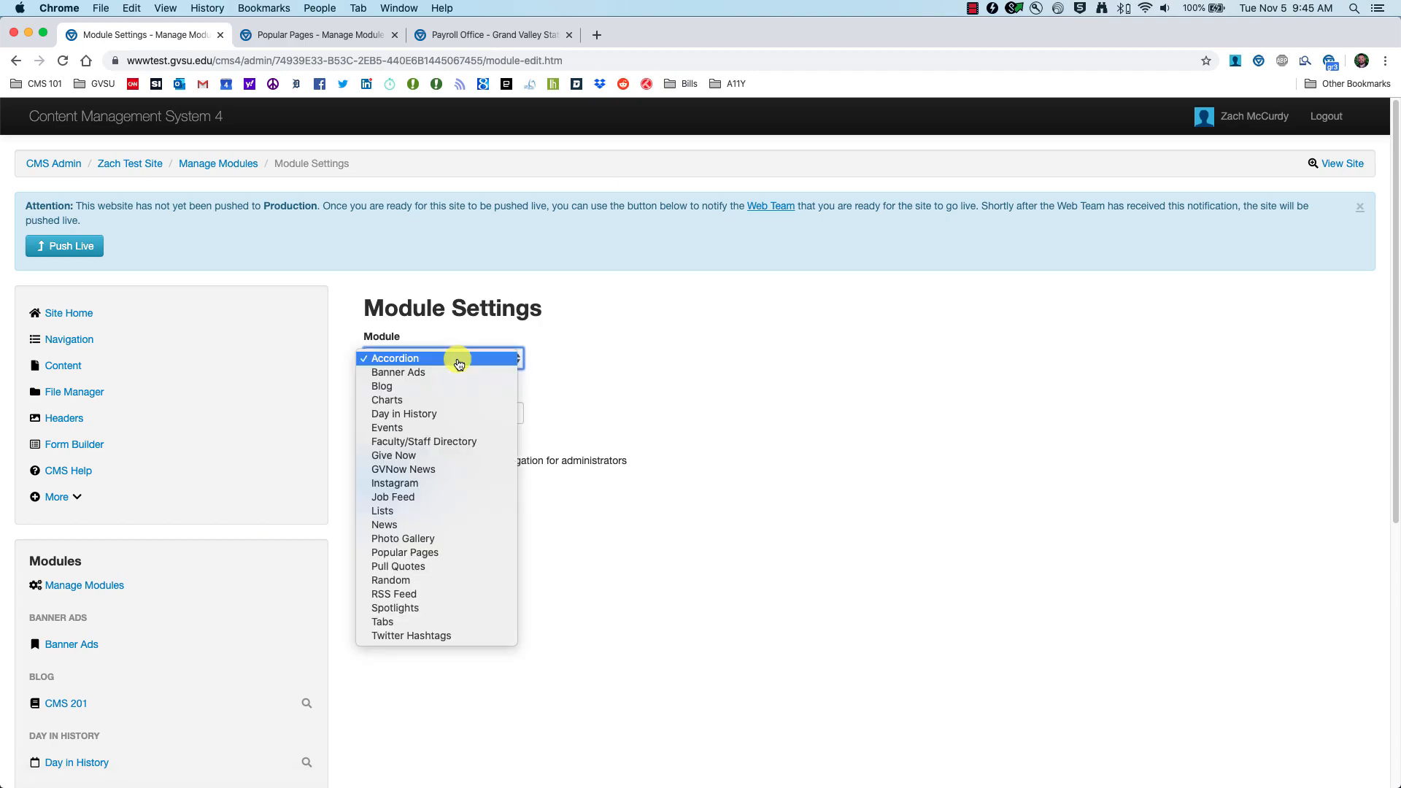
pyautogui.click(416, 552)
pyautogui.click(420, 413)
pyautogui.write('CMS 201')
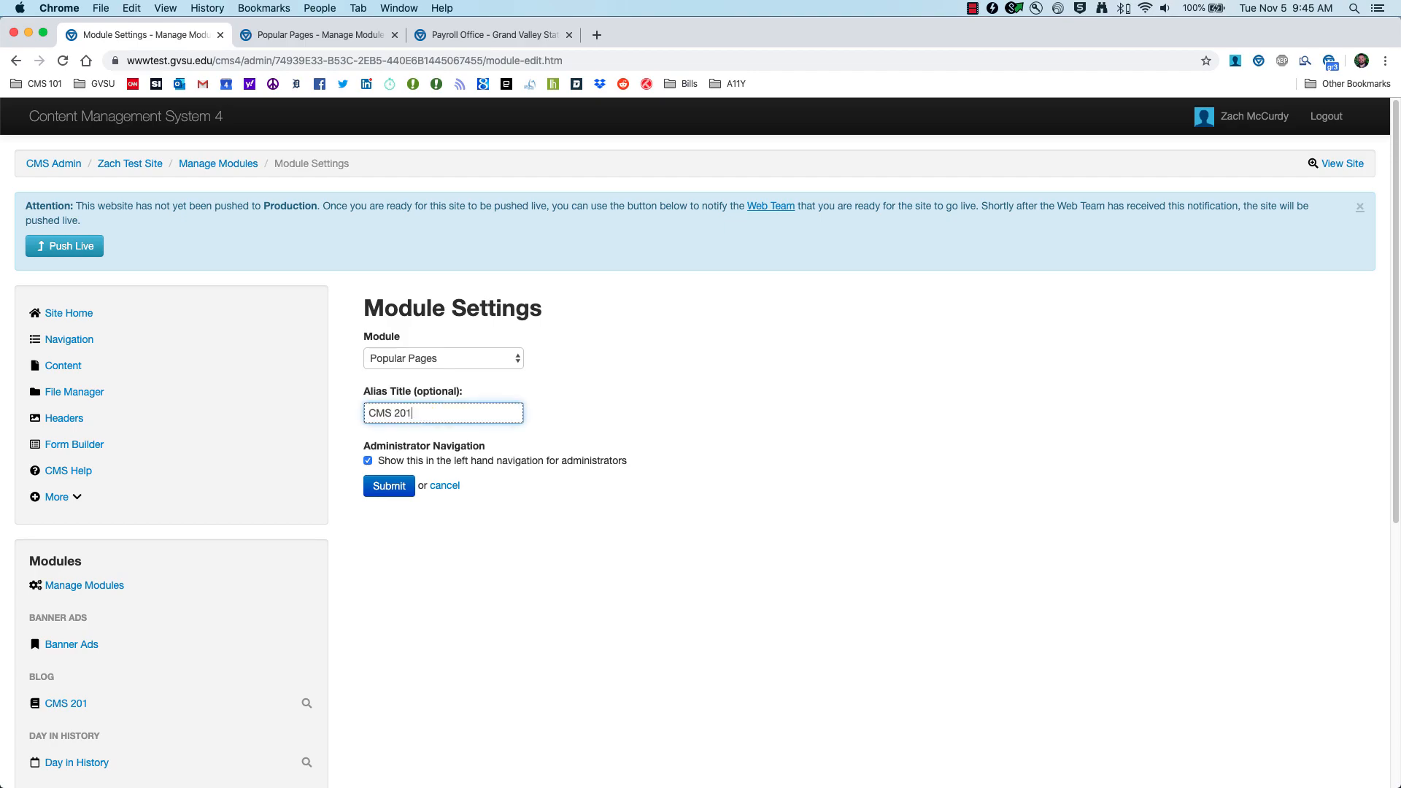
pyautogui.write(' Popular Pages')
pyautogui.click(392, 493)
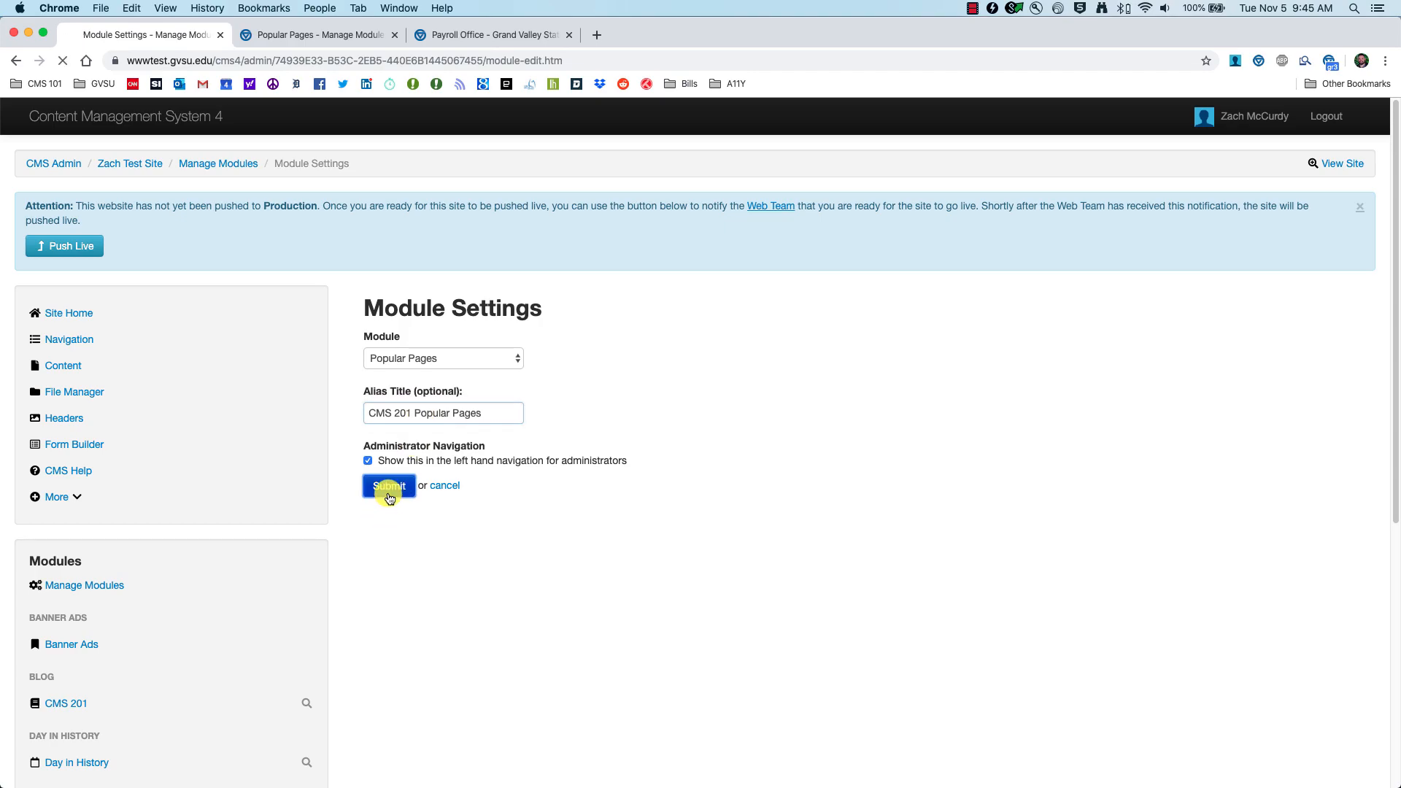
pyautogui.scroll(-7, 155, 554)
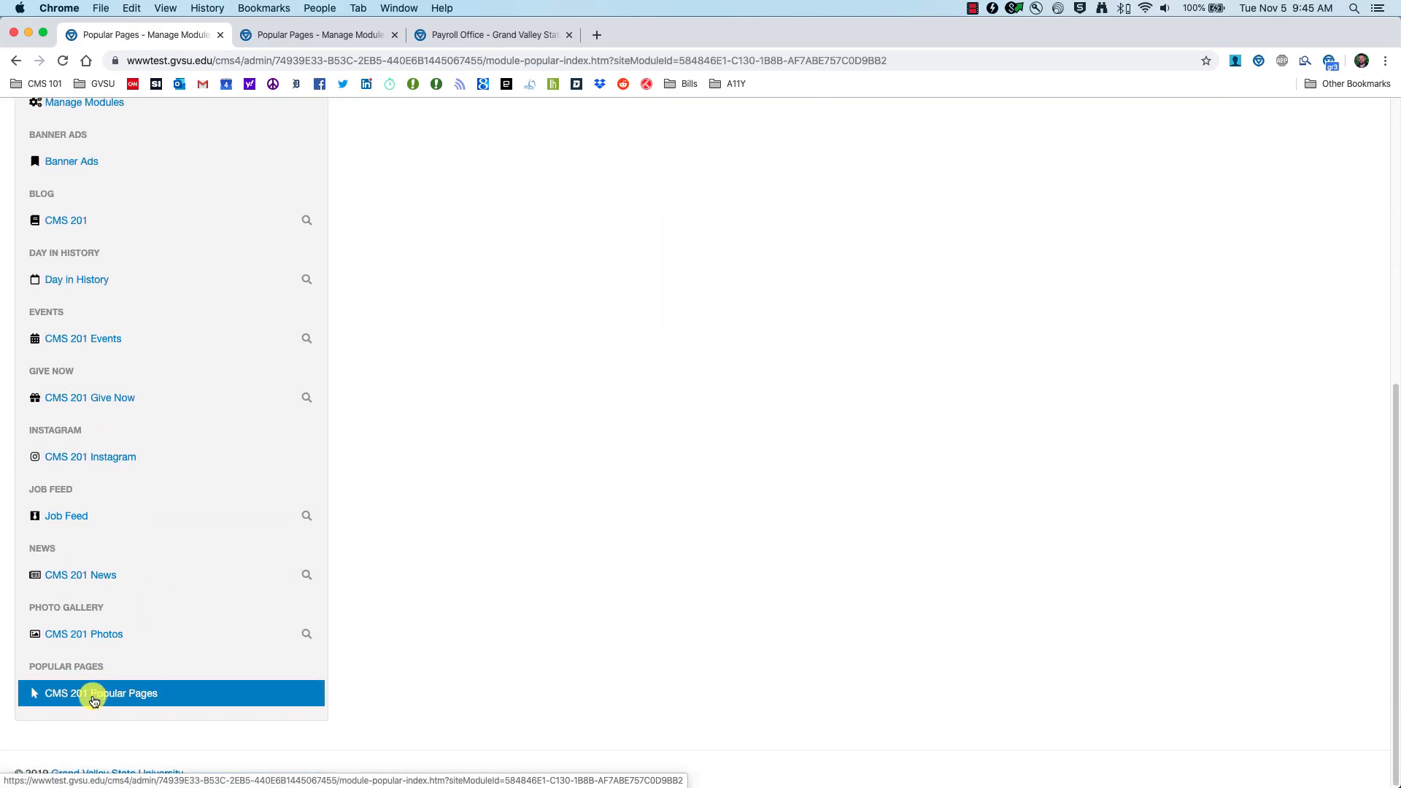
pyautogui.click(152, 699)
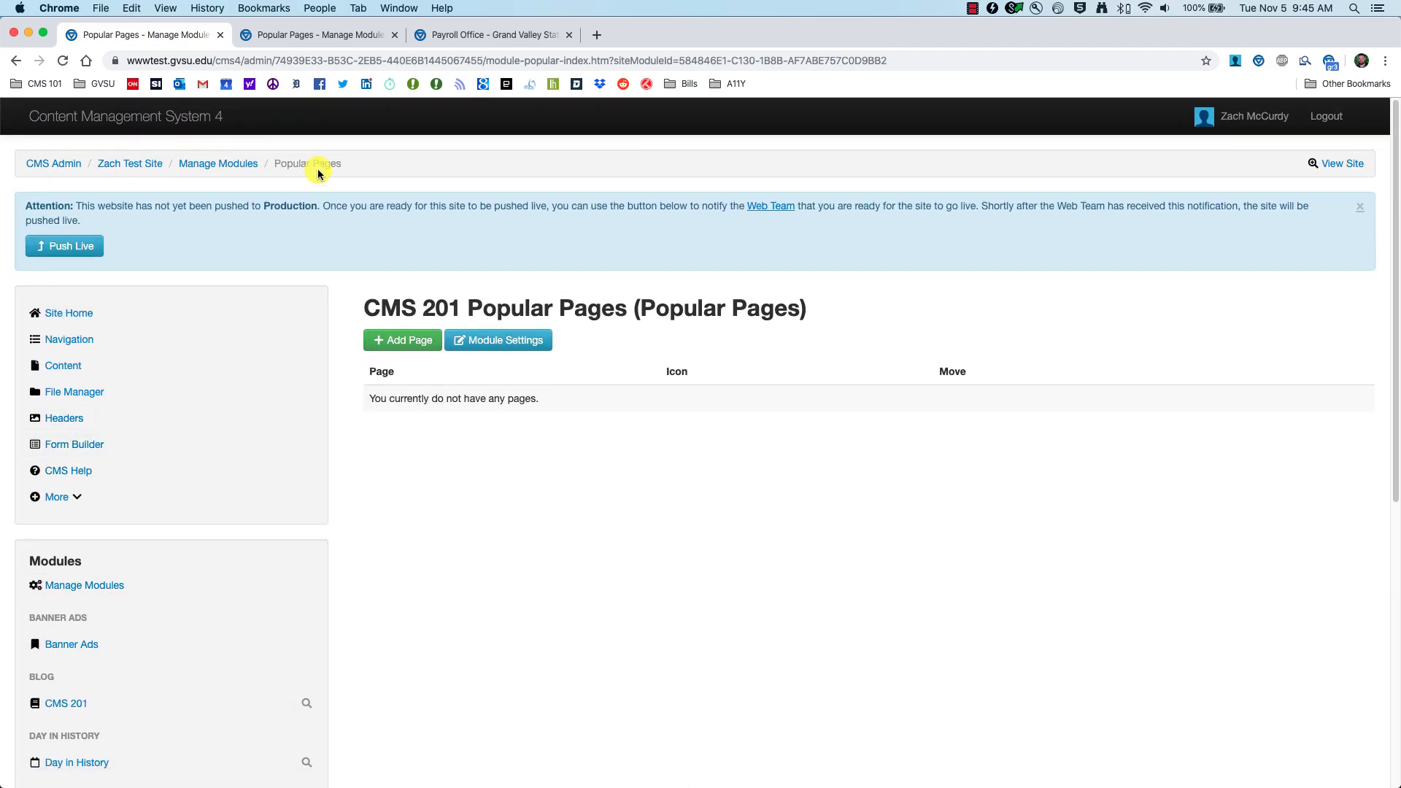
pyautogui.click(454, 37)
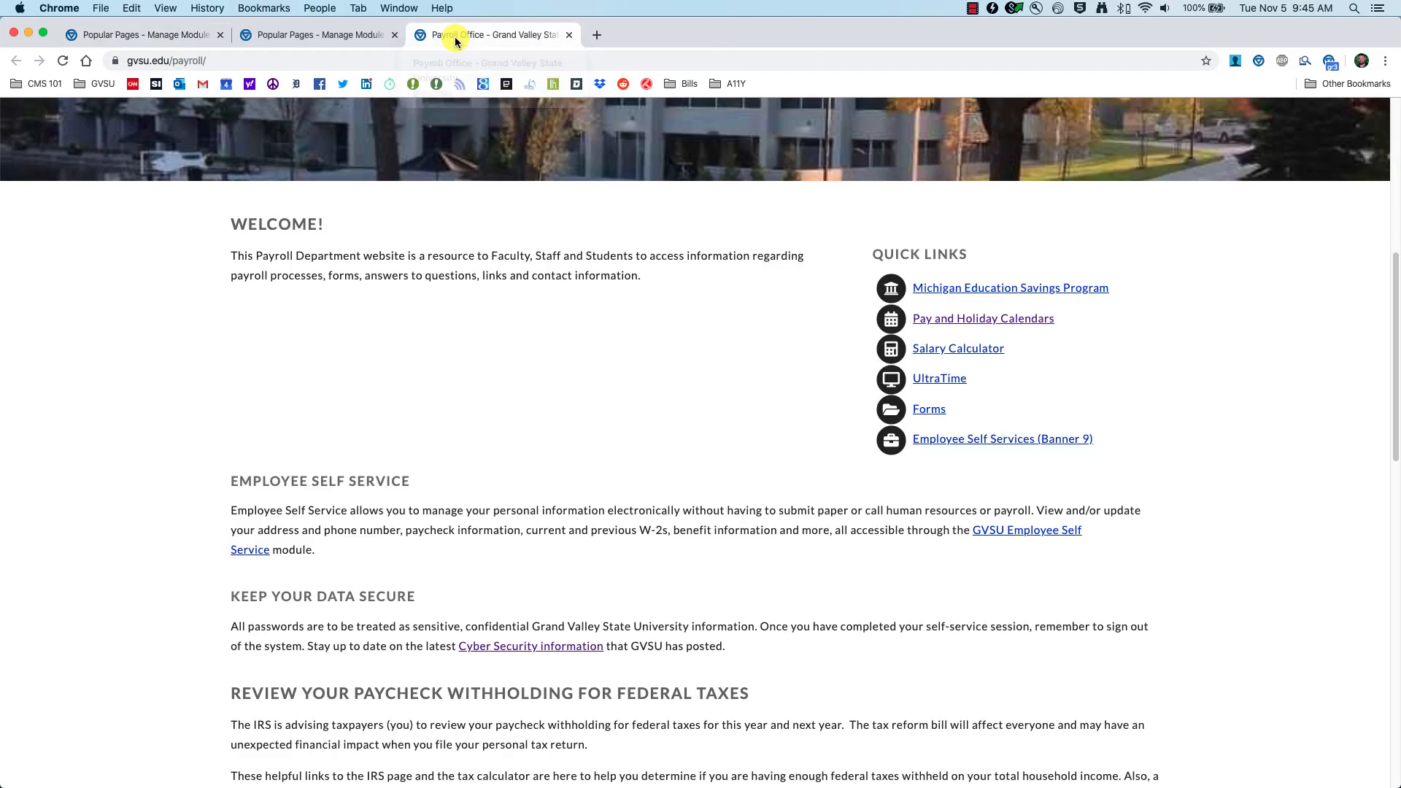
pyautogui.scroll(7, 392, 413)
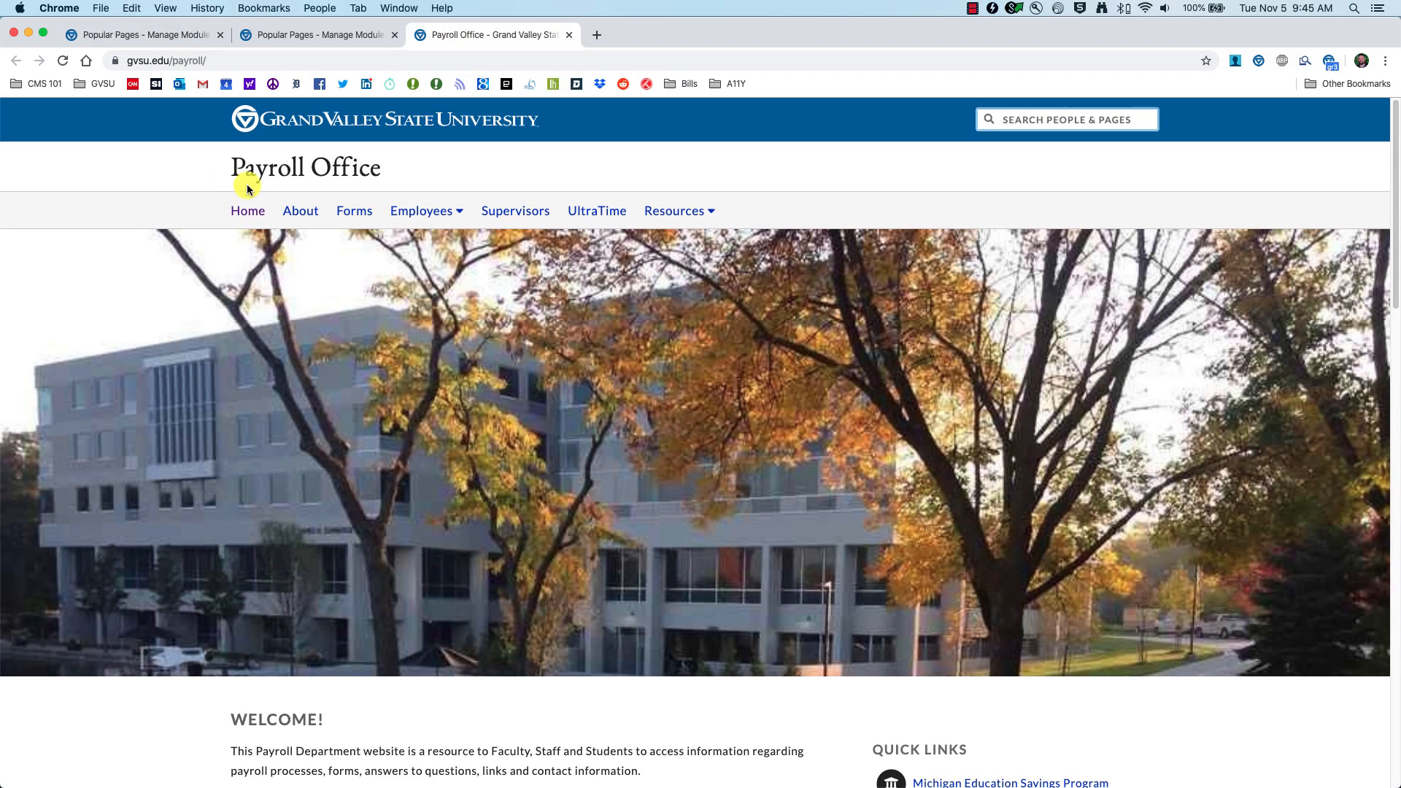
pyautogui.scroll(-3, 385, 430)
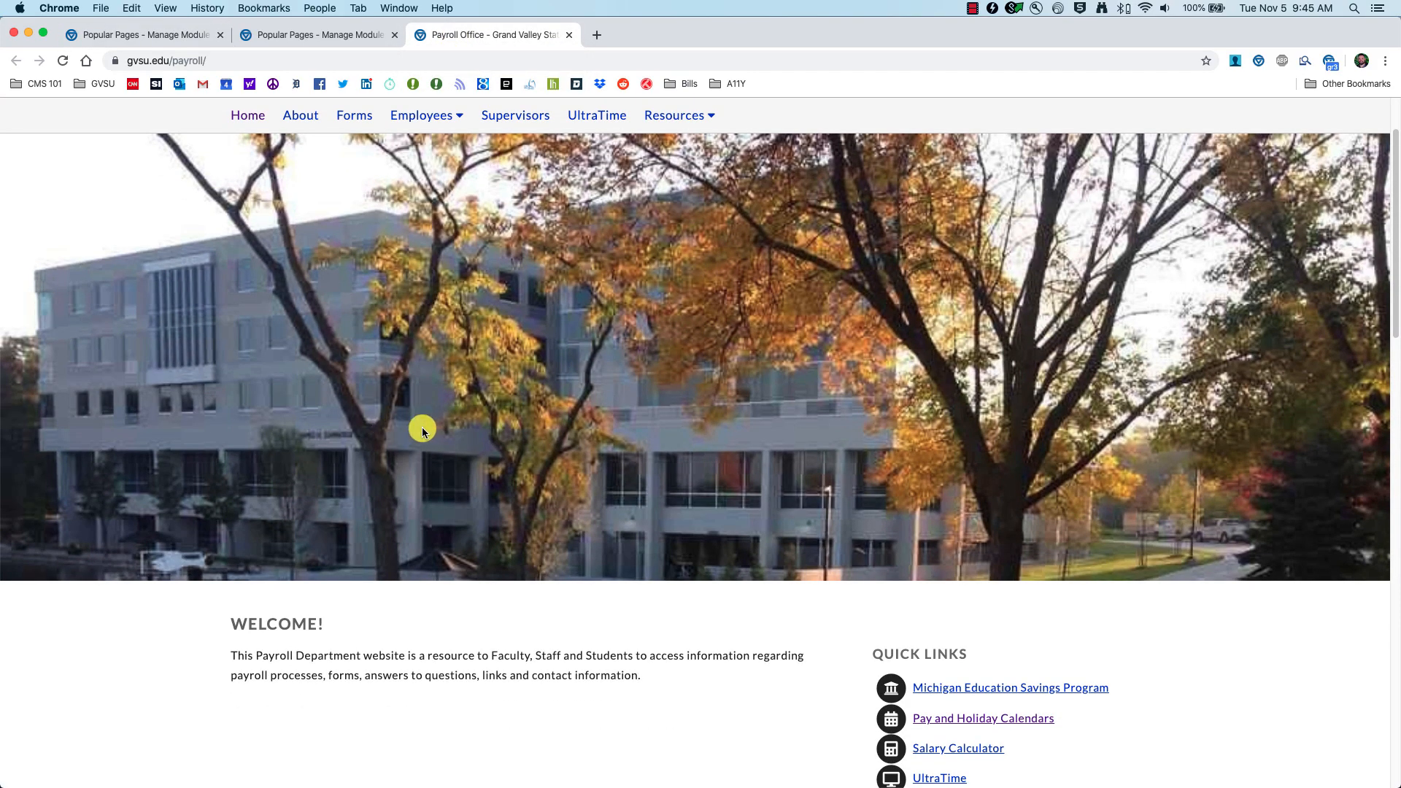
pyautogui.scroll(-9, 438, 434)
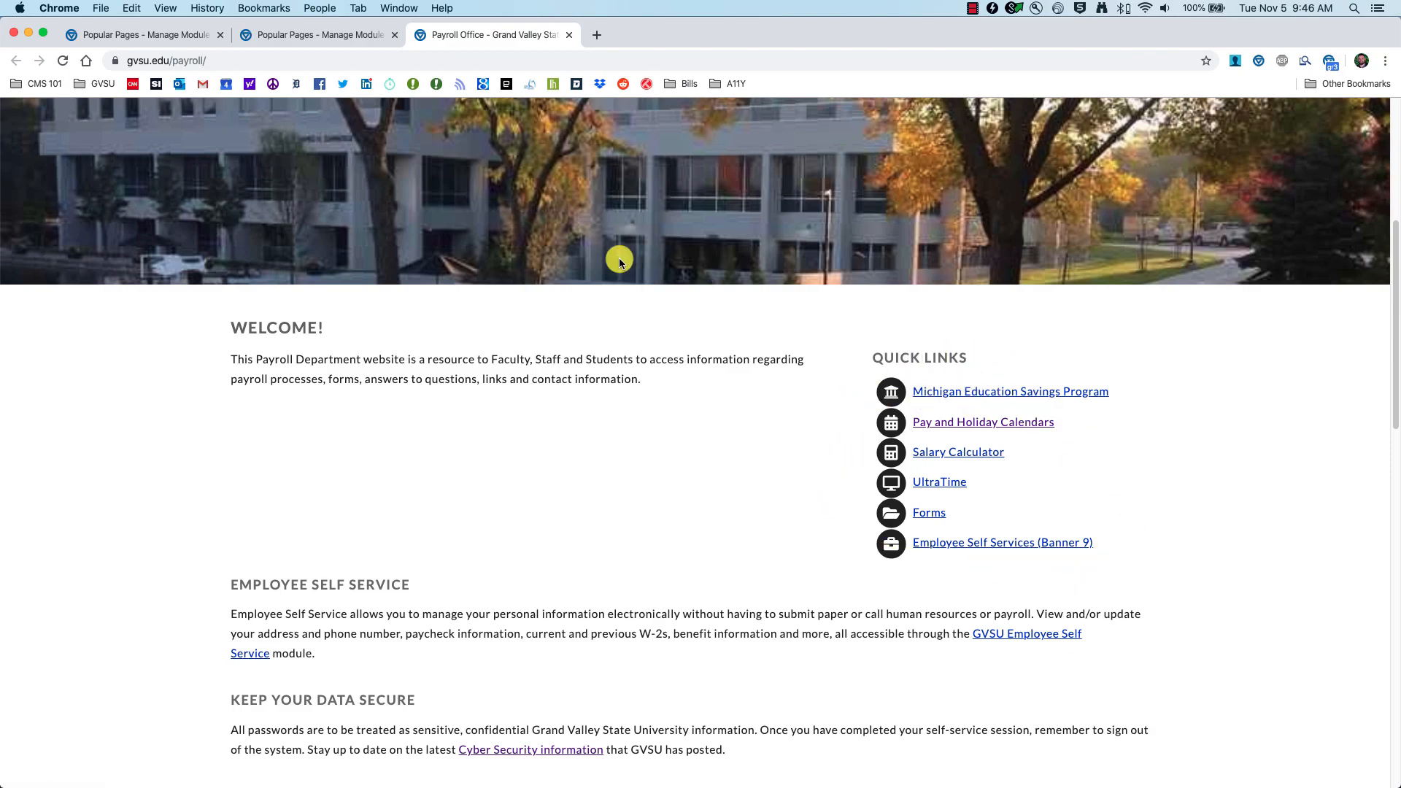
pyautogui.click(336, 37)
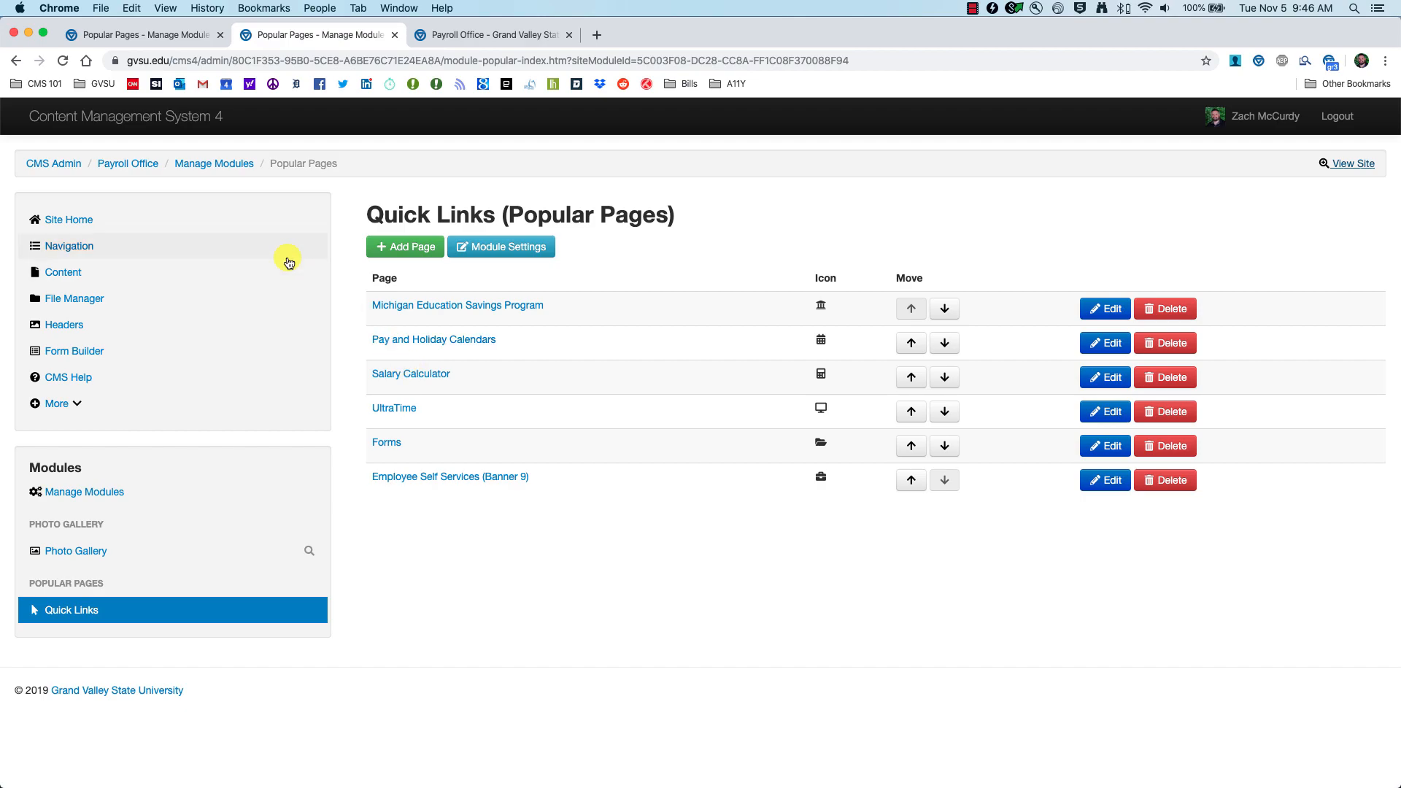
pyautogui.click(80, 35)
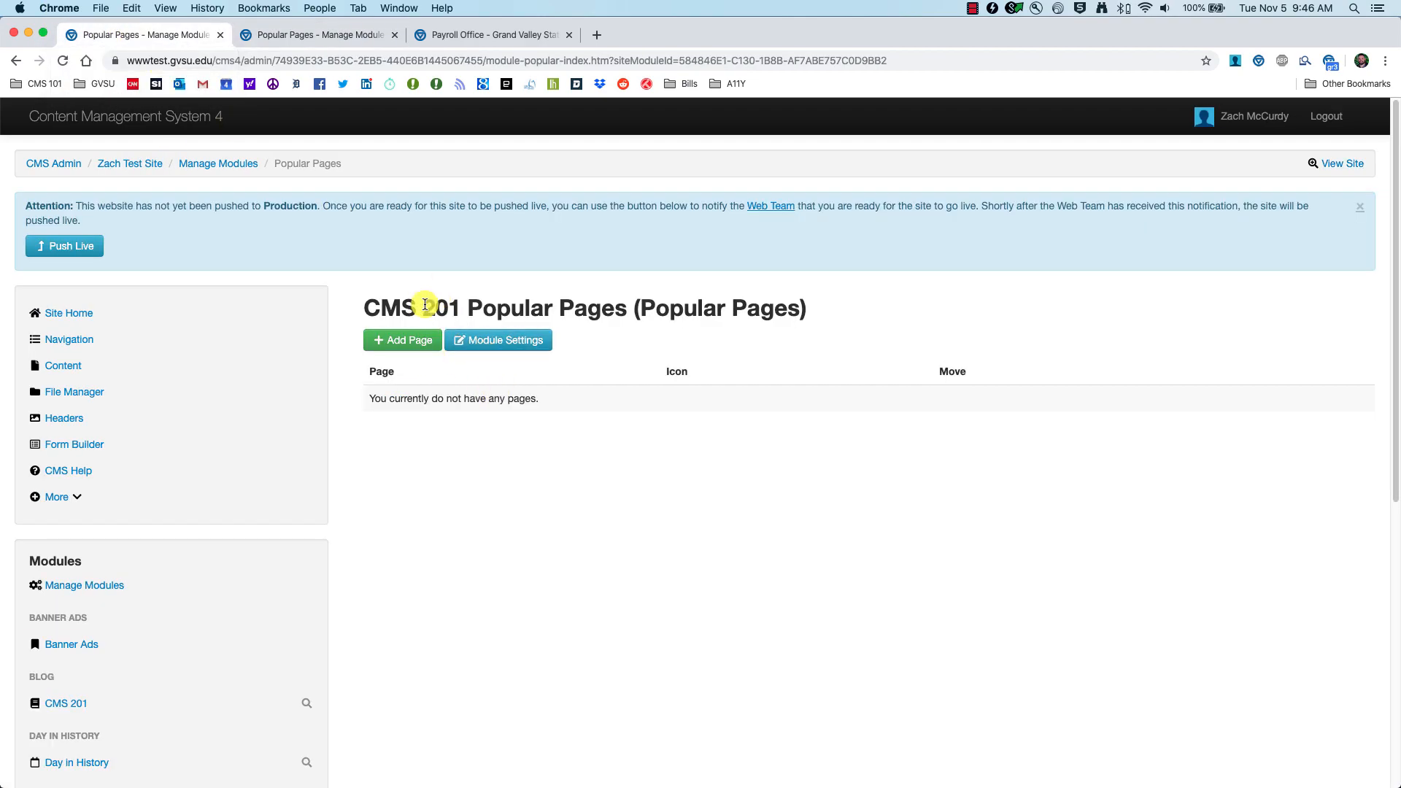
# Step: Add an 'About Us' entry linked to the About Us page, opening in the current tab
pyautogui.click(389, 345)
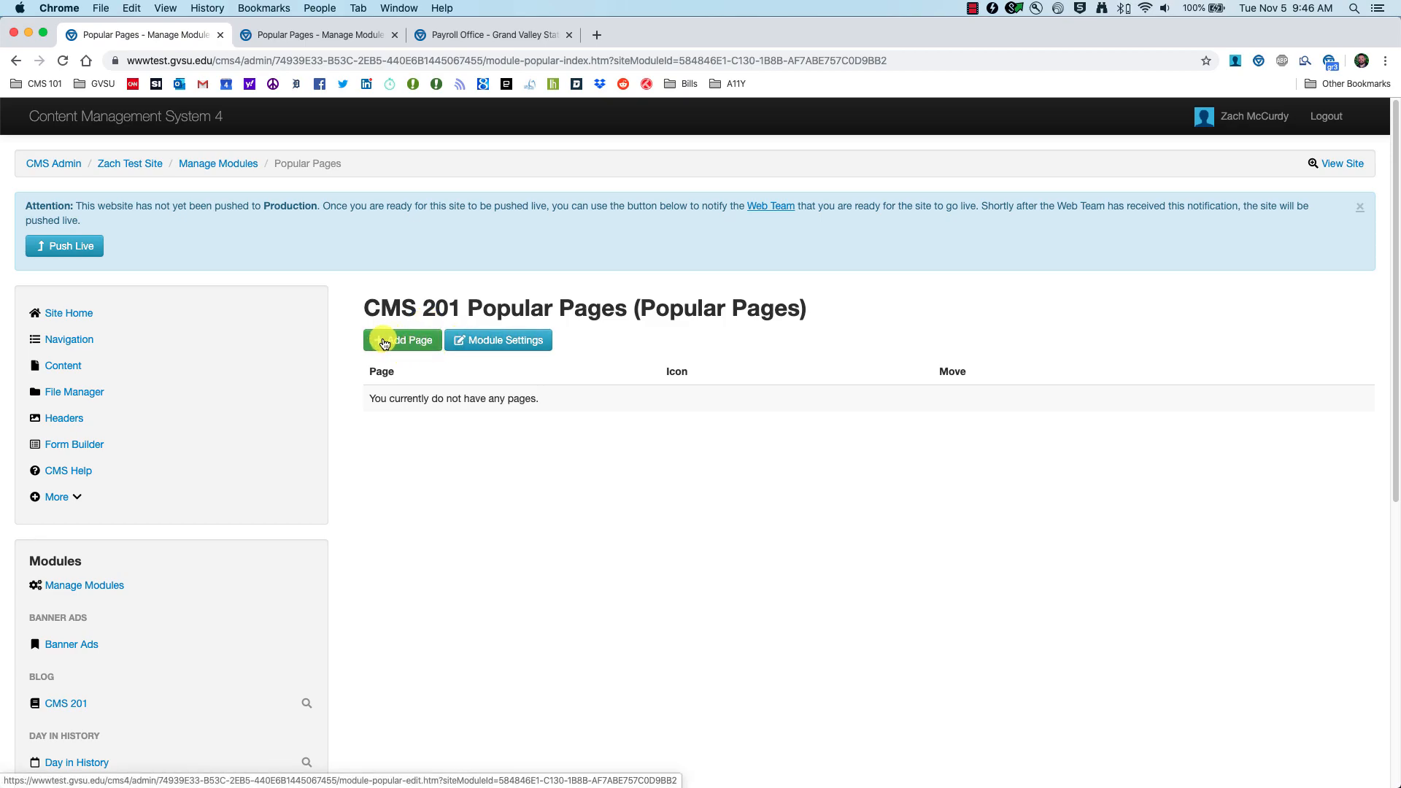
pyautogui.click(407, 355)
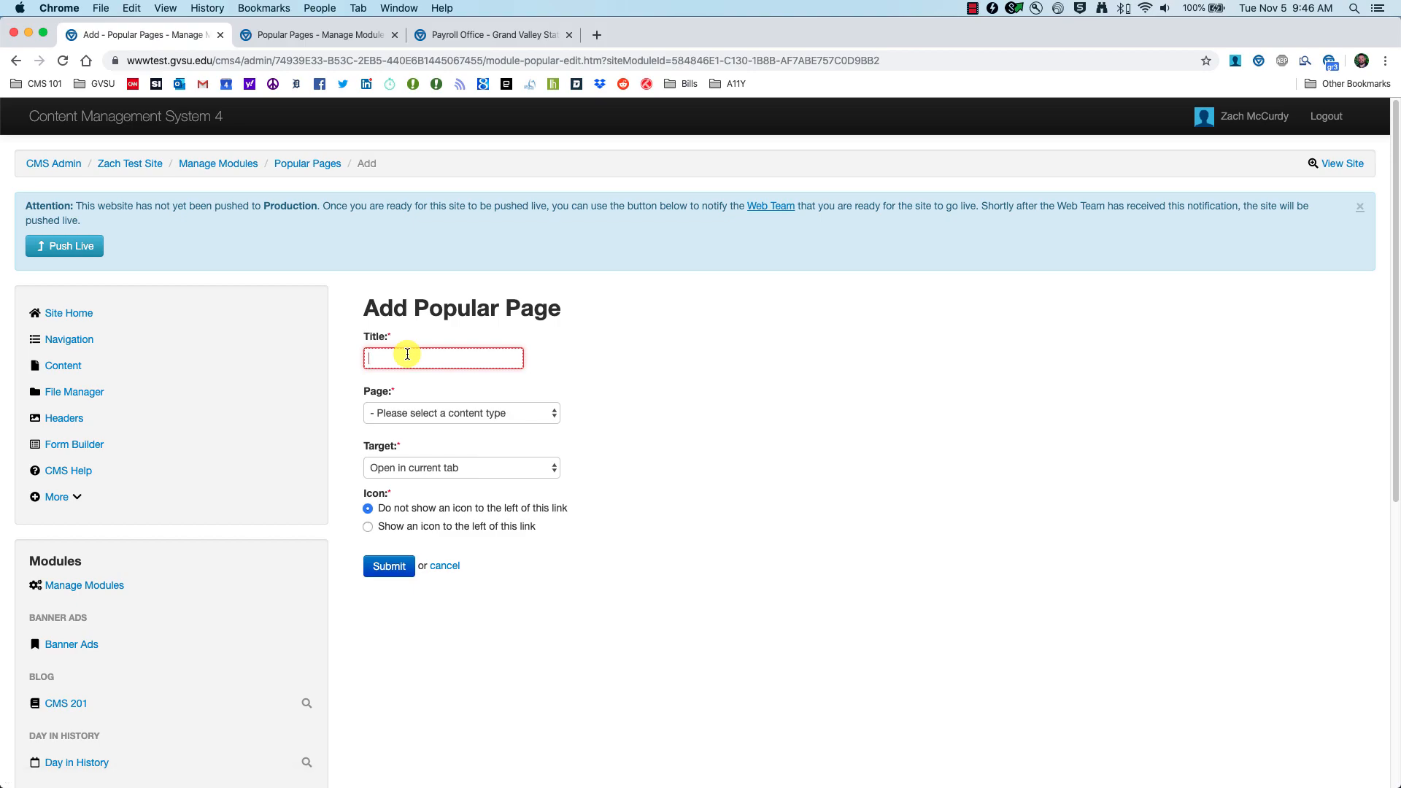
pyautogui.write('Abou')
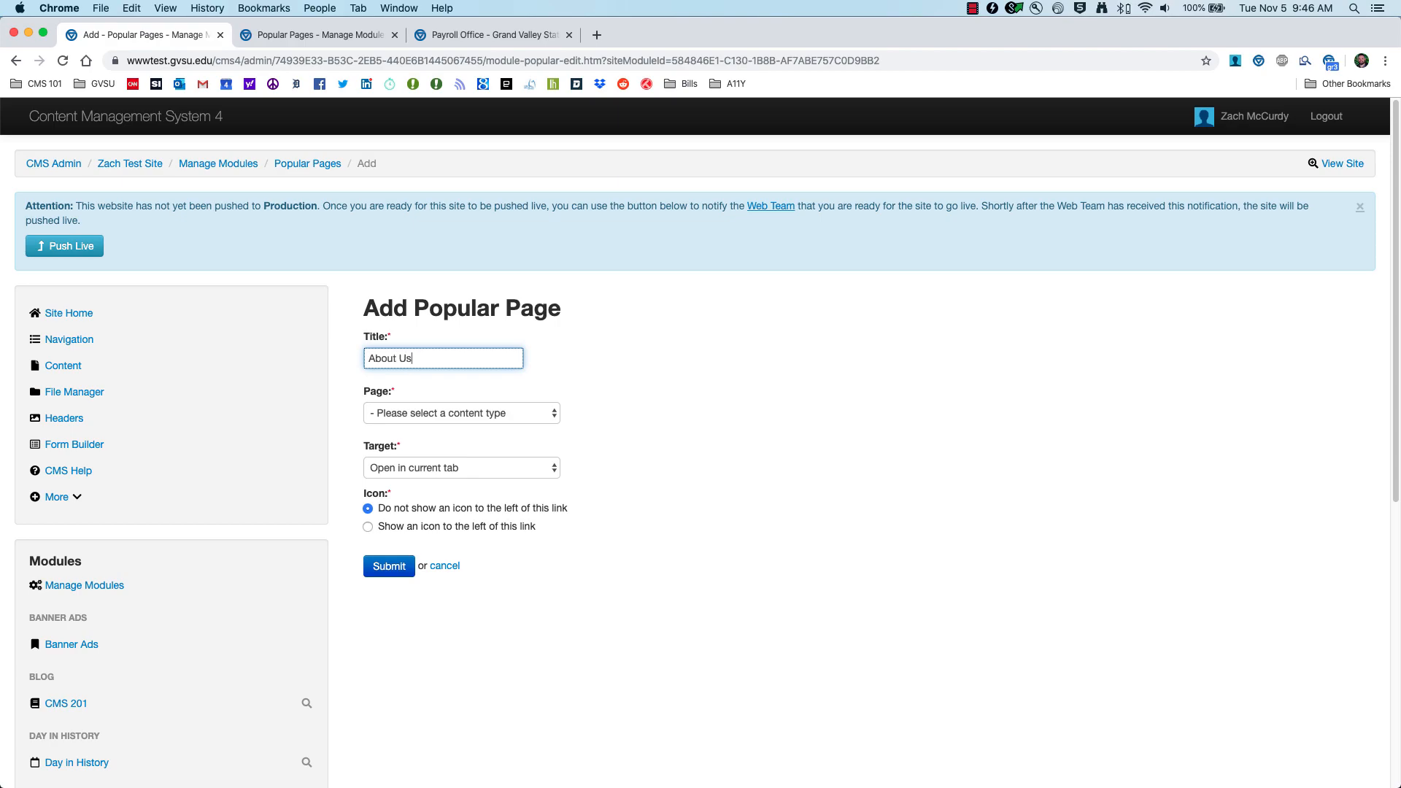
pyautogui.write('t Us')
pyautogui.click(545, 413)
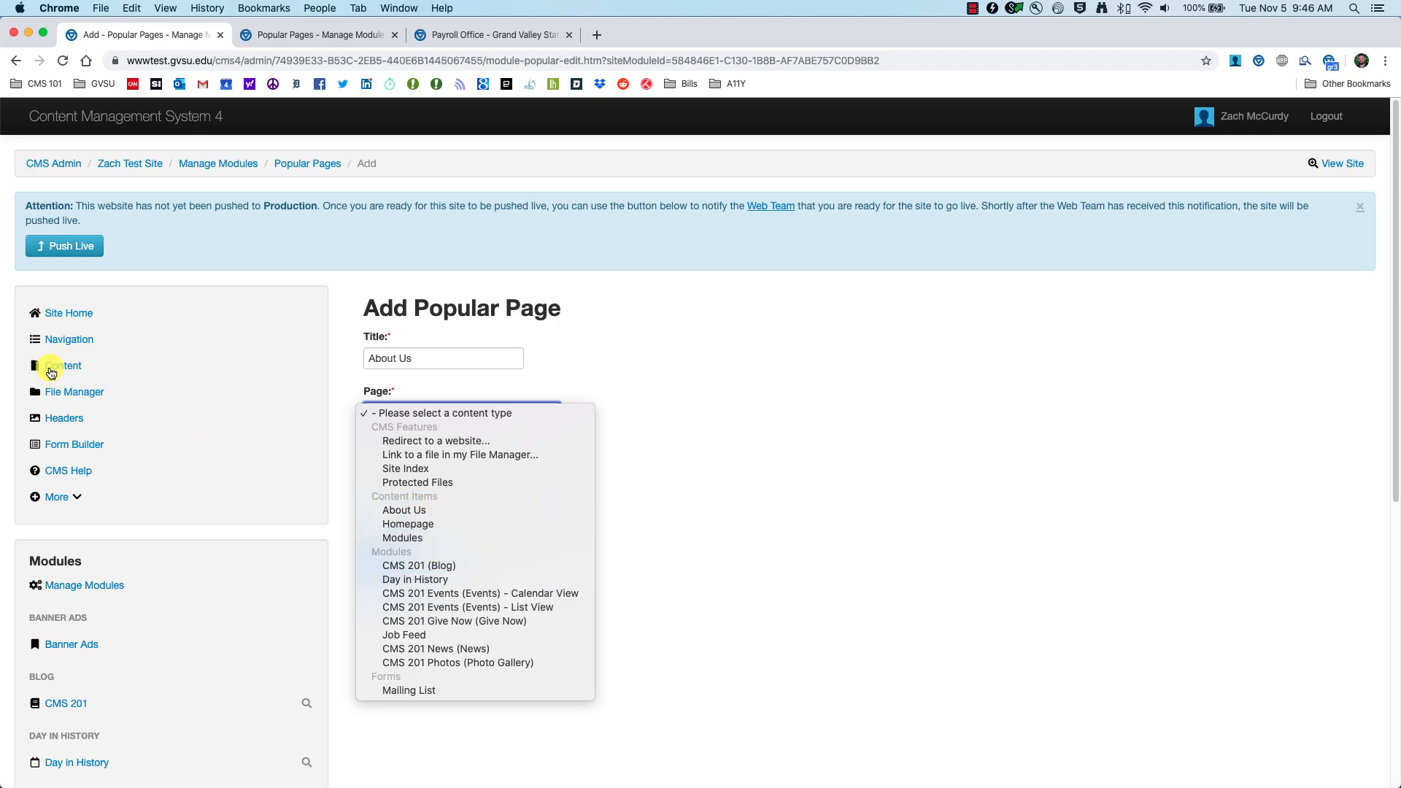
pyautogui.click(411, 513)
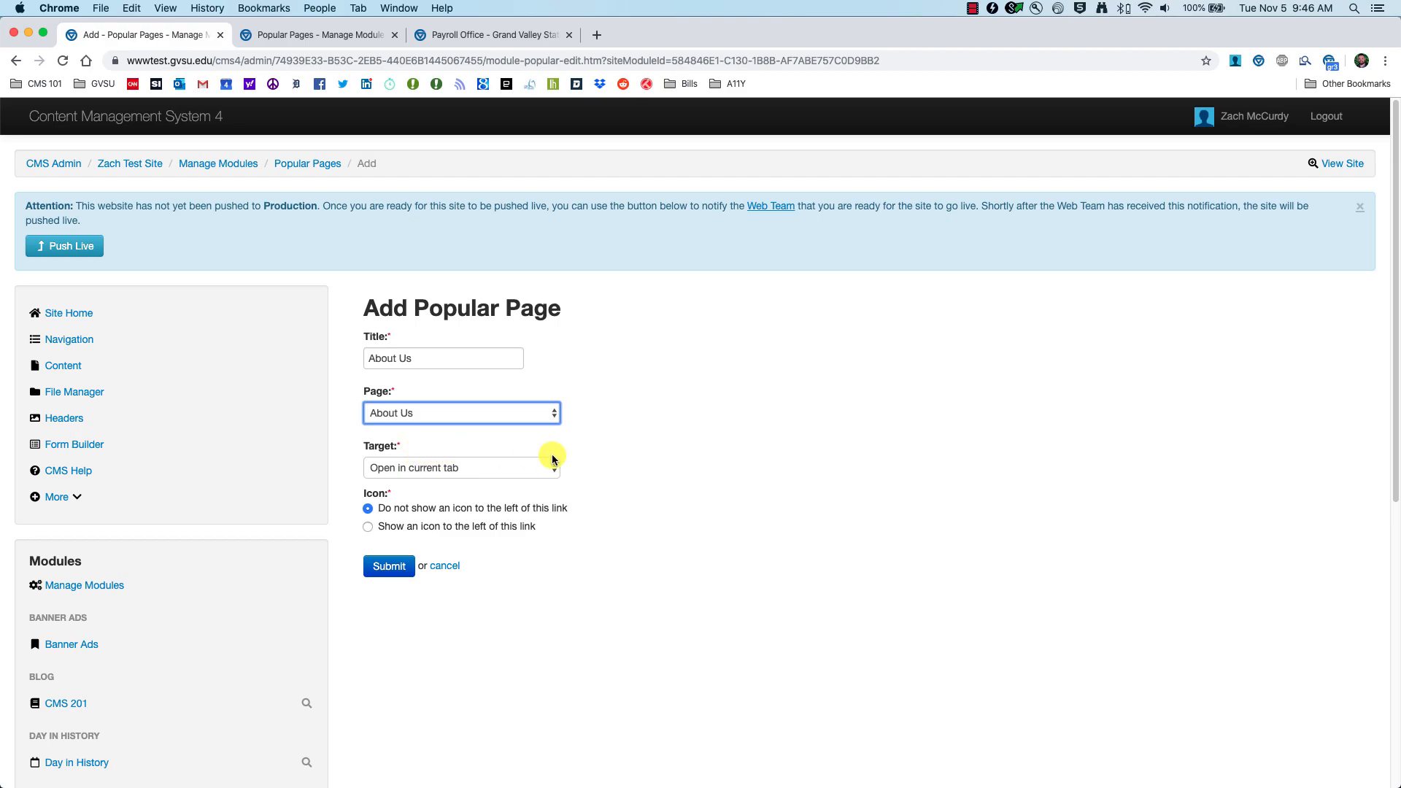
pyautogui.click(500, 473)
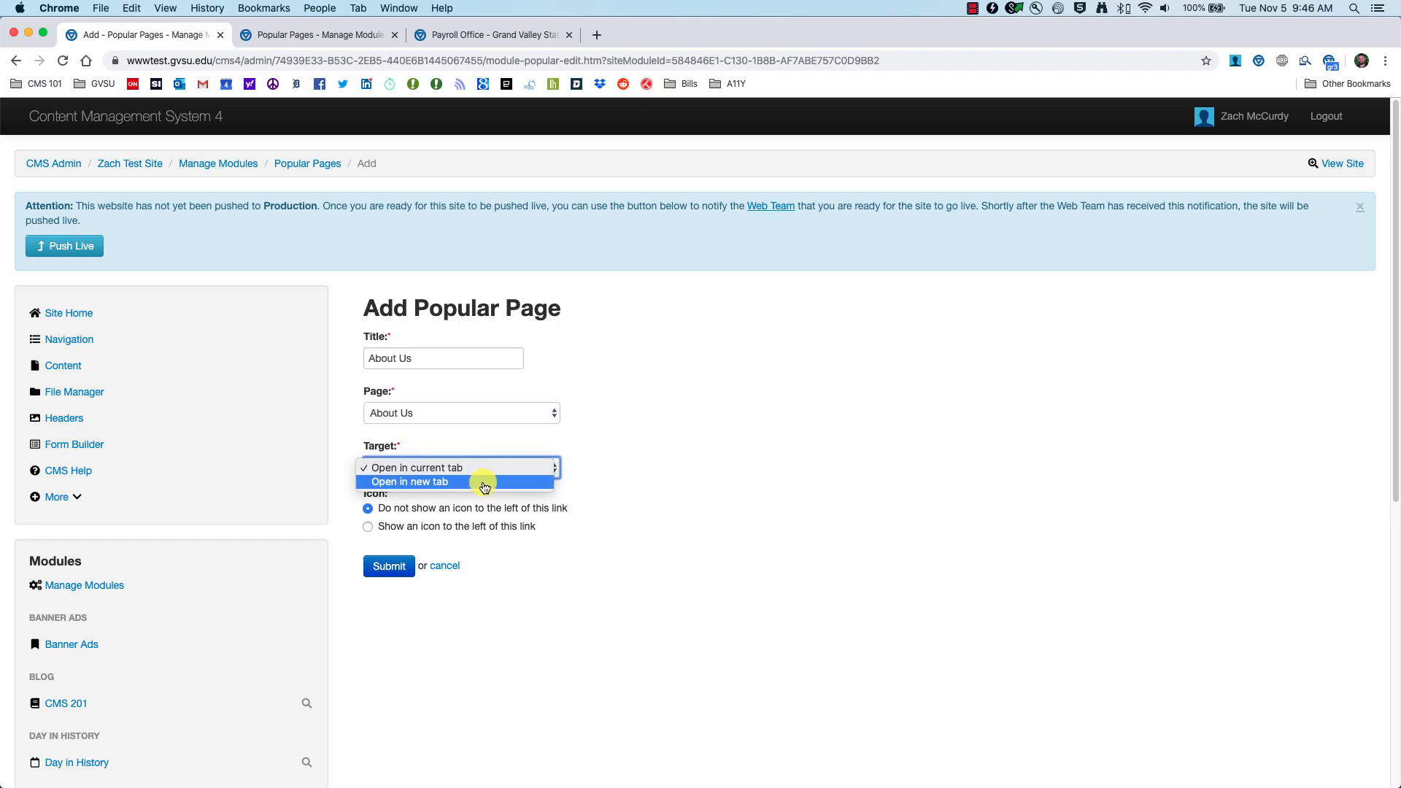
pyautogui.click(622, 436)
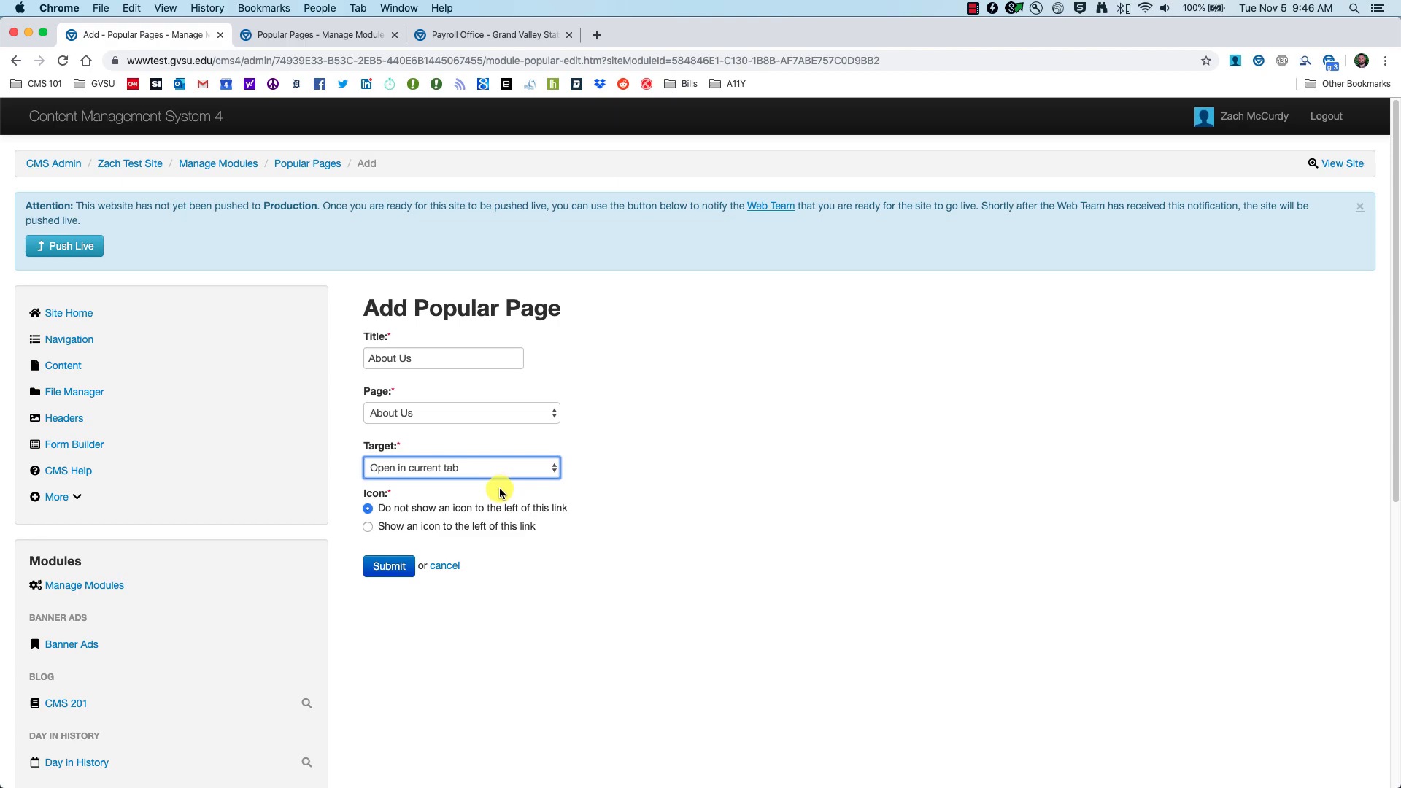
# Step: Show a bicycle icon beside the About Us entry and save it
pyautogui.click(463, 36)
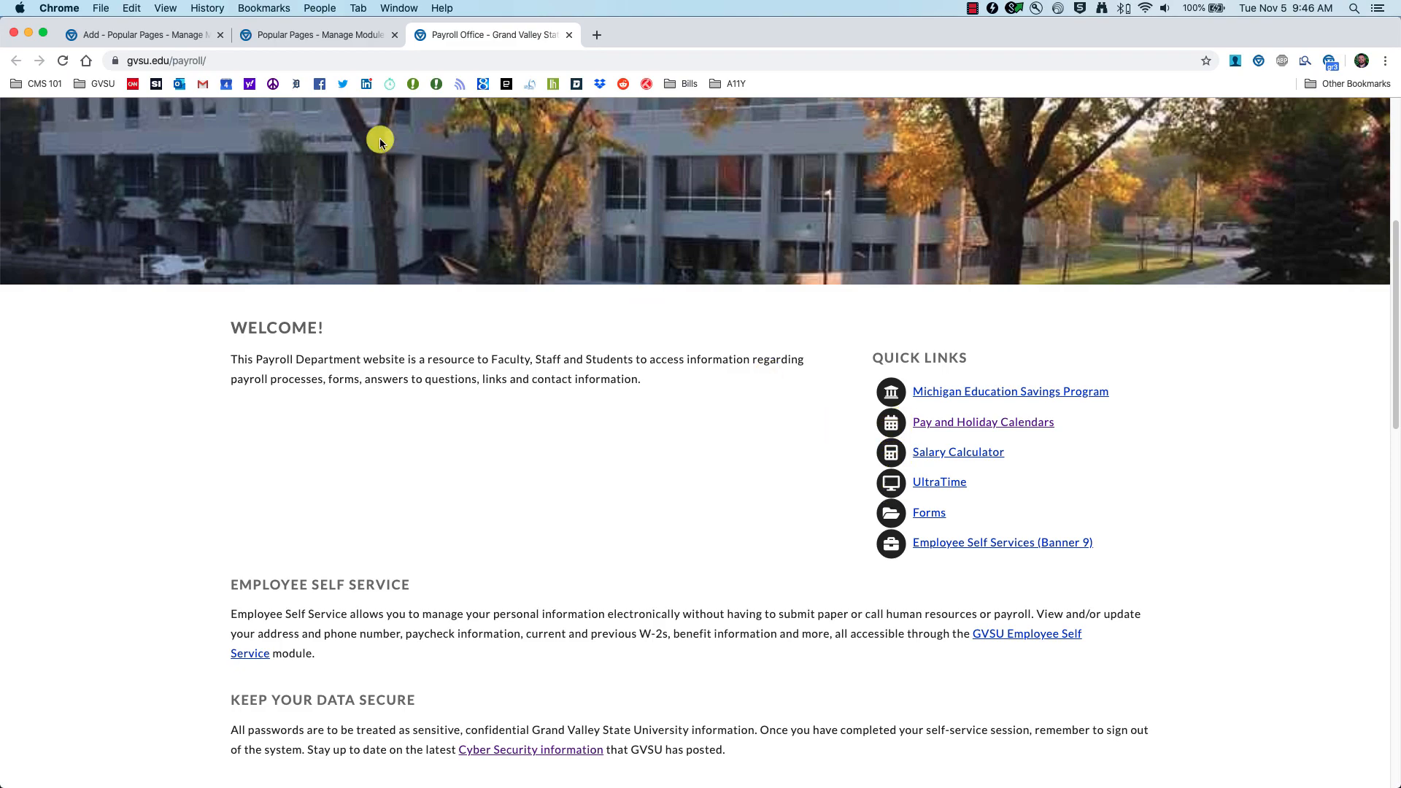
pyautogui.click(131, 34)
pyautogui.click(394, 527)
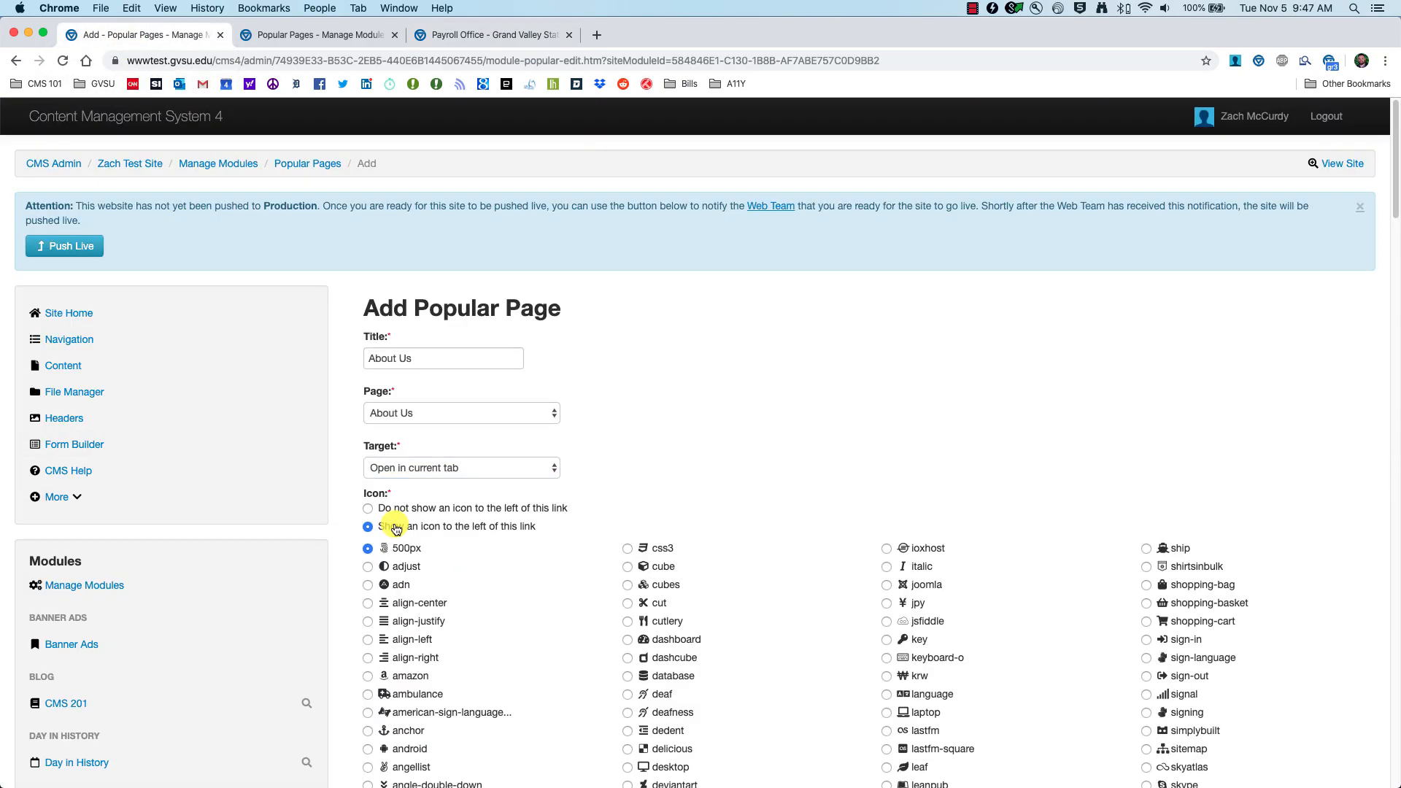
pyautogui.scroll(-3, 447, 570)
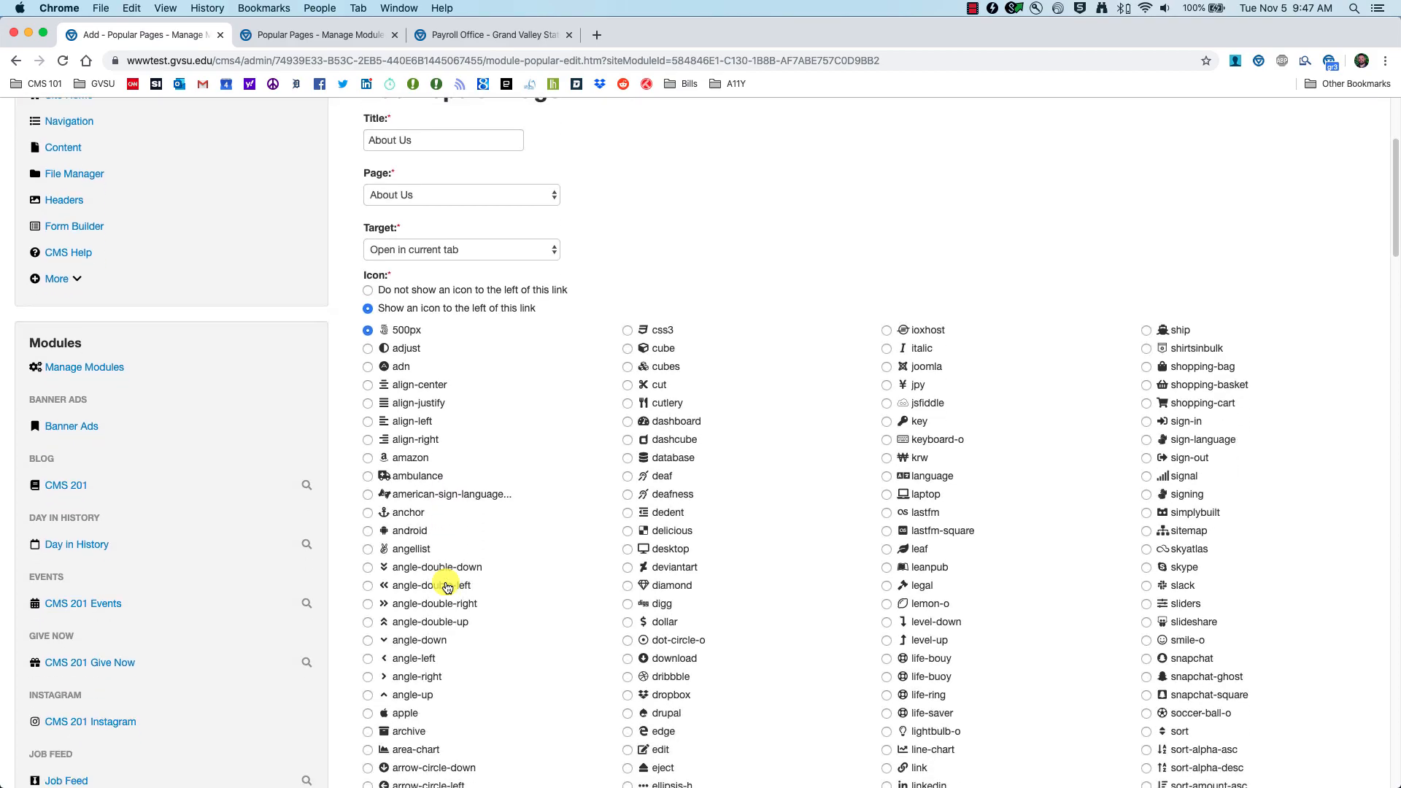
pyautogui.scroll(-1, 484, 604)
pyautogui.scroll(-2, 438, 536)
pyautogui.scroll(-10, 535, 574)
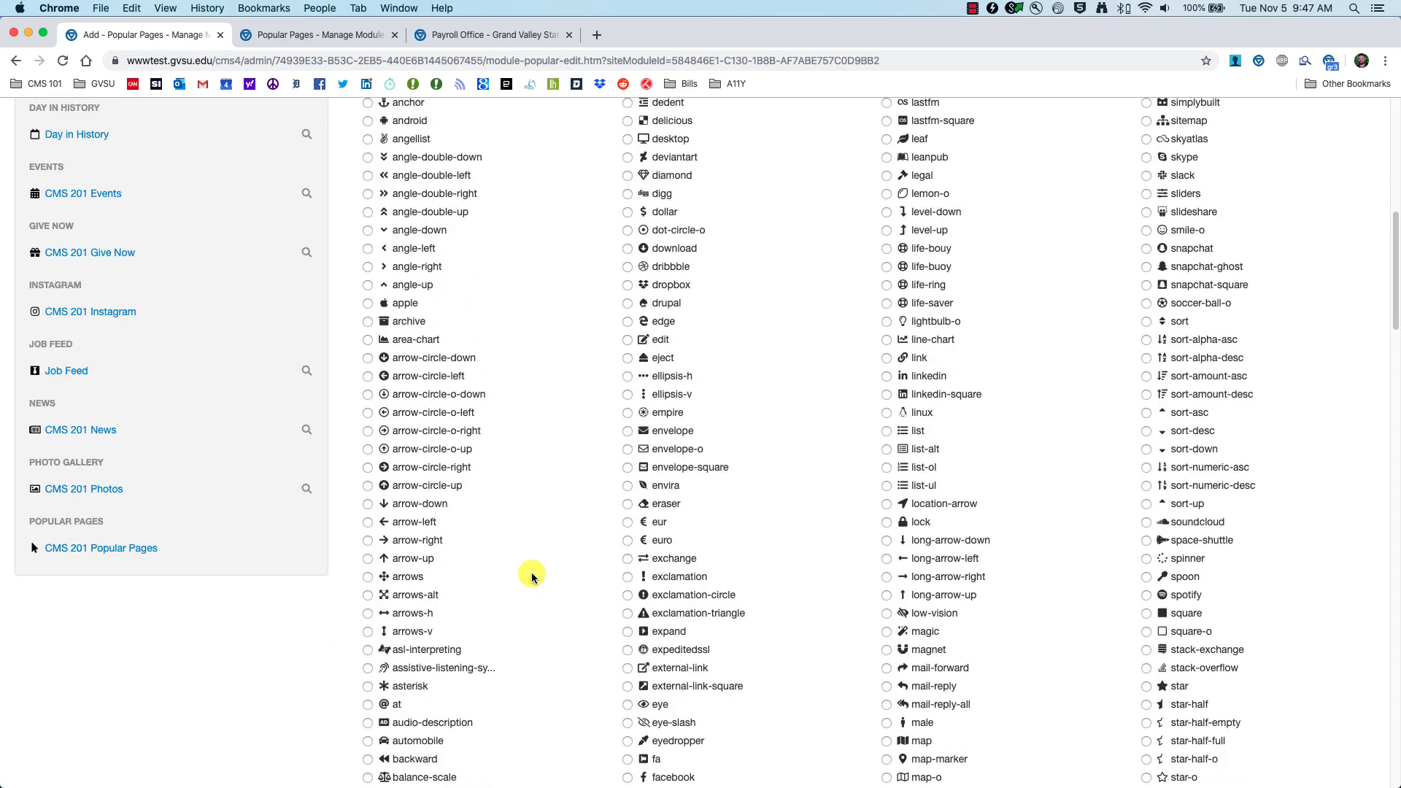
pyautogui.scroll(-3, 563, 585)
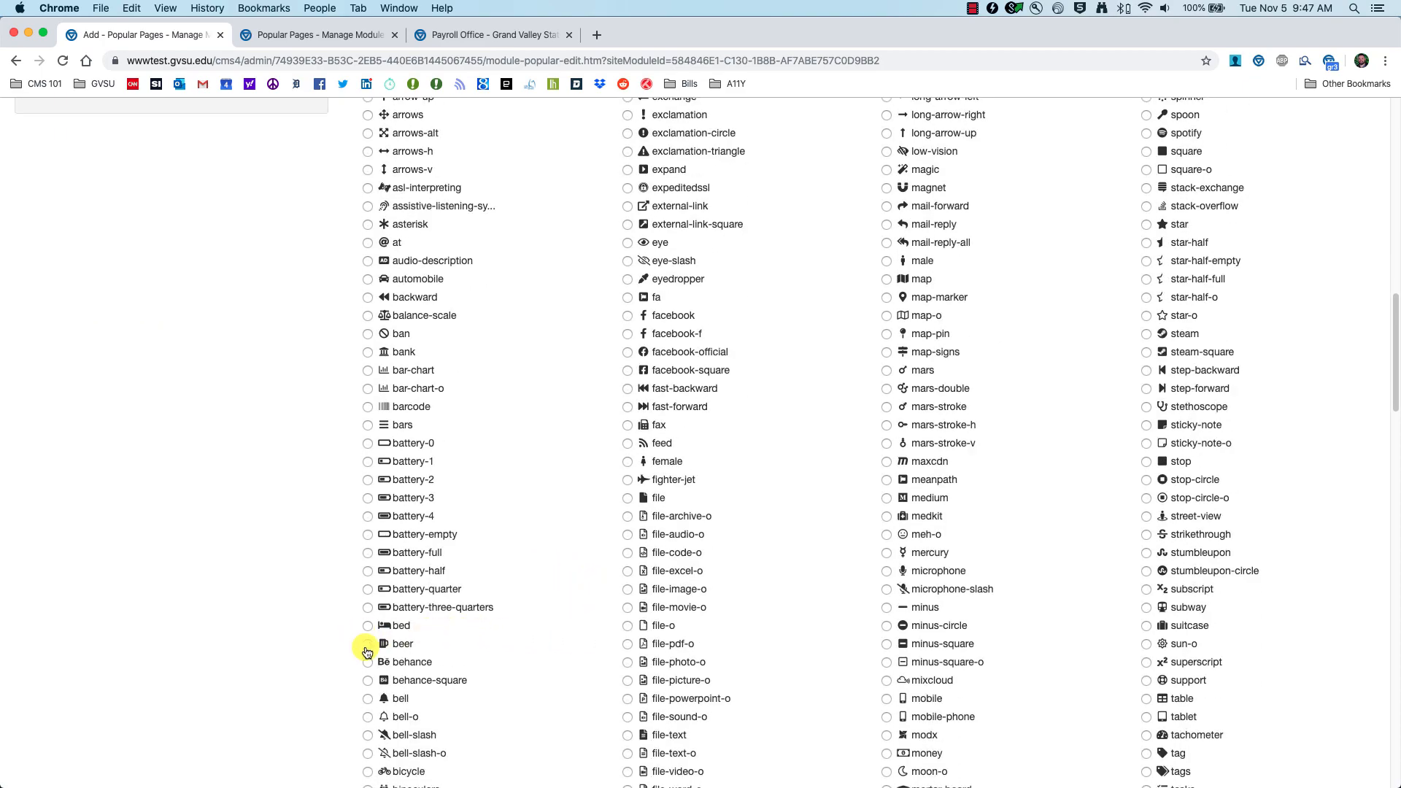
pyautogui.scroll(-3, 369, 694)
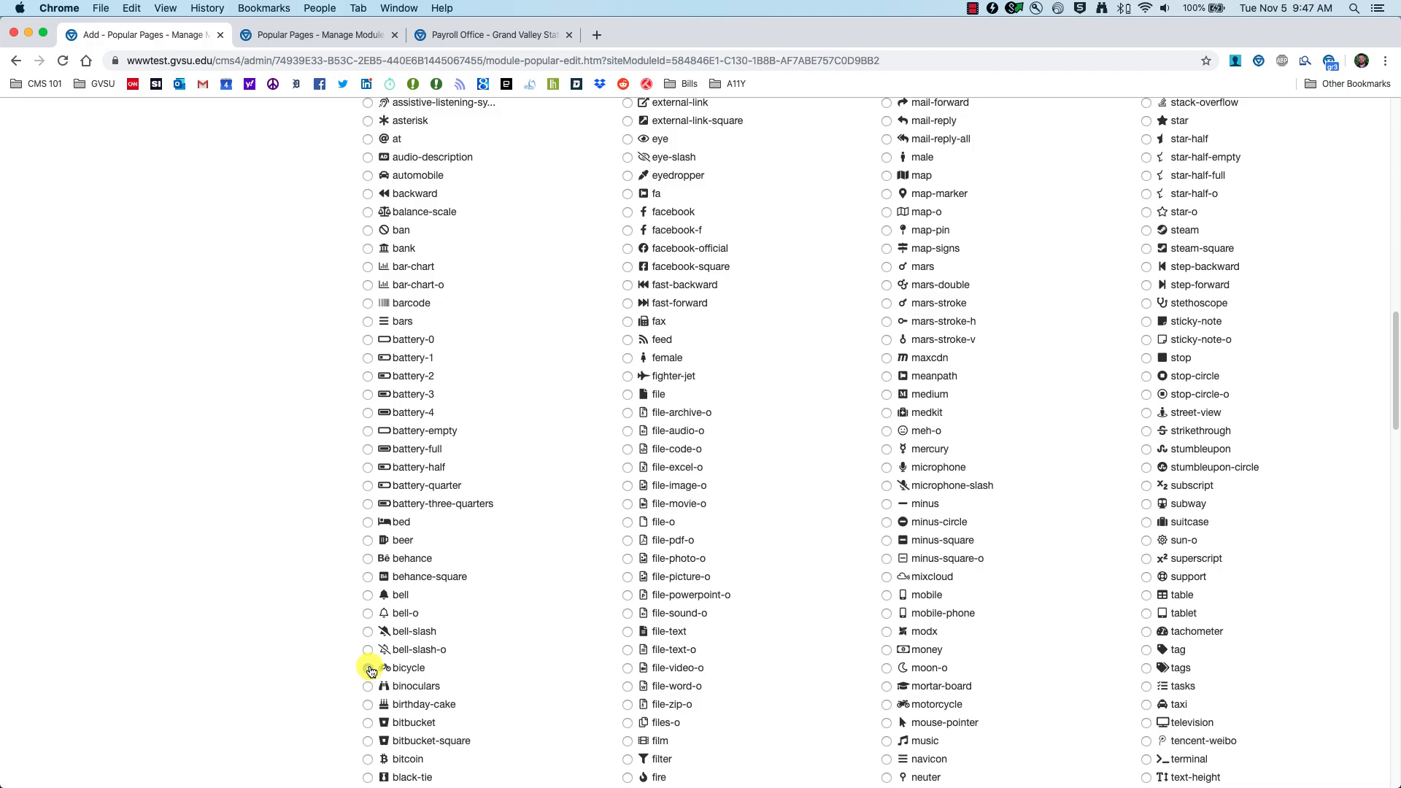
pyautogui.scroll(-20, 619, 662)
pyautogui.scroll(-6, 620, 665)
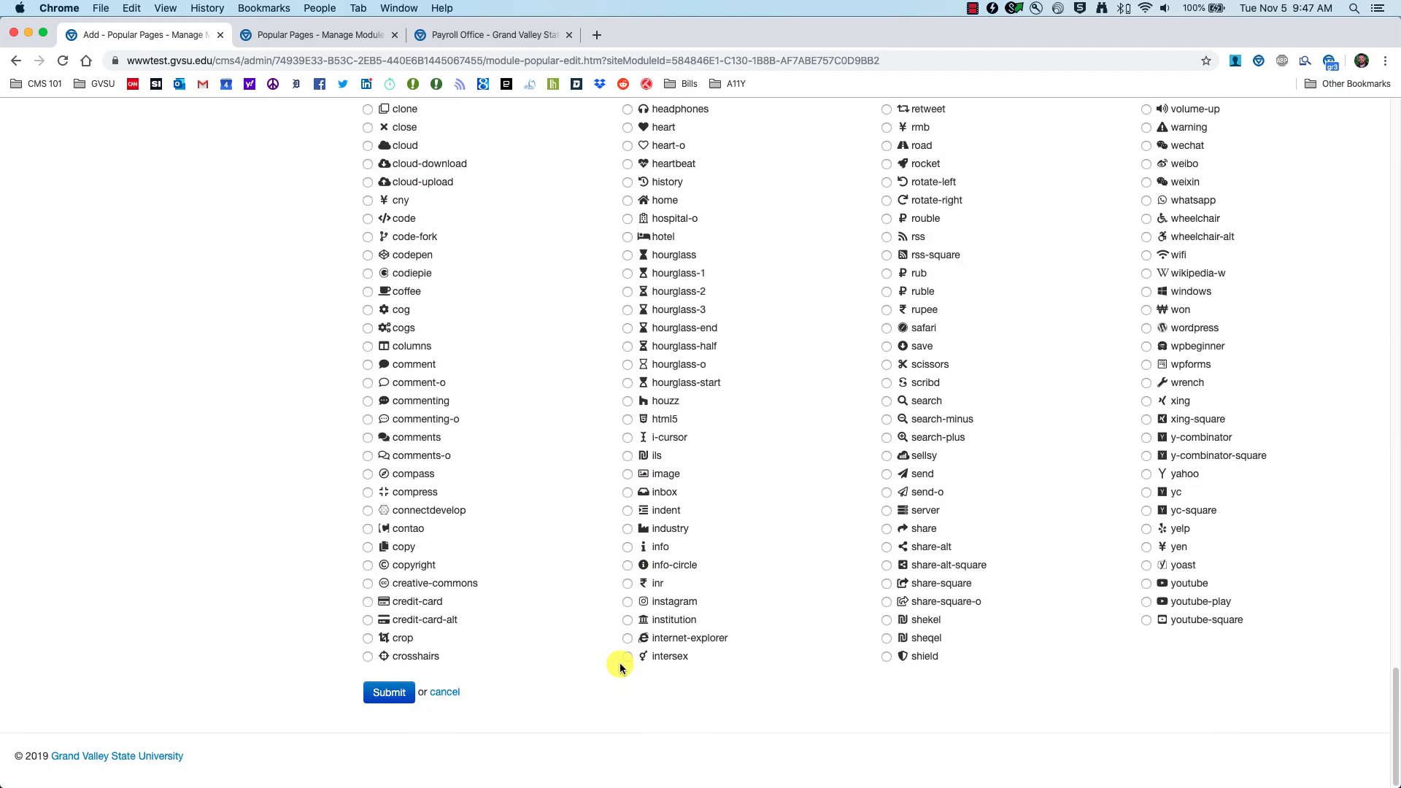
pyautogui.click(387, 714)
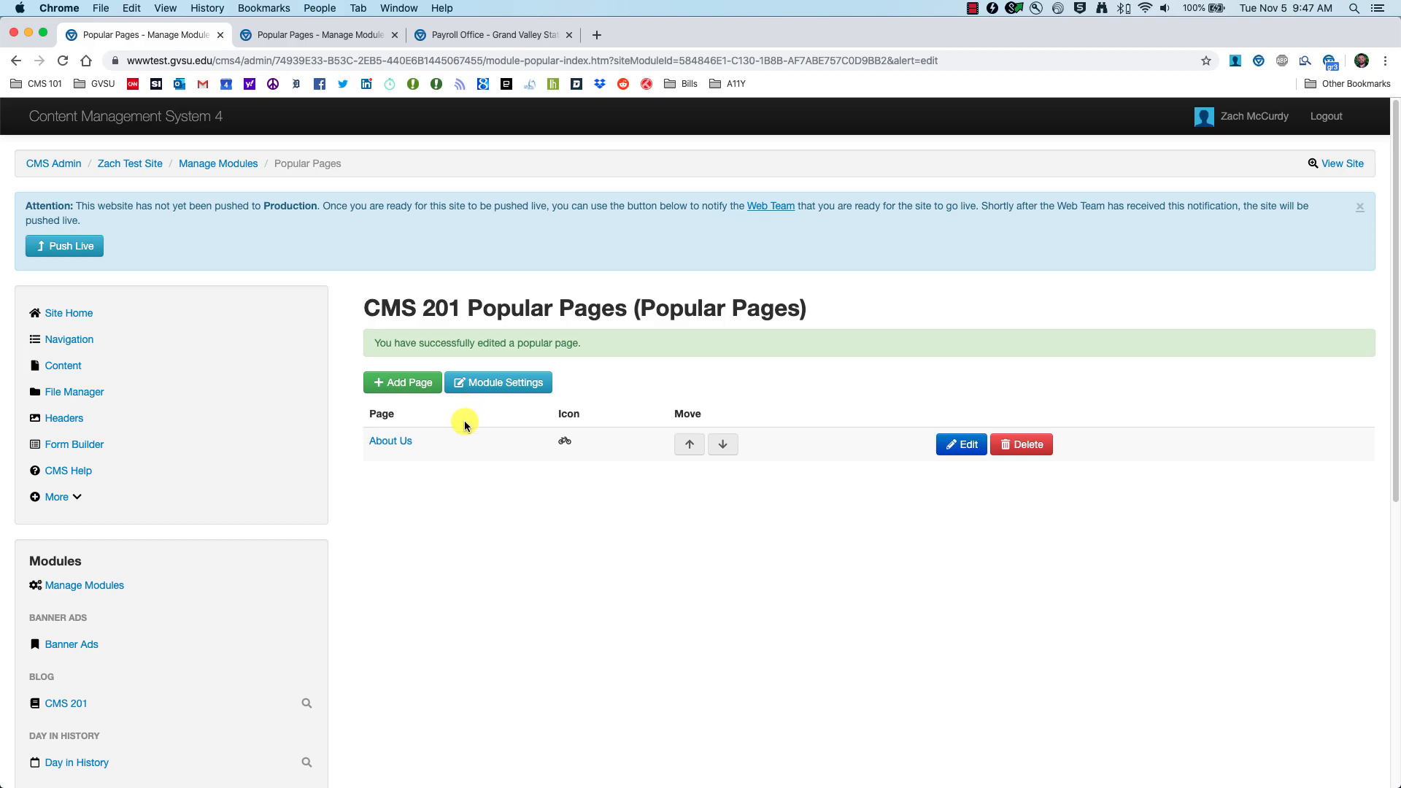
# Step: Add a 'Training Video' entry that redirects to the pasted YouTube video URL
pyautogui.click(407, 341)
pyautogui.click(420, 361)
pyautogui.write('Training Video')
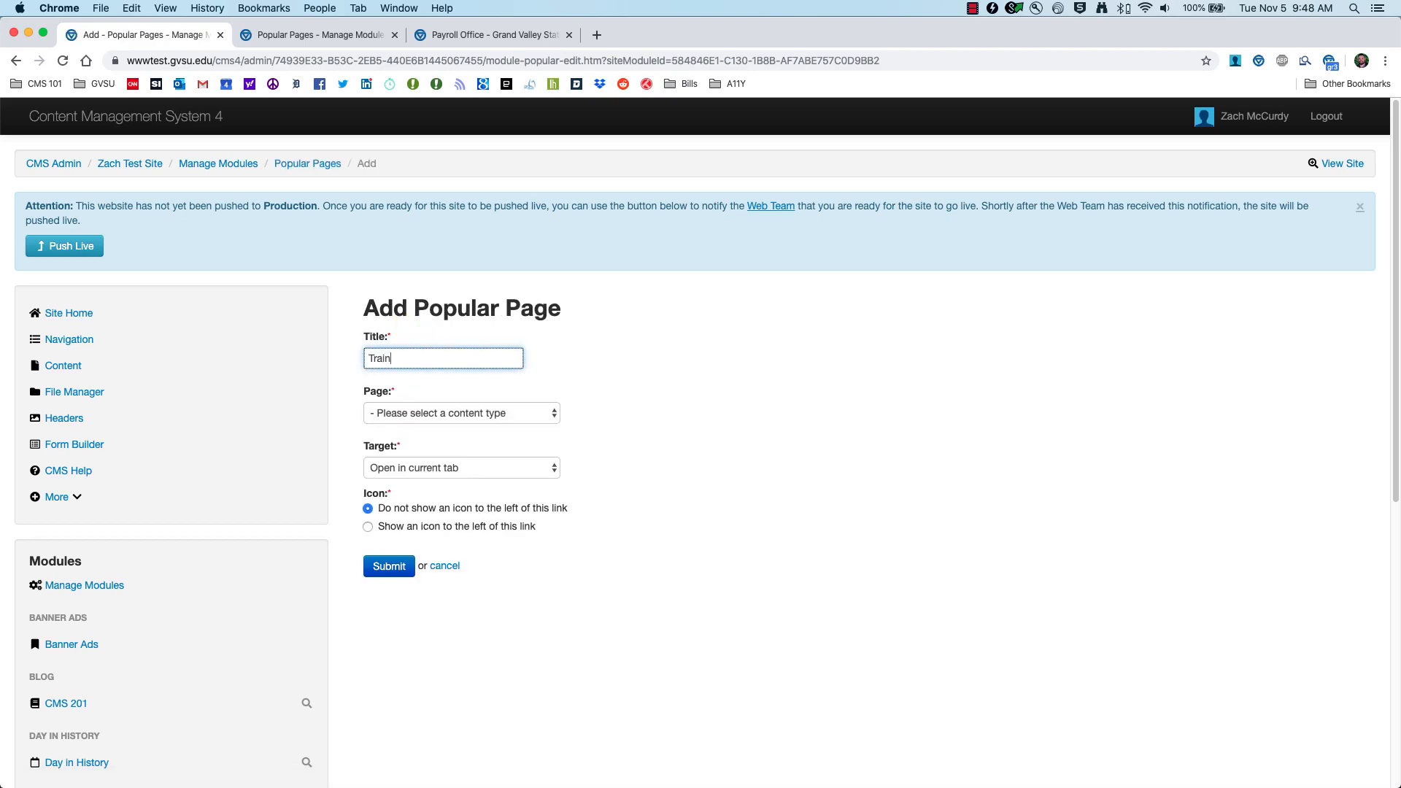
pyautogui.click(516, 410)
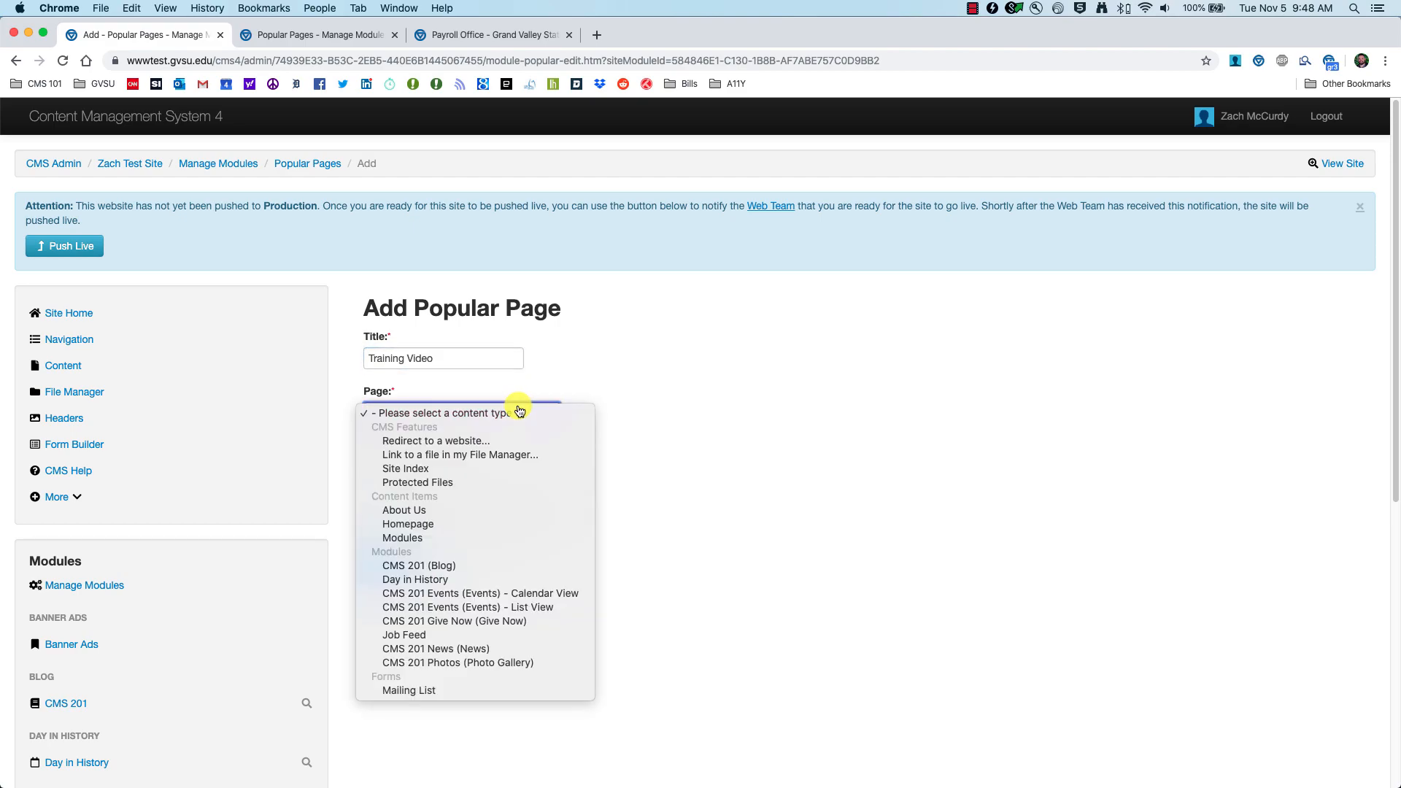
pyautogui.click(451, 442)
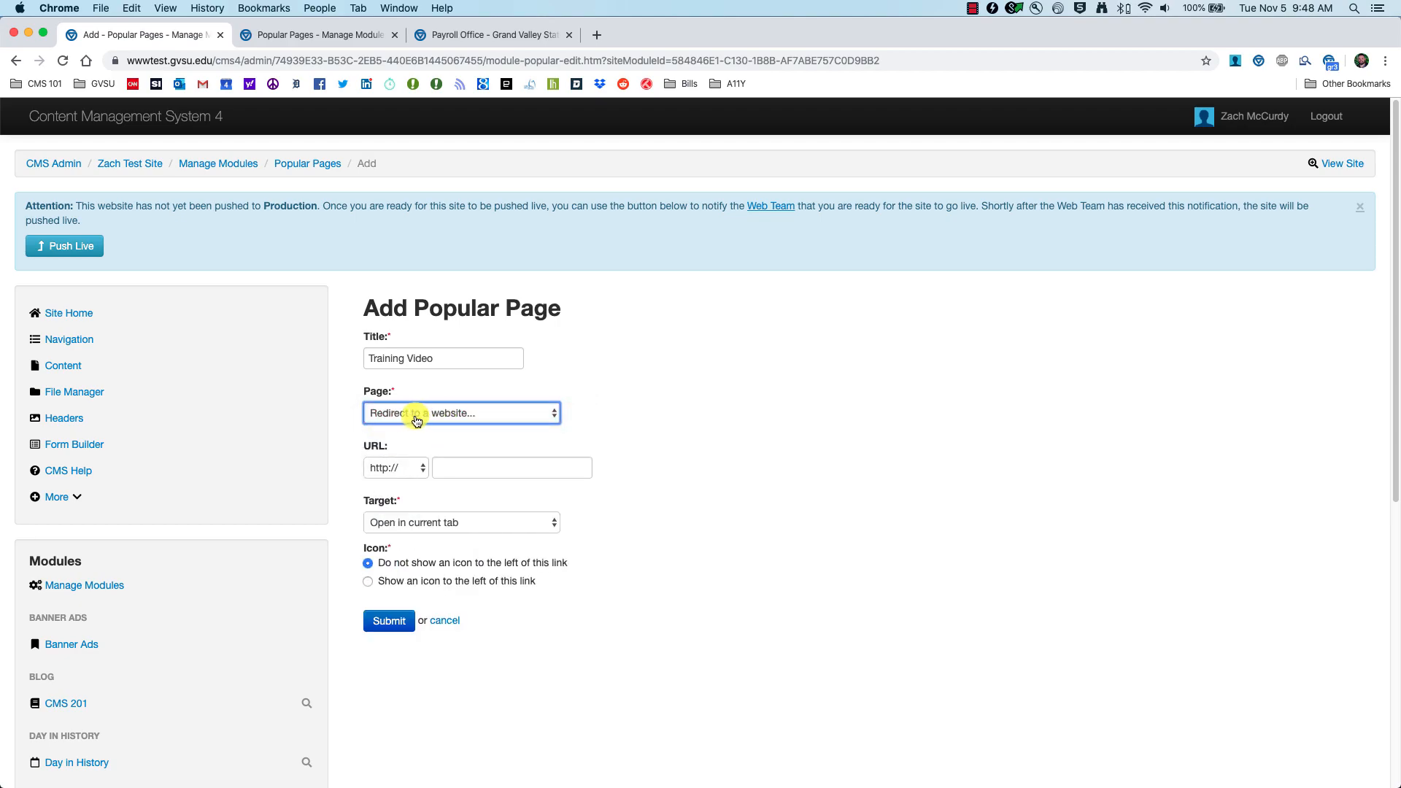
pyautogui.click(485, 468)
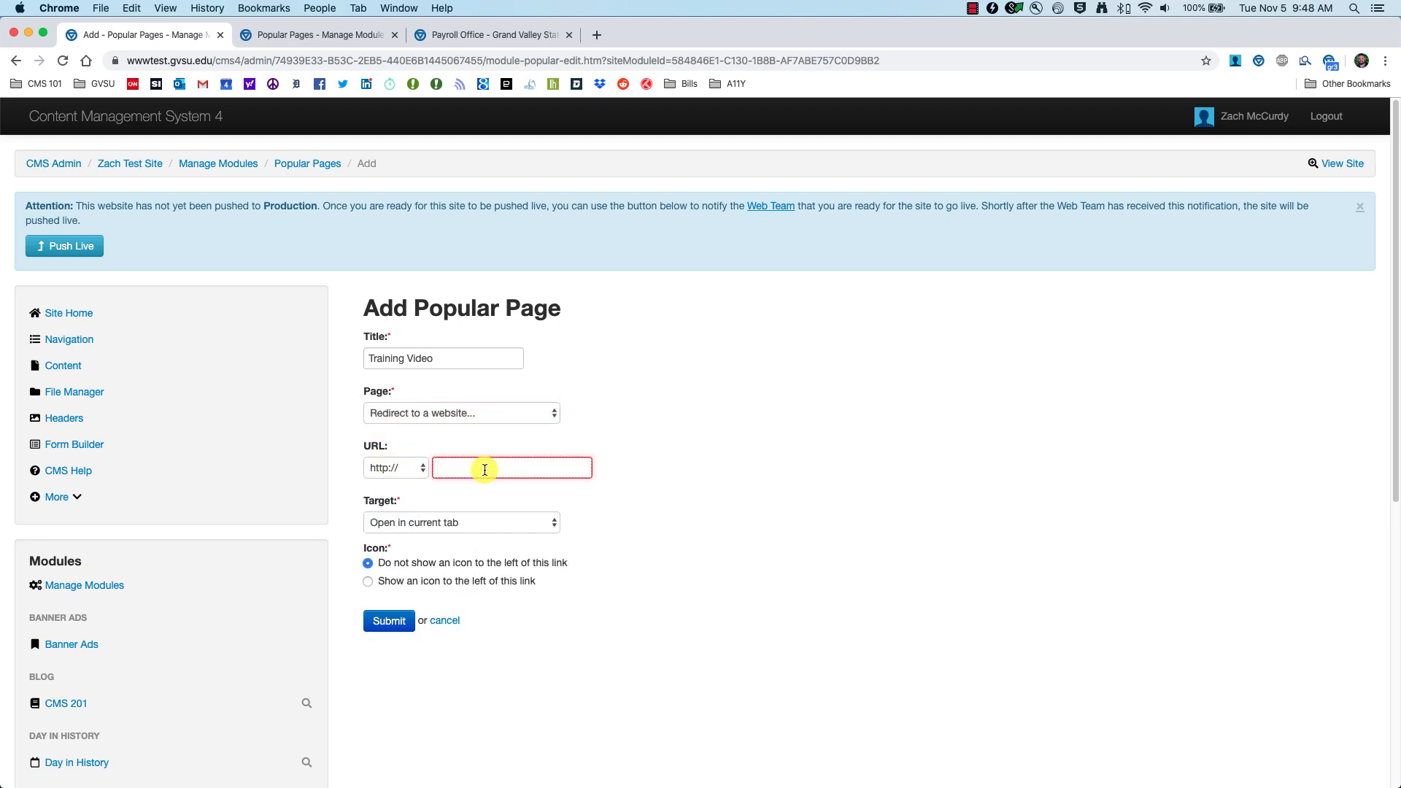
pyautogui.press('super+v')
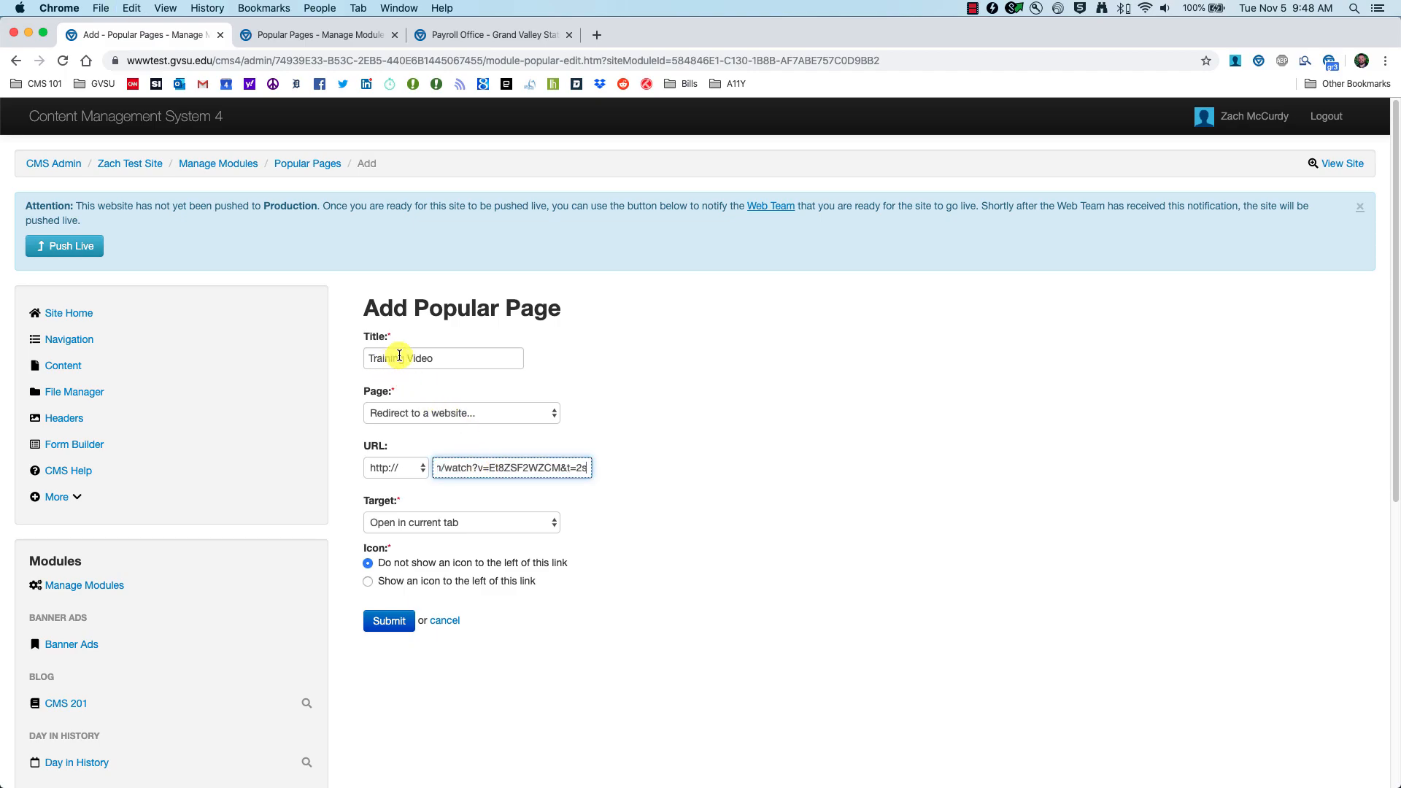
pyautogui.moveTo(475, 469); pyautogui.dragTo(366, 469)
pyautogui.click(552, 468)
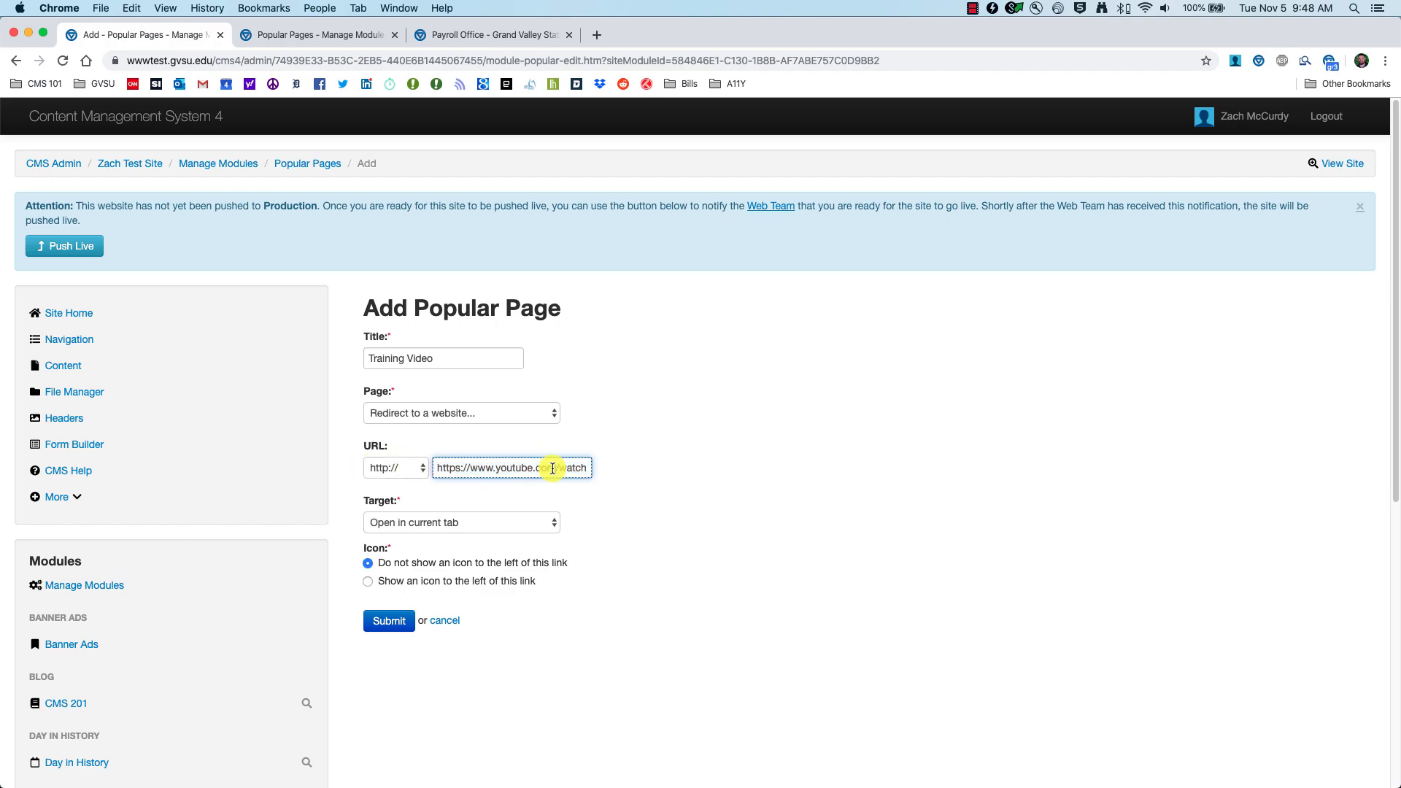
# Step: Give the Training Video entry a desktop icon and save it
pyautogui.click(400, 581)
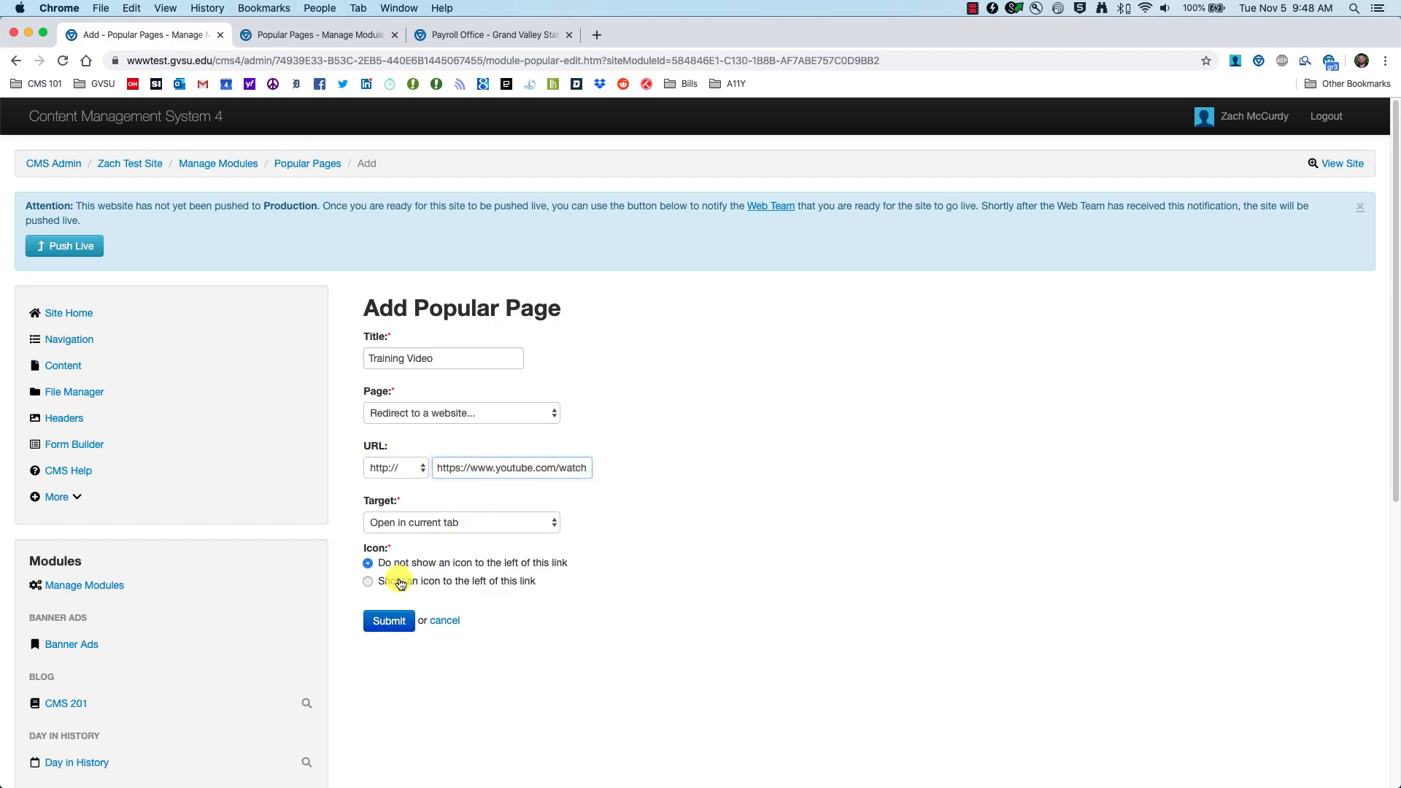
pyautogui.scroll(-5, 498, 594)
pyautogui.click(628, 582)
pyautogui.scroll(-20, 538, 597)
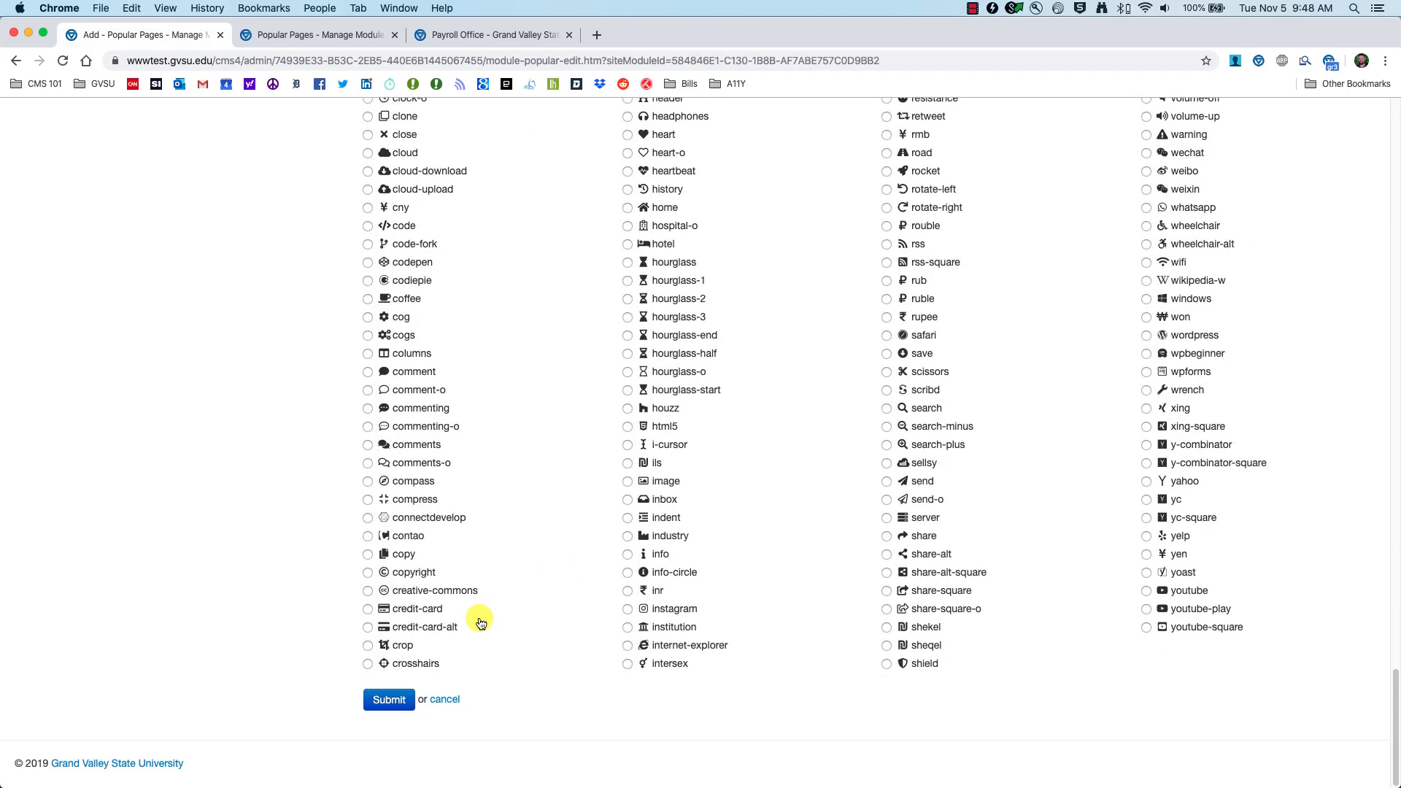
pyautogui.click(387, 711)
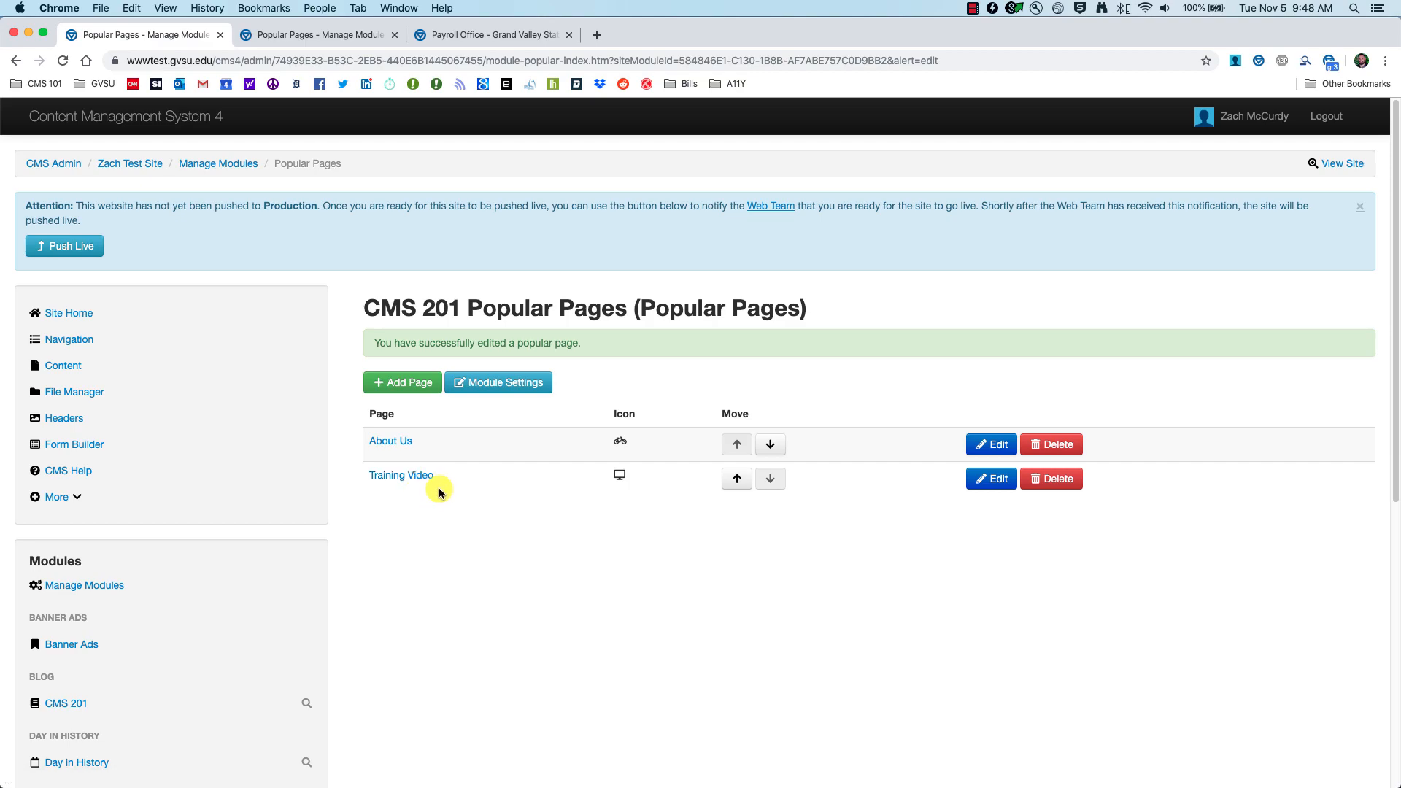
pyautogui.click(406, 382)
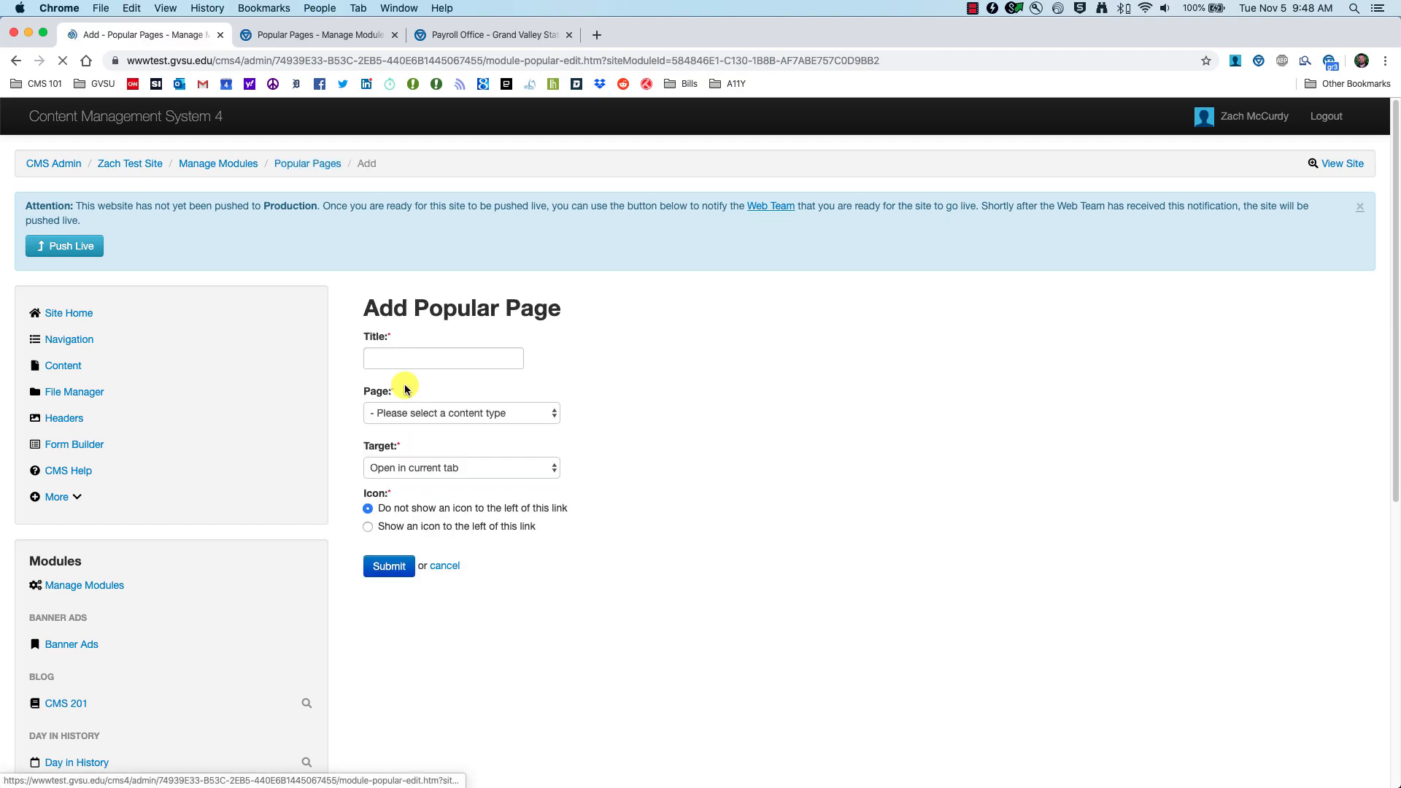
# Step: Open the Page dropdown on the Add Popular Page form
pyautogui.click(516, 414)
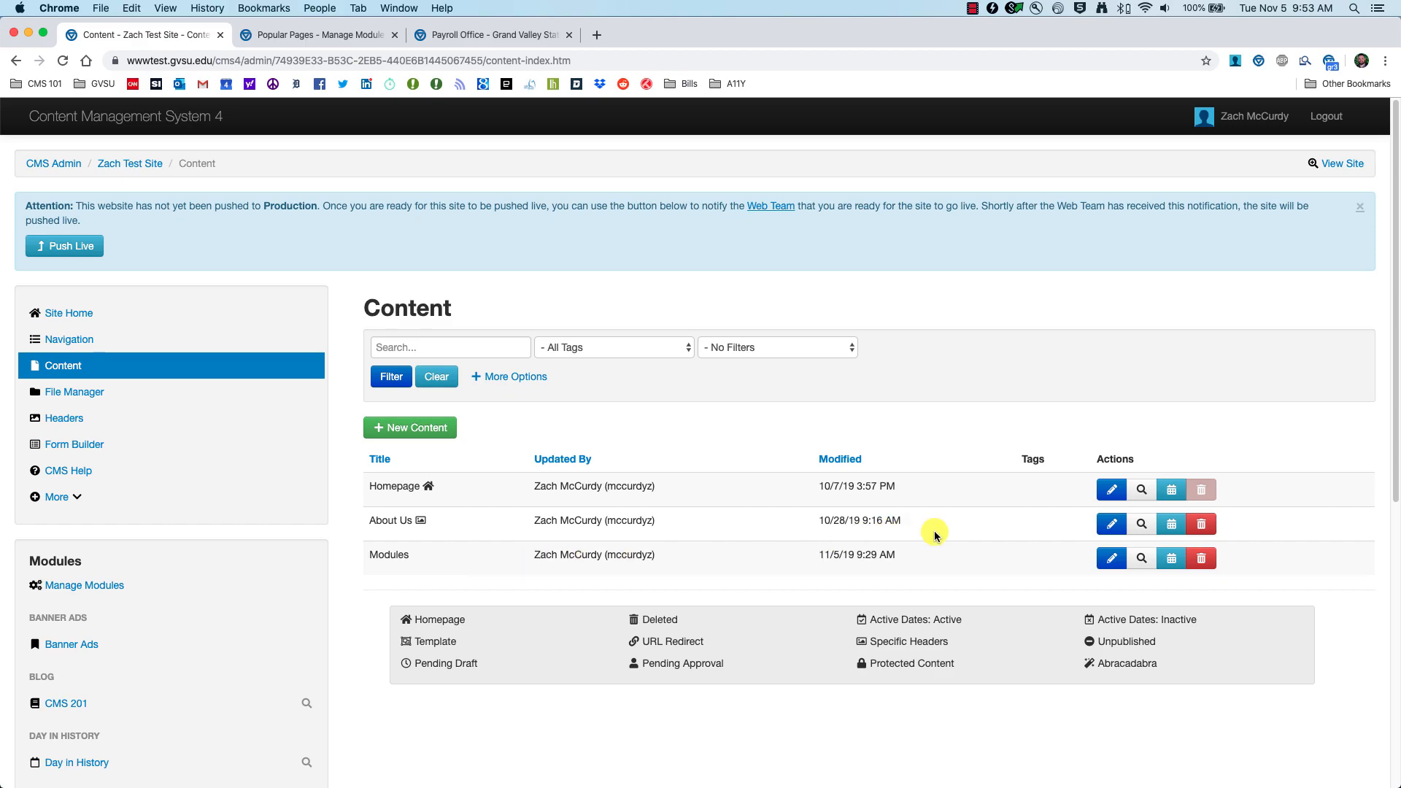
# Step: Edit the Modules page and delete both CMS 201 Photos blocks
pyautogui.click(1104, 559)
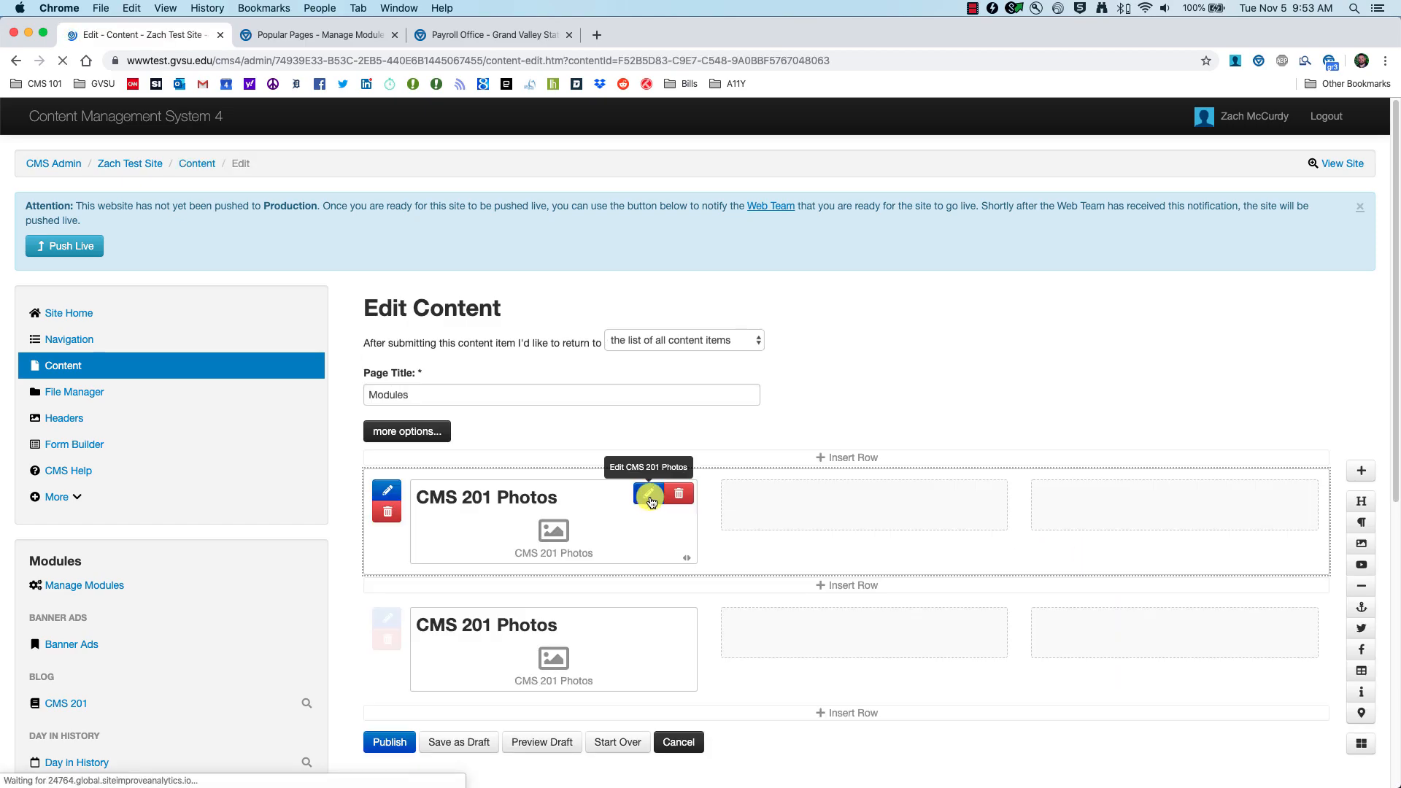
pyautogui.click(679, 495)
pyautogui.click(817, 153)
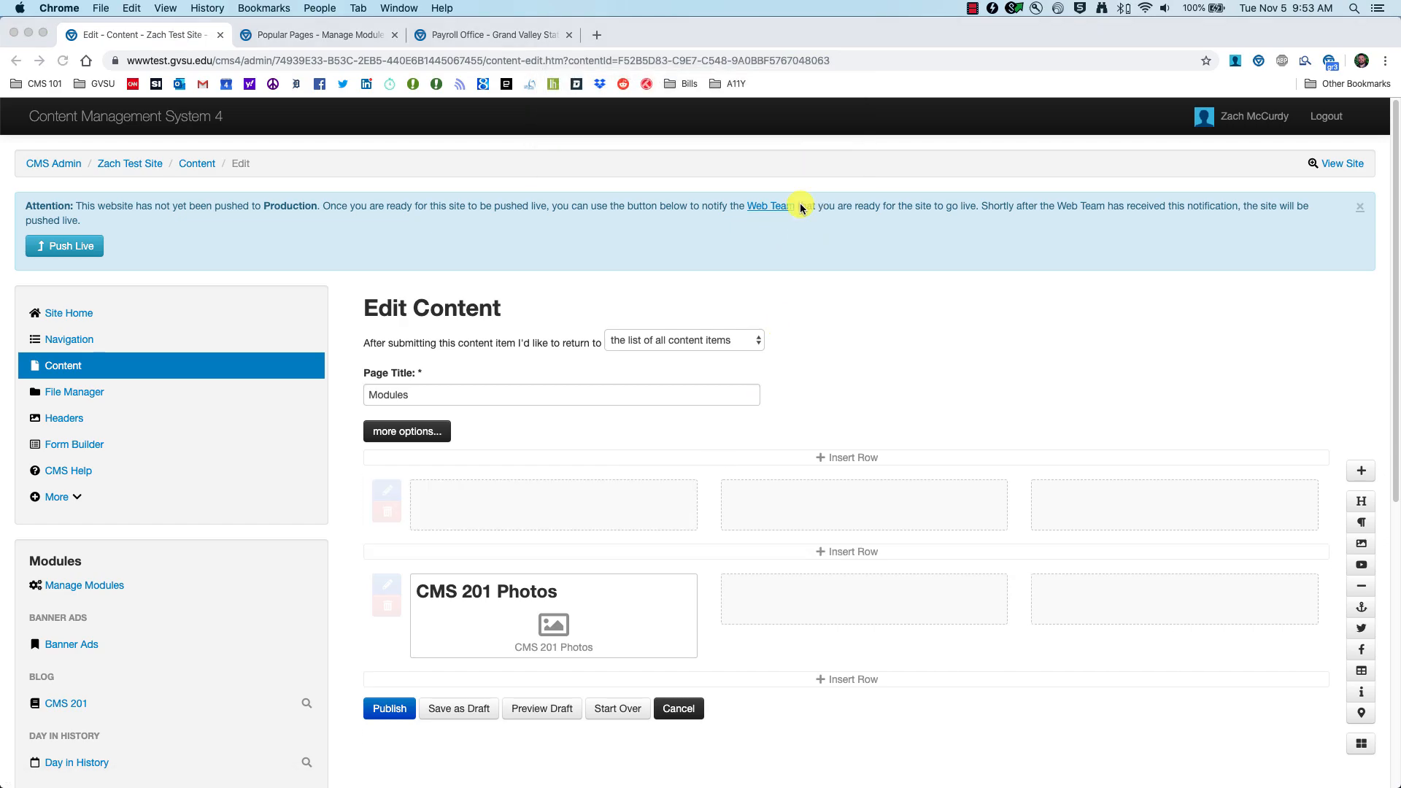
pyautogui.click(679, 588)
pyautogui.click(827, 144)
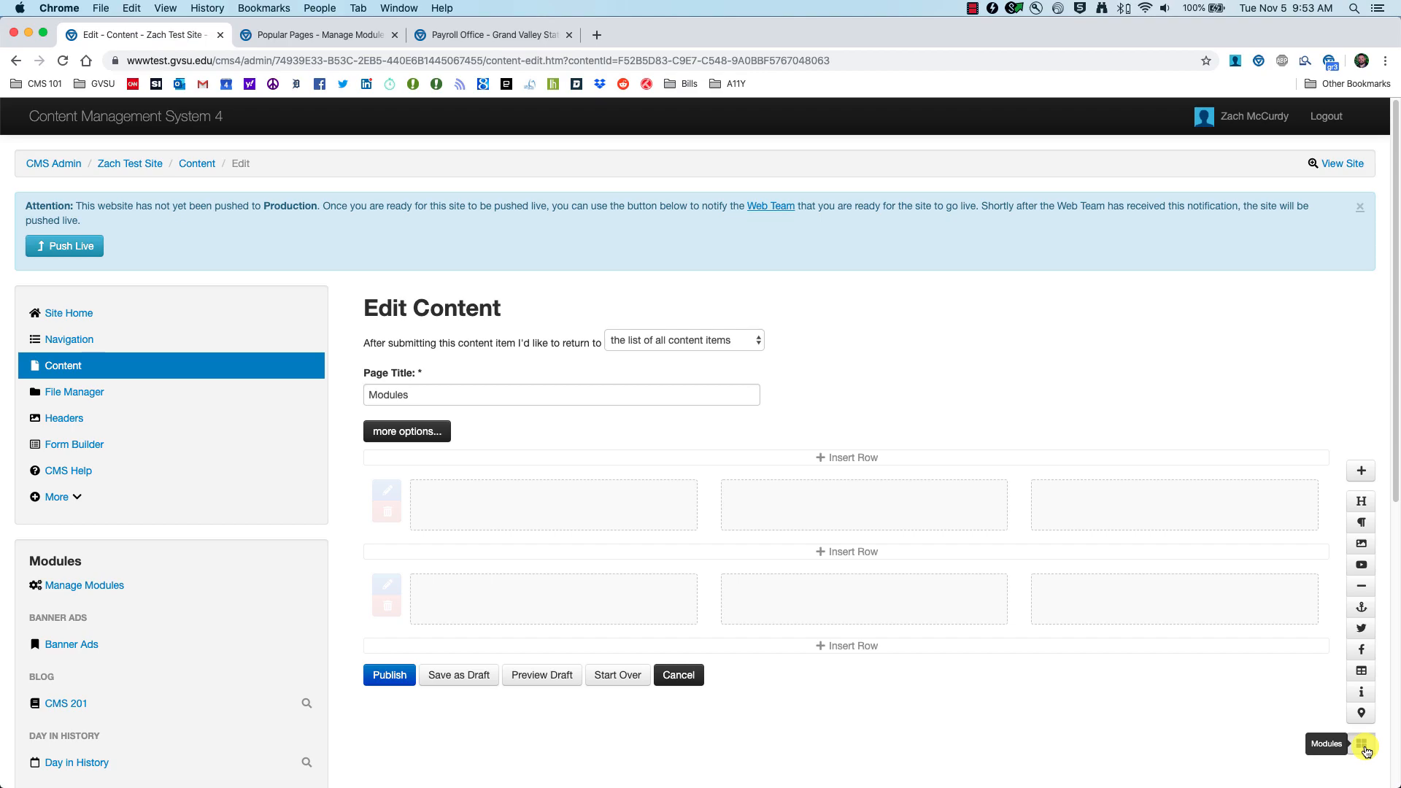
# Step: Insert the CMS 201 Popular Pages module and preview the draft Modules page
pyautogui.click(1362, 746)
pyautogui.scroll(-5, 183, 405)
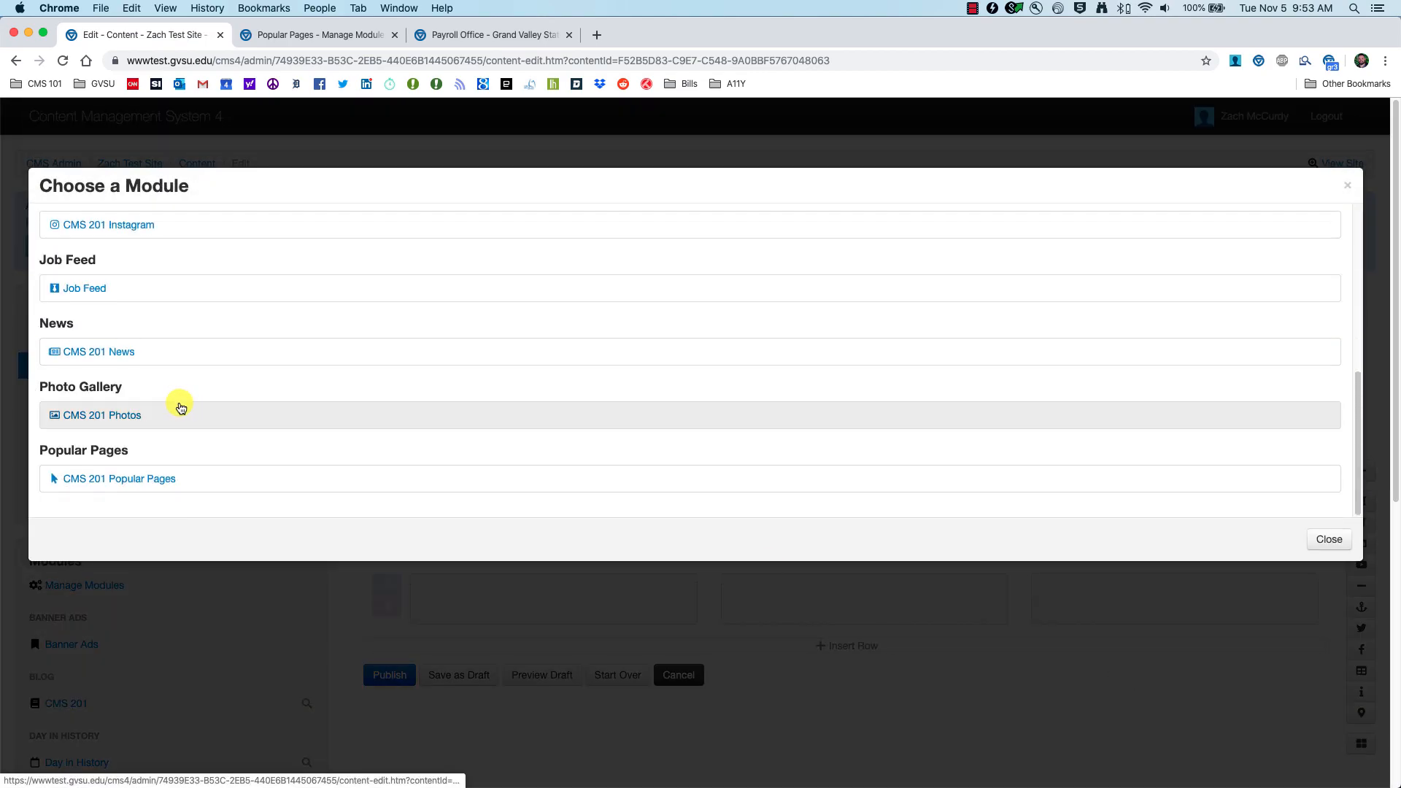
pyautogui.click(158, 484)
pyautogui.scroll(2, 500, 463)
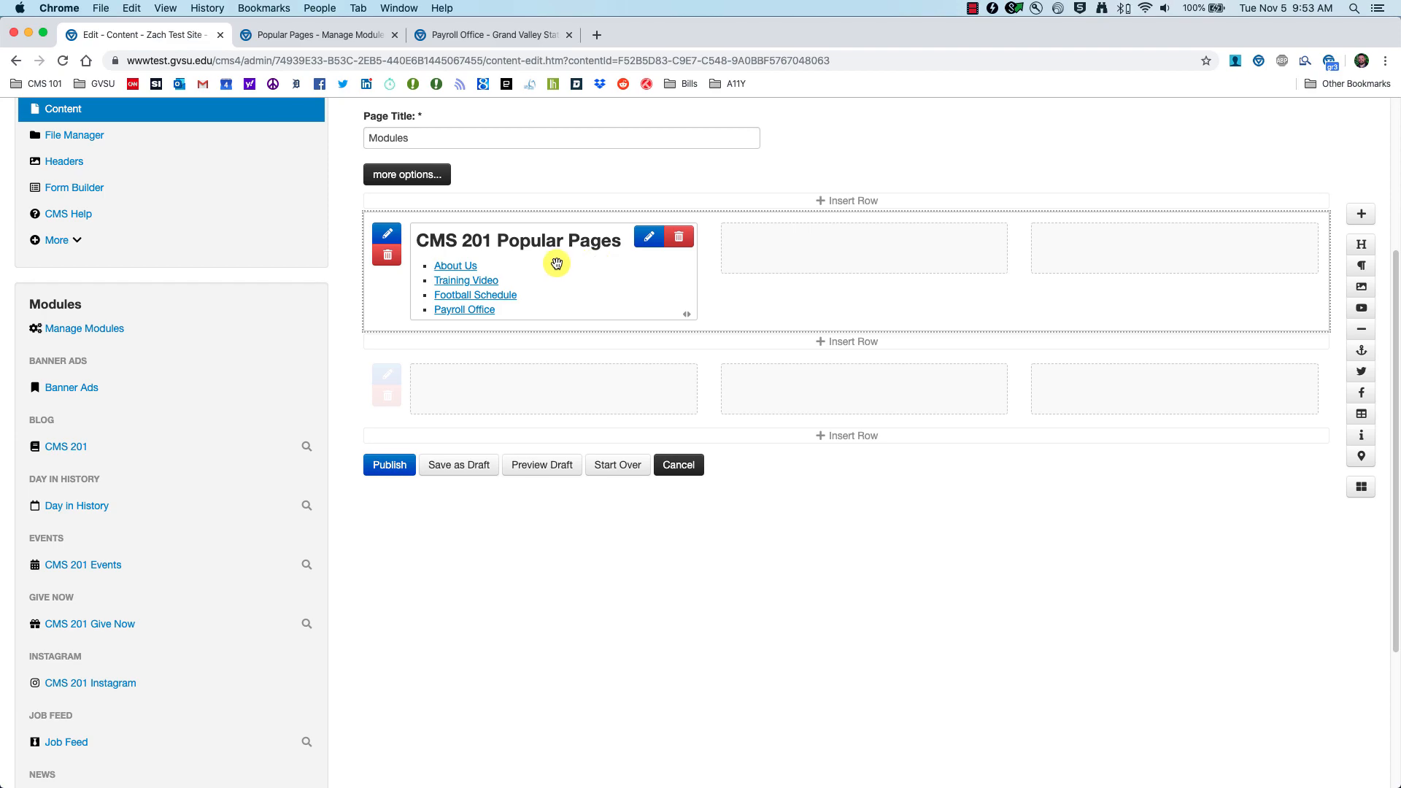
pyautogui.click(539, 463)
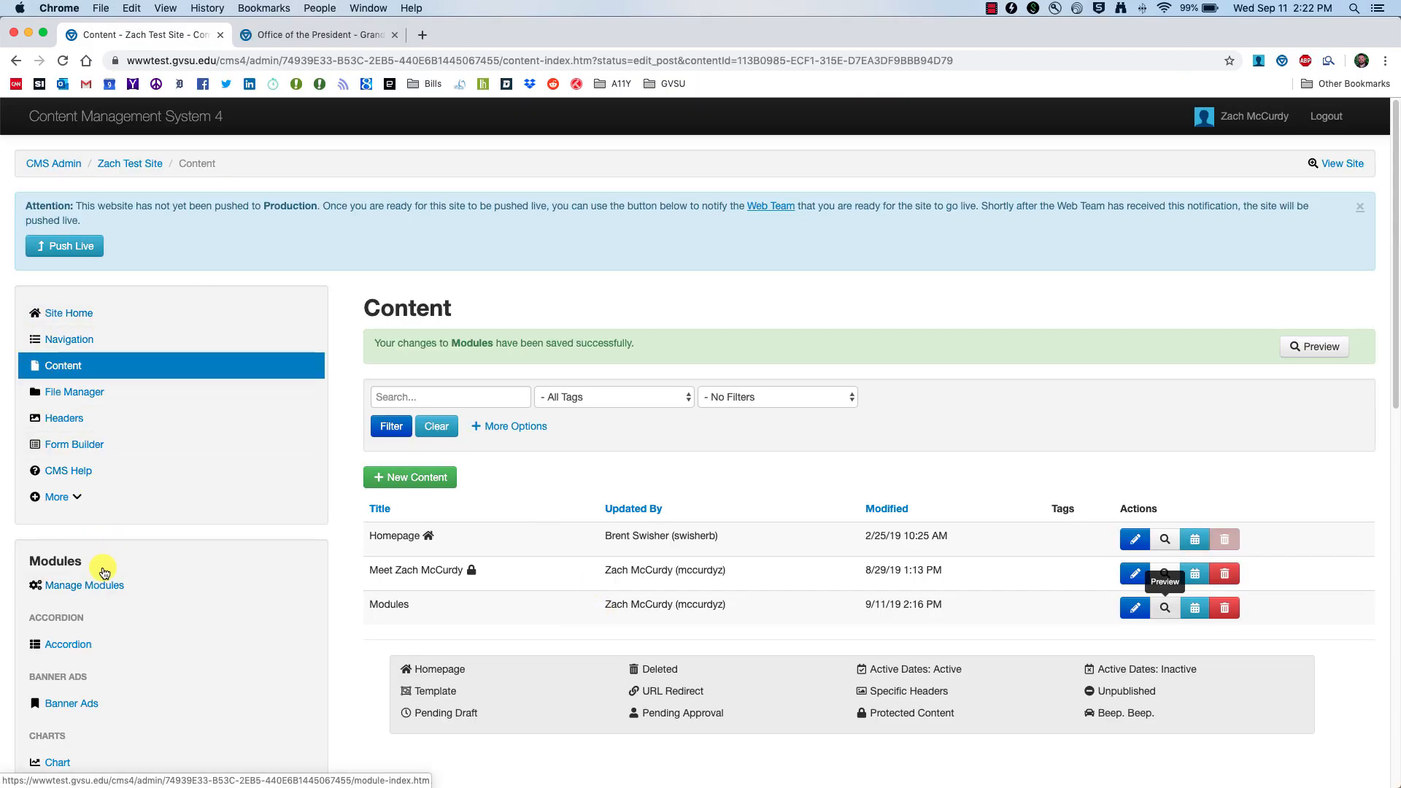
# Step: Create a new Pull Quotes module and open its quote list from the sidebar
pyautogui.click(84, 587)
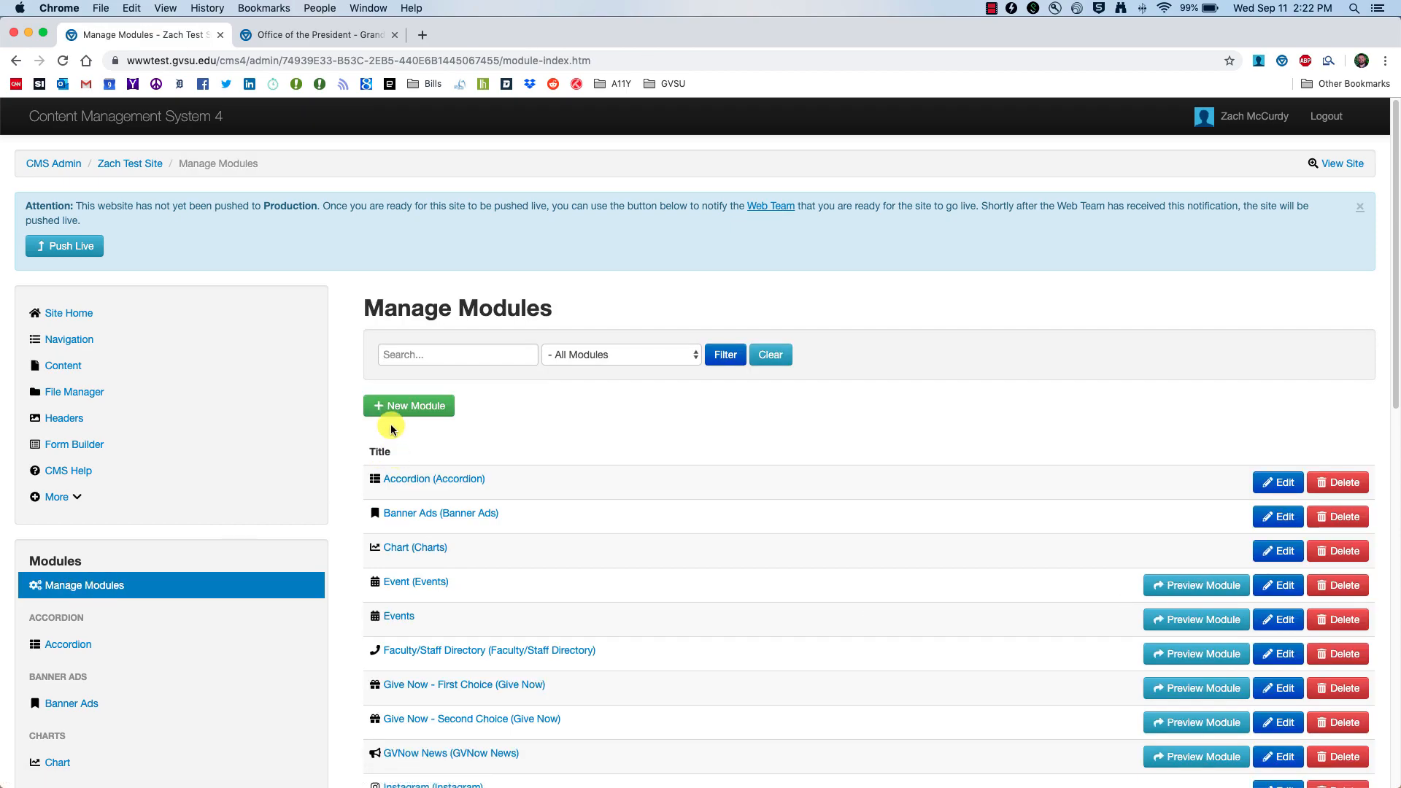
pyautogui.click(383, 406)
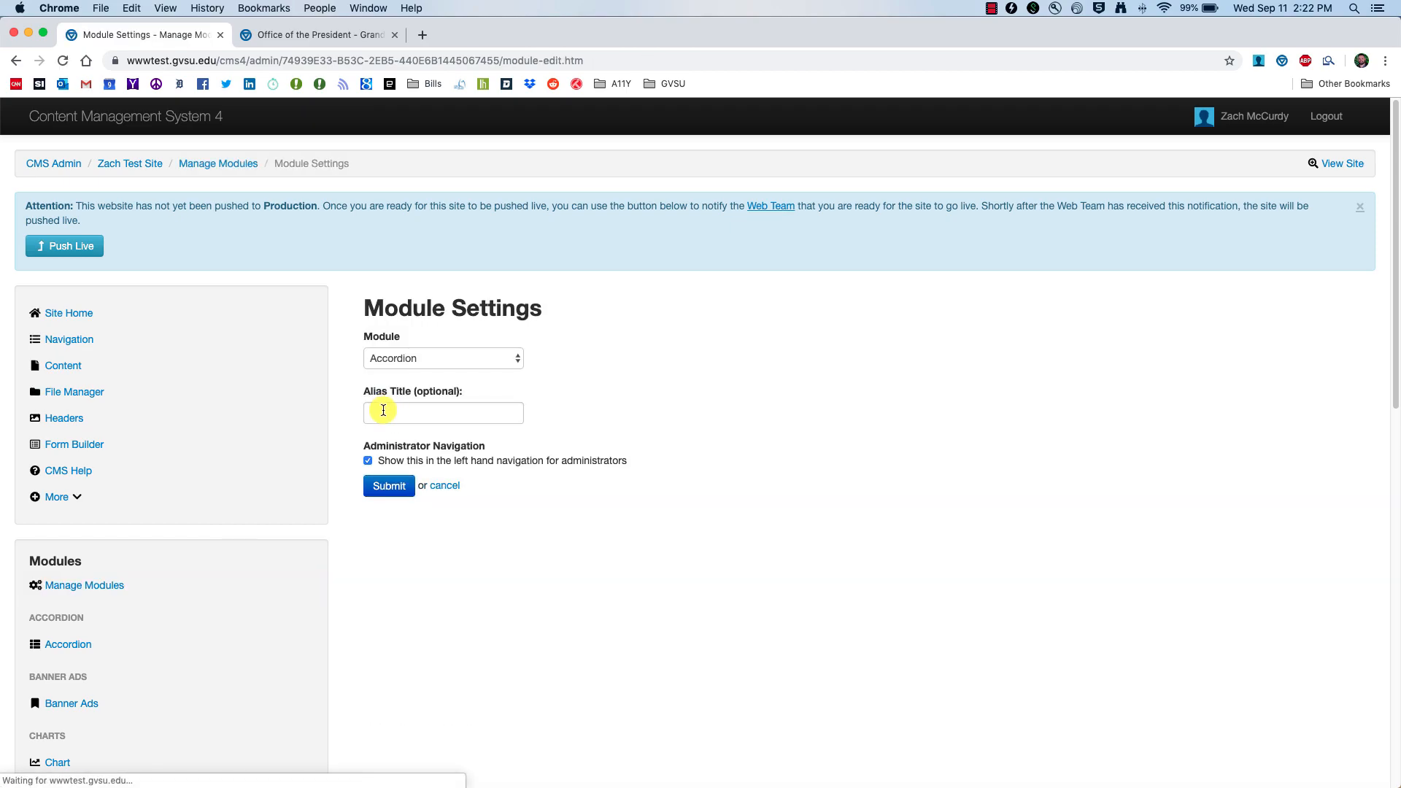
pyautogui.click(511, 358)
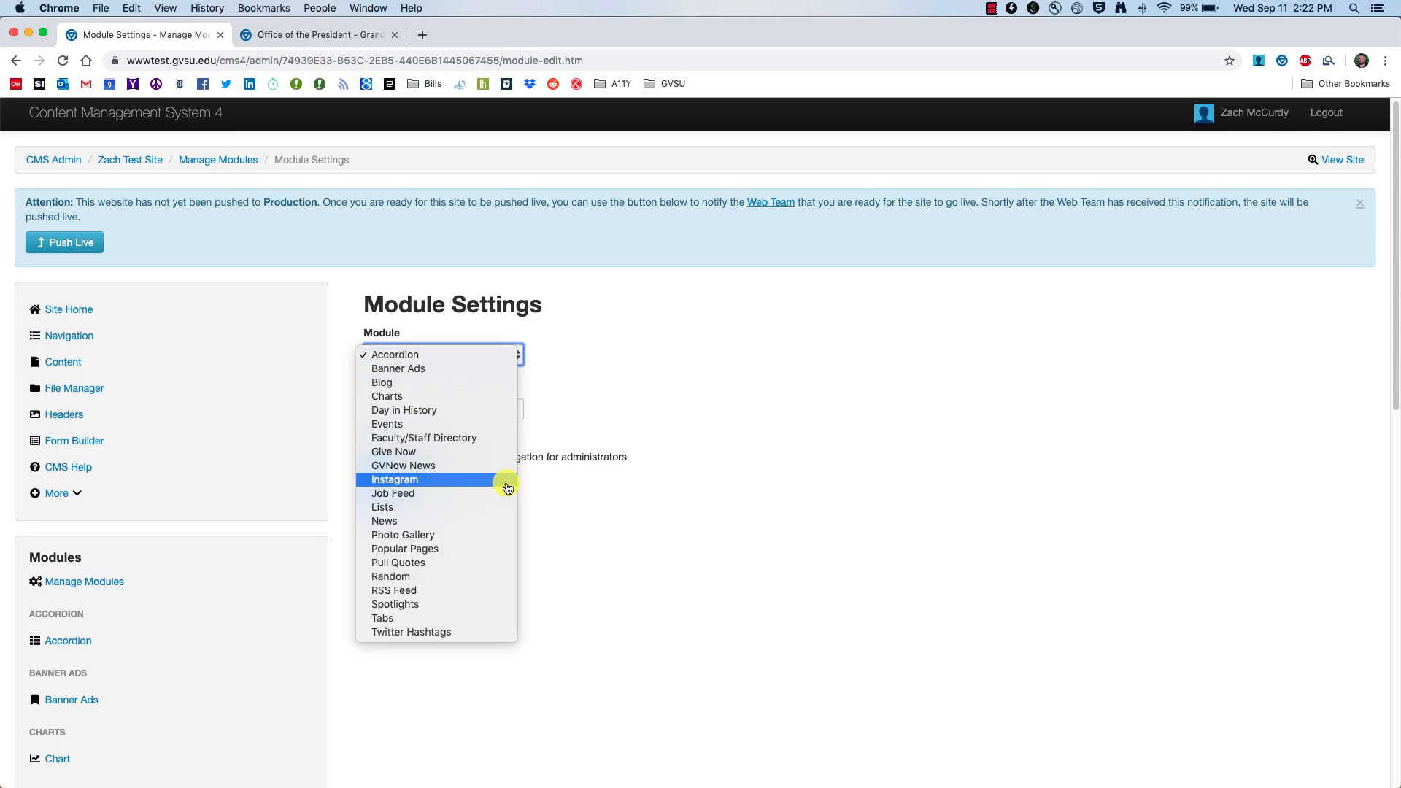
pyautogui.click(428, 564)
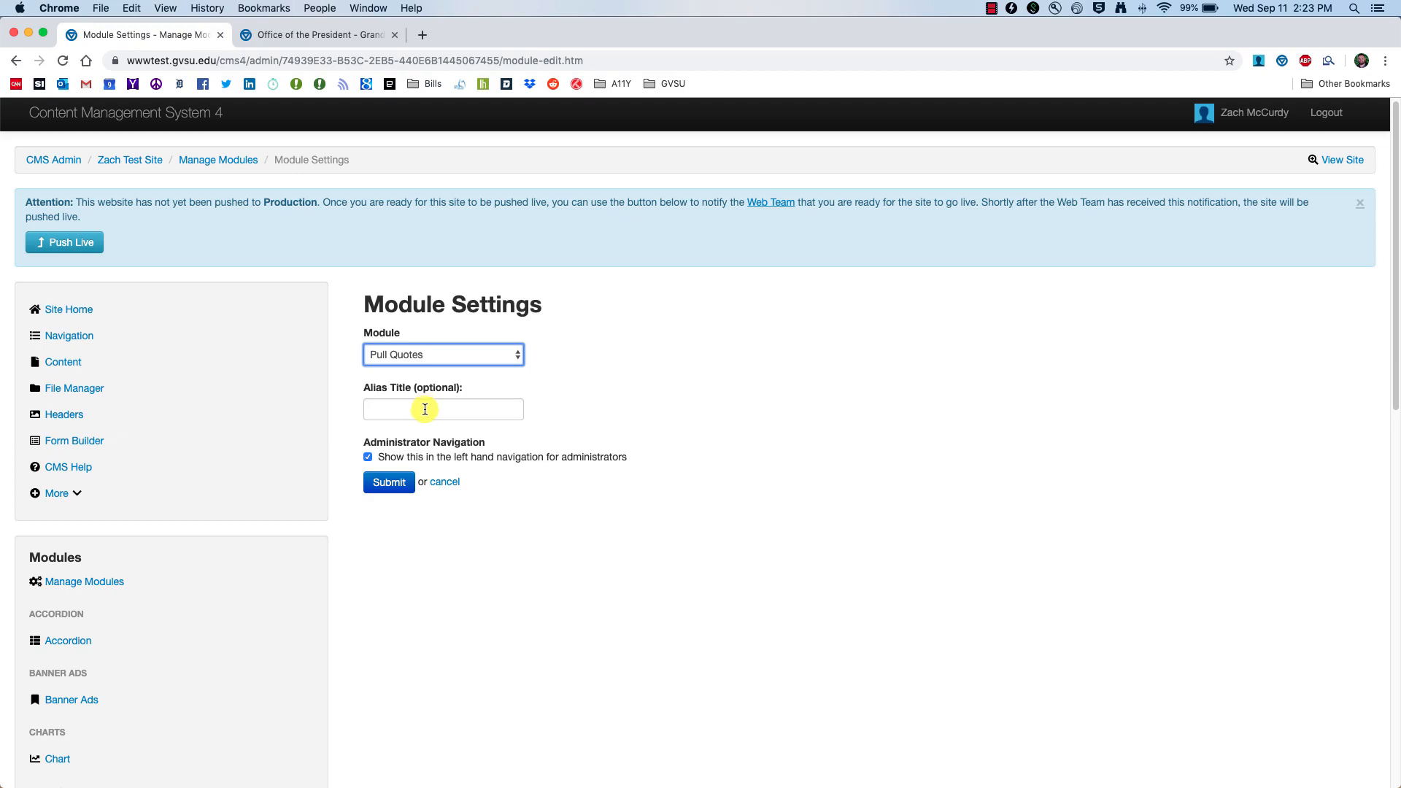
pyautogui.click(385, 485)
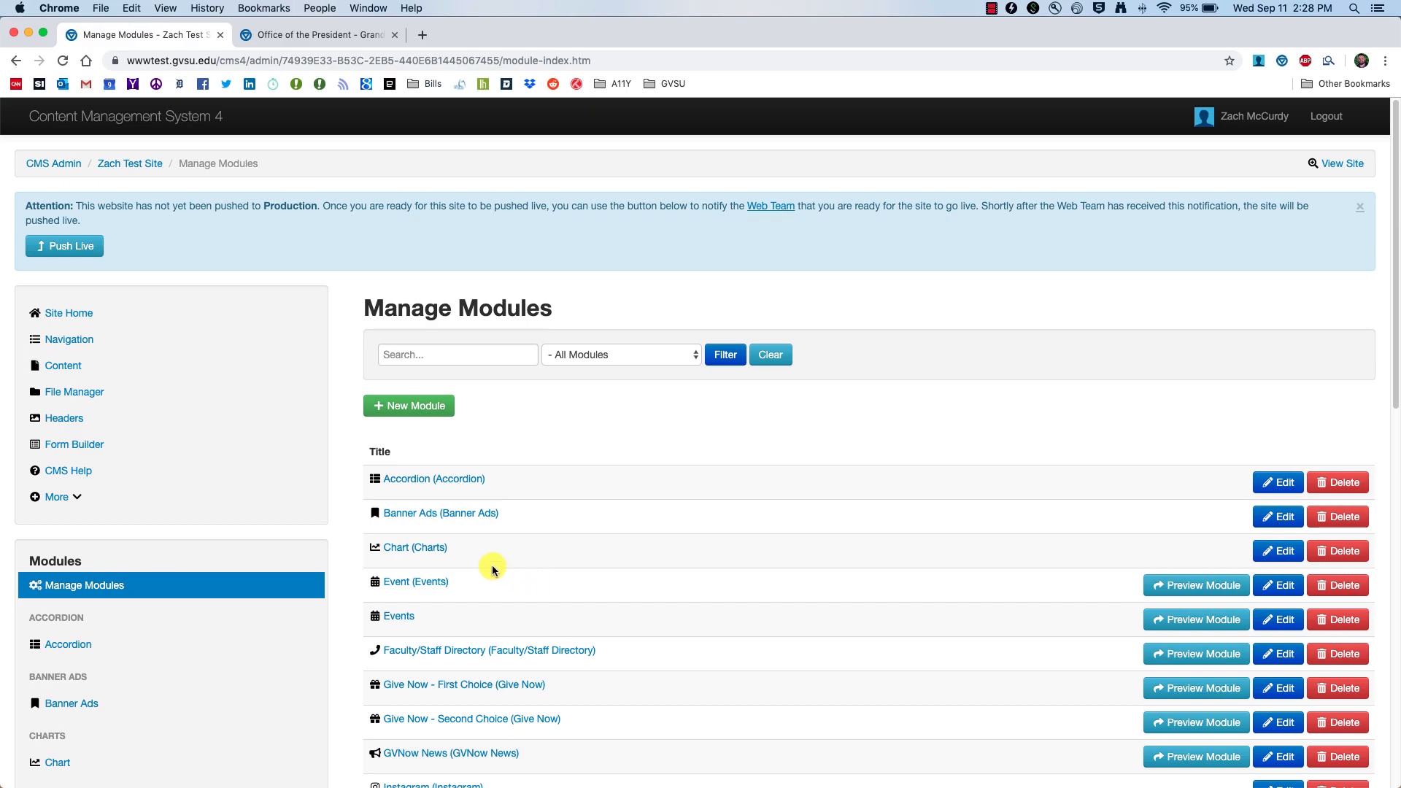
pyautogui.scroll(-5, 484, 544)
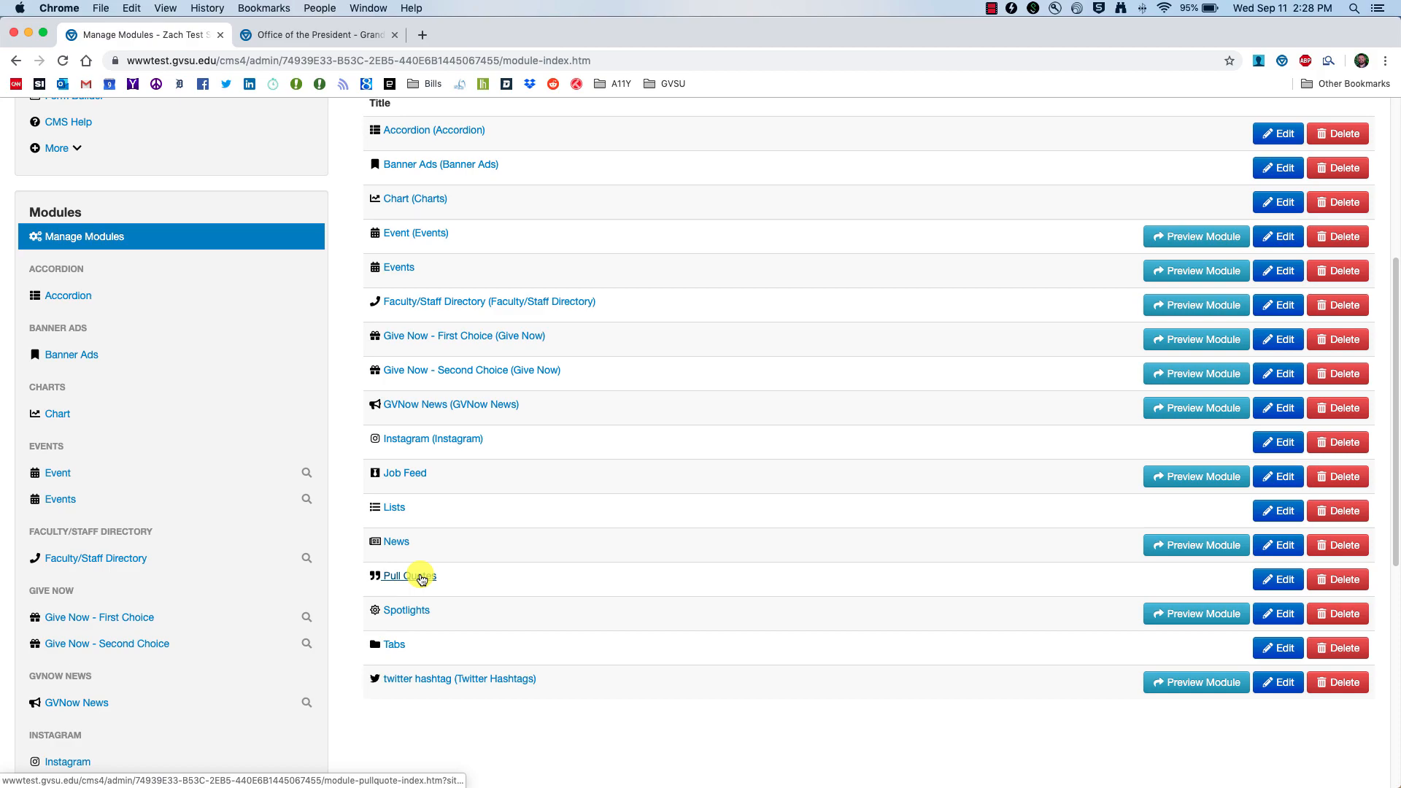
pyautogui.scroll(-5, 182, 584)
pyautogui.scroll(-2, 189, 580)
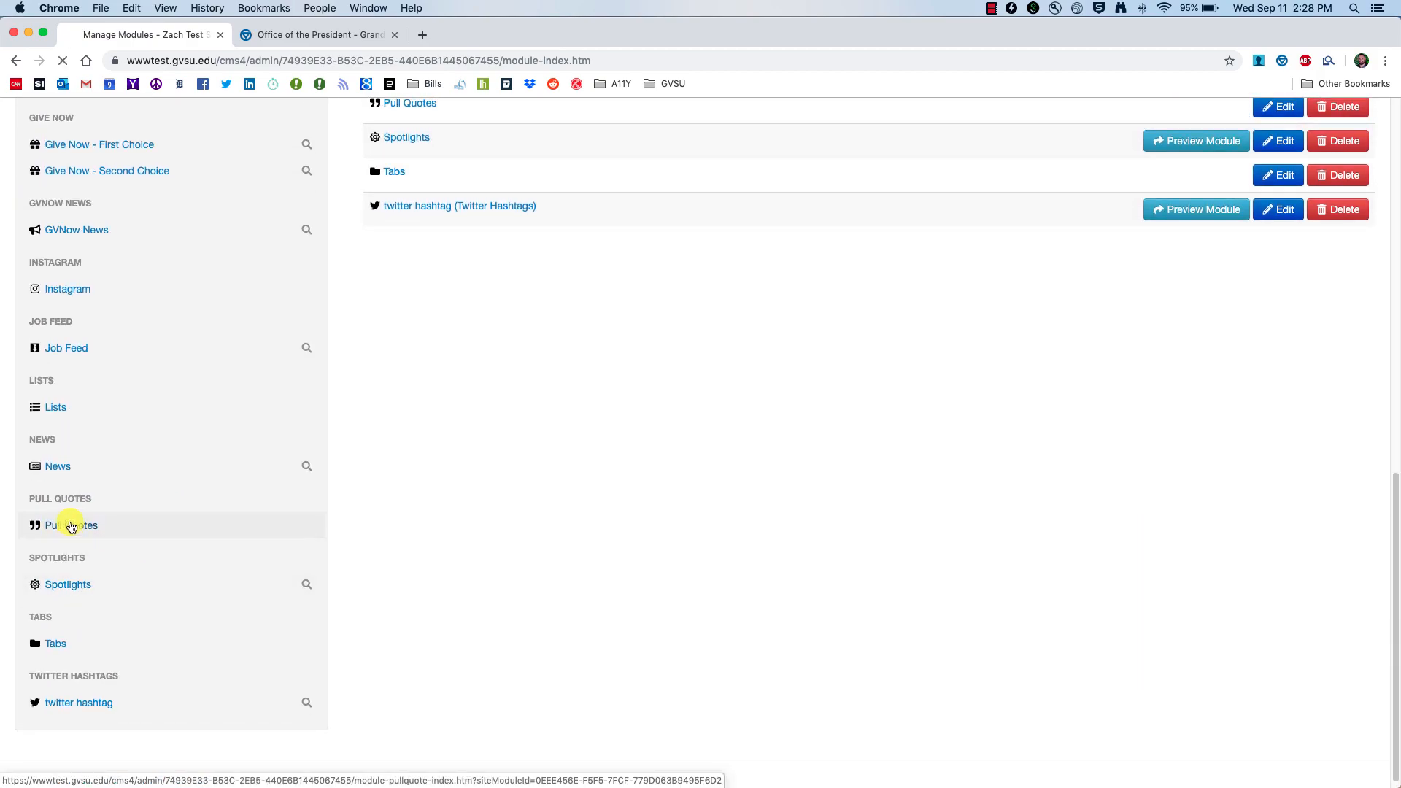
pyautogui.click(62, 524)
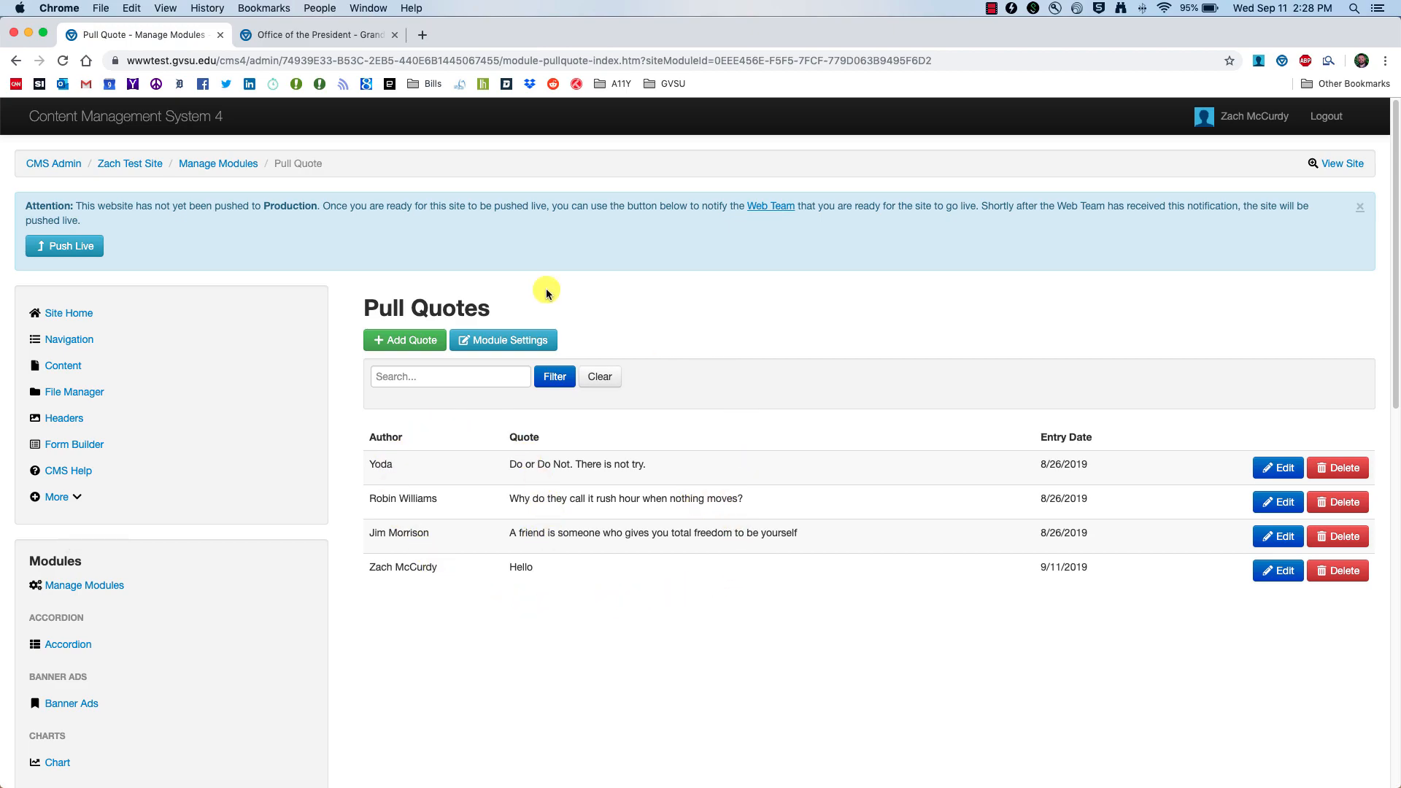
# Step: Add a test quote reading 'Hello again' to Pull Quotes
pyautogui.click(393, 341)
pyautogui.click(447, 392)
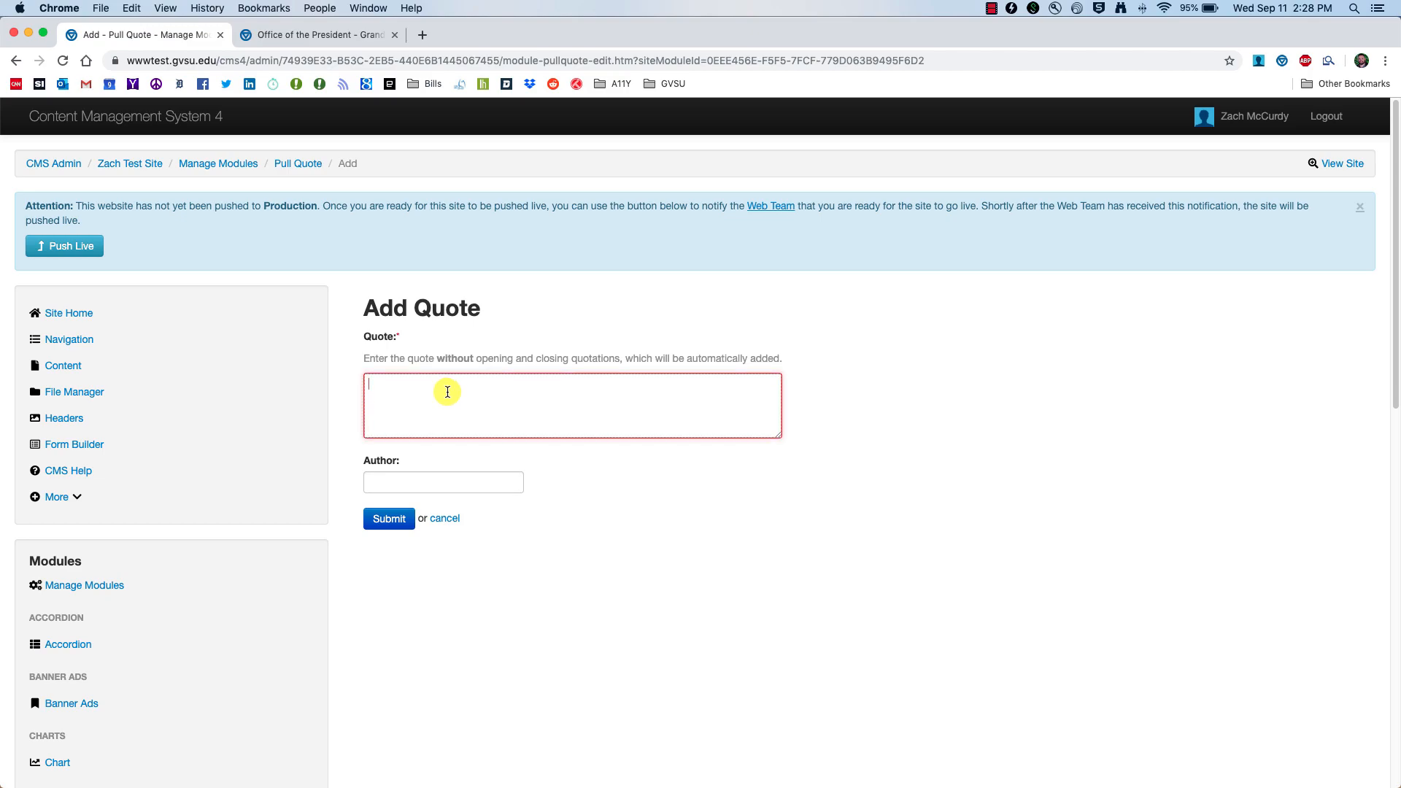
pyautogui.write('Hello again')
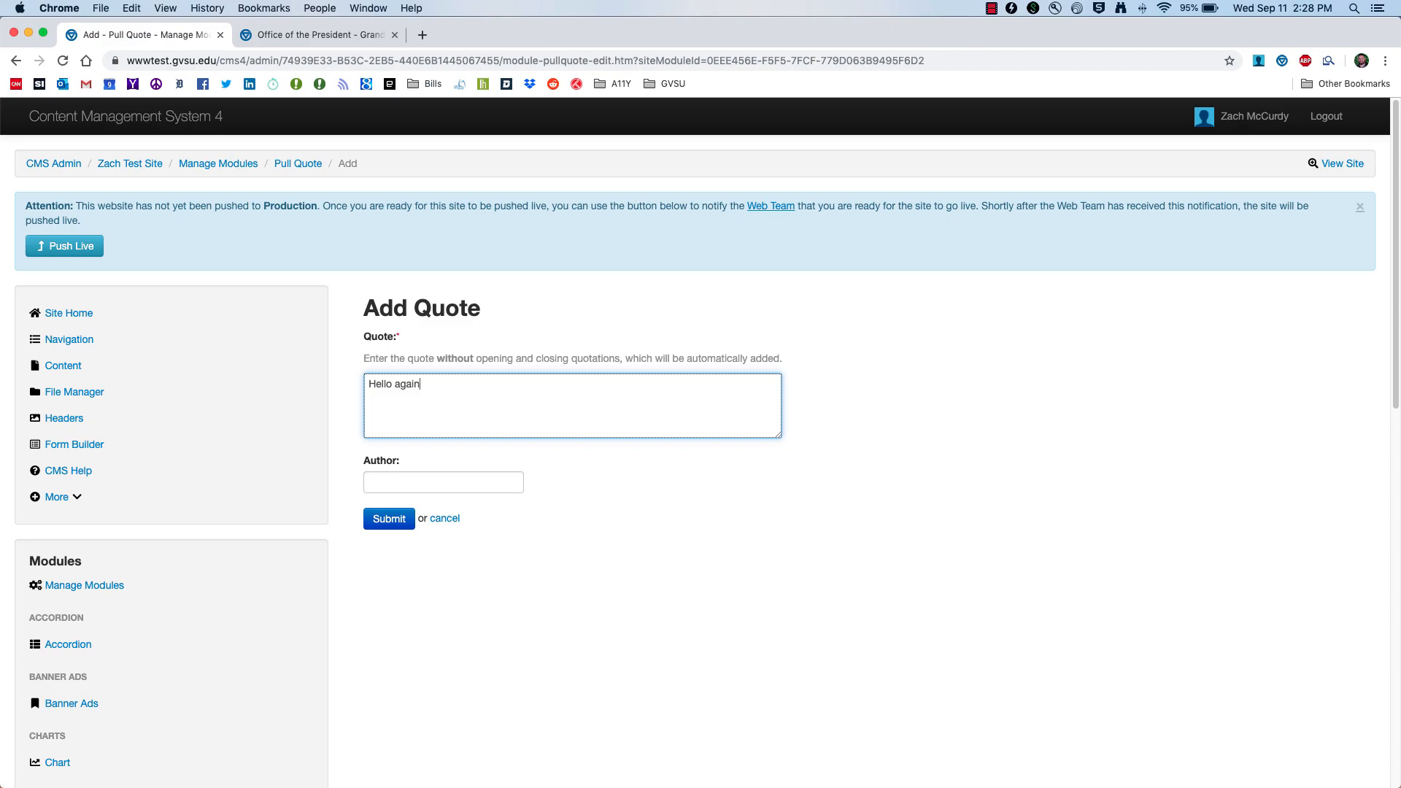
pyautogui.press('Tab')
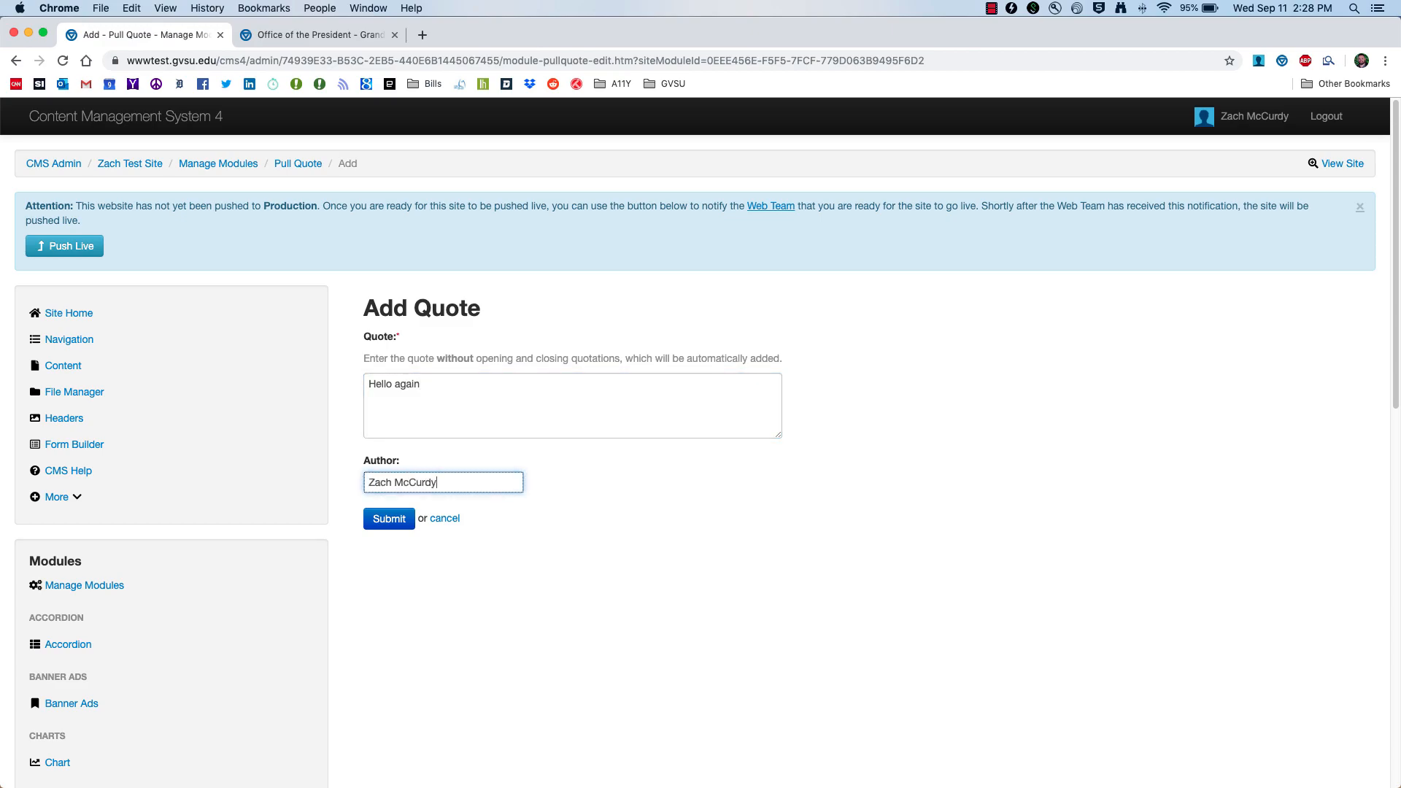
pyautogui.click(386, 518)
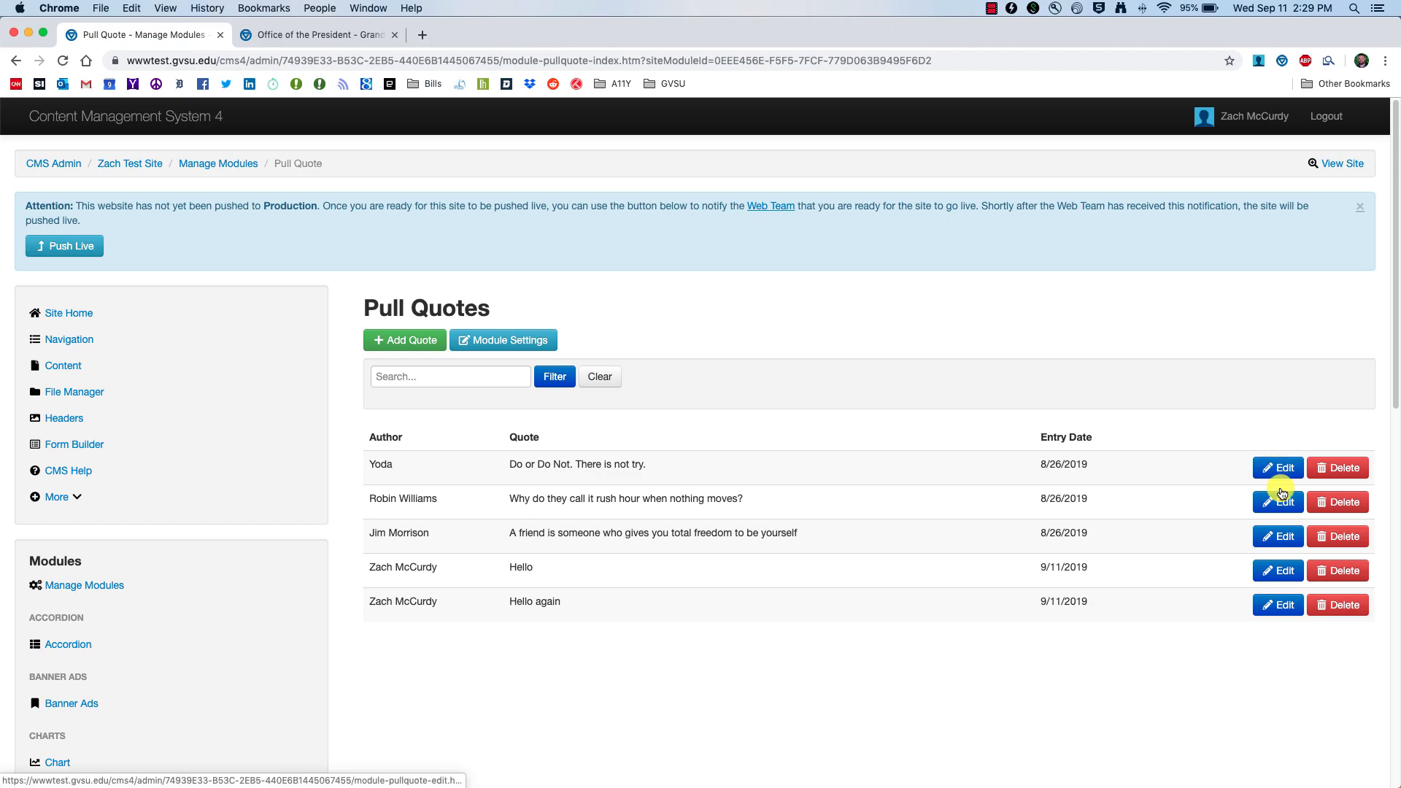
# Step: Delete the 'Hello again' quote and go to the Content page list
pyautogui.click(1336, 615)
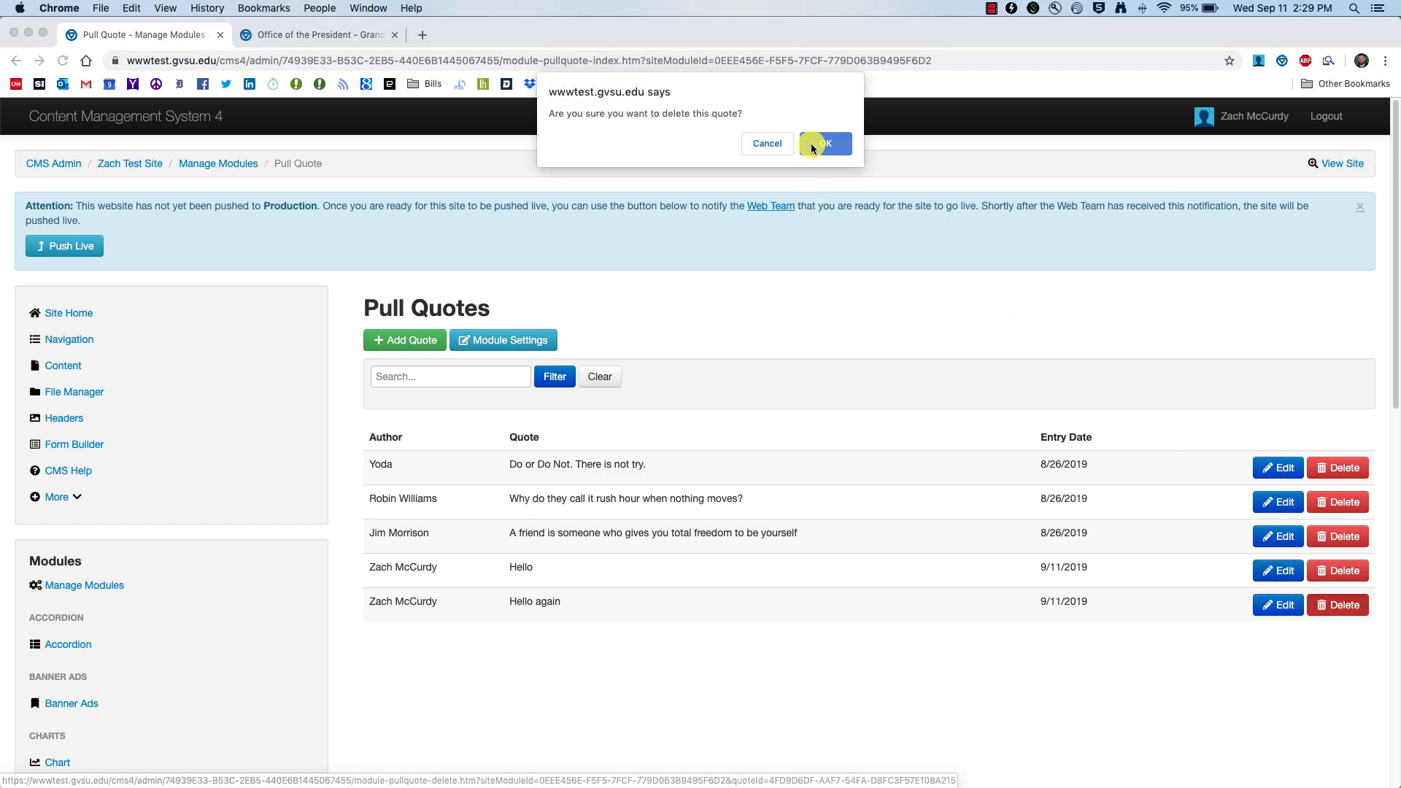
pyautogui.click(813, 147)
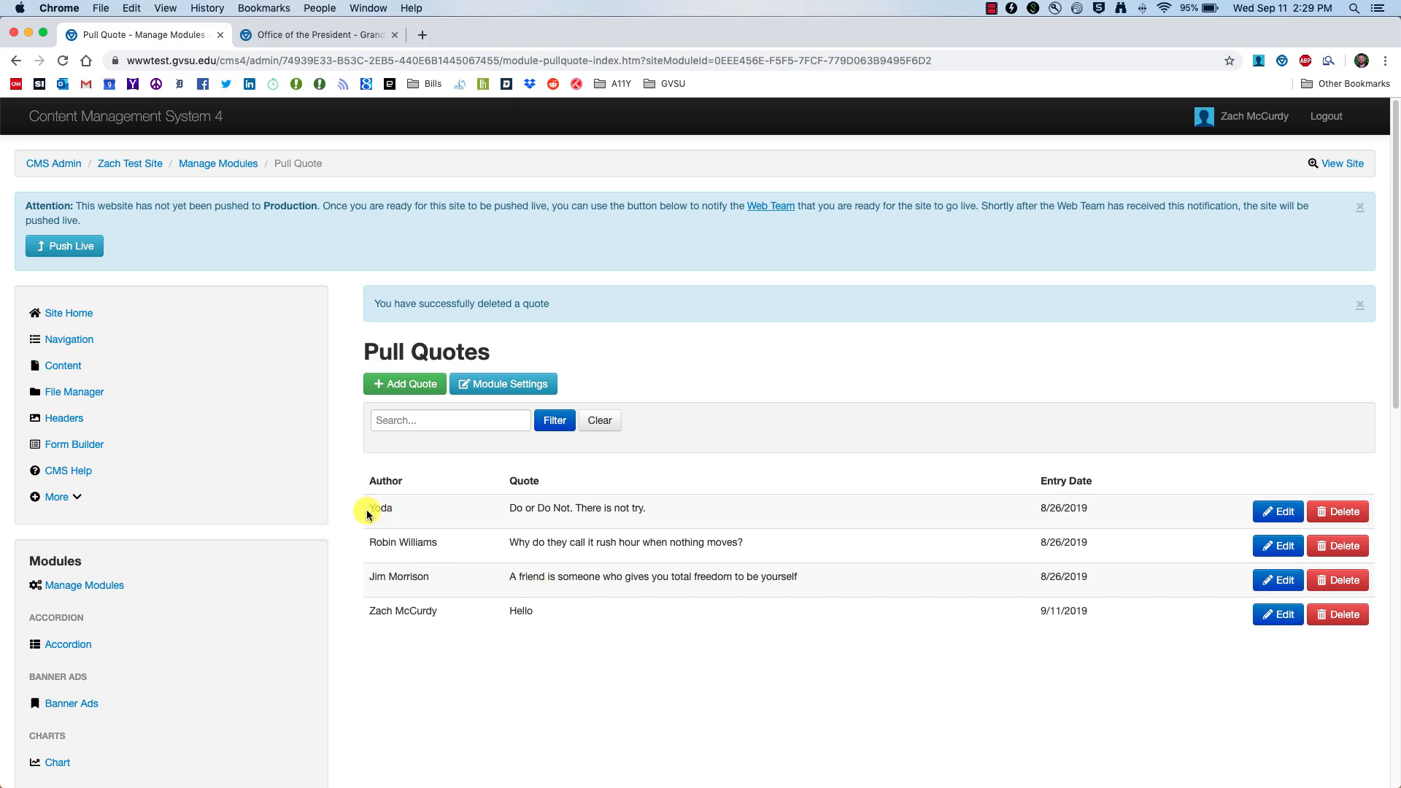
pyautogui.click(68, 373)
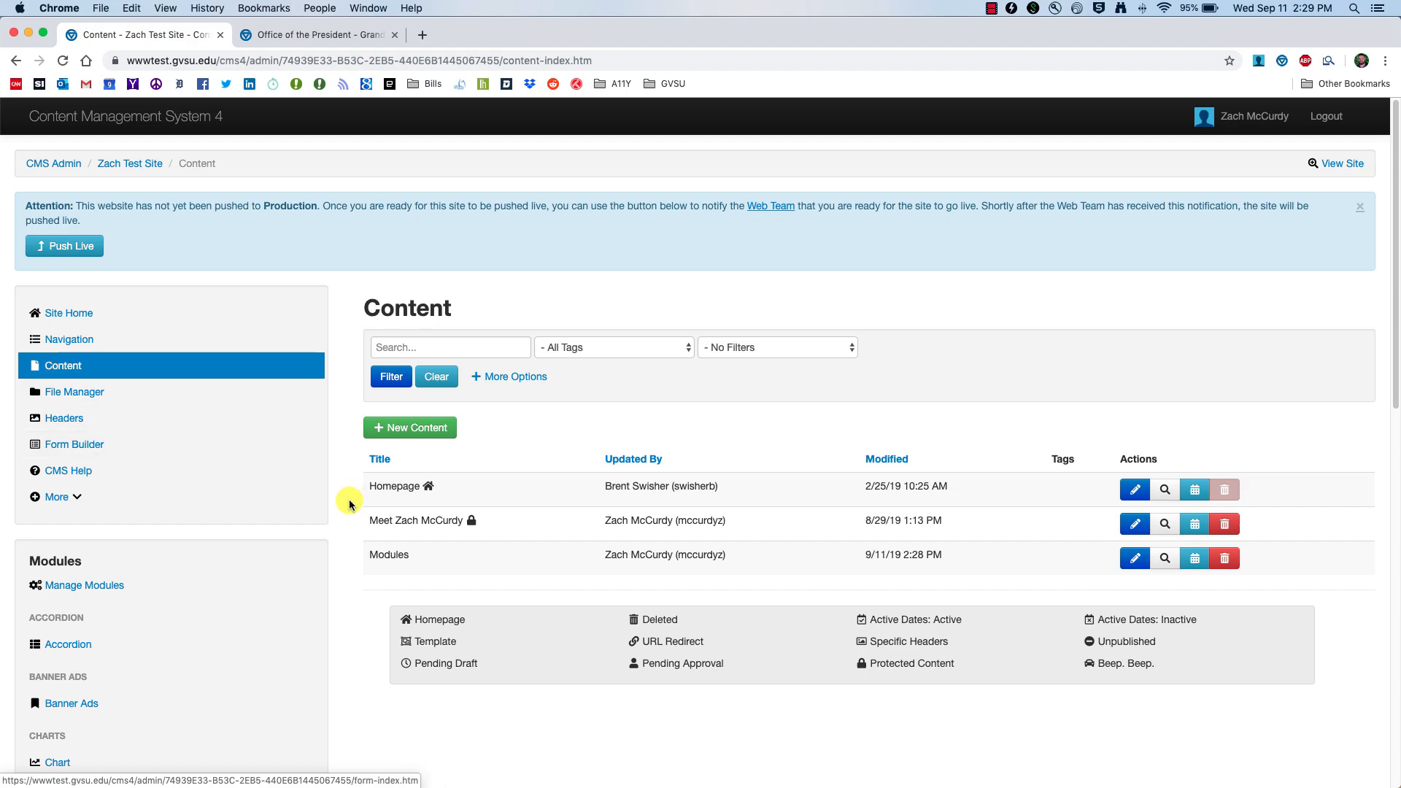
# Step: Insert the Pull Quotes module into the Modules page and widen it to two columns
pyautogui.click(1132, 561)
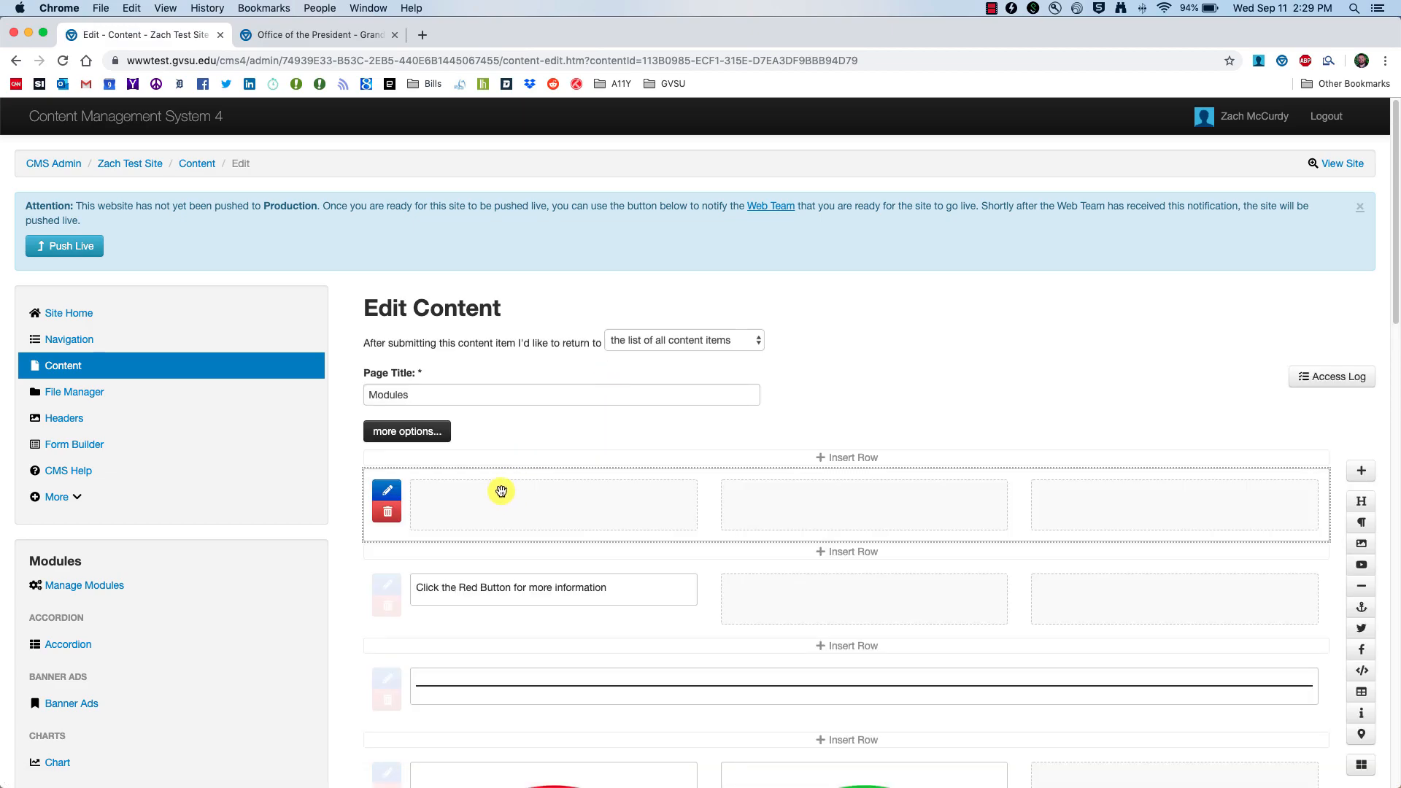
pyautogui.click(1362, 765)
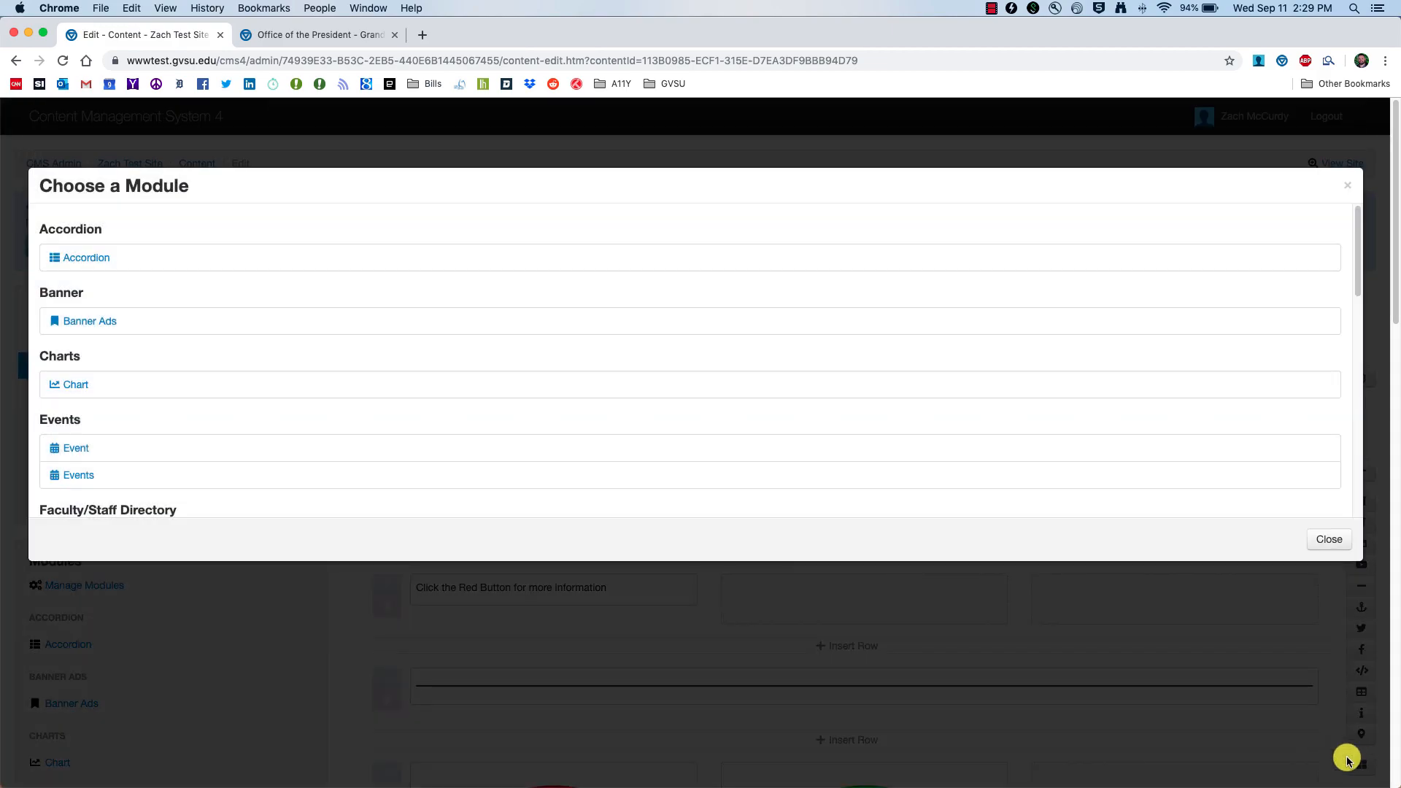
pyautogui.scroll(-9, 238, 397)
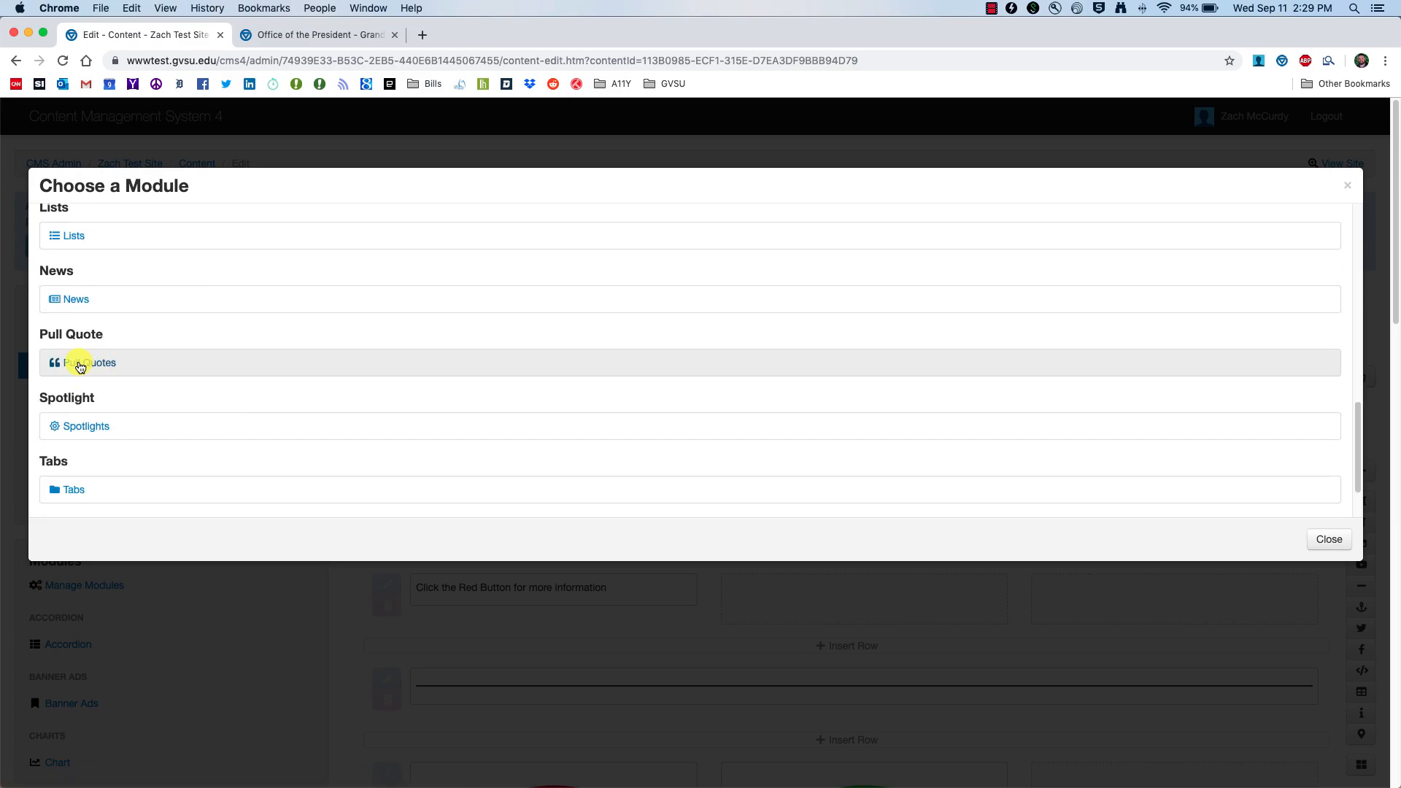
pyautogui.click(118, 363)
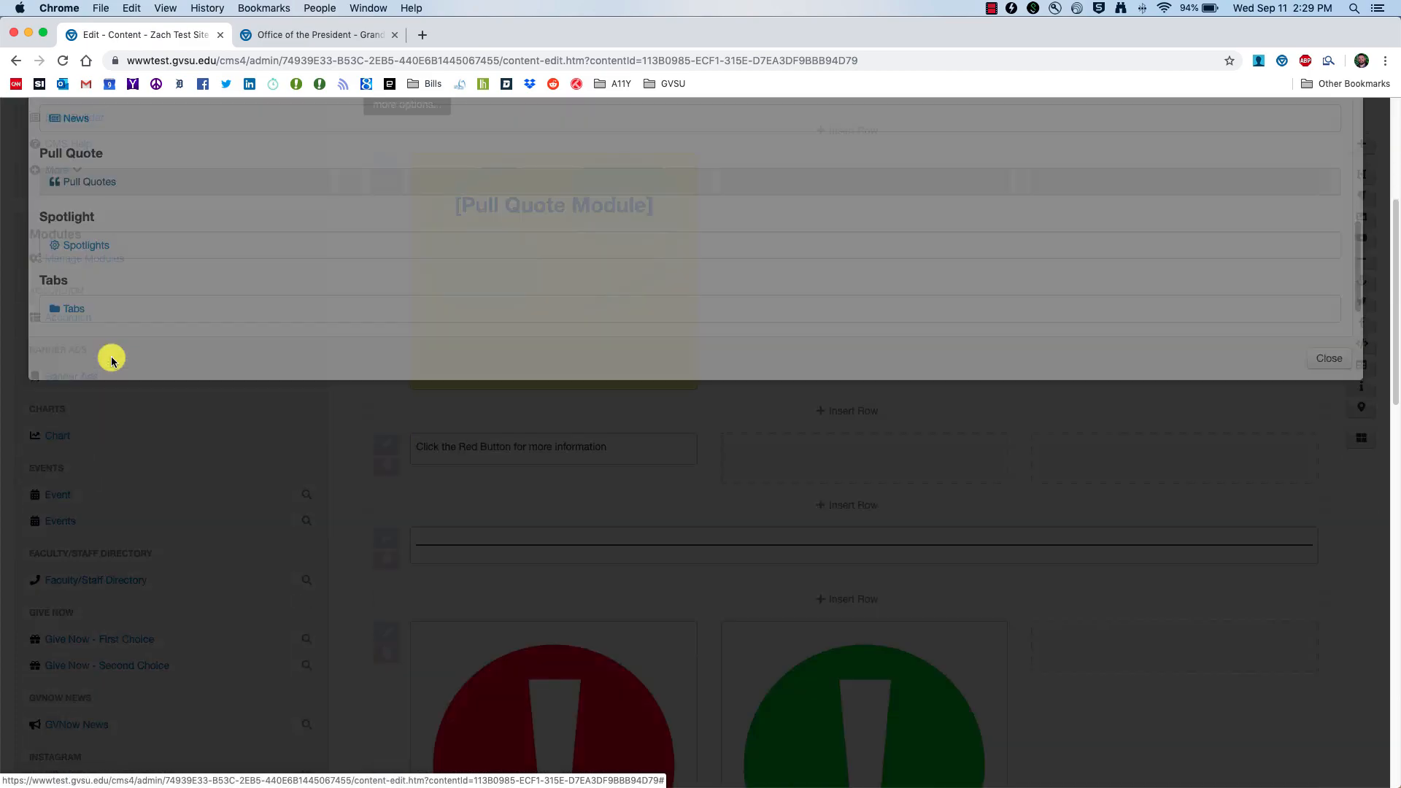
pyautogui.scroll(3, 473, 376)
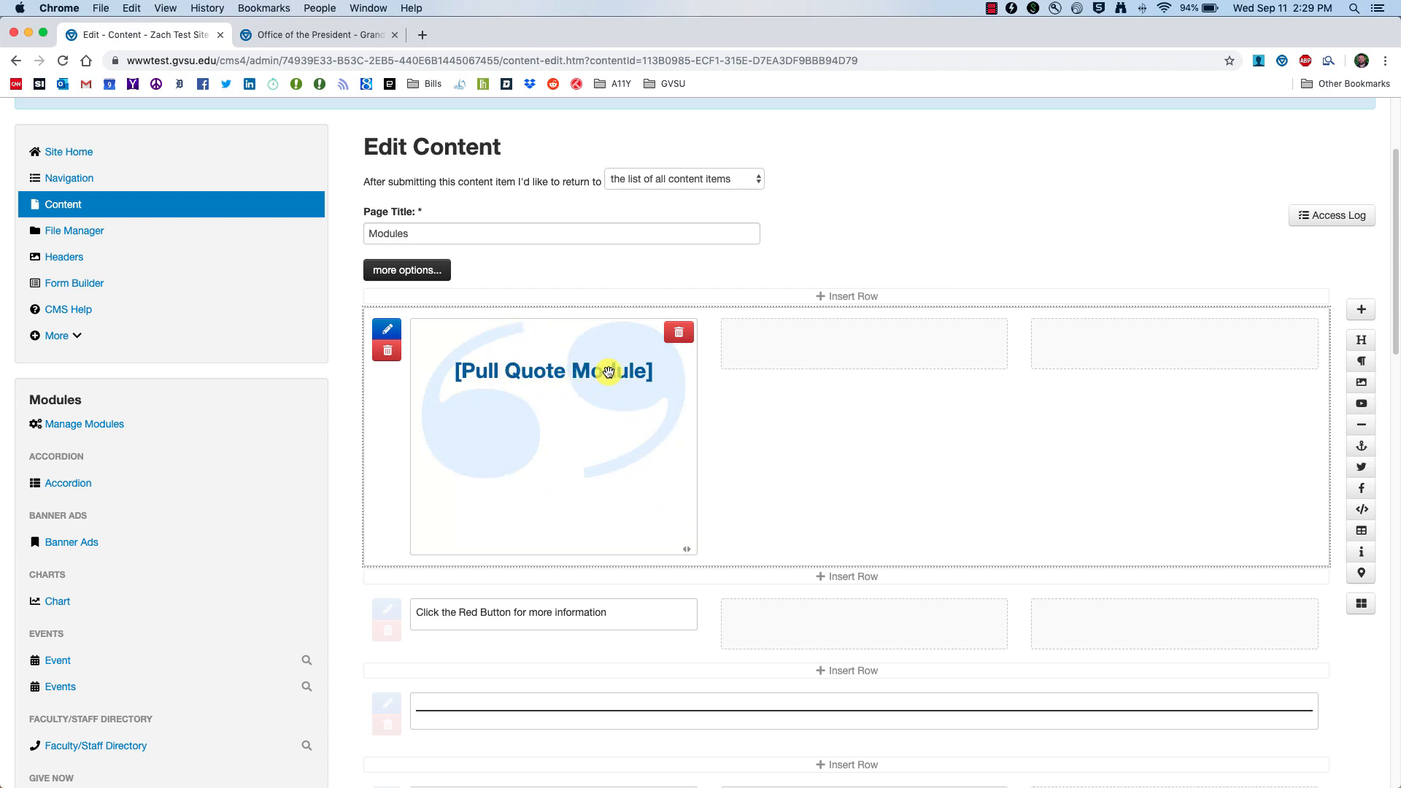
pyautogui.moveTo(686, 550); pyautogui.dragTo(613, 510)
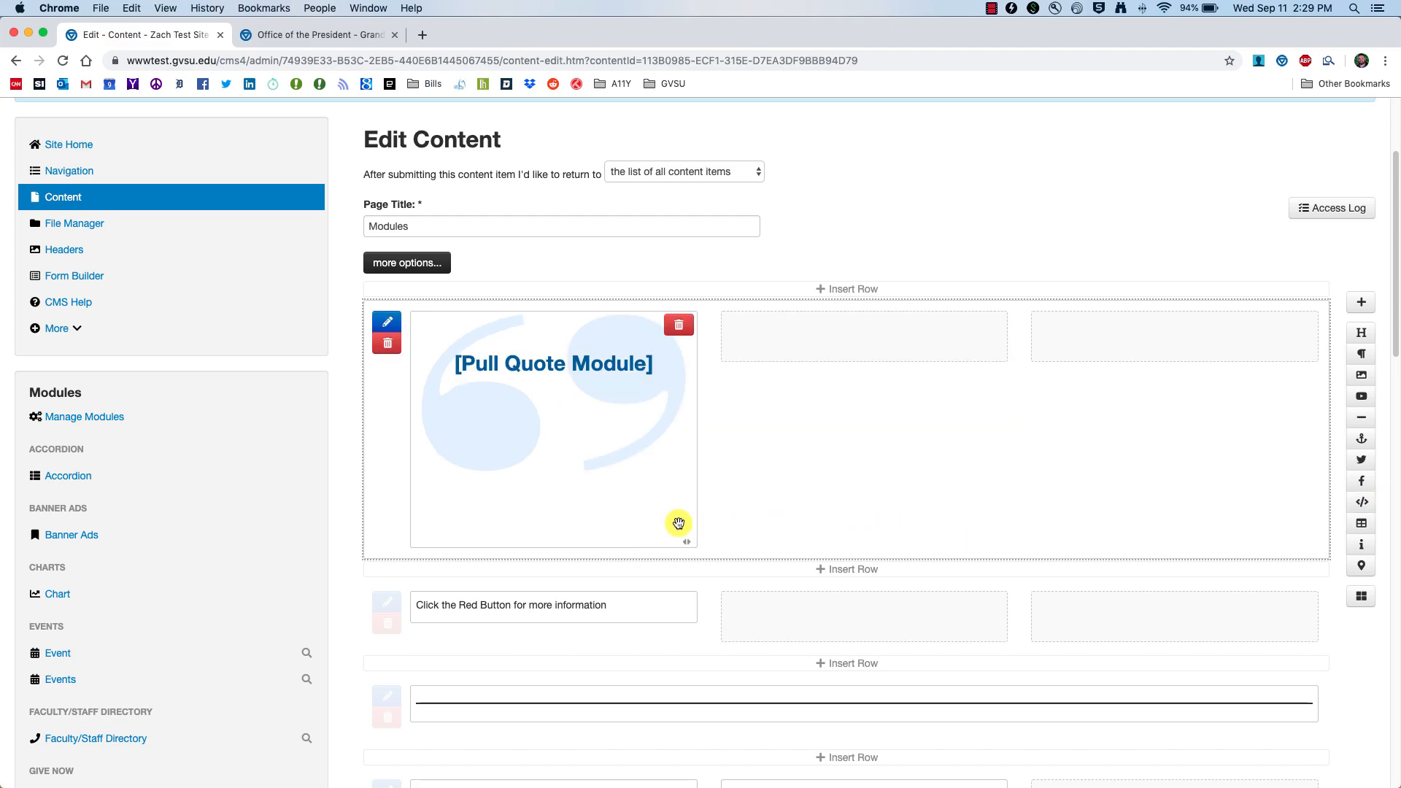
# Step: Publish the updated Modules page and open its live preview
pyautogui.scroll(-7, 672, 575)
pyautogui.scroll(-12, 672, 575)
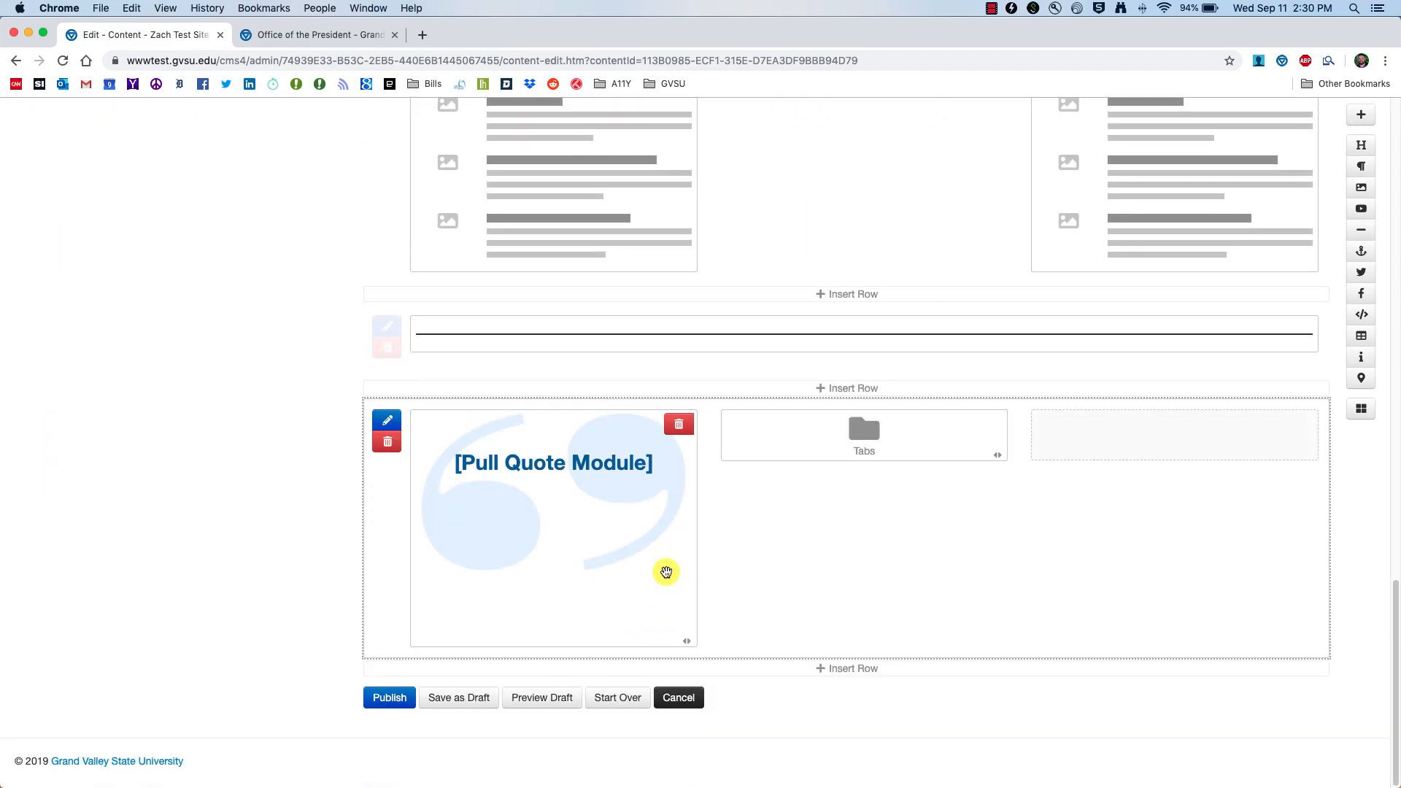
pyautogui.click(388, 711)
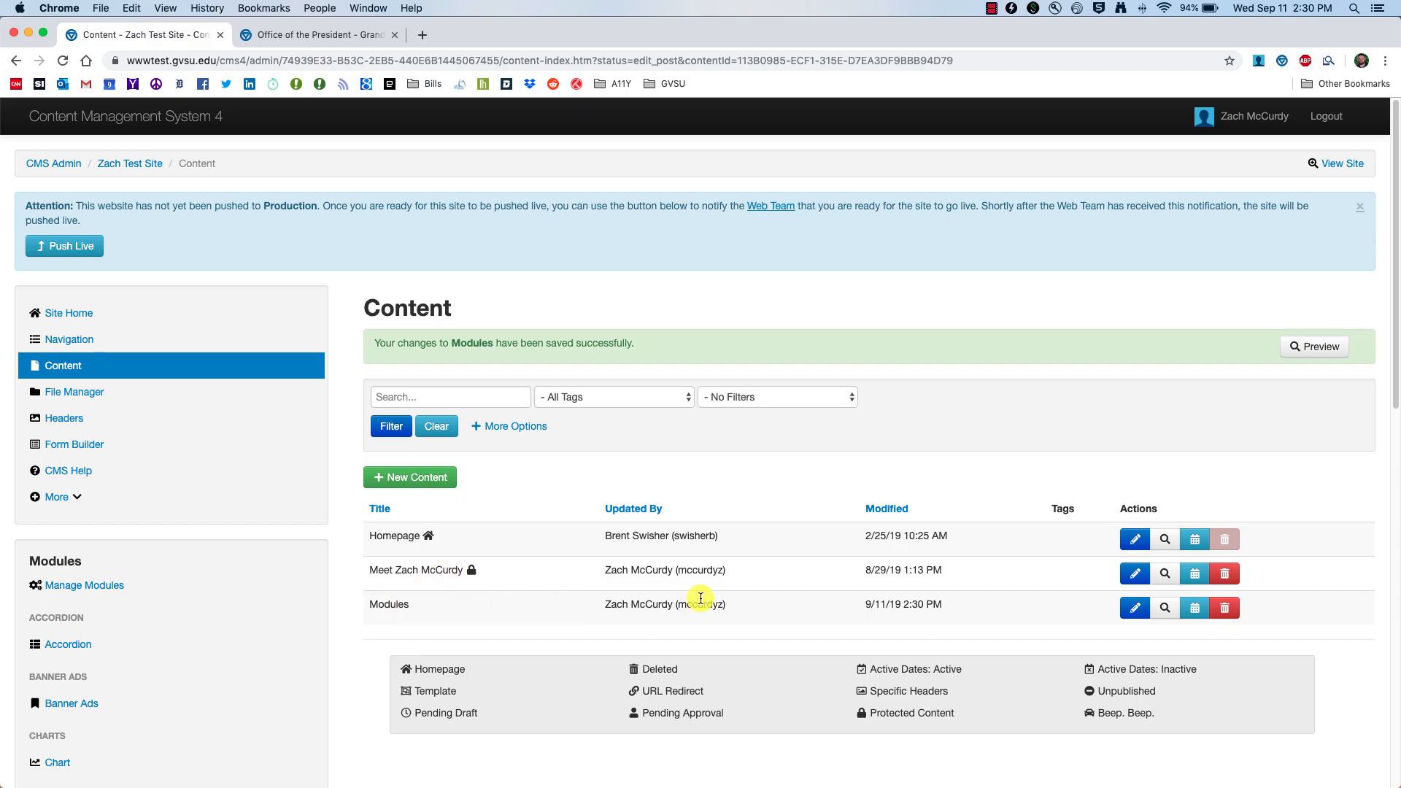
pyautogui.click(1166, 609)
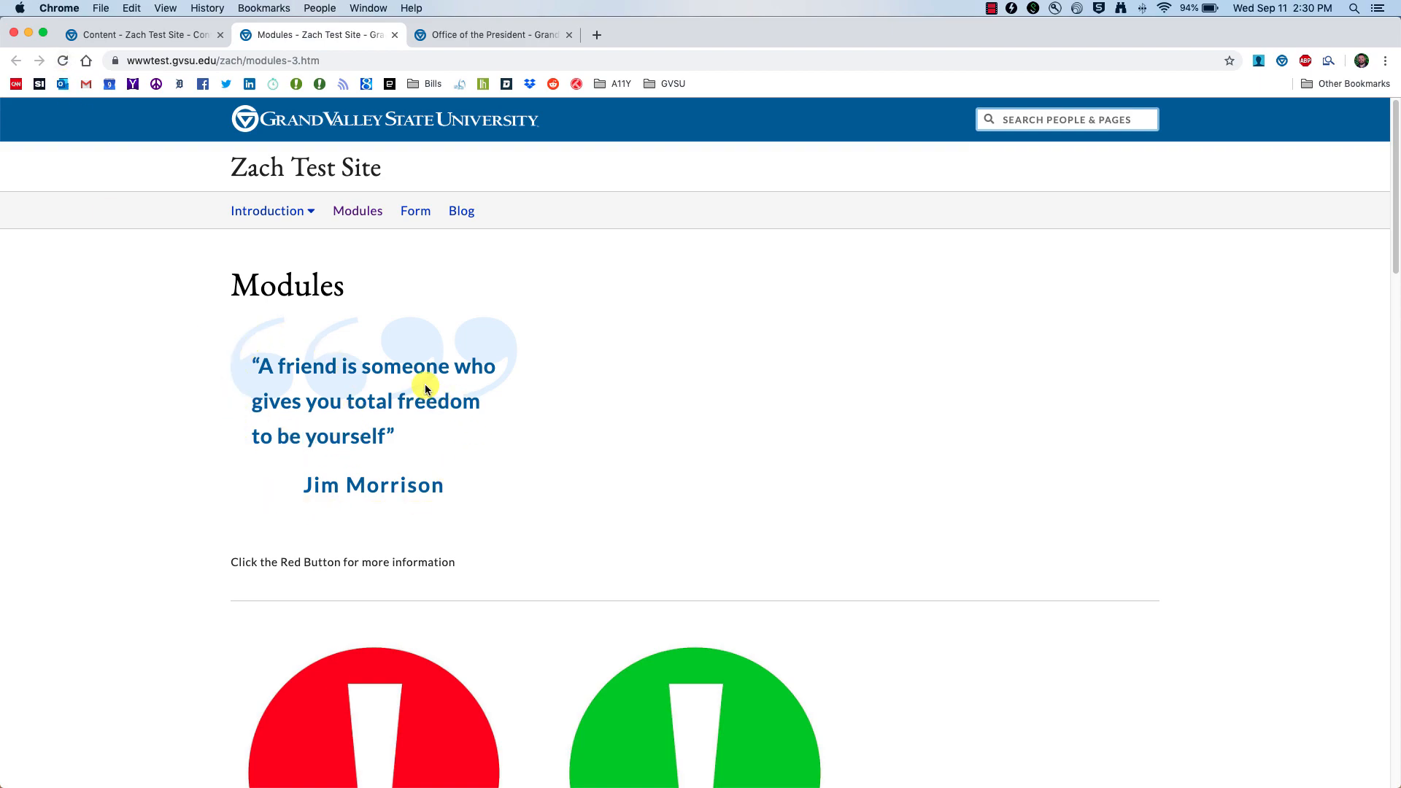
# Step: Reload the live Modules page three times to see different random pull quotes
pyautogui.click(64, 61)
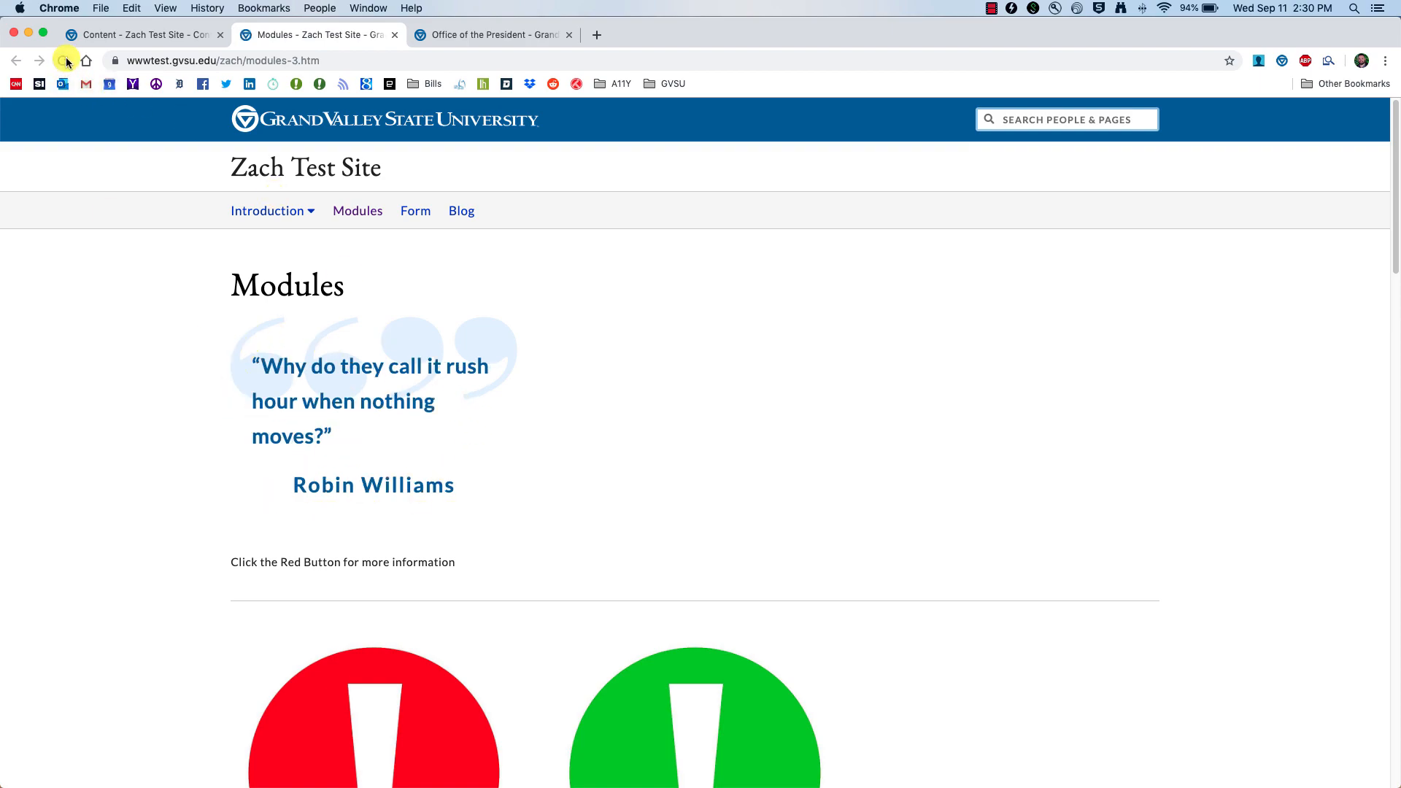
pyautogui.click(64, 61)
pyautogui.click(64, 61)
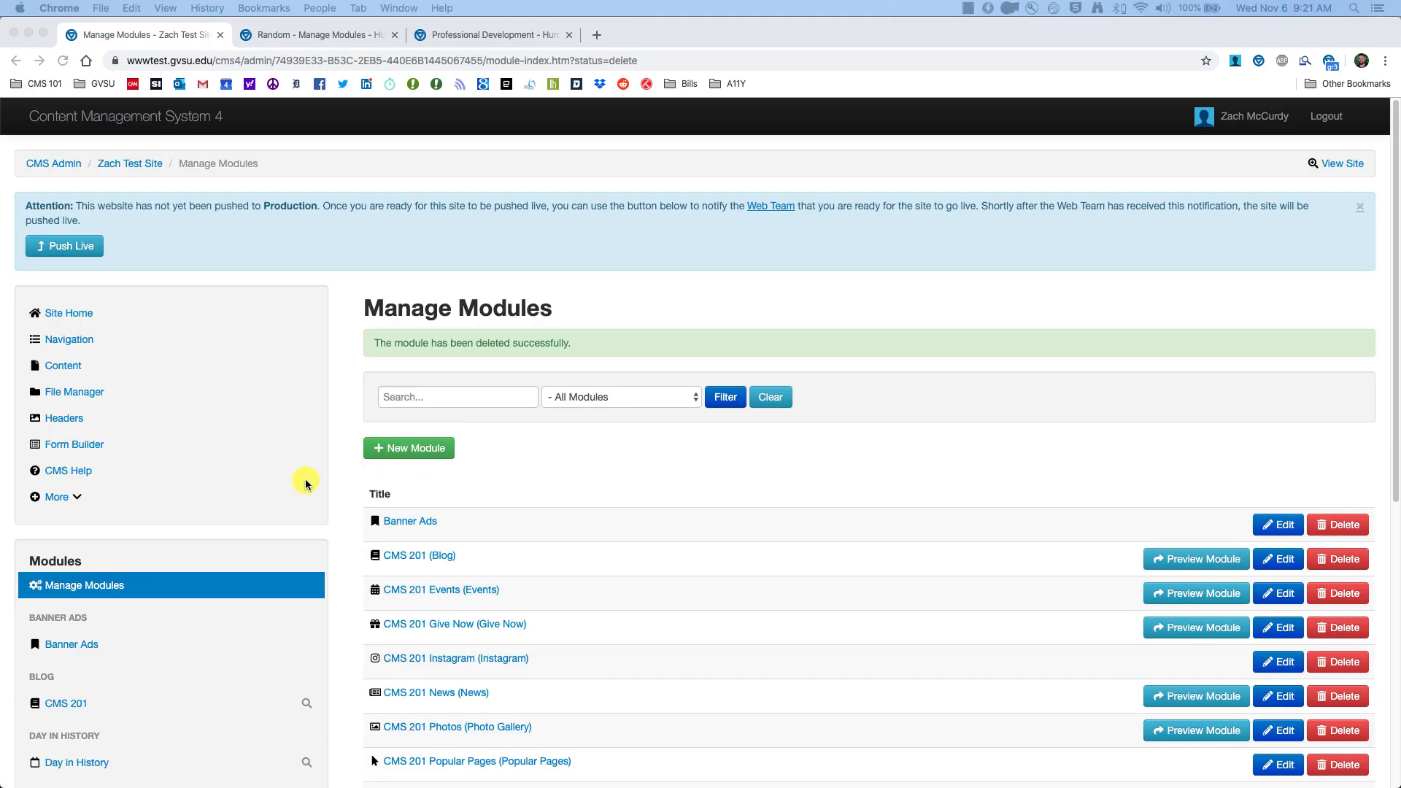
# Step: Create a Random-type module with alias title 'CMS 201 Random'
pyautogui.click(73, 585)
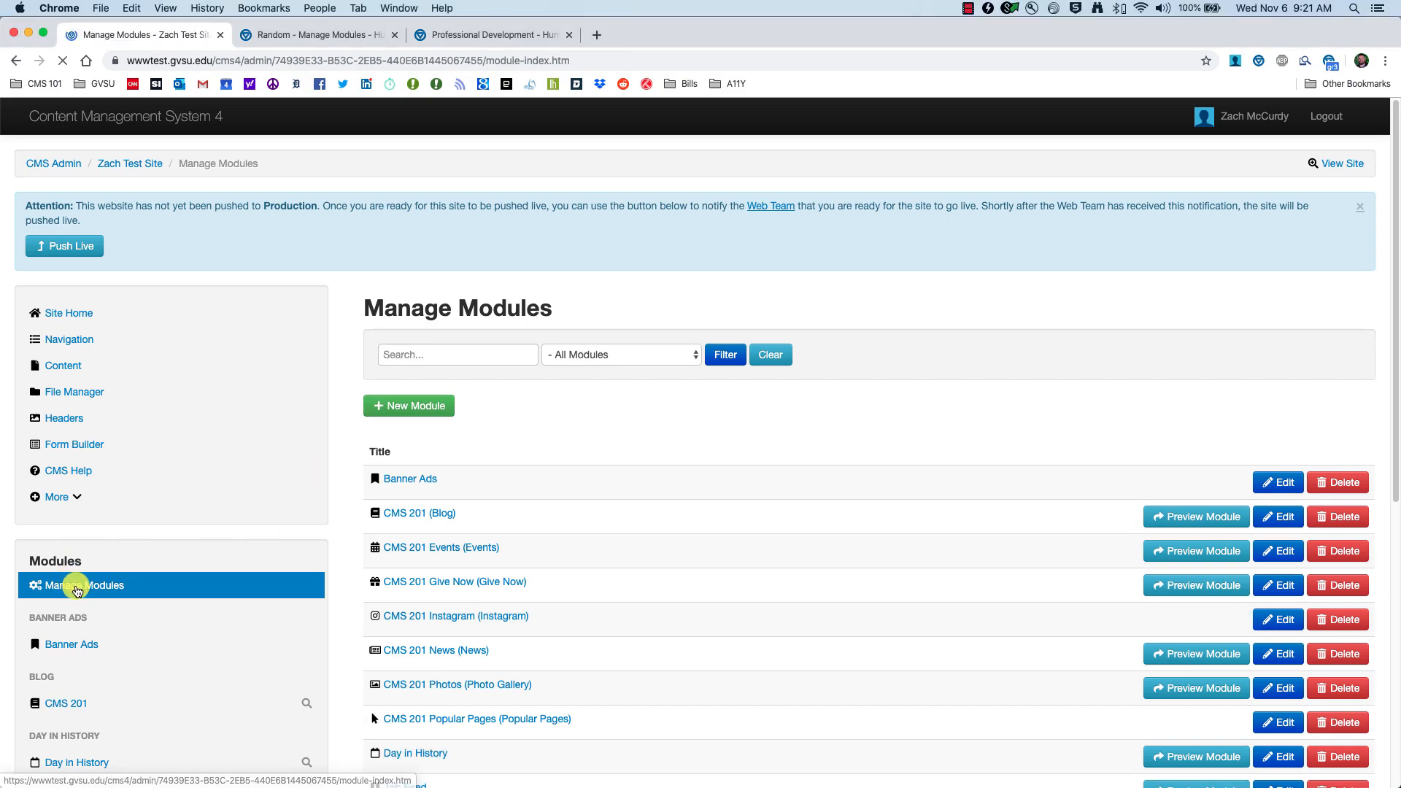
pyautogui.click(422, 409)
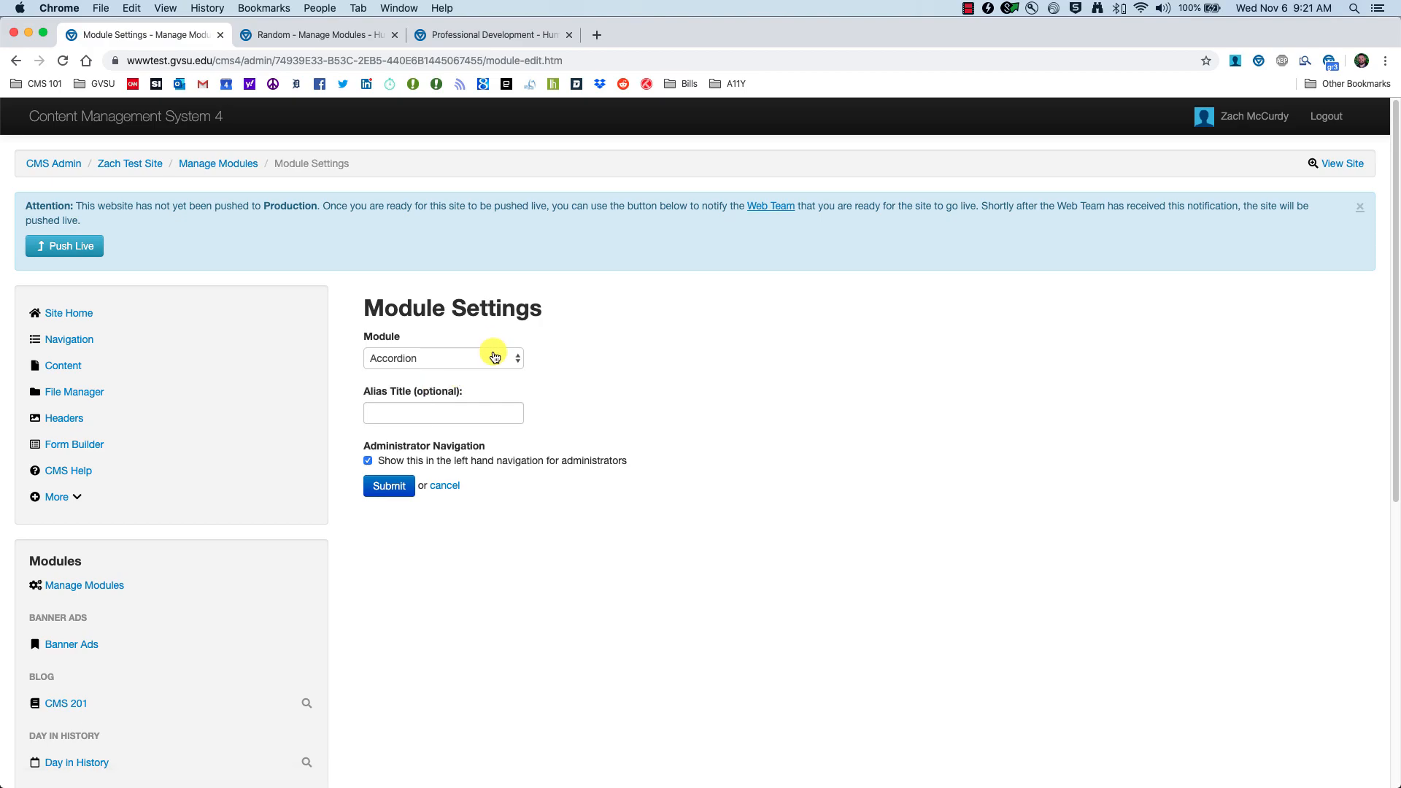
pyautogui.click(494, 357)
pyautogui.click(410, 580)
pyautogui.click(437, 415)
pyautogui.write('CMS 201 Random')
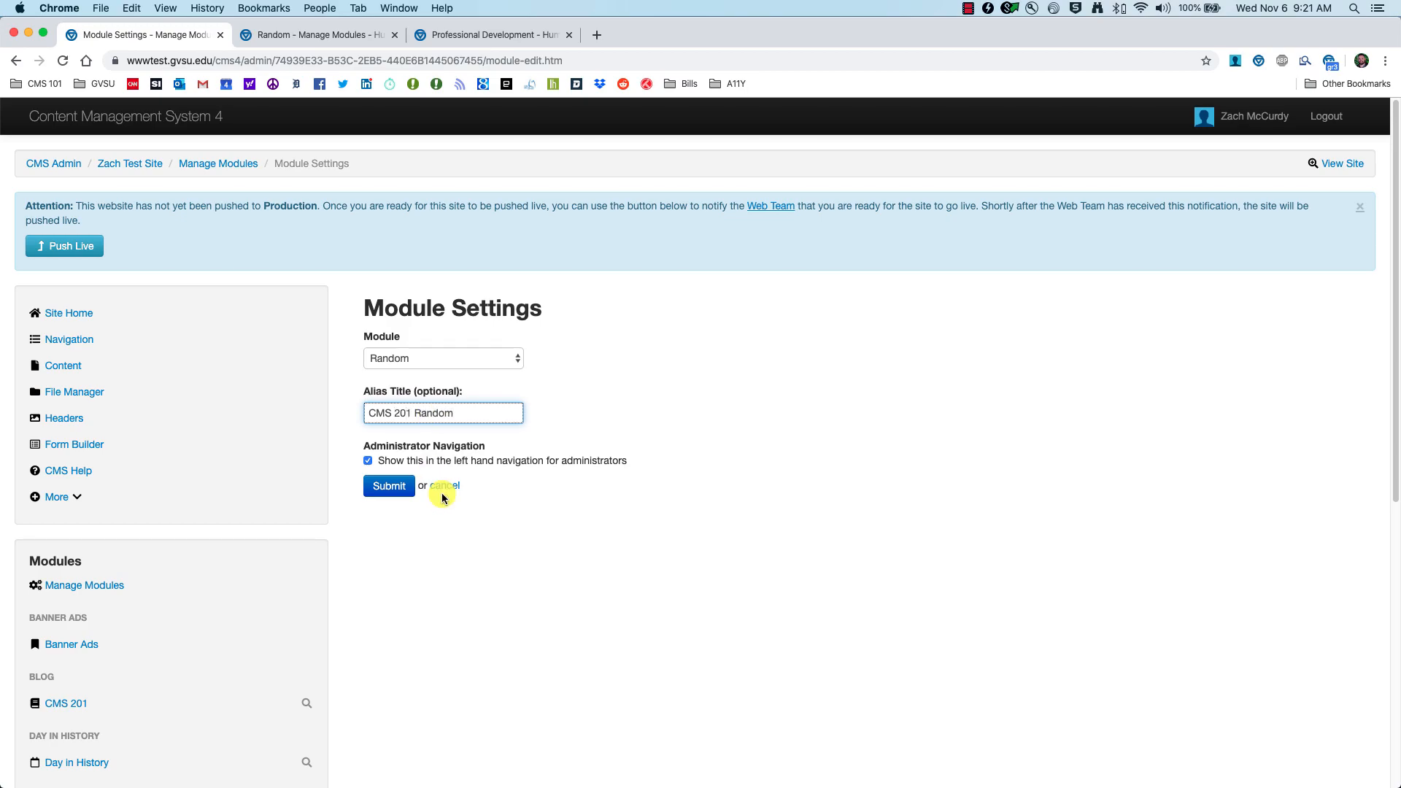
pyautogui.click(385, 482)
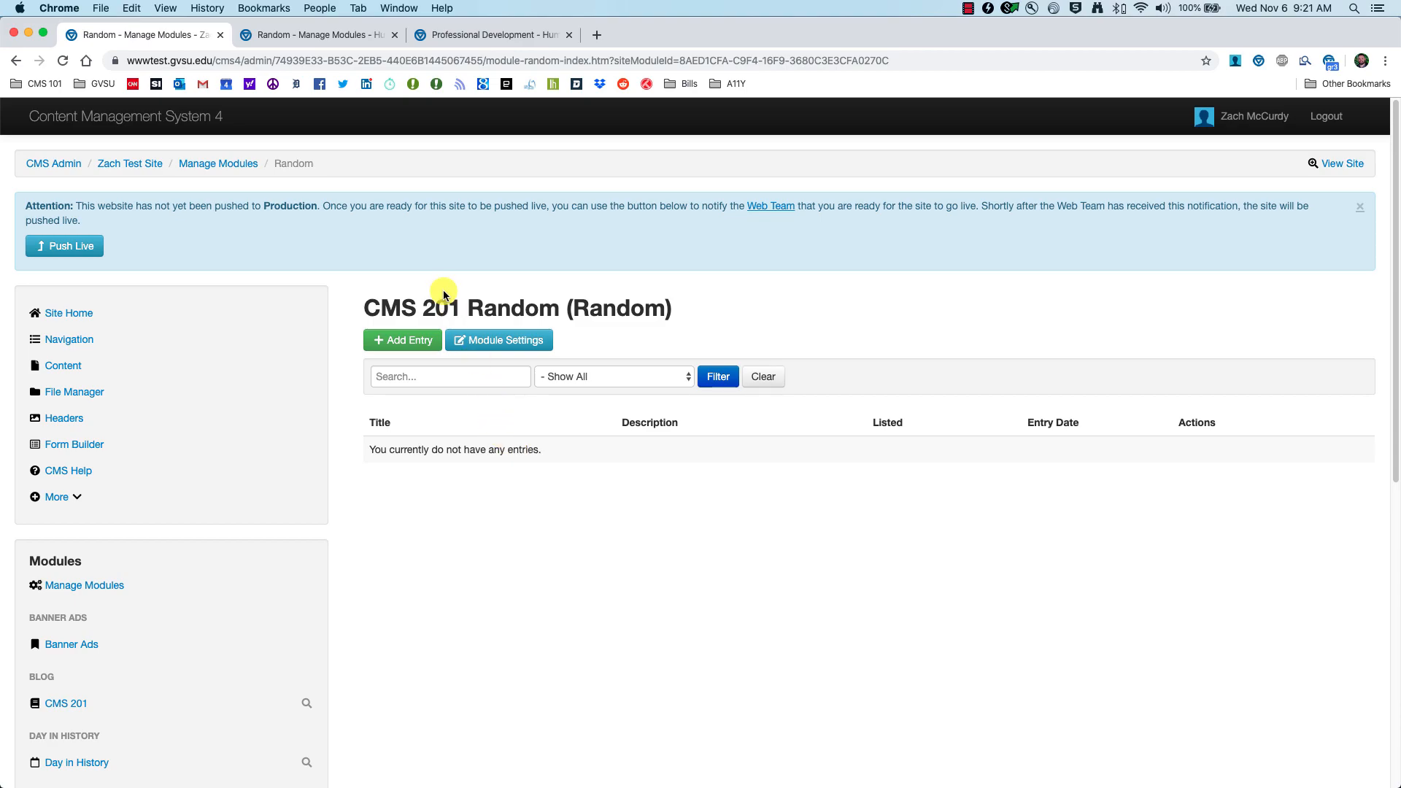
pyautogui.click(482, 34)
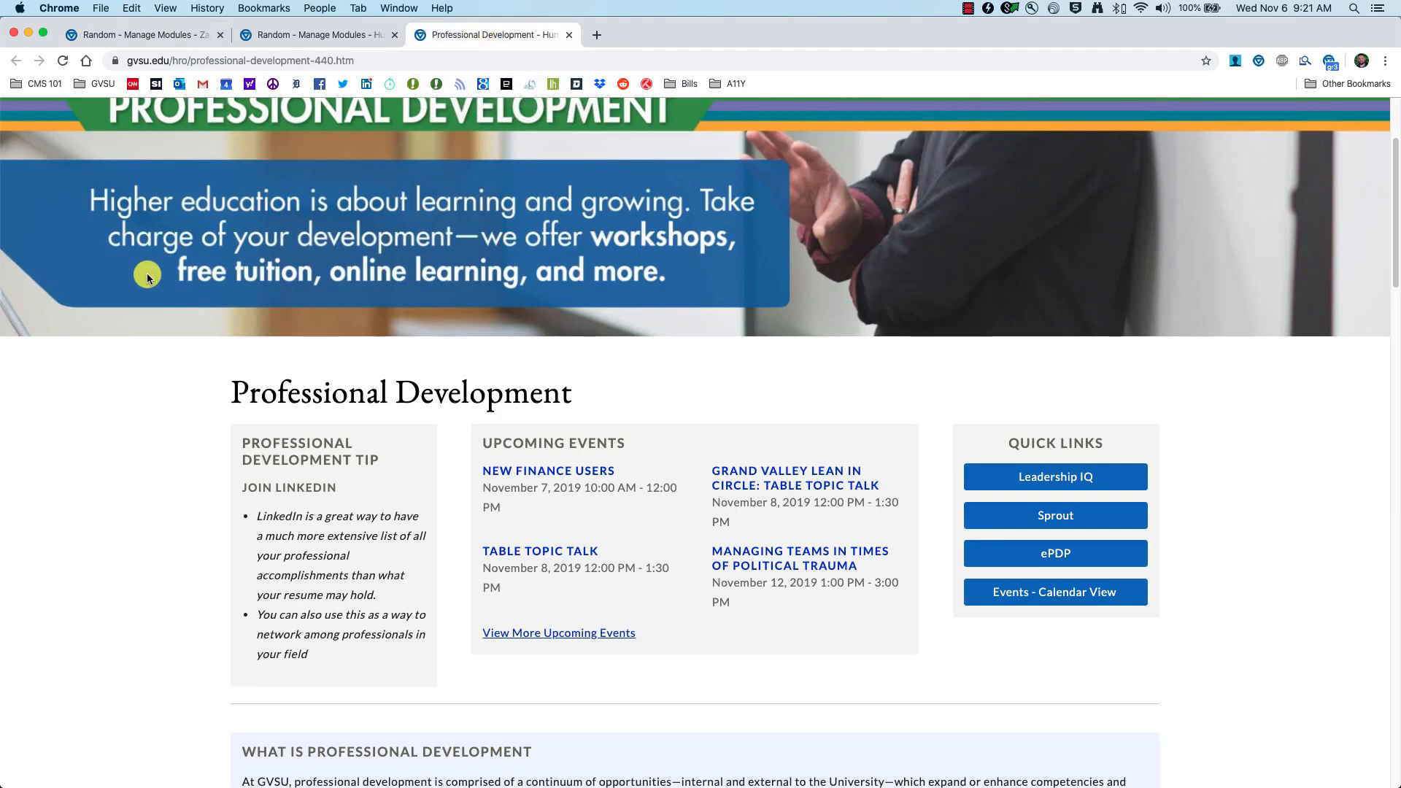
# Step: Scroll the Professional Development page down to the 'Join LinkedIn' Professional Development Tip box
pyautogui.scroll(3, 146, 272)
pyautogui.scroll(-1, 226, 212)
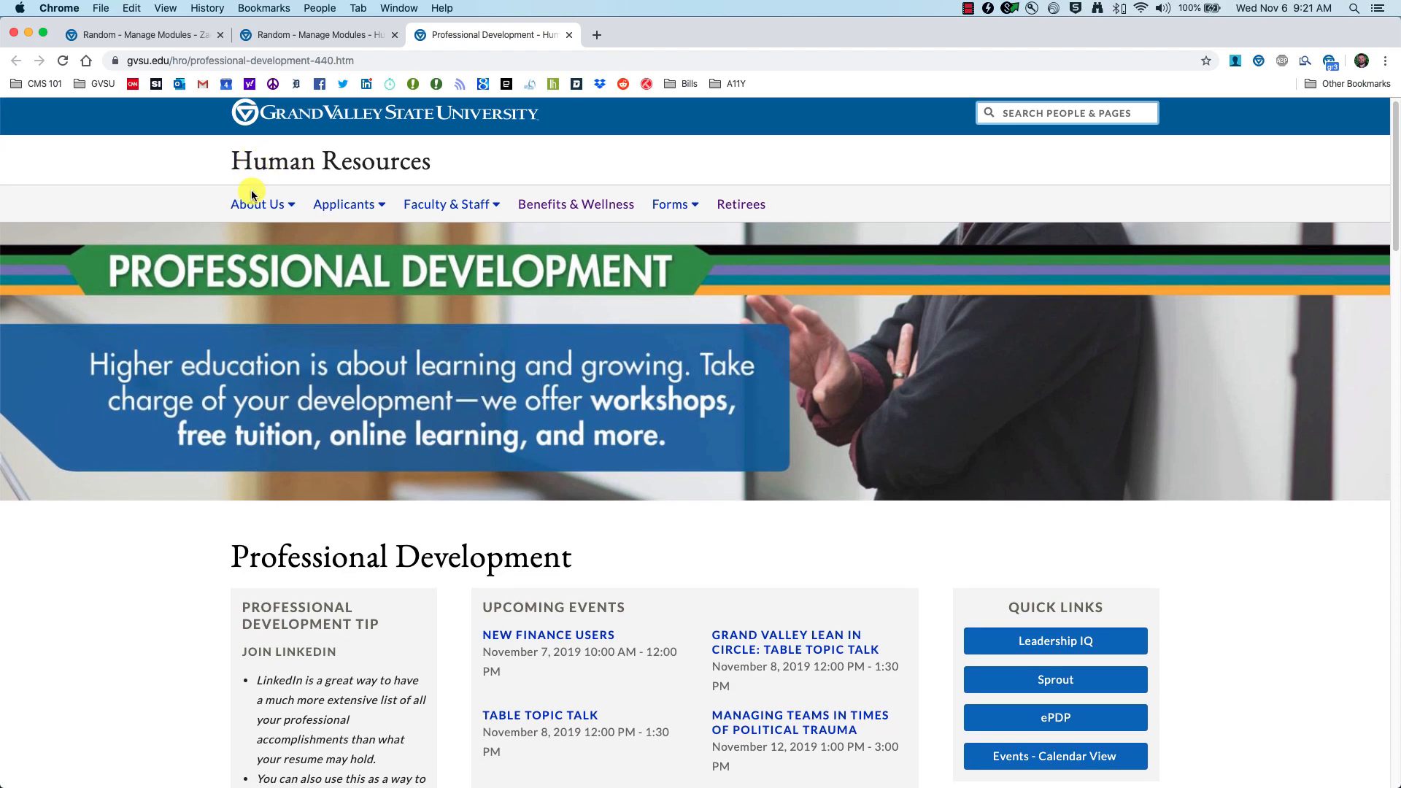
pyautogui.scroll(-5, 428, 283)
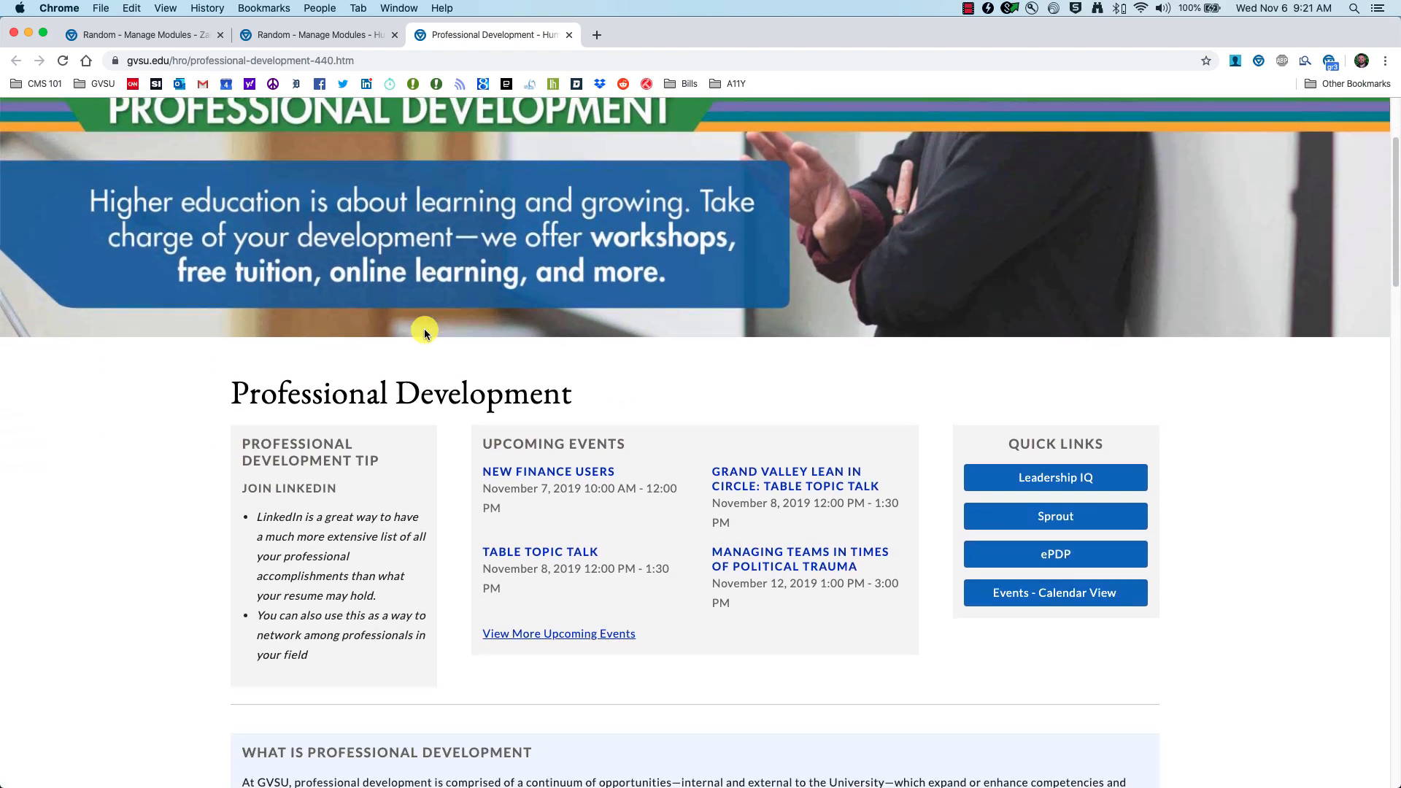
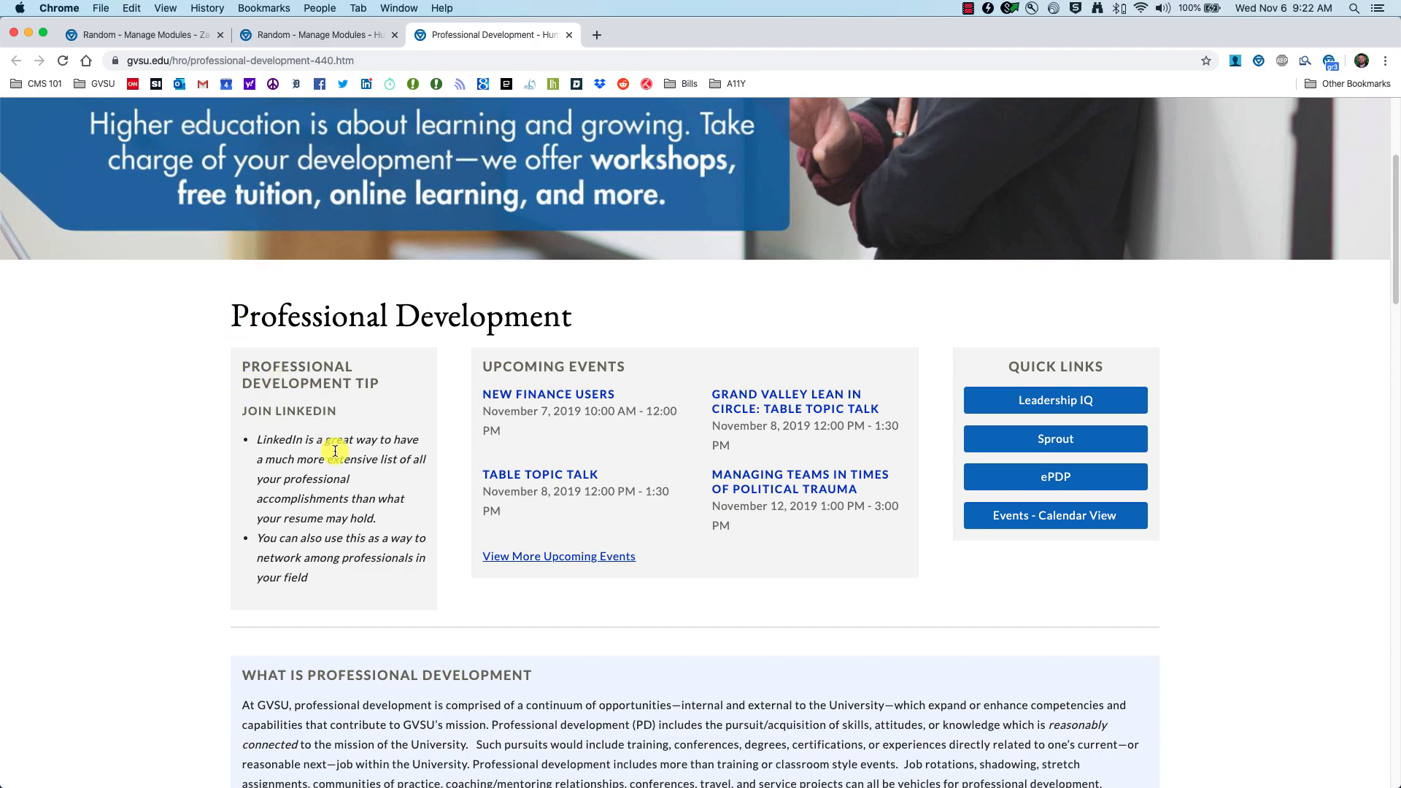
# Step: Reload the live page twice more to see other random tips
pyautogui.click(63, 63)
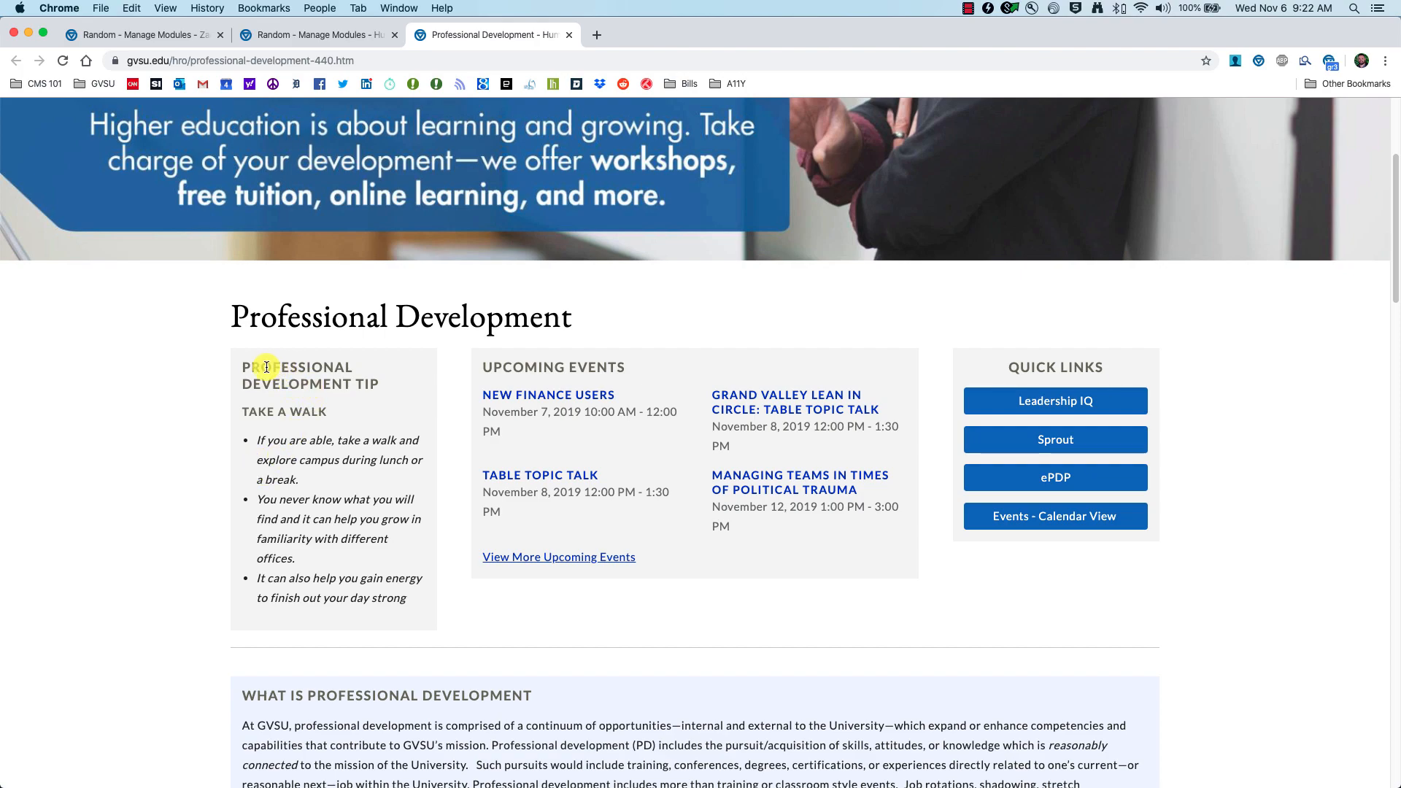
pyautogui.click(63, 63)
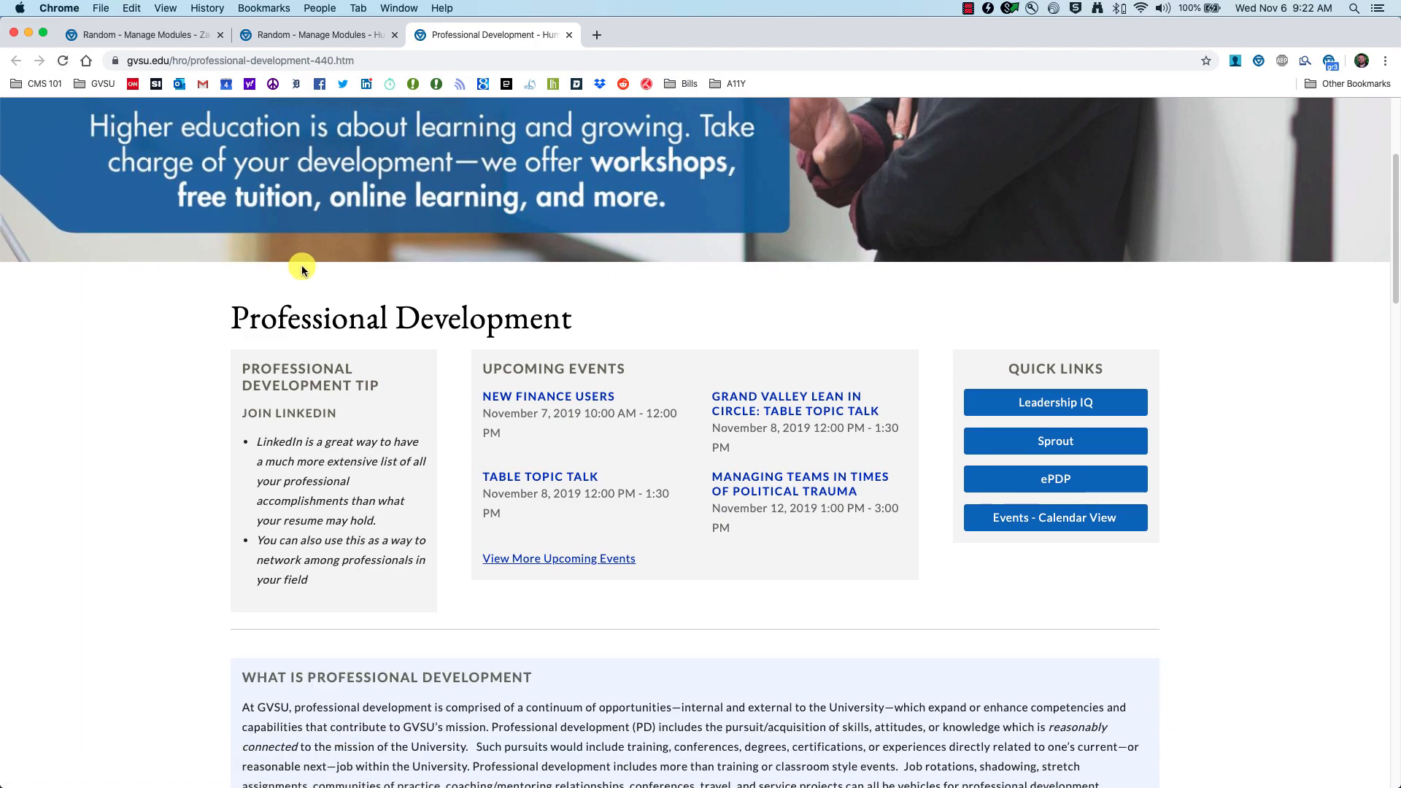
pyautogui.click(134, 32)
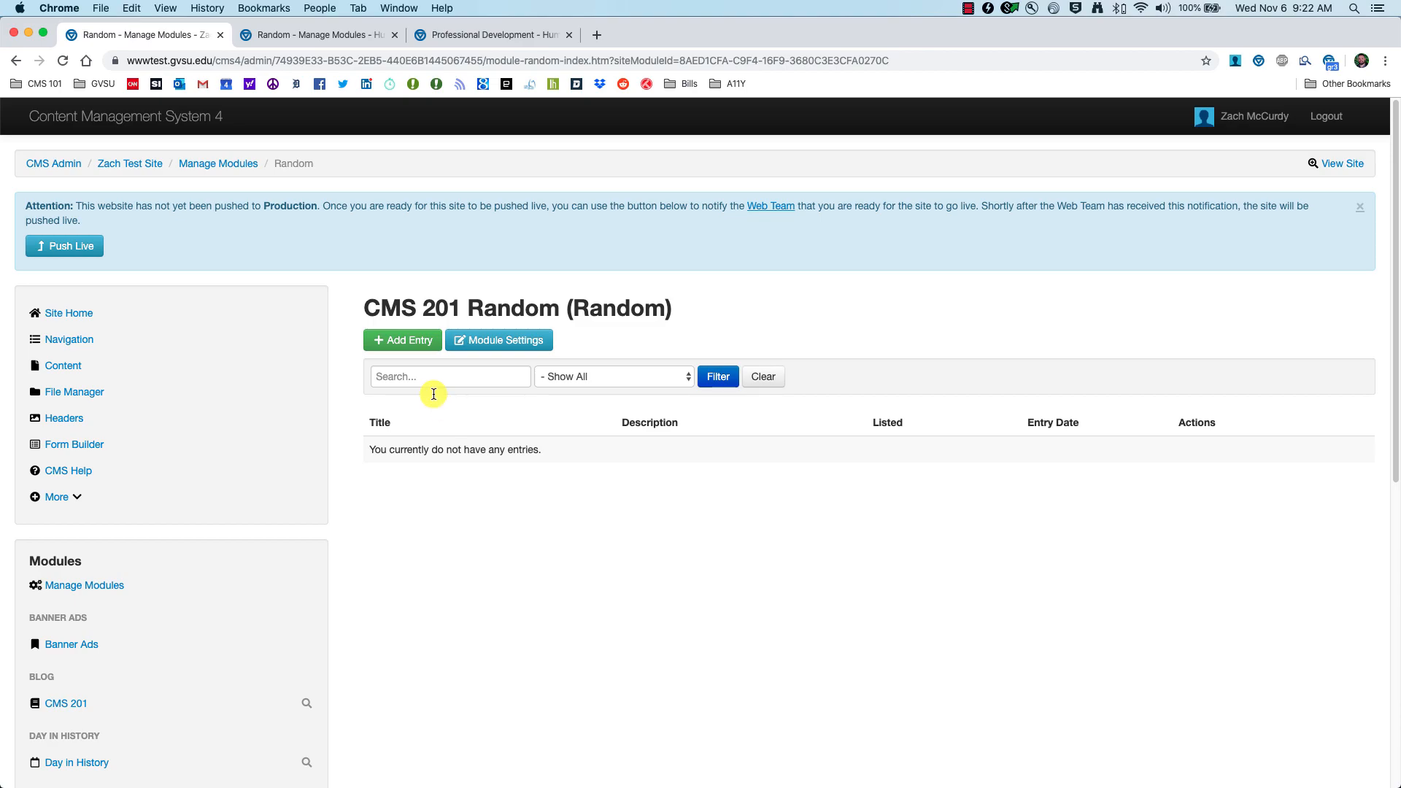
# Step: Add a 'CMS 201 Training' entry with a description to the Random module, then open the Content list
pyautogui.click(404, 356)
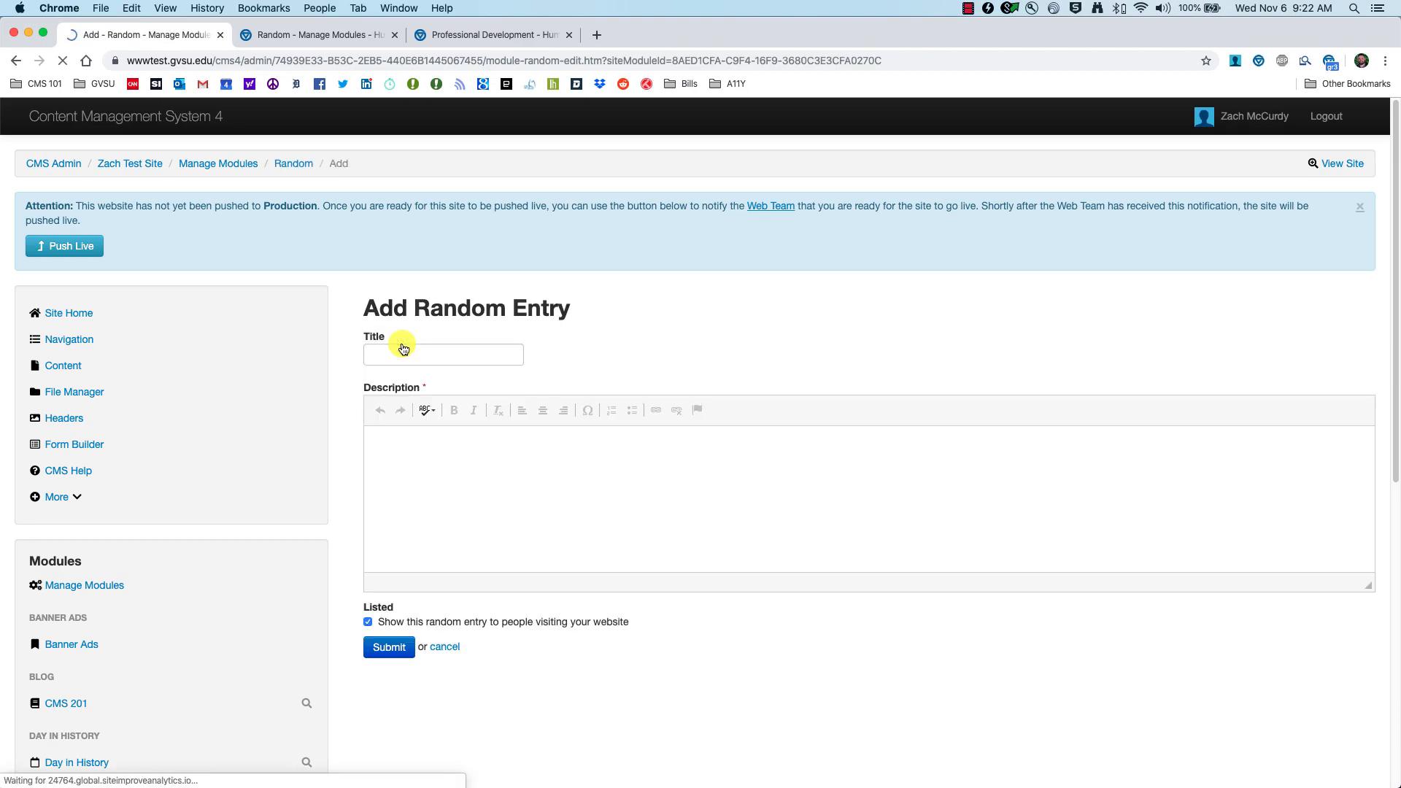
pyautogui.click(417, 357)
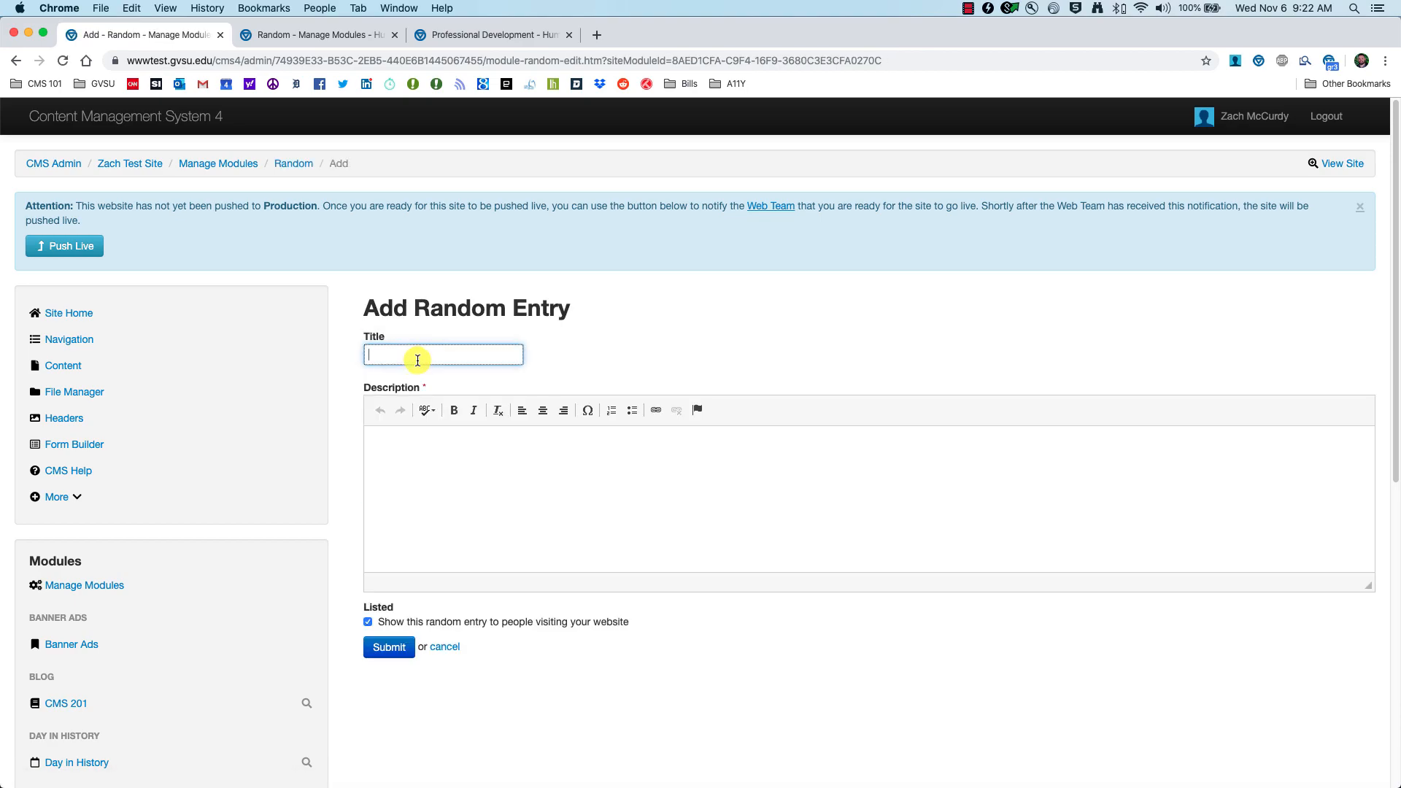
pyautogui.write('CMS')
pyautogui.press('Tab')
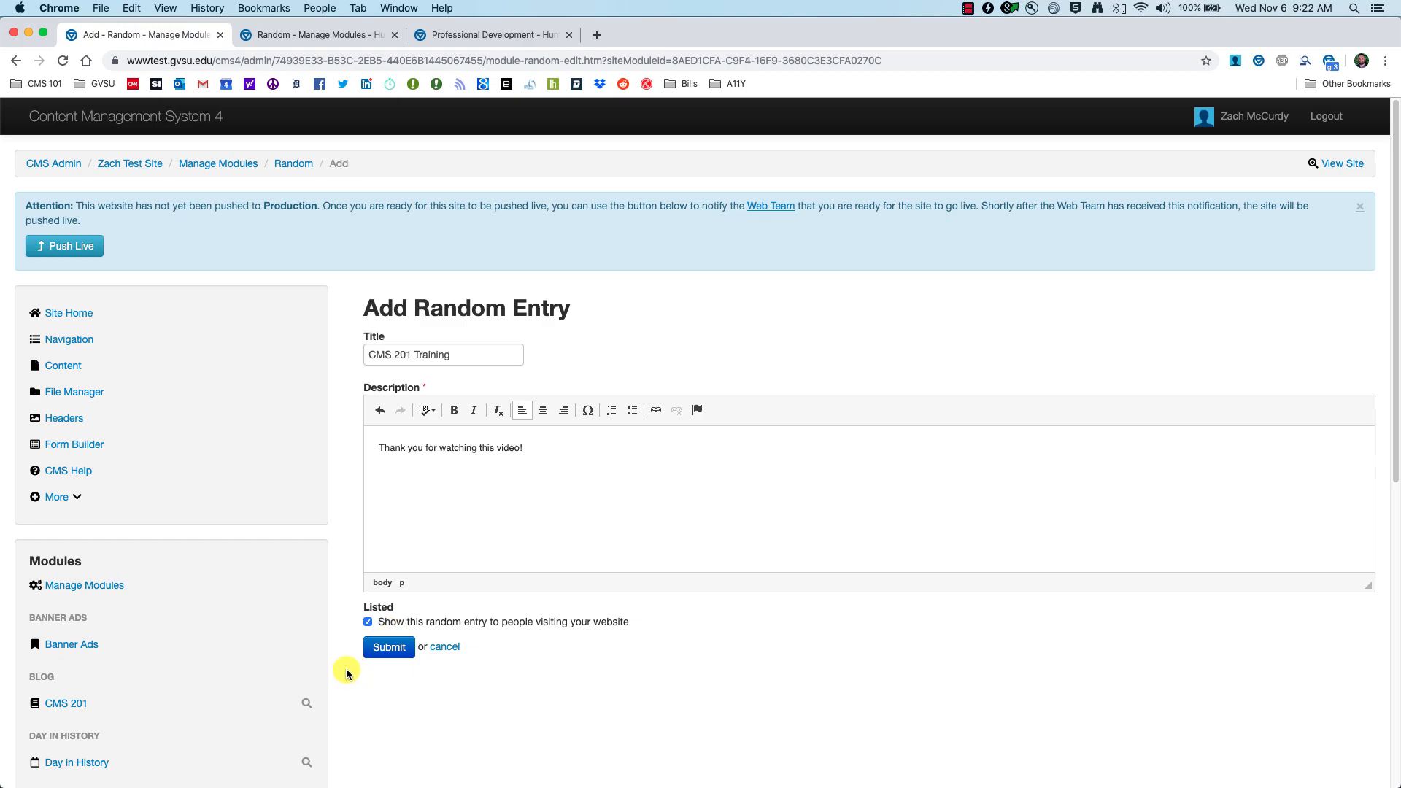
pyautogui.click(386, 652)
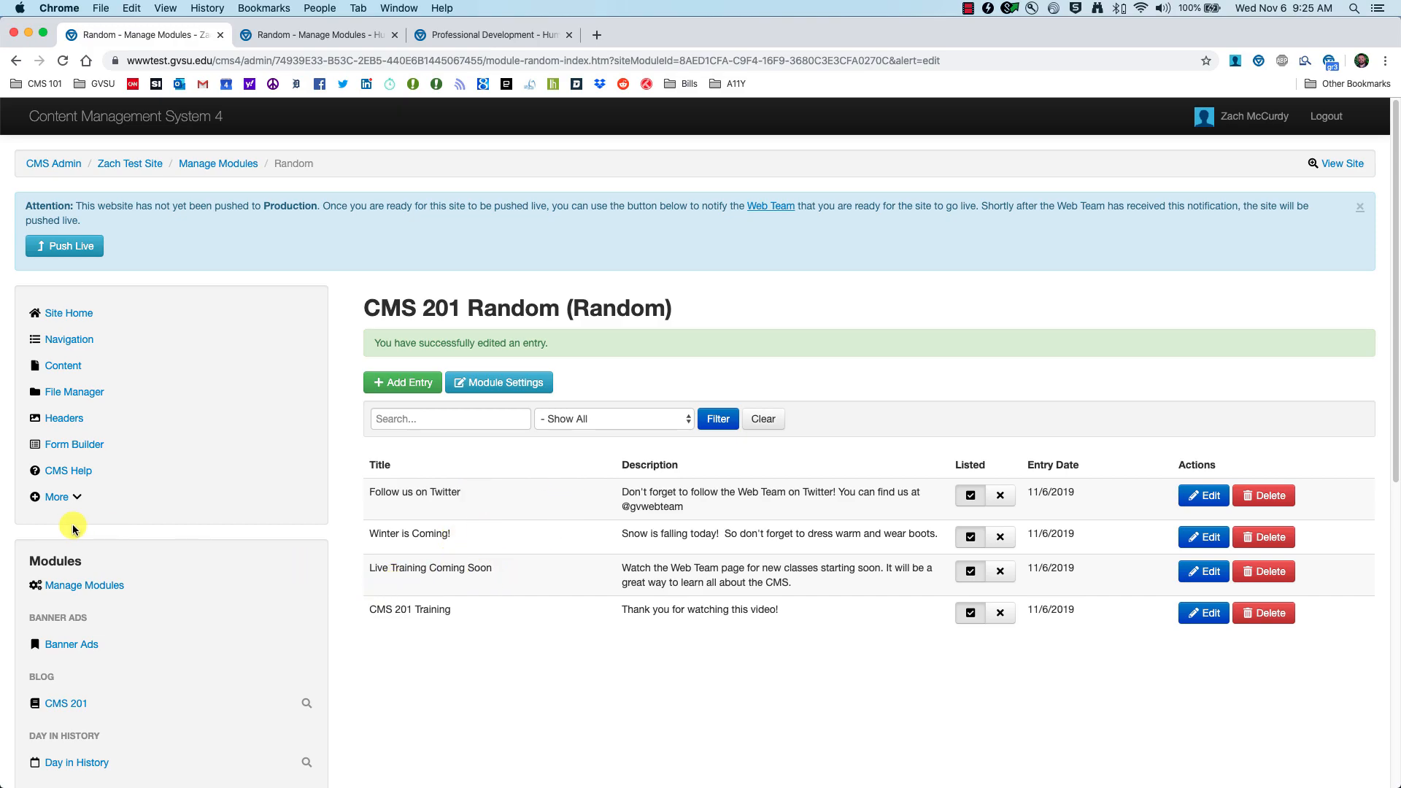
pyautogui.click(73, 368)
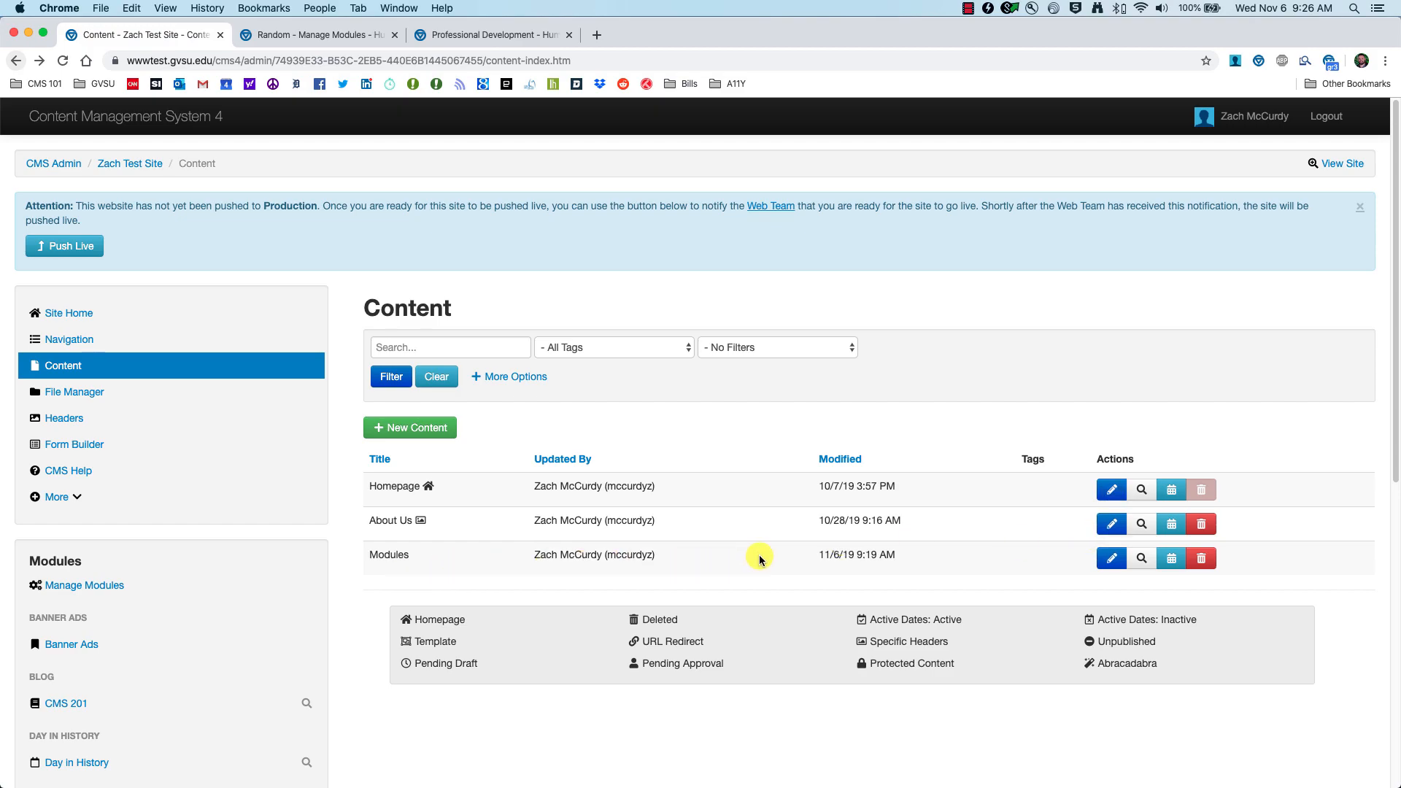
# Step: Insert the CMS 201 Random module into the first column of the Modules page
pyautogui.click(1110, 561)
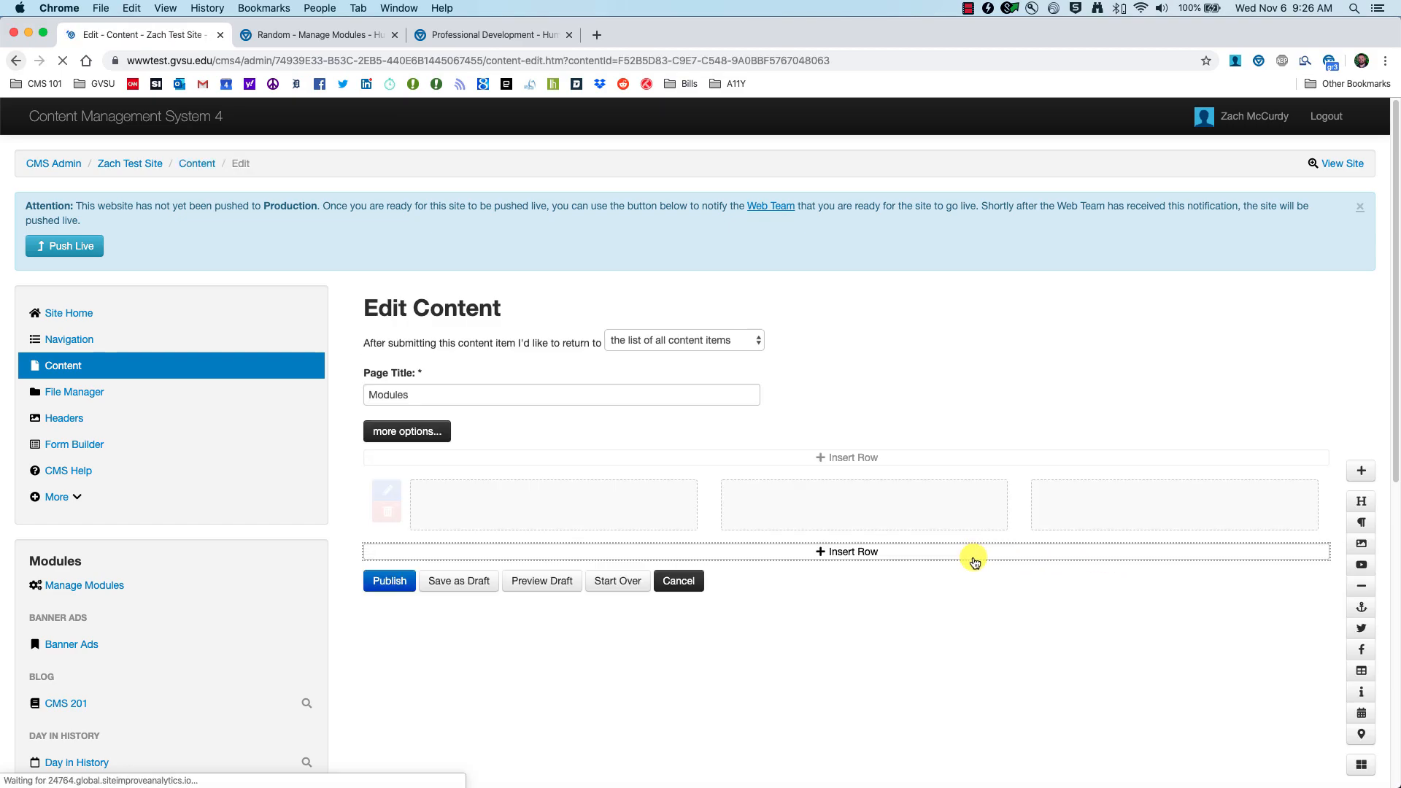
pyautogui.scroll(-1, 976, 562)
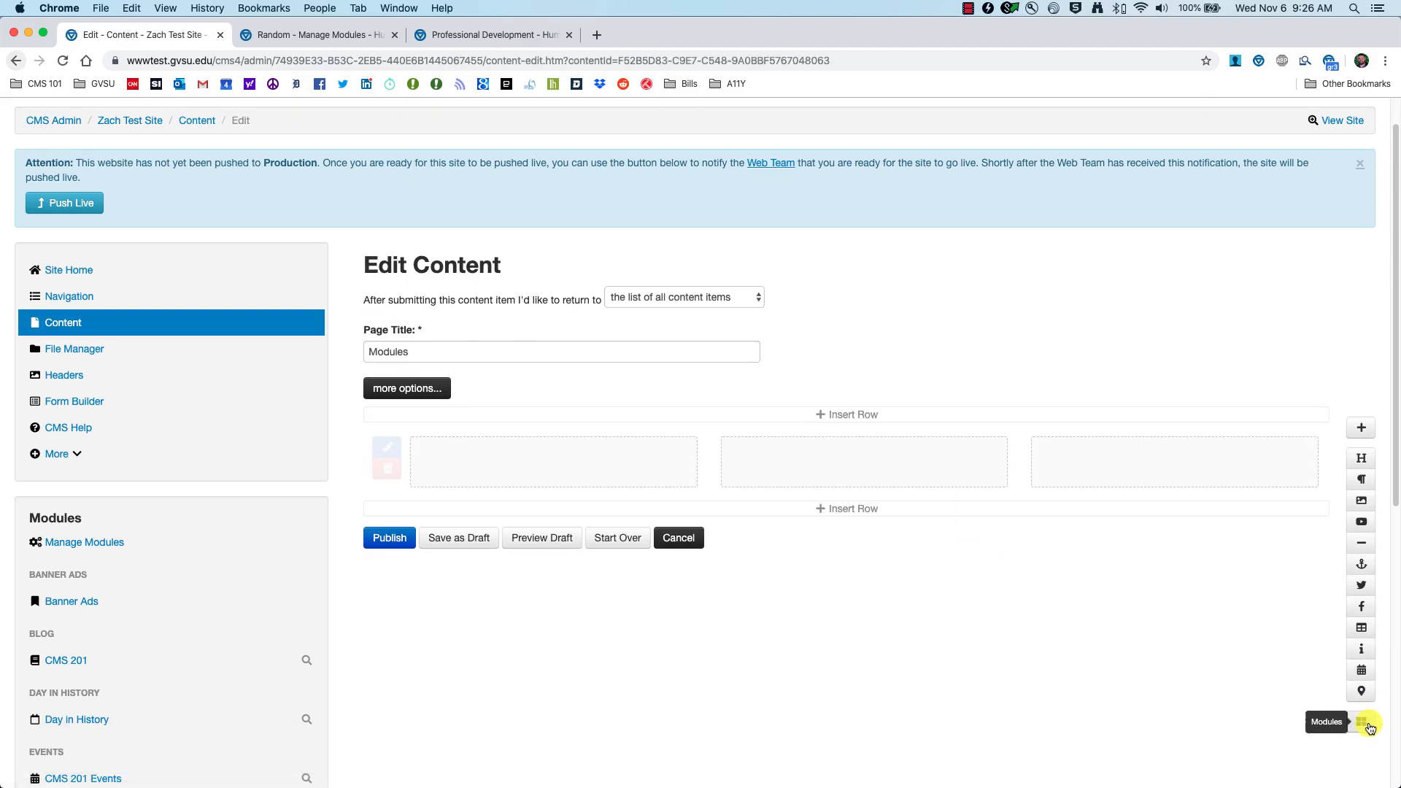
pyautogui.click(1362, 724)
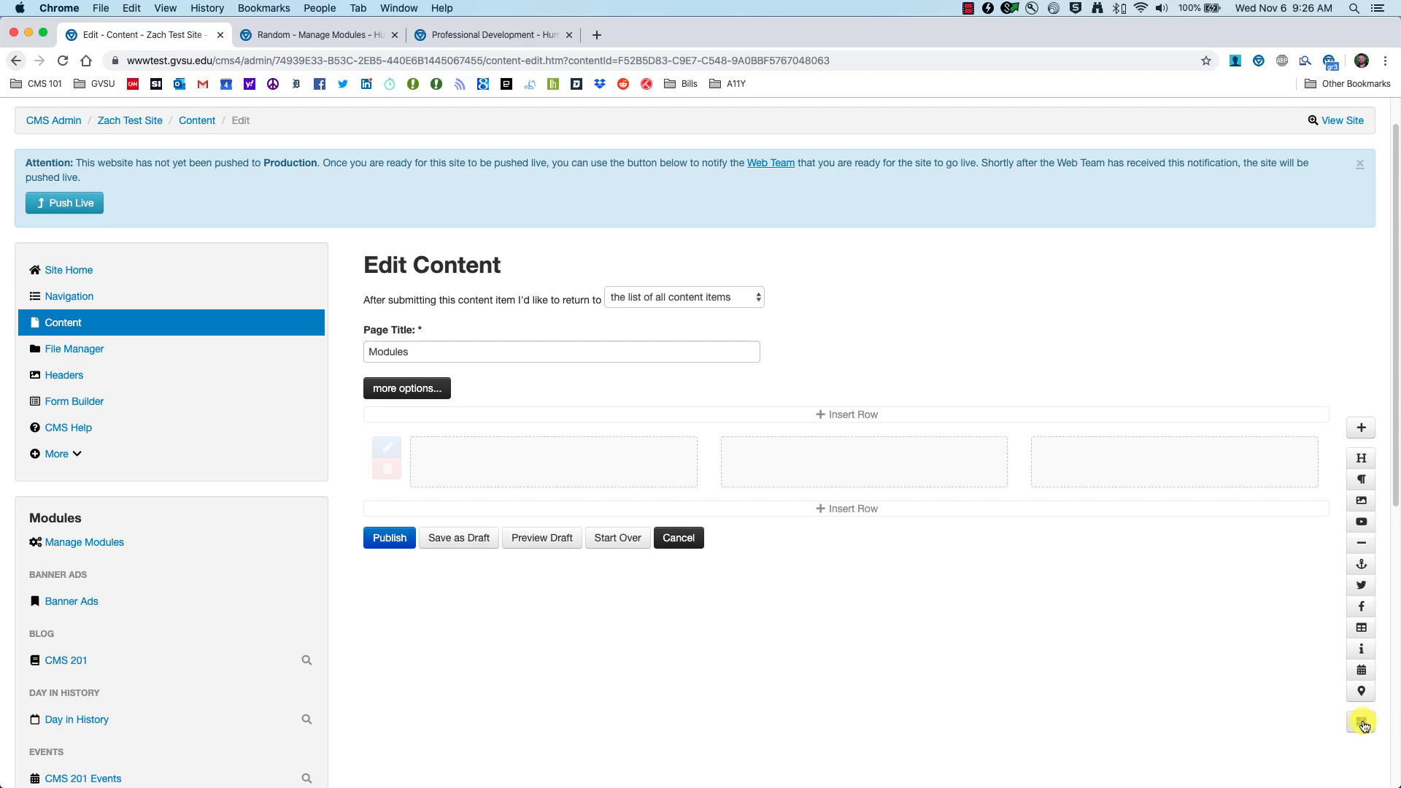
pyautogui.scroll(-5, 332, 450)
pyautogui.scroll(-3, 330, 450)
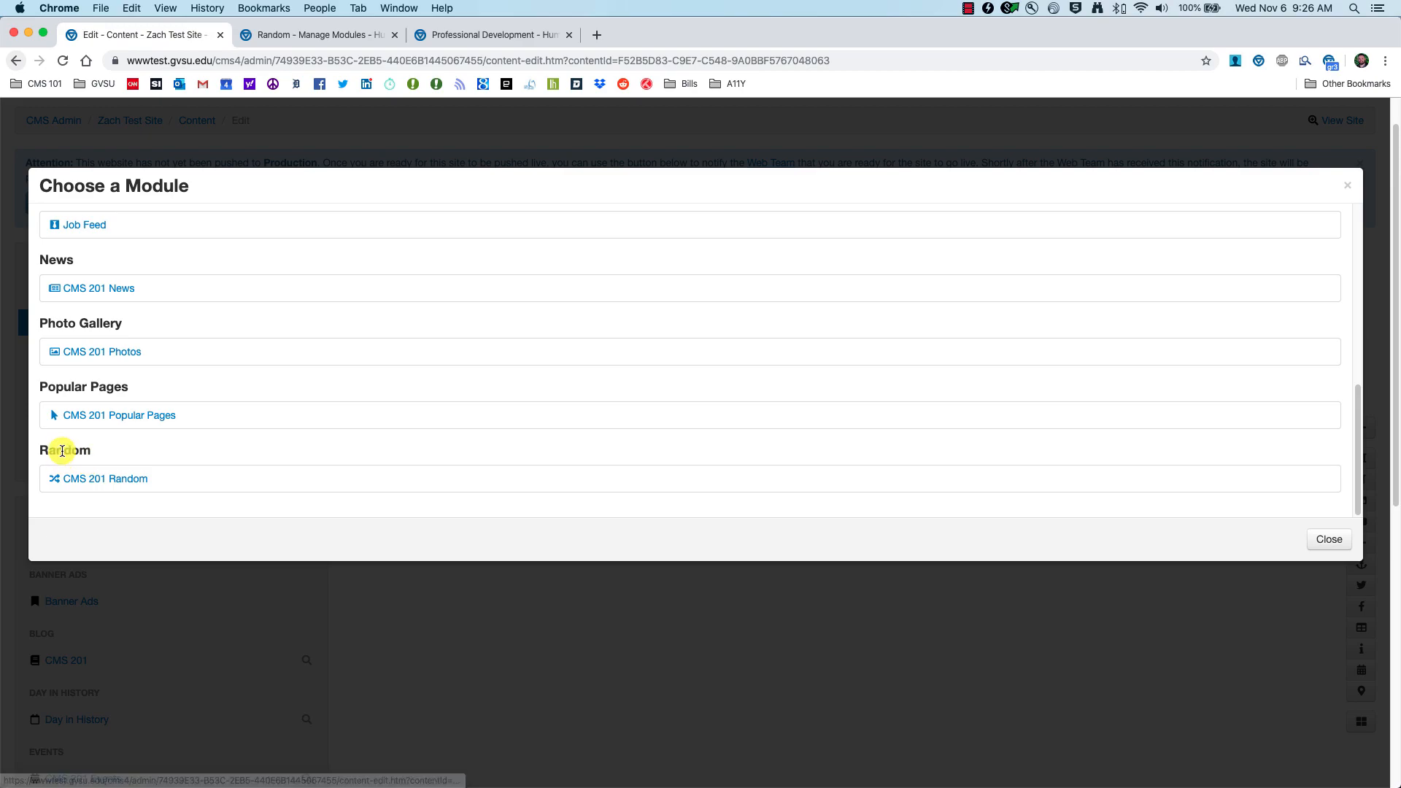
pyautogui.click(111, 483)
pyautogui.scroll(3, 601, 457)
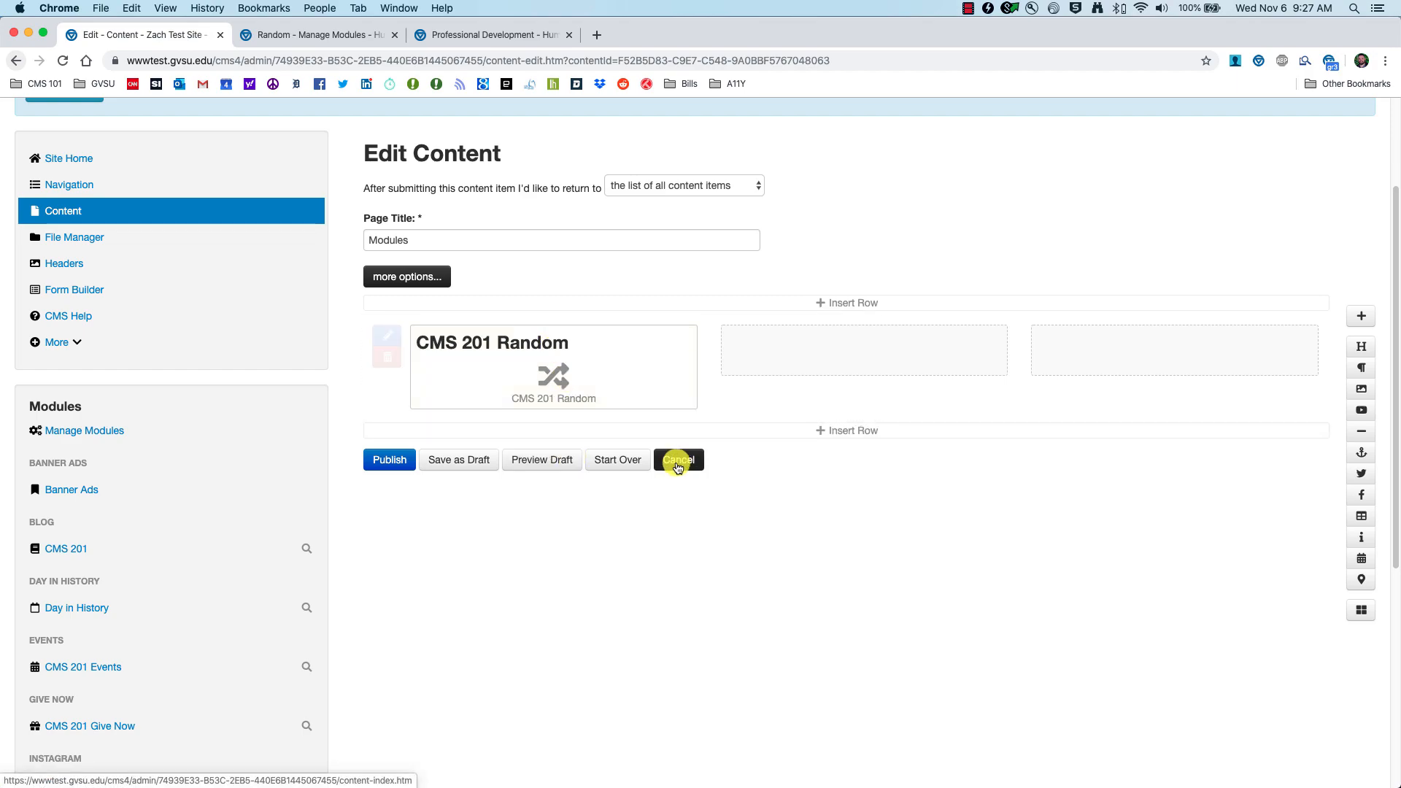
# Step: Set the CMS 201 Random block to show its heading and 1 entry, and save
pyautogui.moveTo(591, 362)
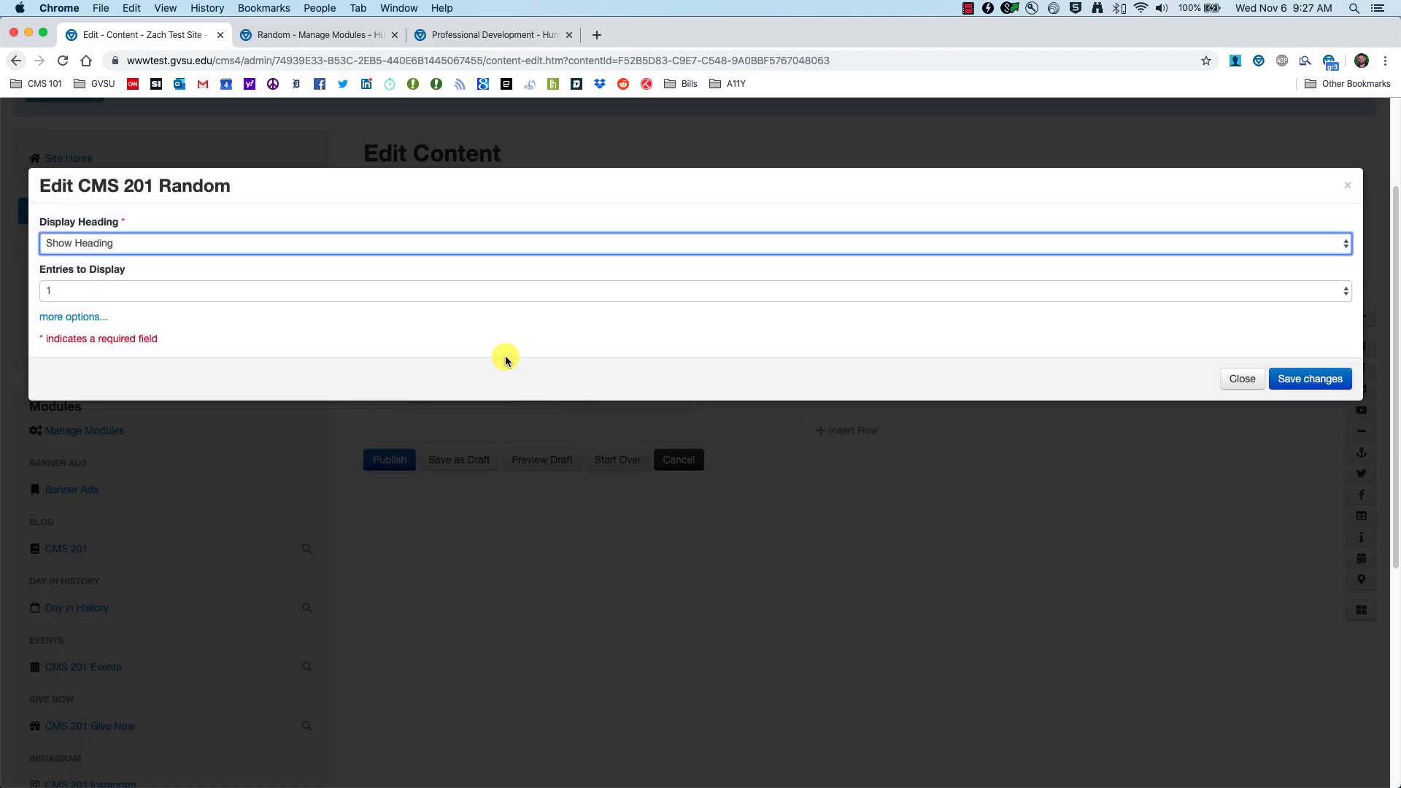
pyautogui.click(160, 249)
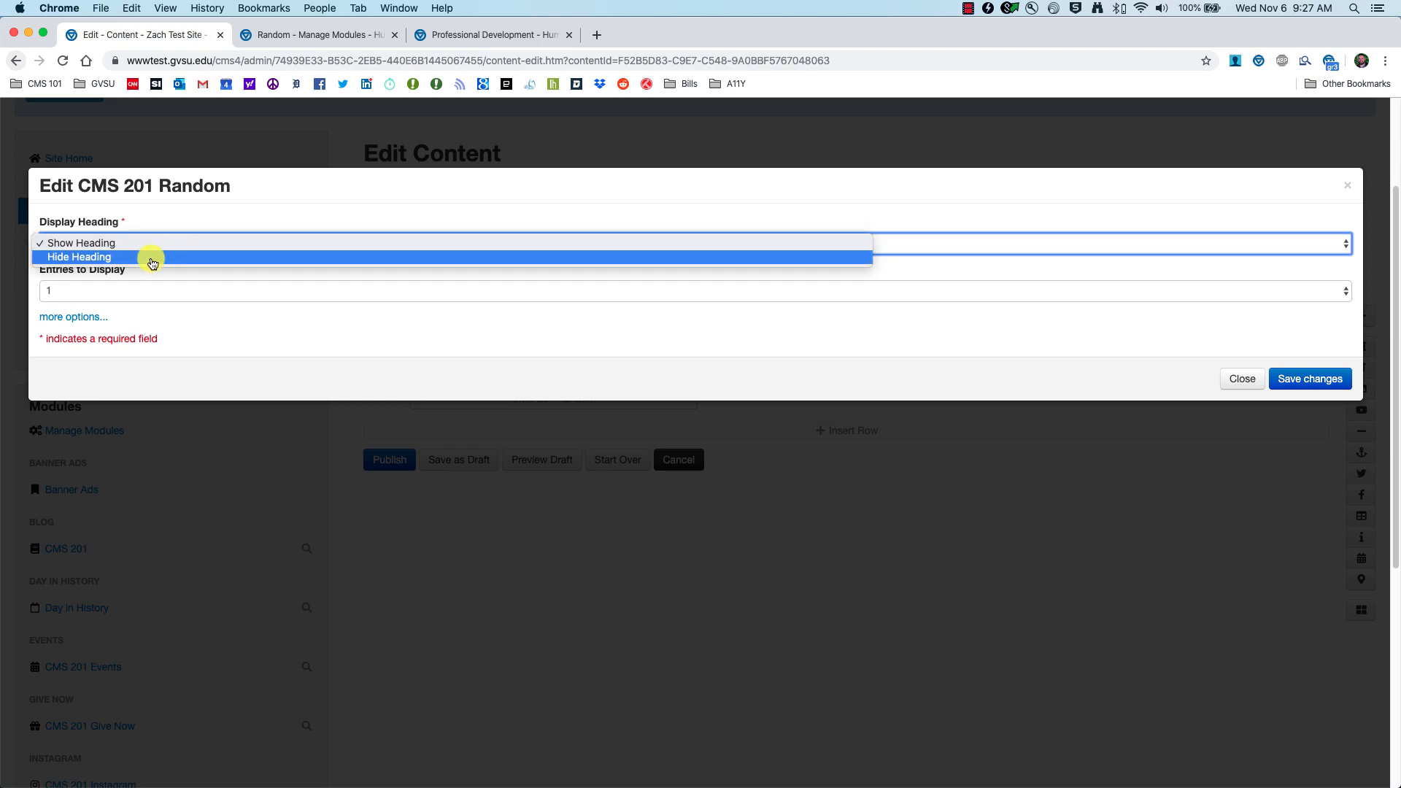
pyautogui.click(148, 237)
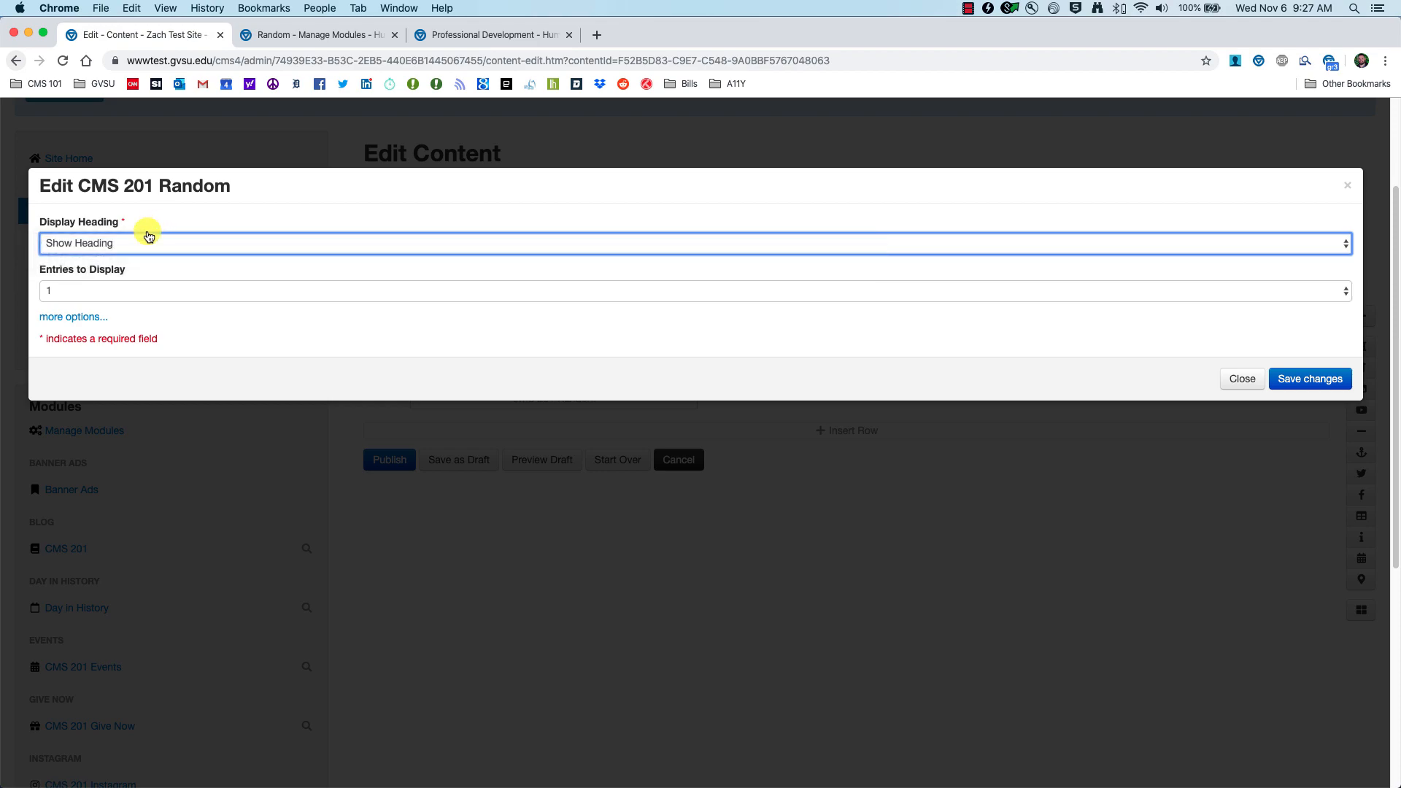
pyautogui.click(125, 294)
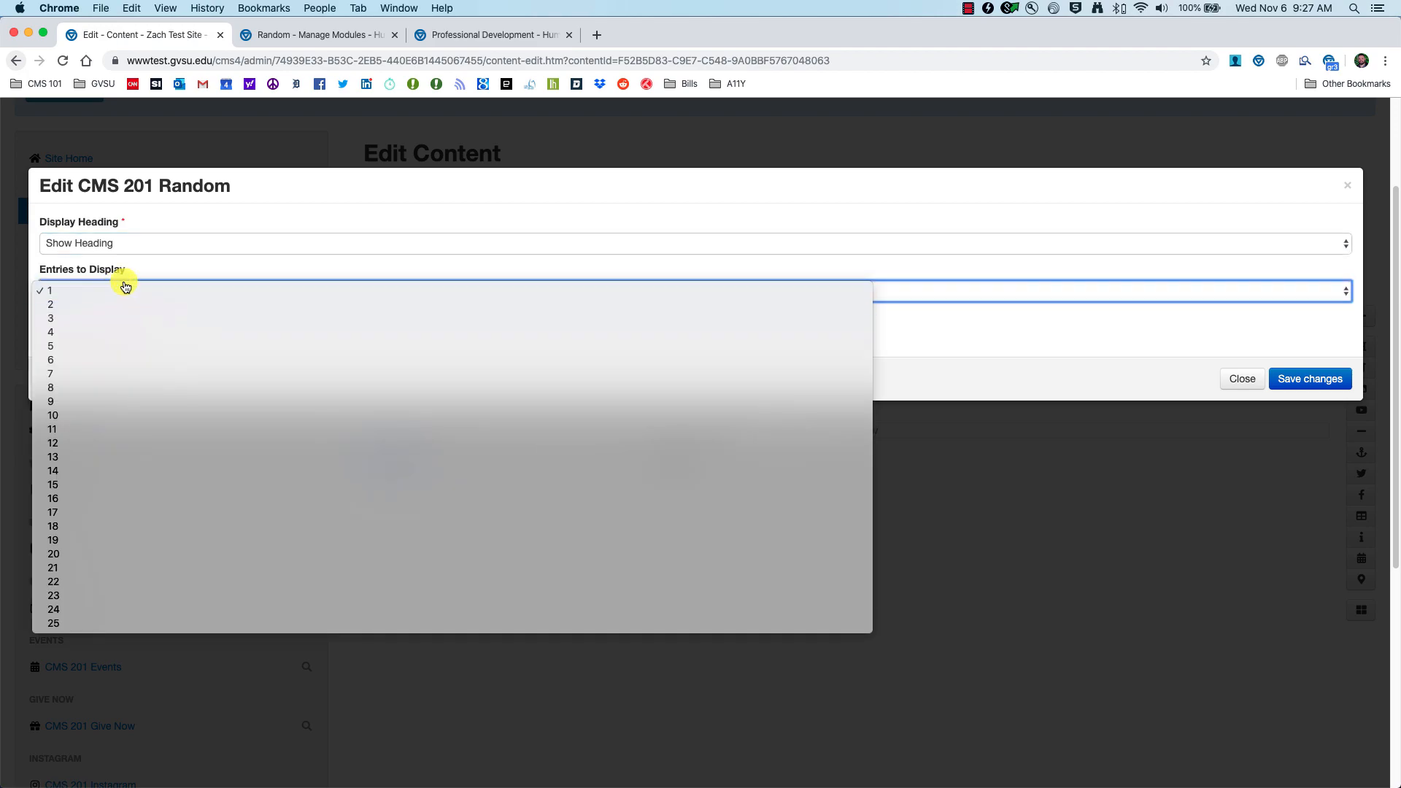
pyautogui.click(119, 291)
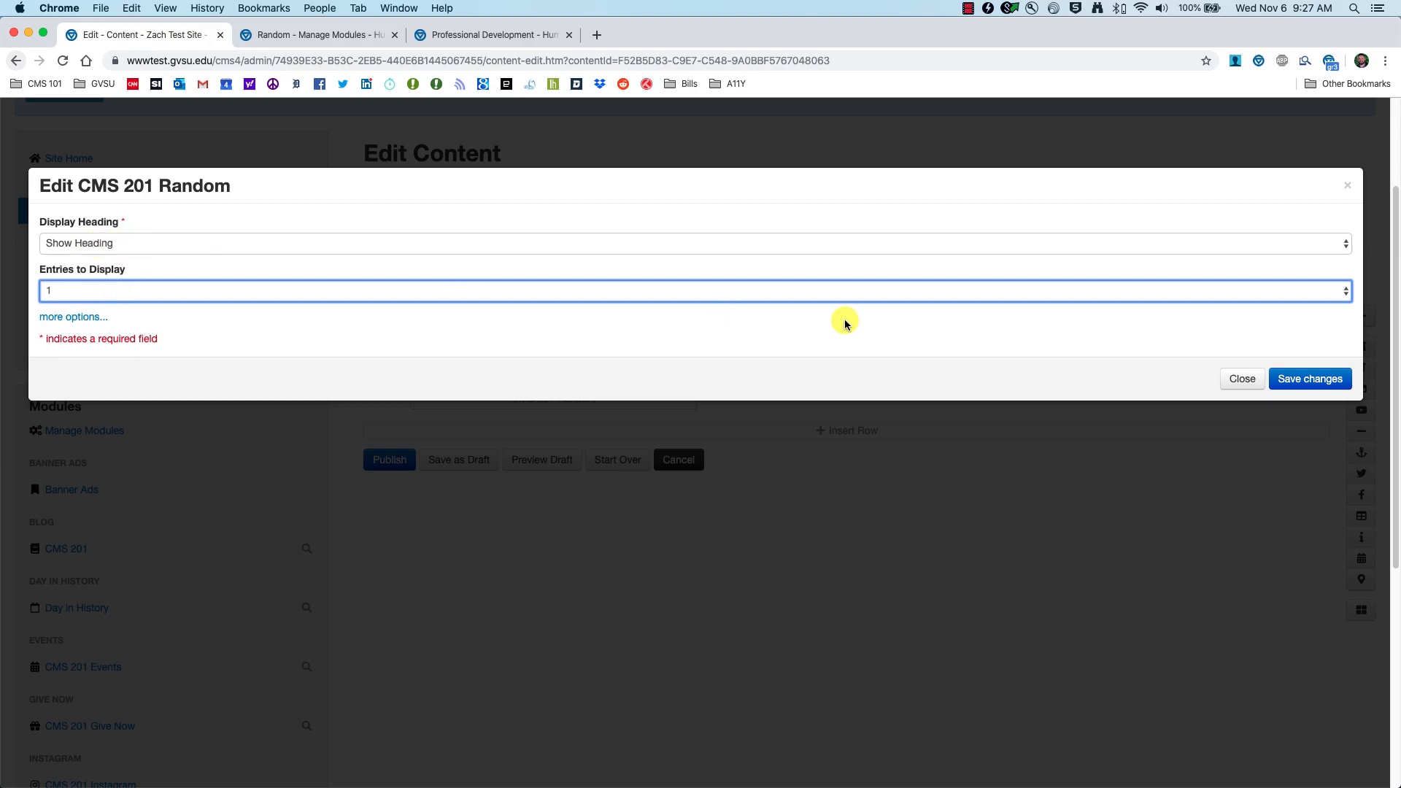
pyautogui.click(1330, 385)
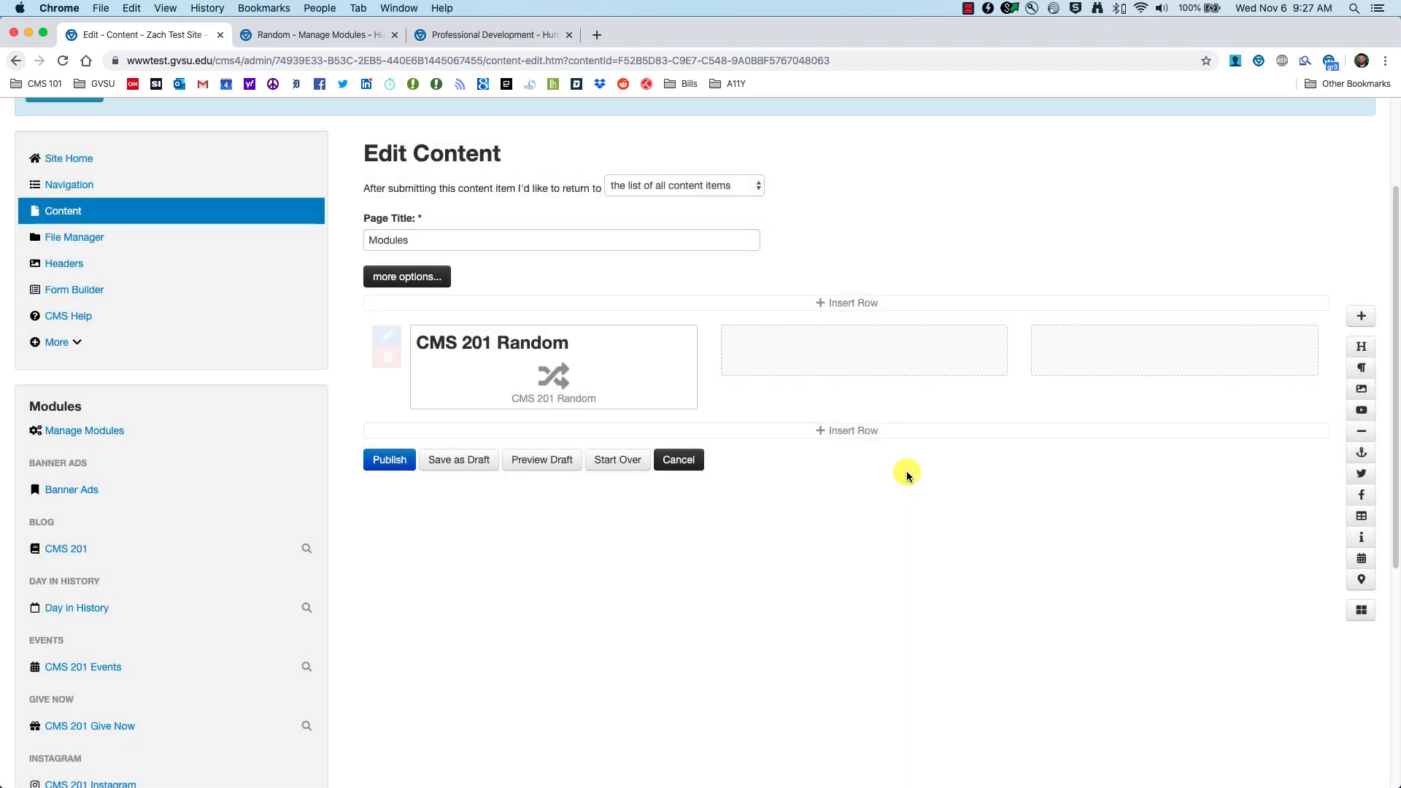
# Step: Preview the Modules page draft, reloading three times to cycle the random entry
pyautogui.click(551, 461)
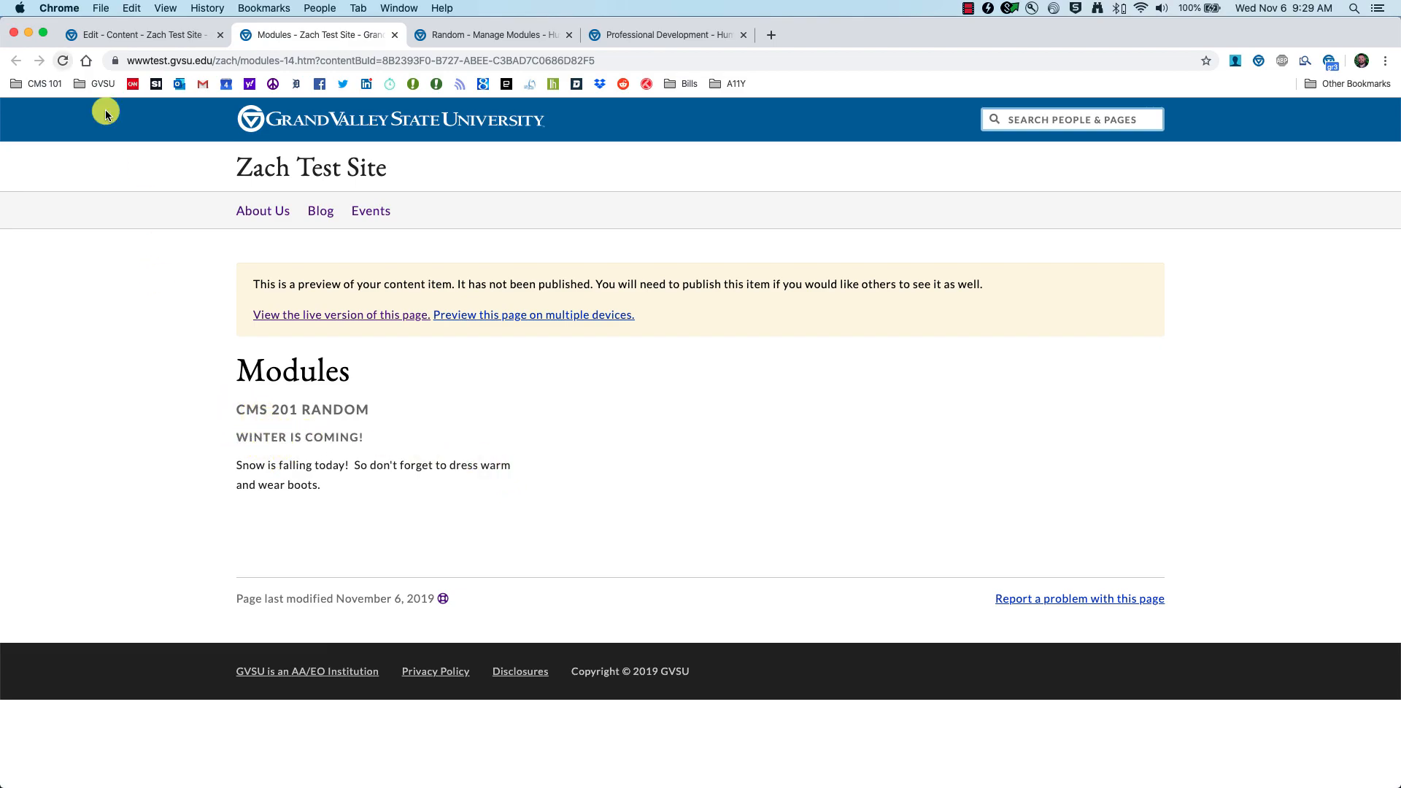
pyautogui.click(65, 61)
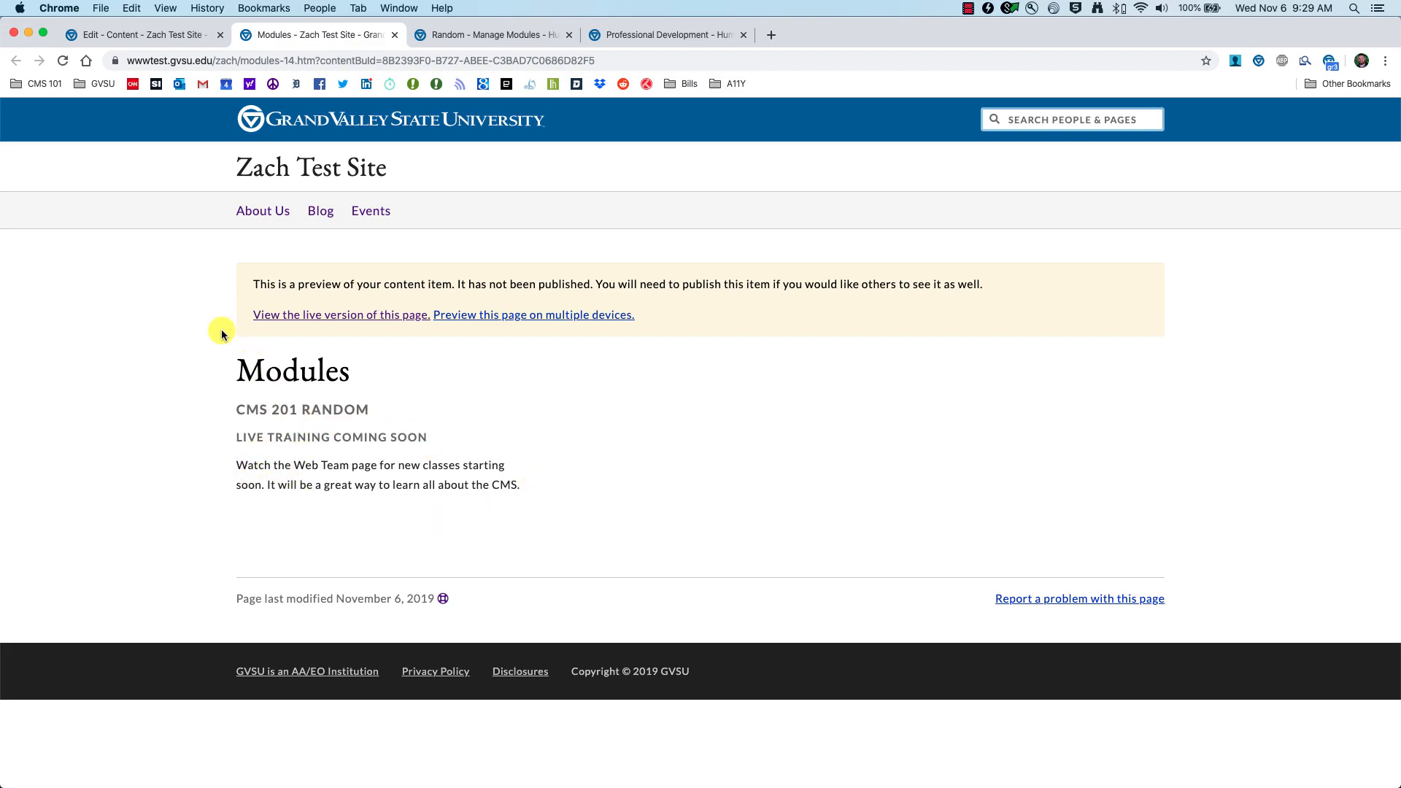
pyautogui.click(63, 61)
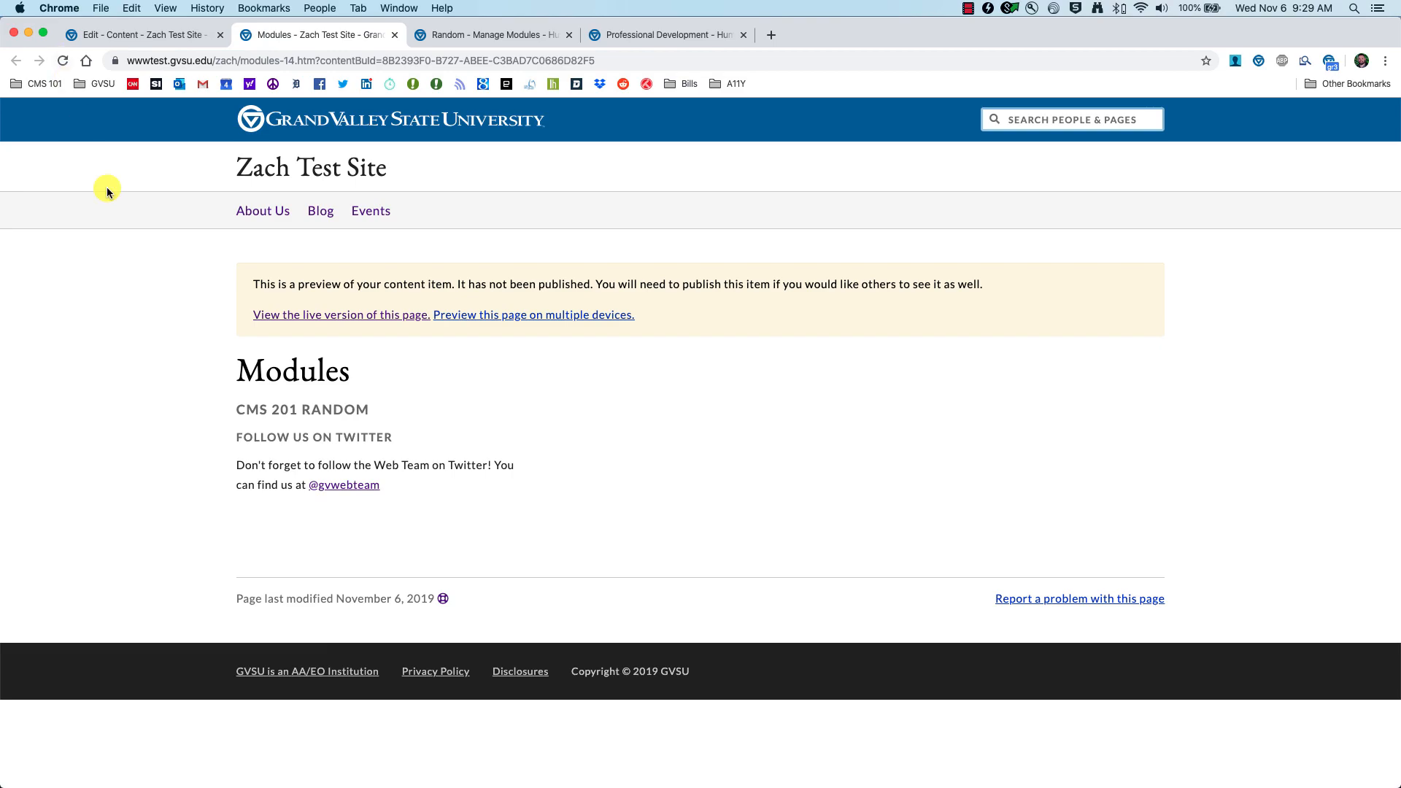
pyautogui.click(64, 62)
# Step: Publish the Modules page and go to Manage Modules
pyautogui.click(129, 37)
pyautogui.click(400, 467)
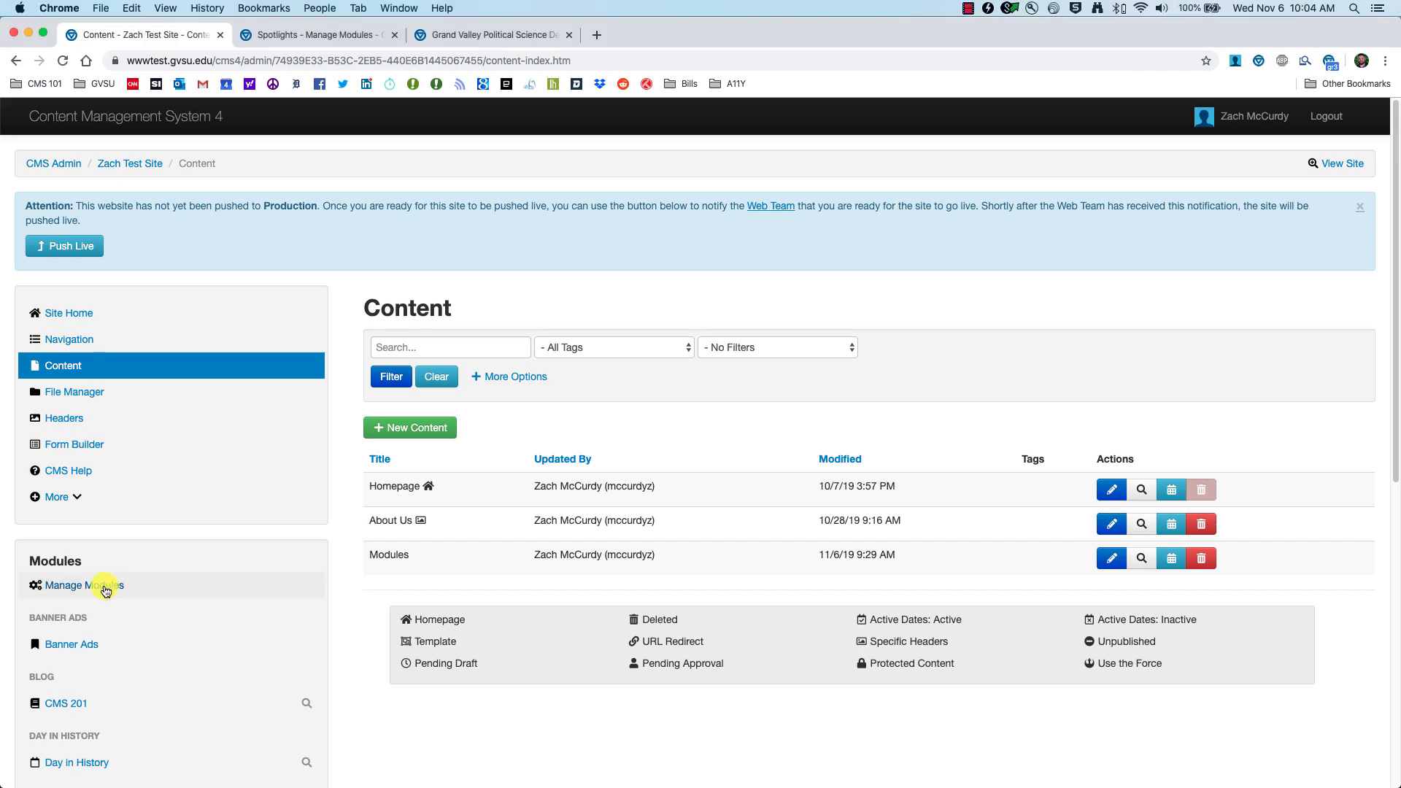
pyautogui.click(109, 586)
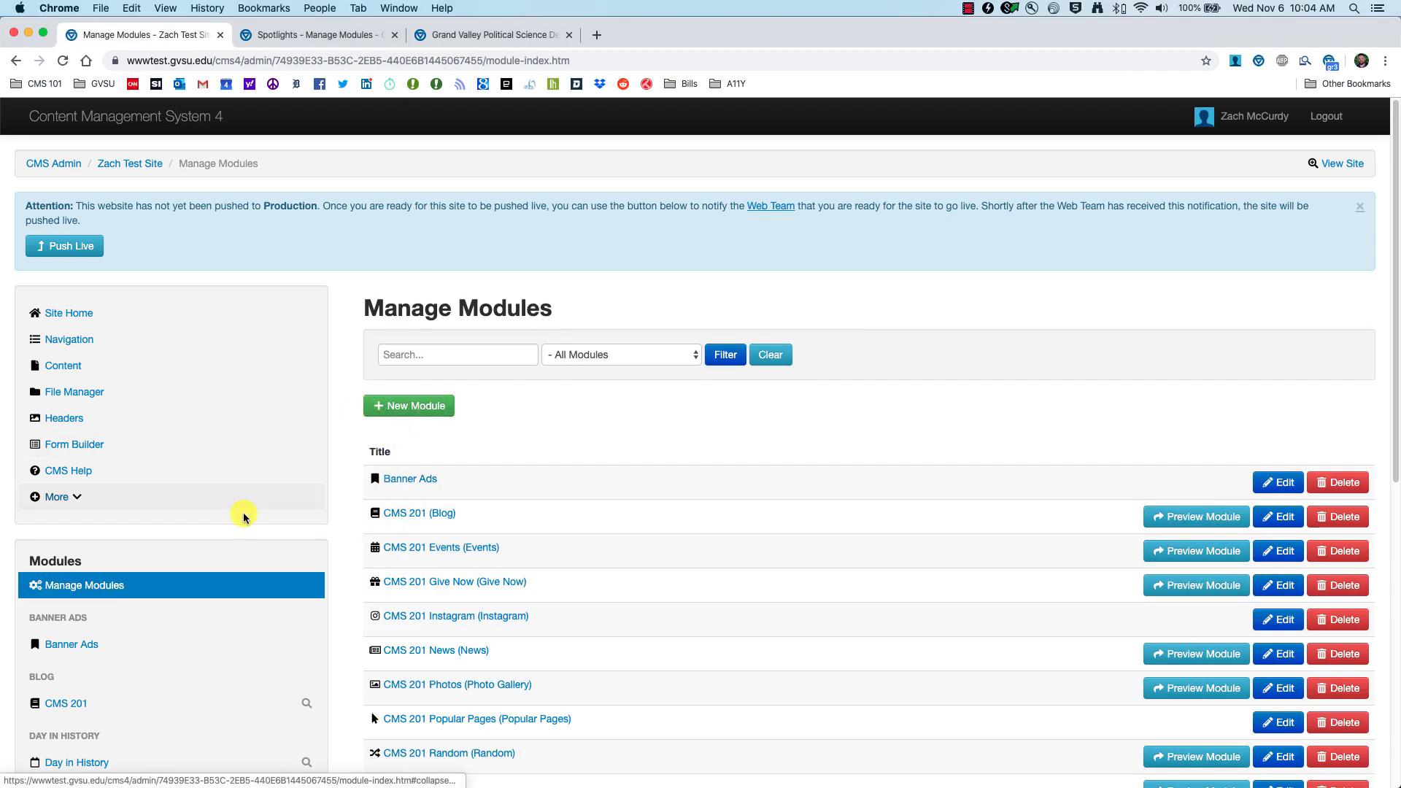
# Step: Create a Spotlights-type module with alias title 'CMS 201 Spotlights'
pyautogui.click(411, 405)
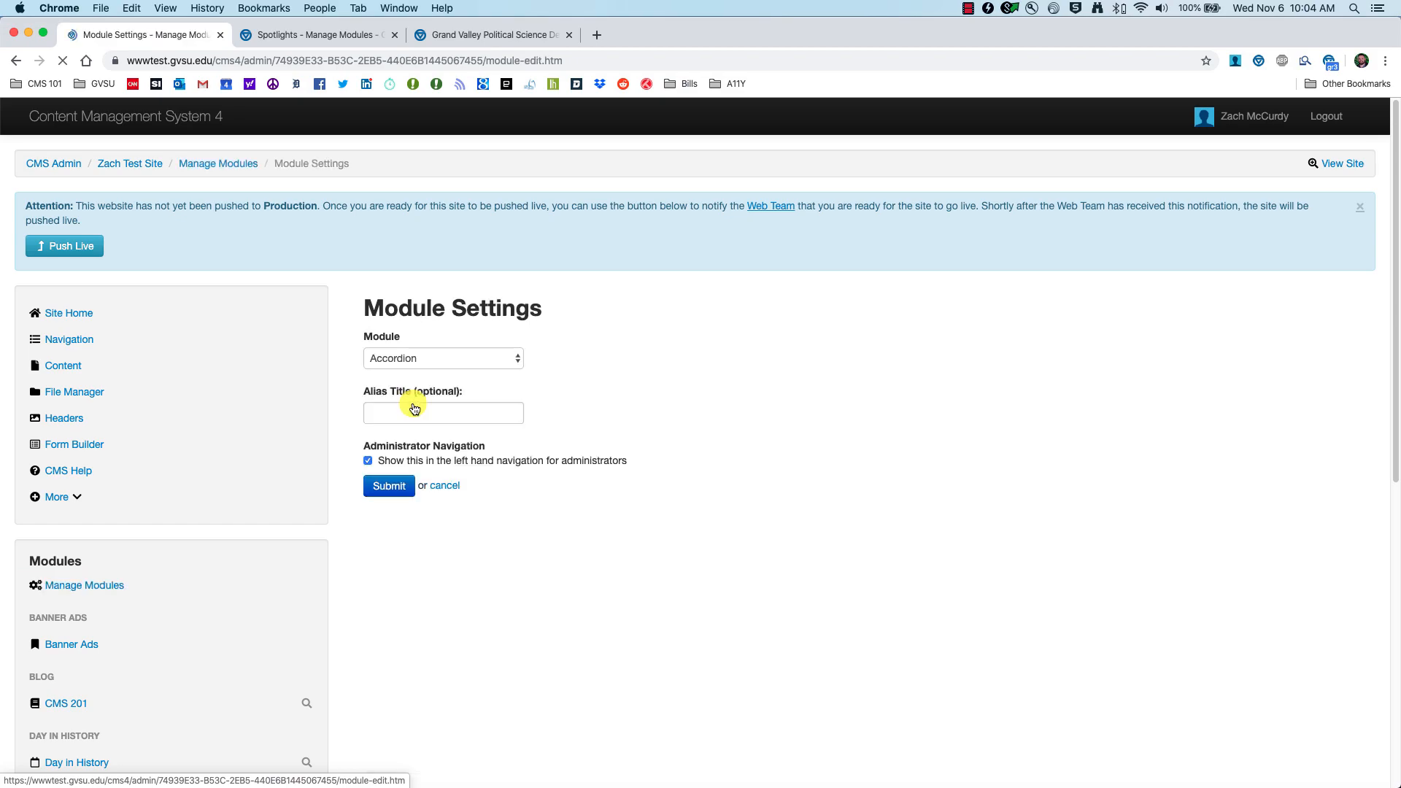
pyautogui.click(503, 358)
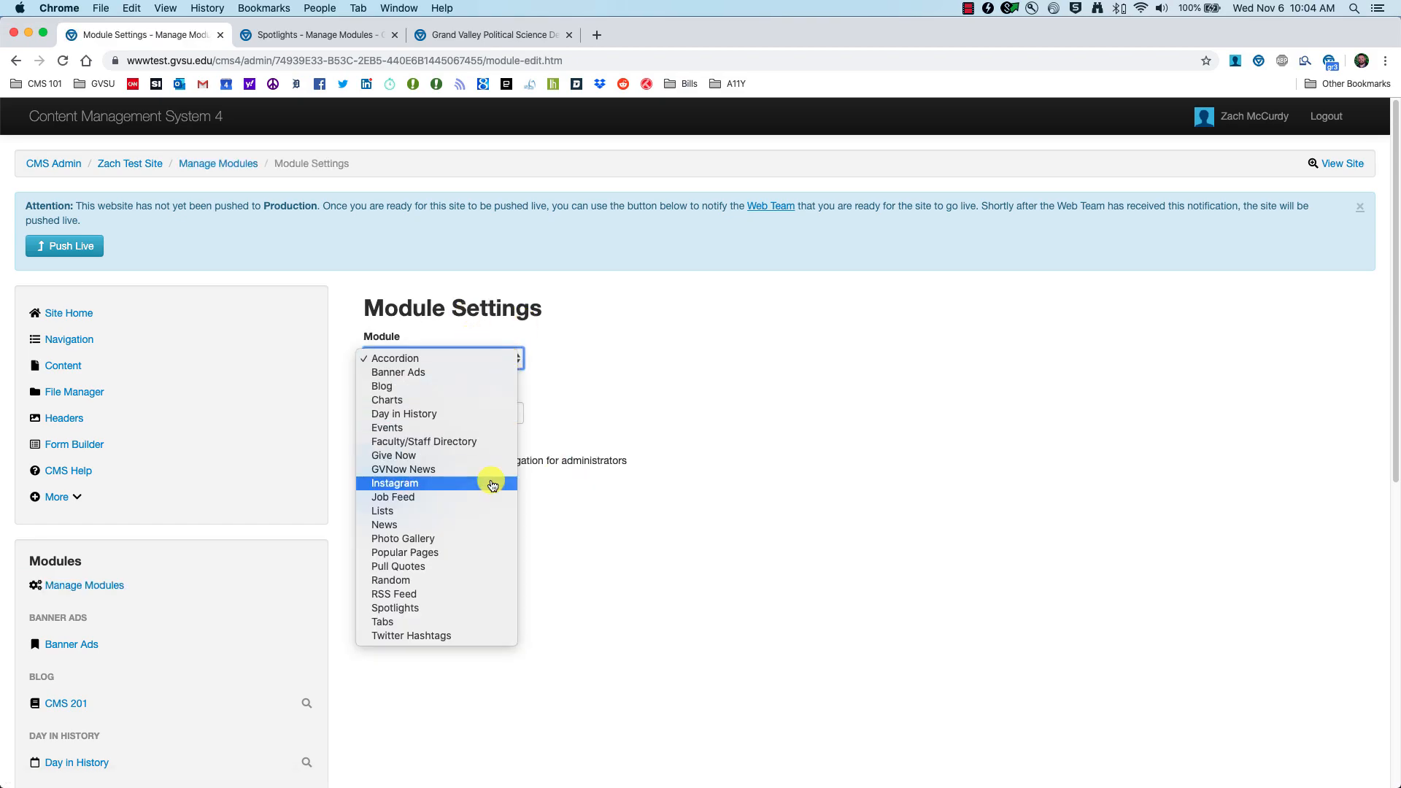
pyautogui.click(420, 612)
pyautogui.click(438, 412)
pyautogui.write('CMS 201')
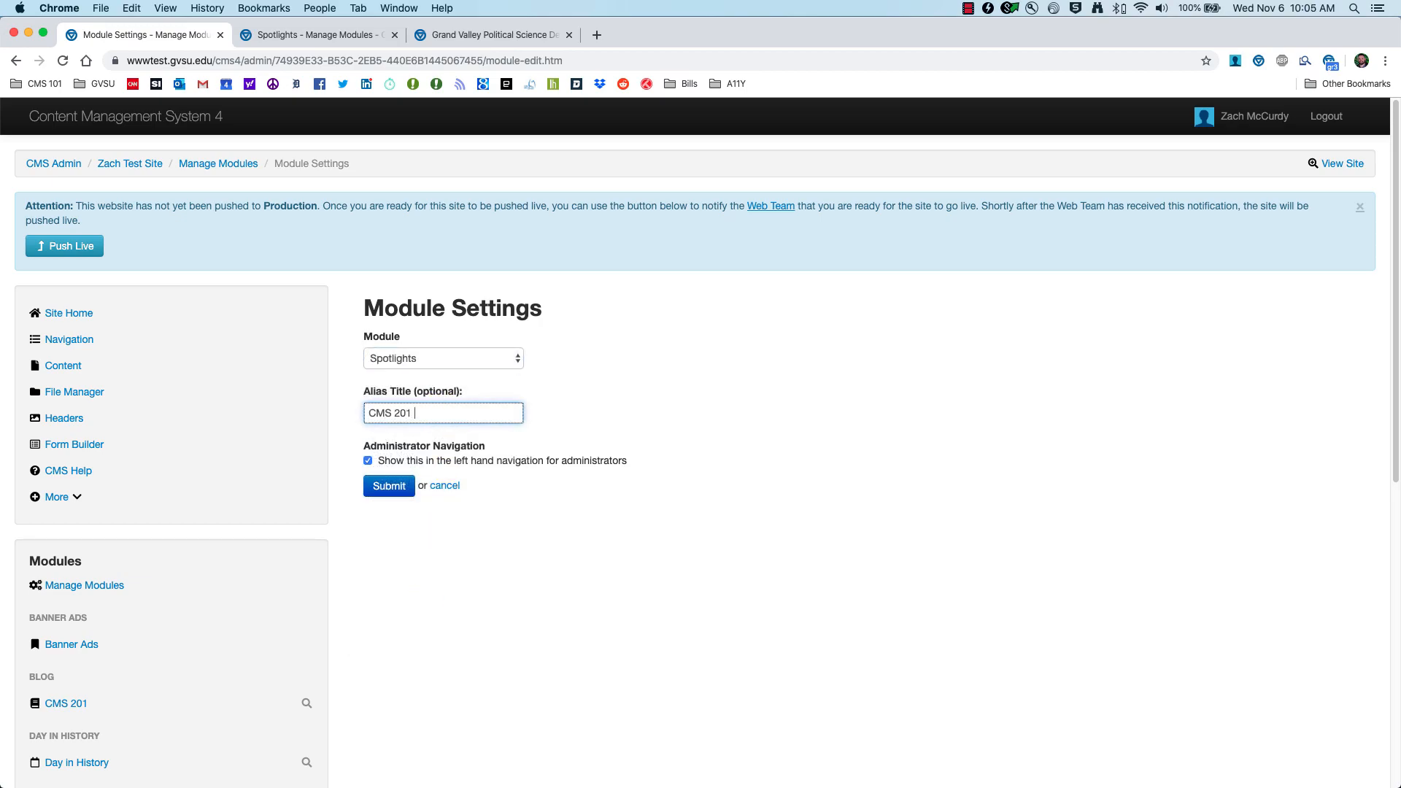
pyautogui.write(' Spotlights')
pyautogui.click(389, 486)
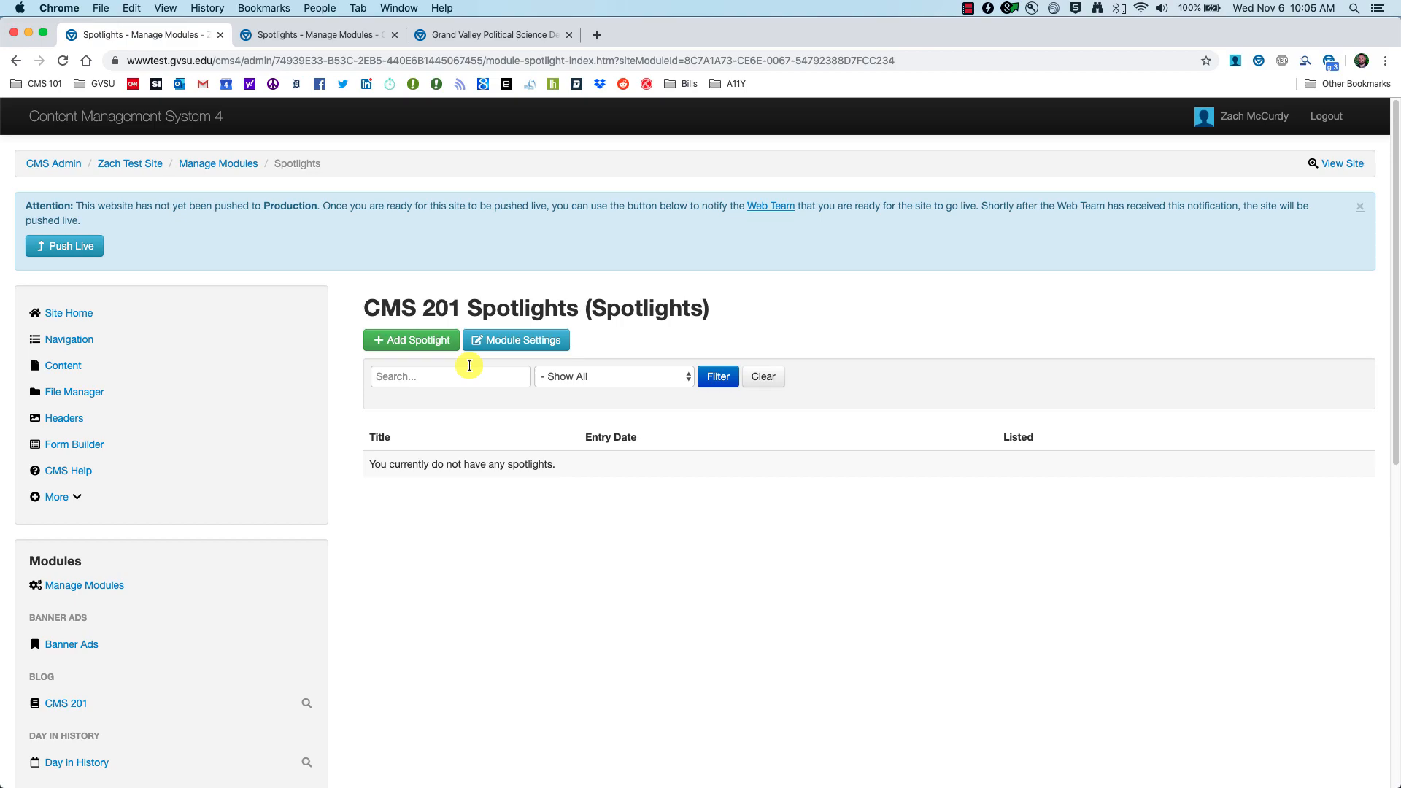
# Step: Browse the Political Science homepage and its full View More Spotlights listing
pyautogui.click(471, 33)
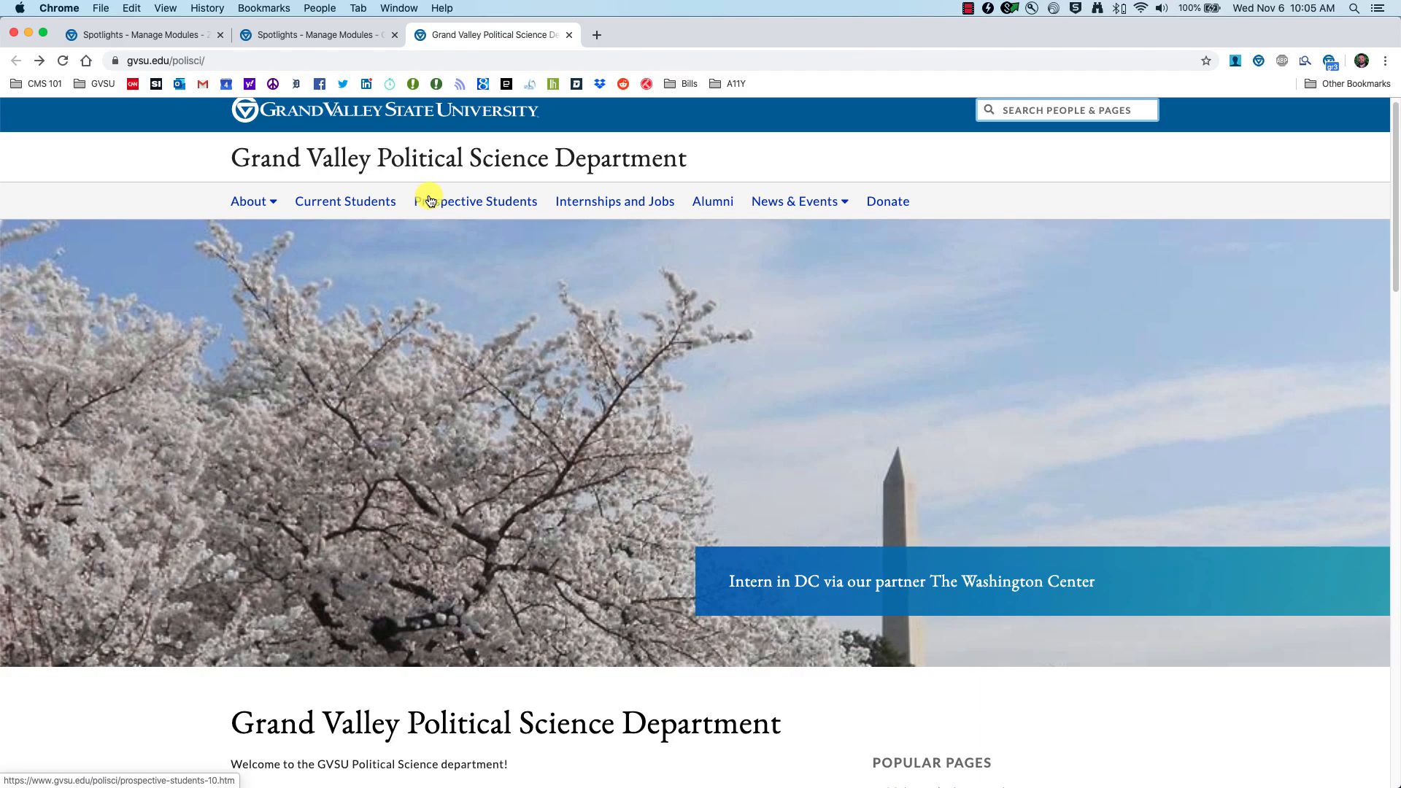
pyautogui.scroll(-5, 500, 307)
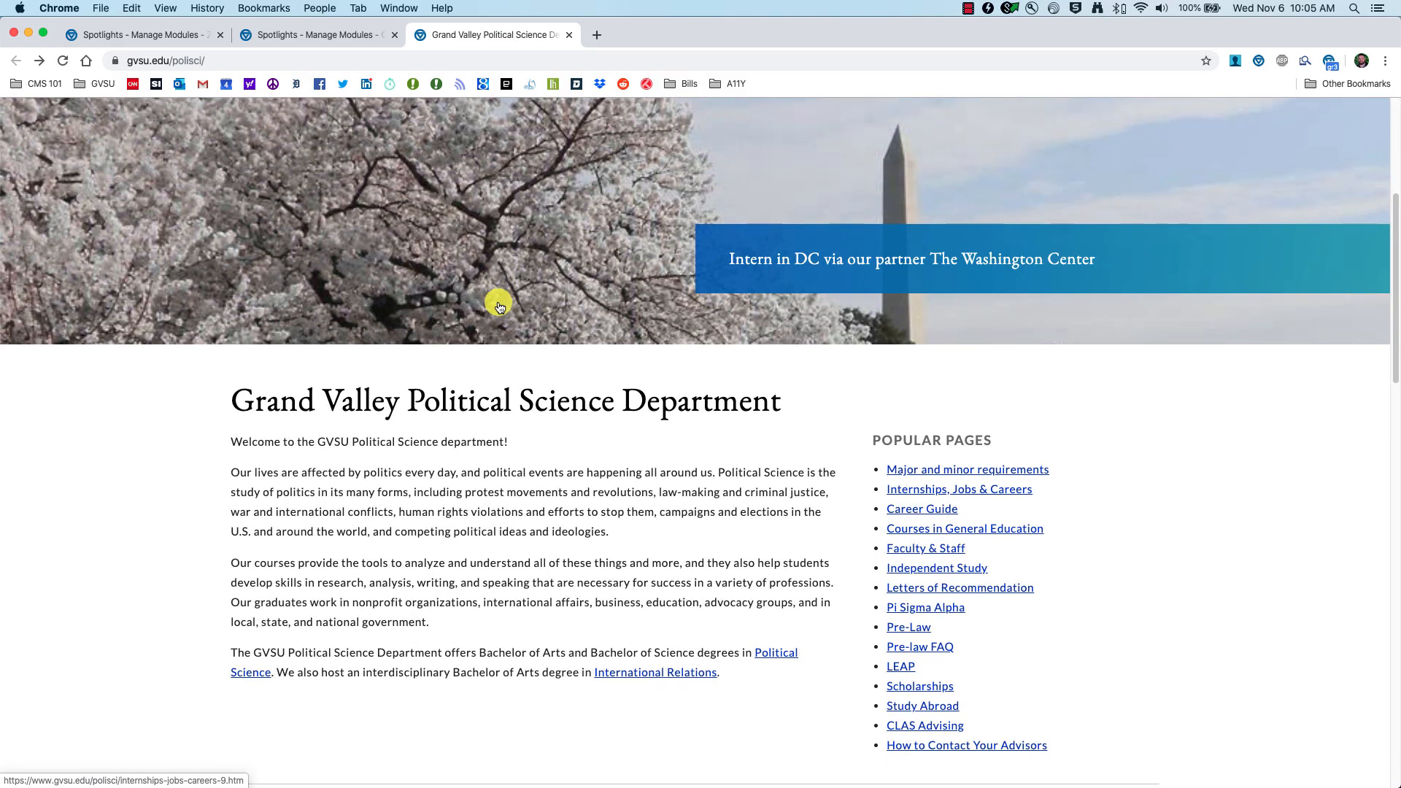
pyautogui.scroll(-8, 499, 307)
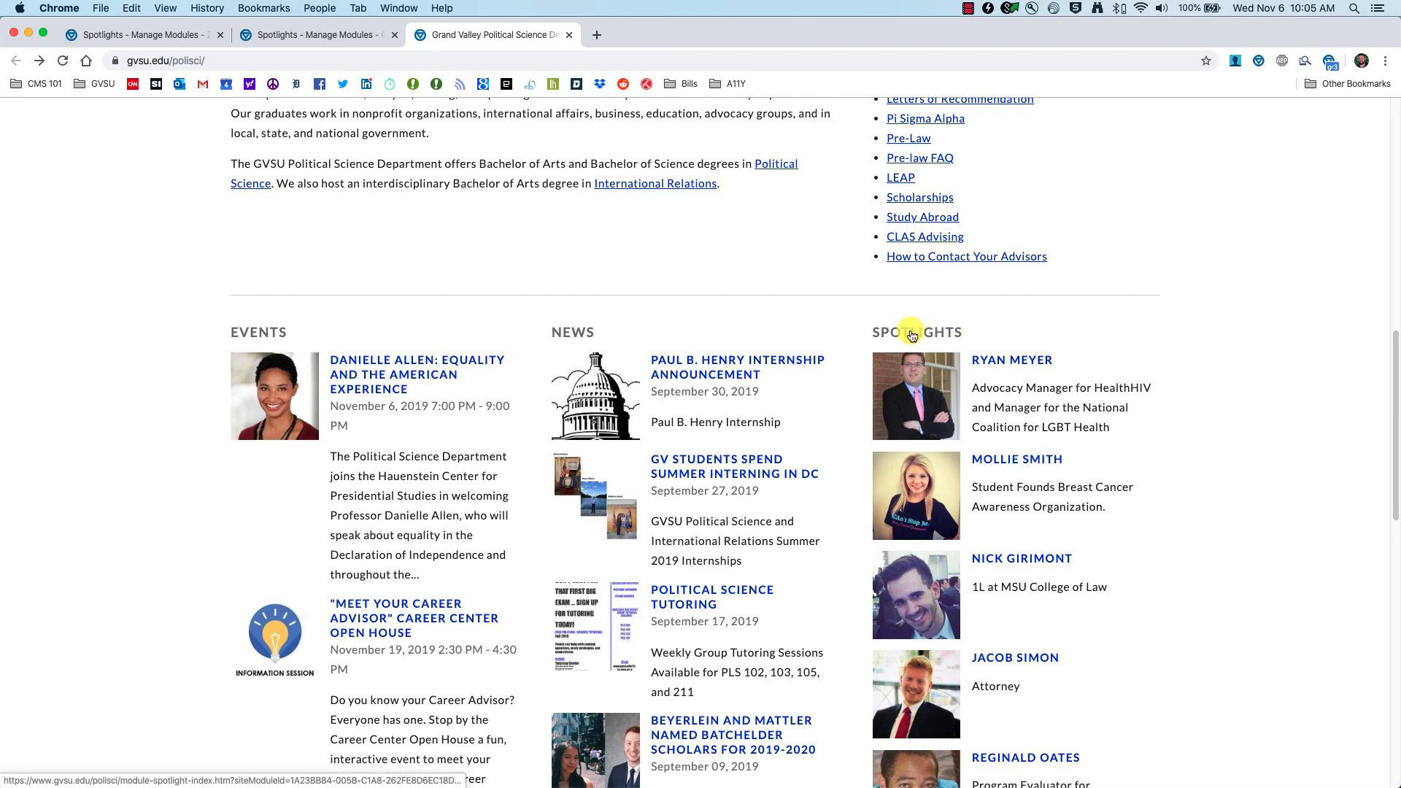
pyautogui.scroll(-1, 1063, 537)
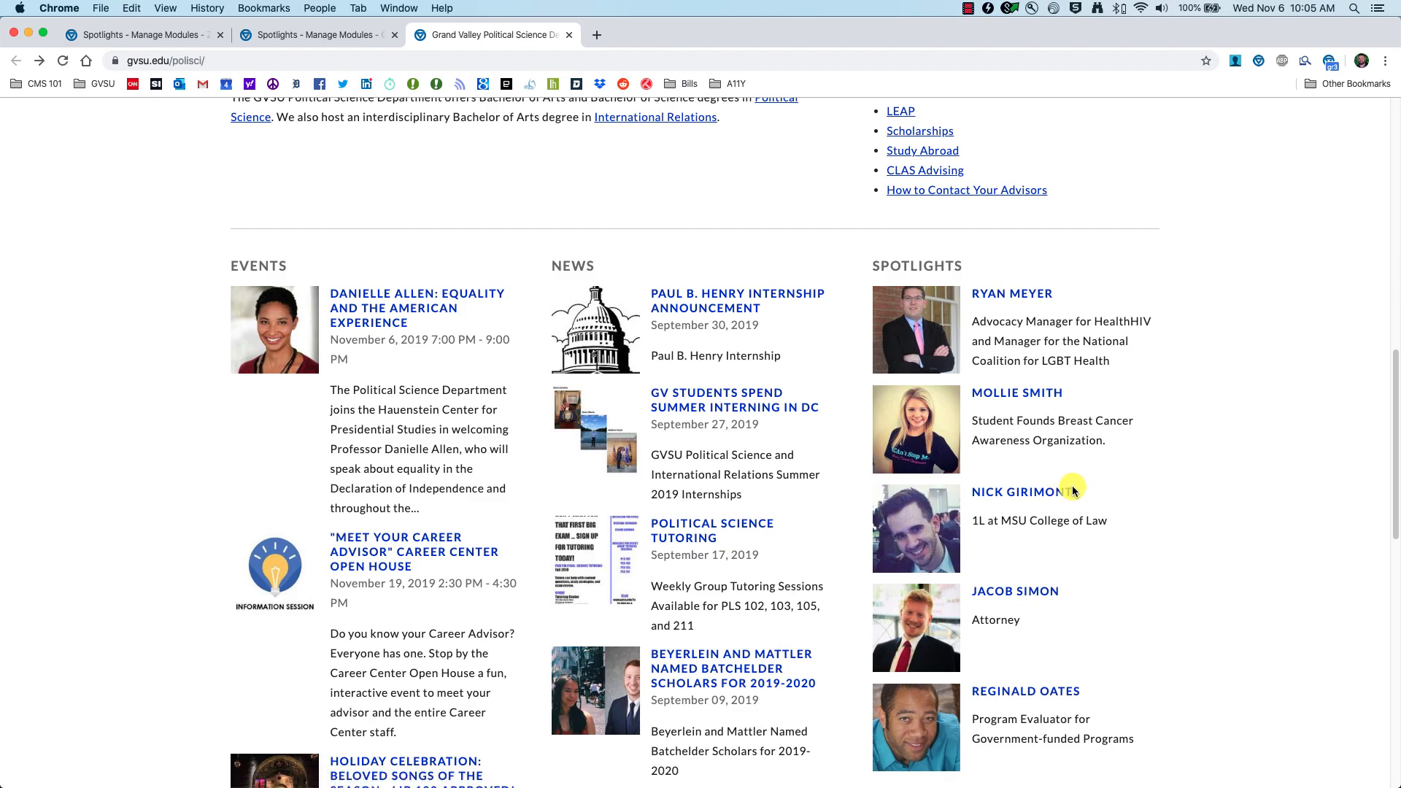
pyautogui.scroll(-5, 1073, 491)
pyautogui.scroll(1, 1073, 468)
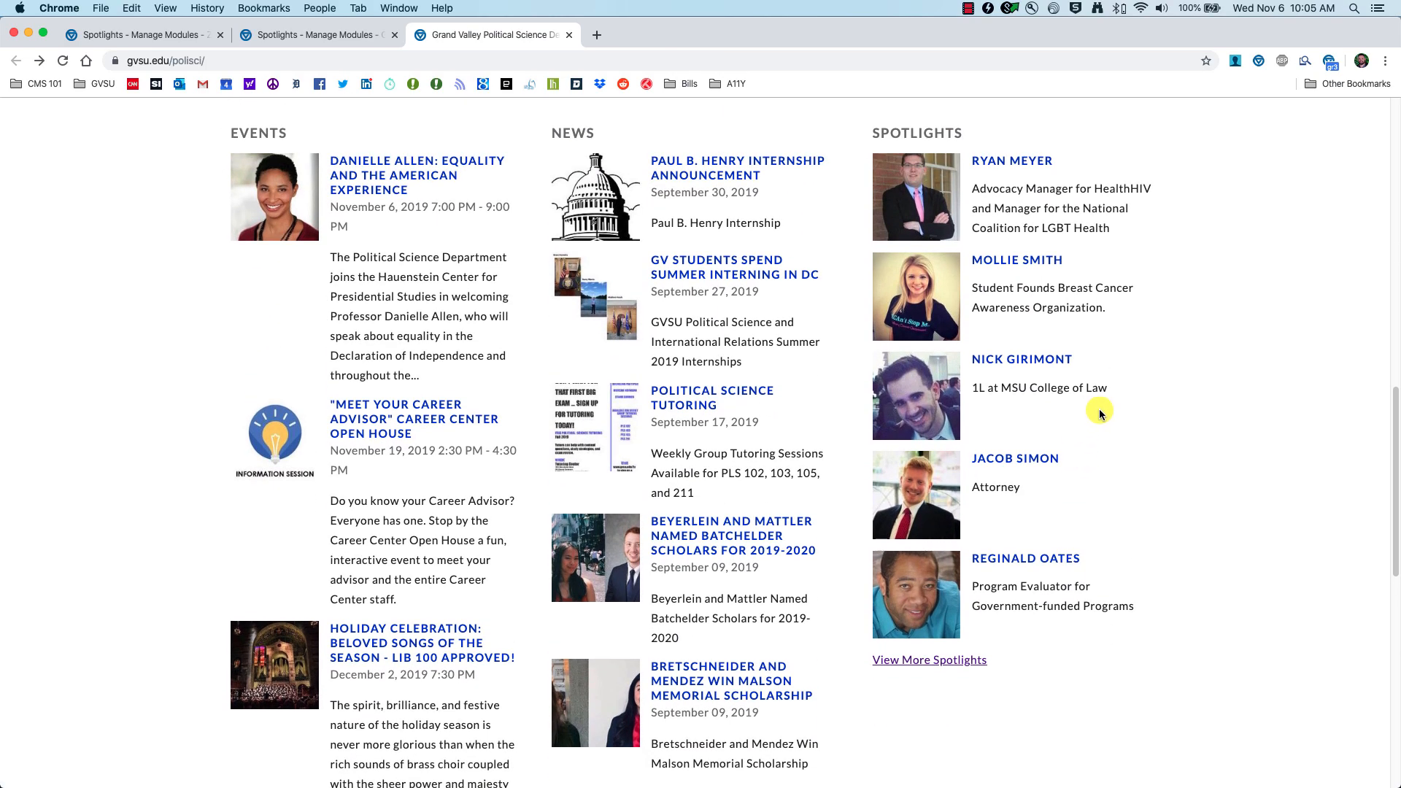
pyautogui.click(929, 660)
pyautogui.scroll(-7, 929, 661)
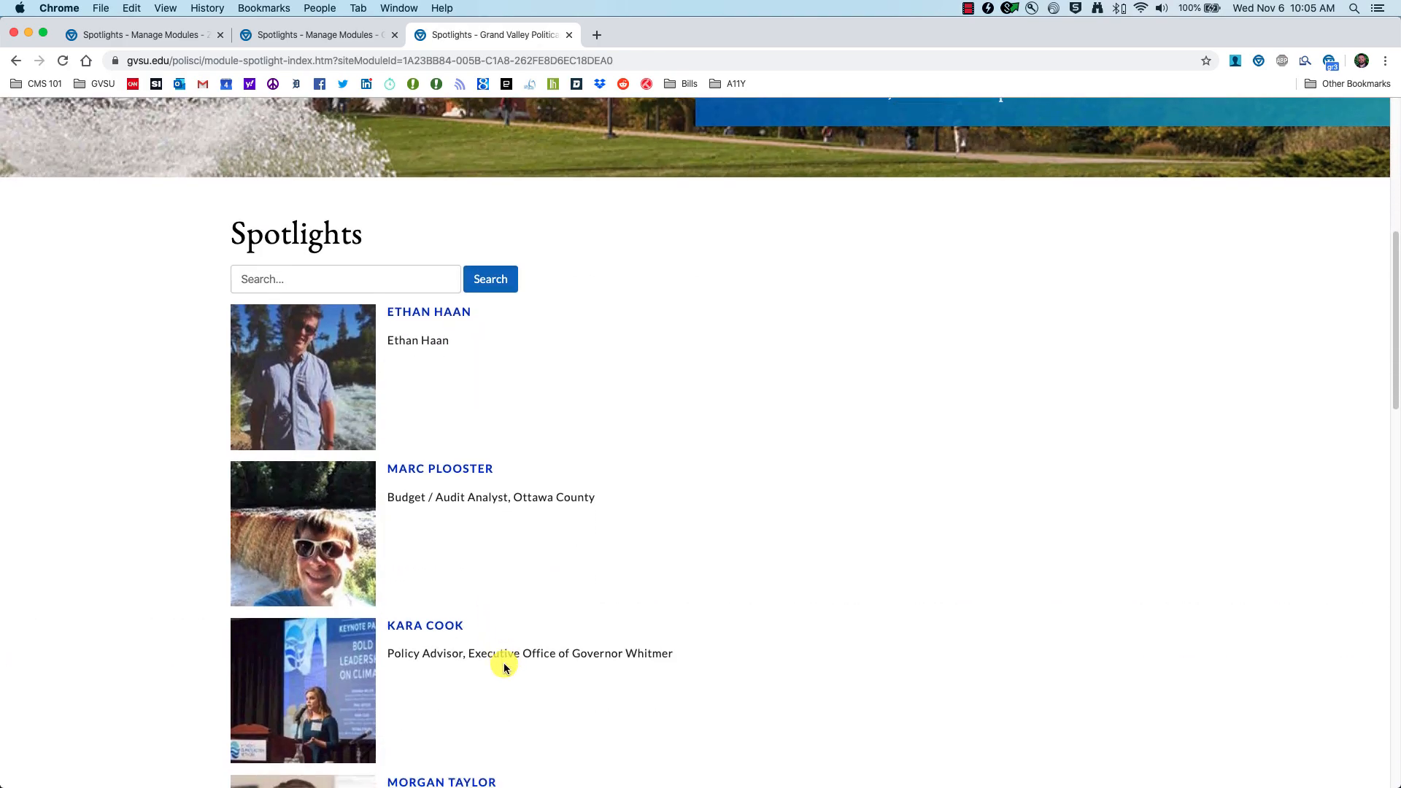
pyautogui.scroll(-10, 504, 667)
pyautogui.scroll(-5, 480, 644)
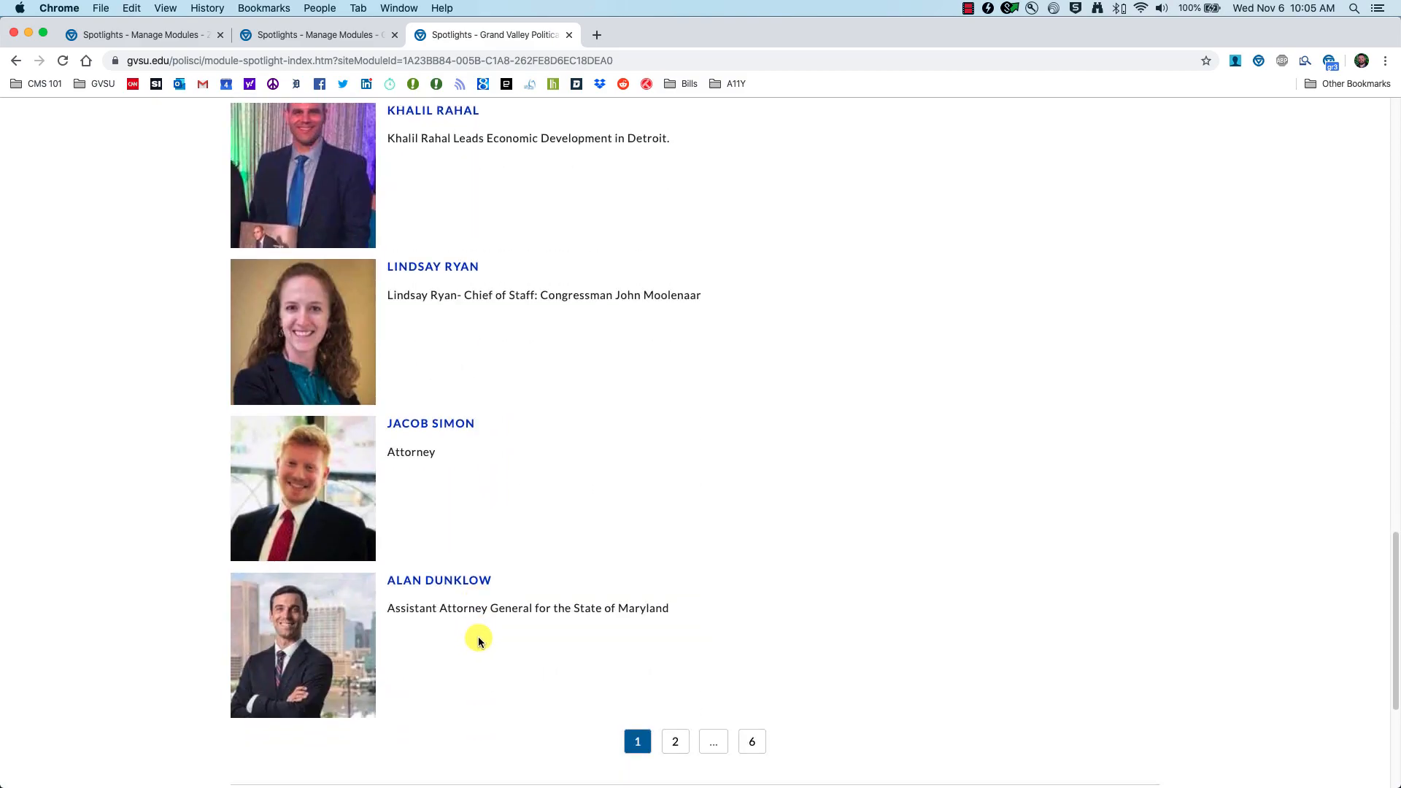
pyautogui.scroll(15, 482, 576)
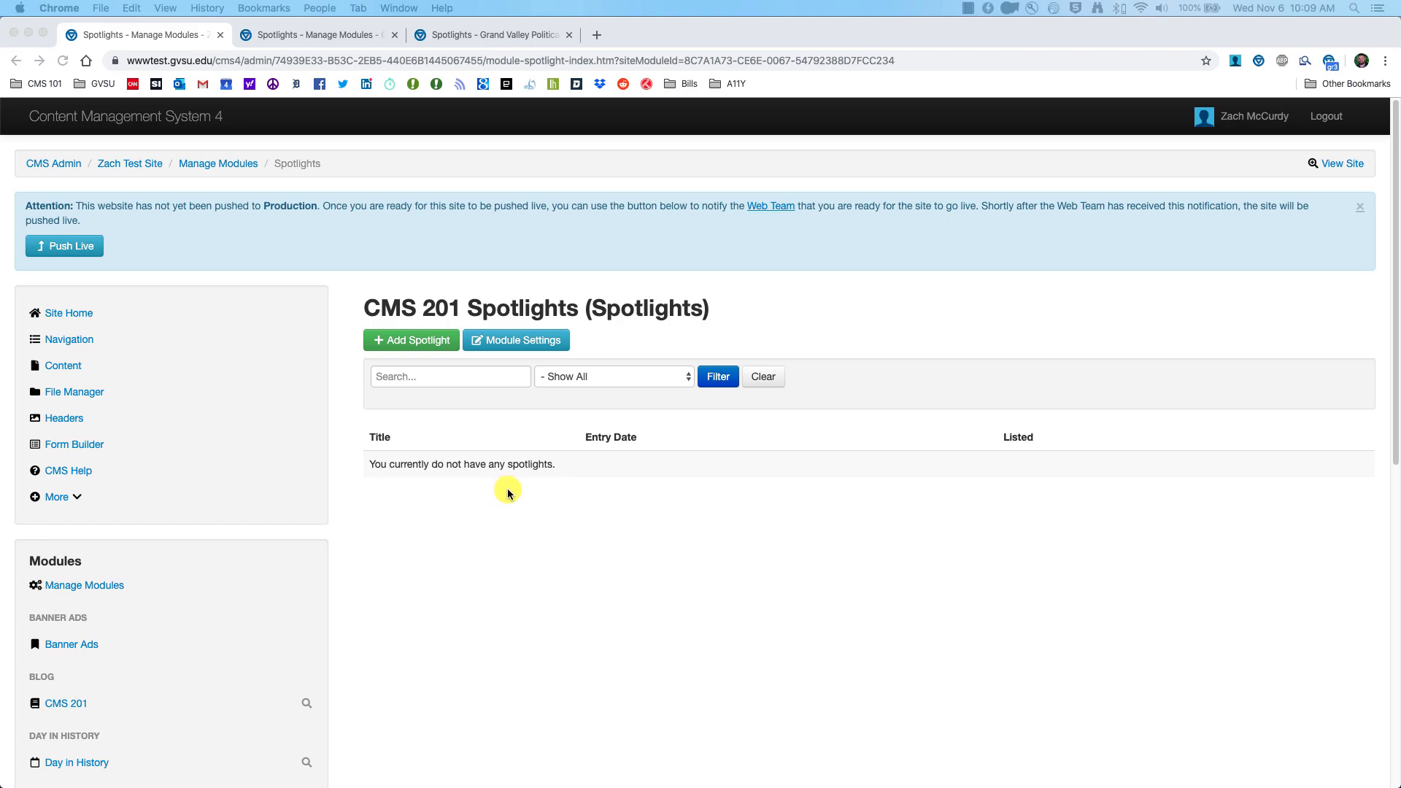
# Step: Start a new spotlight, checking the live Political Science spotlights page for reference
pyautogui.click(394, 351)
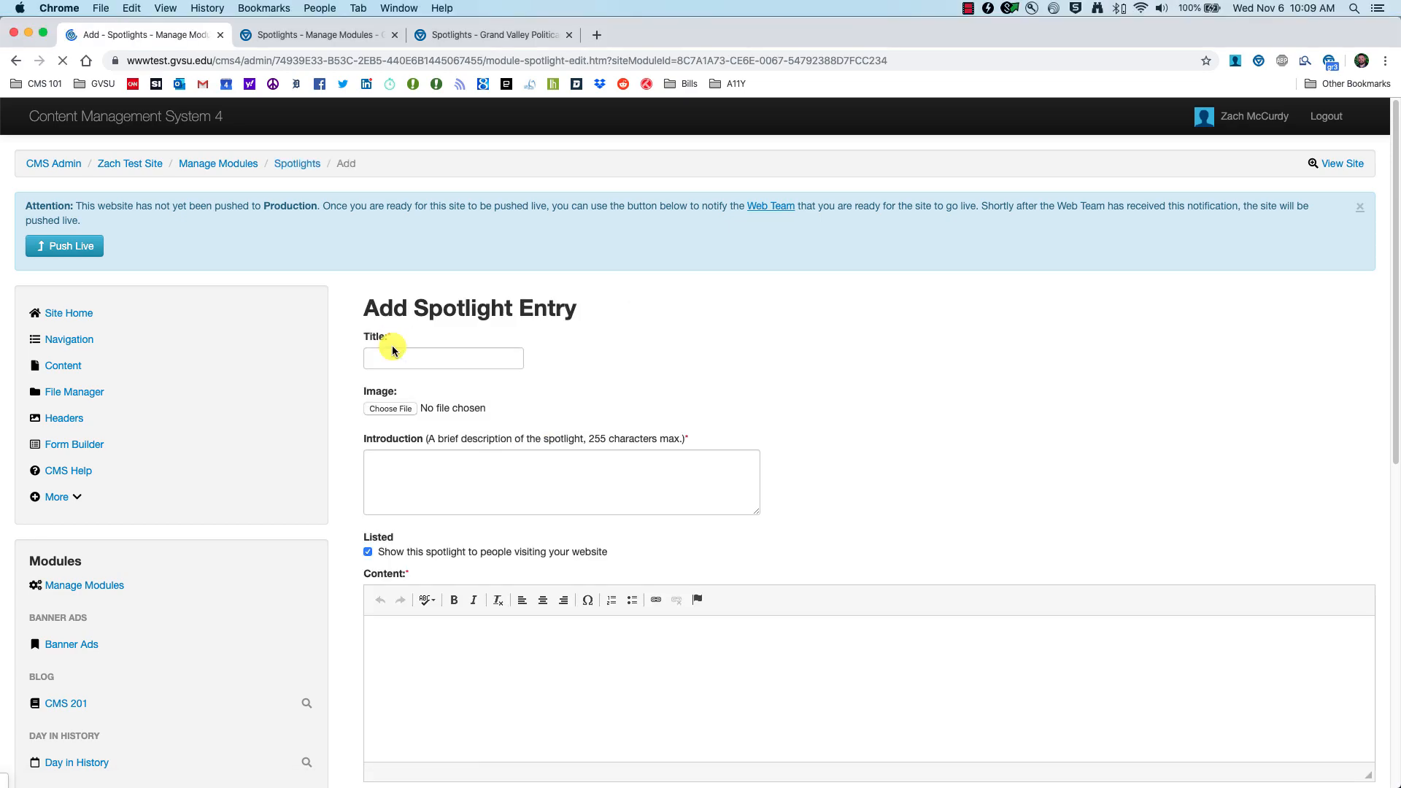
pyautogui.scroll(-1, 433, 424)
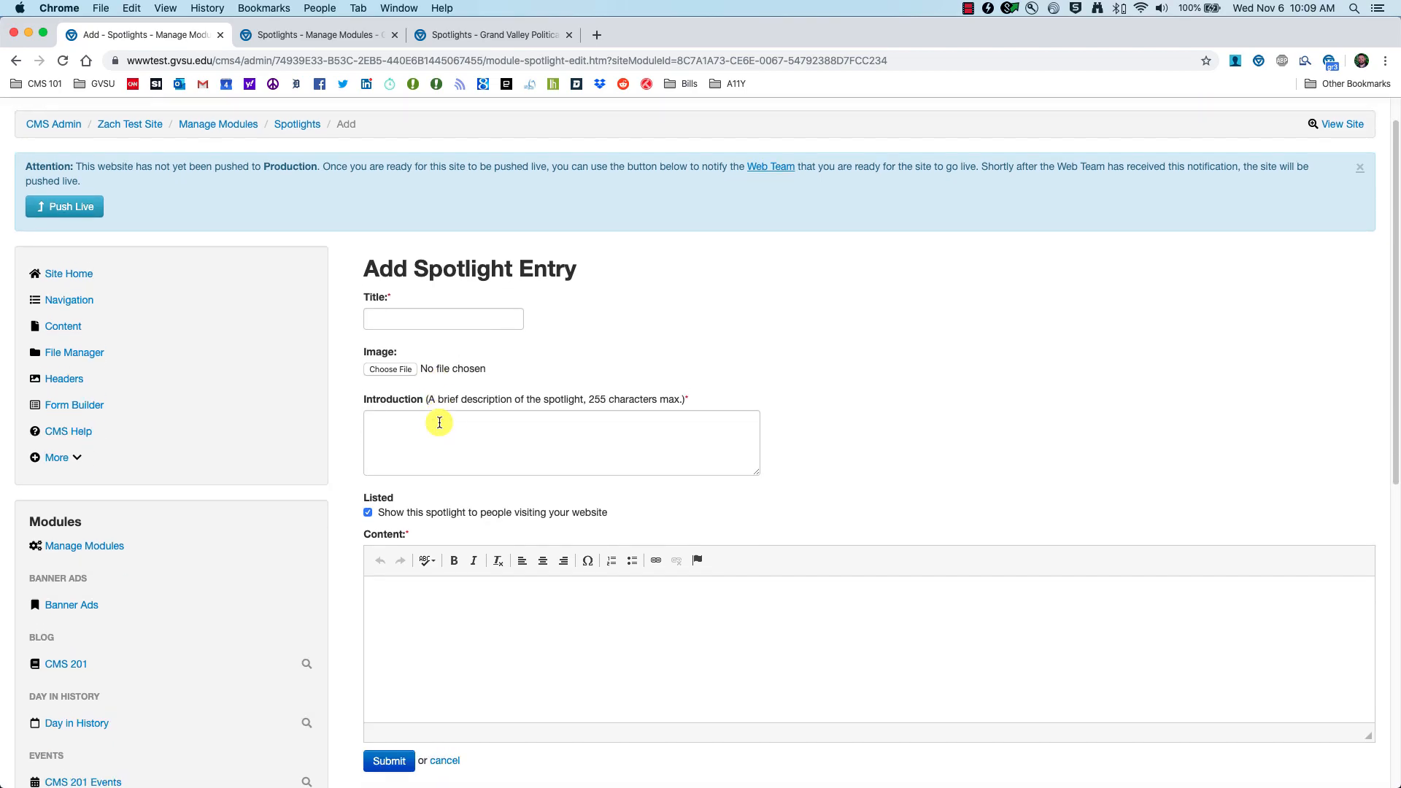
pyautogui.click(452, 34)
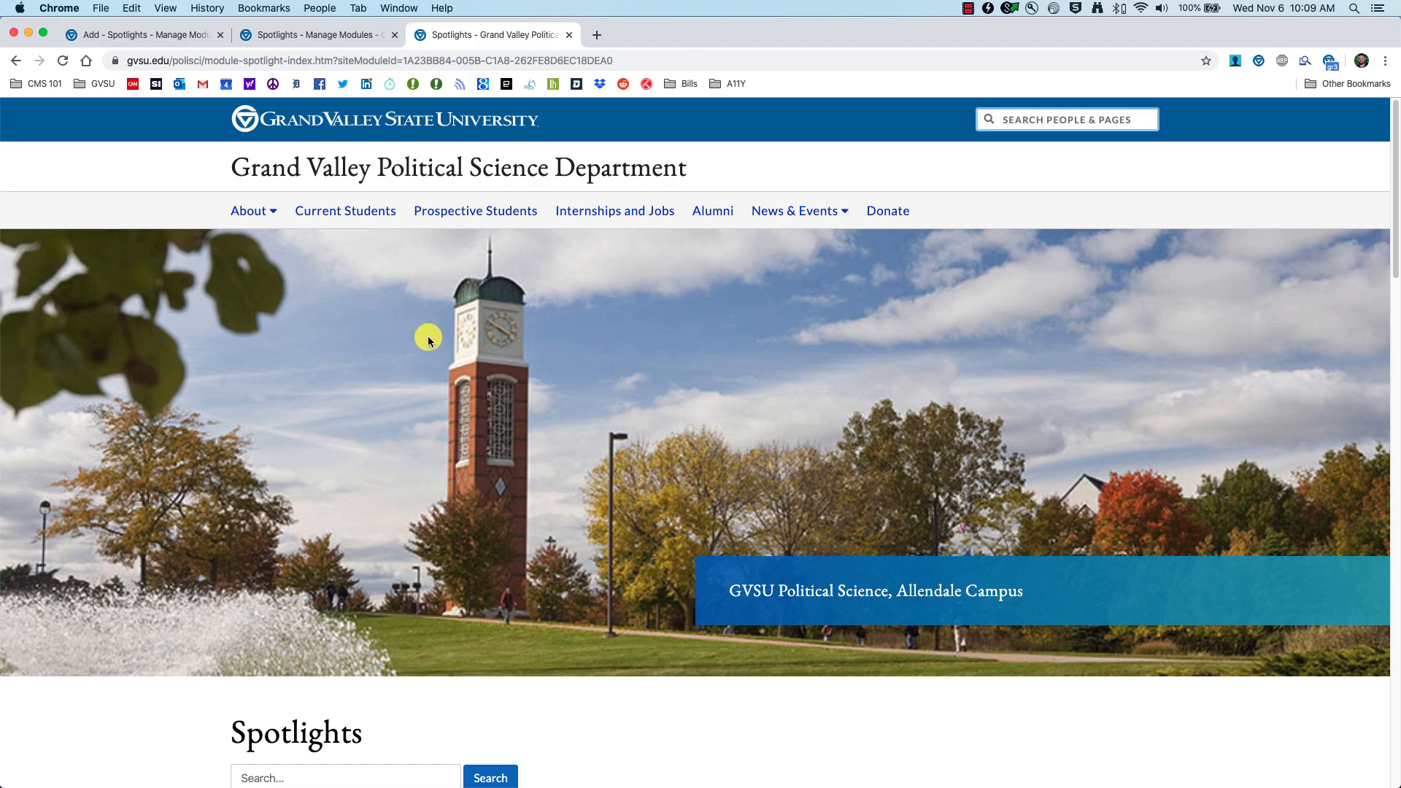
pyautogui.scroll(-3, 472, 647)
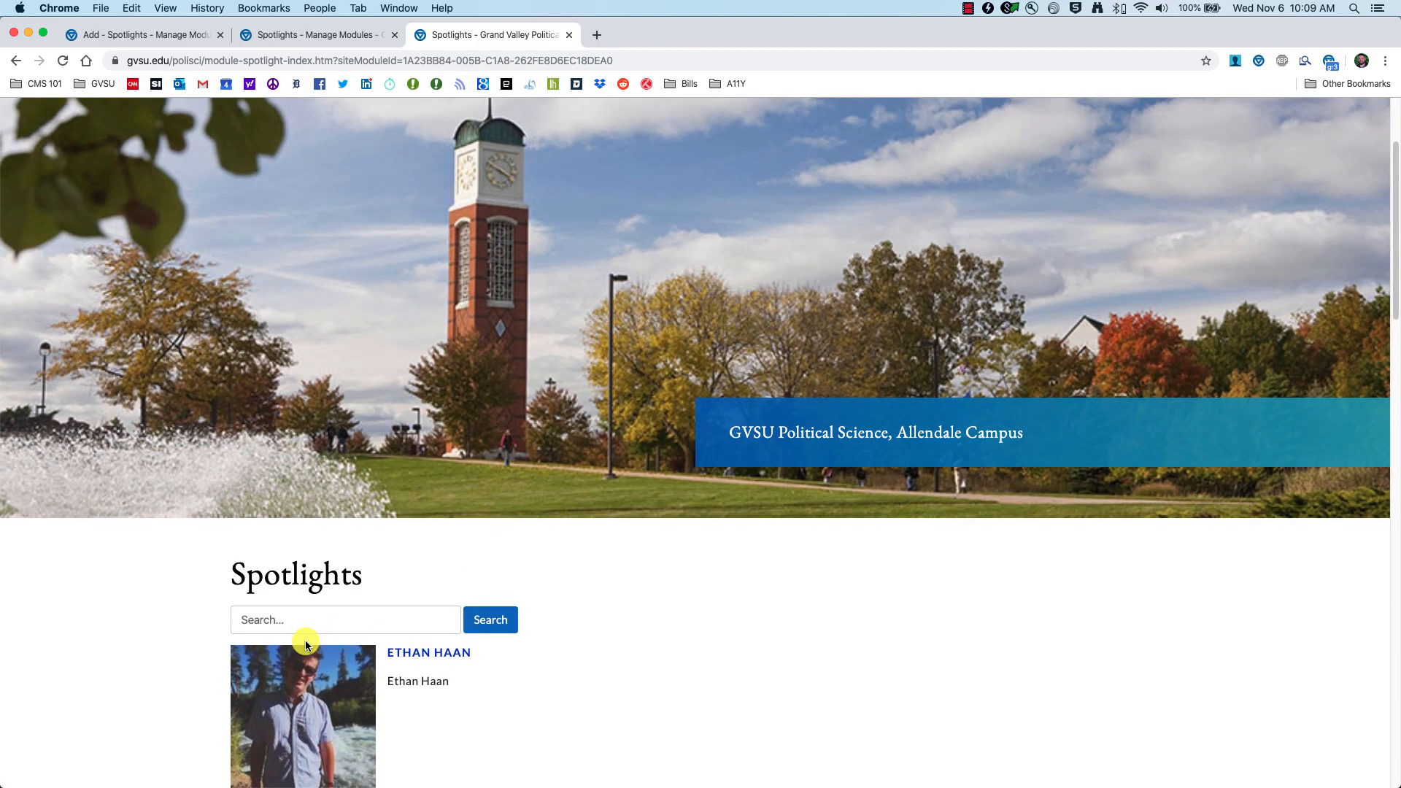
pyautogui.scroll(-2, 197, 642)
pyautogui.scroll(-2, 296, 638)
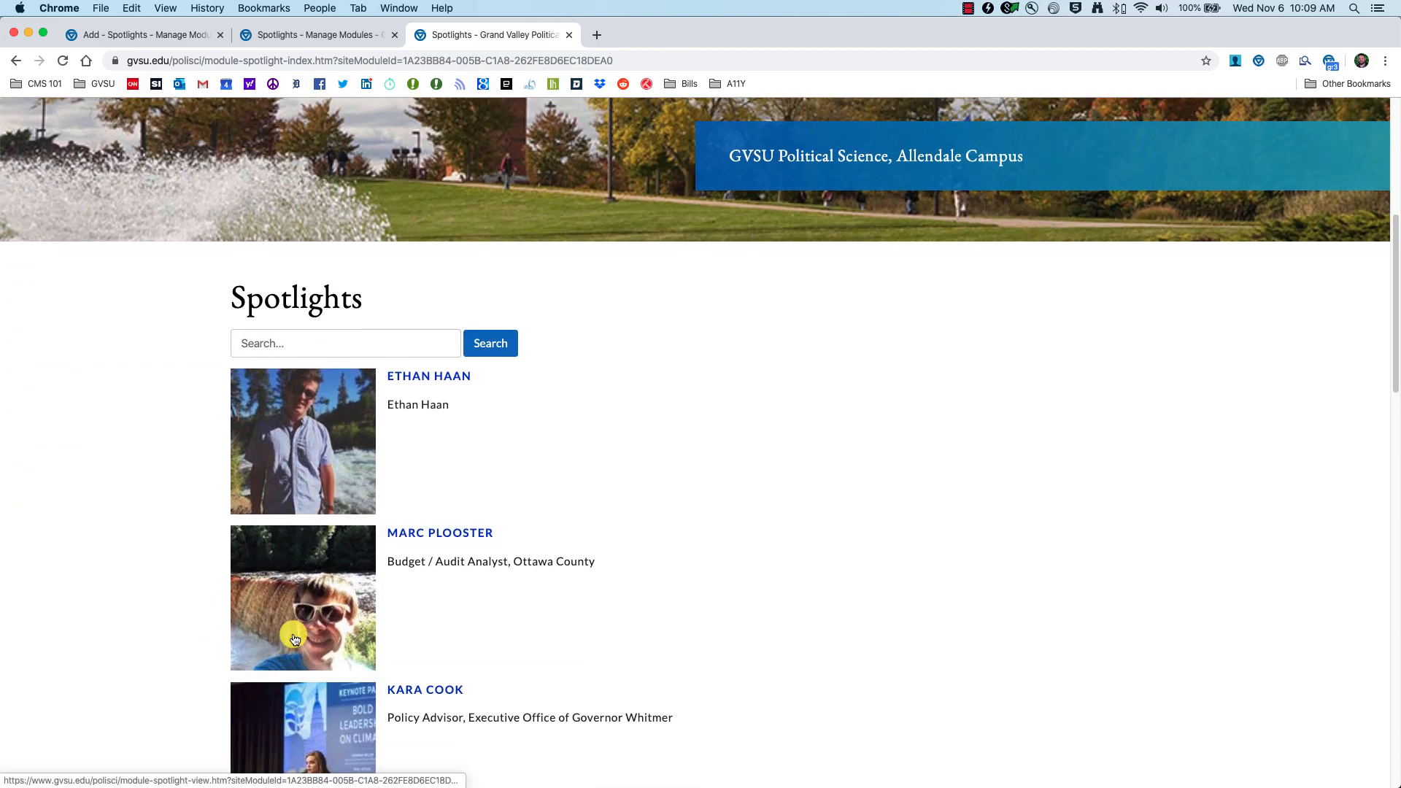
pyautogui.scroll(1, 270, 438)
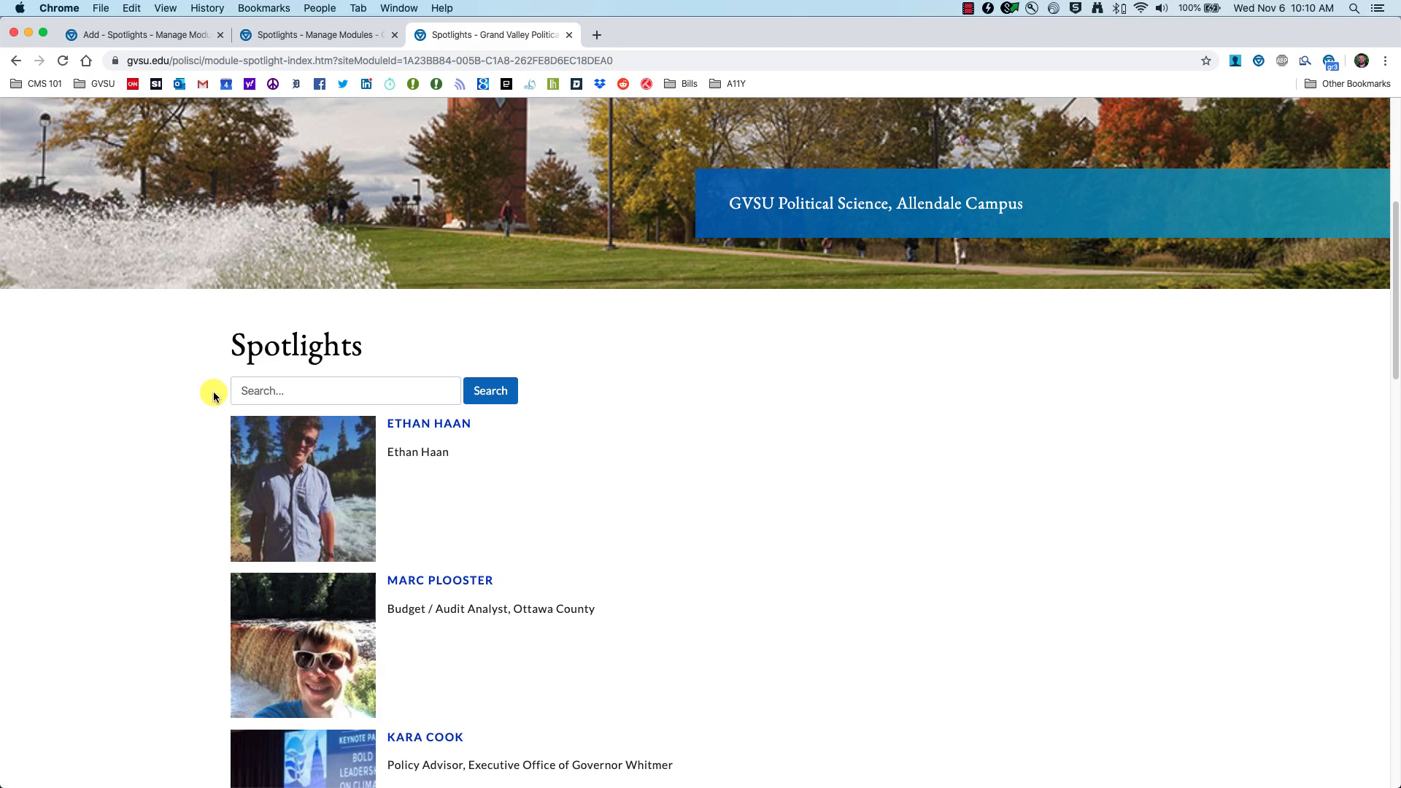
pyautogui.click(132, 34)
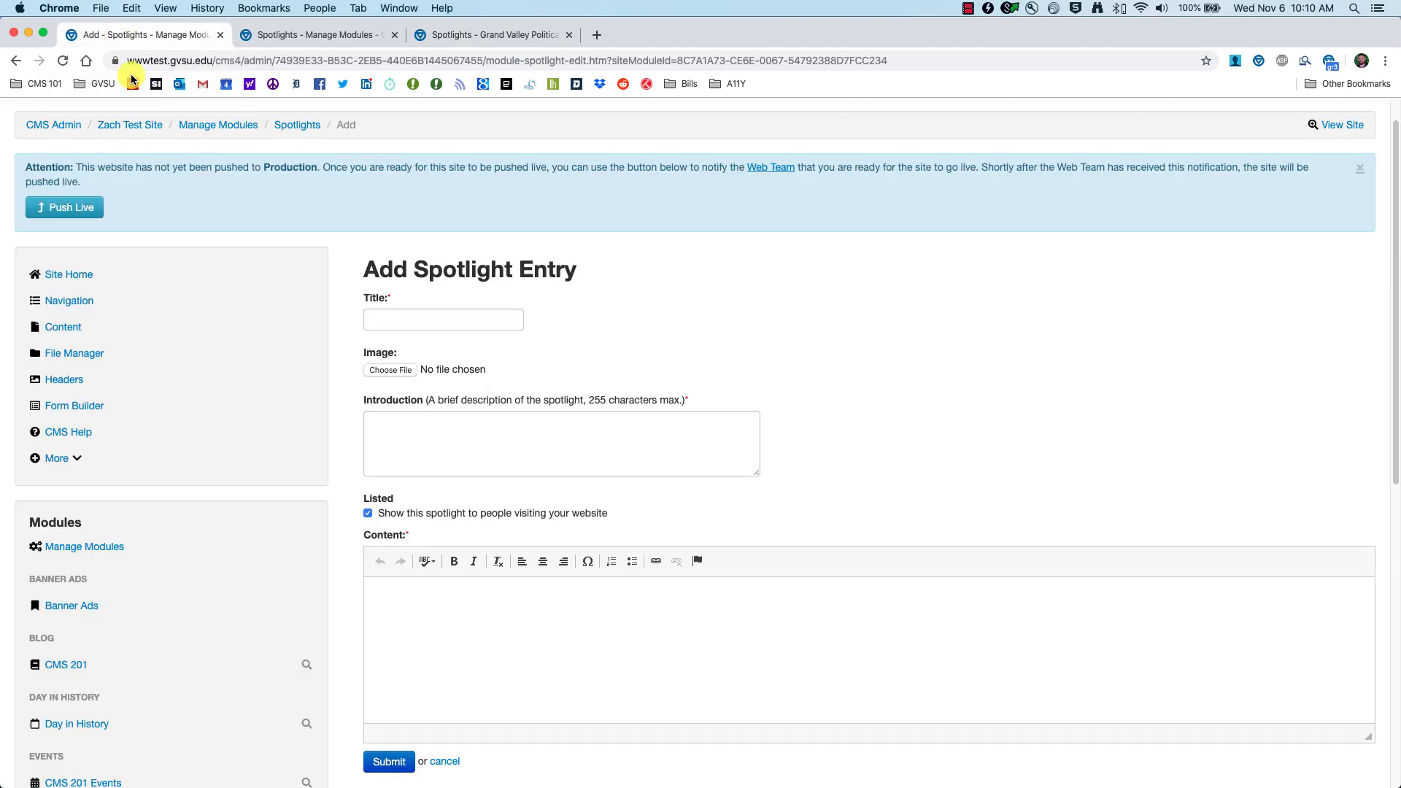
# Step: Title the new spotlight 'Accordion'
pyautogui.scroll(-1, 420, 314)
pyautogui.click(422, 307)
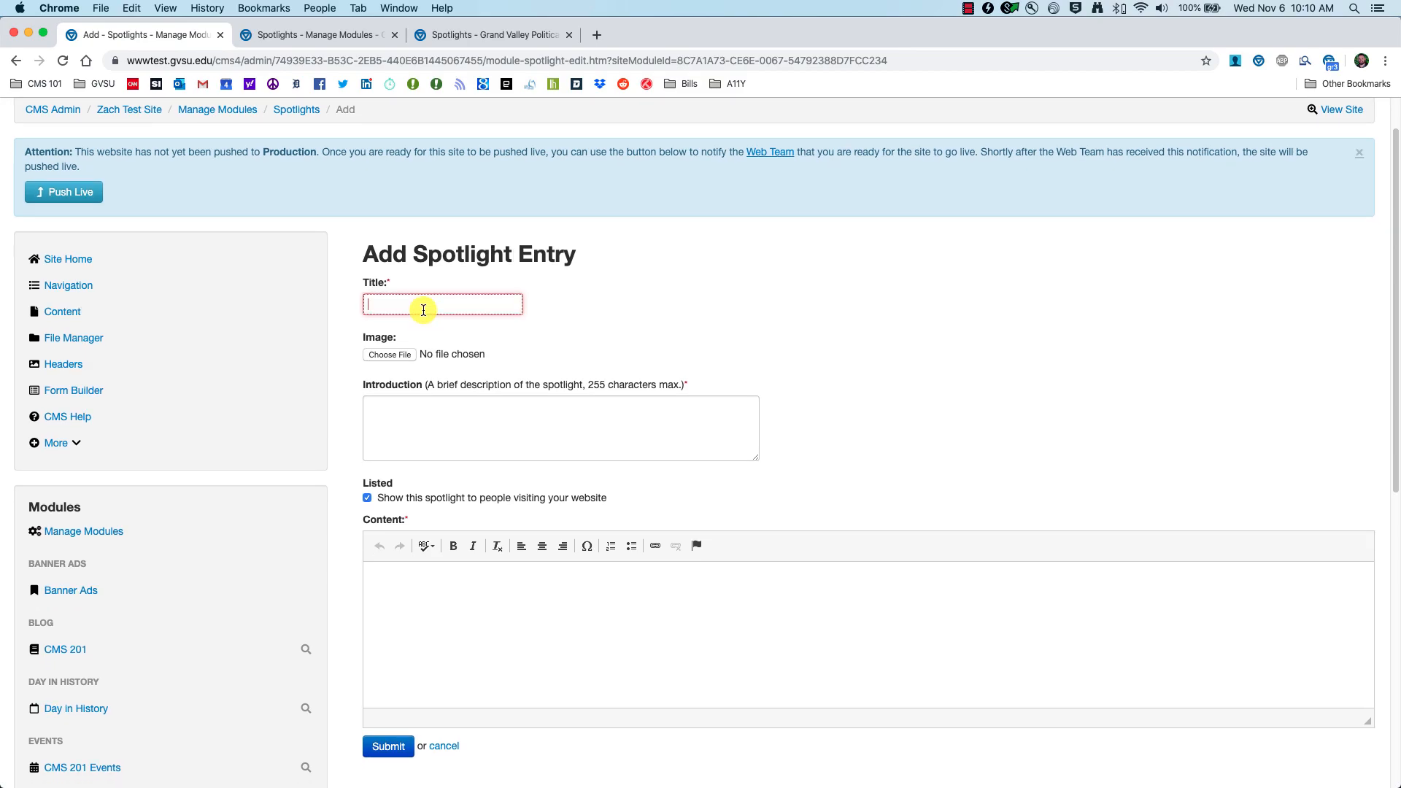
pyautogui.write('Accordio')
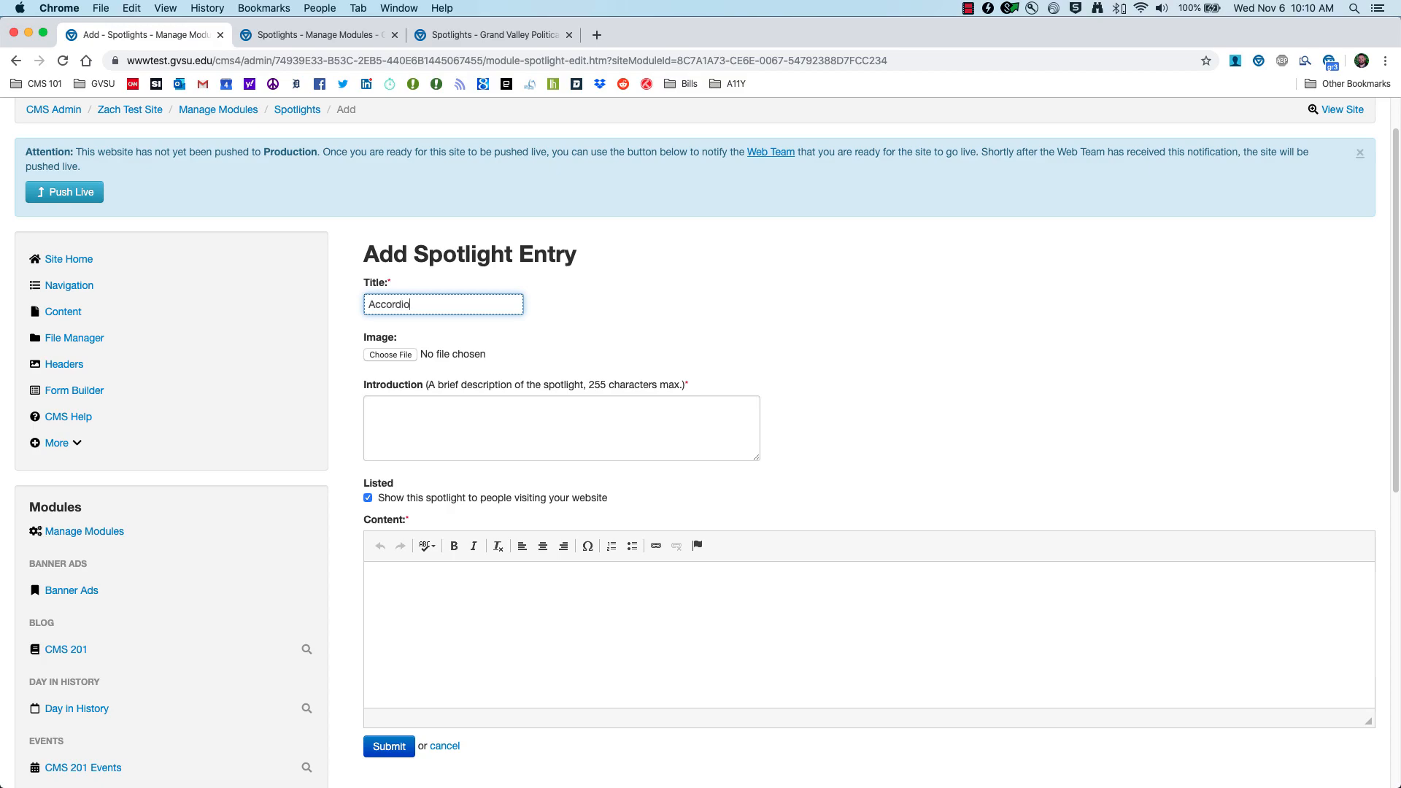
pyautogui.click(446, 332)
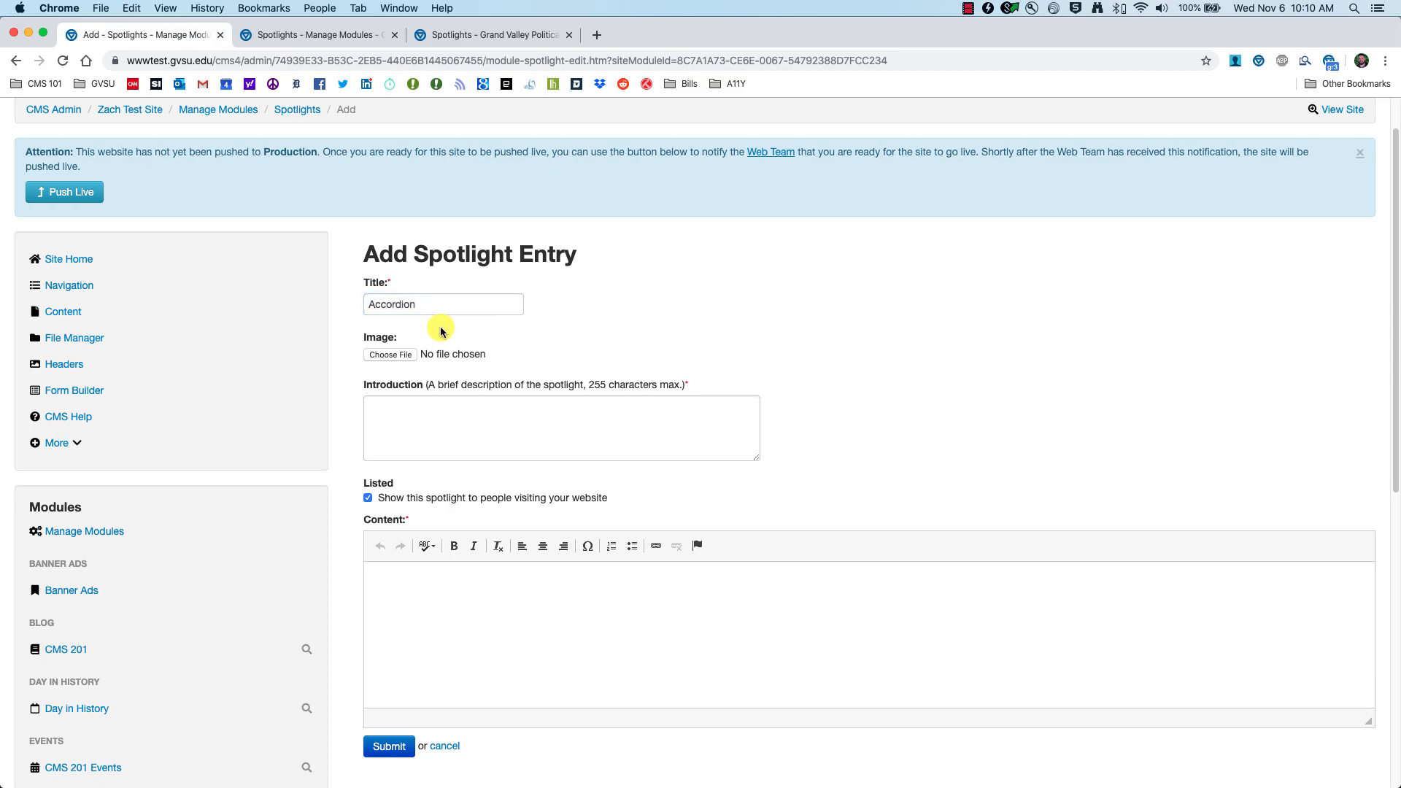
# Step: Attach zachm.jpg from Desktop > CMS 101 Files as the spotlight image
pyautogui.click(392, 355)
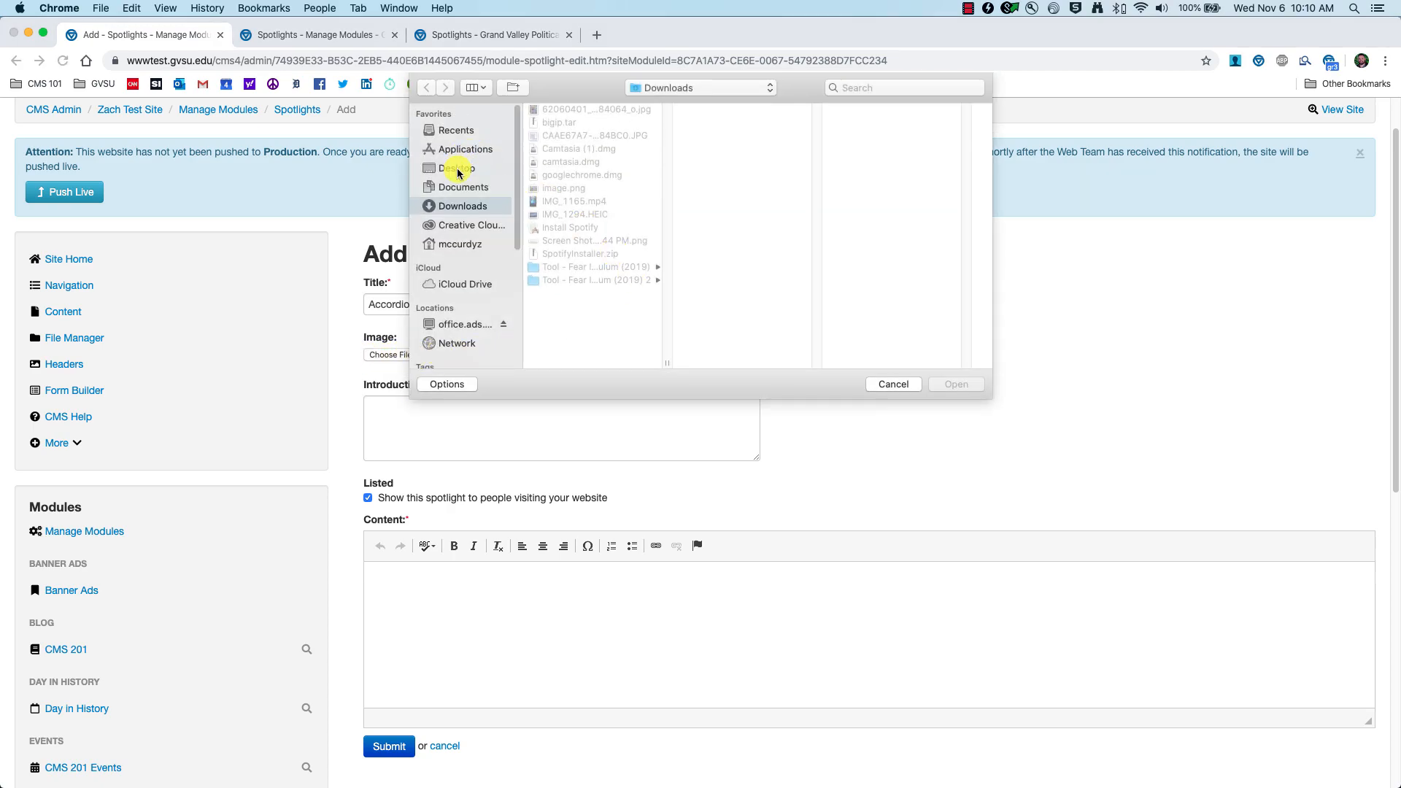
pyautogui.click(459, 169)
pyautogui.click(595, 123)
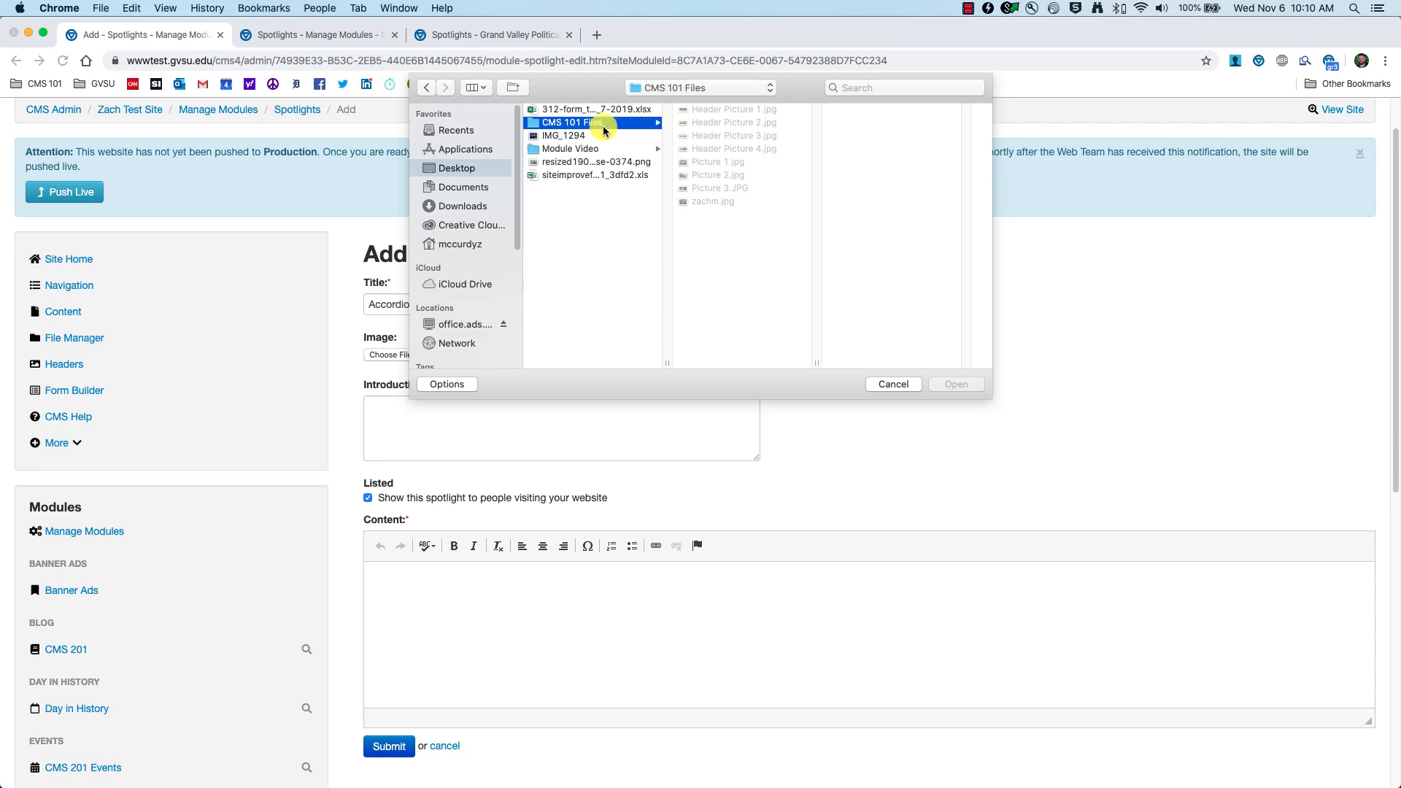
pyautogui.click(714, 202)
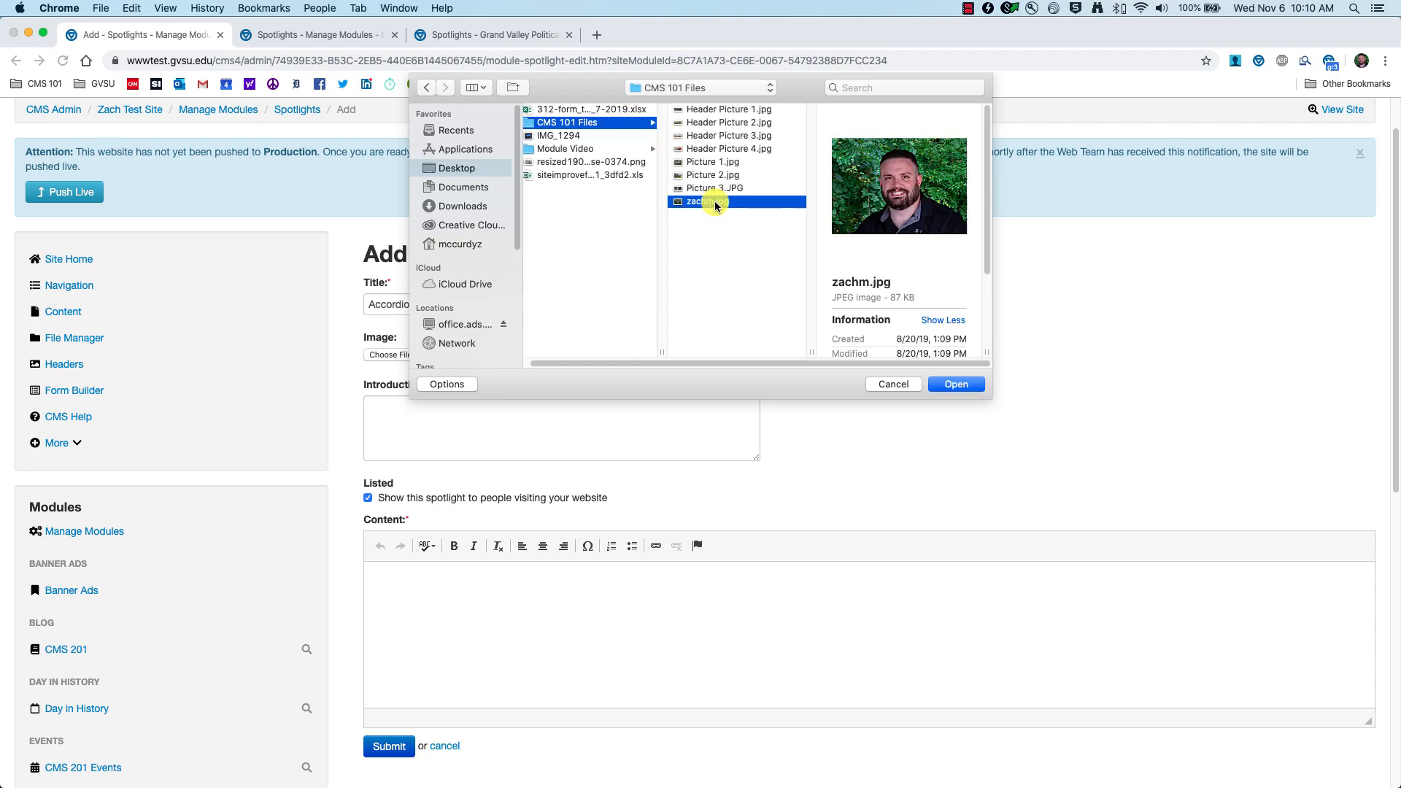
pyautogui.click(951, 395)
pyautogui.click(510, 422)
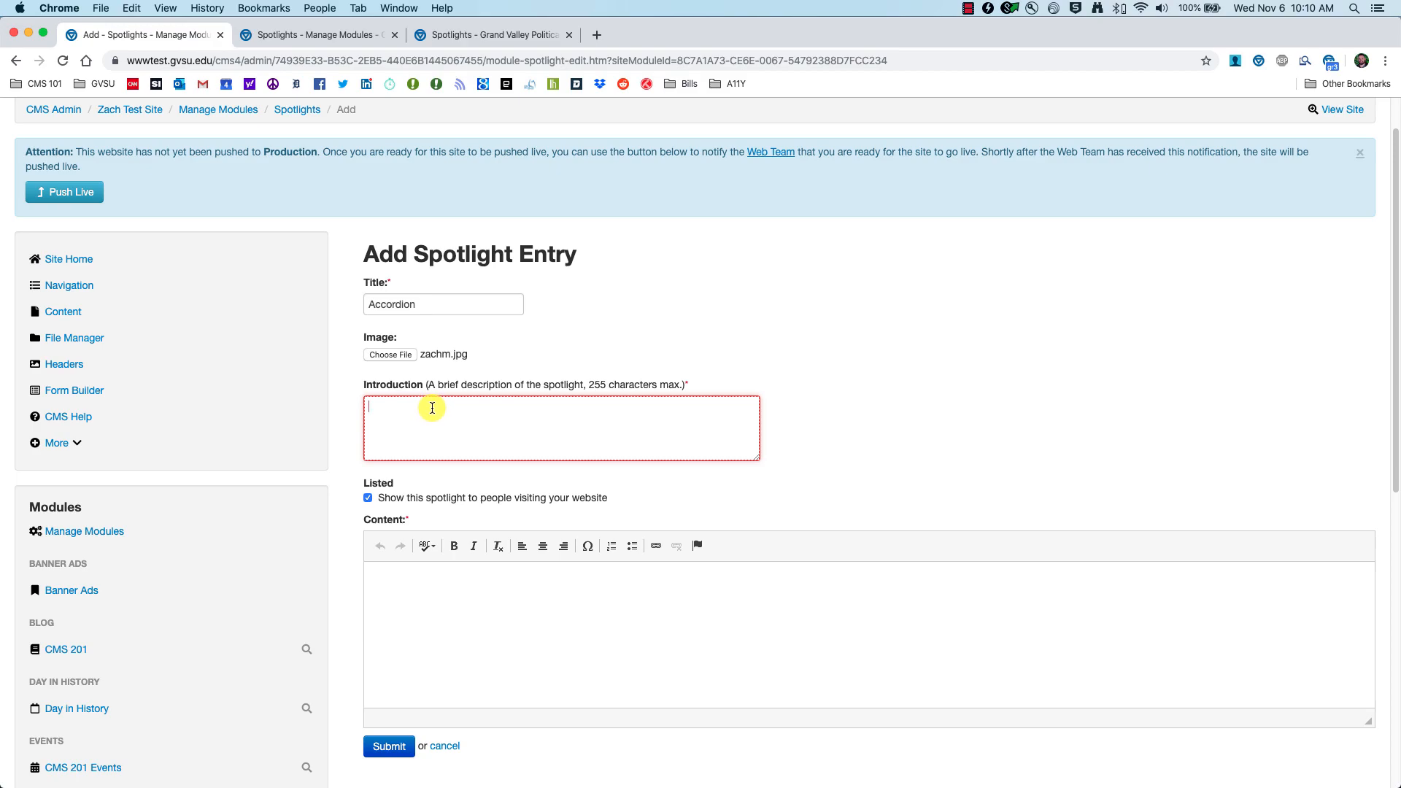
pyautogui.press('super+Tab')
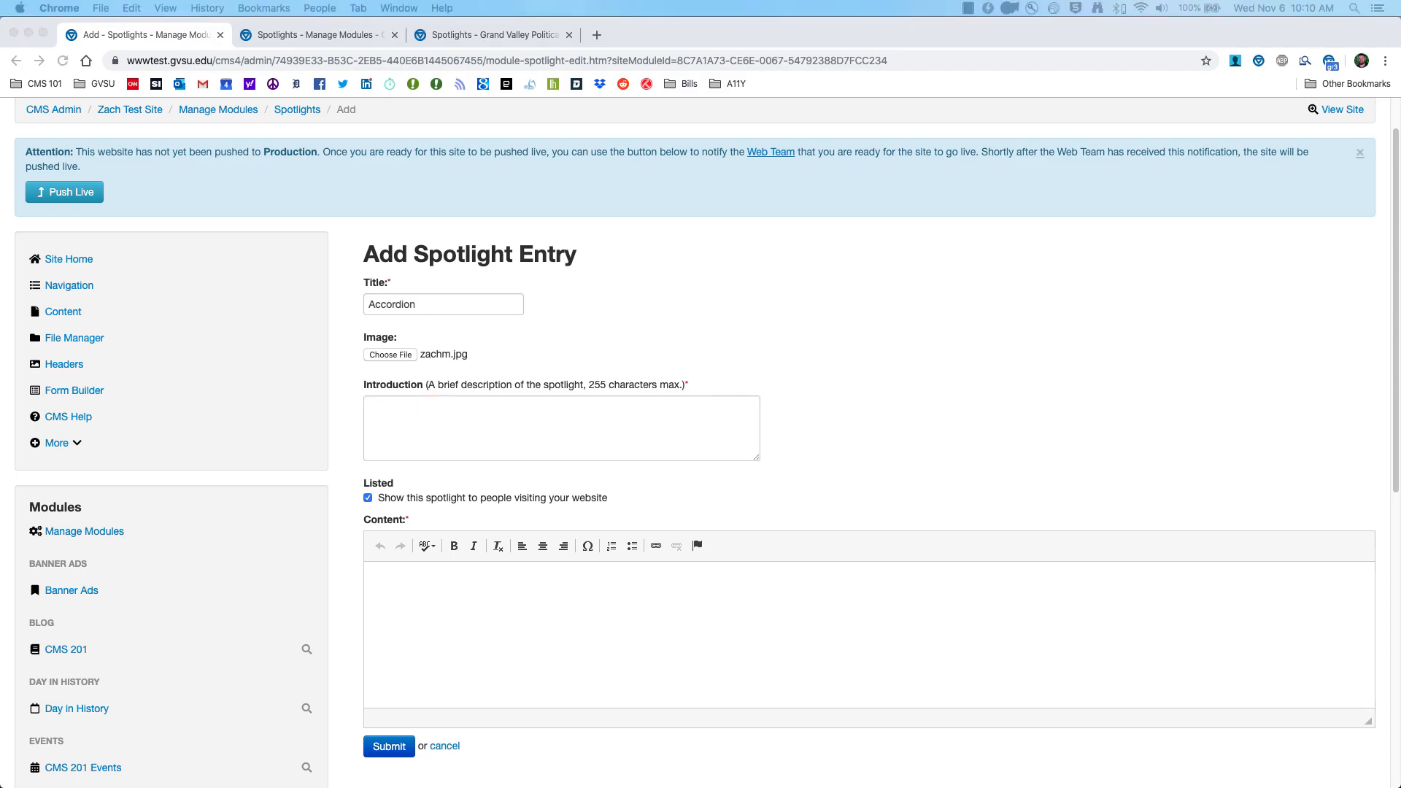
# Step: Write the introduction, paste content linking the How To - Accordion Module video, and submit
pyautogui.click(556, 406)
pyautogui.write('Learn about the accordion module.')
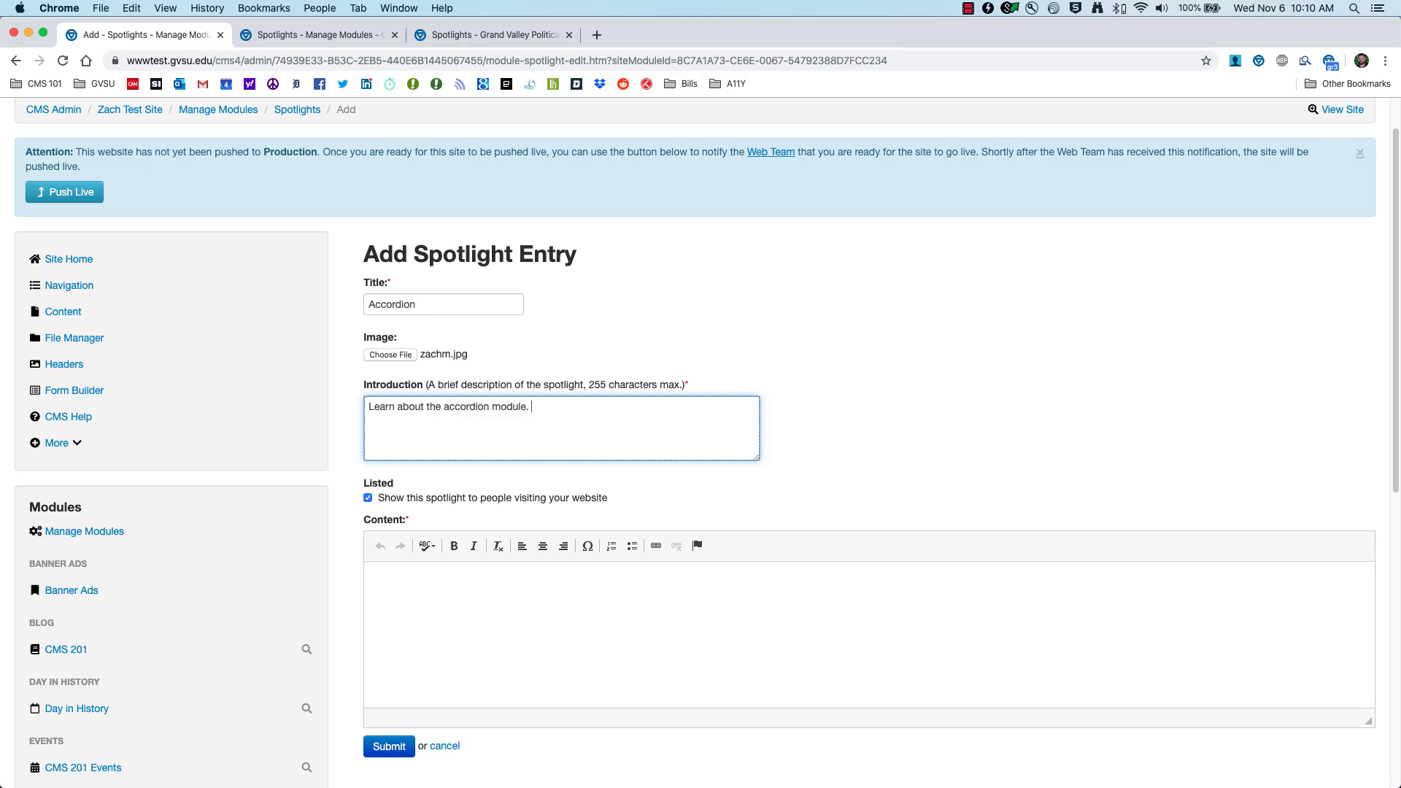
pyautogui.press('Tab')
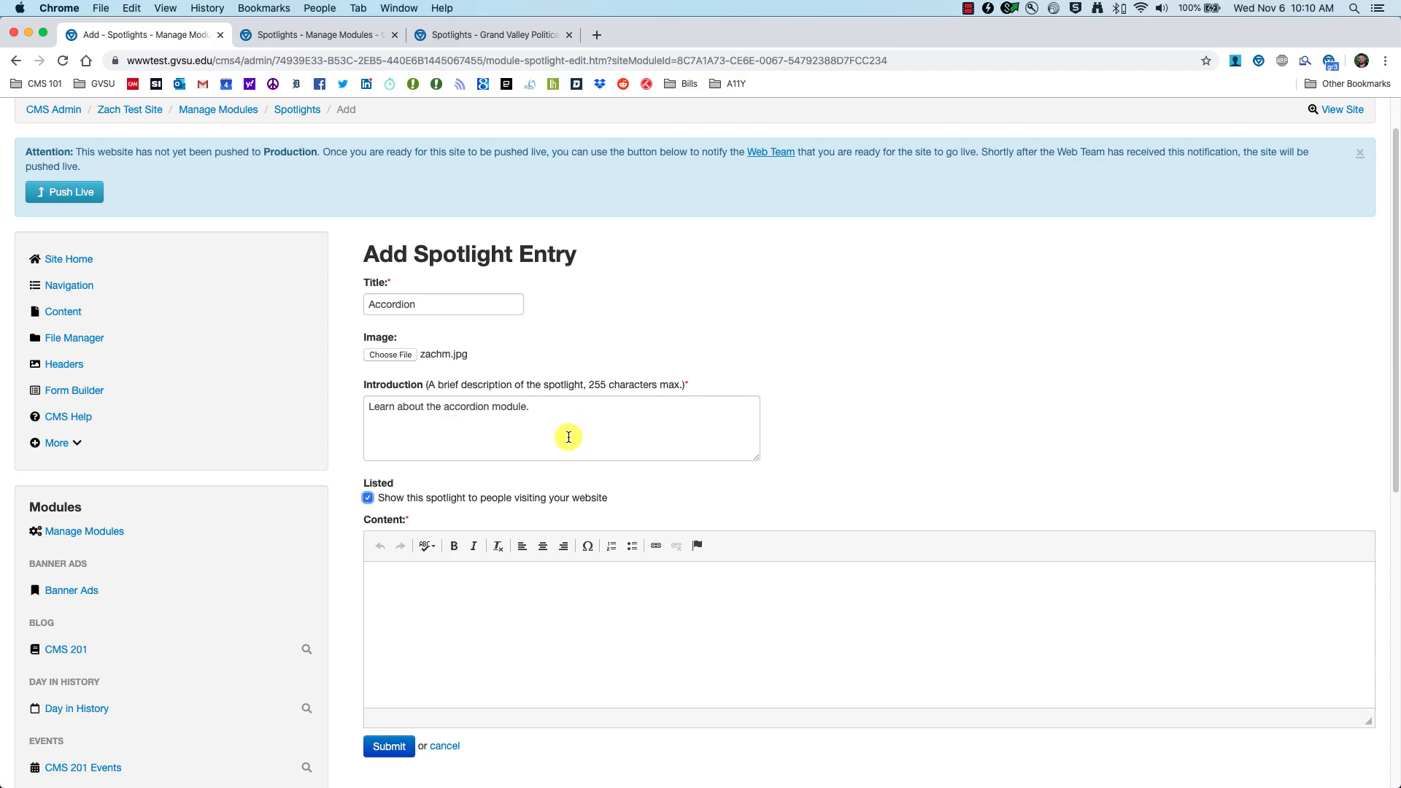
pyautogui.click(463, 590)
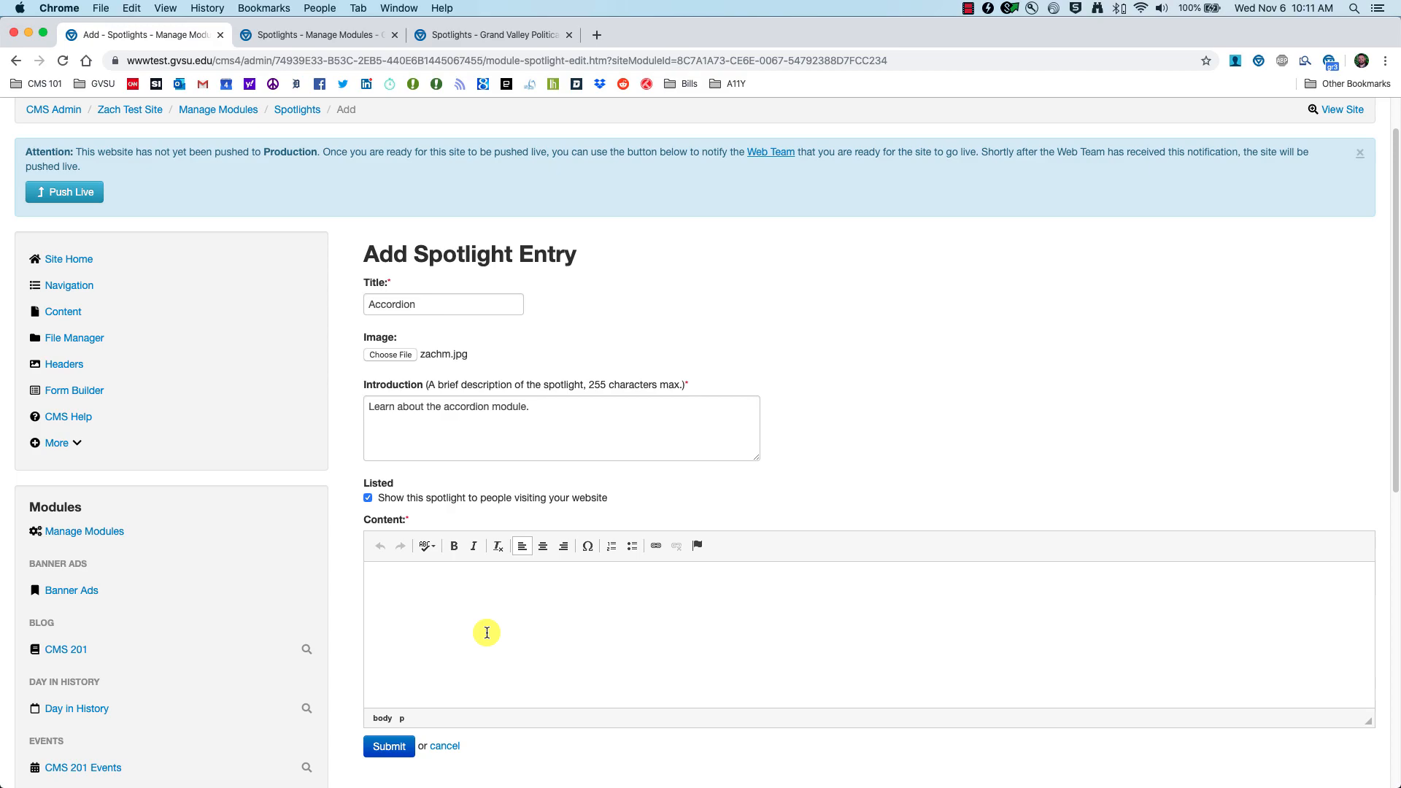
pyautogui.write('Learn how to use the accordion module by watching this video. How To - Accordion Module If you need any further help, please contact the web team!')
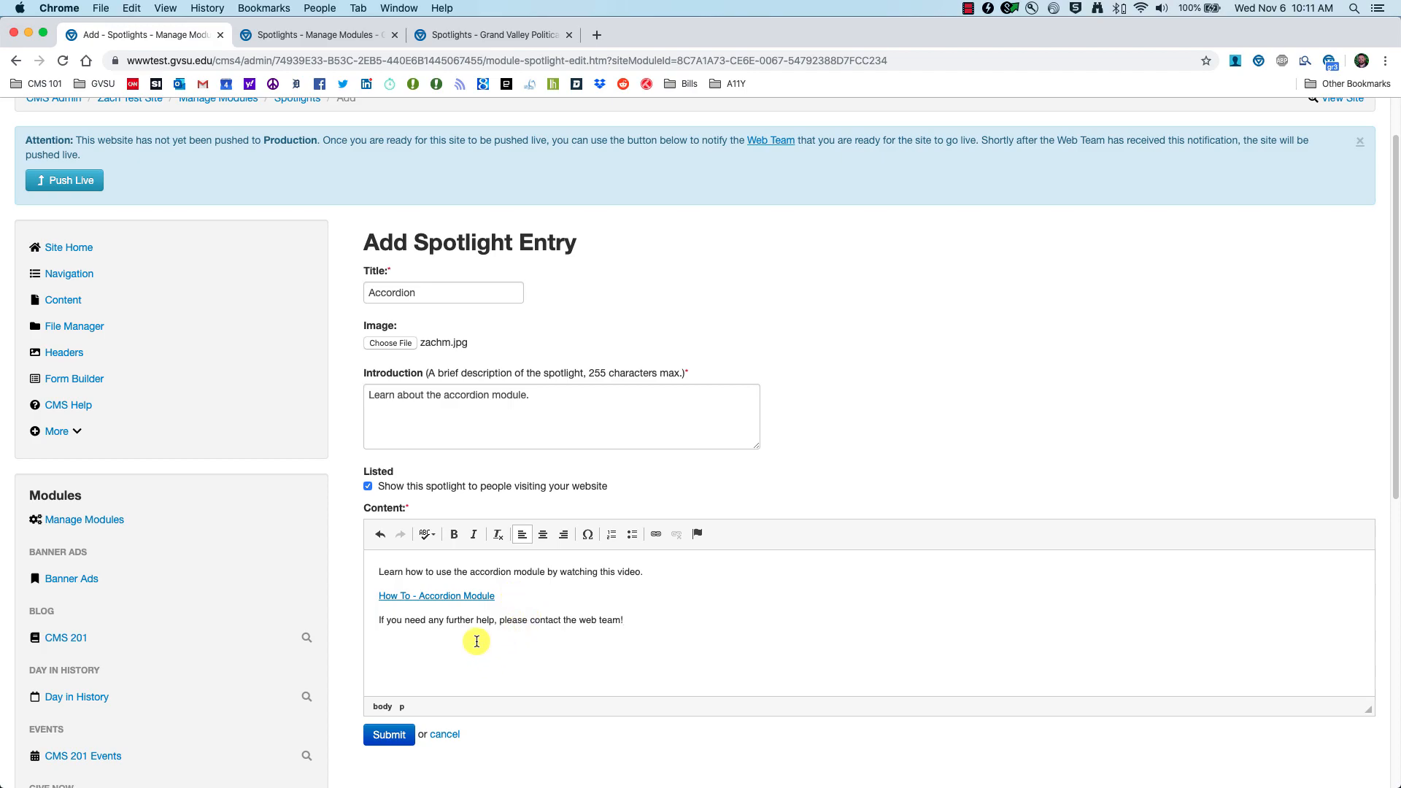
pyautogui.click(392, 738)
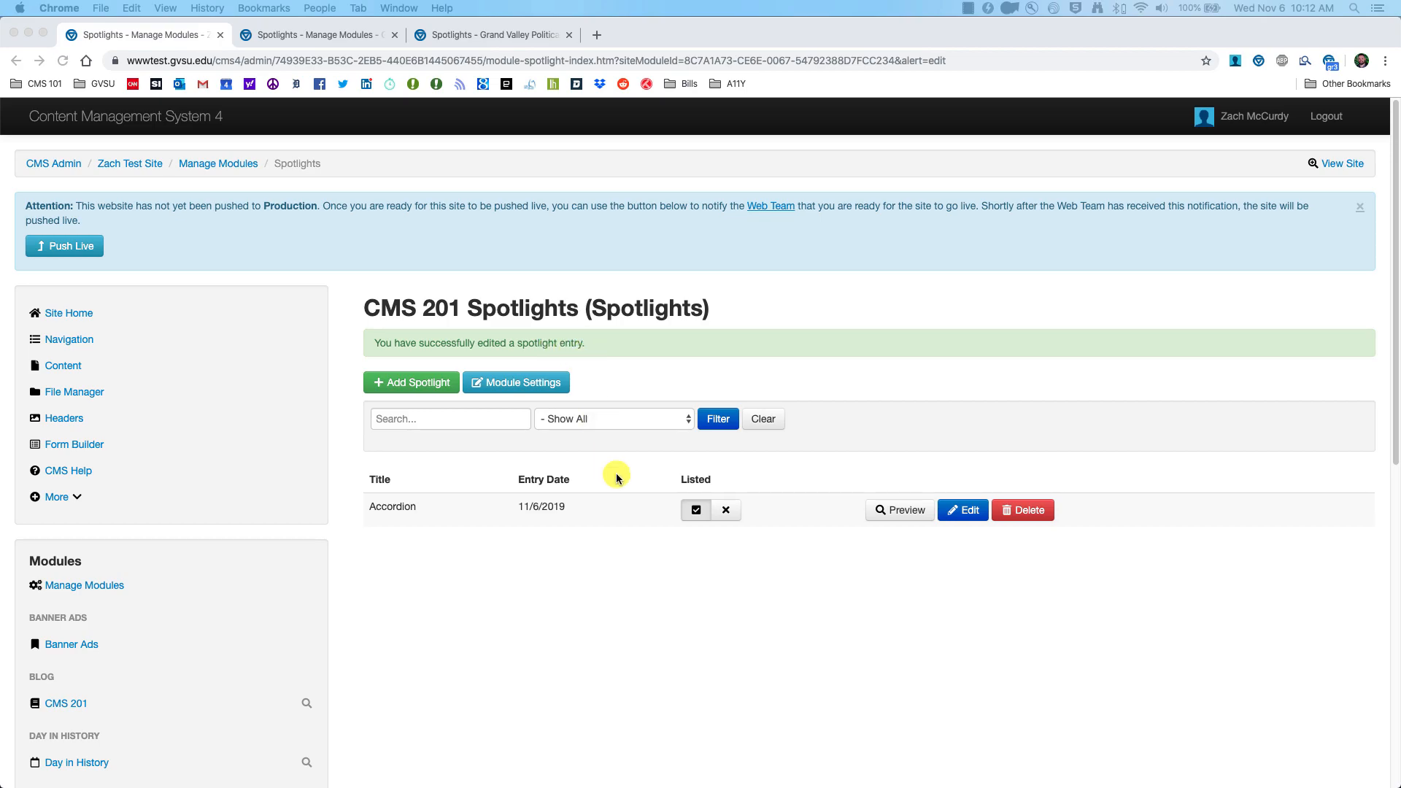
# Step: Unlist and then relist the Accordion spotlight
pyautogui.click(695, 513)
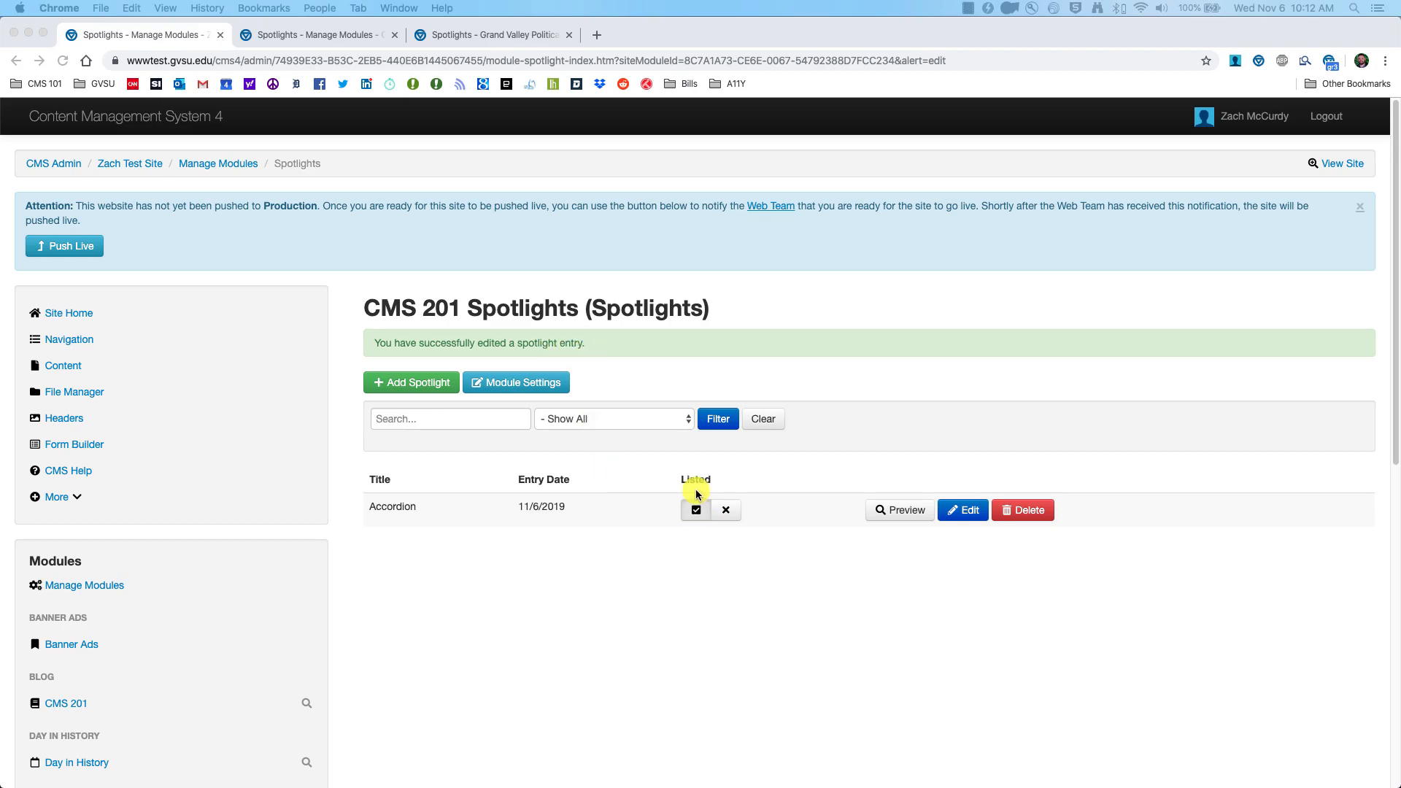
pyautogui.click(726, 512)
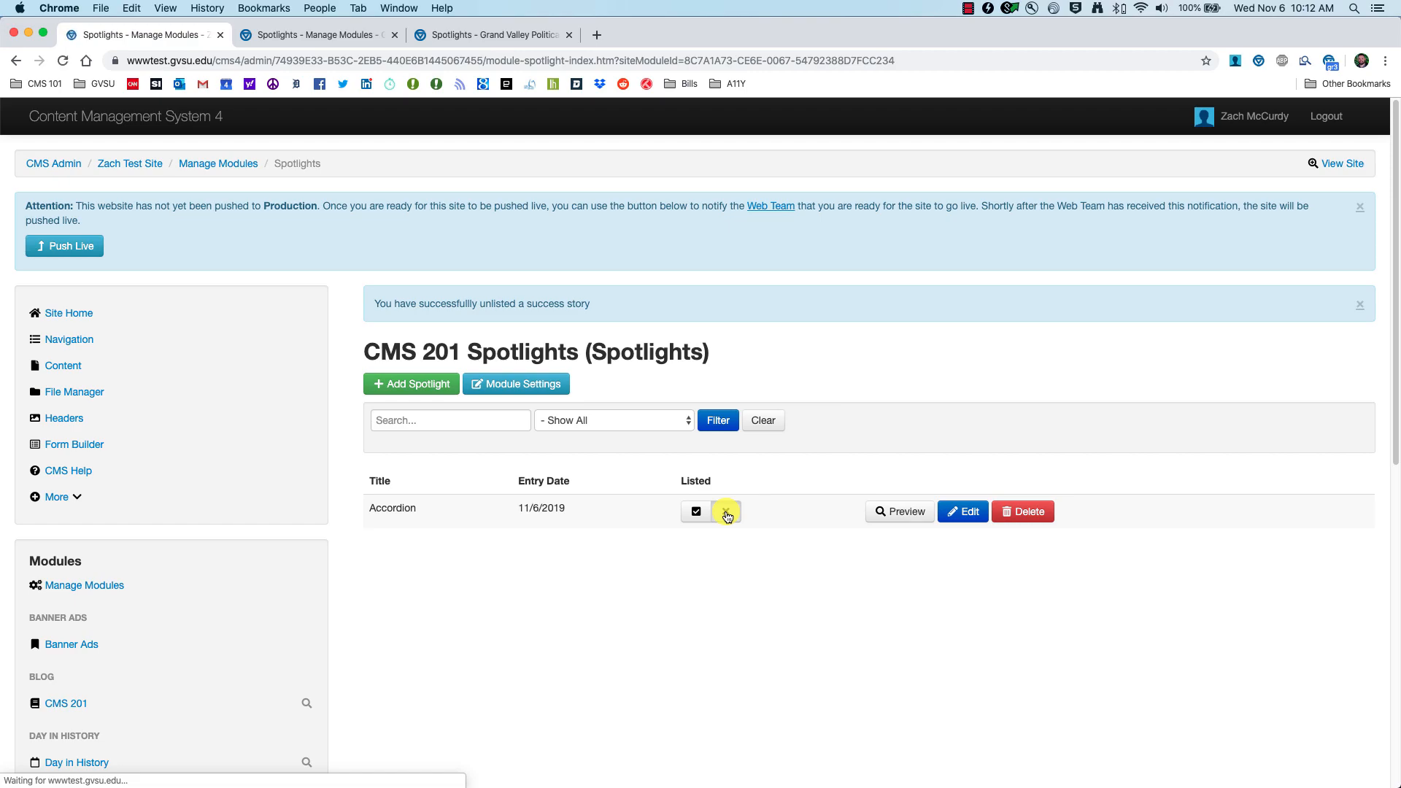
pyautogui.click(697, 513)
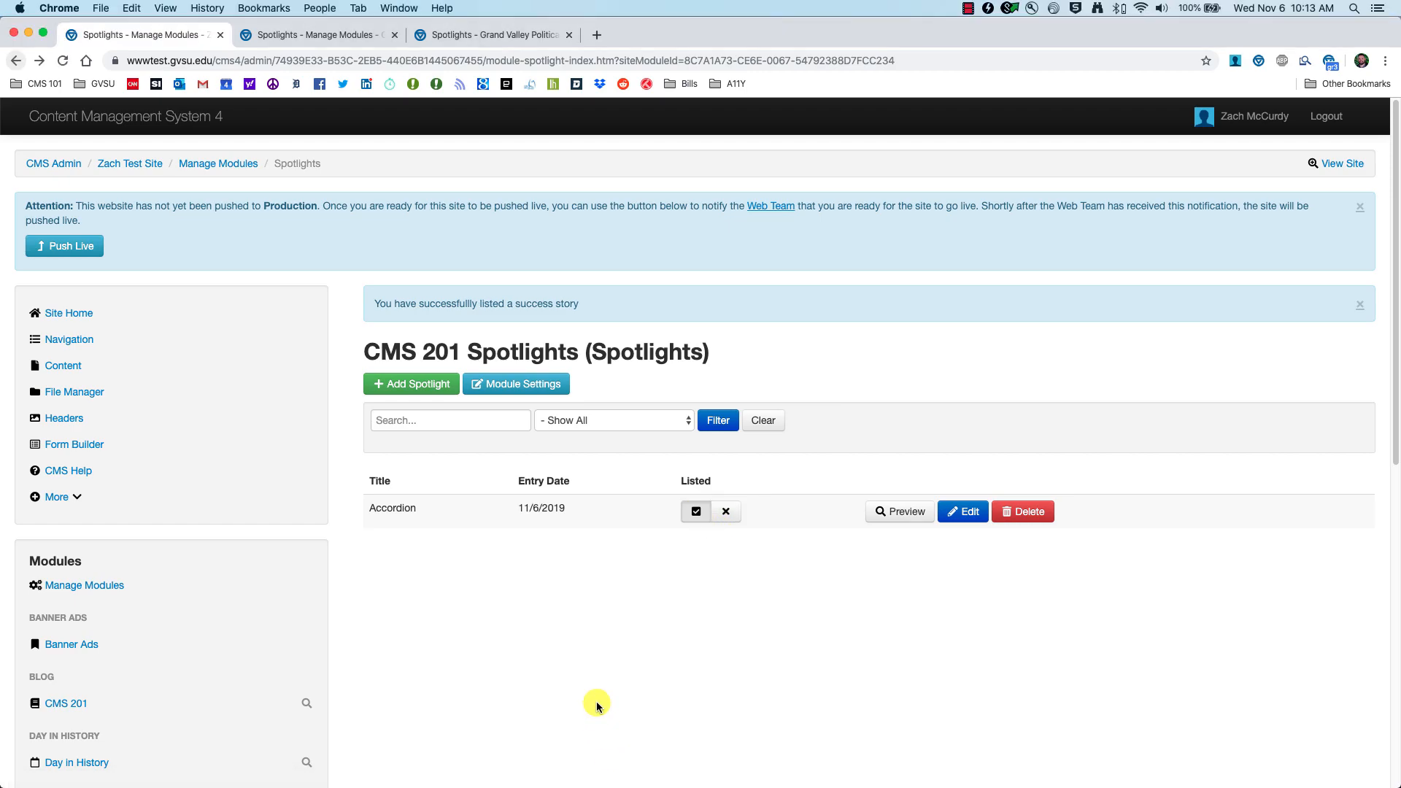
# Step: Add Pull Quotes Module, Day in History and Blog Module spotlights, then open Content
pyautogui.click(422, 385)
pyautogui.click(424, 355)
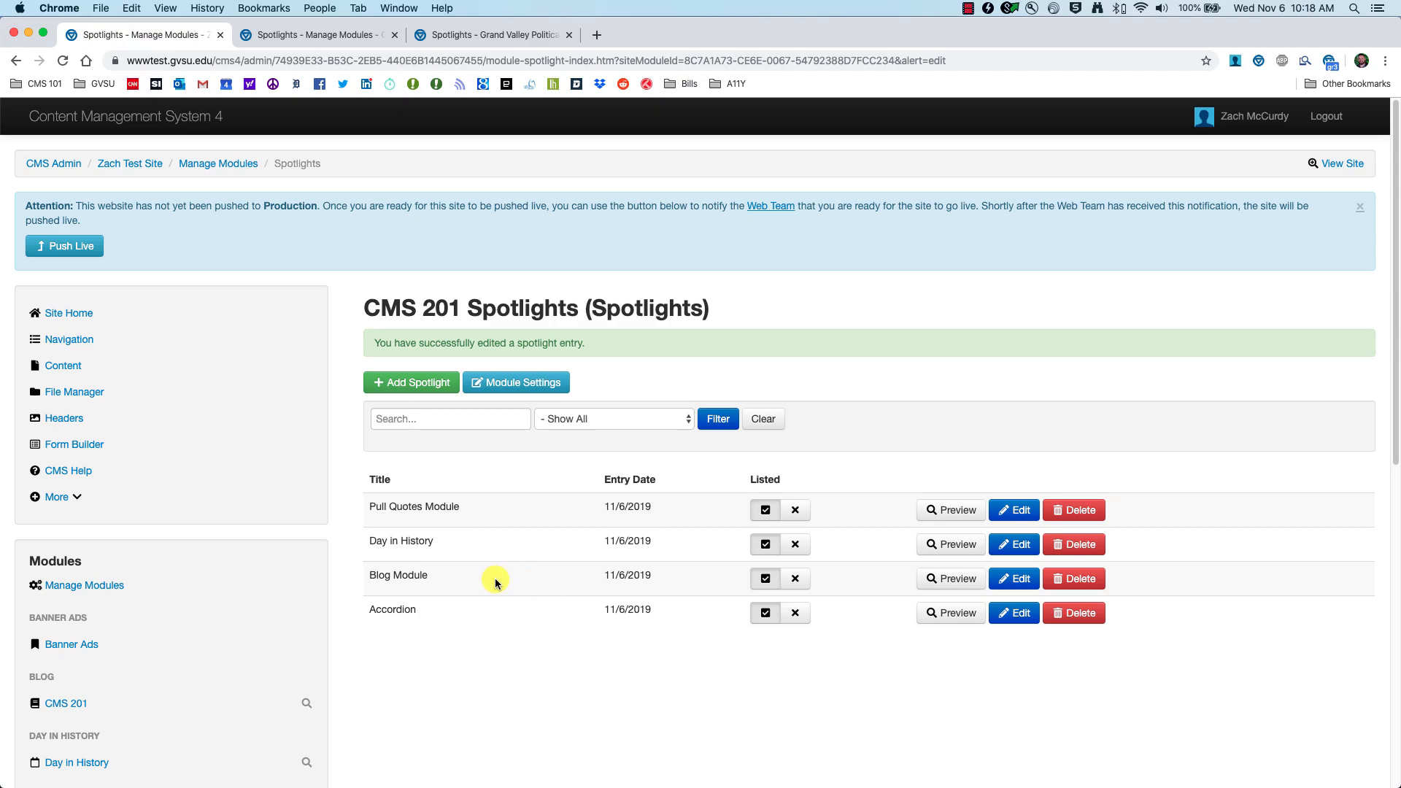
pyautogui.click(72, 369)
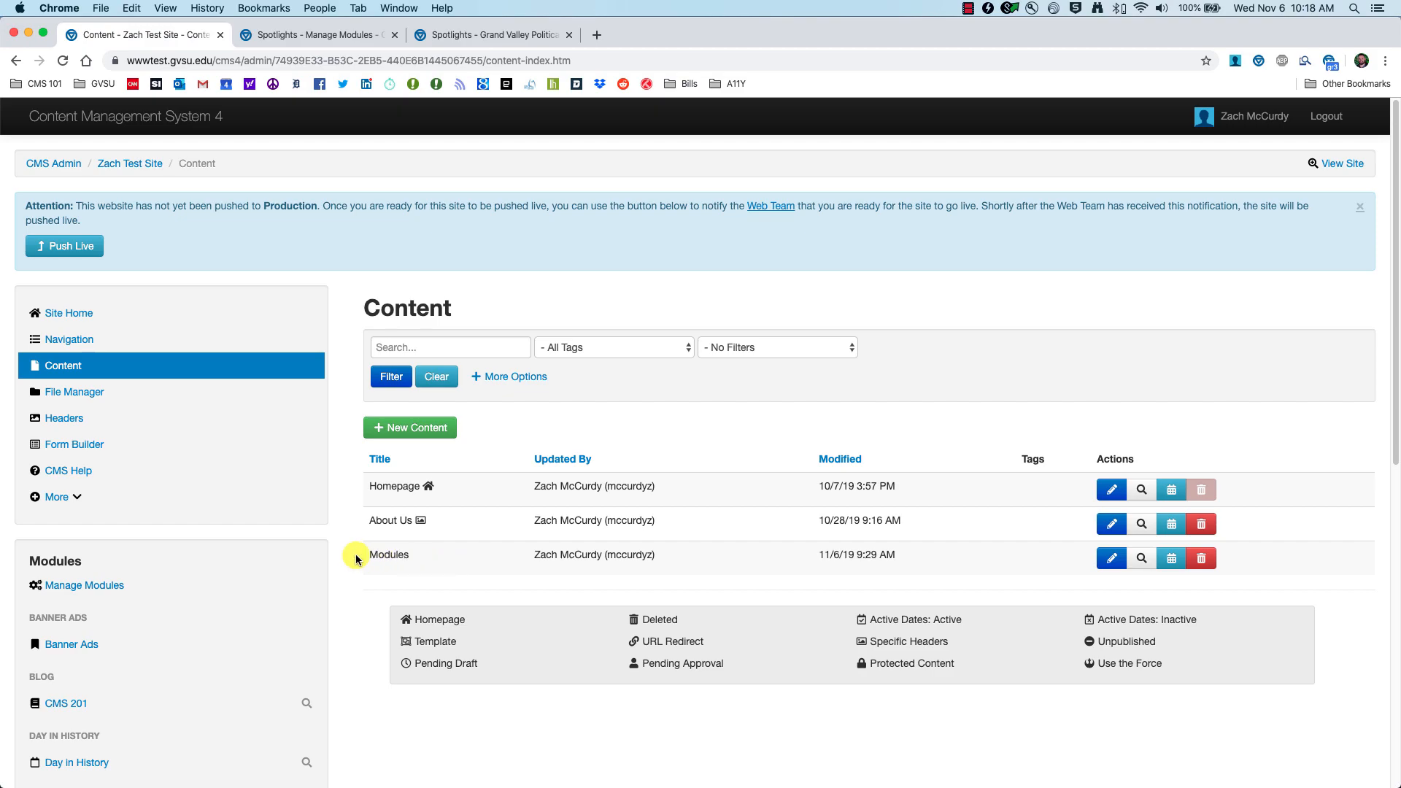
# Step: Insert CMS 201 Spotlights from the Spotlight list into the Modules page row and edit it
pyautogui.click(1110, 559)
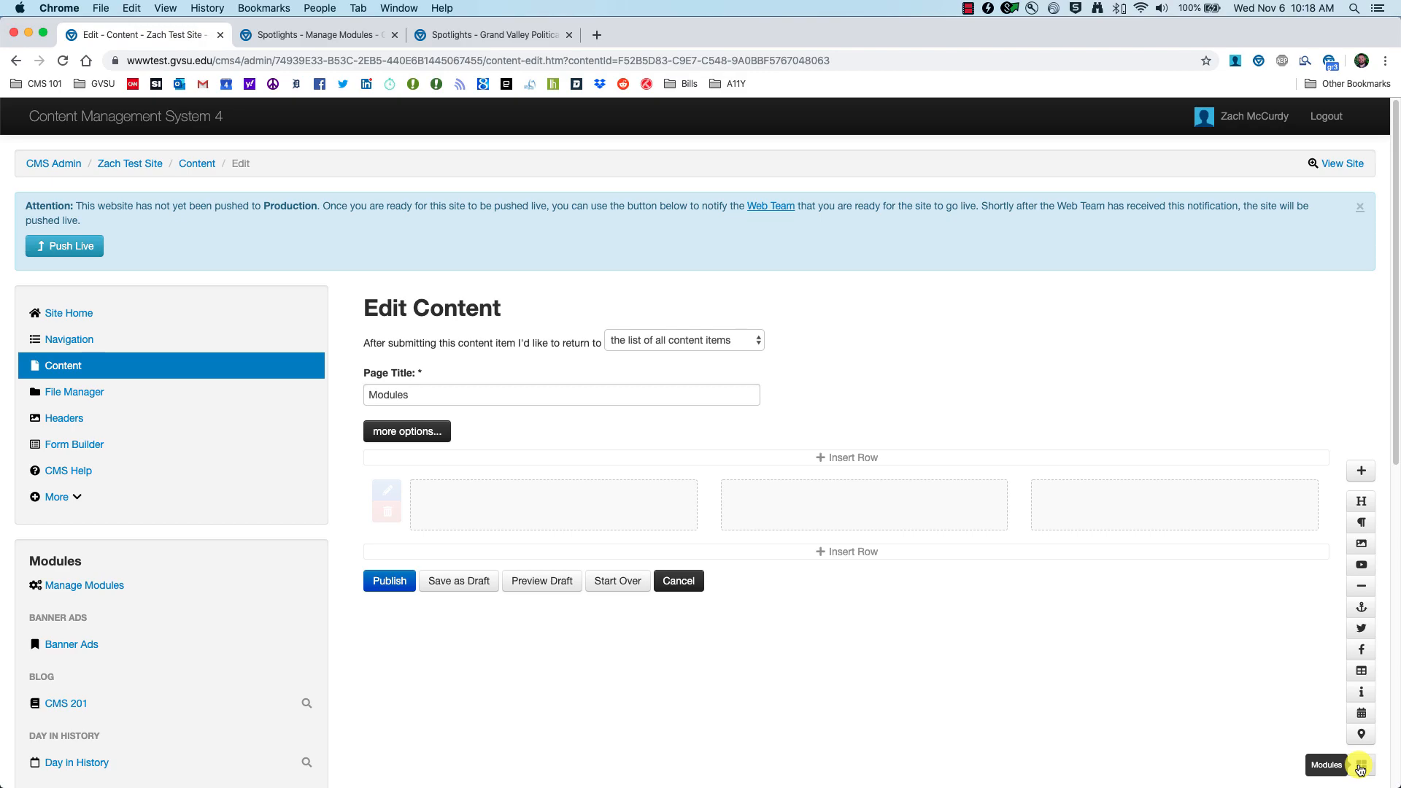
pyautogui.click(1361, 766)
pyautogui.scroll(-10, 286, 464)
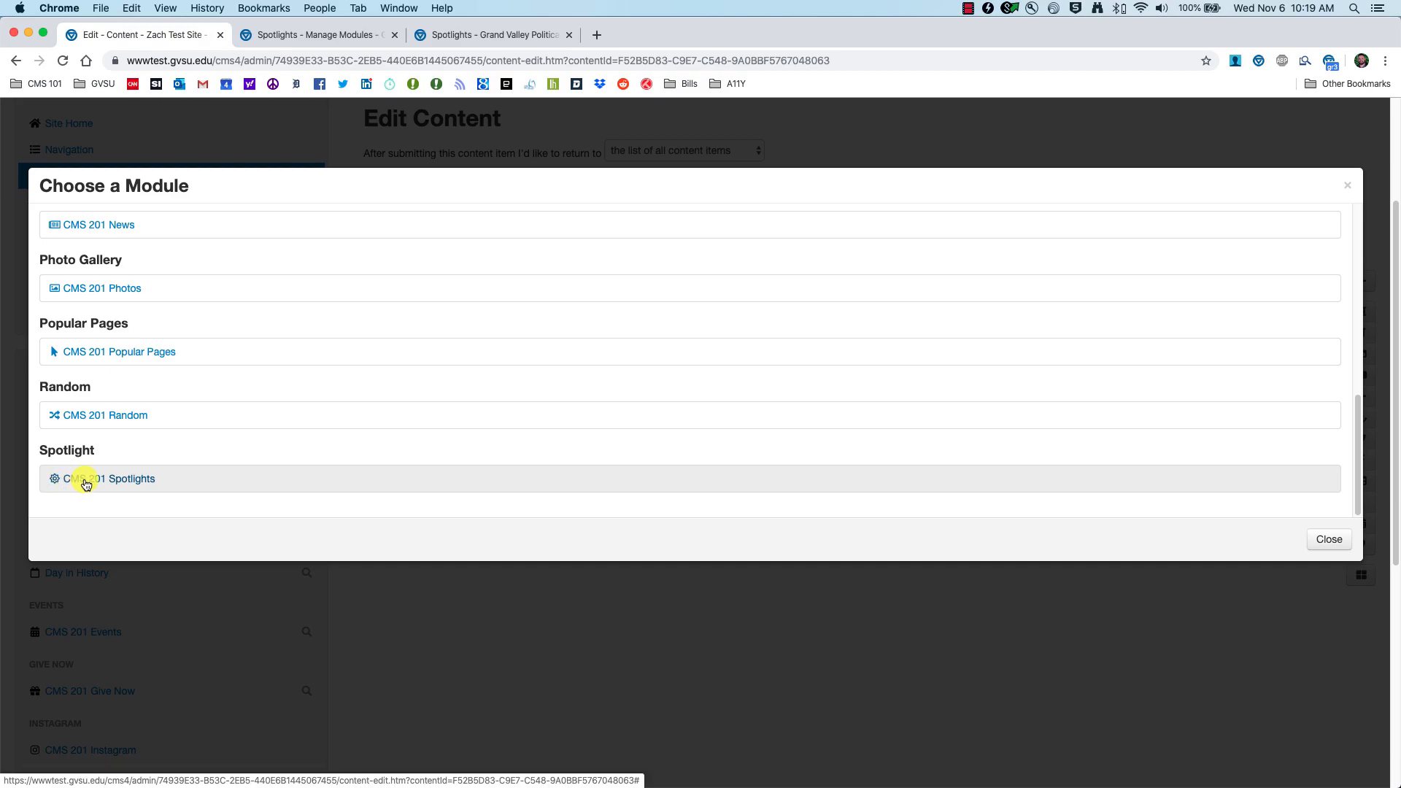
pyautogui.click(86, 479)
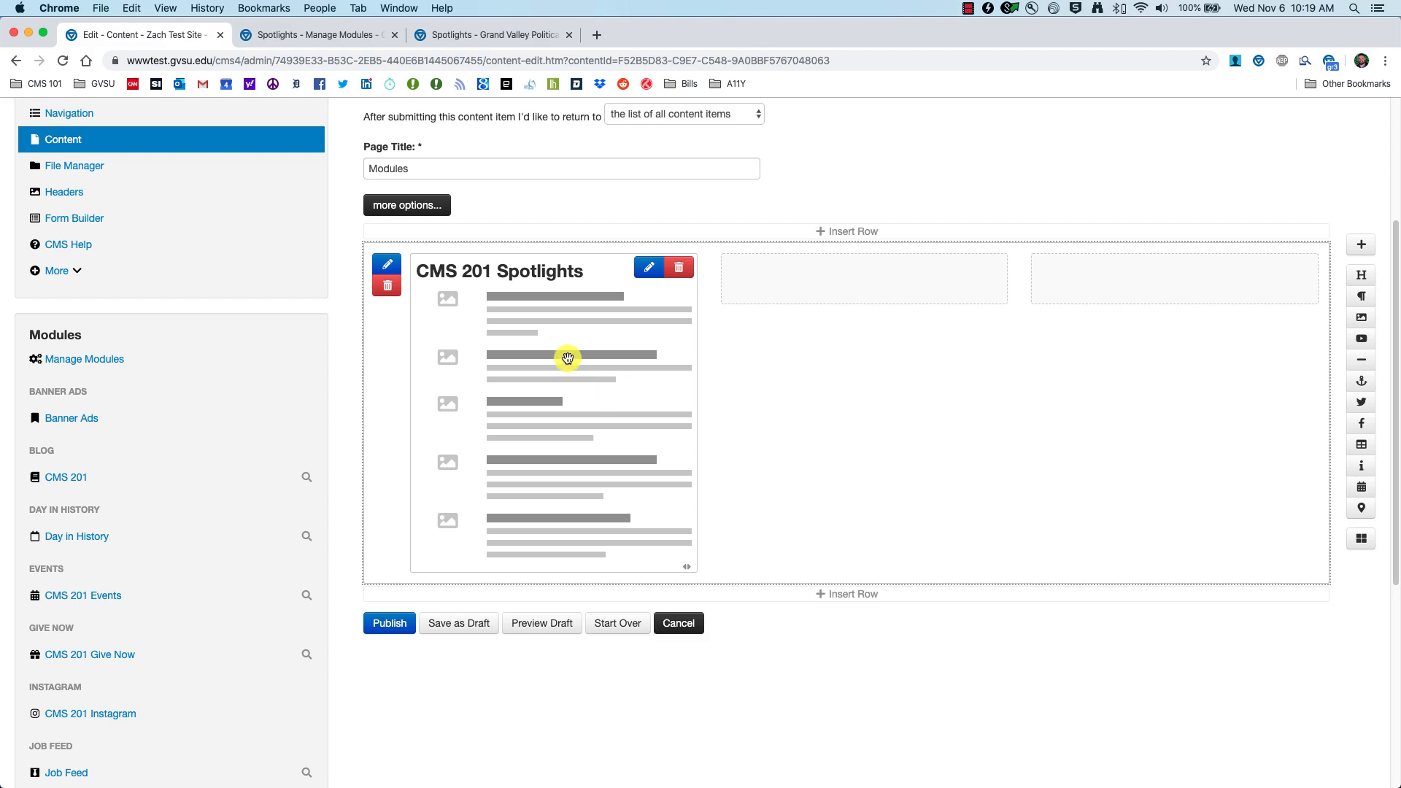
pyautogui.scroll(-1, 646, 269)
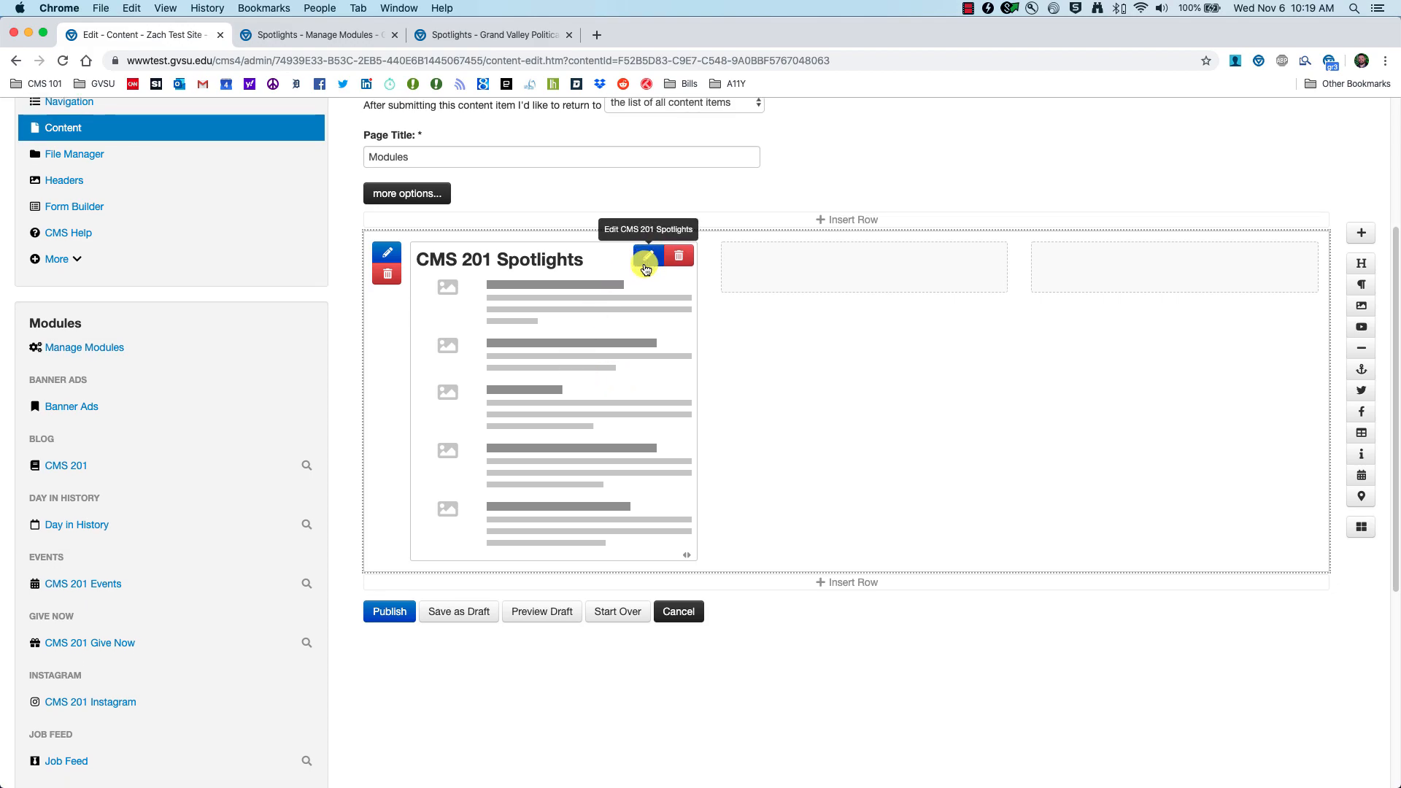
pyautogui.click(646, 269)
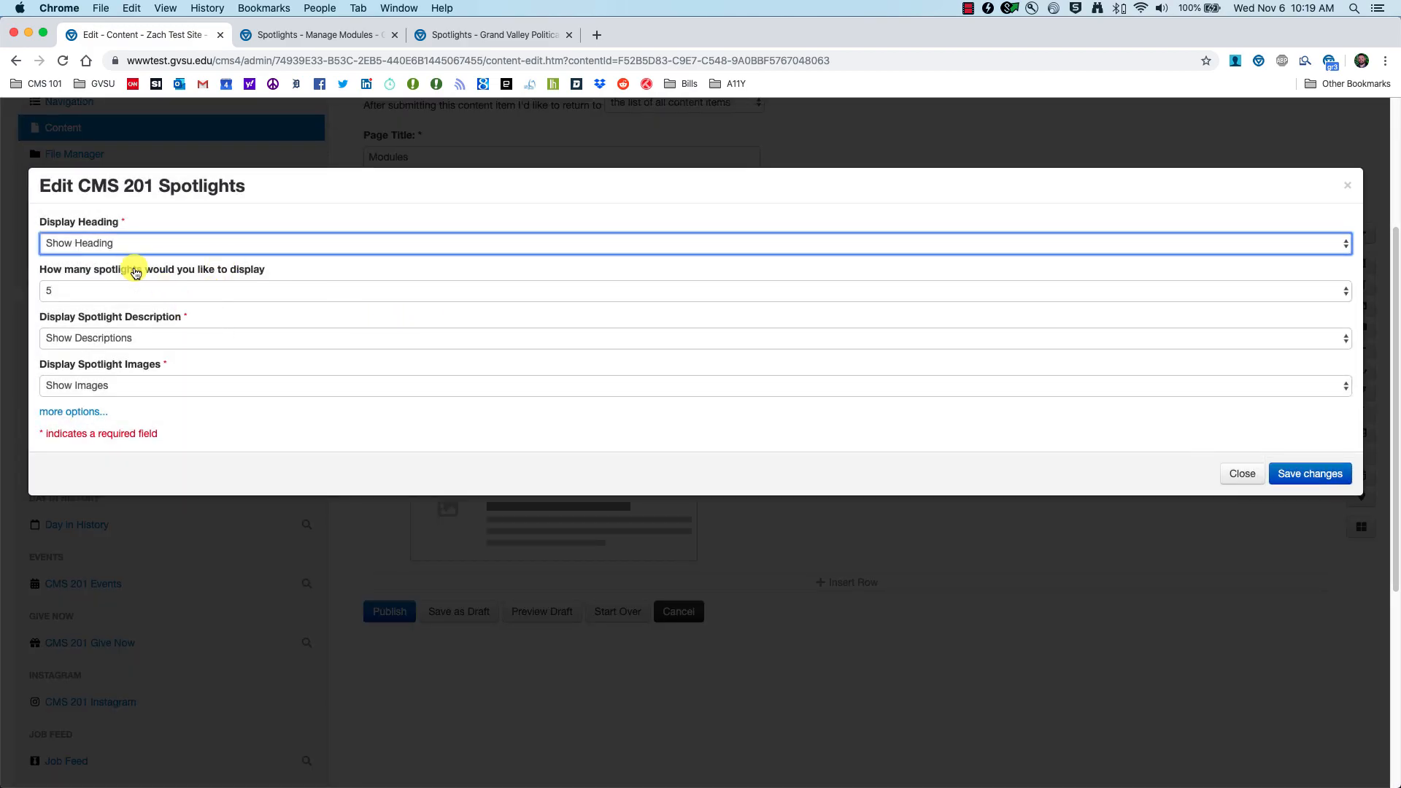
# Step: Set the Spotlights block to Hide Heading and 2 spotlights, keep descriptions and images shown, save
pyautogui.click(113, 244)
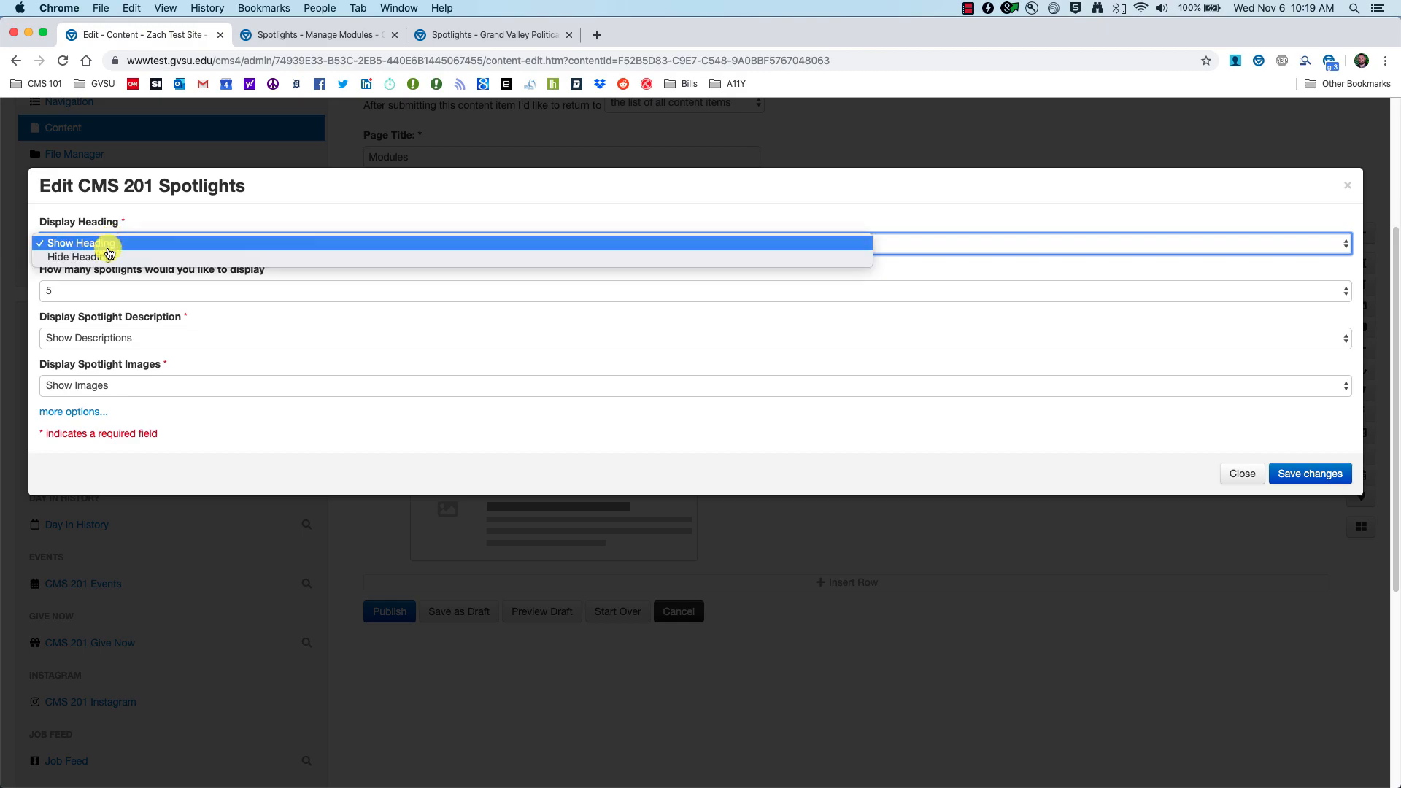
pyautogui.click(106, 258)
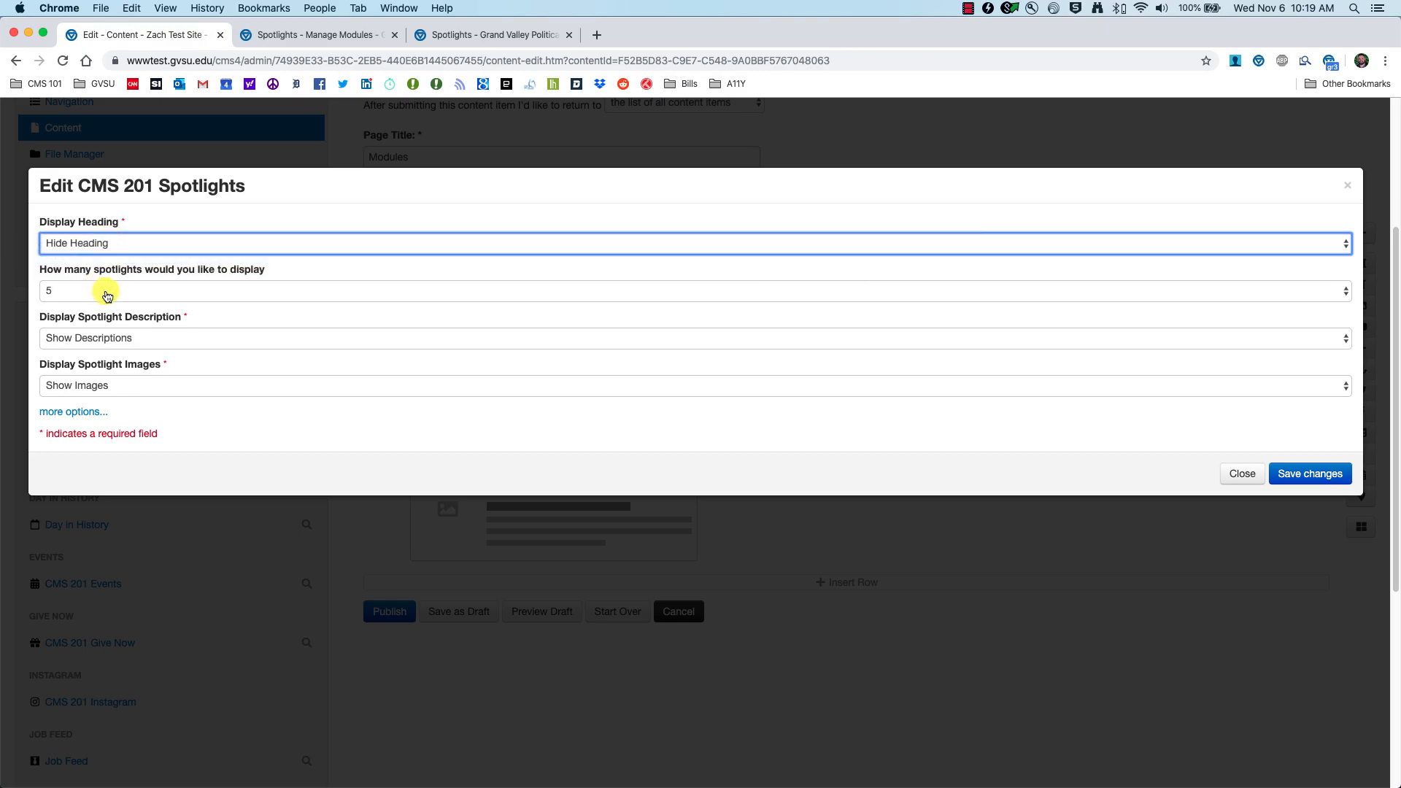
pyautogui.click(153, 290)
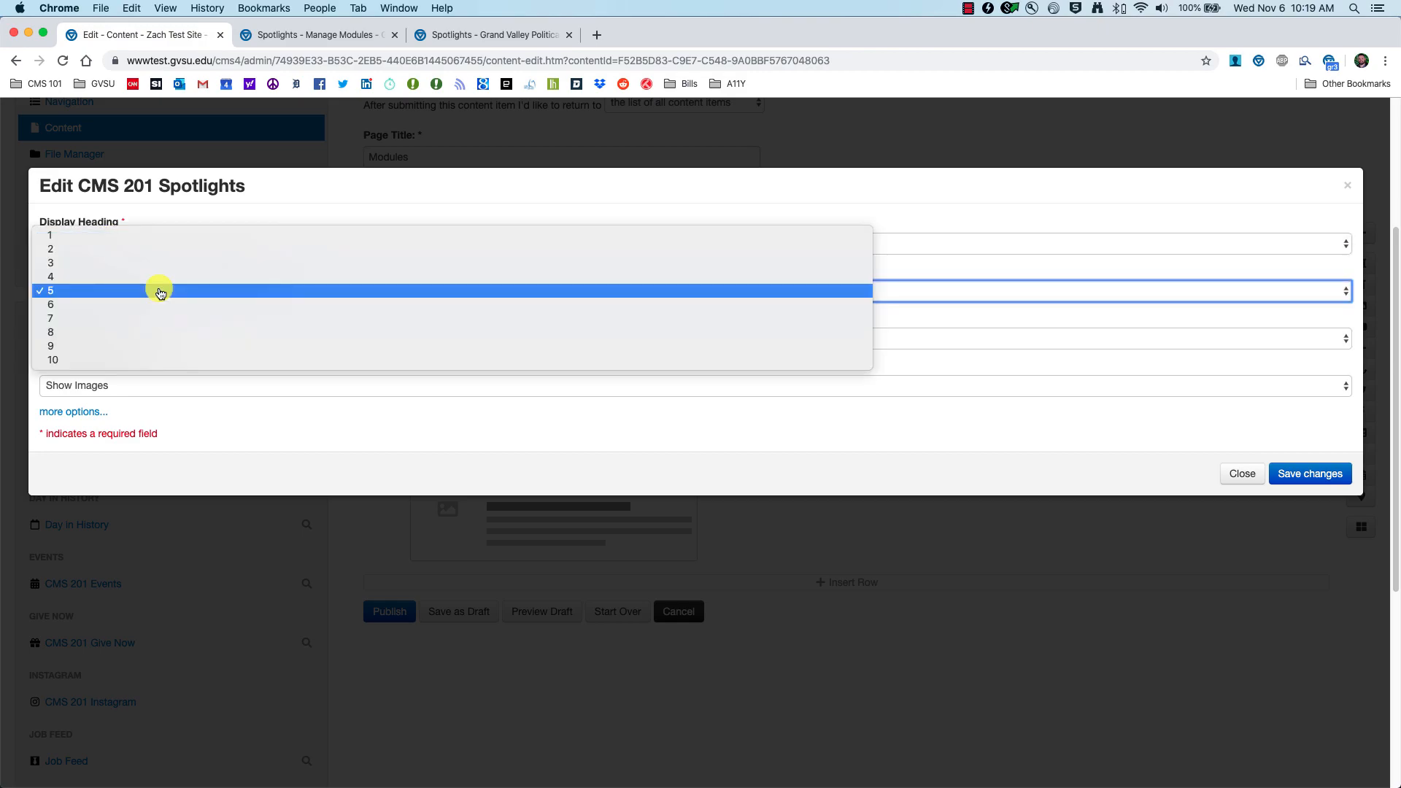
pyautogui.click(109, 251)
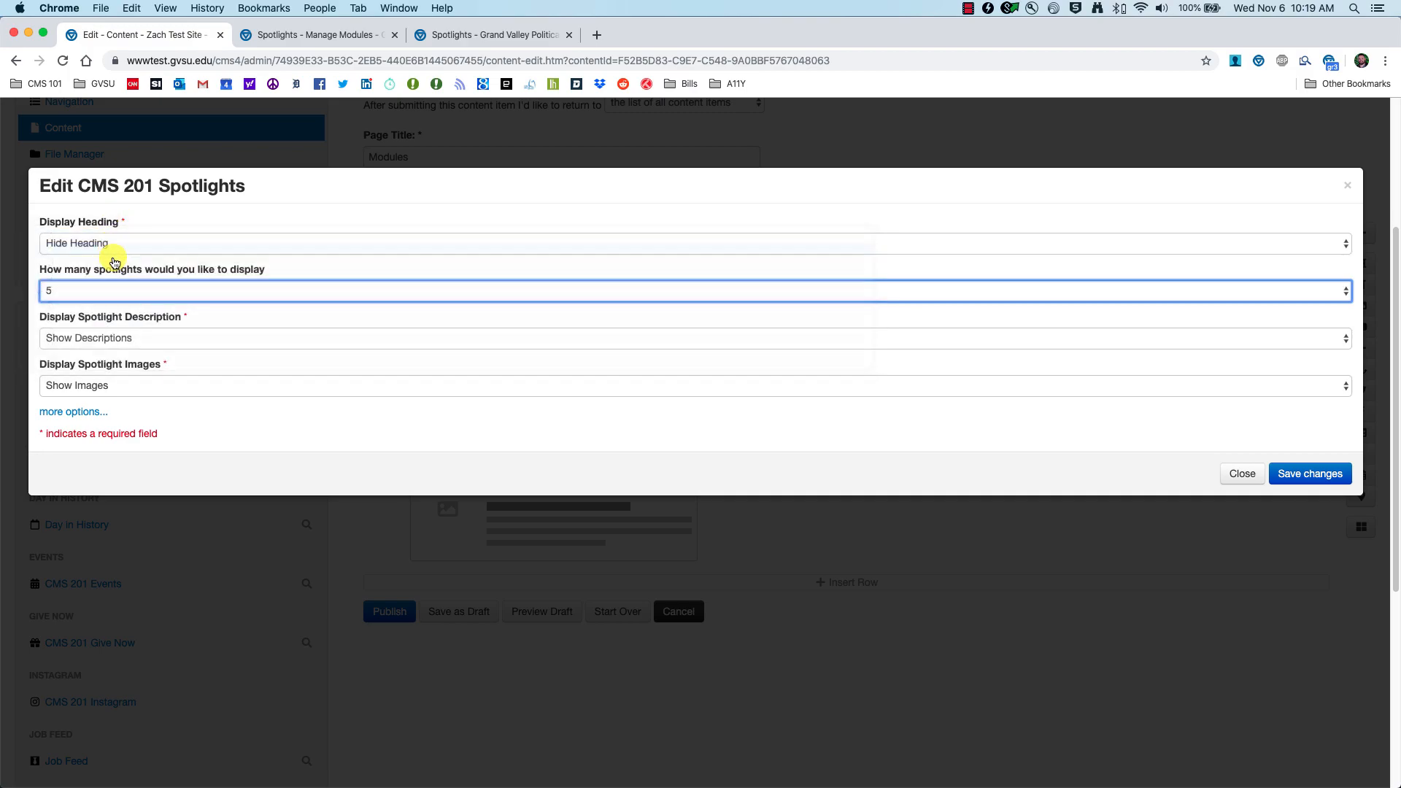
pyautogui.click(162, 344)
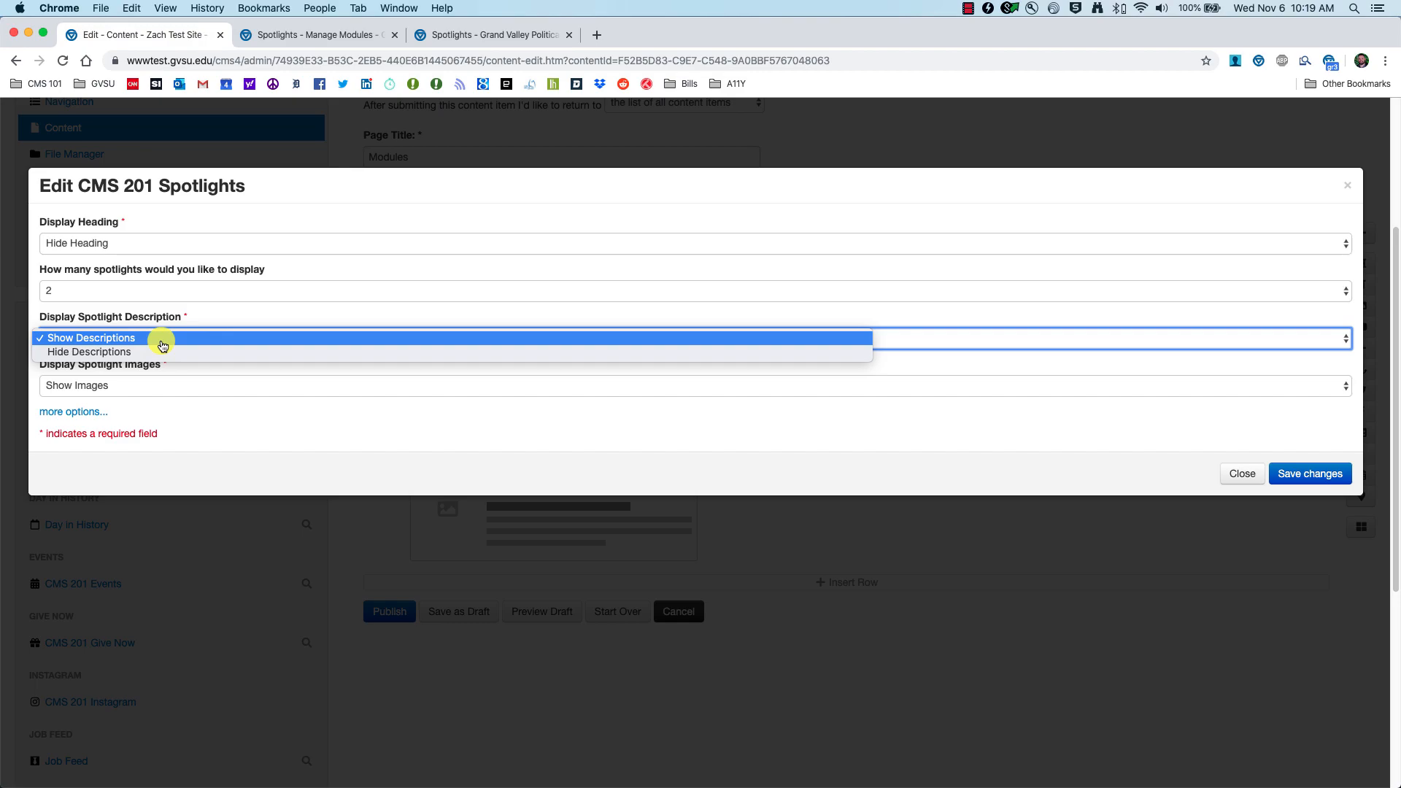
pyautogui.click(179, 314)
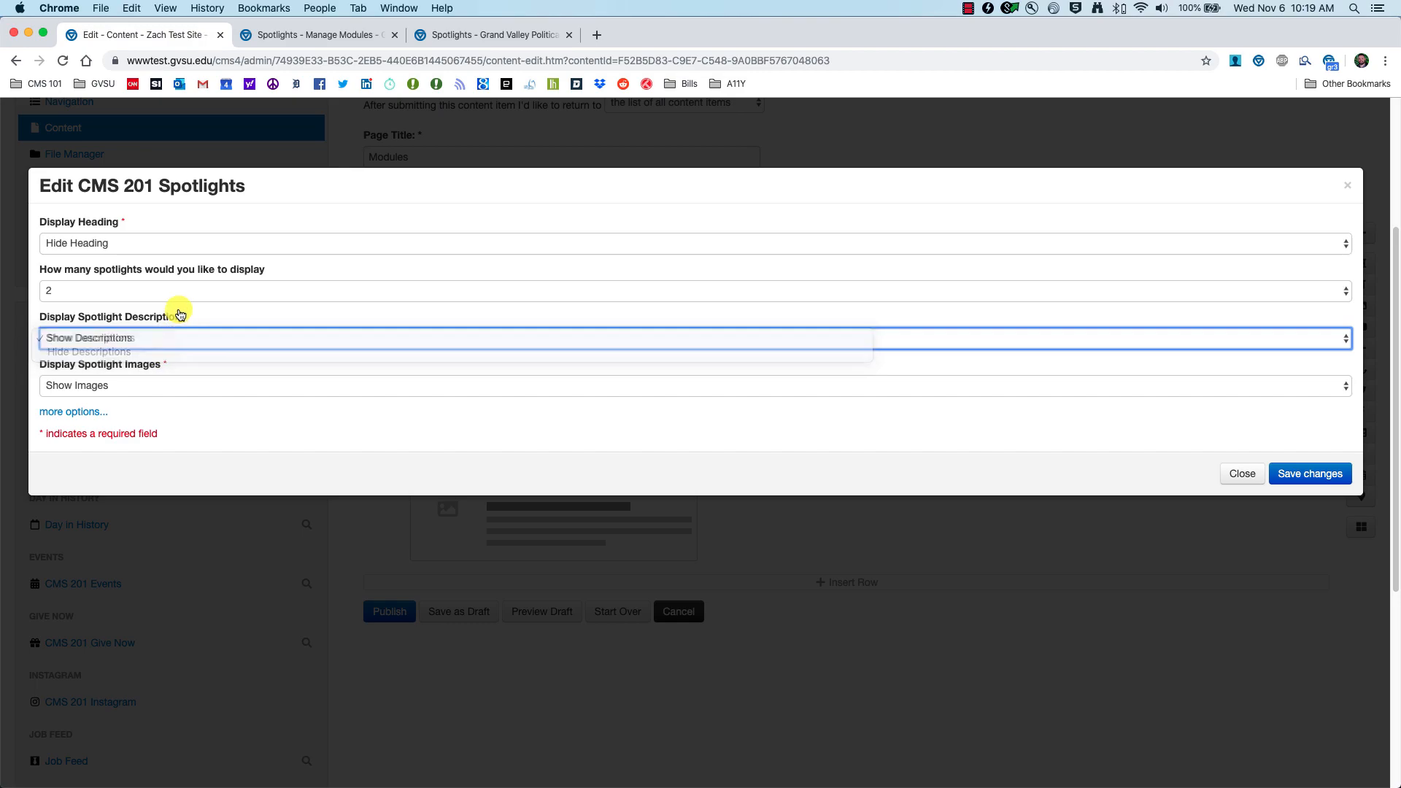
pyautogui.click(142, 387)
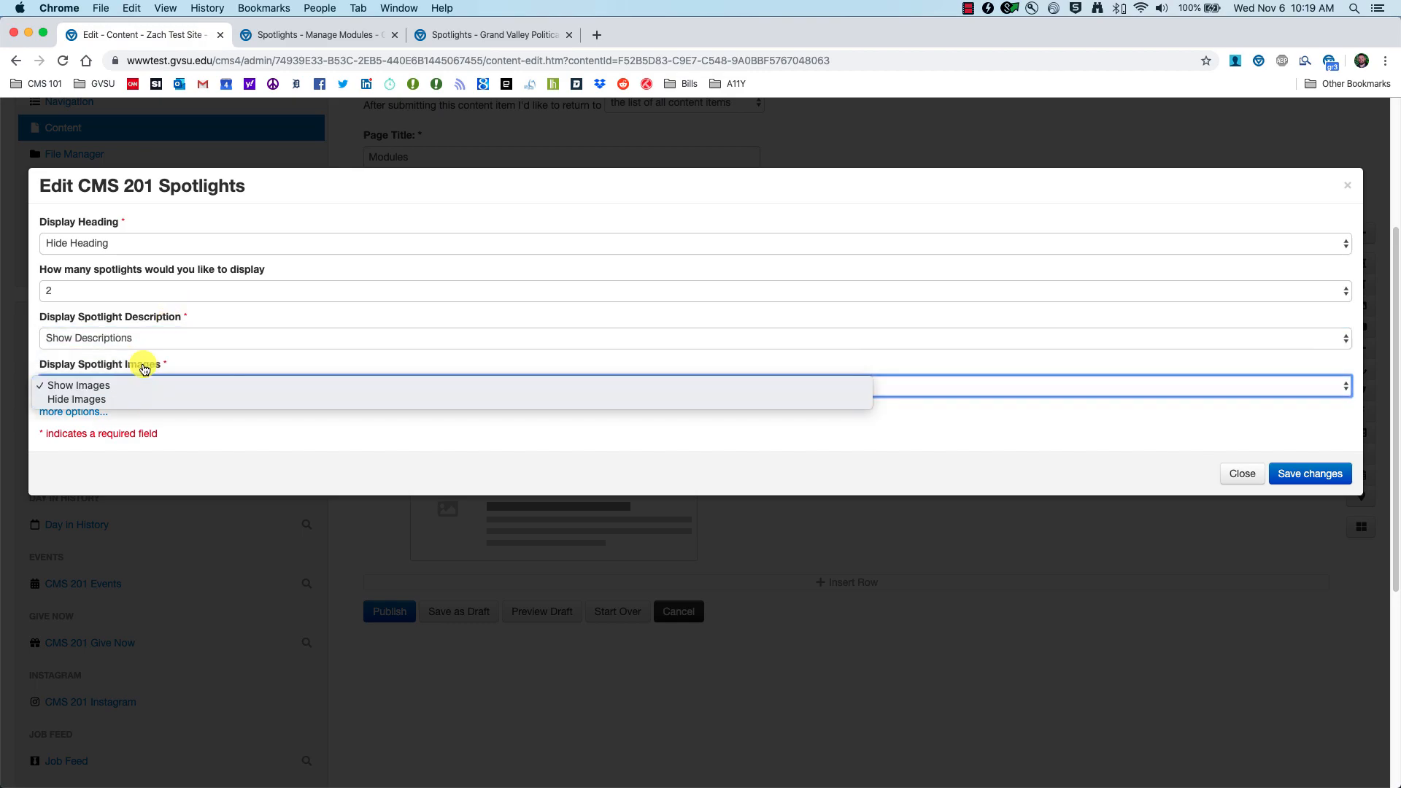
pyautogui.click(186, 316)
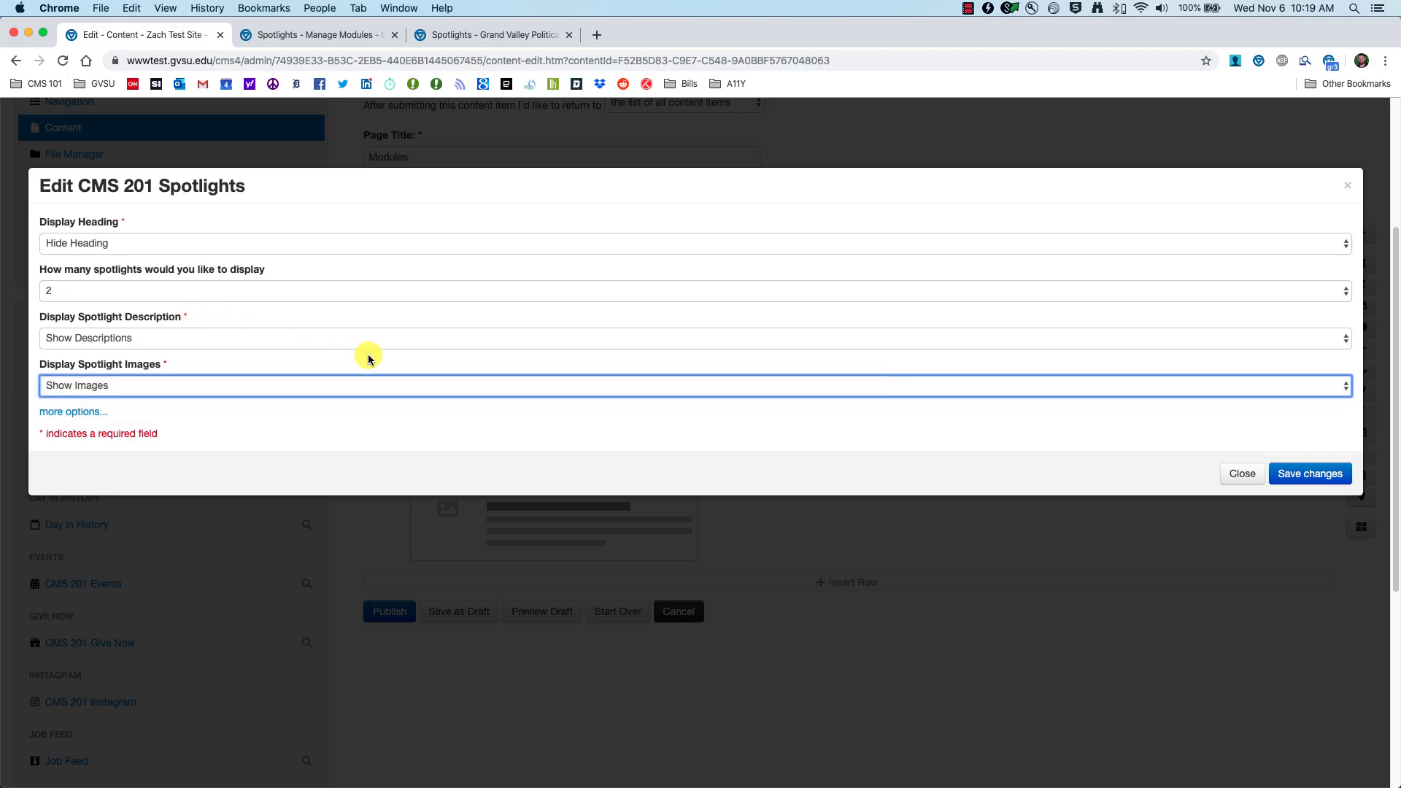
pyautogui.click(1302, 475)
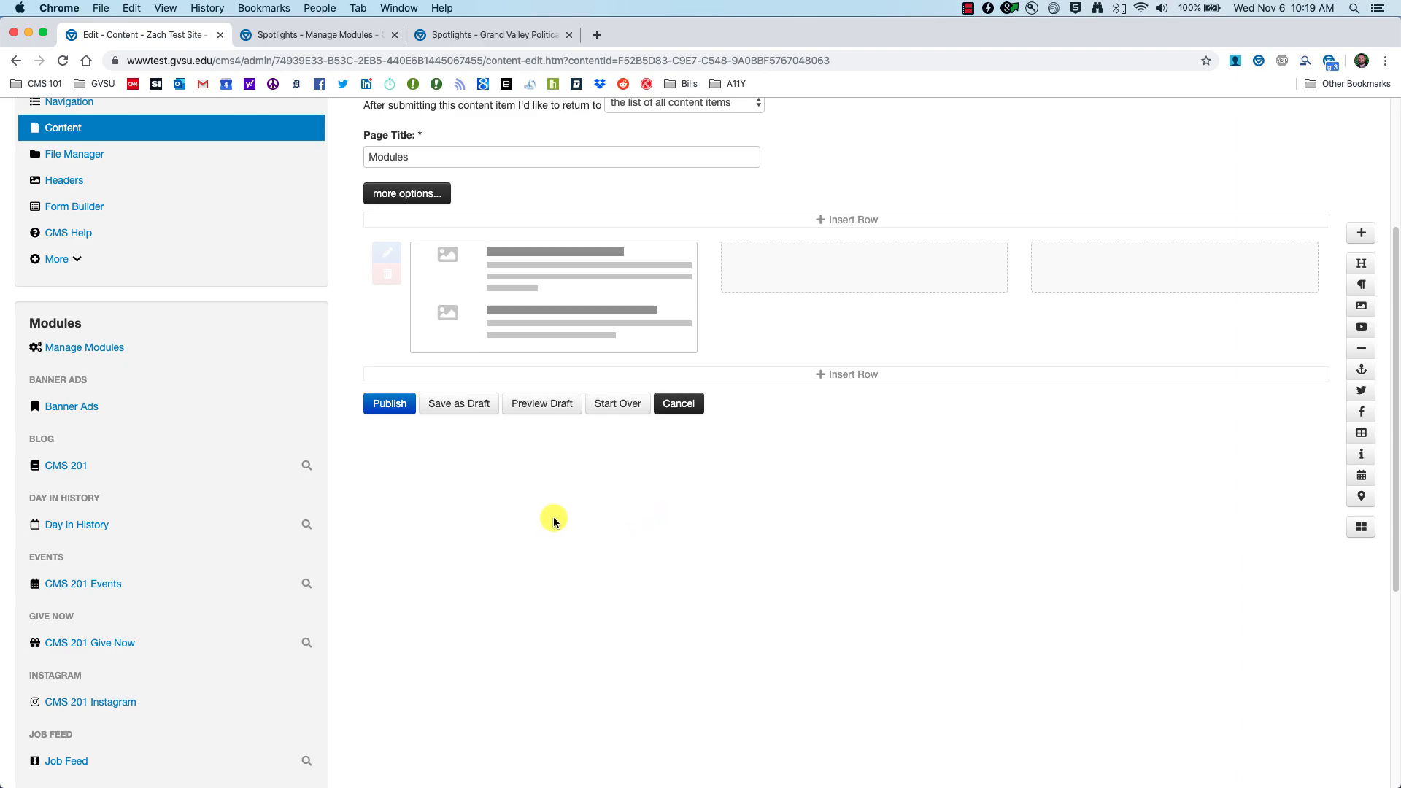
pyautogui.scroll(2, 551, 520)
pyautogui.scroll(1, 553, 527)
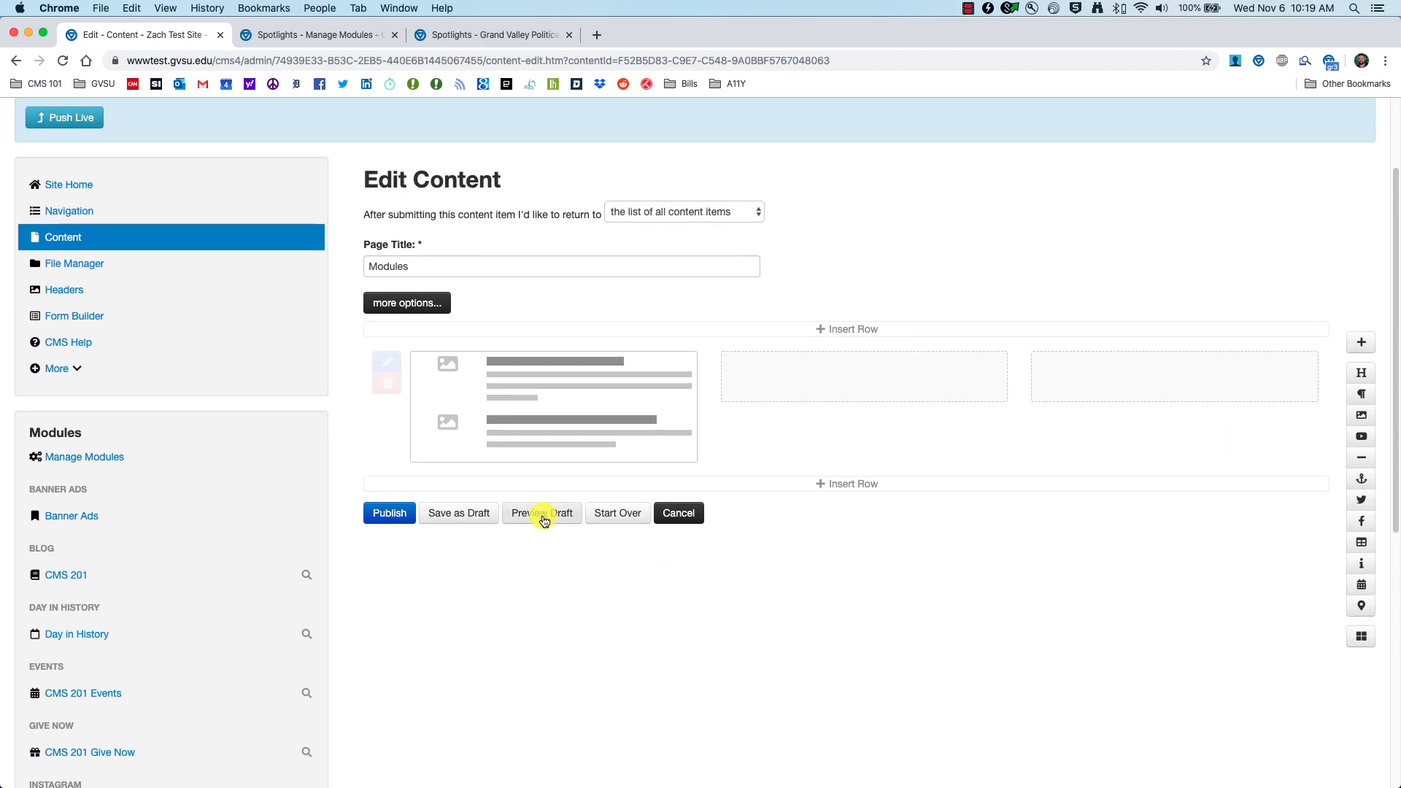
# Step: Preview the Modules page draft and open the Day in History spotlight
pyautogui.click(544, 515)
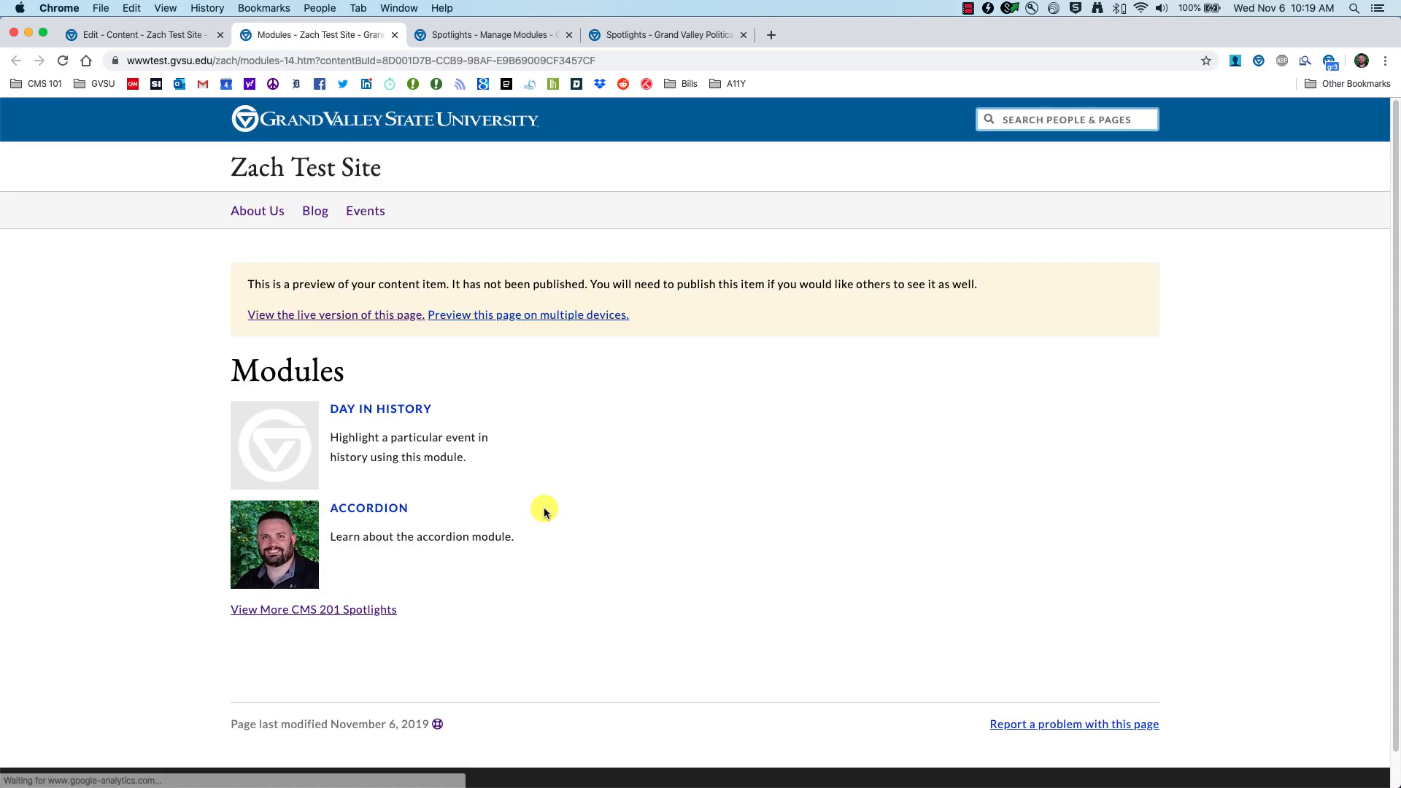
pyautogui.scroll(-1, 519, 510)
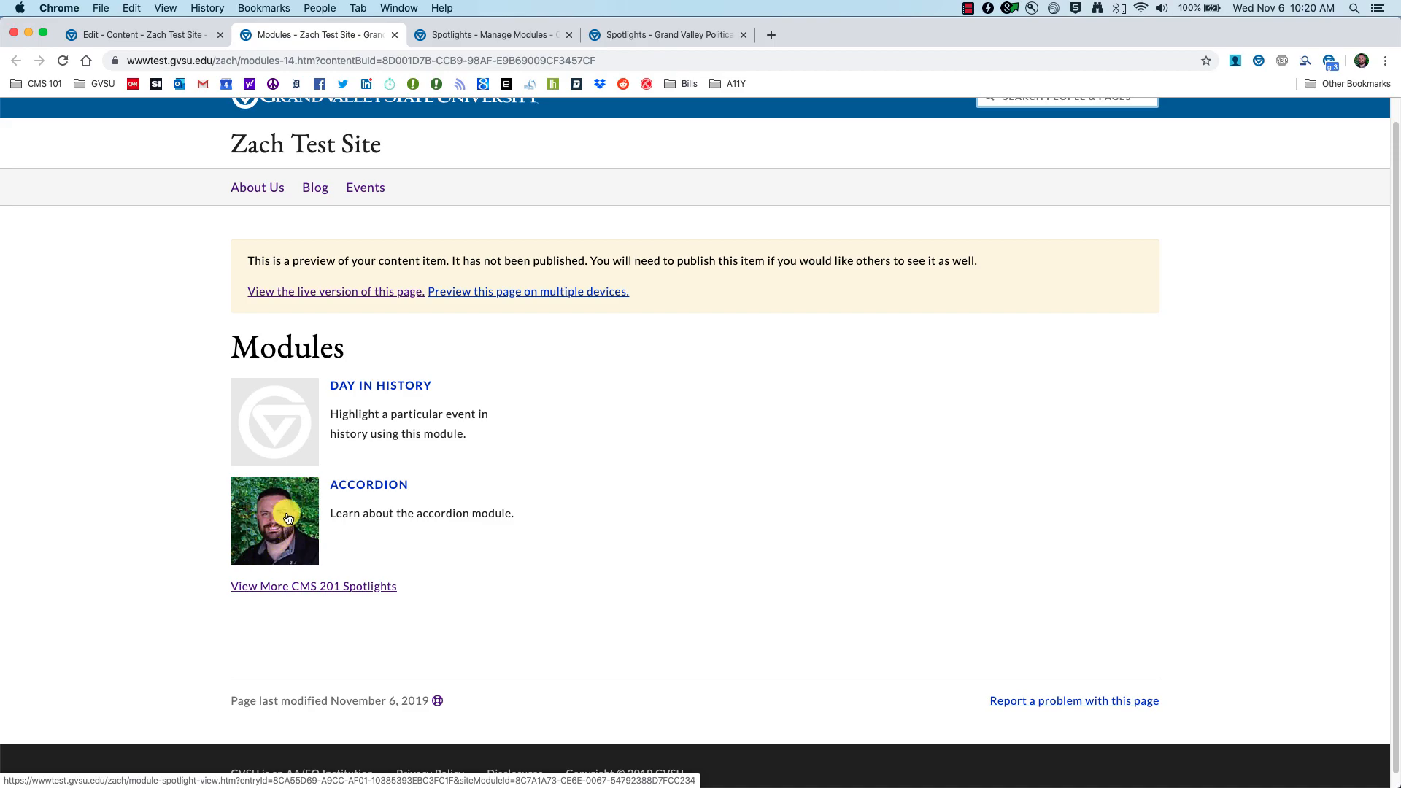
pyautogui.click(289, 435)
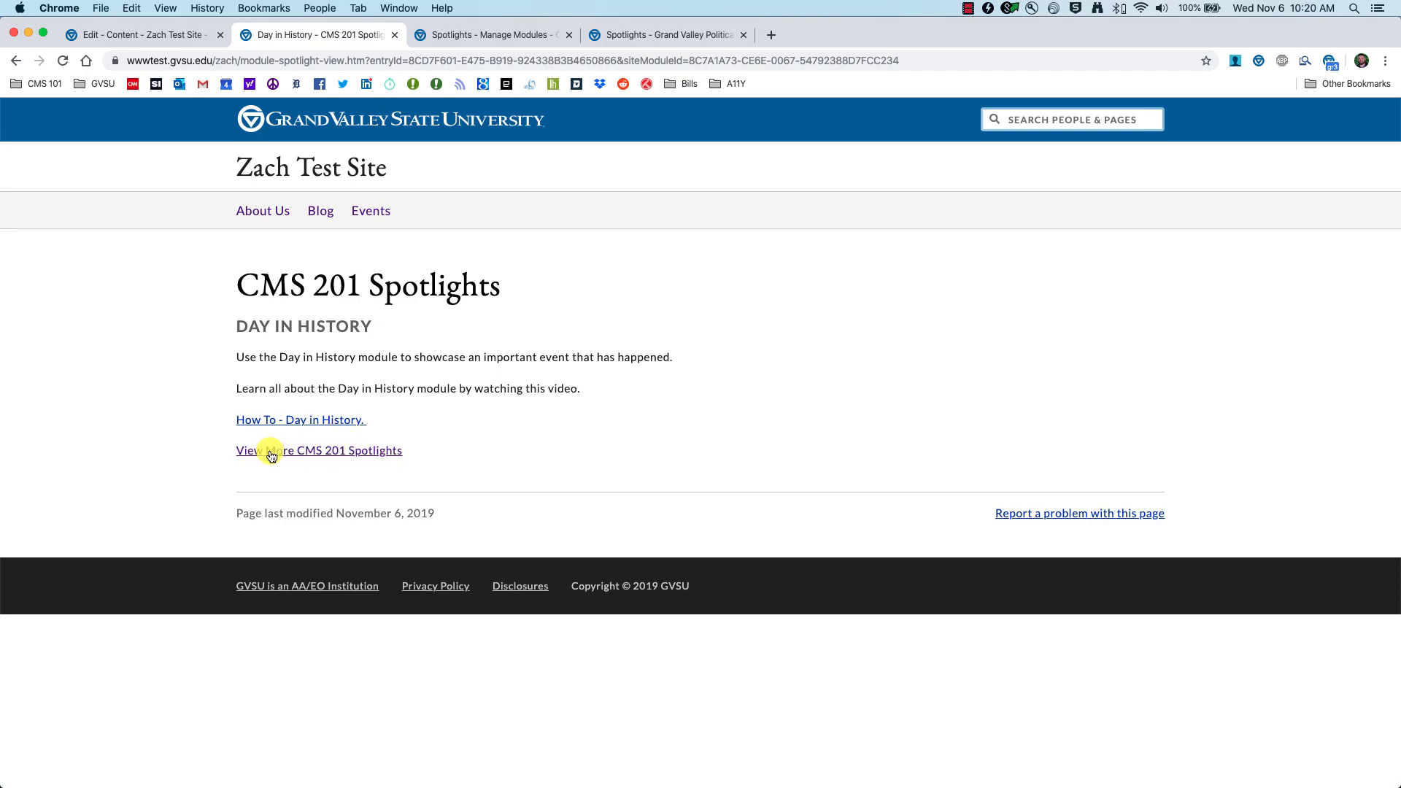
# Step: Review the full CMS 201 Spotlights listing, then publish the Modules page
pyautogui.click(350, 452)
pyautogui.scroll(-5, 204, 471)
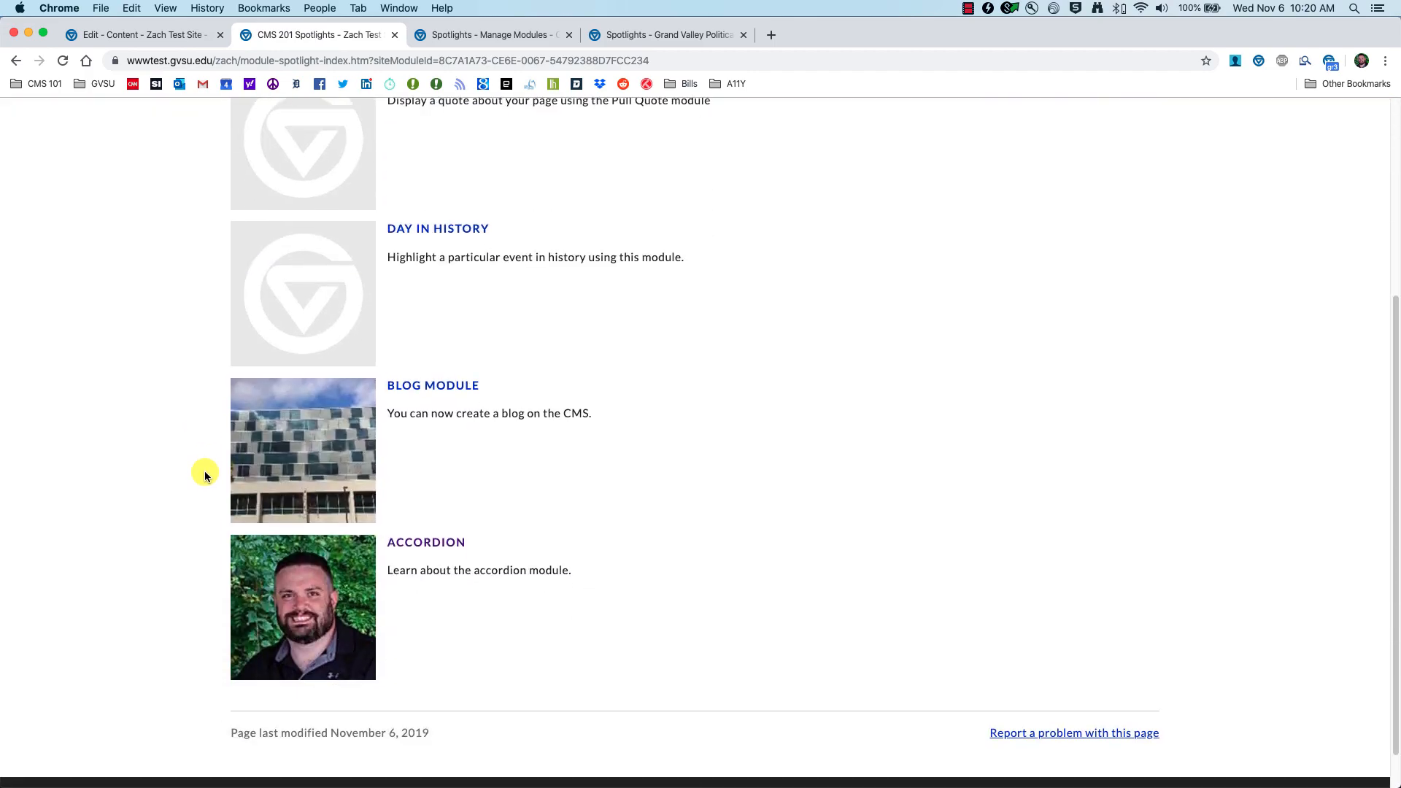
pyautogui.scroll(5, 200, 473)
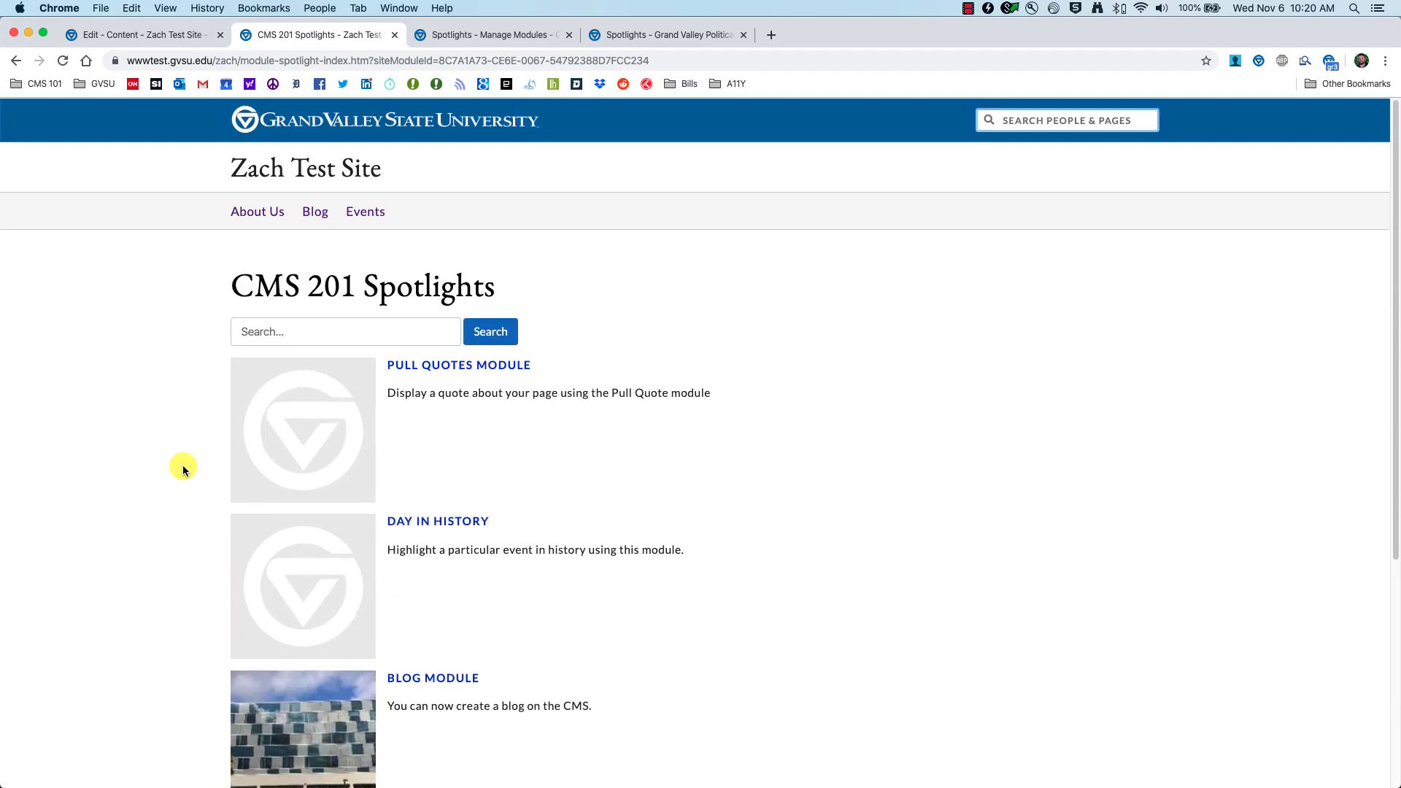
pyautogui.scroll(-3, 184, 470)
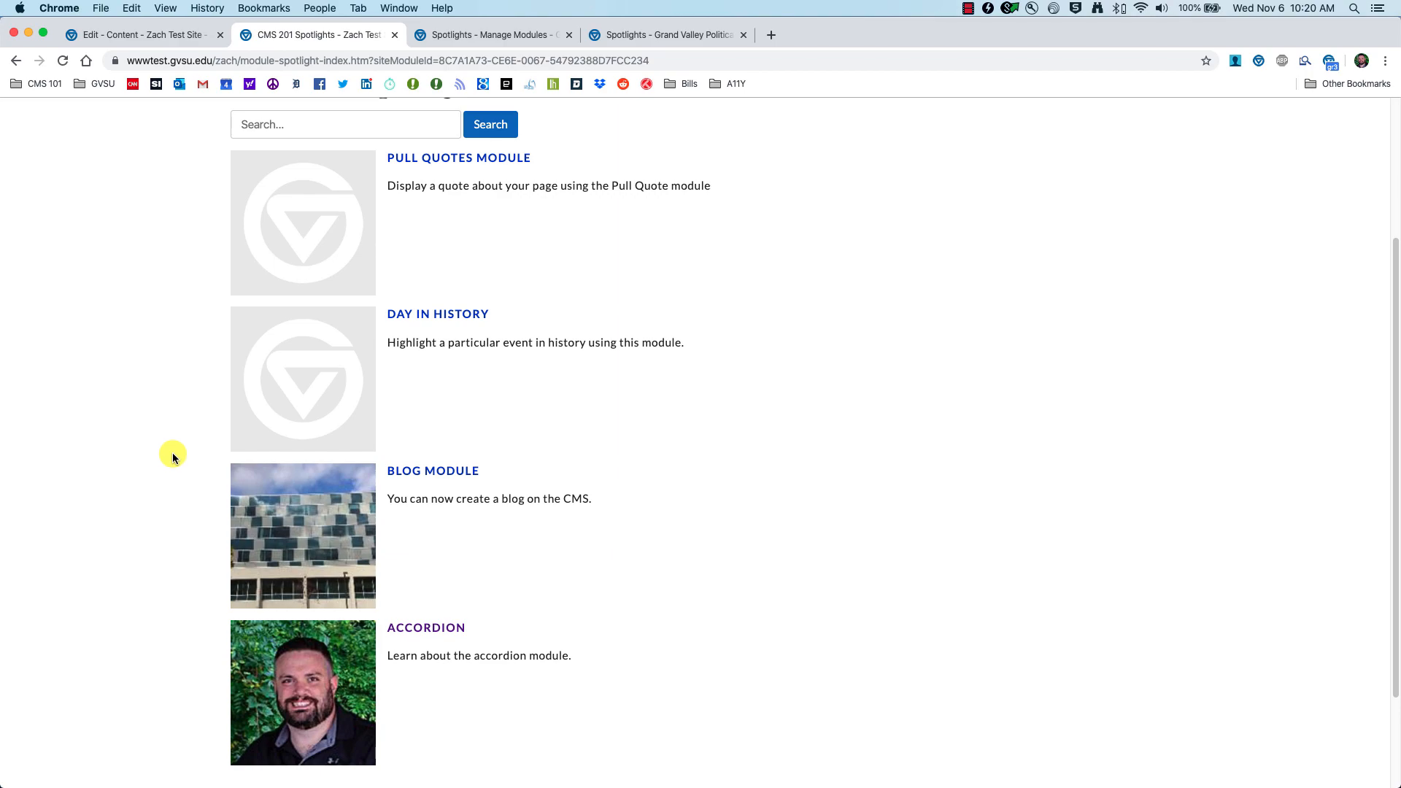
pyautogui.scroll(1, 174, 457)
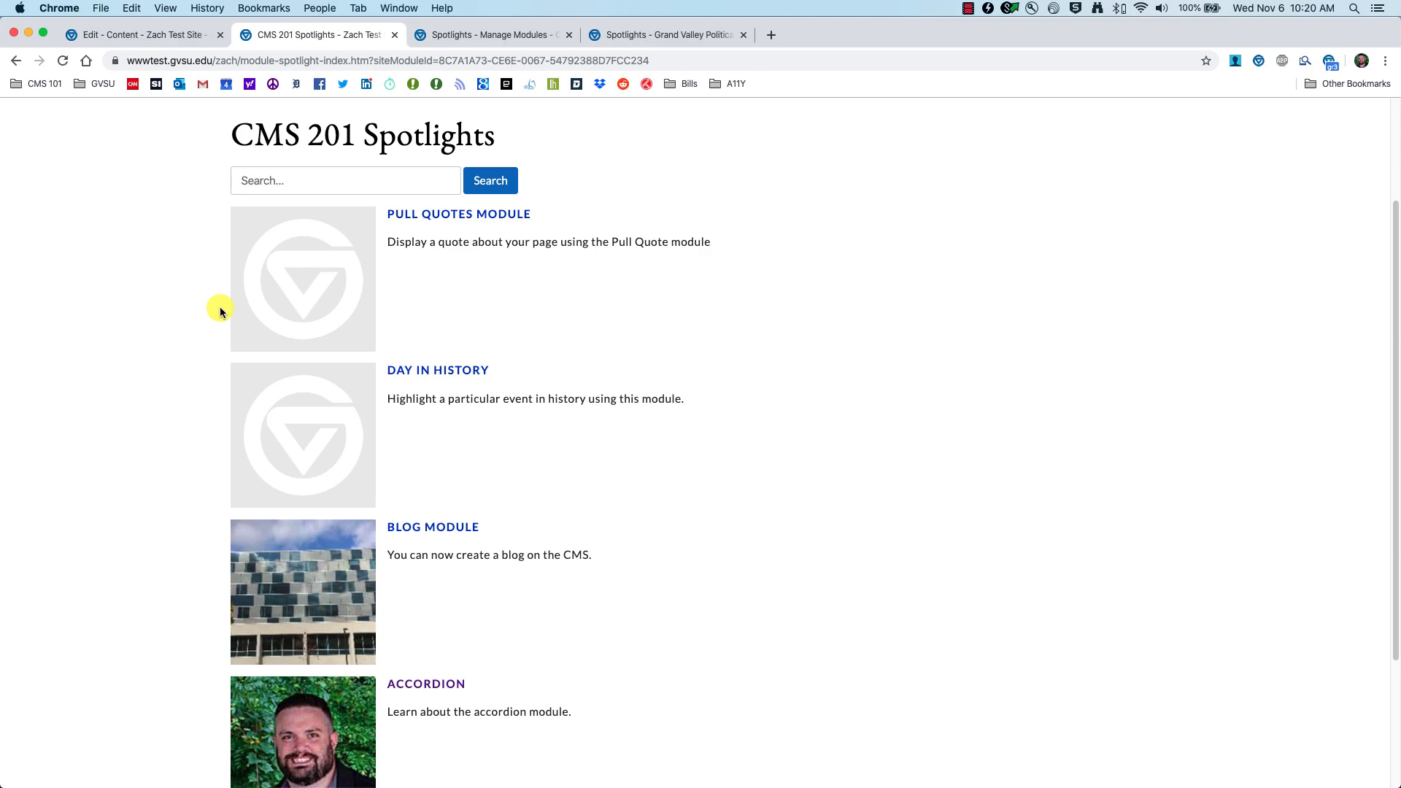
pyautogui.click(157, 36)
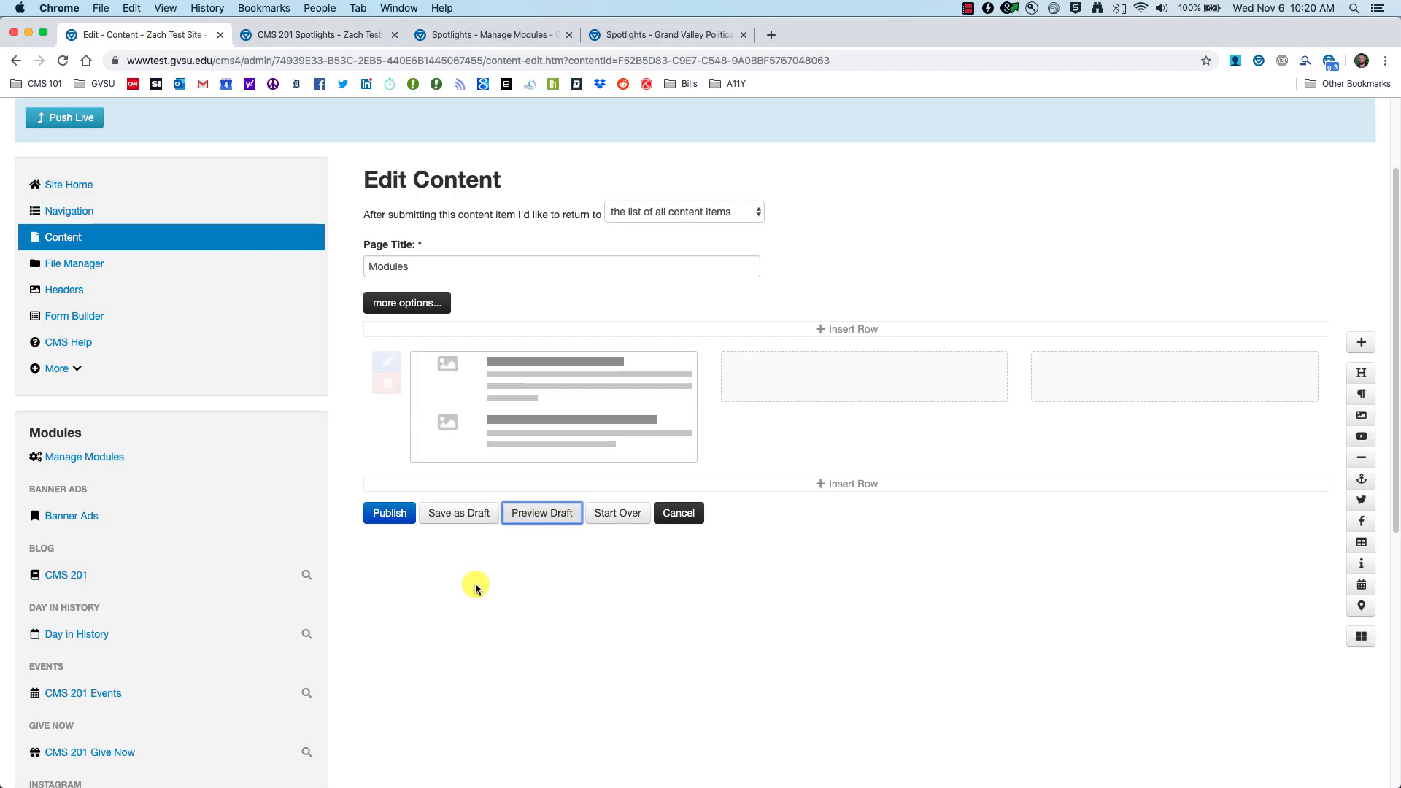
pyautogui.click(380, 514)
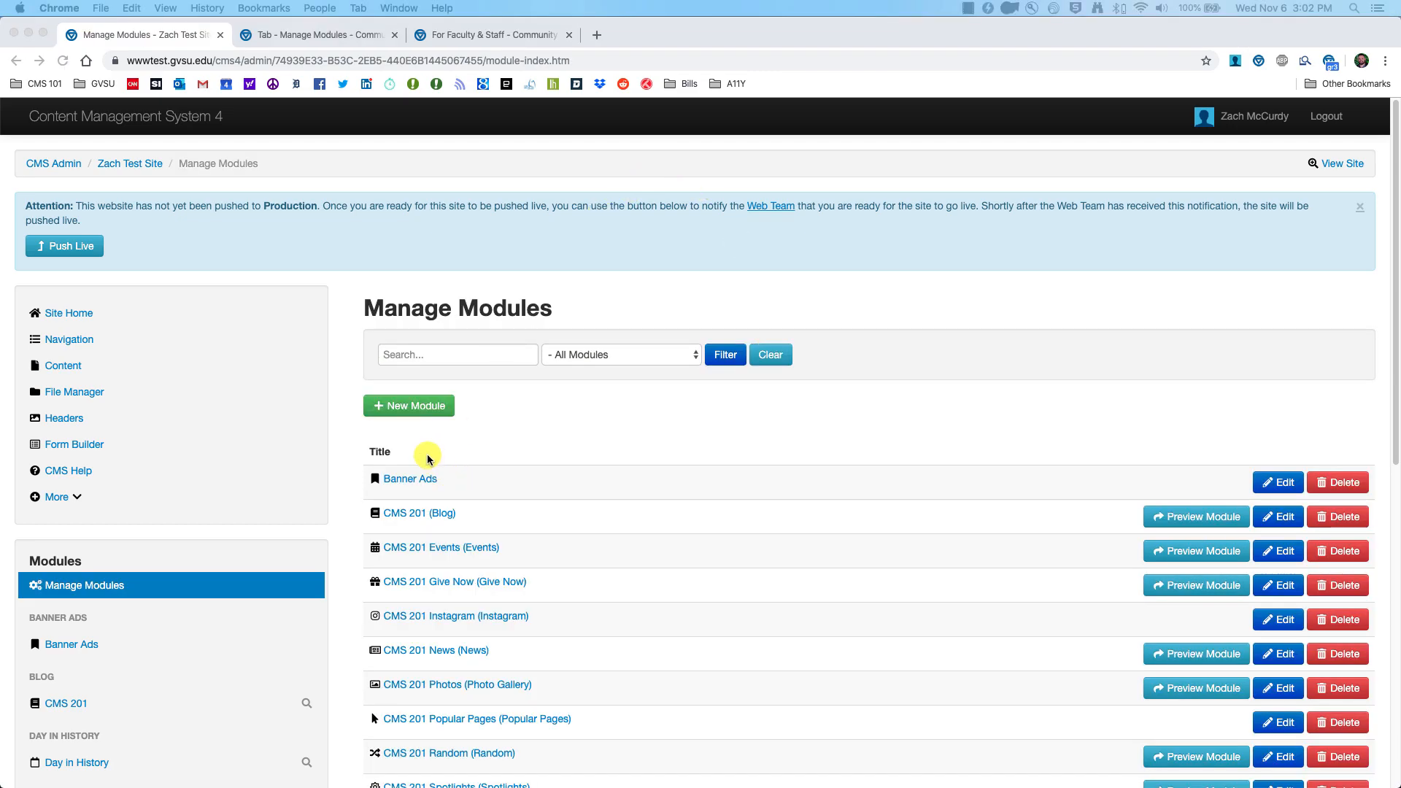
# Step: Create a Tabs-type module with the alias title 'CMS 201 Tabs'
pyautogui.click(545, 416)
pyautogui.click(413, 407)
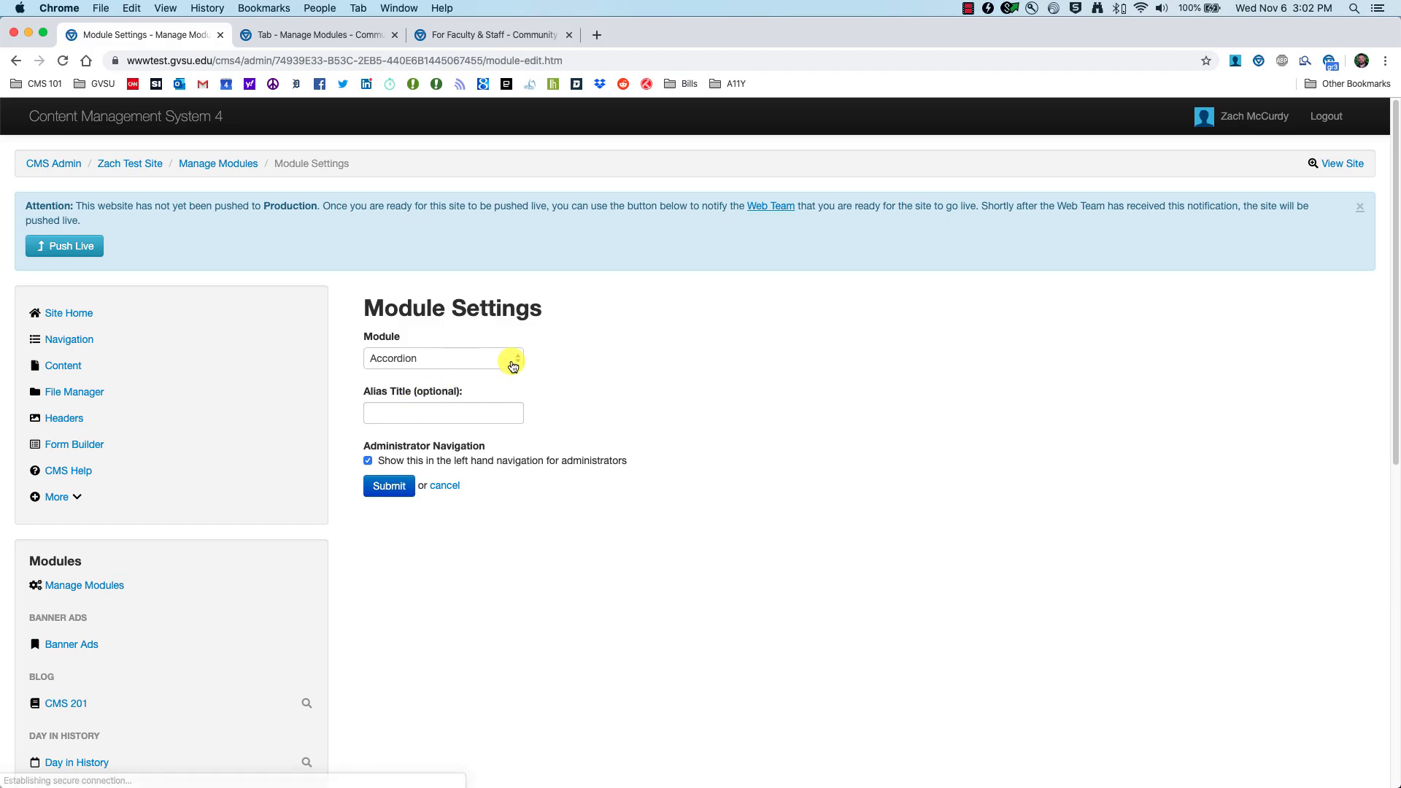
pyautogui.click(511, 367)
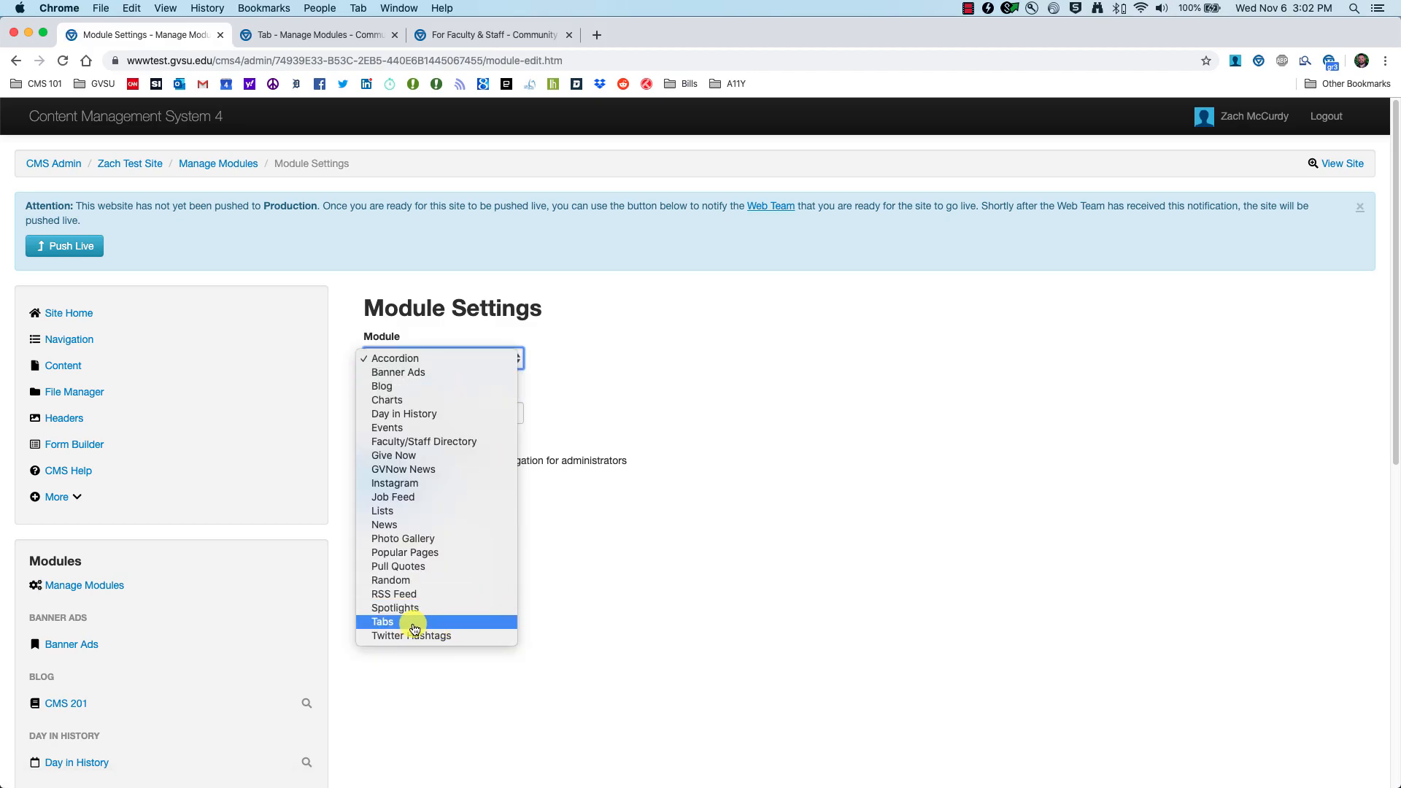
pyautogui.click(419, 622)
pyautogui.click(438, 409)
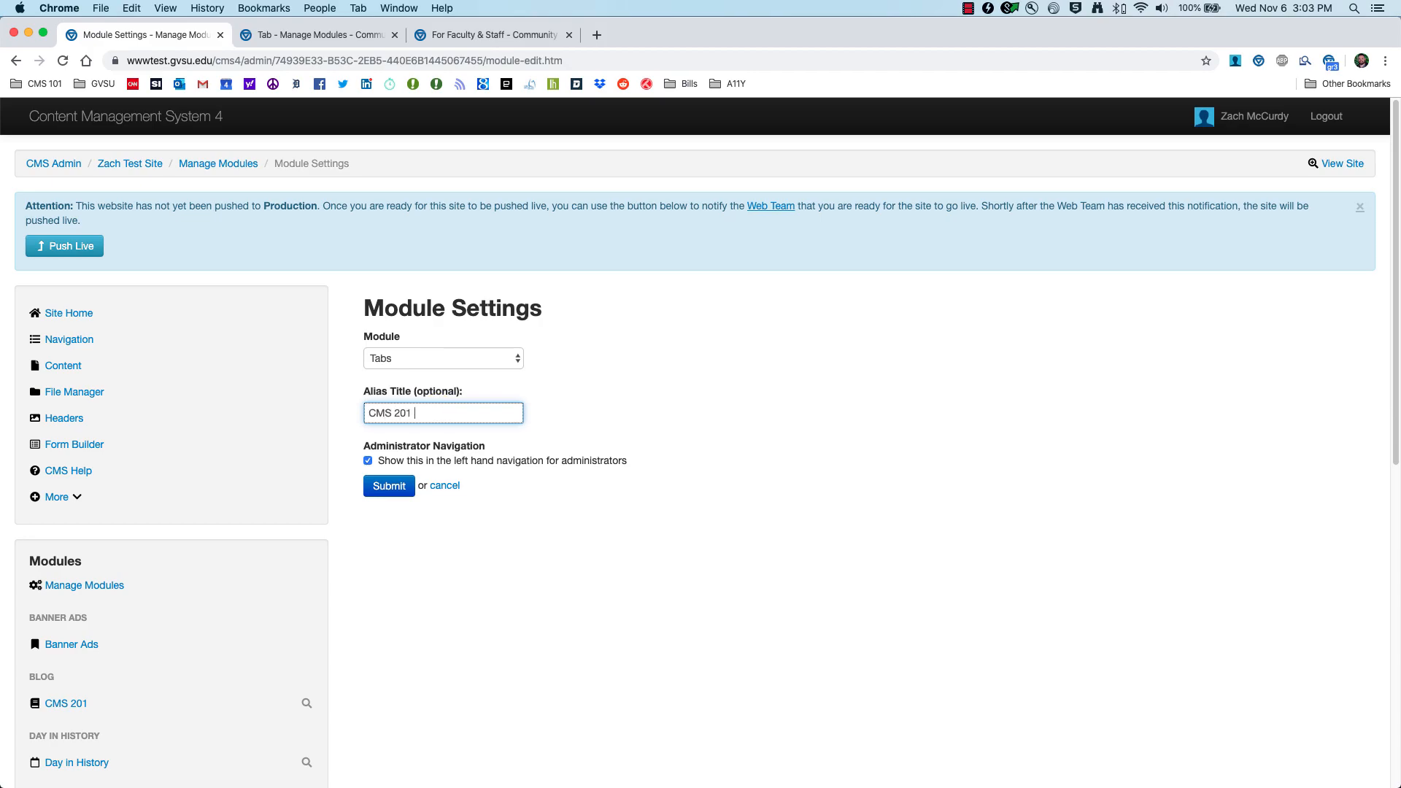
pyautogui.click(387, 486)
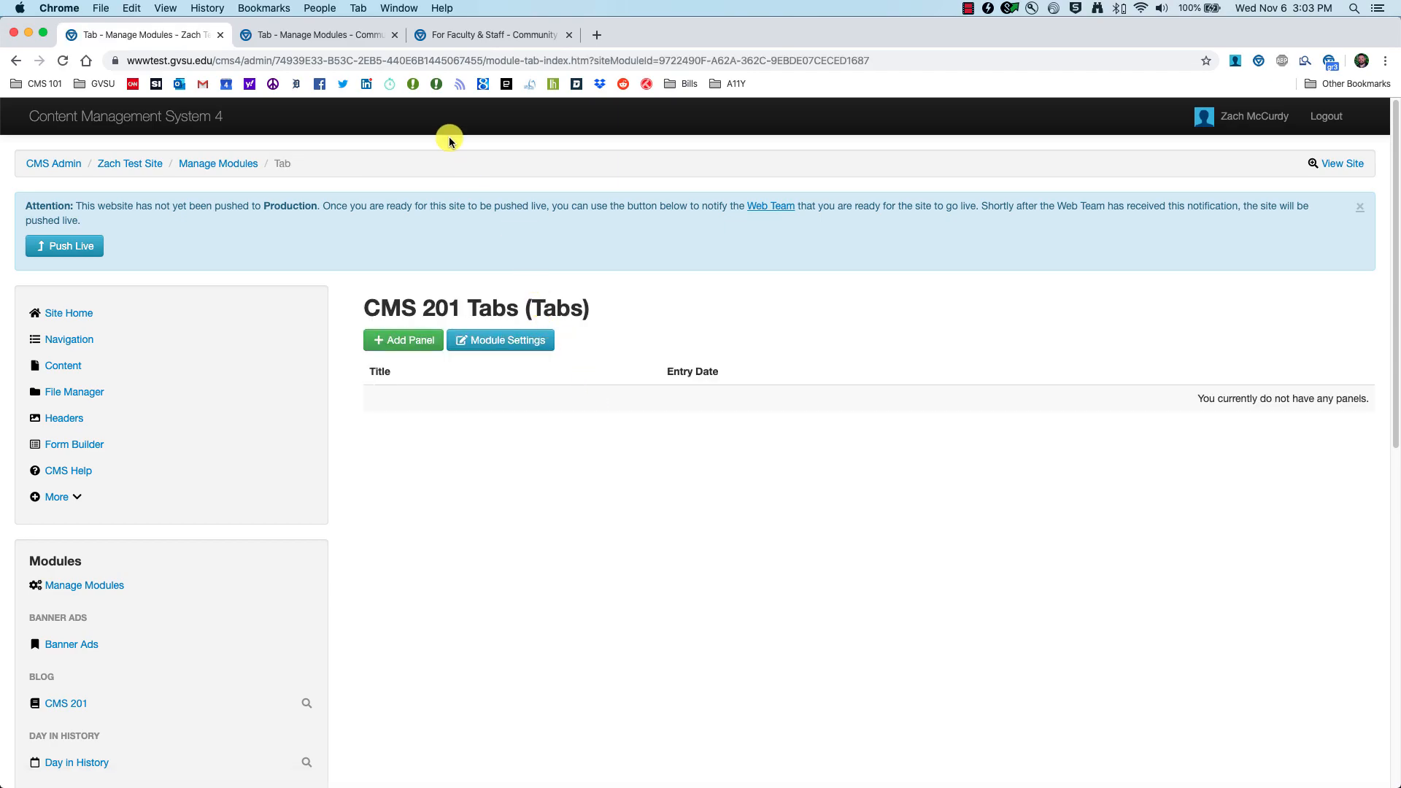
pyautogui.click(473, 37)
# Step: Try each CBL tab on the example page, then return to the empty CMS 201 Tabs module
pyautogui.scroll(10, 363, 329)
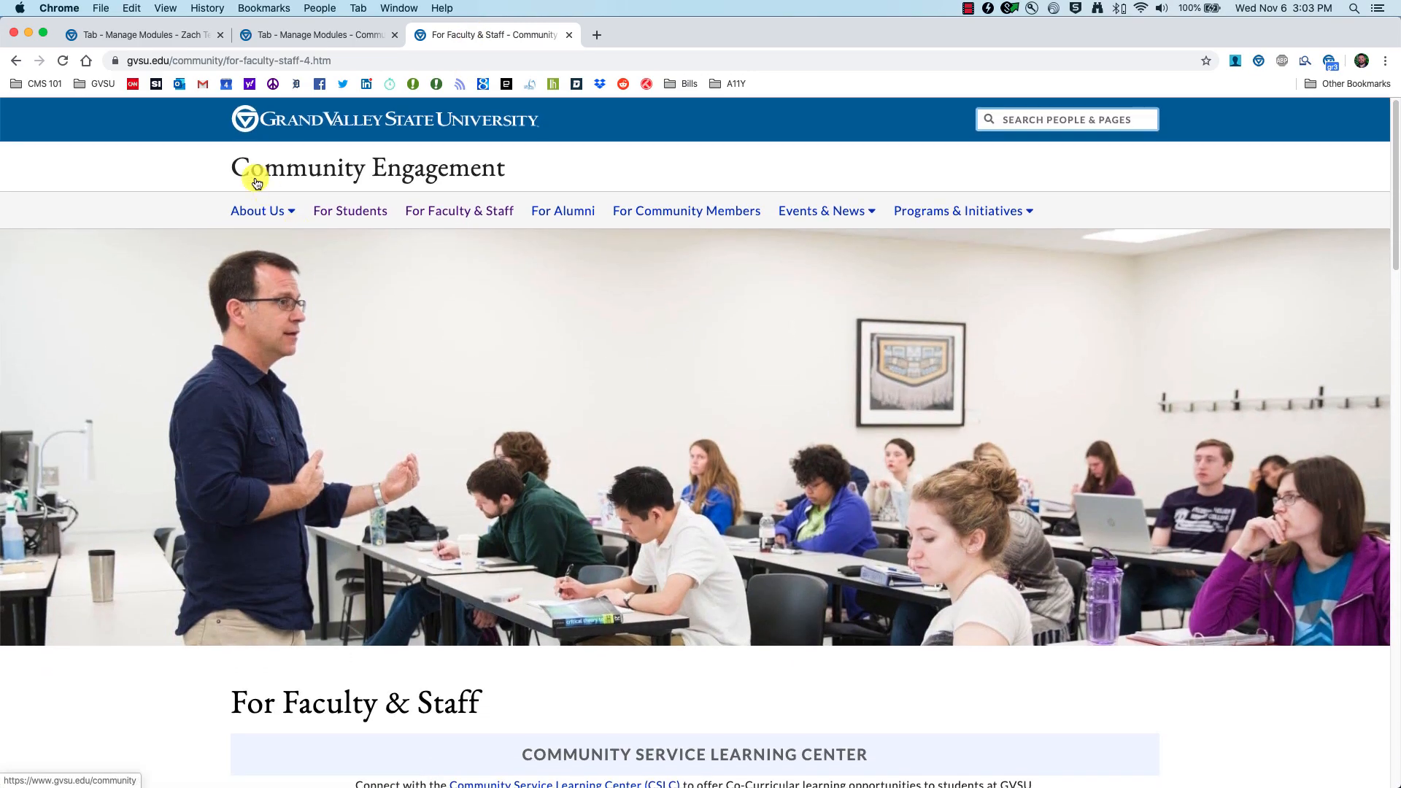
pyautogui.scroll(-10, 373, 398)
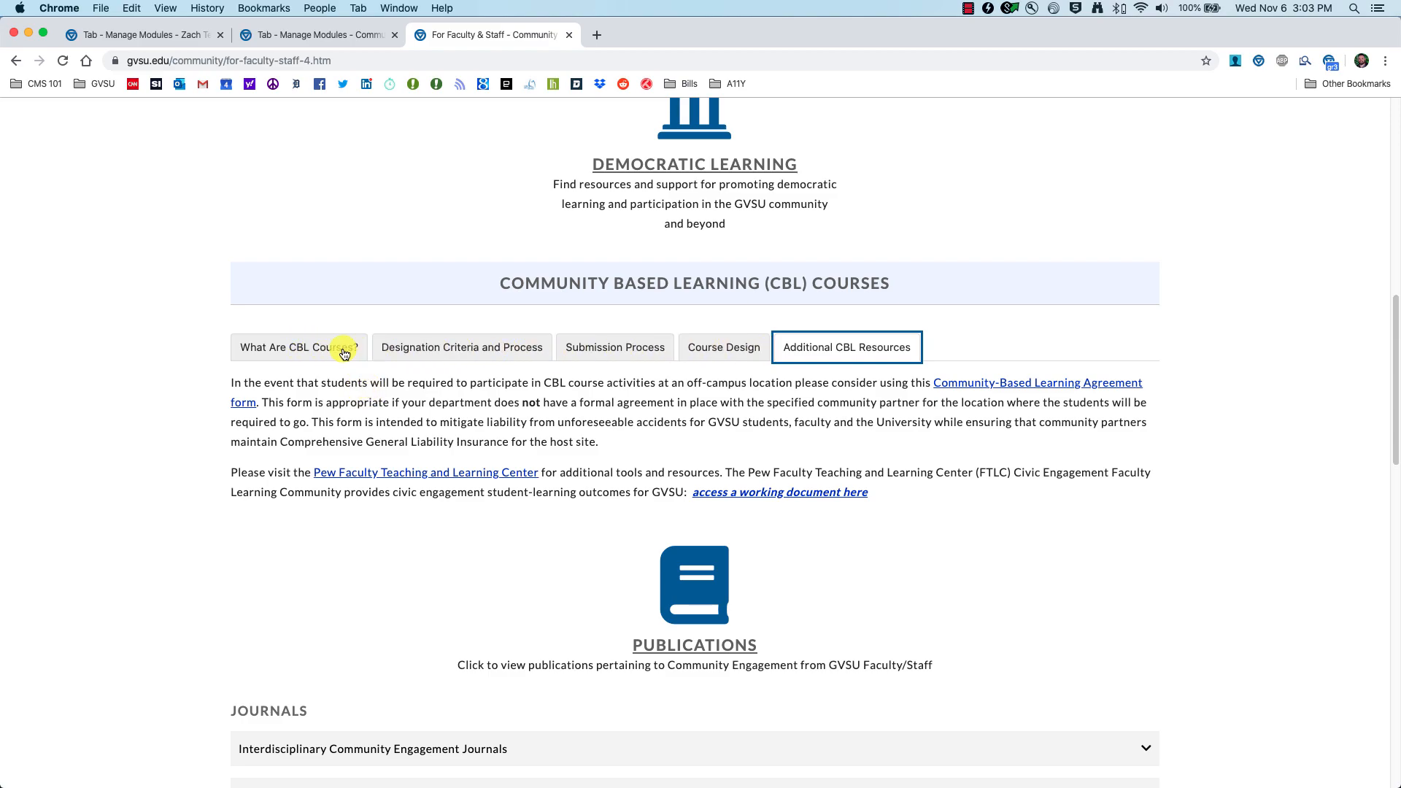
pyautogui.click(312, 354)
pyautogui.click(438, 346)
pyautogui.click(616, 346)
pyautogui.click(752, 348)
pyautogui.click(837, 345)
pyautogui.click(257, 346)
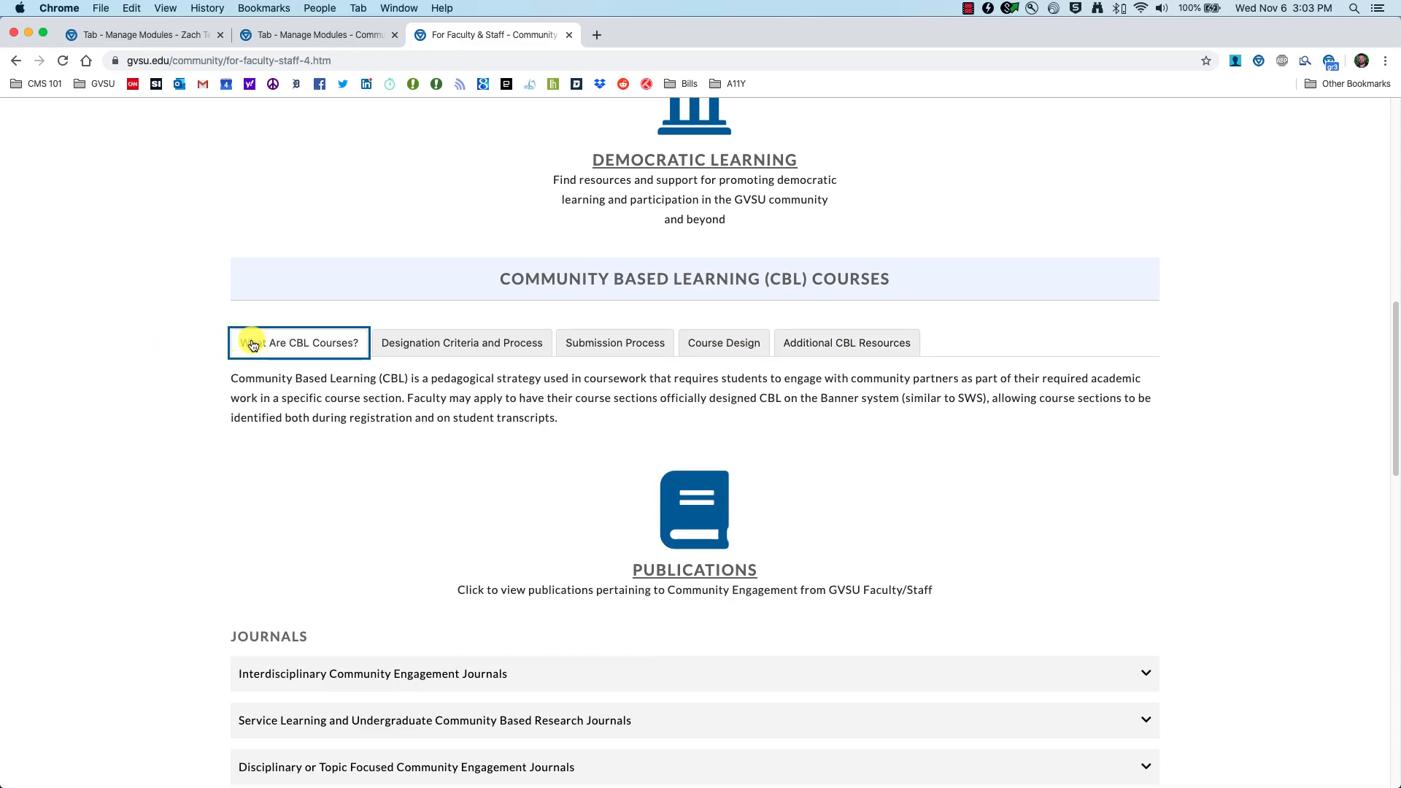
pyautogui.scroll(-1, 293, 343)
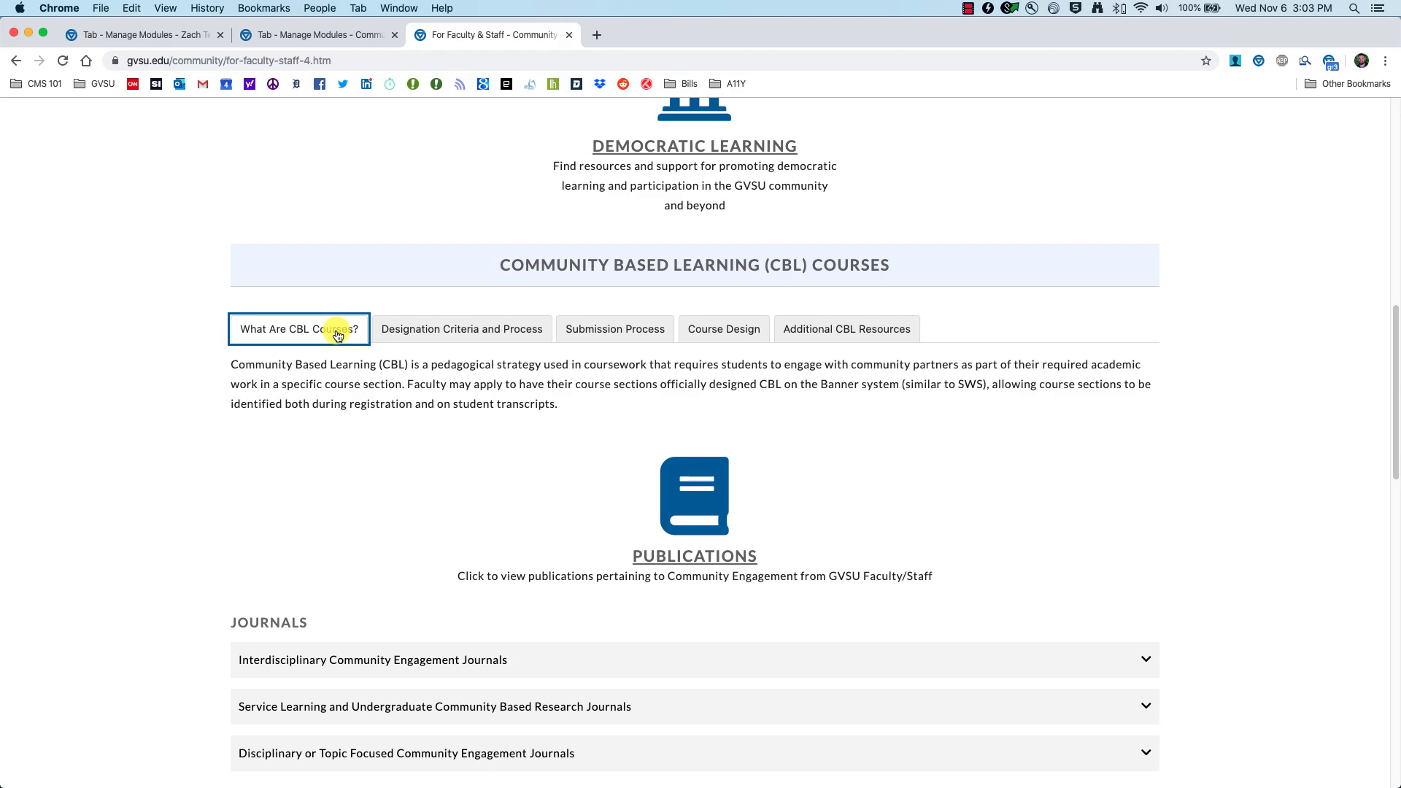
pyautogui.click(467, 340)
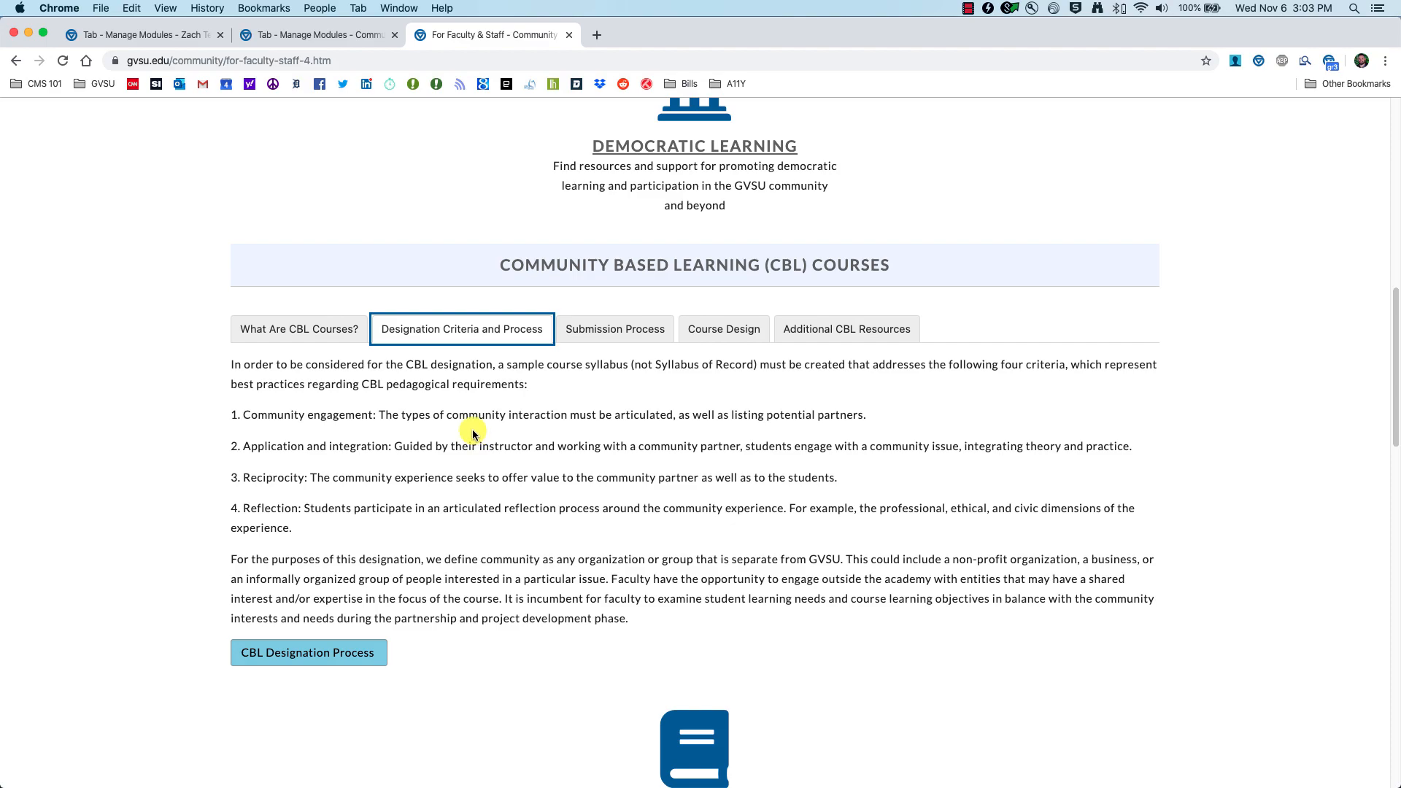
pyautogui.click(152, 34)
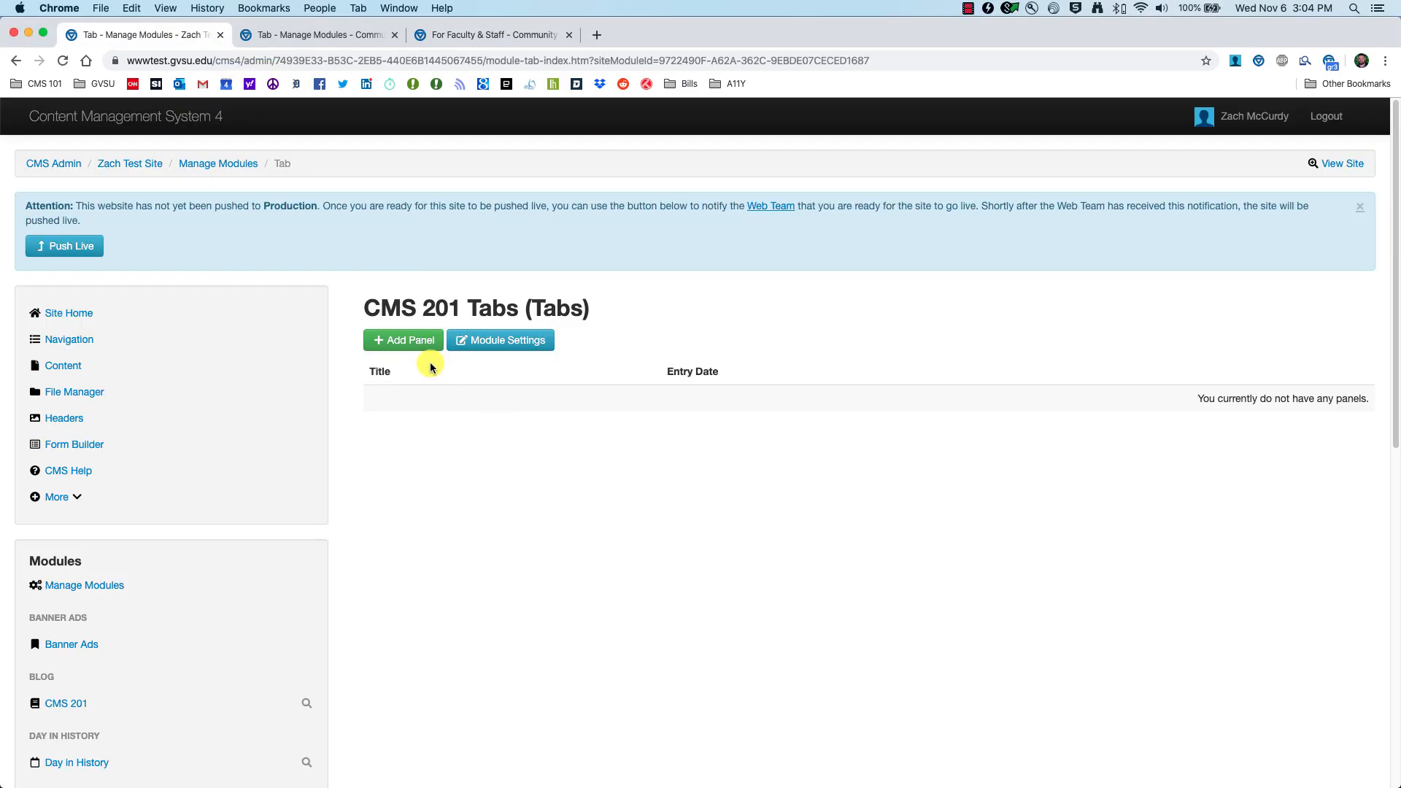
# Step: Add a 'CMS 201 Training' panel with pasted description content to CMS 201 Tabs
pyautogui.click(412, 347)
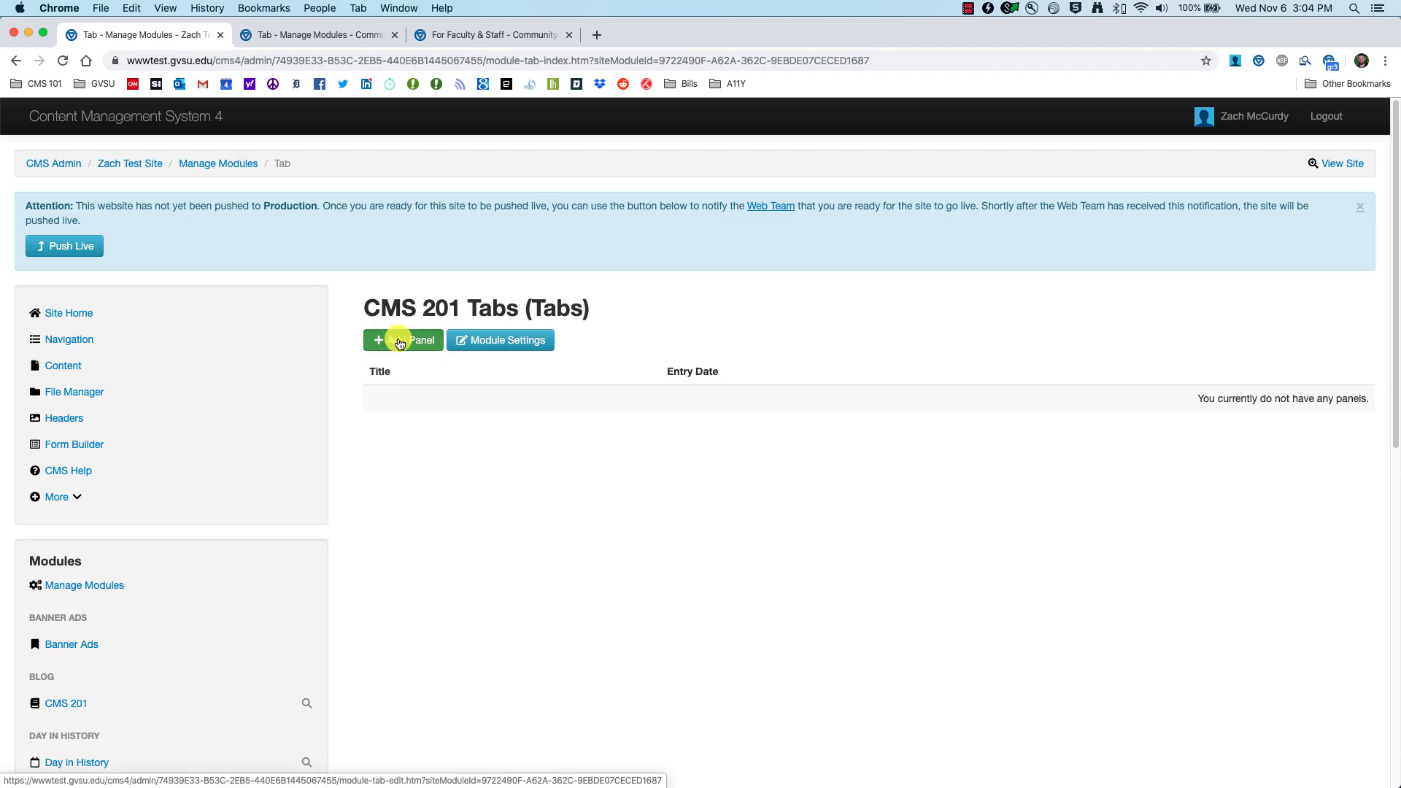
pyautogui.click(411, 358)
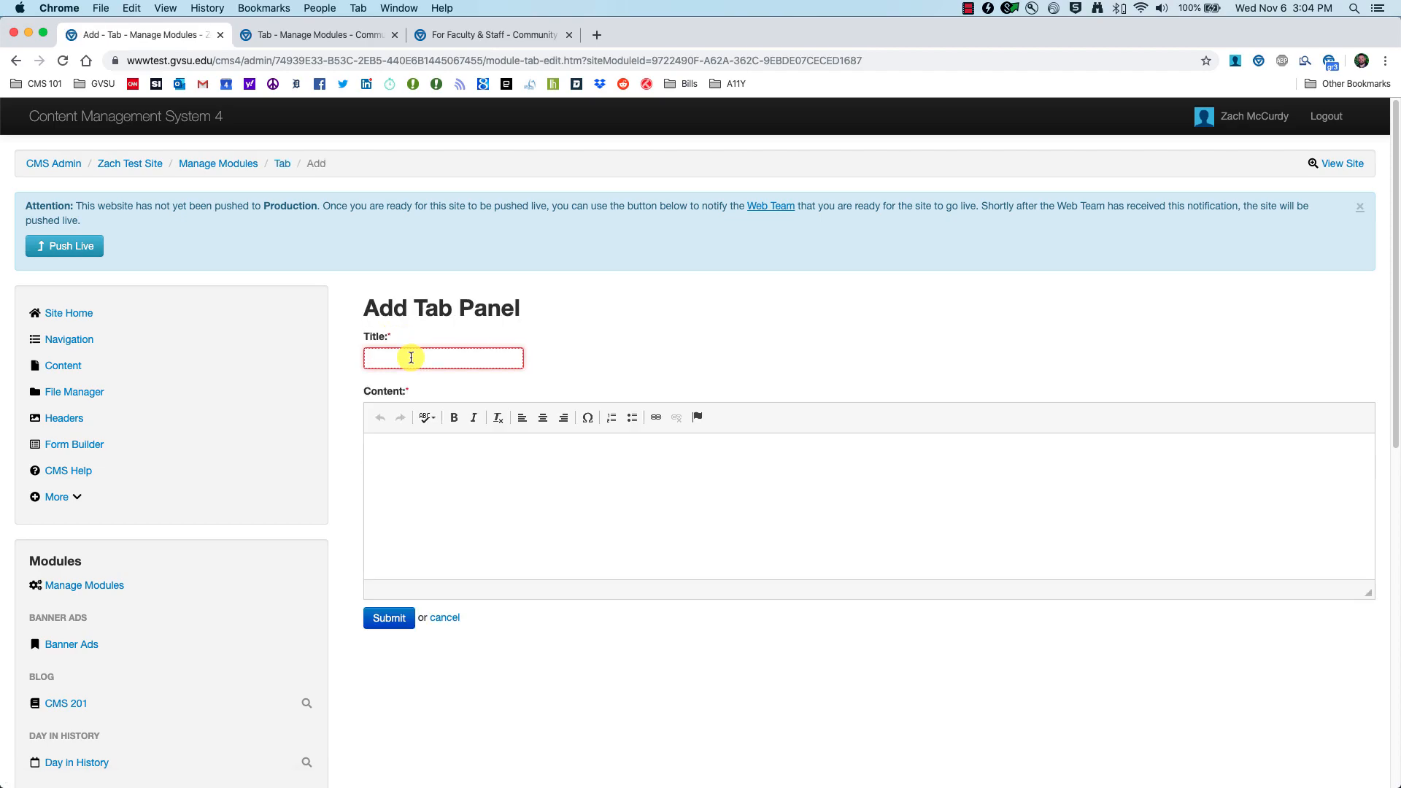
pyautogui.write('CMS 201')
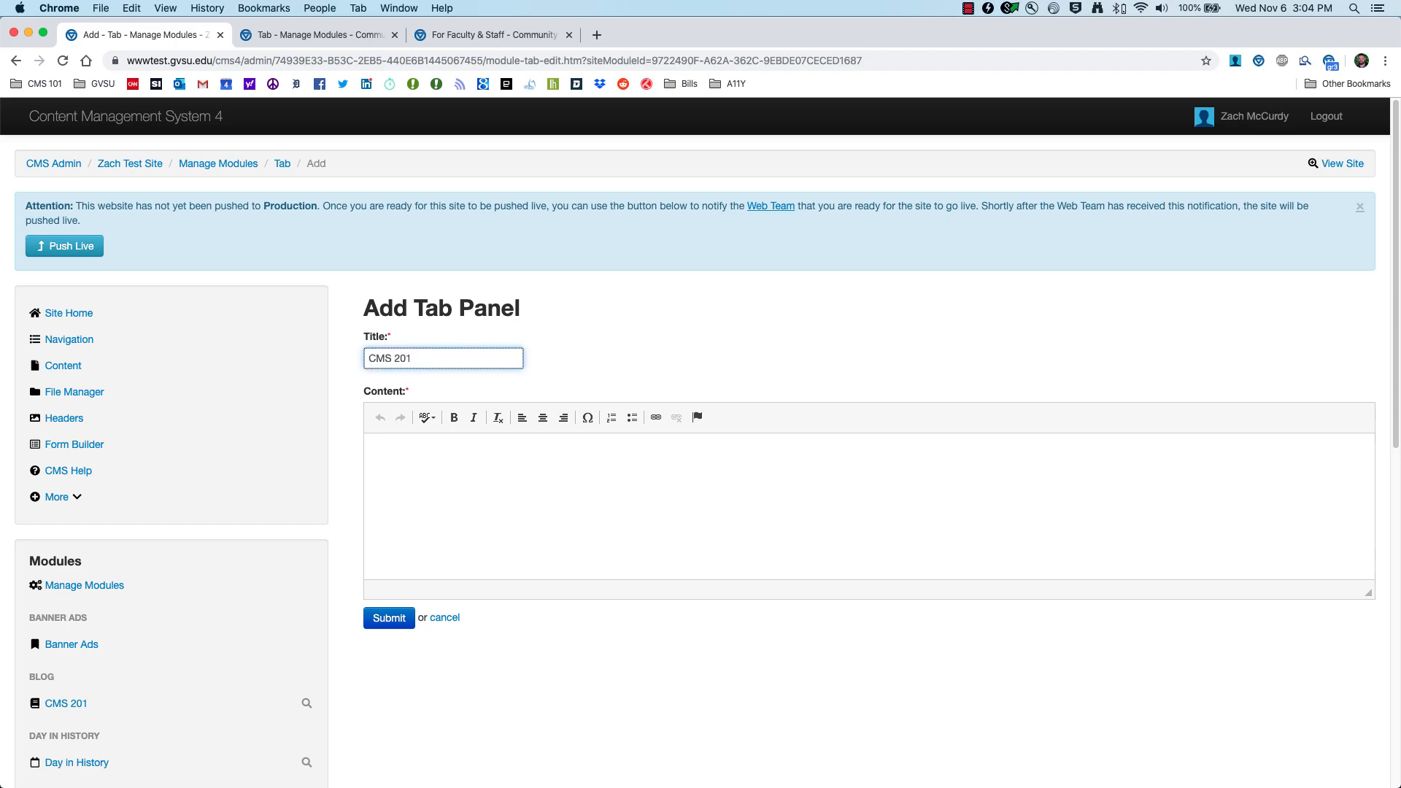
pyautogui.write(' Training')
pyautogui.press('Tab')
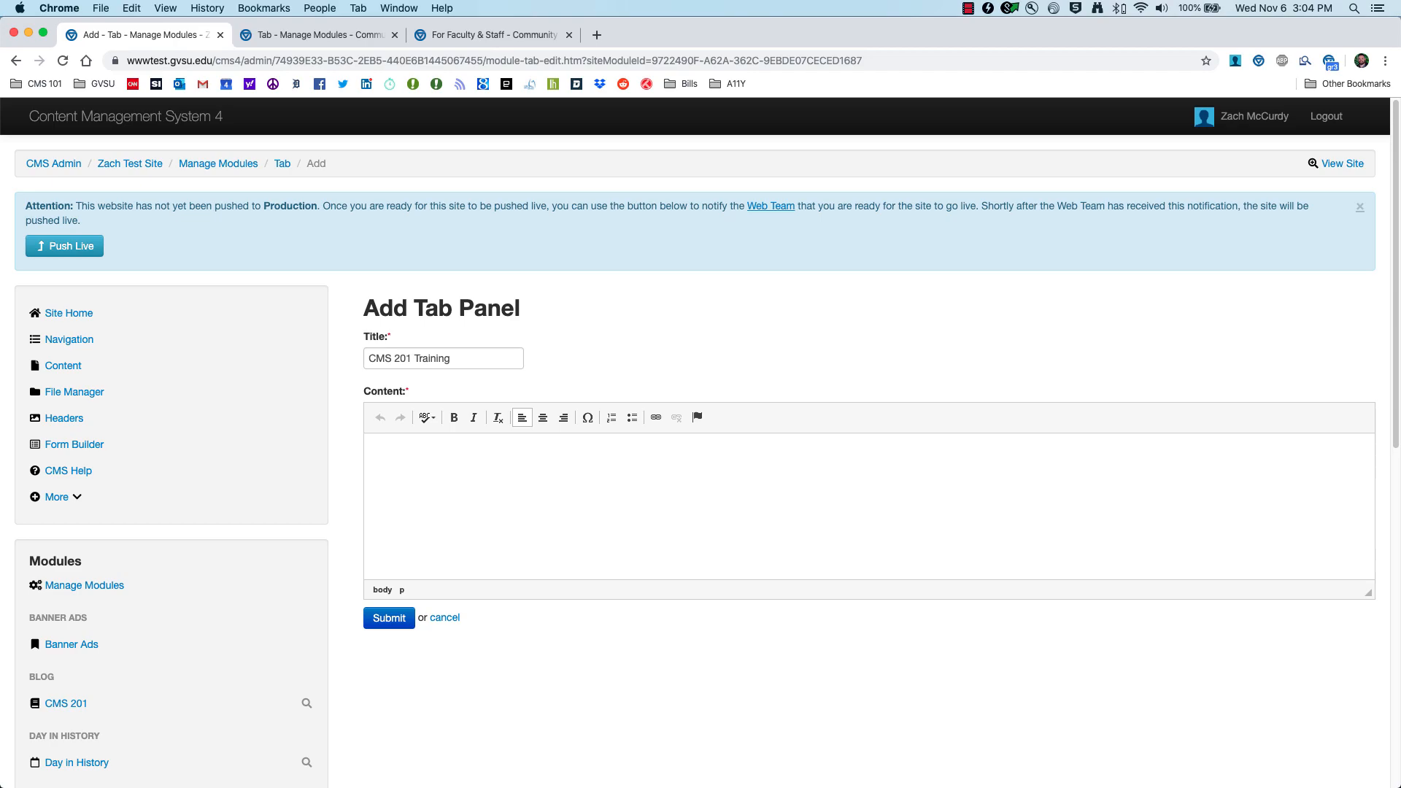
pyautogui.write('Here is where all the information about CMS 201 exists.  You can read all about CMS 201 from the Web Team page.')
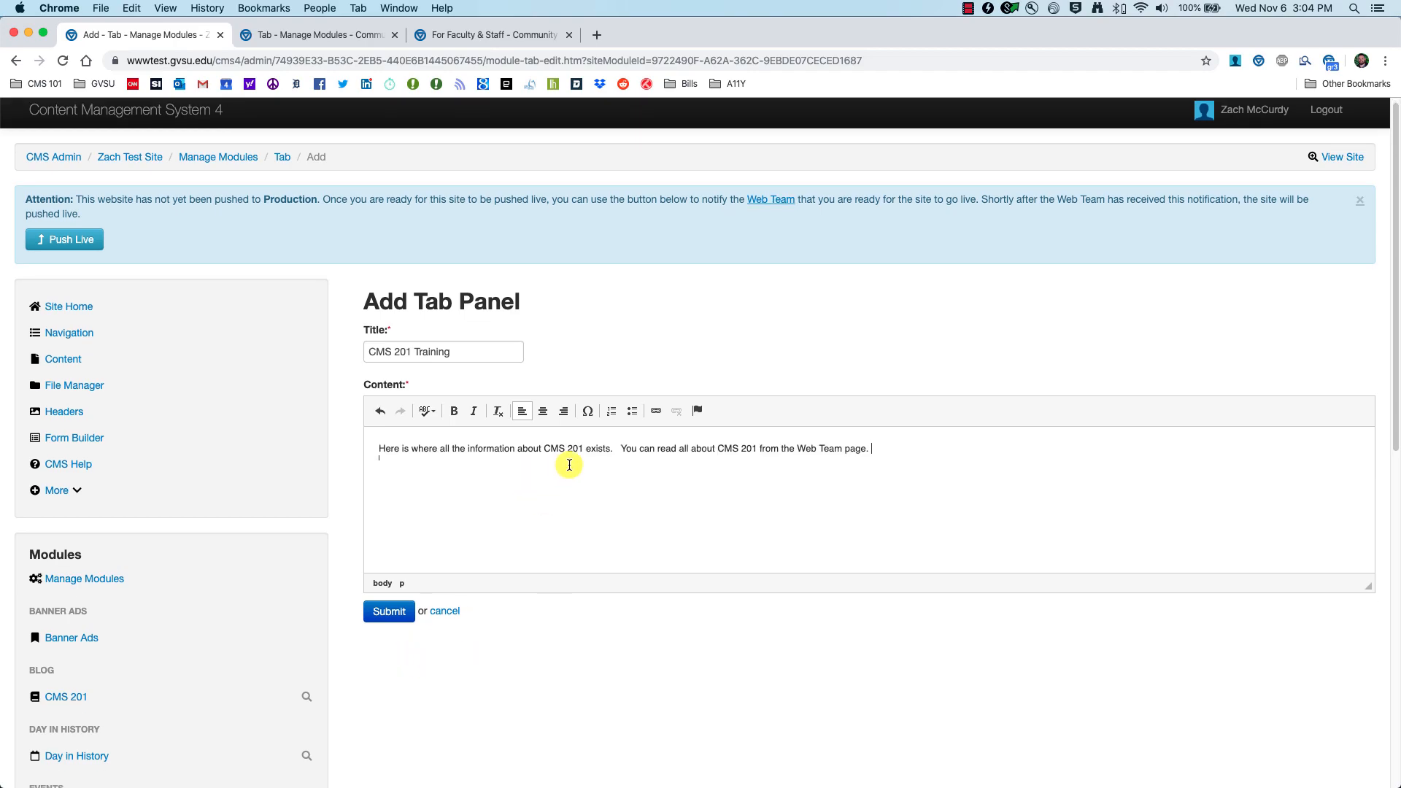
pyautogui.click(379, 618)
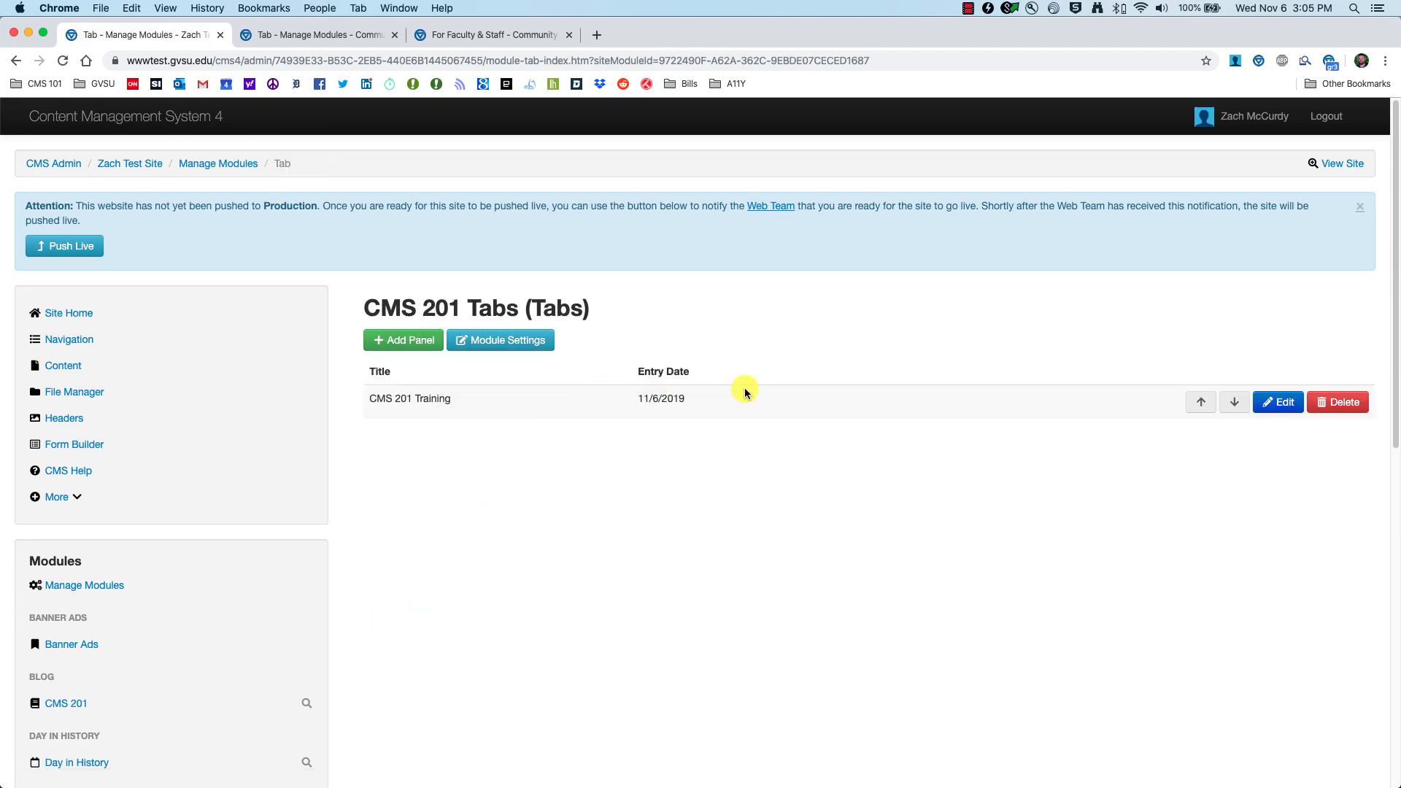
pyautogui.click(400, 343)
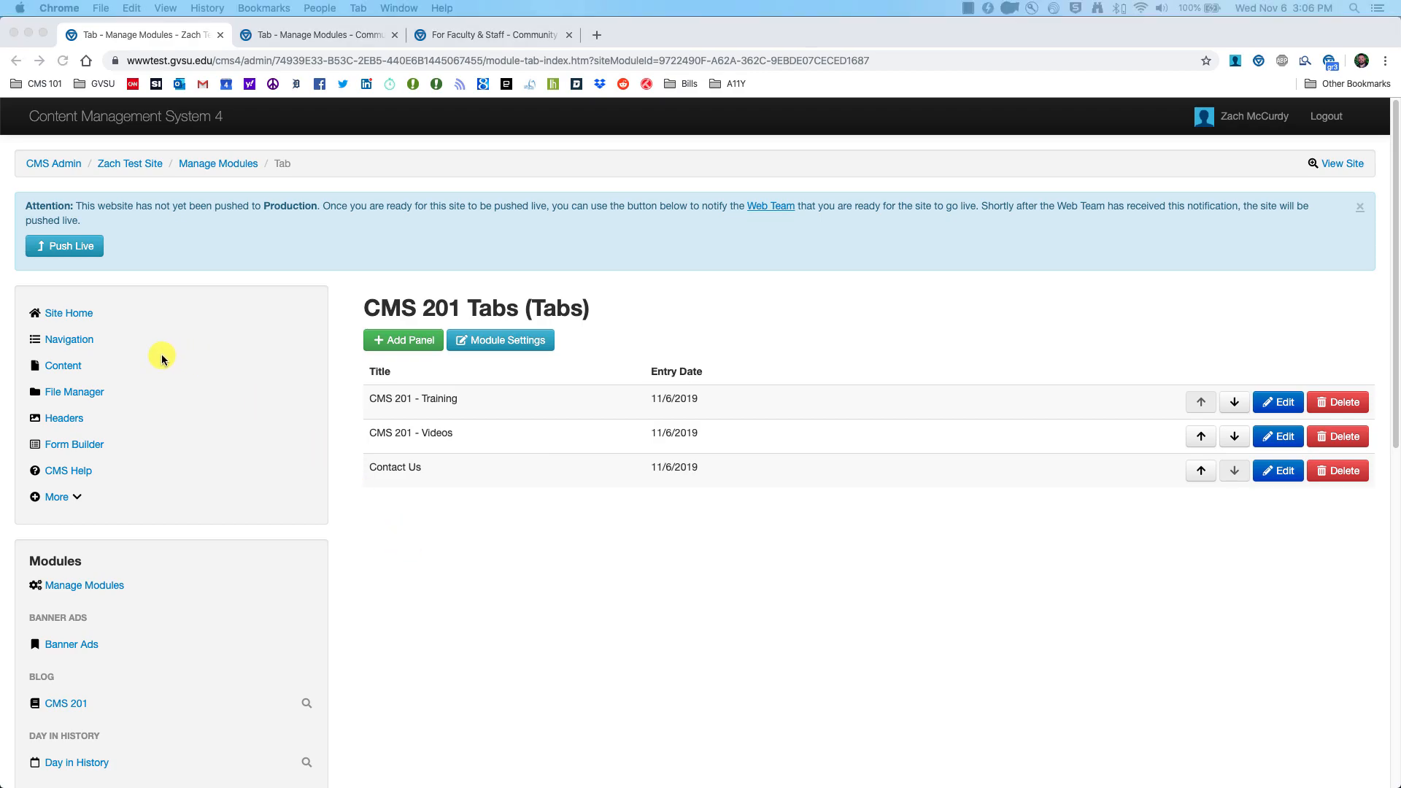
# Step: Insert the CMS 201 Tabs module into the Modules page row, stretched full width
pyautogui.click(66, 367)
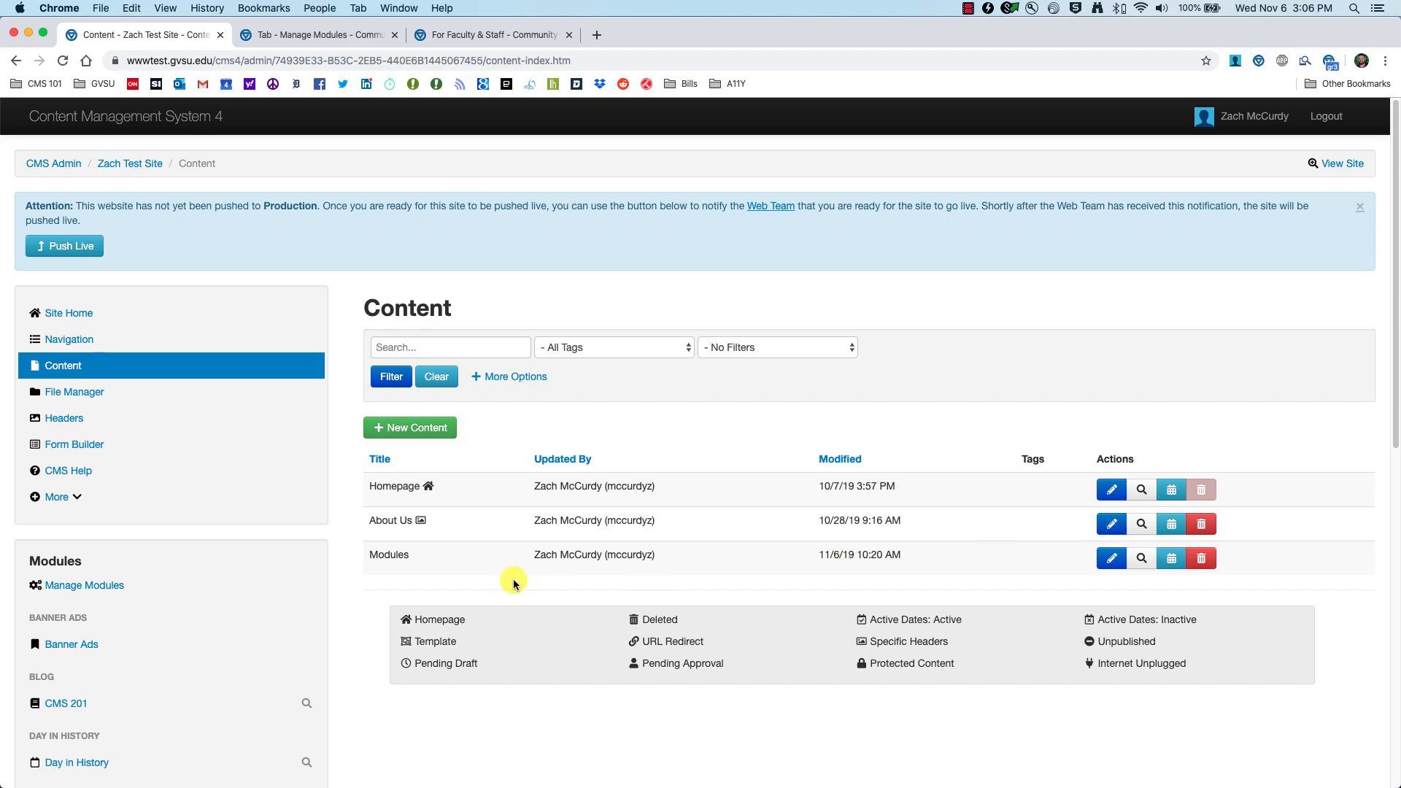
pyautogui.click(1112, 560)
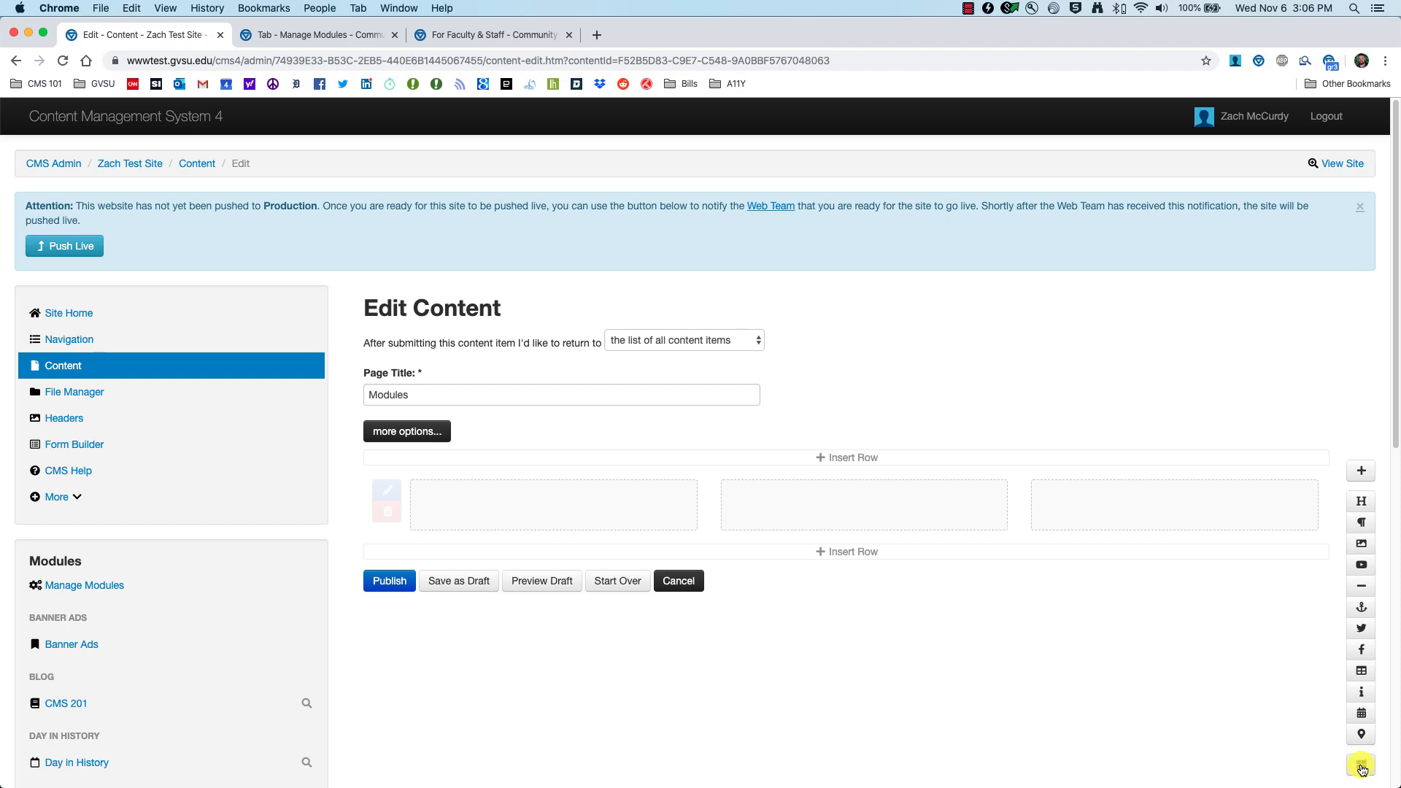
pyautogui.click(1362, 767)
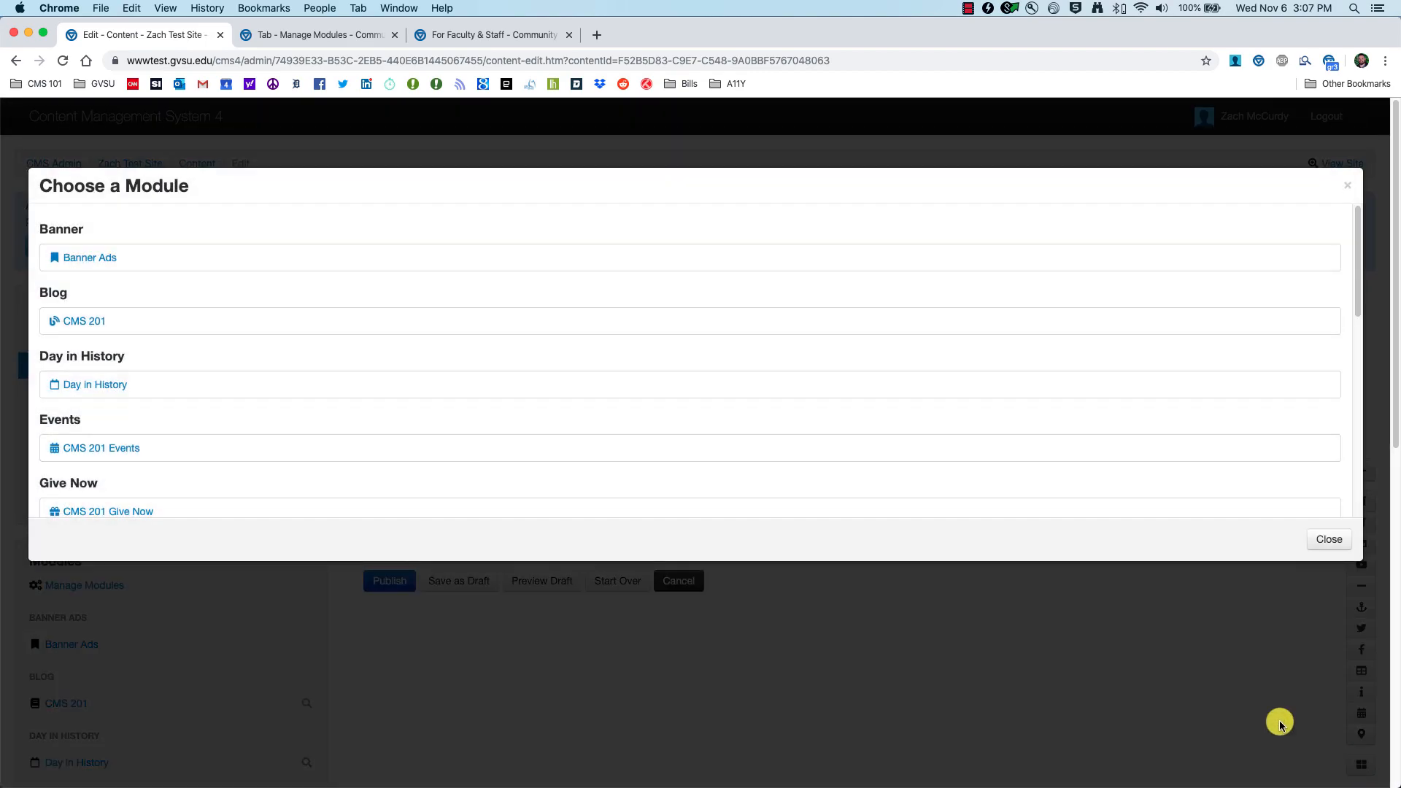
pyautogui.scroll(-10, 455, 438)
pyautogui.scroll(-3, 455, 438)
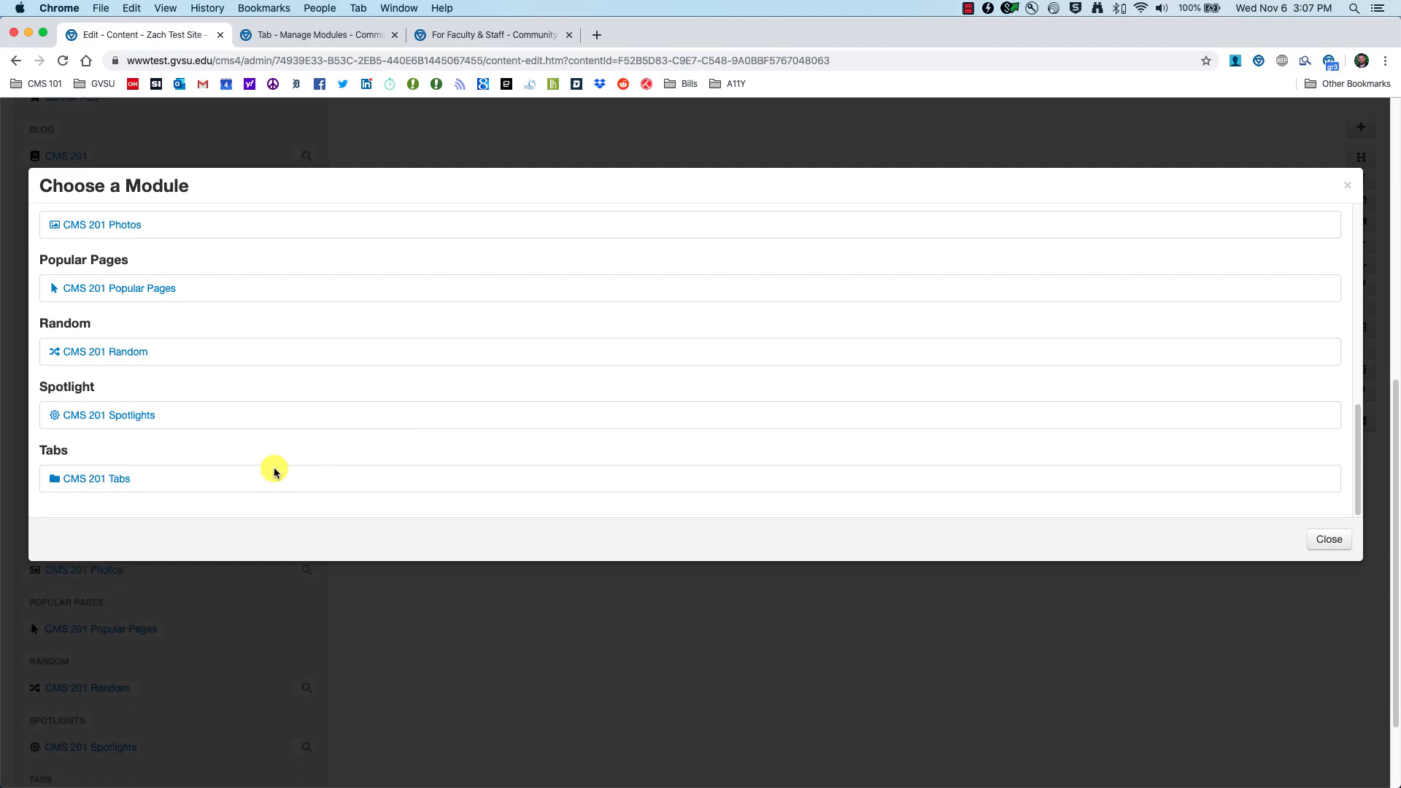
pyautogui.scroll(3, 571, 665)
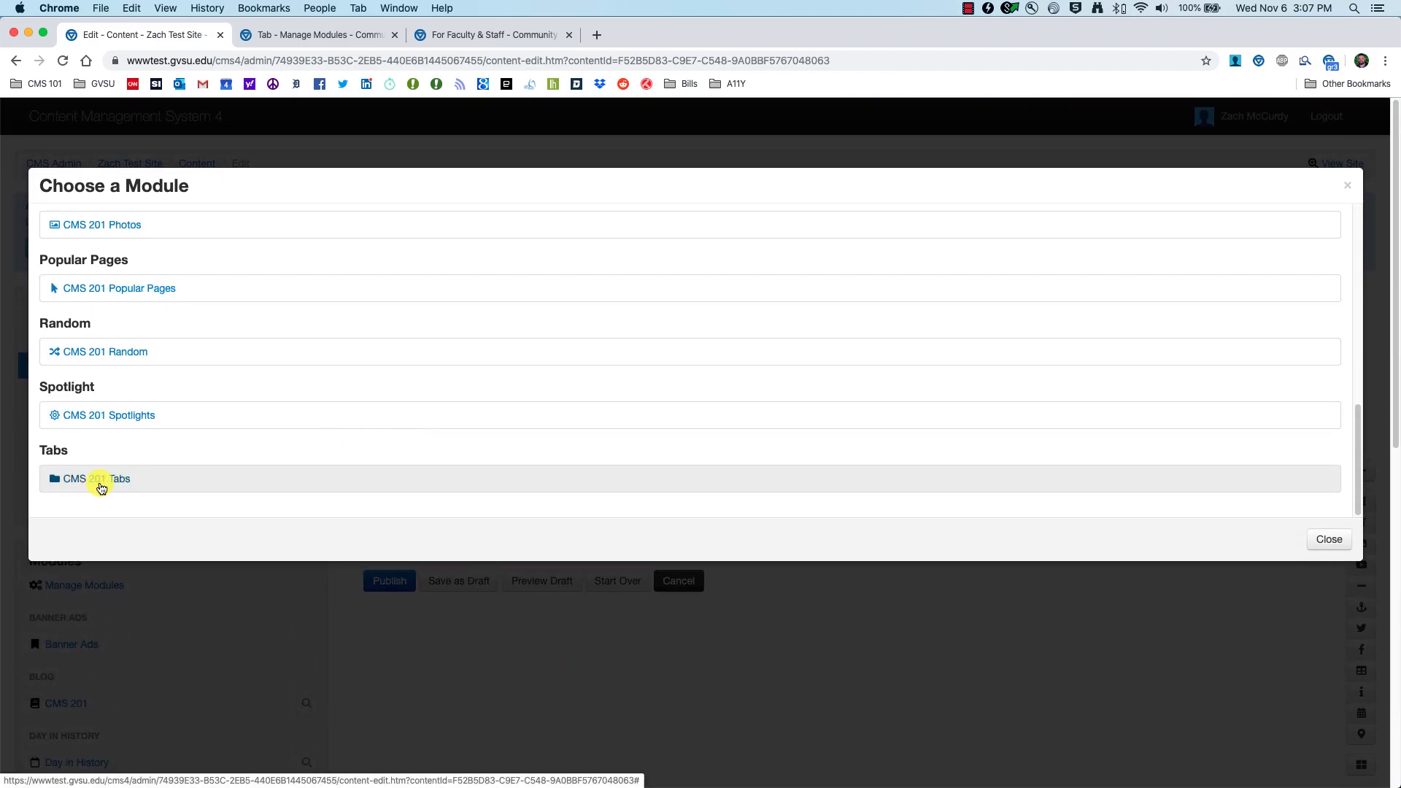
pyautogui.click(103, 479)
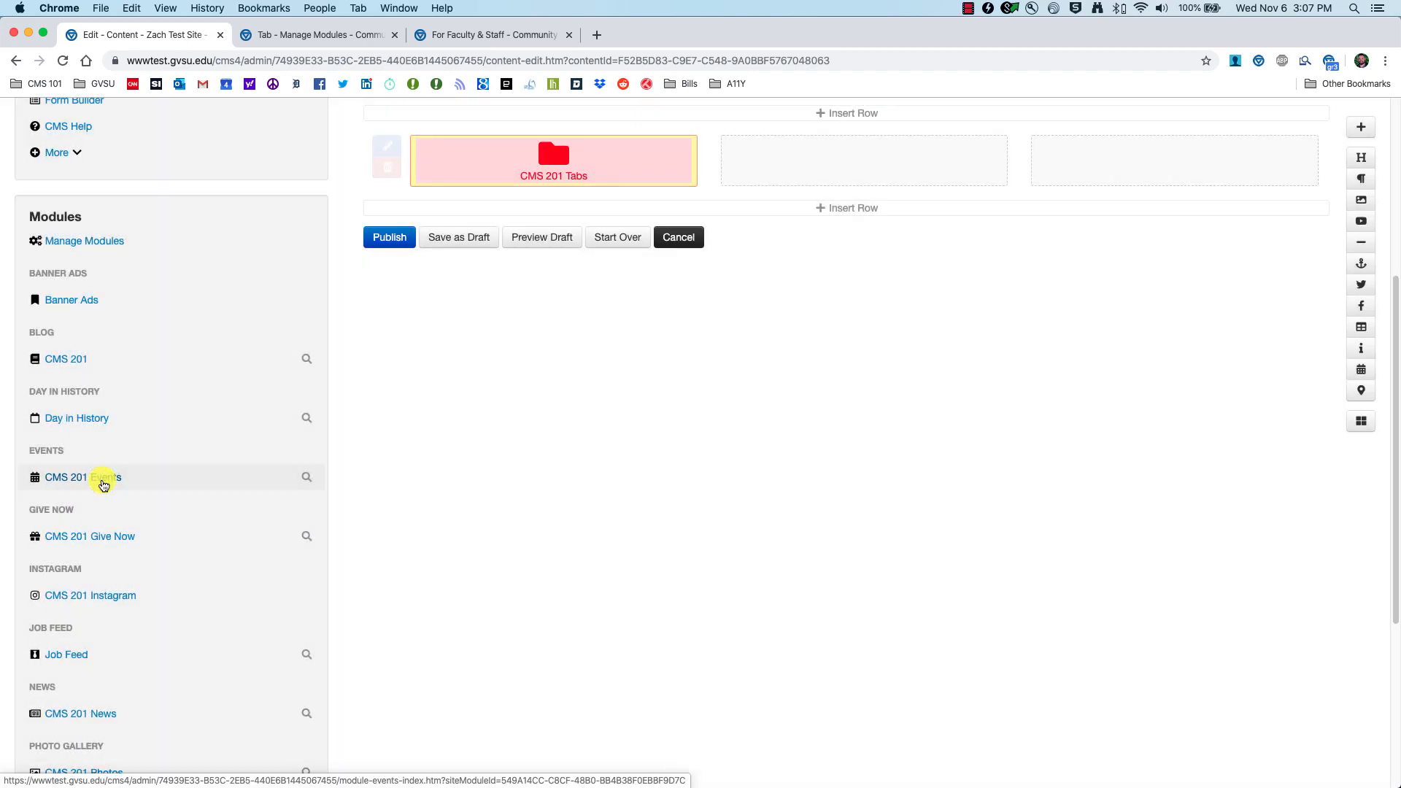
pyautogui.moveTo(640, 489)
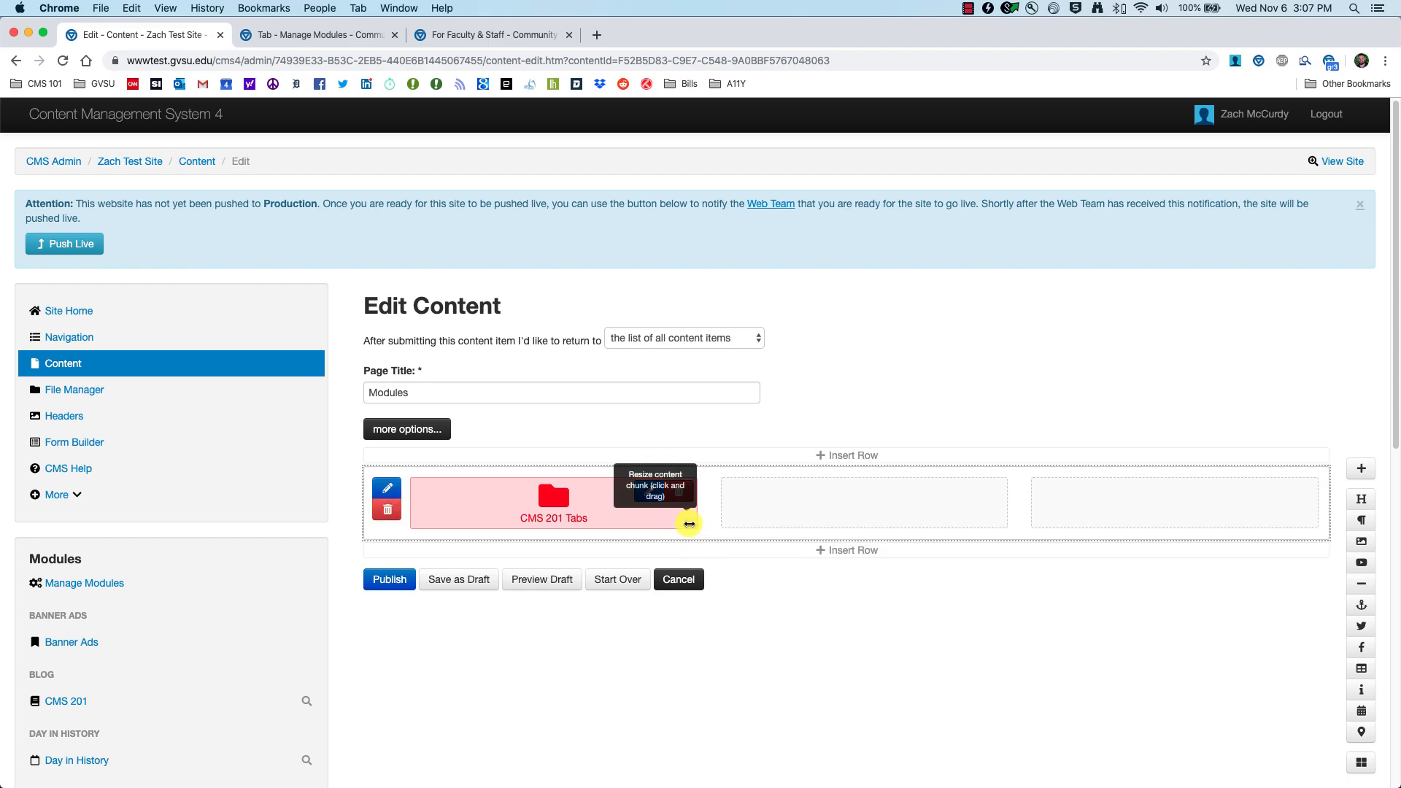
pyautogui.moveTo(689, 524); pyautogui.dragTo(1172, 527)
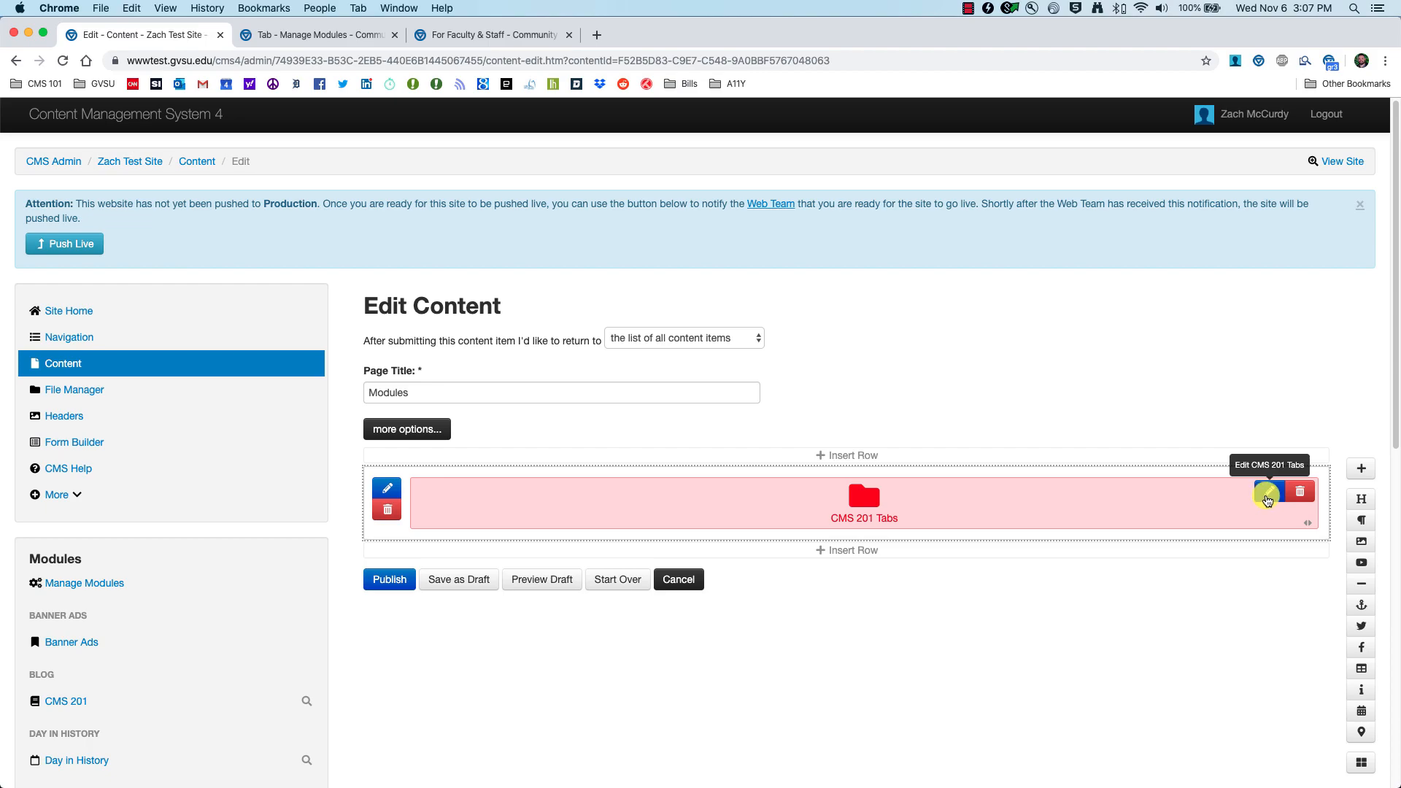
# Step: Set the block to show CMS 201 - Training, CMS 201 - Videos and Contact Us tabs
pyautogui.click(1267, 499)
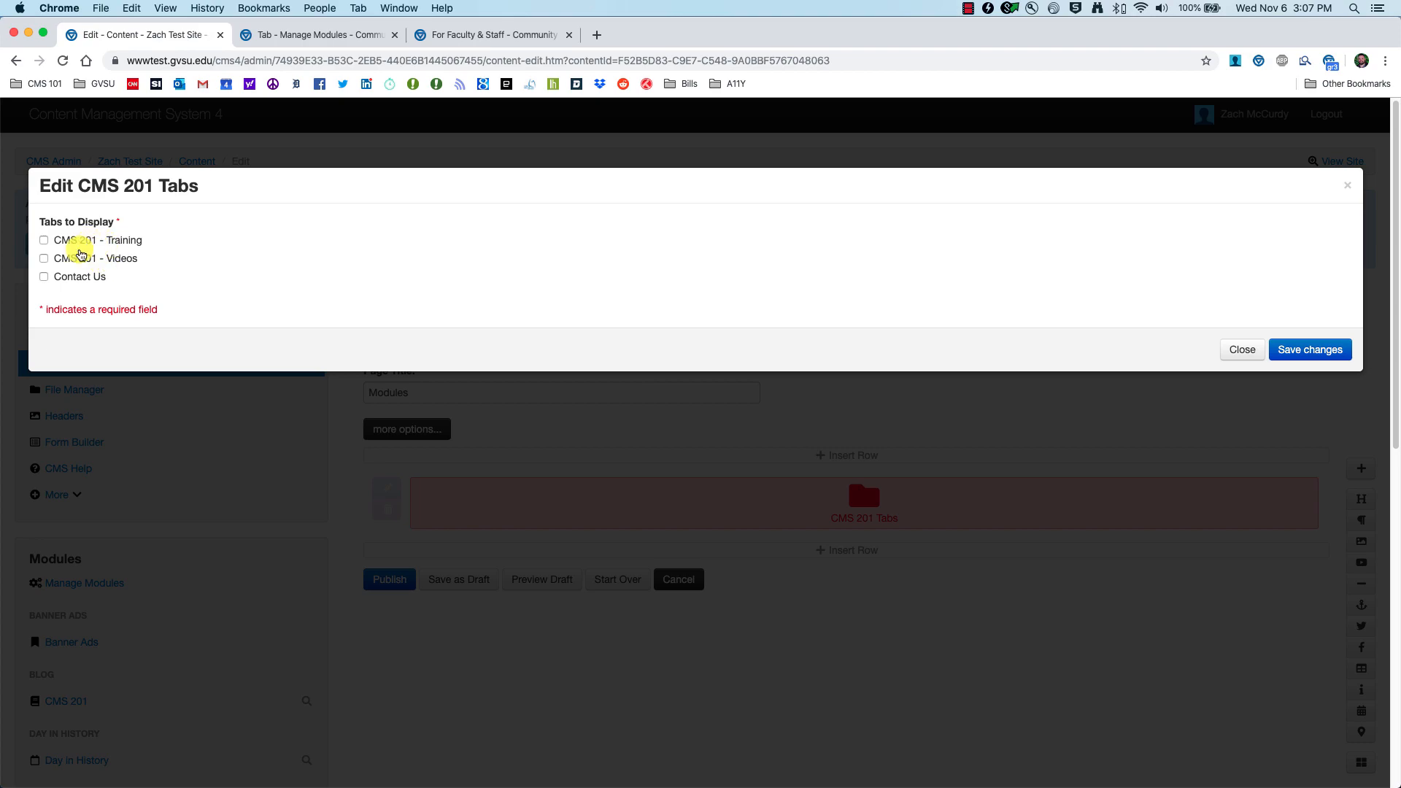
pyautogui.click(44, 240)
pyautogui.click(44, 258)
pyautogui.click(44, 276)
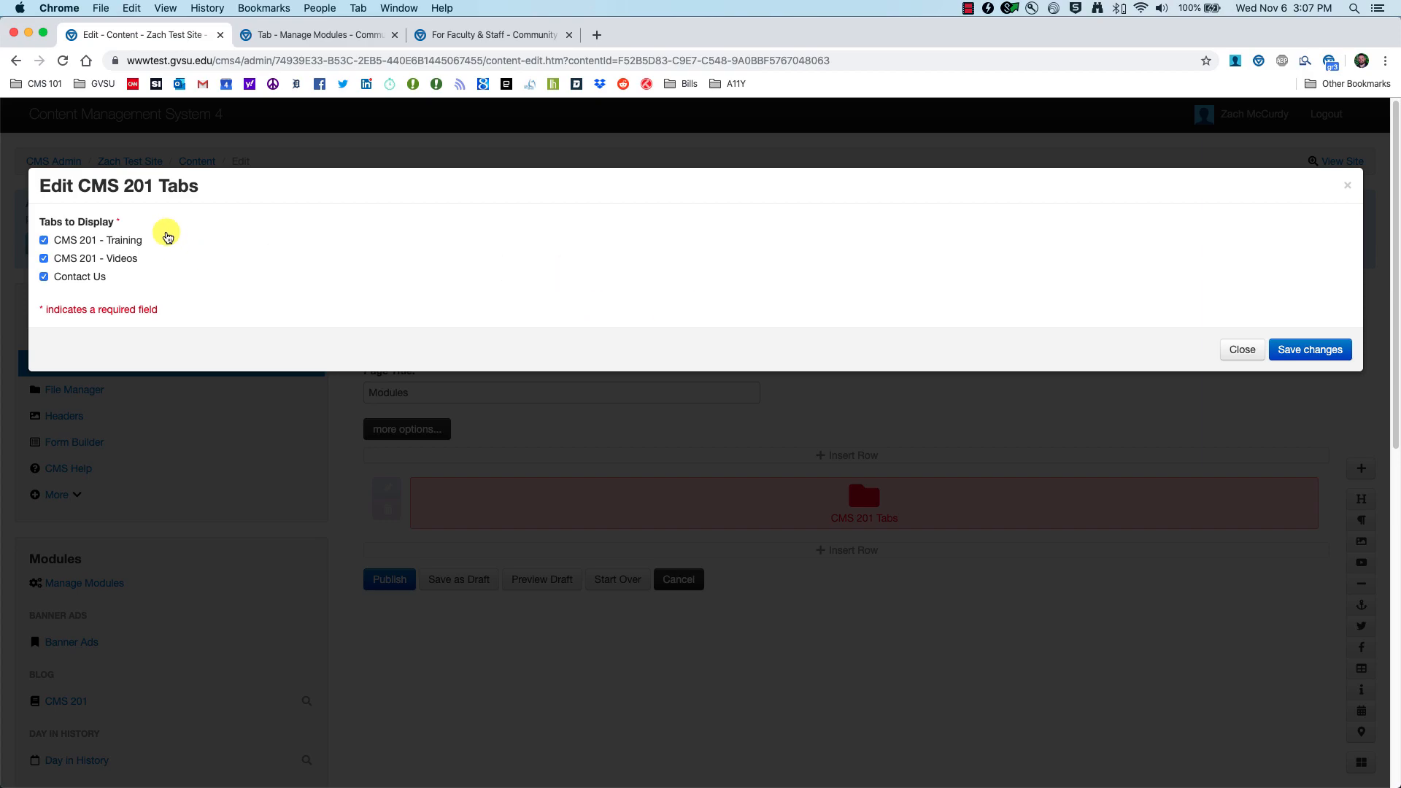
pyautogui.click(1310, 350)
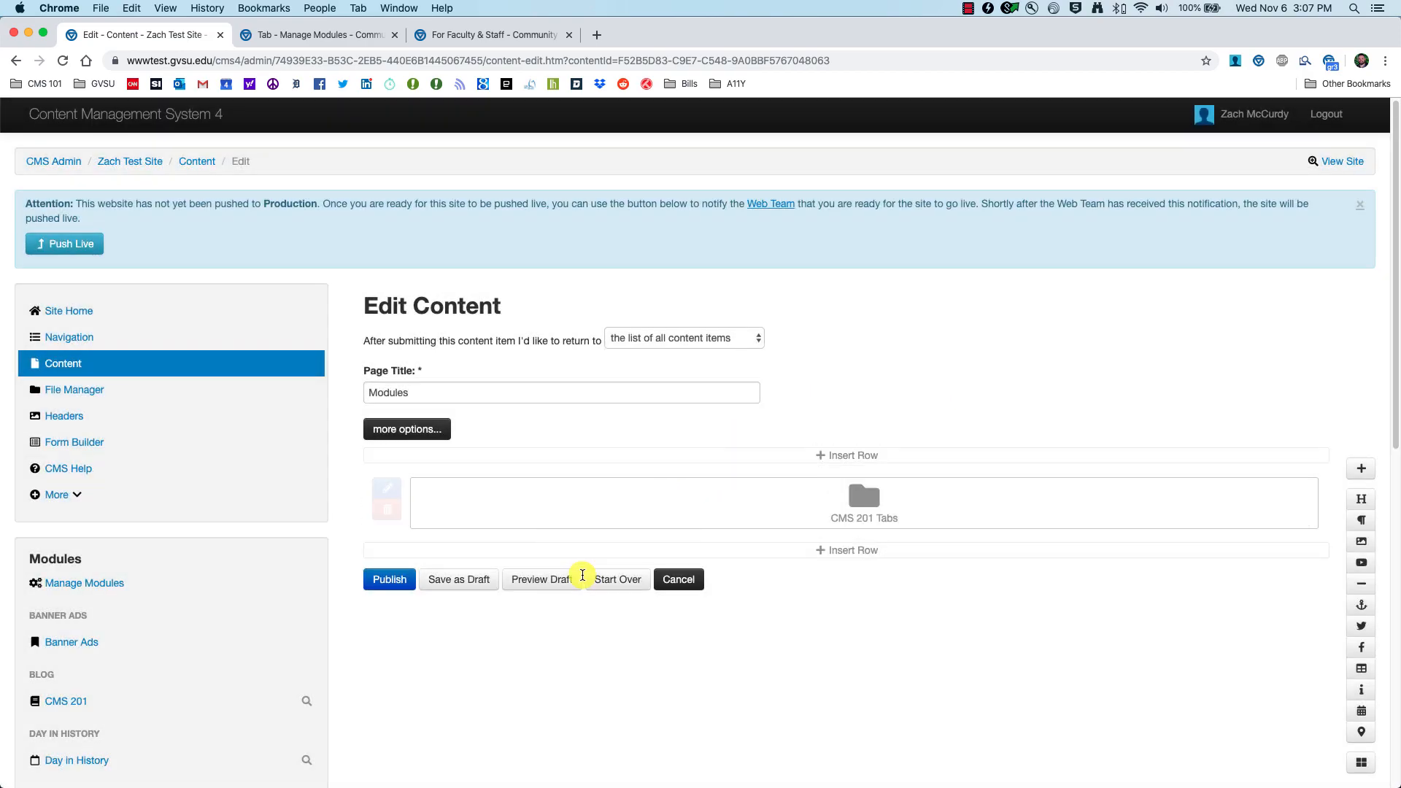
# Step: Preview the draft and switch between the CMS 201 - Training, CMS 201 - Videos and Contact Us tabs
pyautogui.click(527, 579)
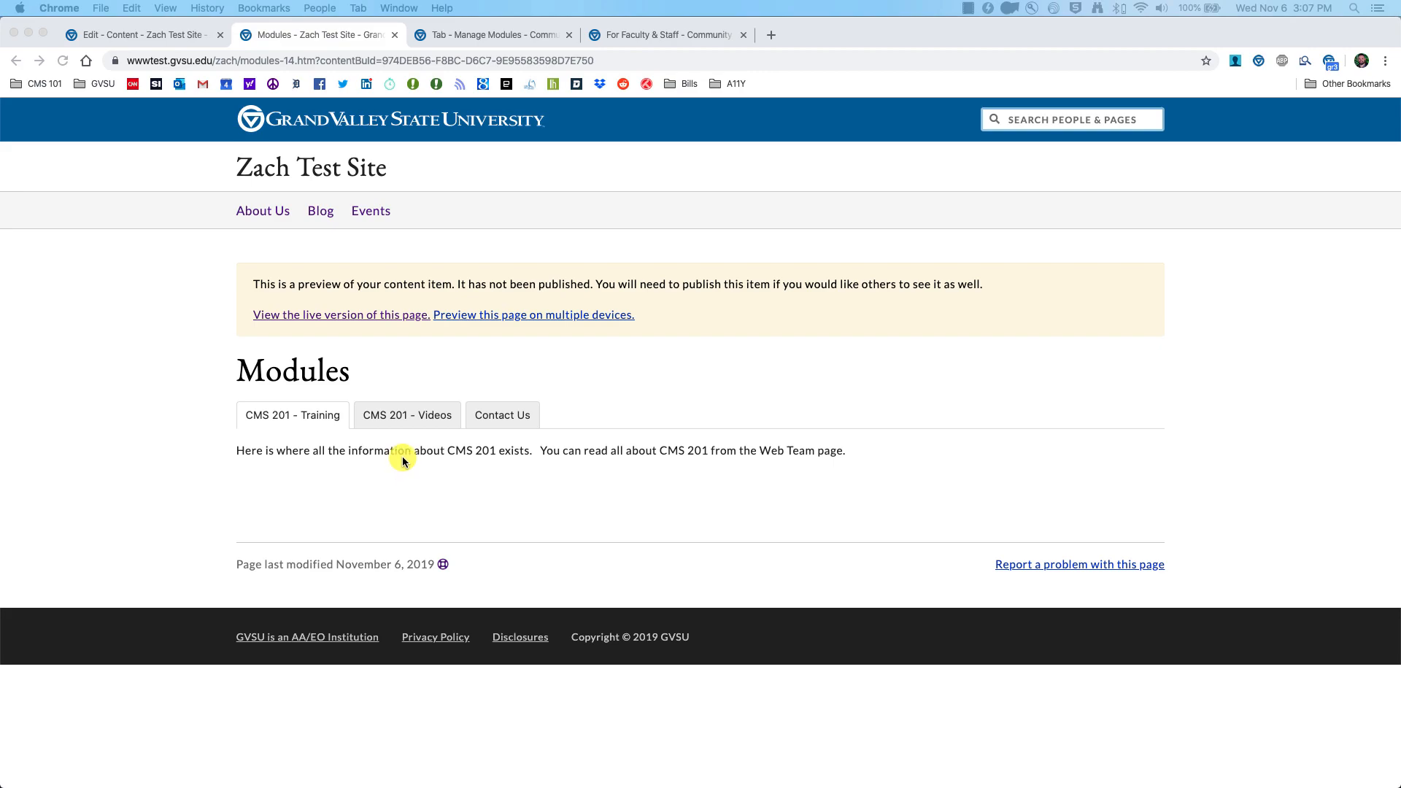
pyautogui.click(395, 416)
pyautogui.click(503, 417)
pyautogui.click(409, 418)
pyautogui.click(313, 421)
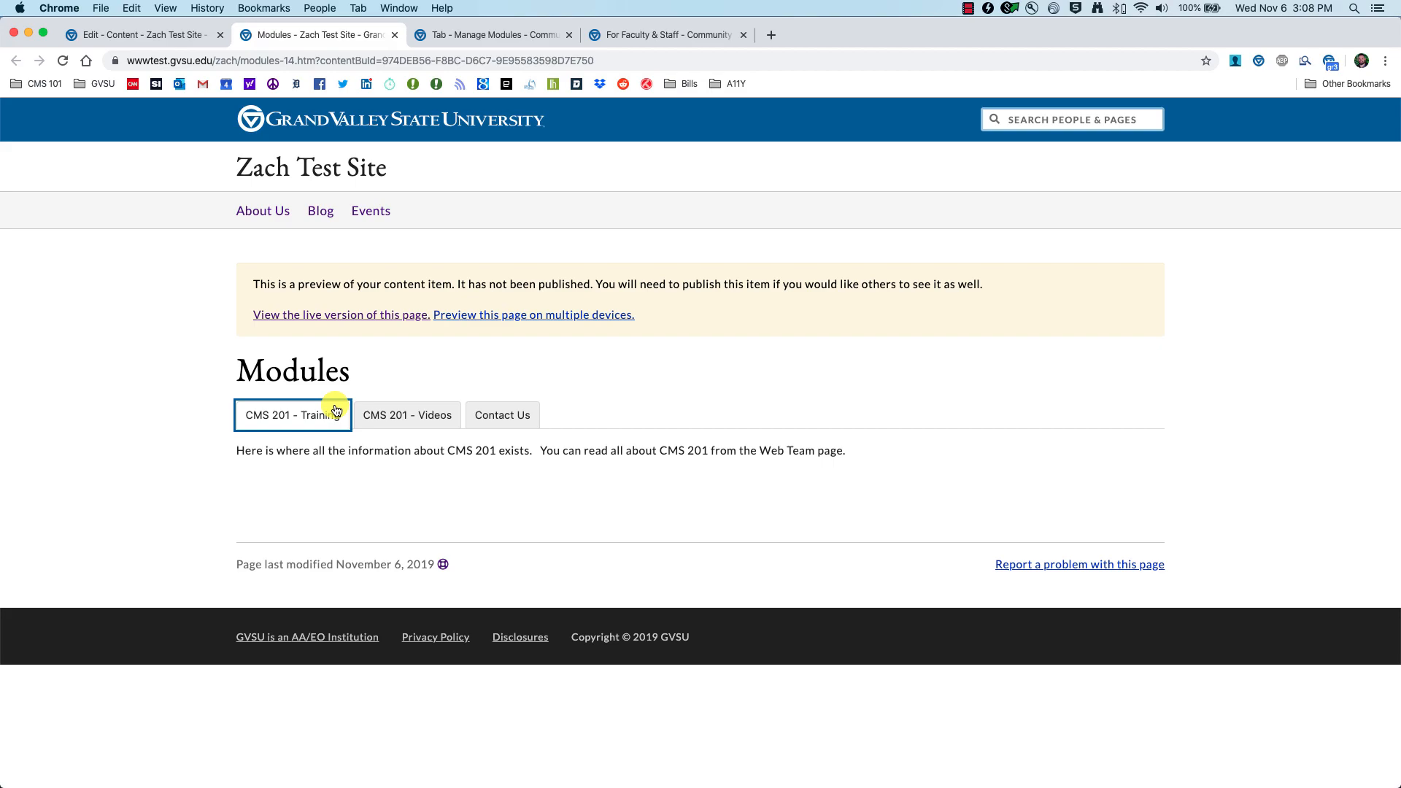
pyautogui.click(394, 417)
pyautogui.click(515, 419)
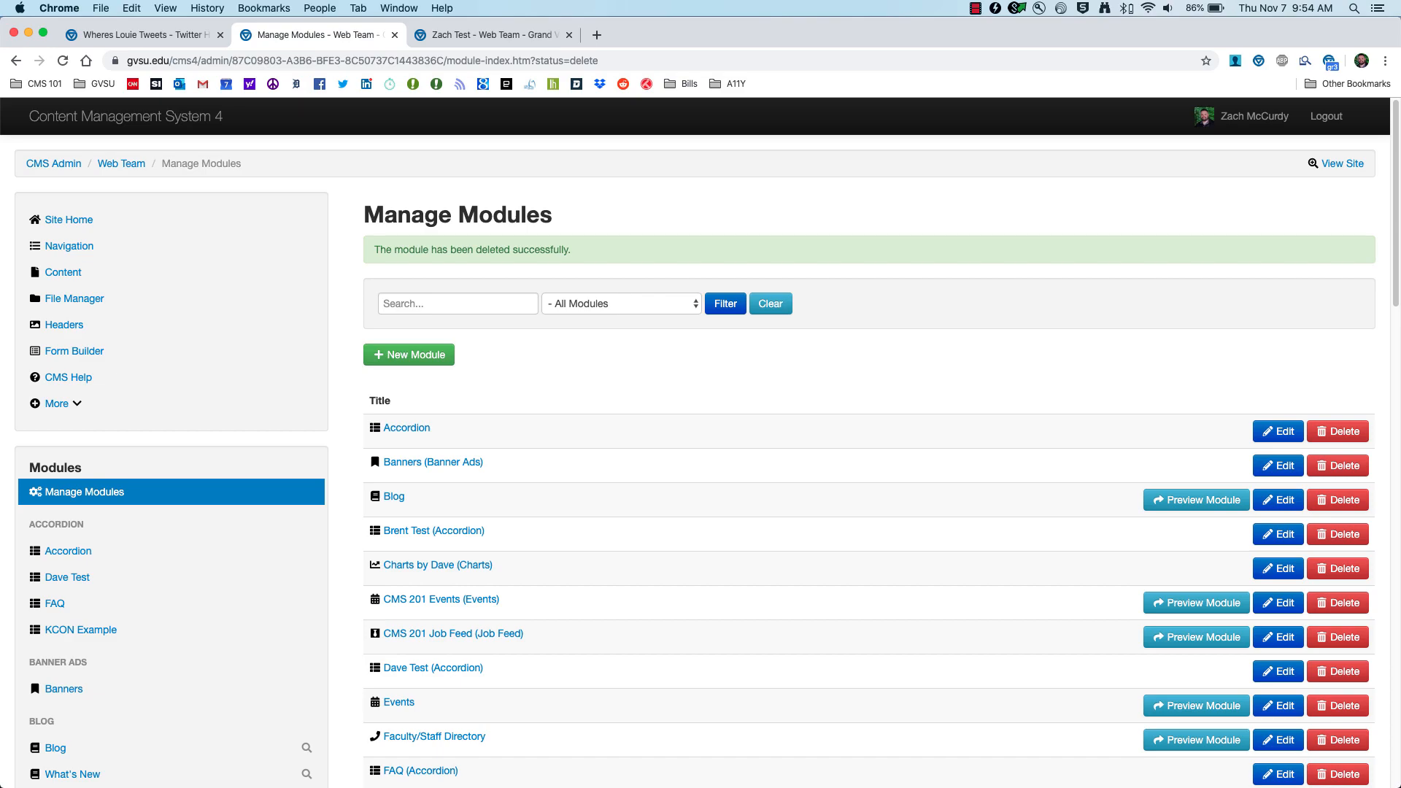
pyautogui.press('super+Tab')
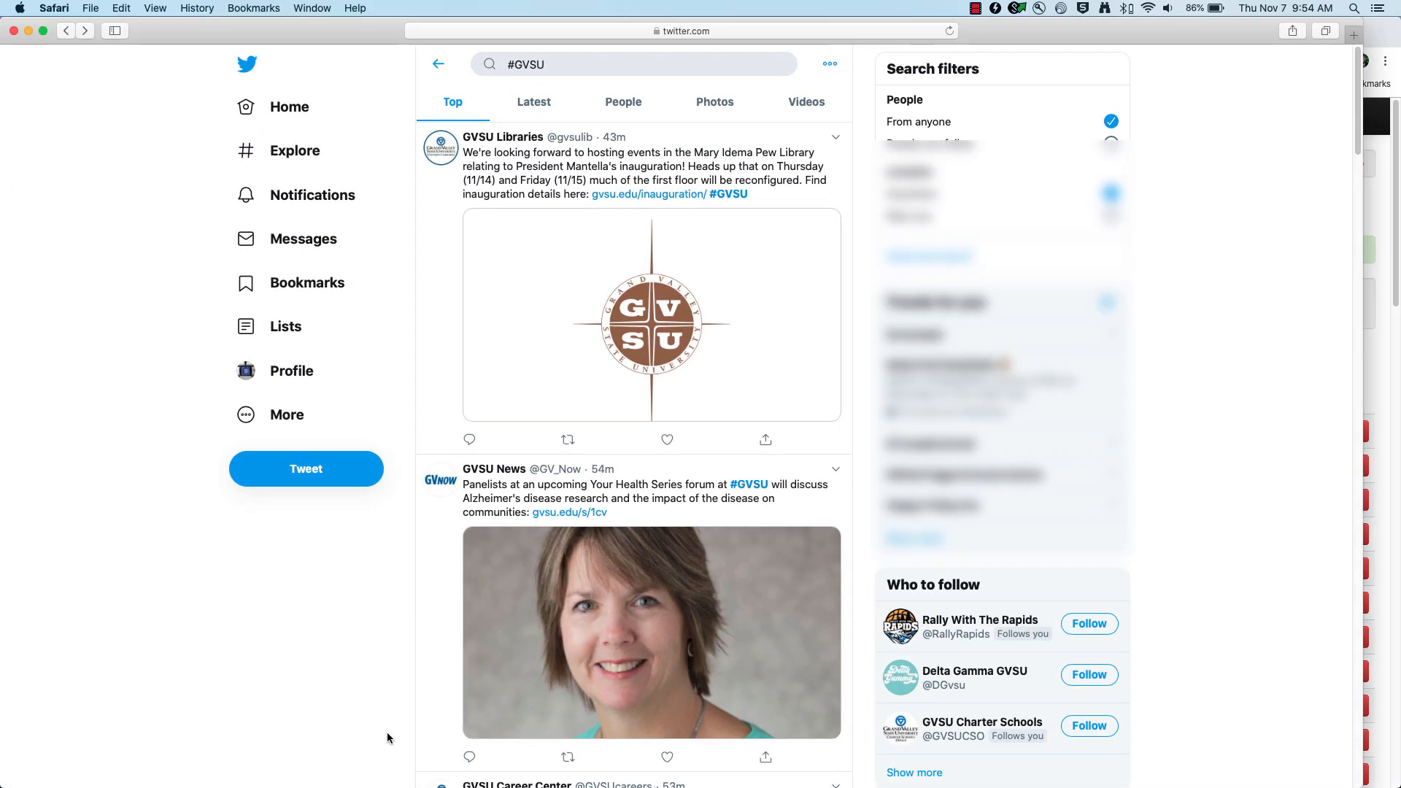
pyautogui.scroll(-1, 454, 400)
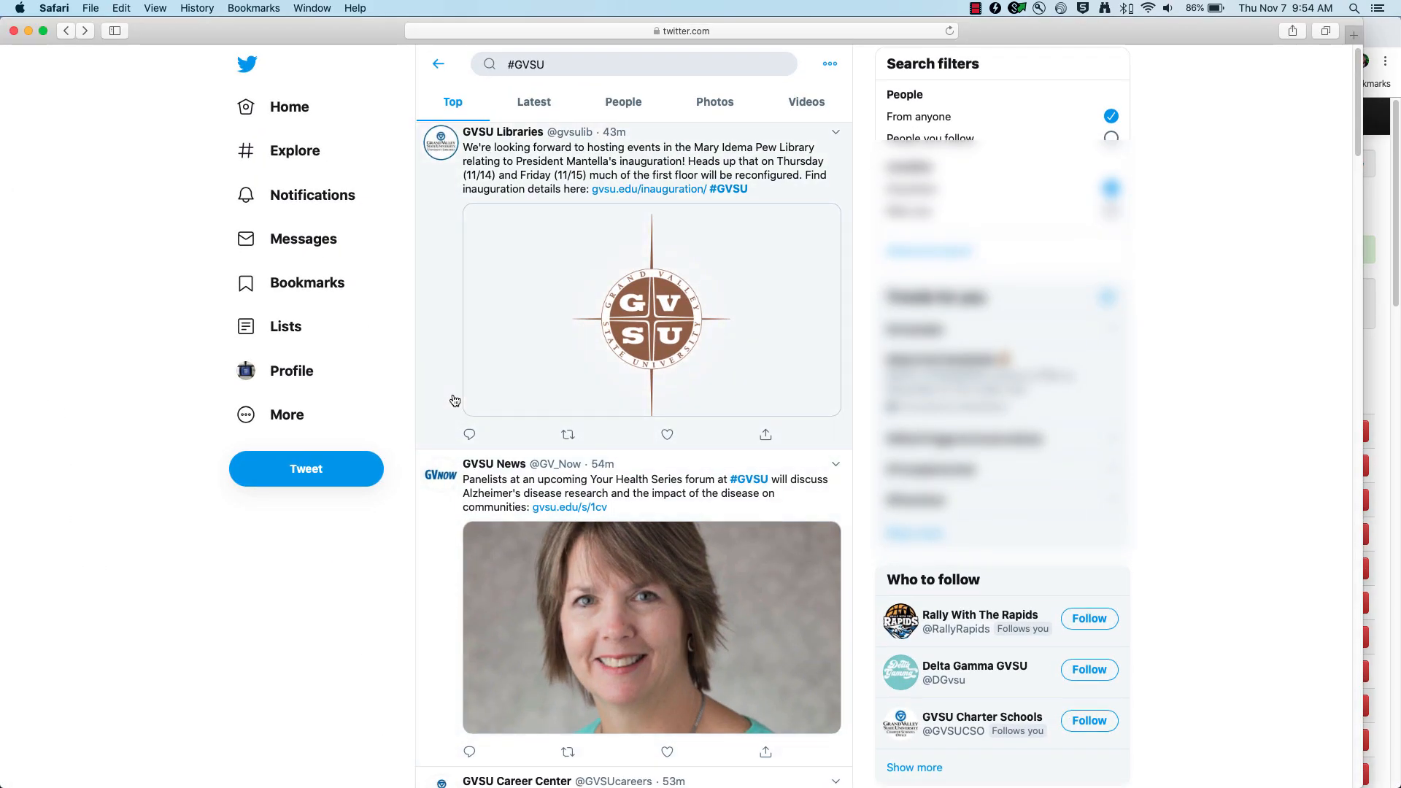
pyautogui.scroll(1, 563, 268)
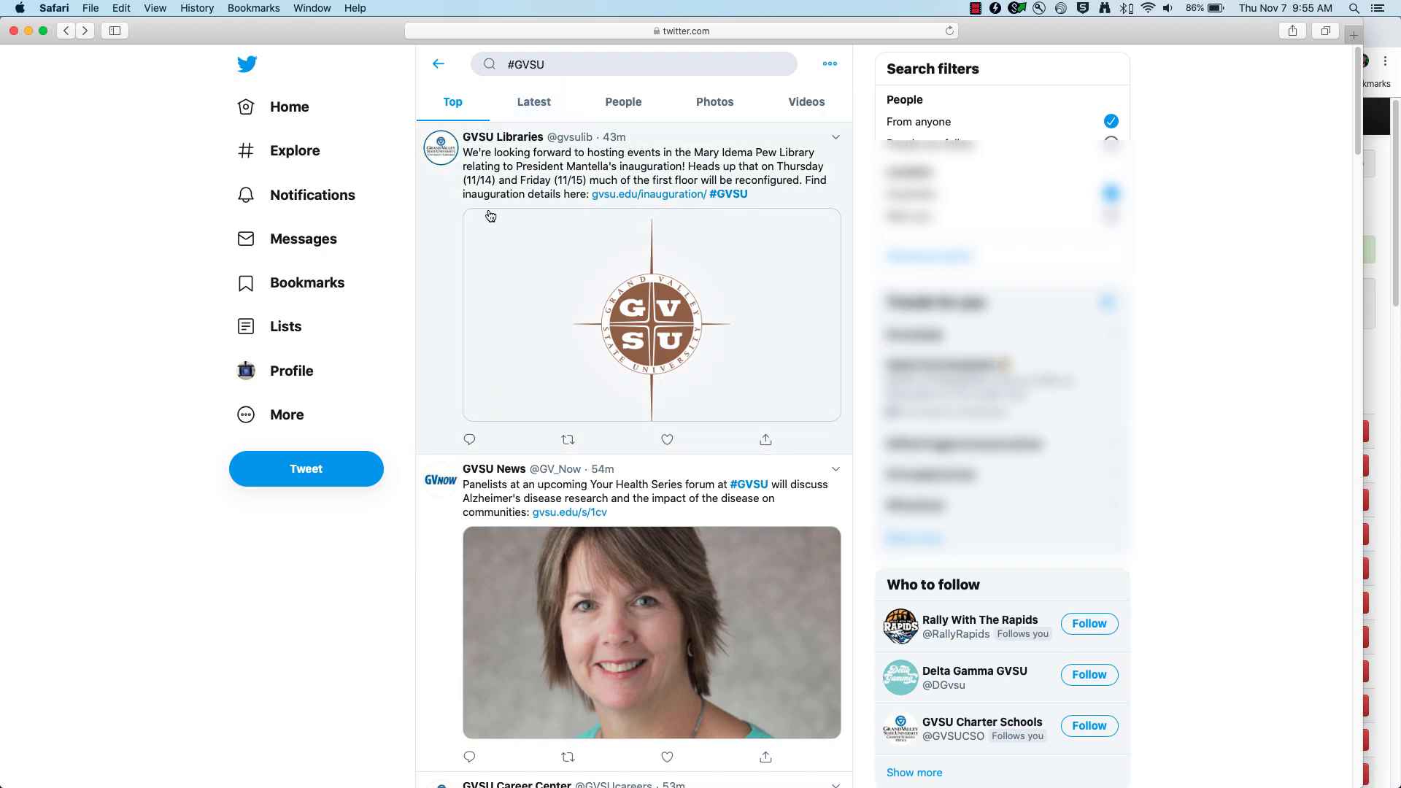
pyautogui.scroll(-10, 484, 217)
pyautogui.scroll(-20, 484, 218)
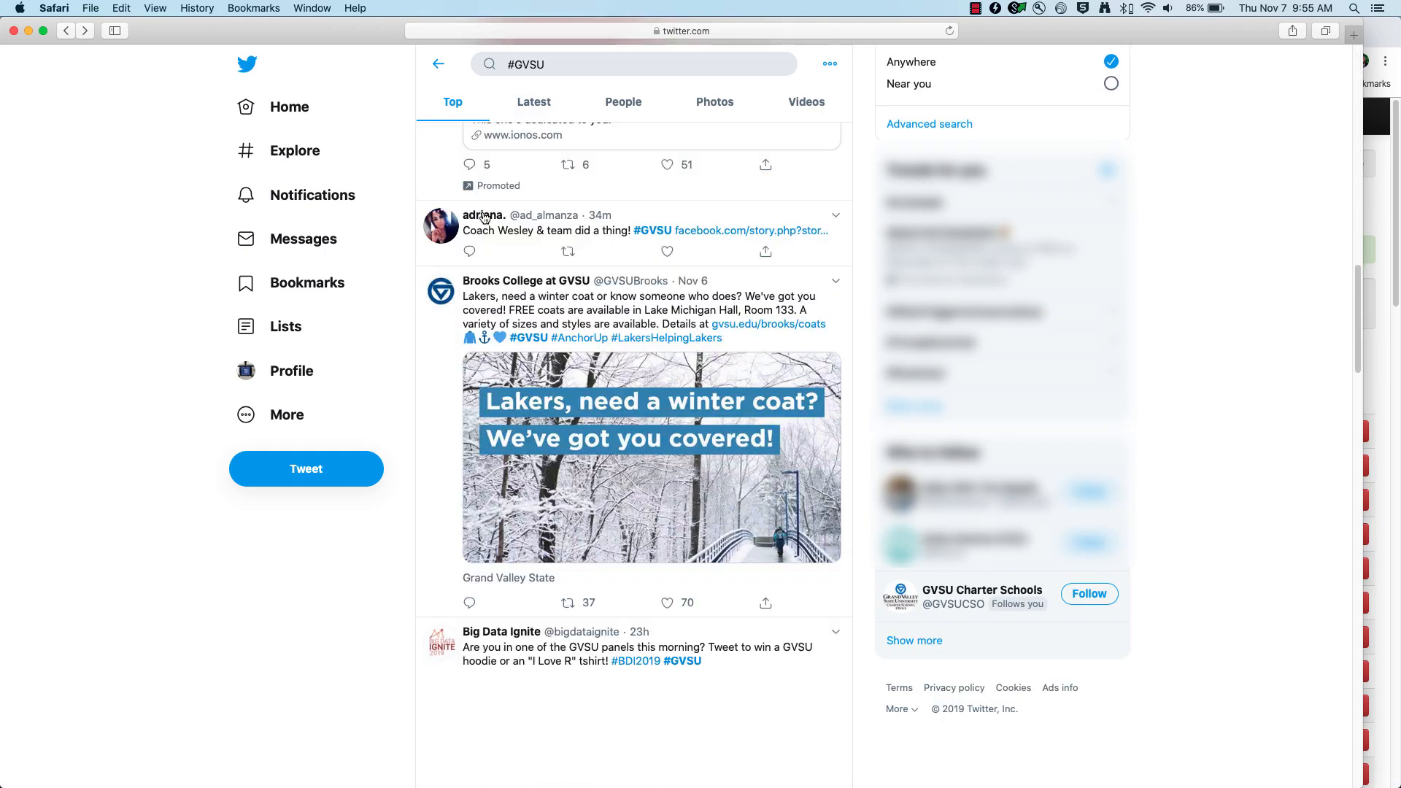
pyautogui.scroll(-8, 484, 218)
pyautogui.scroll(20, 484, 217)
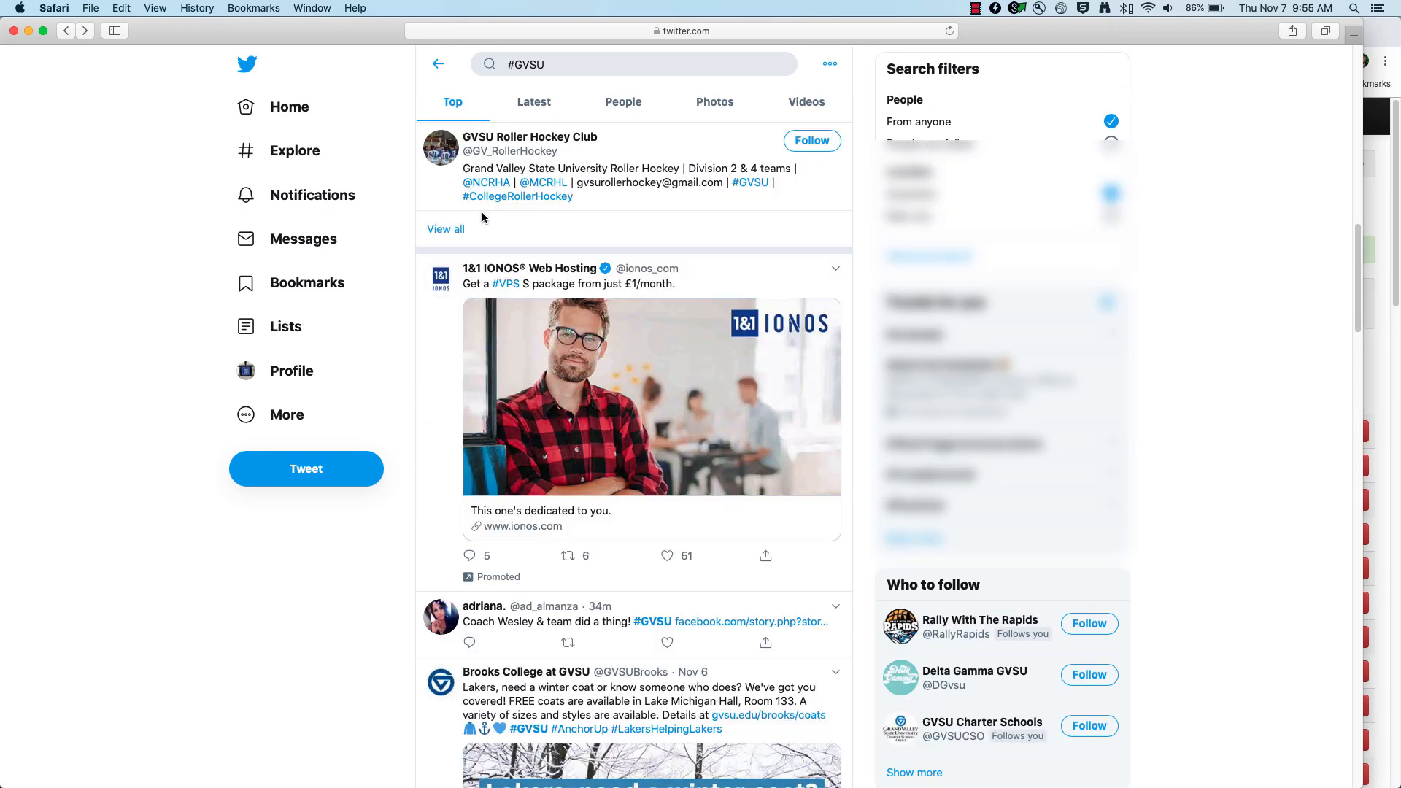
pyautogui.click(28, 31)
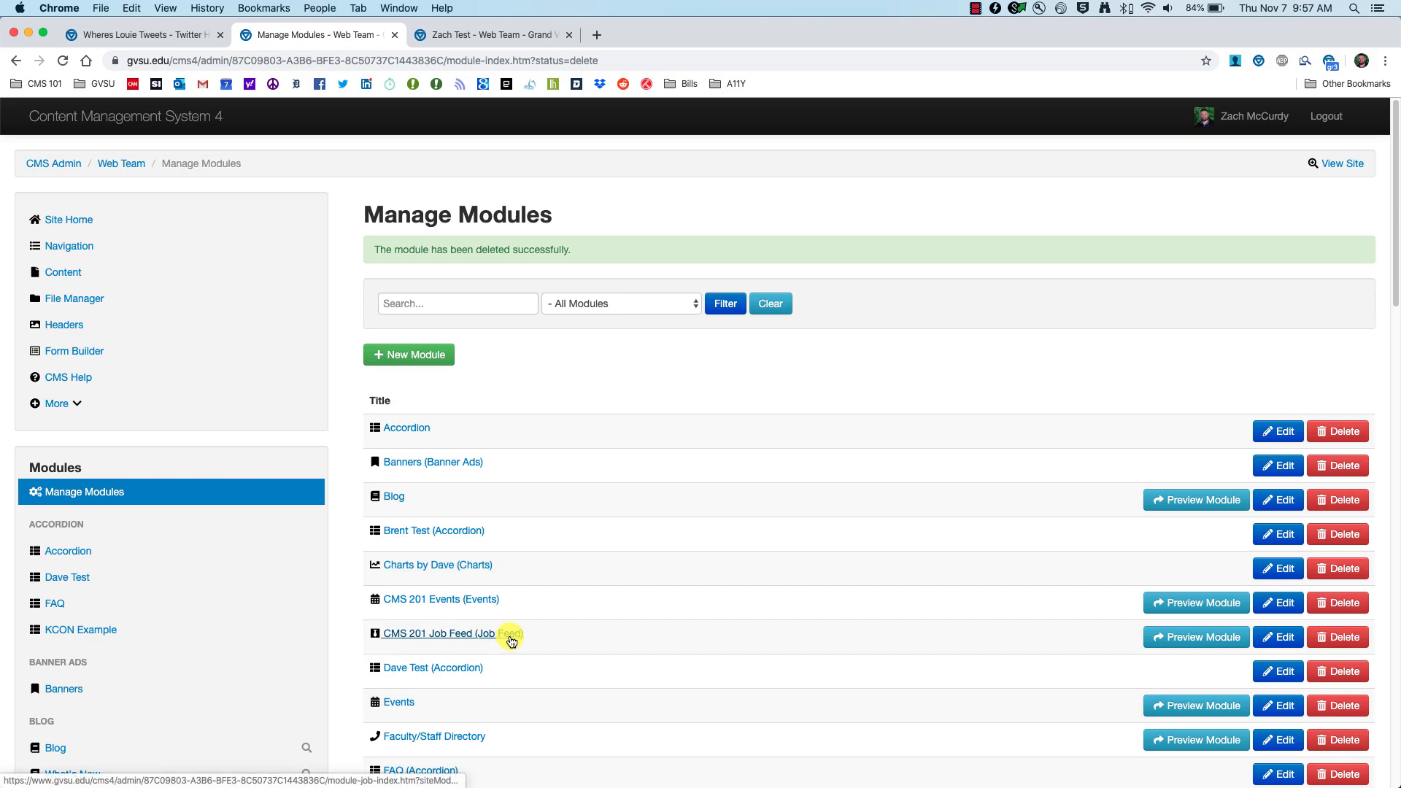
# Step: Create a Twitter Hashtags module with the alias title 'CMS 201 Hashtags'
pyautogui.click(98, 493)
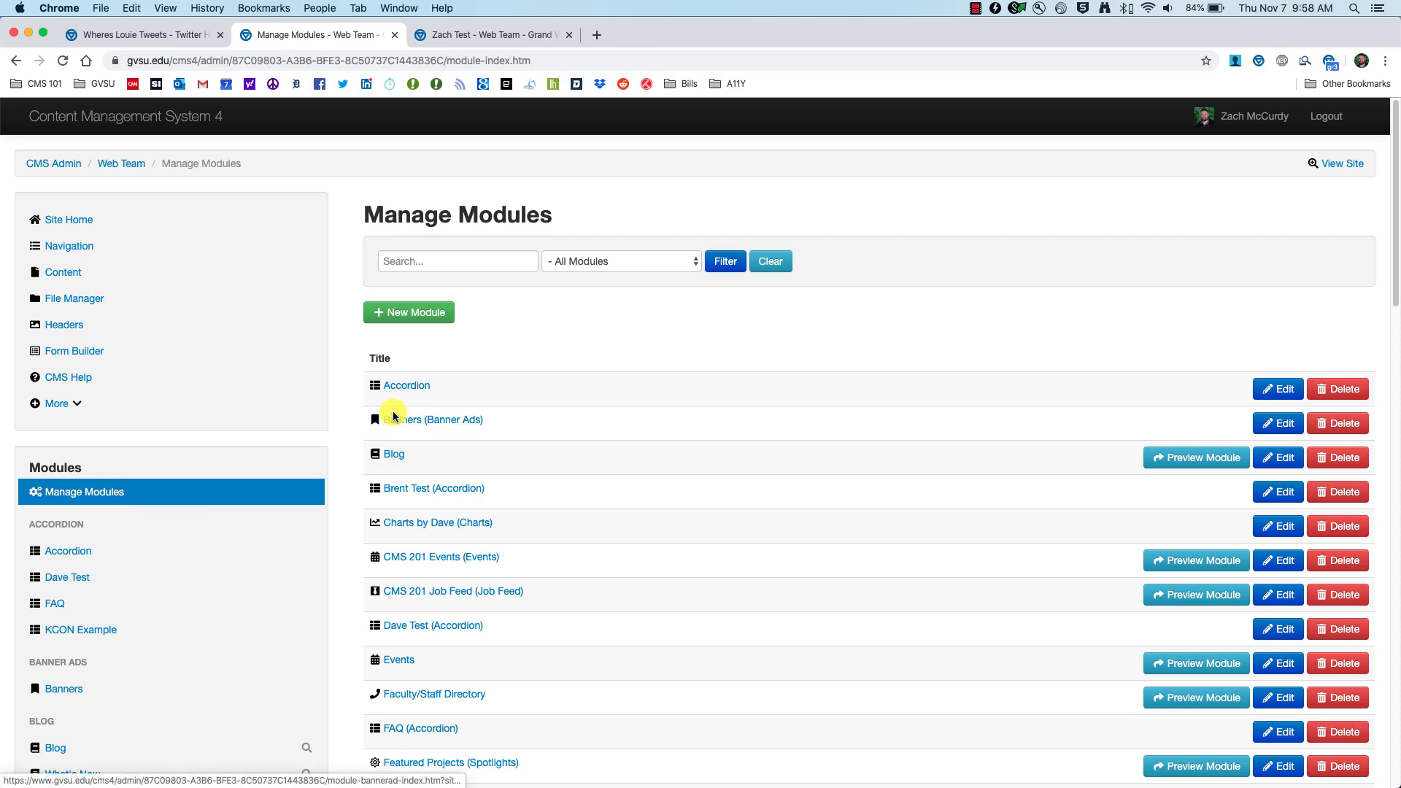
pyautogui.click(401, 314)
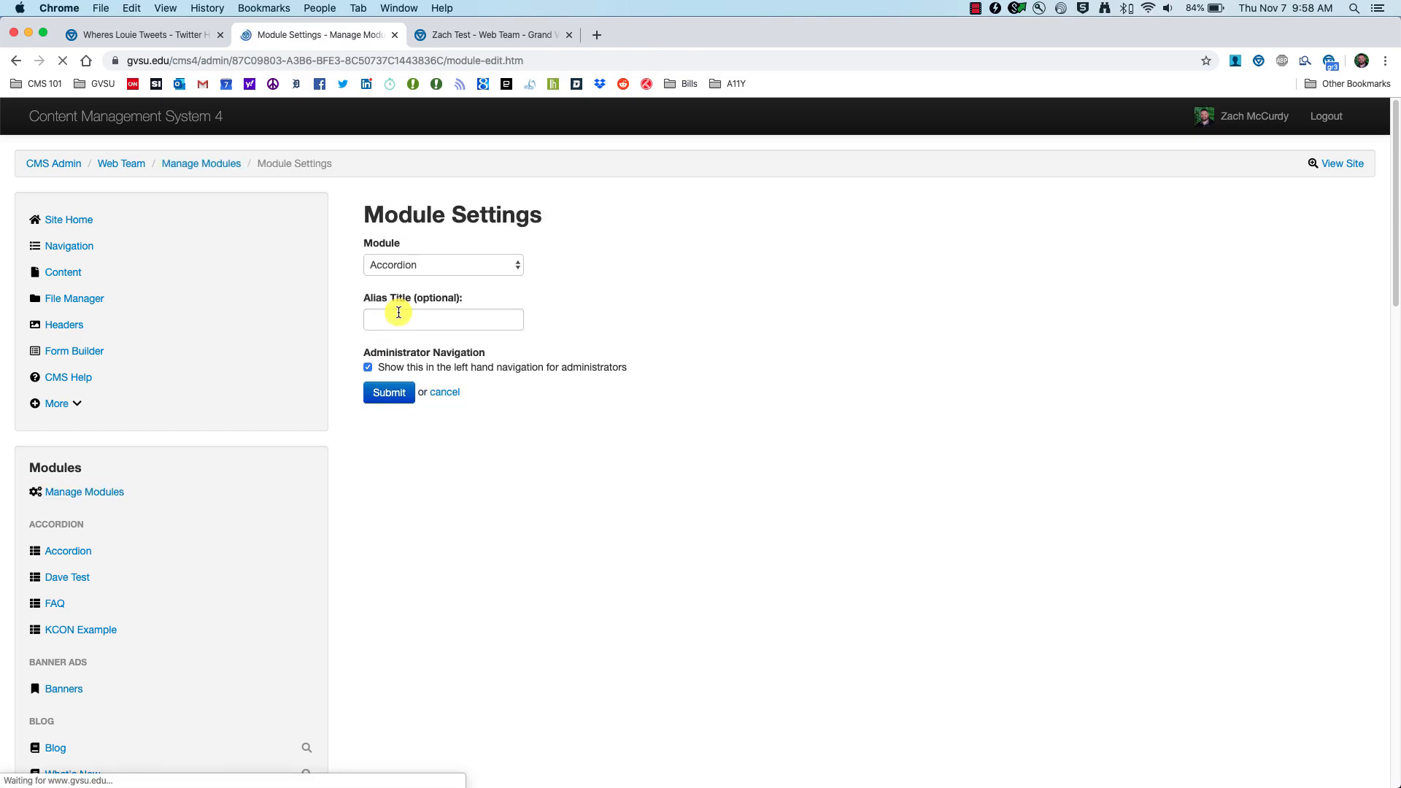
pyautogui.click(513, 265)
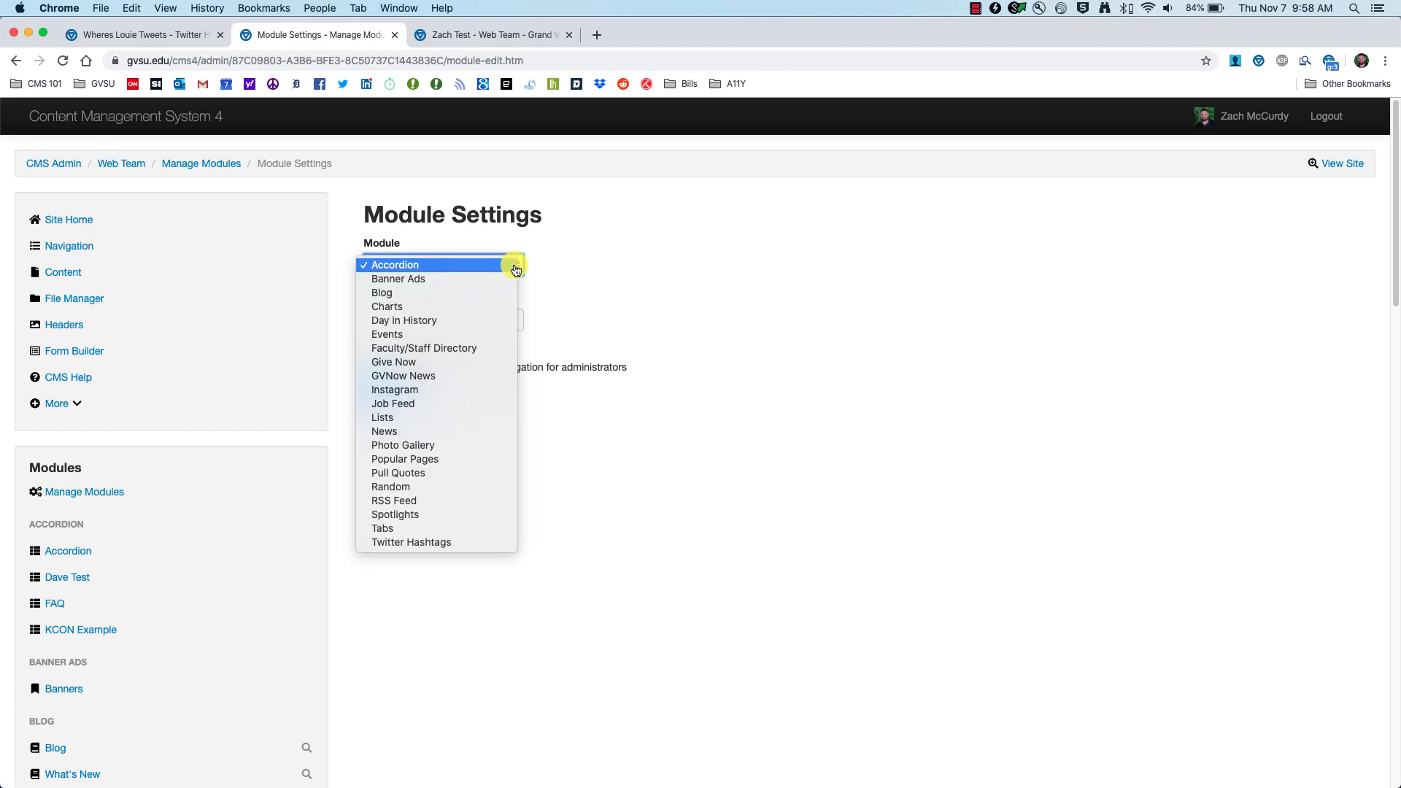
pyautogui.click(445, 549)
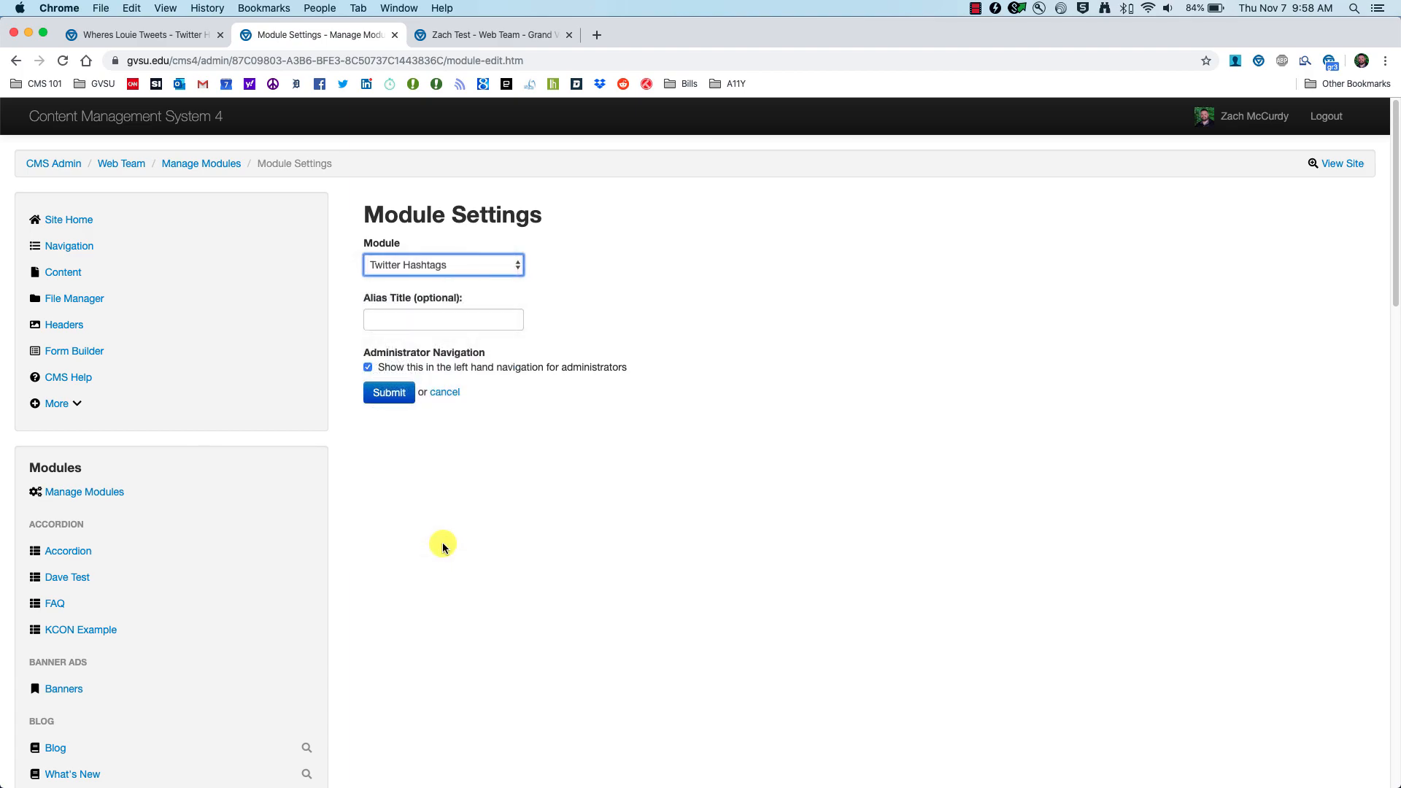
pyautogui.click(408, 324)
pyautogui.write('CMS 201 Hashtags')
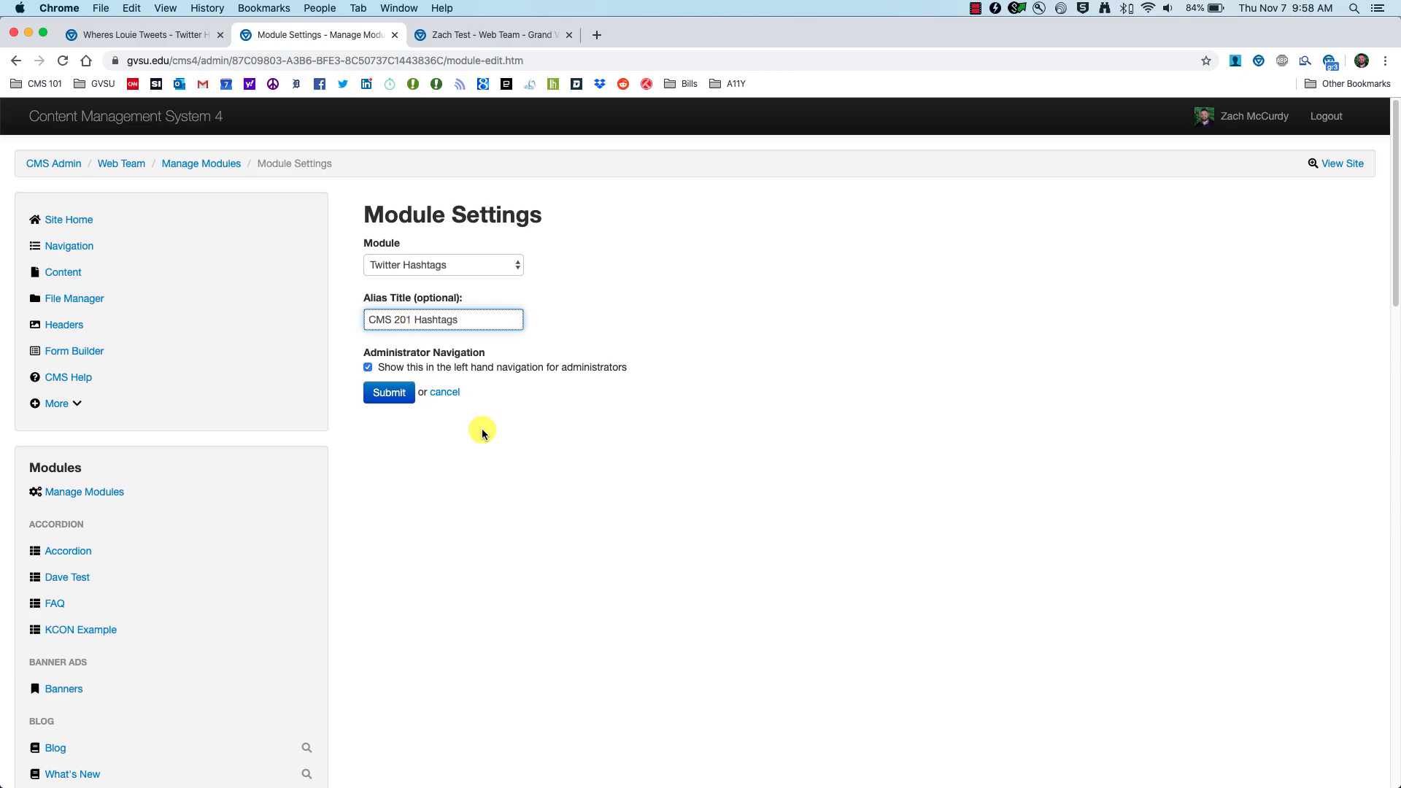
pyautogui.click(389, 393)
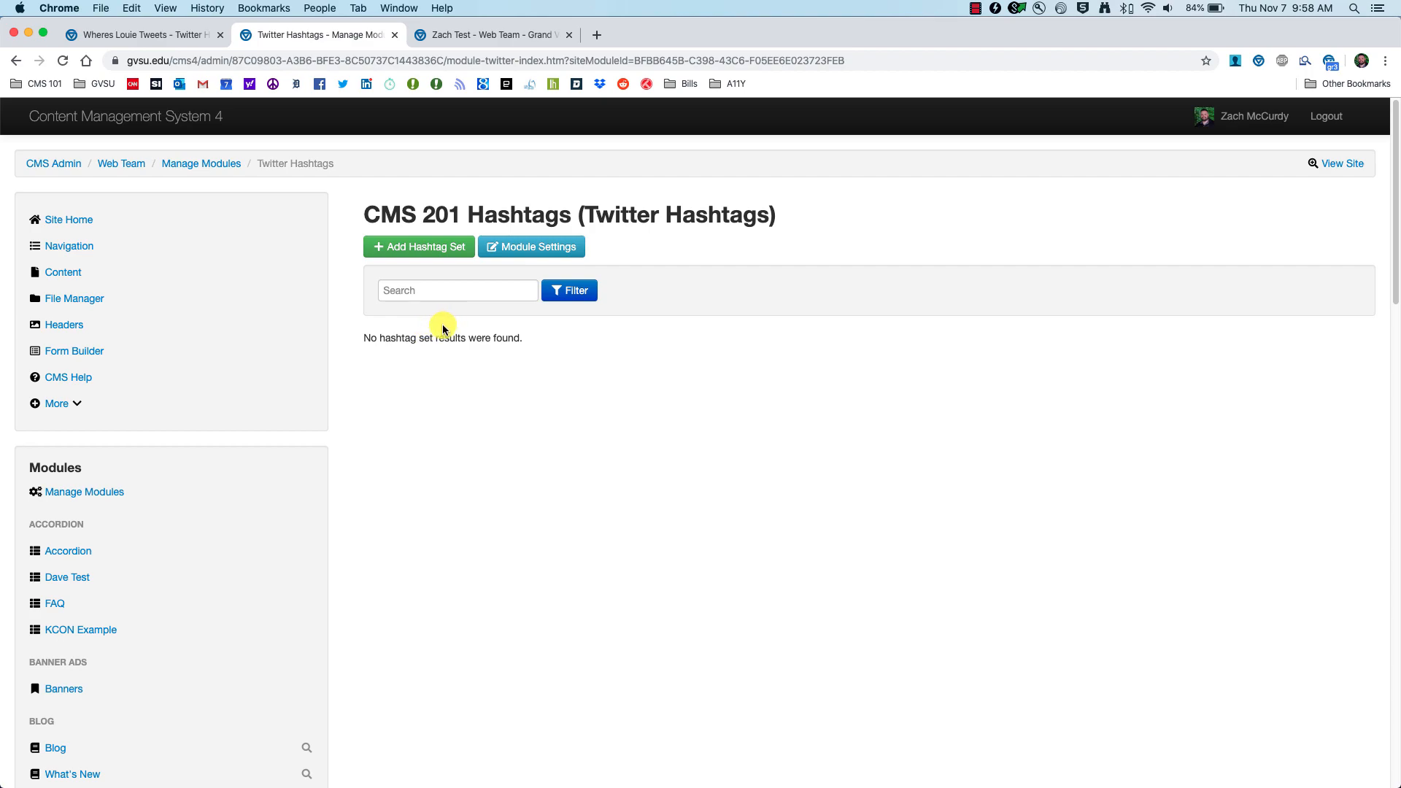
# Step: Add a hashtag set titled 'GVSU' with hashtags gvsu,golakers
pyautogui.click(420, 252)
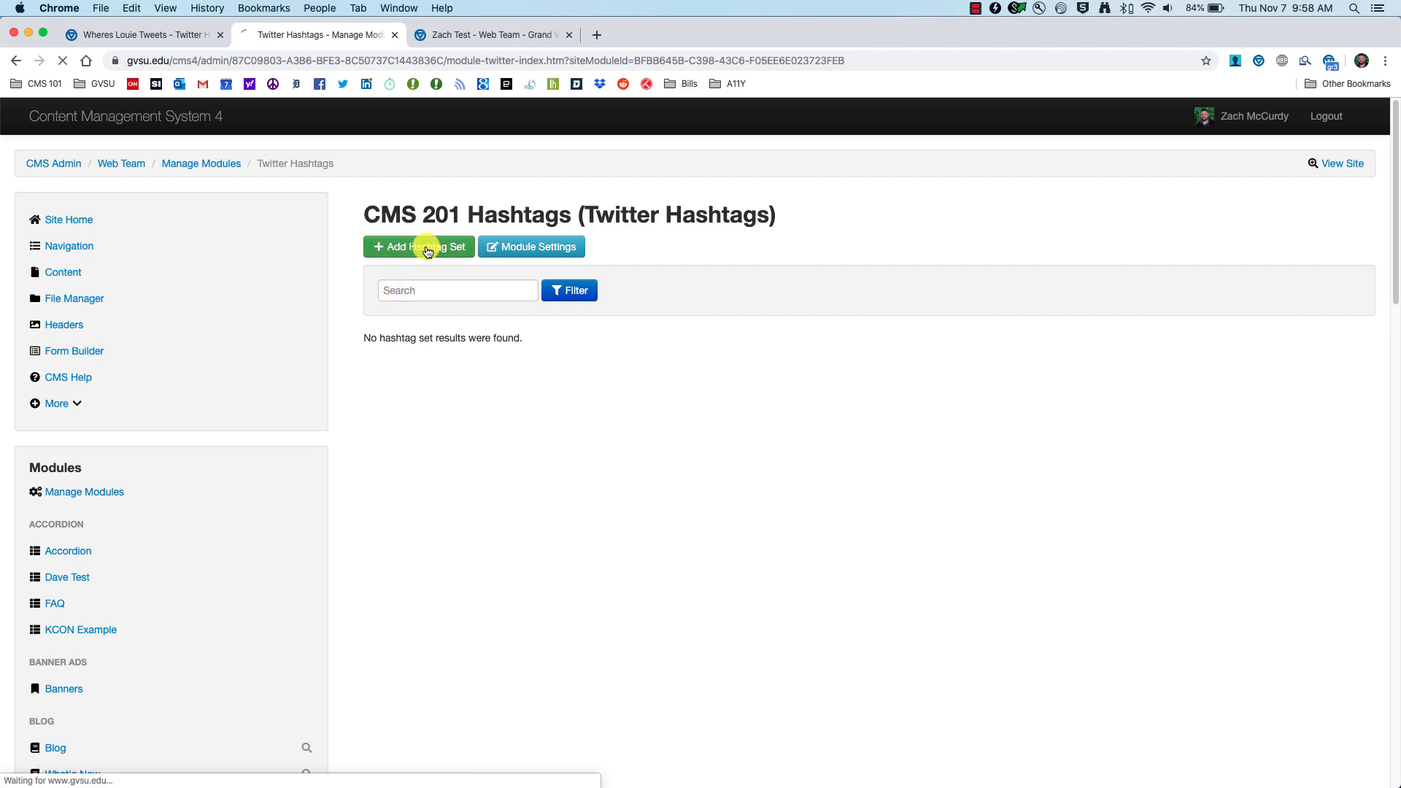
pyautogui.click(429, 262)
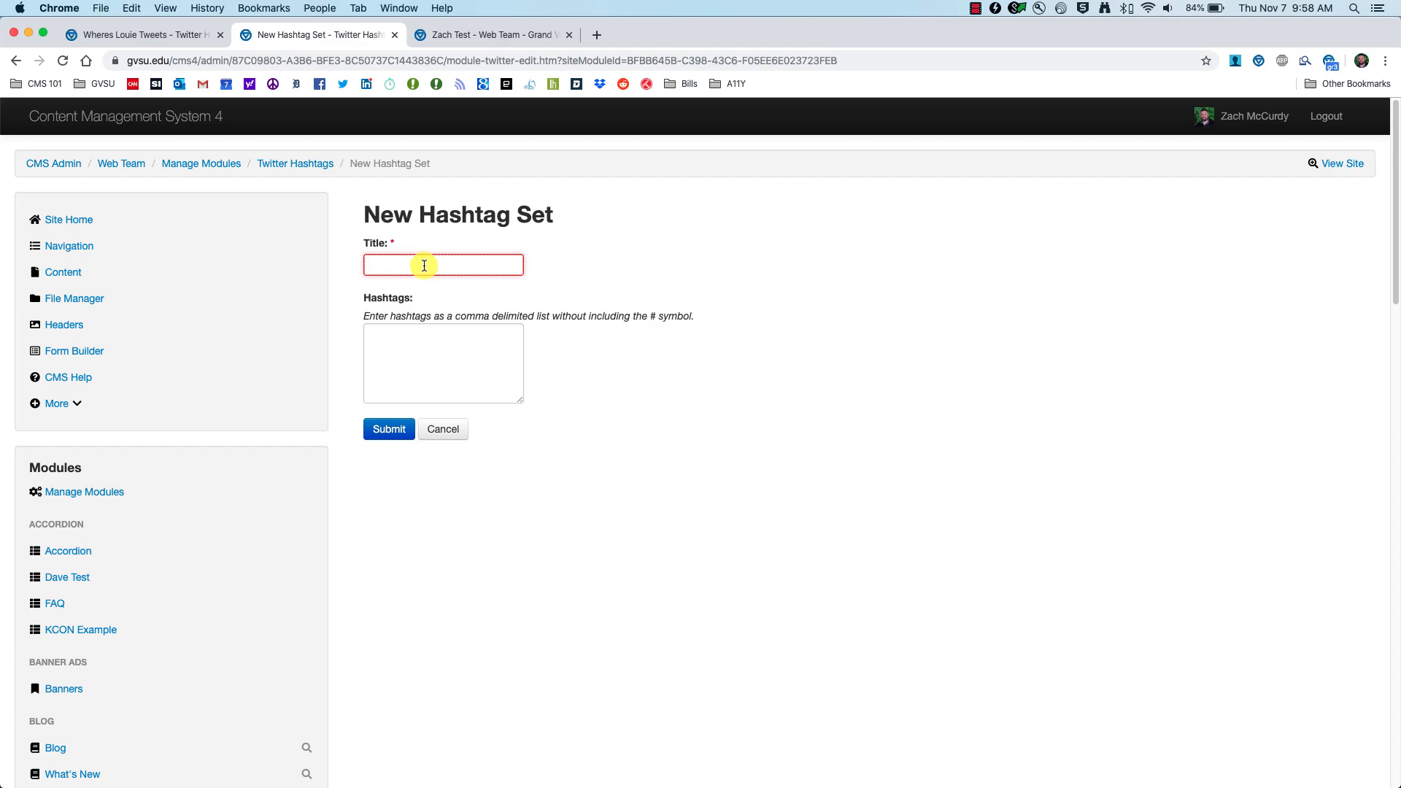
pyautogui.write('GVSU')
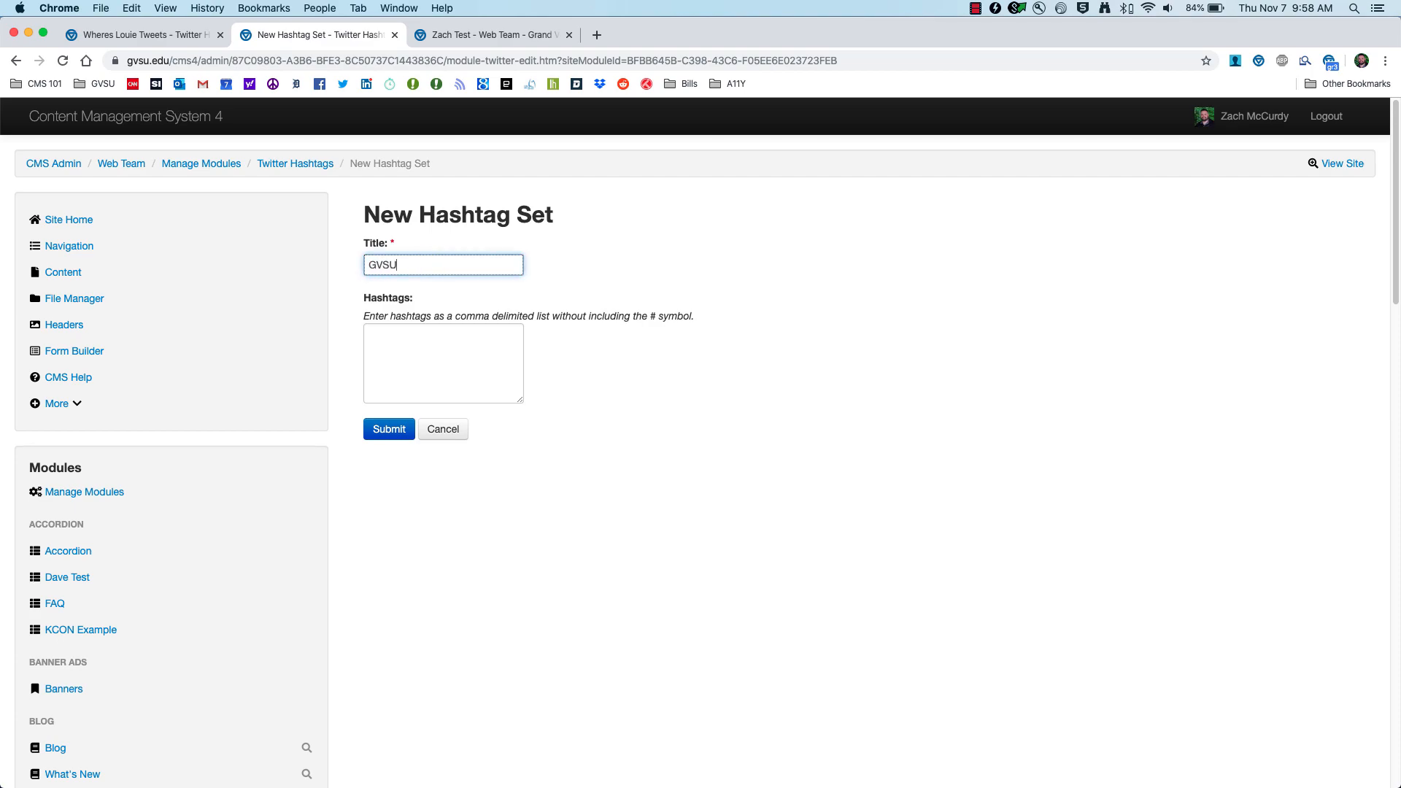
pyautogui.click(409, 338)
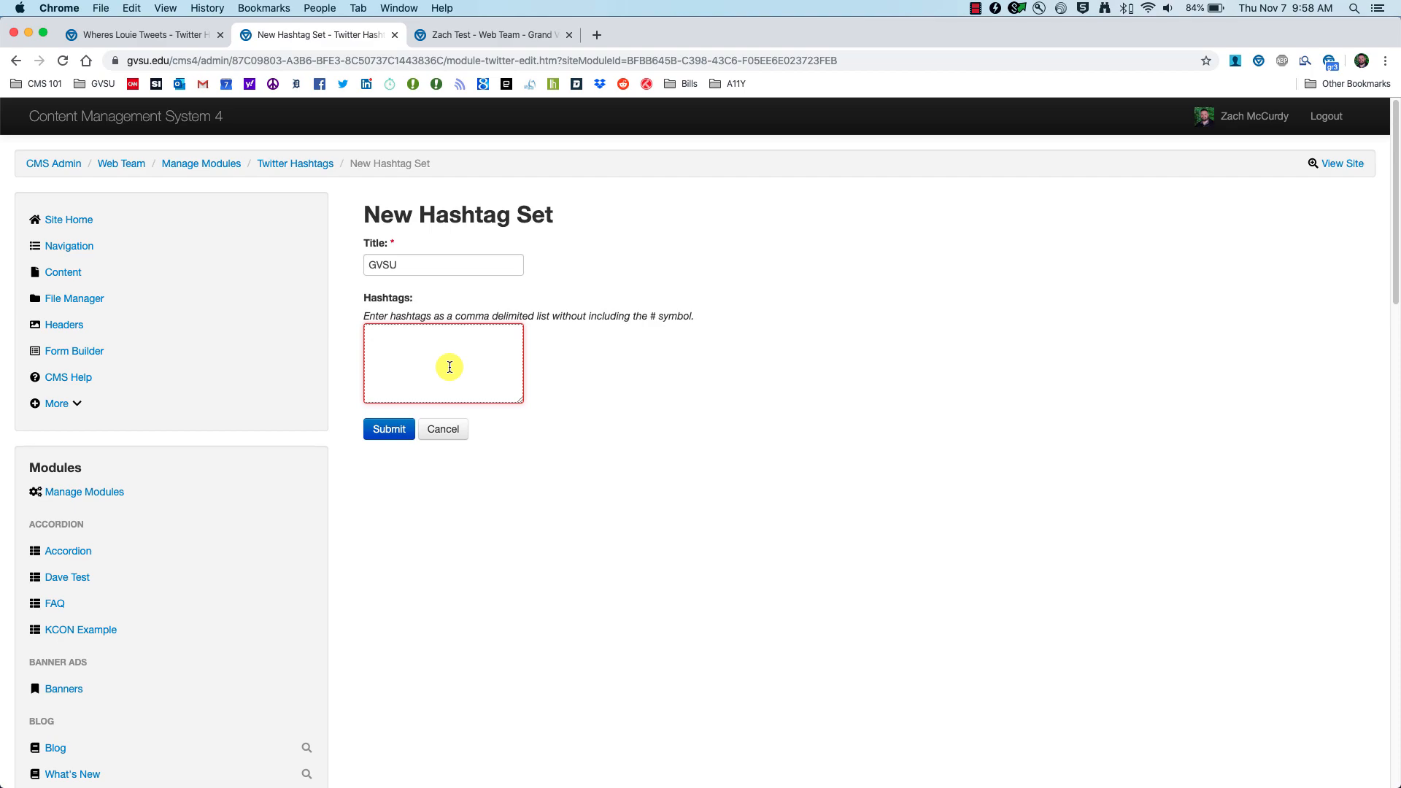
pyautogui.write('gvsu,')
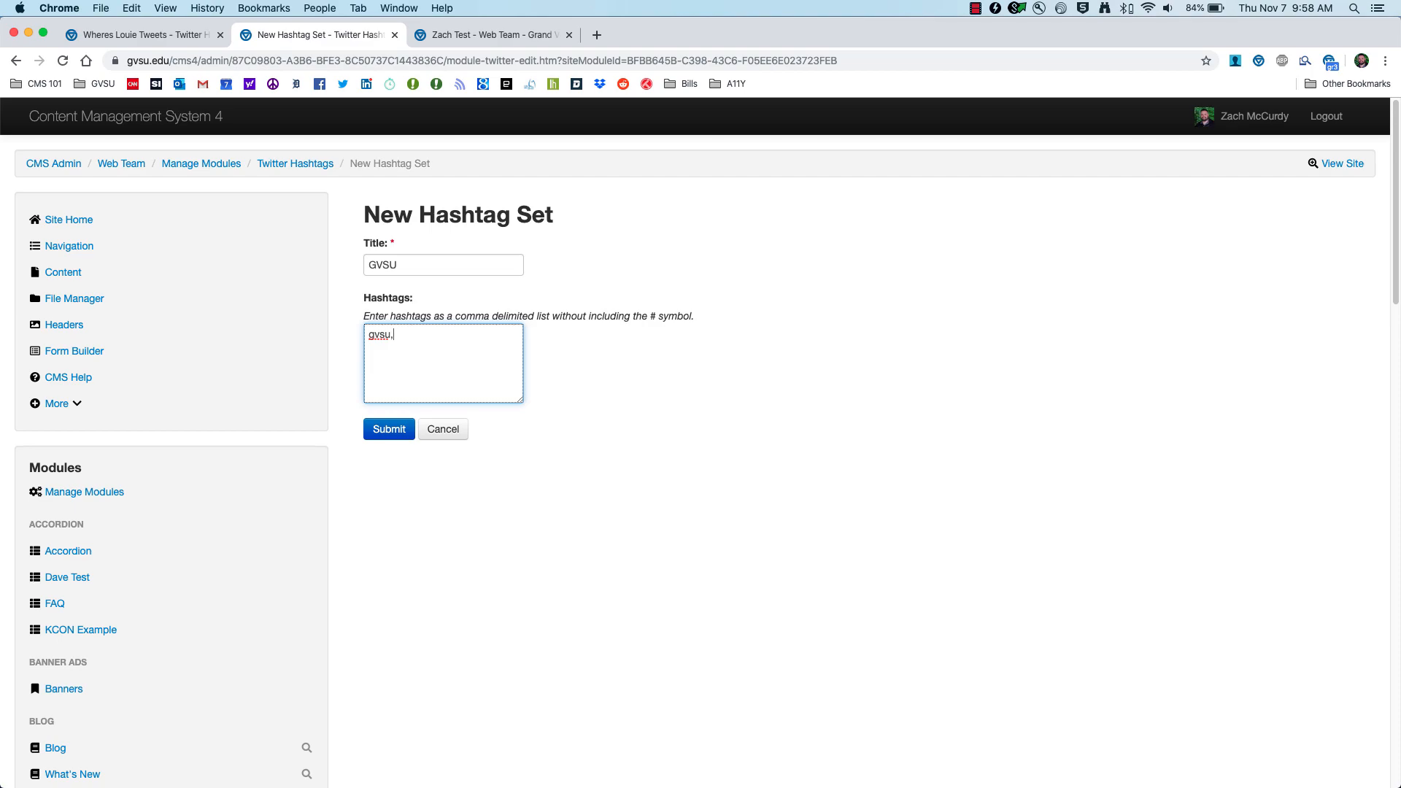
pyautogui.scroll(-1, 447, 349)
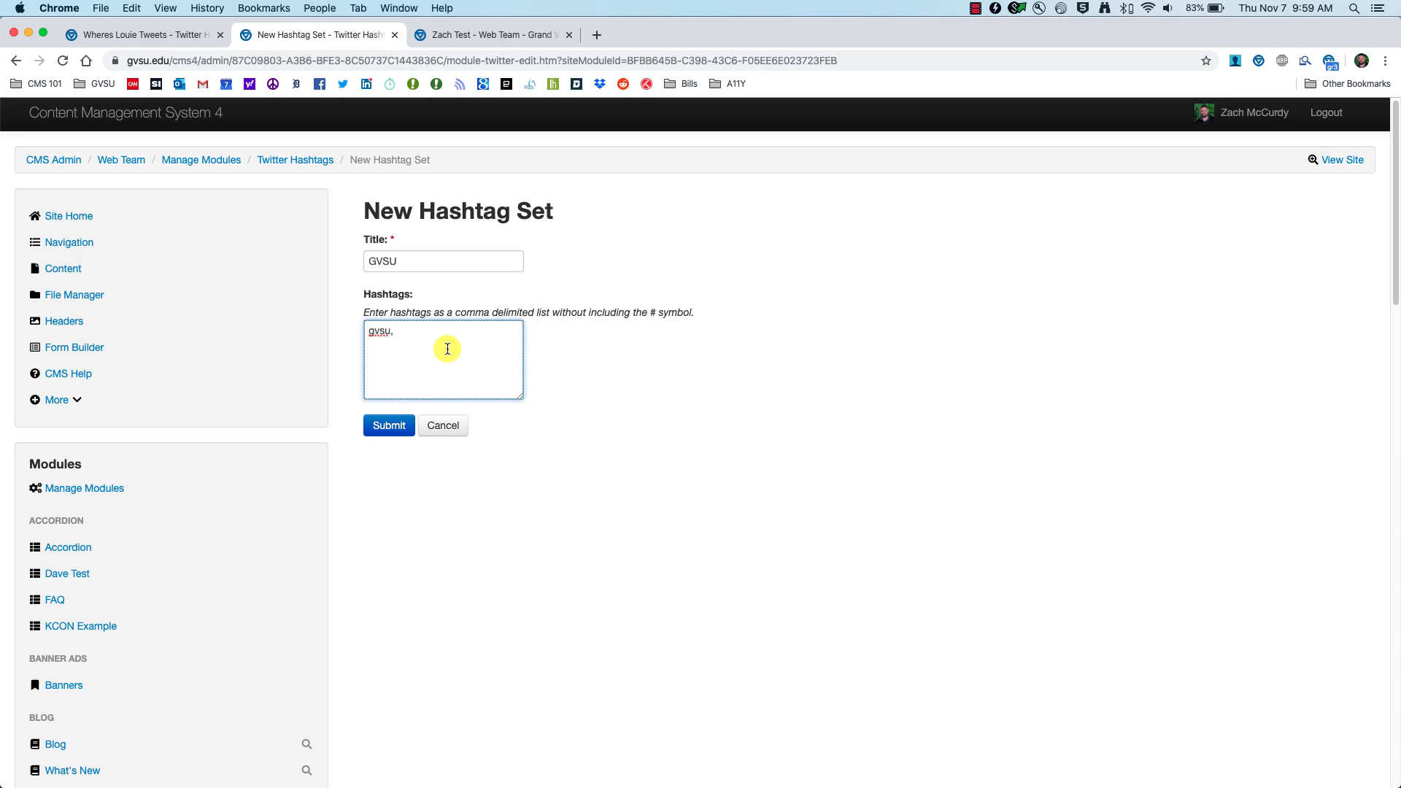
pyautogui.write('golakers')
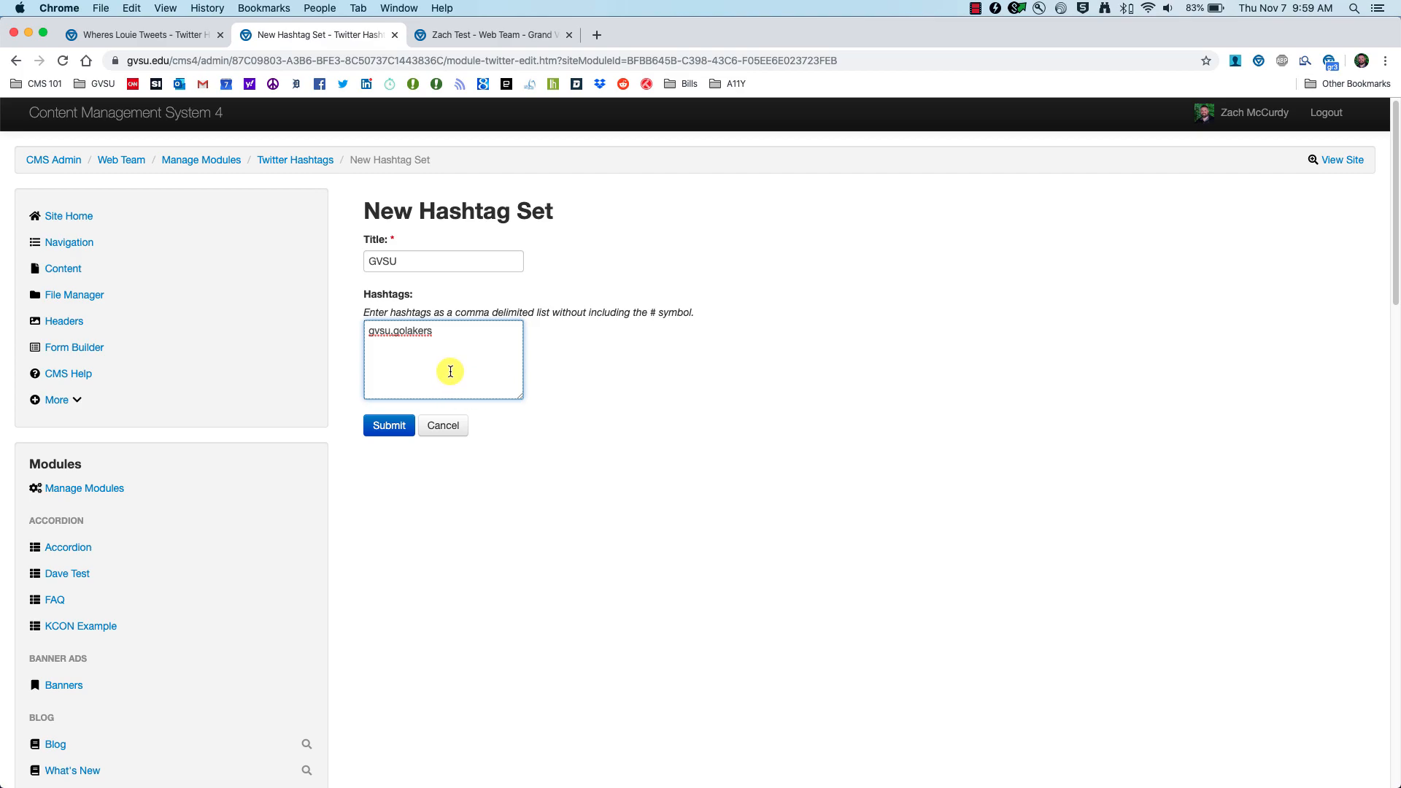
pyautogui.click(388, 434)
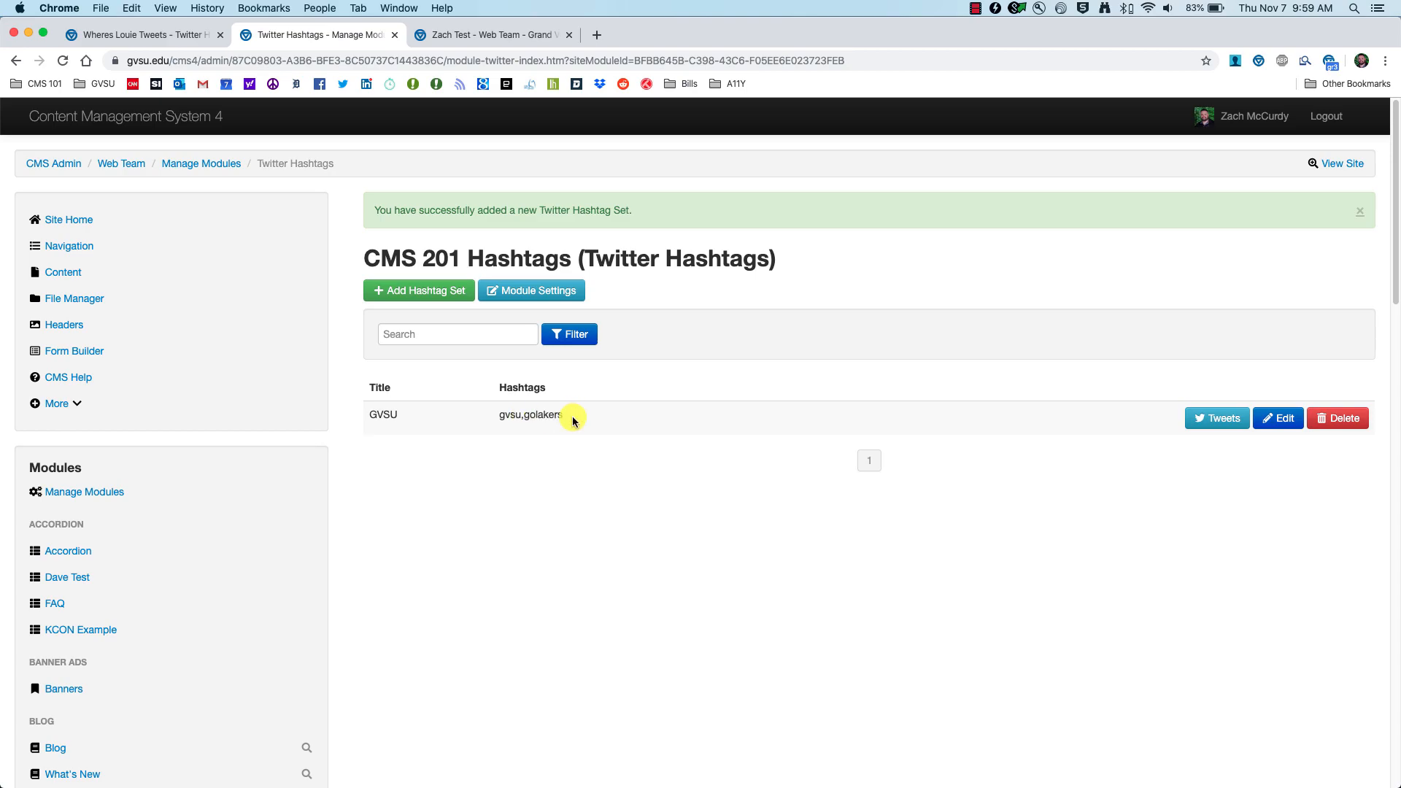
# Step: View the pending tweets gathered for the GVSU hashtag set
pyautogui.scroll(-1, 586, 421)
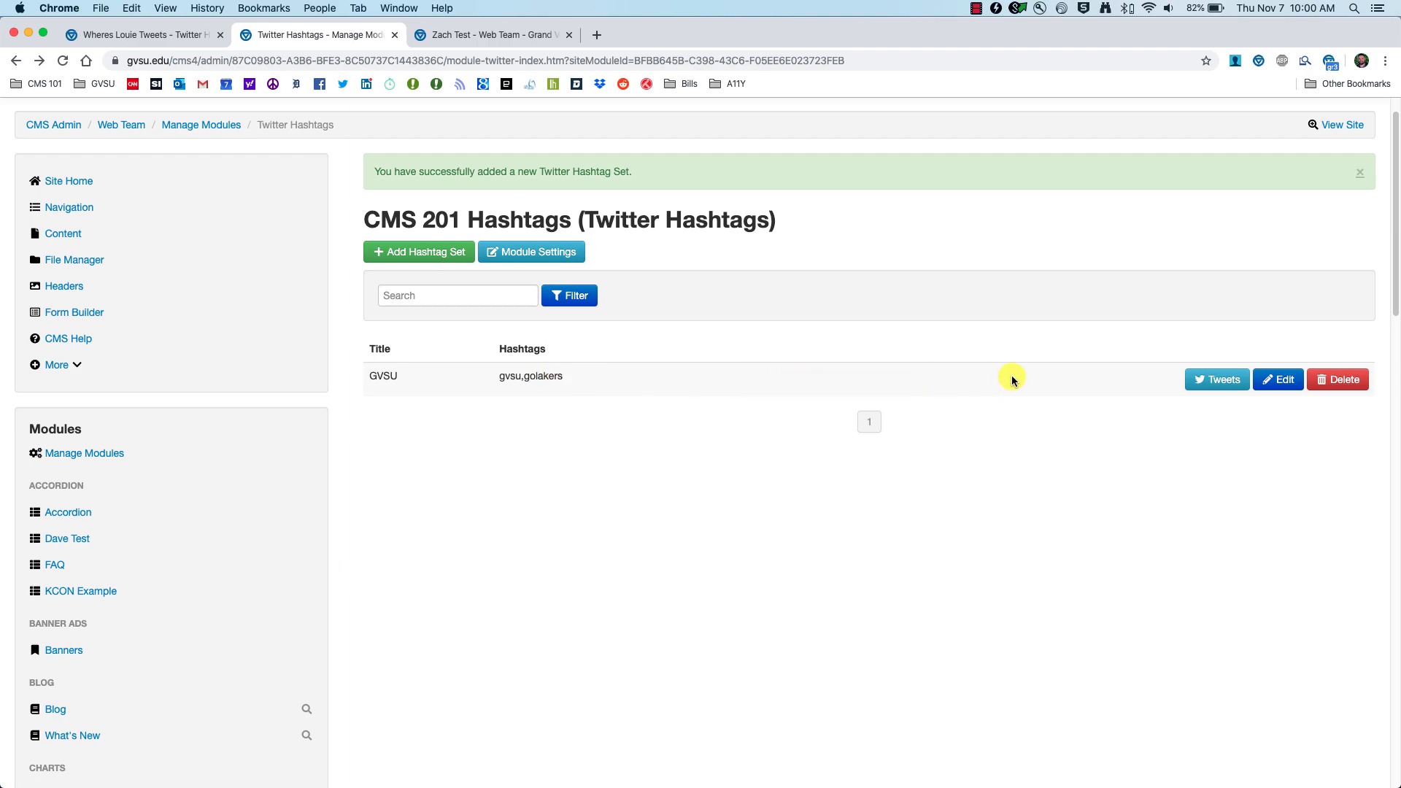
pyautogui.click(1211, 384)
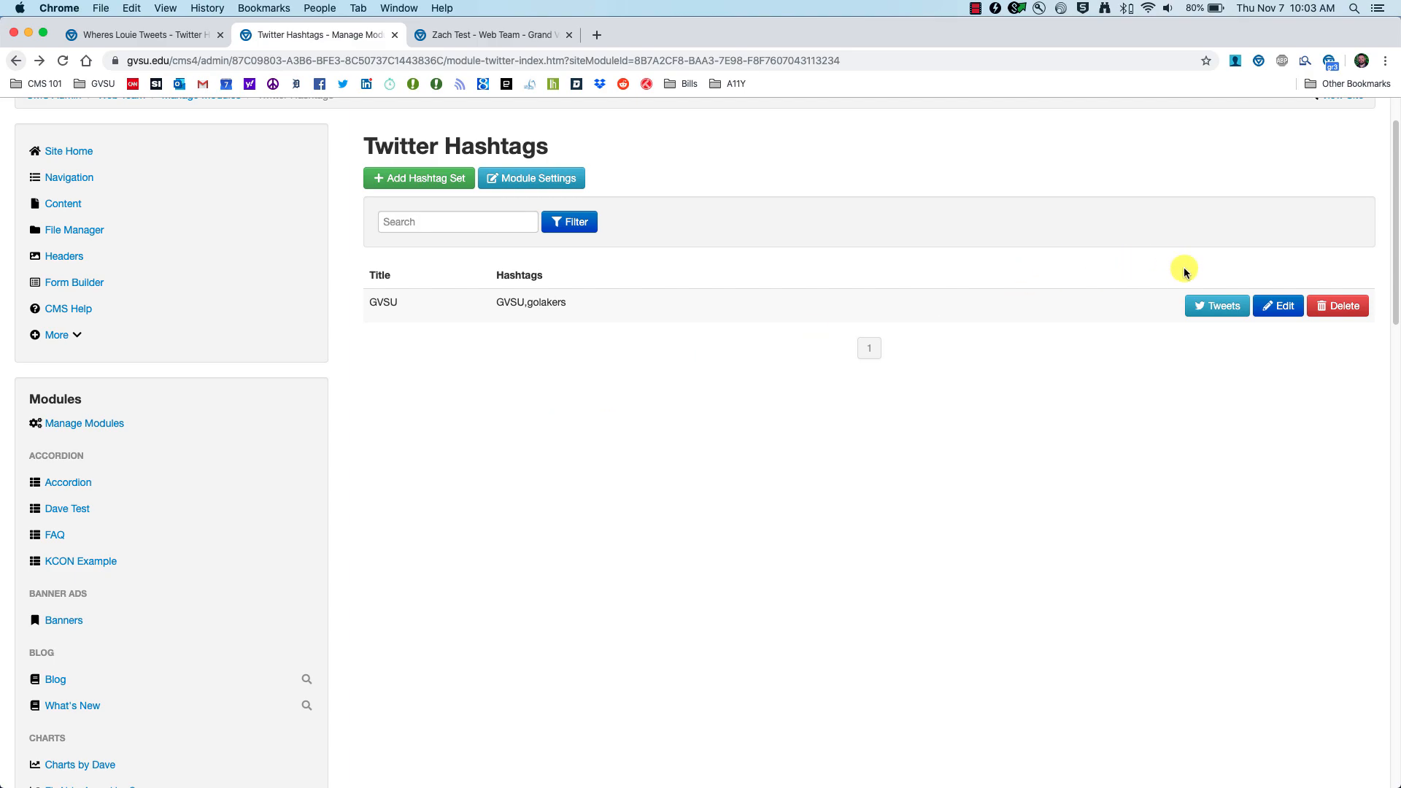
pyautogui.click(1203, 306)
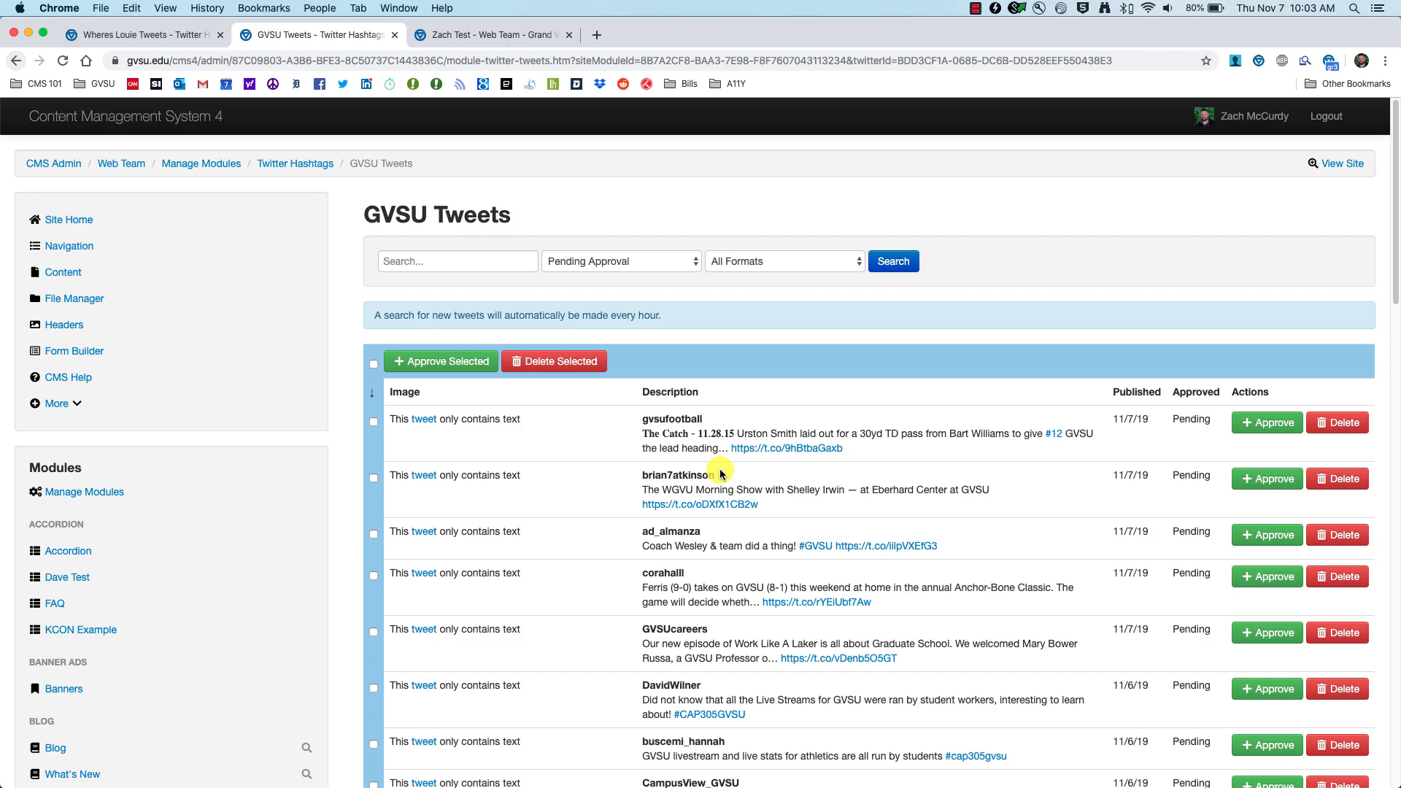
# Step: Select the five newest 11/7/19 tweets, including the gvsufootball and GVSUcareers ones
pyautogui.scroll(-3, 721, 475)
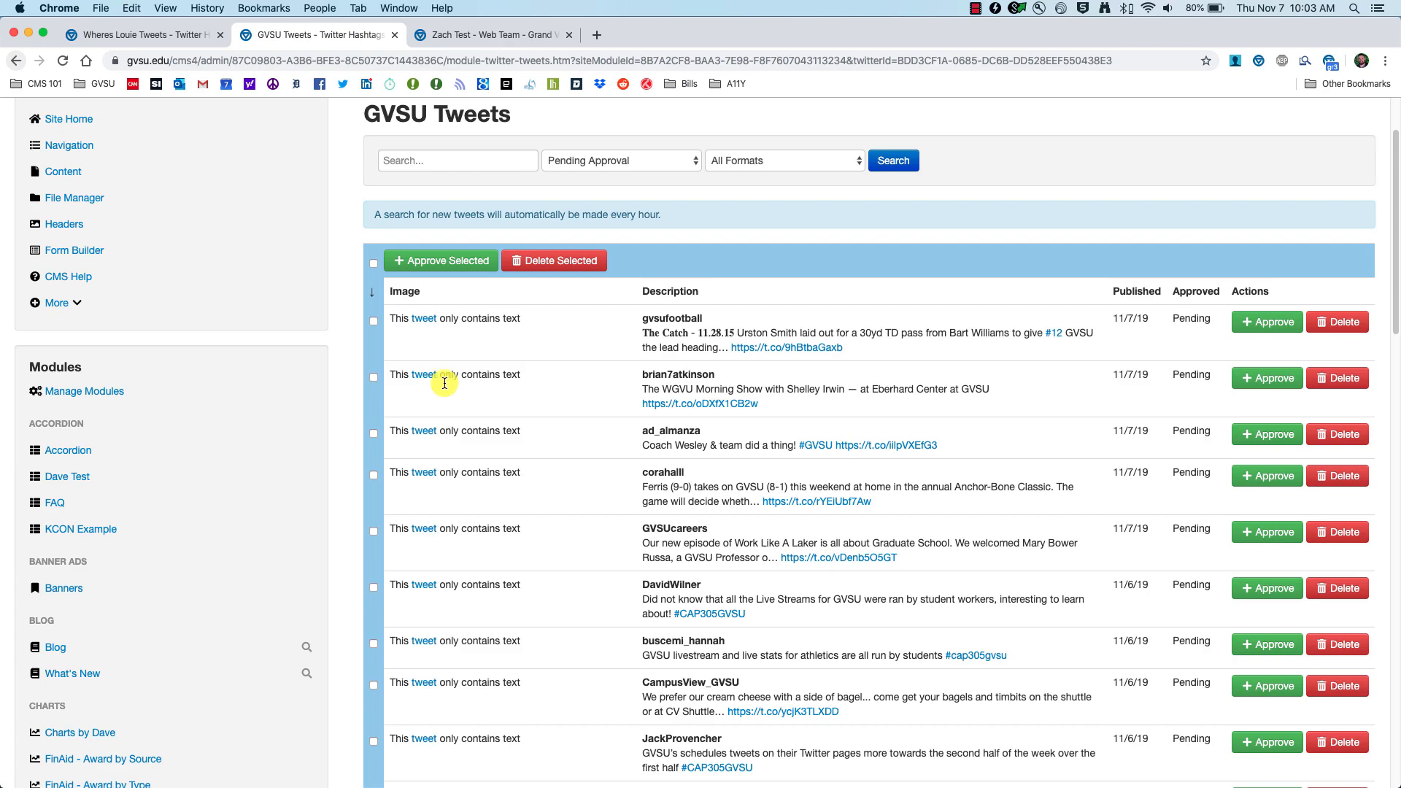
pyautogui.click(374, 321)
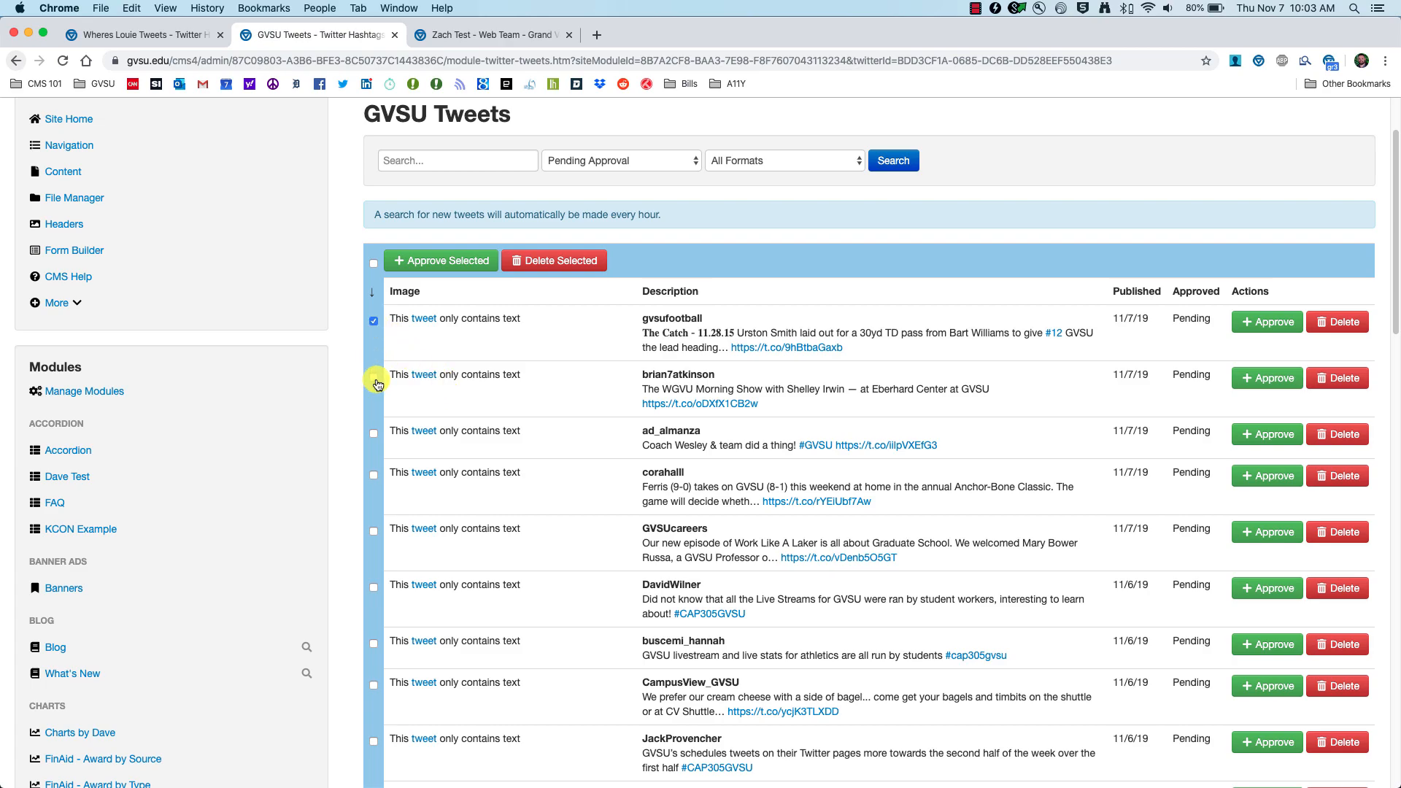
pyautogui.click(375, 378)
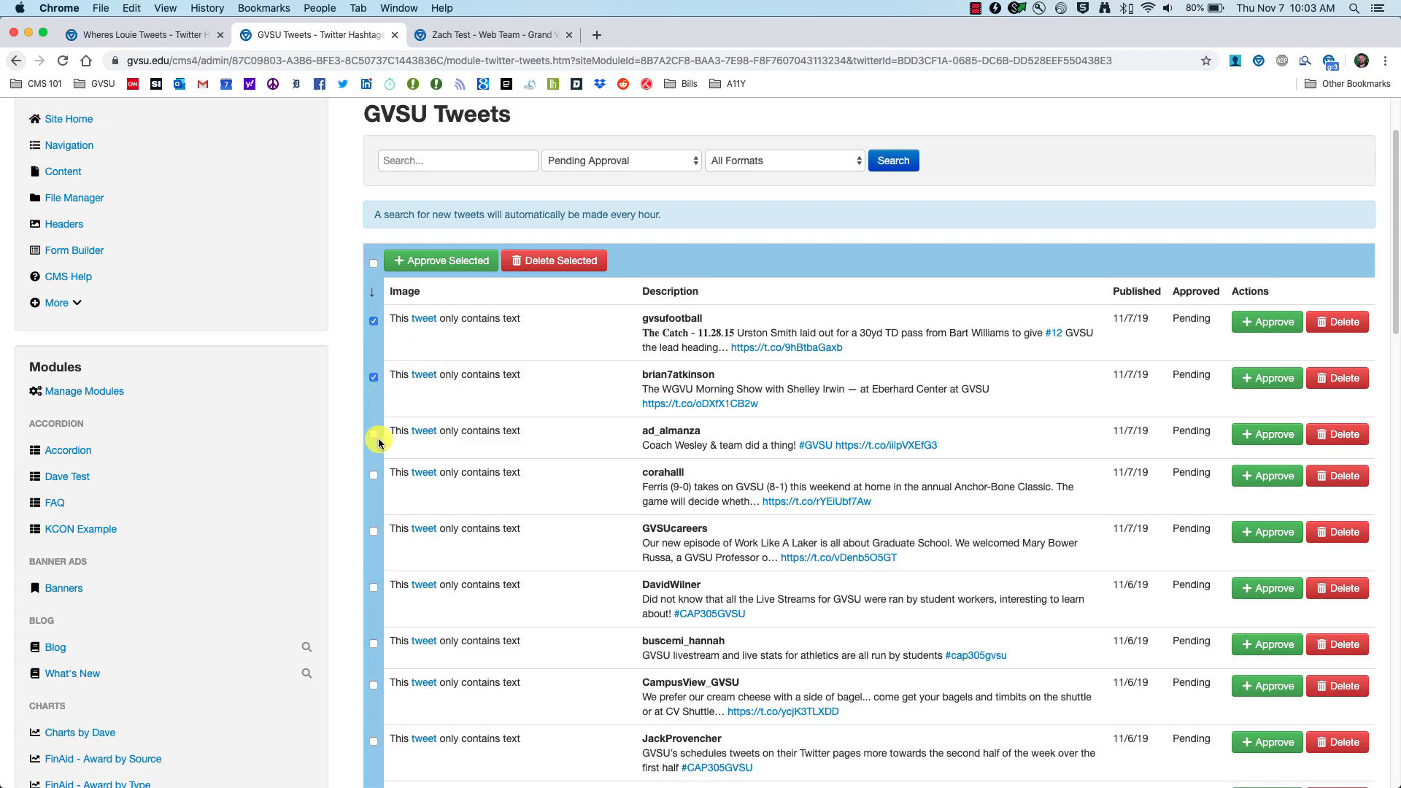
pyautogui.click(374, 434)
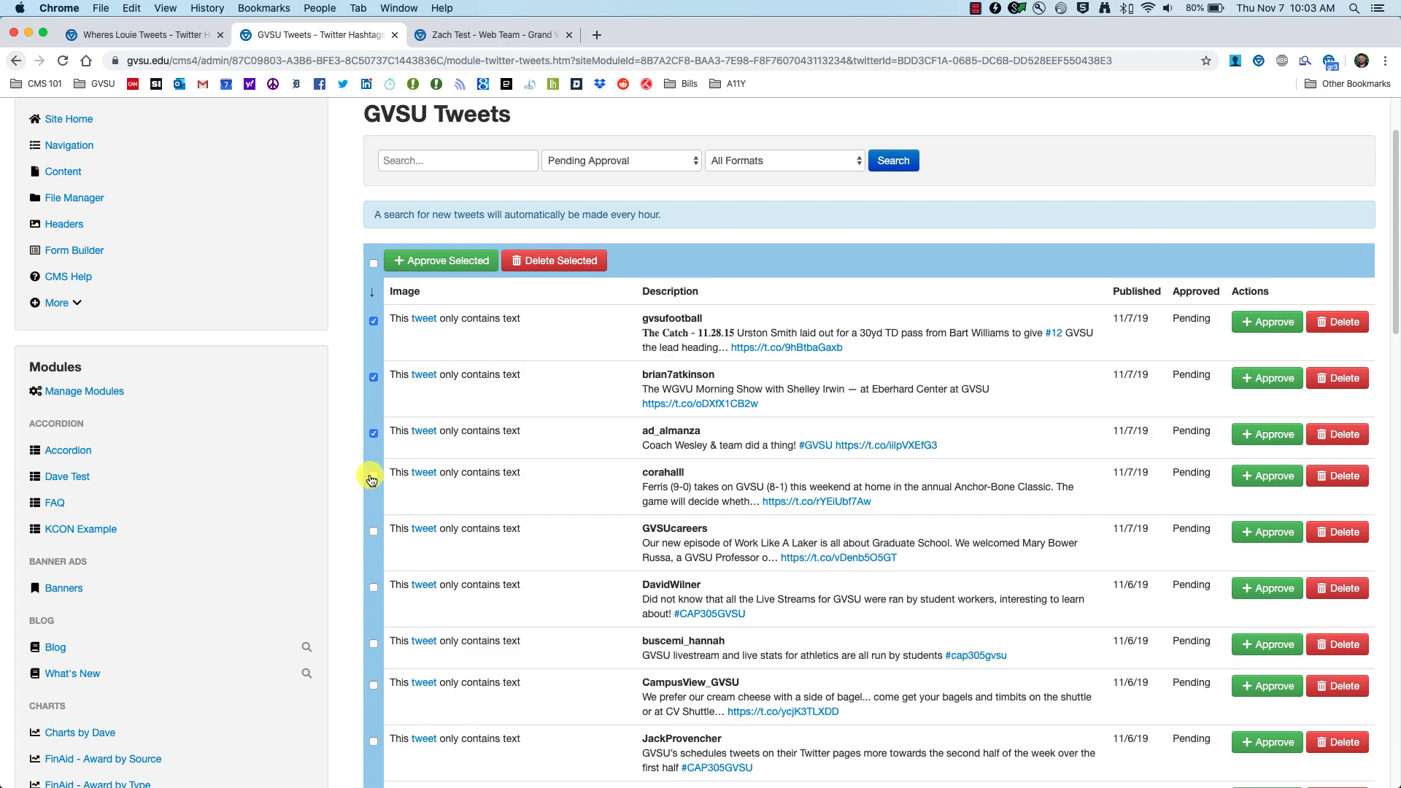
pyautogui.click(374, 532)
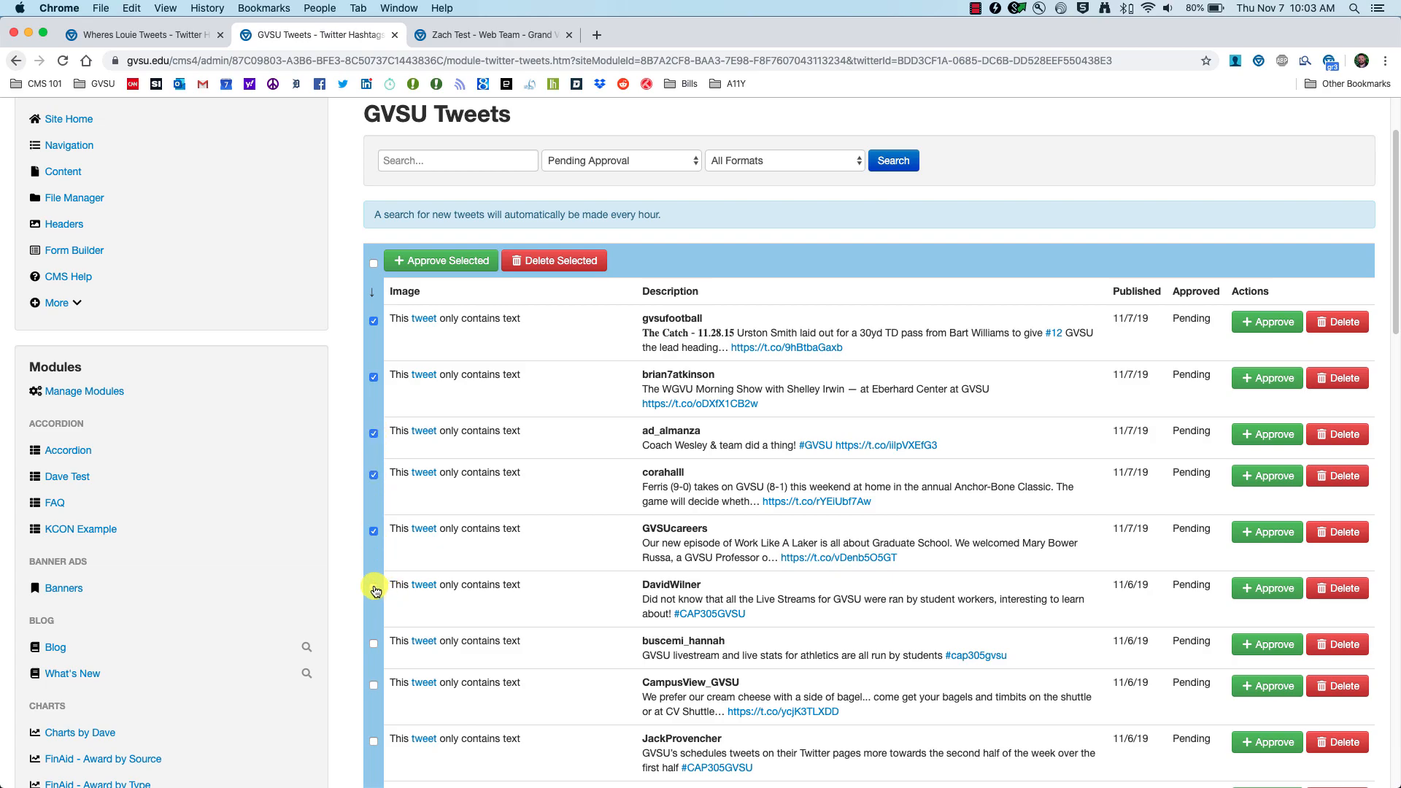
pyautogui.click(373, 589)
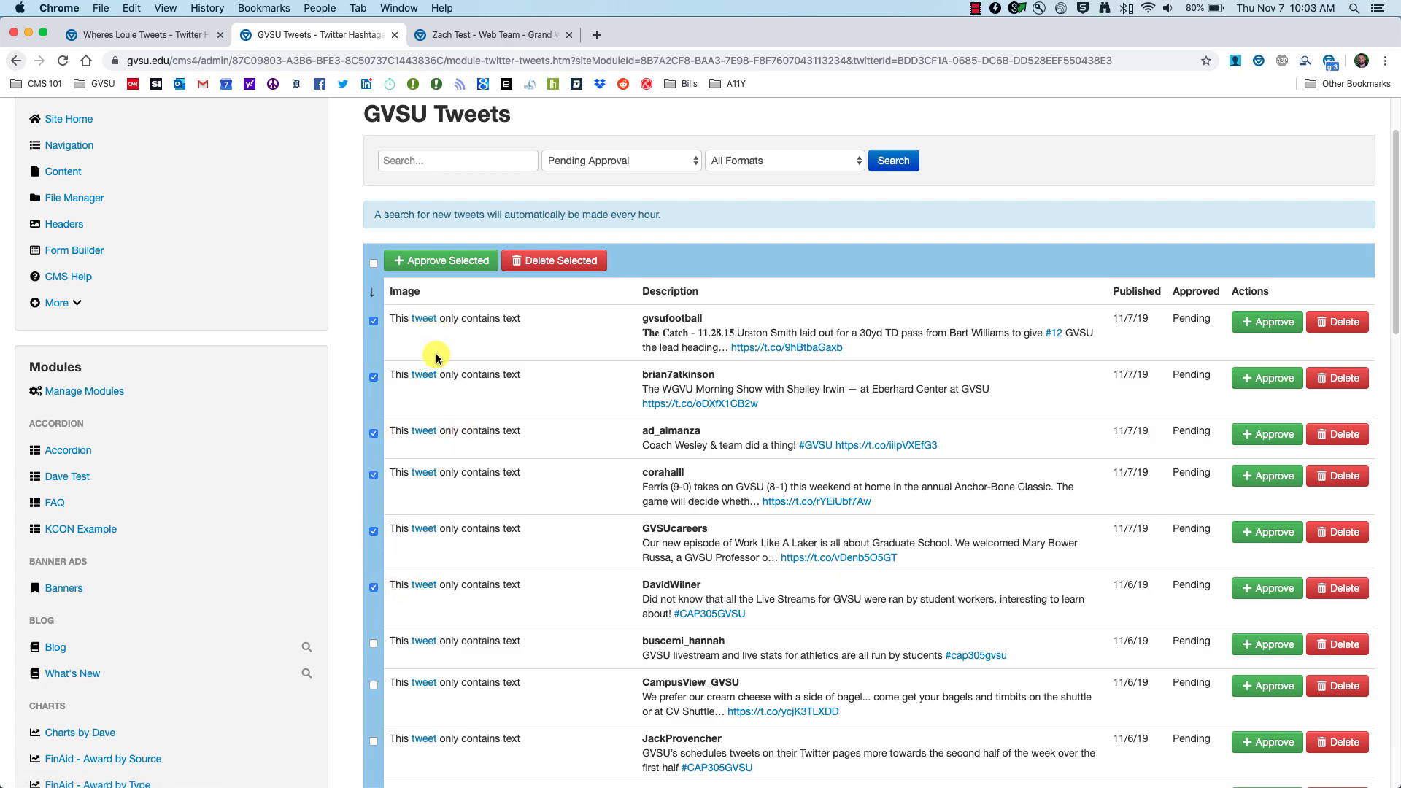
pyautogui.click(374, 267)
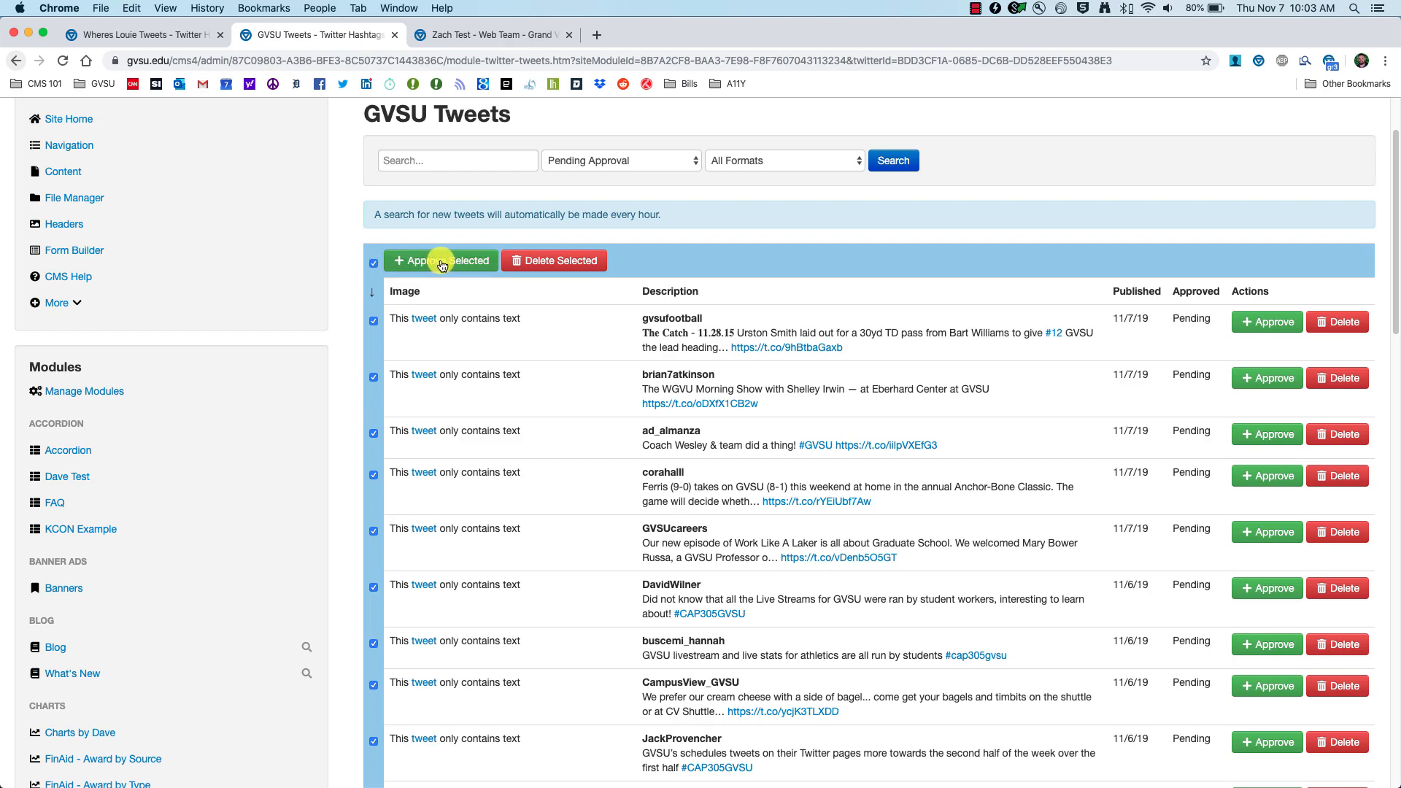
pyautogui.click(374, 264)
pyautogui.click(373, 321)
pyautogui.click(374, 378)
pyautogui.click(374, 434)
pyautogui.click(373, 475)
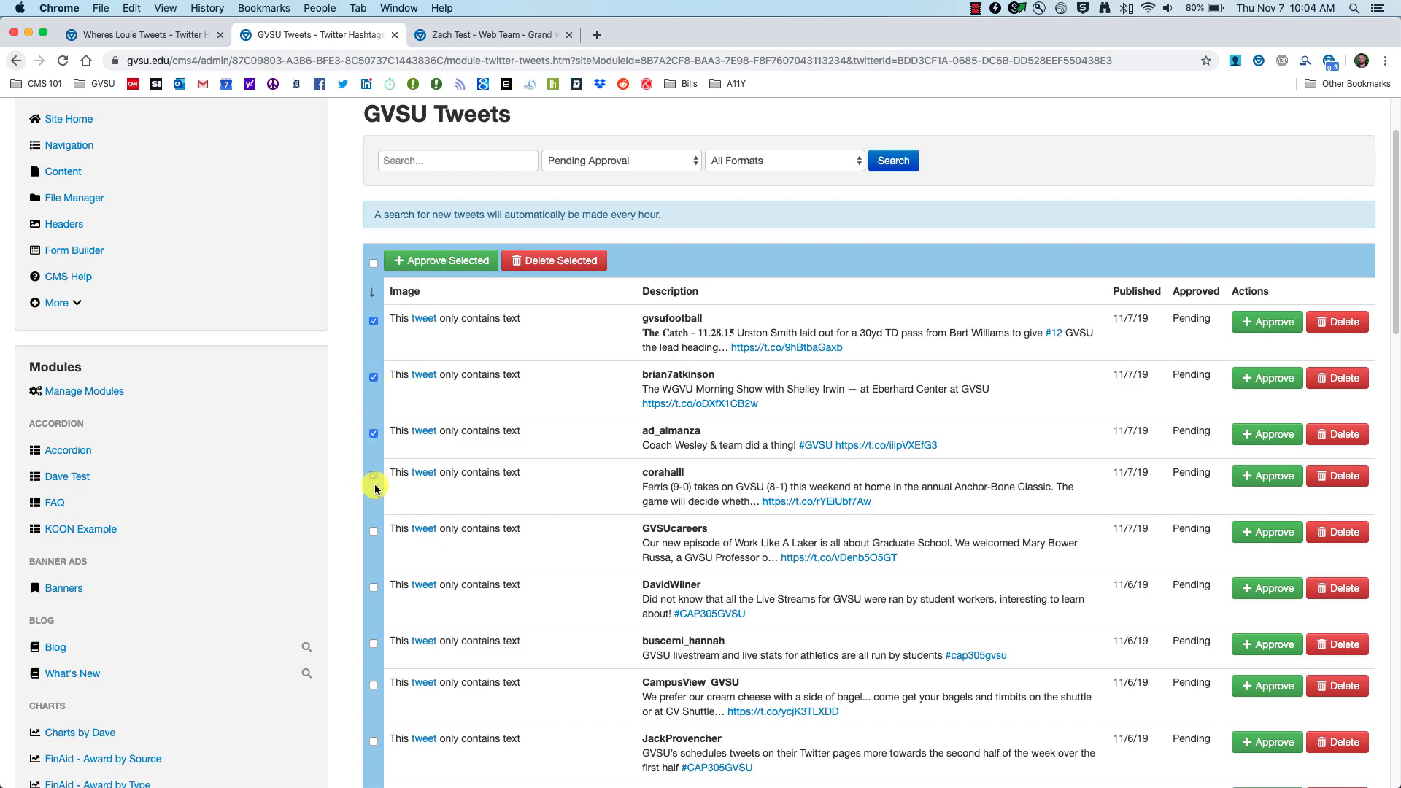
pyautogui.click(375, 533)
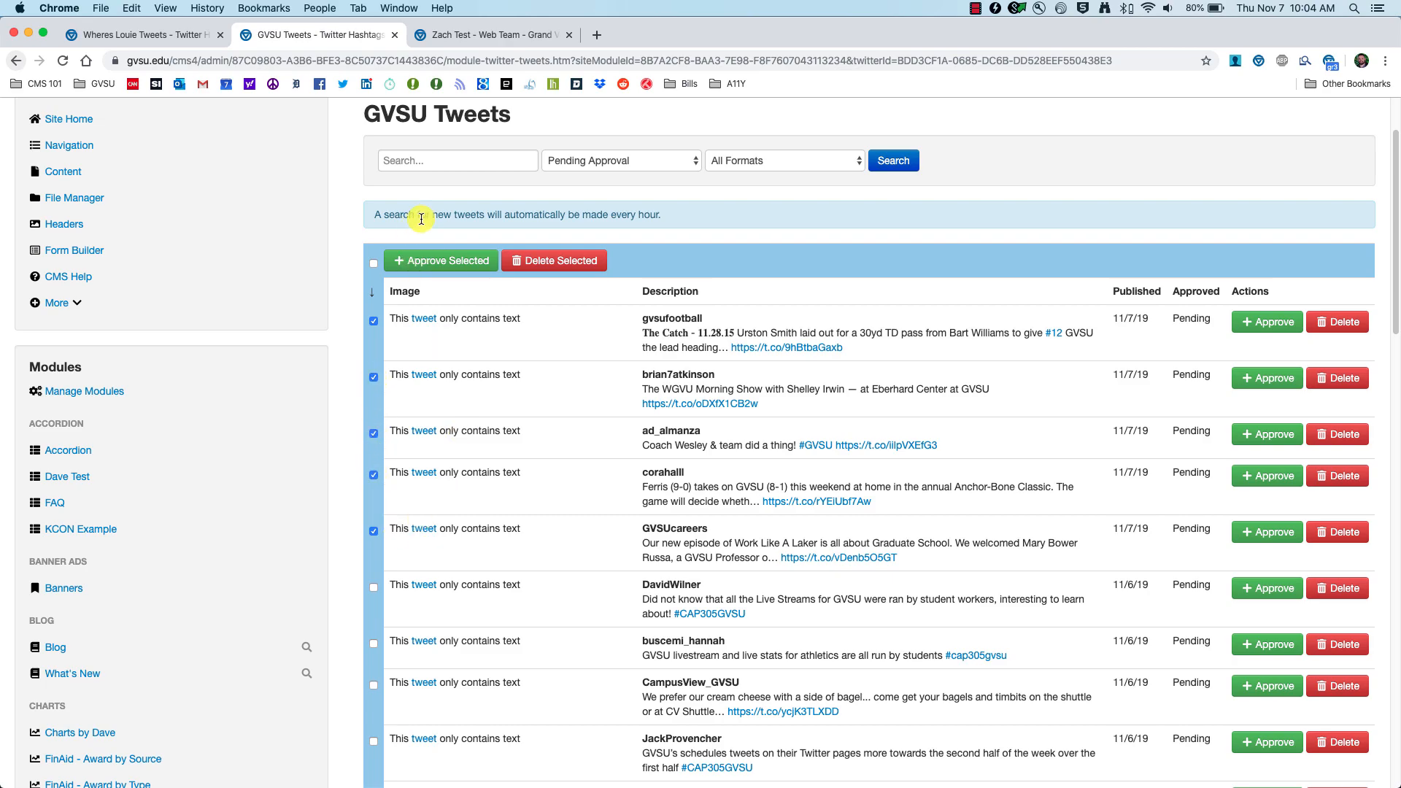
# Step: Approve the five selected tweets, leaving only the 11/6/19 tweets pending
pyautogui.click(441, 261)
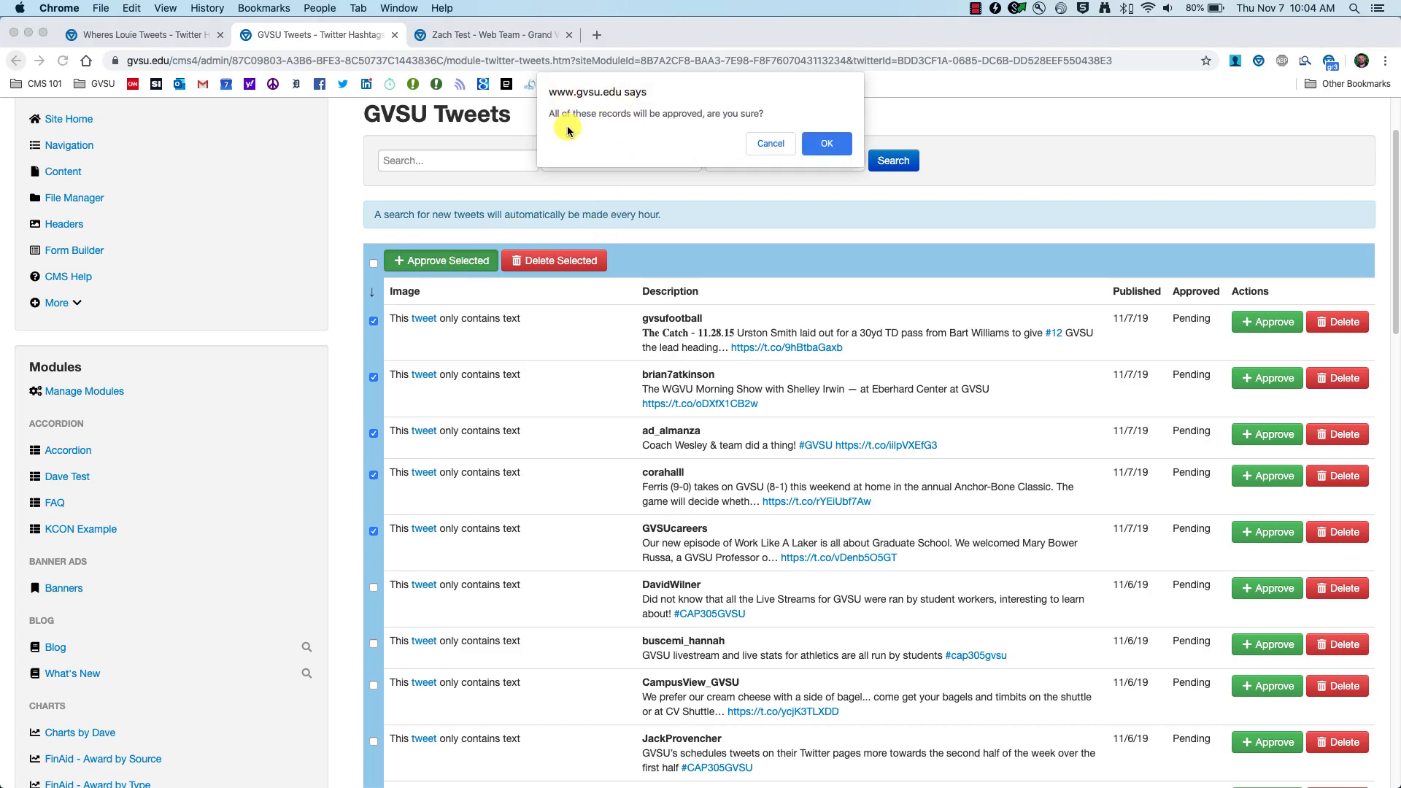
pyautogui.click(816, 146)
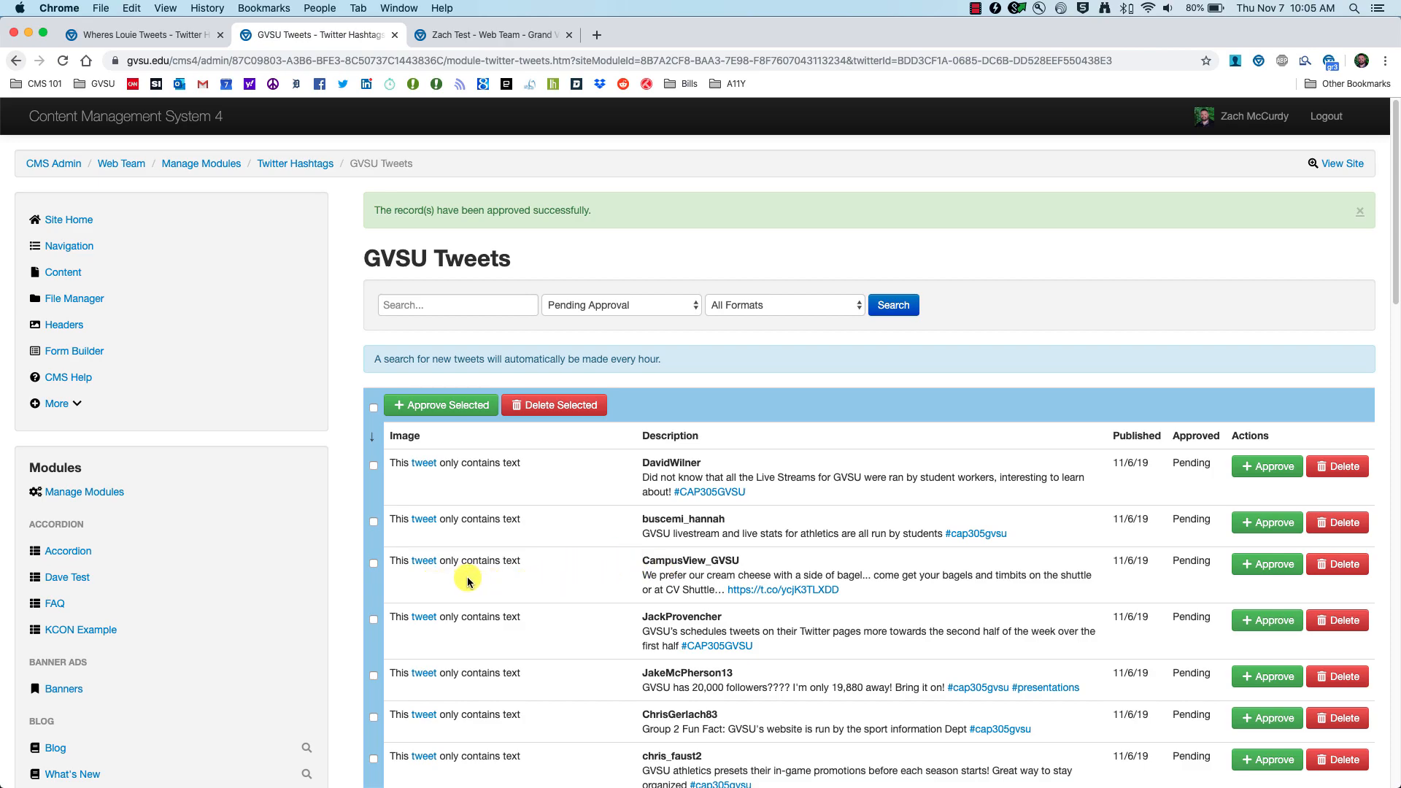
pyautogui.scroll(-2, 481, 584)
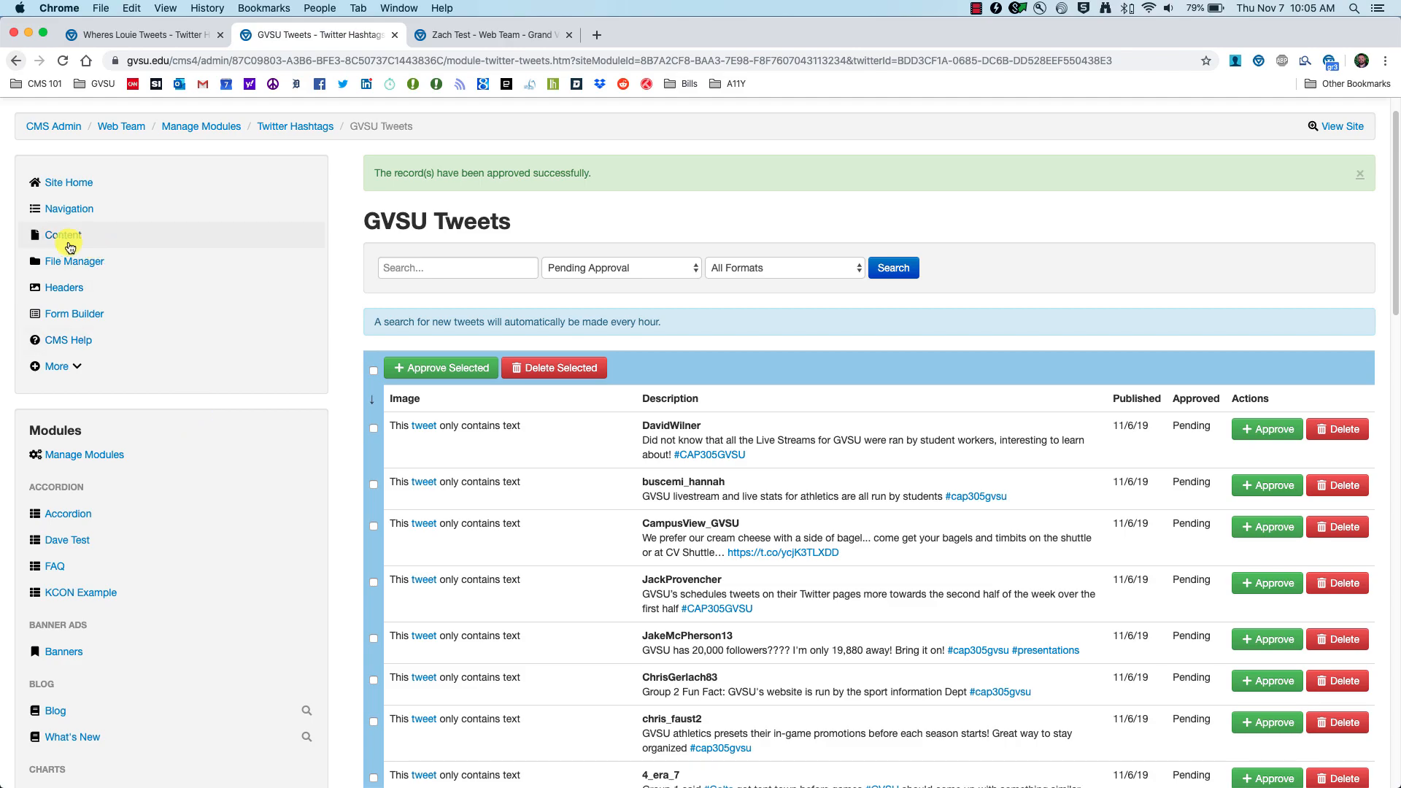
pyautogui.scroll(-1, 64, 241)
# Step: Open the Zach Test page and insert a Twitter Hashtags module into its first row's left column
pyautogui.click(64, 209)
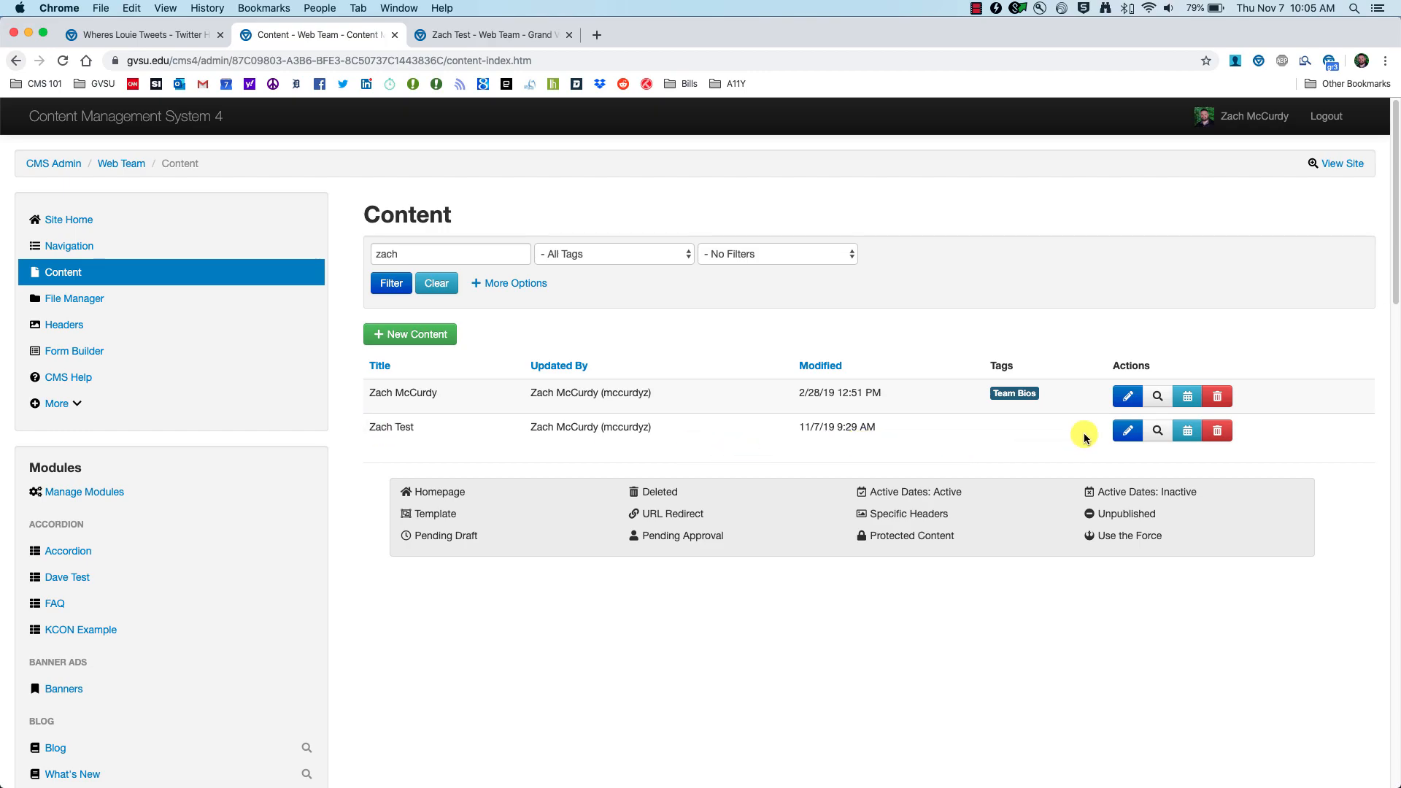
pyautogui.click(1122, 434)
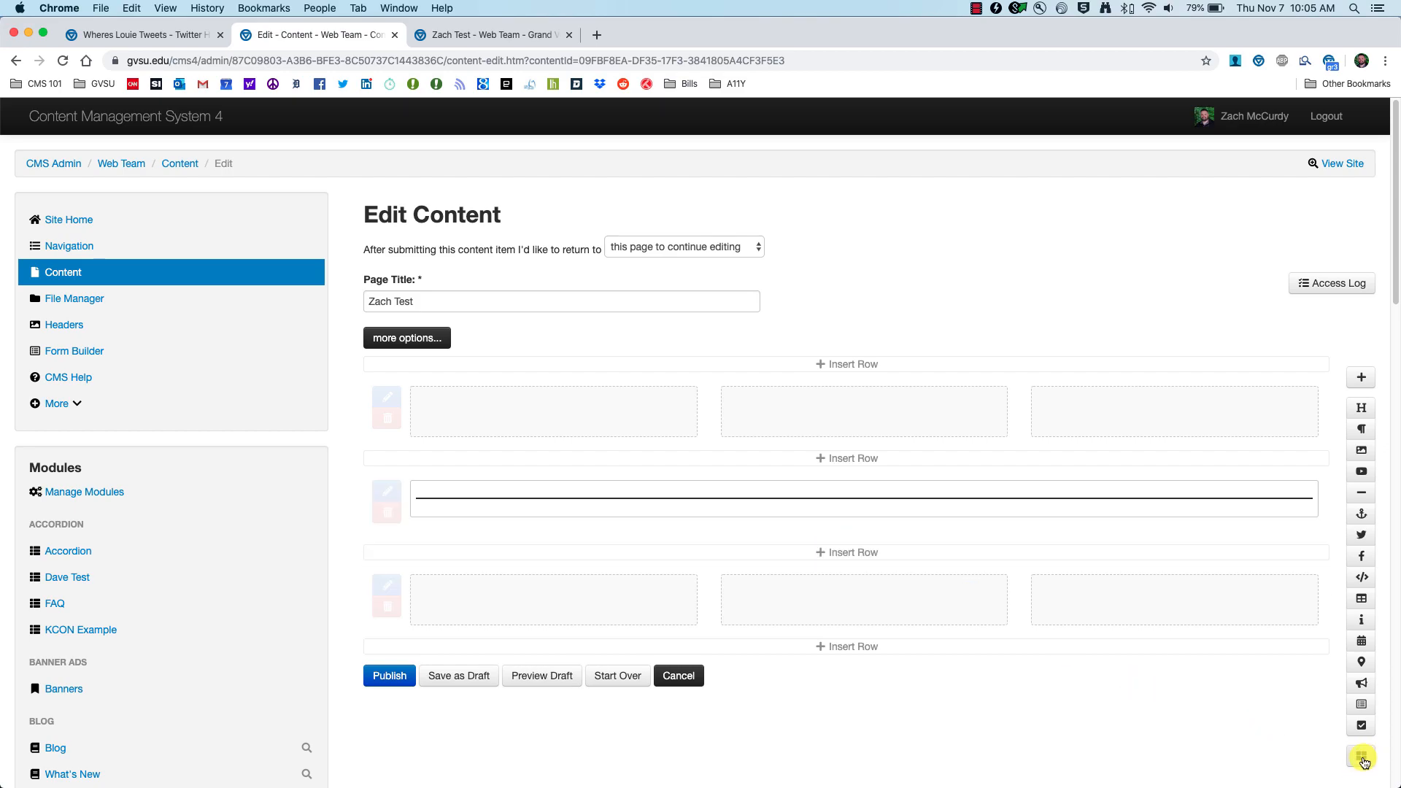
pyautogui.click(1363, 759)
pyautogui.scroll(-3, 394, 427)
pyautogui.scroll(-15, 392, 431)
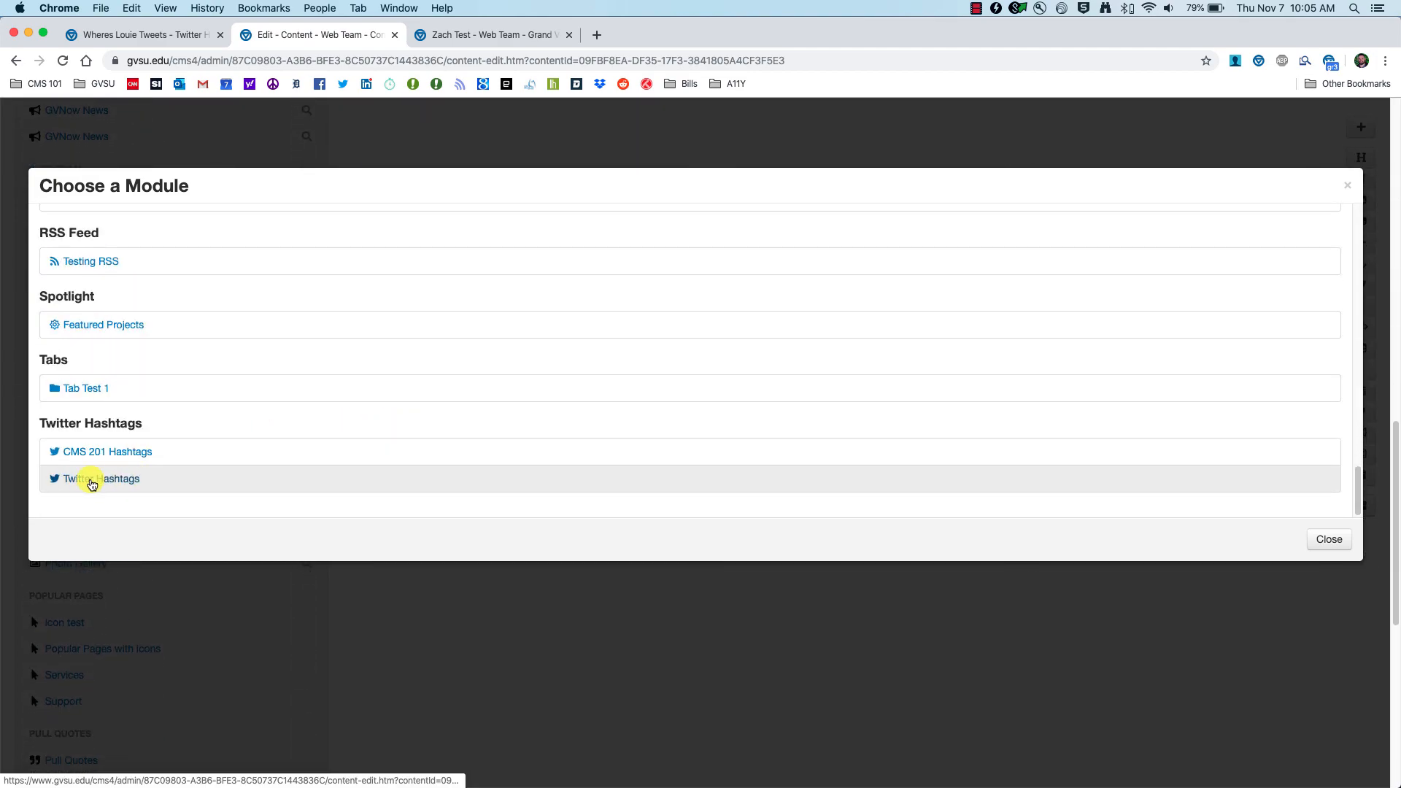
pyautogui.click(91, 479)
pyautogui.scroll(2, 491, 394)
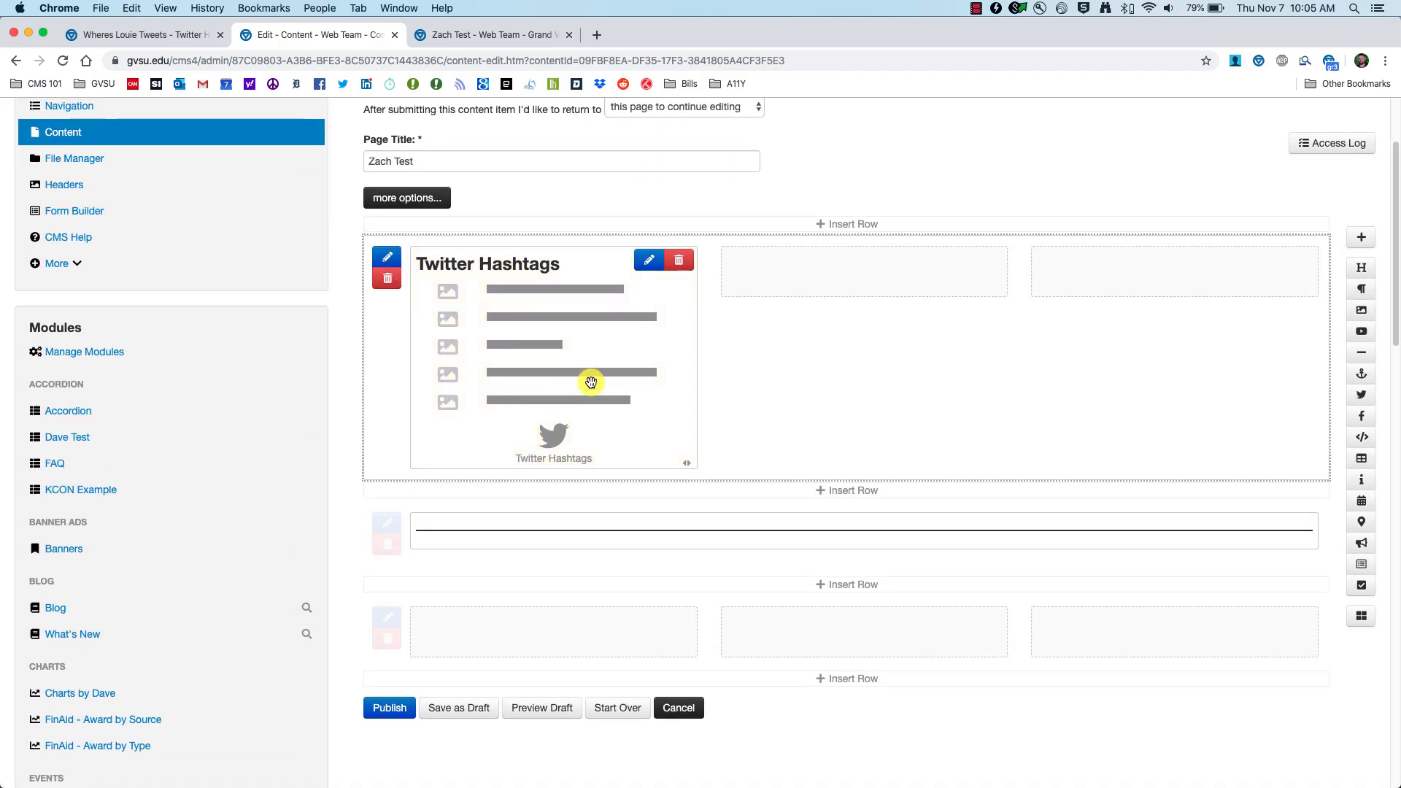
pyautogui.scroll(1, 591, 383)
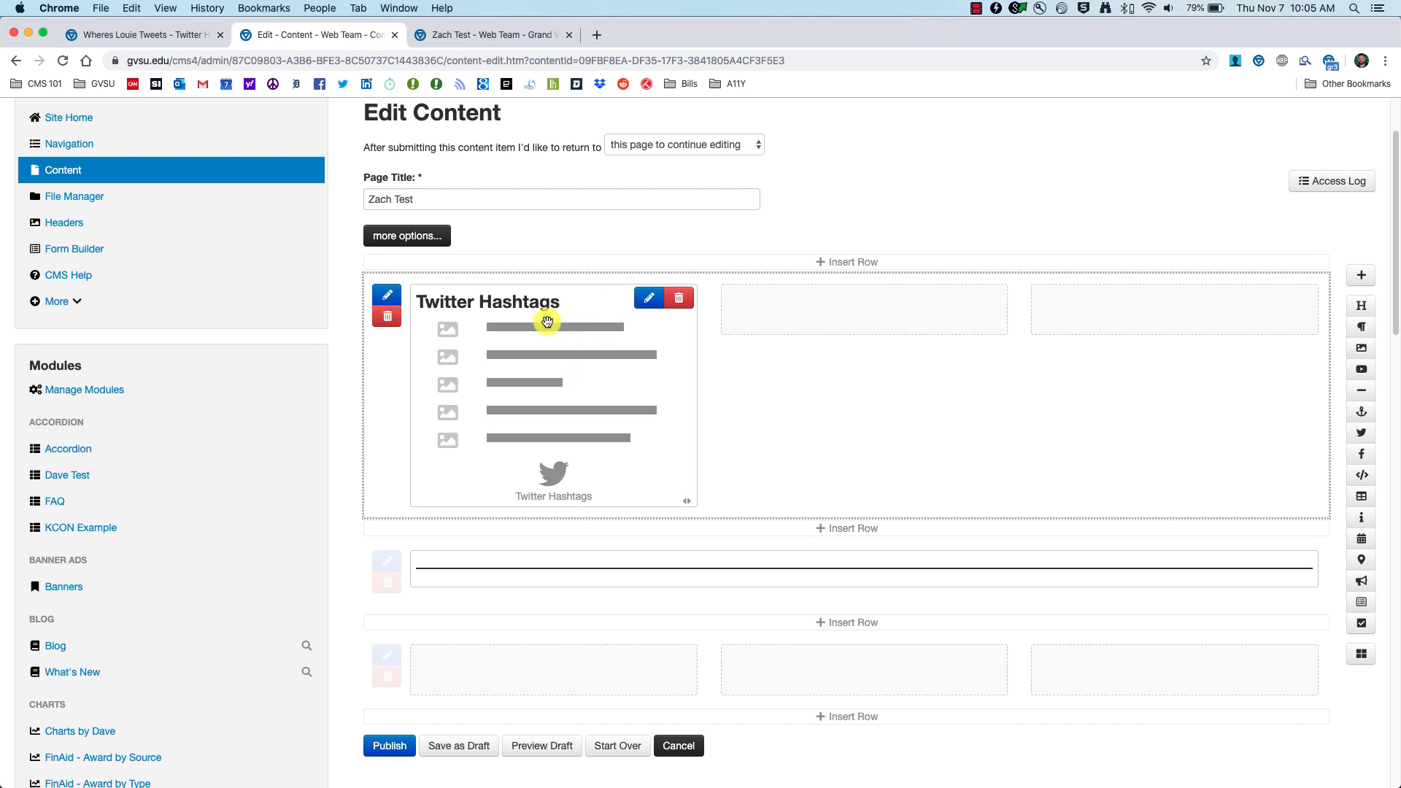
# Step: Configure the module with heading shown, All Hashtag Sets, 2 tweets and Feed style, then save and preview
pyautogui.click(547, 325)
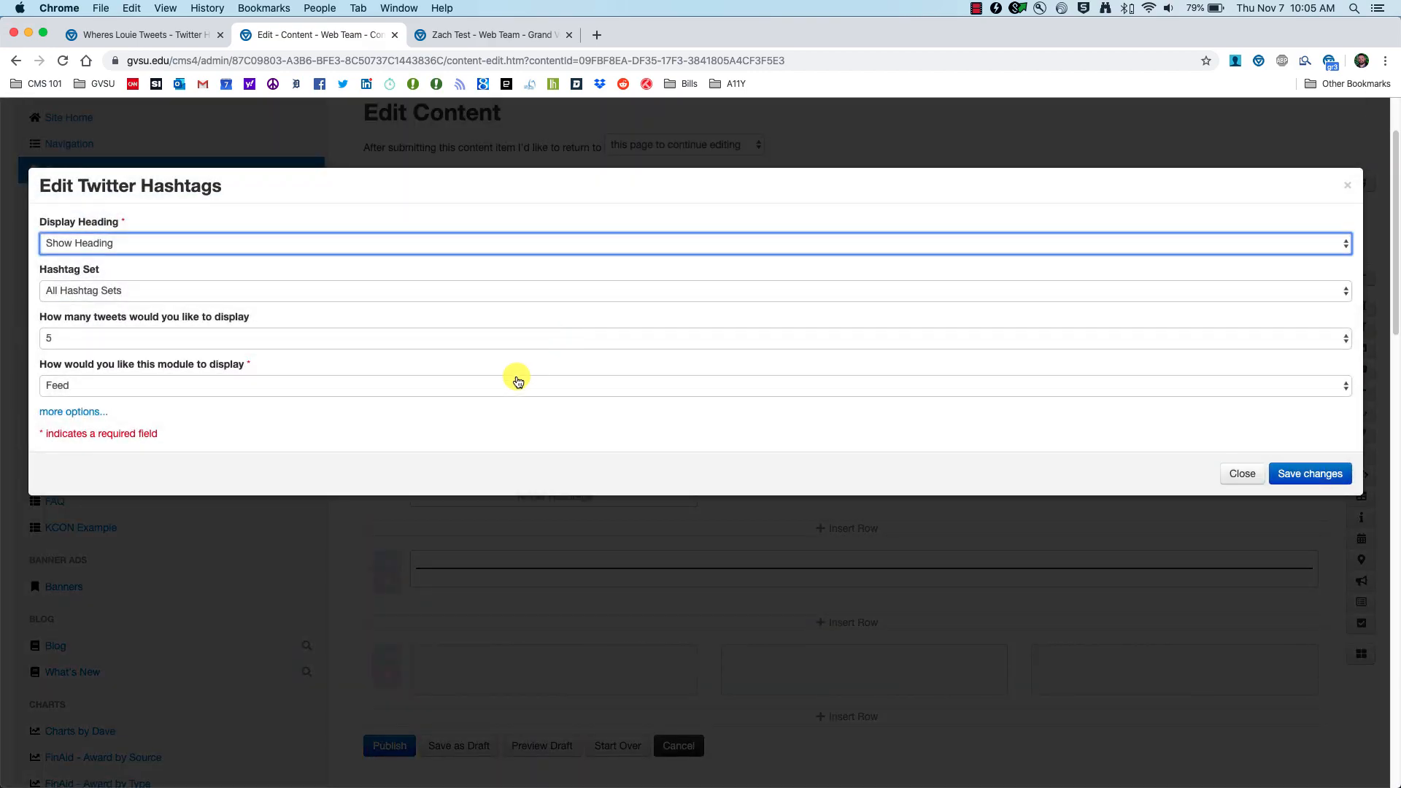
pyautogui.click(212, 244)
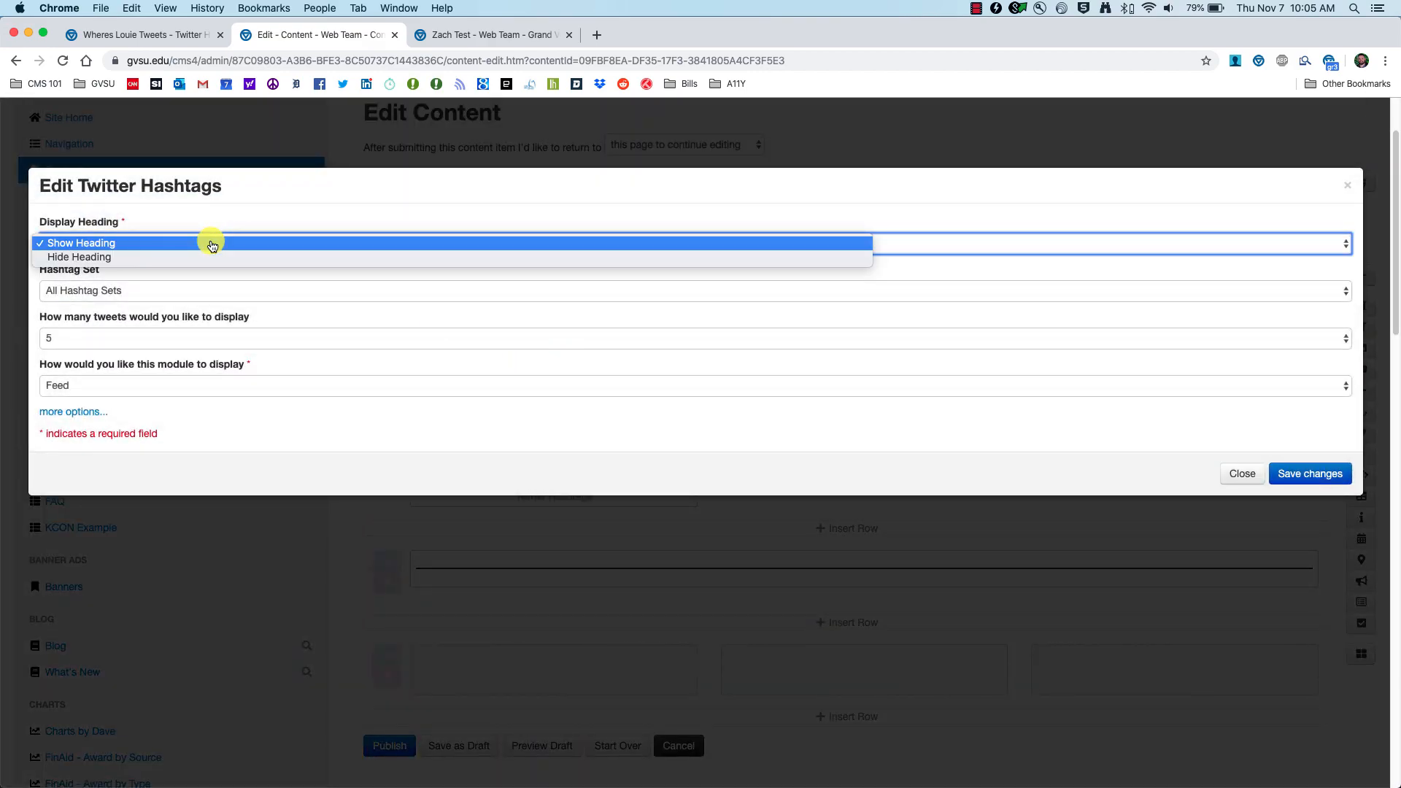
pyautogui.click(160, 212)
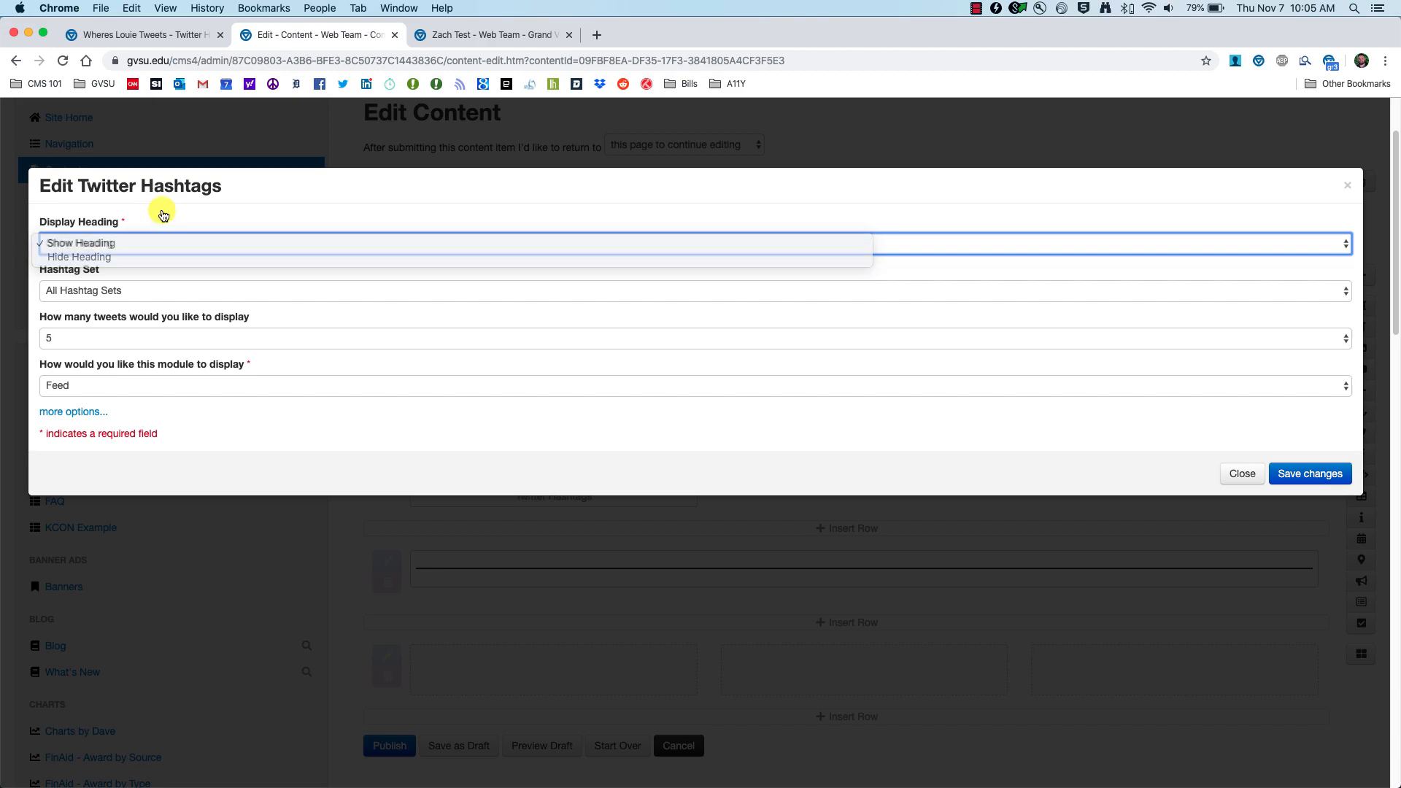
pyautogui.click(129, 290)
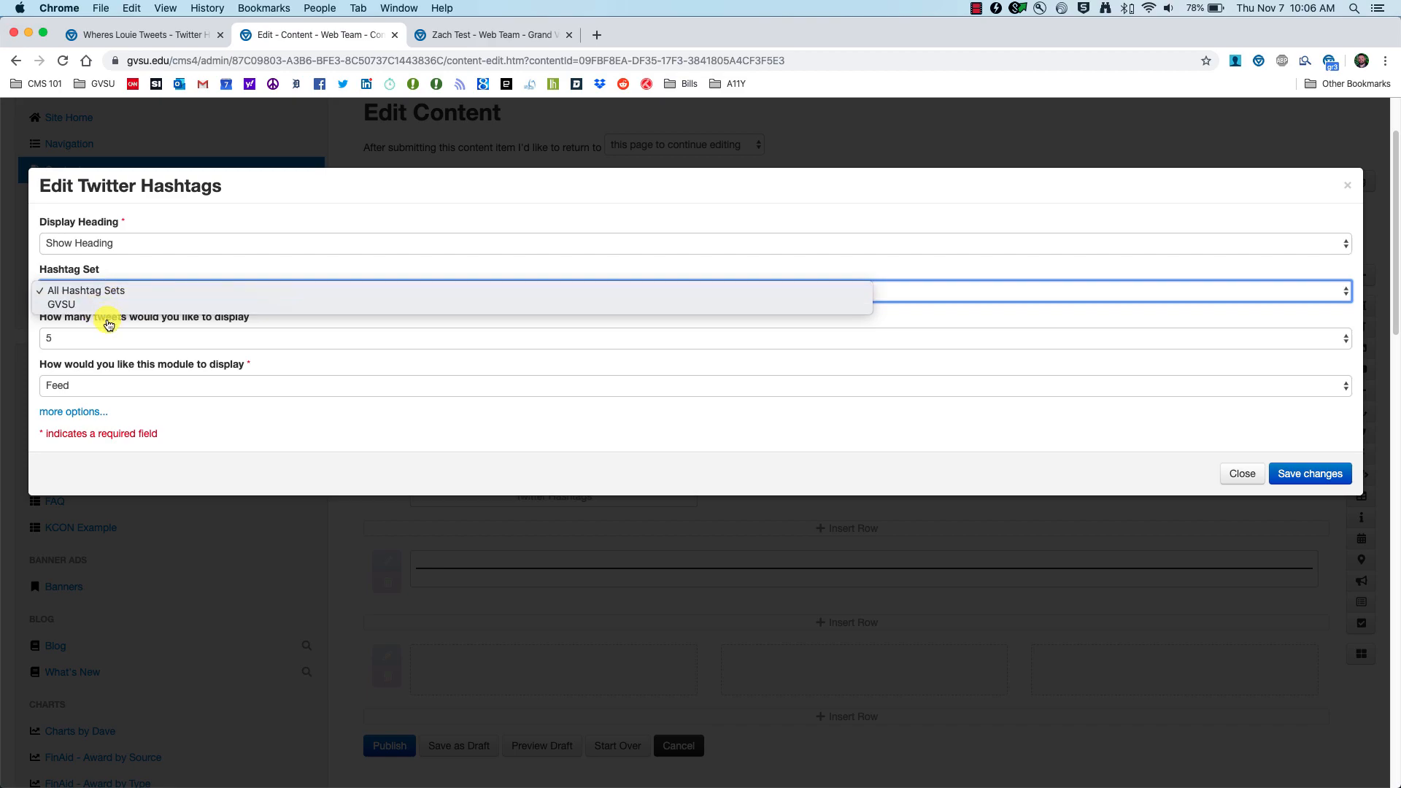
pyautogui.click(138, 263)
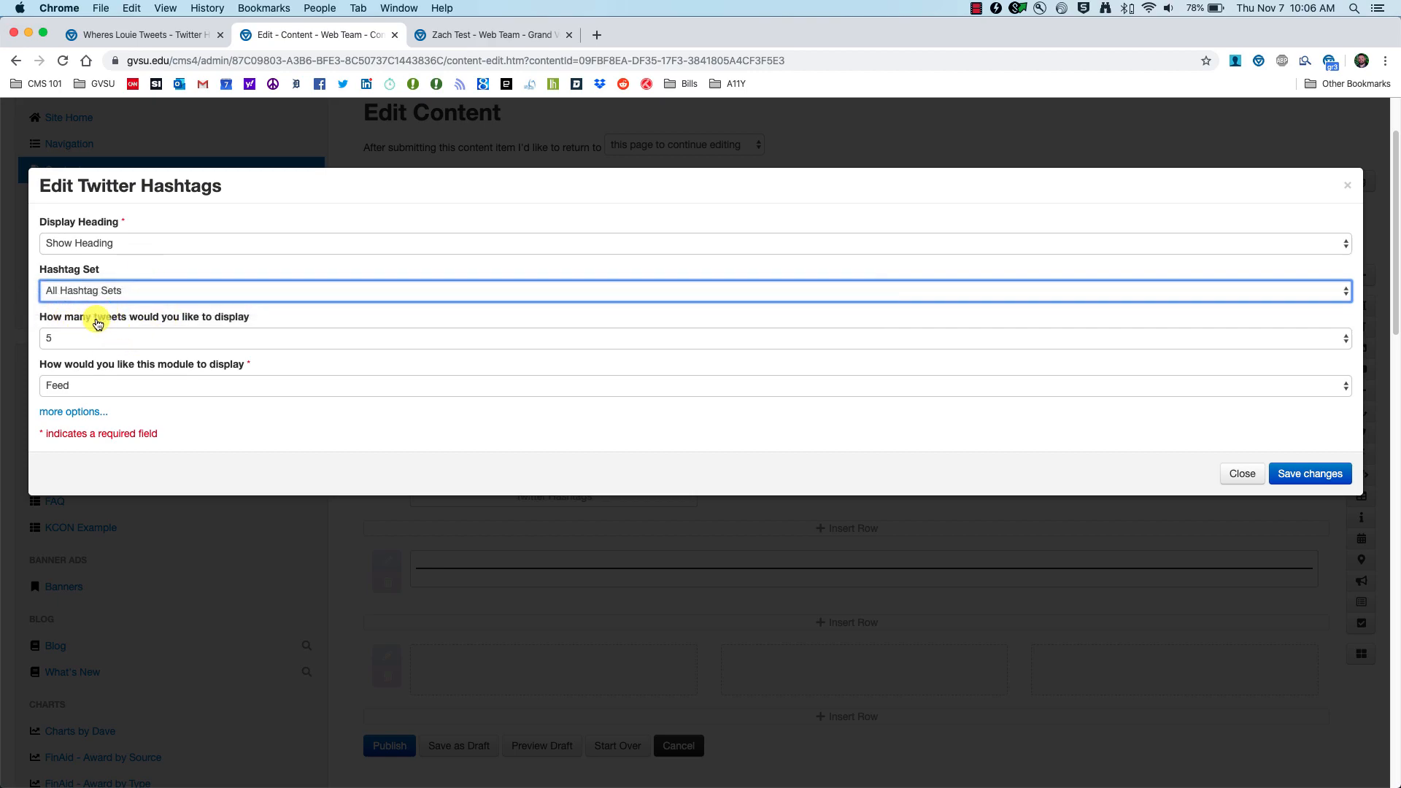
pyautogui.click(204, 340)
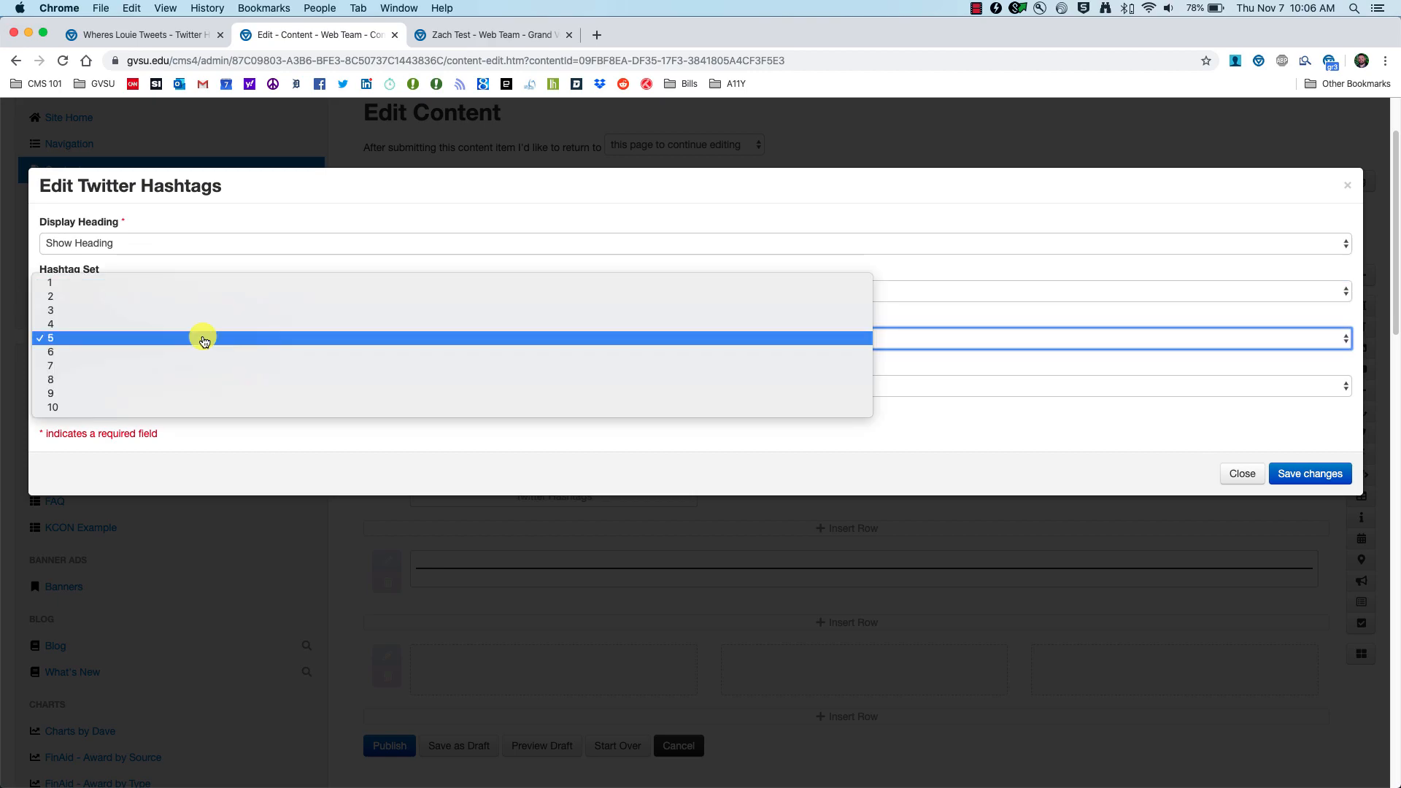
pyautogui.click(69, 295)
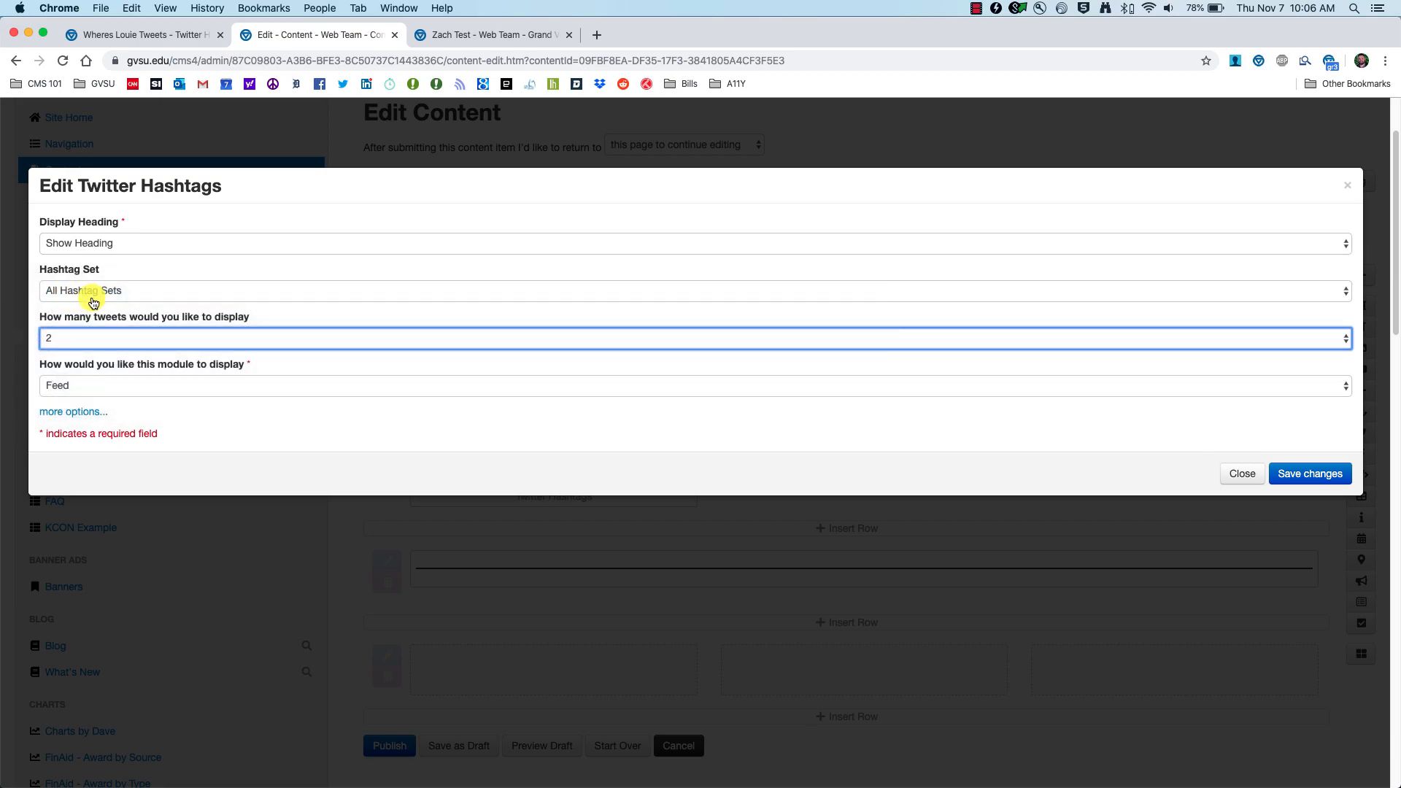
pyautogui.press('Tab')
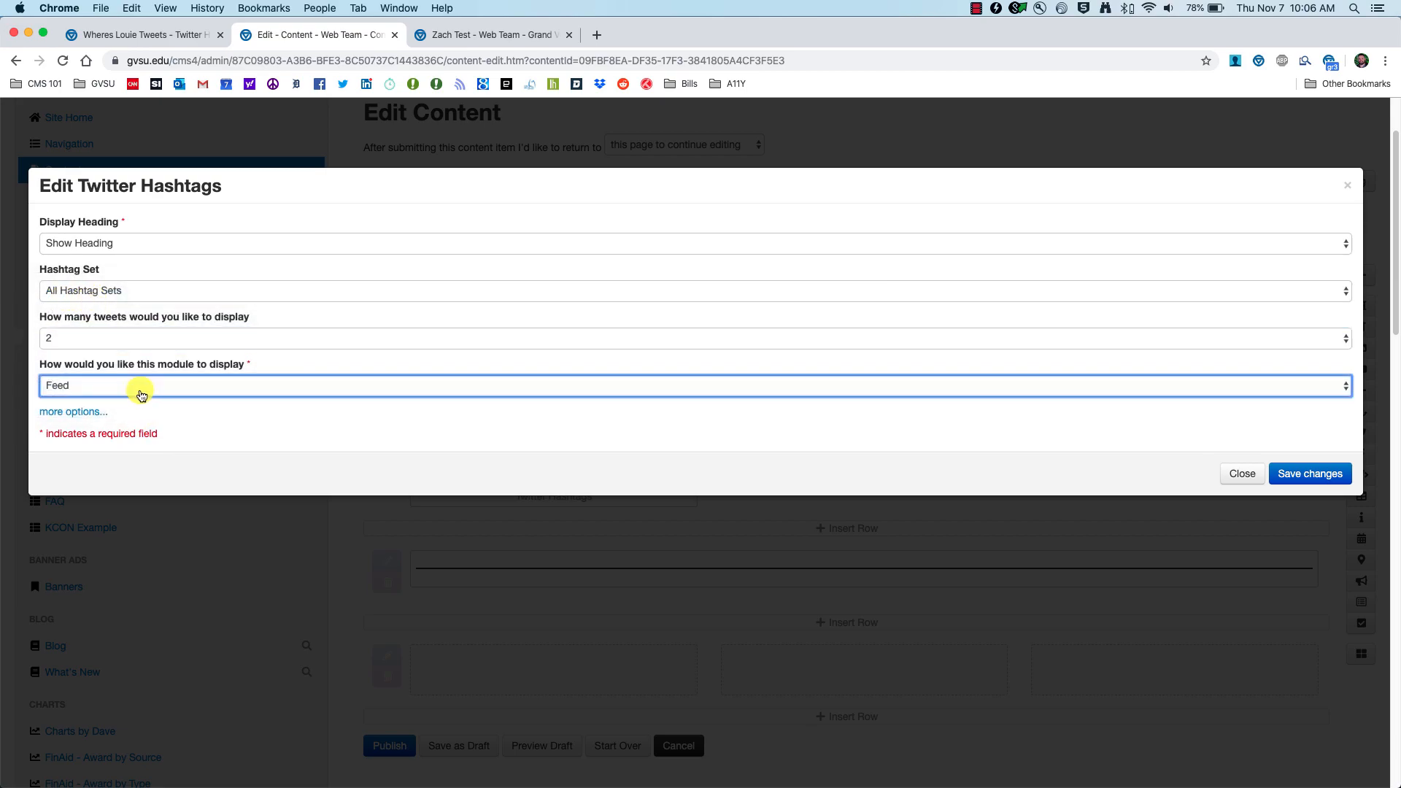
pyautogui.click(67, 388)
pyautogui.click(98, 385)
pyautogui.click(1320, 475)
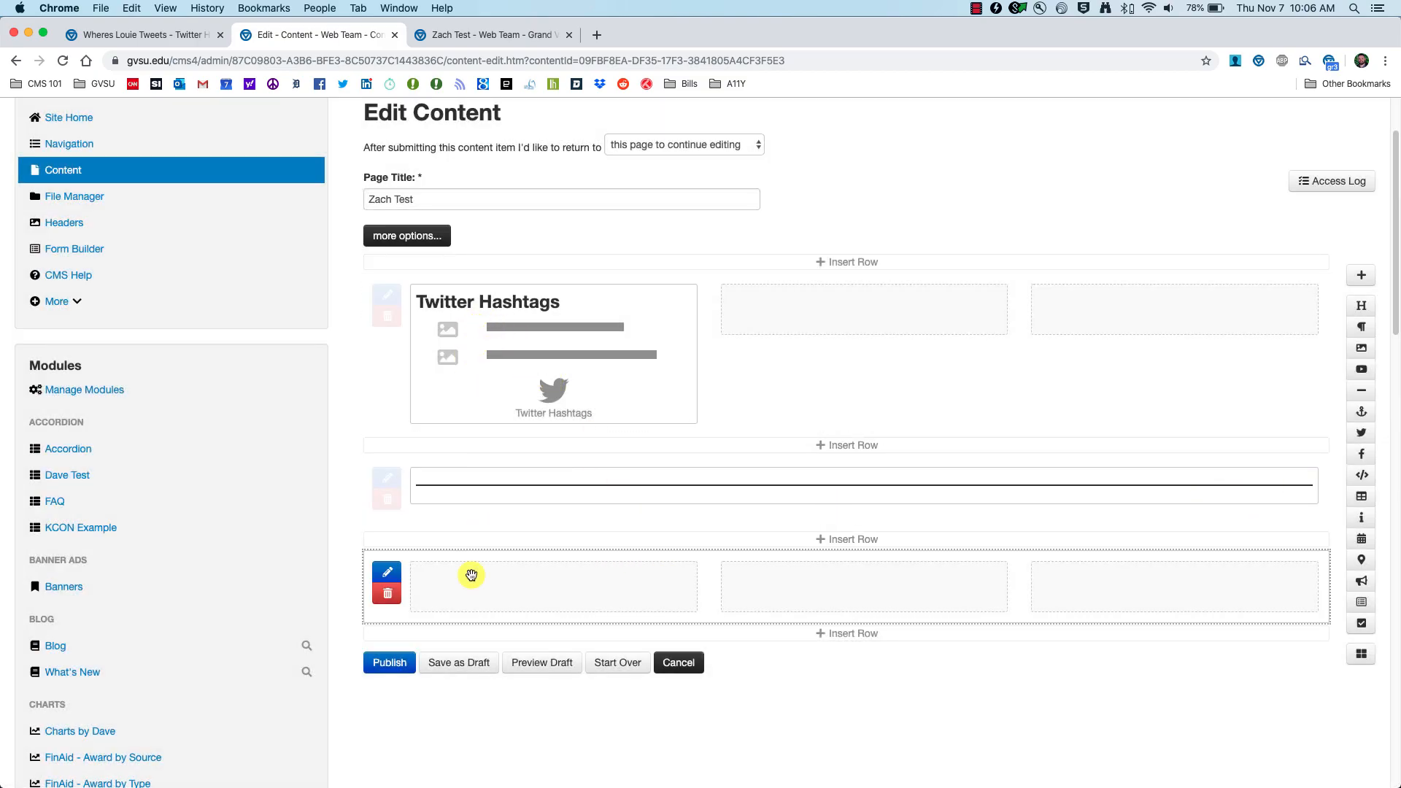
pyautogui.click(543, 663)
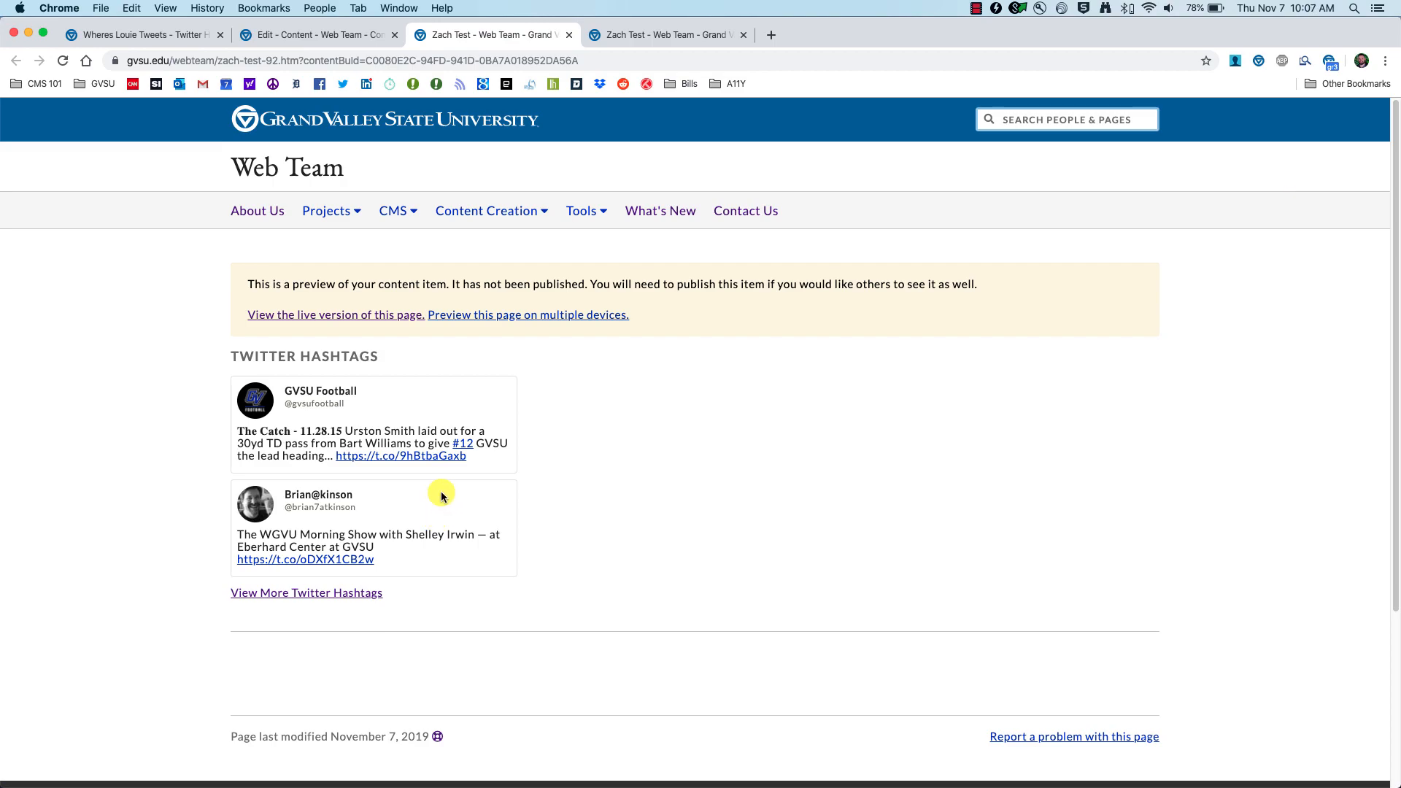
# Step: Review the draft preview showing two GVSU tweets, then reopen the first hashtag module's settings in the editor
pyautogui.hotkey('ctrl', 'shift', 'Tab')
pyautogui.click(455, 36)
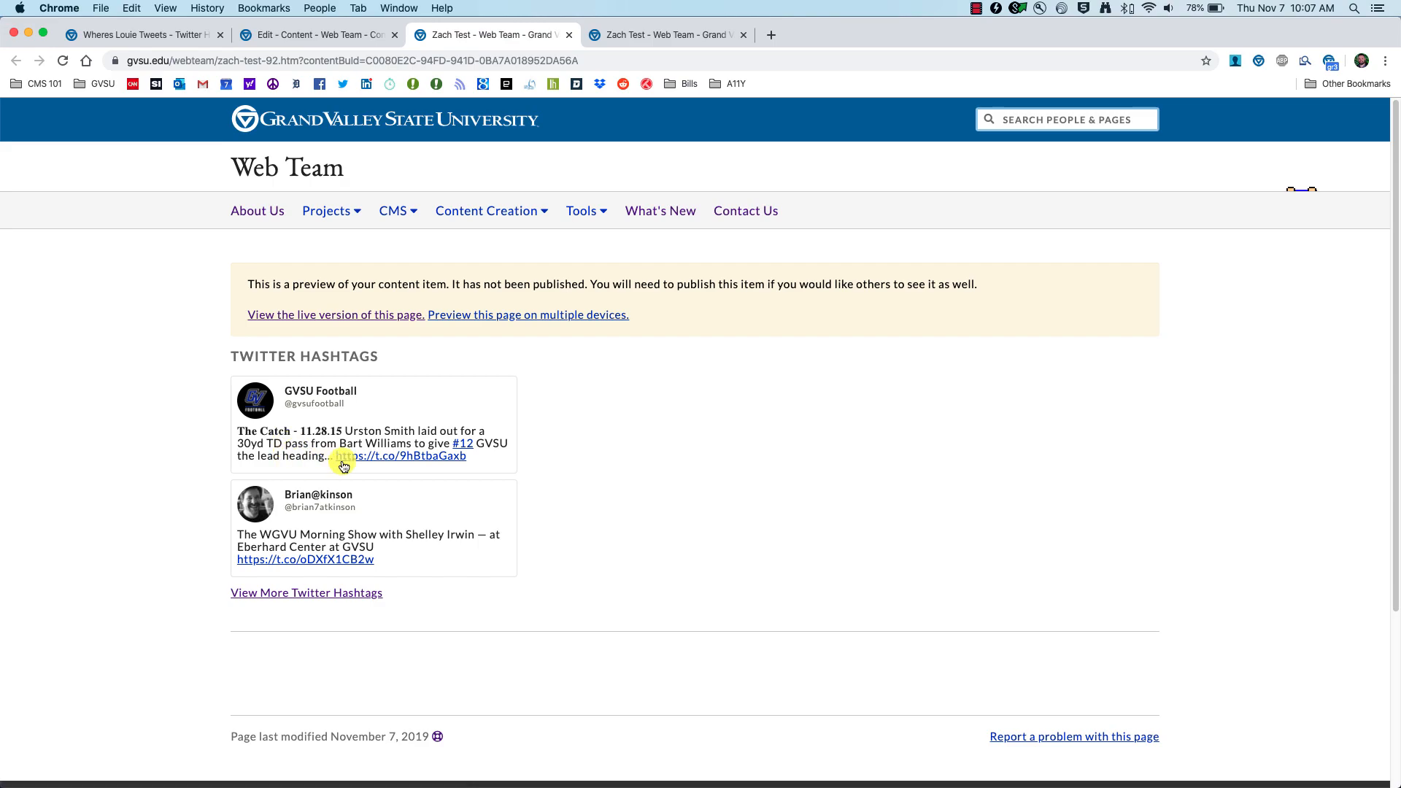
pyautogui.click(338, 36)
pyautogui.click(545, 377)
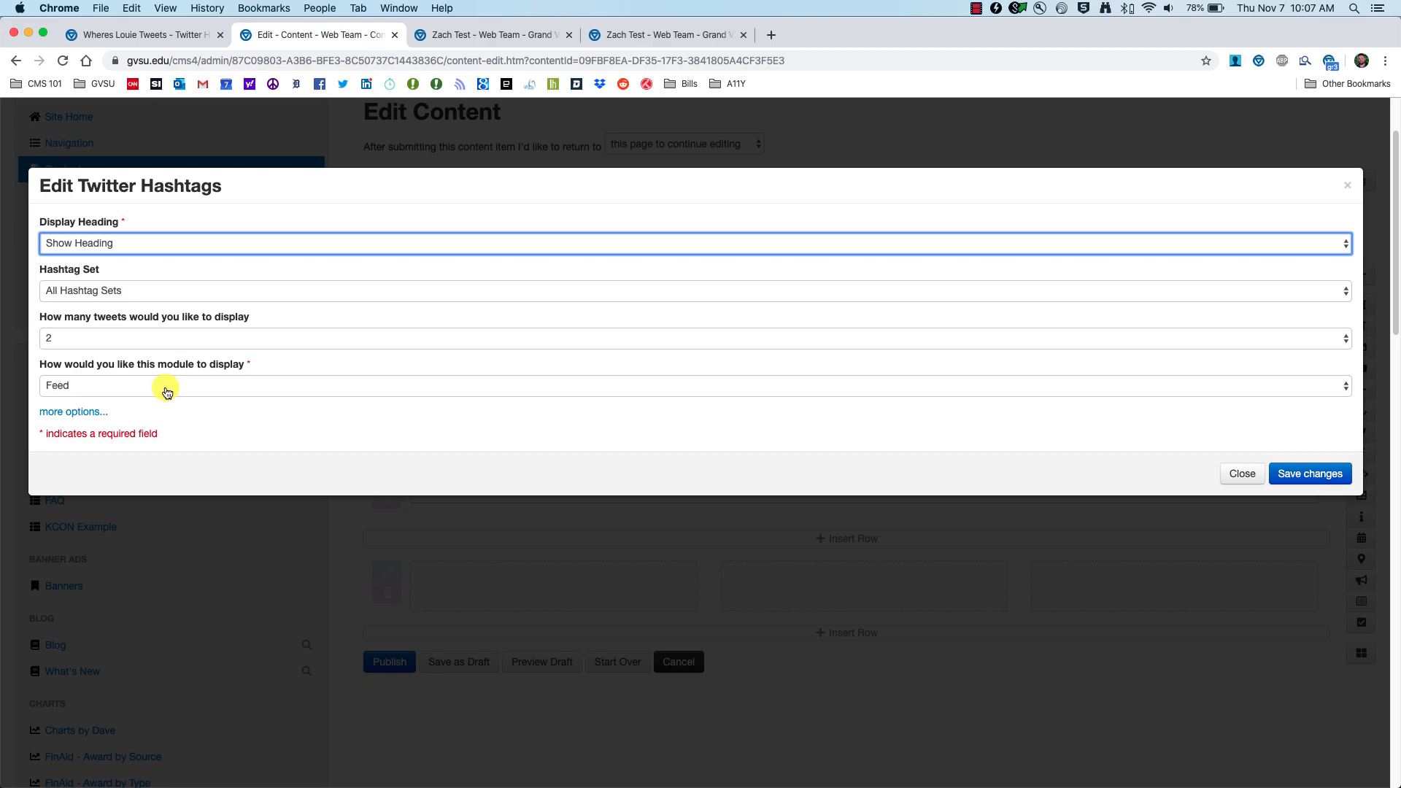
# Step: Close the settings dialog and insert a second Twitter Hashtags module into column two
pyautogui.click(1242, 474)
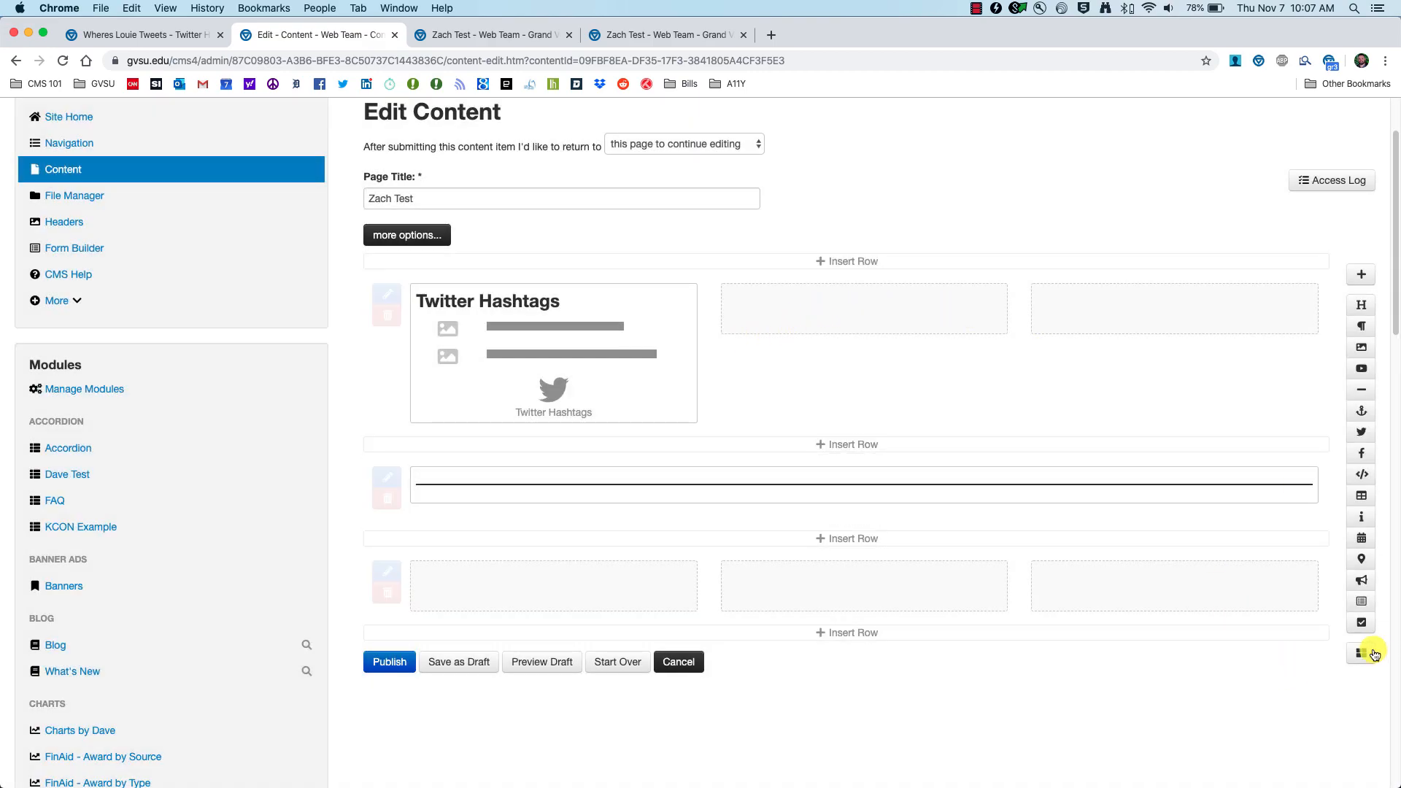
pyautogui.click(1362, 653)
pyautogui.scroll(-15, 216, 425)
pyautogui.click(160, 480)
pyautogui.scroll(4, 710, 389)
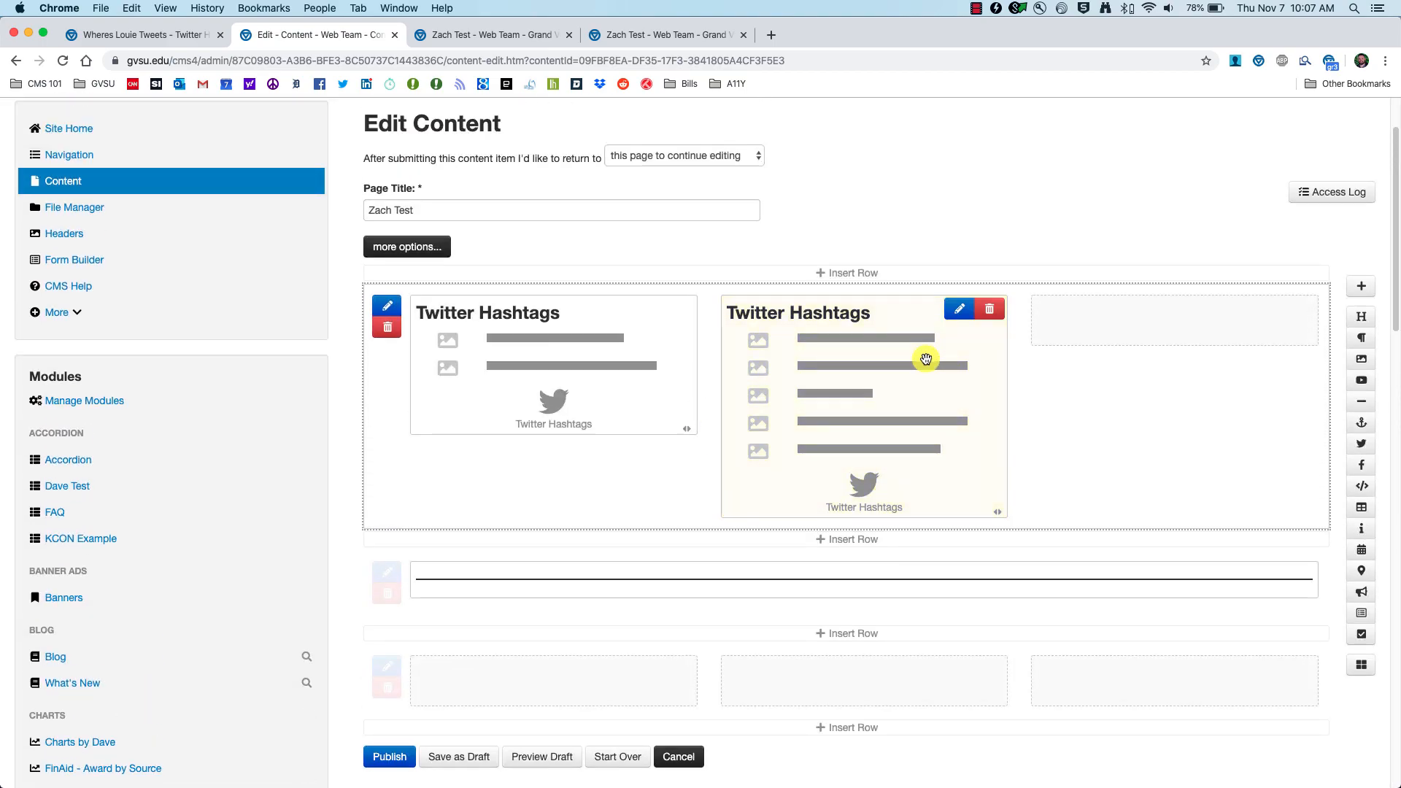
# Step: Set the second module to 3 tweets in Spotlight style, save, and preview the draft
pyautogui.click(925, 358)
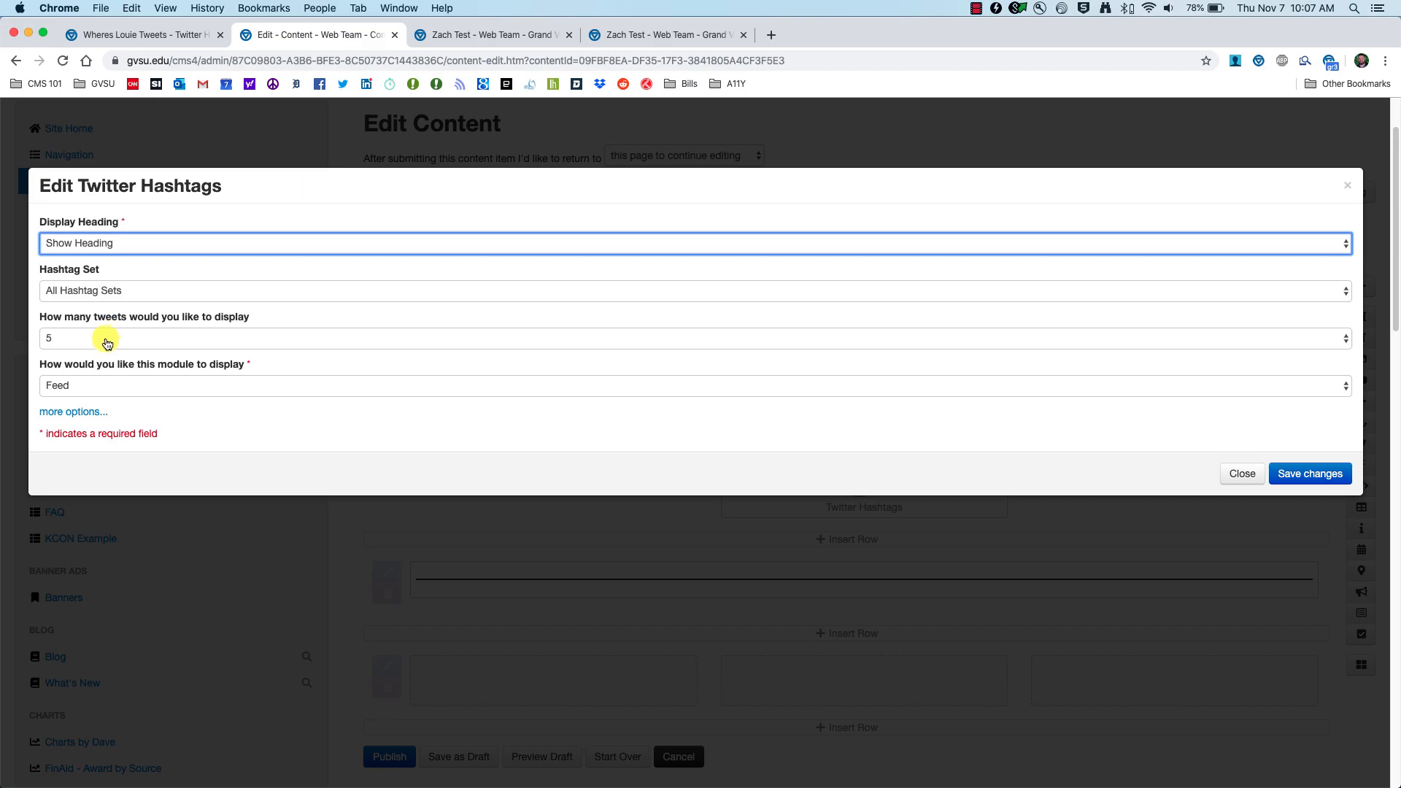
pyautogui.click(107, 337)
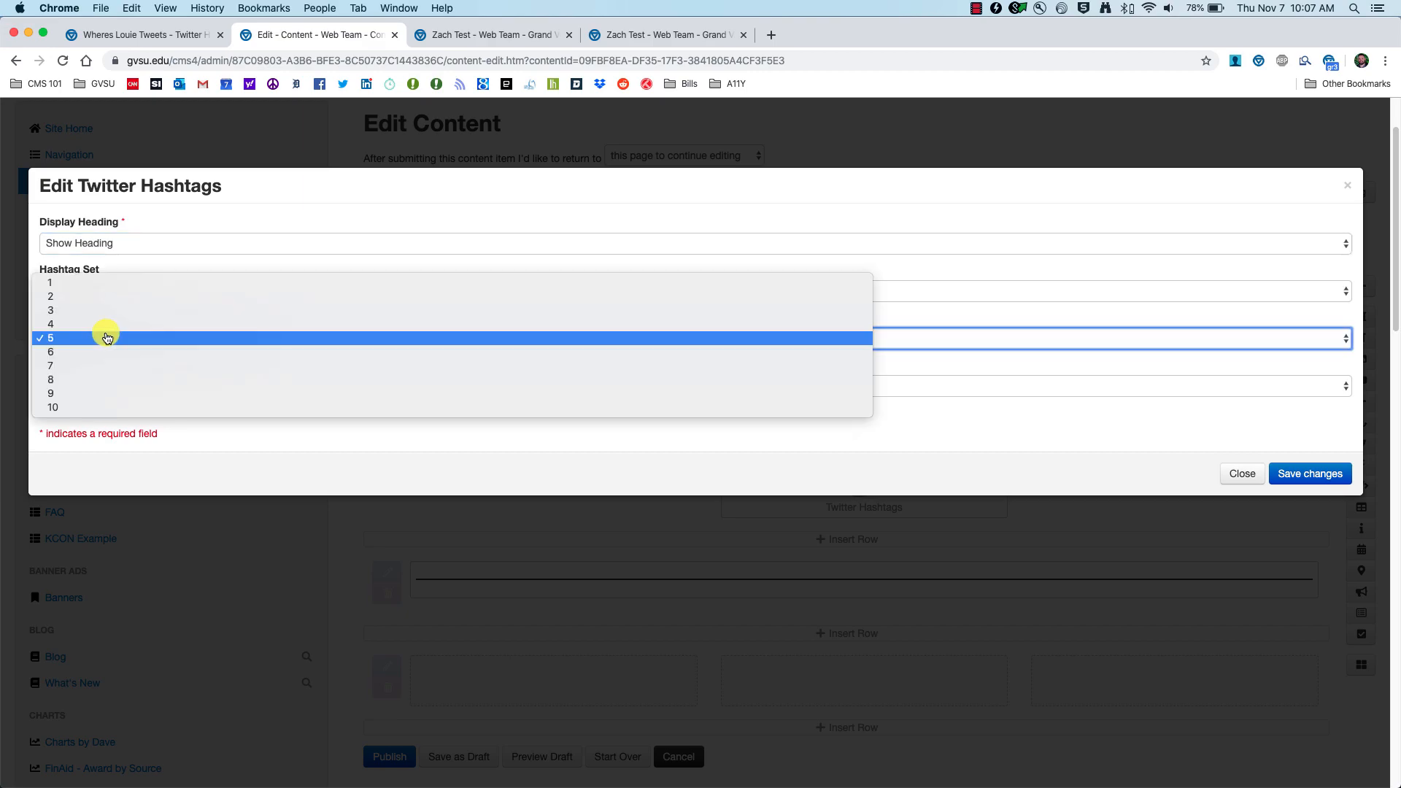
pyautogui.click(73, 312)
pyautogui.click(107, 385)
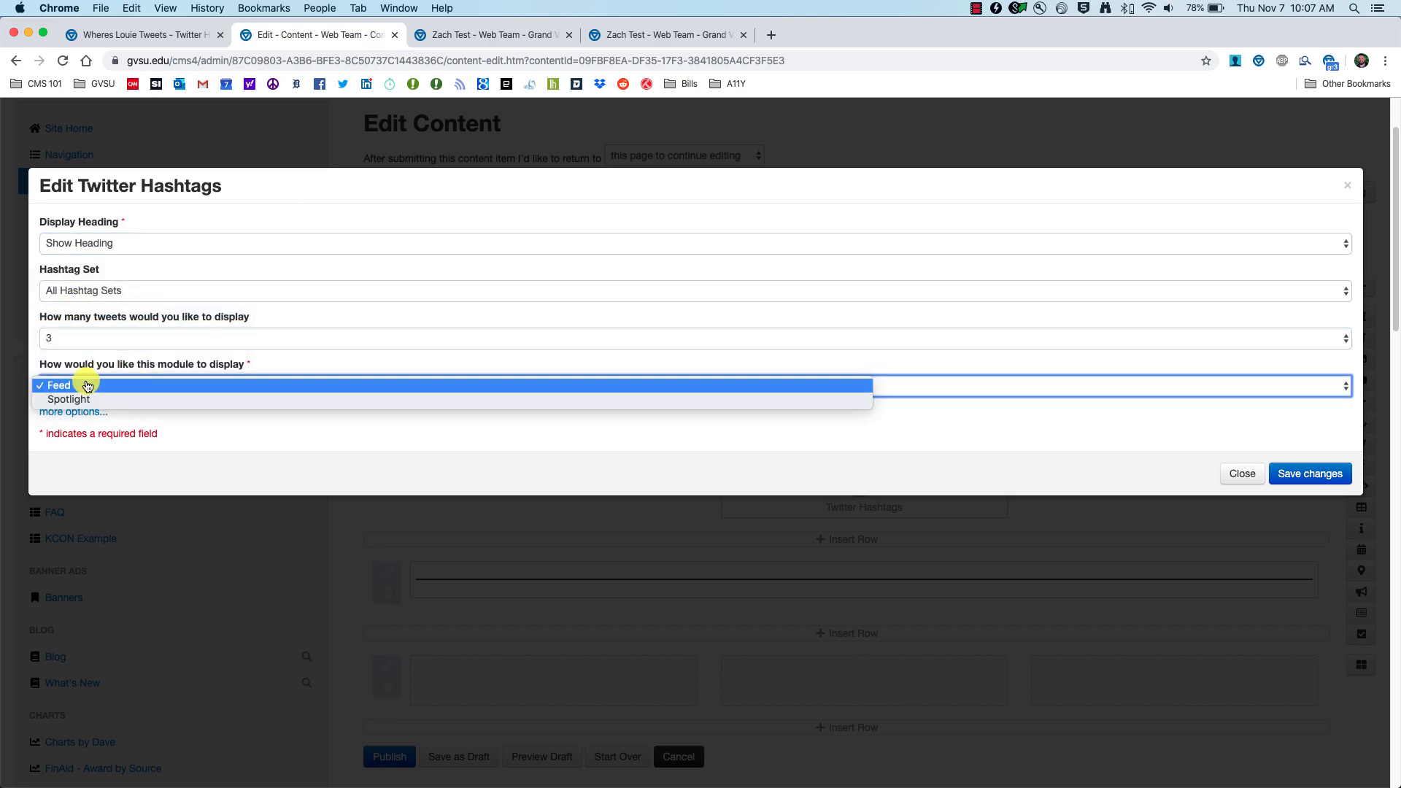
pyautogui.click(81, 401)
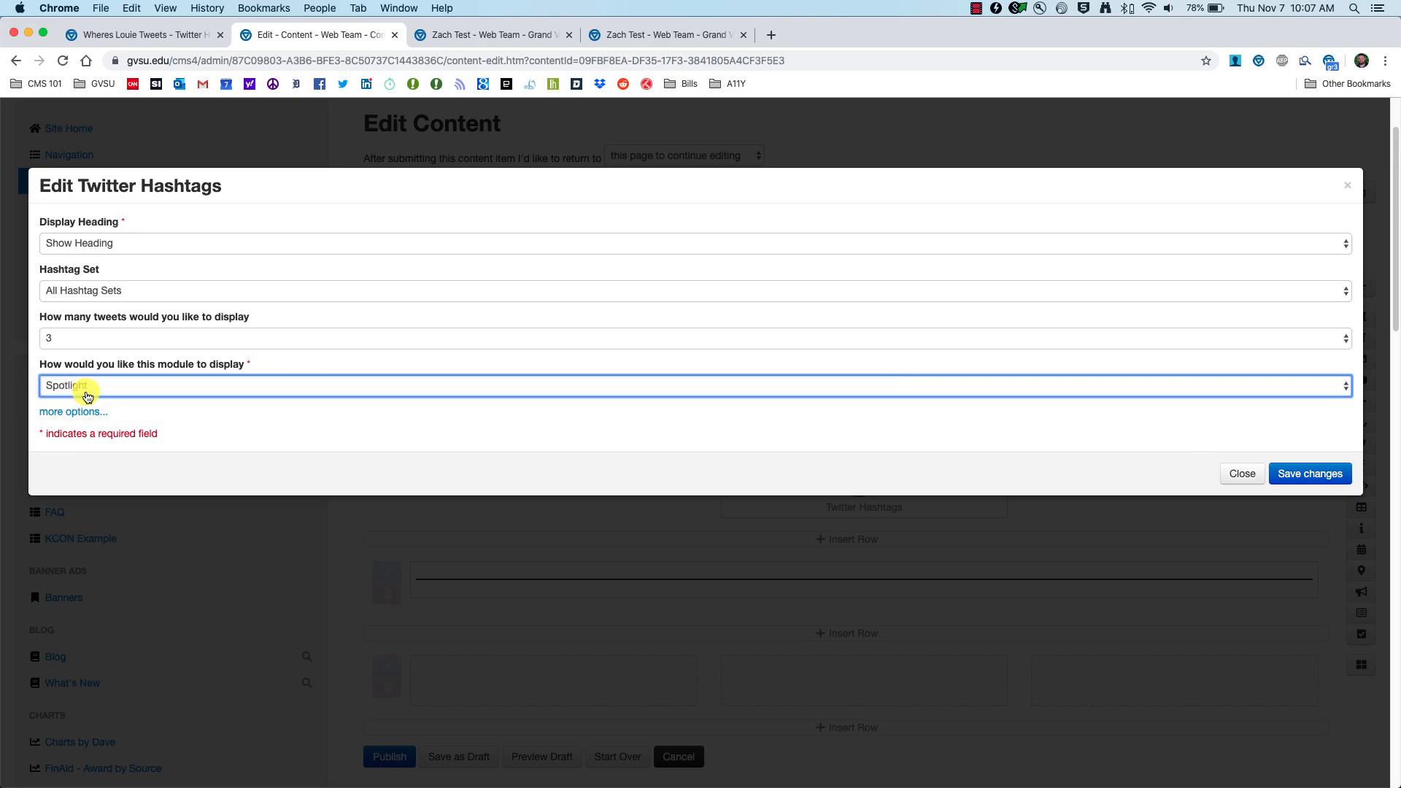
pyautogui.click(1324, 474)
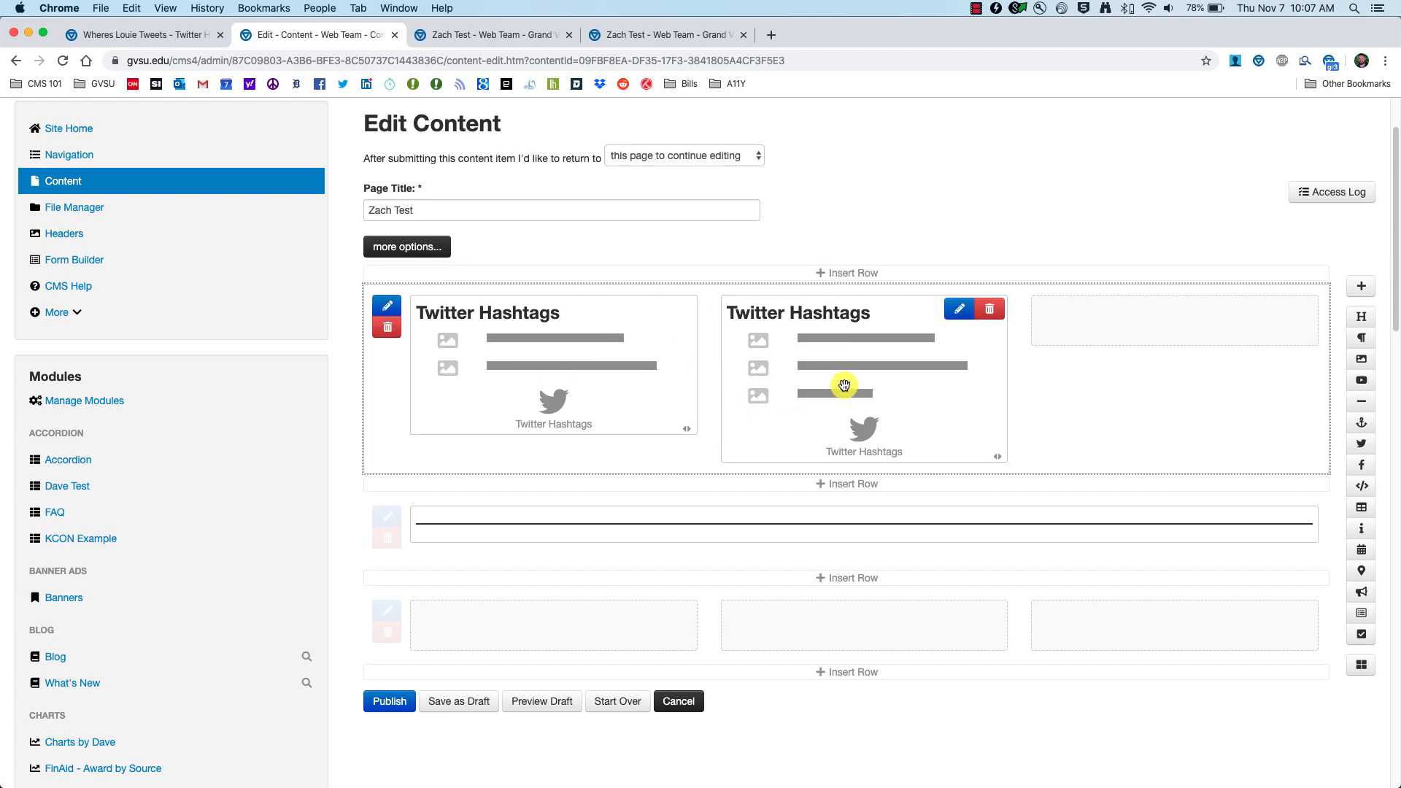
pyautogui.click(531, 703)
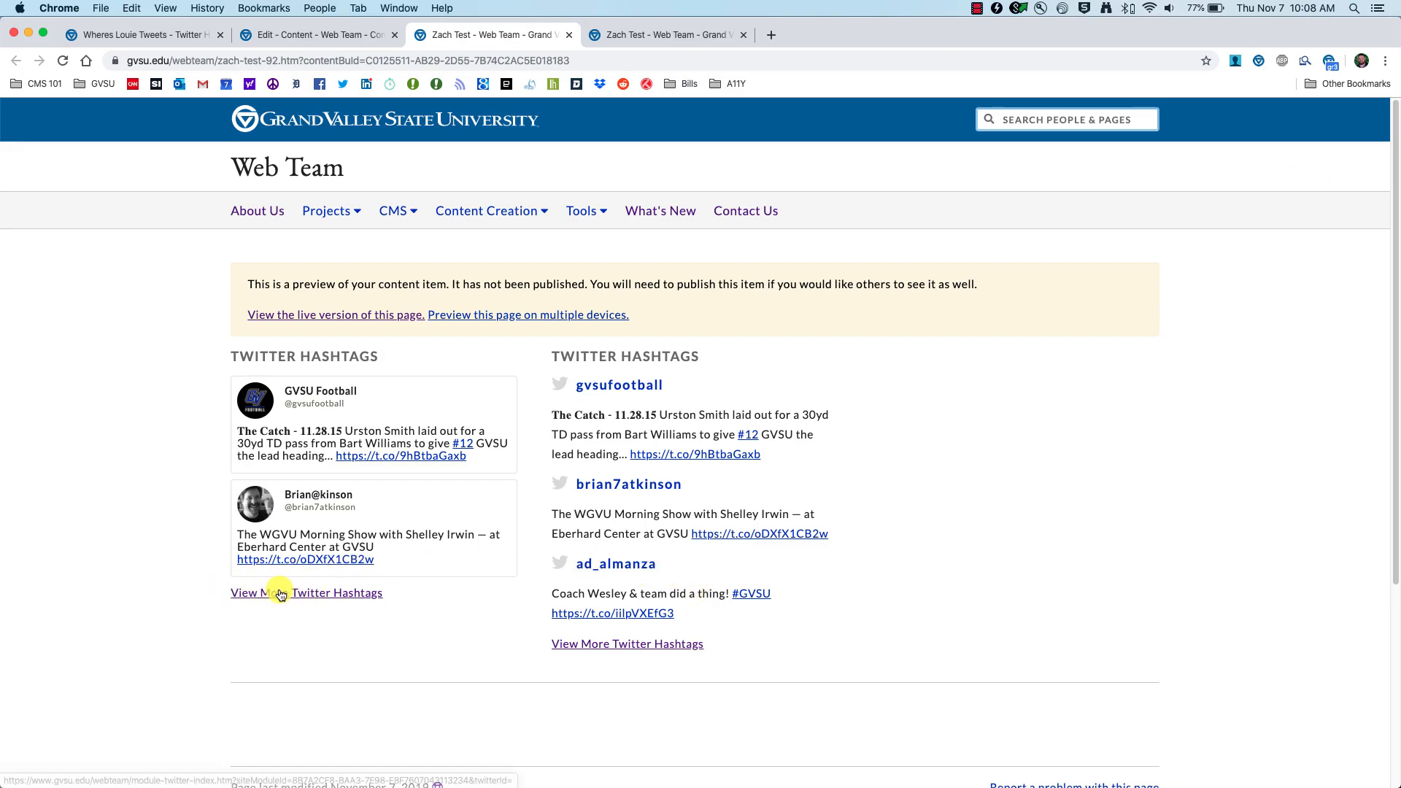
pyautogui.click(281, 594)
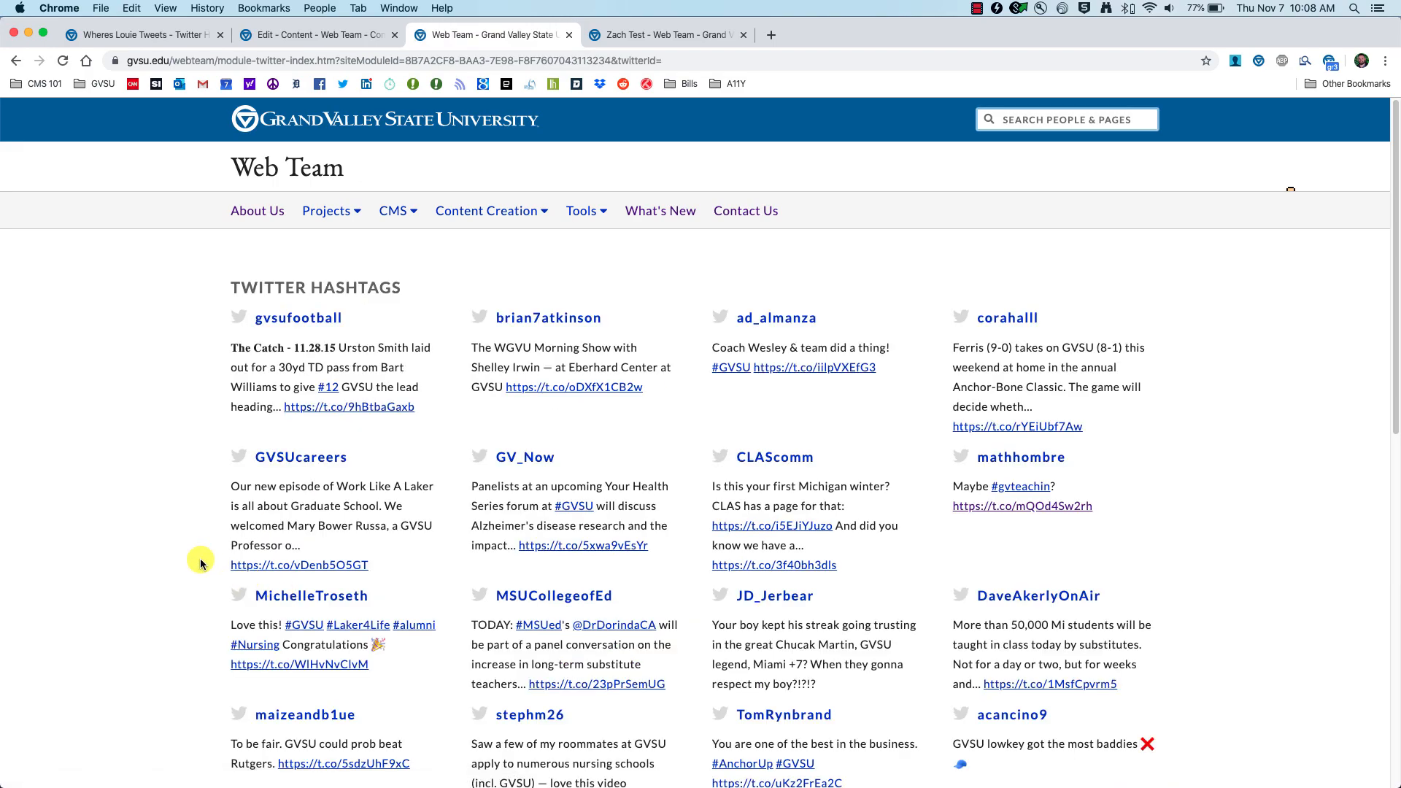
pyautogui.scroll(-10, 202, 564)
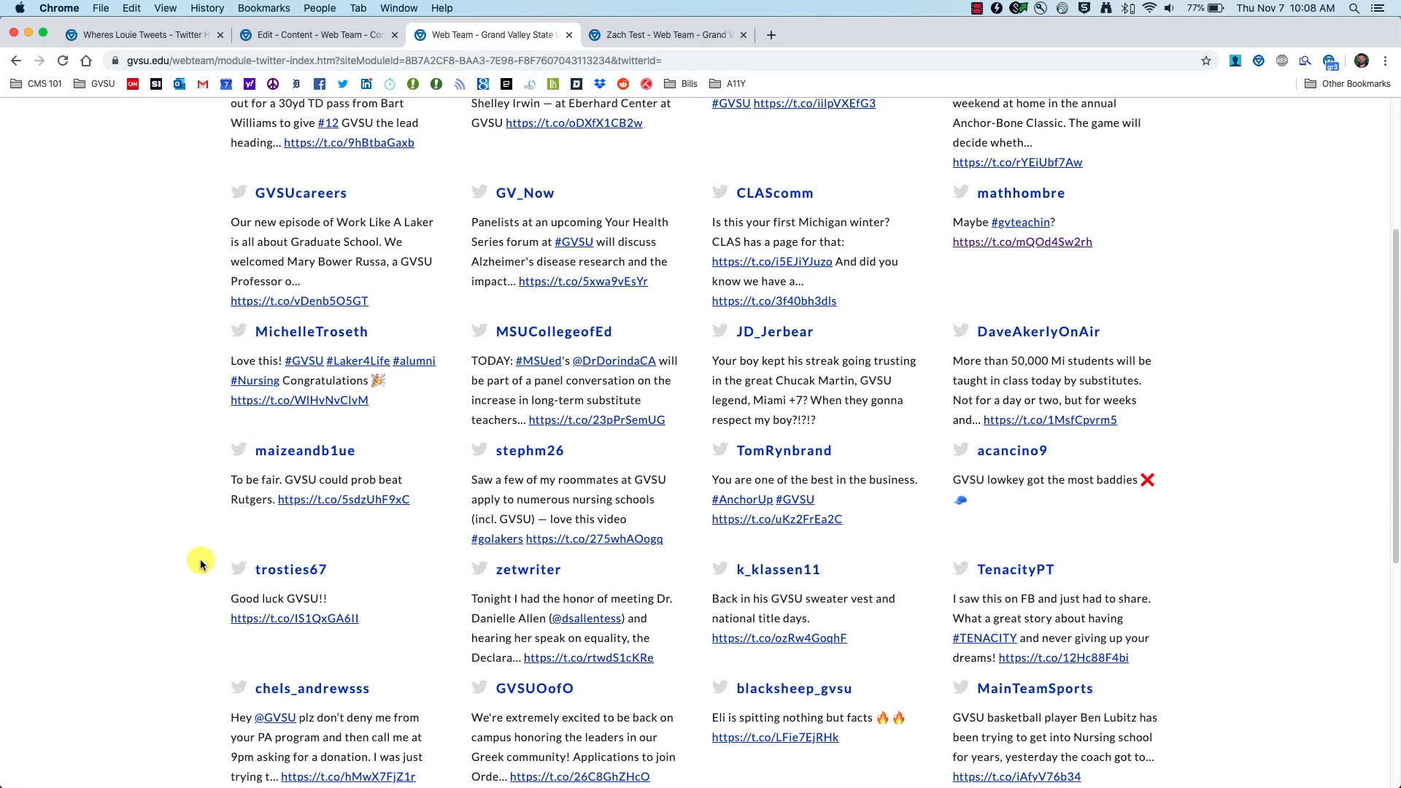
pyautogui.scroll(10, 200, 559)
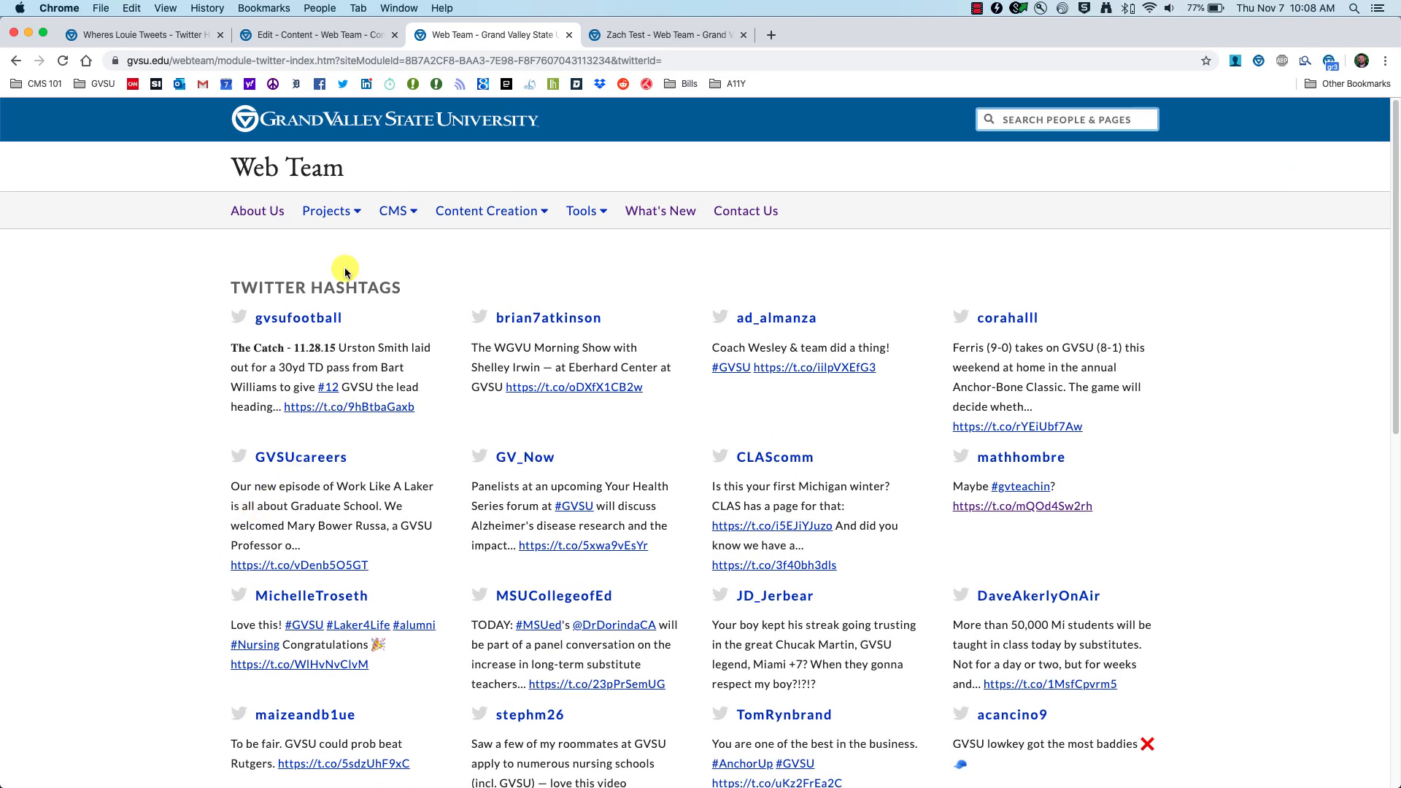
pyautogui.click(290, 36)
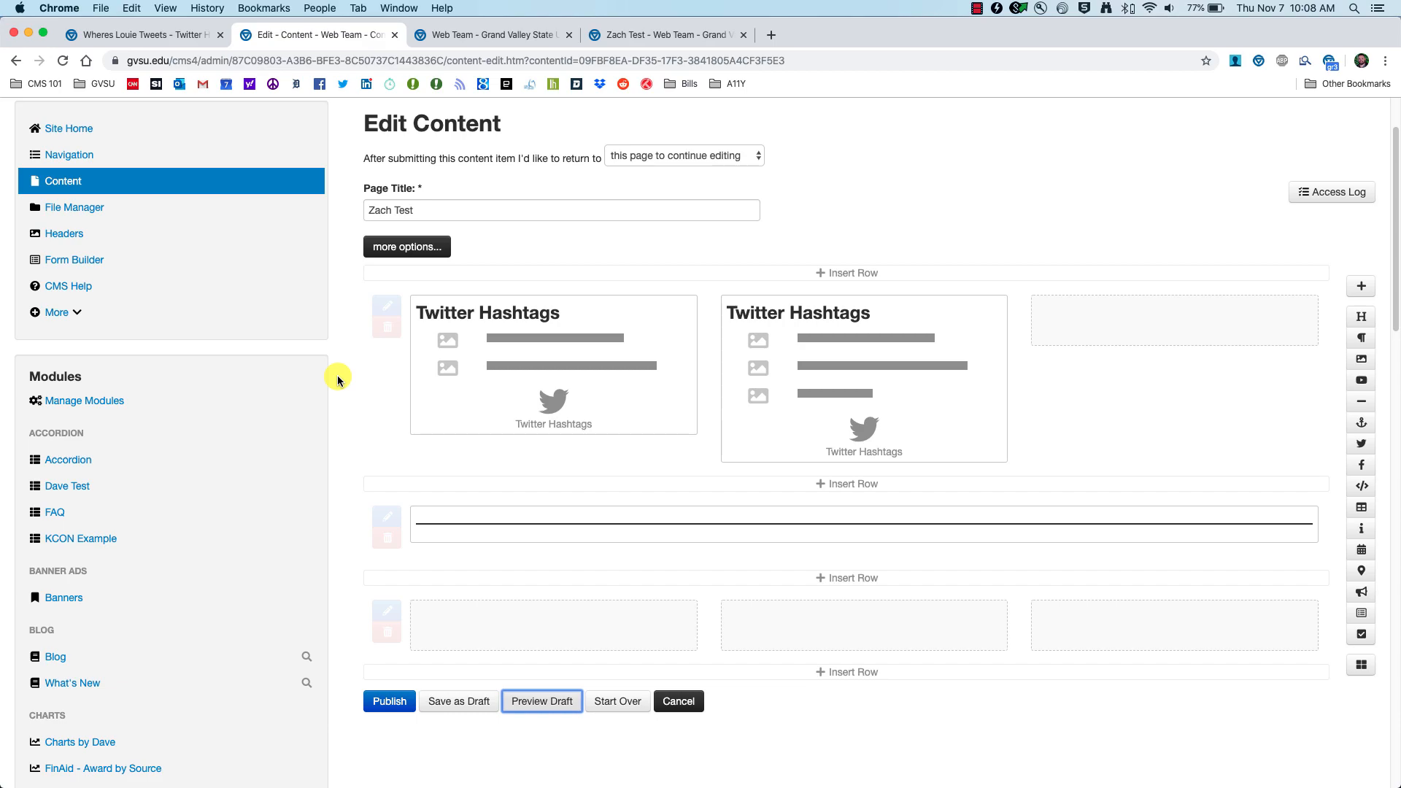
pyautogui.moveTo(548, 417)
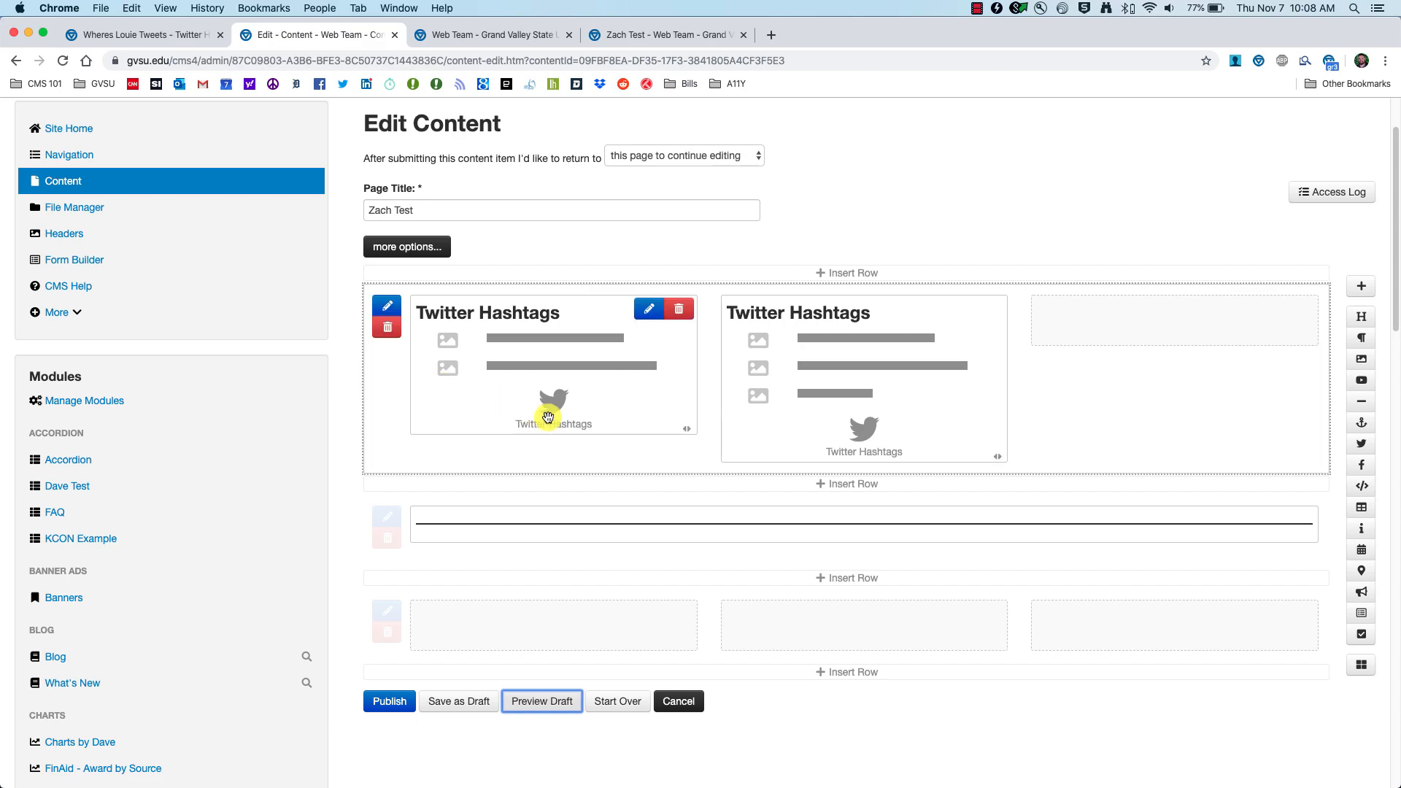